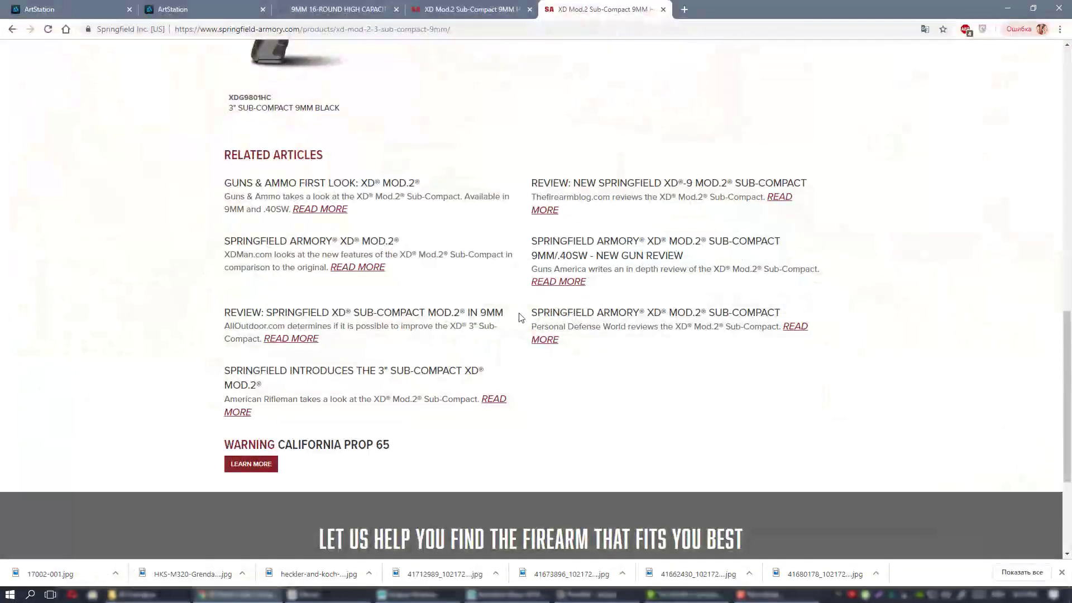
Scroll the XD Mod.2 page up to the product title, pistol photo and SPECS table.
scroll(502, 305, up, 15)
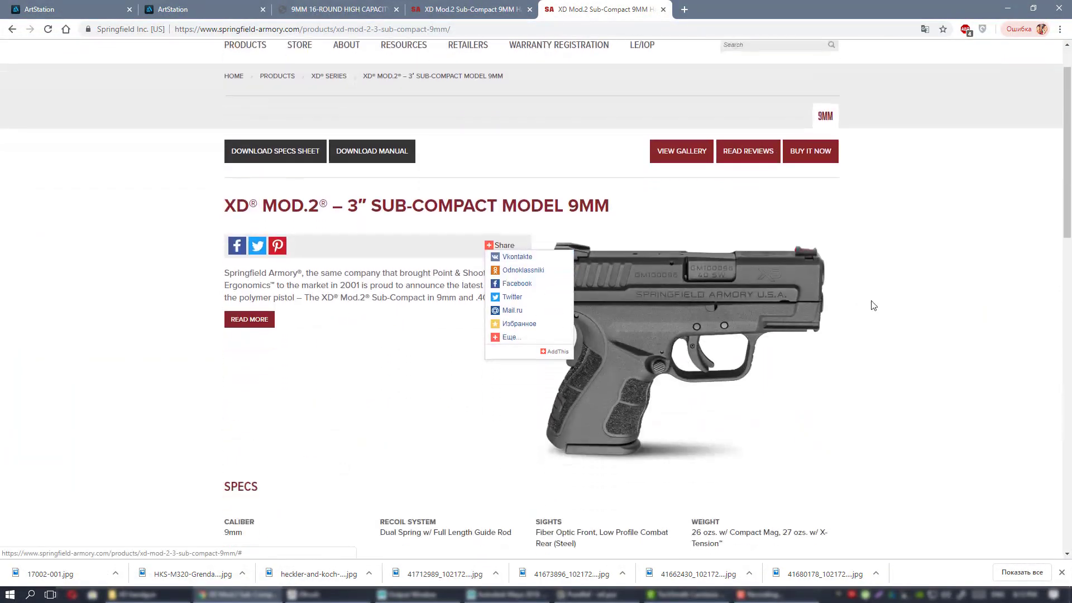
scroll(897, 328, down, 3)
scroll(900, 329, up, 2)
scroll(900, 329, up, 1)
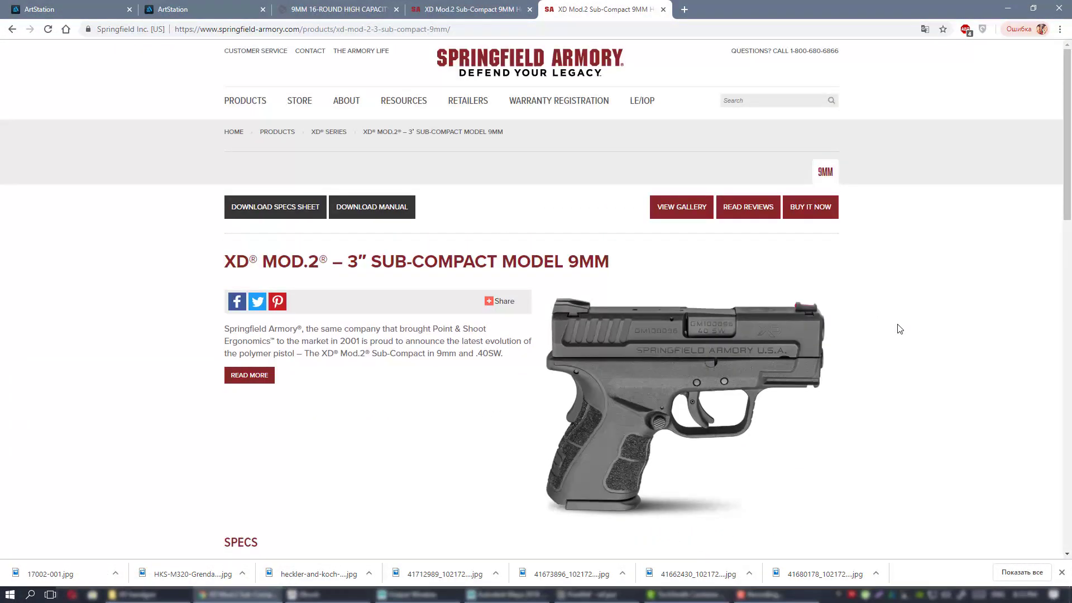
scroll(900, 329, down, 1)
scroll(899, 329, up, 1)
scroll(866, 285, down, 1)
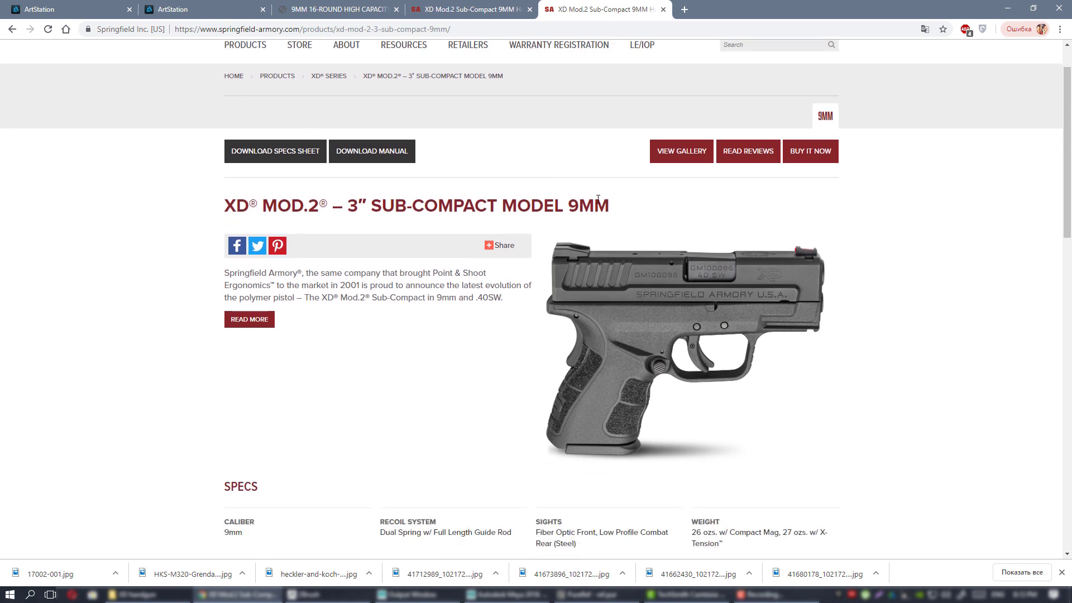
scroll(890, 250, down, 1)
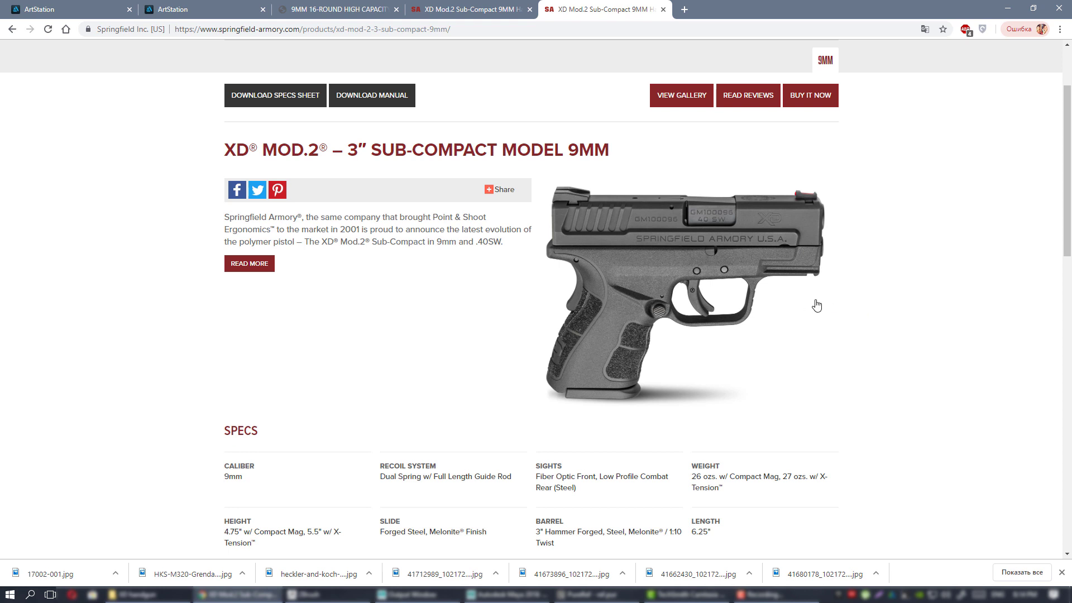
scroll(840, 305, up, 2)
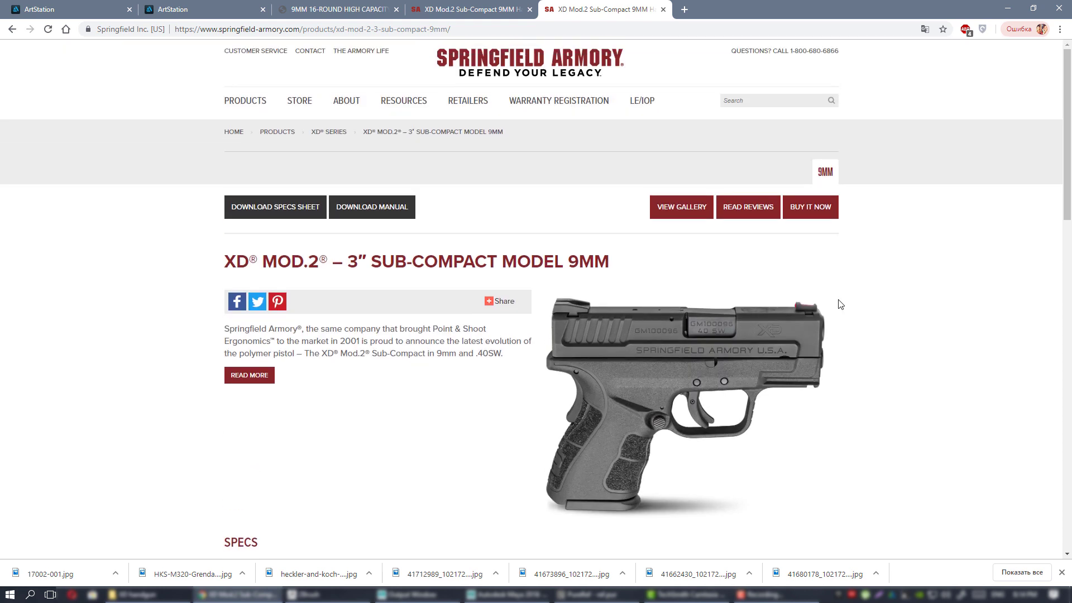
scroll(840, 306, down, 2)
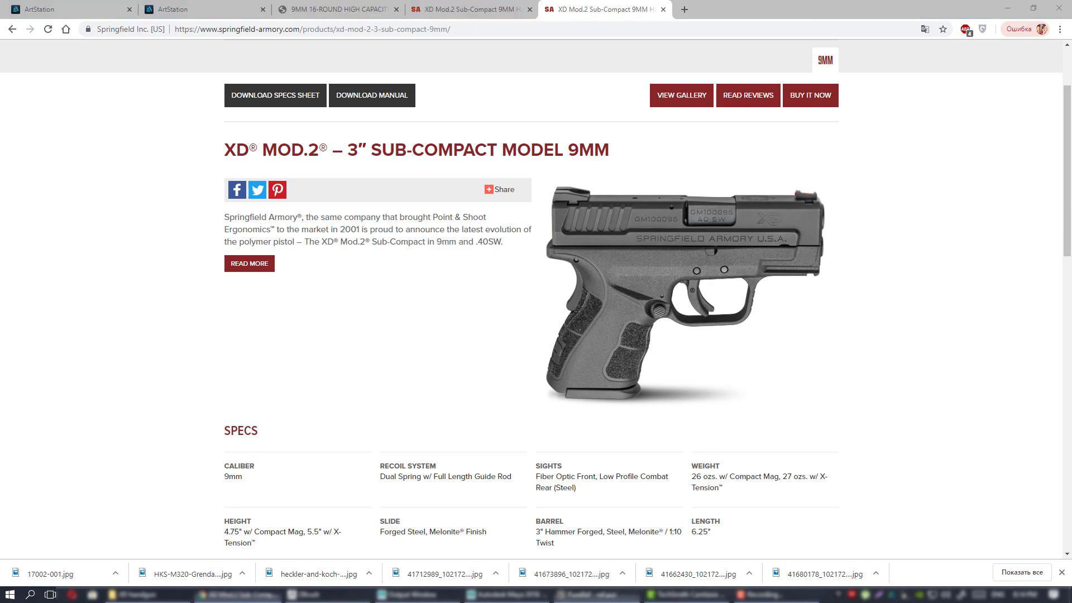
right_drag(1071, 308, 563, 318)
scroll(570, 316, down, 3)
scroll(624, 301, down, 4)
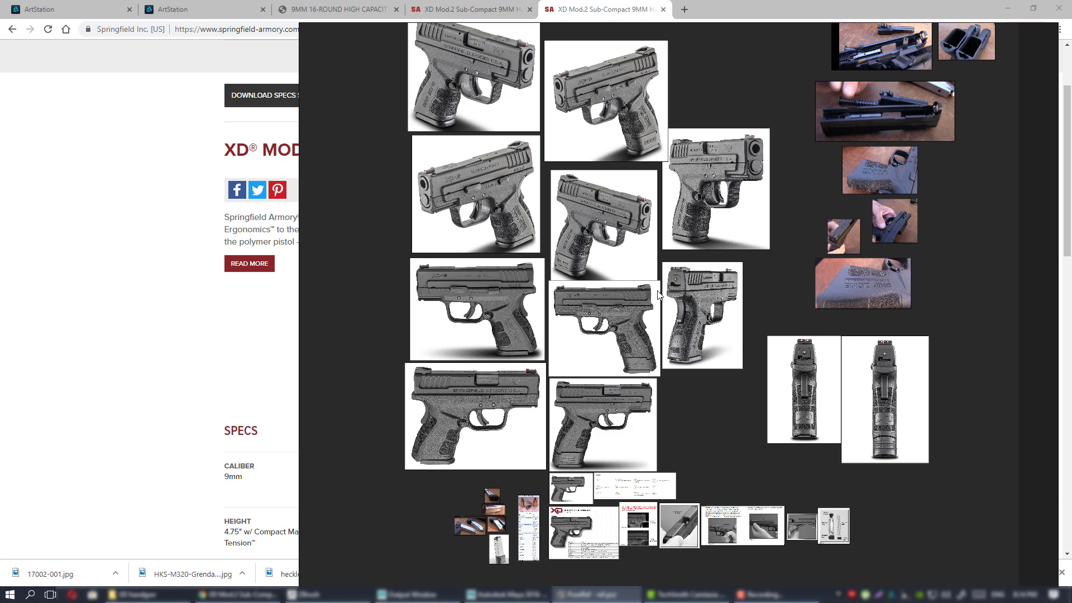
scroll(656, 301, up, 1)
scroll(569, 254, up, 3)
middle_drag(565, 256, 622, 363)
scroll(682, 351, up, 1)
middle_drag(739, 331, 544, 310)
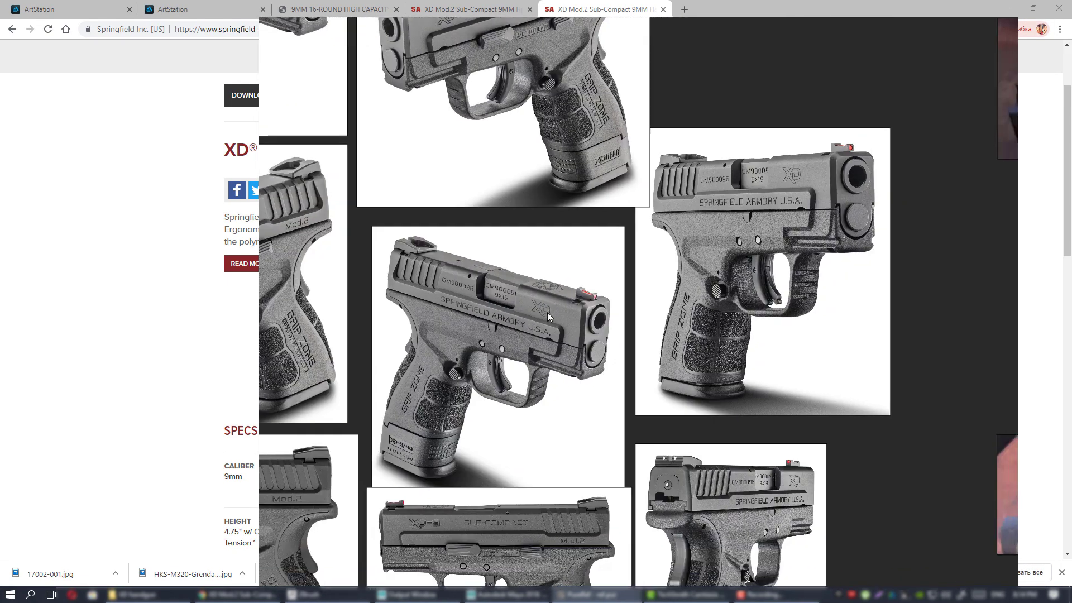
middle_drag(508, 190, 695, 194)
scroll(656, 289, up, 2)
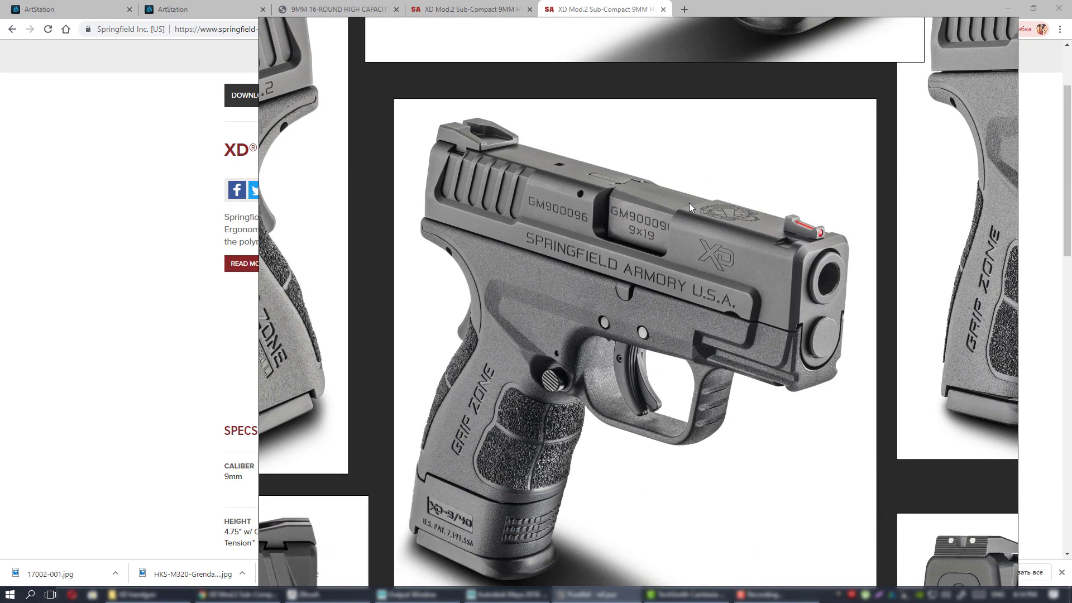
scroll(672, 229, down, 1)
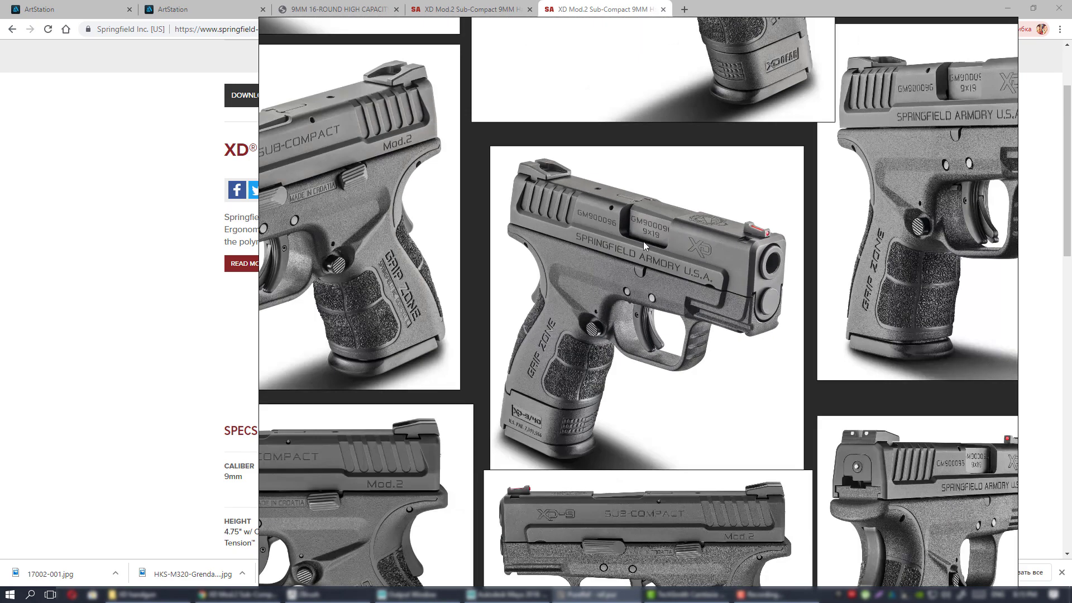
middle_drag(643, 241, 620, 206)
middle_drag(707, 214, 632, 263)
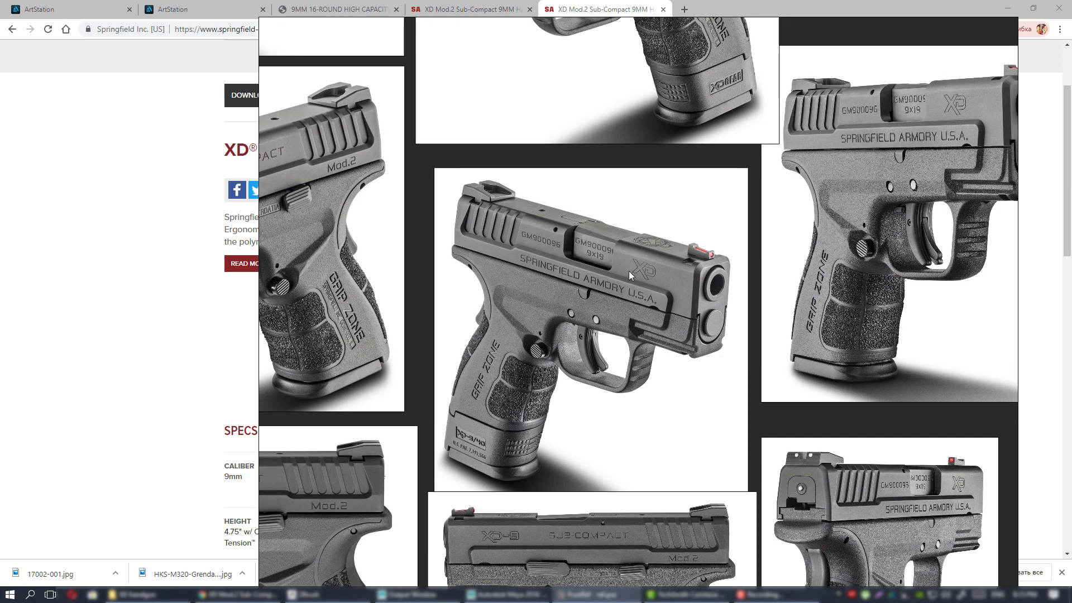
middle_drag(567, 283, 596, 302)
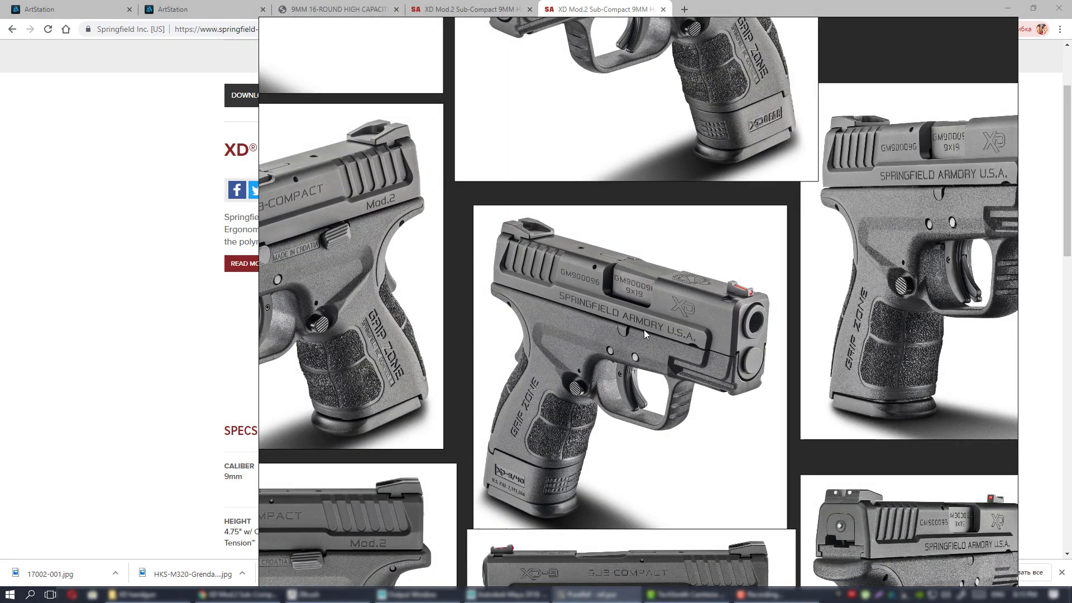
middle_drag(644, 329, 831, 282)
scroll(698, 315, up, 2)
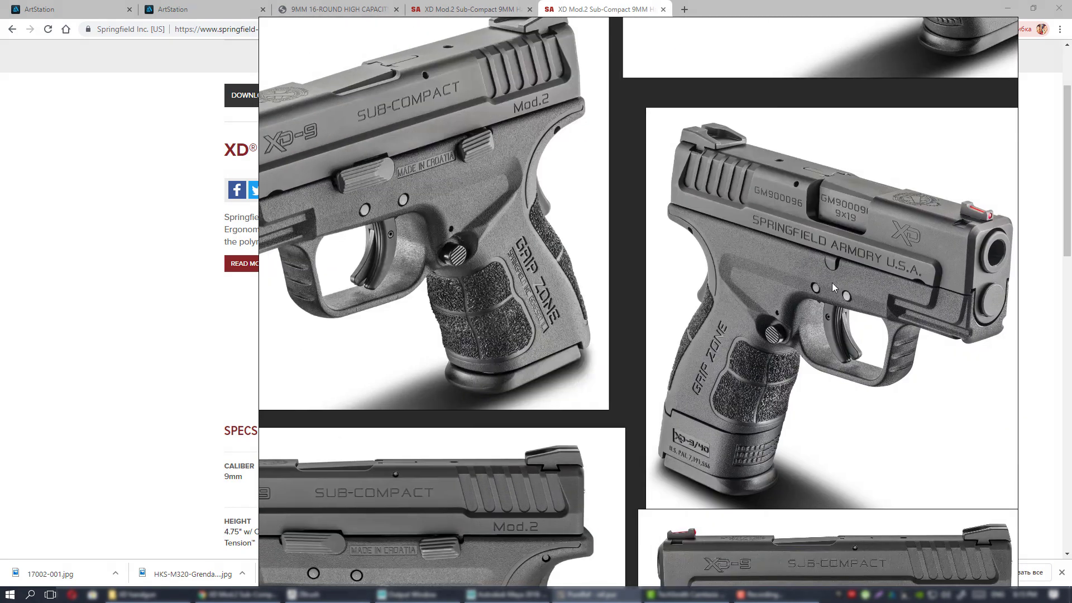
middle_drag(521, 270, 574, 340)
scroll(652, 337, down, 2)
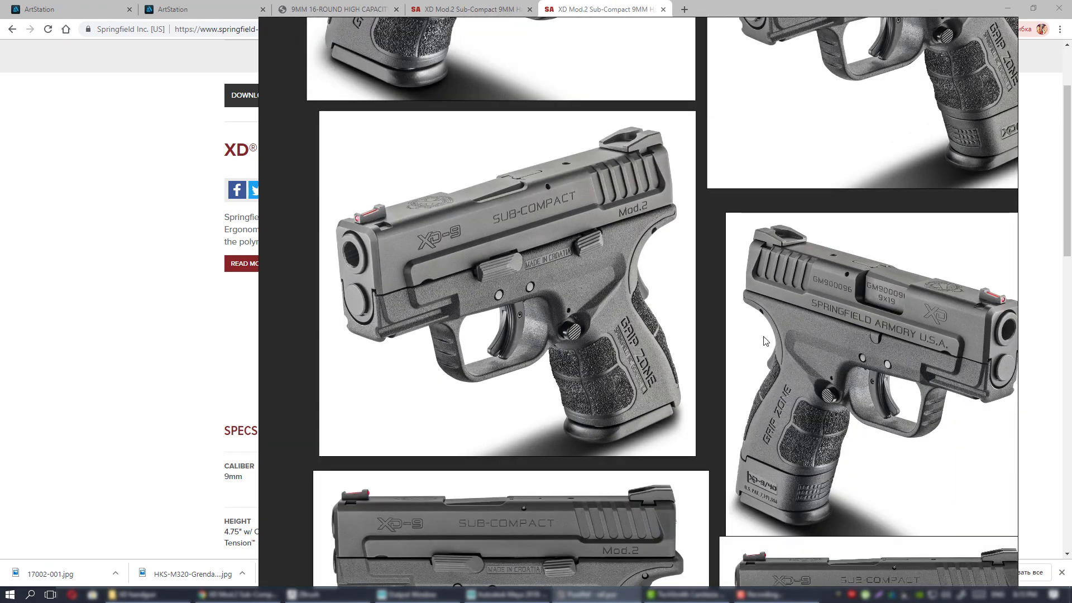
middle_drag(774, 335, 541, 335)
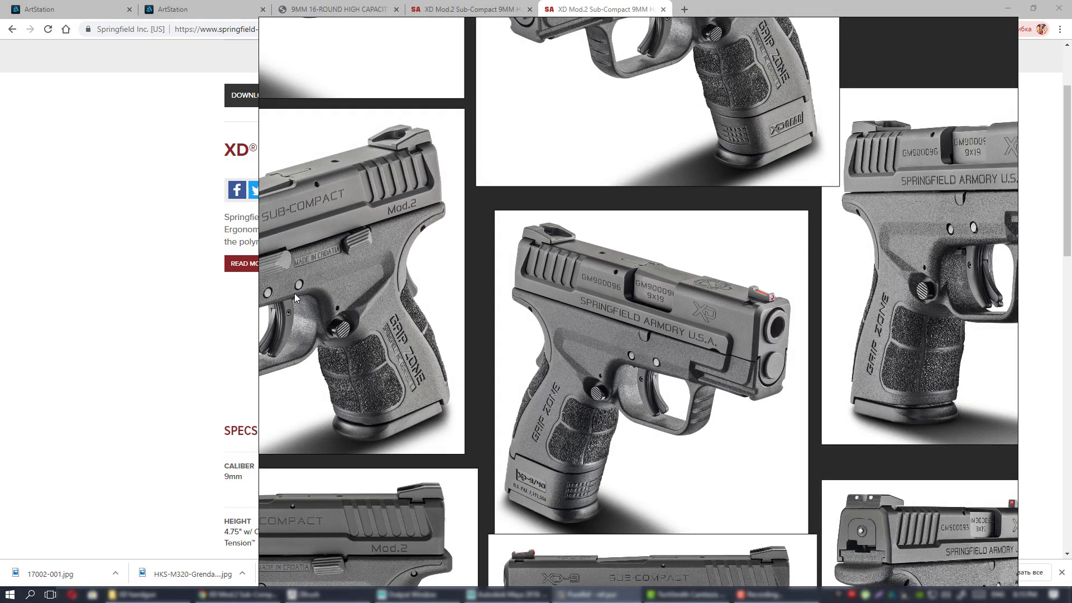
right_drag(618, 287, 552, 287)
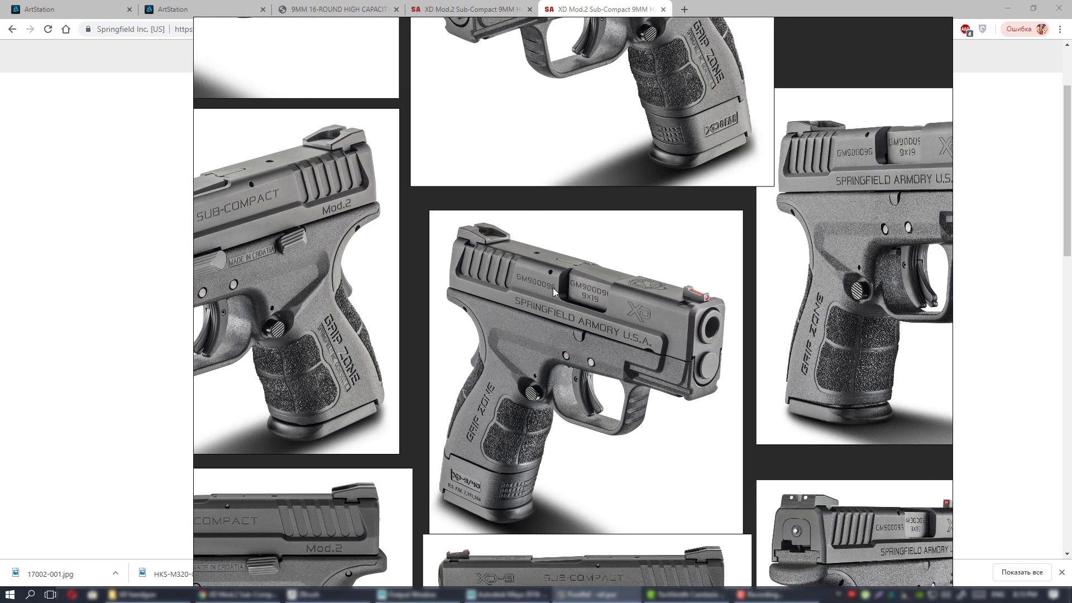
scroll(553, 287, down, 4)
middle_drag(579, 274, 574, 289)
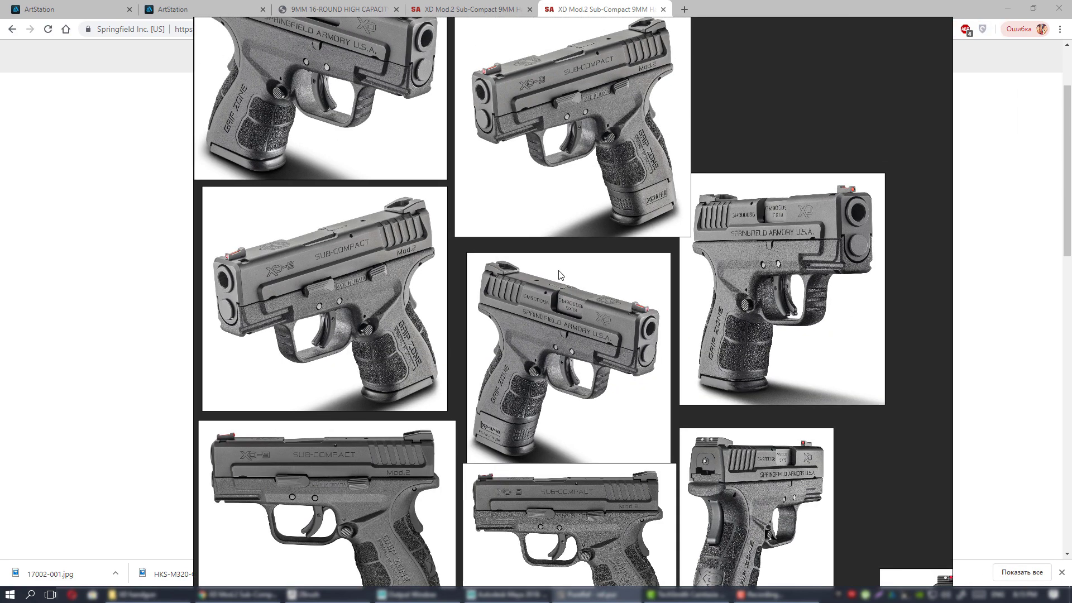
scroll(583, 278, up, 4)
middle_drag(588, 280, 593, 208)
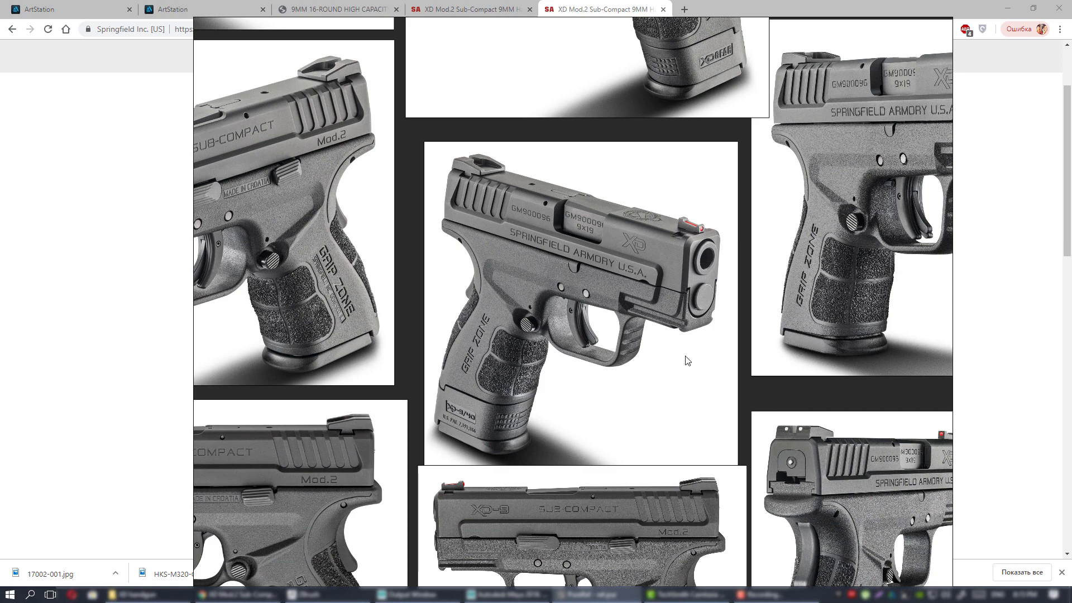
scroll(558, 340, up, 4)
scroll(552, 347, up, 1)
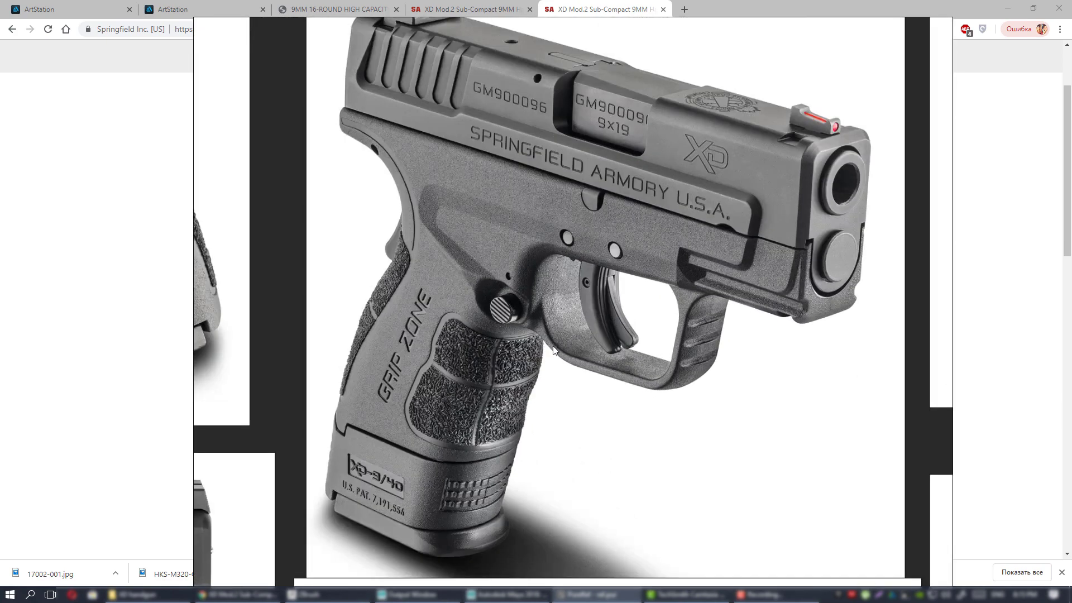
scroll(552, 348, down, 1)
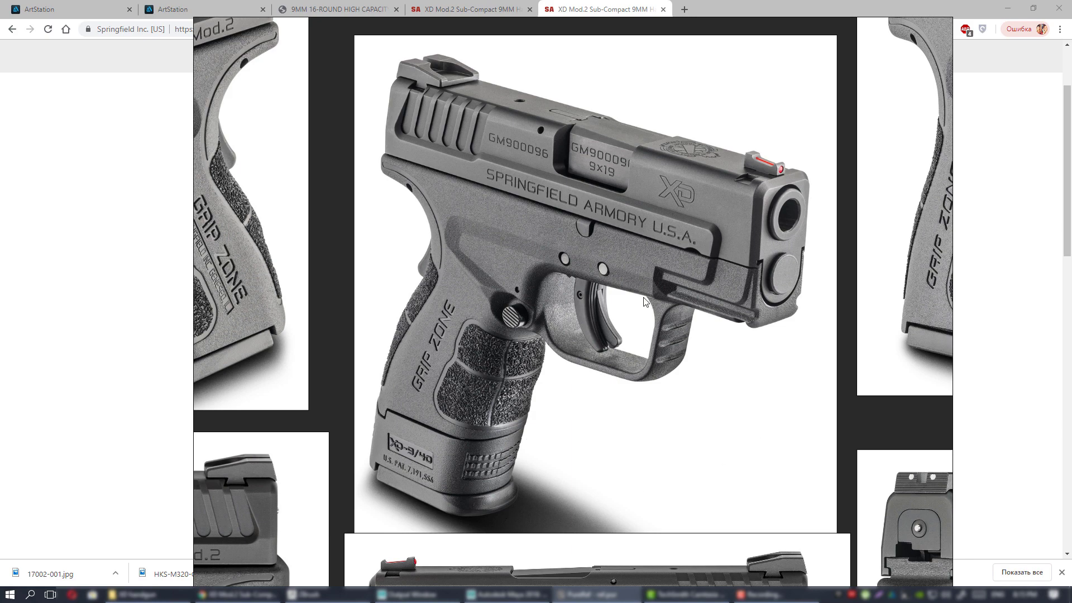
scroll(645, 302, down, 5)
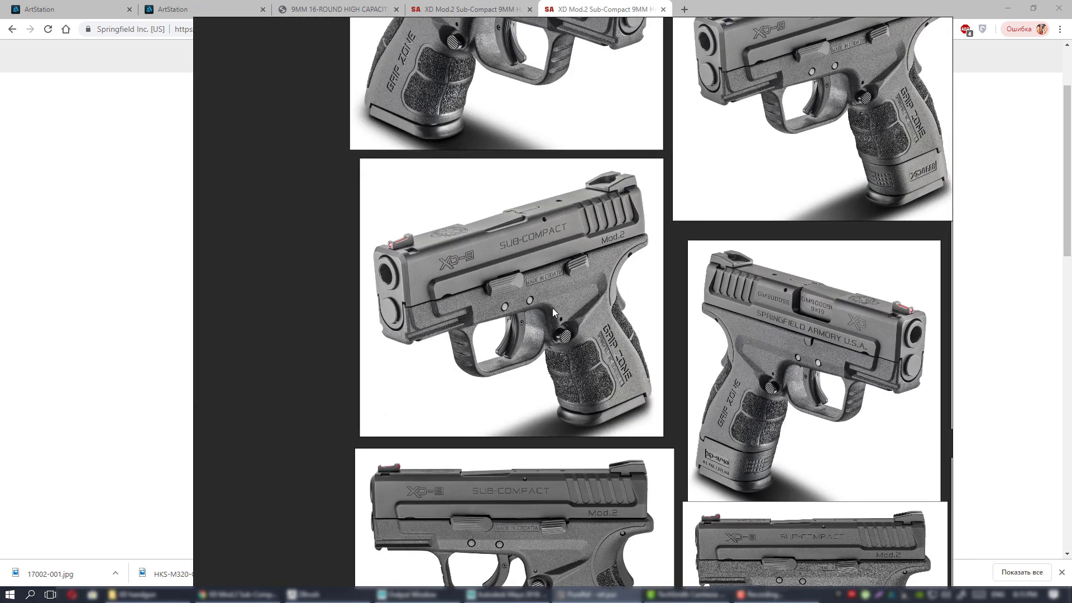
scroll(553, 310, up, 3)
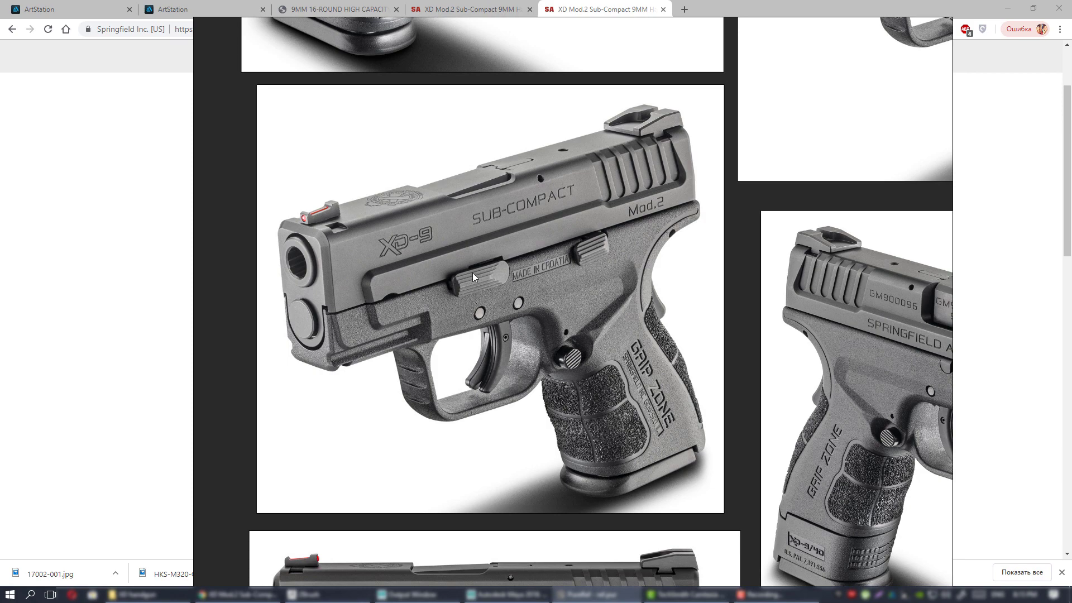
scroll(573, 294, down, 3)
scroll(581, 311, up, 3)
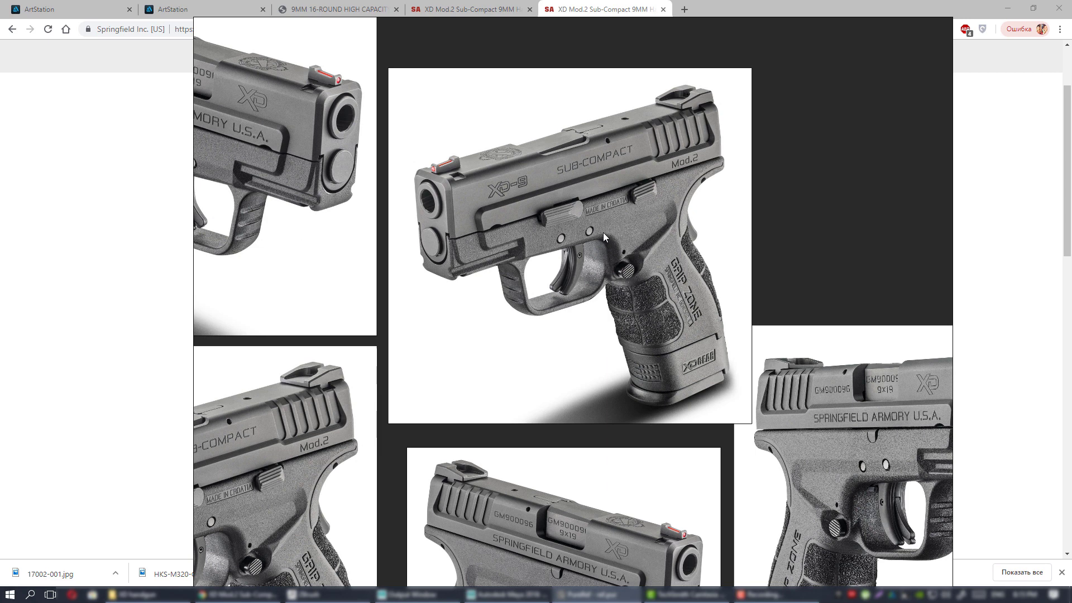
scroll(681, 280, down, 3)
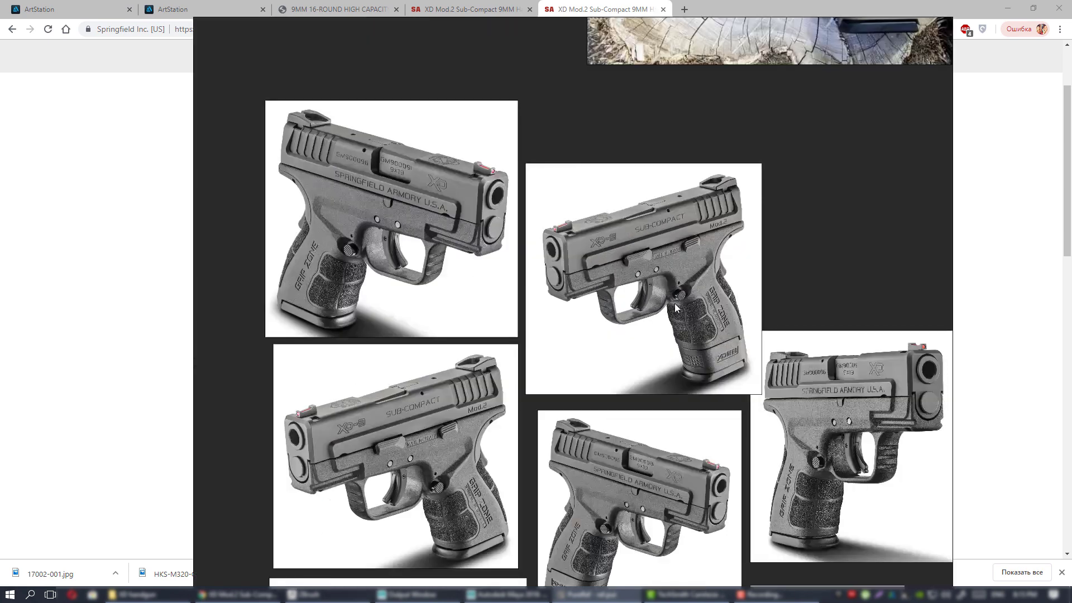
scroll(674, 290, down, 2)
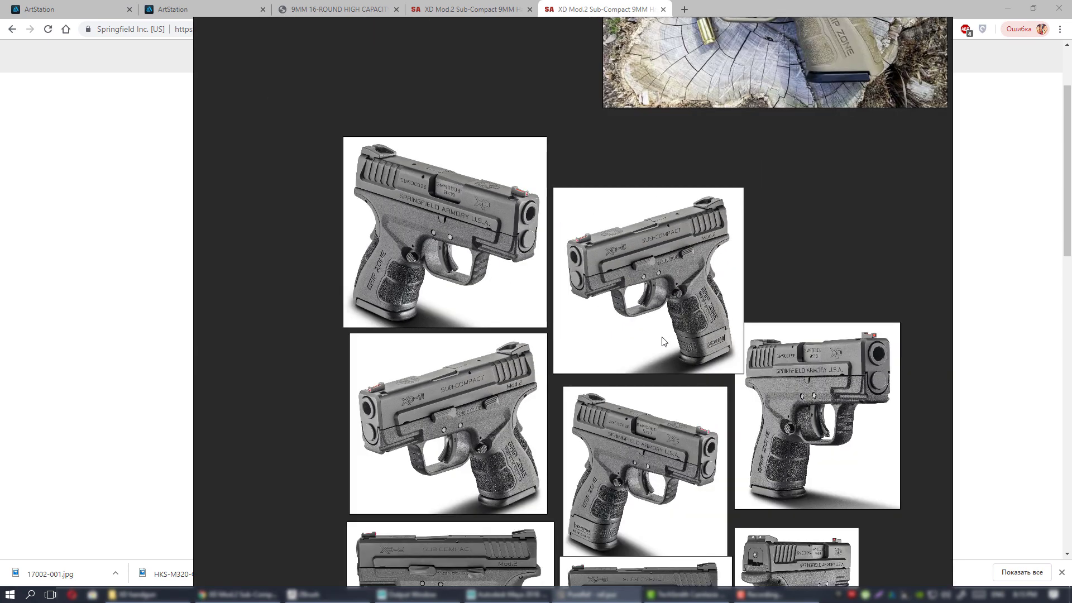
drag(664, 340, 582, 200)
middle_drag(672, 315, 714, 297)
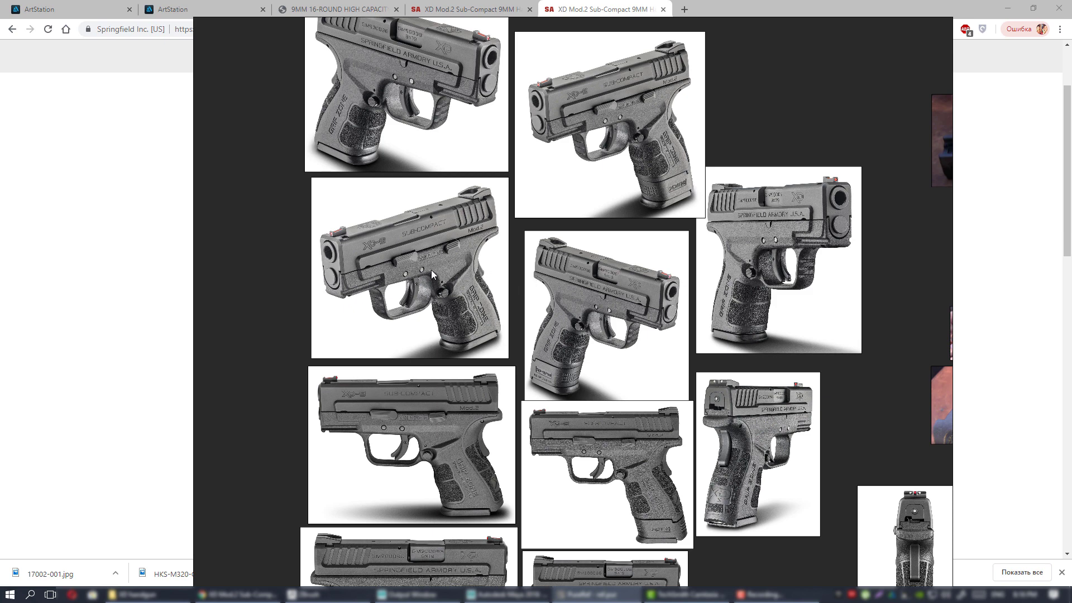
right_drag(425, 271, 1071, 269)
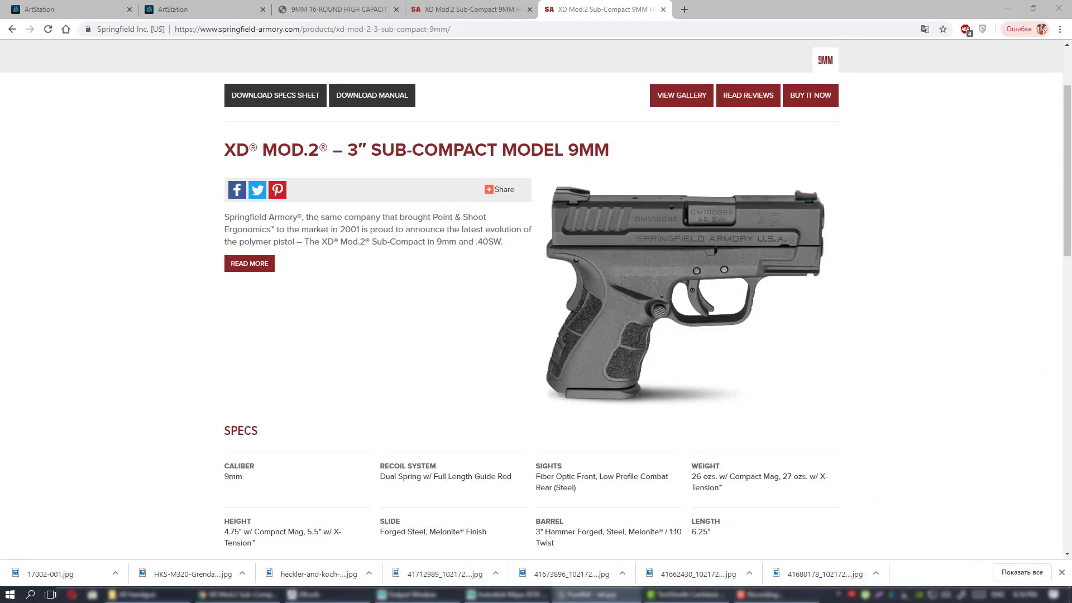
Minimize Chrome and select the Maya 2018, then the ZBrush 2019, desktop icon.
click(1008, 8)
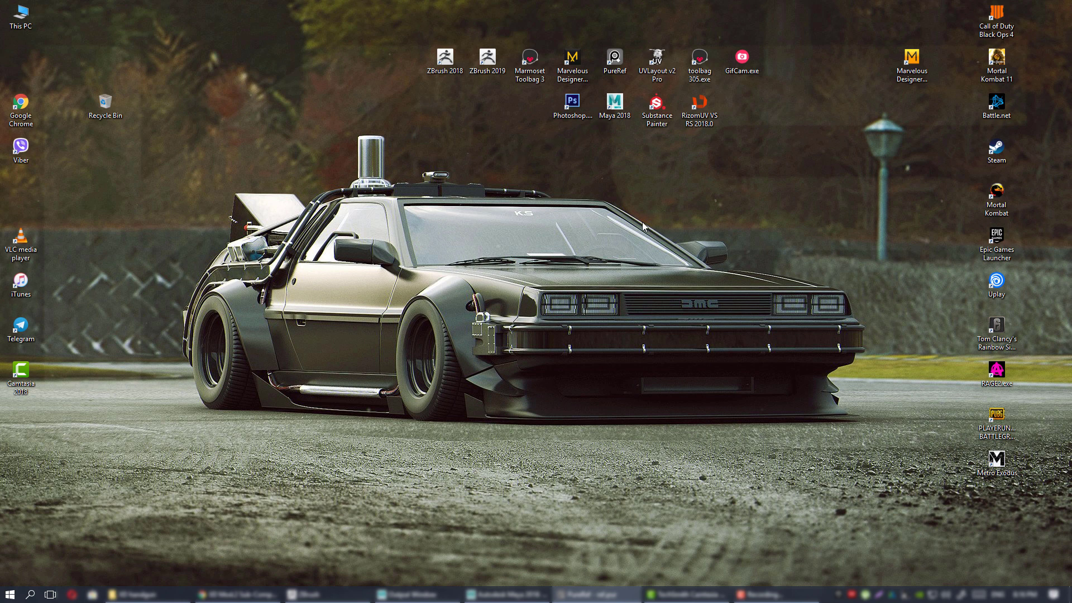
click(619, 111)
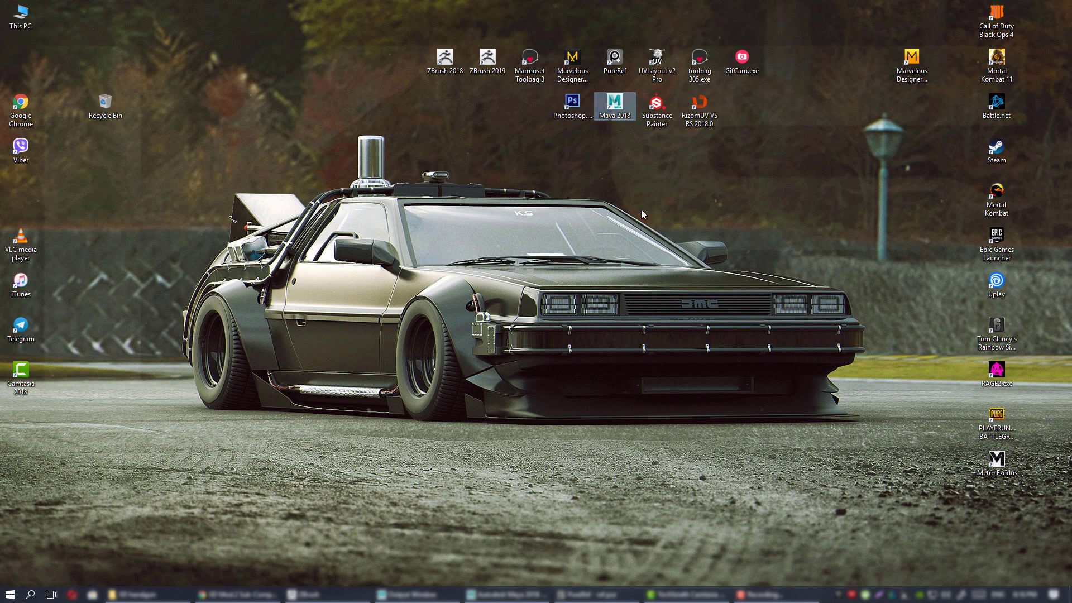
click(490, 63)
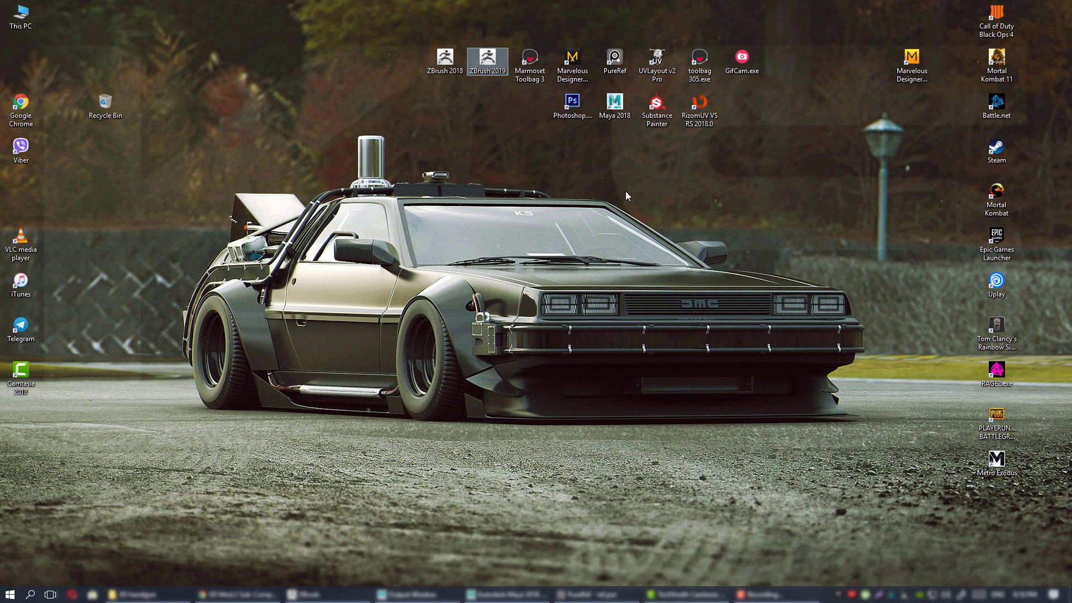
Click a few more desktop icons, then restore the PureRef pistol reference board from the taskbar.
click(618, 115)
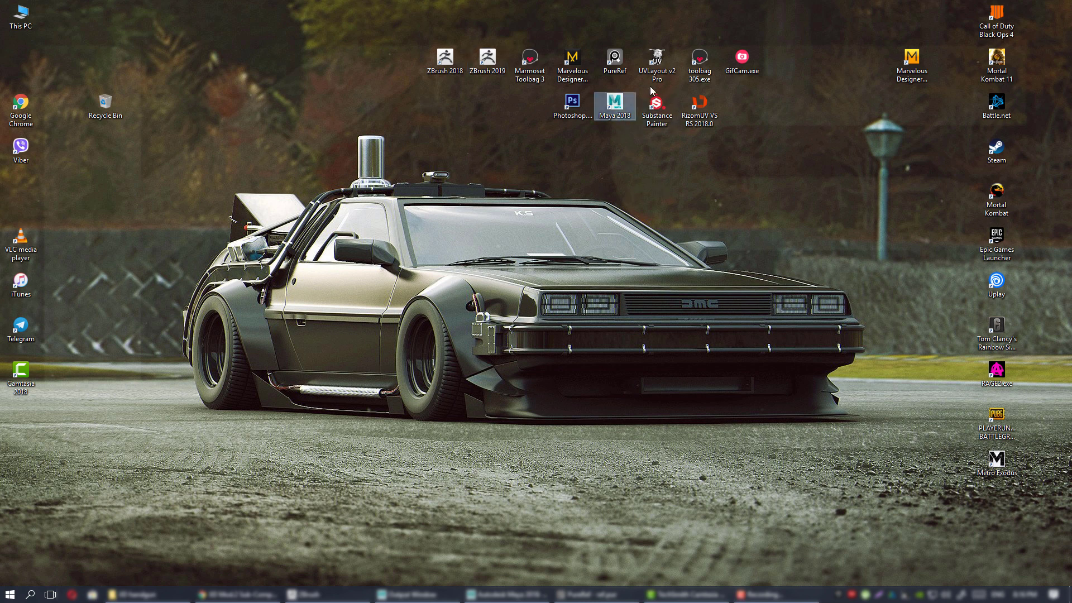
click(660, 72)
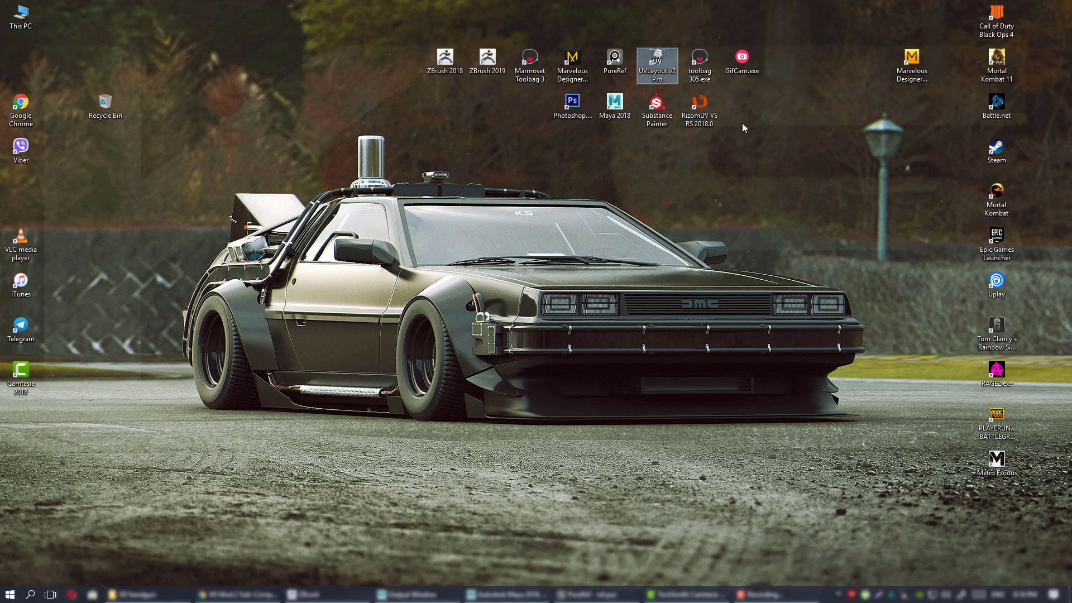
click(717, 124)
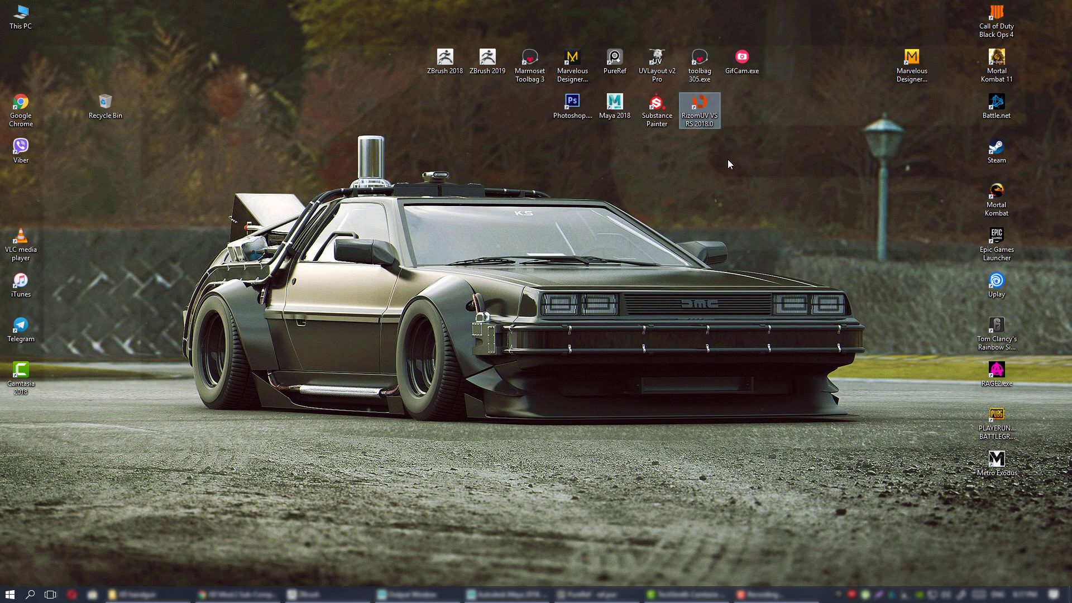
click(657, 107)
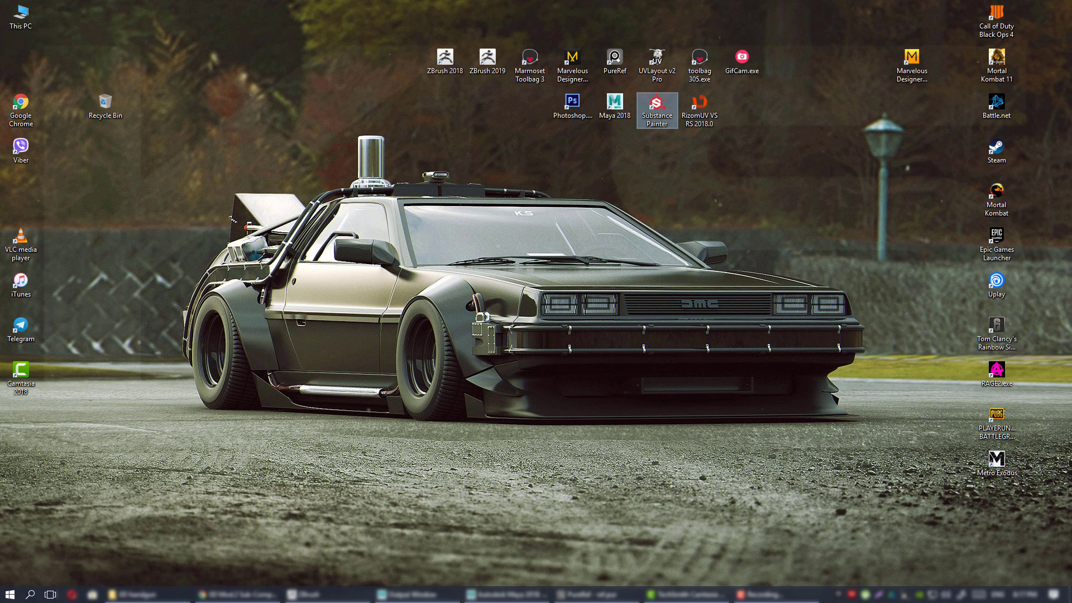
click(595, 595)
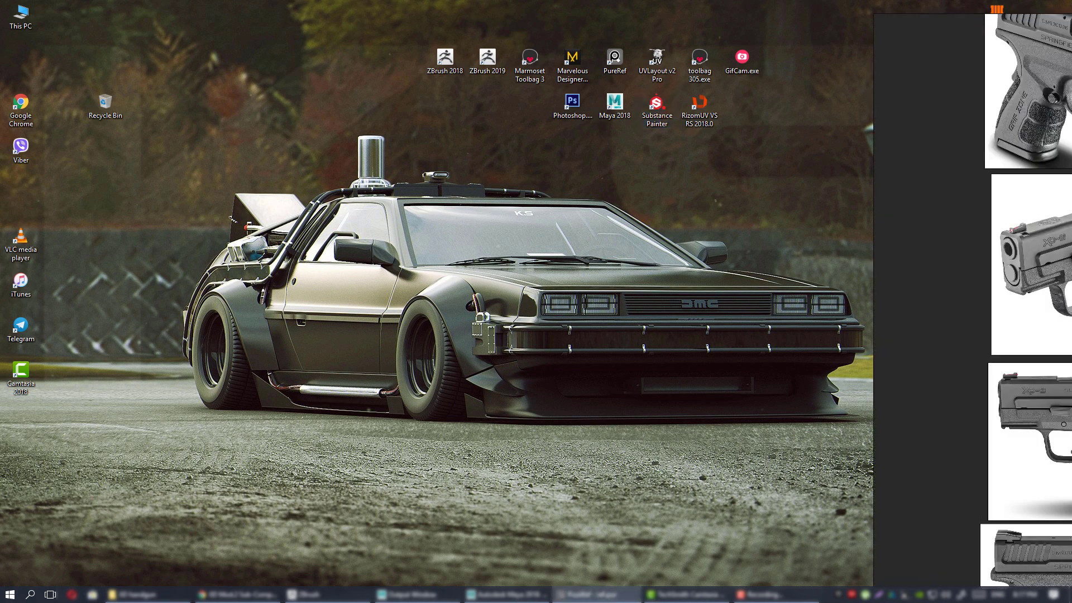
Move the PureRef board onto the main screen, pan and zoom it, then shift it to the second monitor.
right_drag(1066, 291, 468, 275)
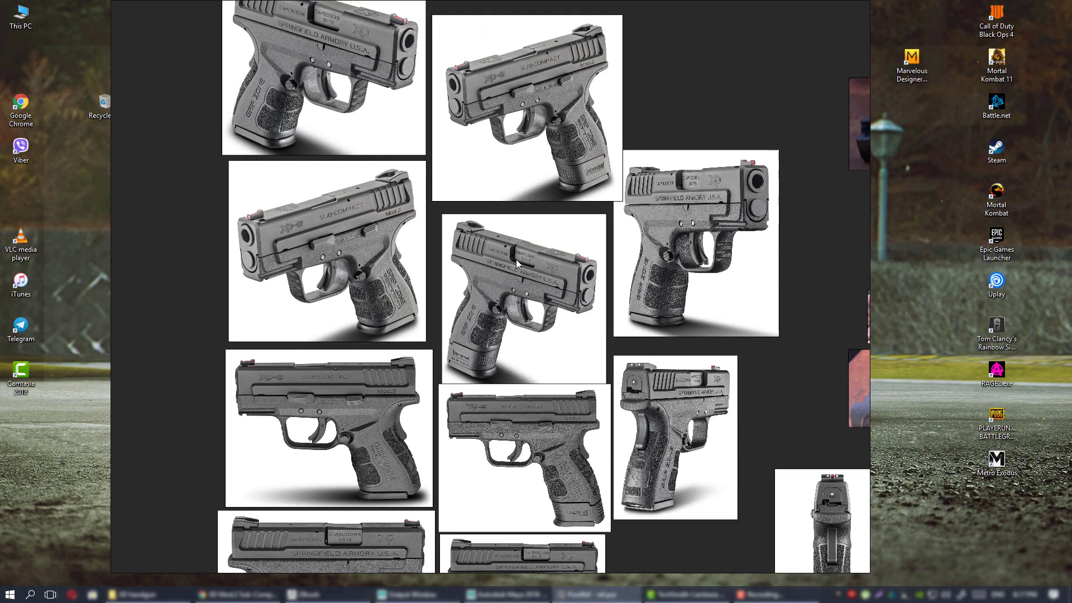
scroll(511, 233, down, 3)
scroll(584, 229, up, 1)
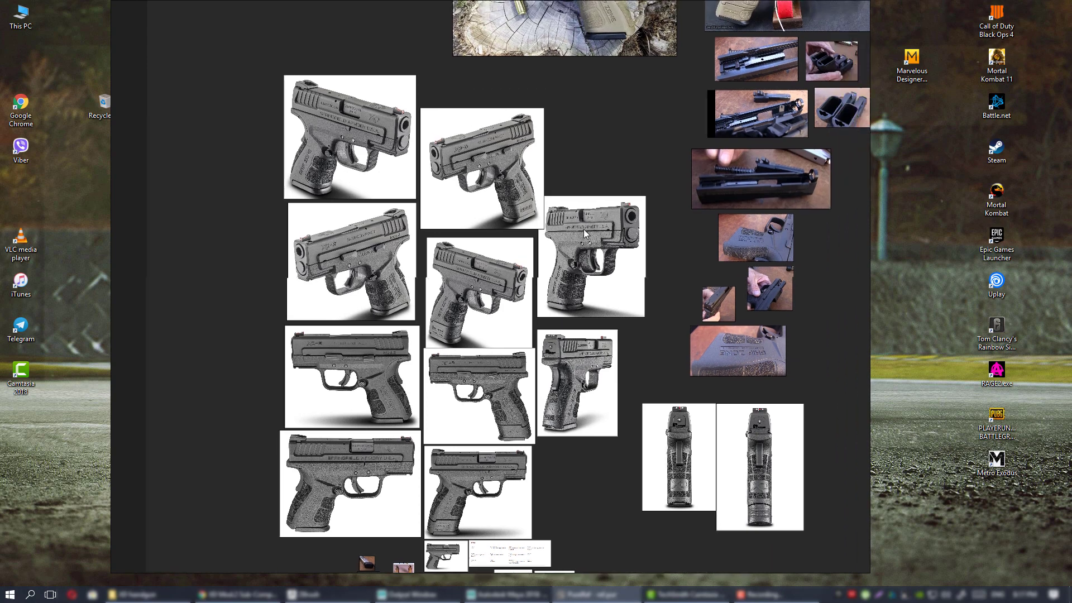
middle_drag(601, 190, 553, 257)
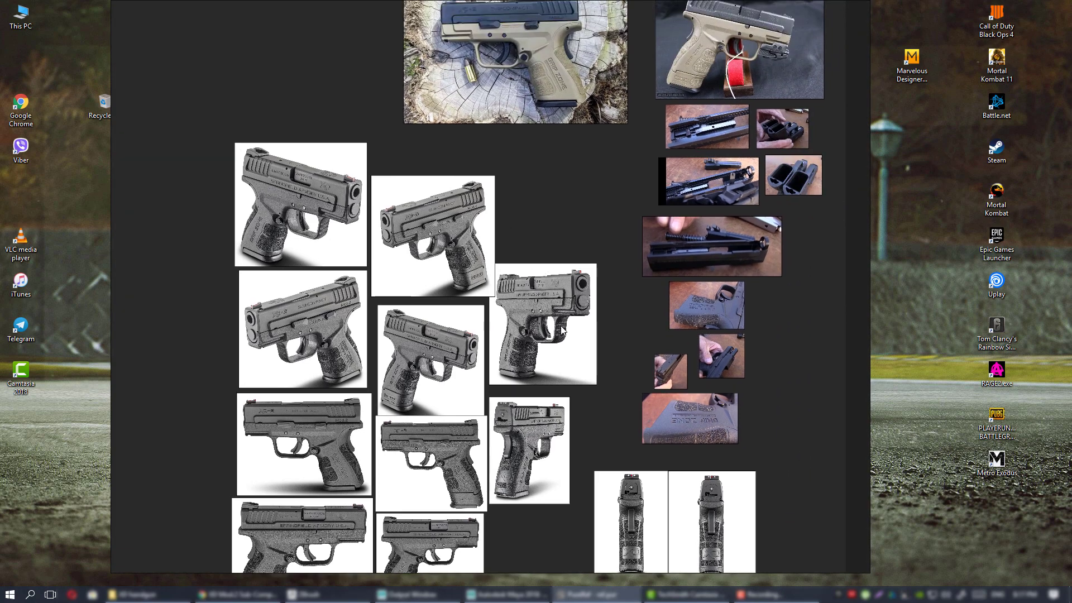
middle_drag(561, 329, 597, 151)
scroll(575, 198, down, 2)
middle_drag(574, 198, 567, 317)
scroll(558, 211, up, 2)
scroll(542, 184, up, 1)
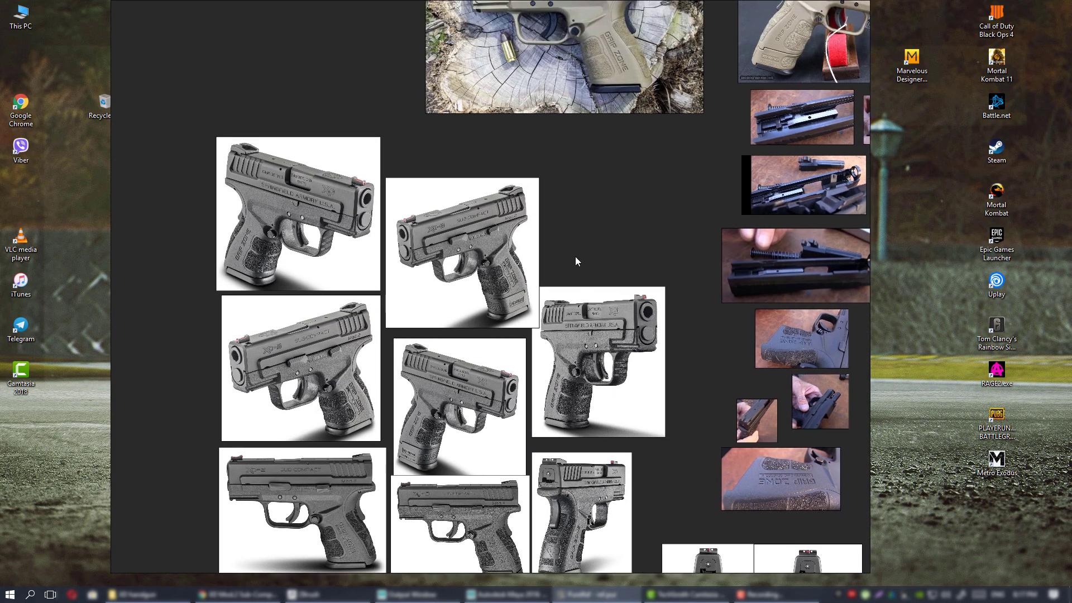
right_drag(575, 256, 1071, 241)
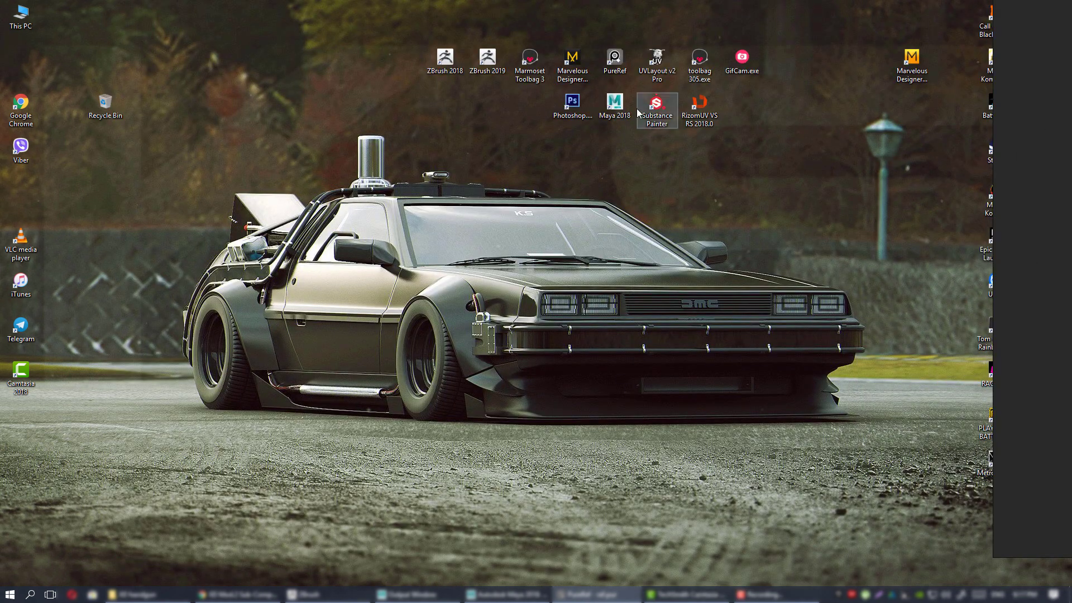
Bring the board back from the second monitor and pan to the exploded-view and tan pistol photos.
click(614, 61)
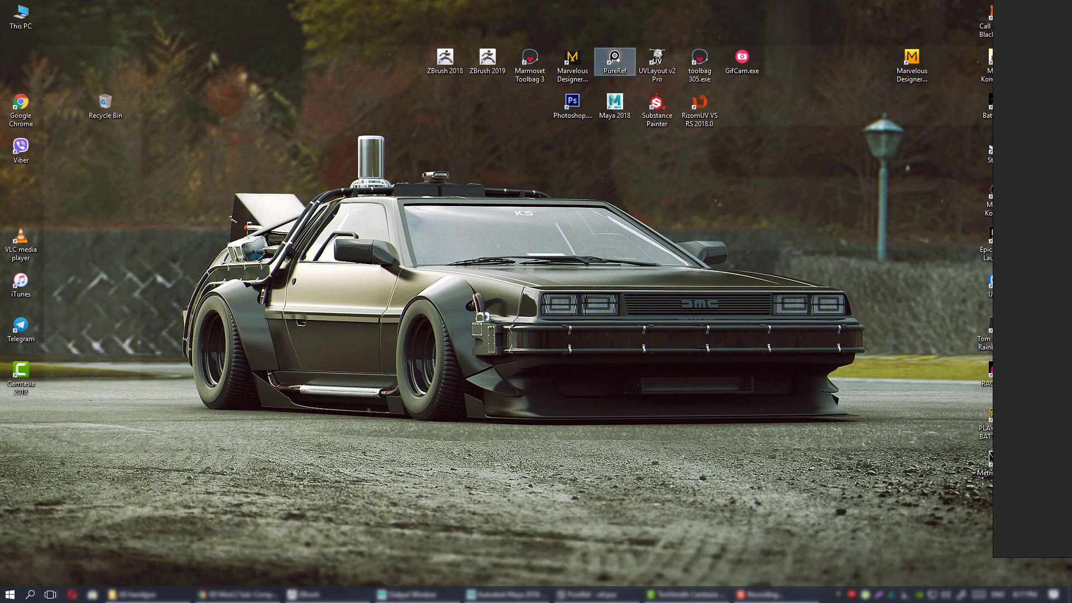
right_drag(1071, 262, 606, 263)
scroll(606, 263, down, 2)
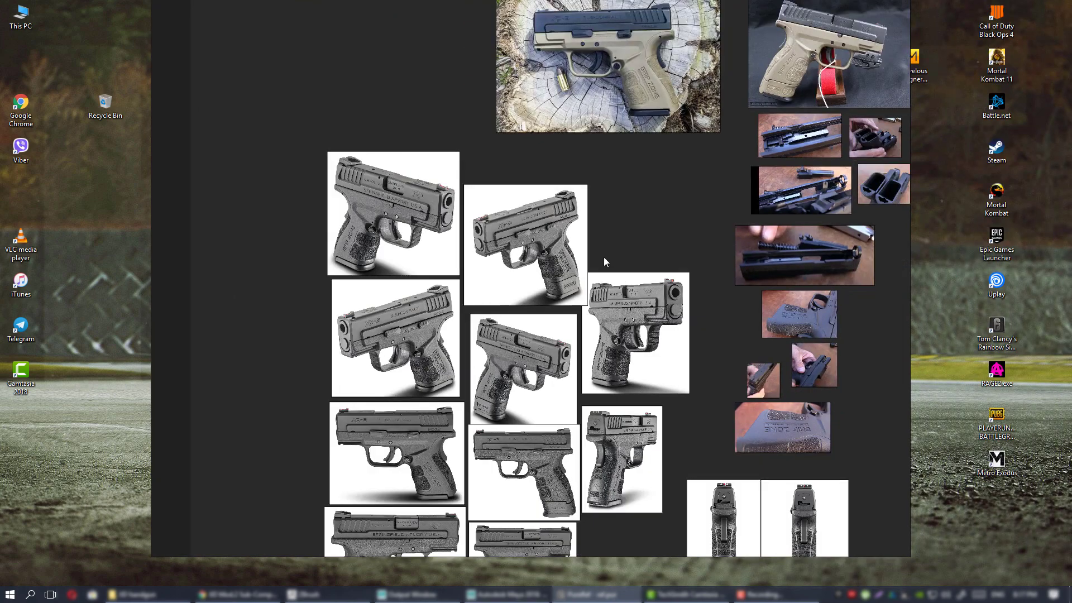
middle_drag(645, 218, 596, 196)
scroll(529, 281, down, 2)
scroll(555, 196, down, 4)
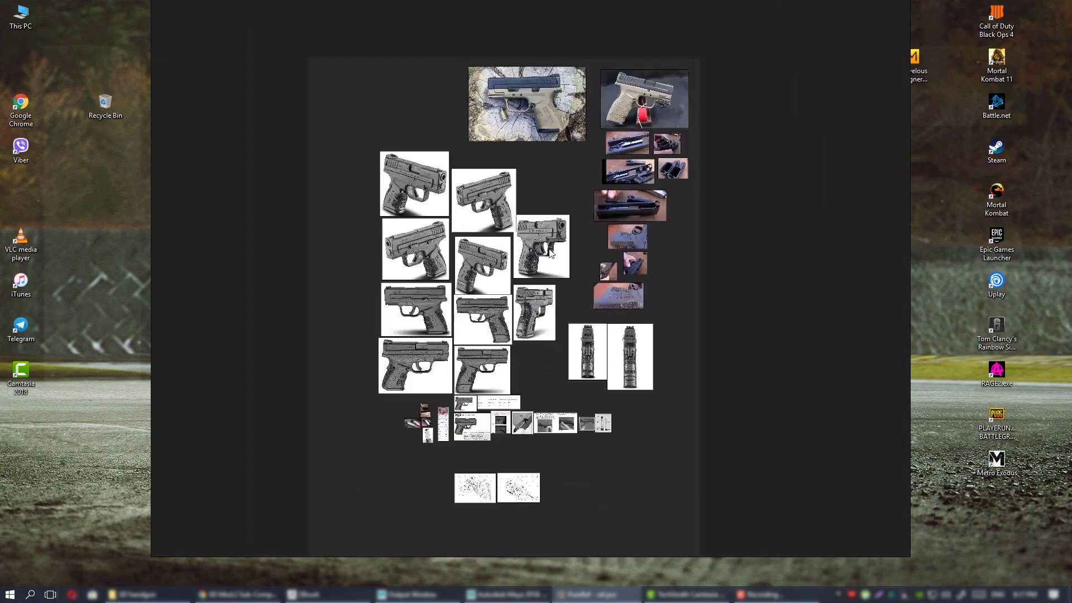
middle_drag(485, 232, 530, 237)
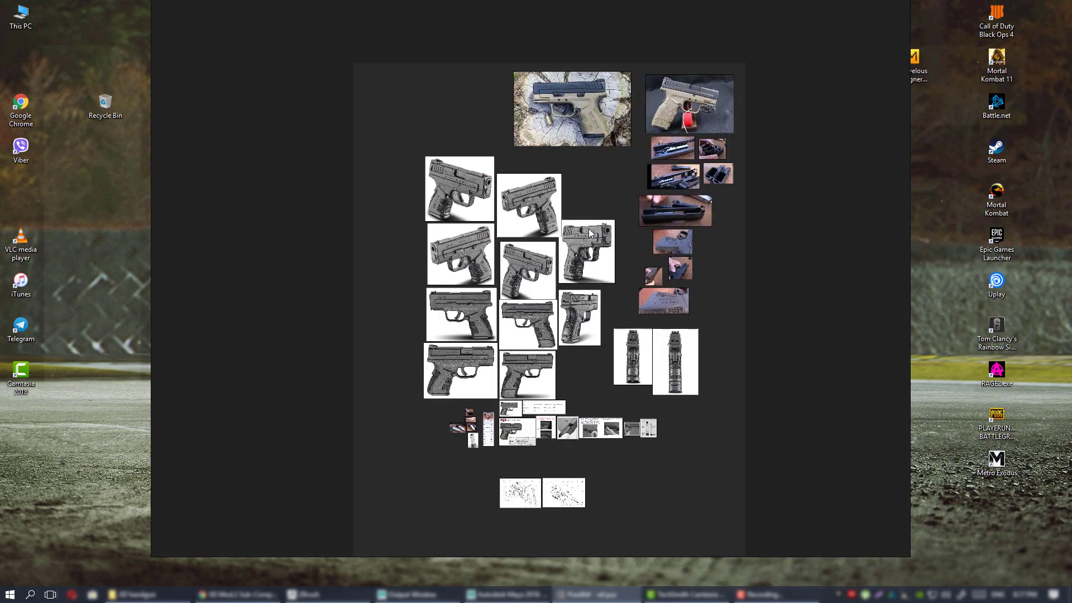
scroll(569, 232, up, 3)
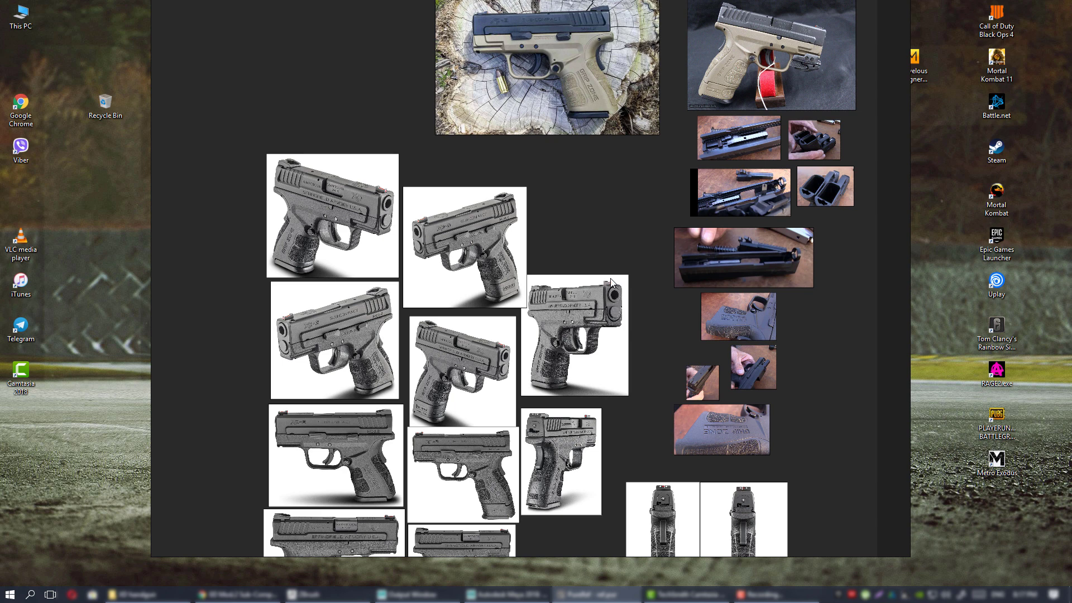
scroll(533, 250, down, 3)
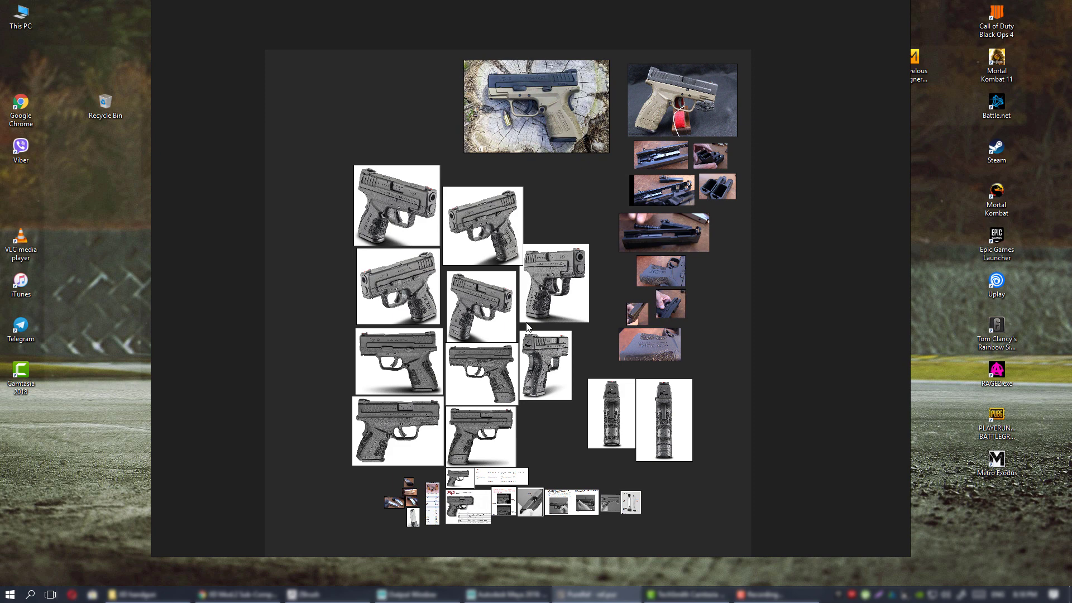
middle_drag(426, 436, 438, 356)
middle_drag(619, 266, 597, 345)
scroll(615, 289, up, 2)
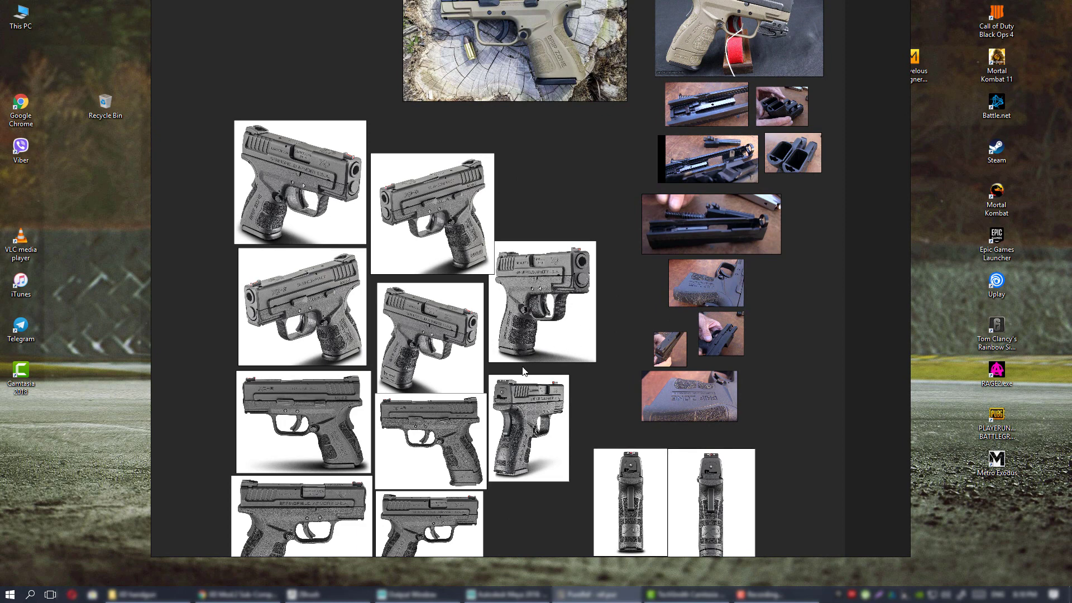
middle_drag(523, 367, 533, 276)
middle_drag(511, 421, 526, 329)
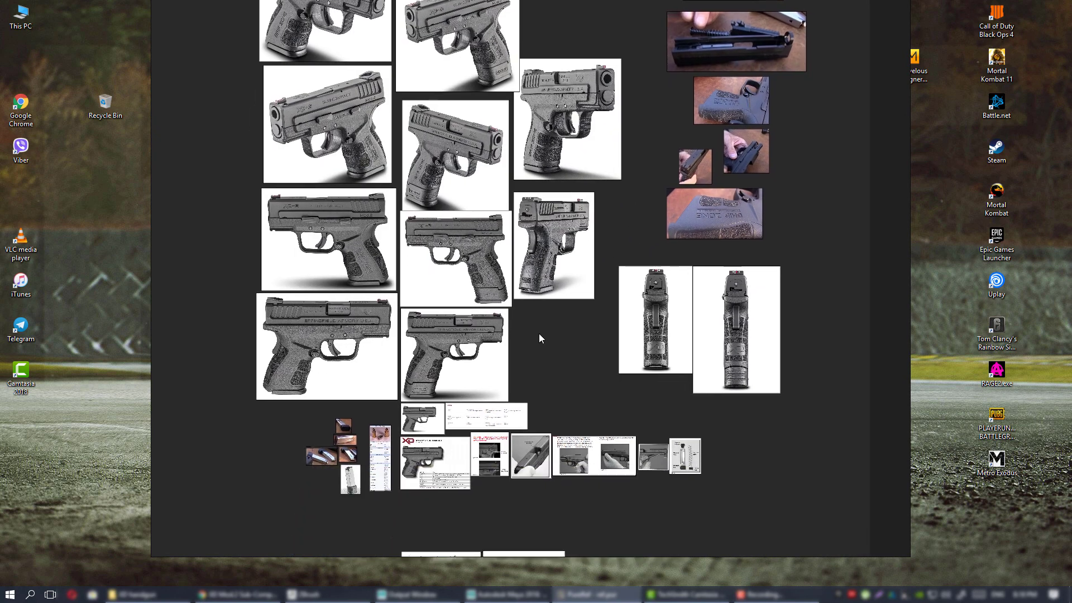
middle_drag(516, 246, 580, 432)
scroll(610, 339, down, 2)
middle_drag(582, 359, 503, 315)
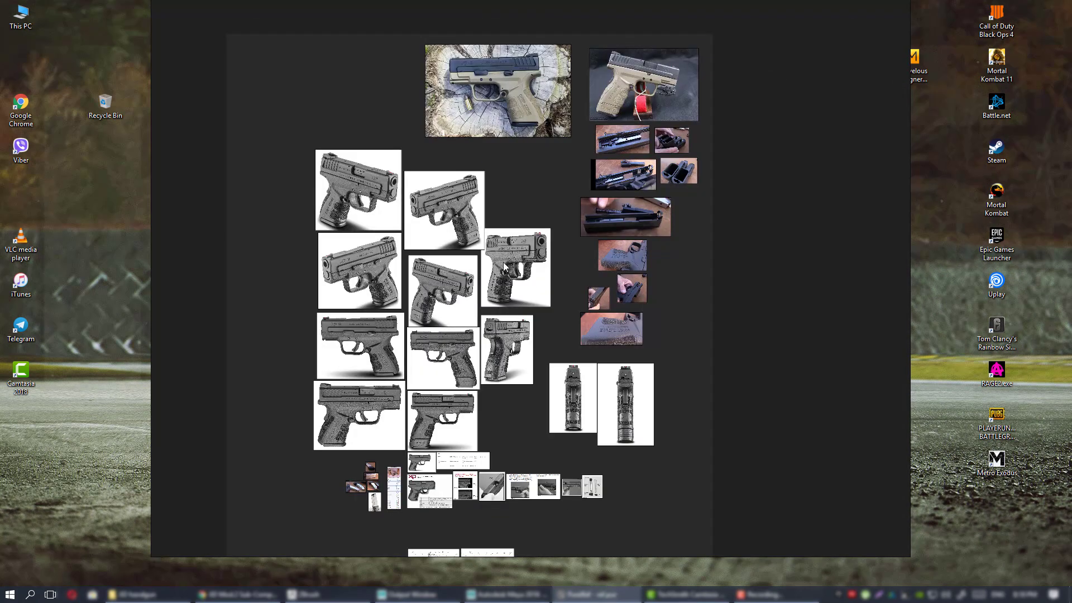
middle_drag(504, 267, 507, 320)
scroll(520, 295, up, 3)
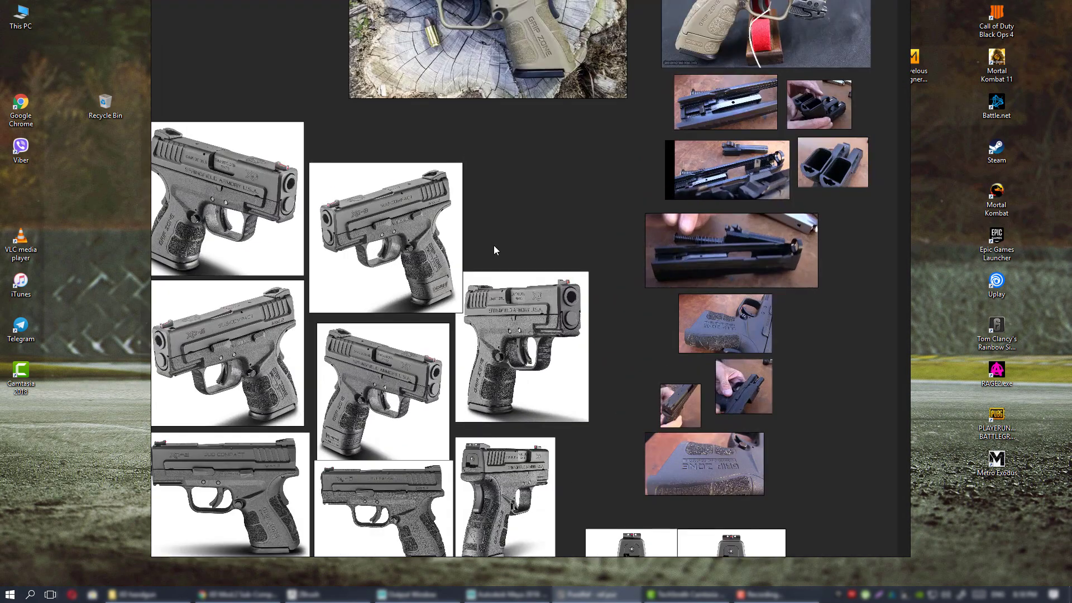
middle_drag(398, 248, 530, 302)
Enlarge and rotate the right-hand pistol image, then undo the changes and deselect it.
mouse_move(540, 303)
mouse_down()
mouse_move(556, 285)
mouse_move(539, 300)
mouse_up()
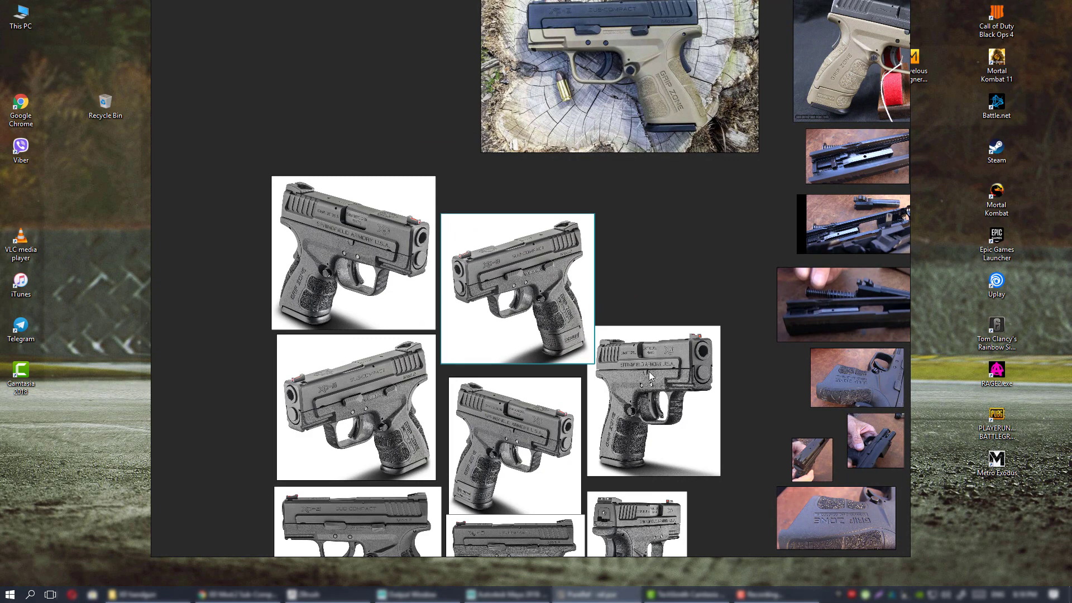
drag(660, 375, 694, 376)
ctrl+alt+drag(695, 376, 746, 383)
ctrl+drag(743, 382, 725, 362)
key(ctrl+z)
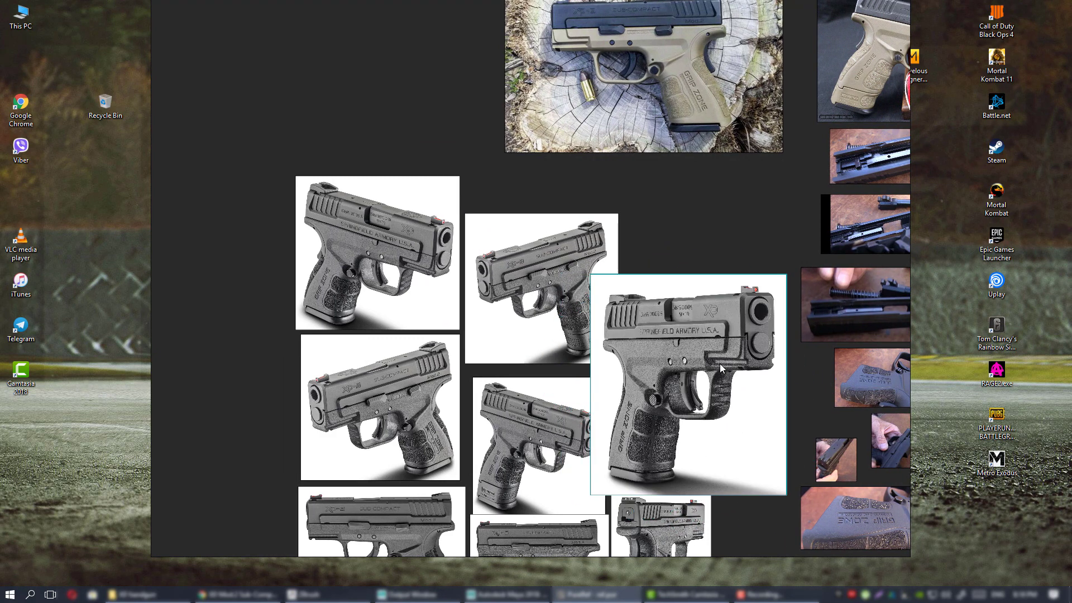
key(ctrl+z)
key(ctrl+z)
scroll(704, 362, down, 5)
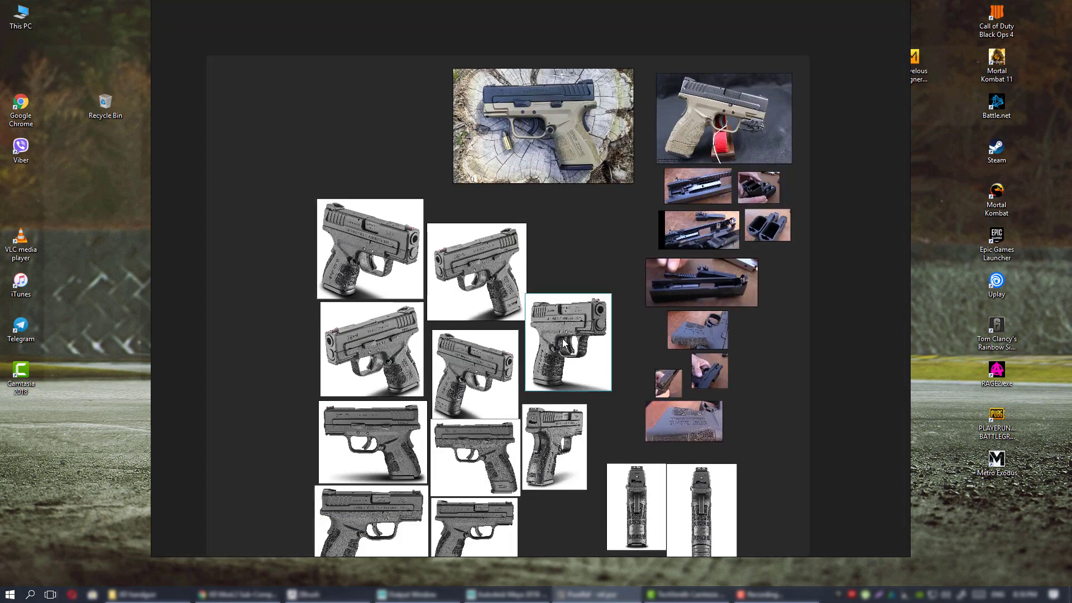
drag(563, 333, 563, 343)
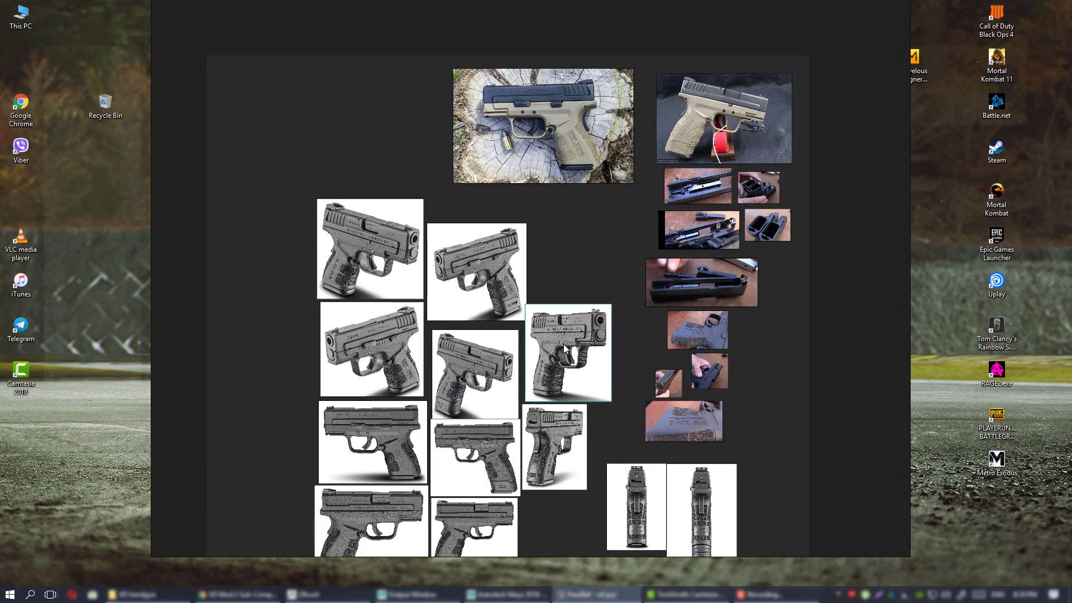
middle_drag(582, 273, 574, 252)
click(573, 251)
Pan across the board's lower and top photos, then bring the XD Mod.2 page in Chrome forward.
middle_drag(596, 302, 552, 289)
scroll(552, 290, down, 2)
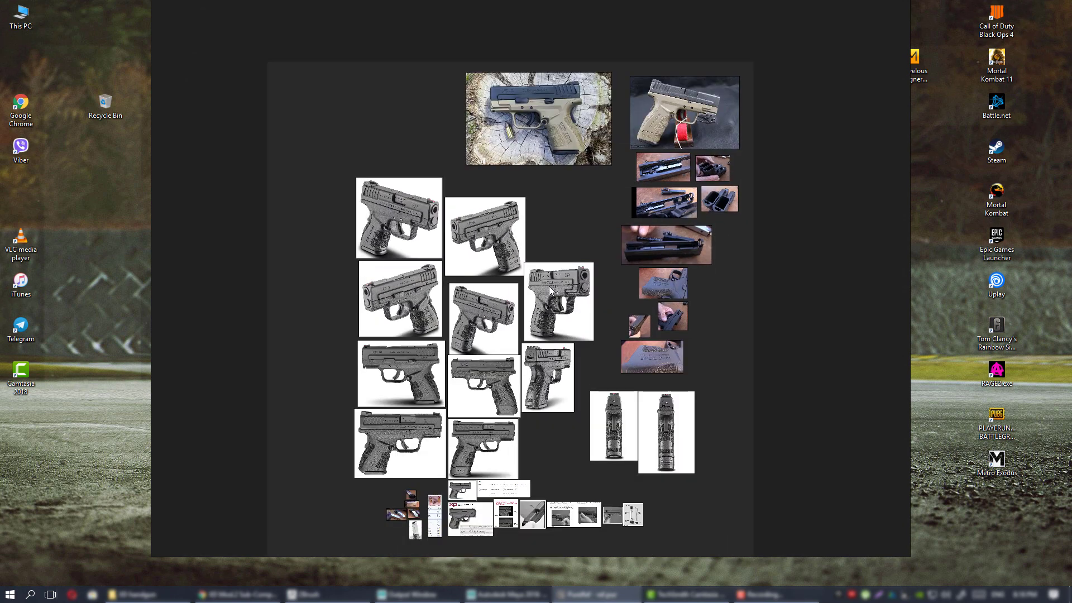
scroll(551, 293, up, 4)
middle_drag(555, 330, 607, 311)
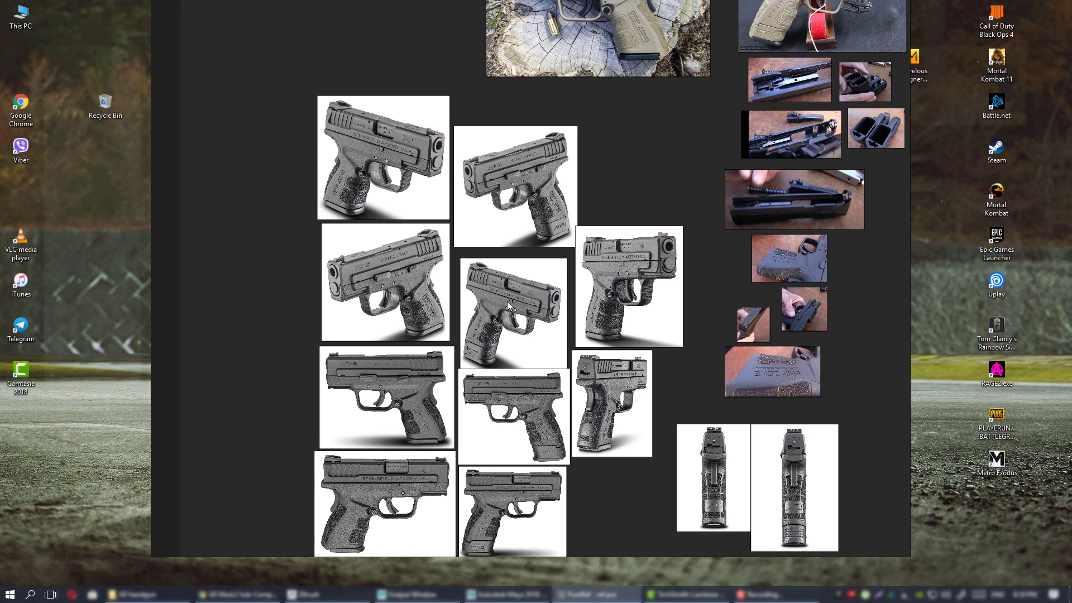
mouse_move(697, 418)
middle_down()
mouse_move(696, 391)
mouse_move(674, 355)
middle_up()
middle_drag(647, 423, 586, 275)
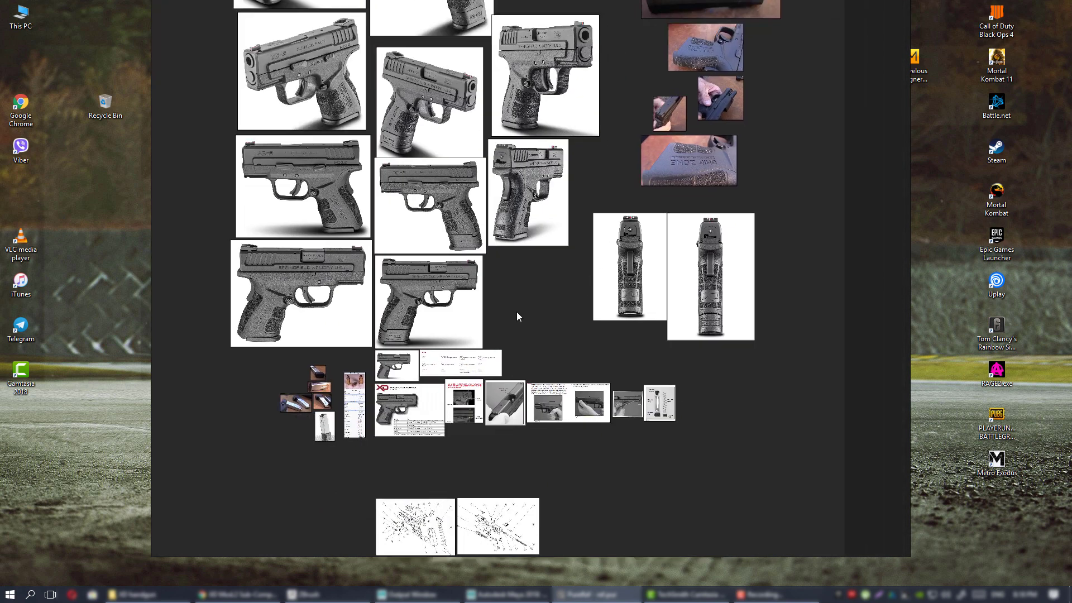
middle_drag(492, 340, 646, 279)
scroll(646, 279, up, 2)
middle_drag(610, 237, 487, 350)
middle_drag(556, 267, 557, 348)
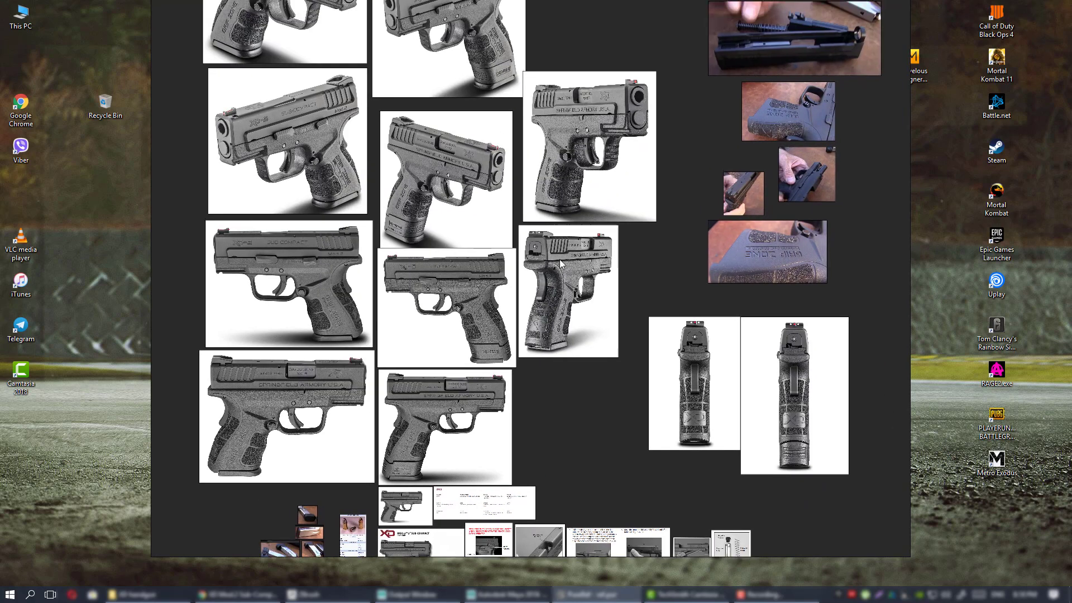
drag(648, 239, 644, 261)
middle_drag(627, 263, 602, 297)
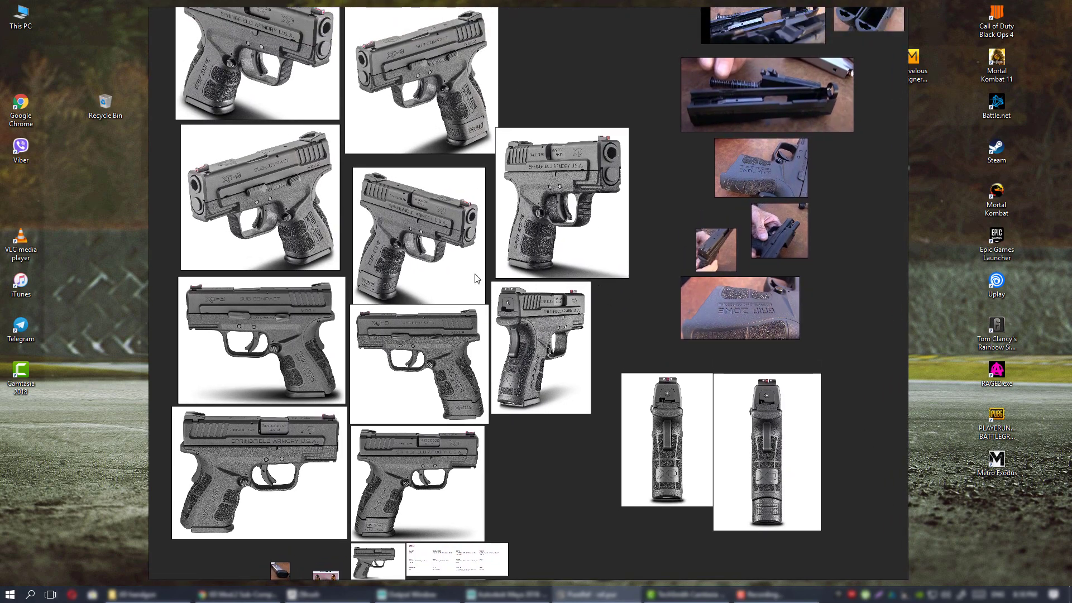
middle_drag(433, 241, 550, 311)
middle_drag(468, 199, 491, 306)
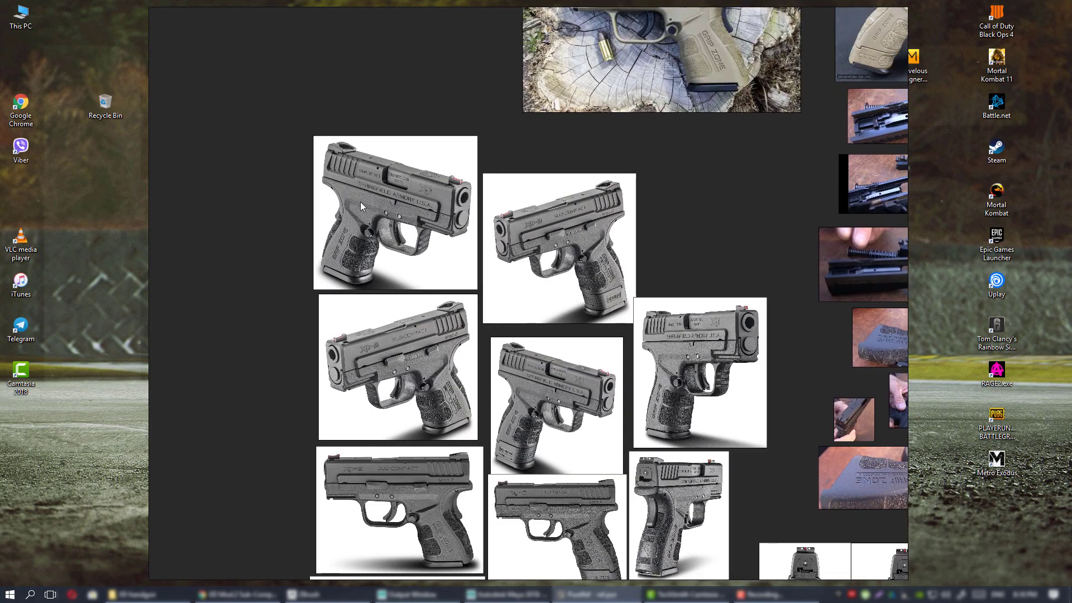
middle_drag(571, 311, 538, 272)
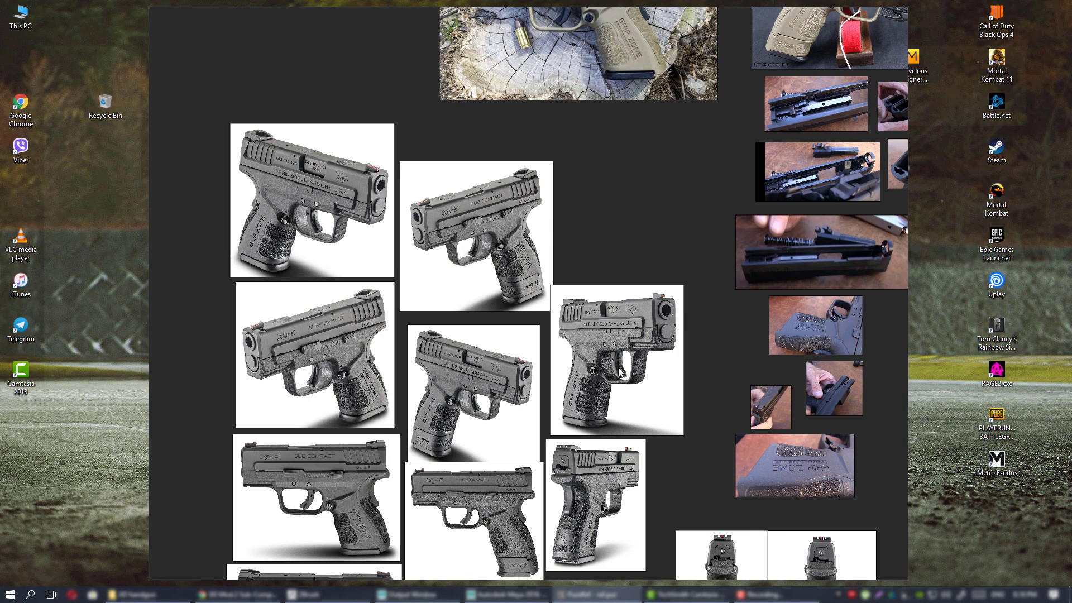
click(261, 599)
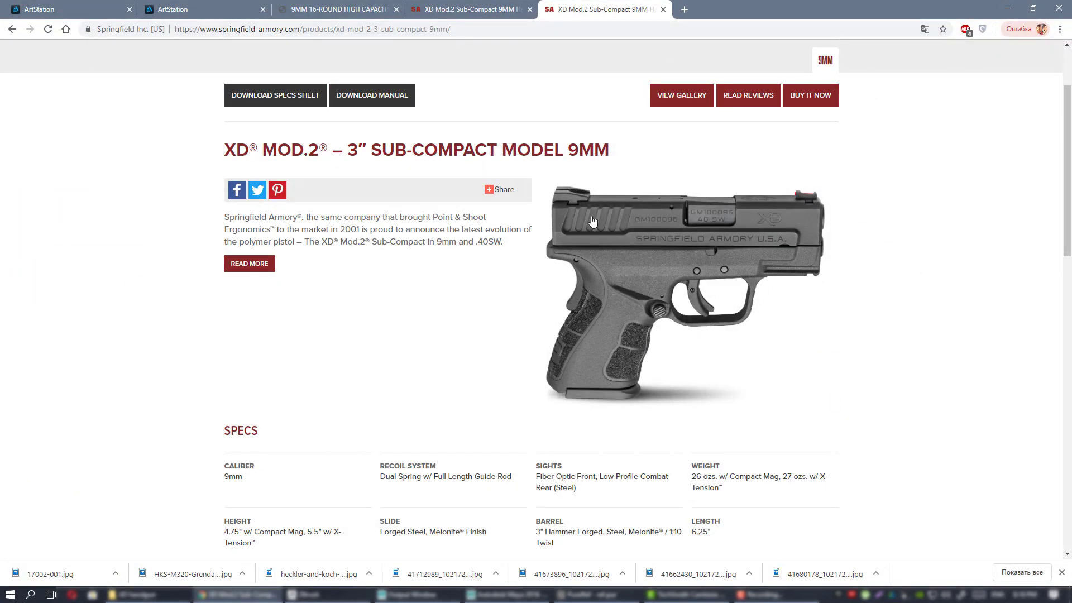
scroll(692, 335, up, 2)
scroll(908, 283, down, 5)
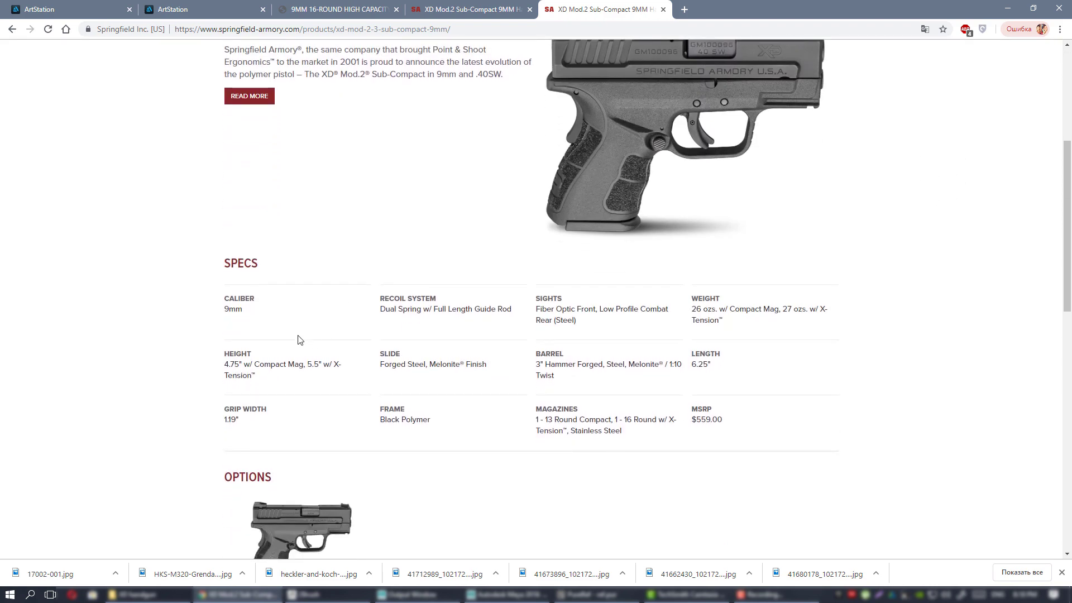
scroll(636, 379, down, 4)
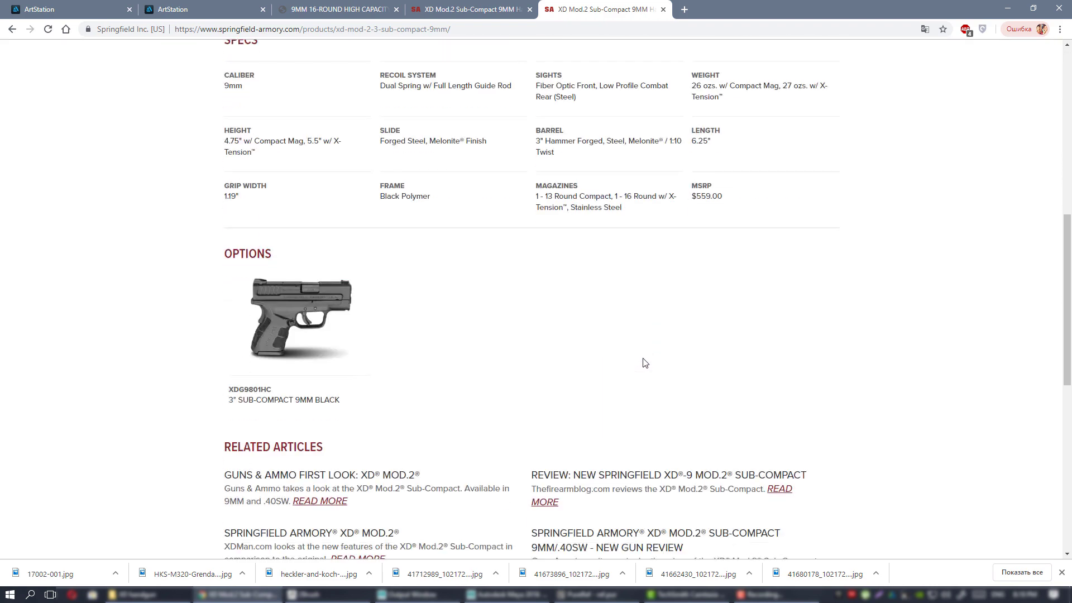
scroll(645, 363, up, 8)
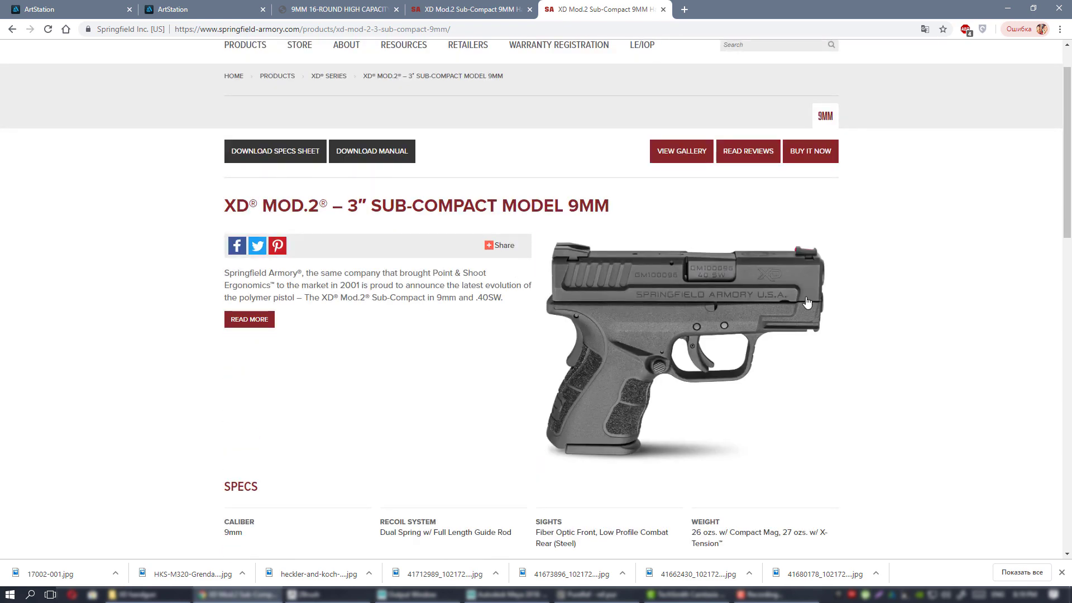
click(680, 156)
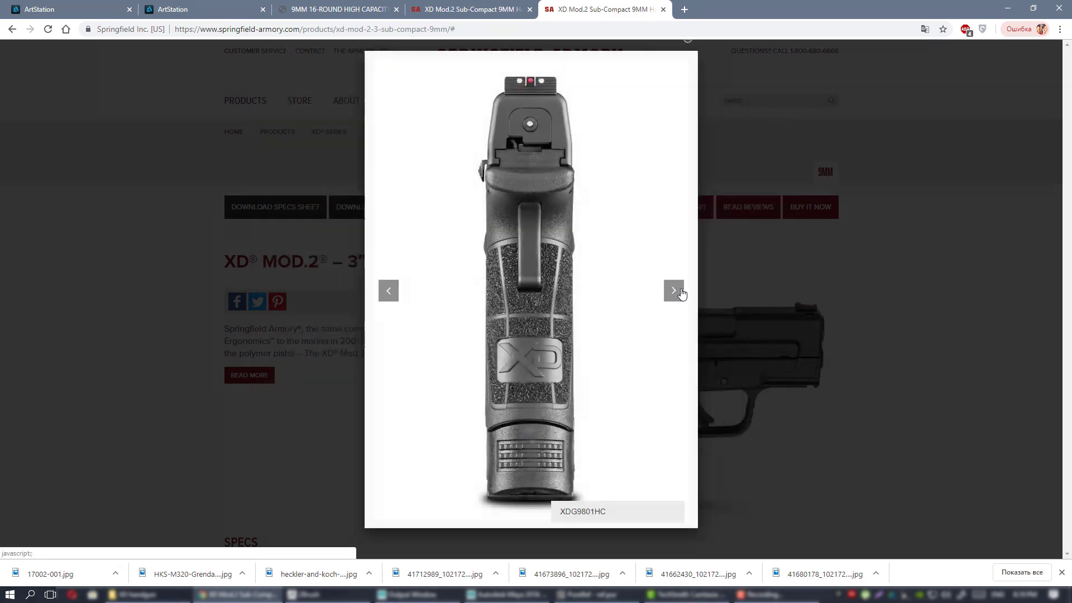
click(674, 291)
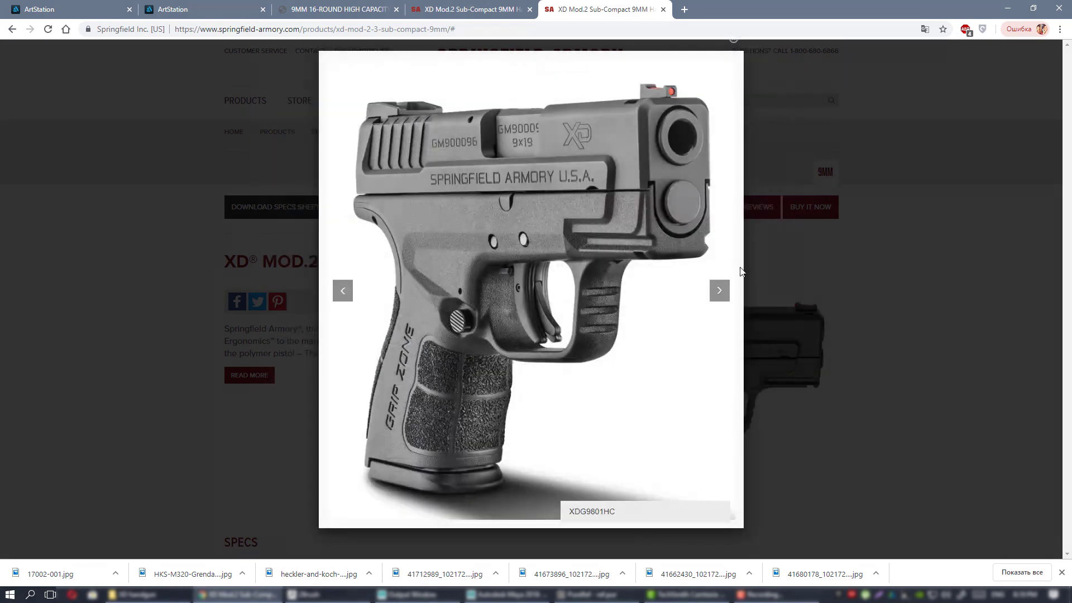
click(882, 250)
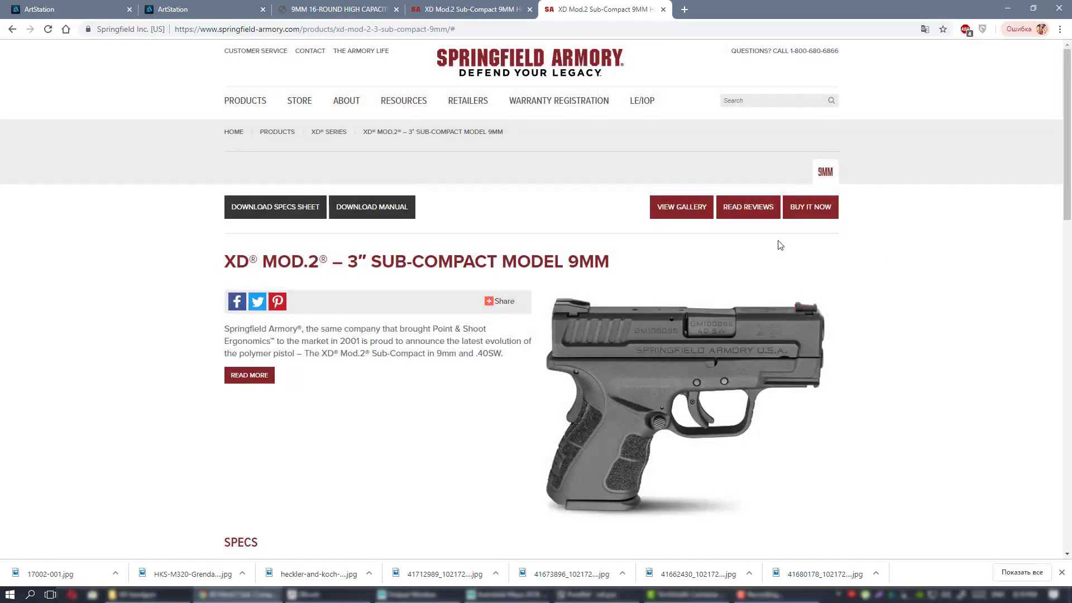
scroll(779, 244, down, 5)
scroll(781, 248, up, 3)
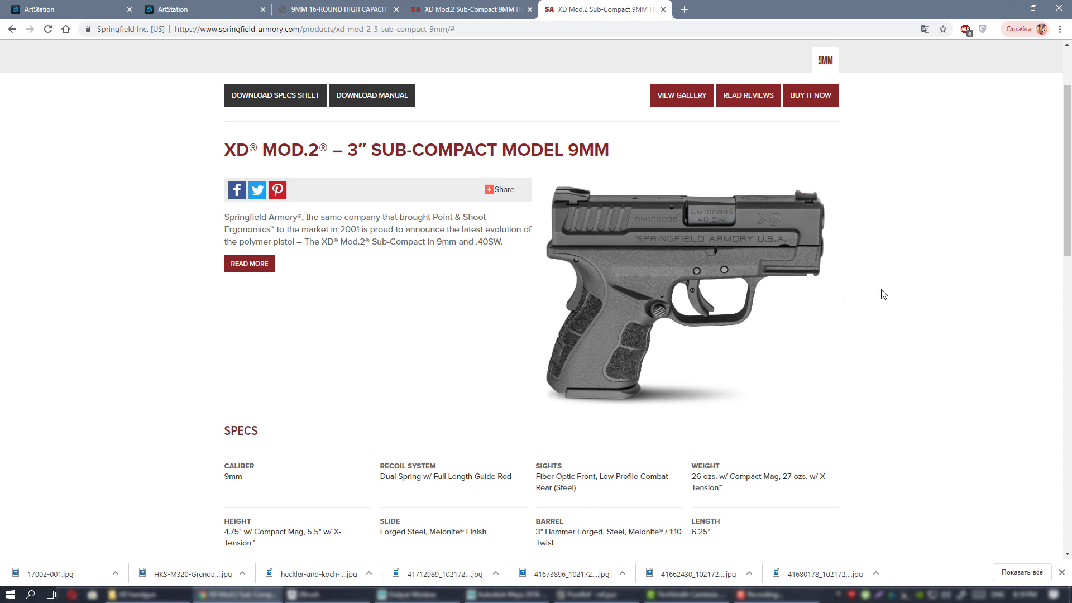
scroll(847, 278, up, 2)
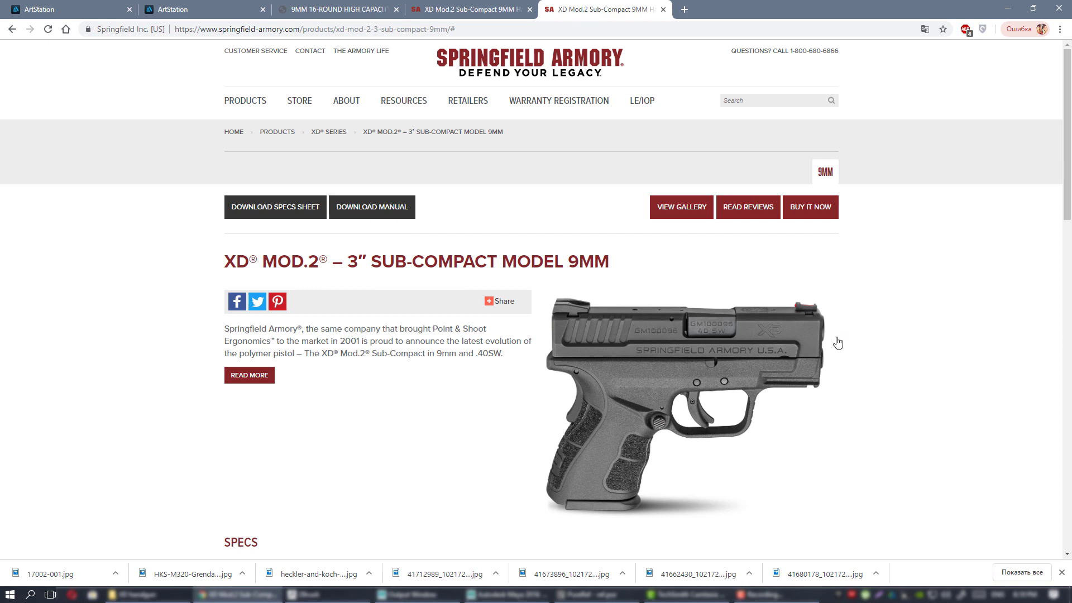
click(592, 595)
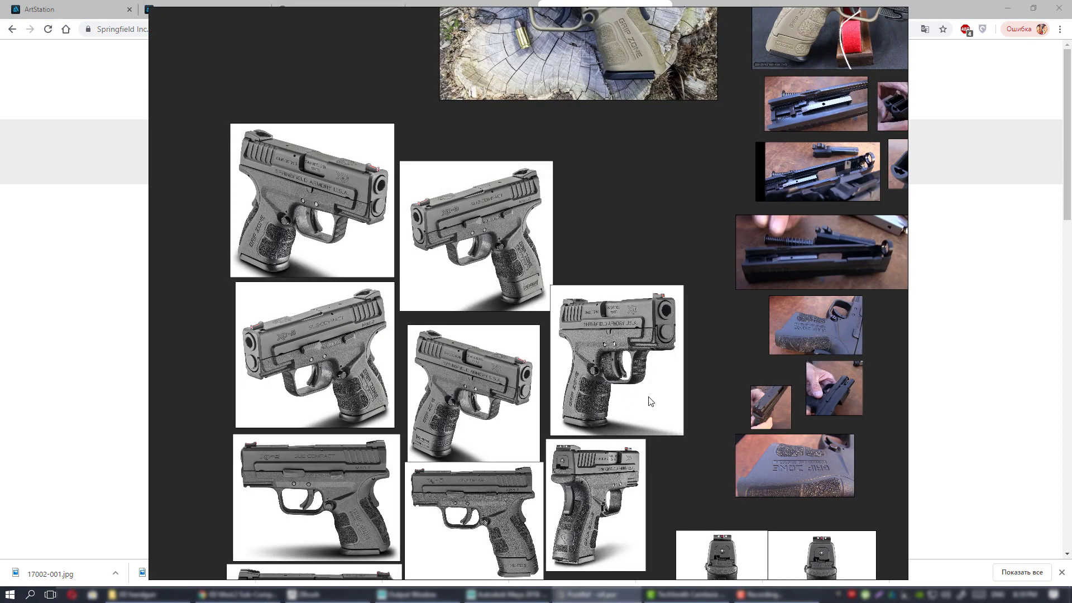
middle_drag(673, 360, 657, 379)
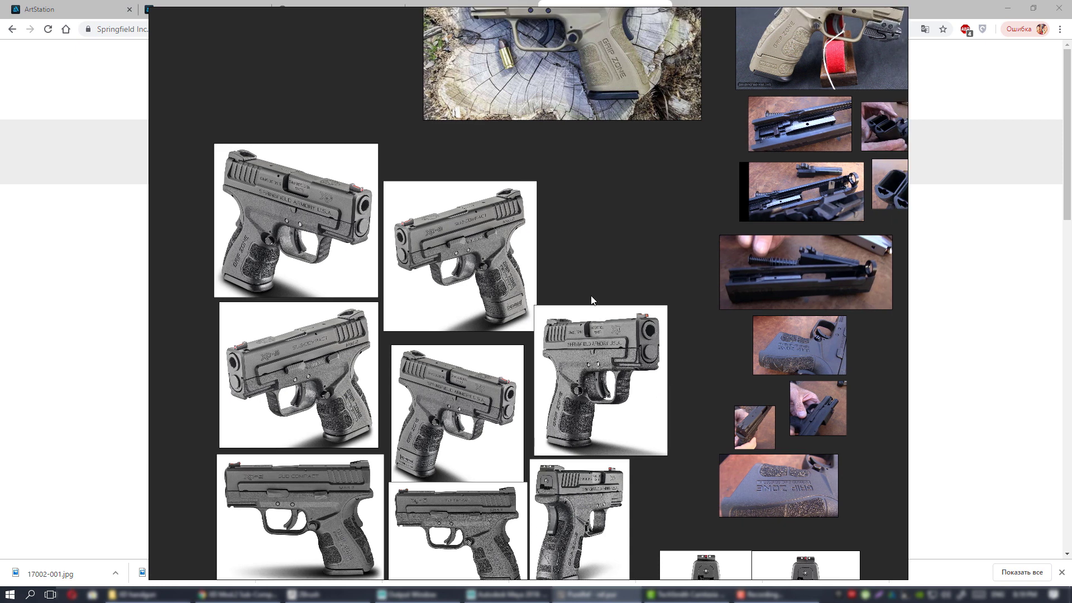
middle_drag(594, 296, 541, 375)
middle_drag(614, 232, 542, 305)
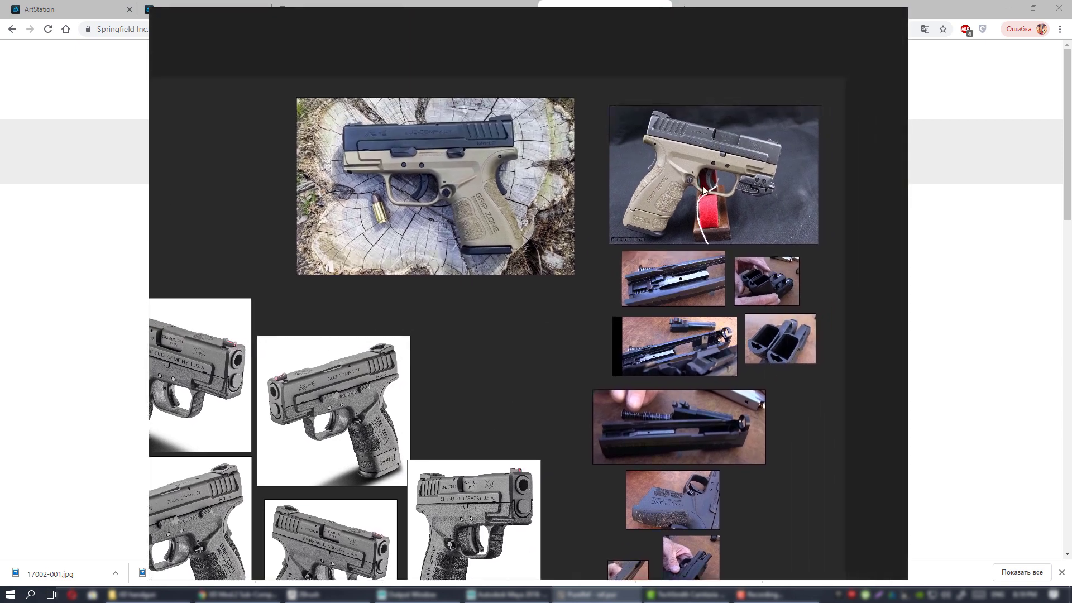
scroll(734, 145, up, 7)
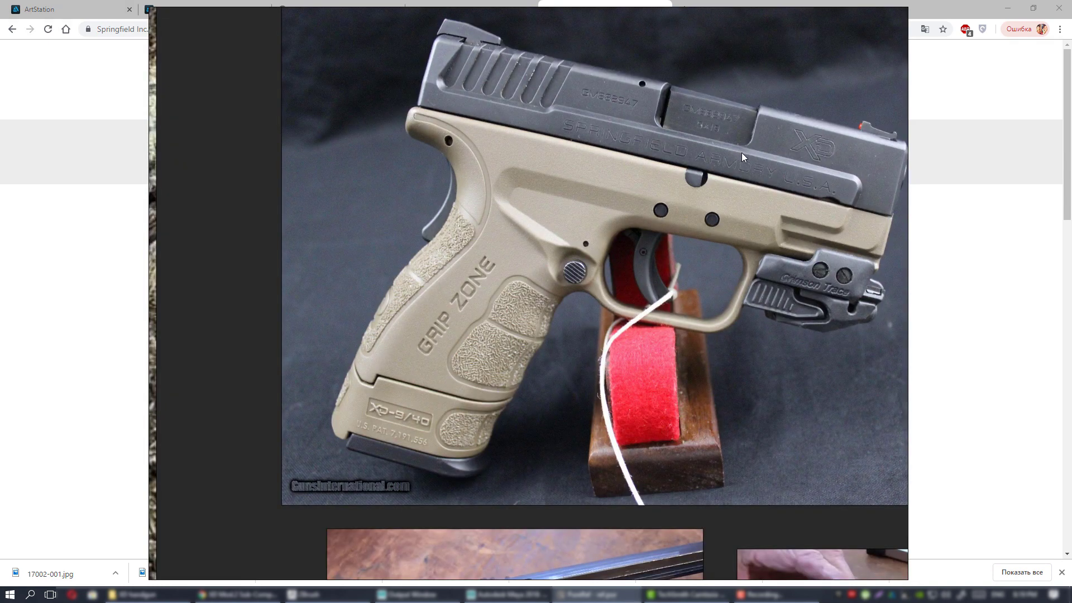
middle_drag(742, 153, 692, 170)
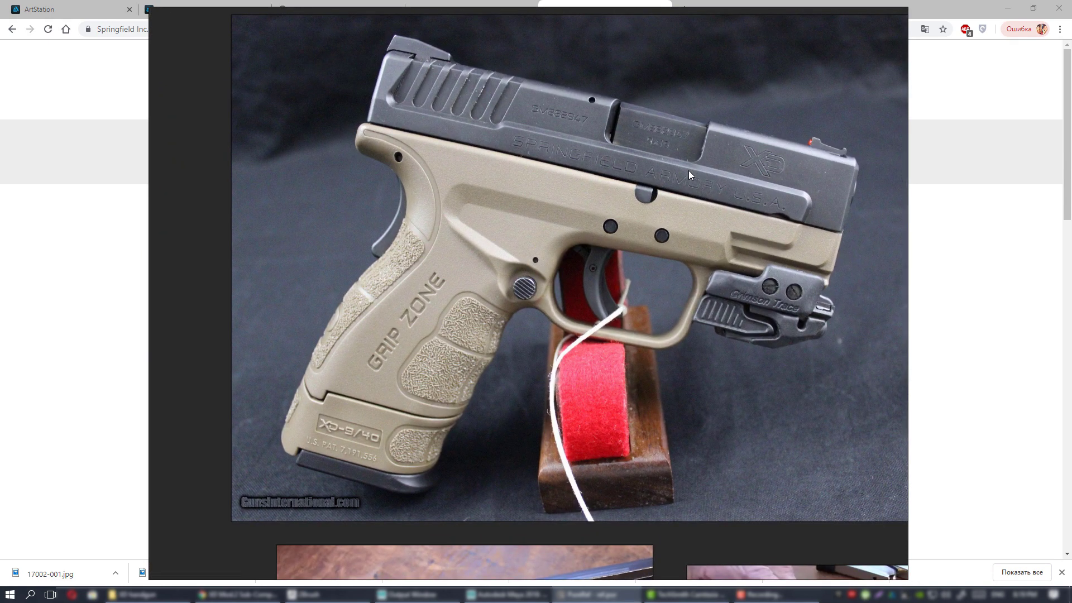
middle_drag(520, 195, 520, 243)
middle_drag(708, 282, 692, 284)
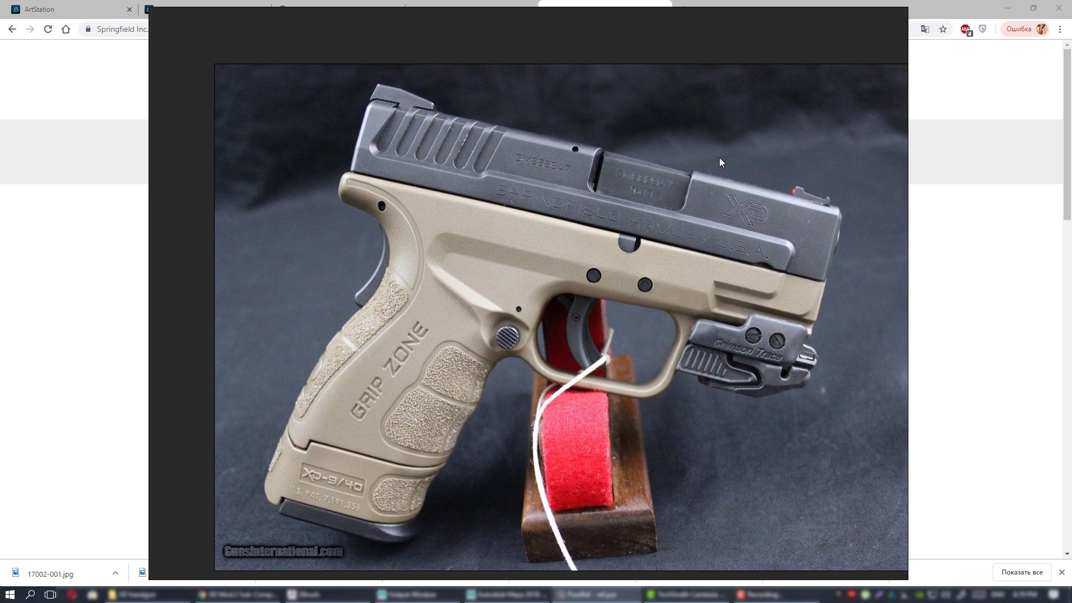
middle_drag(596, 272, 651, 200)
scroll(640, 213, down, 3)
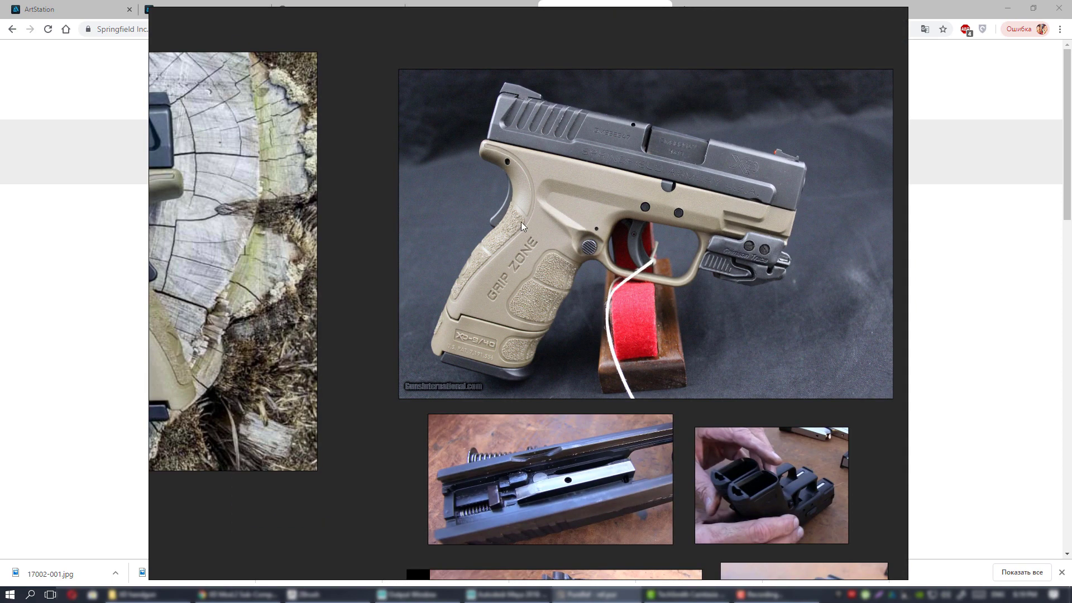
scroll(518, 197, up, 4)
middle_drag(547, 161, 373, 191)
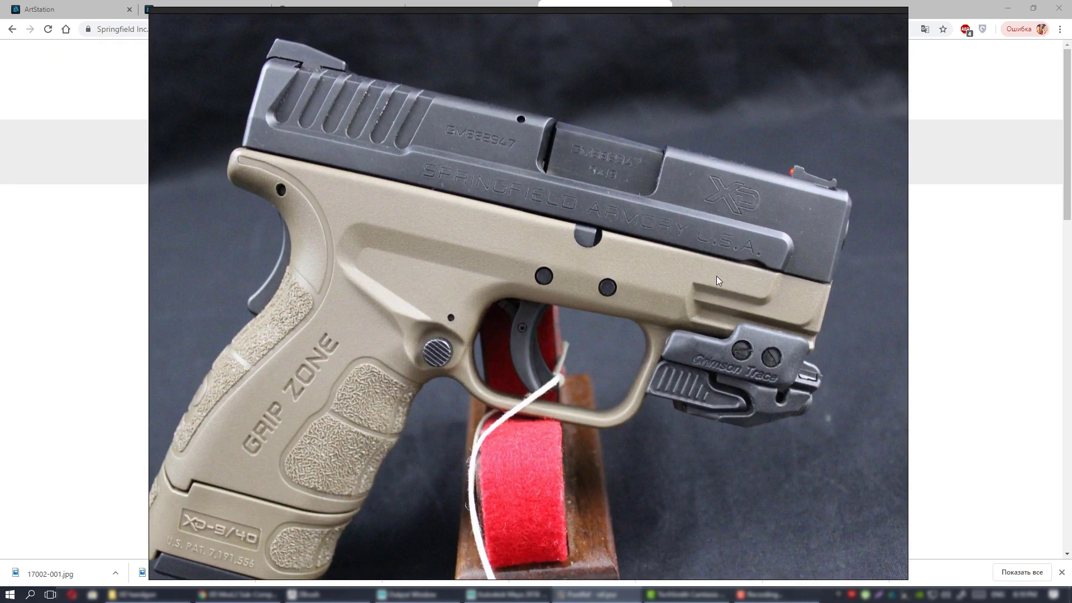
scroll(592, 245, down, 3)
middle_drag(541, 281, 622, 214)
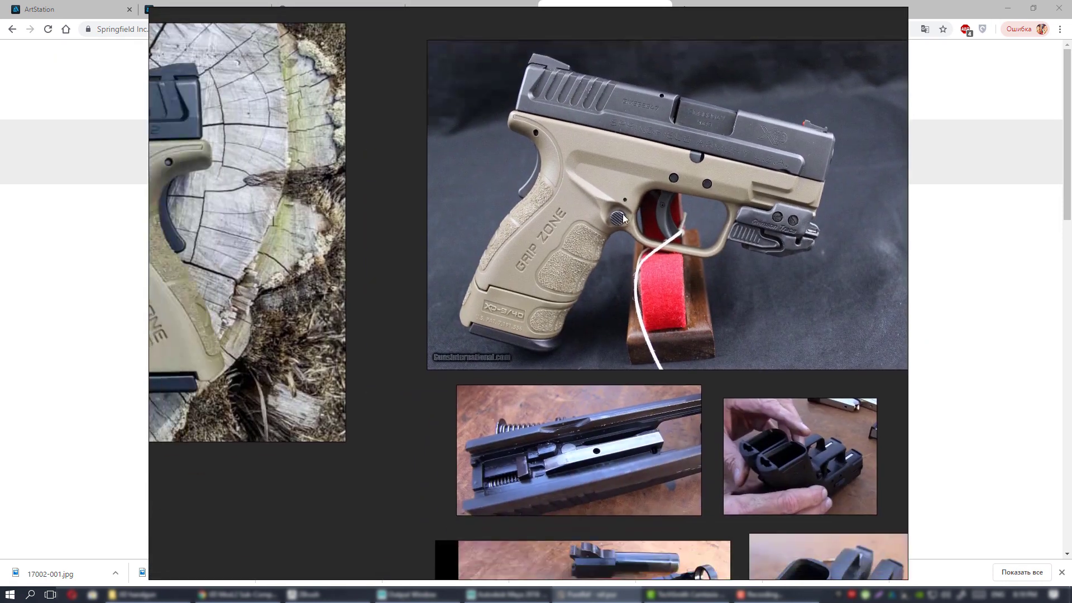
scroll(587, 233, down, 4)
middle_drag(471, 278, 591, 180)
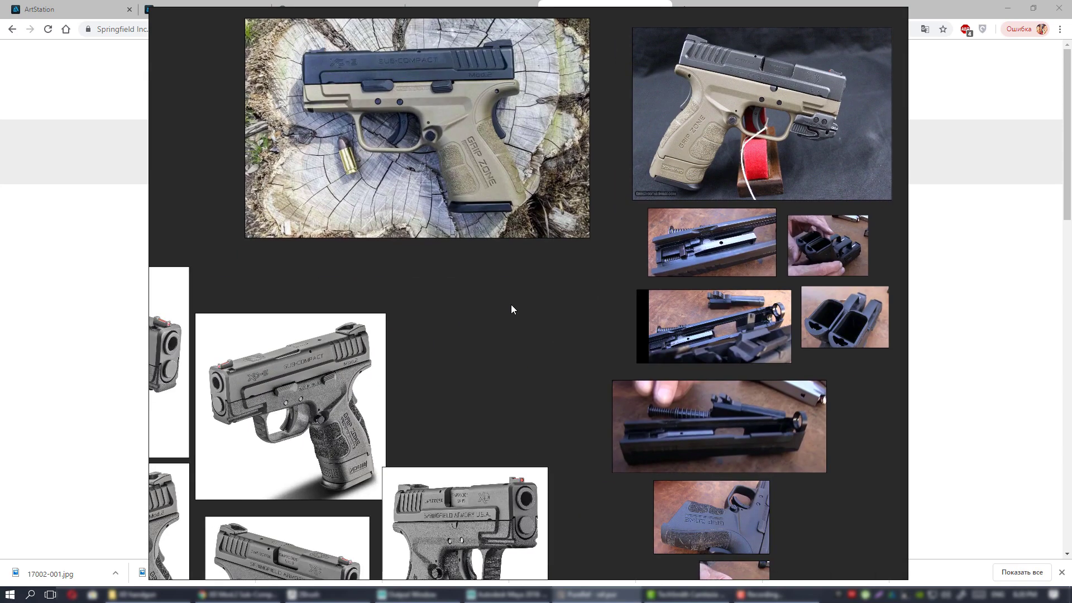
middle_drag(512, 305, 601, 231)
scroll(566, 244, down, 2)
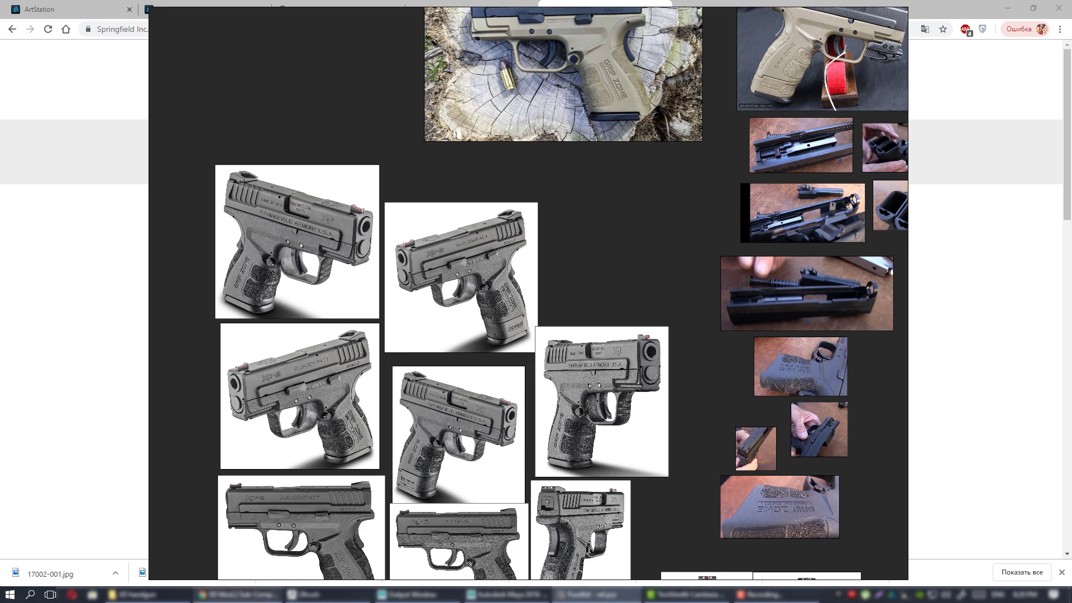
click(237, 594)
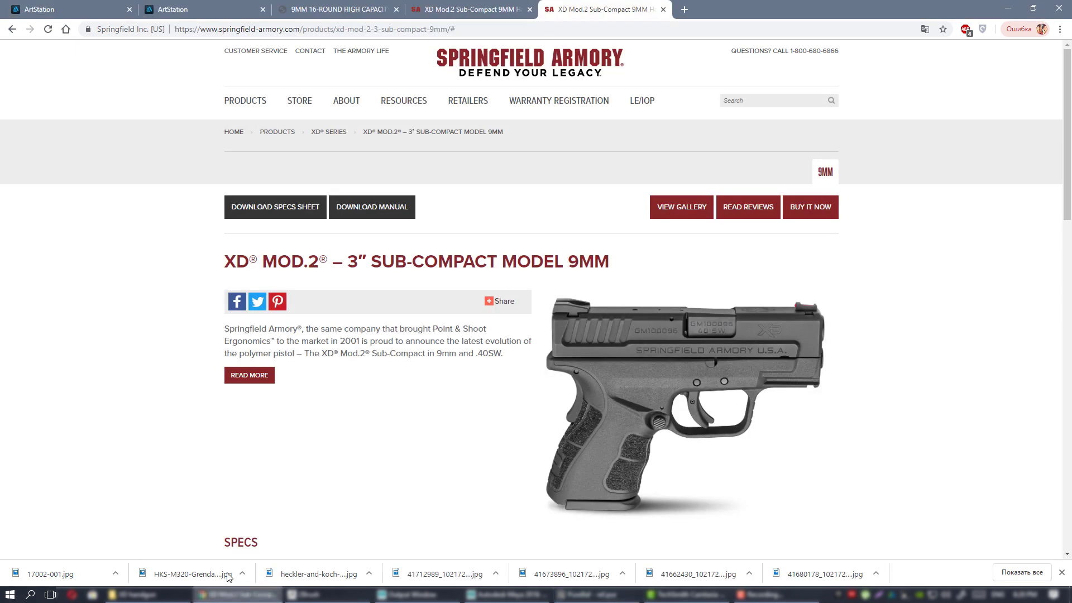
In a new tab, load the Forgotten Weapons YouTube channel from the 'for' address-bar suggestion.
click(689, 9)
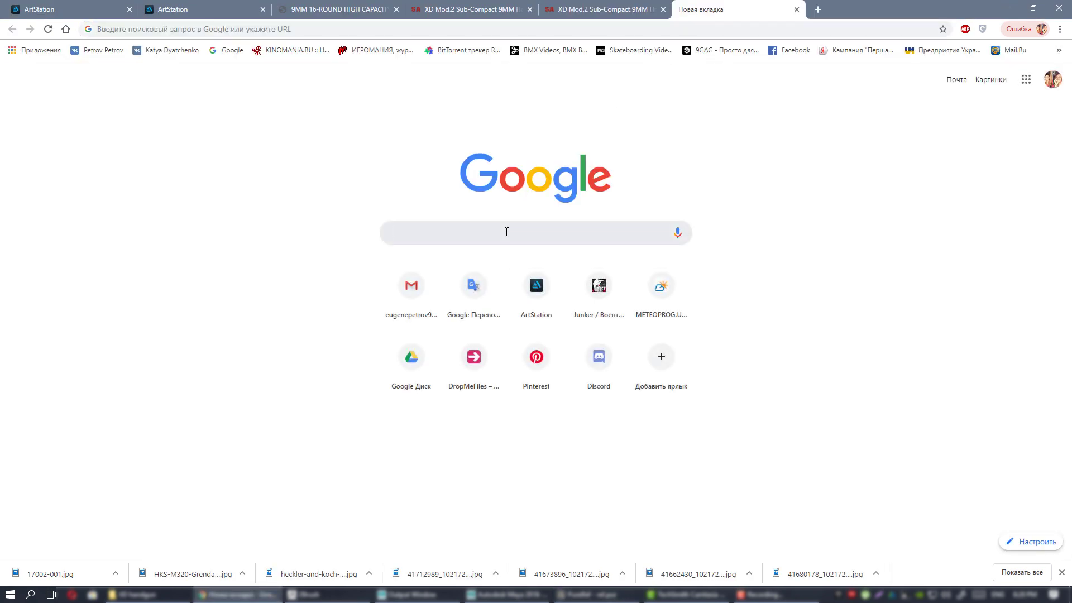
text(for)
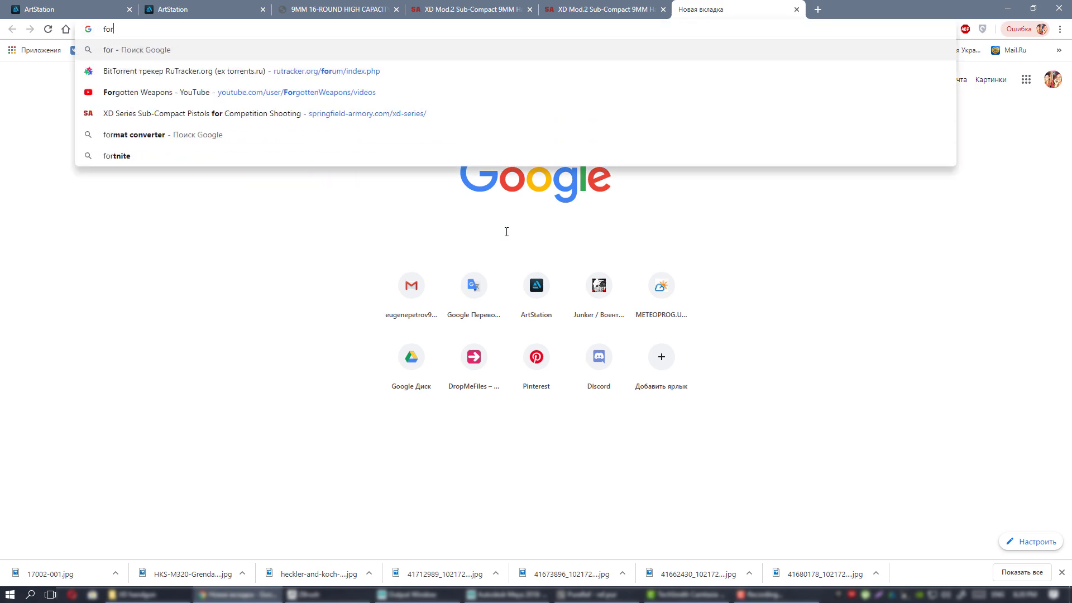
key(Down)
key(Down)
key(Return)
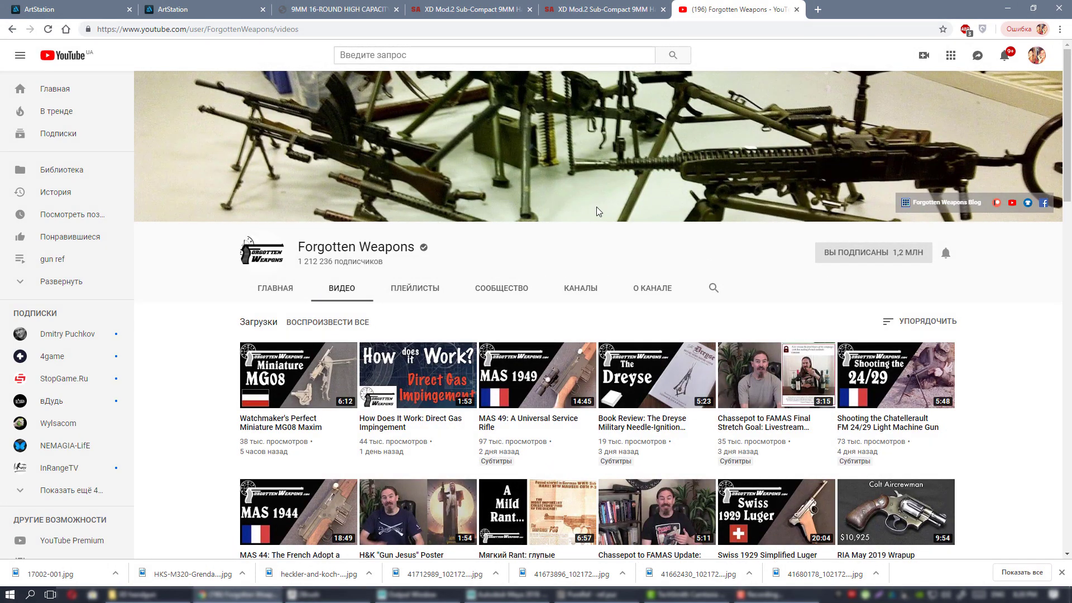
Scroll through the Forgotten Weapons video list, then bring the PureRef board back up.
scroll(596, 208, down, 6)
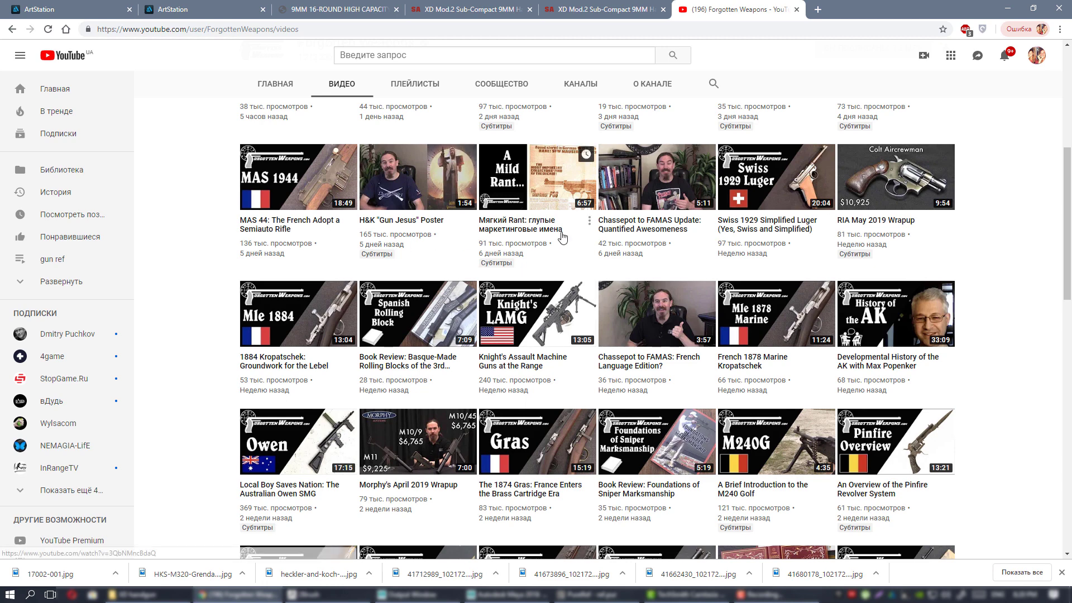
scroll(620, 240, down, 3)
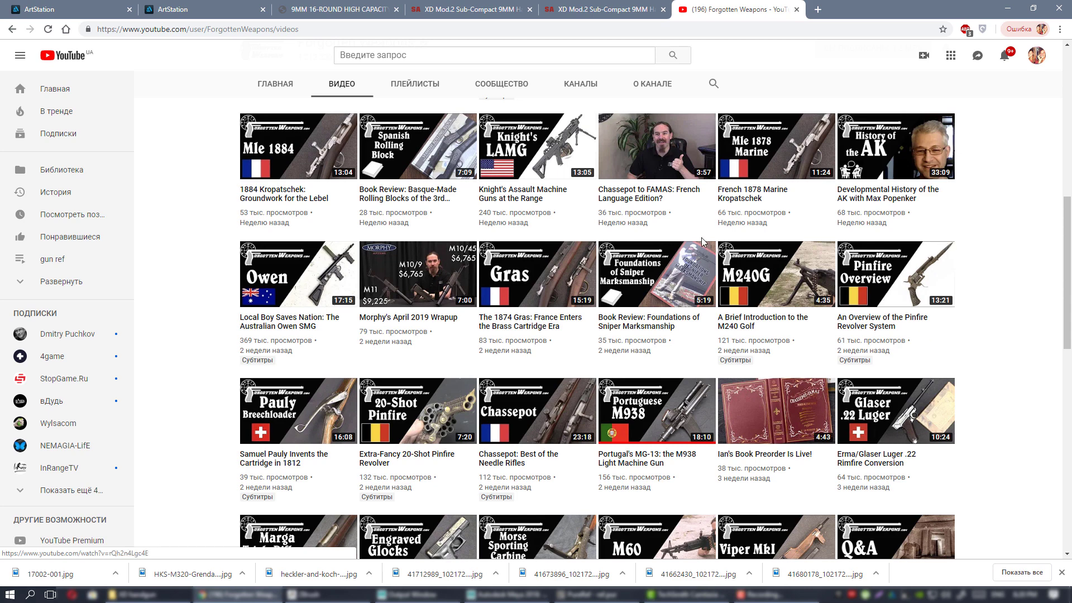
scroll(645, 226, down, 3)
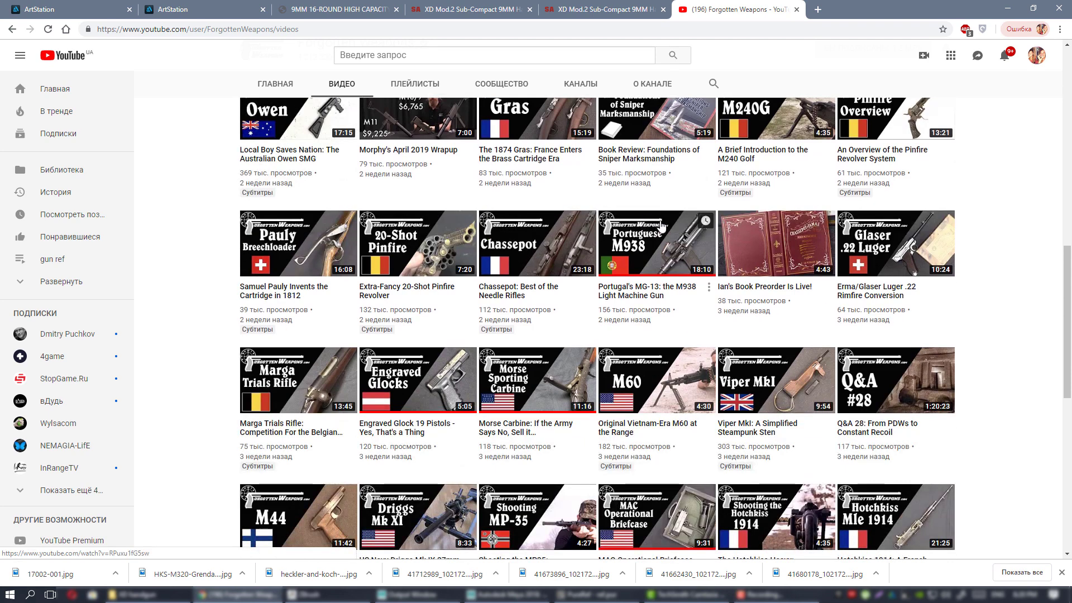
scroll(665, 228, down, 2)
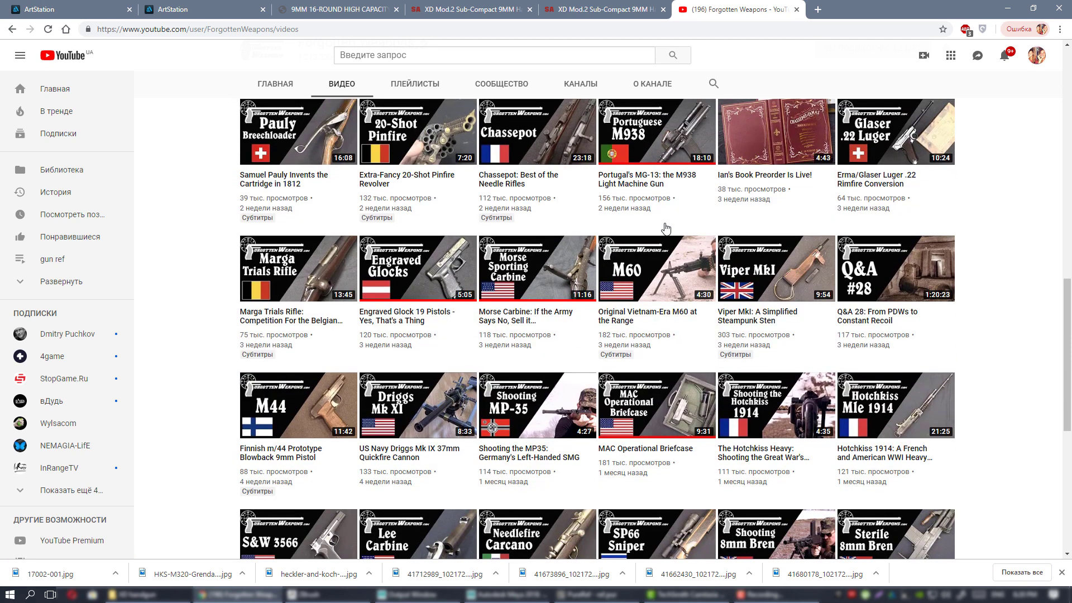
scroll(698, 263, down, 3)
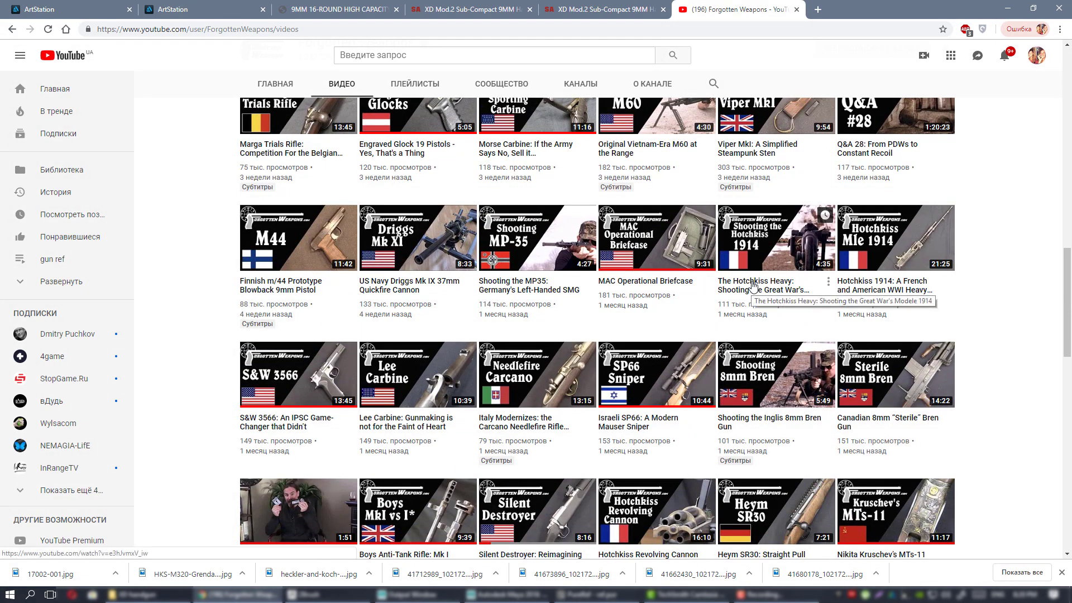
scroll(788, 298, up, 3)
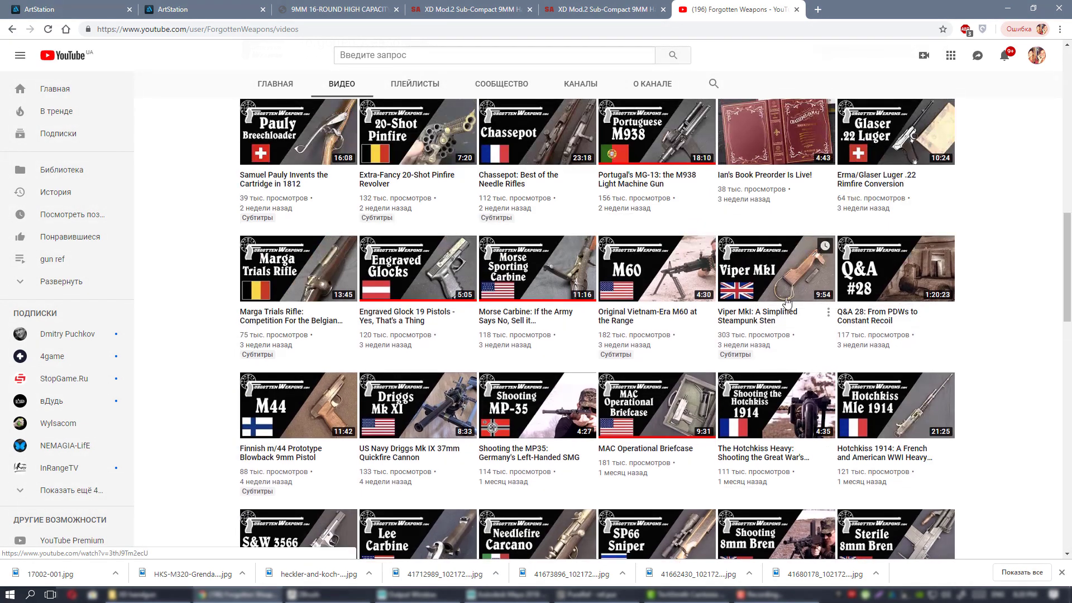
scroll(782, 306, up, 3)
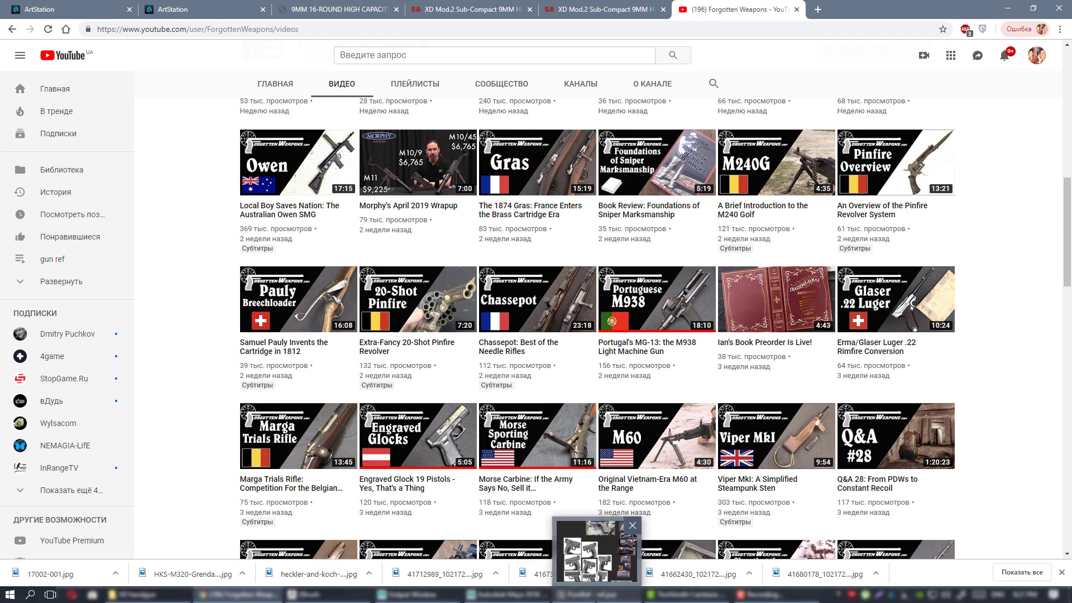
click(596, 595)
scroll(424, 255, down, 5)
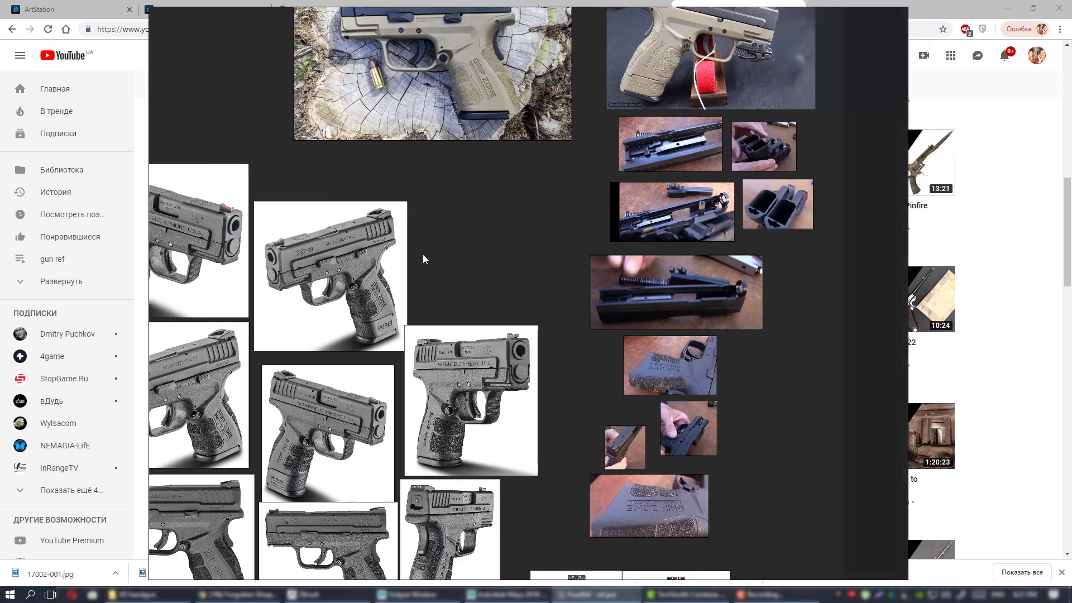
scroll(553, 301, up, 4)
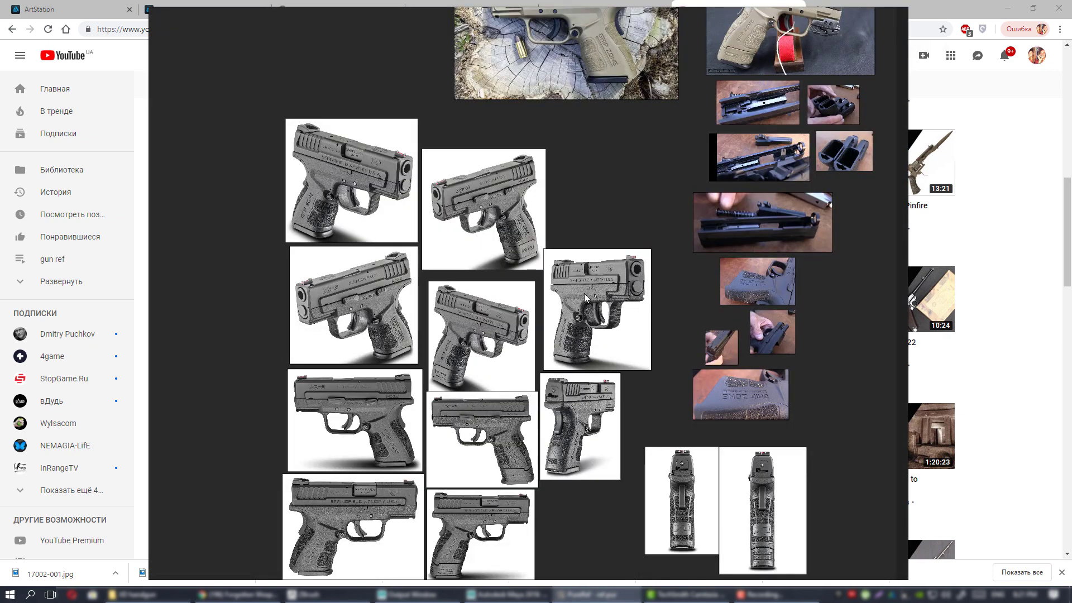
scroll(550, 304, up, 3)
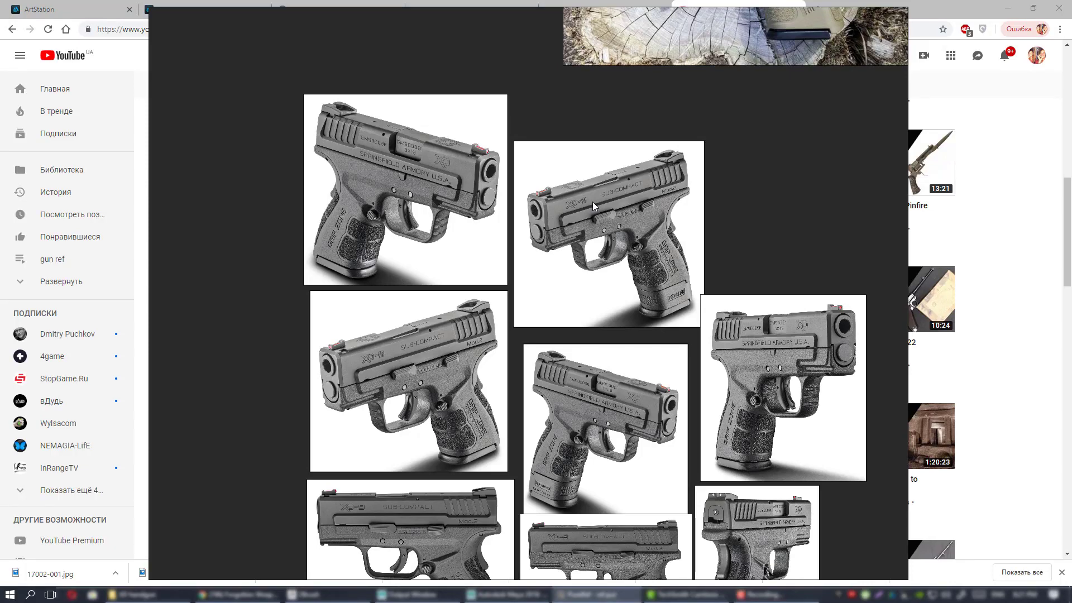
scroll(640, 230, right, 3)
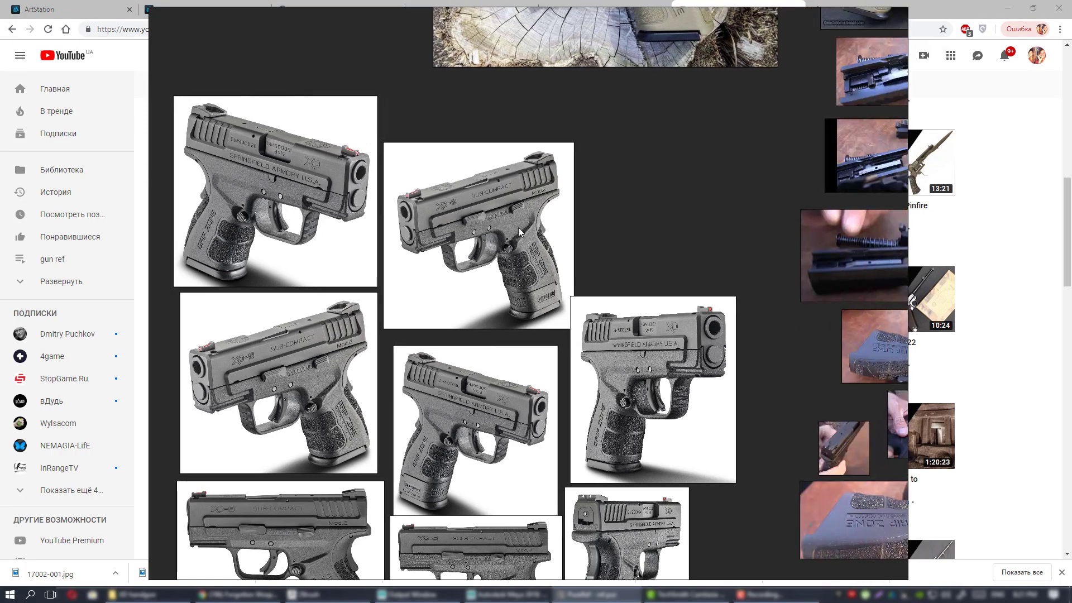
scroll(597, 232, down, 2)
scroll(586, 233, up, 5)
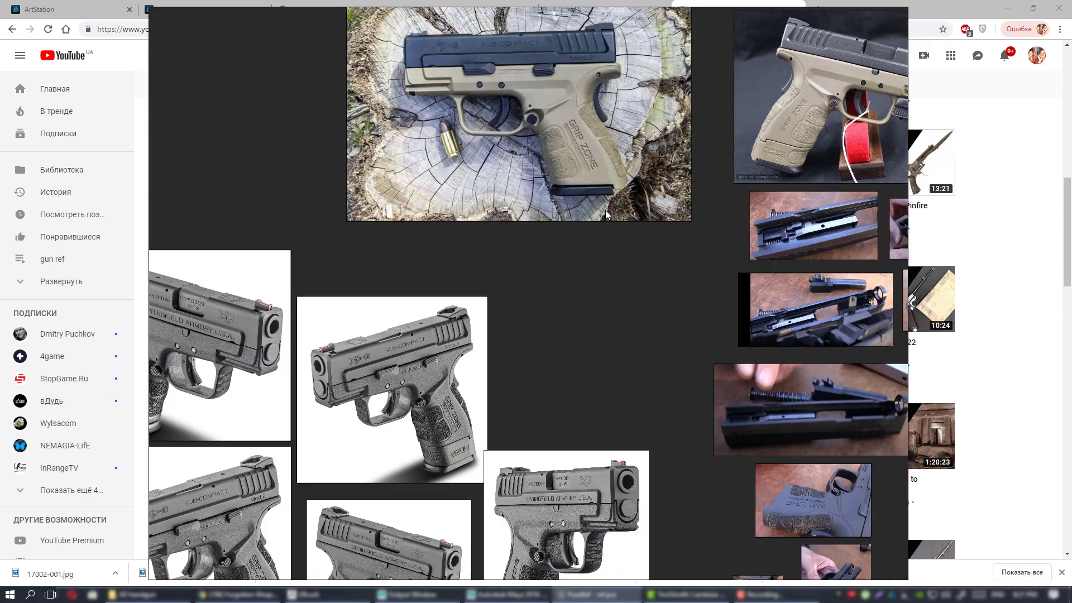
middle_drag(621, 216, 537, 249)
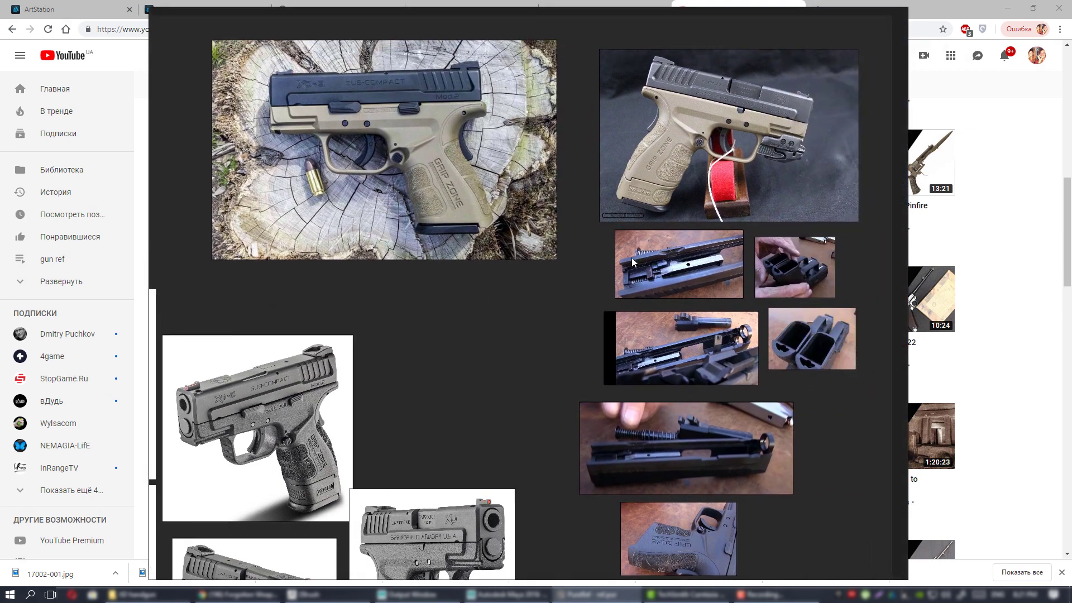
middle_drag(593, 231, 558, 262)
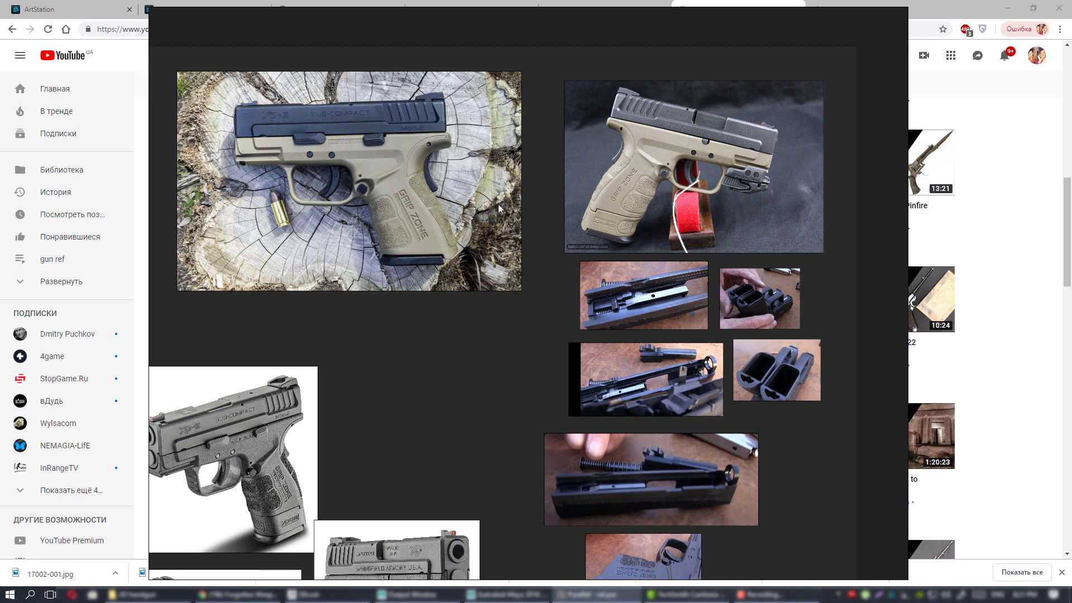
middle_drag(532, 285, 583, 186)
middle_drag(563, 287, 712, 45)
scroll(587, 250, down, 1)
middle_drag(571, 207, 656, 135)
scroll(641, 283, up, 1)
middle_drag(720, 119, 573, 294)
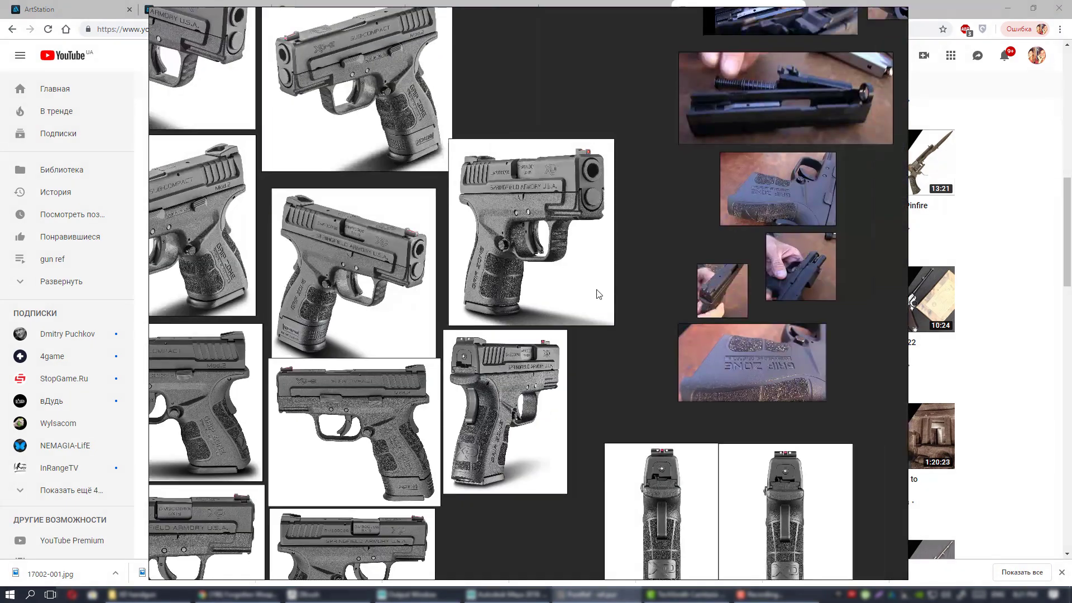
middle_drag(606, 252, 567, 324)
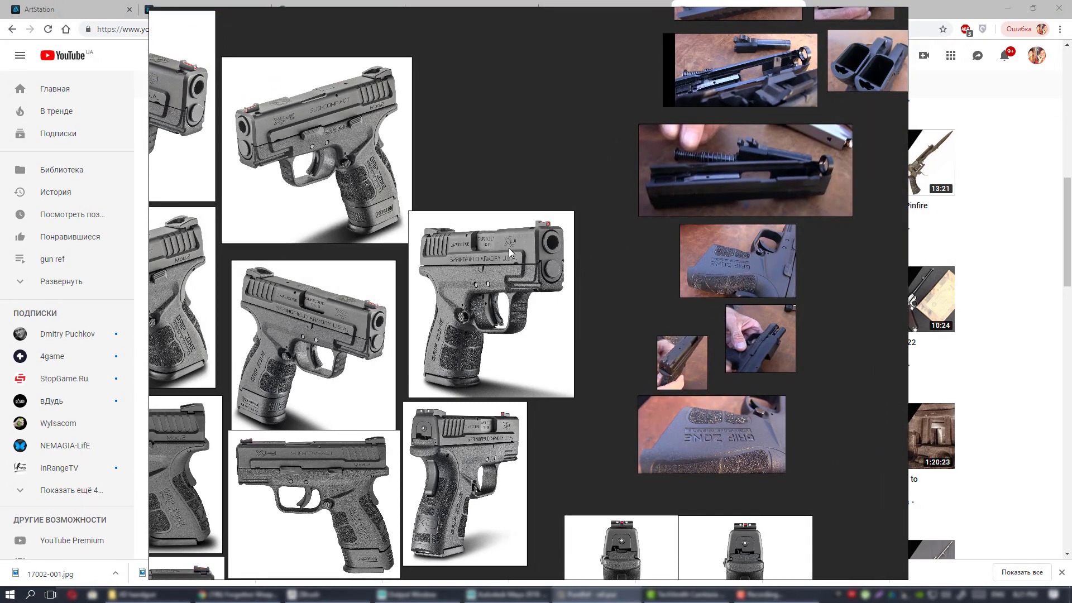
middle_drag(613, 221, 730, 211)
middle_drag(555, 258, 673, 187)
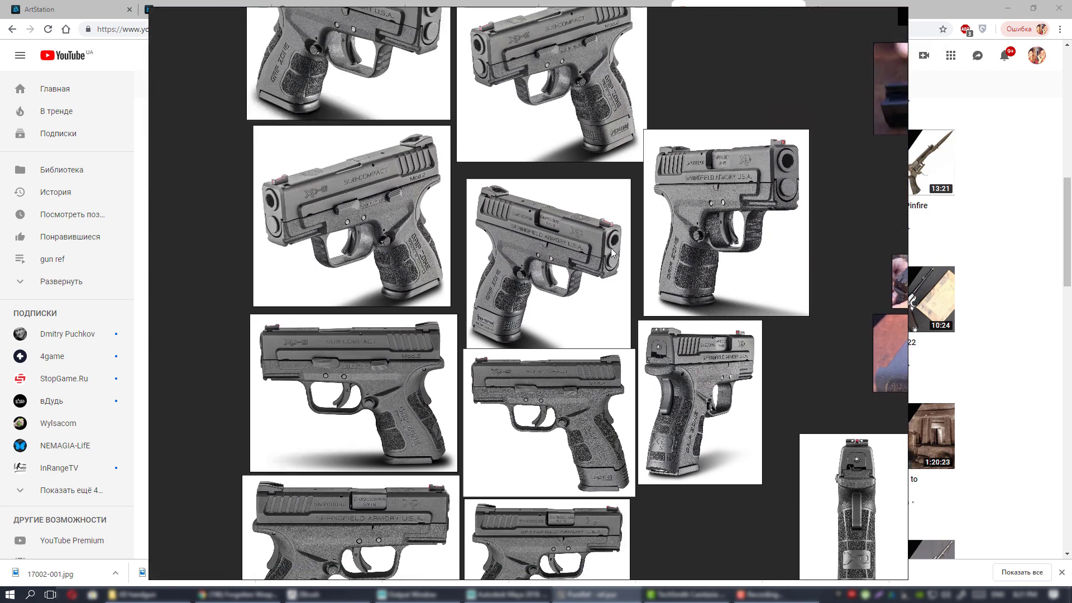
middle_drag(686, 271, 623, 214)
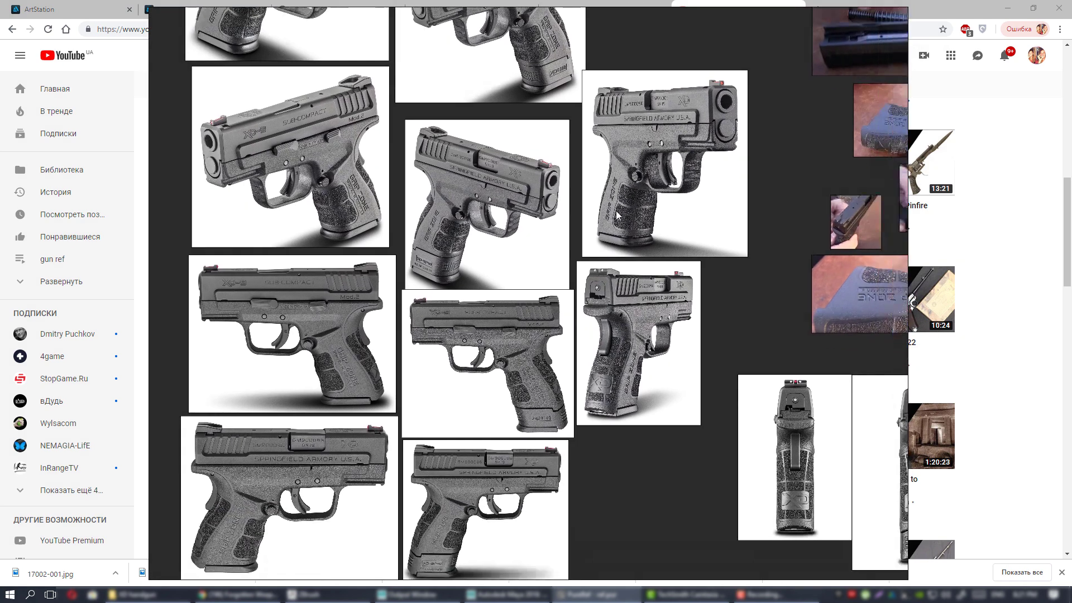
scroll(645, 296, down, 2)
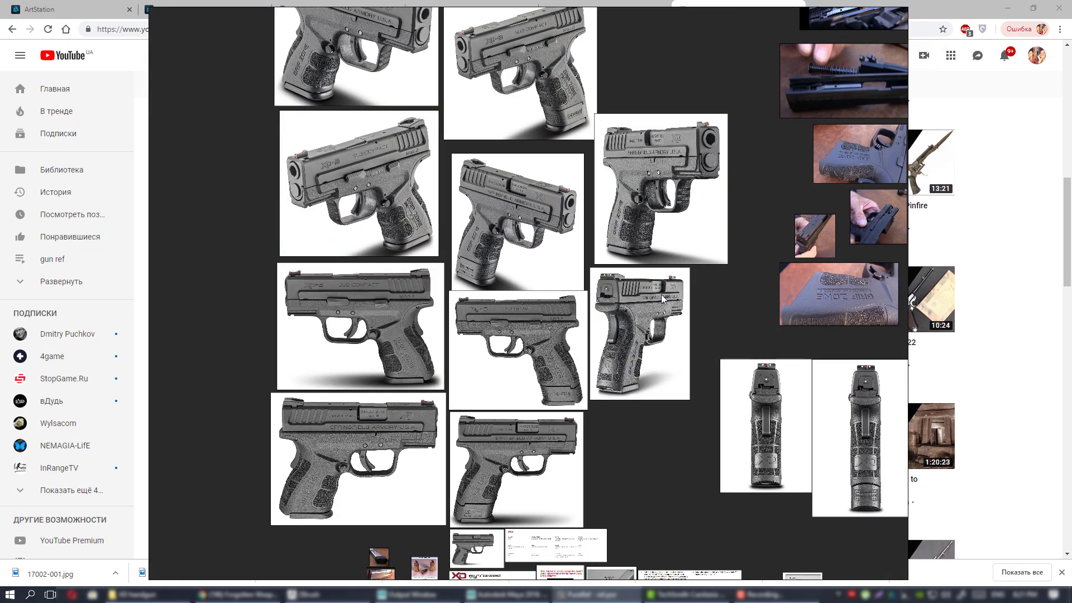
middle_drag(661, 294, 565, 301)
middle_drag(622, 257, 680, 368)
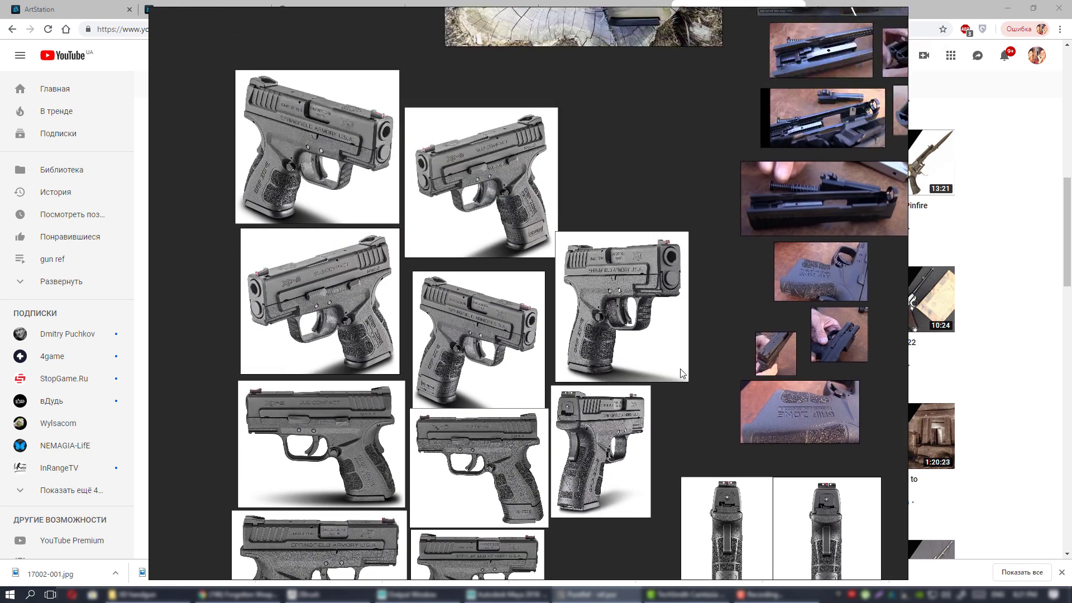
middle_drag(650, 246, 592, 352)
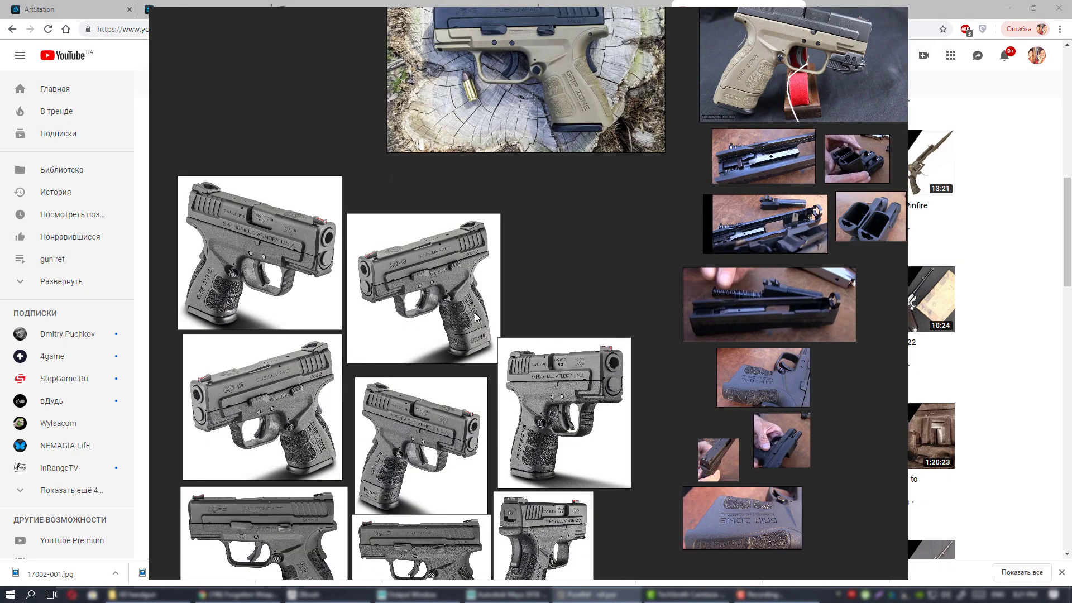
middle_drag(523, 325, 599, 277)
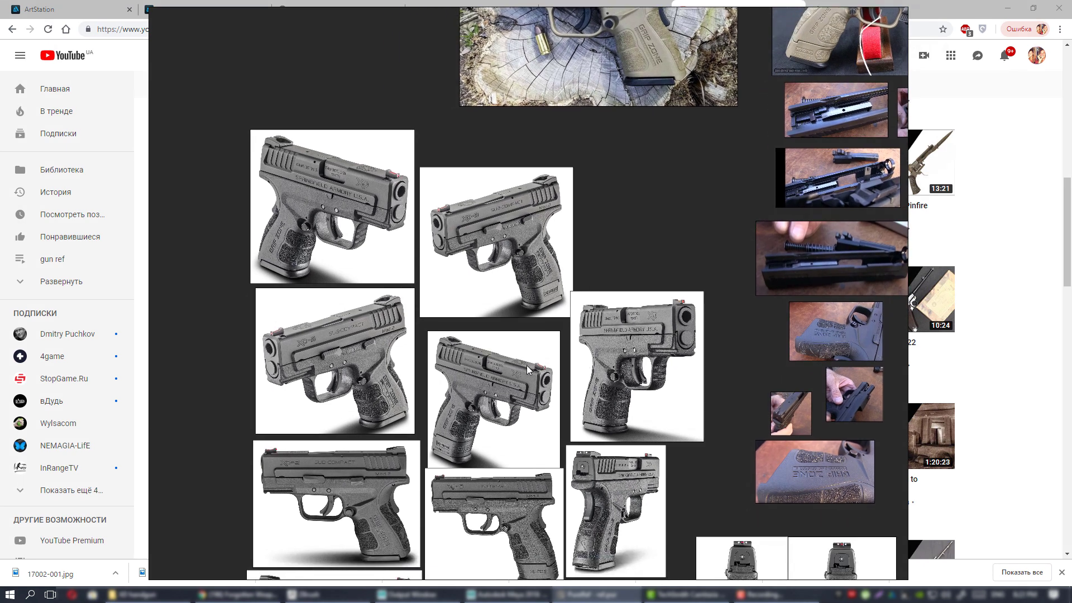
middle_drag(527, 365, 541, 325)
middle_drag(672, 398, 619, 381)
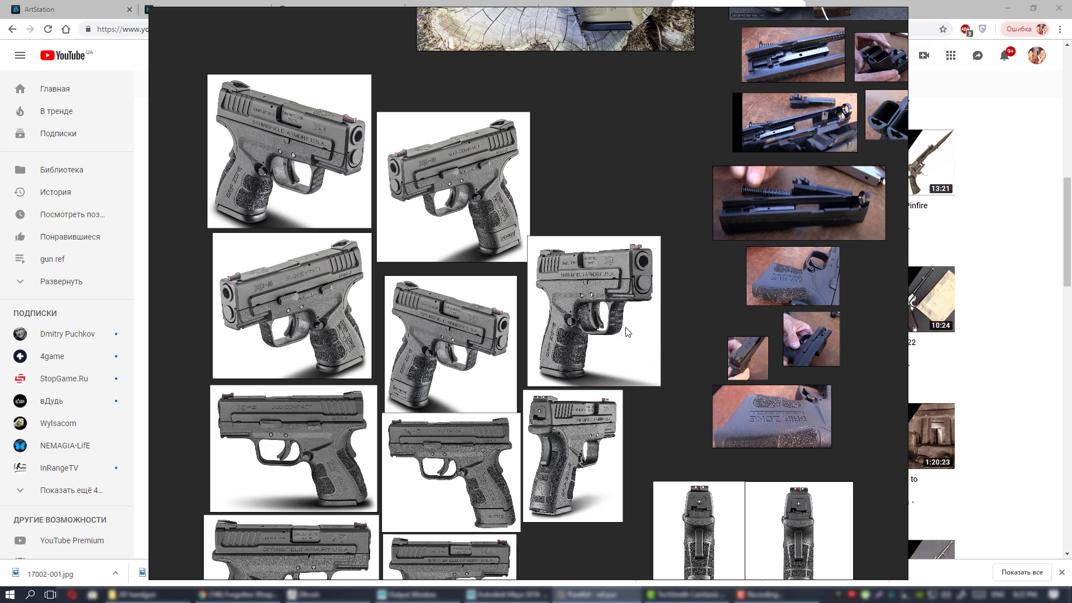
middle_drag(625, 328, 649, 409)
middle_drag(638, 362, 619, 400)
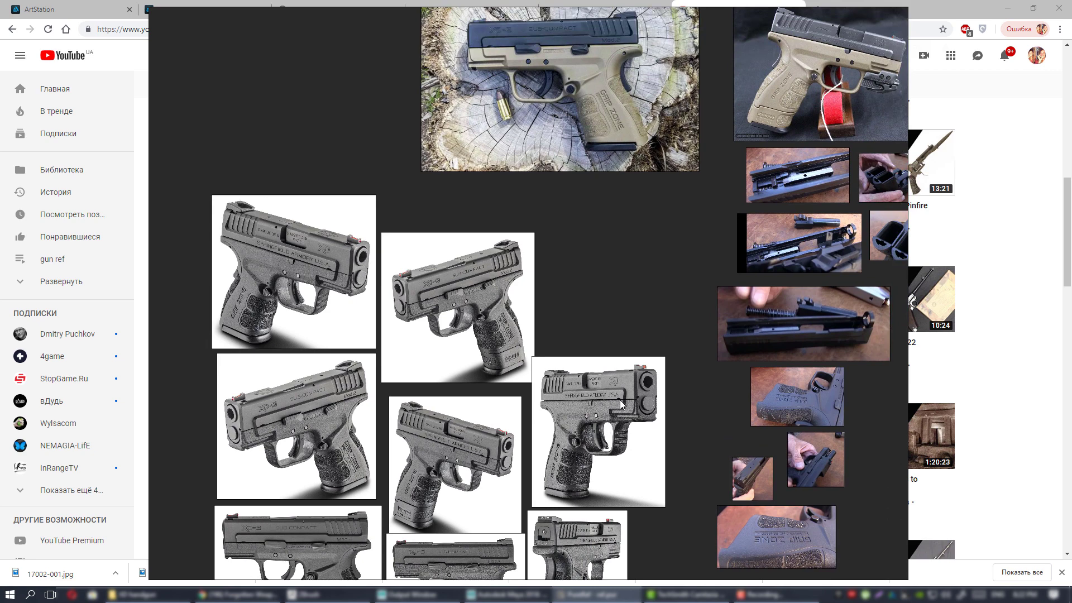
scroll(631, 358, up, 2)
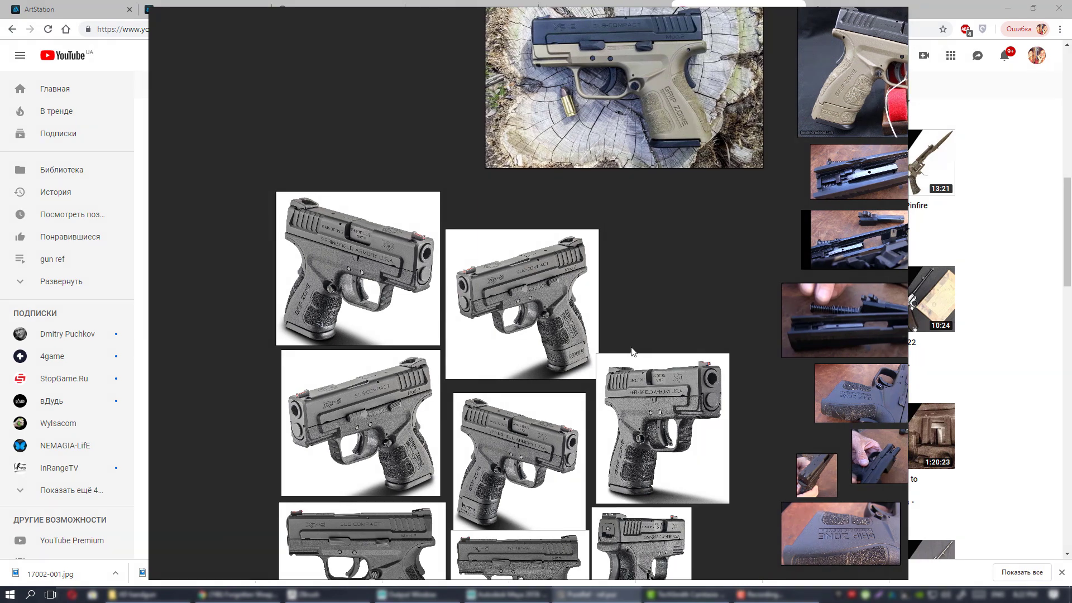
Pan from the large tan pistol photo down through the grid of studio shots.
middle_drag(673, 375, 527, 456)
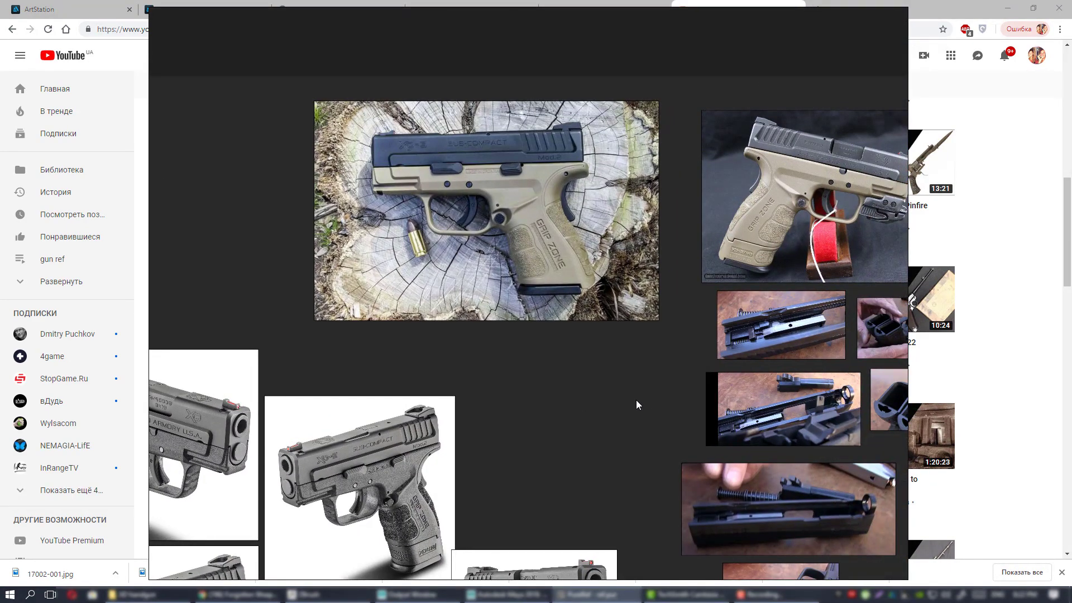
middle_drag(613, 408, 394, 300)
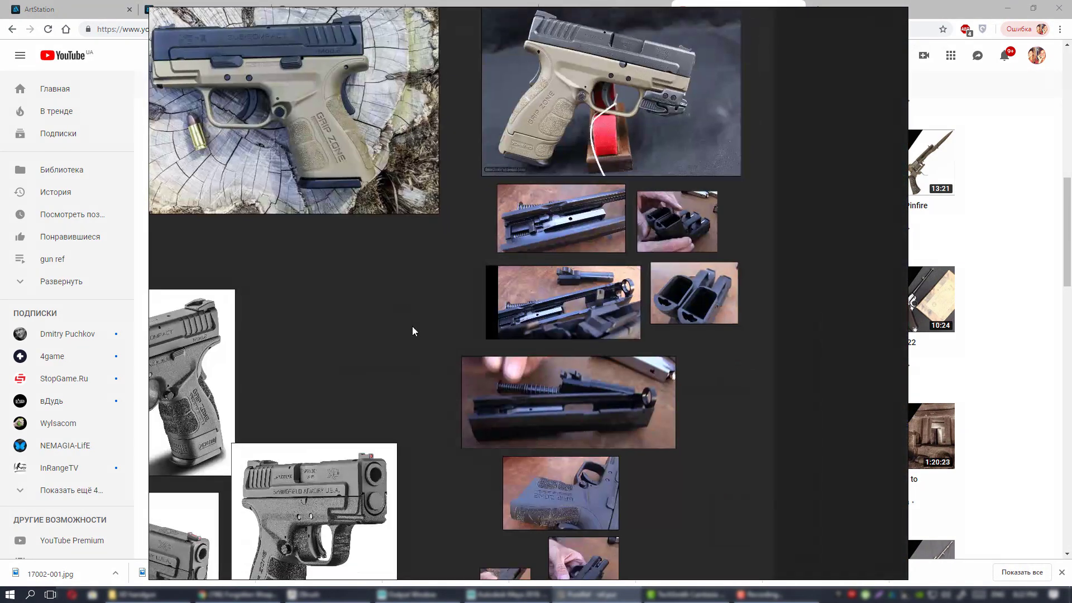
middle_drag(467, 311, 555, 181)
middle_drag(487, 268, 666, 161)
scroll(588, 235, down, 2)
middle_drag(588, 235, 629, 103)
middle_drag(630, 187, 616, 290)
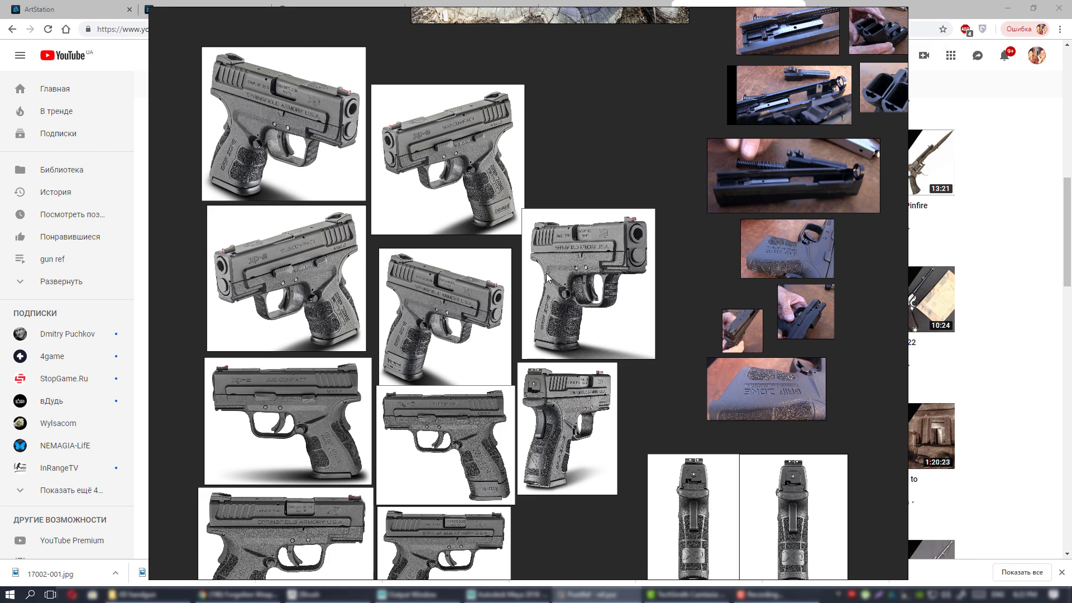
middle_drag(546, 277, 610, 182)
middle_drag(621, 239, 646, 193)
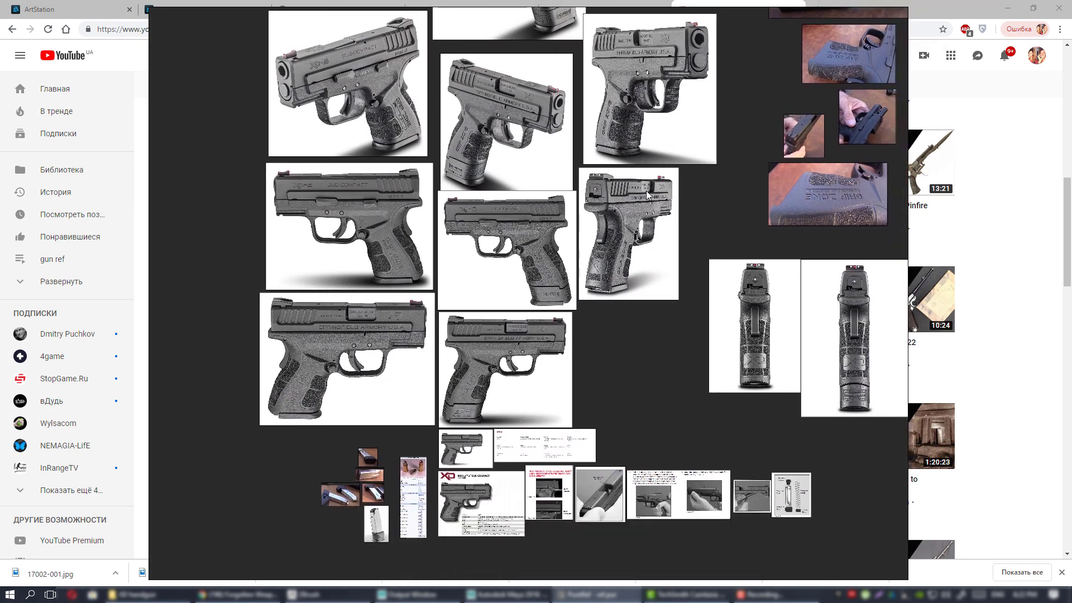
scroll(635, 205, up, 2)
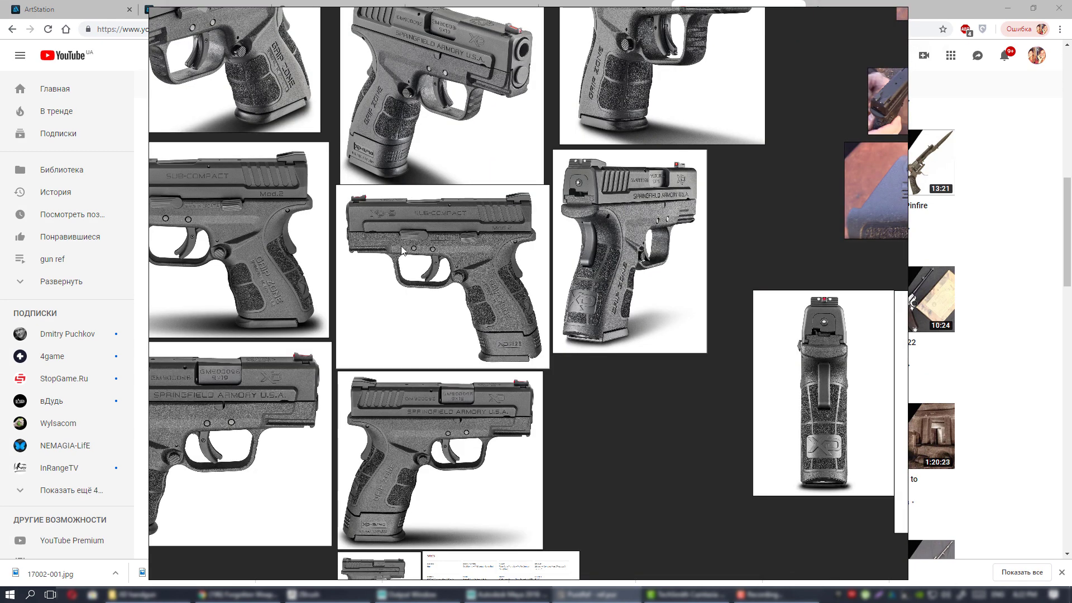
Pan across the enlarged studio shots, then minimize the YouTube browser behind the board.
middle_drag(515, 277, 705, 205)
middle_drag(613, 239, 578, 186)
scroll(684, 163, down, 1)
middle_drag(635, 259, 509, 474)
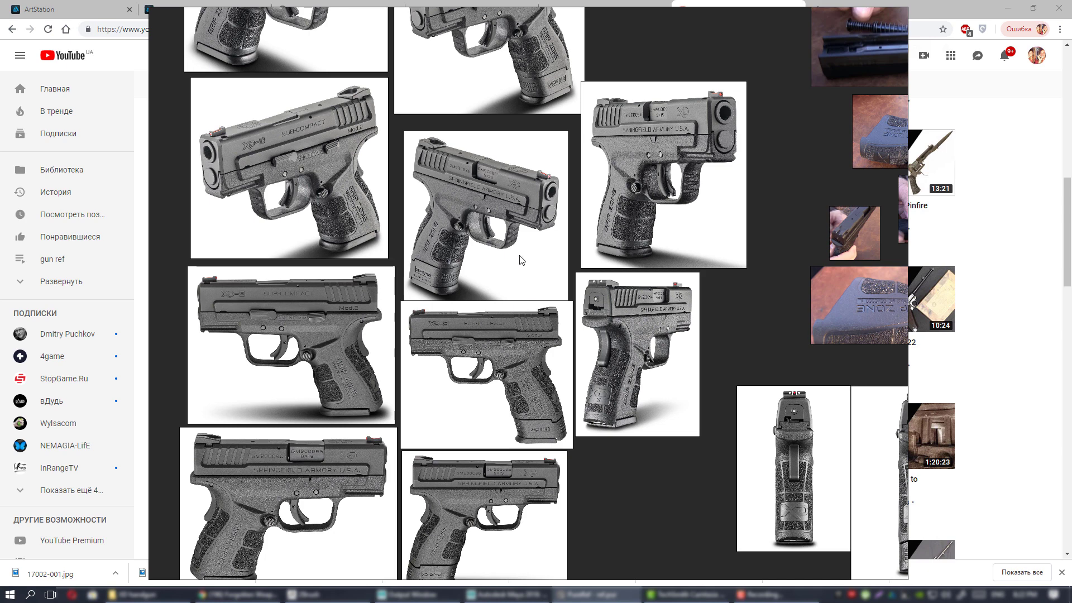
middle_drag(520, 253, 541, 323)
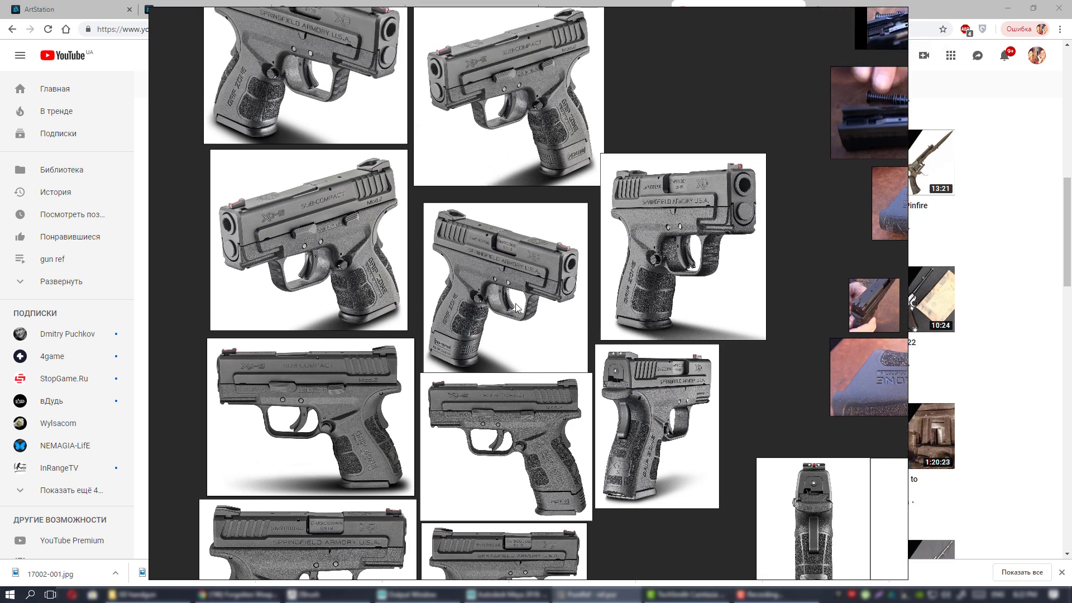
middle_drag(635, 359, 551, 347)
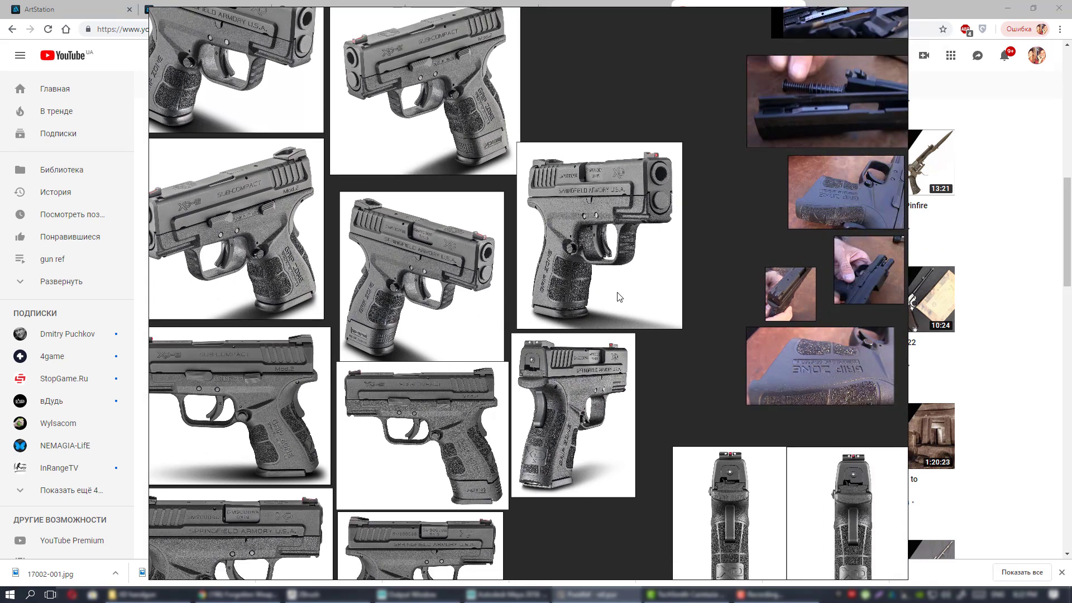
middle_drag(500, 417, 570, 260)
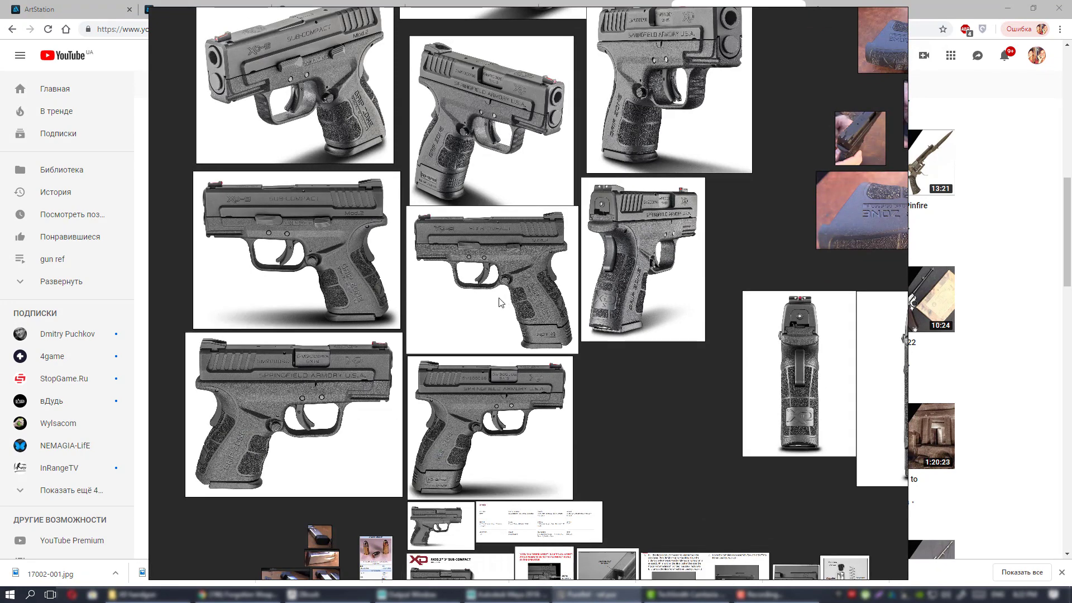
click(1008, 8)
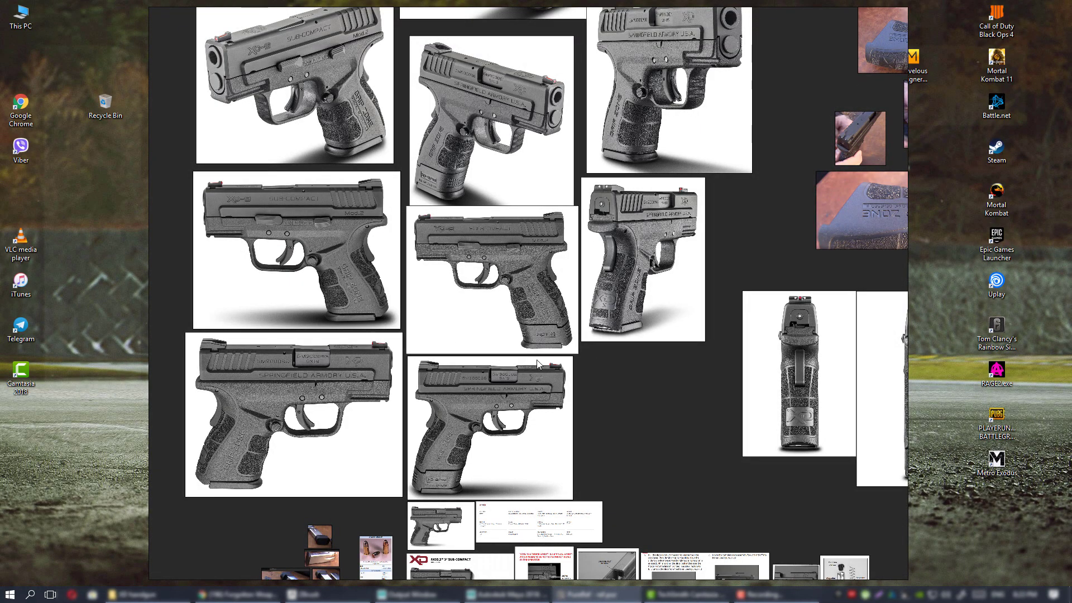
middle_drag(508, 351, 580, 351)
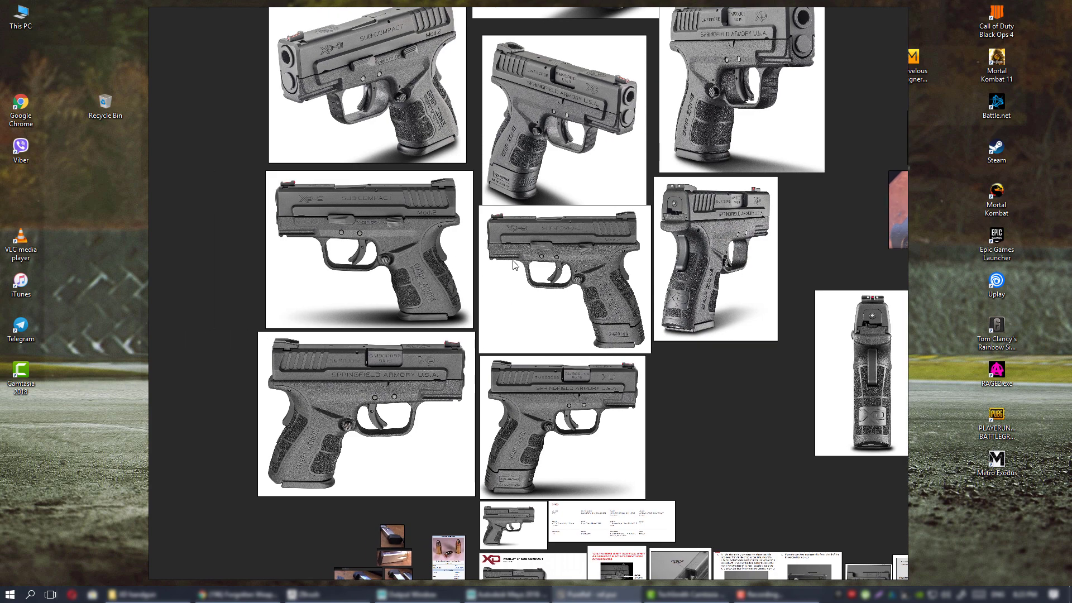
middle_drag(539, 302, 525, 354)
scroll(546, 360, up, 4)
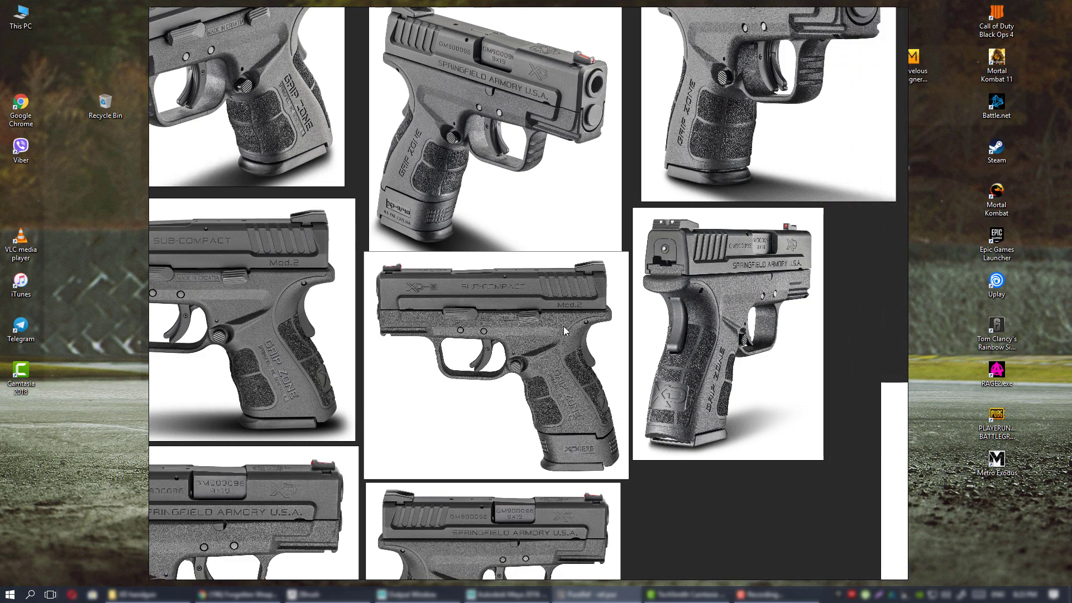
scroll(450, 289, down, 4)
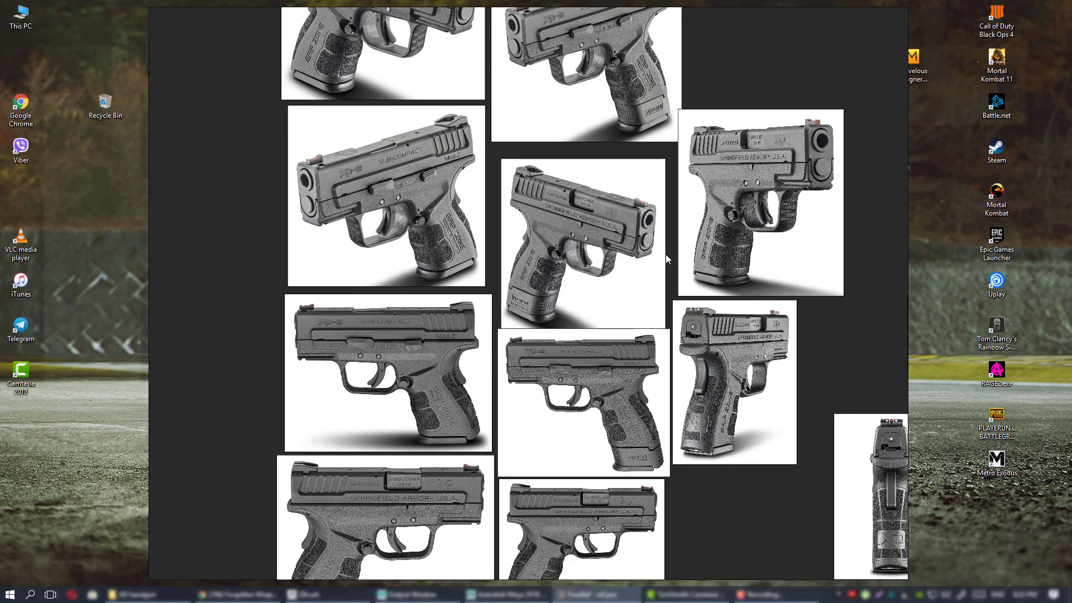
middle_drag(620, 311, 613, 394)
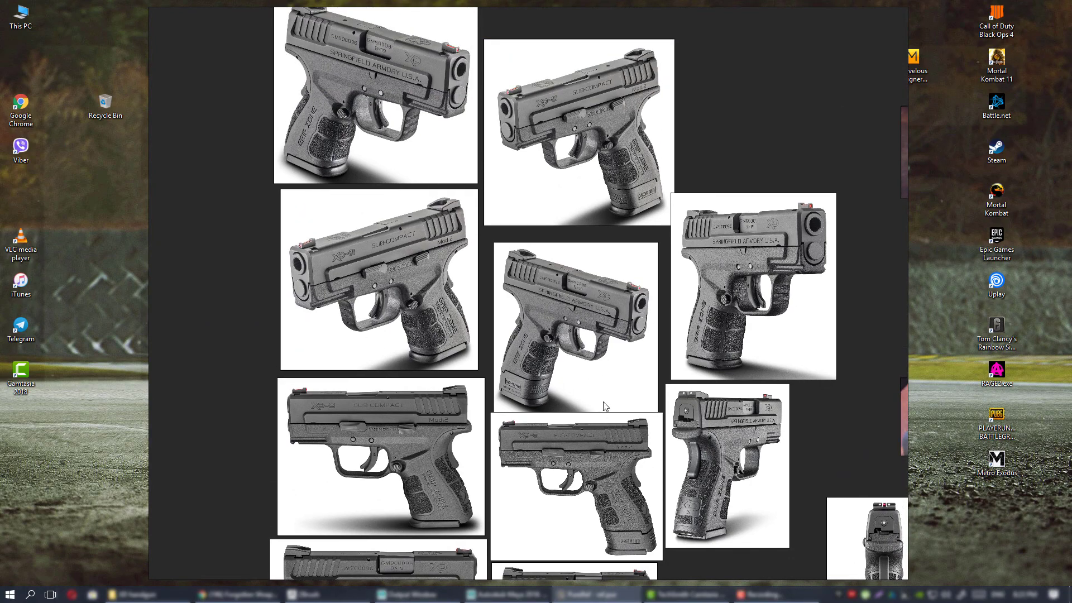
scroll(604, 406, down, 2)
scroll(544, 271, up, 4)
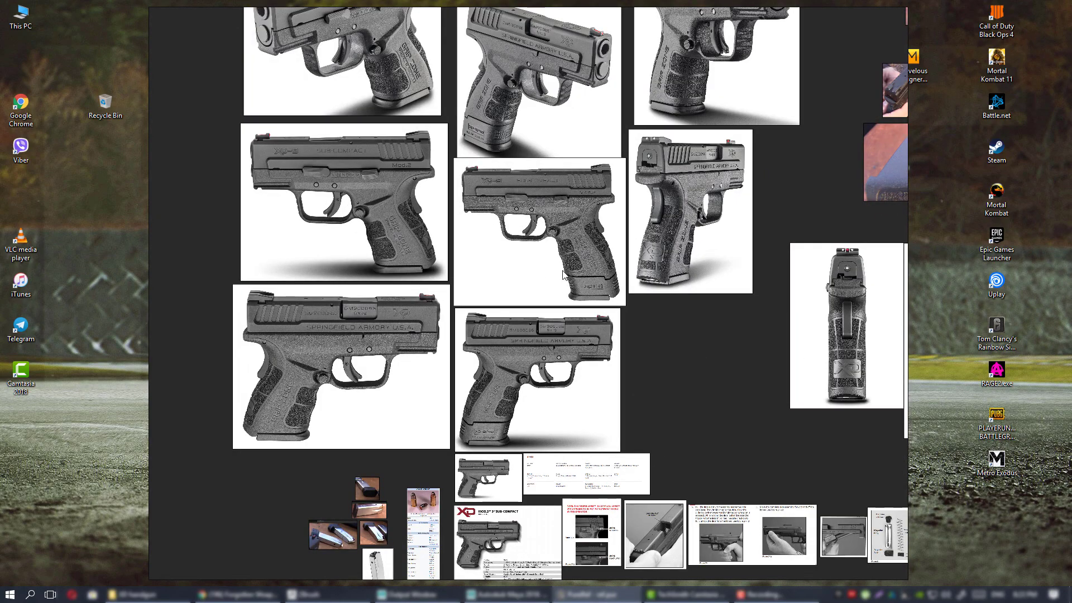
middle_drag(541, 308, 548, 277)
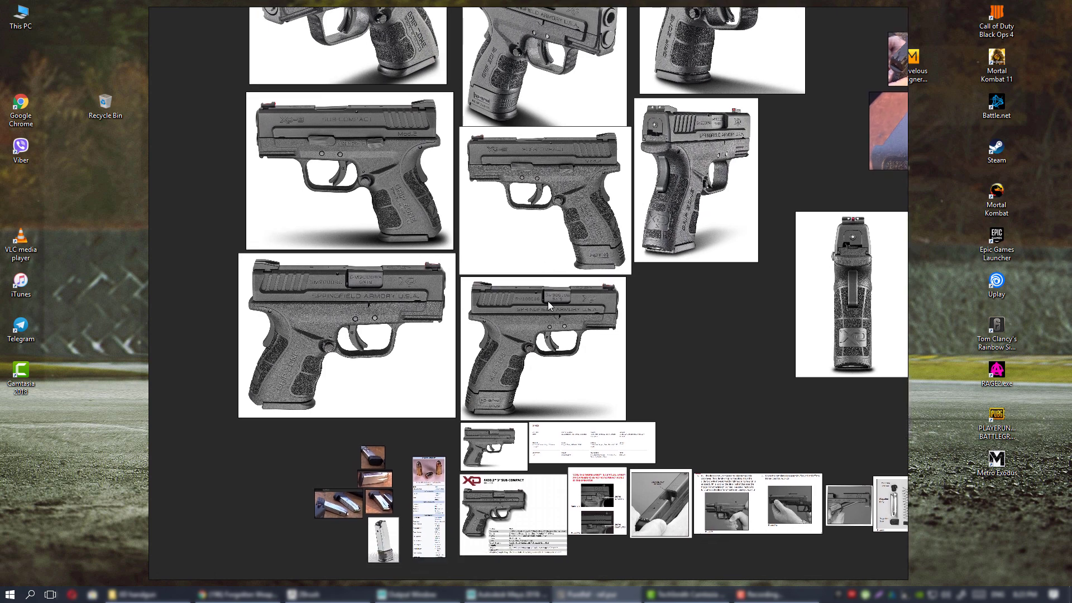
middle_drag(612, 339, 616, 390)
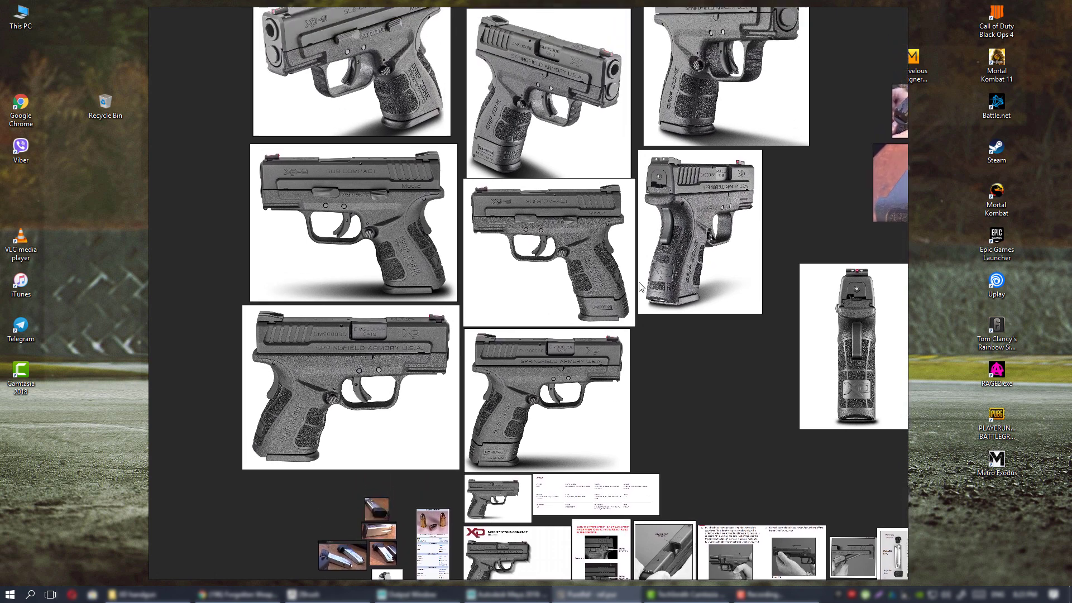
middle_drag(638, 282, 628, 321)
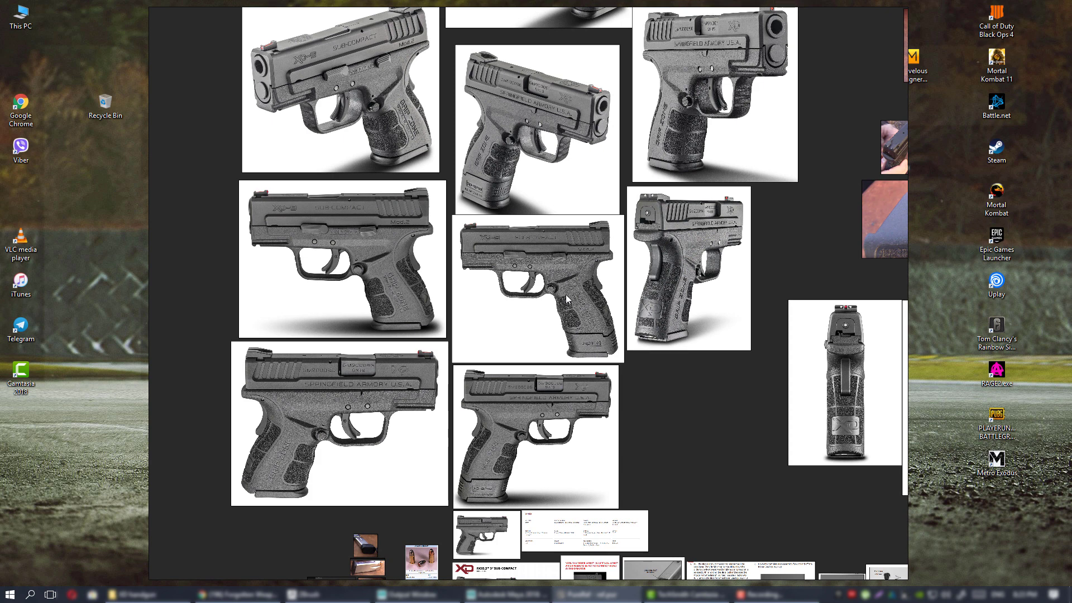
middle_drag(538, 333, 560, 282)
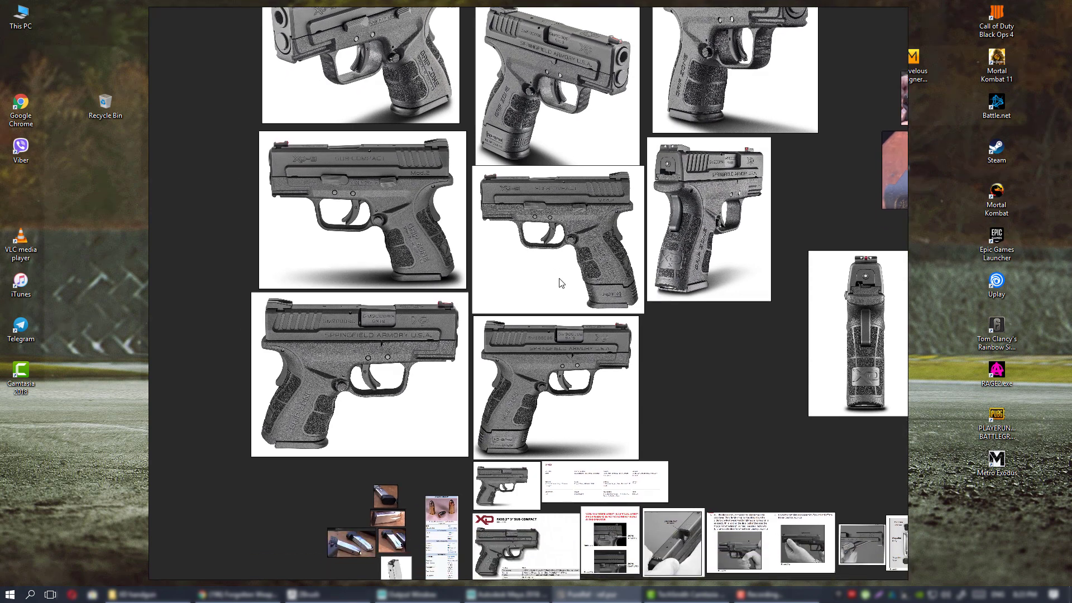
middle_drag(554, 336, 553, 368)
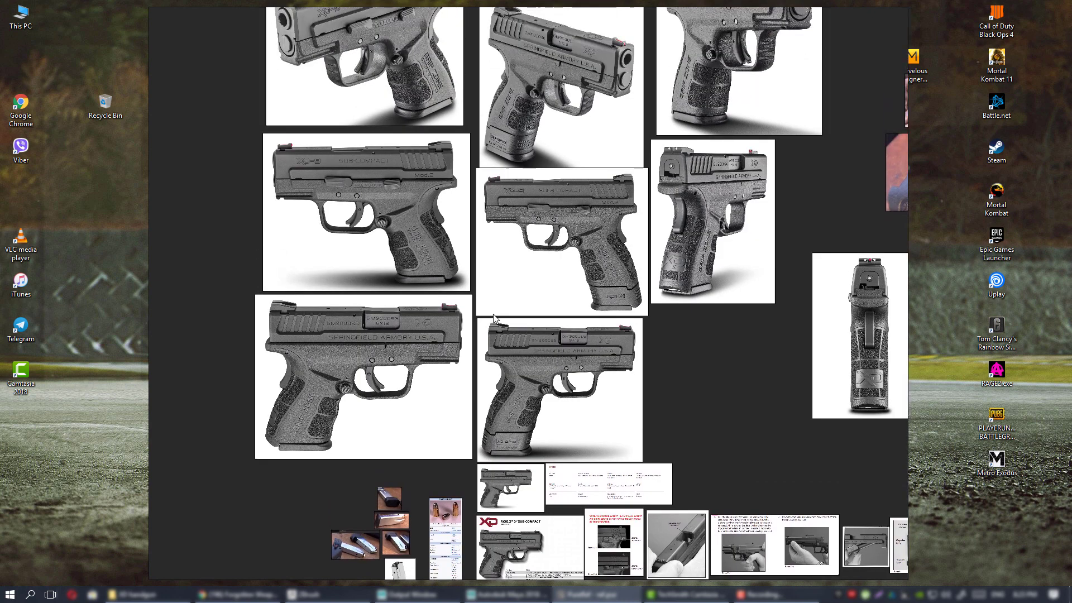
middle_drag(569, 315, 556, 378)
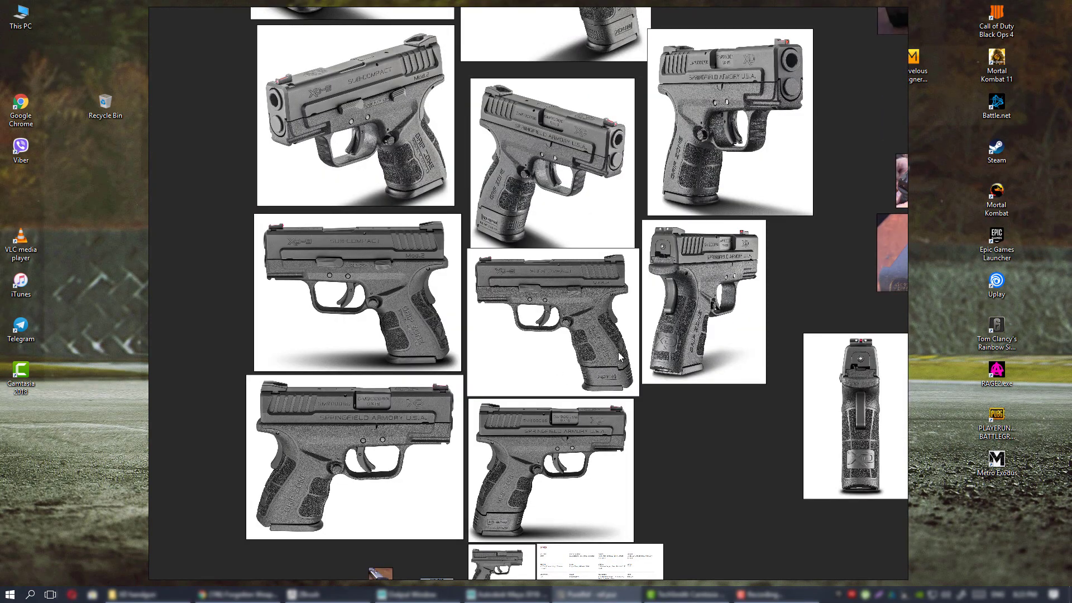
scroll(619, 356, up, 2)
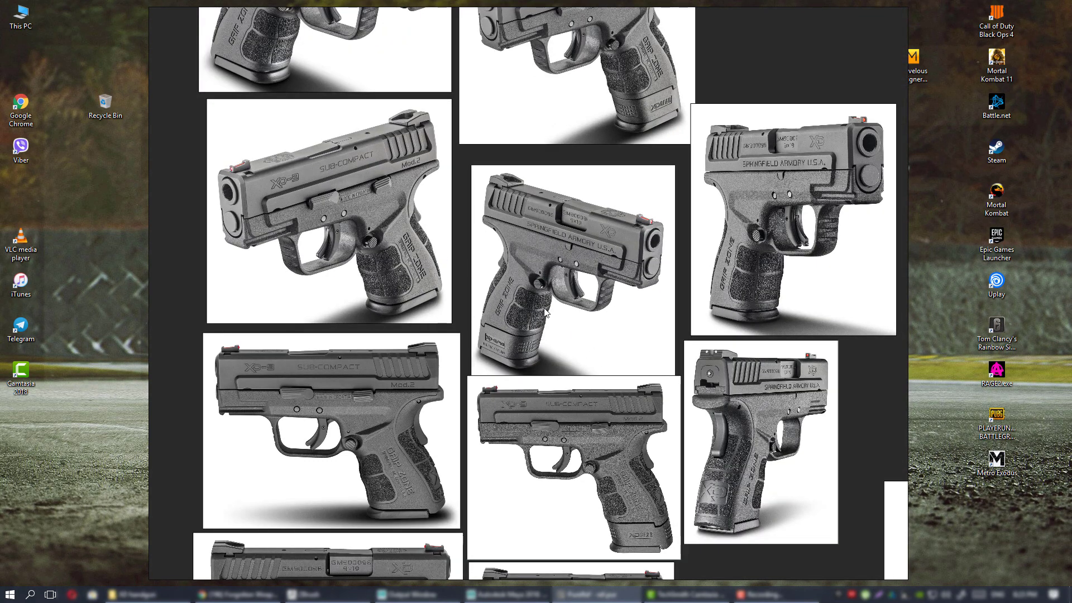
middle_drag(592, 314, 589, 420)
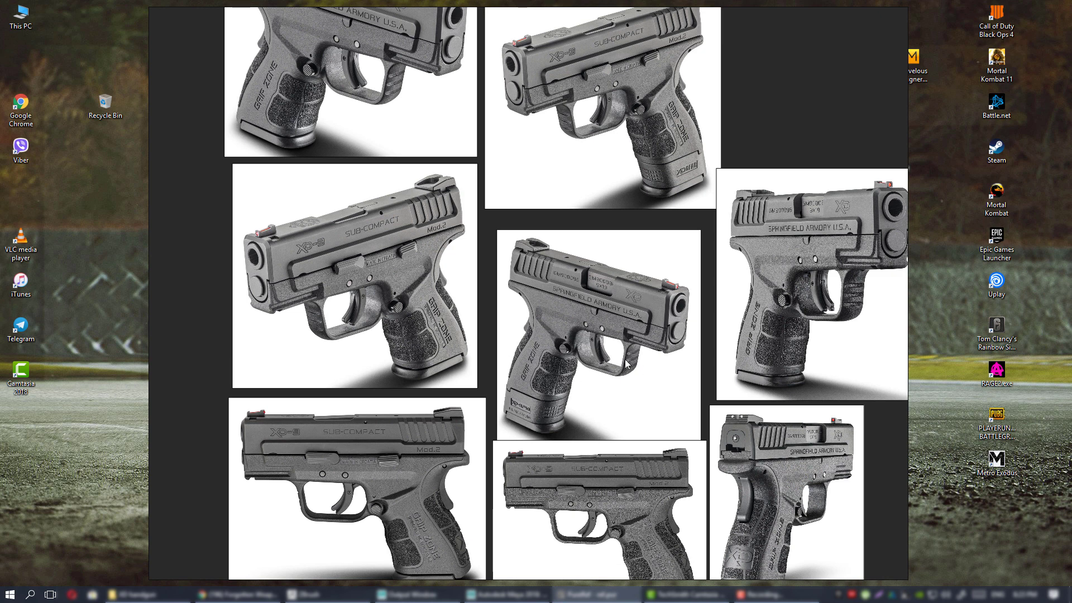
drag(626, 364, 605, 371)
scroll(604, 367, down, 5)
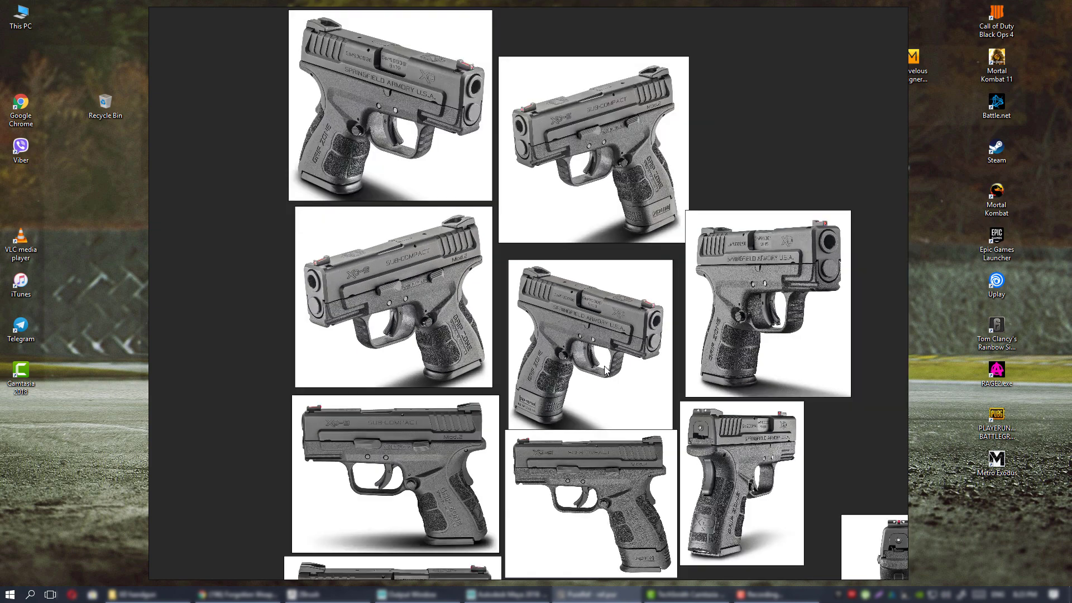
scroll(584, 360, up, 6)
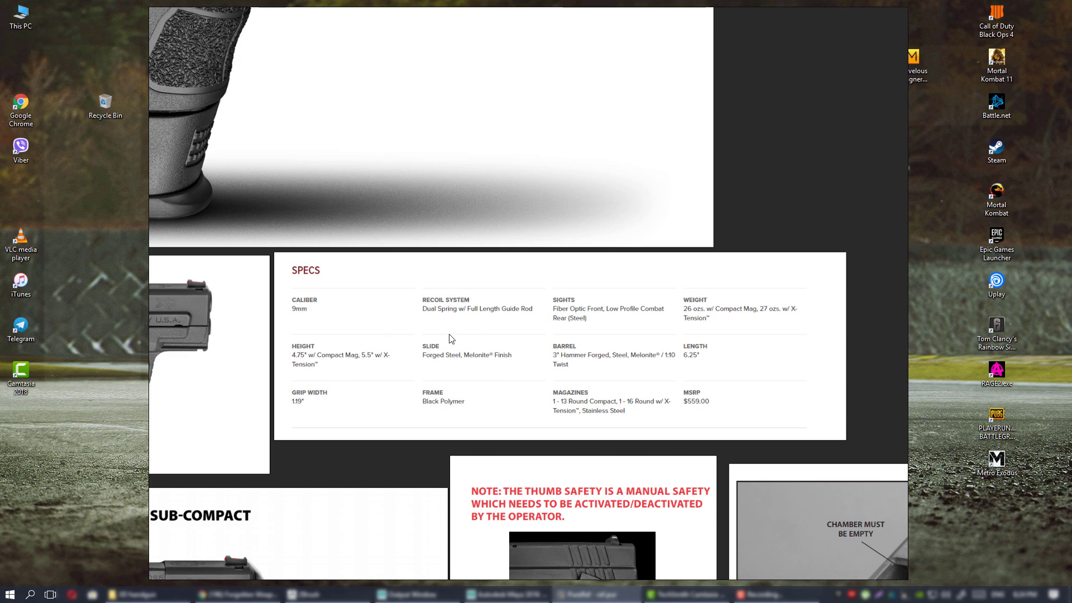
middle_drag(346, 283, 517, 342)
scroll(536, 391, down, 4)
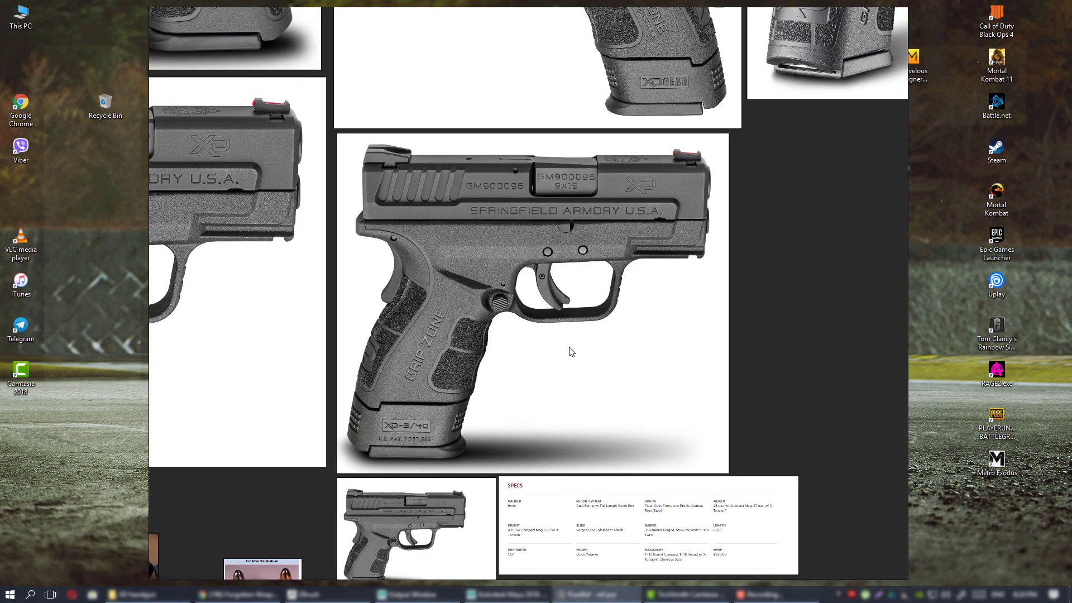
scroll(570, 343, up, 3)
scroll(572, 342, down, 2)
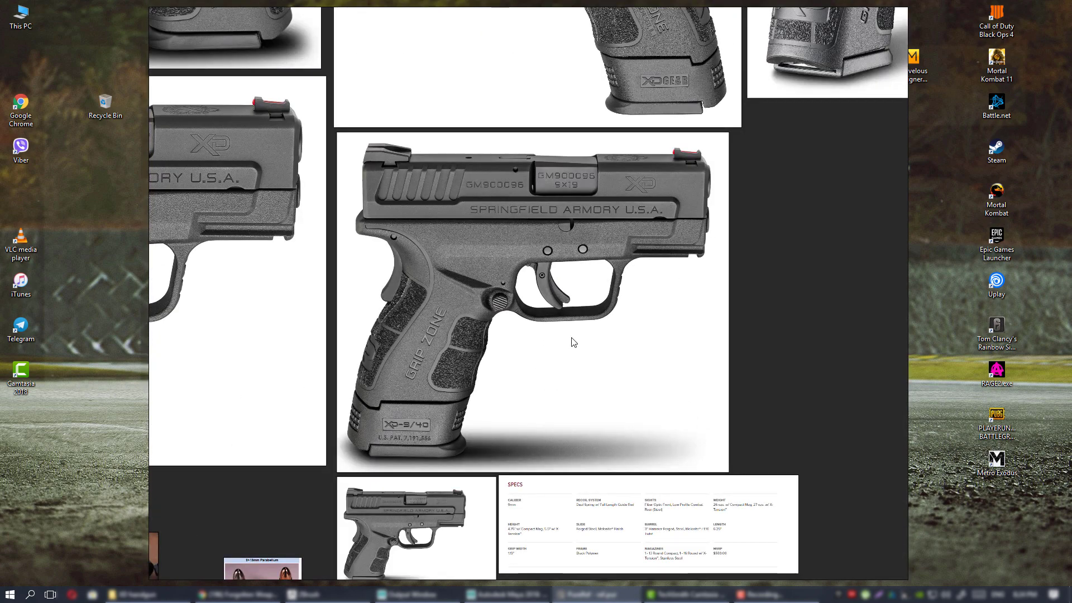
middle_drag(492, 308, 523, 338)
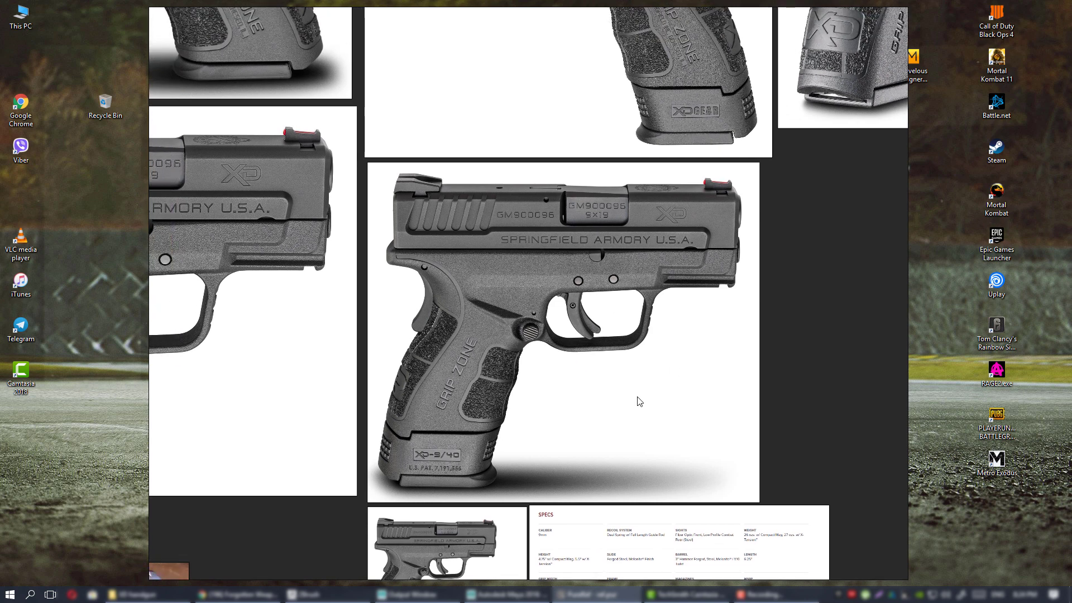
middle_drag(589, 370, 651, 407)
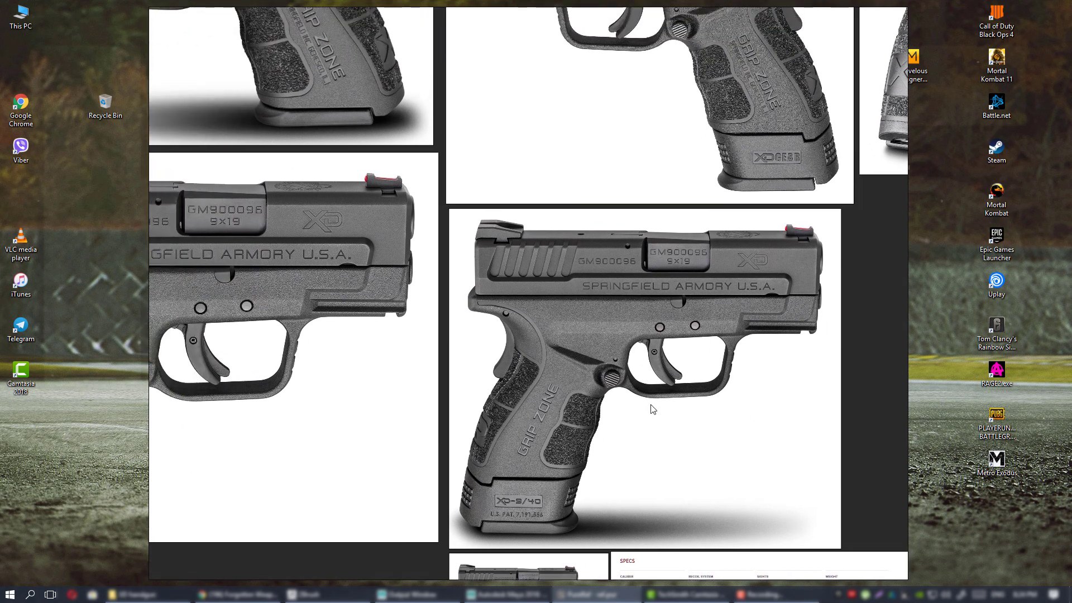
middle_drag(578, 366, 581, 338)
scroll(561, 362, up, 1)
scroll(579, 337, down, 1)
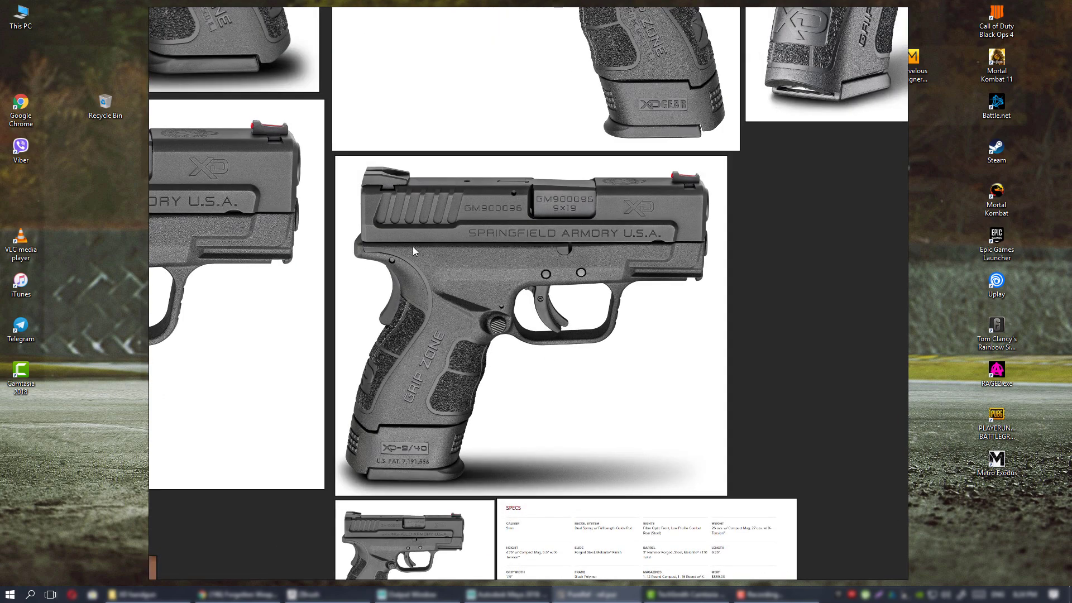
middle_drag(378, 199, 539, 392)
scroll(538, 392, down, 2)
middle_drag(625, 352, 475, 422)
scroll(503, 363, up, 2)
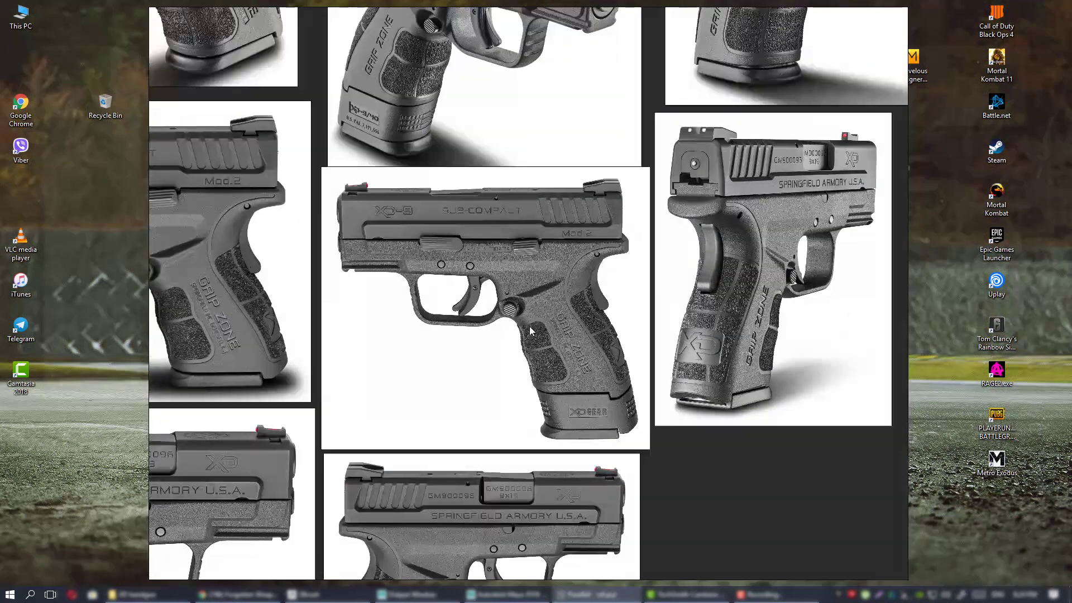
middle_drag(435, 282, 438, 283)
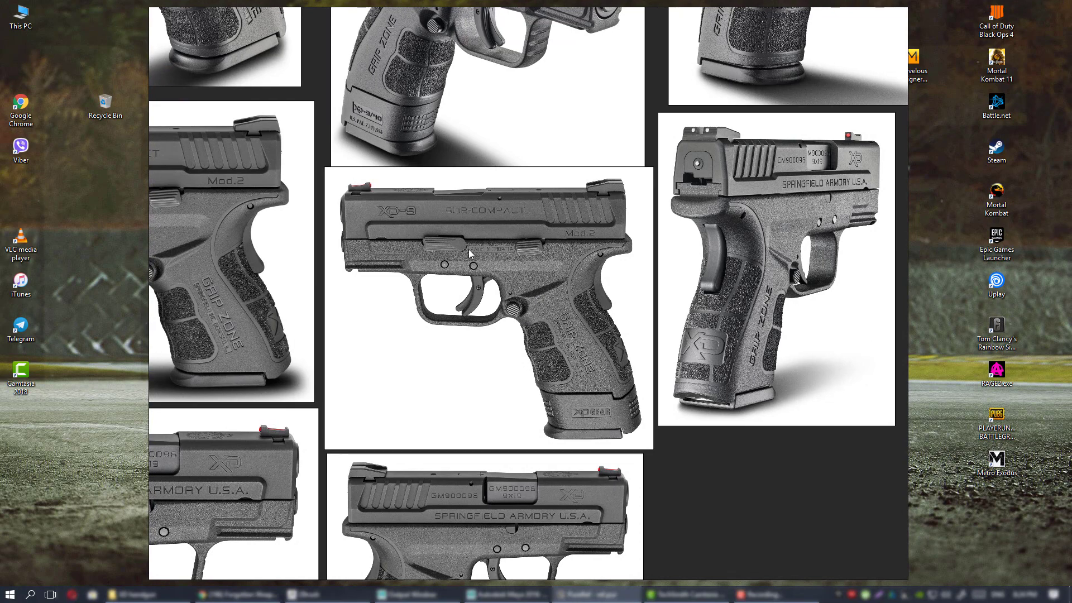
middle_drag(474, 302, 591, 350)
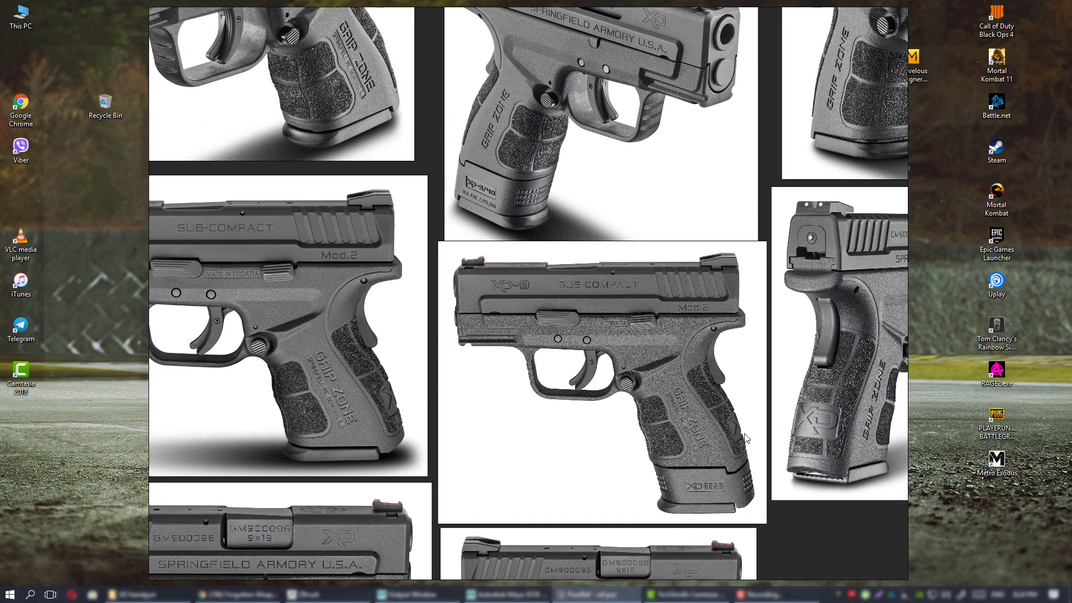
middle_drag(384, 268, 606, 291)
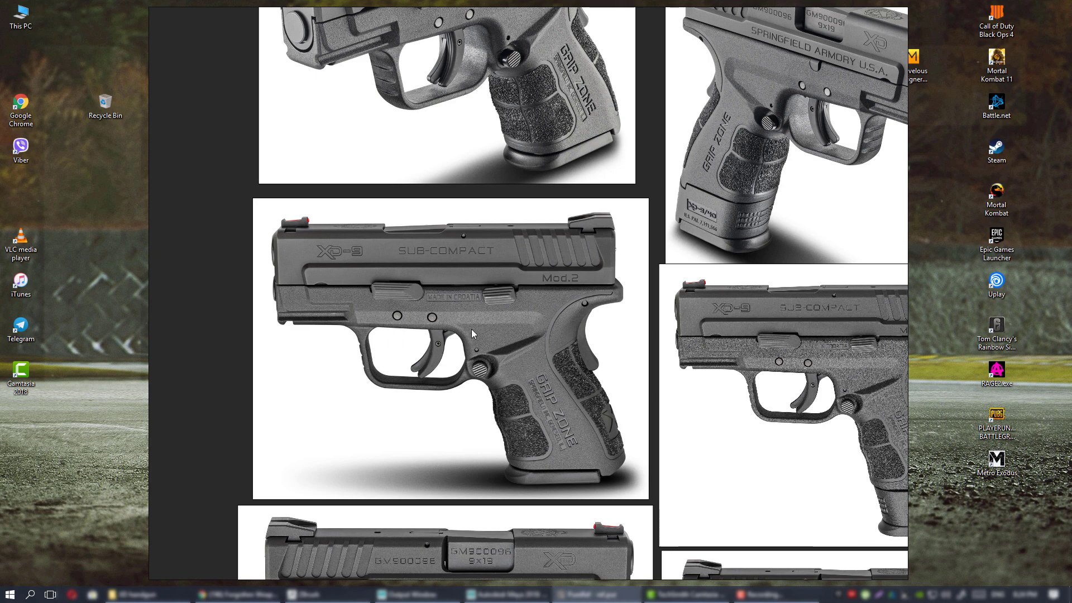
middle_drag(521, 311, 496, 510)
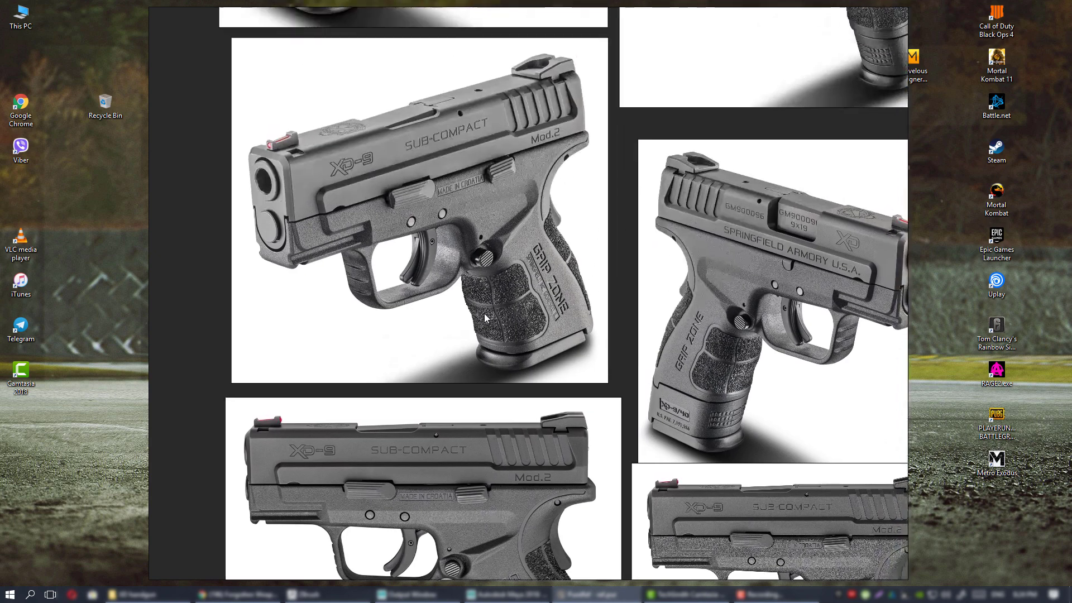
middle_drag(639, 372, 307, 147)
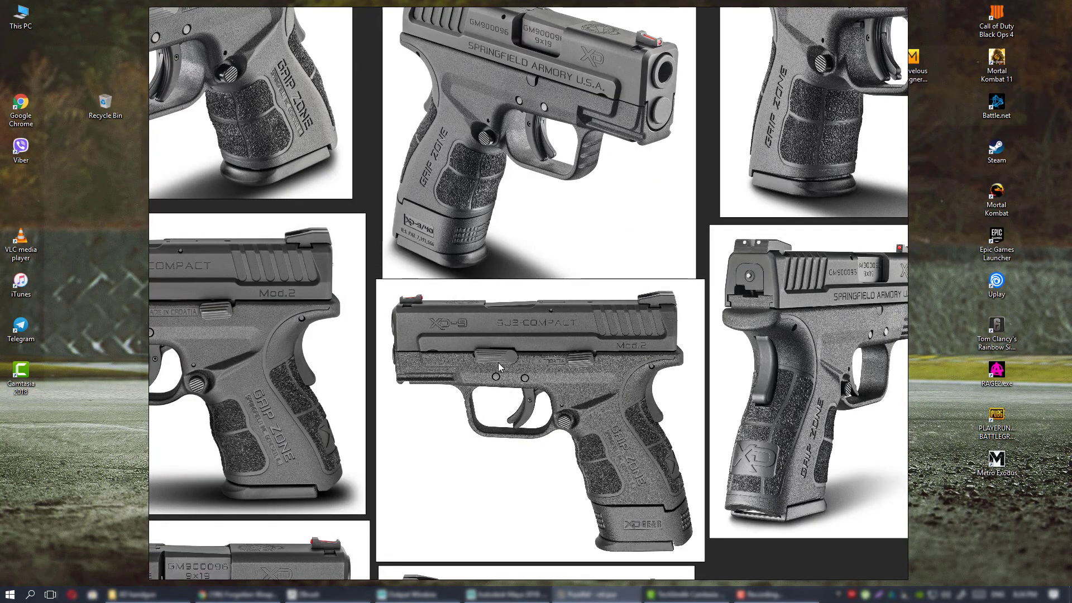
scroll(554, 364, up, 2)
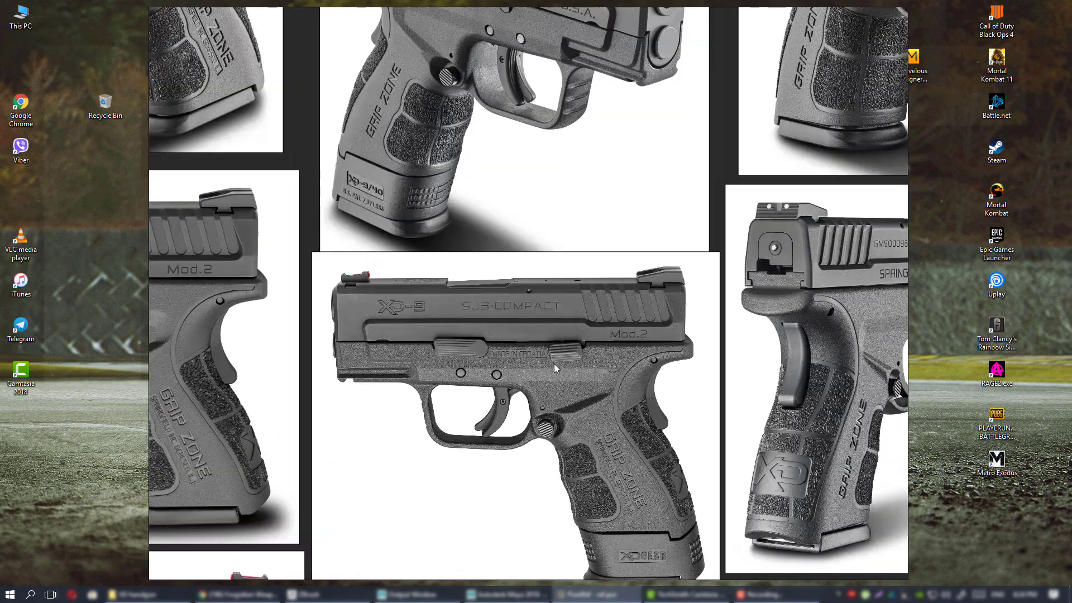
middle_drag(554, 363, 535, 280)
scroll(514, 281, up, 1)
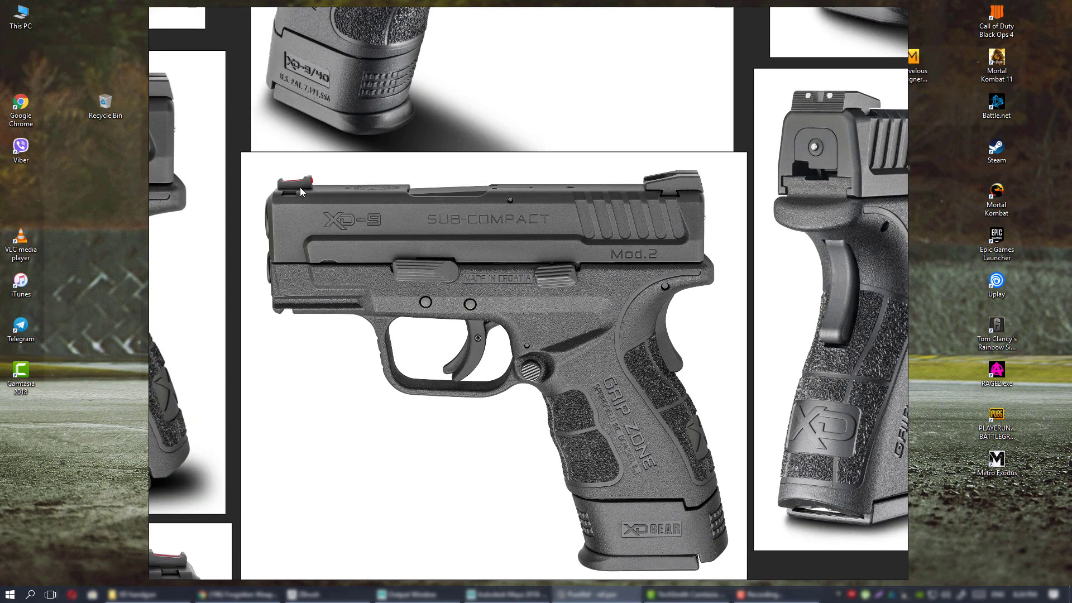
middle_drag(357, 259, 401, 243)
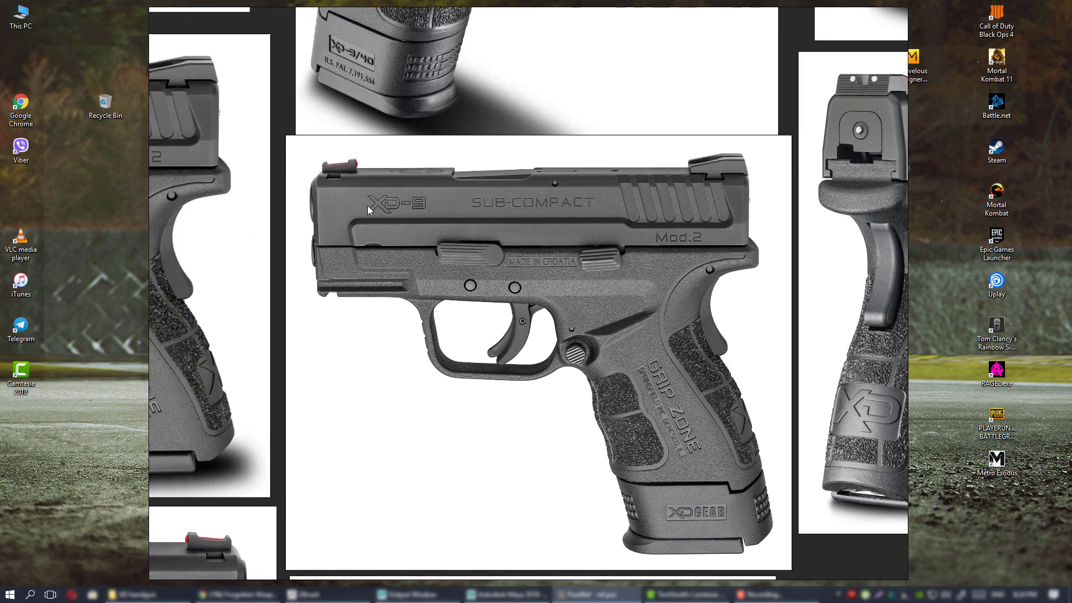
scroll(399, 211, down, 3)
middle_drag(495, 273, 418, 316)
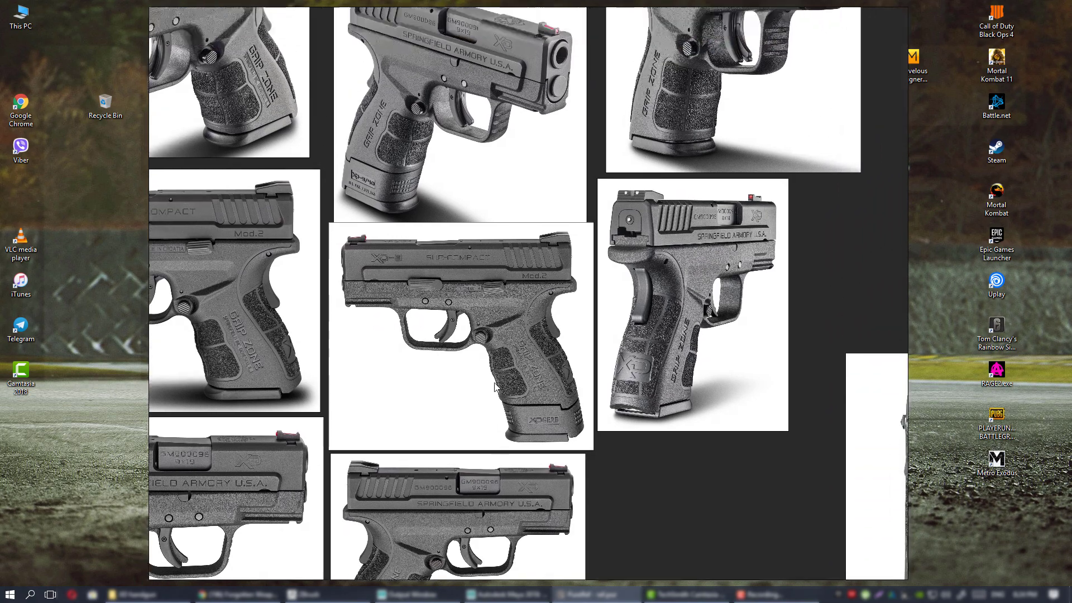
scroll(418, 316, down, 3)
middle_drag(429, 205, 515, 362)
middle_drag(672, 162, 616, 325)
middle_drag(698, 347, 501, 388)
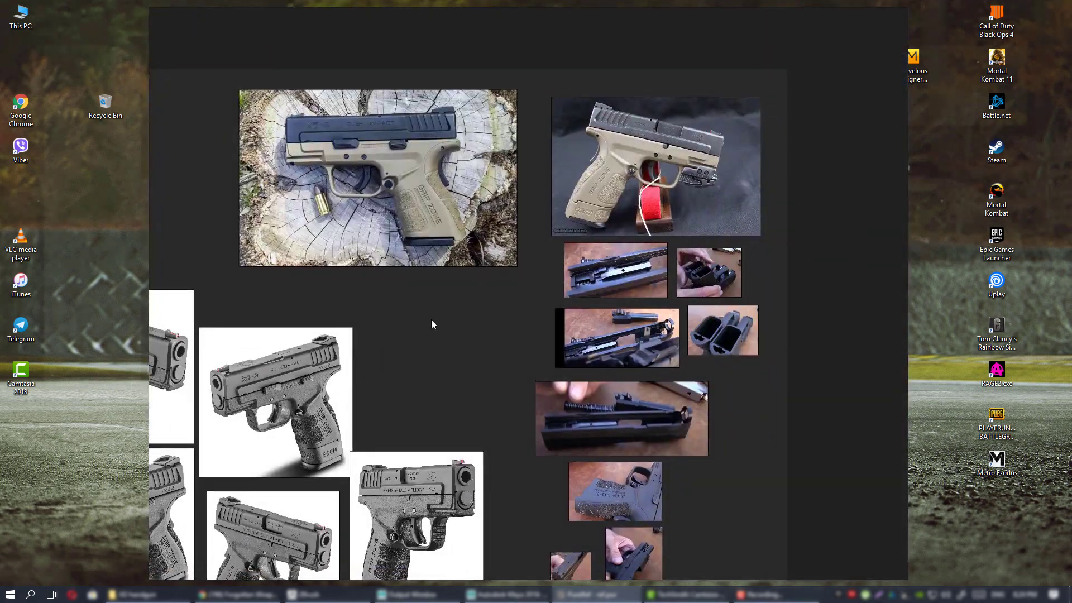
click(405, 202)
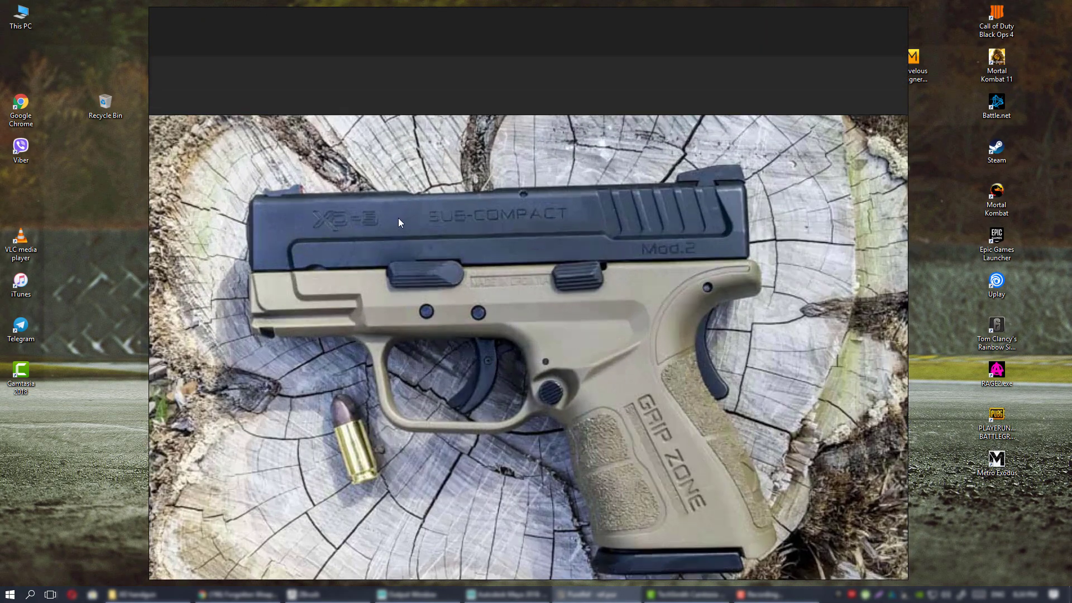
scroll(435, 248, down, 4)
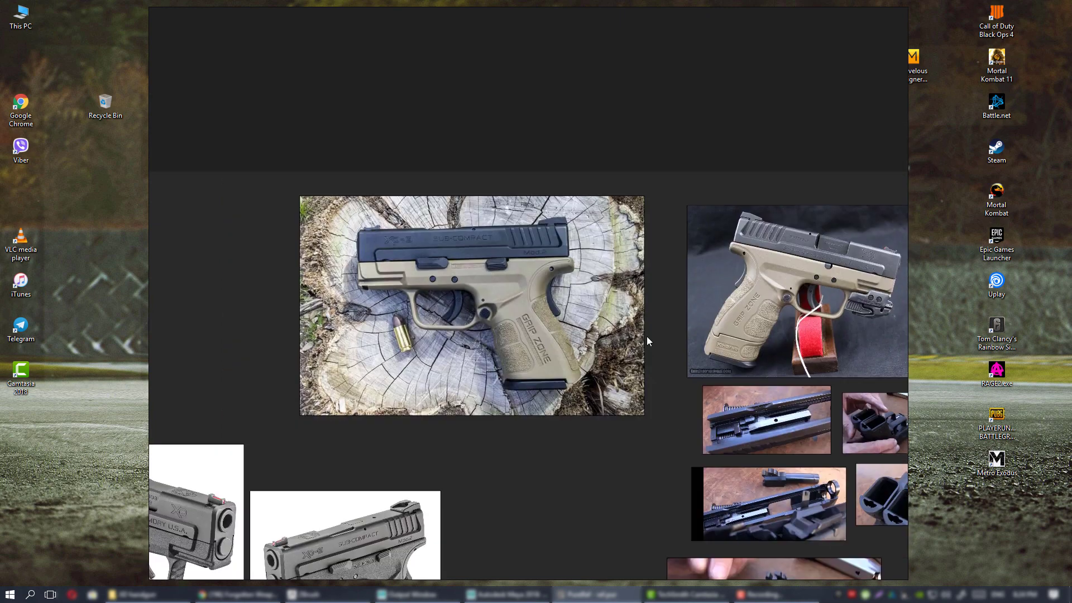
mouse_move(729, 528)
middle_down()
mouse_move(613, 294)
mouse_move(669, 104)
middle_up()
middle_drag(522, 324, 607, 184)
middle_drag(609, 333, 583, 133)
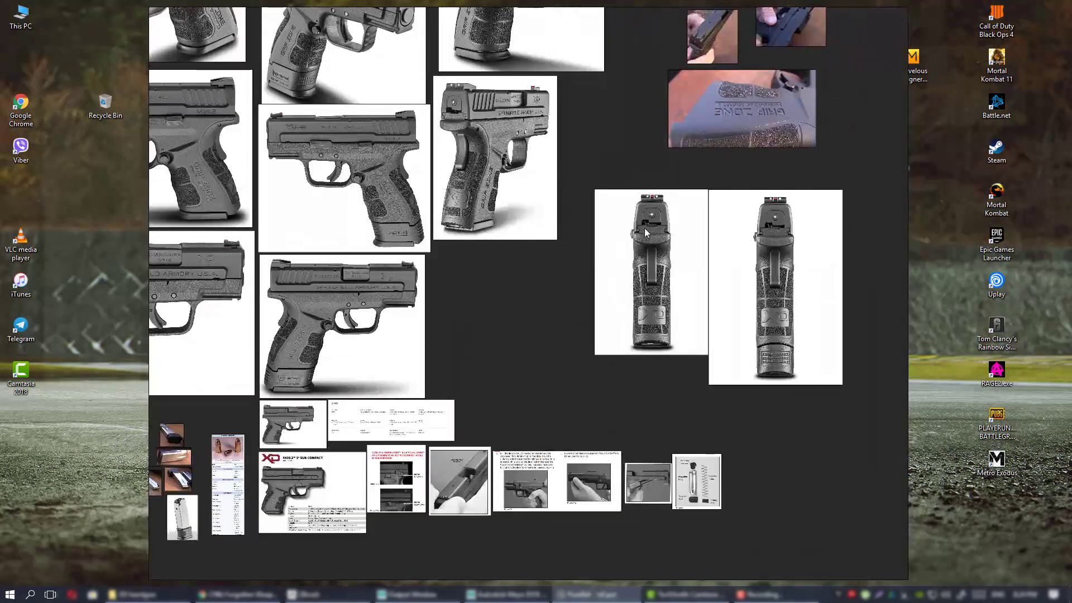
middle_drag(487, 302, 613, 202)
middle_drag(452, 168, 573, 366)
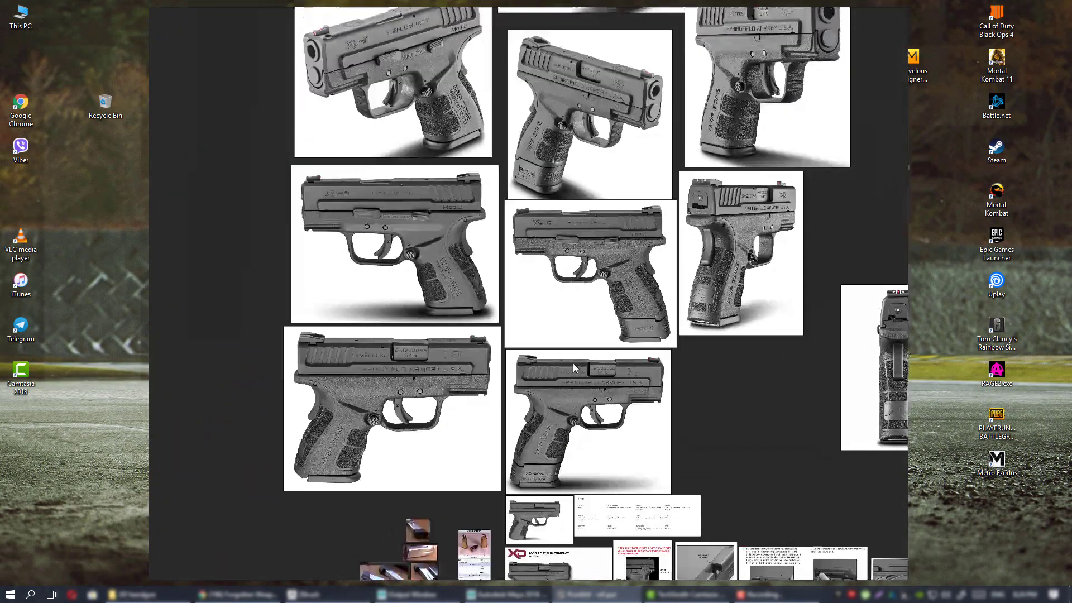
middle_drag(590, 300, 567, 378)
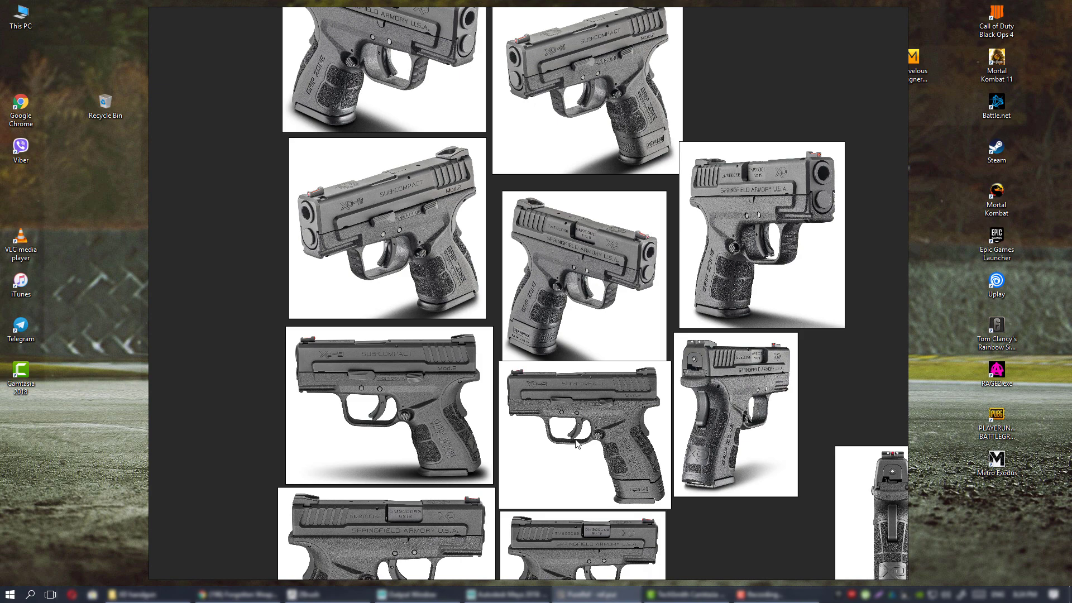
scroll(553, 502, up, 2)
scroll(553, 506, down, 3)
middle_drag(681, 460, 547, 388)
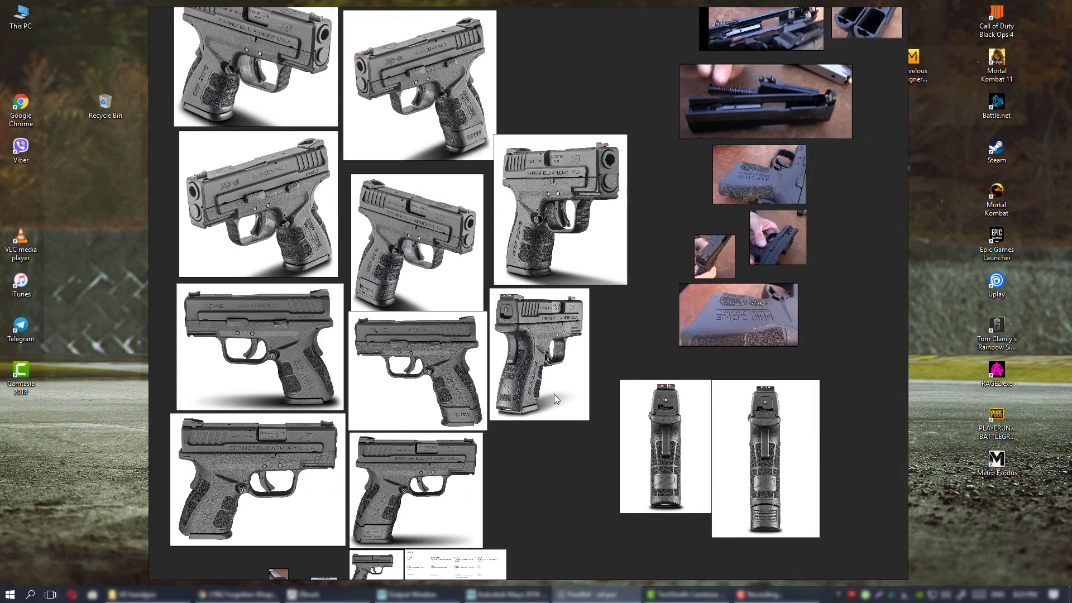
middle_drag(527, 427, 643, 266)
scroll(520, 376, up, 5)
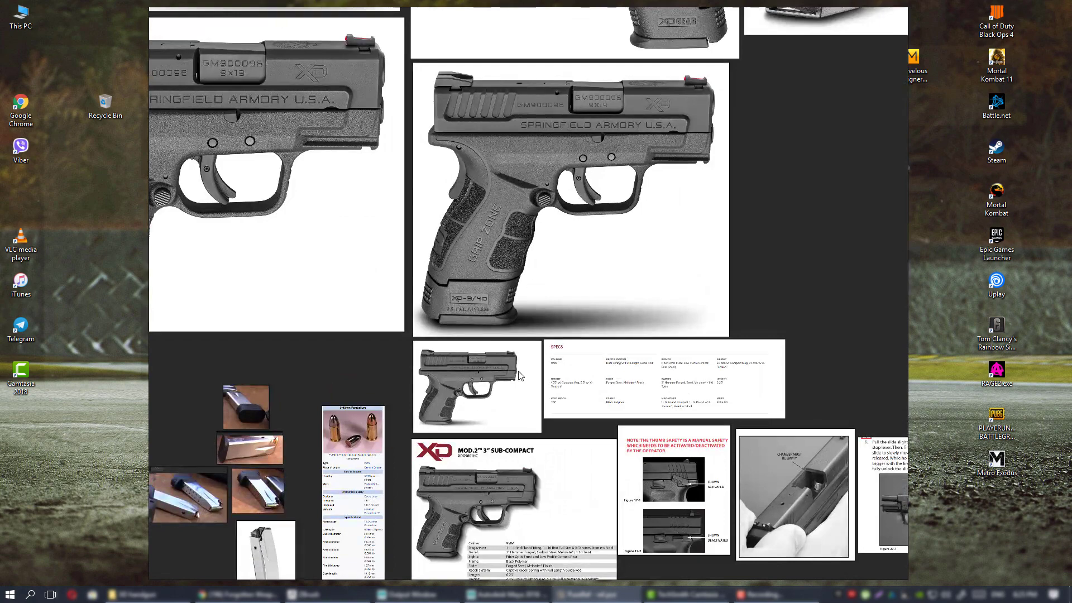
middle_drag(519, 376, 691, 233)
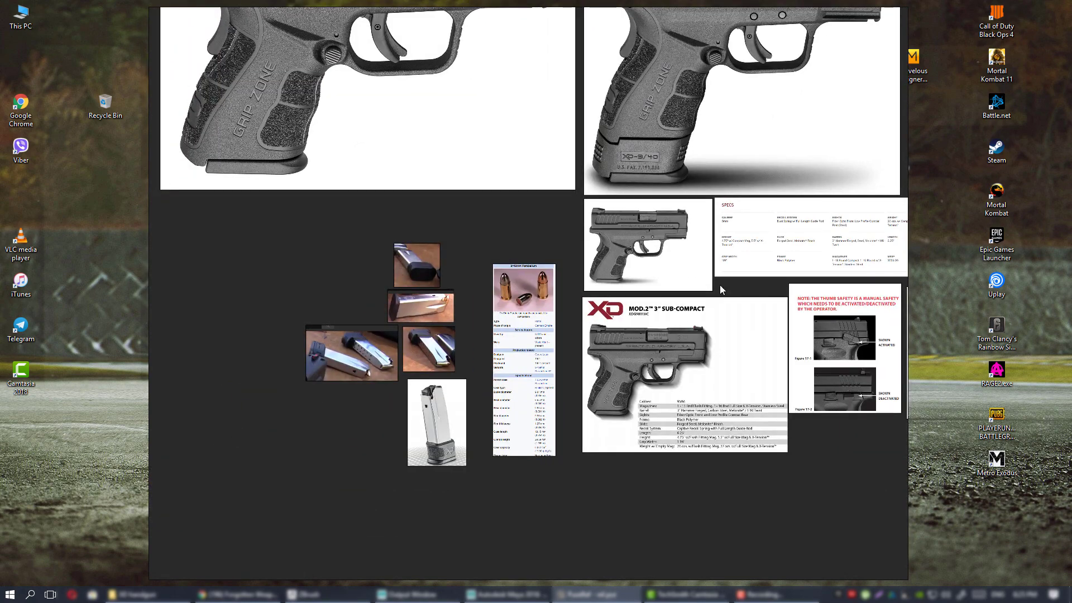
middle_drag(719, 285, 700, 300)
scroll(505, 334, up, 6)
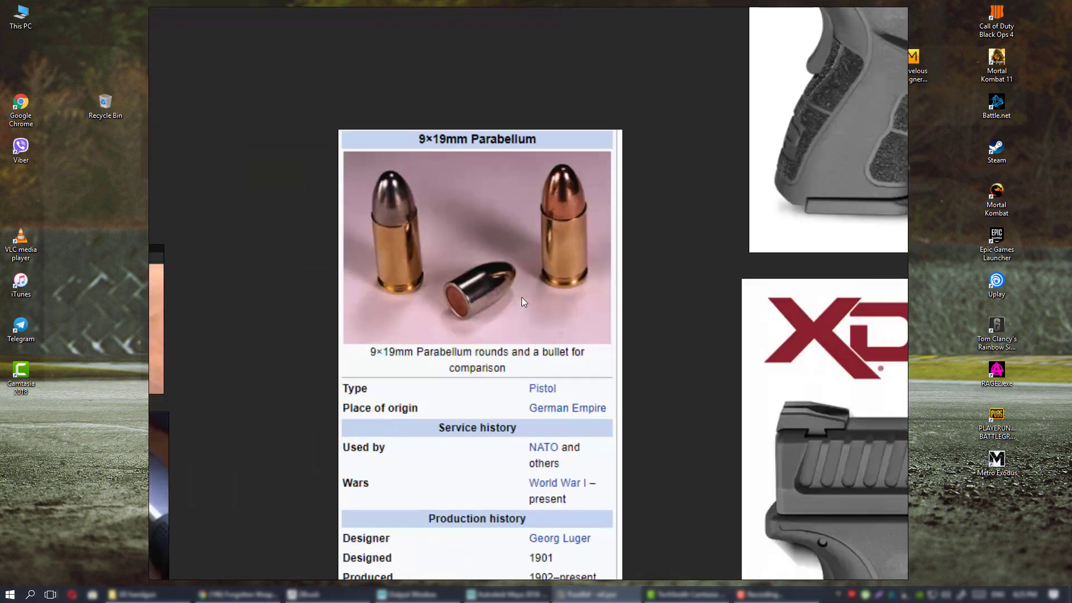
scroll(614, 337, down, 4)
middle_drag(614, 337, 471, 329)
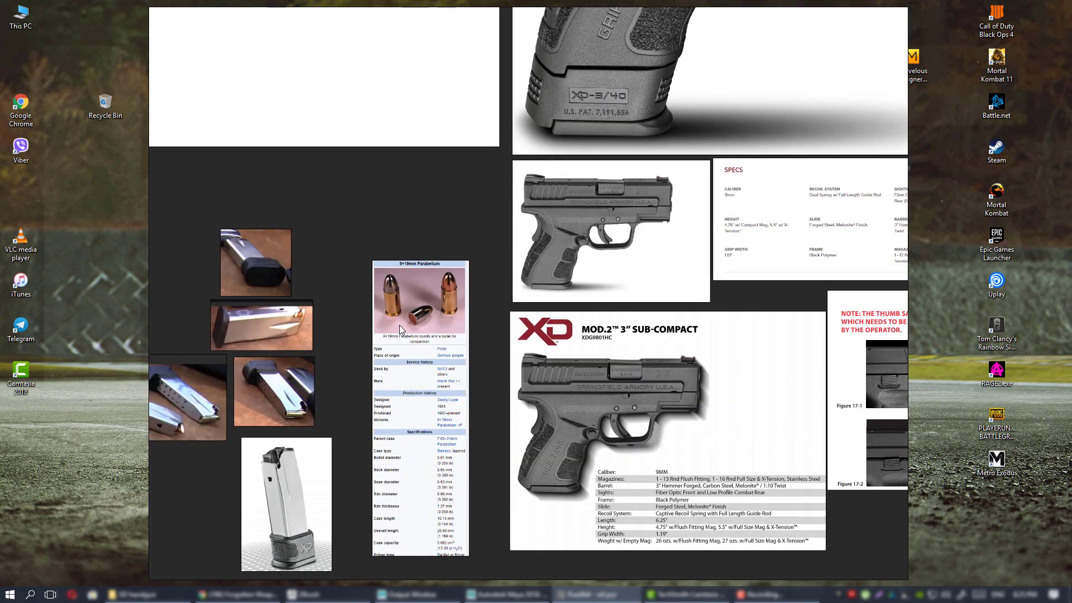
scroll(406, 342, up, 4)
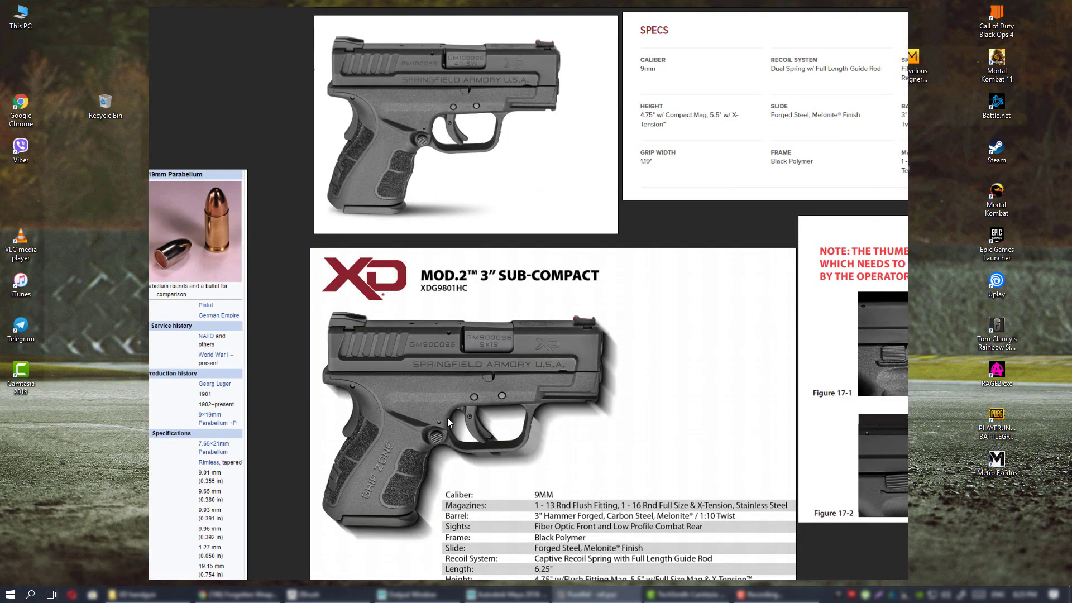
middle_drag(490, 383, 715, 364)
middle_drag(580, 318, 607, 330)
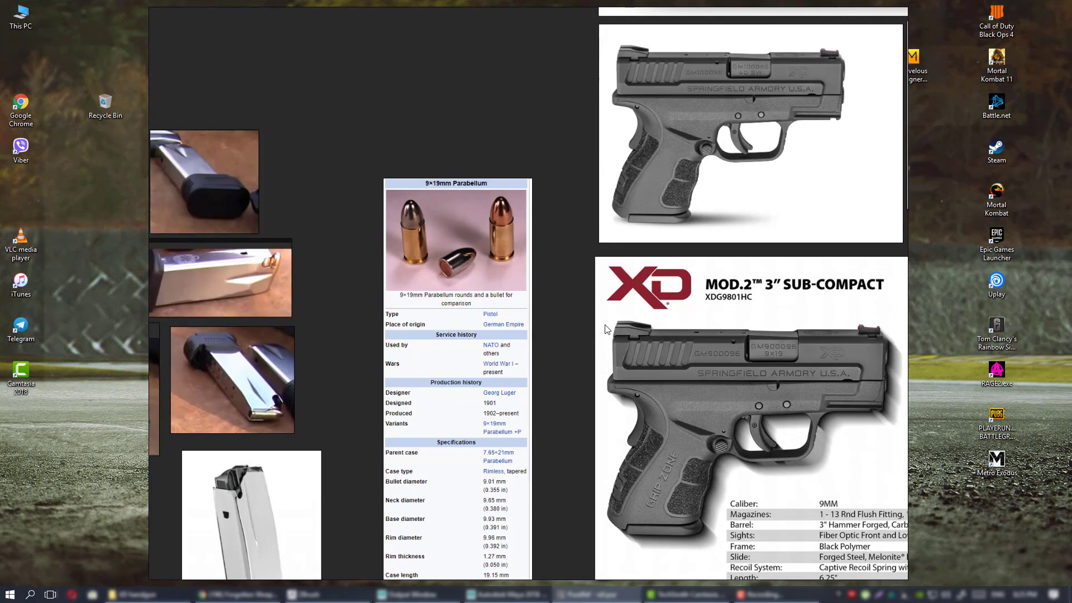
middle_drag(847, 396, 542, 309)
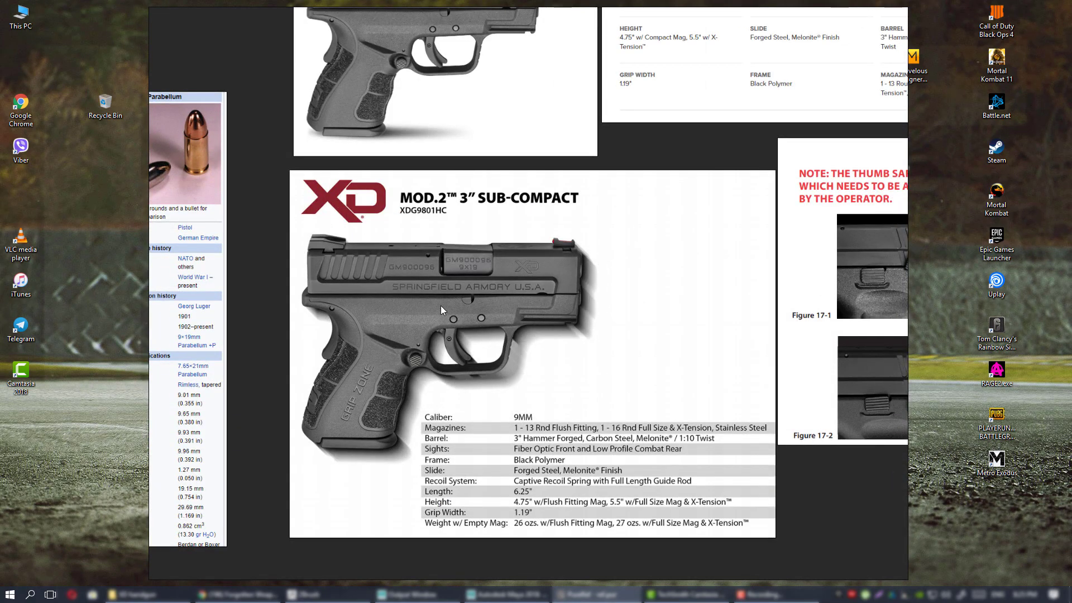
middle_drag(316, 300, 668, 302)
middle_drag(504, 182, 488, 222)
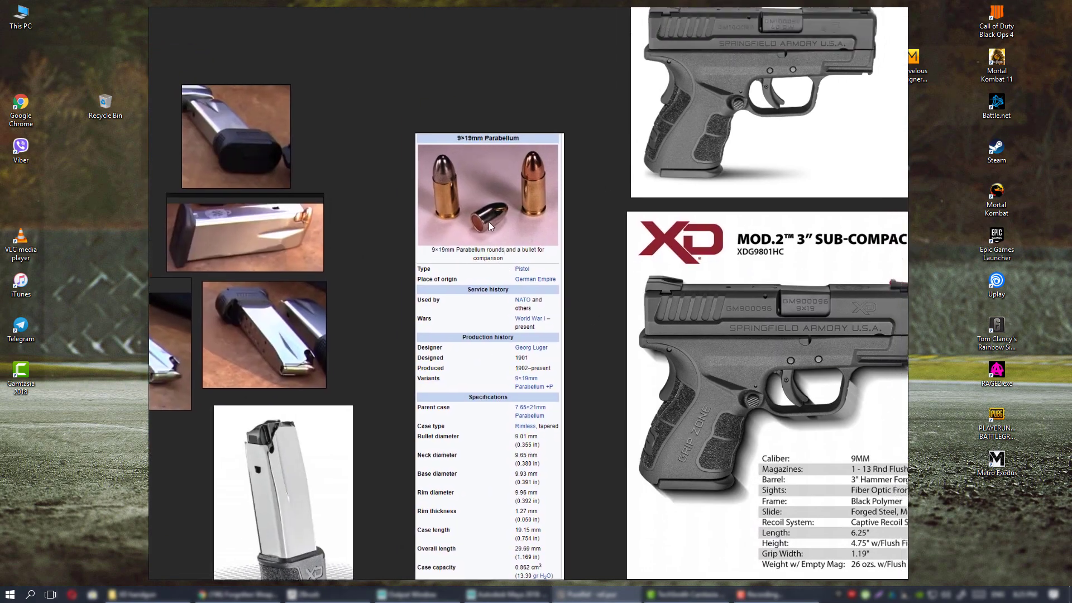
scroll(488, 222, up, 3)
scroll(488, 222, down, 4)
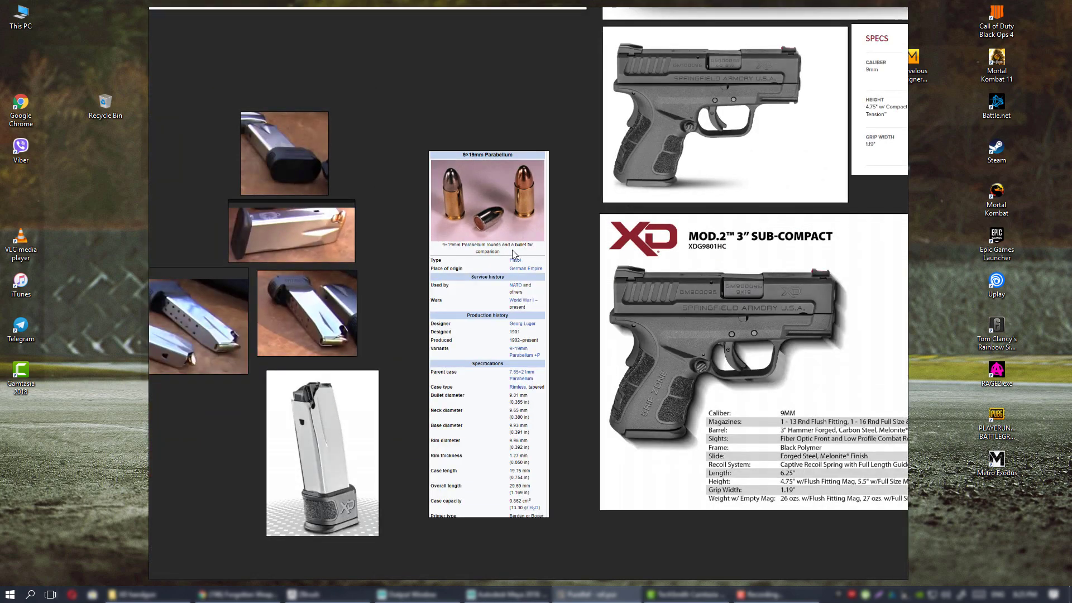
scroll(528, 260, up, 1)
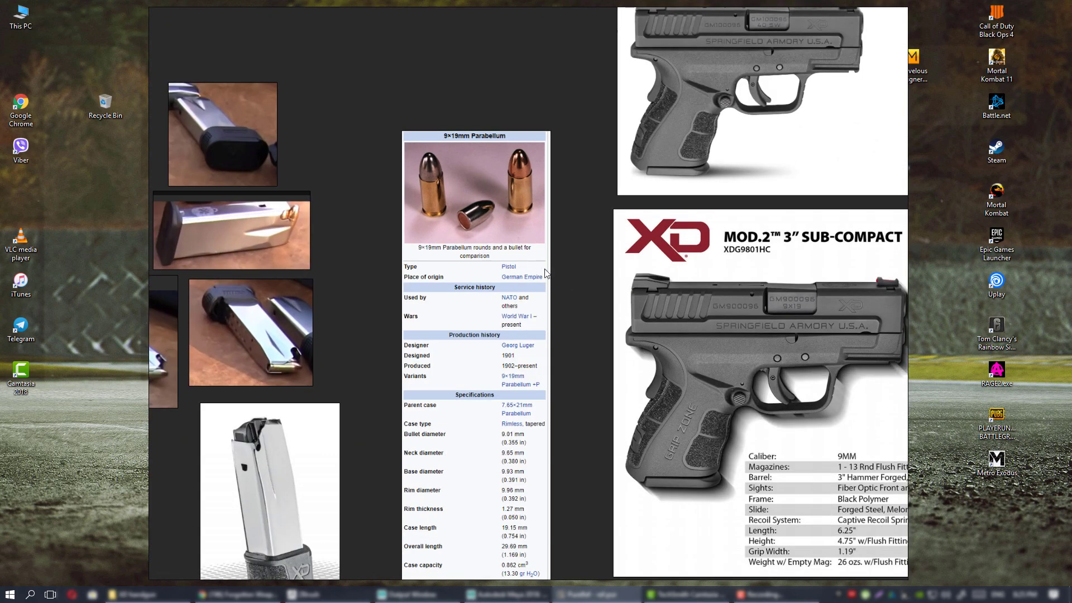
middle_drag(546, 269, 568, 312)
scroll(620, 273, down, 4)
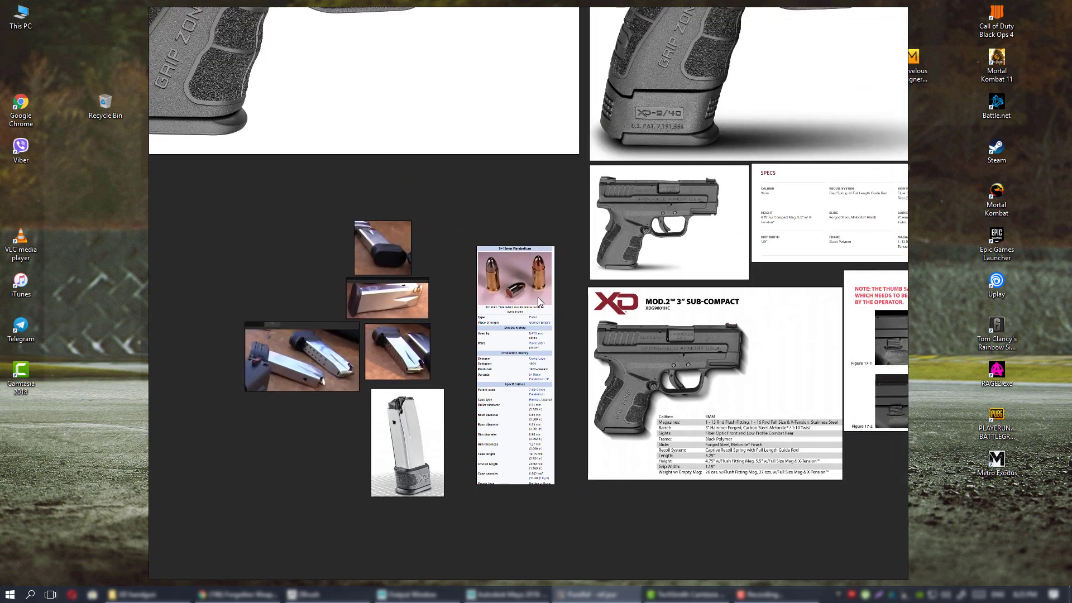
middle_drag(568, 300, 491, 349)
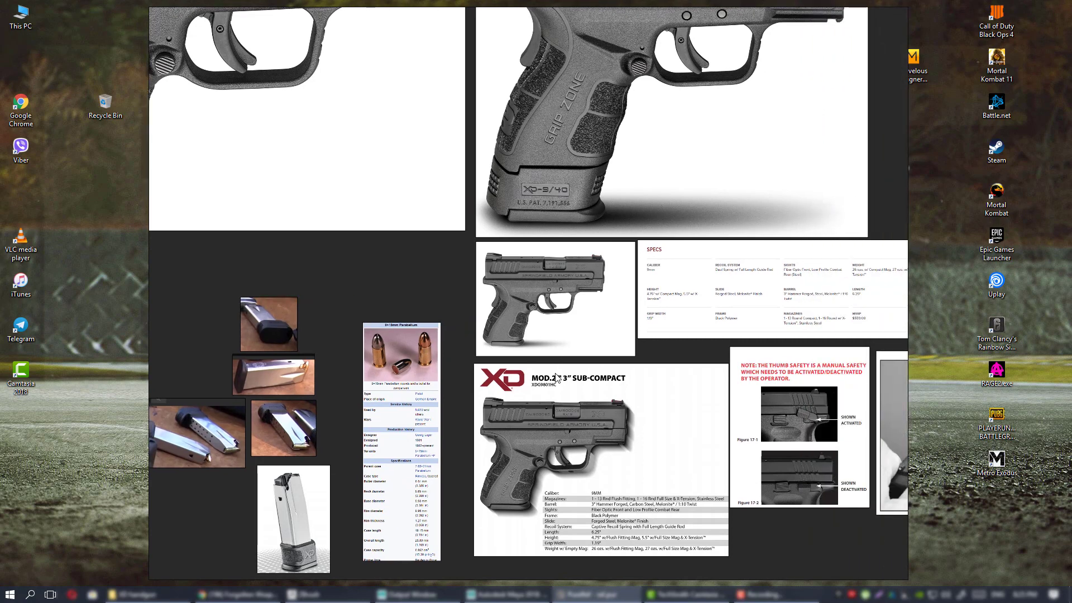
middle_drag(556, 373, 555, 318)
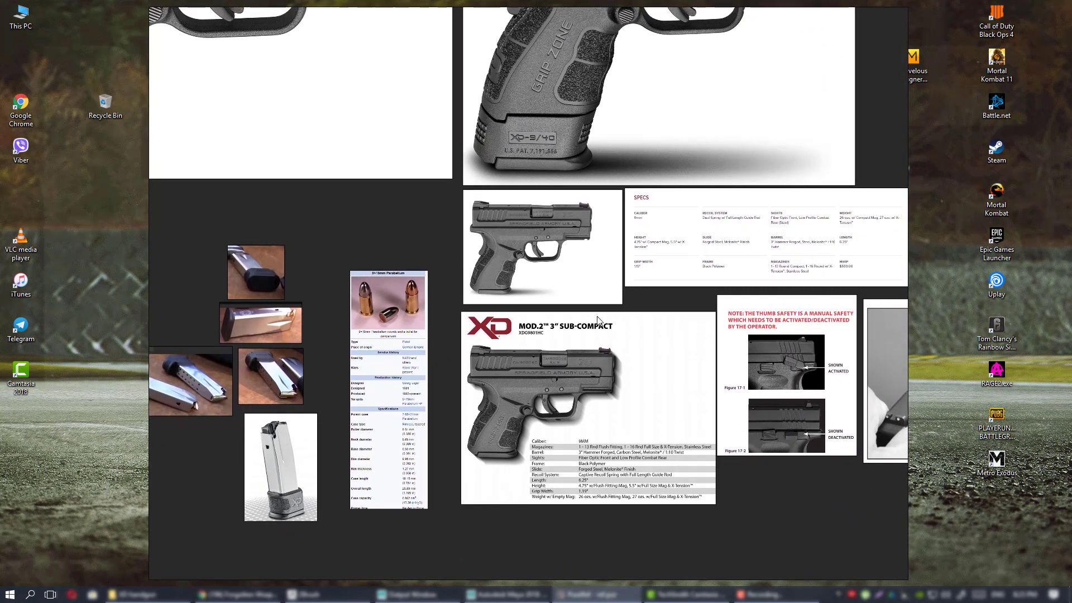
scroll(559, 391, up, 3)
middle_drag(482, 459, 520, 378)
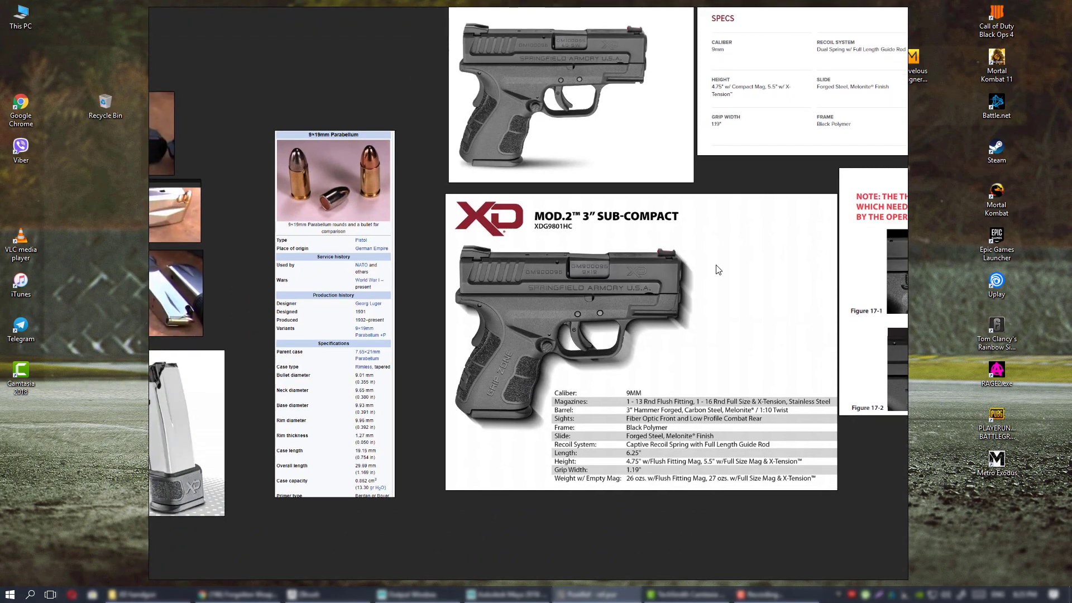
middle_drag(649, 302, 641, 309)
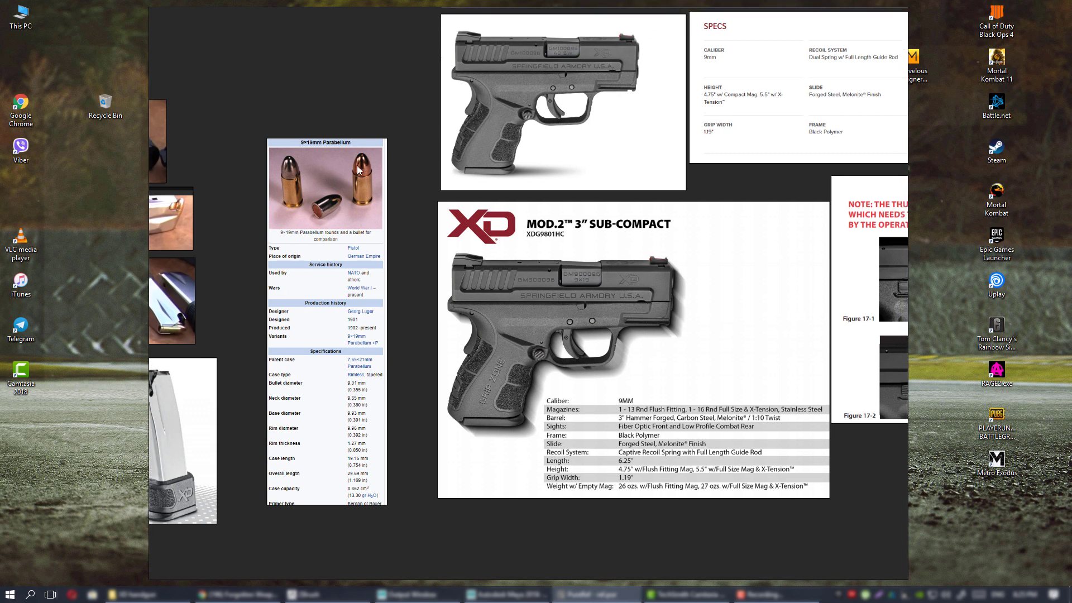
scroll(389, 214, up, 2)
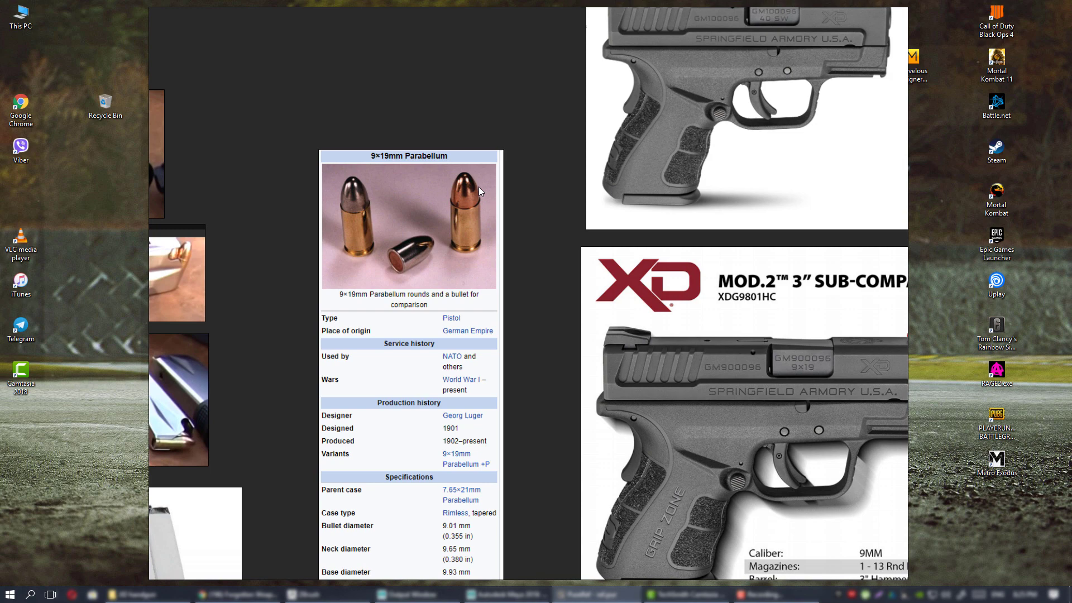
middle_drag(468, 369, 510, 240)
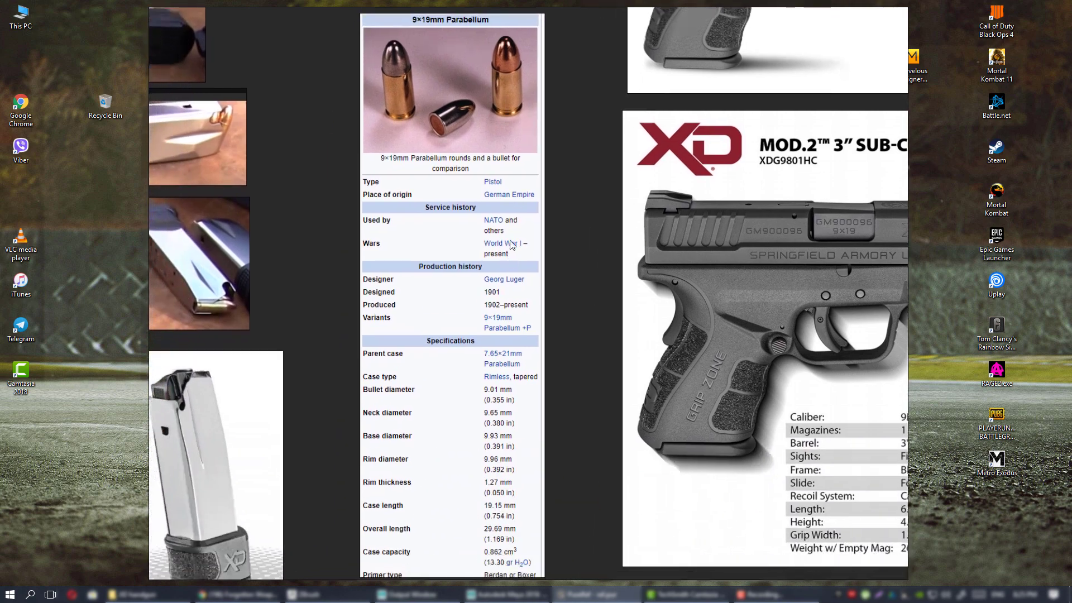
middle_drag(465, 83, 481, 203)
middle_drag(526, 284, 549, 173)
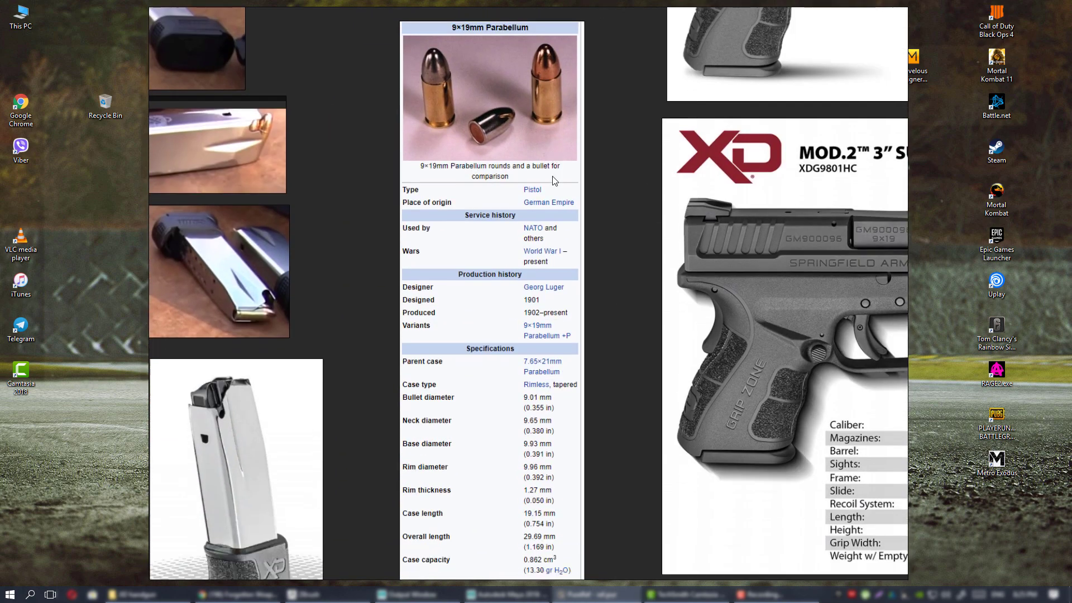
middle_drag(575, 310, 563, 364)
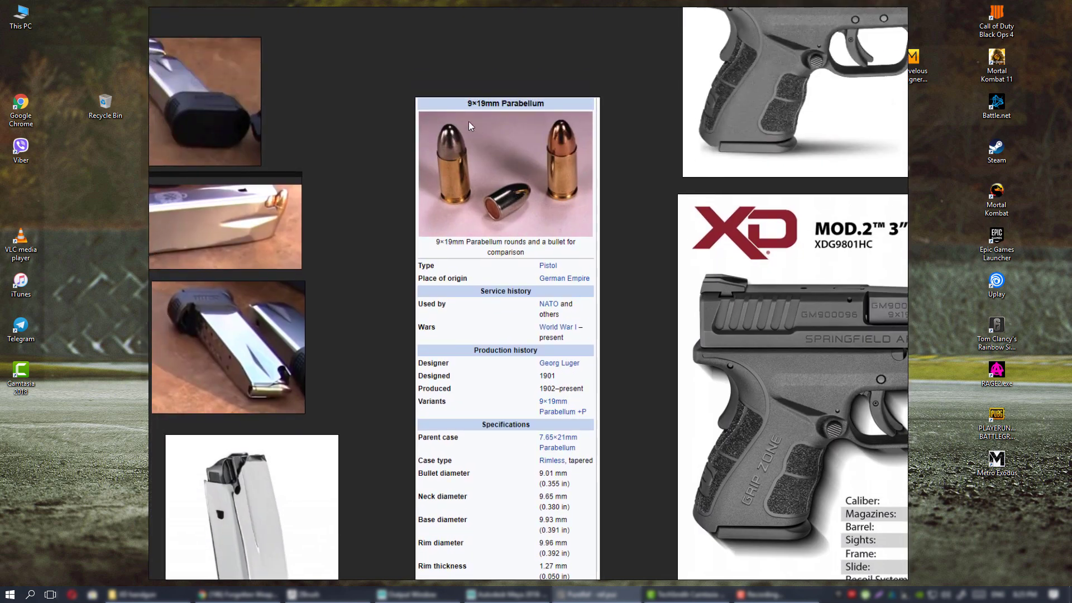
middle_drag(525, 264, 491, 148)
middle_drag(483, 87, 492, 226)
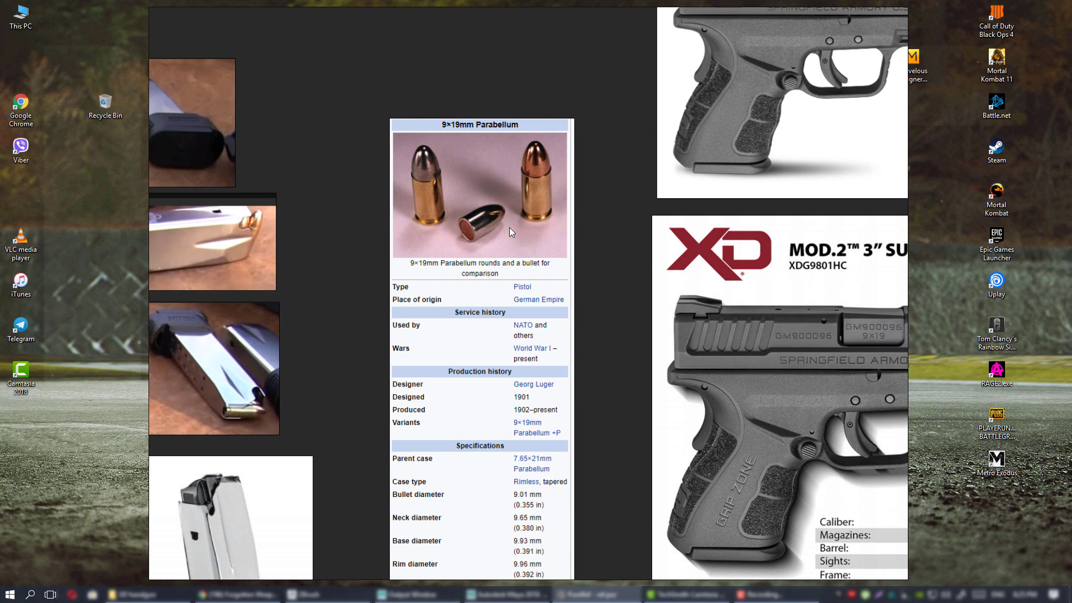
scroll(484, 346, up, 2)
middle_drag(514, 522, 536, 249)
middle_drag(503, 181, 493, 230)
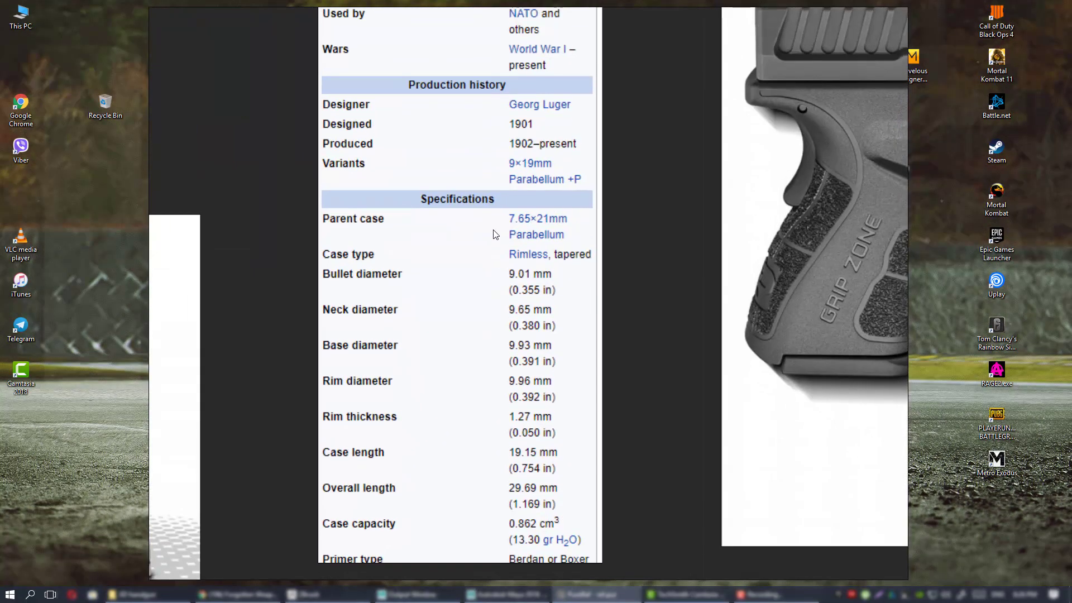
middle_drag(363, 277, 382, 255)
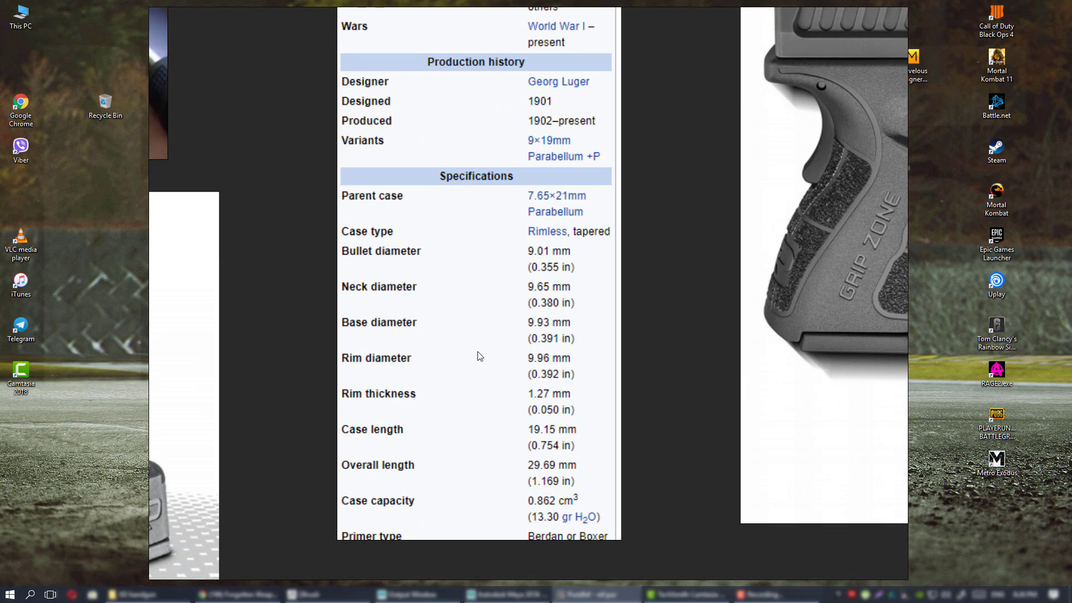
middle_drag(478, 354, 478, 414)
scroll(557, 306, down, 4)
middle_drag(542, 260, 508, 388)
scroll(526, 227, up, 2)
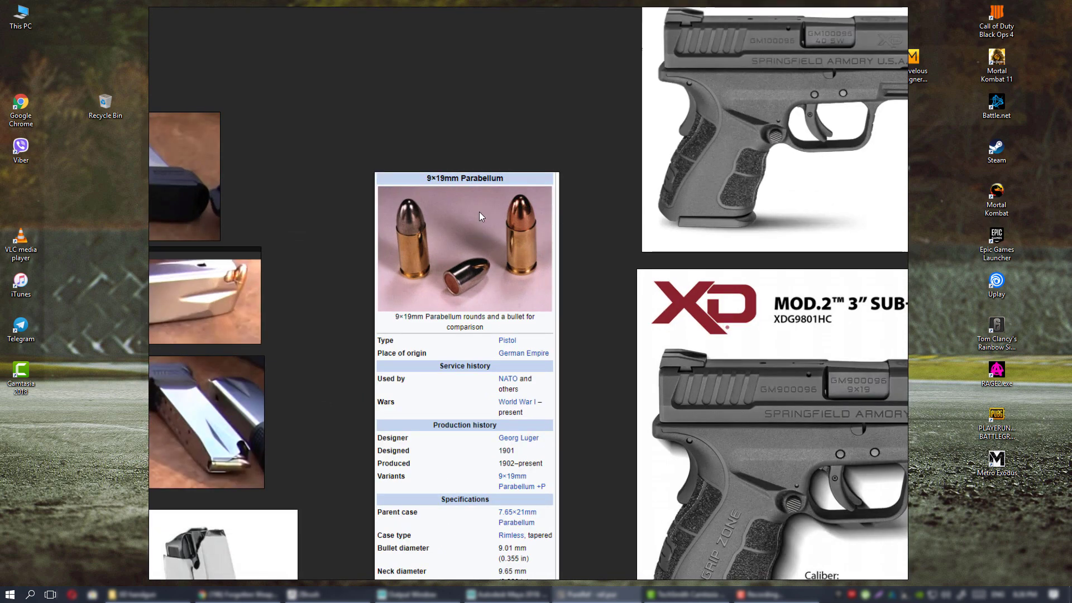
middle_drag(545, 261, 533, 267)
scroll(538, 273, down, 1)
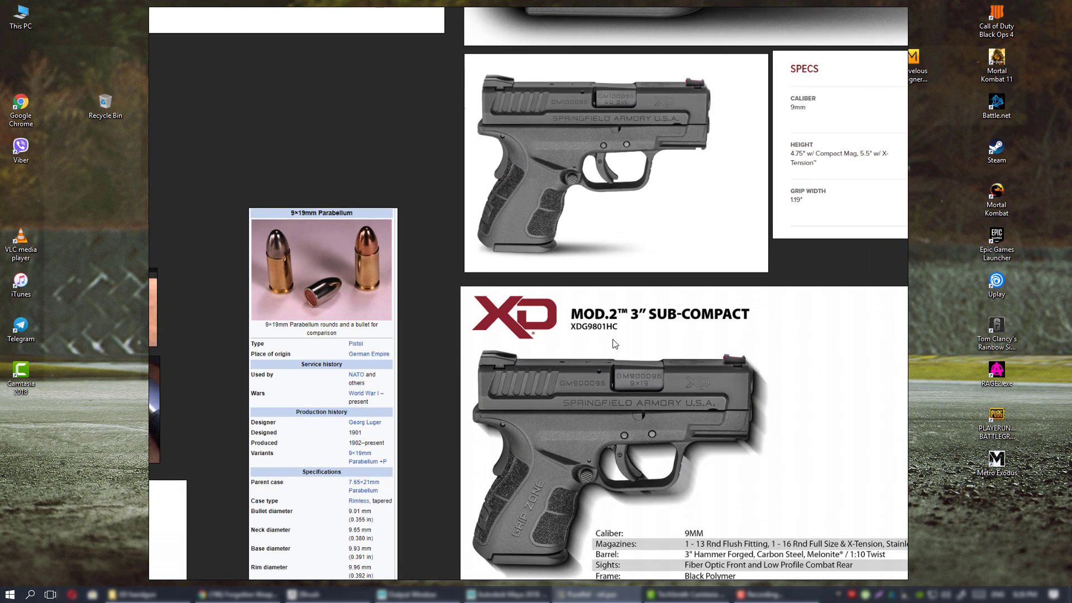
middle_drag(615, 345, 513, 339)
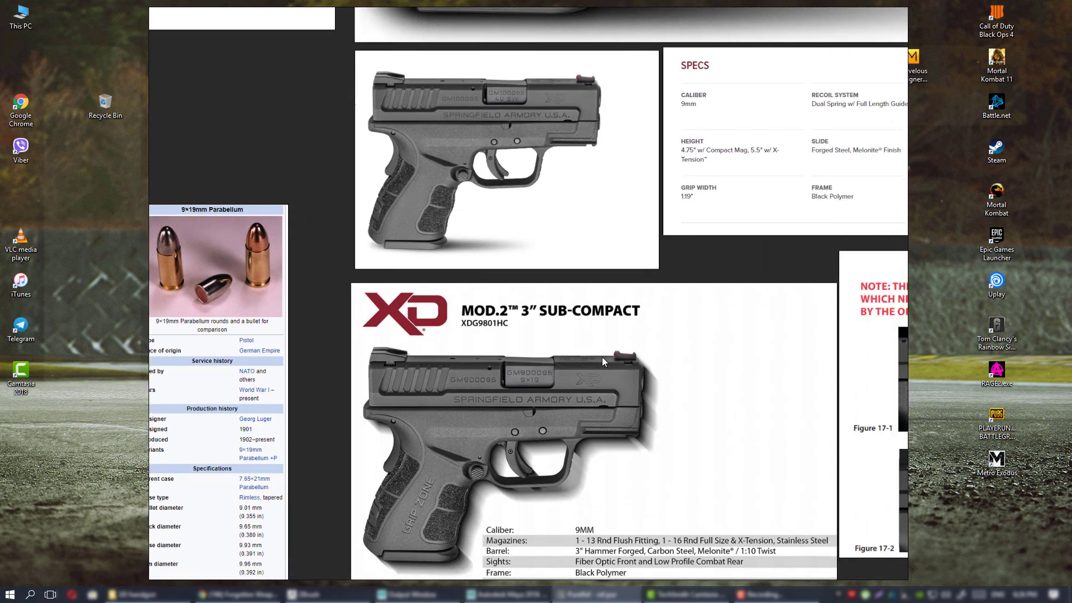
middle_drag(625, 379, 654, 331)
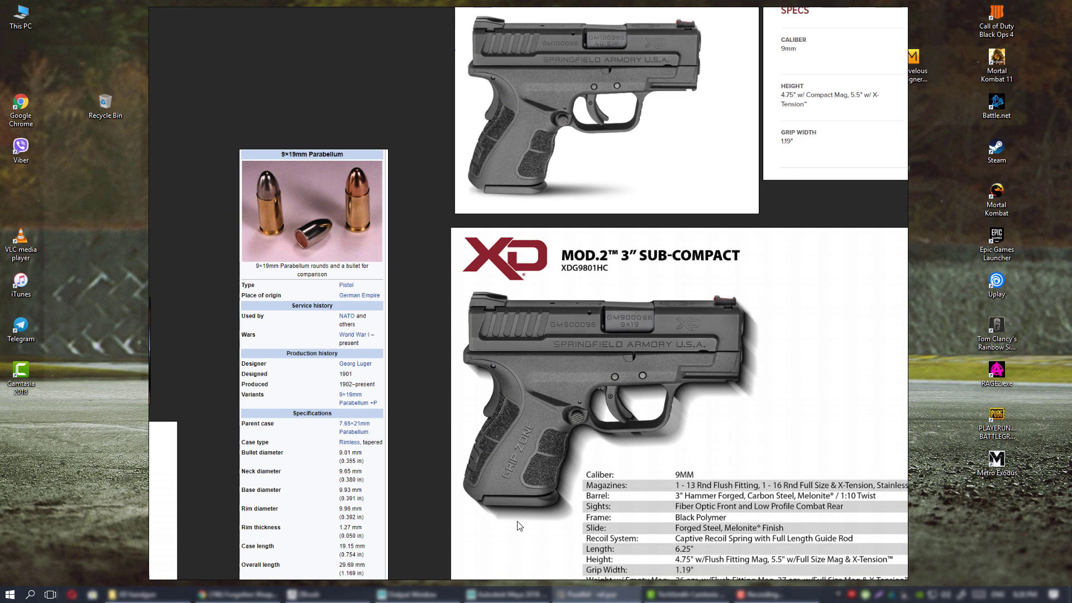
middle_drag(340, 177, 446, 242)
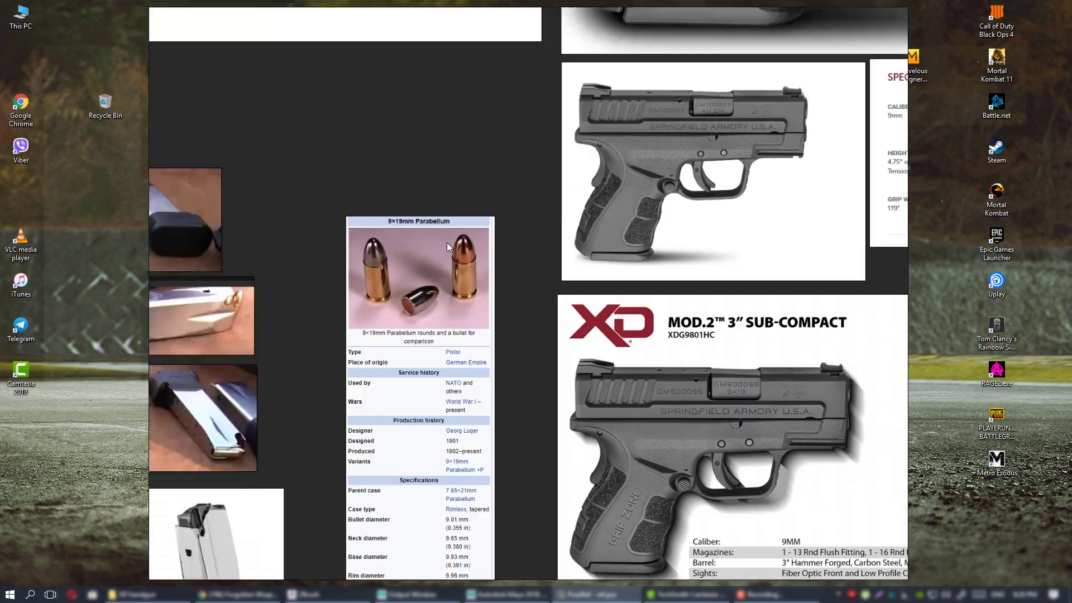
scroll(447, 240, up, 3)
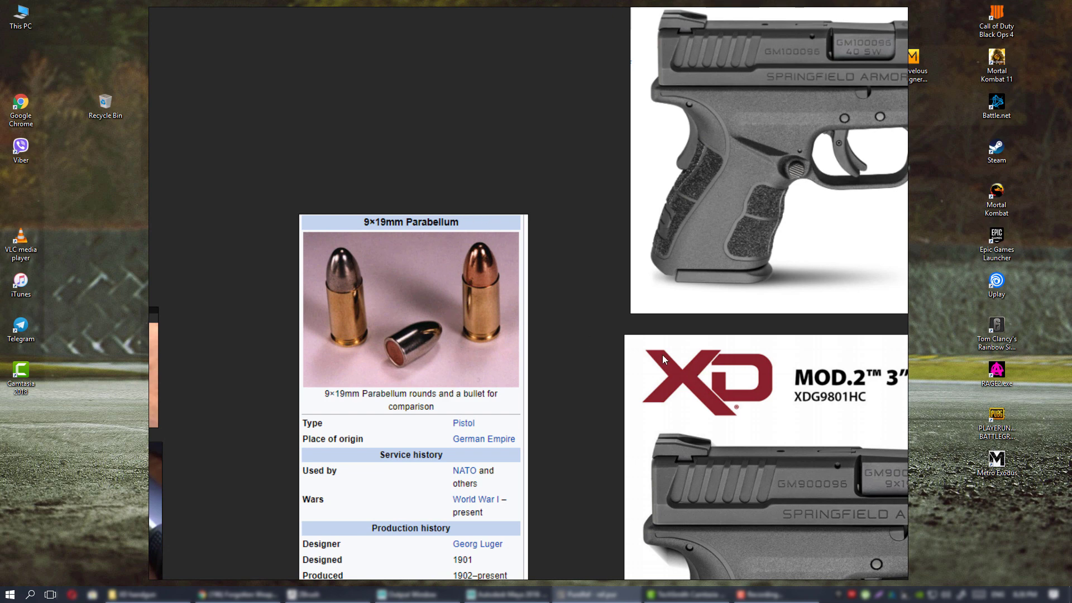
middle_drag(715, 373, 428, 239)
scroll(429, 239, down, 3)
middle_drag(607, 333, 590, 289)
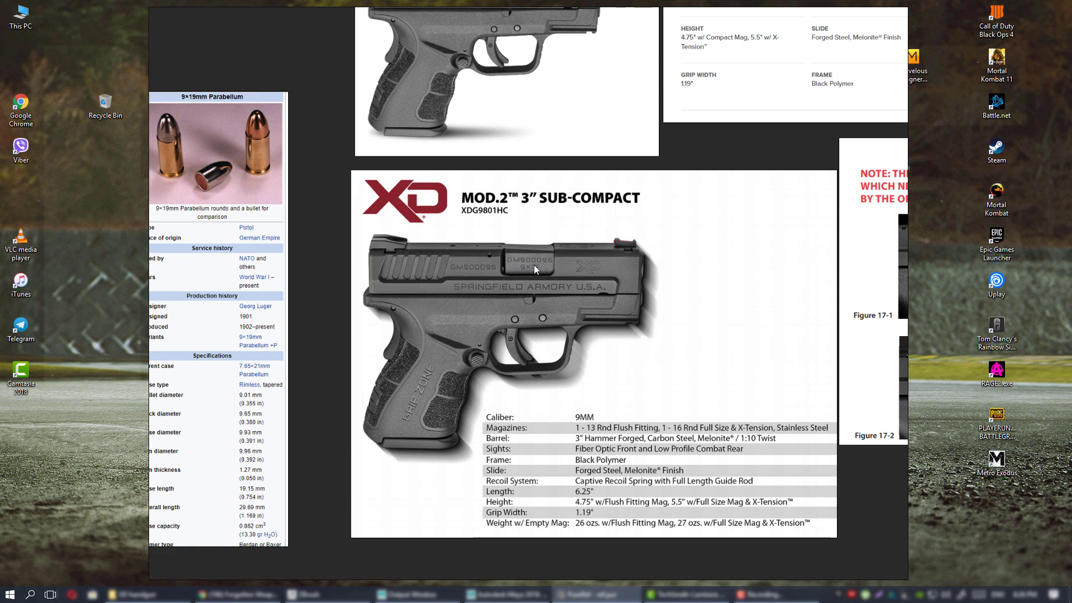
middle_drag(447, 304, 467, 306)
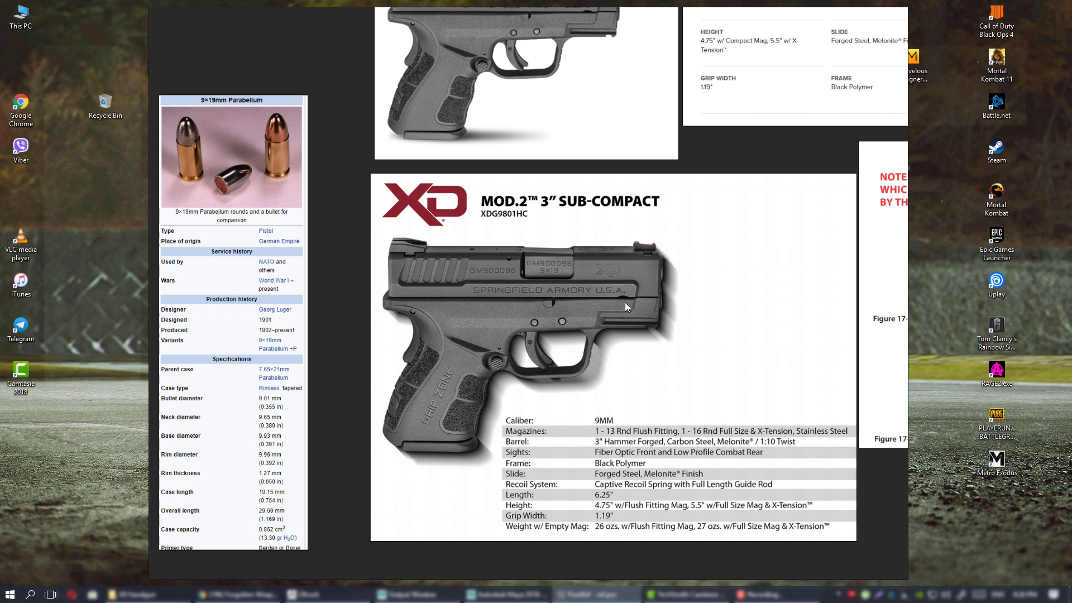
scroll(575, 289, down, 6)
scroll(533, 341, up, 3)
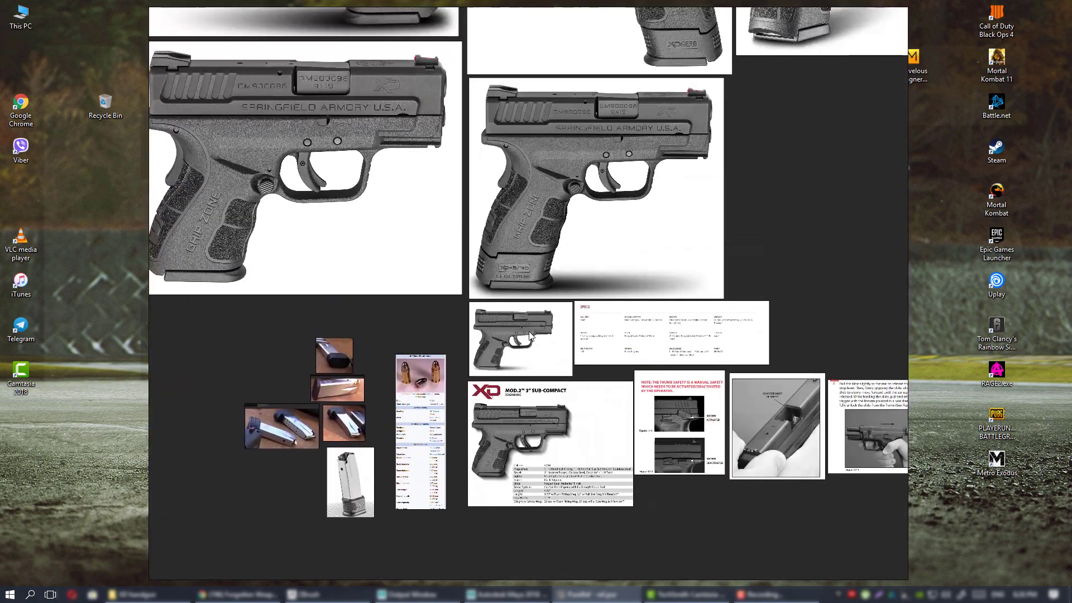
scroll(534, 338, up, 3)
scroll(642, 325, down, 1)
middle_drag(643, 325, 411, 288)
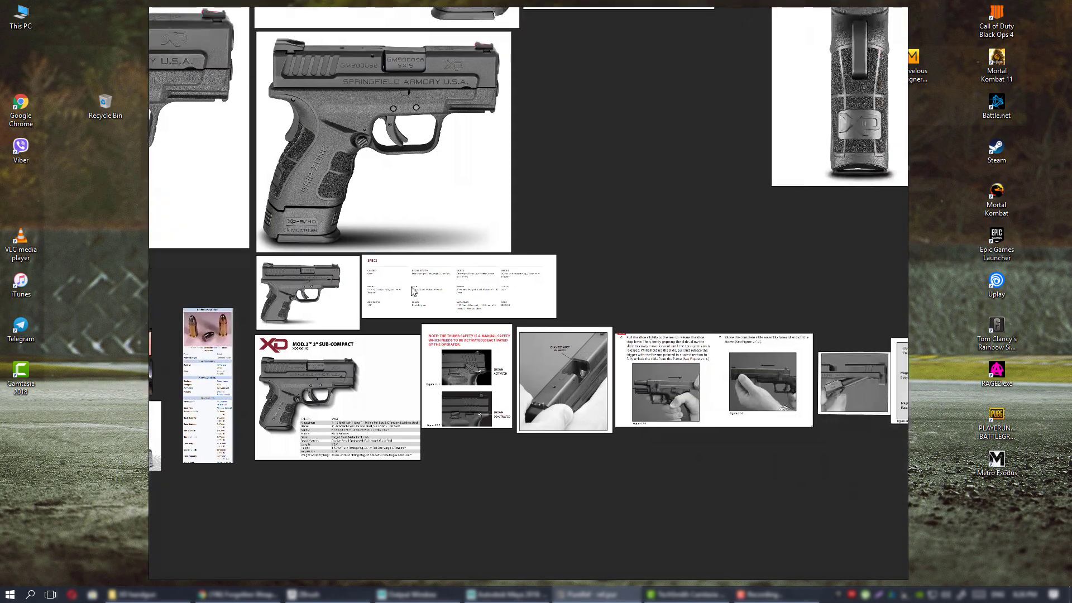
middle_drag(543, 302, 478, 493)
middle_drag(407, 381, 538, 470)
middle_drag(457, 414, 516, 395)
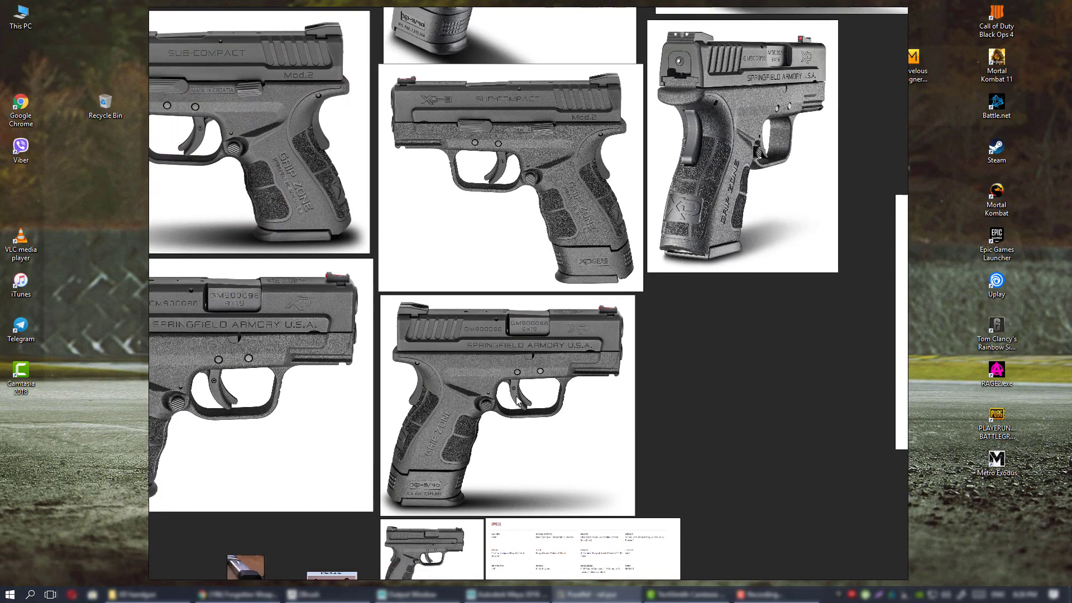
middle_drag(419, 393, 610, 364)
scroll(590, 367, down, 4)
scroll(609, 406, up, 4)
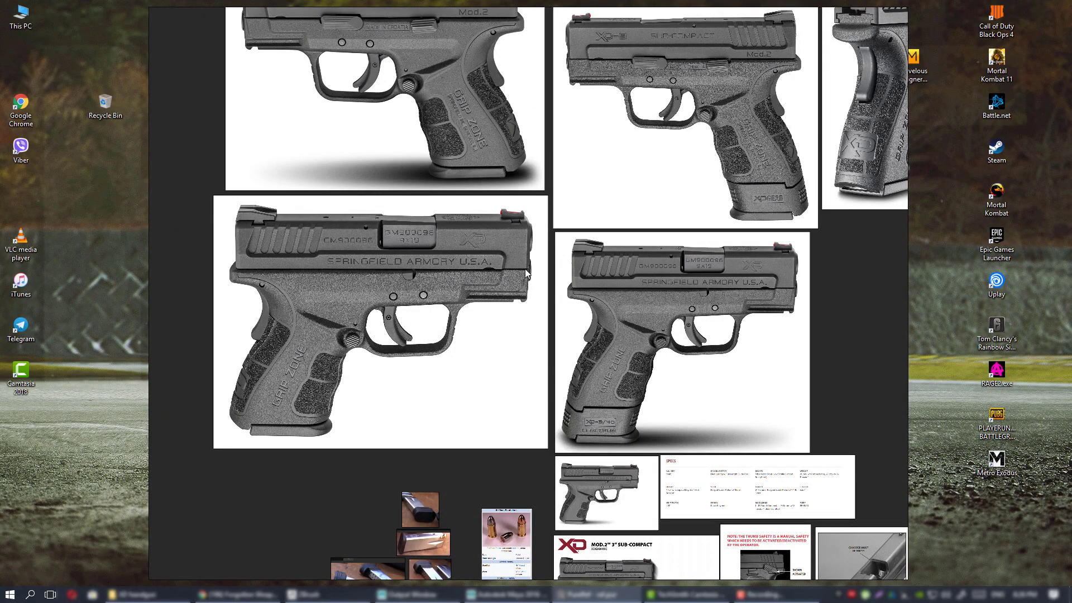
middle_drag(525, 270, 537, 444)
middle_drag(565, 275, 526, 420)
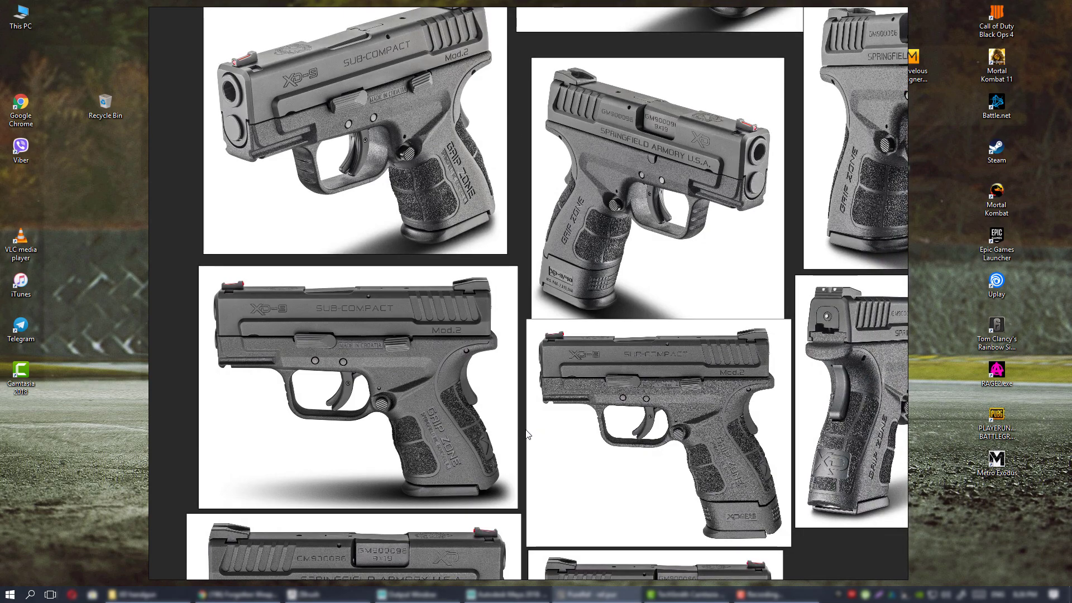
middle_drag(538, 528, 528, 187)
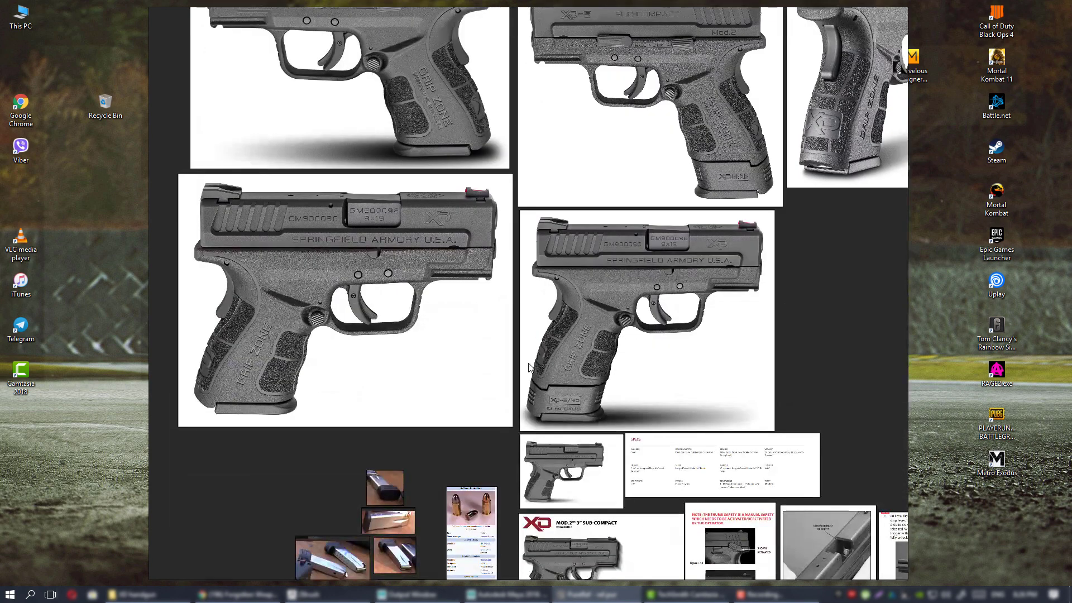
middle_drag(528, 373, 538, 188)
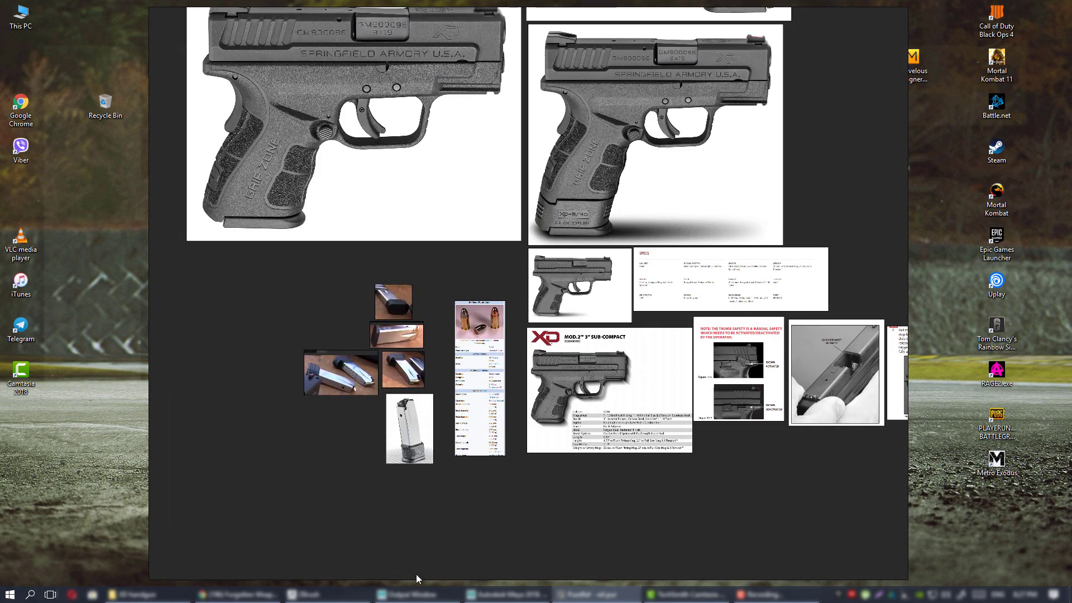
click(321, 595)
Switch back to the Maya handgun scene and frame the view on imagePlane1.
key(alt+Tab)
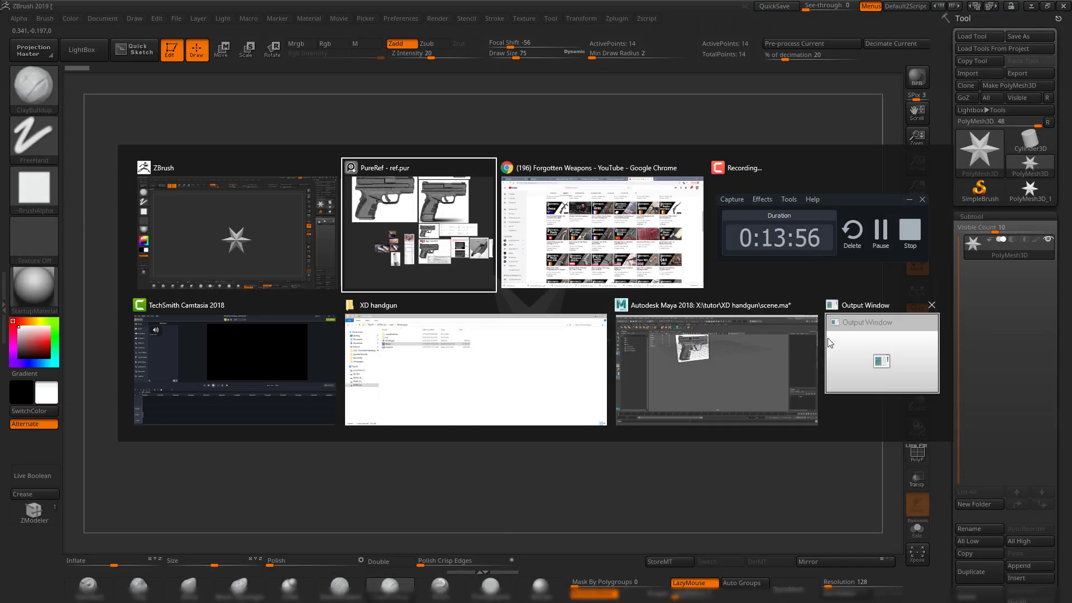
click(753, 357)
alt+middle_drag(507, 195, 603, 339)
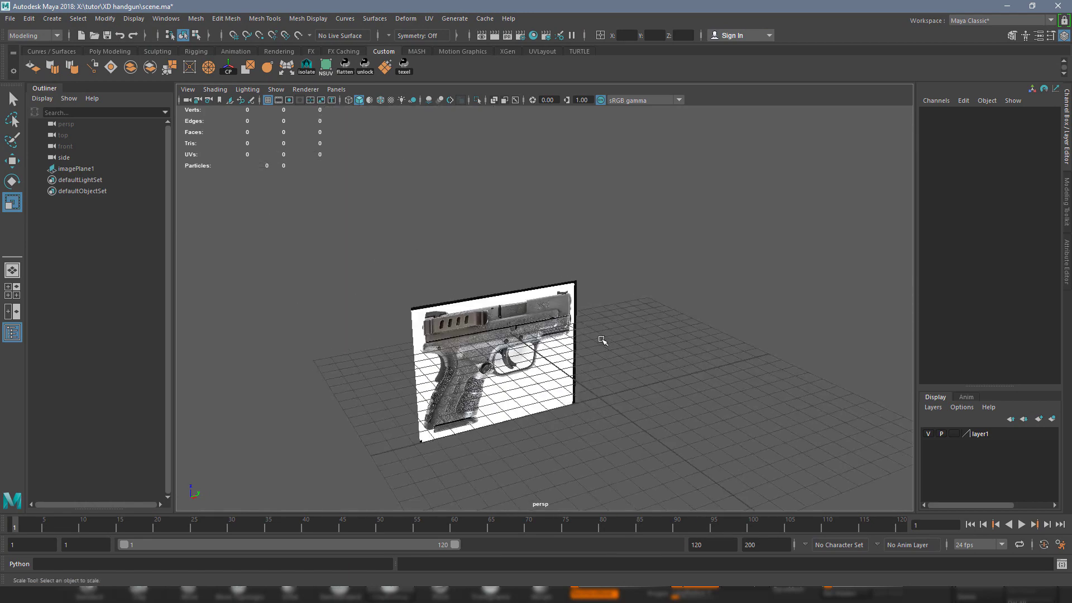
alt+drag(603, 340, 575, 340)
click(530, 325)
key(f)
alt+drag(721, 357, 698, 371)
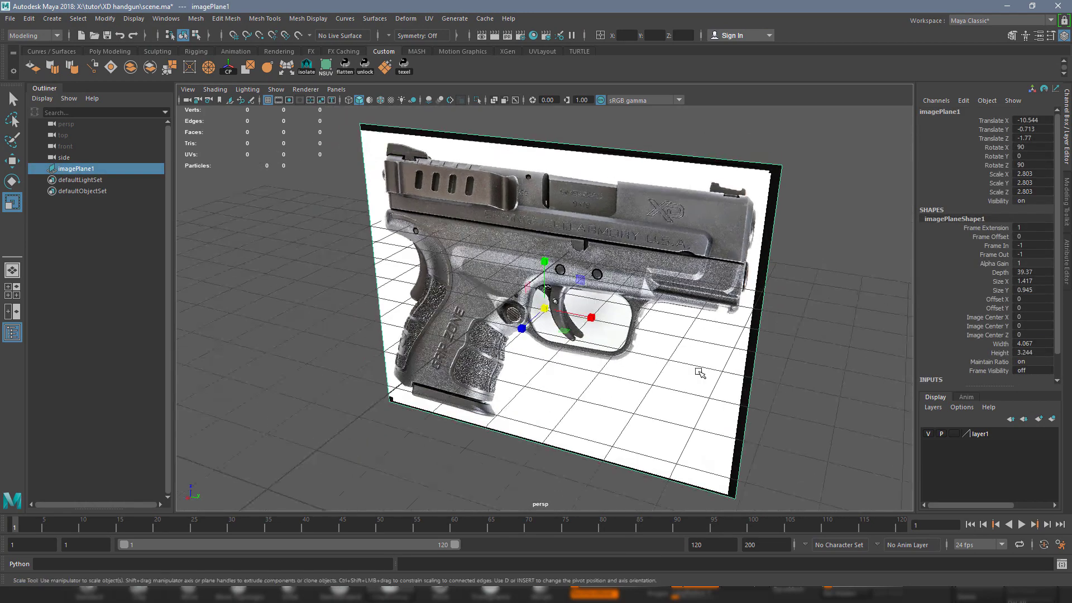
alt+right_drag(699, 371, 638, 323)
alt+drag(639, 322, 649, 350)
click(684, 323)
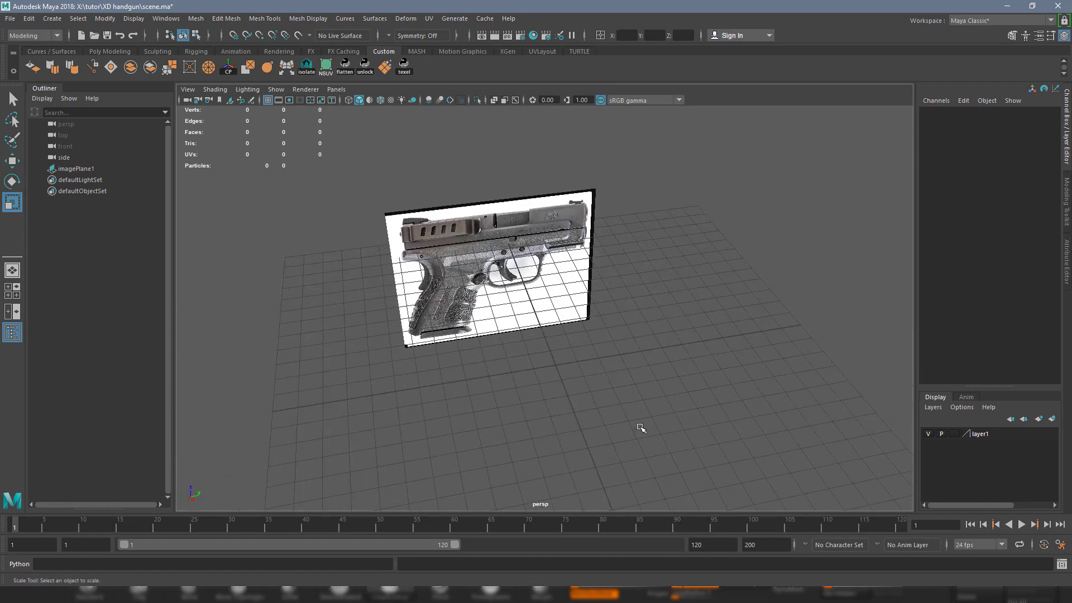
Minimize ZBrush out of the way and orbit the Maya view toward the gun photo.
click(1007, 6)
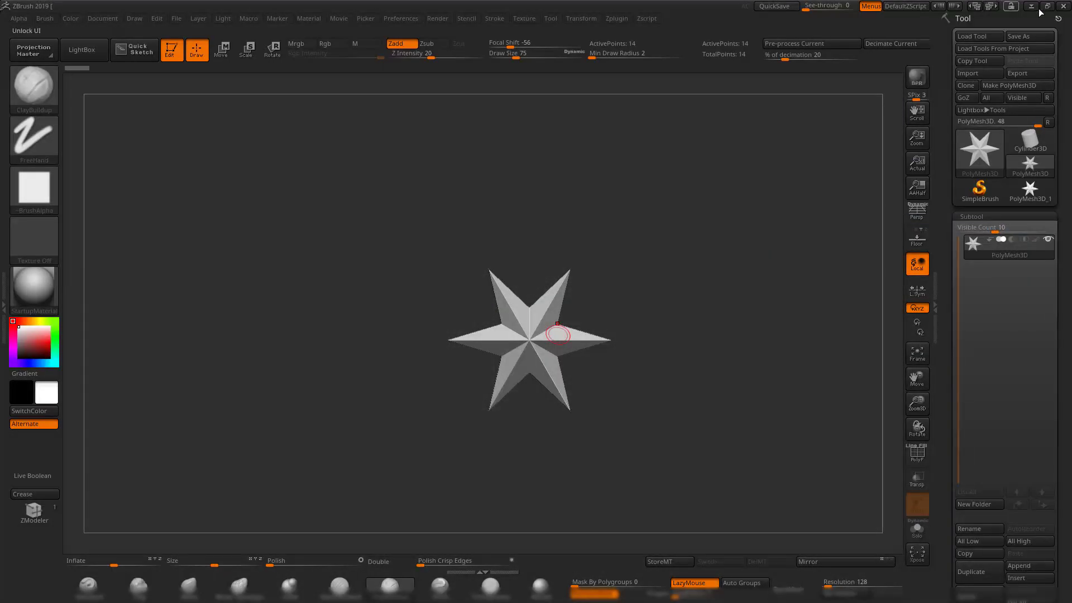
click(1031, 6)
click(502, 593)
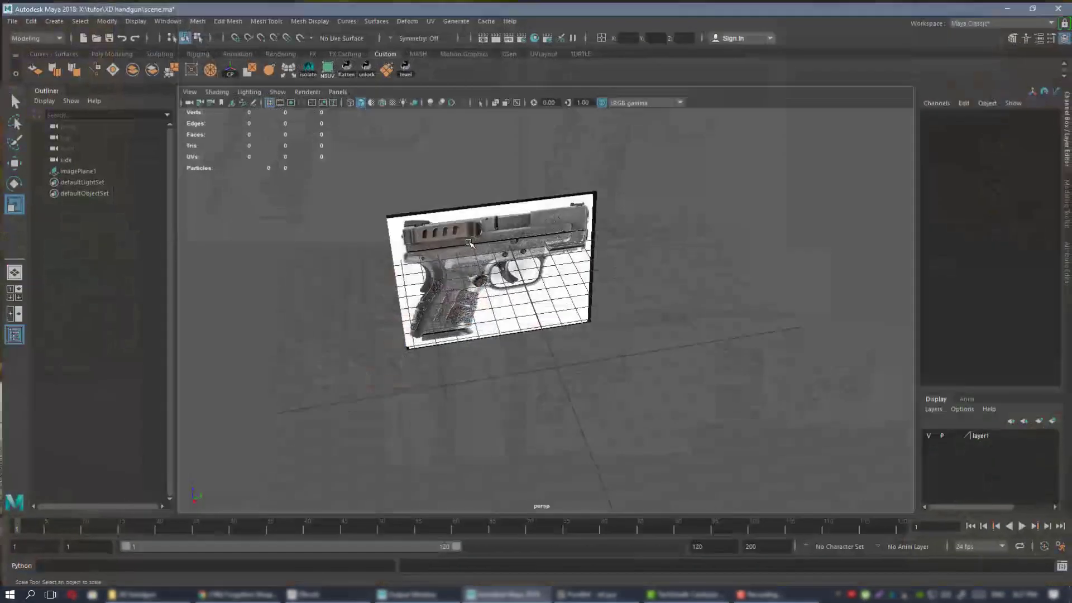
alt+drag(591, 277, 531, 303)
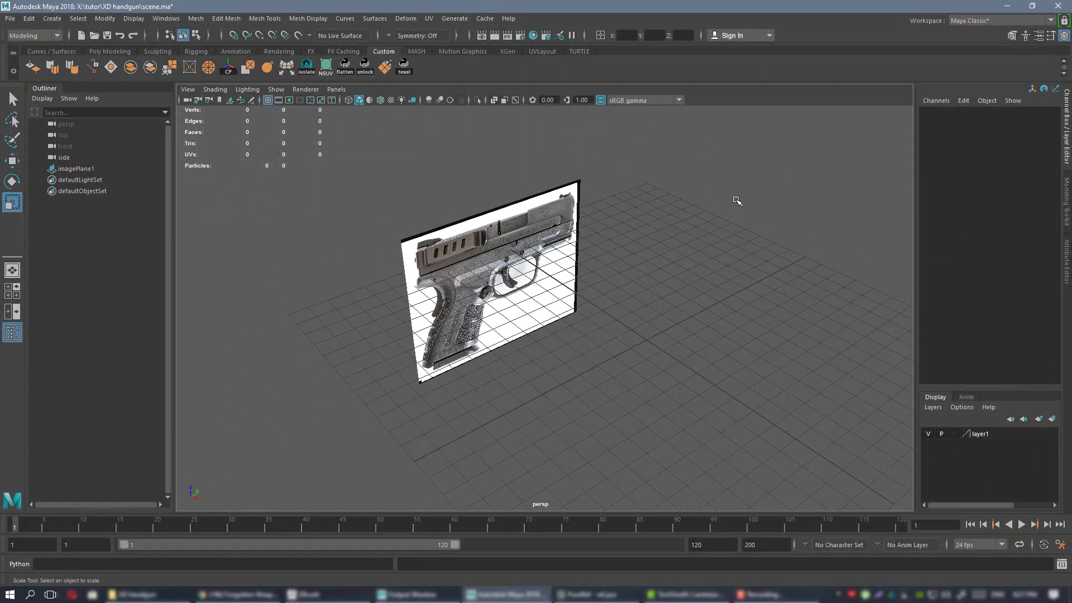
alt+drag(660, 334, 548, 287)
alt+drag(596, 311, 553, 328)
Select imagePlane1 with the Move tool and tumble the view to face the gun photo squarely.
click(517, 303)
key(w)
alt+drag(556, 255, 475, 236)
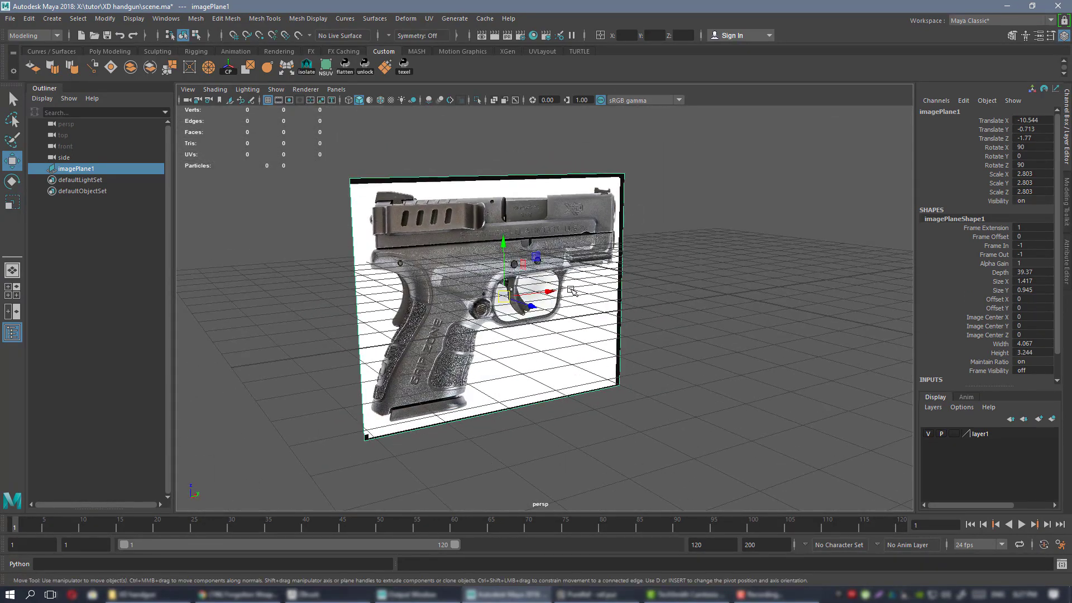
alt+drag(579, 288, 485, 210)
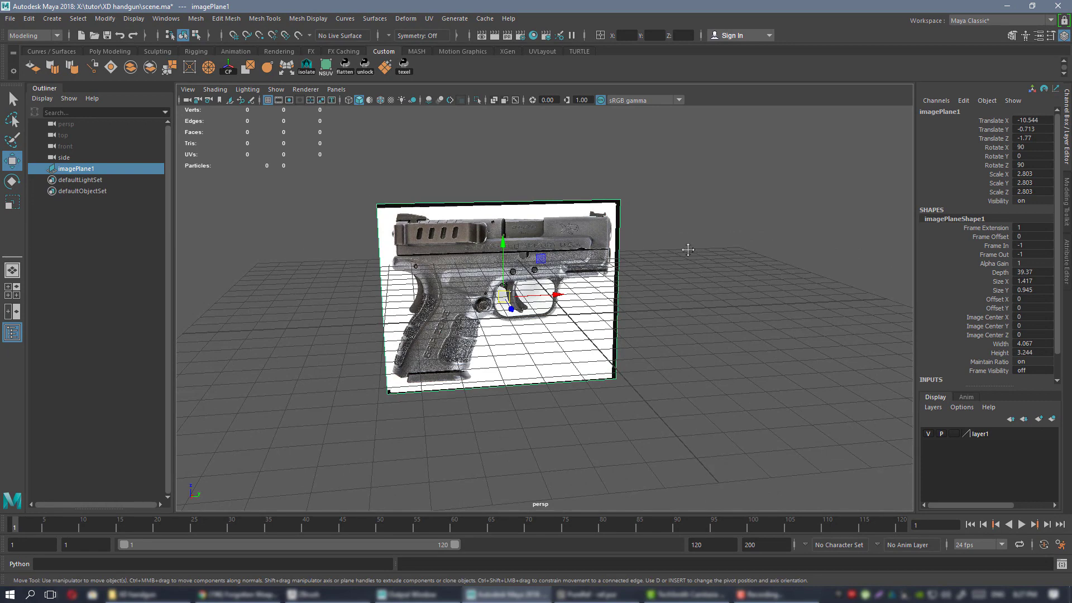
alt+drag(687, 242, 594, 218)
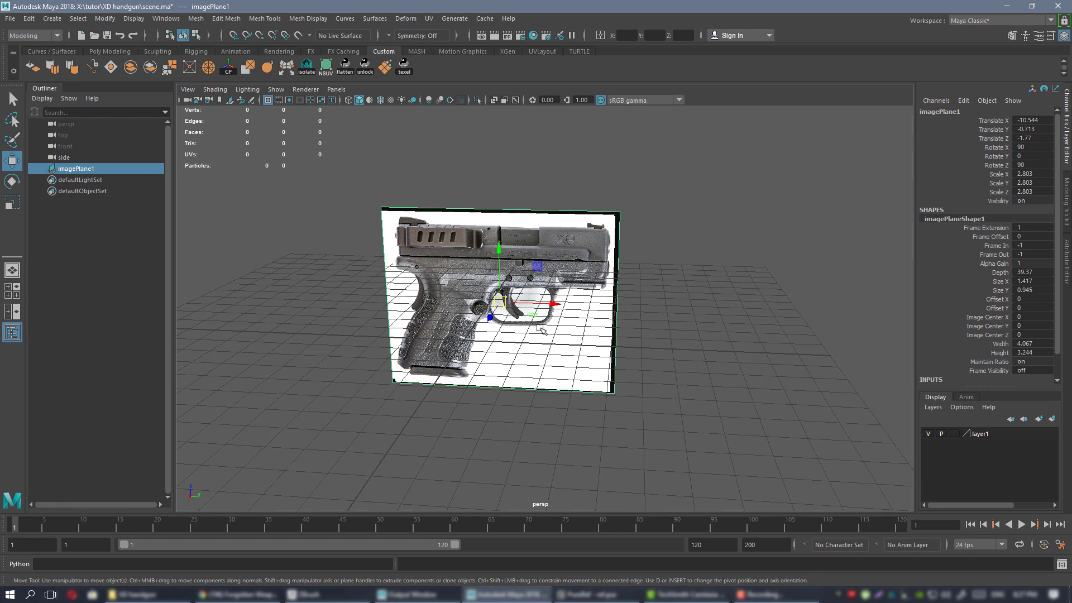
alt+drag(546, 328, 487, 273)
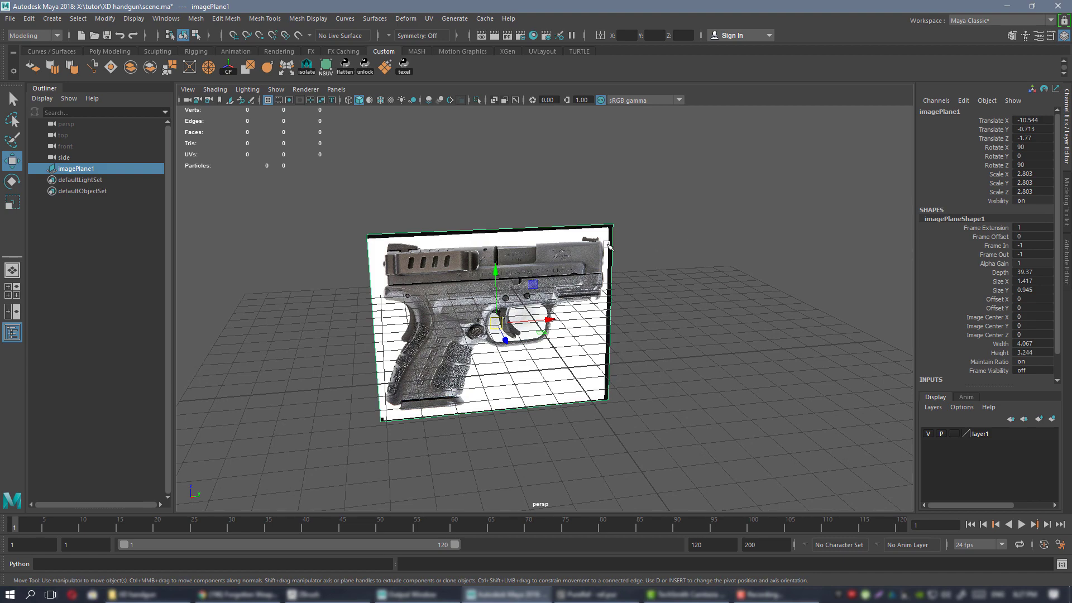
alt+right_drag(633, 261, 611, 296)
alt+drag(611, 296, 581, 273)
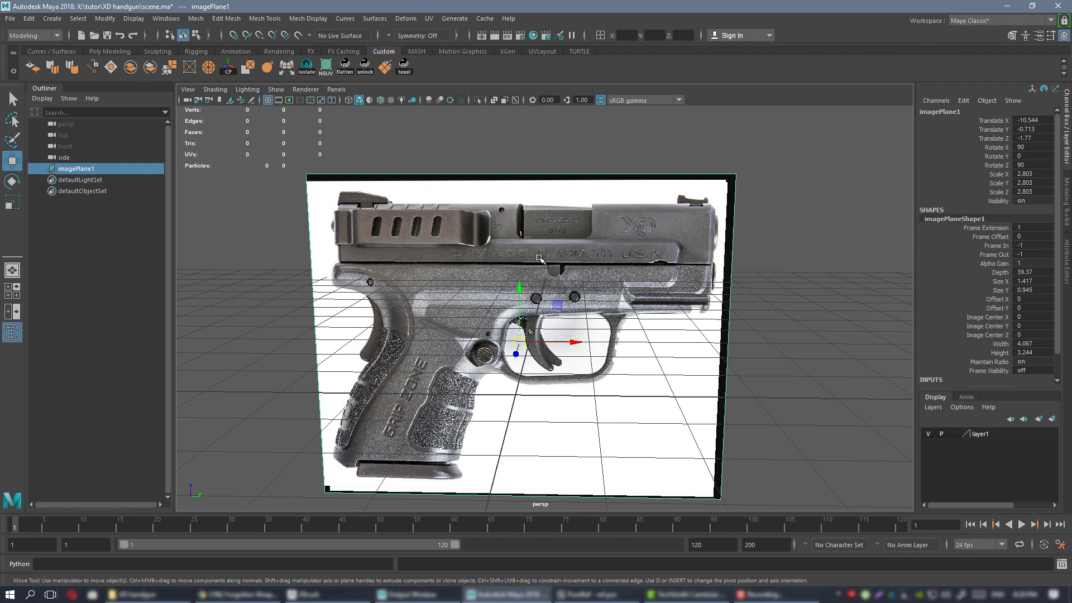
alt+drag(481, 242, 488, 242)
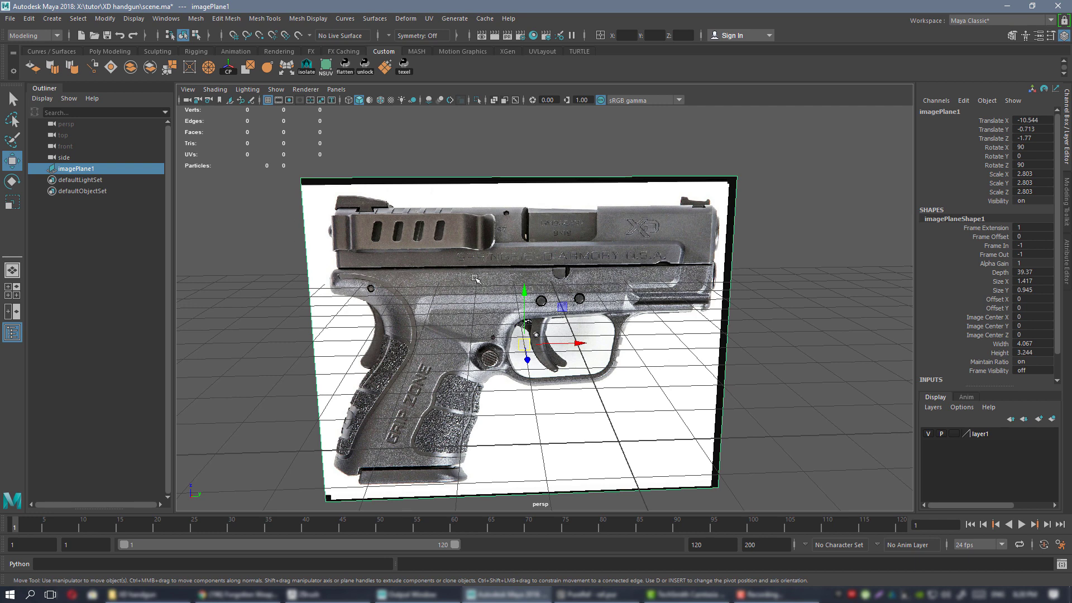
alt+drag(567, 330, 538, 288)
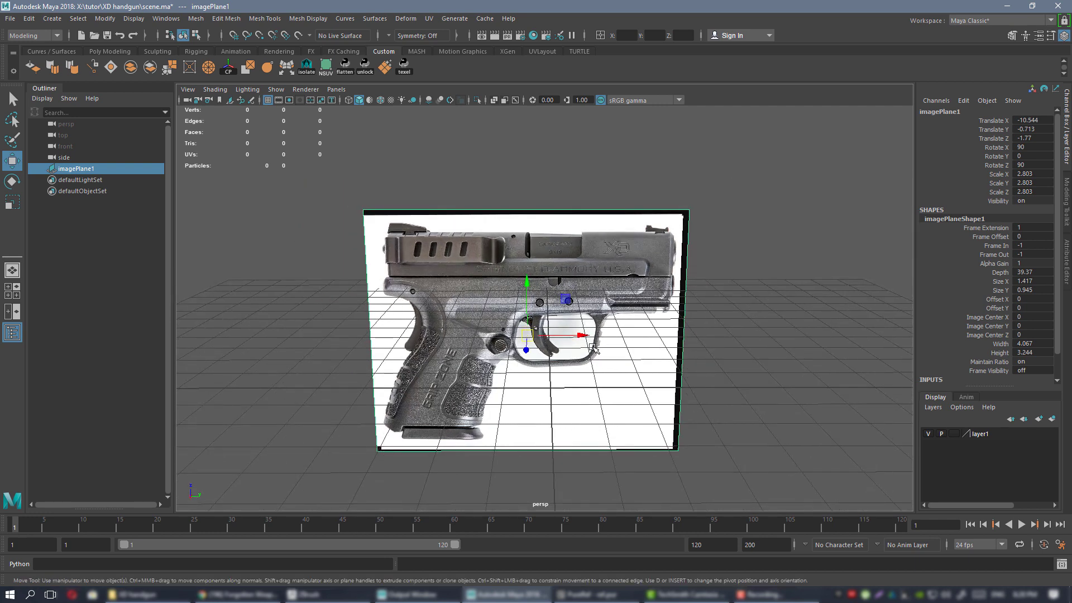
alt+drag(593, 349, 589, 346)
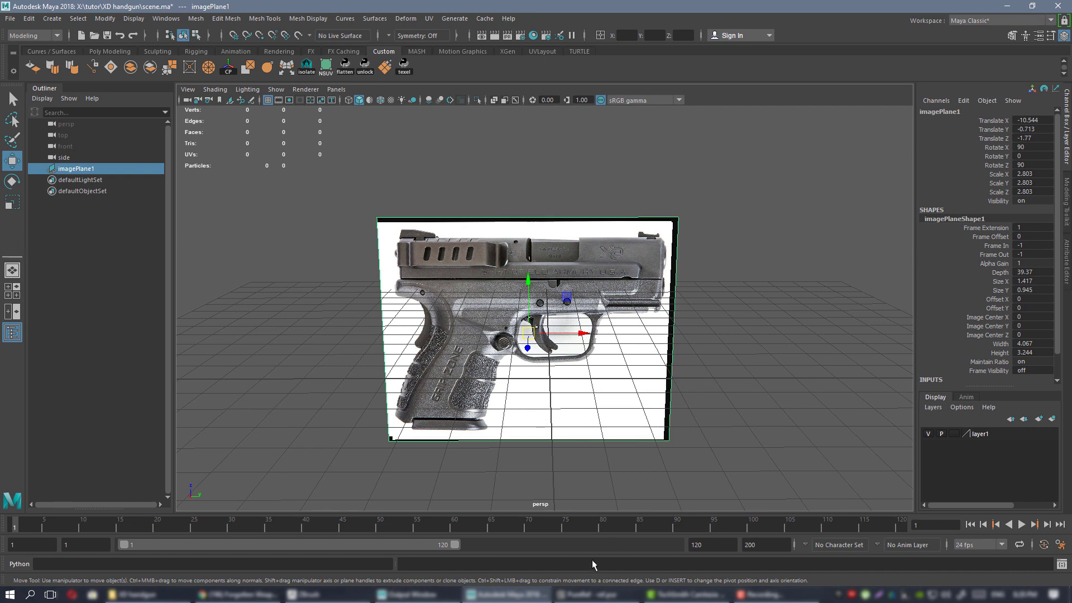
Bring the PureRef board of pistol and magazine photos forward and zoom around it.
click(593, 595)
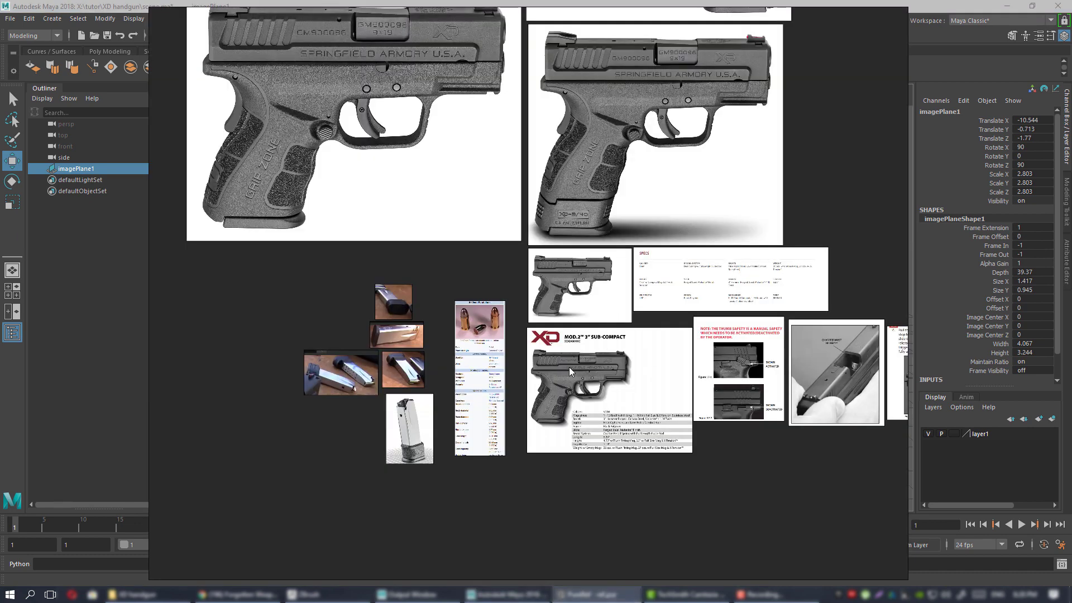
scroll(568, 367, up, 8)
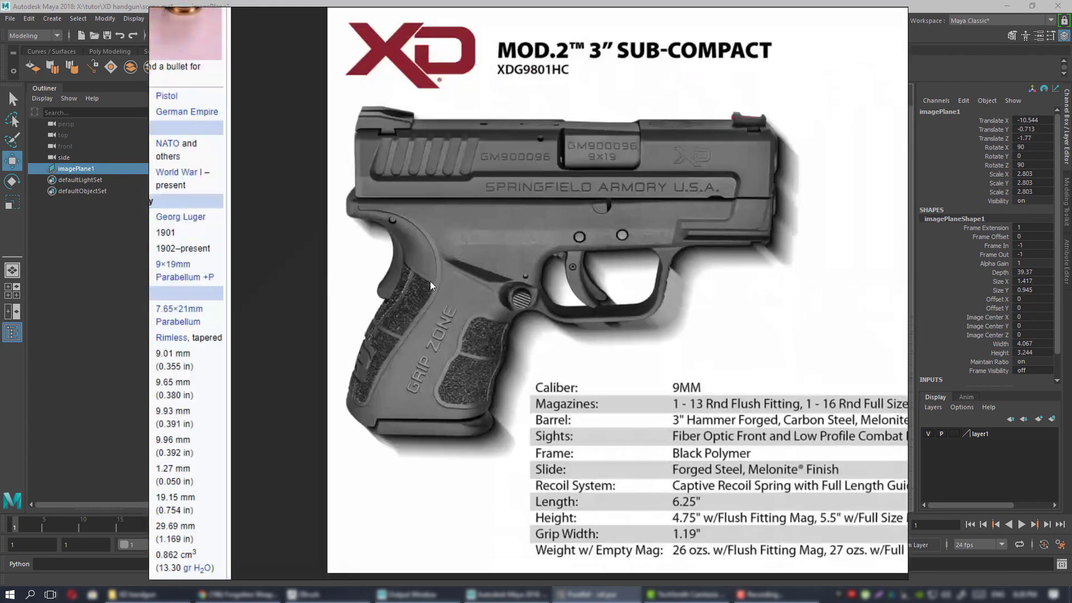
scroll(430, 282, down, 5)
scroll(481, 317, up, 4)
scroll(483, 401, up, 2)
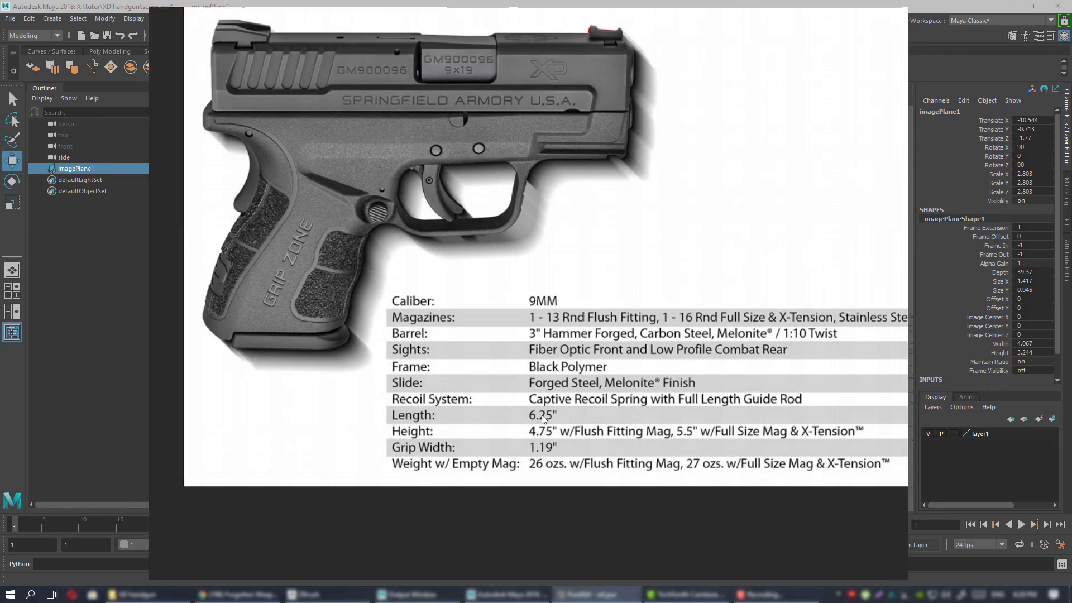
scroll(547, 419, down, 3)
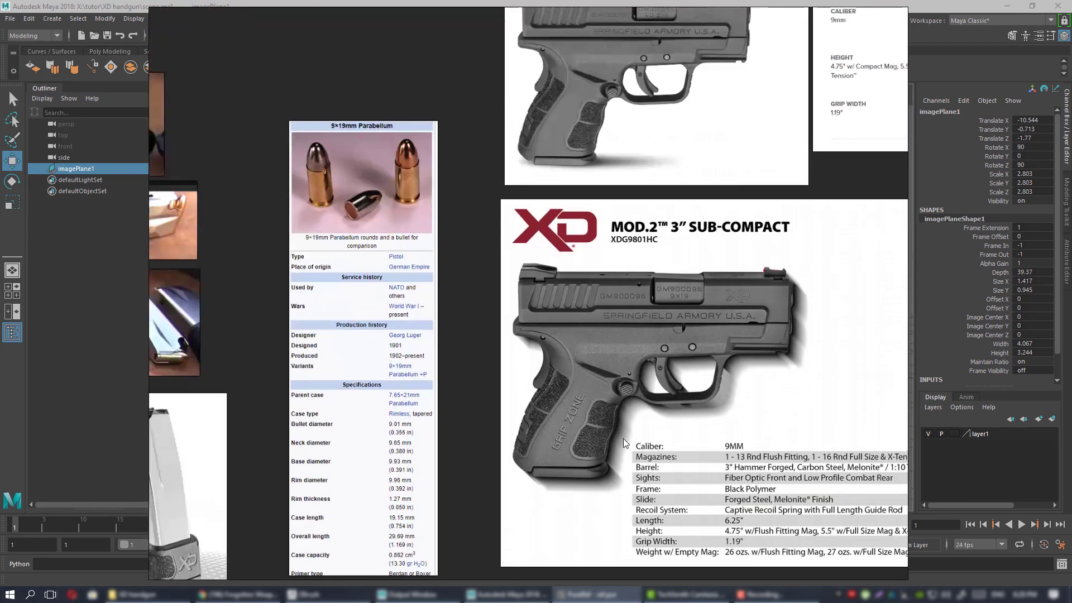
scroll(474, 421, up, 4)
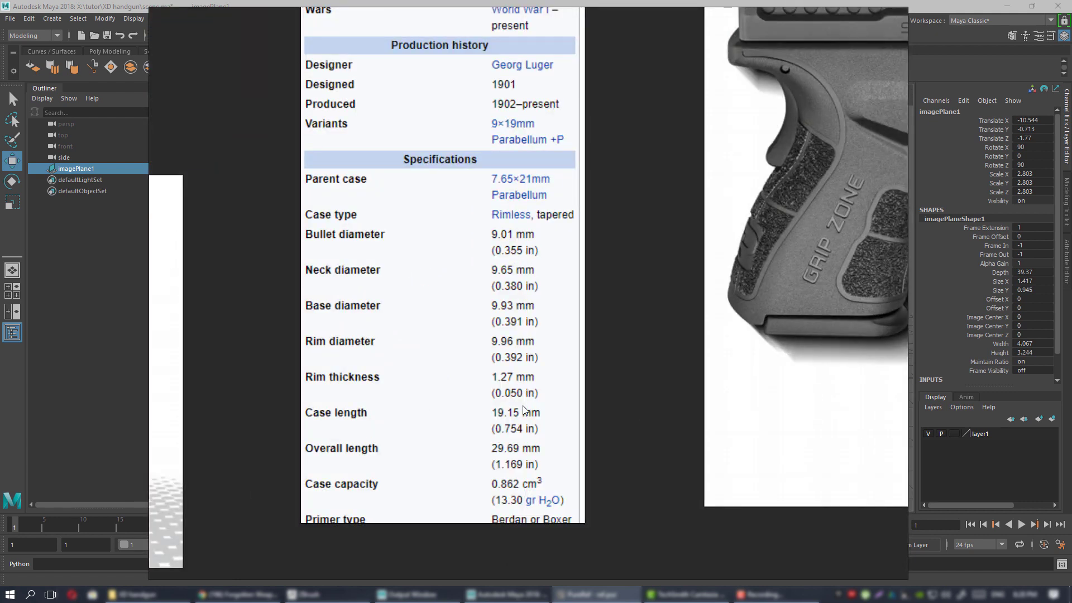
scroll(520, 191, down, 1)
Pan to the Parabellum specifications, then drag the board off screen to uncover Maya.
middle_drag(519, 191, 536, 462)
middle_drag(509, 233, 502, 352)
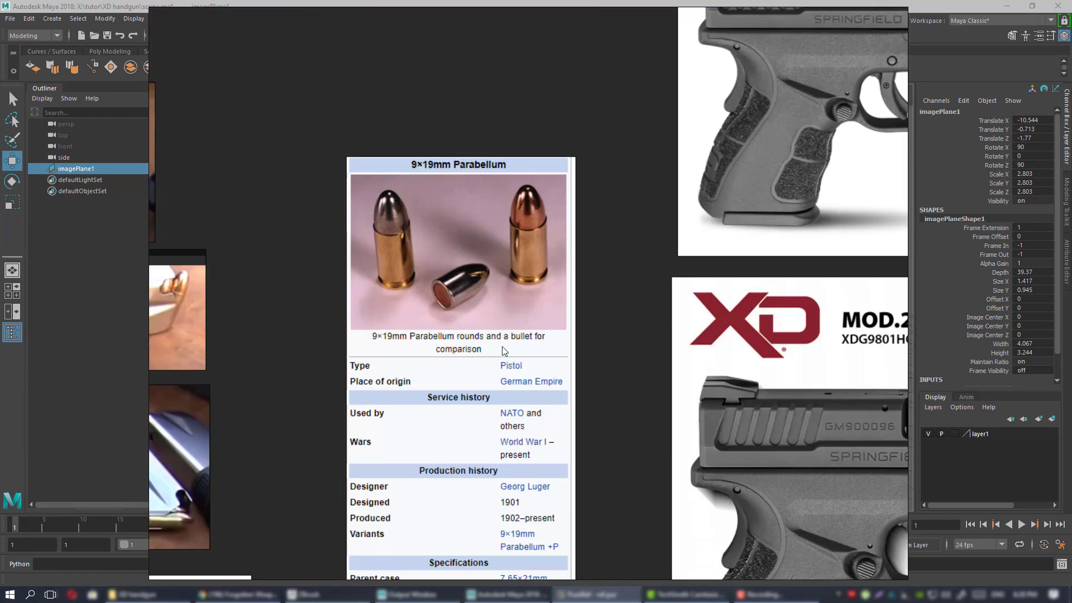
middle_drag(544, 575, 547, 300)
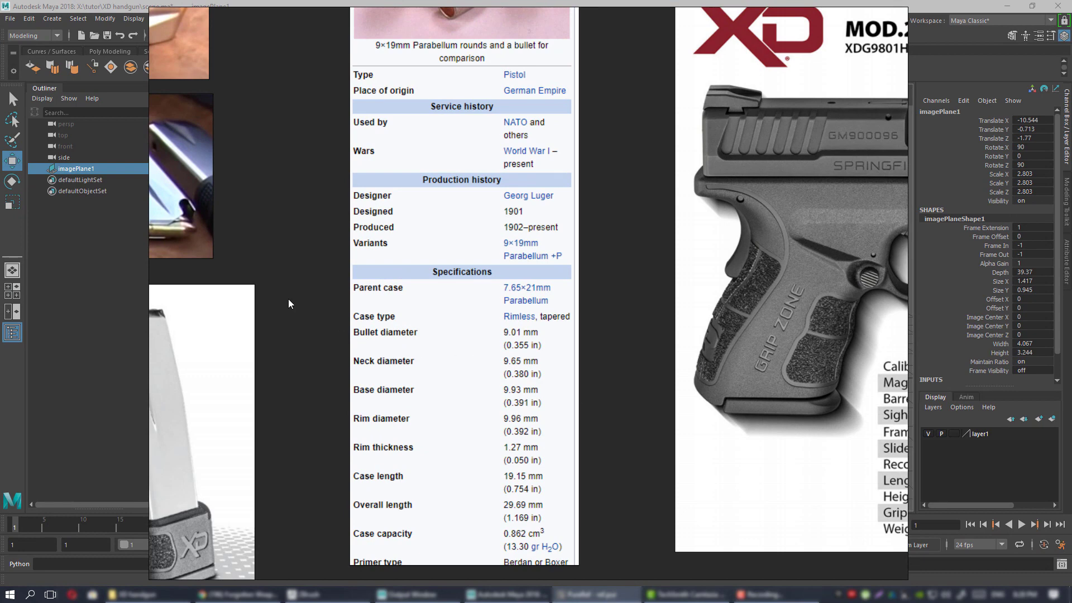
scroll(372, 306, down, 3)
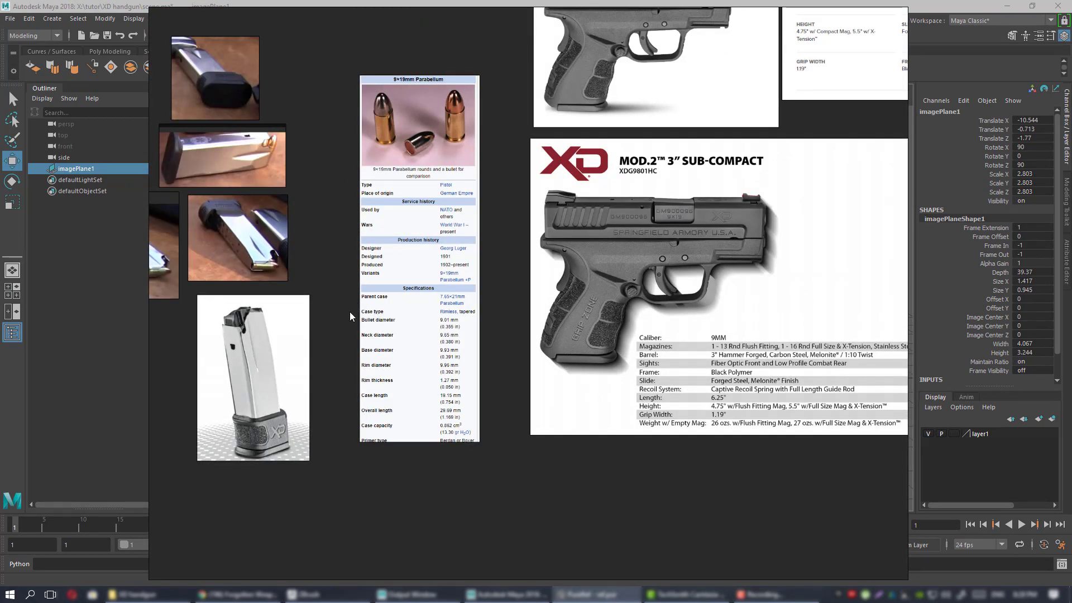
drag(337, 307, 1071, 342)
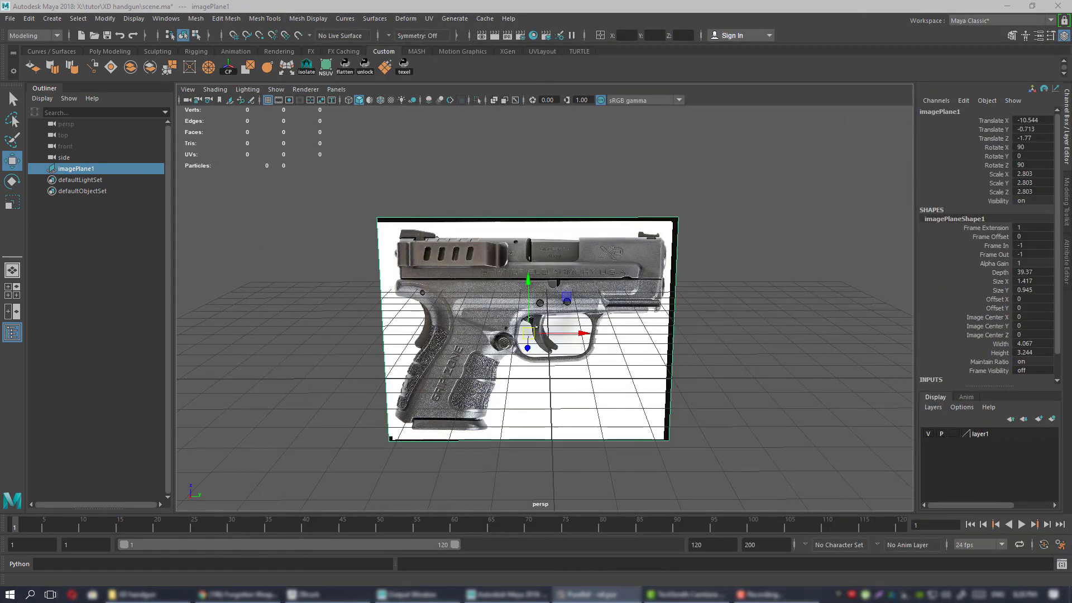
Reframe the view around the pistol image plane and deselect it.
alt+drag(554, 385, 586, 387)
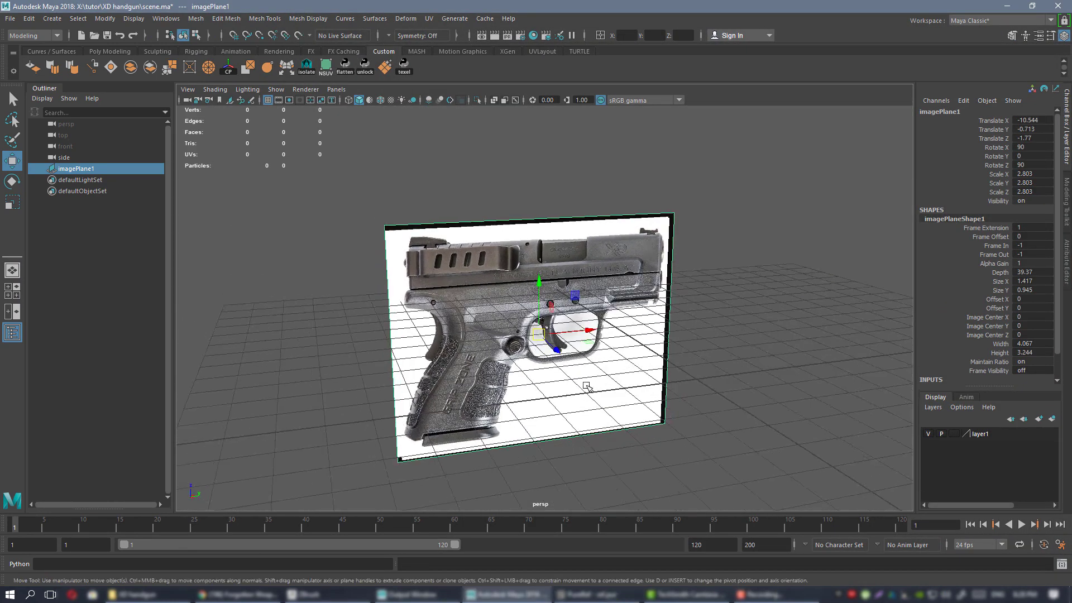
scroll(600, 345, down, 1)
alt+middle_drag(601, 344, 531, 311)
alt+drag(618, 335, 651, 306)
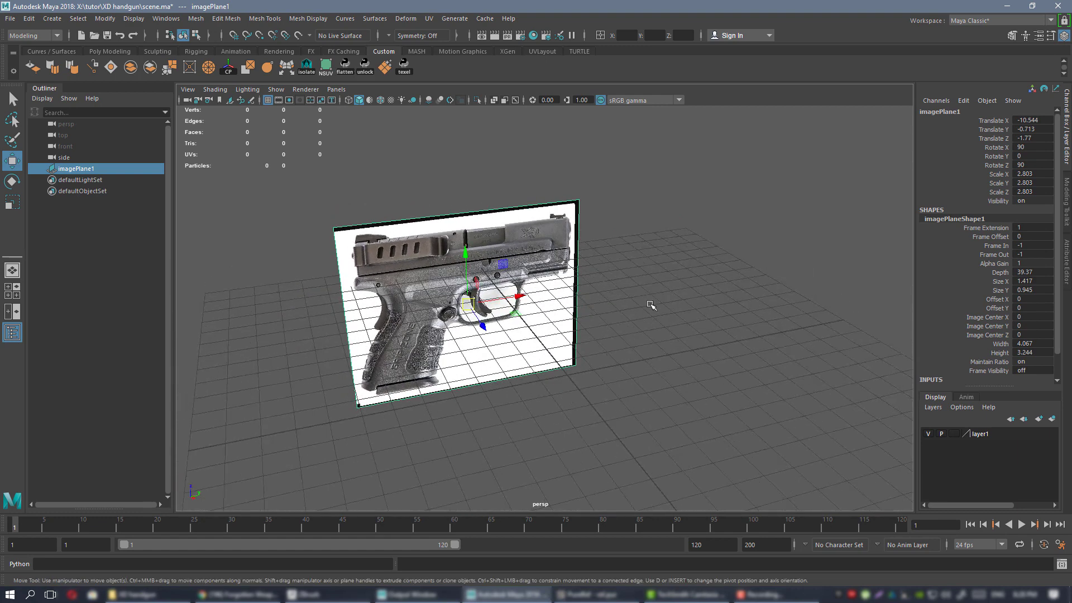
click(664, 335)
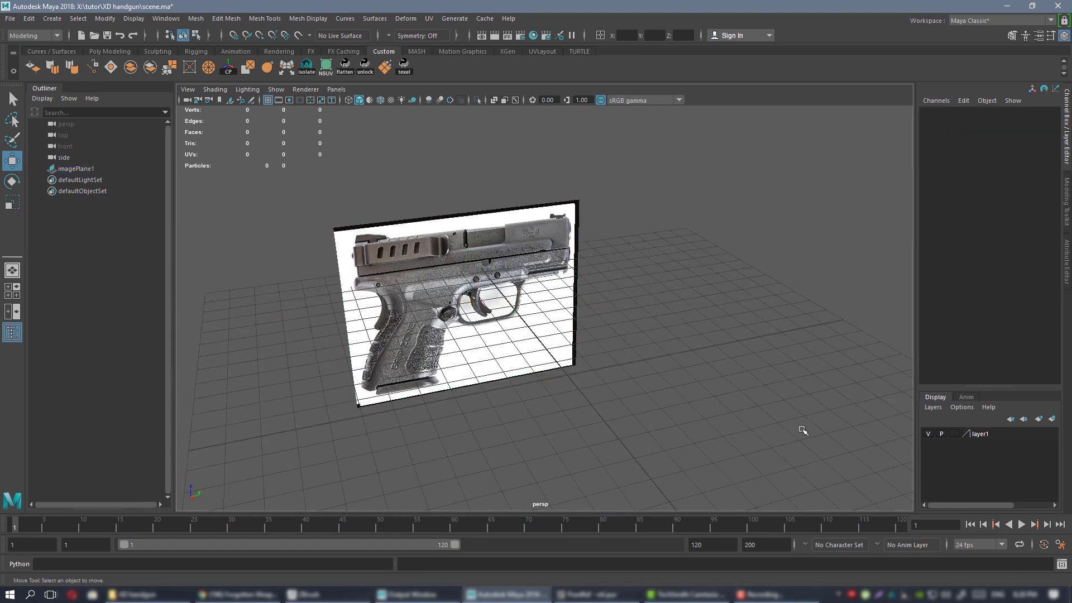
Keep inch as the linear working unit in Preferences and save them.
click(1061, 545)
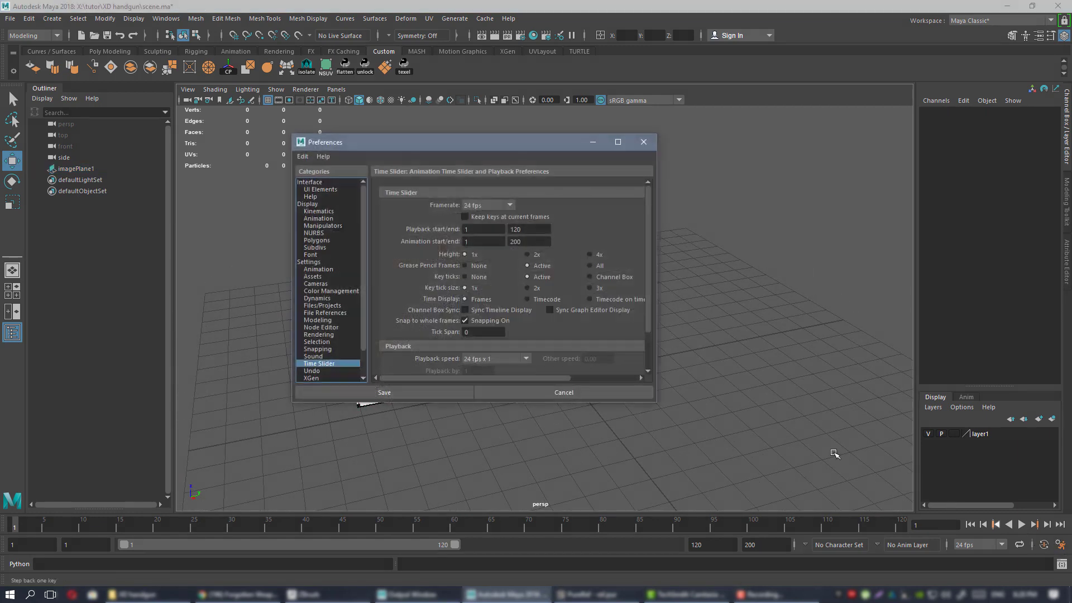
click(310, 262)
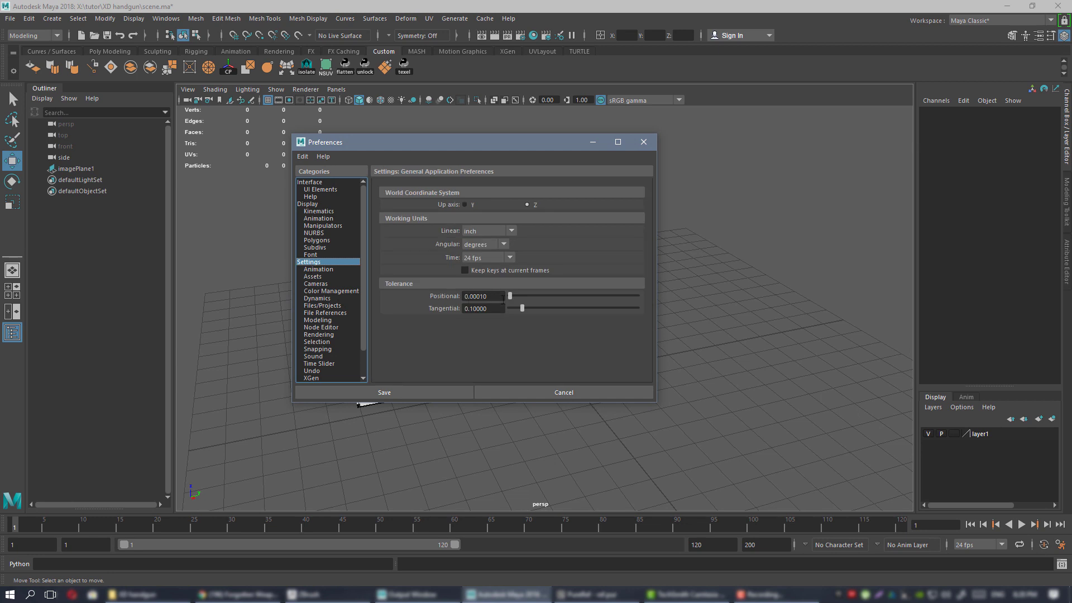
click(488, 232)
click(489, 232)
click(418, 392)
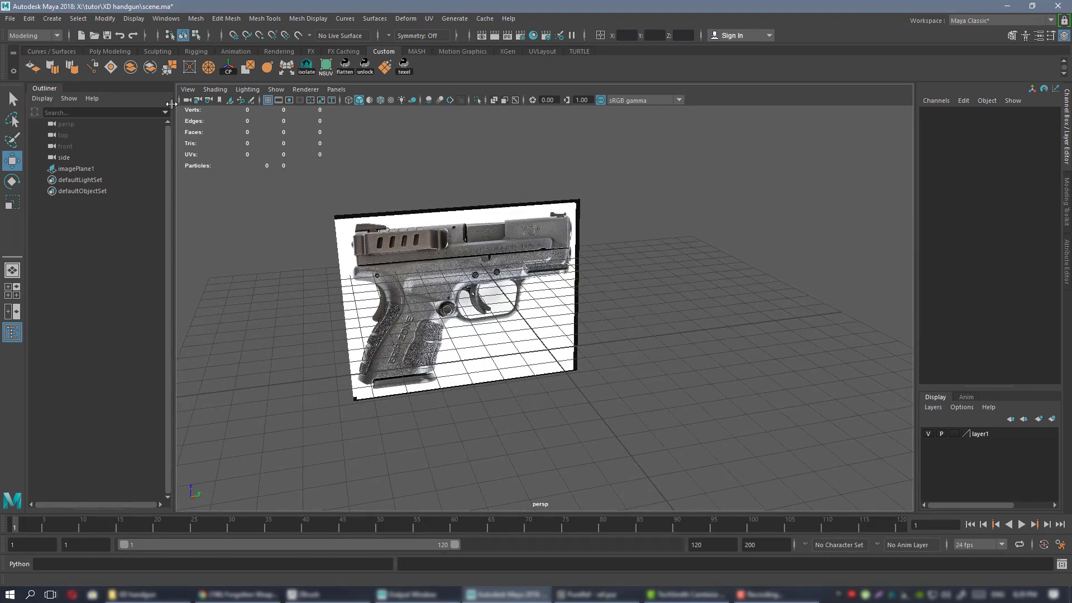
click(95, 52)
Create a test polygon cube at the origin, frame it, and orbit around it.
click(53, 68)
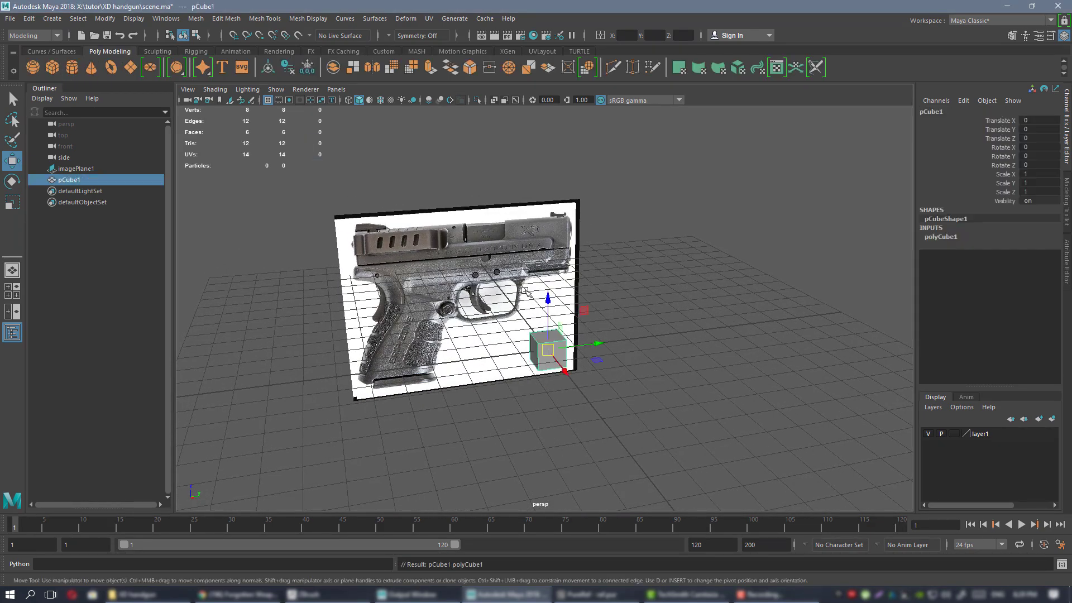
key(f)
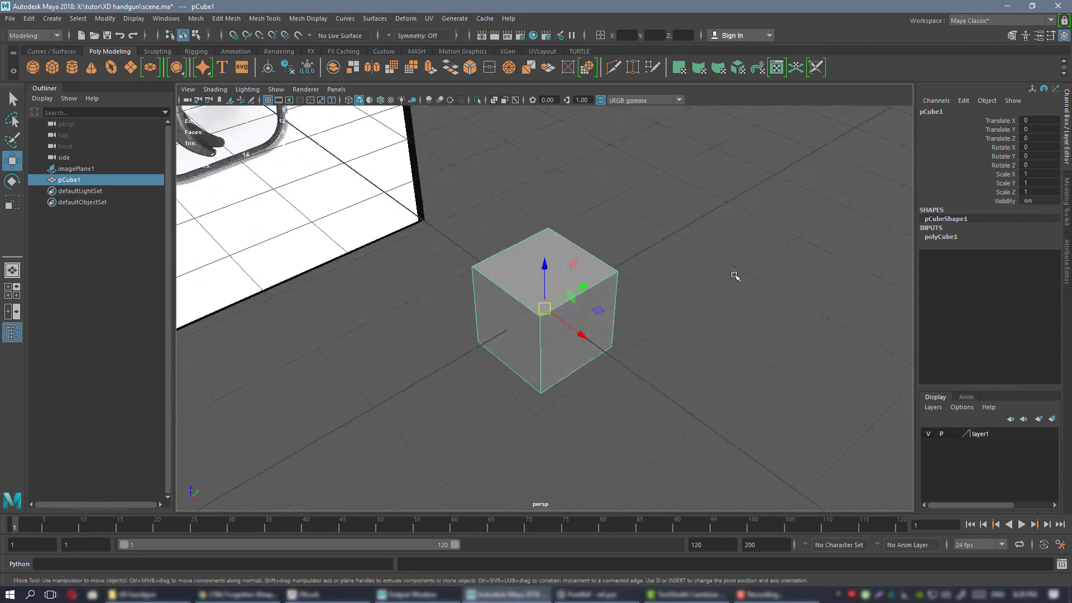
click(940, 238)
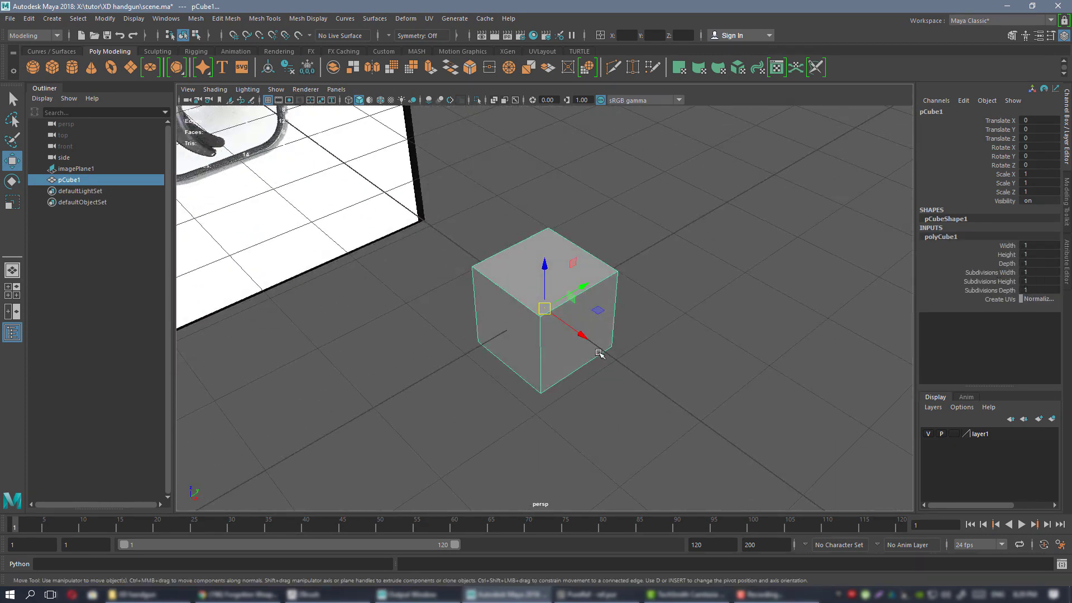
alt+drag(599, 353, 445, 311)
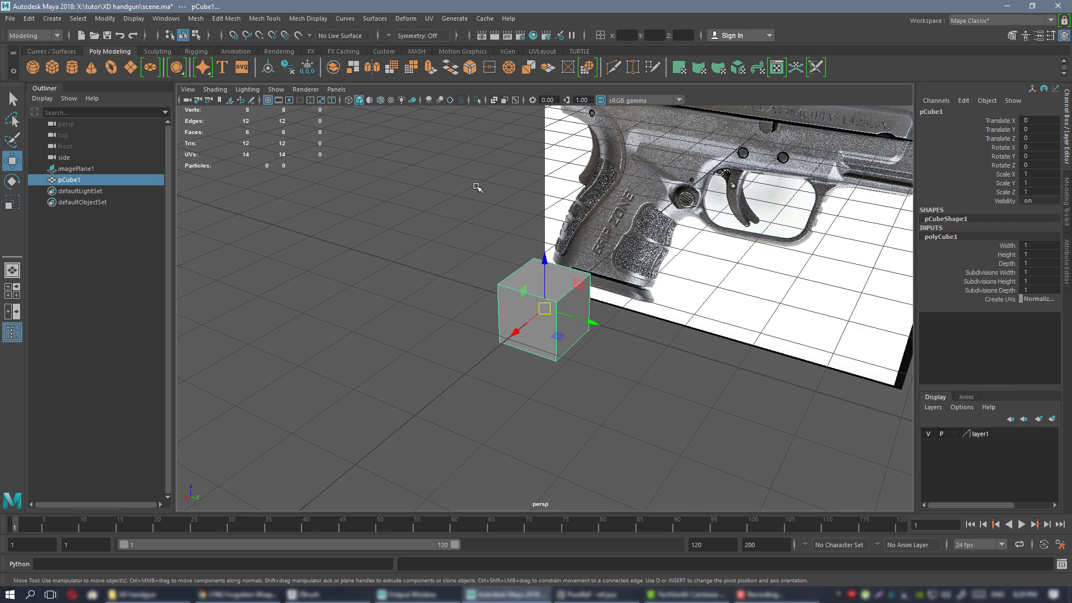
alt+drag(465, 204, 538, 195)
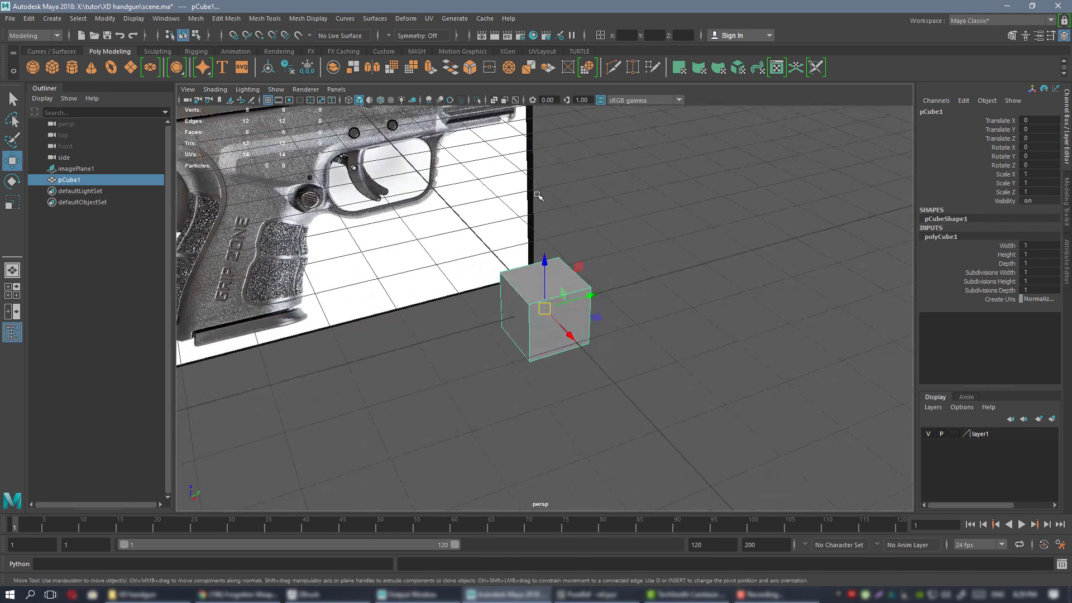
alt+drag(563, 258, 721, 273)
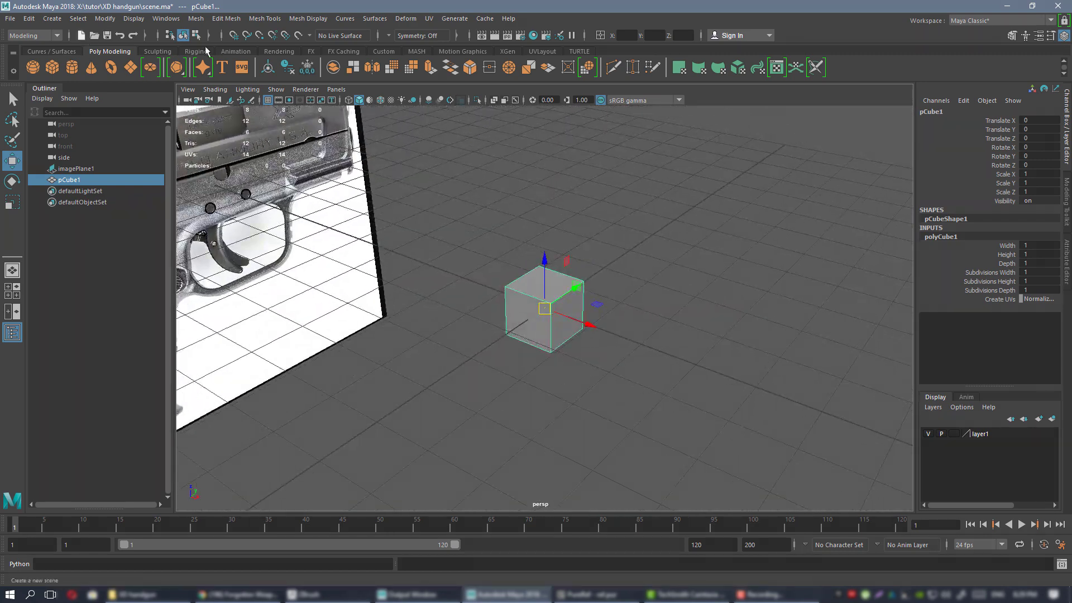
alt+drag(622, 346, 563, 346)
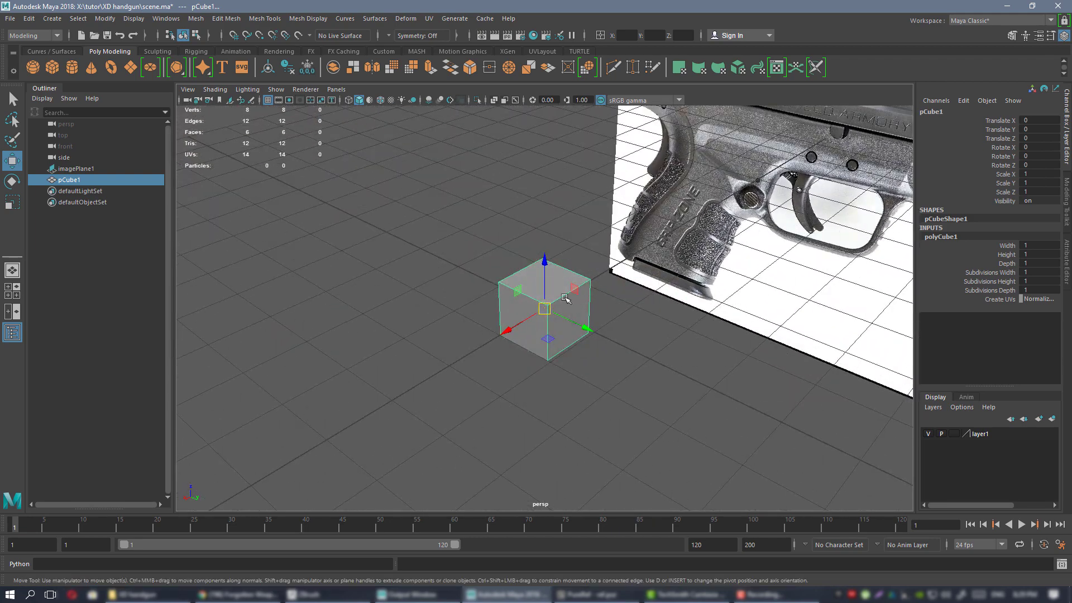
scroll(567, 300, up, 1)
alt+drag(579, 303, 550, 312)
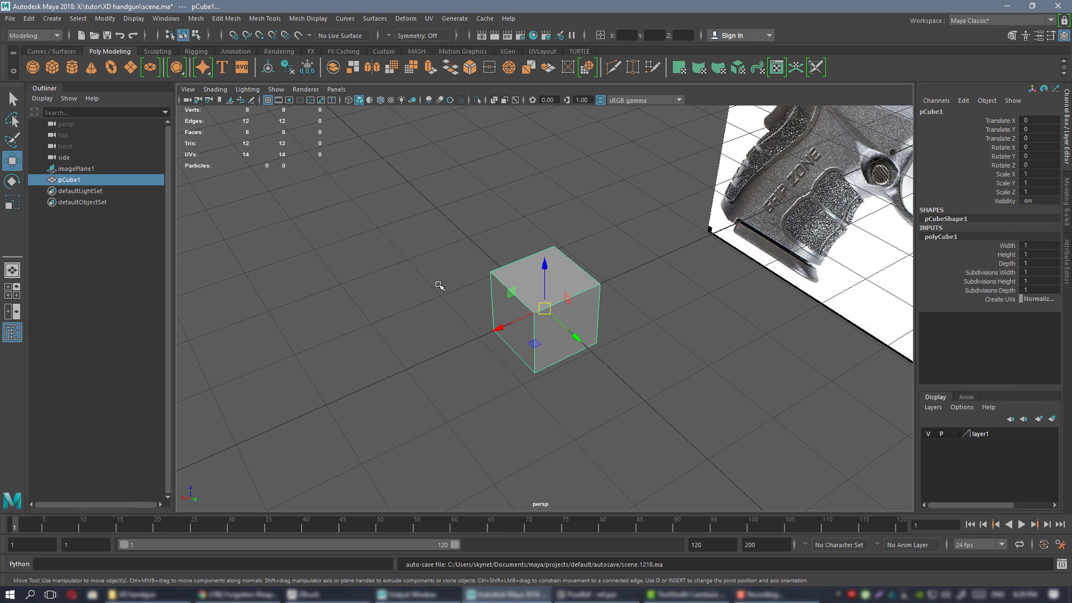
Tumble the view beside the handgun image, then delete the test cube.
click(387, 51)
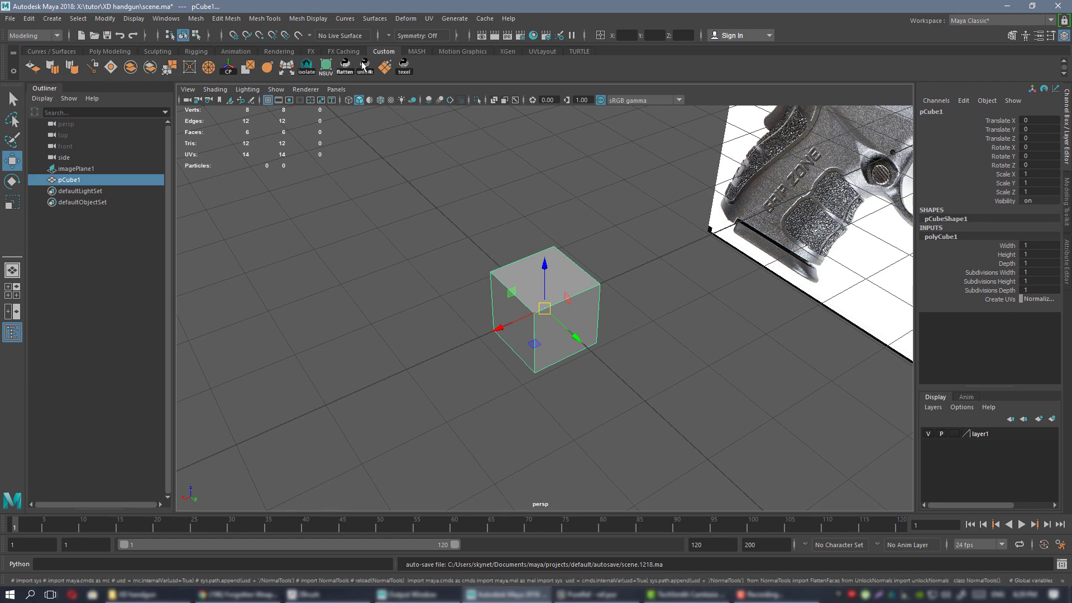
alt+drag(539, 291, 338, 172)
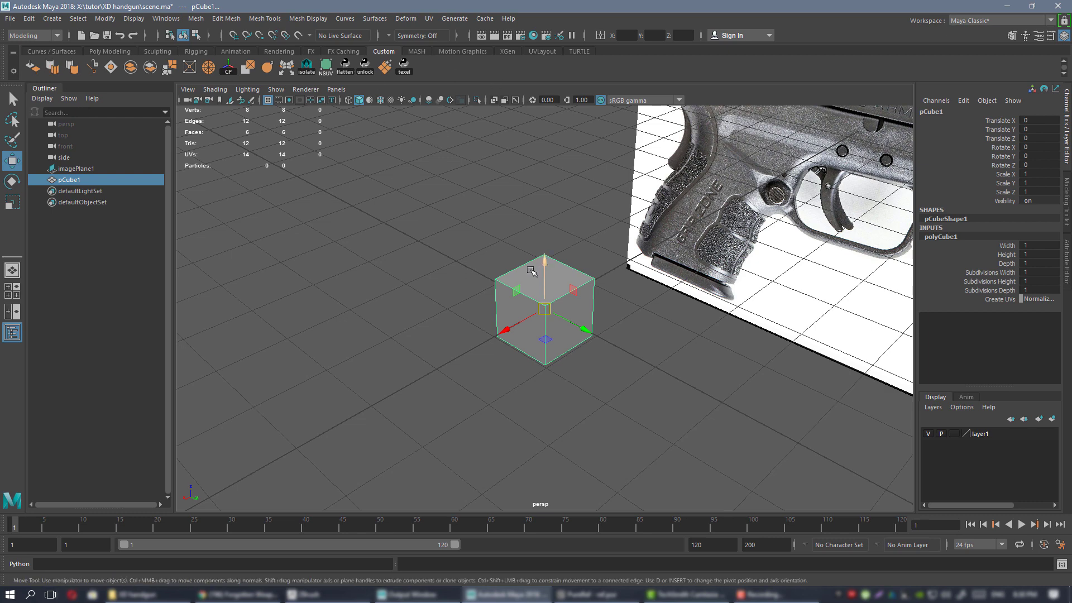
alt+drag(513, 292, 486, 268)
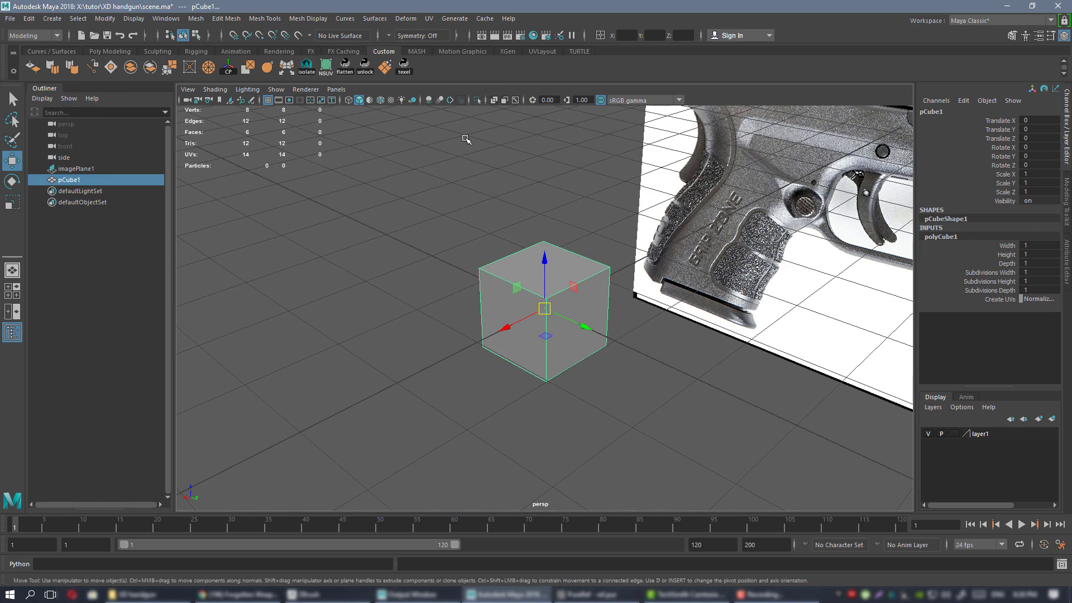
alt+drag(565, 260, 584, 230)
scroll(584, 230, down, 3)
alt+middle_drag(584, 229, 537, 240)
mouse_move(537, 240)
alt+mouse_down()
mouse_move(487, 243)
mouse_move(522, 240)
alt+mouse_up()
key(Delete)
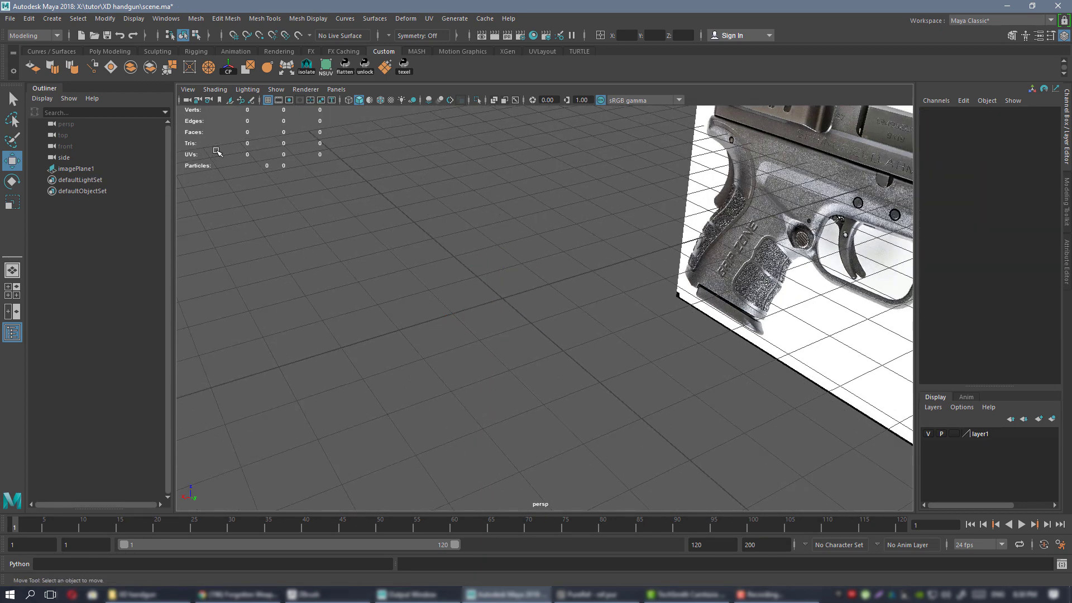
Create a polygon cylinder (radius 1, height 2, 20 sides) at the origin and frame it.
click(113, 51)
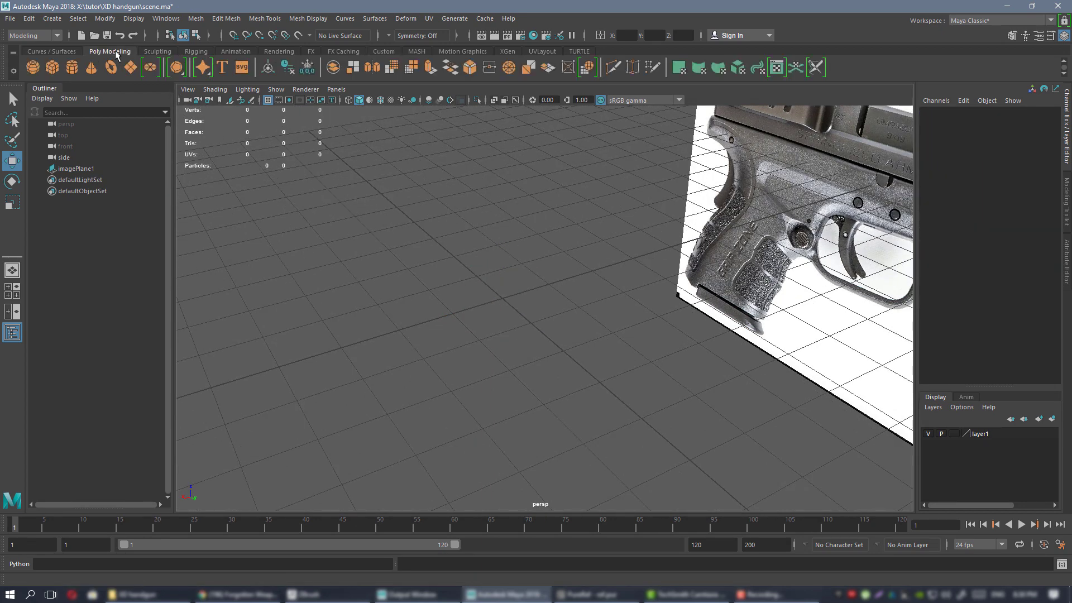
click(71, 67)
alt+drag(644, 278, 611, 252)
key(f)
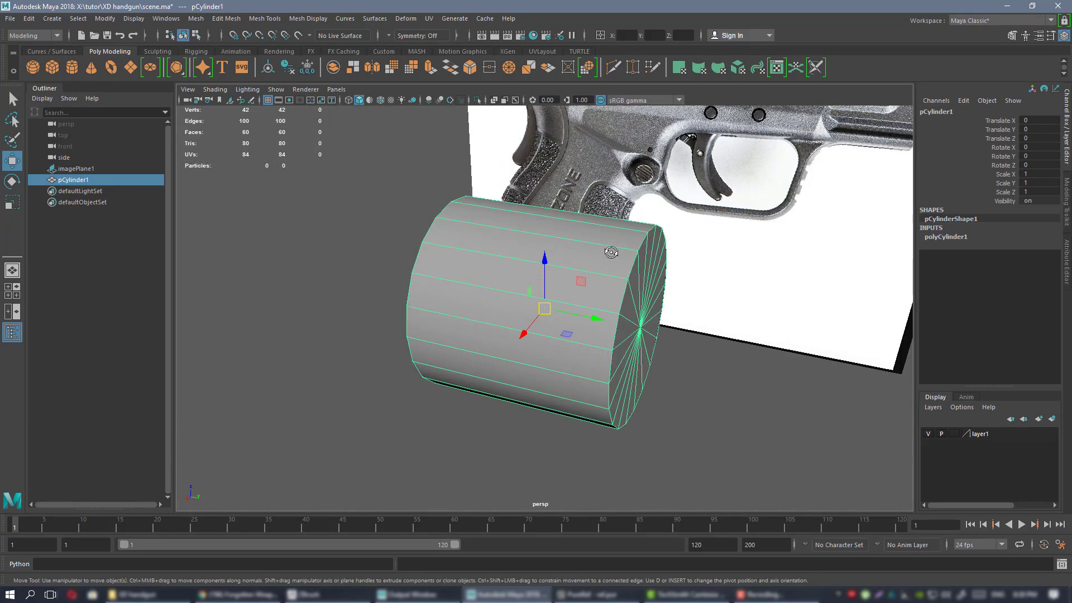
alt+drag(657, 293, 603, 289)
alt+right_drag(603, 289, 525, 282)
alt+drag(588, 290, 558, 263)
alt+right_drag(558, 262, 532, 261)
mouse_move(533, 260)
alt+mouse_down()
mouse_move(487, 269)
mouse_move(551, 269)
alt+mouse_up()
key(f)
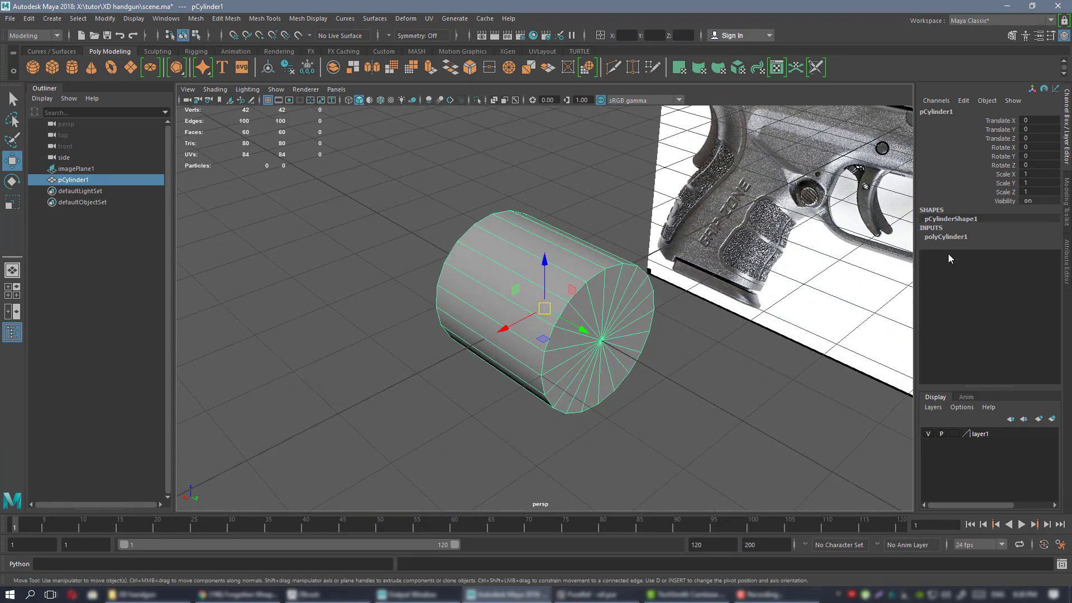
Orbit around the cylinder and expand polyCylinder1's settings in the Channel Box.
alt+drag(479, 290, 492, 309)
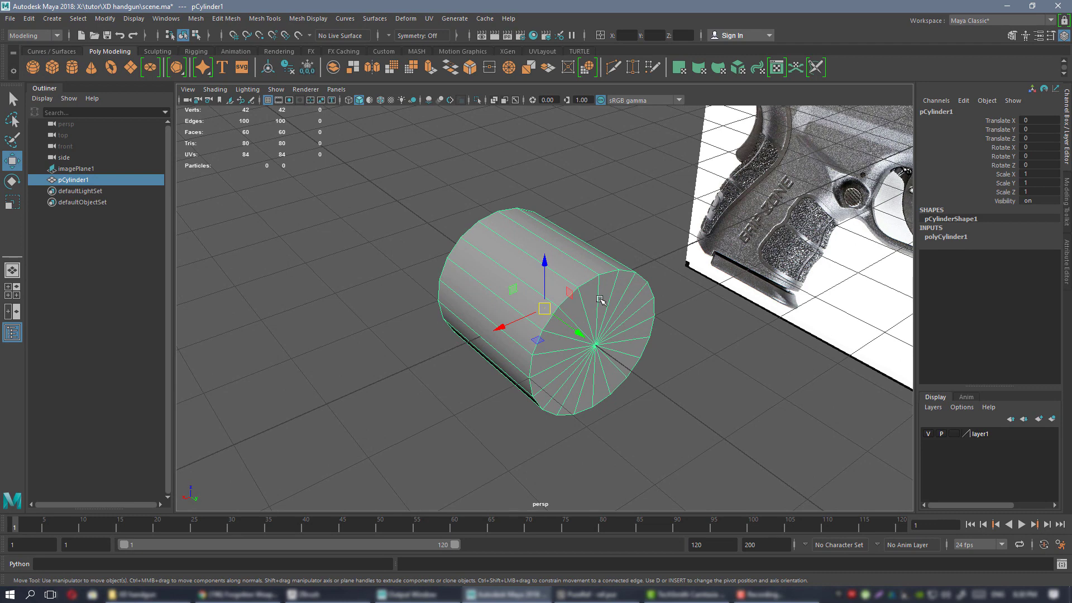
alt+drag(602, 300, 503, 299)
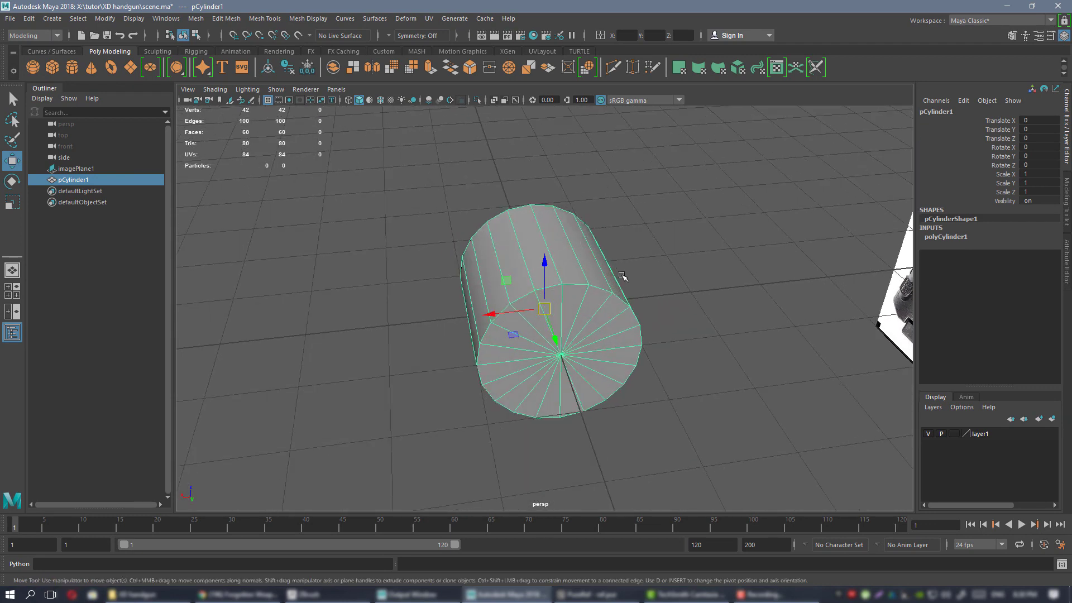
alt+drag(563, 294, 590, 195)
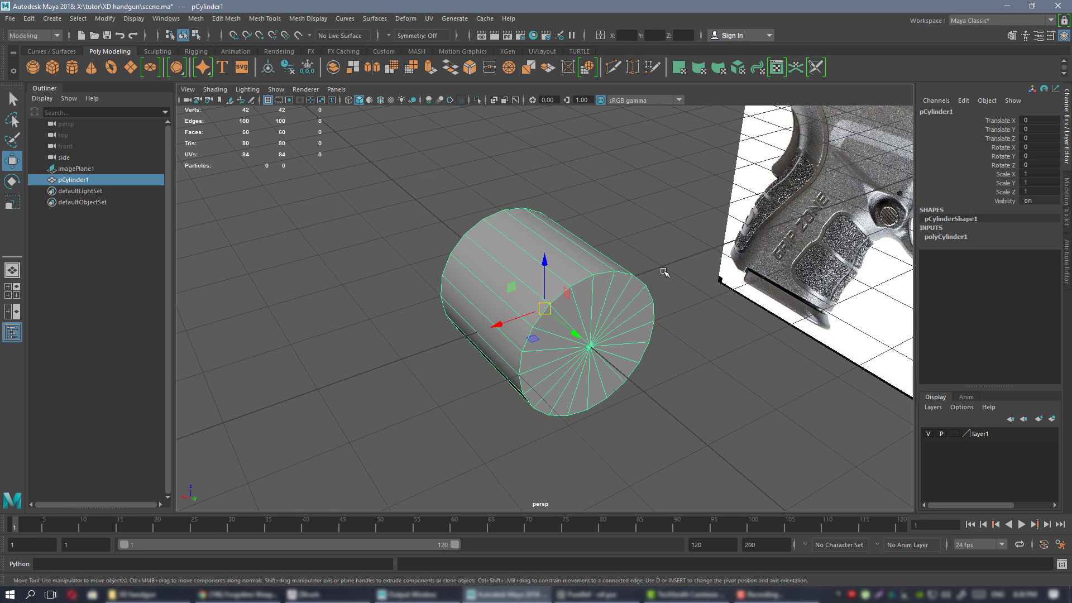
alt+drag(639, 301, 502, 185)
click(956, 238)
alt+drag(648, 330, 619, 326)
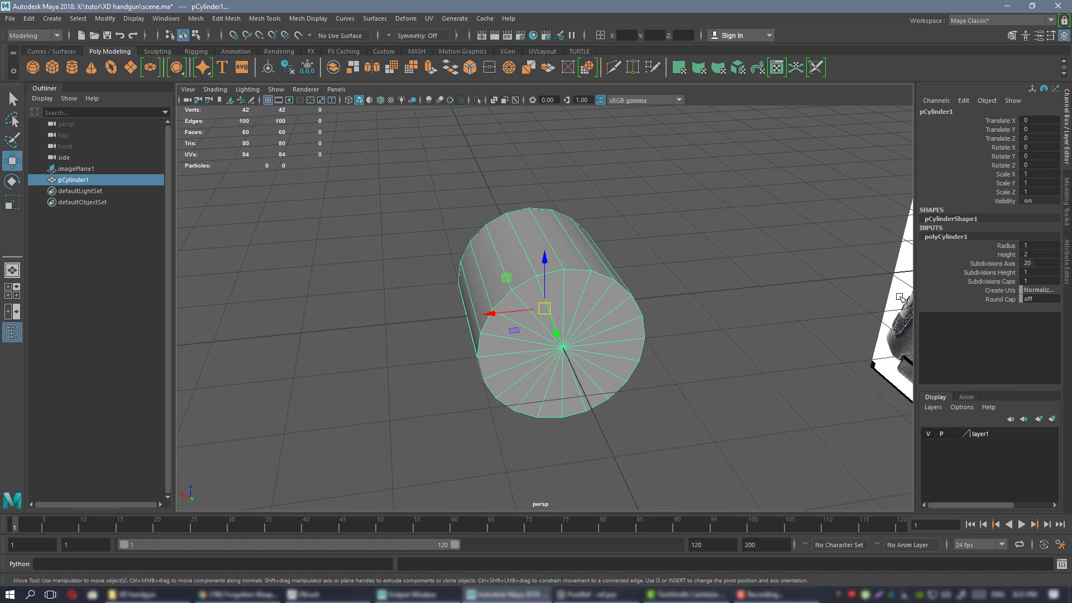
Set the cylinder's Subdivisions Axis from 20 to 32.
click(998, 264)
middle_drag(678, 261, 743, 261)
alt+drag(709, 290, 670, 287)
key(w)
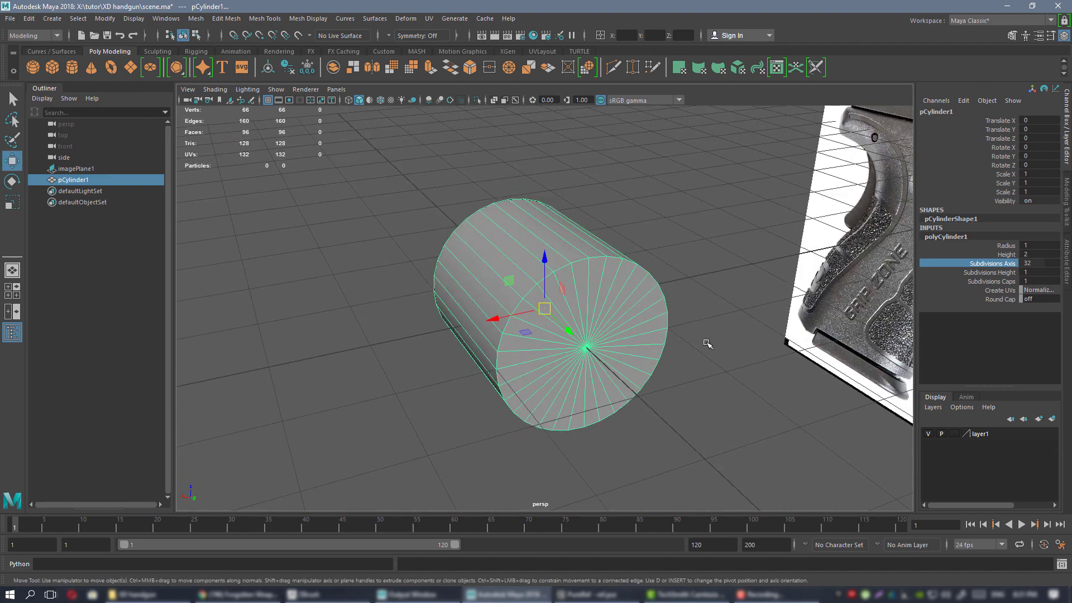
Orbit around the 32-sided cylinder to inspect its smoother cap.
alt+drag(709, 340, 612, 263)
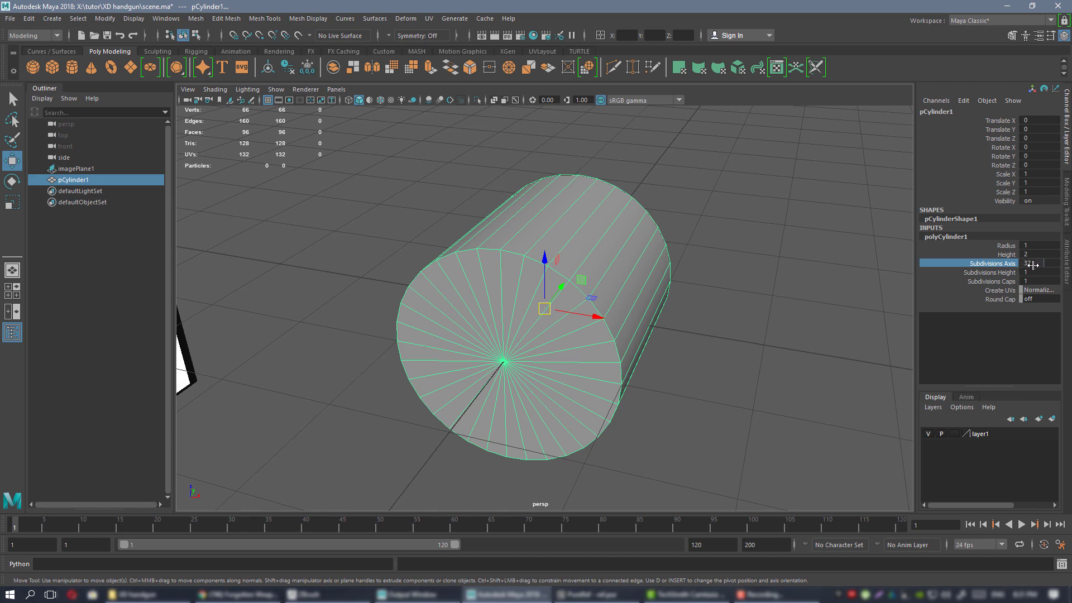
alt+drag(501, 241, 547, 180)
scroll(545, 217, up, 2)
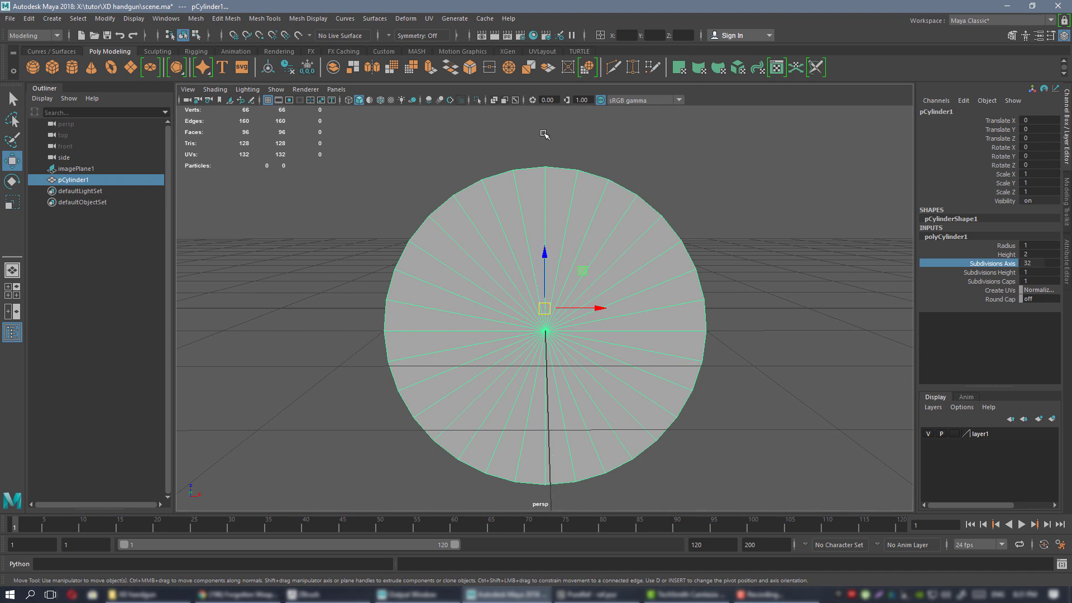
alt+drag(549, 147, 548, 149)
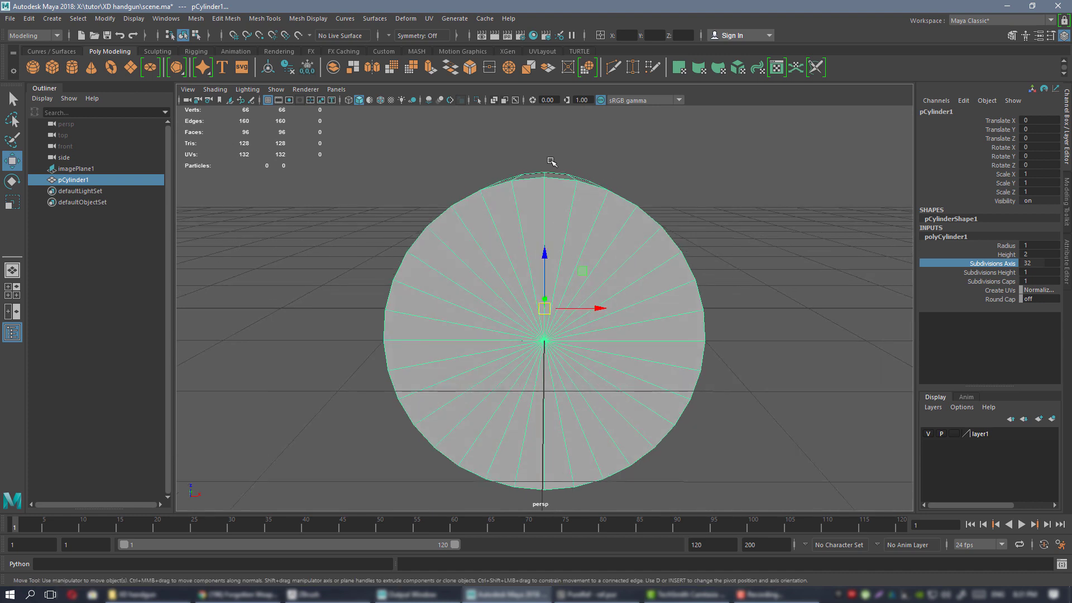
alt+drag(582, 250, 587, 323)
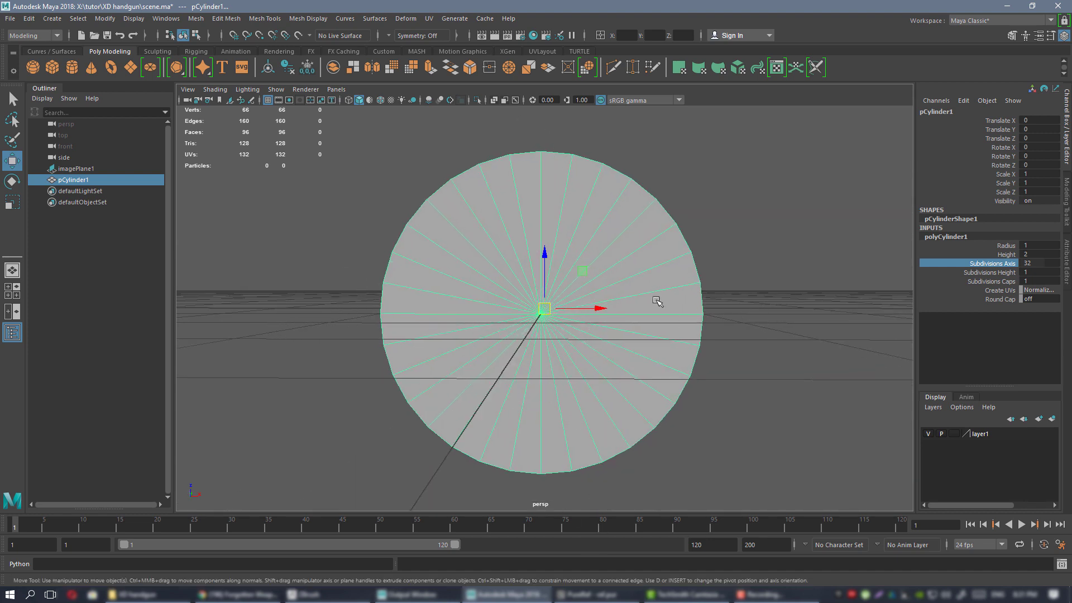
alt+drag(653, 296, 491, 299)
alt+drag(498, 257, 573, 263)
Marquee-select the cylinder's faces in Face mode, including the 48 on its right half.
right_drag(572, 222, 575, 249)
drag(672, 140, 558, 553)
alt+drag(706, 347, 471, 360)
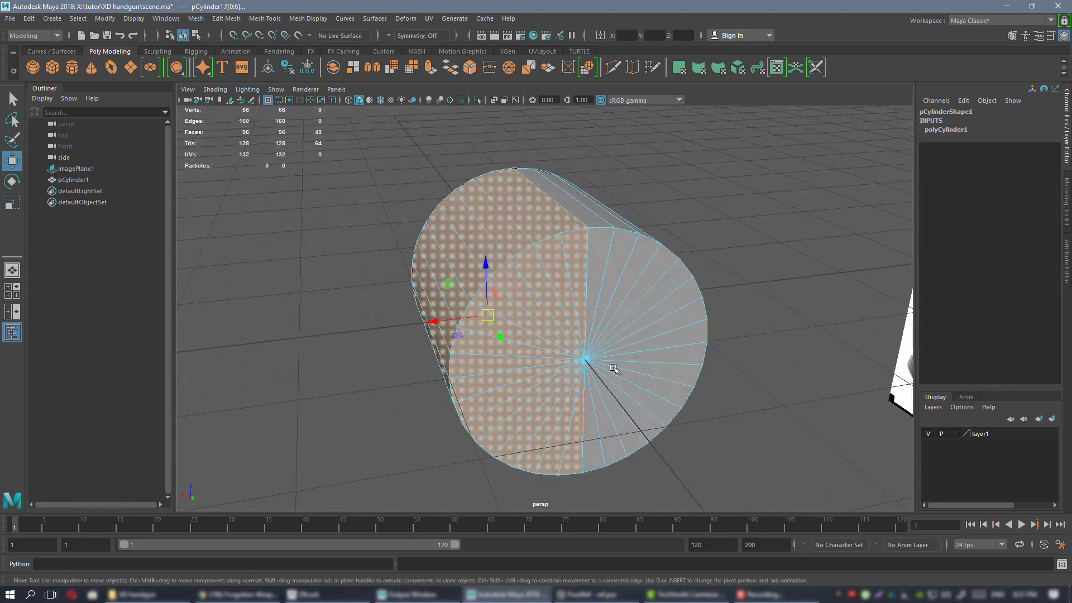
scroll(613, 368, down, 2)
alt+drag(654, 361, 618, 357)
alt+drag(571, 275, 541, 273)
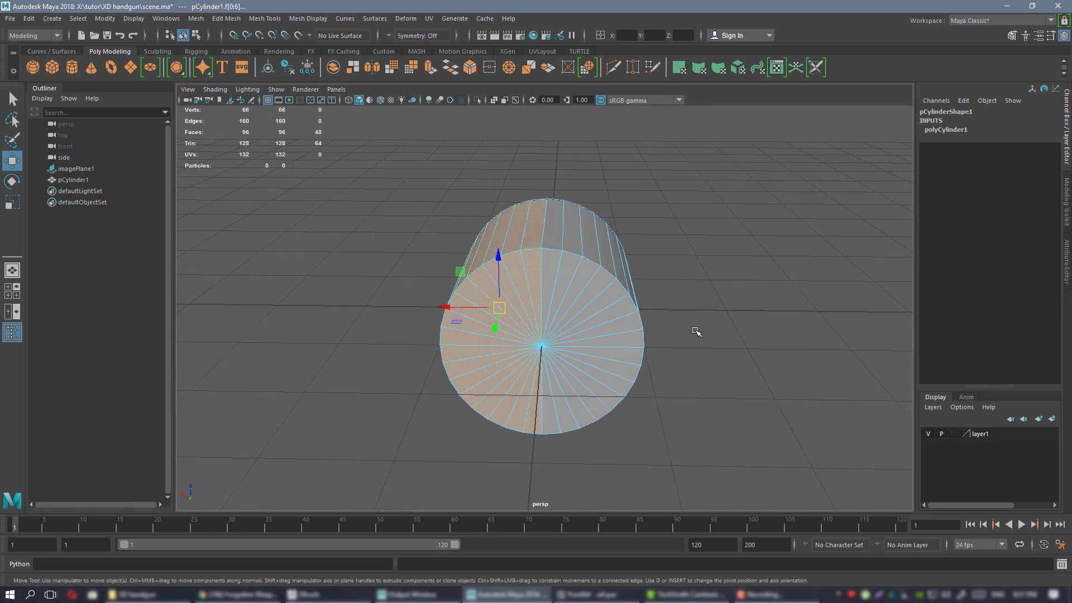
alt+drag(565, 311, 562, 288)
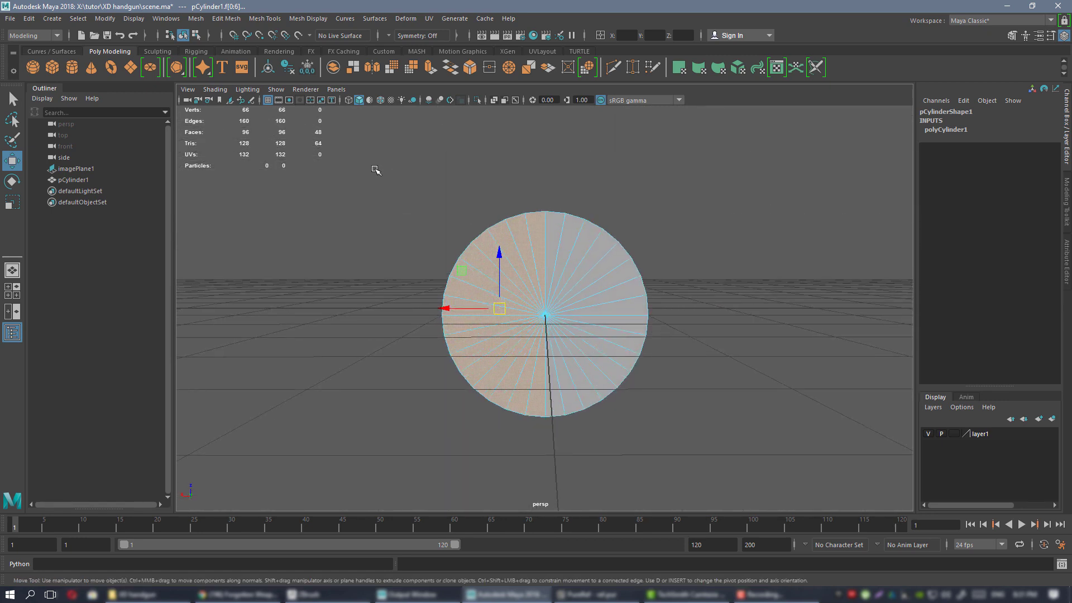
drag(353, 154, 581, 250)
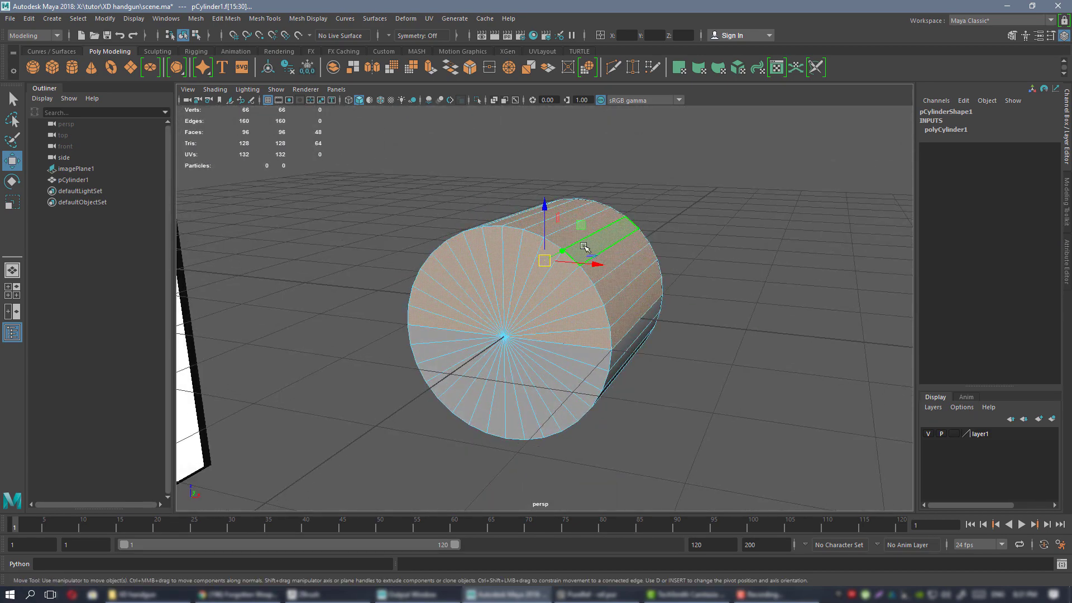
Return to Object Mode and expand polyCylinder1's inputs in the Channel Box.
right_drag(585, 246, 641, 227)
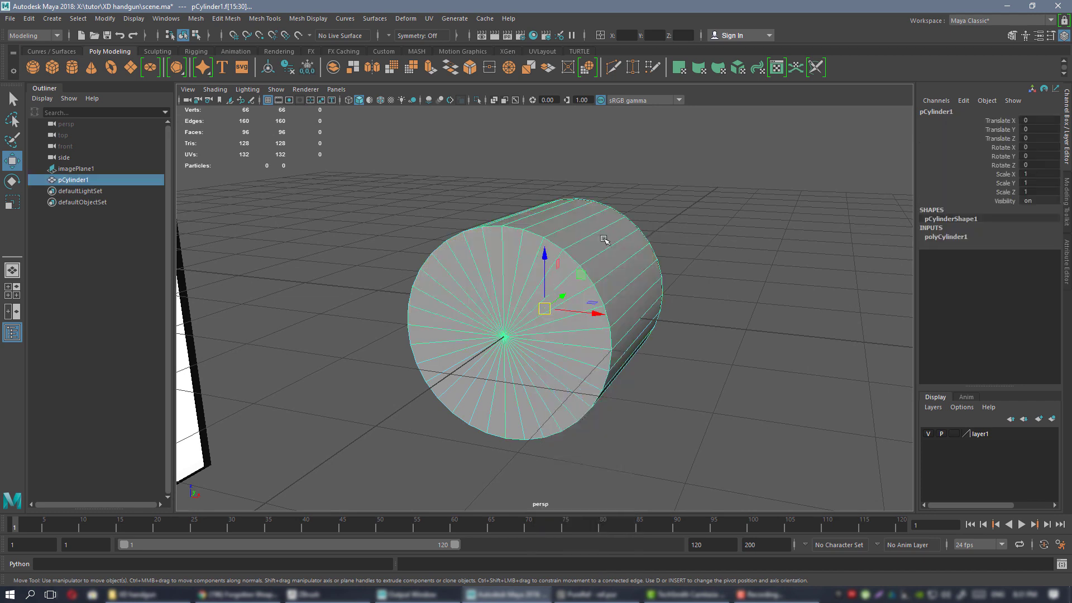
alt+drag(605, 239, 545, 243)
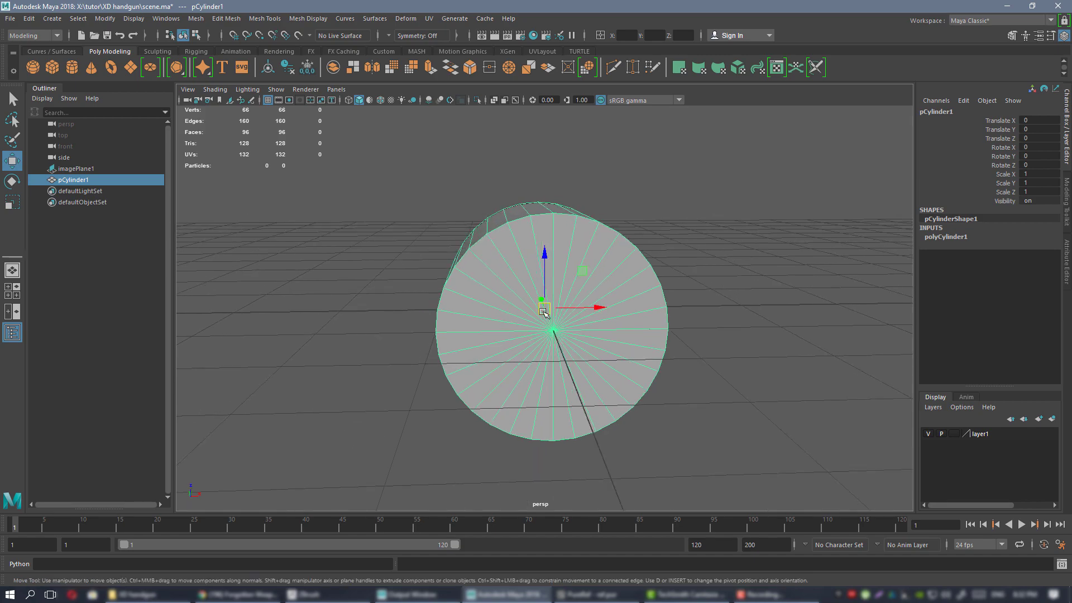
alt+drag(641, 297, 582, 270)
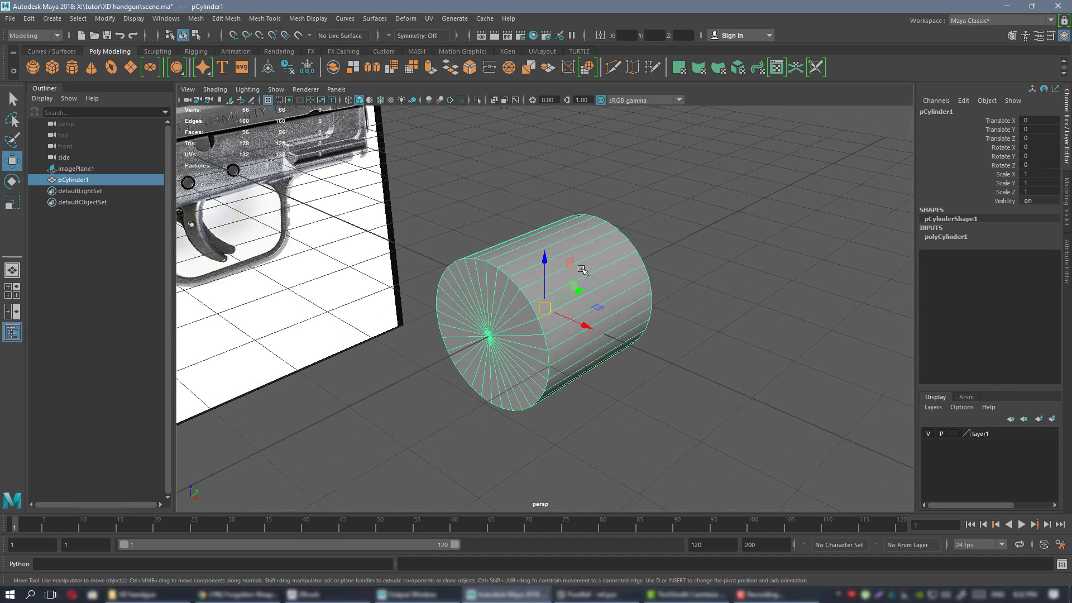
click(962, 241)
alt+drag(712, 302, 659, 295)
alt+right_drag(658, 295, 675, 300)
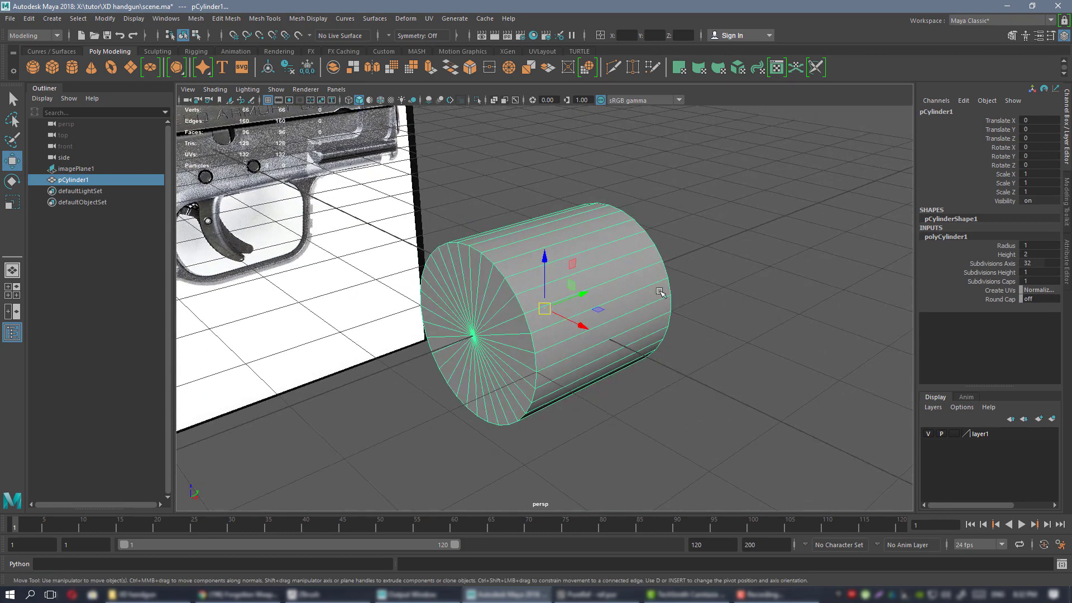
alt+drag(686, 280, 605, 266)
Maximize the side view and zoom in on the cylinder over the pistol photo.
key(space)
key(space)
alt+right_drag(620, 255, 600, 259)
alt+middle_drag(600, 259, 581, 303)
click(595, 595)
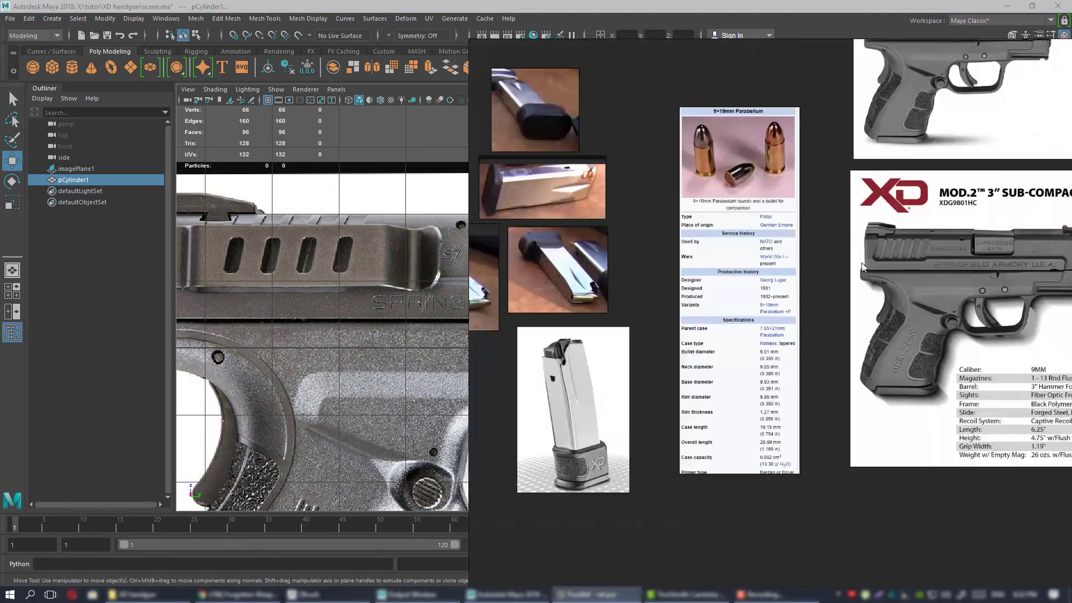
scroll(763, 353, up, 5)
middle_drag(810, 335, 764, 207)
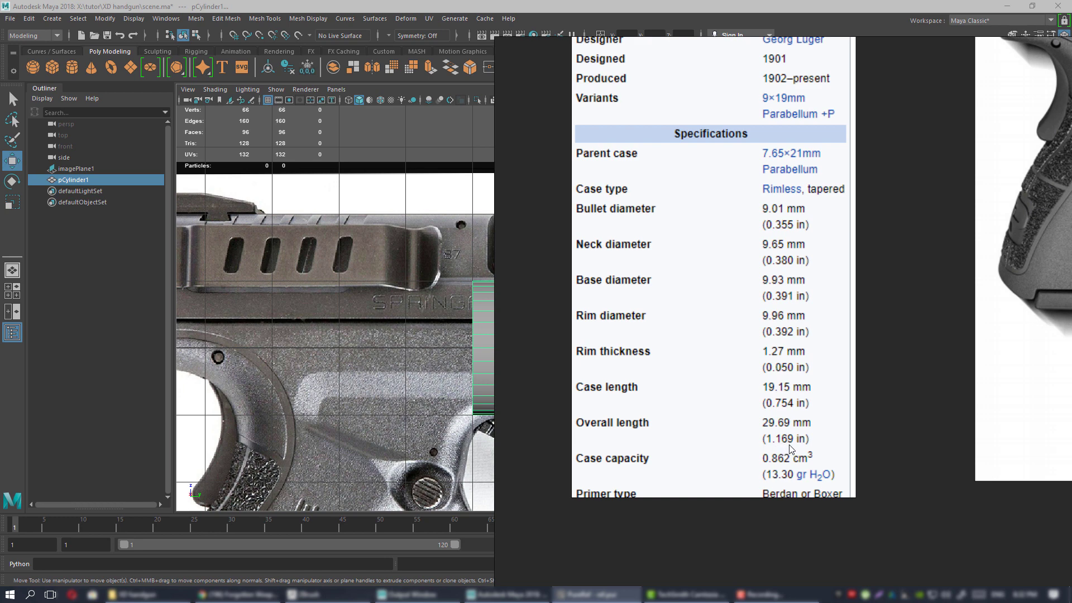
click(595, 595)
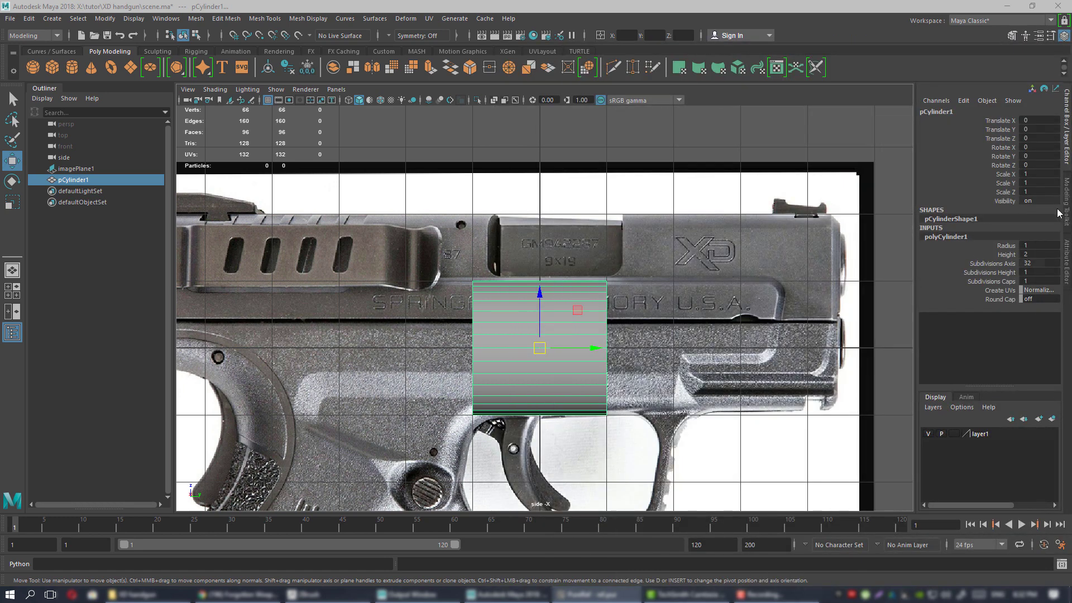
Set the cylinder's height to 1.169 and switch back to the PureRef cartridge specs.
click(1041, 254)
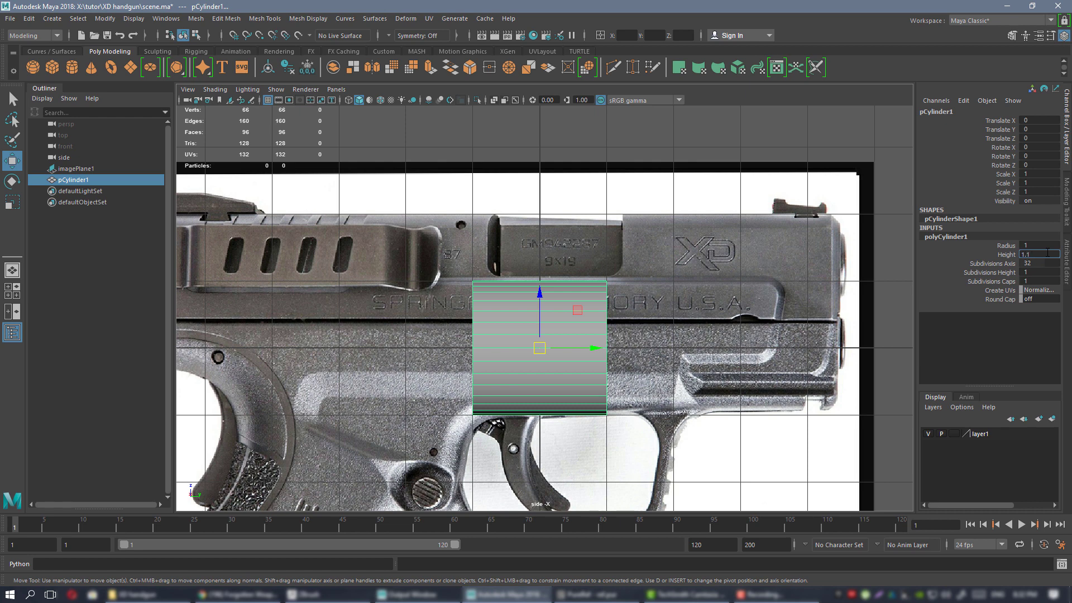
key(Return)
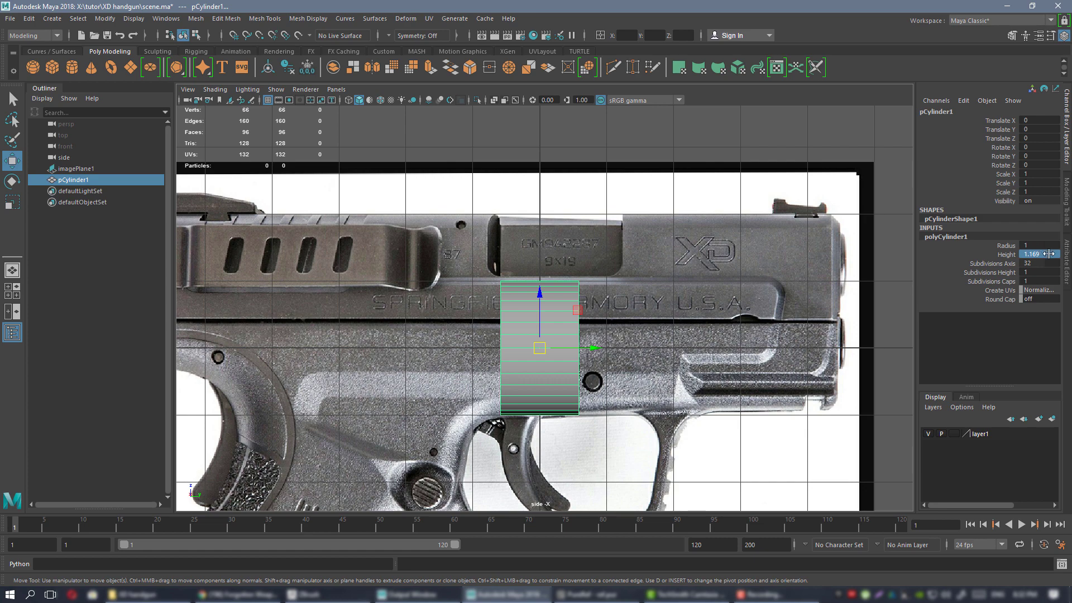
scroll(617, 312, up, 3)
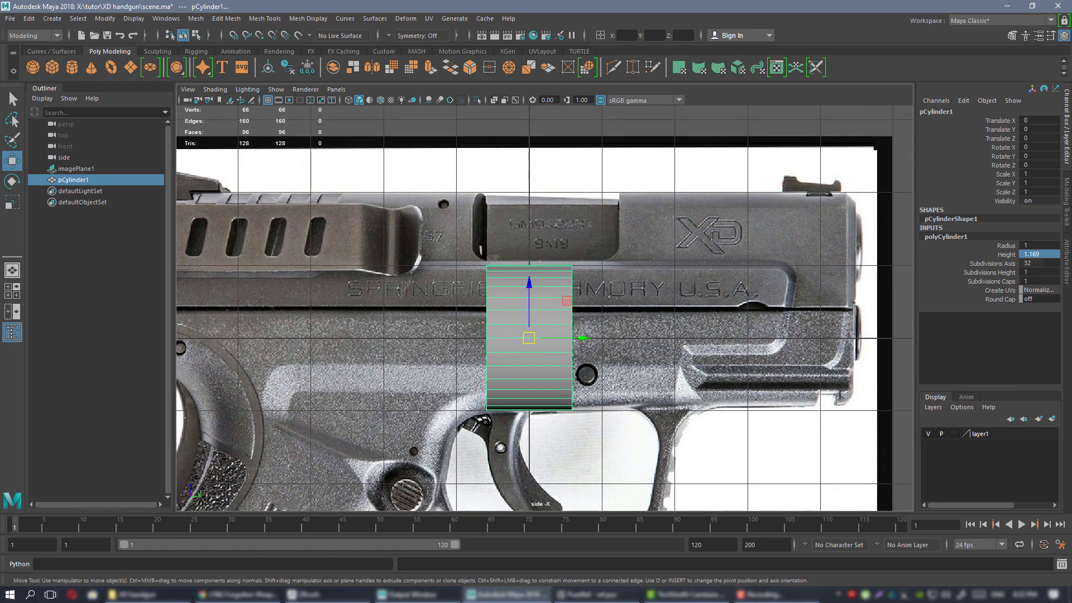
key(alt+Tab)
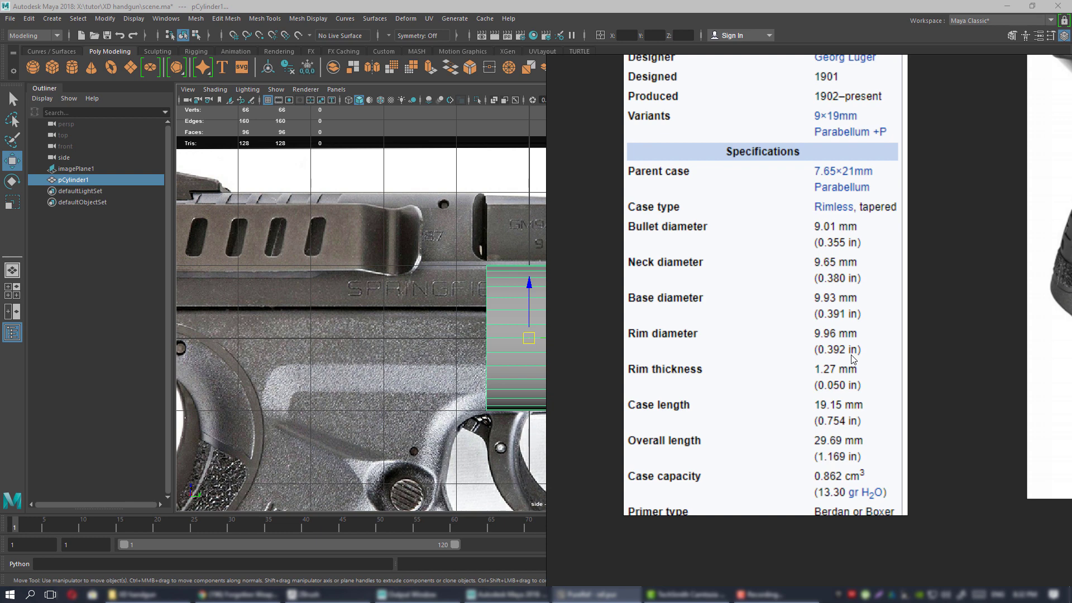
Scroll through the 9×19mm specification rows down to Primer type, then move PureRef aside.
scroll(849, 329, up, 8)
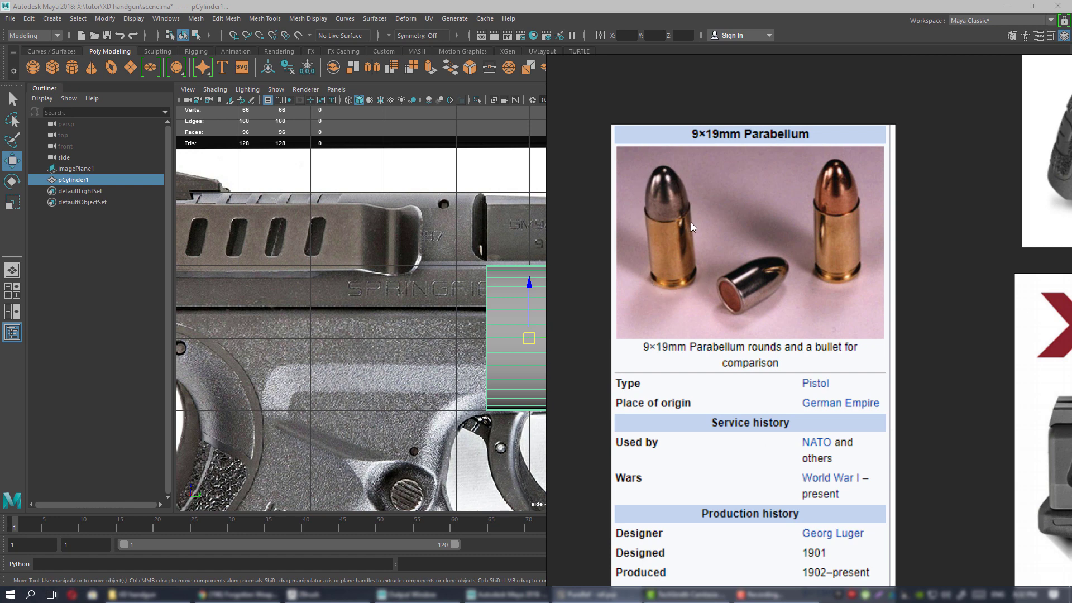
scroll(718, 270, down, 3)
middle_drag(725, 581, 737, 427)
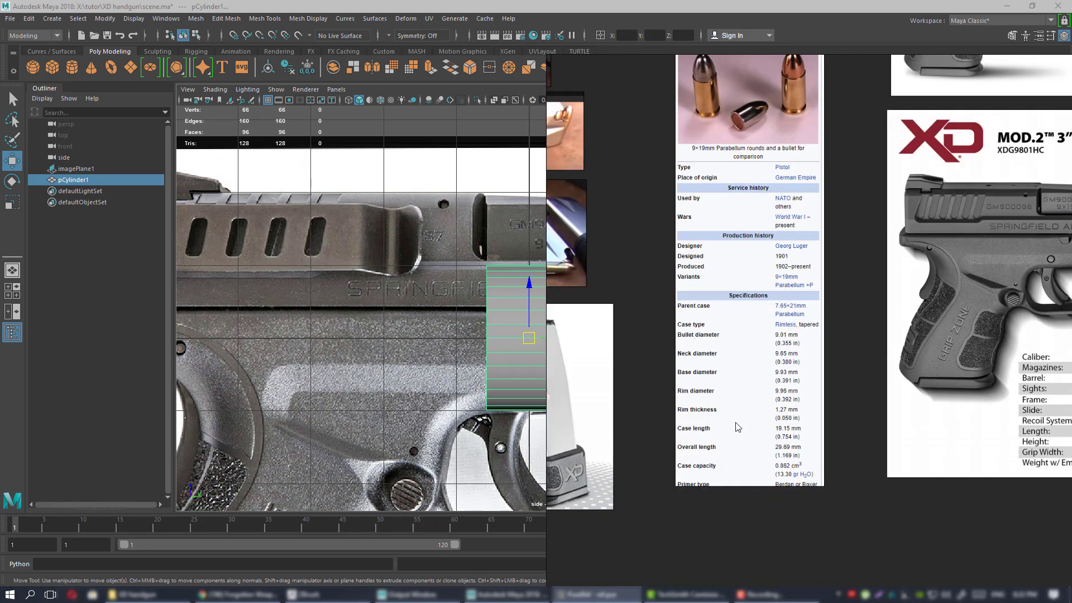
scroll(741, 406, up, 4)
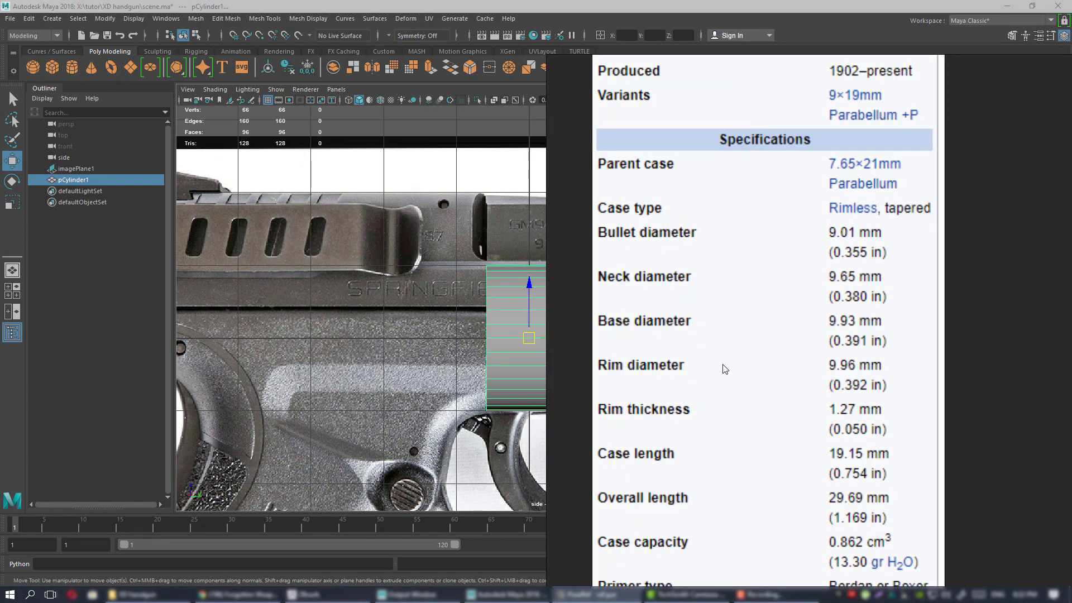
middle_drag(735, 340, 756, 354)
middle_drag(764, 399, 739, 401)
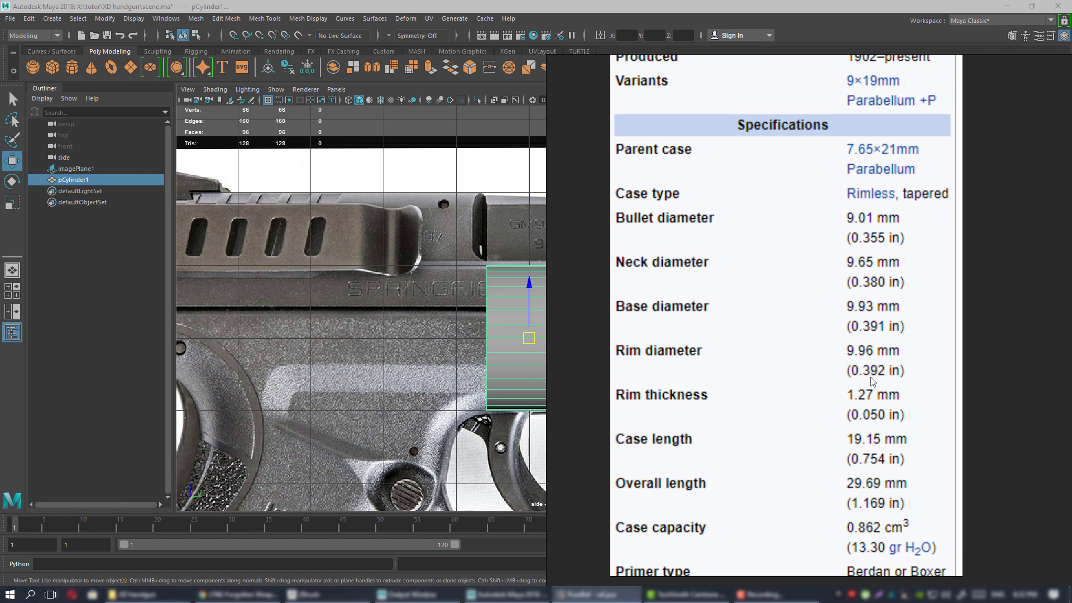
right_drag(736, 362, 1071, 368)
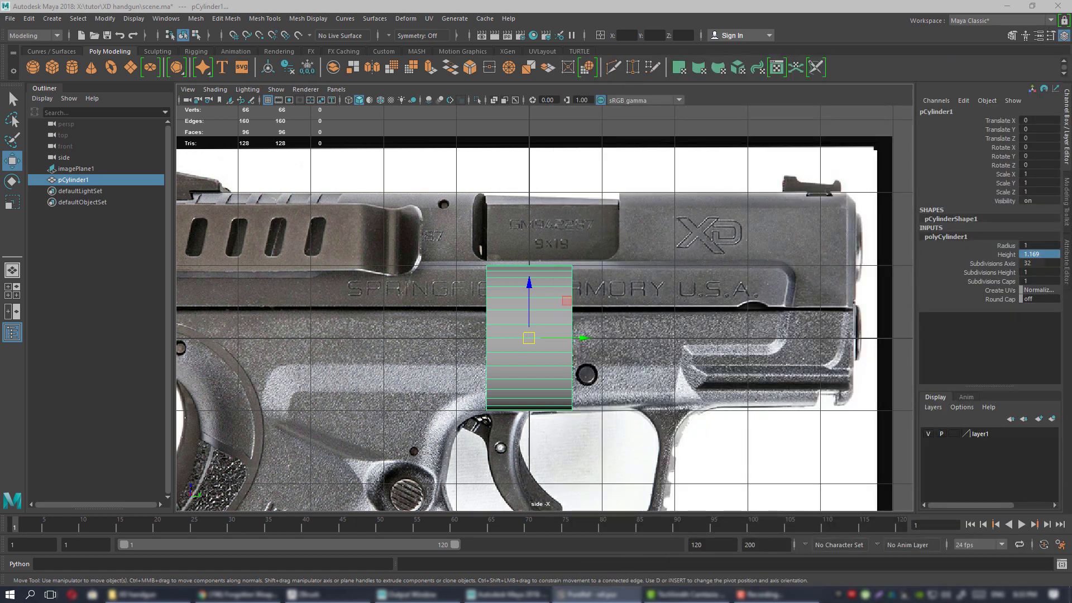
Search 'ca' in the Start menu and launch Calculator.
key(super)
text(ca)
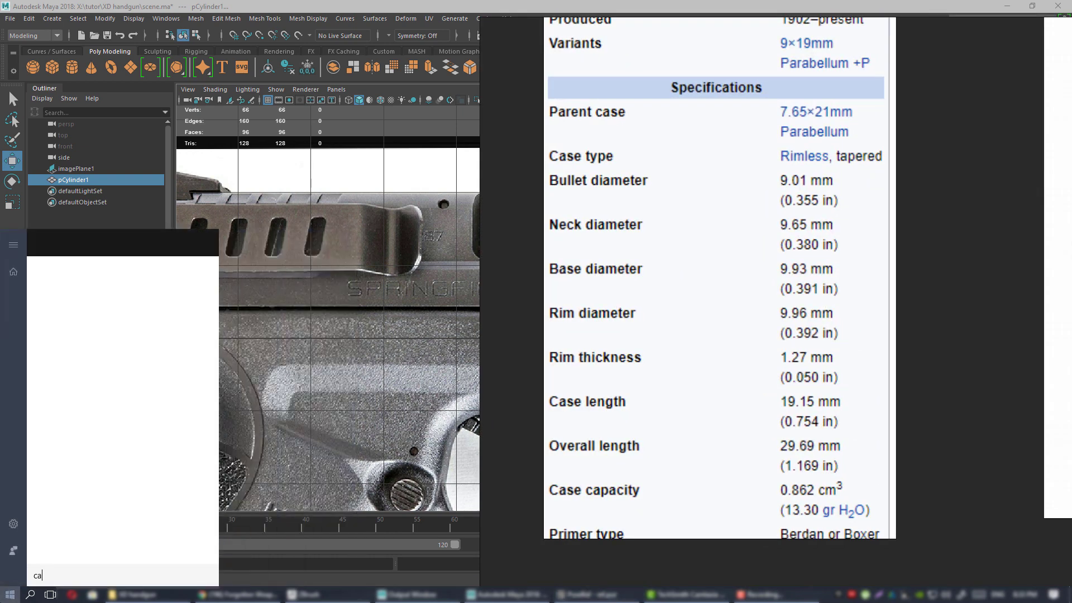
click(76, 292)
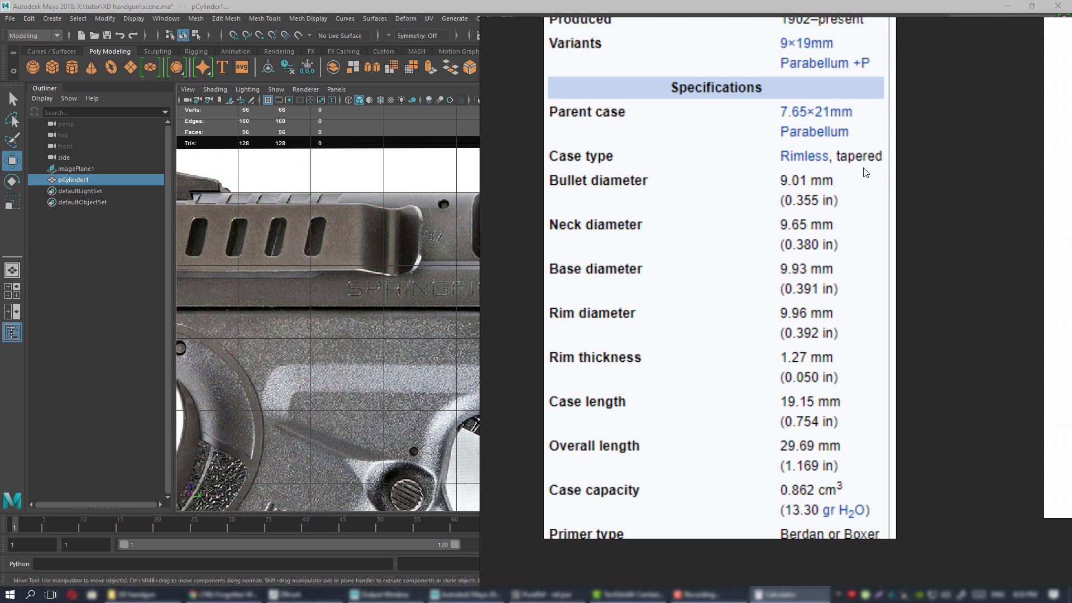
Minimise the PureRef cartridge specifications window so Maya's viewport is fully visible.
click(546, 595)
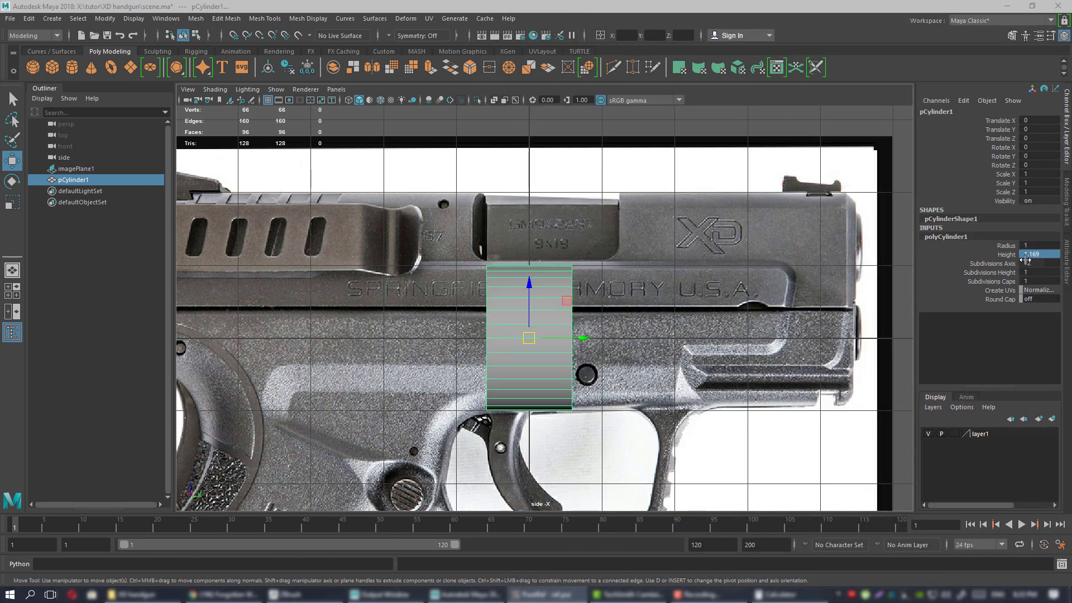
Set polyCylinder1's radius to 0.196 and zoom the side view onto the cylinder.
click(1043, 245)
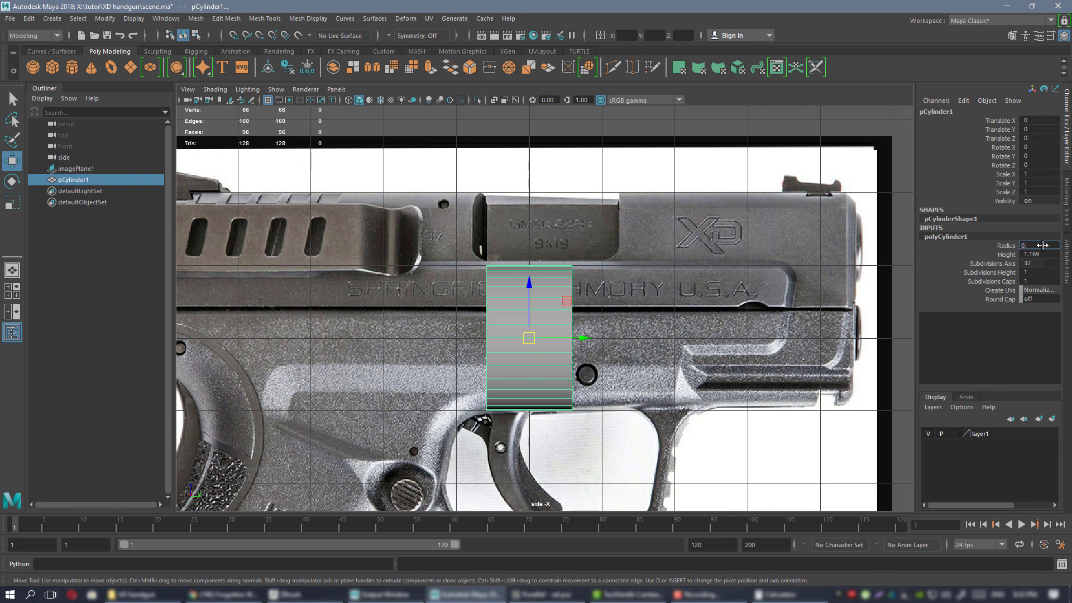
key(Return)
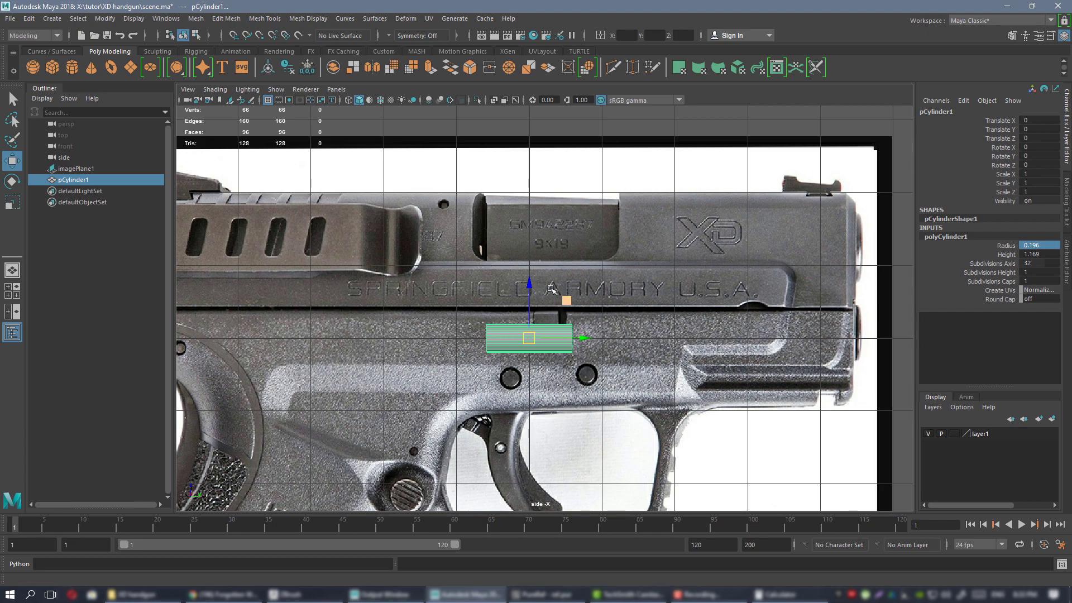
scroll(558, 301, up, 5)
alt+middle_drag(601, 264, 601, 251)
alt+right_drag(558, 207, 556, 266)
click(525, 234)
scroll(556, 265, up, 4)
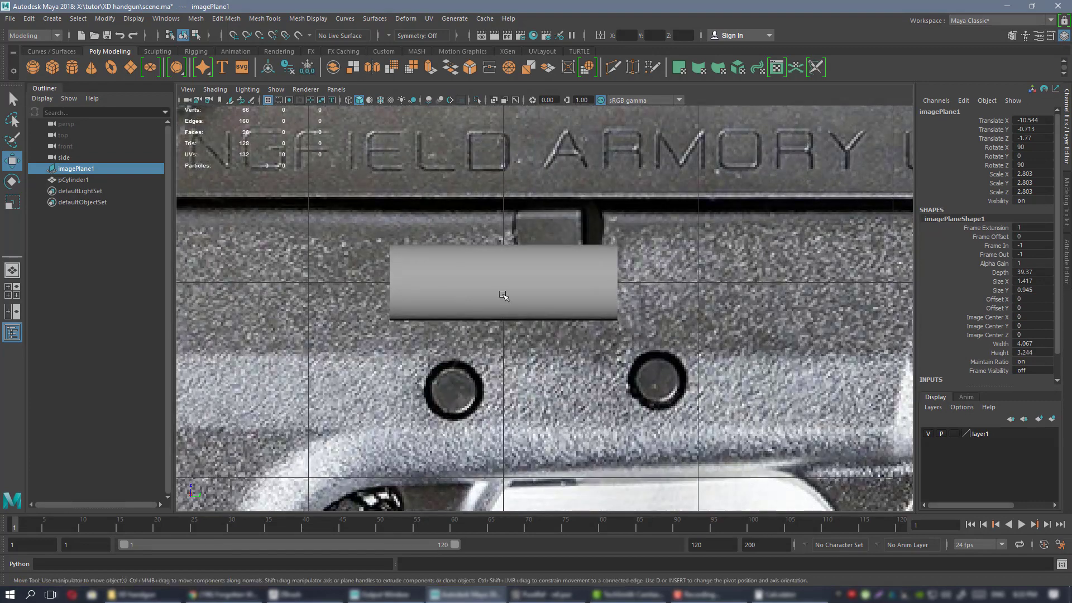
alt+middle_drag(531, 278, 551, 278)
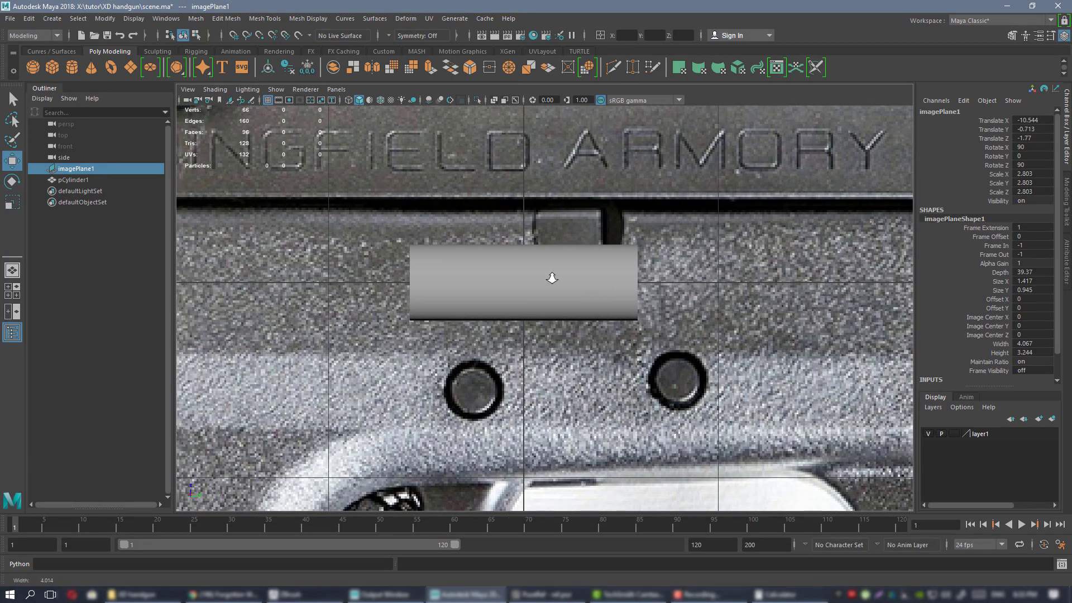
alt+right_drag(550, 278, 598, 304)
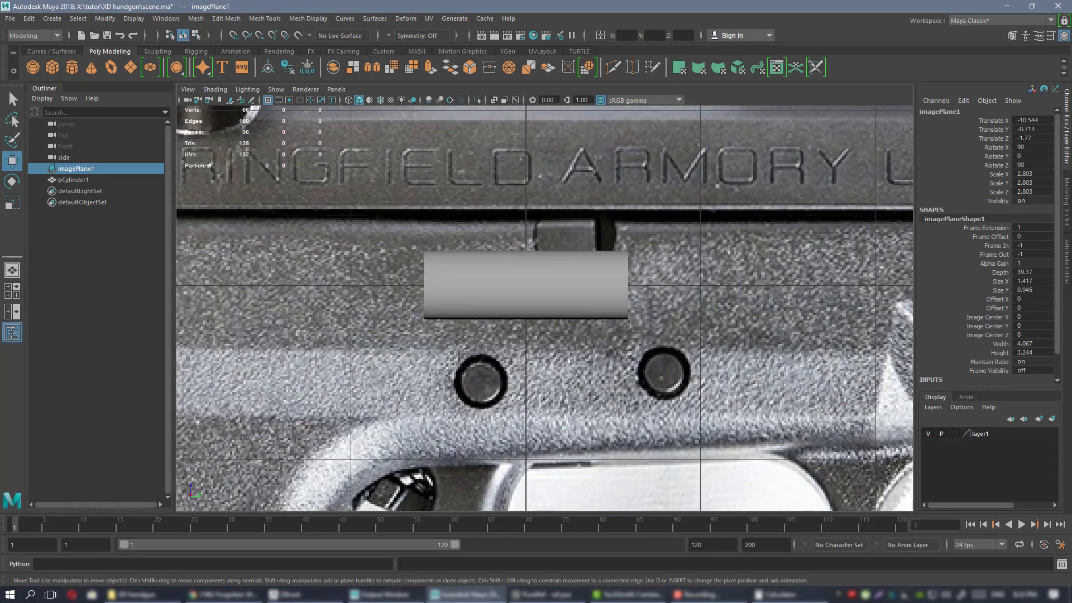
Zoom and pan the side view out to see the cylinder against the pistol reference image.
key(alt+Tab)
alt+right_drag(545, 268, 553, 312)
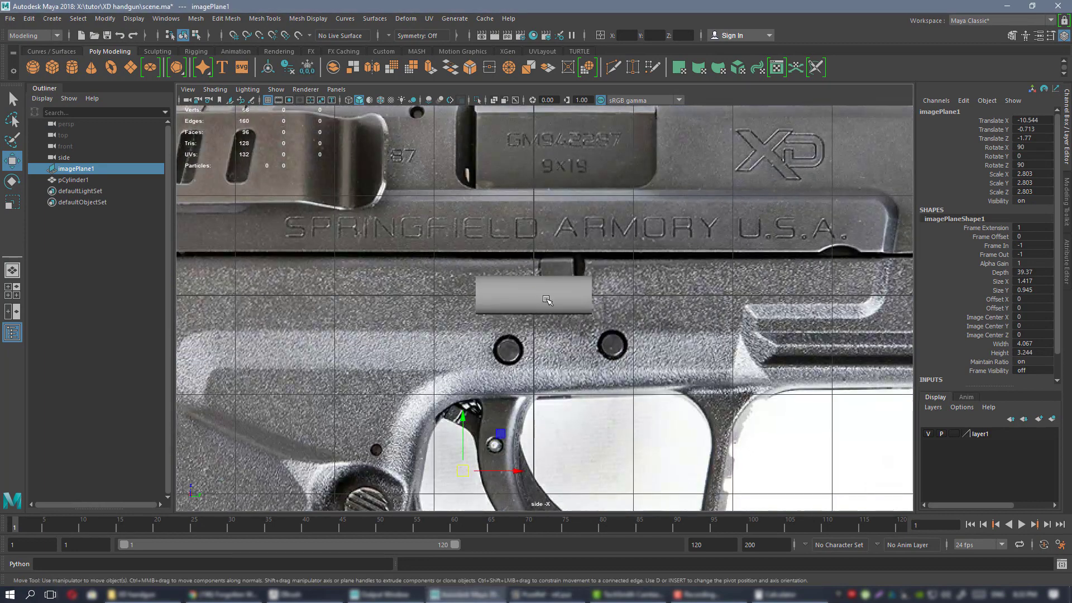
click(547, 298)
alt+right_drag(550, 231, 503, 254)
alt+middle_drag(414, 275, 482, 263)
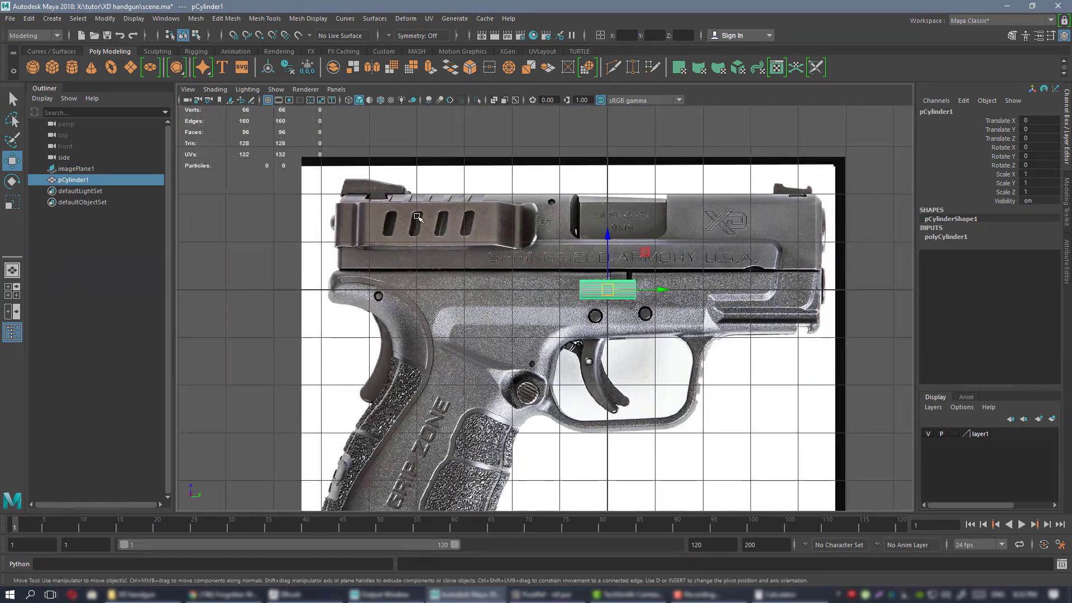
click(415, 214)
alt+right_drag(593, 240, 616, 263)
alt+middle_drag(618, 263, 656, 261)
alt+right_drag(668, 263, 612, 265)
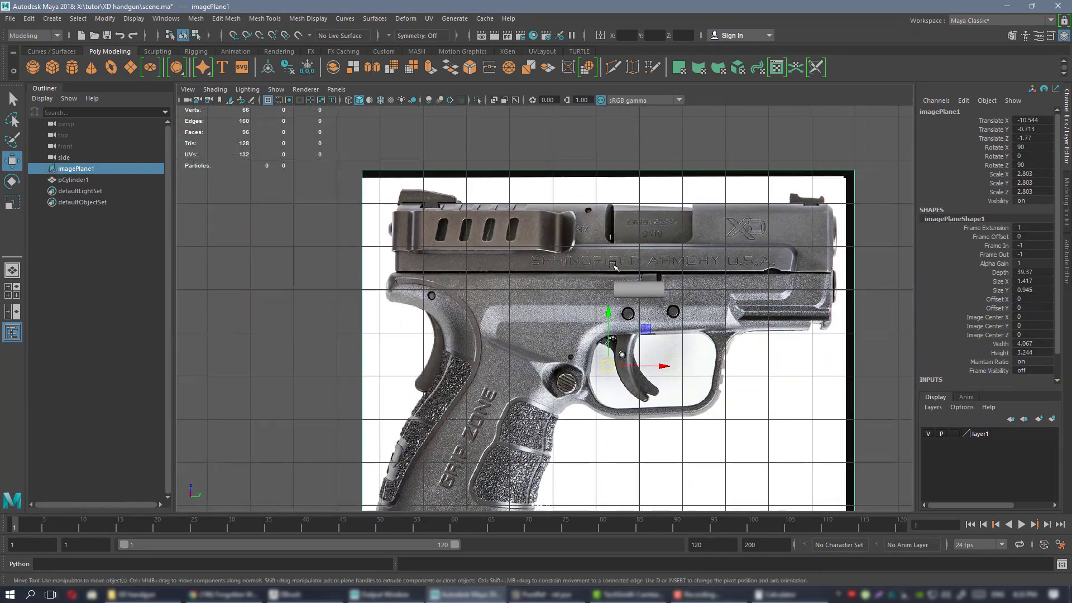
Switch to the four-view layout and orbit the perspective view around the image plane.
key(space)
key(space)
alt+drag(703, 219, 603, 242)
alt+right_drag(603, 242, 436, 229)
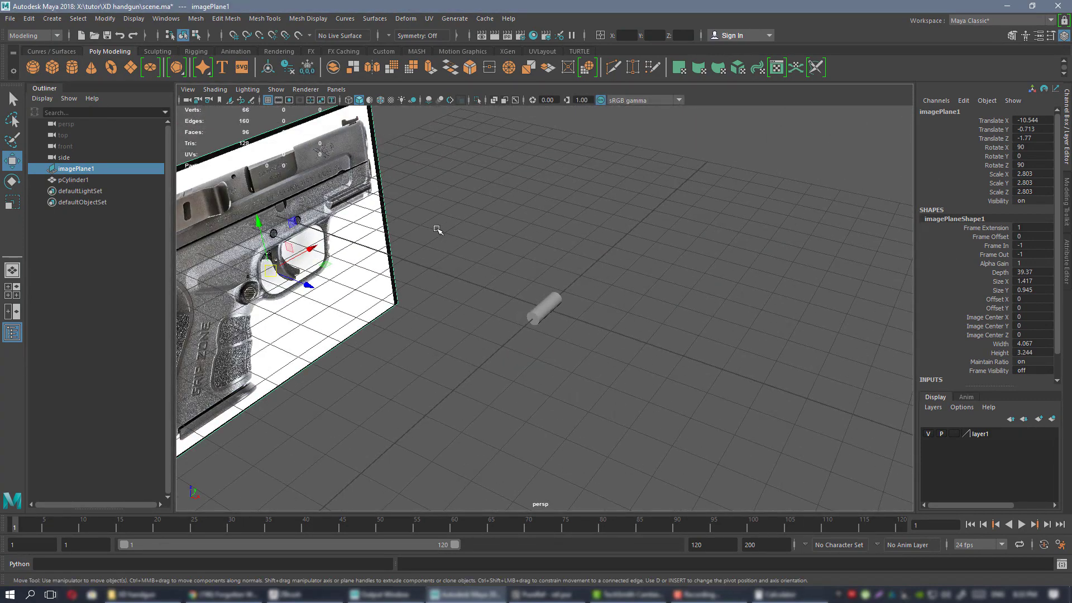
alt+middle_drag(435, 229, 705, 278)
alt+right_drag(705, 278, 677, 306)
alt+drag(677, 307, 556, 272)
alt+middle_drag(556, 272, 492, 242)
mouse_move(565, 255)
alt+mouse_down()
mouse_move(545, 263)
mouse_move(594, 261)
mouse_move(548, 264)
alt+mouse_up()
alt+right_drag(549, 263, 579, 273)
alt+drag(550, 262, 636, 230)
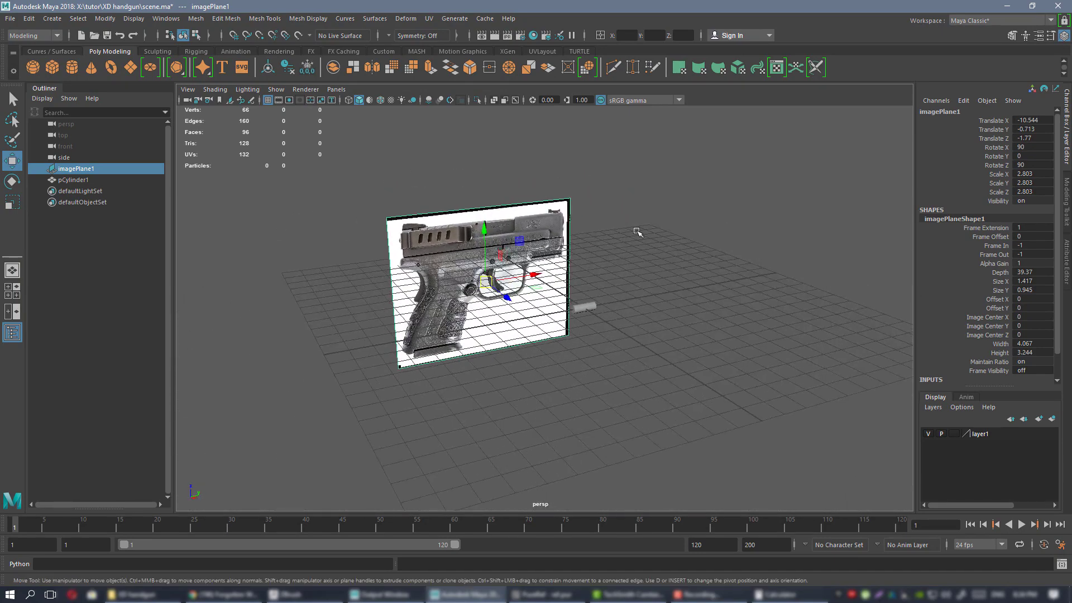
key(space)
key(space)
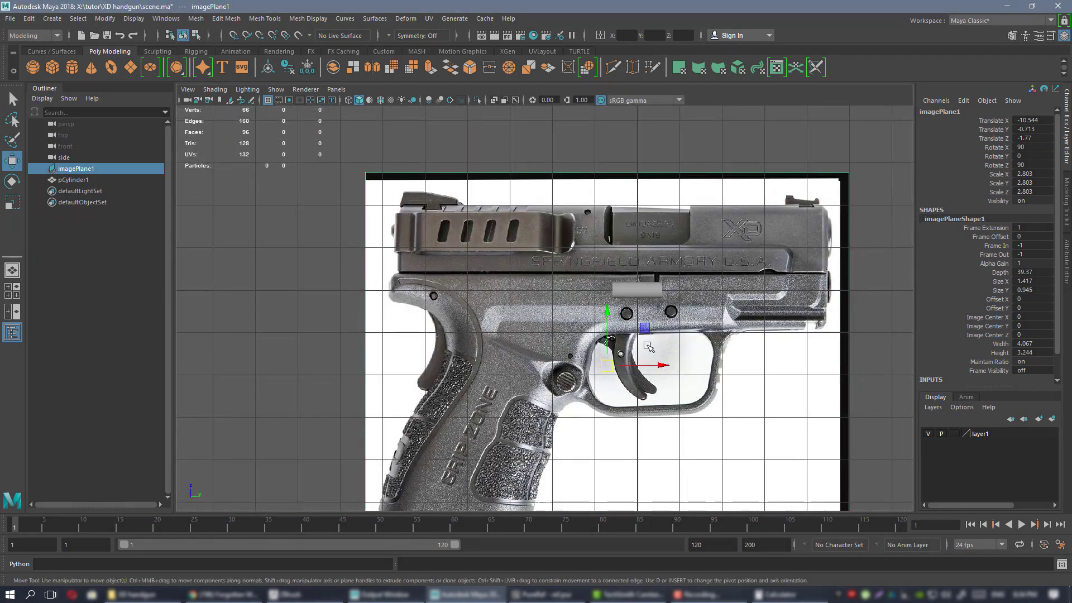
key(space)
key(space)
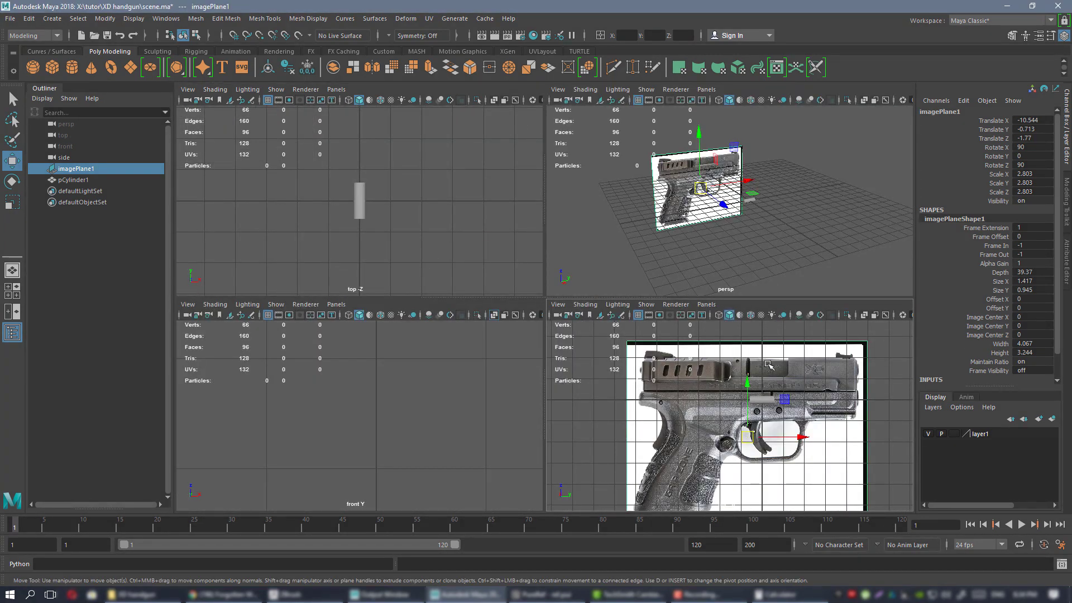
Check the side view's camera options, then orbit the perspective view toward the image plane.
key(space)
scroll(559, 308, up, 3)
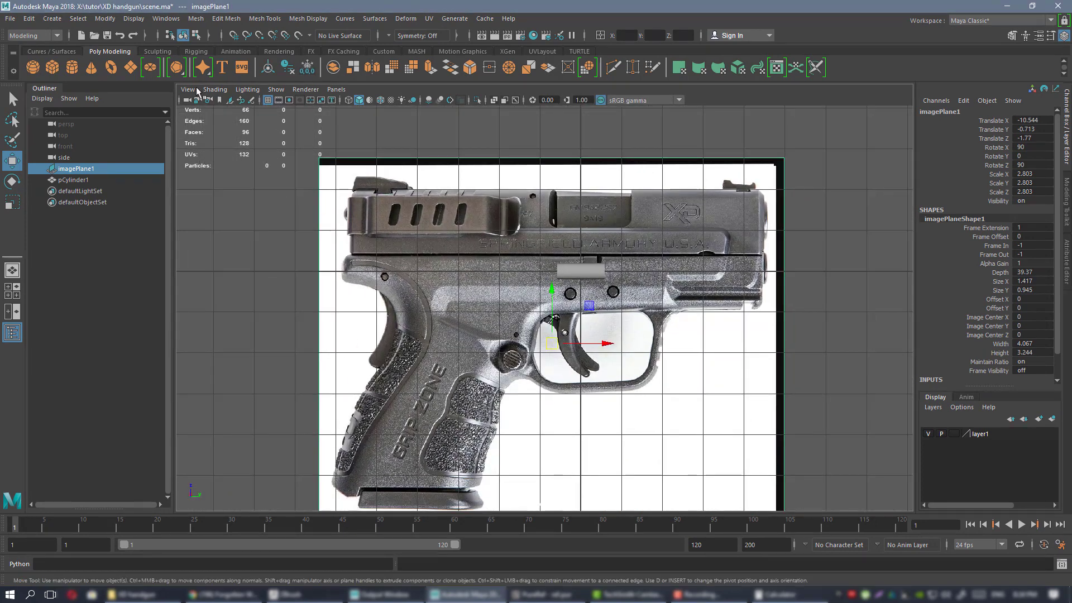
click(189, 90)
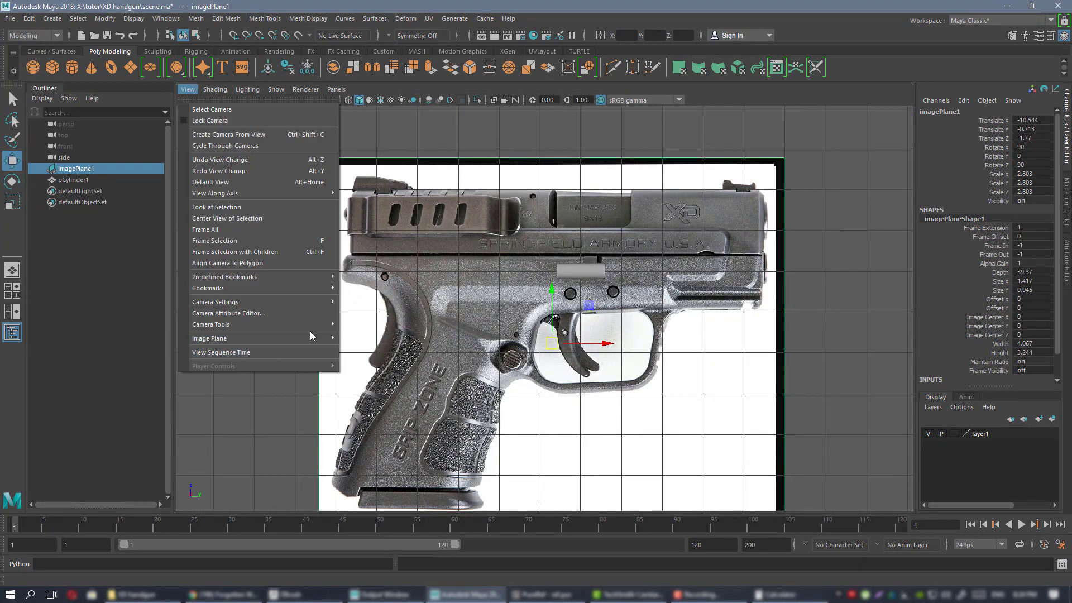
mouse_move(309, 339)
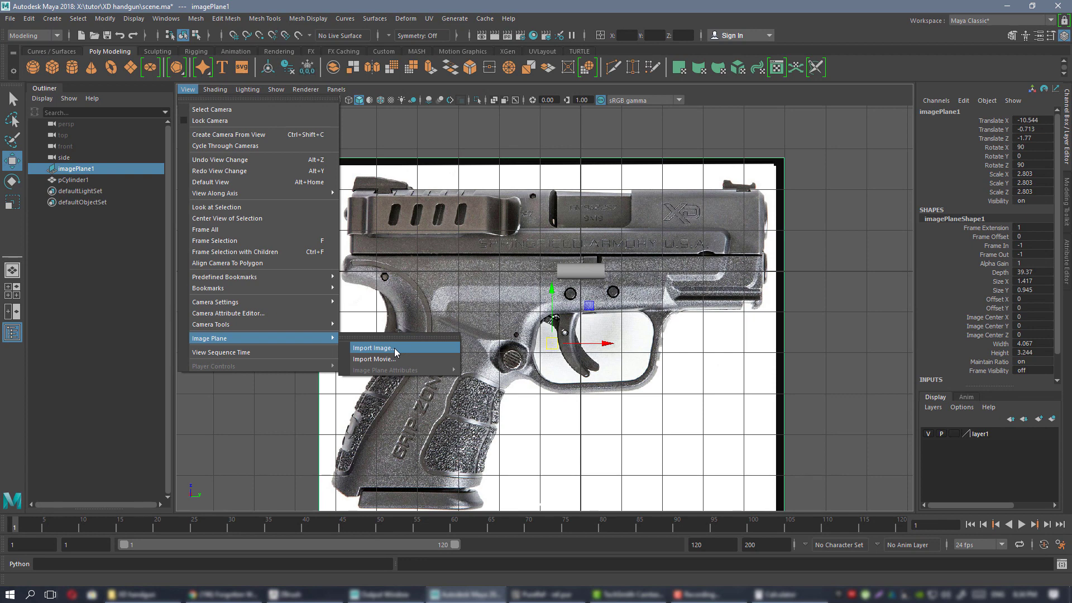
click(513, 168)
alt+middle_drag(521, 170, 477, 182)
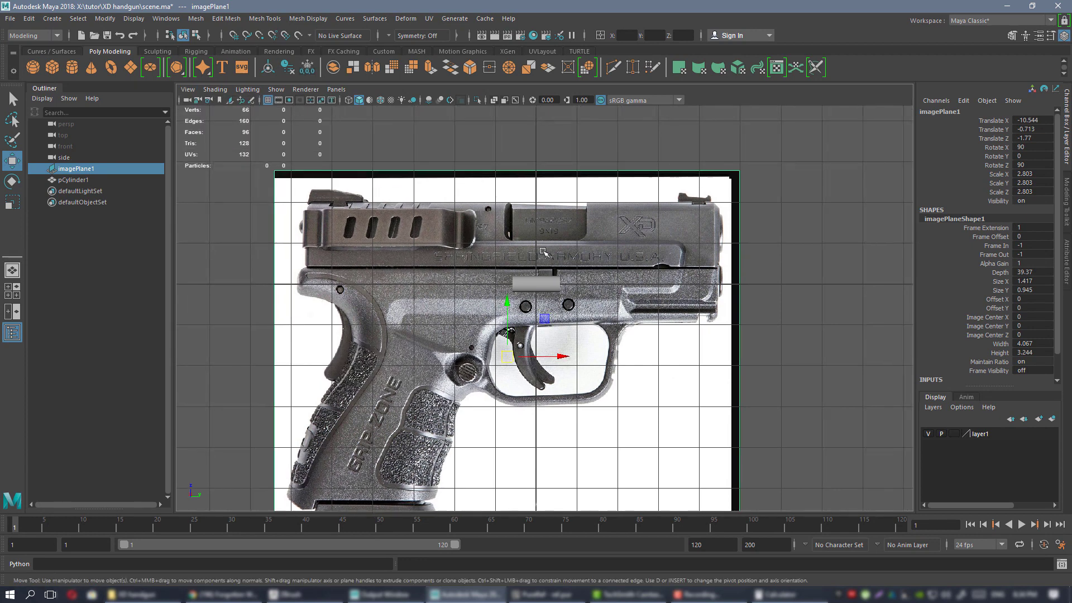
alt+middle_drag(488, 306, 479, 269)
alt+click(479, 269)
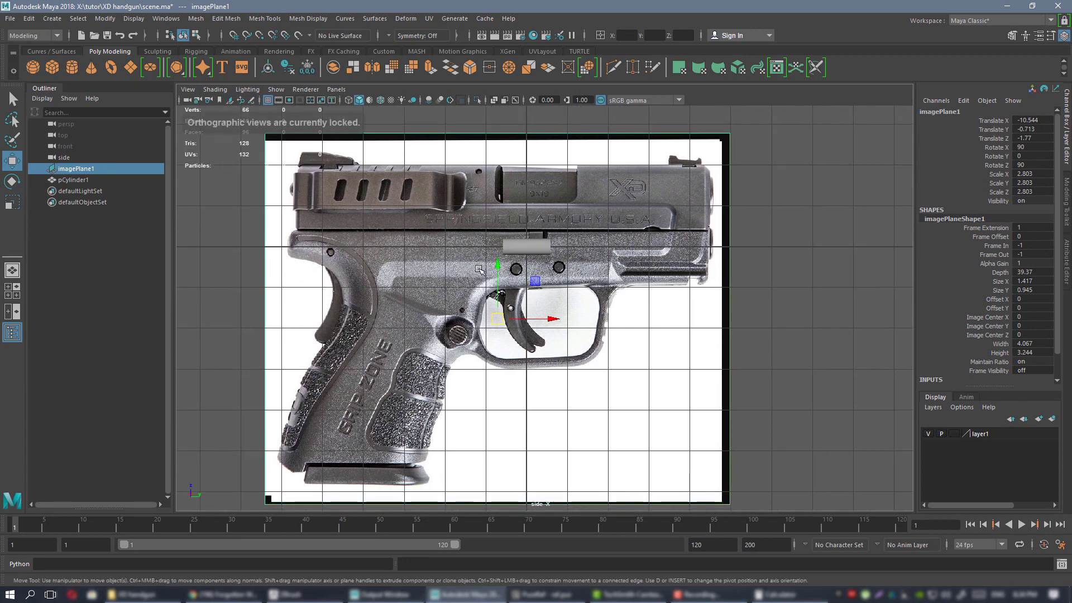
key(space)
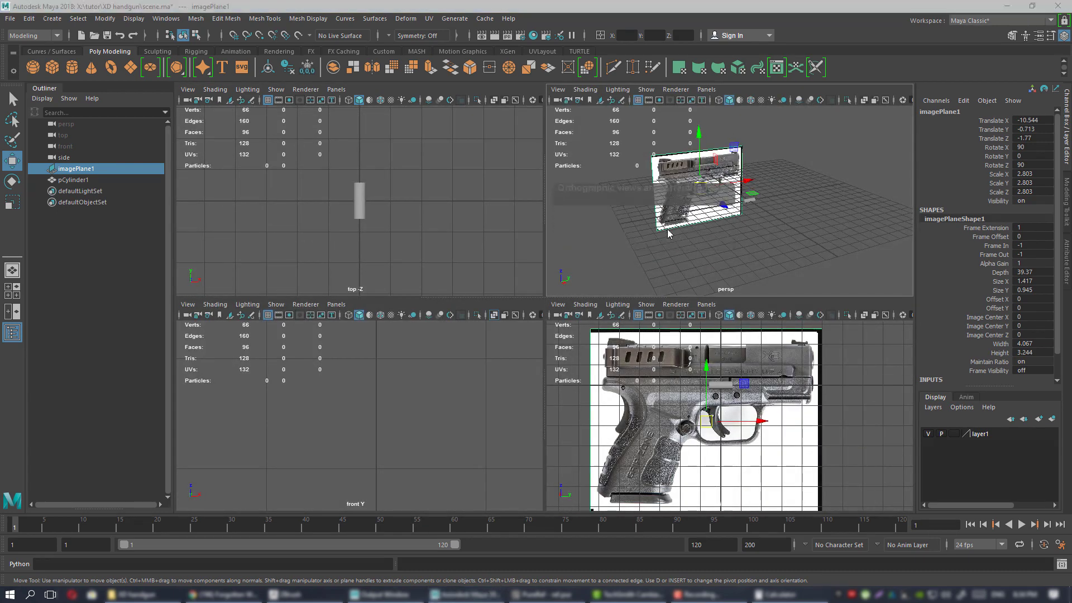
key(space)
mouse_move(573, 242)
alt+mouse_down()
mouse_move(596, 230)
mouse_move(576, 235)
alt+mouse_up()
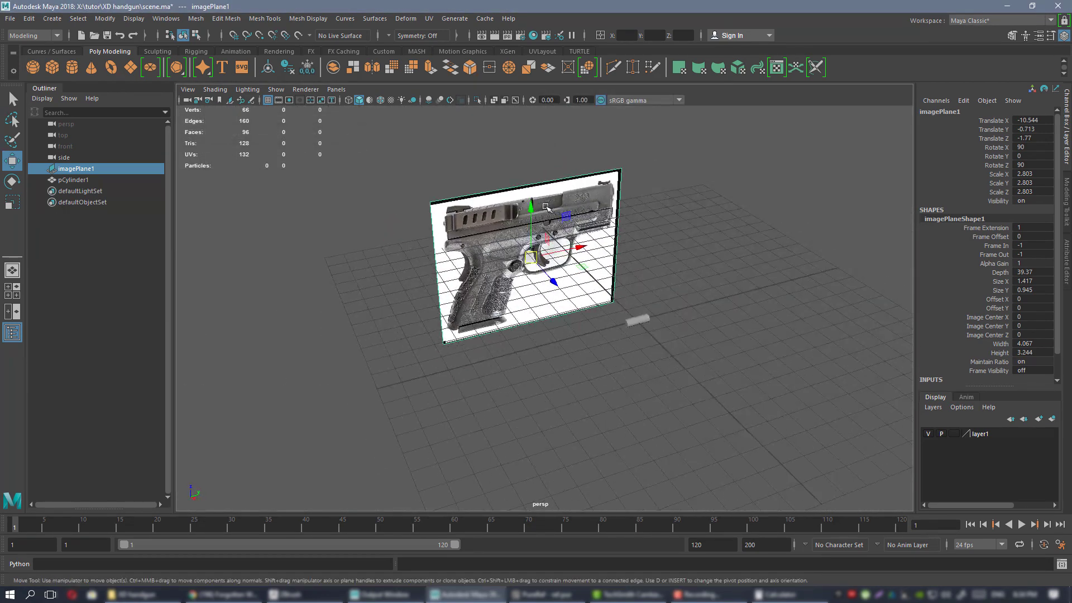
alt+right_drag(659, 223, 726, 213)
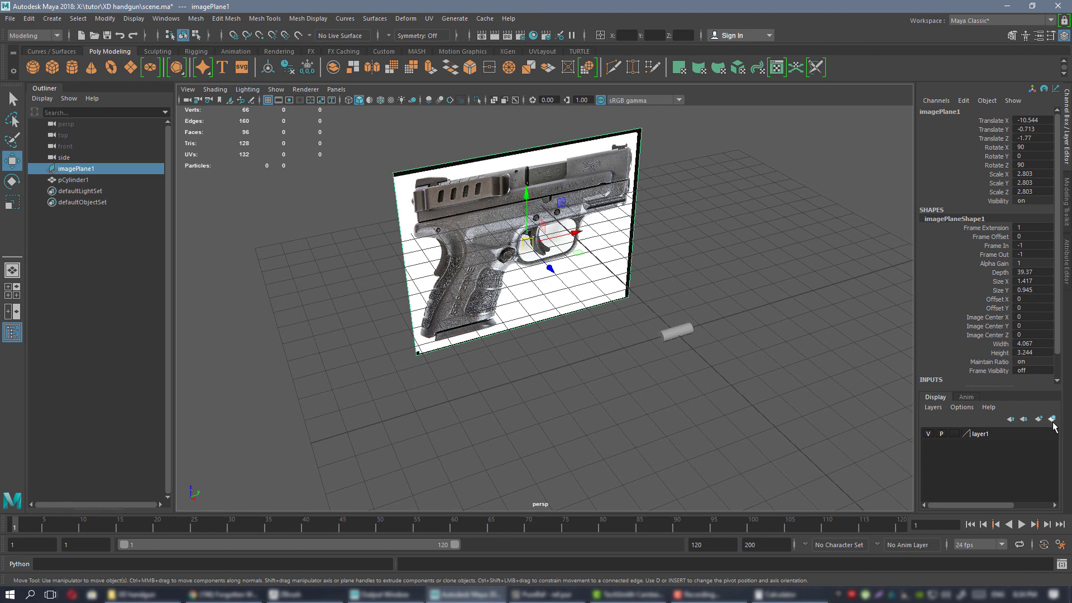
Toggle layer1's visibility on and off, then set its display type to Reference (R).
click(983, 435)
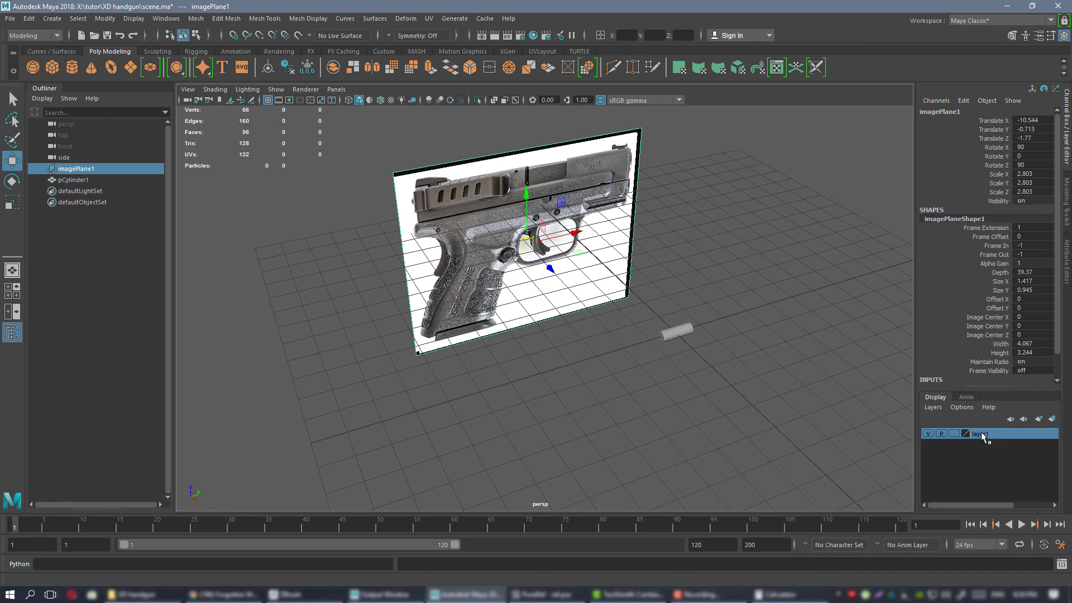
click(929, 434)
click(928, 434)
click(928, 434)
click(928, 434)
click(927, 434)
click(929, 434)
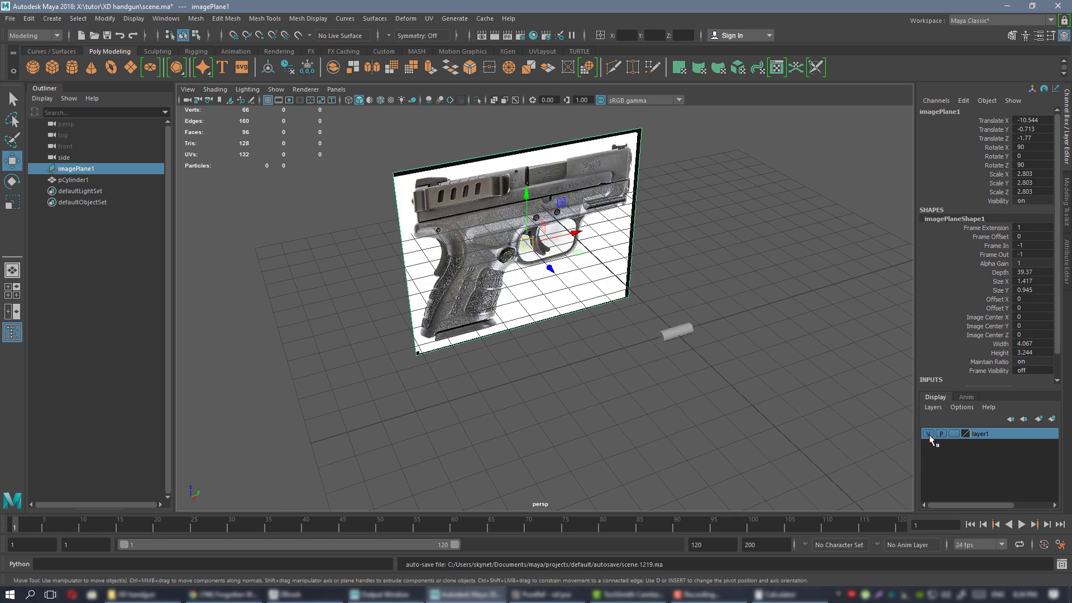
click(928, 434)
click(928, 434)
click(929, 434)
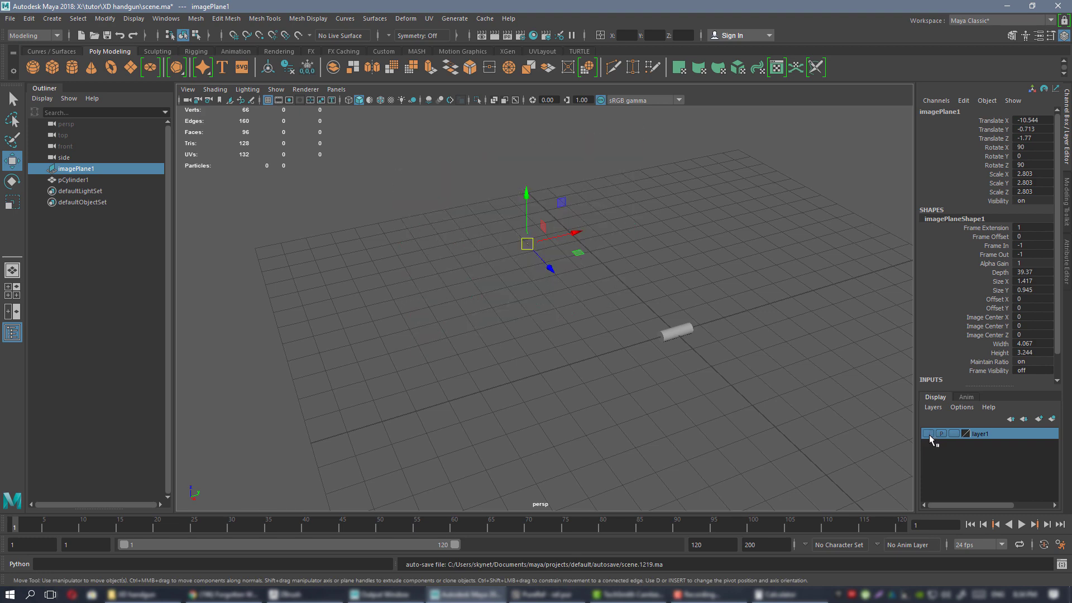
click(928, 434)
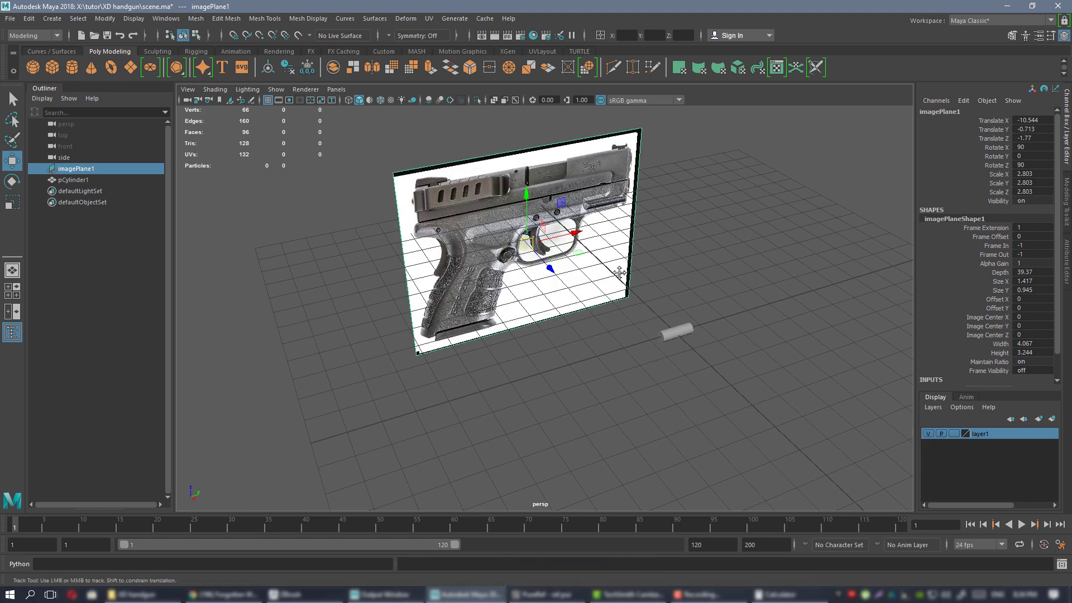
mouse_move(621, 290)
alt+mouse_down()
mouse_move(541, 276)
mouse_move(614, 273)
mouse_move(617, 287)
alt+mouse_up()
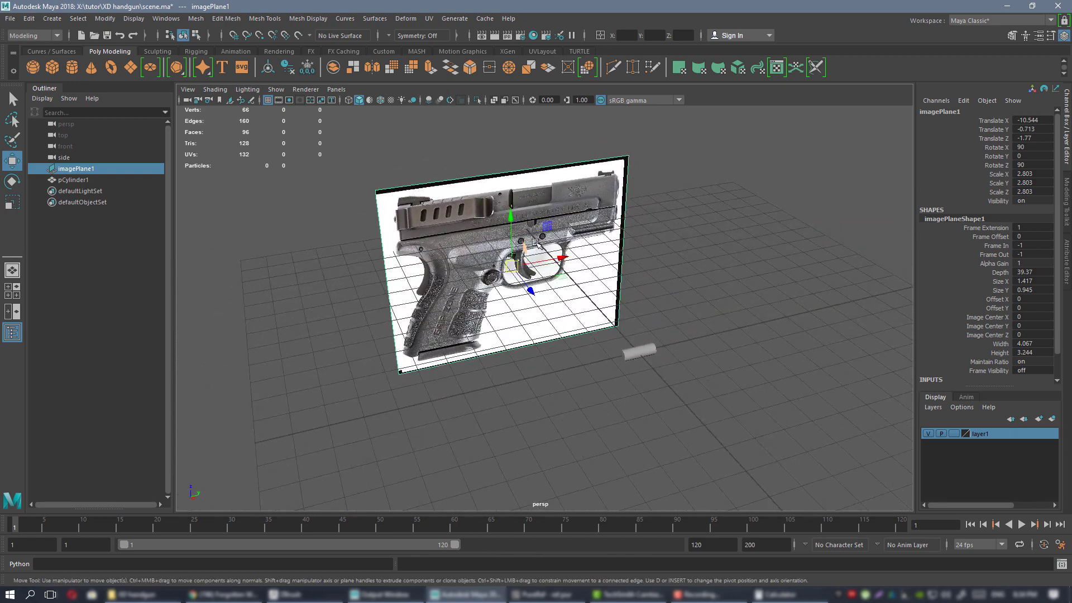
click(954, 434)
click(954, 434)
Confirm the referenced image plane can no longer be selected by dragging across it.
click(702, 205)
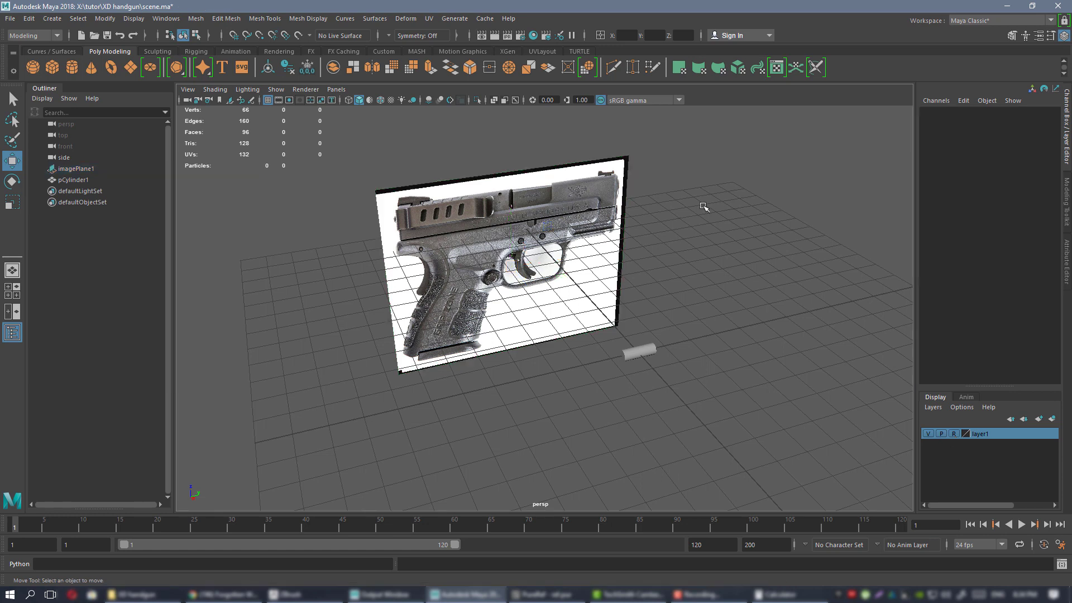
drag(733, 157, 448, 217)
drag(326, 183, 379, 218)
drag(452, 163, 499, 294)
mouse_move(620, 307)
alt+mouse_down()
mouse_move(594, 314)
mouse_move(606, 302)
alt+mouse_up()
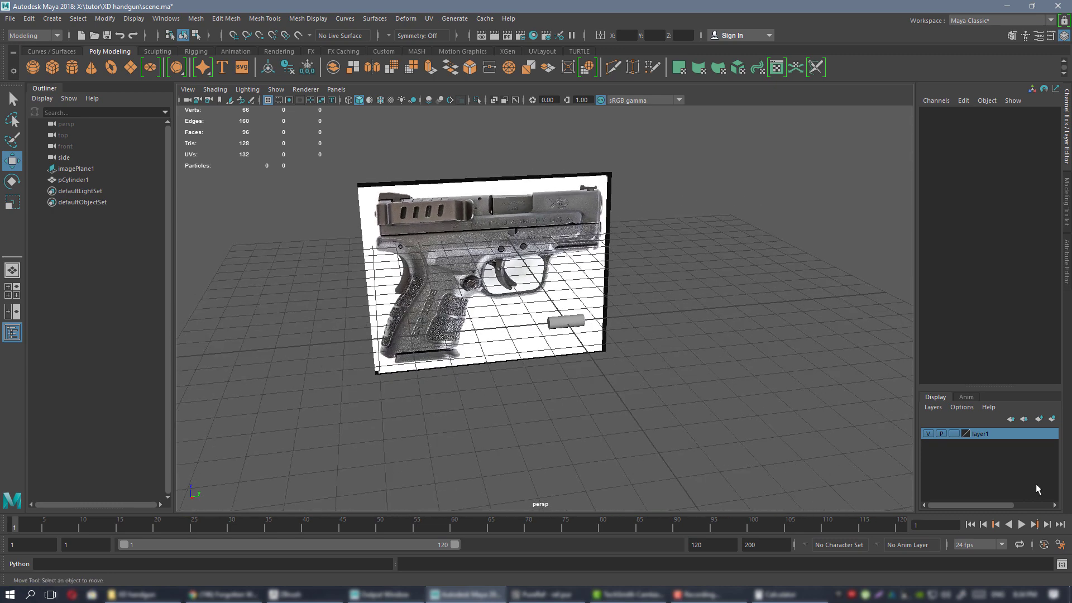
alt+middle_drag(542, 300, 562, 310)
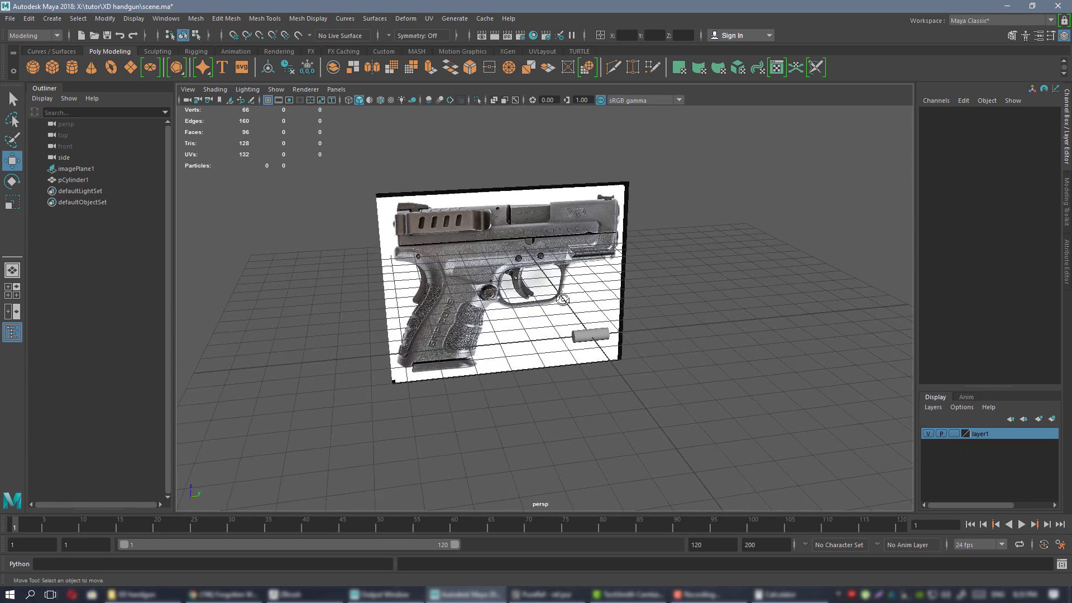
alt+drag(584, 274, 564, 260)
Frame the cylinder in the side view and hide layer1's pistol reference image.
key(space)
key(space)
alt+right_drag(610, 306, 674, 344)
click(521, 227)
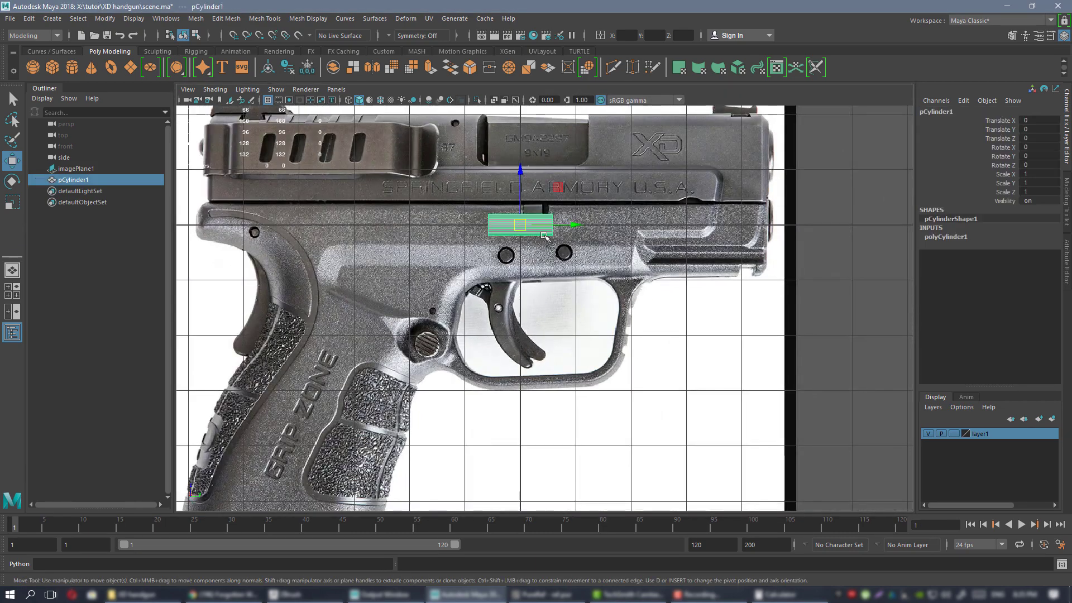
key(f)
scroll(541, 231, down, 6)
alt+middle_drag(721, 286, 739, 236)
alt+middle_drag(641, 214, 642, 263)
click(625, 198)
scroll(624, 198, down, 4)
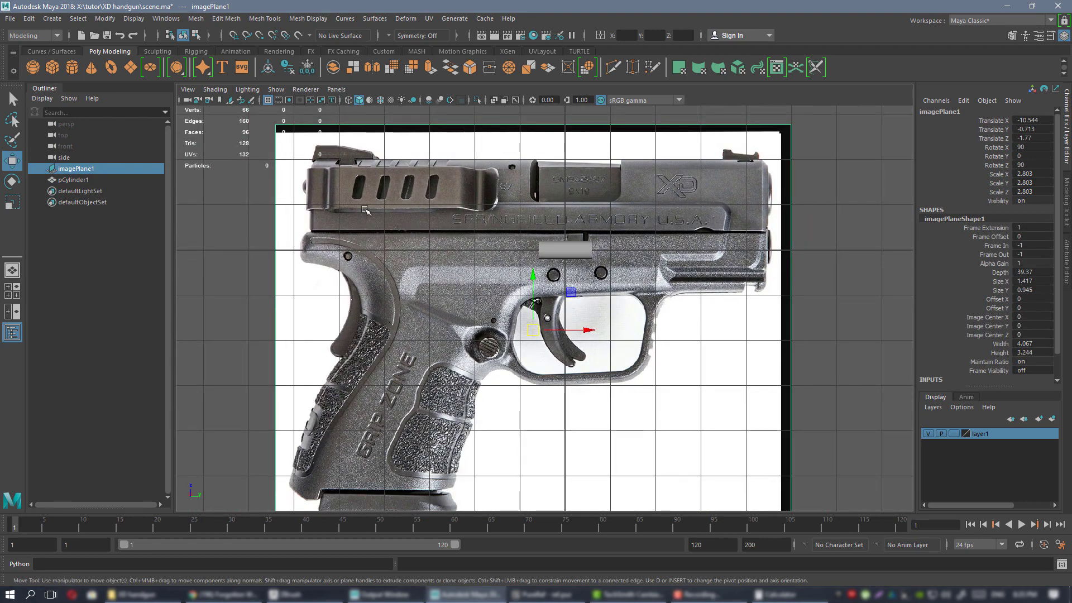
alt+middle_drag(610, 245, 565, 289)
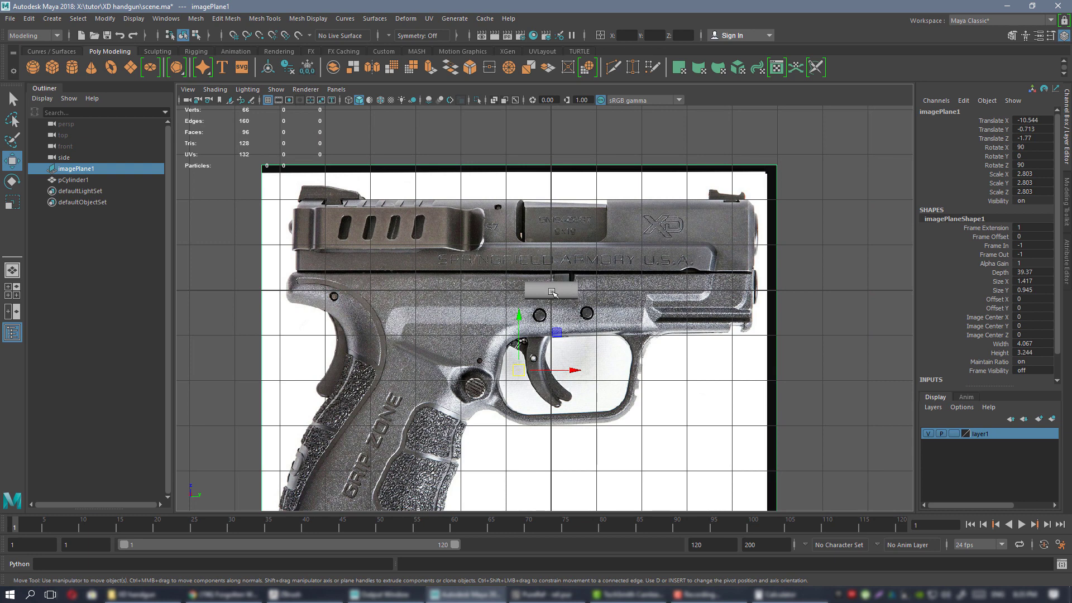
click(928, 433)
scroll(748, 383, up, 4)
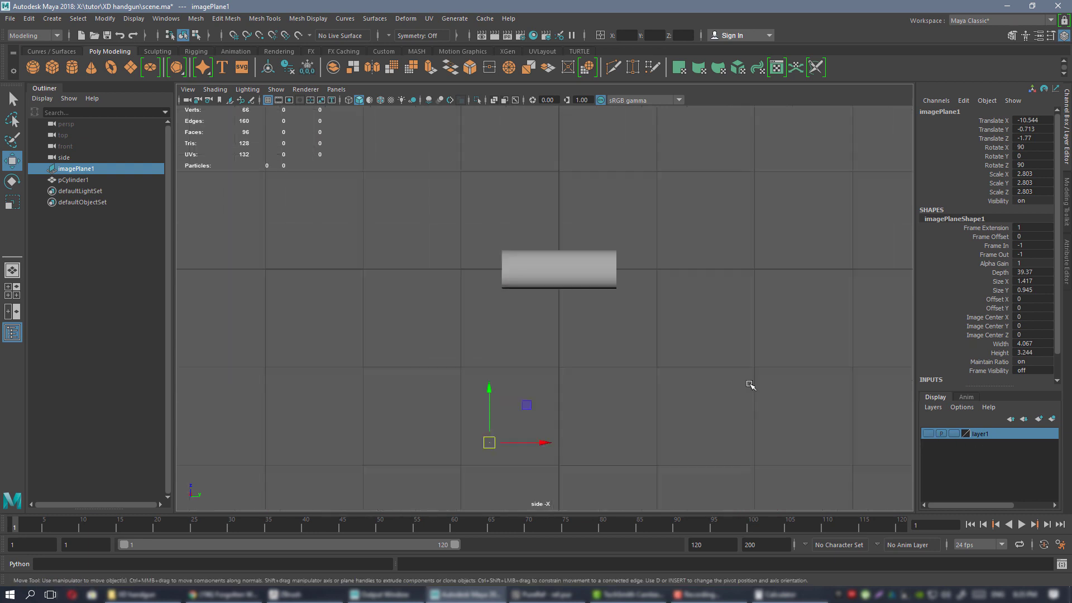
Select pCylinder1, frame it with F, and zoom the side view in close.
click(544, 240)
key(f)
mouse_move(702, 319)
alt+right_down()
mouse_move(653, 286)
mouse_move(702, 318)
alt+right_up()
alt+middle_drag(720, 338, 709, 341)
alt+middle_drag(644, 275, 668, 313)
alt+right_drag(680, 316, 715, 338)
alt+middle_drag(653, 309, 611, 281)
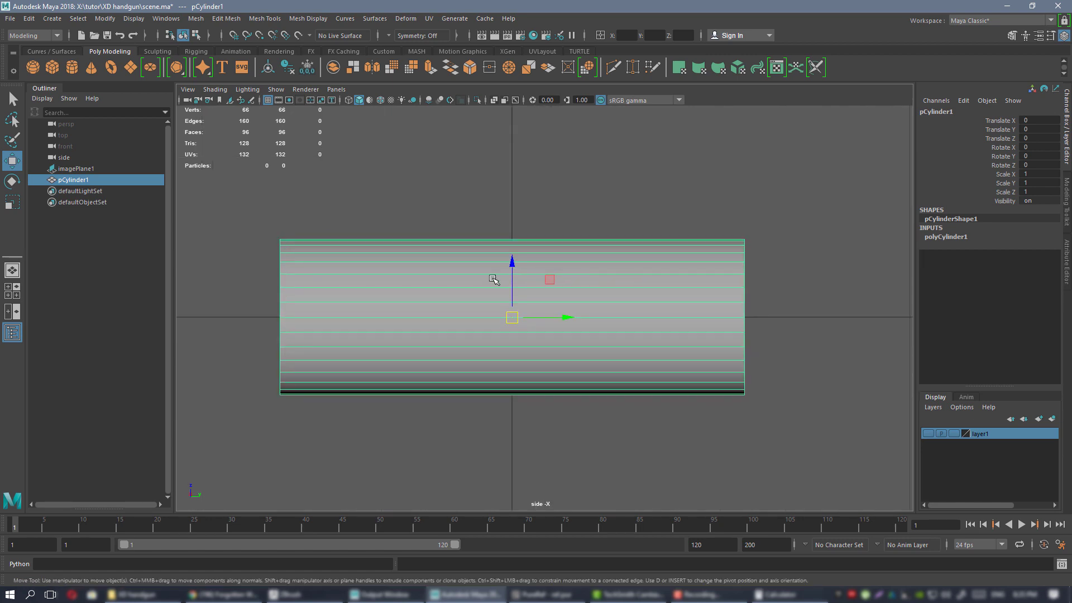
alt+right_drag(584, 290, 668, 346)
alt+middle_drag(578, 279, 589, 300)
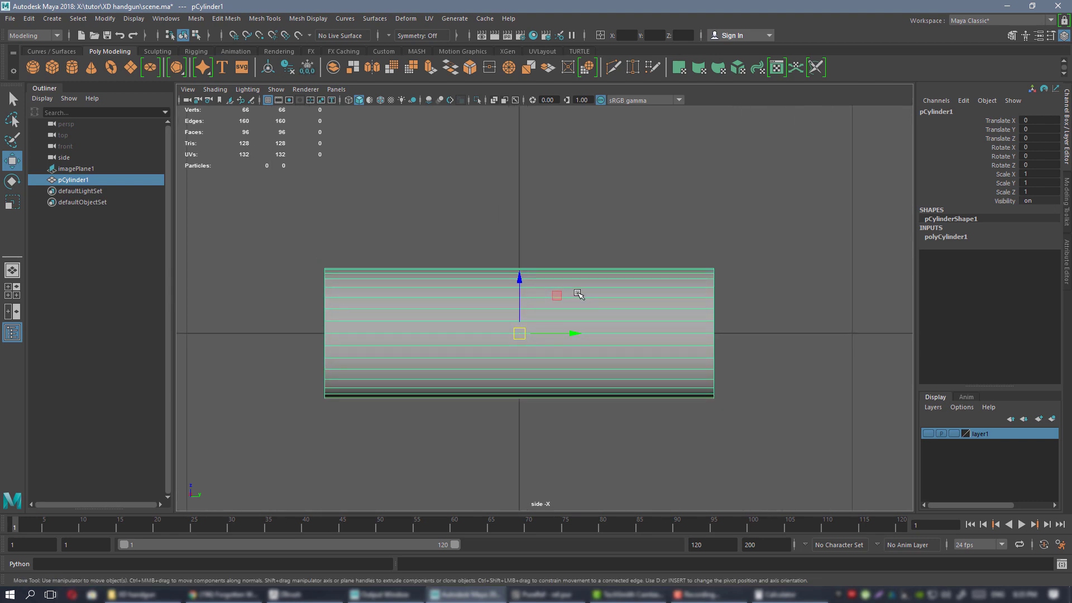
alt+middle_drag(579, 295, 597, 292)
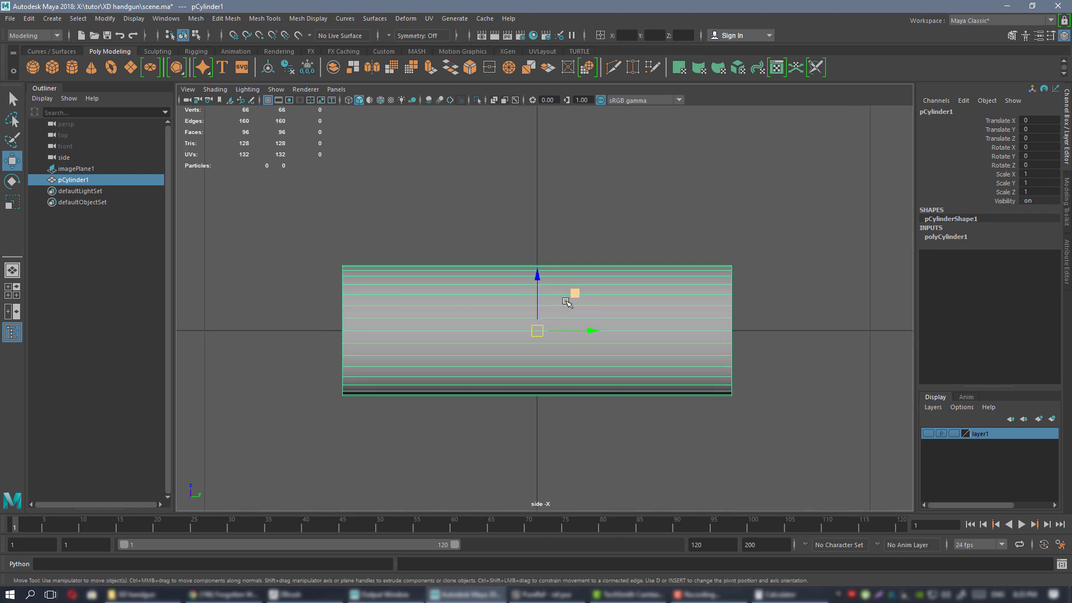
alt+middle_drag(682, 282, 635, 292)
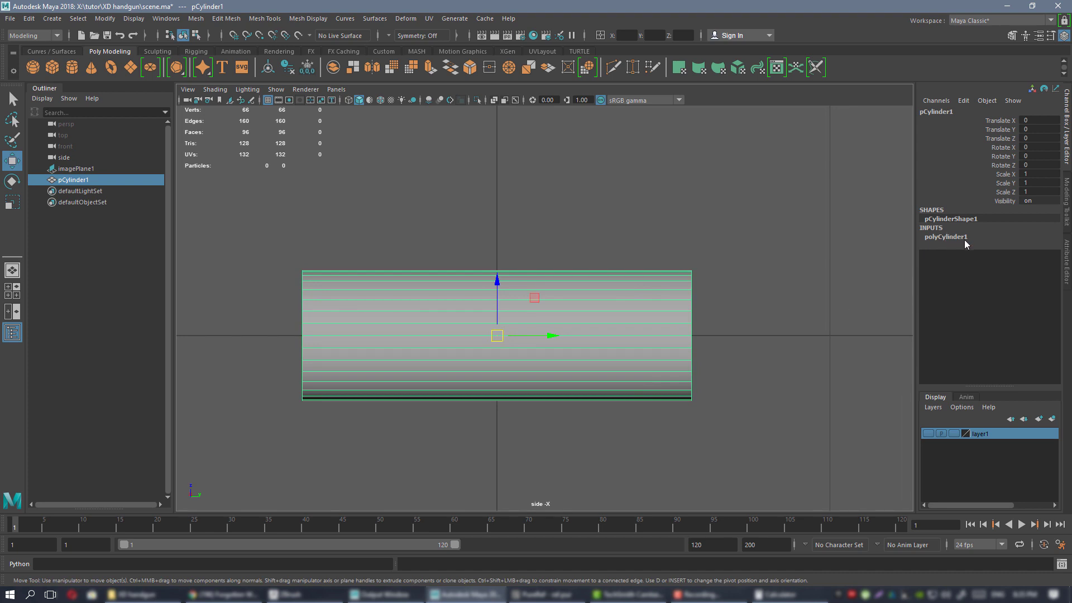
Expand polyCylinder1 to check radius 0.196 and height 1.169, then reselect the cylinder.
click(955, 238)
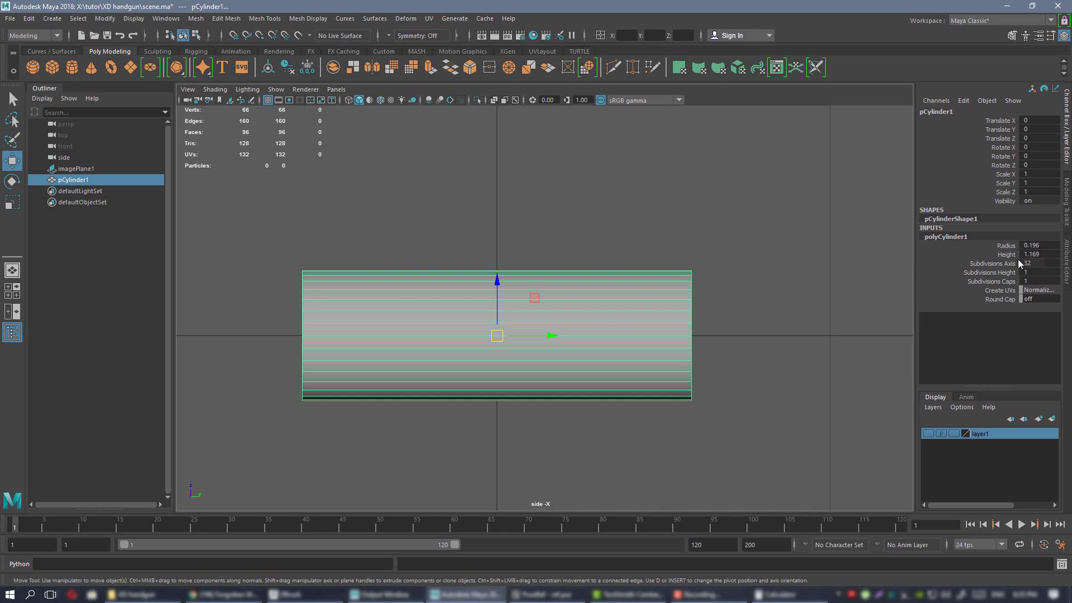
alt+middle_drag(570, 237, 596, 237)
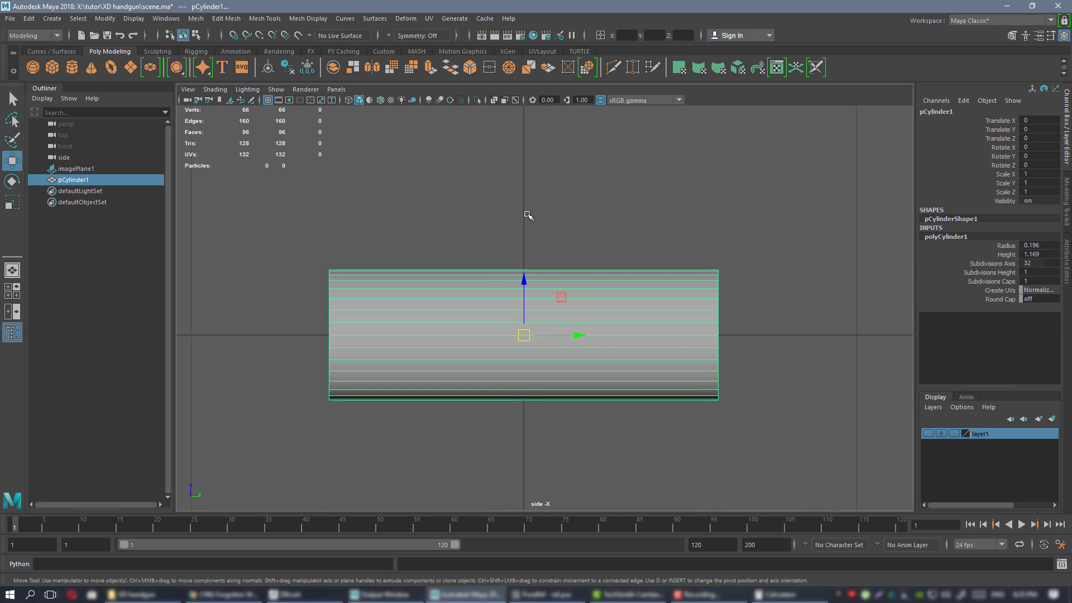
click(542, 223)
click(544, 358)
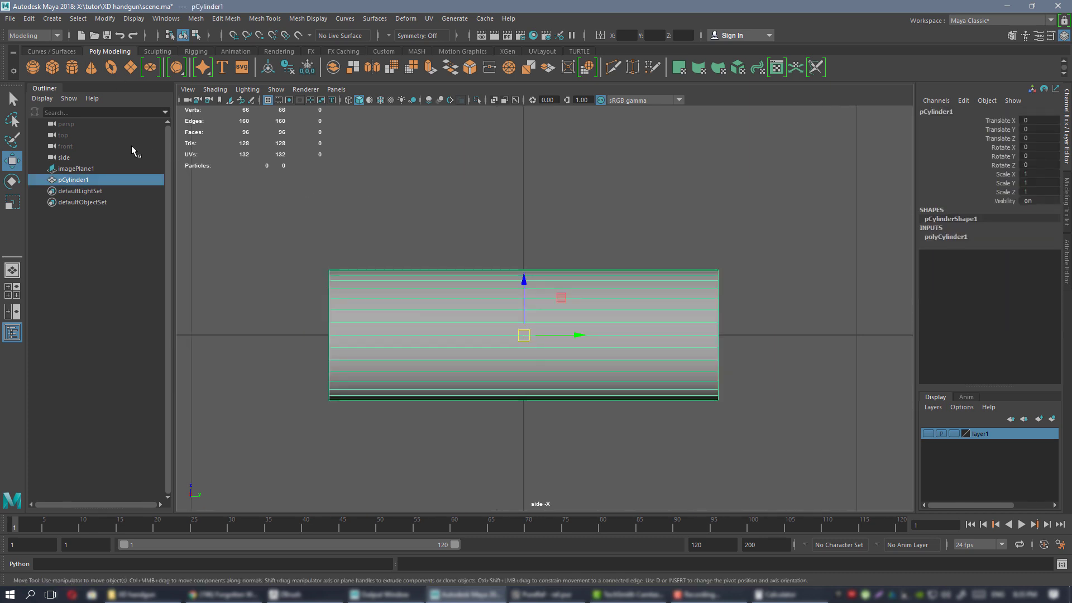
Duplicate the cylinder with Edit > Duplicate Special.
click(29, 19)
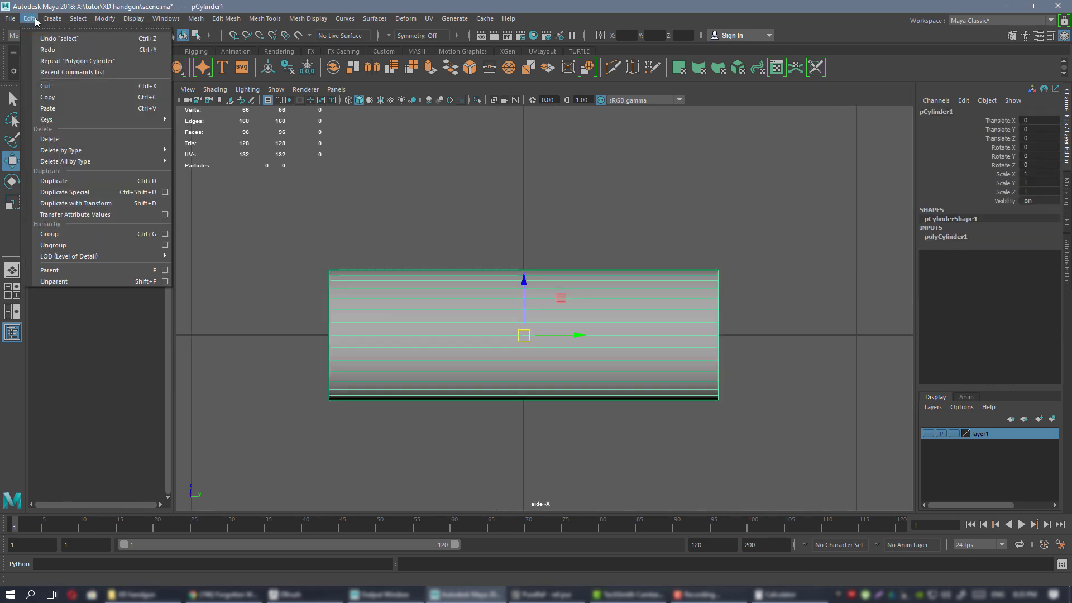
click(166, 192)
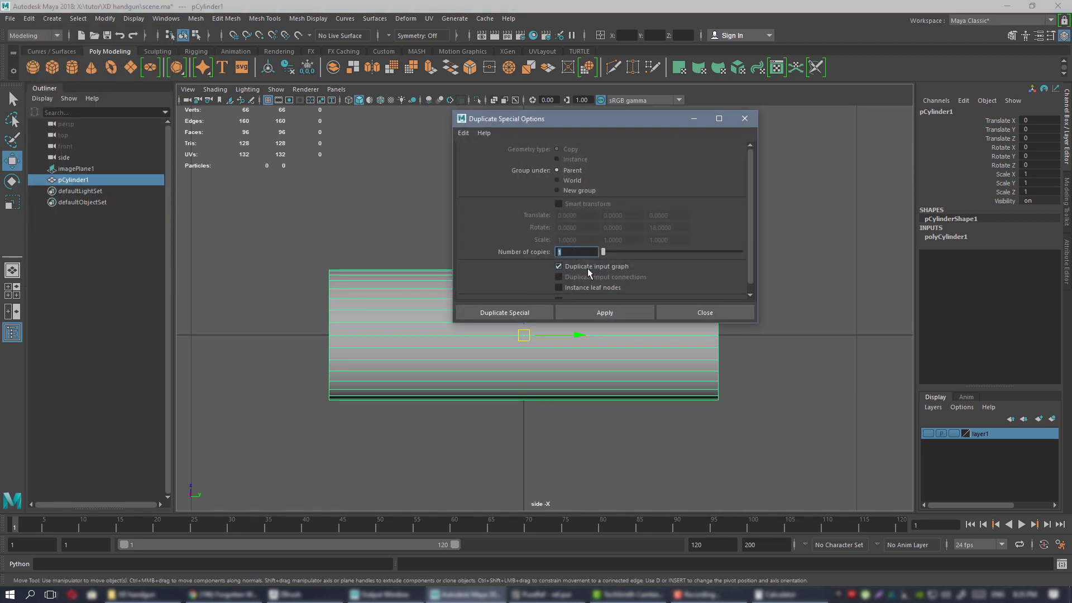
click(596, 314)
click(745, 119)
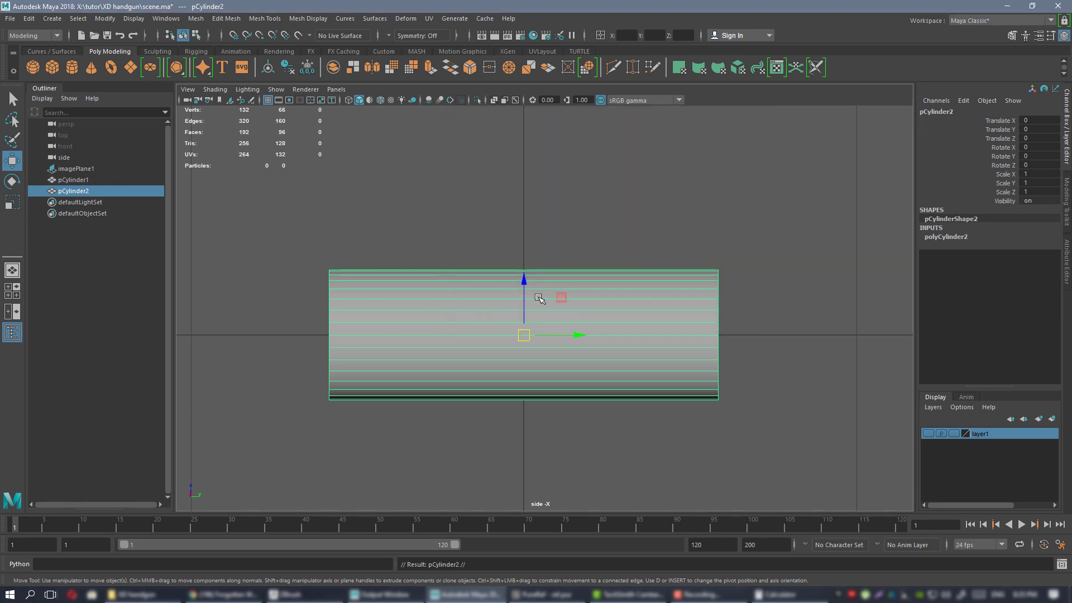
Raise only the duplicate pCylinder2 above the original cylinder.
shift+click(524, 284)
drag(523, 279, 514, 169)
key(ctrl+z)
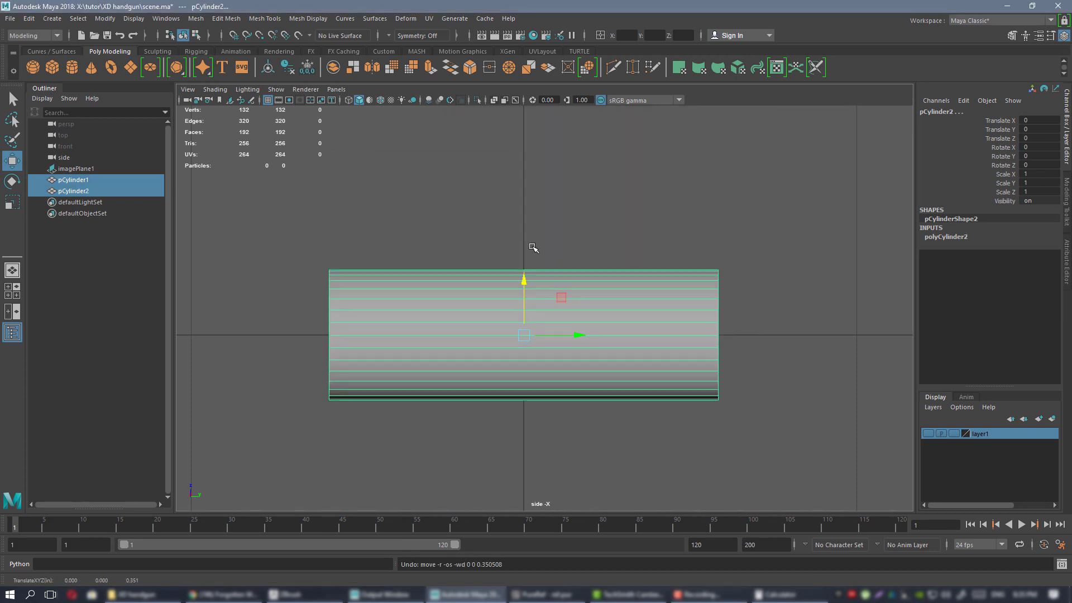
click(534, 249)
click(545, 297)
drag(526, 290, 527, 128)
alt+middle_drag(739, 214, 685, 286)
Set polyCylinder2's height to 0.754.
click(946, 239)
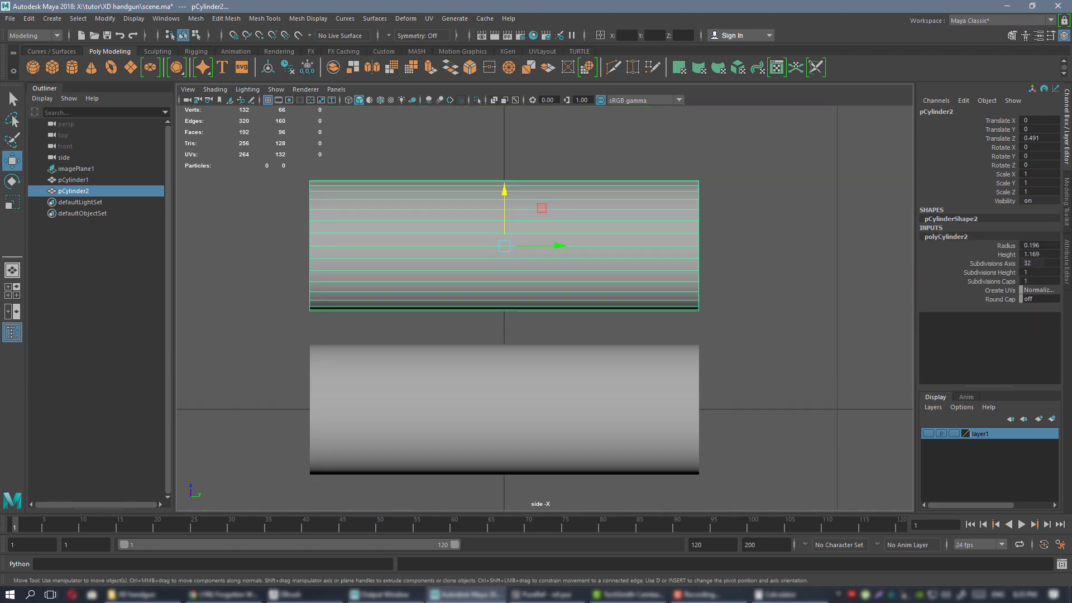
key(alt+Tab)
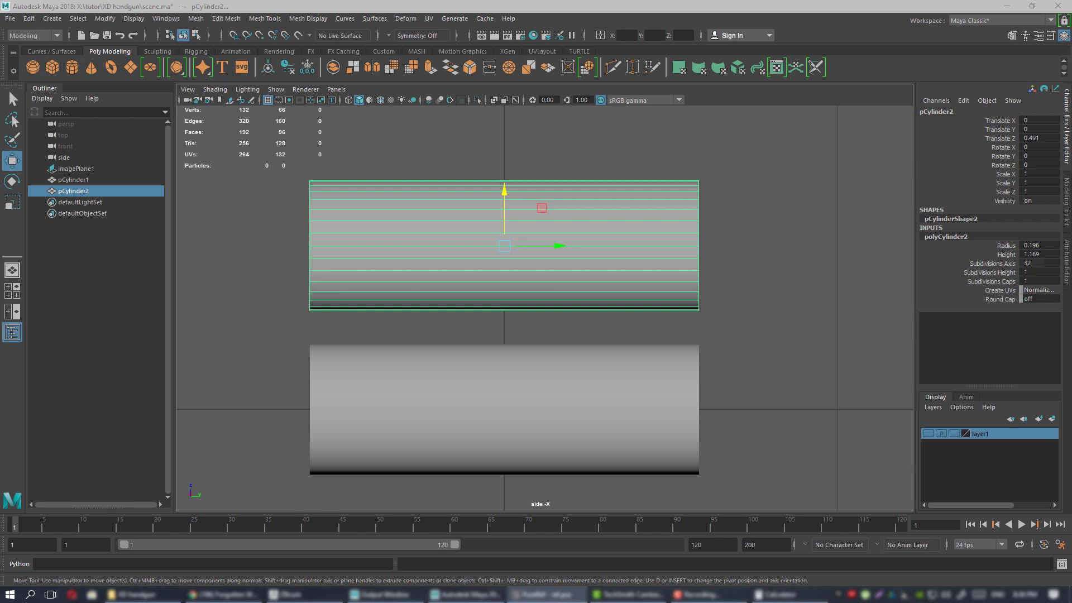
double_click(1051, 254)
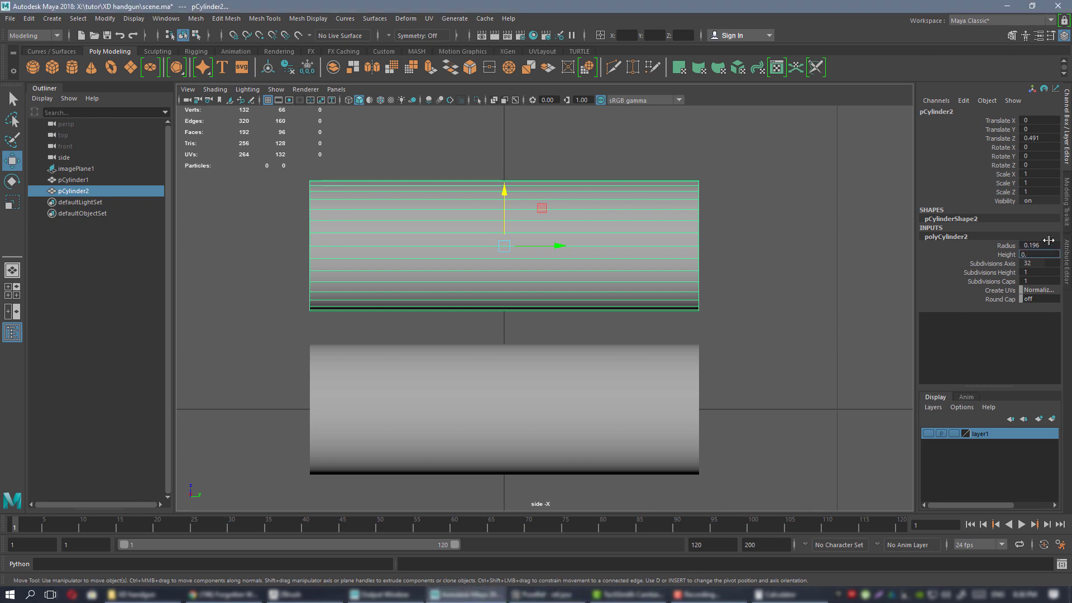
text(0.754)
key(Return)
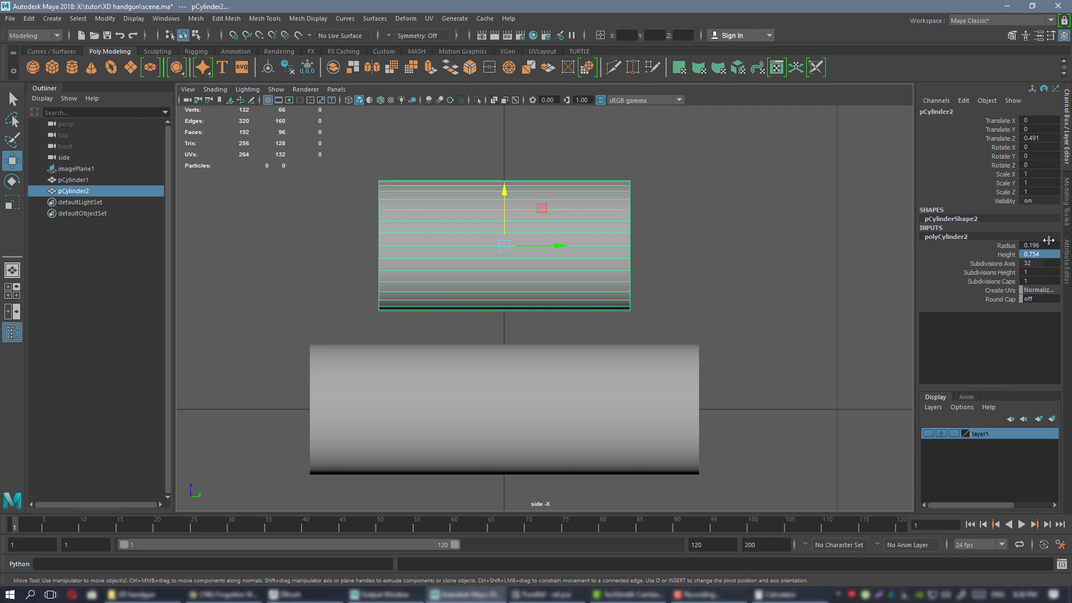
scroll(536, 241, up, 2)
Nudge pCylinder2 left and down into position relative to the original.
drag(539, 229, 427, 238)
alt+middle_drag(442, 232, 471, 188)
drag(497, 229, 498, 228)
alt+middle_drag(592, 266, 576, 239)
Select the original pCylinder1 and zoom the side view in on both cylinders.
click(598, 352)
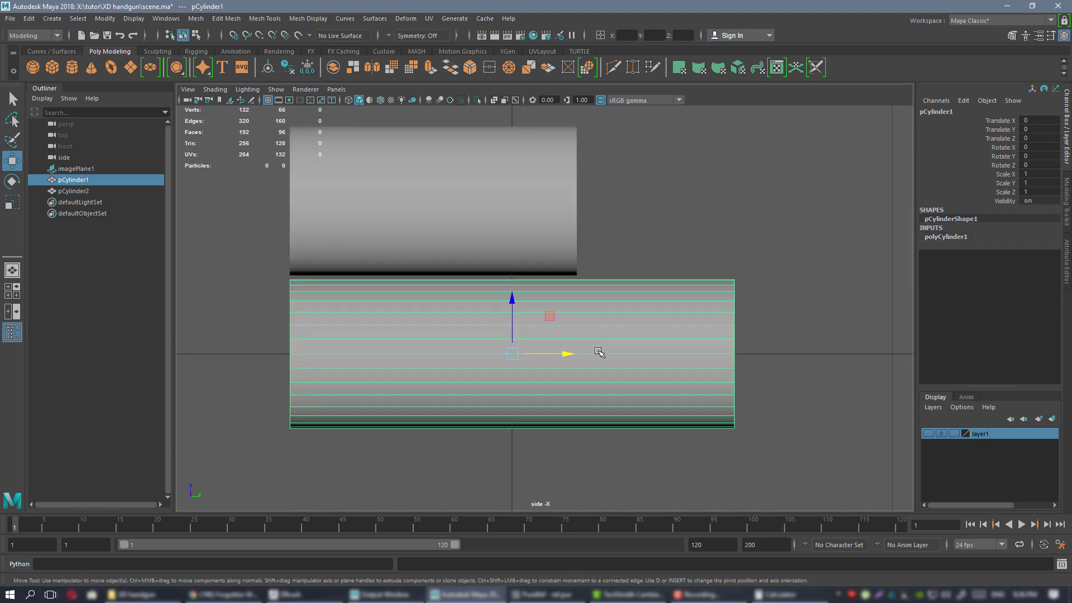
alt+right_drag(599, 352, 703, 387)
alt+middle_drag(618, 312, 661, 290)
mouse_move(660, 290)
alt+right_down()
mouse_move(640, 283)
mouse_move(652, 271)
alt+right_up()
alt+middle_drag(640, 286, 592, 294)
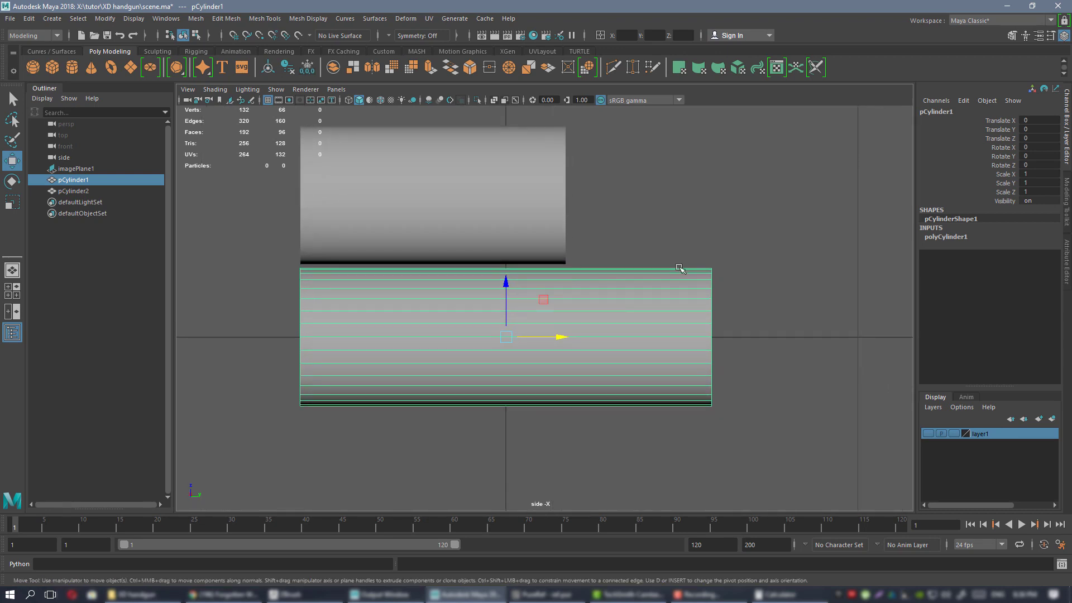
alt+middle_drag(318, 281, 358, 270)
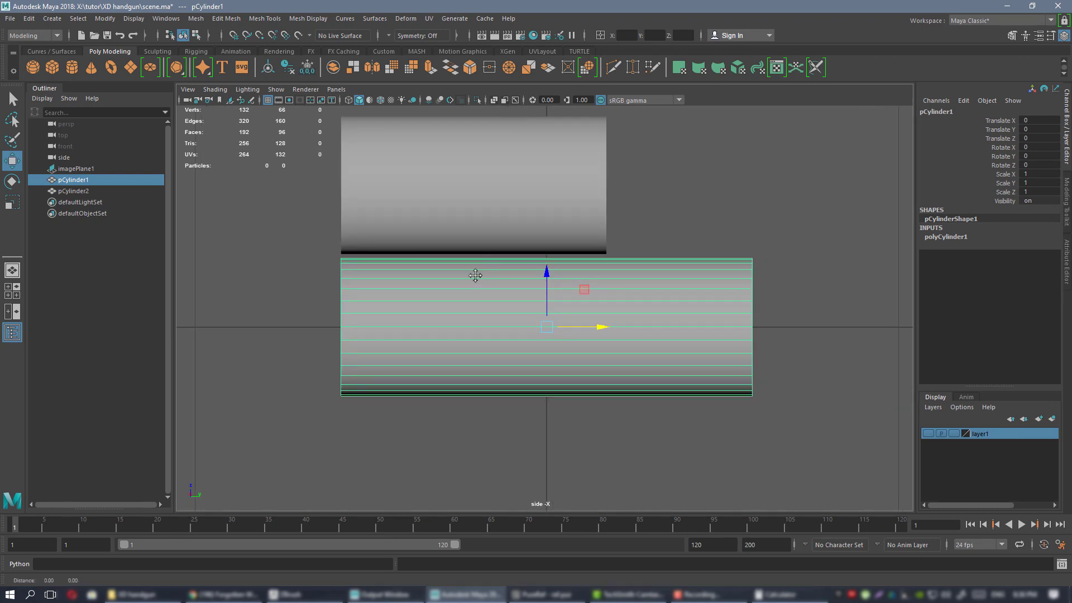
alt+middle_drag(475, 275, 465, 289)
alt+right_drag(618, 282, 692, 337)
alt+middle_drag(692, 338, 681, 344)
Attempt edge cuts on the cylinder, briefly selecting an edge, then cancel back to Move.
shift+right_drag(681, 344, 644, 328)
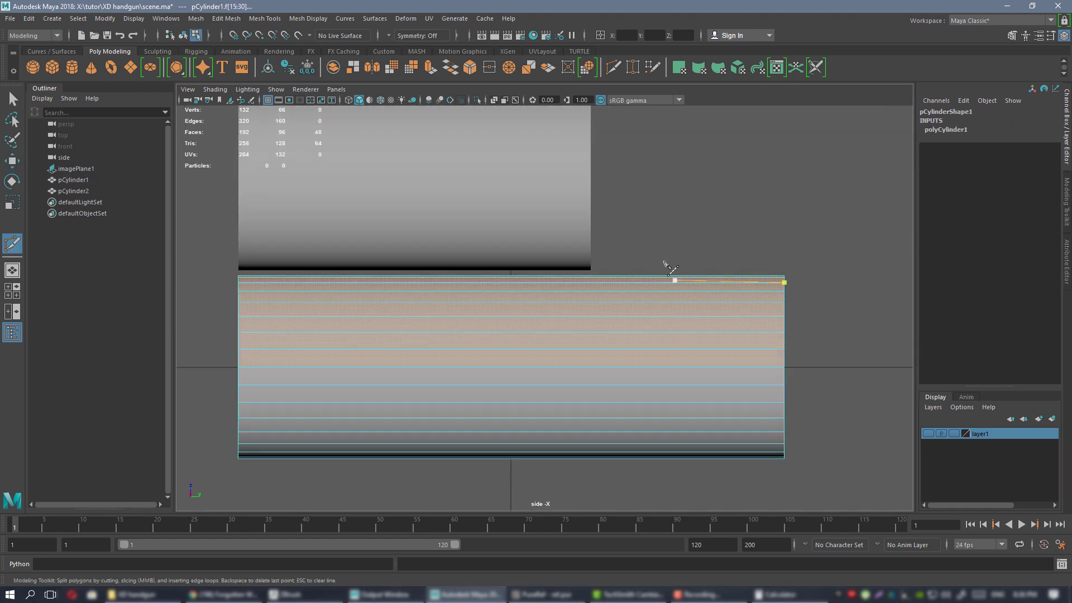
key(w)
alt+middle_drag(671, 288, 630, 290)
right_drag(616, 360, 614, 324)
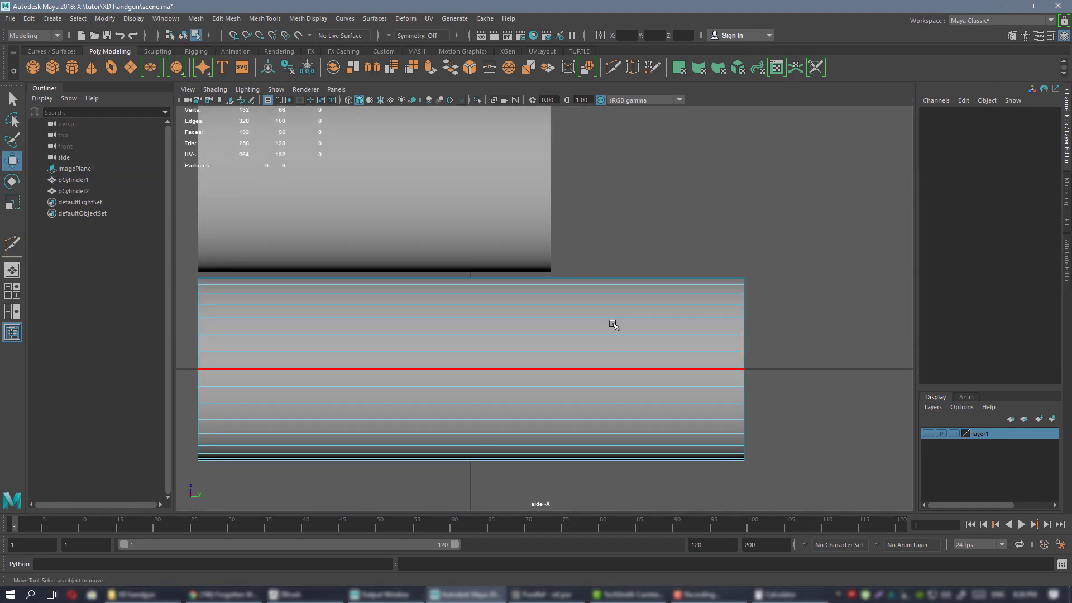
click(614, 320)
right_drag(640, 270, 678, 252)
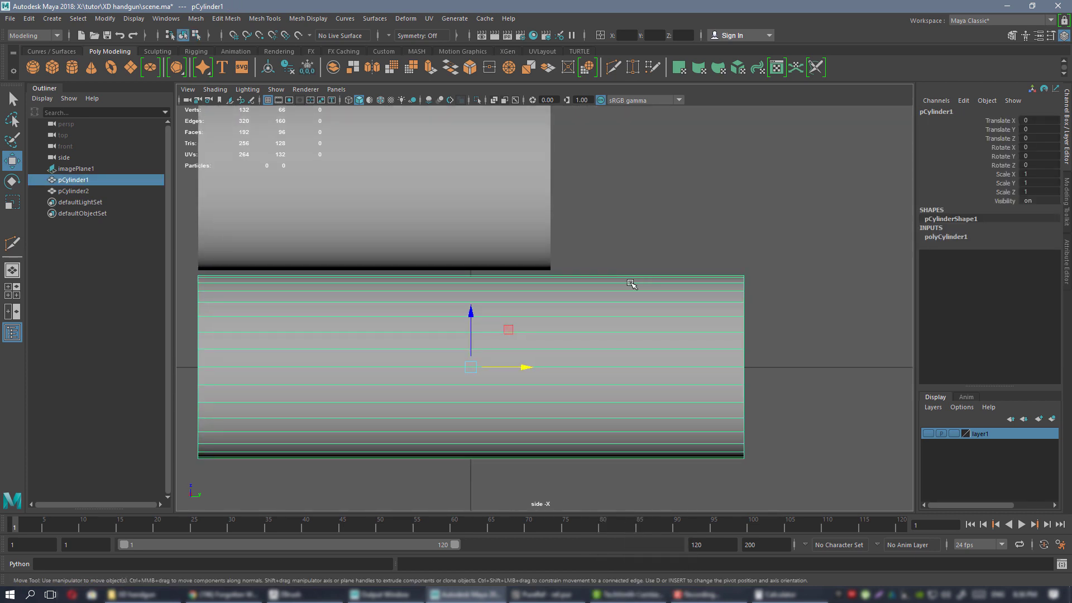
shift+right_drag(630, 283, 594, 311)
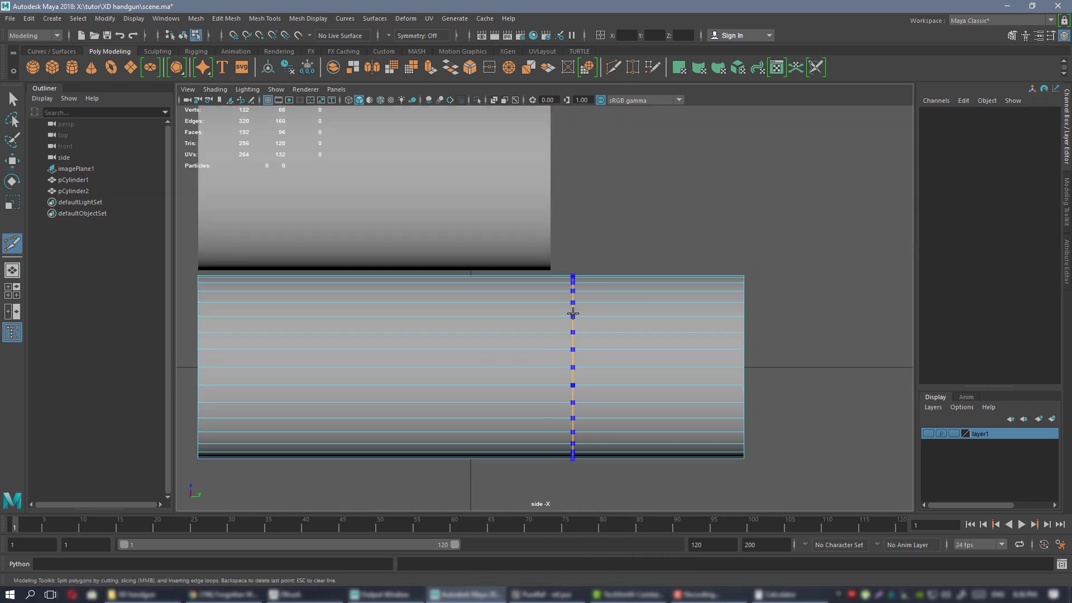
key(w)
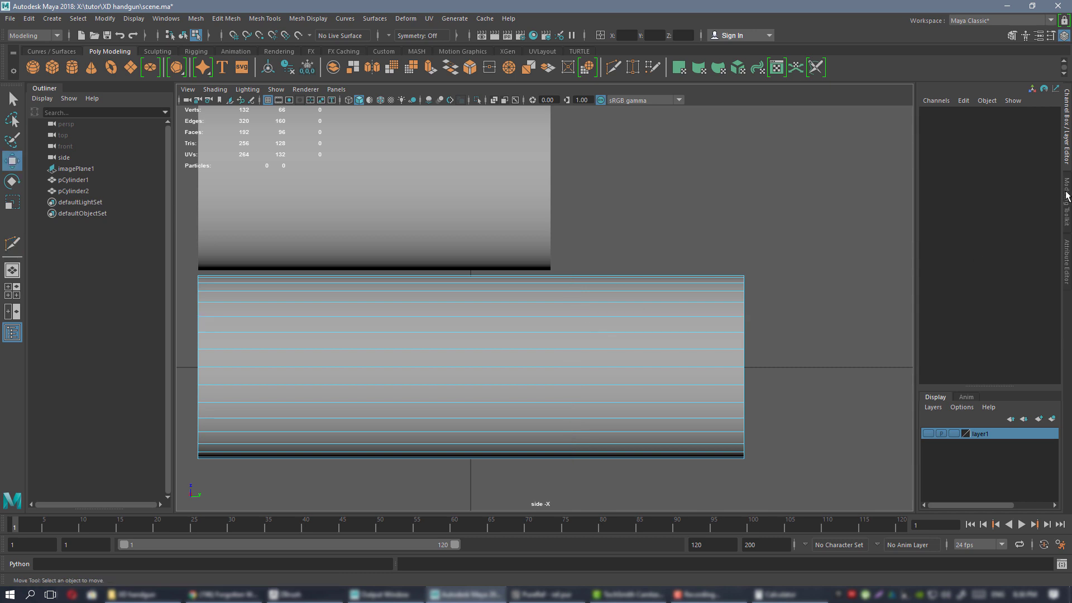
Use Modeling Toolkit Multi-Cut with Ctrl to insert a vertical edge loop across the cylinder.
click(1067, 196)
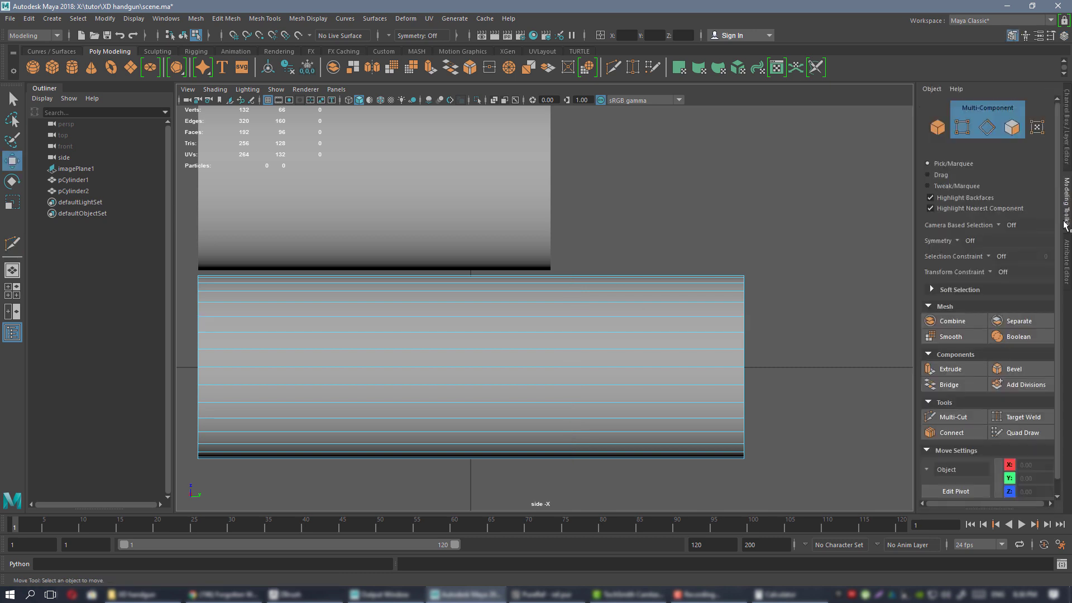
click(955, 418)
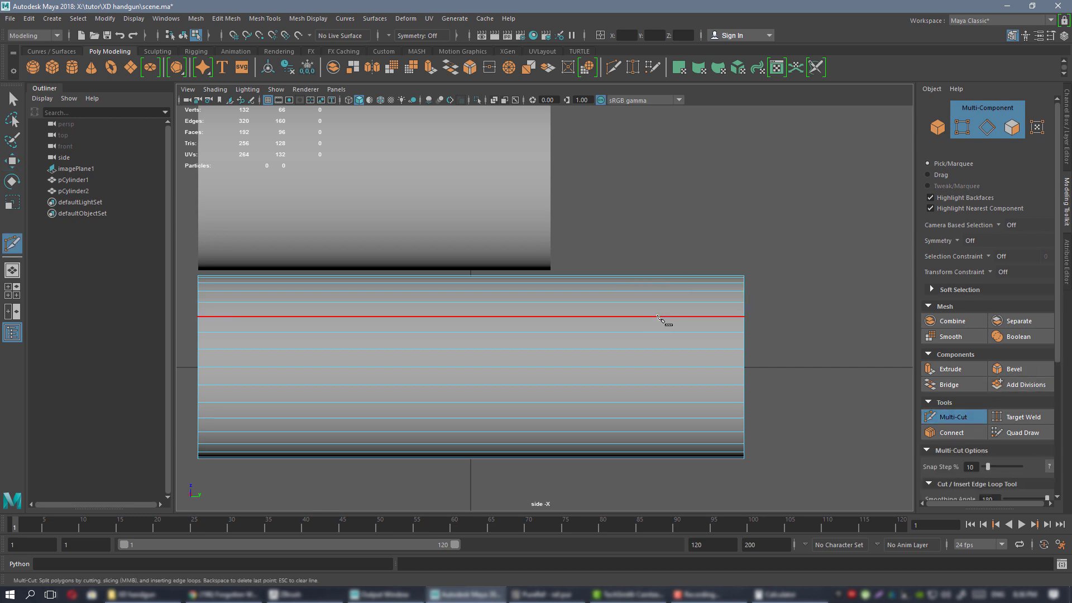
key(ctrl)
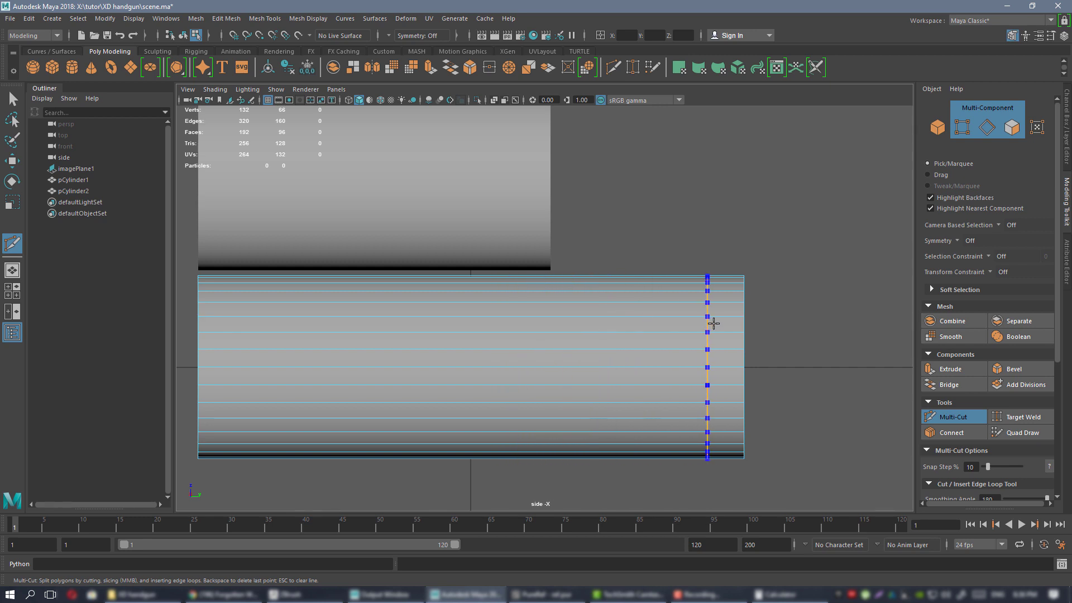
ctrl+click(553, 303)
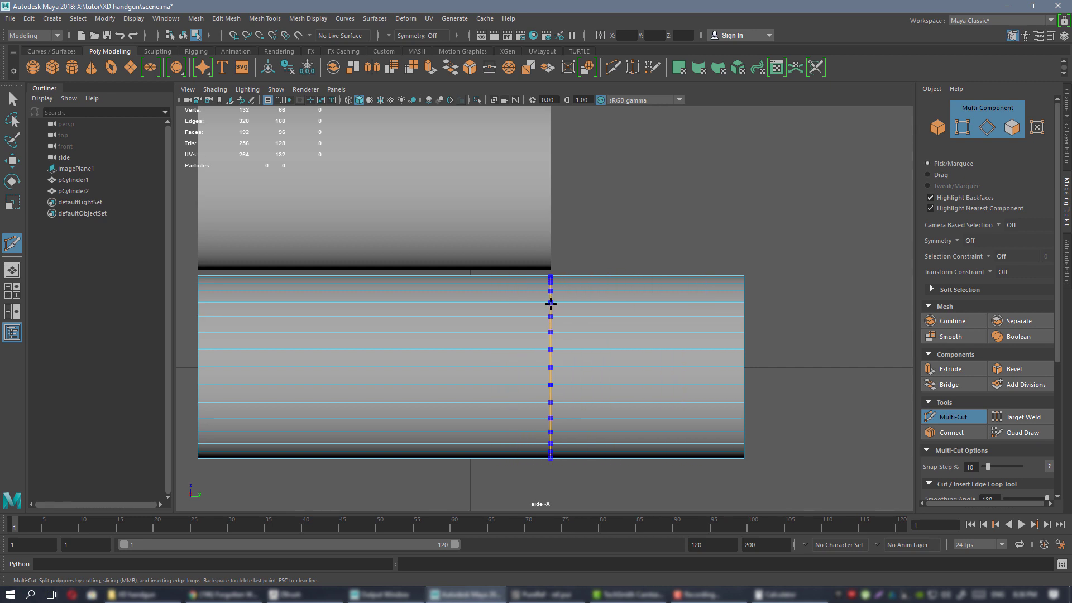
key(w)
scroll(609, 250, down, 1)
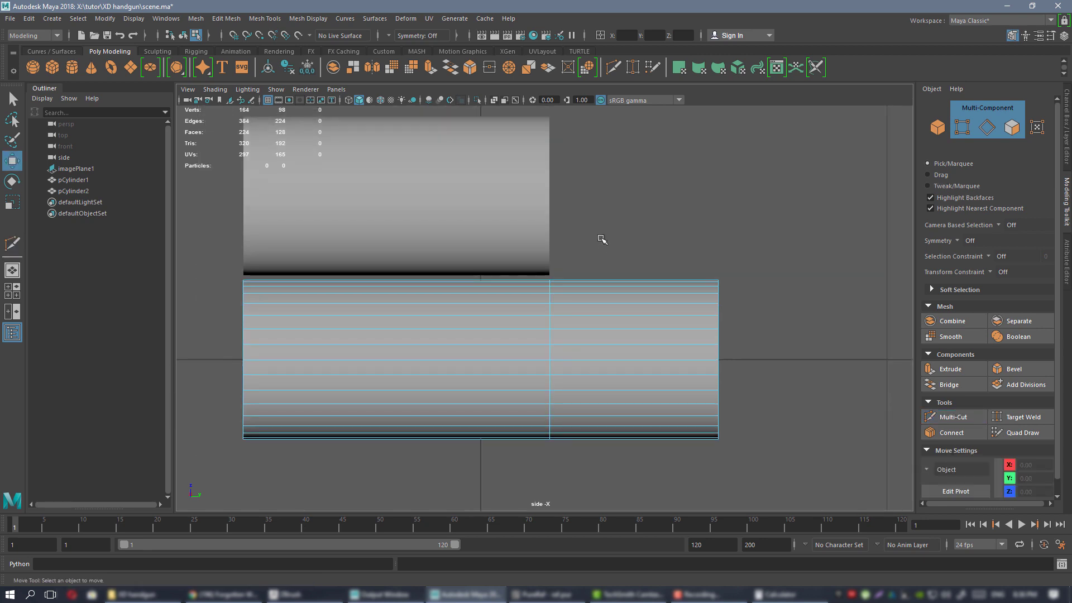
scroll(608, 249, up, 2)
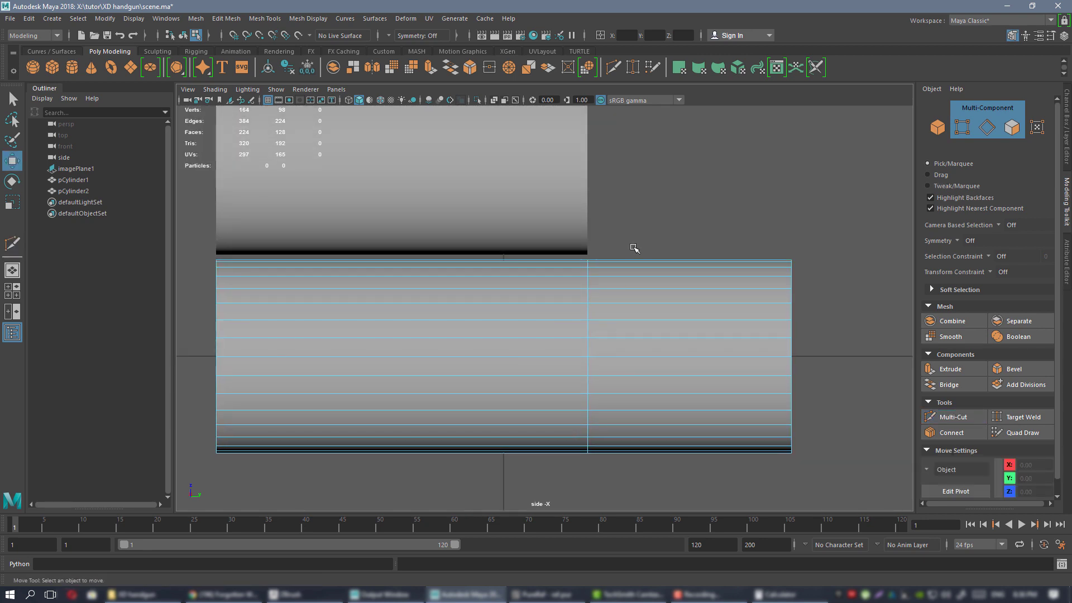
alt+middle_drag(614, 261, 588, 272)
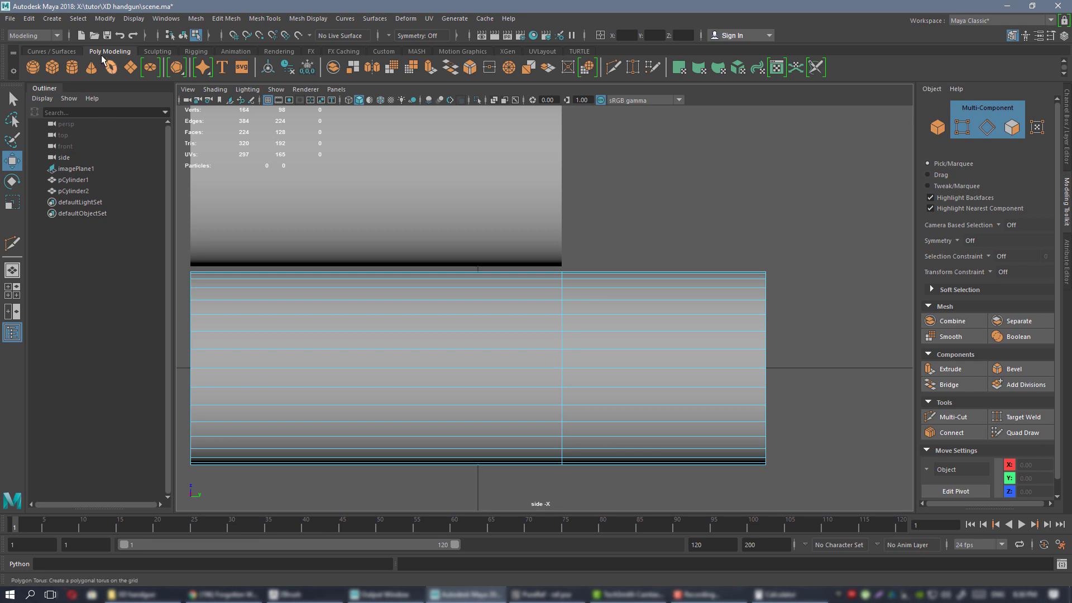
click(163, 20)
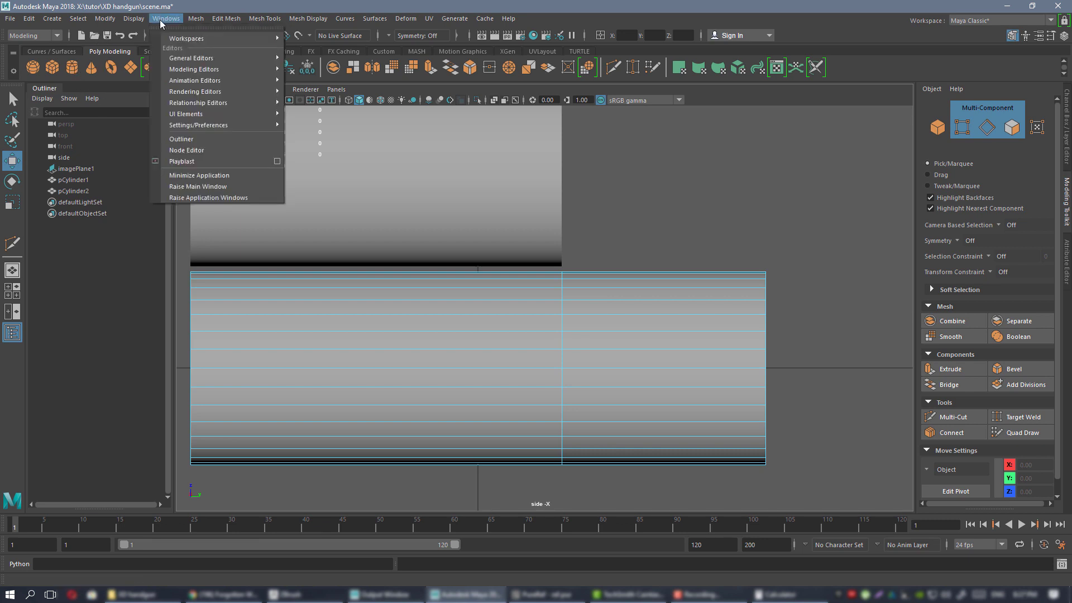
mouse_move(243, 128)
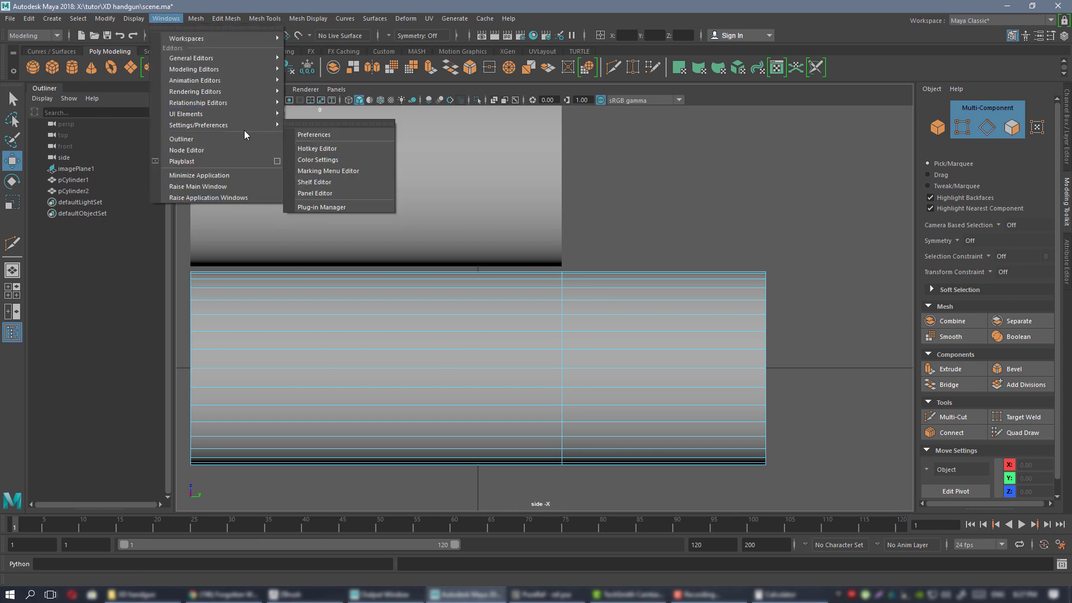
click(343, 148)
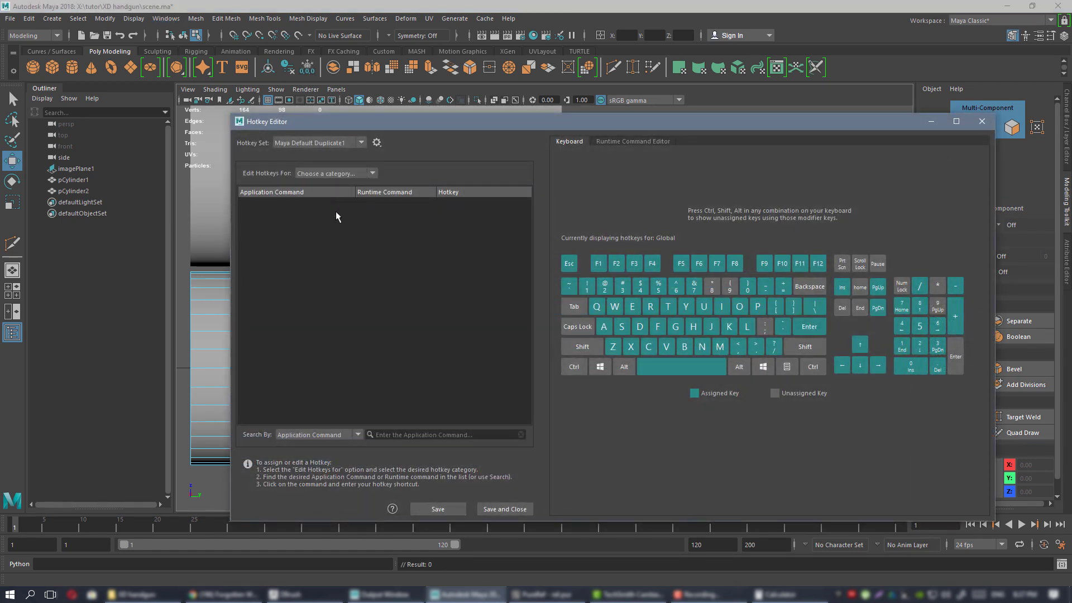
click(426, 435)
text(mu)
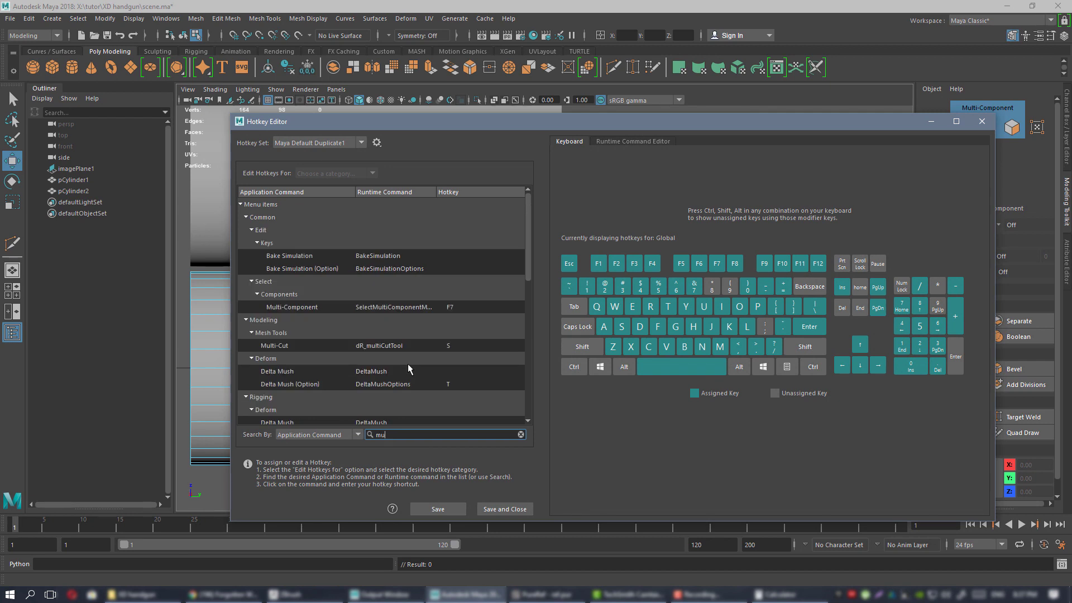
text(lti)
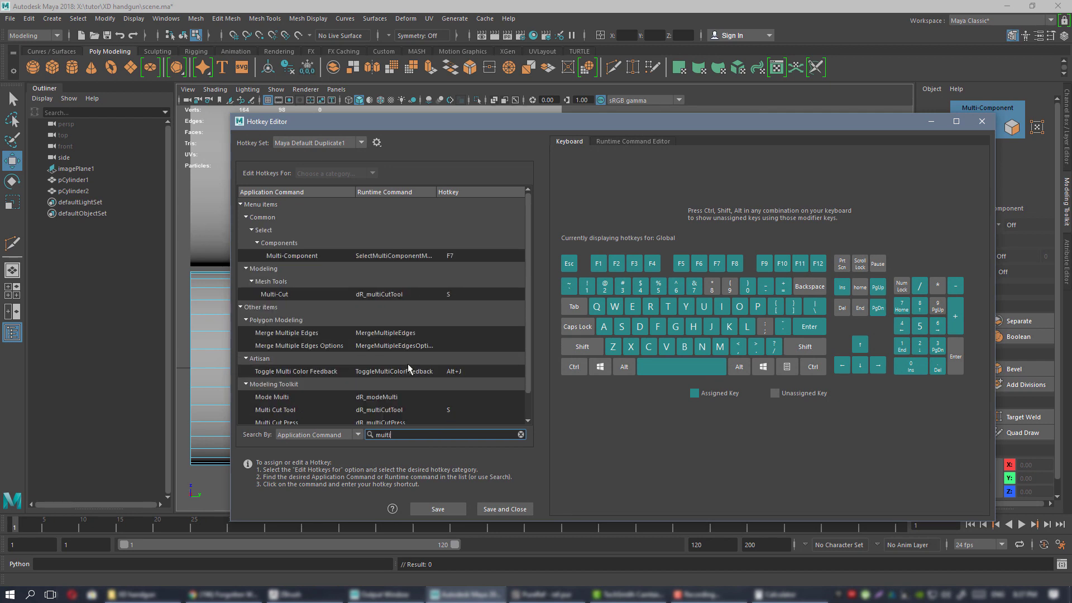
click(465, 294)
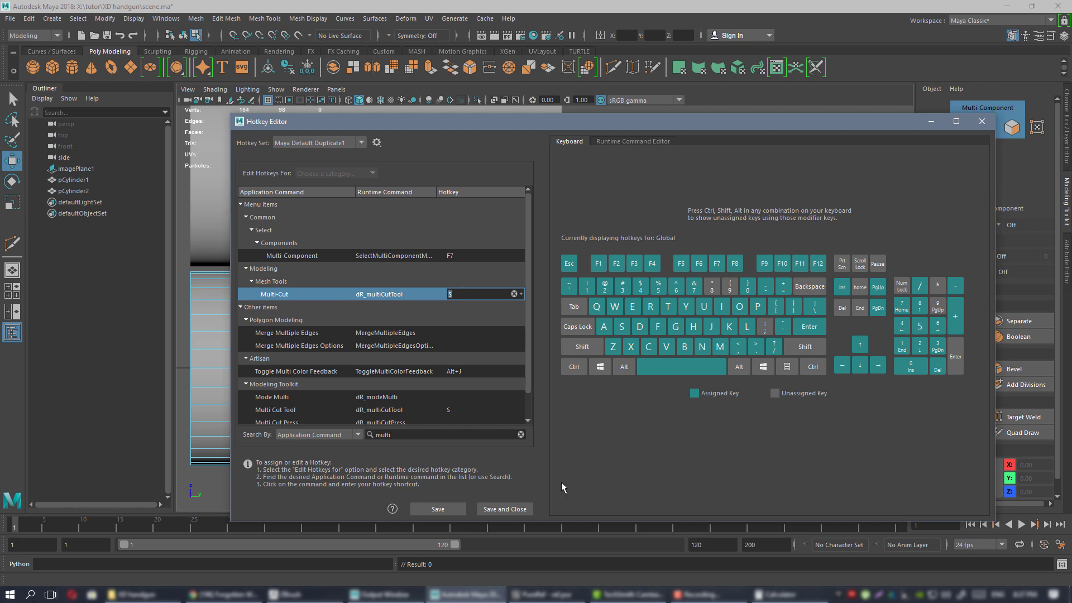
click(986, 126)
alt+middle_drag(630, 266, 668, 254)
scroll(642, 282, down, 4)
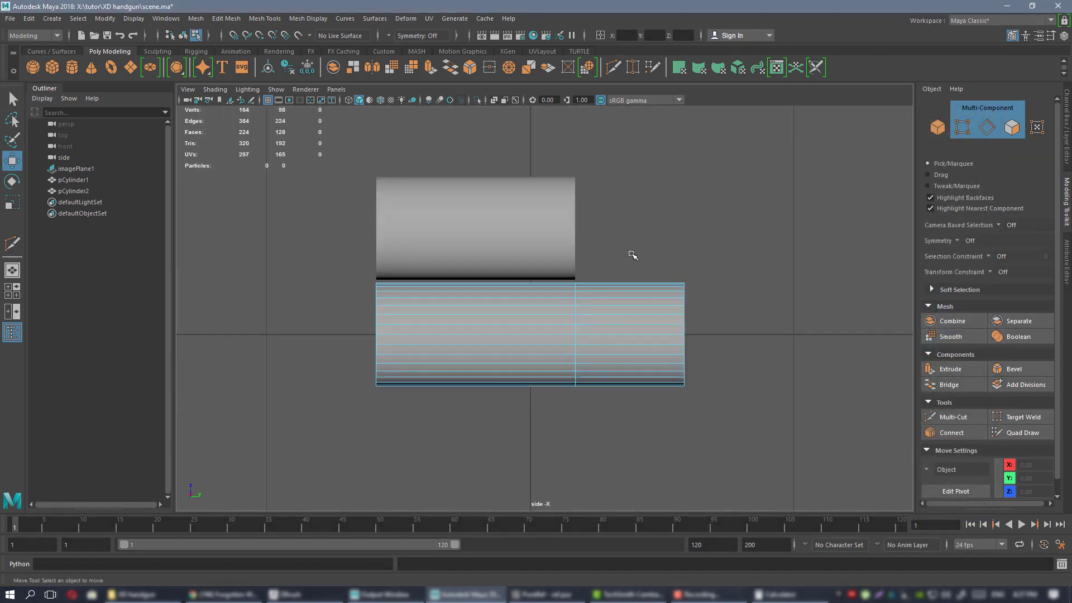
Zoom and pan the side view in close on the lower cylinder.
alt+middle_drag(599, 242, 538, 249)
scroll(519, 285, up, 2)
scroll(517, 323, up, 1)
alt+middle_drag(520, 353, 591, 329)
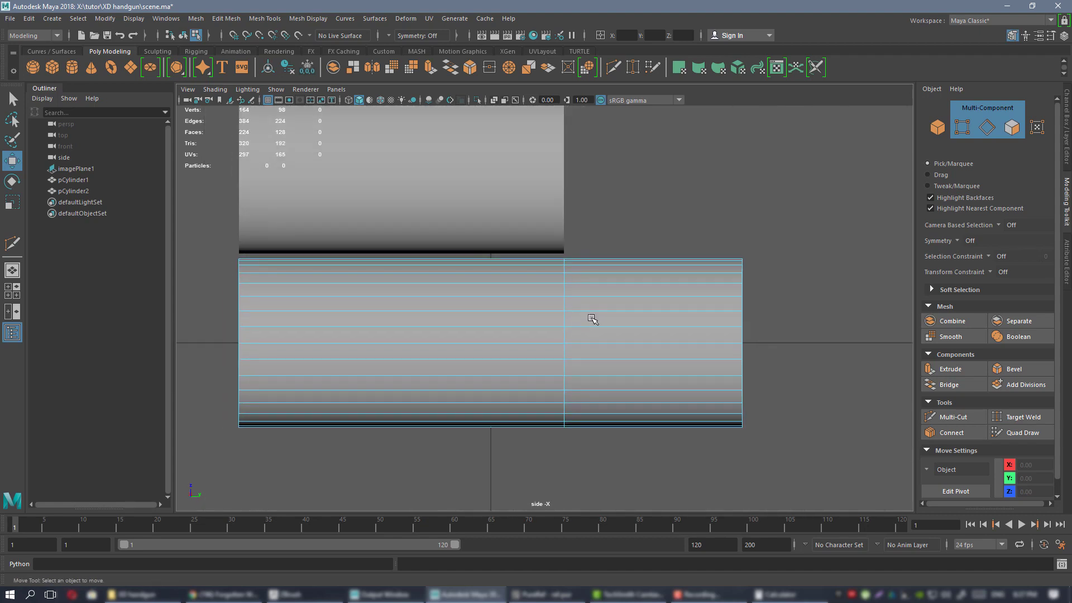
alt+middle_drag(555, 296, 470, 294)
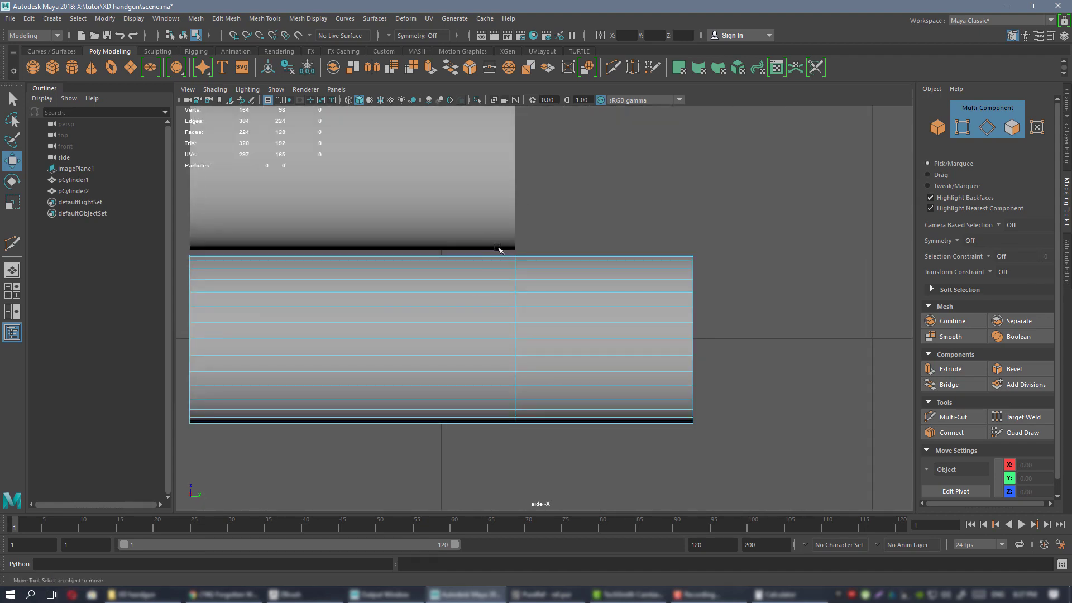
alt+right_drag(497, 248, 547, 320)
alt+middle_drag(560, 296, 580, 282)
alt+right_drag(535, 224, 705, 399)
alt+middle_drag(489, 266, 545, 267)
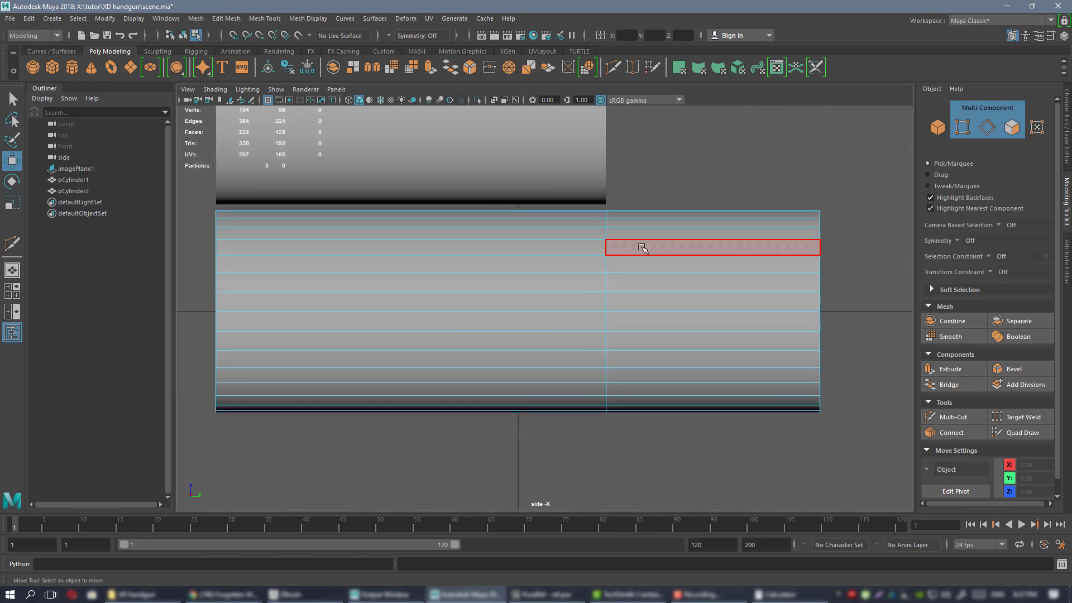
alt+middle_drag(641, 247, 601, 267)
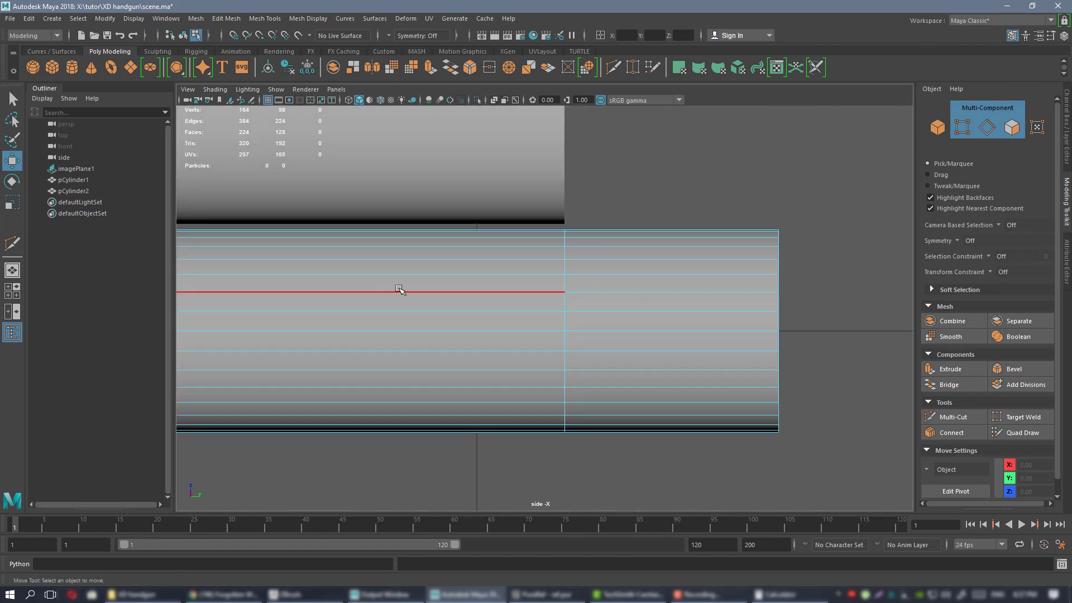
alt+middle_drag(402, 292, 432, 287)
alt+middle_drag(646, 246, 573, 270)
alt+right_drag(581, 271, 799, 430)
alt+middle_drag(522, 253, 536, 259)
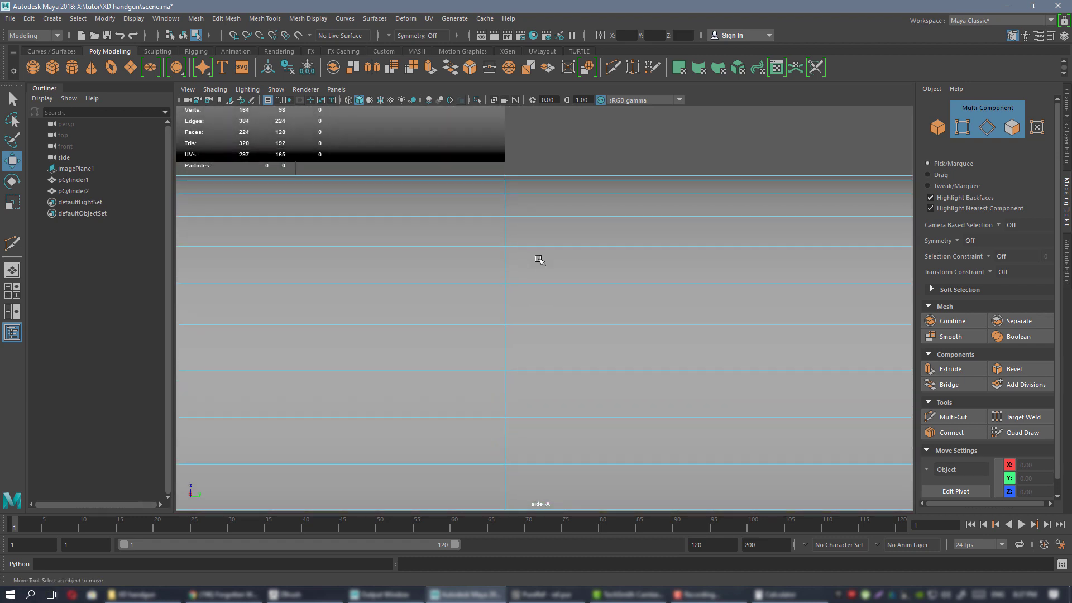
Switch the lower cylinder to face mode and marquee-select its right-half faces.
alt+right_drag(771, 380, 589, 231)
drag(574, 221, 785, 483)
alt+right_drag(520, 179, 575, 254)
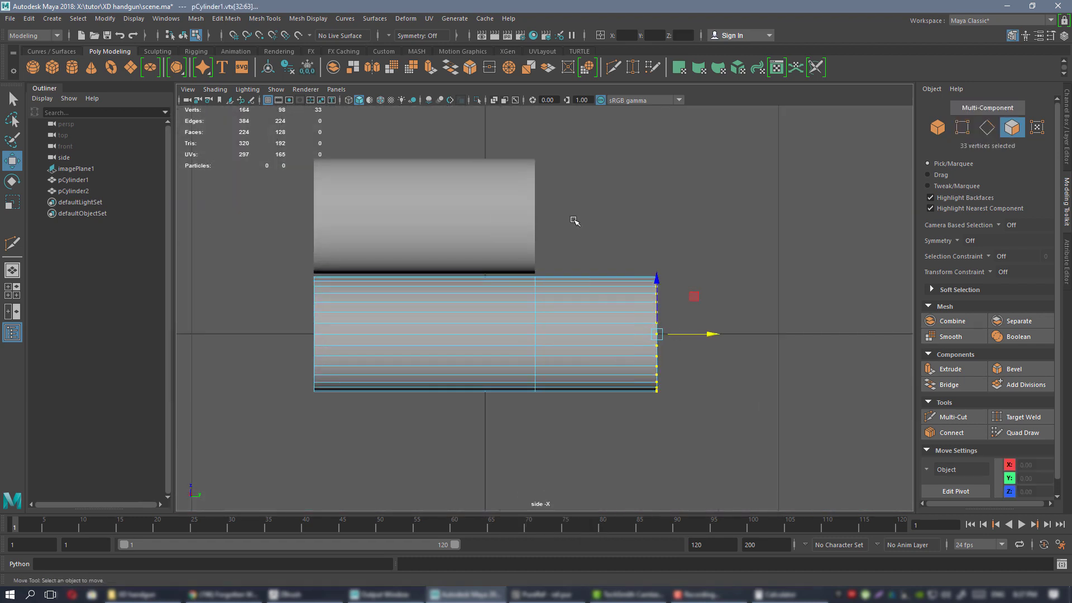
drag(568, 218, 759, 459)
alt+right_drag(581, 281, 639, 325)
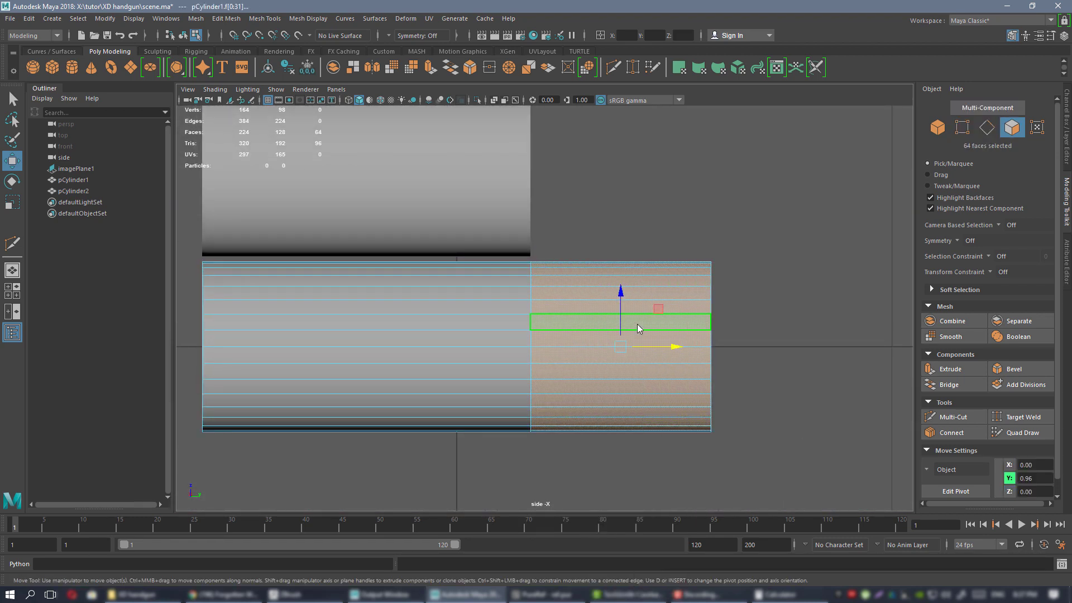
key(ctrl+a)
click(1067, 112)
Extract the 64 selected faces into a separate piece and select the extracted faces.
alt+right_drag(593, 263, 627, 285)
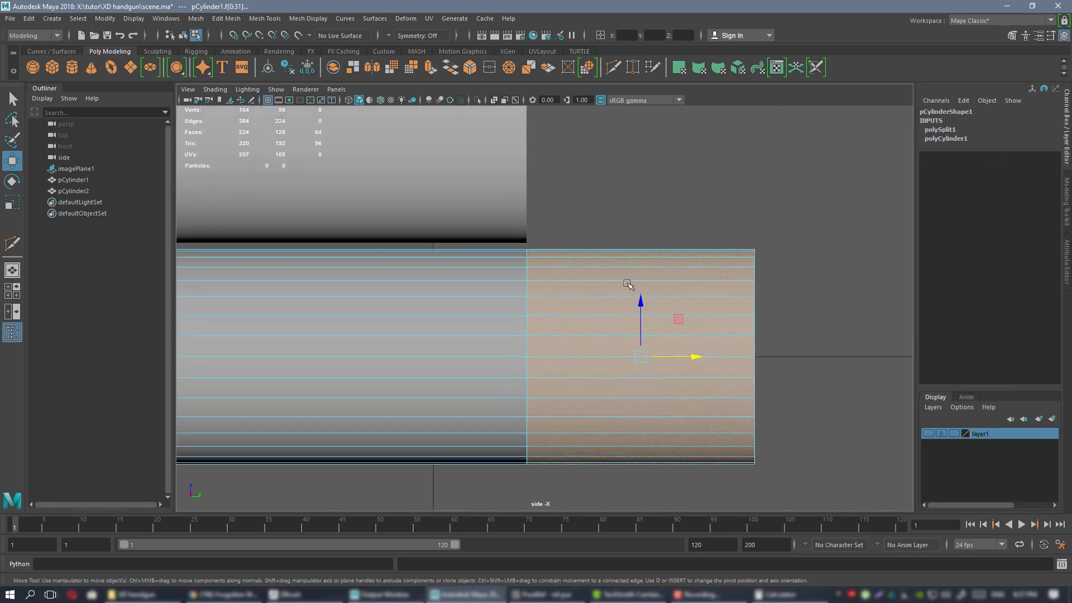
shift+right_click(626, 285)
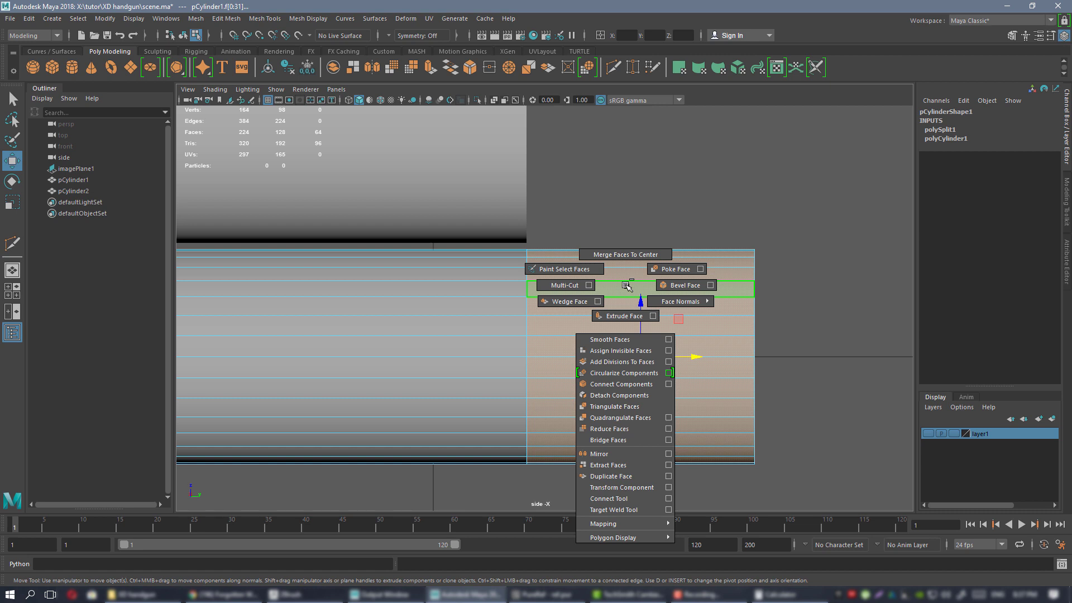
click(634, 466)
click(626, 192)
double_click(626, 273)
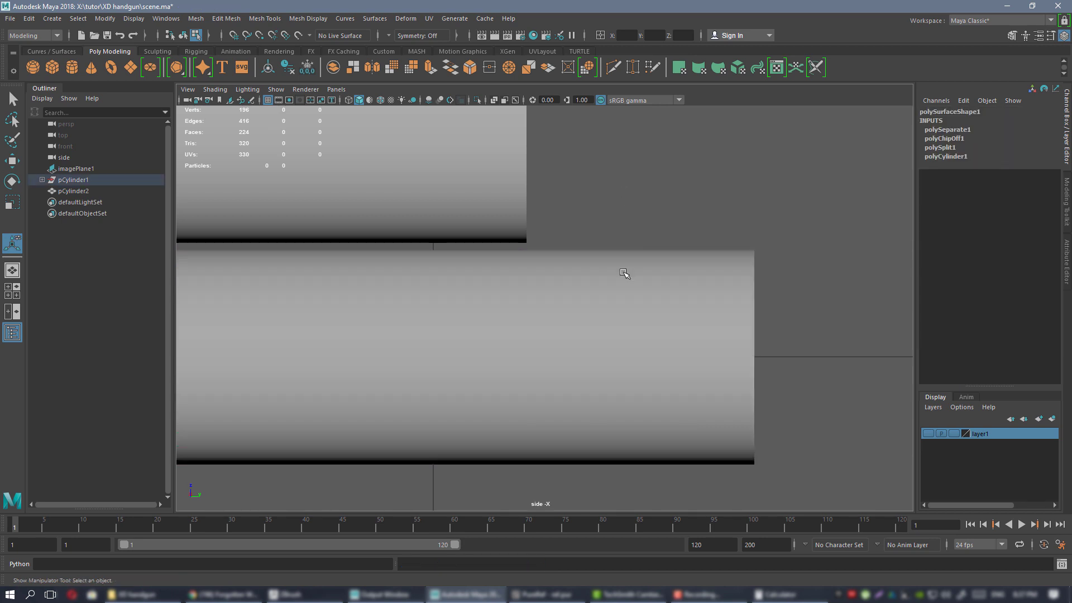
Select the upper cylinder, pCylinder2, and delete it.
alt+right_drag(613, 306, 624, 270)
right_drag(625, 271, 661, 258)
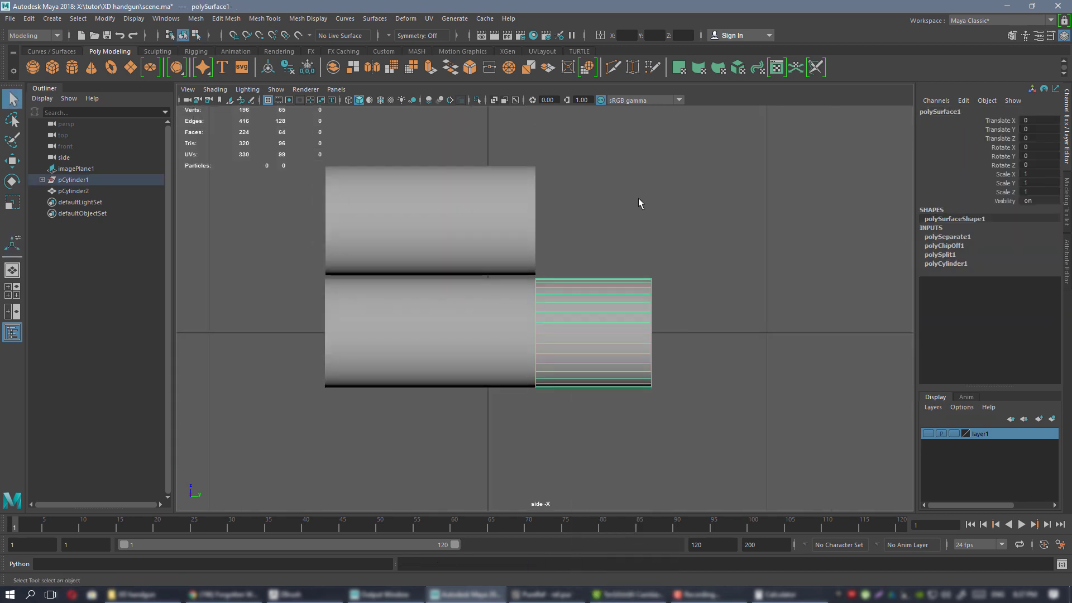
click(484, 314)
click(570, 304)
alt+right_drag(543, 257, 658, 414)
alt+middle_drag(509, 321, 663, 296)
click(595, 294)
alt+right_drag(594, 294, 568, 208)
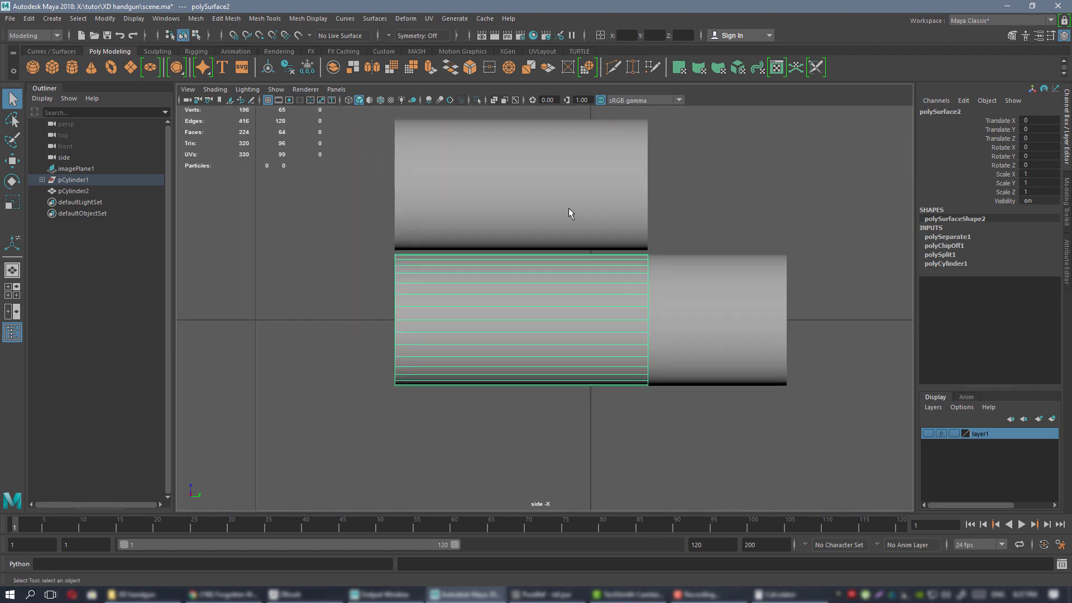
click(561, 200)
key(Delete)
click(584, 298)
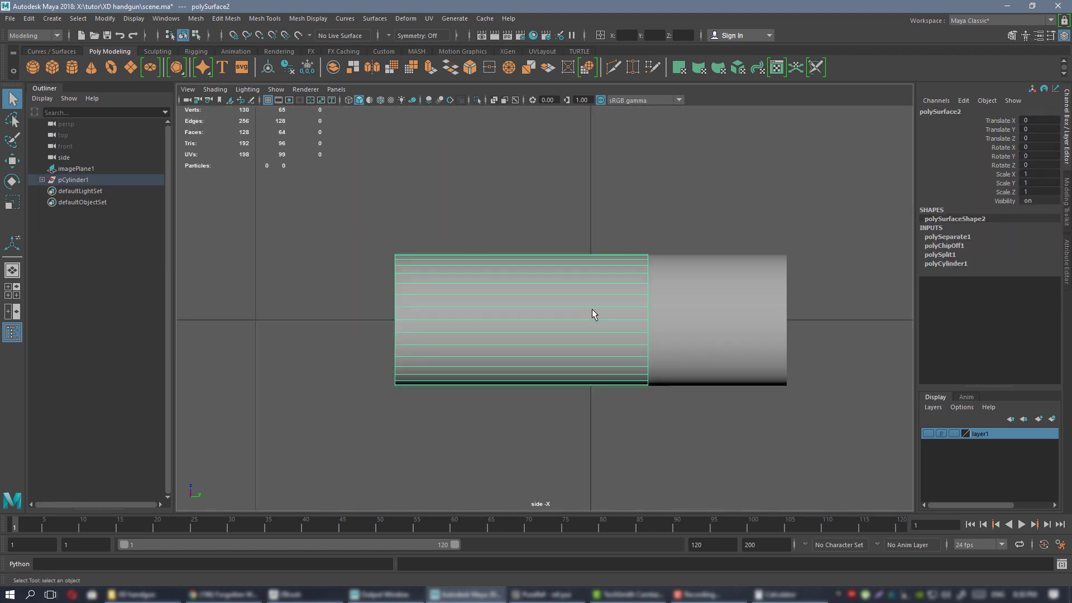
alt+right_drag(594, 314, 570, 290)
alt+middle_drag(570, 289, 544, 290)
Frame the cylinder piece in the perspective view and bring up the cartridge specs window.
key(space)
key(space)
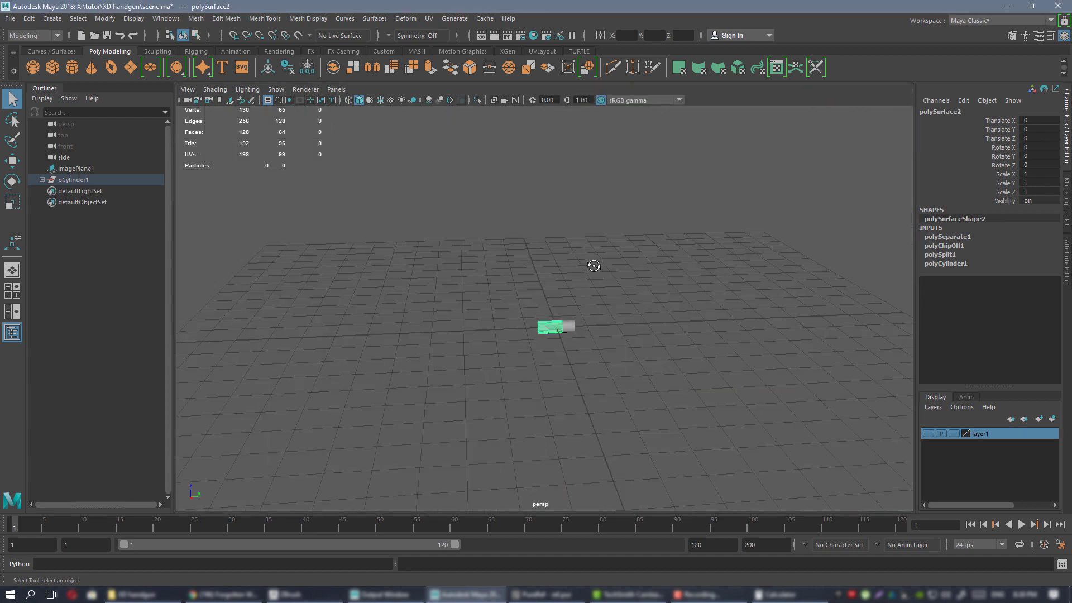
key(f)
mouse_move(609, 277)
alt+mouse_down()
mouse_move(647, 285)
mouse_move(636, 302)
mouse_move(587, 280)
mouse_move(512, 277)
mouse_move(632, 277)
mouse_move(628, 261)
mouse_move(568, 271)
mouse_move(656, 311)
mouse_move(627, 283)
mouse_move(650, 300)
mouse_move(595, 293)
alt+mouse_up()
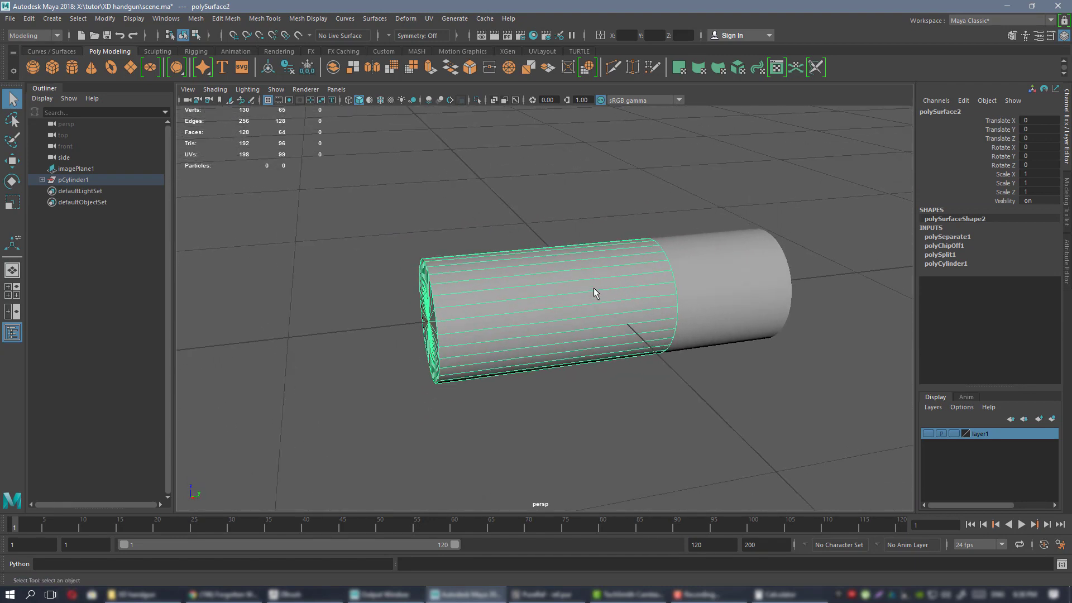
key(alt+Tab)
right_drag(903, 314, 822, 314)
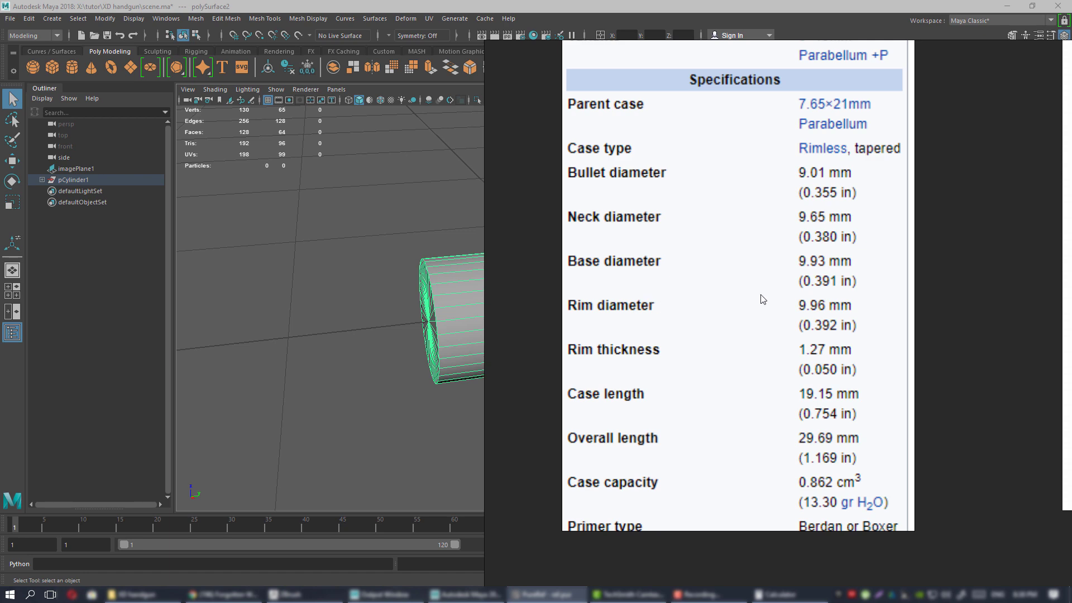
Read the case length 19.15 mm and rim thickness 1.27 mm, then move the specs window off screen.
middle_drag(759, 251, 766, 351)
scroll(768, 353, down, 1)
scroll(772, 358, up, 1)
scroll(773, 363, down, 2)
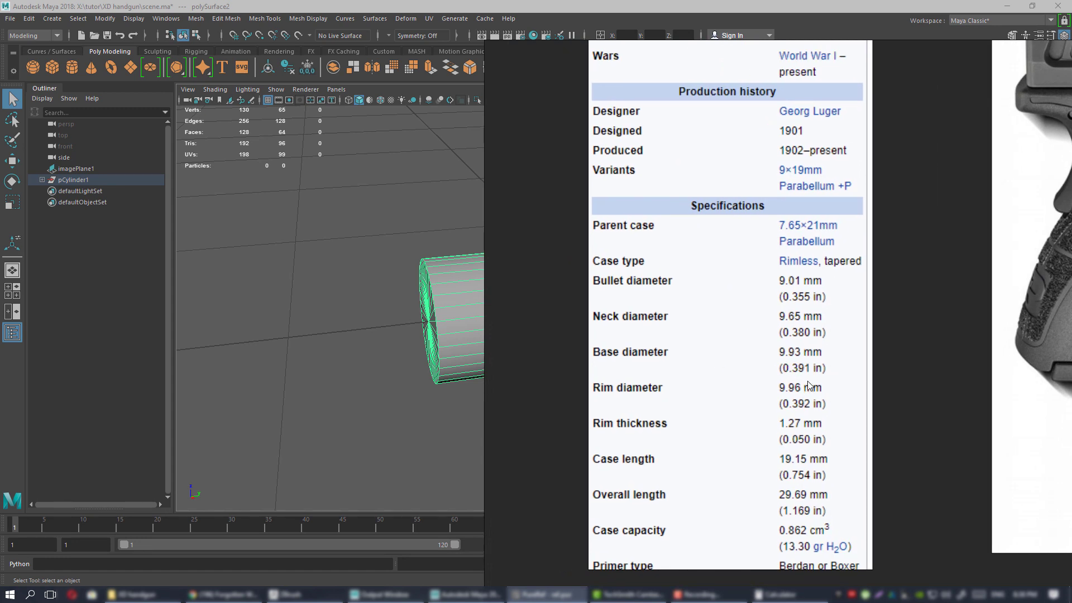
middle_drag(808, 384, 756, 366)
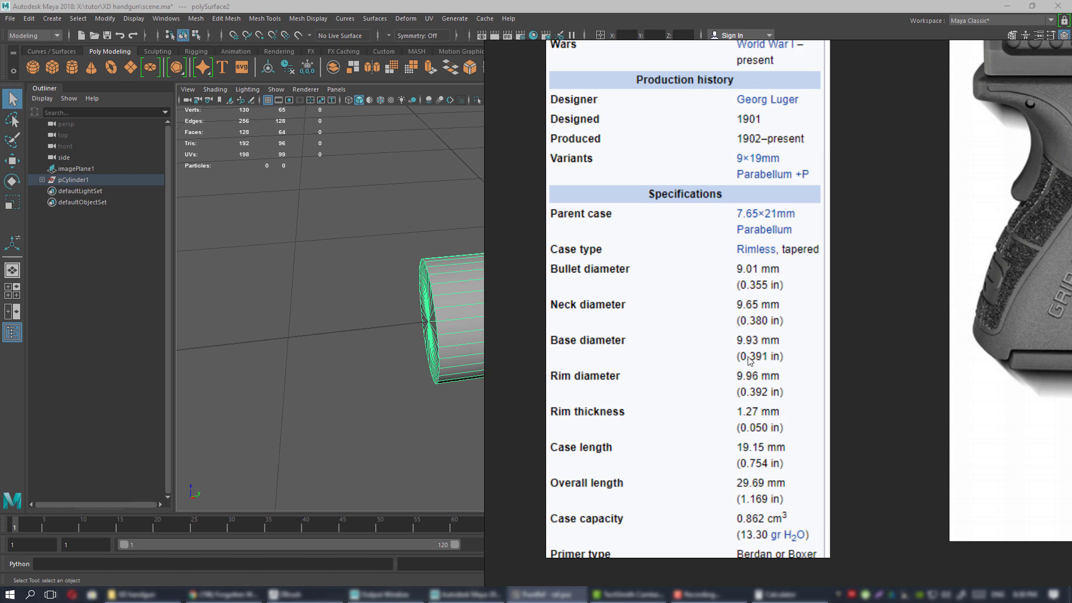
right_drag(726, 356, 1071, 357)
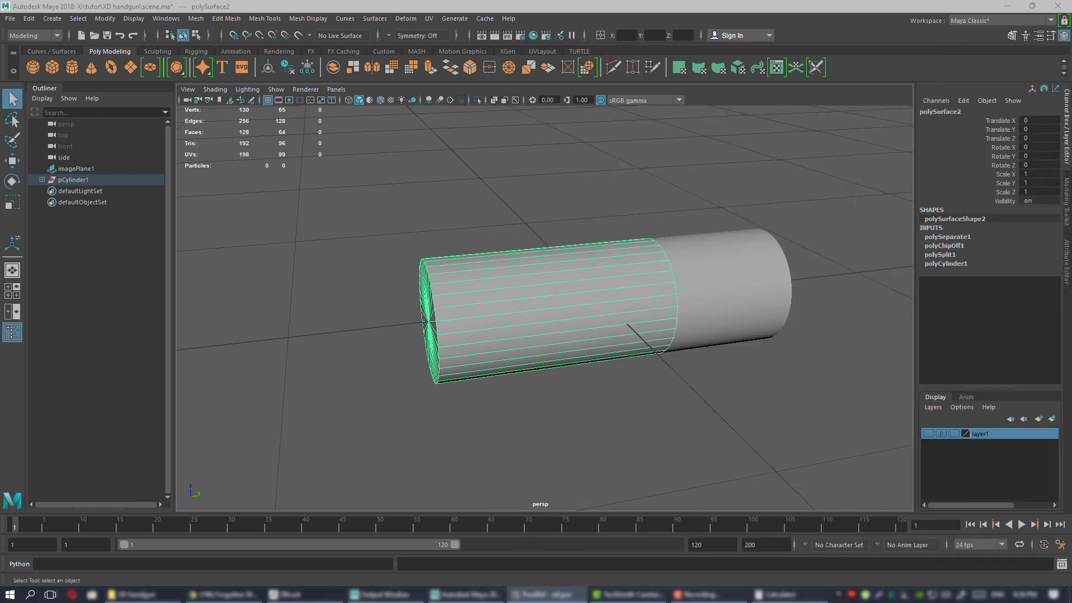
Select the left piece's vertices along the seam and switch to the Scale tool.
alt+drag(643, 334, 579, 304)
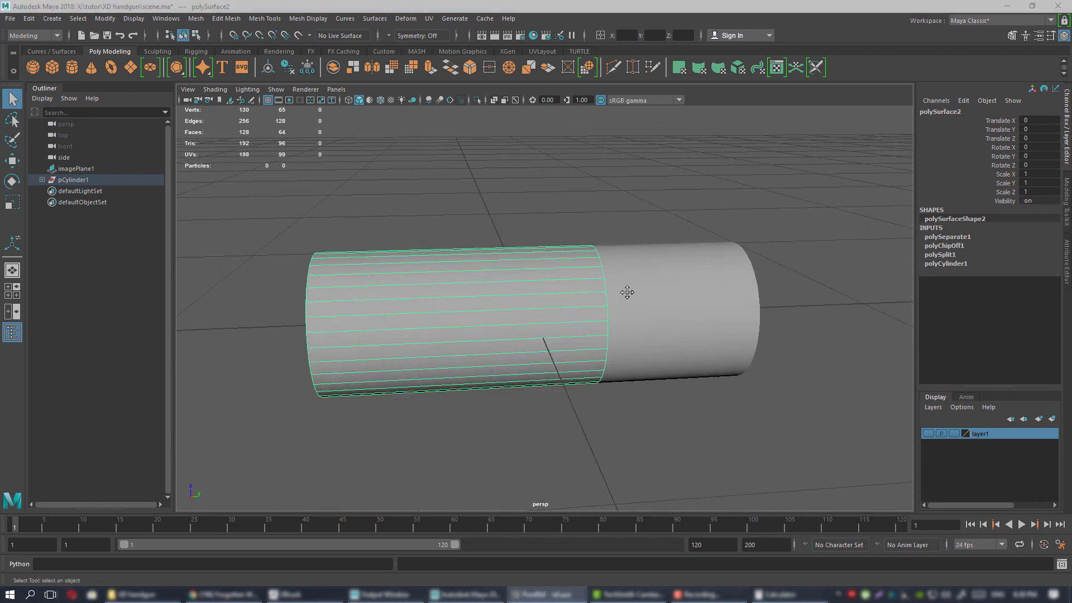
alt+drag(627, 292, 560, 266)
right_drag(543, 254, 530, 236)
drag(537, 149, 666, 434)
key(r)
alt+right_drag(589, 278, 599, 309)
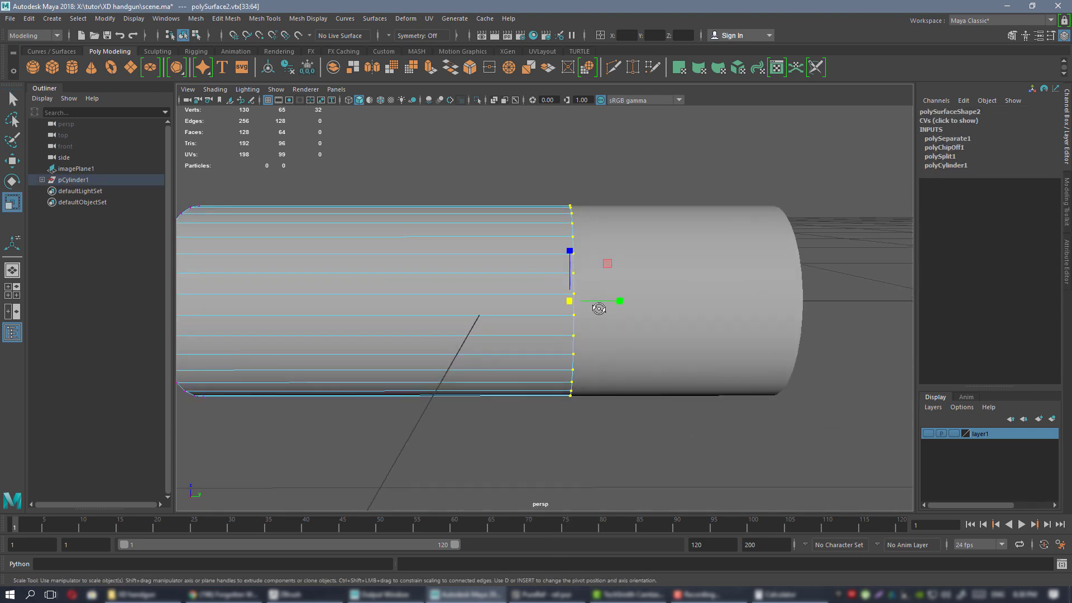
alt+drag(599, 308, 513, 285)
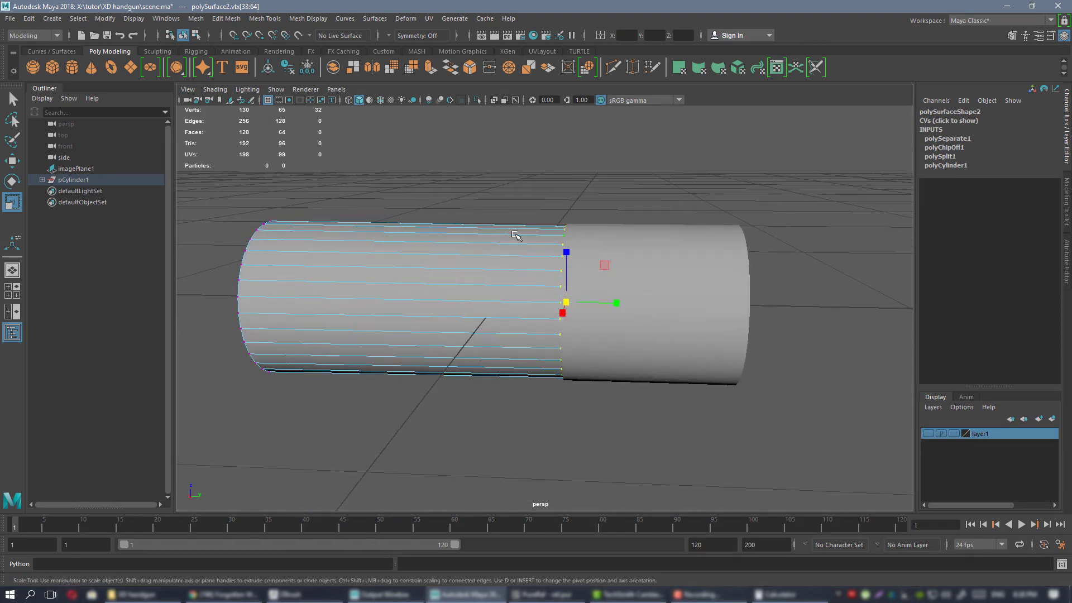
right_drag(515, 234, 554, 218)
Select the right cylinder piece and centre its pivot on itself.
click(650, 250)
alt+drag(584, 279, 629, 269)
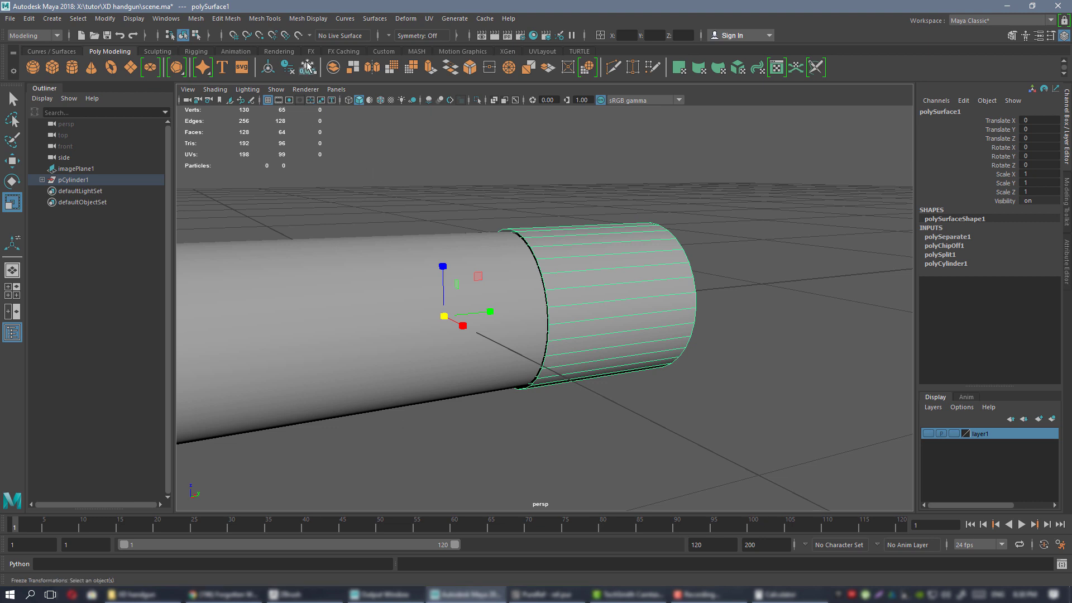
click(385, 51)
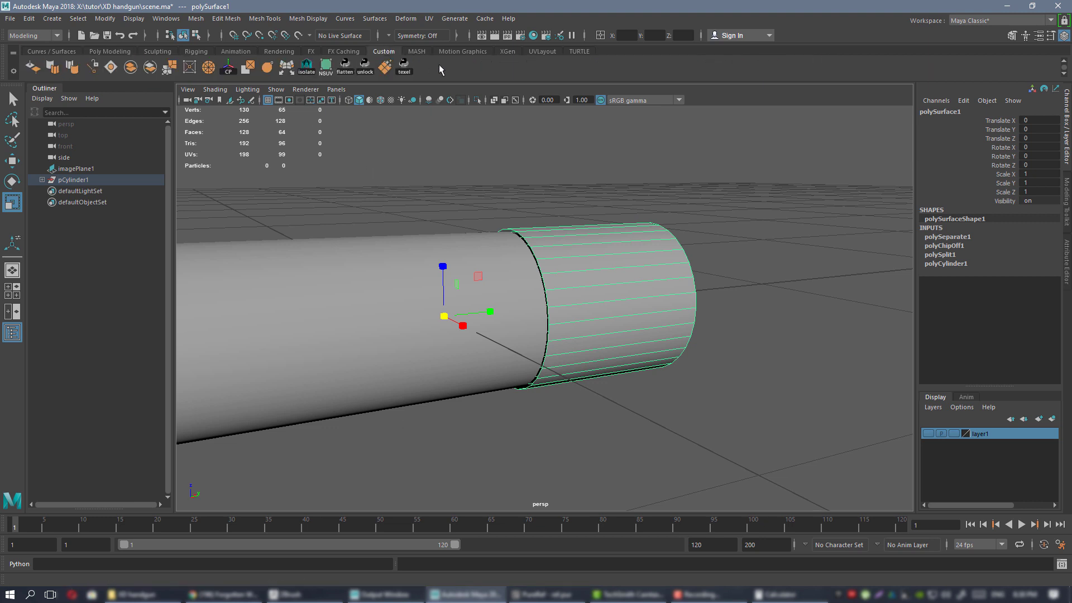
click(229, 71)
click(229, 68)
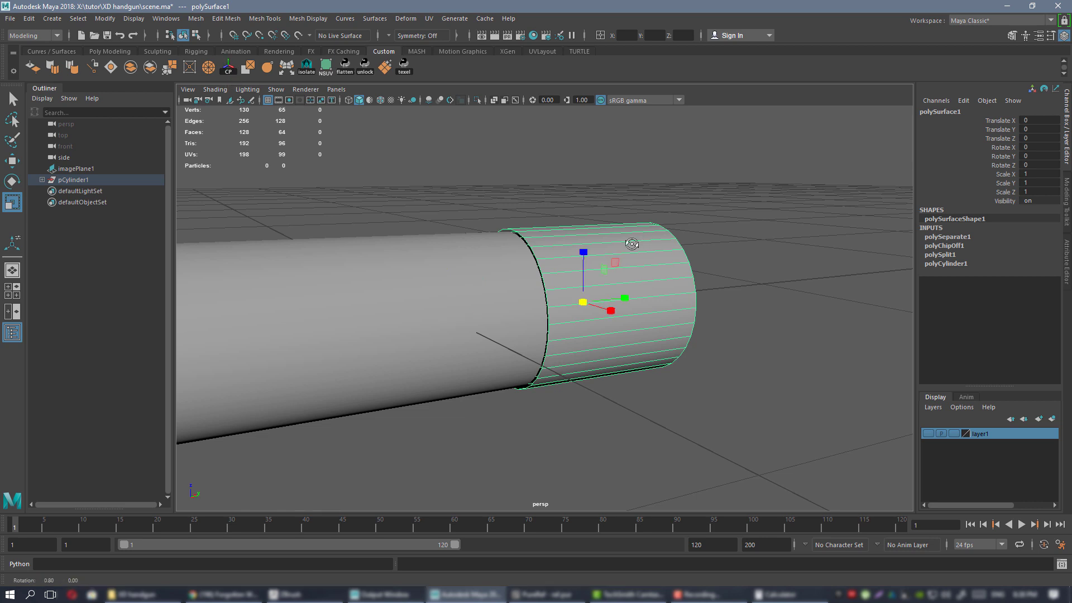
key(f)
mouse_move(632, 291)
alt+mouse_down()
mouse_move(618, 277)
mouse_move(634, 277)
alt+mouse_up()
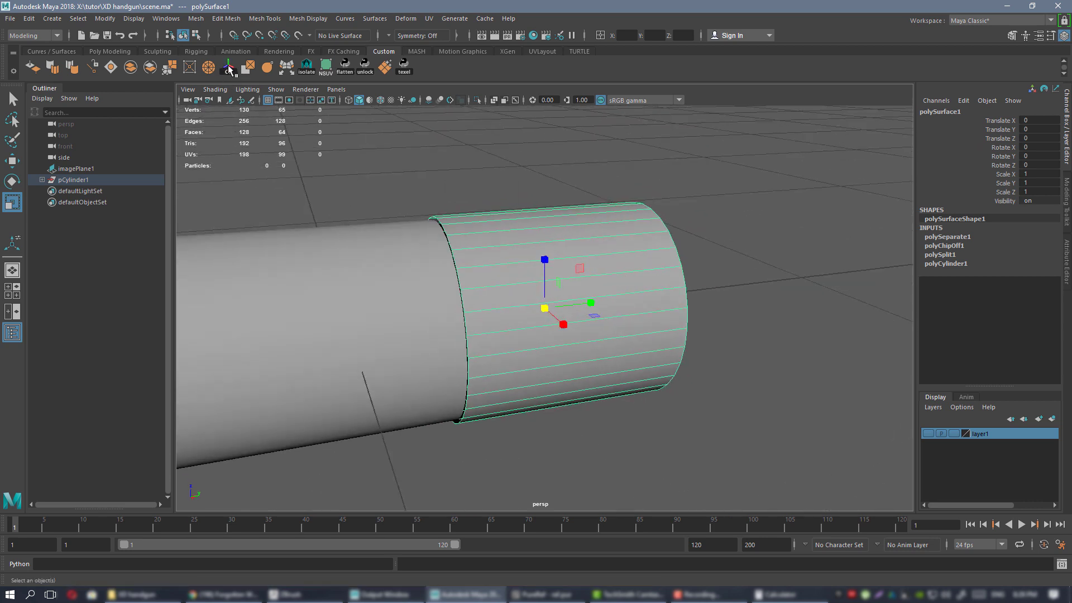
click(197, 18)
mouse_move(241, 20)
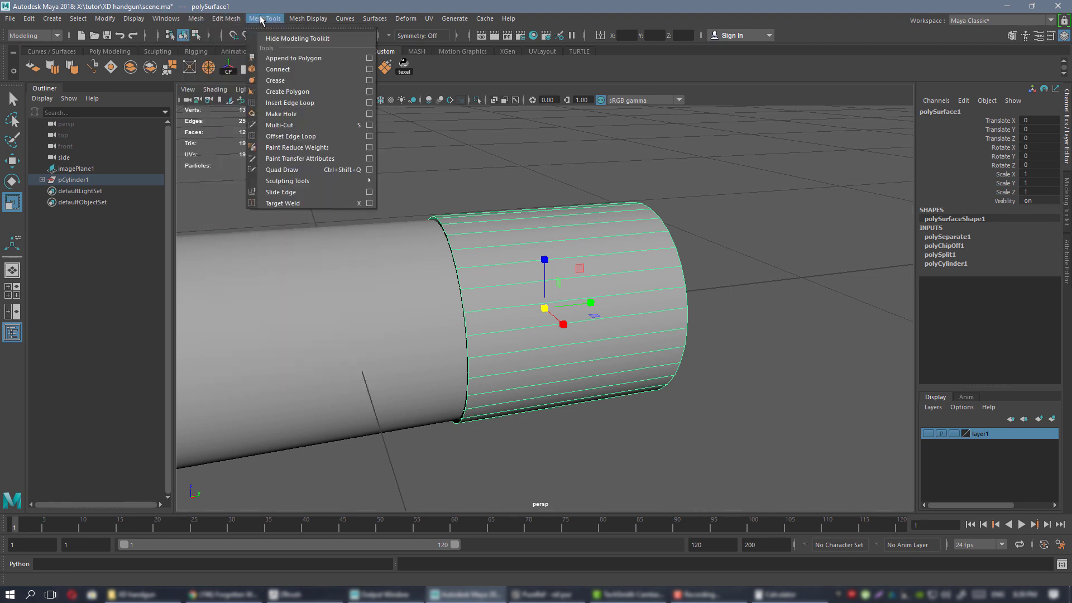
Scale polySurface1 to 0.936 in X and Z, then select the left piece.
mouse_move(297, 18)
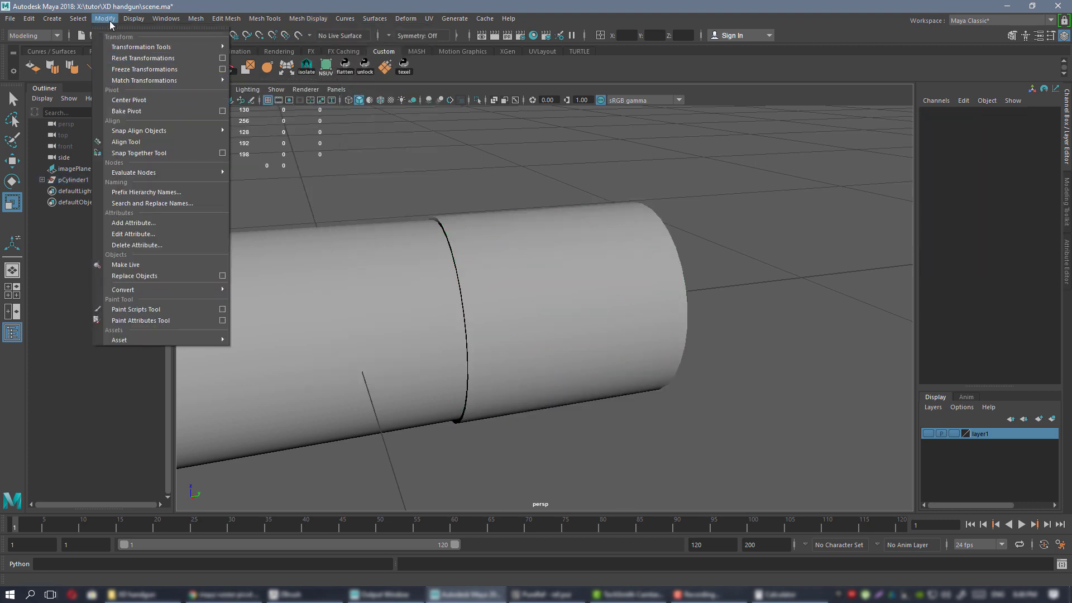
alt+middle_drag(428, 158, 494, 174)
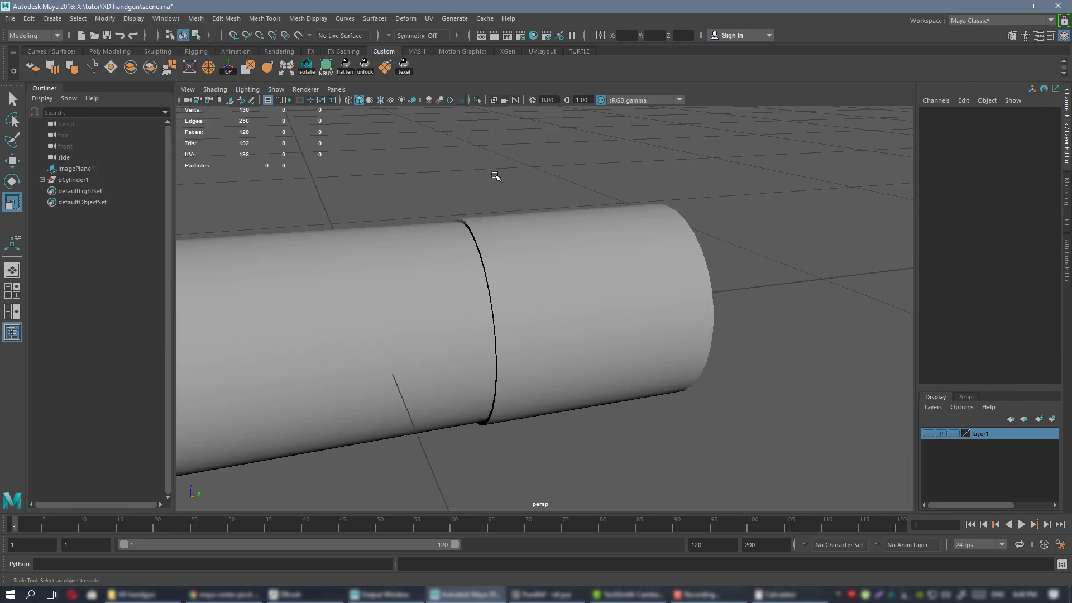
alt+drag(529, 190, 468, 190)
click(505, 279)
alt+drag(505, 279, 592, 275)
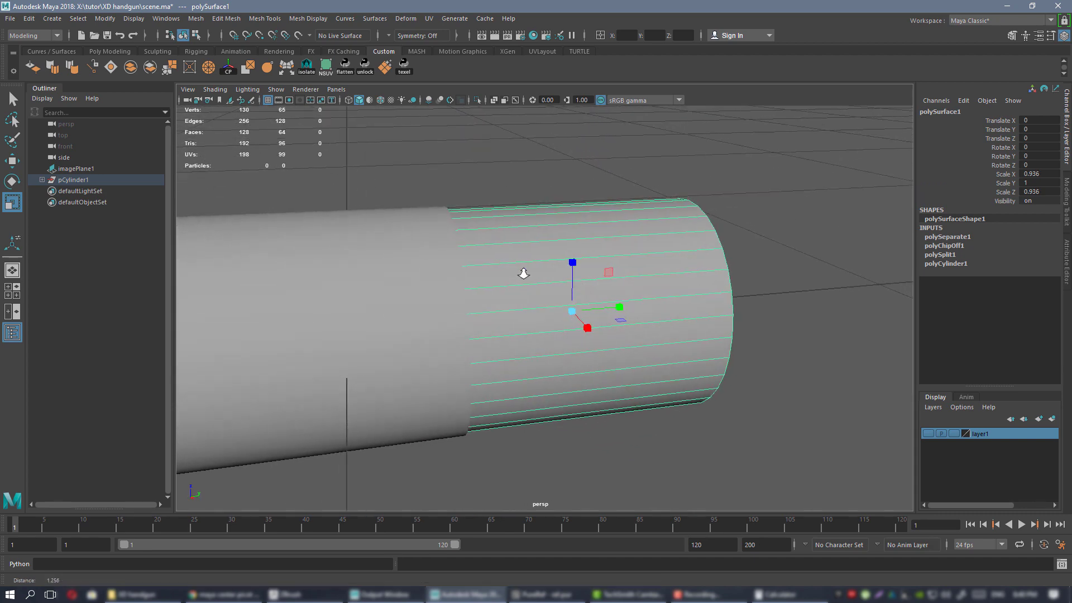
alt+right_drag(524, 273, 424, 273)
alt+middle_drag(425, 272, 639, 240)
click(609, 244)
alt+drag(639, 240, 464, 247)
Isolate the left piece and extrude its open-end border loop inward twice into a rim.
key(ctrl+1)
alt+right_drag(465, 247, 531, 291)
alt+drag(531, 291, 559, 296)
right_drag(418, 184, 418, 157)
mouse_move(459, 218)
alt+mouse_down()
mouse_move(433, 223)
mouse_move(472, 225)
mouse_move(459, 230)
alt+mouse_up()
double_click(440, 224)
alt+right_drag(459, 230, 514, 250)
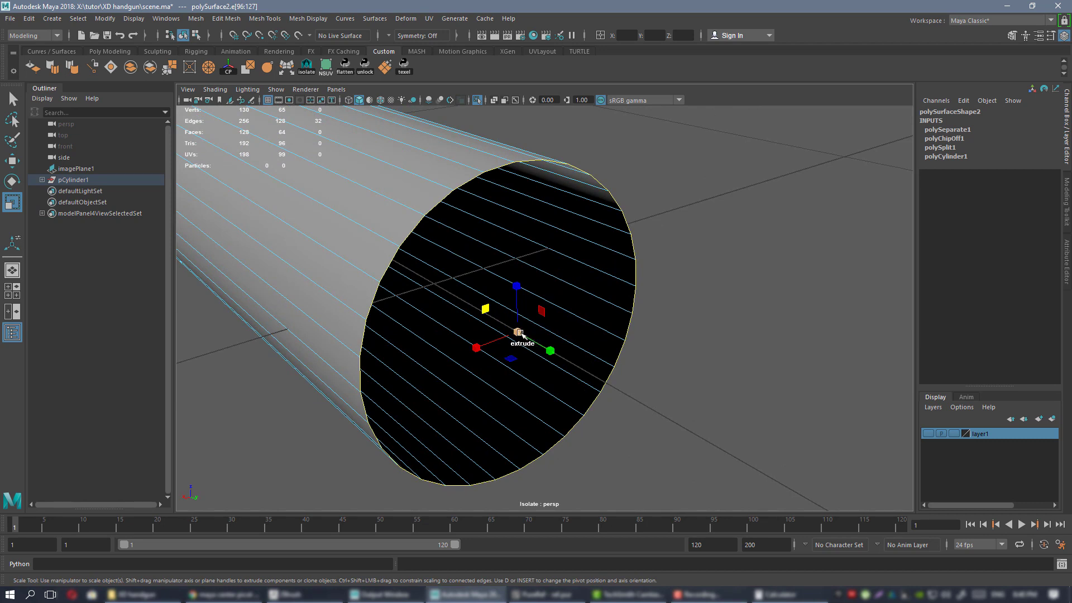
shift+drag(519, 331, 564, 354)
key(w)
alt+drag(578, 347, 548, 327)
key(r)
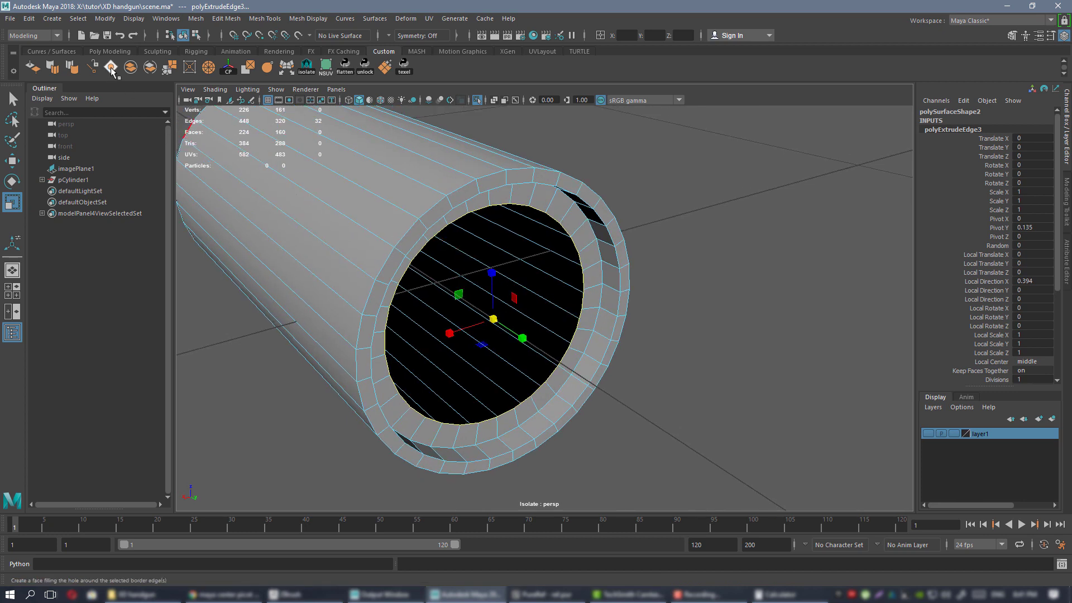
Close the inner border loop with a Fill Hole cap face.
click(195, 18)
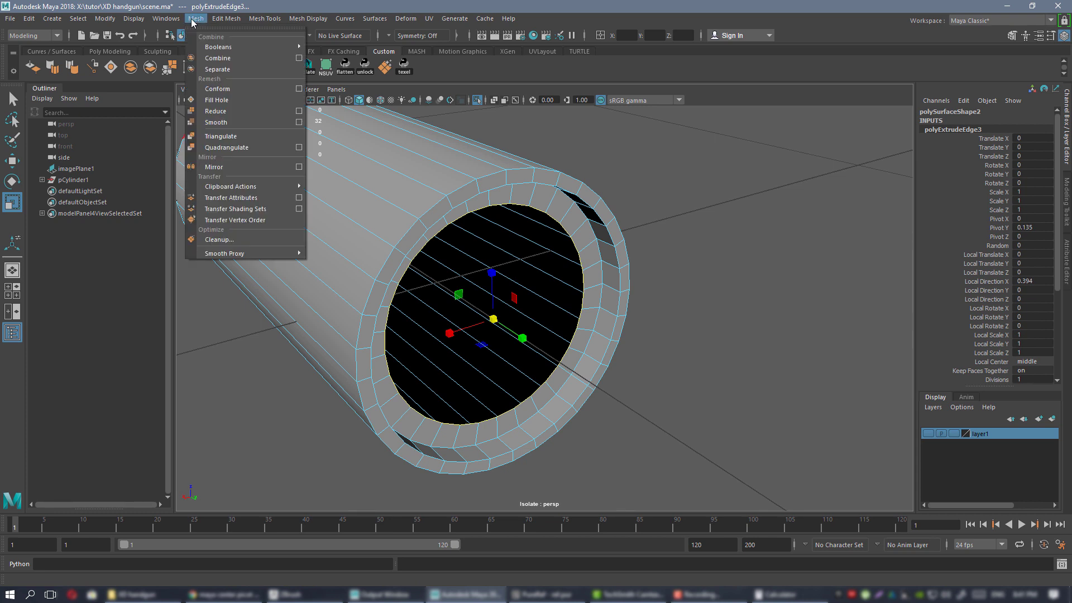
click(765, 249)
click(366, 235)
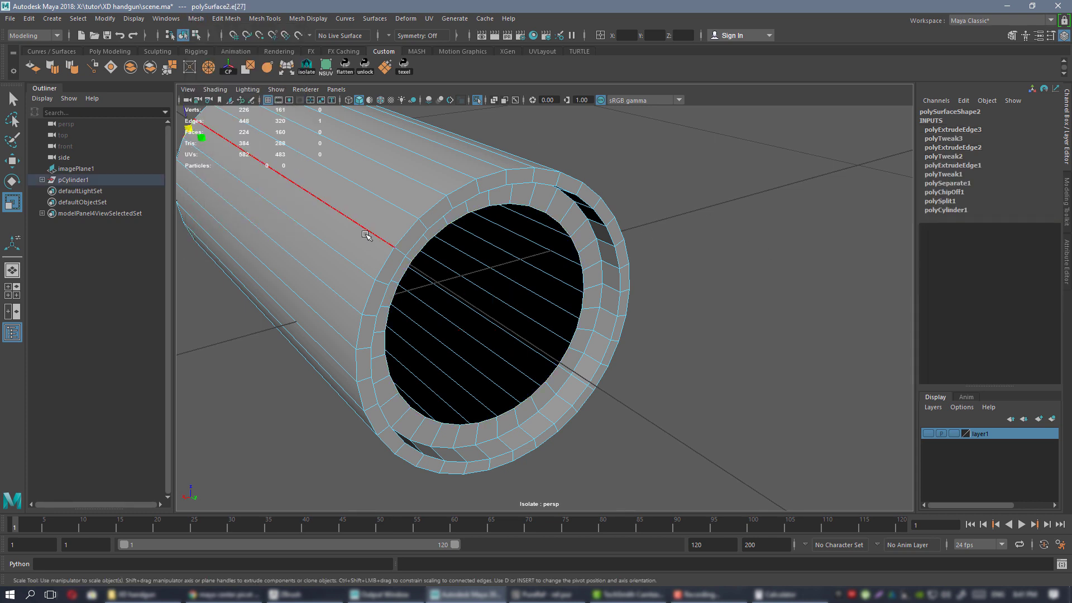
double_click(516, 205)
click(115, 68)
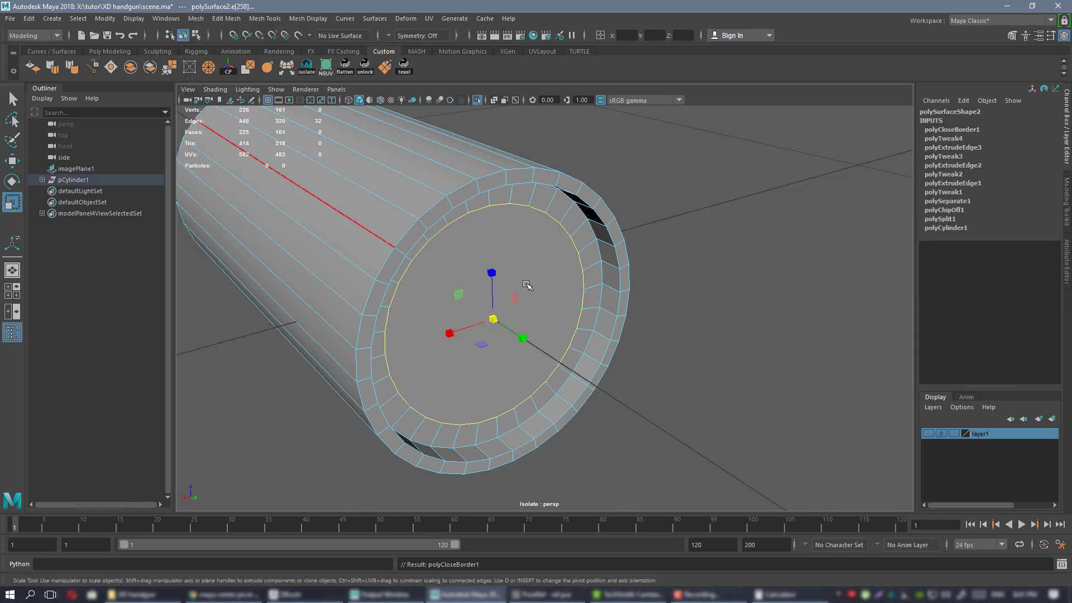
right_drag(518, 247, 571, 233)
alt+drag(696, 247, 667, 264)
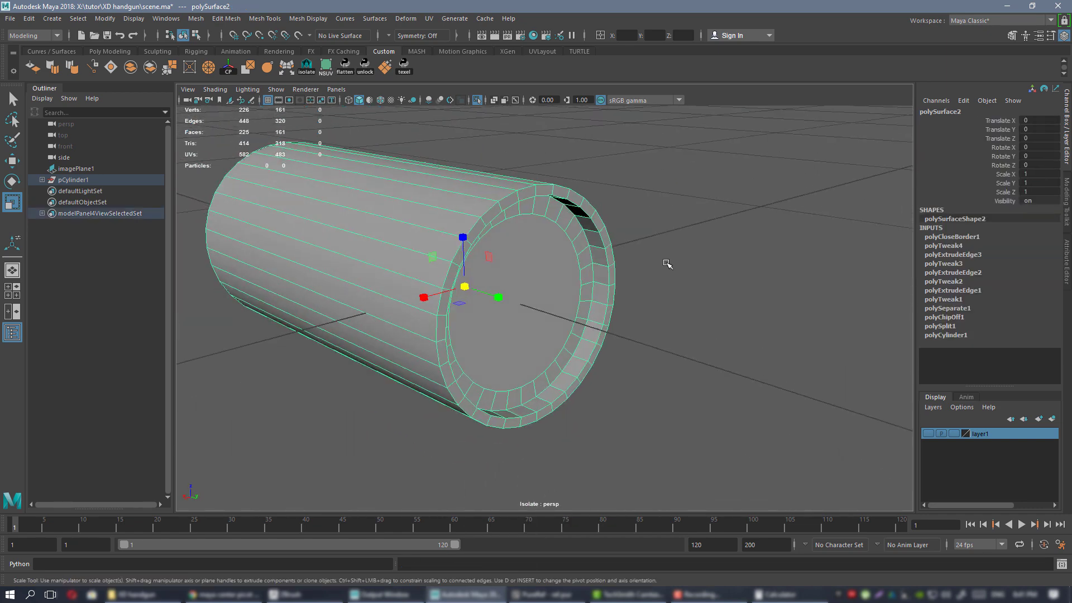
click(667, 264)
click(524, 256)
Select the 32 faces of the new end cap.
alt+drag(494, 239, 512, 264)
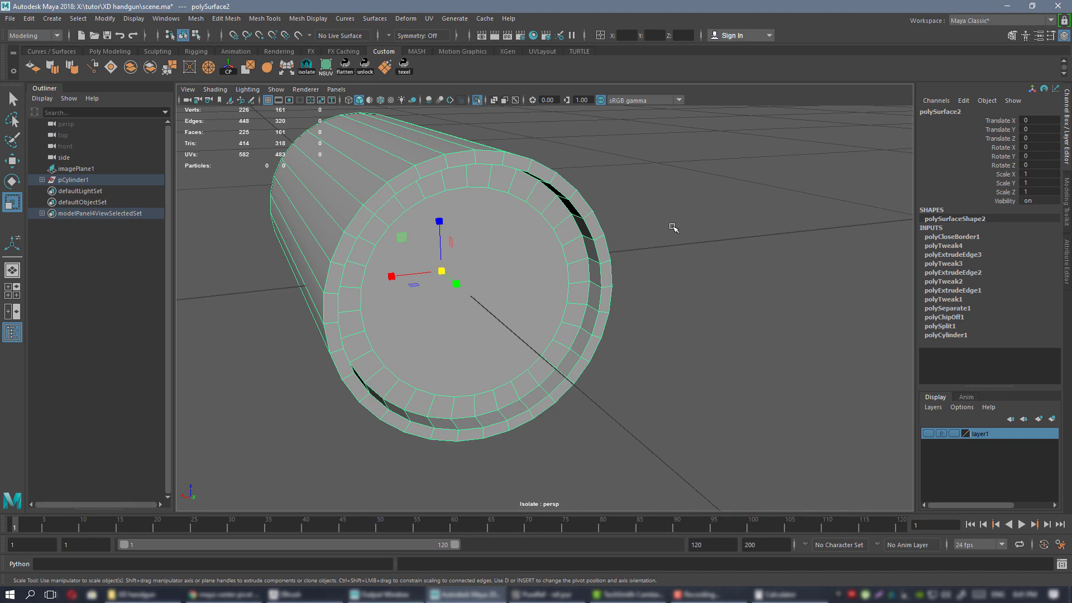
alt+drag(471, 273, 600, 214)
right_drag(601, 213, 601, 244)
alt+drag(563, 310, 575, 309)
drag(651, 313, 653, 315)
alt+drag(654, 315, 577, 273)
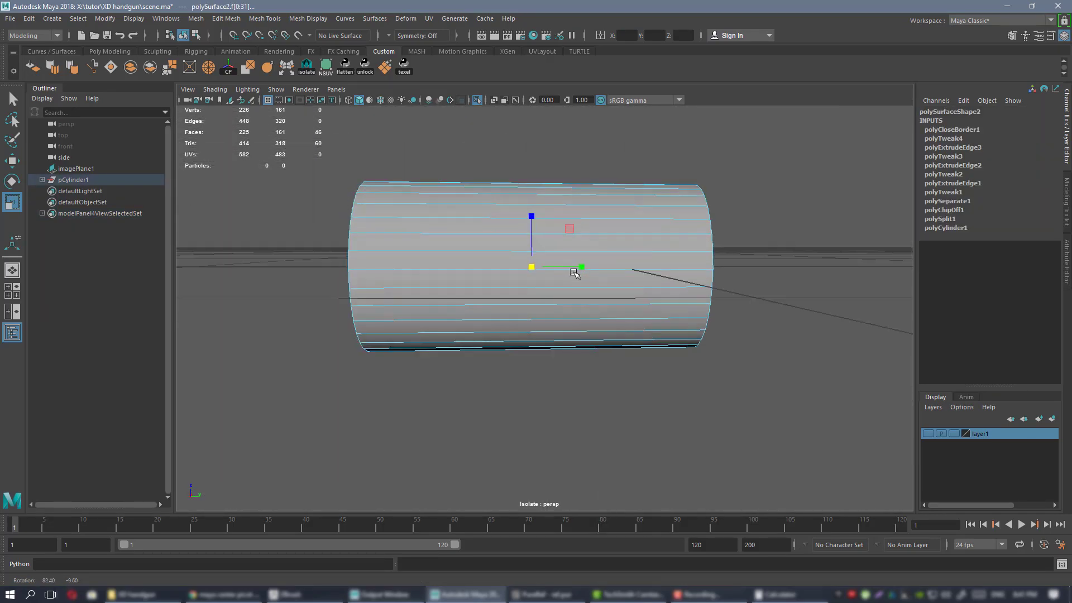
ctrl+drag(490, 126, 599, 387)
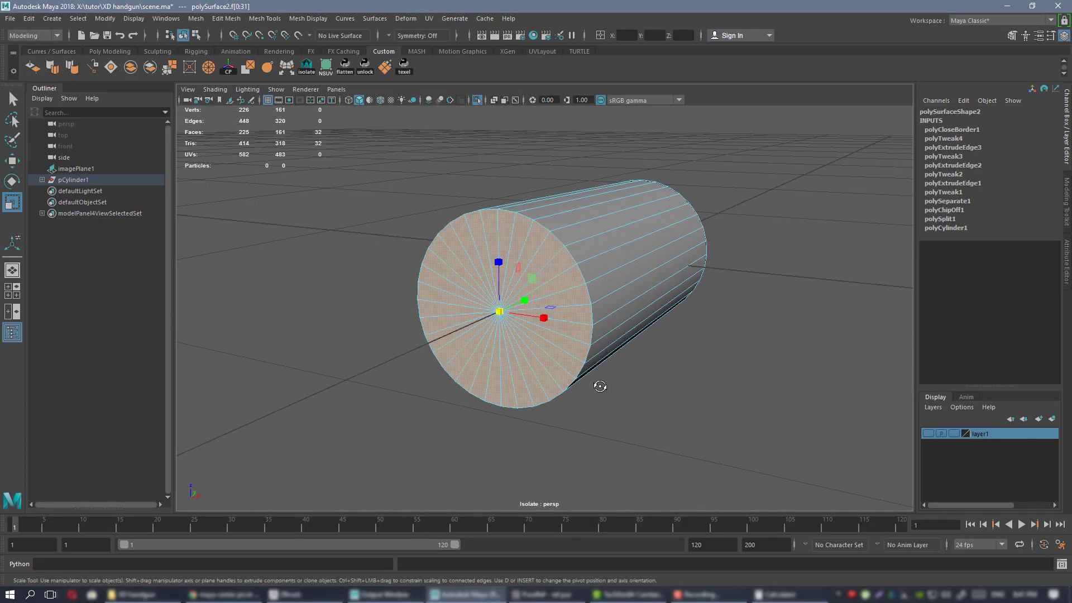
Delete the 32 cap faces and select the open end's border loop.
key(Delete)
alt+drag(613, 225, 592, 231)
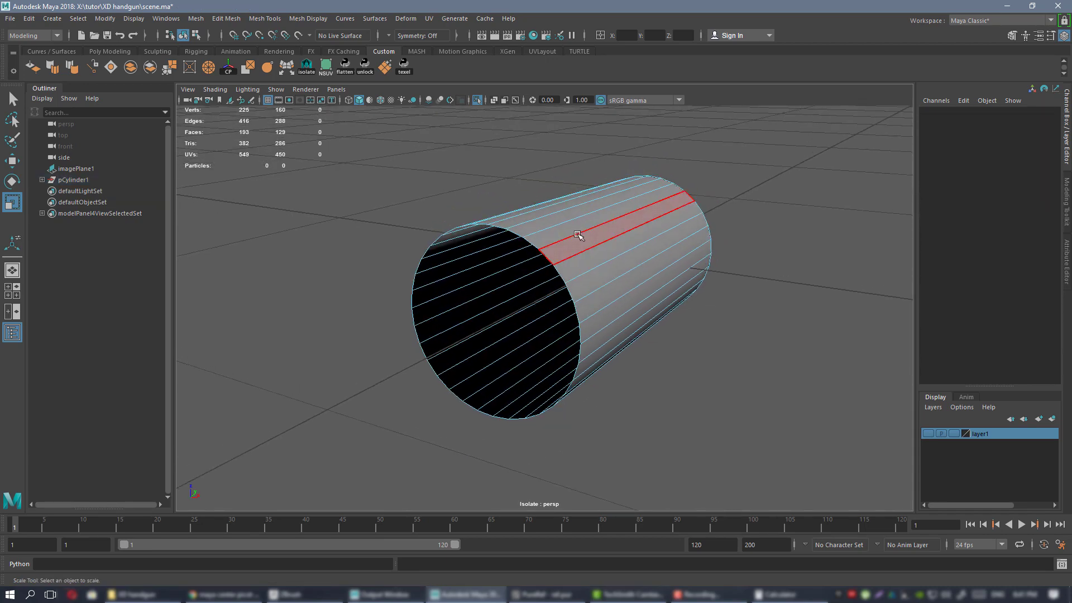
right_drag(579, 237, 576, 209)
scroll(547, 230, up, 3)
double_click(548, 232)
alt+drag(557, 227, 600, 346)
Extrude the border inward into three concentric rings and fill the centre with a cap face.
alt+drag(593, 328, 489, 324)
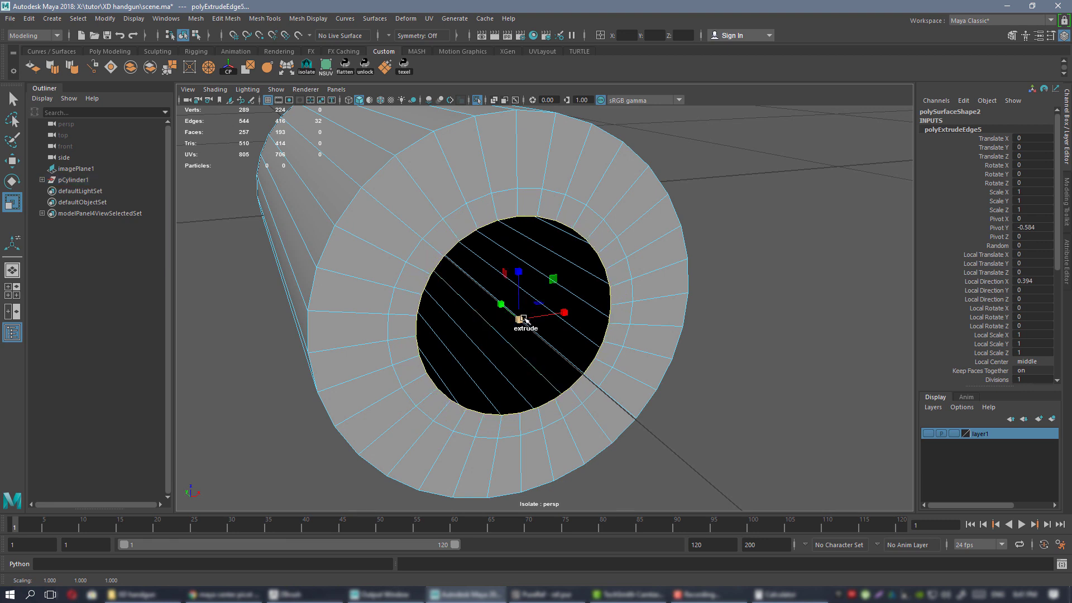
shift+drag(523, 320, 473, 326)
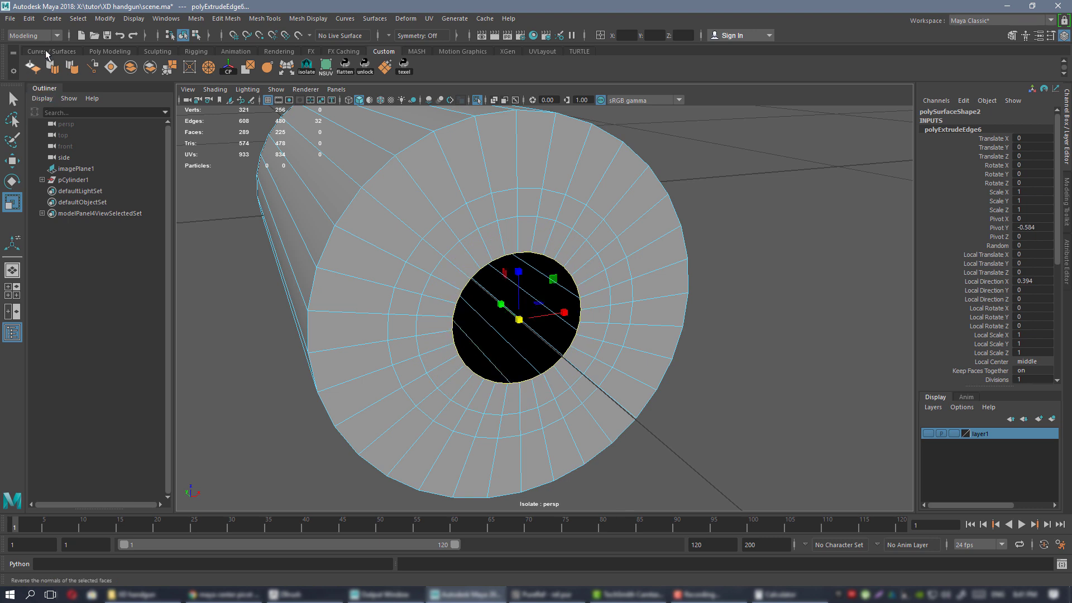
click(111, 67)
mouse_move(472, 251)
alt+mouse_down()
mouse_move(491, 246)
mouse_move(487, 254)
alt+mouse_up()
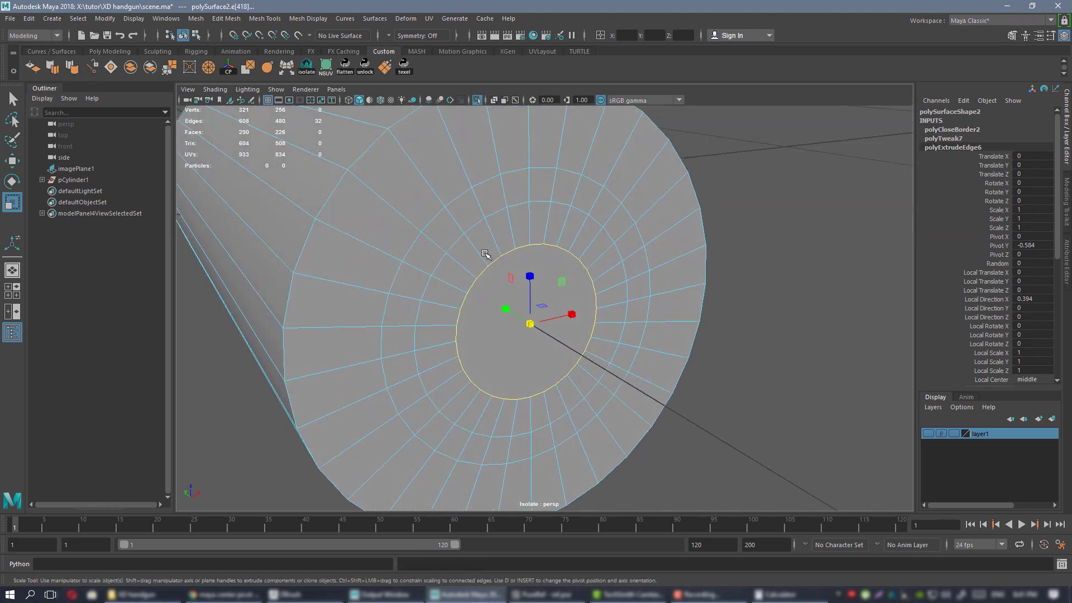
key(ctrl+shift+x)
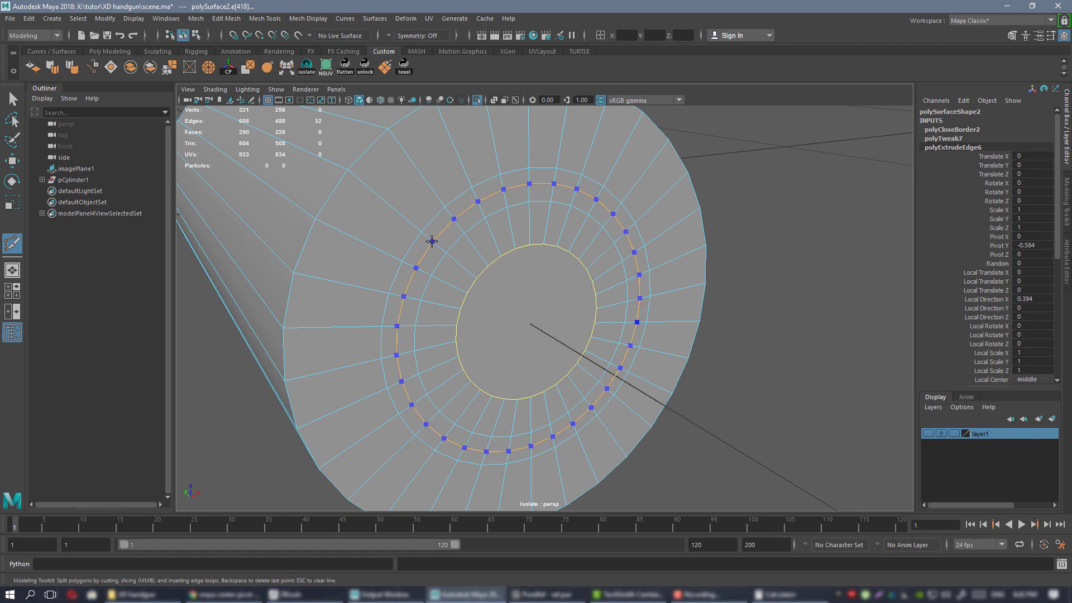
Insert a Multi-Cut loop near polySurface2's capped end and move it inward along Y.
ctrl+click(431, 241)
double_click(443, 229)
key(f)
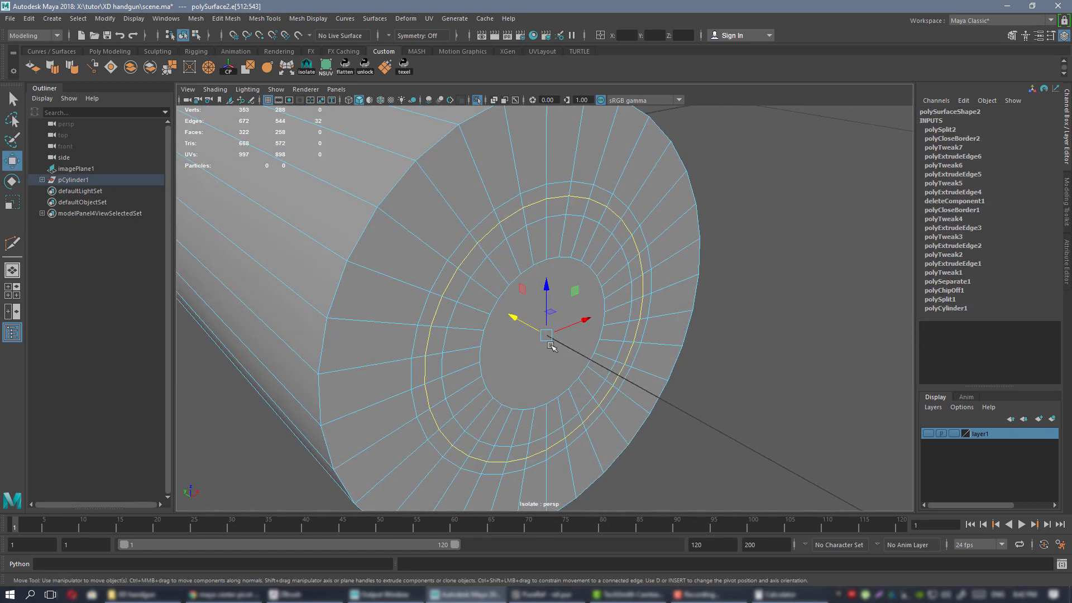
drag(525, 323, 459, 280)
scroll(547, 301, down, 2)
scroll(579, 334, down, 2)
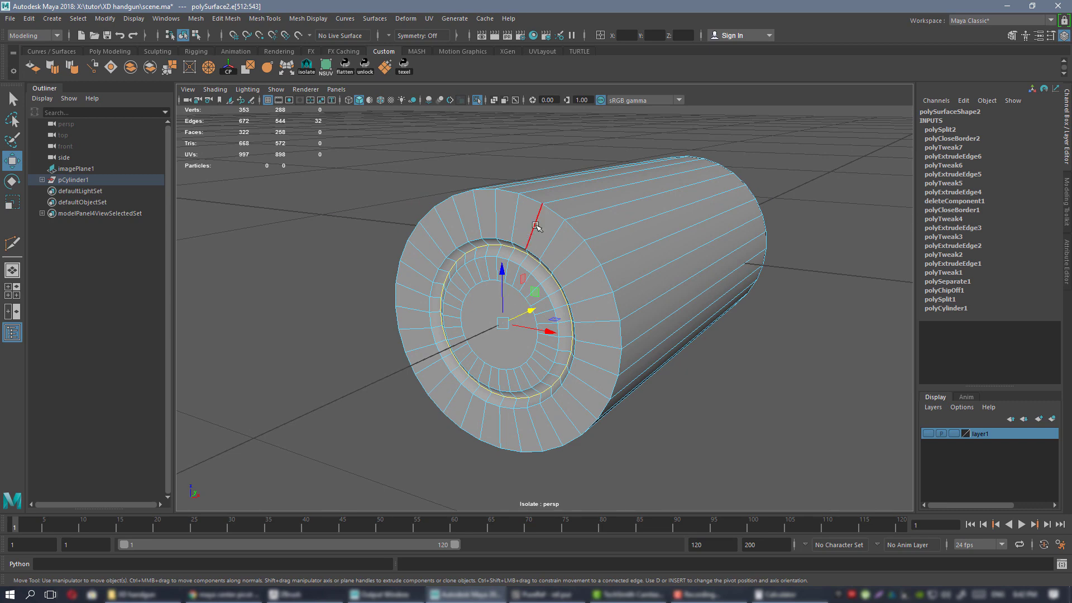
alt+drag(523, 231, 468, 272)
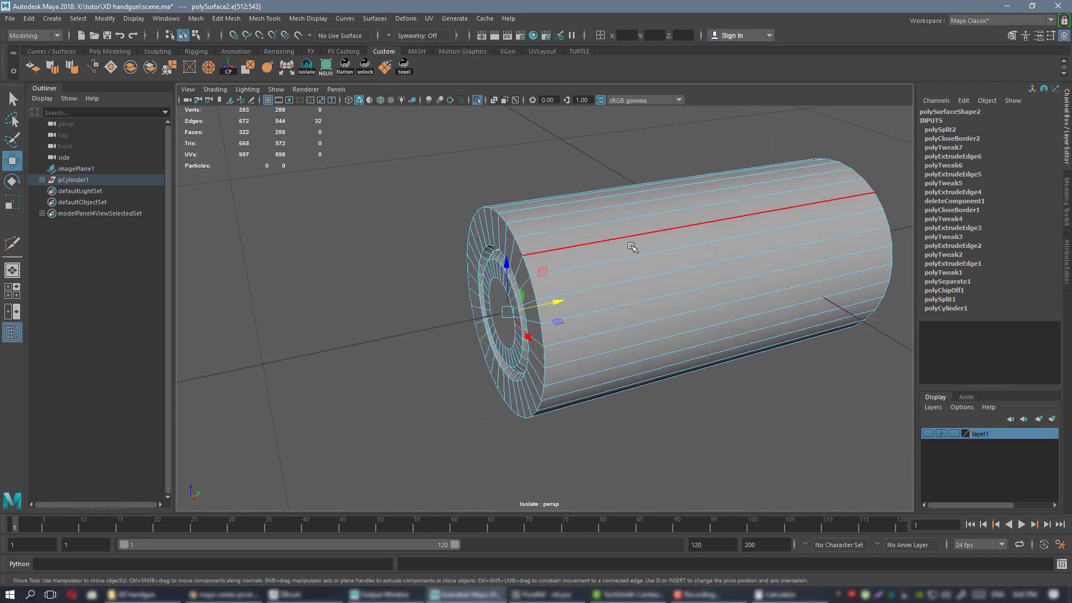
alt+drag(634, 244, 626, 304)
alt+drag(478, 269, 635, 225)
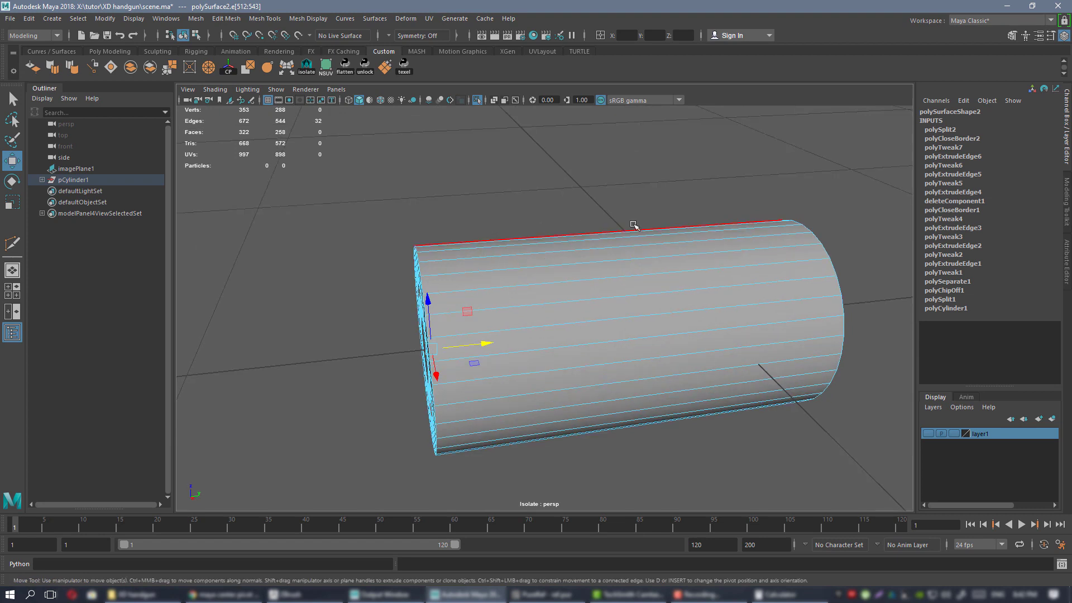
alt+drag(609, 336, 608, 296)
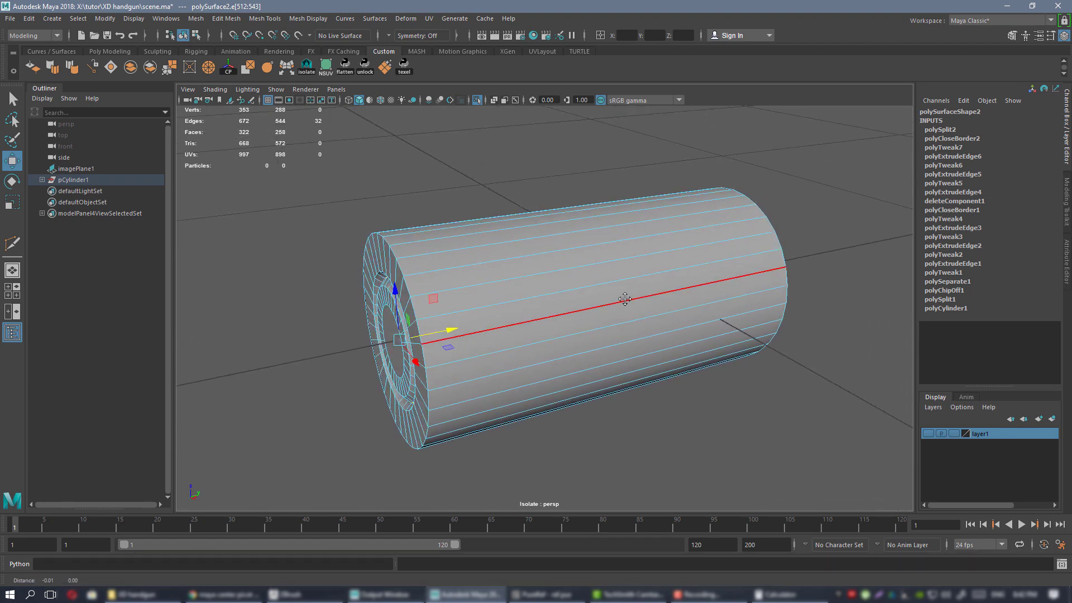
alt+drag(652, 311, 786, 362)
alt+drag(498, 323, 478, 241)
Insert a new edge loop around the cartridge case near its base.
key(ctrl+shift+x)
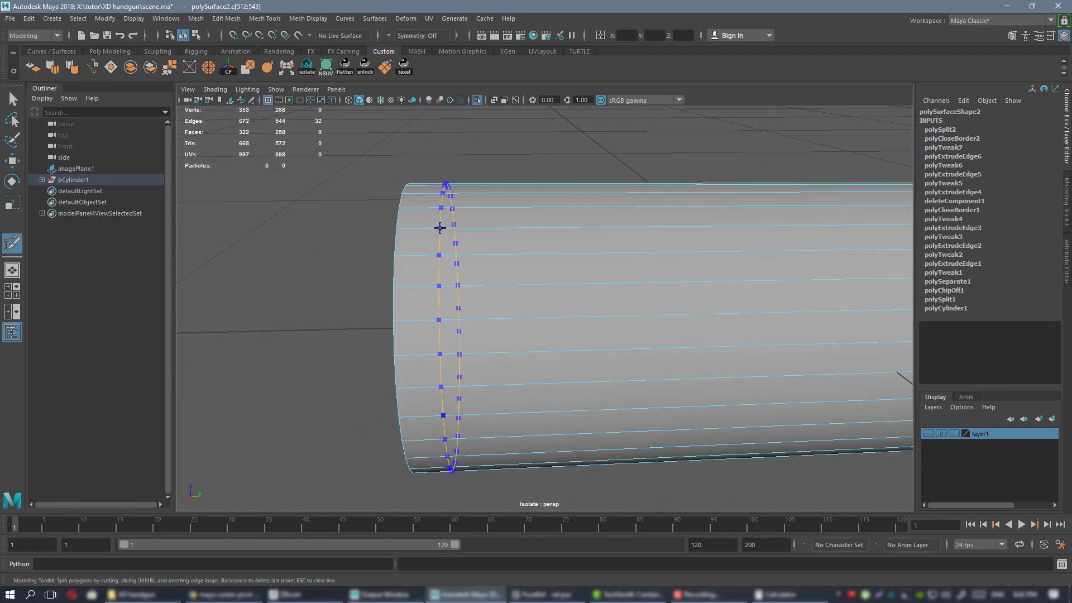
ctrl+click(441, 228)
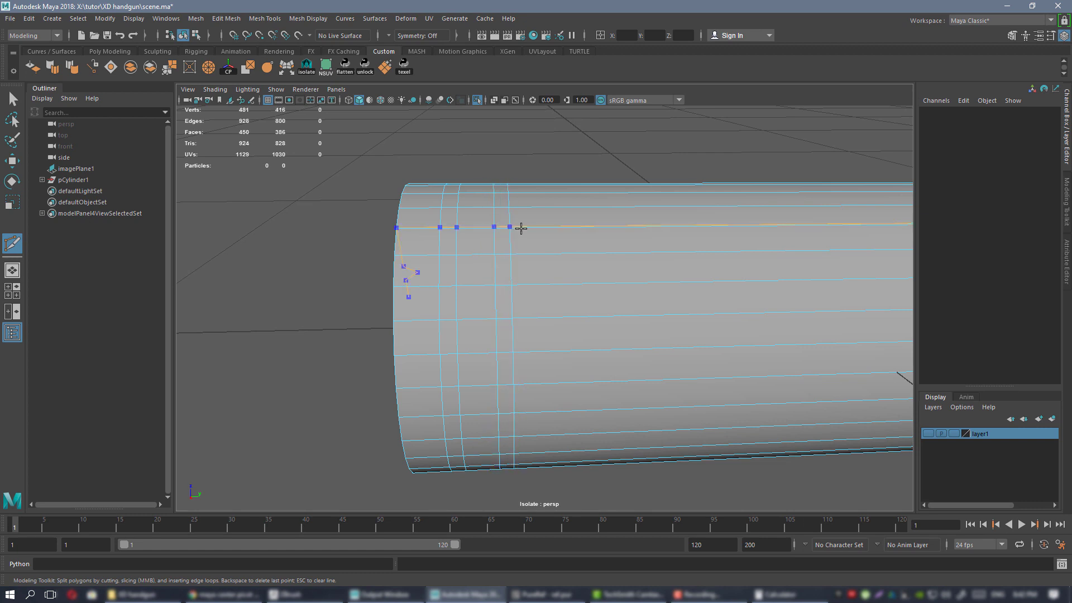
key(w)
alt+drag(555, 246, 606, 254)
alt+right_drag(606, 254, 553, 294)
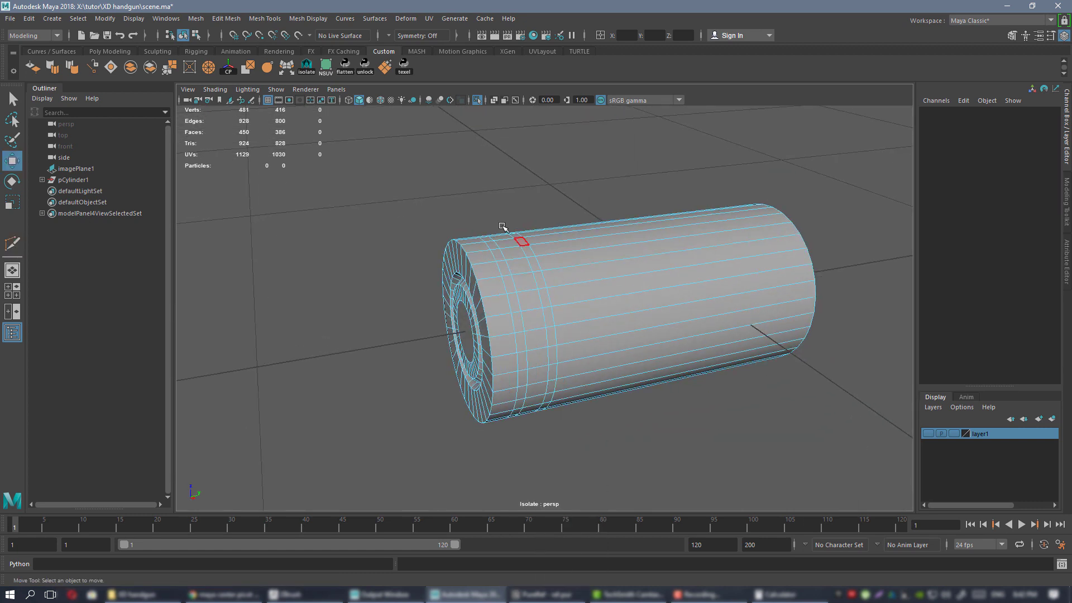
scroll(503, 226, up, 4)
Scale the new face ring to 0.903 in X and Z to form the rim groove.
click(511, 270)
alt+drag(546, 297, 528, 331)
key(r)
alt+drag(575, 329, 575, 290)
scroll(533, 294, down, 3)
scroll(542, 304, up, 3)
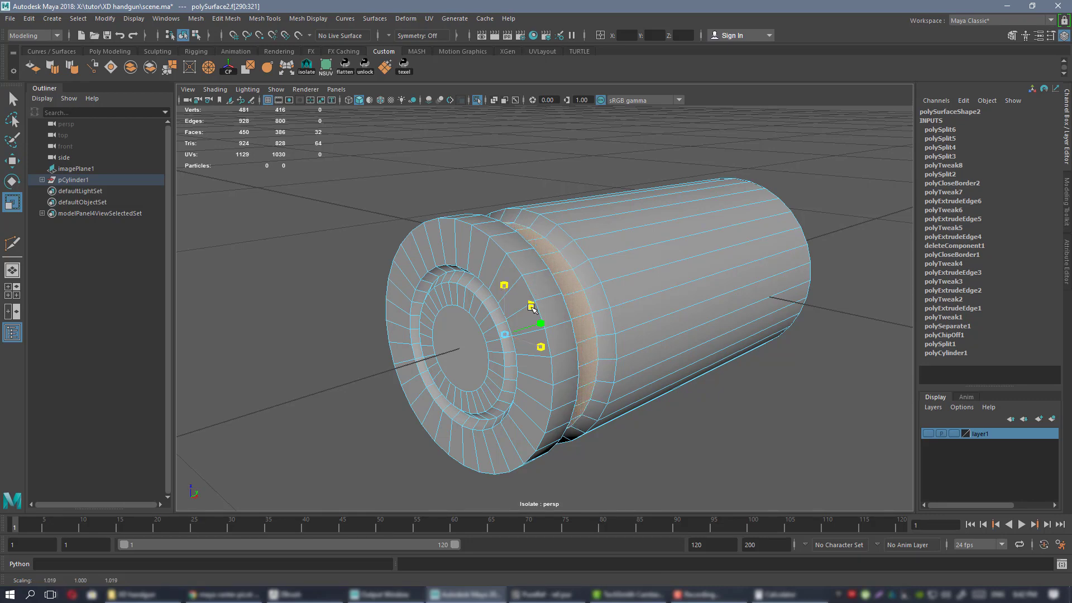
Return to object mode and orbit around to inspect the grooved base.
drag(530, 307, 531, 307)
scroll(592, 295, down, 1)
alt+drag(605, 292, 564, 269)
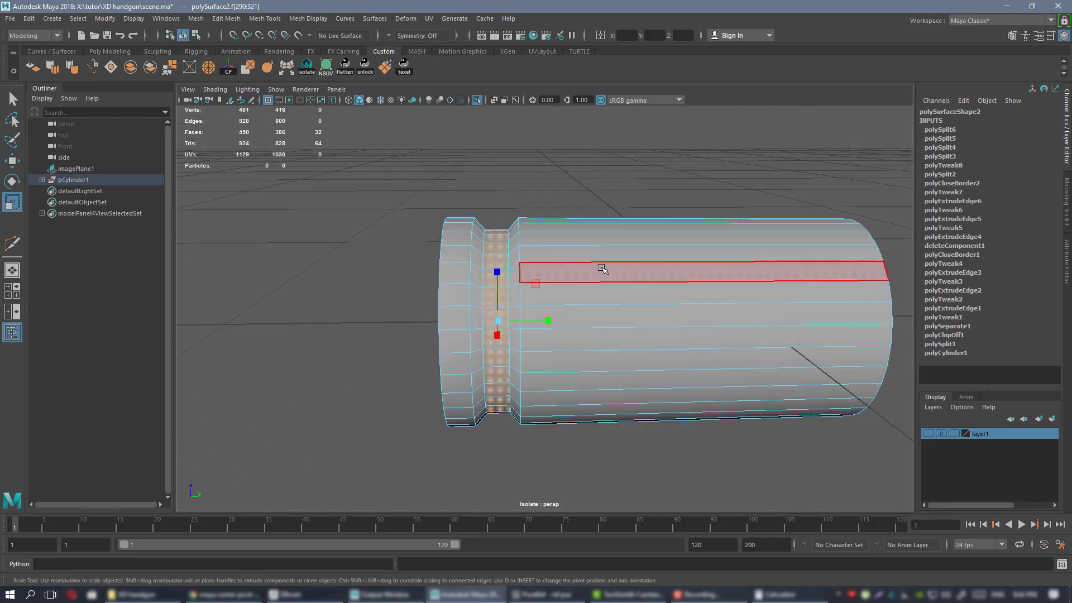
right_drag(603, 269, 690, 207)
scroll(585, 237, down, 3)
alt+drag(692, 206, 565, 270)
scroll(538, 300, up, 3)
alt+drag(606, 305, 572, 276)
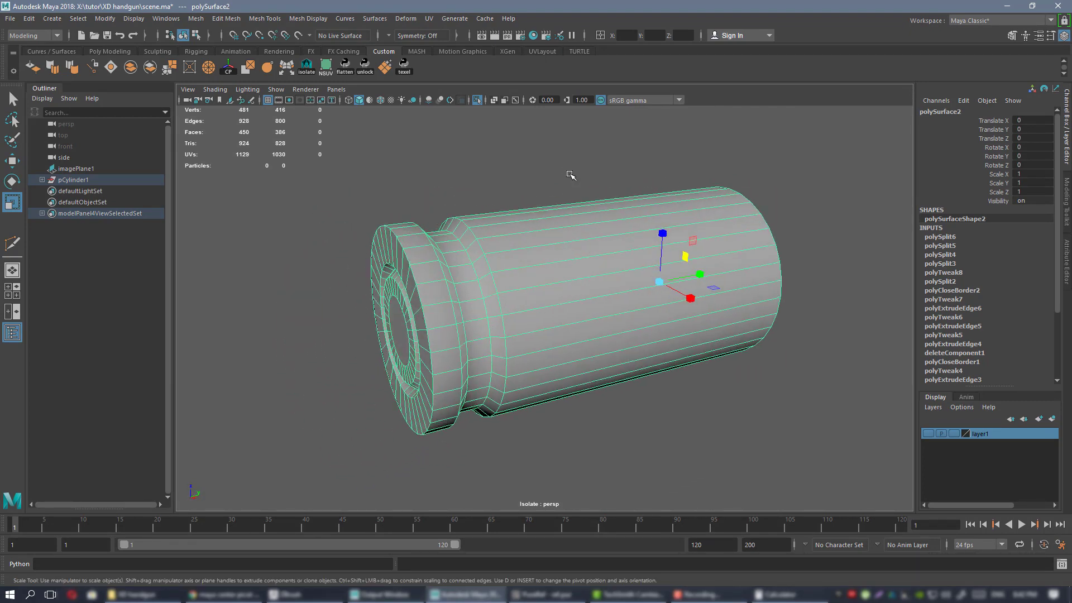
alt+drag(544, 189, 550, 190)
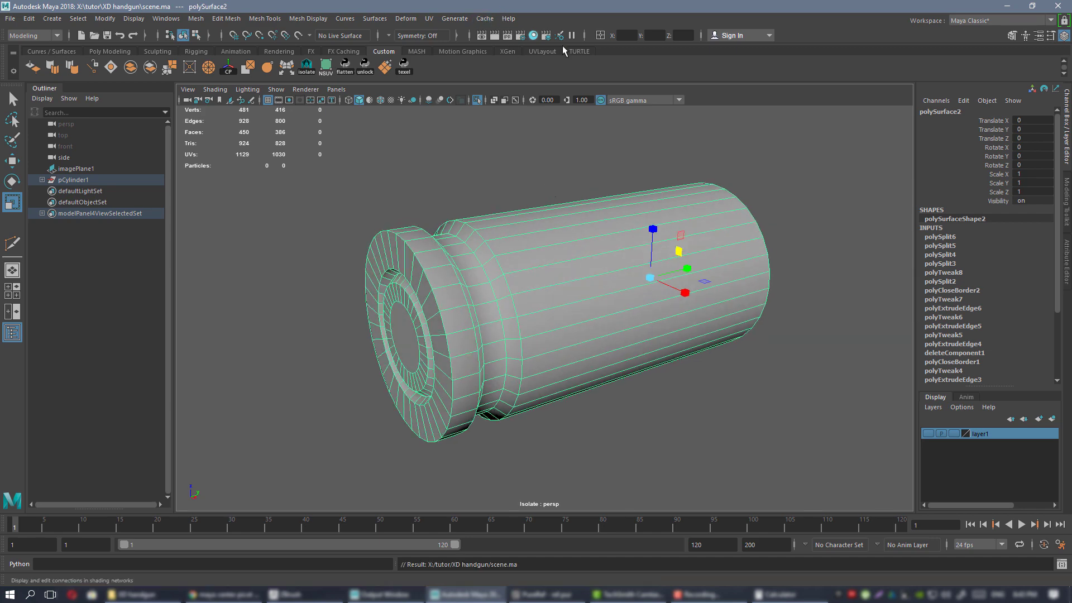
Assign the existing blinn1 material to the cartridge case.
click(532, 35)
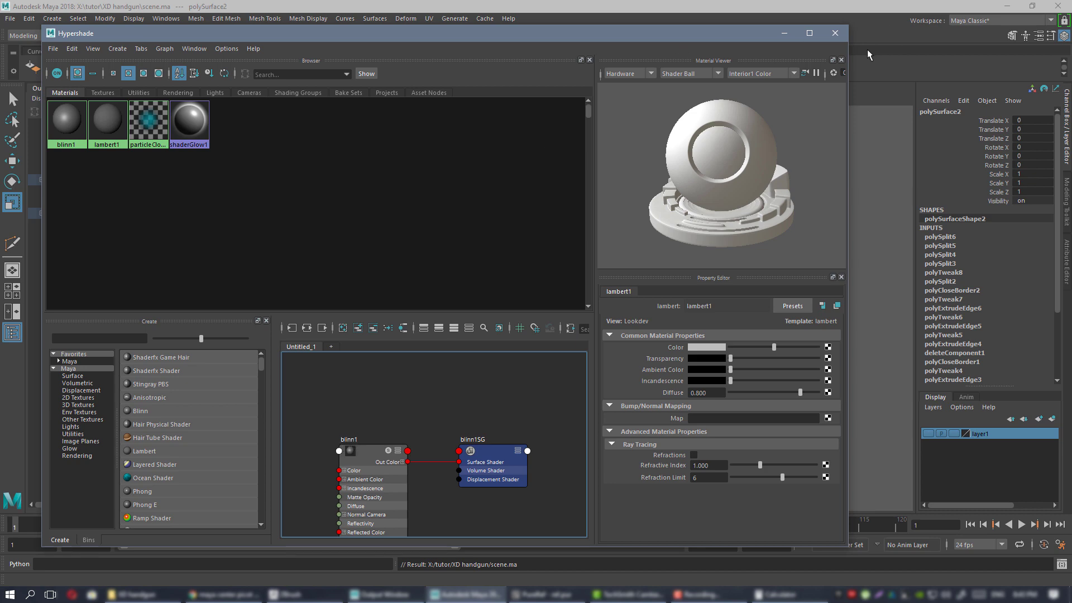
click(834, 34)
alt+drag(558, 279, 490, 235)
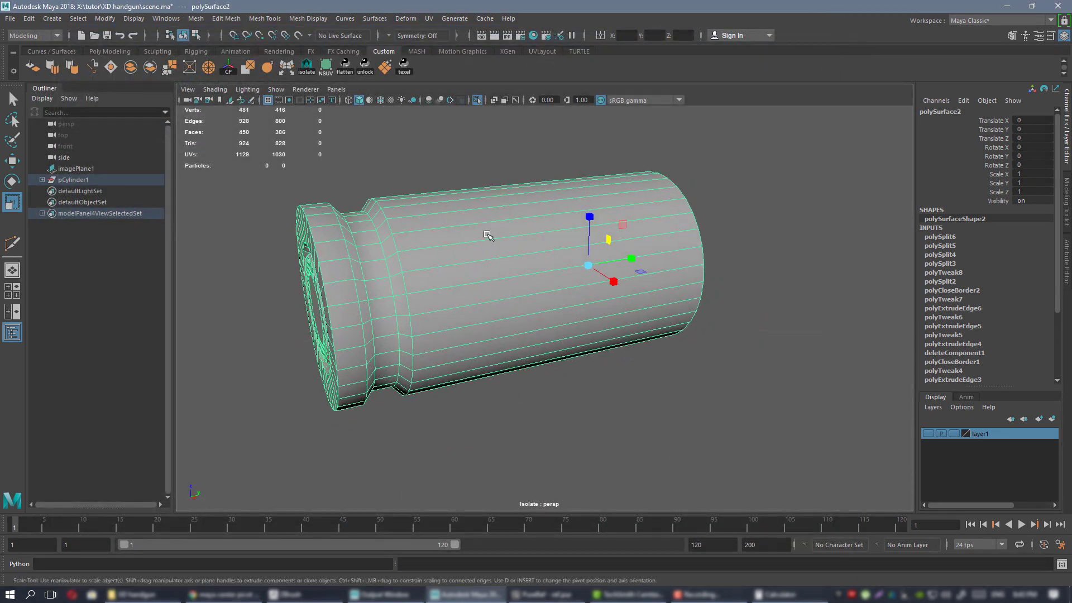
right_drag(489, 233, 491, 262)
right_drag(530, 552, 567, 540)
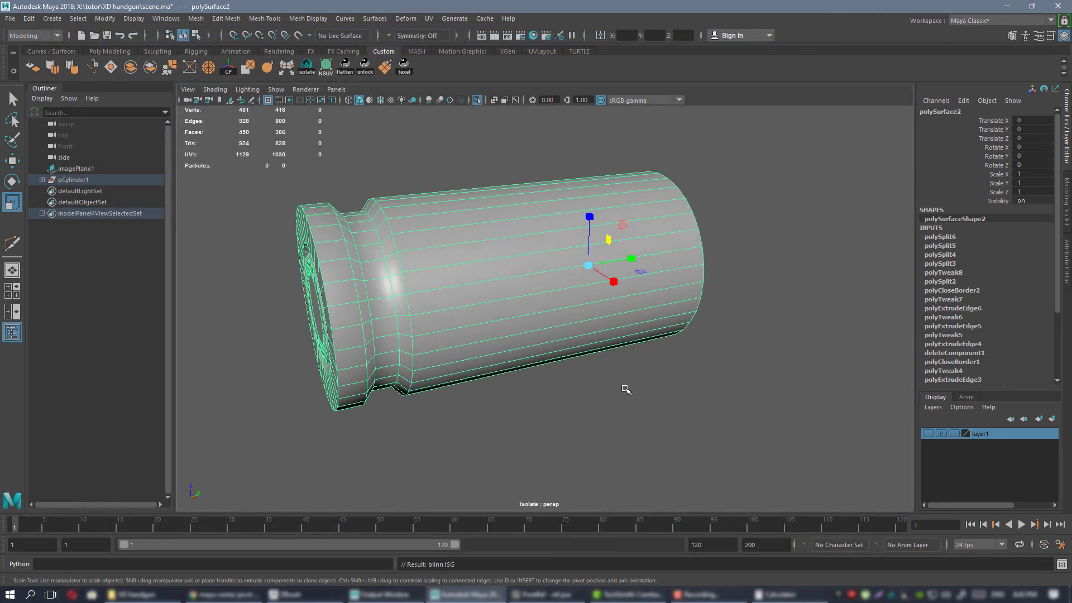
click(641, 397)
Orbit around the glossy case, from its open end to a flatter side view.
alt+drag(607, 399, 524, 213)
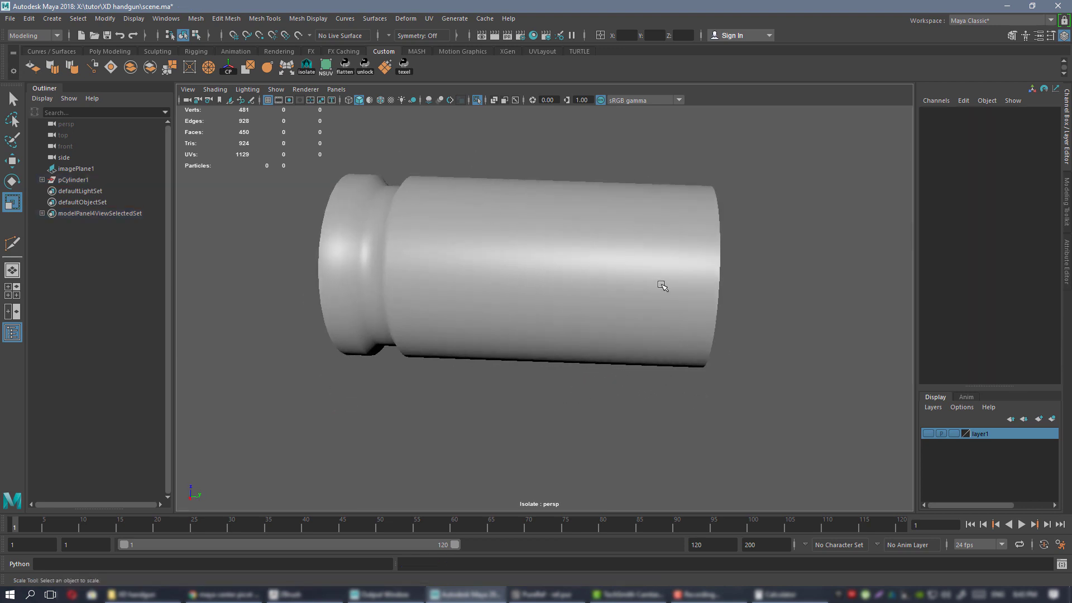
alt+drag(529, 309, 519, 269)
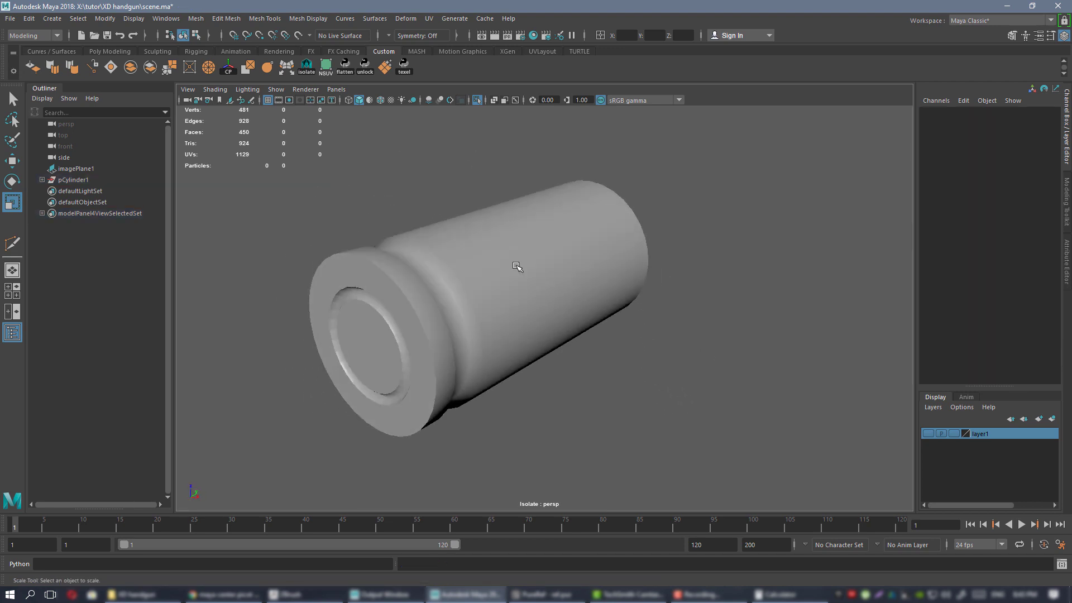
click(519, 269)
alt+drag(627, 358, 626, 391)
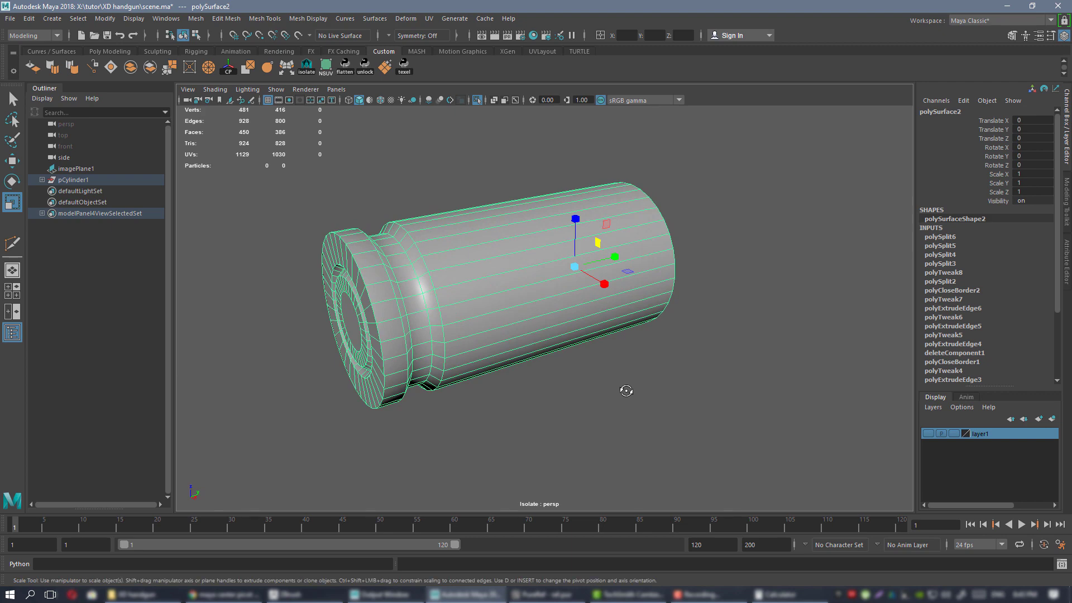
Check the case in smooth preview, then zoom in on the unsmoothed rim and groove.
key(3)
alt+drag(560, 386, 640, 375)
click(683, 378)
alt+drag(683, 378, 436, 242)
click(556, 296)
key(1)
alt+right_drag(436, 241, 466, 267)
alt+middle_drag(466, 267, 605, 331)
alt+drag(522, 285, 509, 280)
Insert a supporting edge loop beside the groove with Multi-Cut.
key(ctrl+shift+x)
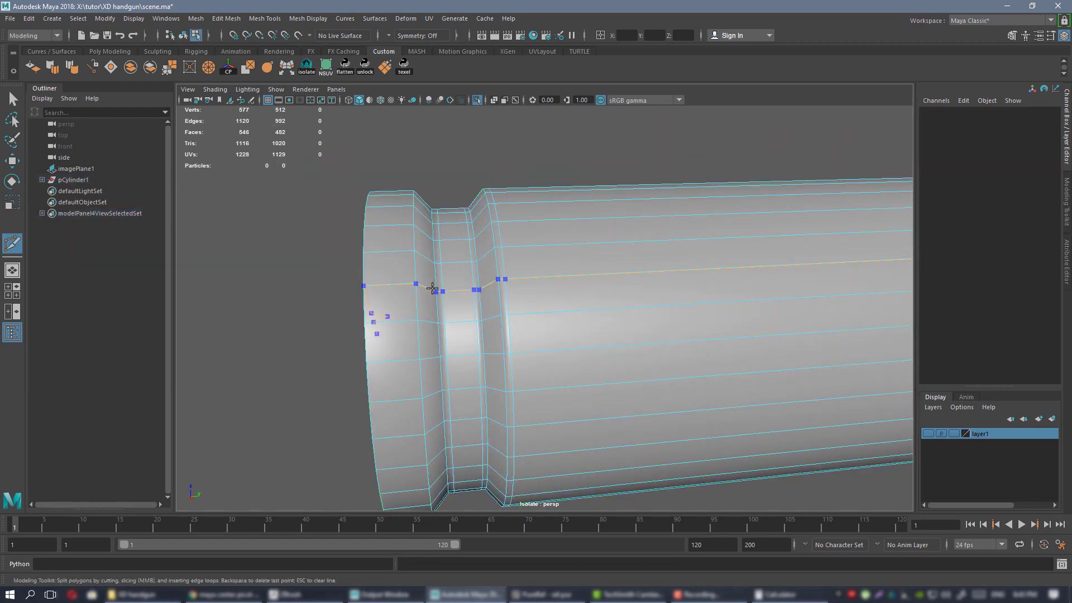
ctrl+click(411, 283)
alt+middle_drag(609, 284, 244, 275)
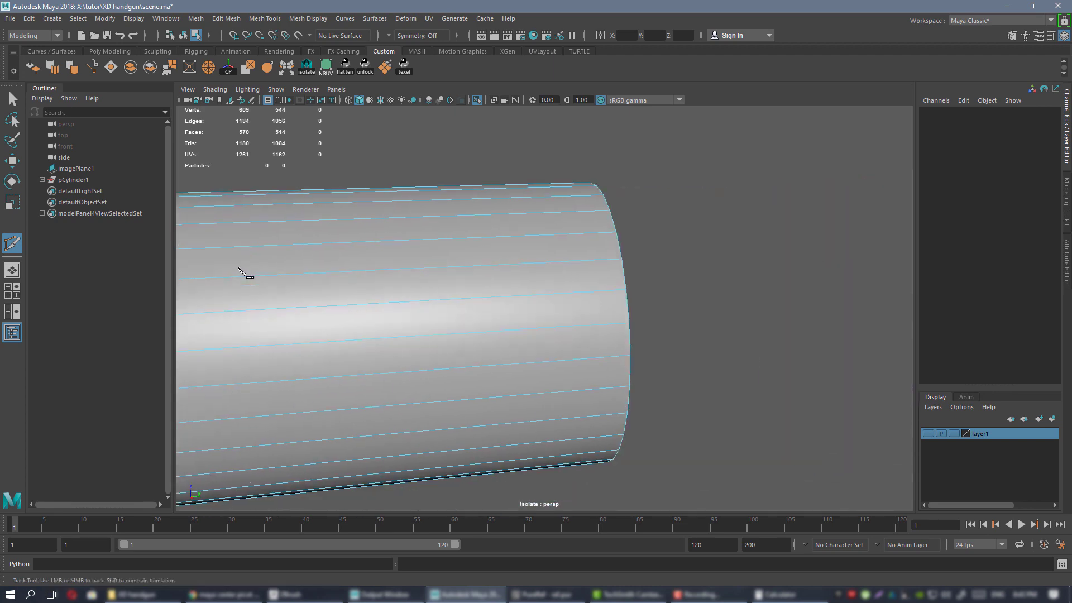
alt+middle_drag(645, 242, 538, 246)
alt+drag(538, 247, 475, 266)
alt+right_drag(474, 267, 595, 329)
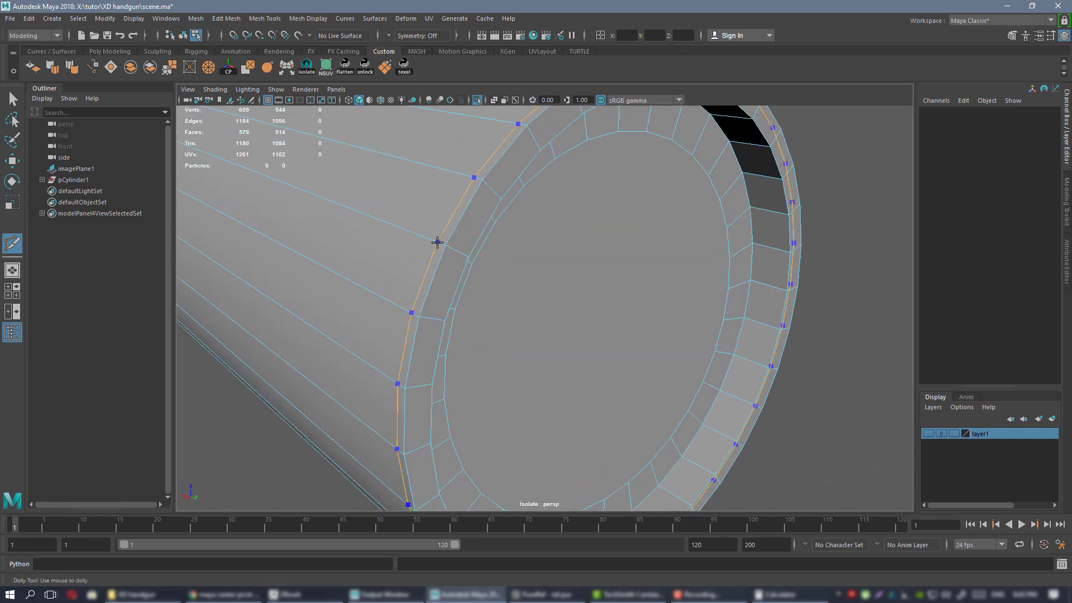
alt+drag(514, 243, 416, 241)
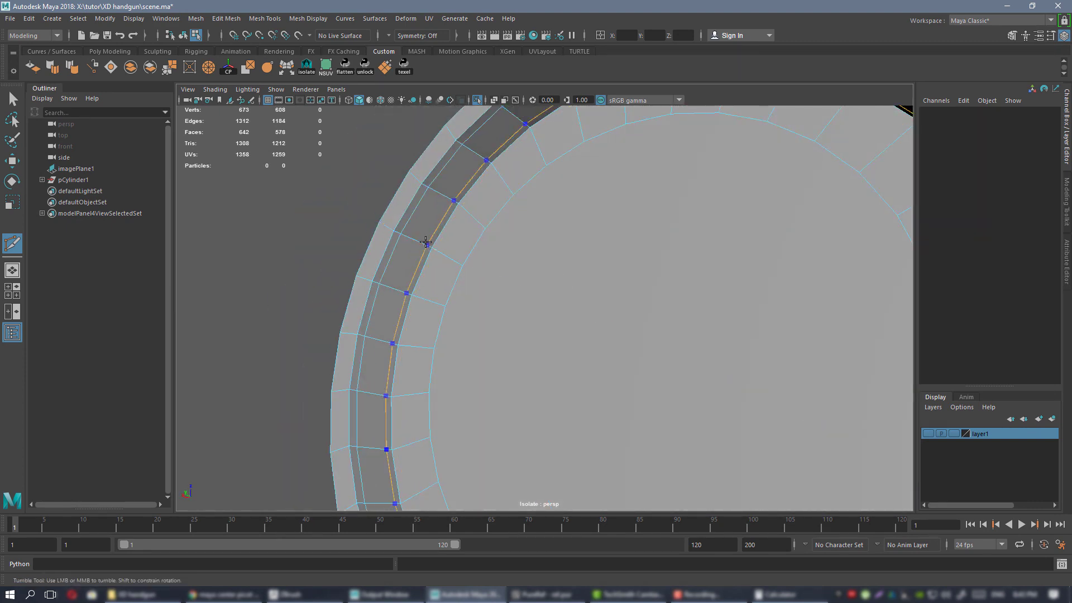
Add a supporting edge loop inside the rear face ring.
alt+right_drag(553, 268, 605, 263)
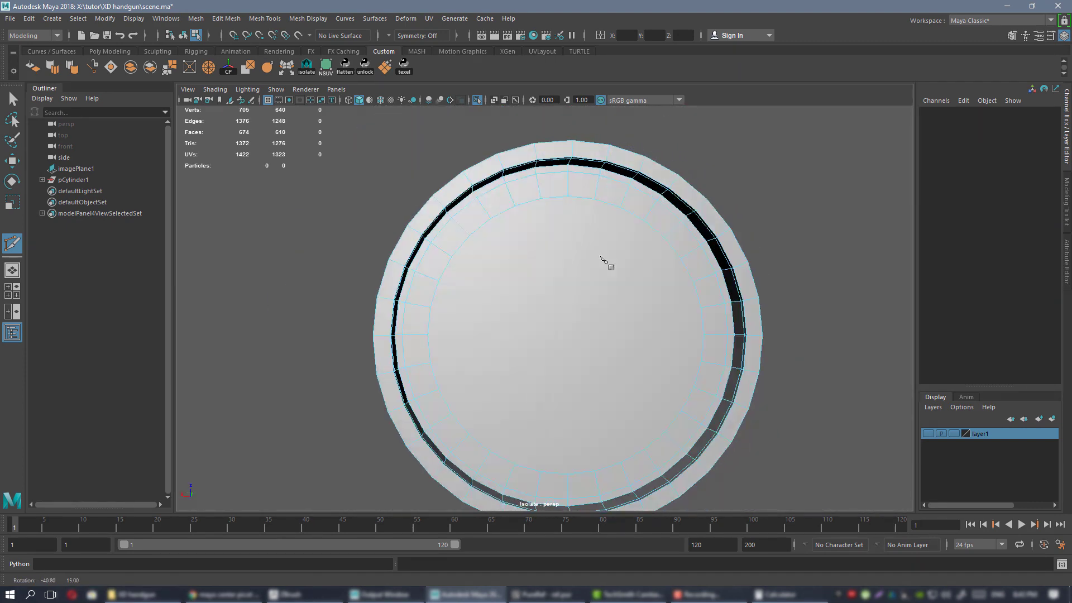
alt+drag(606, 263, 653, 273)
alt+right_drag(654, 273, 635, 251)
alt+drag(634, 252, 617, 268)
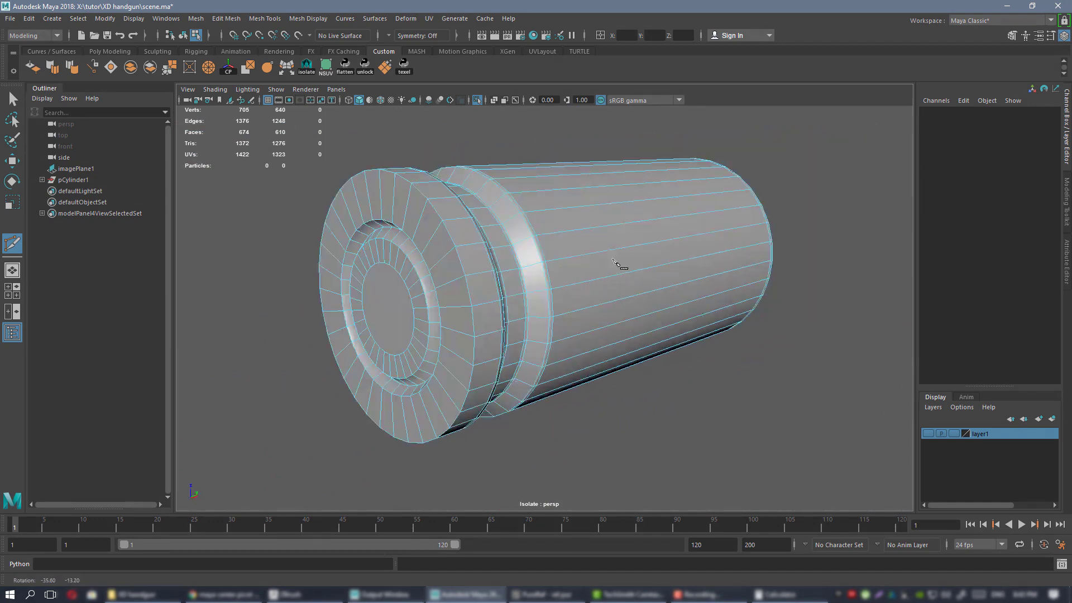
alt+right_drag(617, 268, 471, 270)
alt+drag(471, 270, 493, 232)
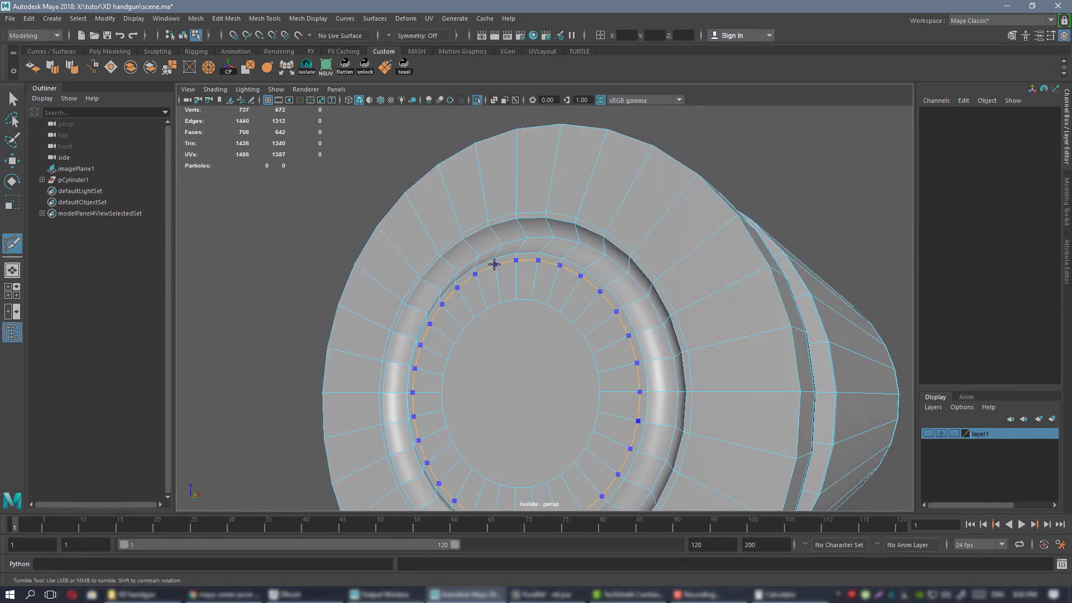
ctrl+click(494, 264)
key(w)
right_drag(512, 208, 563, 191)
Check the smoothed result and add further cuts toward the case's open end.
key(3)
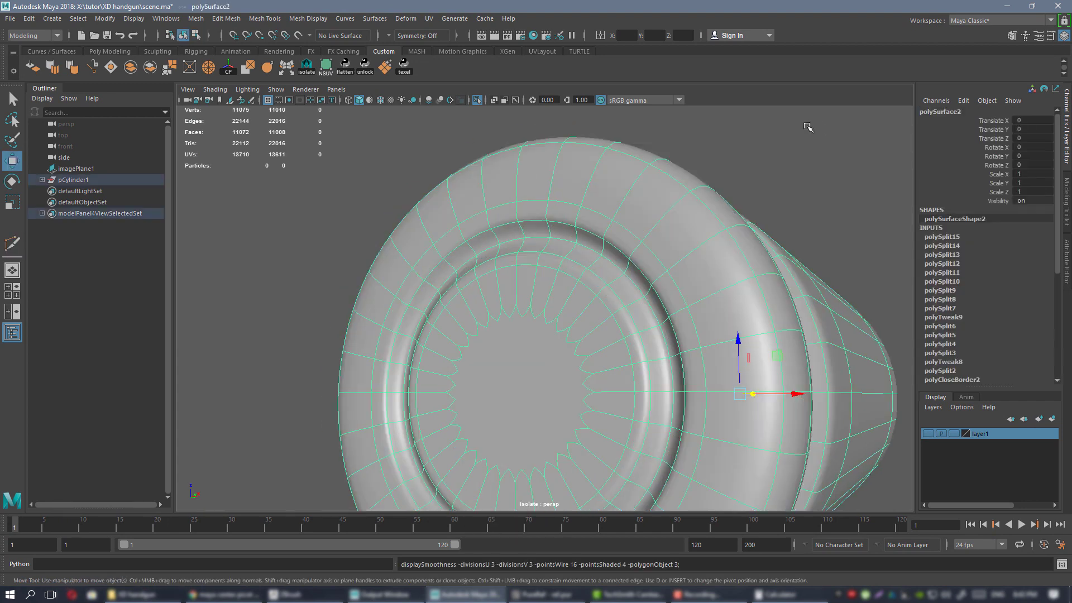
click(807, 124)
alt+right_drag(629, 193, 689, 223)
alt+drag(689, 223, 504, 230)
click(527, 223)
alt+right_drag(503, 230, 543, 249)
key(1)
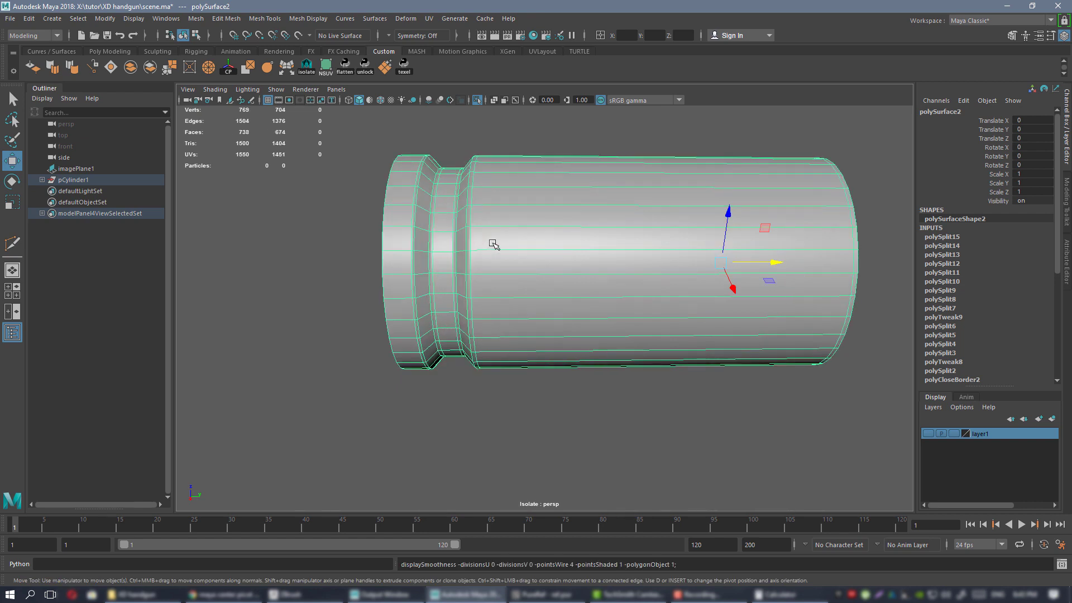
key(ctrl+shift+x)
alt+drag(736, 252, 559, 248)
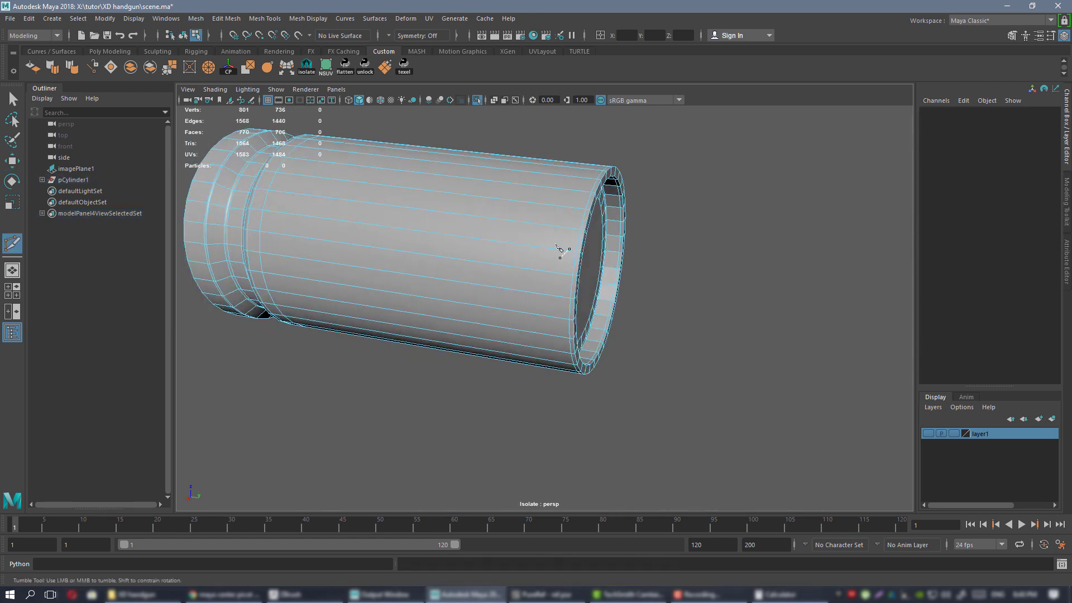
right_drag(492, 229, 539, 204)
Review both ends in smooth preview, then zoom in on the rim for more cuts.
key(3)
click(706, 236)
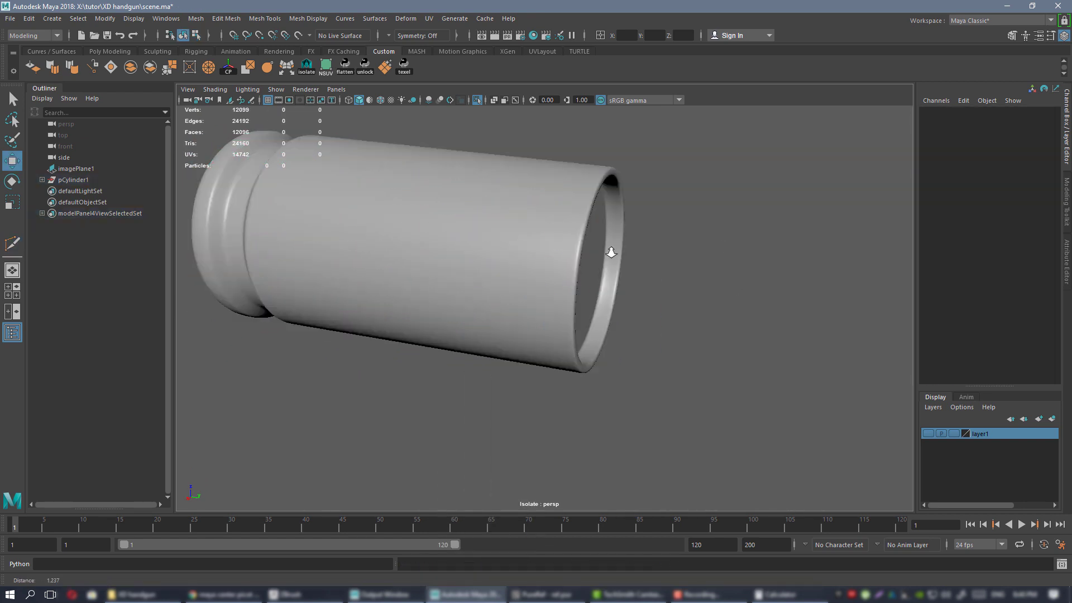
alt+right_drag(610, 251, 385, 248)
alt+drag(386, 248, 503, 266)
alt+right_drag(503, 266, 530, 279)
alt+drag(530, 280, 508, 259)
alt+middle_drag(508, 259, 609, 278)
click(548, 245)
key(1)
alt+right_drag(547, 244, 562, 277)
key(ctrl+shift+x)
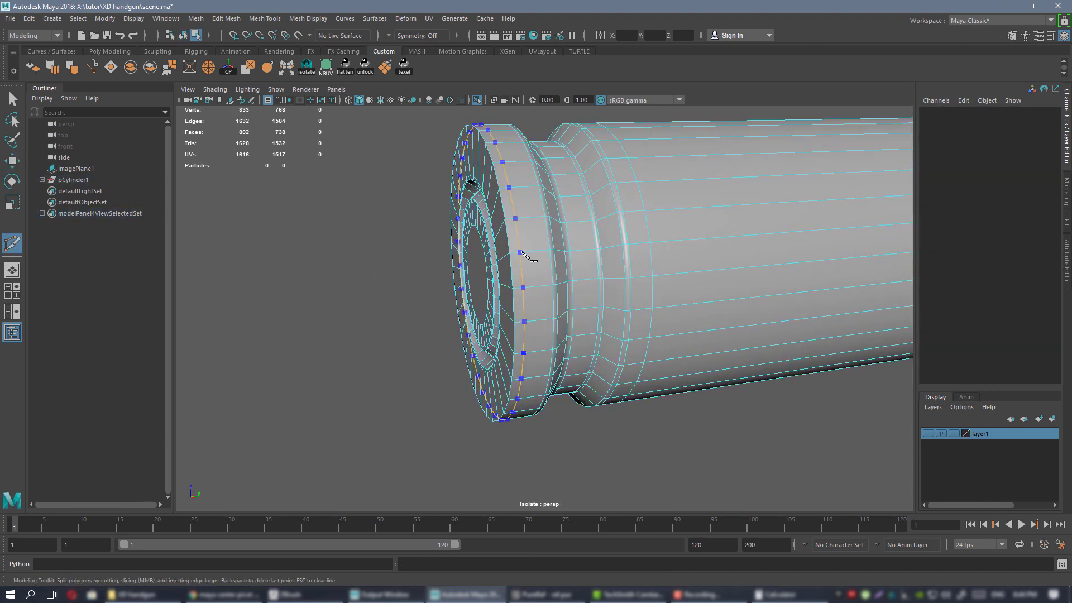
Select the case's whole rim edge loop in edge mode.
key(w)
right_drag(521, 228, 519, 202)
double_click(505, 209)
alt+middle_drag(529, 231, 517, 277)
alt+drag(517, 277, 536, 276)
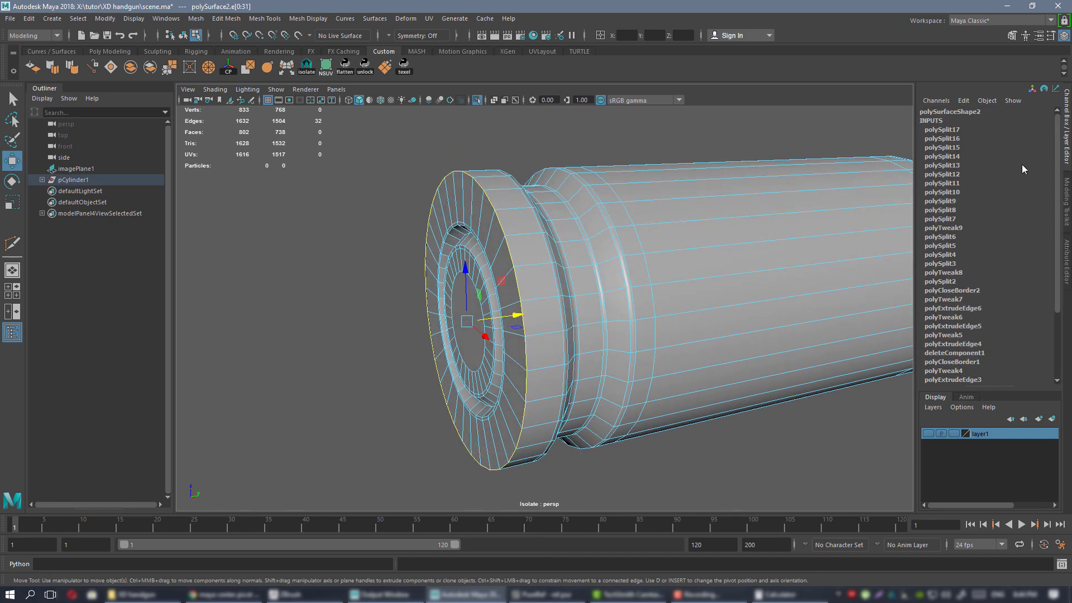
click(1068, 193)
alt+drag(546, 239, 663, 290)
alt+right_drag(663, 290, 617, 277)
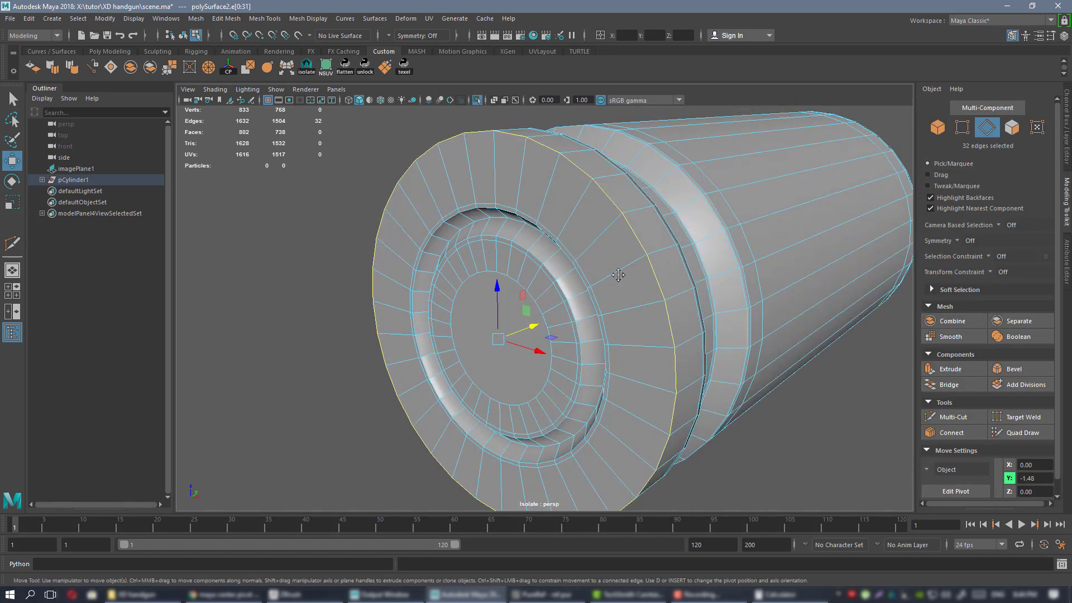
alt+drag(617, 277, 562, 246)
alt+middle_drag(562, 245, 608, 304)
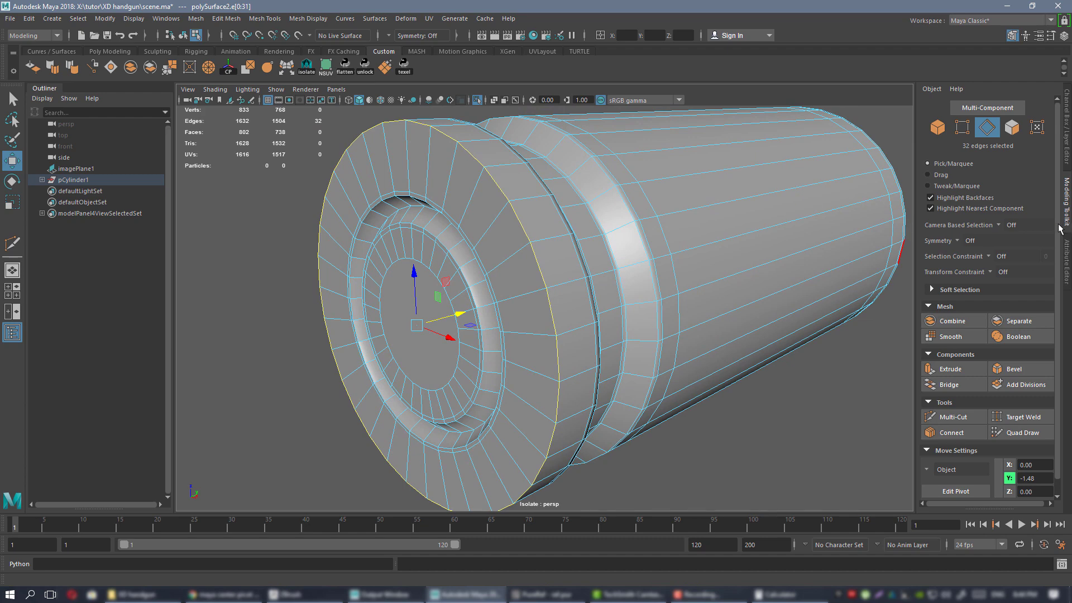
Bevel the rim edge loop with a fraction of 0.4.
click(1014, 369)
alt+drag(598, 252, 665, 263)
drag(807, 300, 811, 300)
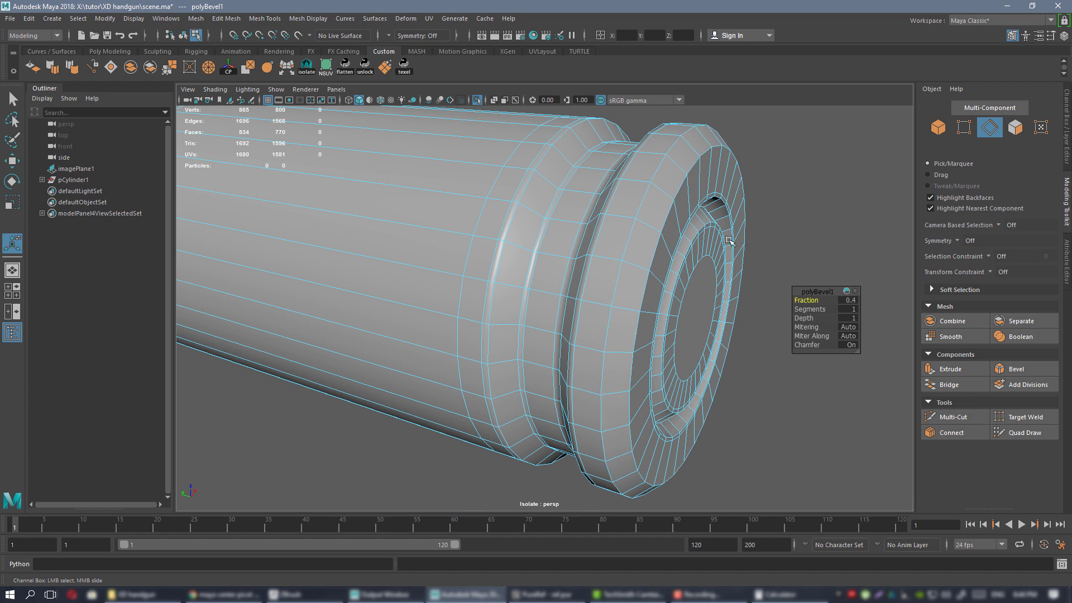
alt+drag(730, 244, 469, 192)
scroll(469, 191, up, 3)
Insert one more edge loop around the rim and return to object mode.
key(ctrl+shift+x)
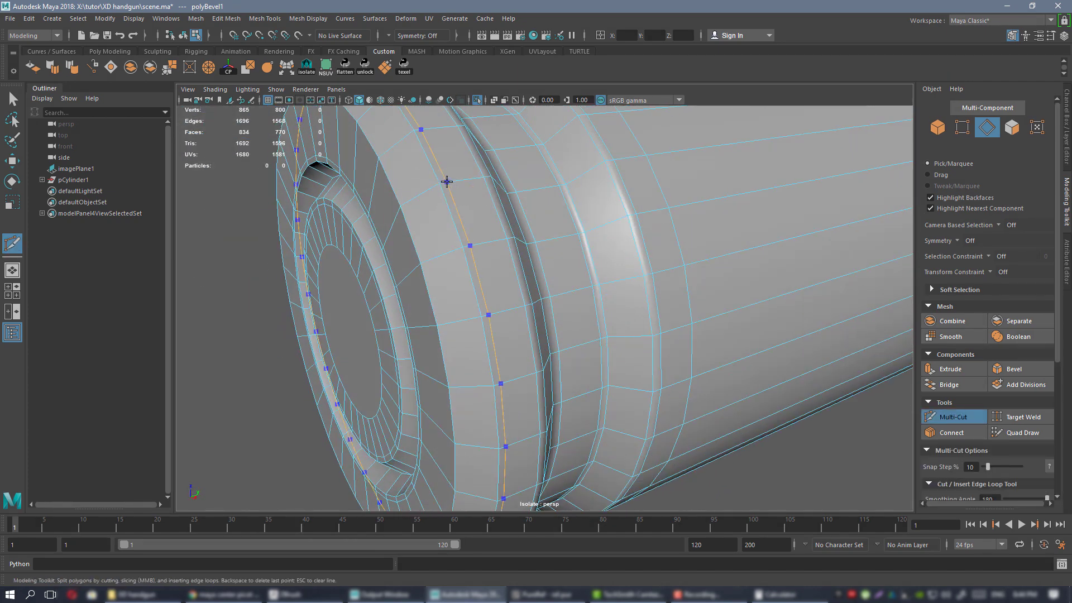
ctrl+click(398, 212)
key(w)
alt+right_drag(486, 226, 374, 165)
alt+drag(497, 223, 512, 253)
right_drag(512, 253, 472, 197)
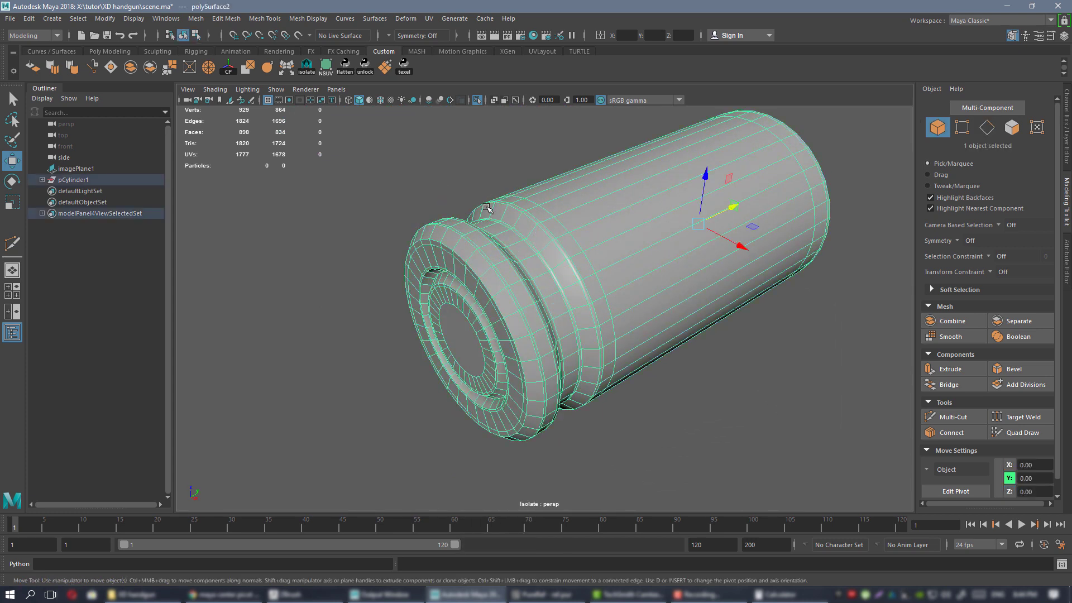
Inspect the bevelled case in smooth preview from several angles.
key(3)
click(439, 176)
alt+drag(694, 335, 612, 307)
alt+right_drag(612, 307, 411, 247)
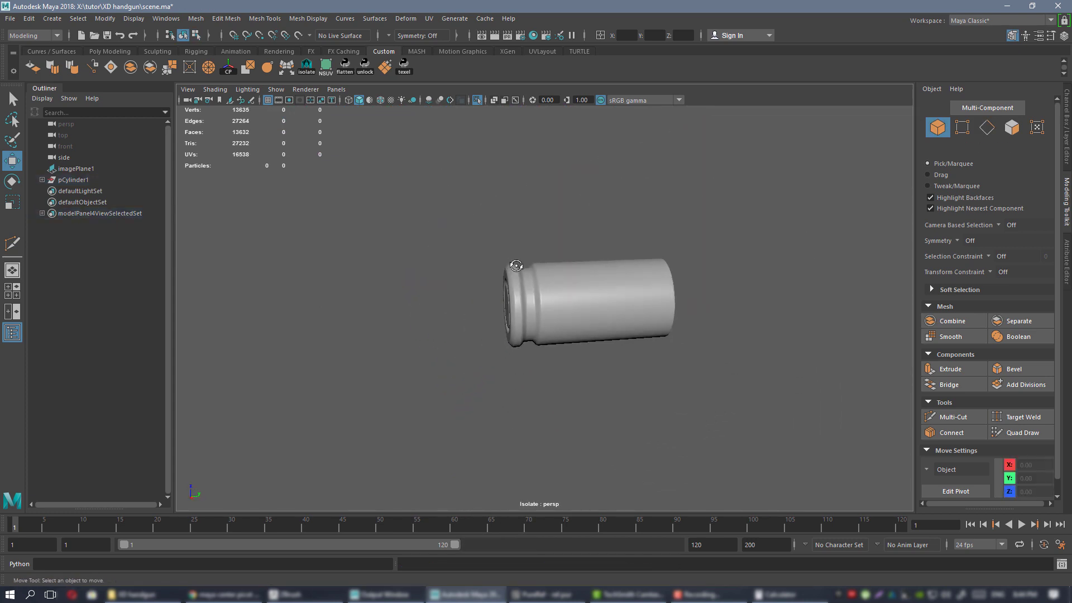
mouse_move(411, 246)
alt+mouse_down()
mouse_move(513, 262)
mouse_move(425, 254)
alt+mouse_up()
alt+right_drag(609, 275, 737, 308)
alt+drag(737, 307, 636, 348)
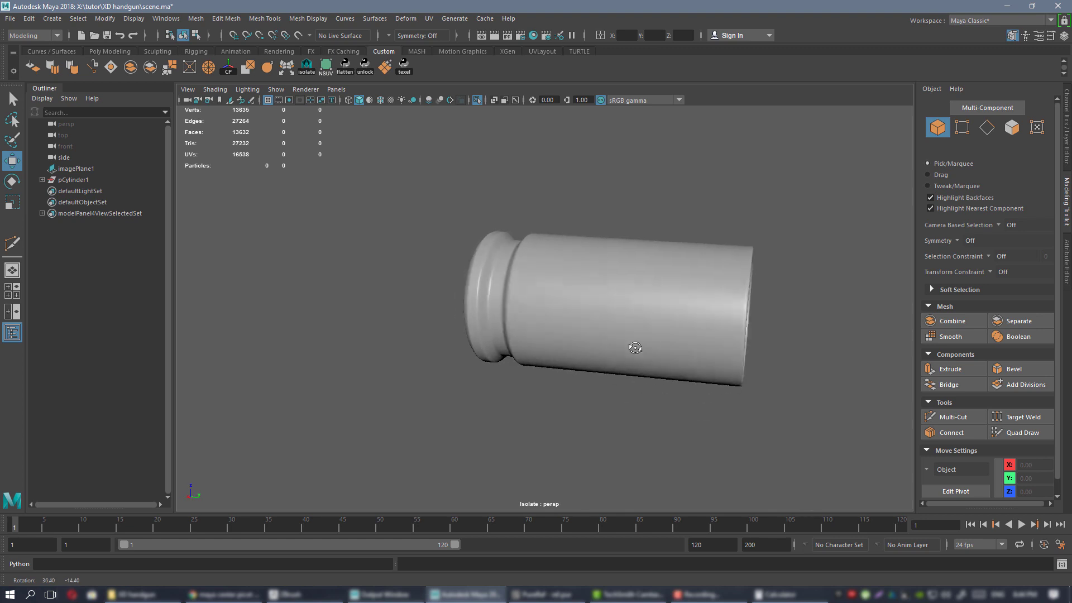
alt+drag(589, 314, 608, 275)
Exit Isolate Select and select the polySurface1 bullet cylinder beside the case.
key(ctrl+1)
click(643, 284)
scroll(610, 292, up, 3)
alt+middle_drag(607, 275, 530, 268)
mouse_move(530, 268)
alt+mouse_down()
mouse_move(505, 249)
mouse_move(525, 254)
mouse_move(493, 261)
mouse_move(522, 318)
mouse_move(545, 297)
mouse_move(512, 309)
mouse_move(551, 269)
alt+mouse_up()
scroll(518, 290, up, 2)
Bevel the bullet cap's border loop at fraction 0.8 with 5 segments, then show all viewports.
key(F10)
double_click(562, 267)
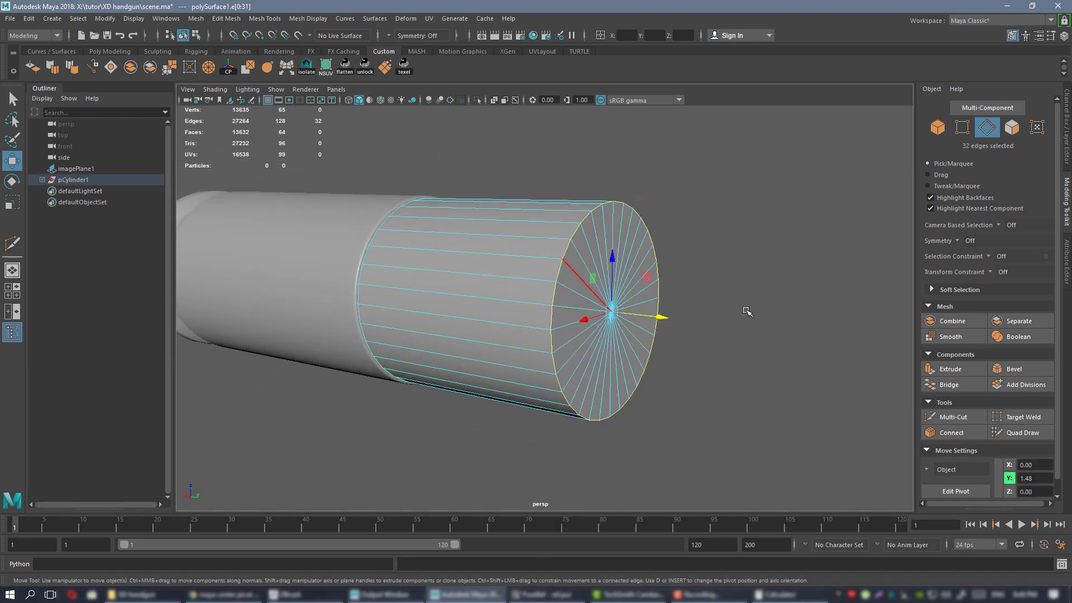
click(1012, 369)
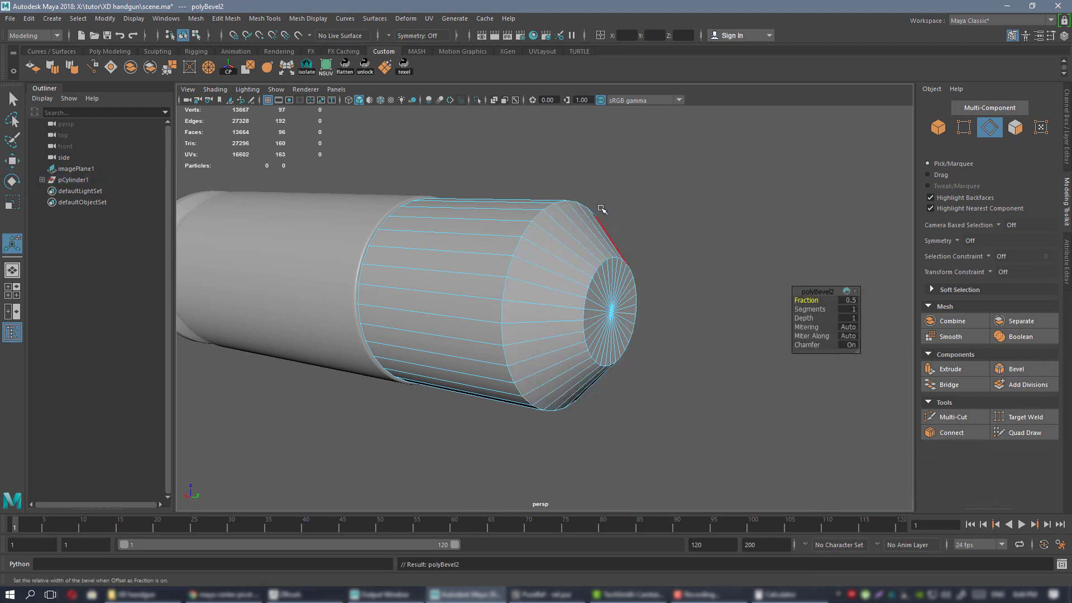
middle_drag(806, 299, 811, 300)
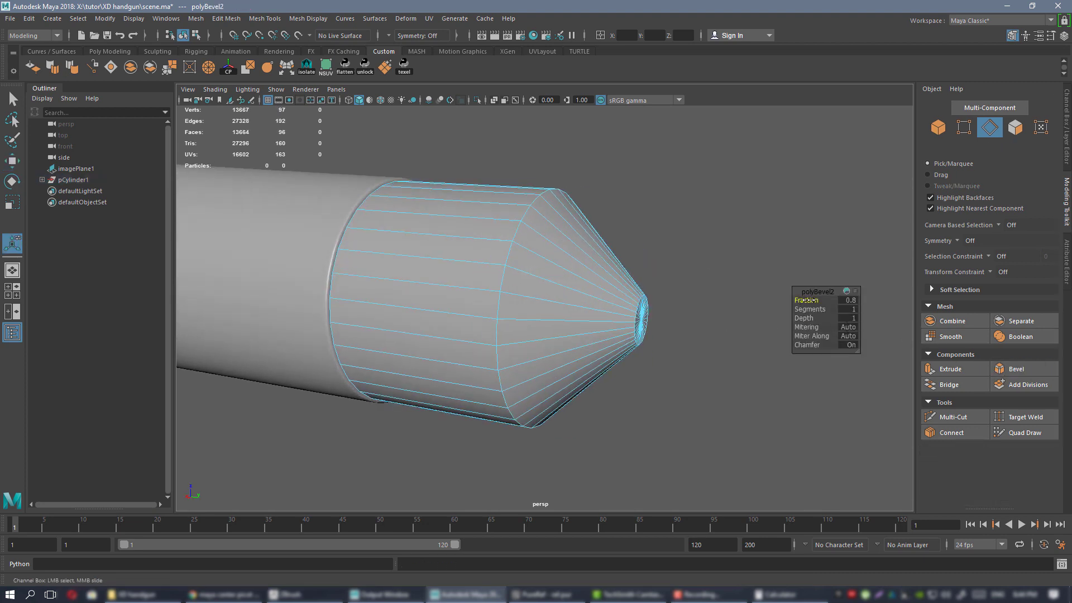
alt+drag(624, 287, 589, 293)
middle_drag(805, 310, 815, 309)
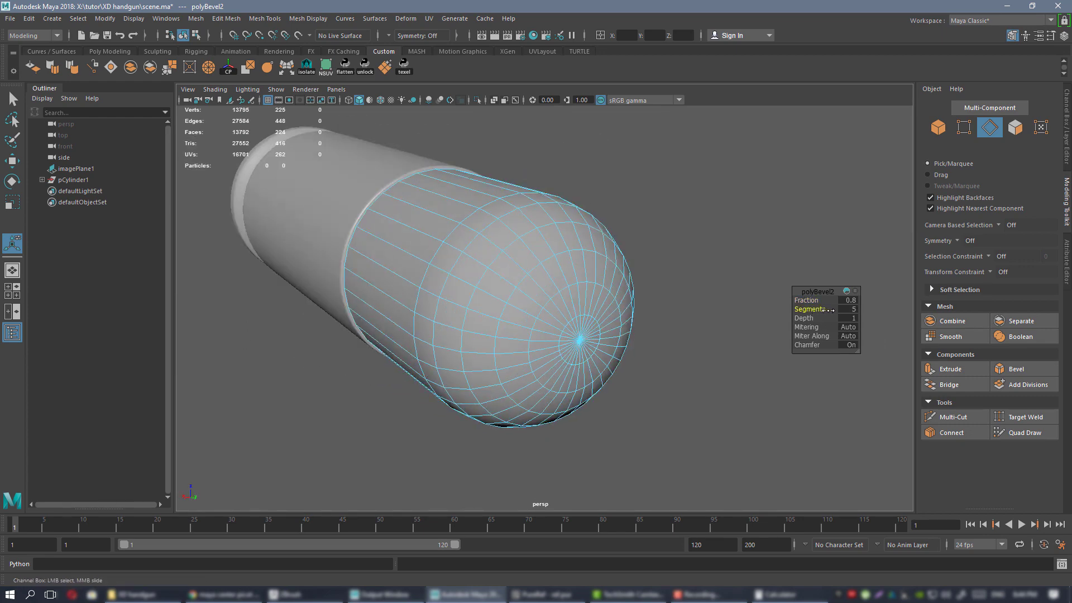
alt+drag(626, 307, 563, 266)
right_drag(579, 271, 523, 271)
alt+drag(627, 310, 638, 279)
scroll(637, 266, down, 2)
key(space)
key(space)
Select the bullet tip's vertices in the side view and frame them.
key(f)
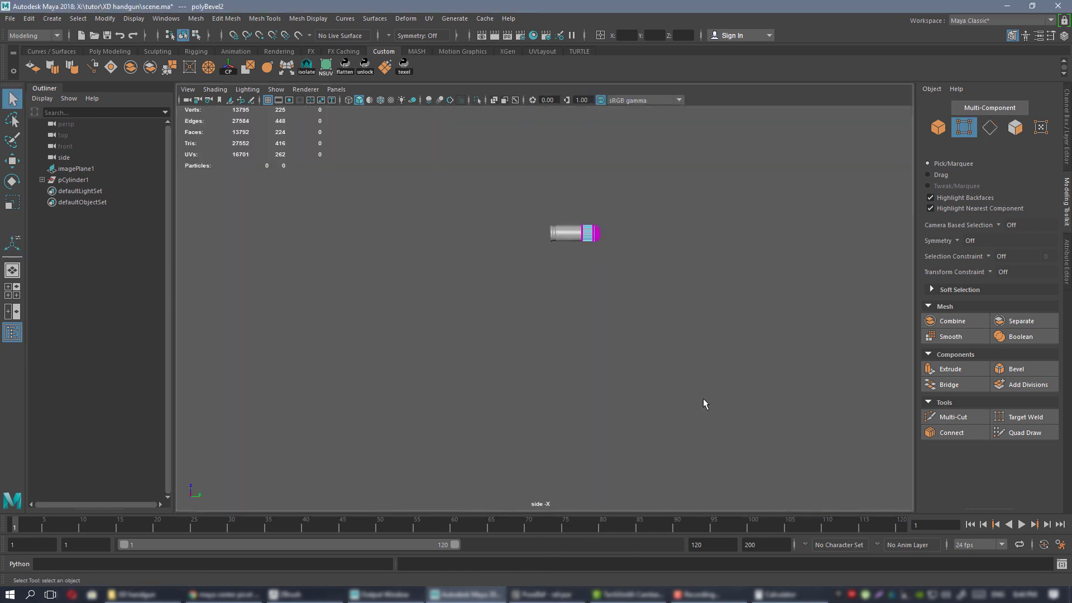
alt+middle_drag(484, 182, 448, 219)
scroll(559, 186, up, 10)
alt+middle_drag(602, 187, 551, 298)
drag(530, 209, 643, 331)
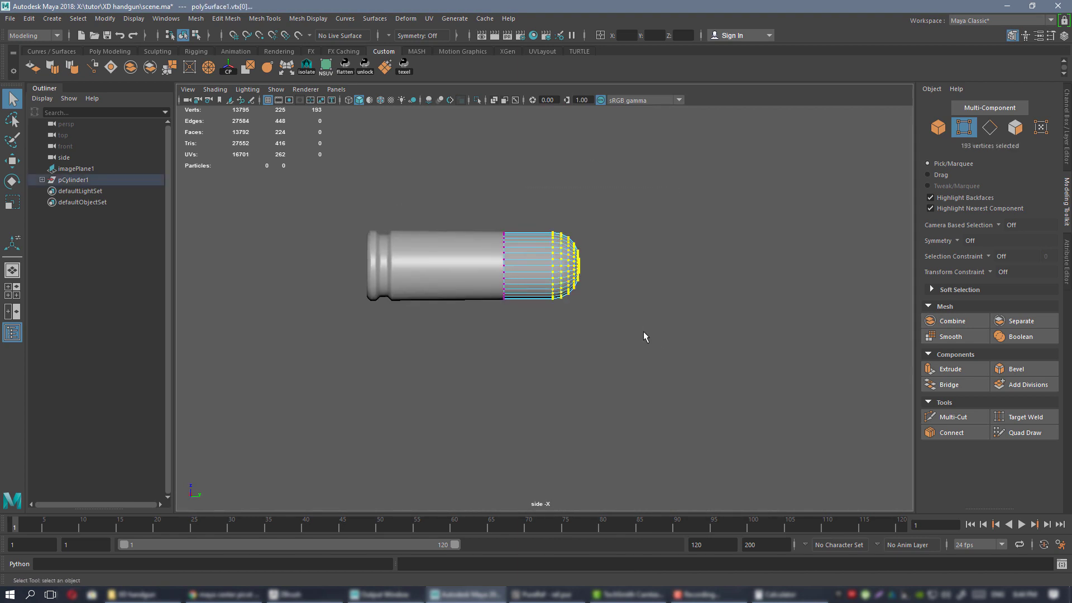
key(f)
alt+right_drag(638, 320, 700, 366)
scroll(695, 370, up, 3)
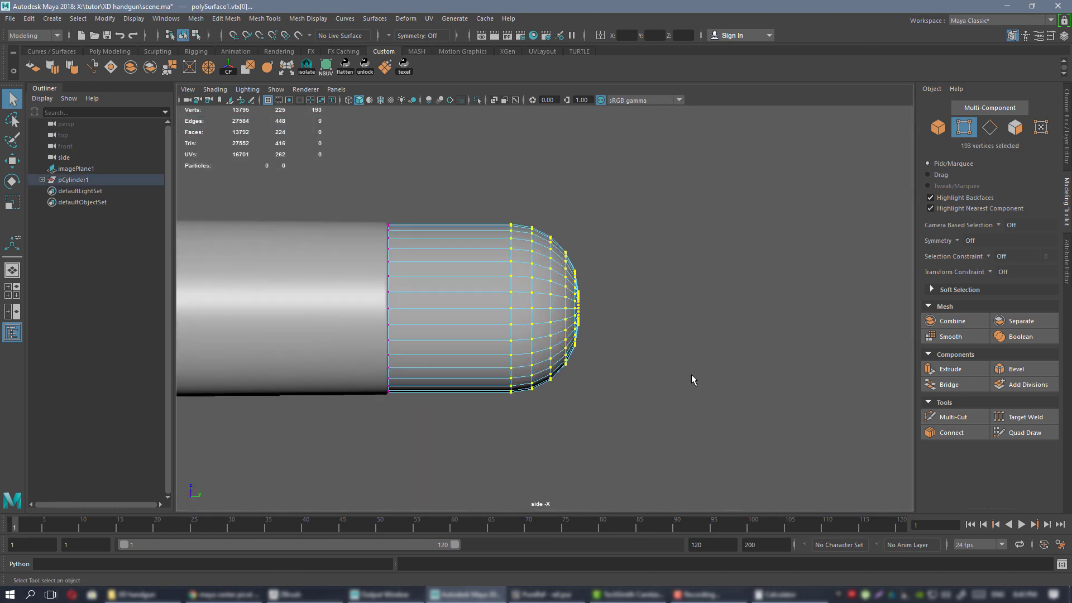
Try stretching the tip vertices lengthwise with Scale, then undo the attempt.
key(w)
scroll(656, 333, up, 5)
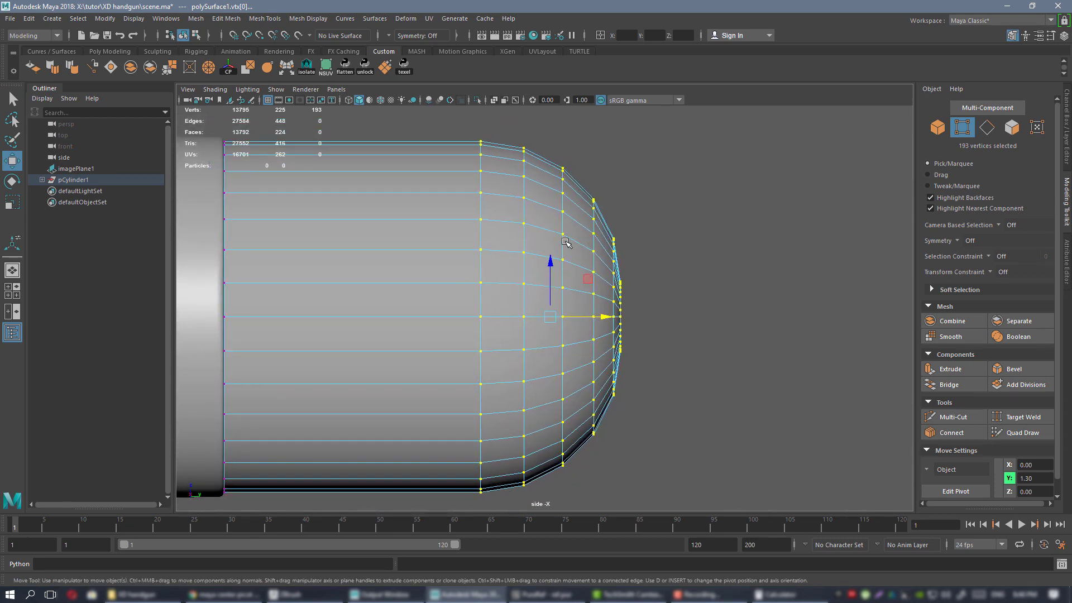
scroll(581, 279, down, 5)
scroll(678, 311, up, 5)
scroll(619, 287, down, 2)
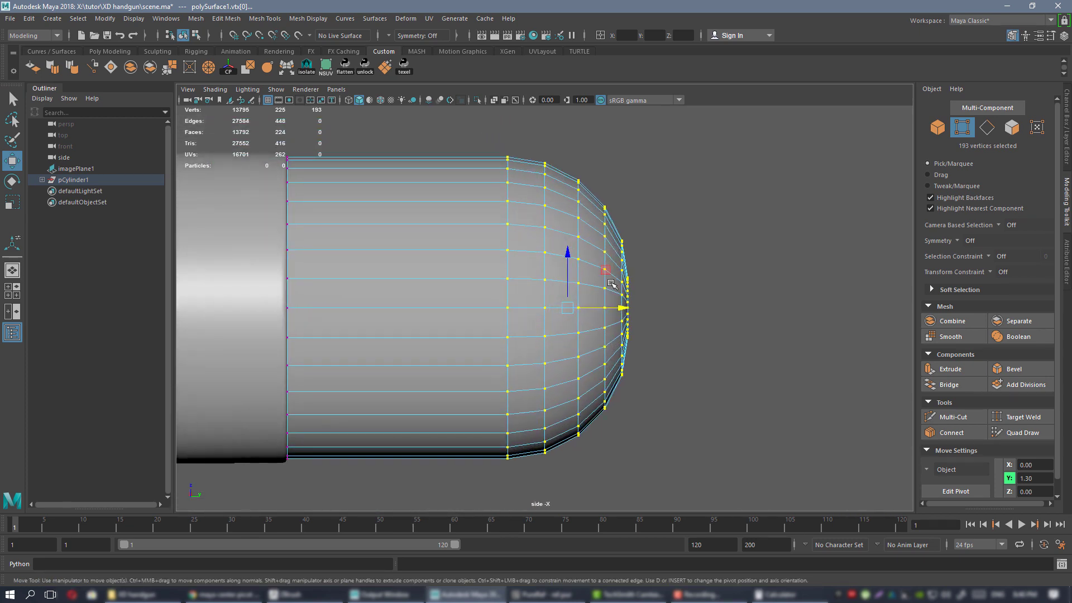
scroll(605, 282, up, 3)
scroll(605, 282, down, 4)
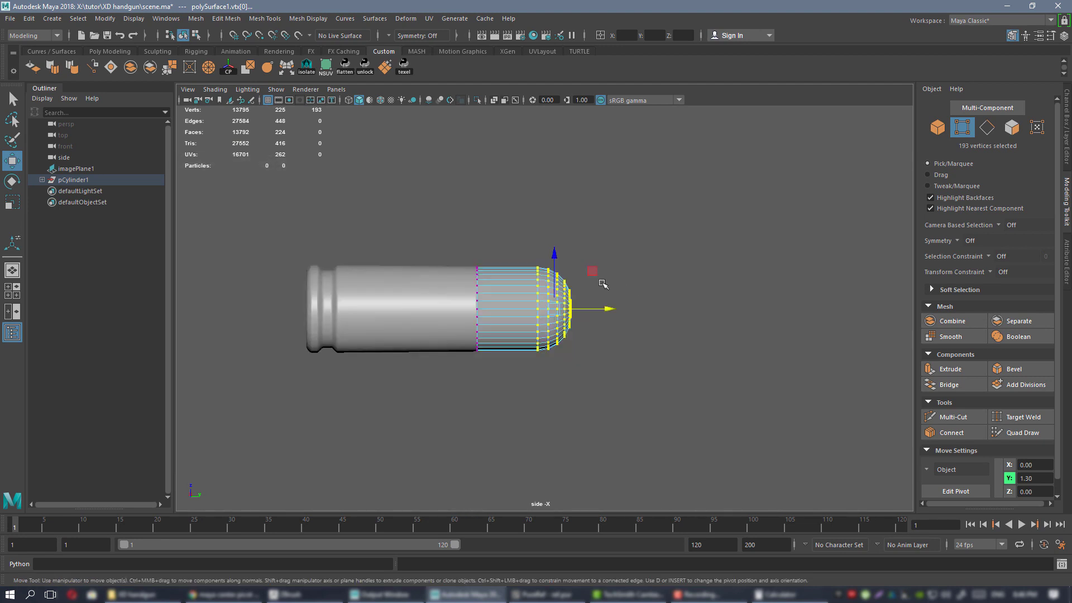
scroll(589, 286, up, 3)
scroll(617, 310, up, 1)
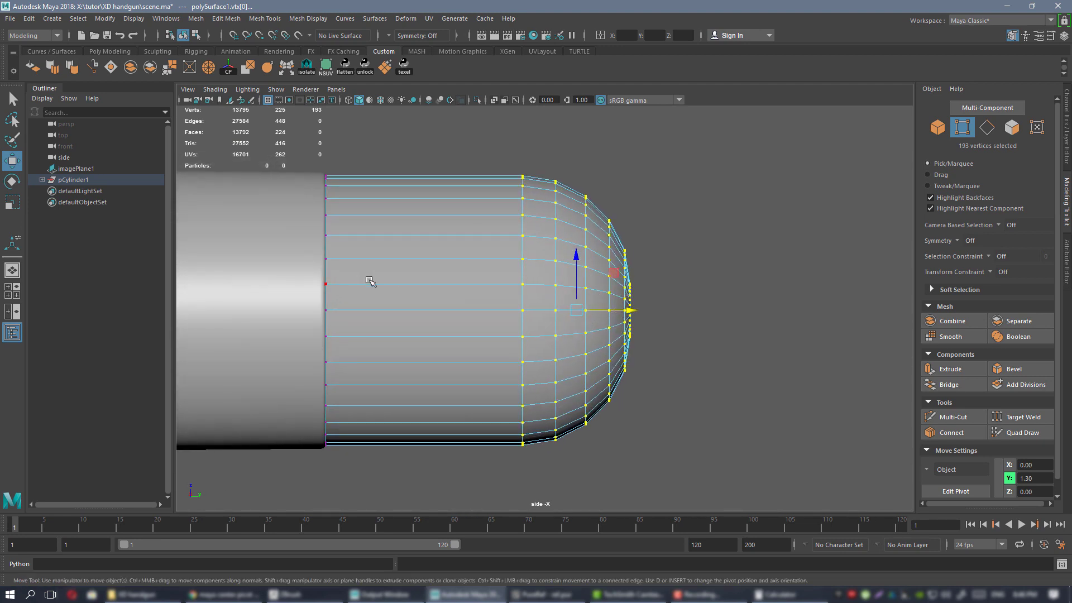
scroll(492, 276, up, 3)
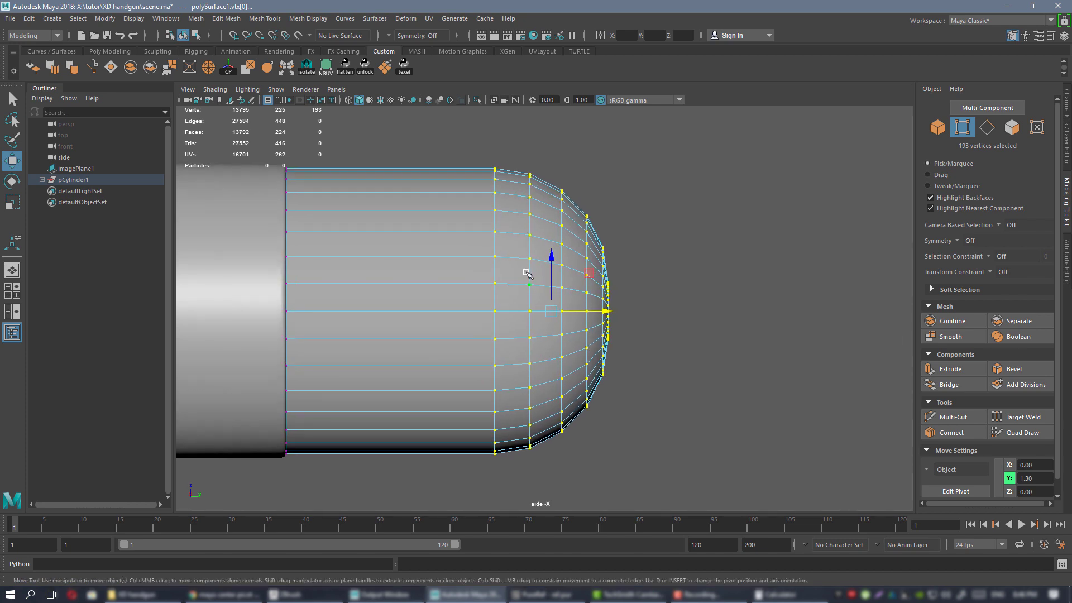
key(r)
alt+middle_drag(623, 306, 648, 299)
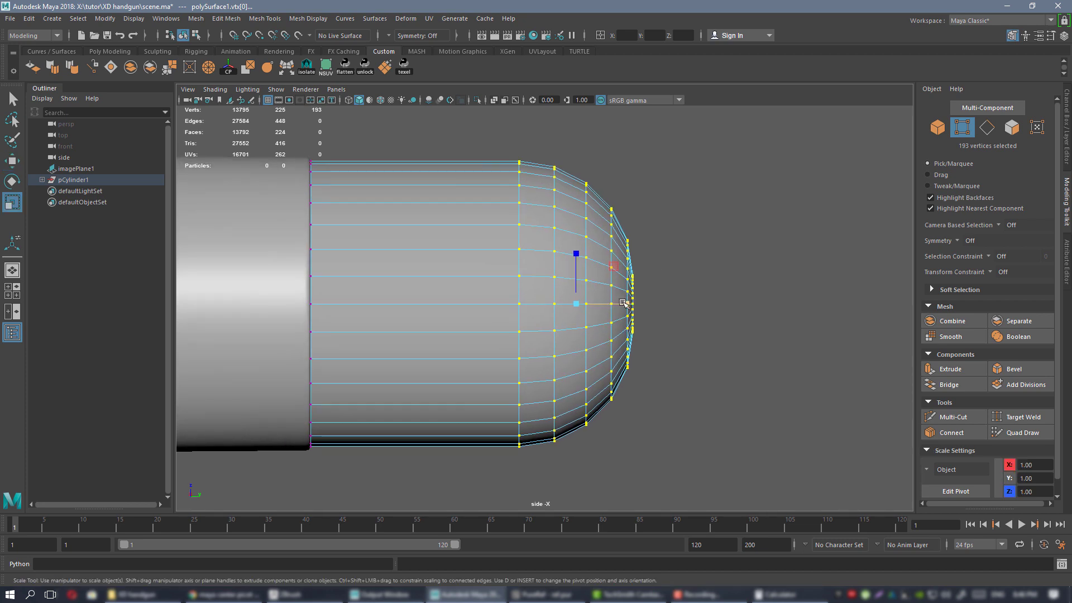
drag(626, 304, 667, 305)
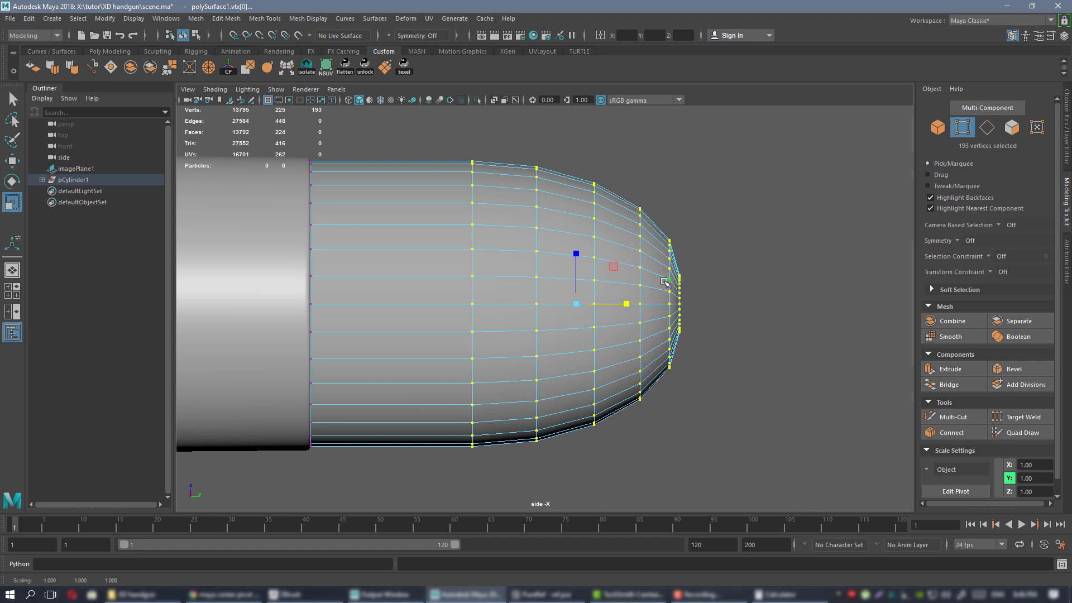
key(ctrl+z)
Move the scale pivot to the front of the tip and stretch the nose forward.
alt+right_drag(594, 260, 621, 273)
alt+middle_drag(621, 273, 603, 277)
key(d)
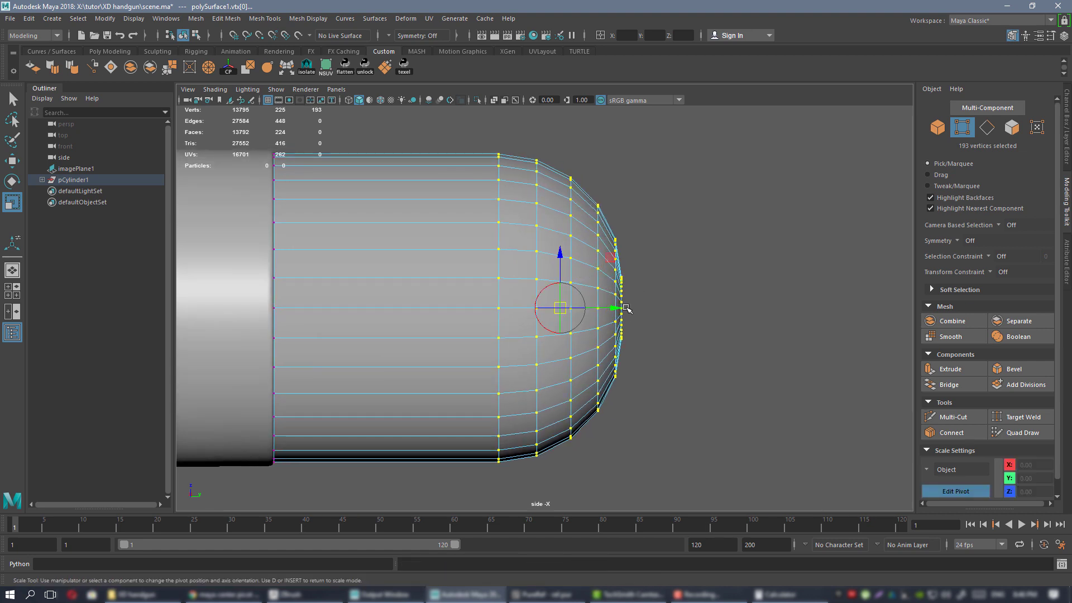
drag(616, 309, 674, 312)
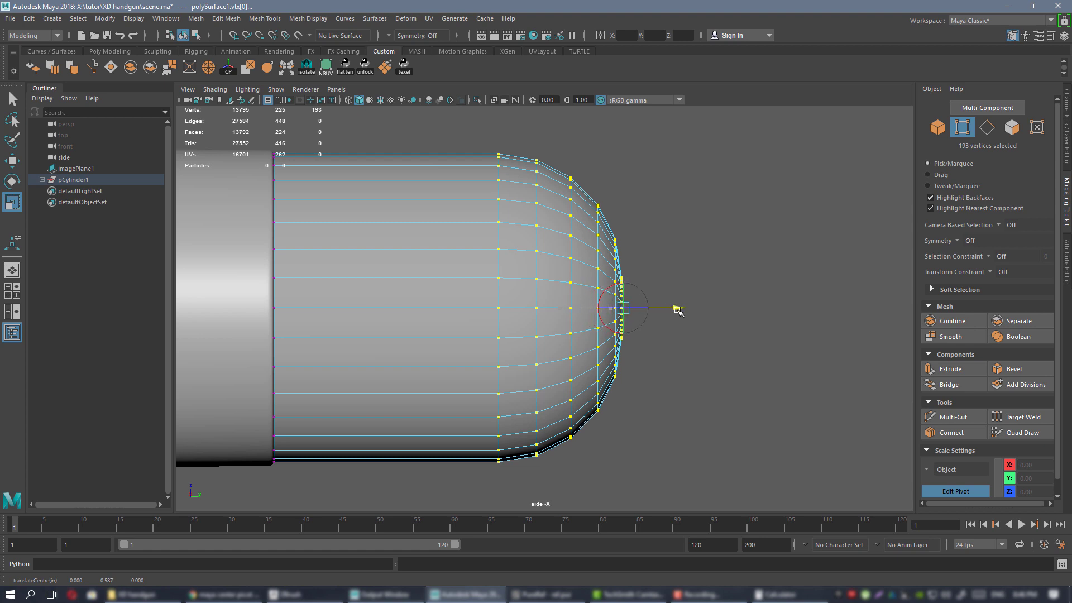
key(d)
drag(670, 310, 739, 311)
Compare the lengthened nose with the 9mm reference photos and orbit it in perspective.
scroll(531, 303, down, 4)
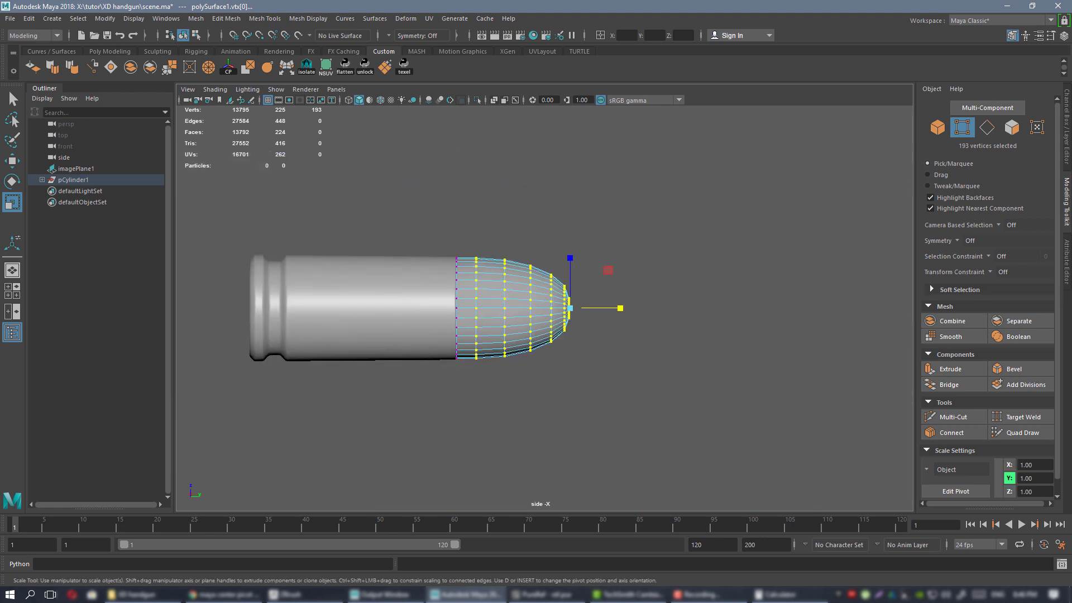
mouse_move(1071, 293)
right_down()
mouse_move(903, 302)
mouse_move(1071, 282)
right_up()
scroll(654, 349, up, 3)
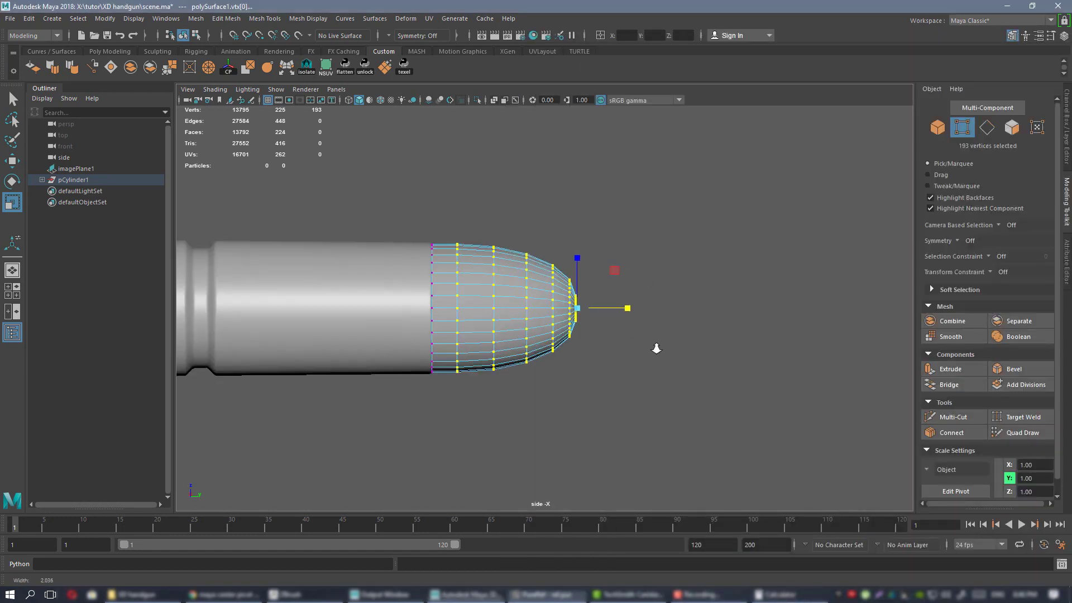
alt+middle_drag(574, 271, 635, 271)
alt+right_drag(635, 271, 735, 313)
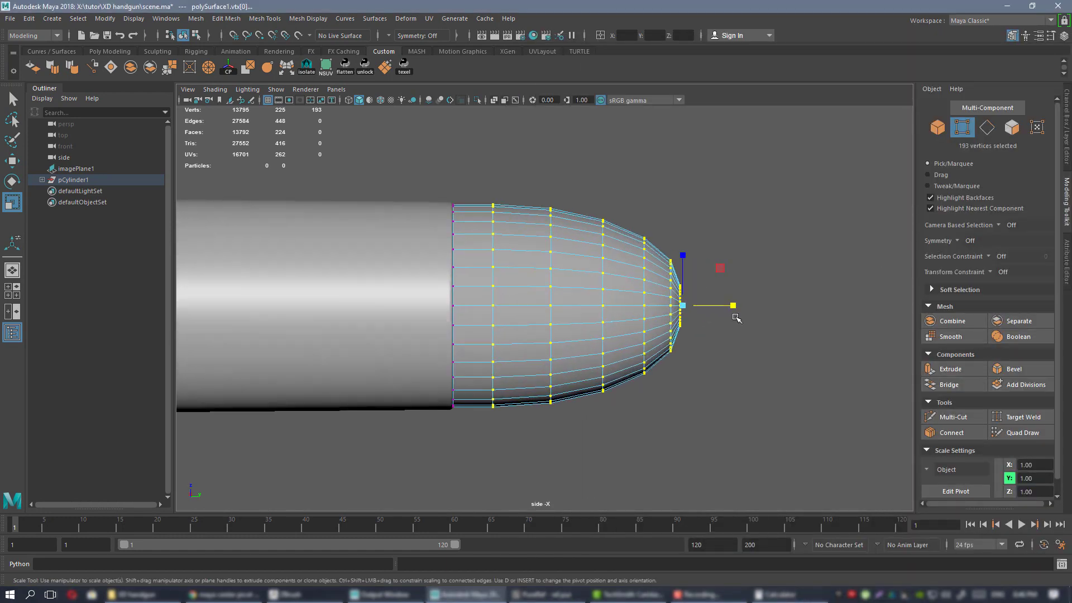
alt+middle_drag(735, 313, 686, 310)
key(space)
key(space)
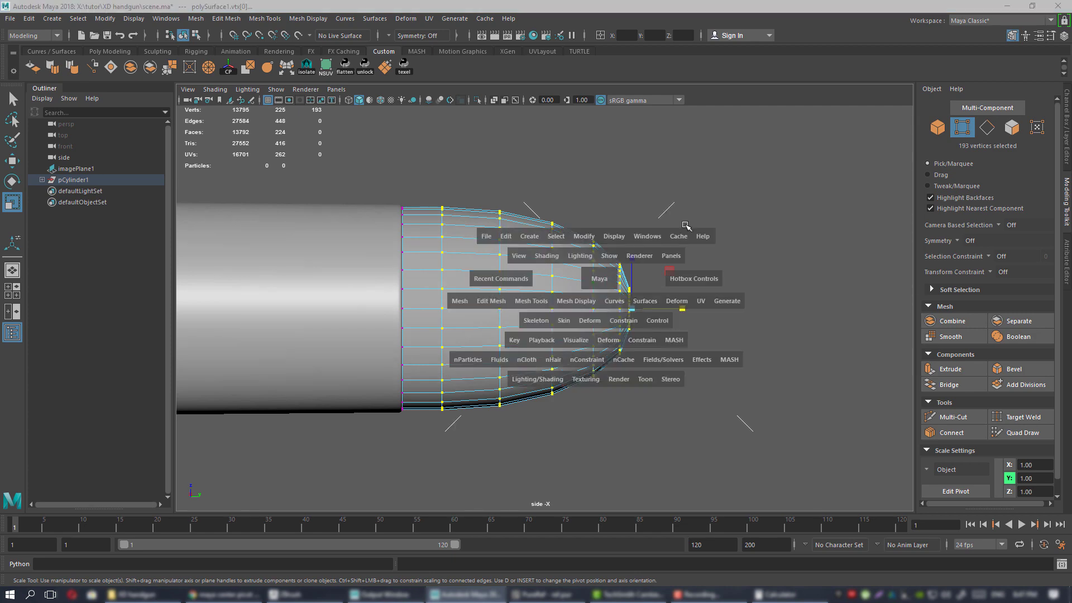
alt+drag(672, 250, 503, 281)
right_drag(500, 270, 556, 254)
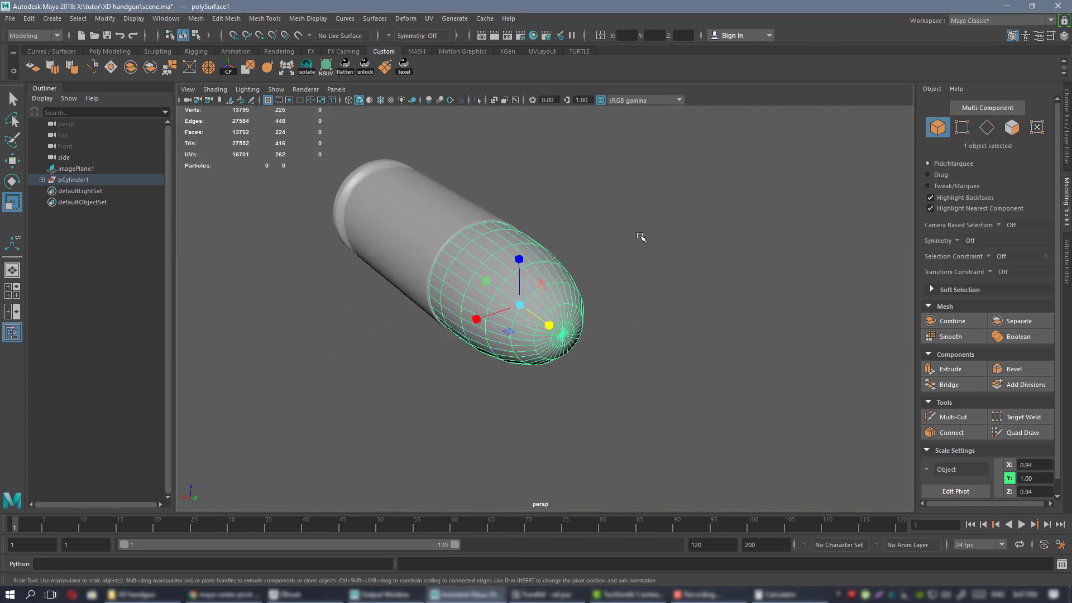
Assign the blinn1 material to the bullet tip.
click(641, 237)
alt+drag(641, 239, 633, 277)
click(566, 272)
alt+drag(565, 271, 601, 239)
right_drag(601, 239, 693, 545)
alt+drag(651, 321, 649, 277)
Preview the bullet tip smoothed from the side, then return to the unsmoothed view.
key(3)
alt+drag(582, 285, 653, 273)
click(652, 263)
click(588, 280)
key(1)
alt+middle_drag(553, 210, 566, 273)
alt+drag(566, 273, 621, 279)
Isolate the tip, select its open rim edge loop and cap it with Fill Hole.
key(ctrl+1)
right_drag(587, 210, 584, 191)
double_click(550, 257)
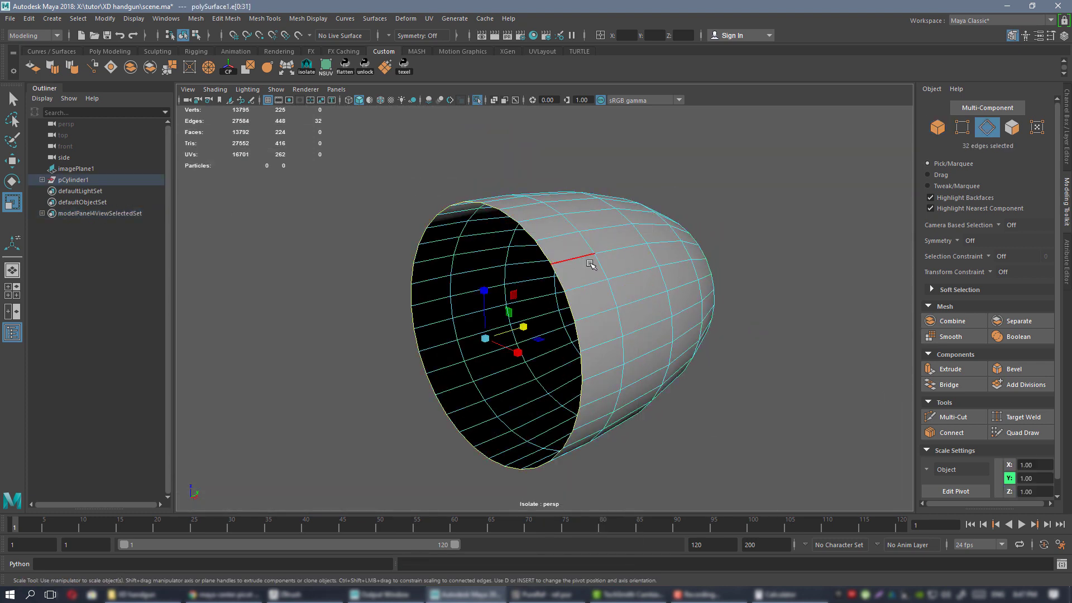
alt+drag(551, 257, 508, 342)
click(111, 67)
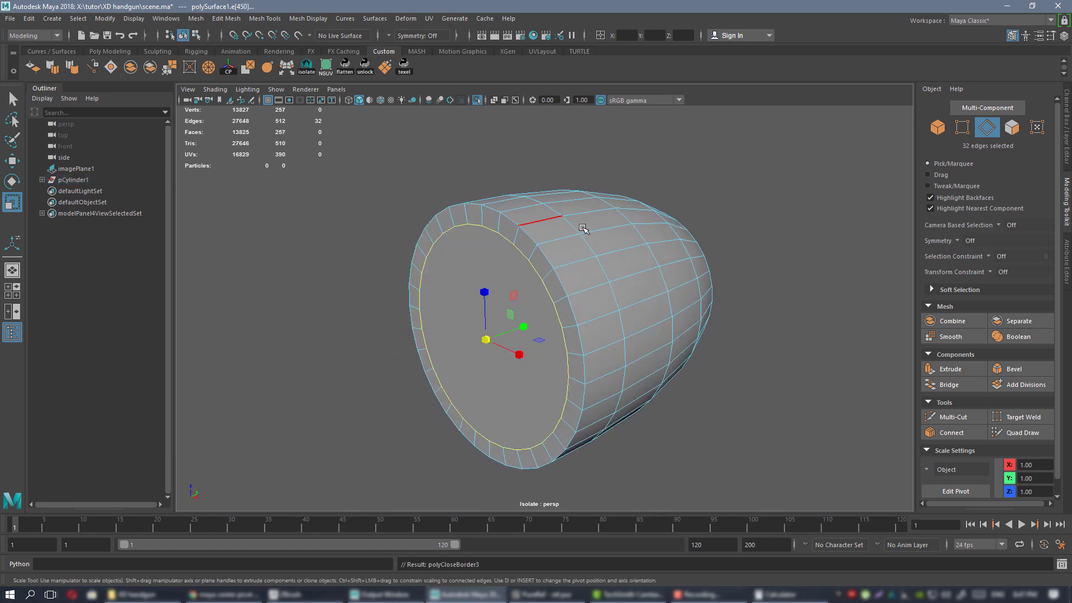
alt+drag(582, 230, 522, 245)
key(ctrl+shift+x)
Insert an edge loop near the tip's rim, preview it smoothed, and exit isolate view.
ctrl+click(520, 237)
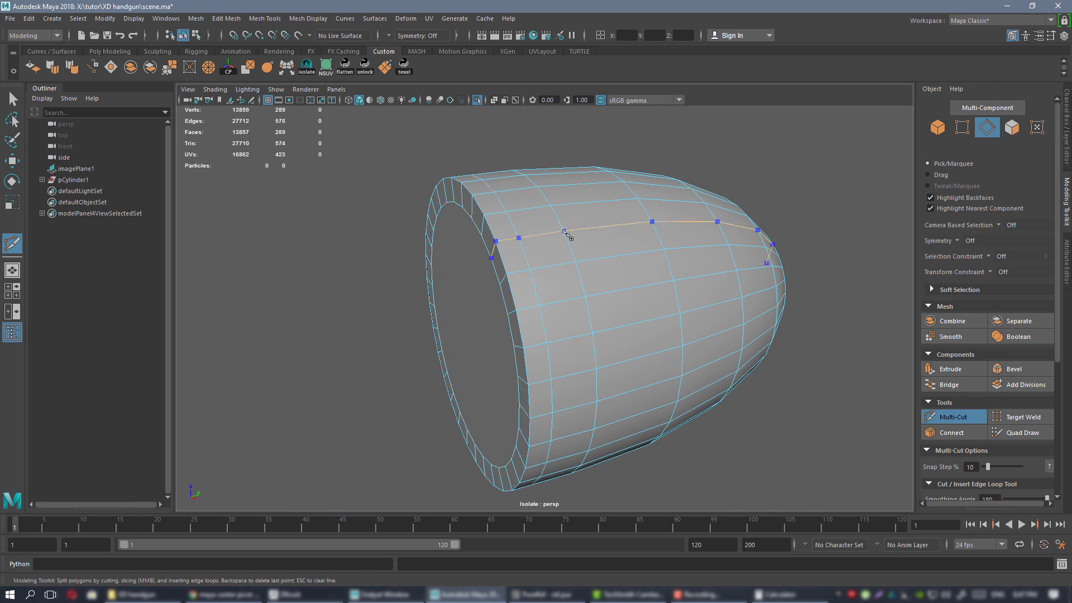
key(w)
right_drag(560, 225, 585, 216)
scroll(566, 216, down, 3)
key(3)
click(623, 183)
mouse_move(691, 222)
alt+mouse_down()
mouse_move(675, 225)
mouse_move(711, 217)
alt+mouse_up()
key(ctrl+1)
Slide the tip's rear vertex rows so the bullet base meets the case.
alt+drag(741, 282, 567, 249)
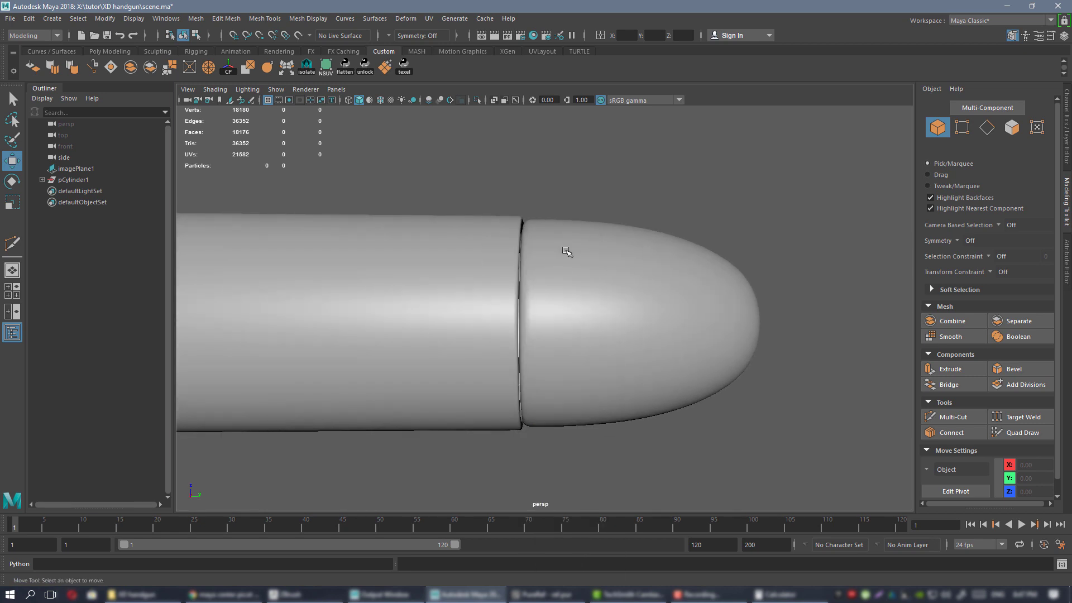
click(574, 251)
right_drag(569, 251, 516, 252)
drag(451, 188, 575, 478)
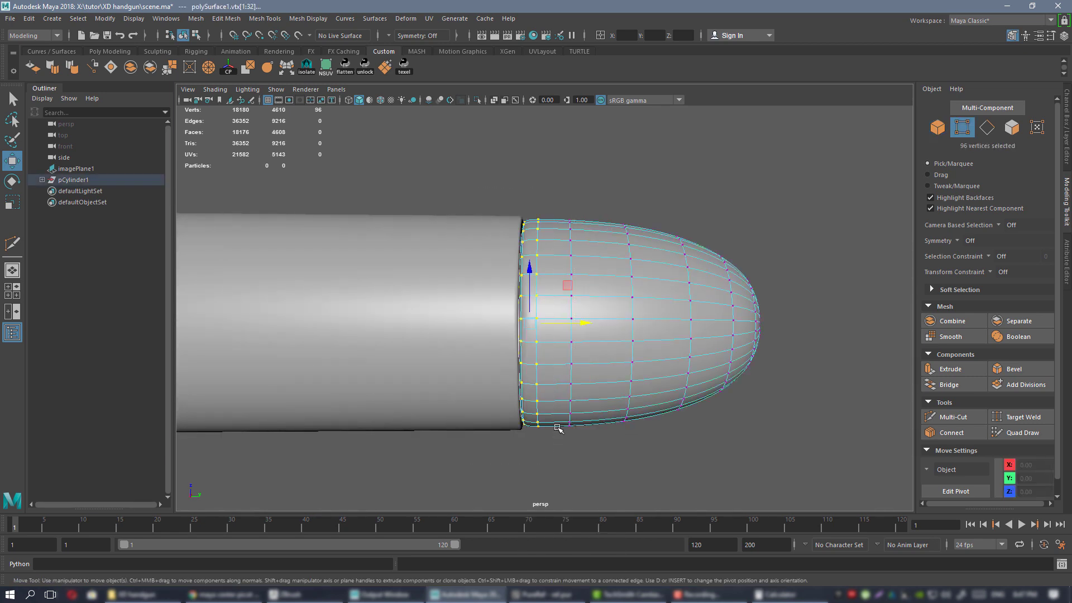
scroll(549, 270, up, 2)
drag(580, 327, 529, 285)
right_drag(541, 227, 592, 211)
click(653, 173)
Orbit around the cartridge to inspect how the bullet sits in the case.
alt+right_drag(676, 267, 559, 254)
alt+drag(559, 254, 570, 290)
click(538, 263)
alt+right_drag(570, 290, 618, 313)
alt+drag(617, 314, 600, 301)
click(712, 212)
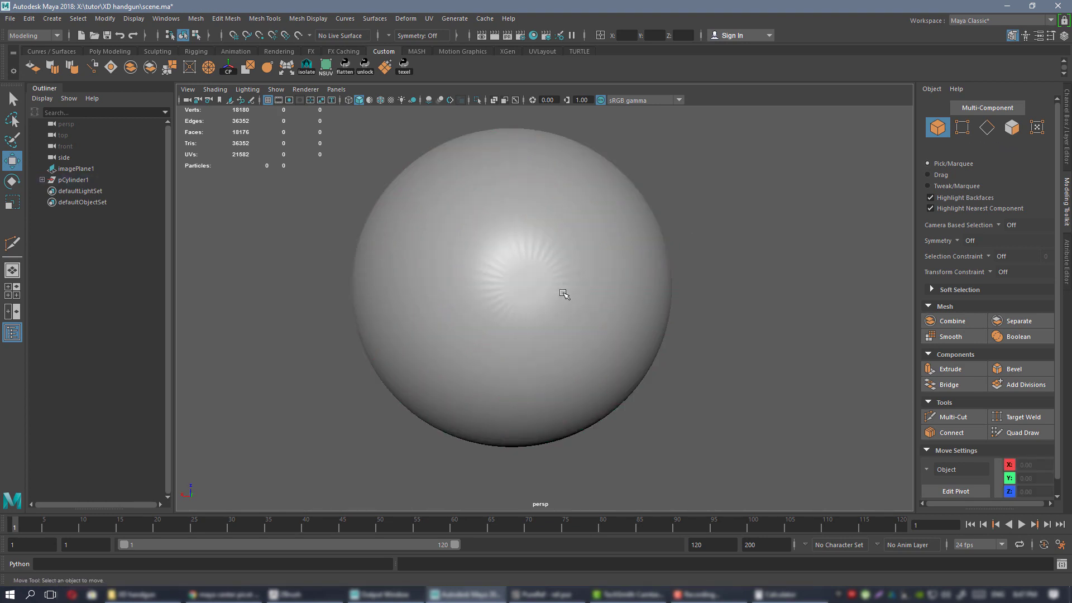
mouse_move(541, 304)
alt+mouse_down()
mouse_move(564, 319)
mouse_move(600, 300)
mouse_move(510, 261)
mouse_move(536, 284)
alt+mouse_up()
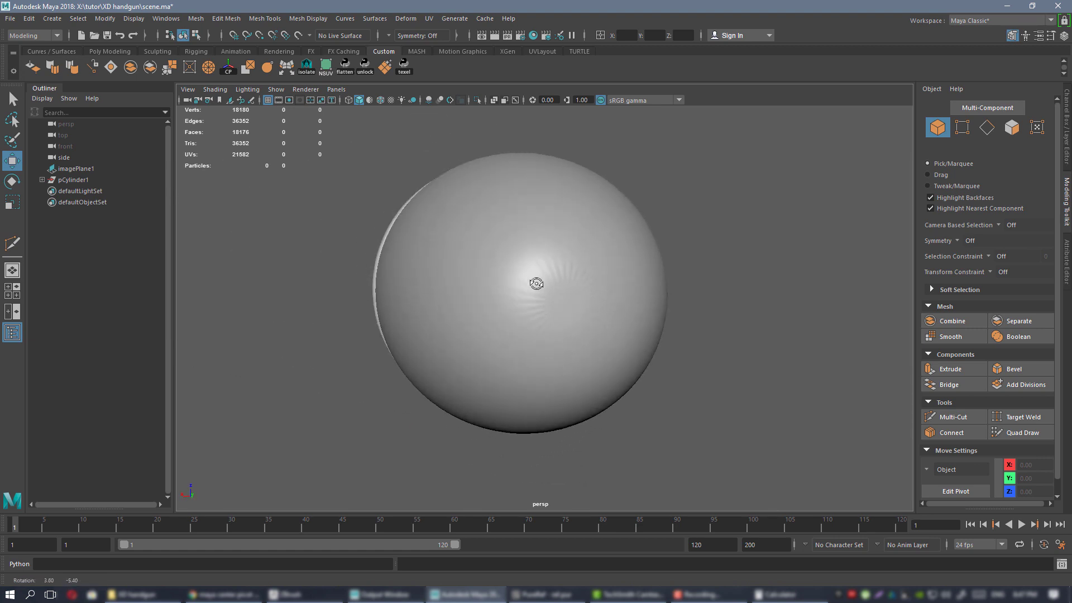
click(570, 286)
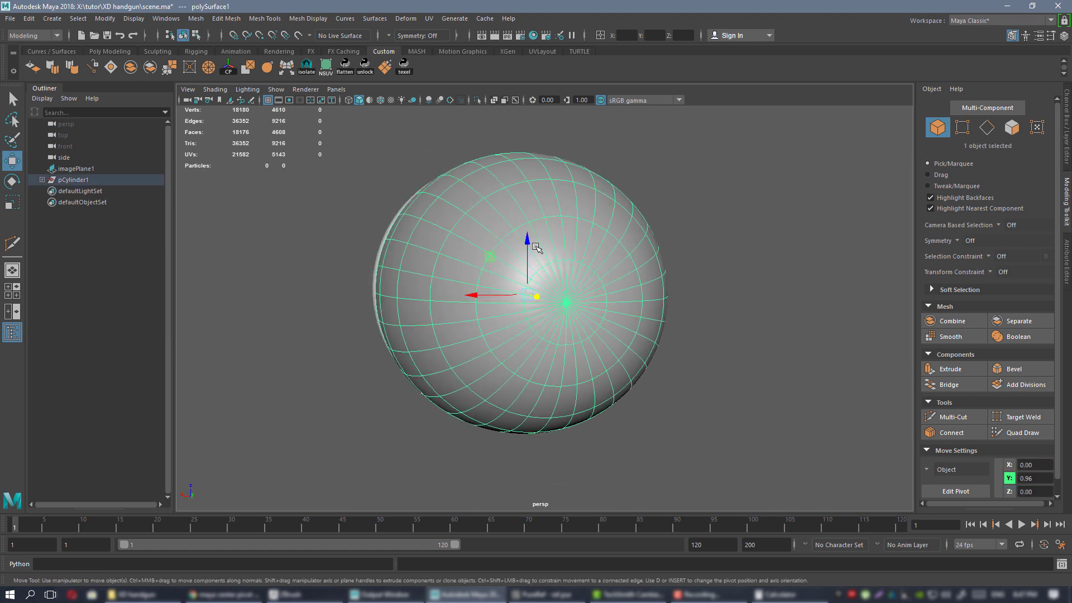
mouse_move(591, 321)
alt+mouse_down()
mouse_move(565, 311)
mouse_move(593, 309)
alt+mouse_up()
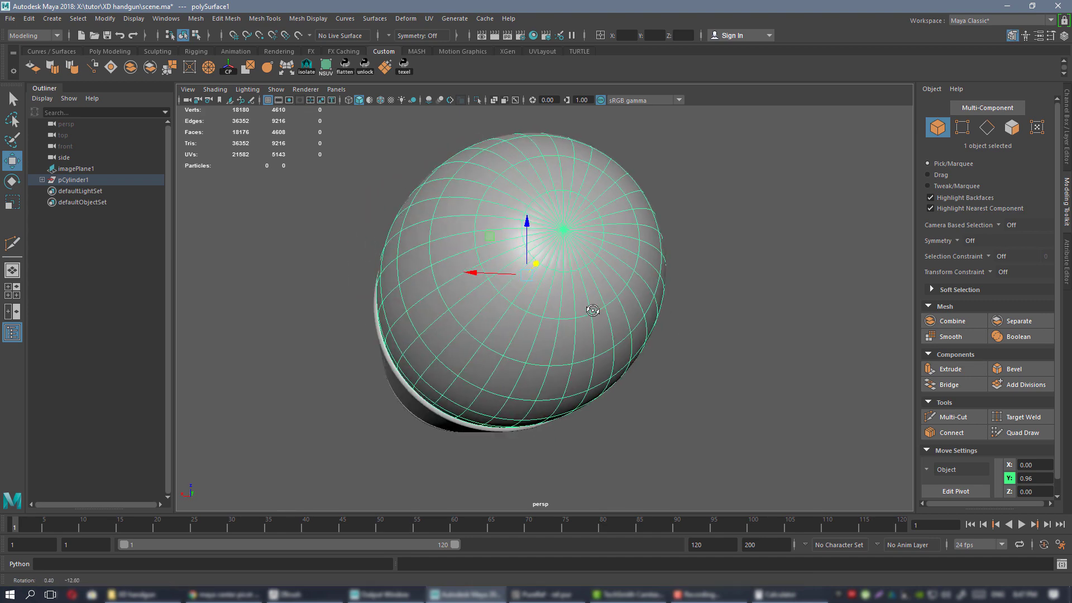
ctrl+click(555, 260)
Check the bullet nose head-on around its pole, then return to a side view.
alt+drag(555, 261, 597, 282)
click(561, 246)
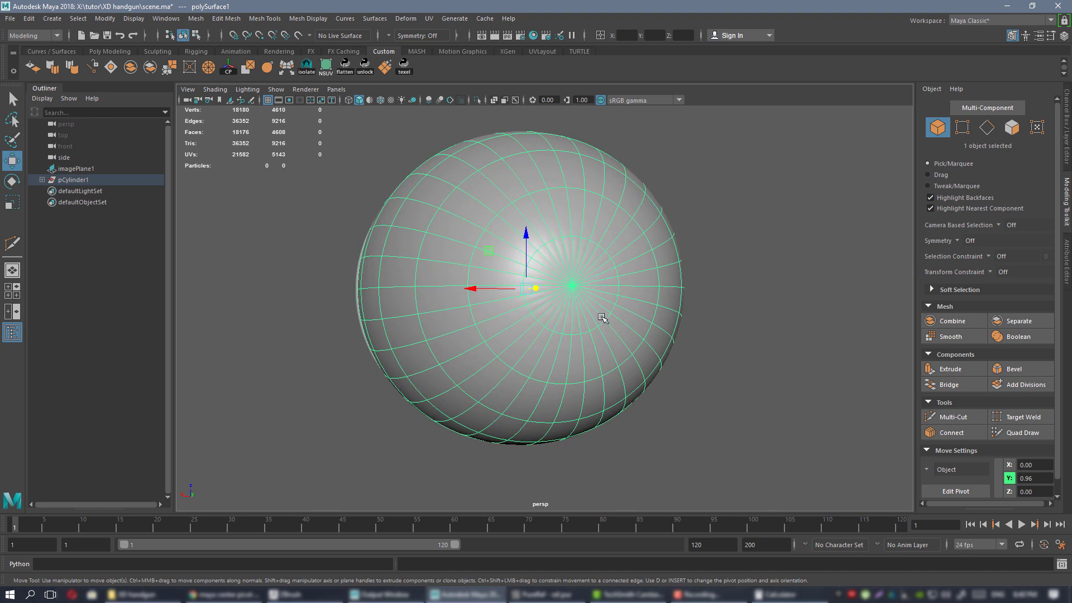
alt+drag(688, 320, 658, 314)
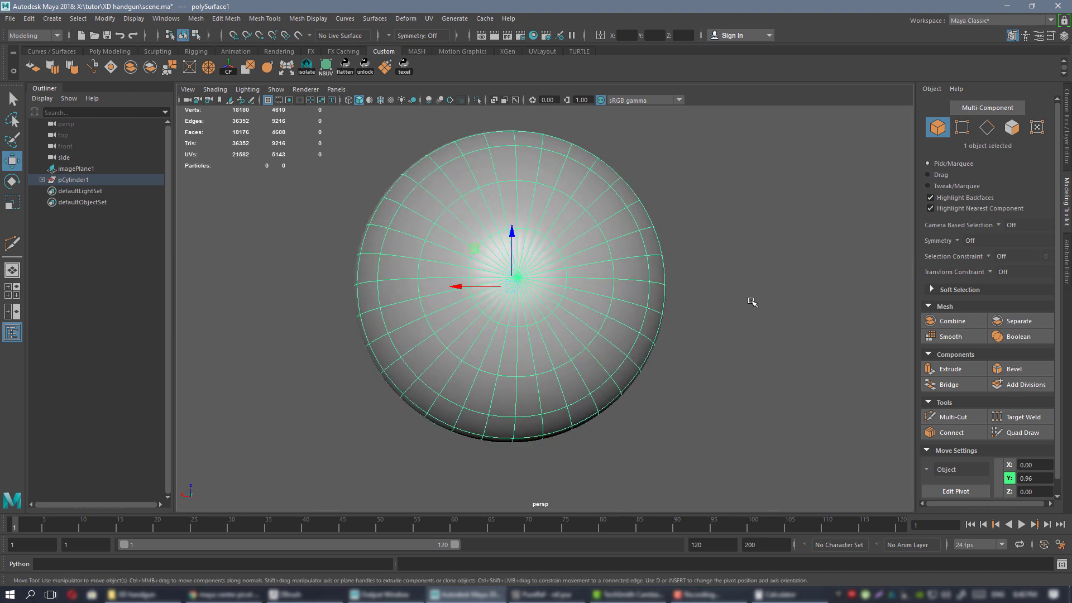
click(736, 306)
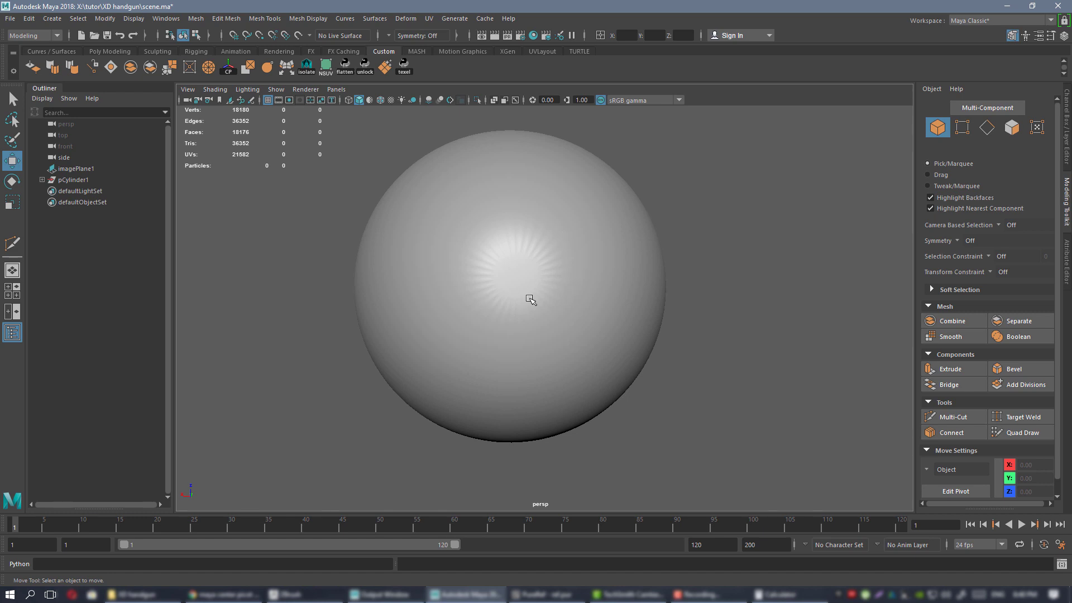
alt+drag(529, 299, 515, 234)
scroll(538, 276, down, 2)
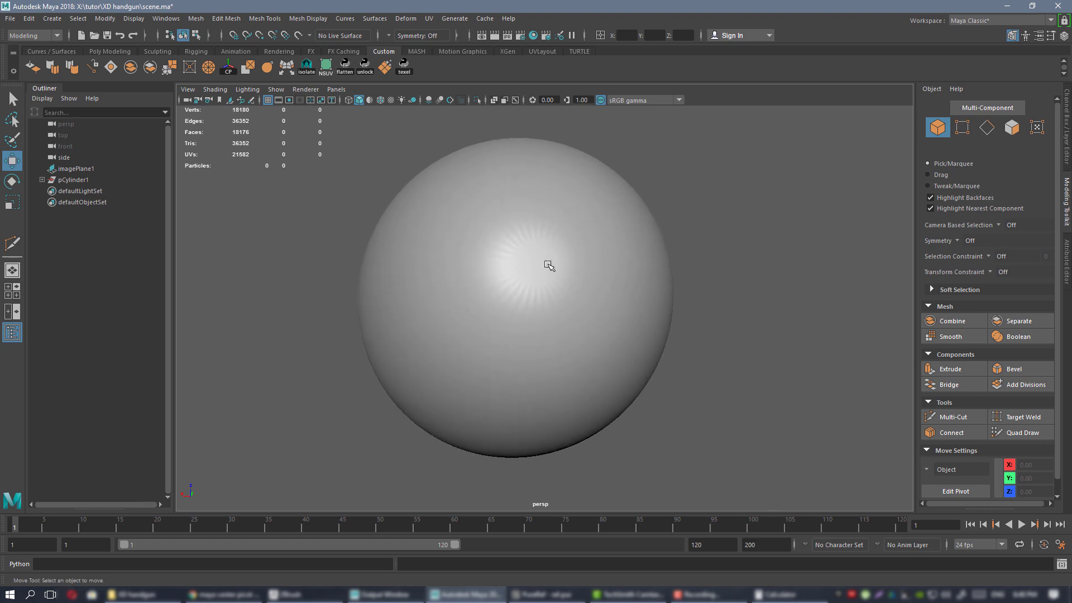
mouse_move(557, 283)
alt+mouse_down()
mouse_move(601, 304)
mouse_move(526, 266)
mouse_move(550, 280)
alt+mouse_up()
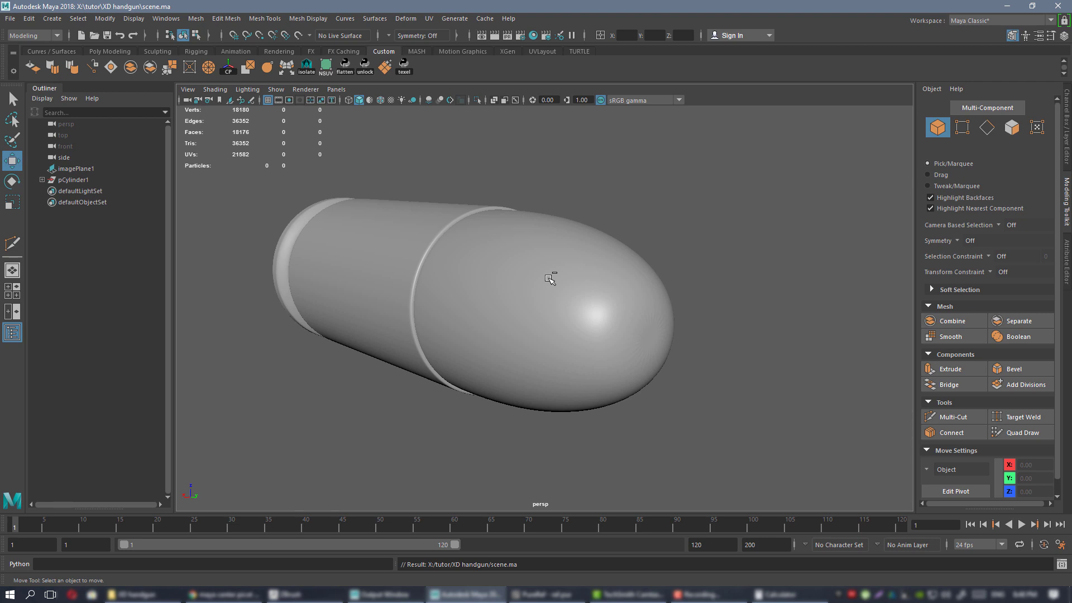
click(550, 279)
alt+drag(584, 307, 665, 319)
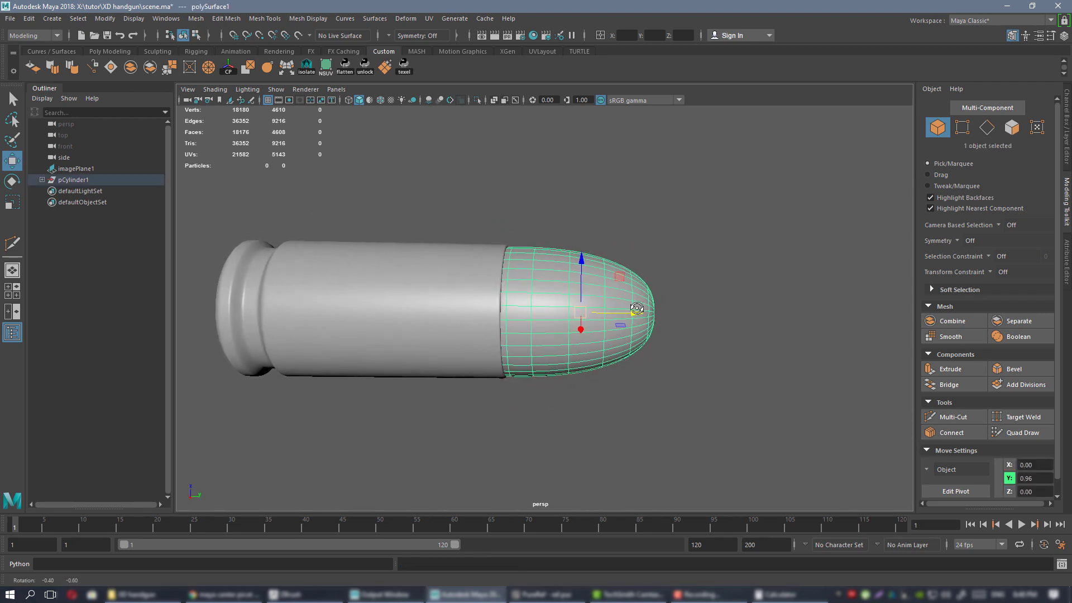
click(119, 51)
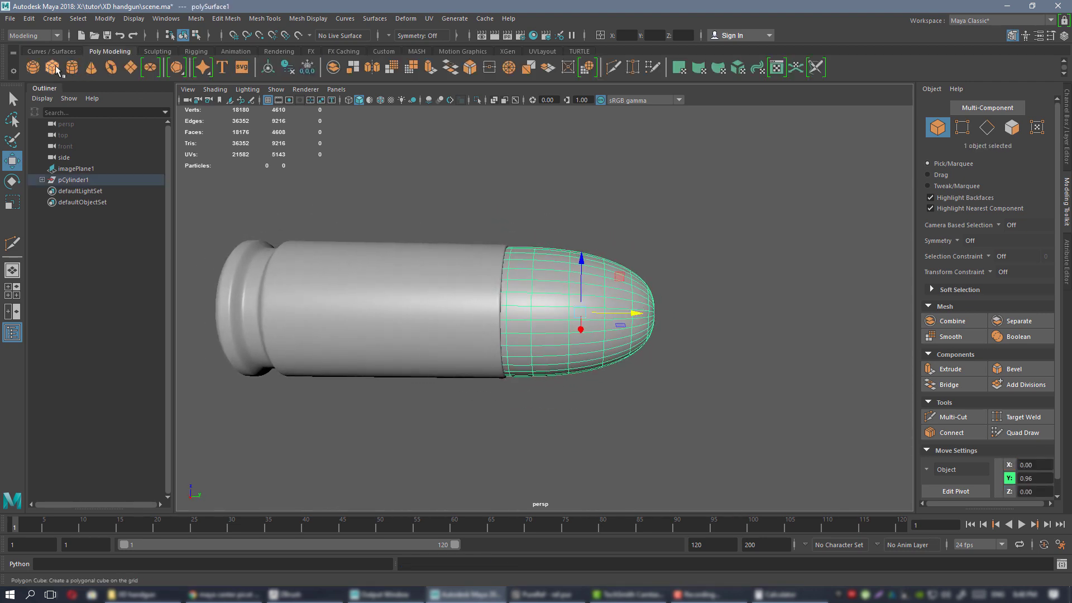
Create a polygon cube and smooth it with 2 divisions.
click(52, 67)
alt+drag(480, 285, 527, 286)
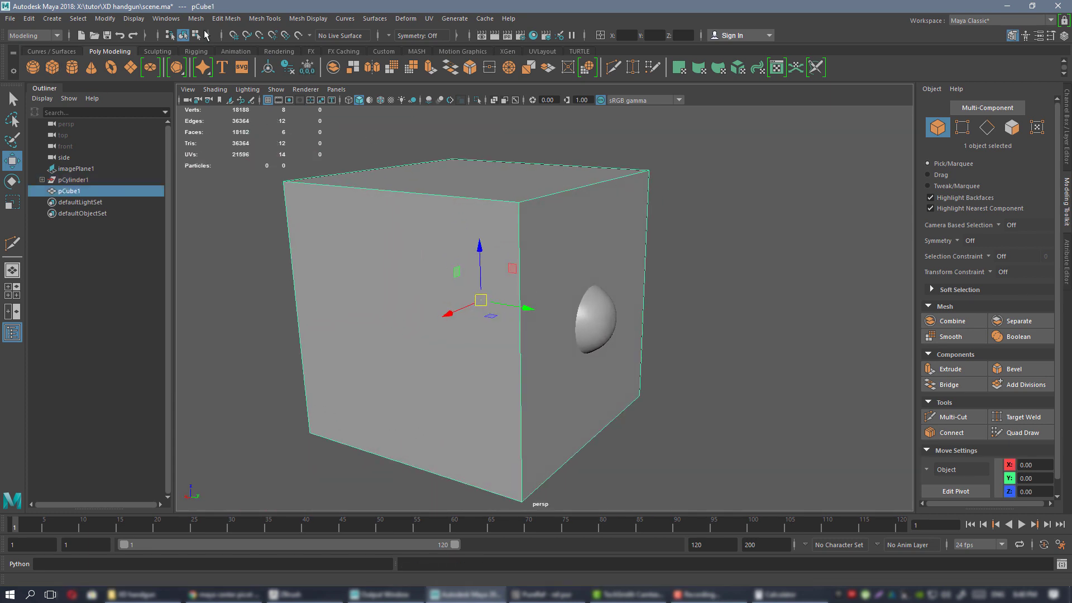
click(106, 18)
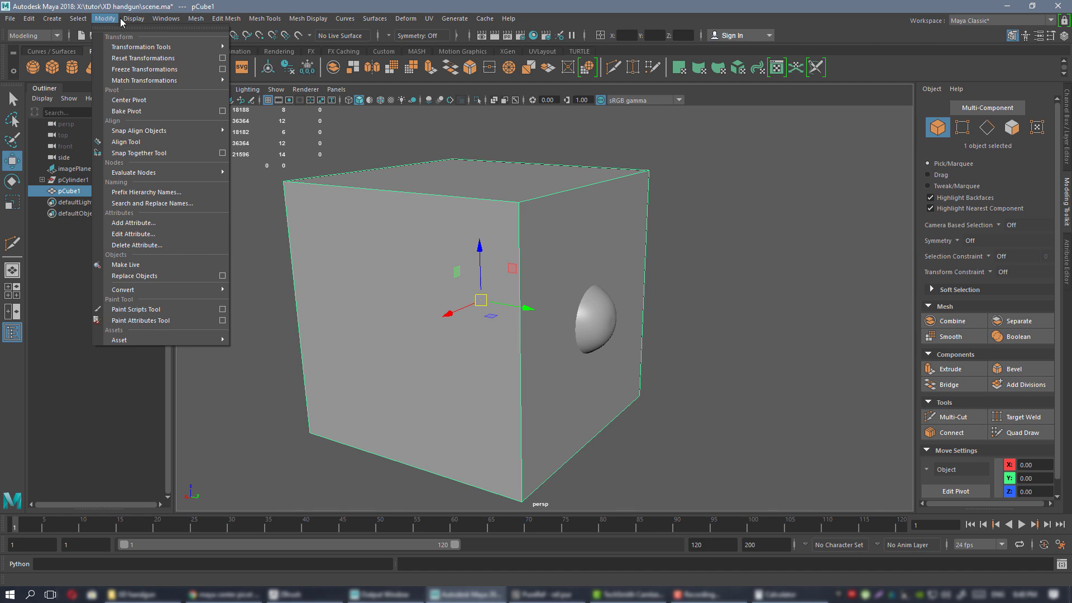
mouse_move(195, 21)
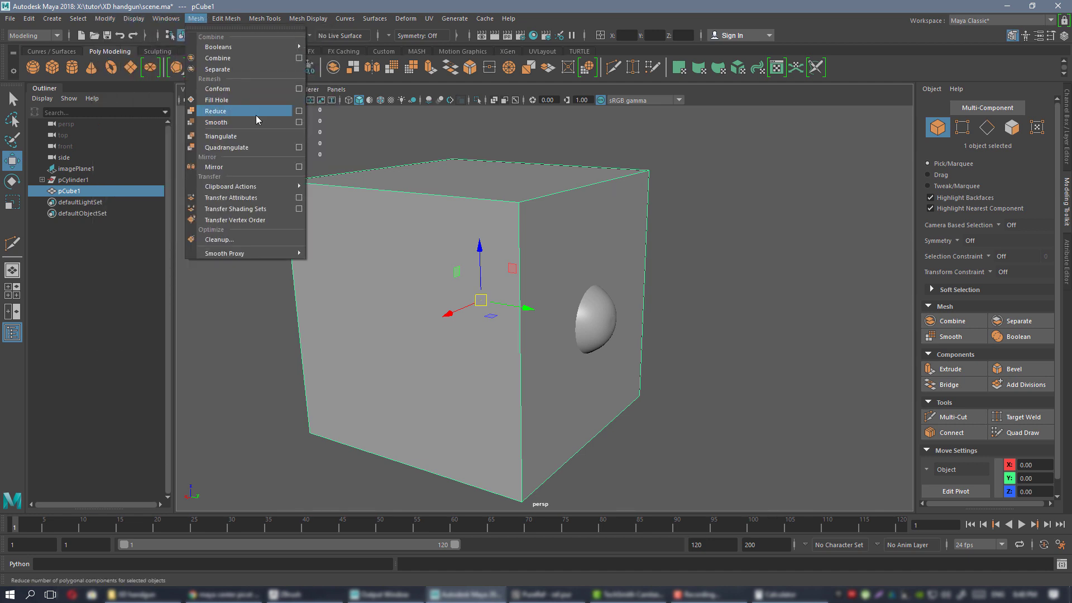
click(273, 122)
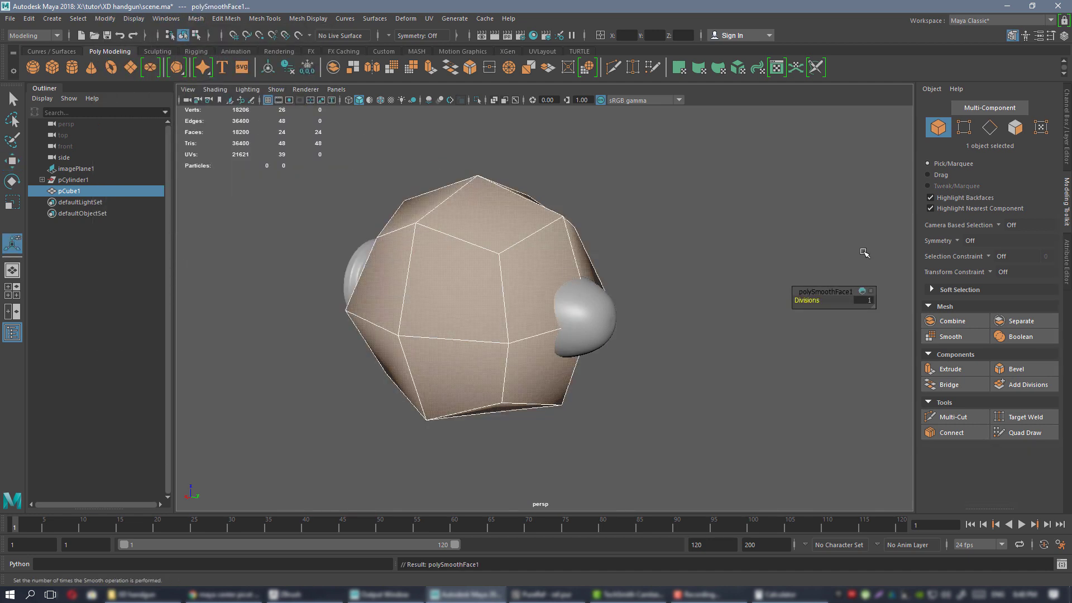
click(872, 301)
key(Return)
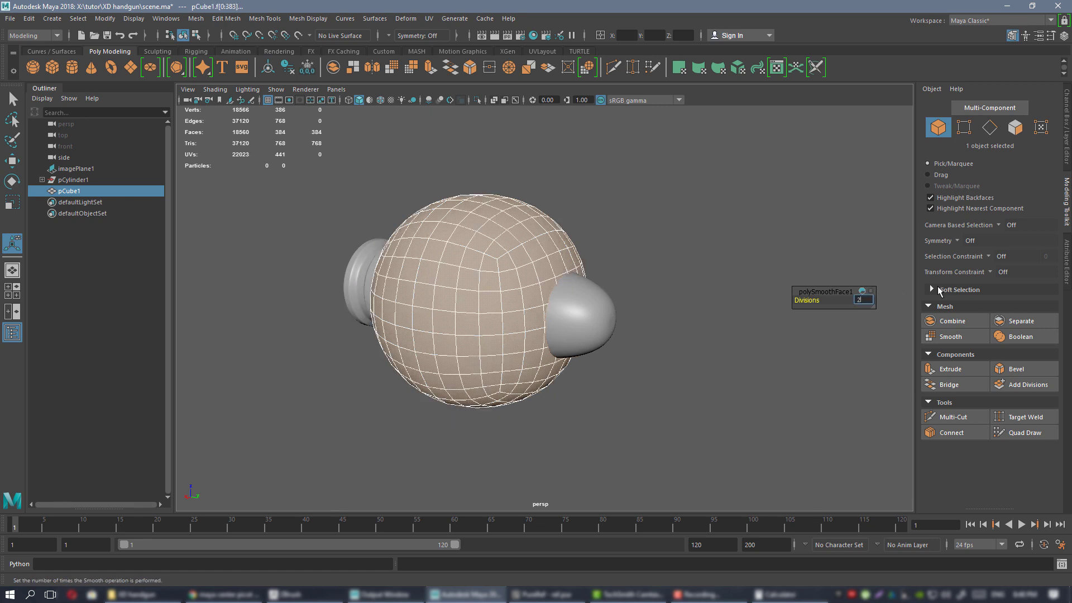
key(Return)
Delete the left half of the smoothed sphere's faces.
alt+drag(394, 248, 491, 239)
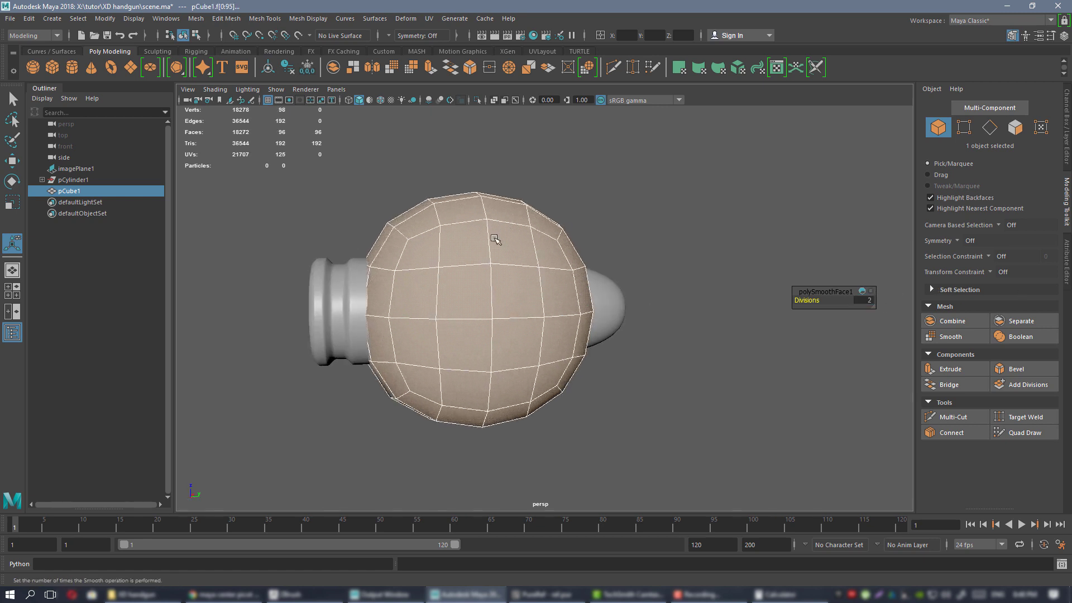
right_drag(492, 240, 521, 273)
alt+drag(522, 273, 504, 232)
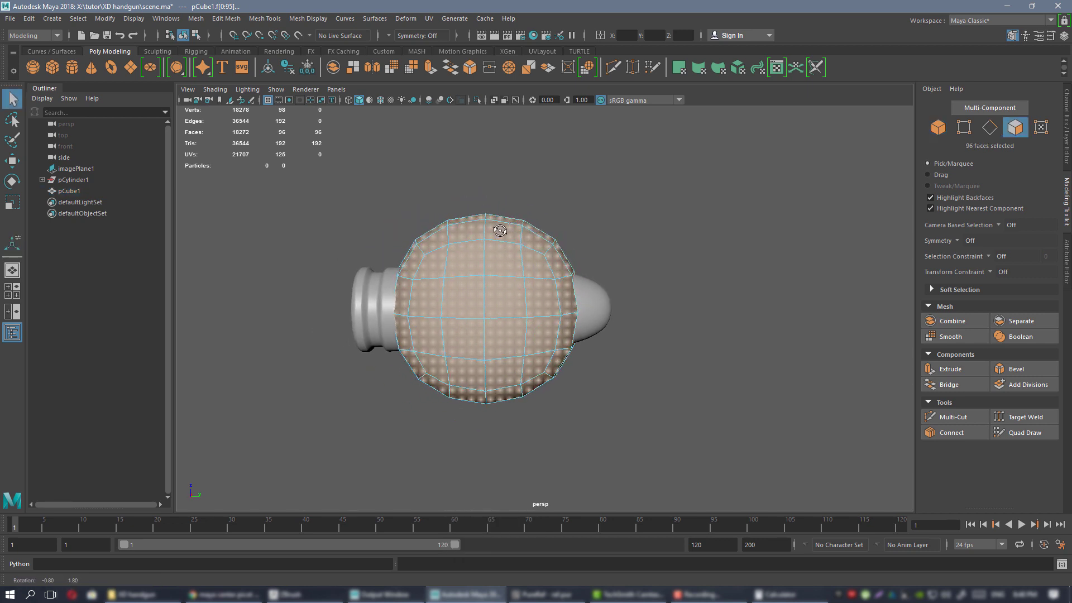
drag(309, 155, 457, 464)
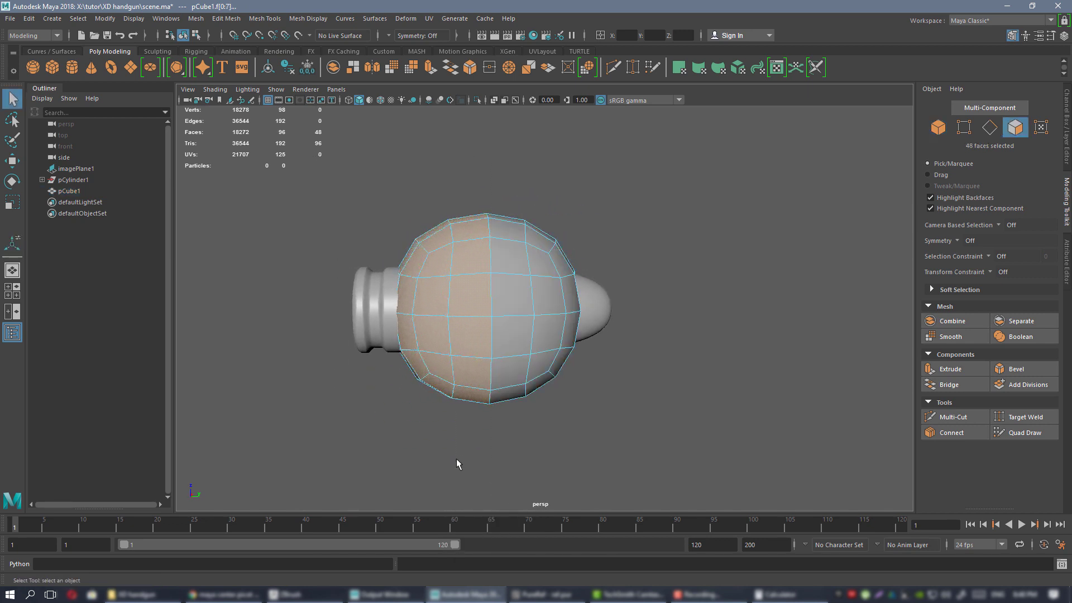
key(Delete)
Extrude the open border edge loop outward into a rim.
alt+drag(720, 266, 517, 254)
right_drag(515, 250, 515, 220)
double_click(476, 216)
alt+drag(479, 217, 581, 210)
key(w)
shift+drag(503, 311, 520, 279)
Circularize the rim's outer edge loop so it is perfectly round.
right_drag(527, 229, 548, 219)
alt+middle_drag(547, 220, 591, 258)
alt+drag(595, 271, 584, 208)
mouse_move(684, 330)
alt+mouse_down()
mouse_move(666, 317)
mouse_move(677, 323)
alt+mouse_up()
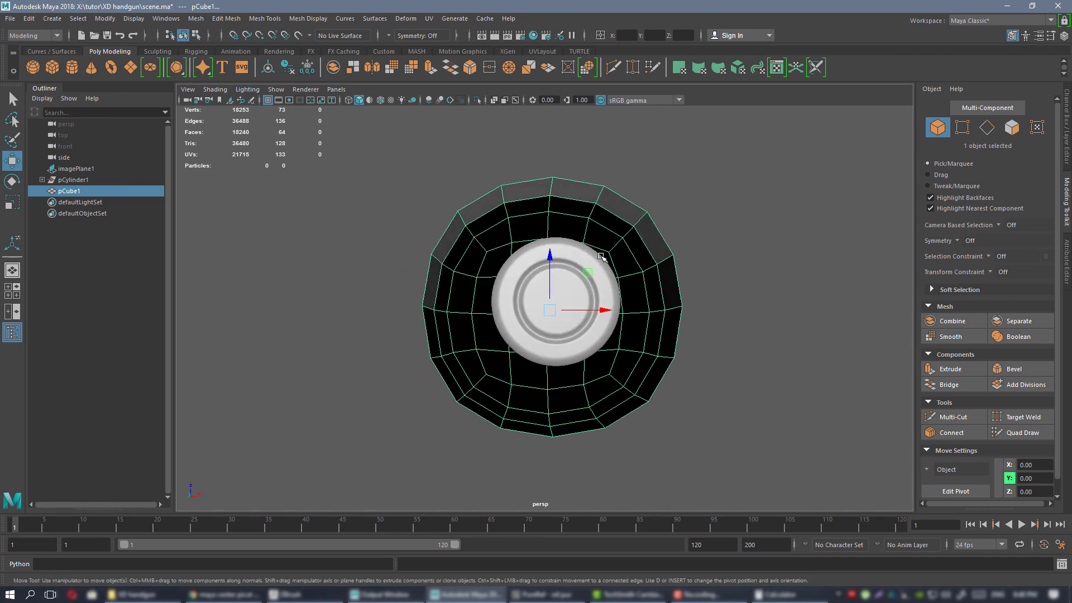
alt+drag(599, 254, 590, 250)
right_drag(576, 186, 579, 178)
alt+drag(579, 178, 564, 180)
double_click(560, 182)
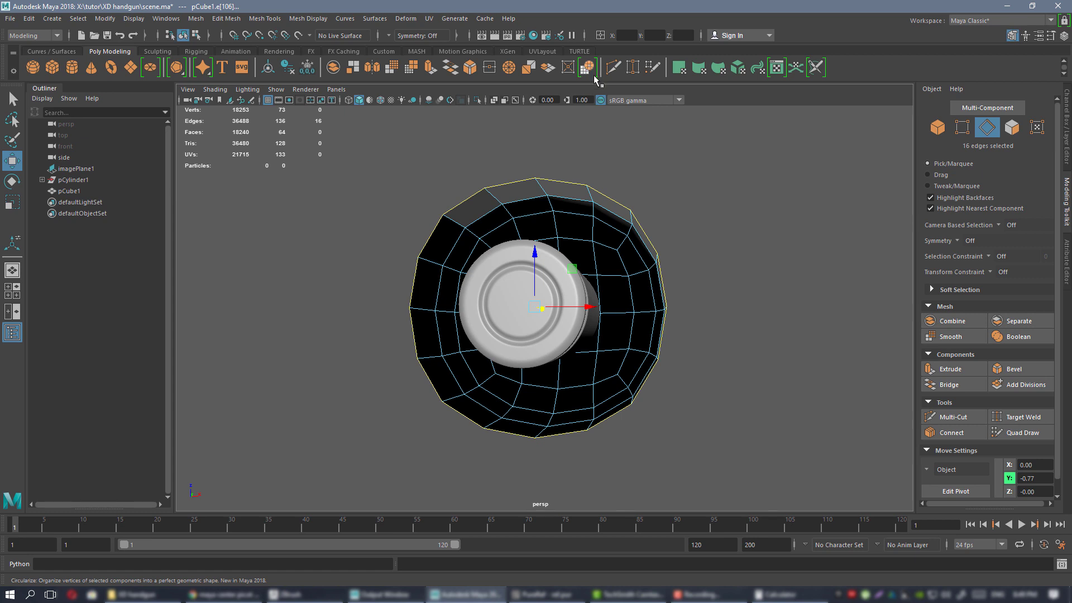
alt+drag(598, 149, 506, 158)
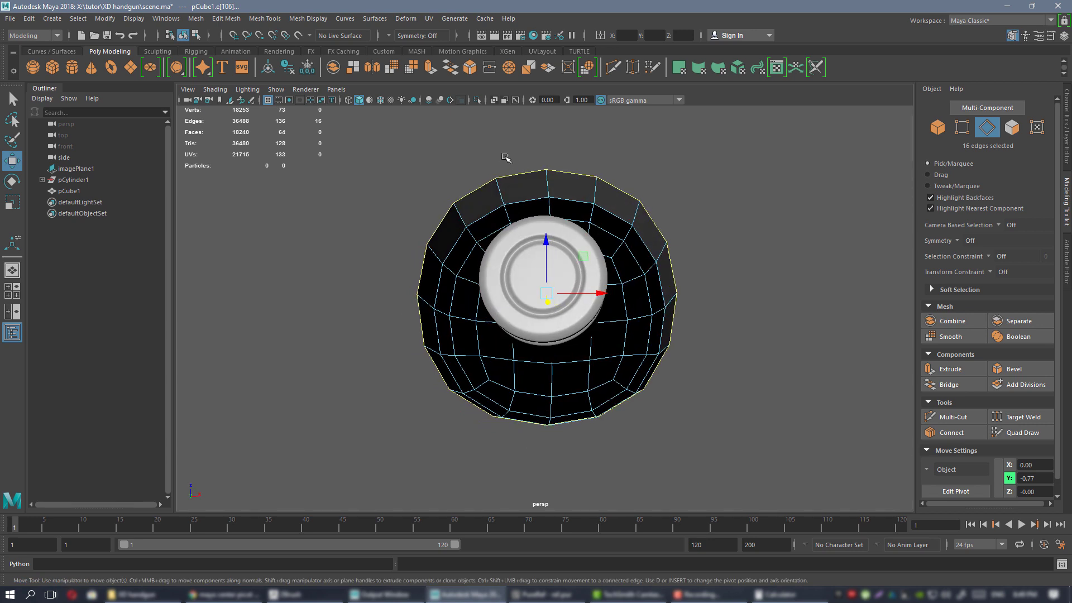
click(589, 68)
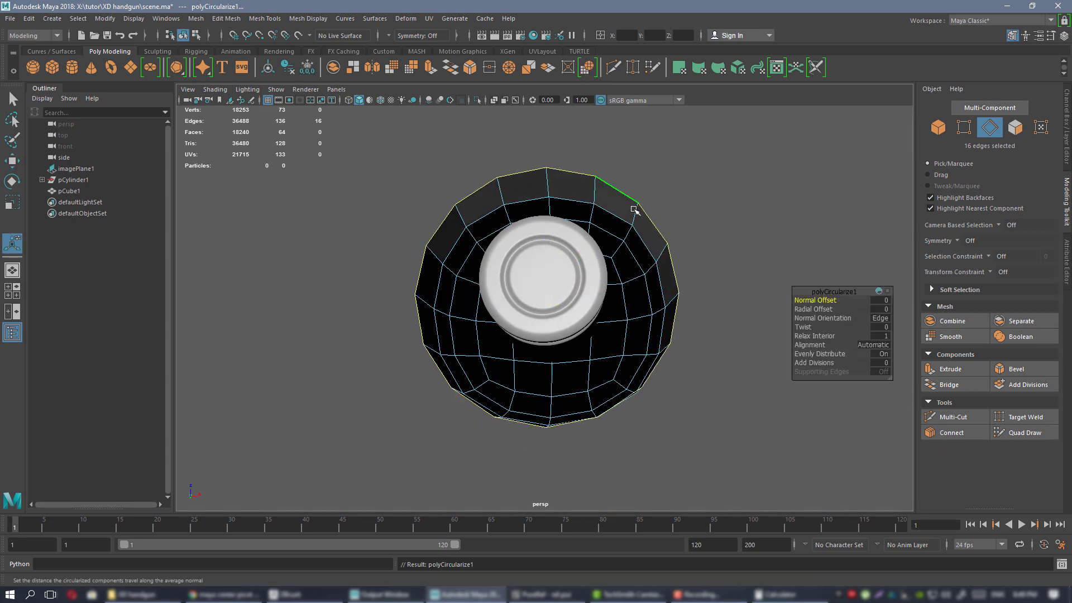
Orbit to inspect the rounded rim from side and front views.
mouse_move(620, 170)
alt+mouse_down()
mouse_move(663, 246)
mouse_move(603, 170)
alt+mouse_up()
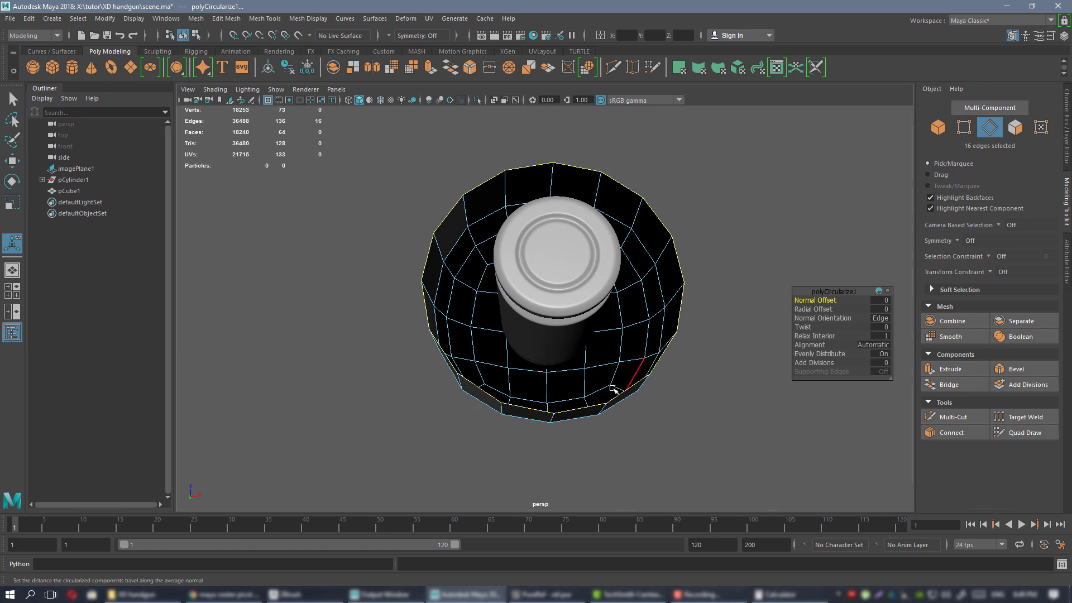
alt+drag(649, 197, 507, 240)
right_drag(507, 240, 558, 211)
alt+drag(679, 227, 639, 216)
alt+drag(603, 257, 614, 286)
right_drag(559, 203, 631, 512)
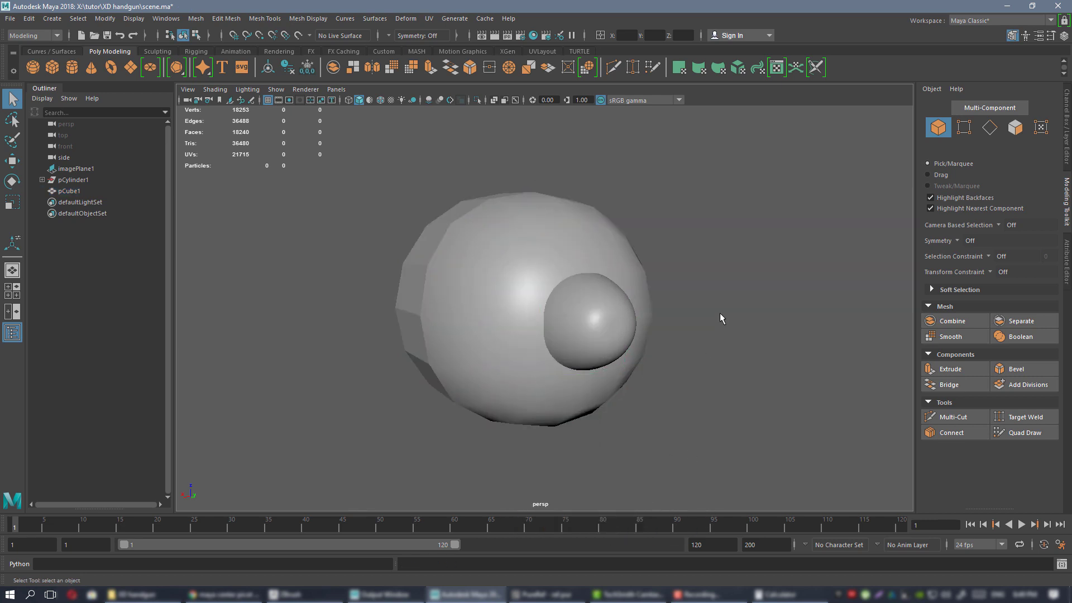
Select the pCube1 cup mesh, look it over from several angles, and delete it.
click(744, 228)
alt+drag(744, 228, 570, 256)
click(498, 270)
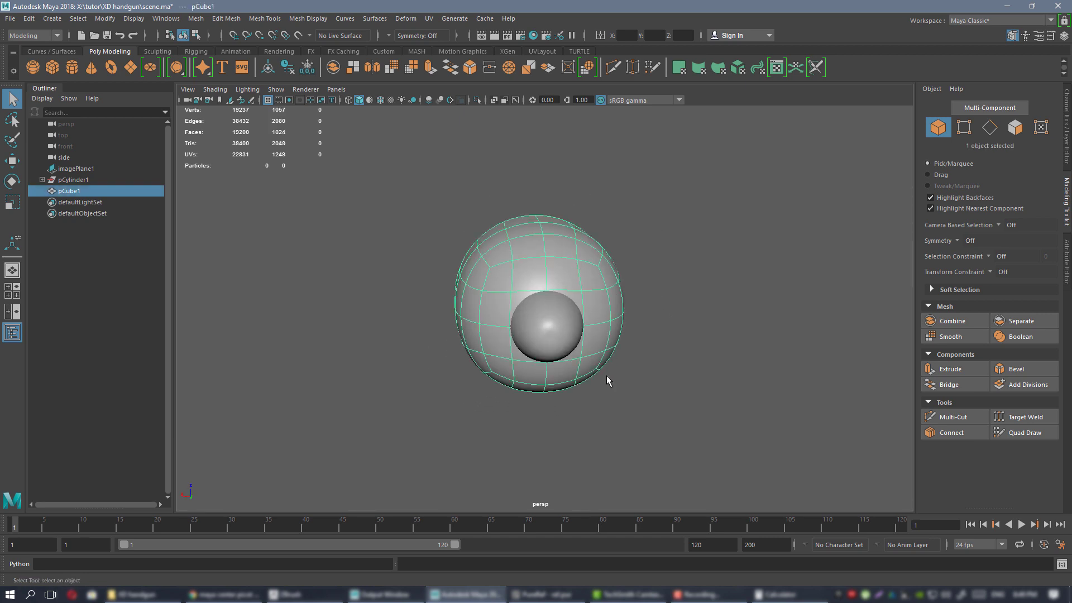
alt+drag(529, 366, 504, 358)
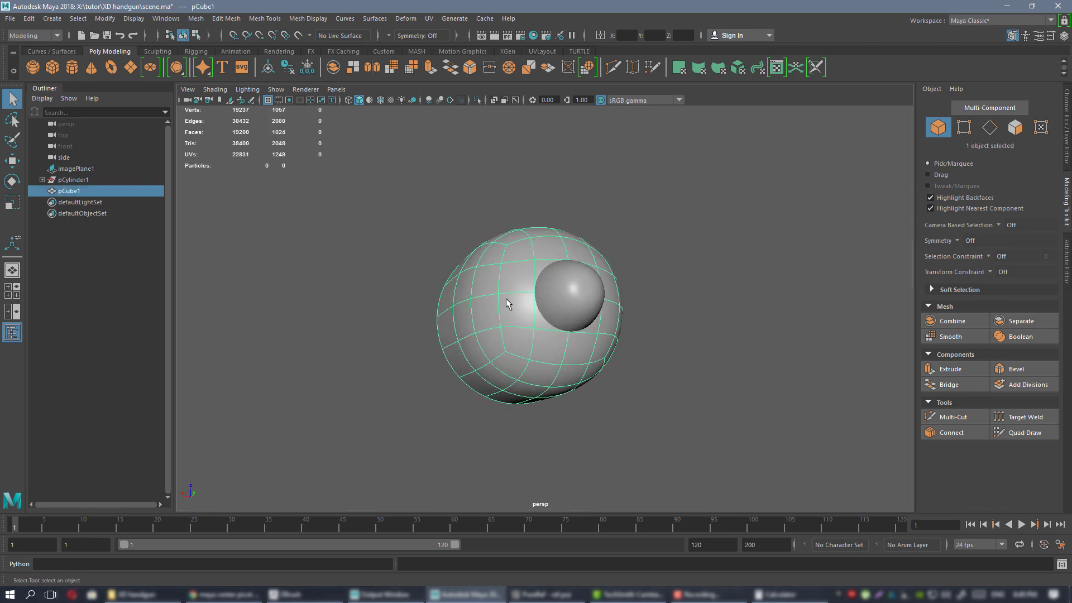
alt+drag(506, 303, 512, 246)
alt+drag(605, 294, 558, 313)
alt+drag(553, 256, 635, 268)
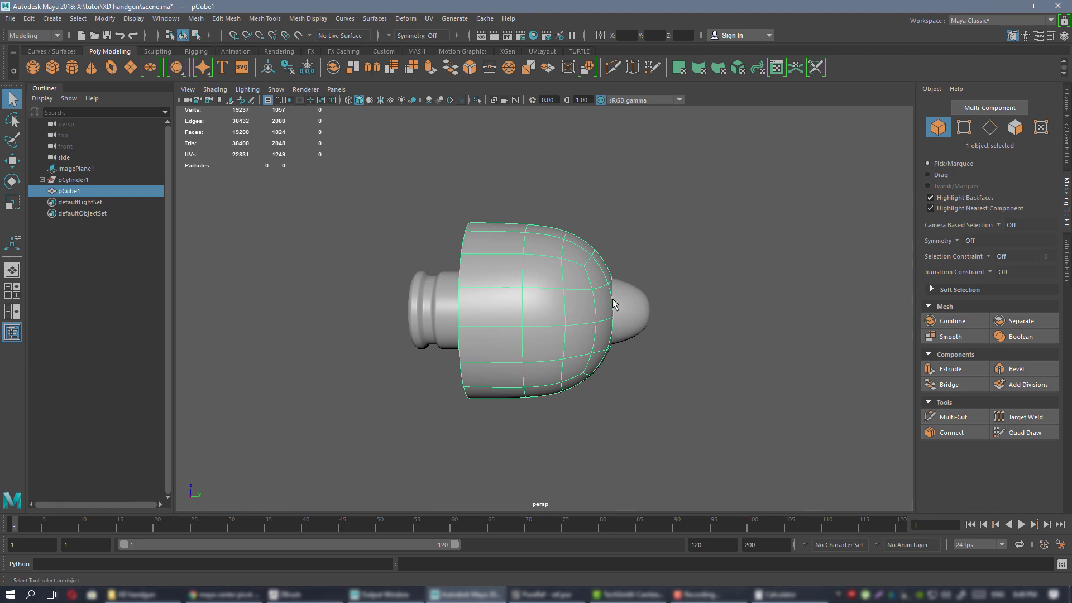
alt+drag(613, 304, 590, 292)
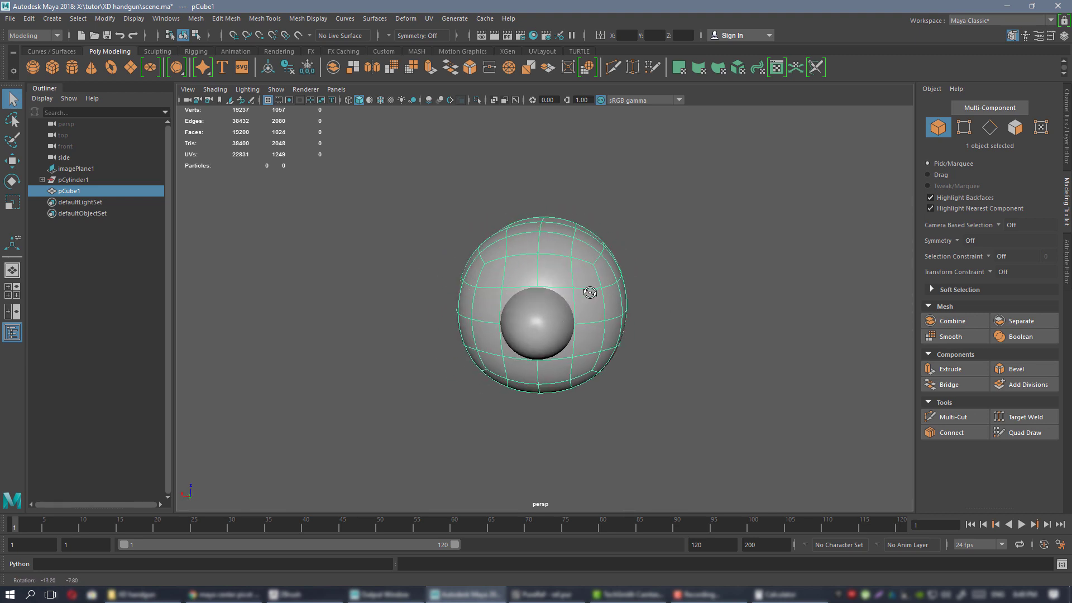
scroll(590, 292, up, 10)
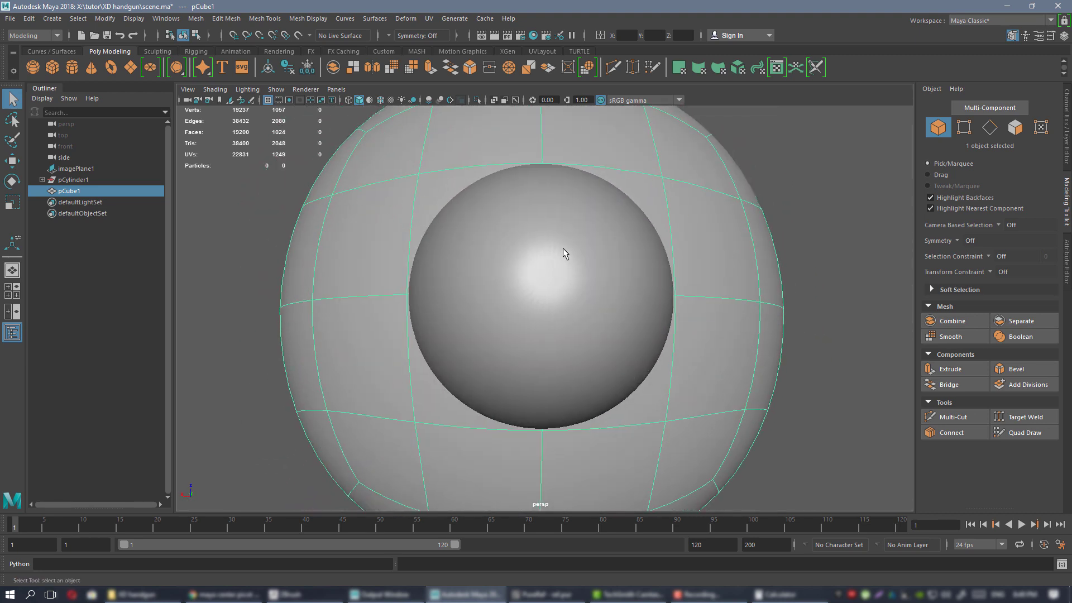
alt+drag(595, 290, 567, 285)
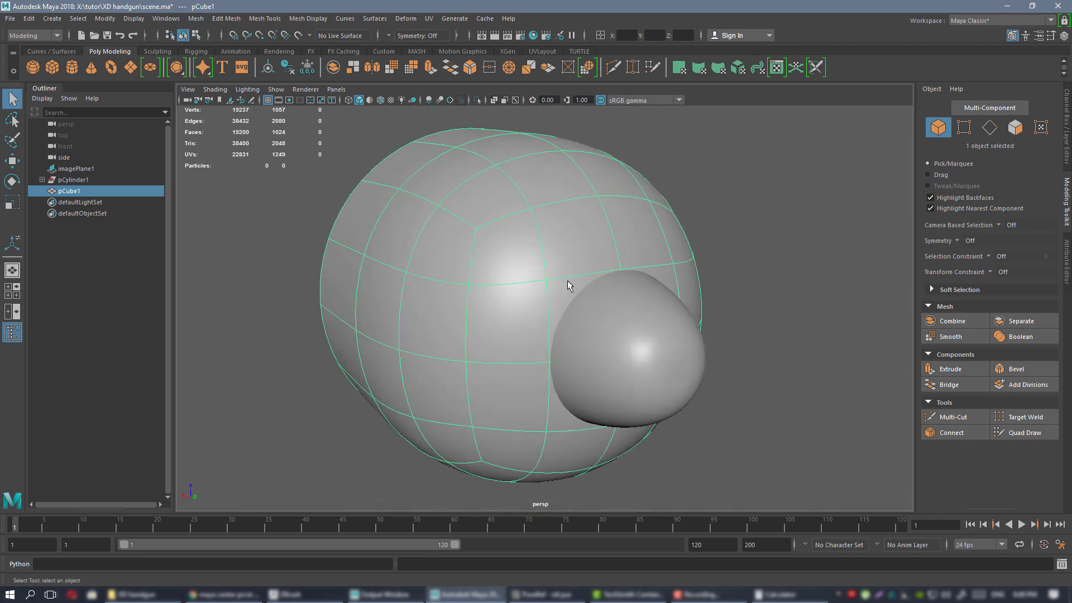
key(Delete)
click(625, 355)
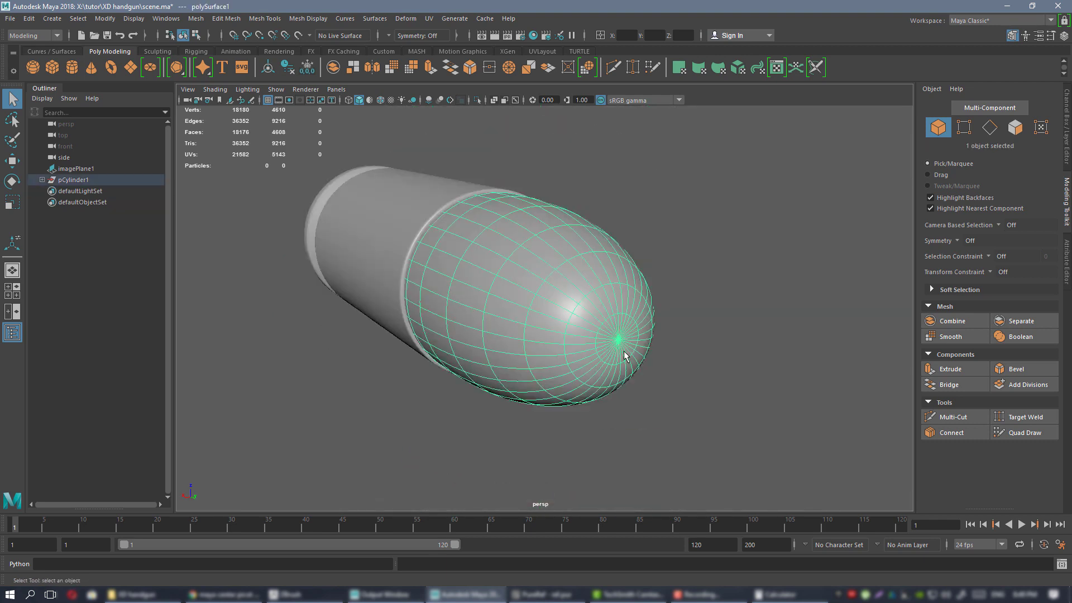
Orbit and zoom to a close side view of the bullet tip.
alt+drag(625, 355, 626, 296)
alt+right_drag(625, 296, 570, 276)
alt+drag(569, 276, 575, 262)
click(577, 256)
alt+right_drag(576, 256, 505, 288)
alt+drag(505, 288, 664, 363)
alt+right_drag(663, 363, 692, 379)
alt+drag(564, 341, 632, 301)
alt+right_drag(632, 302, 805, 427)
Scale the bullet tip evenly in X and Z to 0.90.
click(632, 271)
key(r)
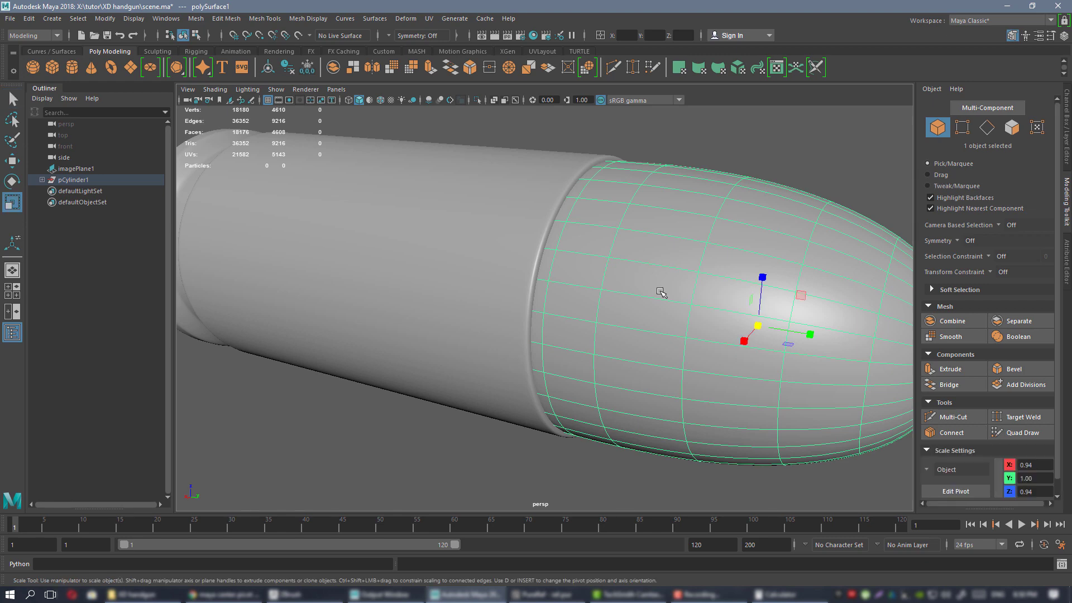
alt+right_drag(660, 293, 575, 280)
alt+drag(575, 279, 751, 335)
drag(688, 307, 693, 309)
alt+drag(557, 226, 574, 277)
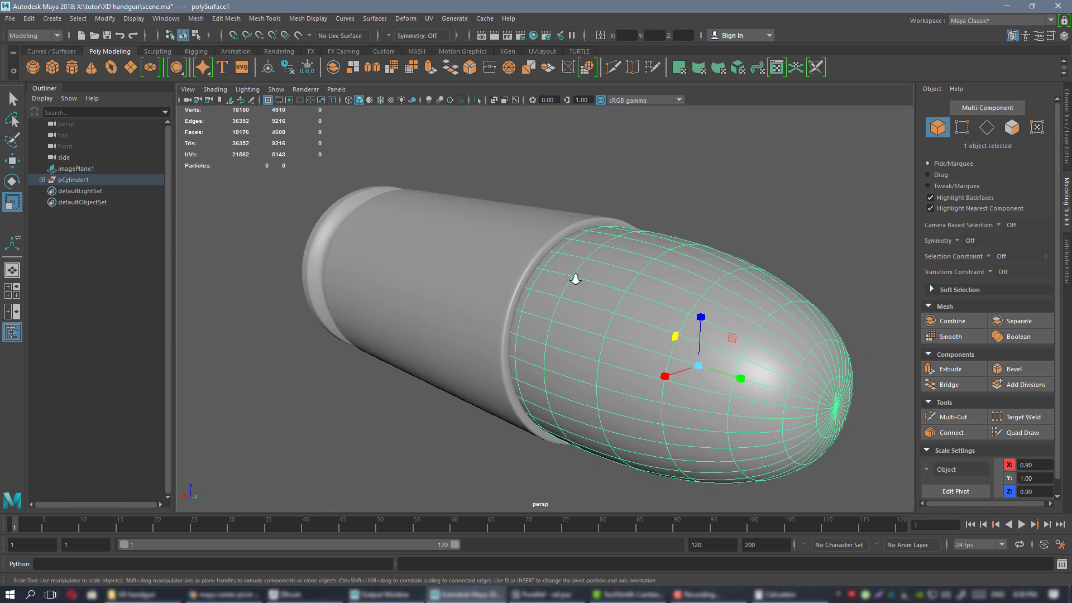
scroll(537, 247, up, 4)
scroll(566, 247, down, 4)
Select the cartridge casing and frame it in the view.
click(693, 206)
alt+drag(714, 302, 601, 278)
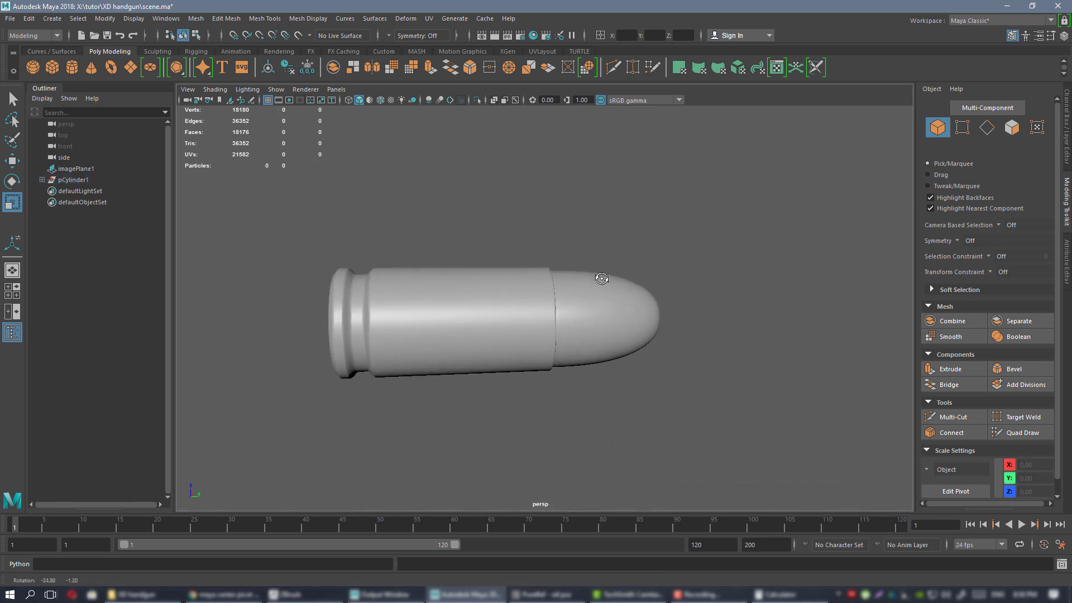
alt+right_drag(608, 288, 540, 271)
alt+right_drag(653, 354, 558, 285)
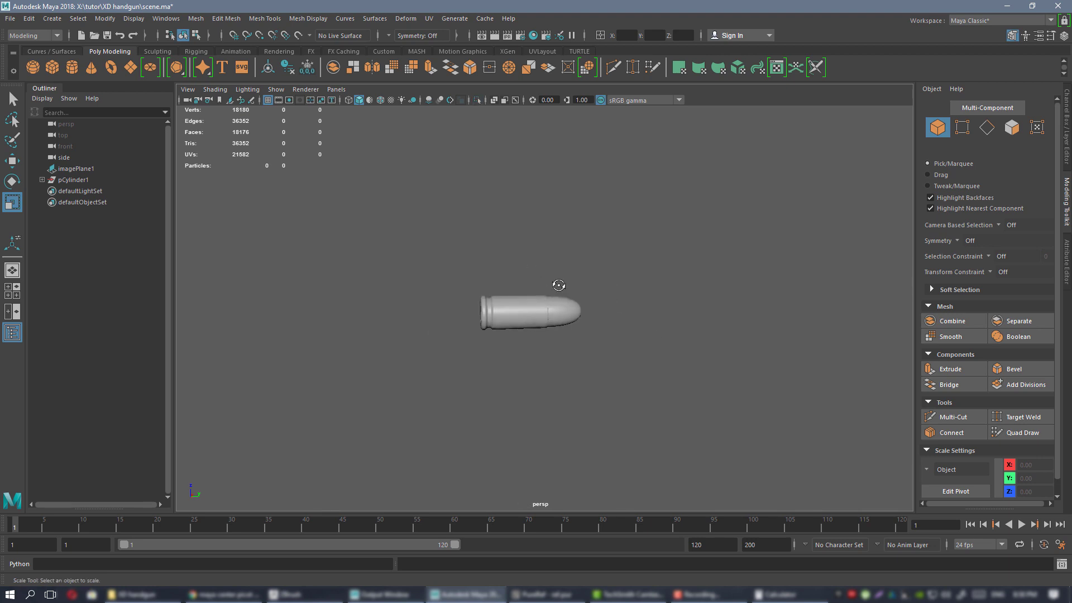
alt+drag(558, 285, 541, 302)
click(540, 301)
key(f)
mouse_move(481, 209)
alt+right_down()
mouse_move(526, 243)
mouse_move(476, 210)
alt+right_up()
alt+middle_drag(678, 279, 519, 247)
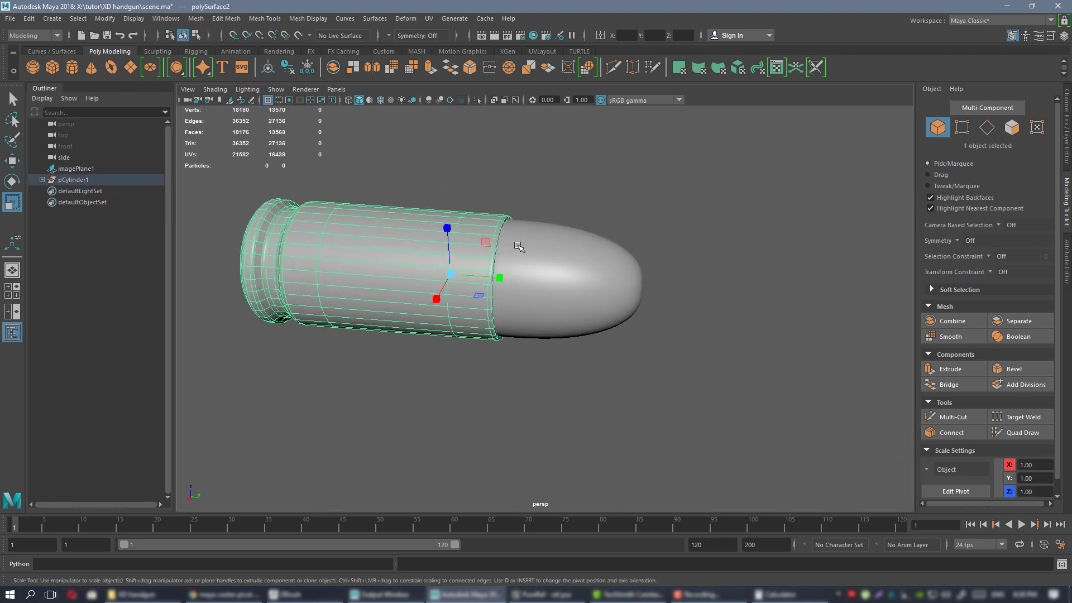
alt+drag(603, 293, 576, 280)
Add the bullet tip to the casing selection and show the Custom shelf.
shift+click(552, 253)
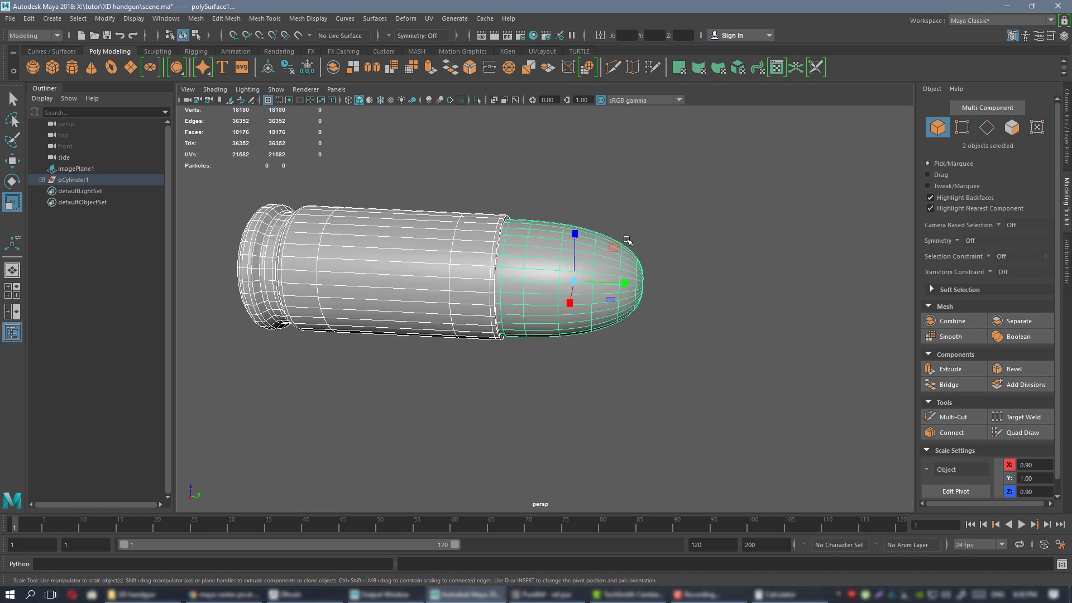
click(383, 50)
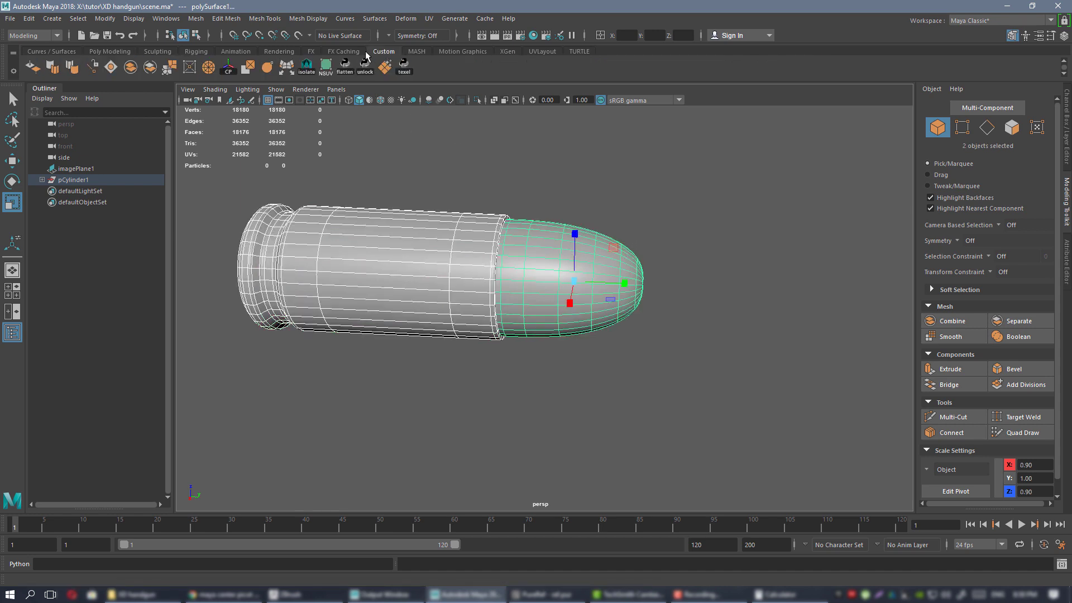
alt+drag(478, 234, 495, 235)
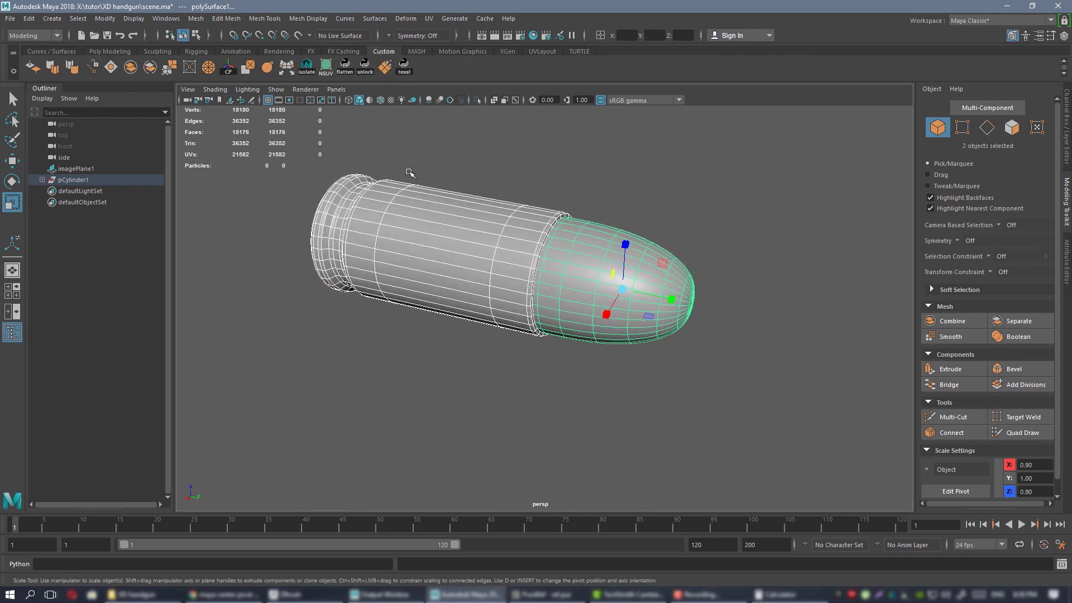
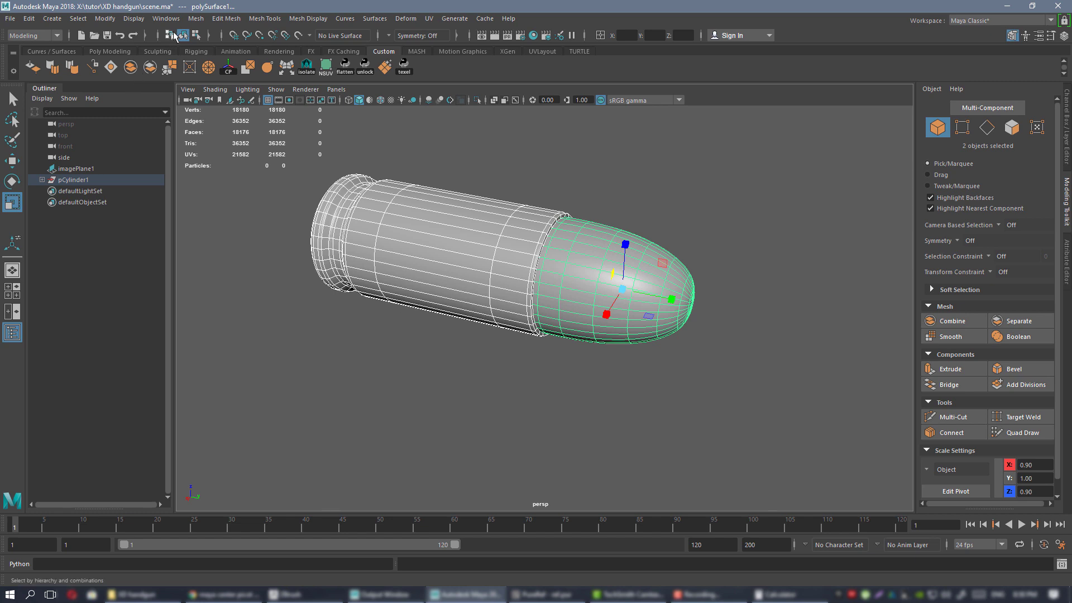
Combine the casing and bullet tip into one mesh, polySurface2, and orbit to inspect it.
click(195, 20)
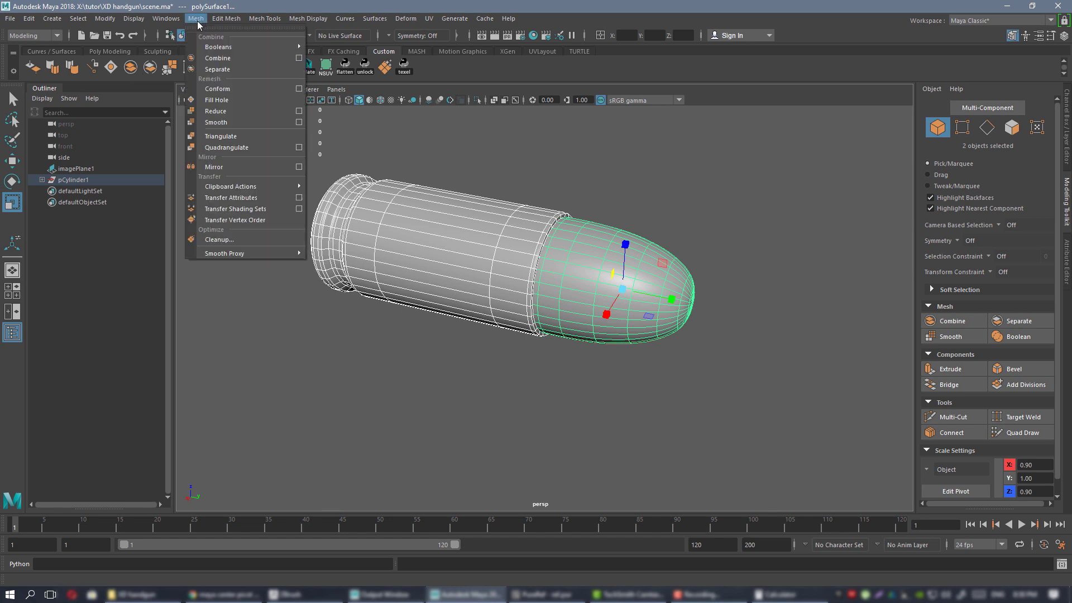
click(612, 183)
click(462, 253)
shift+click(592, 256)
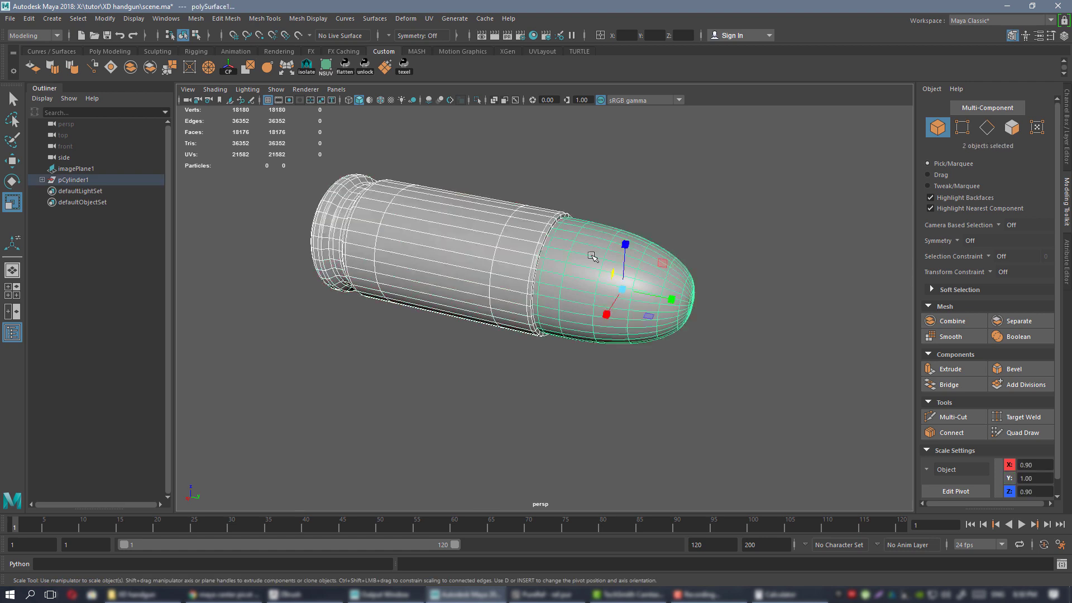
click(130, 68)
mouse_move(576, 231)
alt+mouse_down()
mouse_move(596, 234)
mouse_move(578, 219)
alt+mouse_up()
alt+drag(525, 183, 405, 183)
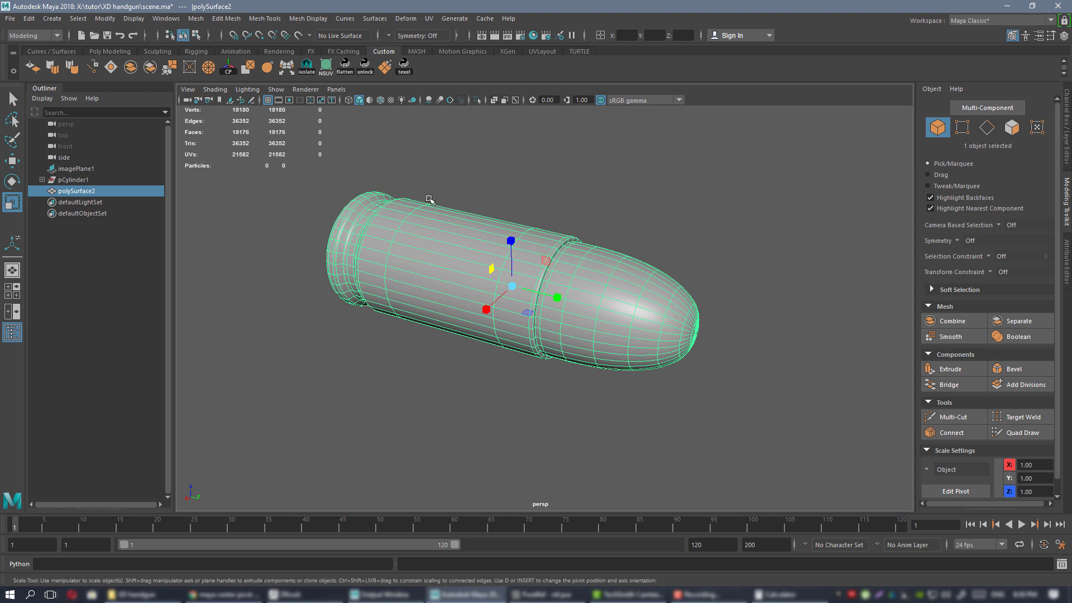
mouse_move(497, 185)
alt+mouse_down()
mouse_move(481, 187)
mouse_move(524, 206)
mouse_move(476, 200)
mouse_move(480, 185)
mouse_move(488, 199)
alt+mouse_up()
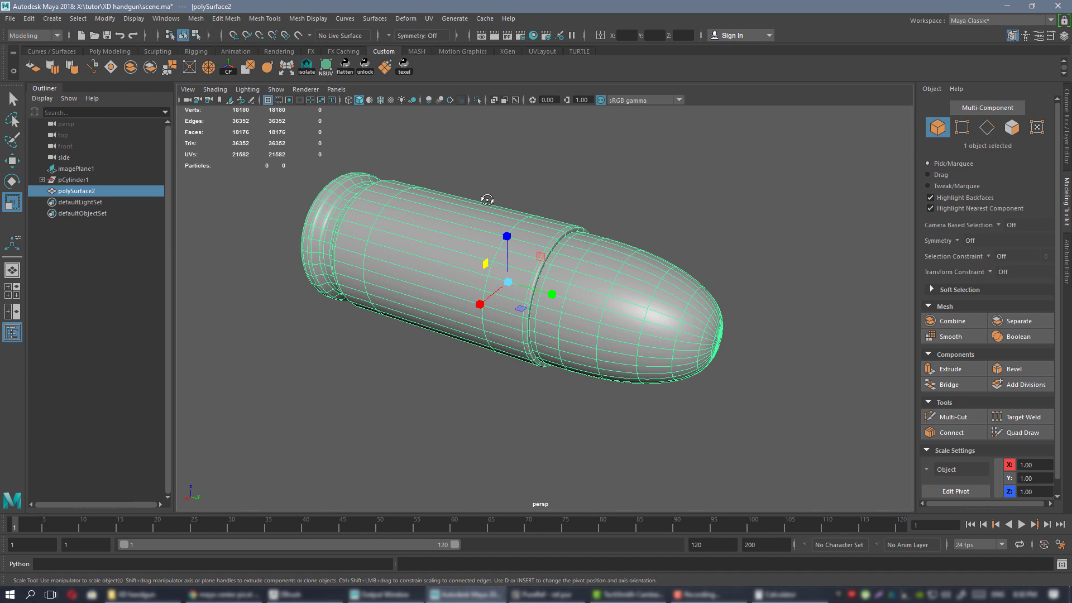
alt+drag(488, 202, 469, 182)
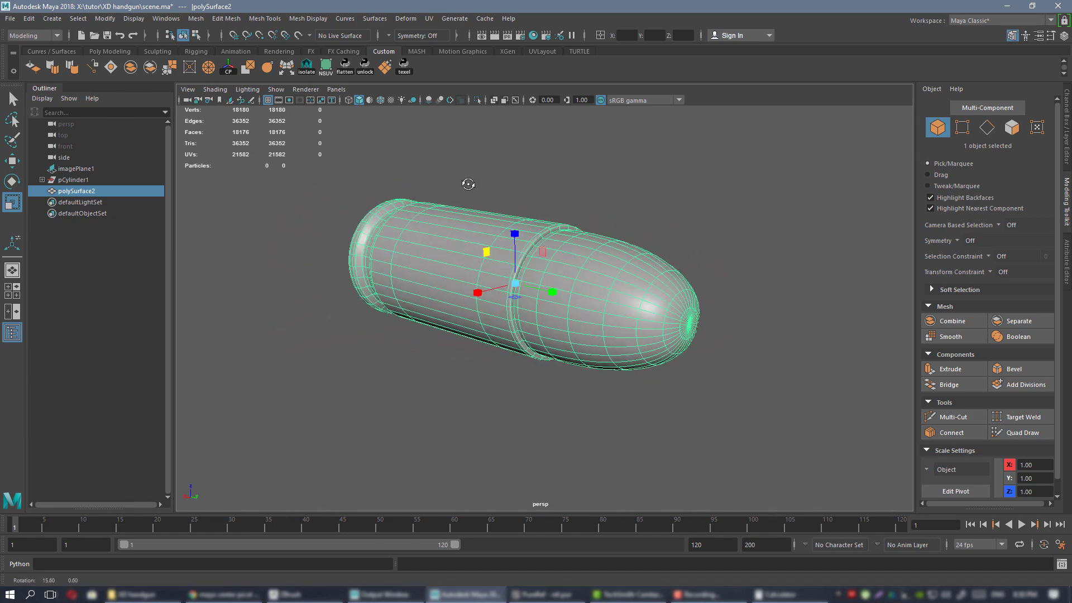
Show the Channel Box for the combined mesh and save the scene.
click(1067, 129)
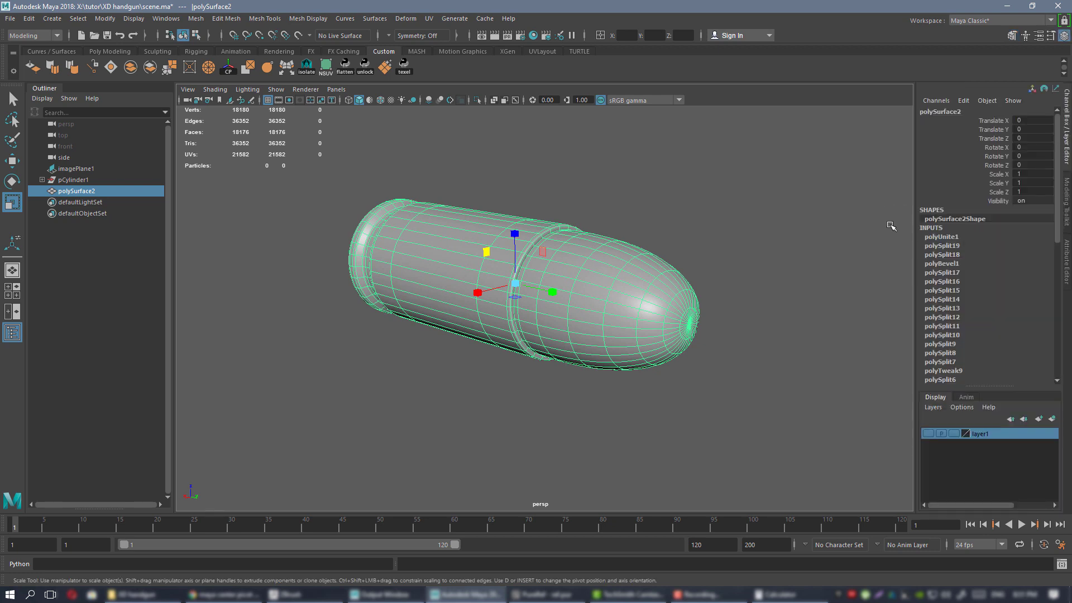
scroll(961, 330, down, 6)
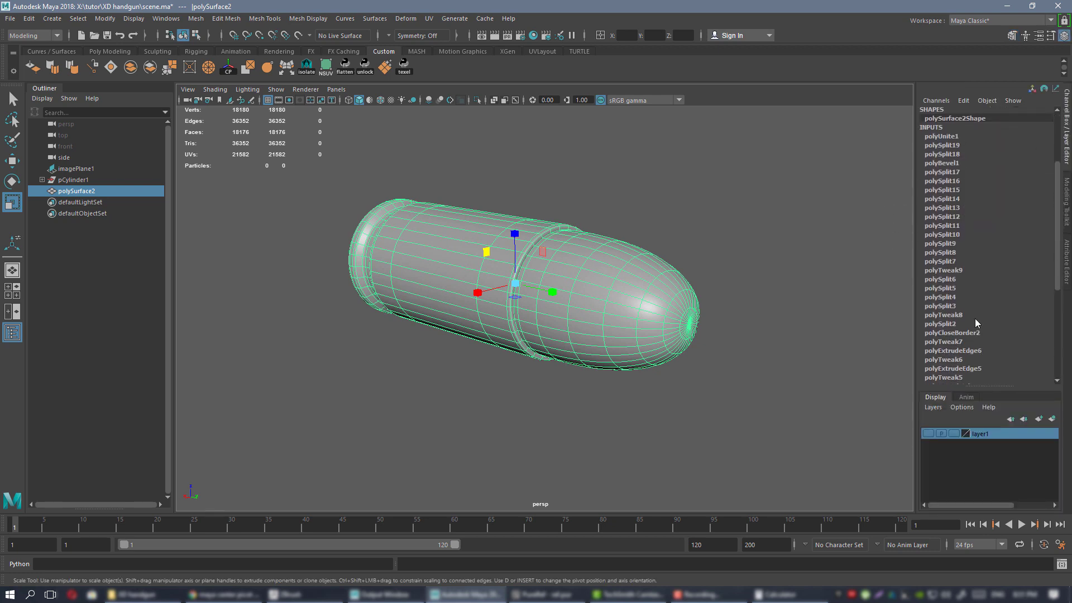
scroll(963, 310, up, 6)
scroll(968, 317, down, 5)
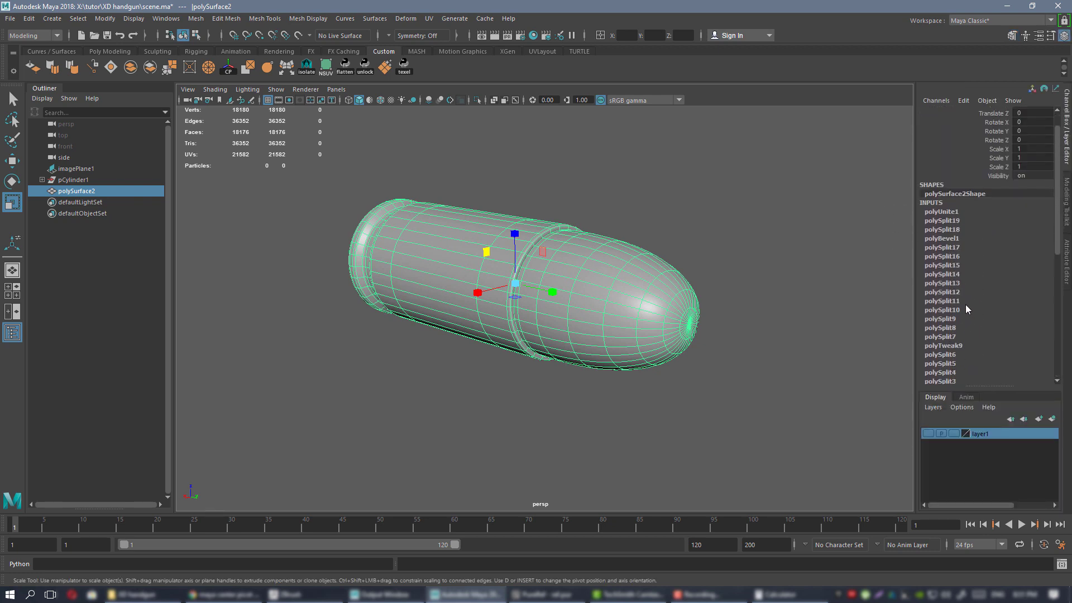
scroll(975, 322, up, 5)
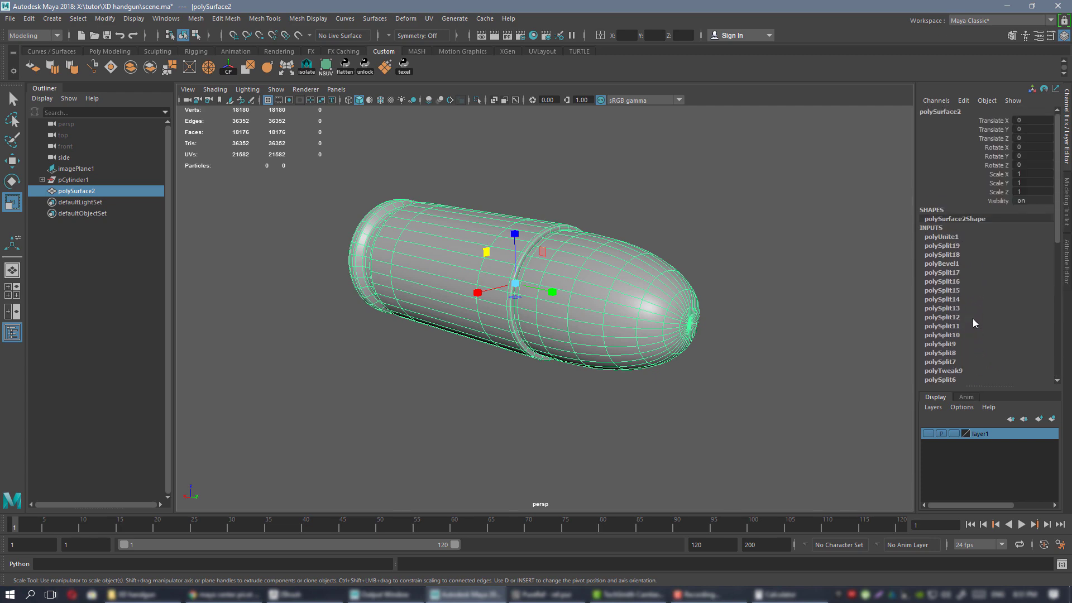
alt+drag(653, 244, 623, 256)
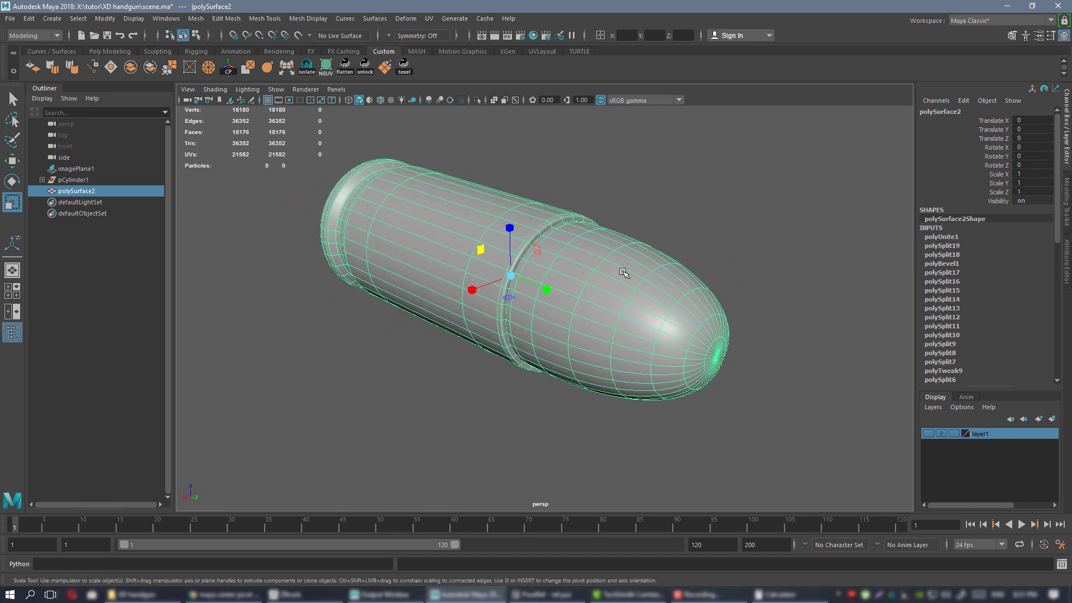
mouse_move(624, 272)
alt+mouse_down()
mouse_move(639, 270)
mouse_move(605, 263)
mouse_move(619, 257)
mouse_move(615, 246)
mouse_move(612, 255)
alt+mouse_up()
key(ctrl+s)
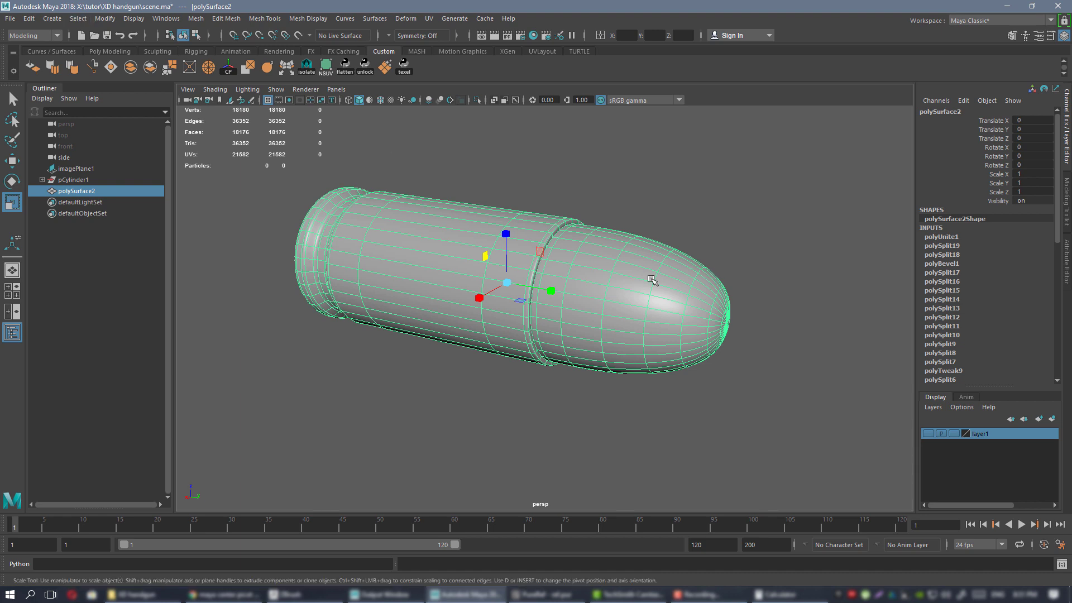
Reselect the bullet mesh and tumble around it to inspect its shape.
alt+drag(734, 289, 884, 289)
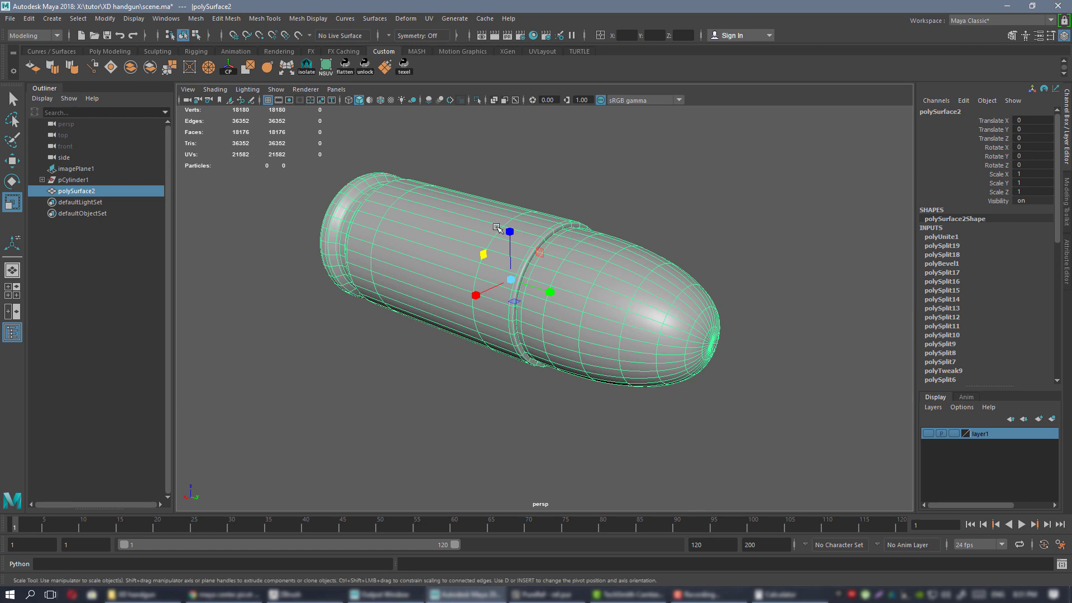
alt+drag(522, 236, 614, 271)
click(636, 241)
click(572, 276)
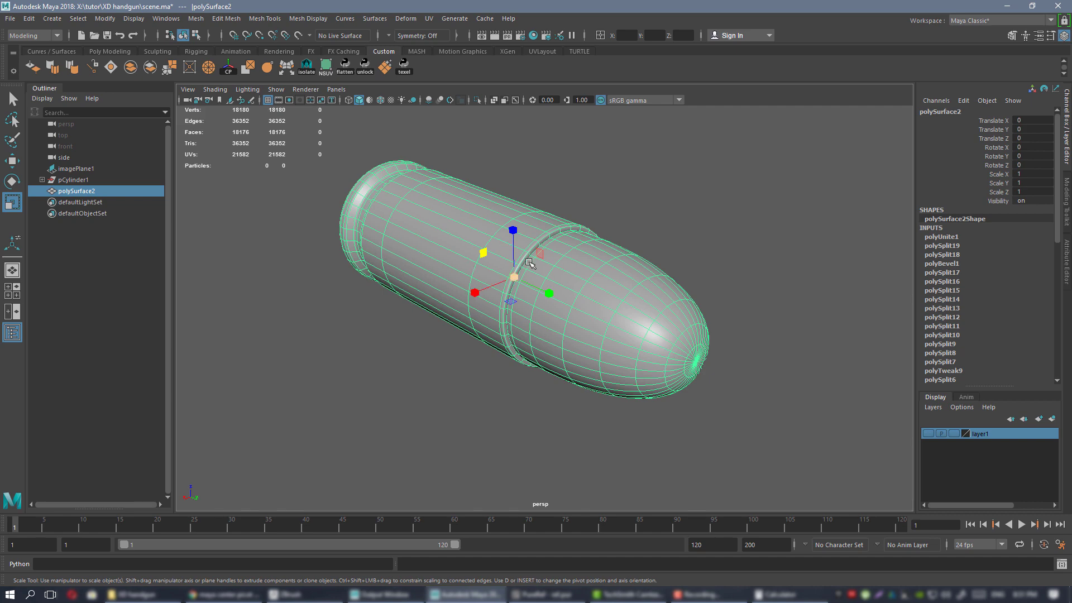
alt+drag(676, 356, 431, 196)
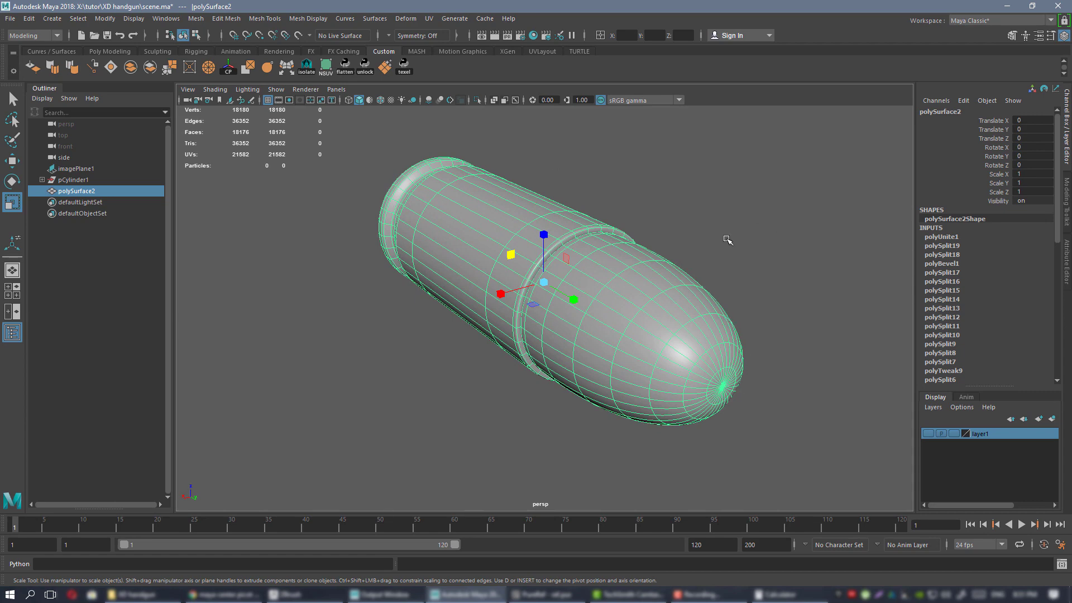
alt+drag(659, 263, 639, 283)
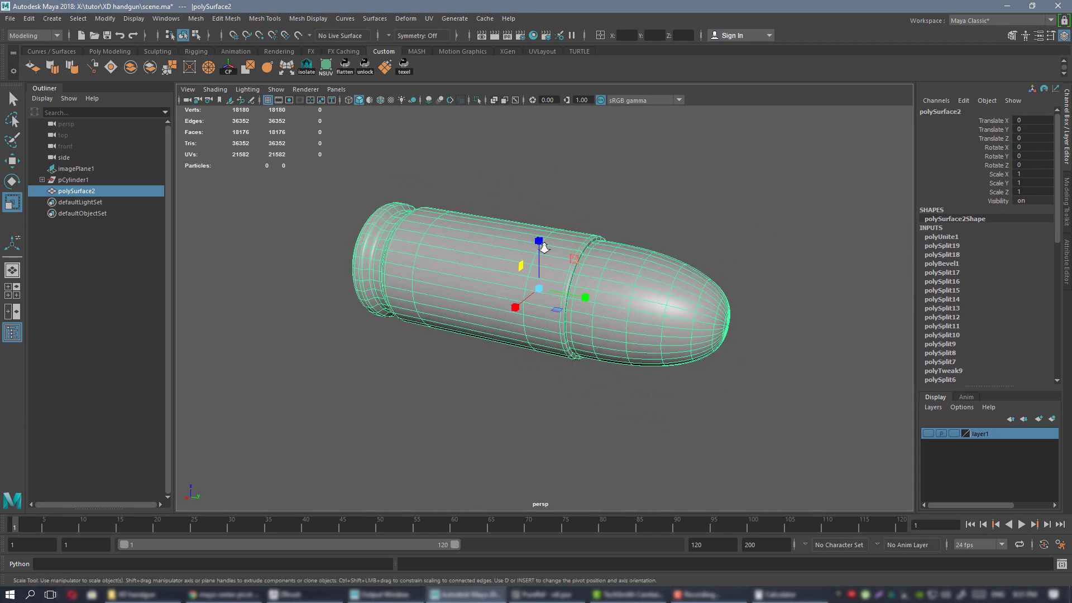
alt+drag(544, 247, 447, 242)
alt+drag(655, 274, 672, 278)
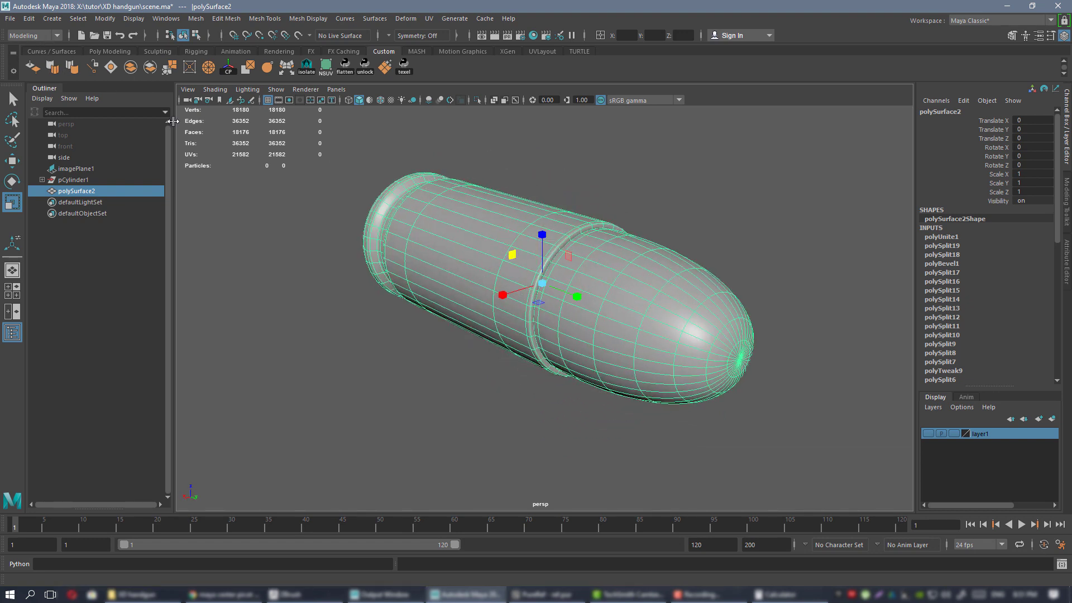
Delete construction history on polySurface2 so pCylinder1 is removed from the scene.
click(29, 19)
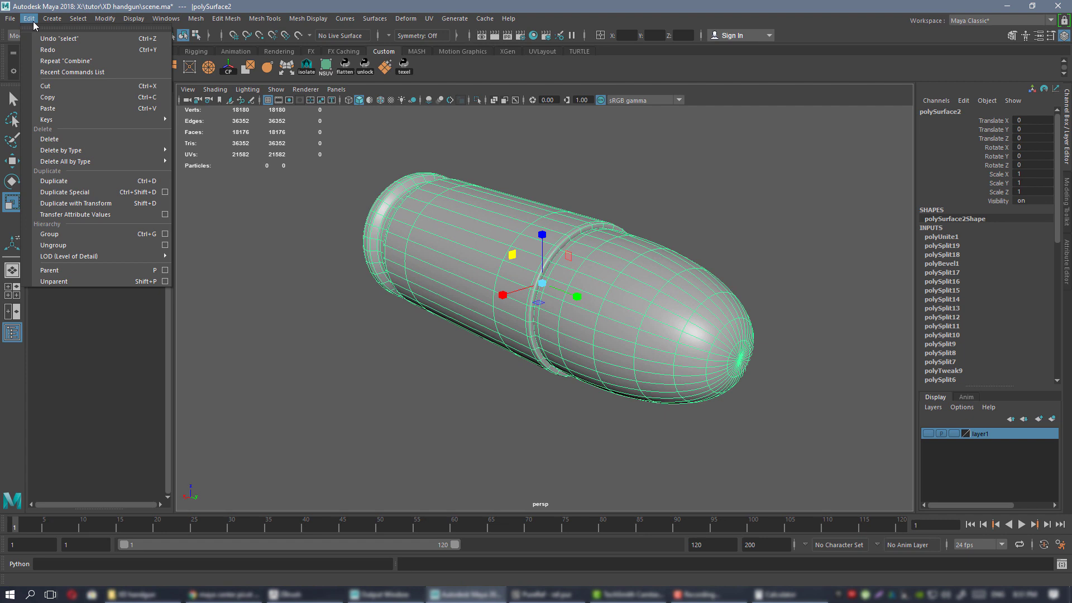
mouse_move(146, 160)
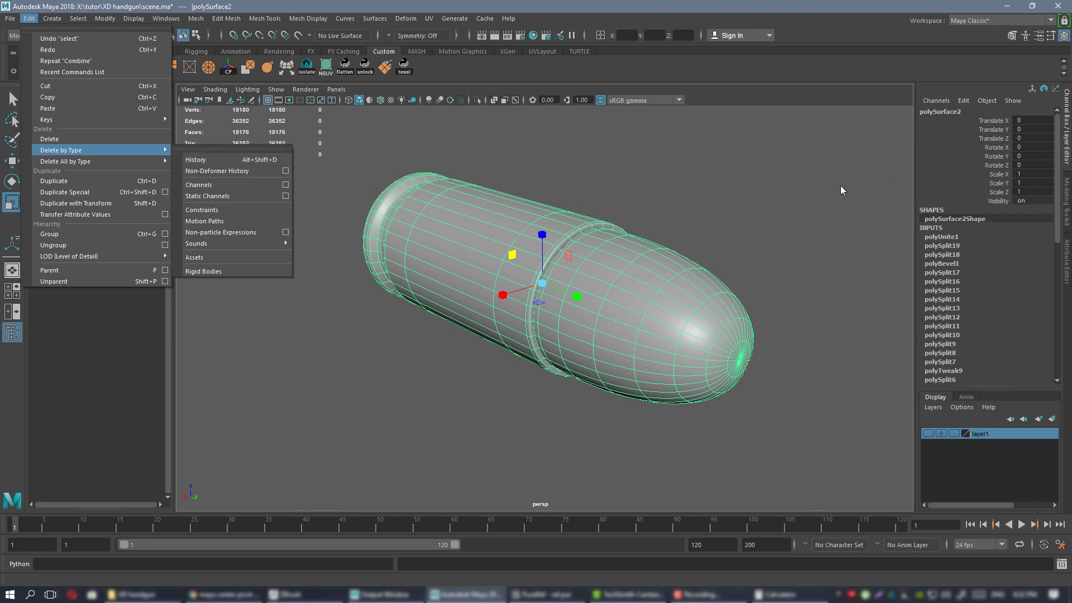
click(252, 164)
alt+drag(709, 175, 674, 200)
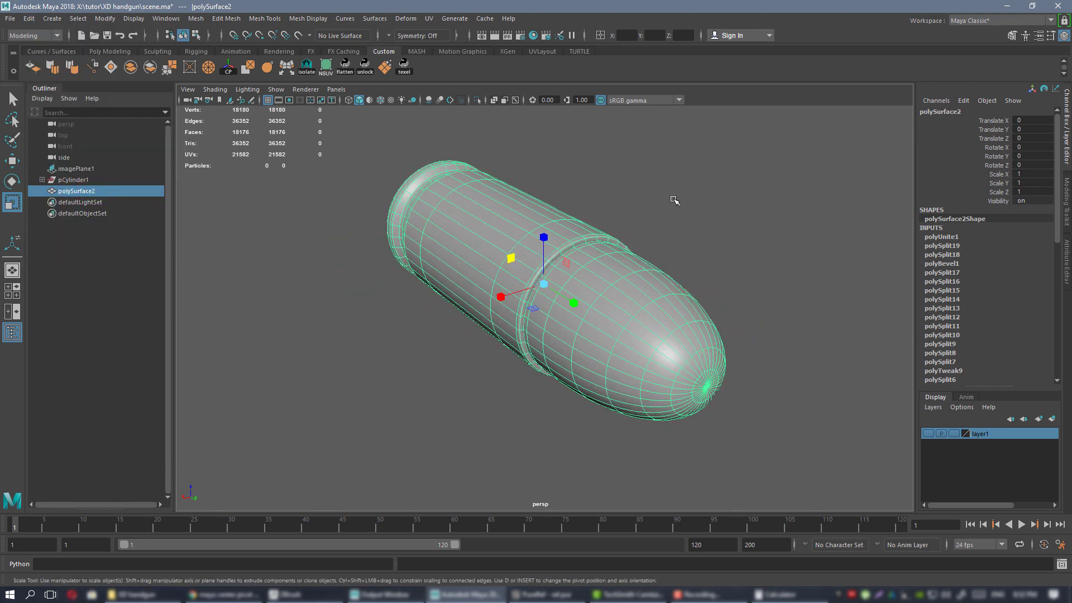
key(alt+shift+d)
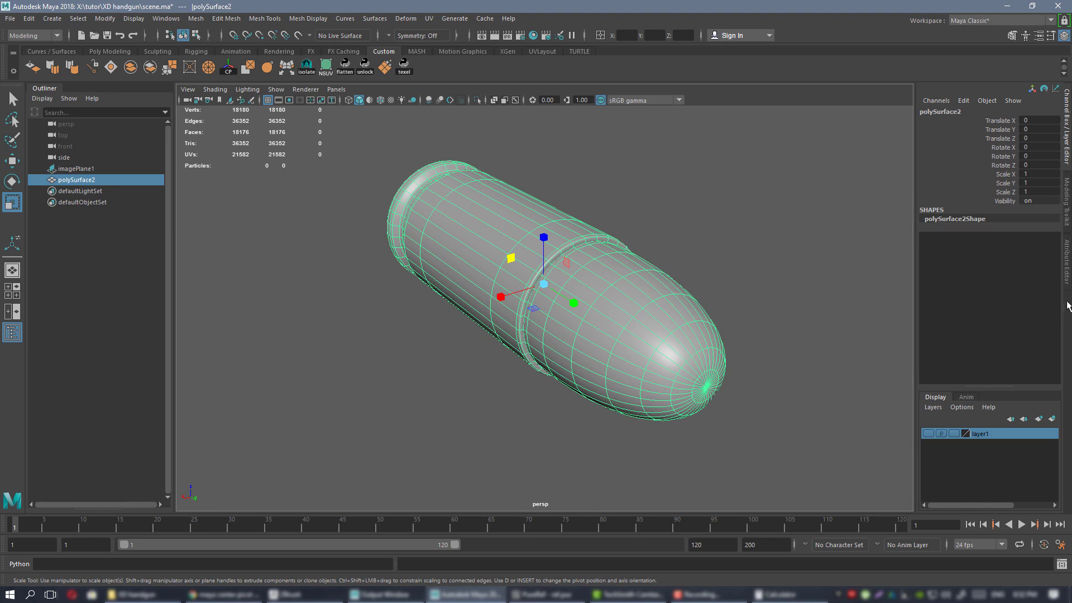
alt+drag(641, 221, 649, 292)
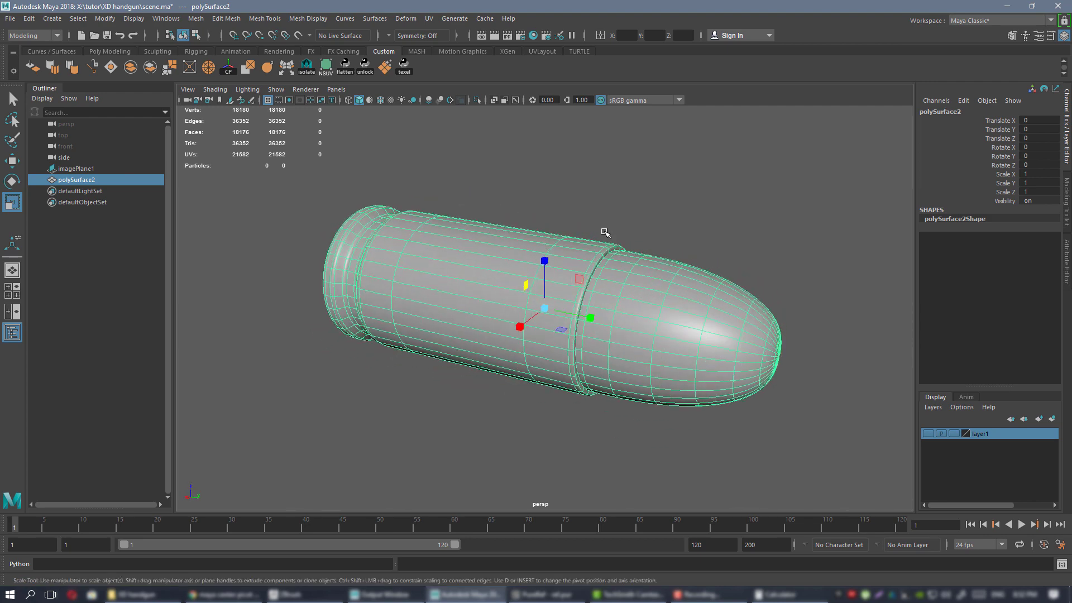
Reselect the bullet and make the handgun image layer visible.
click(646, 237)
alt+drag(646, 238, 596, 246)
click(517, 237)
alt+drag(680, 278, 573, 216)
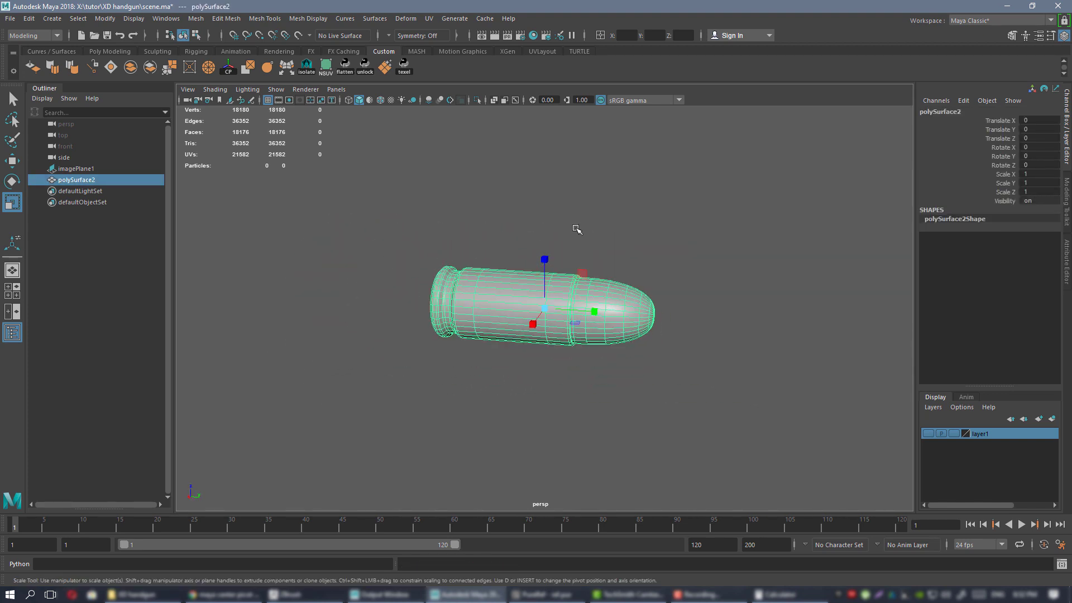
click(928, 434)
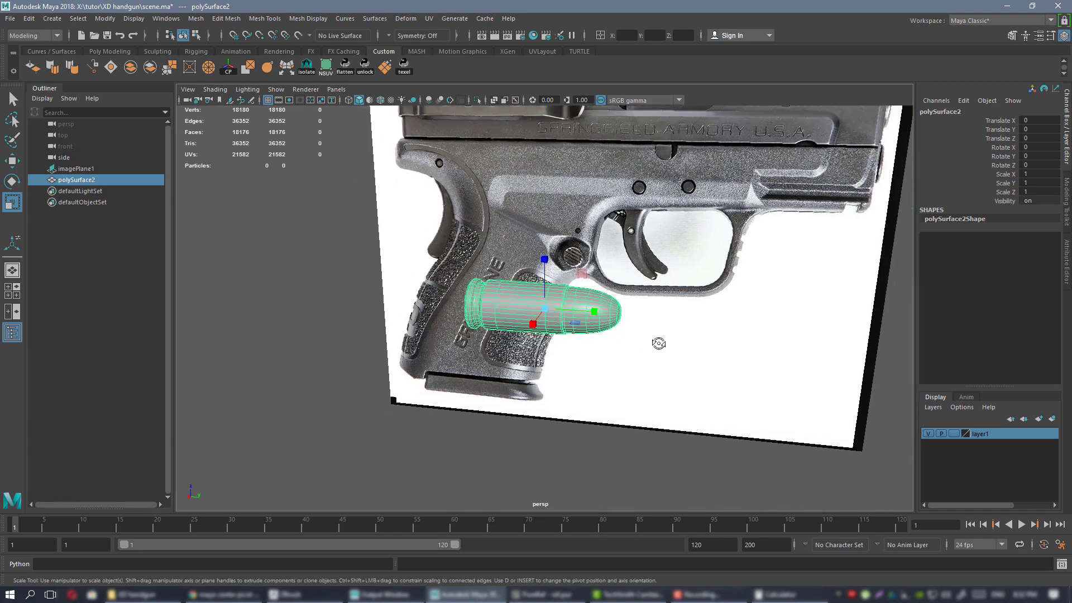
alt+drag(670, 319, 579, 315)
Rename layer1 to 'reference'.
double_click(981, 434)
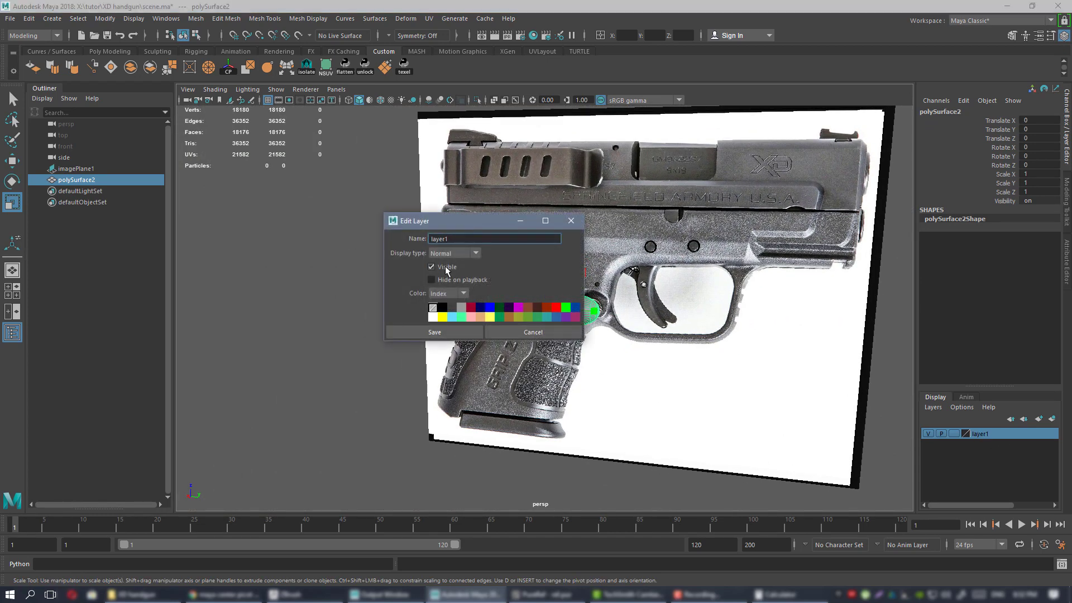
drag(457, 239, 369, 235)
text(reference)
click(435, 332)
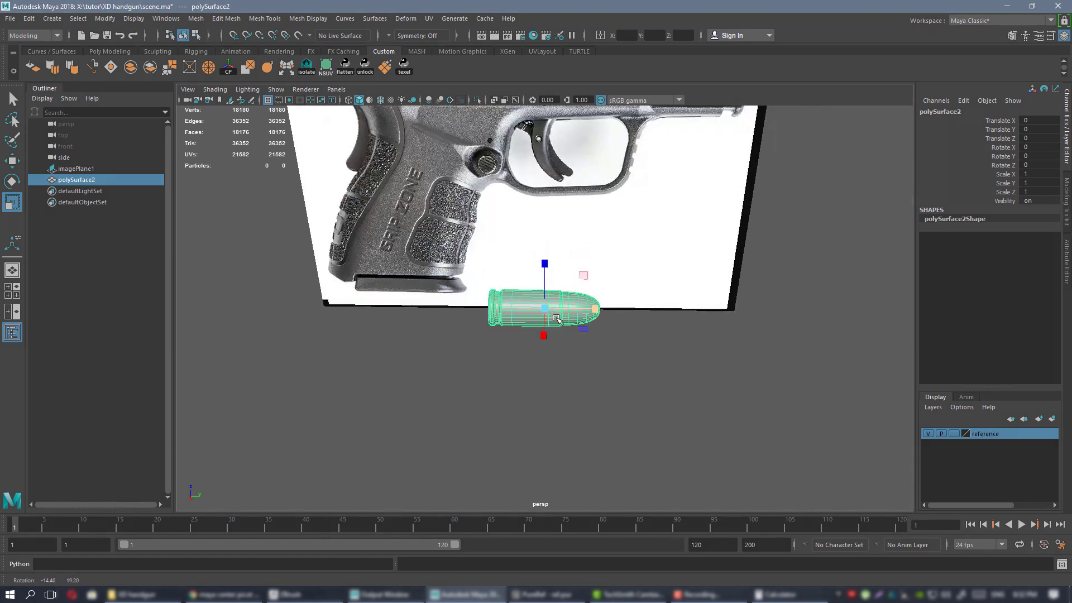
Frame the bullet and toggle the reference layer's visibility, leaving it hidden.
key(f)
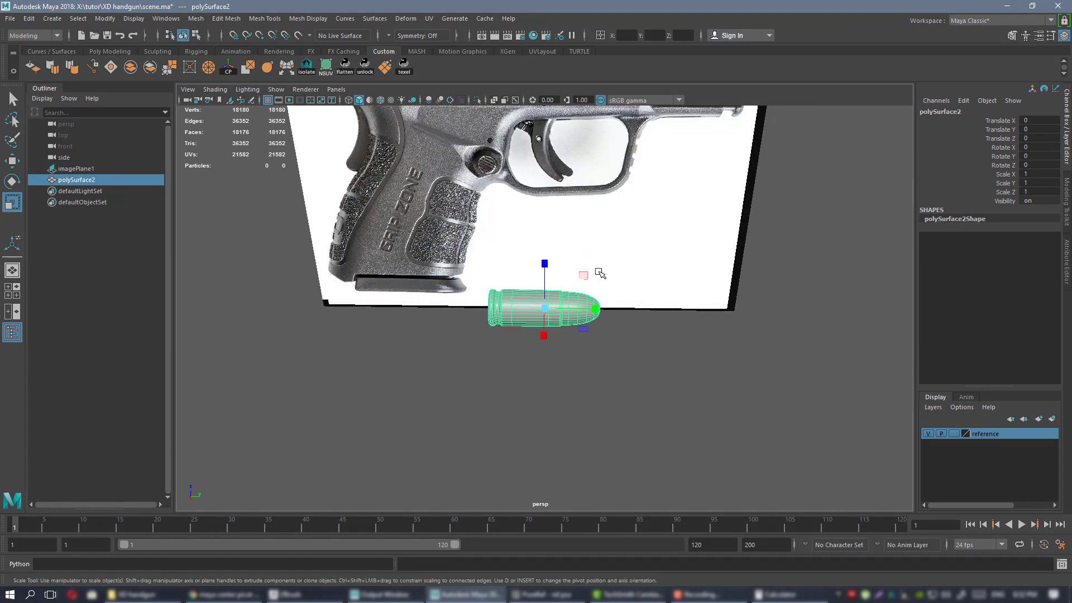
key(f)
alt+drag(663, 302, 614, 335)
scroll(602, 290, down, 6)
click(929, 434)
click(929, 434)
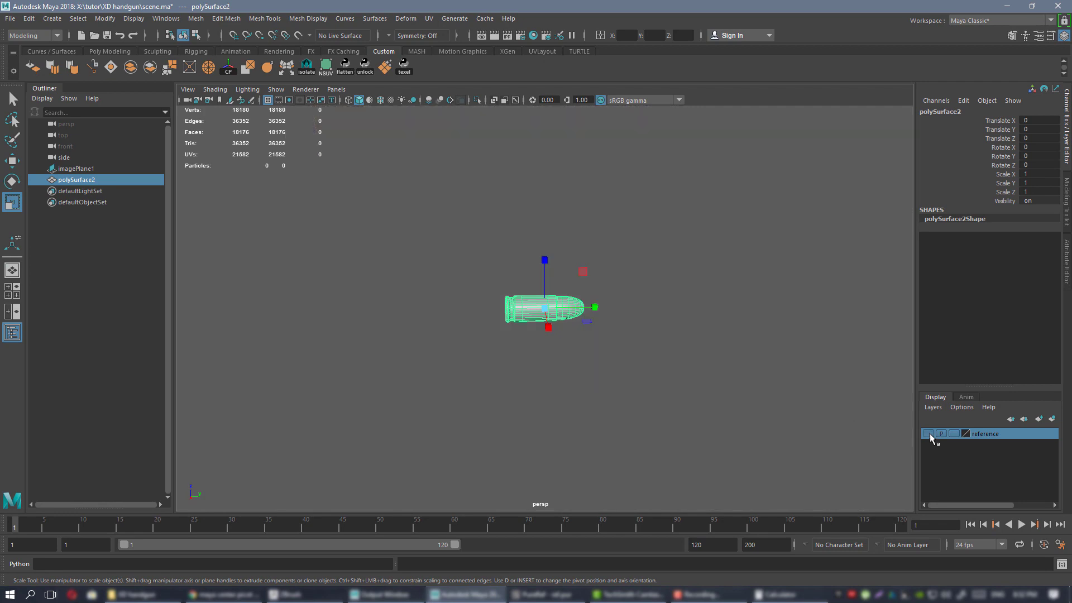
click(930, 433)
click(928, 434)
Reframe the bullet, briefly enter vertex mode, then return to object mode.
alt+drag(600, 281, 529, 296)
key(f)
right_drag(643, 354, 600, 330)
scroll(594, 303, down, 4)
right_drag(590, 270, 622, 258)
alt+drag(587, 279, 620, 273)
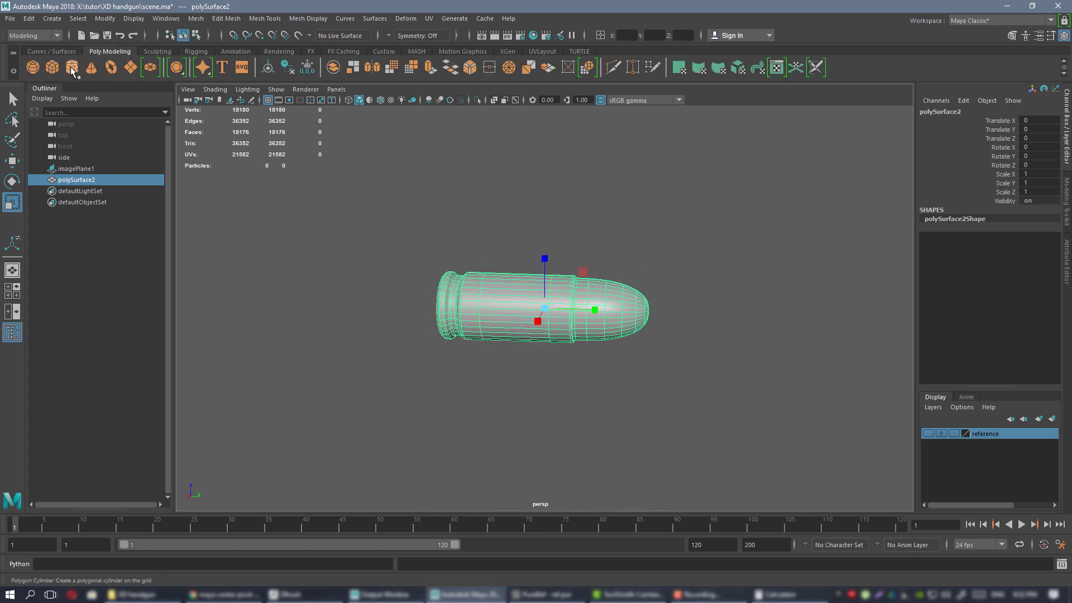
Create a polygon cylinder, pCylinder1, with 32 axis subdivisions.
click(72, 69)
scroll(502, 273, down, 3)
alt+drag(581, 304, 497, 290)
scroll(581, 329, up, 6)
alt+drag(602, 348, 625, 356)
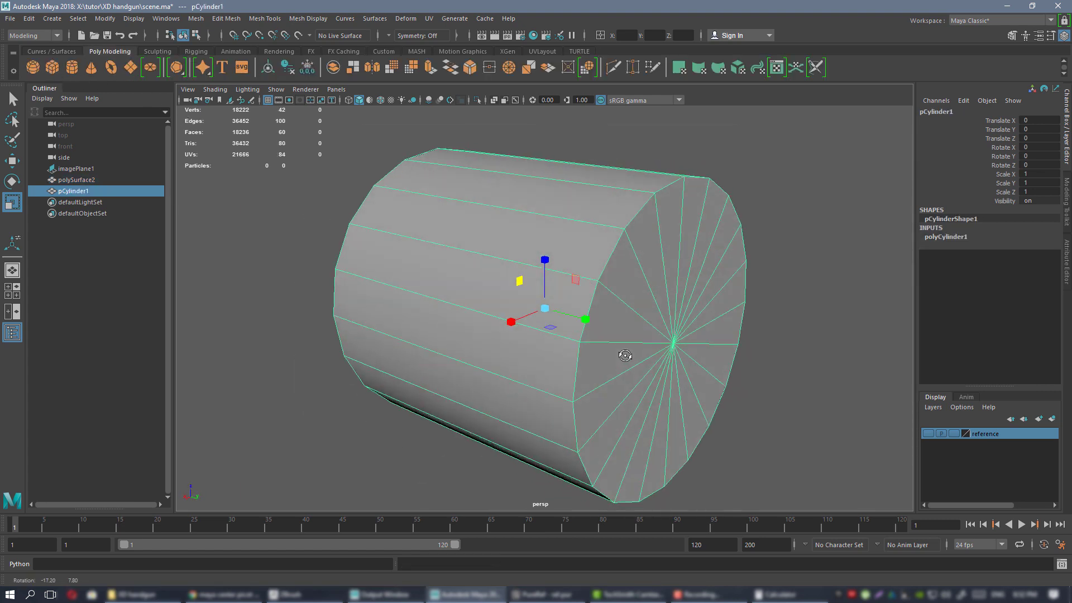
click(946, 236)
click(993, 263)
middle_drag(639, 232, 689, 225)
scroll(635, 271, down, 3)
alt+drag(634, 272, 726, 308)
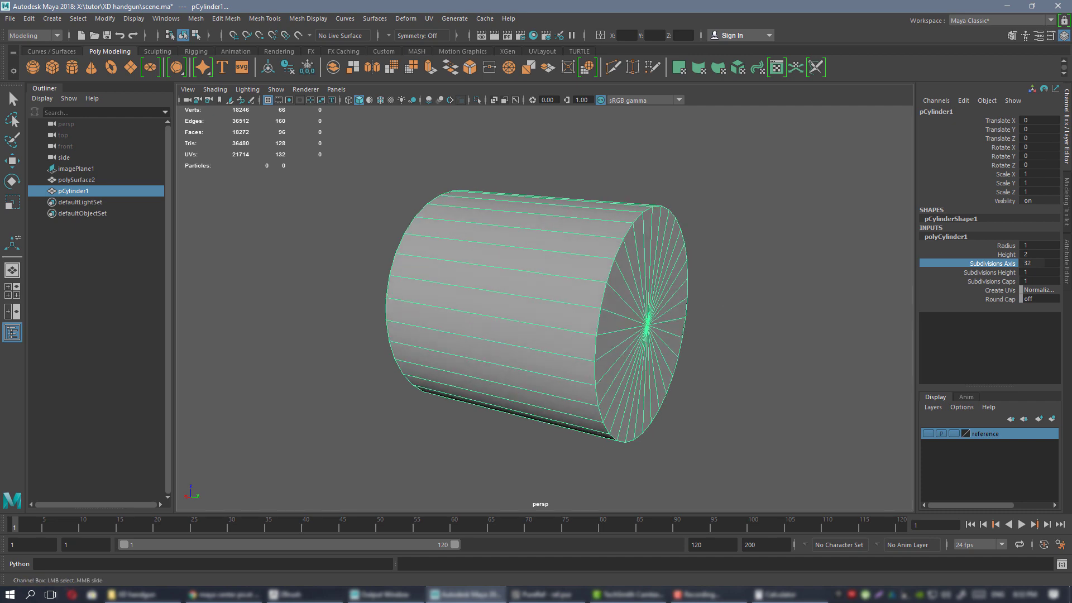
Bring the PureRef board over Maya and pan to the pistol reference images.
key(alt+Tab)
scroll(898, 320, down, 6)
middle_drag(898, 320, 386, 249)
scroll(641, 343, up, 5)
Review the XD spec table and product sheet, then move the board aside.
scroll(732, 264, up, 2)
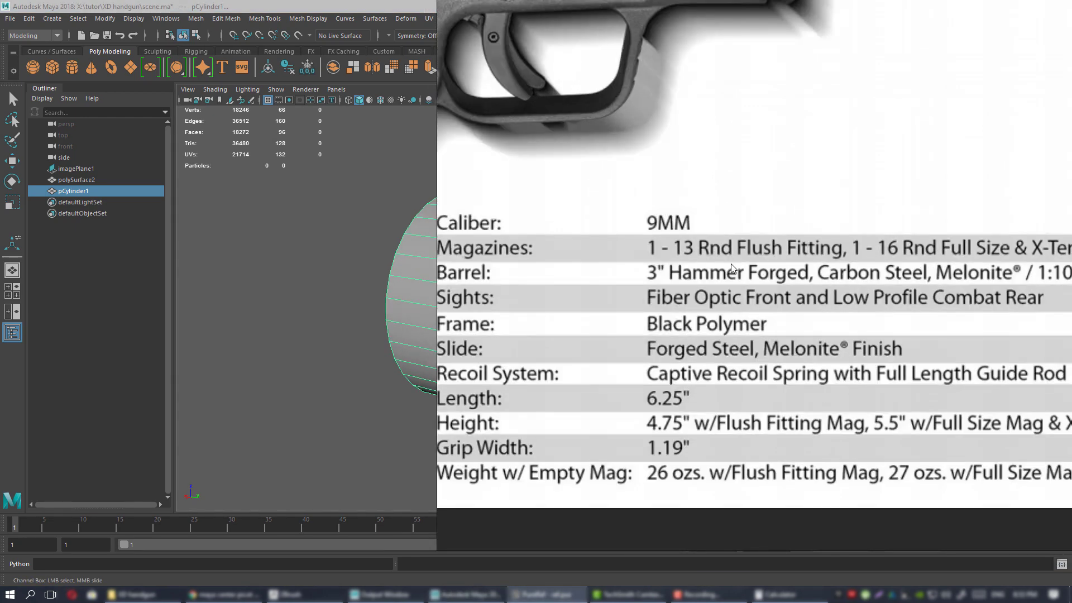
scroll(678, 277, down, 2)
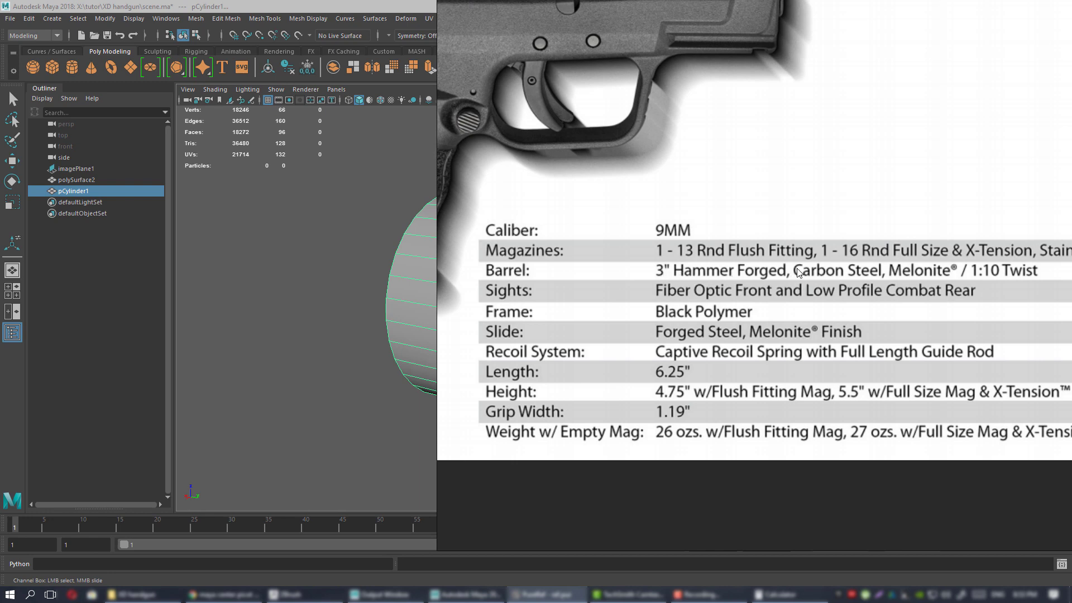
middle_drag(807, 272, 809, 294)
scroll(676, 252, down, 5)
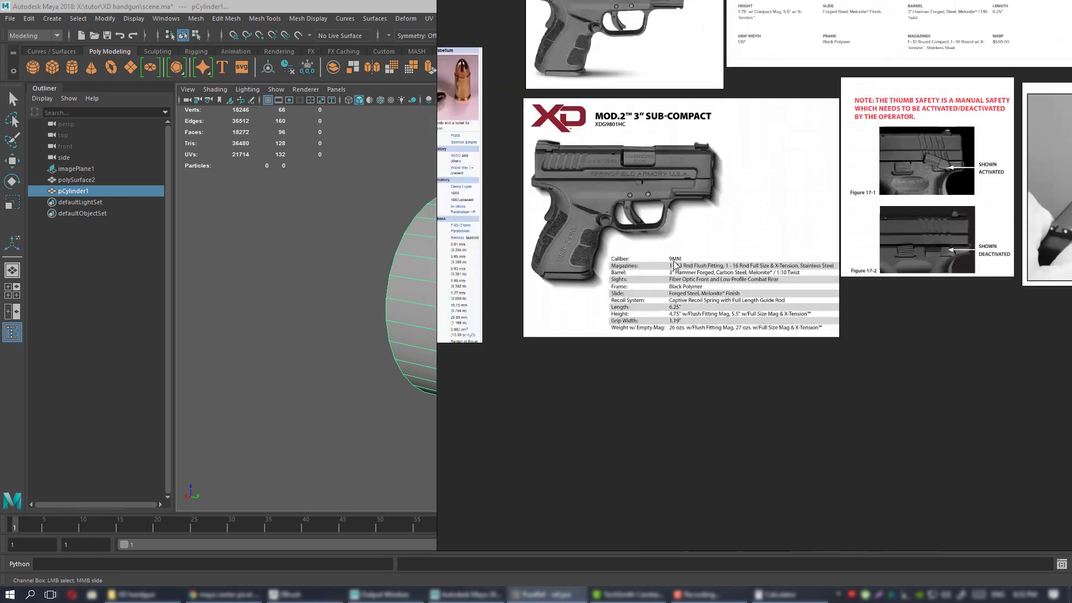
middle_drag(660, 229, 679, 286)
scroll(680, 285, up, 2)
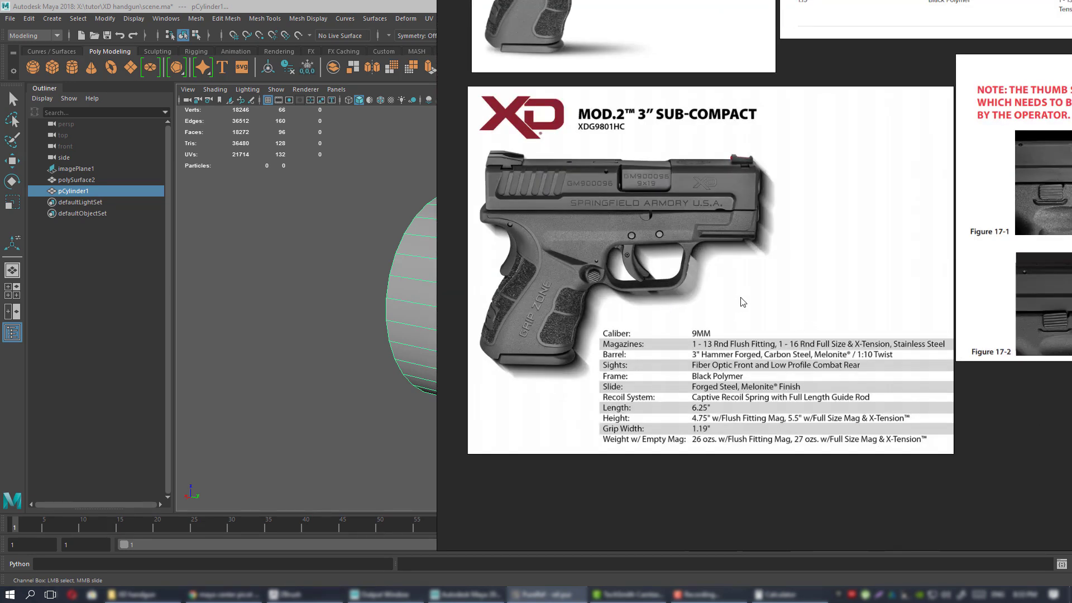
right_drag(743, 302, 1071, 302)
Set the polyCylinder1 Height to 3.
alt+drag(681, 239, 874, 277)
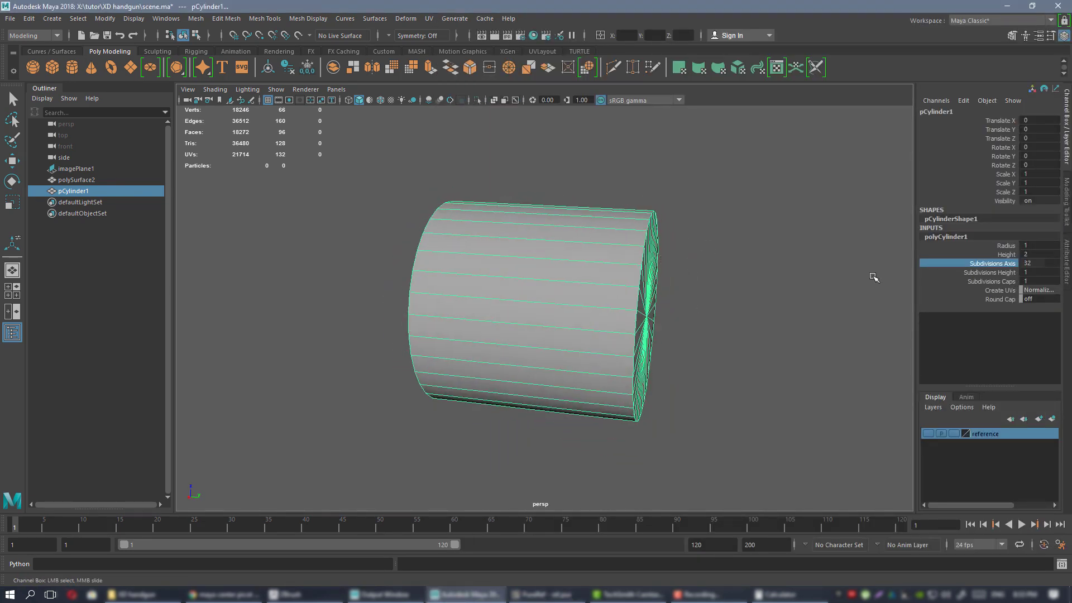
click(1049, 255)
text(3)
key(Return)
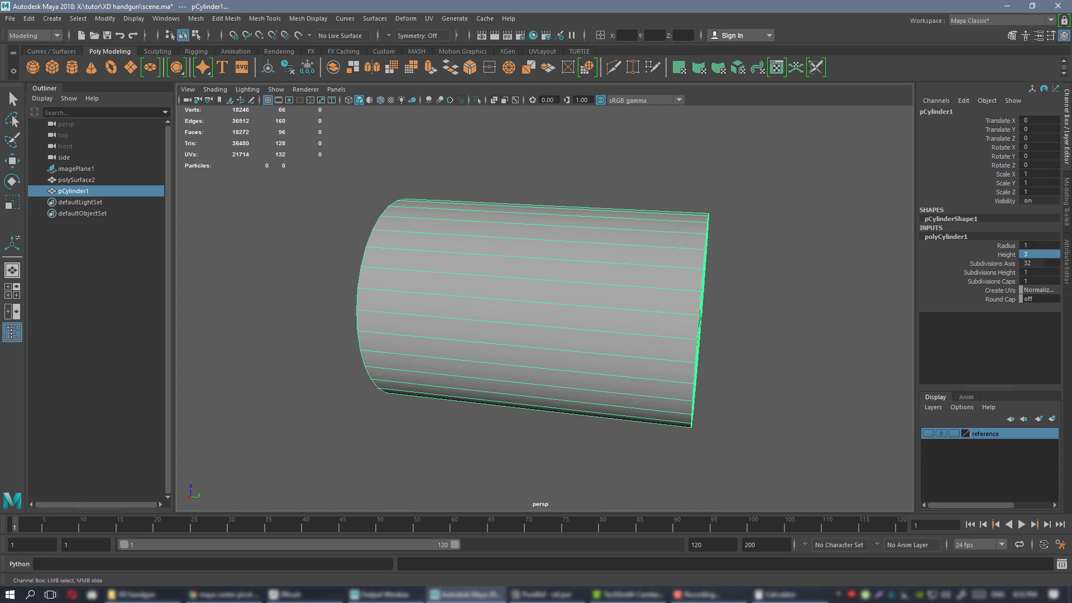
Review the gun and SPECS sheets on the PureRef board.
key(alt+Tab)
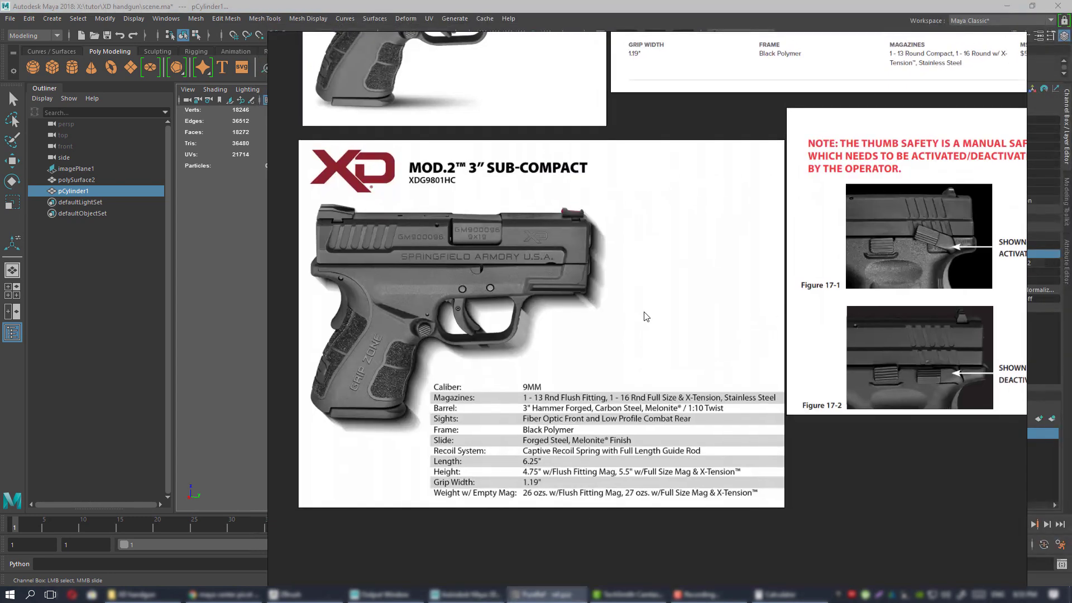
scroll(613, 330, down, 1)
scroll(612, 383, up, 2)
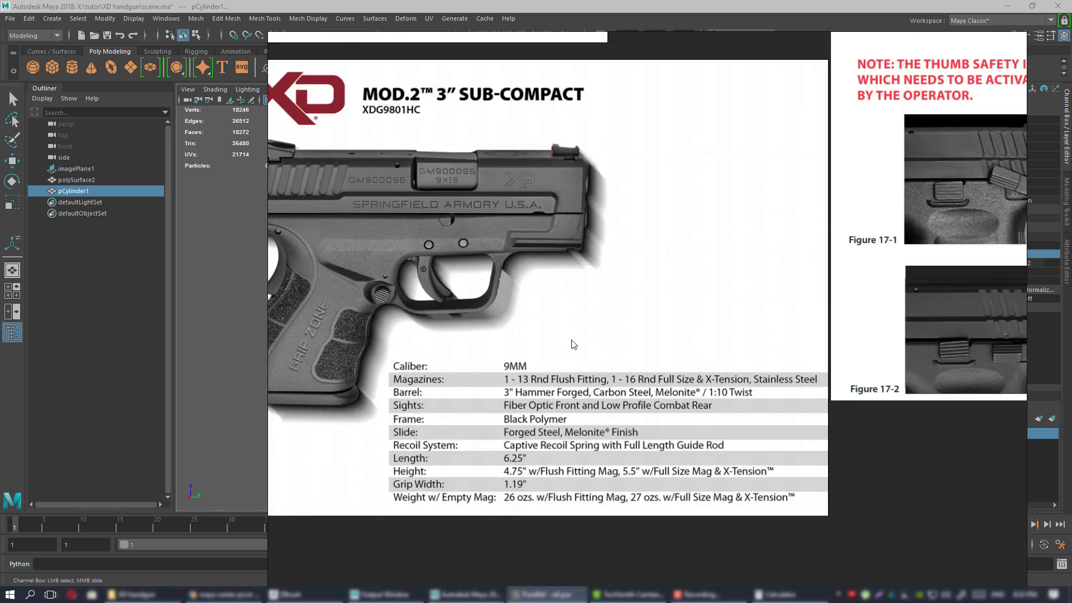
right_drag(571, 311, 601, 318)
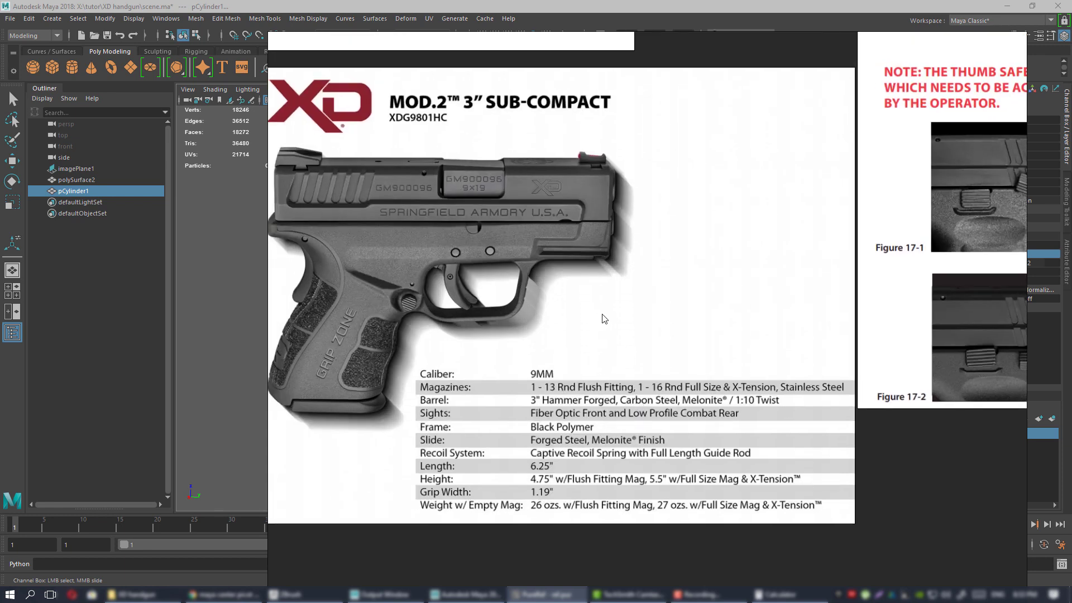
scroll(604, 318, down, 1)
scroll(614, 402, down, 3)
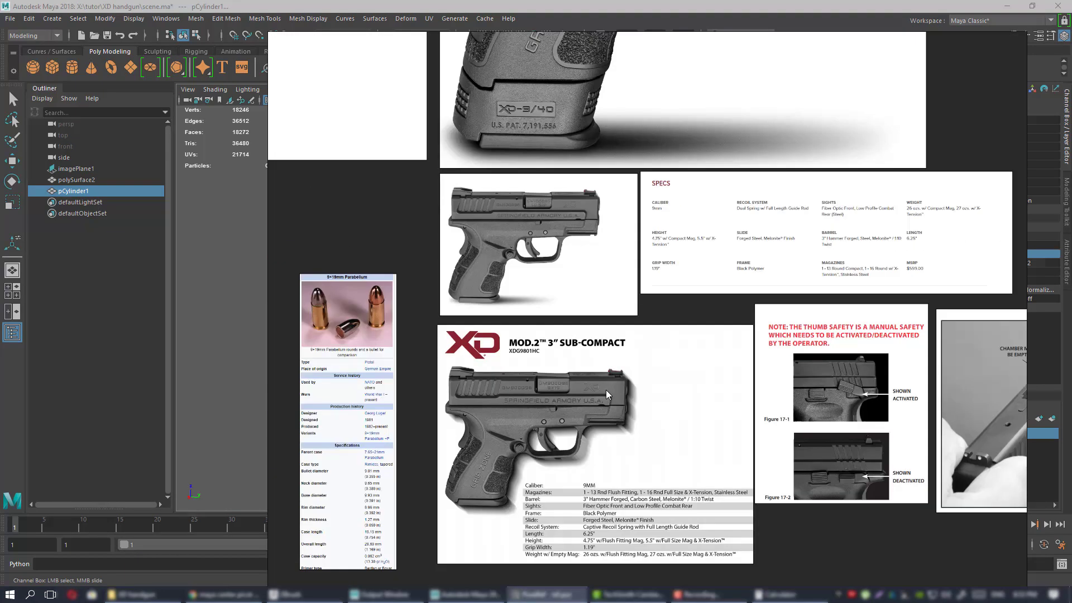
scroll(558, 313, up, 5)
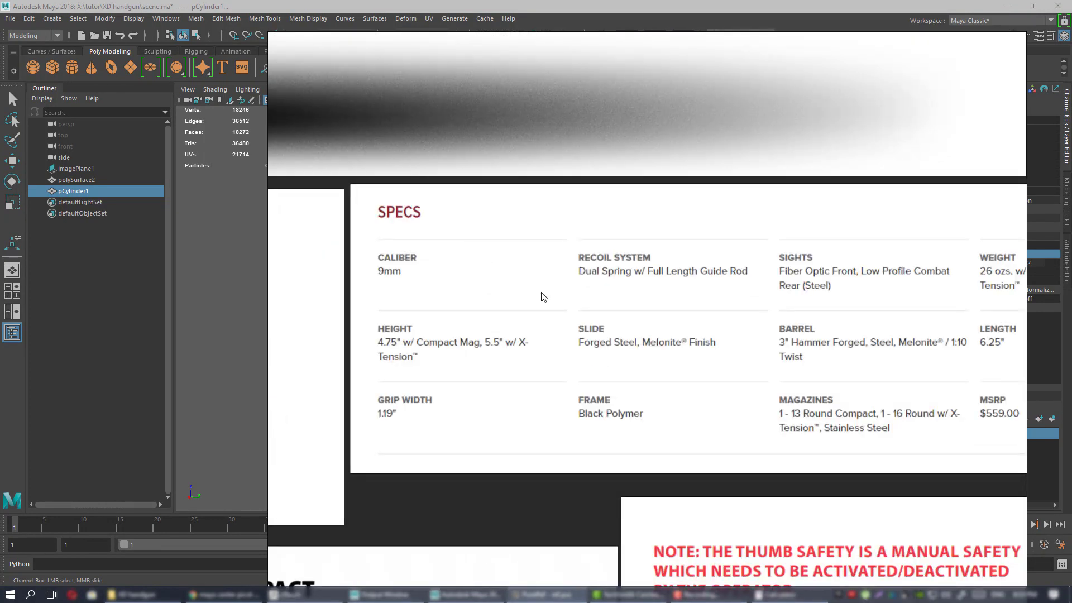
scroll(544, 302, down, 1)
middle_drag(636, 339, 557, 343)
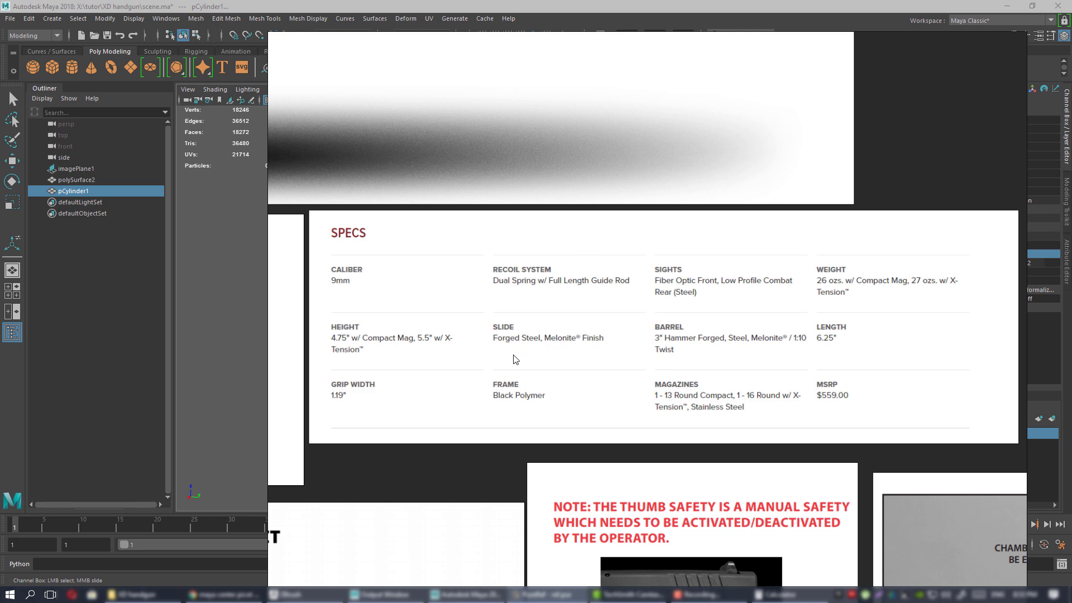
scroll(515, 359, down, 4)
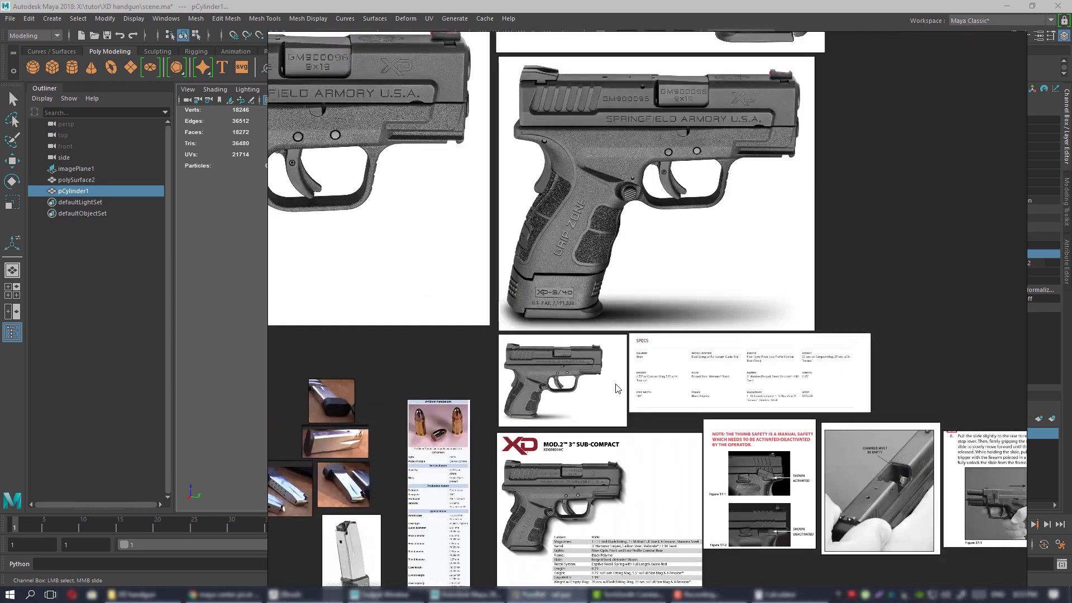
middle_drag(616, 384, 714, 302)
Move the reference board aside and scale the cylinder to 0.258 in X and Z.
right_drag(713, 302, 1071, 291)
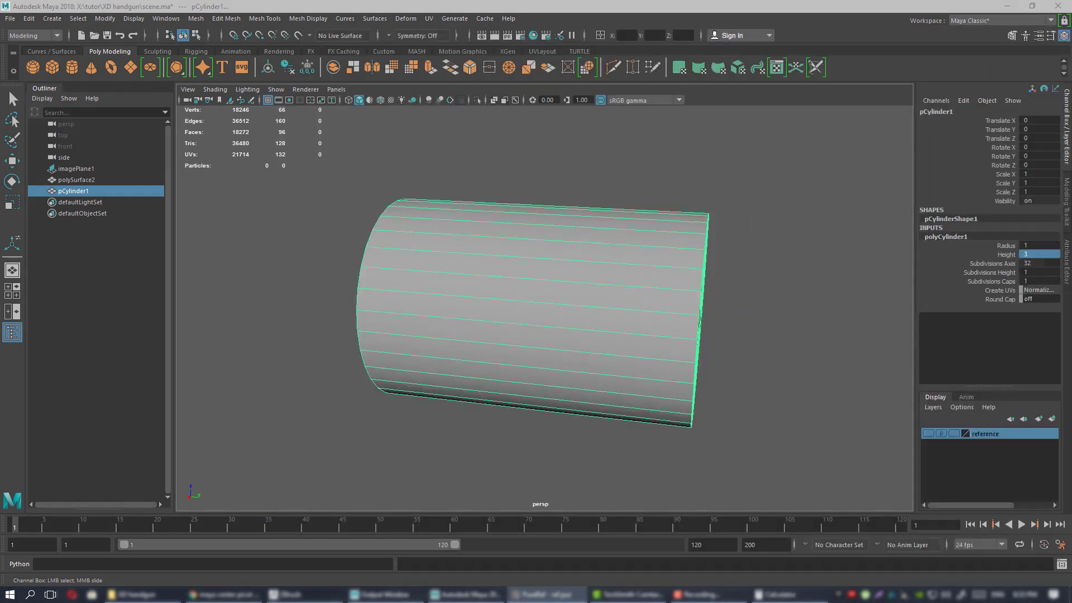
alt+drag(567, 315, 482, 252)
key(w)
key(r)
alt+right_drag(478, 250, 505, 282)
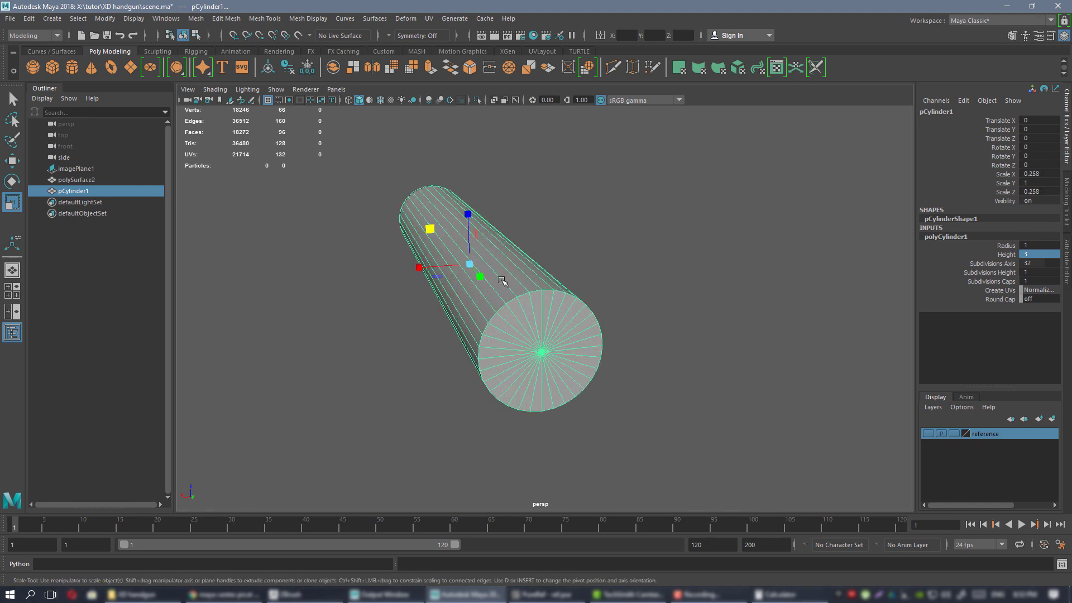
alt+drag(504, 283, 476, 257)
alt+right_drag(477, 256, 526, 295)
alt+drag(525, 294, 469, 5)
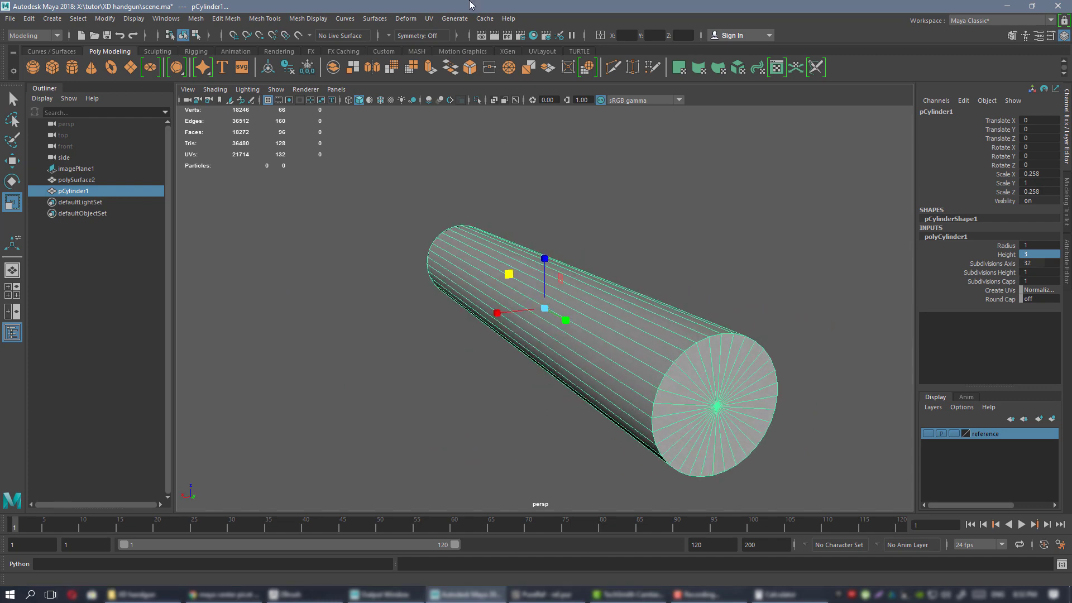
With X-Ray on, select both end-cap faces and delete them.
click(496, 102)
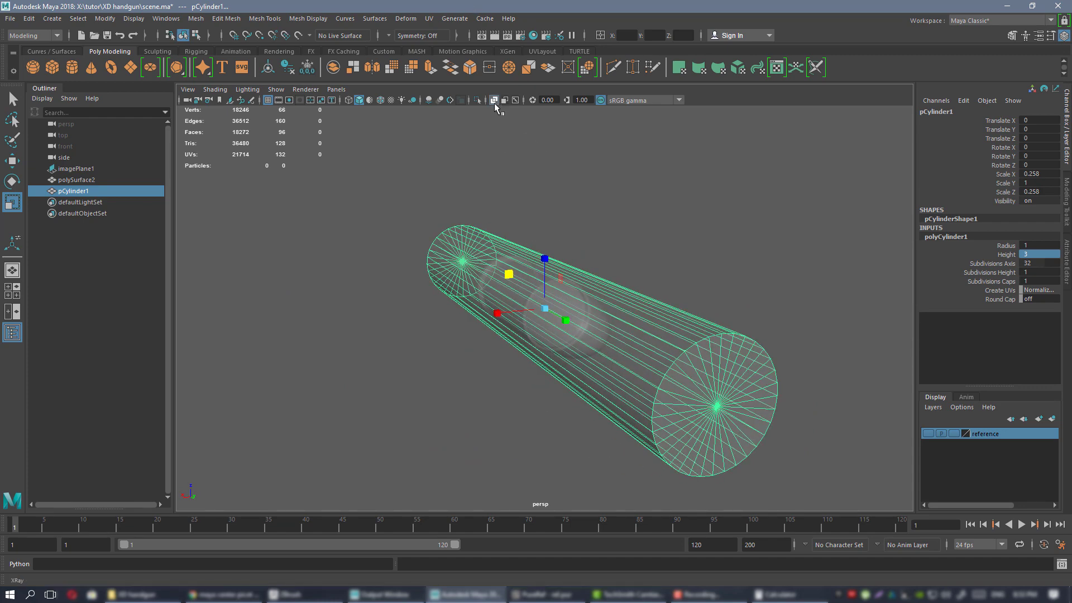
mouse_move(570, 217)
alt+mouse_down()
mouse_move(551, 222)
mouse_move(581, 222)
mouse_move(549, 215)
alt+mouse_up()
right_drag(611, 202, 614, 216)
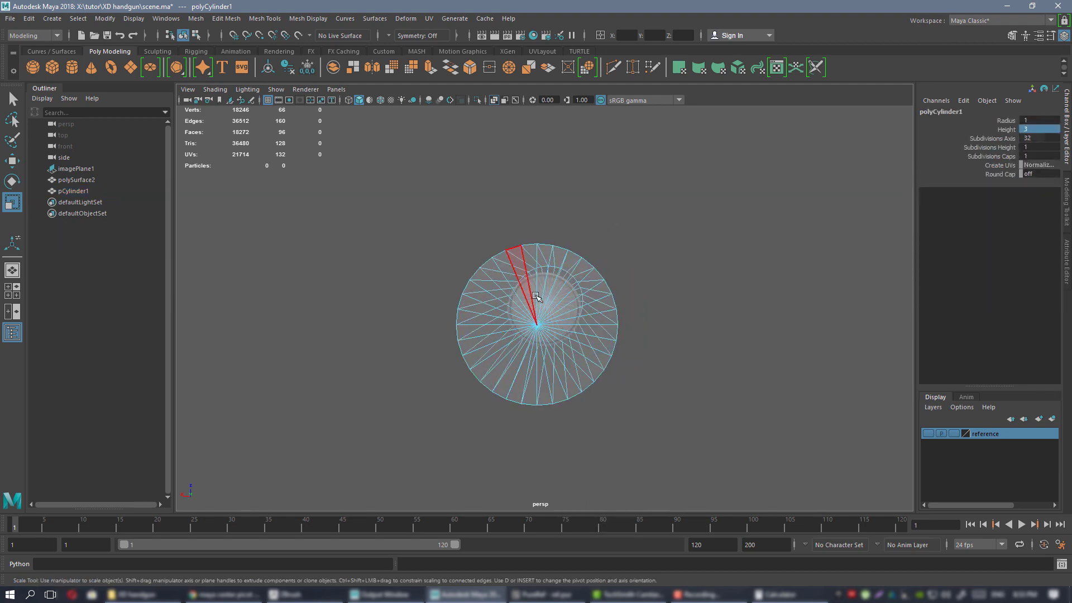
drag(557, 330, 558, 330)
alt+drag(641, 302, 554, 296)
key(Delete)
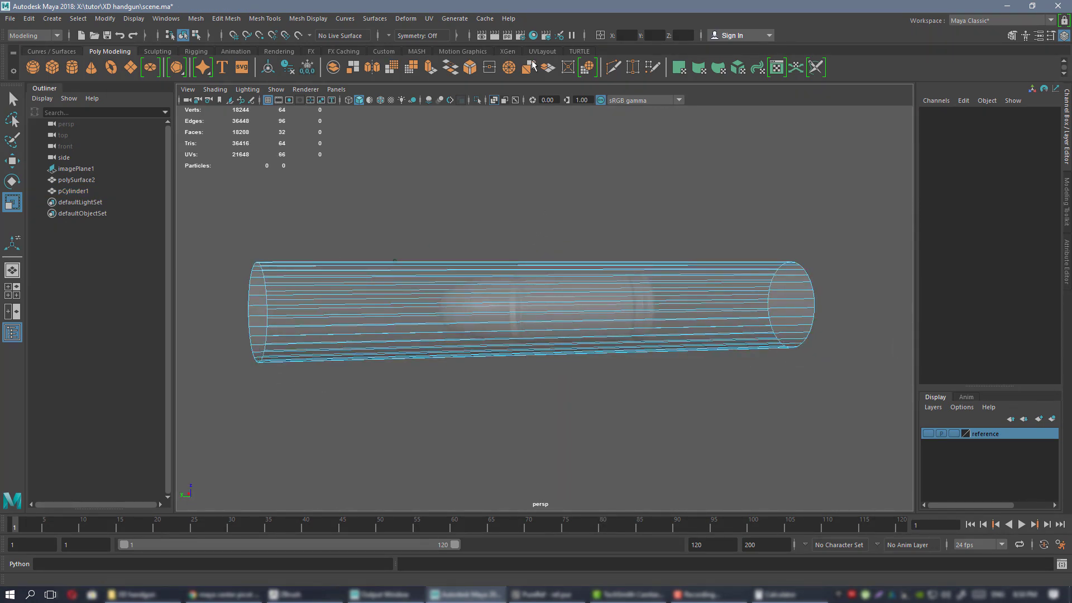
Turn off X-Ray and slide the tube along Y to -1.391 over the bullet.
click(494, 101)
alt+drag(593, 301, 721, 283)
right_drag(626, 208, 659, 192)
alt+drag(625, 207, 401, 274)
key(w)
Orbit around the tube to check it sleeves the casing with the tip exposed.
alt+drag(546, 258, 489, 244)
scroll(619, 304, down, 4)
alt+drag(619, 304, 558, 300)
alt+drag(607, 339, 528, 317)
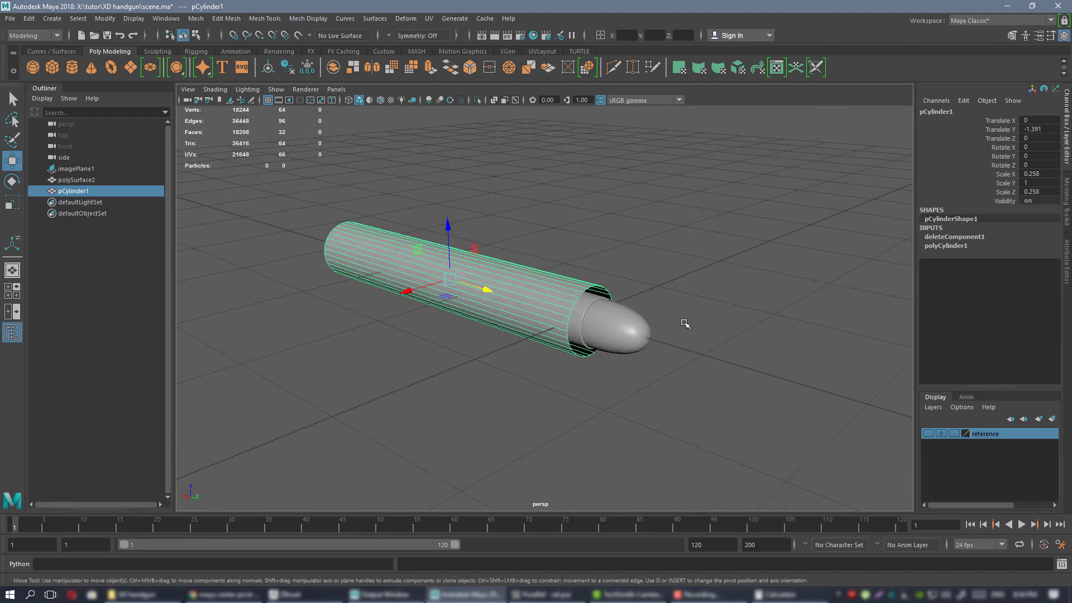
alt+drag(685, 323, 508, 299)
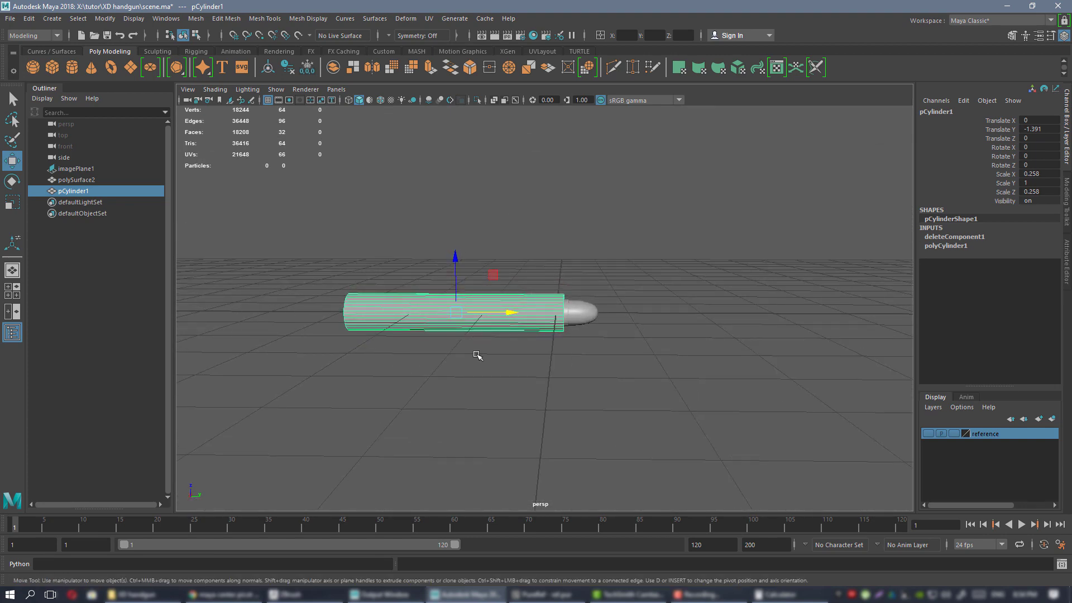
alt+drag(477, 355, 619, 357)
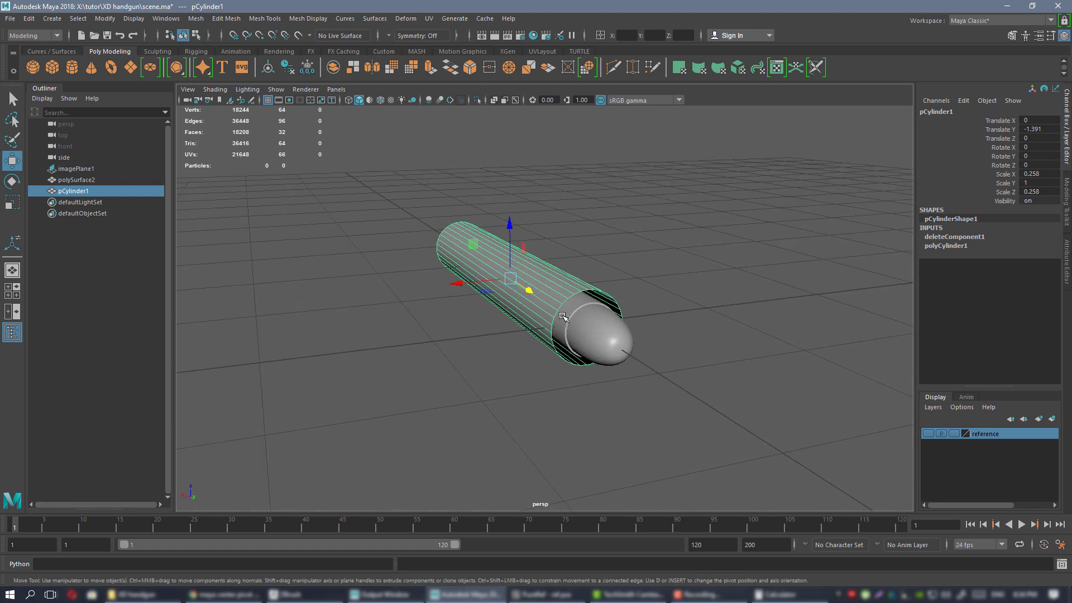
alt+drag(581, 304, 519, 313)
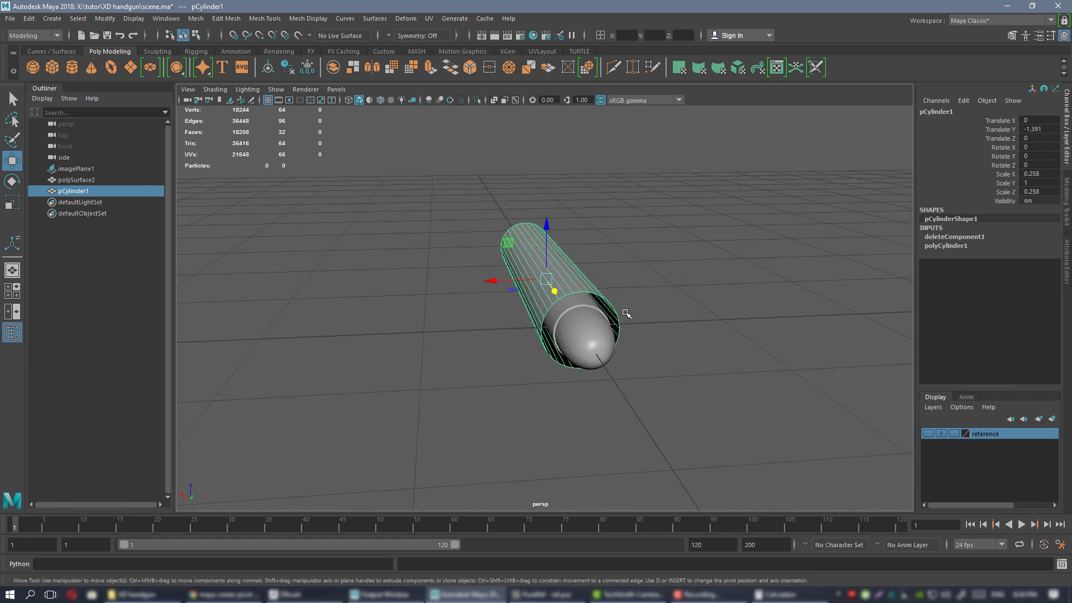
alt+drag(626, 314, 595, 299)
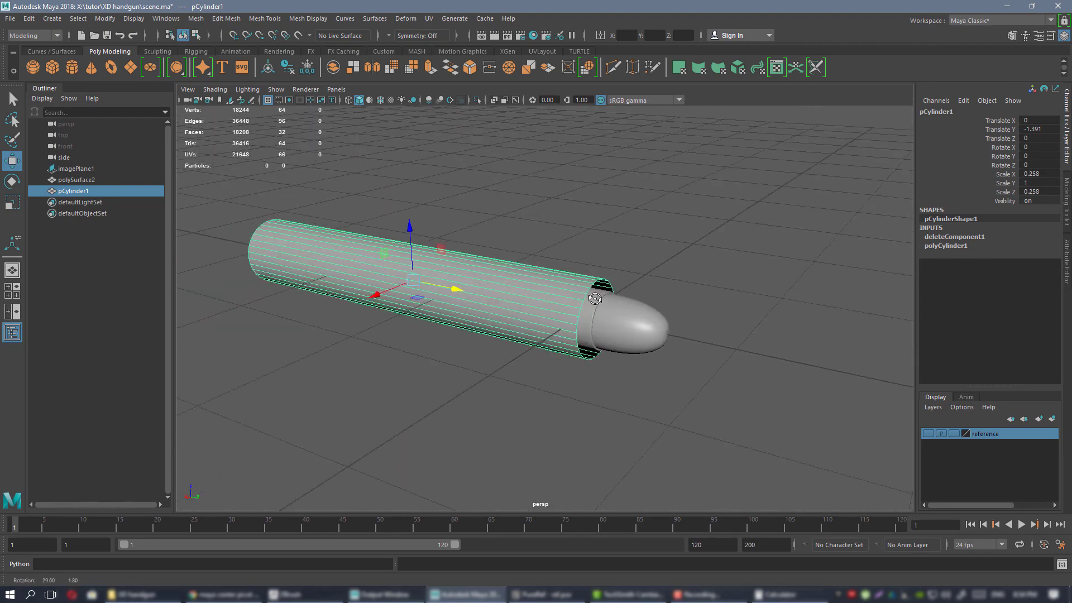
alt+drag(667, 314, 475, 328)
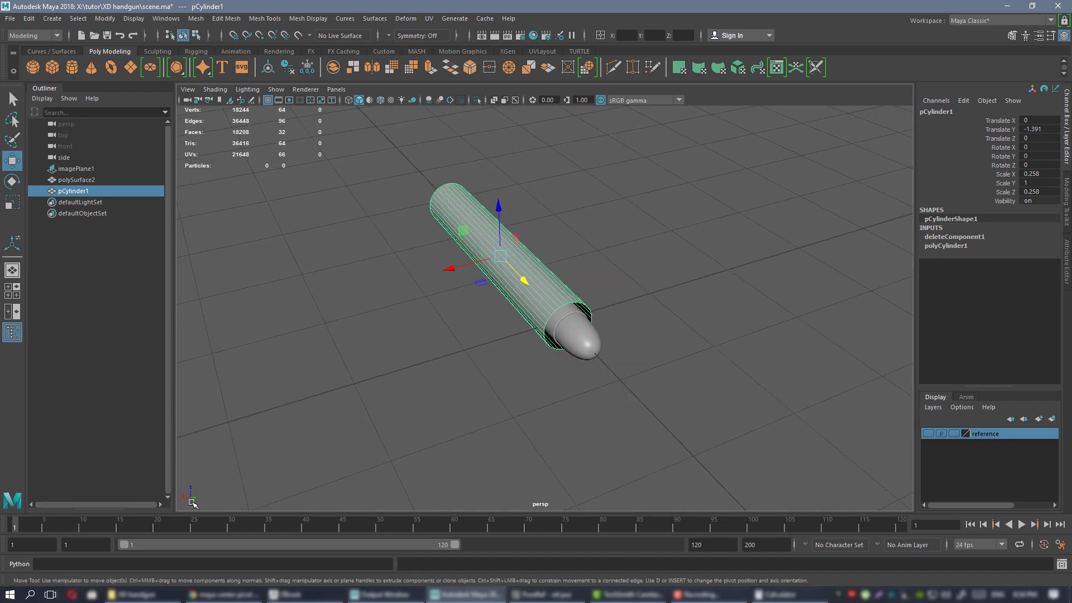
mouse_move(567, 304)
alt+mouse_down()
mouse_move(600, 283)
mouse_move(615, 287)
mouse_move(581, 295)
alt+mouse_up()
alt+drag(486, 241, 558, 301)
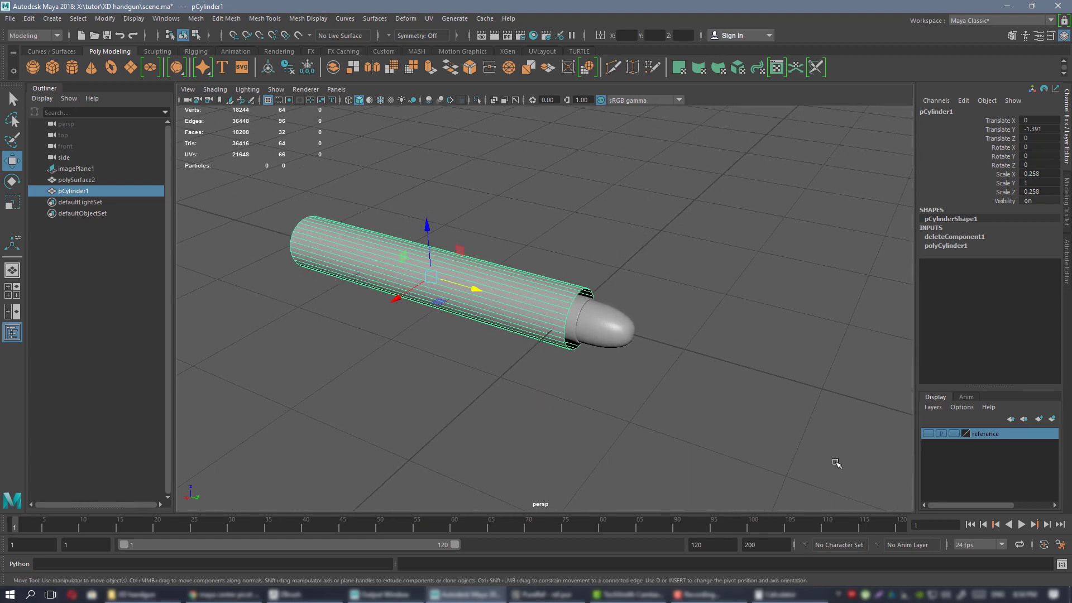
click(1060, 547)
click(309, 262)
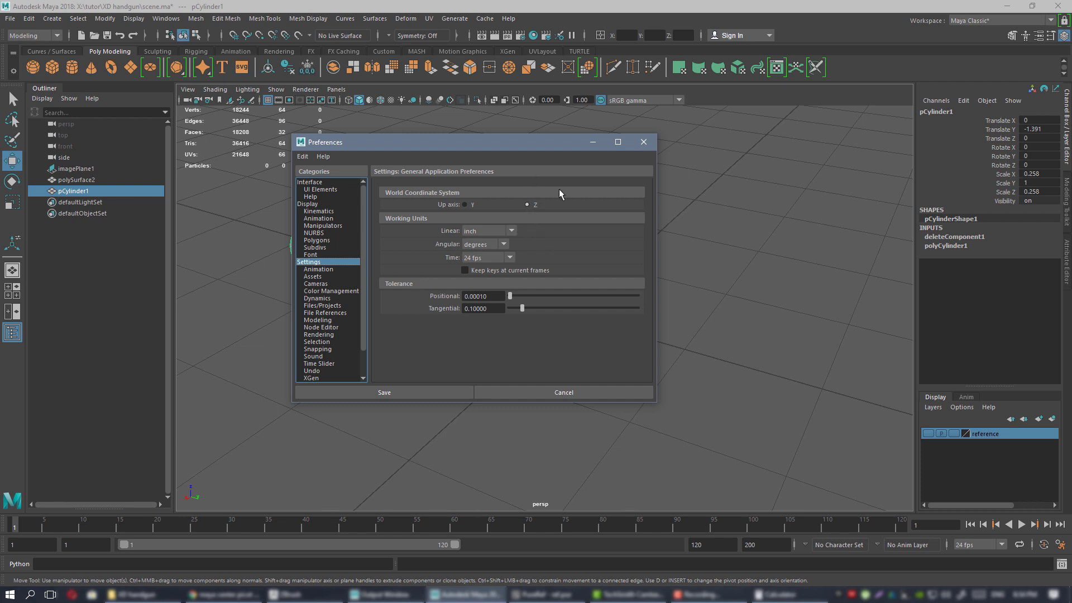
drag(498, 143, 535, 166)
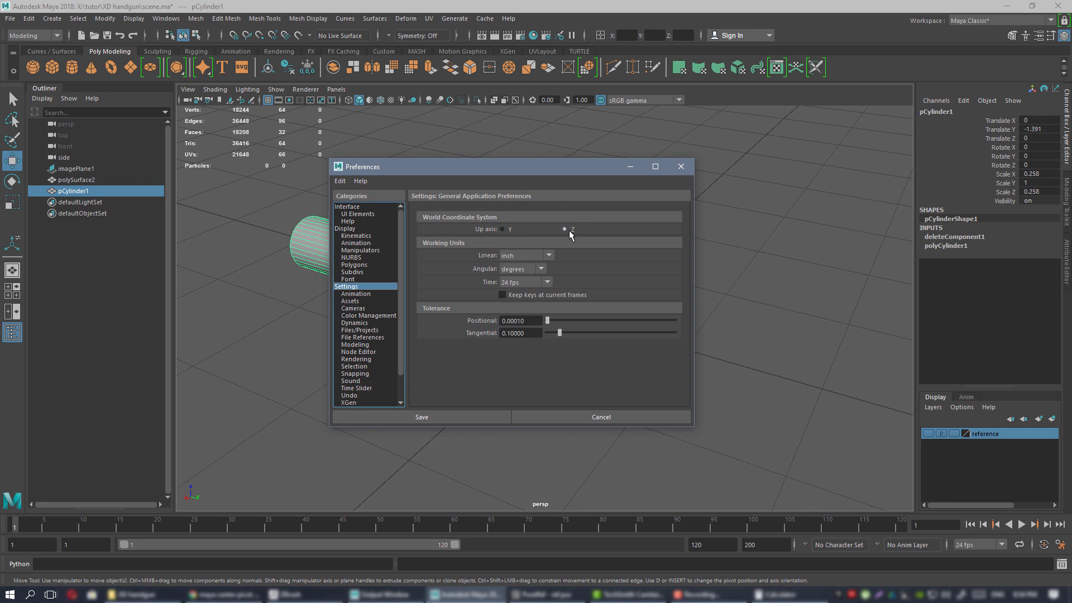
click(681, 168)
alt+drag(611, 264, 565, 296)
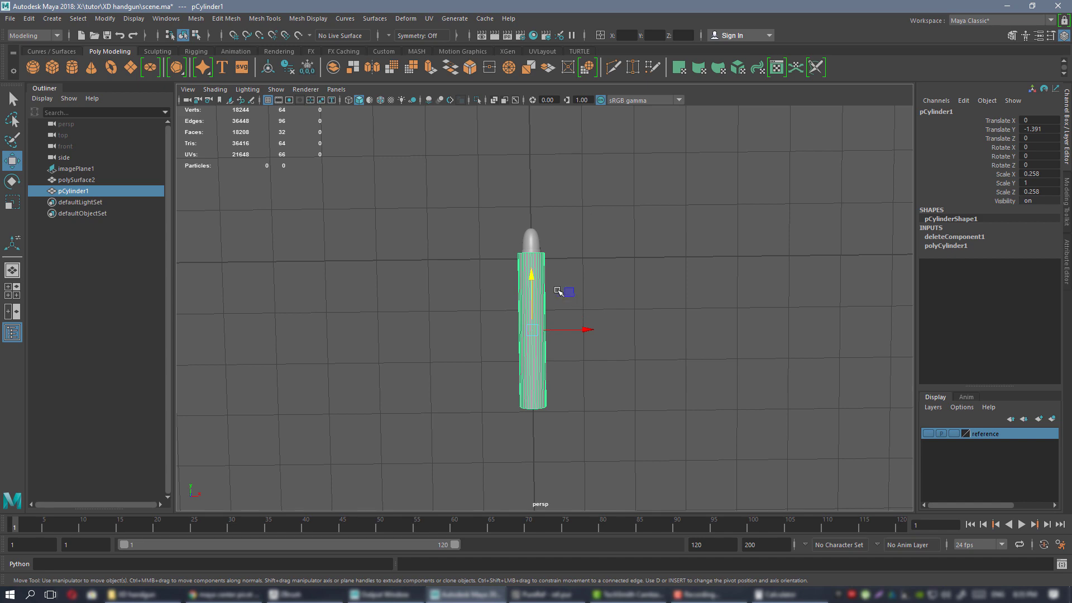
Scale the casing cylinder's X/Z width down from 0.258 to about 0.191.
alt+drag(564, 286, 539, 244)
alt+drag(626, 264, 528, 258)
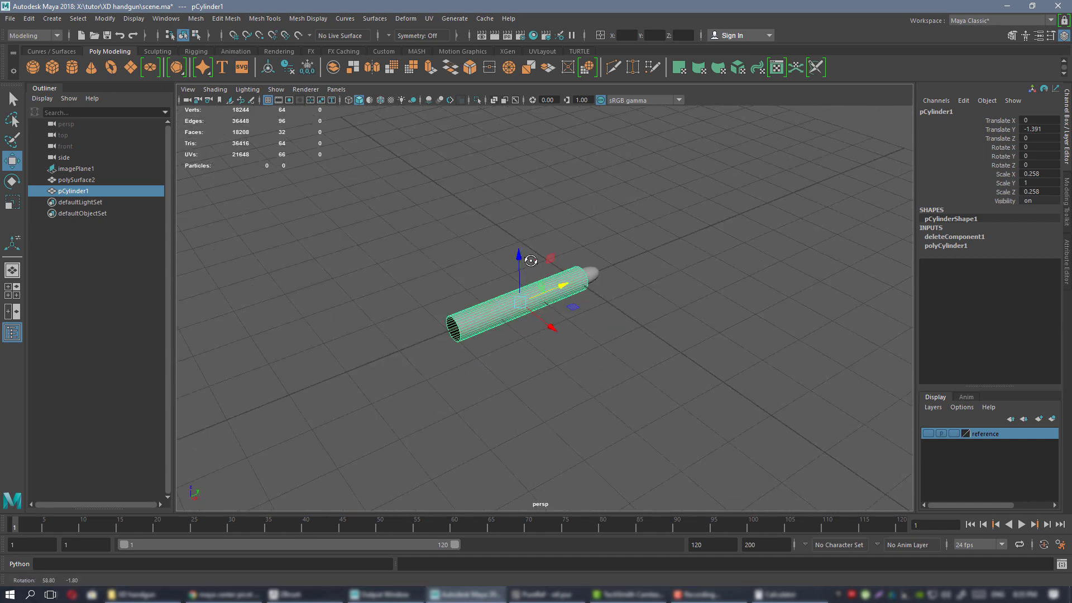
scroll(536, 265, up, 3)
alt+drag(692, 334, 620, 317)
scroll(648, 340, up, 4)
scroll(648, 340, down, 3)
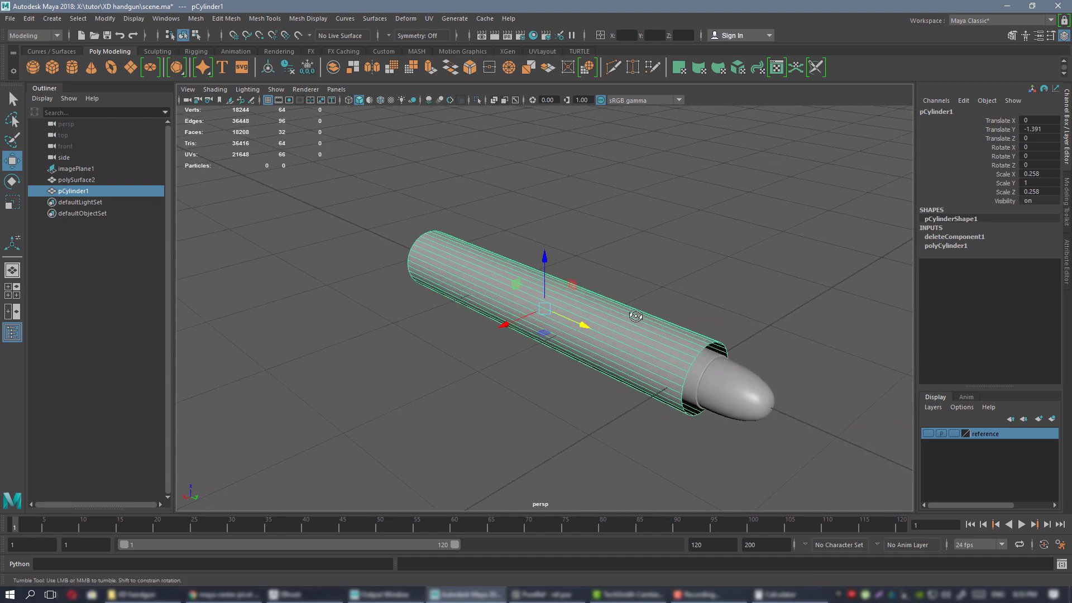
alt+drag(693, 365, 643, 342)
alt+middle_drag(536, 254, 513, 244)
scroll(512, 244, up, 2)
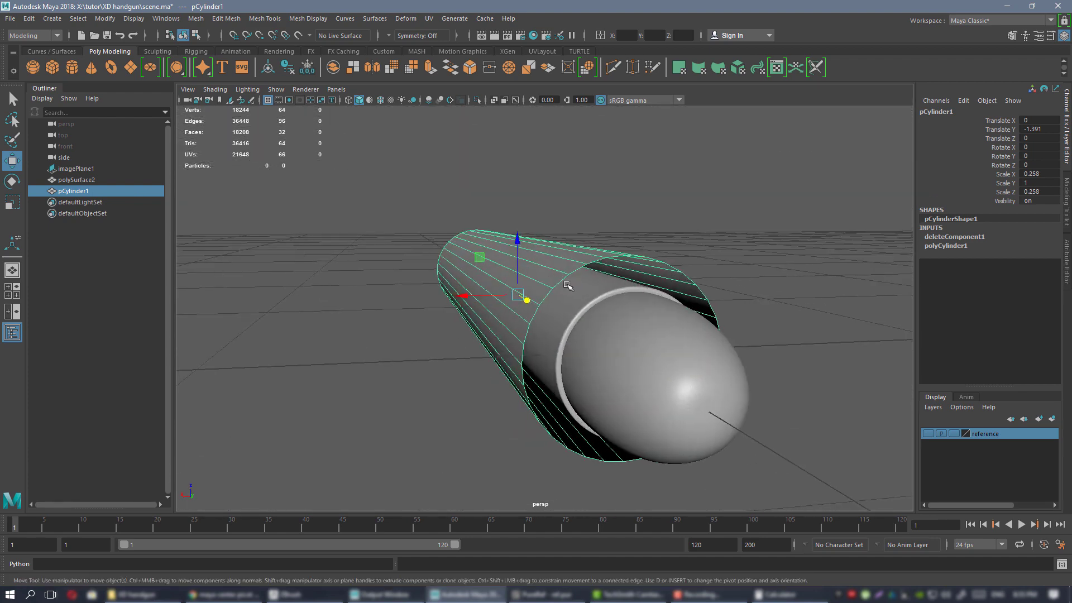
key(r)
drag(483, 257, 637, 275)
scroll(525, 269, up, 2)
alt+middle_drag(637, 275, 566, 250)
alt+drag(566, 251, 436, 224)
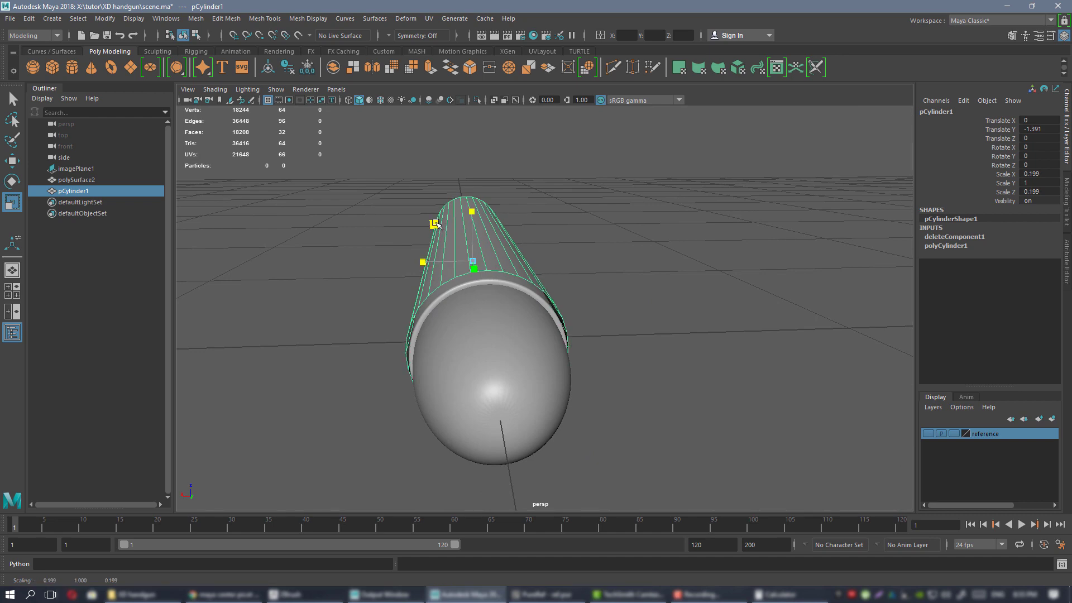
alt+drag(475, 288, 505, 285)
drag(430, 235, 425, 234)
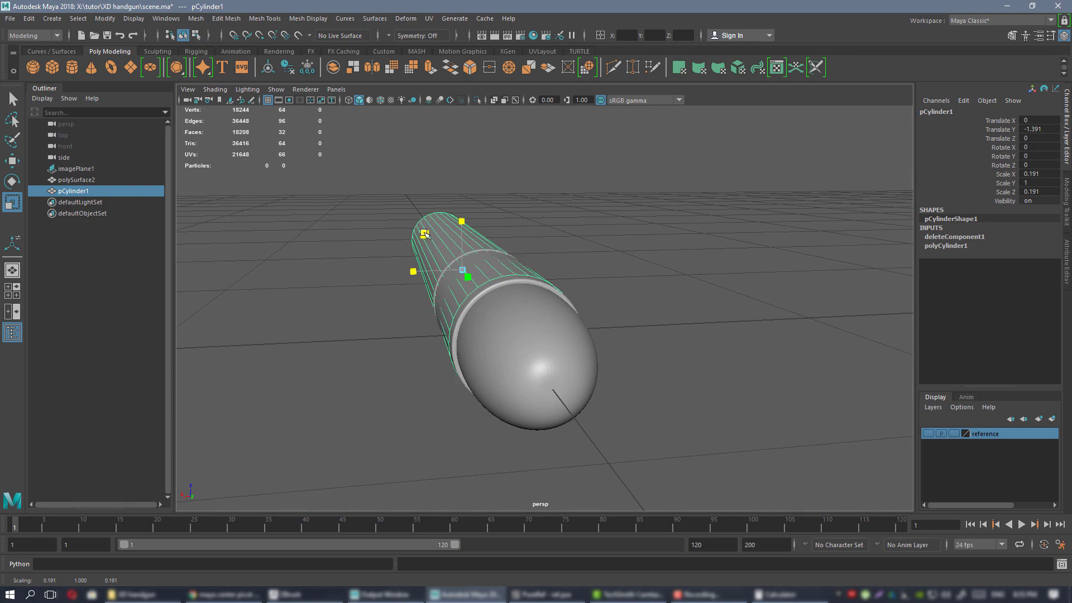
Switch to Face mode and select all 32 faces of the cylinder.
alt+drag(424, 234, 523, 315)
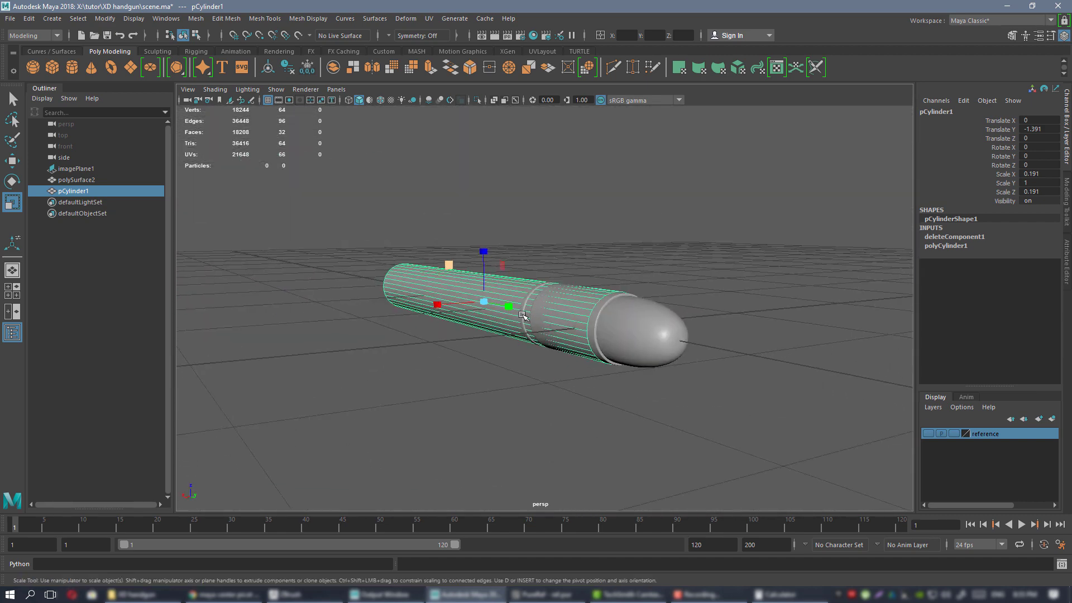
alt+drag(656, 349, 562, 299)
alt+drag(762, 275, 652, 267)
alt+drag(484, 248, 525, 247)
alt+right_drag(524, 247, 608, 265)
alt+right_drag(609, 265, 555, 238)
drag(554, 238, 743, 420)
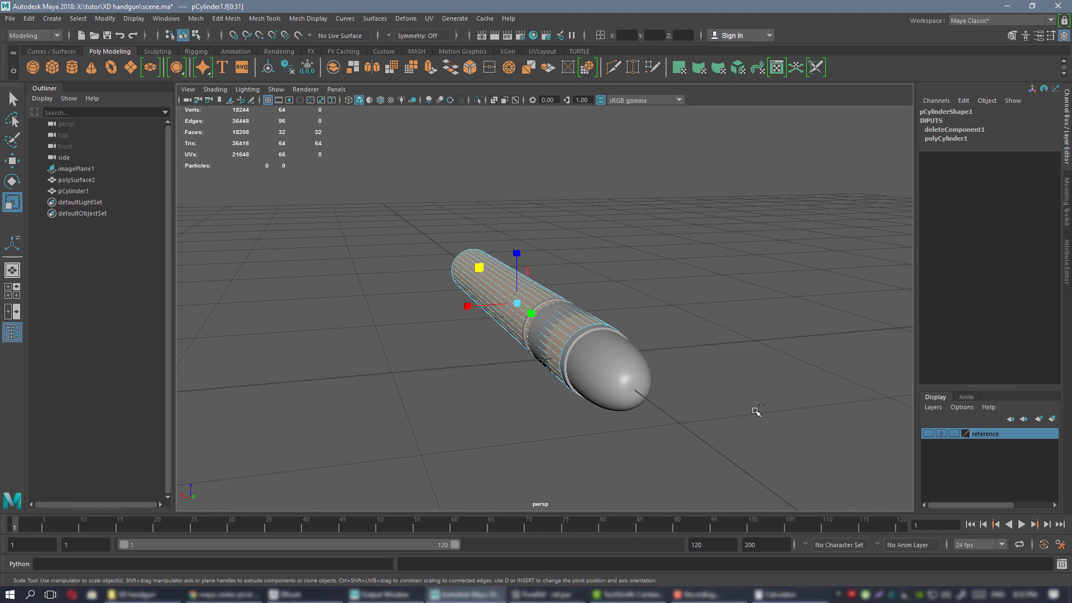
Extrude the selected faces (Ctrl+E) and push them outward to about 0.038 wall thickness.
key(ctrl+e)
alt+right_drag(503, 335, 587, 351)
alt+drag(586, 350, 765, 339)
drag(664, 343, 701, 337)
alt+right_drag(701, 337, 644, 344)
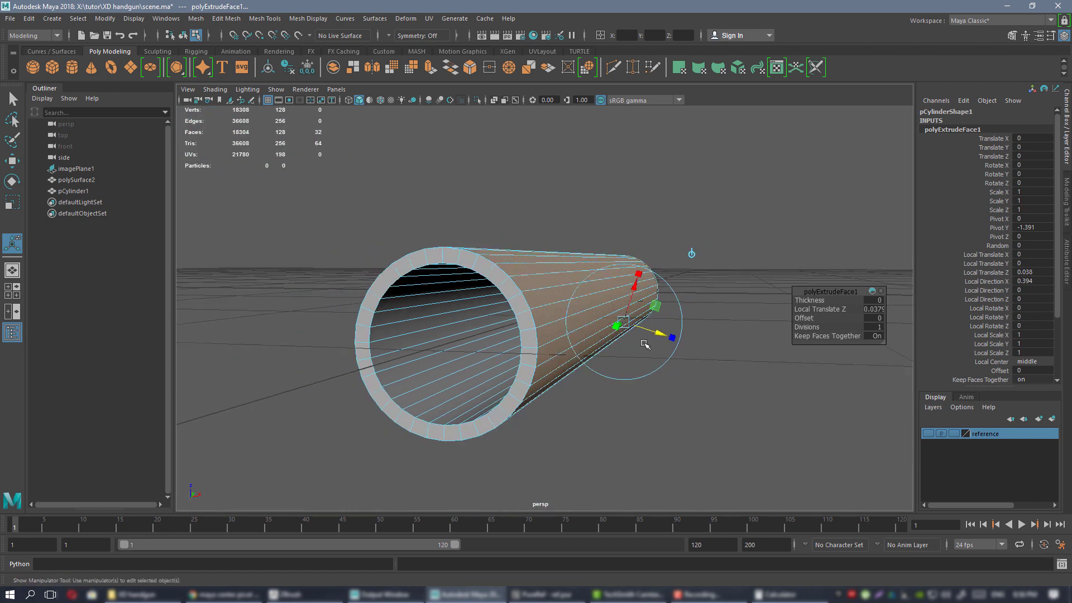
alt+drag(644, 344, 534, 342)
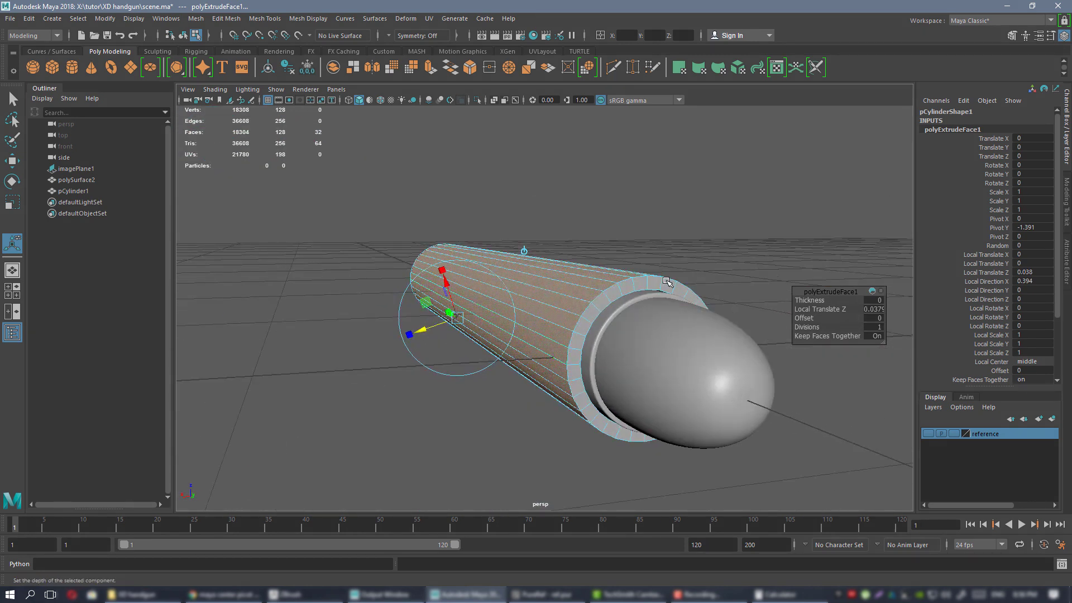
alt+drag(667, 282, 598, 288)
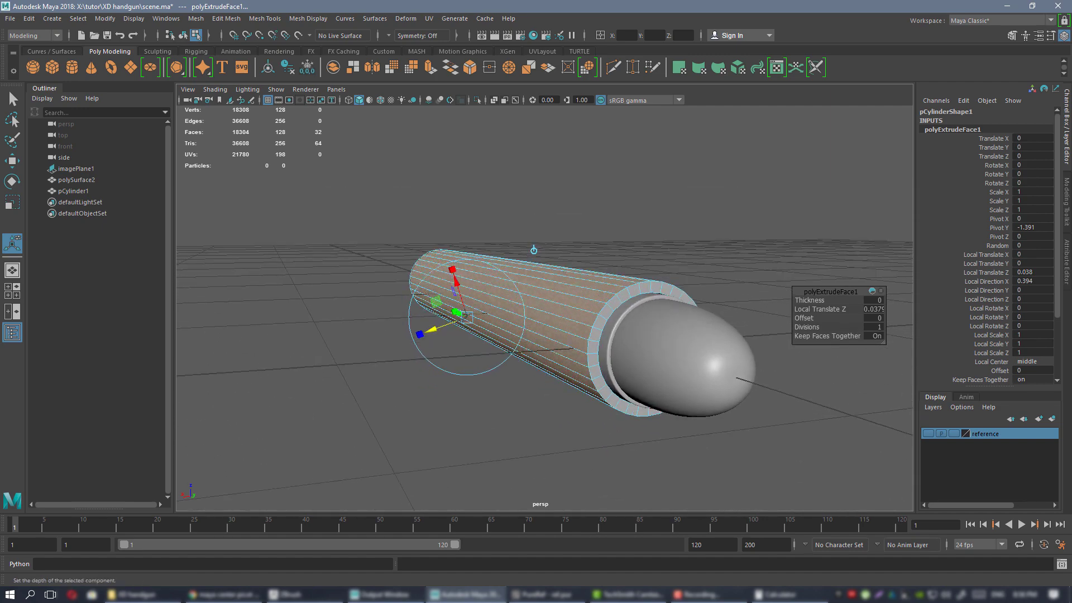
Compare against the pistol reference images and push the extruded wall out to about 0.086.
key(alt+Tab)
scroll(797, 359, down, 6)
middle_drag(711, 100, 593, 294)
scroll(598, 287, up, 7)
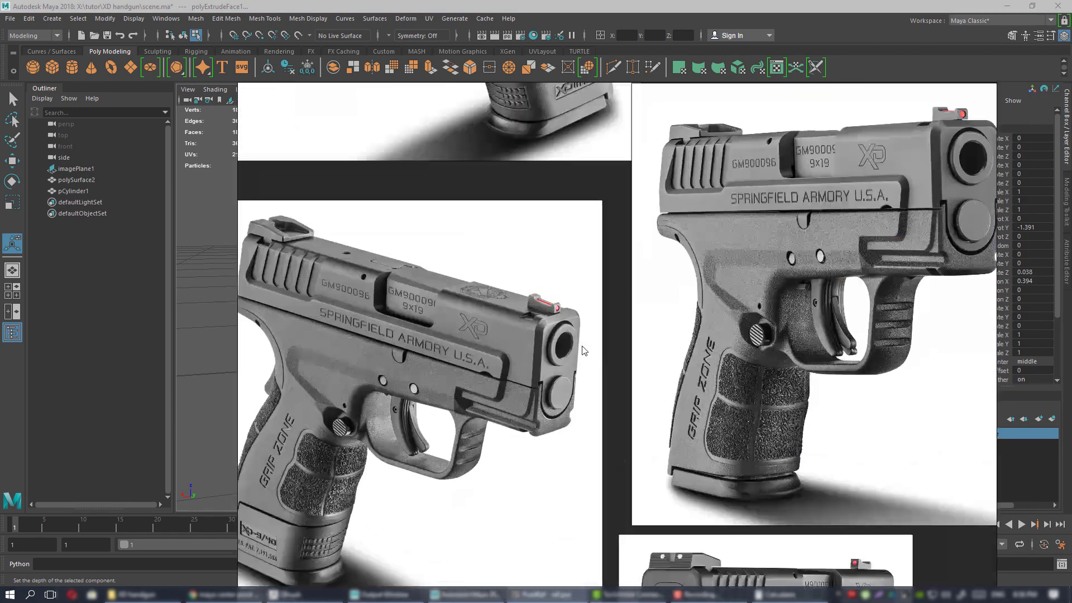
scroll(585, 351, up, 6)
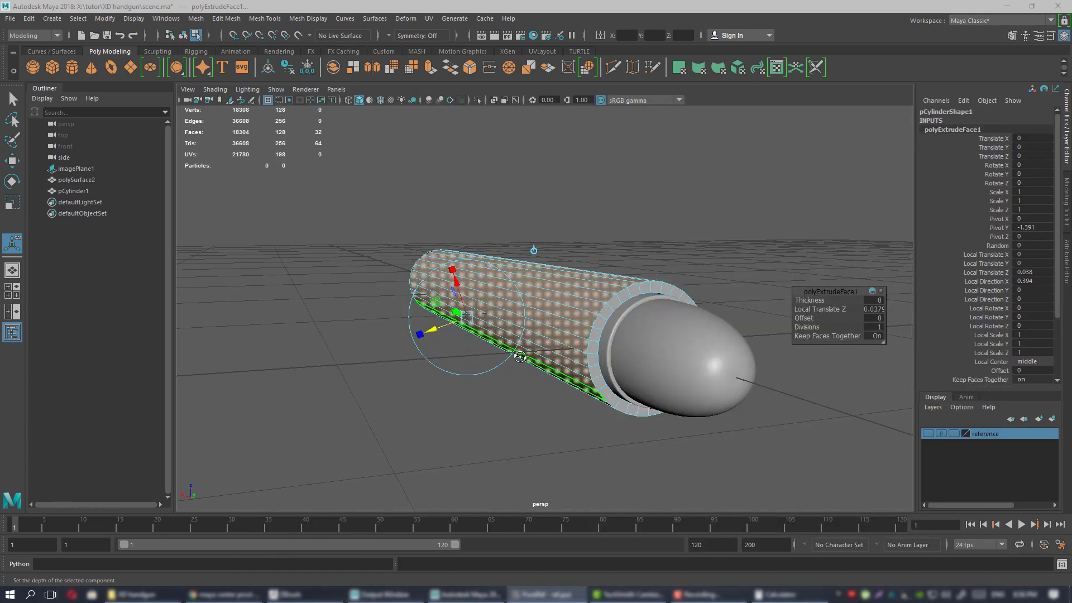
alt+drag(519, 357, 514, 355)
mouse_move(439, 330)
mouse_down()
mouse_move(426, 330)
mouse_move(468, 347)
mouse_move(492, 343)
mouse_move(436, 339)
mouse_up()
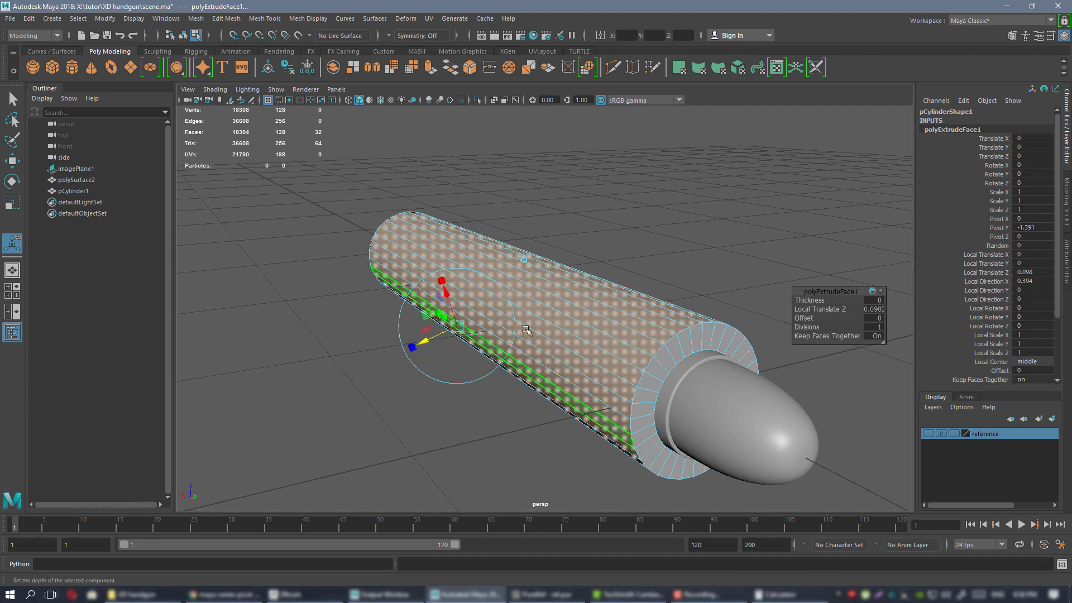
alt+middle_drag(526, 330, 521, 324)
alt+drag(555, 330, 414, 330)
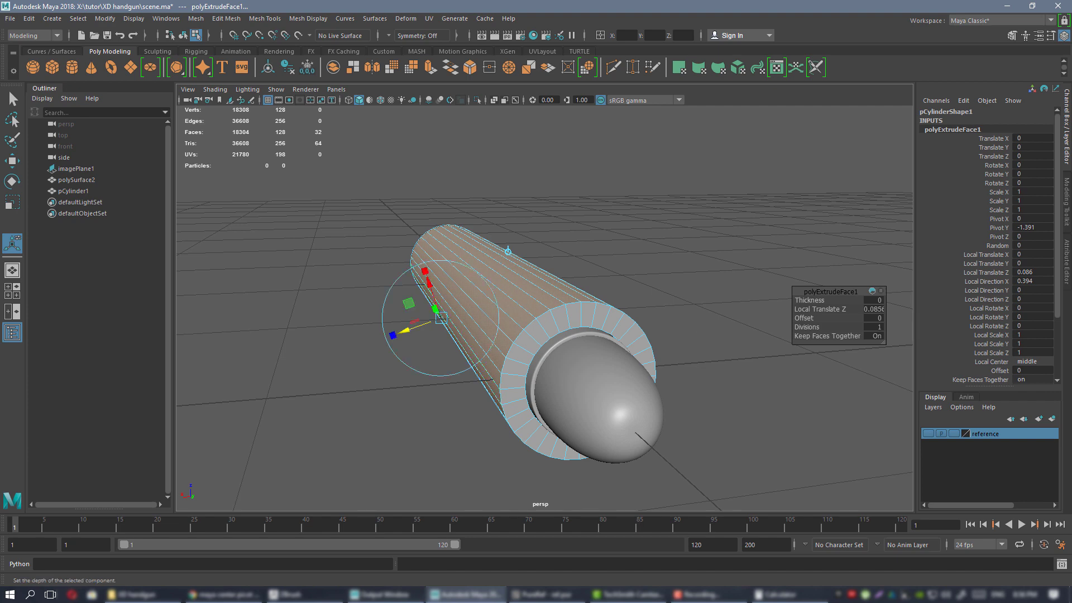
Check the reference again, reselect the casing cylinder and switch to Edge mode.
key(alt+Tab)
right_drag(842, 293, 790, 297)
key(alt+Tab)
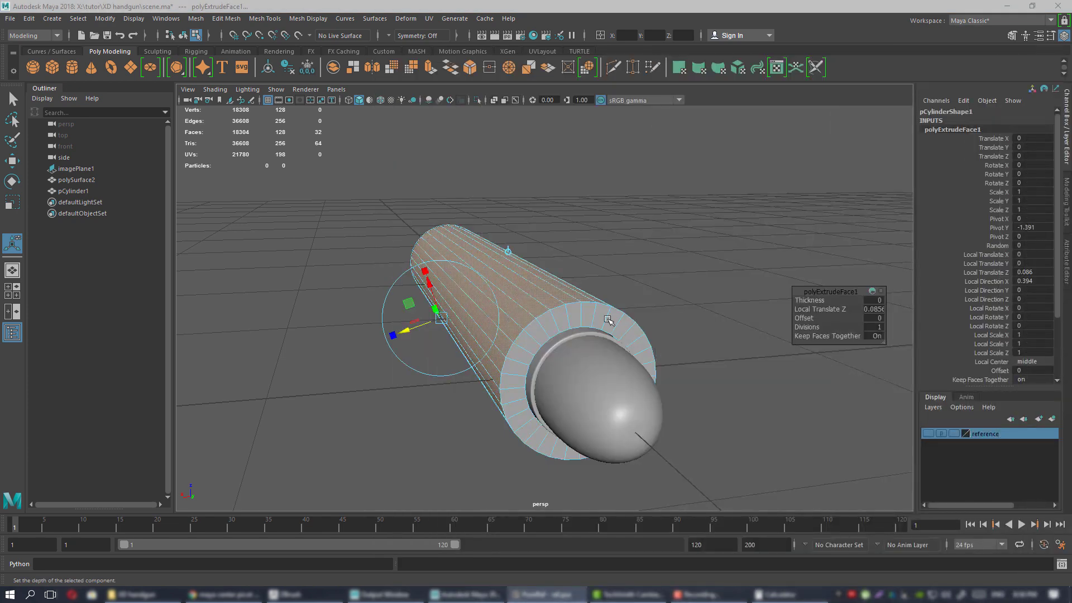
alt+drag(552, 281, 579, 303)
scroll(576, 306, up, 2)
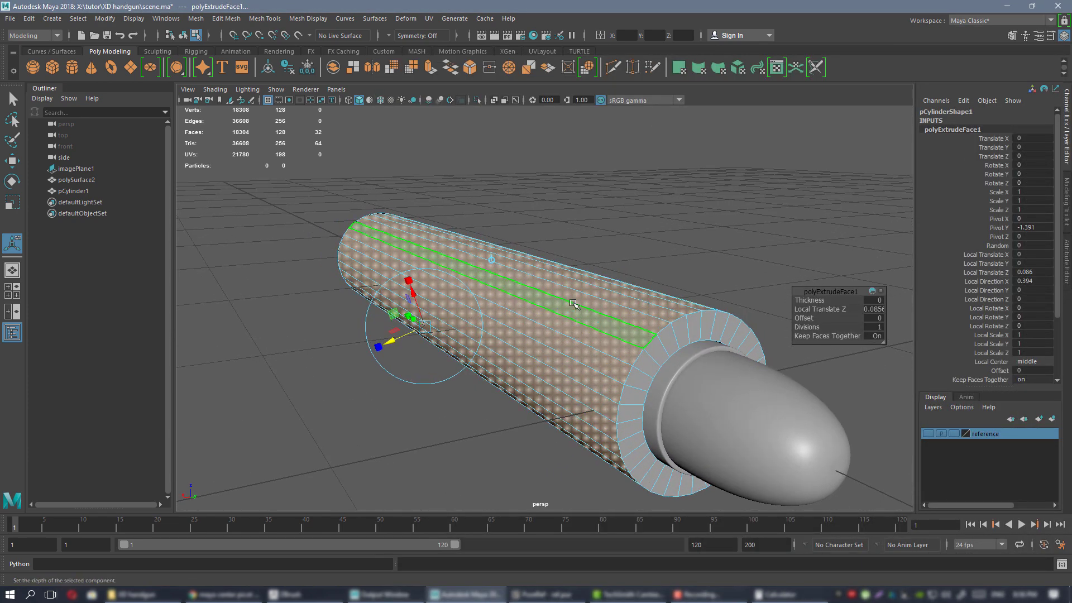
right_drag(573, 270, 608, 255)
click(747, 323)
scroll(748, 323, down, 5)
alt+drag(639, 268, 585, 322)
click(584, 322)
alt+middle_drag(584, 321, 478, 274)
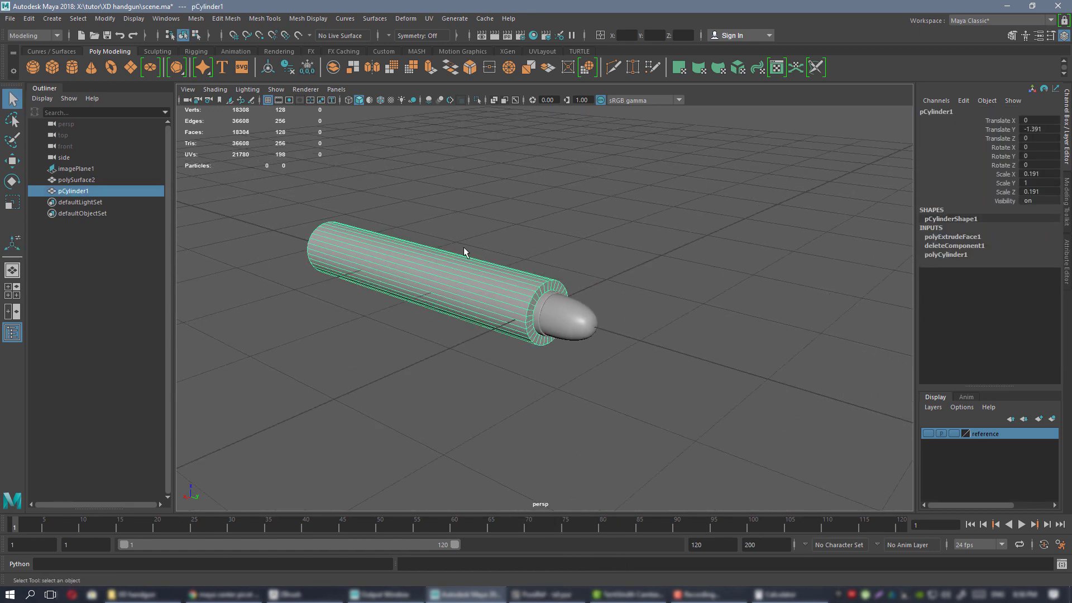
alt+right_drag(464, 247, 480, 220)
scroll(514, 260, up, 2)
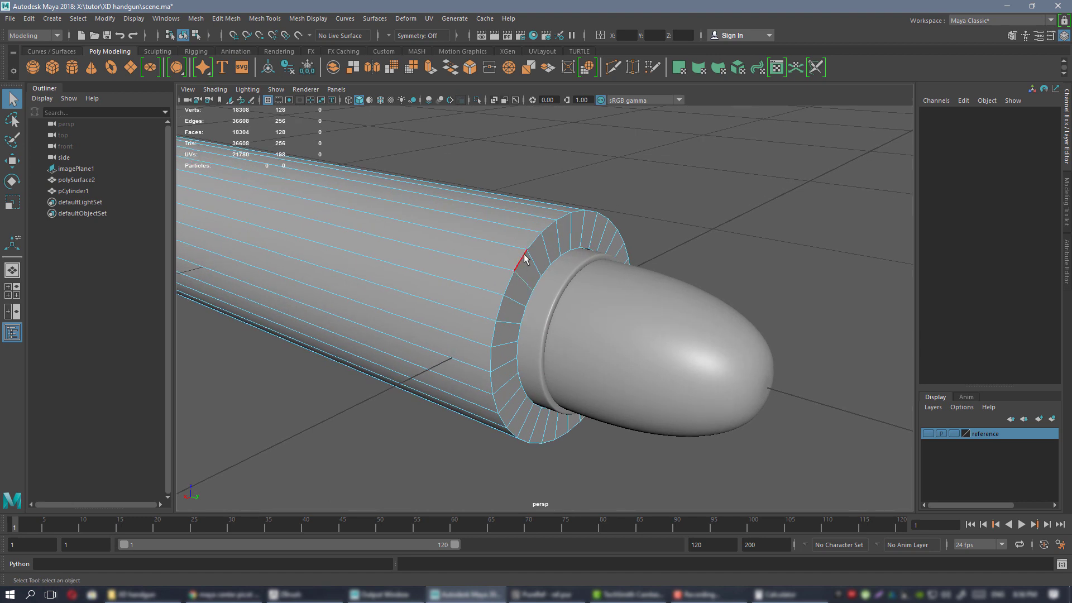
Bevel the outer and inner rim edge loops at fraction 0.2 with 2 segments.
double_click(524, 254)
shift+double_click(537, 280)
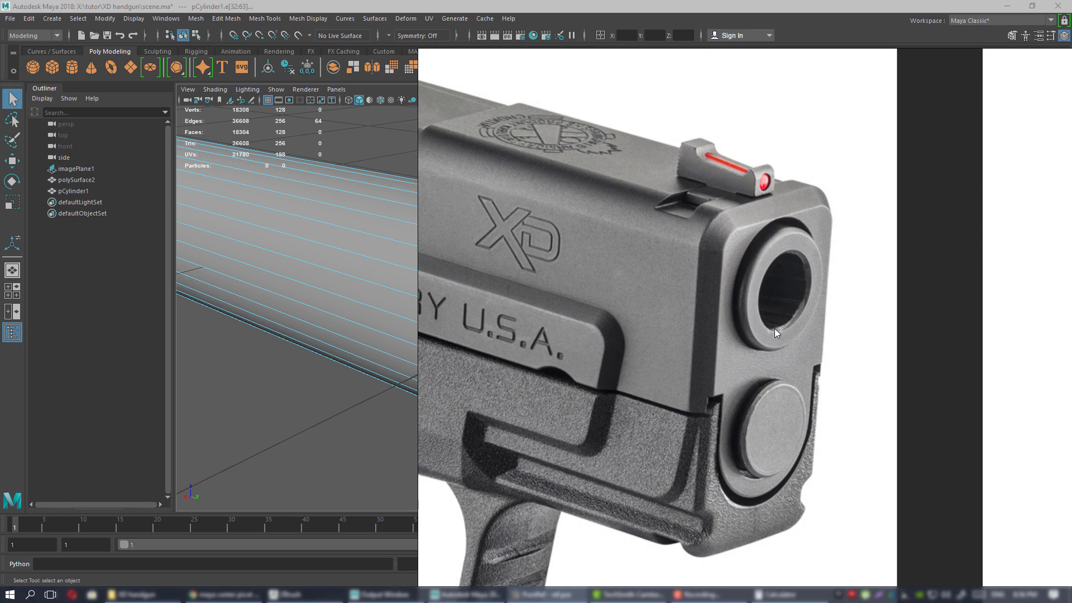
right_drag(763, 336, 1071, 360)
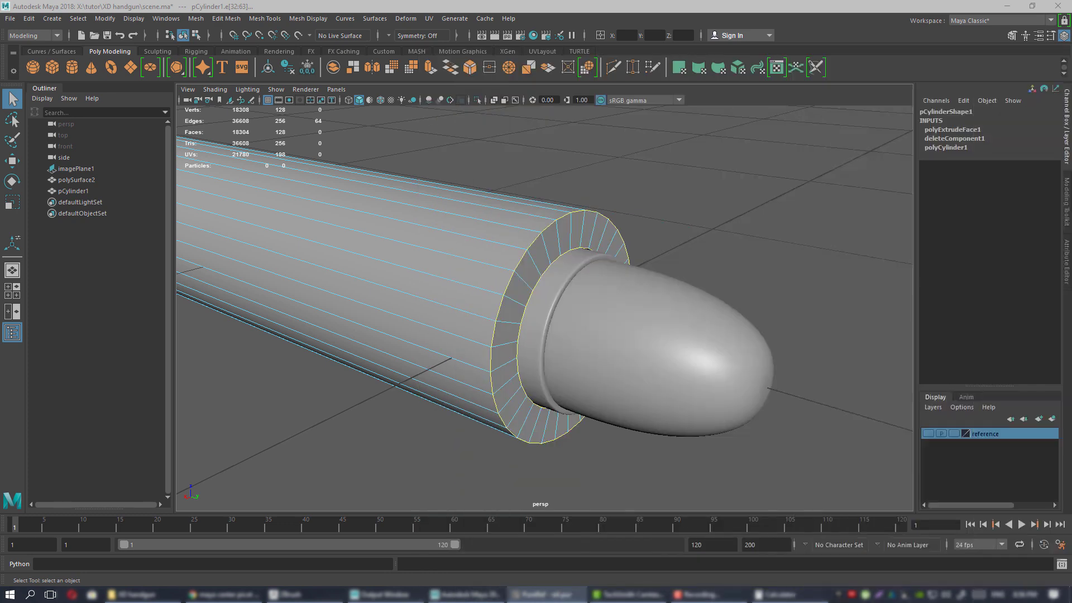
alt+middle_drag(531, 309, 527, 314)
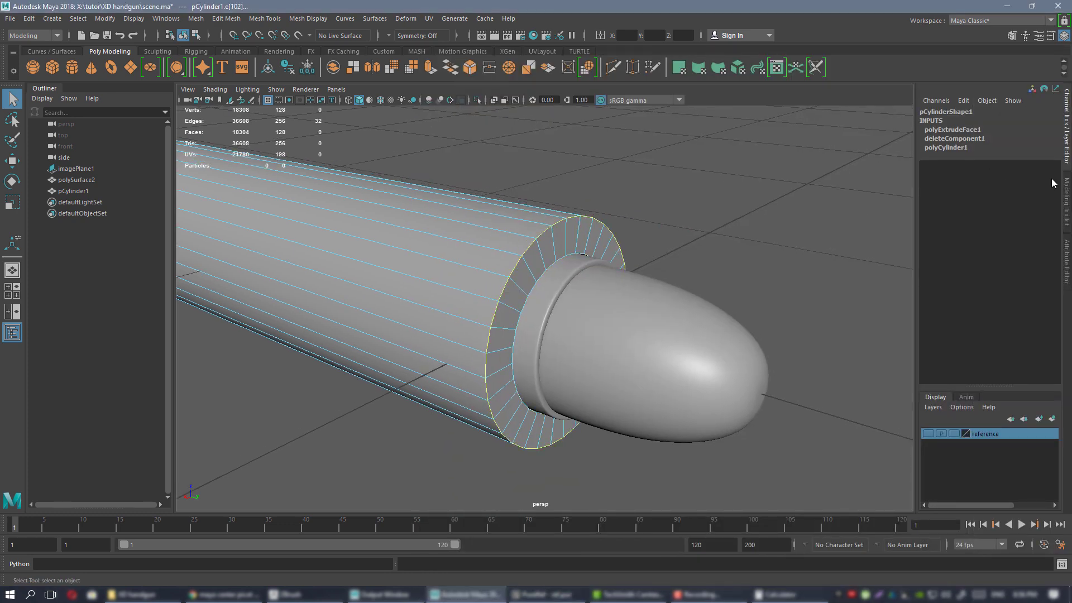
click(1067, 193)
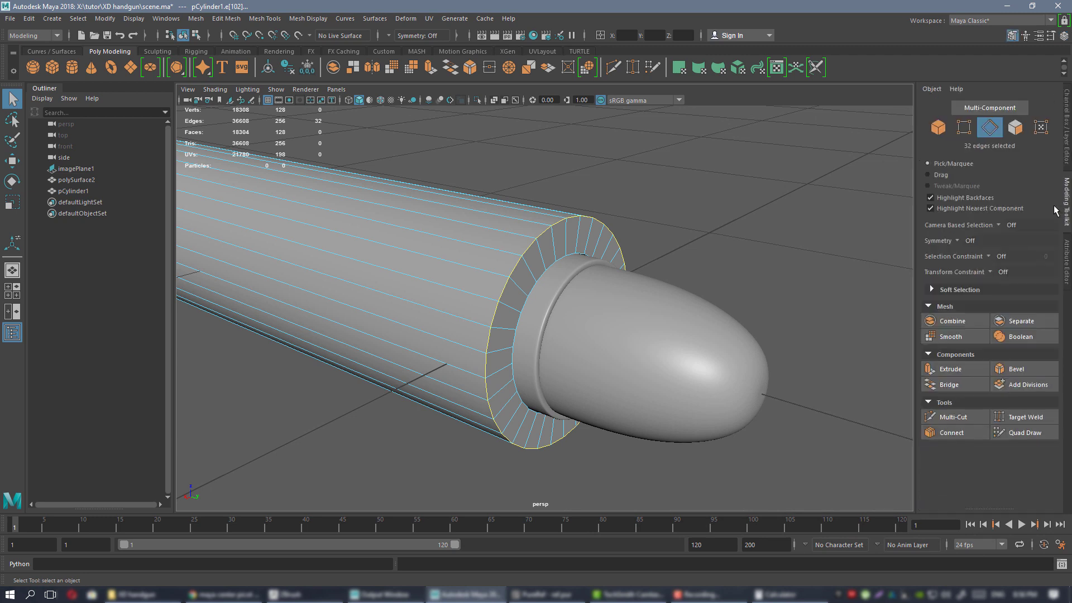
click(1013, 369)
scroll(456, 186, up, 2)
alt+drag(456, 186, 468, 188)
drag(809, 301, 820, 309)
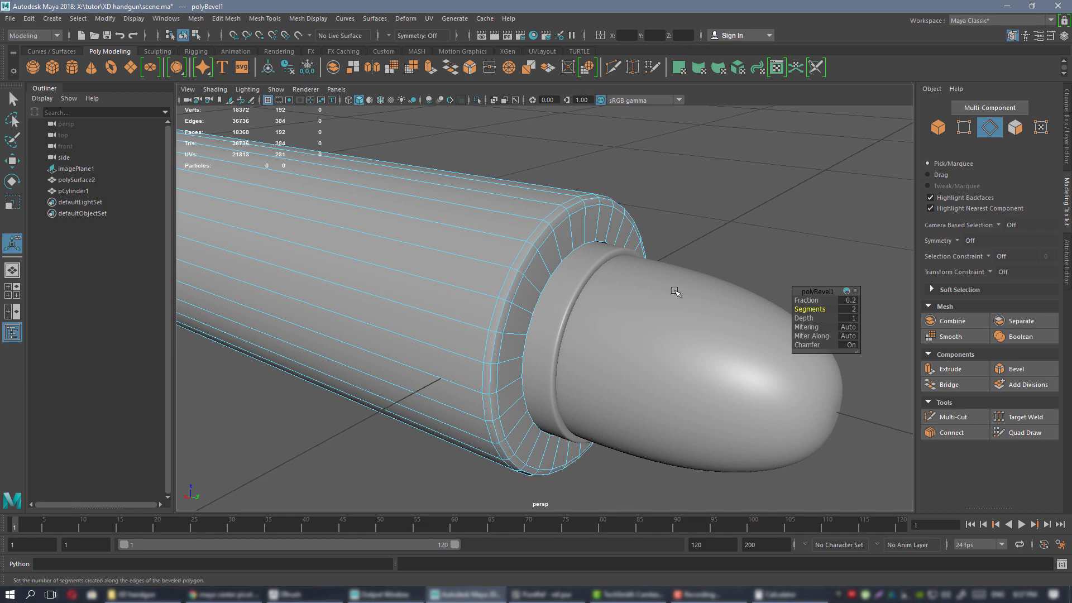
mouse_move(552, 256)
alt+mouse_down()
mouse_move(574, 251)
mouse_move(539, 244)
alt+mouse_up()
alt+drag(764, 306, 564, 216)
Bevel the edge loop at the bevel border with a second 0.2 fraction bevel.
double_click(560, 238)
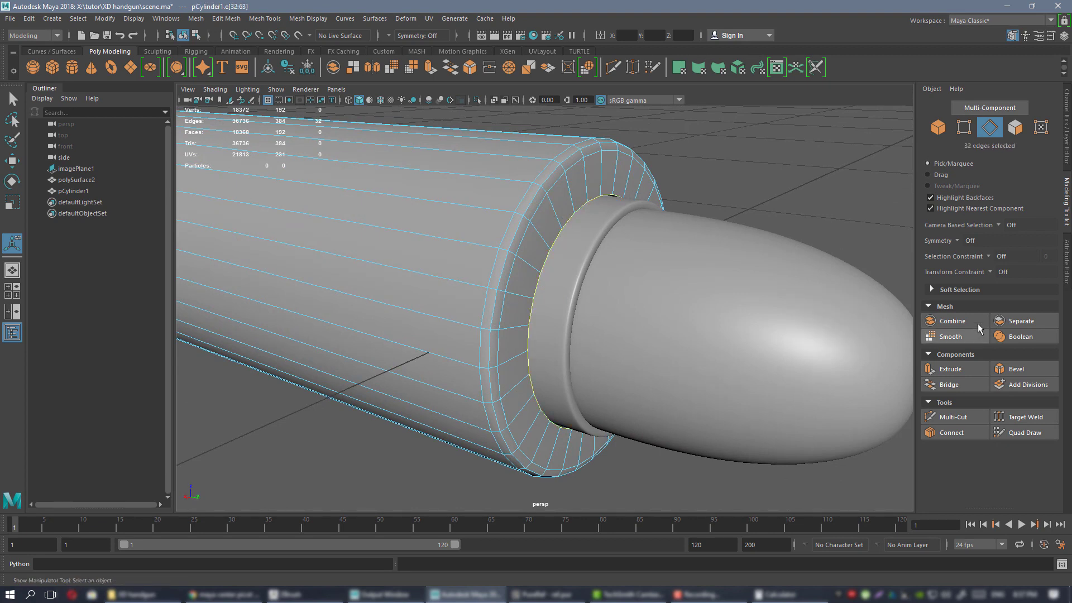
click(1044, 371)
alt+drag(629, 269, 609, 273)
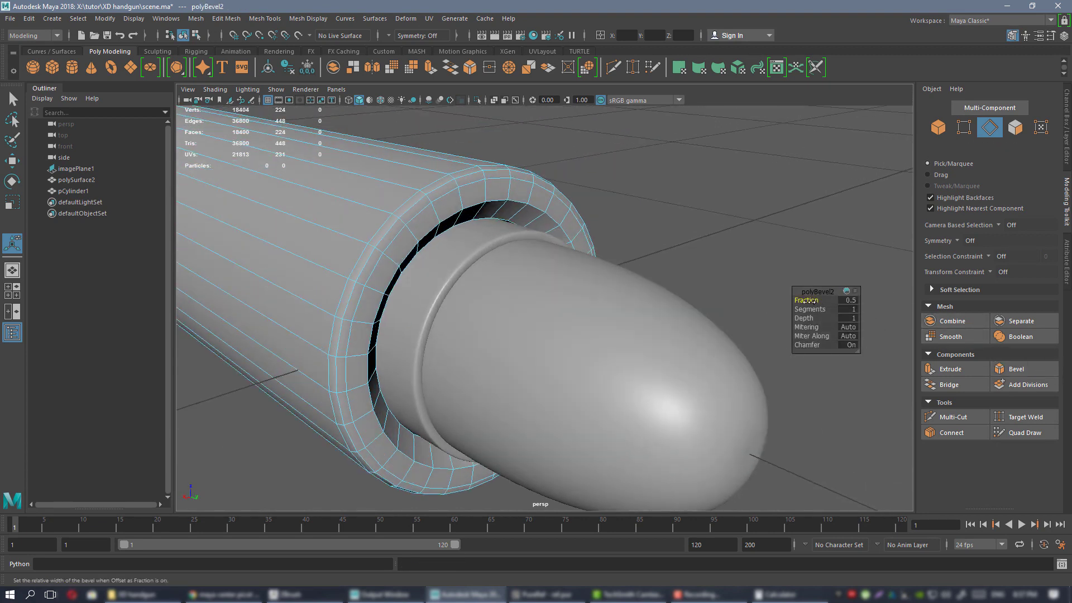
drag(816, 301, 813, 301)
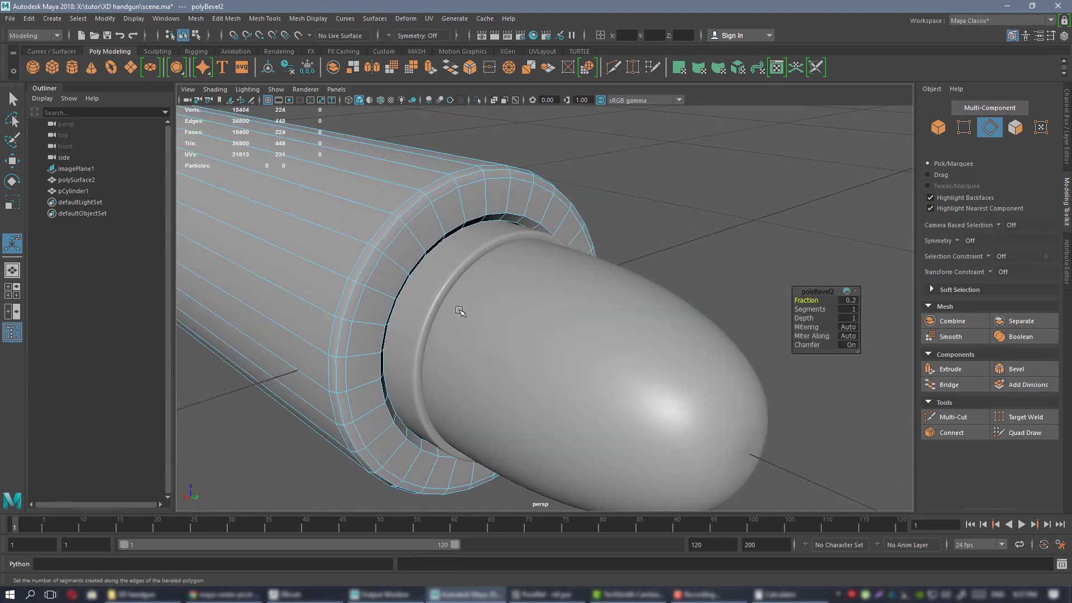
alt+drag(459, 310, 469, 287)
Return to Object Mode and reselect the casing cylinder.
right_drag(455, 211, 509, 202)
scroll(592, 205, down, 6)
alt+drag(600, 206, 634, 197)
click(612, 212)
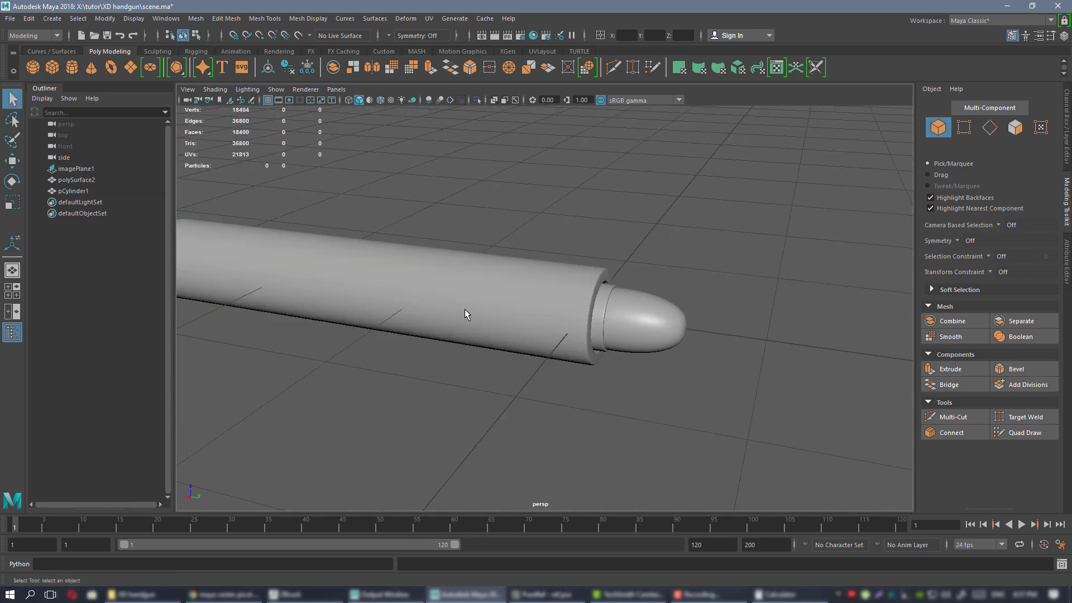
click(464, 309)
alt+drag(475, 312, 591, 304)
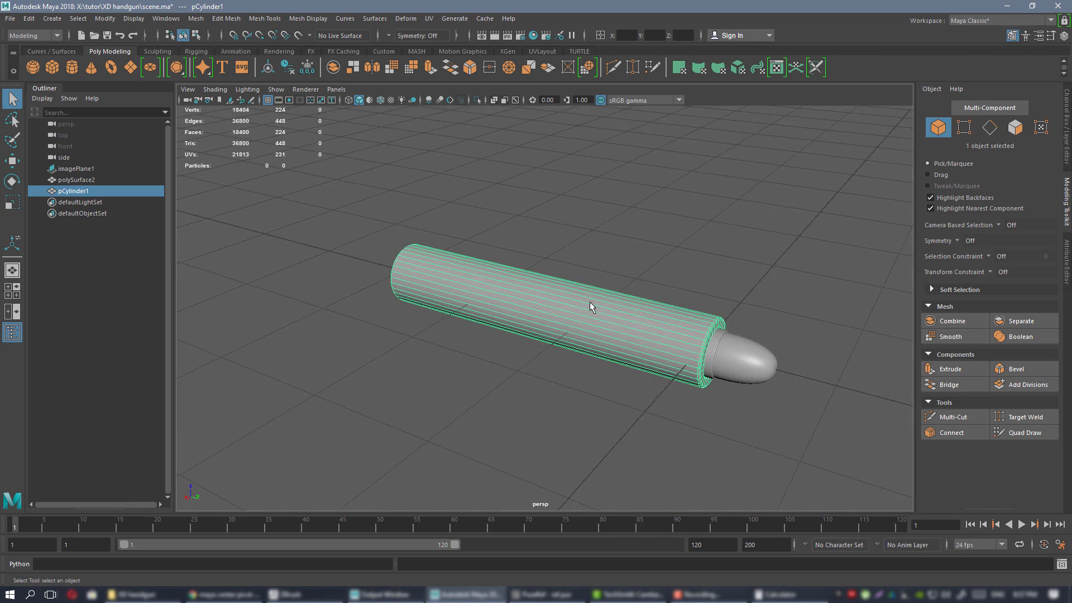
right_drag(572, 270, 574, 310)
Assign the existing blinn1 material to the casing cylinder.
right_drag(614, 572, 612, 579)
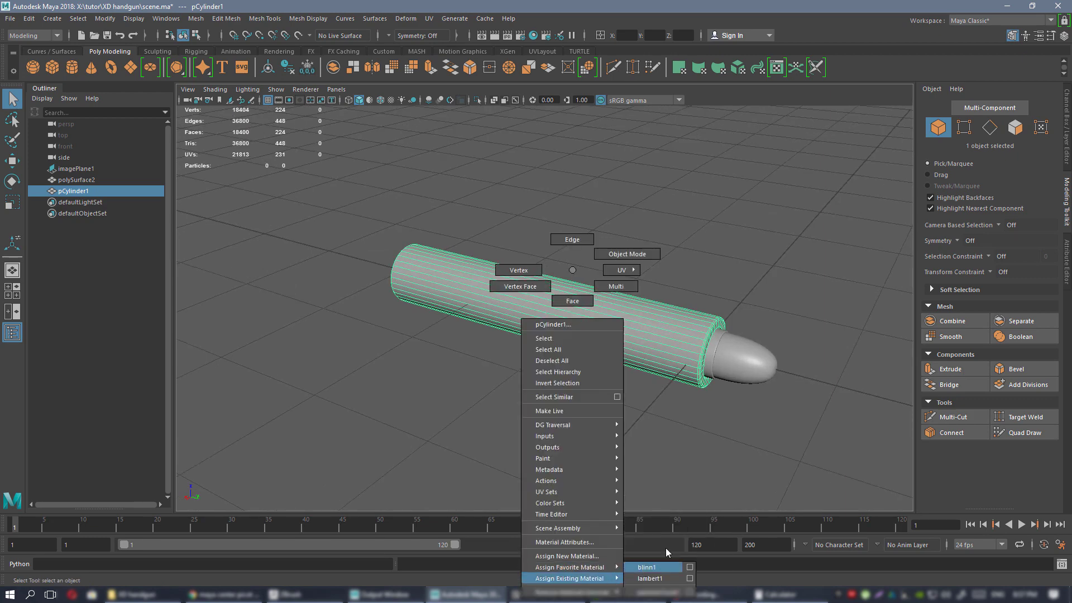
right_drag(665, 548, 654, 567)
click(632, 395)
alt+drag(632, 395, 619, 316)
click(620, 316)
Inspect pCylinder1 from the side and show the Channel Box / Layer Editor panel.
alt+right_drag(620, 316, 662, 355)
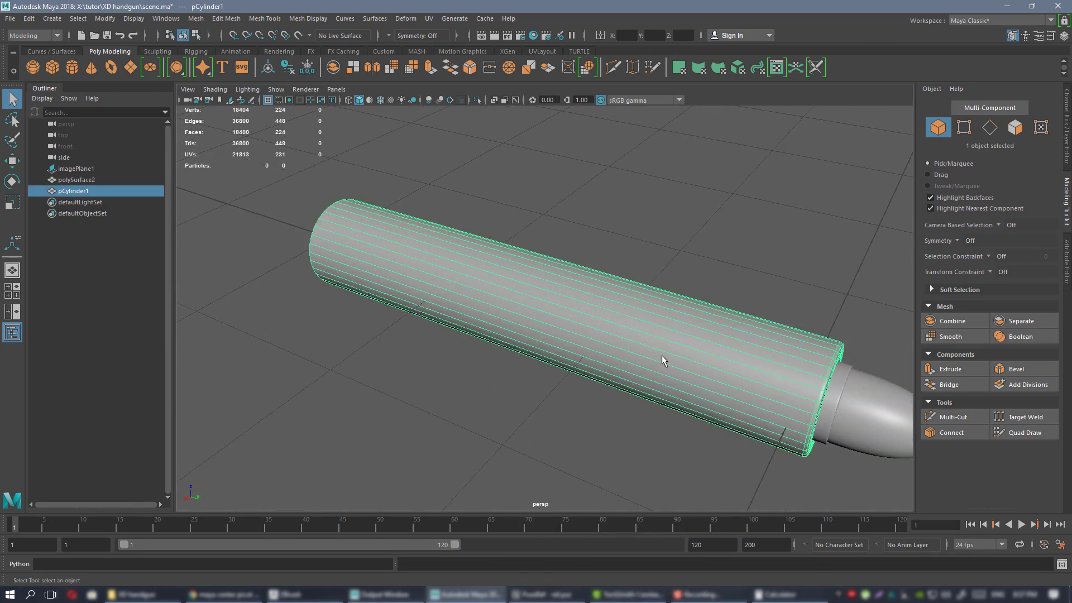
alt+drag(662, 355, 653, 311)
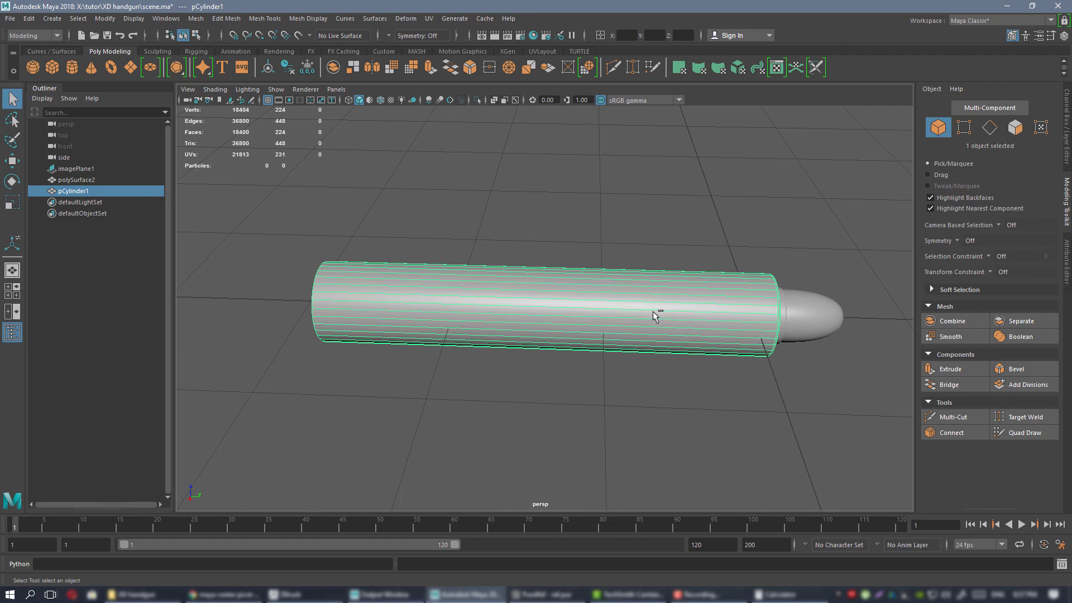
alt+drag(663, 340, 632, 346)
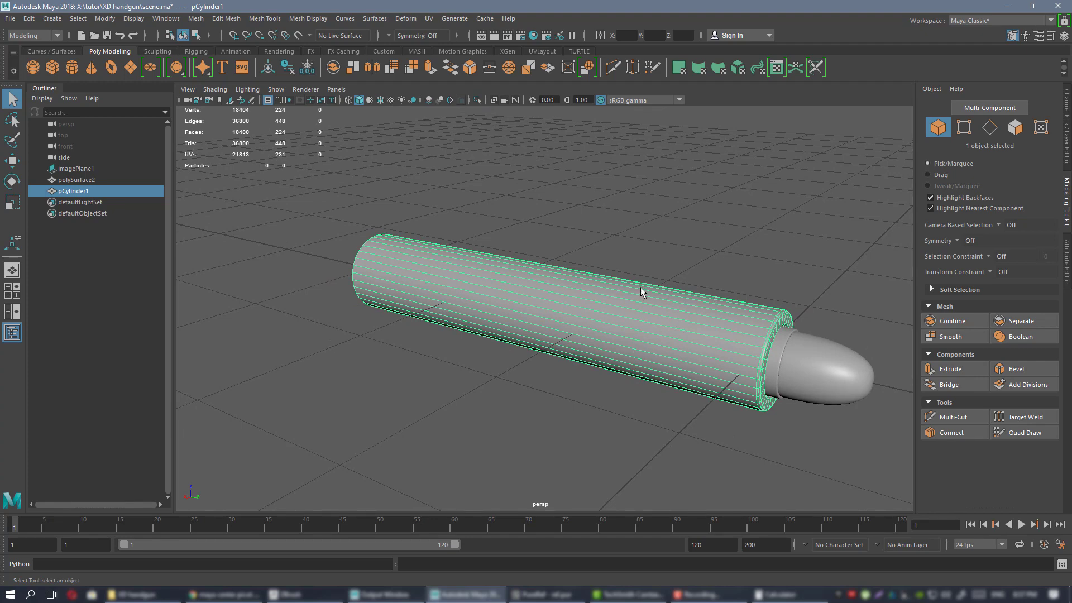
alt+drag(641, 287, 620, 243)
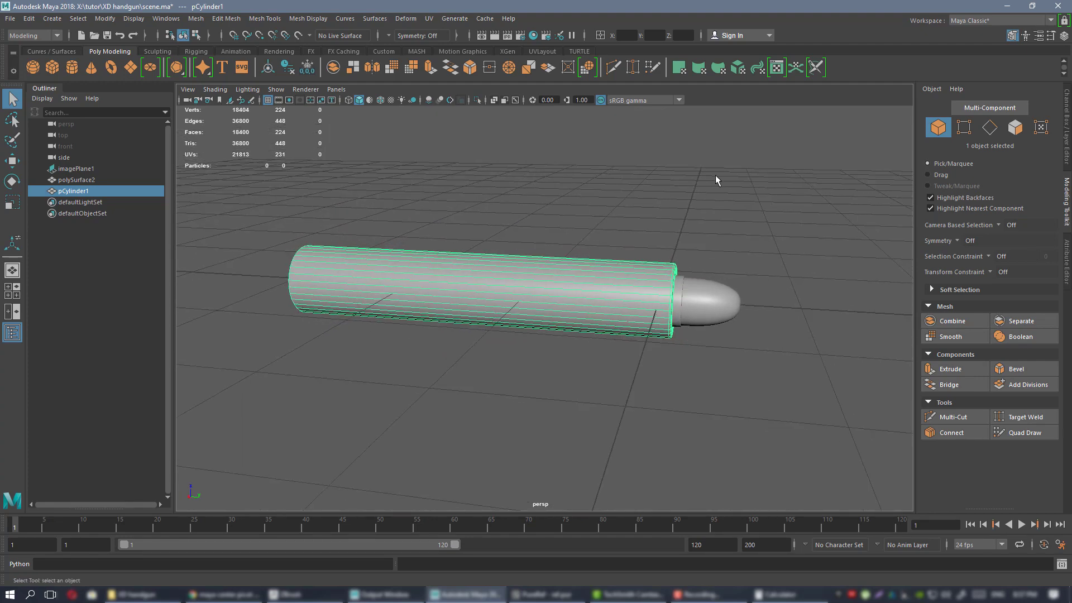
click(1067, 112)
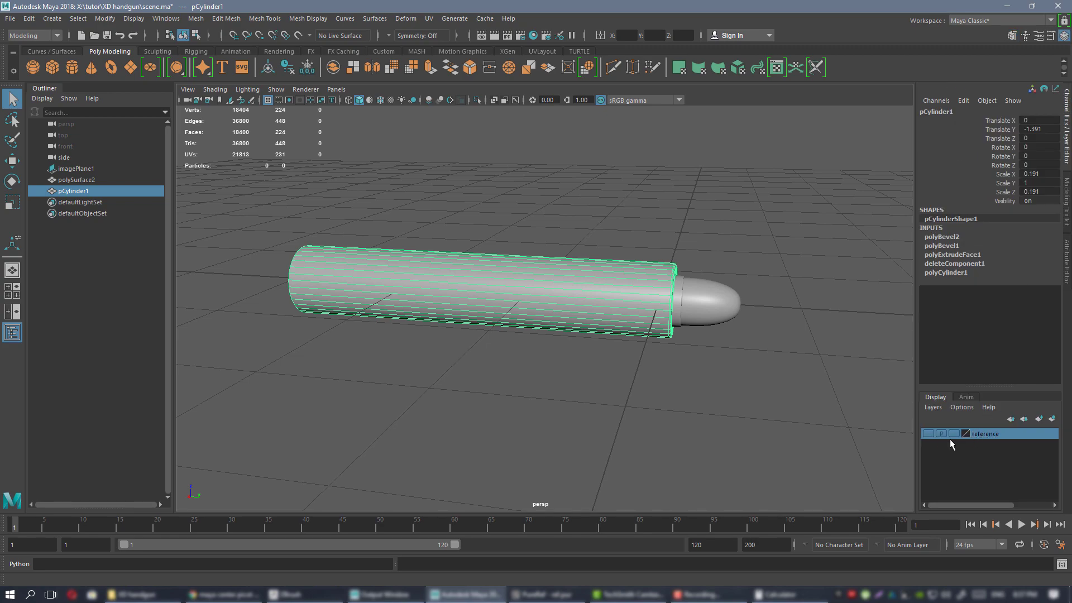
Make the reference layer visible and select the gun reference image in the side view.
click(927, 433)
scroll(571, 270, down, 4)
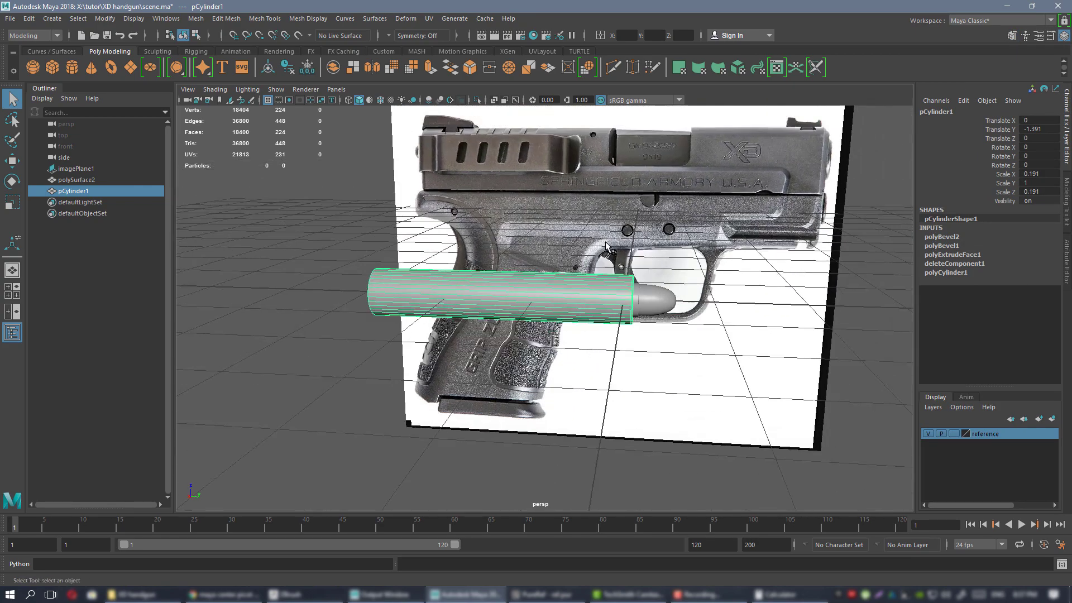
key(space)
key(space)
alt+right_drag(754, 458, 486, 246)
alt+middle_drag(556, 250, 626, 233)
click(626, 232)
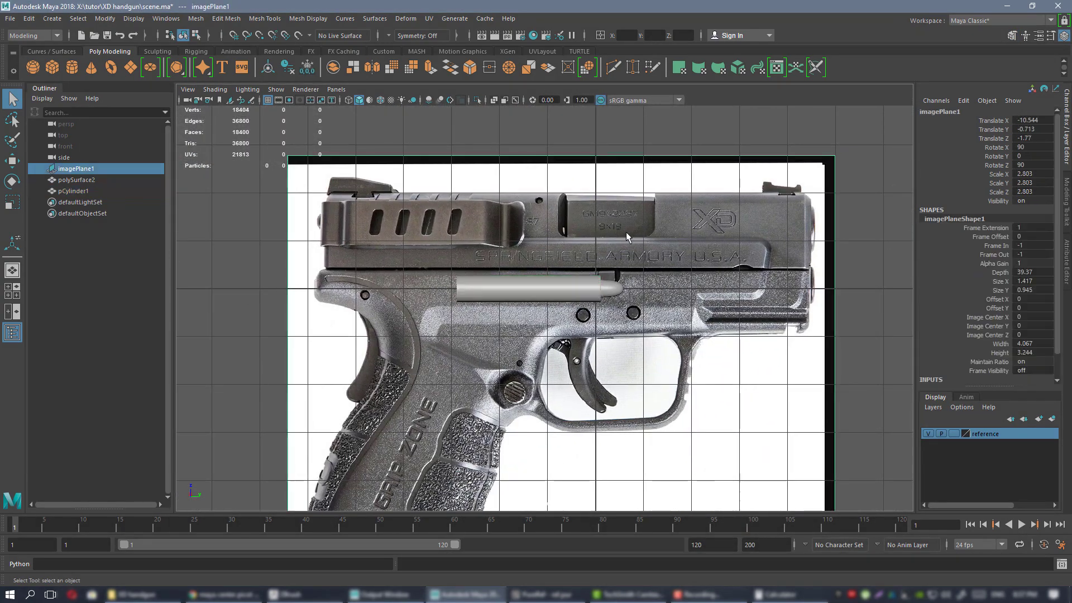
alt+middle_drag(431, 175, 445, 182)
Shrink the gun reference image and move it roughly over the cylinder.
key(r)
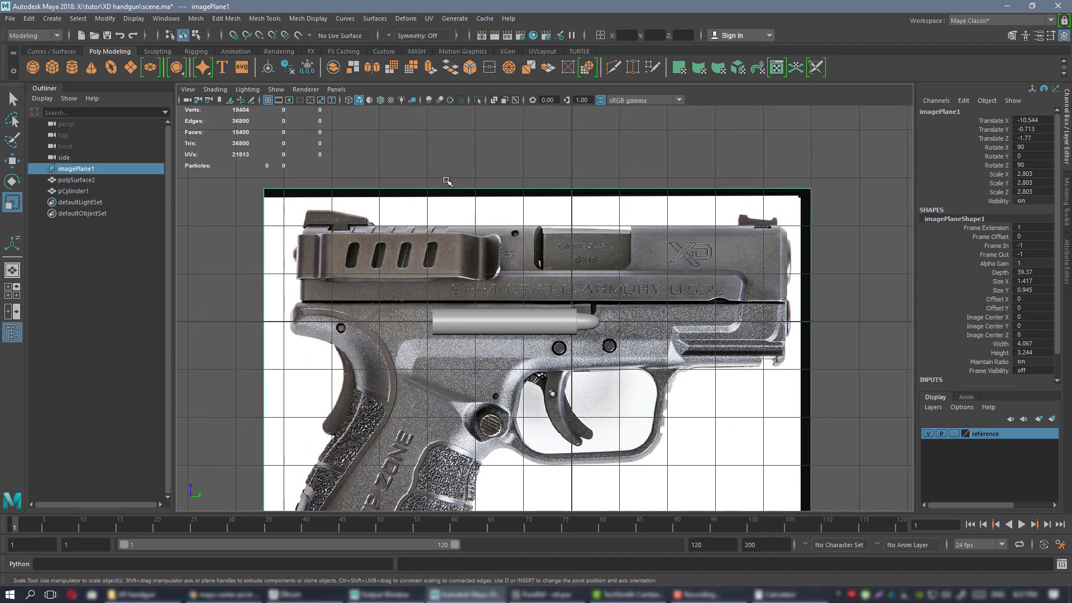
alt+middle_drag(590, 339, 609, 247)
alt+right_drag(610, 247, 645, 262)
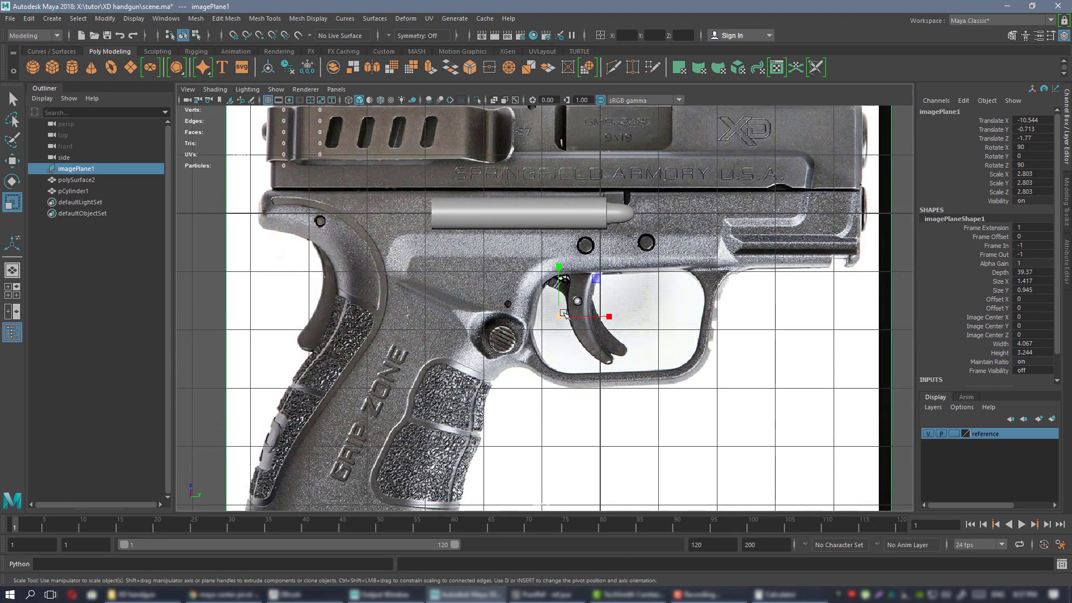
drag(559, 317, 401, 323)
key(w)
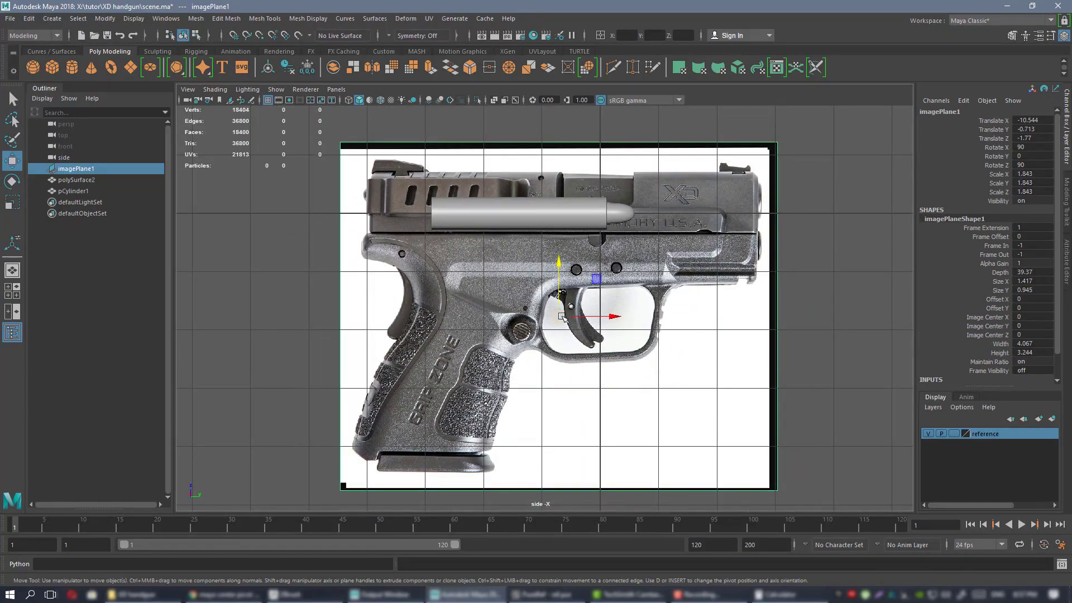
middle_drag(586, 248, 459, 274)
alt+right_drag(510, 335, 571, 366)
alt+middle_drag(460, 339, 521, 360)
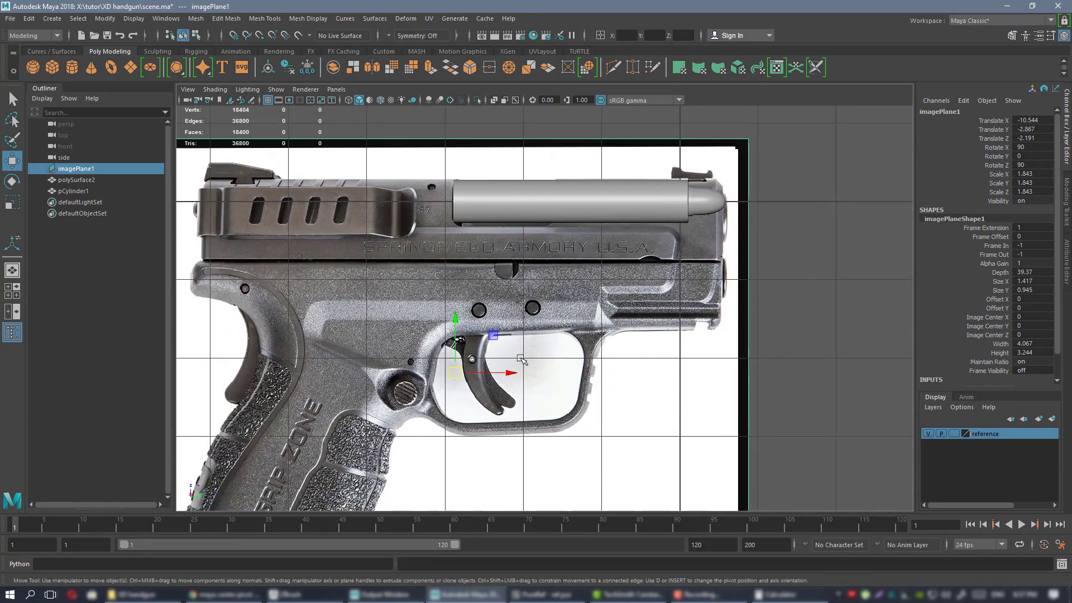
drag(463, 373, 448, 361)
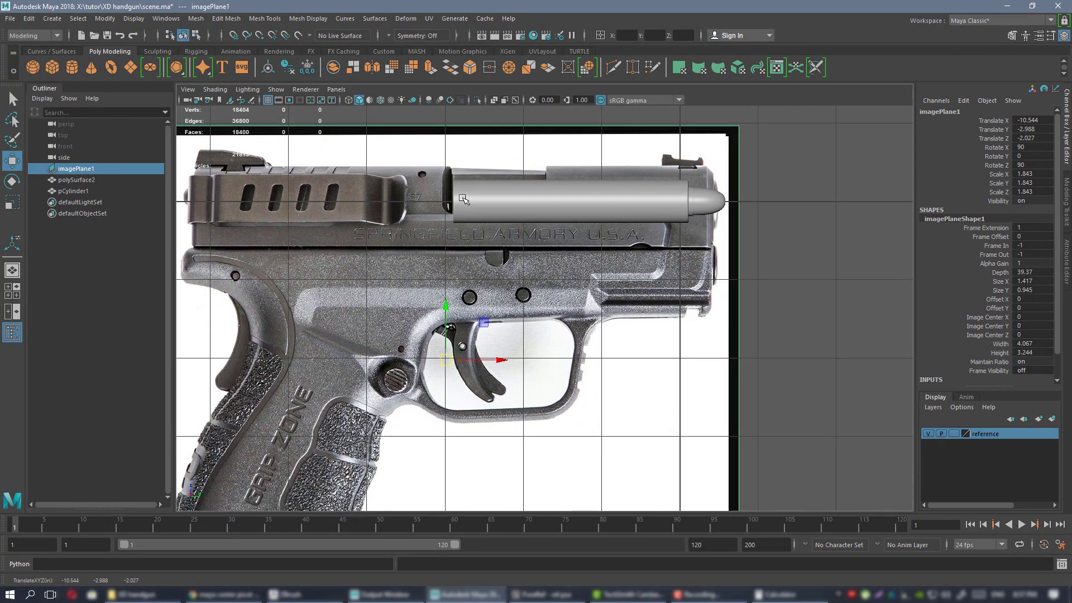
alt+middle_drag(468, 291, 478, 322)
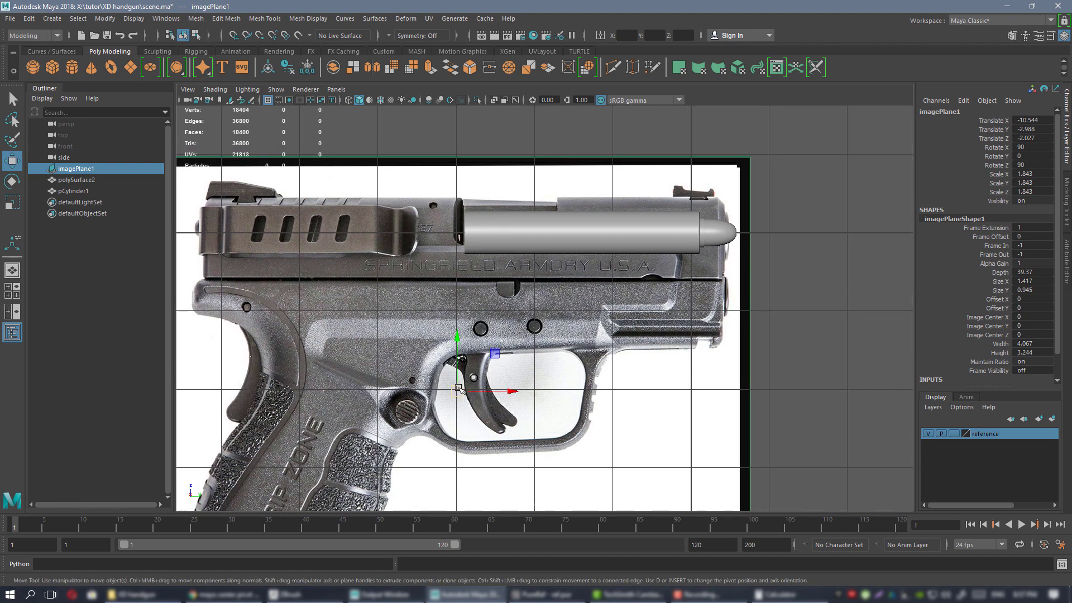
drag(456, 368, 467, 366)
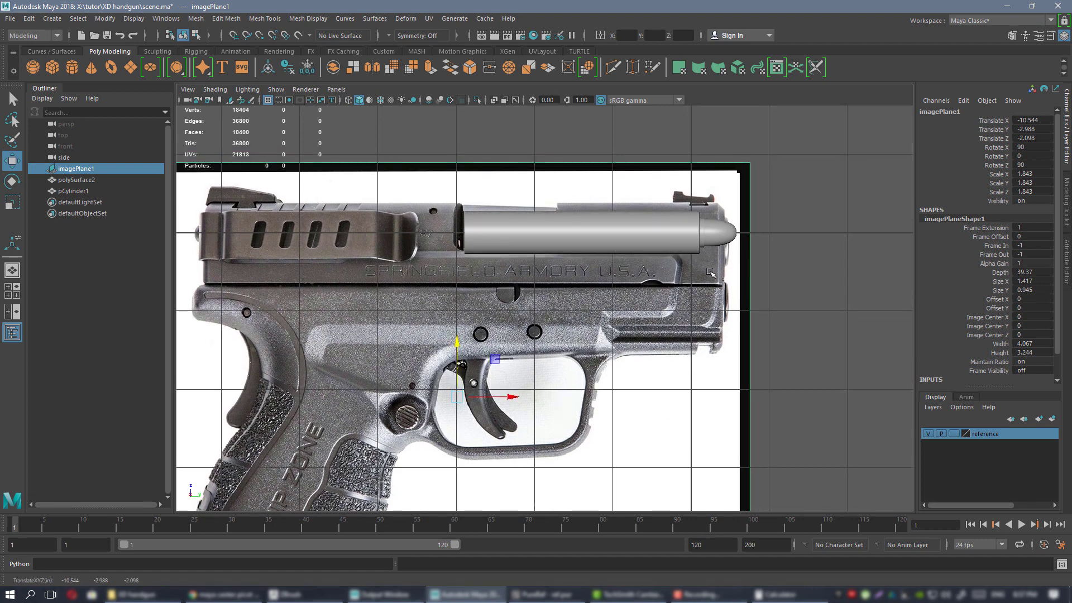
Fine-tune the reference image scale to about 1.634 and raise it to line up the slide.
key(r)
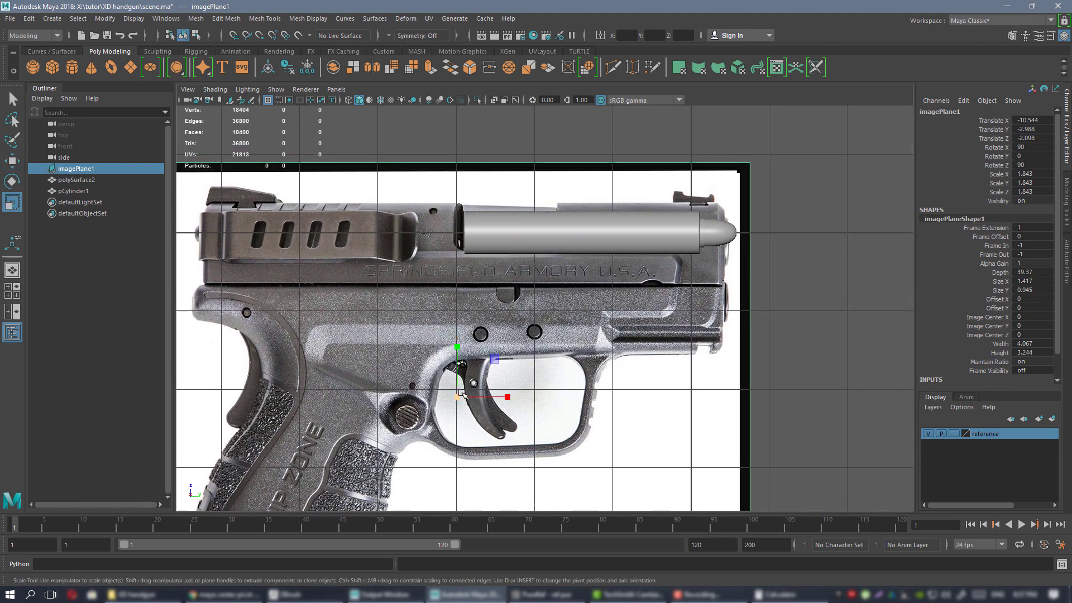
drag(459, 398, 419, 405)
key(w)
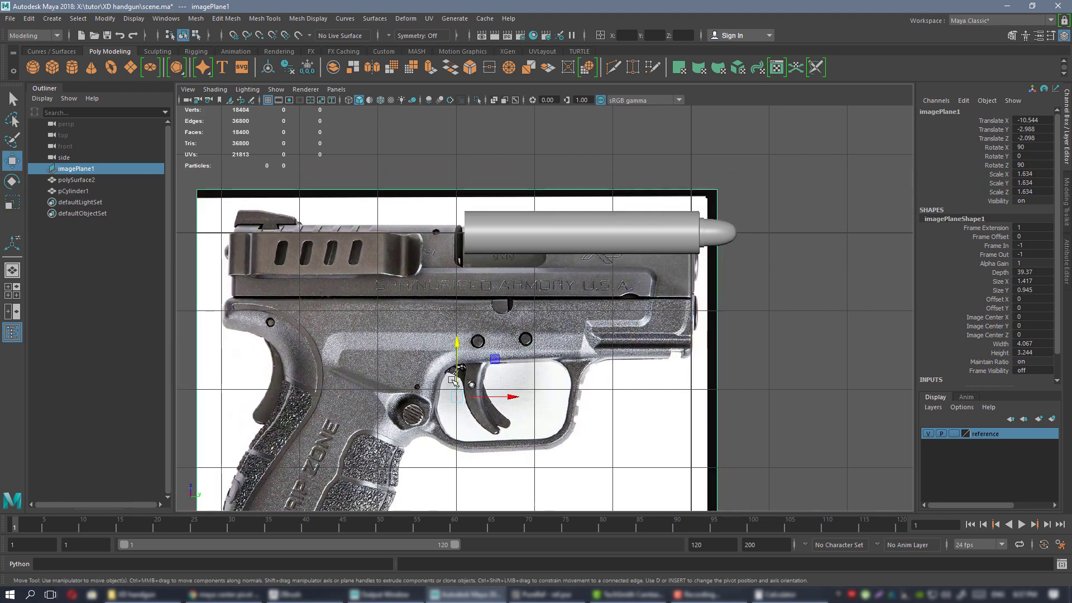
drag(458, 357, 457, 338)
Pull the bullet tip (polySurface2) out past the cylinder to Translate Y 2.785.
alt+middle_drag(668, 180, 598, 242)
scroll(597, 243, up, 2)
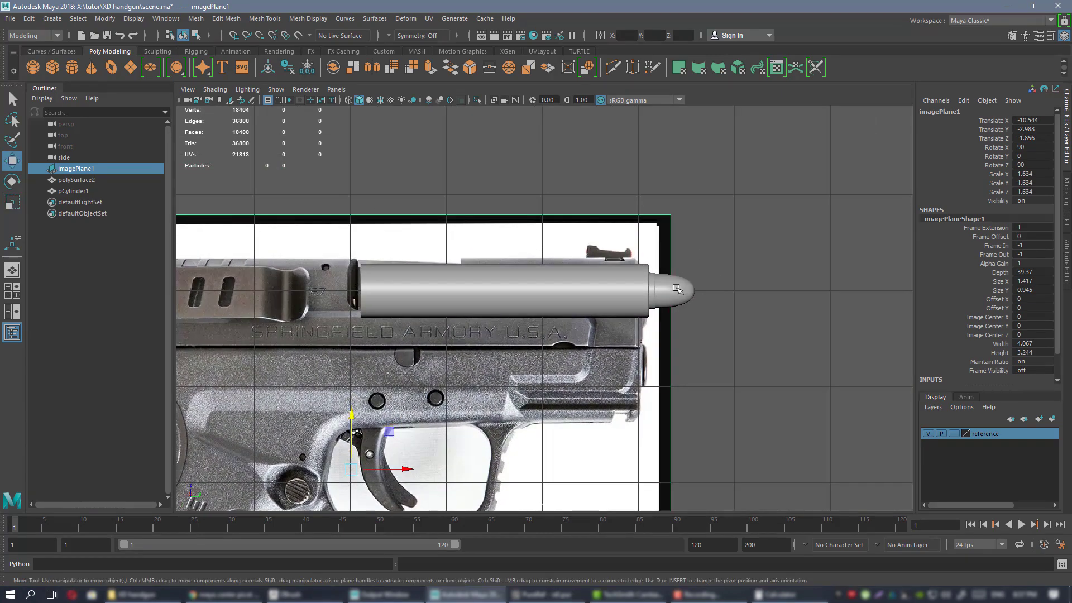
click(677, 288)
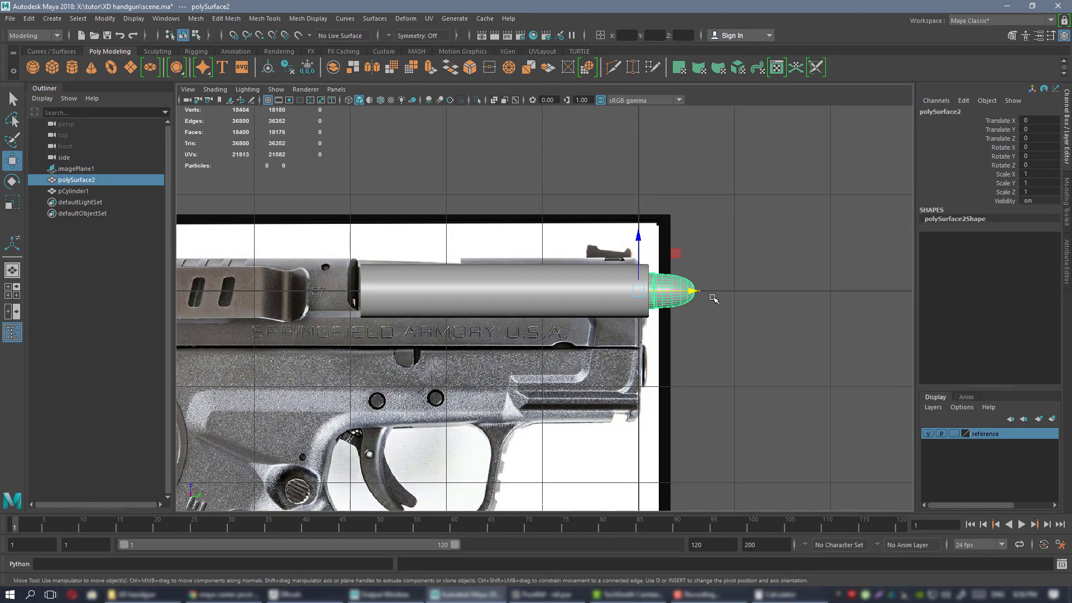
drag(675, 291, 942, 270)
alt+middle_drag(650, 197, 718, 182)
Nudge the reference image into final position at Translate Y -2.973, Z -1.766.
click(580, 220)
scroll(621, 254, up, 2)
alt+middle_drag(622, 254, 578, 230)
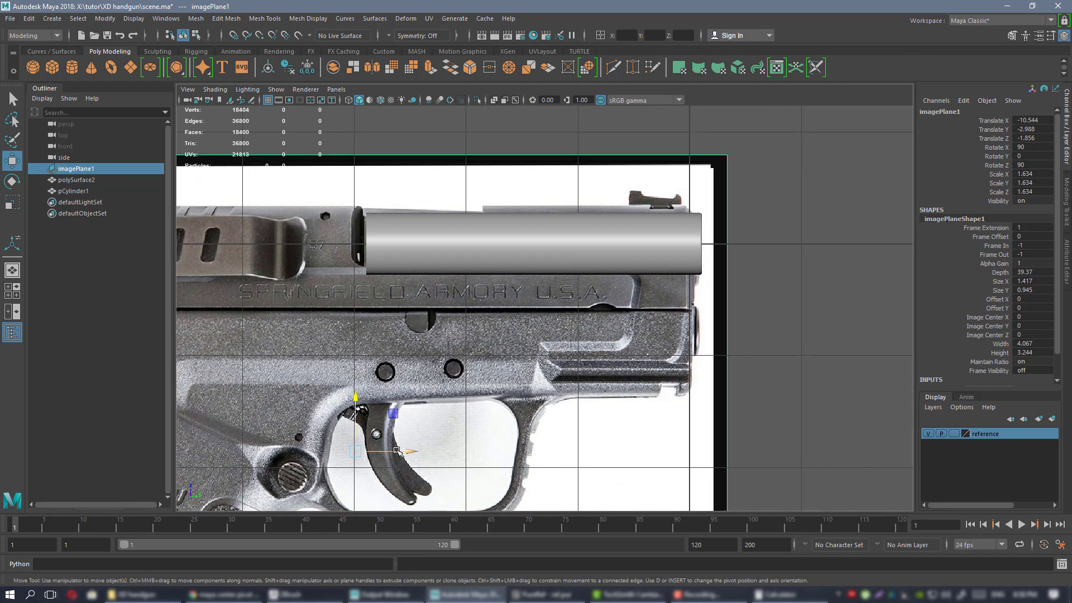
drag(396, 450, 363, 415)
drag(413, 441, 409, 438)
scroll(532, 271, down, 5)
scroll(534, 272, up, 3)
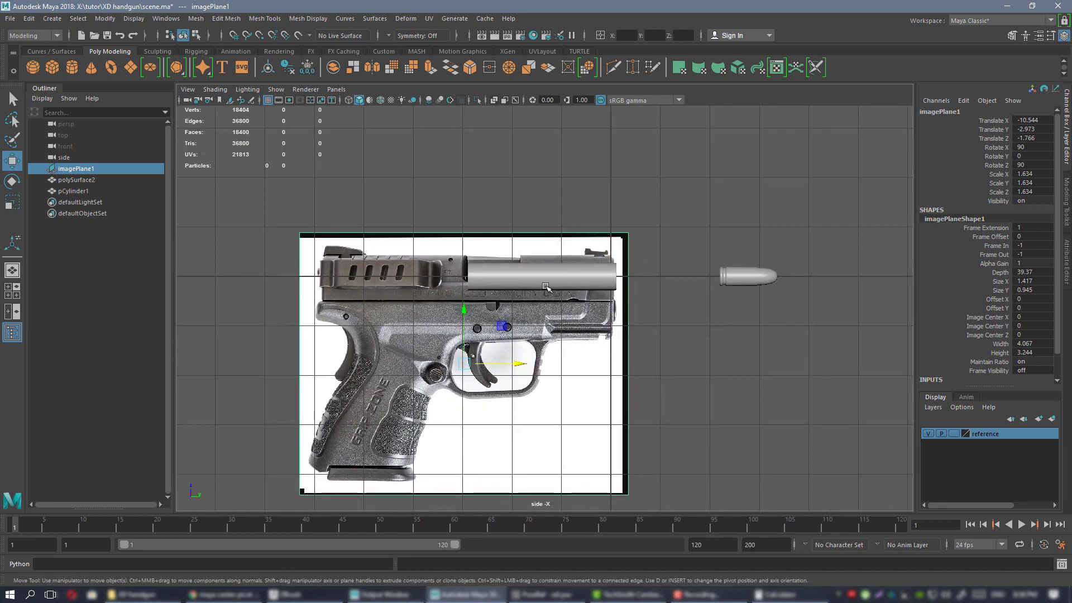
In side view, slide the bullet tip (polySurface2) left against the cylinder's rear end.
click(811, 268)
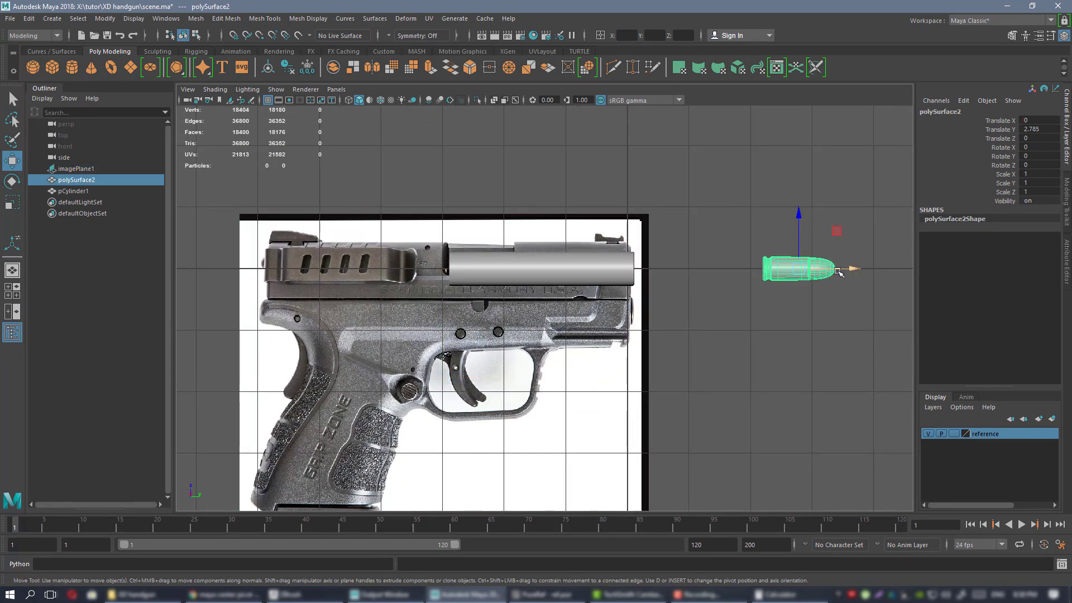
drag(843, 269, 483, 269)
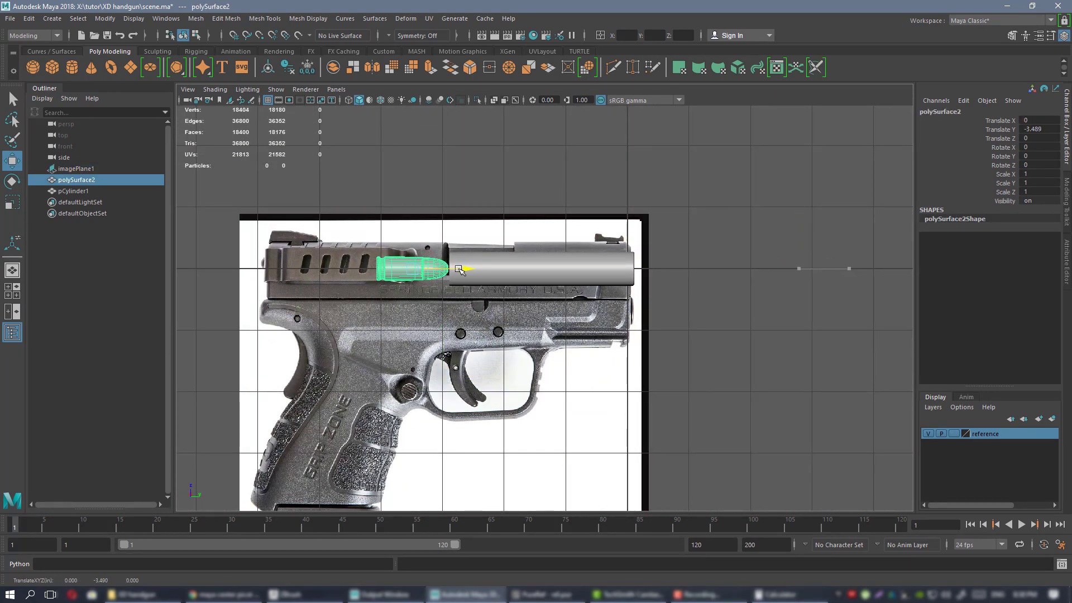
alt+middle_drag(462, 270, 581, 272)
scroll(592, 285, up, 3)
scroll(626, 313, down, 1)
alt+middle_drag(653, 325, 567, 314)
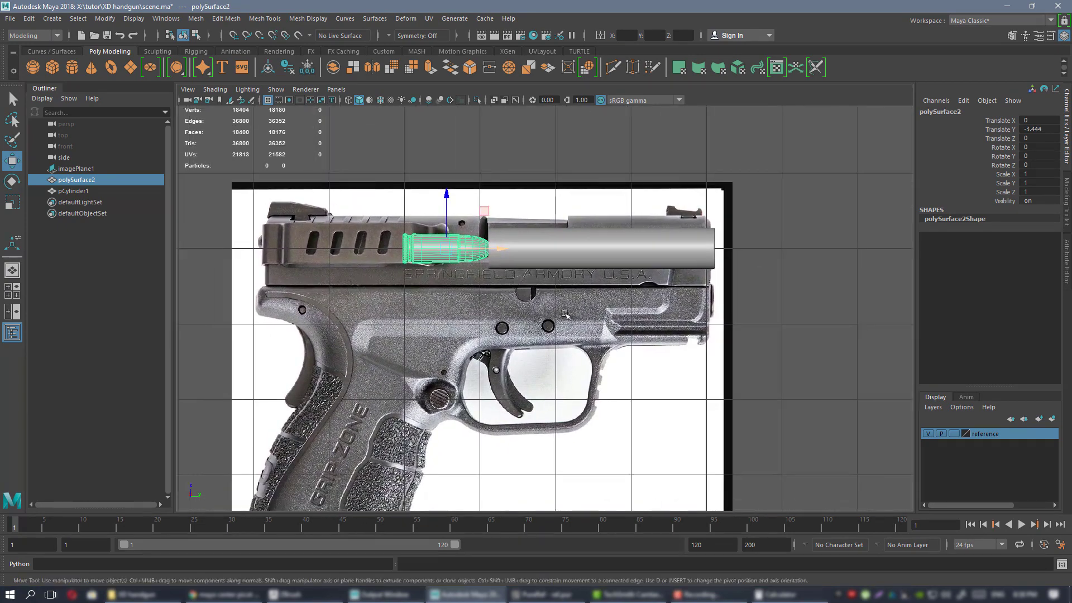
Back in perspective, set the gun reference image's layer to R so it can't be selected.
key(space)
key(space)
alt+right_drag(674, 237, 527, 227)
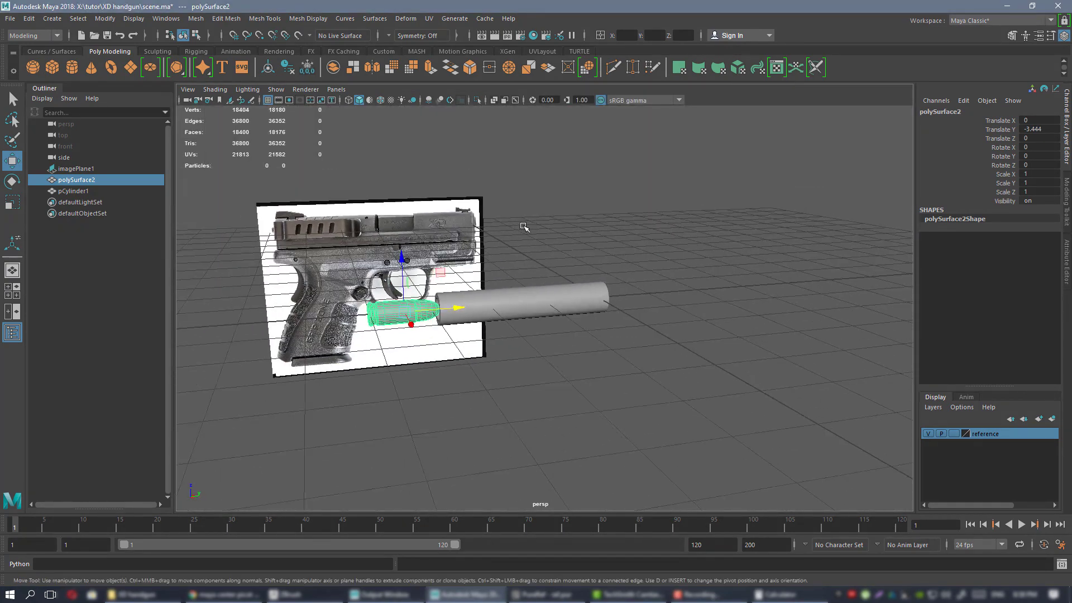
alt+drag(527, 227, 621, 249)
click(353, 229)
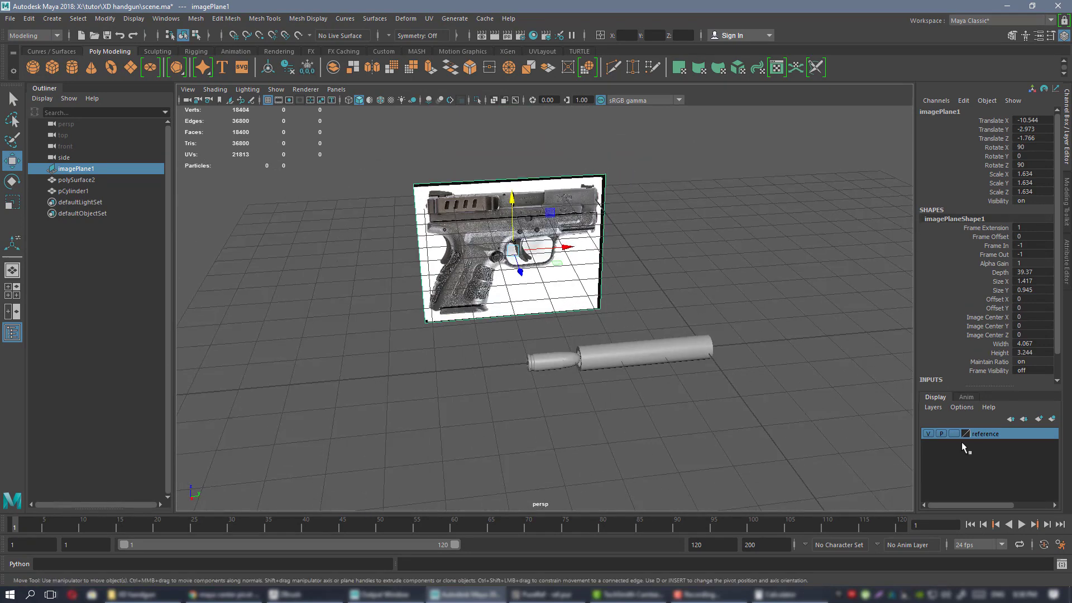
click(954, 434)
drag(715, 175, 429, 261)
Select only pCylinder1 and frame it, orbiting until it lies level before the gun image.
alt+drag(529, 268, 593, 258)
drag(780, 466, 806, 477)
alt+drag(782, 405, 742, 381)
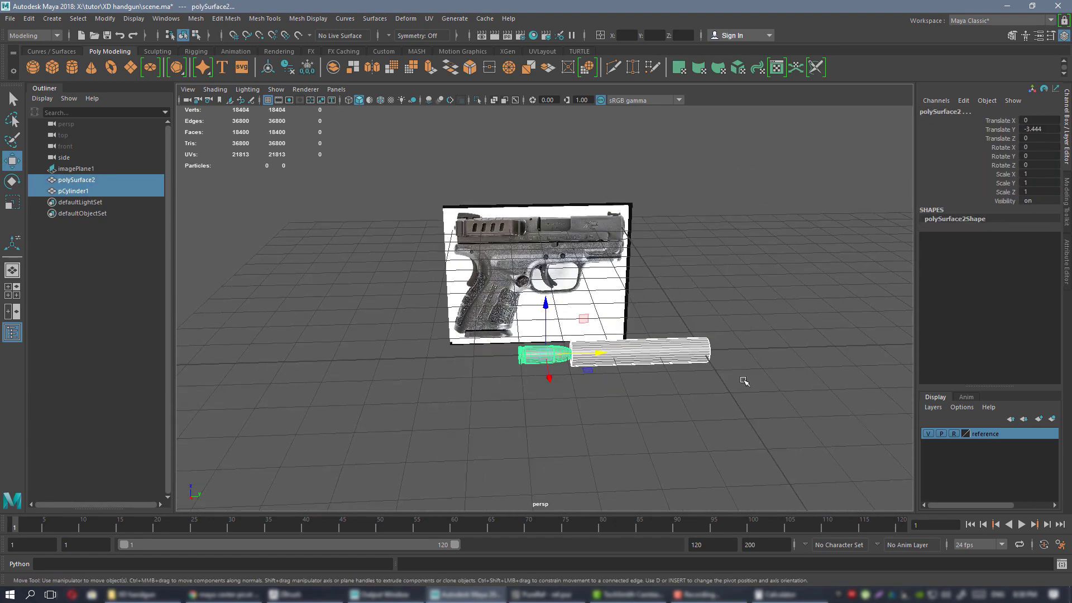
click(702, 344)
alt+drag(632, 278, 706, 292)
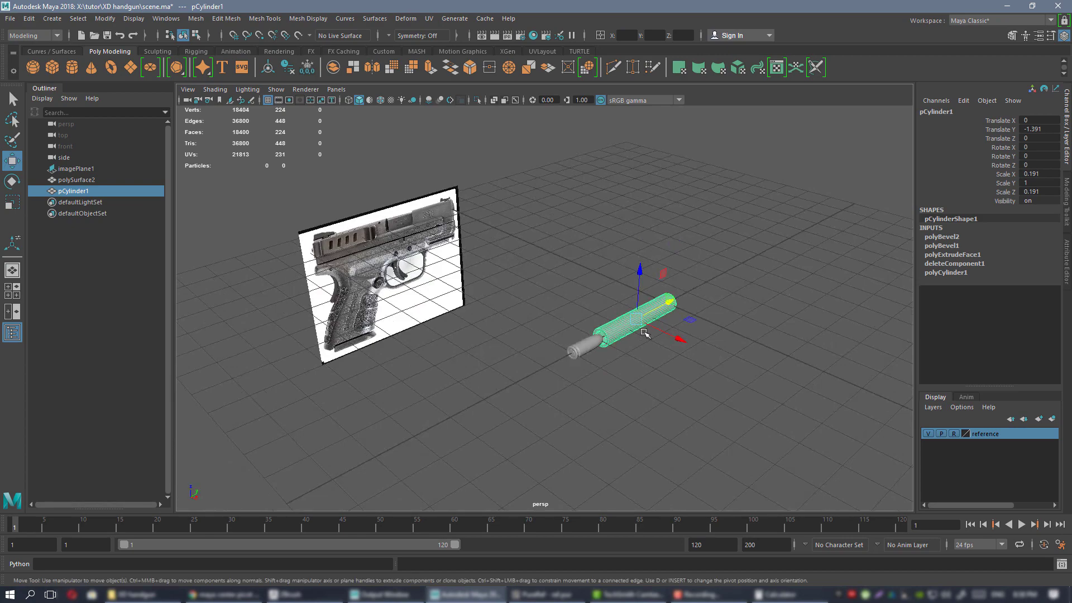
key(f)
alt+right_drag(525, 288, 444, 261)
alt+drag(500, 284, 441, 270)
alt+drag(662, 271, 581, 338)
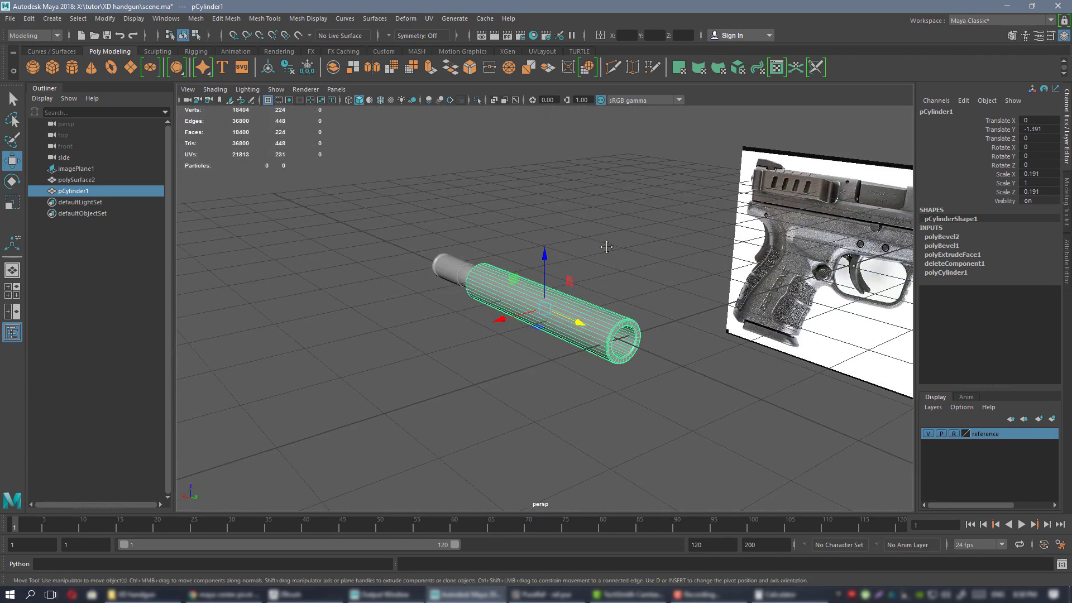
alt+drag(606, 247, 649, 250)
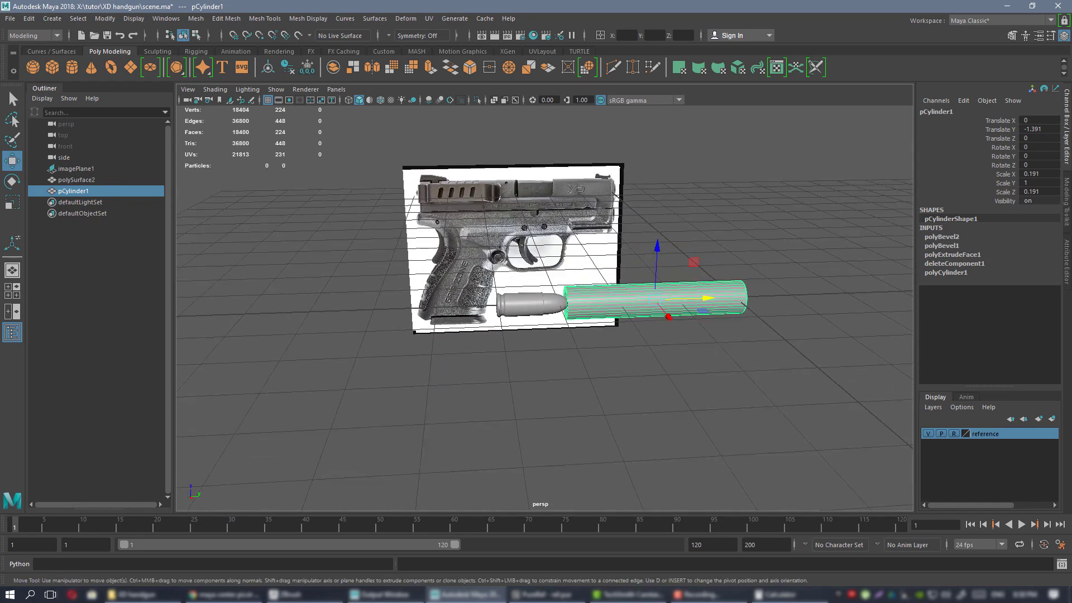
alt+right_drag(710, 270, 654, 267)
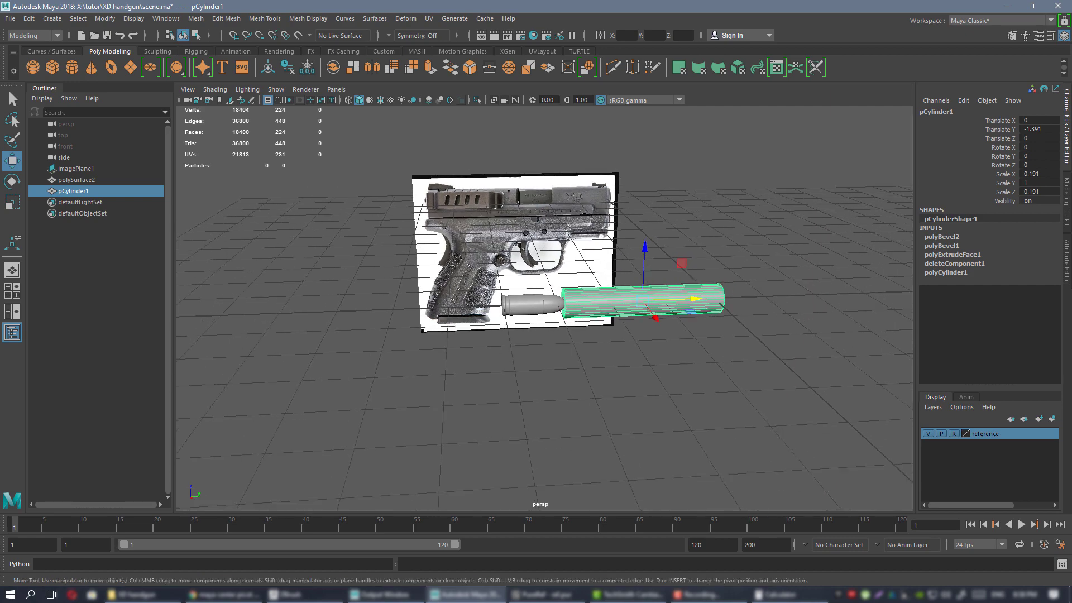
key(alt+Tab)
Zoom around the grip photo and the SPECS sheet's MAGAZINES row, then minimize PureRef.
scroll(817, 301, down, 7)
scroll(806, 305, down, 8)
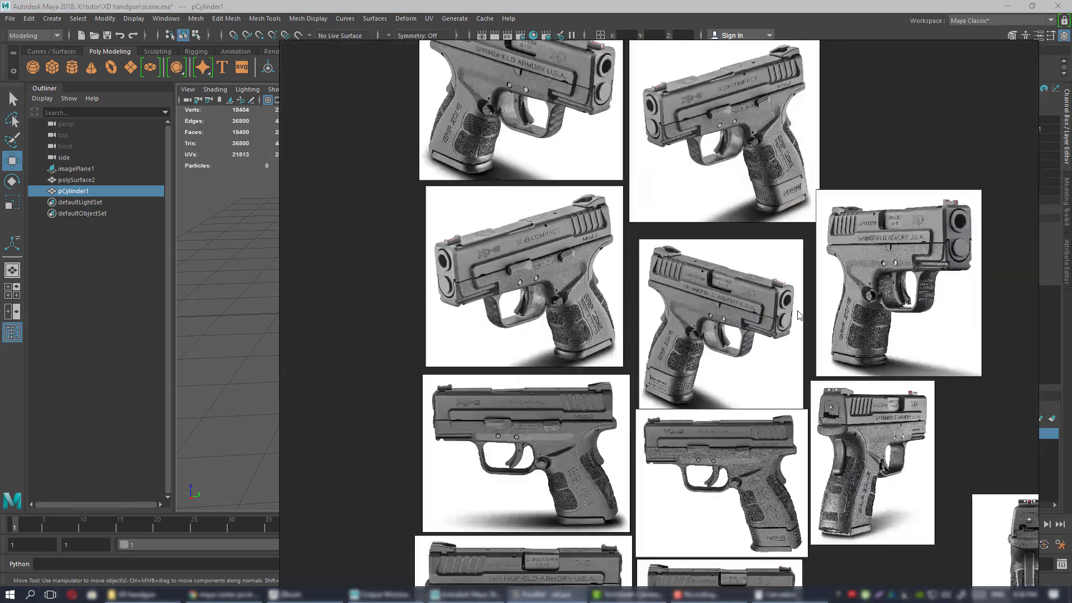
scroll(694, 284, up, 15)
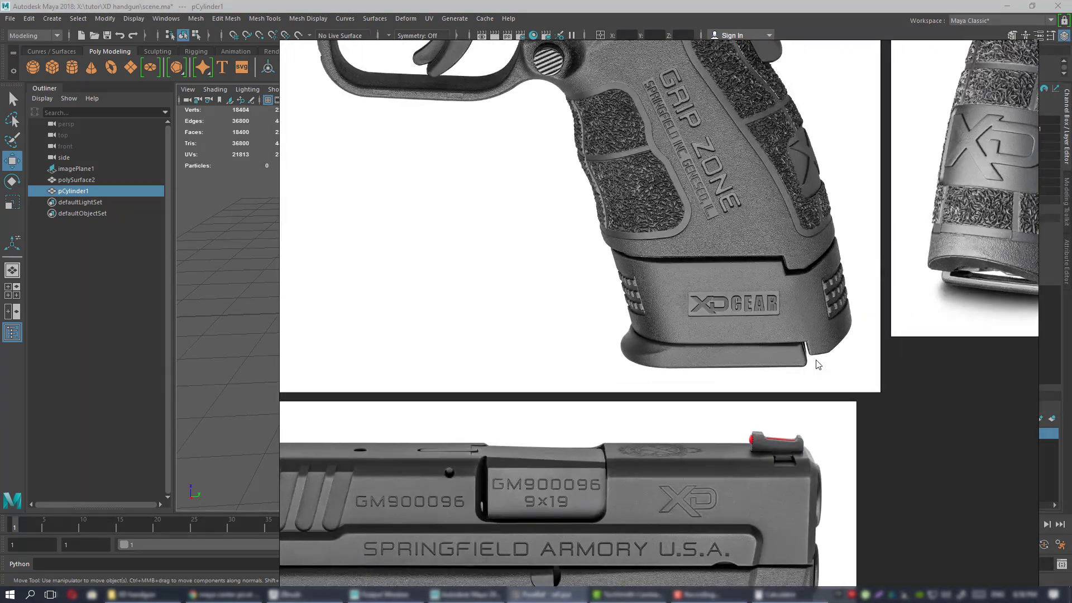
scroll(613, 304, down, 10)
scroll(605, 319, up, 12)
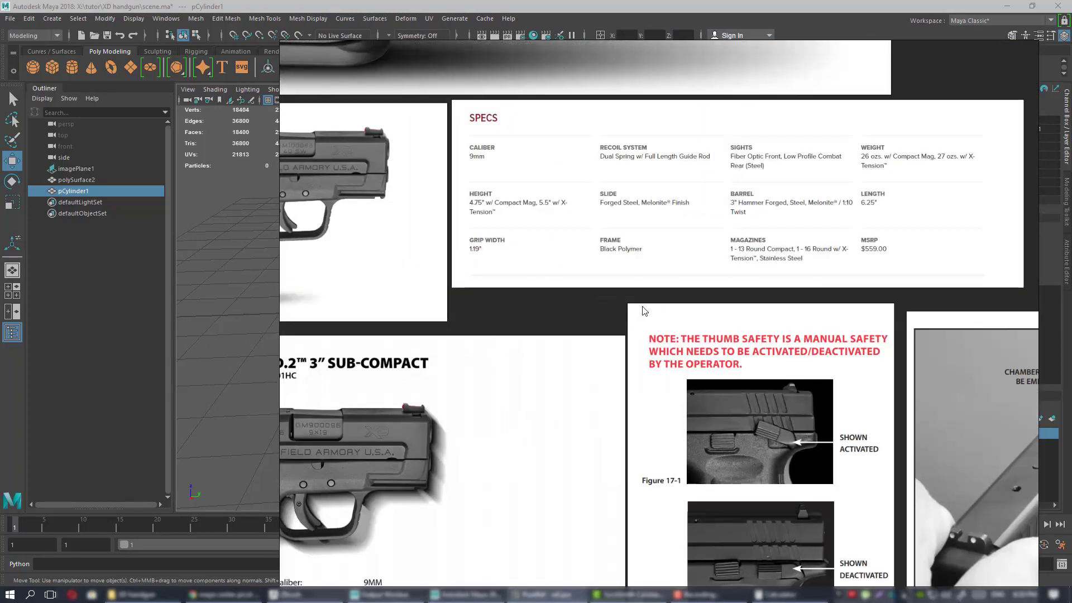
scroll(682, 239, down, 2)
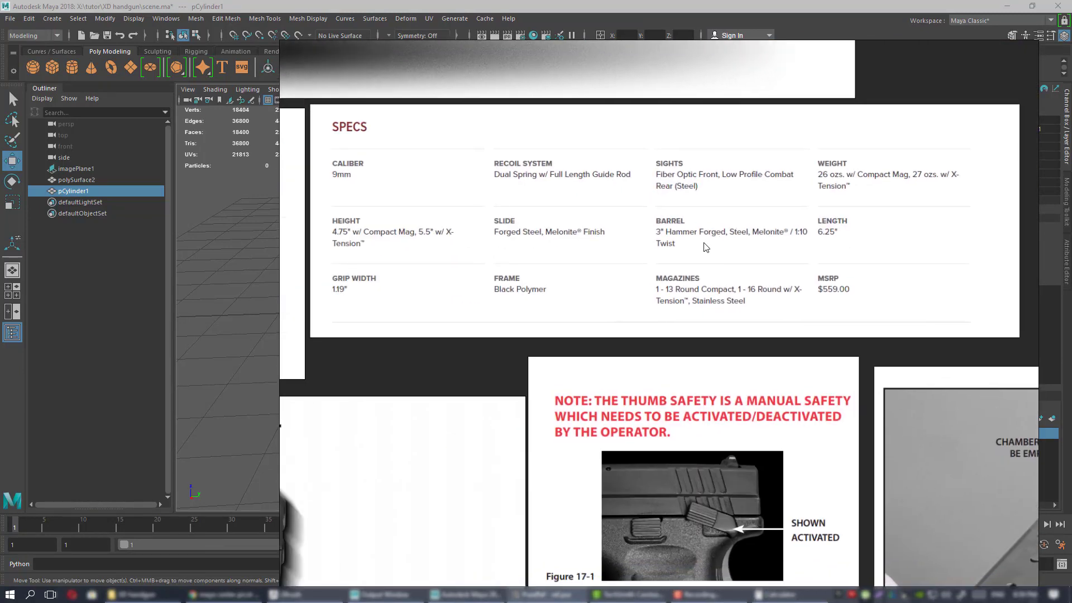
scroll(770, 285, up, 5)
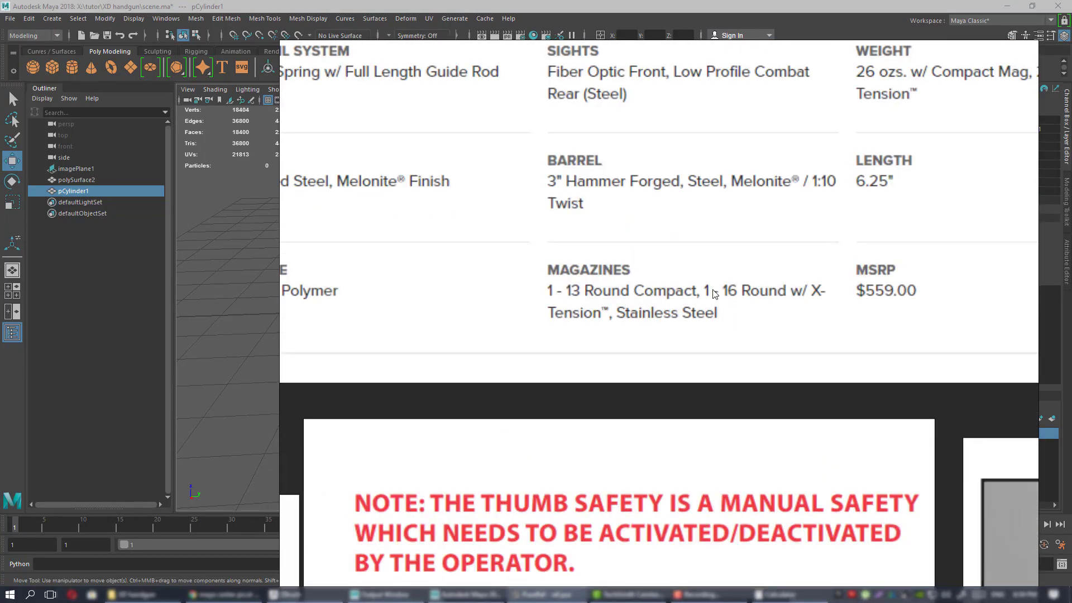
scroll(765, 301, down, 5)
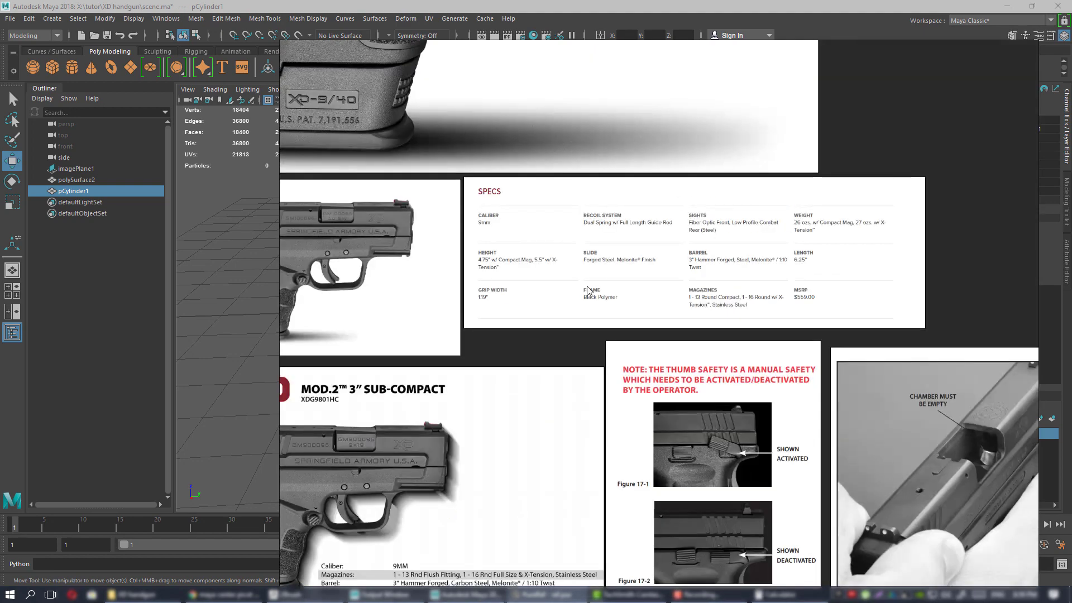
click(547, 595)
alt+middle_drag(538, 281, 495, 280)
alt+drag(495, 280, 517, 310)
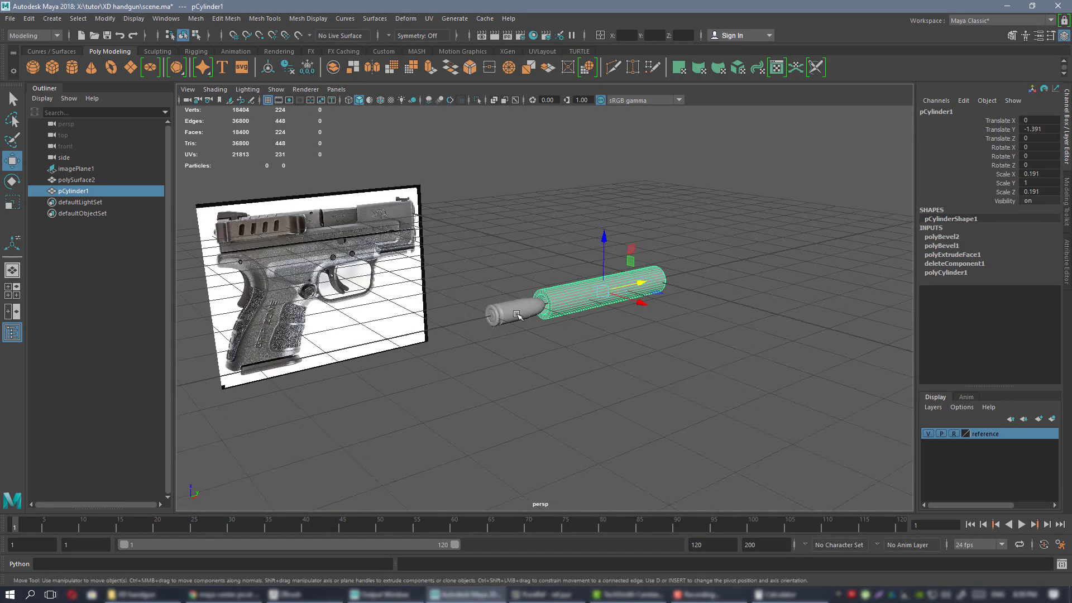
In side view, move the cartridge polySurface2 out to the barrel's muzzle.
click(517, 310)
key(f)
alt+drag(638, 325, 547, 248)
key(space)
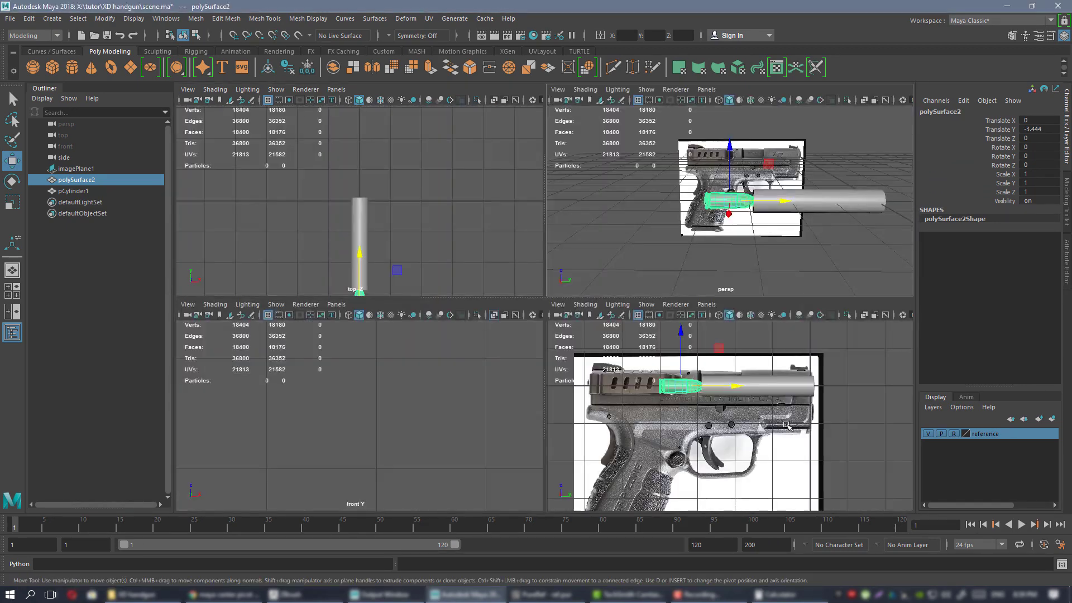
key(space)
alt+middle_drag(500, 285, 598, 272)
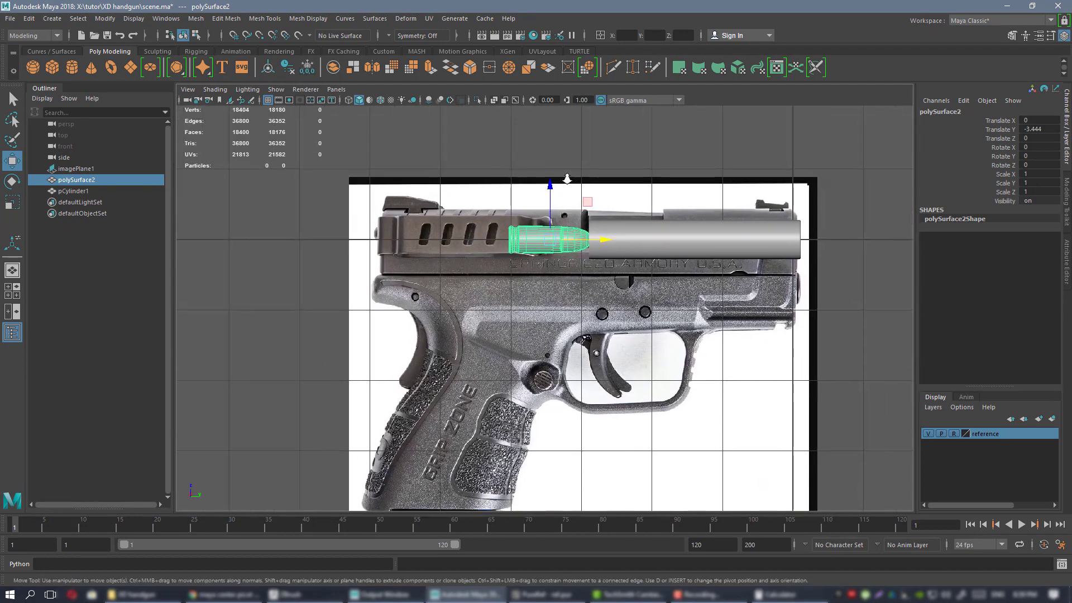
alt+right_drag(598, 271, 696, 249)
alt+middle_drag(515, 150, 489, 191)
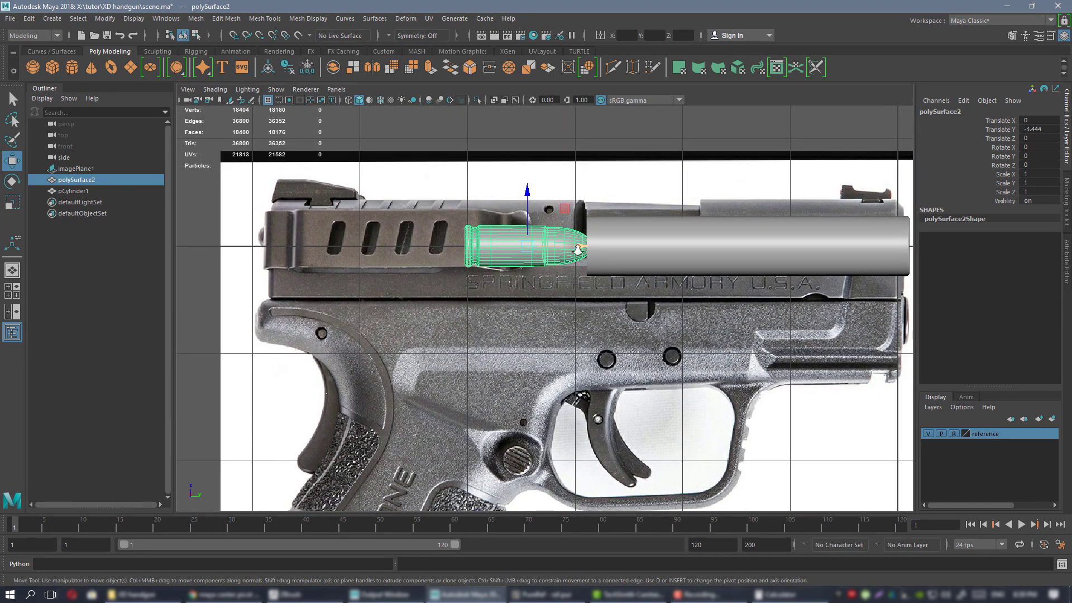
scroll(578, 250, down, 2)
drag(555, 262, 874, 263)
alt+middle_drag(807, 257, 721, 253)
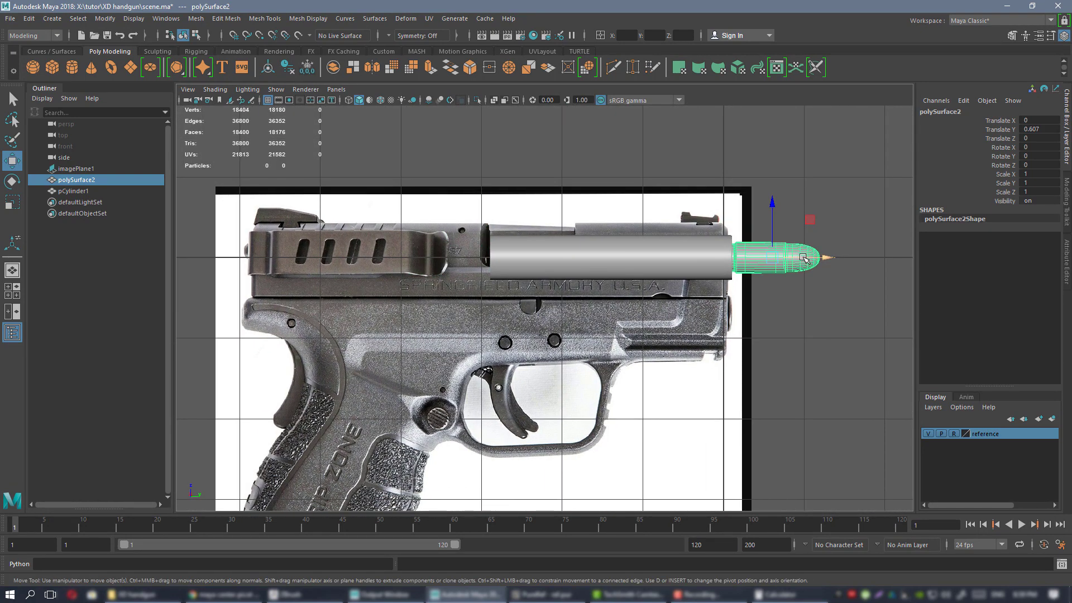
Duplicate the cartridge and lower the copy, polySurface3, to just below the slide.
key(ctrl+d)
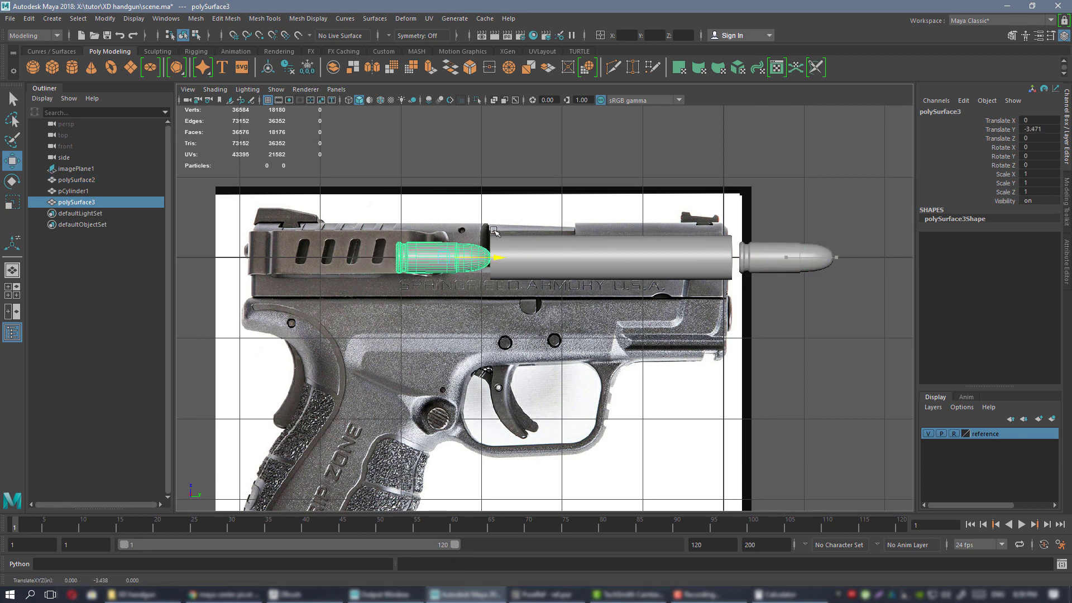
scroll(469, 230, up, 3)
alt+middle_drag(414, 203, 513, 219)
drag(512, 219, 514, 219)
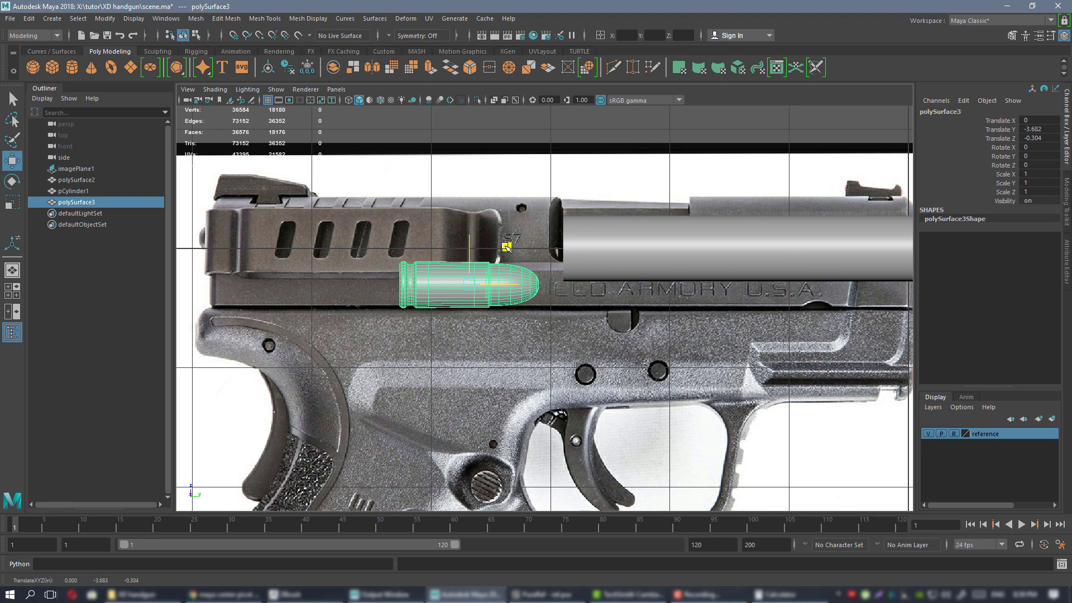
drag(506, 246, 508, 246)
scroll(507, 246, down, 6)
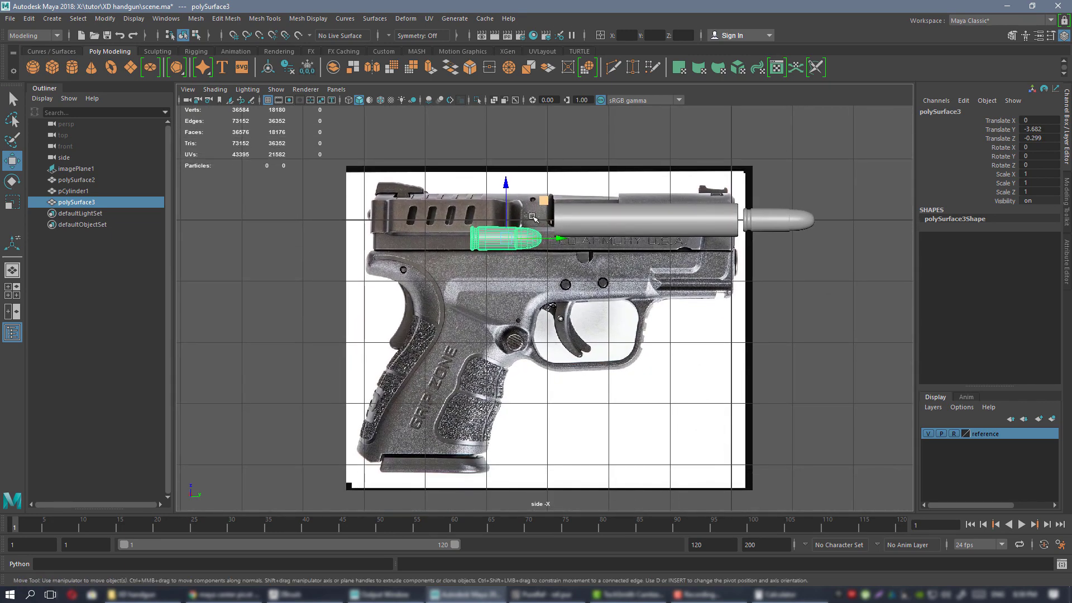
scroll(533, 216, up, 5)
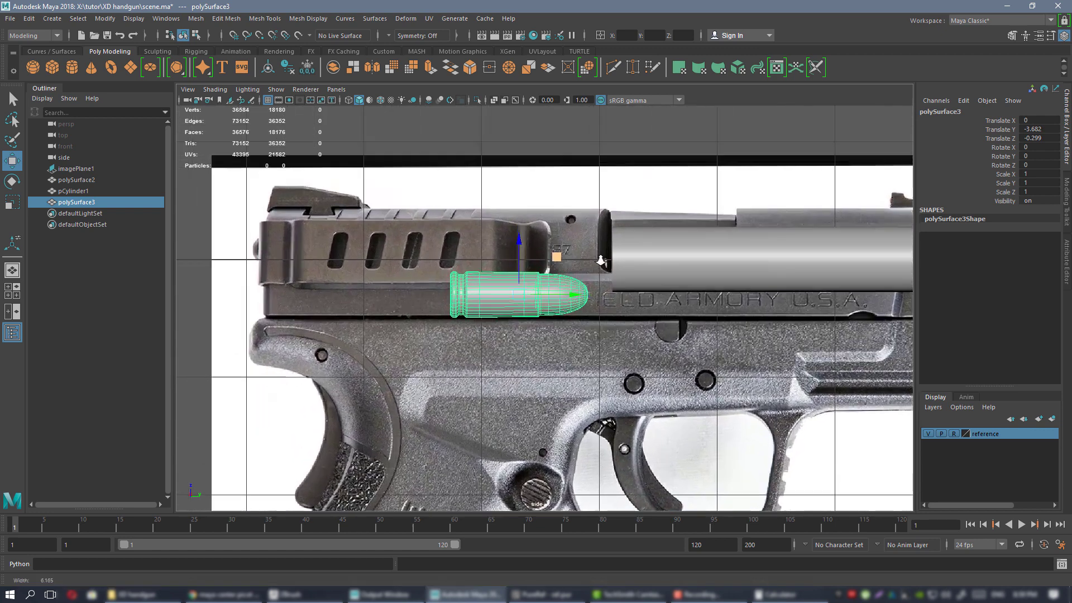
scroll(601, 261, up, 1)
drag(556, 258, 552, 272)
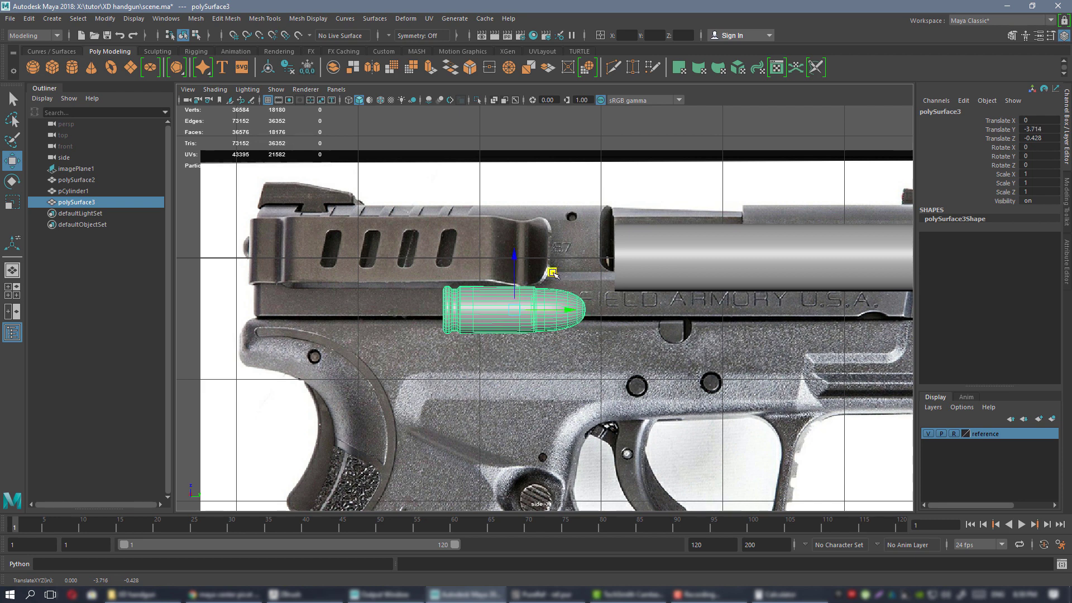
scroll(551, 277, down, 2)
alt+middle_drag(526, 334, 566, 255)
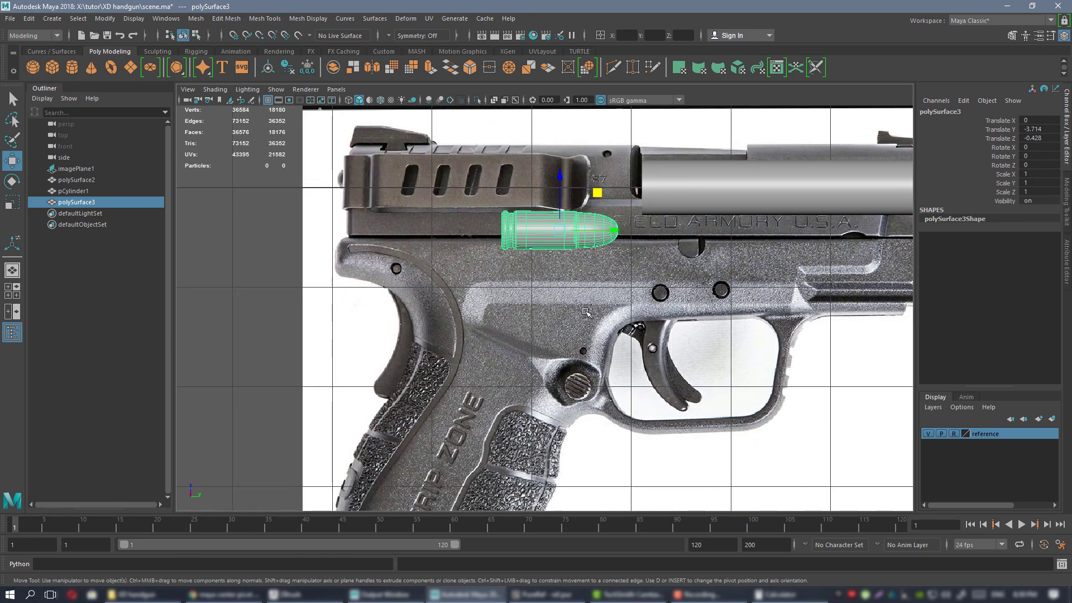
scroll(613, 223, up, 2)
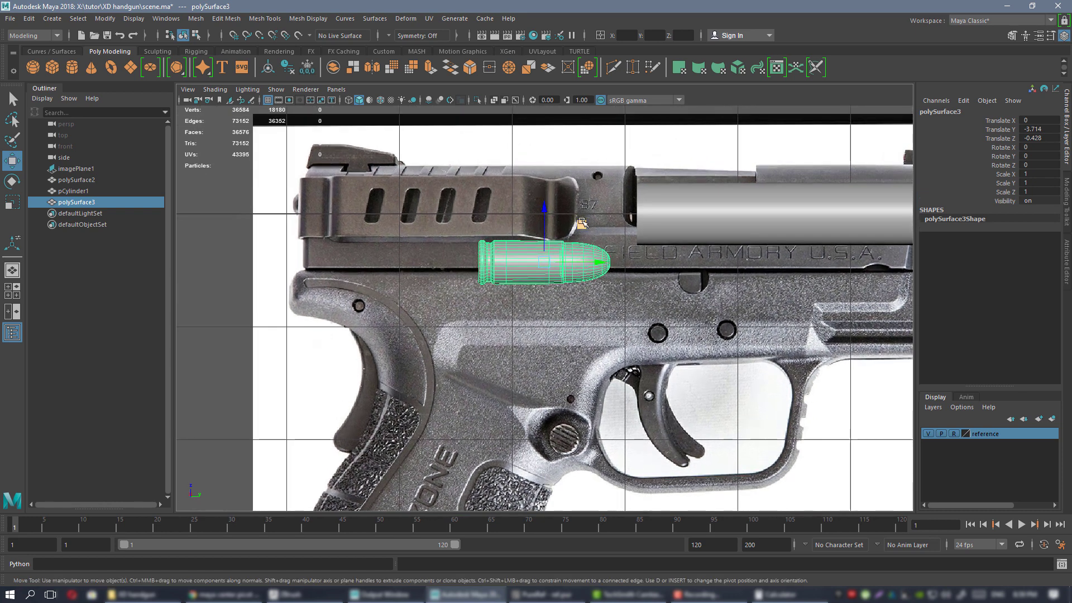
drag(550, 218, 551, 251)
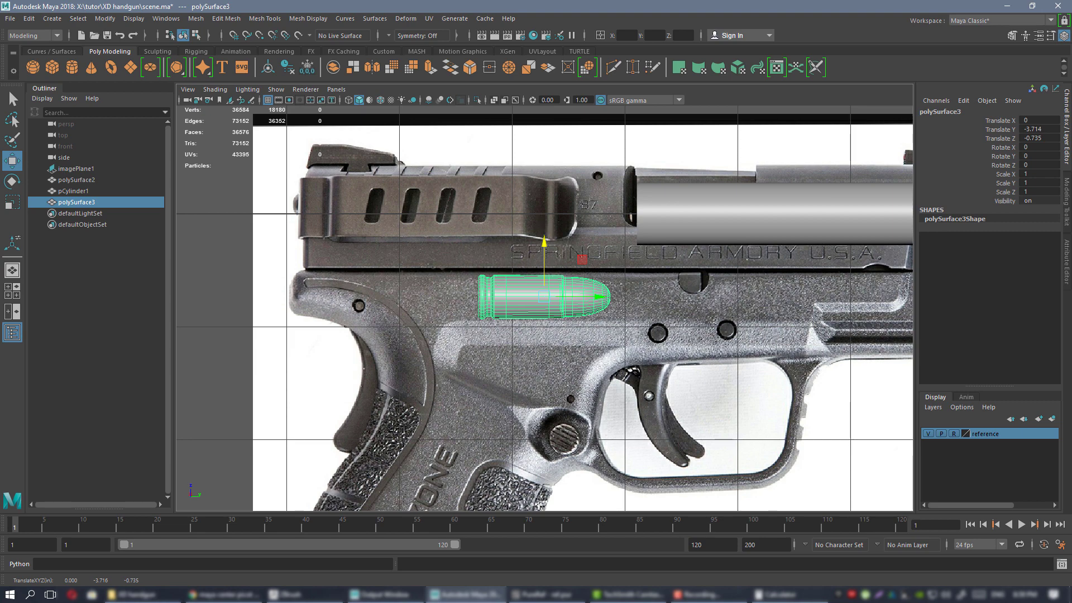
Check the disassembled slide photo, then raise polySurface3 slightly to Translate Y -3.714, Z -0.502.
right_drag(1071, 330, 663, 323)
scroll(662, 323, down, 6)
middle_drag(833, 365, 548, 440)
scroll(548, 440, down, 1)
middle_drag(643, 67, 549, 371)
scroll(612, 223, up, 6)
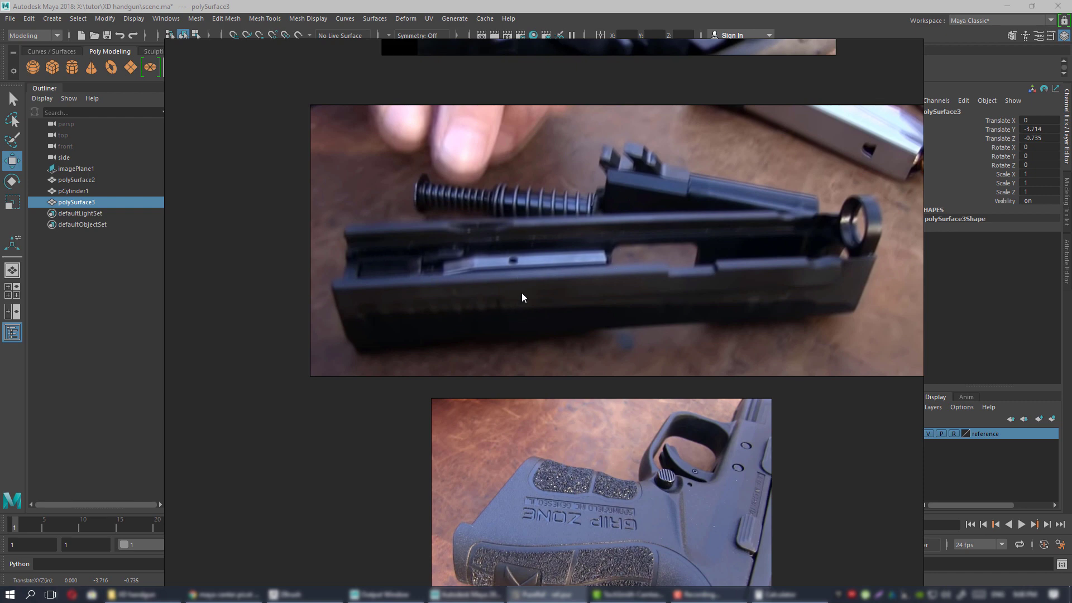
right_drag(474, 298, 1071, 298)
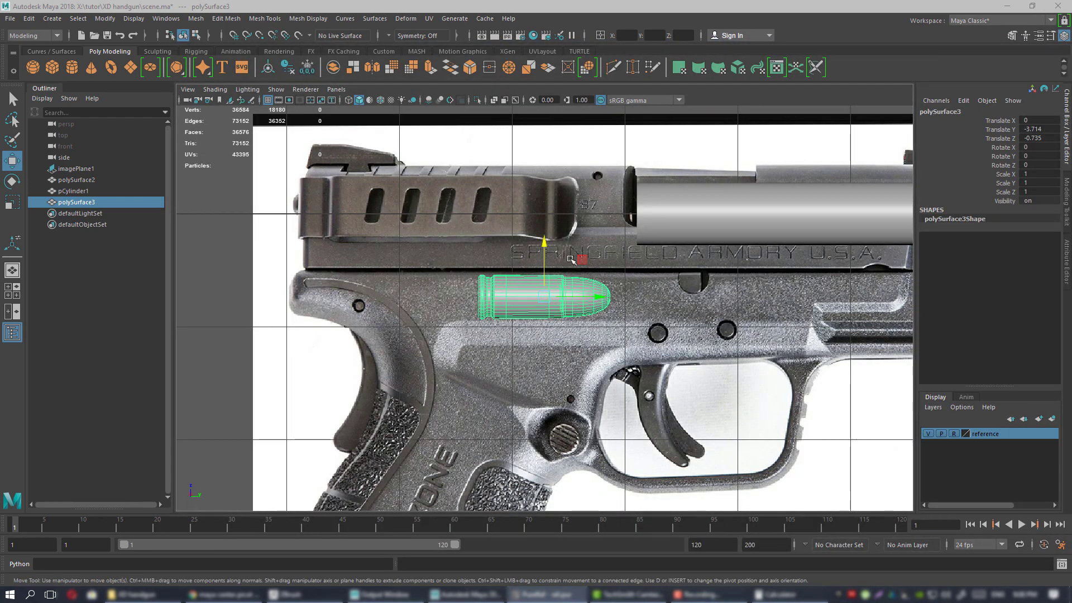
drag(547, 265, 549, 239)
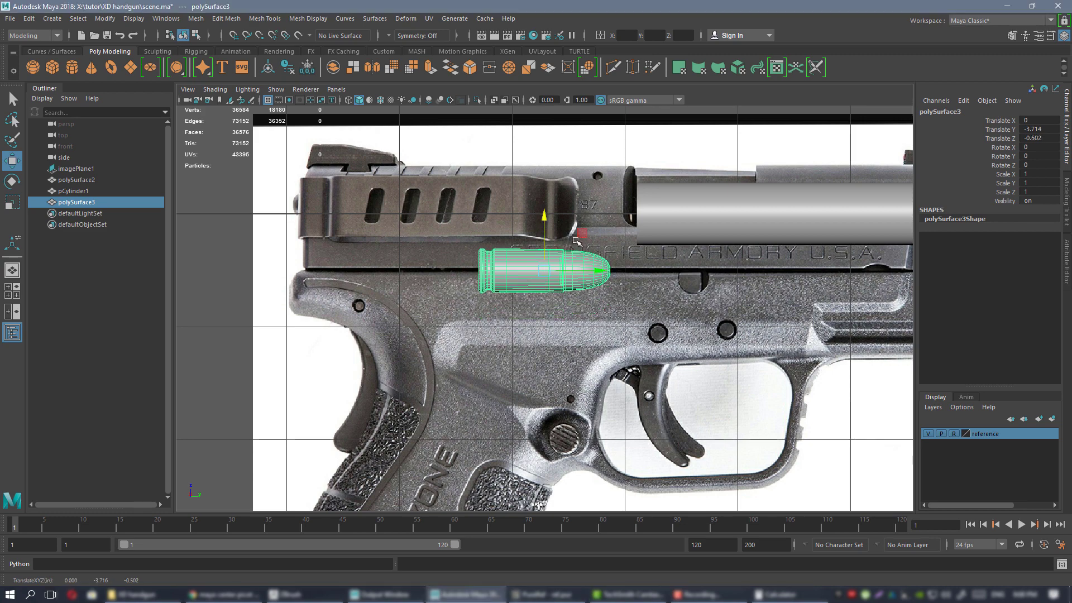
scroll(550, 239, down, 5)
scroll(538, 284, up, 5)
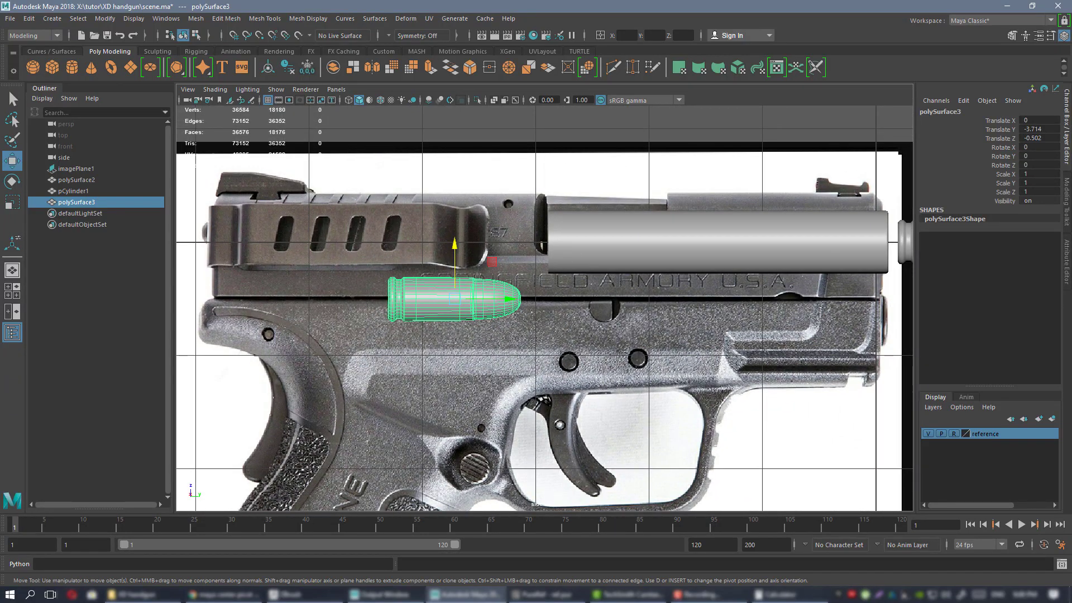
key(alt+Tab)
Study the 'Chamber must be empty' page and slide photos, then shift the cartridge up toward the chamber.
scroll(659, 318, down, 12)
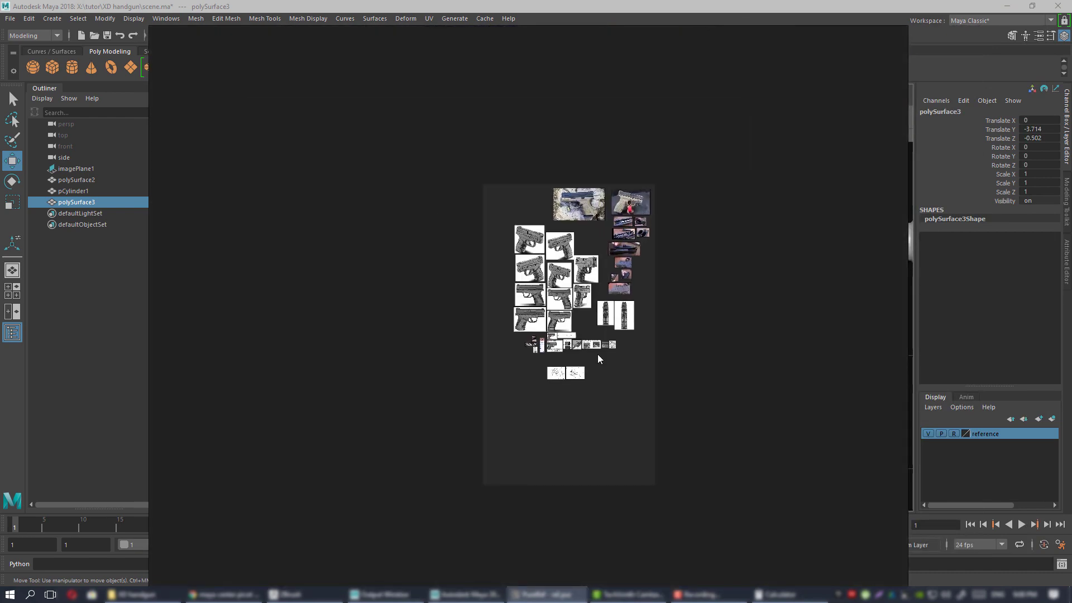
scroll(597, 353, up, 7)
scroll(564, 314, up, 6)
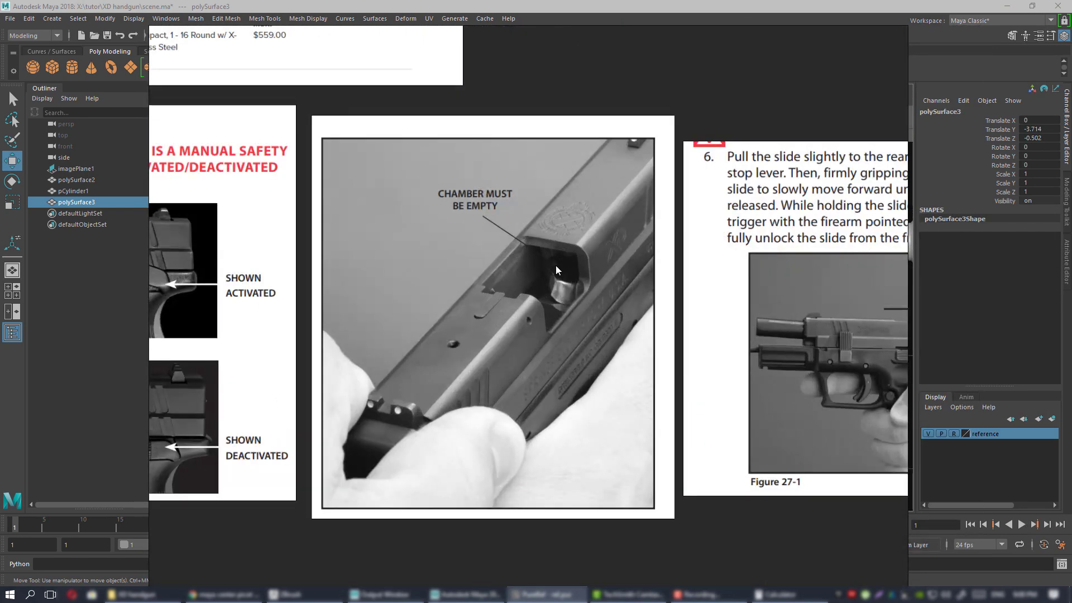
scroll(557, 286, up, 3)
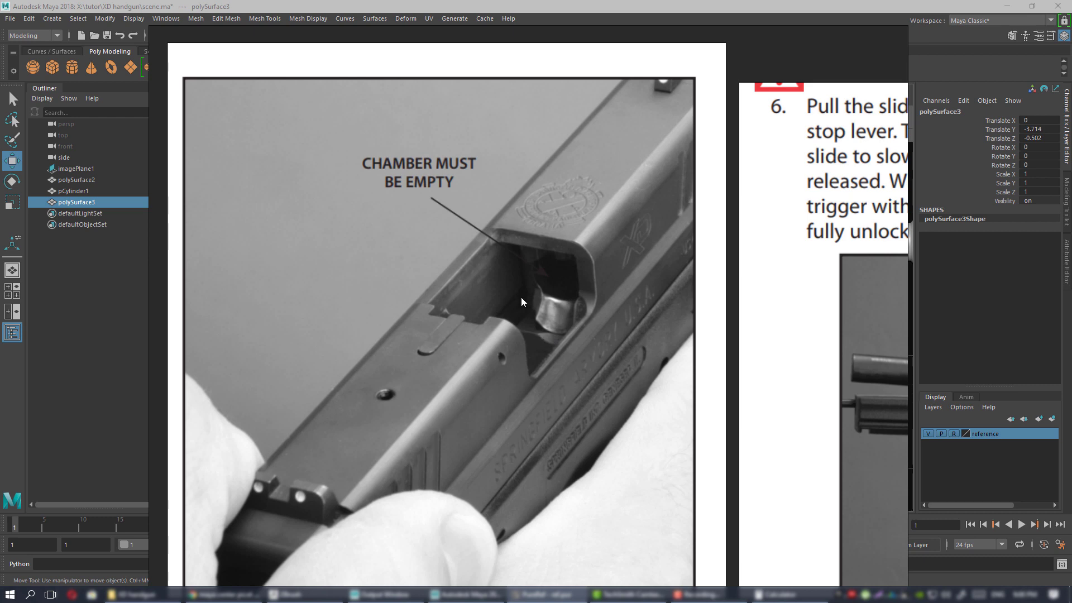
scroll(543, 330, down, 10)
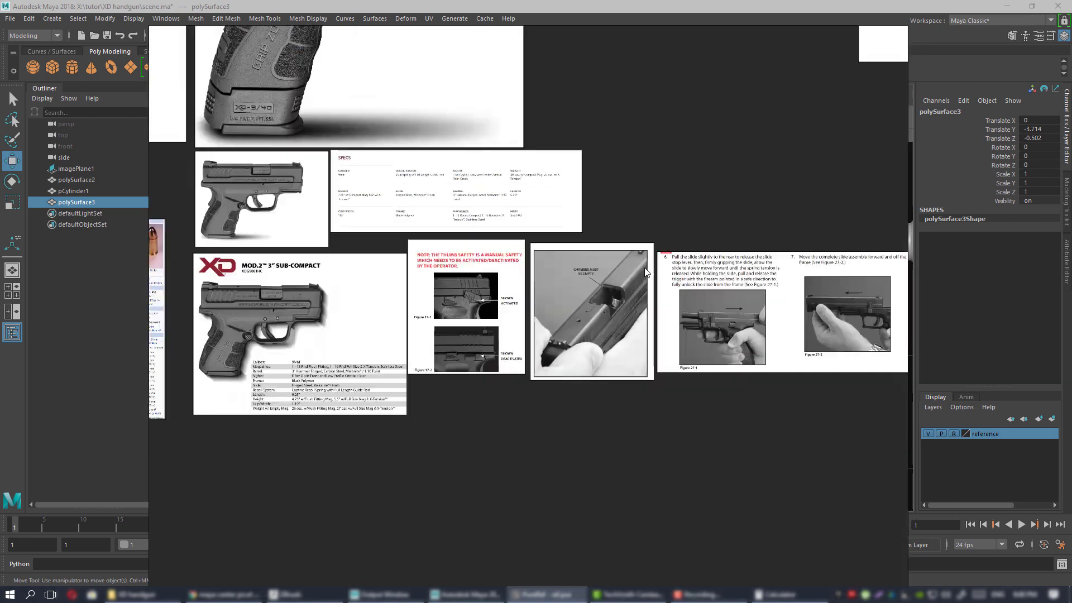
scroll(531, 411, up, 8)
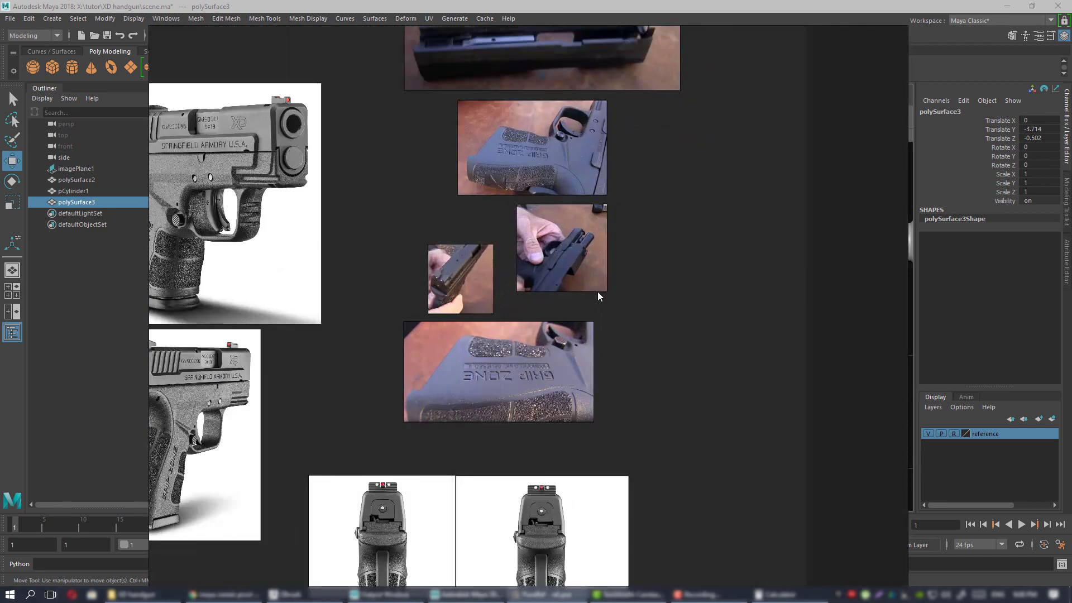
middle_drag(507, 212, 525, 400)
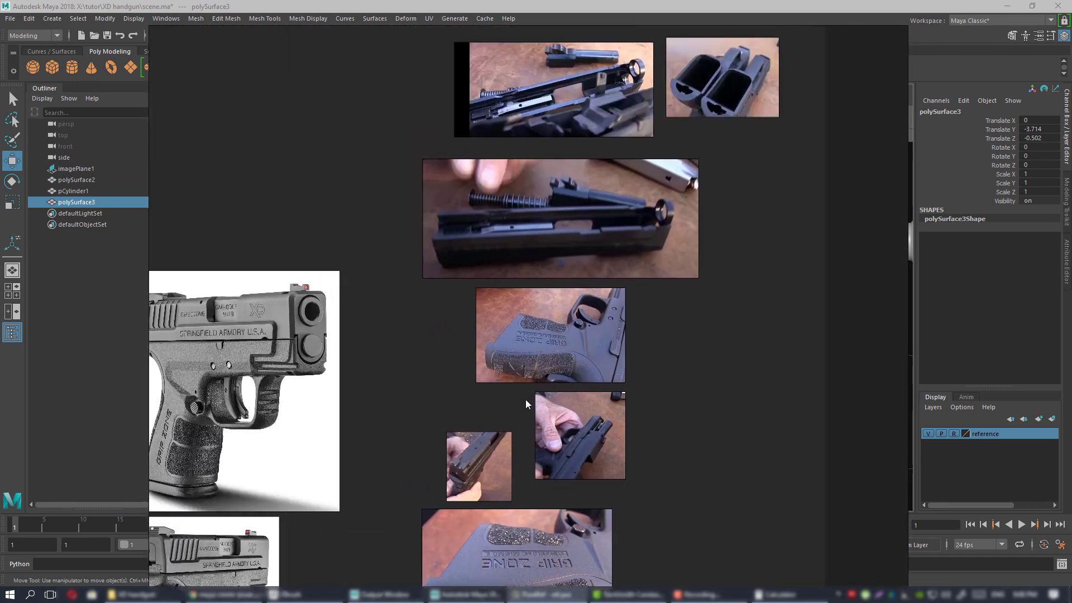
scroll(555, 227, up, 4)
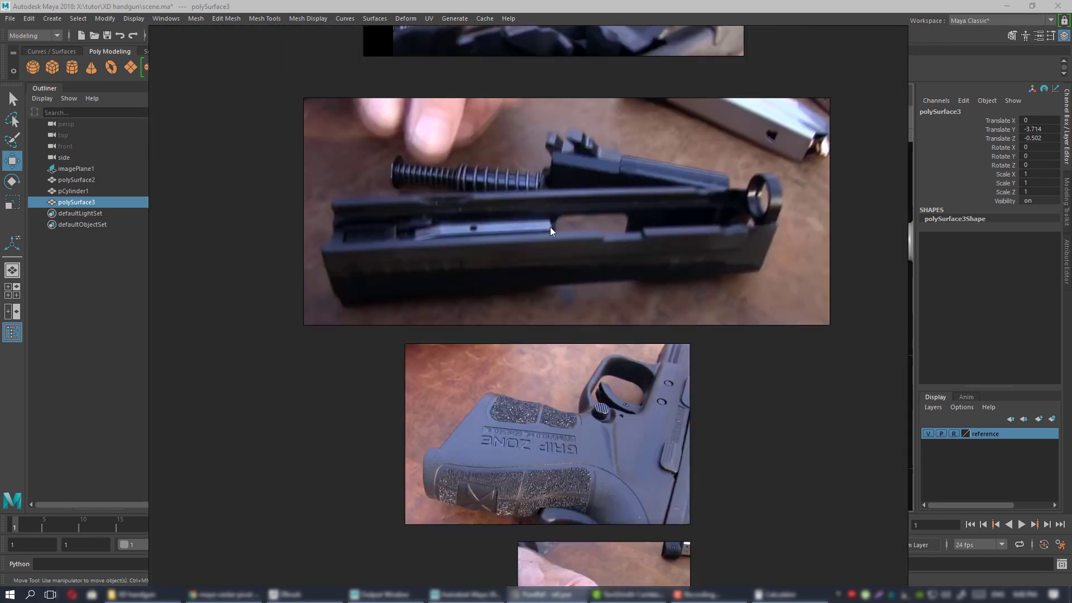
scroll(553, 230, down, 4)
right_drag(426, 286, 1071, 286)
drag(490, 257, 643, 201)
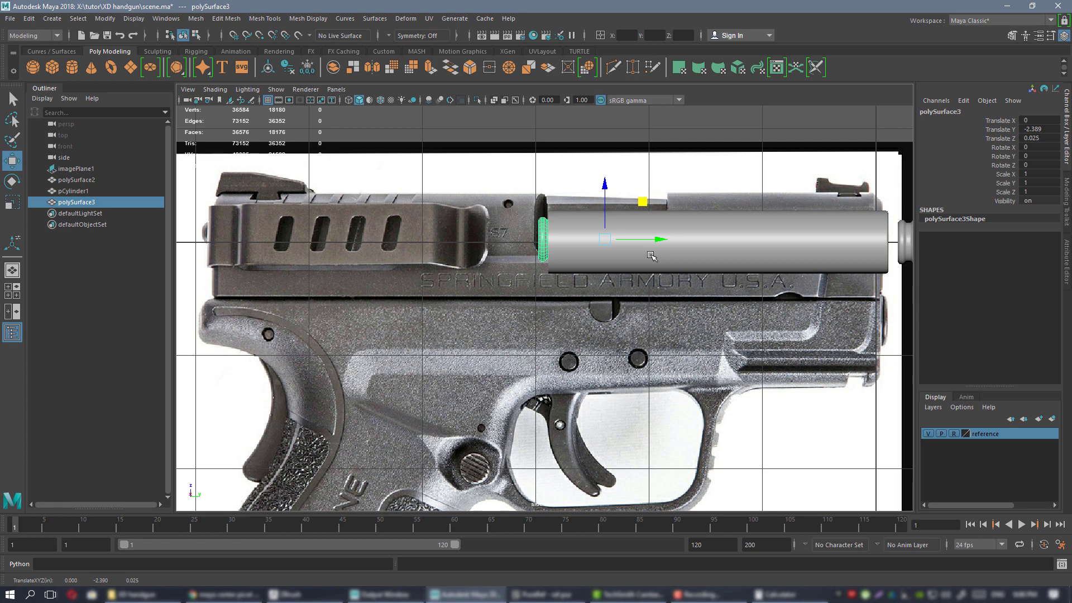
Undo the last cartridge move, then create pCube1 and move it over the pistol frame.
key(ctrl+z)
alt+right_drag(548, 327, 518, 204)
alt+middle_drag(530, 313, 564, 259)
mouse_move(564, 259)
alt+right_down()
mouse_move(576, 293)
mouse_move(562, 265)
alt+right_up()
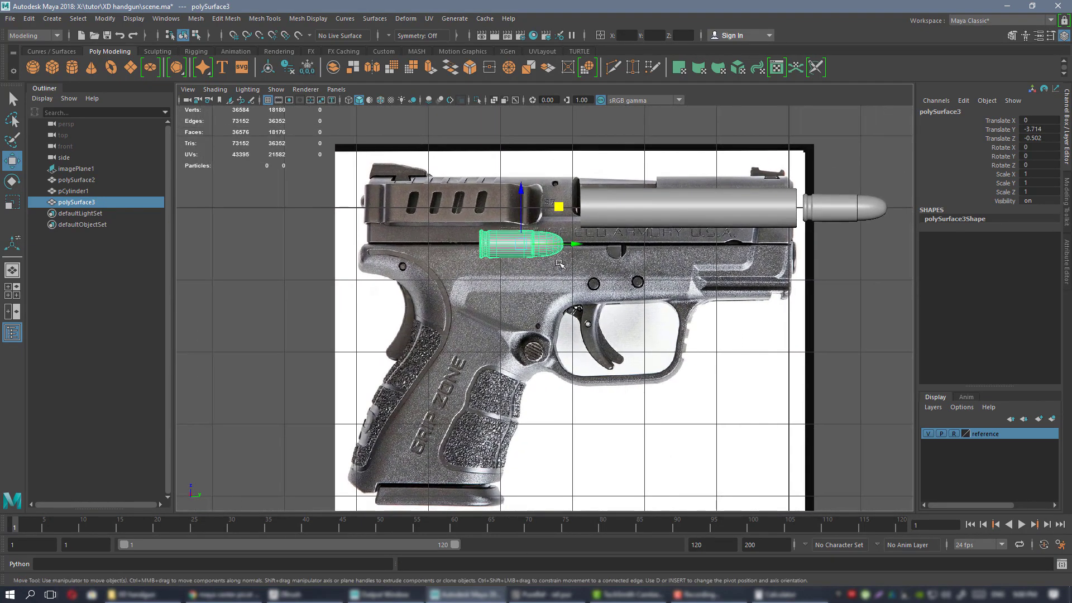
click(51, 68)
scroll(765, 225, down, 3)
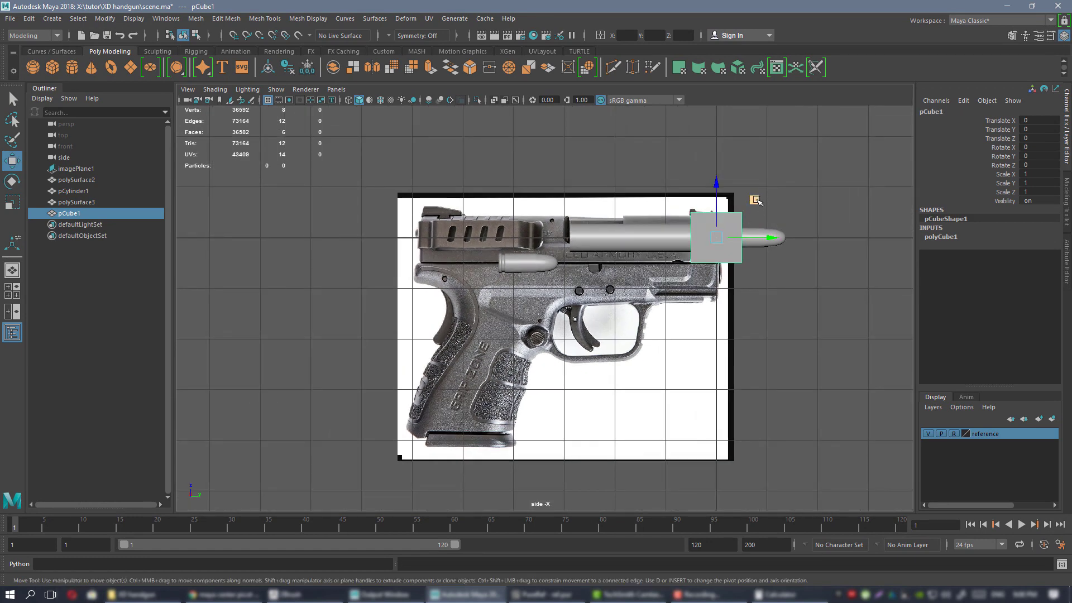
drag(755, 200, 536, 267)
alt+right_drag(659, 353, 737, 394)
alt+middle_drag(601, 311, 687, 273)
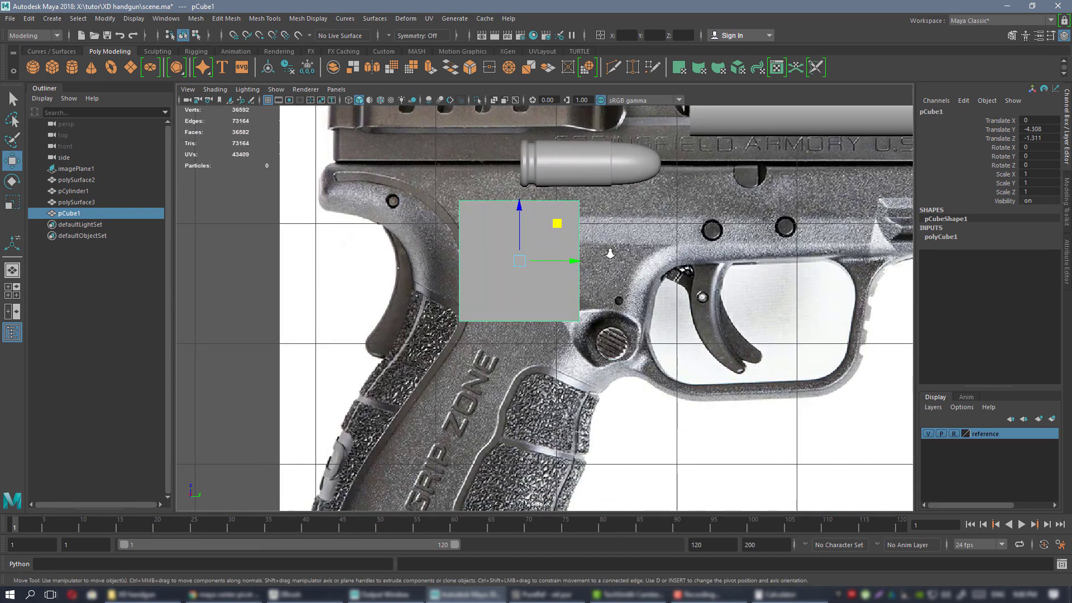
alt+right_drag(611, 254, 588, 241)
alt+middle_drag(588, 241, 597, 236)
drag(570, 226, 608, 227)
Position pCube1 just under the cartridge at Translate Y -3.714, Z -1.025.
right_drag(492, 206, 447, 208)
drag(505, 305, 606, 348)
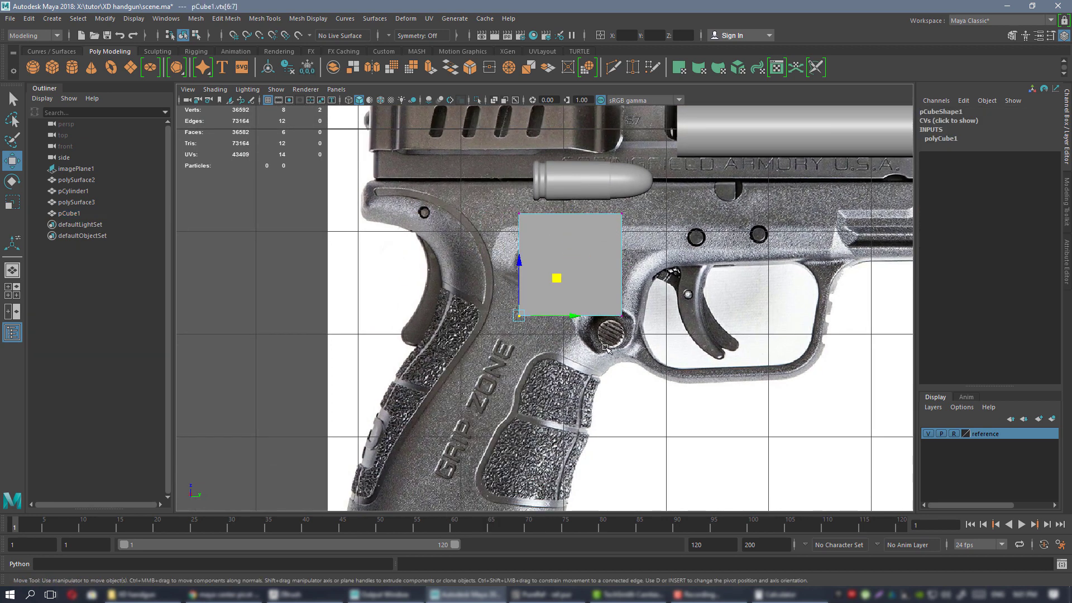
alt+right_drag(606, 348, 614, 254)
alt+middle_drag(613, 255, 581, 303)
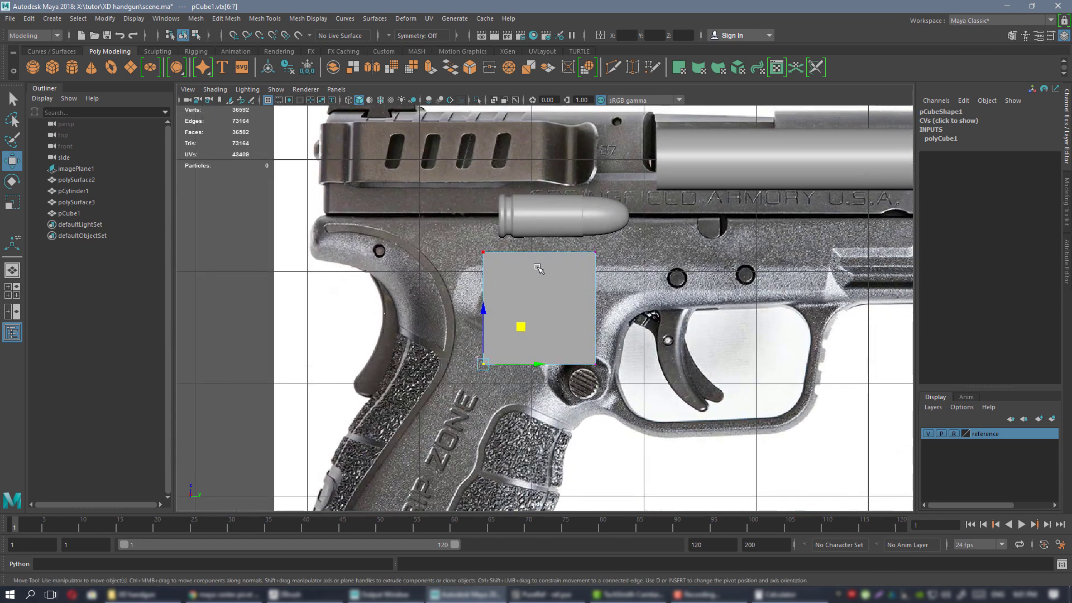
right_drag(539, 286, 614, 254)
alt+middle_drag(583, 262, 543, 281)
scroll(565, 287, up, 2)
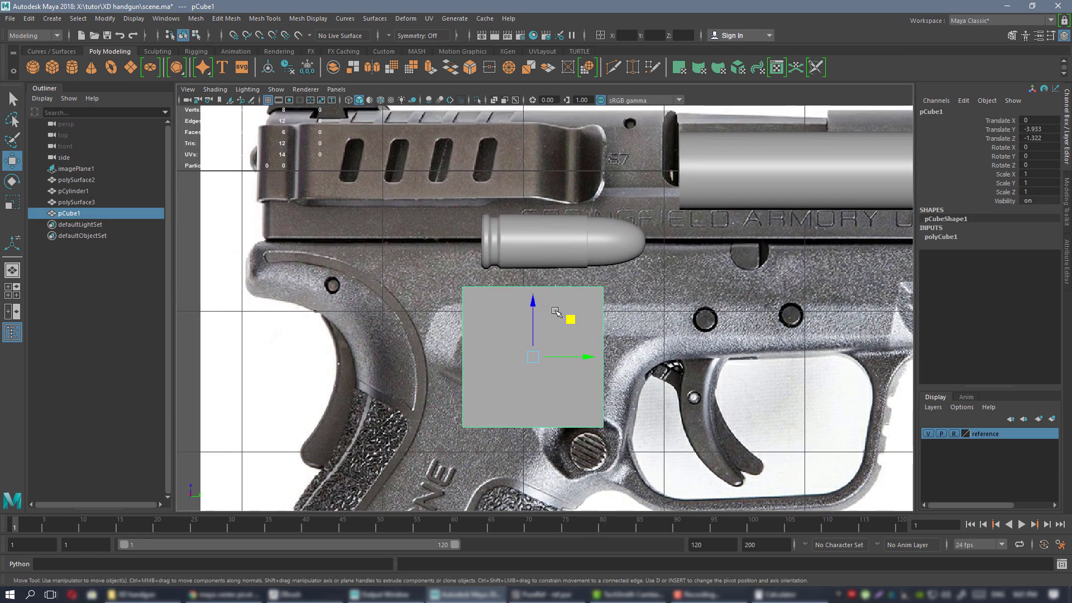
drag(570, 318, 592, 304)
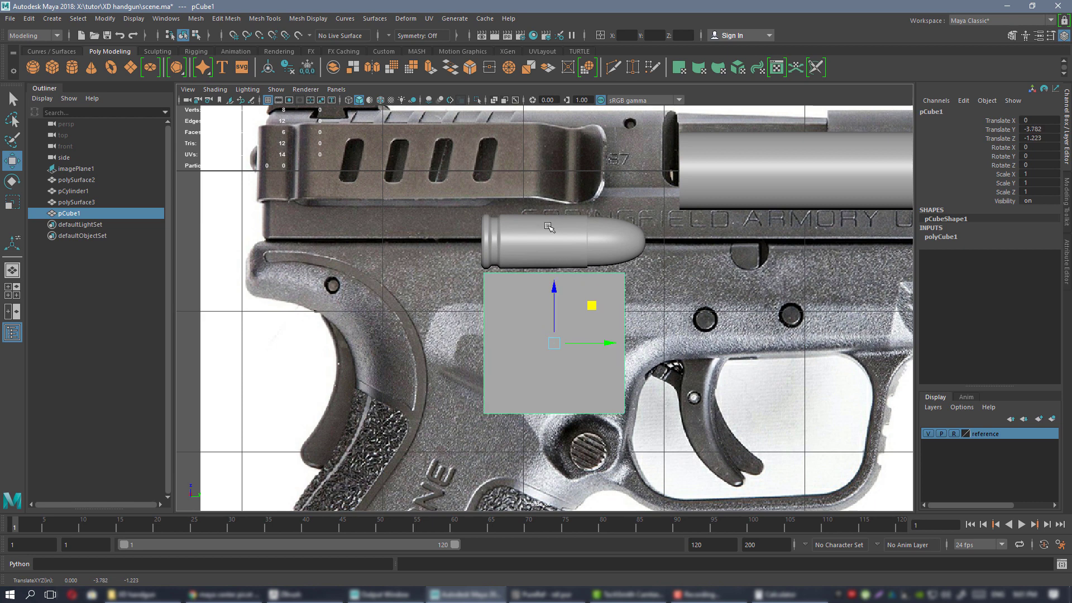
scroll(549, 226, up, 1)
alt+middle_drag(548, 226, 512, 253)
drag(559, 339, 568, 335)
Scale pCube1 to Scale Y 1.235 so it matches the cartridge's width.
key(r)
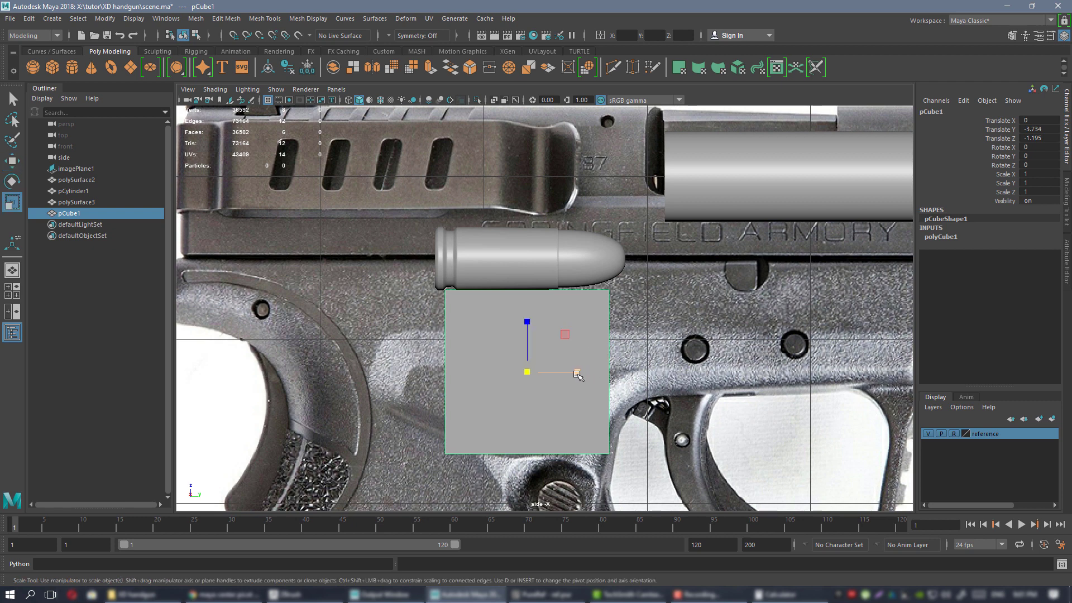
drag(579, 373, 593, 374)
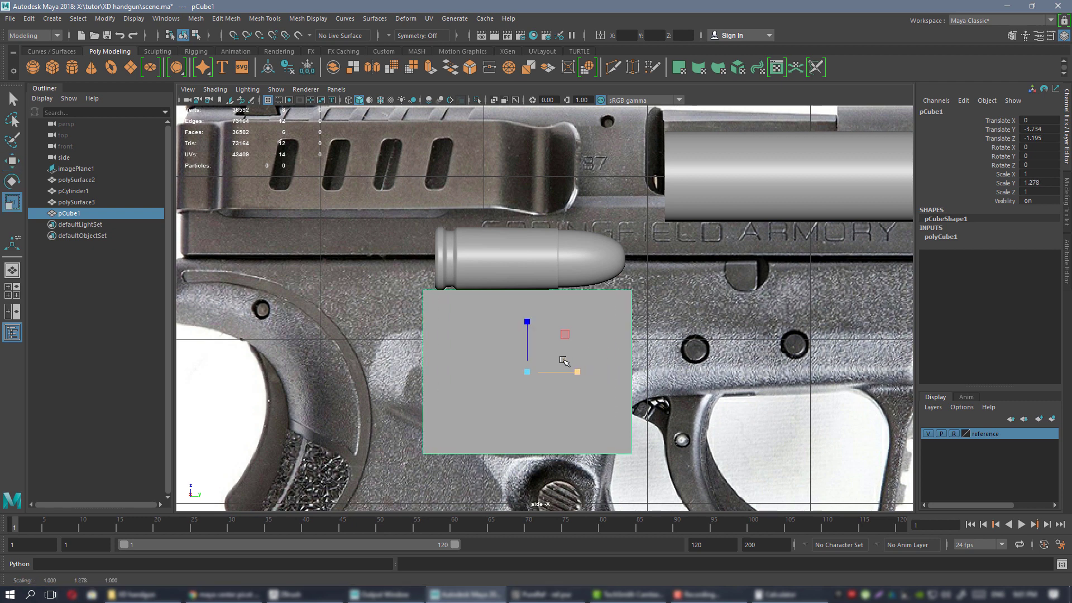
key(w)
drag(536, 347, 570, 346)
key(r)
key(w)
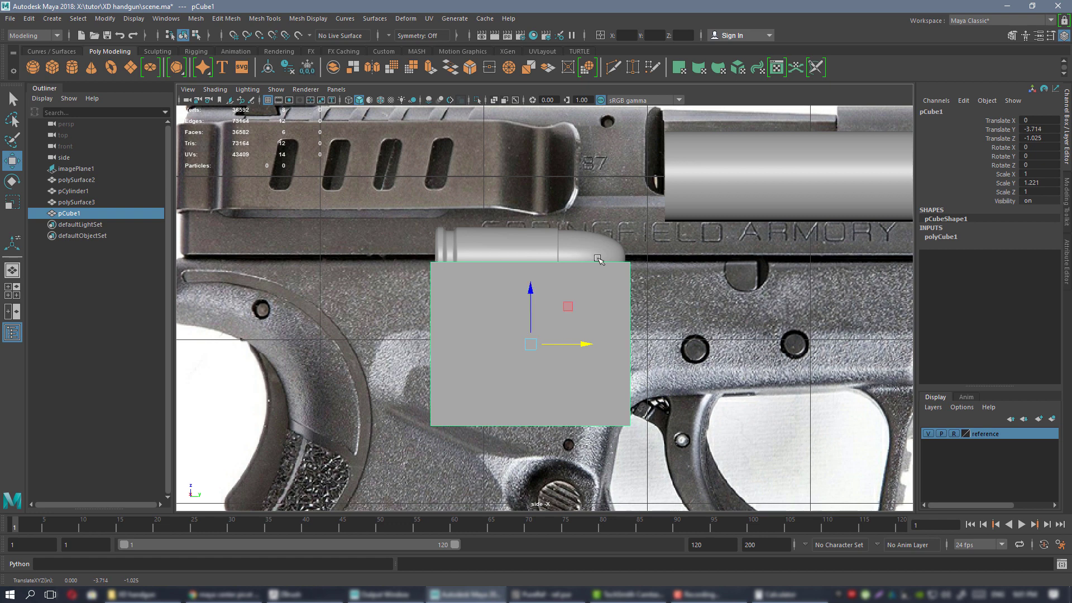
key(r)
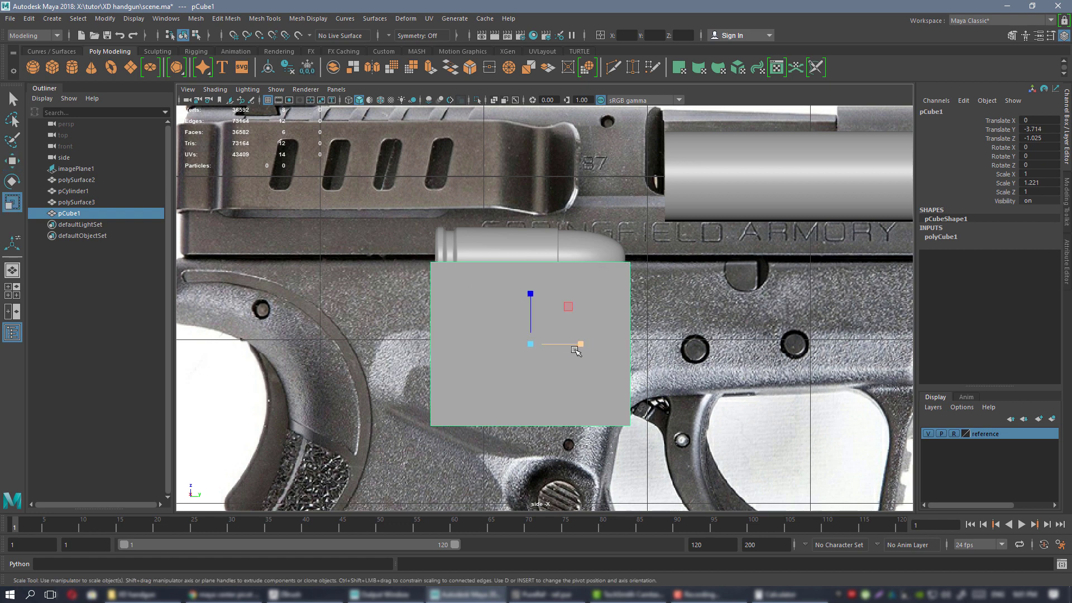
drag(577, 346, 579, 347)
Switch pCube1 to vertex mode and marquee-select its bottom four vertices.
scroll(543, 303, down, 1)
scroll(598, 268, down, 3)
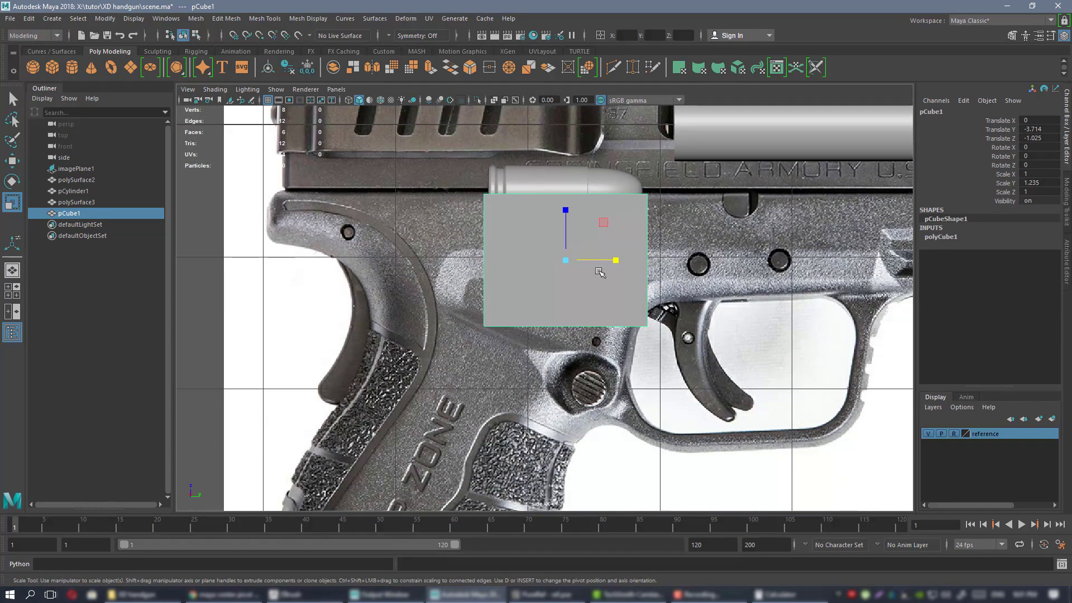
scroll(582, 234, down, 1)
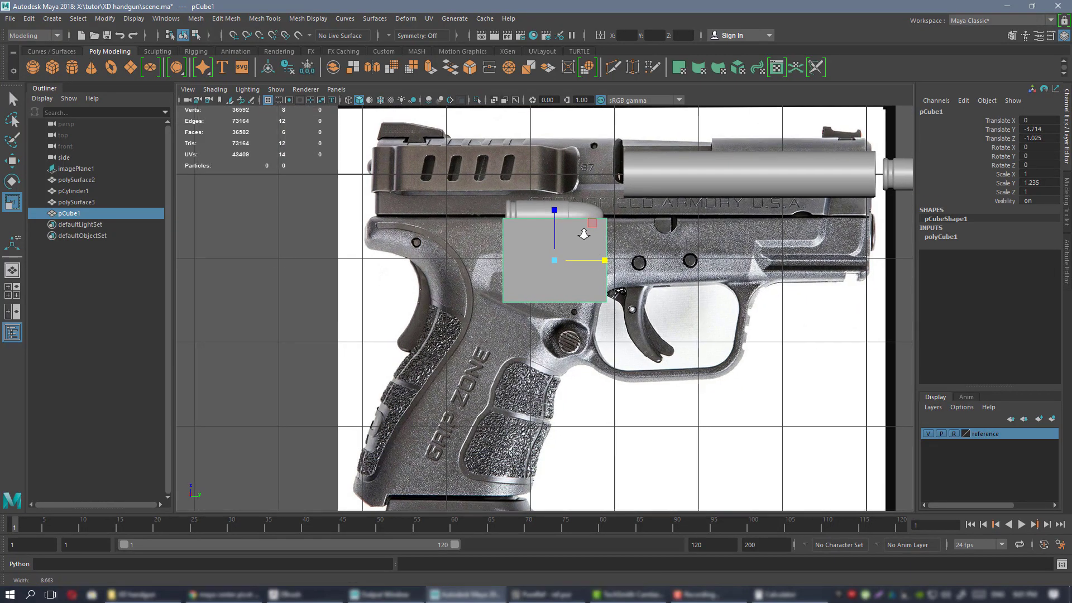
scroll(584, 231, up, 3)
right_drag(594, 223, 550, 228)
drag(430, 275, 647, 350)
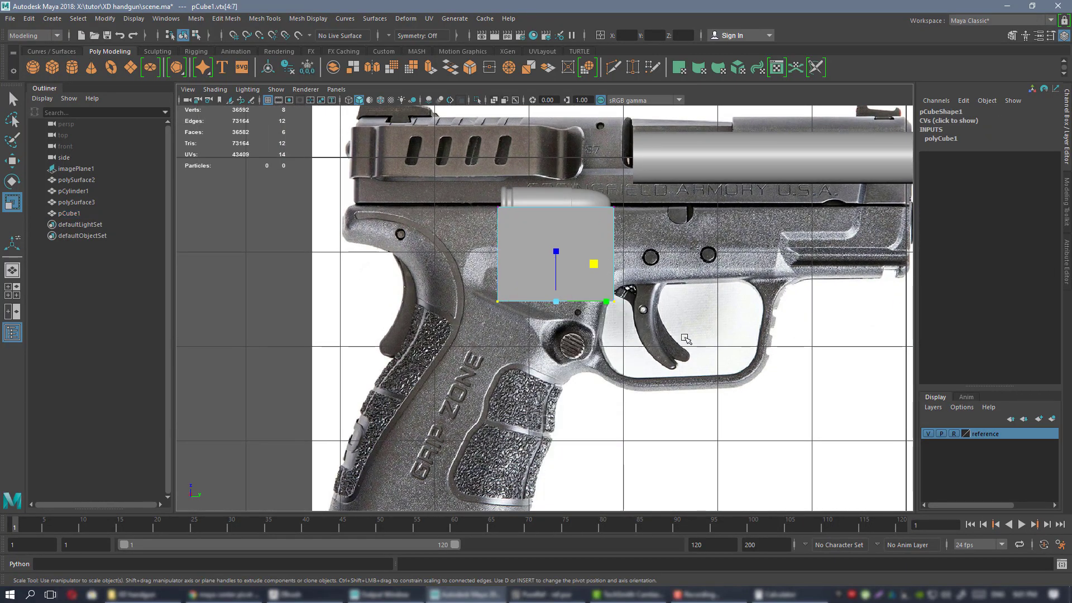
alt+middle_drag(646, 352, 648, 265)
Drag the cube's bottom vertices down and left along the grip to the magazine baseplate.
key(w)
drag(599, 180, 493, 398)
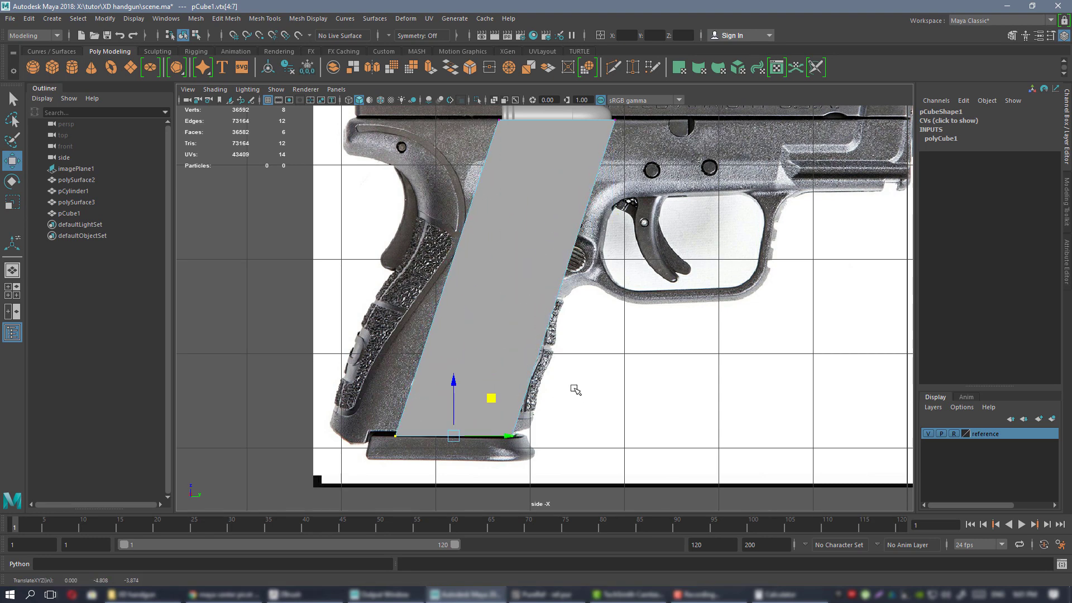
scroll(574, 388, down, 3)
alt+middle_drag(528, 316, 512, 374)
scroll(643, 334, up, 3)
scroll(643, 334, up, 1)
alt+middle_drag(603, 335, 629, 298)
alt+middle_drag(514, 346, 531, 318)
drag(531, 433, 527, 432)
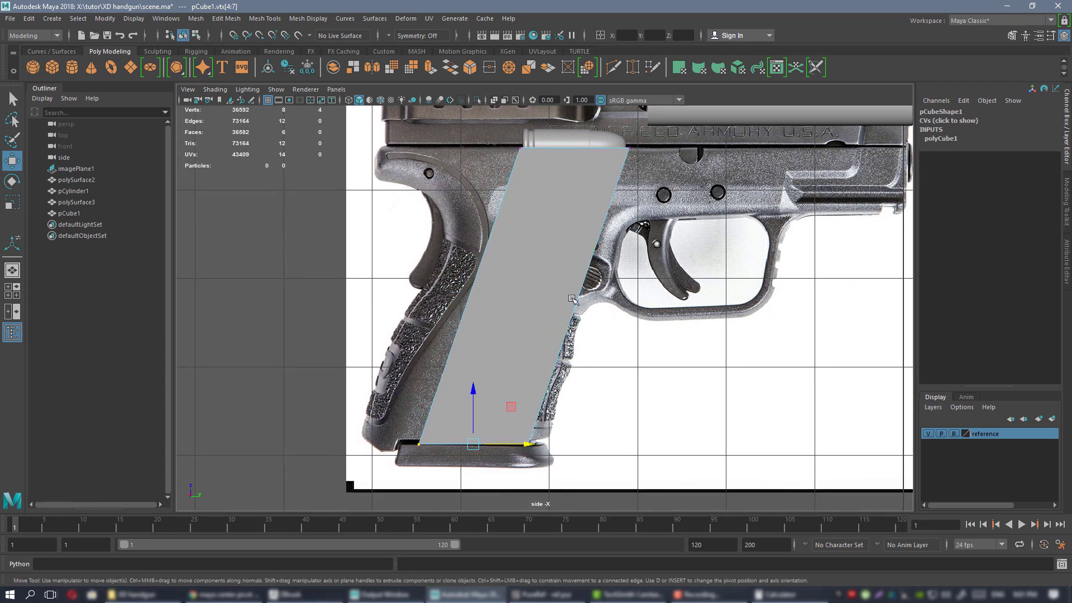
Select the cube's top vertices and raise them until they meet the cartridge.
alt+middle_drag(544, 173, 503, 312)
alt+right_drag(497, 189, 585, 232)
alt+middle_drag(606, 276, 575, 199)
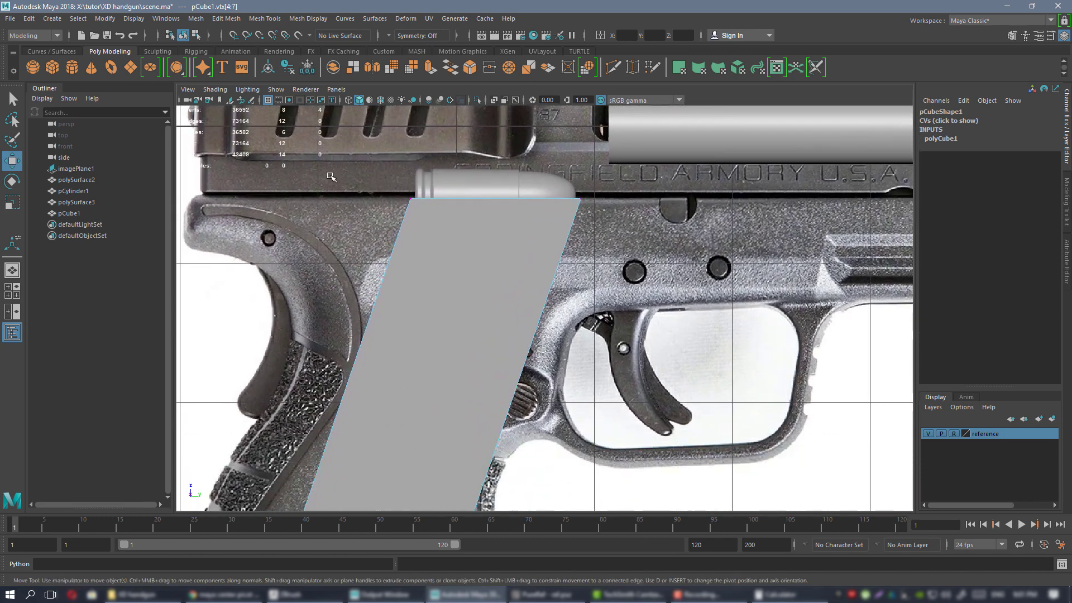
drag(345, 166, 706, 235)
drag(540, 199, 539, 199)
alt+right_drag(614, 239, 582, 216)
alt+right_drag(509, 166, 522, 137)
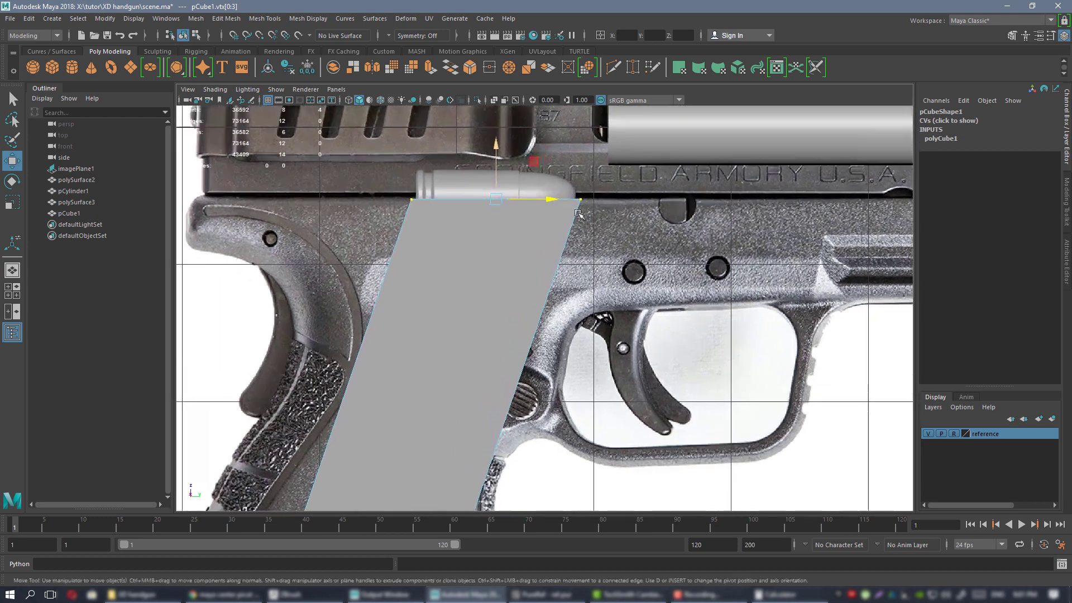
alt+middle_drag(522, 137, 507, 231)
alt+right_drag(507, 230, 512, 260)
drag(513, 261, 474, 255)
click(479, 262)
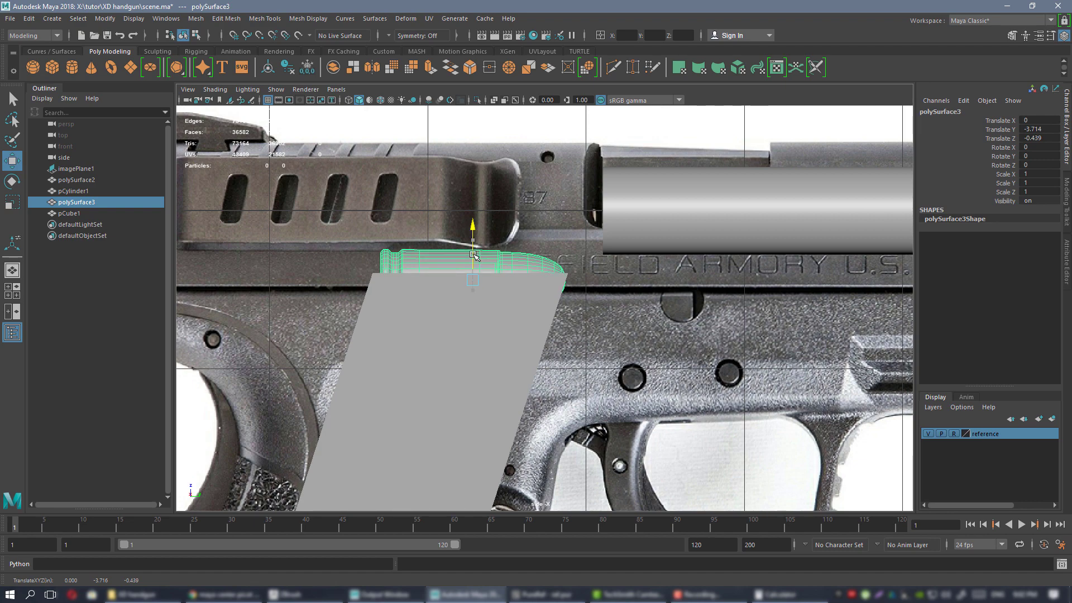
Reselect the pCube1 magazine in the side view and switch it to vertex editing.
alt+right_drag(568, 288, 491, 230)
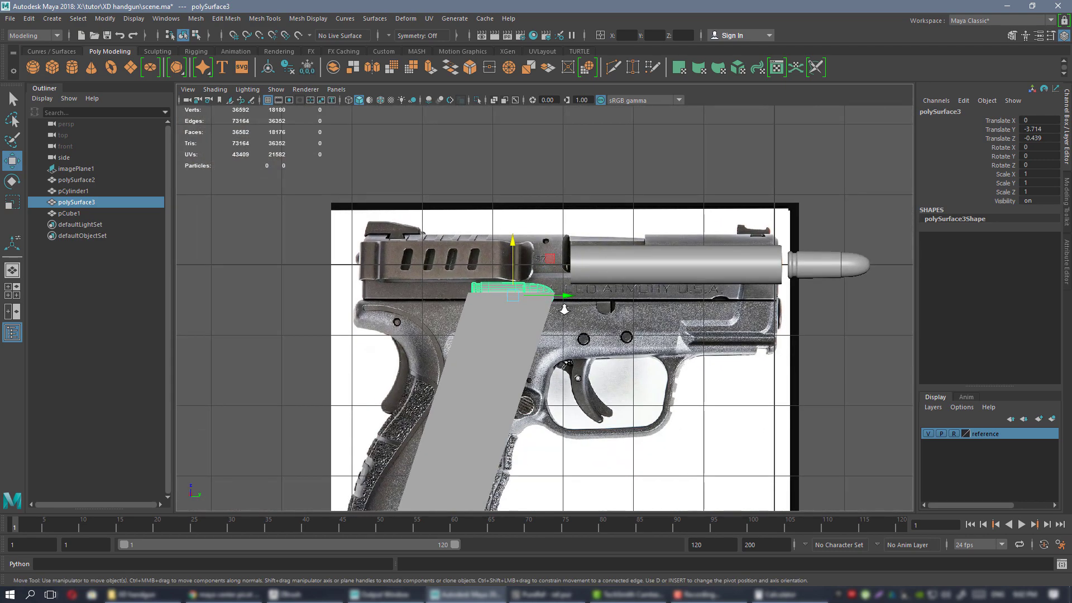
alt+right_drag(563, 308, 597, 323)
alt+middle_drag(597, 323, 673, 121)
alt+middle_drag(603, 296, 592, 402)
click(557, 272)
alt+middle_drag(562, 277, 584, 230)
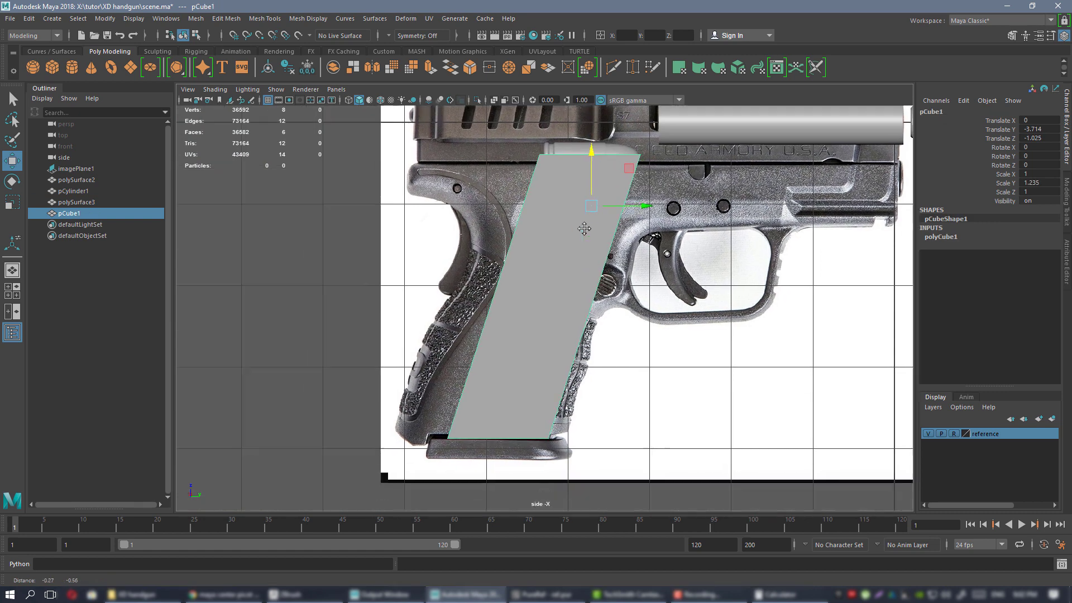
right_drag(567, 257, 537, 259)
alt+middle_drag(539, 320, 541, 191)
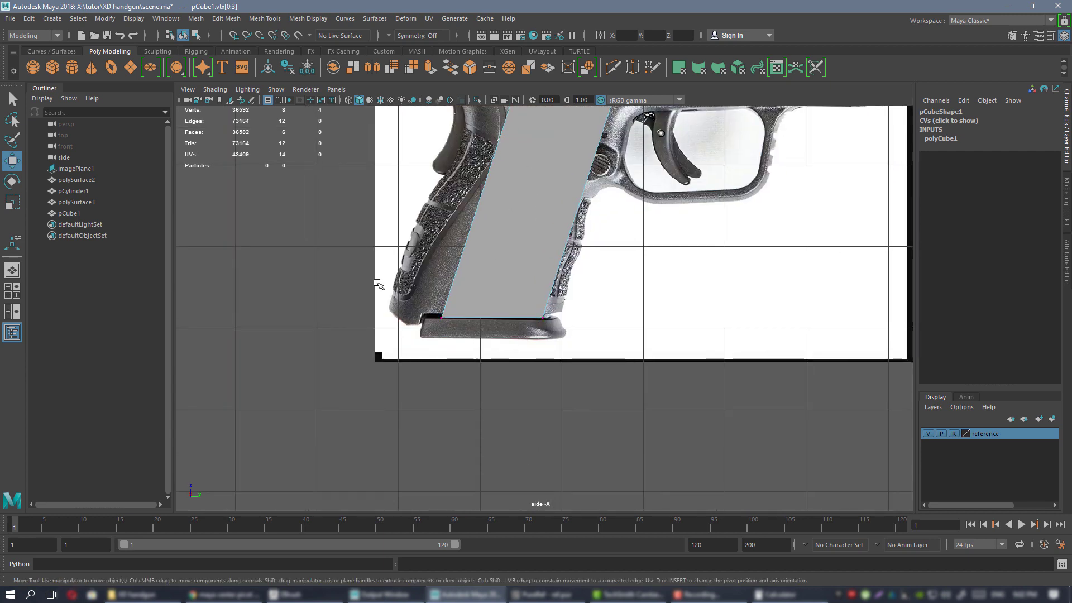
Pull the bottom vertices vtx[4:7] down-left below the grip, then return to Object Mode and perspective view.
drag(378, 281, 593, 319)
drag(530, 279, 504, 358)
alt+middle_drag(616, 253, 555, 430)
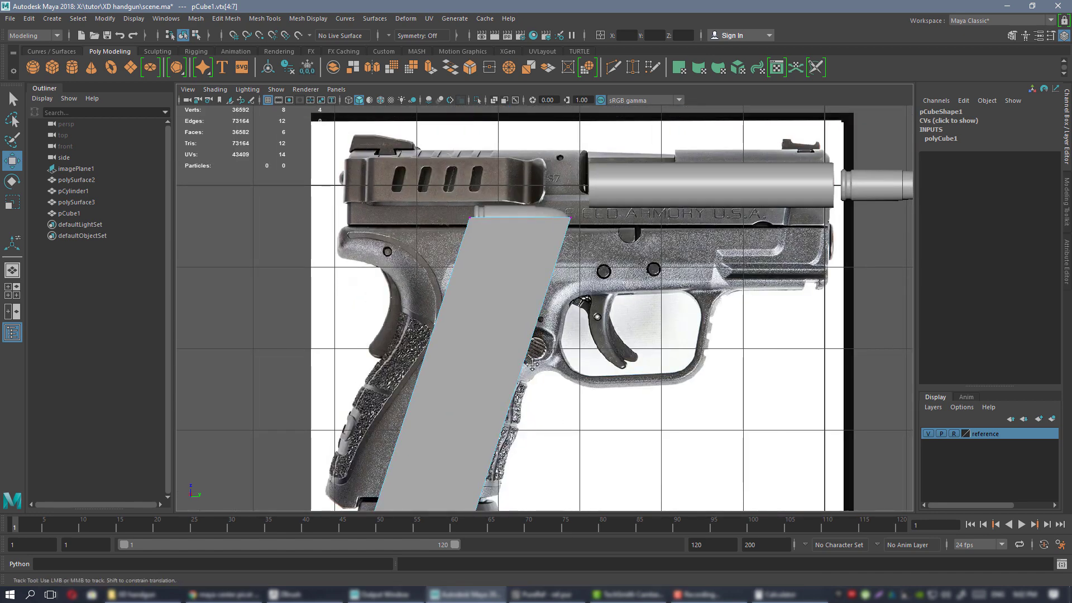
alt+middle_drag(549, 314, 537, 201)
scroll(538, 353, down, 1)
right_drag(497, 238, 551, 221)
alt+middle_drag(553, 264, 551, 330)
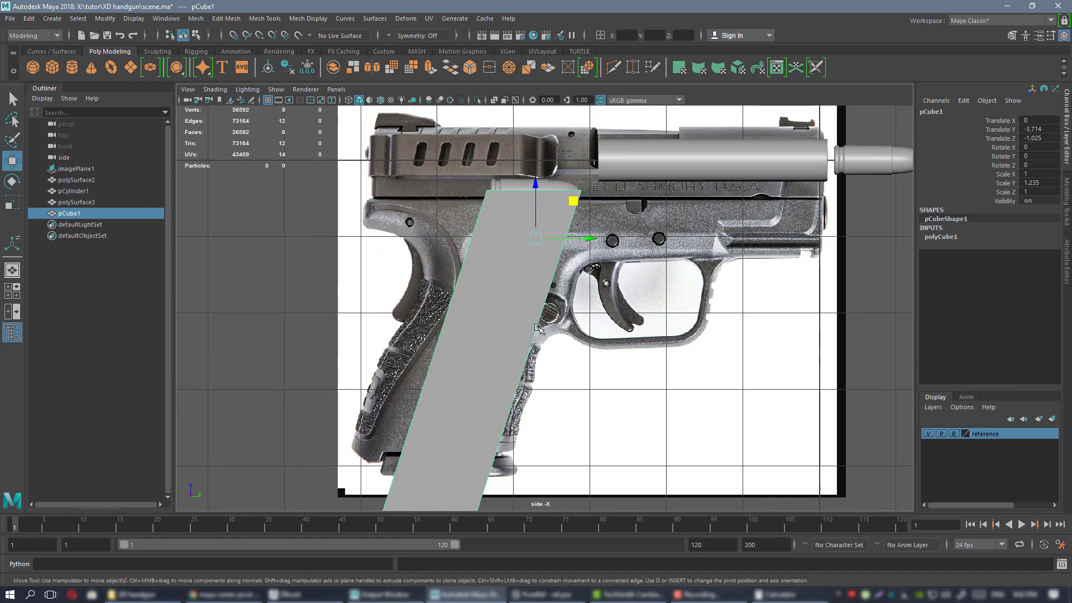
key(space)
key(space)
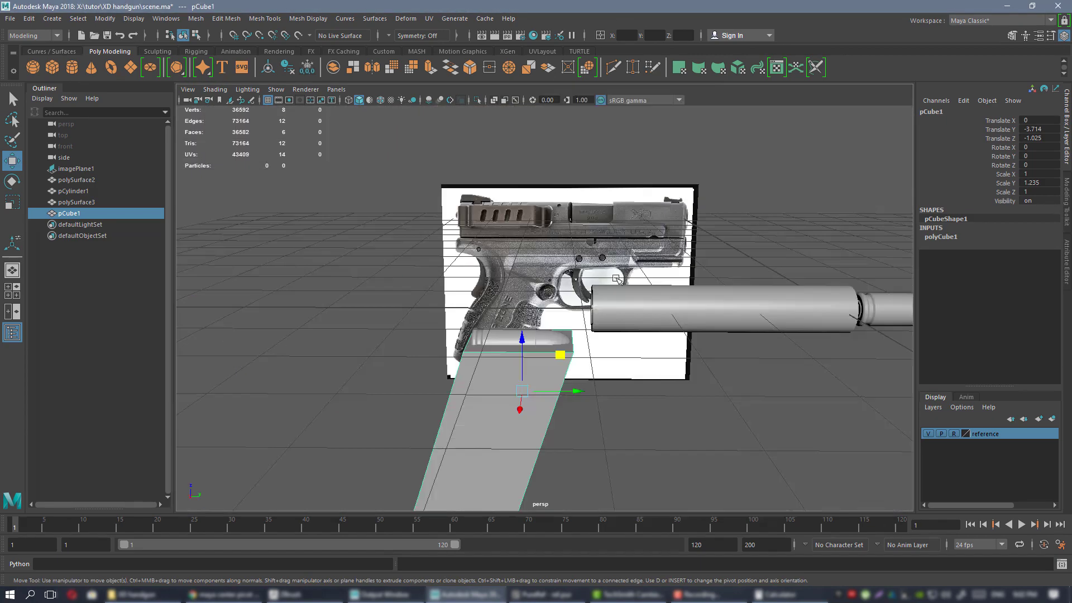
Frame the slanted magazine in the perspective view, then bring the PureRef reference board forward.
alt+drag(552, 306, 578, 262)
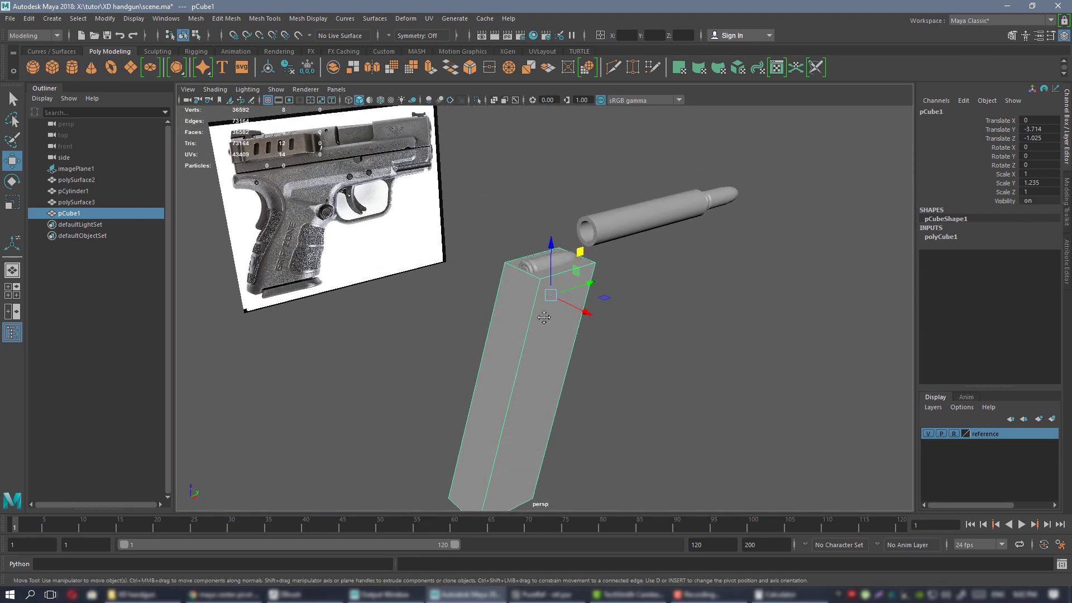
alt+middle_drag(543, 317, 567, 248)
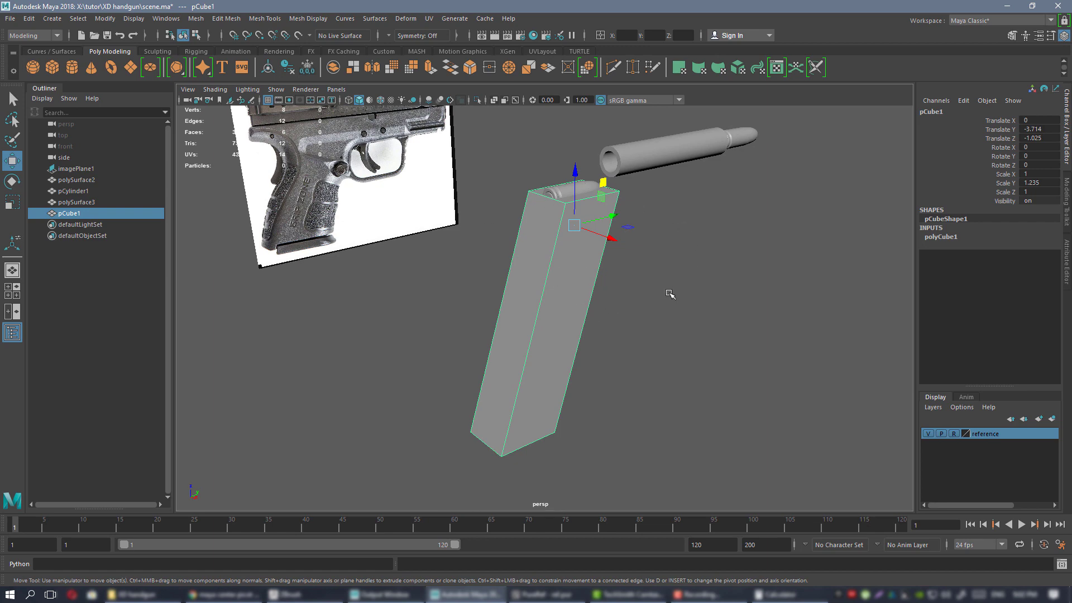
click(547, 595)
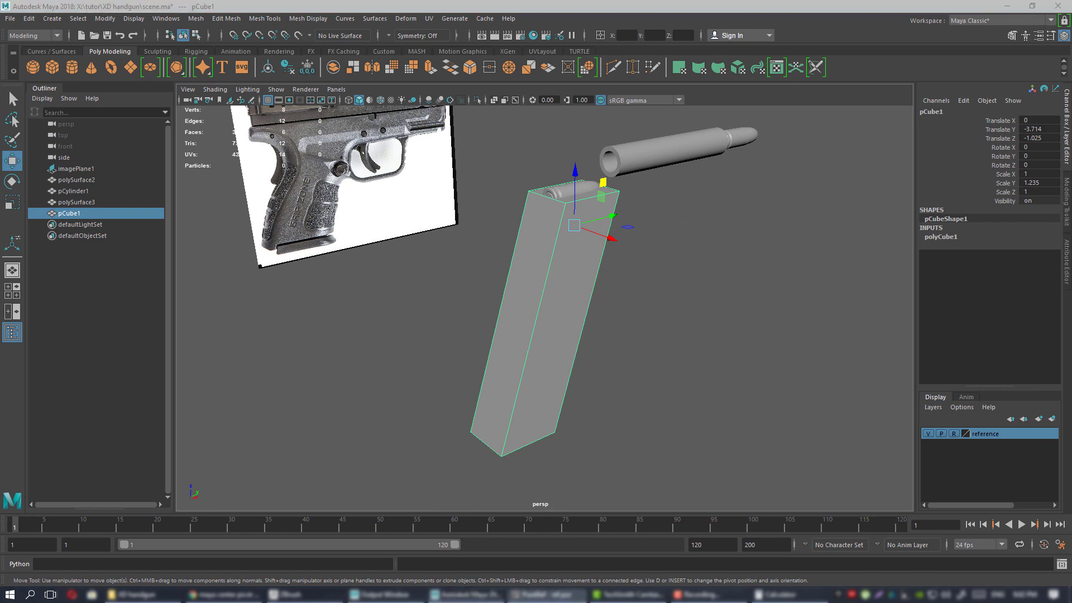
scroll(603, 302, down, 5)
middle_drag(576, 291, 695, 296)
scroll(537, 316, up, 4)
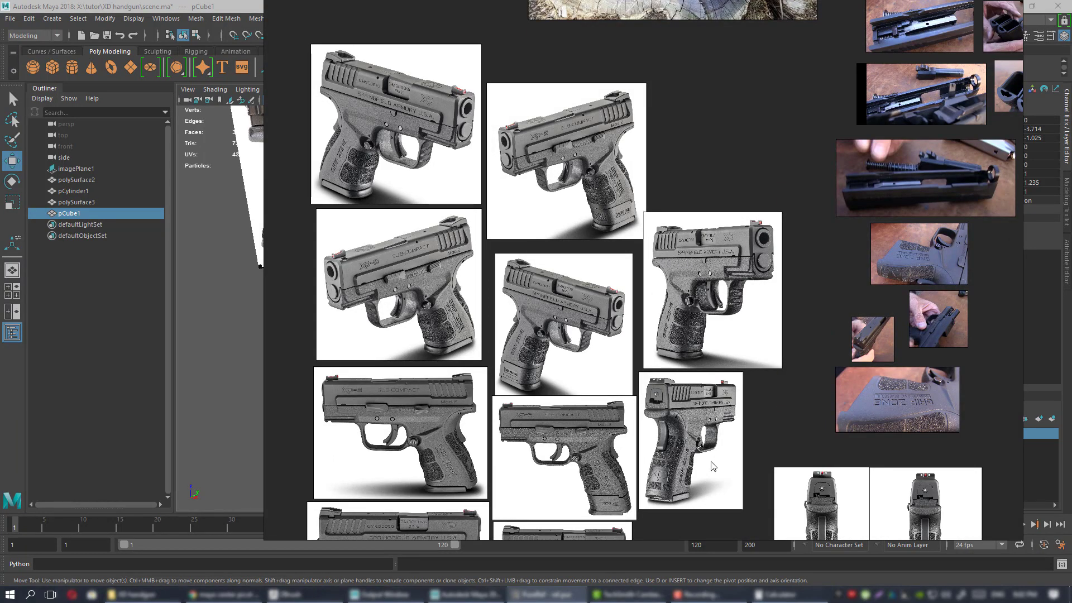
Pan and zoom the PureRef board from the pistol photos over to the magazine pictures.
scroll(691, 451, down, 3)
scroll(618, 319, up, 6)
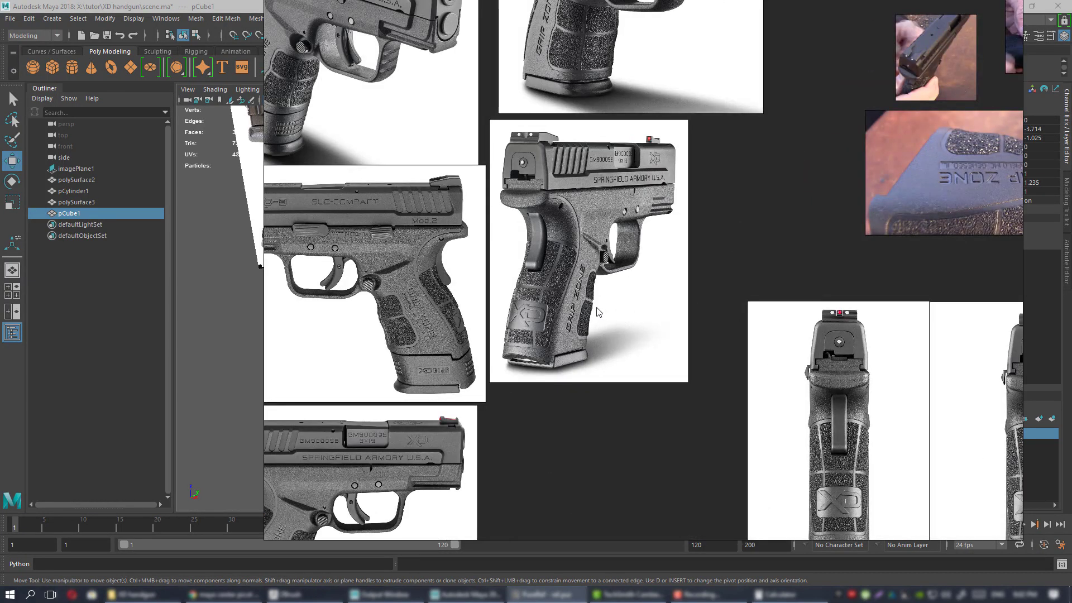
middle_drag(568, 271, 621, 266)
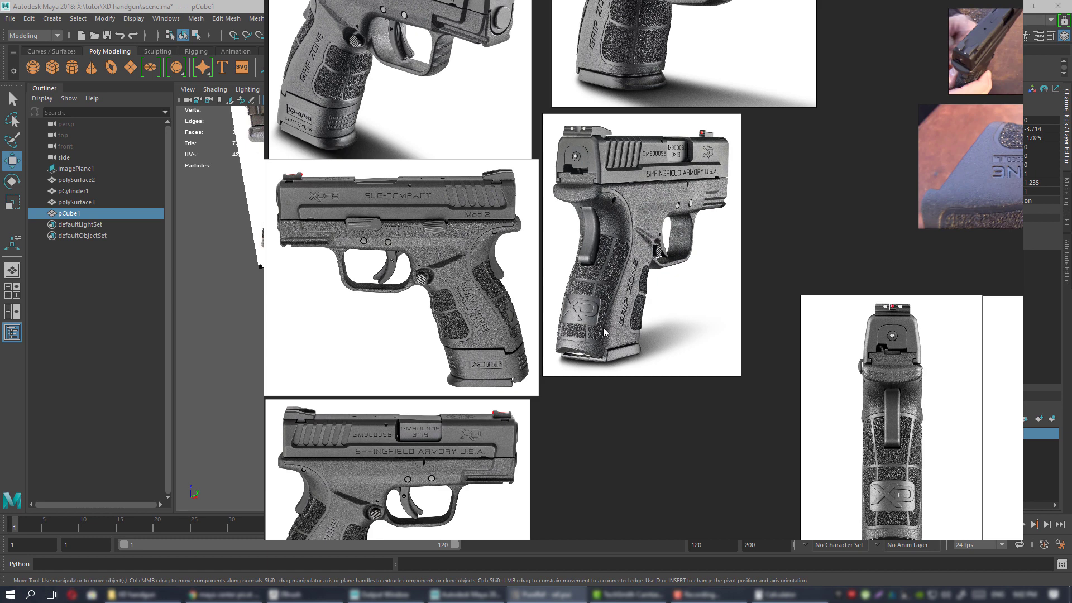
scroll(595, 333, down, 4)
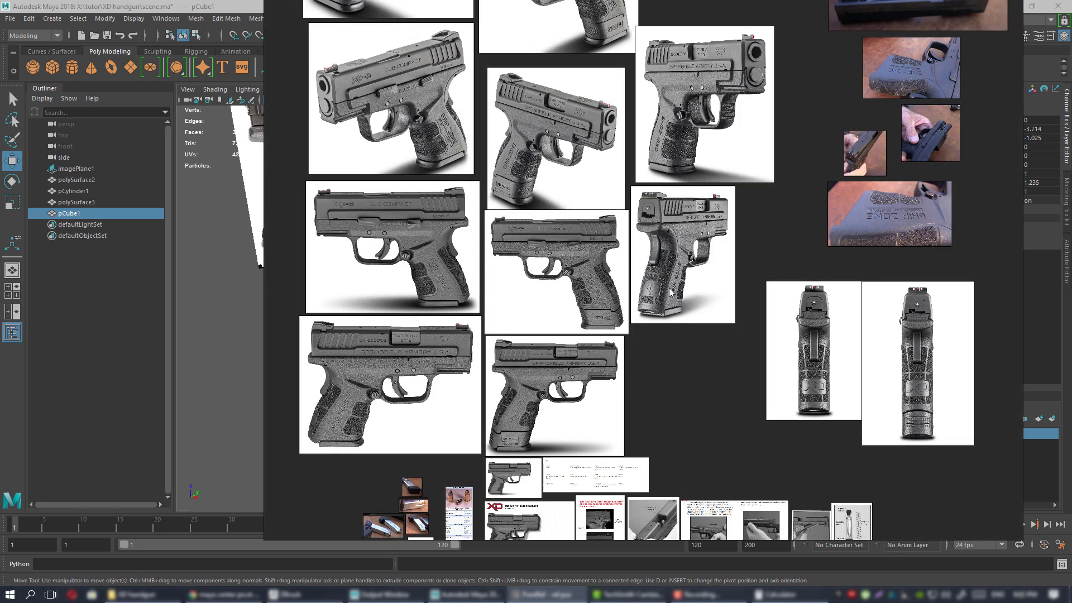
middle_drag(674, 290, 646, 305)
middle_drag(402, 524, 551, 240)
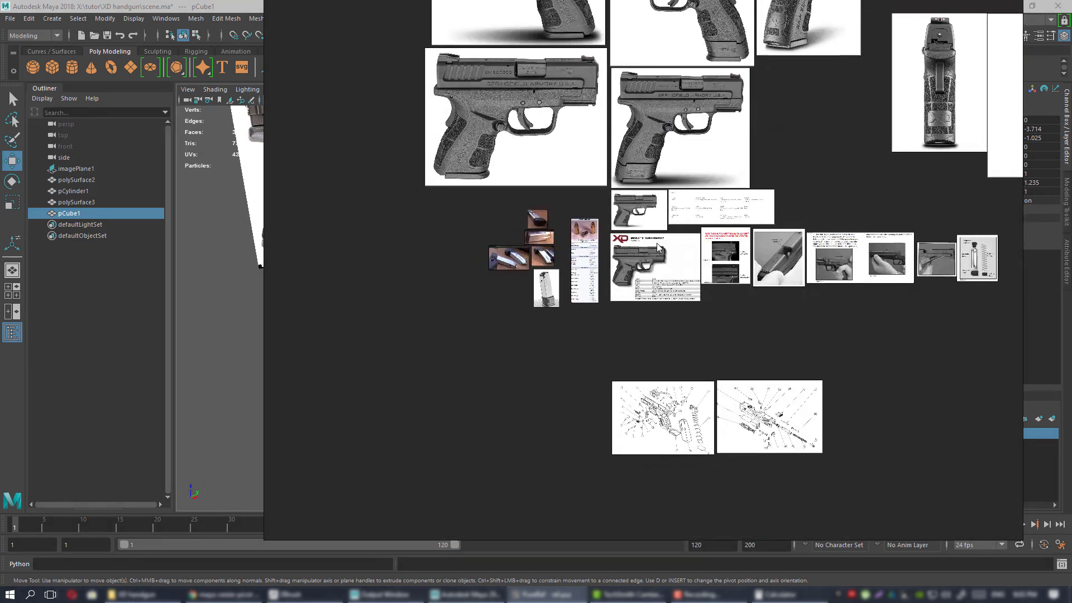
scroll(550, 272, up, 9)
middle_drag(549, 325, 691, 416)
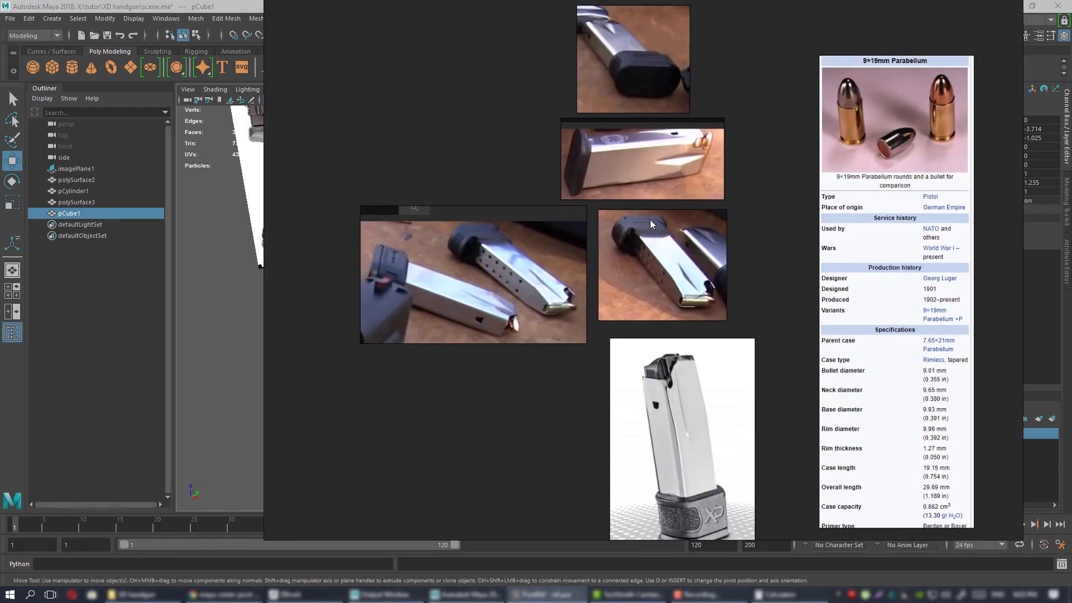
scroll(650, 220, up, 2)
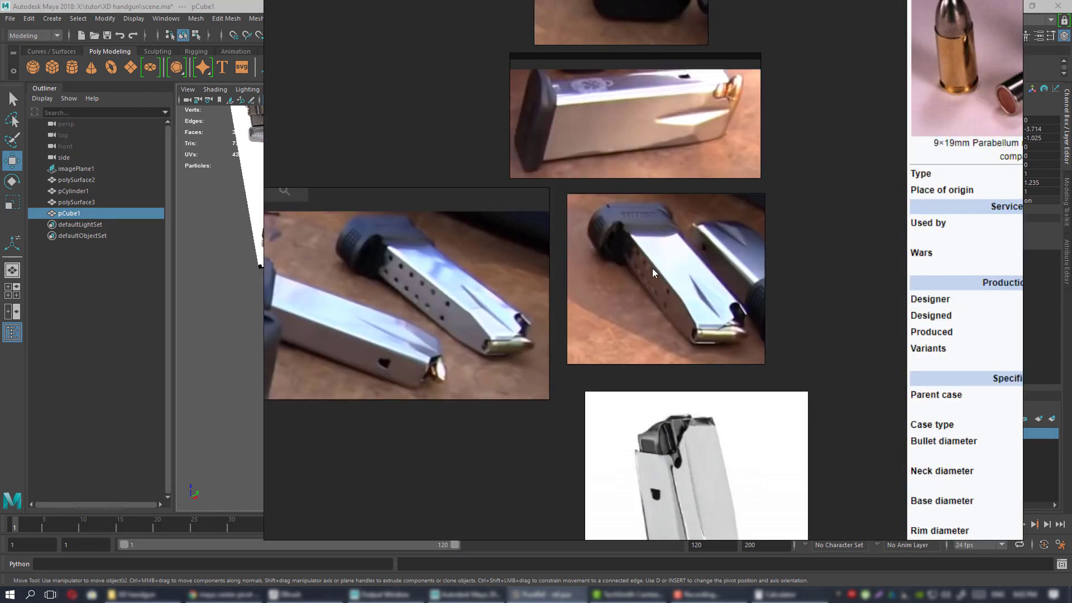
middle_drag(653, 270, 641, 291)
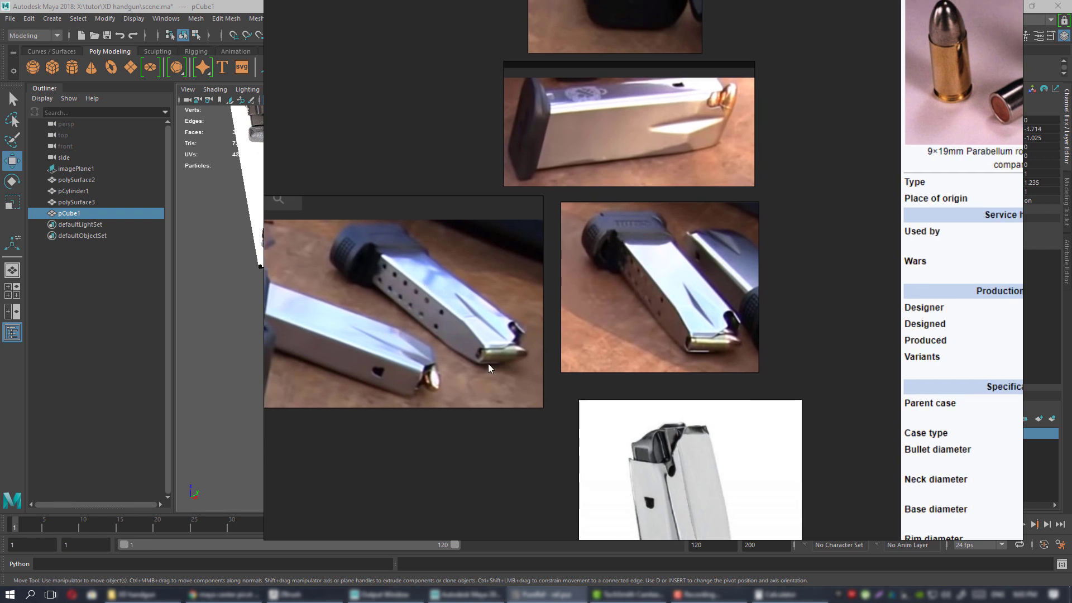
Zoom in and out on the stainless magazine photos to study them.
scroll(716, 349, down, 1)
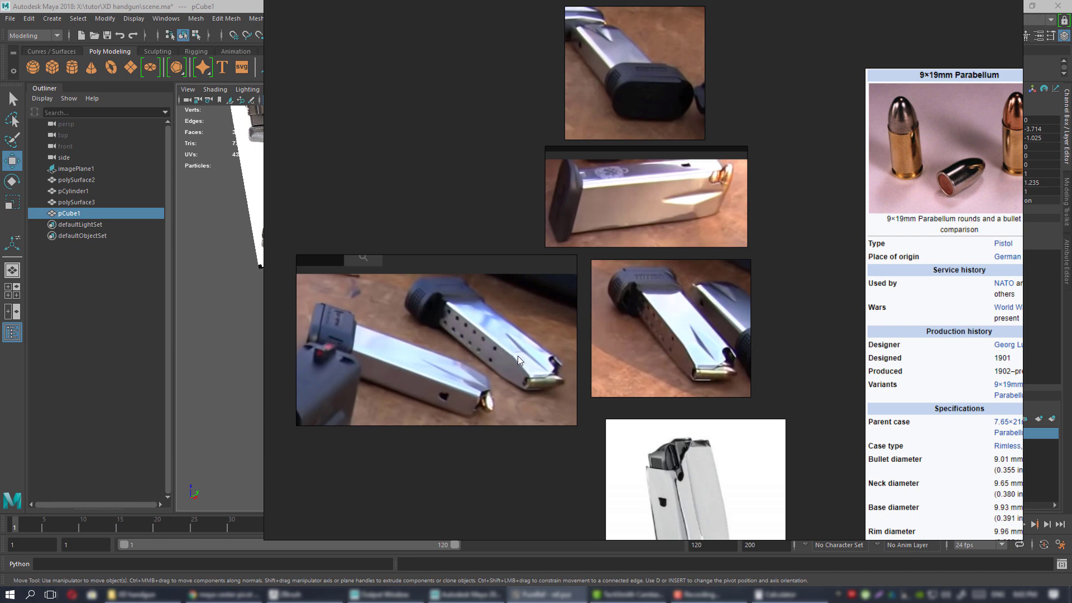
scroll(530, 346, down, 3)
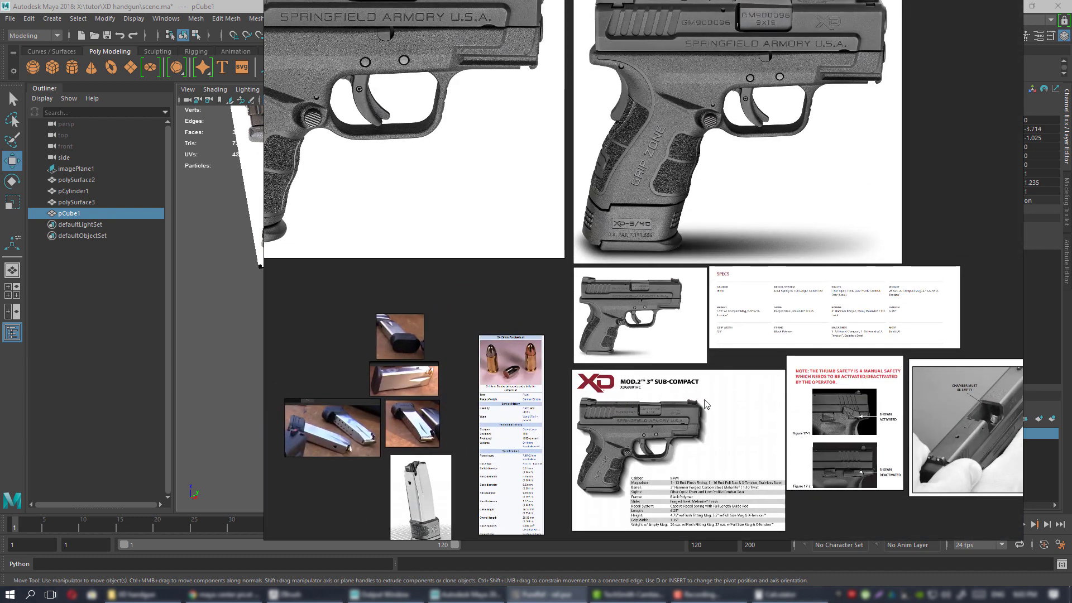
scroll(705, 404, up, 3)
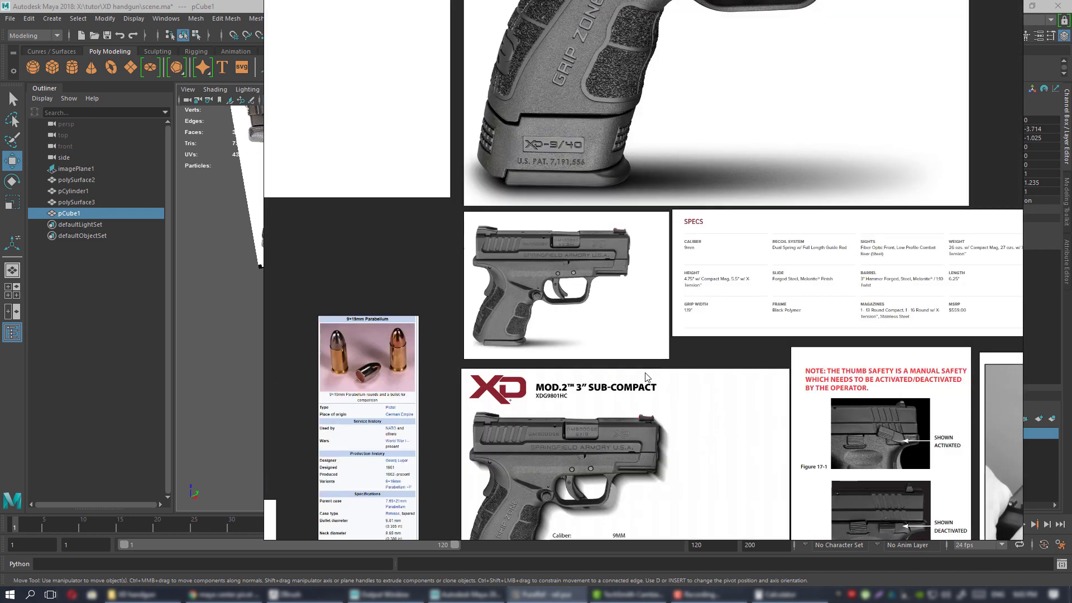
scroll(646, 377, down, 2)
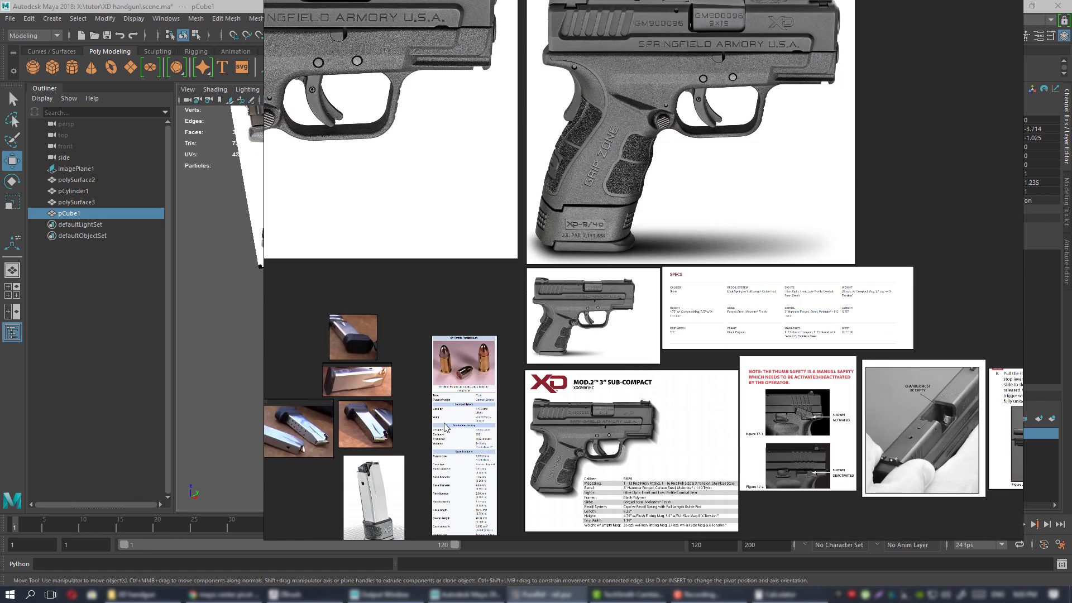
scroll(440, 429, up, 3)
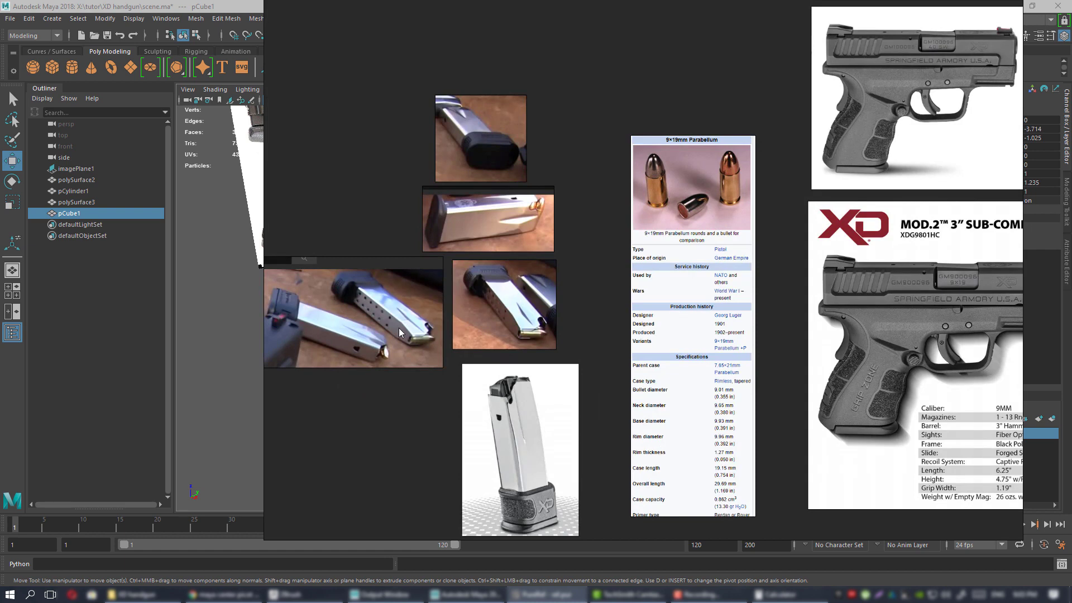
scroll(398, 327, up, 3)
scroll(403, 329, down, 4)
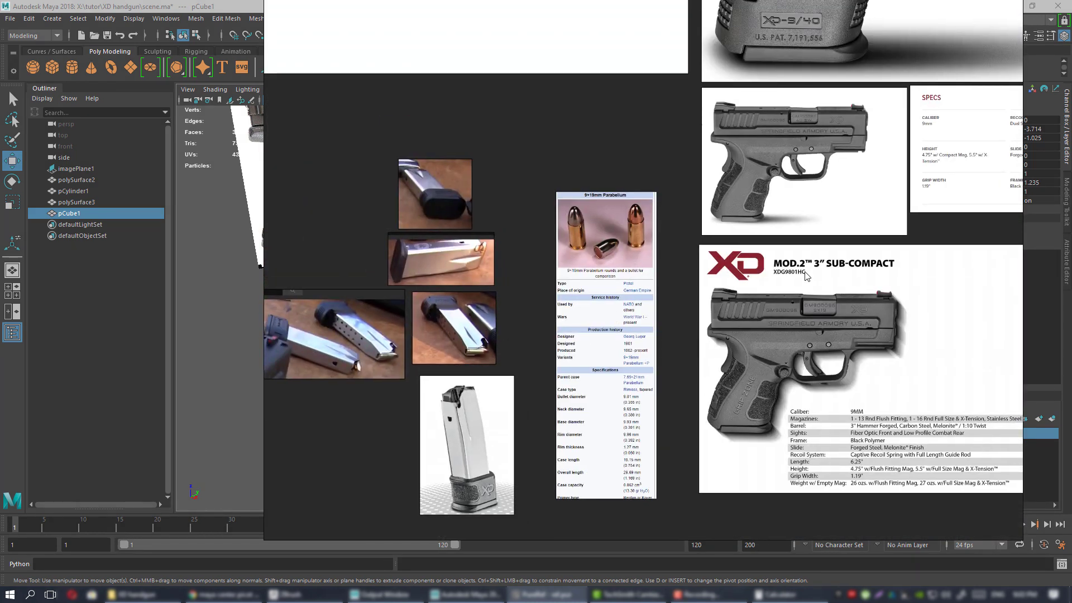
Pan over to the XD specification sheet, then back around the magazine photos.
middle_drag(805, 272, 632, 172)
scroll(531, 354, up, 3)
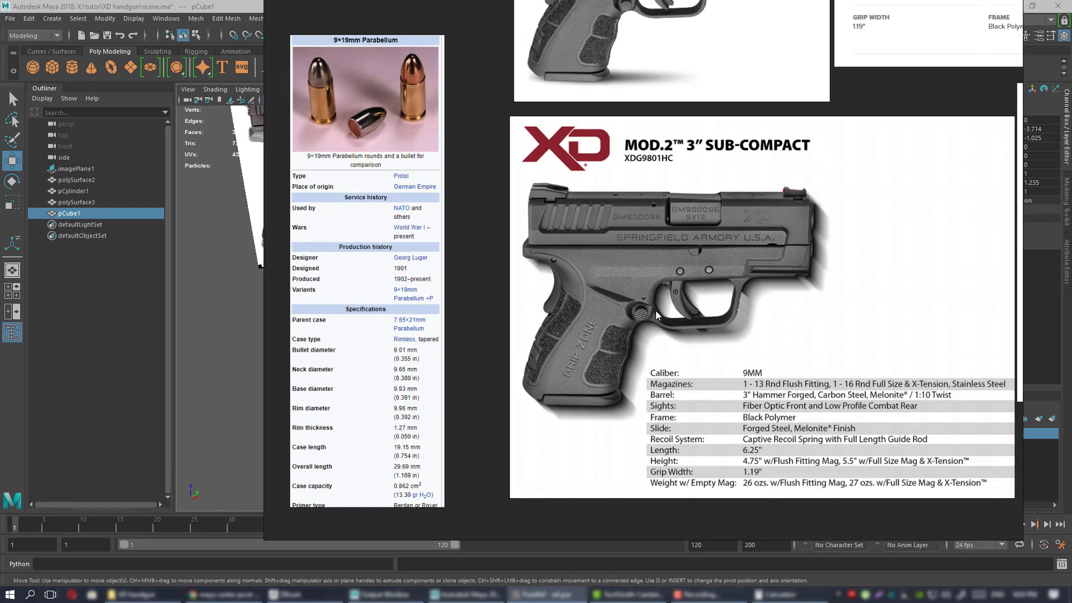
middle_drag(678, 306, 628, 310)
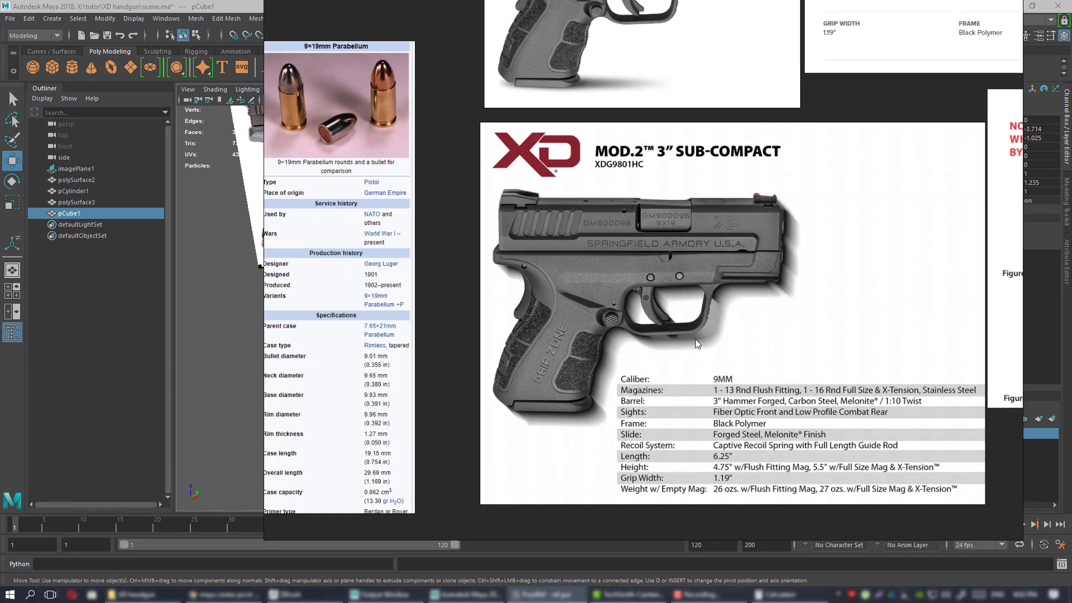
middle_drag(696, 340, 545, 344)
scroll(638, 329, down, 3)
middle_drag(628, 322, 594, 397)
middle_drag(613, 331, 584, 409)
Slide PureRef aside to orbit the Maya magazine box, then reframe the magazine photos beside the 9×19mm card.
right_drag(566, 324, 1071, 339)
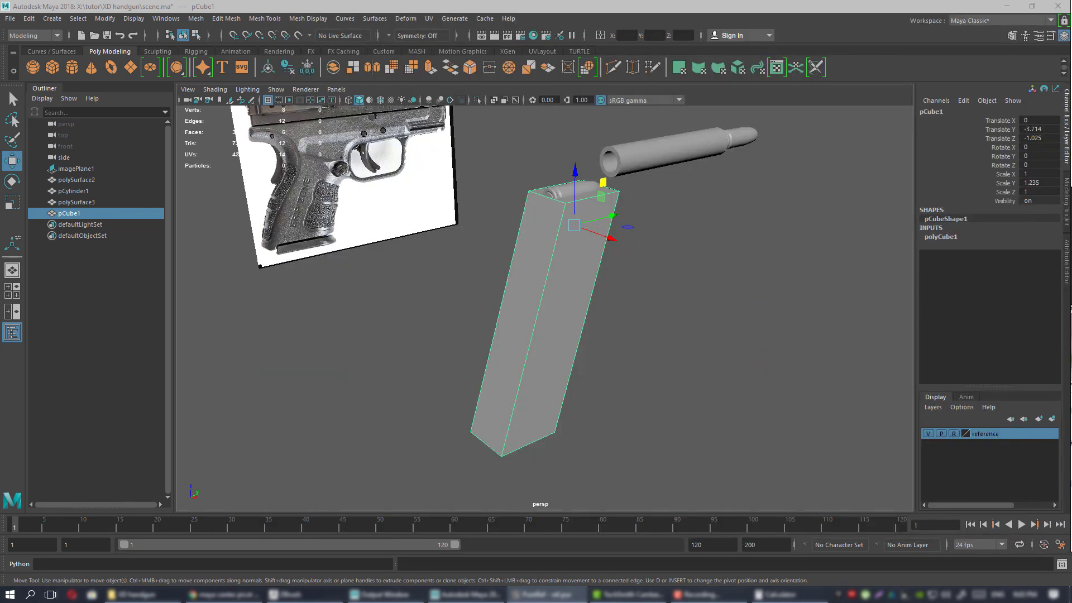
alt+middle_drag(530, 273, 494, 300)
mouse_move(531, 285)
alt+mouse_down()
mouse_move(566, 282)
mouse_move(540, 284)
alt+mouse_up()
right_drag(1071, 301, 713, 303)
scroll(669, 310, down, 7)
middle_drag(554, 371, 747, 321)
scroll(747, 321, up, 5)
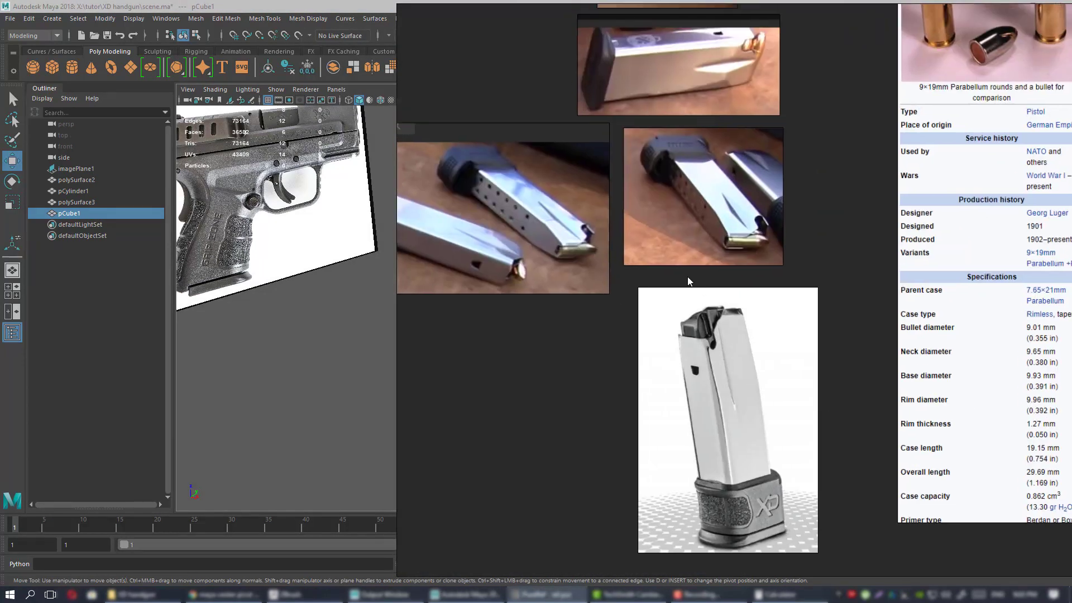
scroll(688, 276, up, 2)
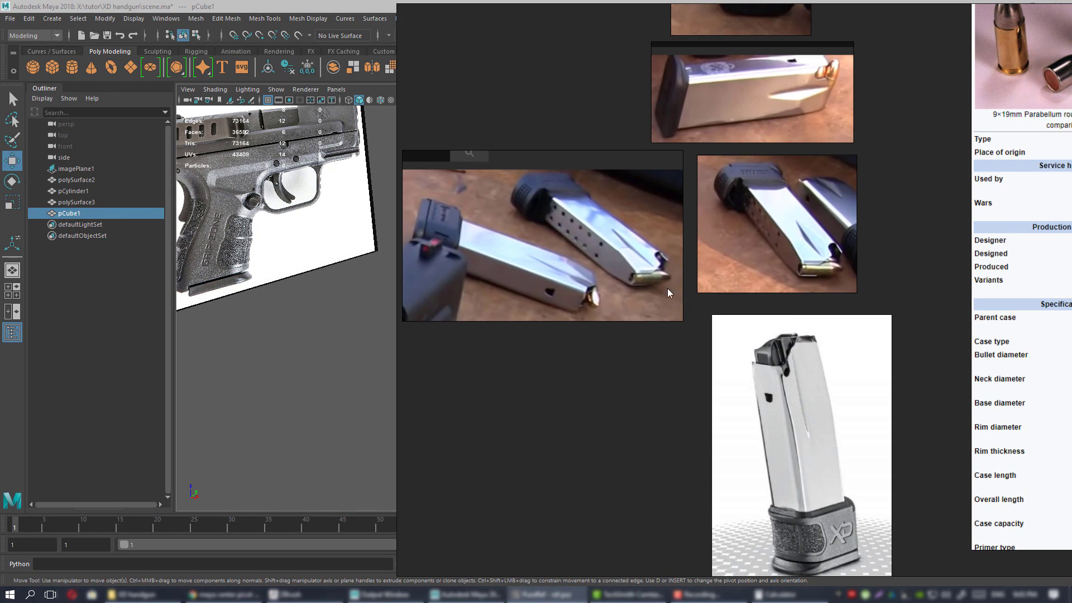
right_drag(668, 289, 1071, 291)
Add an edge loop around the magazine box with Multi-Cut.
alt+drag(531, 256, 469, 268)
alt+right_drag(469, 268, 534, 278)
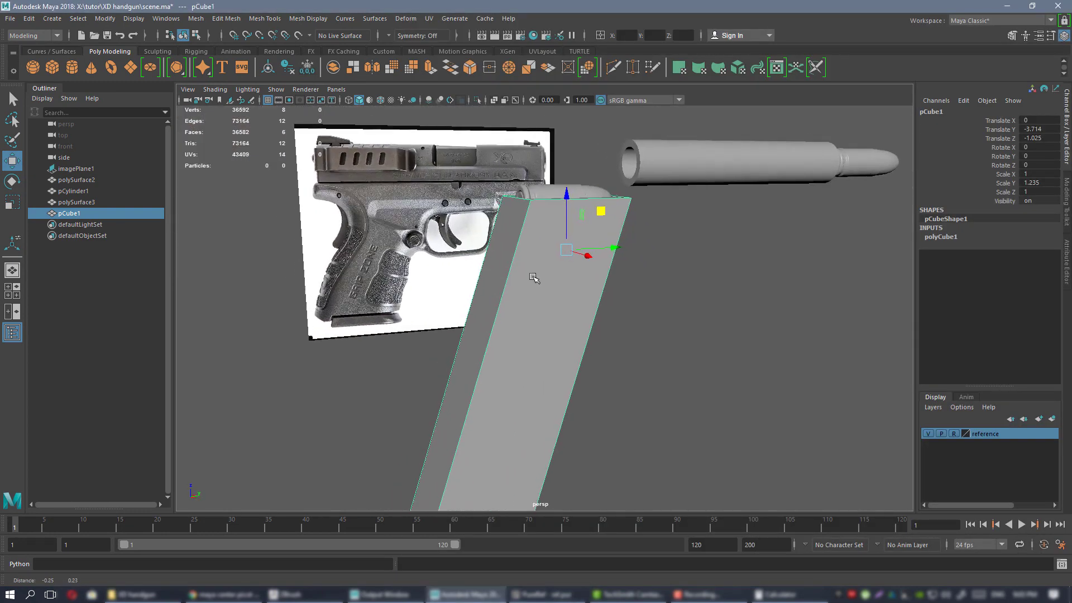
alt+drag(534, 278, 547, 265)
key(ctrl+shift+x)
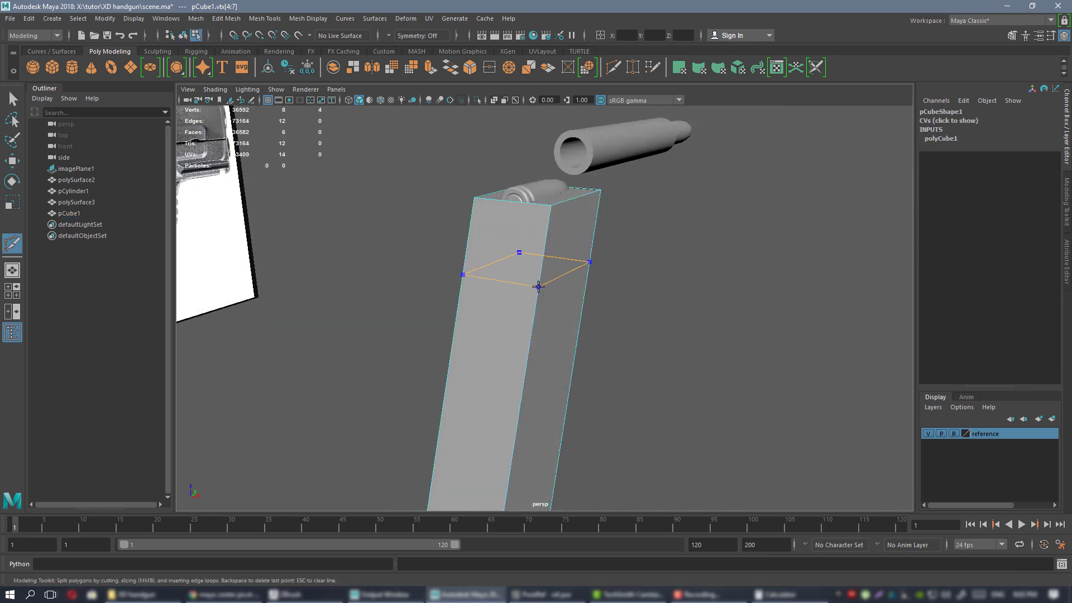
ctrl+click(538, 284)
key(w)
Select both top edges of the box, scale them to about half width, and raise them slightly.
right_drag(570, 245, 574, 209)
click(577, 198)
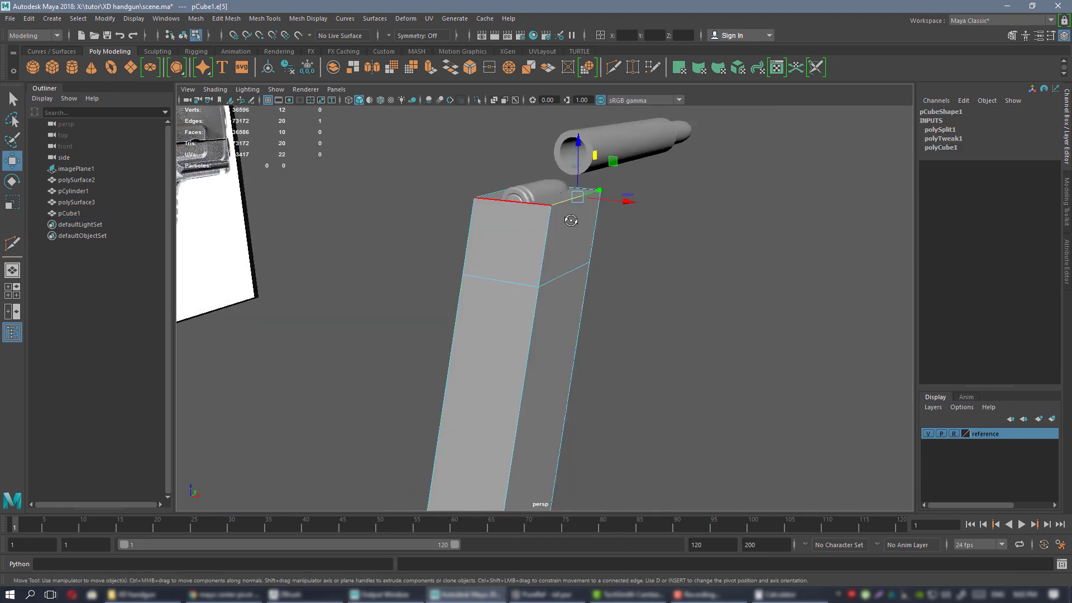
alt+drag(569, 218, 620, 230)
shift+click(478, 194)
alt+drag(557, 188, 614, 308)
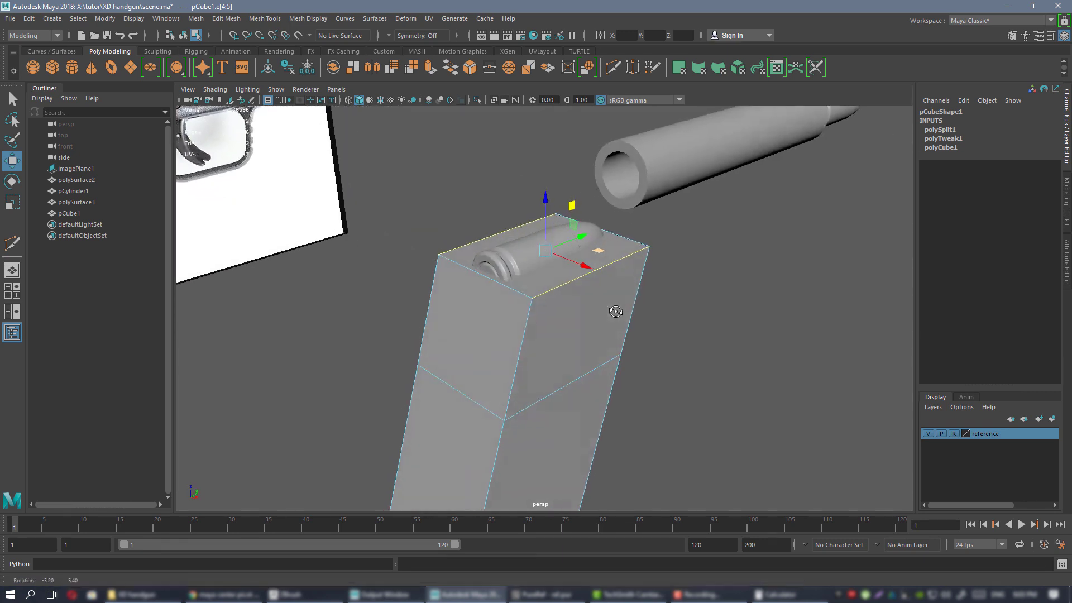
key(r)
mouse_move(582, 267)
mouse_down()
mouse_move(560, 257)
mouse_move(644, 264)
mouse_move(581, 264)
mouse_up()
key(w)
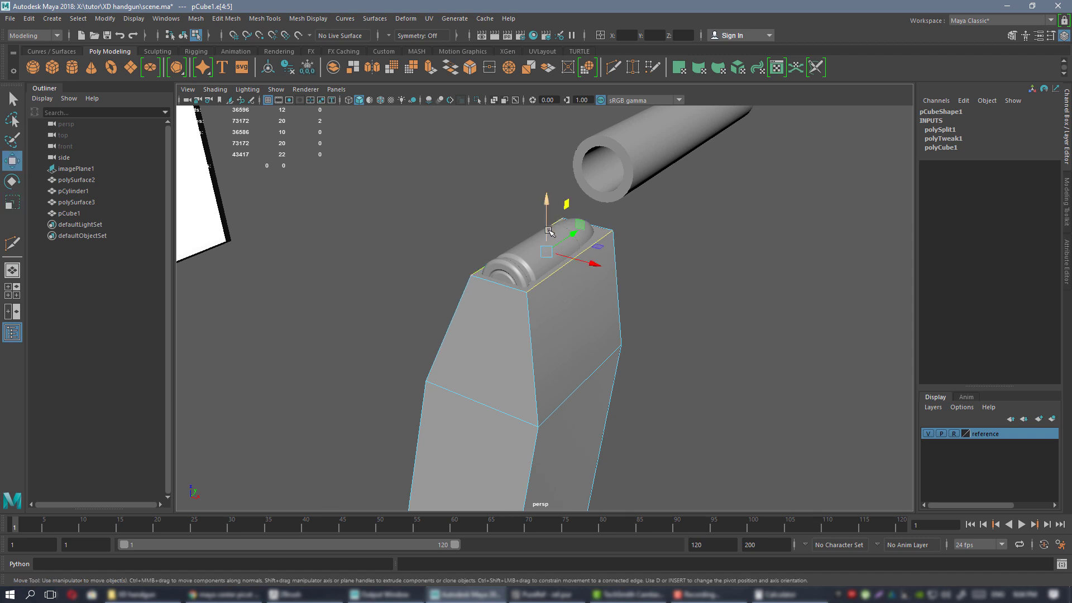
drag(549, 230, 549, 225)
Return to object selection and select the cartridge stack polySurface3.
alt+drag(582, 270, 528, 279)
right_click(563, 338)
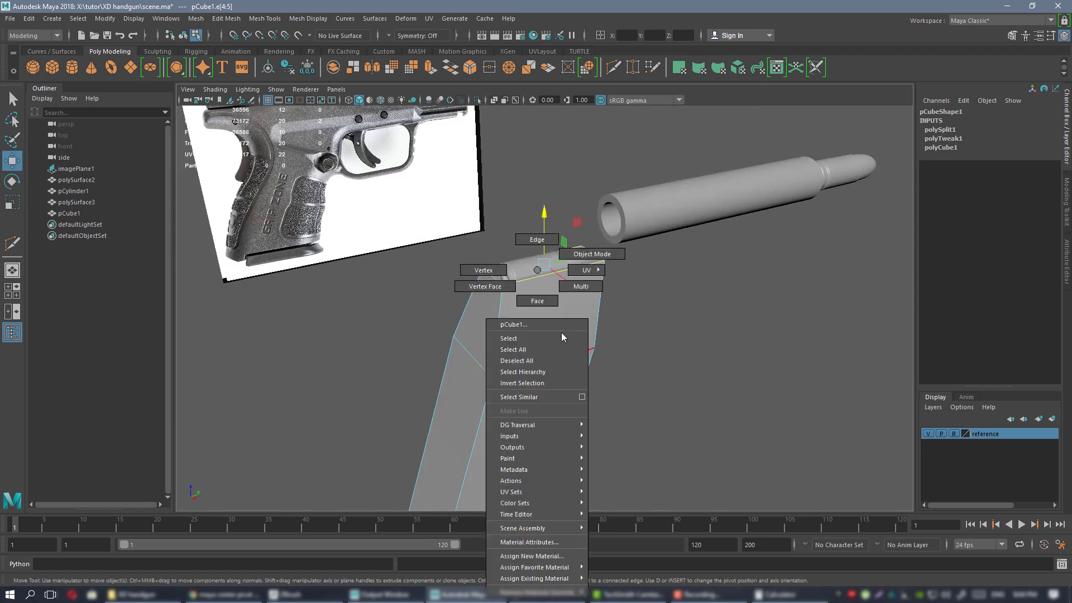
click(592, 254)
mouse_move(592, 254)
alt+mouse_down()
mouse_move(541, 241)
mouse_move(647, 240)
mouse_move(574, 258)
alt+mouse_up()
click(654, 312)
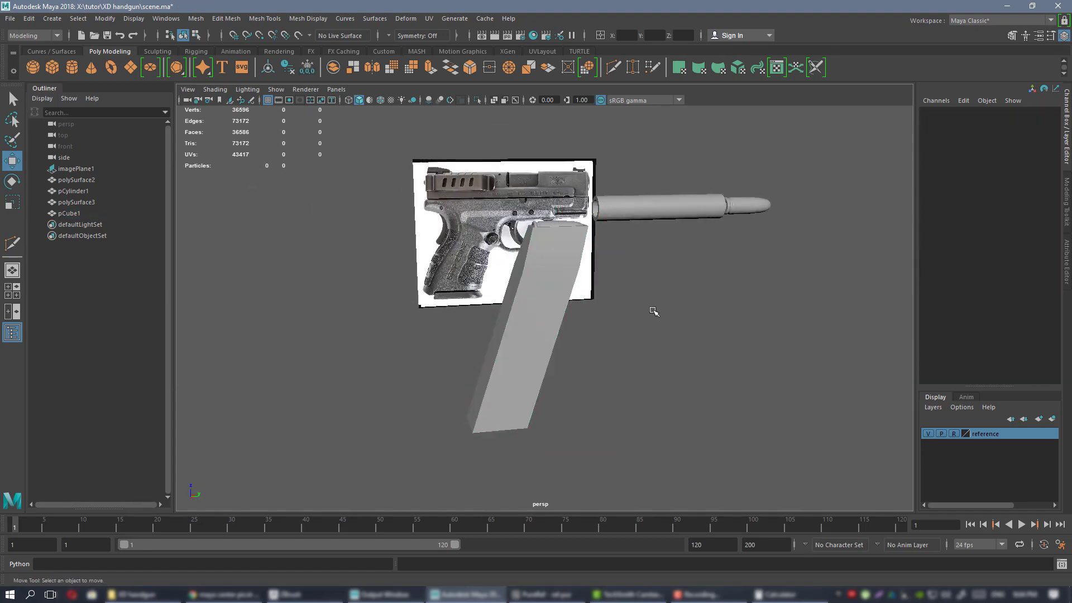
alt+drag(654, 312, 629, 258)
click(517, 223)
Frame polySurface3 in the full-size front view.
key(space)
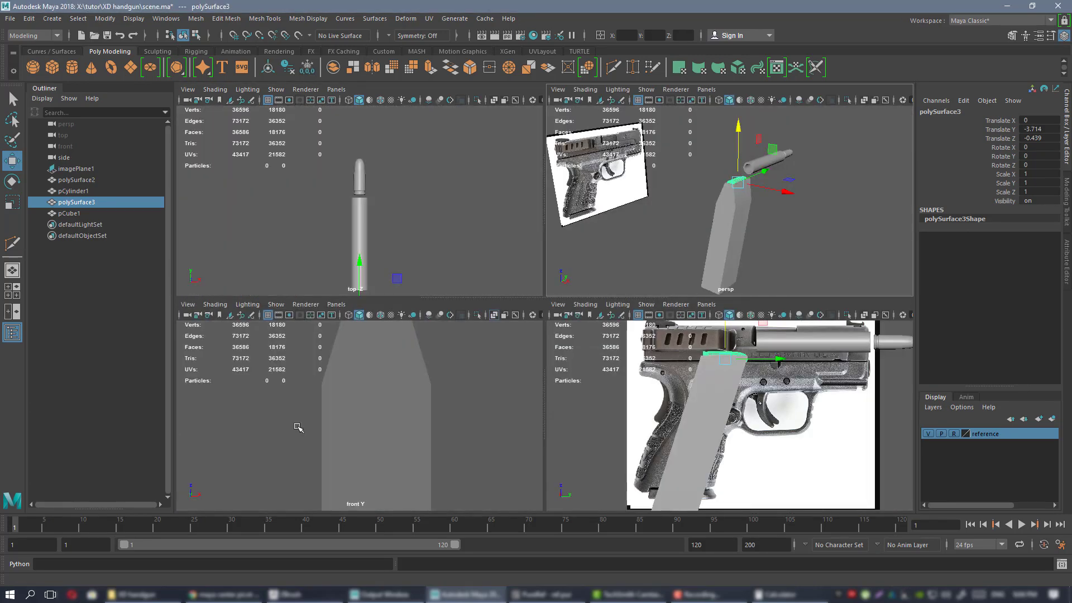
key(space)
key(f)
alt+right_drag(603, 390, 644, 342)
alt+middle_drag(652, 356, 650, 330)
Bring the PureRef board back over the scene and pan down to the magazine photos.
key(alt+Tab)
right_drag(869, 316, 735, 323)
middle_drag(662, 289, 627, 332)
Zoom and pan the board to enlarge the lower magazine photo with the round at its feed lips.
scroll(659, 319, up, 3)
scroll(627, 332, down, 2)
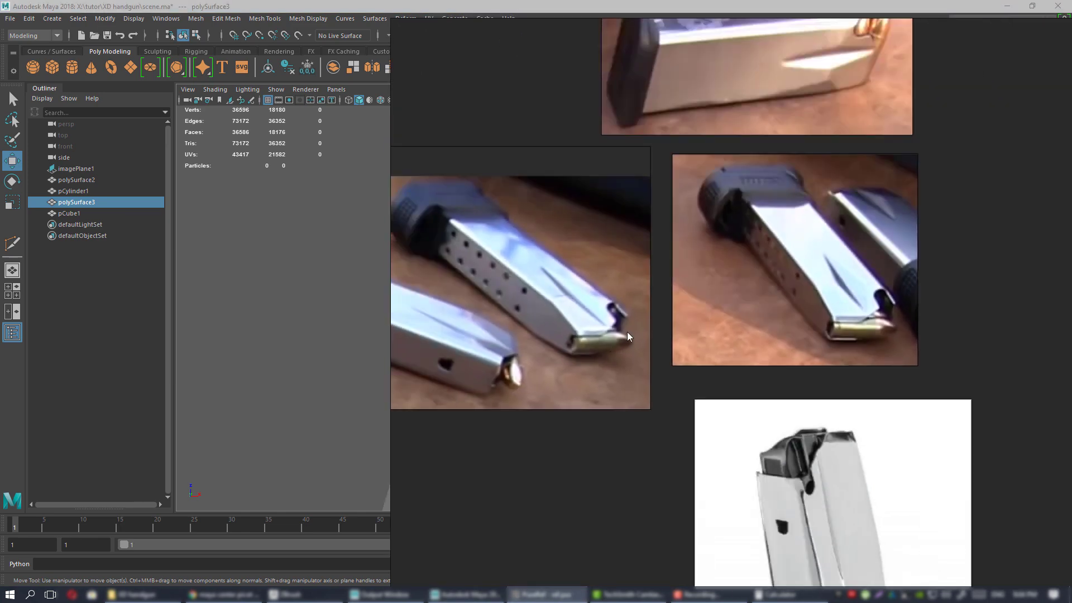
middle_drag(778, 327, 626, 526)
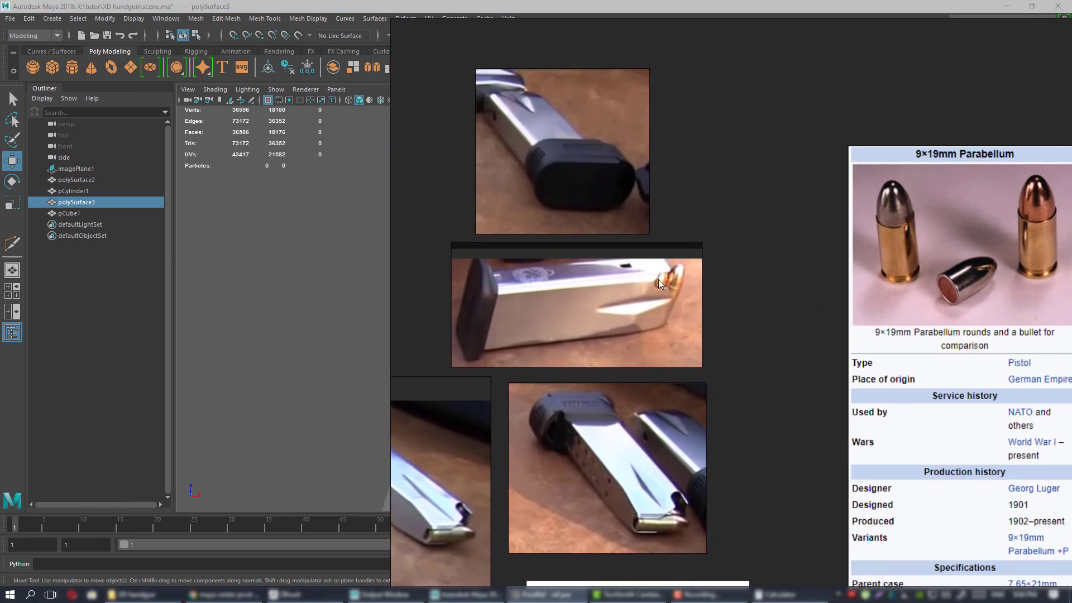
scroll(658, 279, up, 3)
middle_drag(675, 213, 671, 74)
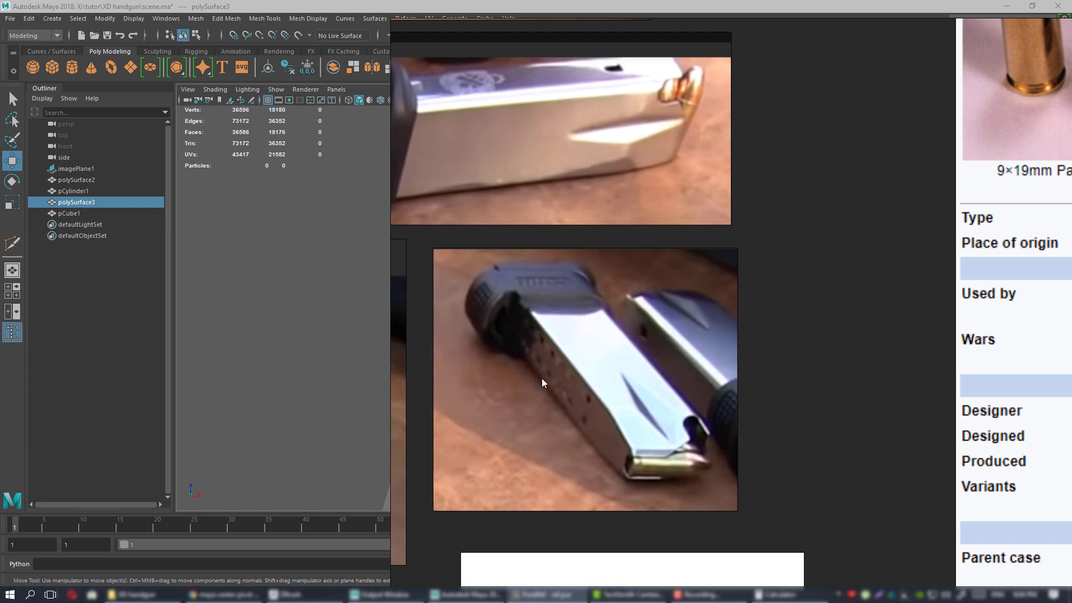
Duplicate the cartridge stack and move the copy down below the original in the front view.
right_drag(550, 362, 1071, 346)
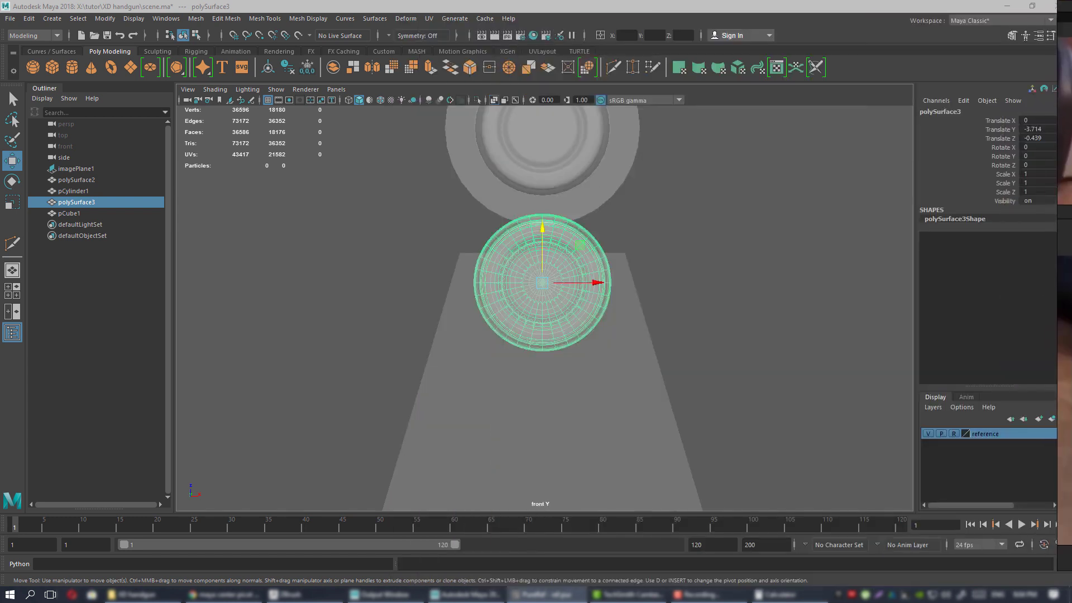
alt+middle_drag(597, 361, 586, 327)
scroll(666, 280, down, 4)
scroll(666, 280, up, 2)
alt+middle_drag(574, 276, 610, 235)
key(ctrl+d)
drag(583, 181, 593, 285)
Duplicate the lower copy twice, offsetting the copies down-right and down-left to stagger them.
scroll(596, 284, down, 1)
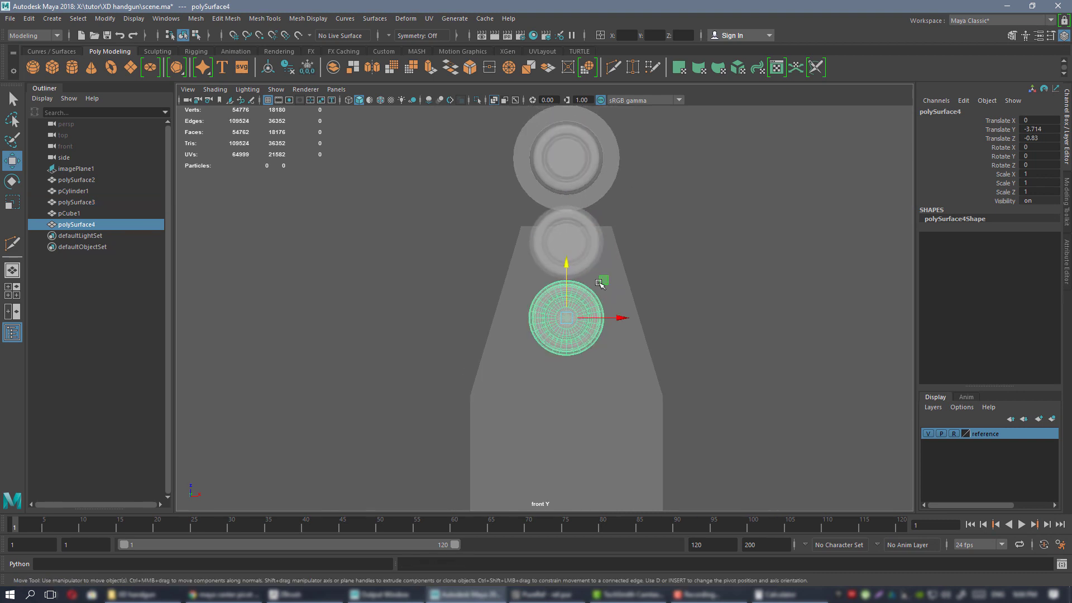
alt+middle_drag(529, 243, 510, 199)
scroll(511, 200, up, 1)
key(ctrl+d)
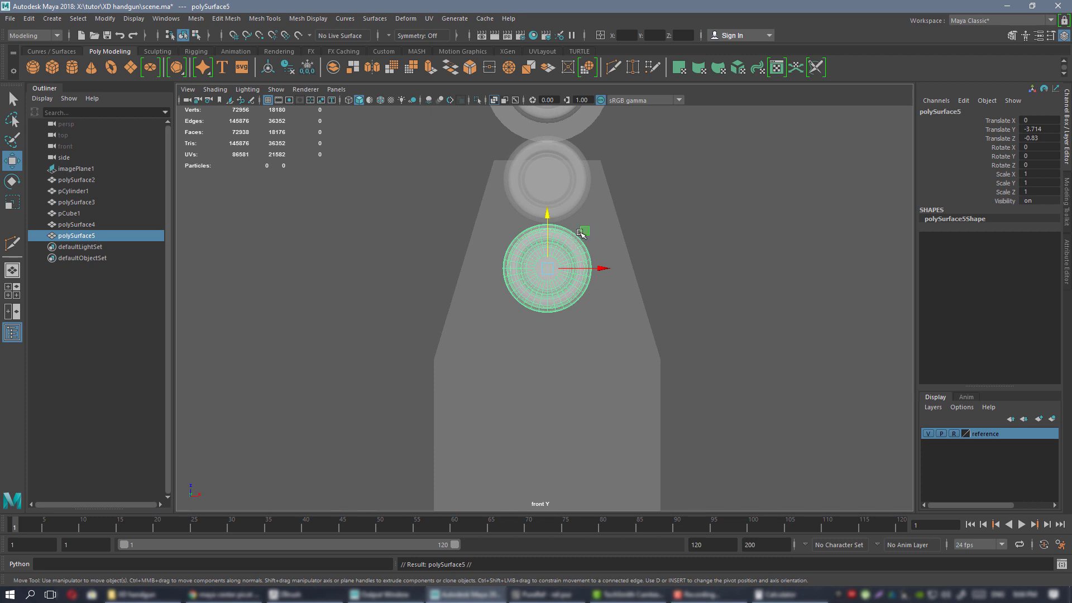
drag(585, 232, 545, 350)
scroll(662, 294, up, 2)
key(ctrl+d)
alt+middle_drag(603, 337, 559, 267)
Move the four cartridges down into the magazine, checking the fit in the perspective view.
alt+right_drag(573, 263, 613, 266)
alt+middle_drag(614, 266, 595, 239)
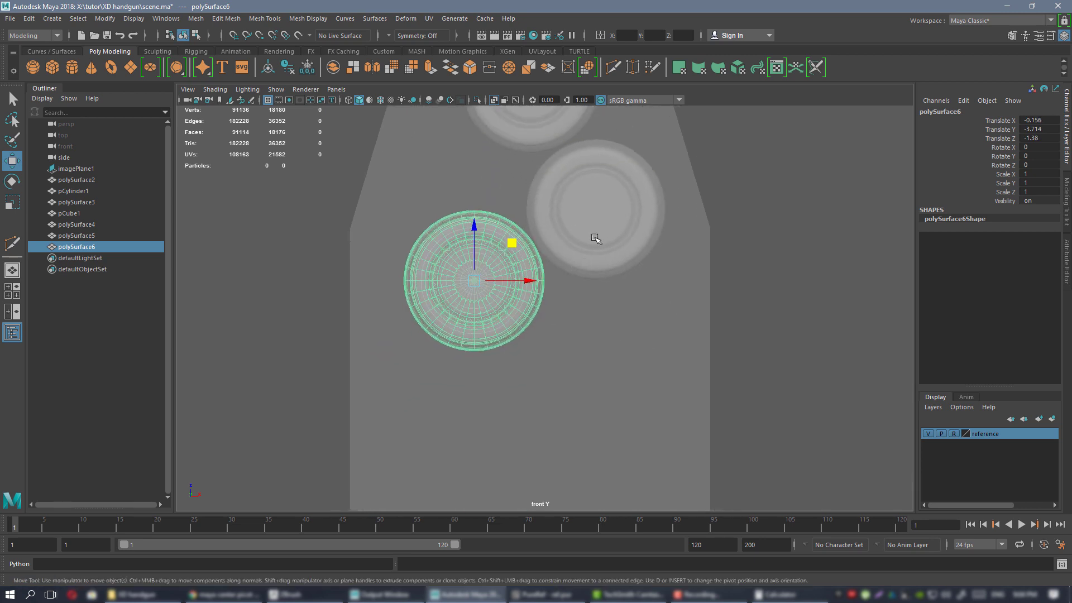
shift+click(595, 244)
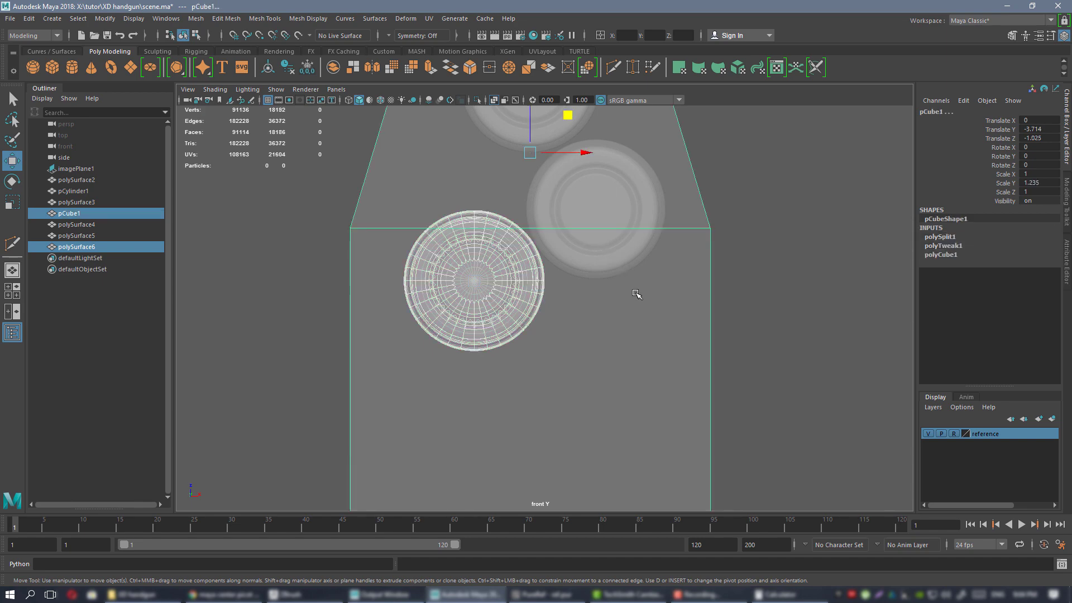
key(space)
key(space)
alt+drag(696, 254, 564, 391)
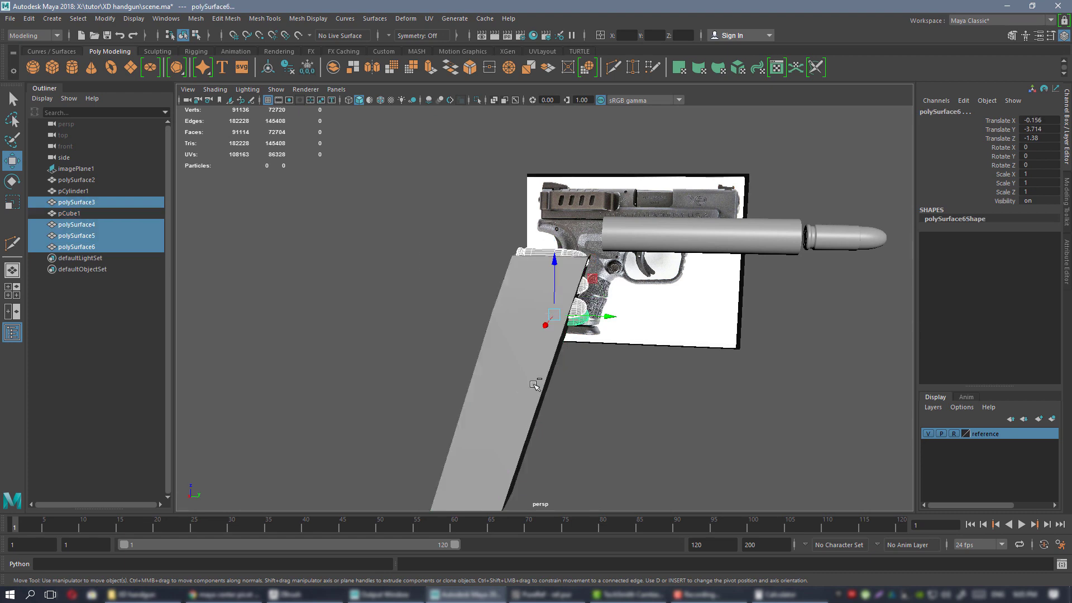
drag(594, 317, 500, 313)
key(space)
key(space)
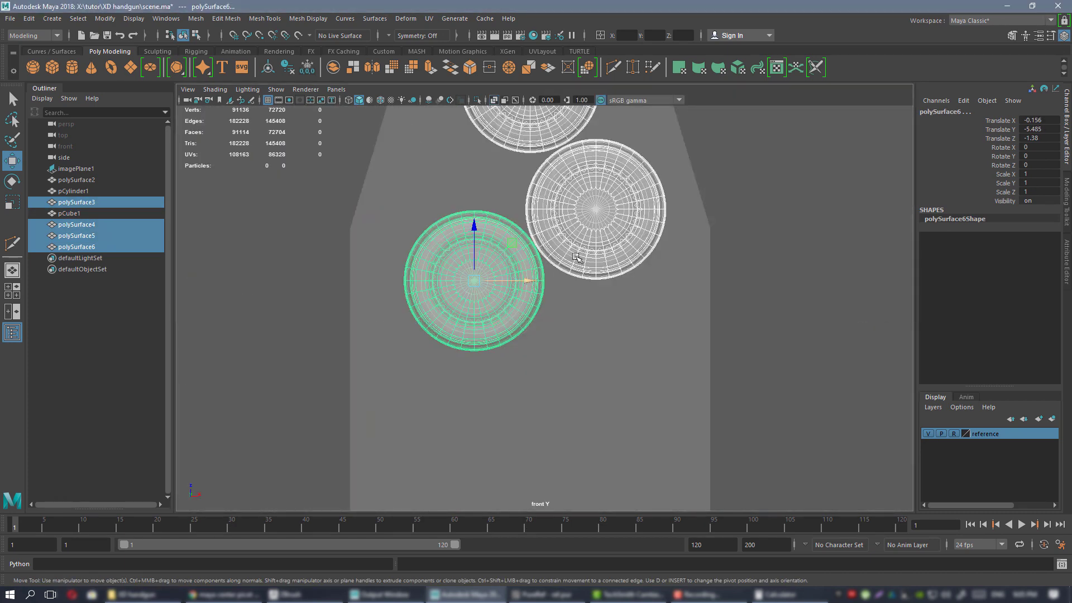
alt+middle_drag(561, 256, 534, 320)
scroll(575, 302, down, 2)
Duplicate the upper-right and lower-left bullets and move the pair down below the originals.
click(576, 302)
key(5)
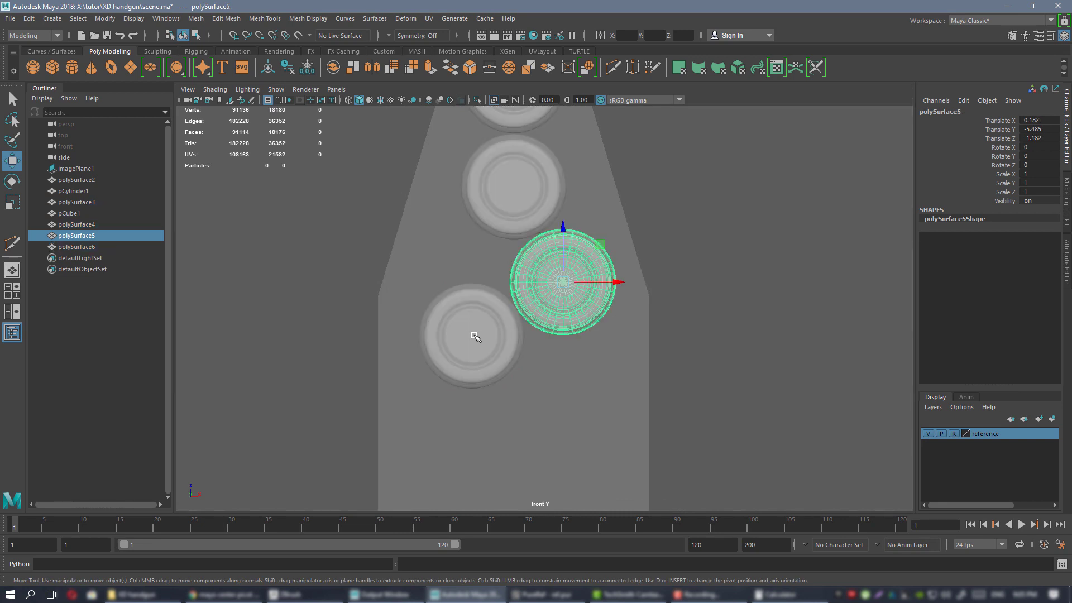
shift+click(474, 336)
alt+middle_drag(477, 251, 485, 223)
scroll(455, 274, up, 2)
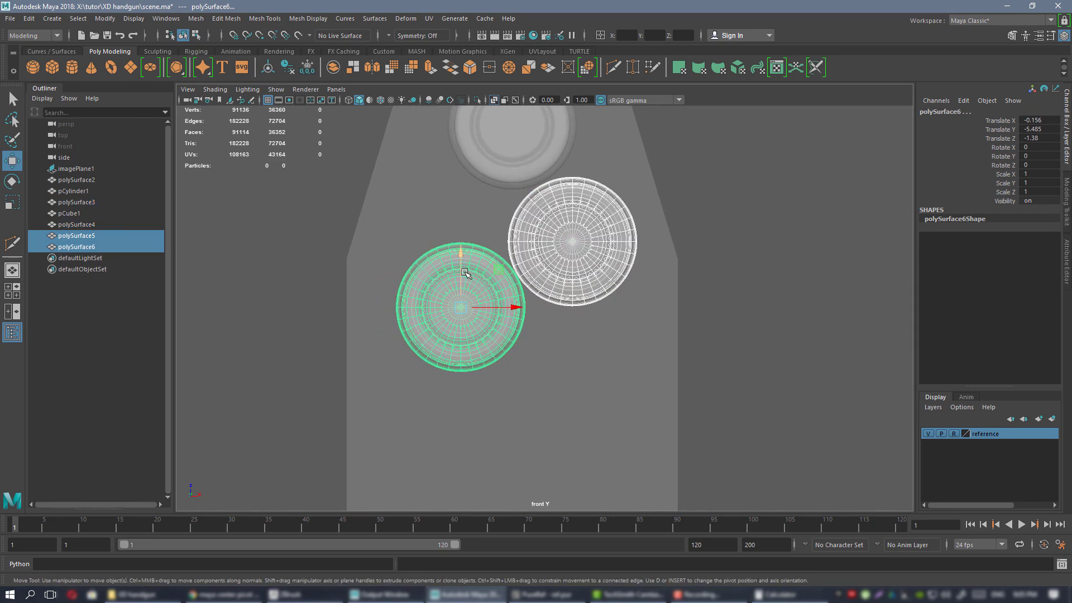
key(ctrl+d)
drag(463, 275, 487, 400)
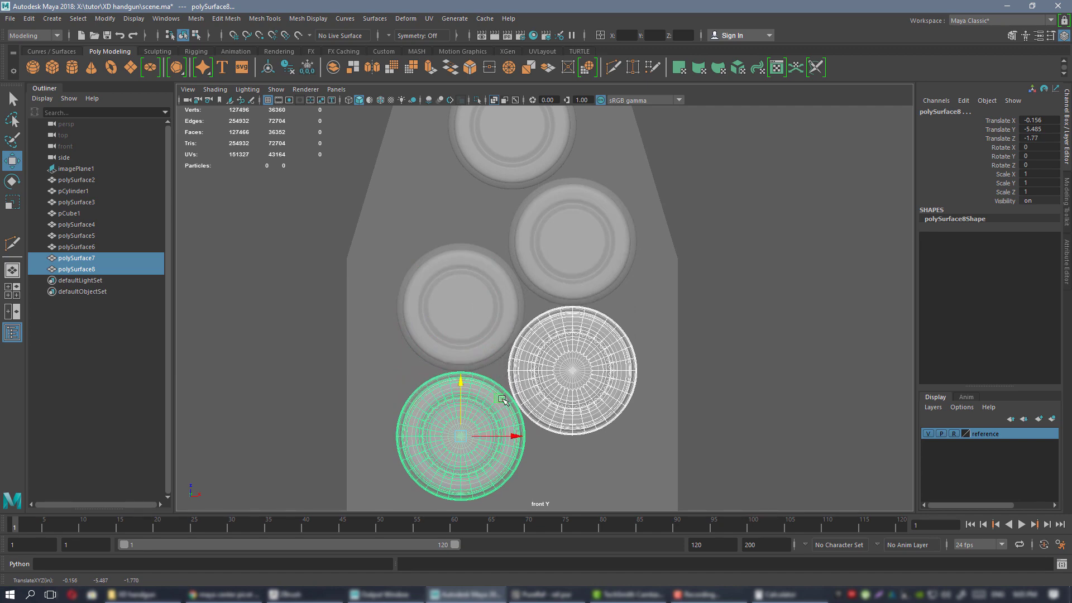
Align the new bullets into the right and left columns of the staggered stack.
alt+middle_drag(502, 400, 535, 318)
alt+right_drag(526, 247, 735, 458)
scroll(550, 345, down, 3)
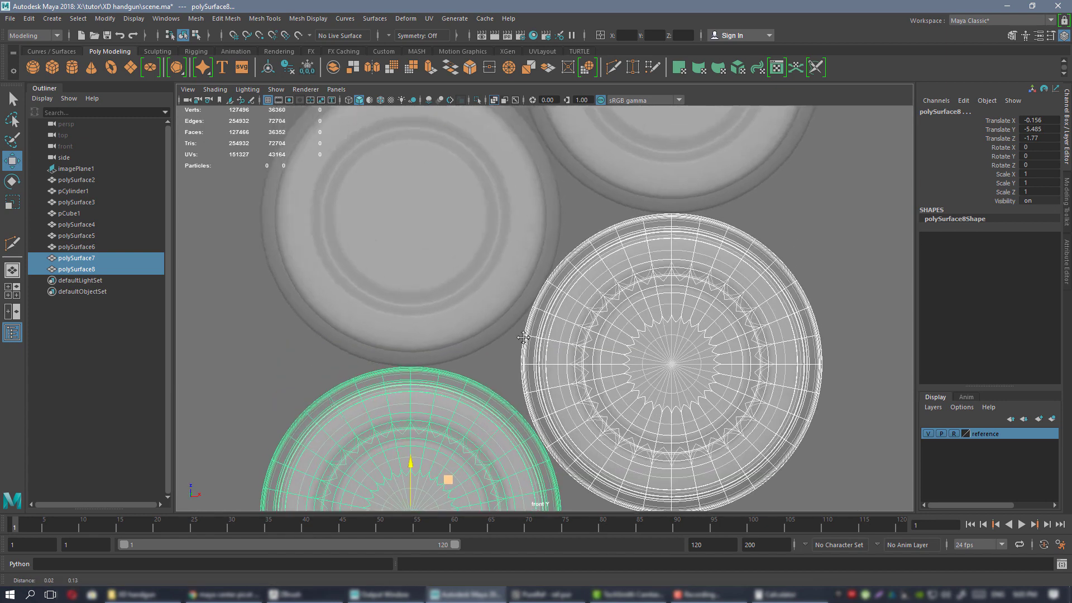
scroll(550, 345, down, 3)
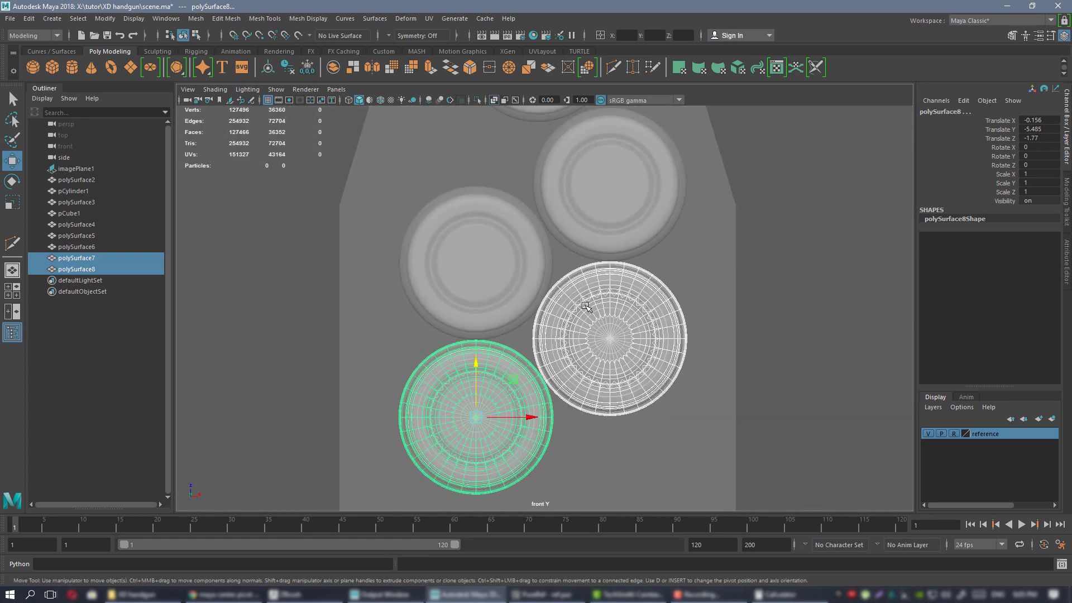
click(606, 311)
drag(657, 341, 657, 341)
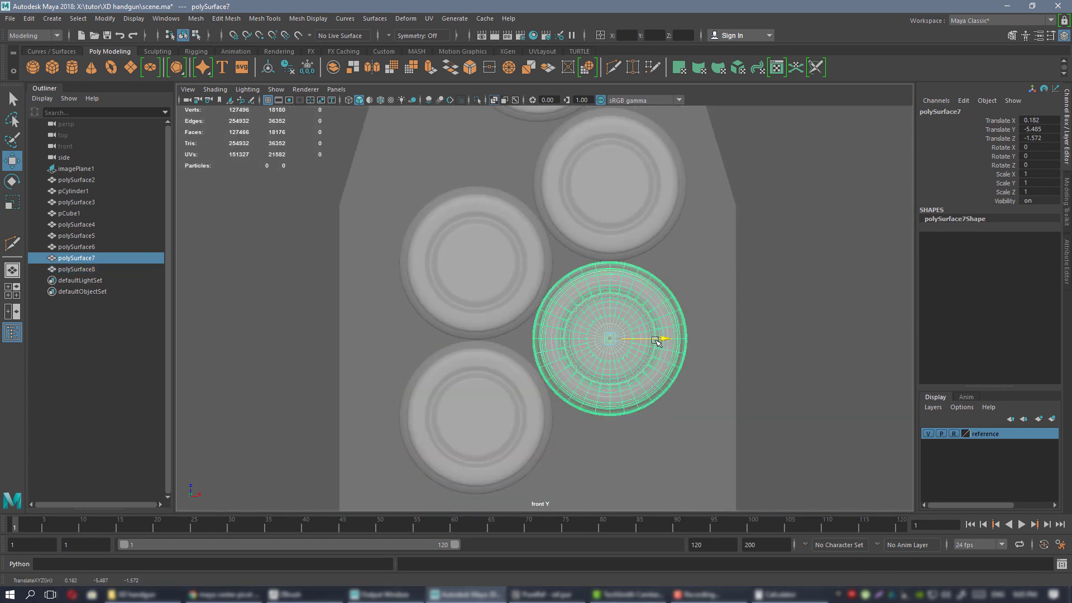
shift+click(637, 192)
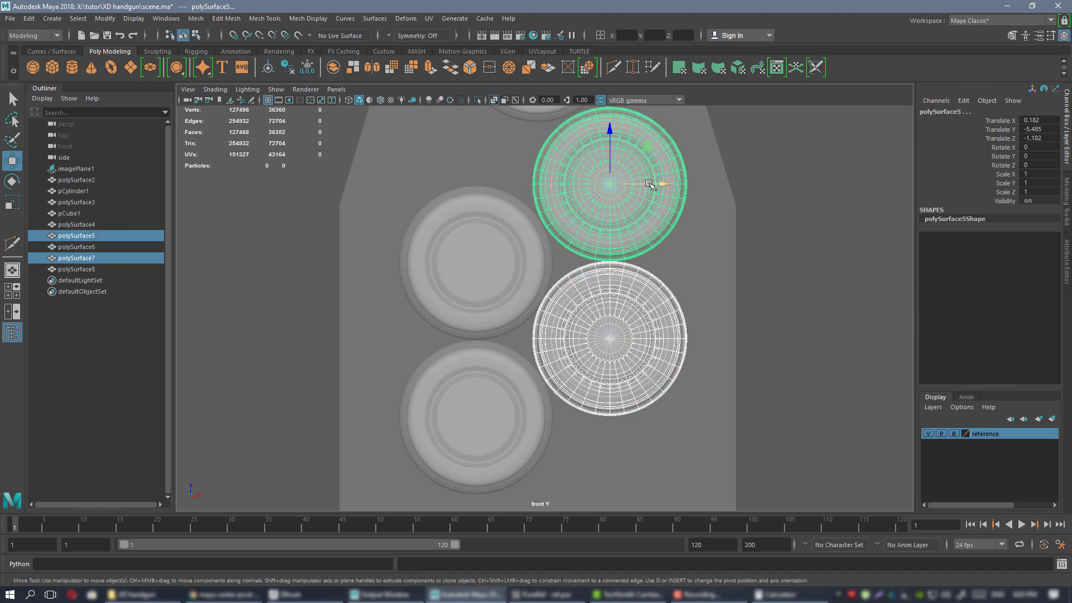
drag(649, 185, 653, 185)
click(504, 285)
shift+click(486, 394)
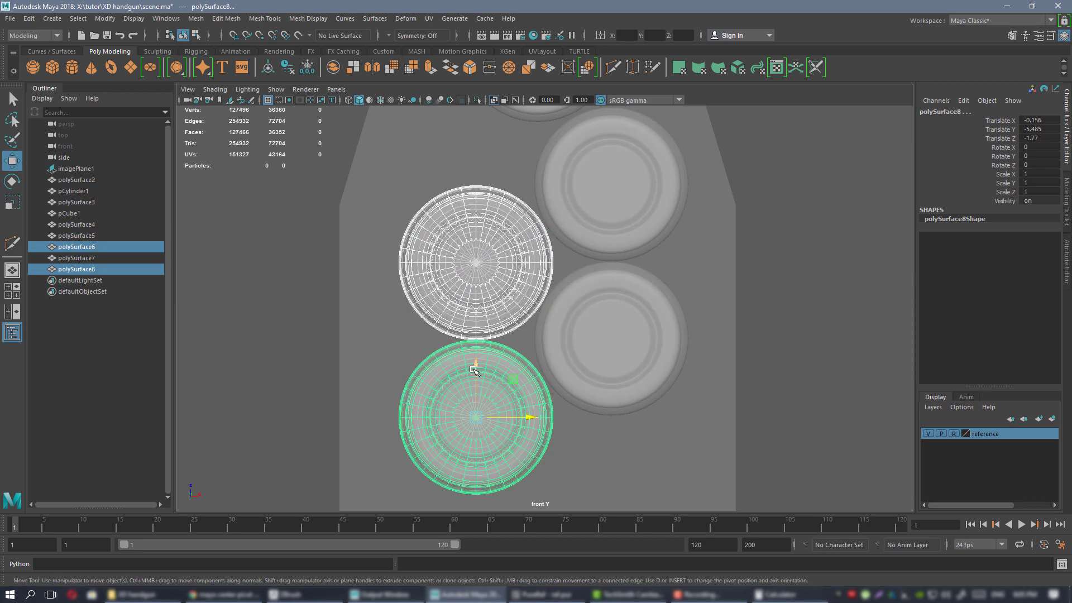
drag(476, 370, 473, 360)
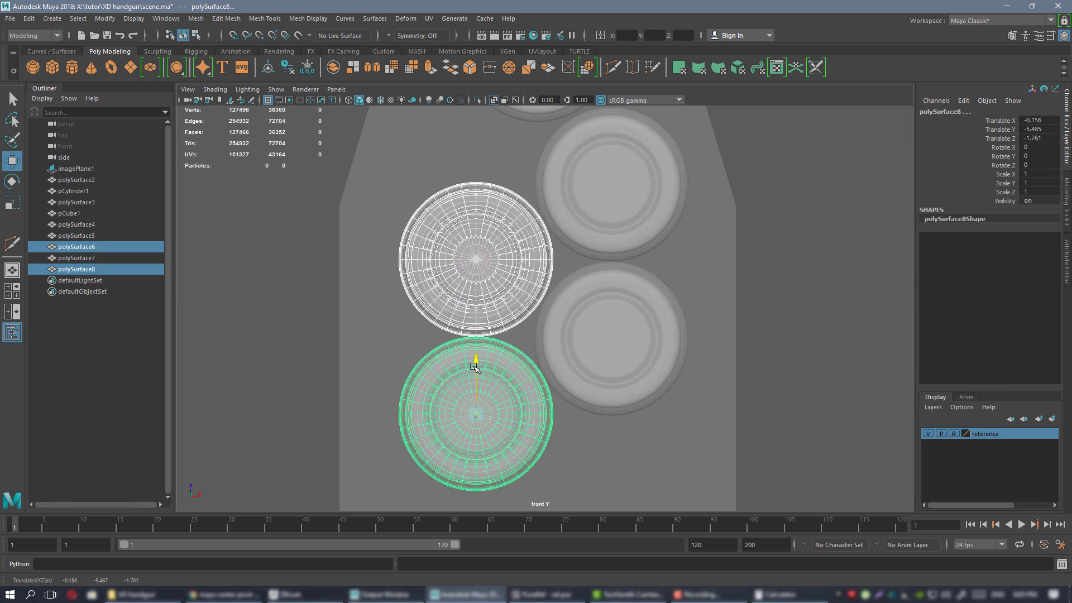
Duplicate a group of four bullets and move the copies down below the stack.
scroll(564, 402, down, 8)
scroll(558, 296, up, 6)
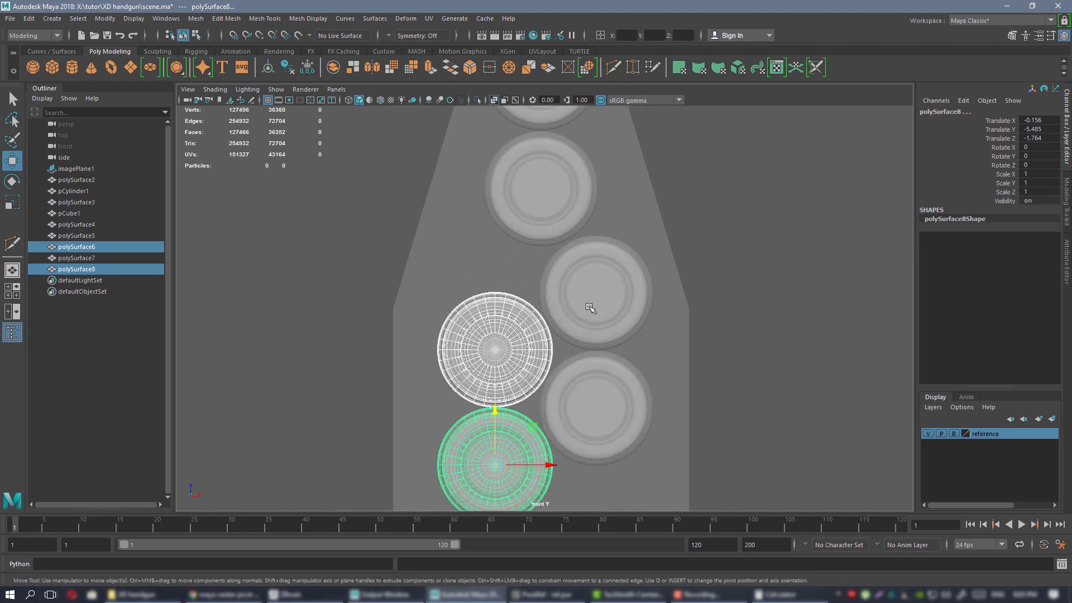
shift+click(589, 307)
shift+click(584, 410)
alt+middle_drag(584, 410, 592, 355)
scroll(575, 324, down, 5)
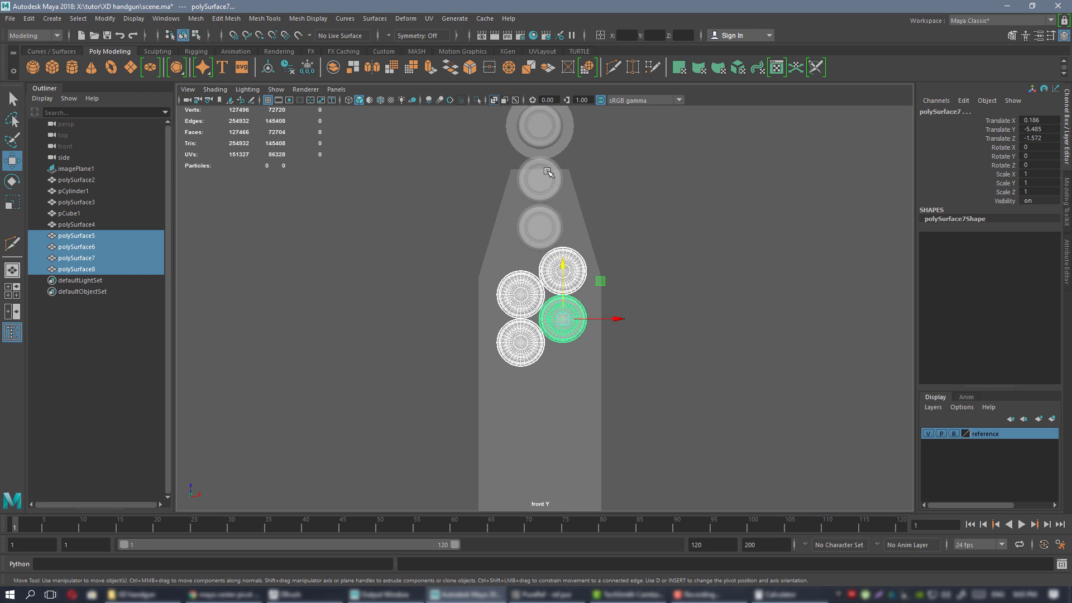
alt+middle_drag(570, 312, 595, 214)
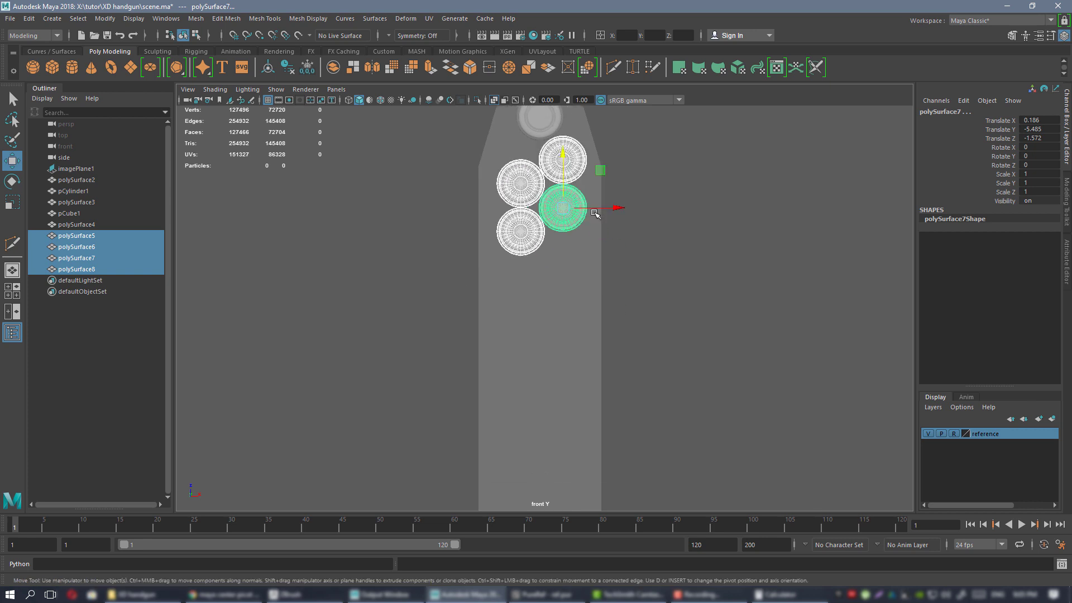
key(ctrl+d)
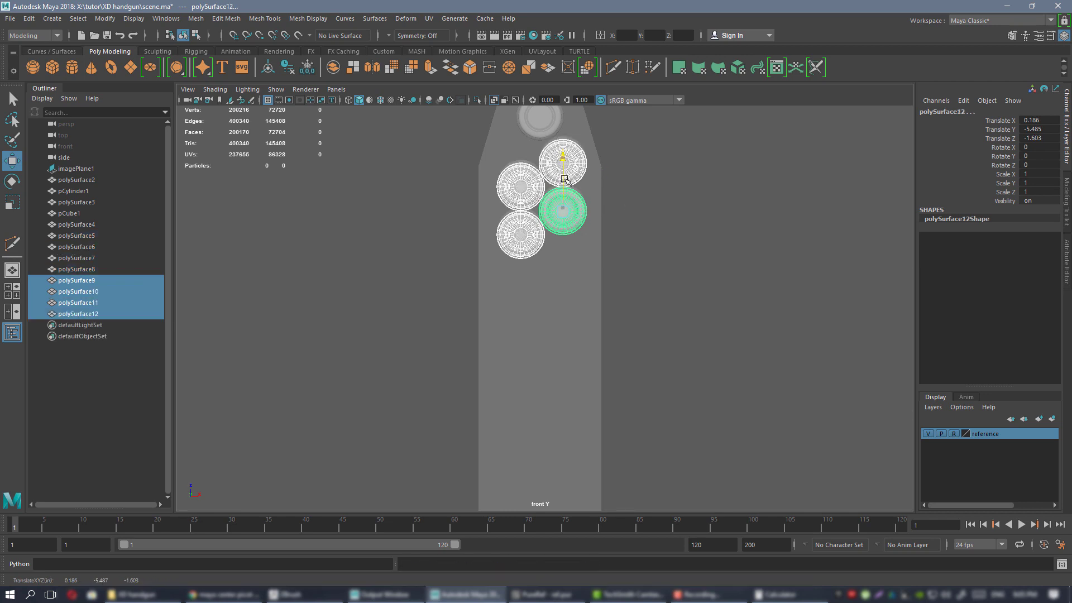
drag(563, 168, 564, 358)
Add four more bullets and a final bottom pair to finish the stack at polySurface18.
key(ctrl+d)
alt+middle_drag(551, 416, 549, 312)
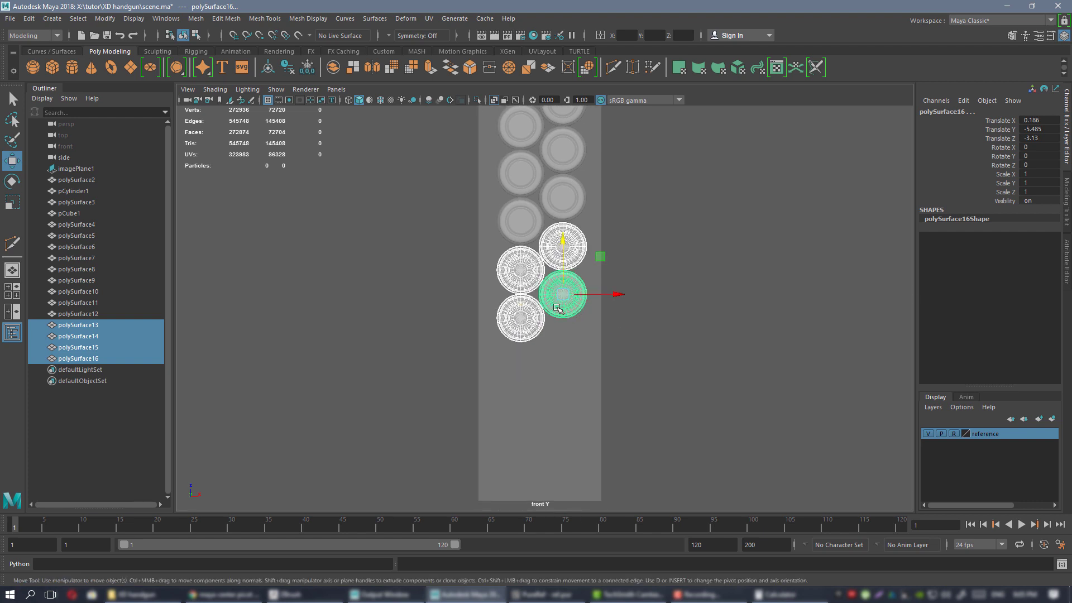
click(559, 309)
shift+click(531, 321)
key(ctrl+d)
drag(527, 286, 504, 356)
scroll(541, 334, up, 5)
scroll(504, 356, down, 4)
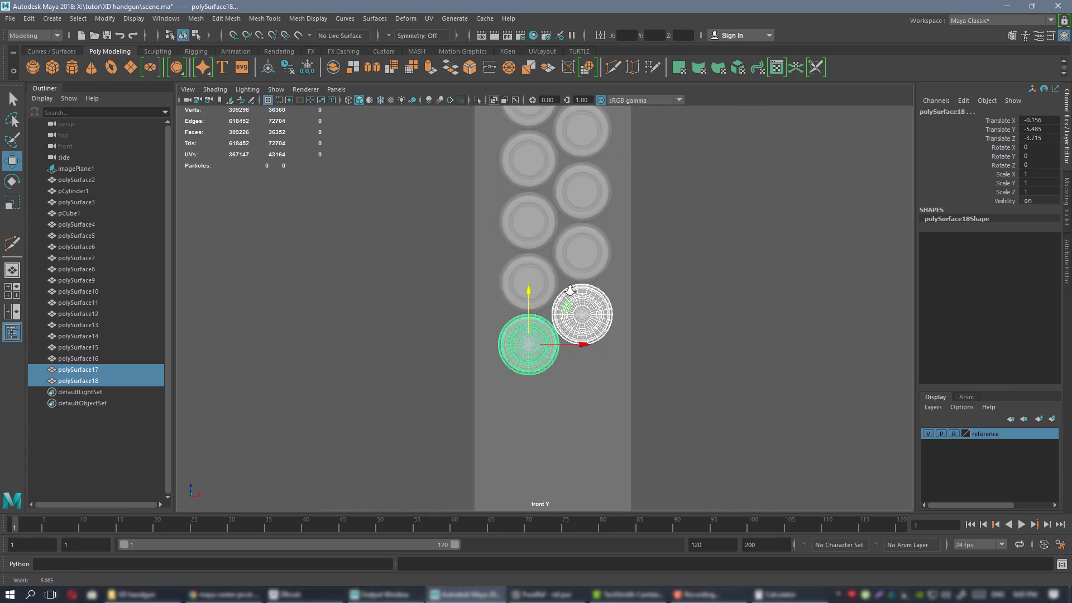
key(space)
key(space)
alt+drag(699, 168, 588, 285)
click(621, 293)
click(524, 265)
shift+click(530, 292)
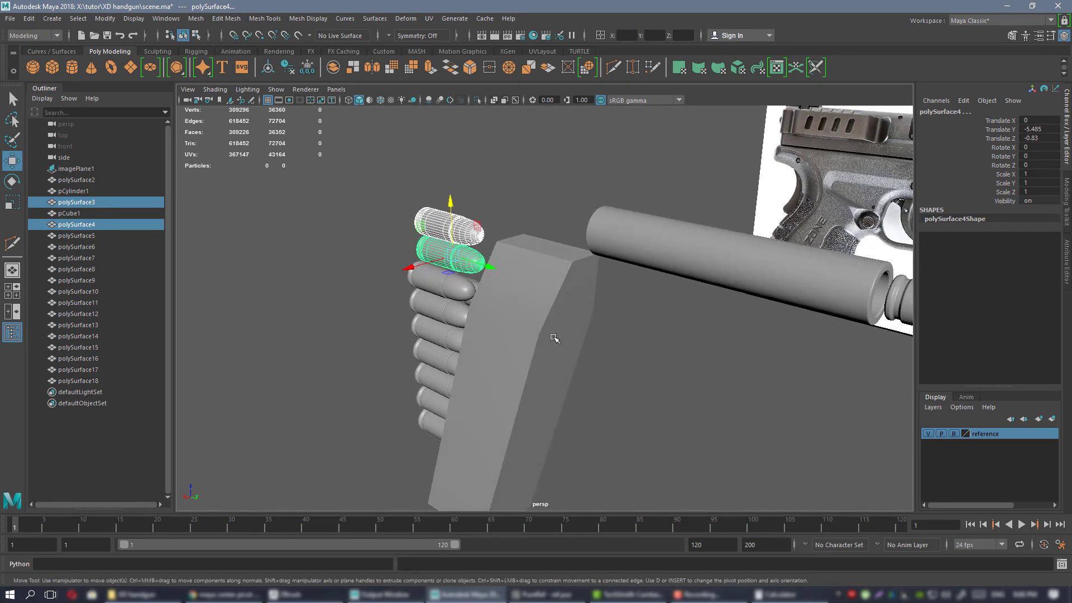
alt+right_drag(602, 407, 541, 364)
alt+drag(541, 363, 621, 325)
alt+middle_drag(642, 321, 607, 295)
alt+drag(606, 295, 624, 296)
key(space)
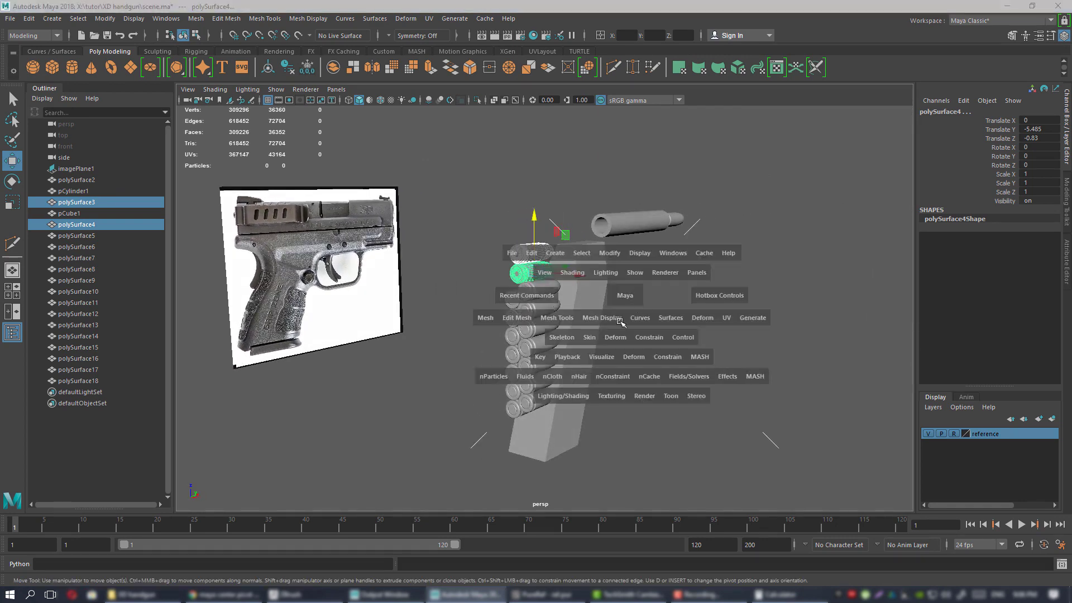
key(space)
Select the magazine box pCube1 and marquee its lower-body vertices in vertex mode.
click(528, 413)
alt+middle_drag(476, 208, 454, 335)
alt+right_drag(454, 335, 538, 258)
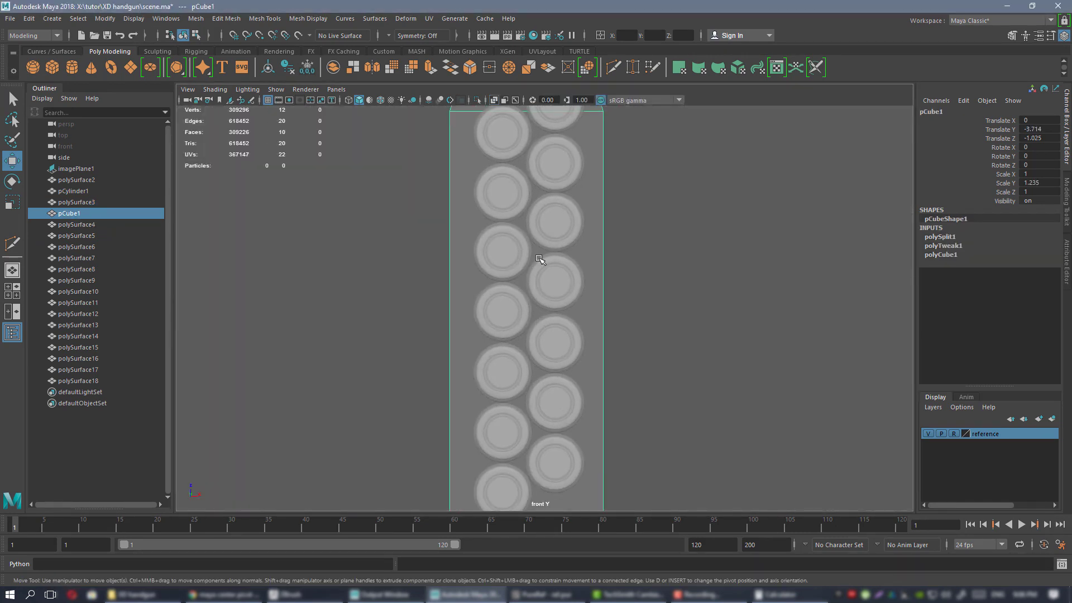
alt+middle_drag(538, 258, 538, 398)
right_drag(488, 209, 451, 208)
alt+right_drag(581, 330, 519, 337)
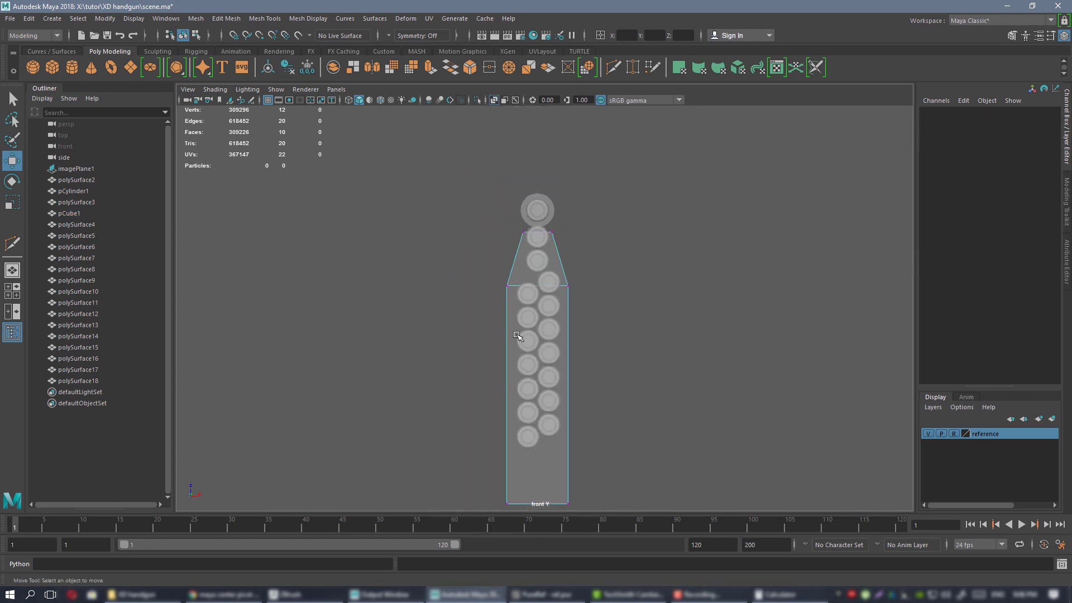
alt+middle_drag(519, 337, 522, 274)
drag(470, 207, 708, 487)
Scale the lower-body vertices inward in X until the sides hug the cartridges.
key(r)
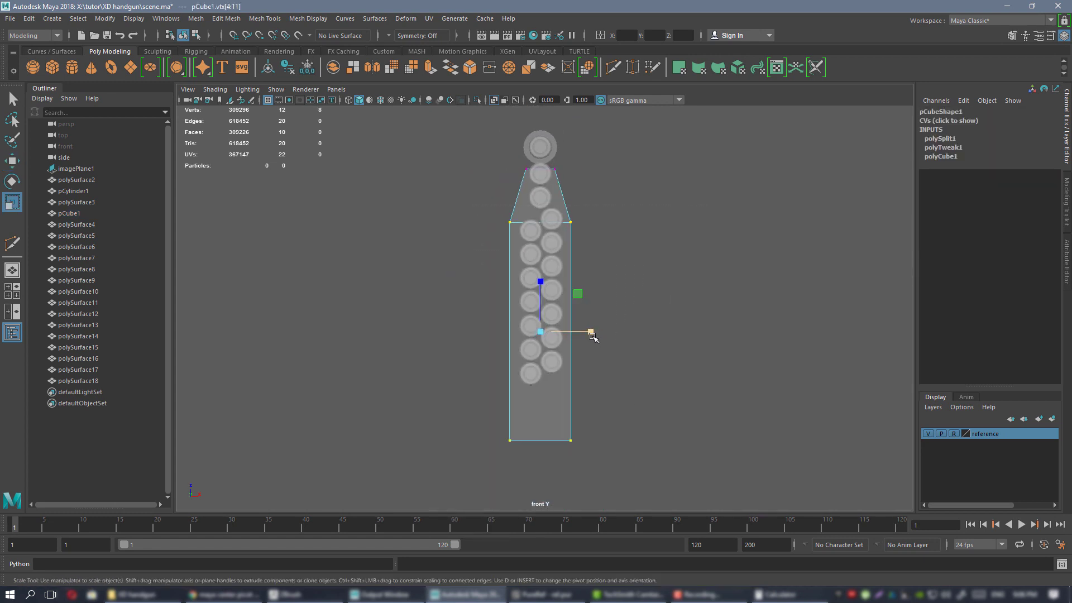
drag(593, 335, 591, 335)
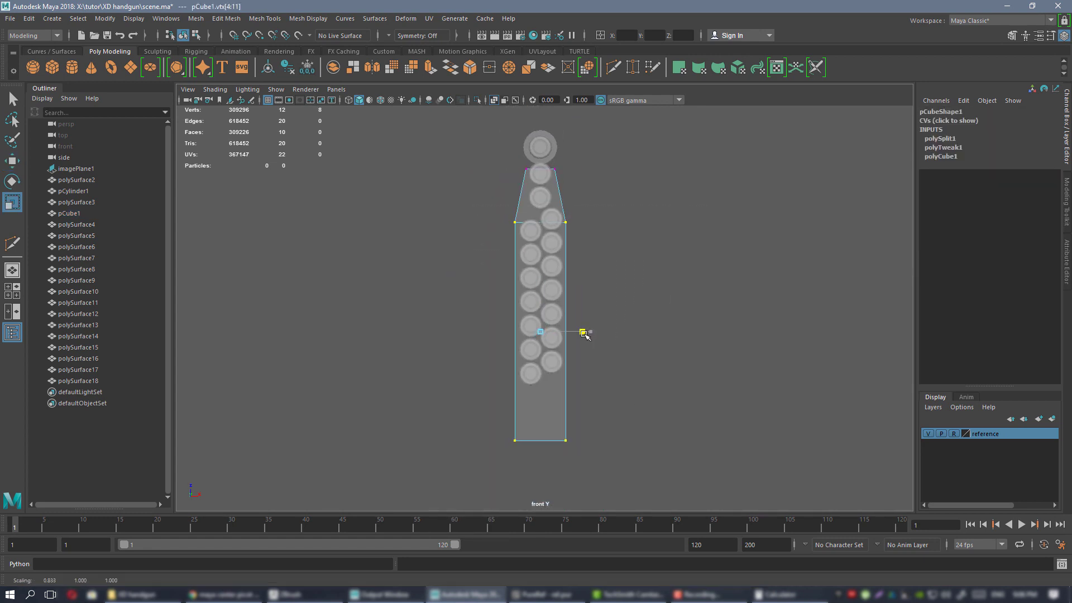
alt+right_drag(609, 346, 746, 380)
middle_drag(684, 321, 680, 321)
alt+right_drag(683, 330, 641, 302)
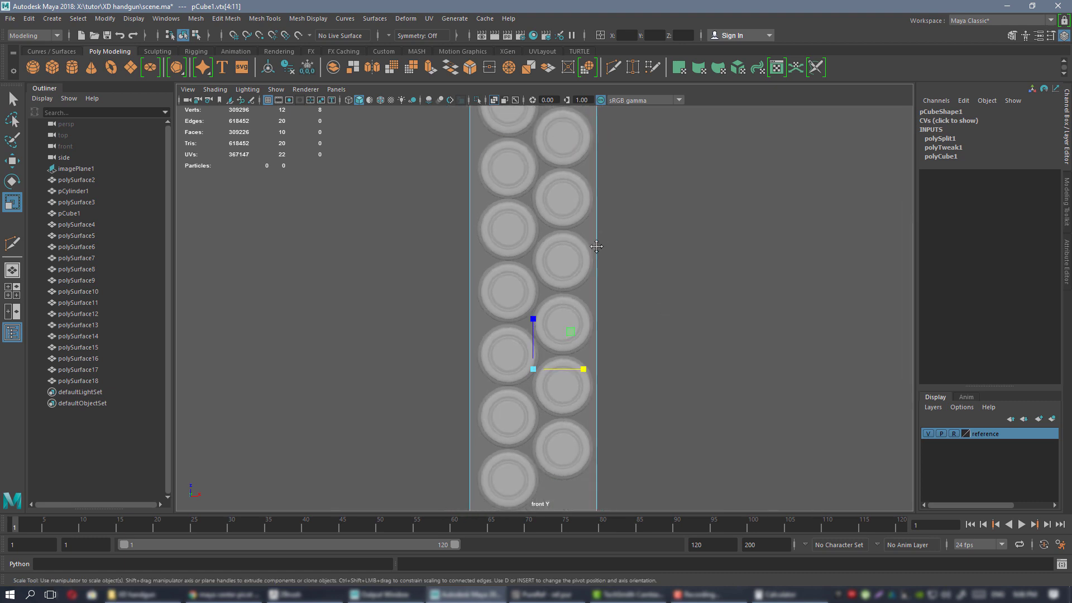
alt+middle_drag(640, 119, 677, 199)
right_click(673, 197)
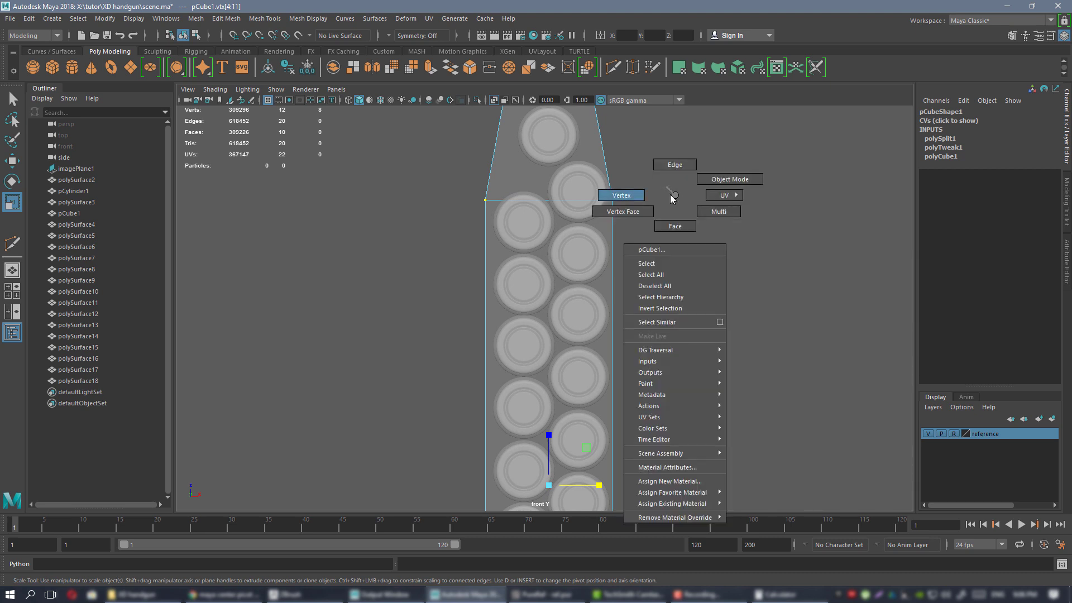
Return to object mode and select all fourteen cartridge surfaces, polySurface5–18.
right_drag(675, 194, 736, 179)
click(583, 191)
shift+click(534, 223)
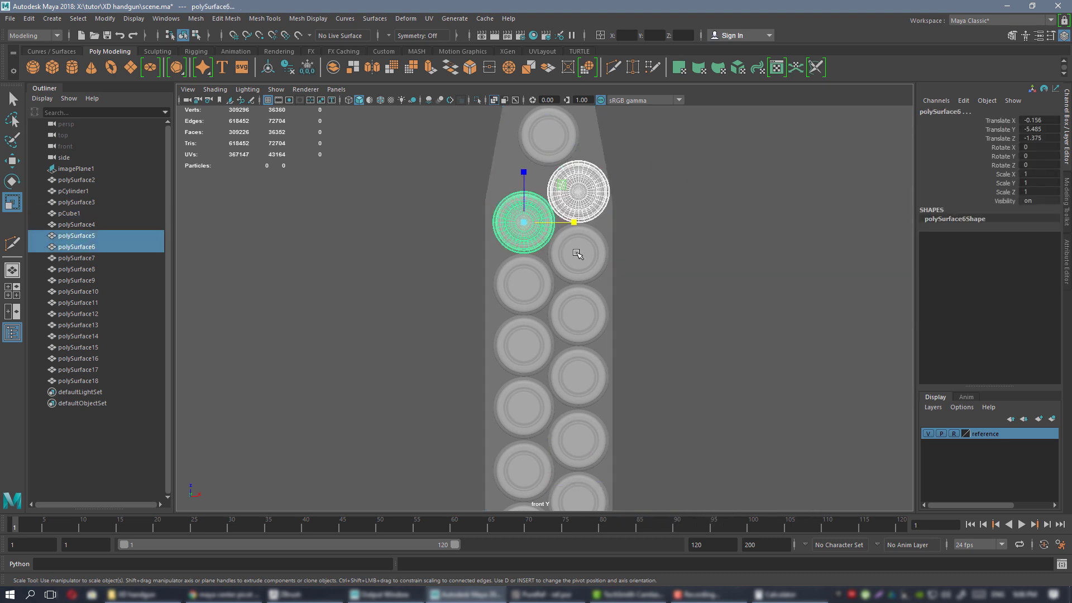
shift+click(577, 253)
shift+click(534, 285)
shift+click(570, 305)
shift+click(528, 338)
shift+click(571, 368)
shift+click(528, 400)
shift+click(570, 430)
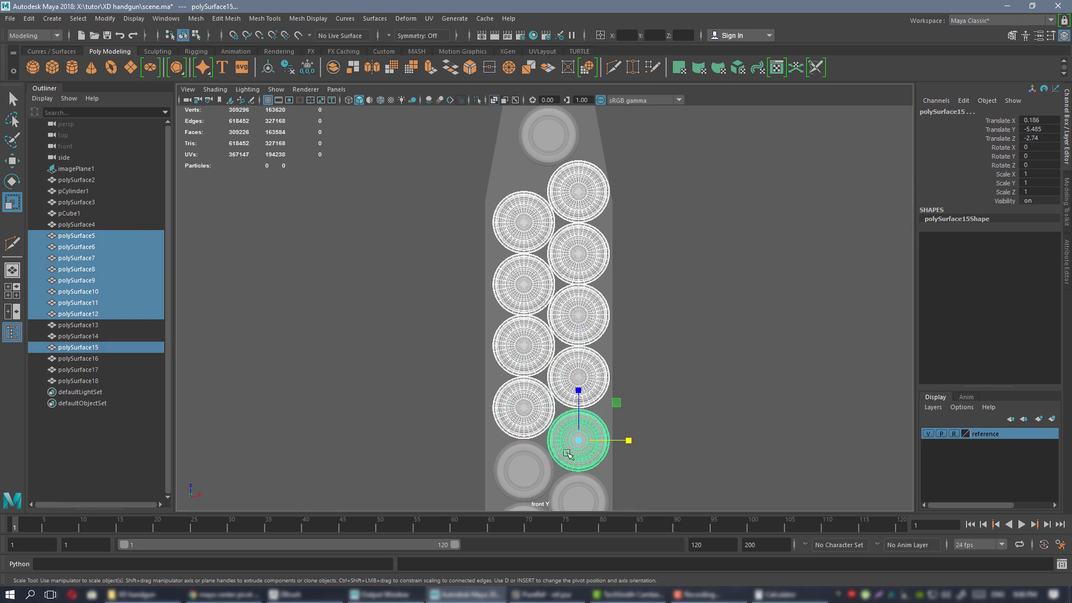
shift+click(528, 462)
shift+click(570, 498)
alt+middle_drag(631, 209, 647, 63)
shift+click(543, 386)
shift+click(542, 449)
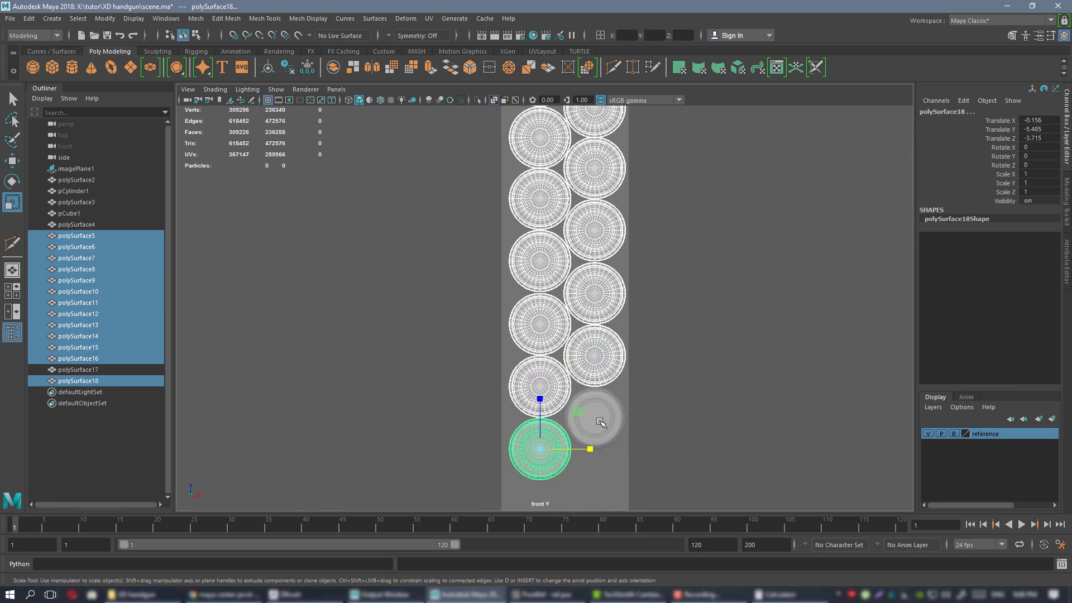
shift+click(597, 414)
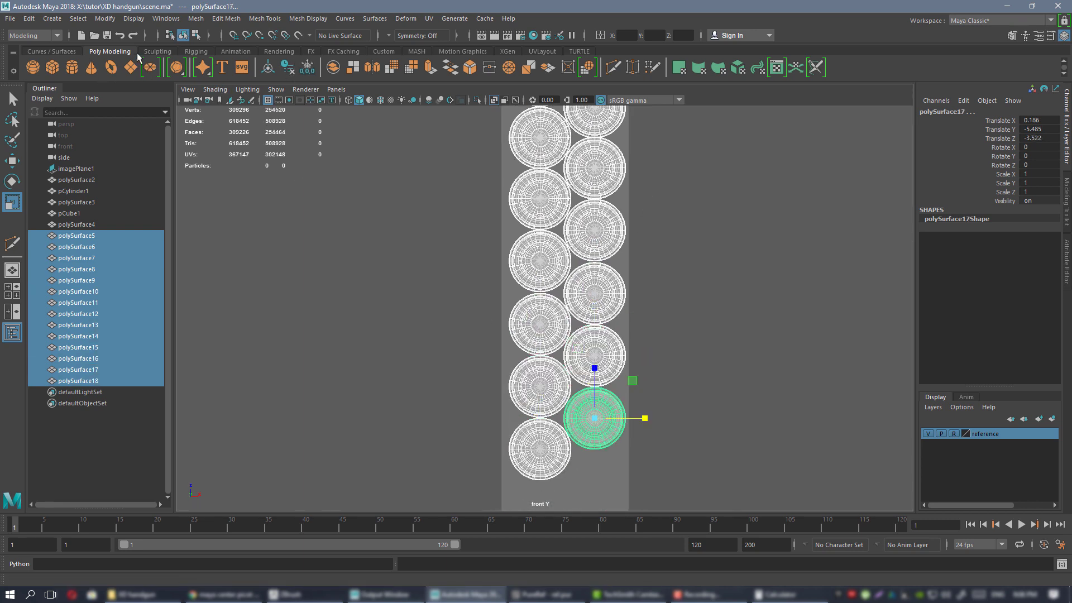
Combine the cartridges into polySurface19 from the Custom shelf and delete its history.
click(375, 51)
click(131, 68)
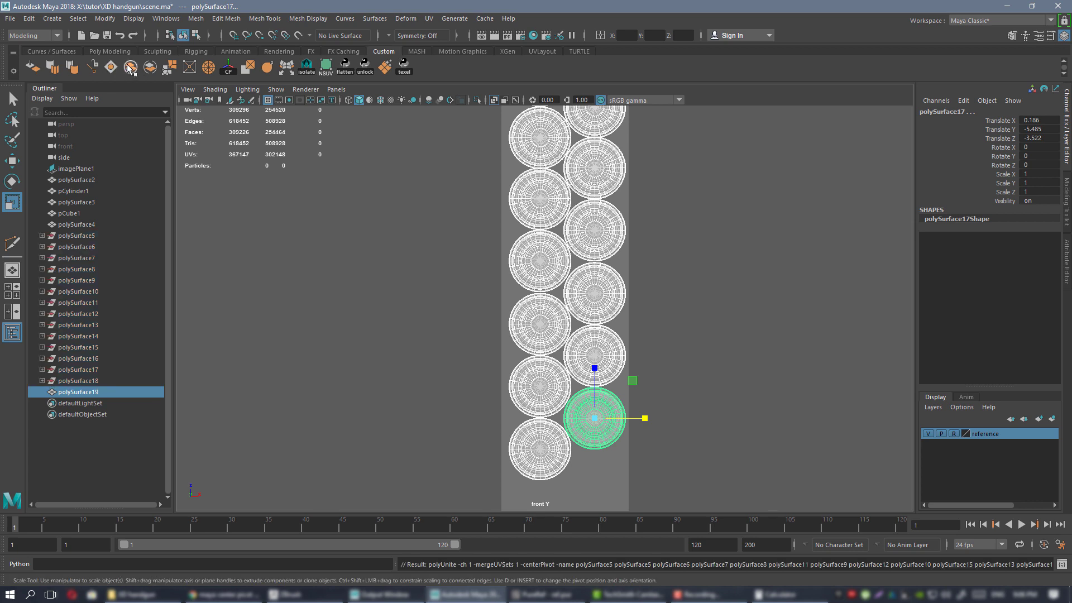
alt+middle_drag(525, 272, 530, 323)
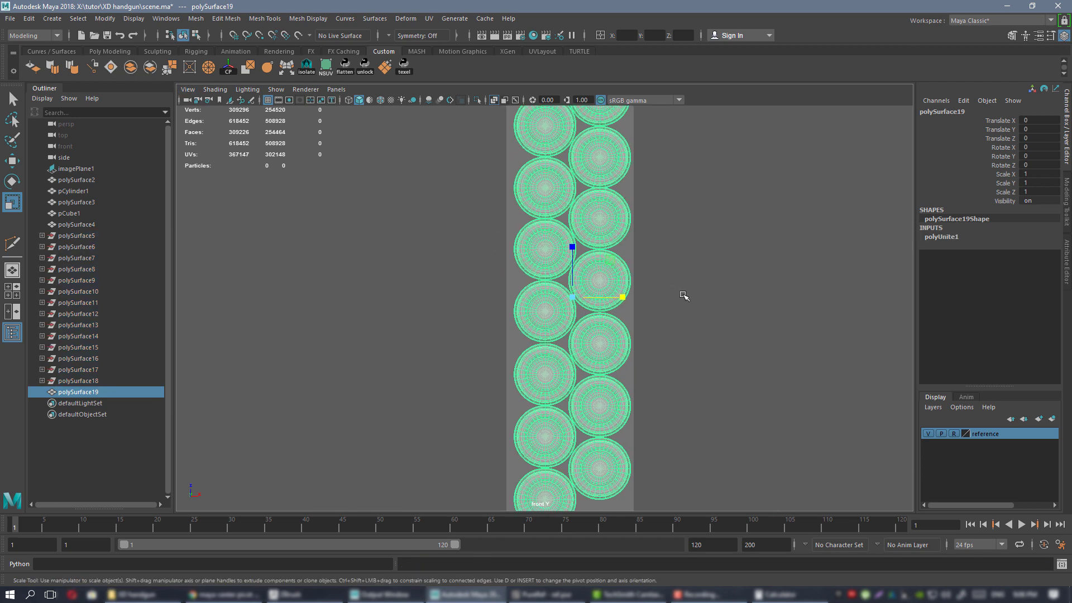
key(alt+shift+d)
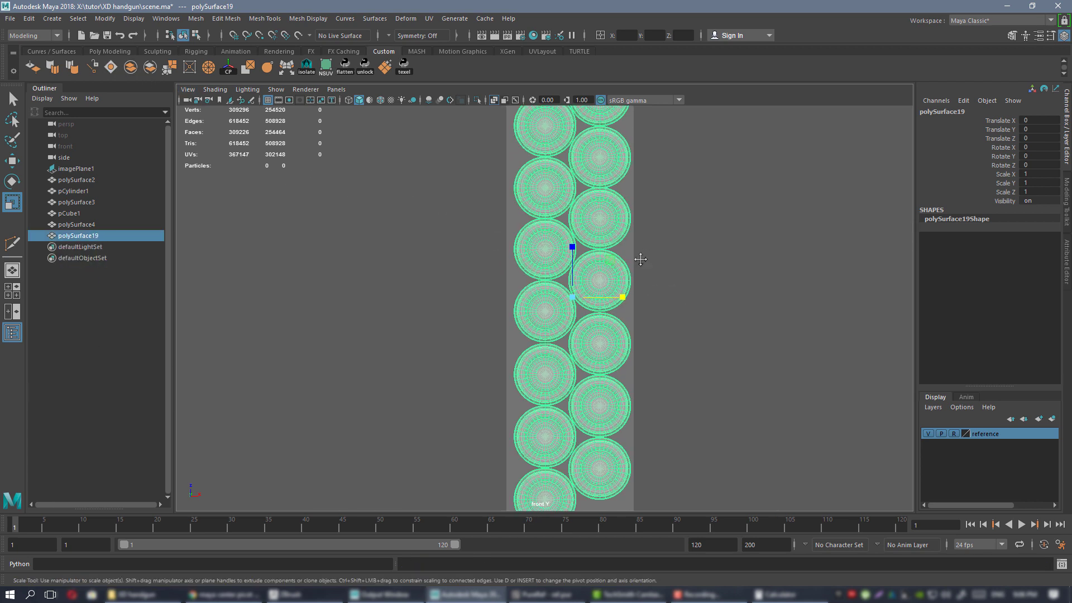
scroll(641, 259, down, 5)
scroll(660, 331, up, 7)
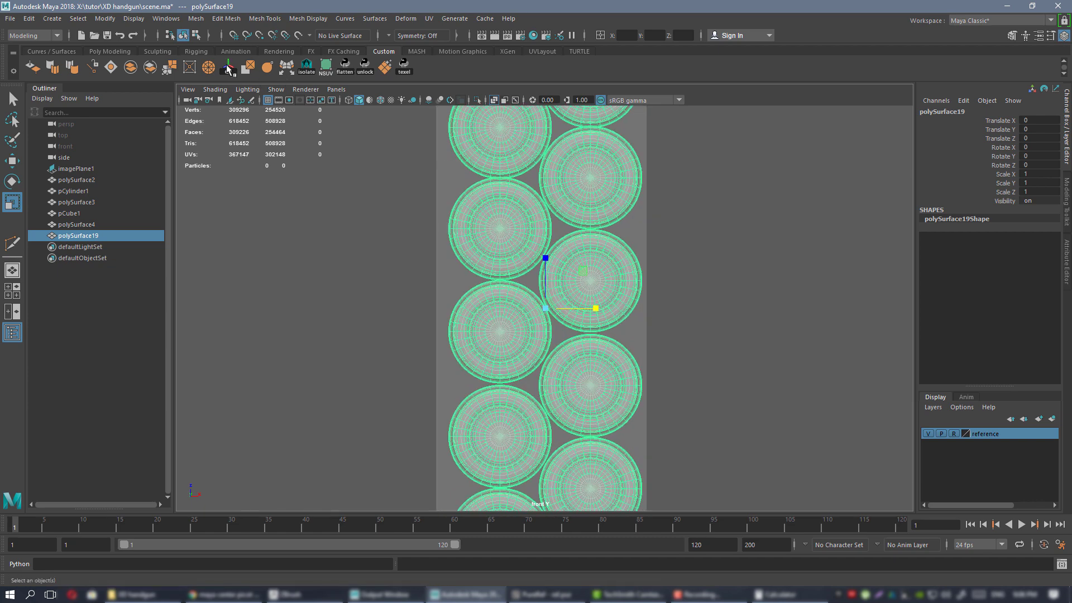
Turn on grid snapping and nudge polySurface19 left to Translate X -0.015.
alt+middle_drag(596, 257, 592, 257)
key(w)
alt+right_drag(614, 255, 677, 294)
alt+middle_drag(650, 273, 662, 306)
alt+right_drag(661, 306, 896, 475)
alt+middle_drag(690, 344, 668, 337)
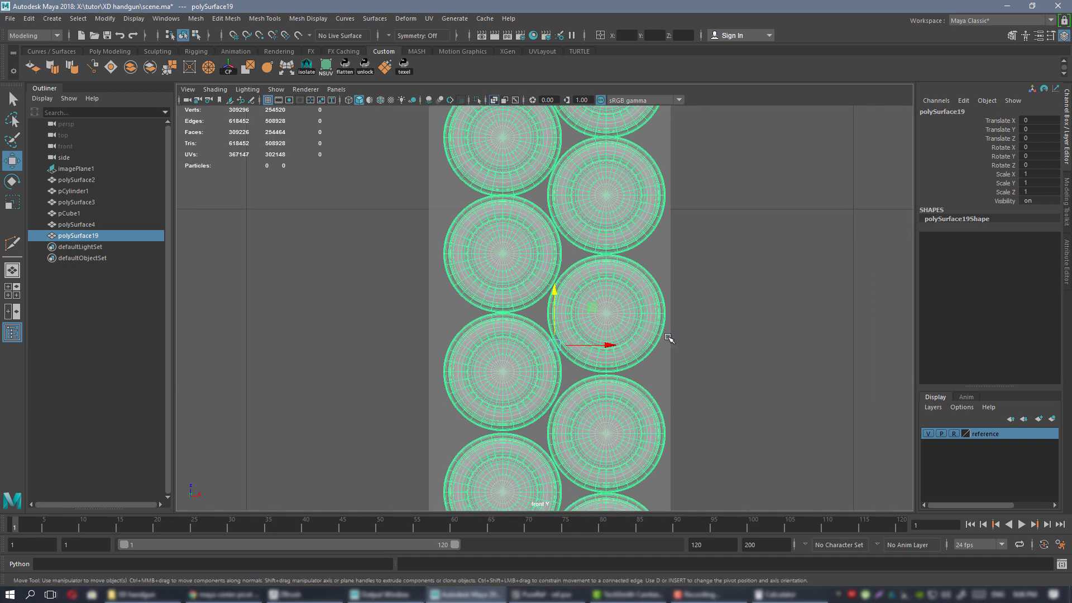
click(234, 36)
drag(593, 347, 579, 345)
scroll(615, 357, down, 4)
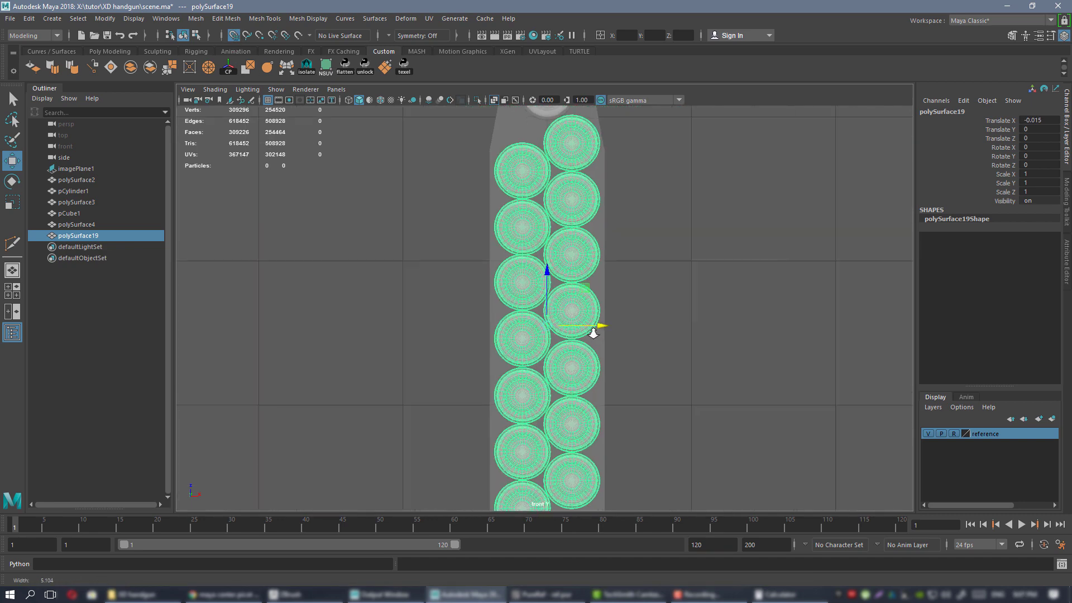
scroll(590, 335, up, 2)
scroll(575, 271, down, 1)
scroll(550, 307, up, 3)
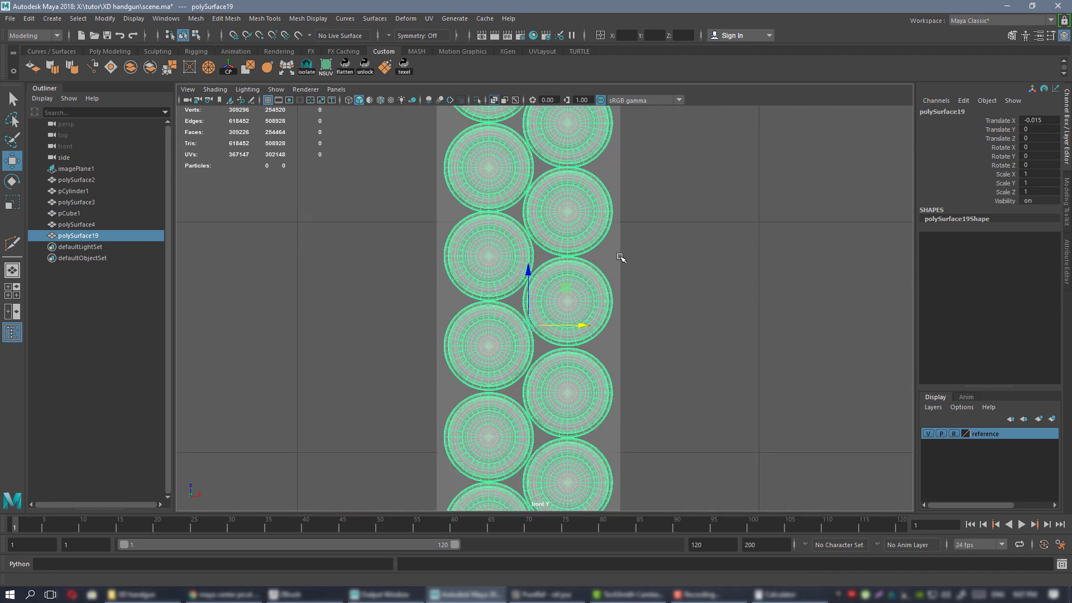
click(617, 263)
scroll(614, 257, up, 3)
Select pCube1's top vertices in vertex mode and scale them narrower in X.
key(r)
alt+right_drag(617, 263, 606, 177)
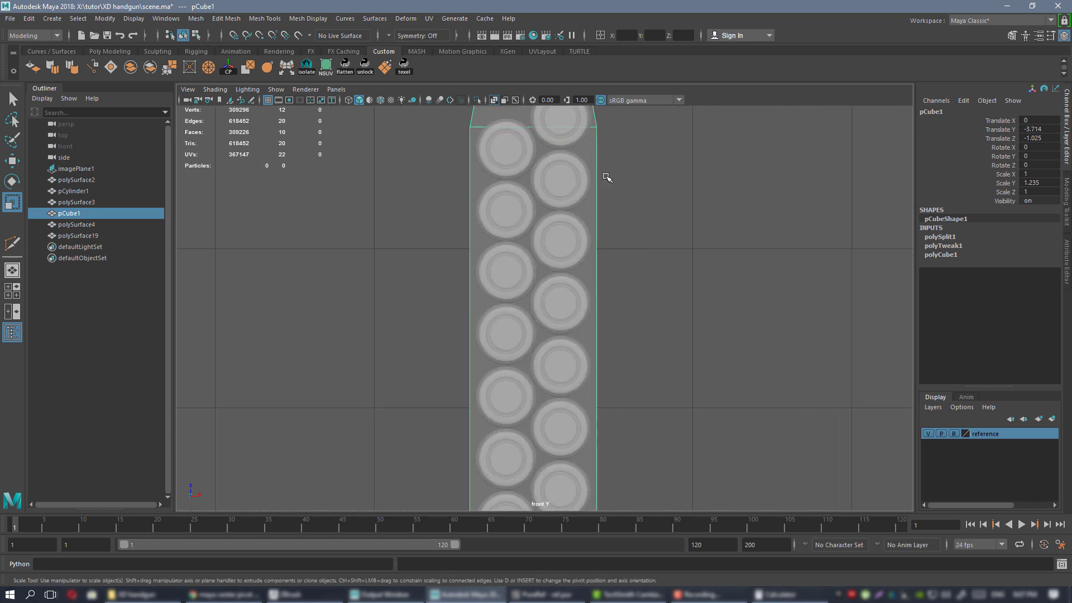
alt+middle_drag(596, 120, 603, 238)
right_drag(628, 249, 620, 250)
alt+right_drag(653, 287, 564, 168)
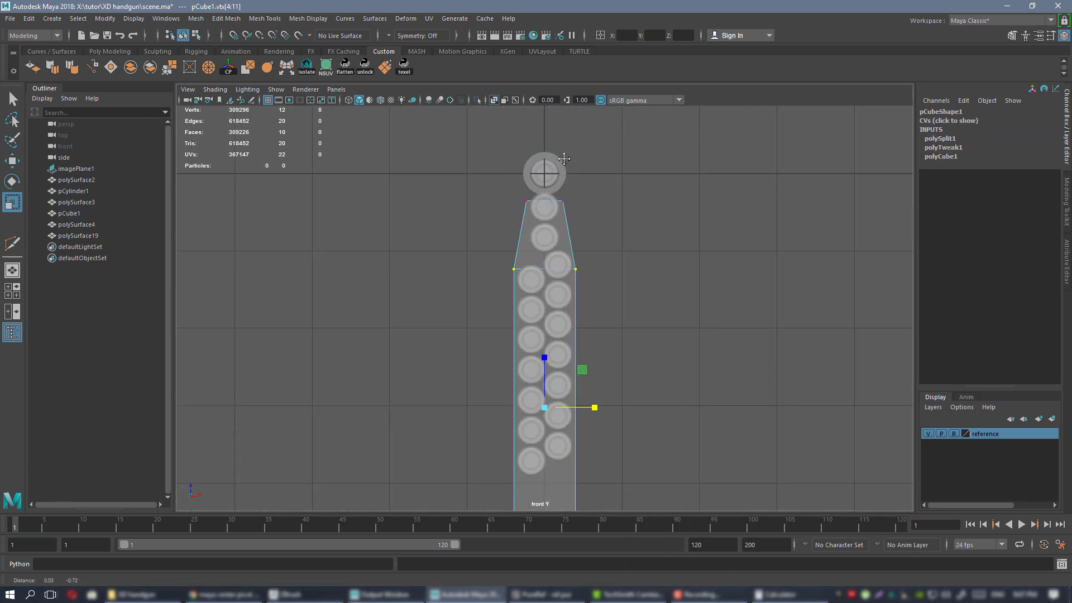
alt+middle_drag(564, 245, 538, 111)
mouse_move(603, 184)
alt+right_down()
mouse_move(832, 426)
mouse_move(855, 435)
alt+right_up()
alt+middle_drag(506, 196, 556, 243)
drag(532, 206, 531, 207)
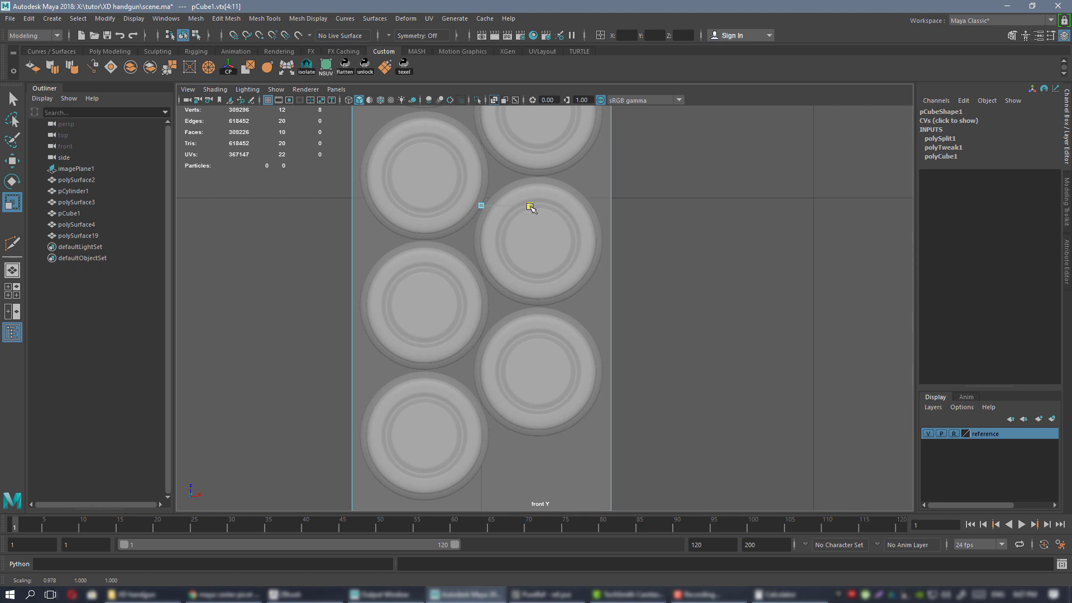
Fine-tune the top width, then return to object mode in the full perspective view.
alt+right_drag(564, 265, 487, 187)
alt+middle_drag(484, 125, 462, 235)
scroll(439, 207, up, 3)
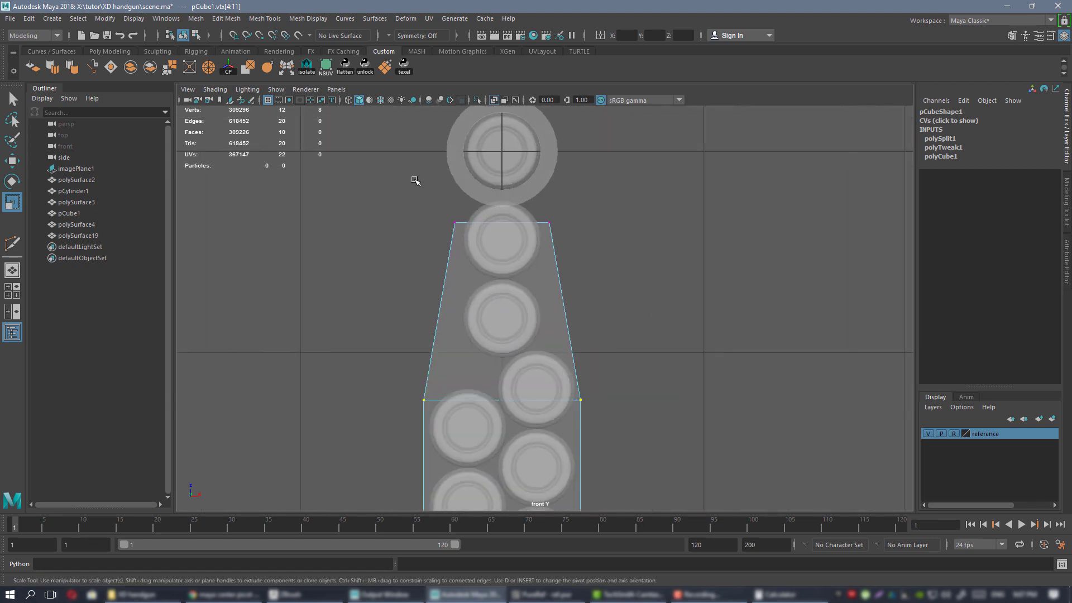
drag(558, 221, 546, 224)
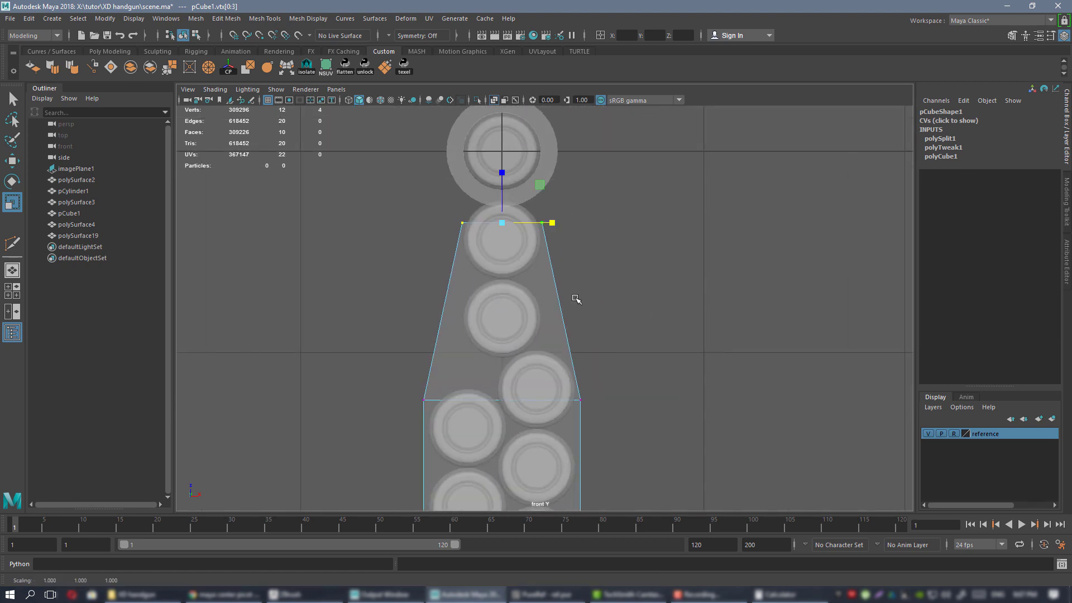
scroll(572, 279, down, 3)
key(space)
key(space)
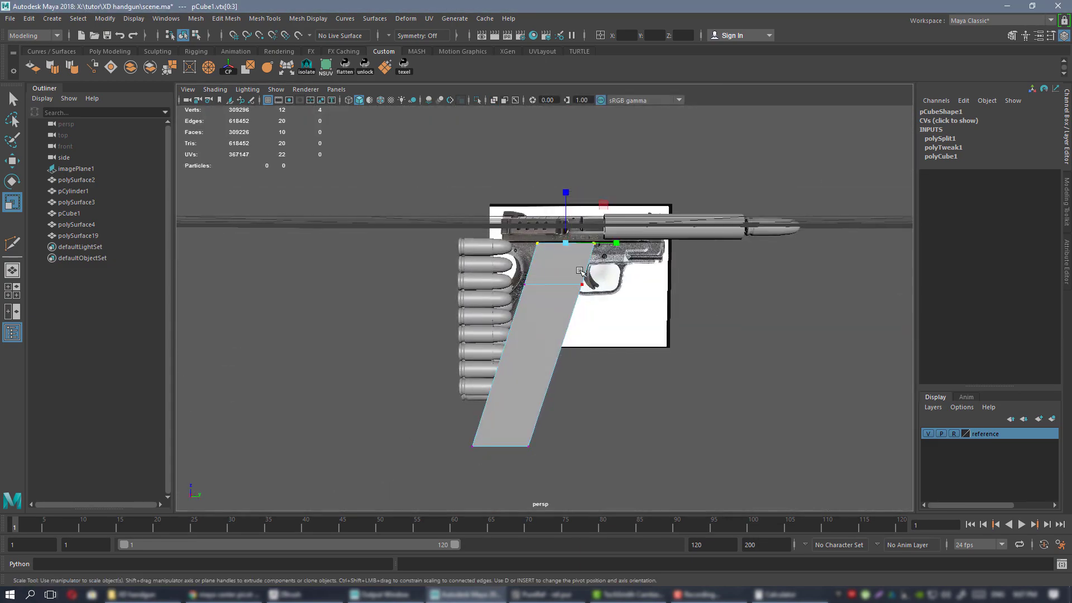
right_drag(554, 269, 603, 249)
mouse_move(637, 296)
alt+mouse_down()
mouse_move(575, 321)
mouse_move(602, 342)
mouse_move(771, 330)
mouse_move(708, 294)
mouse_move(711, 303)
mouse_move(568, 303)
mouse_move(548, 280)
mouse_move(623, 284)
alt+mouse_up()
click(574, 323)
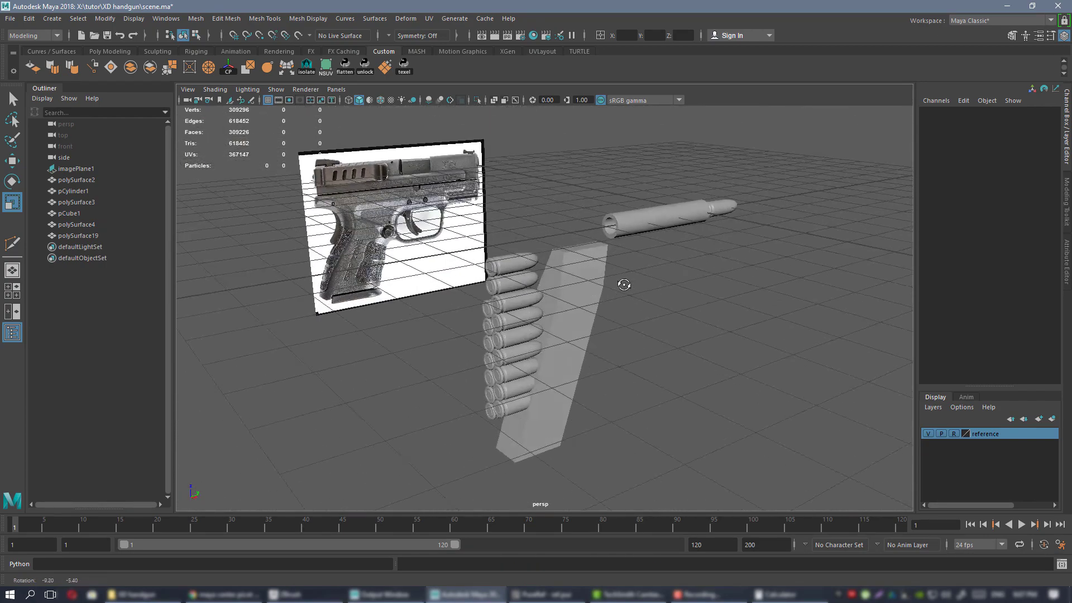
key(alt+Tab)
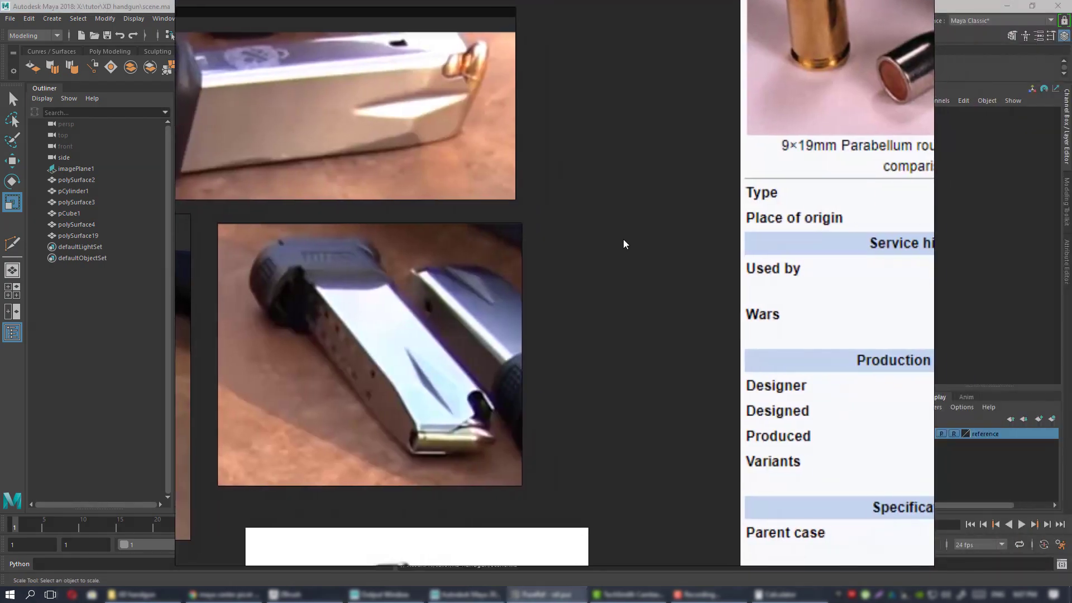
scroll(623, 241, down, 5)
middle_drag(885, 237, 235, 279)
scroll(396, 267, down, 1)
middle_drag(594, 191, 527, 356)
scroll(479, 341, up, 3)
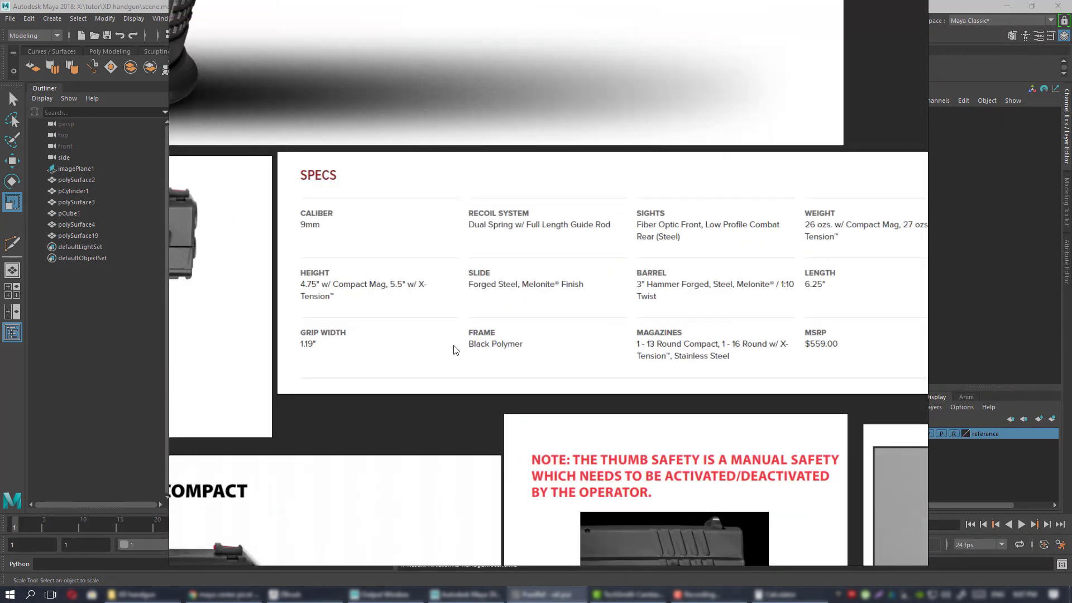
middle_drag(456, 350, 635, 318)
scroll(660, 318, up, 1)
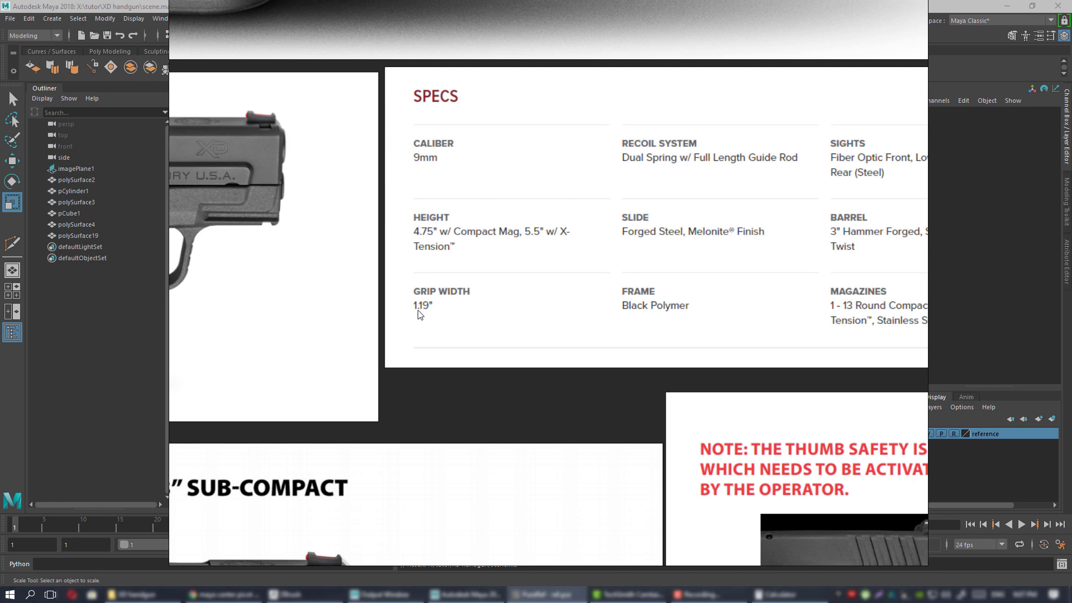
right_drag(446, 333, 1071, 344)
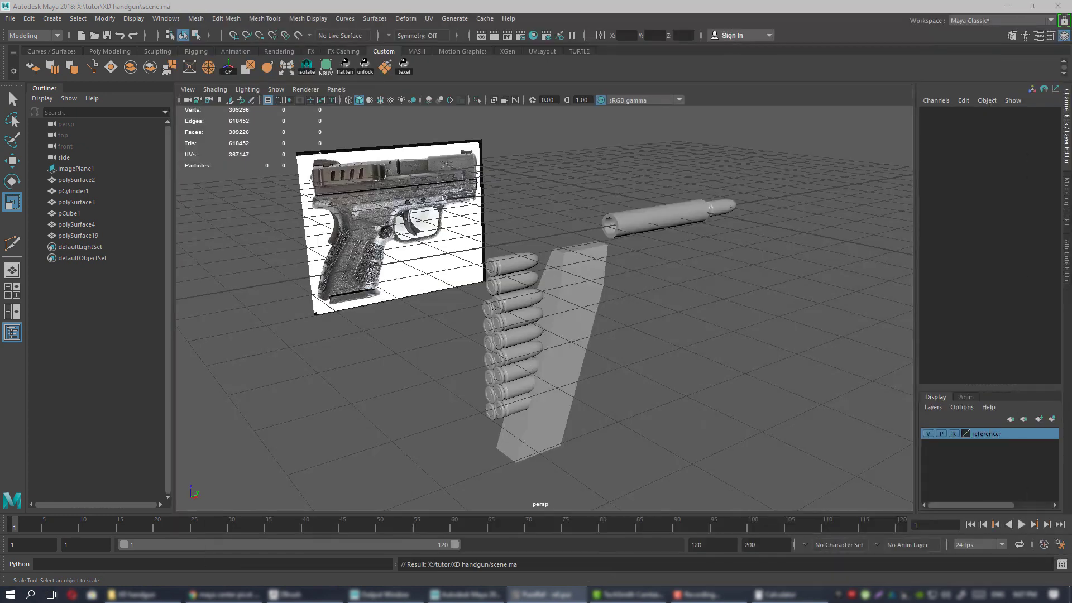
Create a new polygon cube, pCube2, from the Poly Modeling shelf.
alt+middle_drag(606, 265, 575, 270)
alt+drag(574, 270, 558, 279)
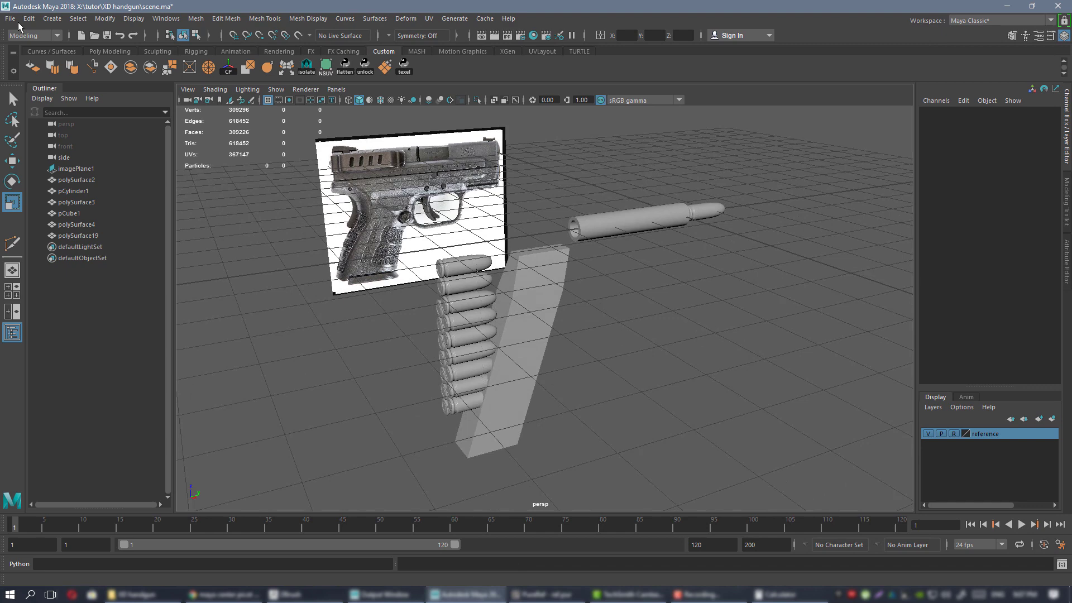
click(110, 51)
click(47, 65)
alt+drag(648, 364, 734, 277)
Inspect pCube2's Width in the Channel Box, undoing a trial width stretch.
click(1067, 191)
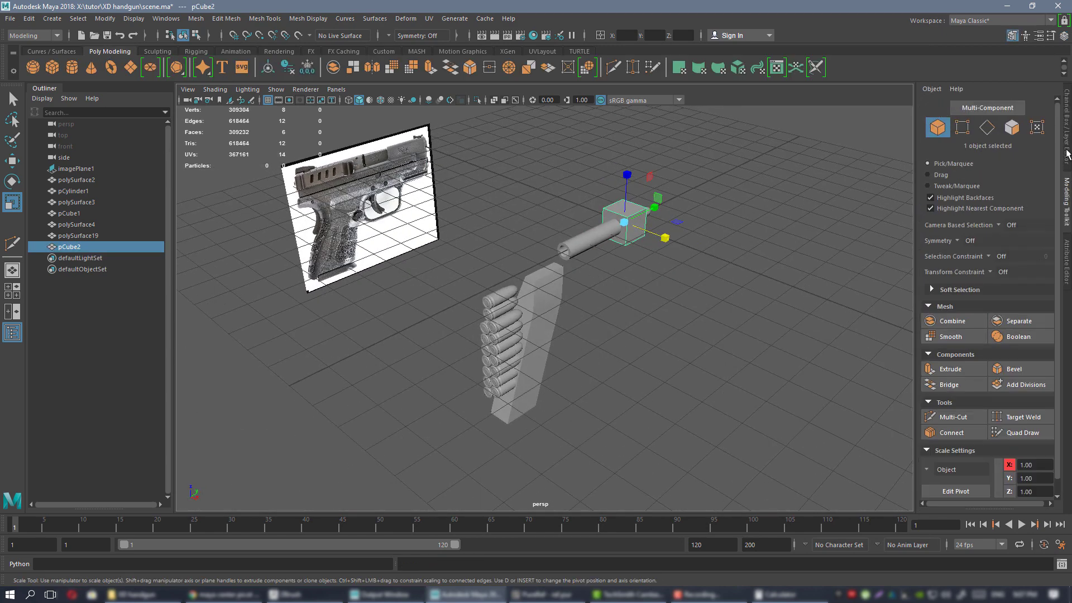
click(1067, 154)
scroll(726, 248, up, 5)
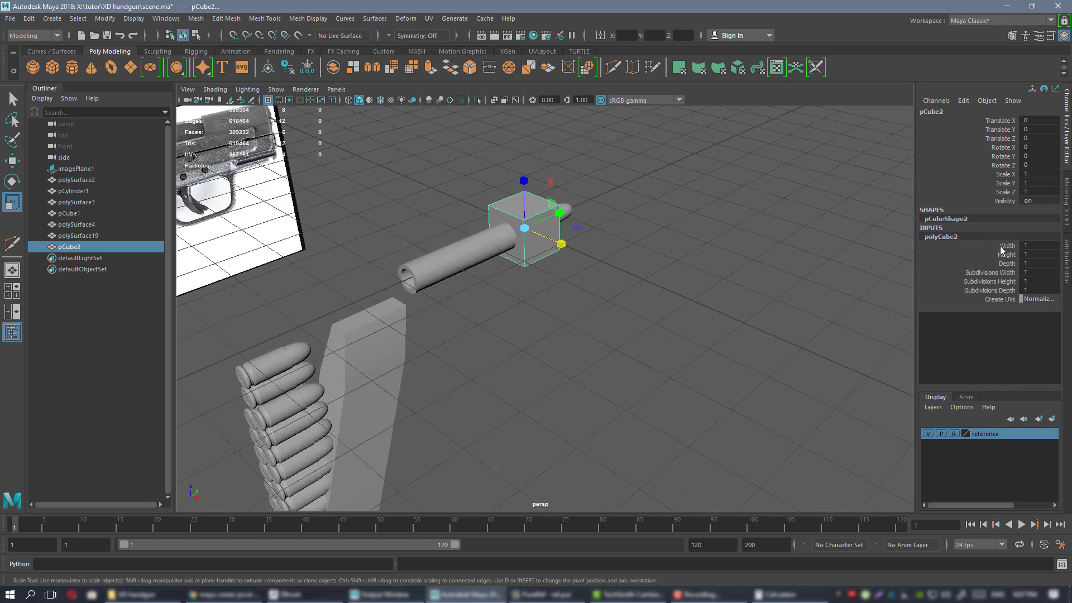
click(1001, 246)
middle_drag(611, 201, 1071, 276)
key(ctrl+z)
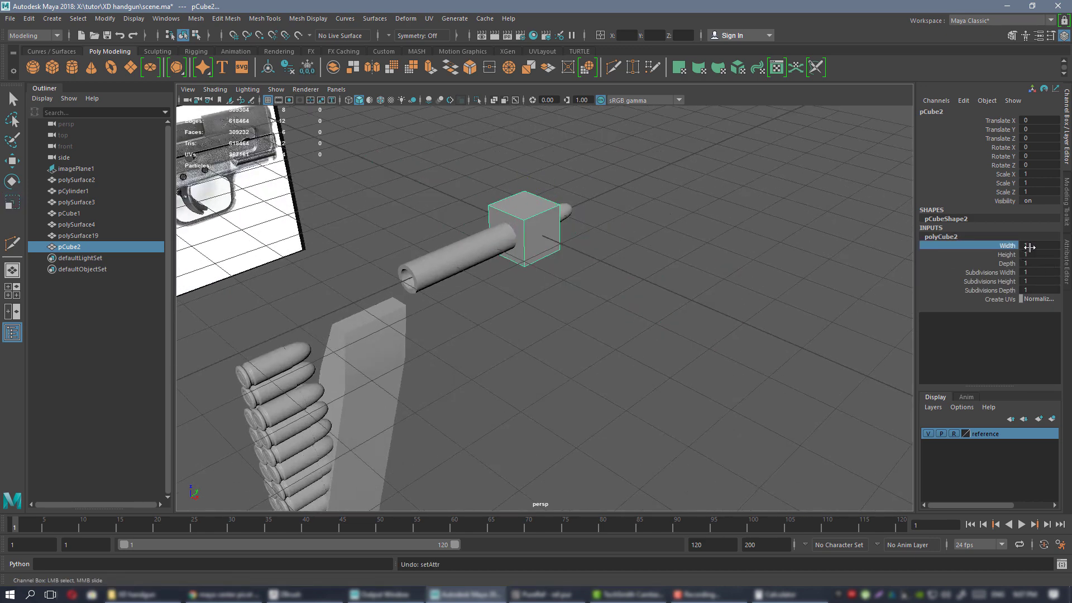
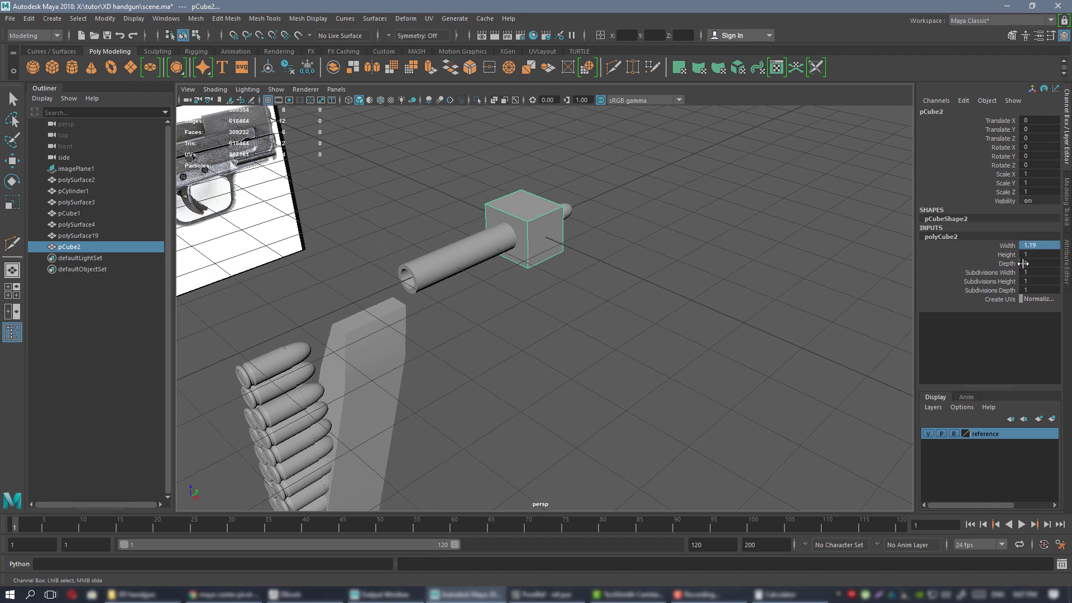
Move pCube2 down toward the magazine base in the enlarged front view.
alt+drag(528, 228, 327, 225)
key(w)
key(space)
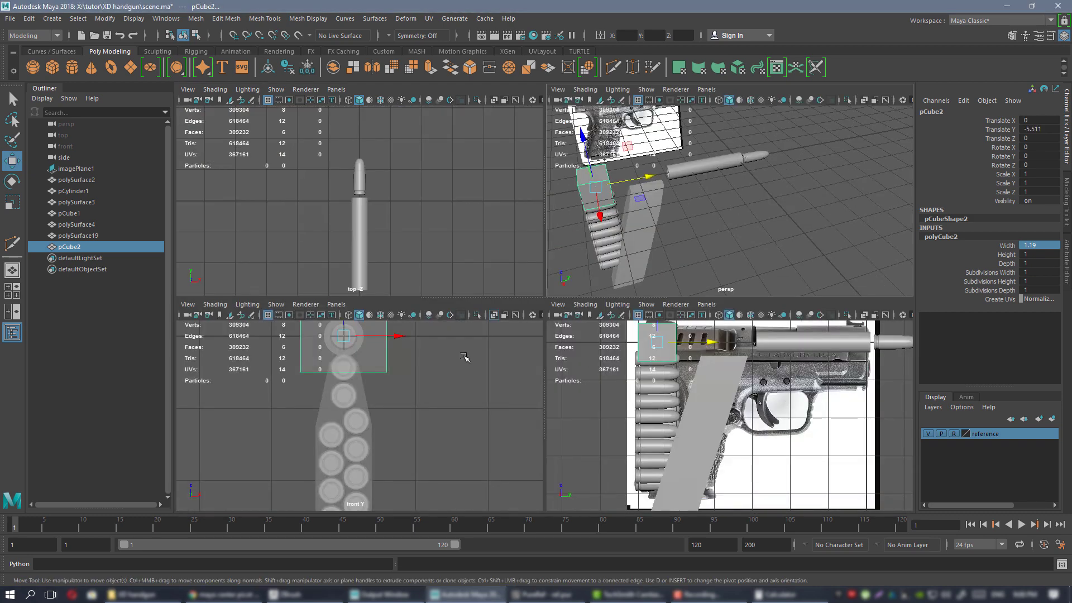
key(space)
drag(510, 119, 513, 352)
scroll(550, 252, down, 4)
scroll(549, 253, up, 1)
alt+middle_drag(536, 315, 535, 216)
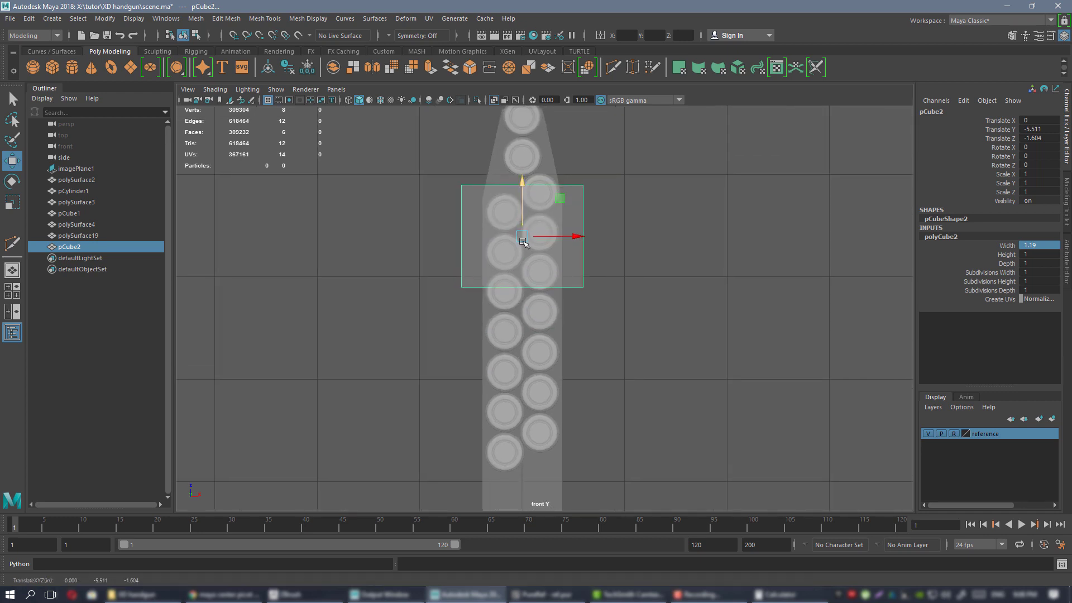
drag(524, 199, 524, 307)
Settle pCube2 over the last rounds at Translate Y -5.511 and Translate Z -3.414.
alt+middle_drag(555, 422, 566, 301)
scroll(567, 300, up, 2)
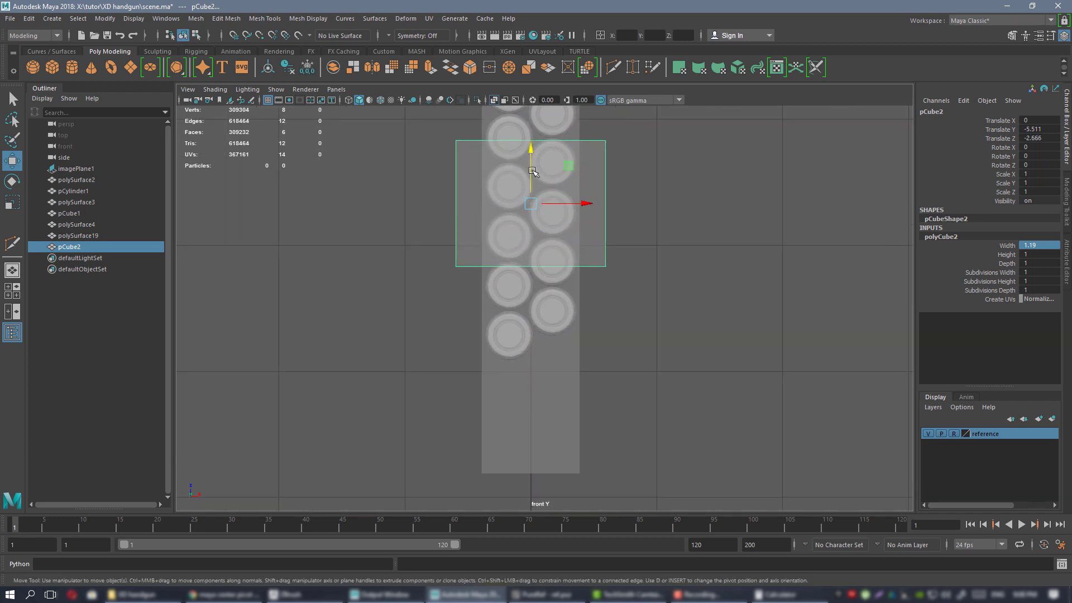
drag(532, 170, 533, 352)
alt+middle_drag(534, 352, 530, 324)
scroll(548, 301, up, 2)
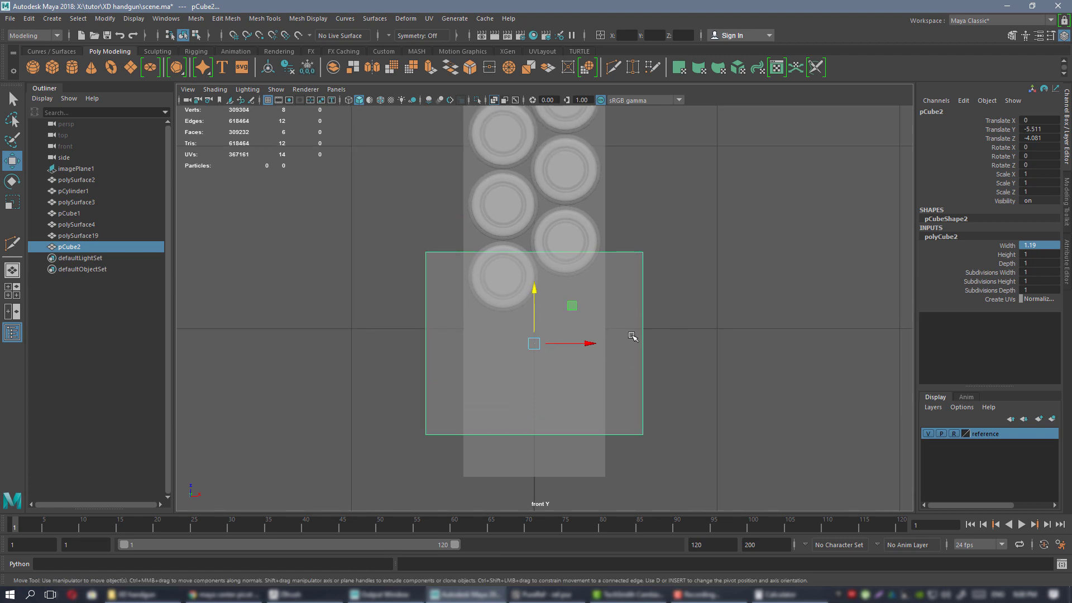
alt+right_drag(604, 337, 552, 299)
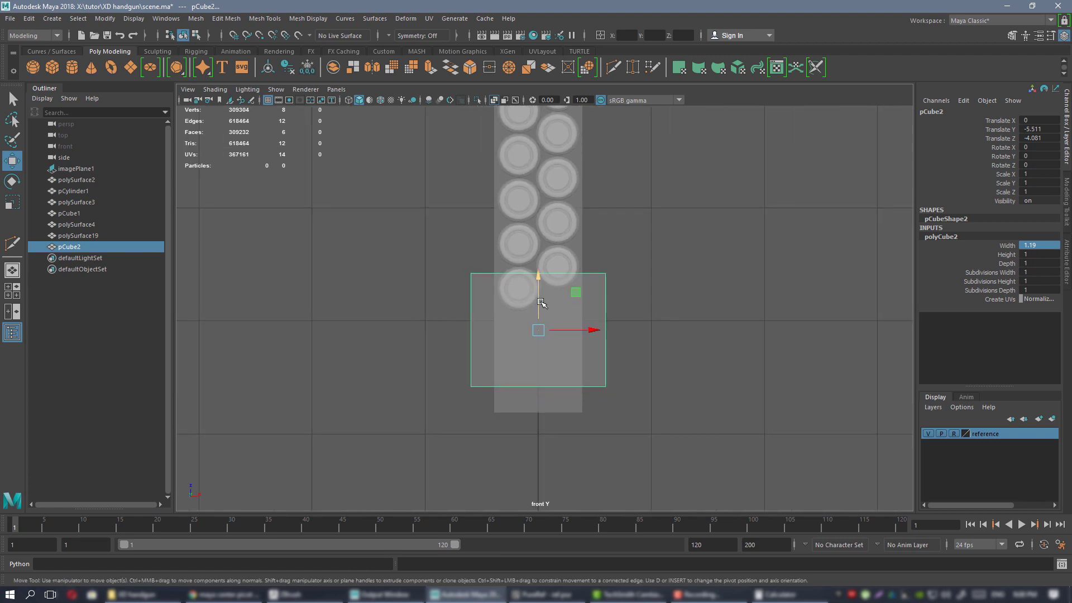
drag(541, 302, 541, 226)
alt+middle_drag(545, 113, 563, 339)
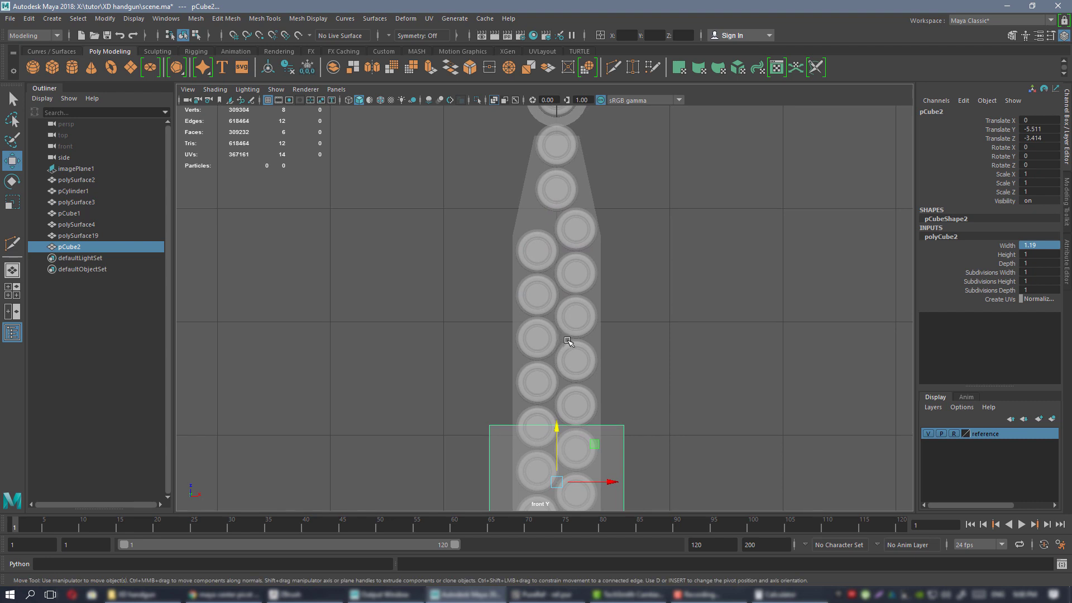
Select the magazine block and switch it to vertex editing.
click(528, 206)
alt+middle_drag(606, 248, 604, 210)
right_drag(421, 206, 391, 209)
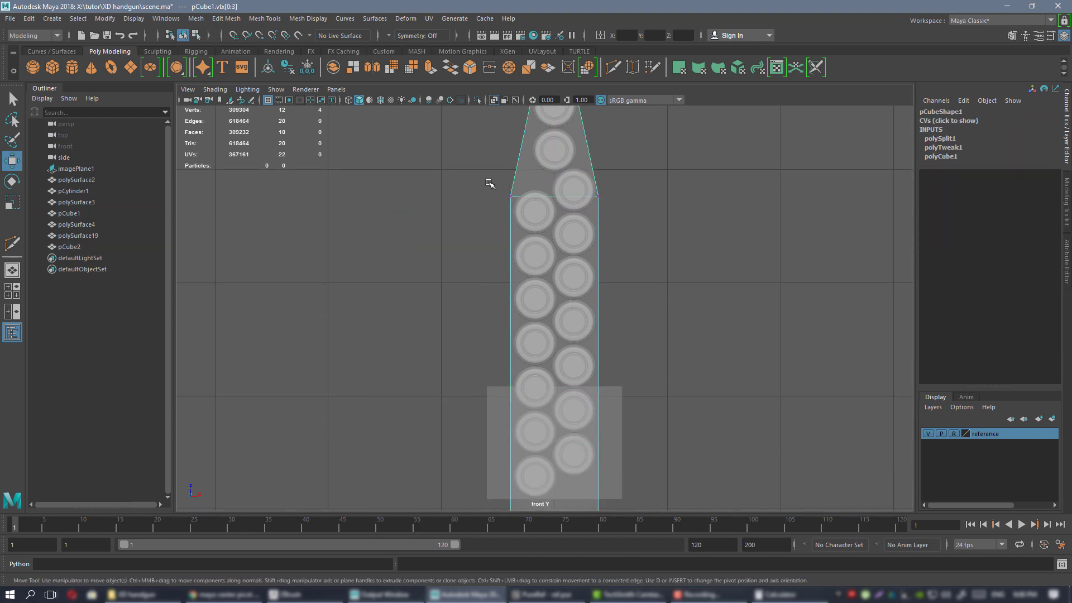
Select the magazine's upper and bottom vertices and scale them wider along X.
drag(651, 555, 652, 554)
alt+middle_drag(609, 368, 621, 264)
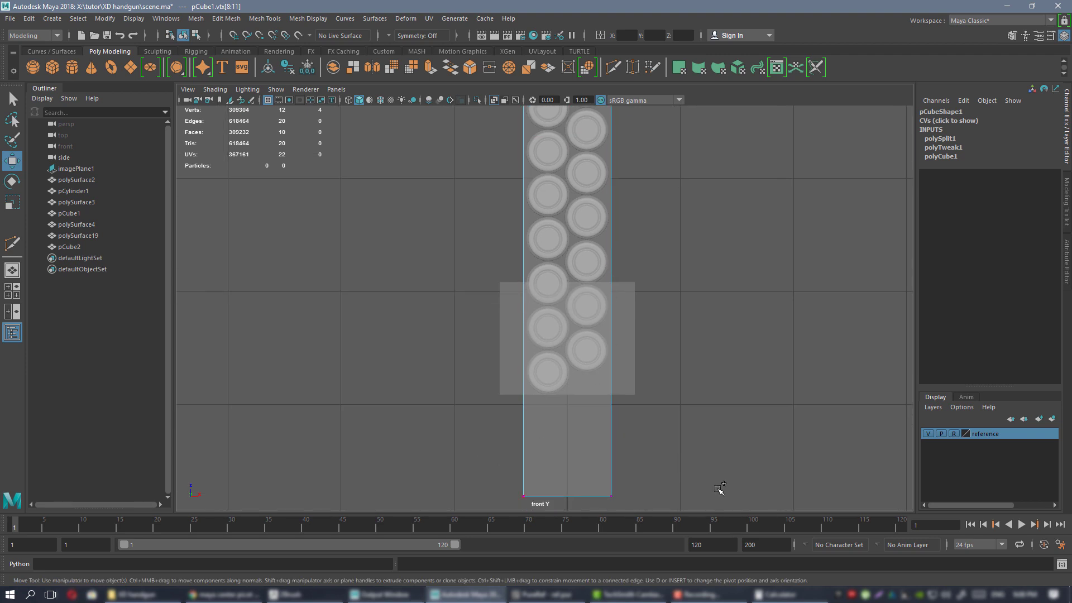
shift+drag(719, 489, 476, 506)
alt+middle_drag(478, 471, 491, 376)
alt+middle_drag(526, 297, 516, 409)
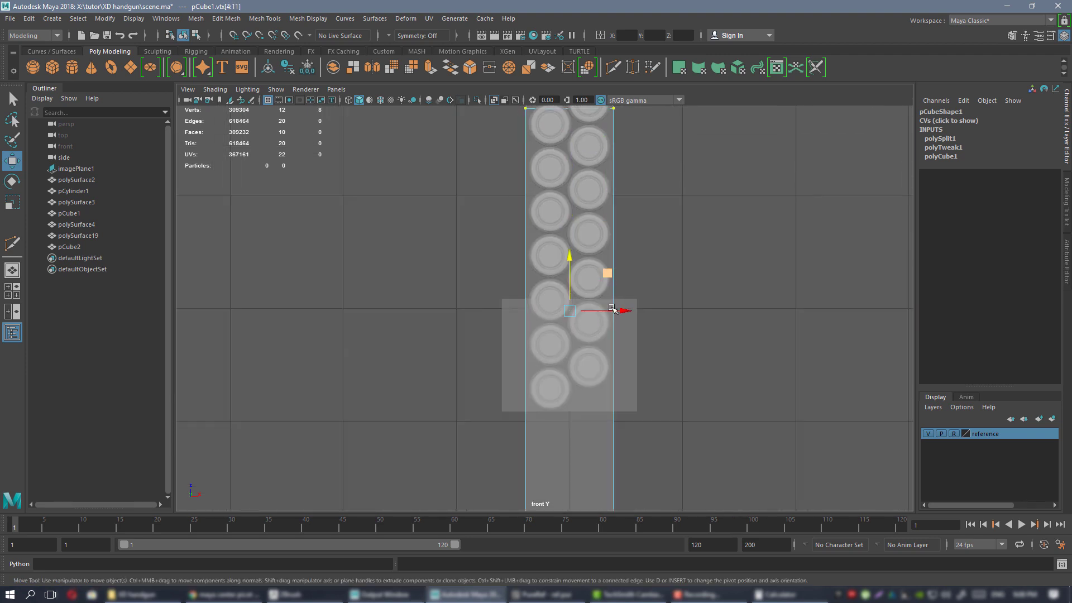
key(r)
drag(612, 309, 620, 311)
alt+middle_drag(620, 311, 576, 360)
drag(604, 362, 605, 362)
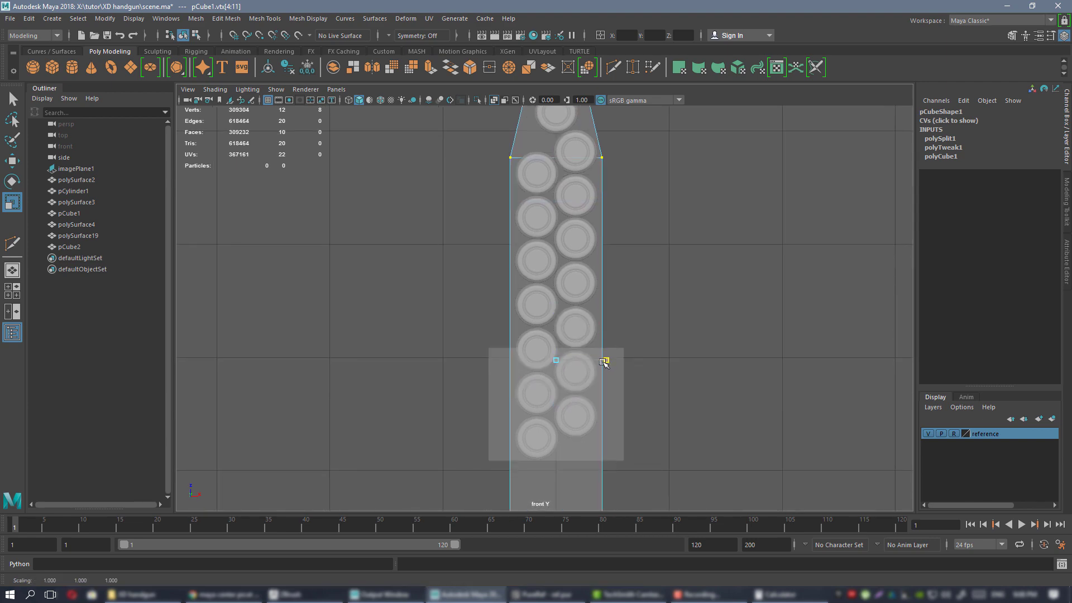
Return to object mode in the perspective view and delete the small helper cube pCube2.
key(space)
key(space)
alt+drag(695, 242, 624, 237)
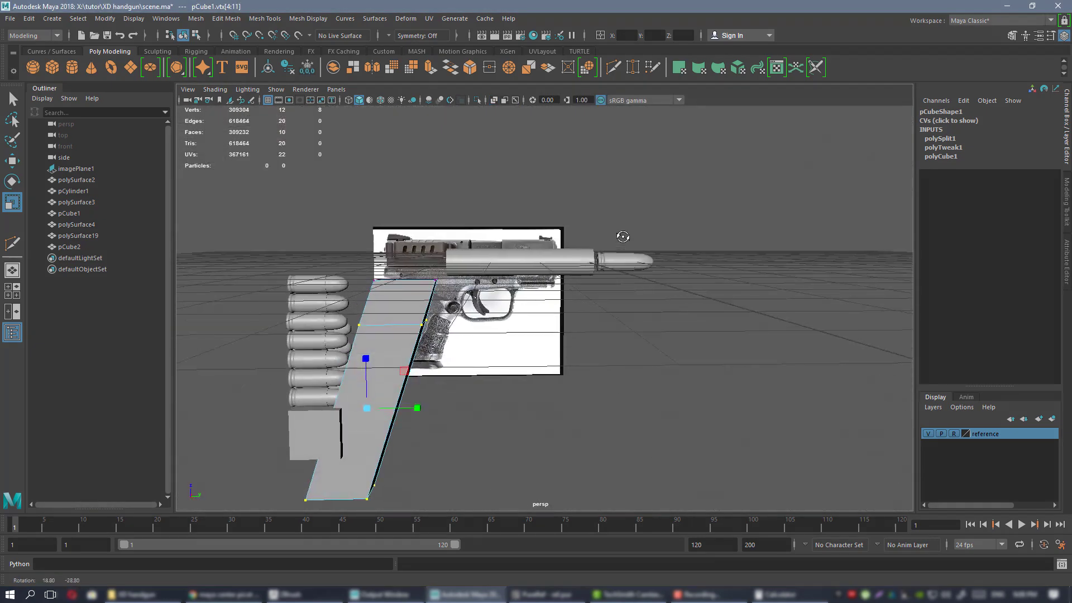
alt+middle_drag(624, 236, 743, 184)
alt+drag(608, 206, 678, 246)
right_drag(677, 245, 726, 229)
click(610, 322)
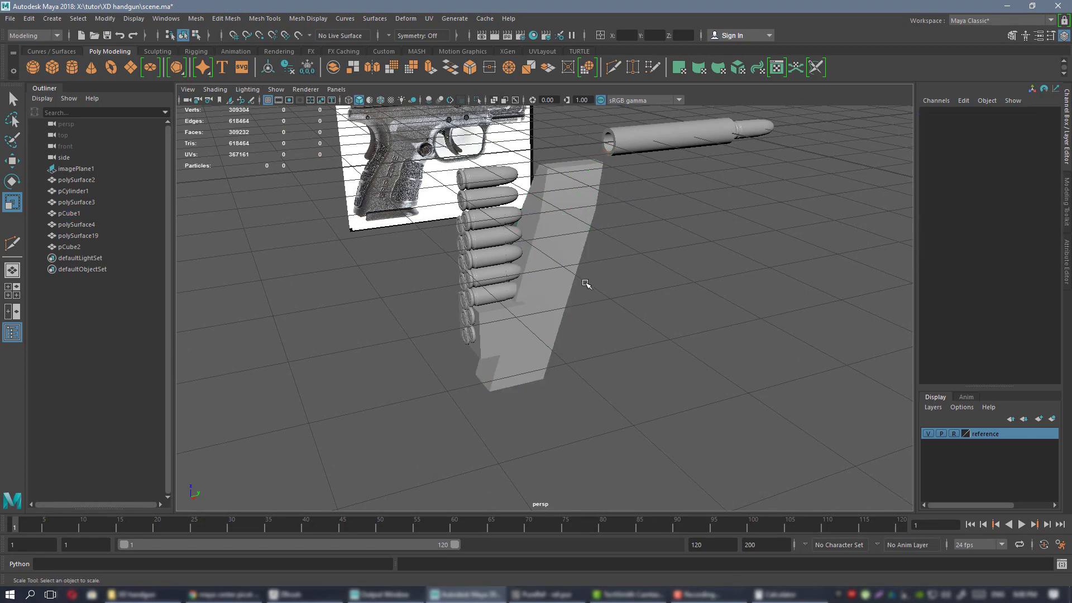
alt+drag(469, 329, 498, 333)
click(497, 333)
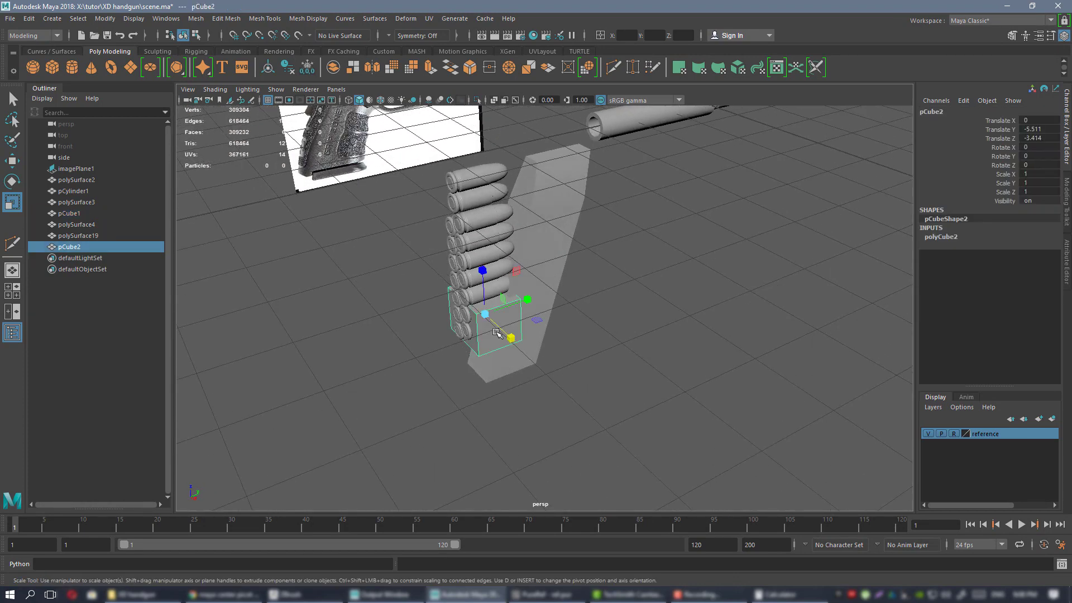
key(Delete)
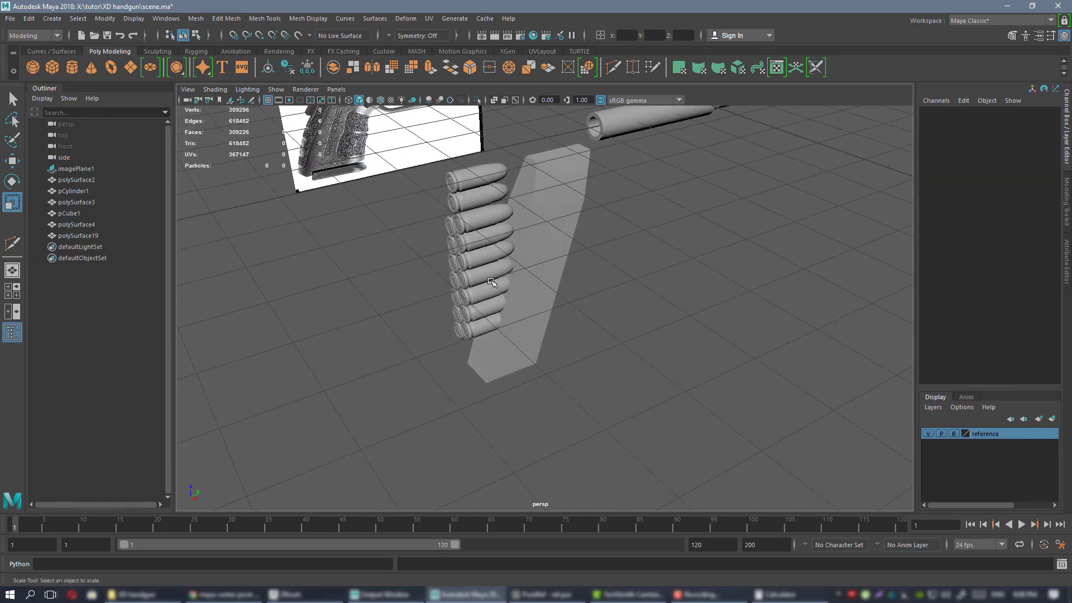
Seat both parts of the loose round on the magazine top at Translate Y -3.719, Z -0.439.
alt+middle_drag(501, 238, 489, 317)
alt+drag(488, 317, 459, 279)
click(478, 274)
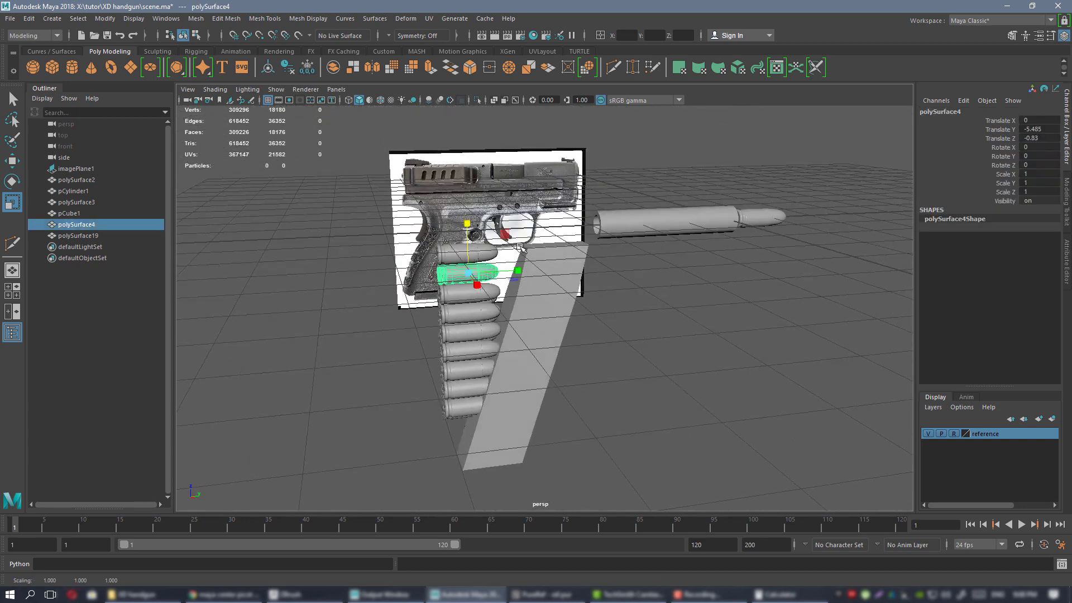
shift+click(481, 254)
key(w)
middle_drag(559, 252, 523, 255)
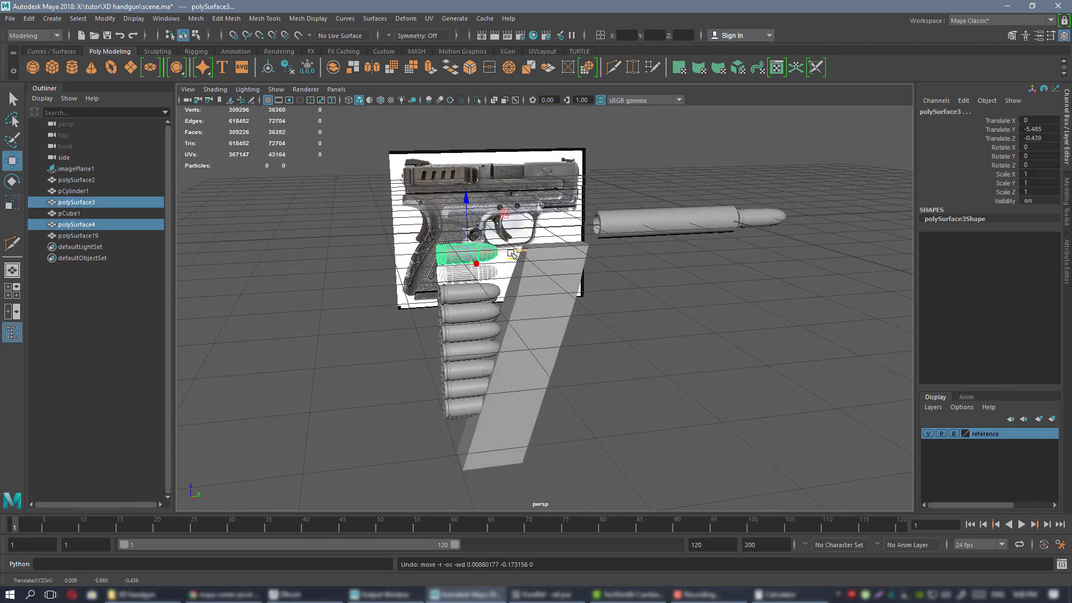
key(f)
drag(581, 247, 672, 312)
middle_drag(656, 297, 655, 296)
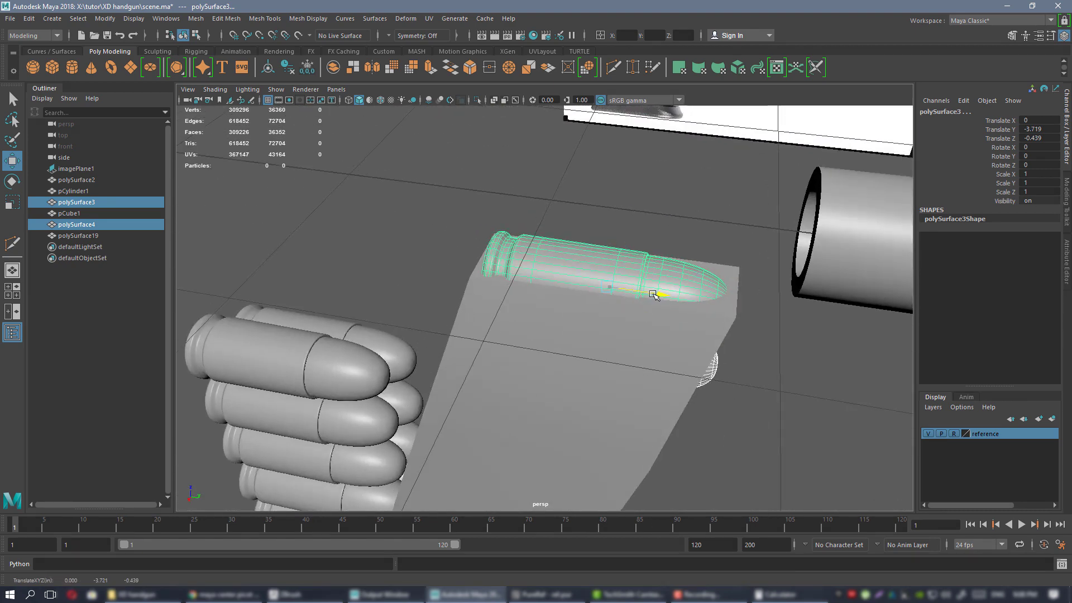
alt+drag(731, 347, 647, 294)
click(647, 398)
alt+drag(522, 299, 551, 273)
alt+right_drag(501, 220, 659, 301)
alt+drag(659, 302, 598, 306)
alt+right_drag(598, 307, 477, 249)
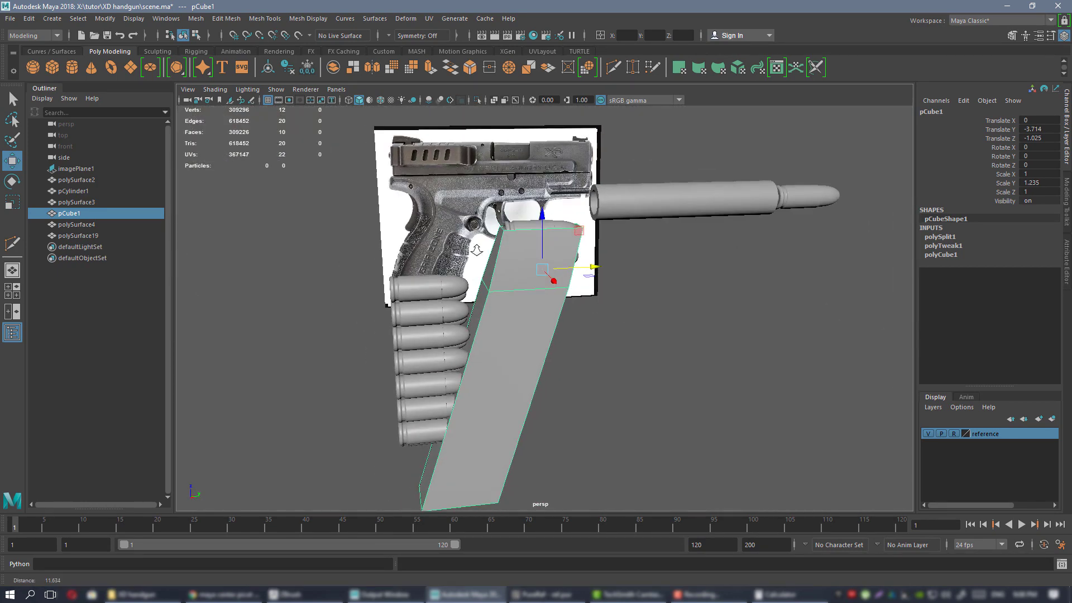
alt+drag(477, 249, 672, 290)
key(space)
key(space)
alt+right_drag(663, 407, 600, 355)
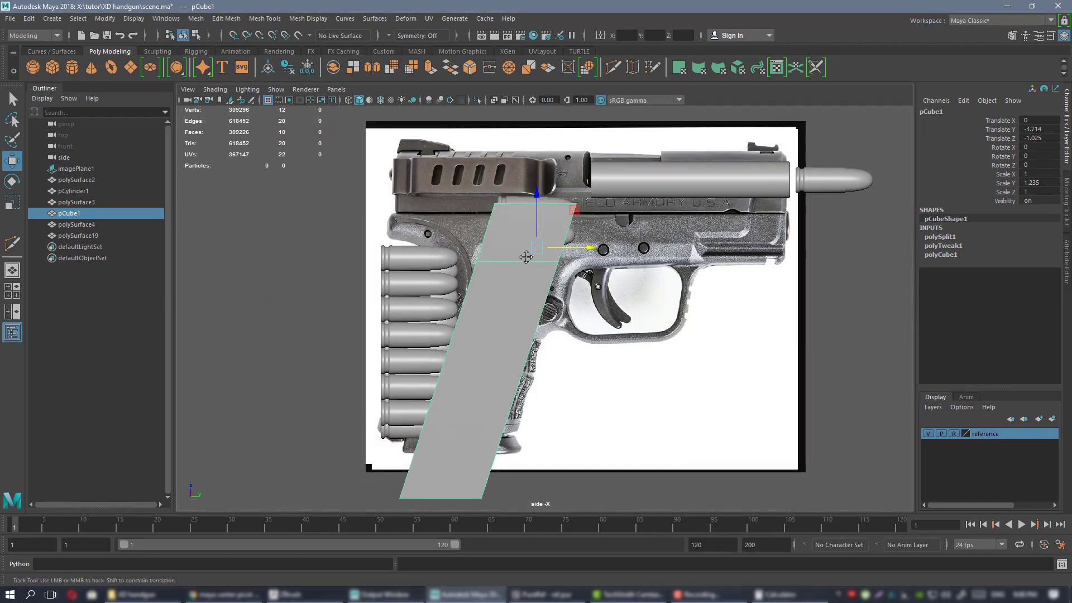
alt+middle_drag(600, 354, 590, 379)
key(space)
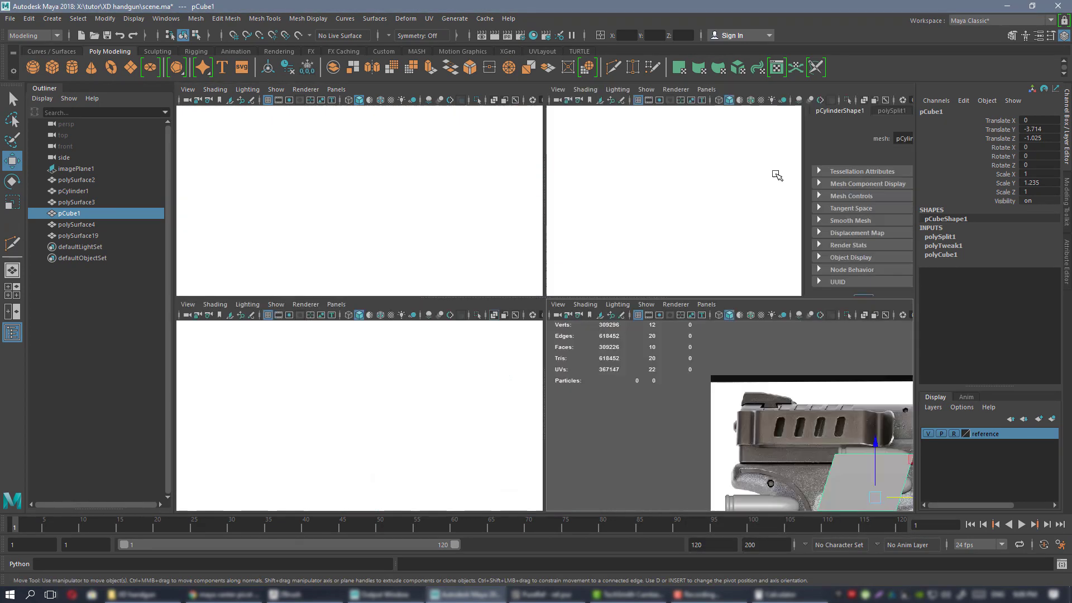
key(space)
alt+drag(776, 174, 687, 262)
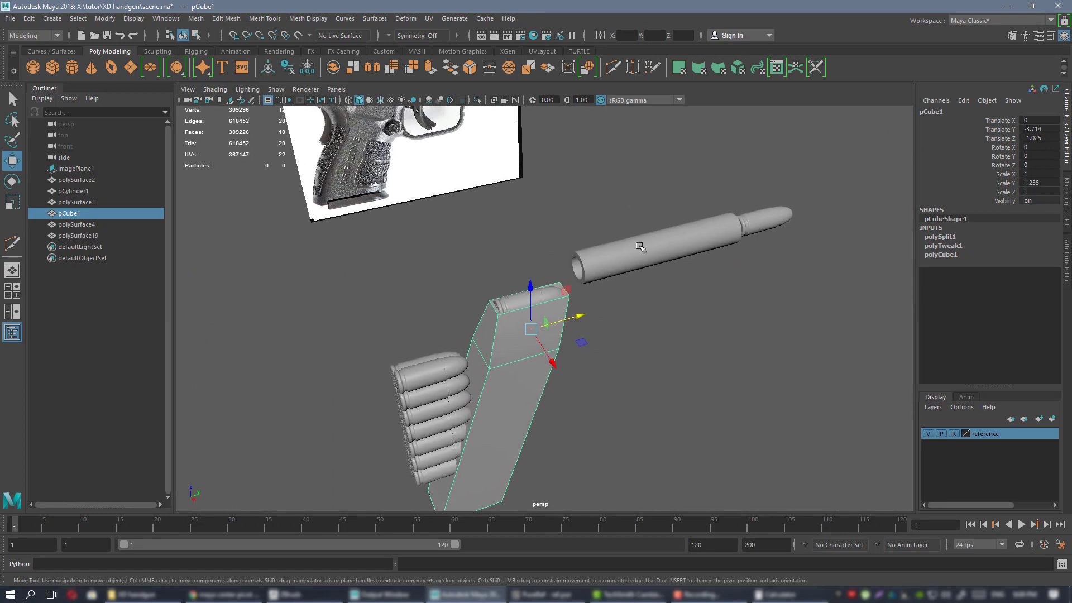
click(732, 247)
click(769, 219)
click(652, 256)
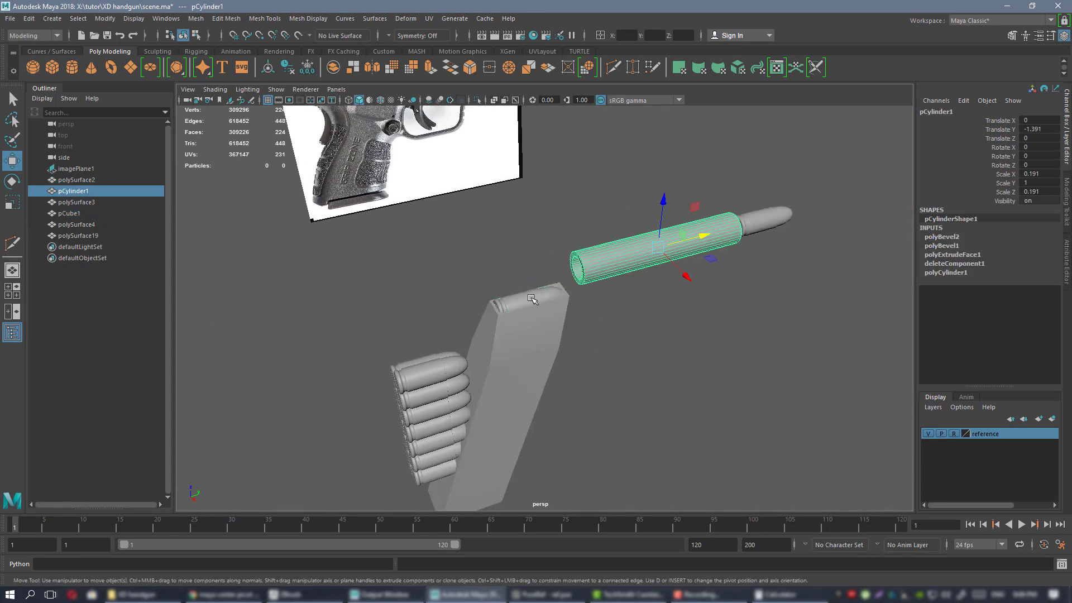
click(783, 215)
click(674, 240)
click(545, 327)
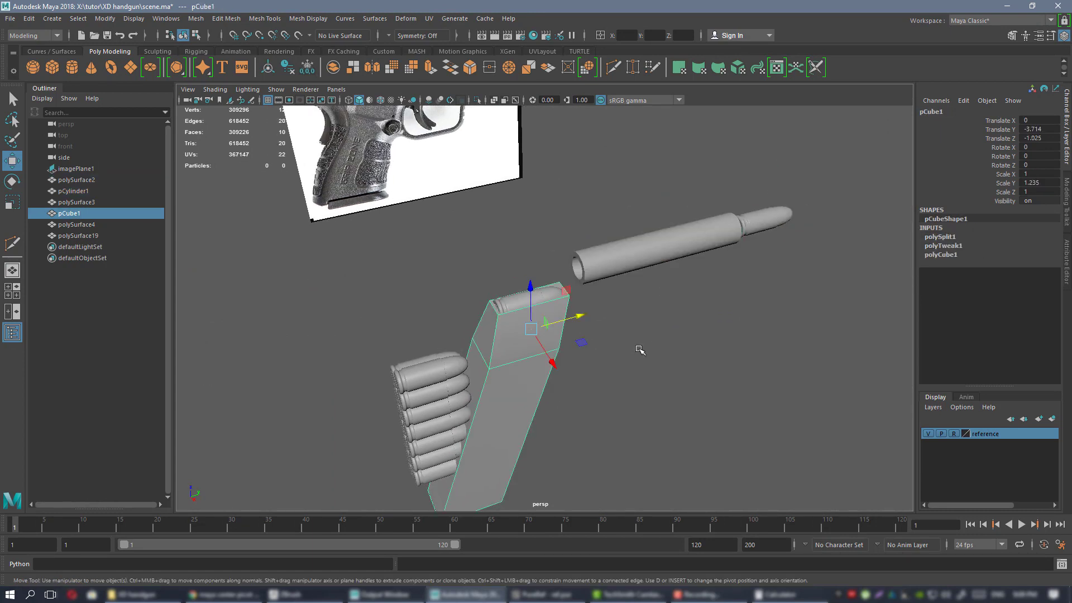
alt+drag(640, 350, 622, 282)
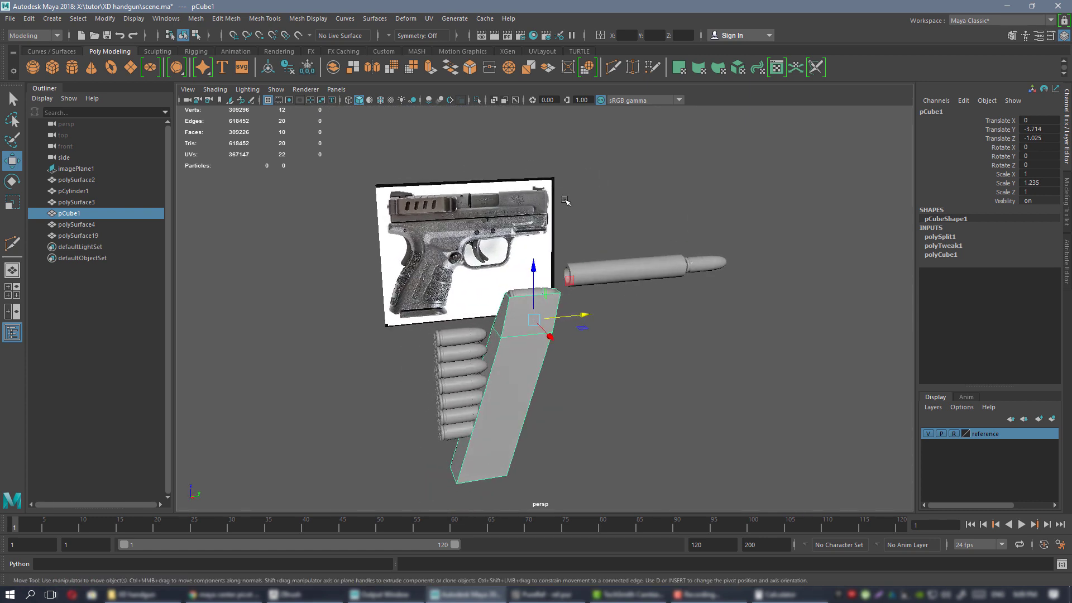
alt+drag(692, 243, 544, 243)
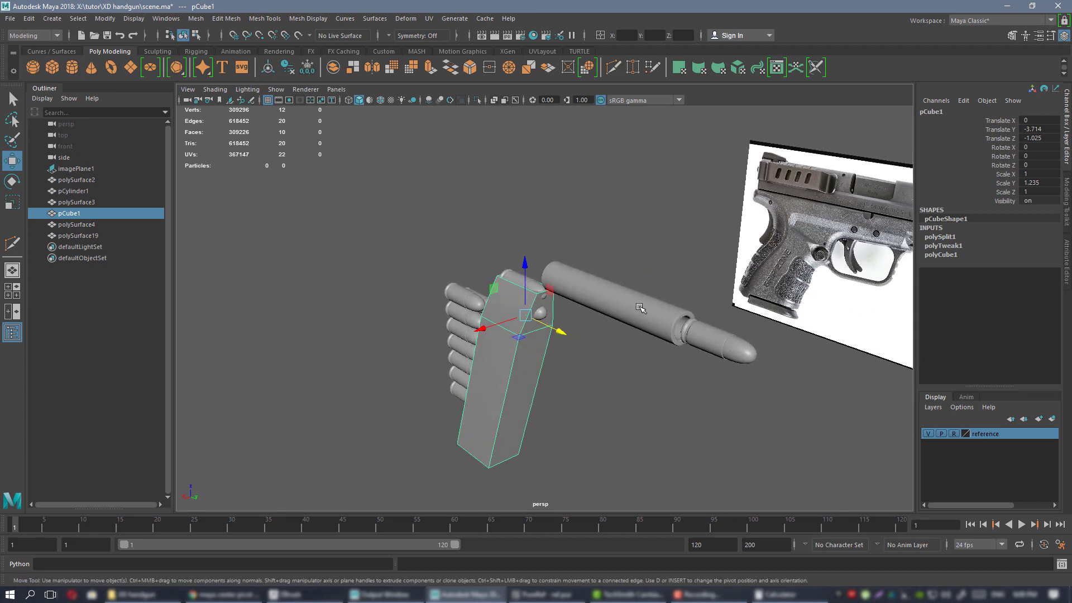
alt+drag(640, 308, 779, 332)
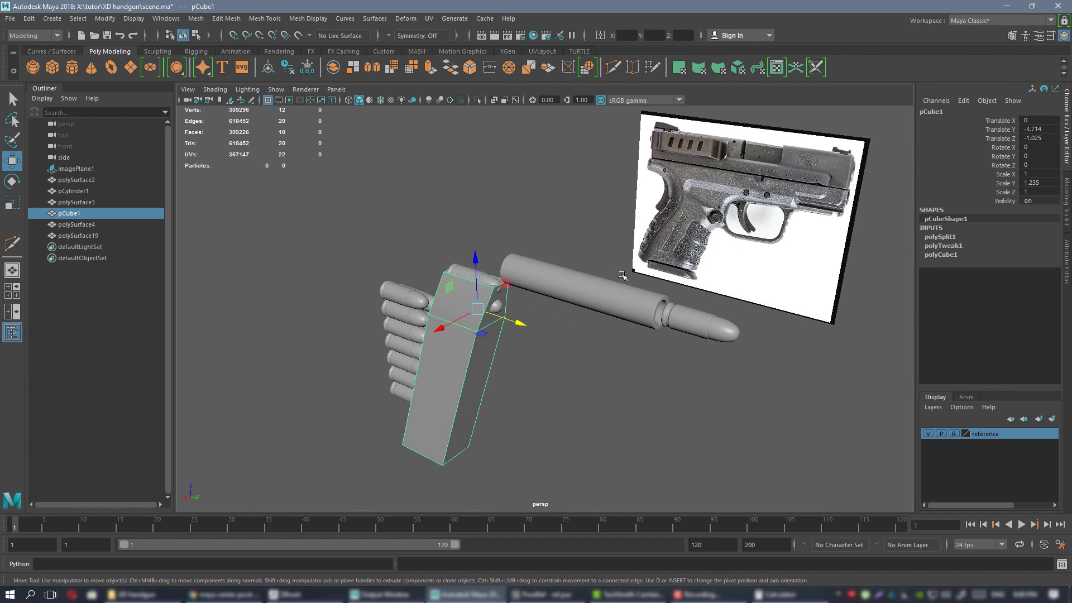
alt+drag(640, 320, 550, 309)
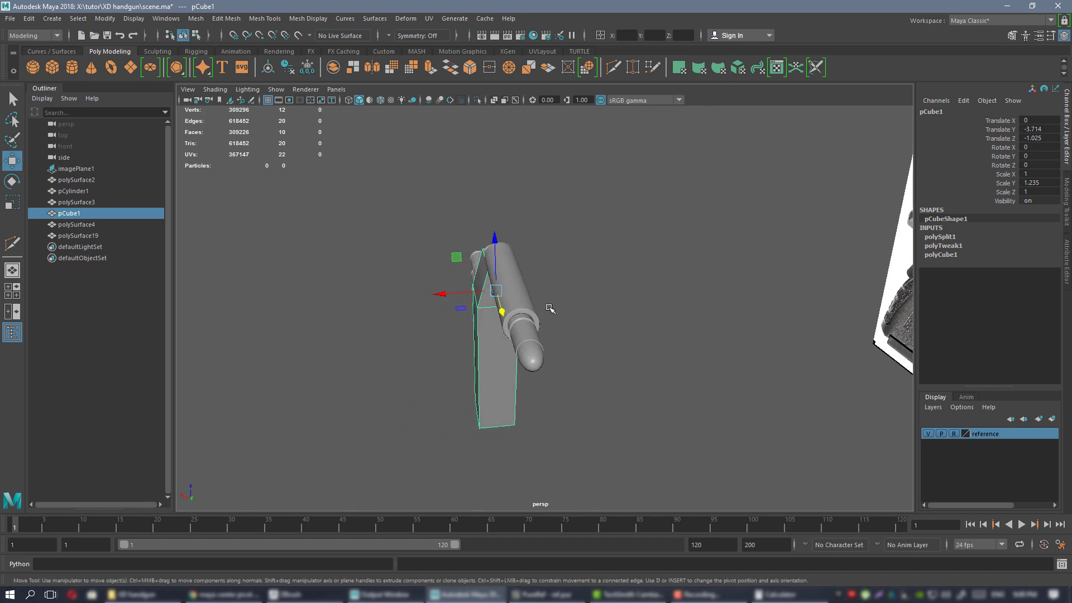
alt+drag(542, 272, 644, 288)
alt+drag(659, 336, 569, 293)
key(f)
alt+drag(691, 349, 628, 307)
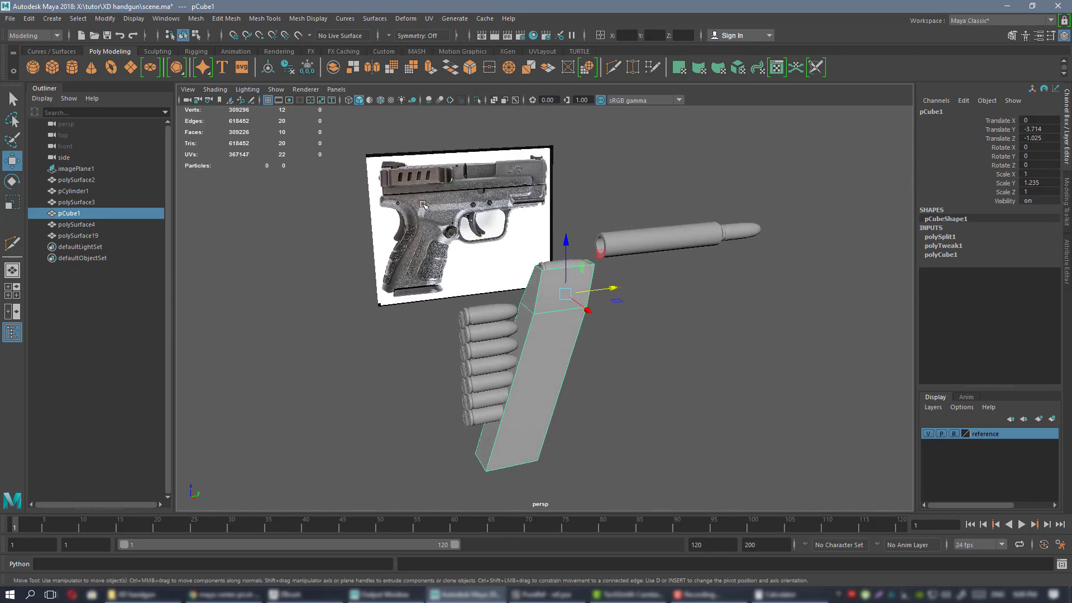
mouse_move(664, 298)
alt+mouse_down()
mouse_move(701, 297)
mouse_move(648, 306)
alt+mouse_up()
click(487, 344)
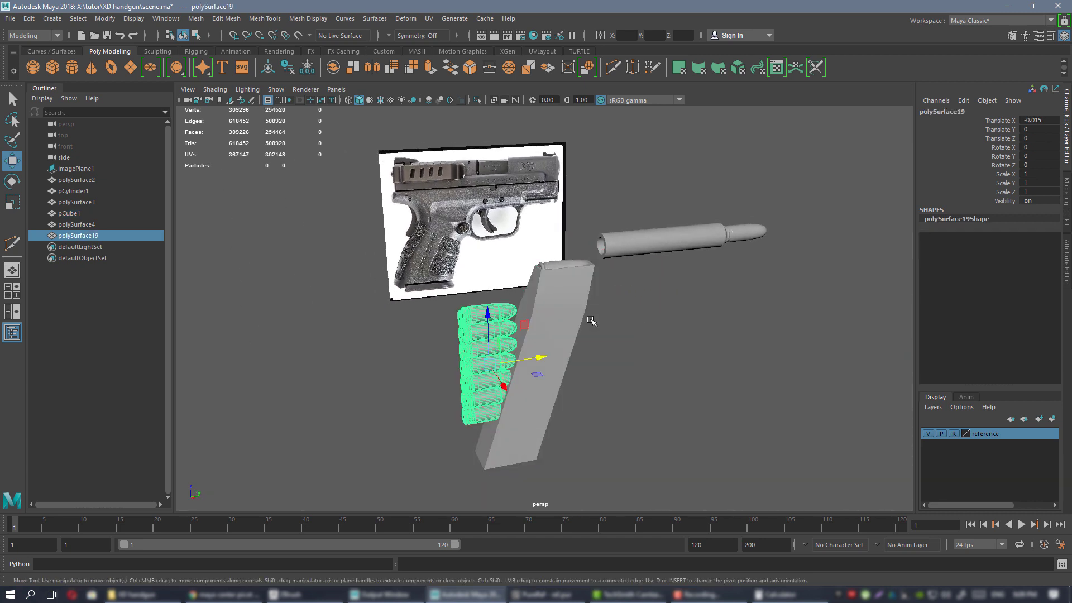
double_click(79, 235)
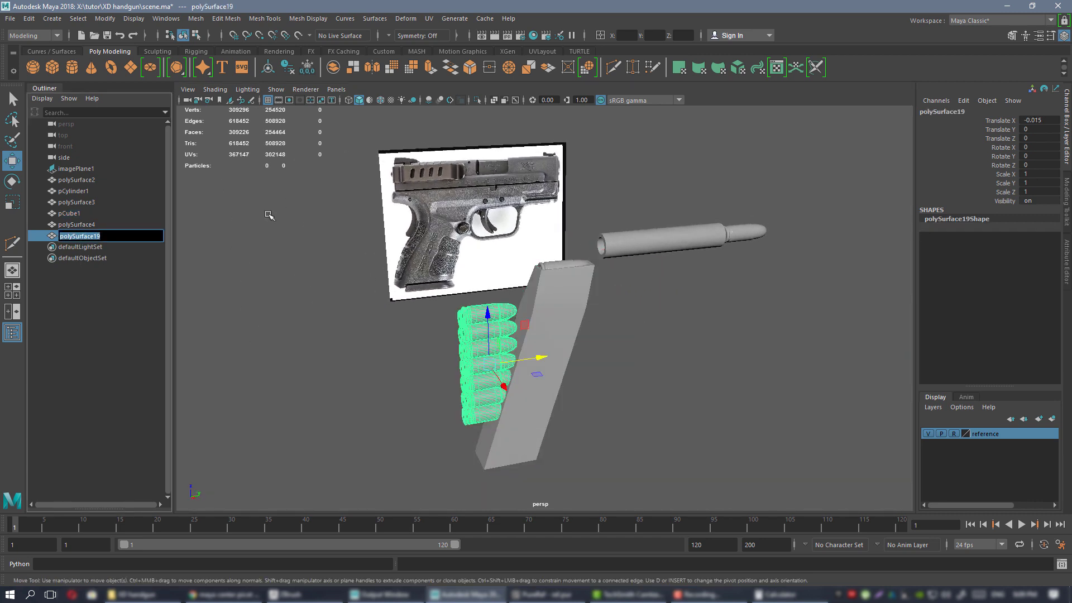
text(bu)
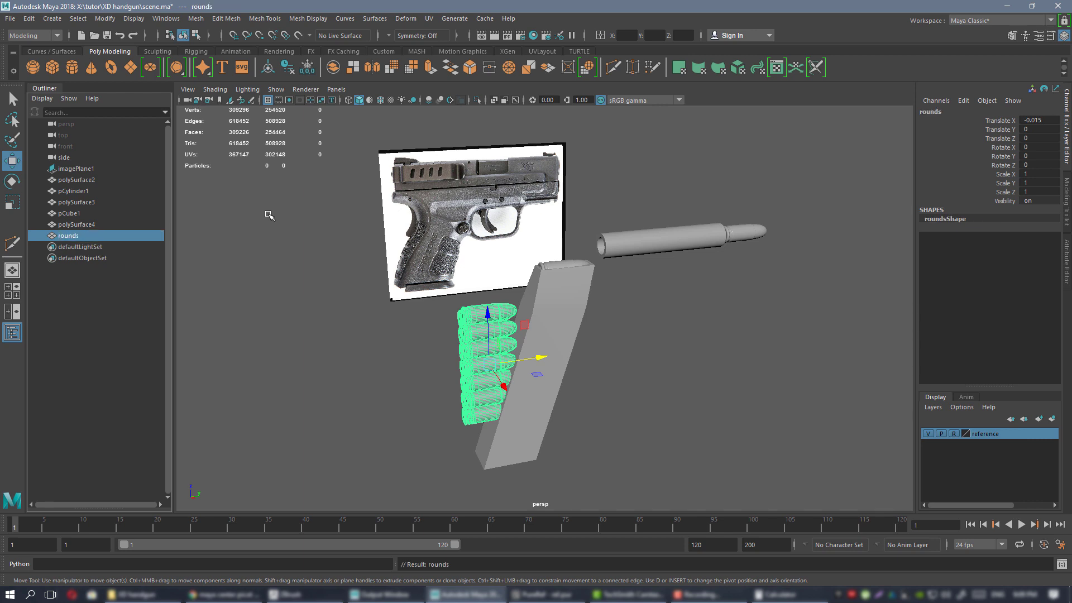
key(ctrl+h)
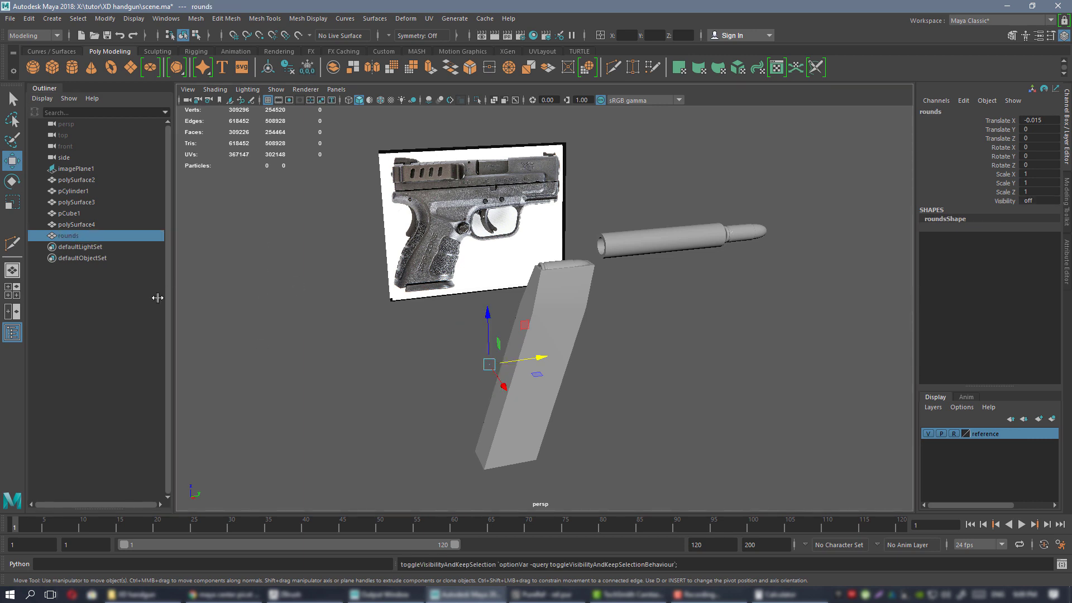
click(360, 366)
alt+drag(581, 328, 628, 436)
scroll(547, 302, up, 3)
click(545, 302)
scroll(564, 352, up, 3)
alt+middle_drag(628, 435, 605, 380)
alt+drag(605, 380, 501, 322)
scroll(492, 313, up, 3)
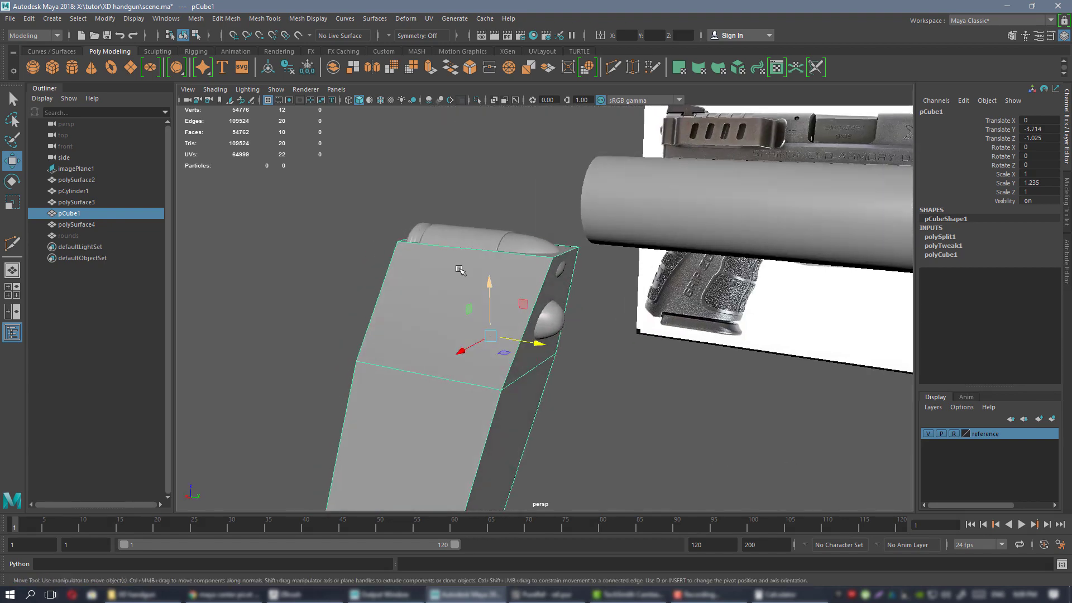
right_drag(436, 271, 436, 300)
click(564, 278)
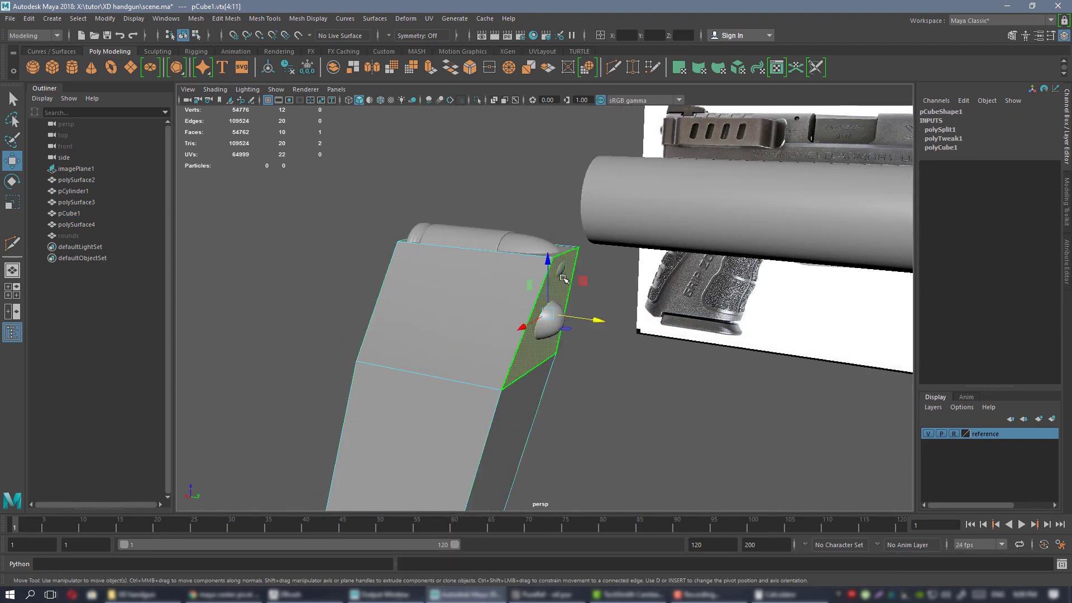
shift+click(512, 428)
scroll(525, 402, down, 3)
alt+middle_drag(543, 361, 531, 220)
alt+drag(532, 220, 582, 219)
click(582, 219)
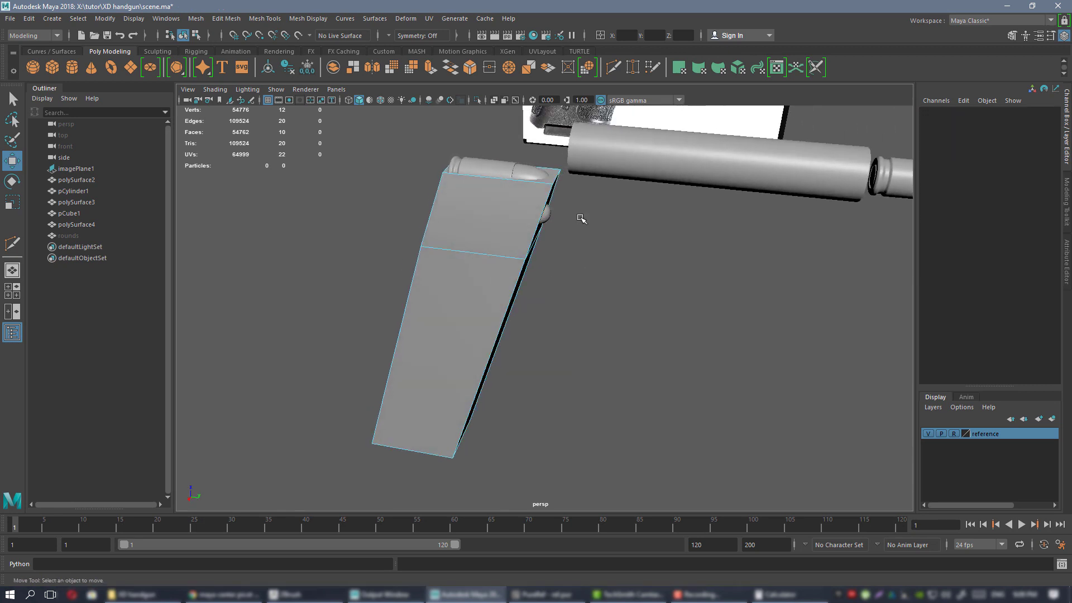
right_drag(580, 217, 605, 204)
alt+middle_drag(570, 209, 566, 257)
alt+drag(566, 257, 543, 250)
click(541, 252)
alt+middle_drag(542, 254, 556, 326)
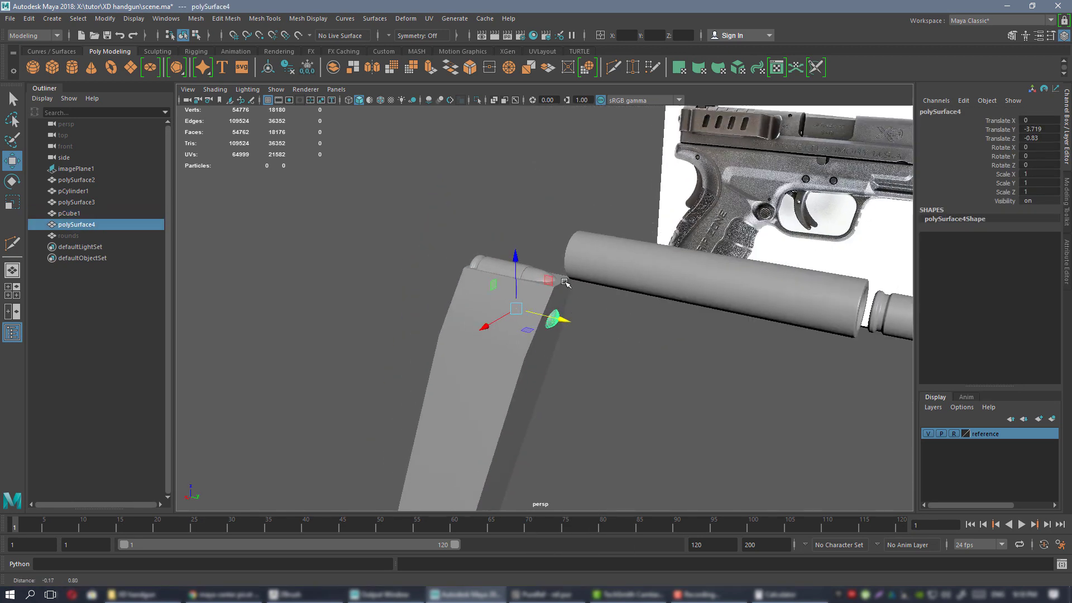
scroll(558, 335, up, 3)
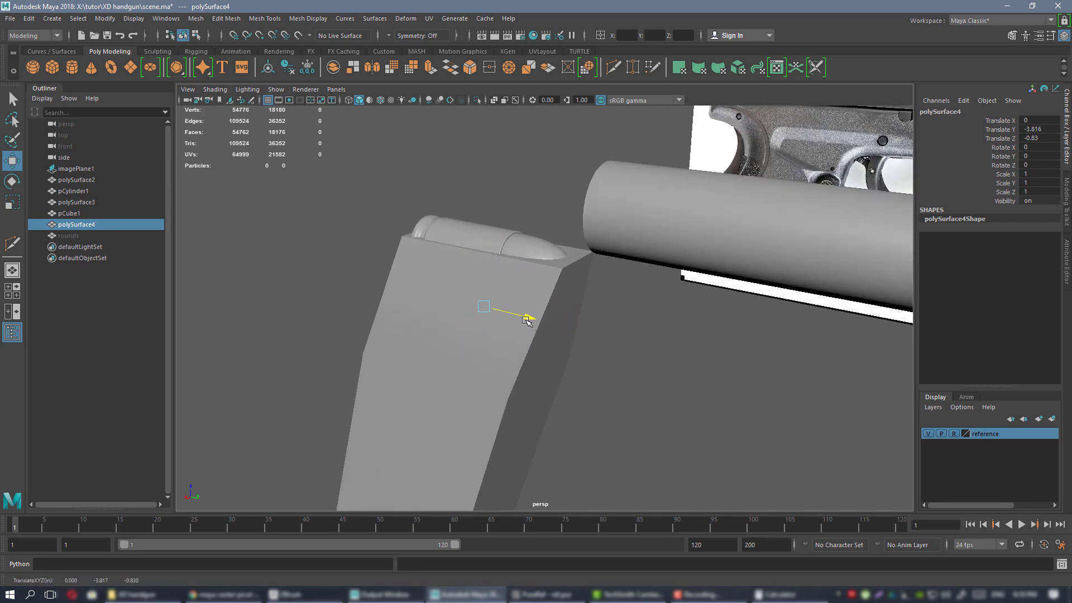
alt+drag(553, 324, 615, 310)
key(space)
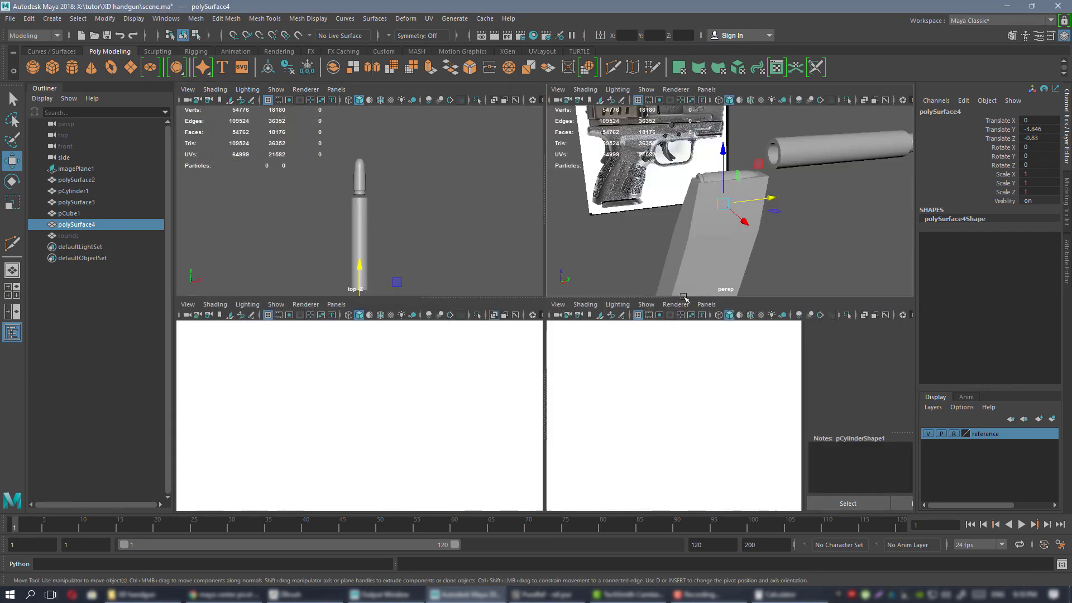
key(space)
click(494, 101)
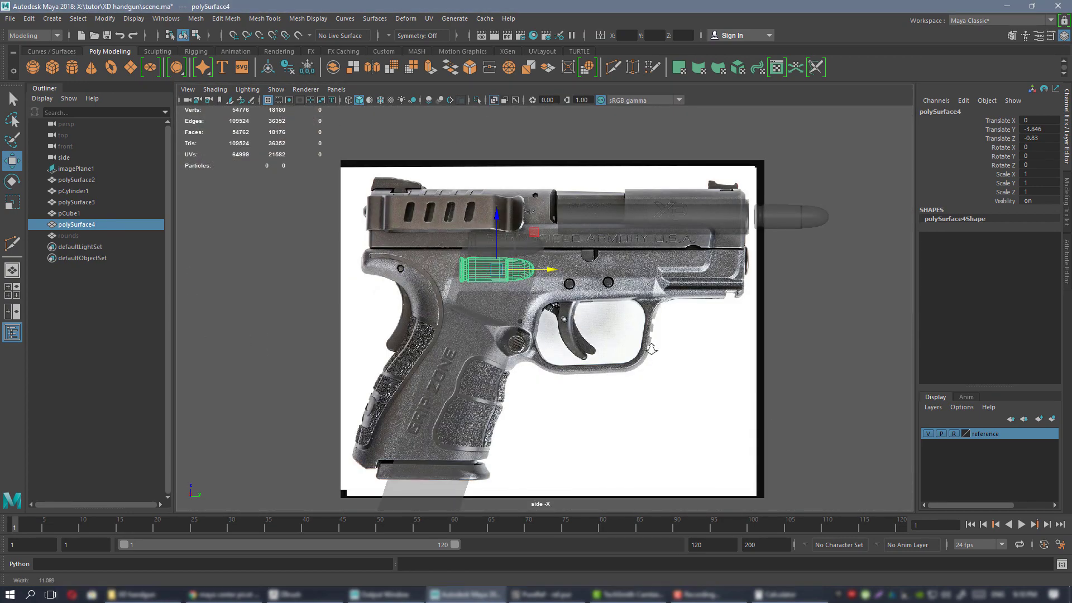
key(f)
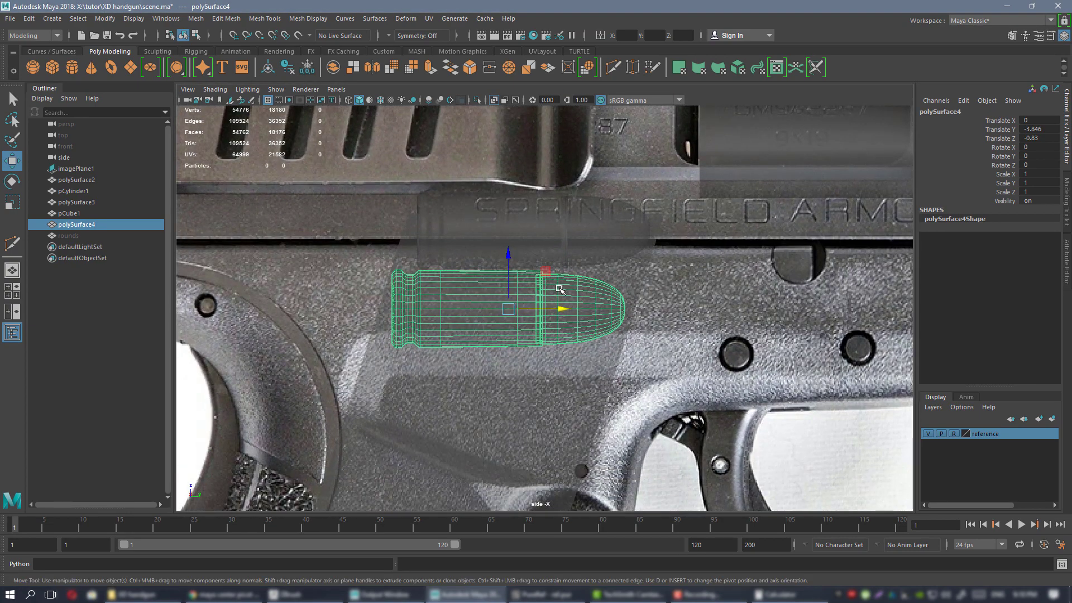
drag(519, 257, 538, 263)
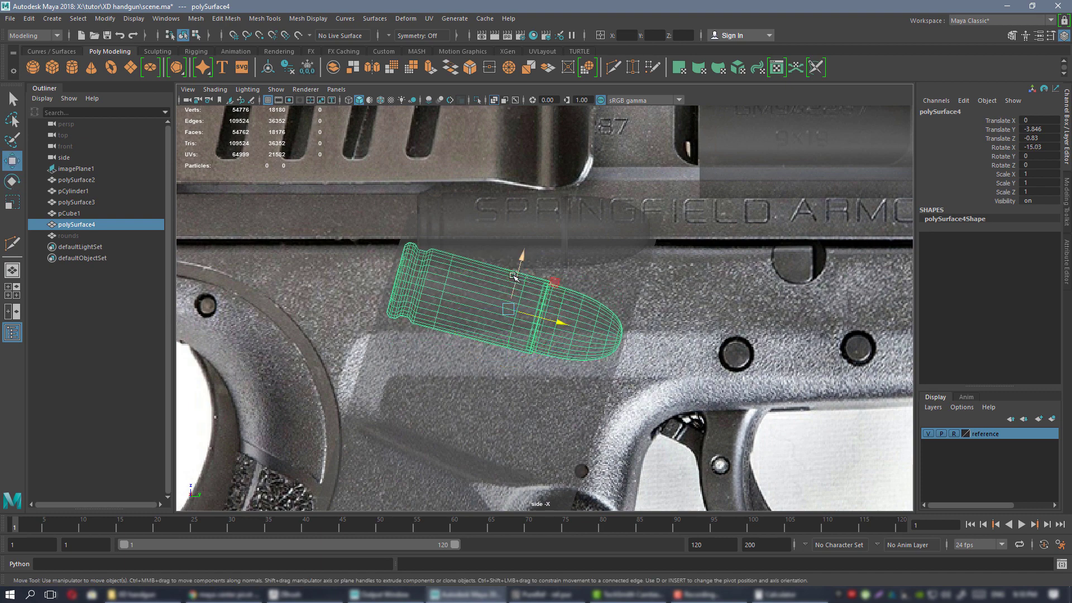
middle_drag(554, 279, 548, 295)
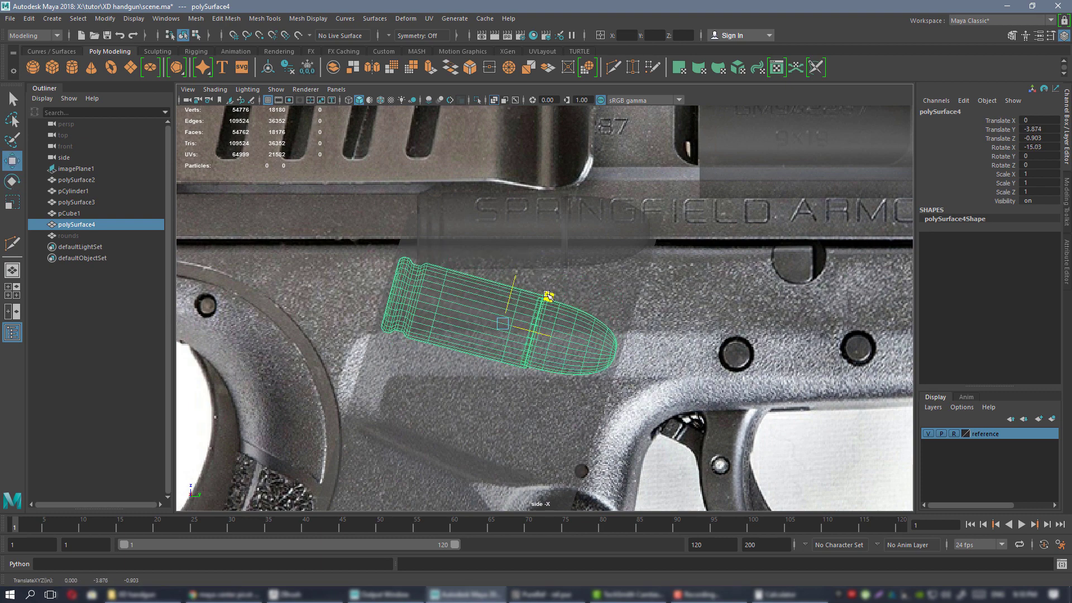
scroll(586, 291, down, 3)
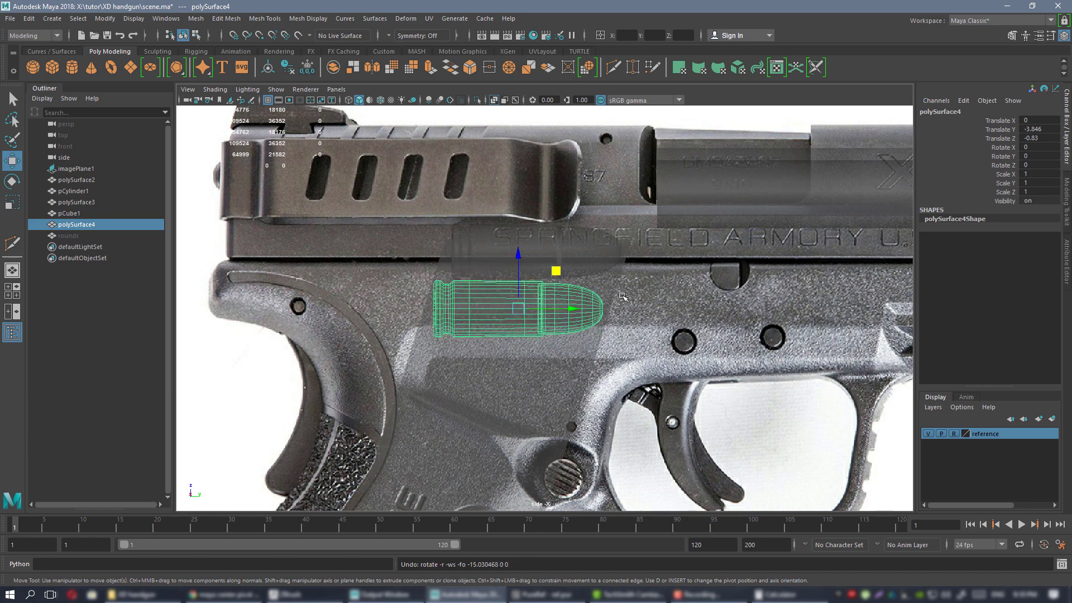
scroll(623, 296, down, 3)
key(space)
key(space)
alt+drag(632, 246, 581, 254)
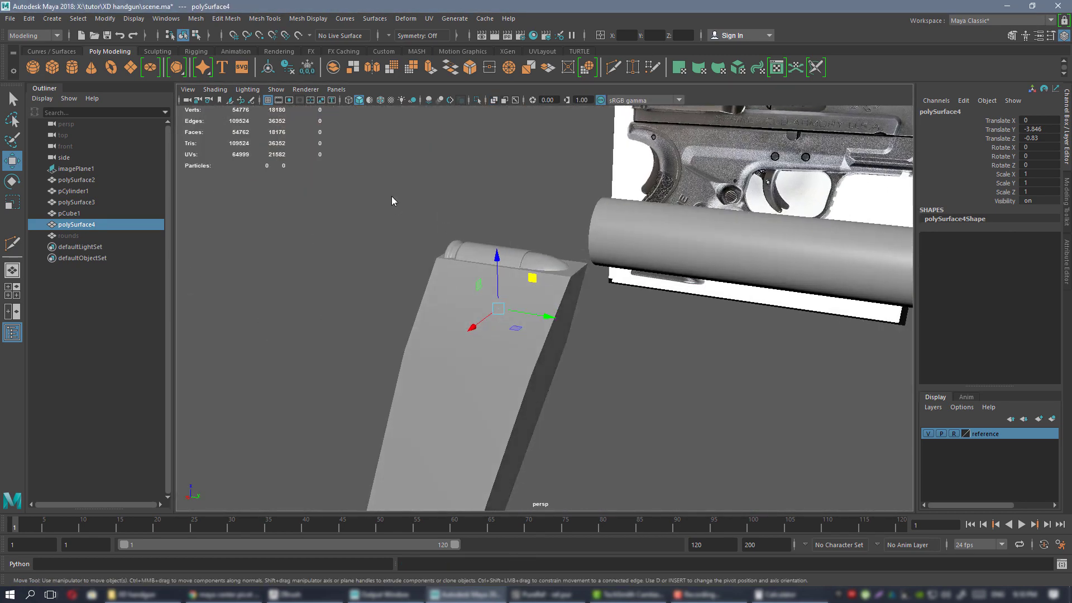
alt+drag(392, 201, 559, 282)
click(716, 301)
alt+drag(715, 301, 592, 285)
alt+right_drag(592, 284, 462, 252)
alt+drag(462, 251, 522, 285)
alt+right_drag(522, 284, 591, 307)
alt+drag(591, 307, 648, 283)
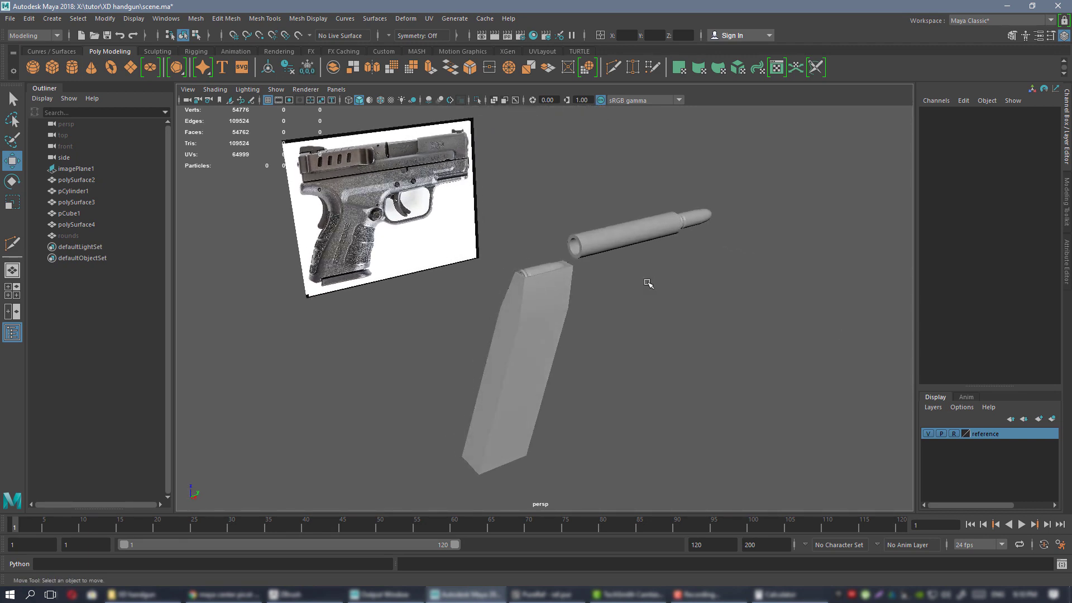
alt+drag(654, 284, 639, 316)
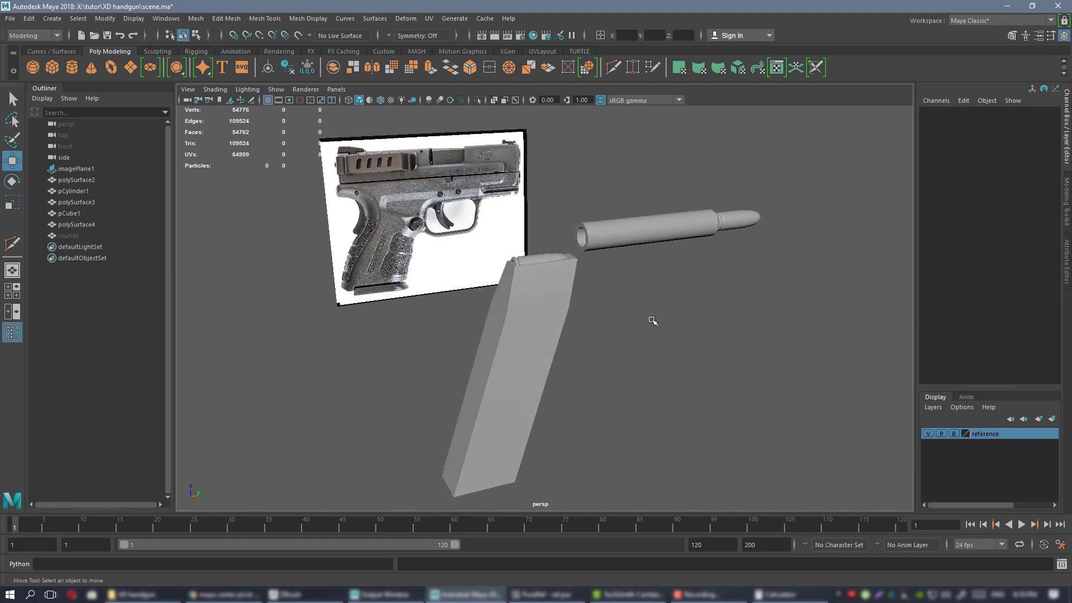
alt+drag(648, 278, 670, 279)
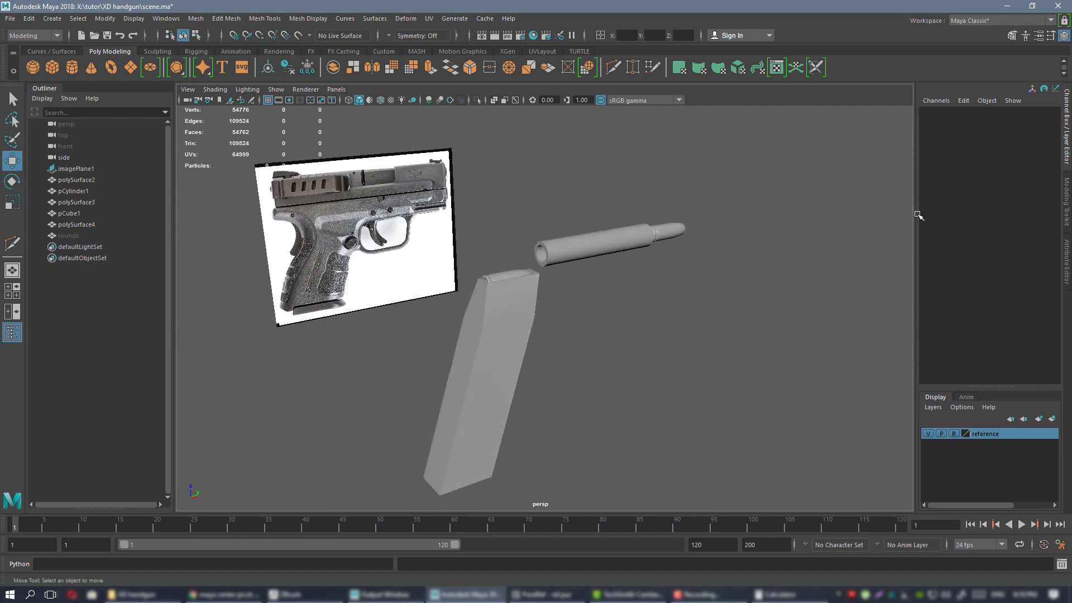
alt+drag(581, 262, 554, 291)
alt+drag(636, 283, 554, 303)
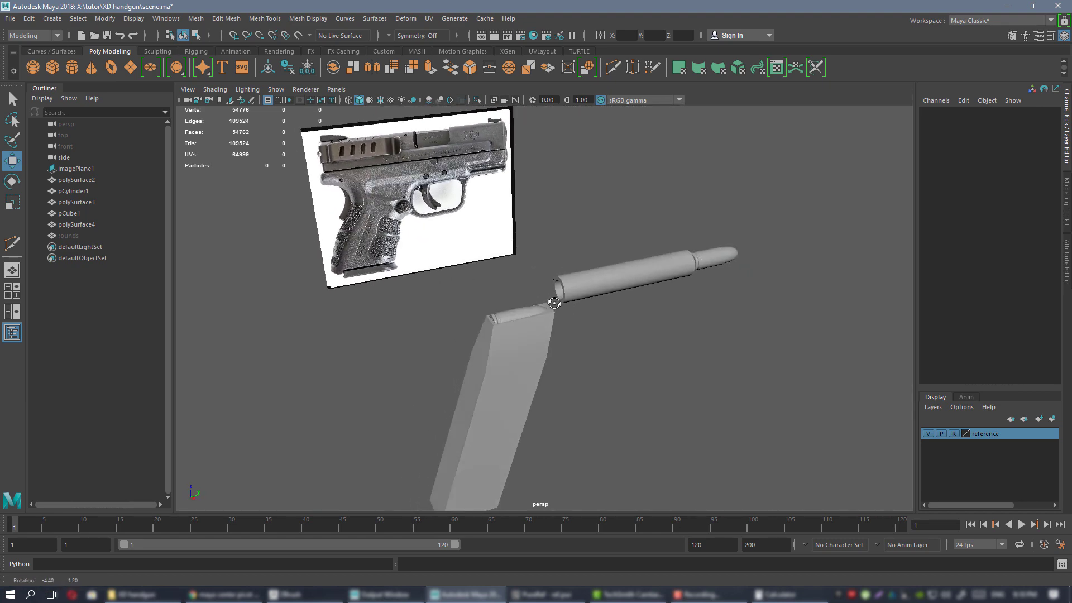
alt+drag(774, 343, 474, 212)
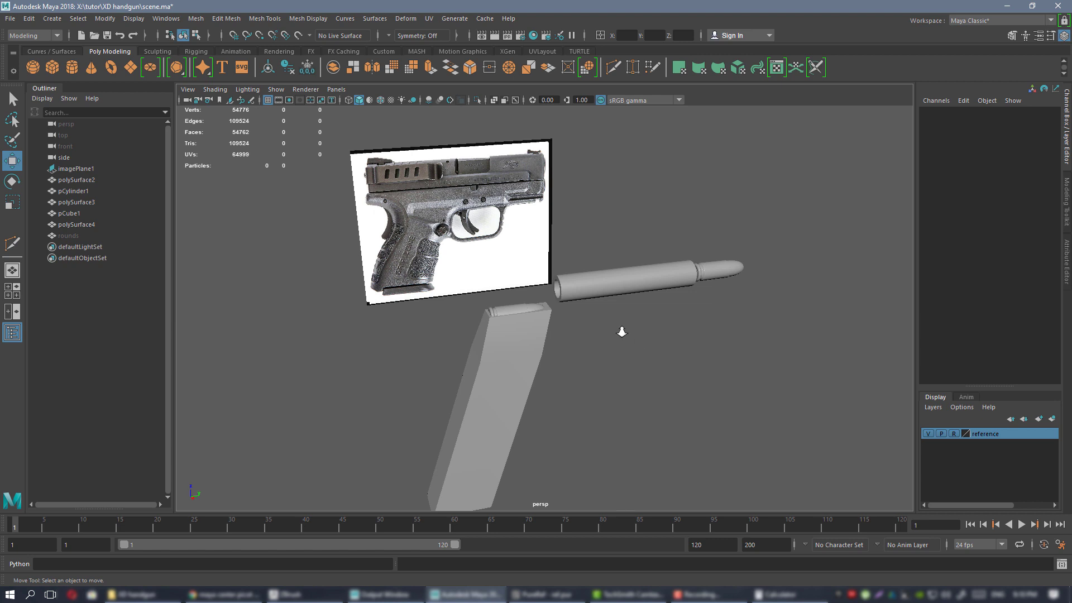
alt+drag(621, 332, 634, 289)
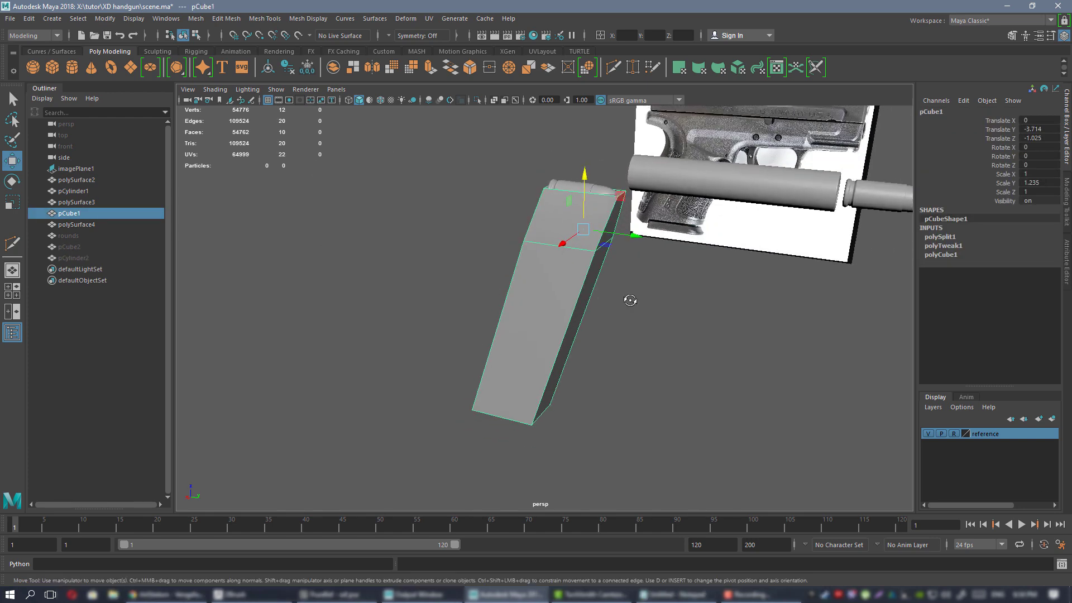
alt+drag(629, 299, 550, 262)
alt+right_drag(550, 263, 581, 257)
alt+drag(580, 257, 587, 340)
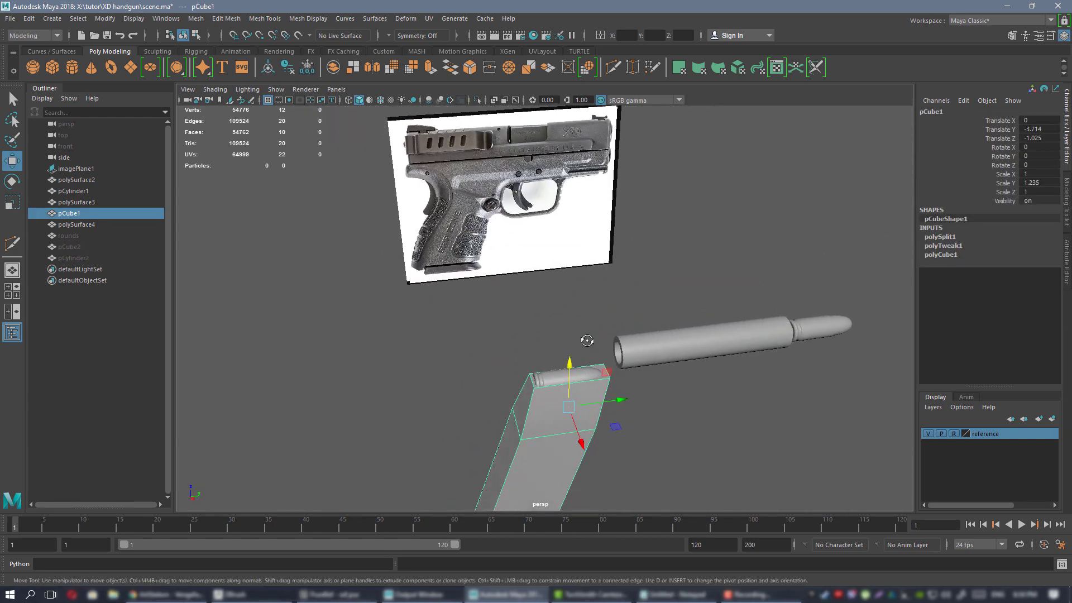
alt+drag(495, 272, 498, 245)
Unhide pCylinder2 and the bent pCube2 block, framing pCube2 in the view.
click(76, 258)
key(h)
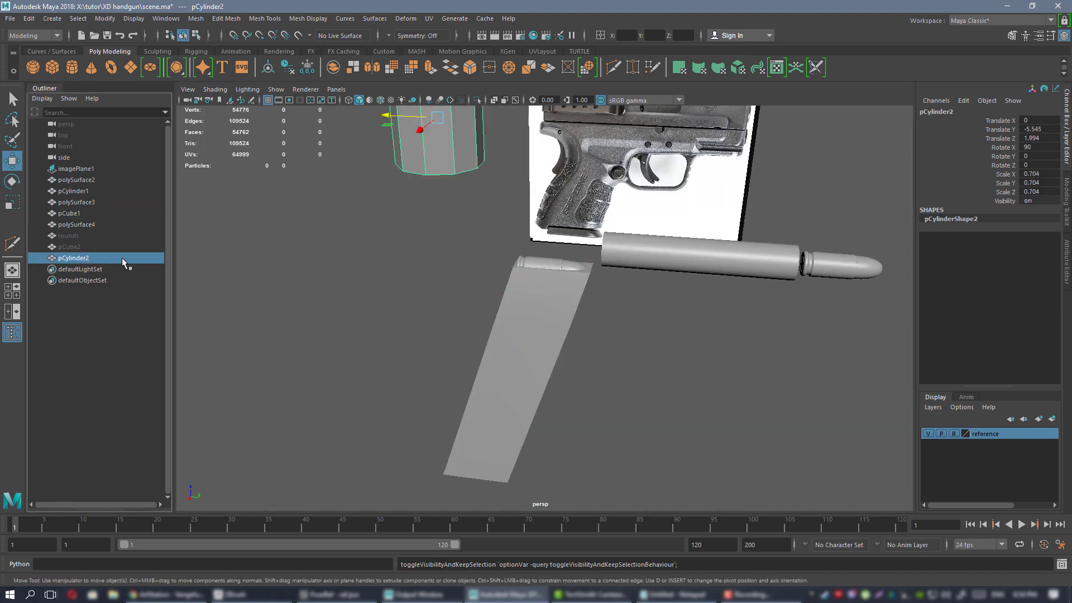
click(76, 246)
key(h)
key(f)
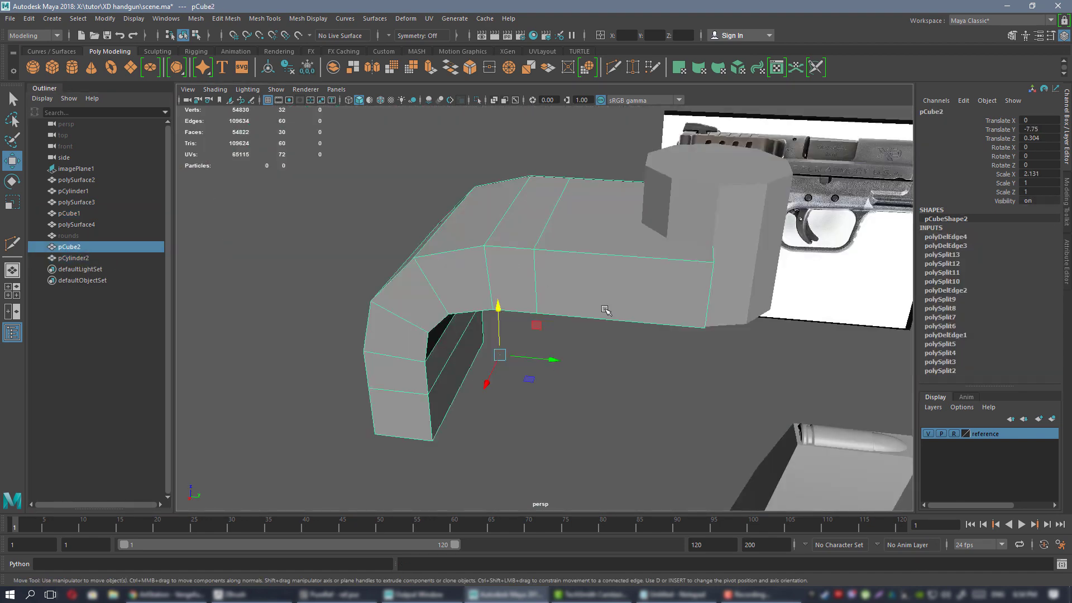
Orbit around the bent pCube2 block to inspect it from the end and from above.
alt+drag(552, 274, 507, 266)
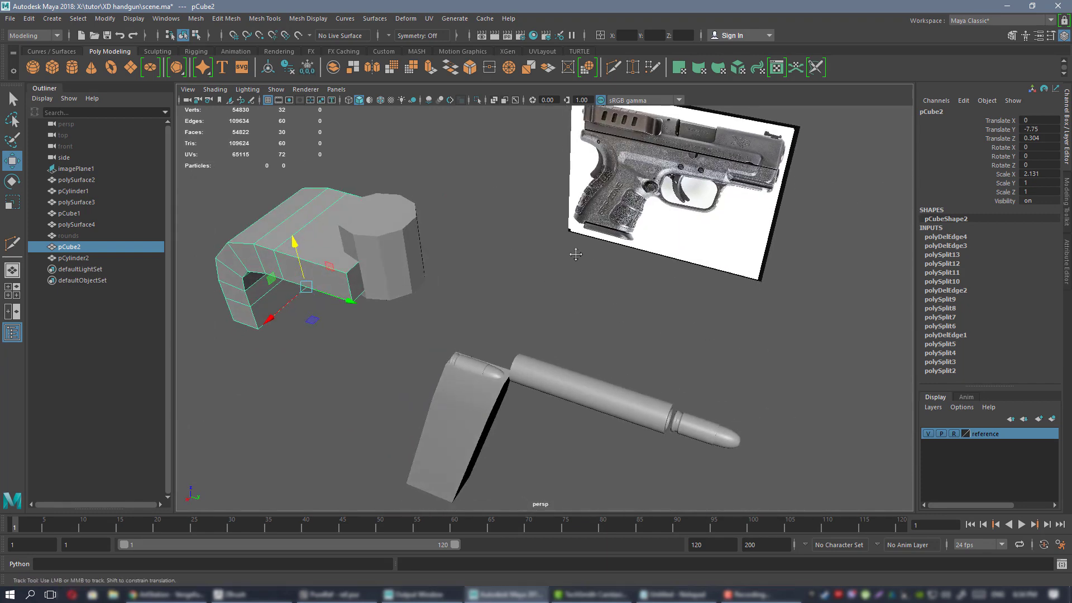
alt+drag(576, 254, 662, 165)
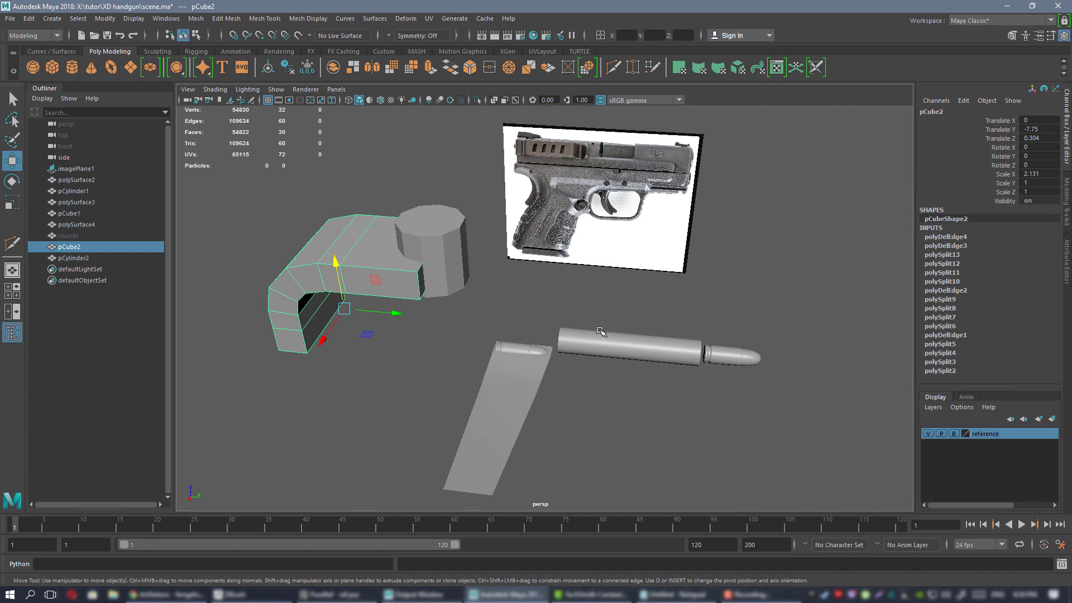
alt+drag(601, 332, 562, 280)
alt+drag(519, 358, 527, 268)
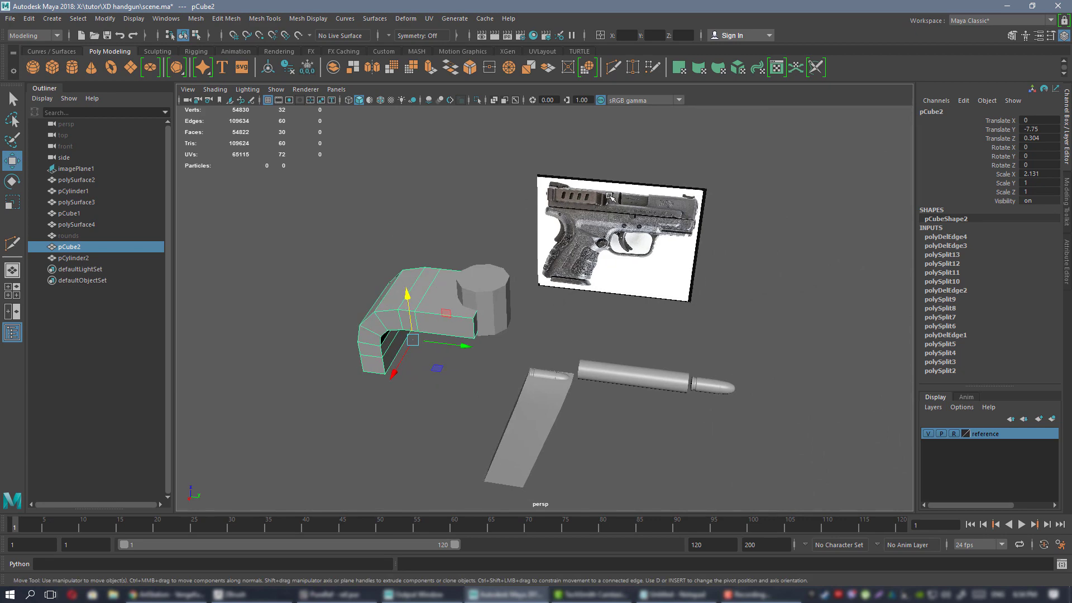
alt+middle_drag(596, 250, 668, 238)
alt+drag(667, 238, 447, 248)
alt+right_drag(447, 248, 598, 285)
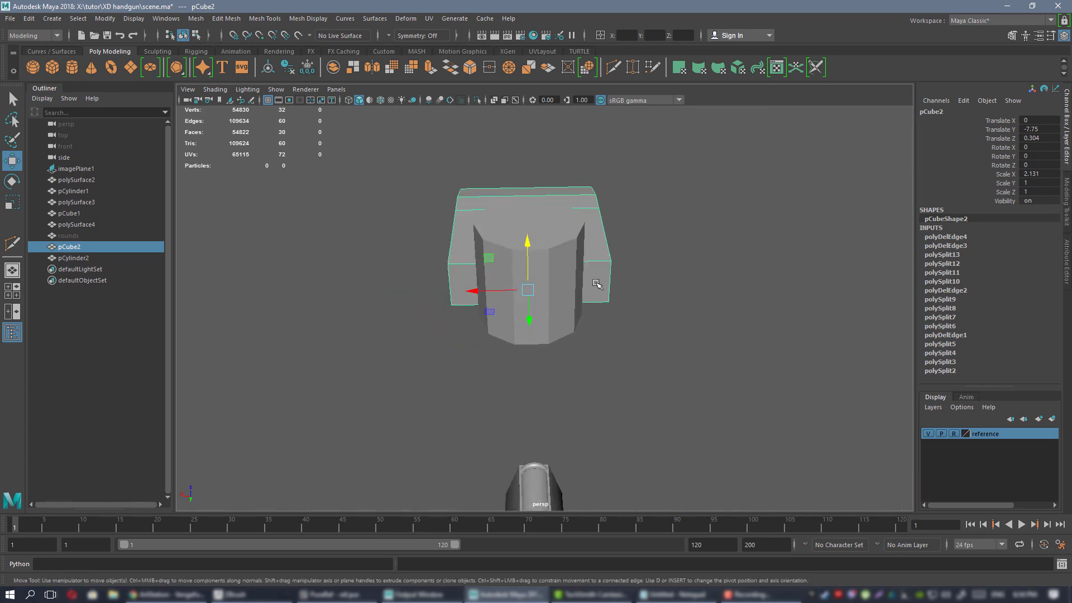
alt+drag(550, 282, 434, 252)
scroll(513, 262, up, 4)
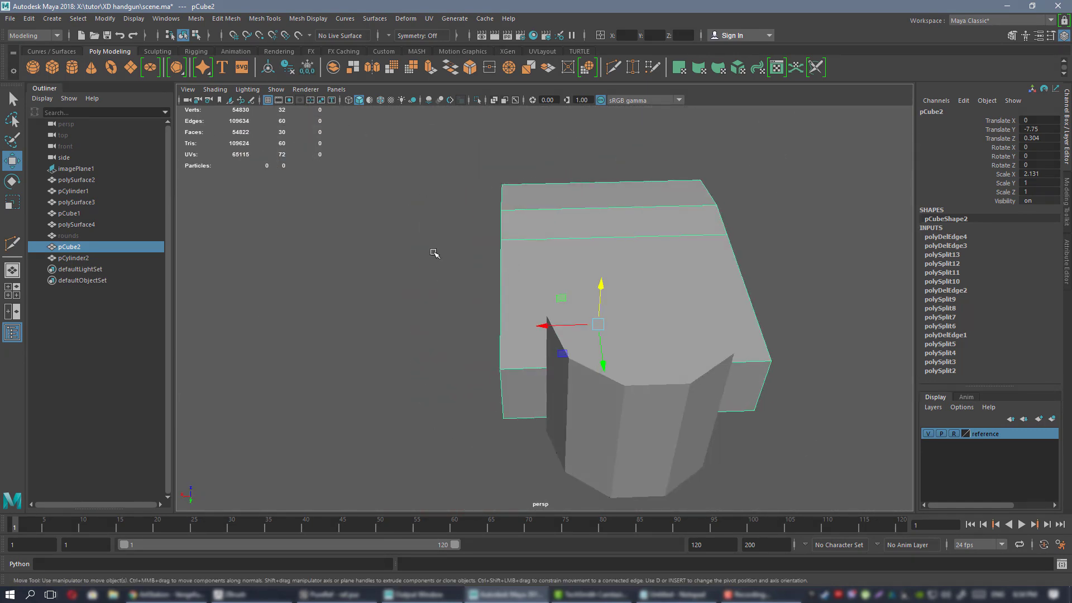
click(434, 252)
scroll(545, 287, up, 1)
alt+drag(544, 287, 538, 240)
click(538, 240)
mouse_move(538, 239)
alt+right_down()
mouse_move(568, 284)
mouse_move(532, 257)
alt+right_up()
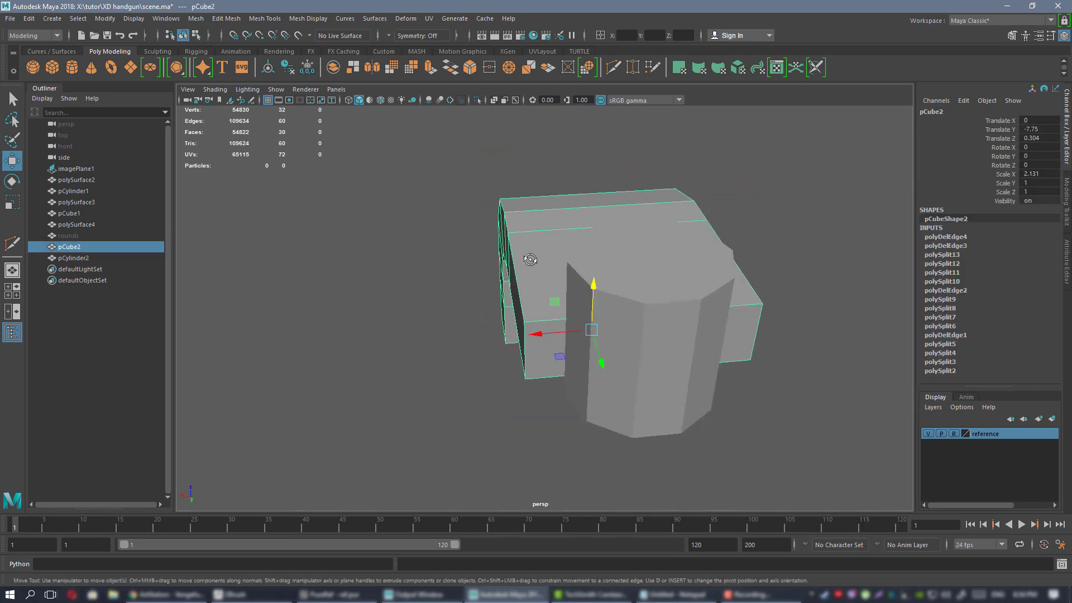
alt+drag(532, 258, 758, 266)
alt+drag(551, 232, 359, 233)
alt+right_drag(391, 243, 507, 276)
Try an edge cut on pCube2, then return to object mode and reselect the parts.
key(g)
alt+drag(550, 262, 592, 239)
key(w)
right_drag(560, 206, 606, 189)
click(751, 143)
alt+right_drag(655, 237, 642, 287)
click(543, 241)
alt+drag(642, 287, 771, 229)
click(771, 229)
Add a new edge loop across the front block of pCube2.
alt+right_drag(771, 229, 671, 217)
alt+drag(671, 217, 539, 257)
click(608, 247)
alt+right_drag(539, 257, 564, 294)
alt+drag(564, 293, 586, 299)
key(y)
ctrl+click(589, 319)
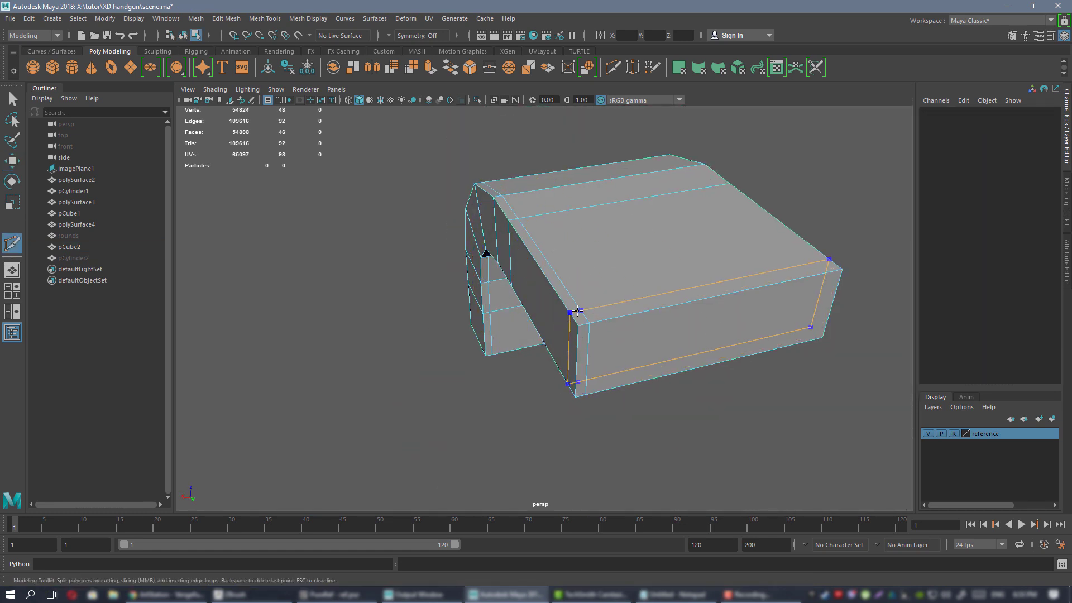
alt+drag(742, 280, 743, 264)
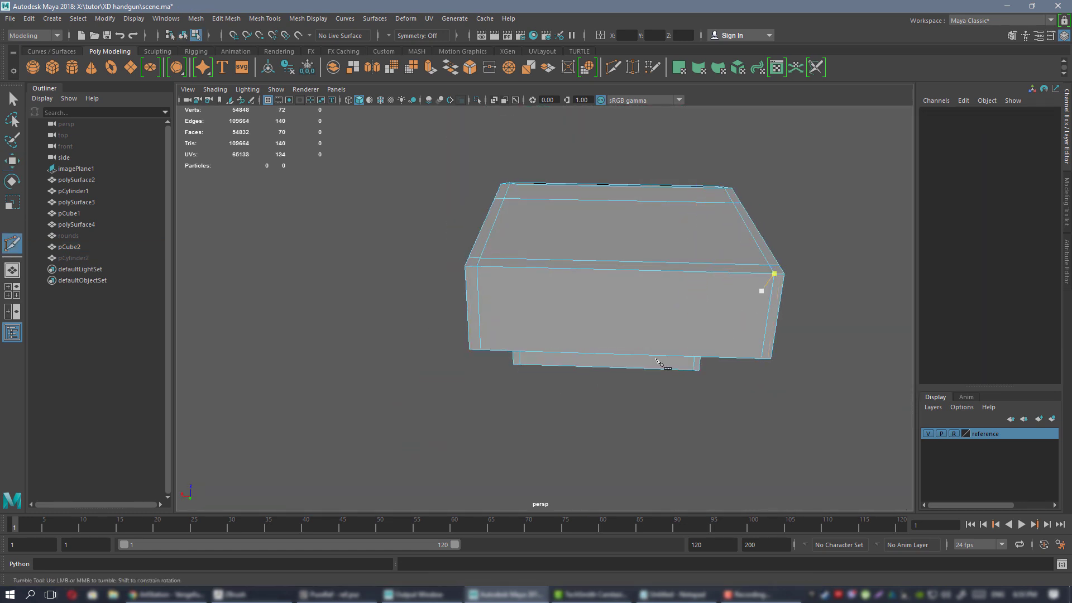
alt+drag(656, 359, 675, 325)
ctrl+click(446, 414)
key(w)
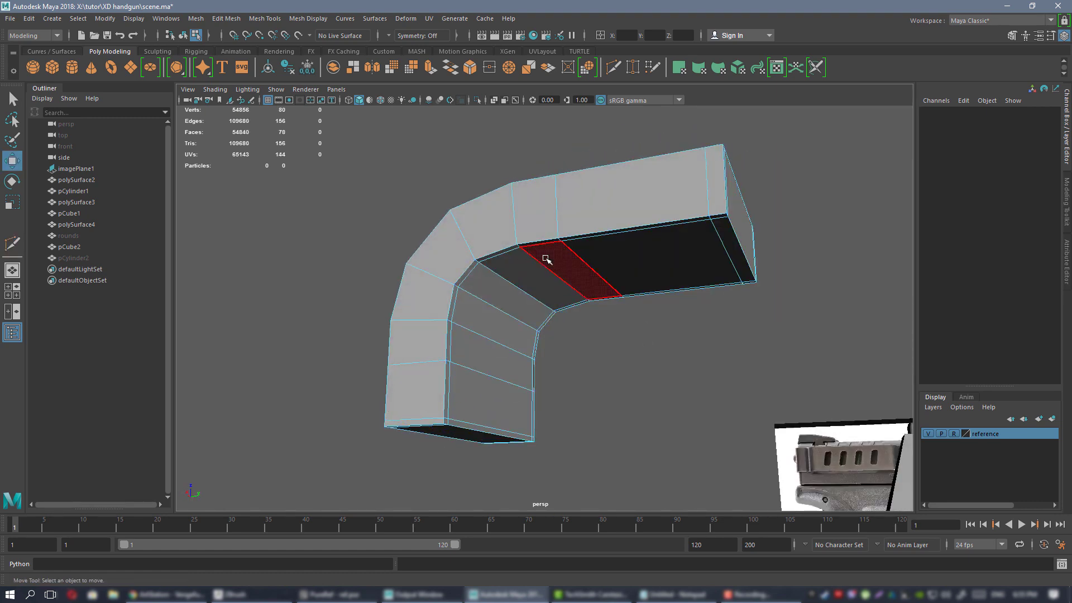
alt+drag(545, 258, 575, 220)
right_drag(573, 216, 598, 209)
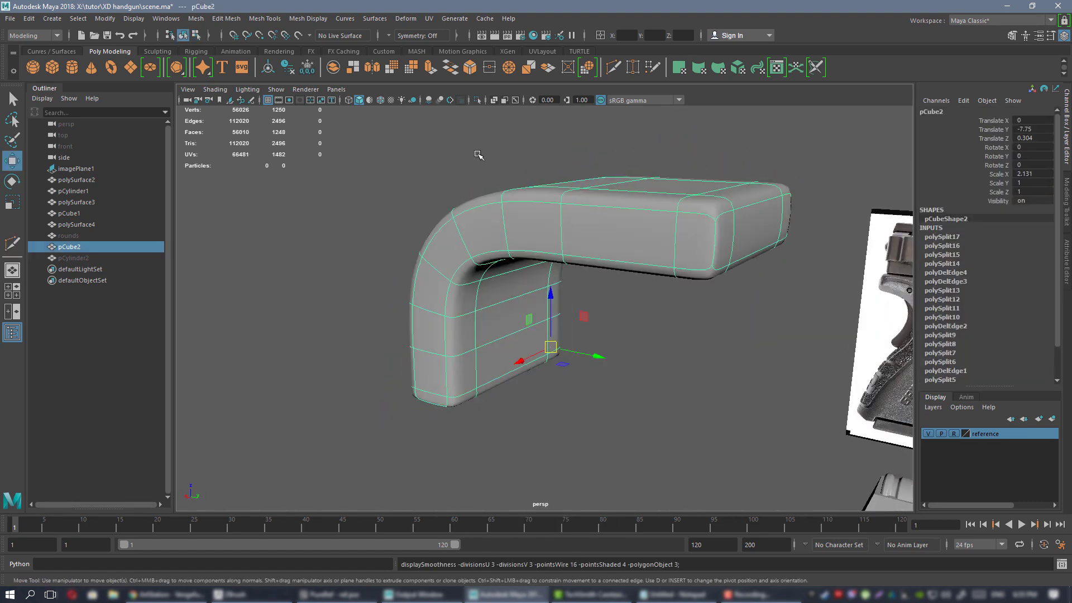
alt+drag(550, 274, 810, 357)
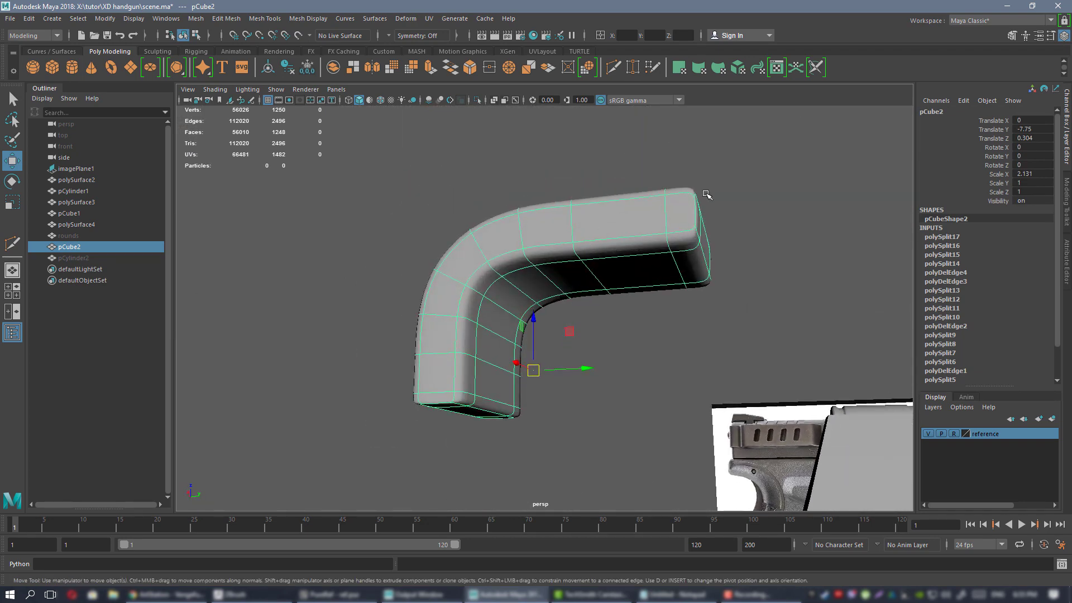
Show the bent bracket as its low-poly cage and unhide the cylinder pCylinder2.
click(391, 238)
alt+drag(391, 238, 622, 295)
click(621, 253)
key(1)
click(76, 258)
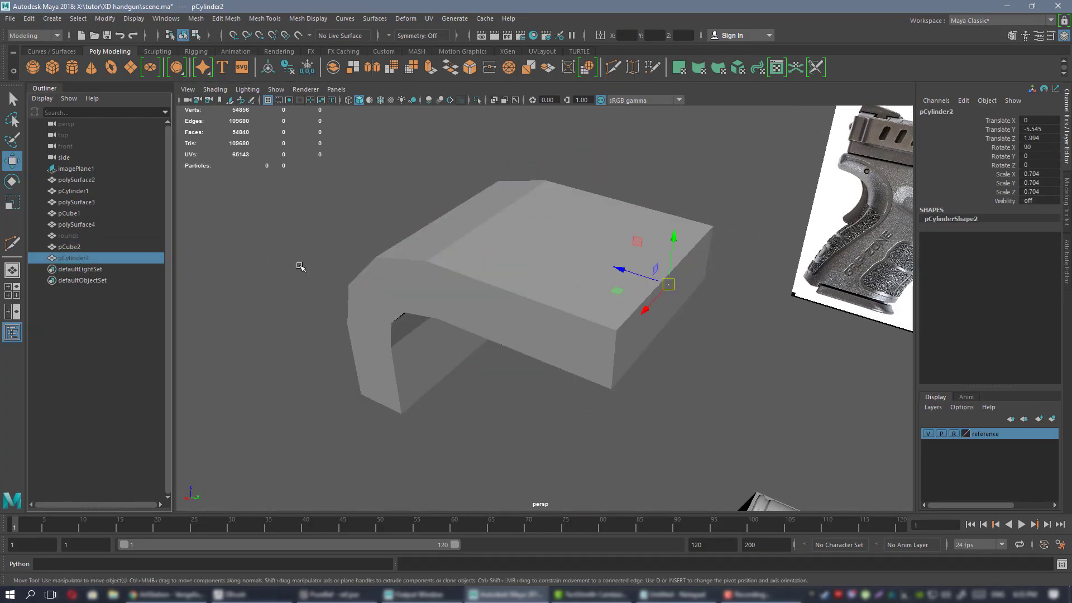
key(shift+h)
Select the bracket and the cylinder together and bring up the Mesh menu.
alt+drag(536, 279, 490, 323)
click(552, 268)
click(586, 266)
key(f)
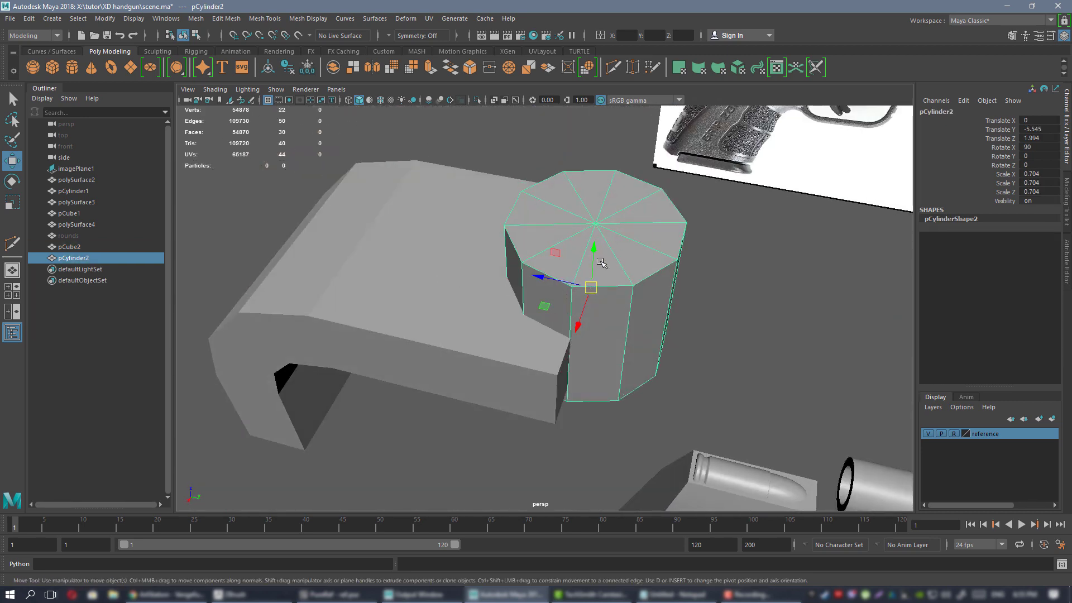
click(397, 275)
alt+drag(540, 322, 521, 235)
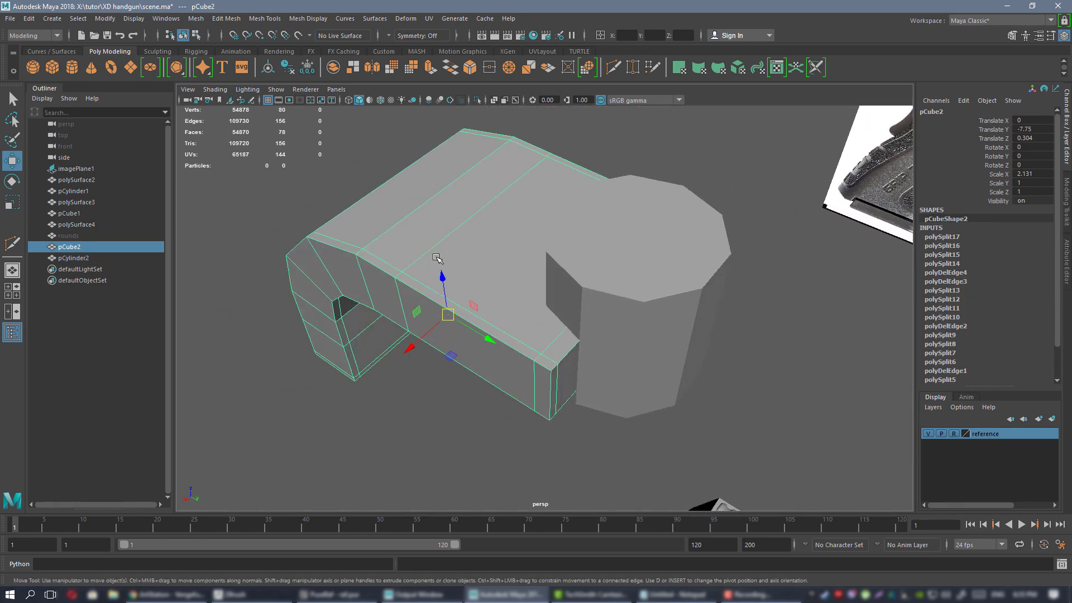
shift+click(611, 250)
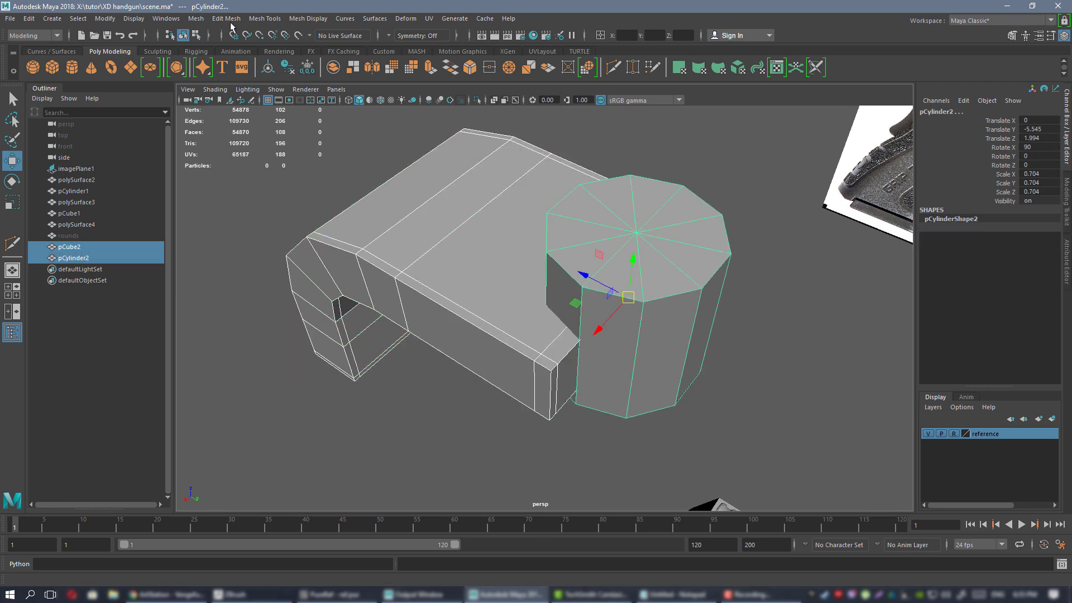
click(196, 19)
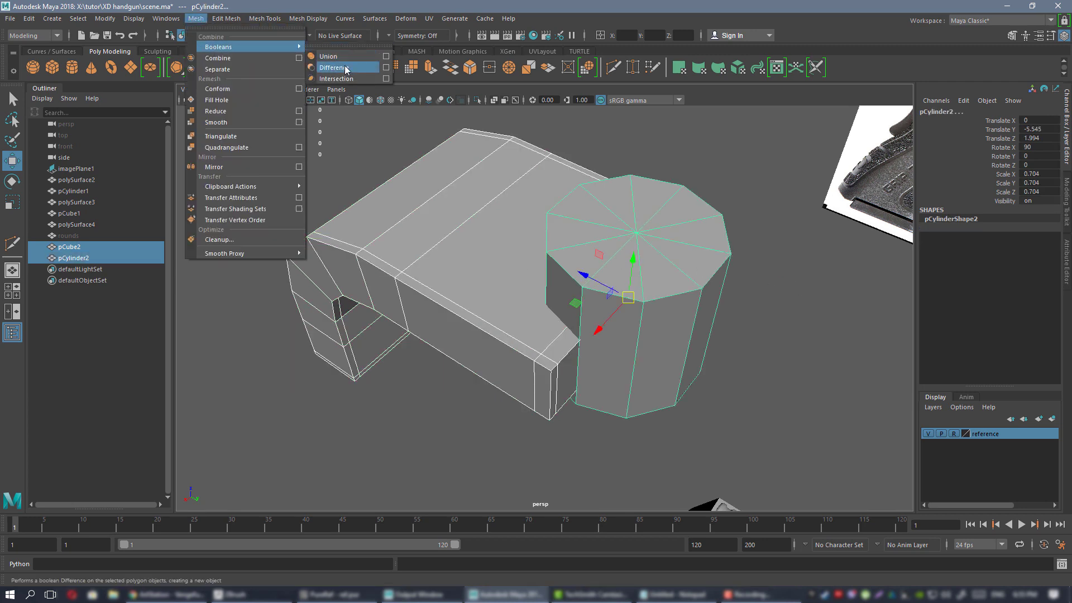
Subtract the cylinder from the bracket with Boolean Difference and delete pCube3's history.
click(334, 67)
alt+drag(505, 224, 550, 229)
alt+right_drag(550, 229, 456, 238)
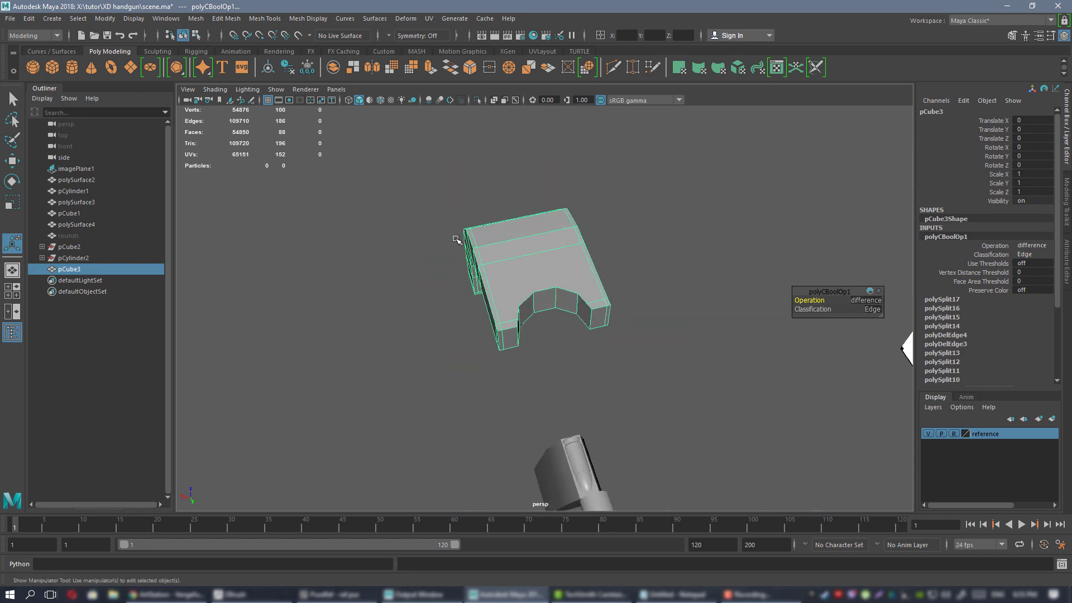
alt+drag(456, 238, 602, 366)
alt+right_drag(602, 367, 624, 316)
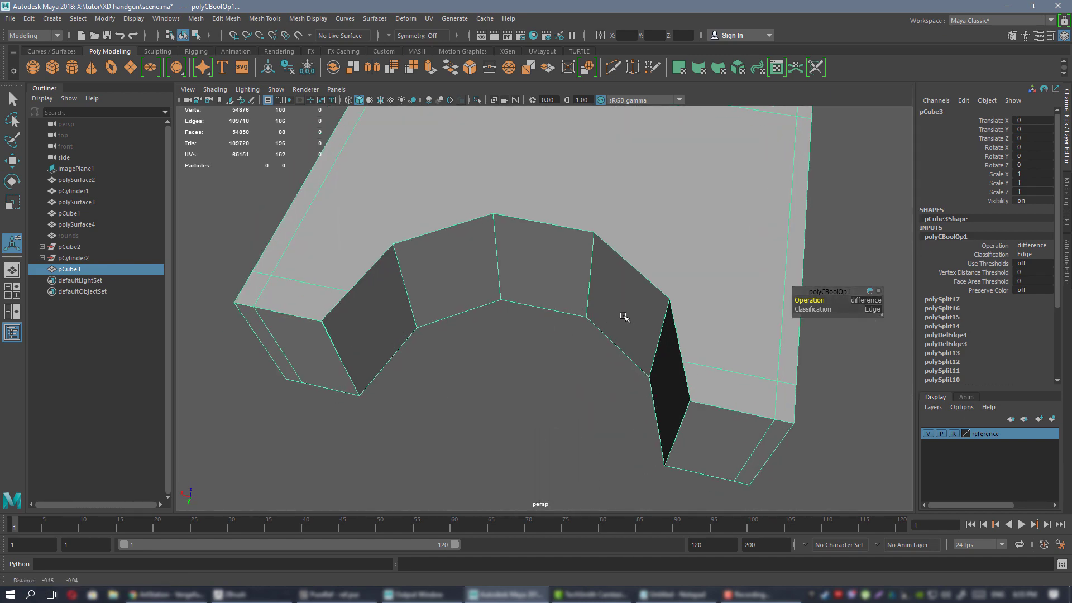
alt+drag(624, 316, 580, 276)
key(alt+shift+d)
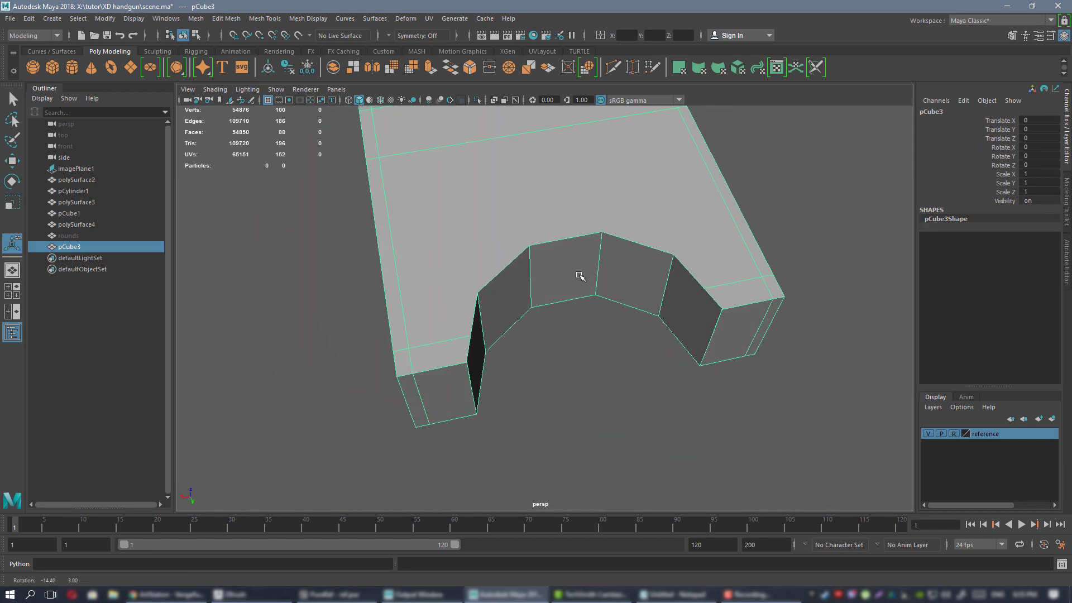
Try a vertex-mode edge cut on pCube3, then undo it and return to object mode.
right_drag(491, 242, 452, 244)
key(ctrl+shift+x)
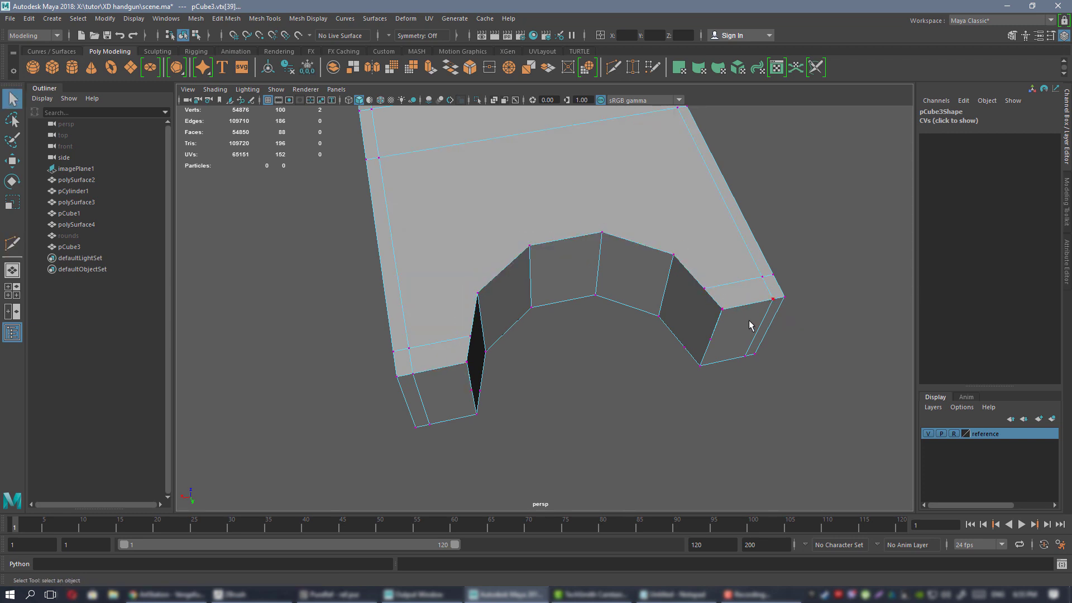
alt+drag(749, 320, 505, 206)
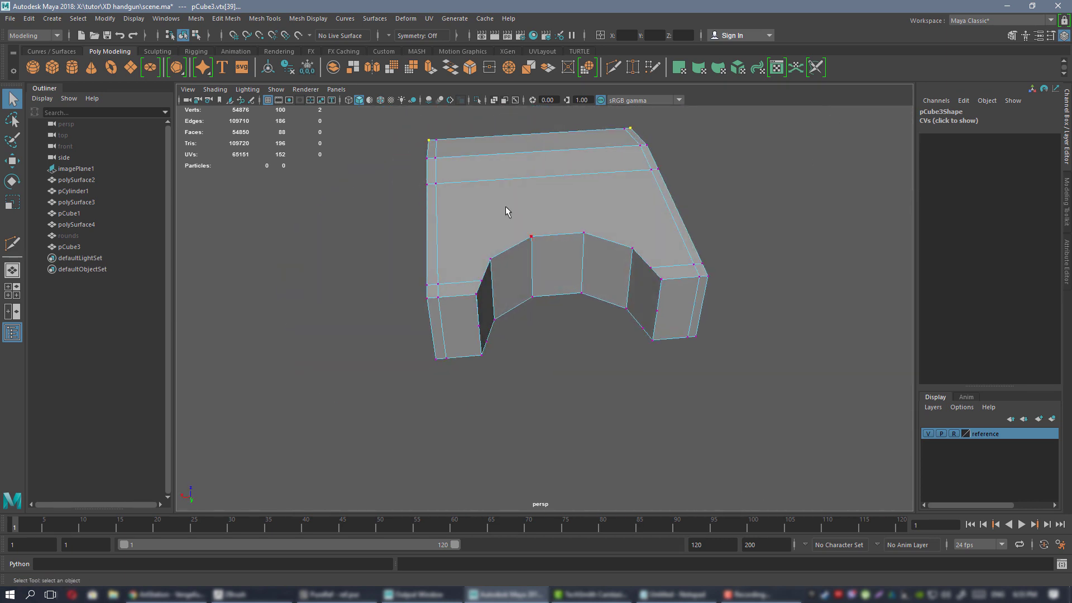
right_drag(505, 206, 555, 193)
alt+drag(555, 193, 481, 263)
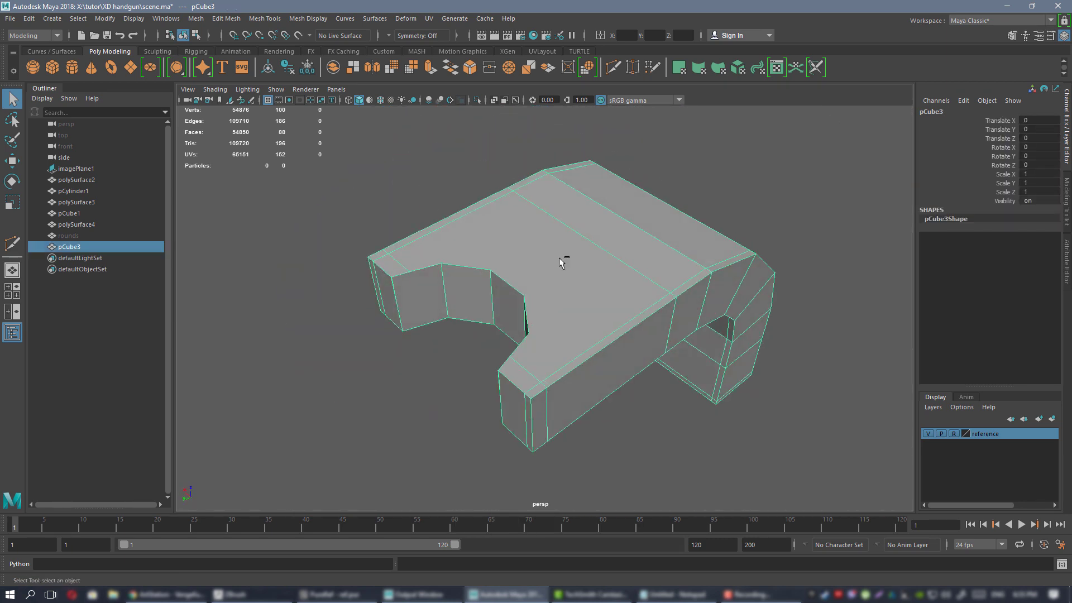
key(ctrl+z)
Orbit around pCube3 to inspect the curved notch in its upper face.
alt+drag(551, 268, 510, 268)
key(w)
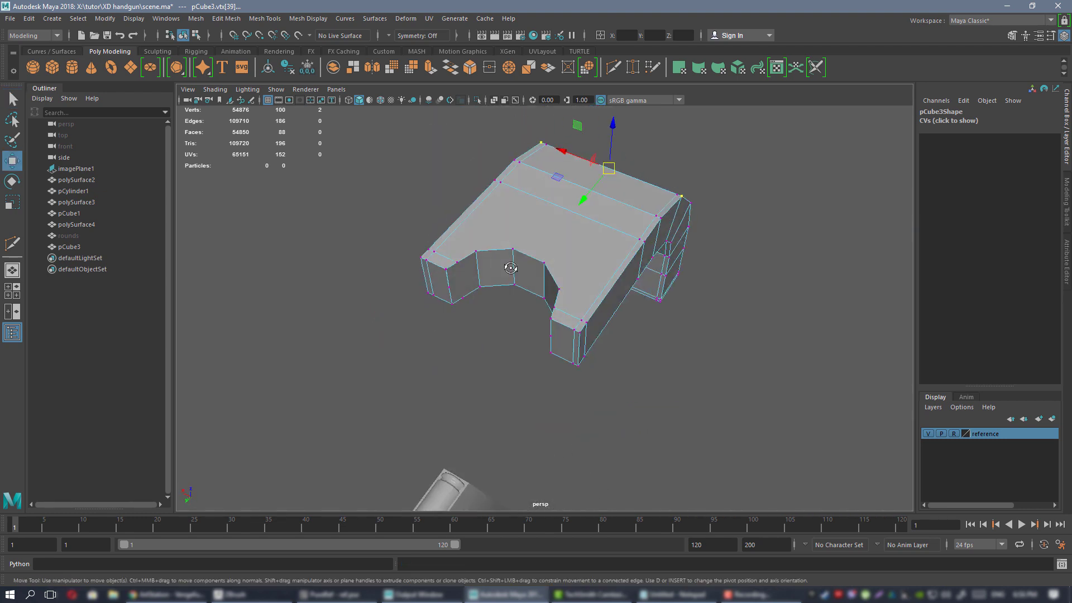
alt+drag(636, 273, 537, 270)
alt+drag(537, 284, 562, 323)
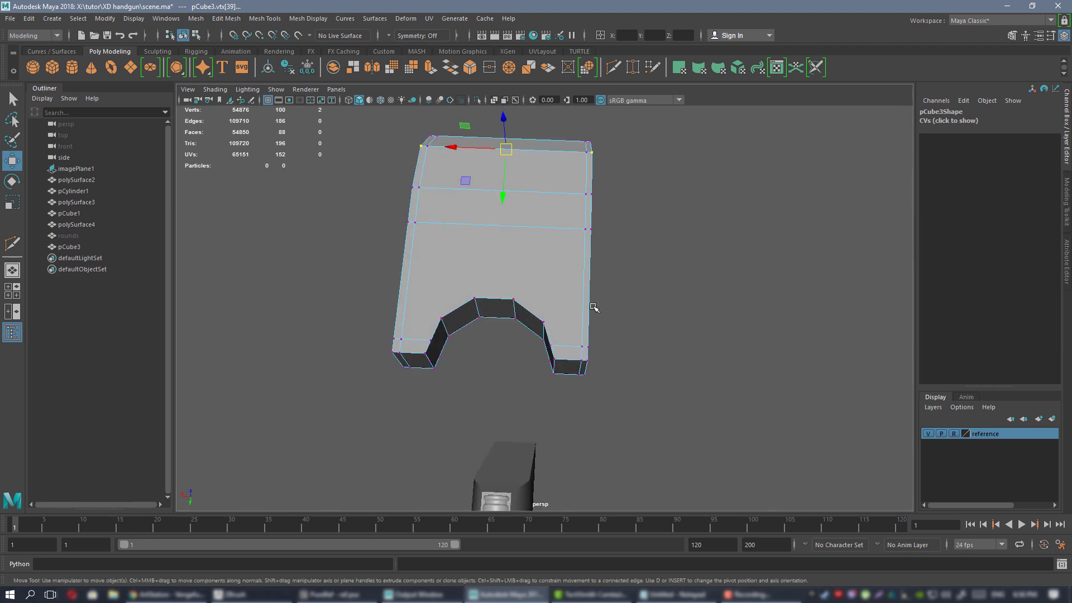
alt+drag(537, 327, 575, 261)
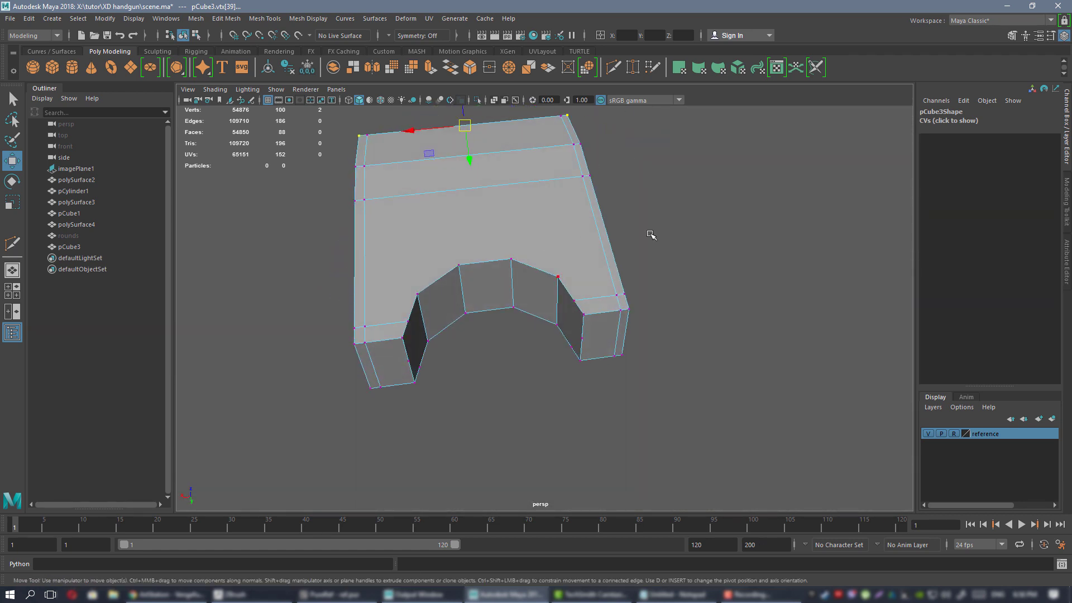
alt+drag(627, 323, 532, 220)
right_drag(532, 220, 561, 212)
alt+drag(561, 212, 578, 246)
alt+drag(566, 299, 497, 287)
alt+right_drag(498, 287, 550, 269)
alt+middle_drag(550, 268, 558, 255)
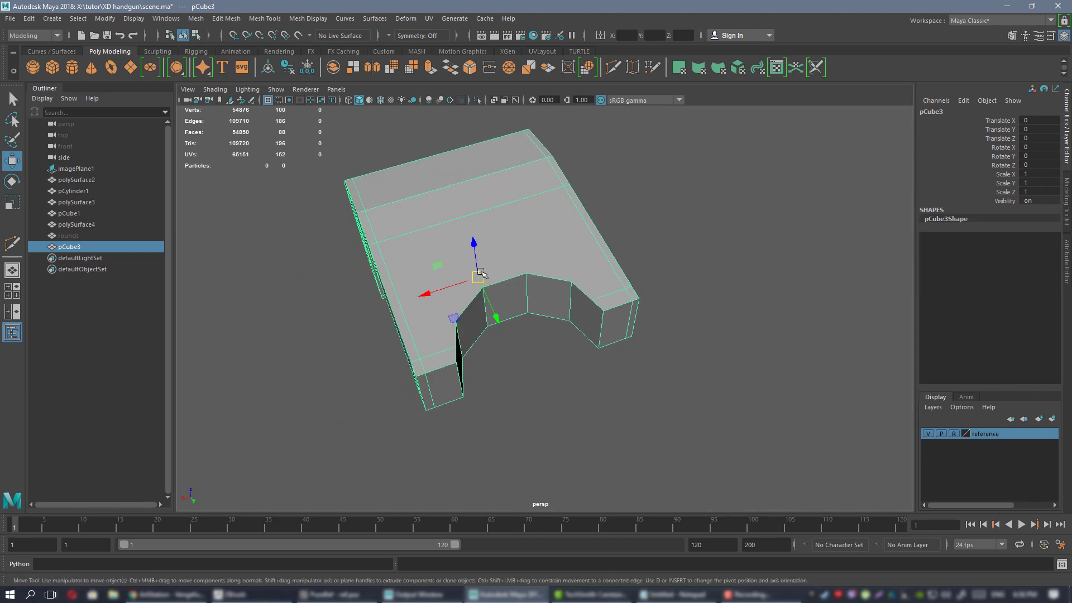
alt+drag(532, 312, 485, 264)
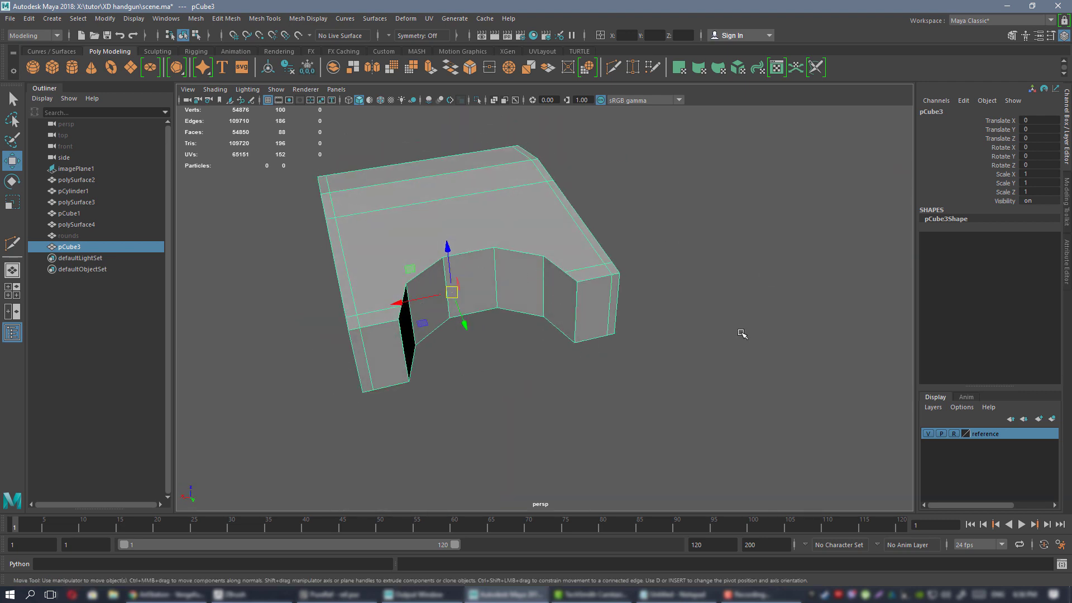
alt+drag(570, 301, 615, 303)
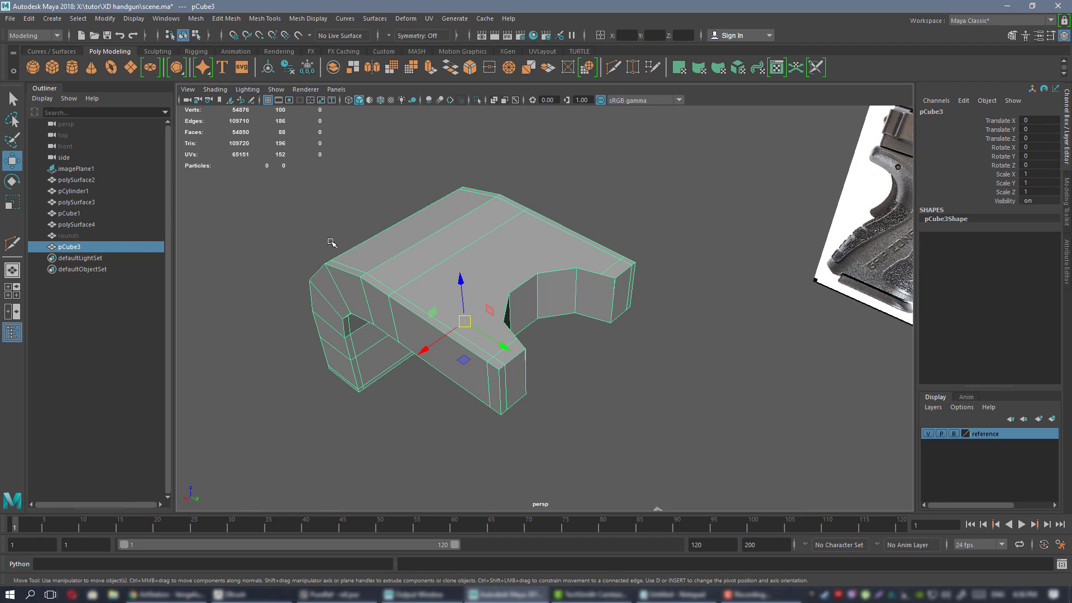
alt+drag(332, 242, 584, 369)
alt+drag(545, 305, 614, 287)
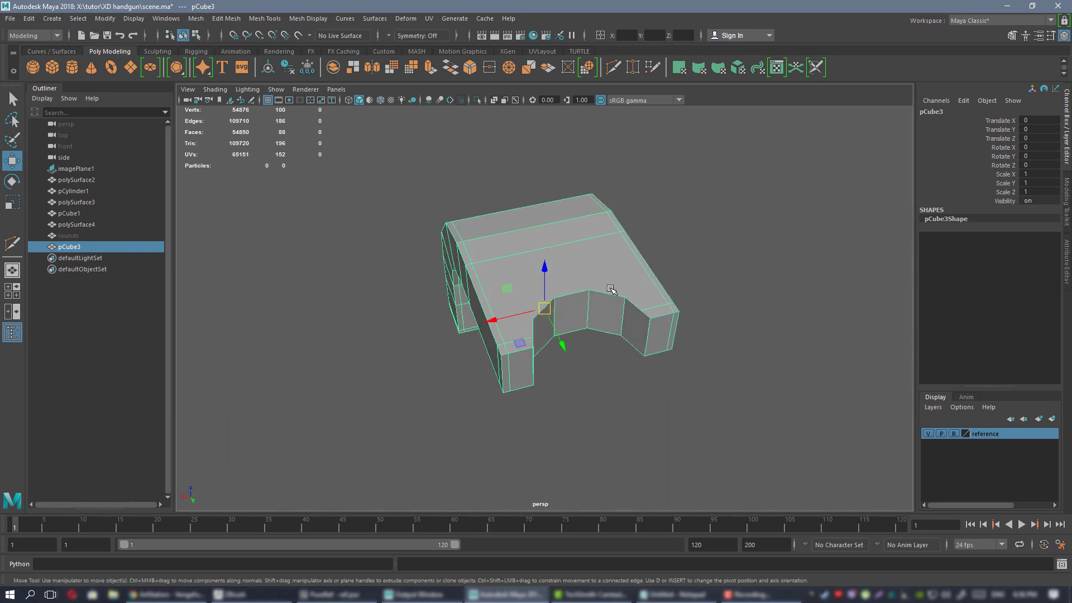
Undo the boolean cut and check the bent bracket in smooth preview.
key(ctrl+z)
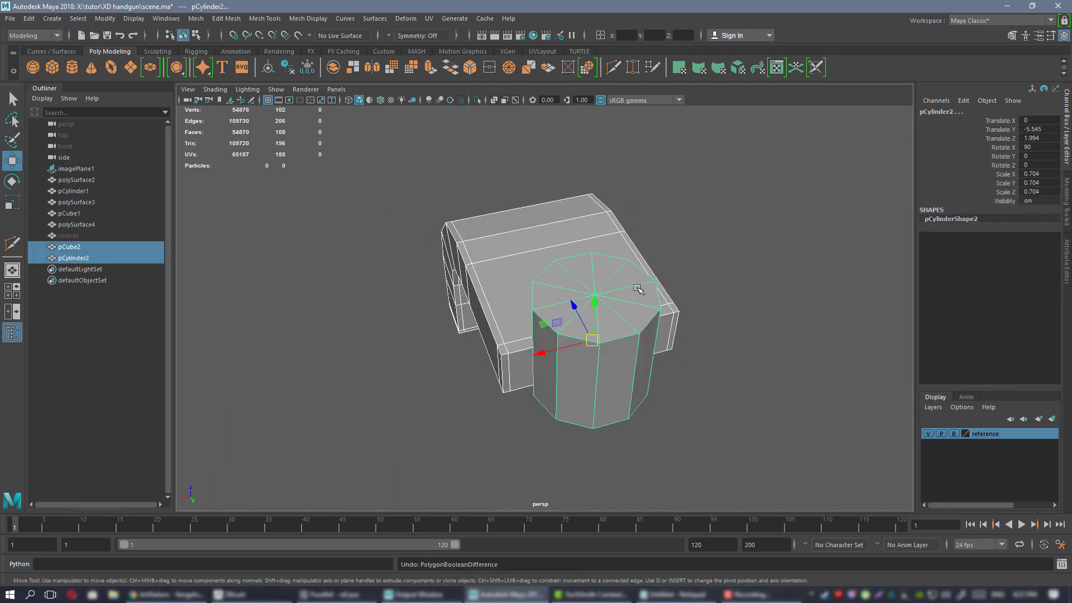
click(690, 221)
click(496, 246)
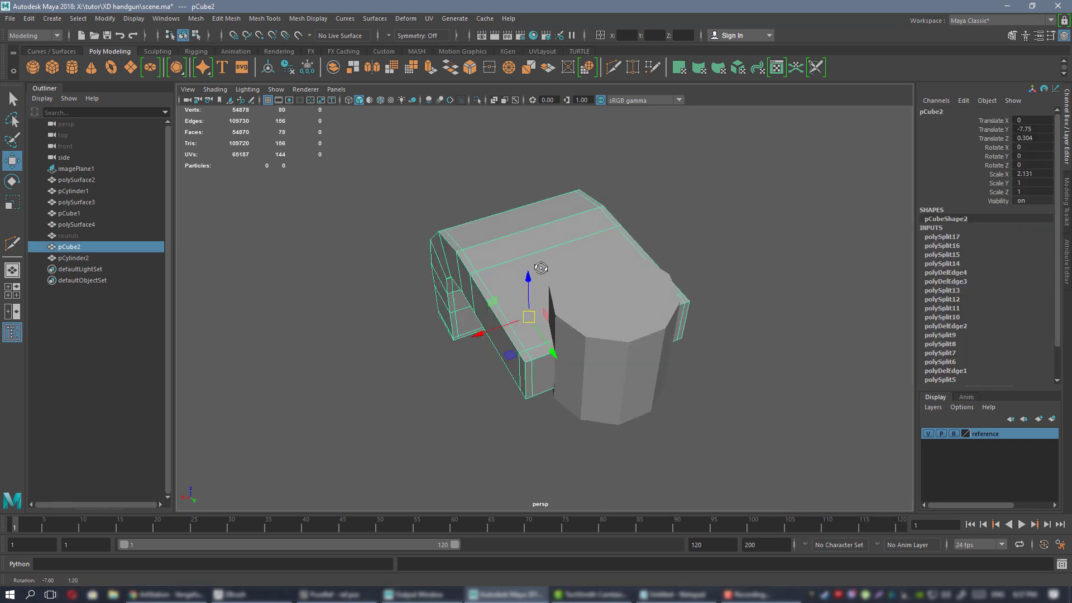
alt+drag(495, 247, 553, 266)
key(3)
alt+middle_drag(553, 266, 507, 280)
key(1)
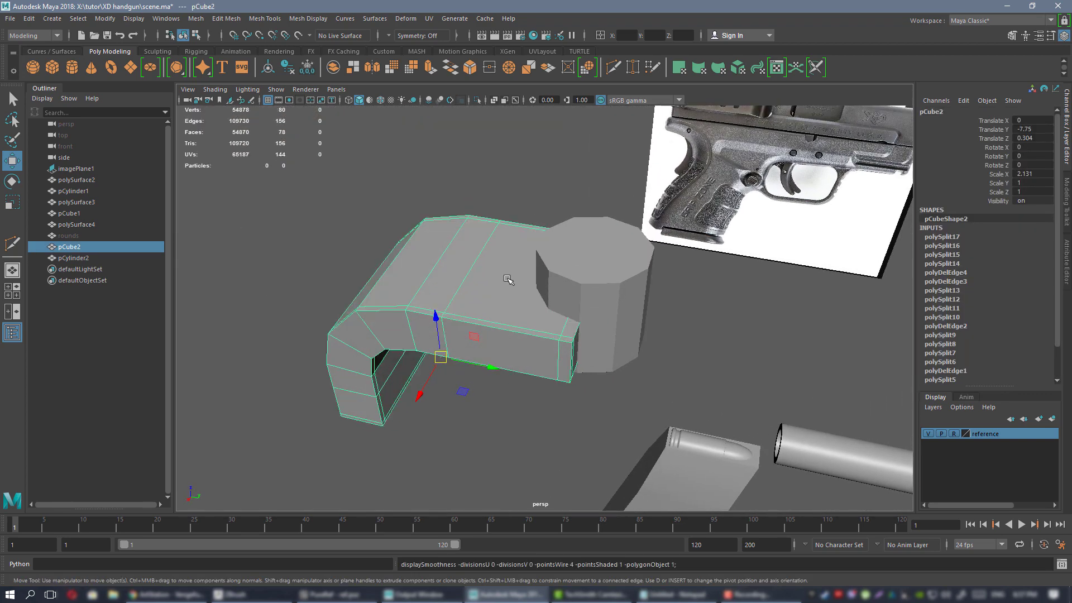
click(500, 391)
click(493, 302)
Cut edge loops into the cylinder pCylinder2 with Multi-Cut.
click(622, 321)
alt+middle_drag(698, 358, 644, 366)
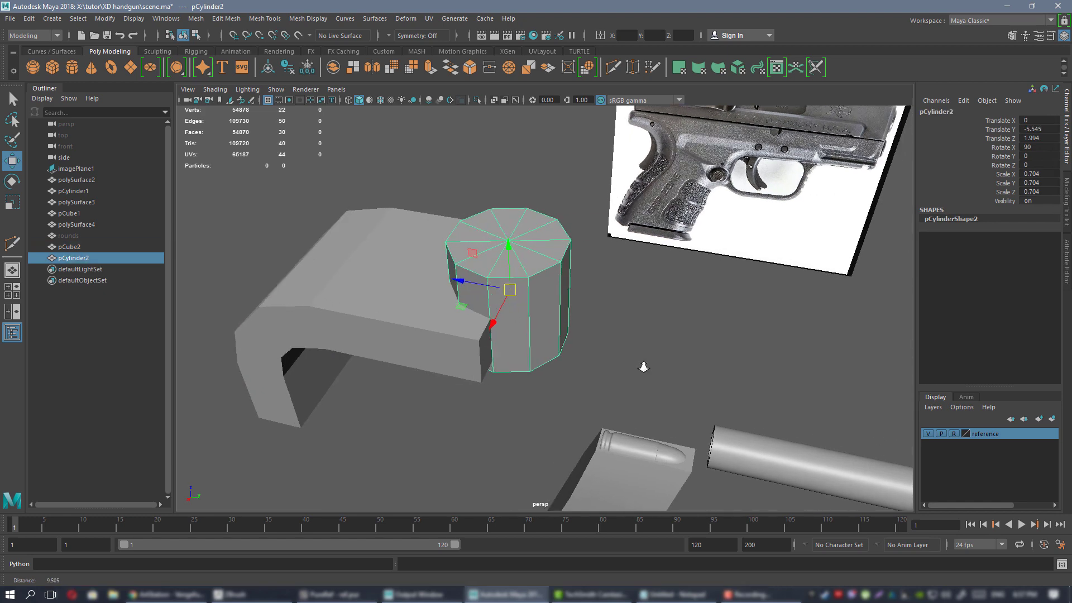
alt+drag(644, 367, 526, 325)
alt+middle_drag(527, 326, 538, 365)
alt+drag(537, 366, 441, 354)
key(ctrl+shift+x)
key(w)
alt+middle_drag(441, 354, 514, 273)
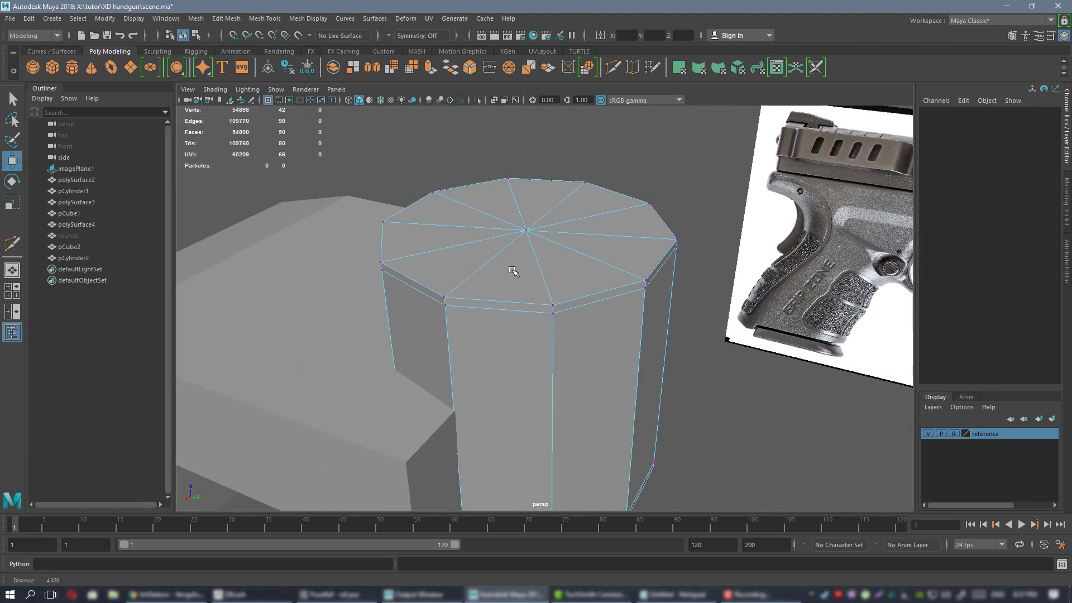
alt+right_drag(514, 273, 484, 244)
alt+drag(483, 245, 551, 263)
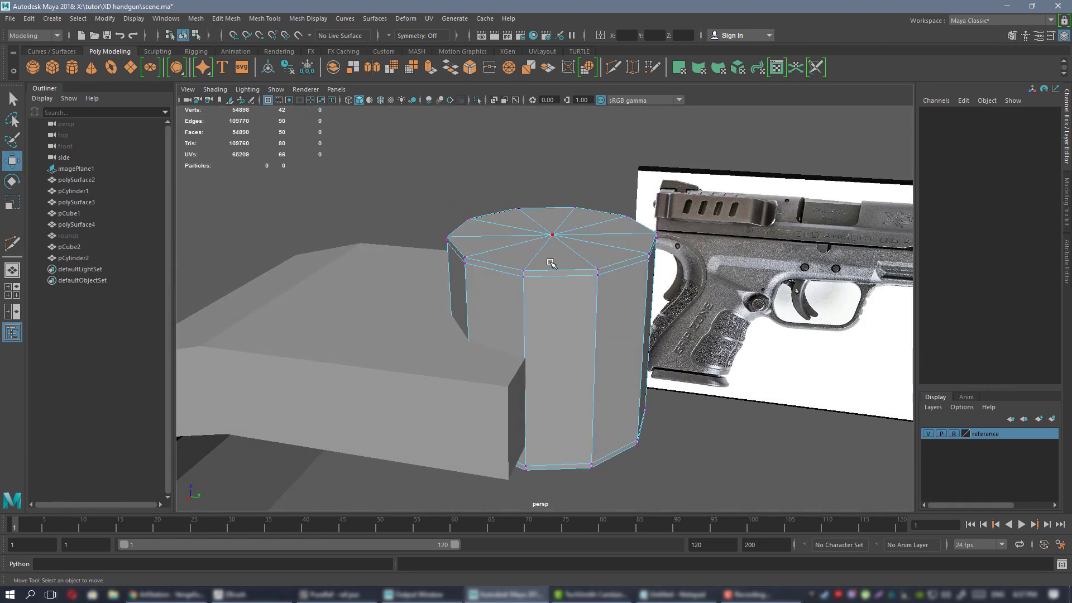
right_drag(548, 260, 572, 228)
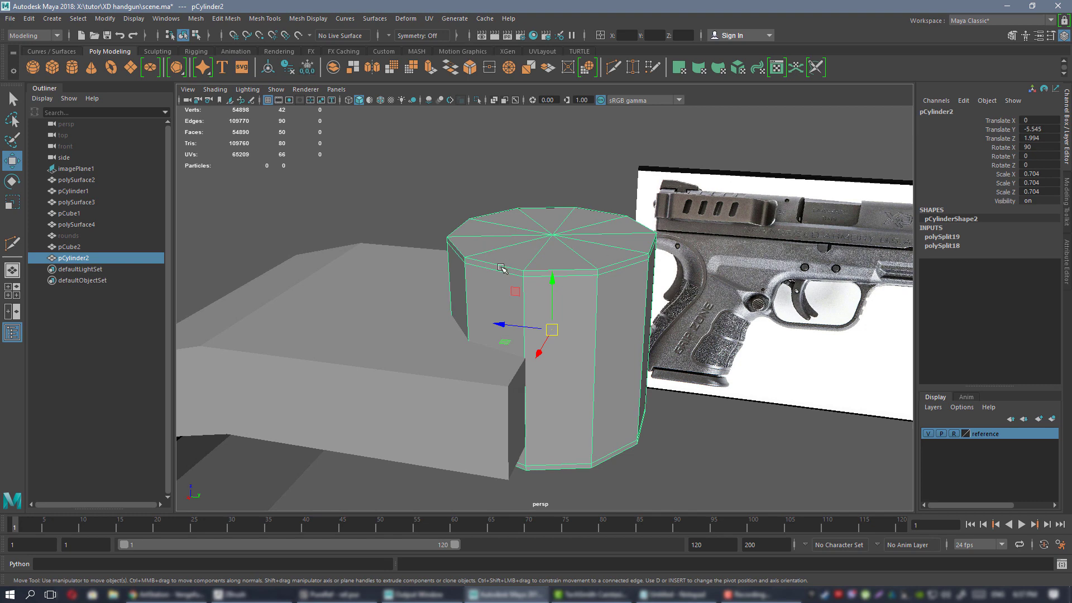
Export the selected bent bracket pCube2, replacing the existing 1.OBJ file.
alt+right_drag(502, 269, 408, 227)
alt+drag(408, 228, 503, 226)
alt+right_drag(502, 227, 511, 262)
alt+drag(511, 262, 454, 271)
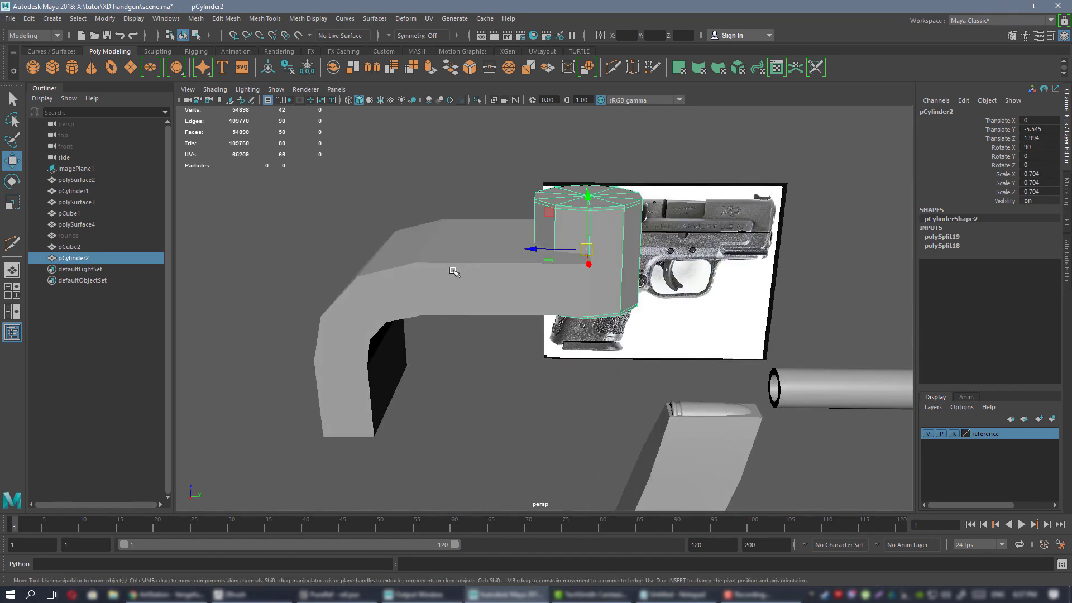
click(454, 272)
alt+drag(545, 280, 511, 270)
click(11, 19)
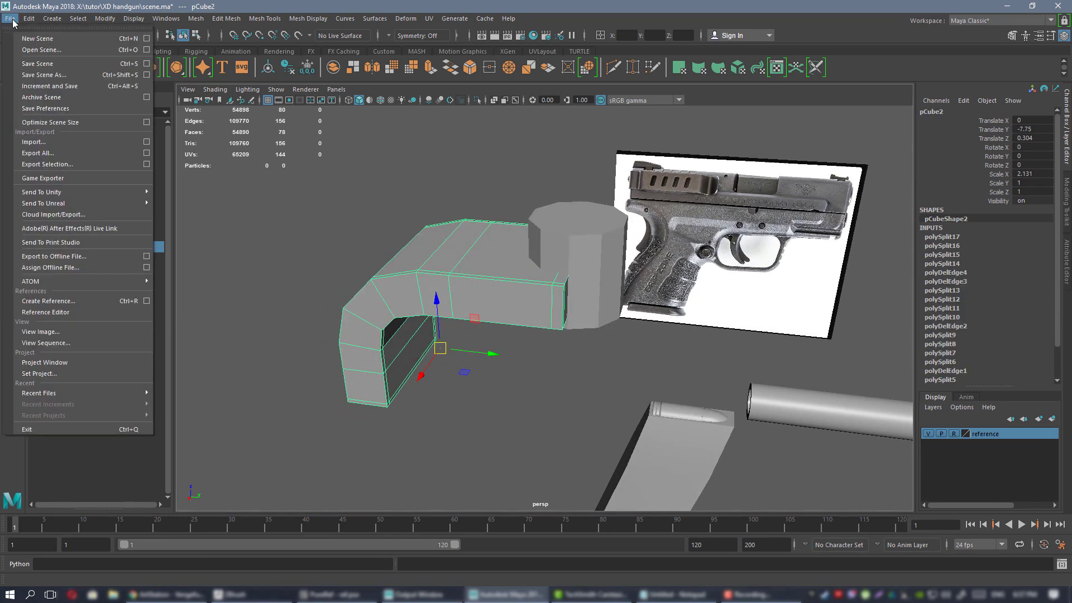
click(48, 165)
click(380, 209)
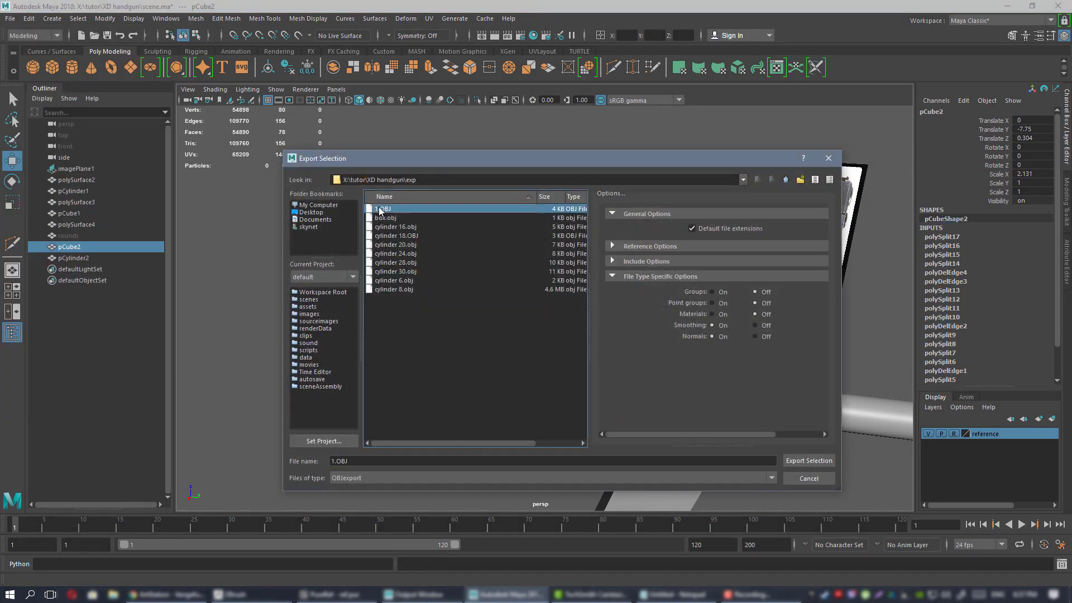
double_click(380, 209)
click(547, 342)
Import the bent bracket from 1.OBJ into ZBrush.
click(273, 595)
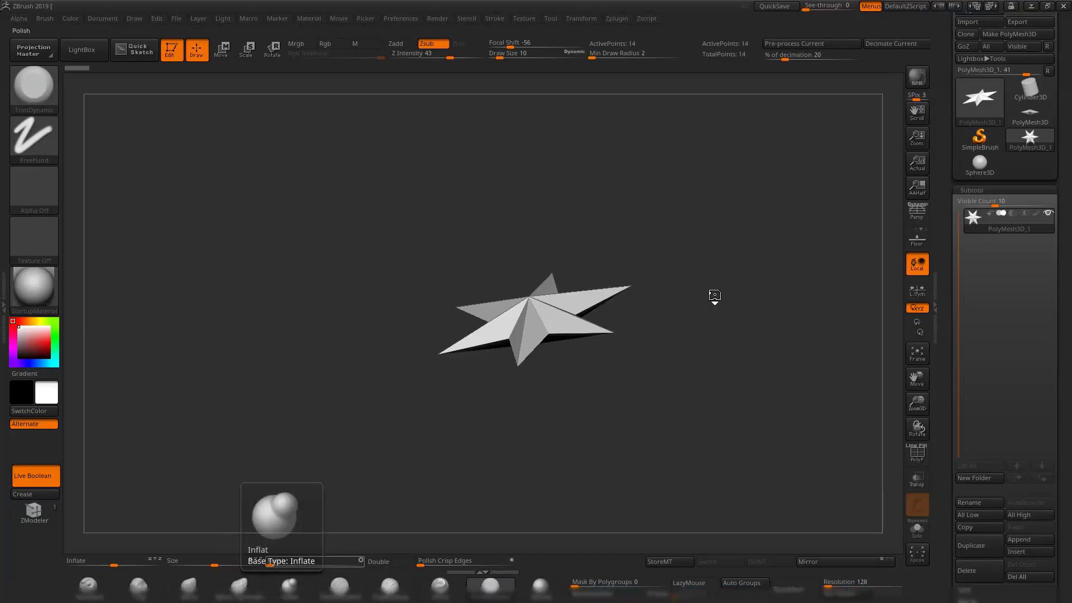
alt+drag(798, 251, 766, 278)
click(973, 25)
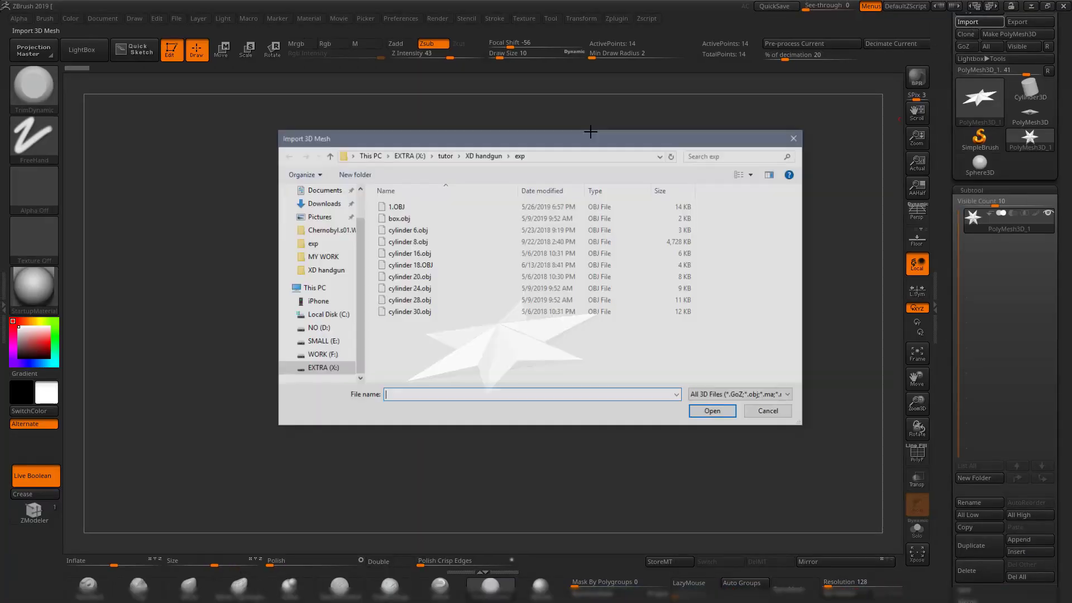
click(394, 206)
double_click(395, 206)
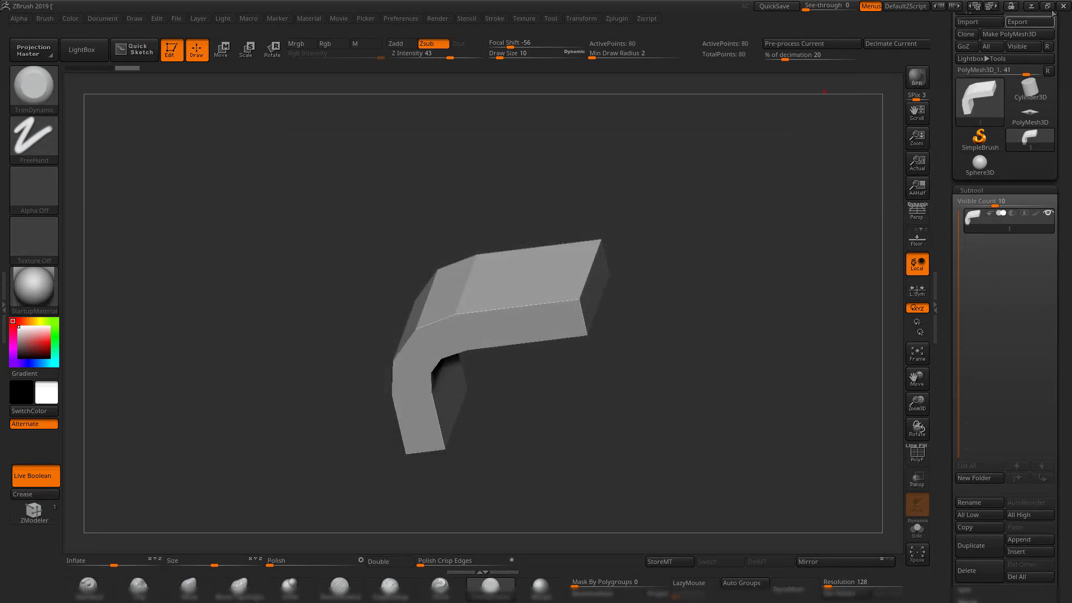
Back in Maya, export the selected cylinder over 1.OBJ.
click(1032, 6)
click(56, 257)
click(10, 19)
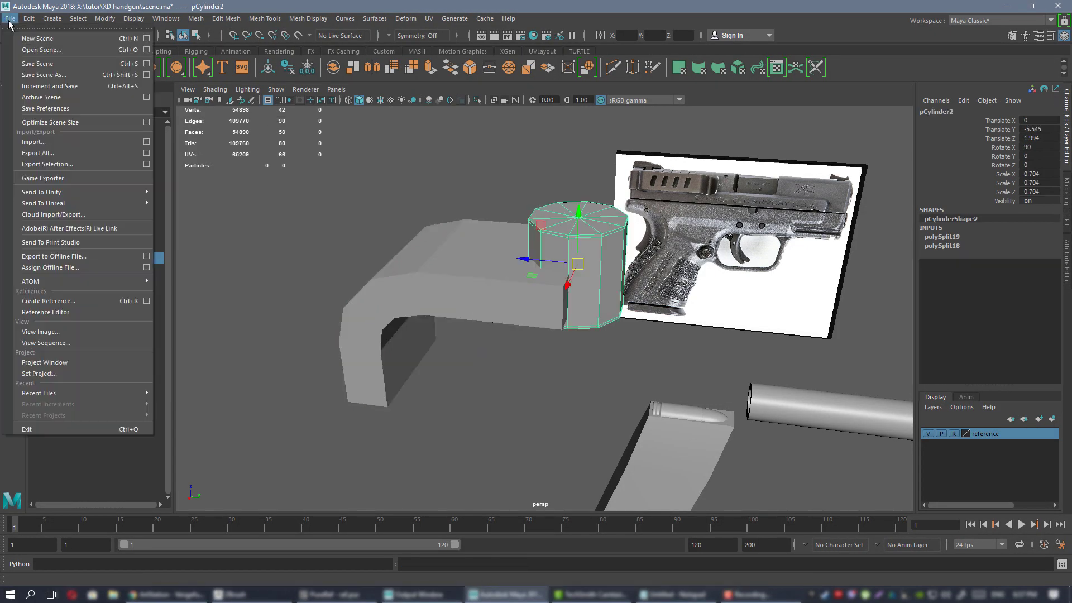
click(47, 164)
double_click(383, 208)
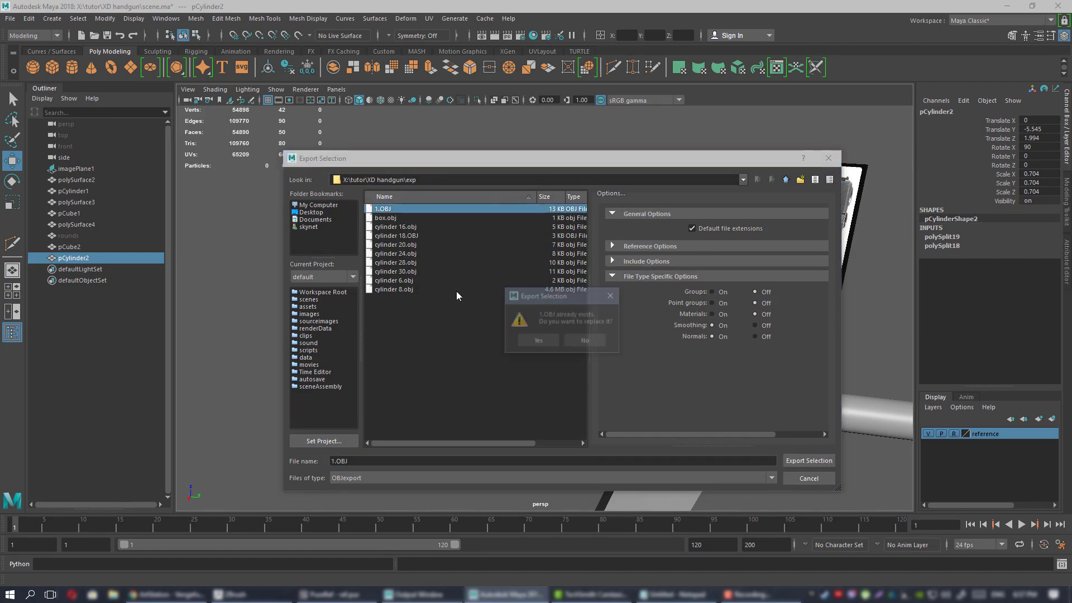
click(538, 341)
Duplicate the bent-part subtool and import the 1.OBJ cylinder into the copy.
click(234, 594)
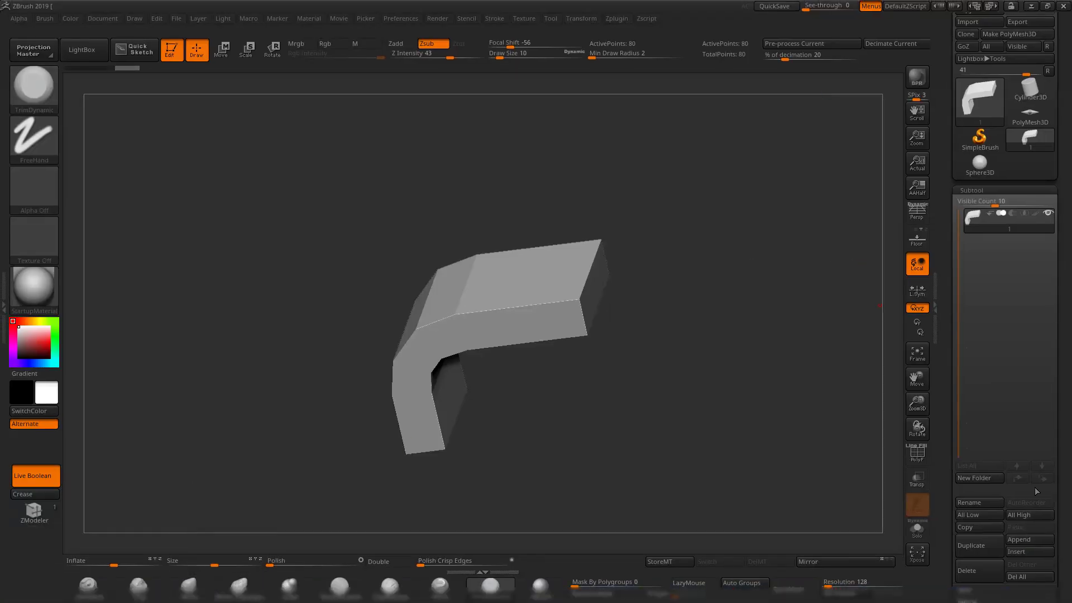
click(987, 545)
drag(943, 35, 944, 72)
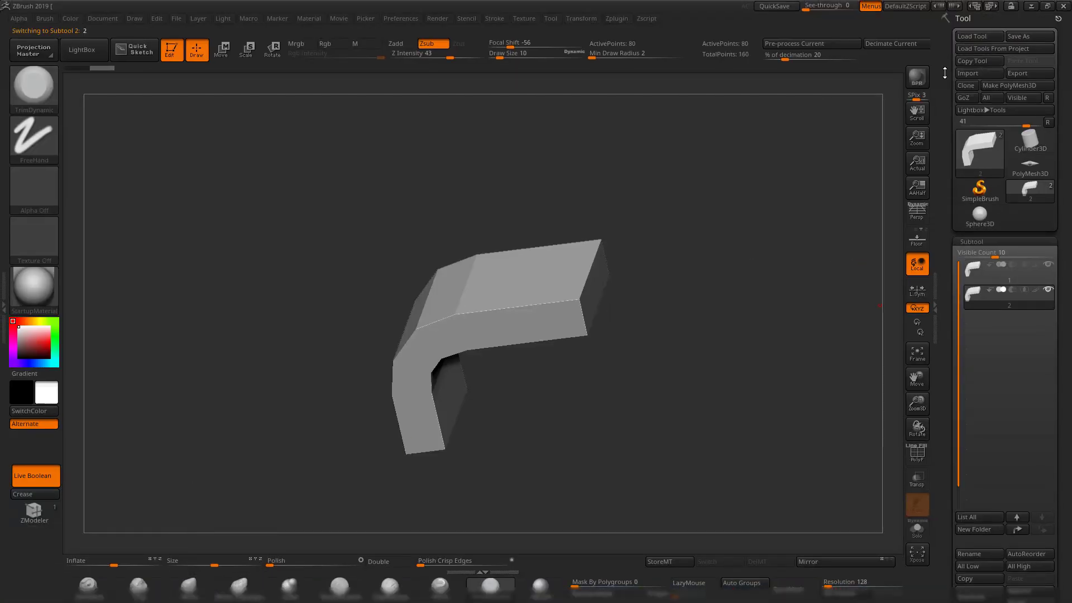
click(976, 73)
double_click(394, 211)
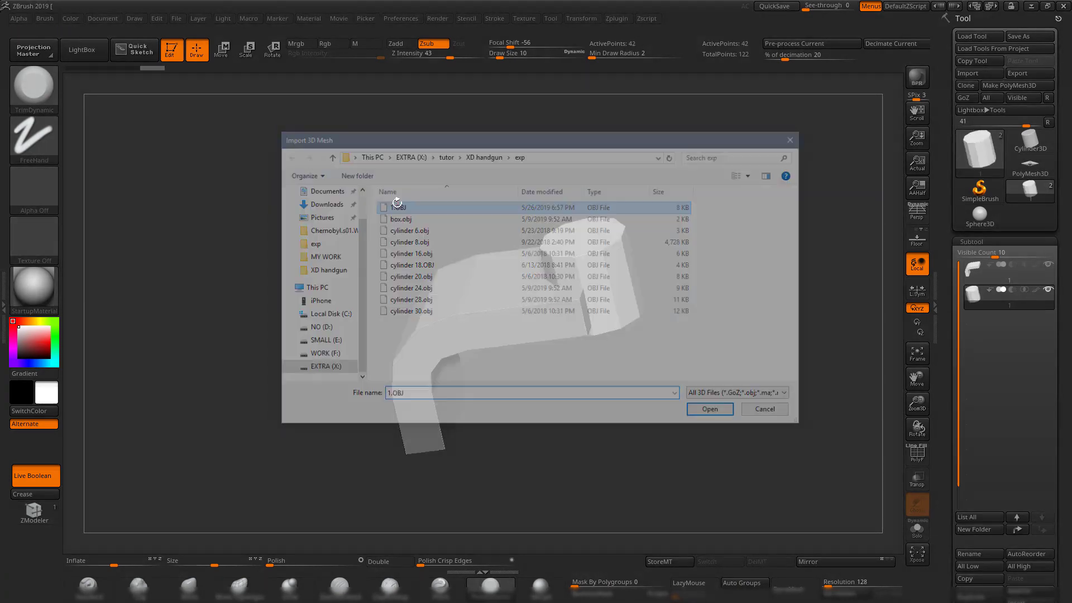
drag(771, 334, 734, 306)
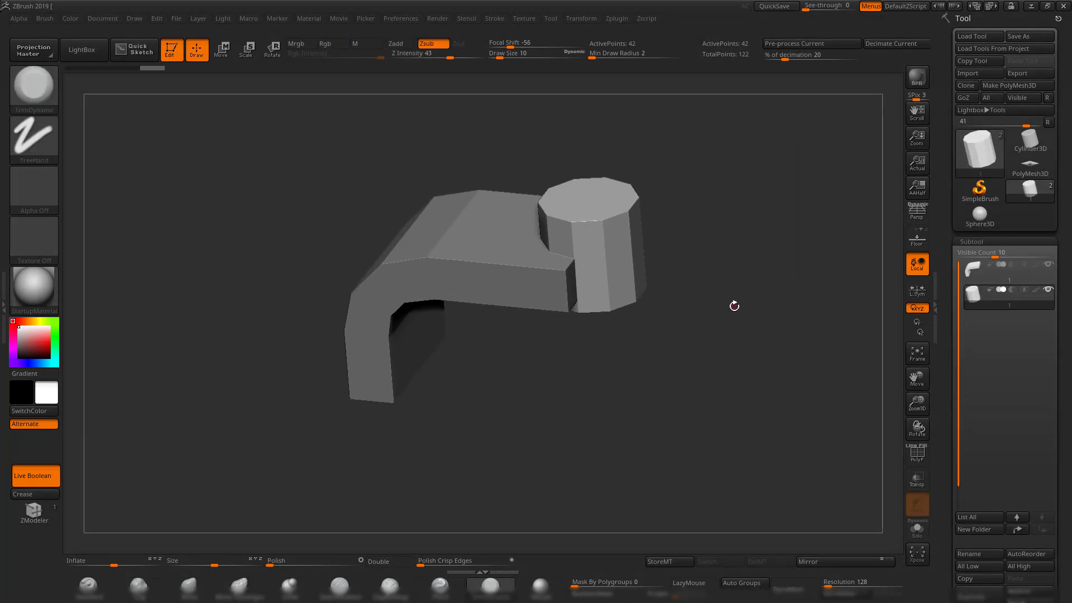
Subdivide the bent part and the cylinder with Ctrl+D smooth levels.
click(974, 272)
drag(707, 339, 722, 378)
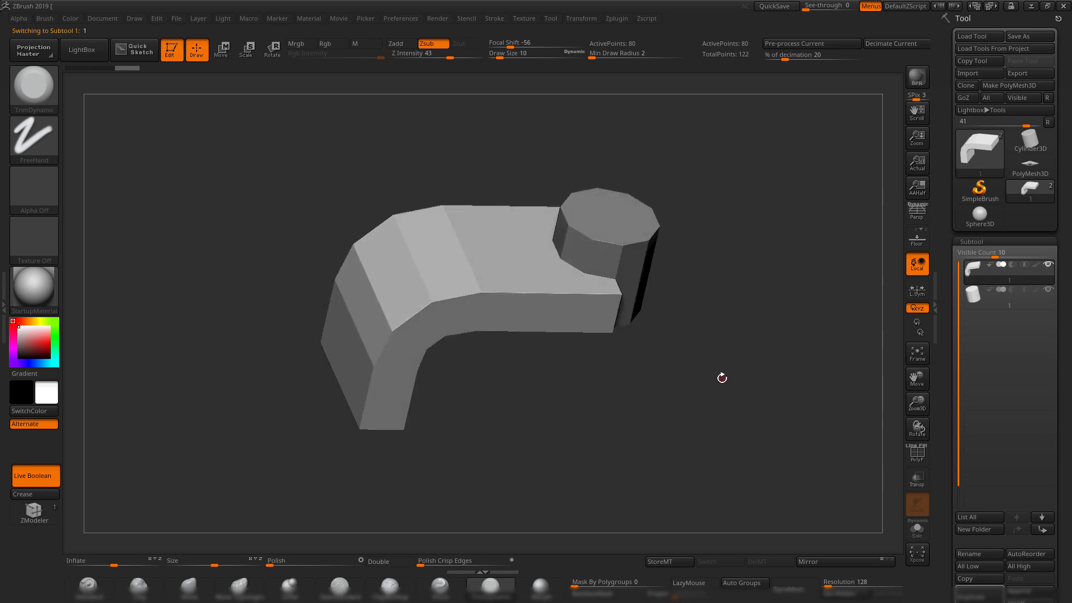
key(ctrl+d)
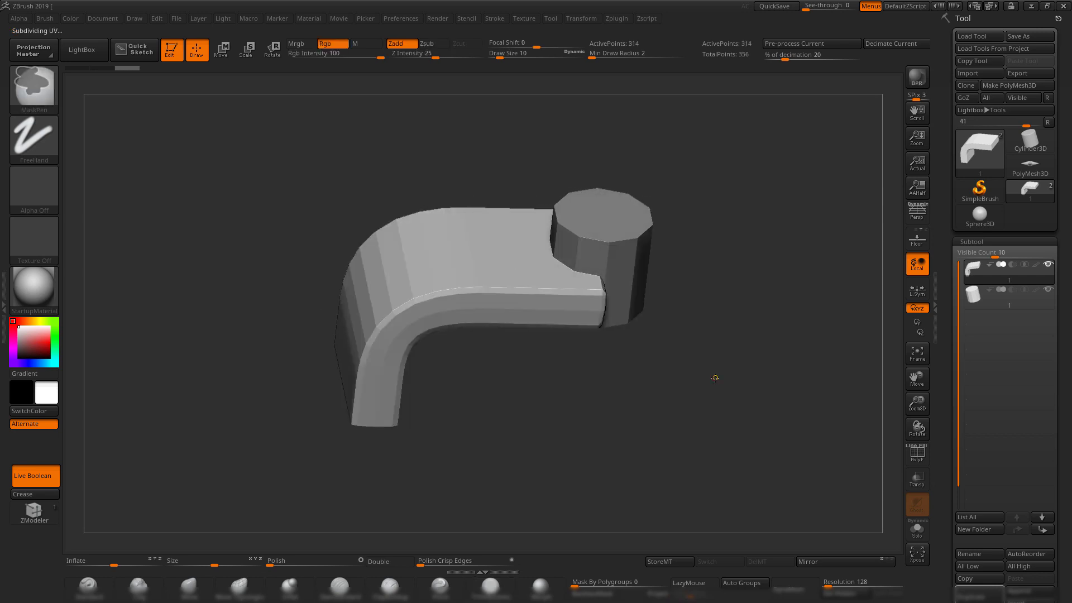
key(ctrl+d)
key(ctrl+d)
alt+click(638, 241)
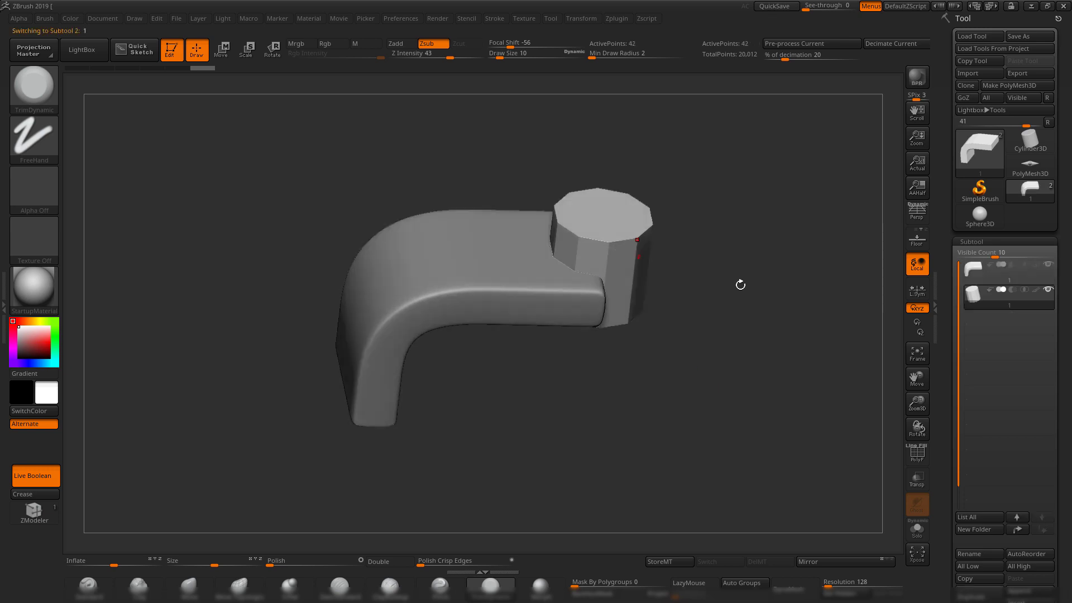
drag(737, 374, 728, 391)
key(ctrl+d)
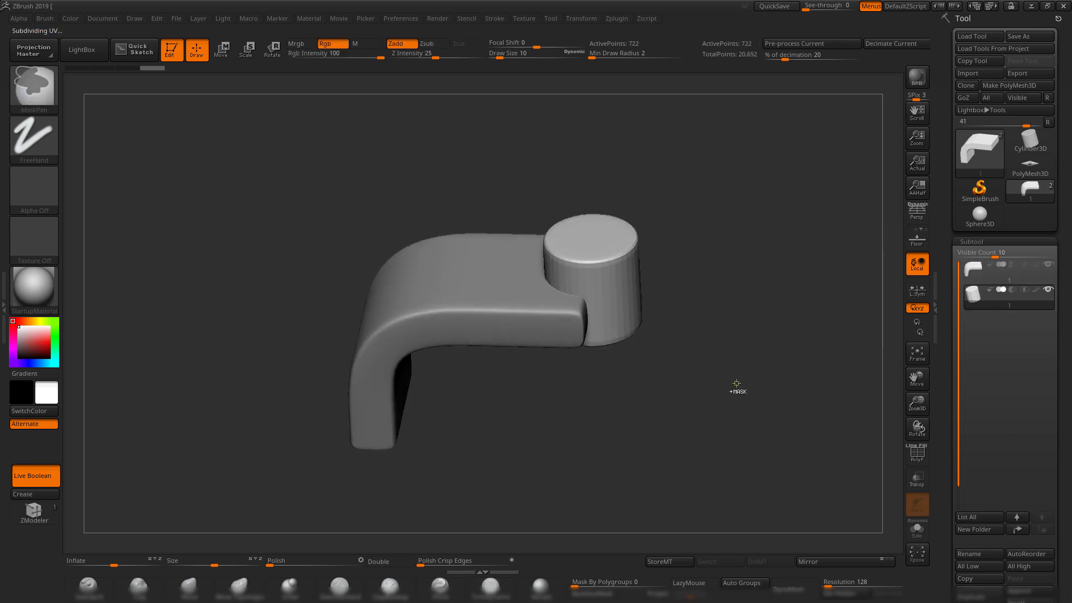
mouse_move(737, 385)
mouse_down()
mouse_move(725, 329)
mouse_move(709, 355)
mouse_move(692, 354)
mouse_move(749, 467)
mouse_move(748, 321)
mouse_move(715, 354)
mouse_up()
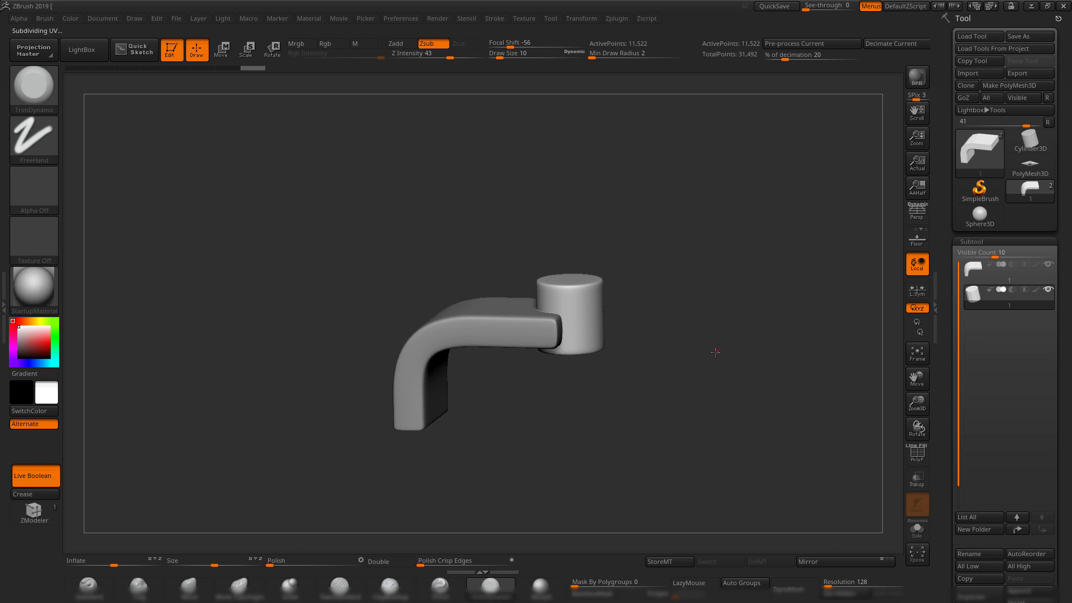
Turn off Live Boolean and make the bent part the active subtool.
click(34, 479)
drag(519, 419, 750, 363)
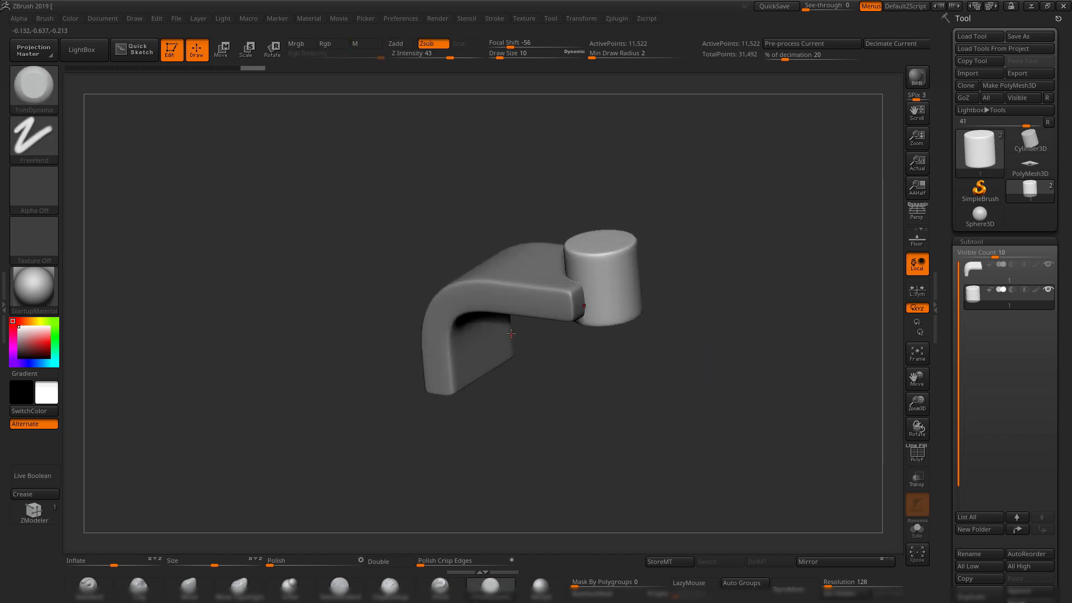
alt+click(482, 276)
drag(806, 328, 629, 329)
Frame and orbit the smoothed two-part model, then bring up the Render menu.
key(f)
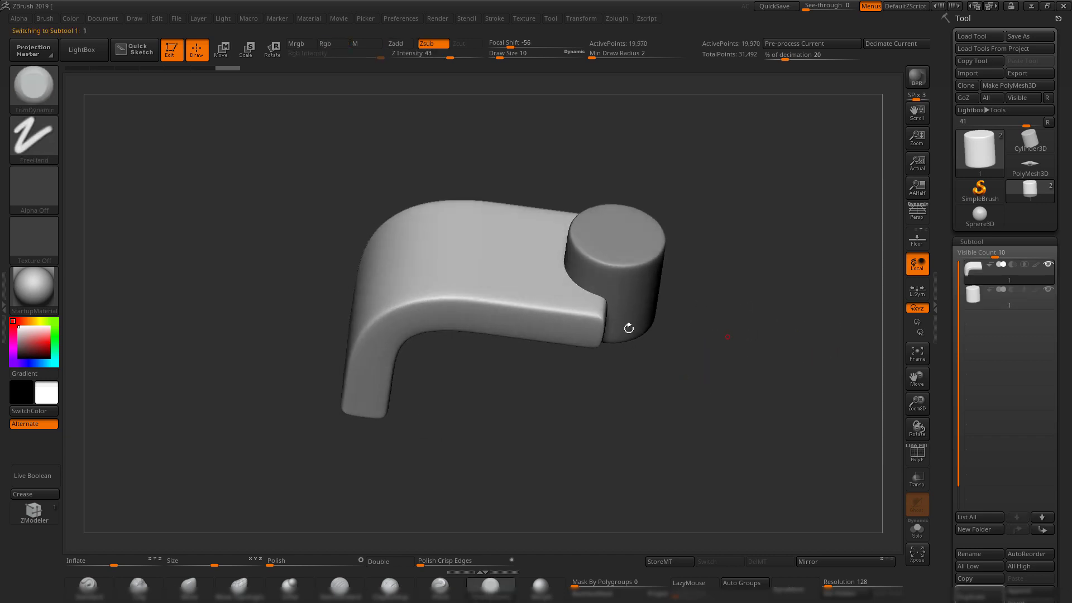
mouse_move(990, 266)
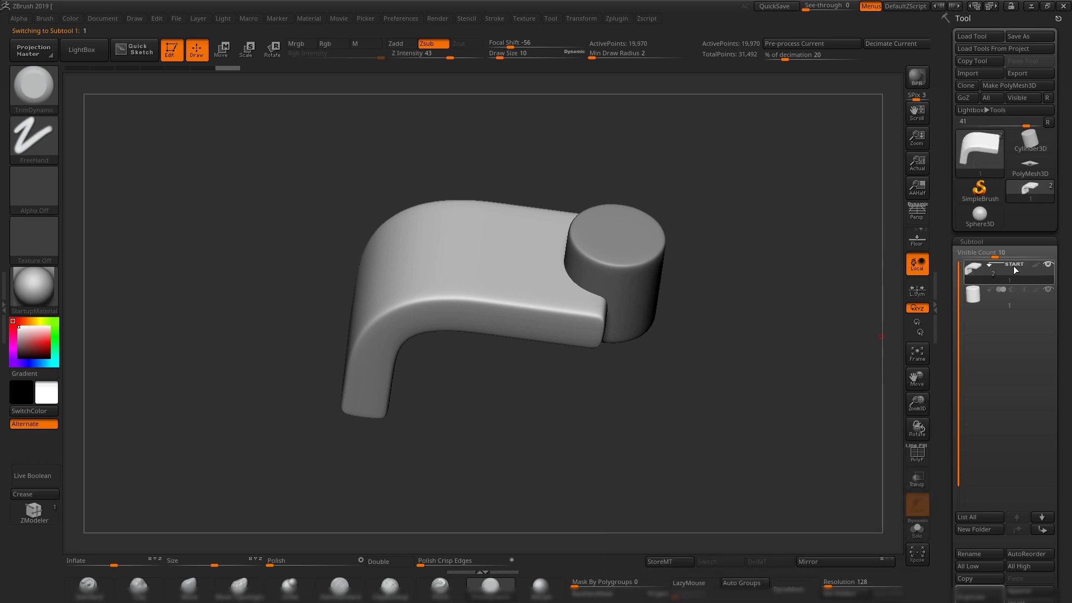
mouse_move(719, 245)
mouse_down()
mouse_move(740, 261)
mouse_move(732, 256)
mouse_up()
mouse_move(973, 270)
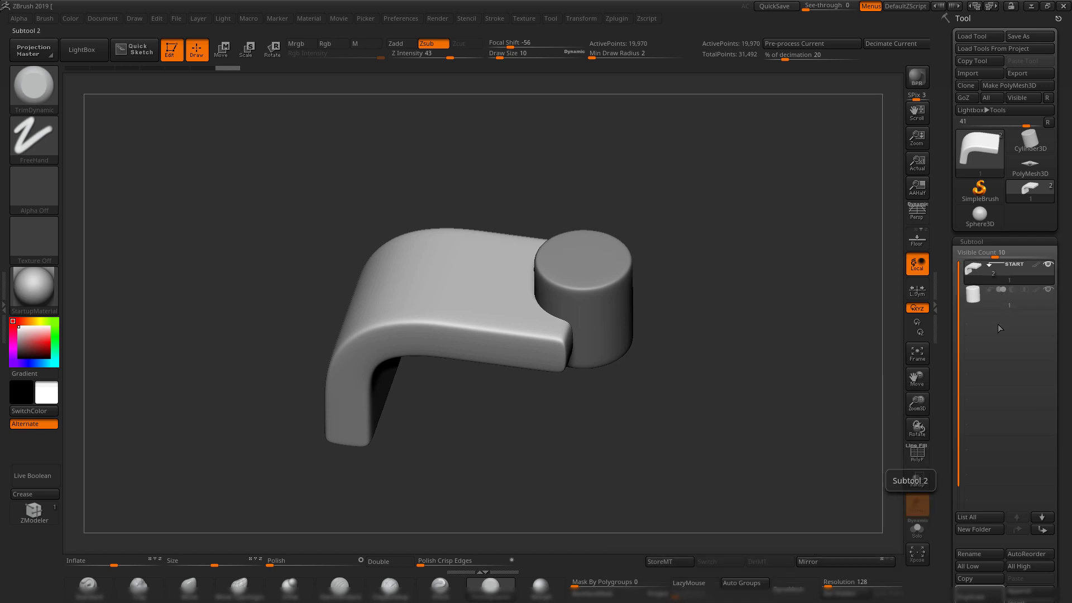
drag(807, 369, 887, 309)
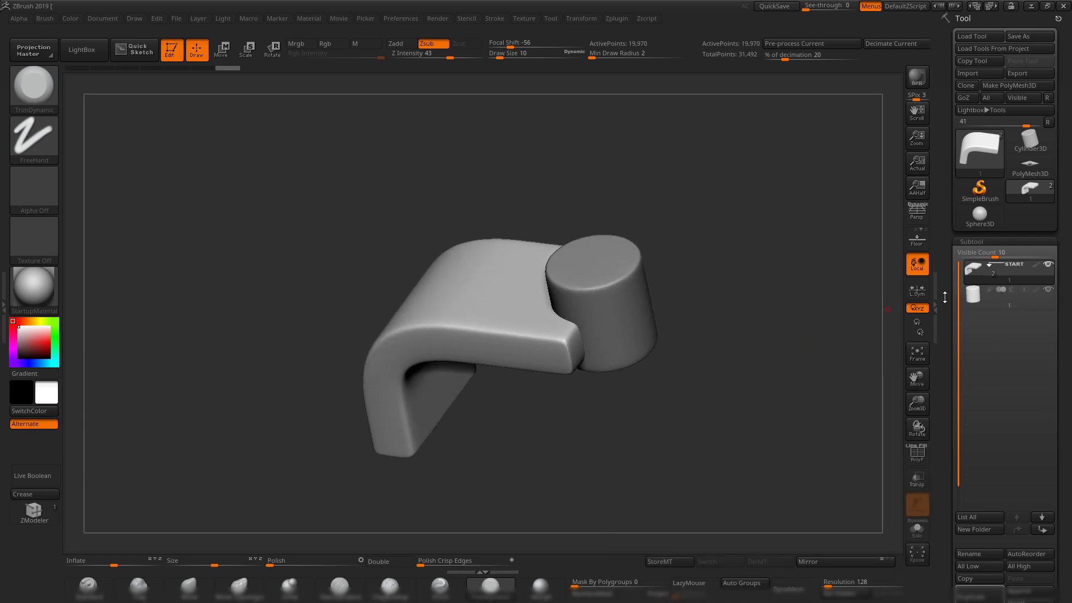
alt+right_drag(591, 316, 534, 301)
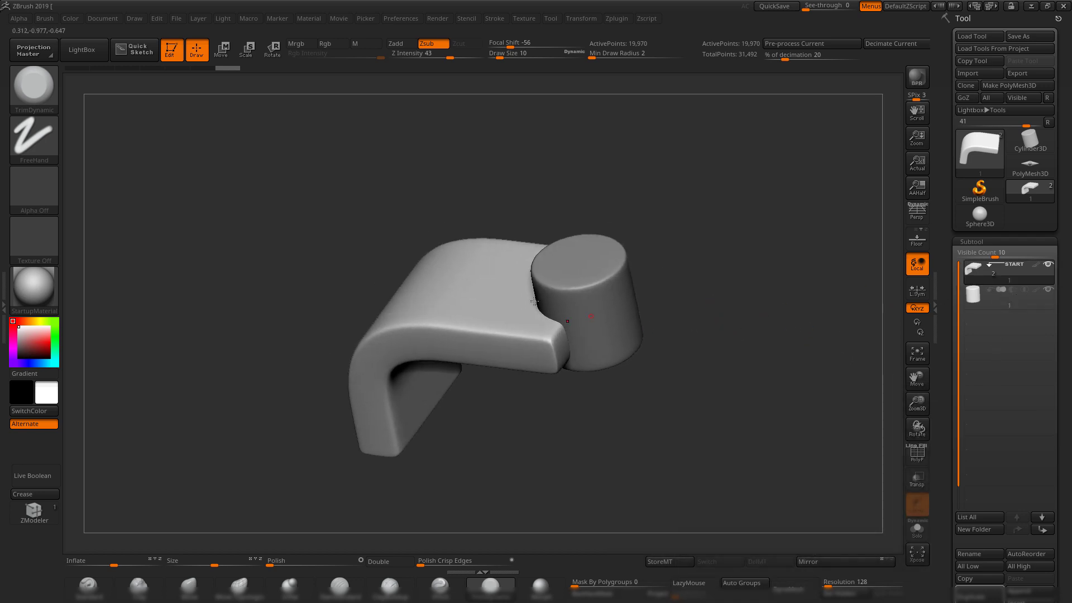
drag(705, 276, 696, 284)
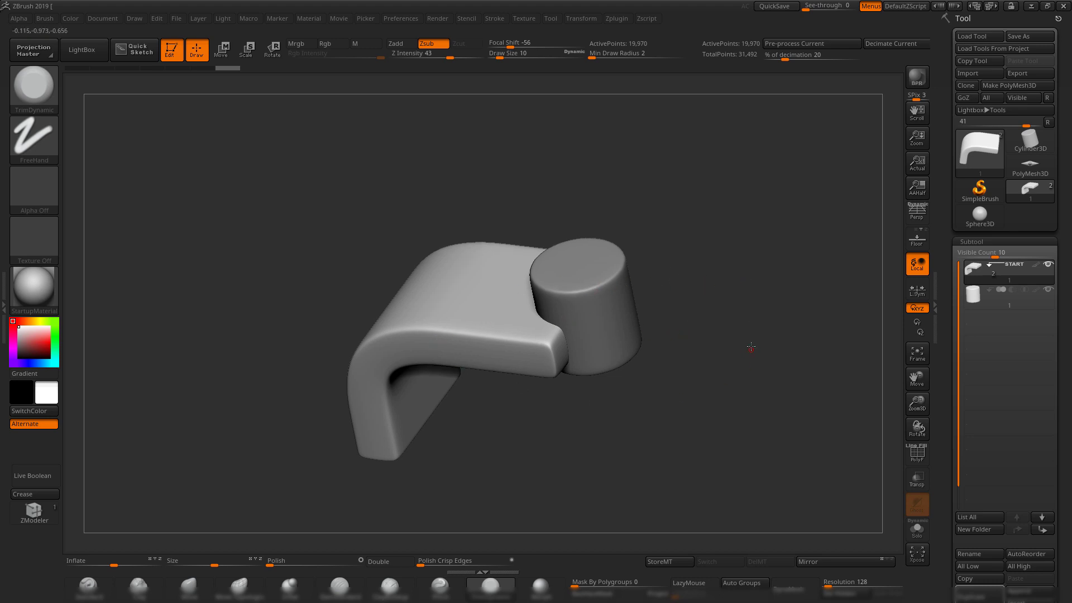
drag(751, 348, 718, 321)
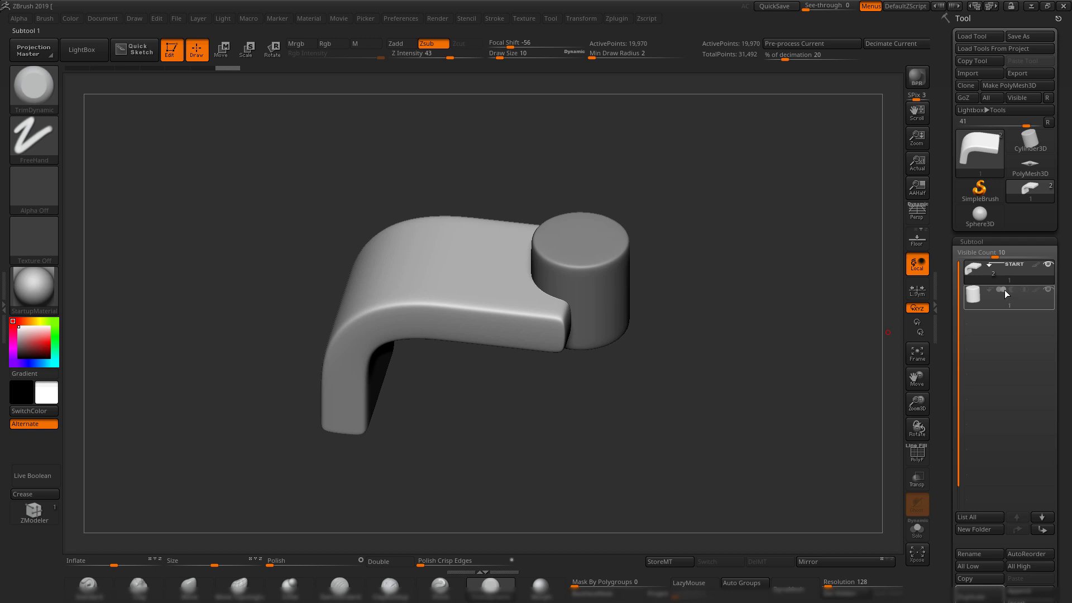
mouse_move(1004, 289)
drag(686, 231, 702, 246)
mouse_move(1003, 290)
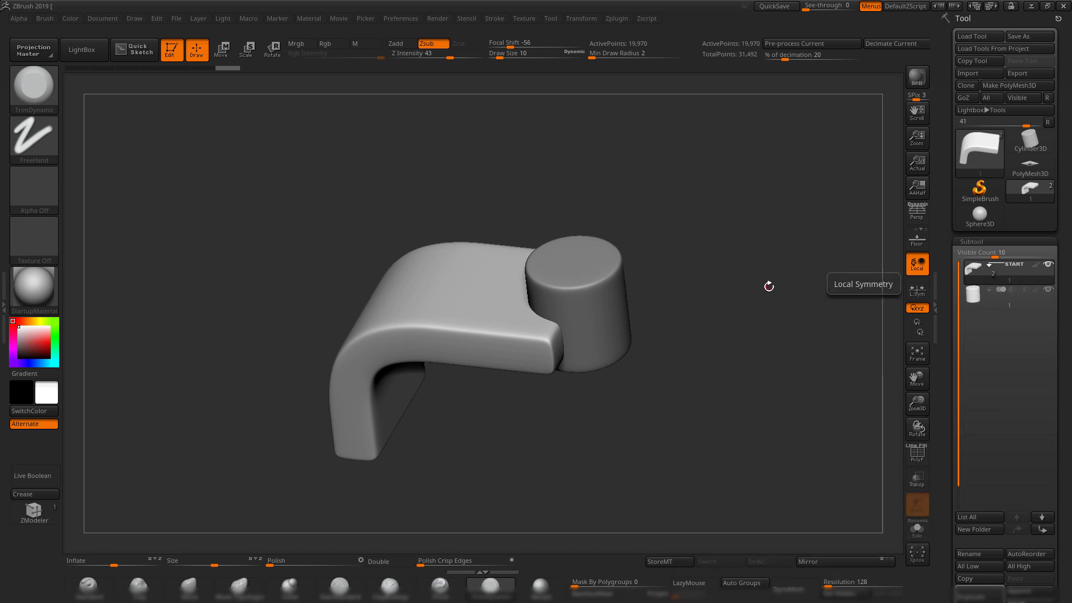
drag(768, 282, 787, 294)
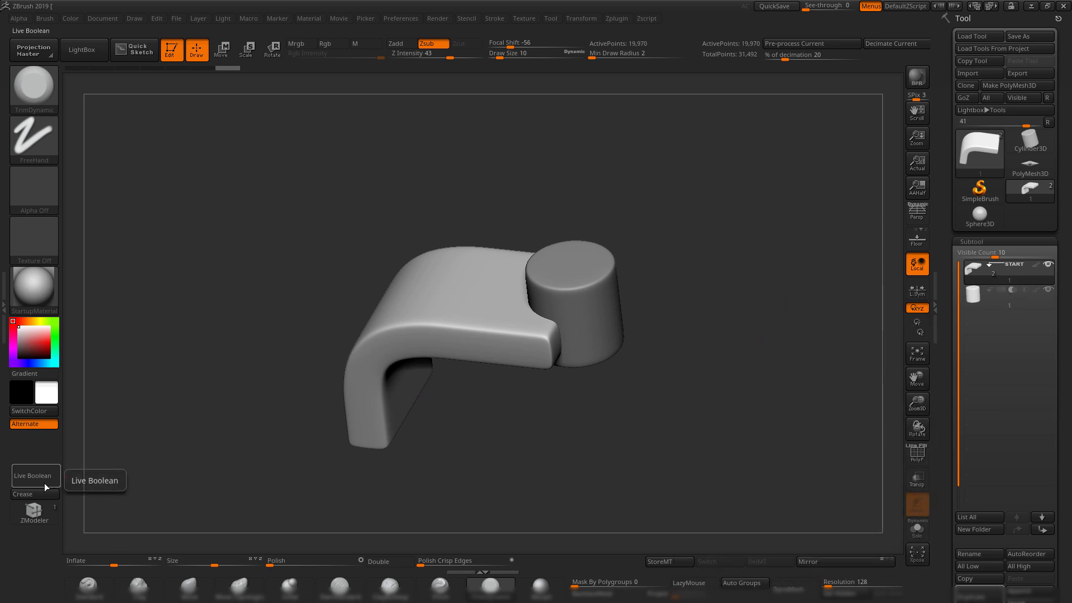
drag(308, 259, 614, 88)
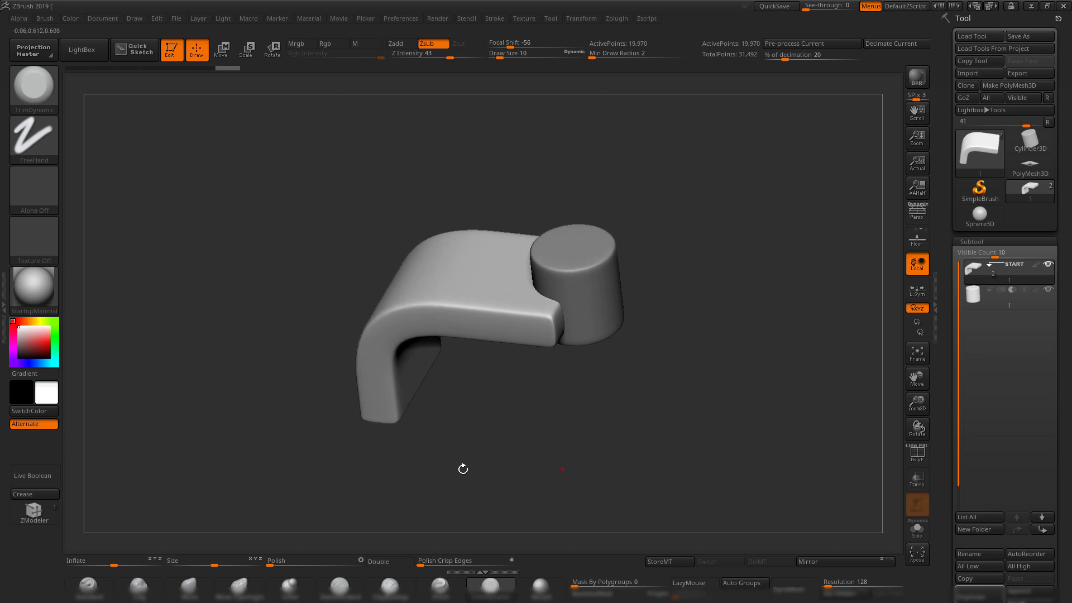
drag(199, 407, 290, 407)
drag(672, 390, 653, 406)
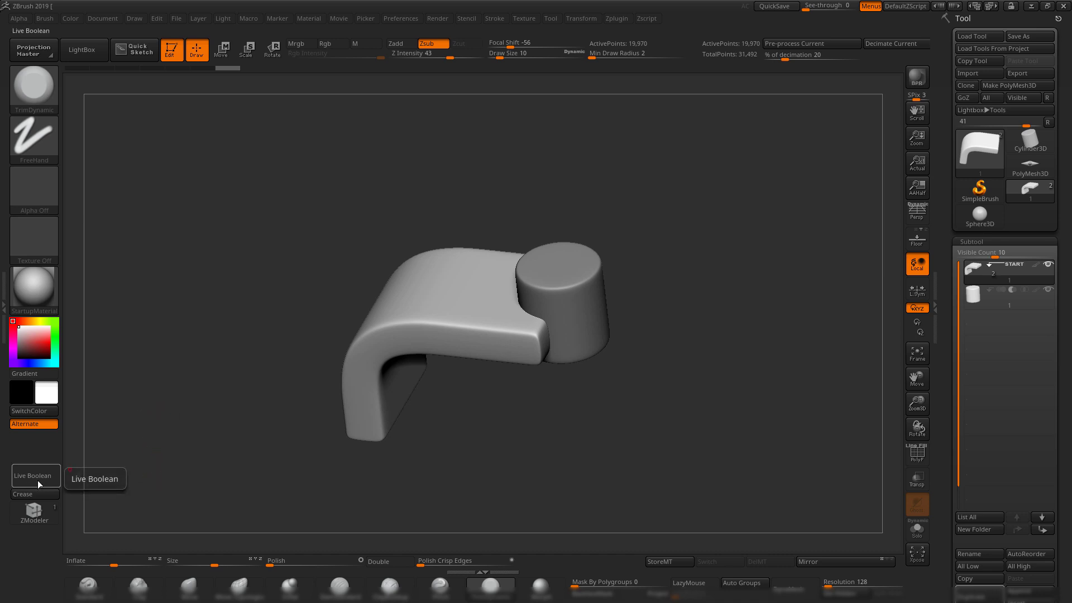
click(434, 20)
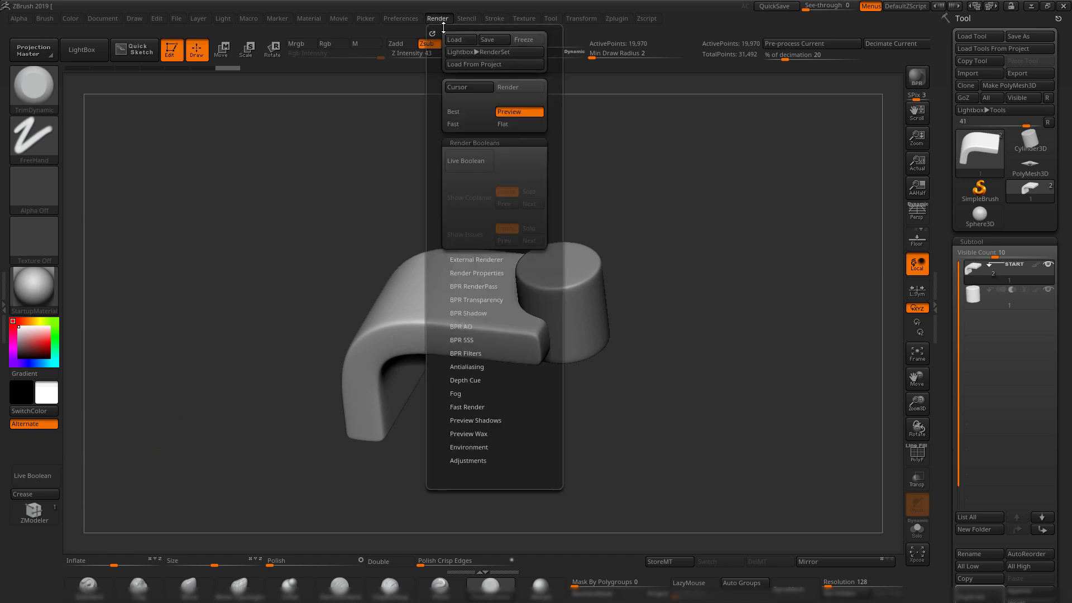
Enable Live Boolean to reveal the cylinder's notch, then select the cutter cylinder subtool.
click(469, 162)
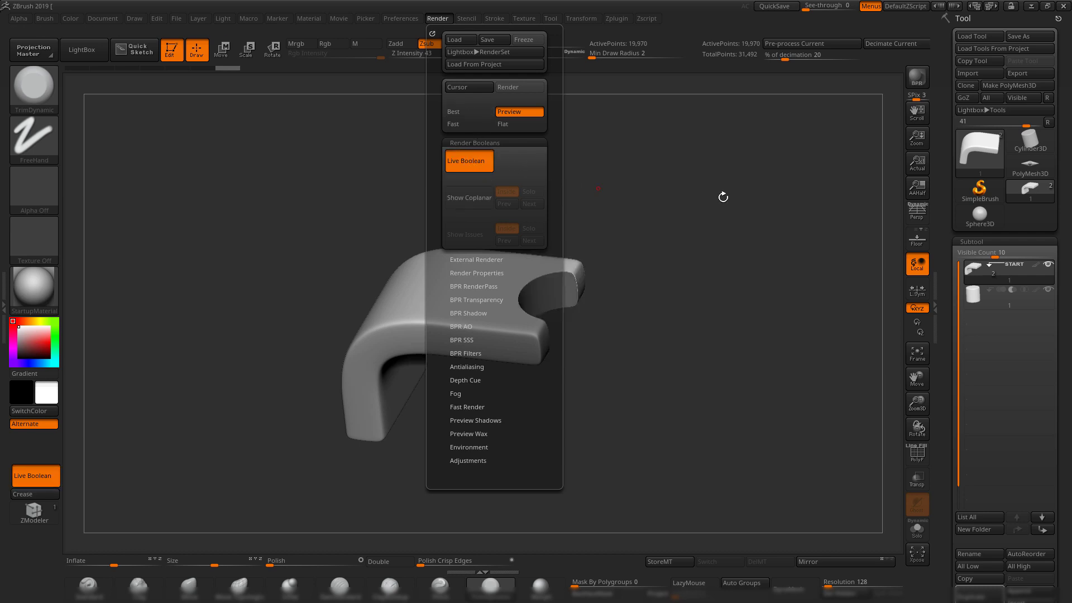
drag(723, 197, 614, 262)
drag(547, 249, 682, 244)
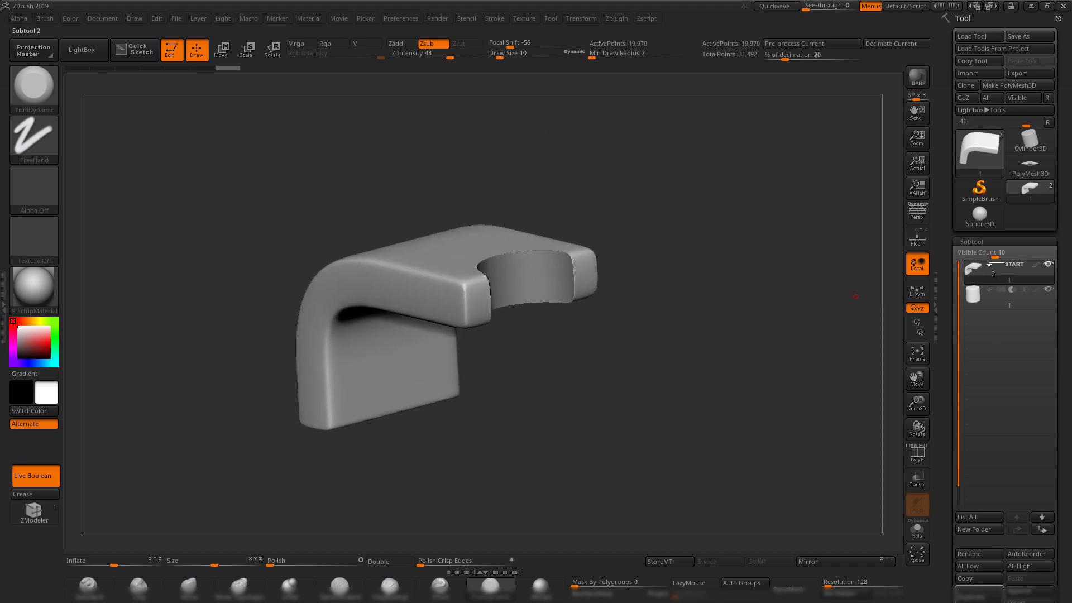
click(972, 296)
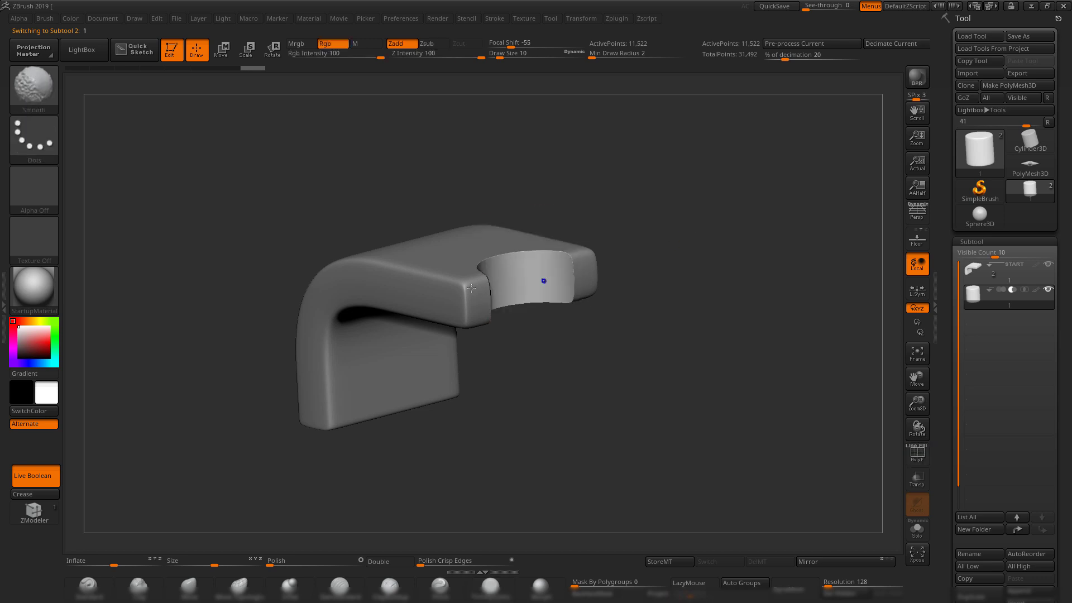
With the Move gizmo, slide the cutter cylinder along the bracket and enlarge it.
drag(729, 226, 701, 324)
key(shift+f)
shift+drag(698, 280, 694, 322)
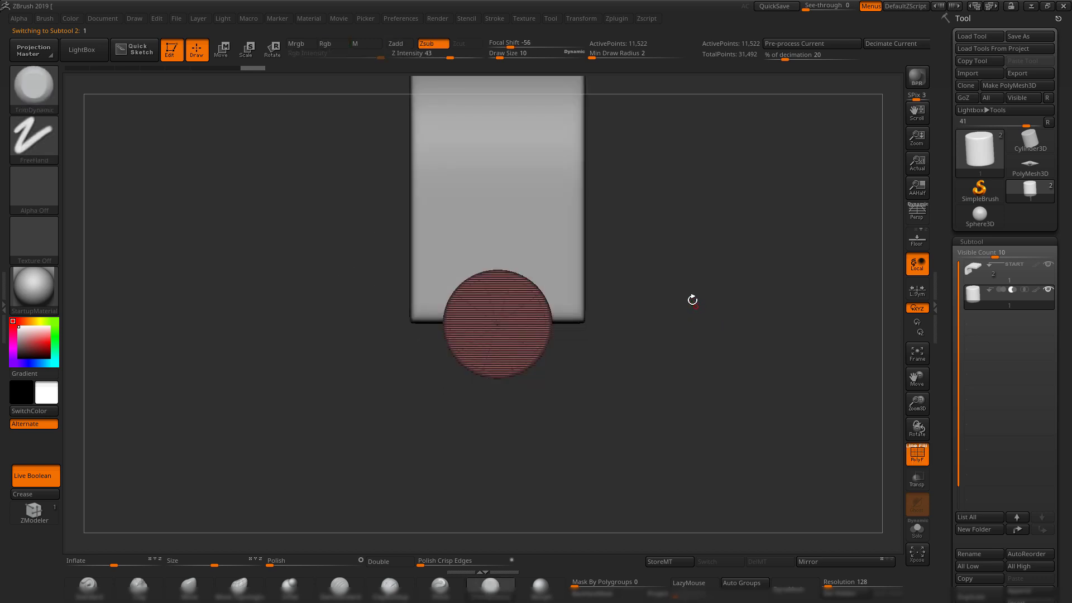
key(w)
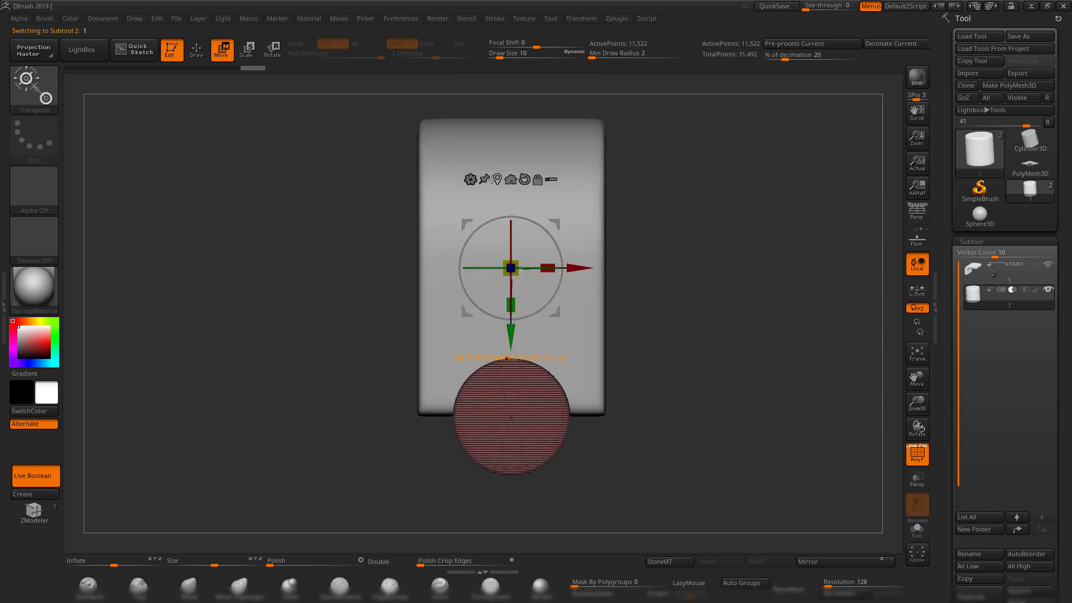
click(497, 179)
drag(720, 246, 733, 417)
drag(681, 325, 611, 282)
drag(662, 278, 721, 274)
drag(547, 291, 516, 238)
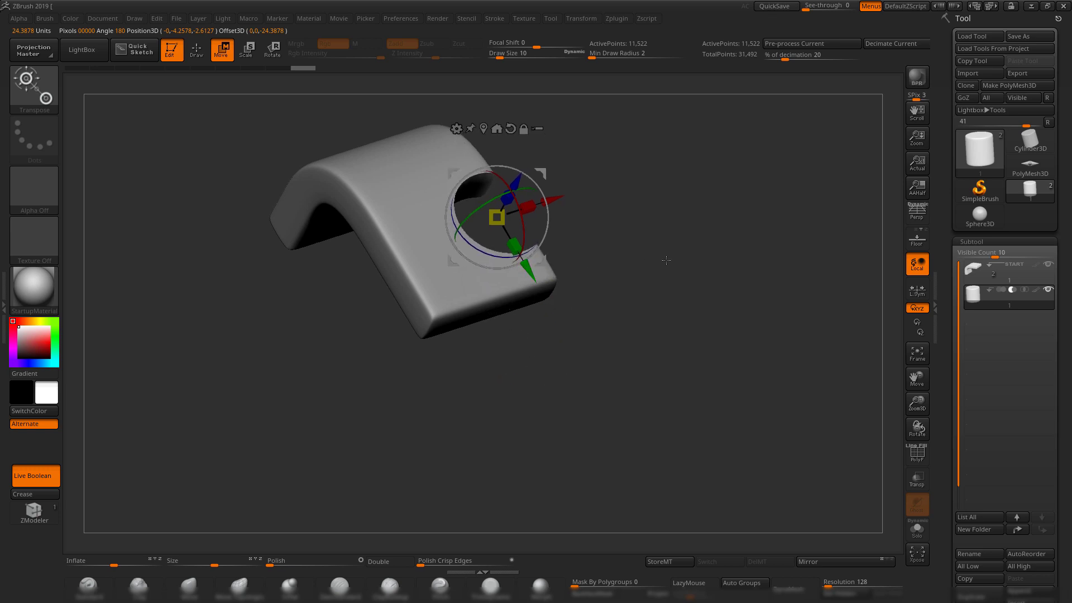
drag(665, 259, 629, 308)
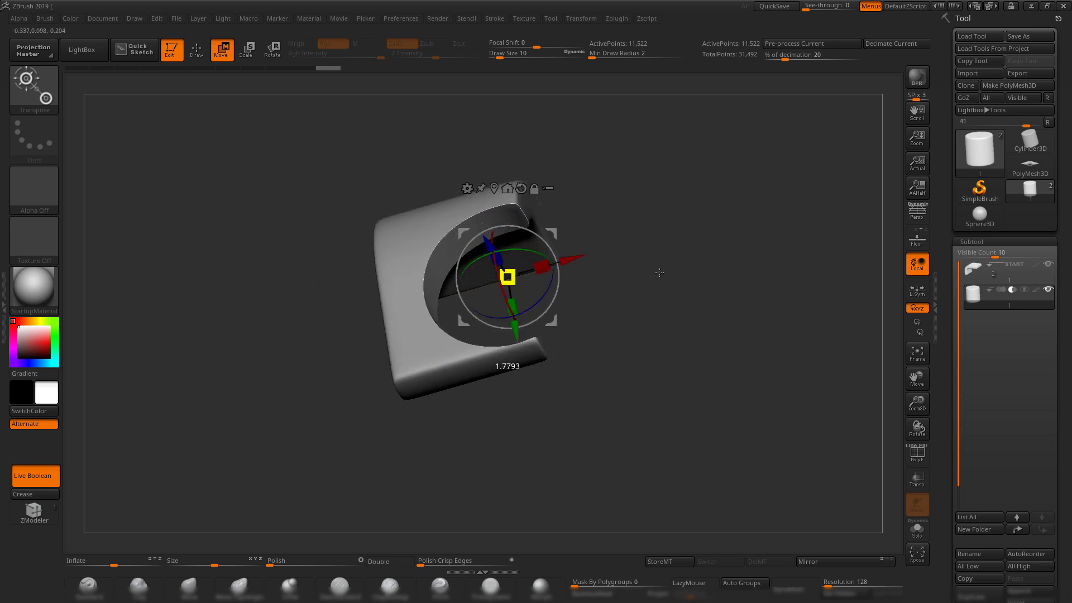
drag(660, 272, 695, 240)
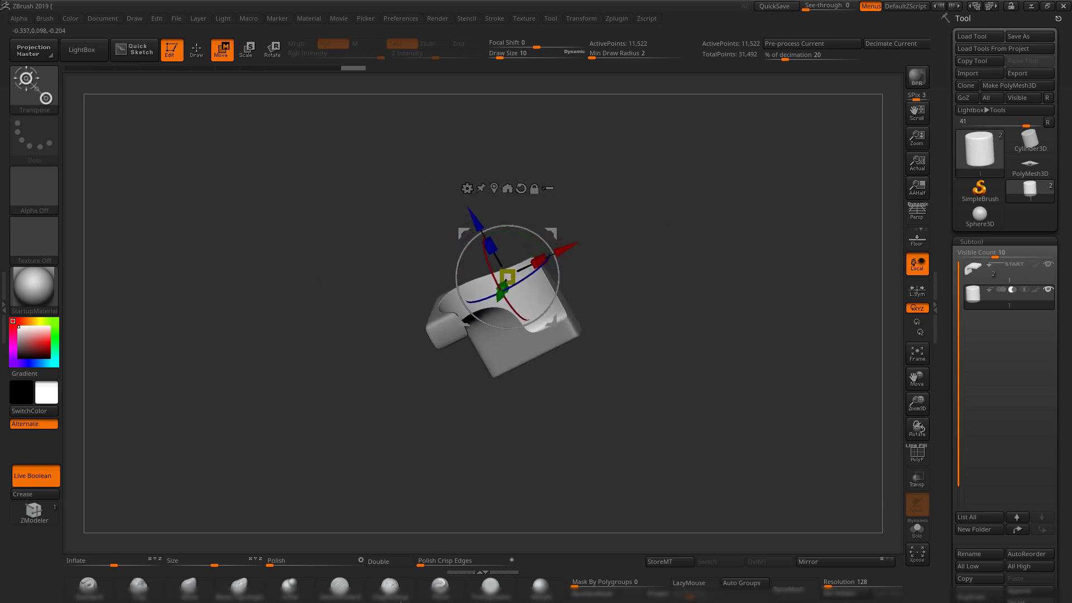
Resize the cutter to set the hole size and shift it to the bracket's front edge.
click(494, 591)
mouse_move(751, 277)
mouse_down()
mouse_move(703, 234)
mouse_move(694, 286)
mouse_move(706, 268)
mouse_move(641, 268)
mouse_move(641, 258)
mouse_move(667, 248)
mouse_move(675, 357)
mouse_move(646, 318)
mouse_move(722, 270)
mouse_move(687, 263)
mouse_up()
key(w)
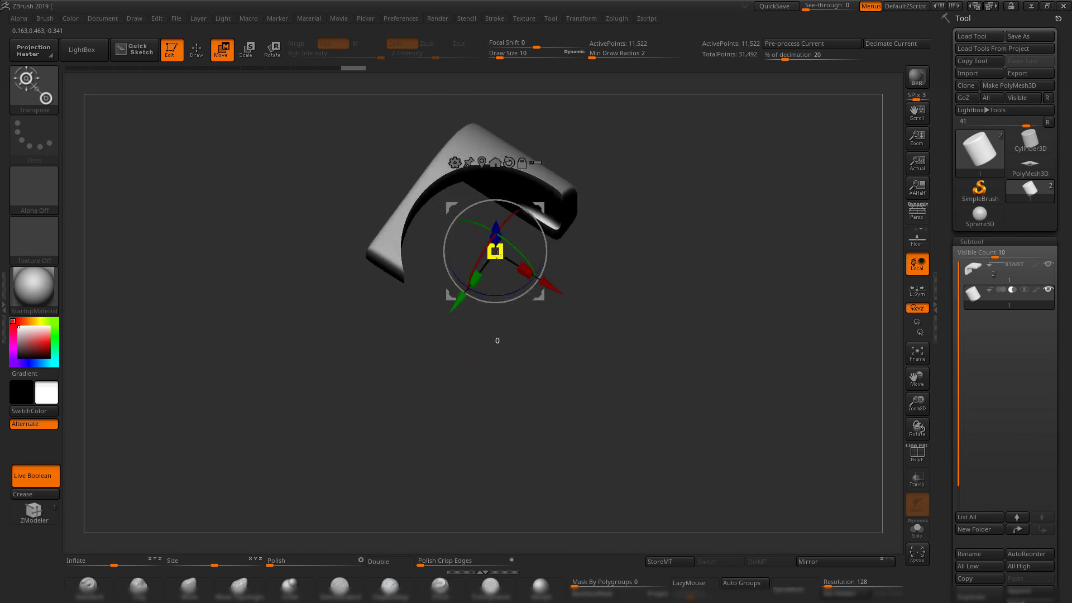
drag(495, 252, 443, 271)
drag(680, 252, 690, 200)
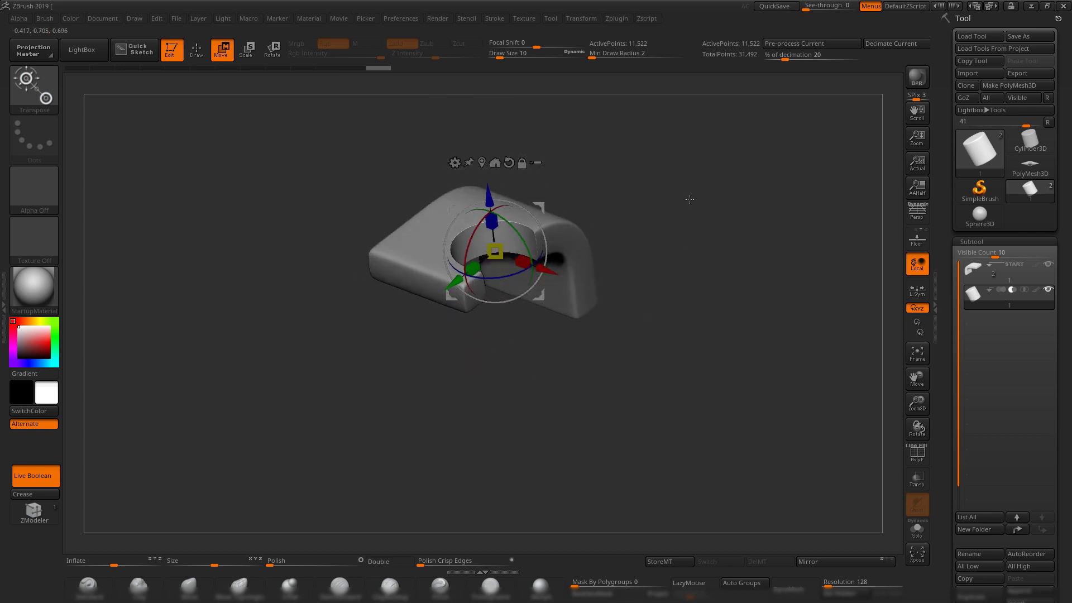
drag(447, 286, 402, 318)
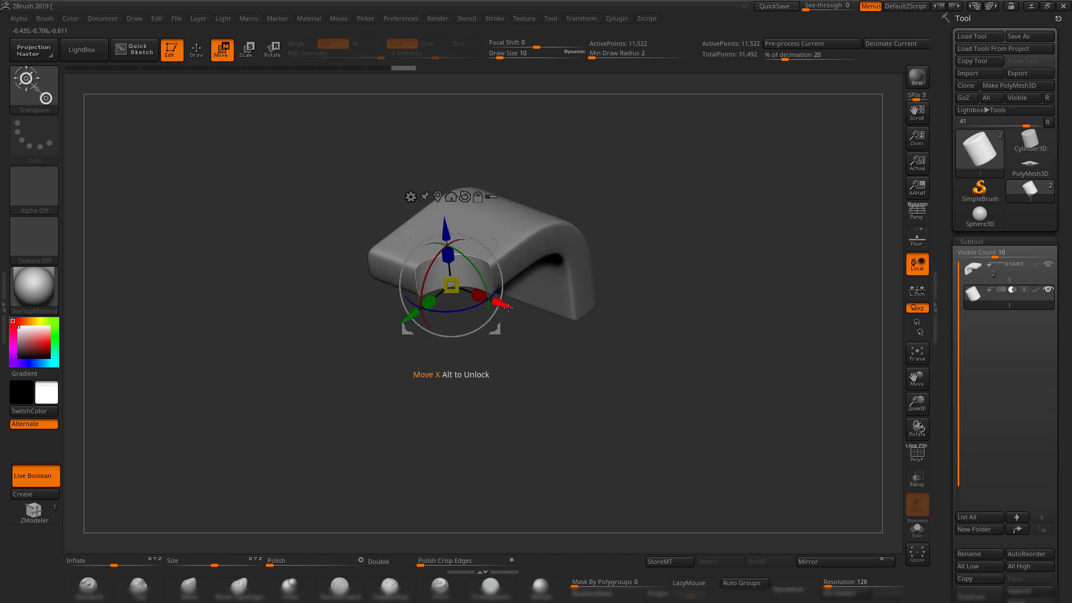
drag(505, 305, 480, 296)
alt+drag(683, 215, 651, 276)
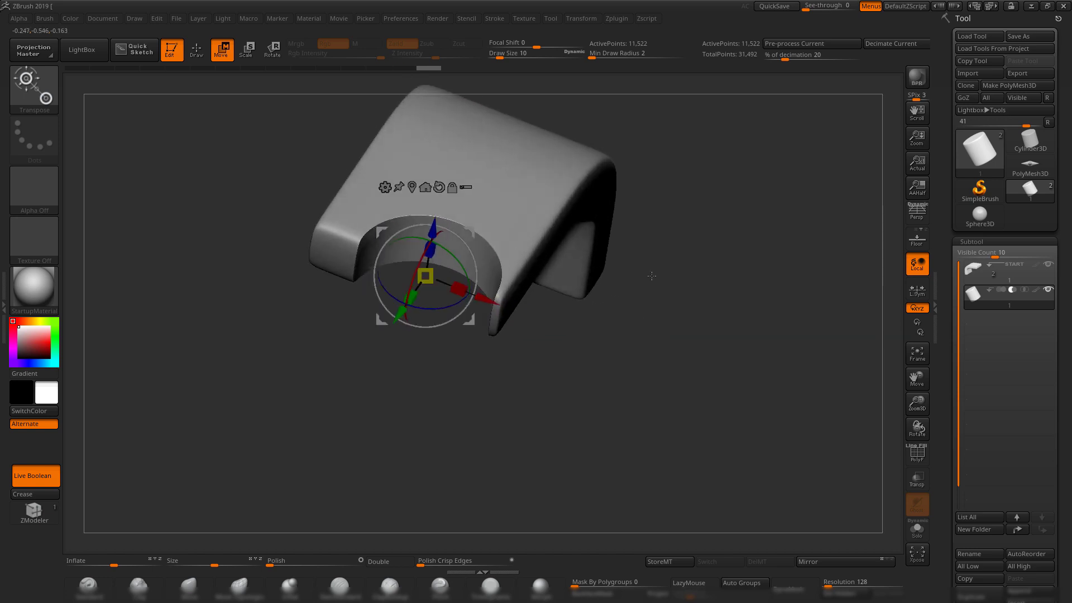
drag(487, 299, 532, 318)
Zoom and orbit around the bracket to inspect the curved scoop.
alt+drag(646, 332, 606, 418)
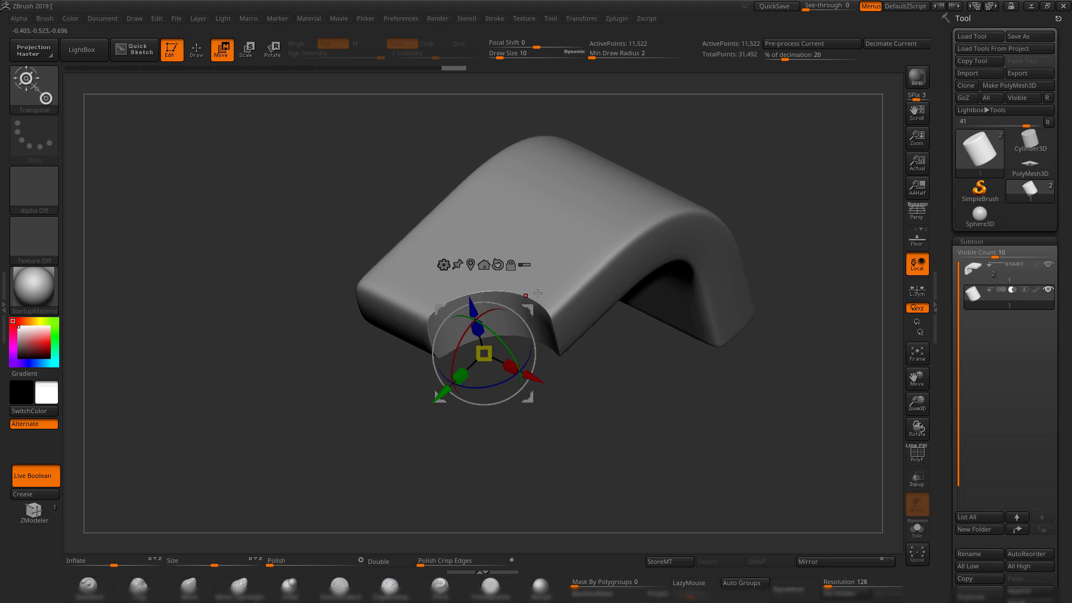
drag(682, 400, 751, 305)
drag(752, 306, 718, 369)
drag(736, 278, 649, 280)
alt+drag(797, 311, 692, 314)
alt+drag(640, 258, 736, 304)
drag(736, 305, 730, 333)
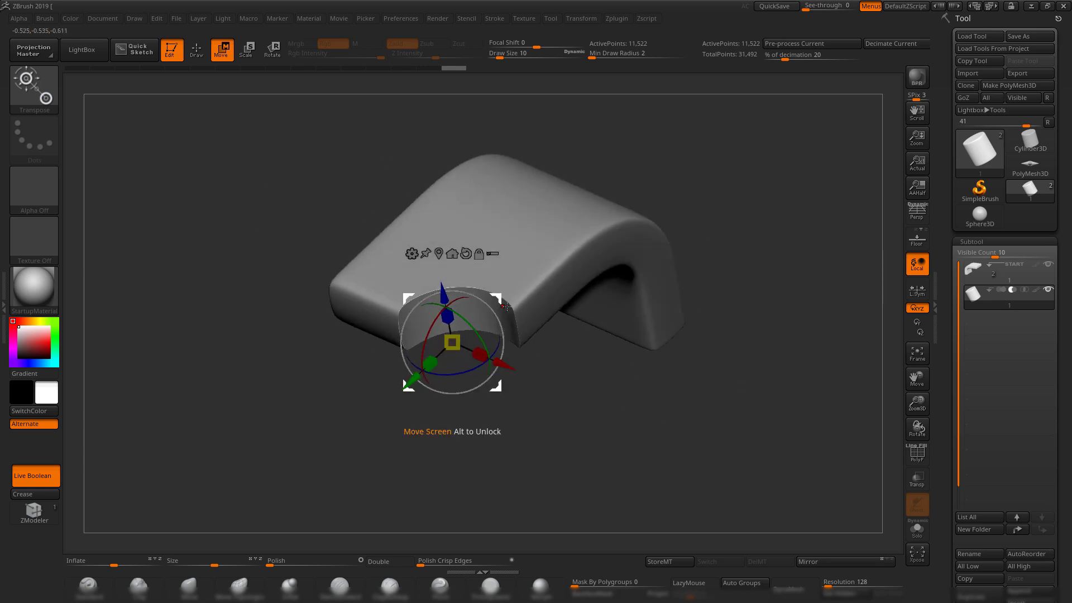
Return to Draw mode, check the notch, and scroll the Tool palette to Subtool > Boolean.
key(q)
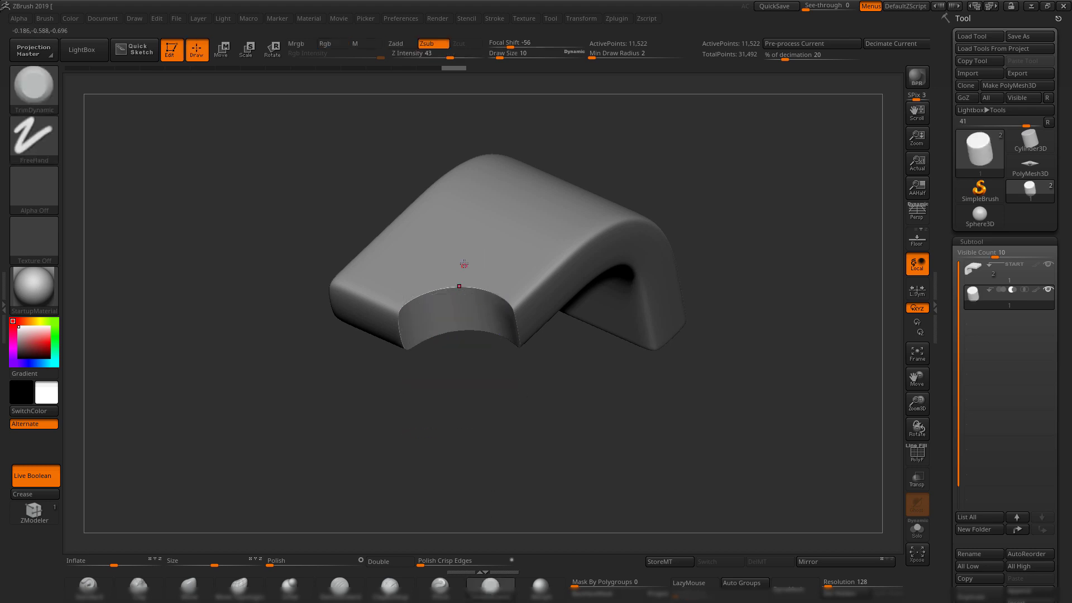
alt+drag(578, 412, 580, 441)
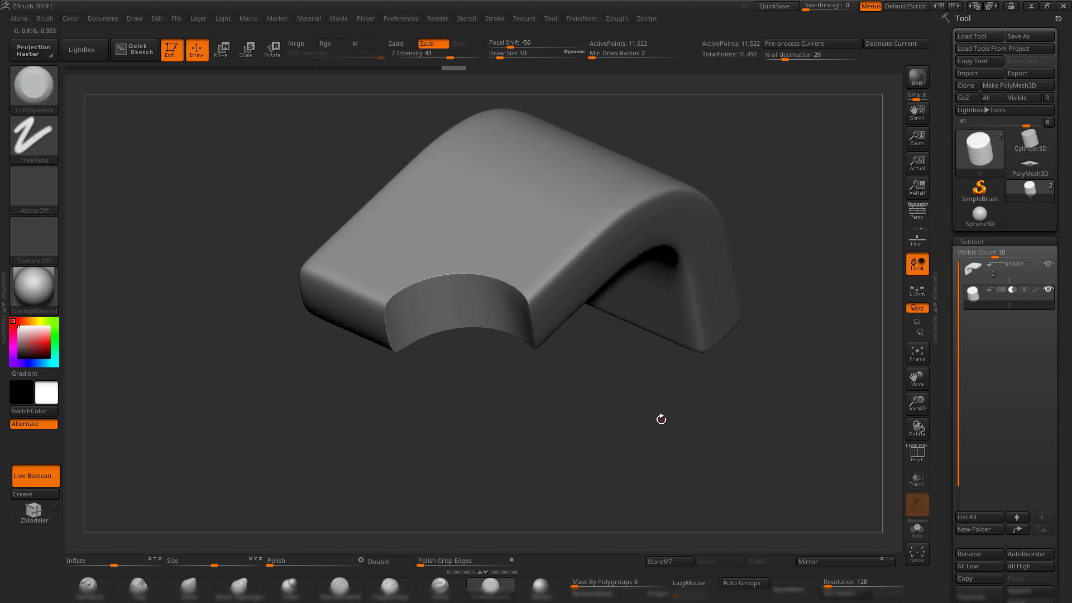
drag(661, 419, 575, 425)
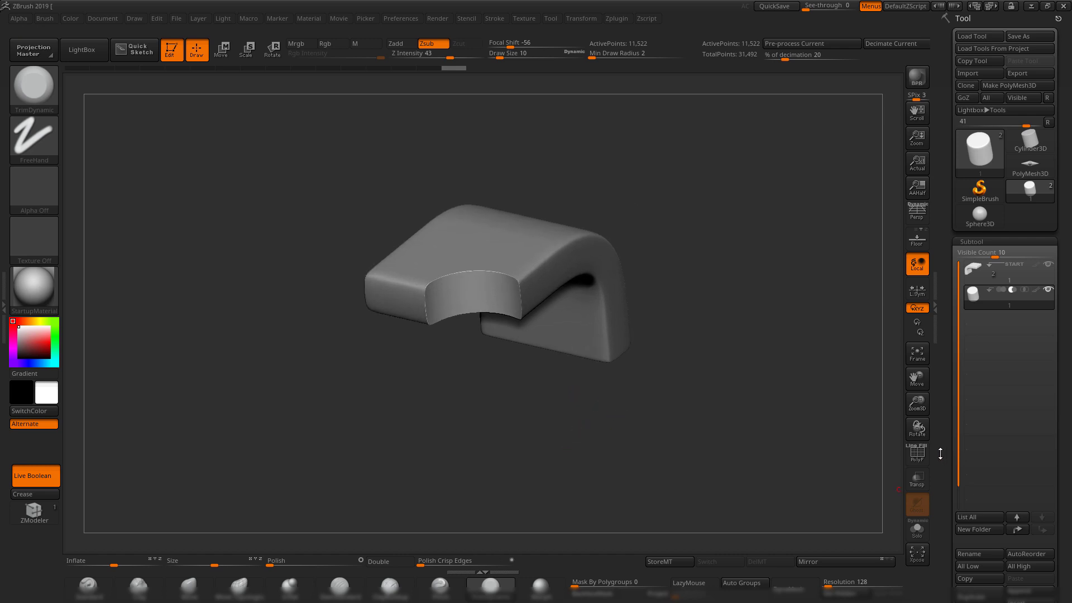
drag(942, 448, 950, 367)
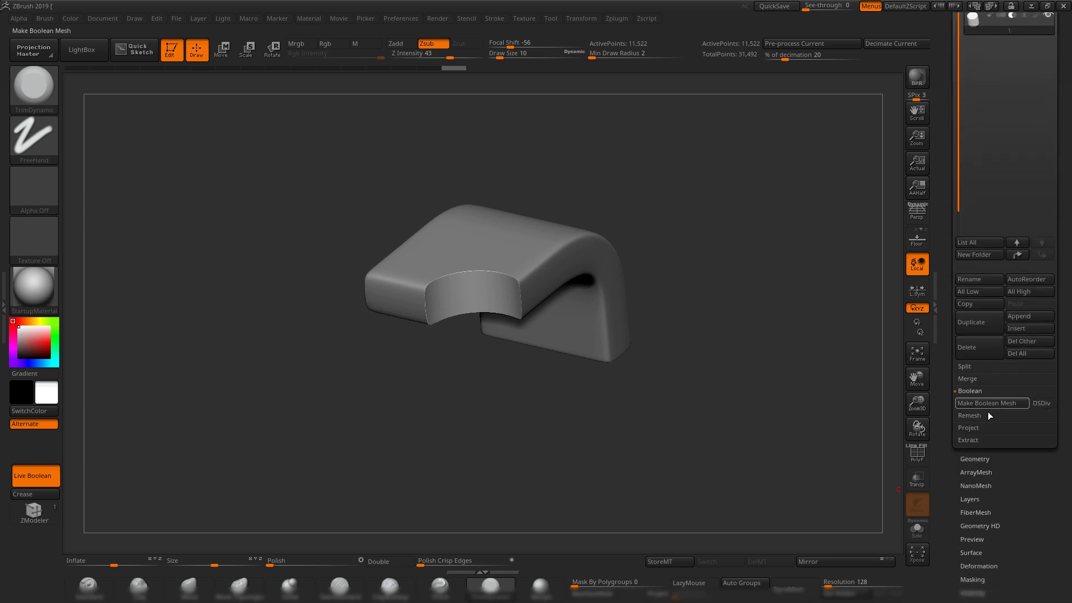
Make Boolean Mesh and compare the new UMesh_1 polygroups against the original bracket.
click(978, 403)
drag(943, 210, 944, 299)
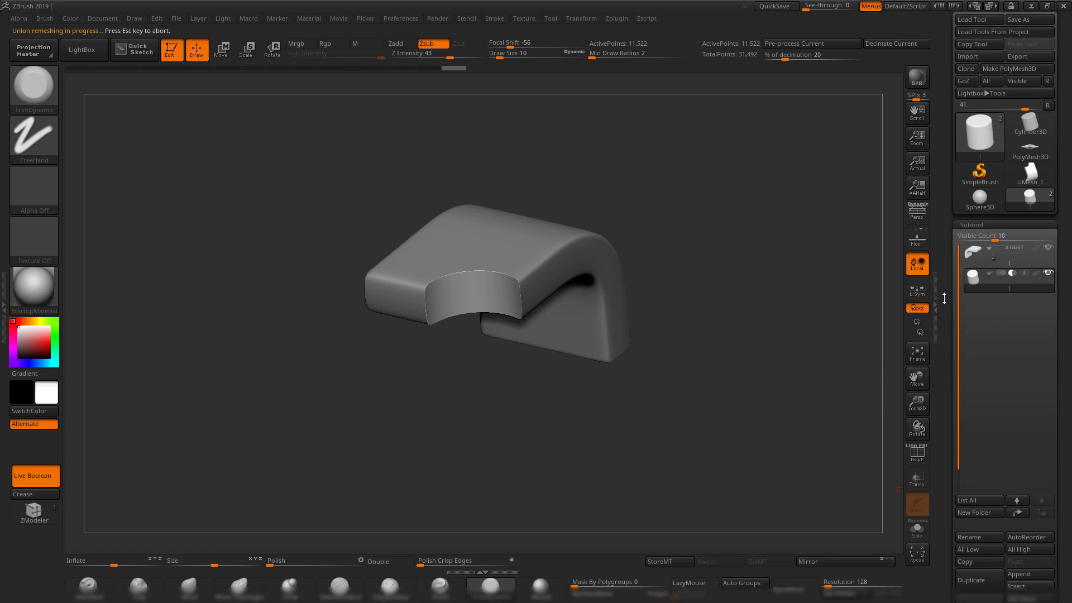
click(1025, 178)
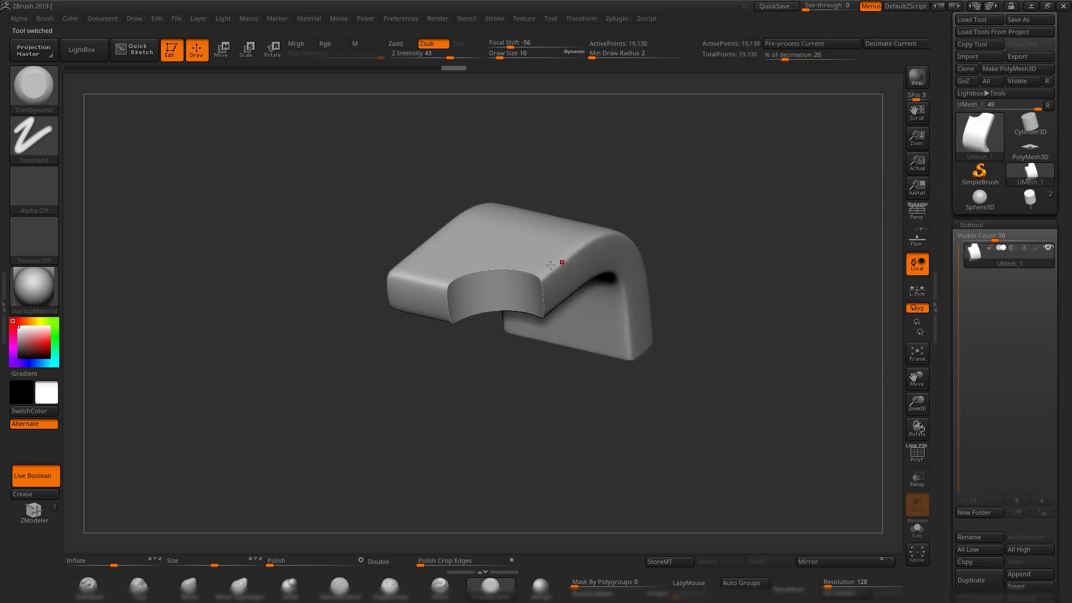
drag(722, 183, 713, 323)
key(shift+f)
key(shift+f)
drag(726, 363, 701, 262)
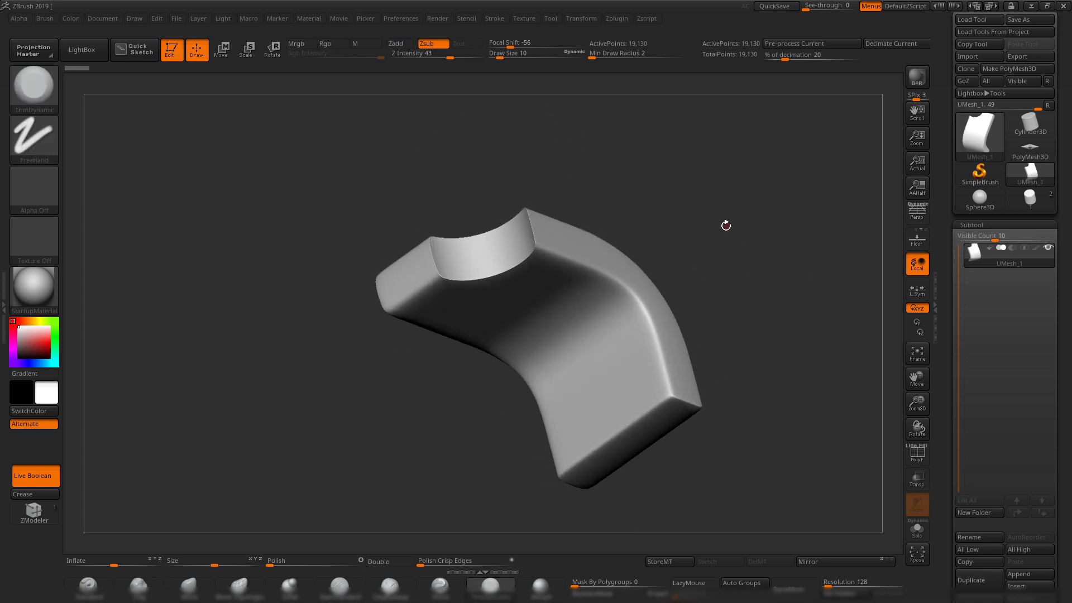
drag(726, 225, 735, 222)
click(1030, 196)
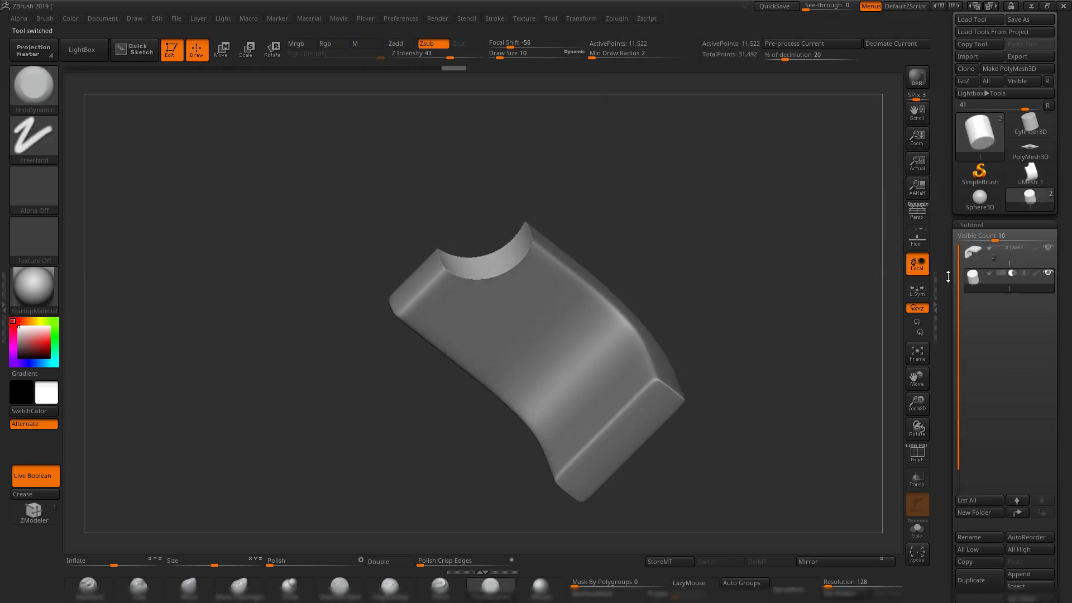
key(shift+f)
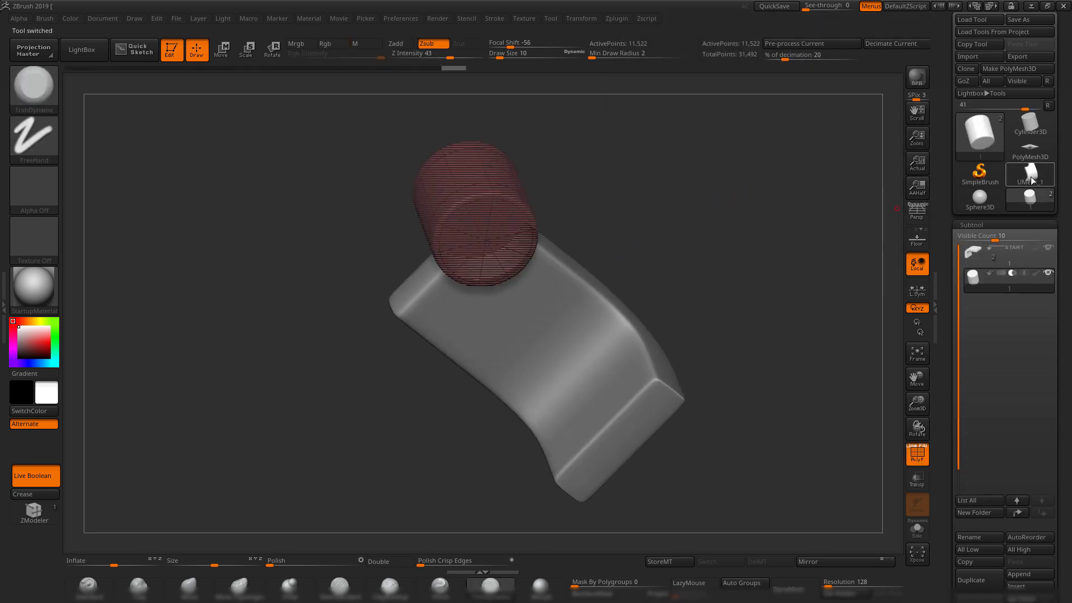
click(1031, 180)
mouse_move(687, 182)
mouse_down()
mouse_move(715, 293)
mouse_move(675, 408)
mouse_move(710, 358)
mouse_up()
key(shift+f)
DynaMesh UMesh_1 at resolution 616.
alt+drag(701, 431, 723, 478)
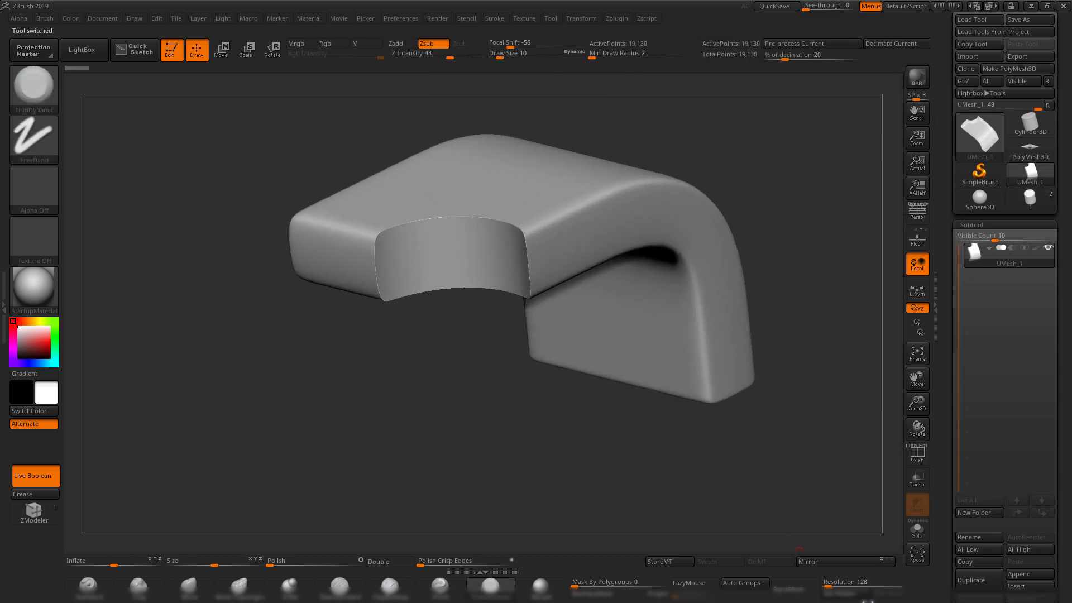
drag(828, 586, 839, 586)
click(799, 590)
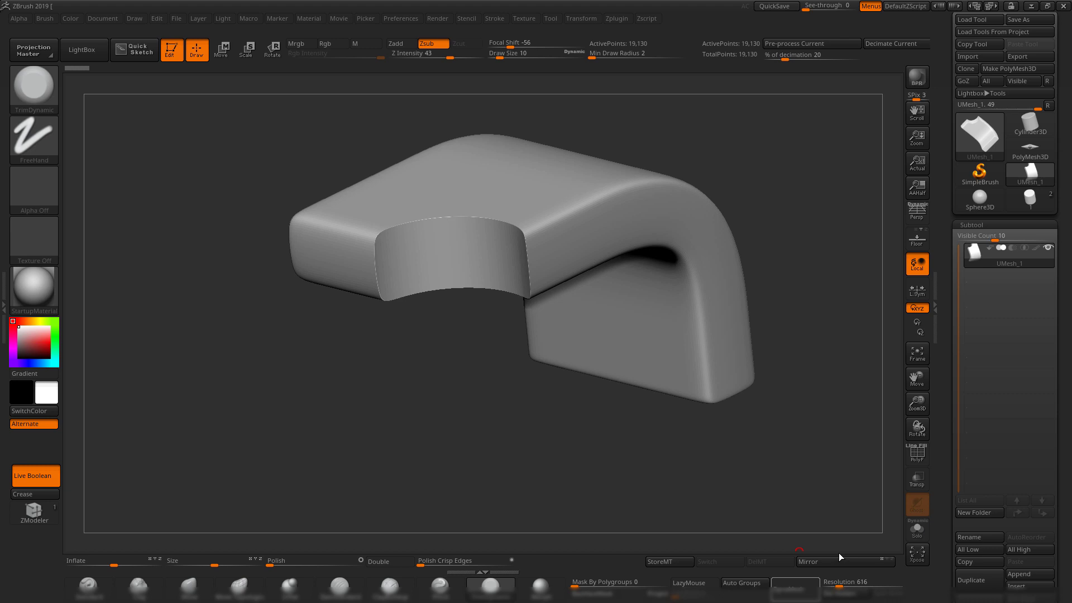
drag(947, 477, 938, 392)
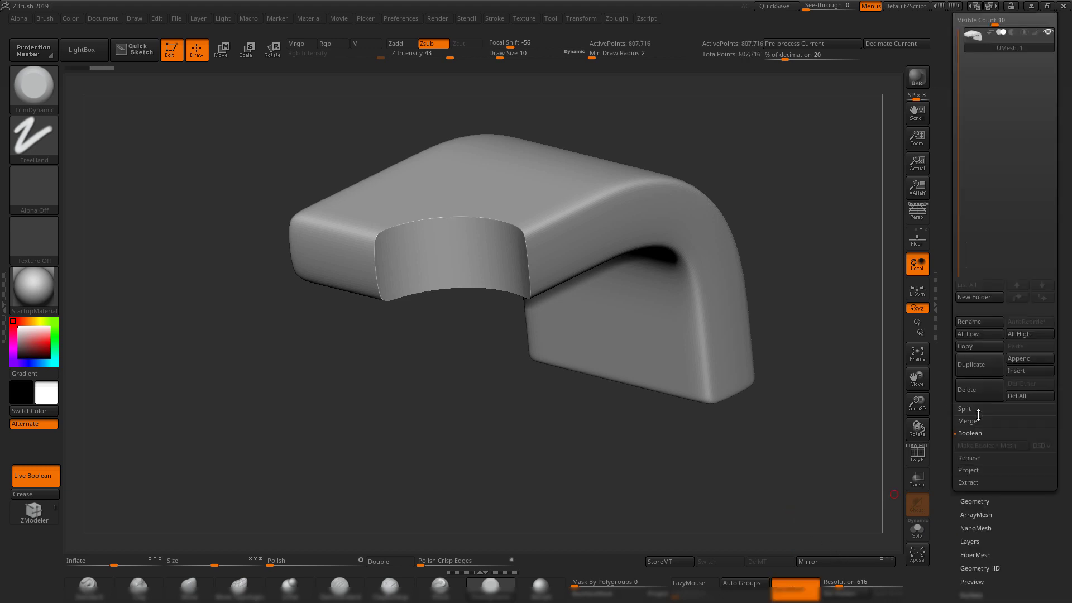
Try softening with Polish Crisp Edges, then scrub Undo History back to the crisp 19,130-point mesh.
click(974, 501)
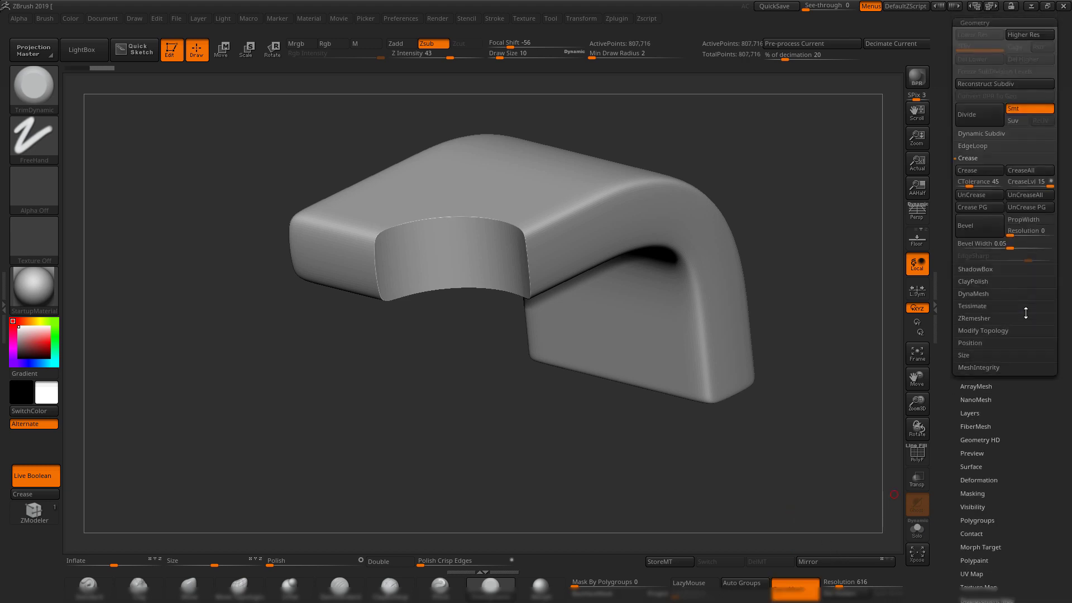
click(974, 293)
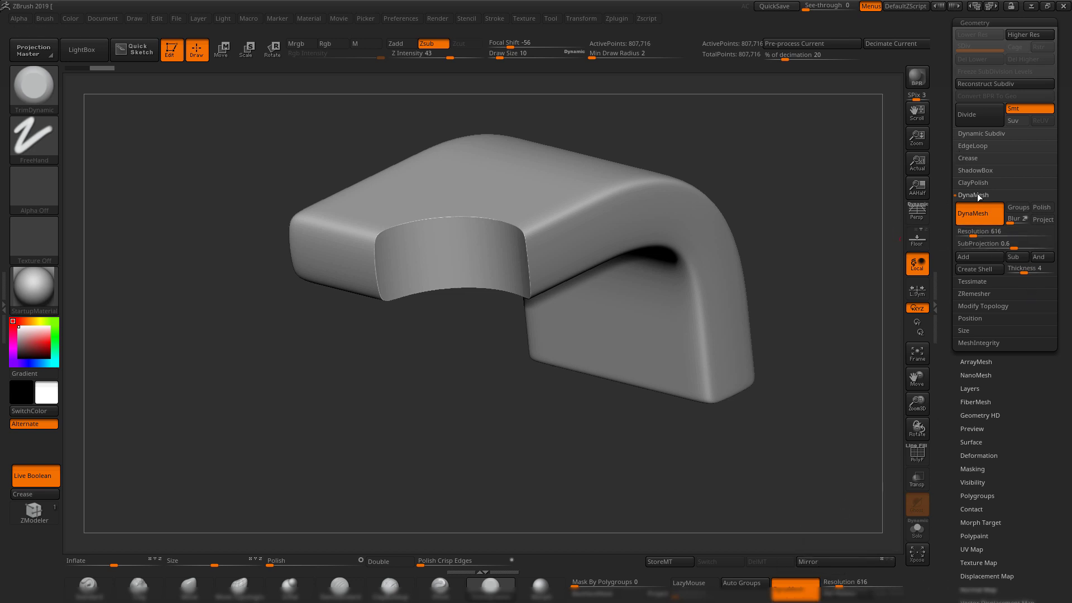
drag(506, 431, 517, 267)
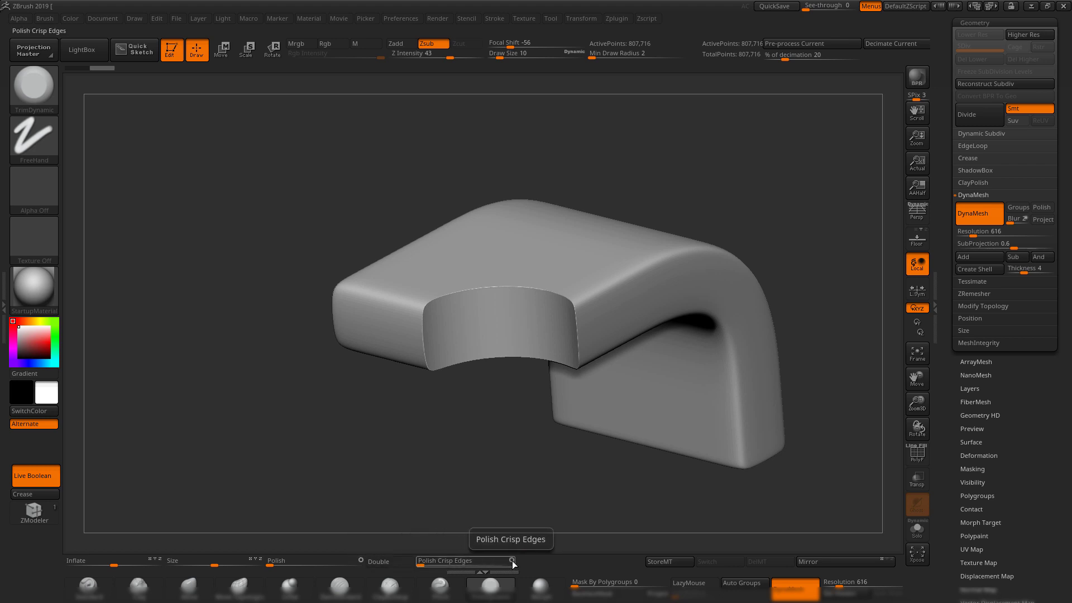
drag(422, 566, 439, 561)
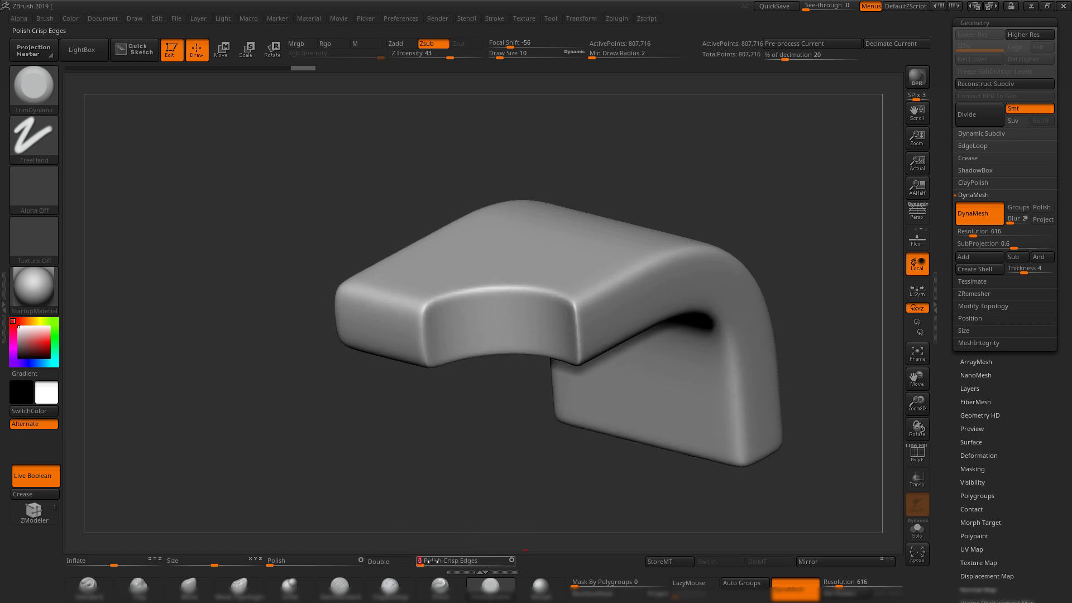
drag(476, 501, 474, 466)
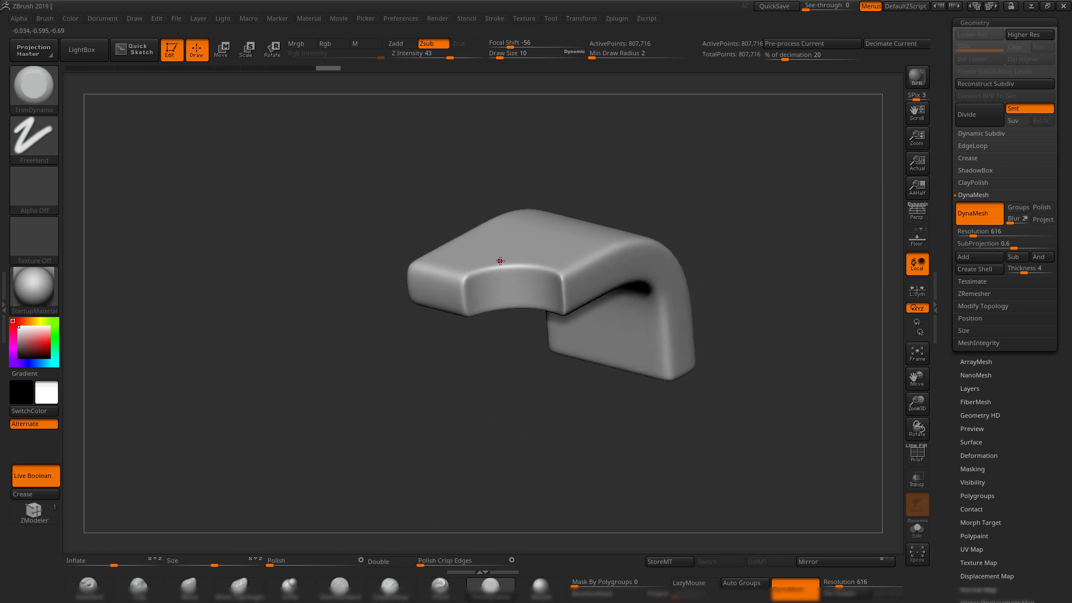
drag(496, 394, 607, 216)
drag(697, 203, 540, 427)
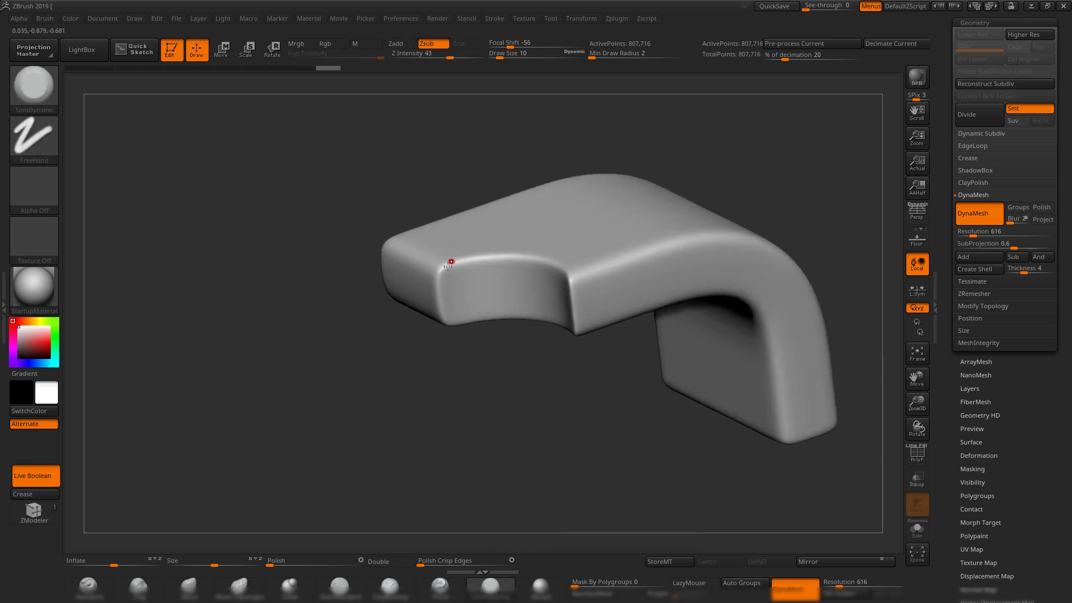
drag(583, 408, 508, 469)
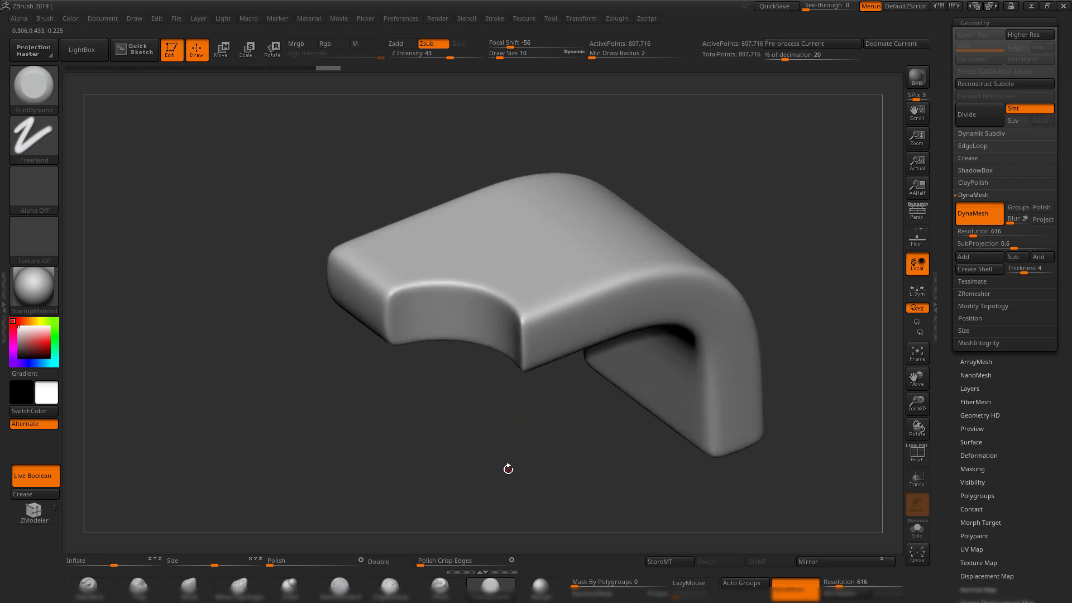
drag(326, 70, 78, 69)
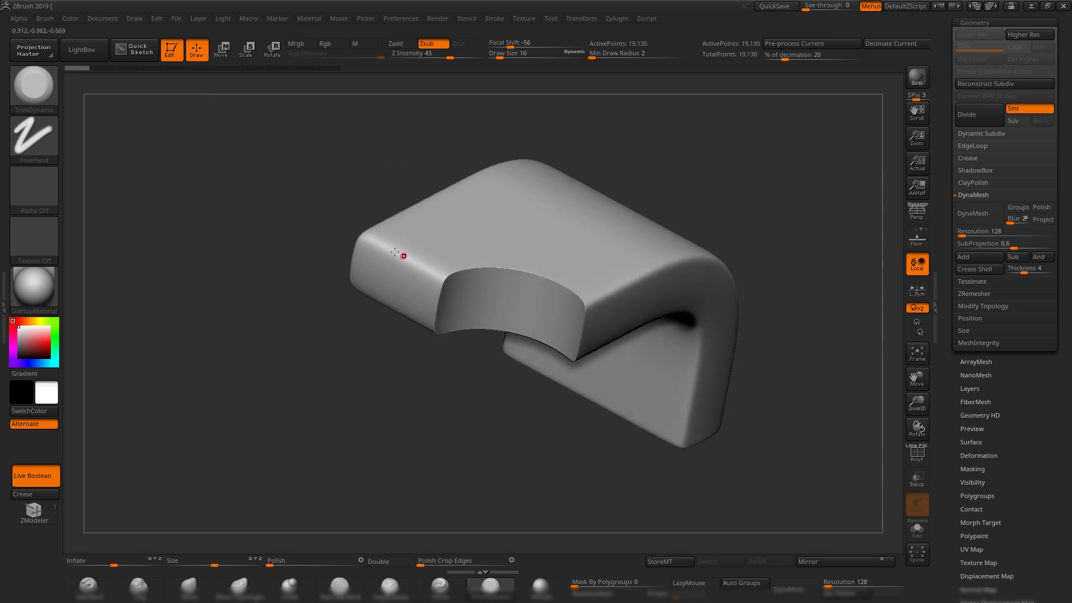
Step the undo history forward to the DynaMesh and polished states, orbiting to compare them.
drag(367, 232, 428, 351)
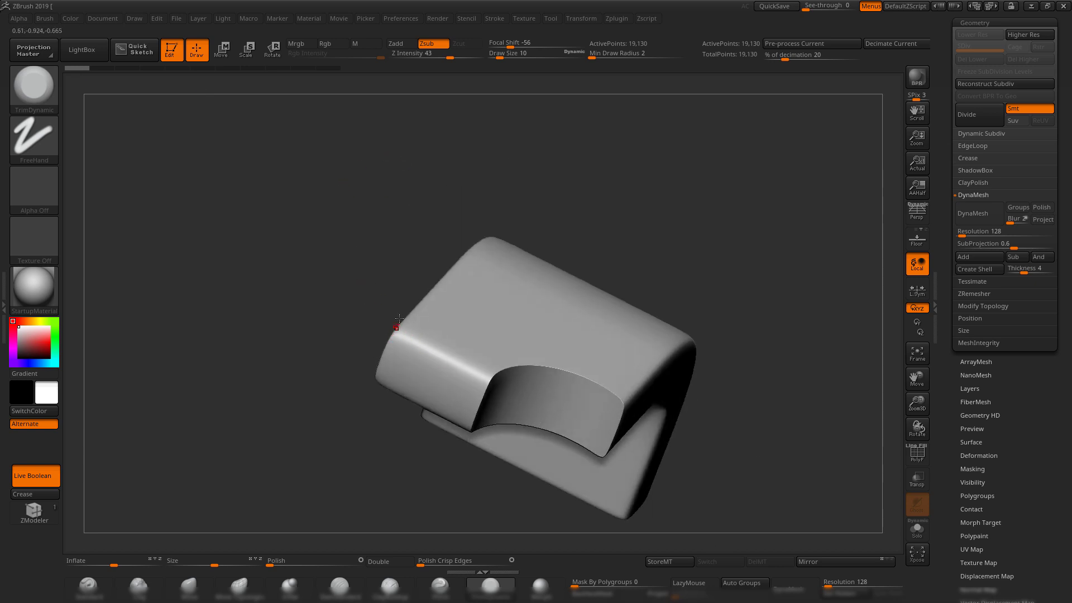
drag(548, 222, 595, 269)
drag(727, 368, 544, 345)
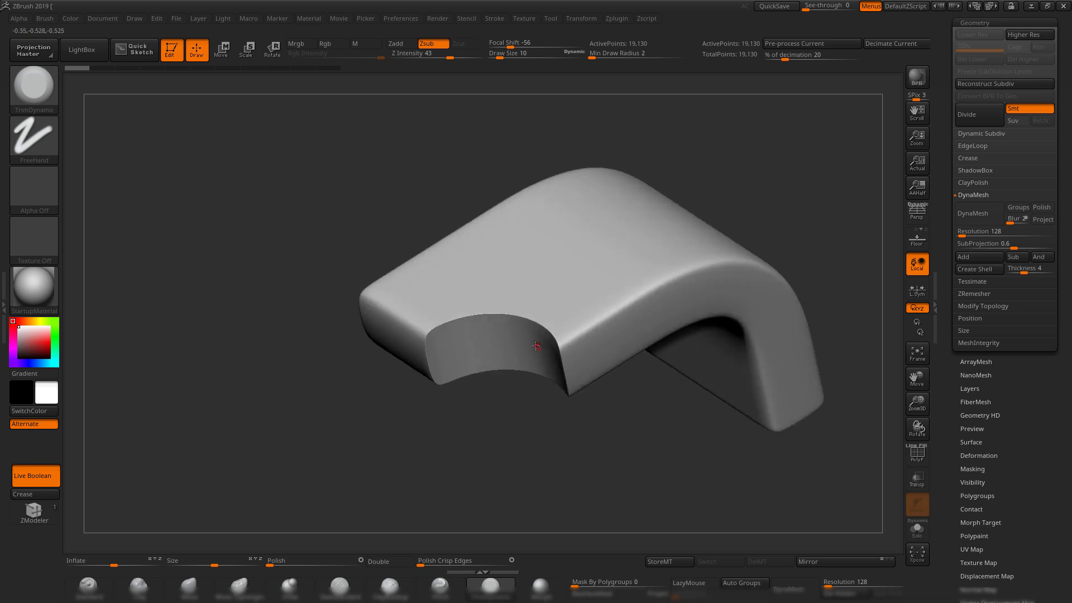
drag(233, 218, 289, 202)
drag(78, 68, 103, 68)
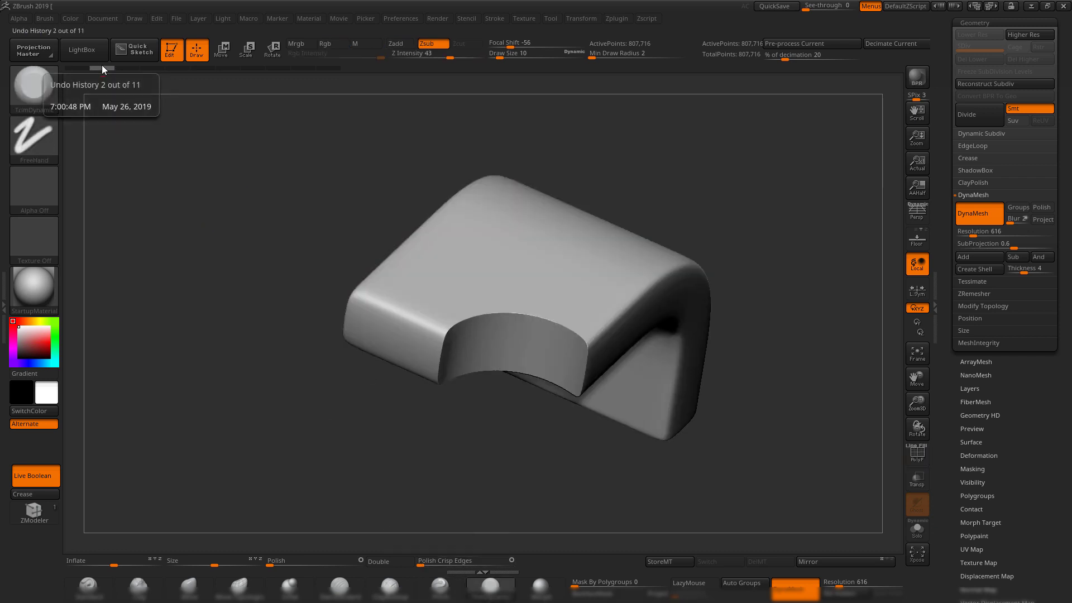
drag(102, 68, 203, 69)
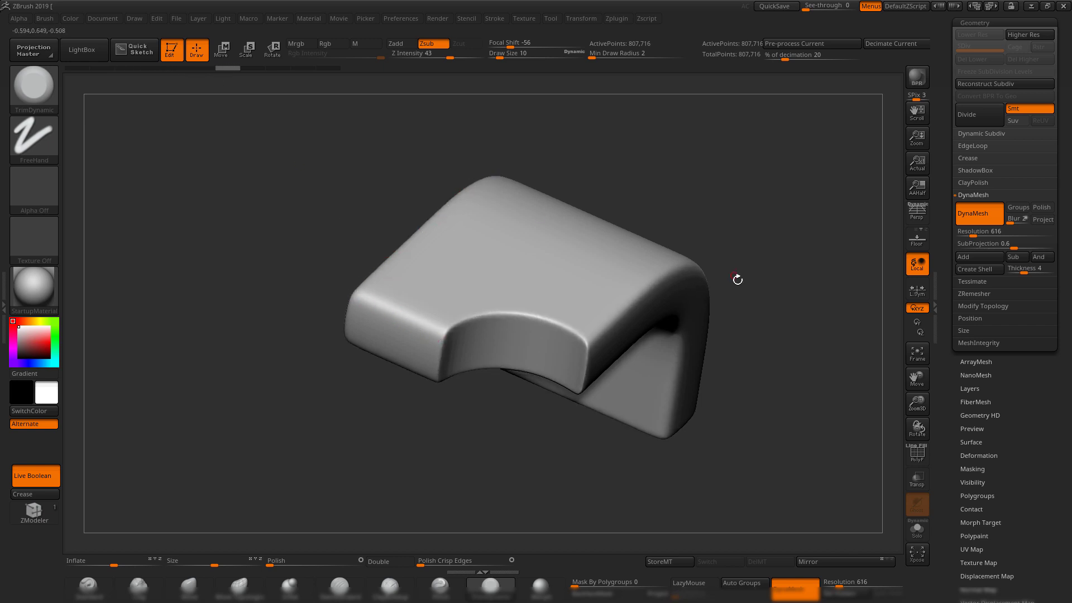
drag(777, 246, 405, 265)
drag(712, 280, 869, 186)
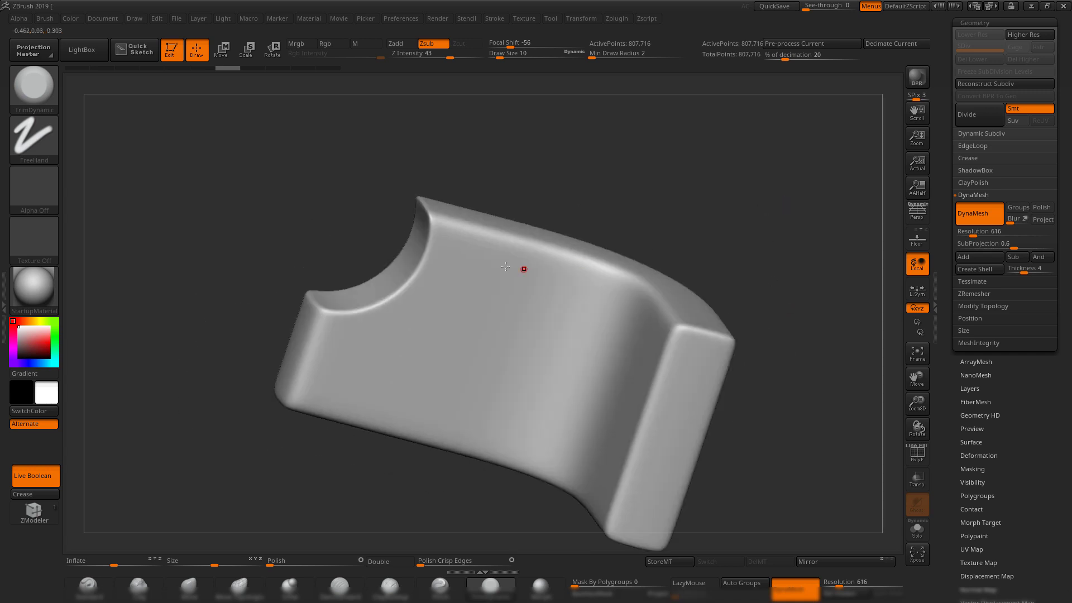
Rewind the undo history to the un-DynaMeshed state, then step partway forward again.
drag(697, 183, 720, 368)
mouse_move(247, 67)
mouse_down()
mouse_move(70, 65)
mouse_move(184, 81)
mouse_up()
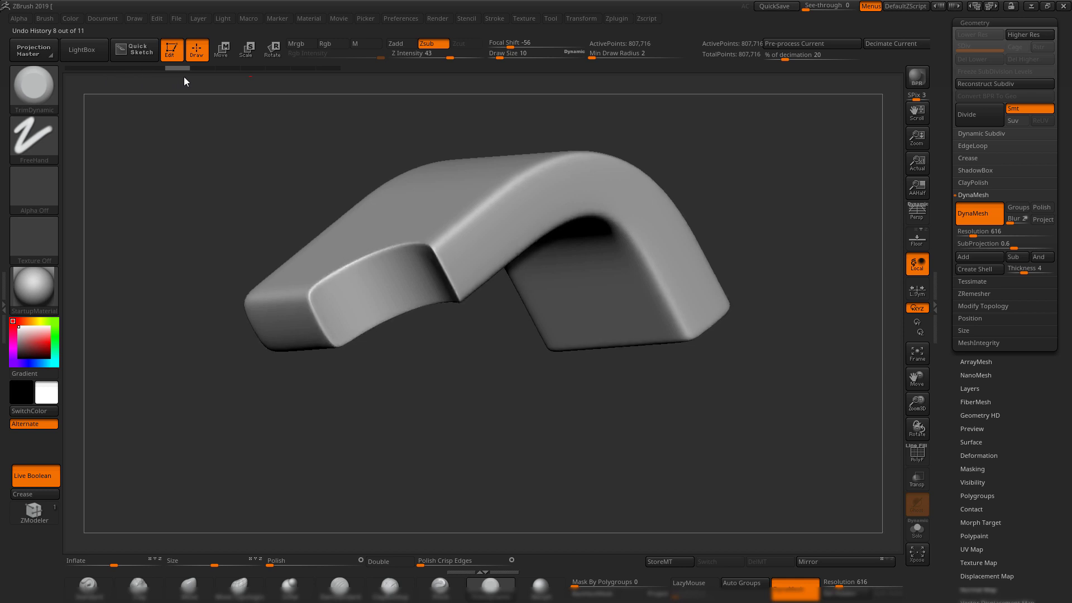
drag(272, 79, 333, 78)
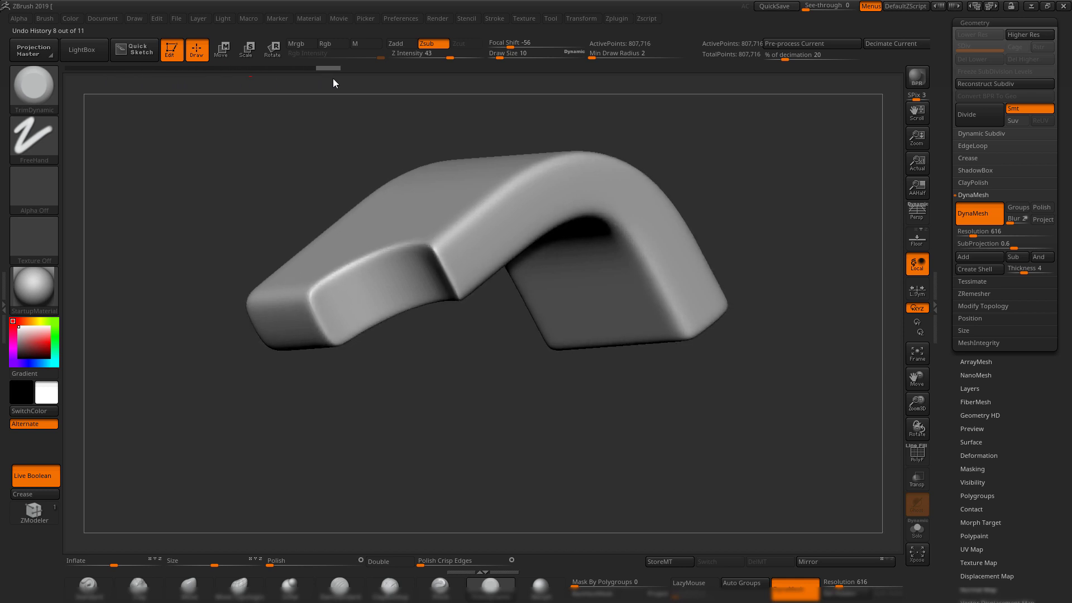
alt+drag(662, 126, 615, 168)
drag(733, 311, 736, 218)
Switch to Tool '1' holding the bent part and select its cylinder subtool.
drag(953, 110, 950, 170)
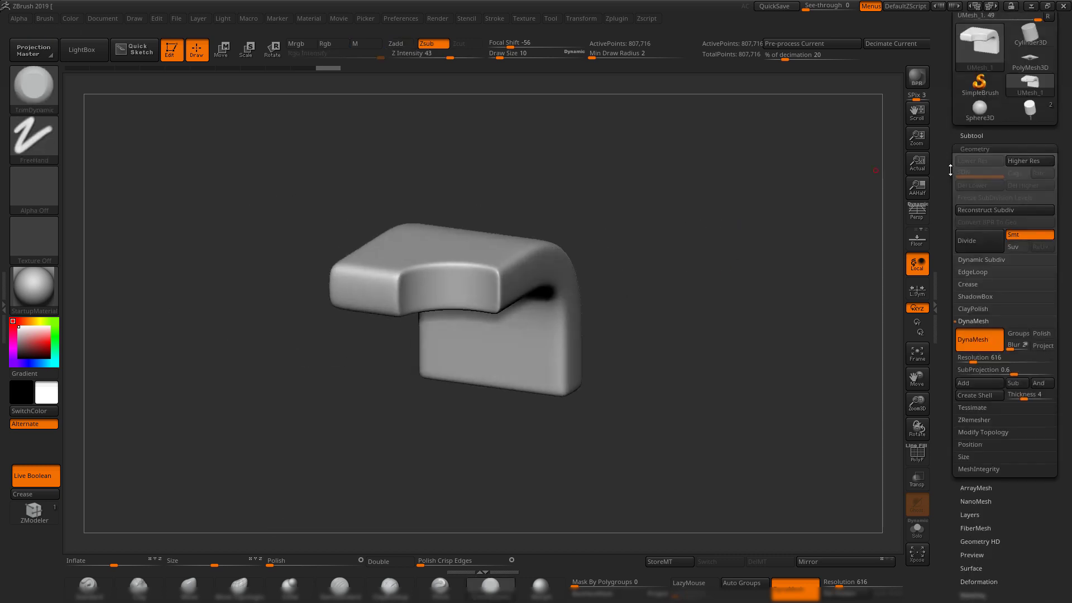
click(1032, 113)
drag(712, 278, 678, 240)
alt+click(532, 278)
drag(709, 187, 659, 234)
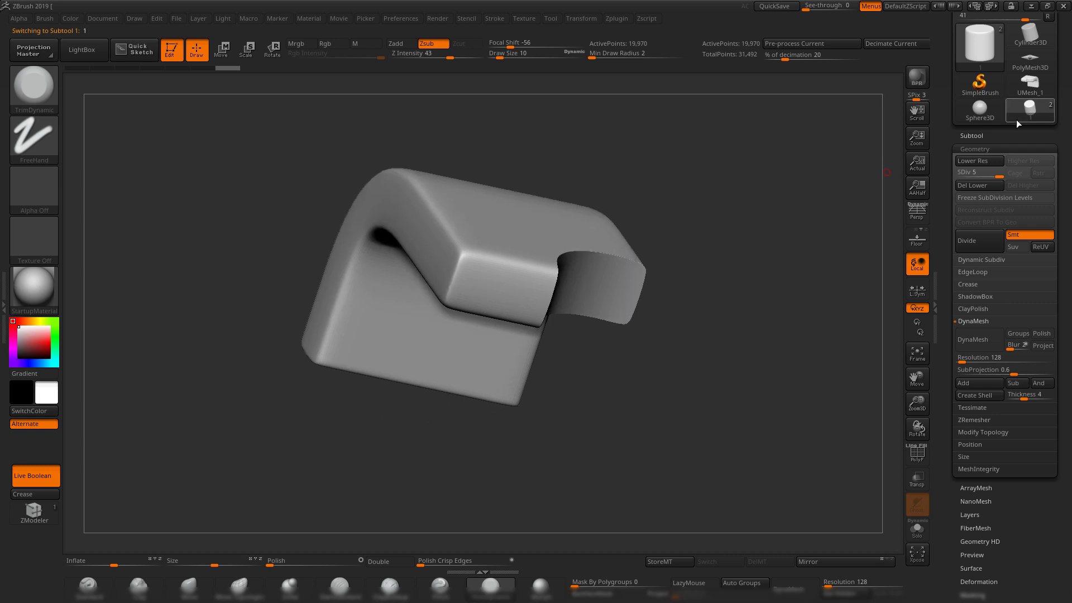
click(972, 135)
key(shift+f)
key(shift+f)
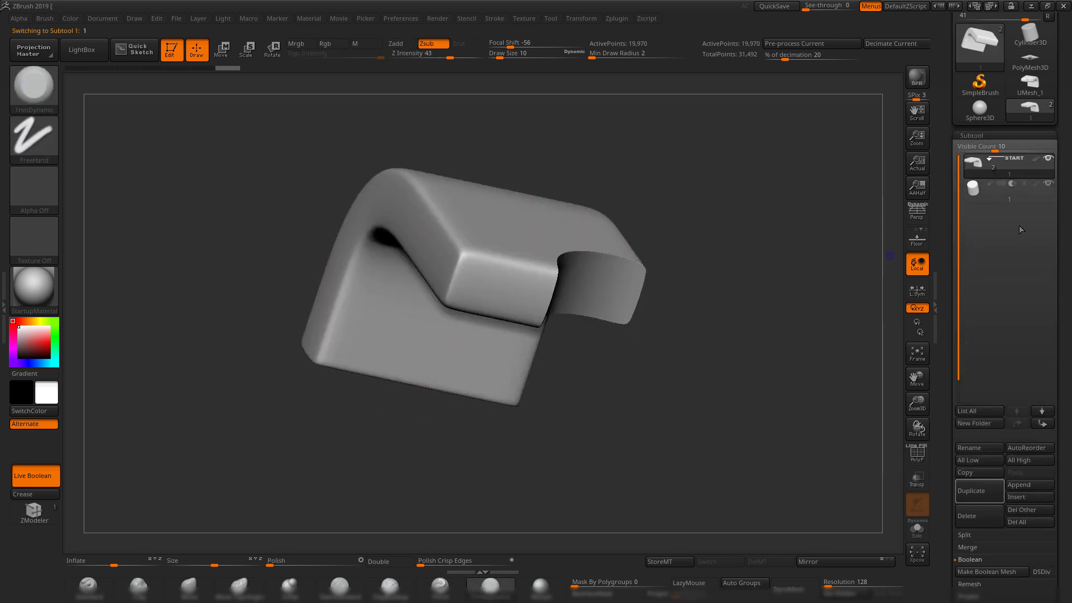
click(1018, 197)
drag(673, 221, 702, 198)
drag(788, 167, 843, 83)
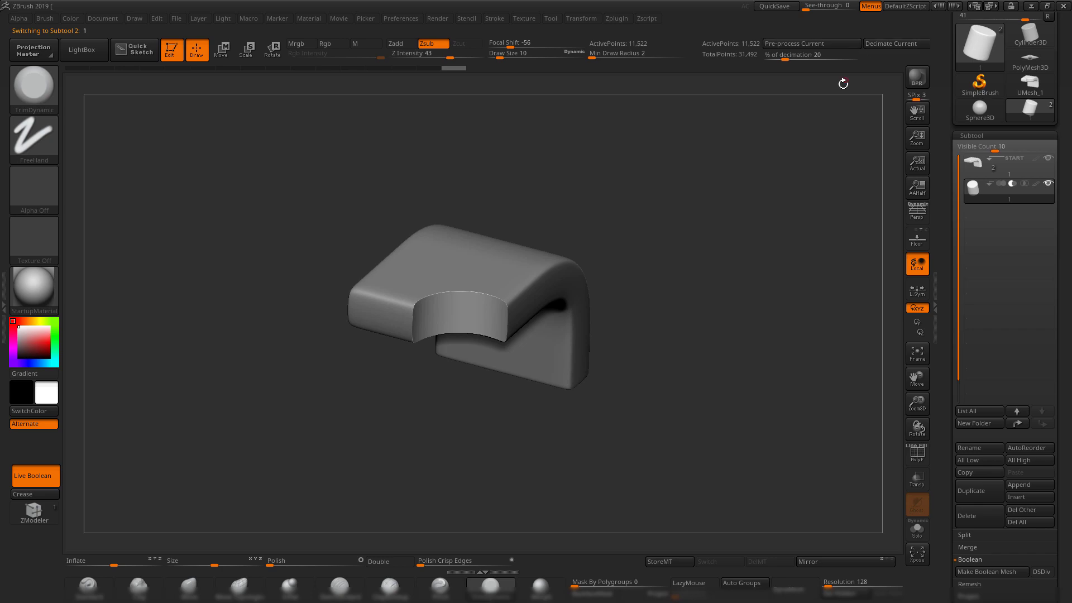
Return to Maya and select and frame the bent block pCube2.
click(1031, 10)
alt+drag(440, 308, 408, 338)
click(385, 306)
alt+right_drag(402, 305, 575, 330)
alt+drag(577, 328, 568, 345)
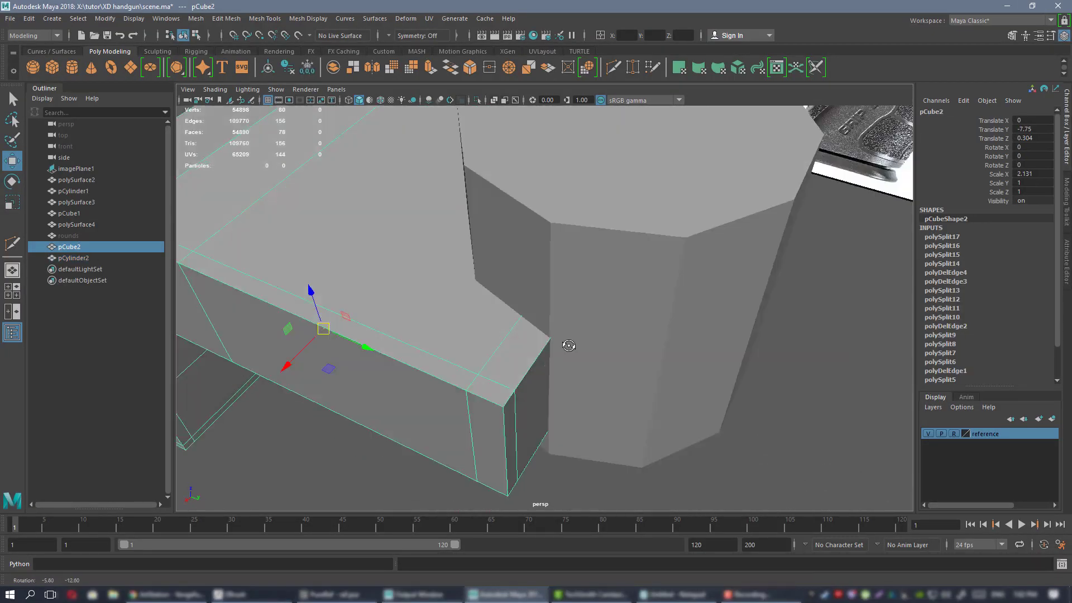
Delete two extra edge loops from the bent block pCube2.
alt+right_drag(568, 346, 400, 293)
alt+drag(399, 292, 385, 295)
alt+middle_drag(386, 294, 496, 300)
right_drag(521, 266, 519, 238)
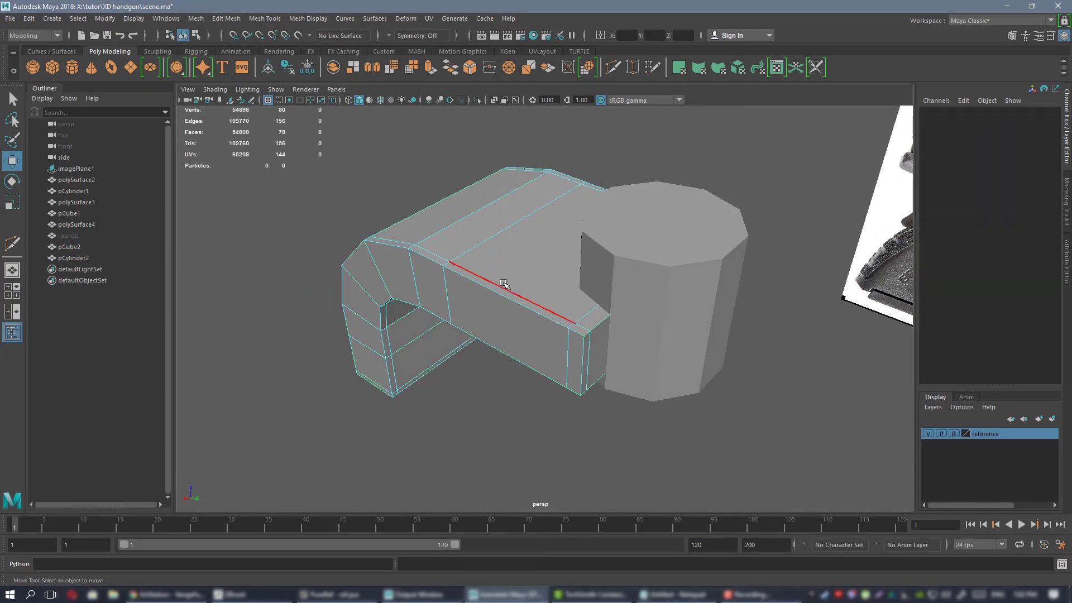
double_click(503, 283)
shift+double_click(568, 351)
alt+drag(573, 350, 480, 444)
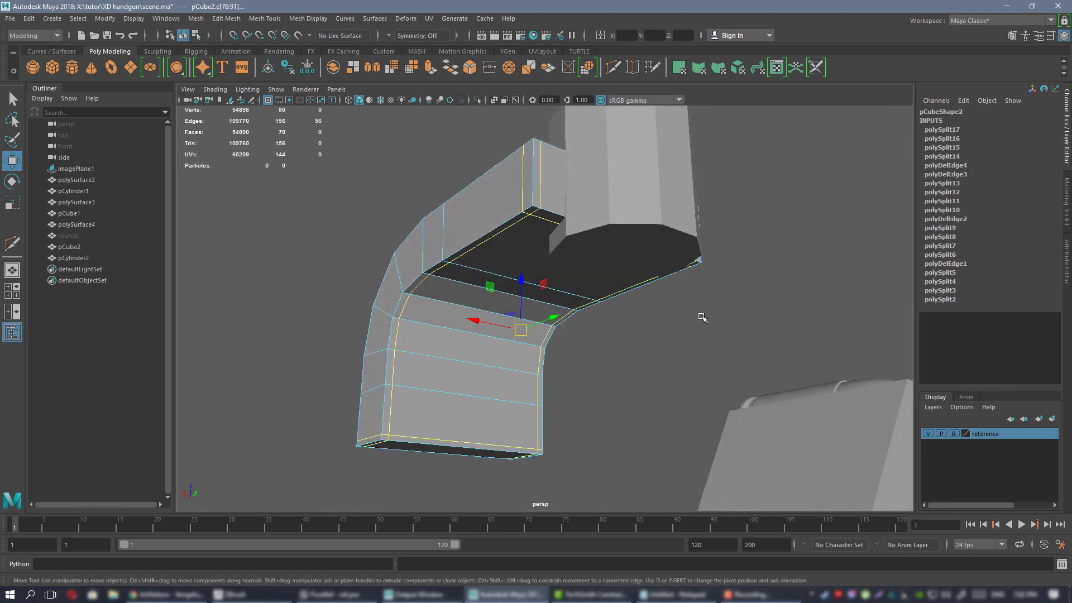
alt+drag(703, 317, 569, 361)
key(Delete)
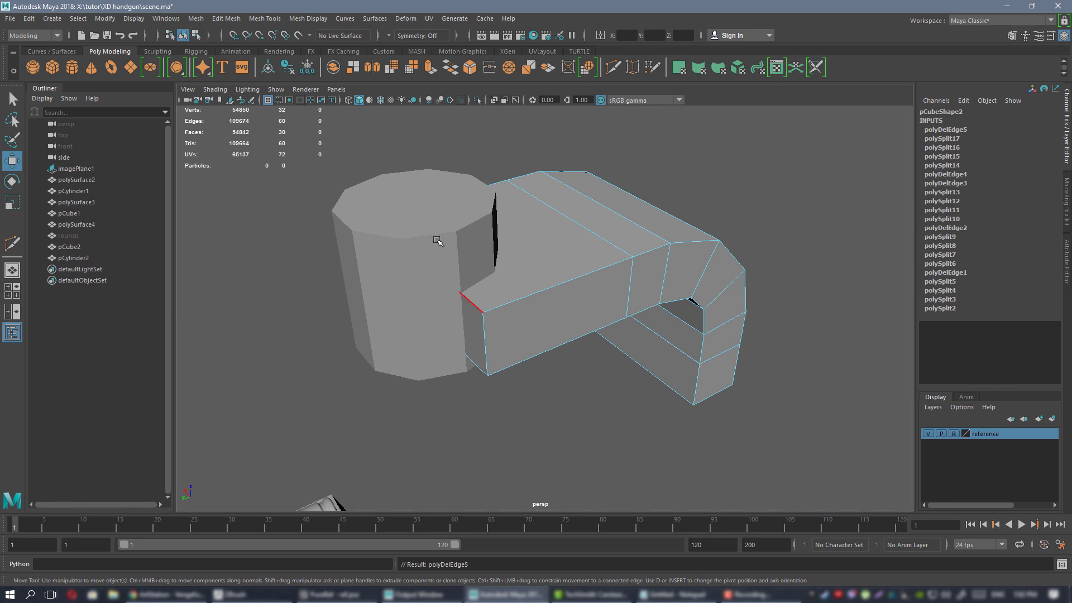
right_drag(469, 213, 491, 203)
Remove the top and bottom edge loops from pCylinder2 with Ctrl+Delete.
click(475, 256)
alt+drag(477, 257, 465, 256)
right_drag(402, 254, 406, 239)
double_click(411, 239)
key(ctrl+Delete)
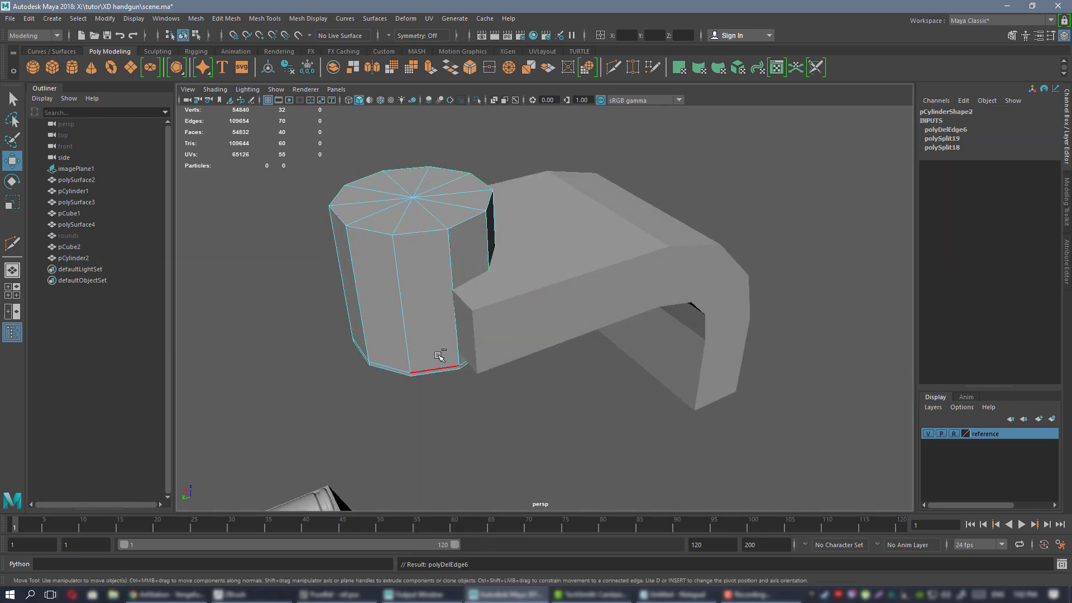
double_click(440, 366)
key(ctrl+Delete)
right_drag(419, 250, 466, 236)
click(795, 177)
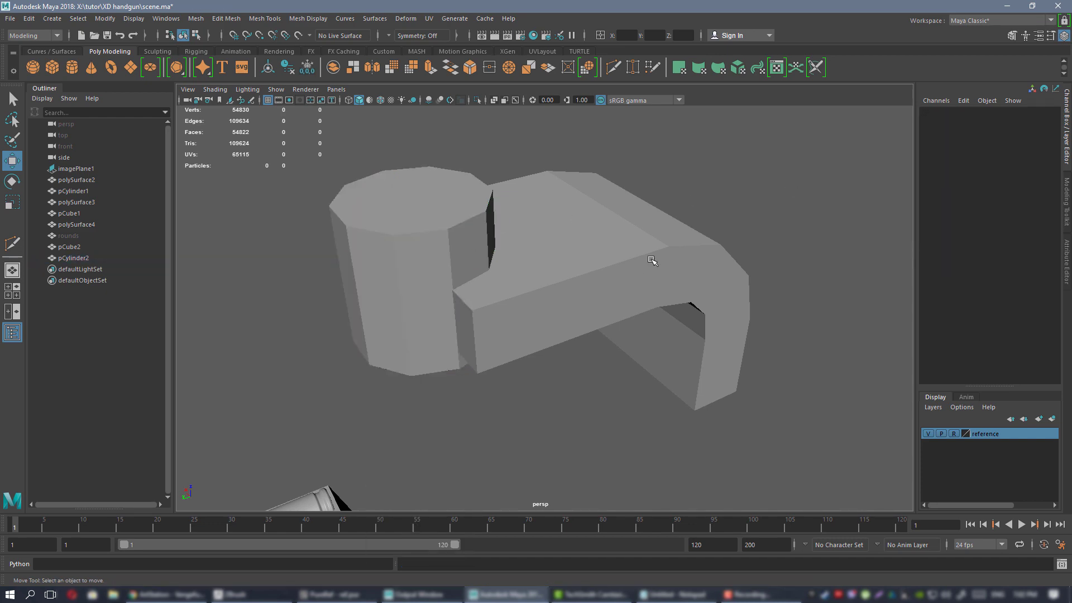
Export the selected pCube2 over 1.OBJ, replacing the old file, and return to ZBrush.
alt+drag(654, 258, 634, 260)
click(709, 285)
alt+drag(720, 290, 682, 294)
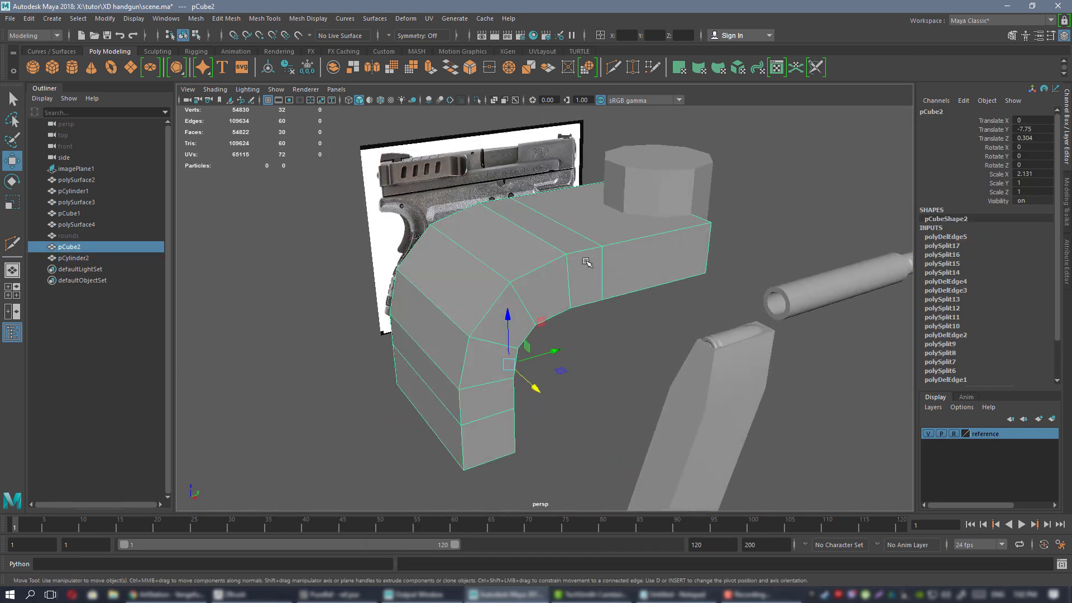
click(10, 18)
click(47, 164)
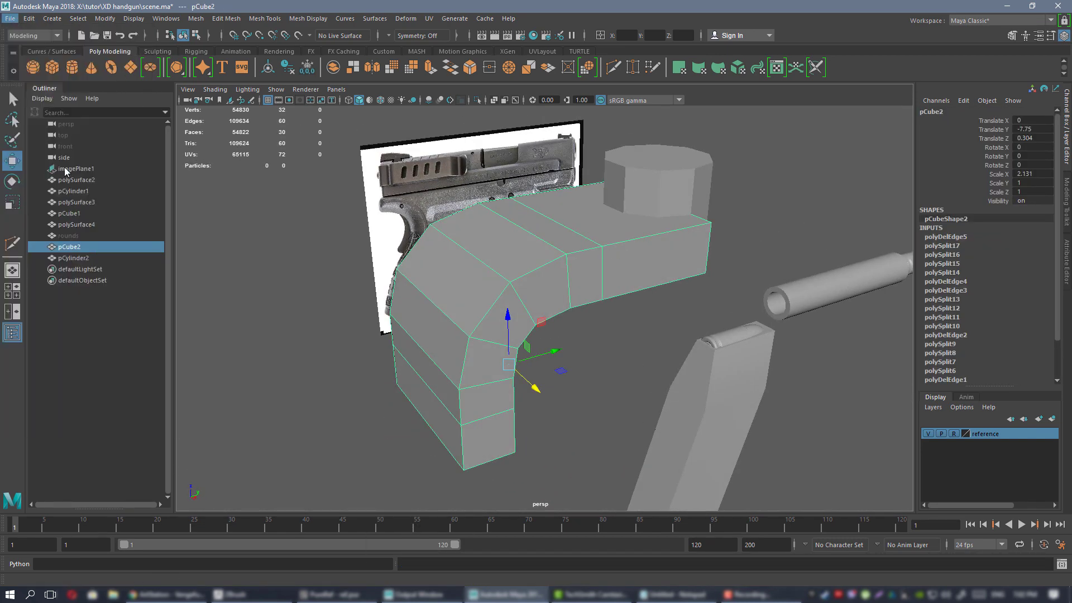
double_click(381, 210)
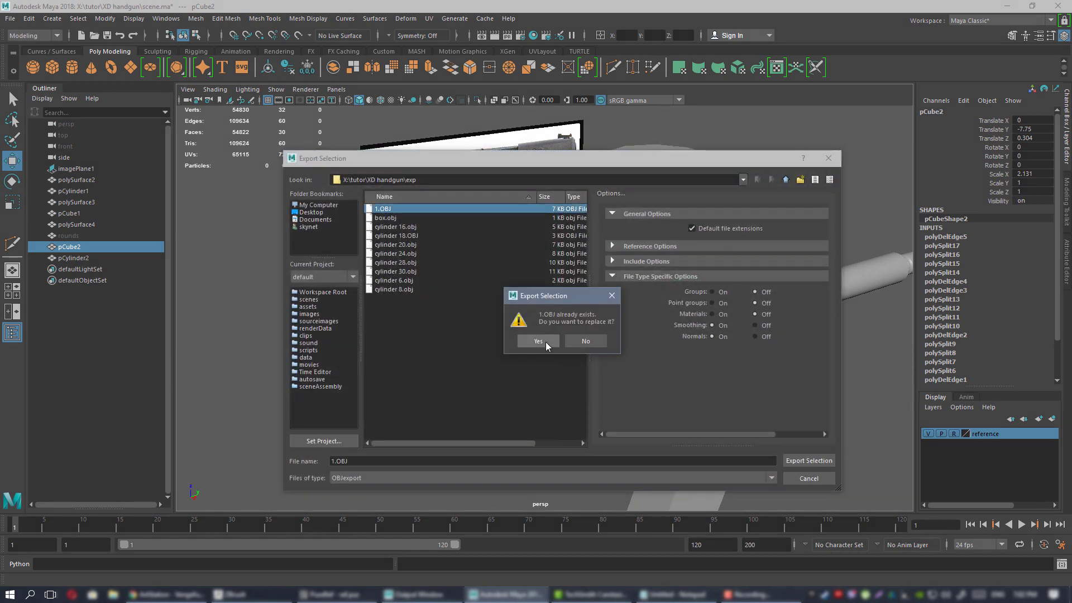
click(546, 342)
click(236, 593)
drag(740, 347, 842, 226)
key(shift+f)
key(shift+f)
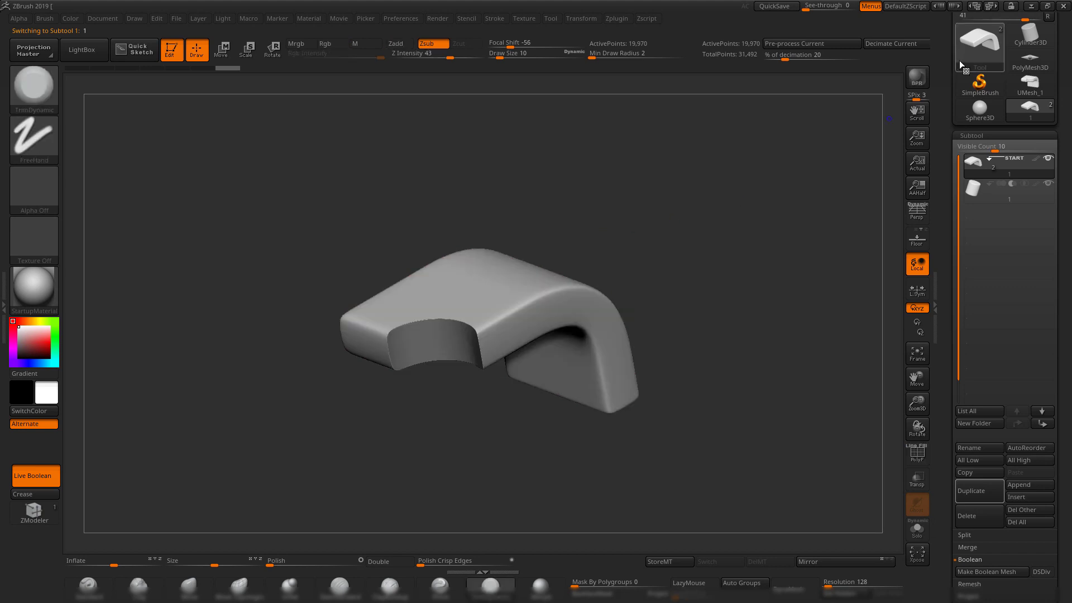
Import 1.OBJ, append a sphere subtool, and import 1.OBJ into that sphere.
drag(946, 60, 947, 165)
click(967, 73)
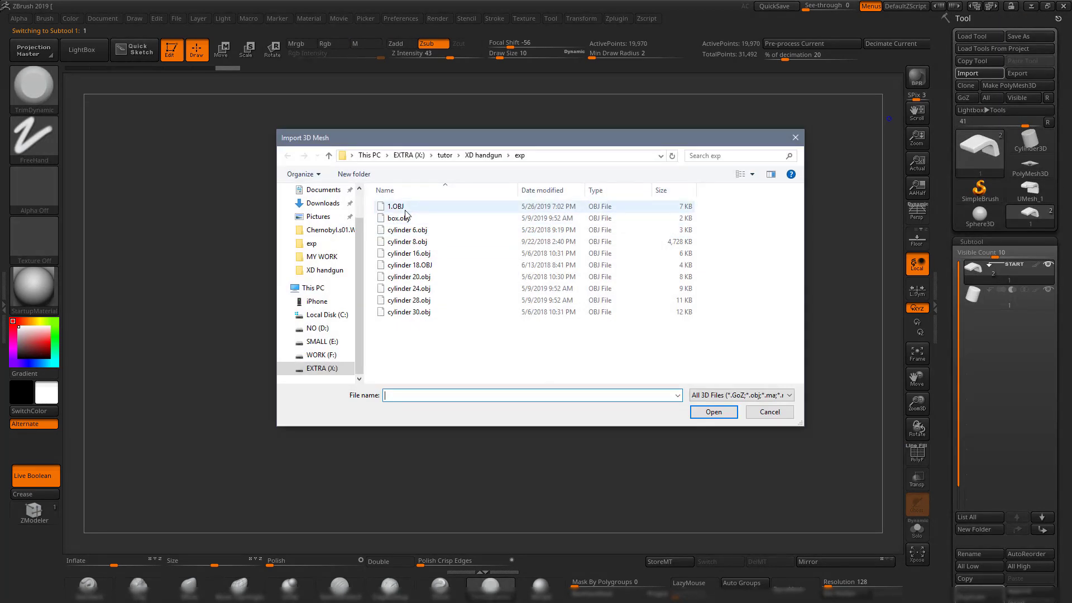
double_click(406, 208)
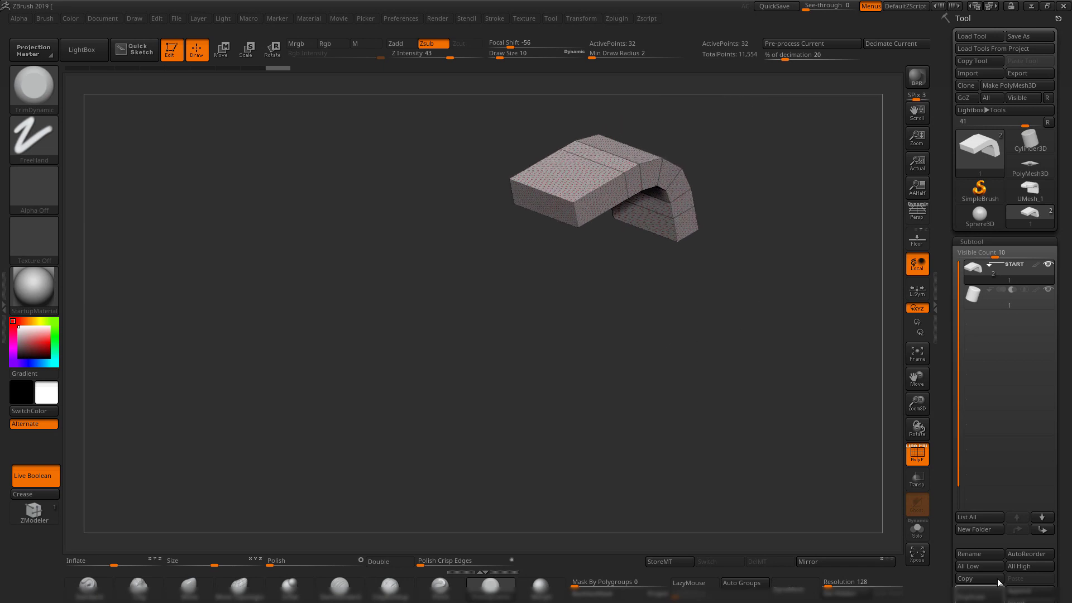
scroll(1005, 502, down, 3)
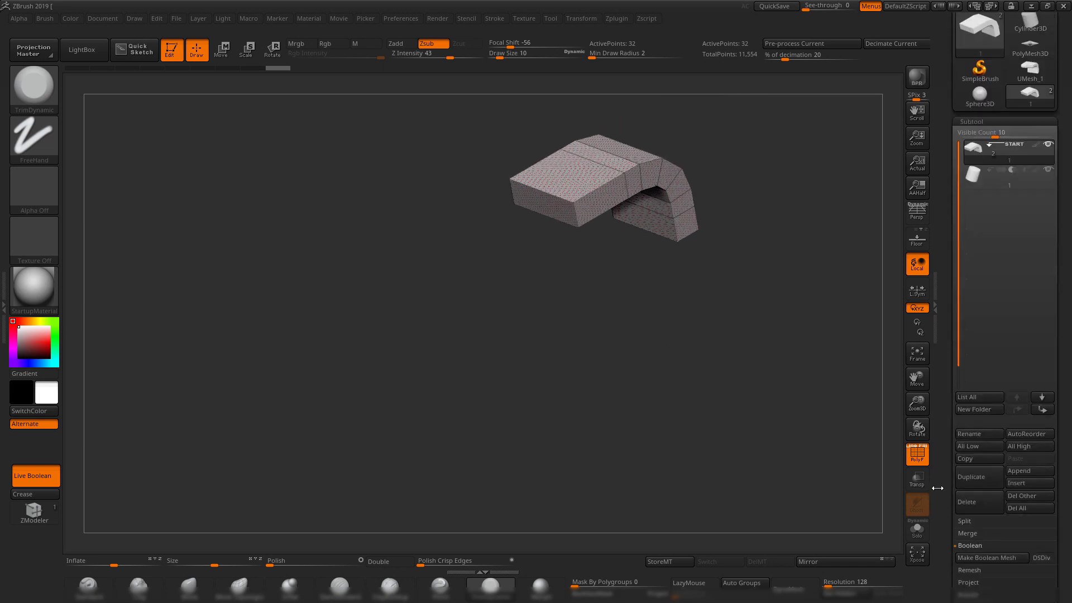
click(1035, 472)
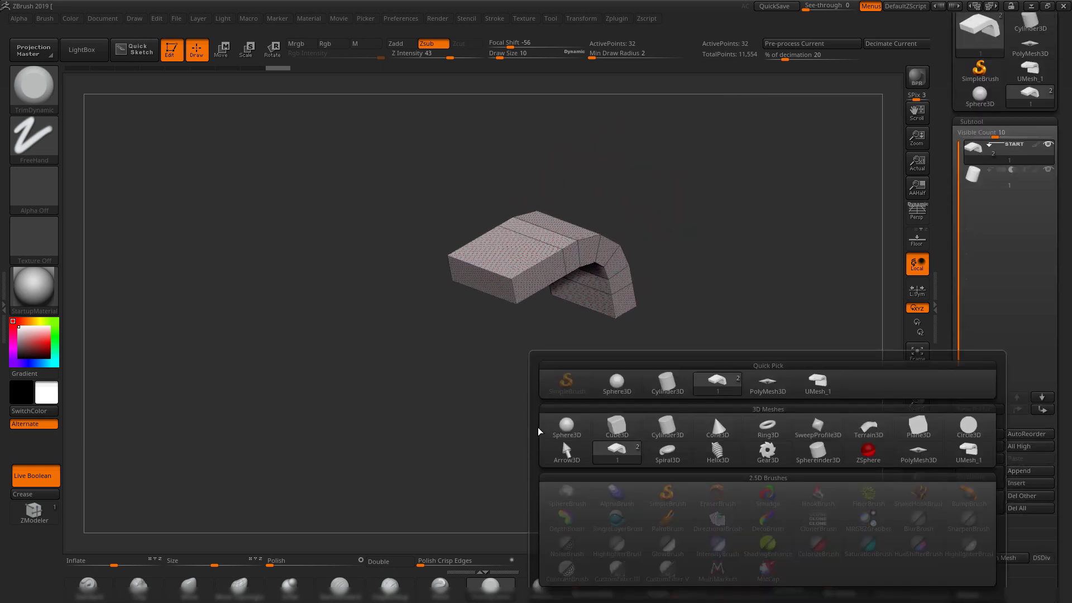
click(565, 428)
click(973, 201)
scroll(968, 85, up, 3)
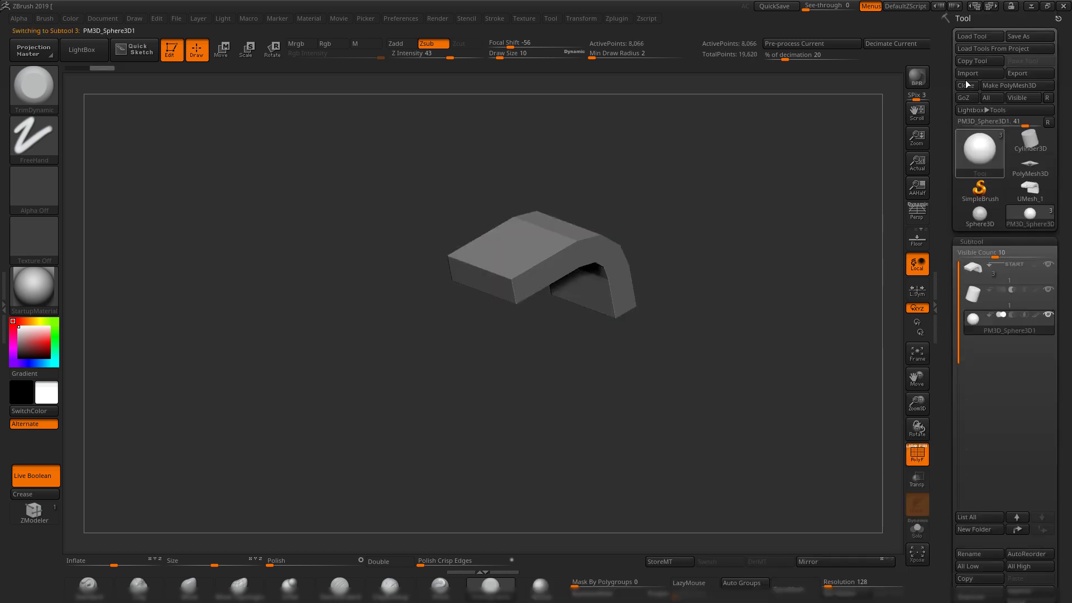
click(973, 80)
double_click(393, 208)
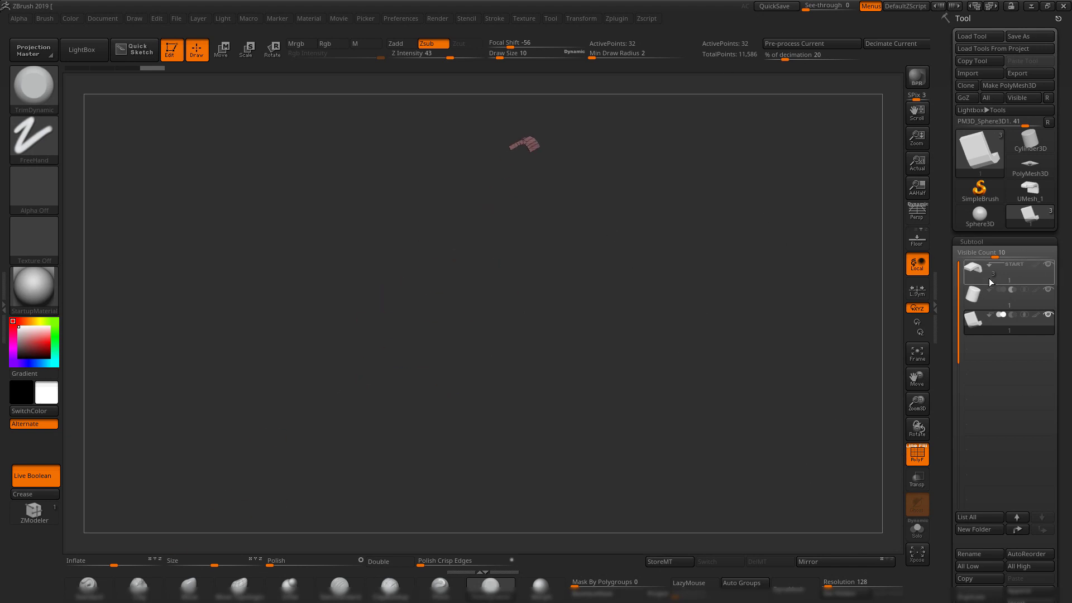
Delete all subtools, switch to a PolyMesh3D tool, and import the 32-point bent part from 1.OBJ.
click(971, 296)
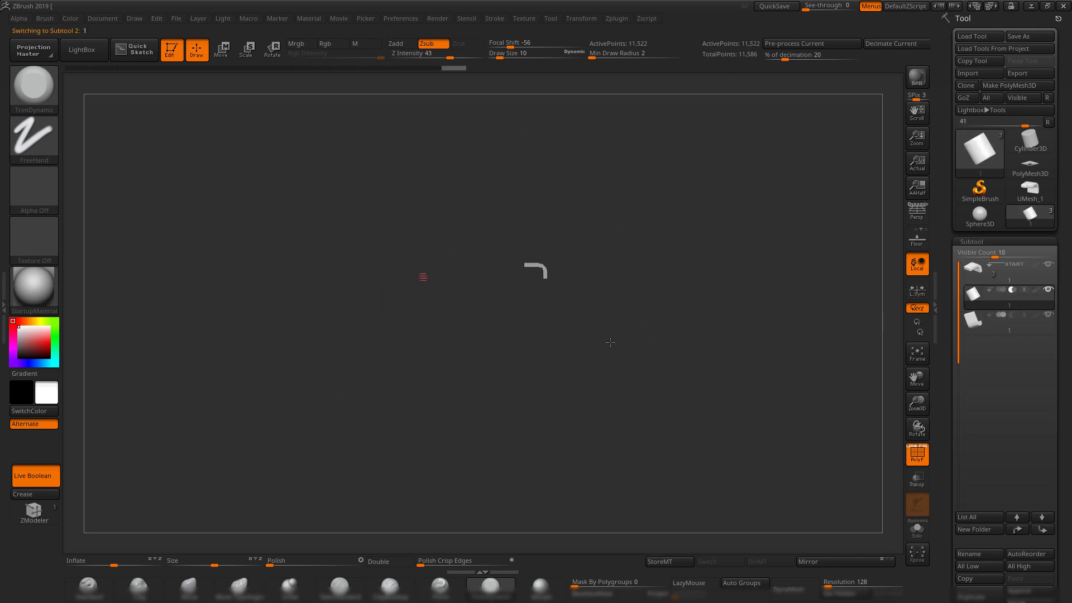
drag(669, 405, 684, 388)
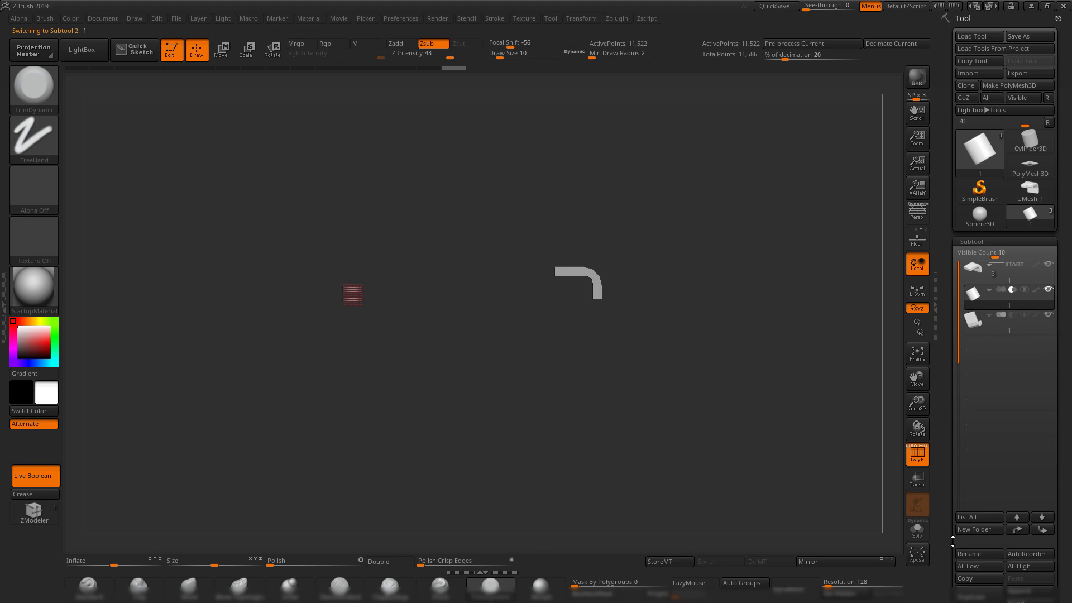
drag(953, 541, 948, 485)
click(1030, 531)
click(875, 558)
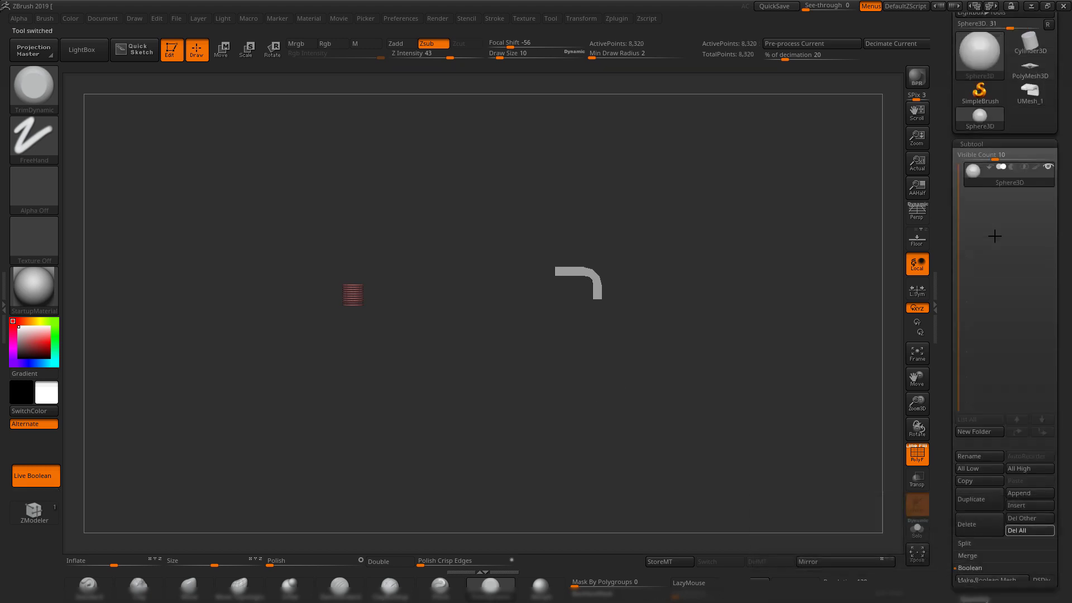
click(1032, 72)
mouse_move(595, 300)
shift+mouse_down()
mouse_move(562, 299)
mouse_move(635, 399)
shift+mouse_up()
drag(945, 110, 945, 207)
click(967, 73)
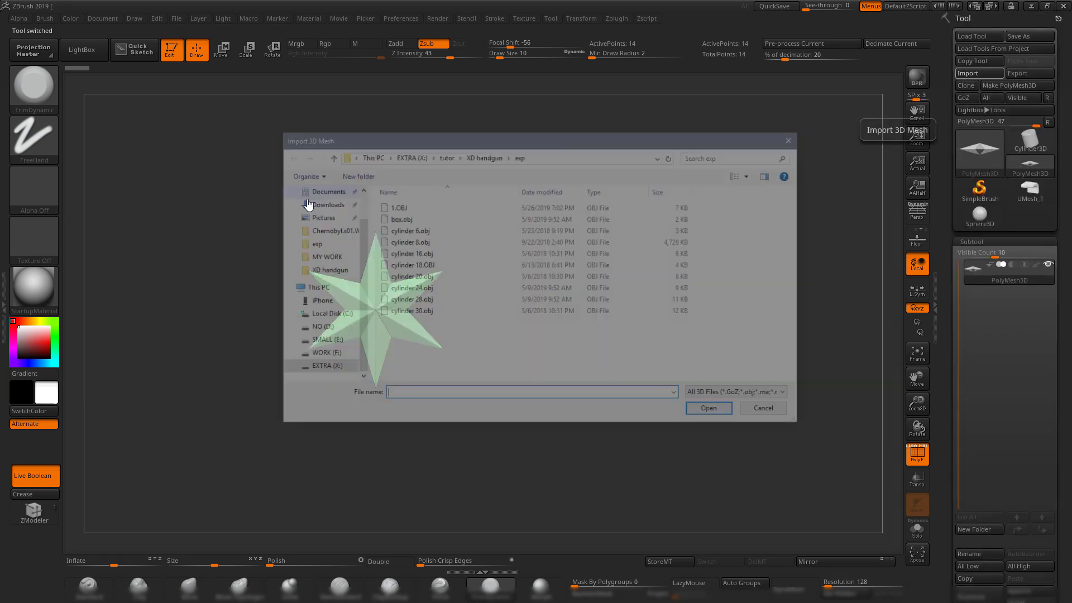
double_click(398, 208)
drag(528, 271, 711, 364)
In Maya, export pCylinder2 over 1.OBJ, then return to ZBrush.
click(1027, 6)
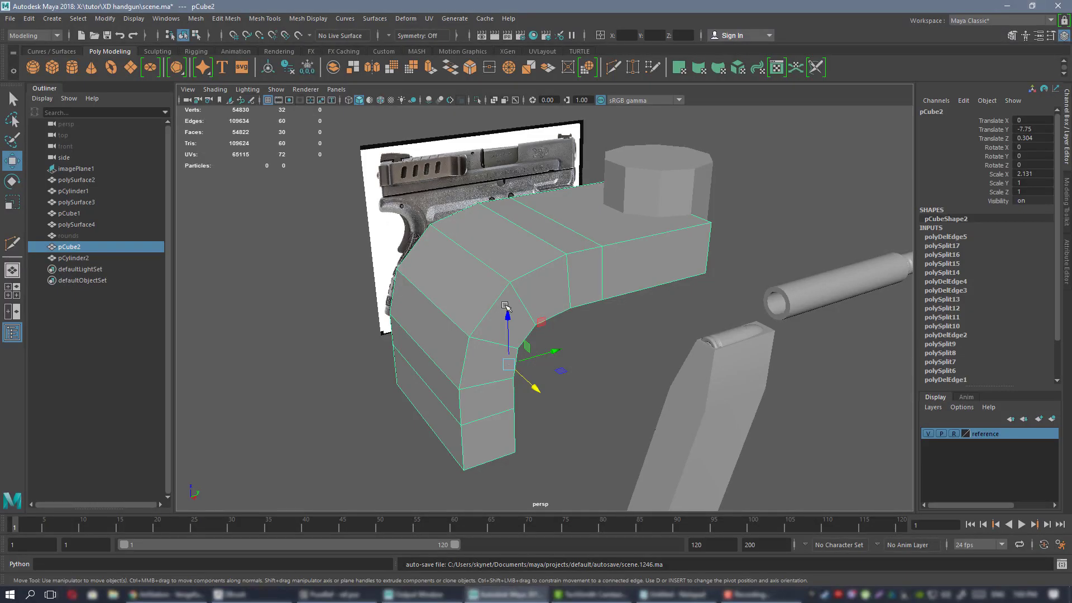
click(690, 167)
click(10, 18)
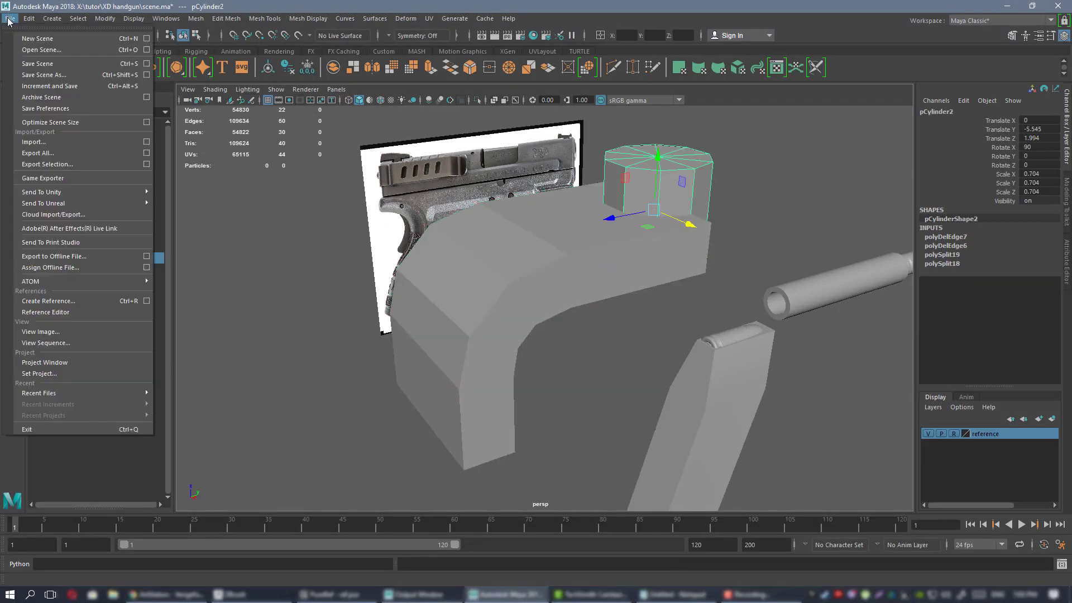
click(70, 165)
double_click(383, 209)
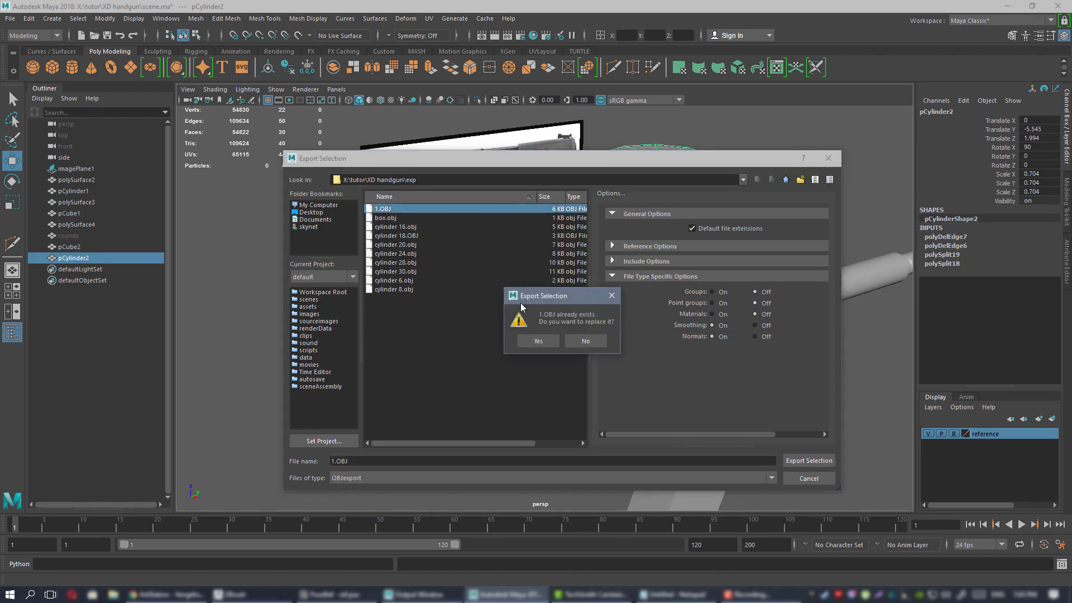
click(529, 339)
click(246, 595)
Duplicate the bent part subtool and import the 22-point octagonal cylinder from 1.OBJ into the copy.
alt+drag(732, 342, 705, 385)
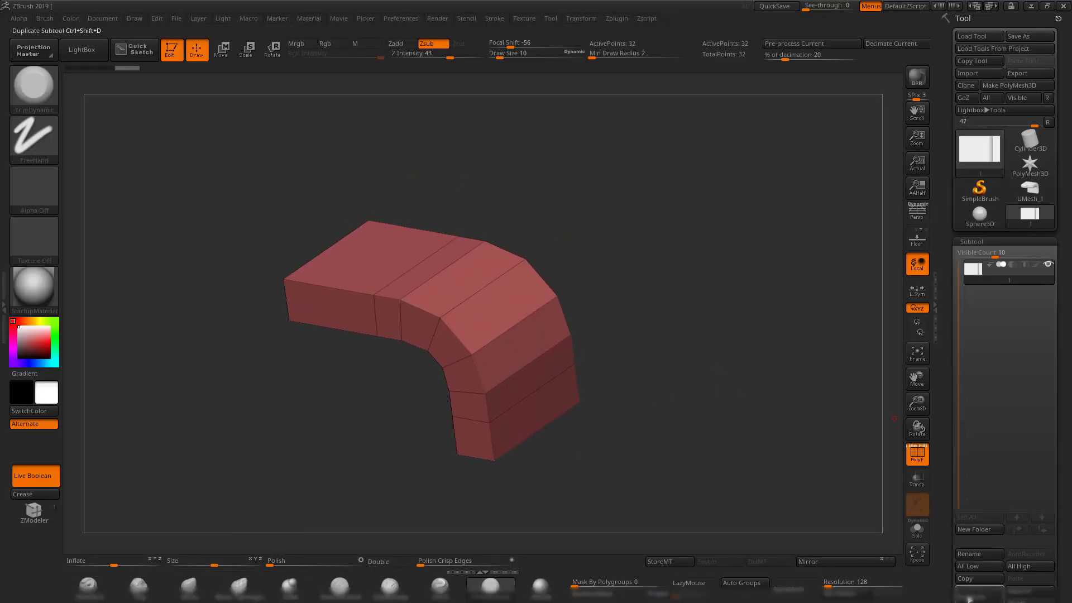
click(970, 599)
click(970, 73)
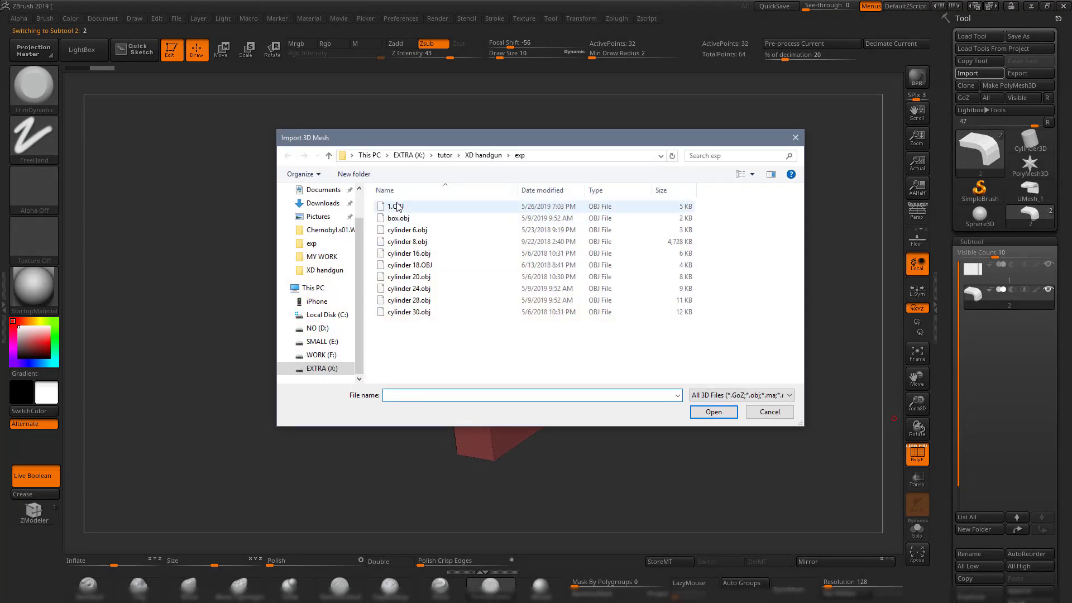
double_click(390, 206)
shift+drag(622, 203, 380, 269)
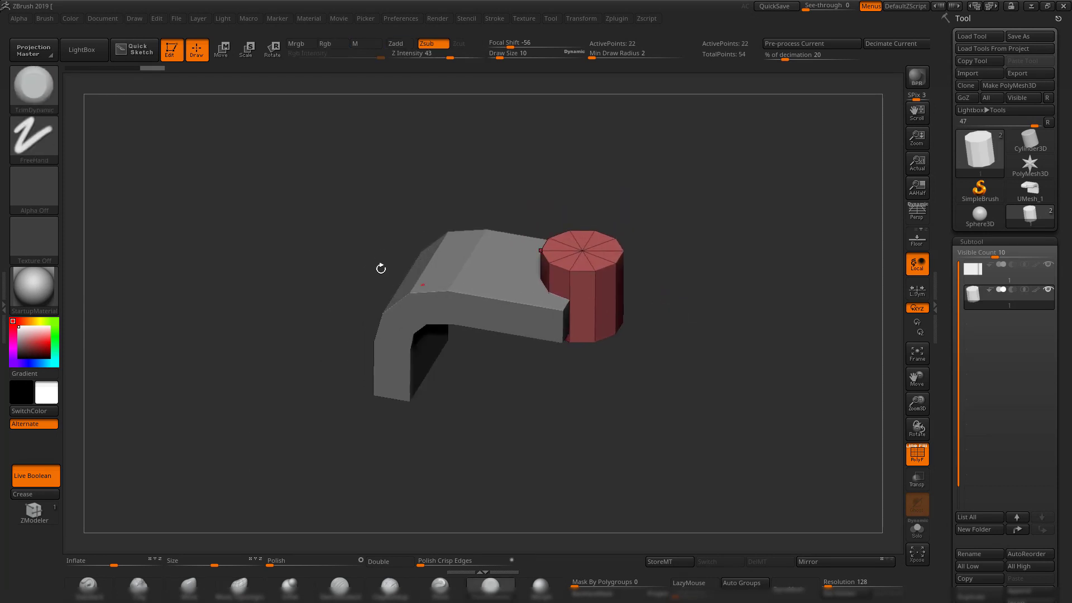
drag(623, 383, 523, 291)
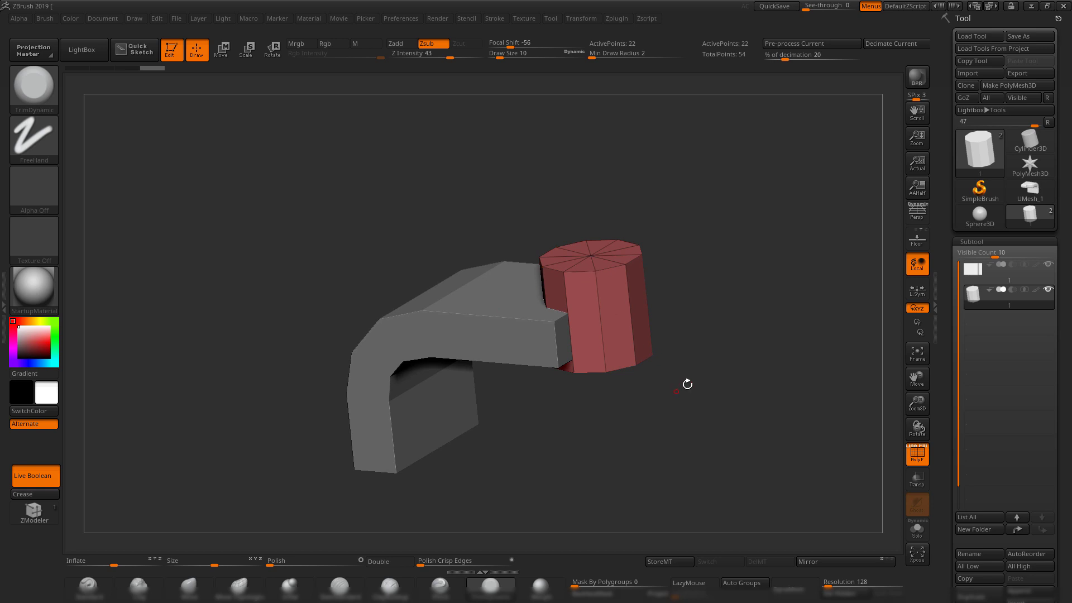
mouse_move(687, 385)
mouse_down()
mouse_move(683, 344)
mouse_move(683, 377)
mouse_up()
drag(597, 403, 632, 423)
alt+click(458, 316)
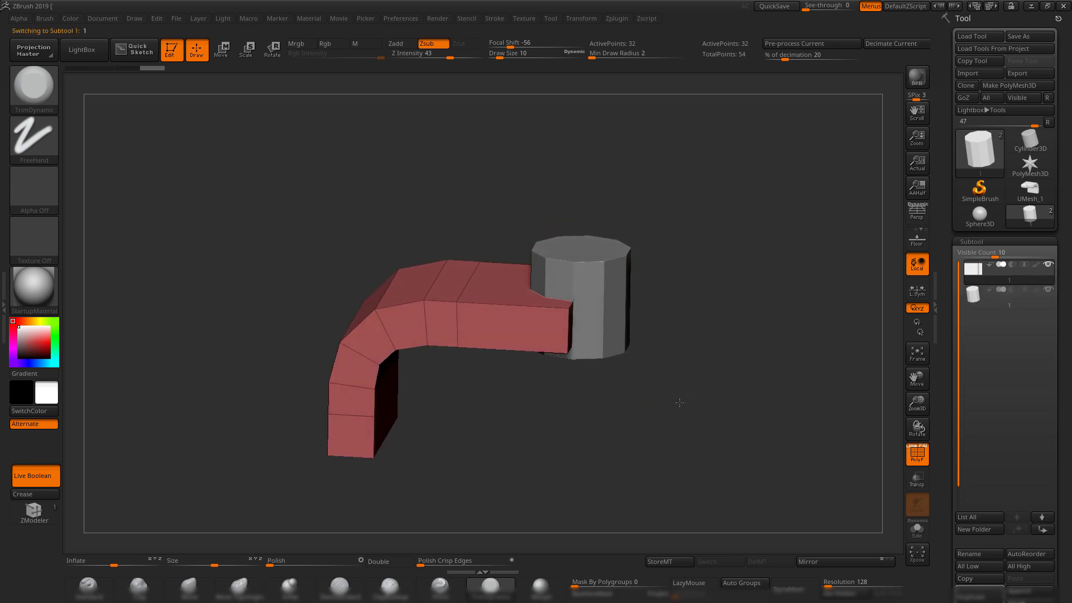
Solo the bent tube and hide everything except its flat 4-point end face.
drag(955, 476, 955, 335)
mouse_move(752, 449)
mouse_down()
mouse_move(753, 290)
mouse_move(781, 277)
mouse_move(781, 404)
mouse_up()
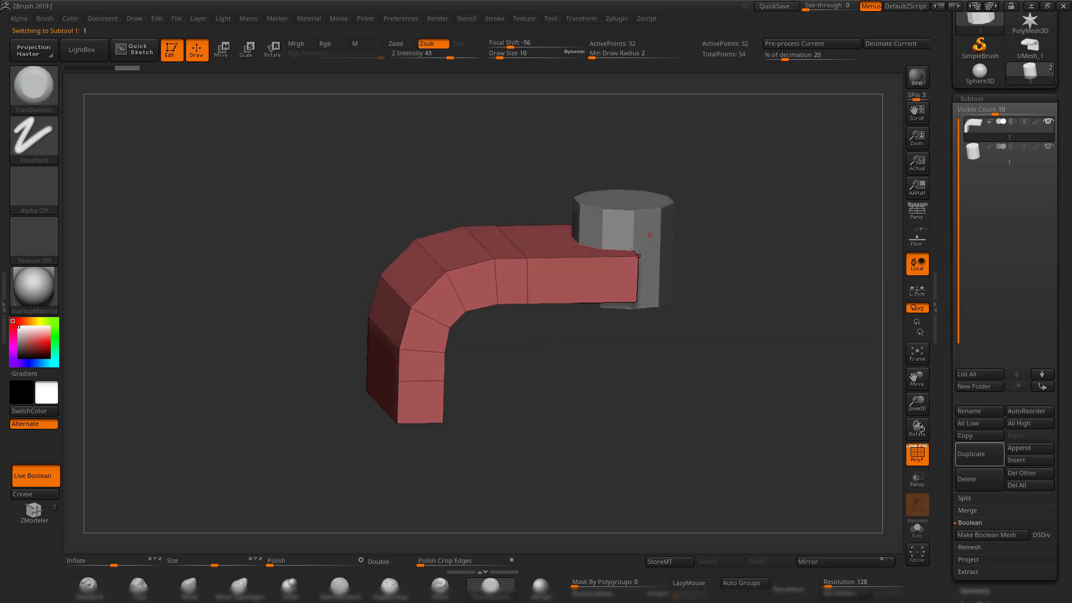
drag(714, 350, 855, 423)
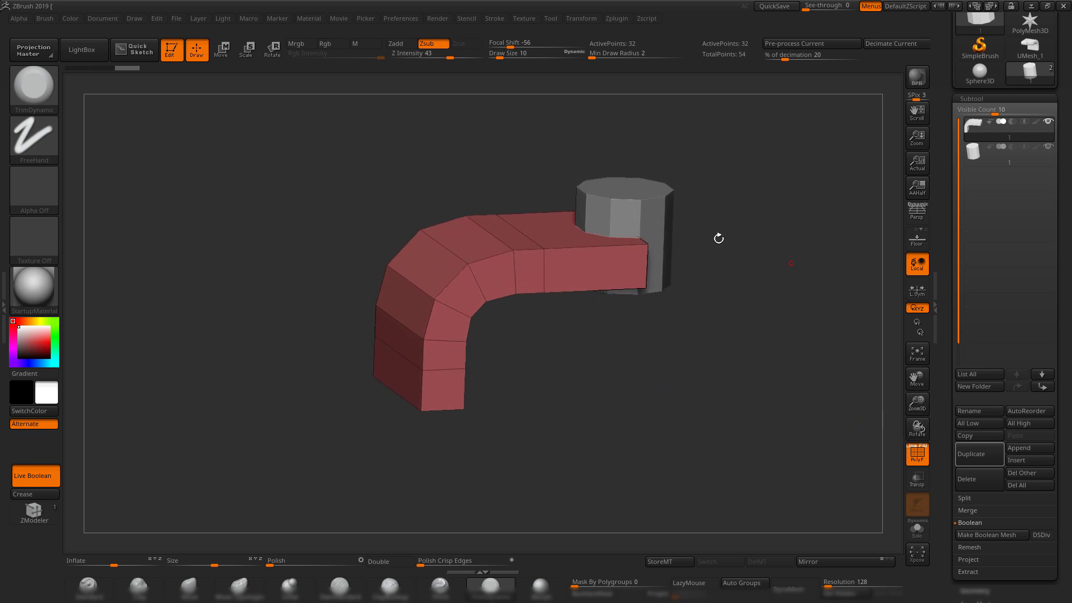
click(914, 534)
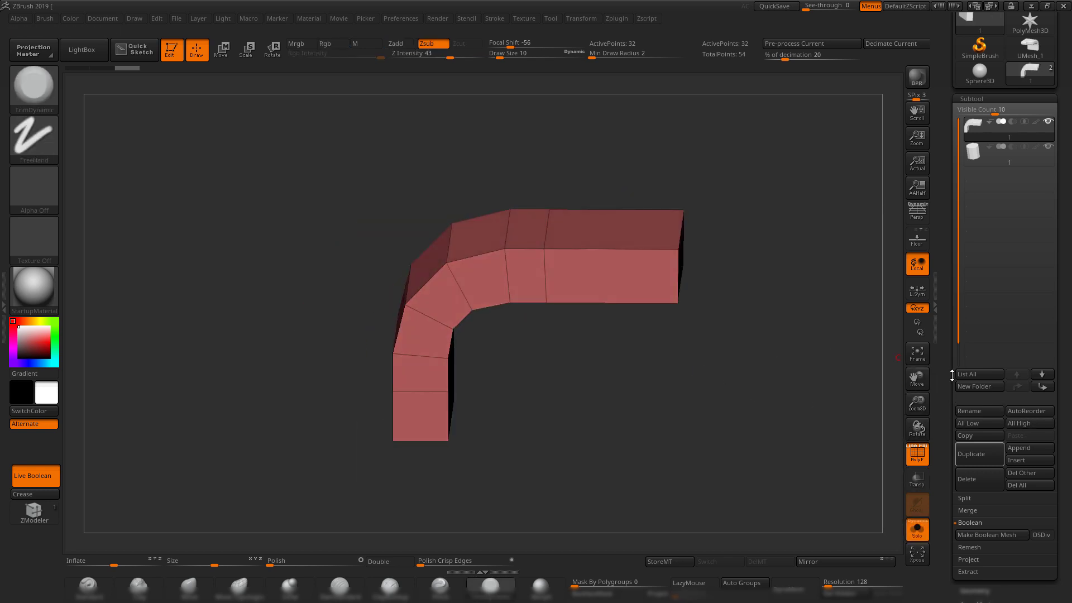
shift+drag(777, 306, 721, 302)
mouse_move(648, 159)
ctrl+shift+mouse_down()
mouse_move(555, 484)
mouse_move(611, 456)
mouse_move(523, 463)
ctrl+shift+mouse_up()
drag(725, 352, 657, 382)
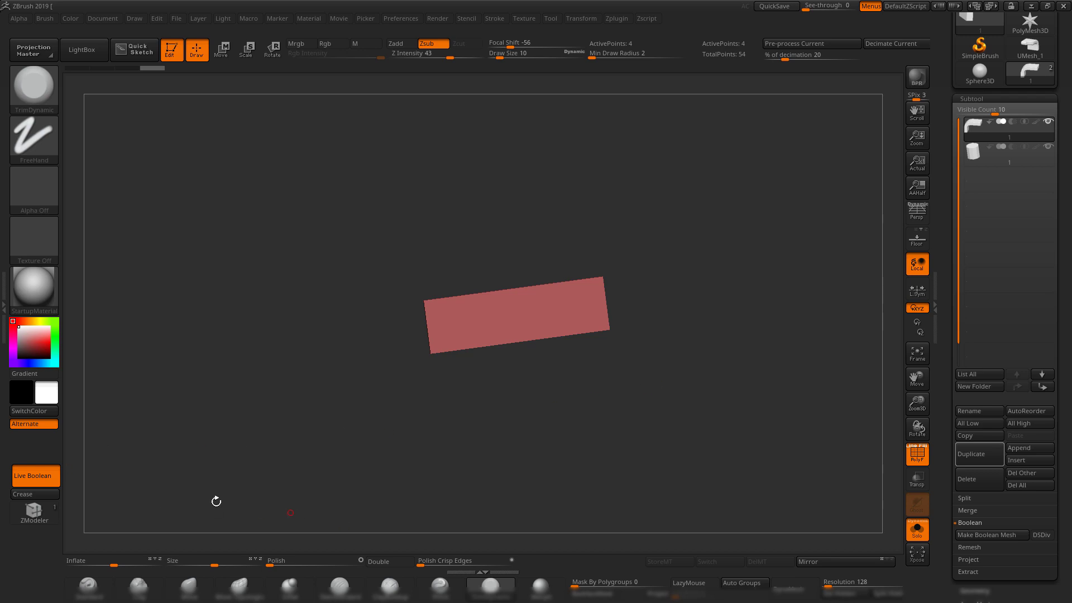
drag(950, 456, 951, 378)
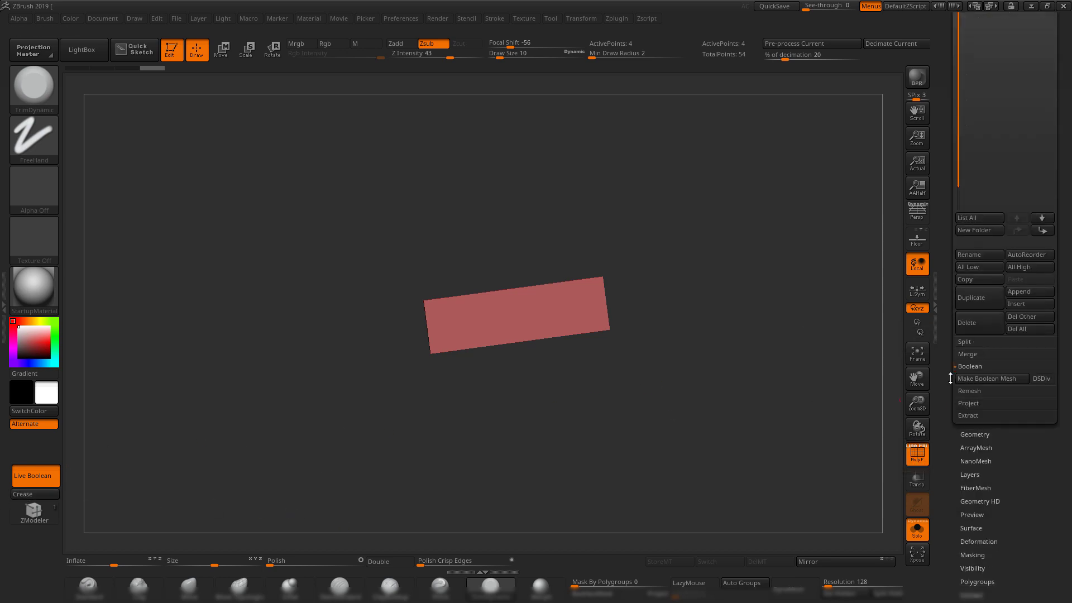
Crease the end face's border edges under Geometry > Crease, then unhide the rest of the tube.
click(978, 435)
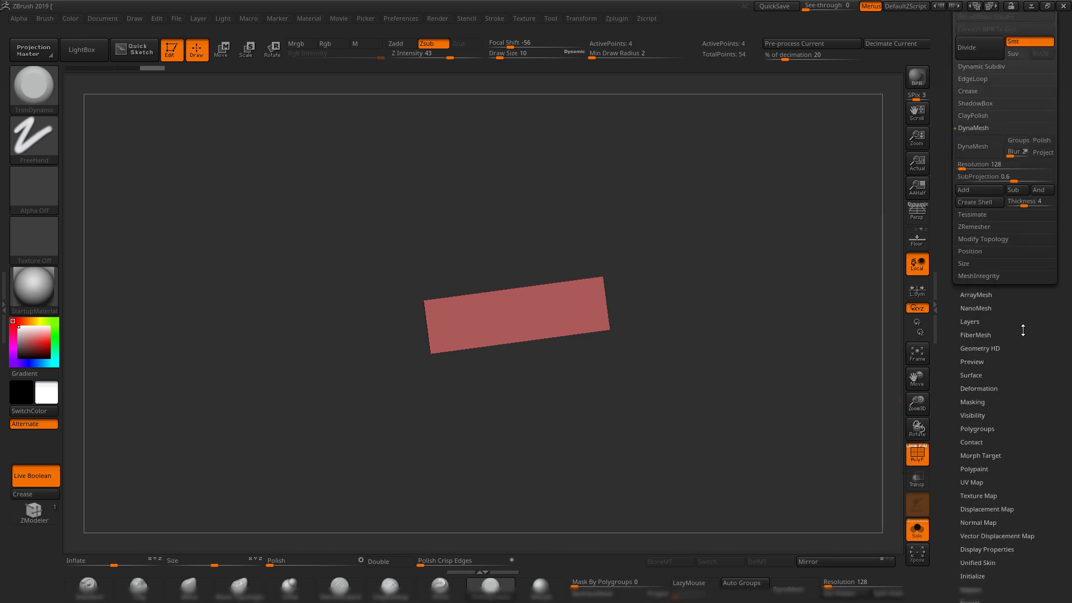
click(977, 91)
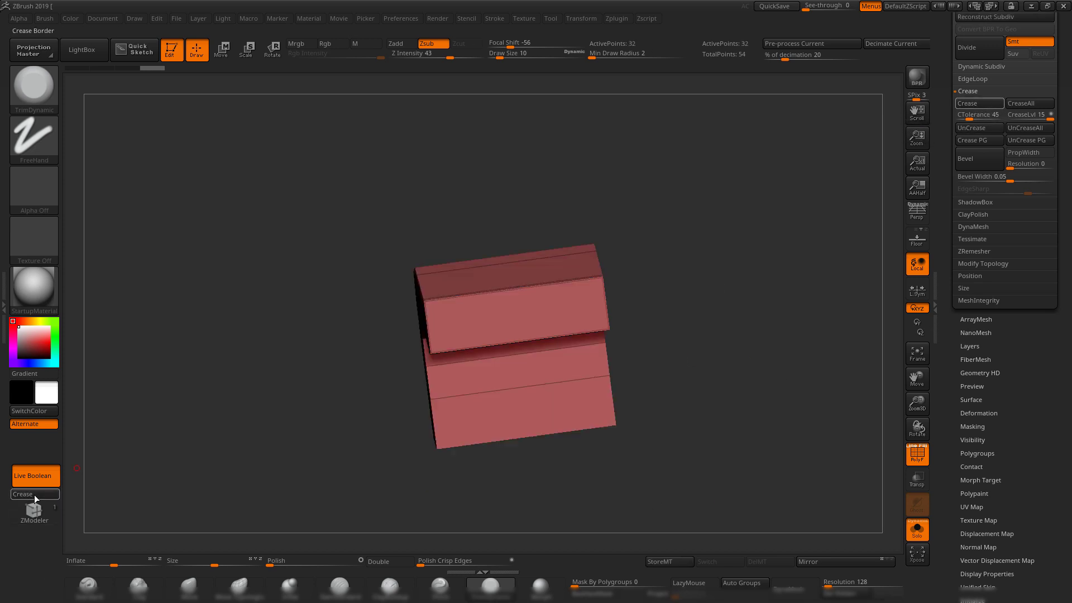
drag(625, 312, 705, 424)
drag(694, 357, 718, 345)
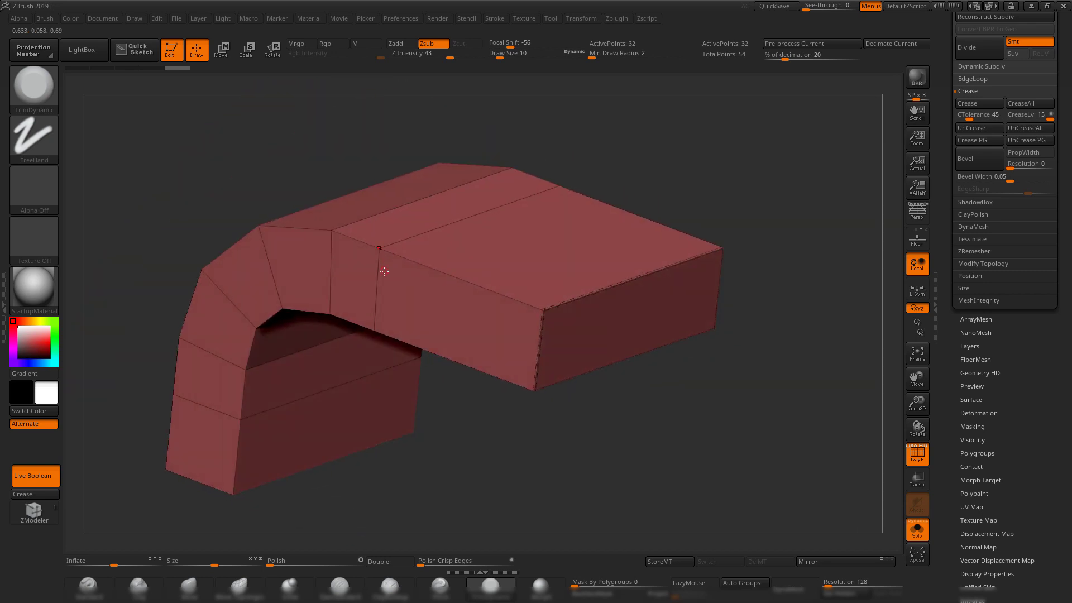
drag(751, 139, 756, 223)
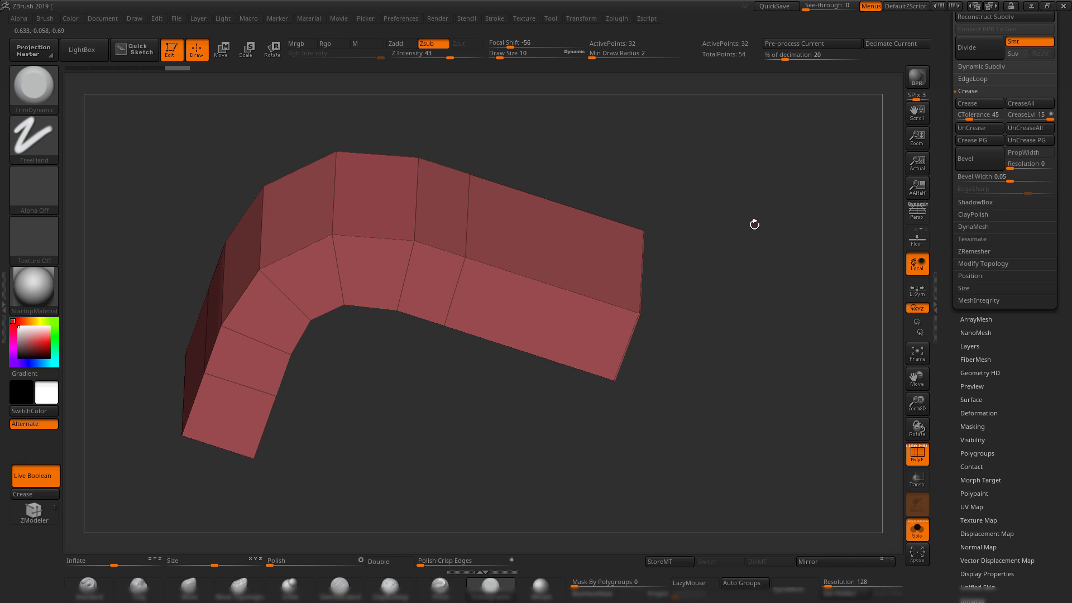
Inspect the creased front end up close with the wireframe overlay toggled on and off.
key(shift+f)
key(shift+f)
drag(761, 311, 722, 312)
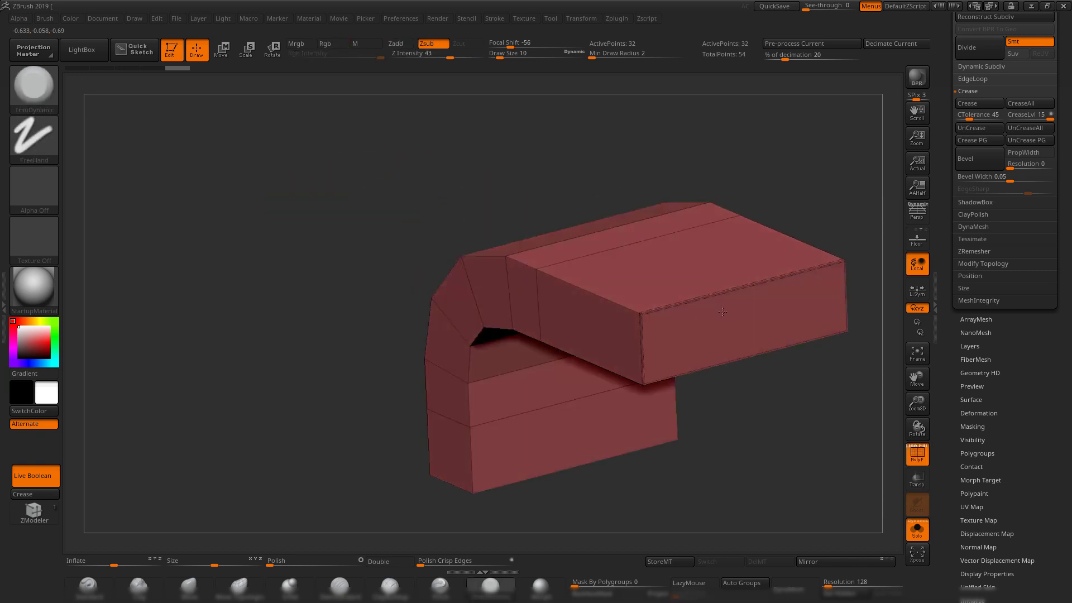
alt+drag(796, 390, 653, 355)
alt+drag(642, 316, 632, 359)
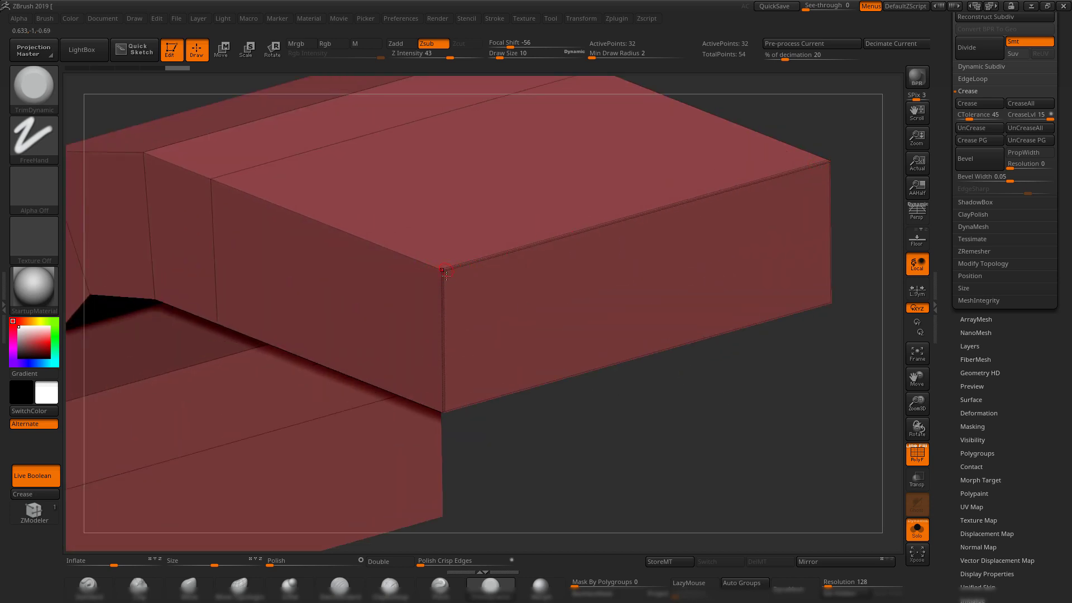
alt+drag(632, 397, 653, 361)
key(shift+f)
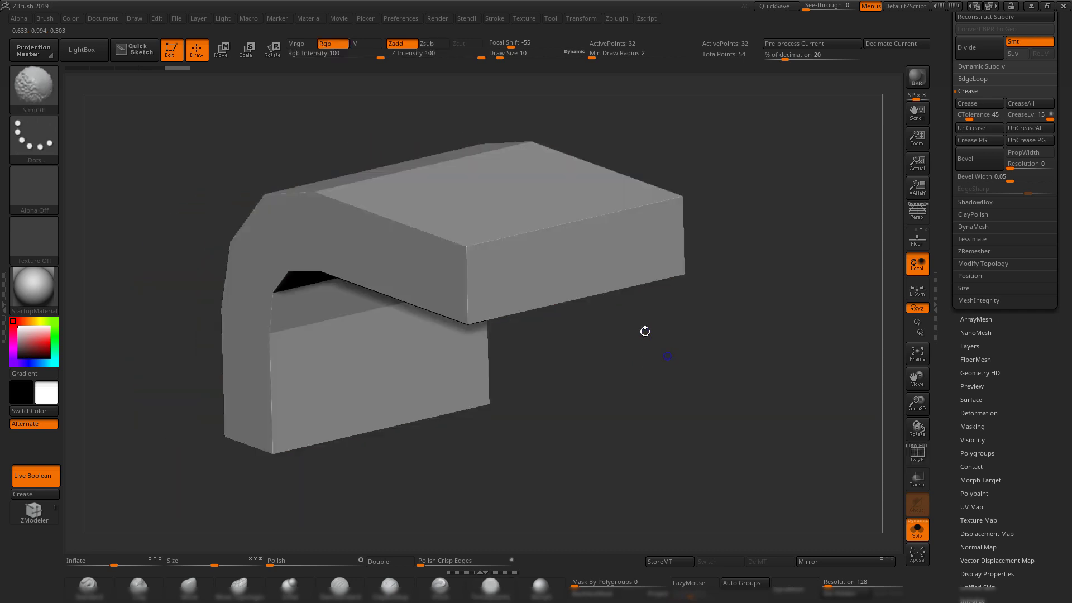
key(shift+f)
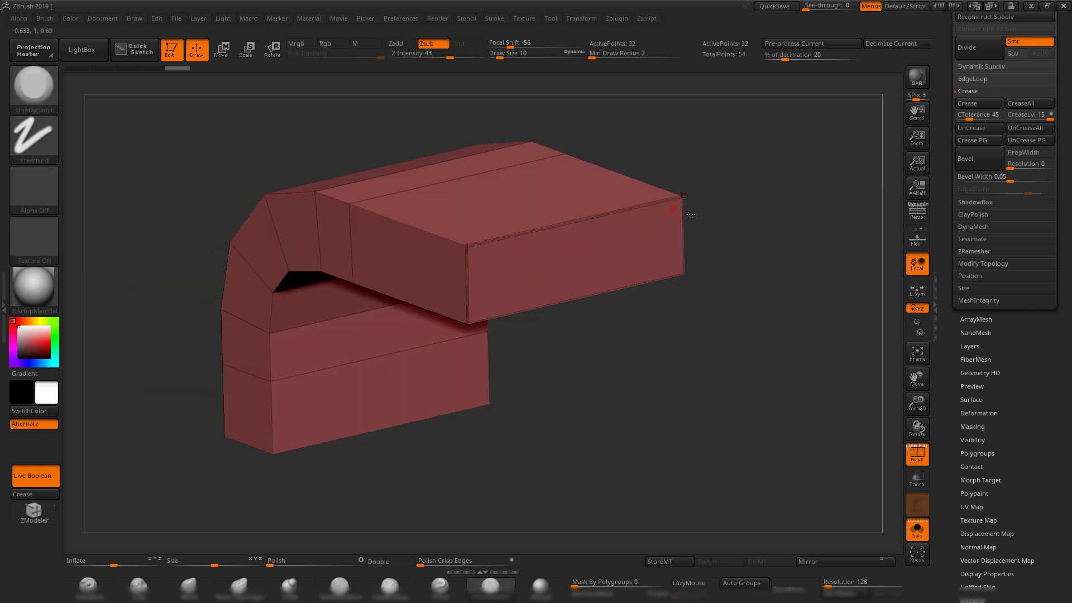
alt+drag(701, 364, 717, 340)
drag(940, 73, 943, 135)
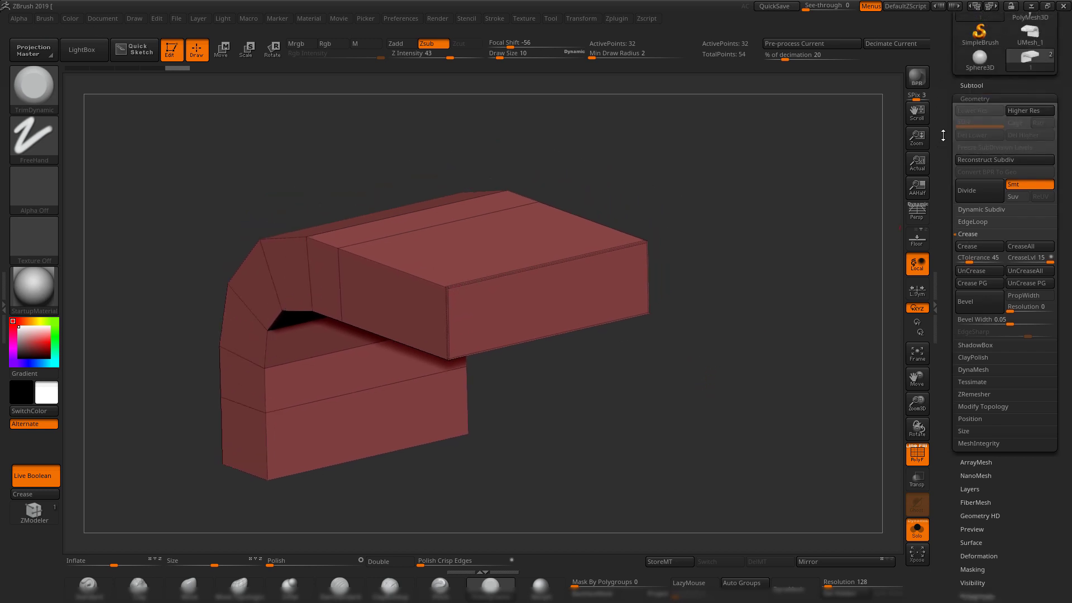
click(970, 86)
drag(722, 210, 736, 221)
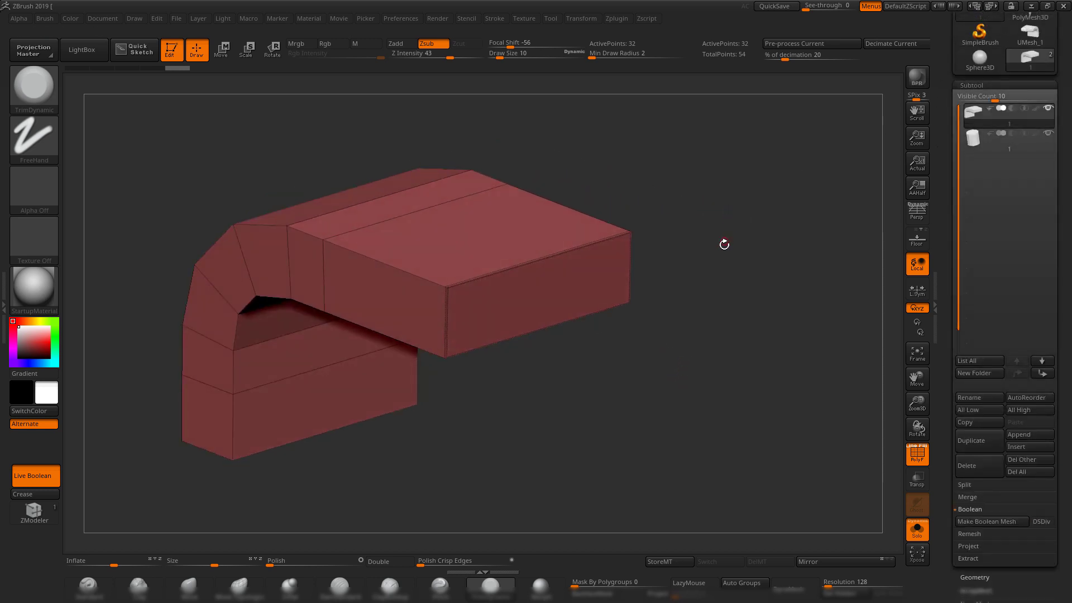
Subdivide the tube up to 7,682 points and view the smooth shading with the wireframe hidden.
key(ctrl+d)
key(ctrl+d)
key(ctrl+d)
key(ctrl+d)
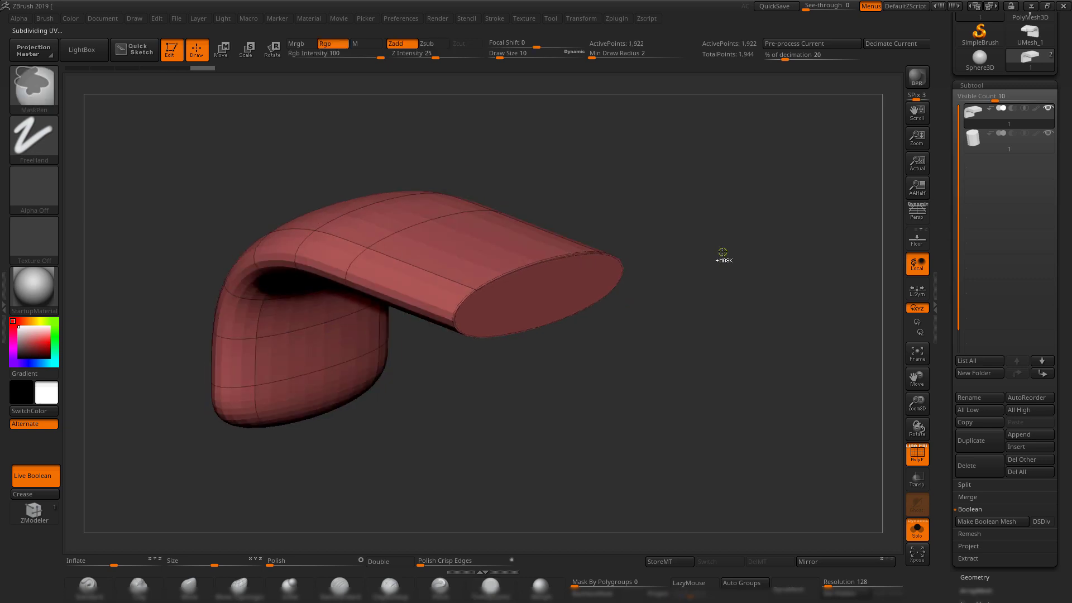
click(971, 576)
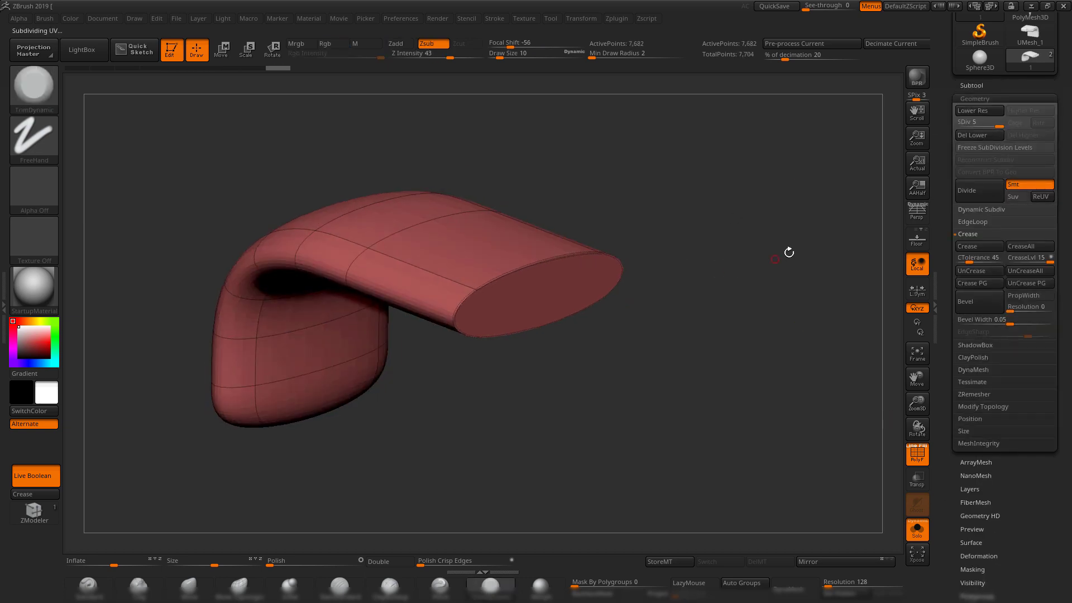
drag(789, 252, 756, 244)
key(shift+f)
drag(693, 313, 751, 317)
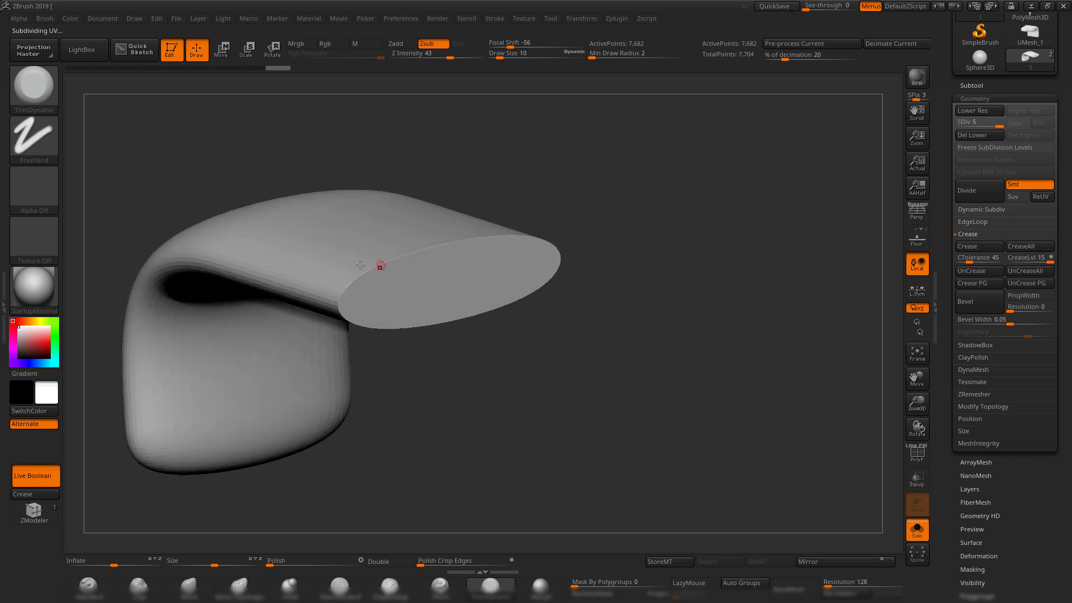
drag(663, 281, 507, 246)
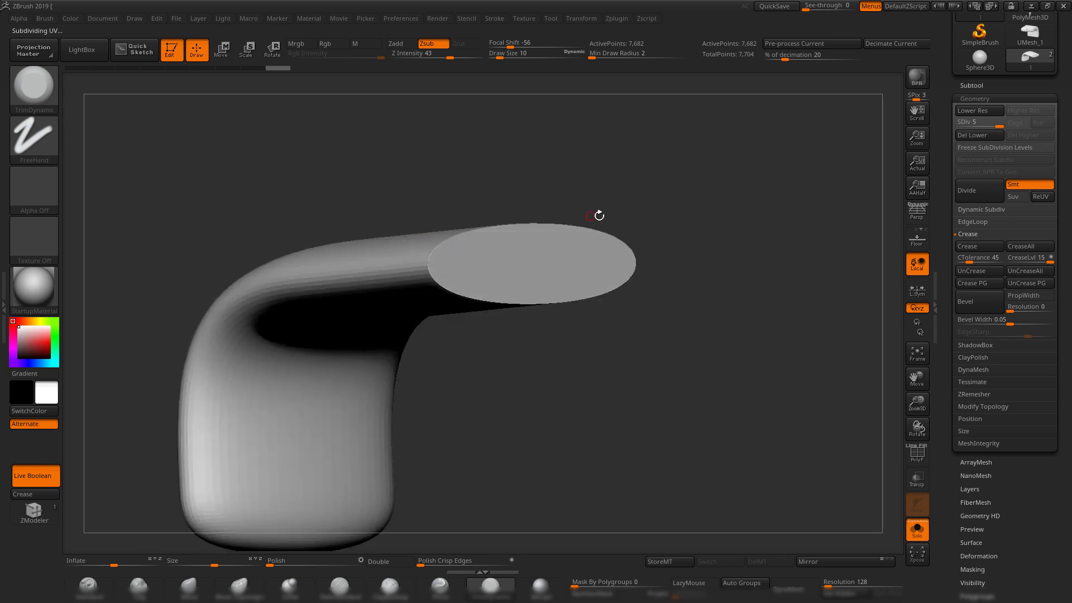
drag(762, 354, 733, 347)
Drop back to SDiv 1, isolate a few faces, and crease their border.
key(shift+d)
key(shift+d)
key(shift+d)
key(shift+d)
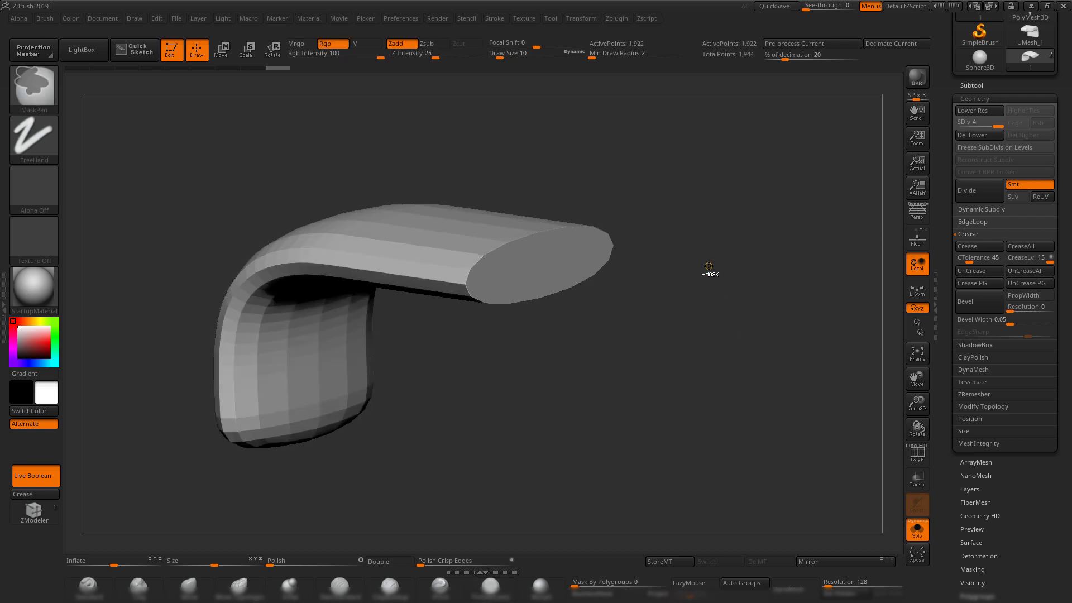
key(shift+f)
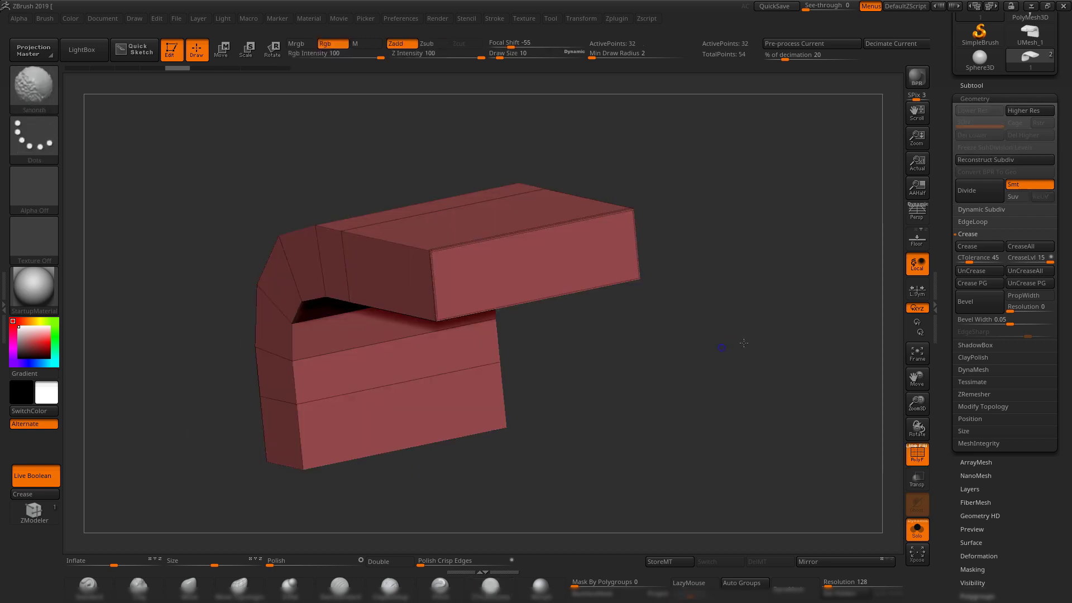
shift+drag(722, 350, 726, 327)
shift+drag(726, 335, 771, 352)
alt+drag(698, 363, 772, 299)
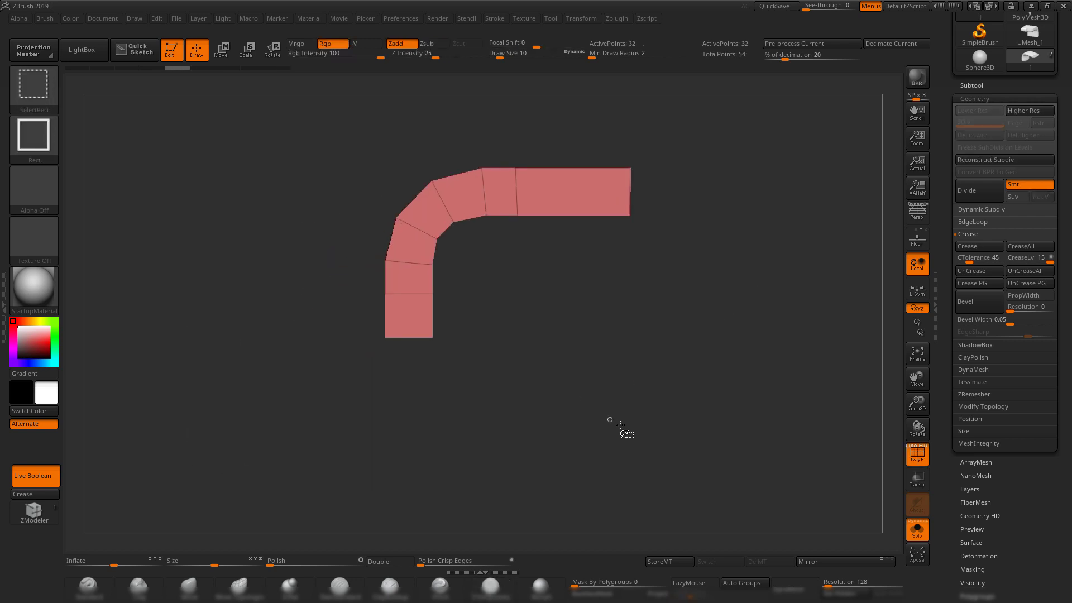
ctrl+shift+drag(645, 430, 311, 323)
click(35, 495)
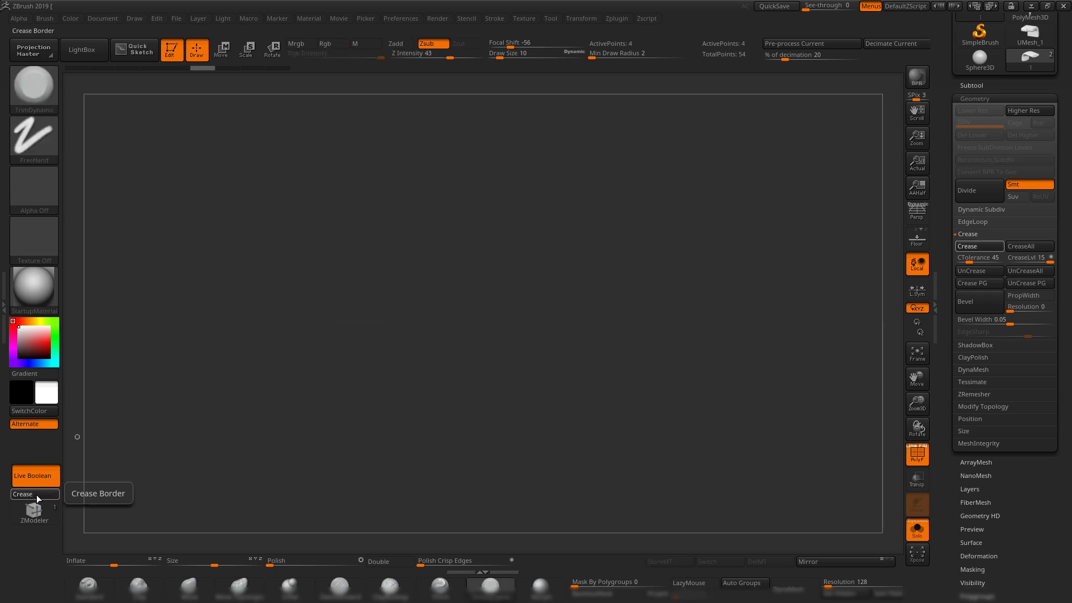
Isolate face strips on the bent tube and crease their borders, then show the whole mesh.
ctrl+shift+click(358, 430)
shift+drag(425, 419, 637, 391)
ctrl+shift+drag(816, 122, 714, 459)
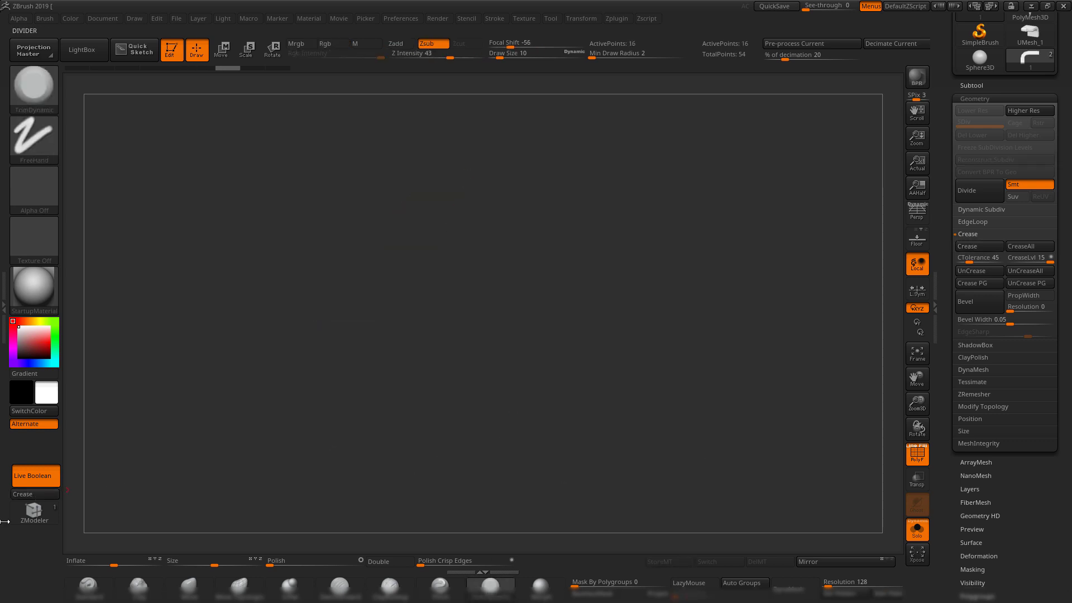
ctrl+shift+click(346, 312)
ctrl+shift+drag(504, 129, 658, 429)
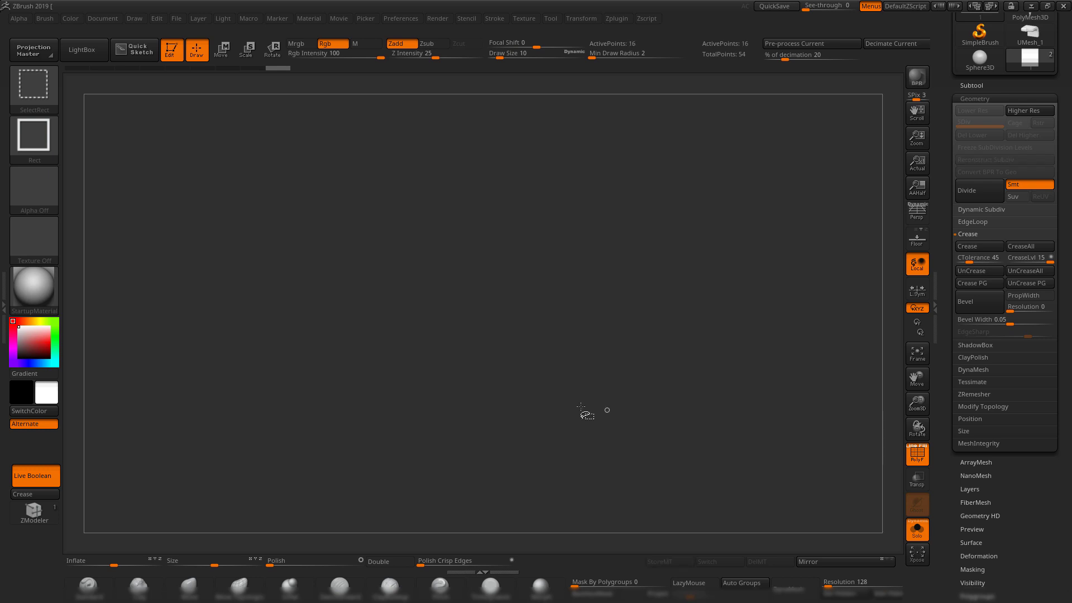
drag(620, 342, 634, 393)
alt+drag(759, 237, 626, 284)
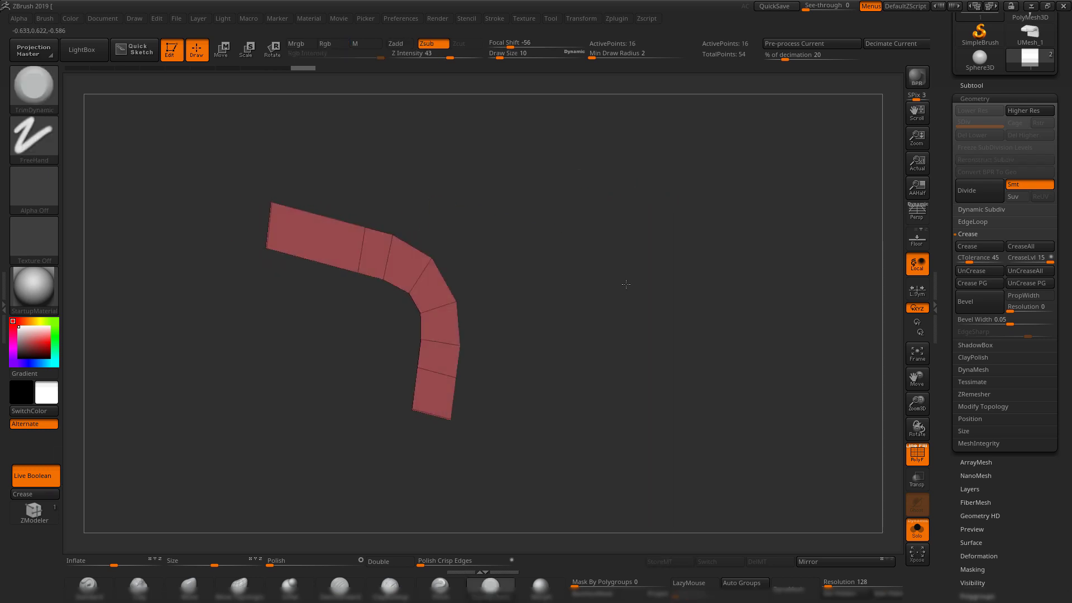
click(20, 498)
ctrl+shift+click(686, 405)
drag(687, 405, 723, 383)
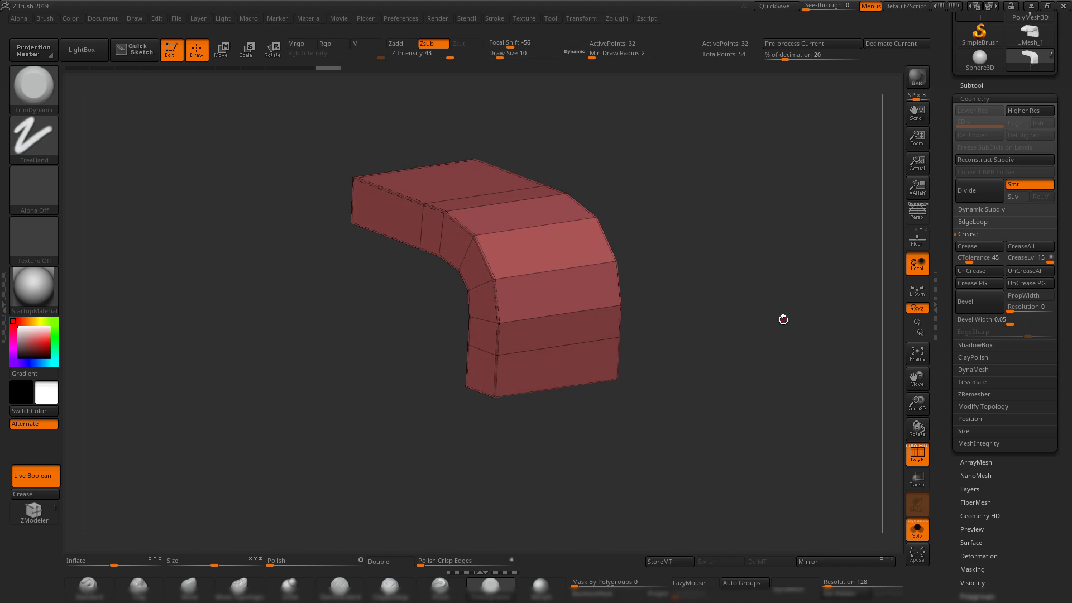
Subdivide the bent strip to level 4 and inspect its crisp creased ends from several angles.
key(ctrl)
key(ctrl+d)
key(ctrl+d)
key(ctrl+d)
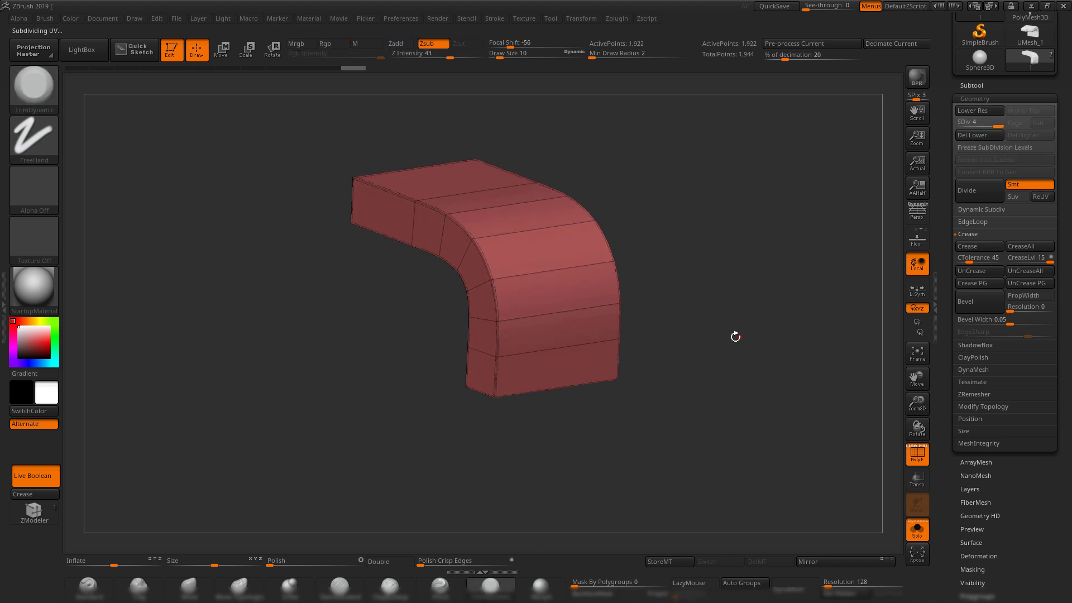
drag(735, 335, 625, 401)
key(shift+f)
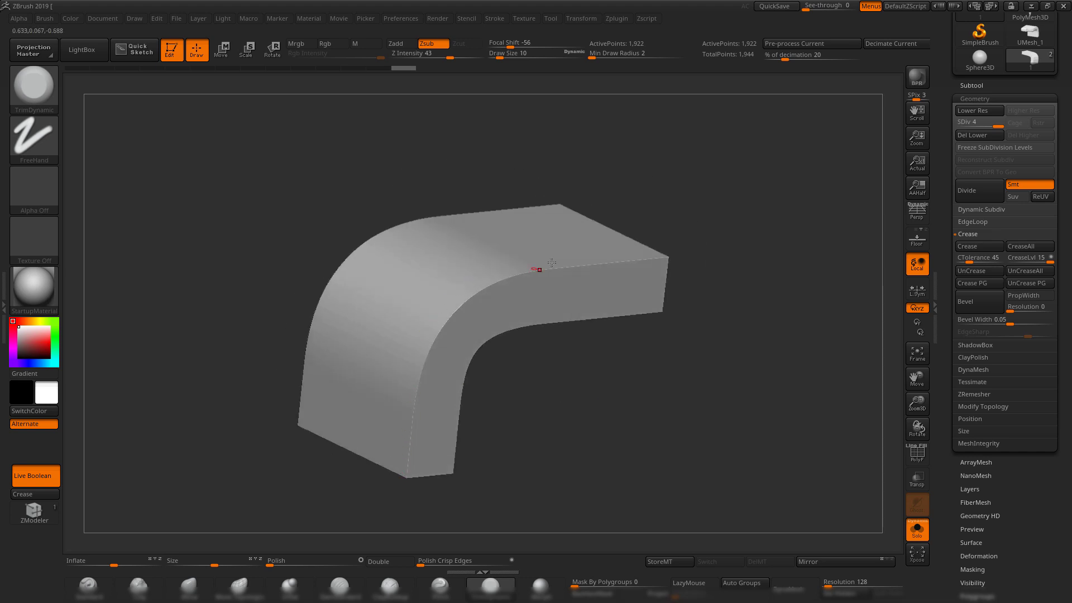
drag(754, 316, 750, 322)
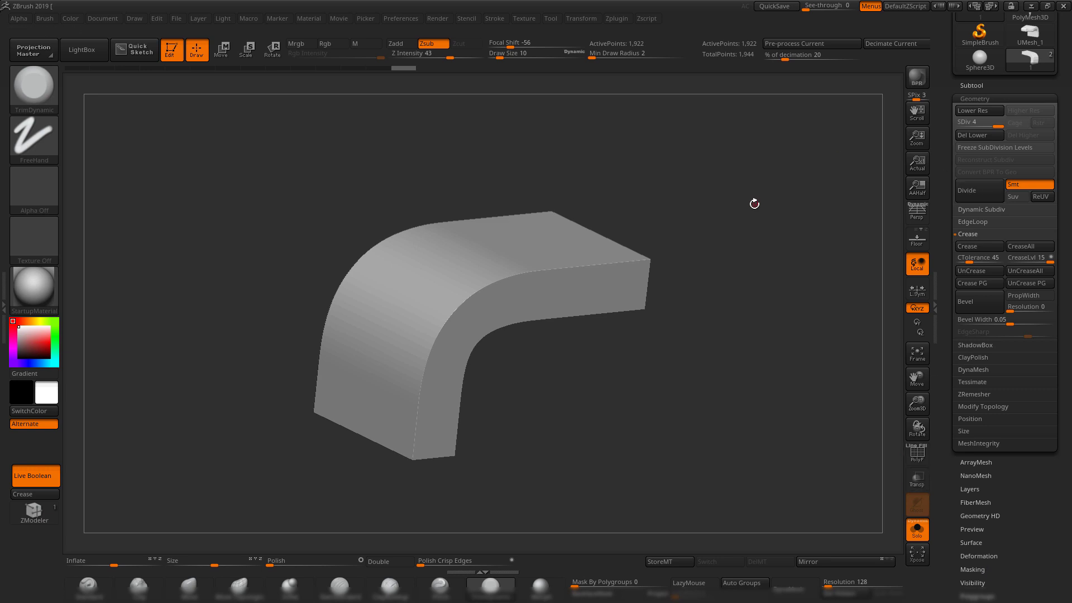
drag(755, 204, 726, 217)
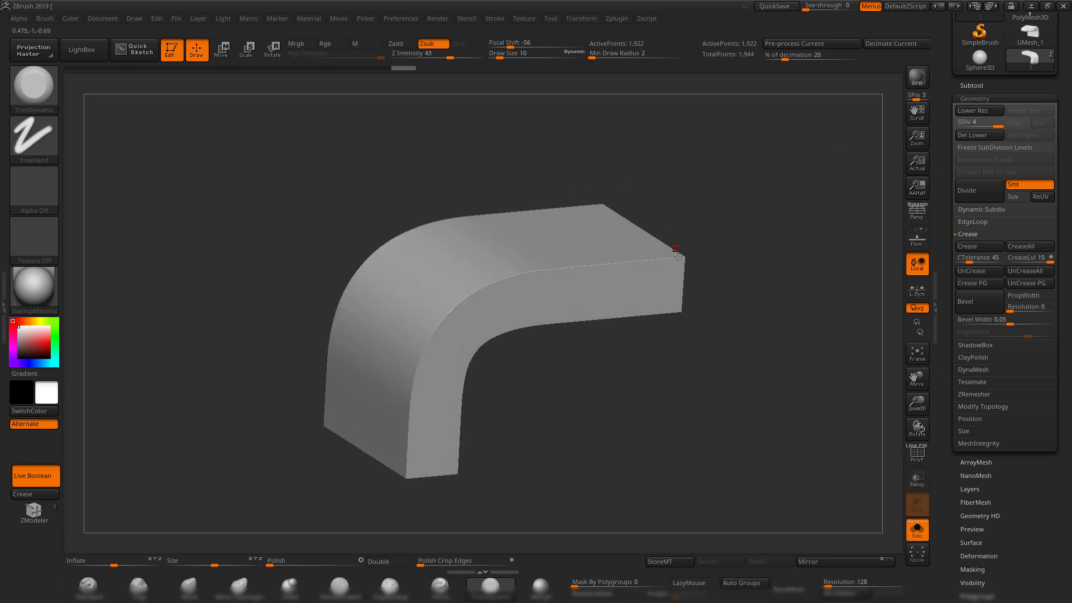
drag(758, 296, 625, 281)
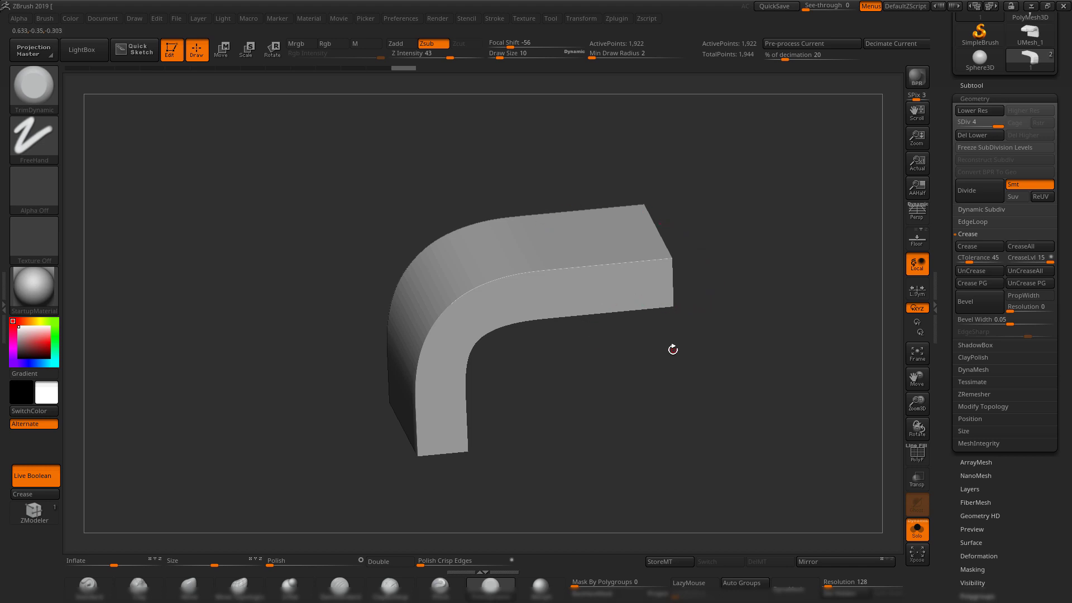
mouse_move(756, 325)
mouse_down()
mouse_move(758, 296)
mouse_move(765, 307)
mouse_up()
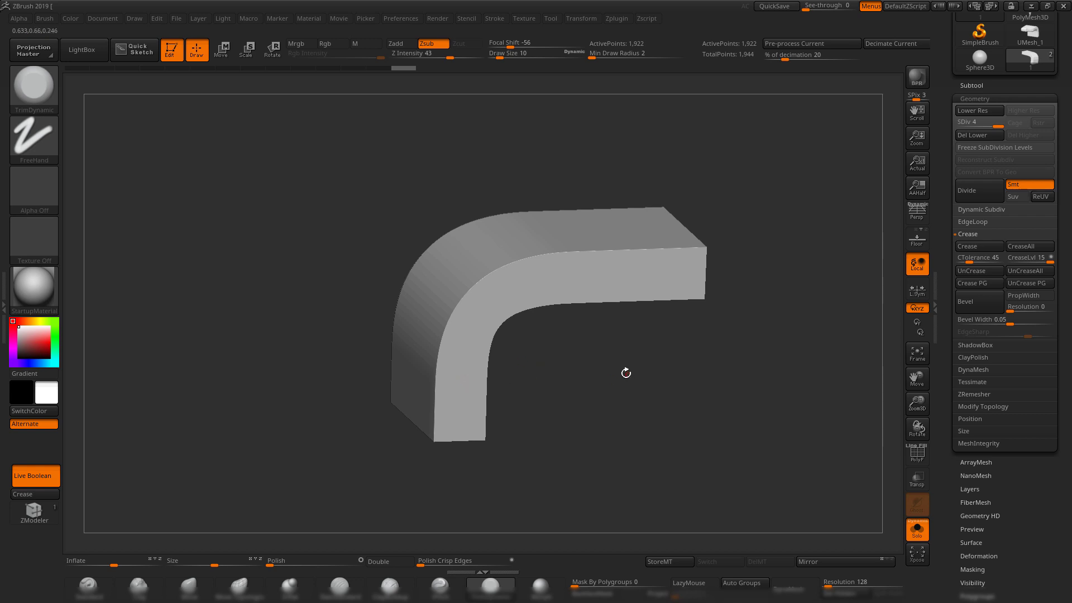
drag(626, 372, 602, 362)
click(966, 86)
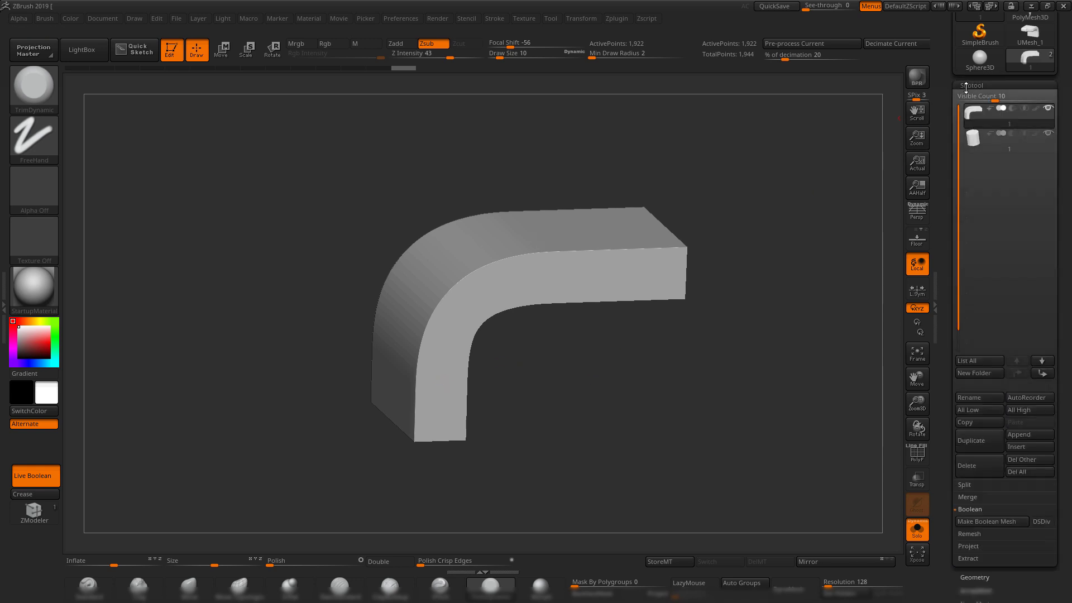
Select the cylinder subtool and crease its top and bottom edges.
click(975, 143)
alt+drag(783, 199, 662, 223)
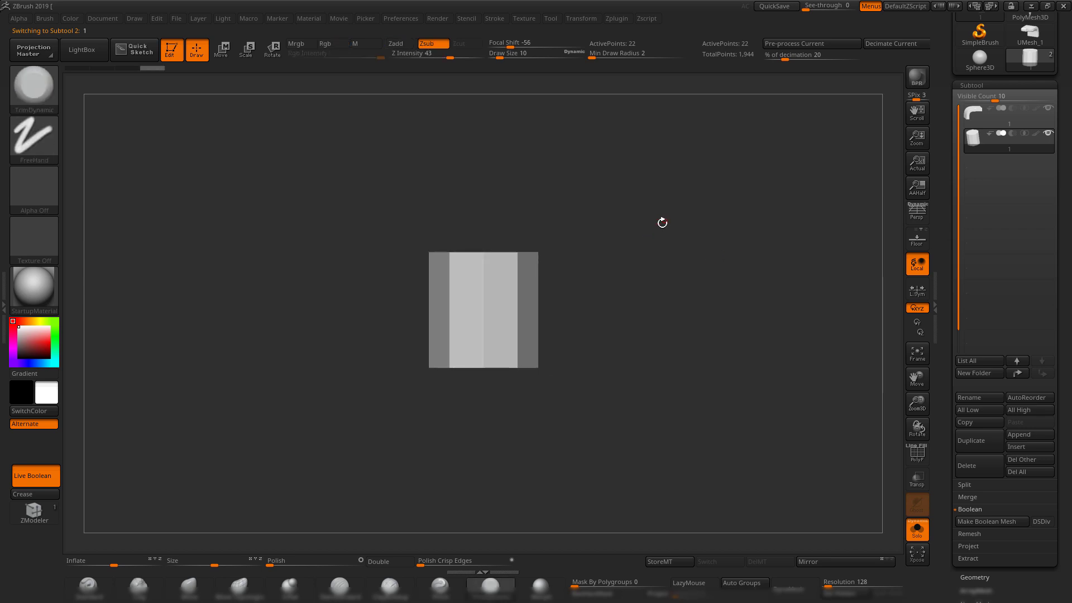
ctrl+shift+drag(347, 186, 686, 279)
click(22, 496)
ctrl+shift+click(178, 474)
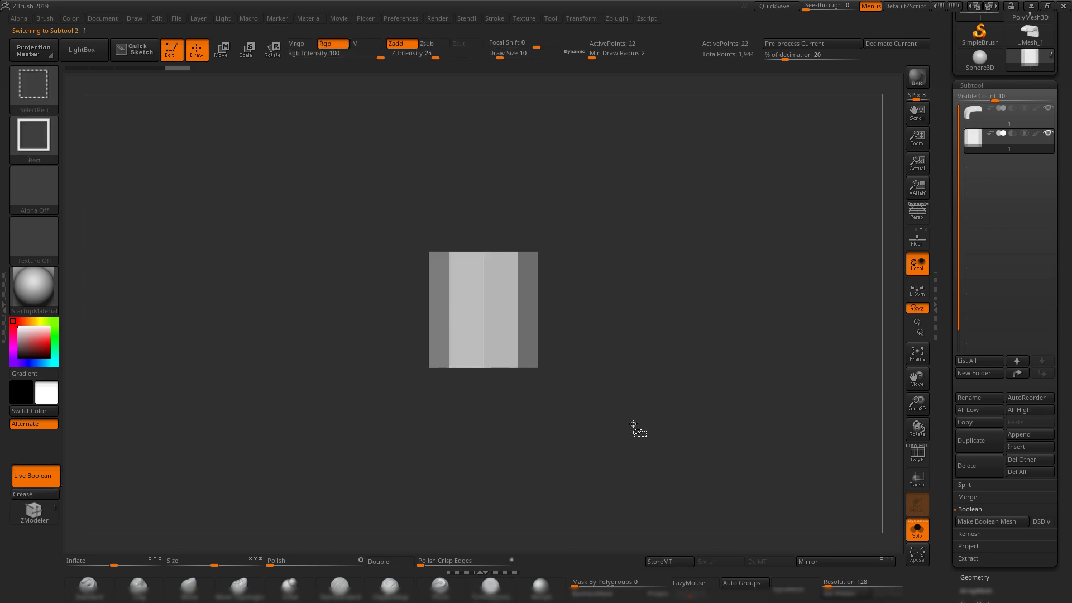
ctrl+shift+drag(633, 424, 313, 352)
click(53, 499)
ctrl+shift+click(178, 463)
Preview the cylinder with Dynamic Subdiv, then subdivide it with Ctrl+D.
key(d)
mouse_move(665, 272)
mouse_down()
mouse_move(640, 288)
mouse_move(664, 283)
mouse_up()
key(shift+d)
key(ctrl+d)
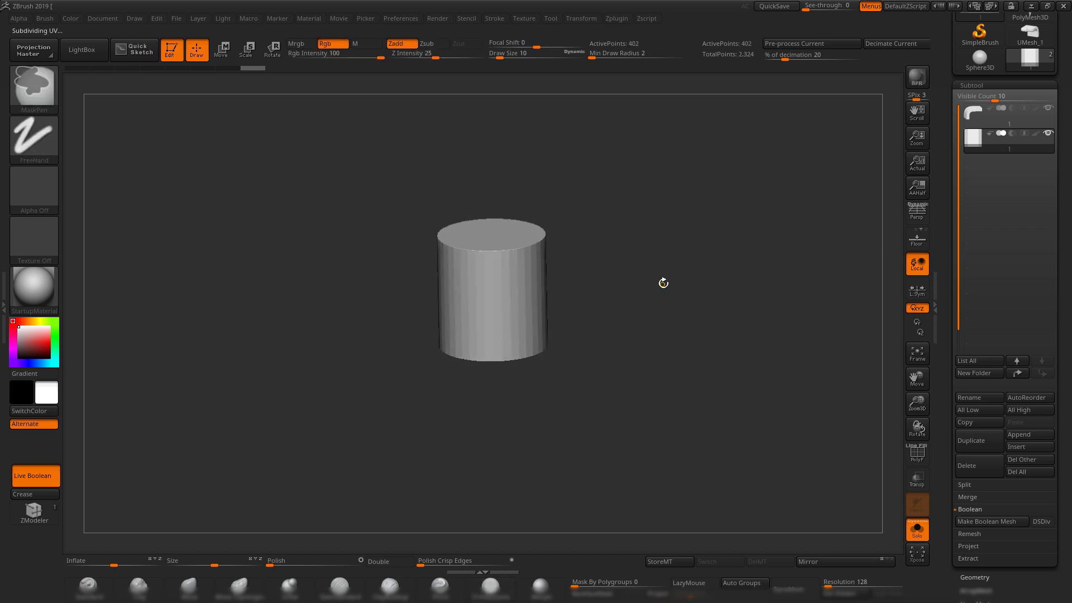
Set the cylinder to Subtract on the bent strip and bake the result into UMesh_2.
click(922, 537)
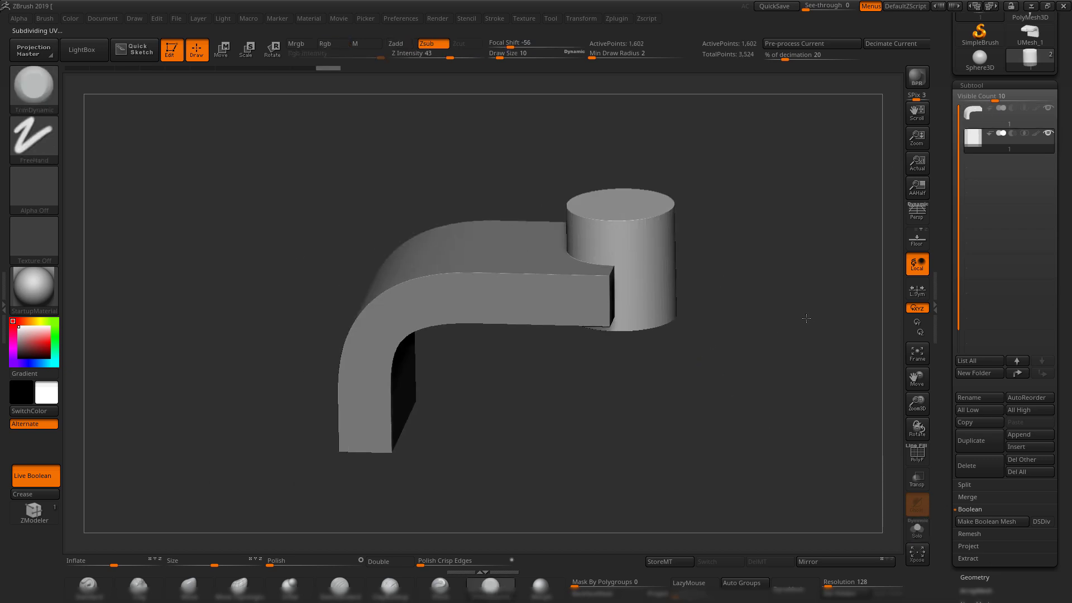
click(1012, 134)
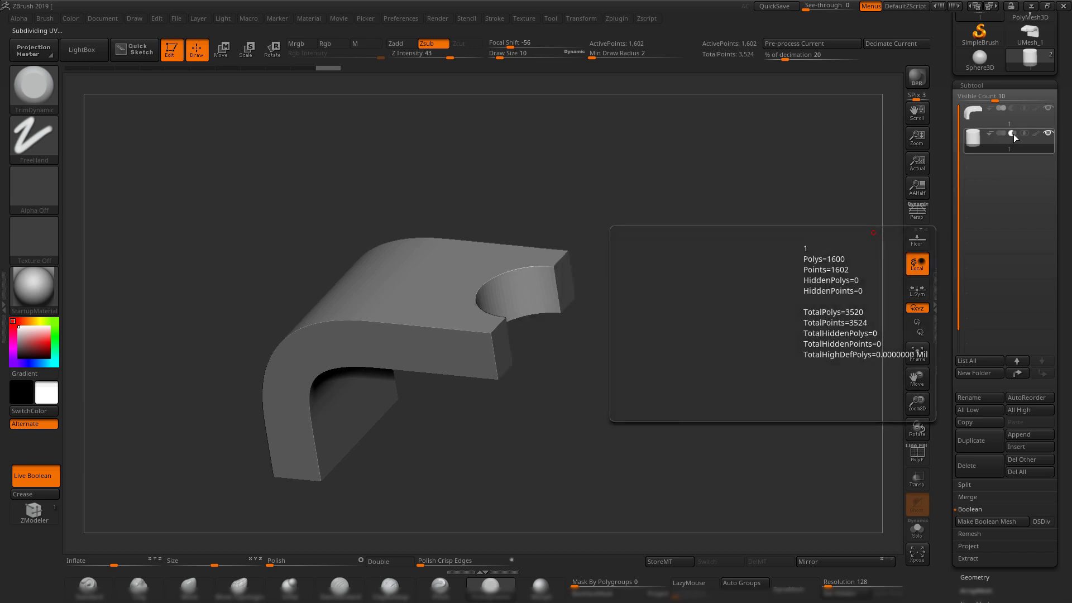
drag(710, 283, 675, 311)
key(shift+f)
key(shift+f)
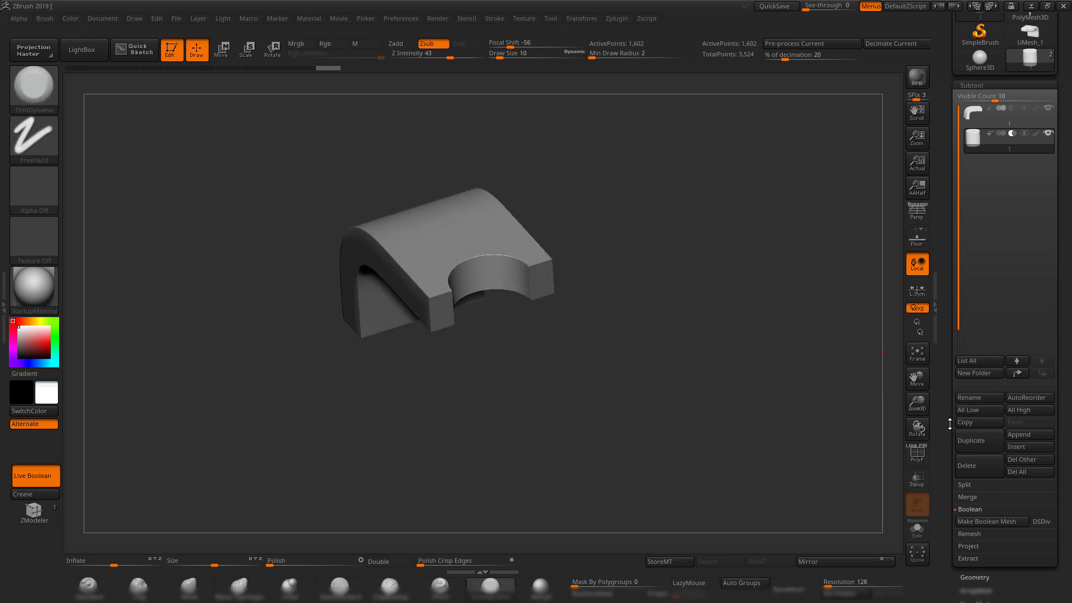
drag(950, 424, 945, 406)
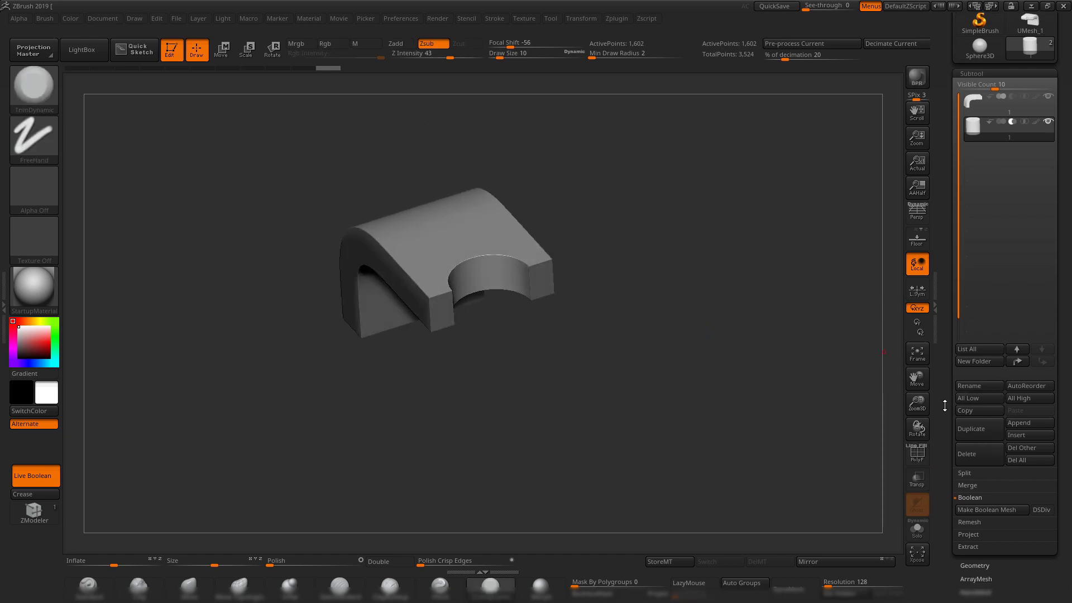
click(997, 513)
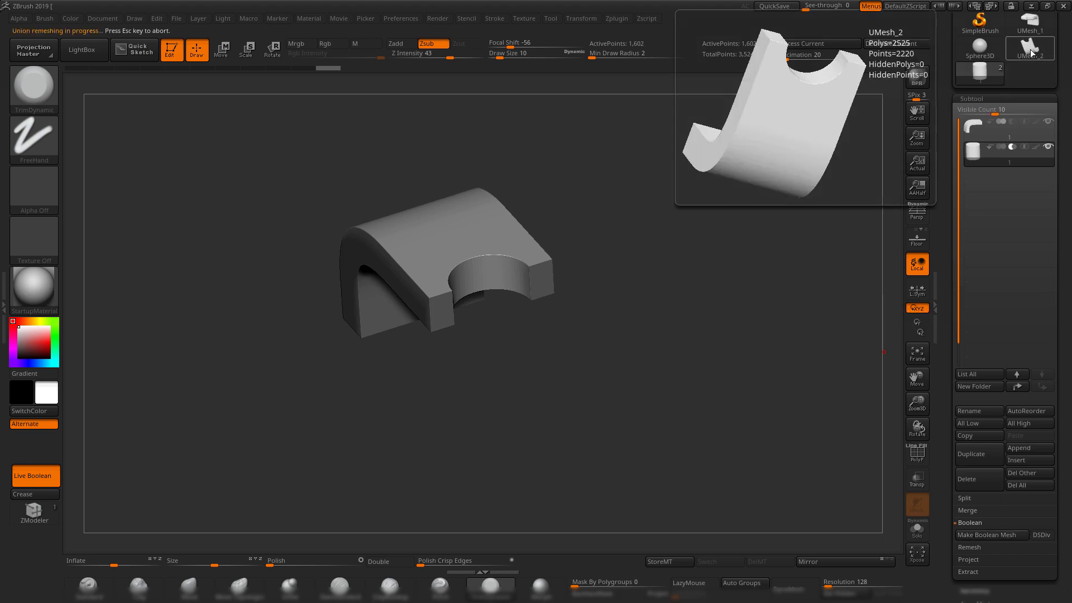
click(1029, 49)
Frame the UMesh_2 boolean mesh and inspect its topology with the PolyF overlay.
key(f)
key(shift+f)
key(shift+f)
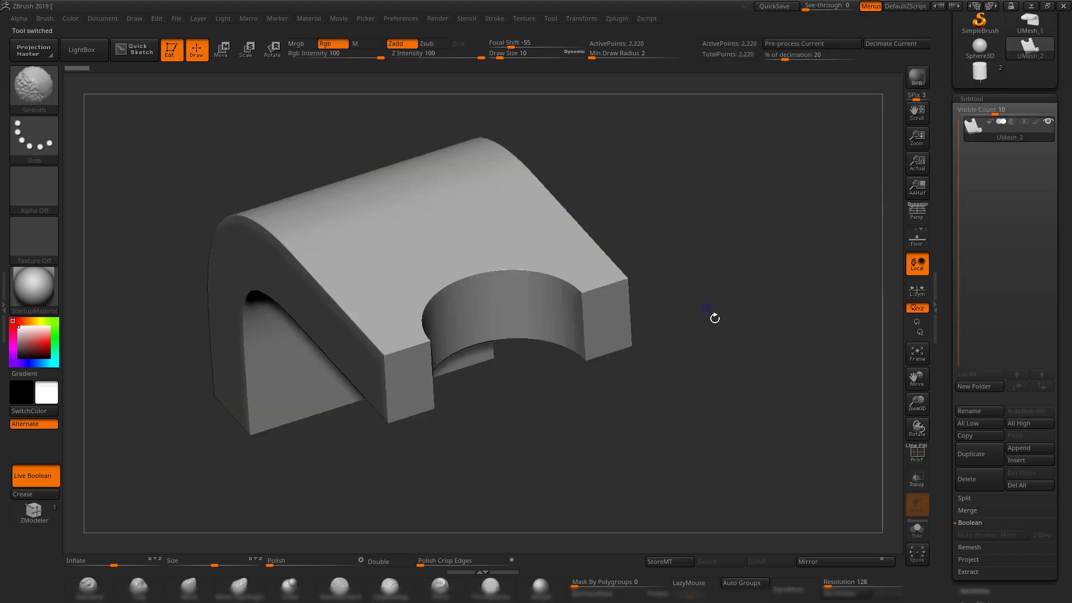
drag(713, 316, 699, 347)
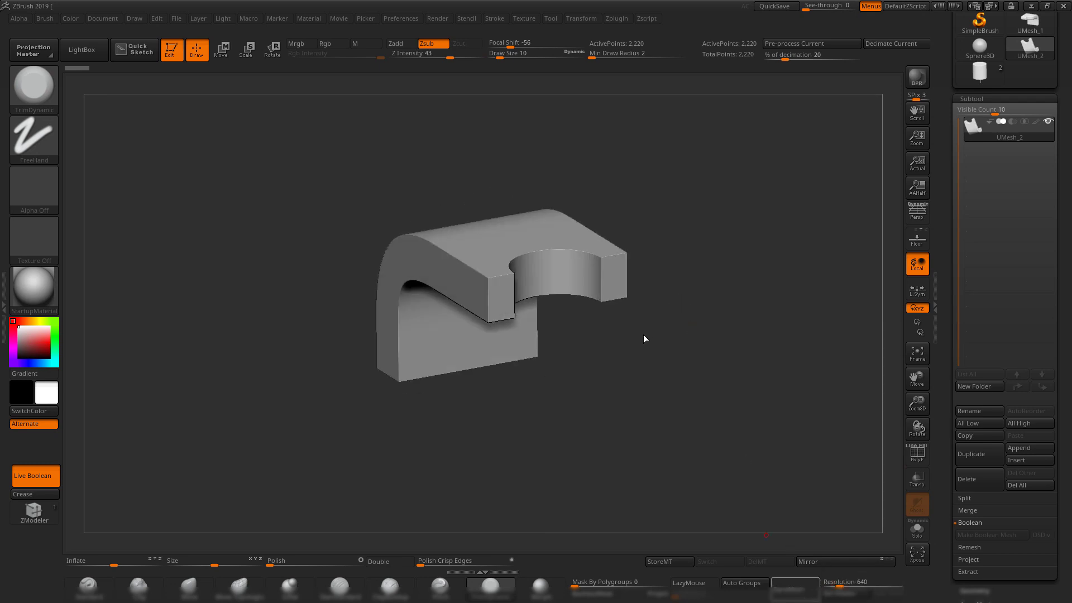
drag(689, 295, 785, 362)
key(shift+f)
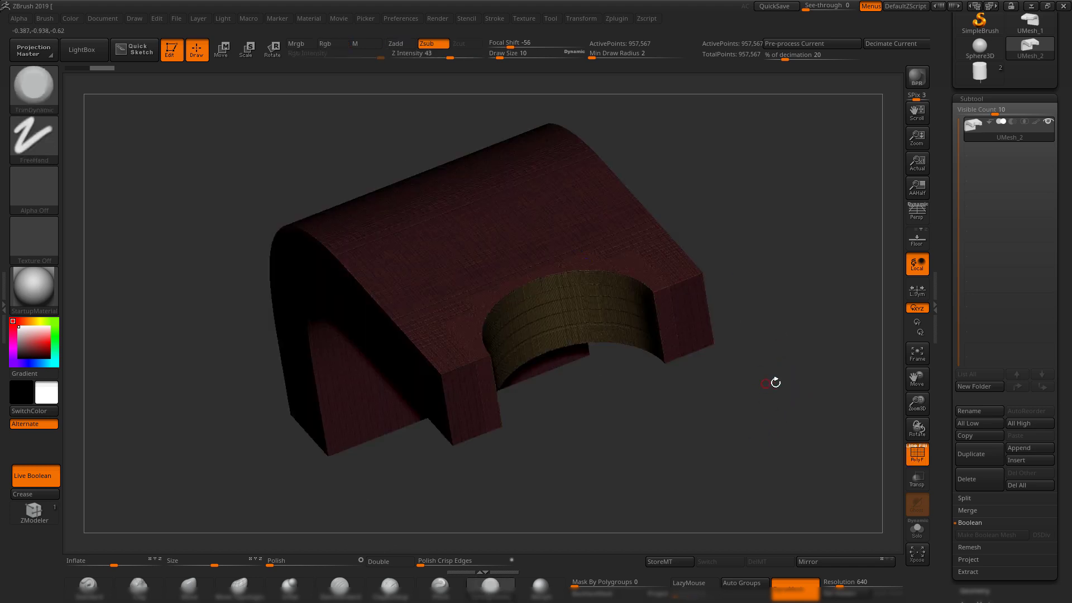
mouse_move(775, 383)
mouse_down()
mouse_move(827, 503)
mouse_move(696, 363)
mouse_move(714, 409)
mouse_up()
key(shift+f)
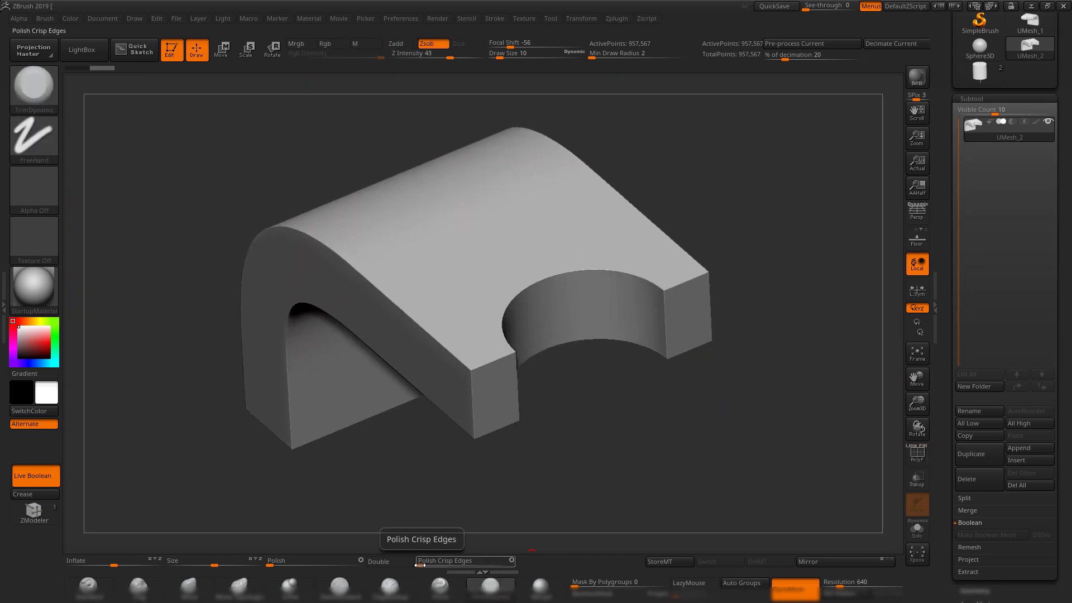
Apply Polish Crisp Edges twice in the Deformation options to soften the notched bracket's edges.
scroll(972, 363, down, 5)
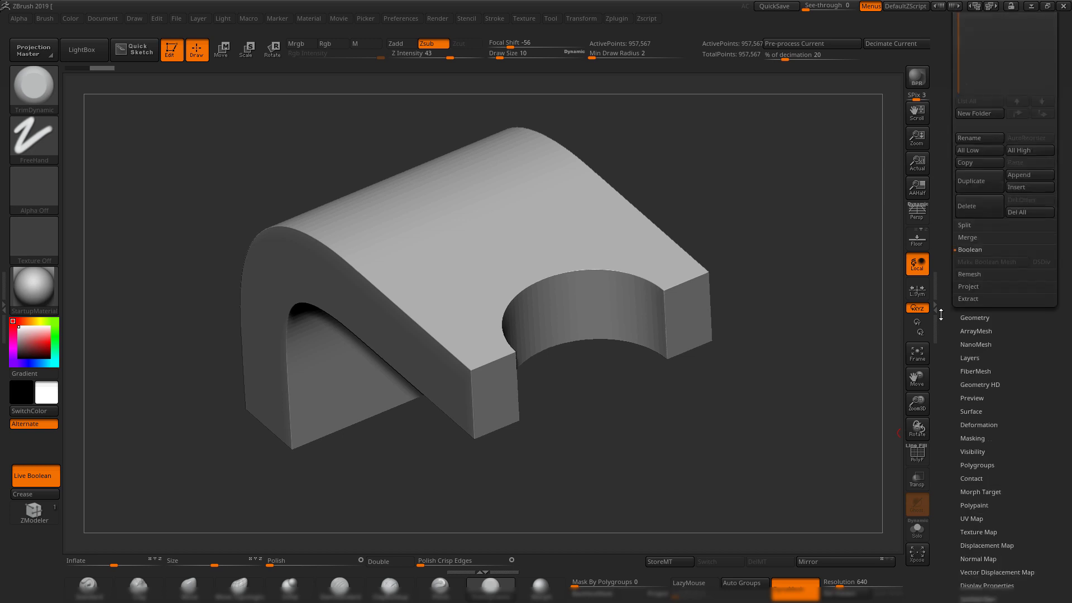
click(980, 377)
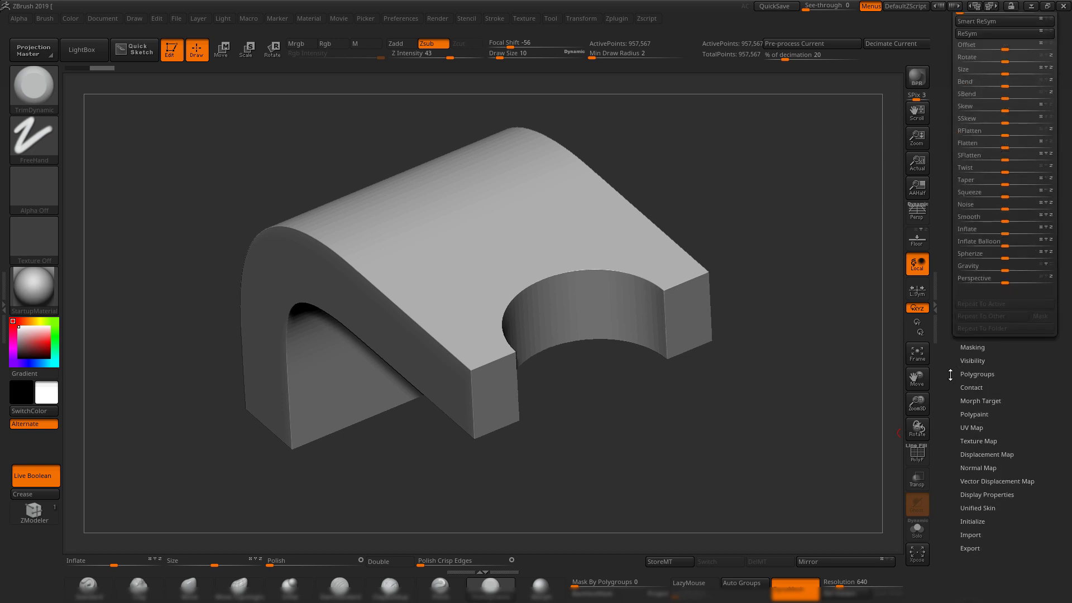
scroll(950, 375, up, 3)
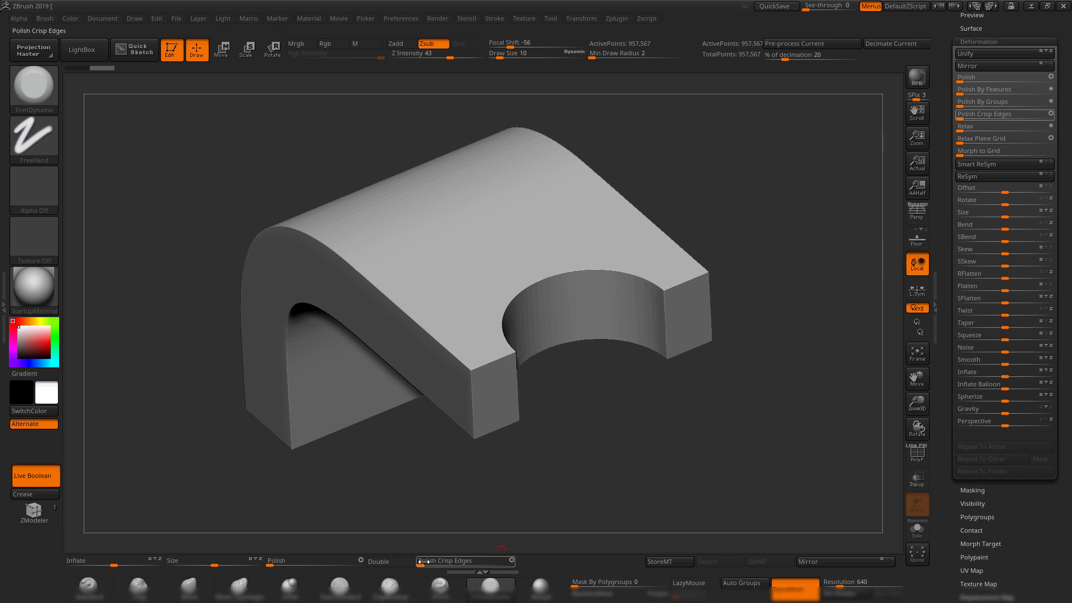
mouse_move(427, 561)
mouse_down()
mouse_move(450, 561)
mouse_move(426, 561)
mouse_move(442, 564)
mouse_up()
alt+drag(620, 489, 738, 359)
scroll(952, 321, up, 5)
click(971, 267)
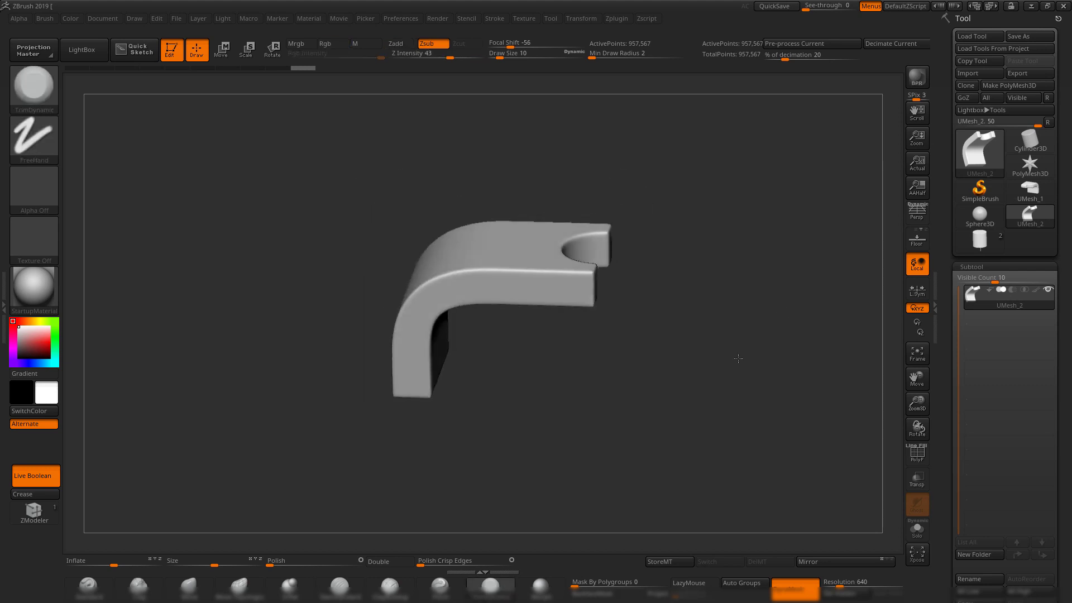
Return to the original strip-and-cylinder tool with PolyF on and make the bent strip active.
click(986, 240)
drag(728, 277, 659, 335)
key(shift+f)
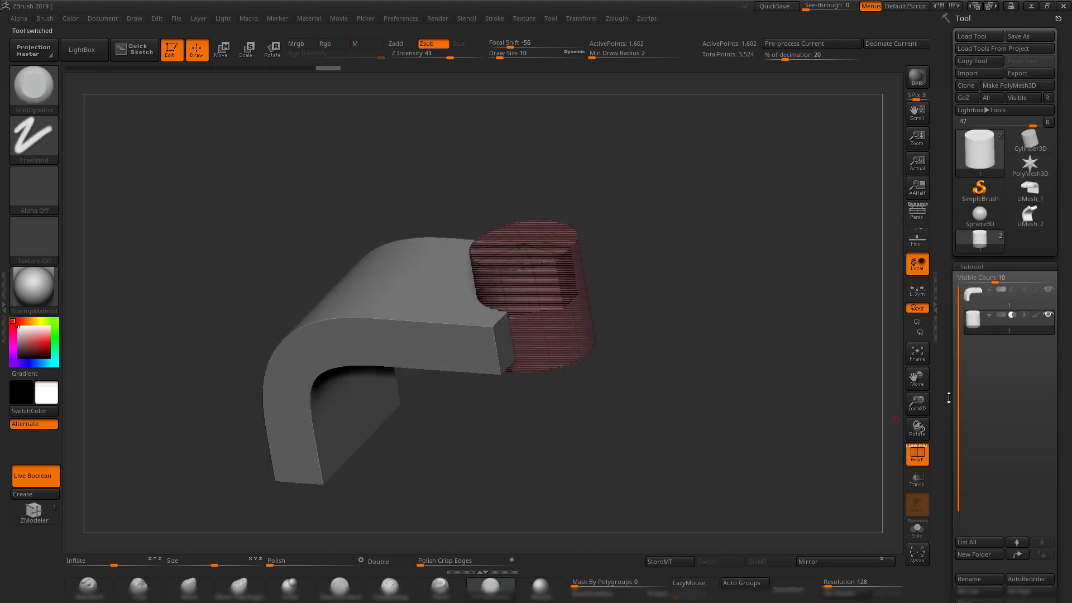
drag(949, 398, 921, 285)
drag(625, 404, 806, 417)
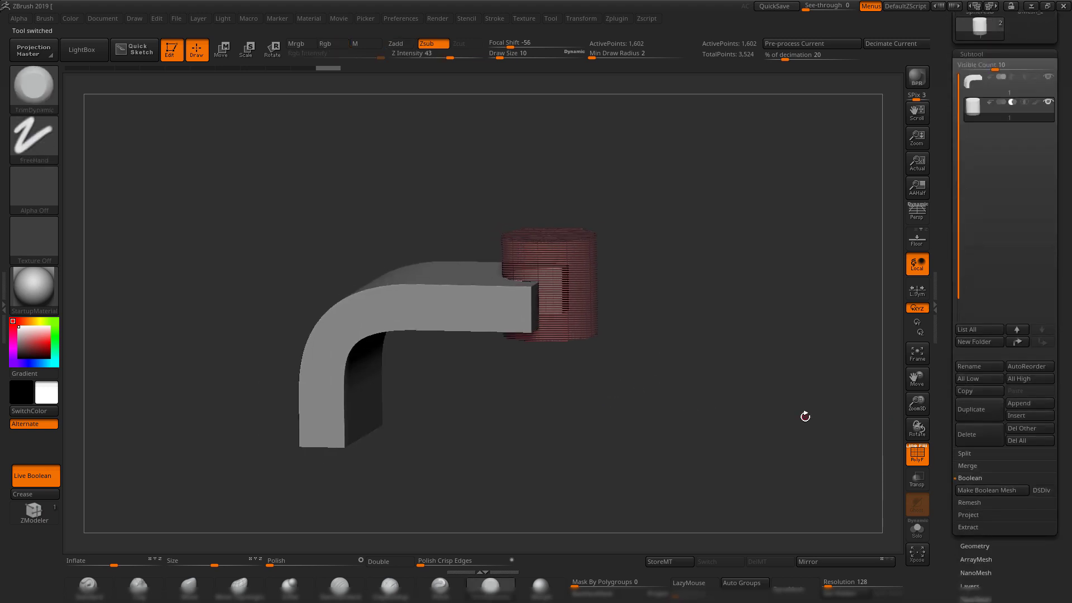
click(976, 545)
shift+drag(723, 246, 772, 246)
drag(736, 183, 715, 218)
alt+click(492, 323)
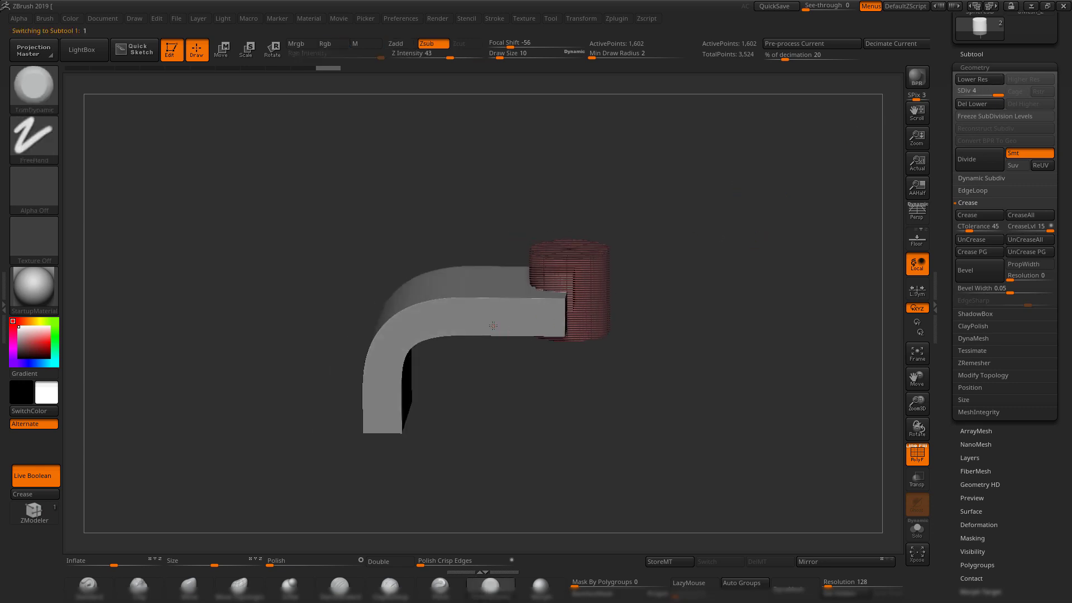
drag(754, 295, 687, 308)
Drag the bent strip's SDiv slider from level 4 down to 1 and back to 4.
click(971, 54)
click(974, 546)
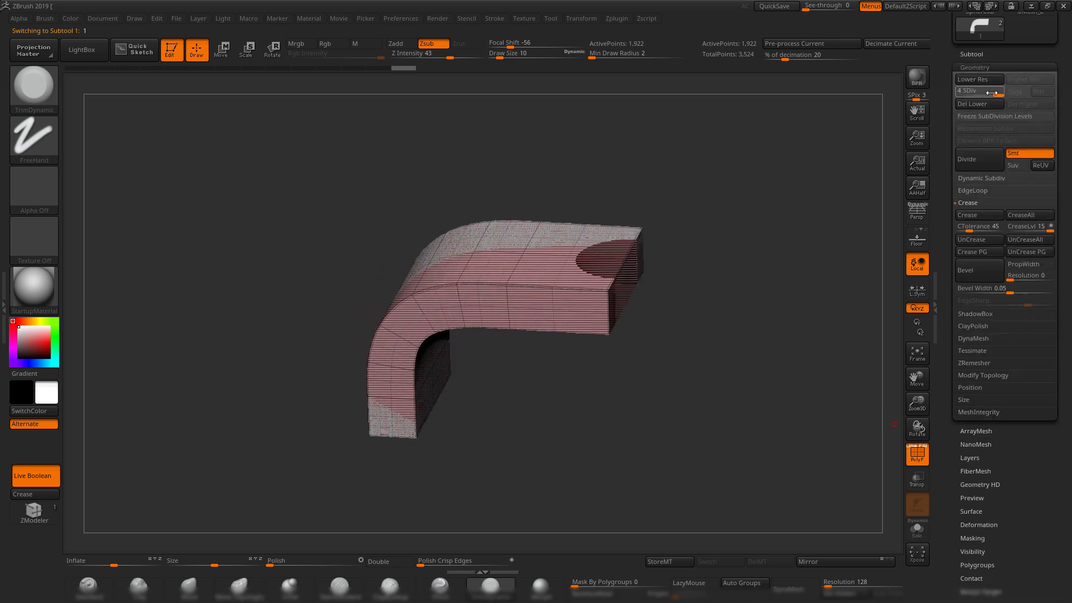
mouse_move(992, 92)
mouse_down()
mouse_move(961, 93)
mouse_move(998, 93)
mouse_up()
drag(688, 223, 586, 171)
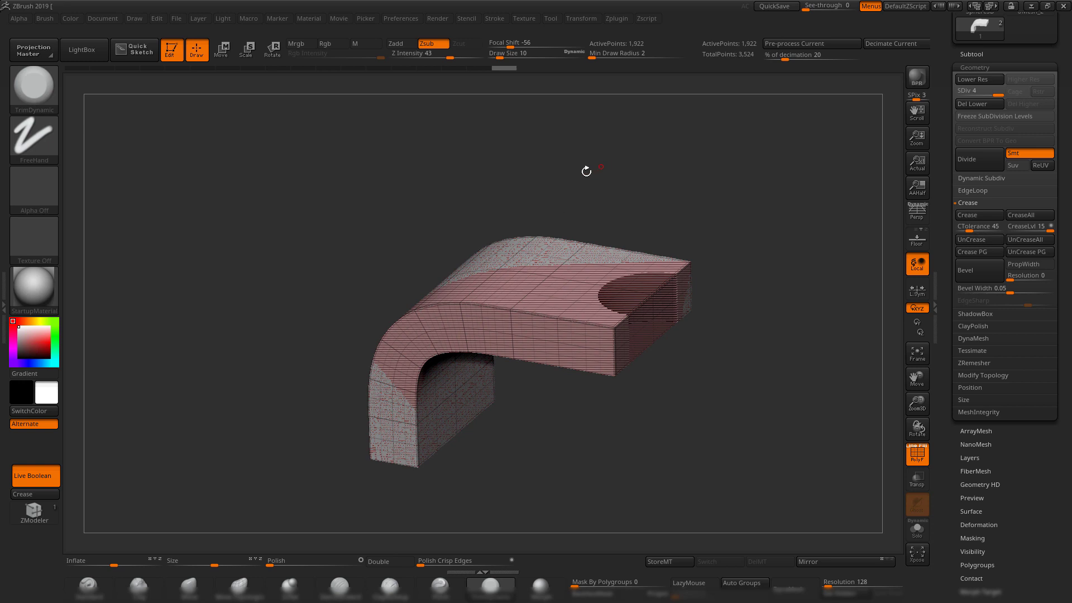
click(974, 52)
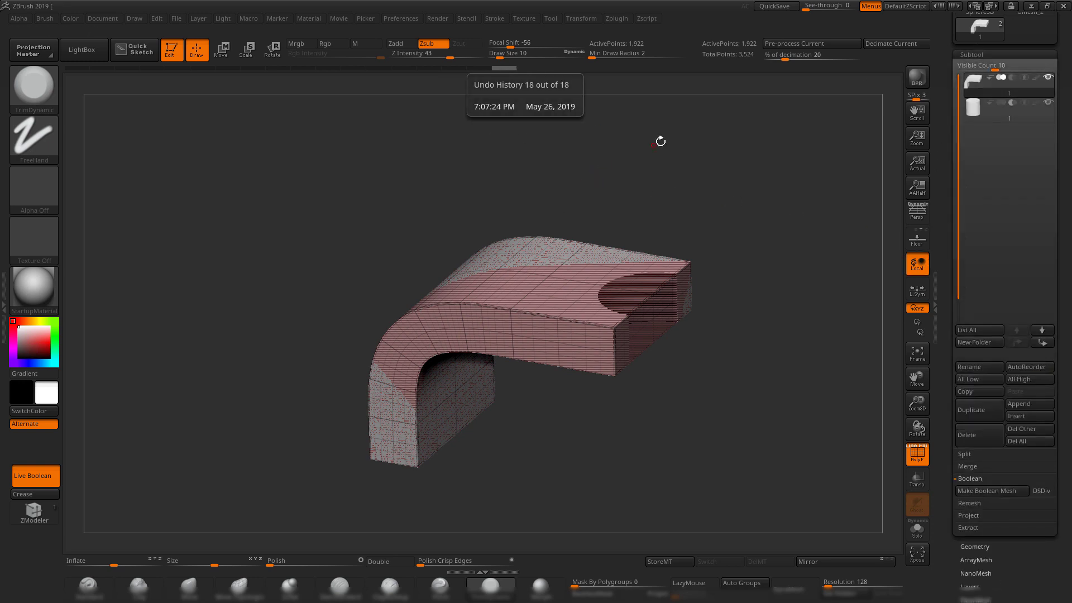
click(467, 68)
drag(466, 71, 405, 72)
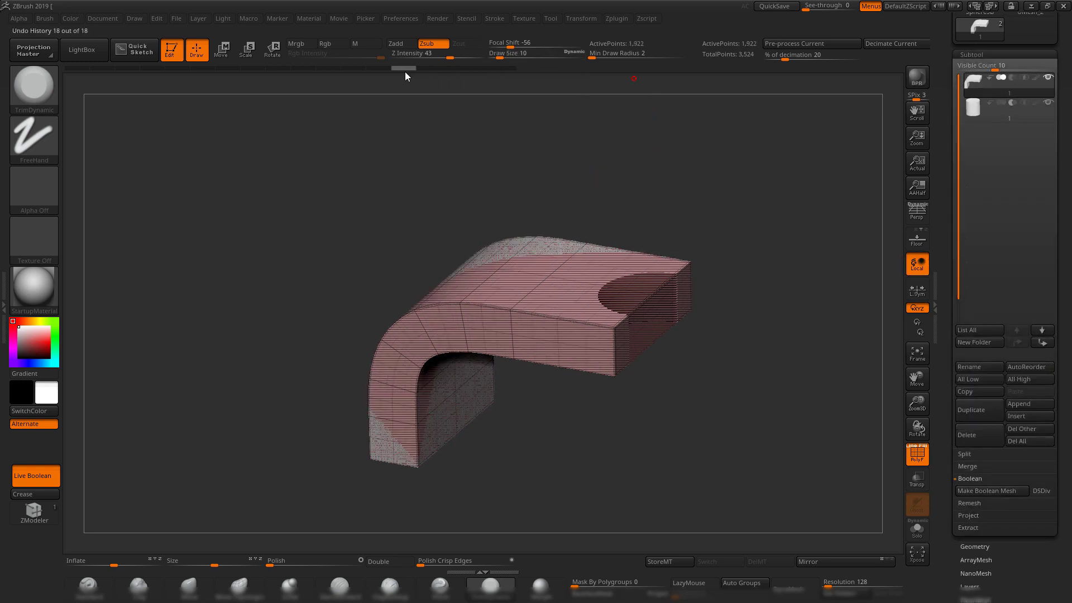
click(972, 547)
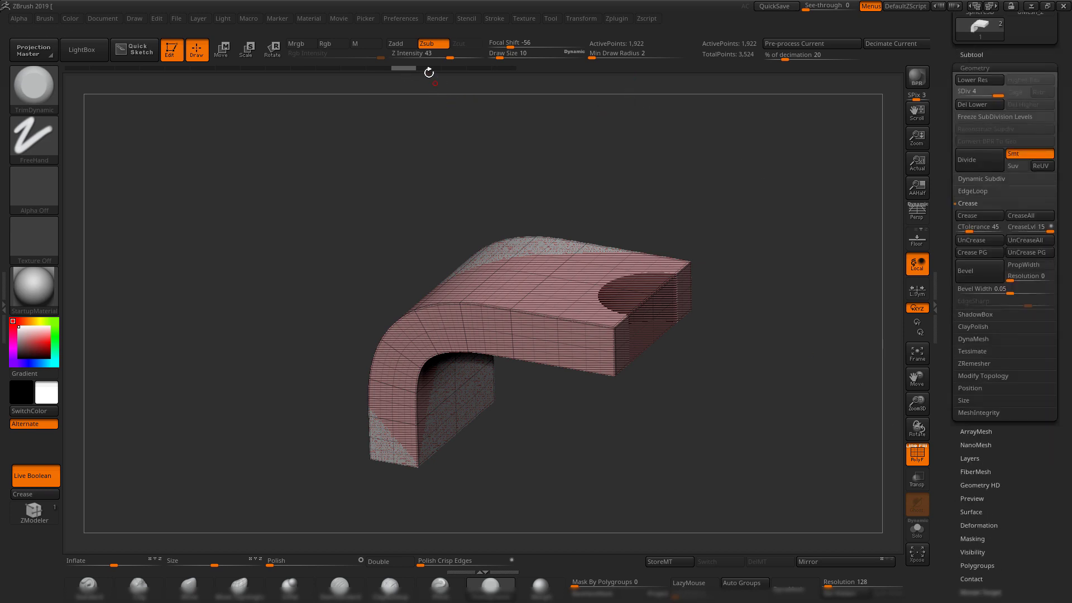
drag(367, 68, 331, 70)
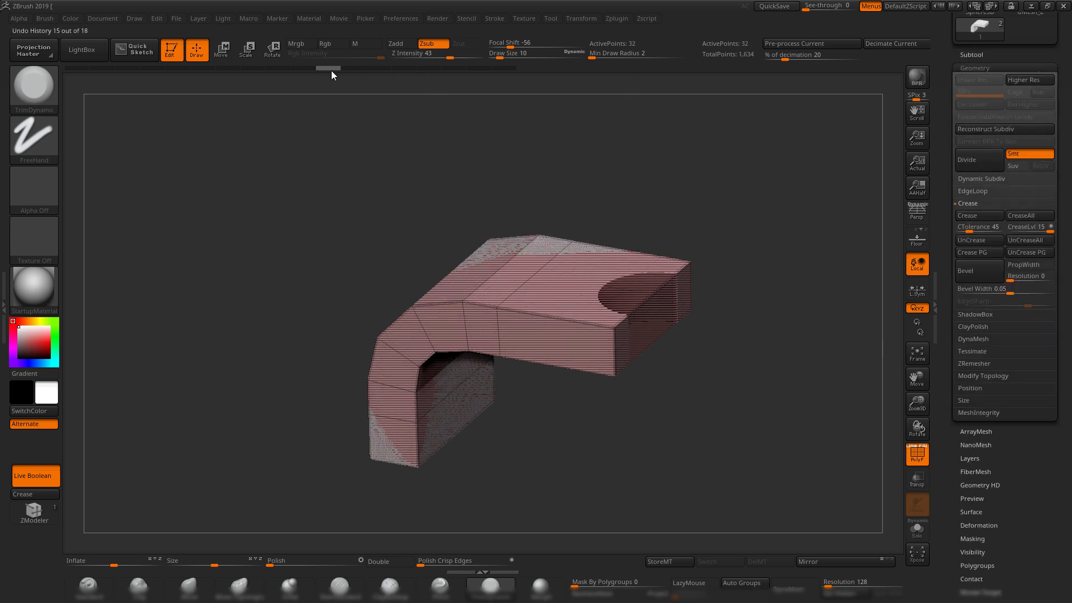
shift+drag(711, 228, 724, 309)
key(shift+f)
key(shift+f)
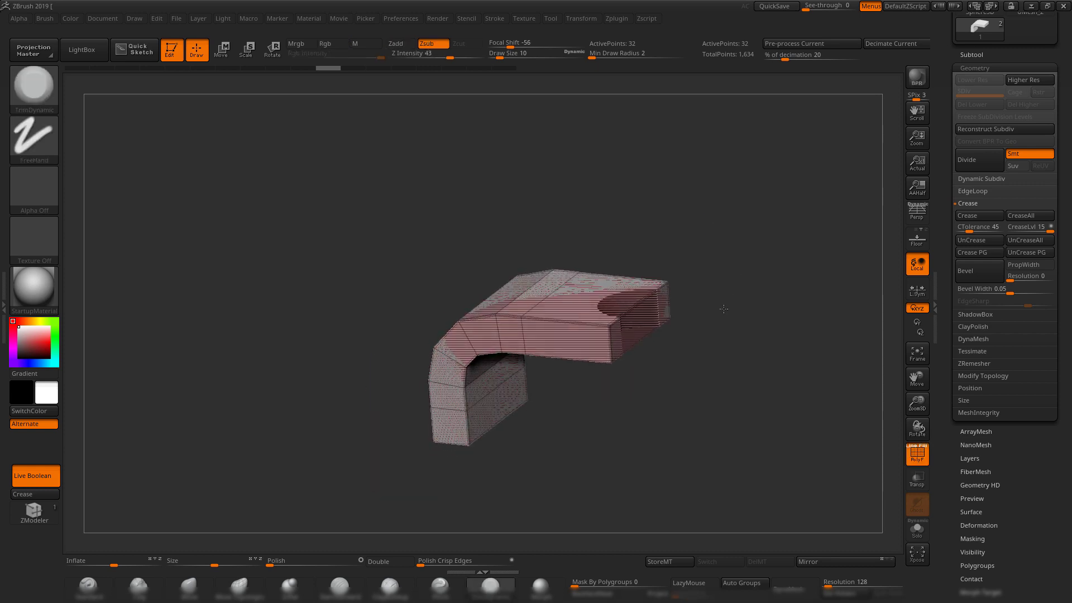
click(974, 55)
shift+drag(752, 363, 753, 335)
click(981, 416)
key(w)
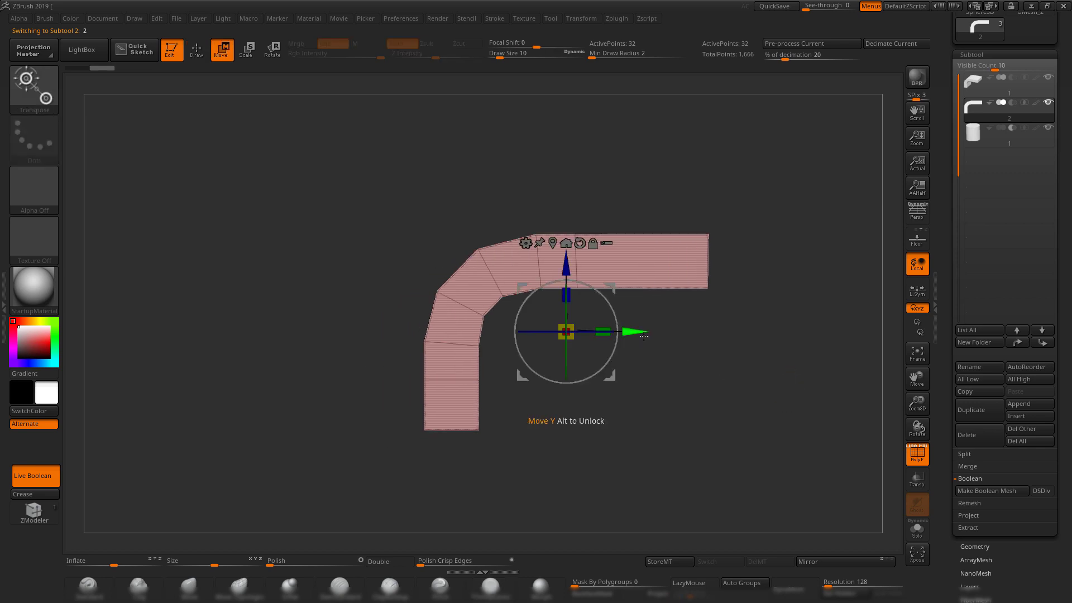
drag(638, 331, 322, 332)
mouse_move(469, 132)
alt+mouse_down()
mouse_move(615, 148)
mouse_move(603, 175)
mouse_move(559, 175)
mouse_move(610, 168)
alt+mouse_up()
click(981, 549)
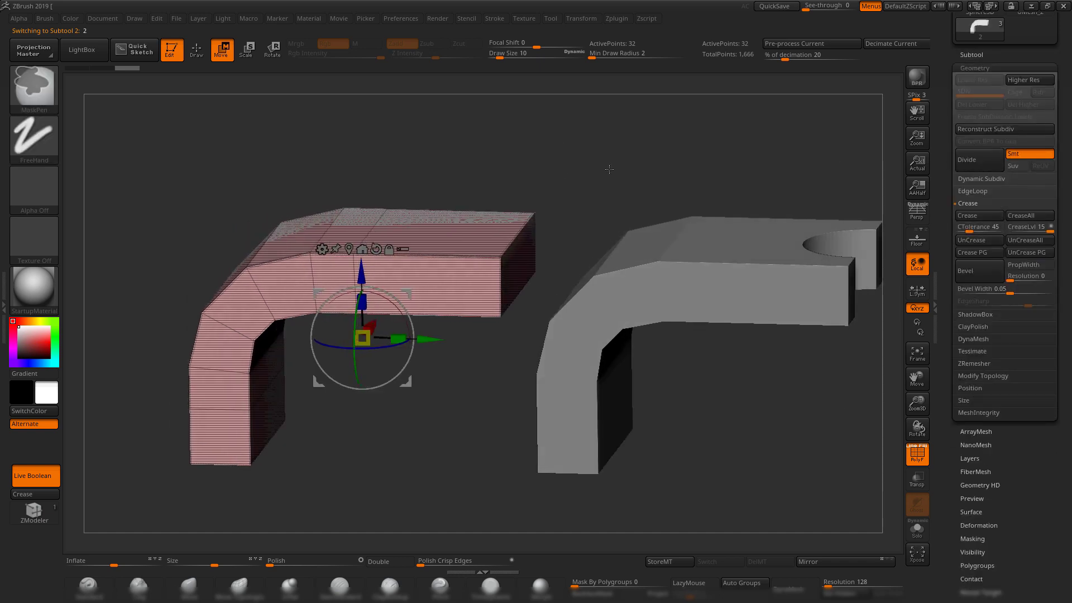
key(ctrl+d)
key(ctrl+d)
key(ctrl+d)
key(ctrl+d)
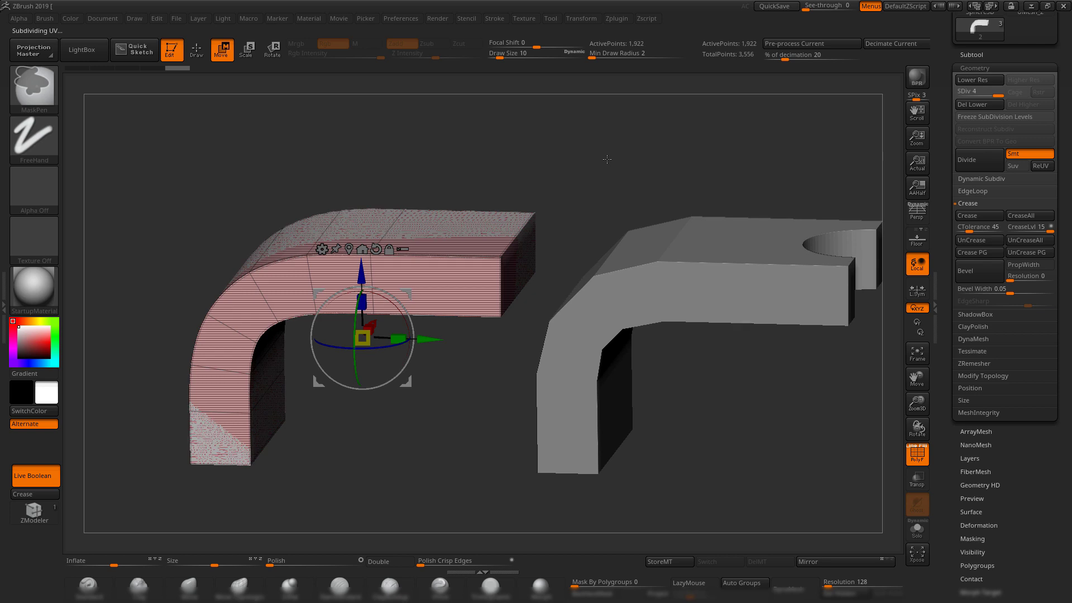
key(shift+f)
shift+drag(537, 189, 533, 168)
drag(587, 168, 552, 180)
drag(754, 347, 747, 369)
alt+click(619, 313)
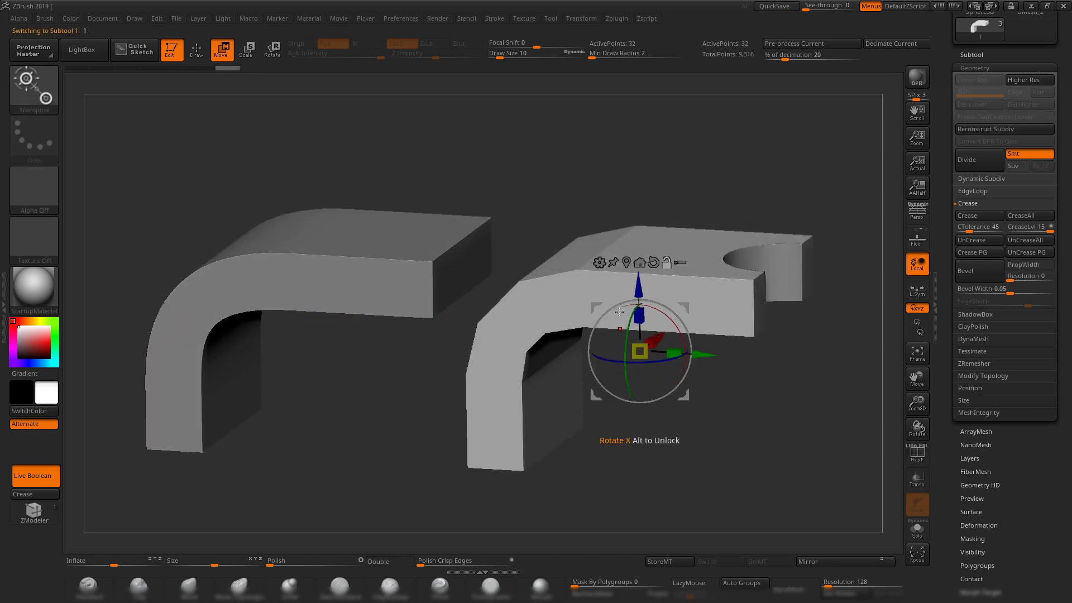
alt+drag(672, 463, 689, 456)
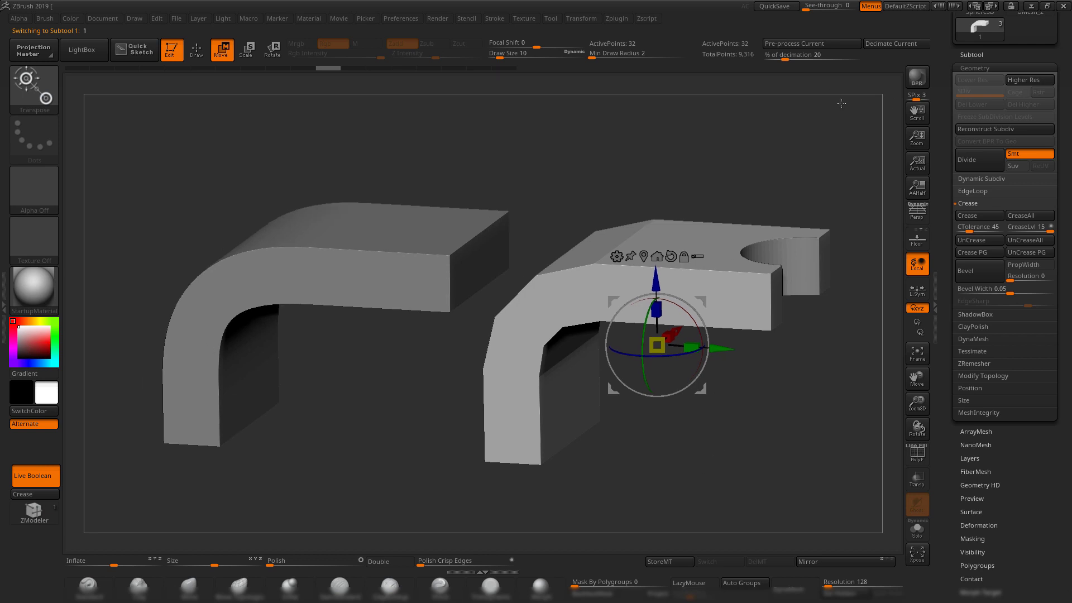
click(972, 56)
alt+drag(538, 345, 524, 347)
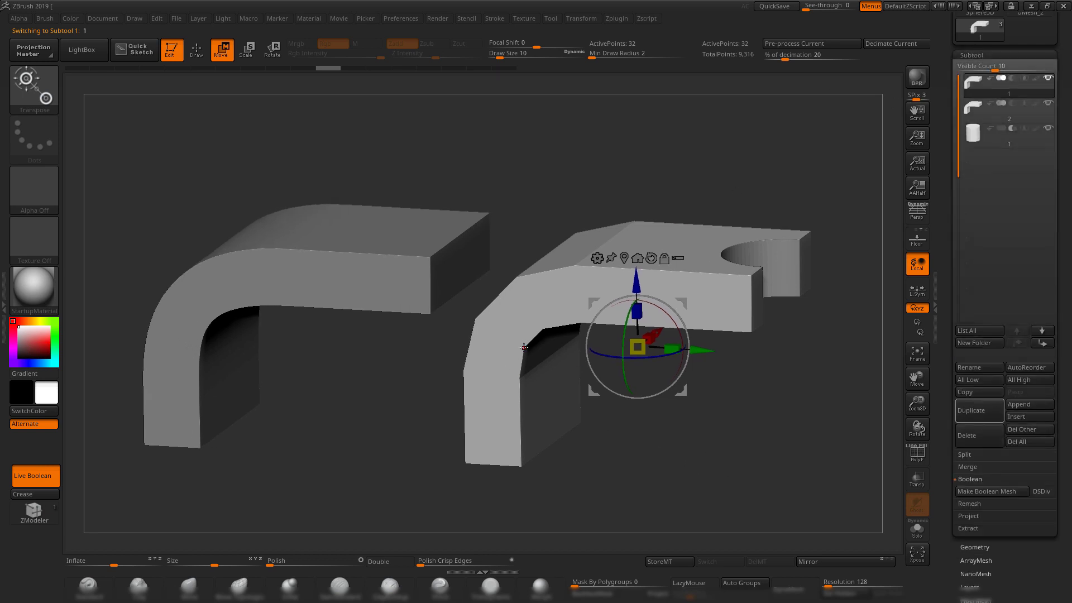
alt+click(355, 270)
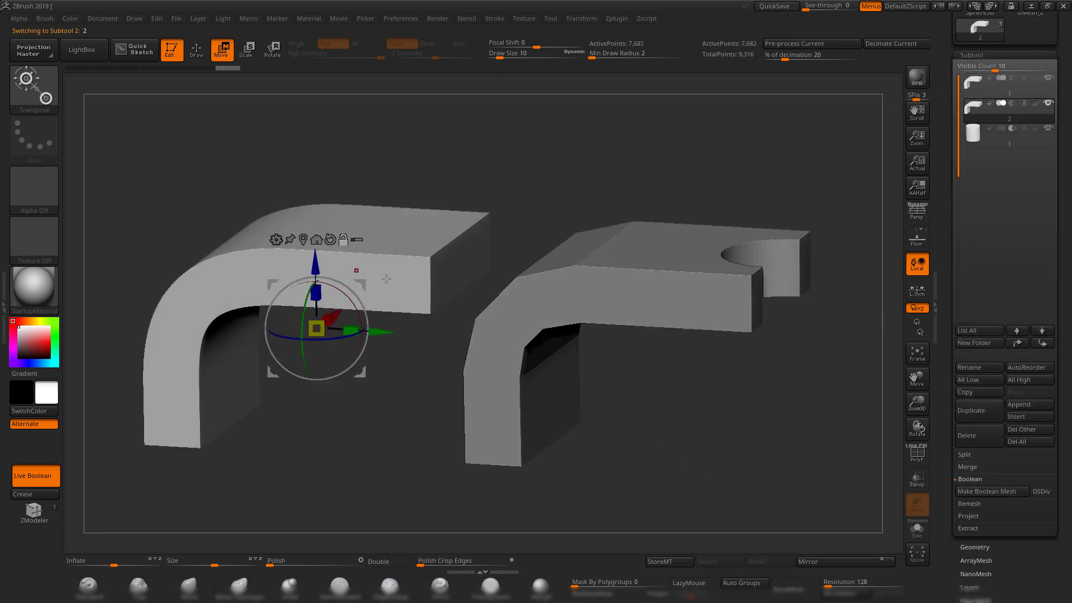
alt+click(627, 286)
alt+drag(726, 326, 676, 294)
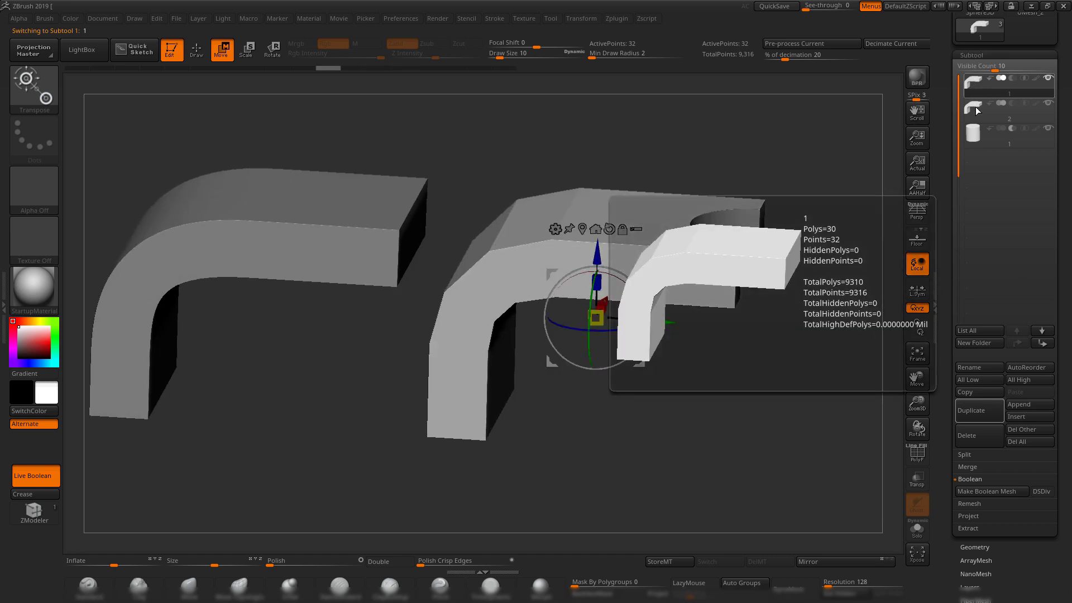
drag(882, 223, 786, 354)
click(983, 546)
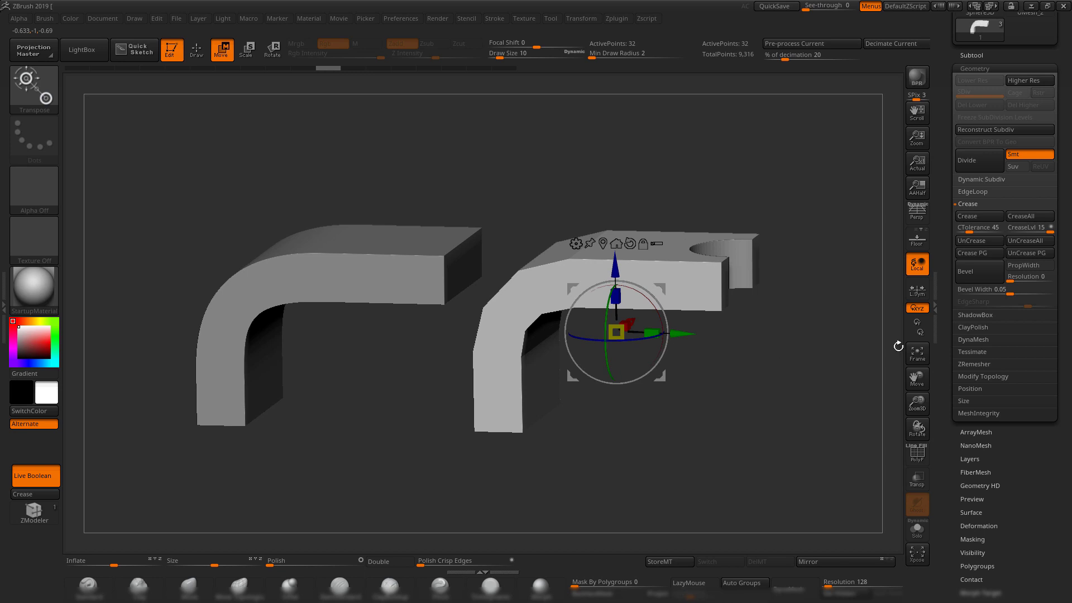
mouse_move(831, 290)
shift+mouse_down()
mouse_move(862, 277)
mouse_move(818, 296)
shift+mouse_up()
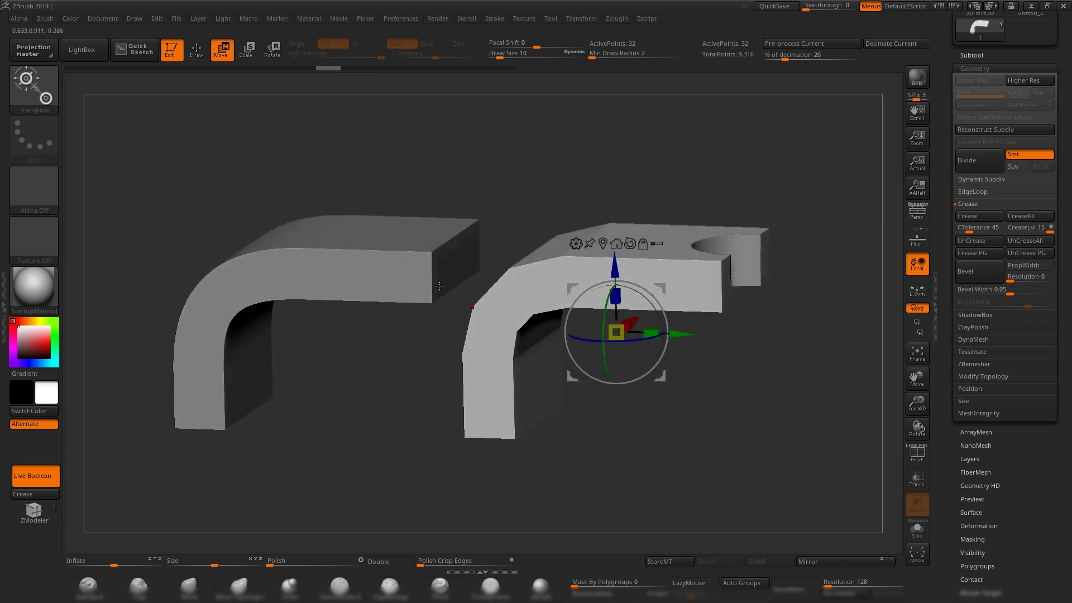
Enable Dynamic Subdiv on the right mesh with SmoothSubdiv 4, and drop the left mesh to SDiv 1.
click(987, 179)
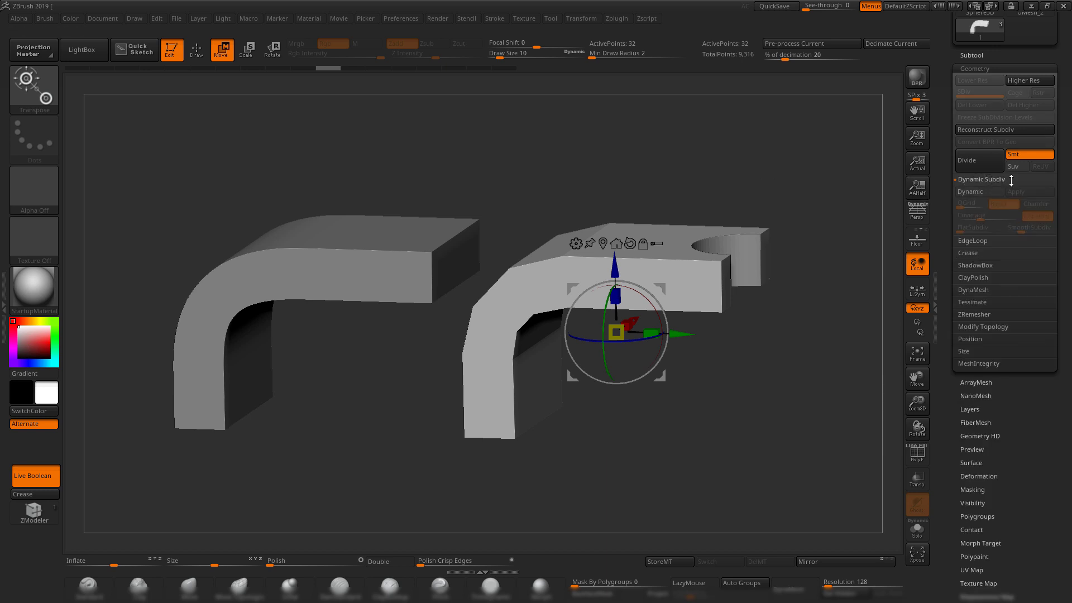
mouse_move(739, 177)
alt+mouse_down()
mouse_move(684, 183)
mouse_move(728, 190)
alt+mouse_up()
key(d)
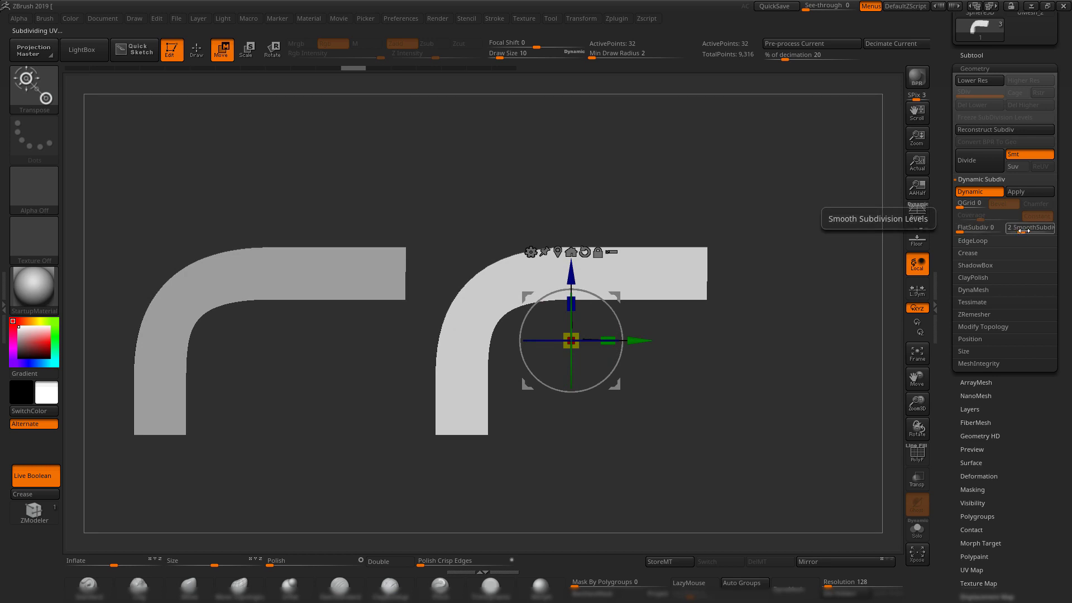
drag(1023, 230, 1029, 231)
key(alt+Down)
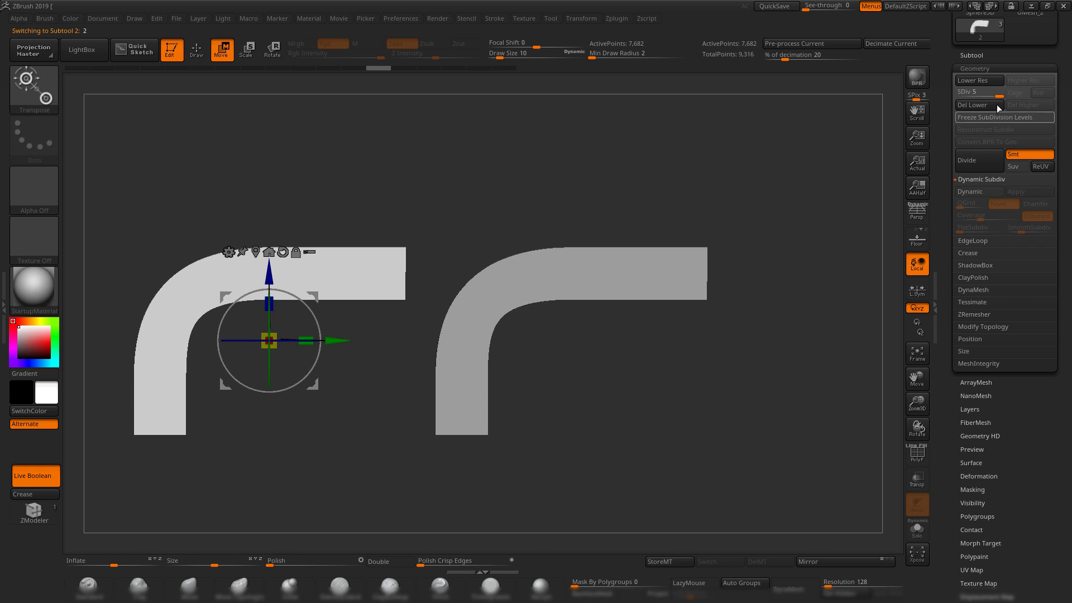
drag(990, 94, 979, 105)
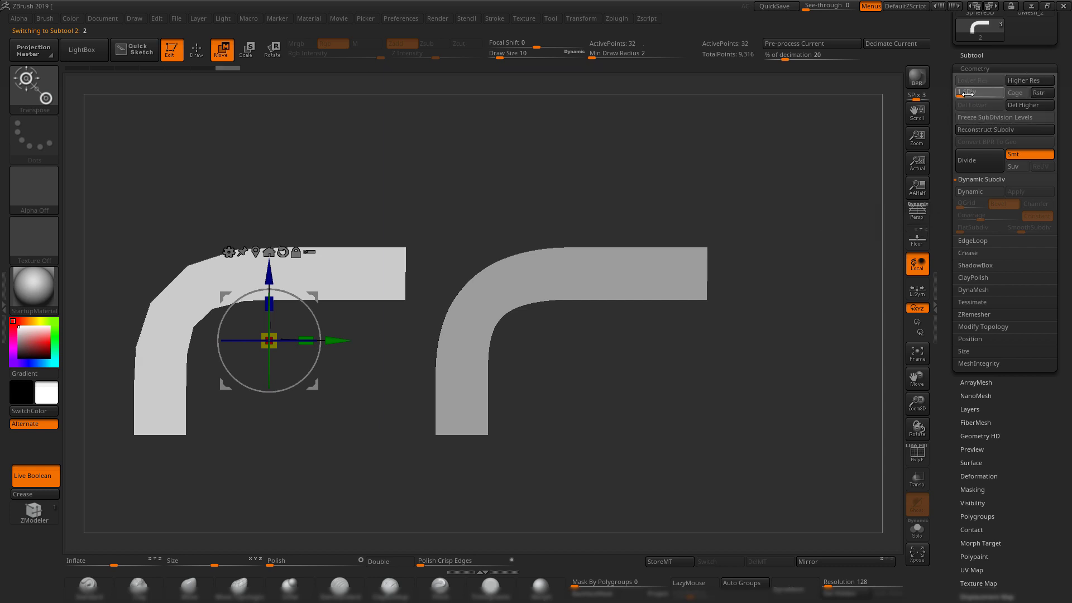
key(alt+Up)
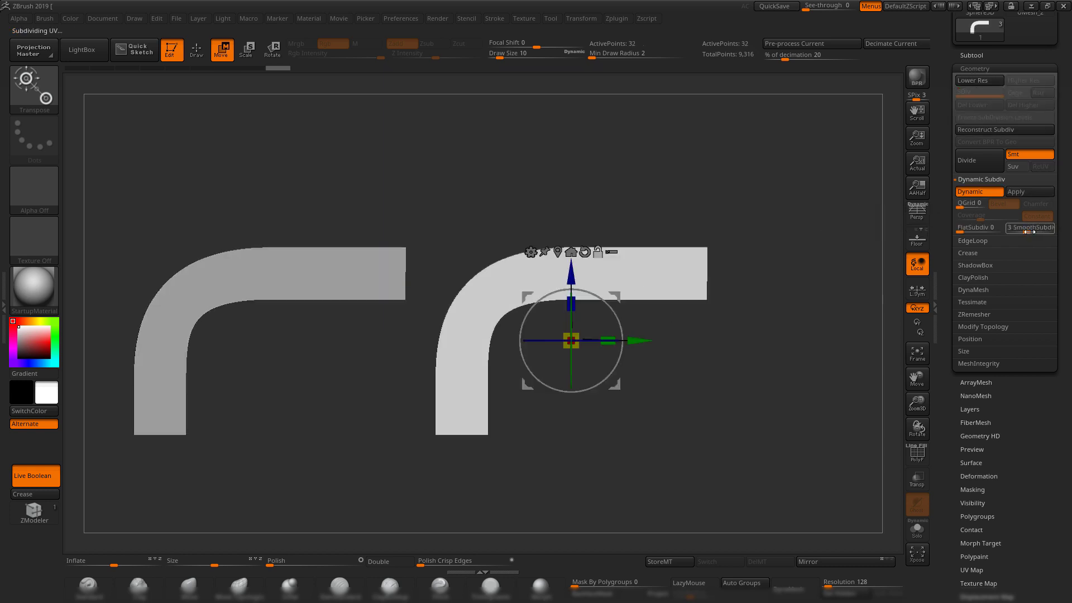
drag(1029, 232, 1034, 233)
Set the left mesh to SDiv 1, turn Dynamic off on the right, and show PolyF in front view.
drag(772, 208, 689, 409)
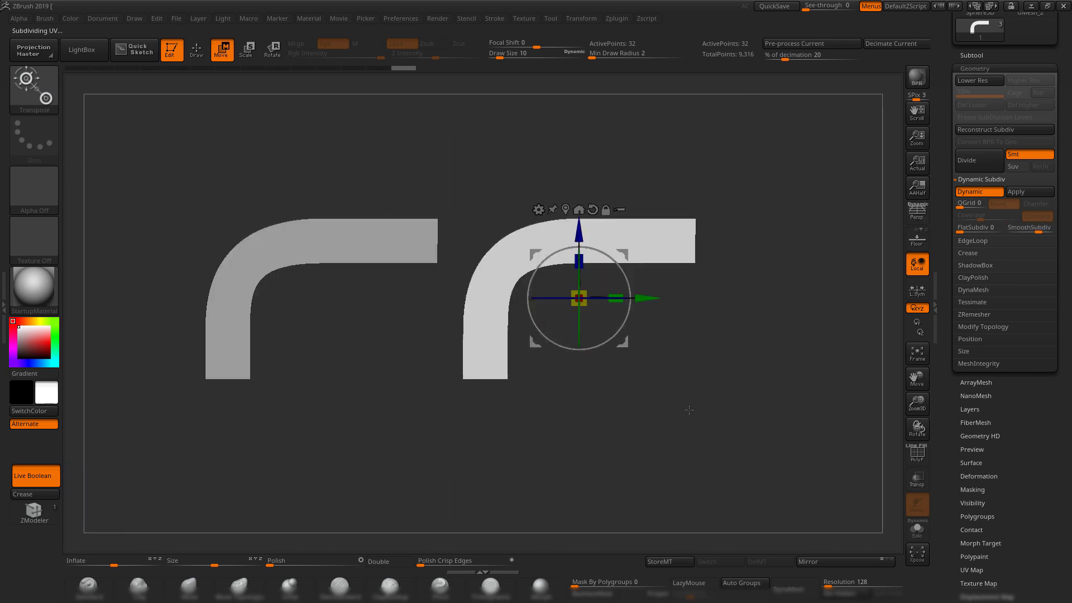
key(q)
mouse_move(587, 381)
mouse_down()
mouse_move(655, 353)
mouse_move(649, 367)
mouse_up()
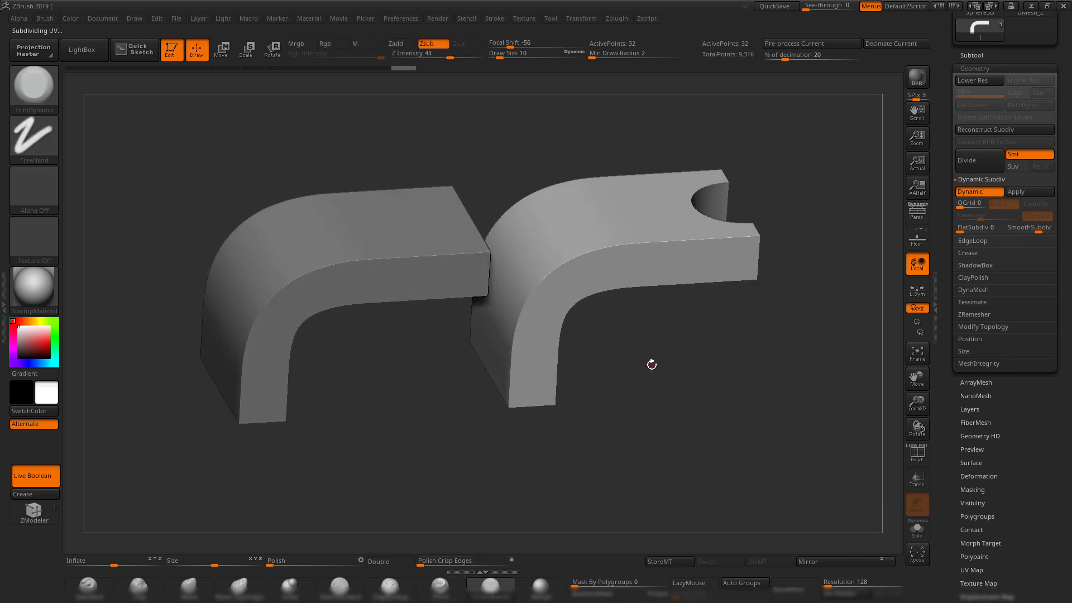
shift+drag(665, 356, 706, 354)
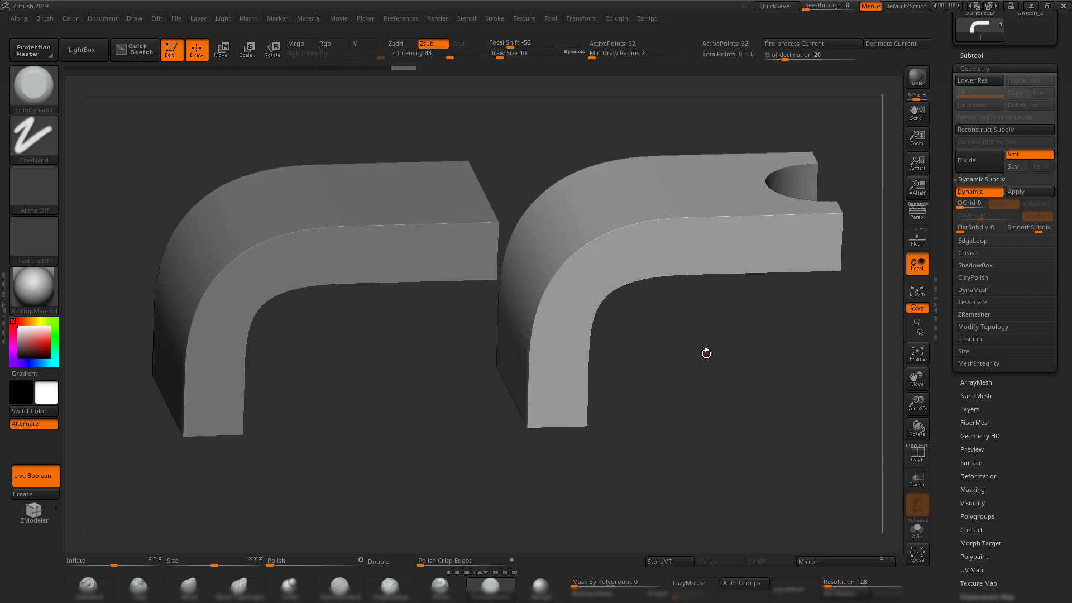
alt+click(320, 261)
drag(993, 94, 946, 94)
alt+click(672, 246)
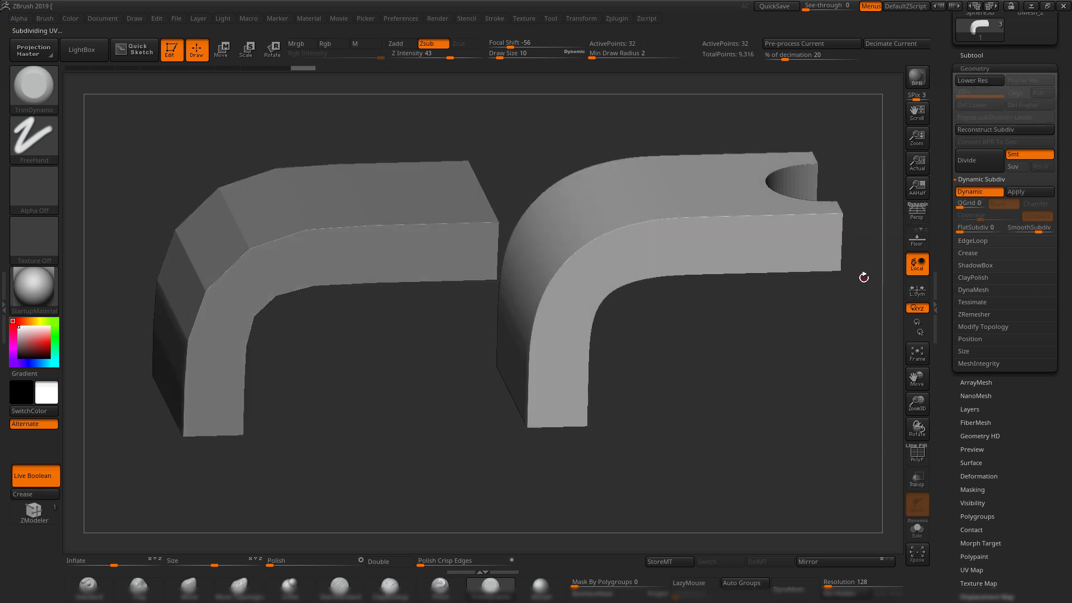
click(980, 191)
shift+drag(559, 167, 602, 150)
key(shift+f)
alt+click(397, 215)
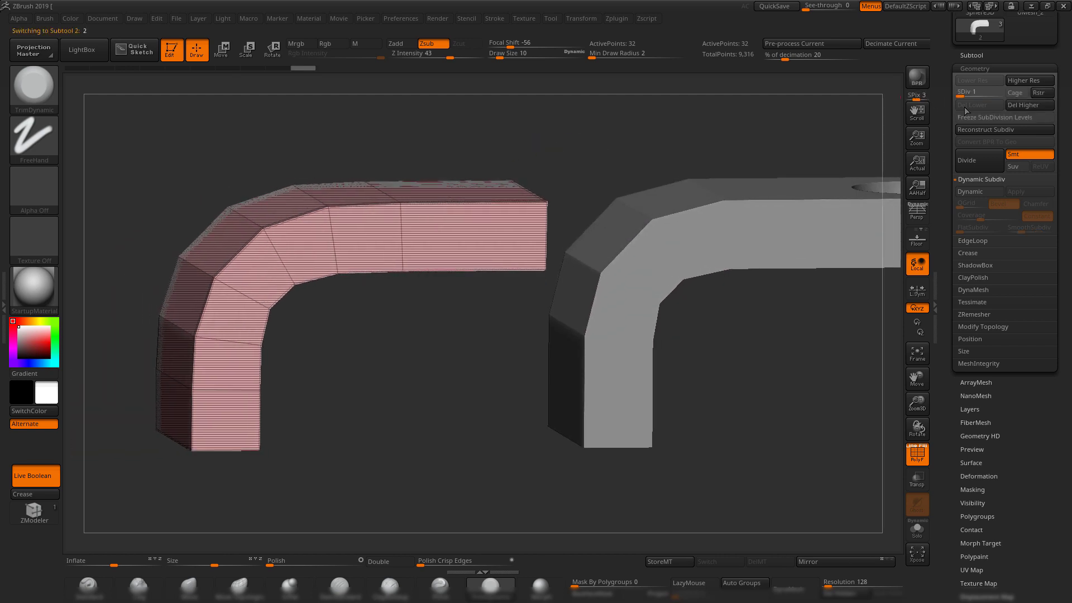
drag(961, 95, 1000, 95)
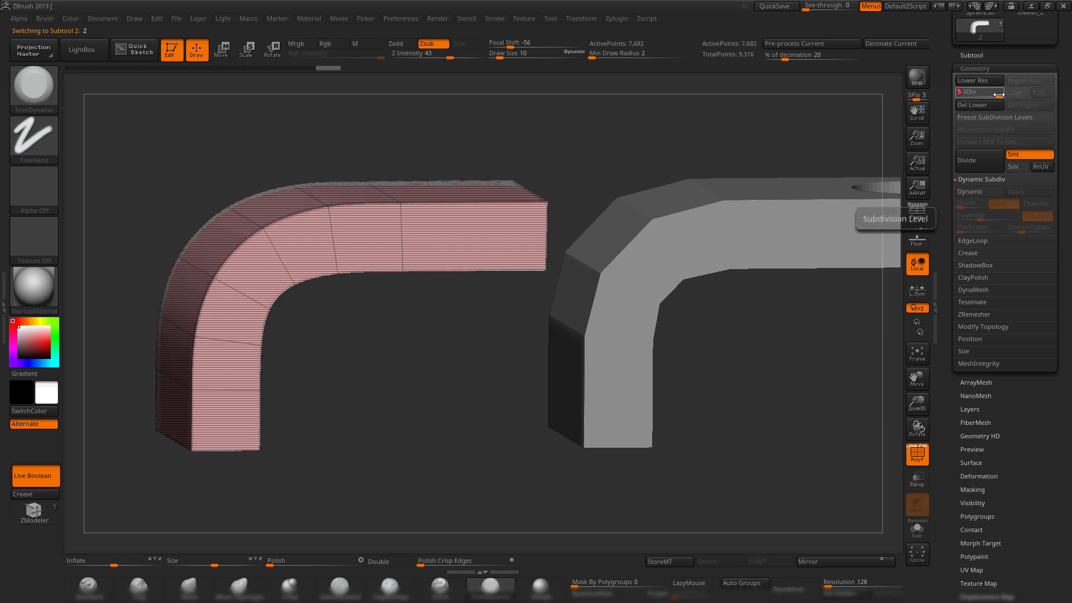
shift+drag(595, 166, 594, 147)
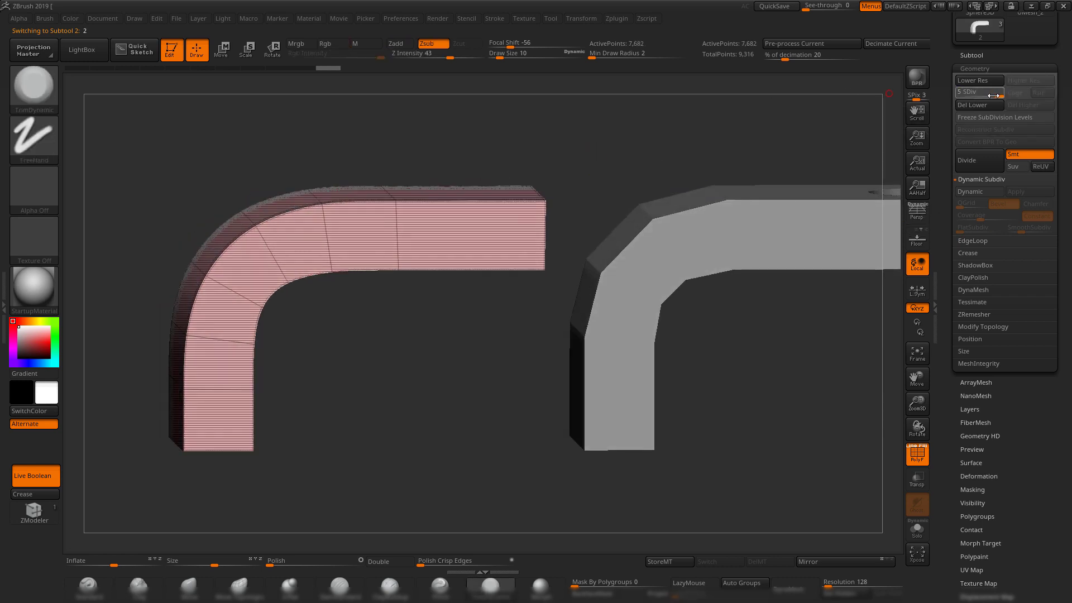
drag(999, 94, 958, 94)
alt+drag(604, 136, 633, 168)
alt+drag(633, 168, 564, 162)
alt+click(667, 237)
alt+drag(564, 161, 498, 134)
alt+click(376, 240)
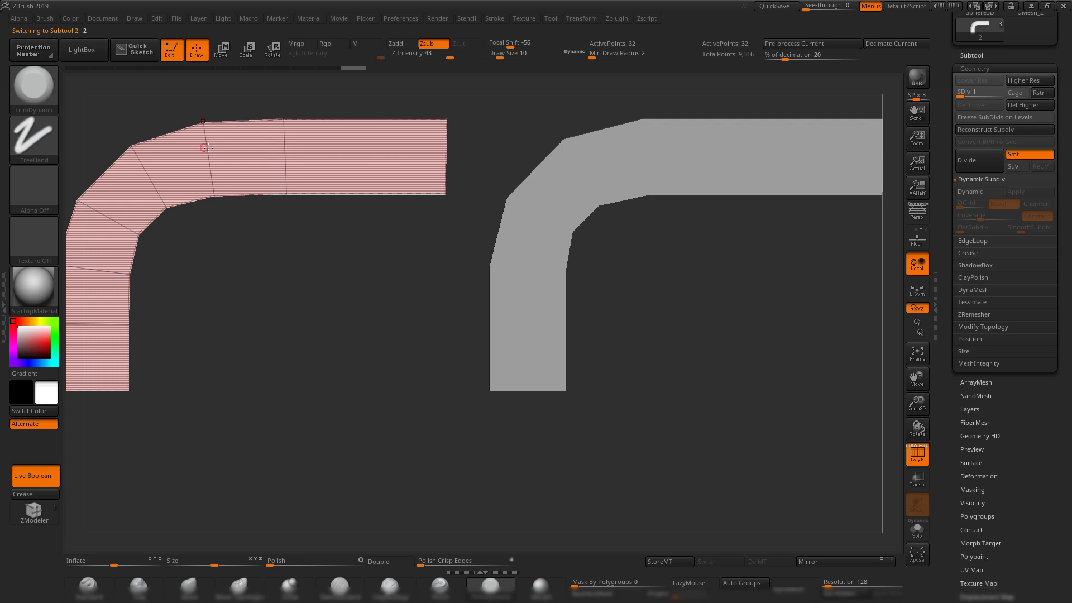
alt+click(627, 152)
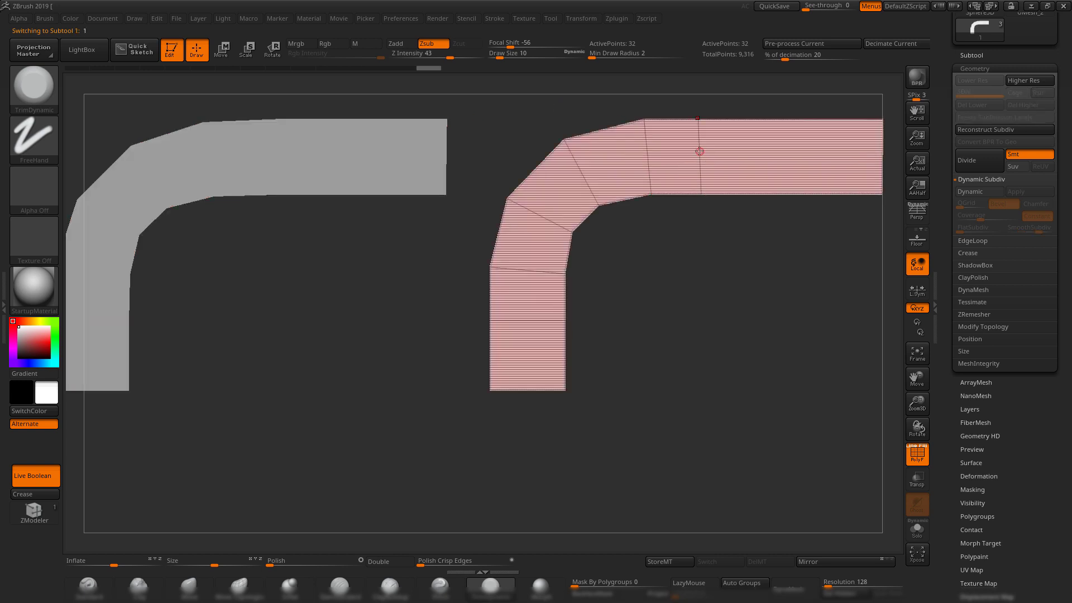
alt+drag(722, 261, 718, 278)
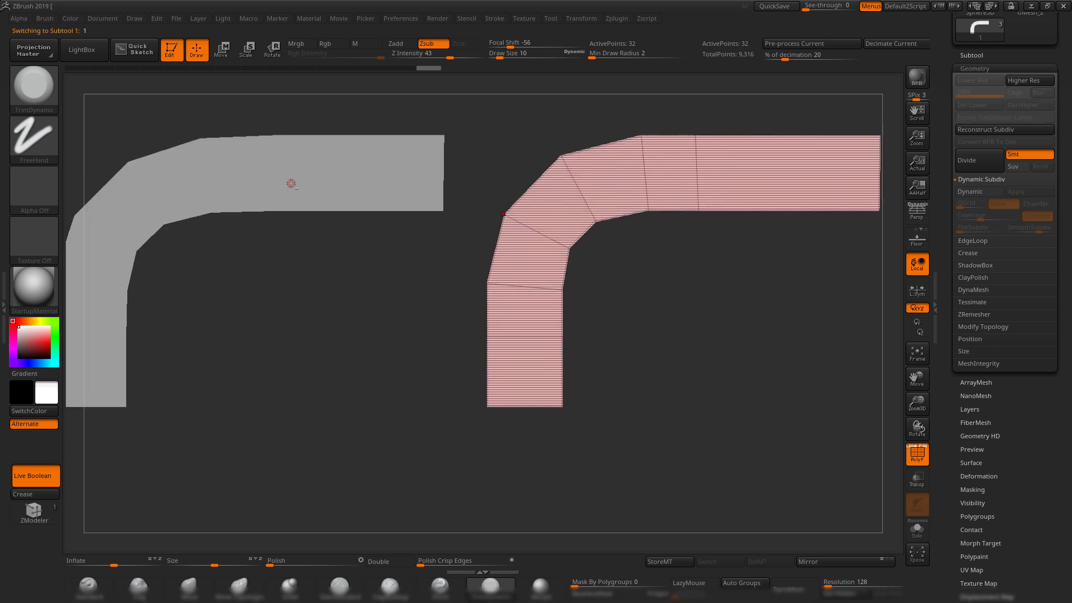
alt+click(291, 184)
alt+drag(509, 109, 480, 123)
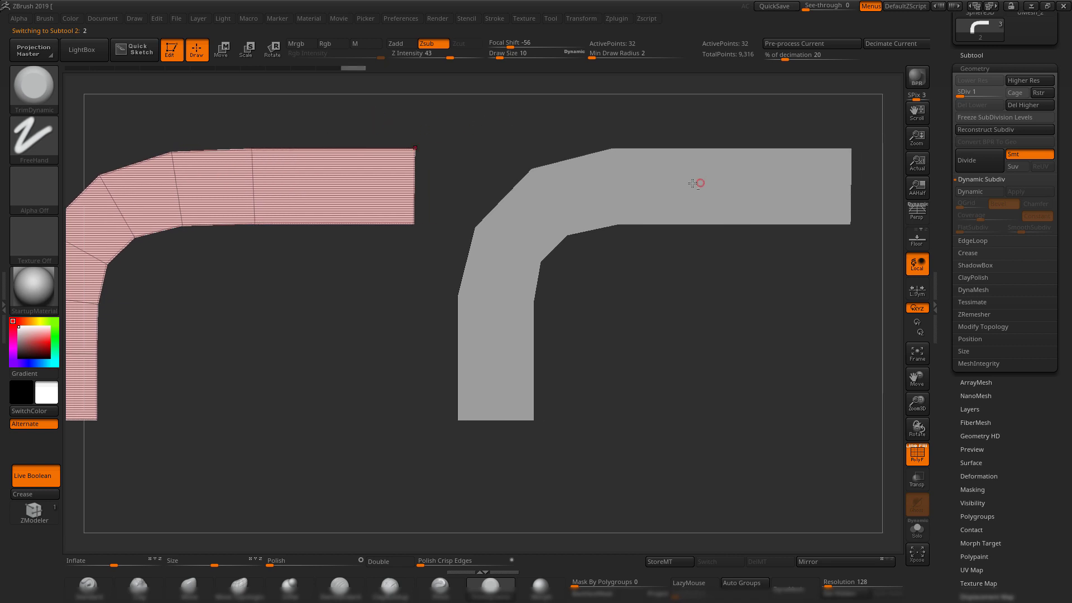
alt+click(698, 183)
alt+drag(729, 288, 689, 305)
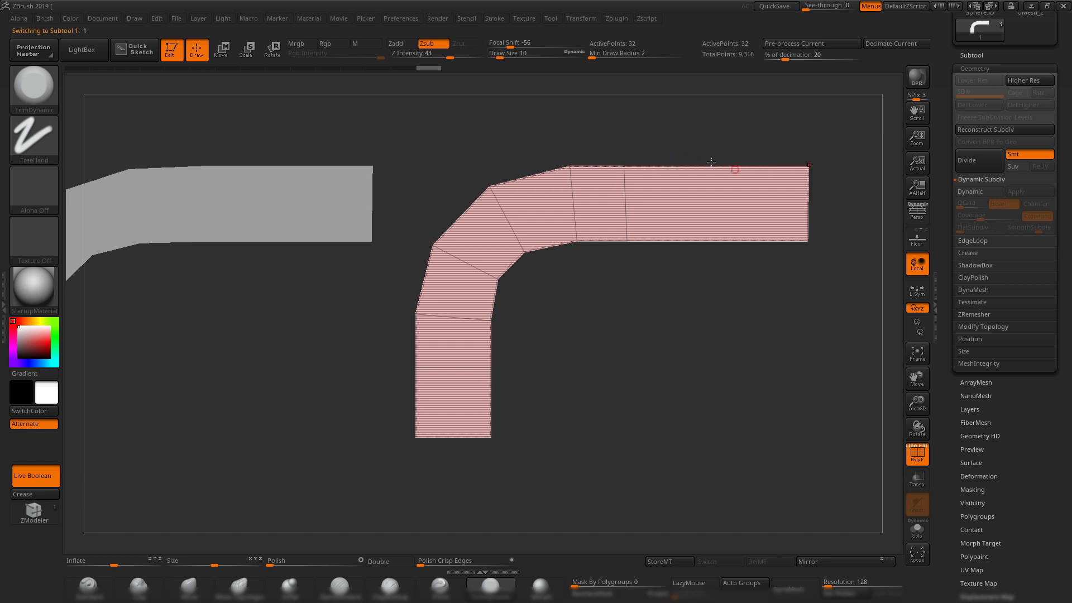
Make the left bent mesh active and orbit both brackets to compare their sides and front.
alt+drag(385, 140, 485, 138)
alt+click(313, 199)
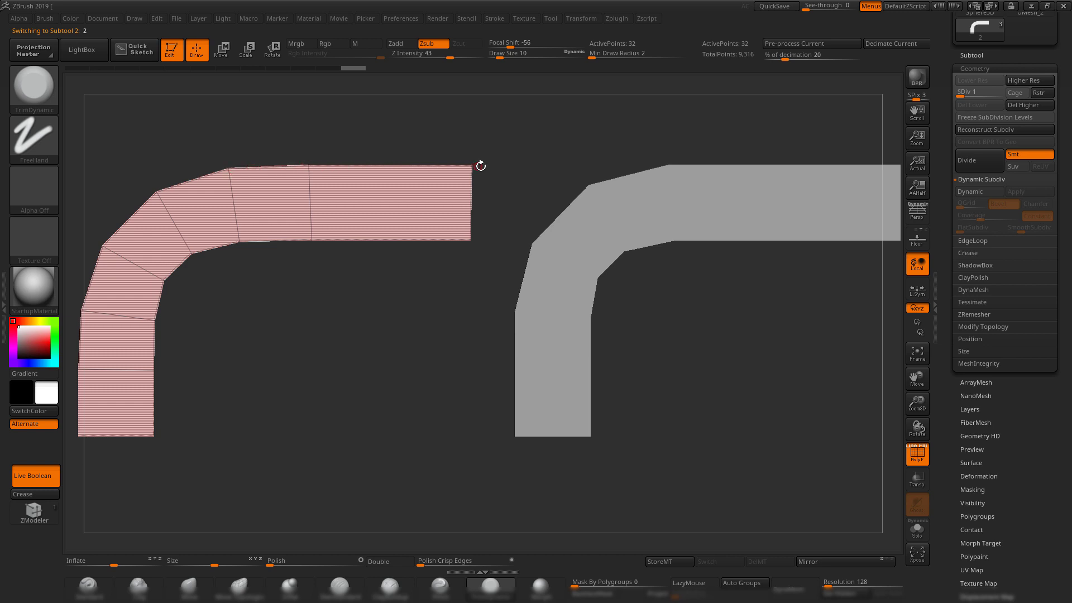
alt+drag(526, 158, 479, 149)
mouse_move(479, 149)
alt+mouse_down()
mouse_move(499, 147)
mouse_move(468, 147)
alt+mouse_up()
drag(459, 147, 469, 156)
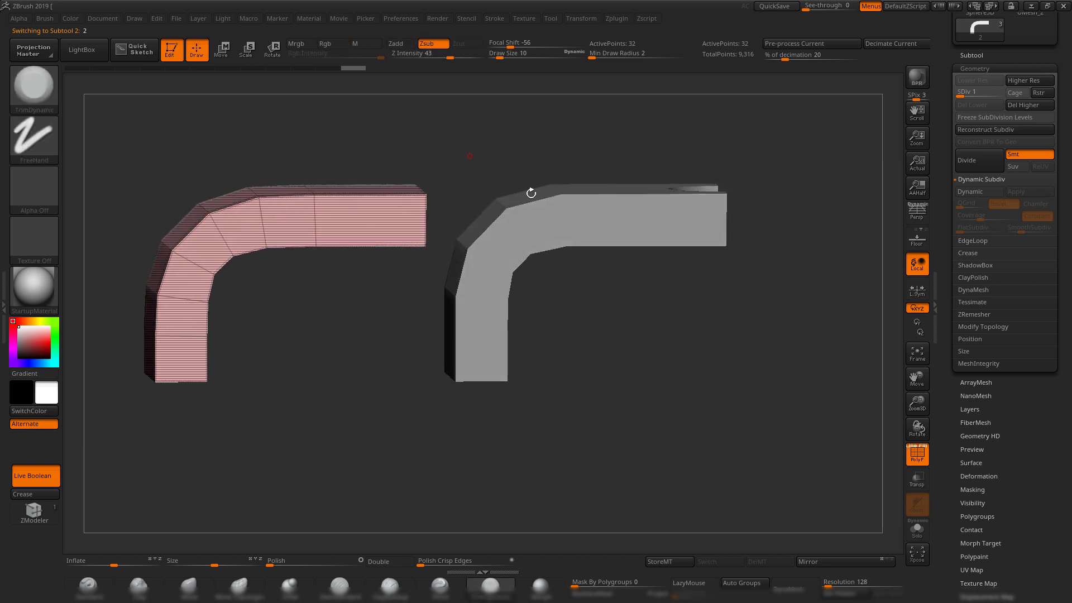
alt+drag(603, 324, 704, 323)
shift+drag(495, 133, 531, 155)
alt+drag(530, 156, 505, 158)
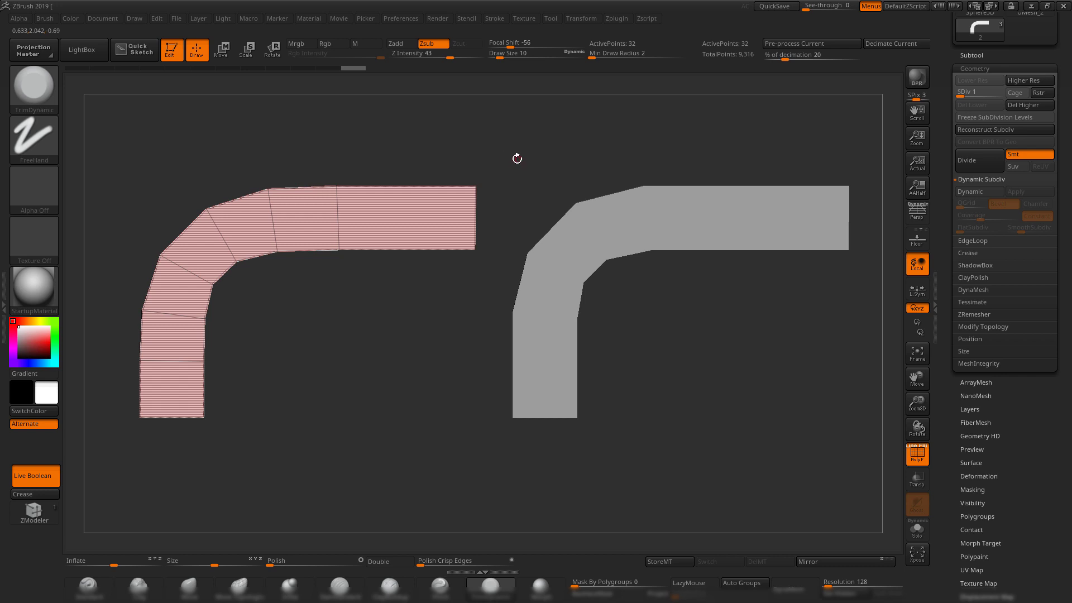
Switch between the right and left meshes, zooming and tumbling to compare them in 3-D.
alt+drag(573, 162, 440, 162)
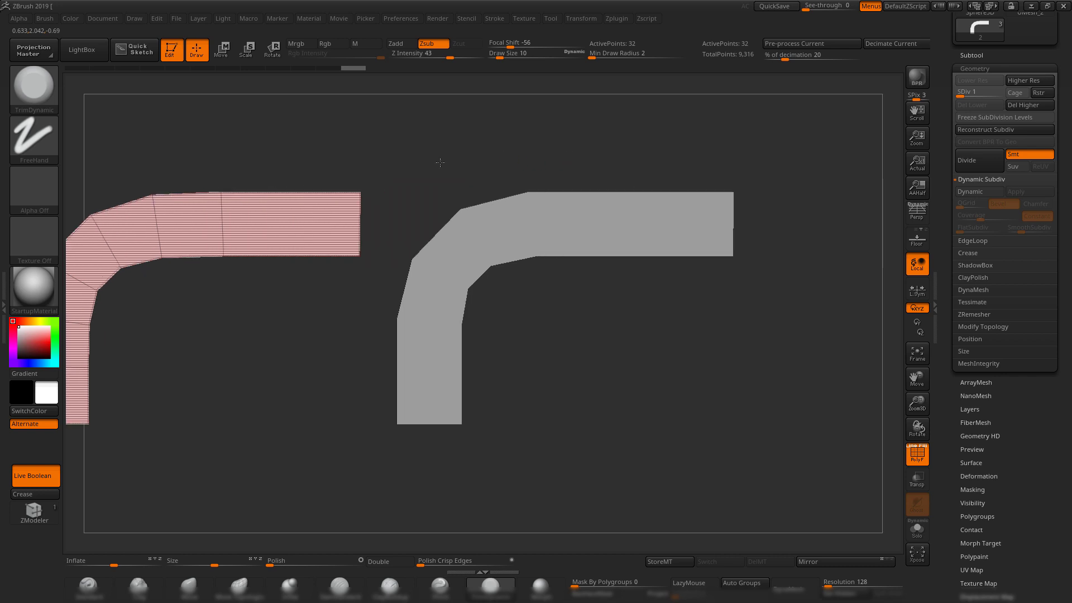
alt+click(550, 226)
alt+drag(615, 362, 712, 341)
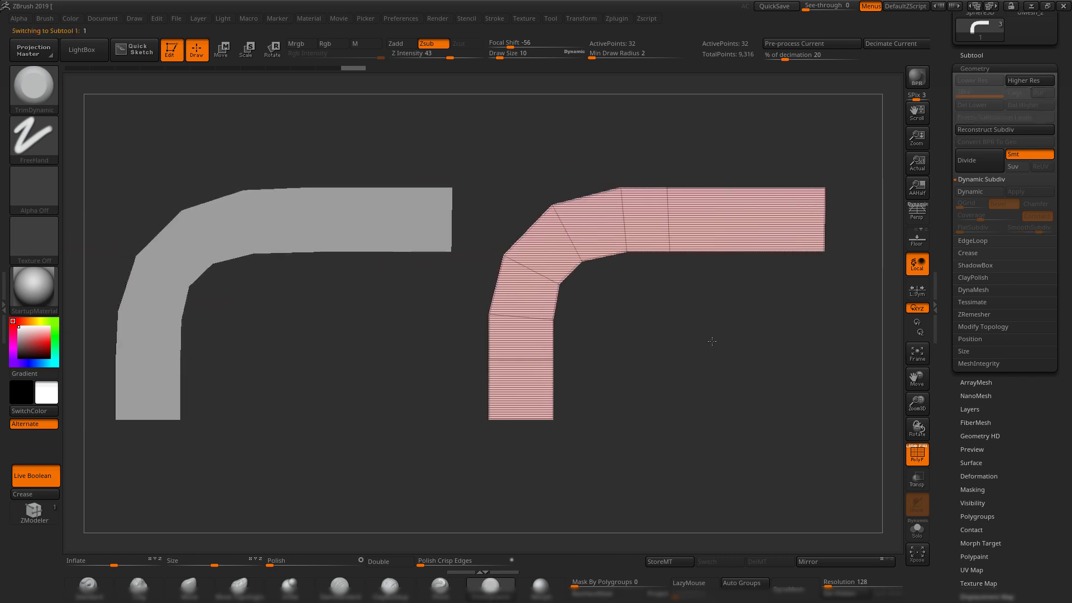
alt+click(337, 220)
alt+drag(466, 355, 390, 322)
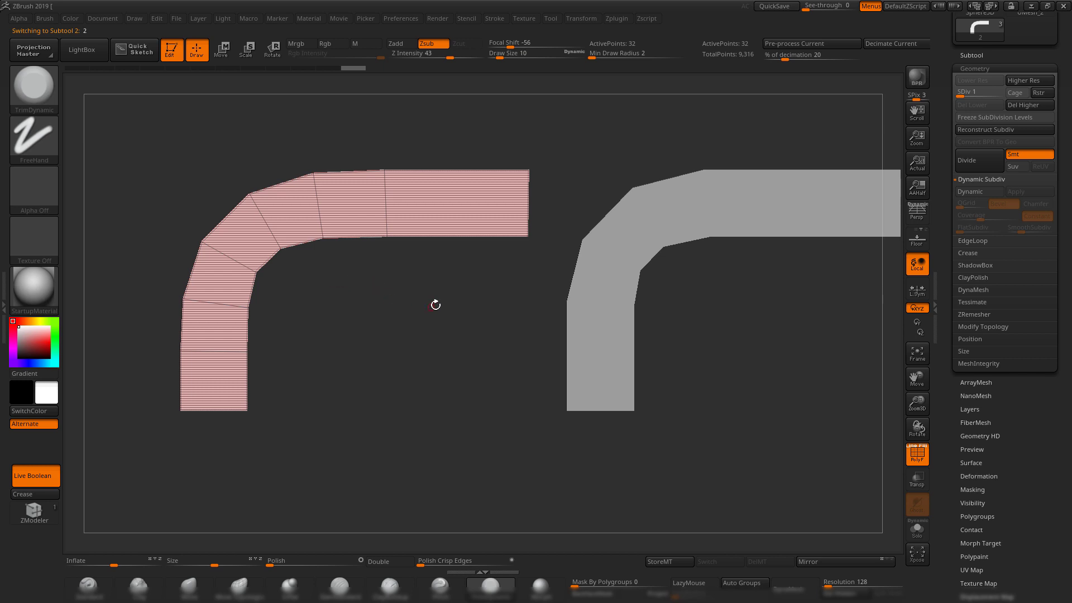
mouse_move(435, 304)
mouse_down()
mouse_move(430, 322)
mouse_move(450, 314)
mouse_up()
alt+drag(635, 132, 615, 155)
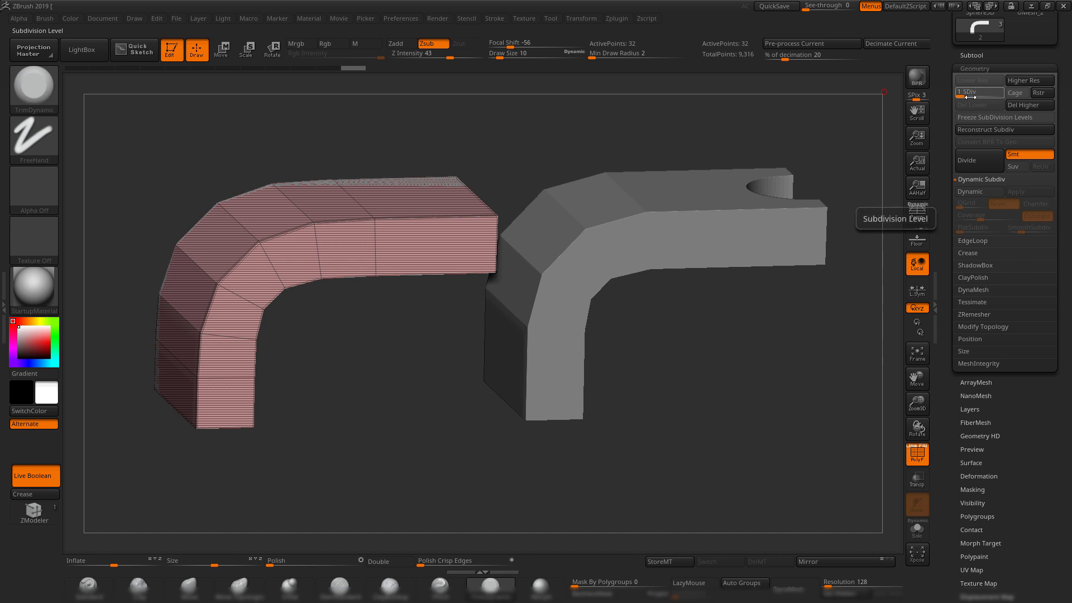
click(971, 55)
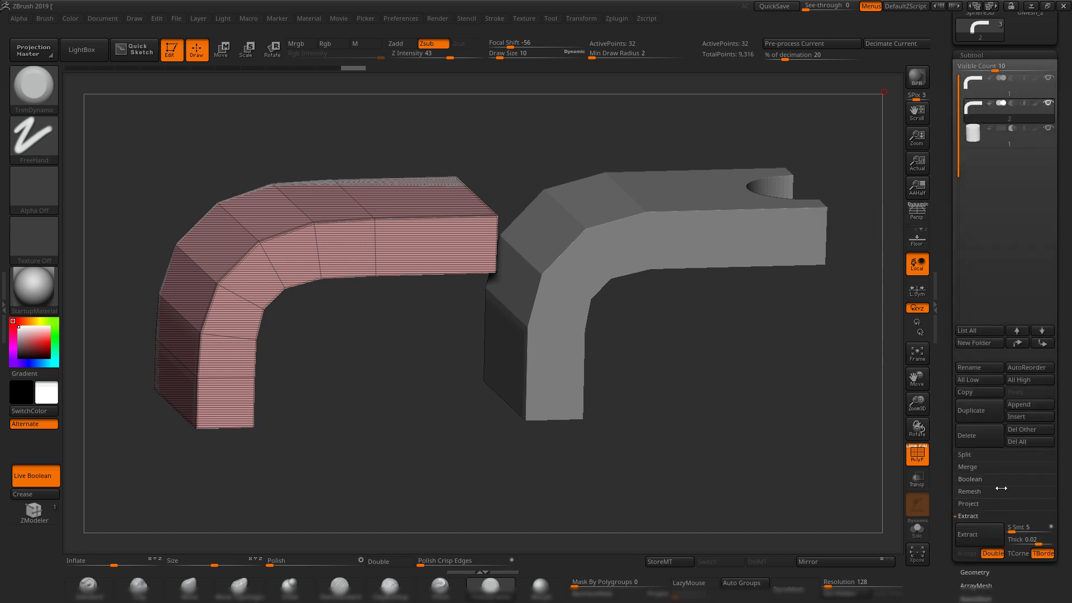
Delete the extra bent mesh subtool and reframe the remaining holed bracket.
click(977, 441)
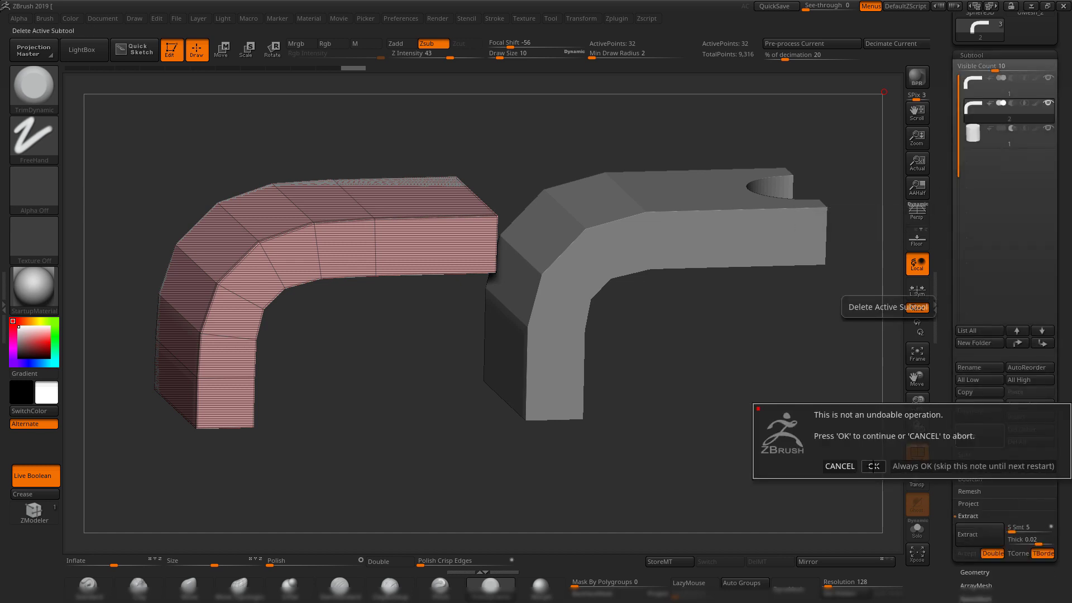
click(874, 466)
alt+drag(761, 373, 661, 412)
alt+click(661, 292)
shift+drag(681, 462, 686, 466)
alt+drag(686, 465, 675, 422)
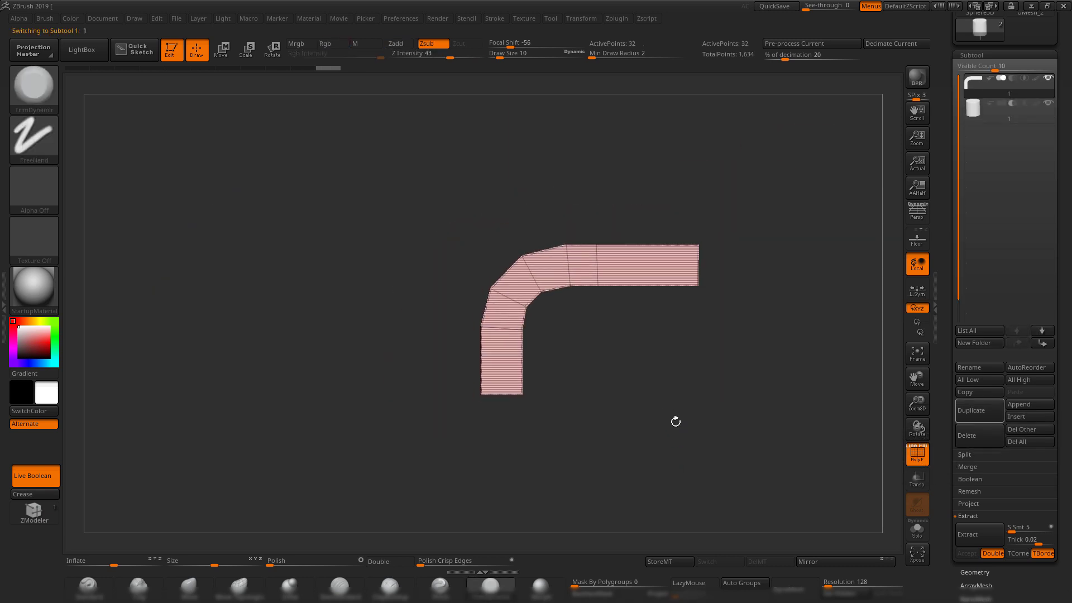
alt+drag(734, 400, 698, 435)
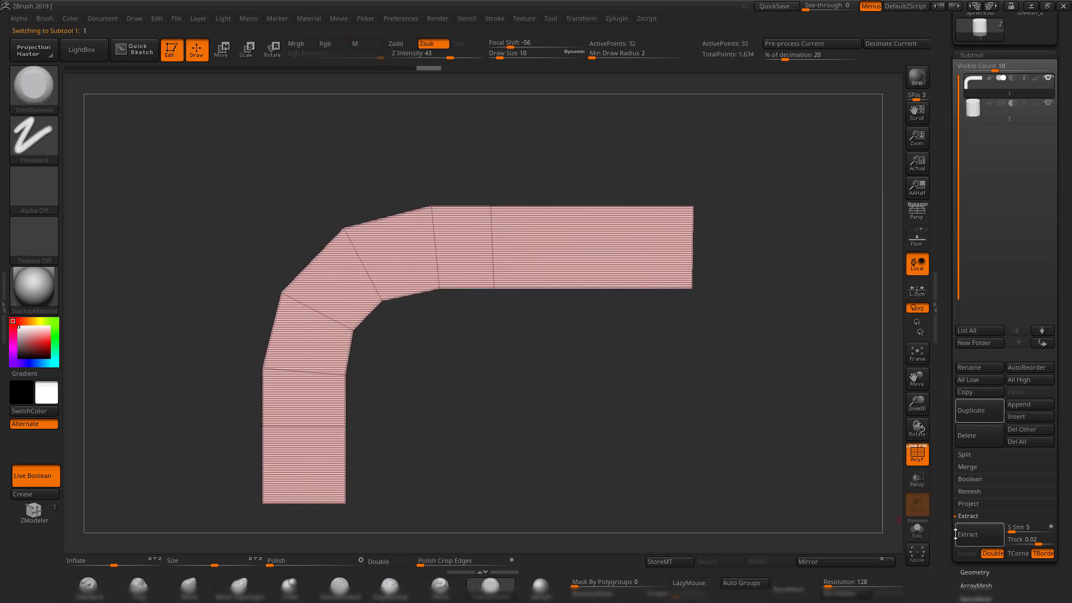
Enable Dynamic Subdiv on the bracket so its bend curves smoothly, checking several angles.
click(979, 571)
drag(643, 412, 840, 381)
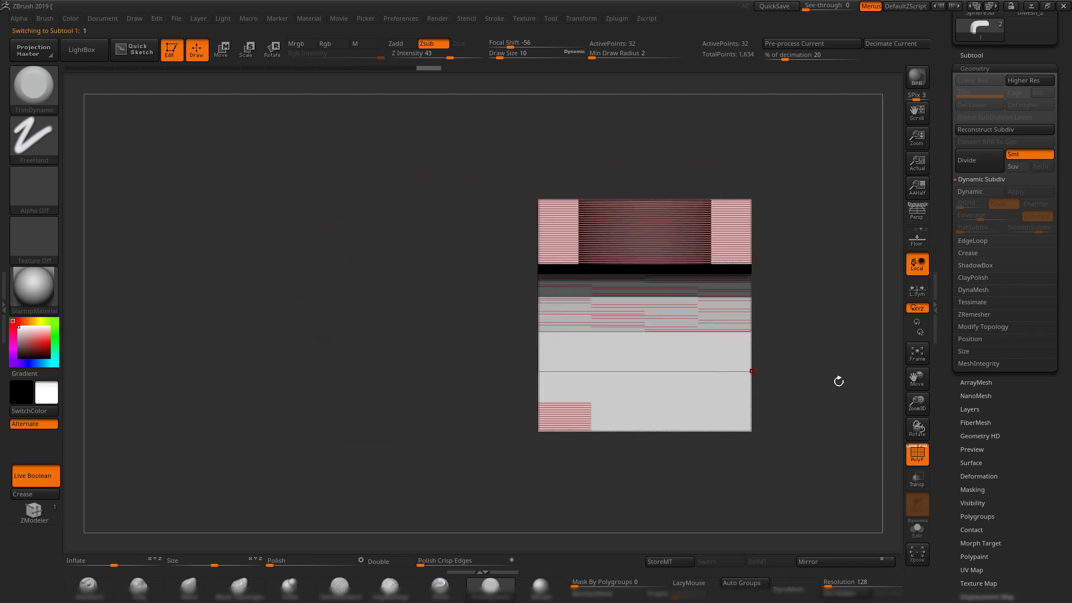
drag(473, 356, 738, 364)
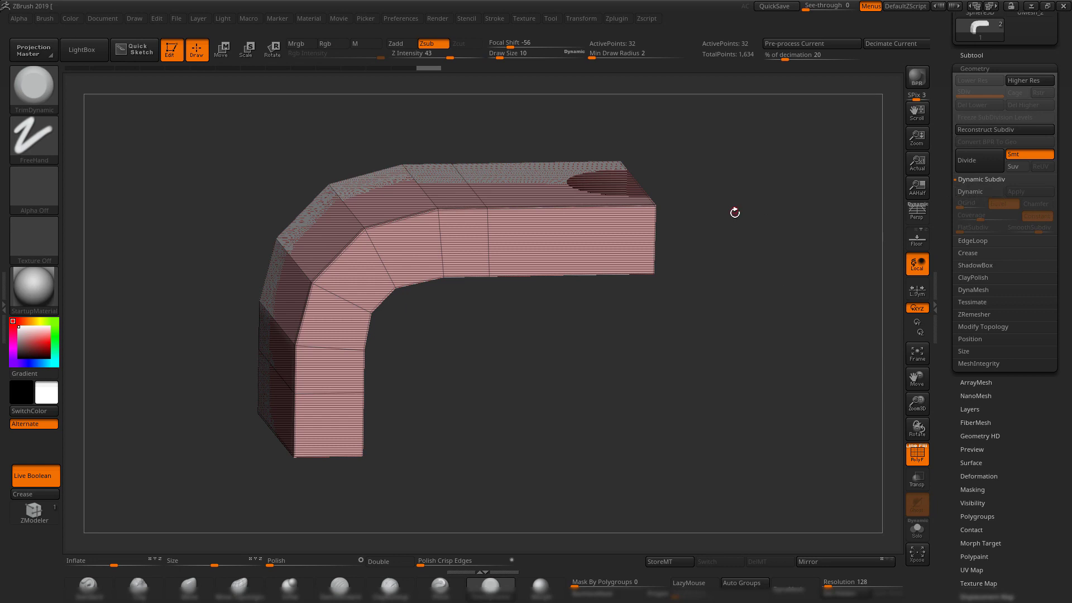
key(d)
drag(797, 310, 755, 313)
click(987, 54)
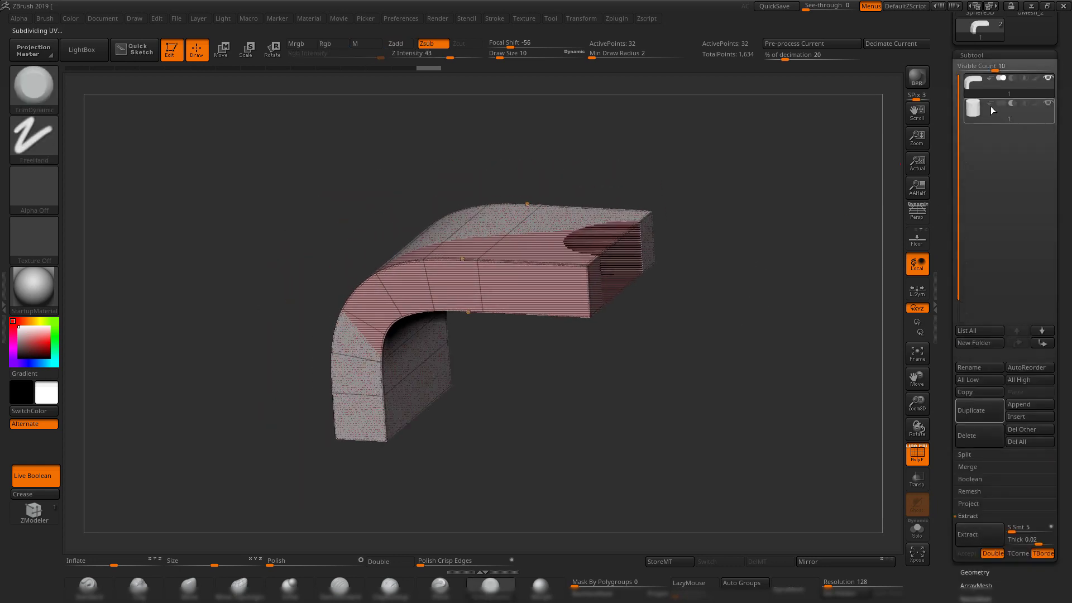
Drop the cutting cylinder to SDiv 1, enable Dynamic Subdiv, and hide the polyframe.
click(992, 111)
shift+drag(782, 185, 880, 417)
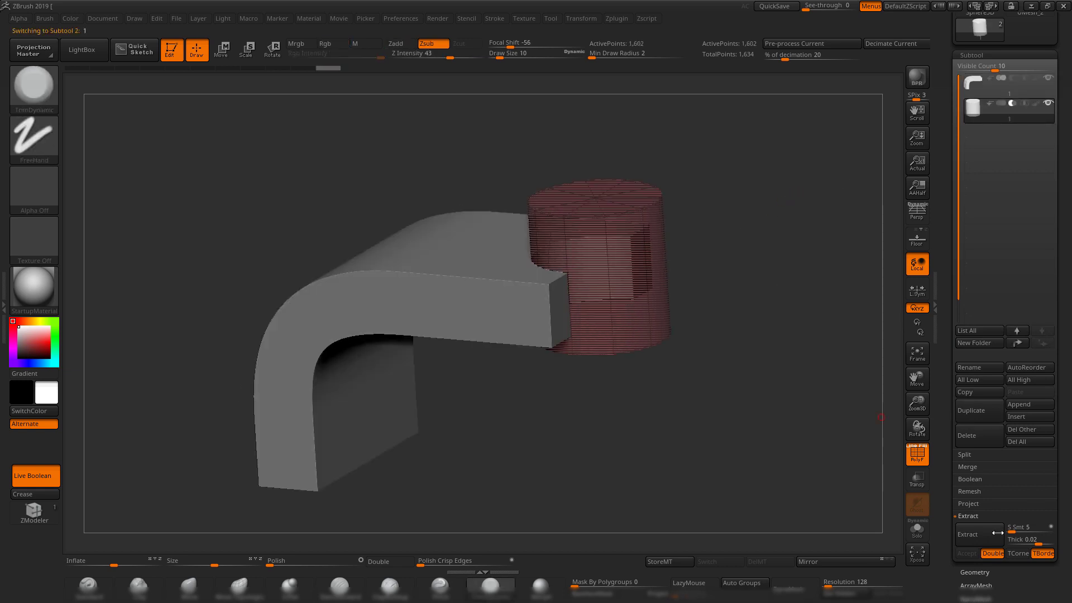
click(984, 573)
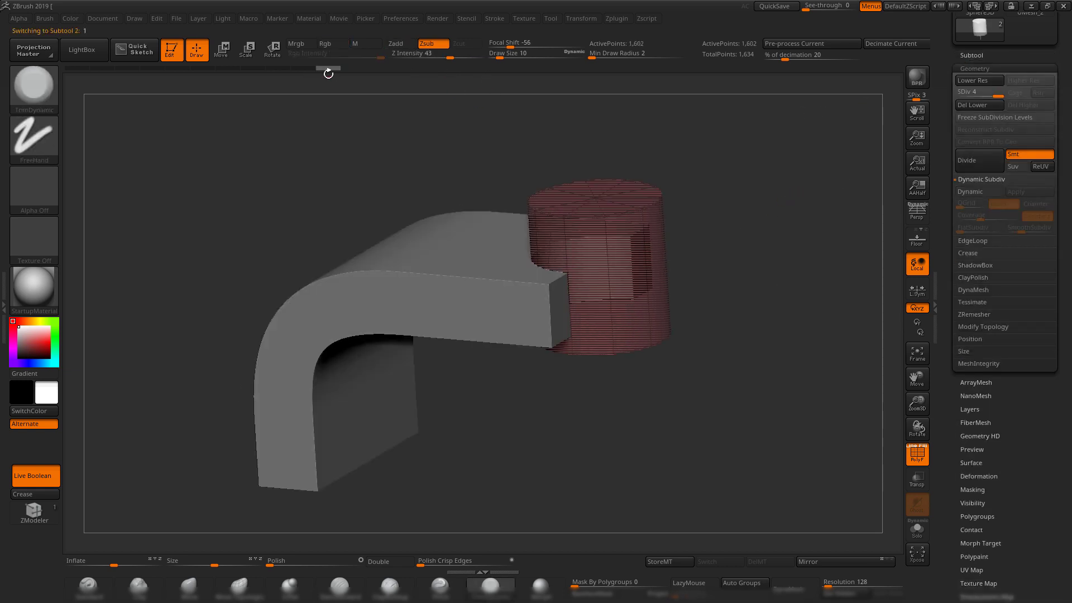
drag(312, 68, 249, 66)
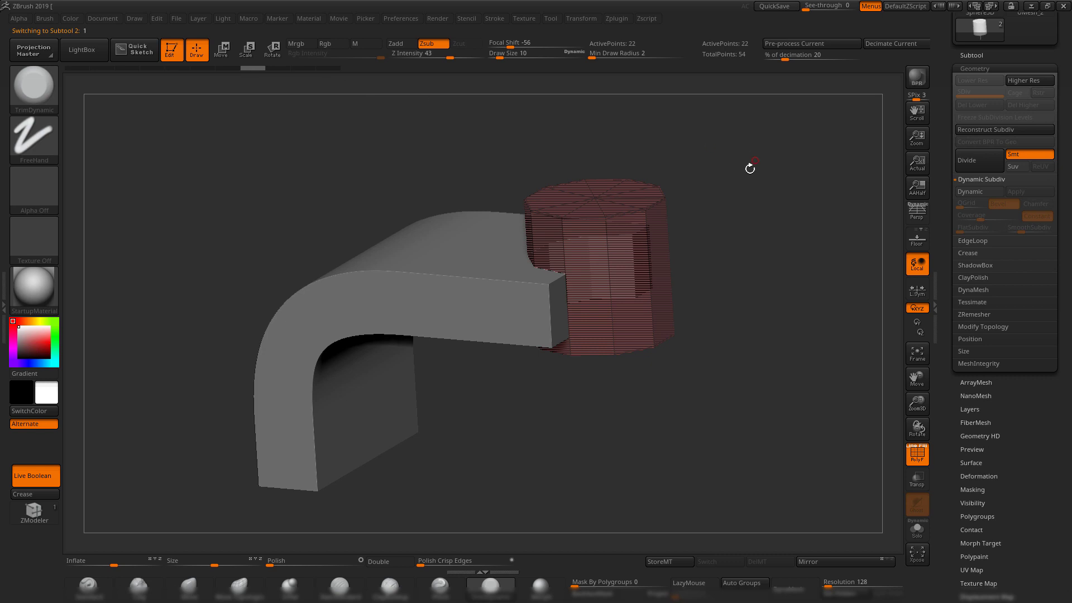
drag(749, 165, 765, 203)
key(d)
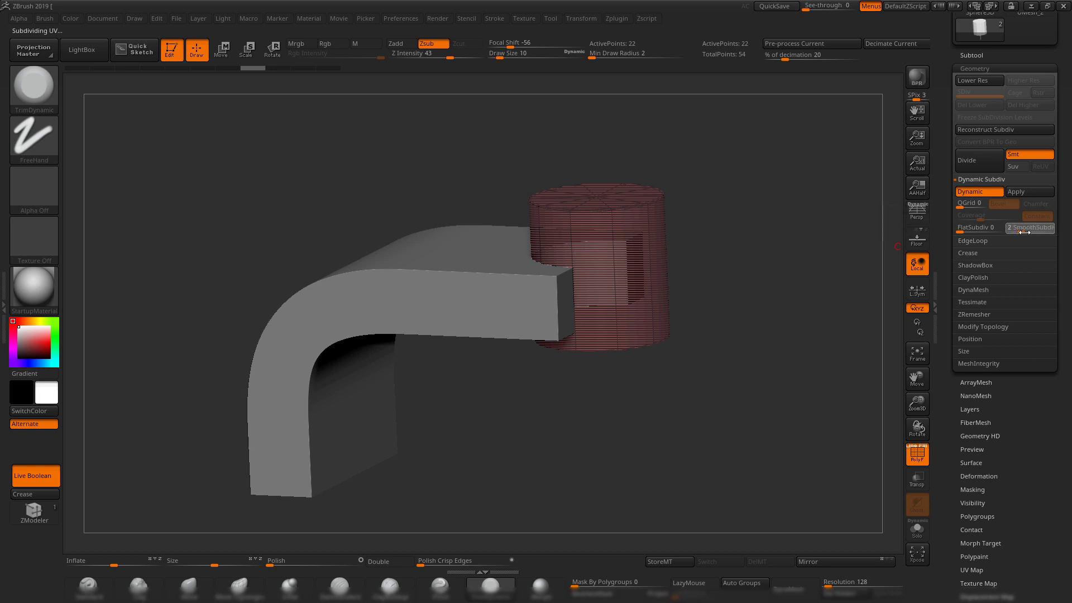
key(shift+f)
Orbit the bracket to inspect the rounded boolean hole and its thickness.
shift+drag(741, 308, 811, 293)
click(968, 55)
drag(699, 253, 894, 246)
drag(947, 215, 948, 338)
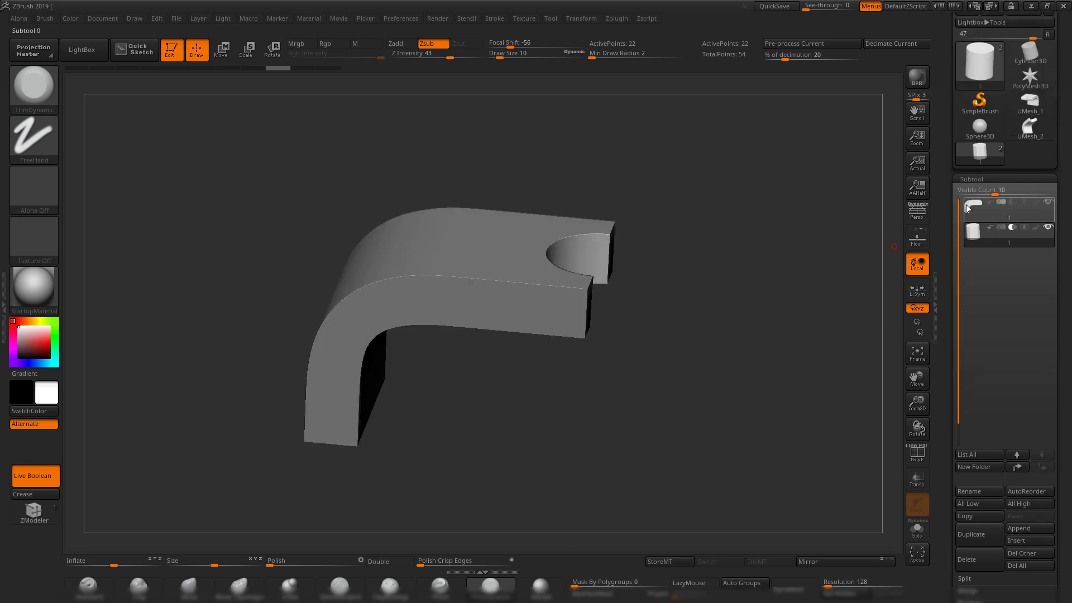
drag(716, 300, 720, 333)
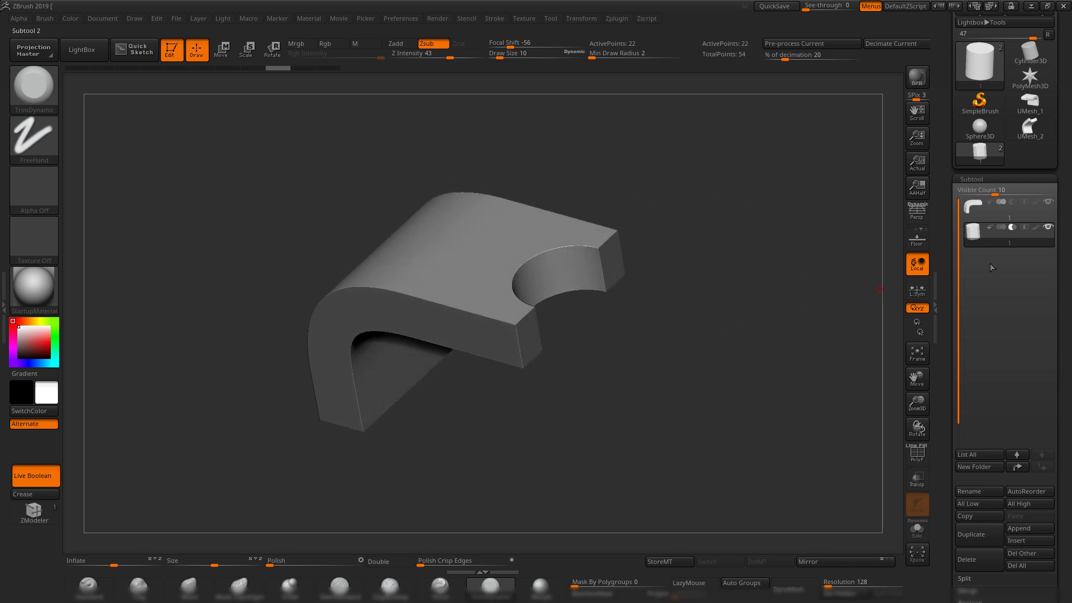
alt+drag(707, 262, 723, 292)
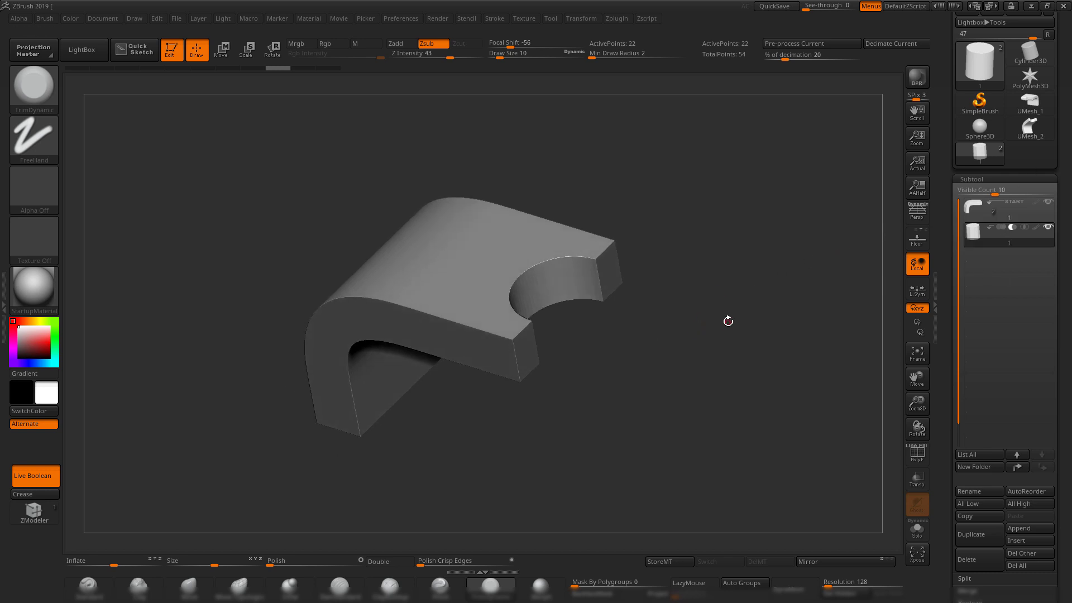
key(shift+f)
key(w)
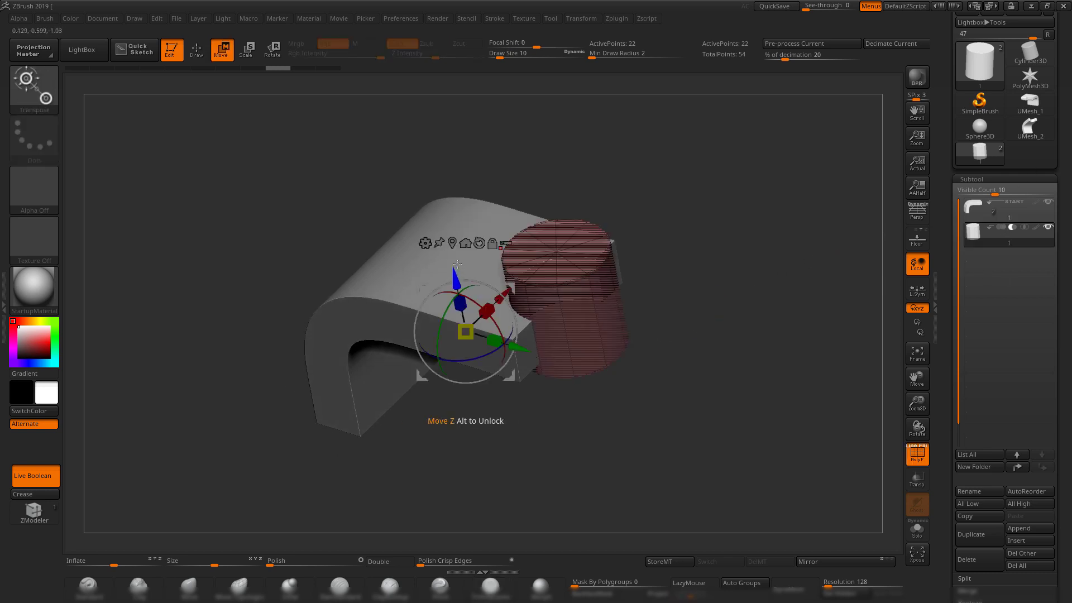
click(452, 243)
drag(632, 310, 603, 296)
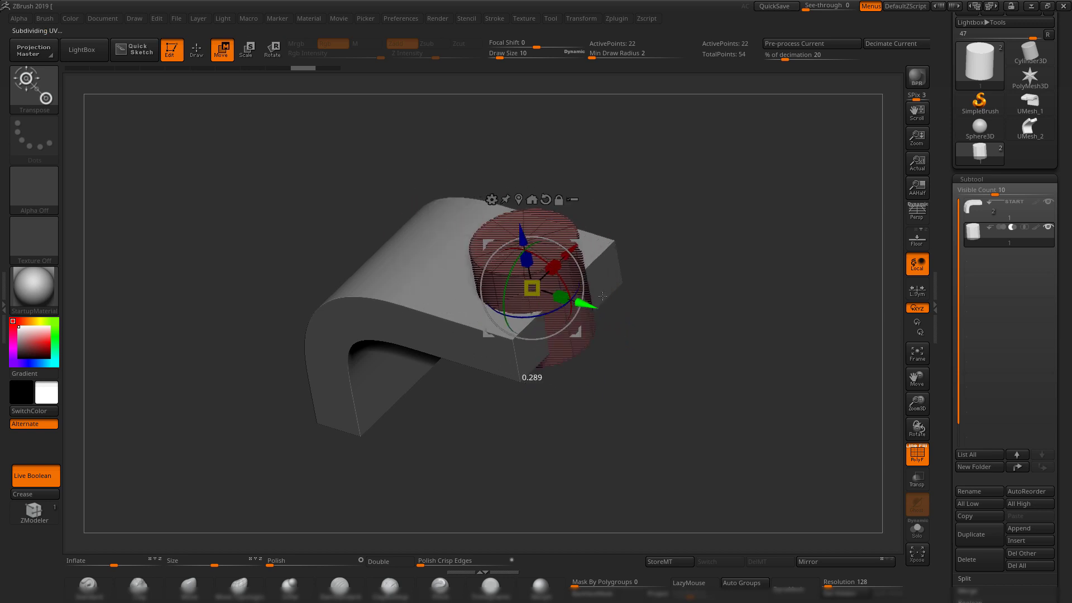
key(ctrl+z)
key(shift+f)
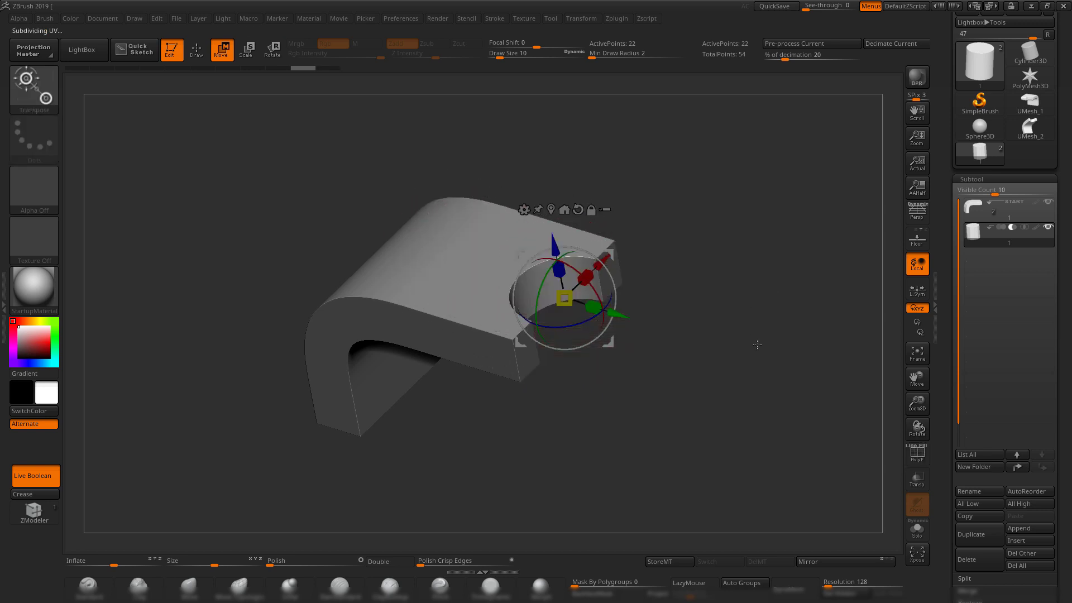
key(q)
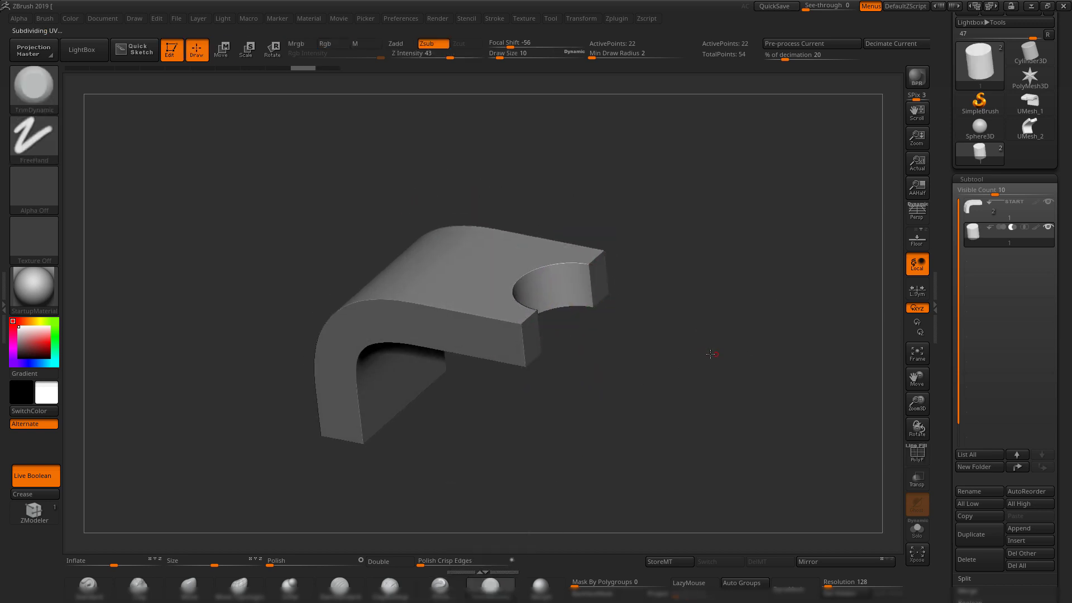
drag(710, 354, 801, 321)
drag(735, 304, 715, 304)
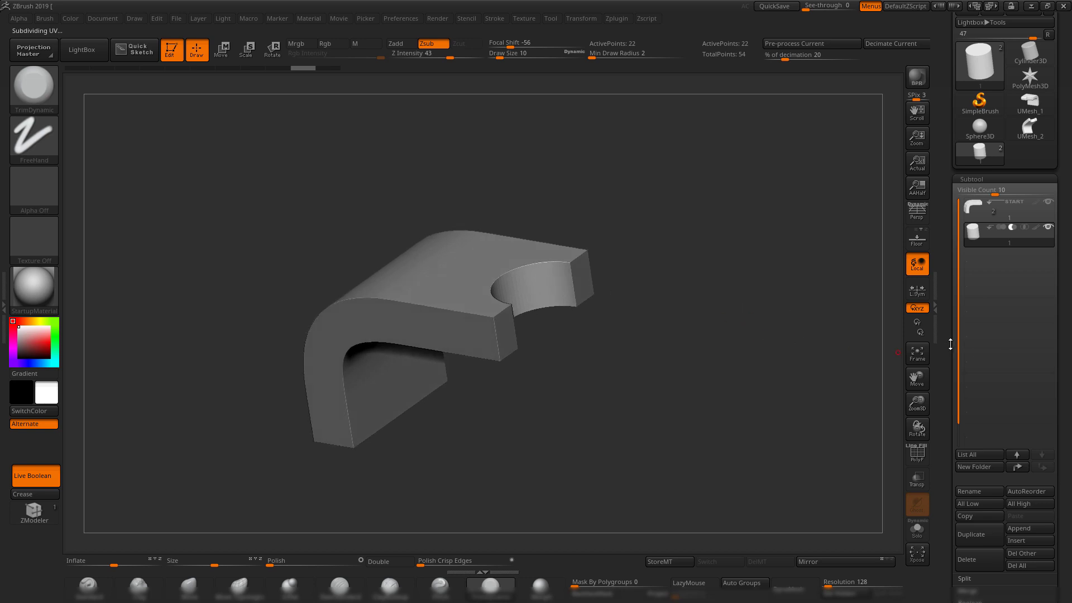
drag(670, 404, 676, 315)
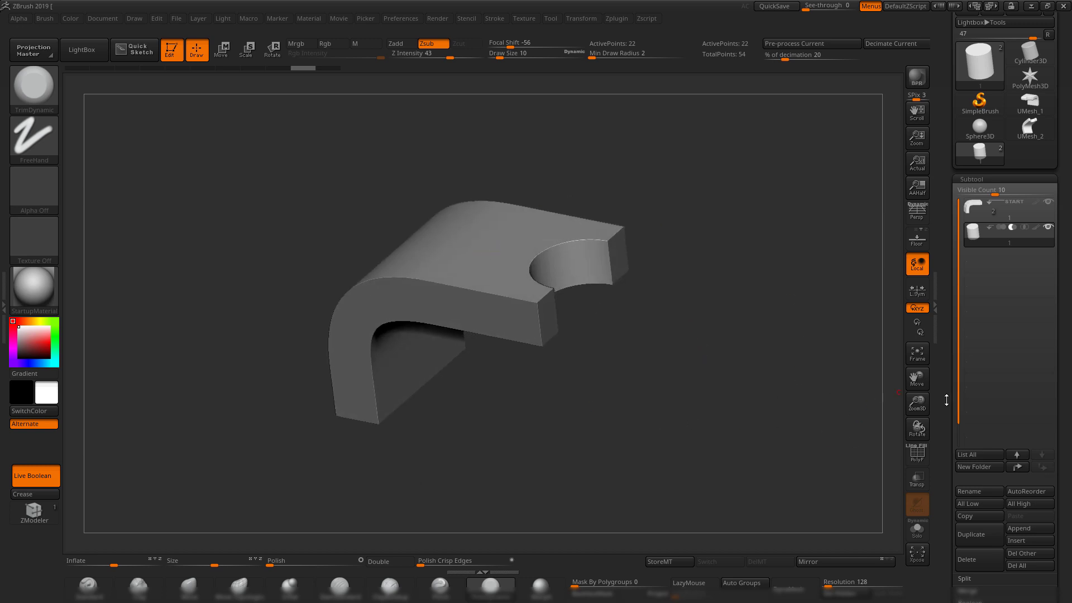
scroll(949, 406, down, 3)
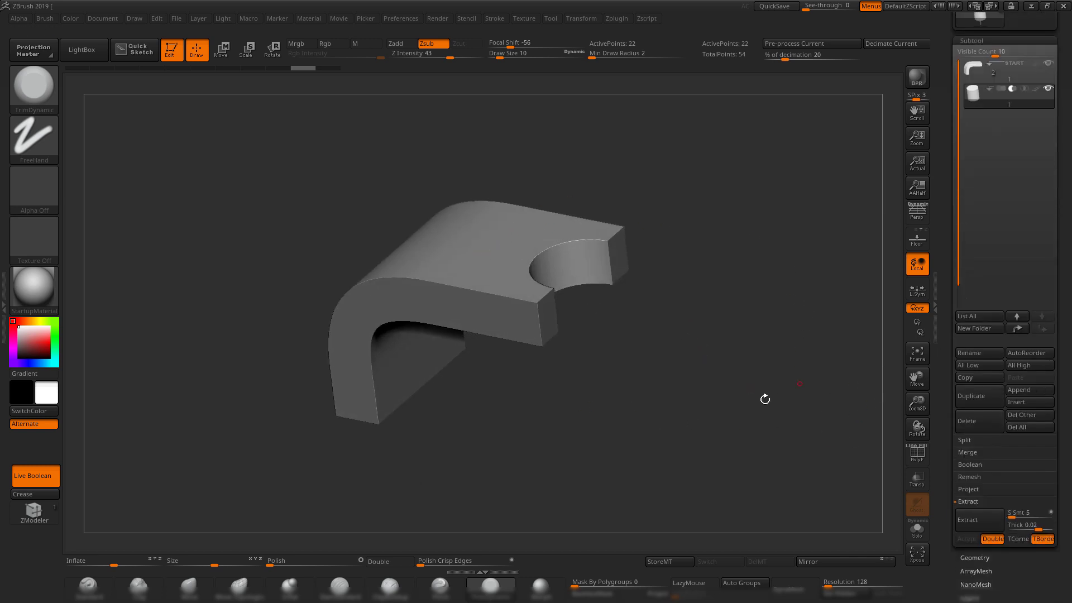
drag(763, 397, 692, 369)
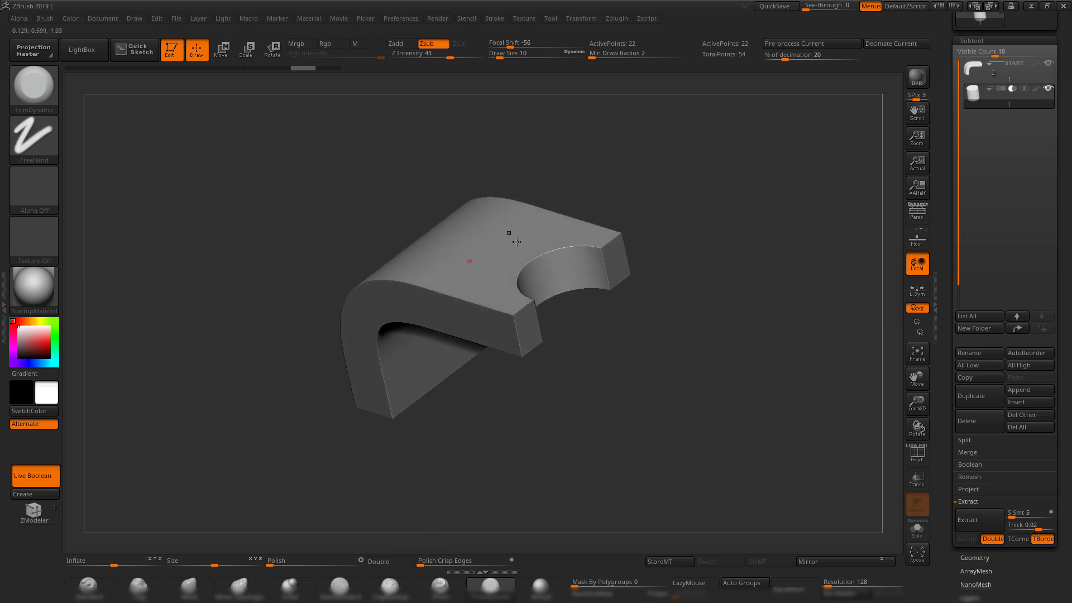
Bake the live boolean into a first Boolean Mesh and compare it with the original model.
click(982, 467)
drag(739, 363, 787, 409)
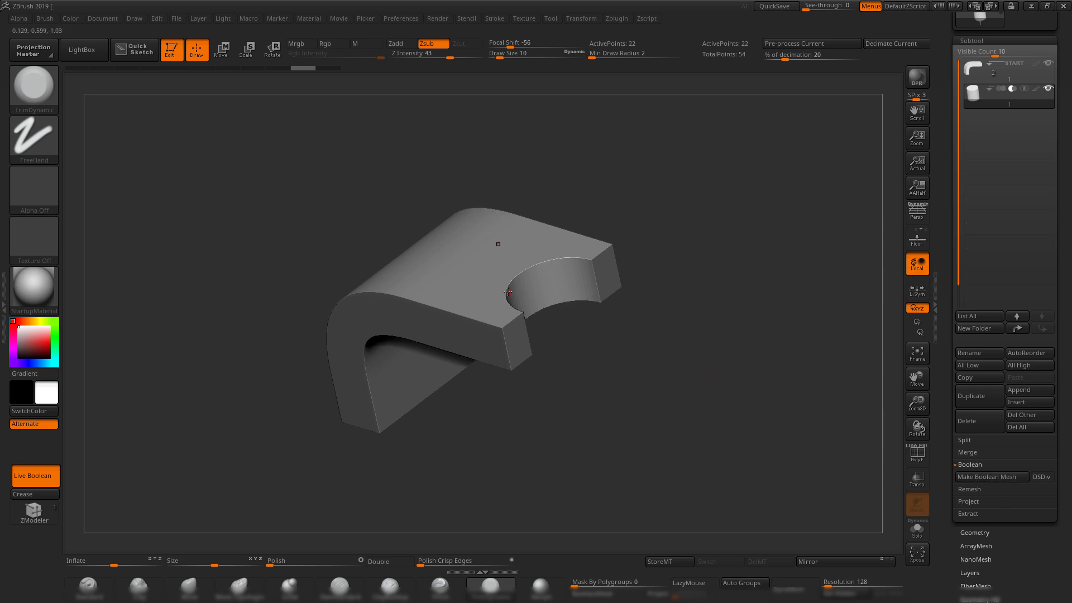
key(shift+f)
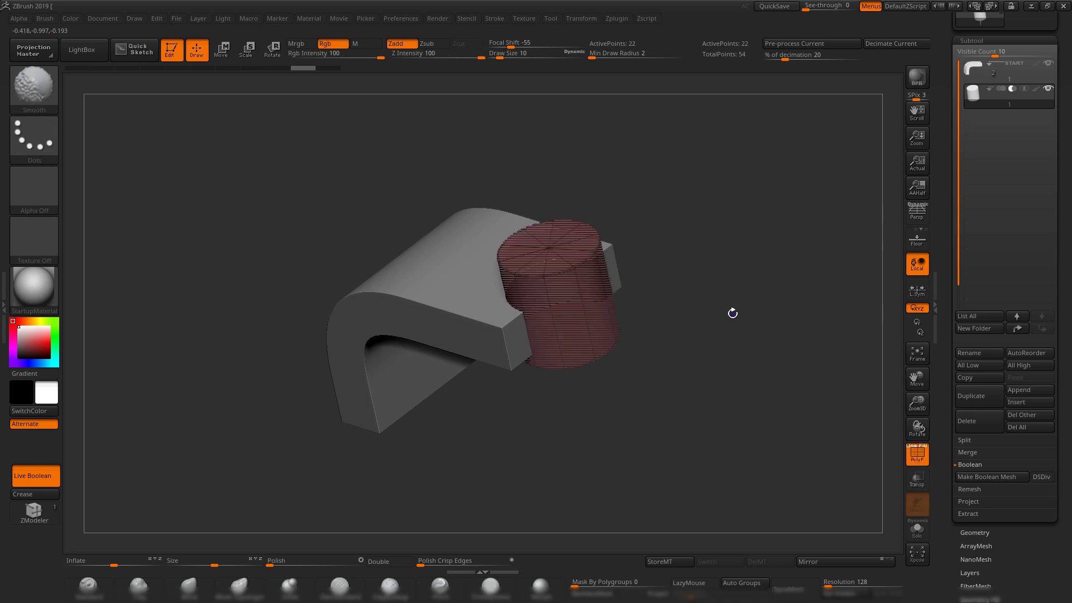
key(shift+f)
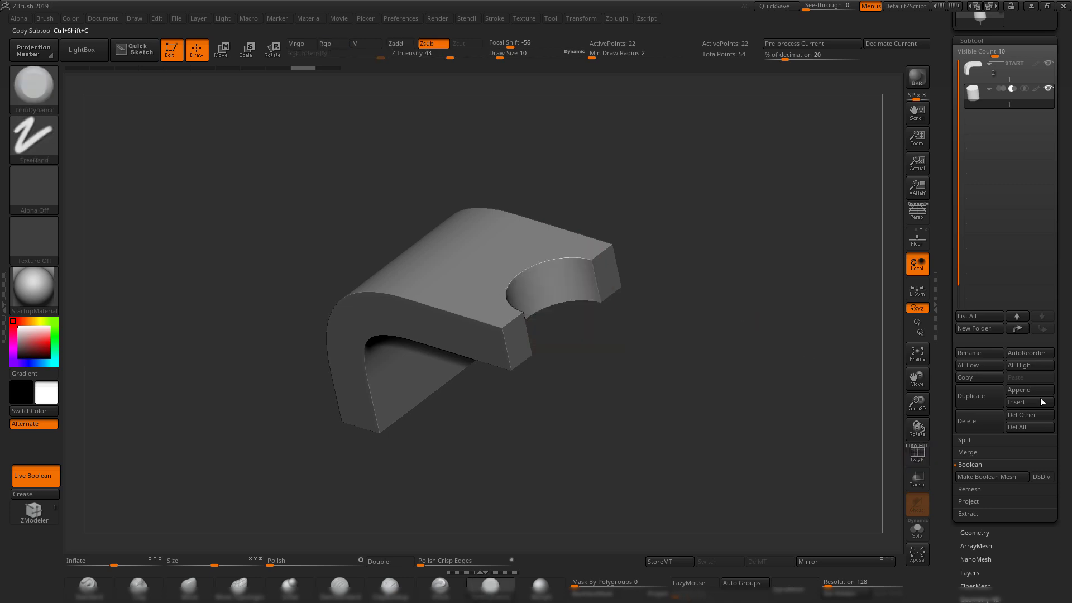
click(1006, 478)
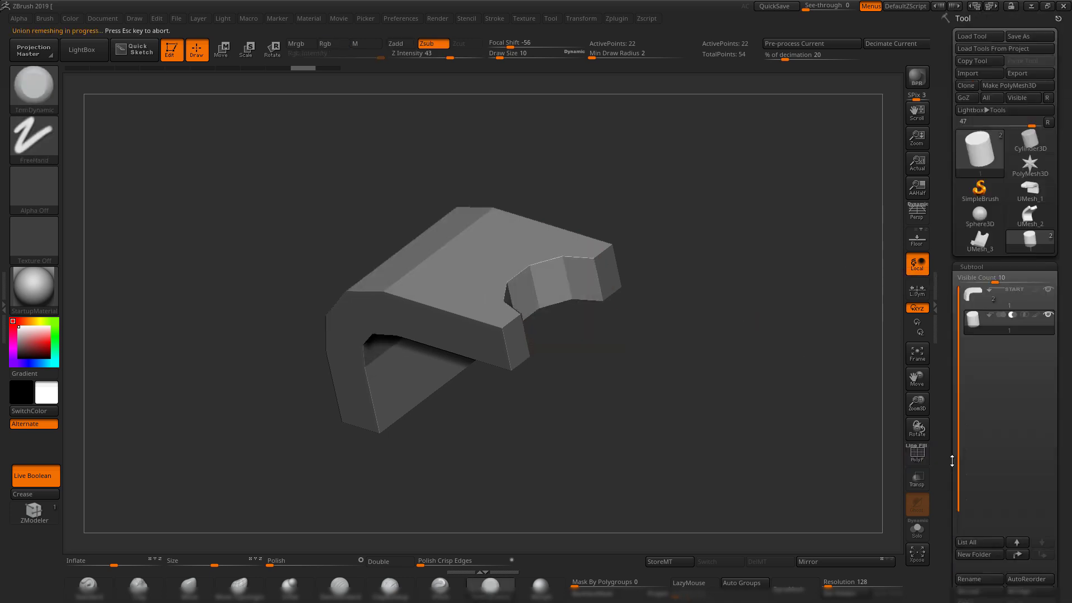
click(980, 242)
drag(751, 287, 715, 287)
key(shift+f)
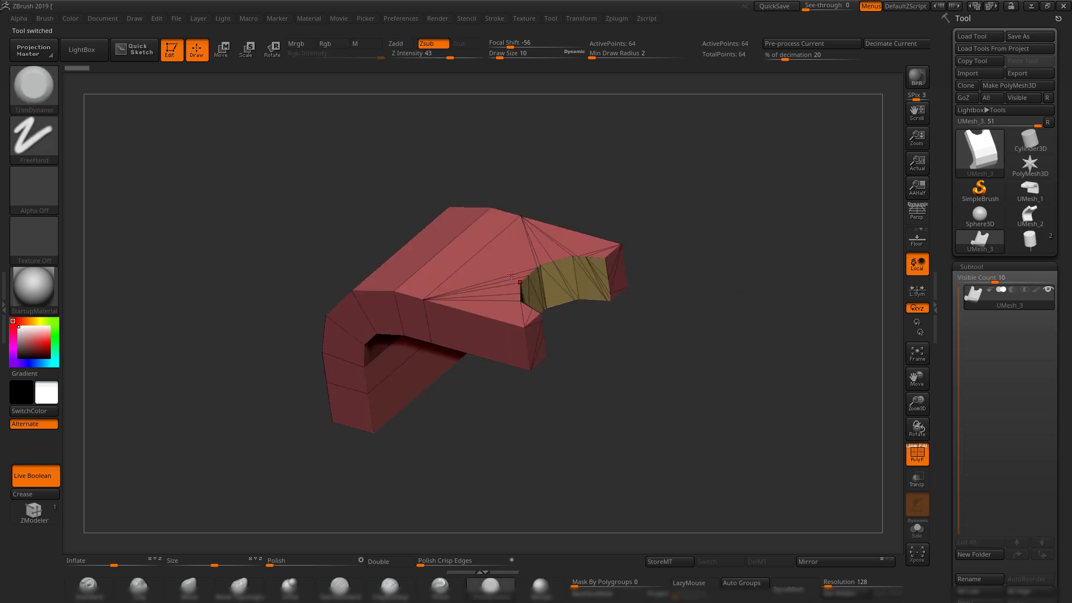
drag(667, 380, 670, 323)
click(1019, 243)
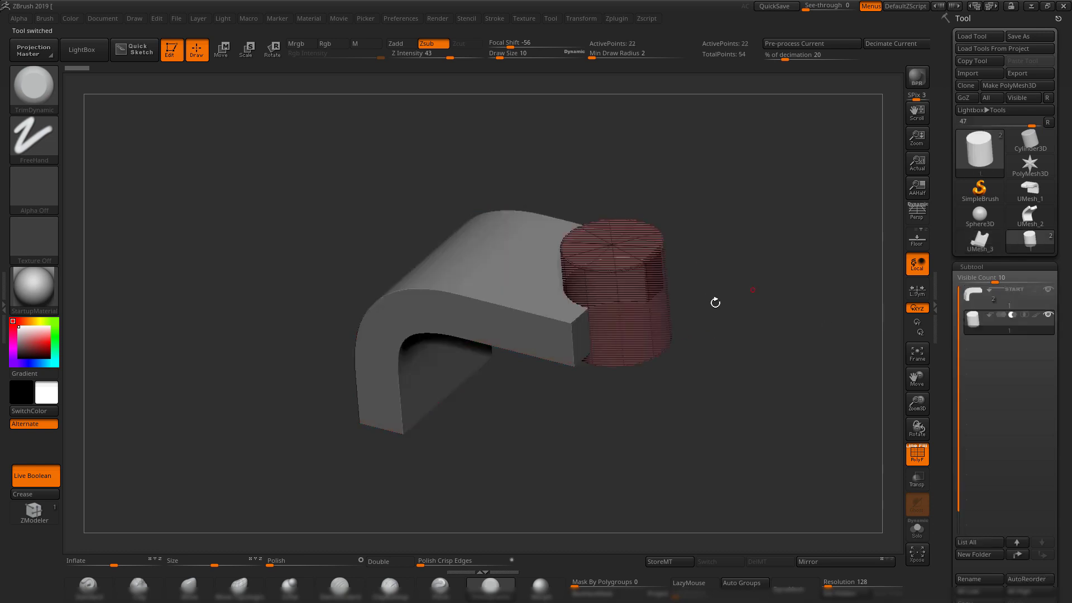
Turn on DSDiv and regenerate the Boolean Mesh for a smoother cut.
drag(941, 399, 950, 340)
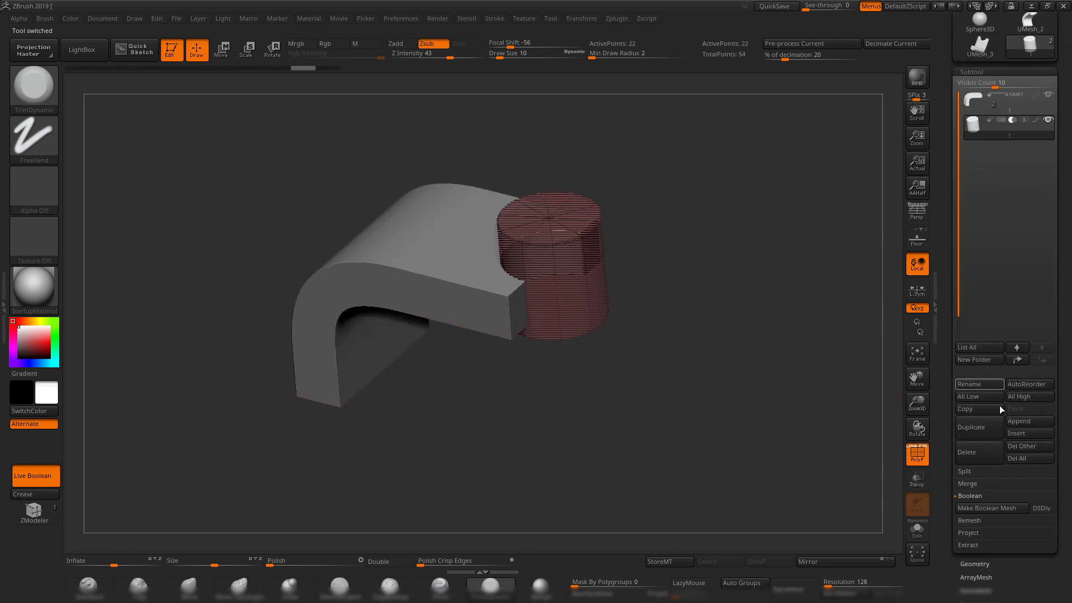
click(1042, 508)
click(981, 511)
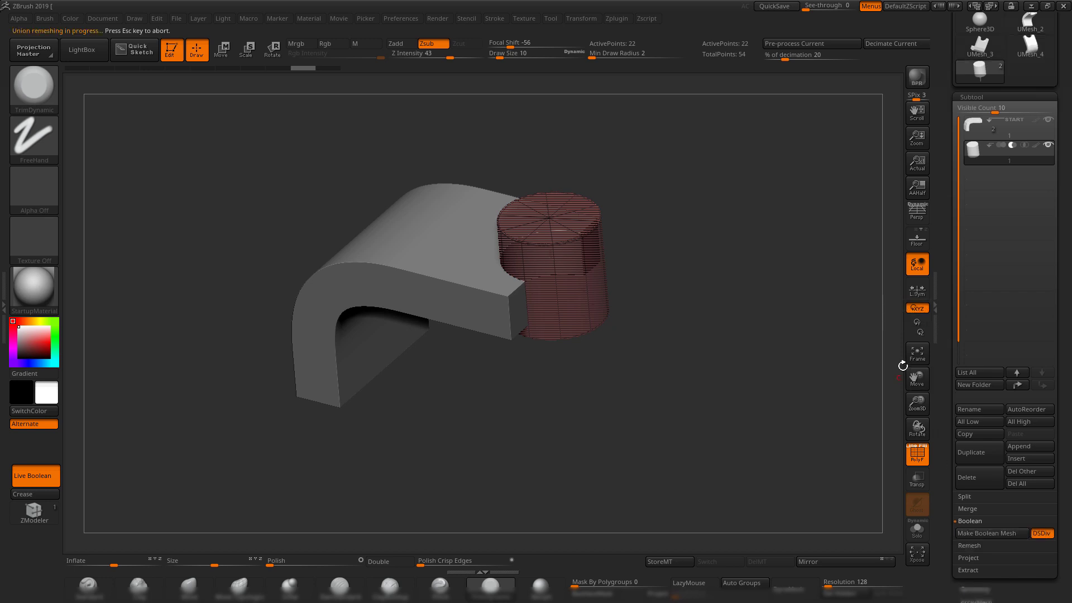
drag(747, 249, 672, 273)
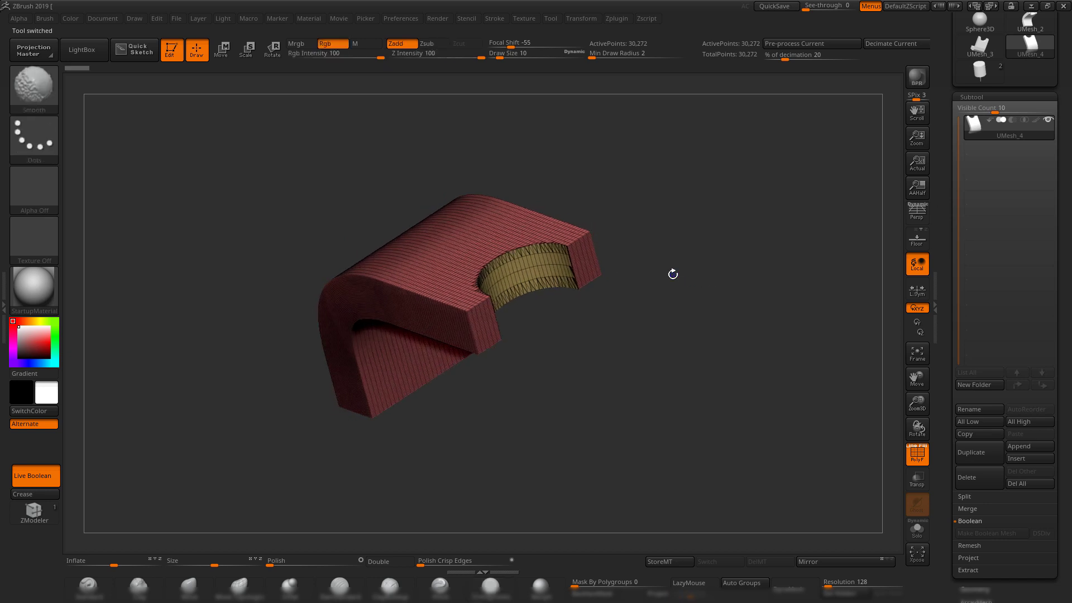
key(shift+f)
shift+drag(723, 404, 721, 373)
Compare the original model with the smoother UMesh_4 result and its wireframe.
click(981, 71)
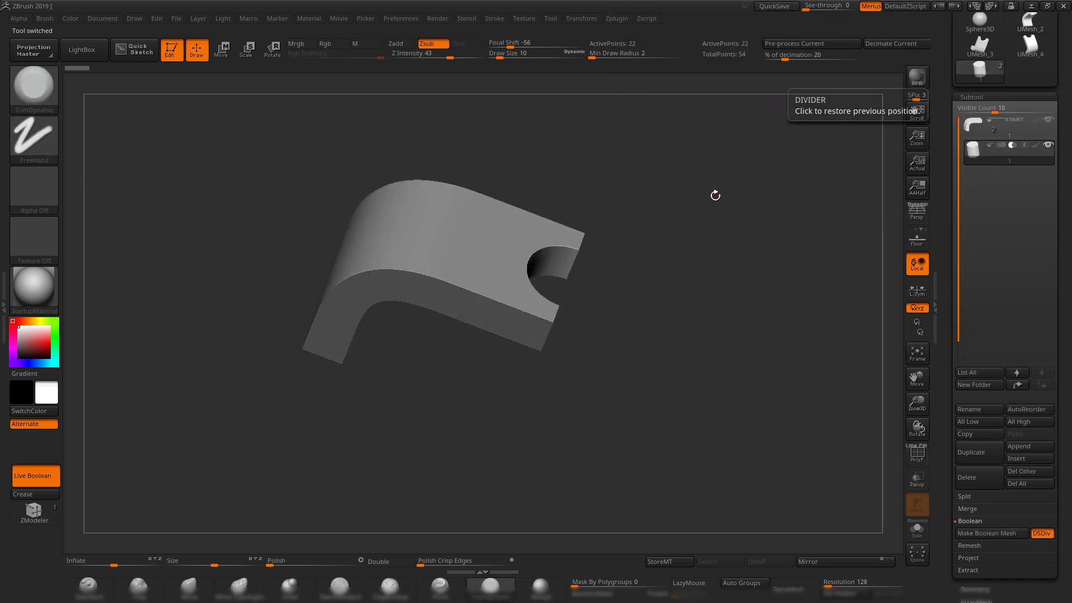
drag(713, 194, 695, 234)
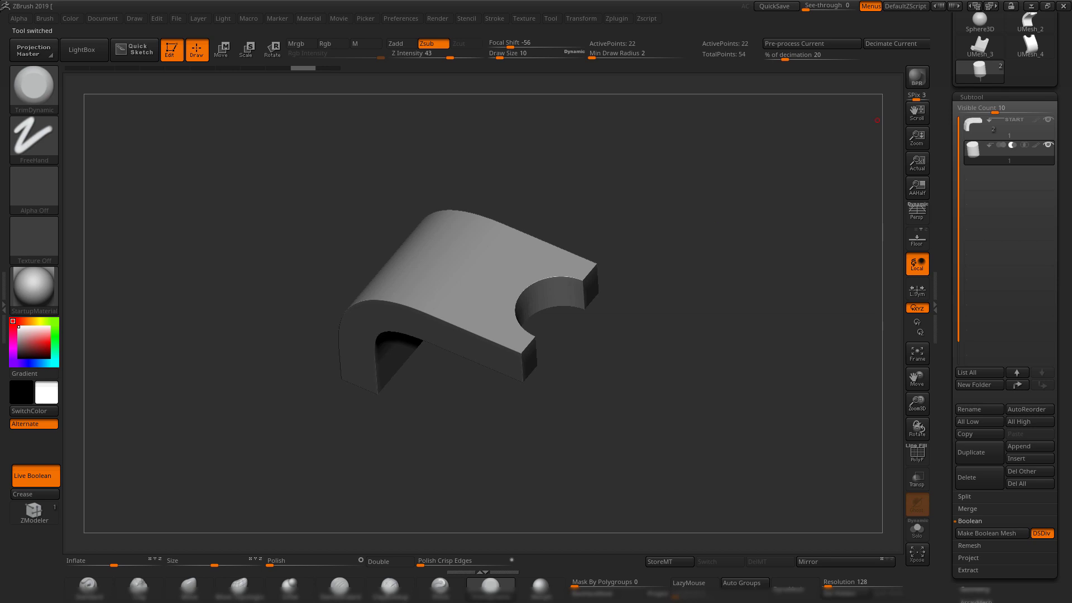
click(1036, 49)
drag(690, 306, 706, 370)
key(shift+f)
key(shift+f)
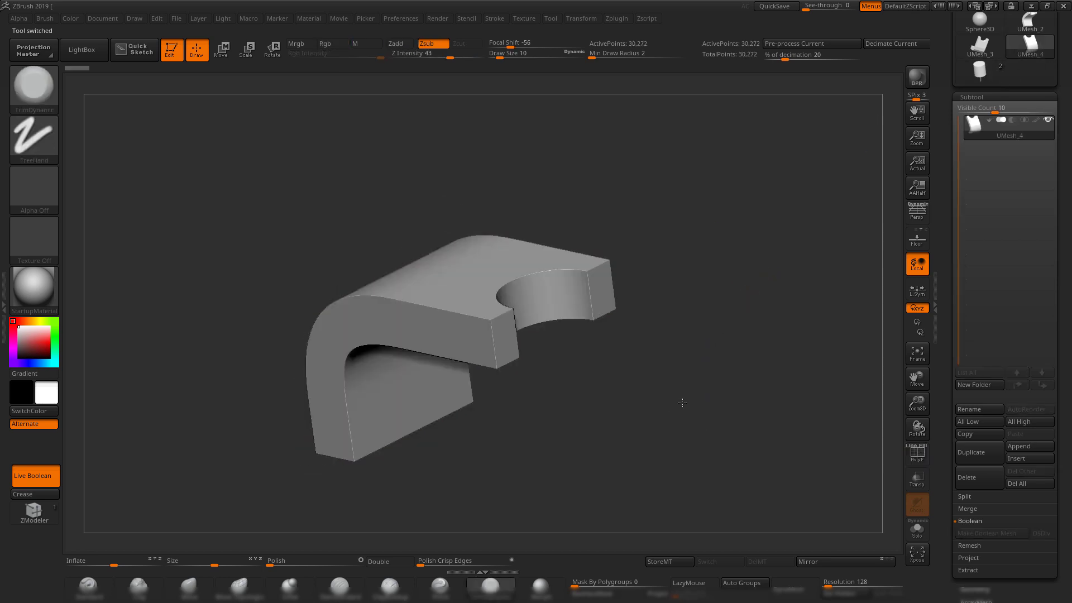
drag(744, 443, 754, 453)
DynaMesh UMesh_4 at resolution 640, giving 957,539 points.
drag(829, 583, 840, 584)
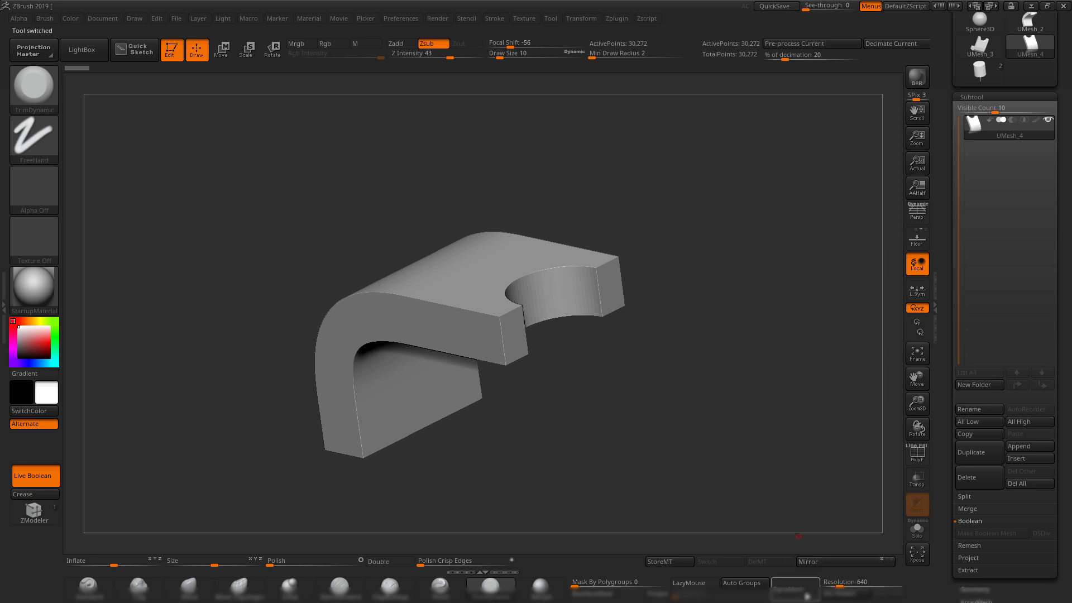
click(795, 587)
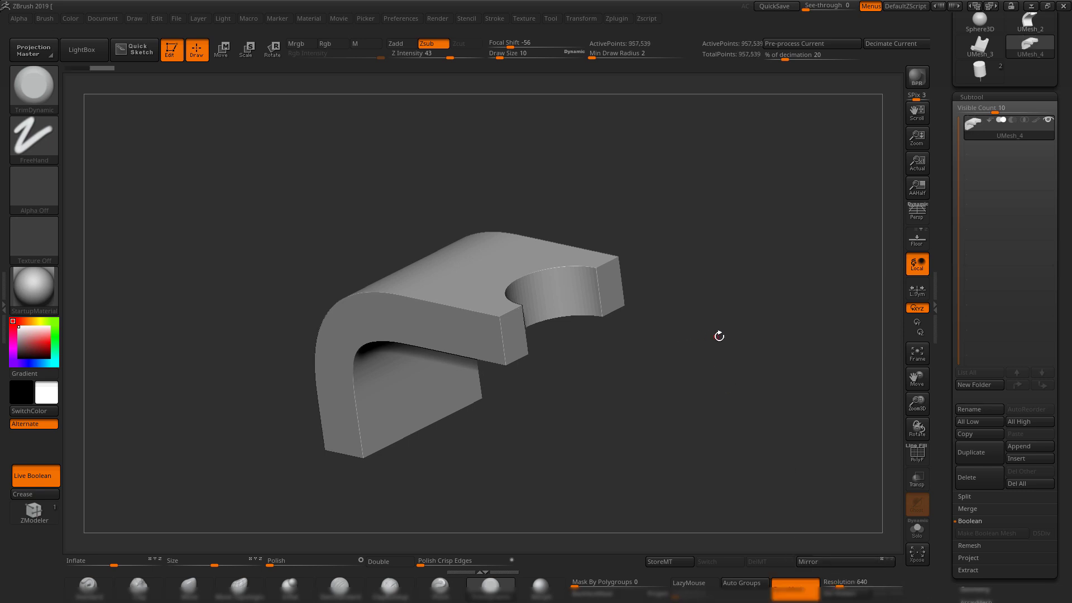
drag(718, 335, 702, 386)
key(shift+f)
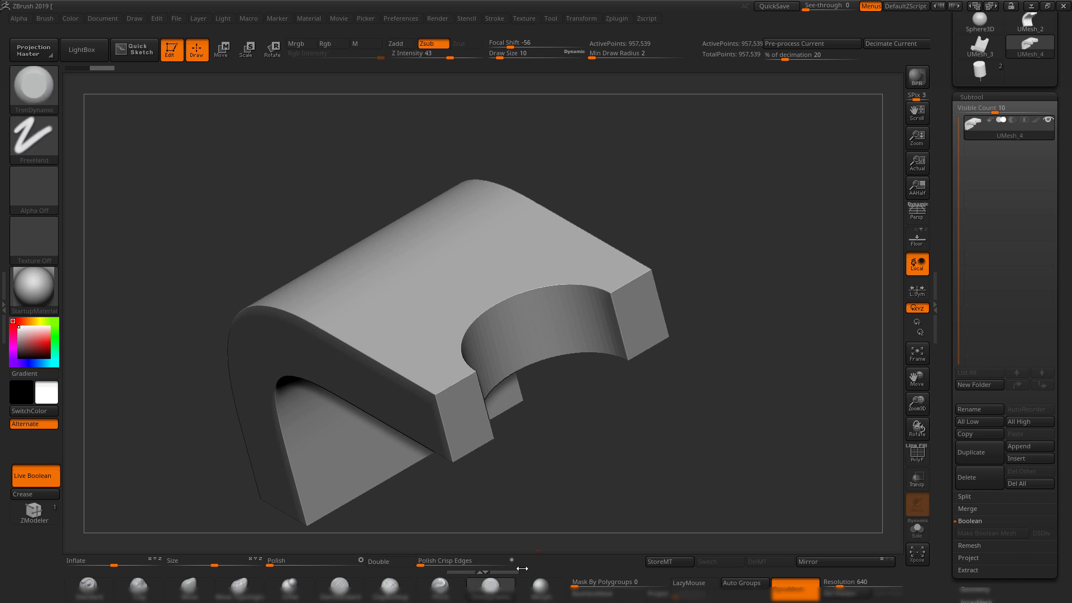
Apply Polish Crisp Edges twice to round the block's sharp edges and orbit to check them.
drag(423, 567, 441, 566)
click(419, 565)
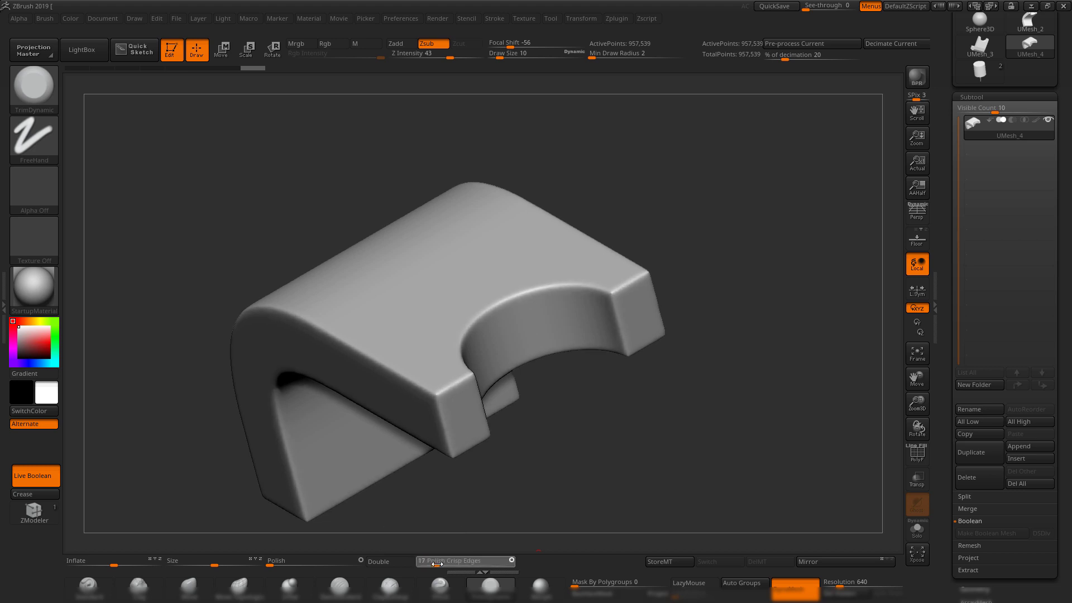
key(shift+f)
key(shift+f)
mouse_move(715, 448)
mouse_down()
mouse_move(680, 384)
mouse_move(549, 261)
mouse_move(486, 274)
mouse_up()
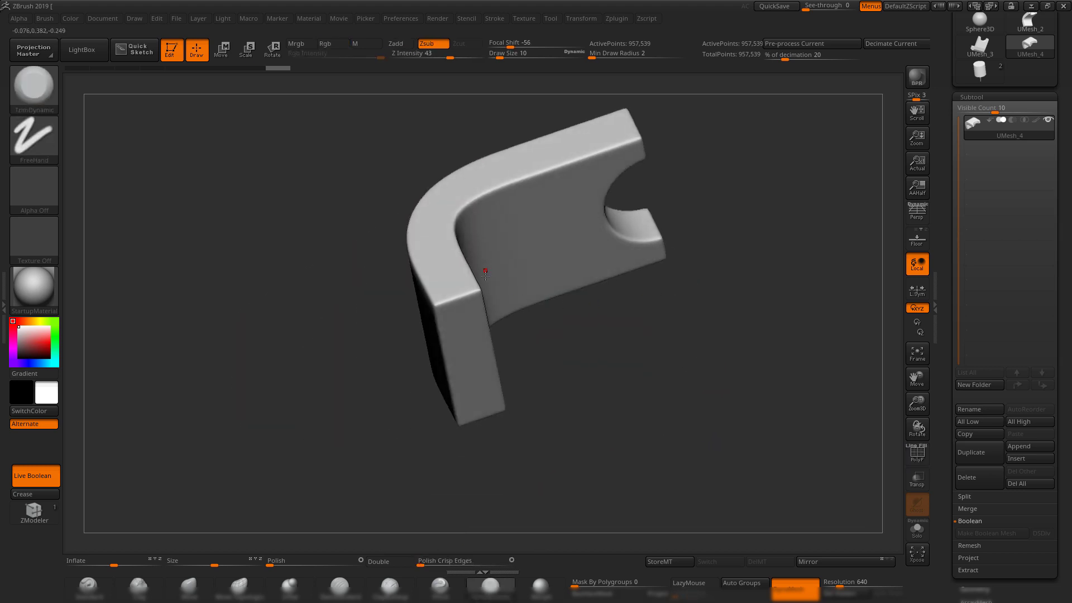
drag(673, 360, 555, 360)
mouse_move(759, 322)
mouse_down()
mouse_move(695, 249)
mouse_move(754, 333)
mouse_up()
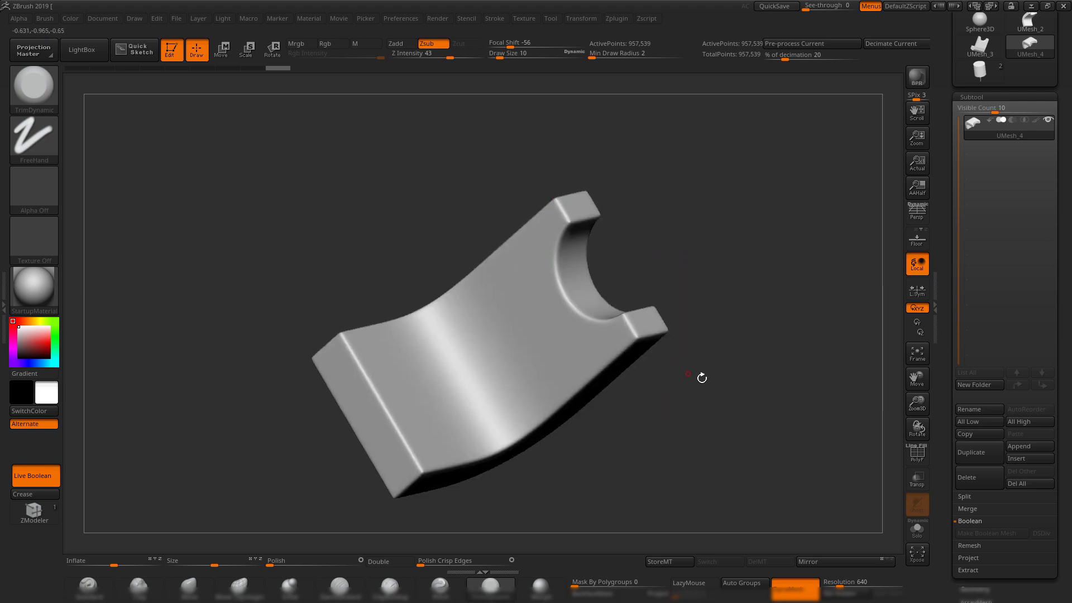
drag(702, 378, 697, 431)
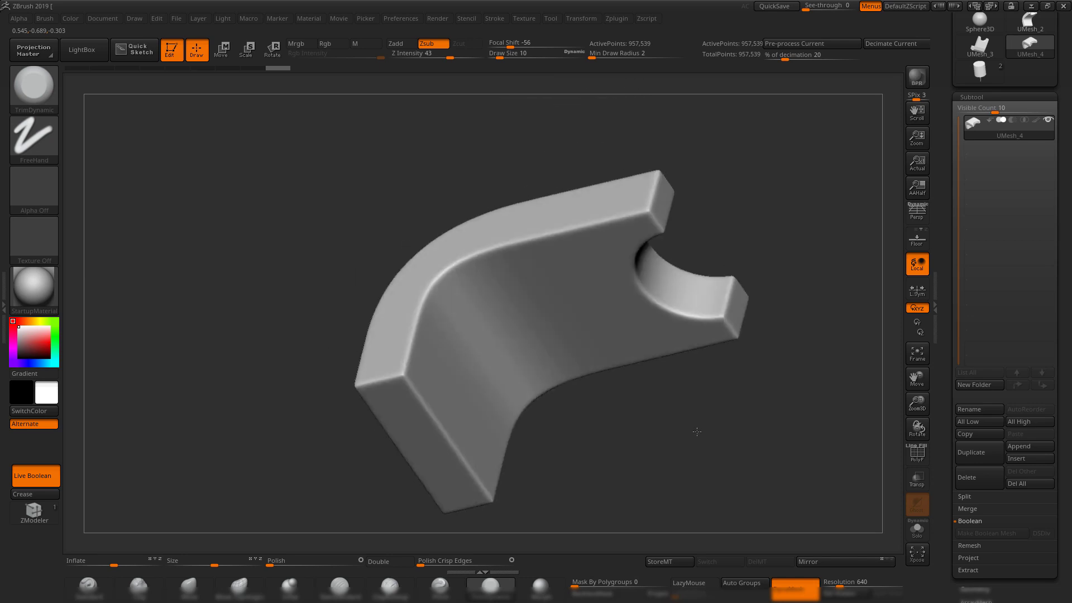
Reset the edge polish amount to zero and orbit the model to view the notch.
drag(430, 565, 418, 564)
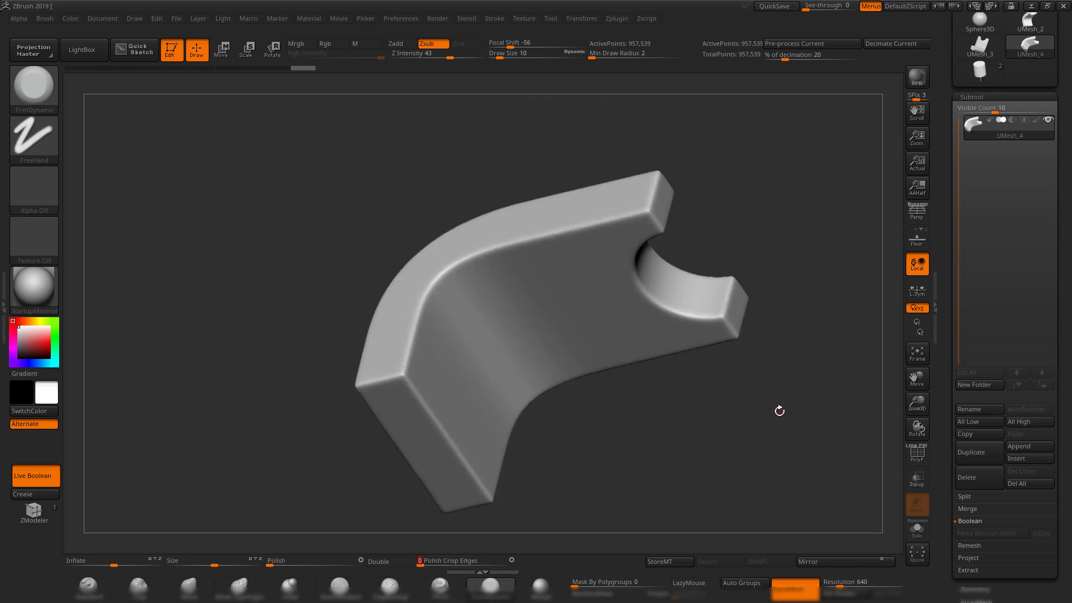
drag(779, 411, 620, 450)
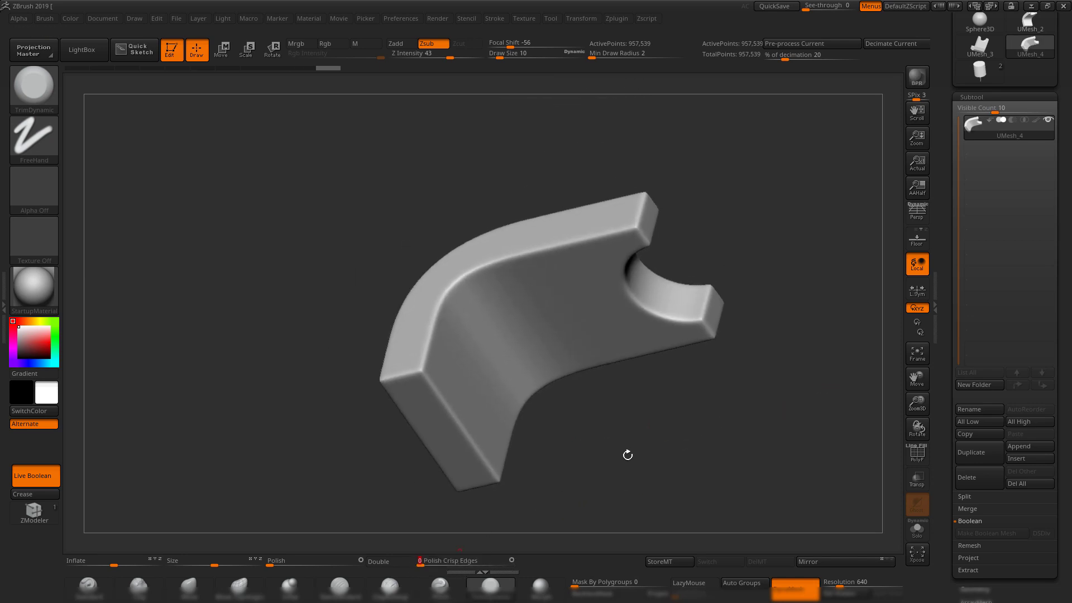
mouse_move(749, 370)
mouse_down()
mouse_move(728, 242)
mouse_move(737, 378)
mouse_move(753, 370)
mouse_move(748, 352)
mouse_up()
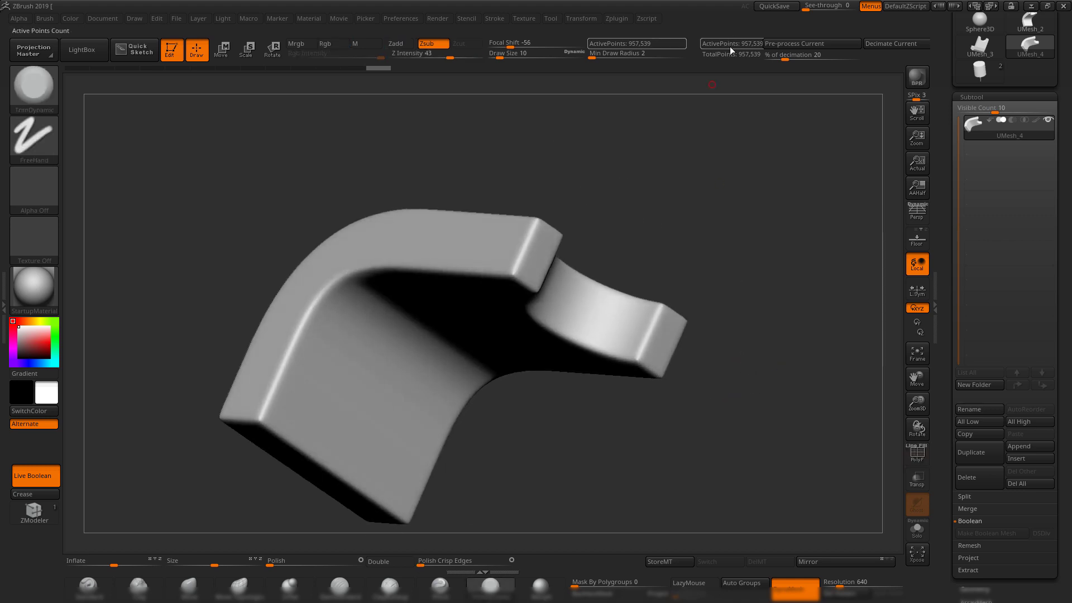
mouse_move(773, 182)
mouse_down()
mouse_move(746, 175)
mouse_move(718, 194)
mouse_move(734, 180)
mouse_up()
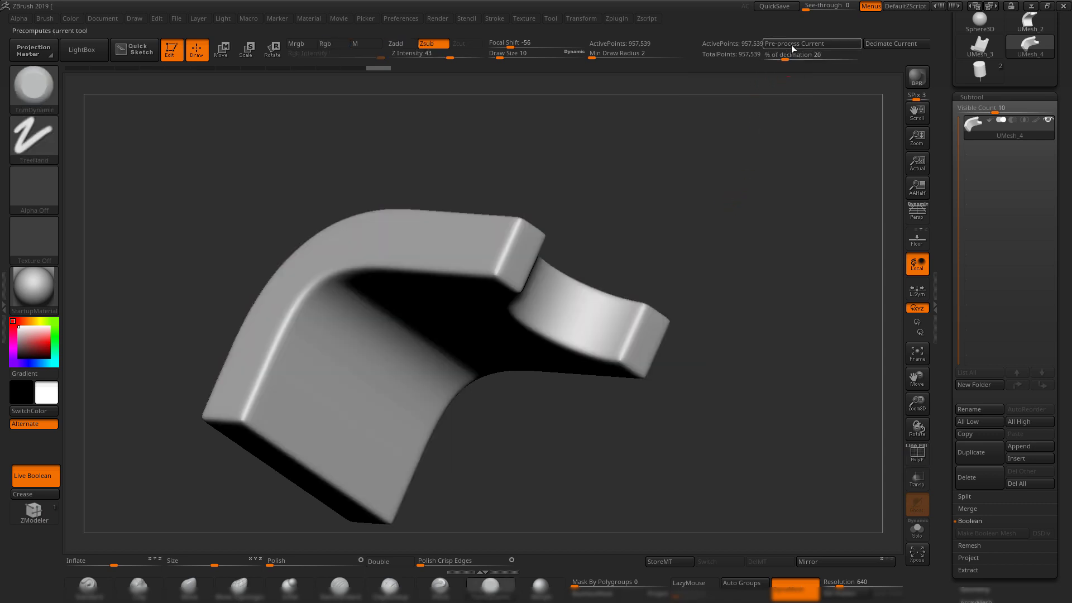
mouse_move(732, 201)
mouse_down()
mouse_move(704, 232)
mouse_move(745, 189)
mouse_up()
key(shift)
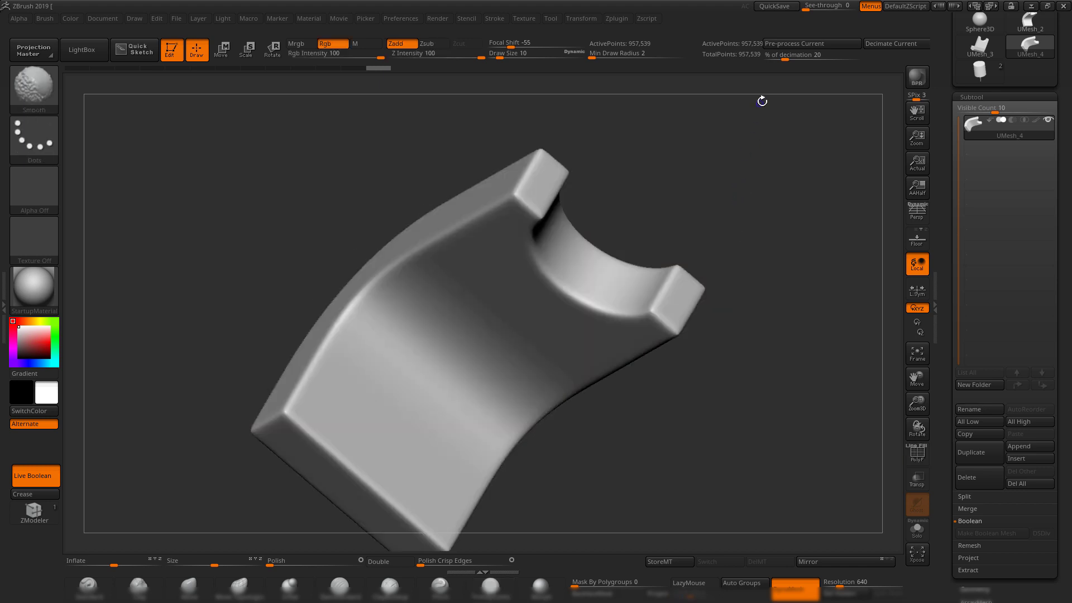
Run Decimation Master's Pre-process Current on UMesh_4.
click(616, 21)
click(665, 133)
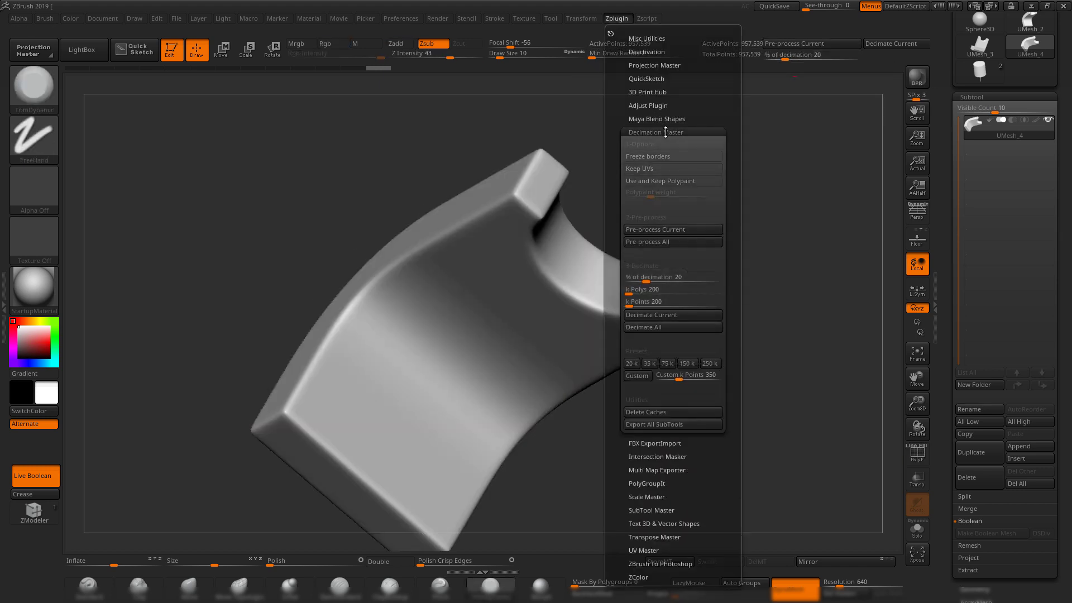
click(684, 229)
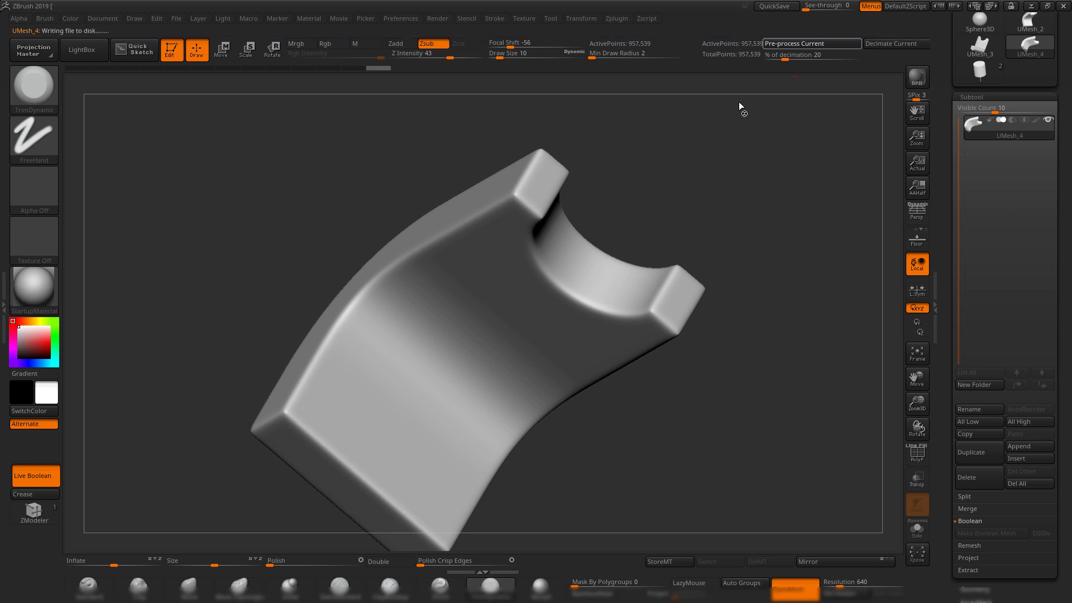
drag(754, 191, 772, 144)
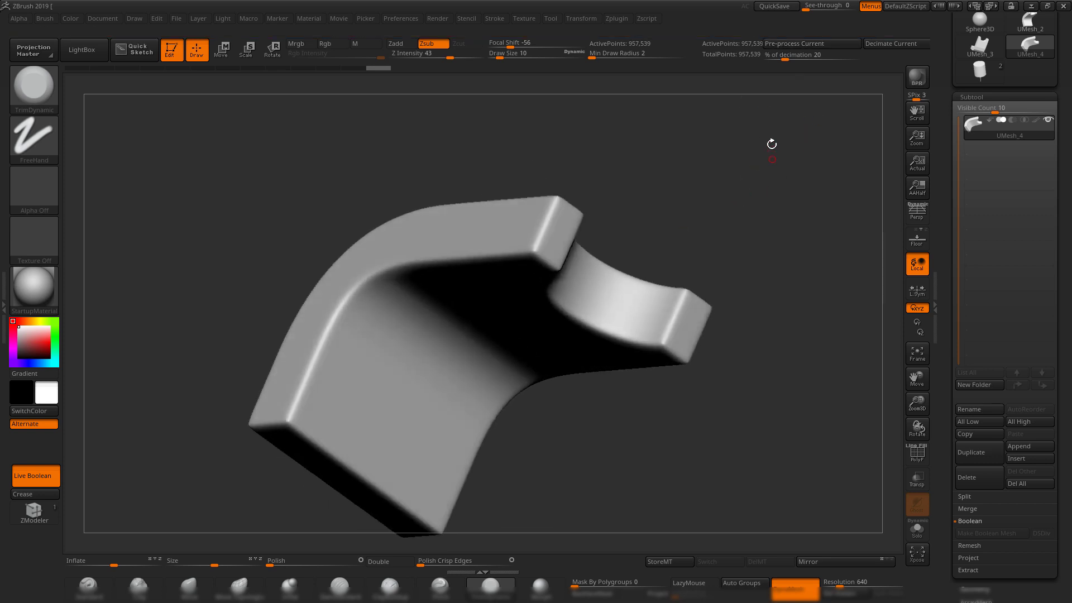
Decimate the current mesh at 5.55555 %, down to about 53,196 points.
click(620, 19)
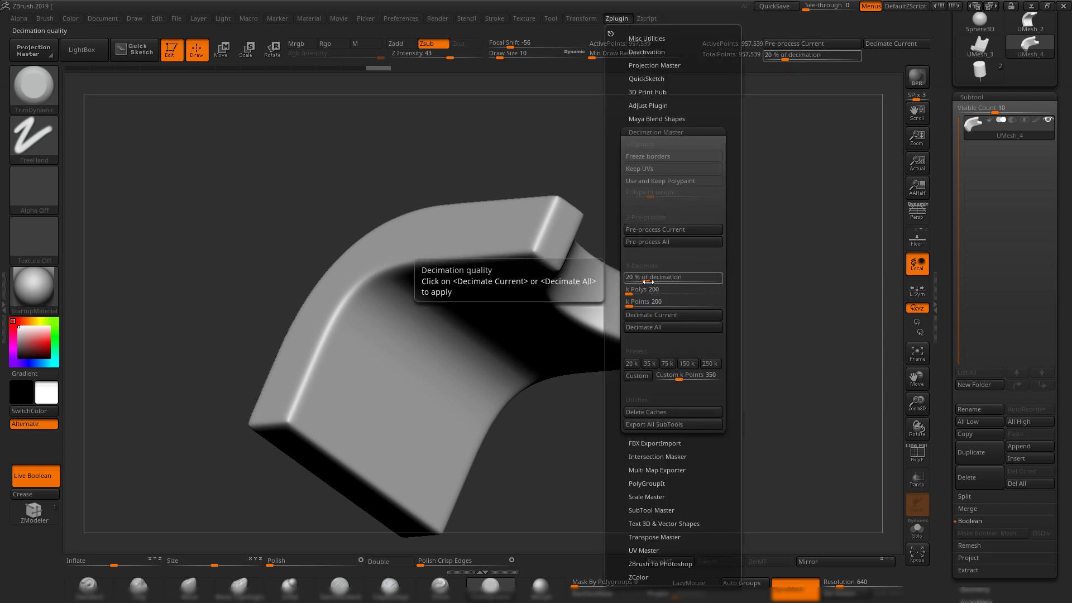
drag(648, 282, 645, 282)
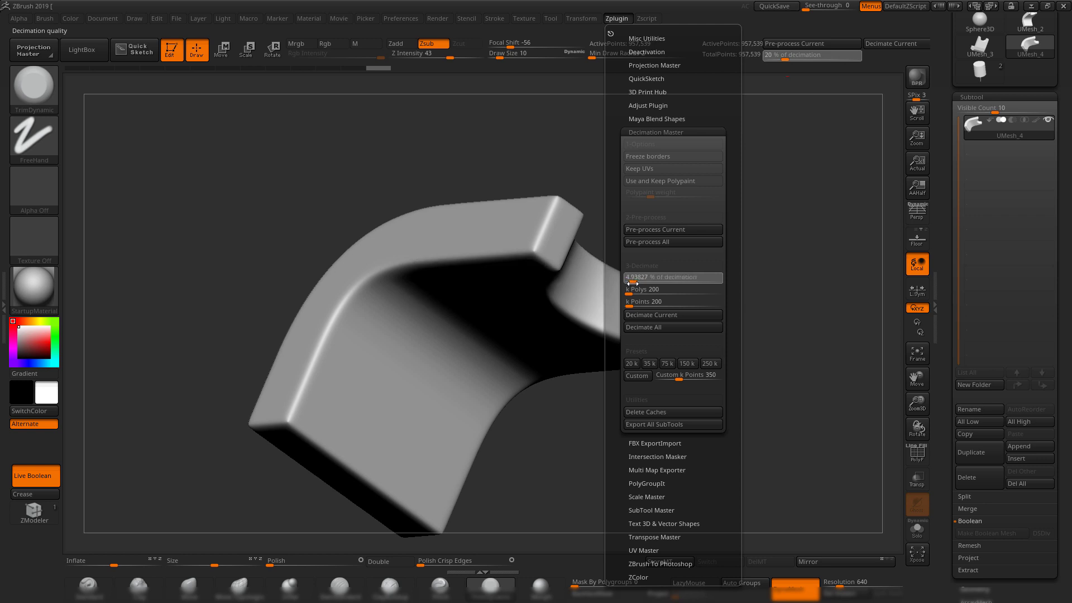
drag(633, 284, 634, 283)
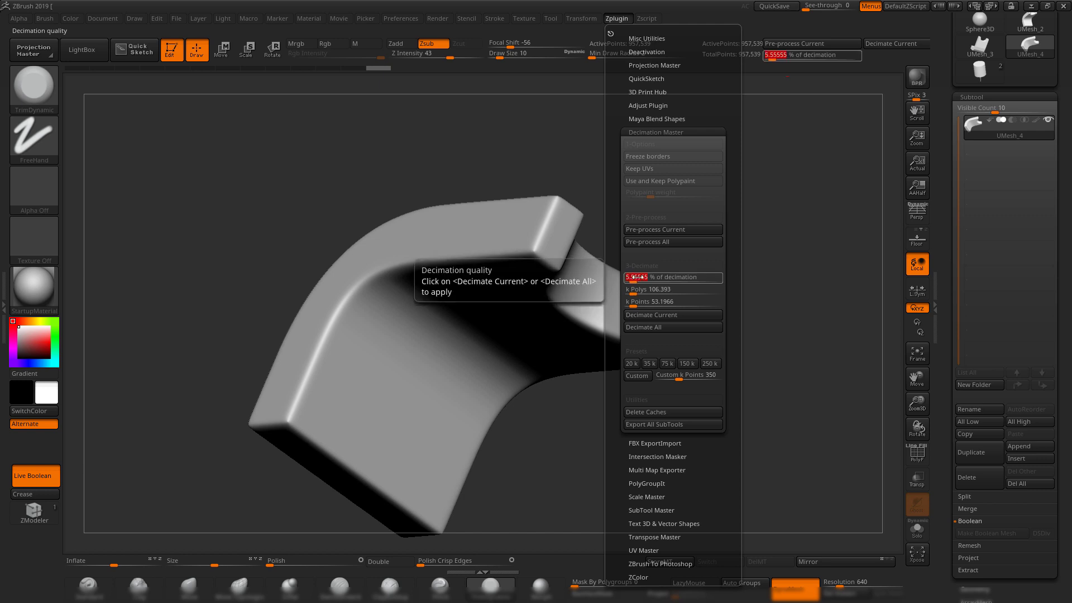
click(659, 315)
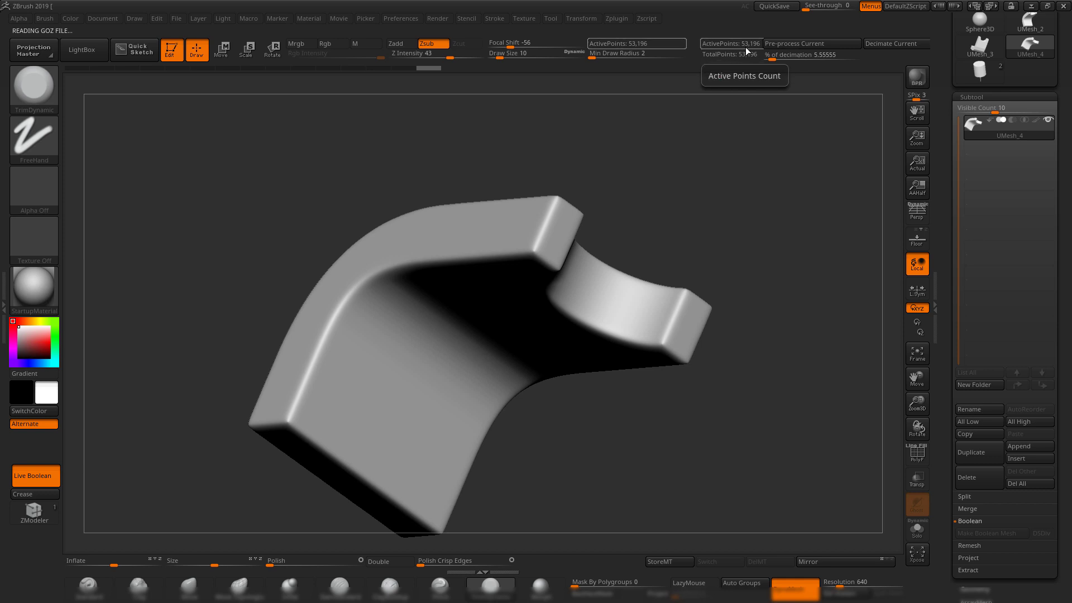
Compare dense and decimated versions via Undo History, ending on the decimated mesh.
drag(705, 191, 716, 210)
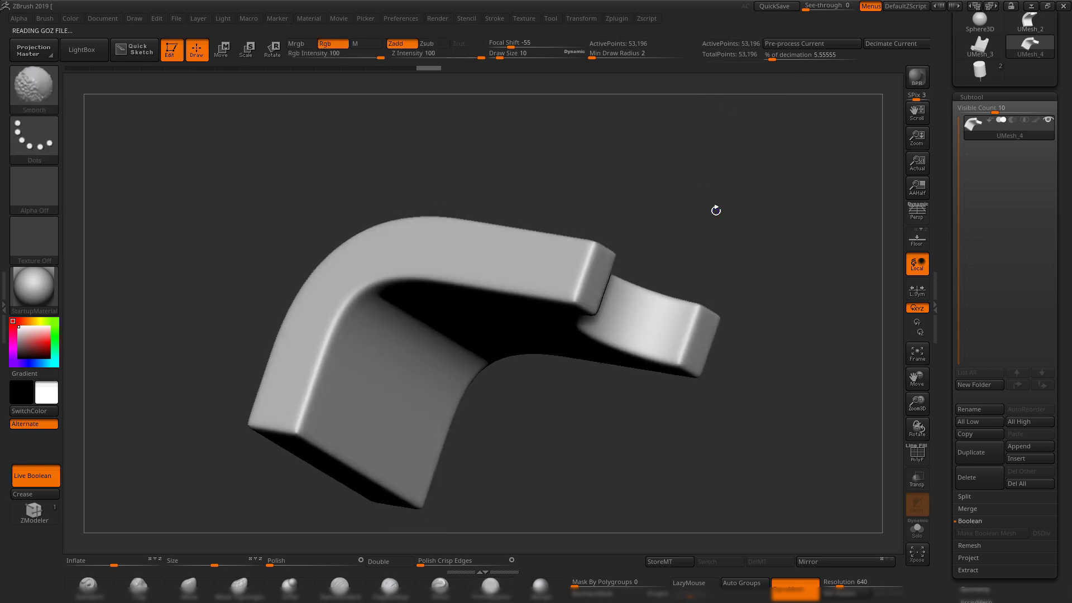
key(shift+f)
drag(724, 258, 776, 248)
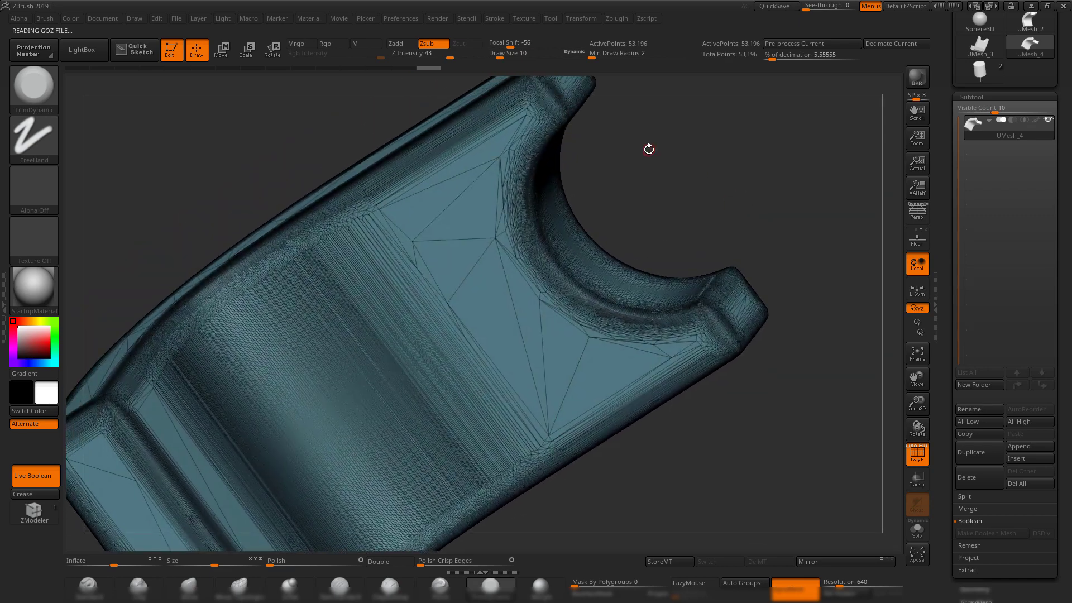
mouse_move(649, 150)
mouse_down()
mouse_move(668, 162)
mouse_move(665, 148)
mouse_up()
click(399, 68)
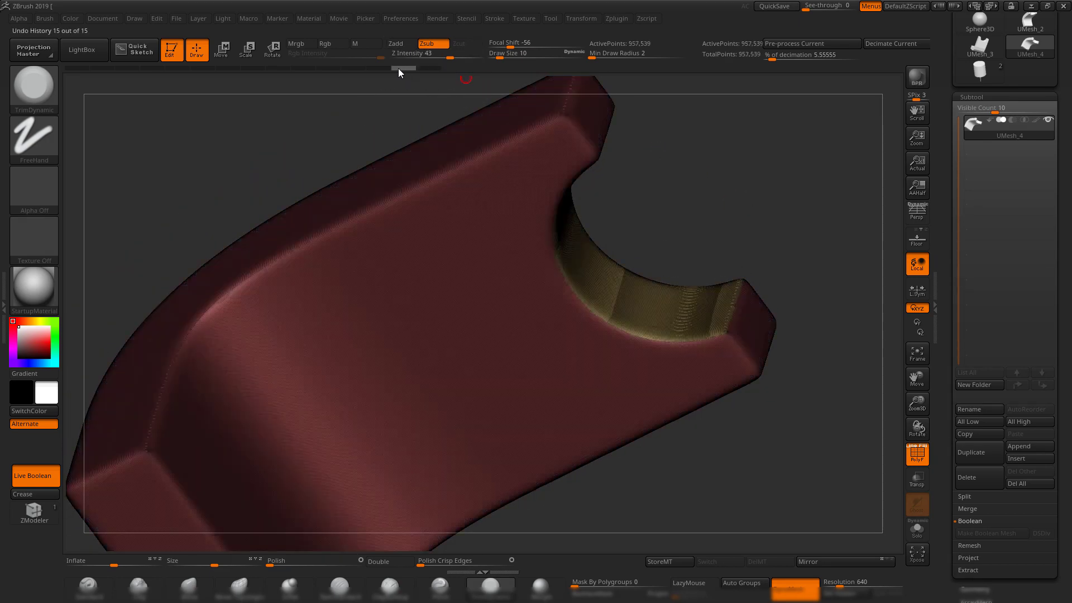
click(426, 68)
click(403, 68)
click(428, 69)
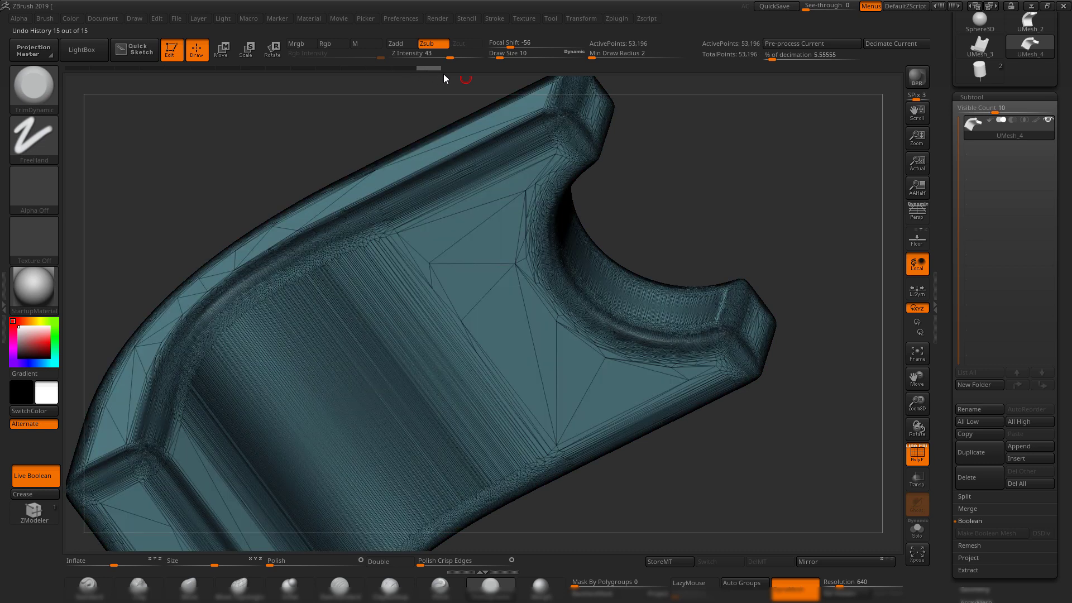
key(shift+f)
mouse_move(702, 167)
mouse_down()
mouse_move(749, 313)
mouse_move(679, 229)
mouse_move(725, 258)
mouse_up()
key(shift+f)
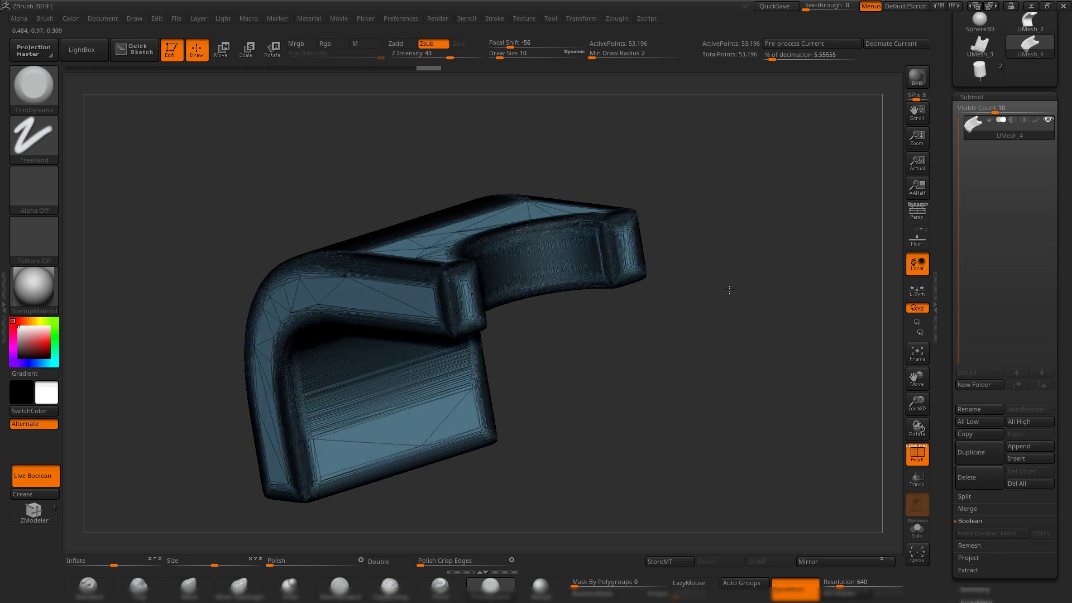
key(shift+f)
key(shift+f)
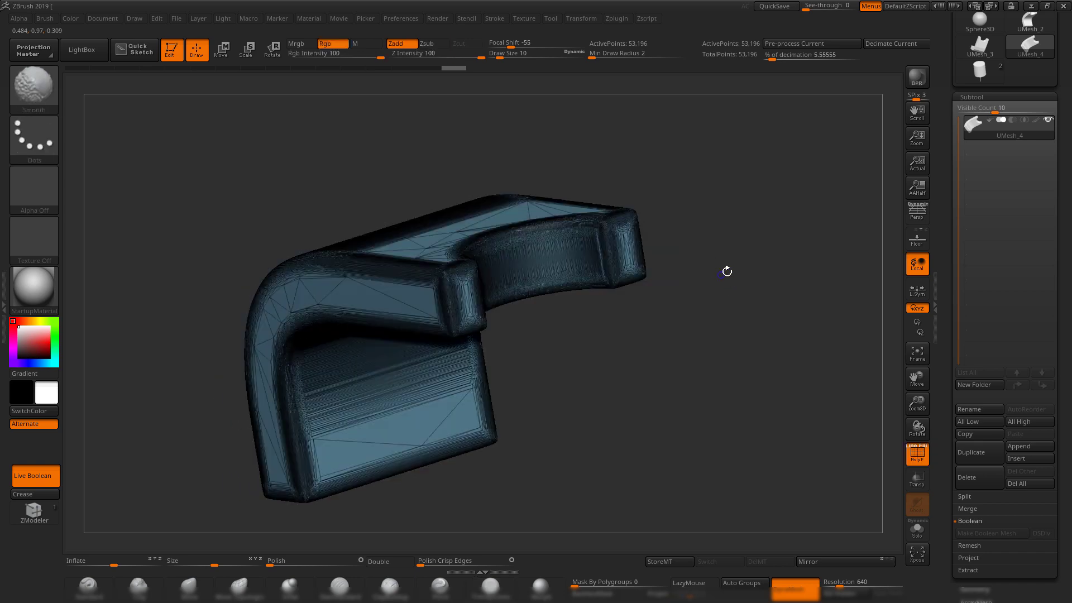
drag(756, 271, 776, 287)
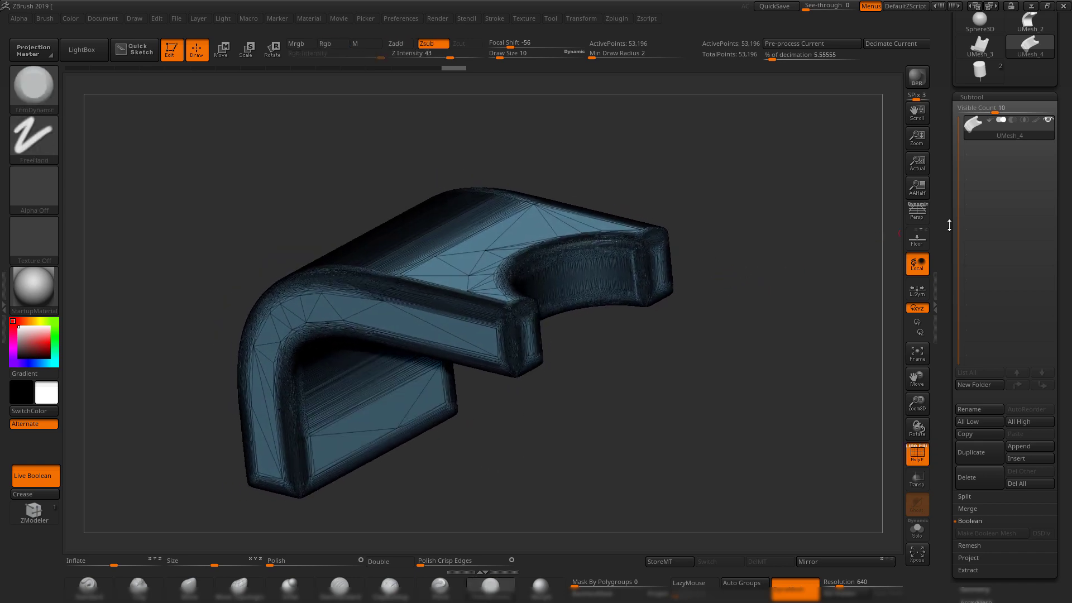
Export the decimated bracket over the existing 1.OBJ file.
drag(944, 198, 947, 304)
click(1030, 73)
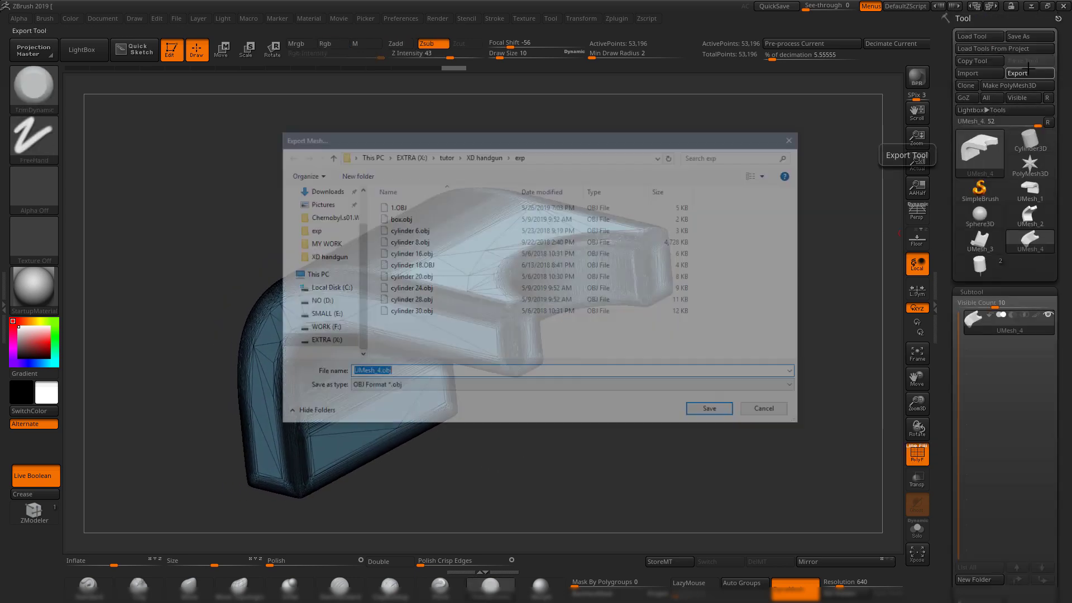
double_click(423, 210)
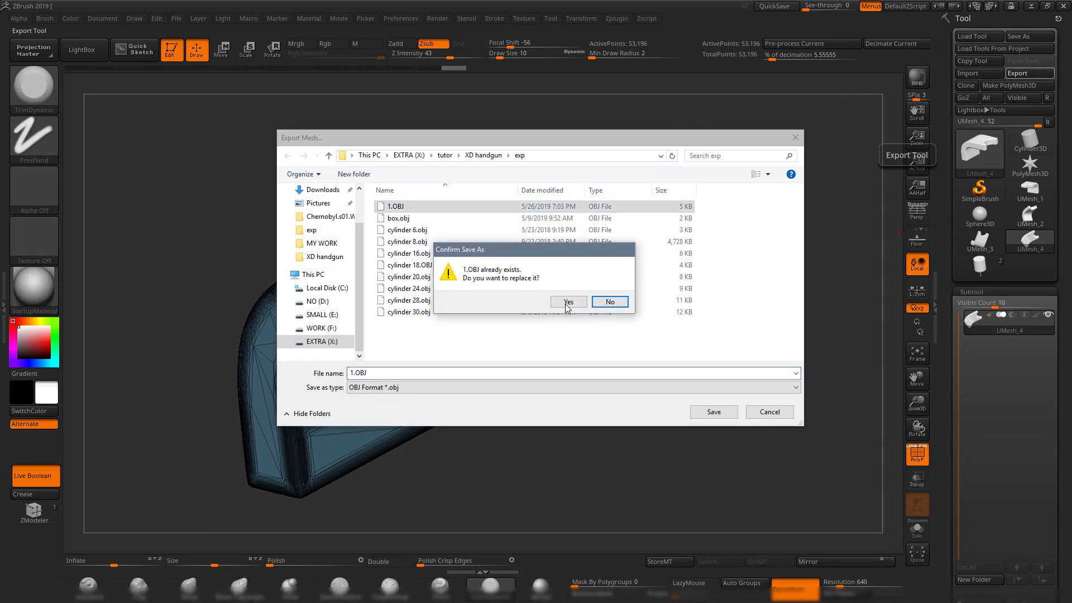
click(567, 303)
Back in Maya, select the old pCube2 part for replacement.
click(1031, 6)
alt+drag(651, 303, 525, 281)
drag(504, 224, 656, 333)
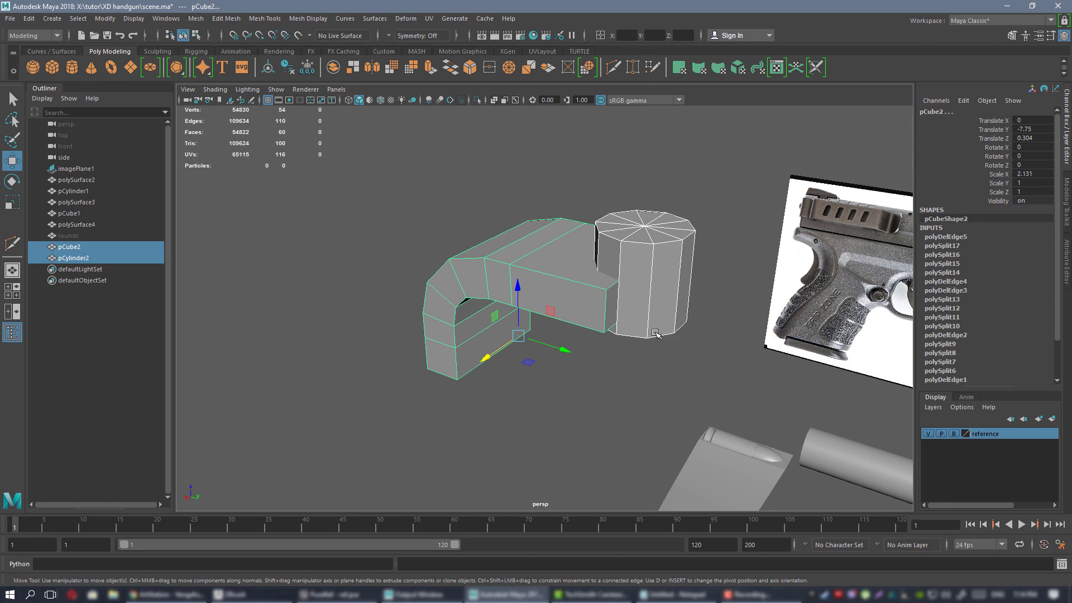
Delete pCube2 and pCylinder2, then import 1.OBJ into the scene.
key(Delete)
click(11, 18)
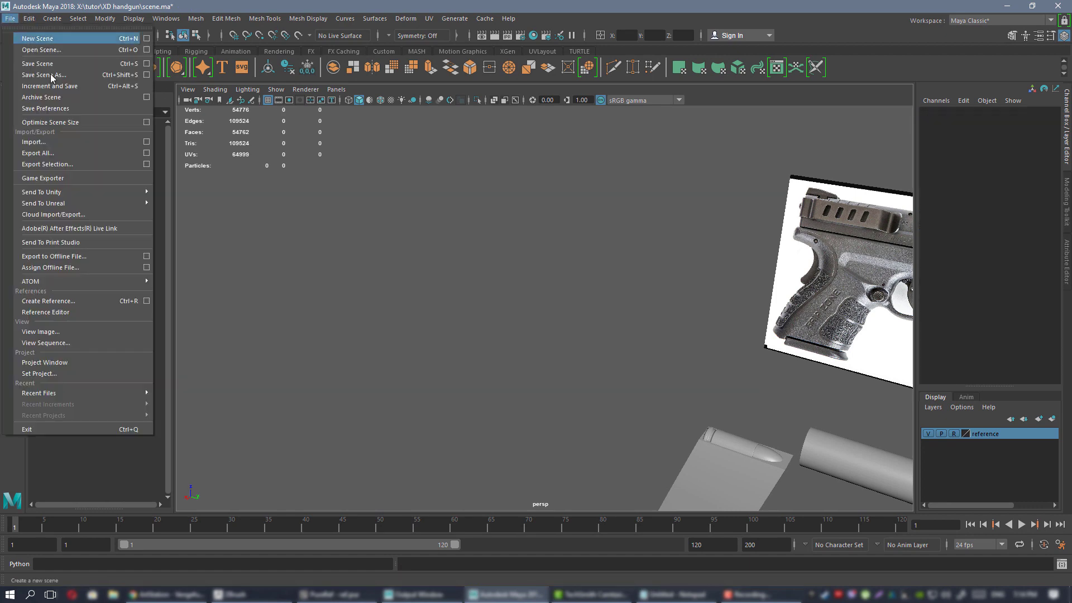
click(48, 140)
double_click(390, 218)
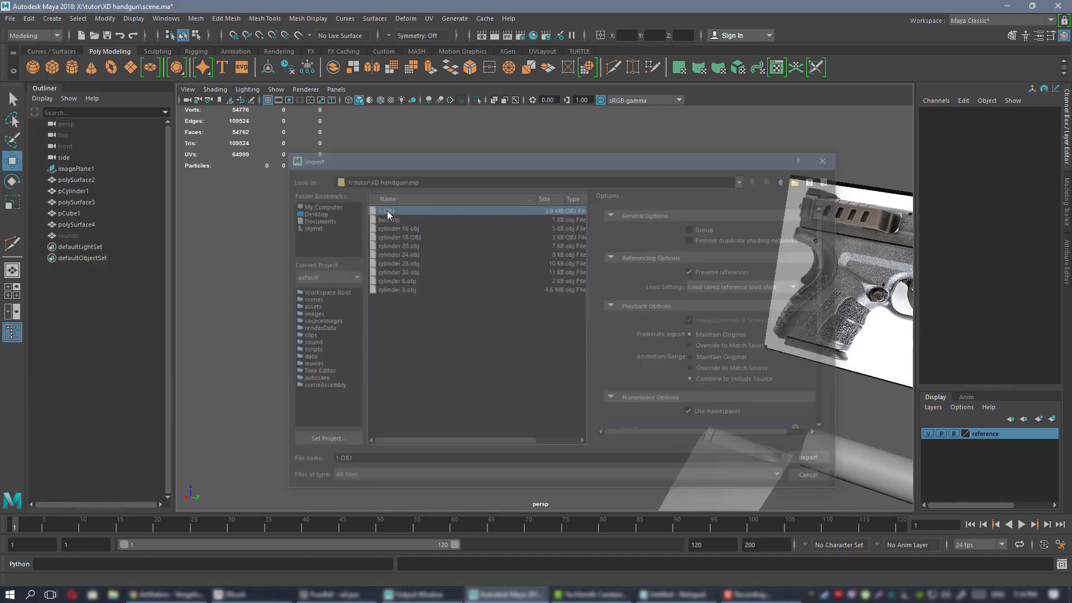
Assign the existing blinn1 material to the imported bracket mesh.
alt+drag(585, 272, 546, 275)
scroll(546, 275, up, 2)
alt+drag(557, 220, 412, 179)
click(449, 200)
alt+right_drag(529, 249, 526, 205)
click(580, 174)
right_drag(580, 173, 666, 483)
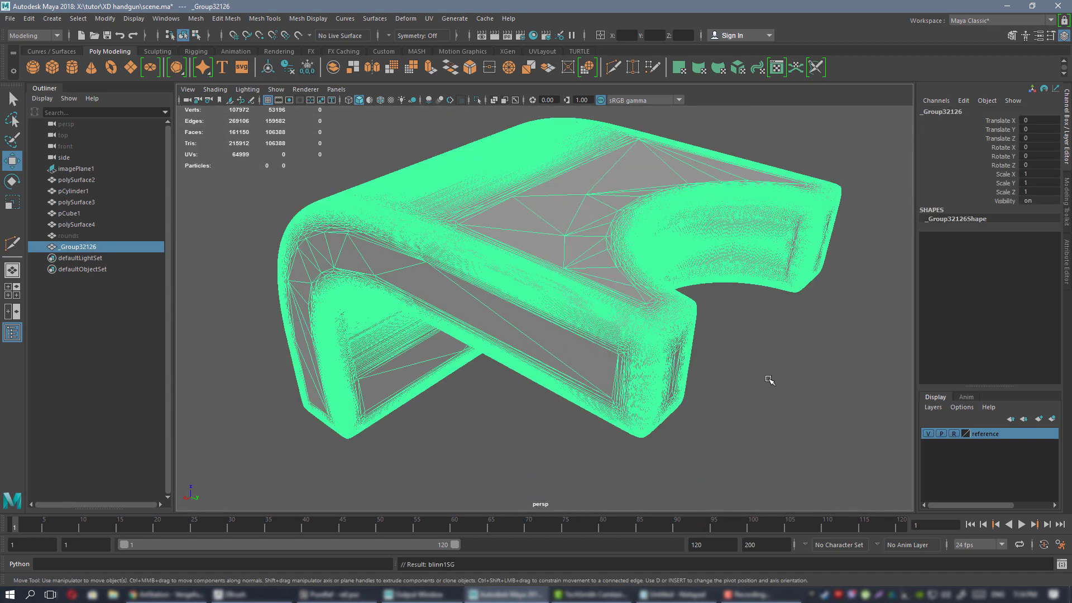
Inspect the imported _Group32126 bracket's bevelled end from several angles.
click(764, 386)
alt+drag(592, 308, 508, 259)
click(522, 276)
alt+right_drag(574, 284, 464, 241)
alt+drag(464, 241, 494, 273)
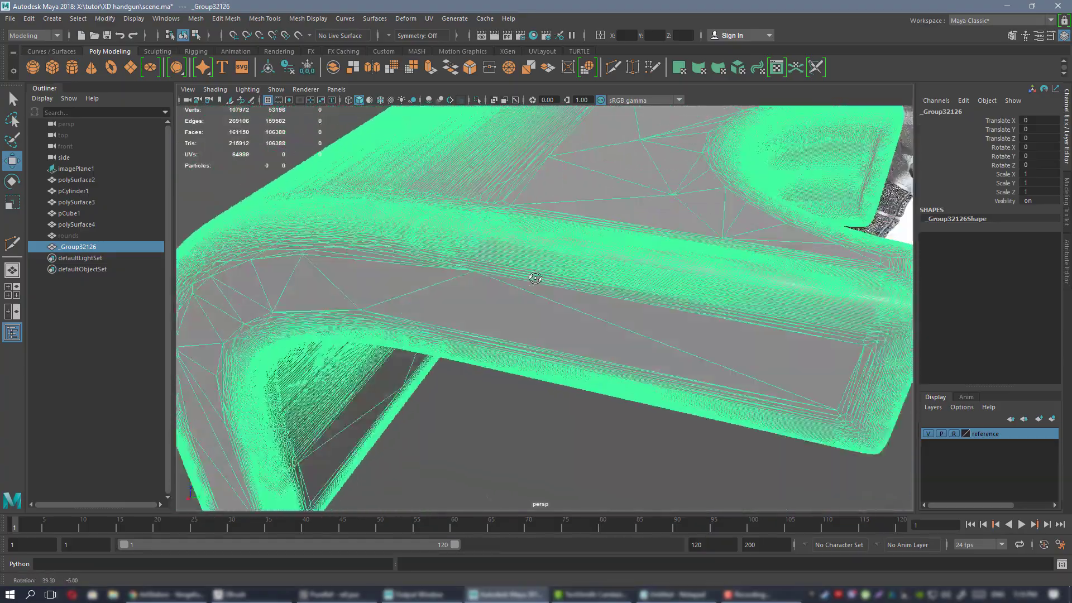
alt+right_drag(494, 273, 649, 353)
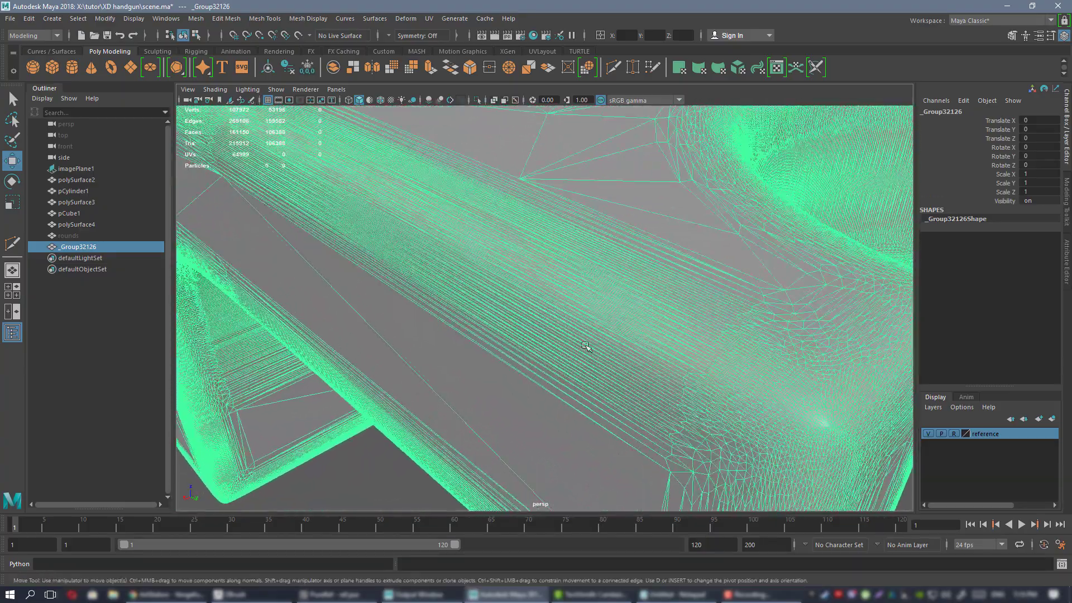
click(372, 479)
alt+right_drag(559, 249, 596, 271)
mouse_move(596, 271)
alt+mouse_down()
mouse_move(609, 281)
mouse_move(594, 263)
alt+mouse_up()
click(560, 319)
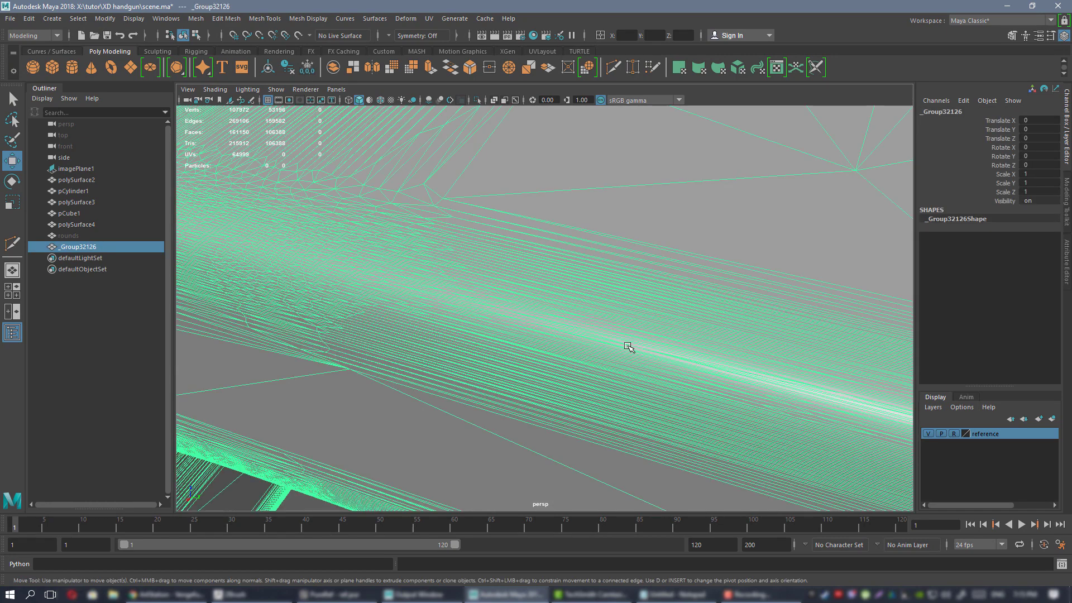
alt+right_drag(627, 346, 550, 316)
click(383, 51)
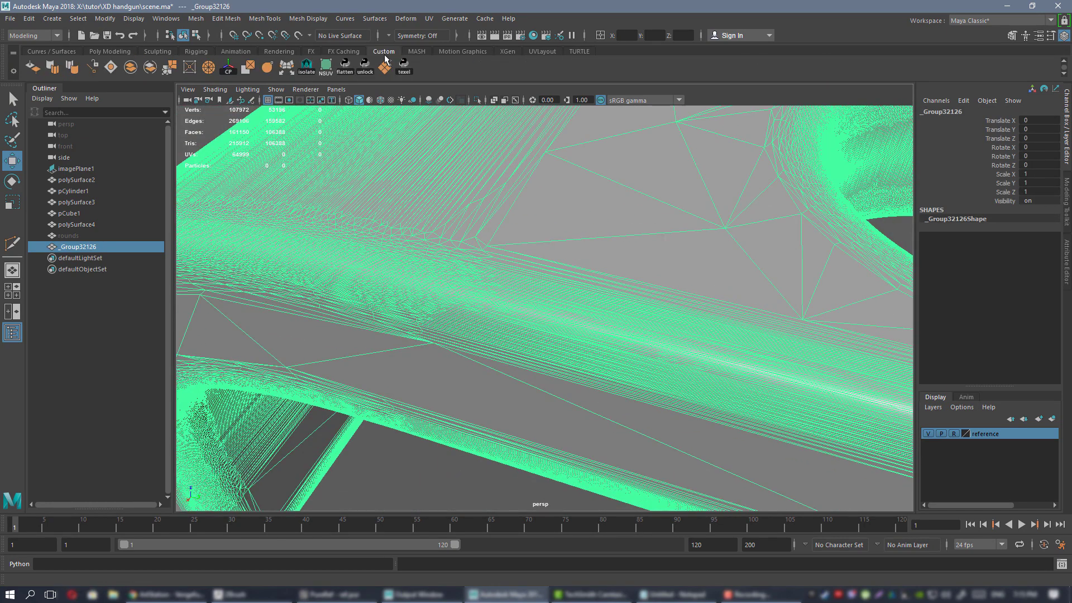
Apply Soften Edge from the Custom shelf to _Group32126 and deselect it.
click(72, 67)
scroll(489, 201, down, 5)
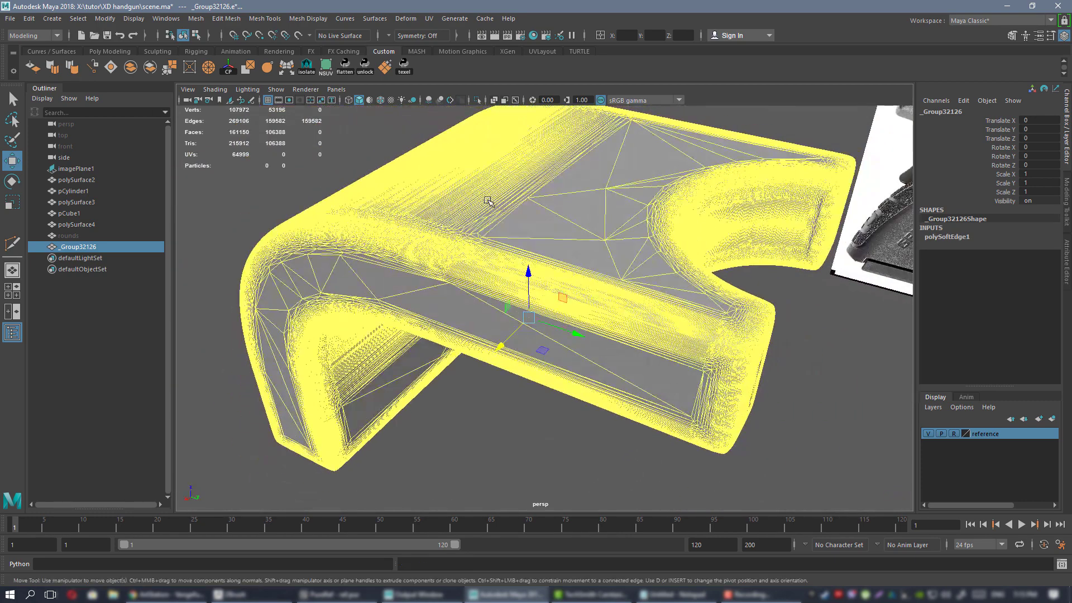
click(301, 152)
Orbit the softened bracket to check the shading along its edges and semicircular cutout.
alt+right_drag(598, 211, 648, 296)
alt+drag(648, 296, 690, 304)
alt+right_drag(689, 304, 672, 320)
alt+drag(672, 320, 702, 341)
alt+right_drag(701, 340, 666, 304)
alt+drag(667, 303, 561, 308)
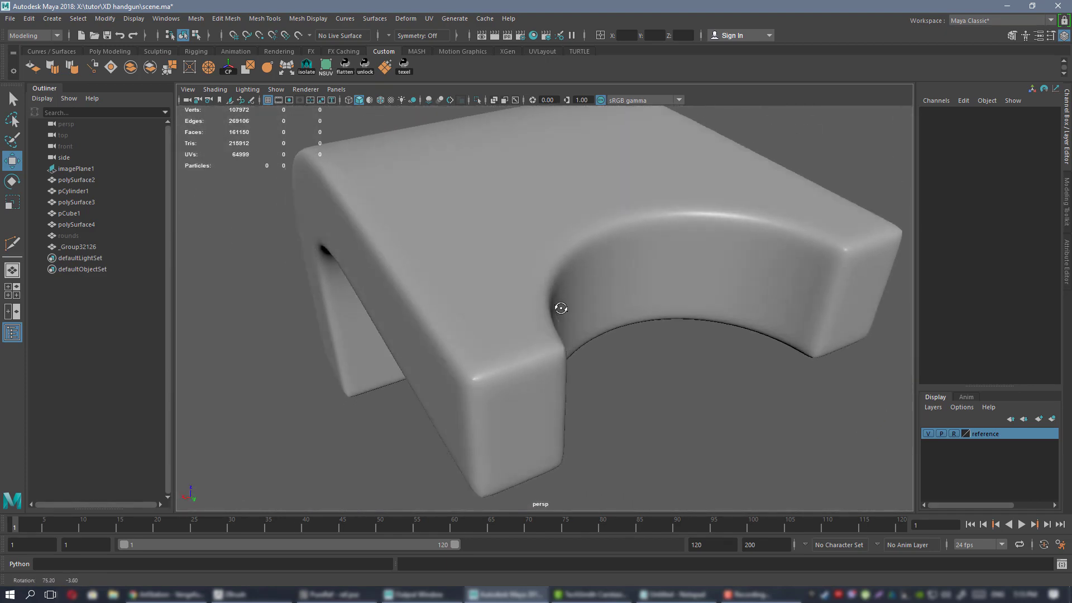
alt+right_drag(561, 308, 485, 284)
alt+drag(486, 285, 514, 239)
Inspect the bracket's underside, top and curved back for smooth shading.
click(514, 239)
alt+right_drag(514, 239, 631, 294)
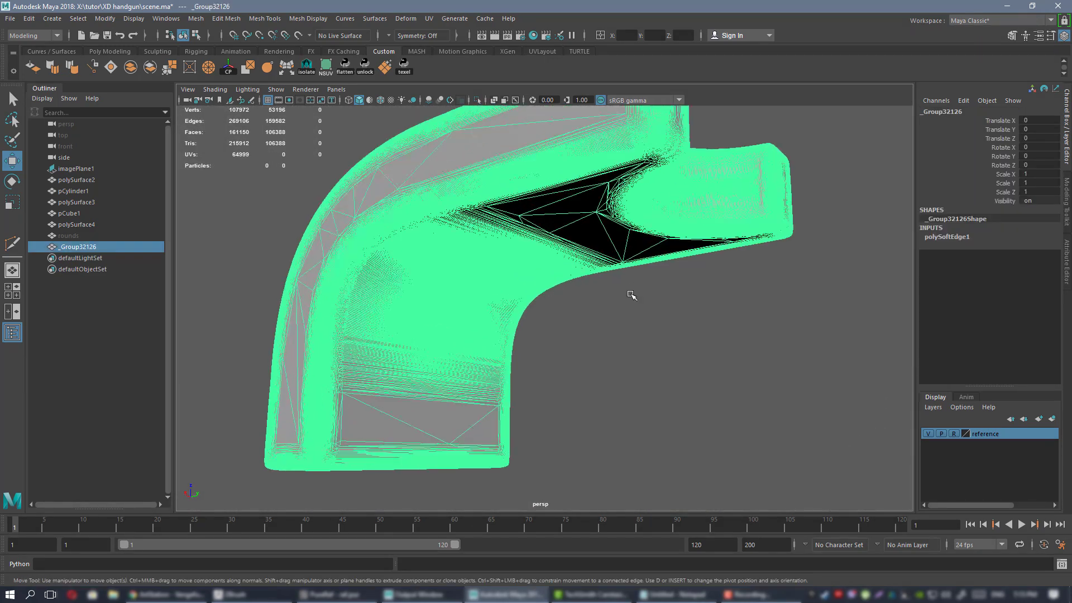
alt+drag(631, 295, 624, 335)
click(730, 323)
alt+right_drag(625, 335, 469, 285)
alt+drag(469, 285, 511, 302)
alt+right_drag(511, 302, 598, 322)
alt+drag(526, 318, 620, 311)
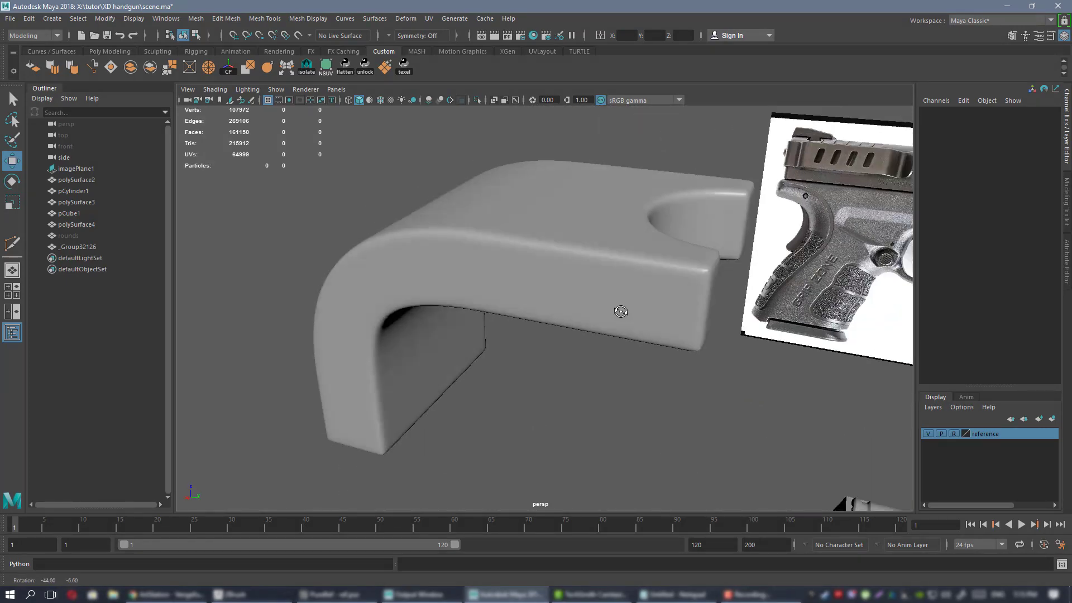
alt+right_drag(620, 311, 543, 273)
alt+middle_drag(500, 235, 462, 252)
alt+right_drag(462, 252, 498, 295)
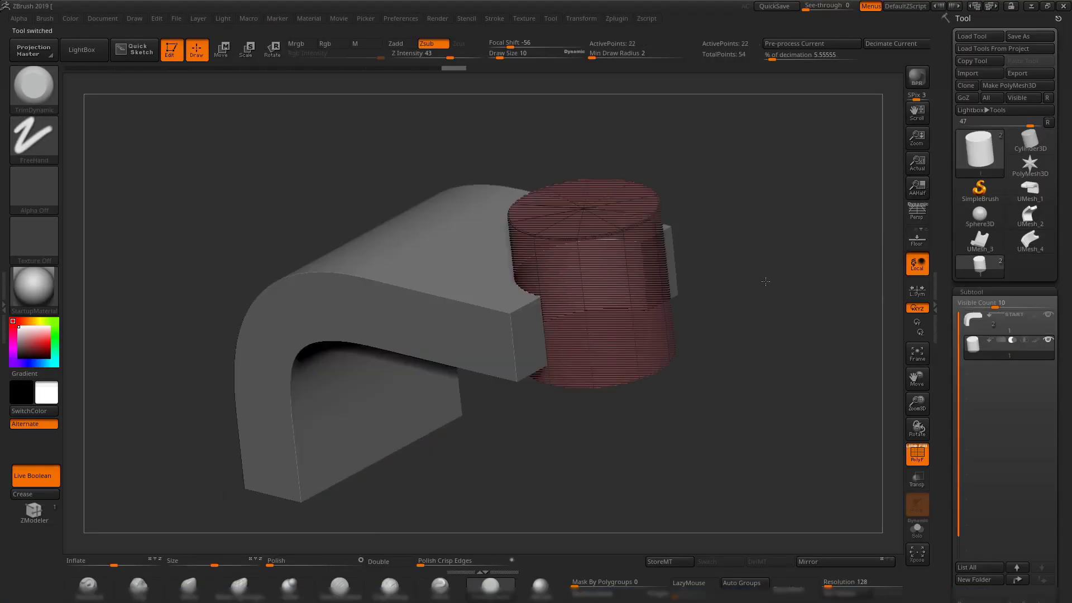
Make the bracket the active subtool and inspect it with the polygon wireframe toggled.
alt+drag(766, 281, 766, 334)
click(979, 330)
drag(696, 326, 709, 349)
key(shift+f)
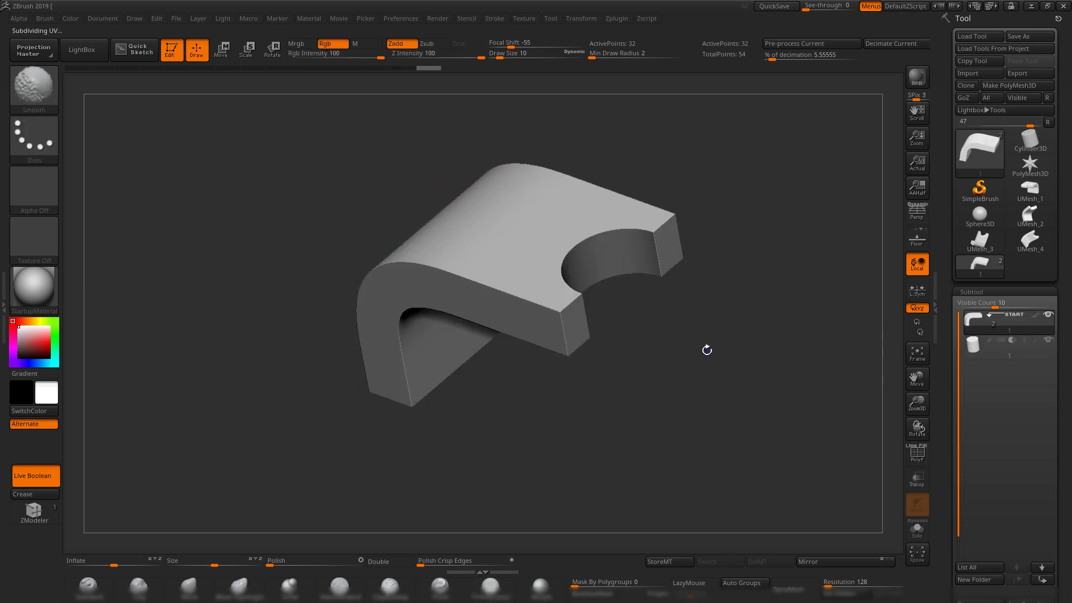
key(shift+f)
key(ctrl)
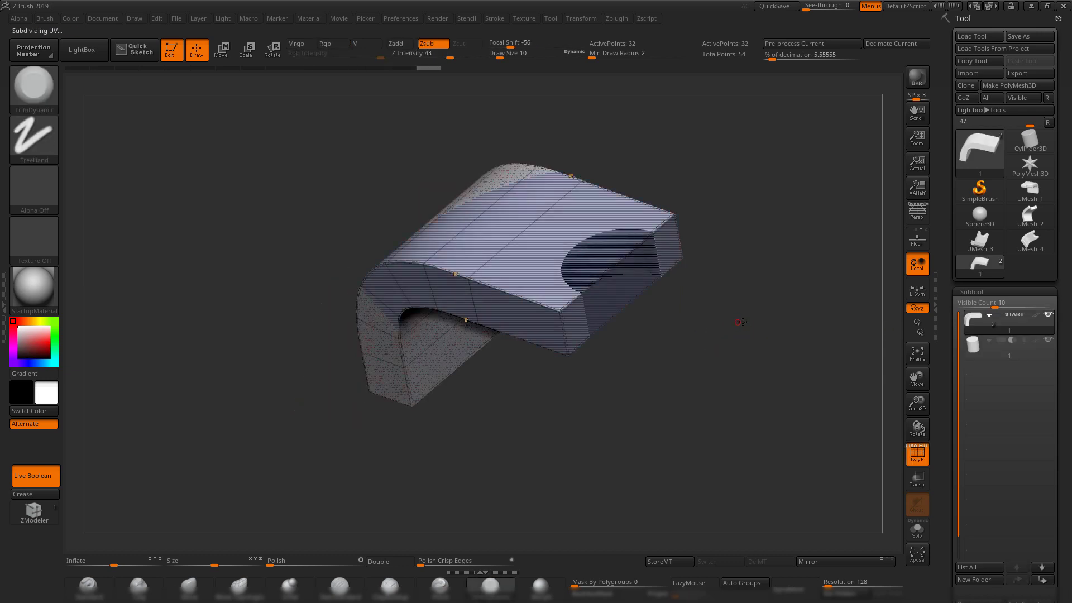
drag(739, 324, 932, 339)
mouse_move(721, 349)
alt+mouse_down()
mouse_move(752, 347)
mouse_move(745, 335)
alt+mouse_up()
key(shift)
key(shift+f)
key(shift+f)
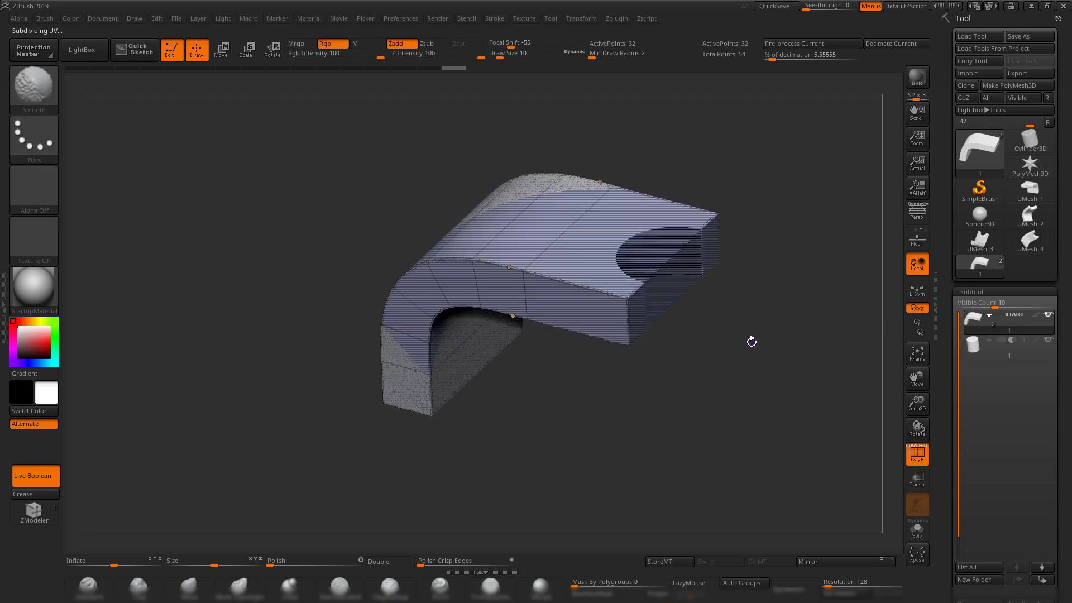
key(ctrl+w)
key(ctrl+w)
click(975, 342)
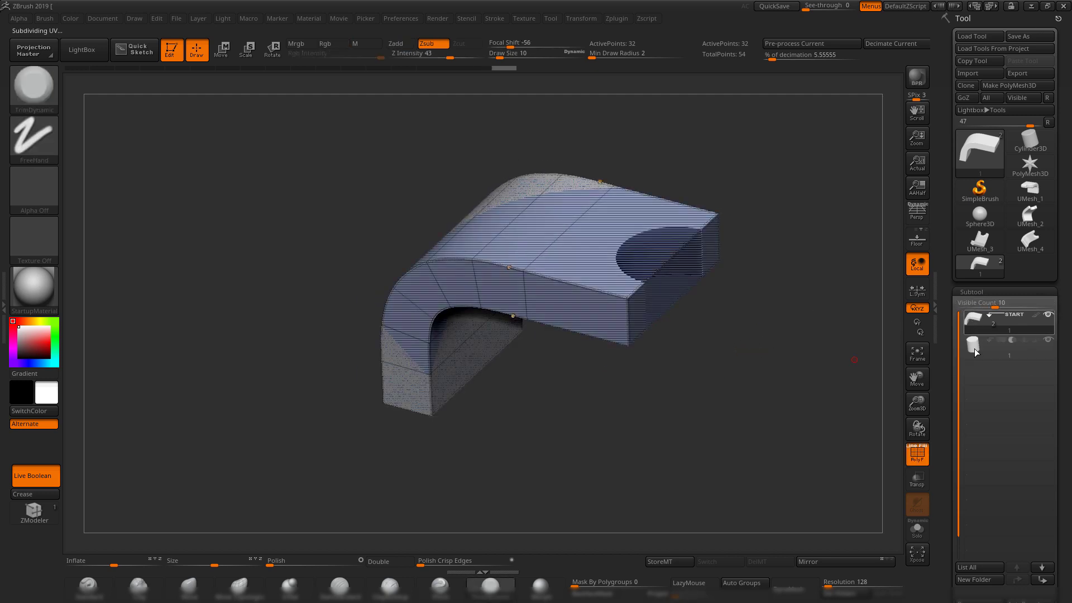
alt+drag(778, 324, 755, 334)
drag(843, 367, 742, 367)
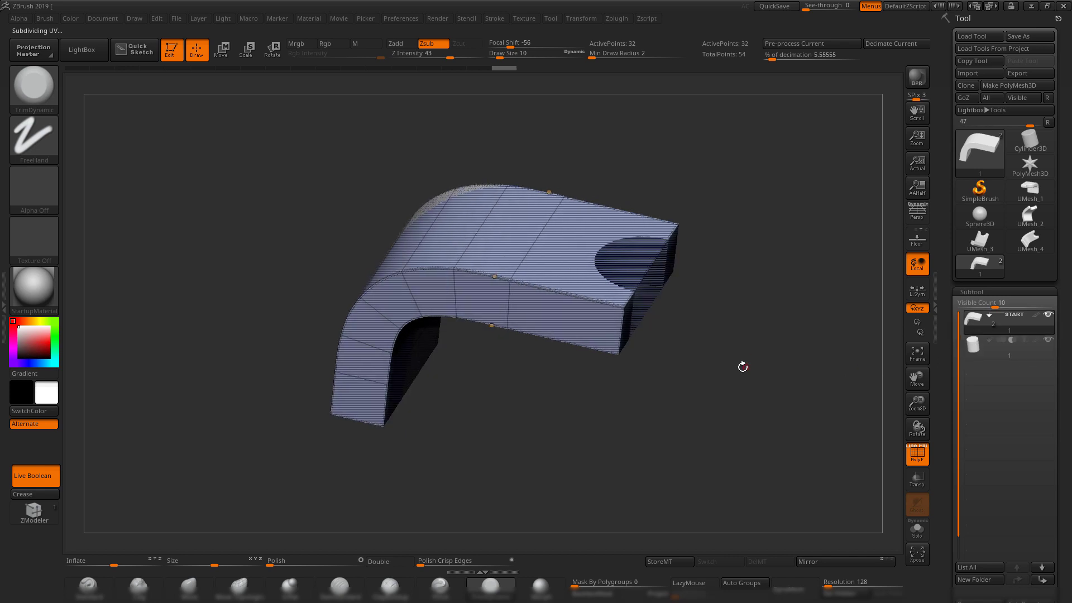
Export the bracket subtool over 1.OBJ, confirming the replace, and switch to Maya.
click(1029, 74)
click(391, 211)
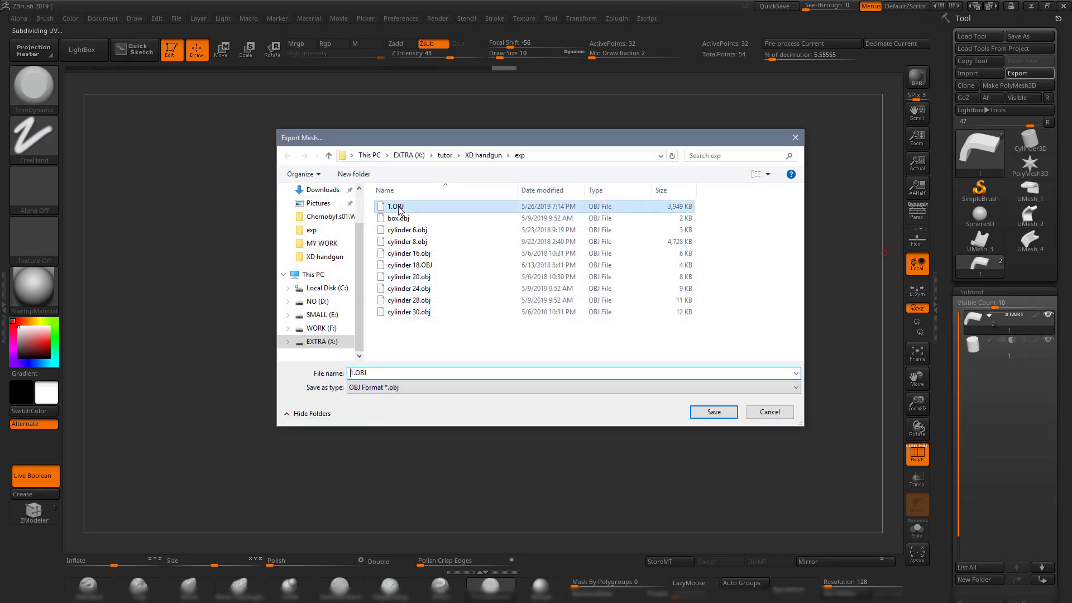
click(708, 411)
click(608, 302)
click(1031, 6)
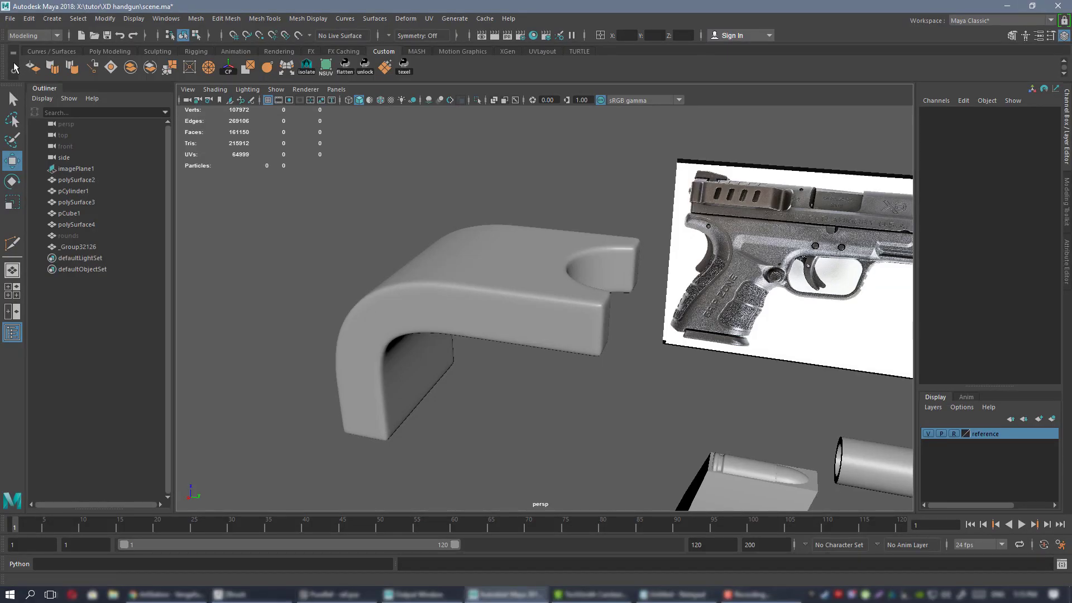
Import the updated 1.OBJ into Maya and select the new mesh _Group40041.
click(11, 18)
click(42, 145)
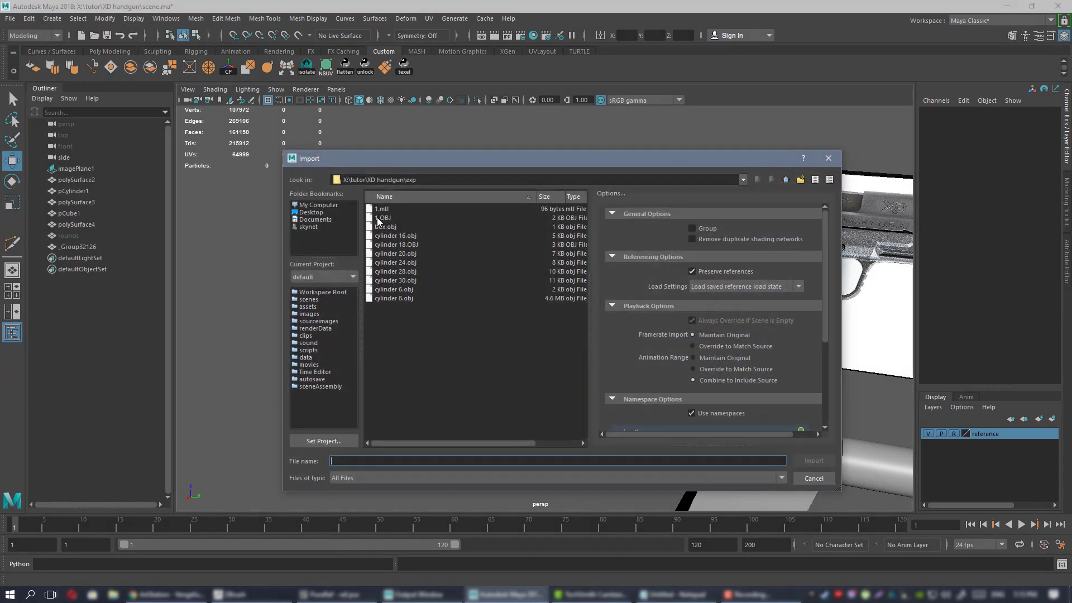
double_click(382, 218)
alt+drag(517, 254, 424, 274)
click(581, 292)
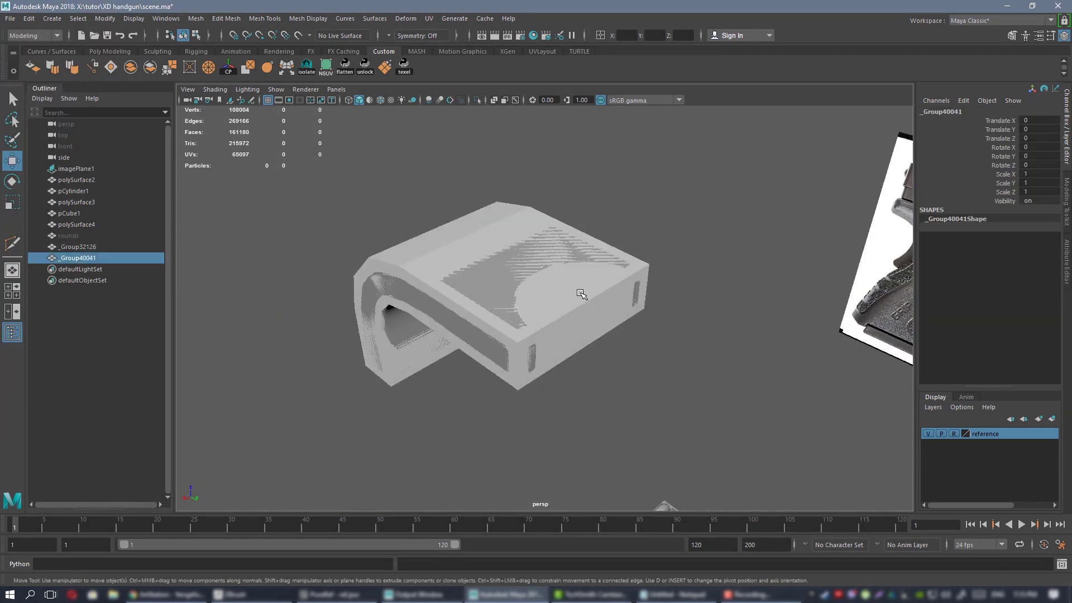
scroll(581, 292, up, 3)
alt+drag(578, 290, 520, 272)
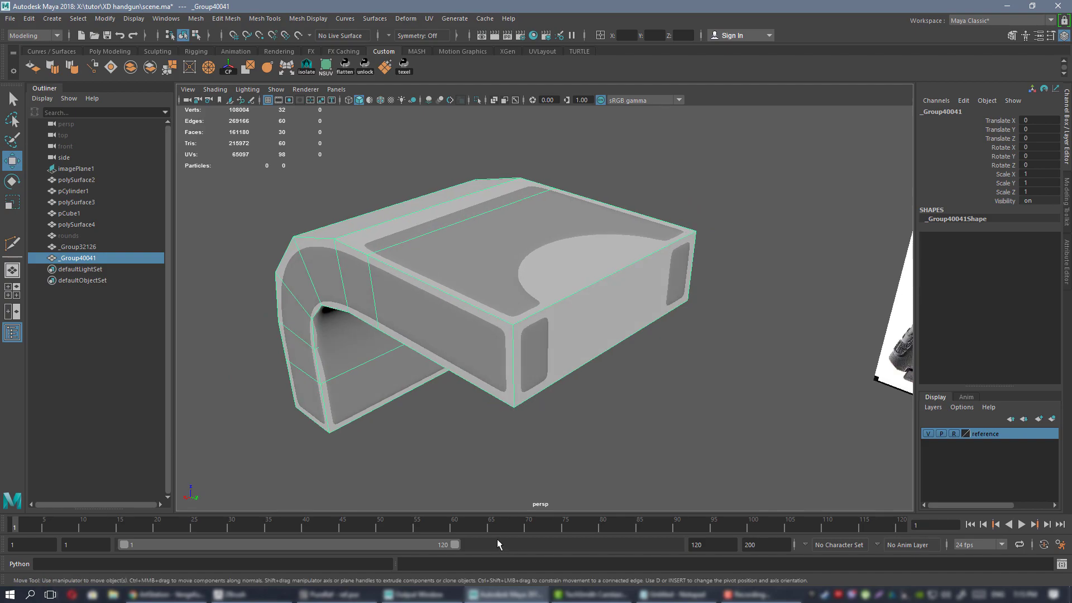
Export the current ZBrush mesh over 1.OBJ again, confirming the replace, and return to Maya.
click(270, 590)
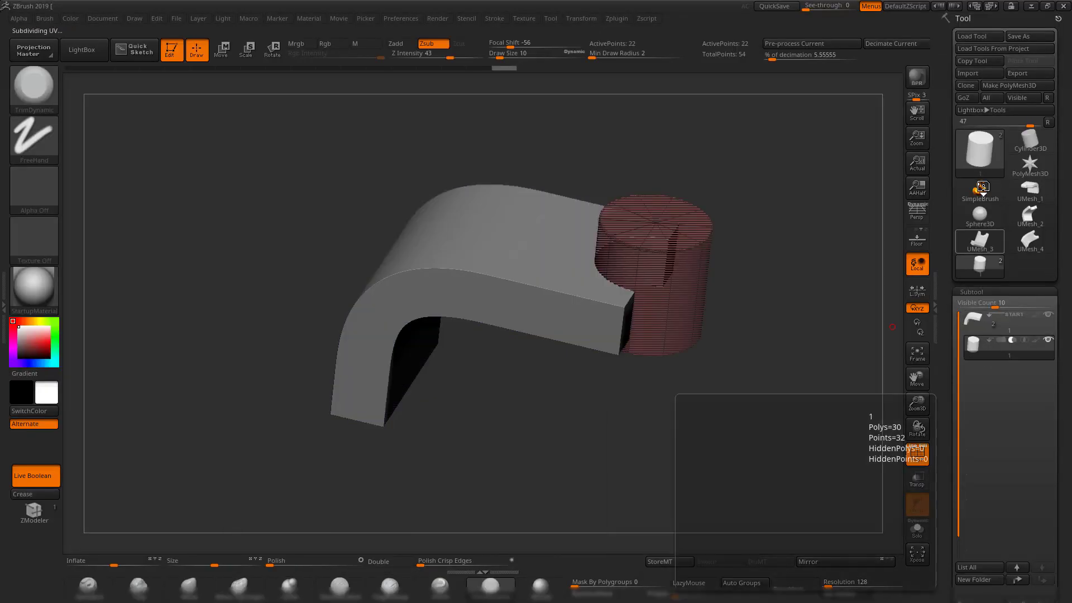
click(1031, 73)
double_click(398, 207)
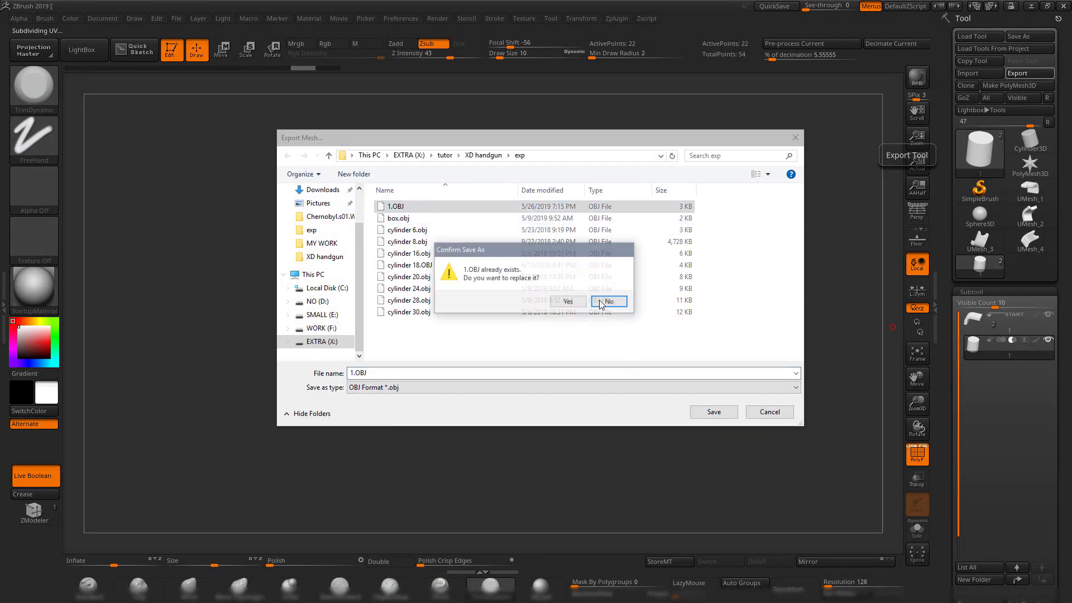
key(Return)
key(alt+Tab)
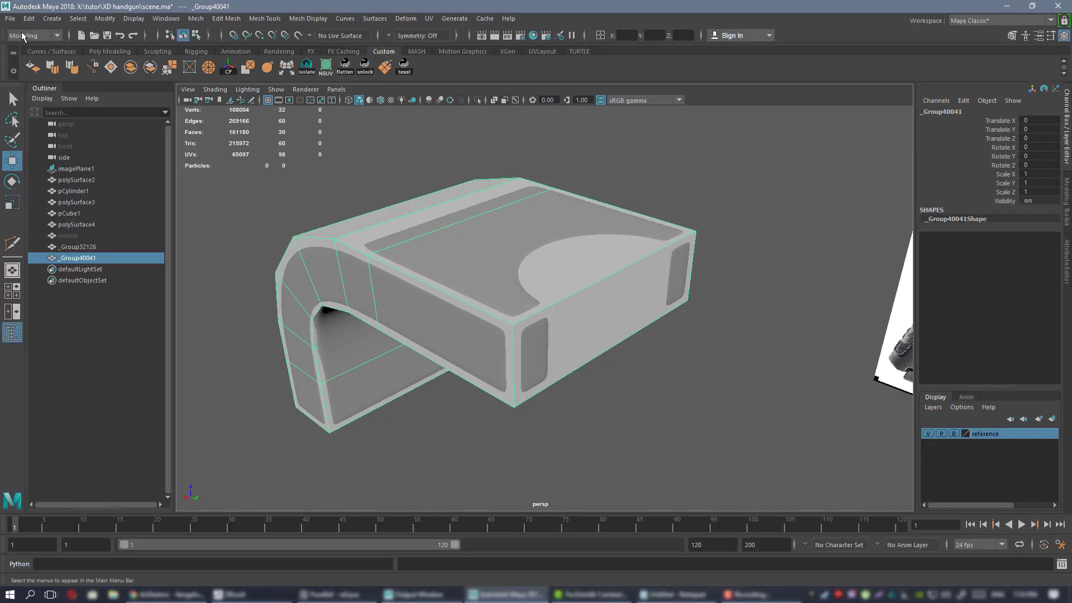
Import 1.OBJ and select the bent part _Group40041, then the cylinder.
click(10, 18)
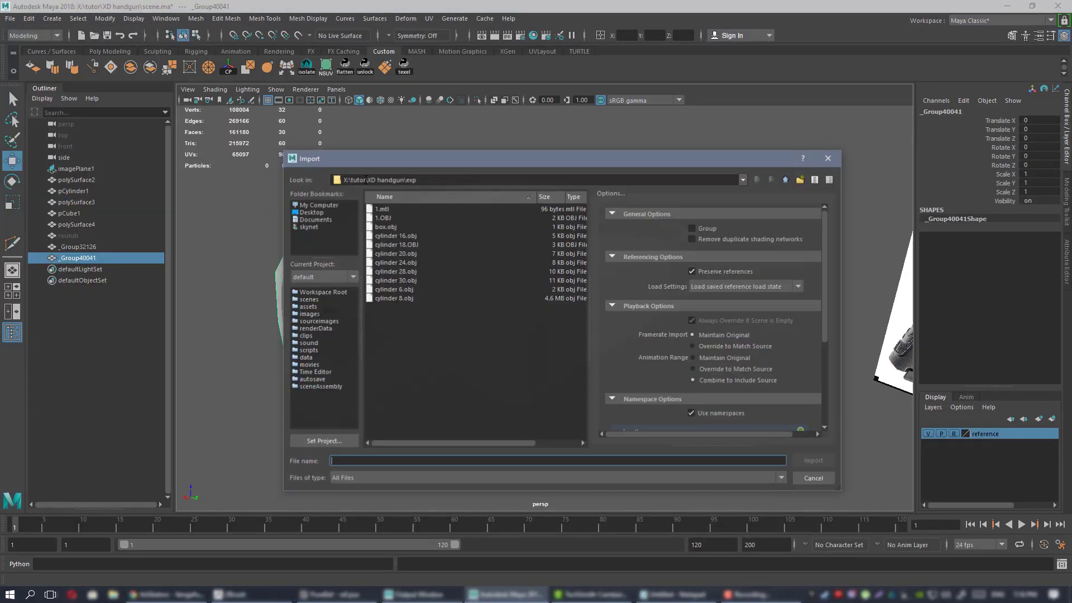
double_click(383, 218)
alt+drag(410, 231, 613, 293)
click(575, 334)
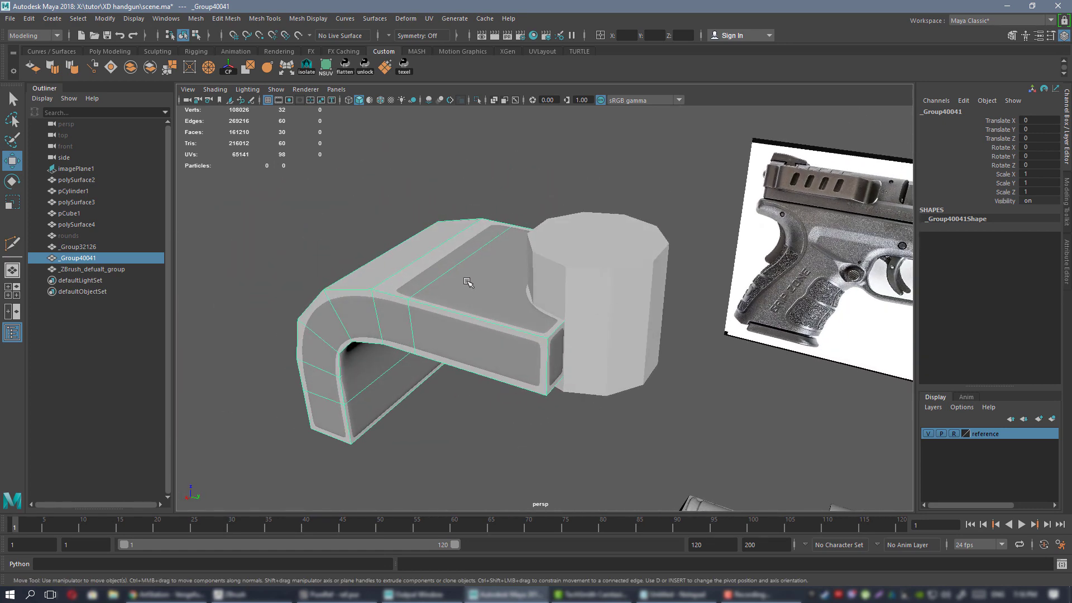
shift+click(635, 253)
click(524, 158)
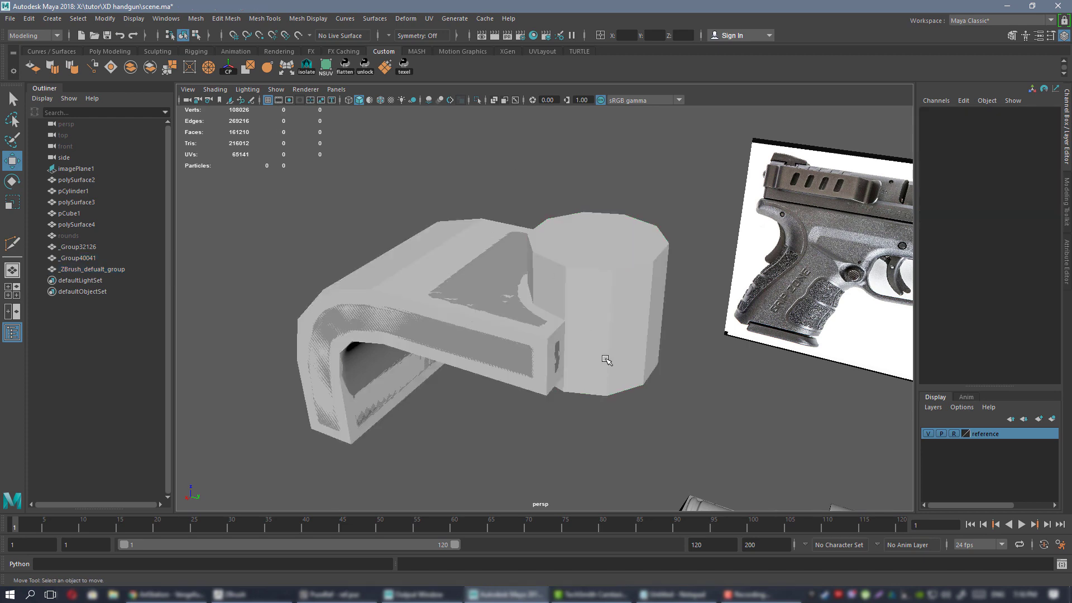
alt+right_drag(606, 360, 653, 363)
alt+drag(603, 362, 512, 358)
click(512, 357)
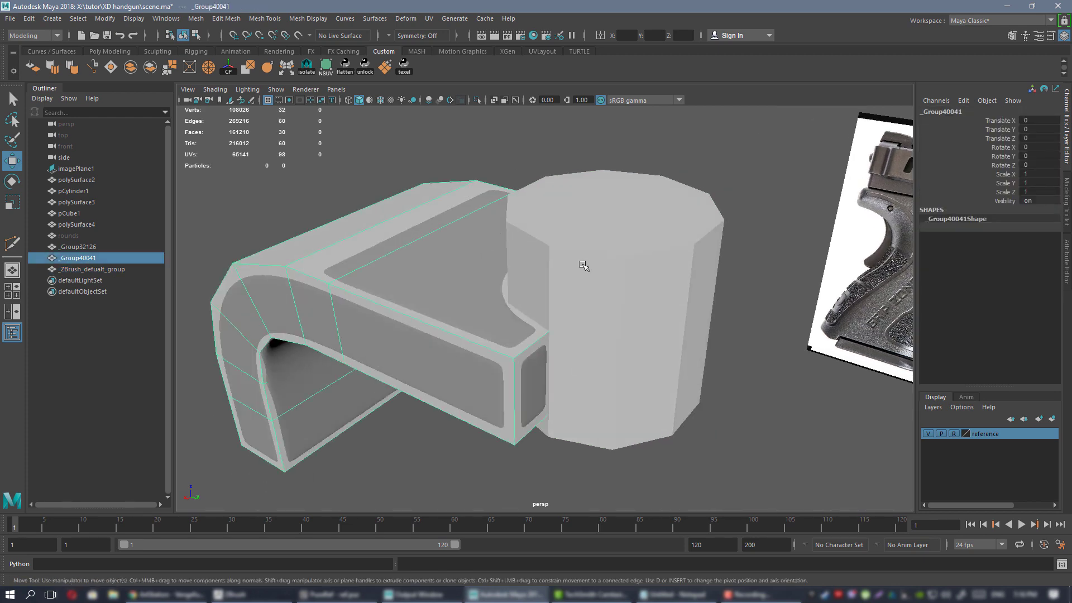
shift+click(584, 266)
Subtract the cylinder from the bent part with Booleans > Difference and delete its history.
click(205, 20)
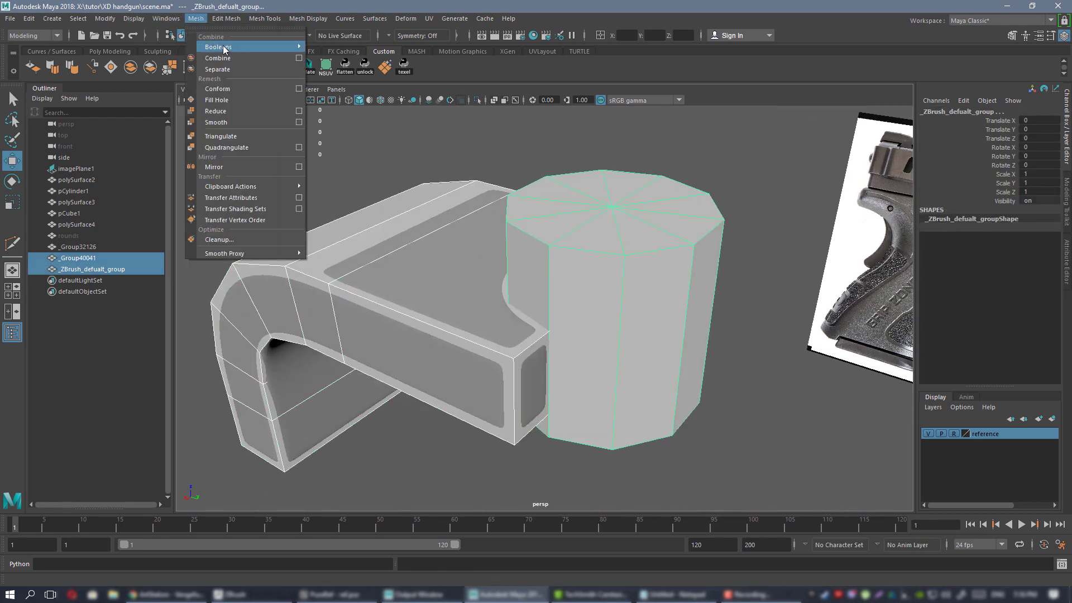
mouse_move(224, 46)
click(329, 58)
alt+drag(497, 173, 463, 177)
key(alt+shift+d)
Isolate the notched result _Group40042 and view it from above for vertex editing.
alt+right_drag(579, 215, 434, 212)
alt+drag(433, 213, 523, 197)
click(523, 196)
alt+drag(519, 252, 501, 336)
click(506, 242)
alt+right_drag(506, 242, 475, 361)
click(578, 283)
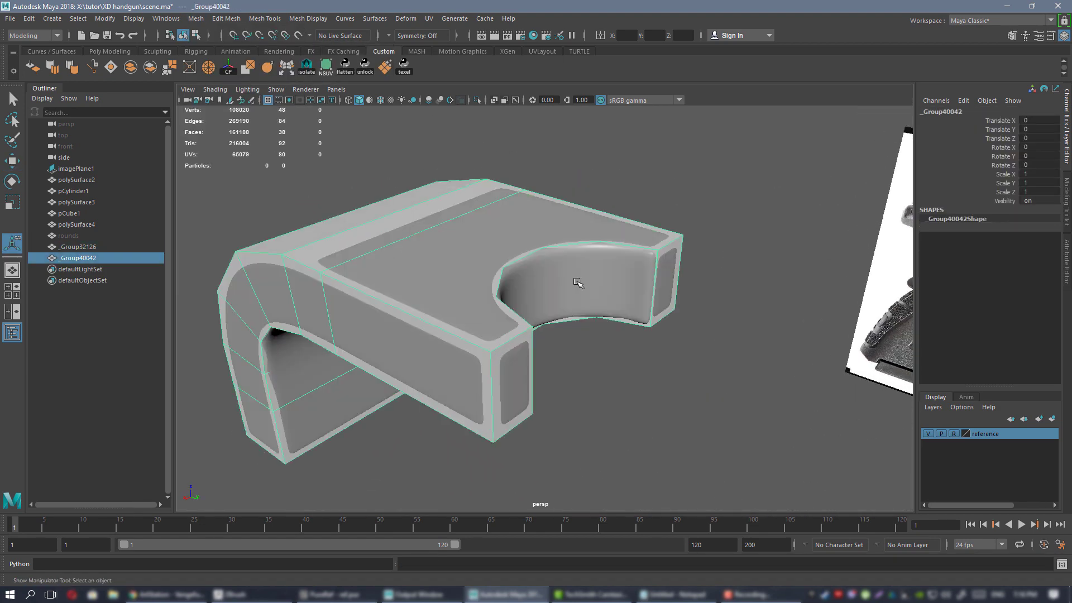
key(ctrl+1)
alt+drag(512, 231, 496, 268)
right_drag(496, 275, 449, 278)
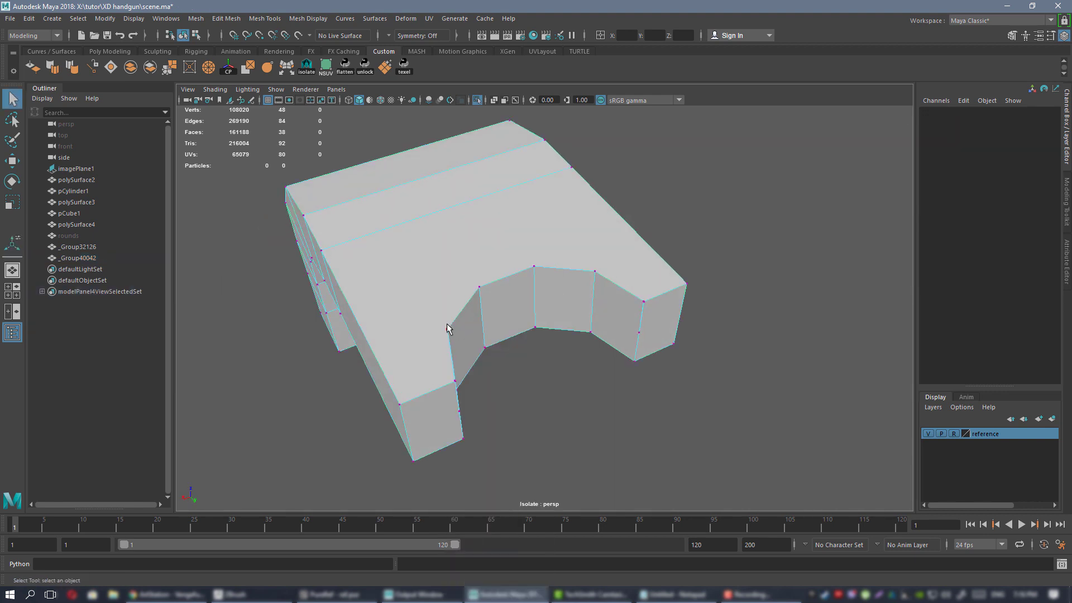
Add two edges from the notch corners using Connect in the Modeling Toolkit.
click(447, 329)
click(1067, 201)
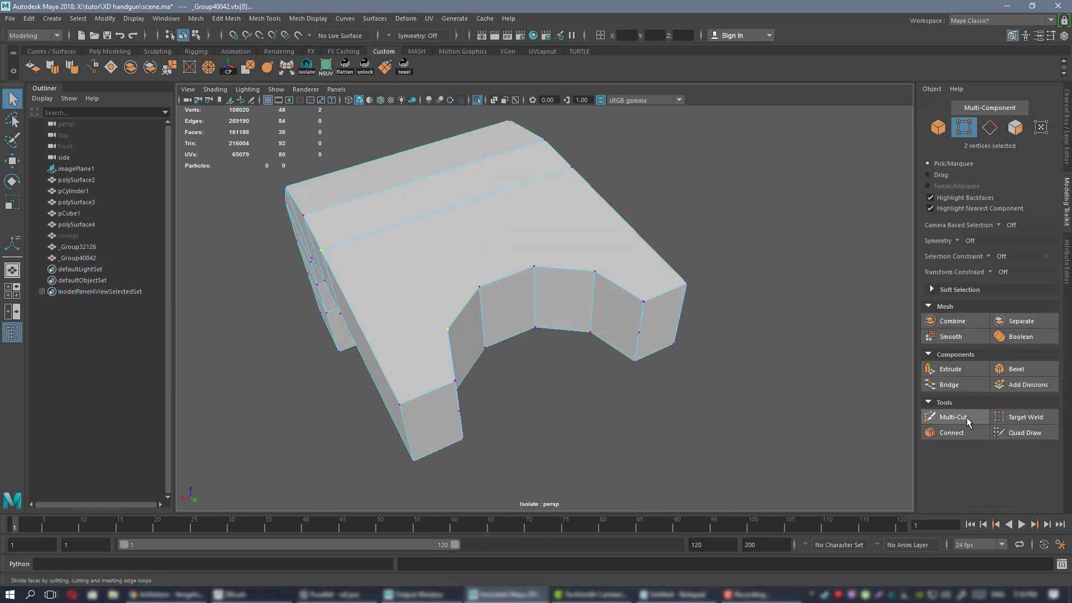
click(964, 433)
key(q)
alt+drag(394, 254, 429, 261)
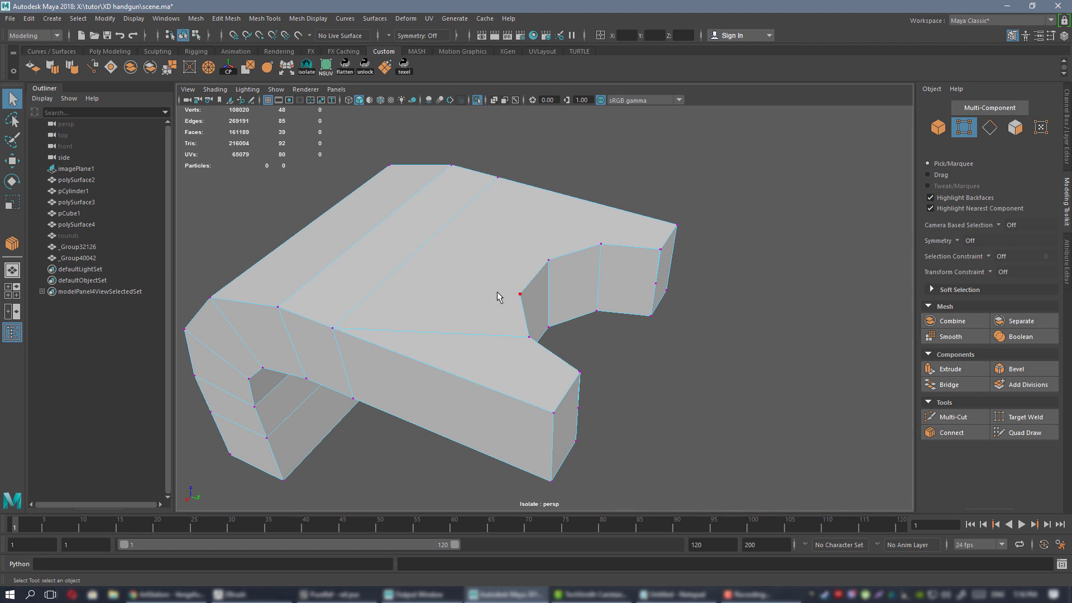
click(953, 433)
key(q)
Return to object mode and preview the edited part with smooth display (3).
alt+drag(407, 256, 482, 245)
right_drag(483, 246, 519, 233)
alt+drag(499, 264, 499, 298)
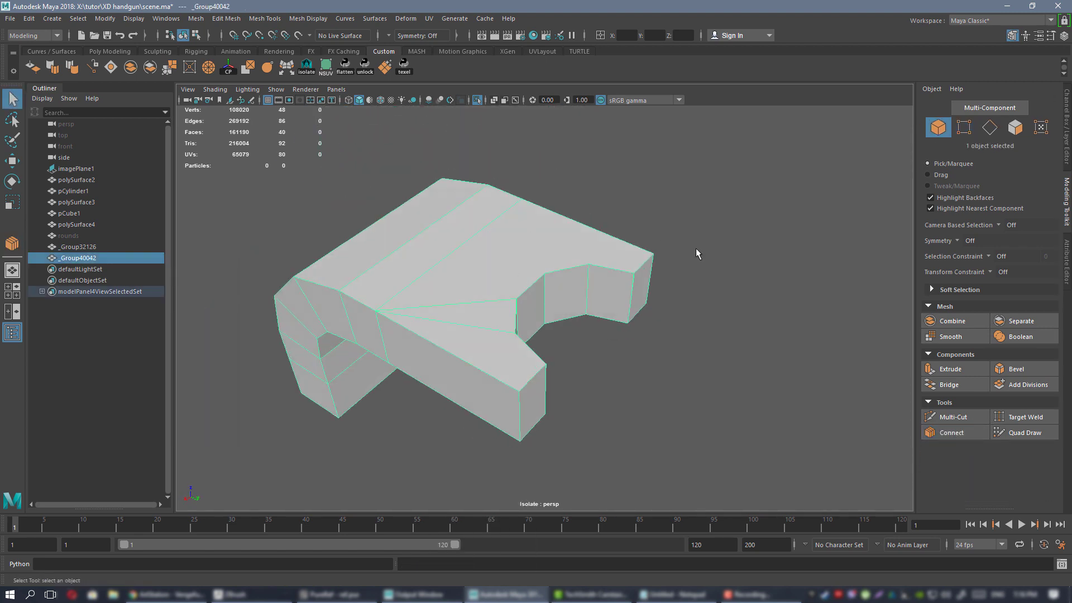
key(3)
alt+drag(573, 333, 564, 309)
Show the full scene again and select _Group32126 for comparison.
key(ctrl+1)
click(609, 336)
alt+drag(487, 314, 510, 314)
scroll(509, 312, down, 3)
click(457, 314)
alt+right_drag(456, 314, 593, 323)
alt+drag(593, 322, 433, 289)
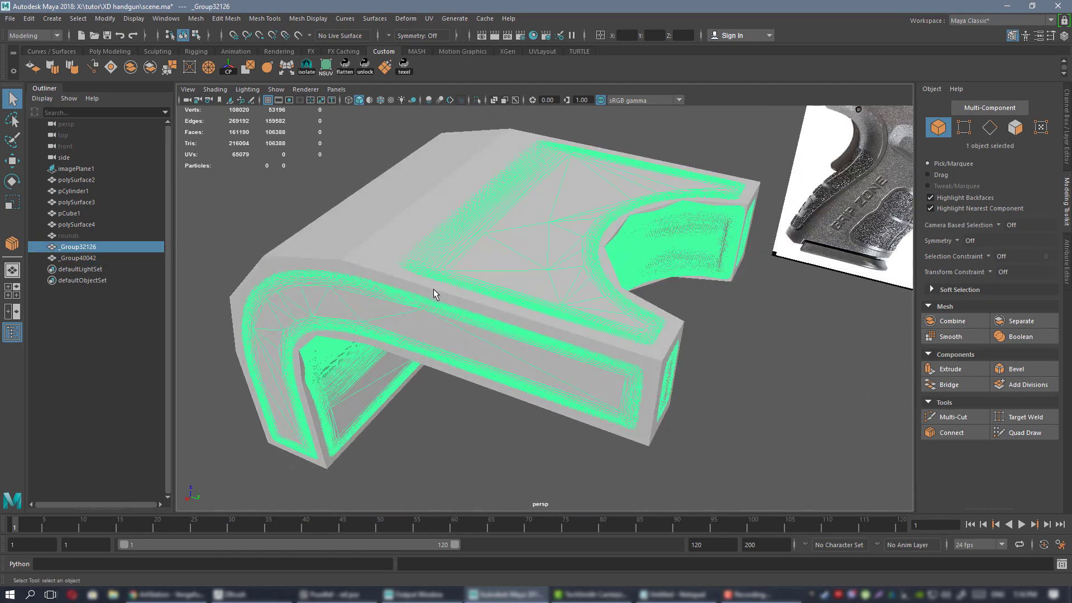
Select _Group40042 and orbit around the notch from top-front and bent-side angles.
click(434, 290)
alt+right_drag(536, 284, 501, 282)
alt+drag(501, 282, 488, 263)
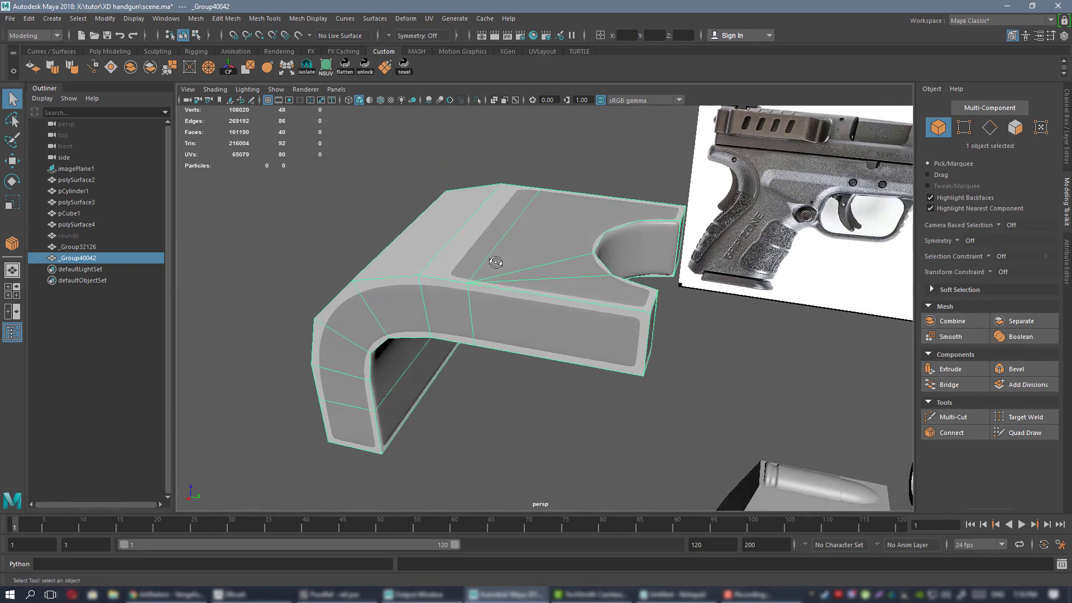
alt+middle_drag(488, 263, 596, 316)
scroll(510, 288, up, 1)
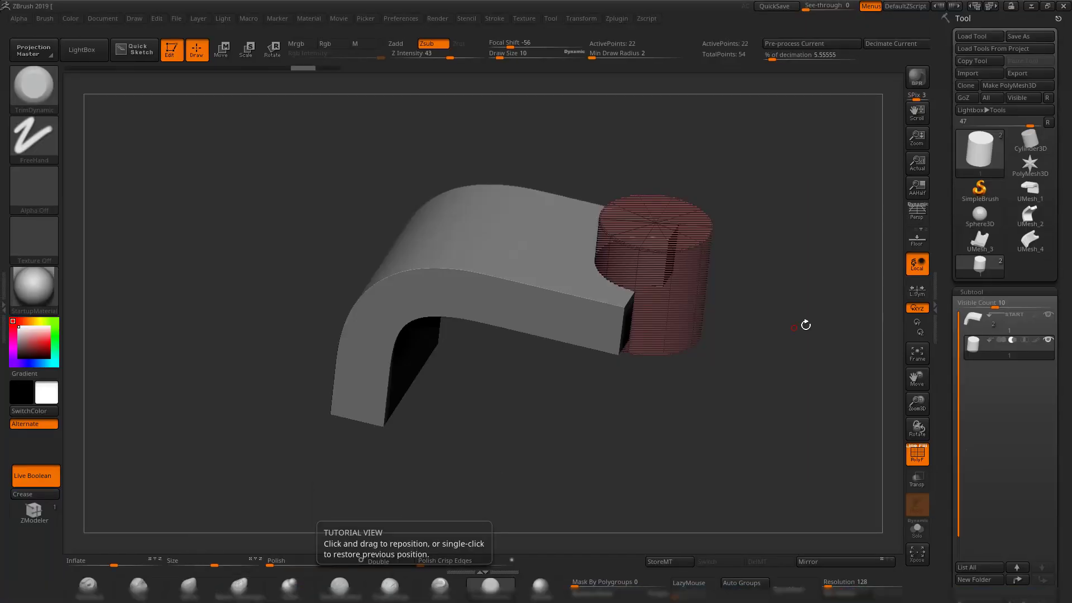
drag(804, 368, 761, 360)
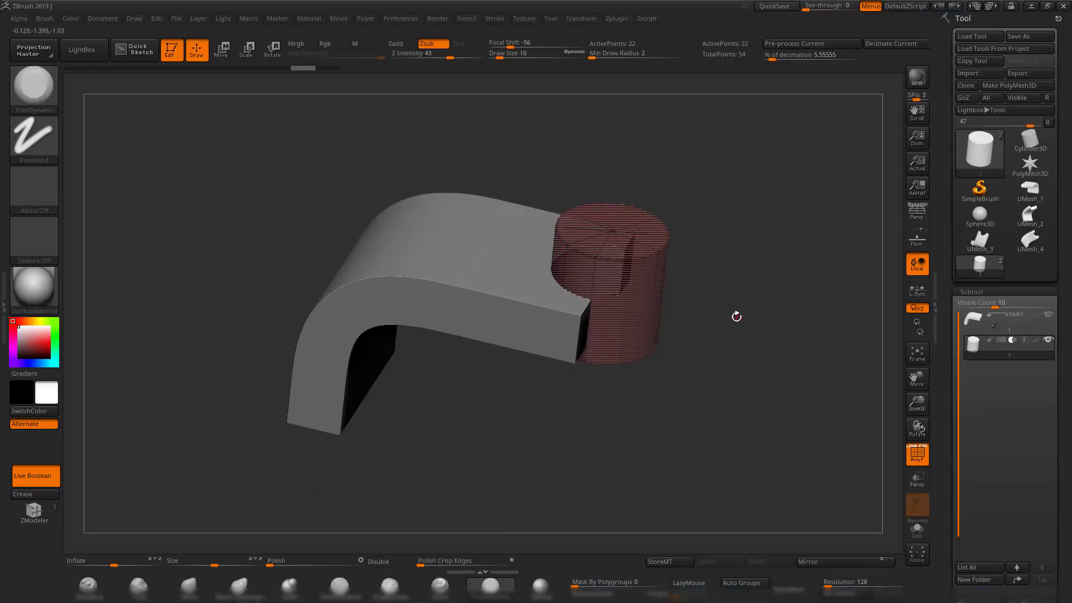
drag(737, 317, 758, 321)
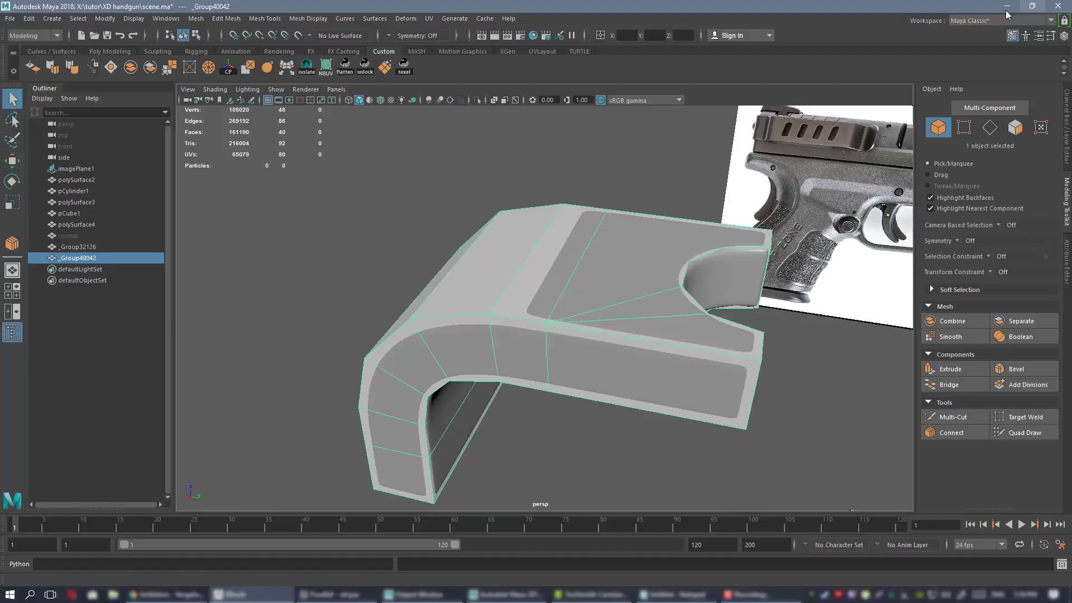
alt+drag(537, 290, 461, 287)
alt+right_drag(461, 287, 520, 323)
alt+drag(520, 328, 439, 301)
alt+drag(507, 334, 559, 330)
In ZBrush, turn off PolyF to preview the cylinder as a live boolean cut-out.
click(257, 595)
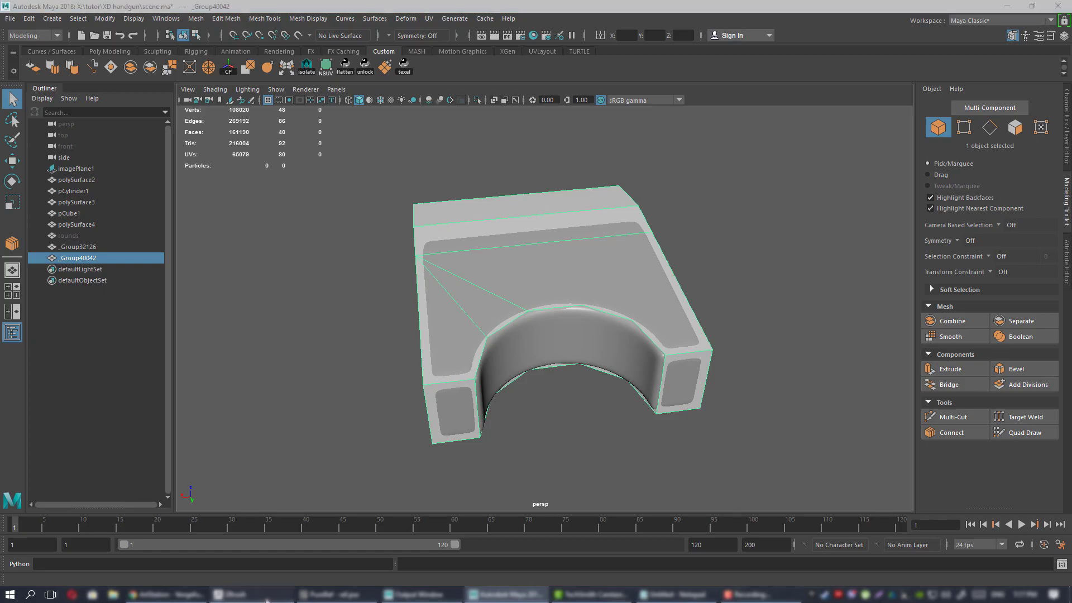
drag(778, 421, 732, 354)
key(shift+f)
drag(700, 392, 723, 328)
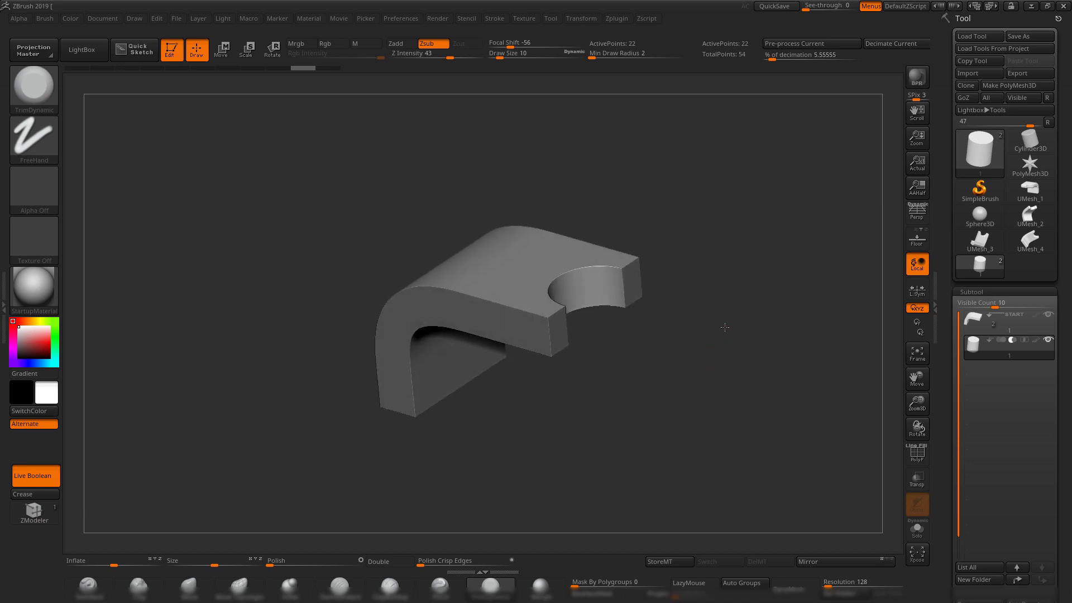
Restore the PolyF wireframe, activate the START subtool, and minimize ZBrush back to Maya.
key(shift+f)
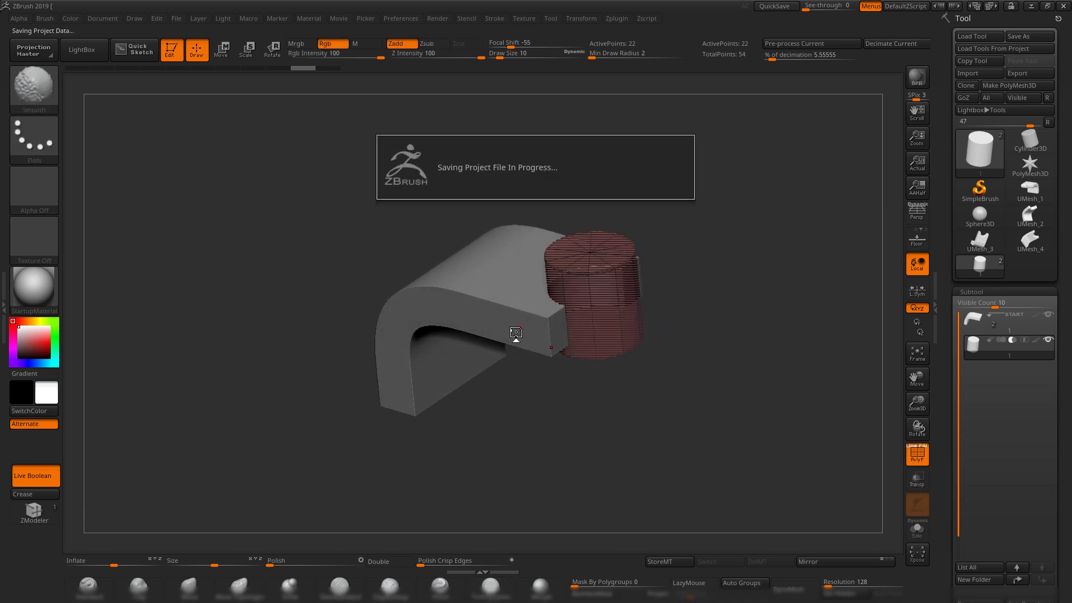
alt+click(516, 335)
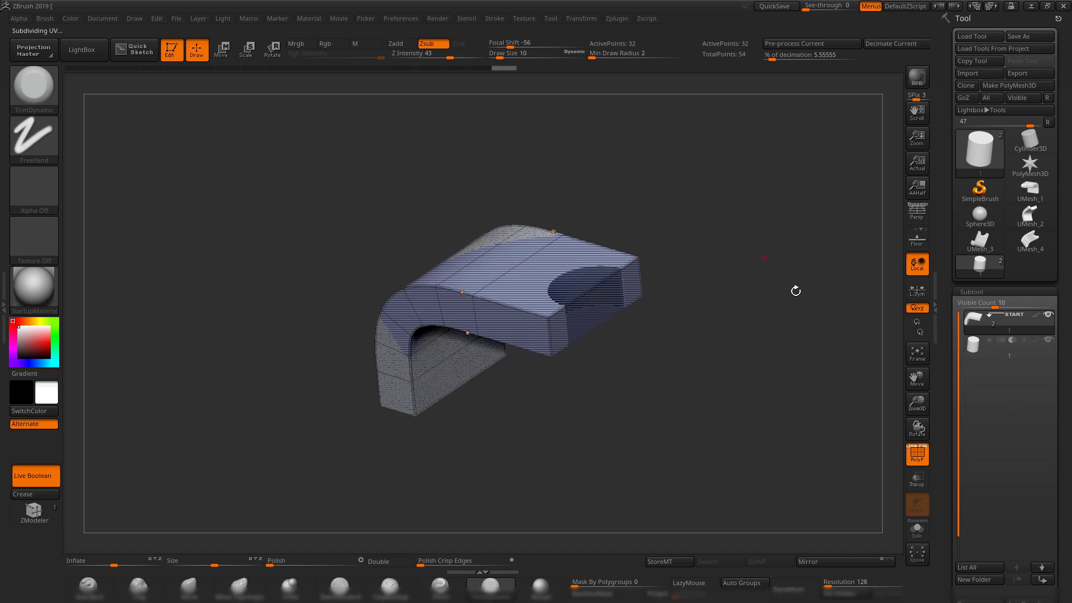
drag(949, 378, 951, 319)
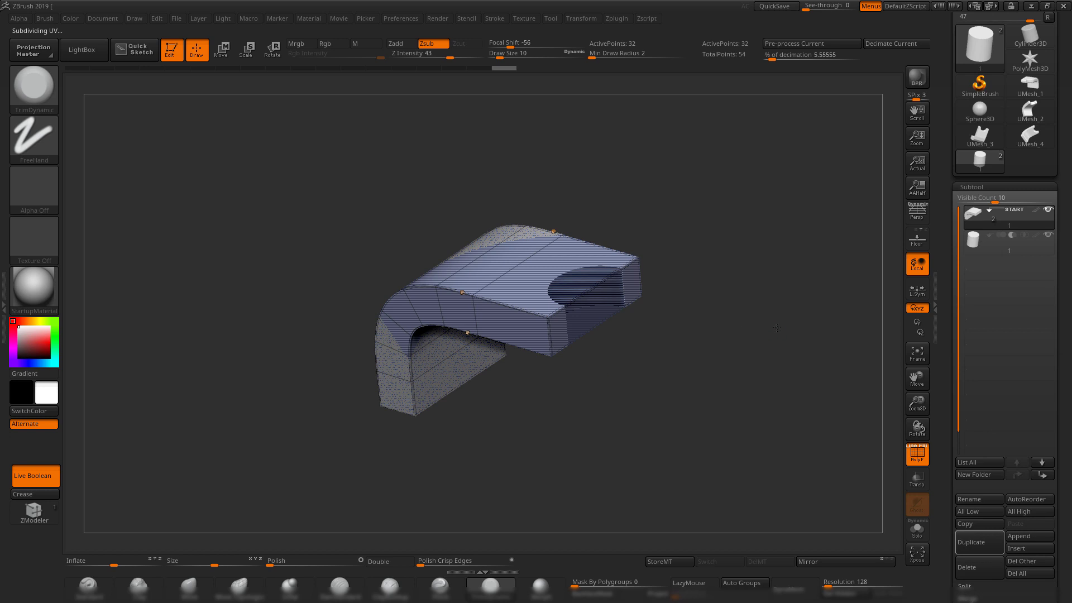
drag(776, 327, 752, 327)
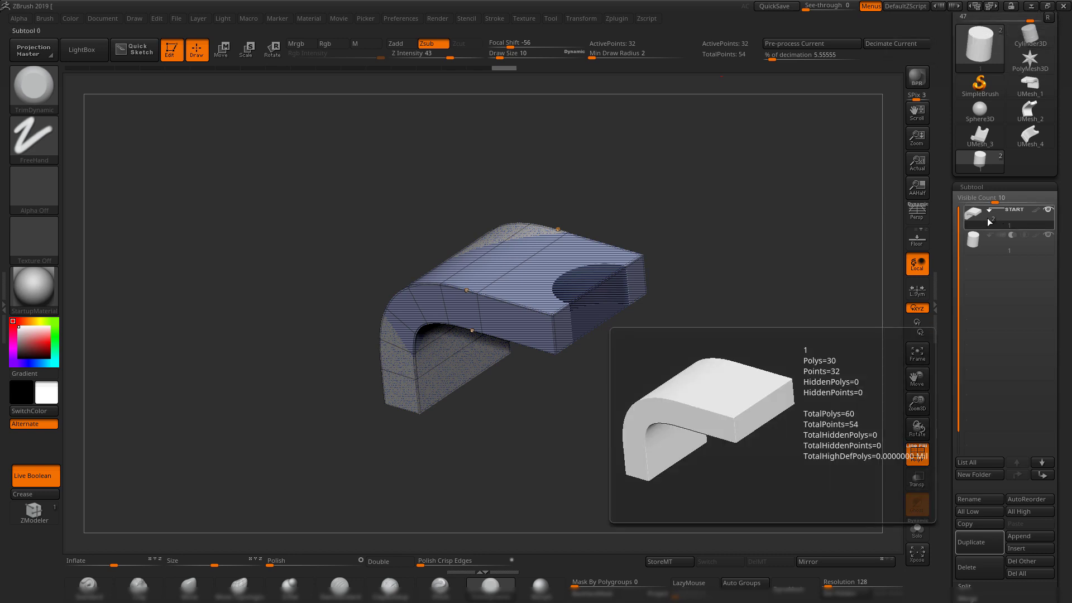
click(1033, 7)
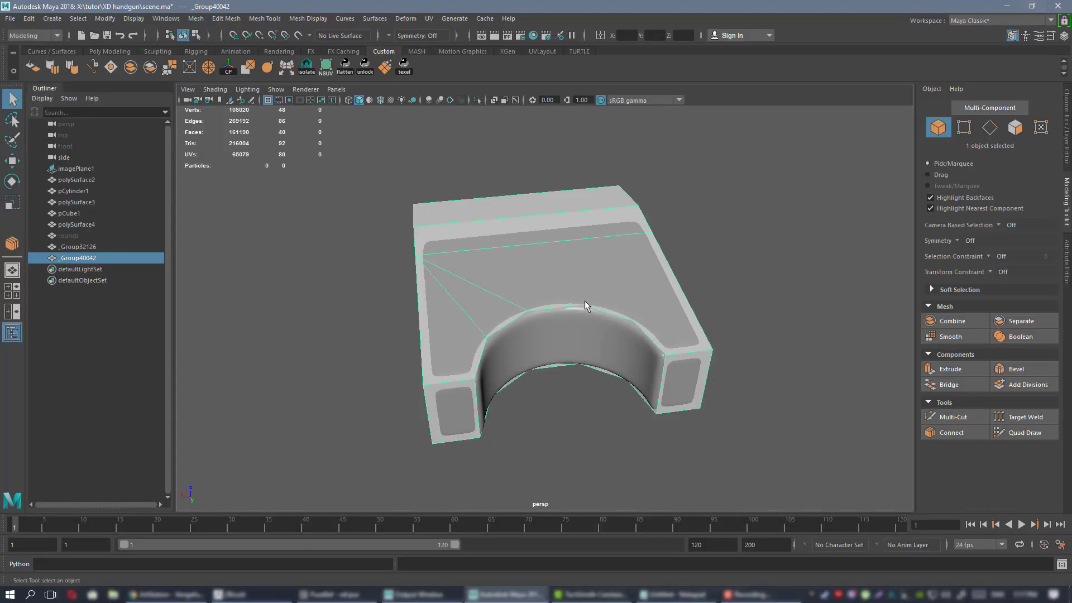
Select the notched part _Group40042 and review it from front, side and top angles.
alt+drag(520, 311, 596, 281)
click(689, 194)
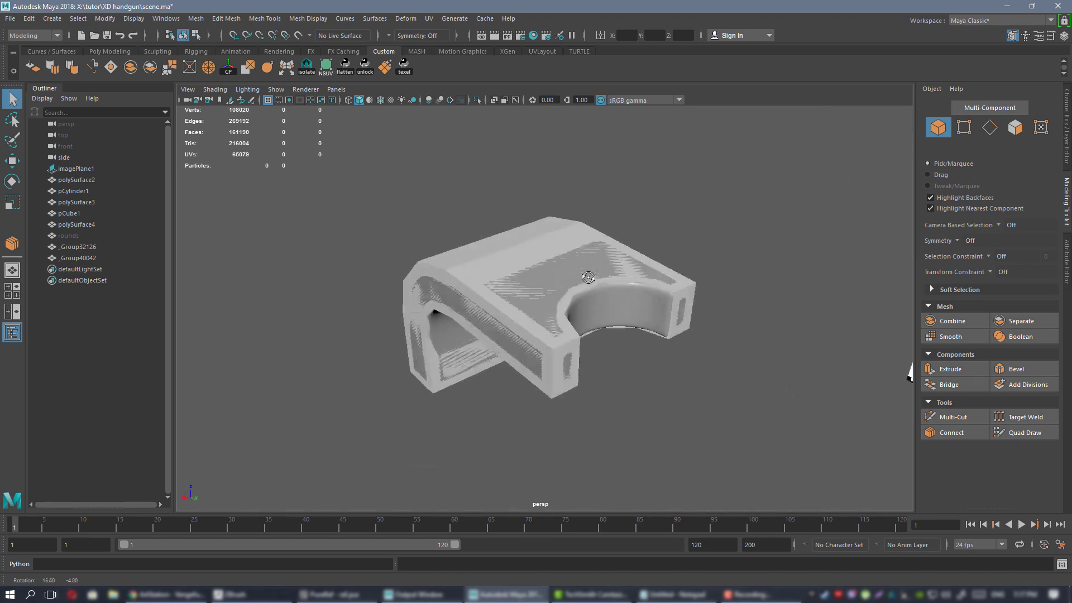
alt+right_drag(505, 296, 569, 291)
click(500, 244)
alt+drag(514, 265, 578, 318)
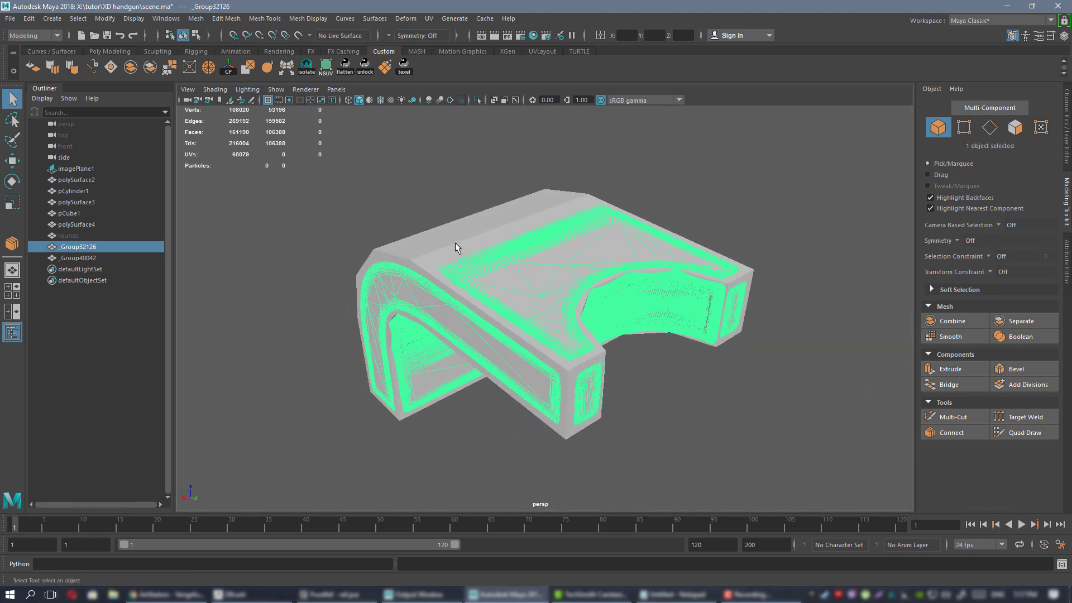
click(523, 253)
alt+drag(524, 254, 701, 271)
alt+drag(624, 323, 478, 285)
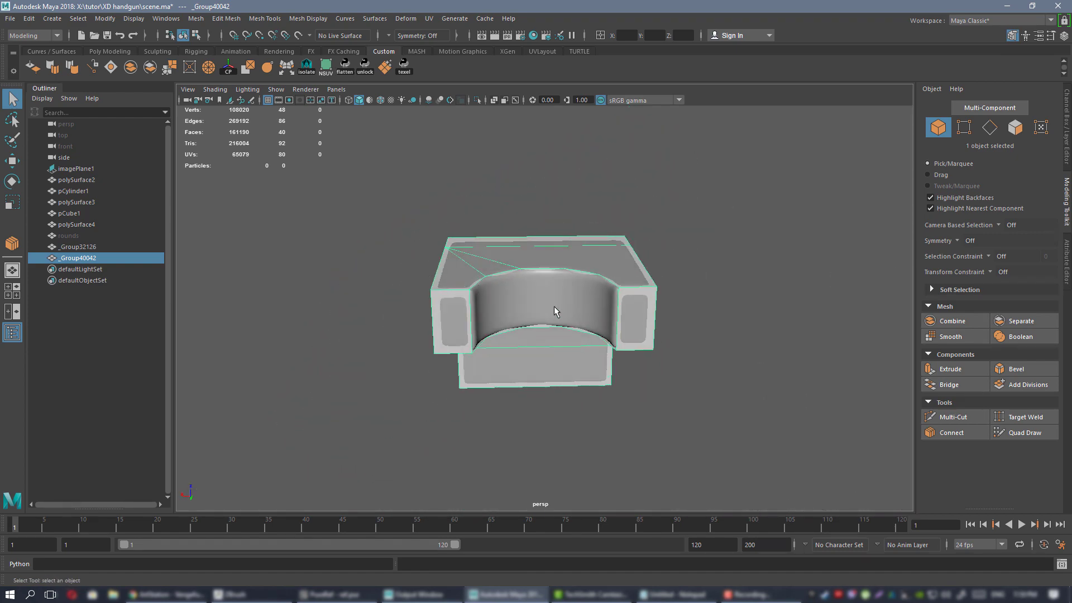
alt+drag(561, 294, 584, 279)
alt+right_drag(585, 279, 594, 328)
alt+drag(593, 319, 563, 312)
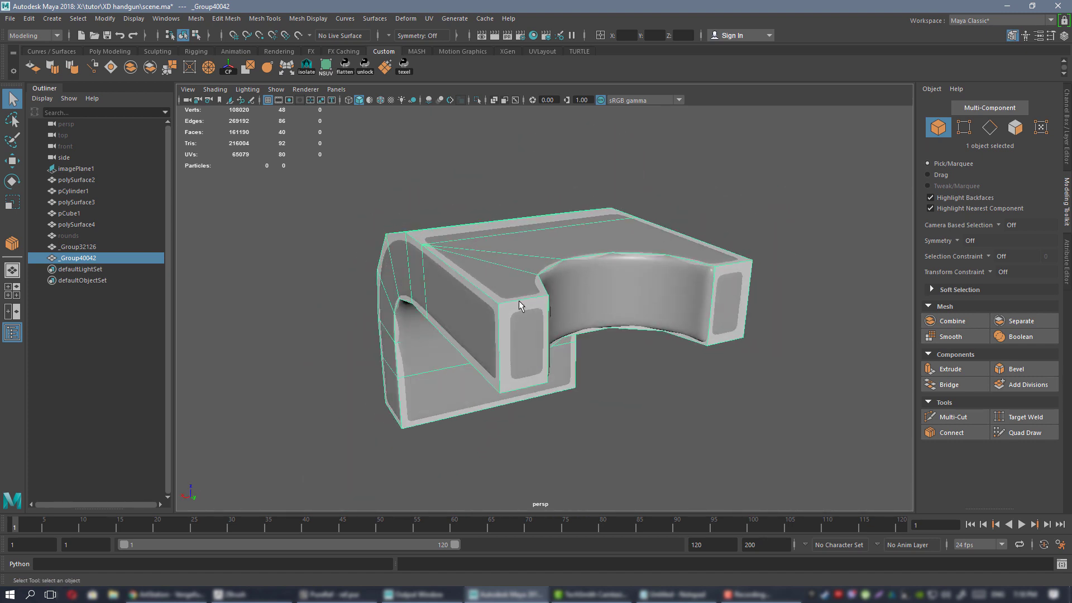
alt+drag(661, 294, 586, 272)
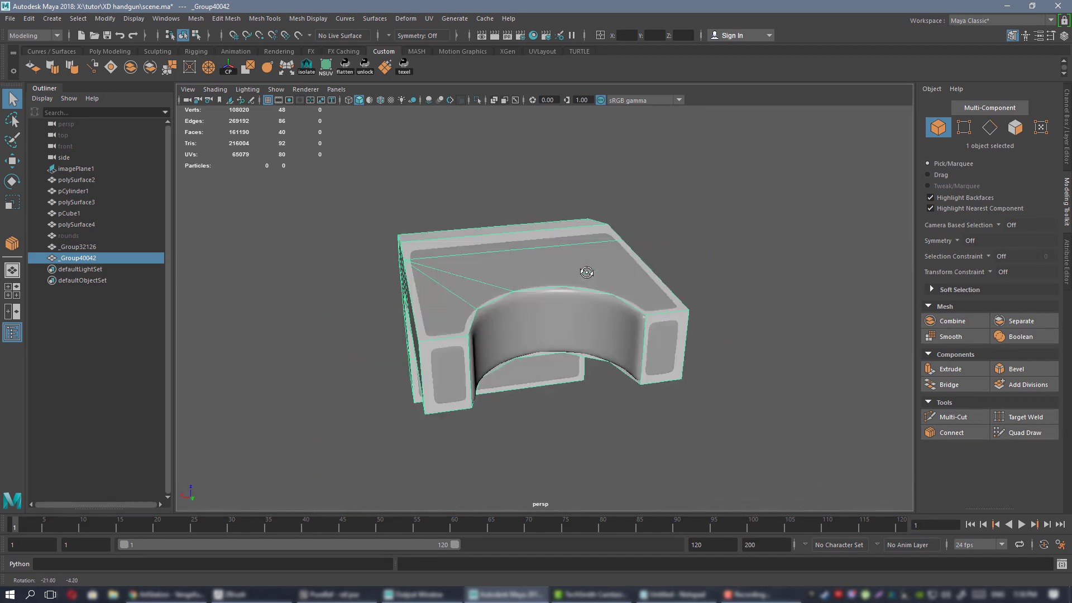
alt+drag(702, 289, 597, 243)
alt+drag(647, 315, 591, 324)
Delete both versions of the bent part and select the block pCube1.
drag(666, 174, 440, 353)
alt+drag(583, 280, 506, 262)
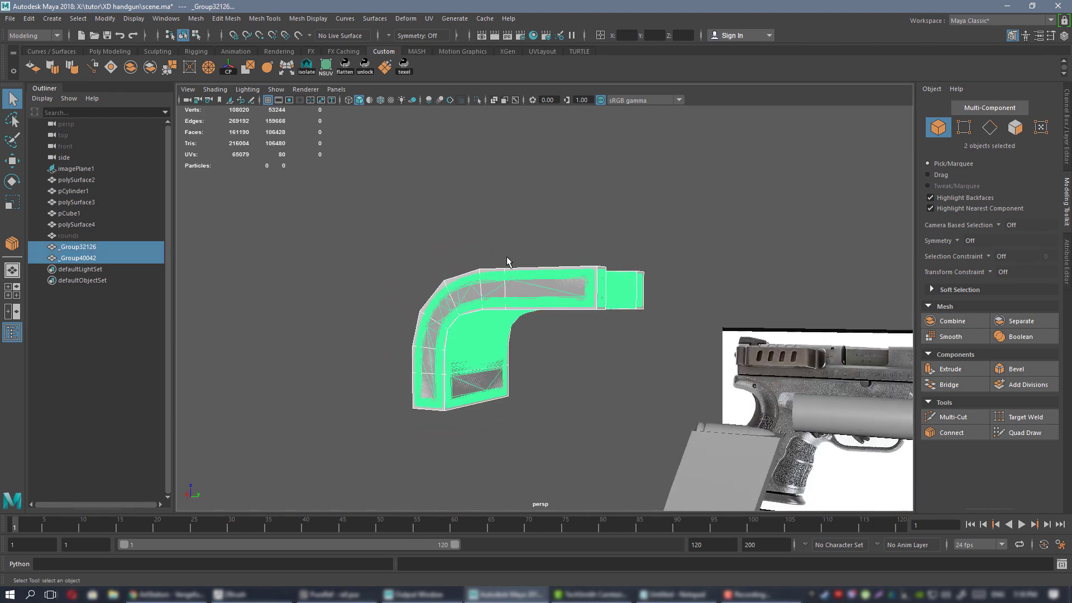
key(Delete)
alt+drag(733, 325, 593, 311)
click(638, 269)
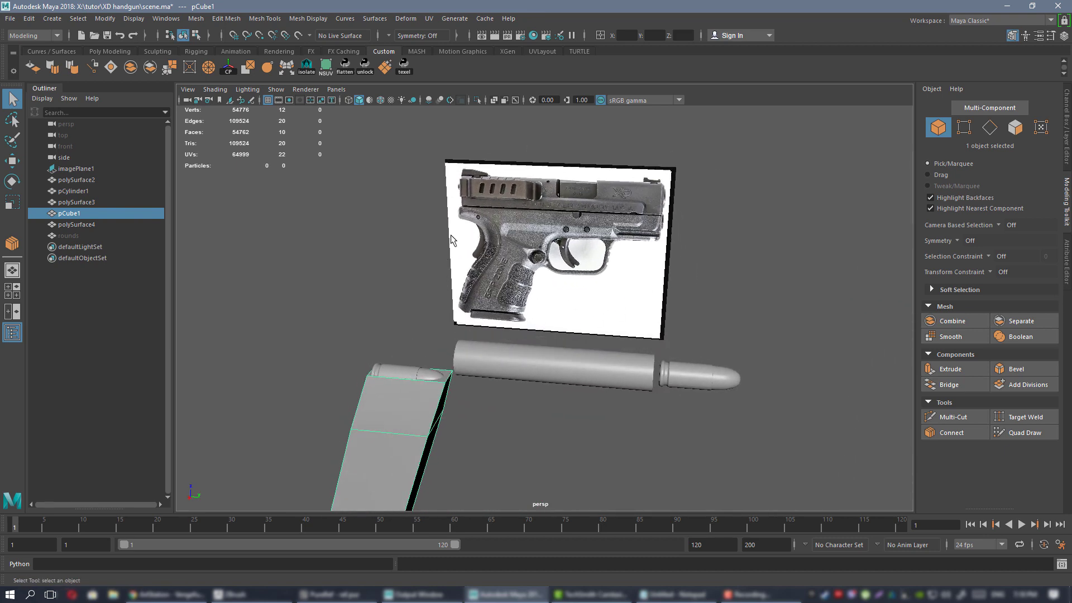
Bring the XD-9 pistol reference image to the front over the viewport.
mouse_move(539, 290)
alt+mouse_down()
mouse_move(564, 291)
mouse_move(547, 293)
alt+mouse_up()
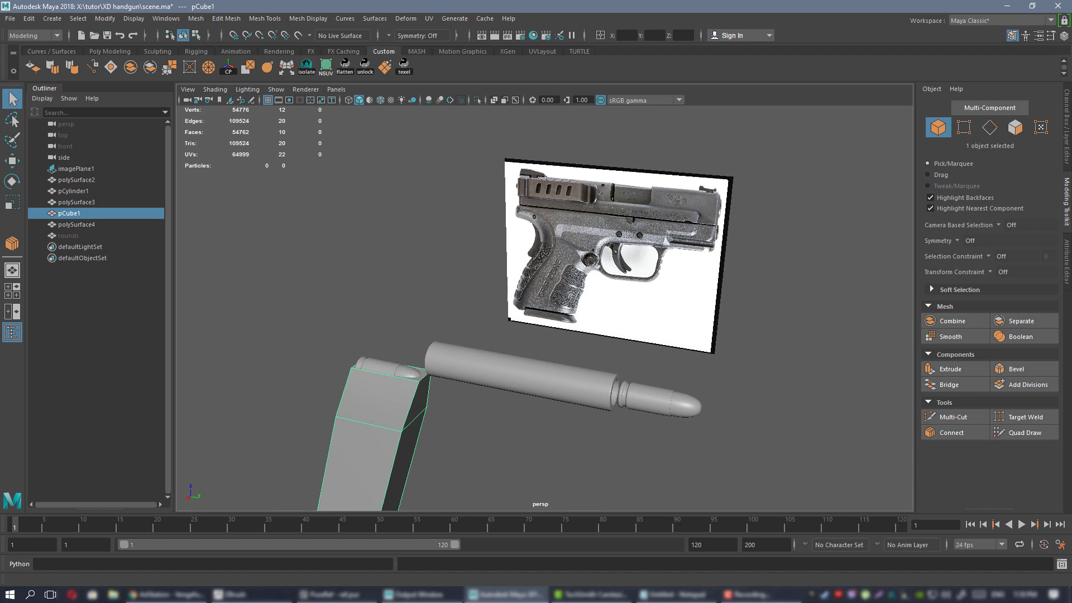
key(alt+Tab)
right_drag(798, 426, 668, 434)
Zoom around the XD-9 pistol photos, then move the PureRef board to the other monitor.
scroll(642, 374, down, 4)
scroll(576, 252, up, 7)
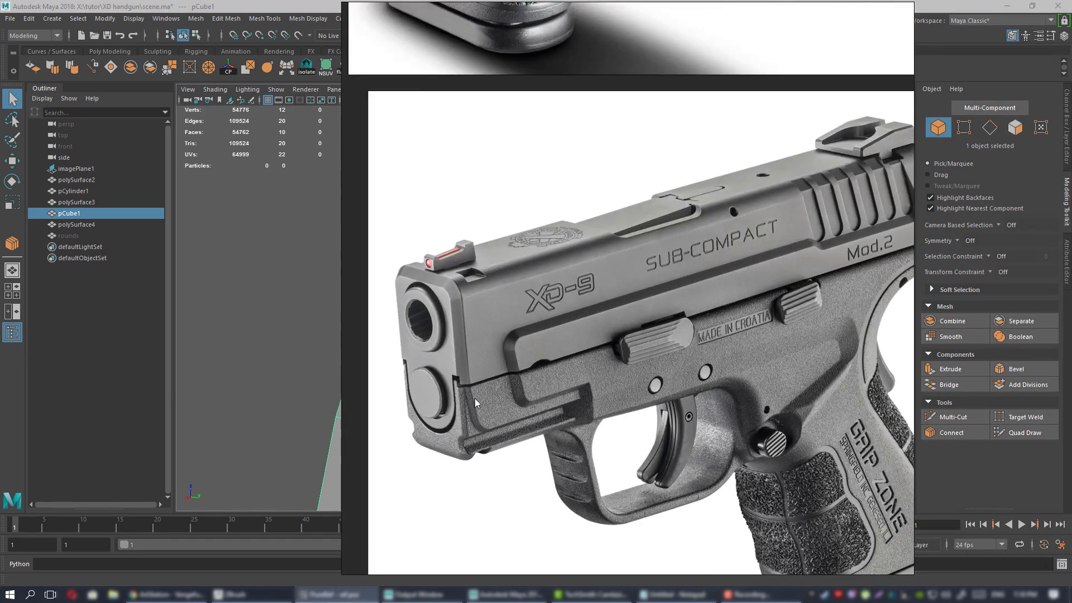
scroll(492, 335, down, 5)
scroll(544, 295, up, 6)
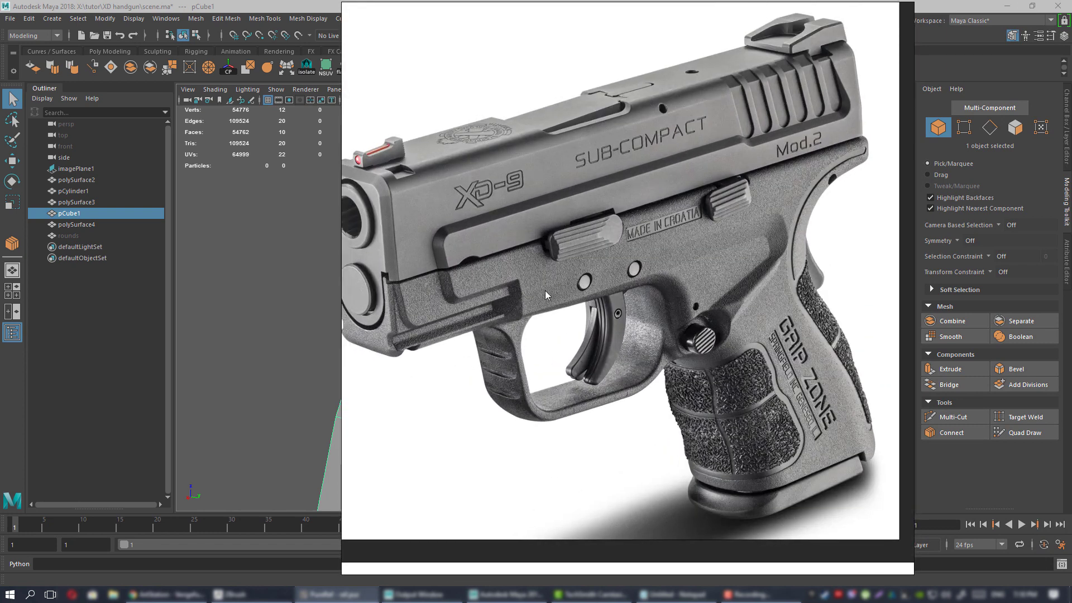
scroll(547, 296, up, 2)
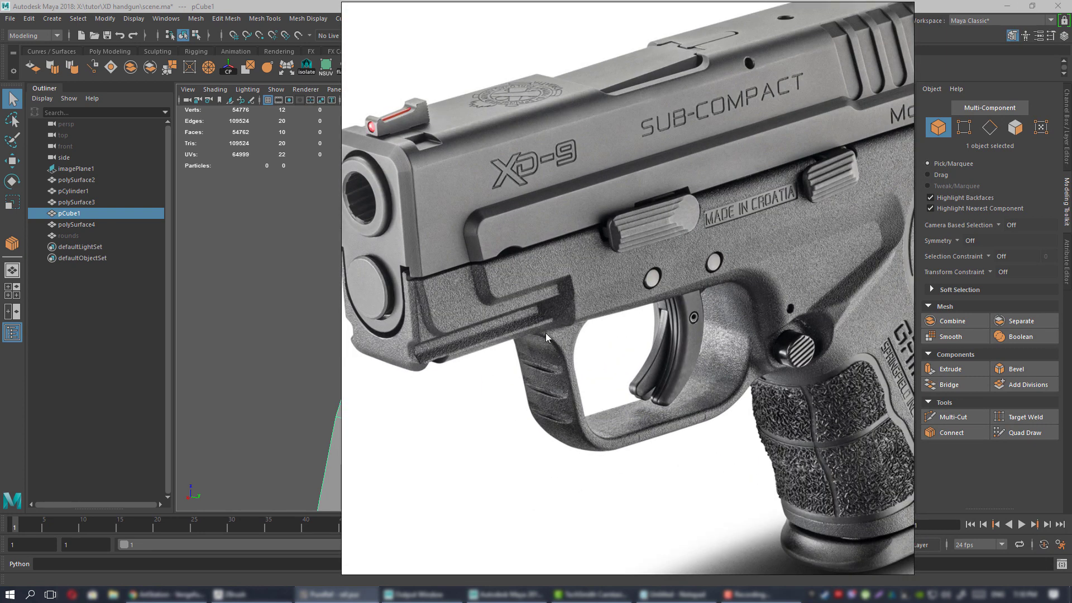
scroll(614, 329, down, 1)
scroll(670, 351, down, 3)
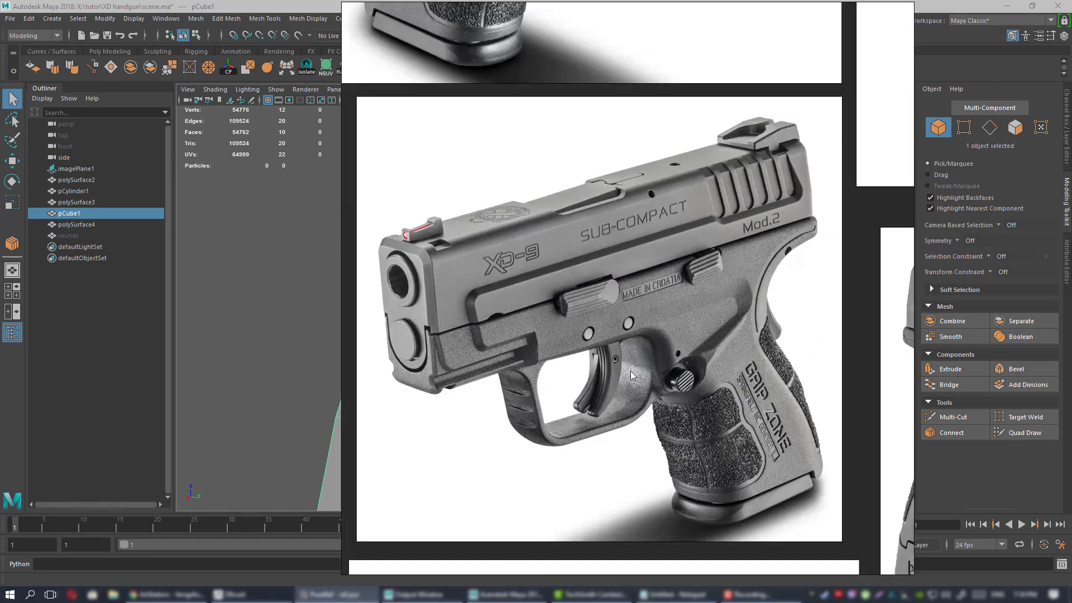
scroll(689, 312, up, 4)
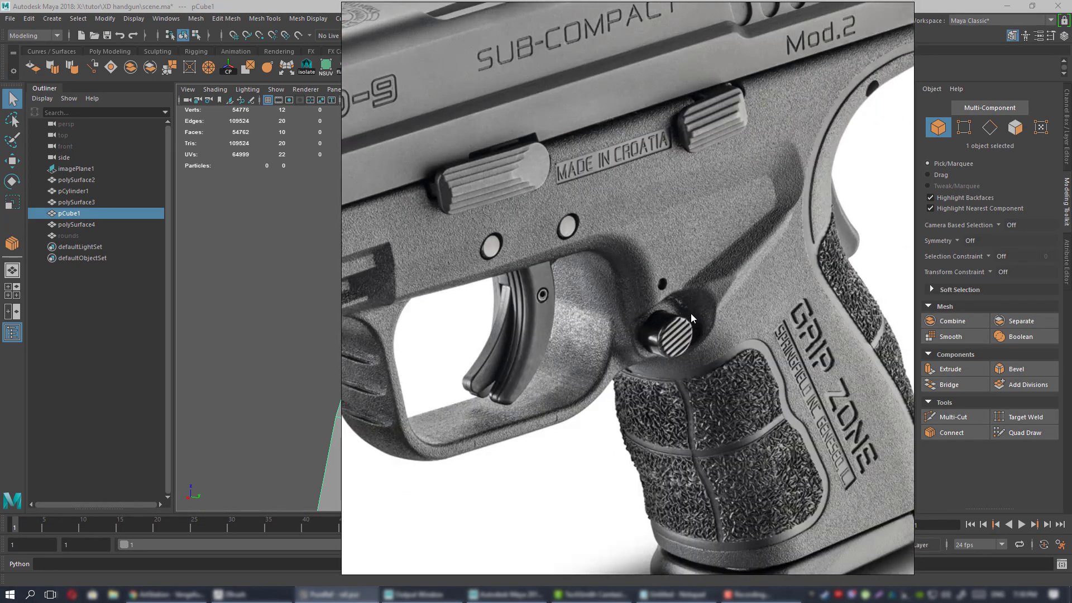
scroll(679, 317, down, 5)
scroll(676, 315, down, 2)
scroll(648, 313, up, 4)
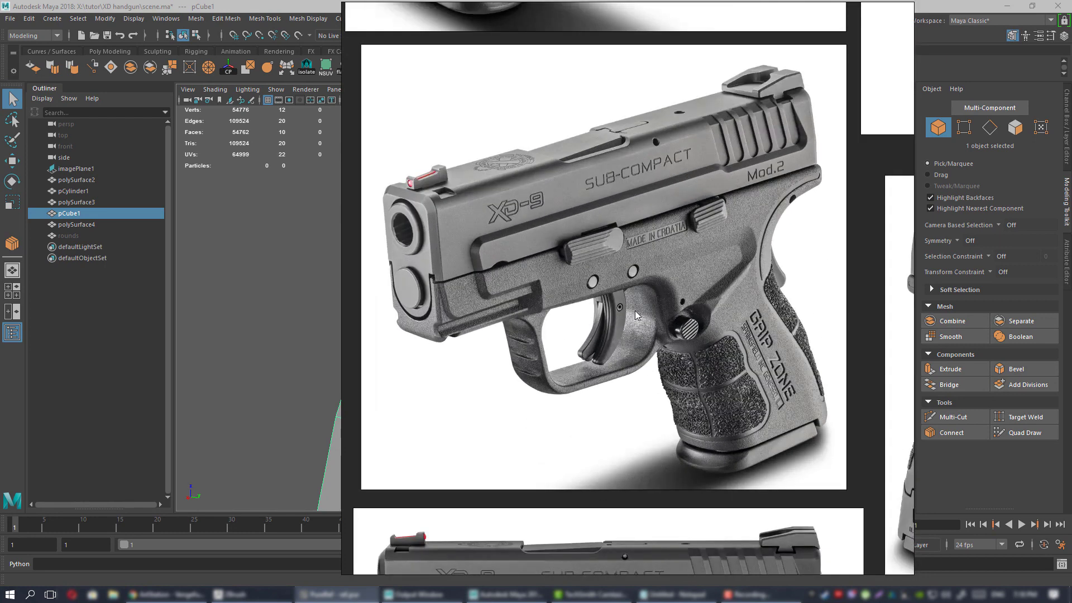
scroll(578, 356, down, 2)
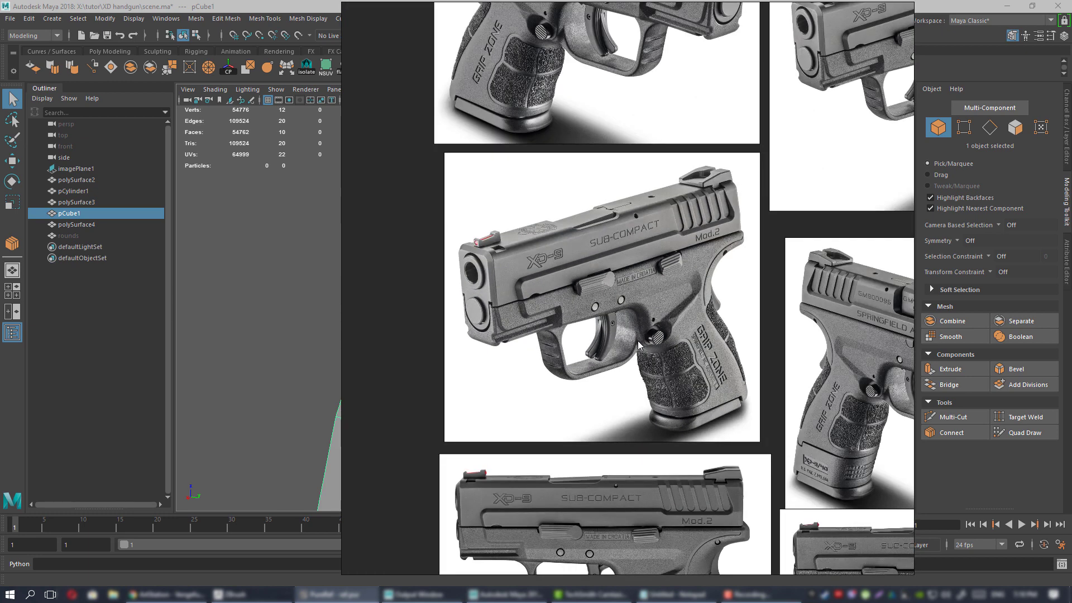
right_drag(540, 296, 1071, 290)
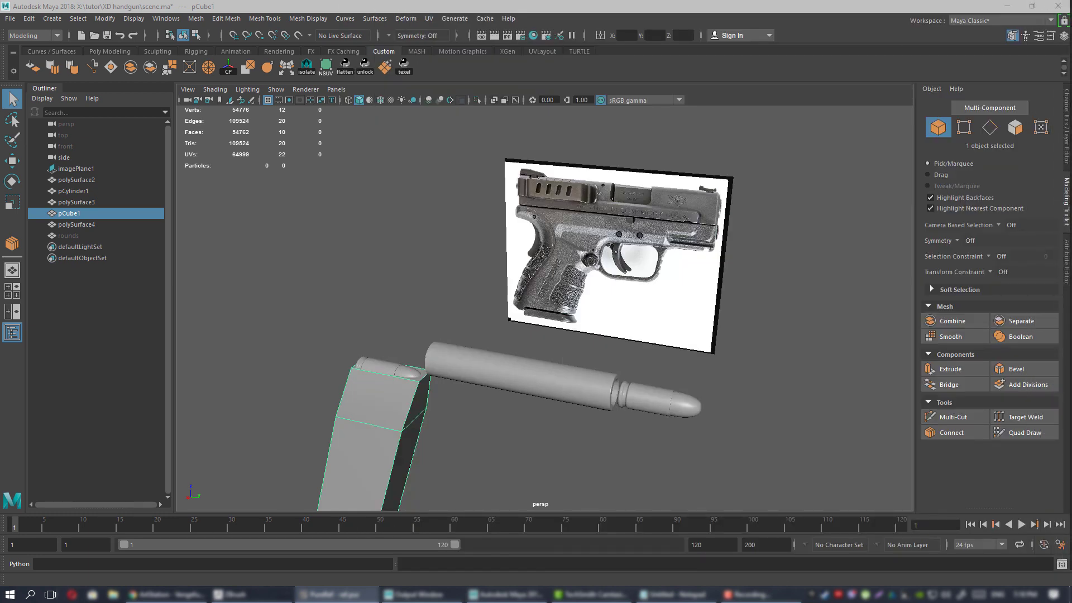
Select the bullet mesh polySurface2 and frame it in the viewport.
alt+drag(513, 299, 572, 298)
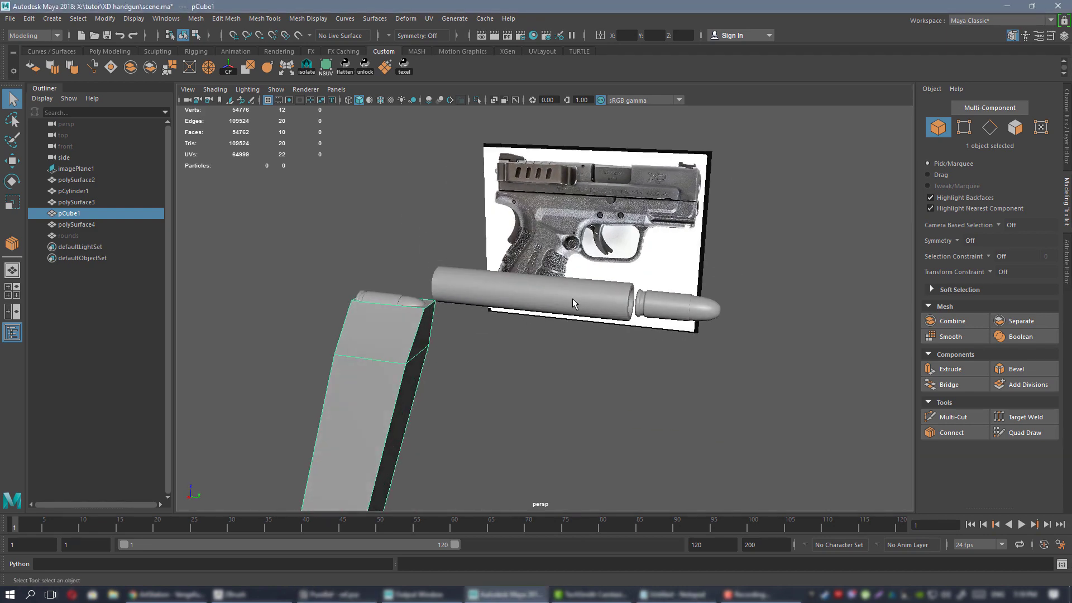
click(573, 298)
key(f)
alt+right_drag(645, 290, 575, 289)
alt+drag(670, 271, 617, 289)
alt+right_drag(617, 288, 508, 284)
alt+drag(508, 284, 541, 276)
click(619, 339)
key(f)
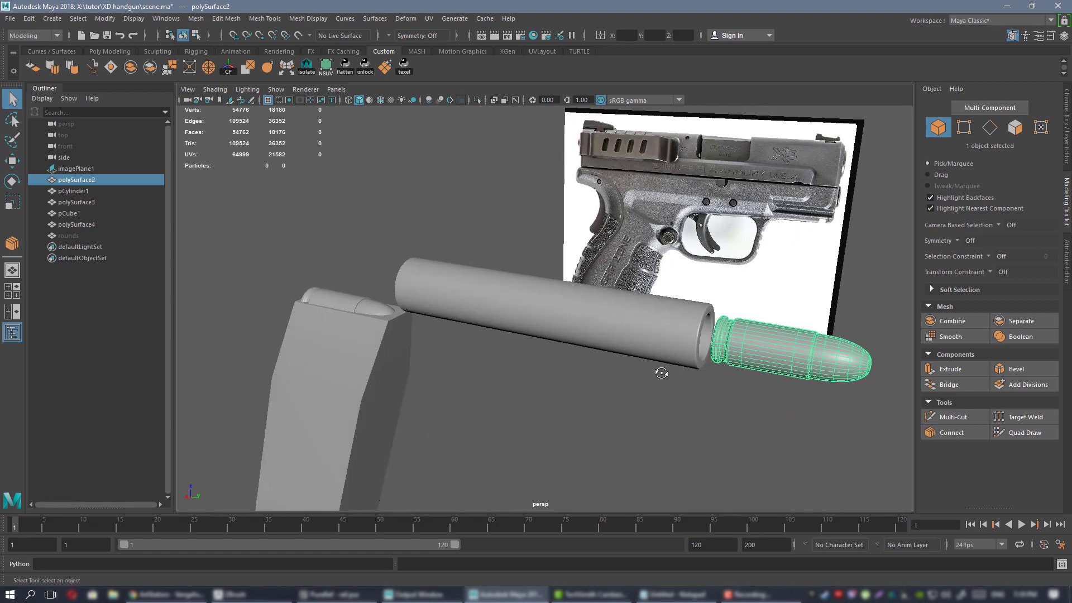
alt+right_drag(658, 371, 598, 321)
alt+drag(598, 321, 626, 357)
click(620, 377)
click(574, 292)
alt+drag(592, 296, 651, 311)
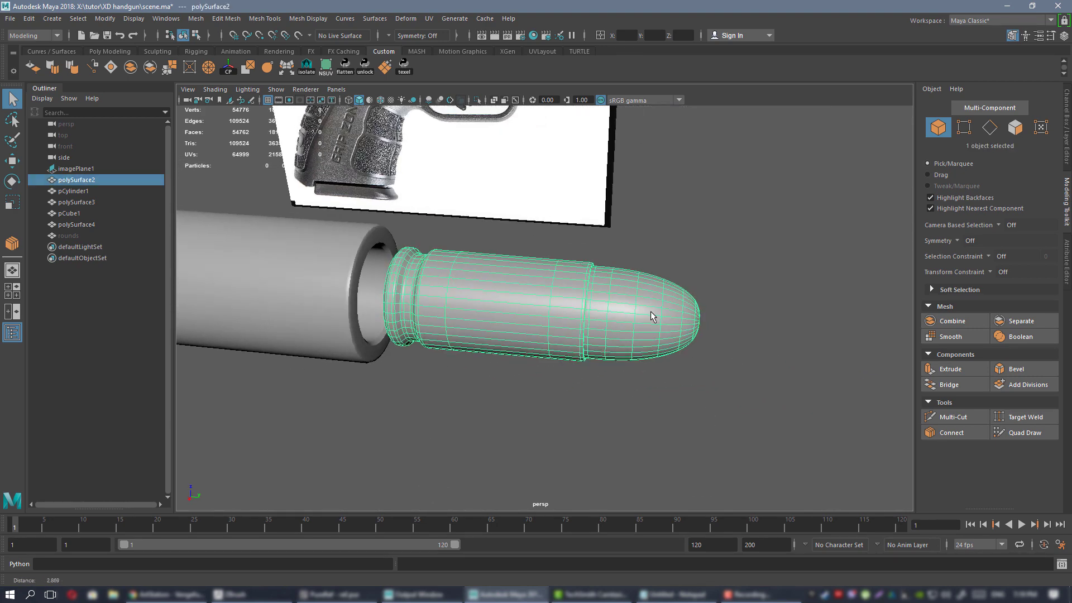
alt+right_drag(651, 310, 553, 296)
Export the selection as 1.OBJ into the exp folder, overwriting the existing file.
click(11, 23)
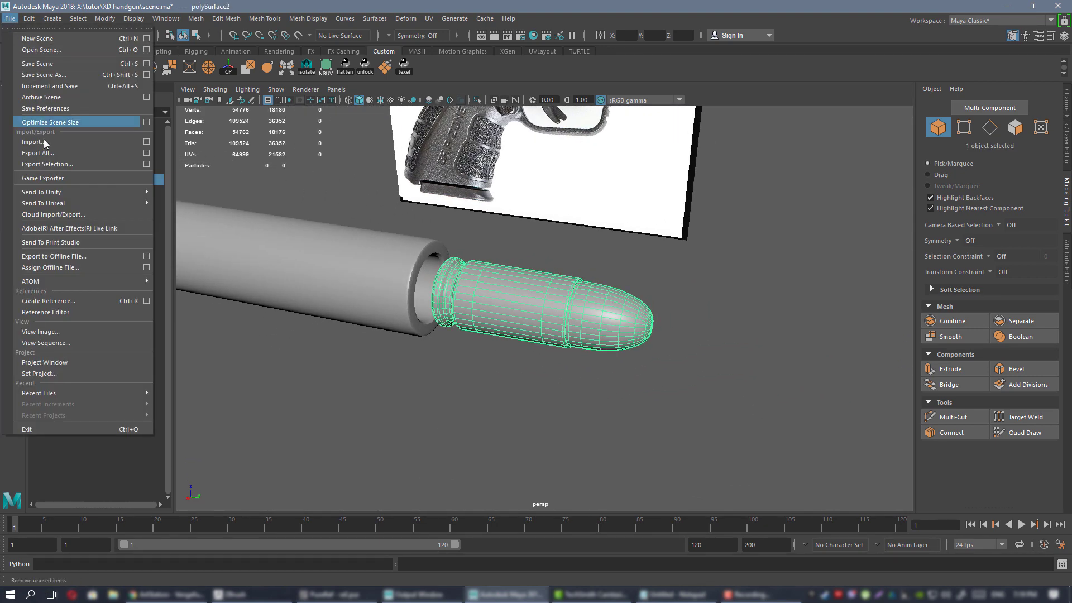
click(53, 162)
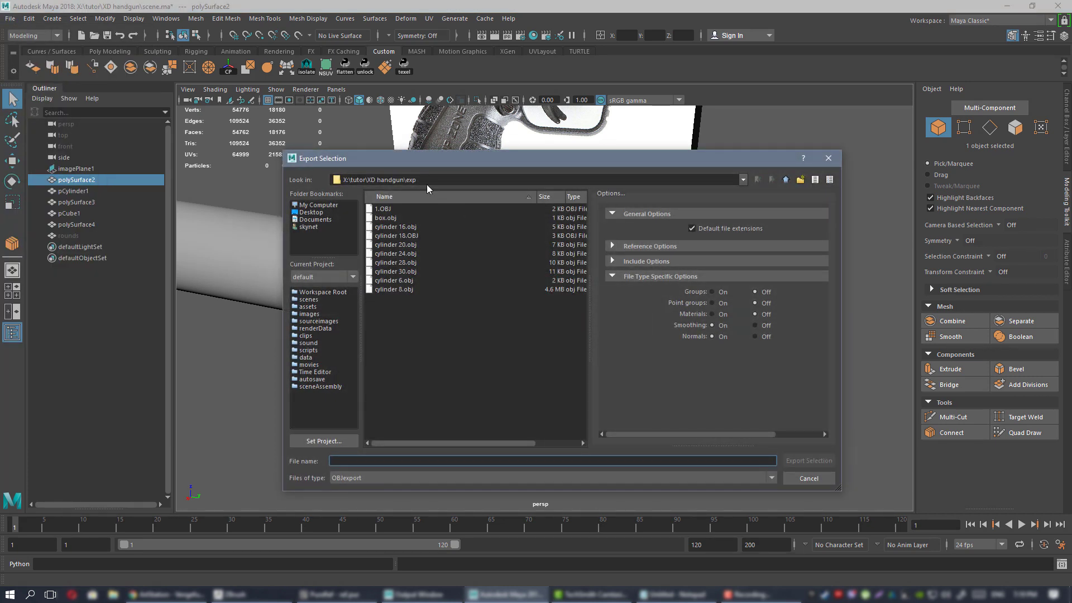
mouse_move(432, 158)
mouse_down()
mouse_move(640, 155)
mouse_move(421, 152)
mouse_move(445, 169)
mouse_up()
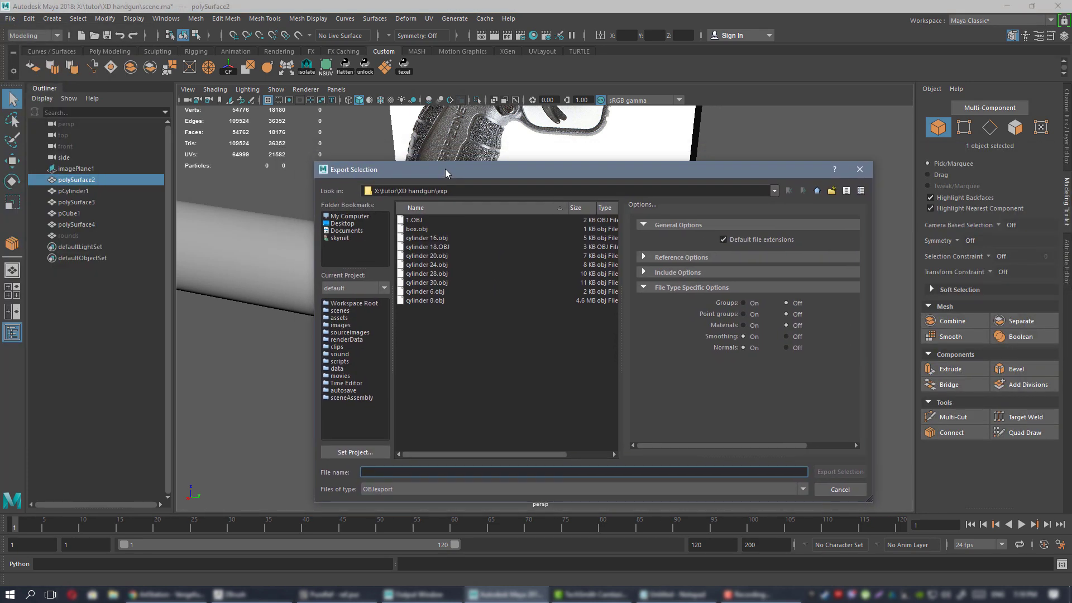
double_click(420, 220)
click(565, 347)
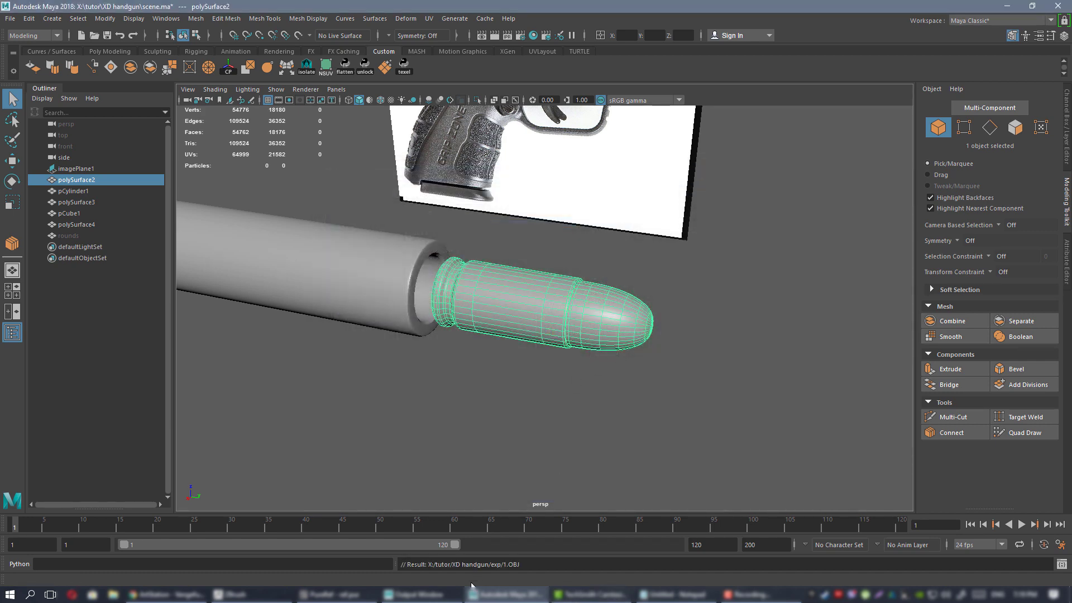
In ZBrush, delete all subtools with Del All, then delete the UMesh_4 subtool.
click(259, 599)
drag(730, 370, 768, 368)
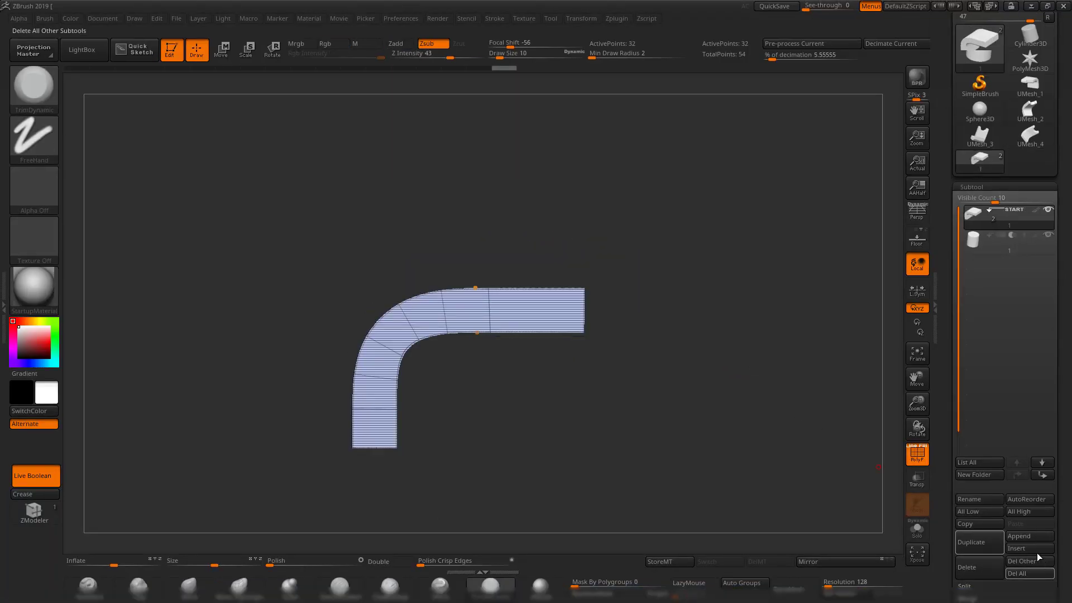
click(1012, 574)
click(873, 588)
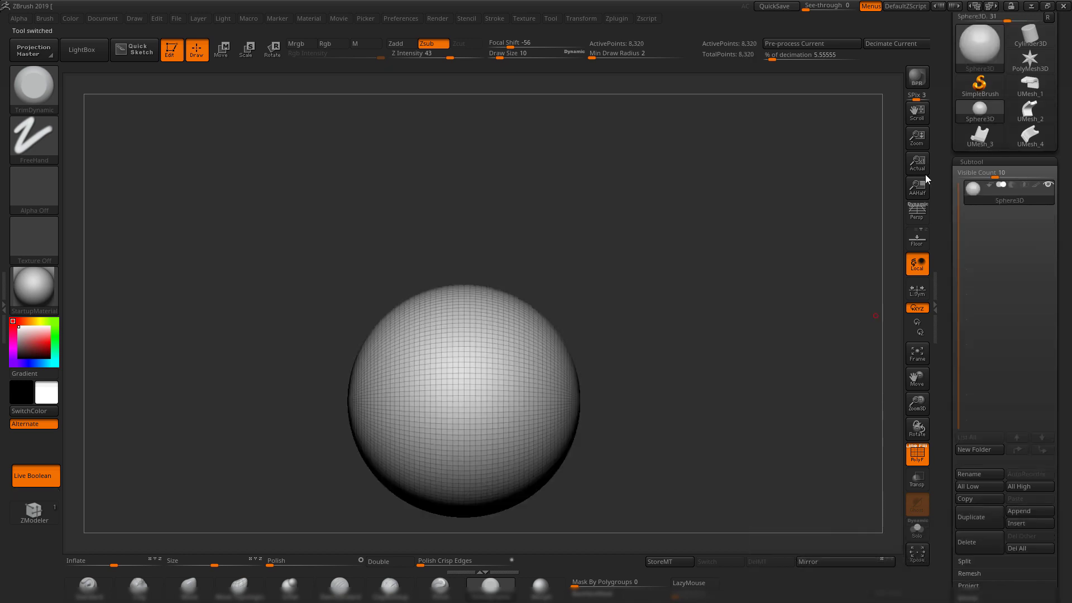
click(1035, 148)
click(979, 543)
key(Return)
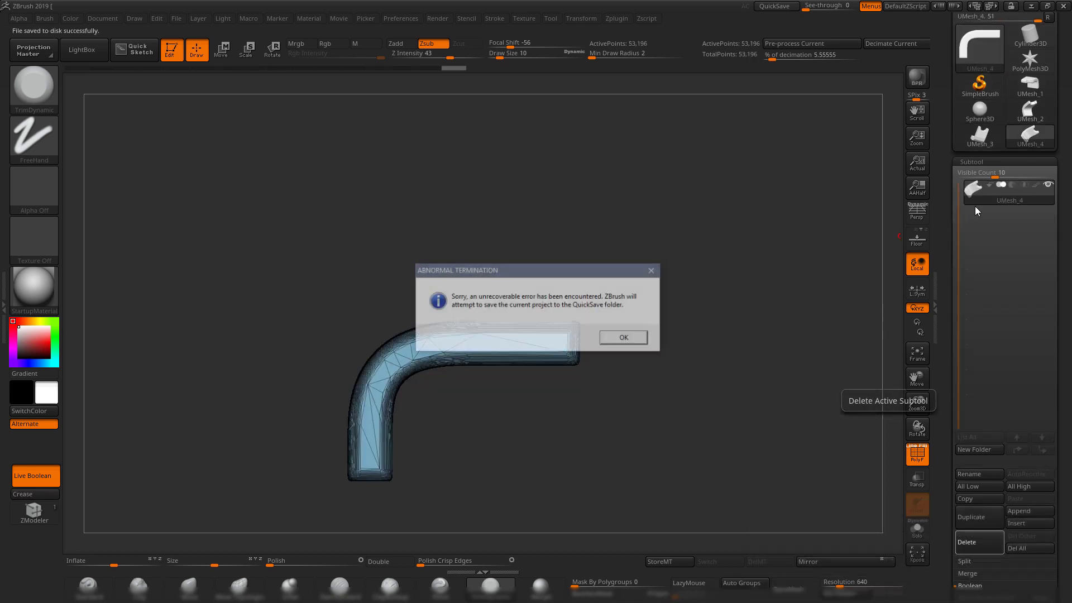
Dismiss the ZBrush crash messages and minimise Maya to show the desktop.
click(635, 345)
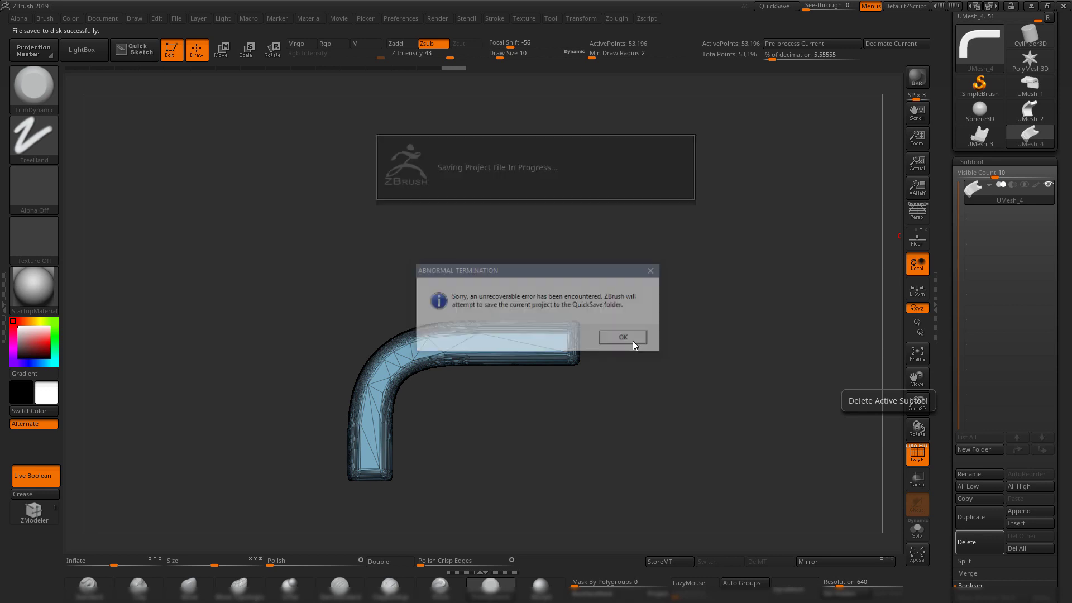
click(627, 337)
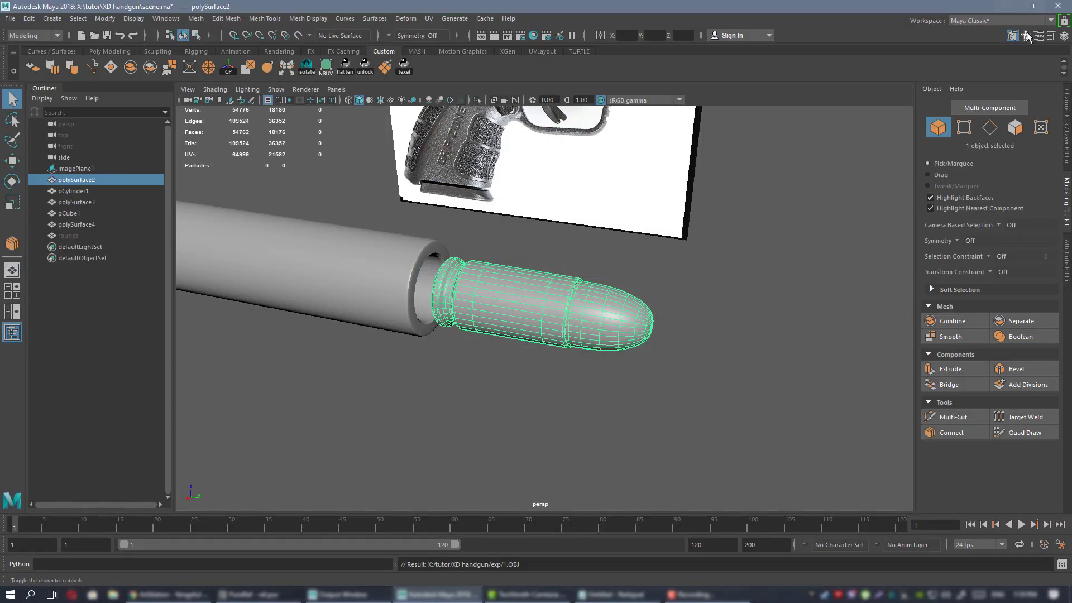
click(1007, 5)
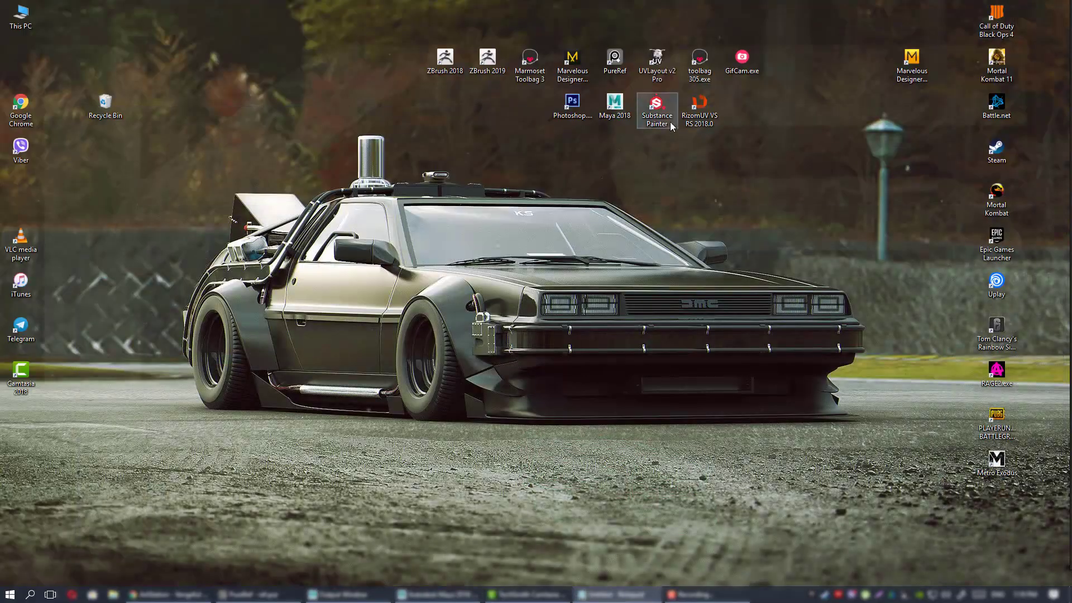
Relaunch ZBrush 2019 and draw a PolyMesh3D star in Edit mode.
double_click(489, 56)
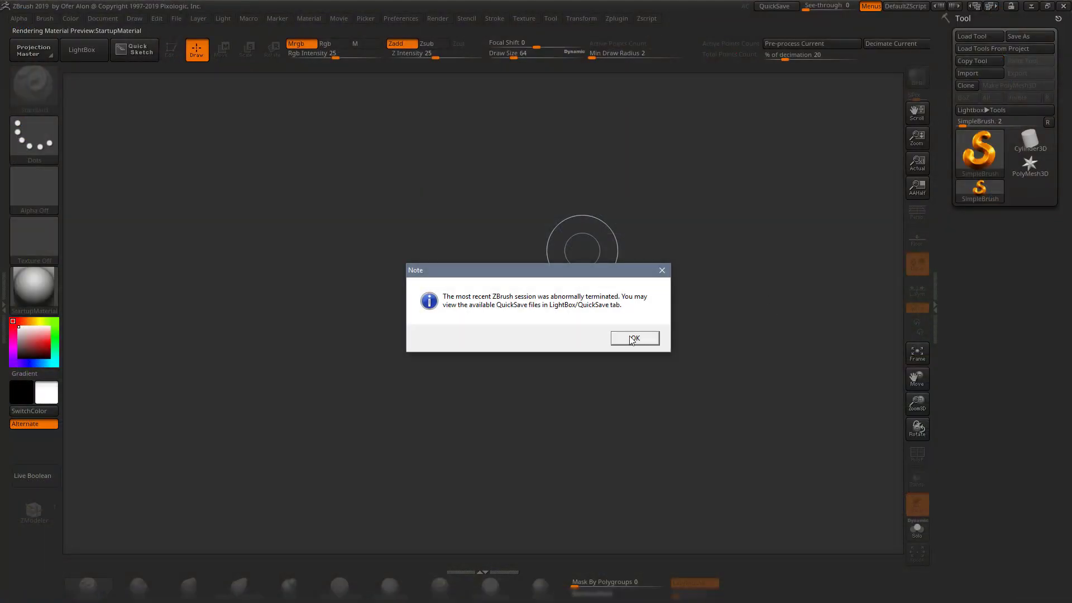
click(634, 338)
key(comma)
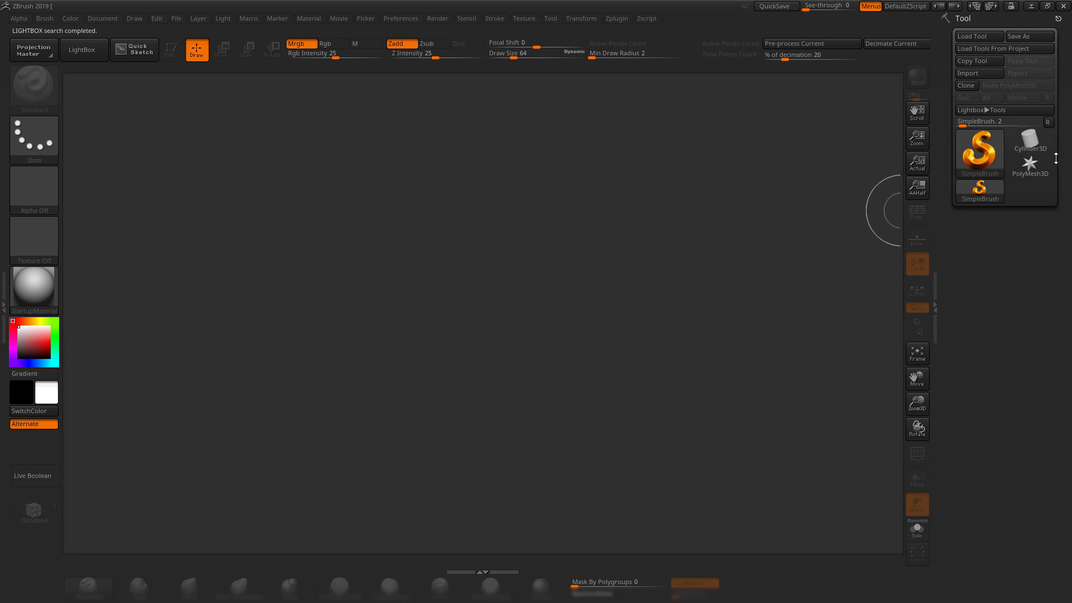
click(1030, 163)
drag(571, 257, 594, 504)
key(t)
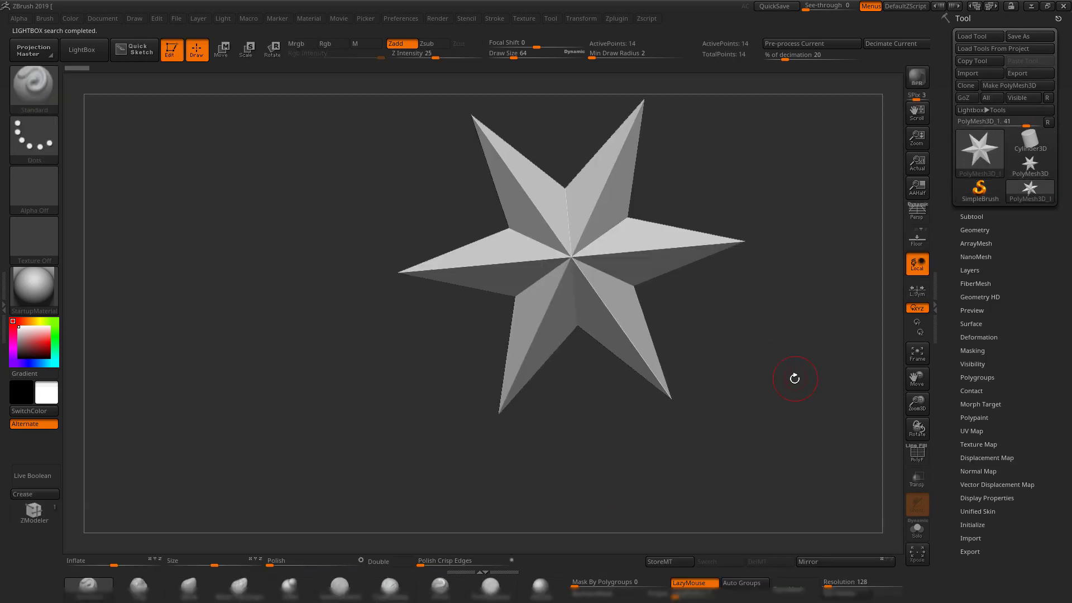
shift+drag(794, 379, 785, 337)
alt+drag(785, 337, 699, 375)
Import 1.OBJ from X:/tutor/XD handgun/exp using Symmetrical Triangles Only.
click(976, 73)
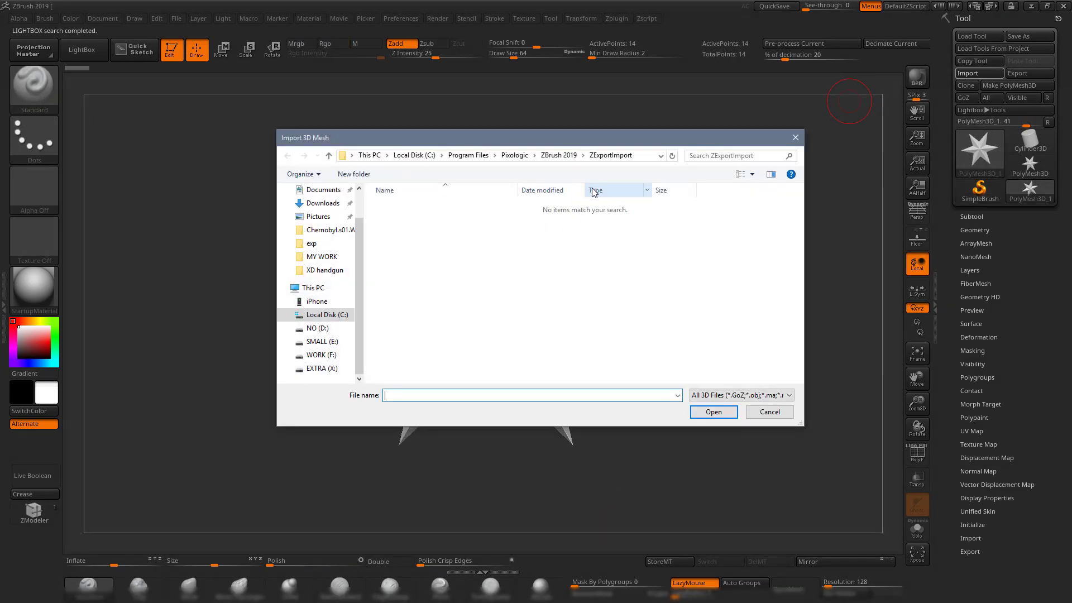
click(336, 368)
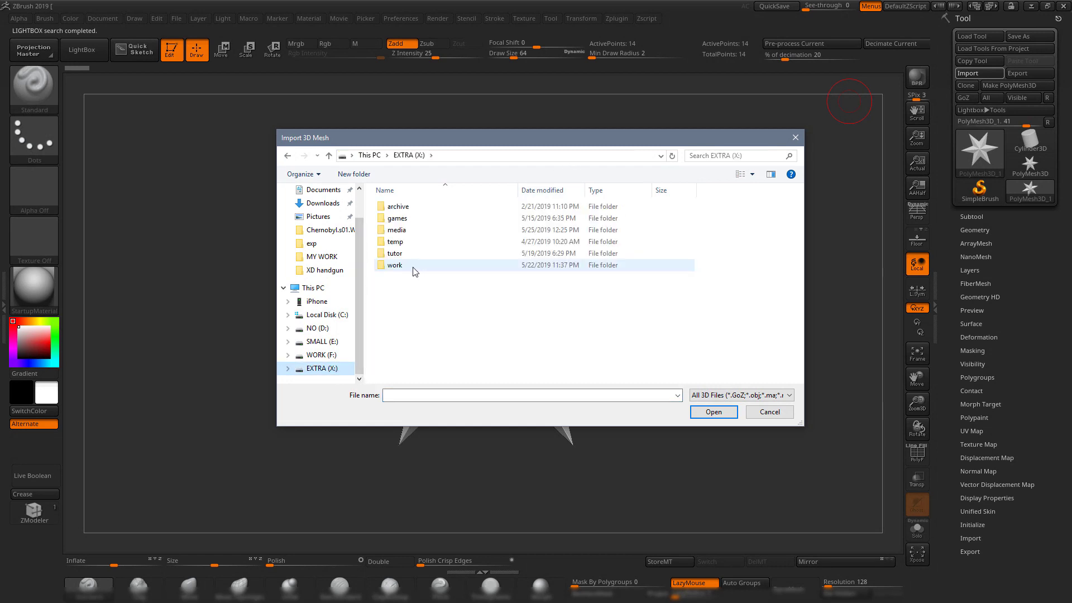
double_click(413, 255)
double_click(405, 229)
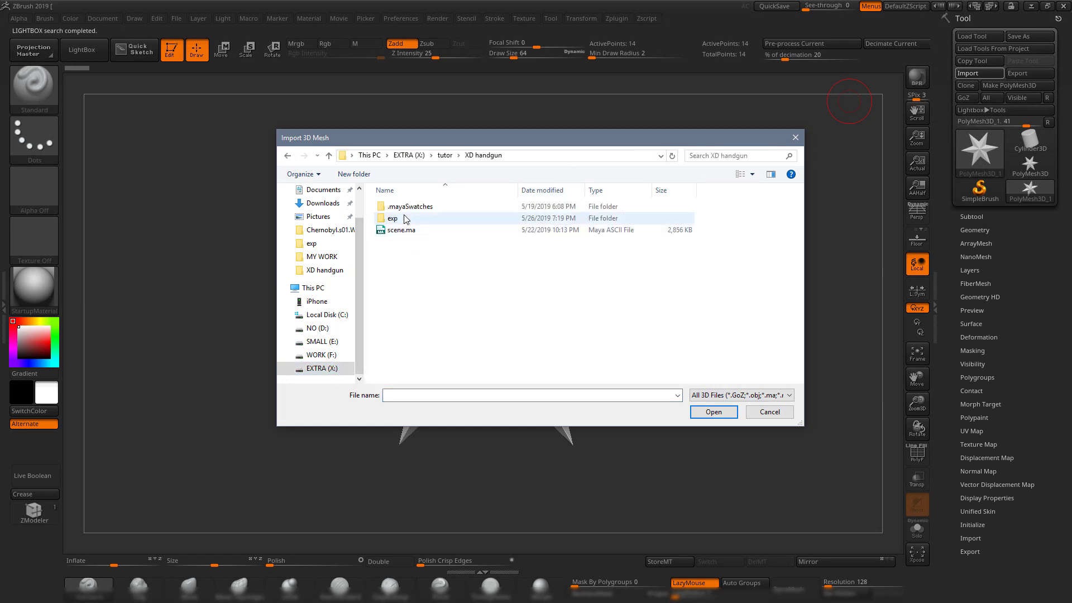
double_click(404, 218)
double_click(404, 209)
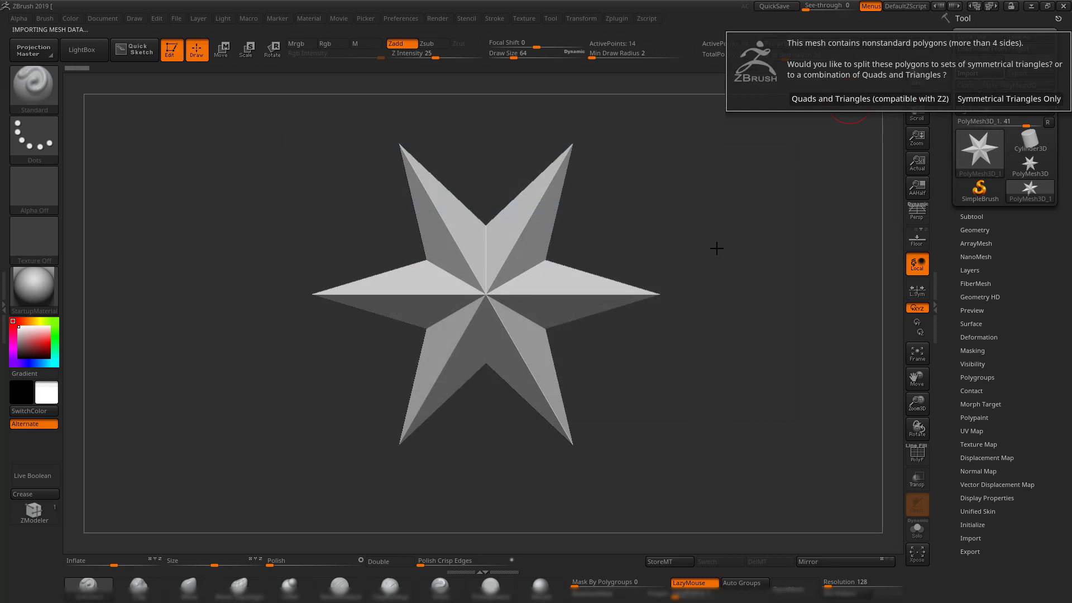
click(980, 100)
mouse_move(702, 239)
mouse_down()
mouse_move(684, 225)
mouse_move(747, 244)
mouse_move(769, 273)
mouse_move(733, 263)
mouse_up()
key(shift+f)
key(shift+f)
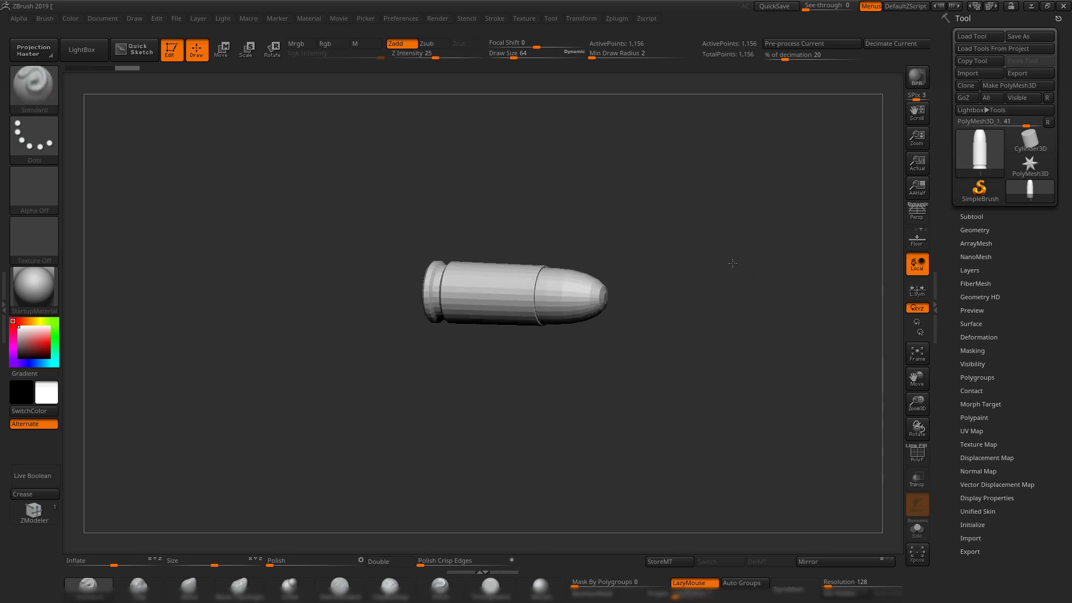
Insert a sphere subtool, then import 1.OBJ with Symmetrical Triangles Only and show polygroups.
click(975, 216)
drag(947, 482, 946, 459)
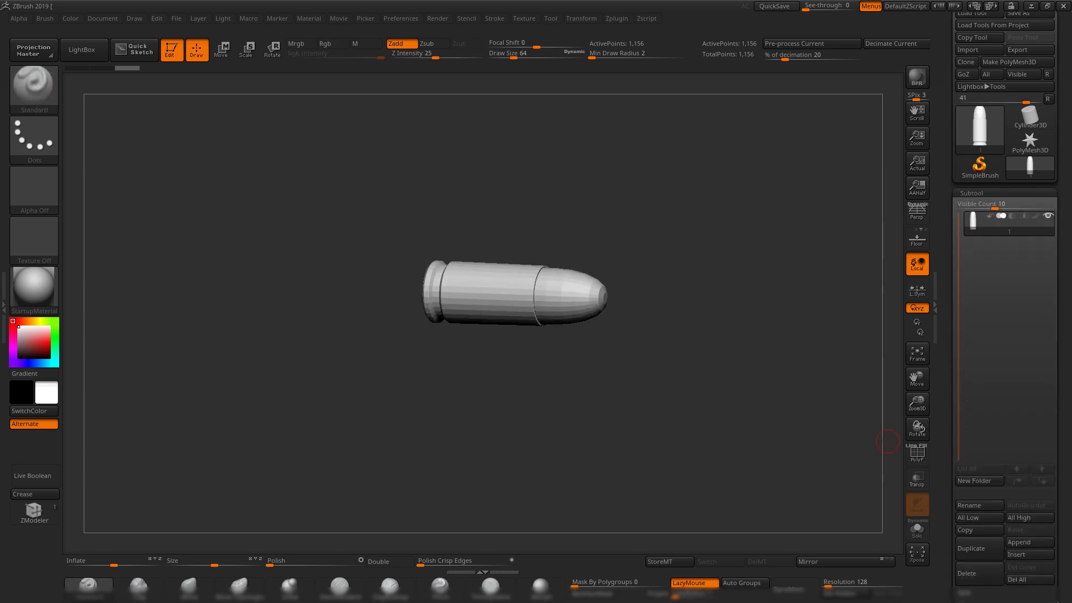
click(1027, 554)
click(698, 401)
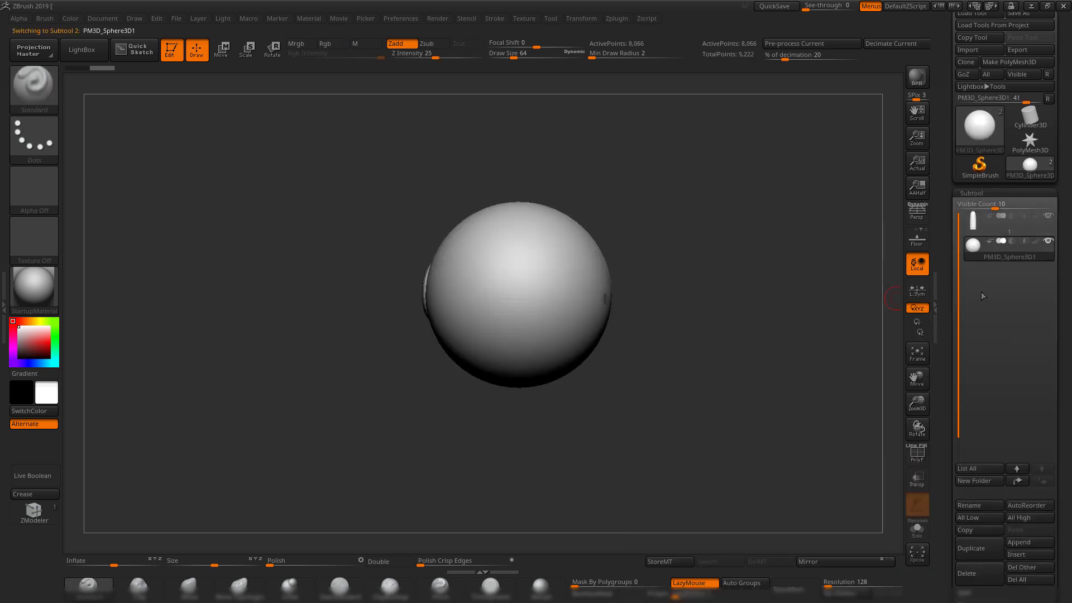
click(966, 50)
click(398, 208)
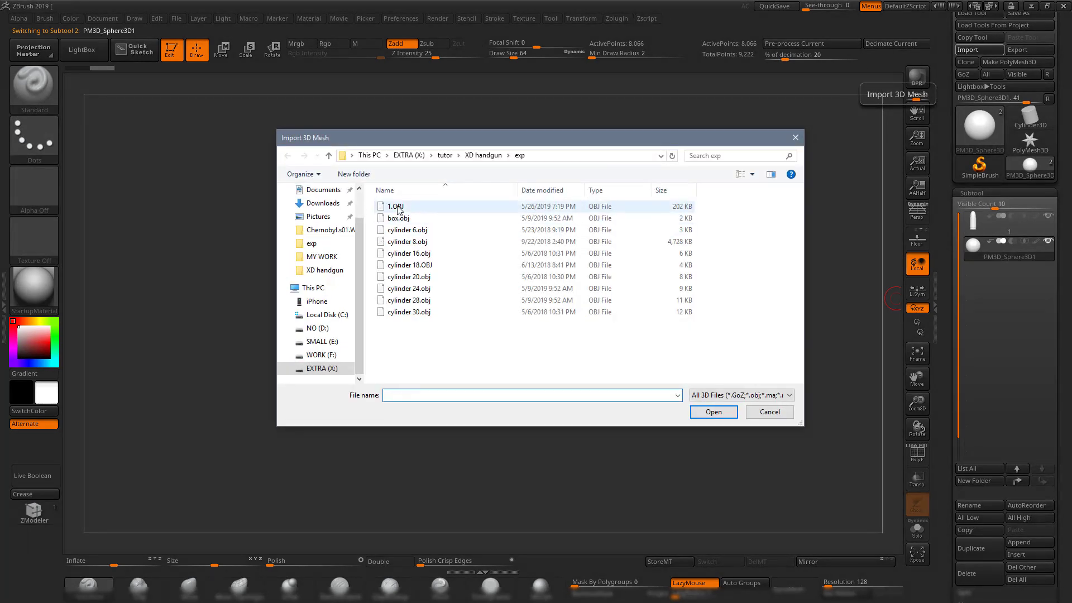
double_click(398, 209)
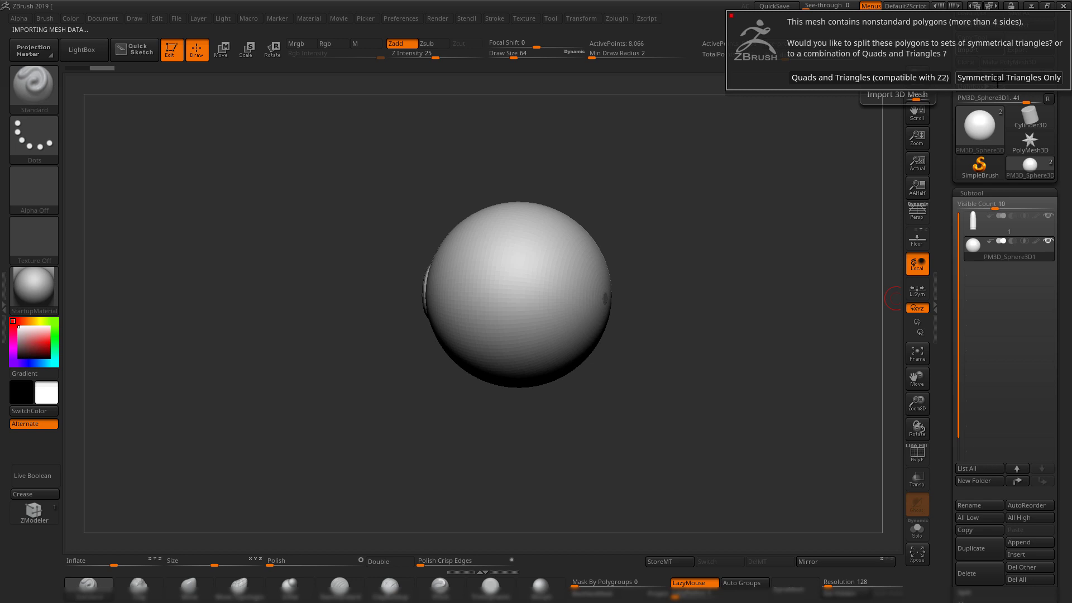
click(998, 78)
drag(730, 225, 738, 377)
key(shift+f)
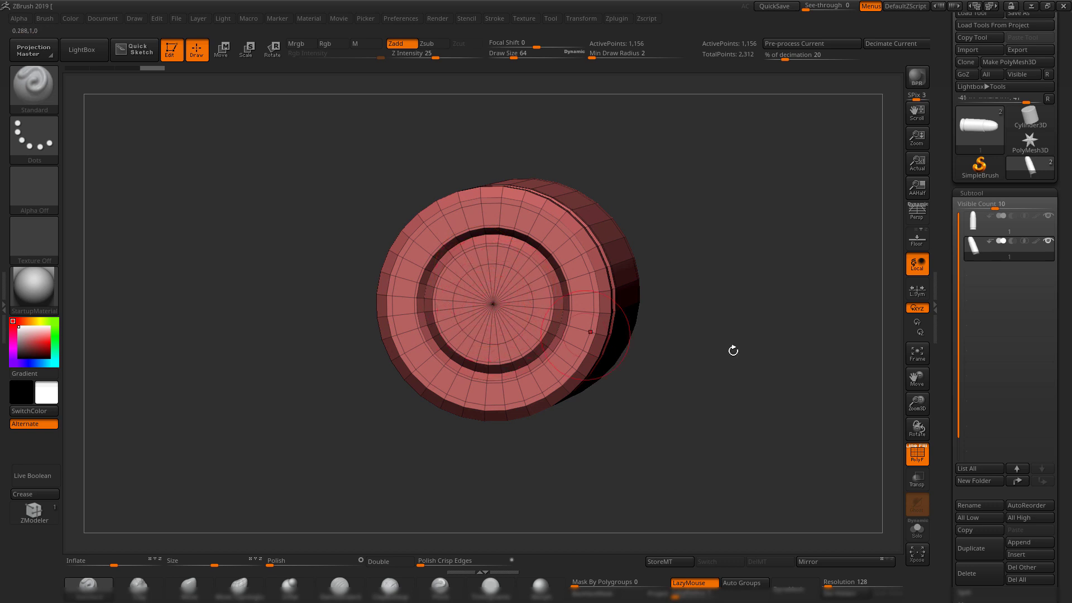
drag(733, 351, 747, 368)
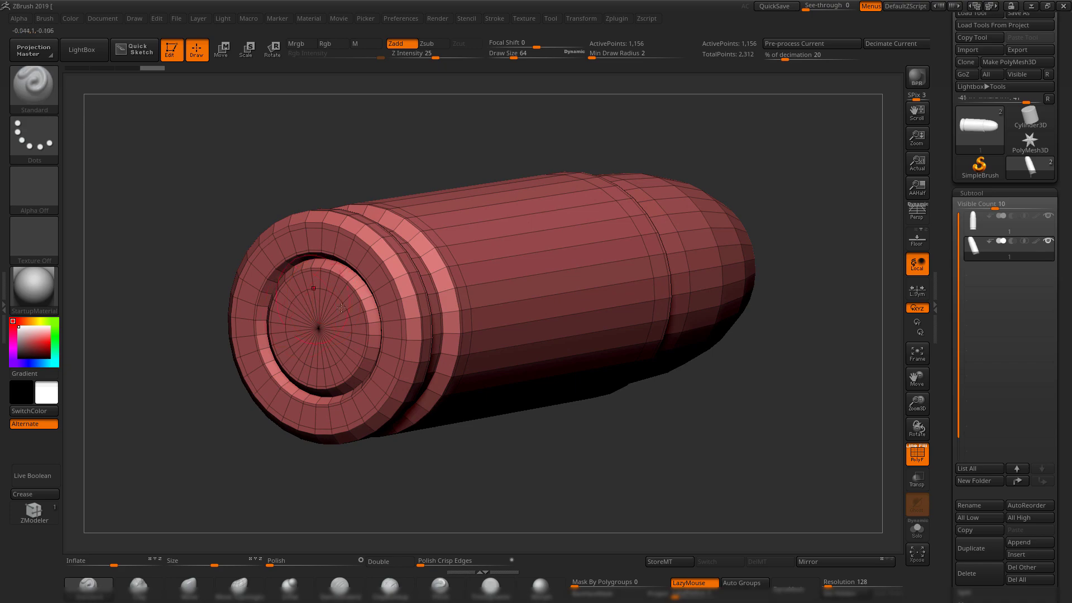
Compare the ZBrush bullet with Maya's isolated bullet, then delete the leftover subtool.
key(alt+Tab)
key(alt+Tab)
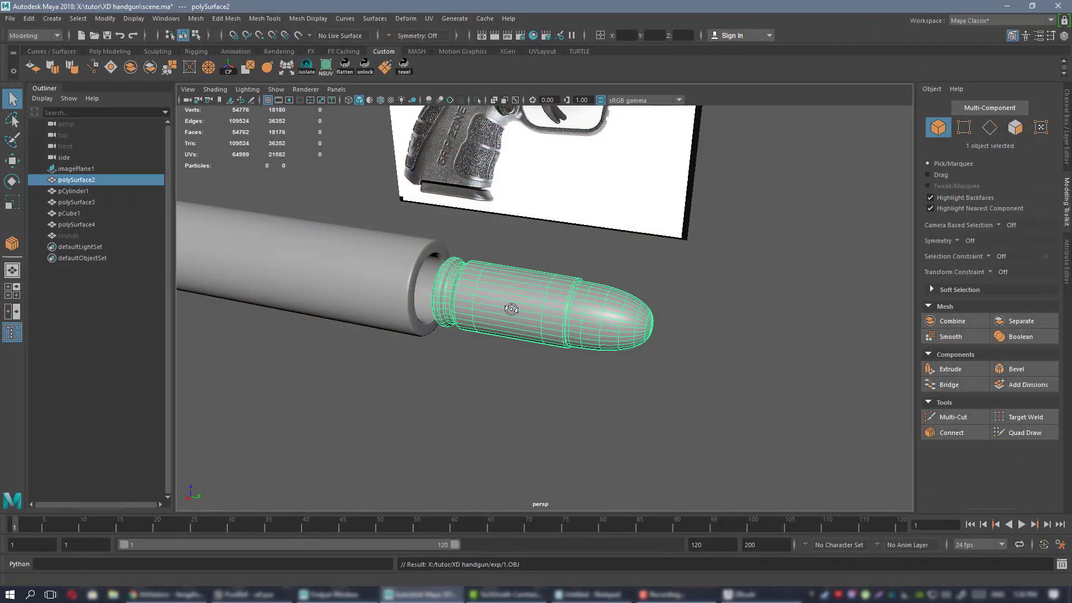
key(ctrl+1)
key(f)
alt+drag(529, 307, 559, 296)
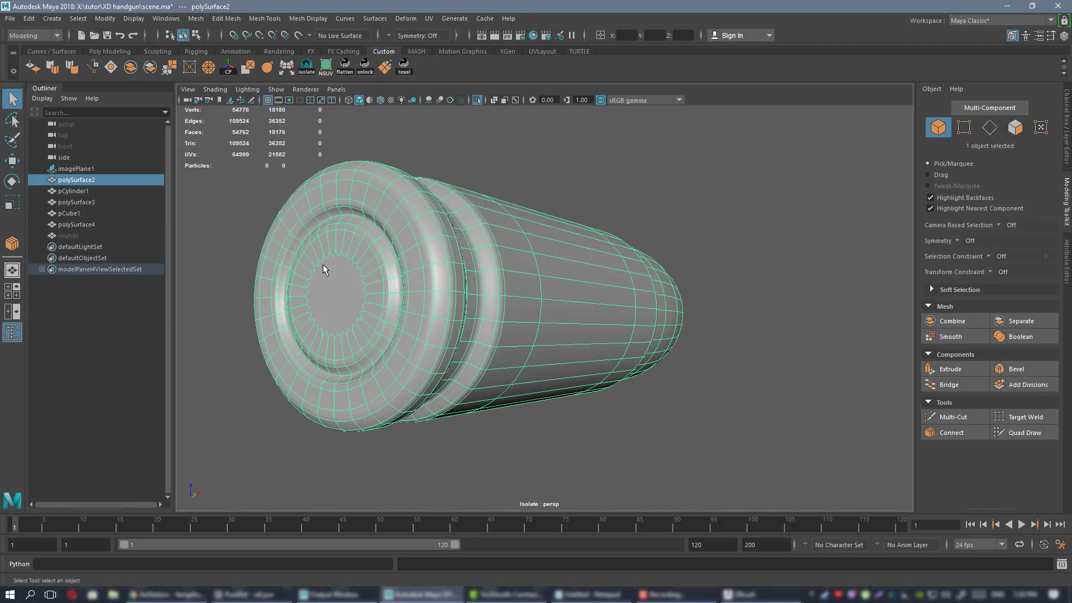
key(1)
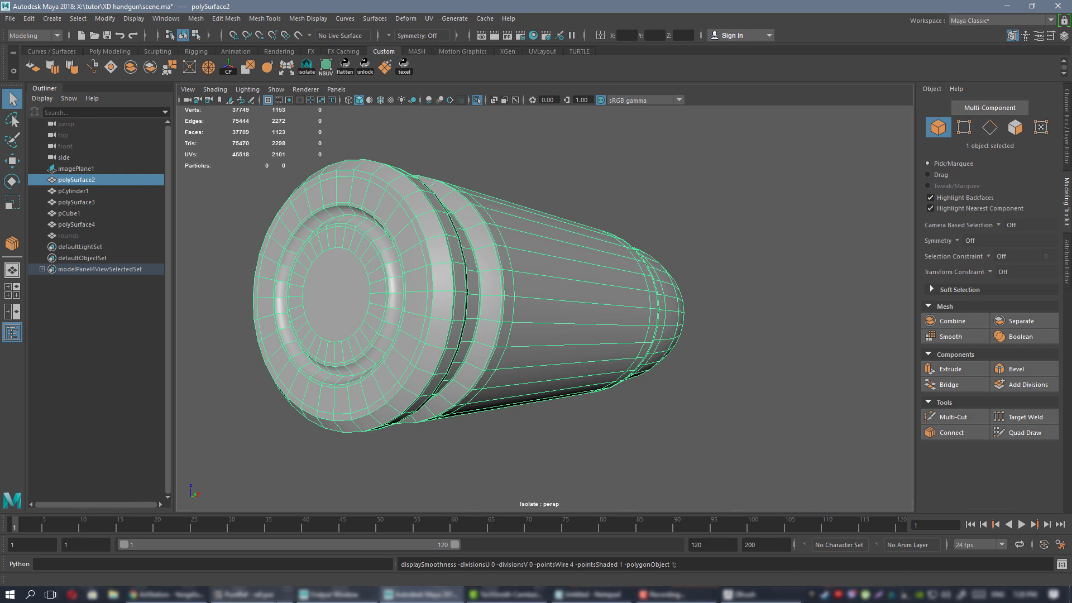
click(755, 595)
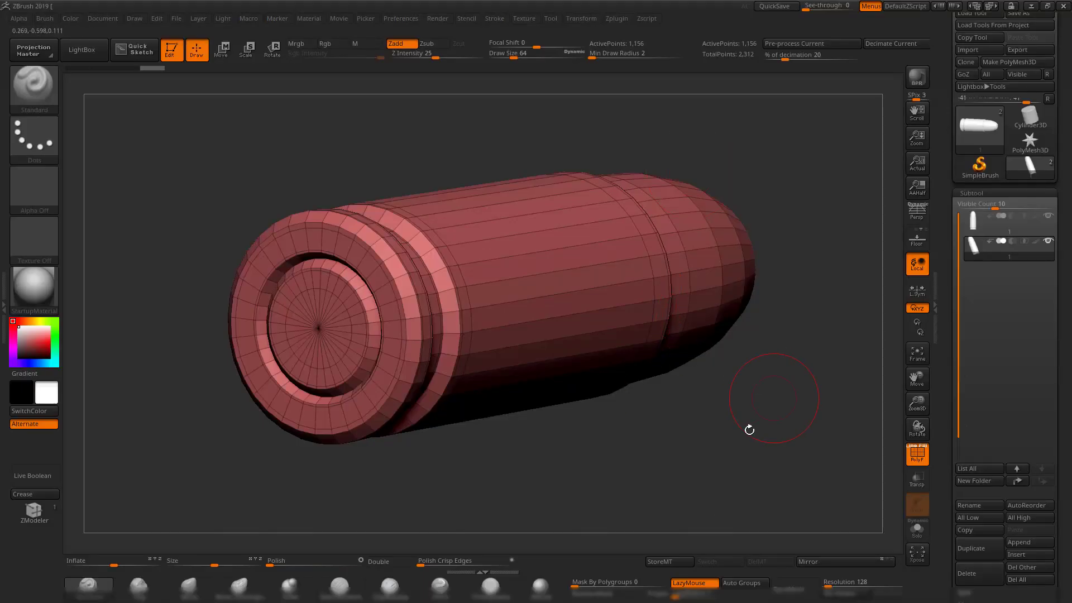
drag(749, 430, 520, 328)
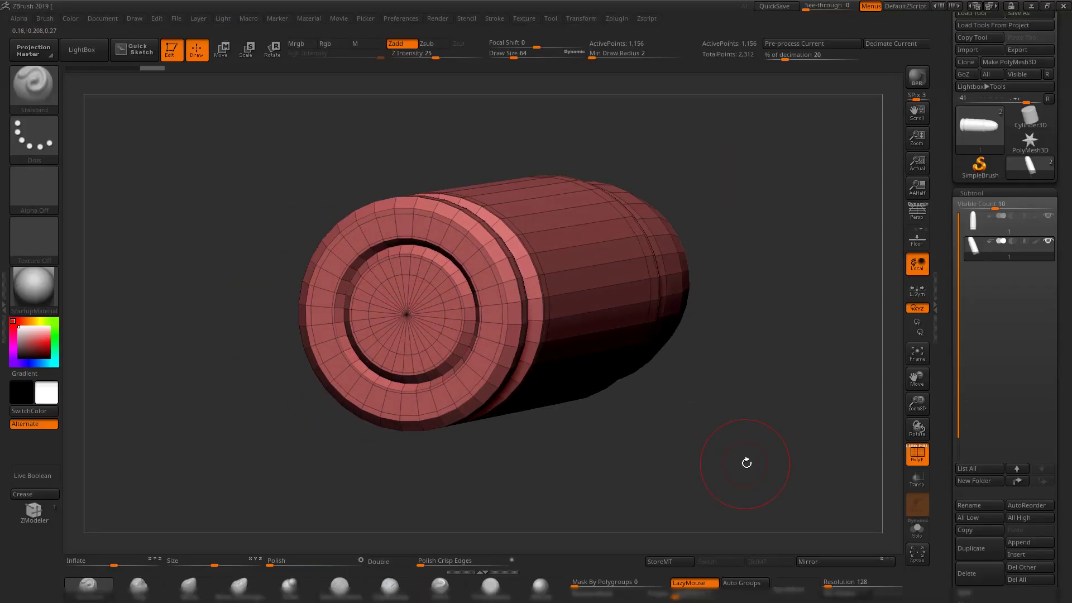
drag(747, 463, 701, 395)
click(981, 566)
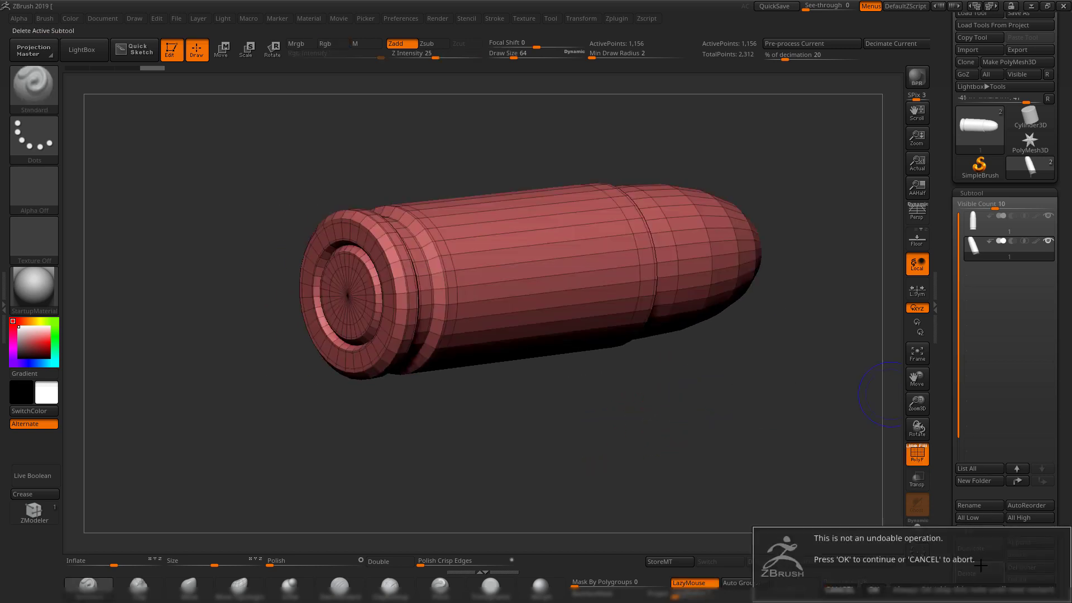
Confirm the subtool deletion, hide polygroup colours, and request Dynamic Subdiv with D.
click(871, 586)
drag(809, 407, 758, 402)
key(shift+f)
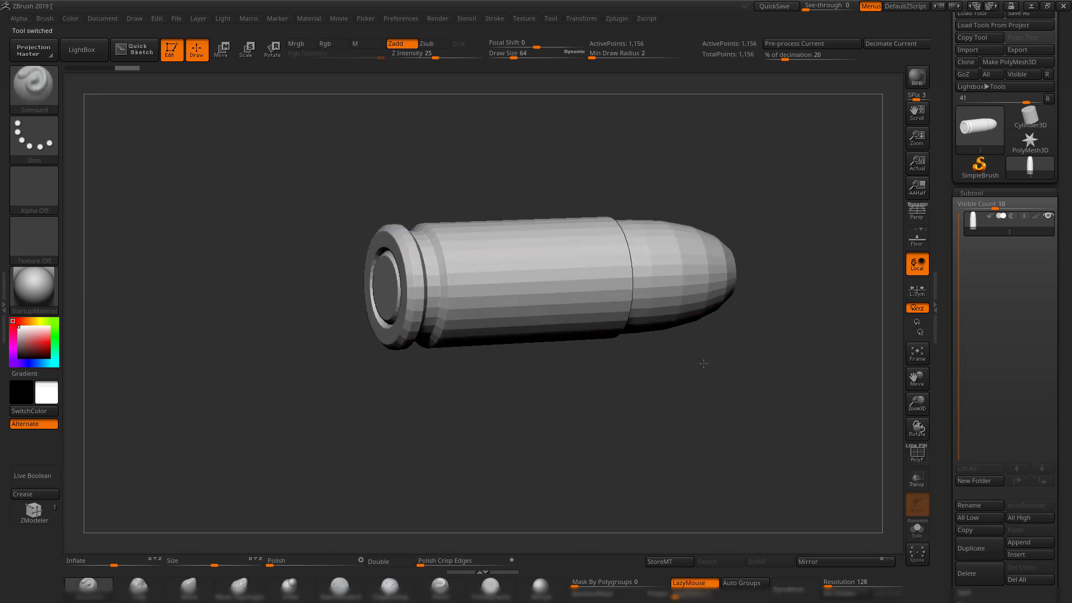
drag(708, 365, 683, 396)
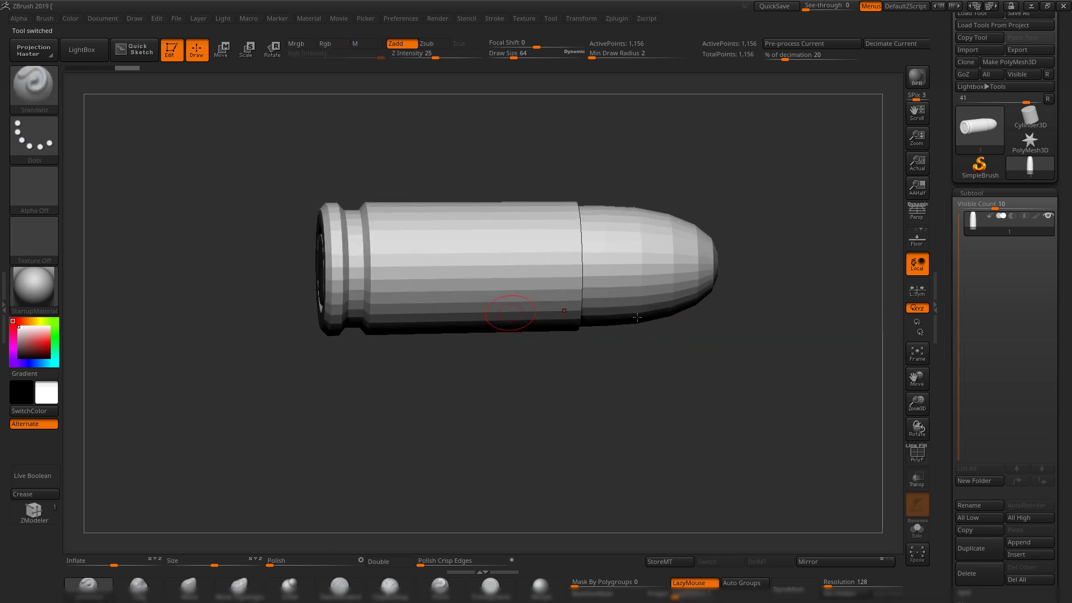
drag(744, 408, 734, 381)
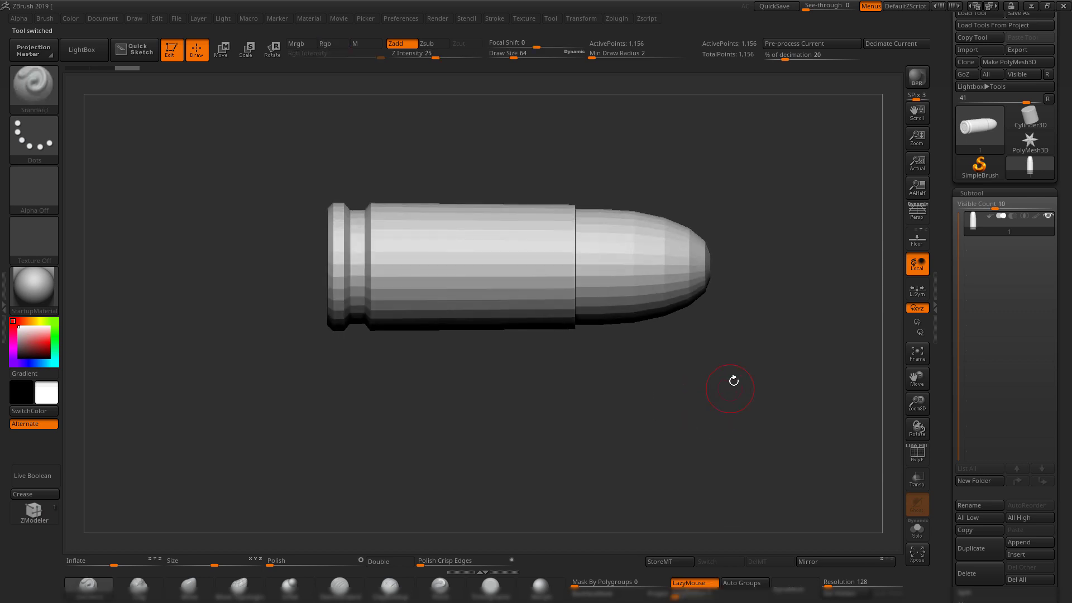
key(d)
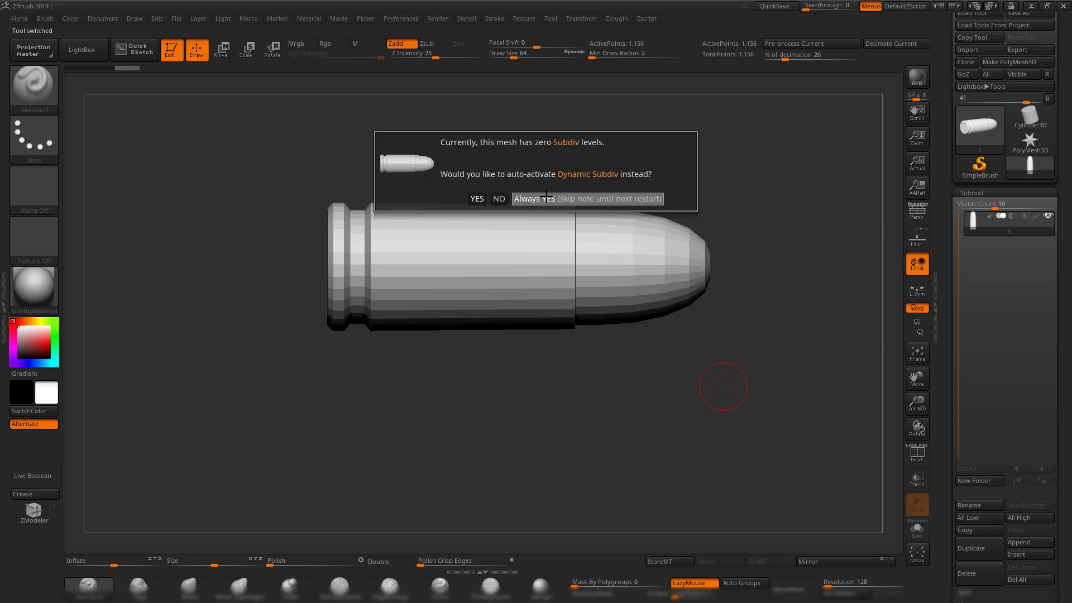
Always enable Dynamic Subdiv, then check the Geometry settings and subtool list on the bullet.
click(591, 199)
drag(820, 314, 775, 323)
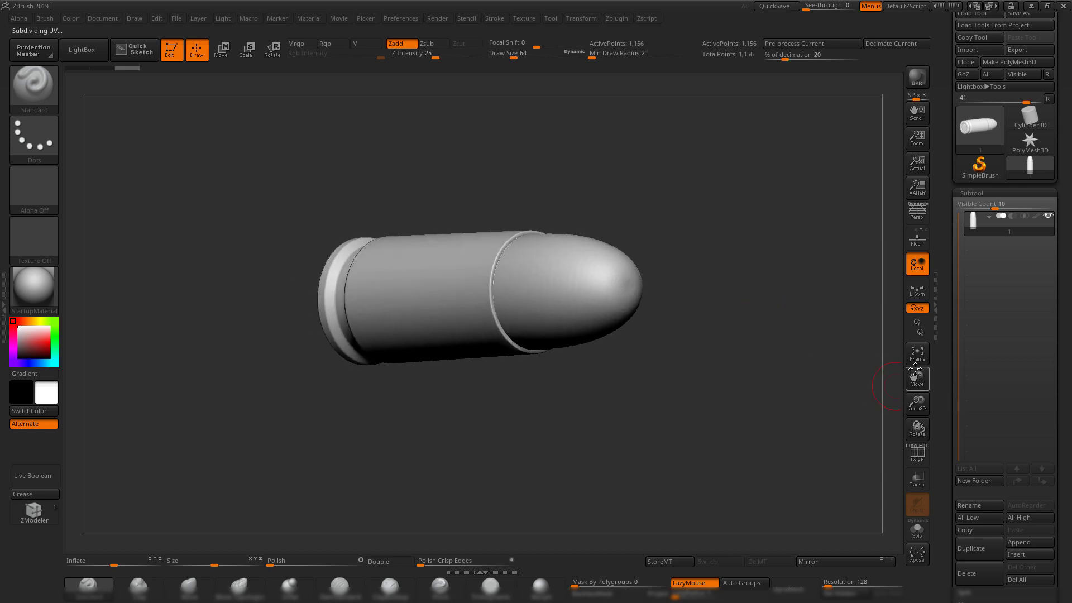
scroll(981, 412, down, 5)
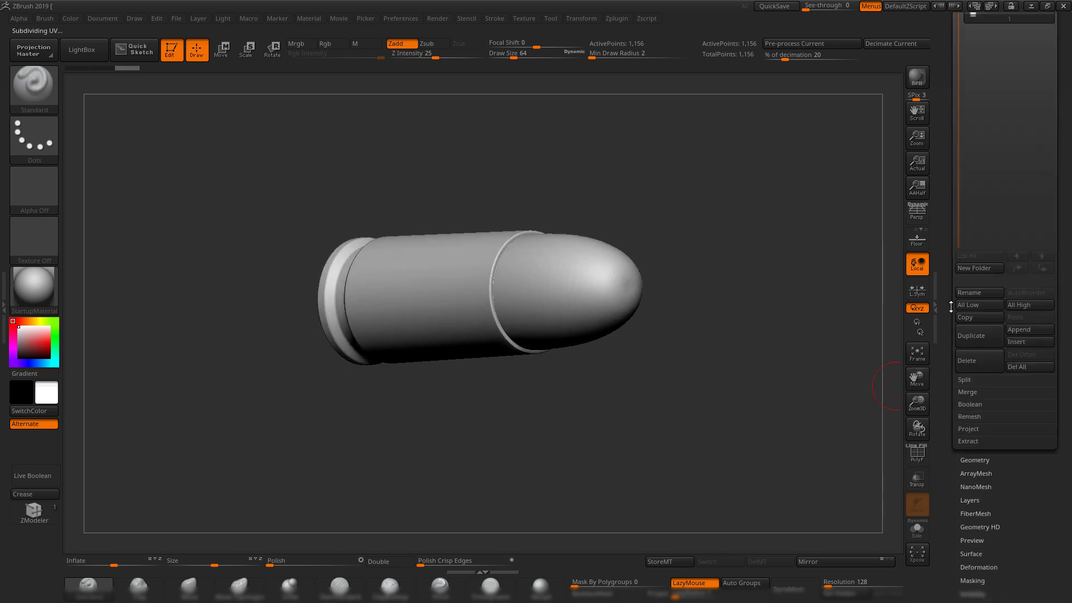
click(978, 464)
scroll(944, 77, up, 3)
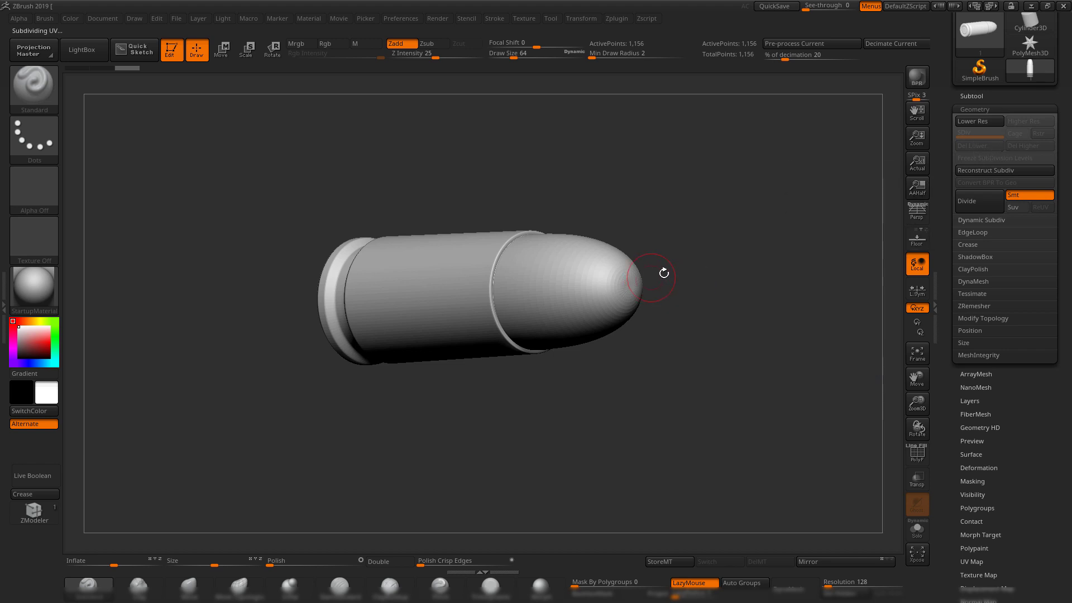
mouse_move(665, 270)
shift+mouse_down()
mouse_move(755, 274)
mouse_move(752, 244)
mouse_move(733, 238)
shift+mouse_up()
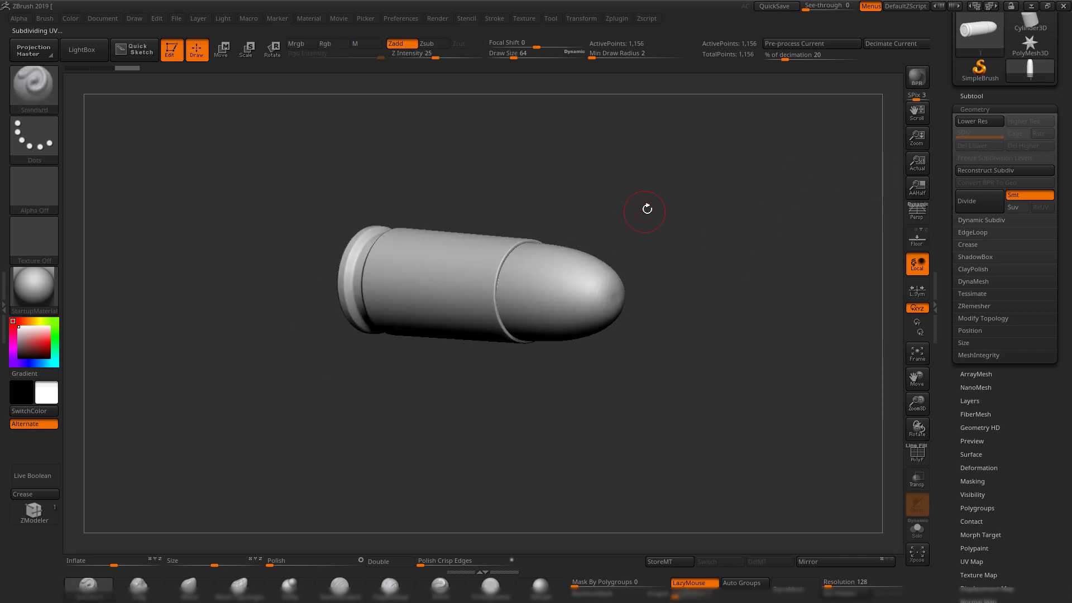
drag(646, 210, 869, 168)
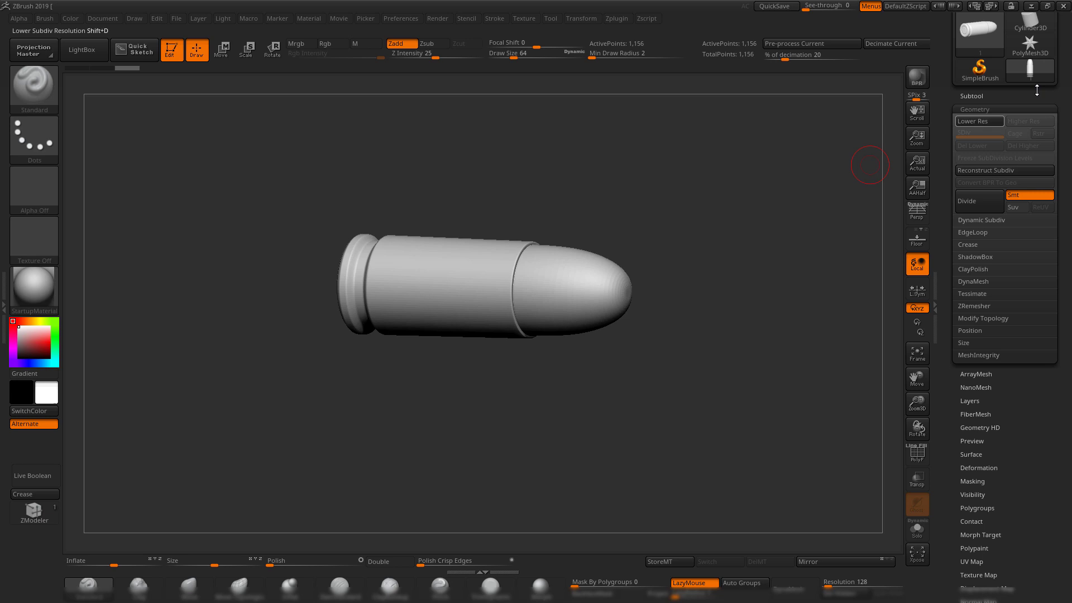
click(989, 95)
drag(678, 247, 755, 232)
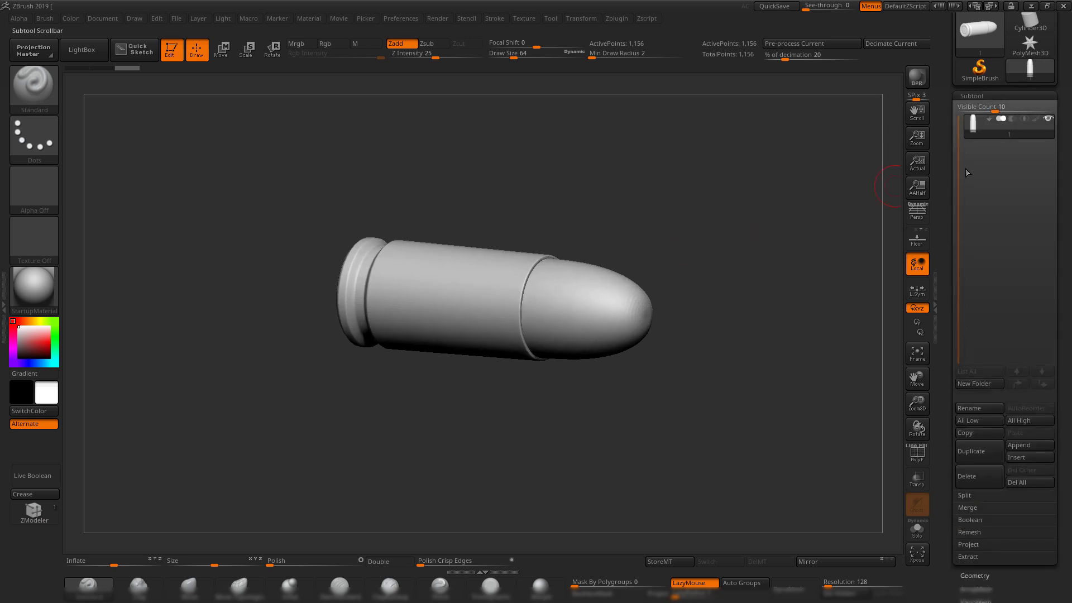
drag(948, 146, 943, 176)
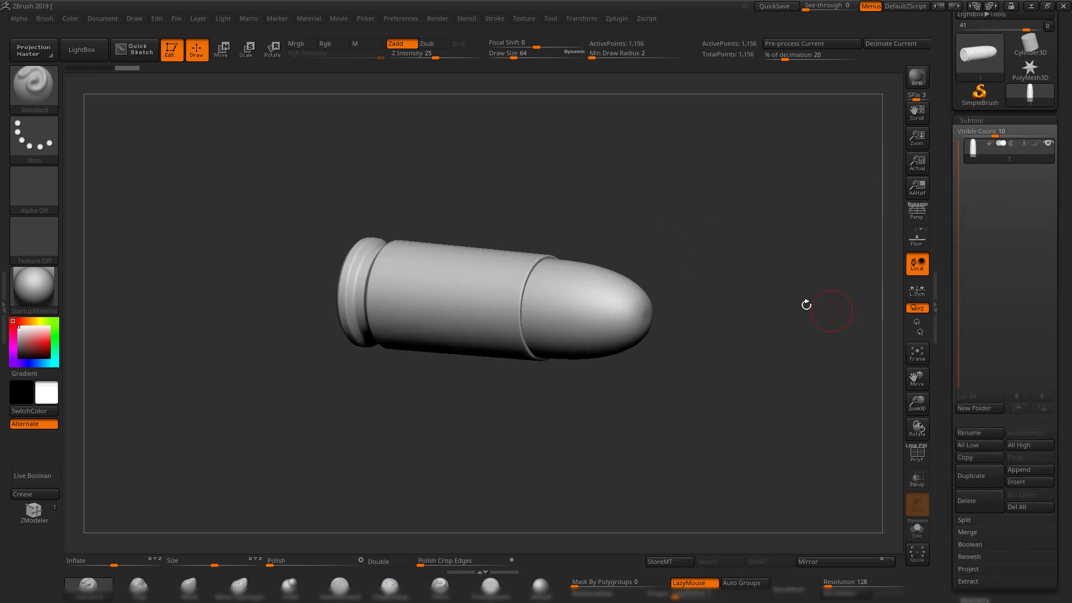
mouse_move(806, 304)
mouse_down()
mouse_move(773, 268)
mouse_move(810, 287)
mouse_up()
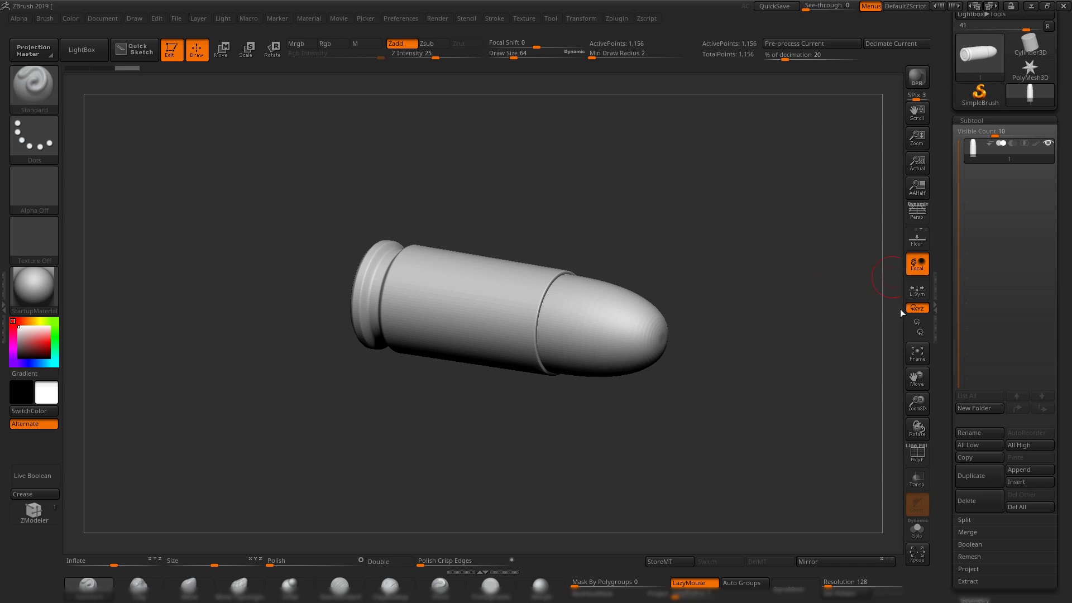
drag(717, 214, 711, 242)
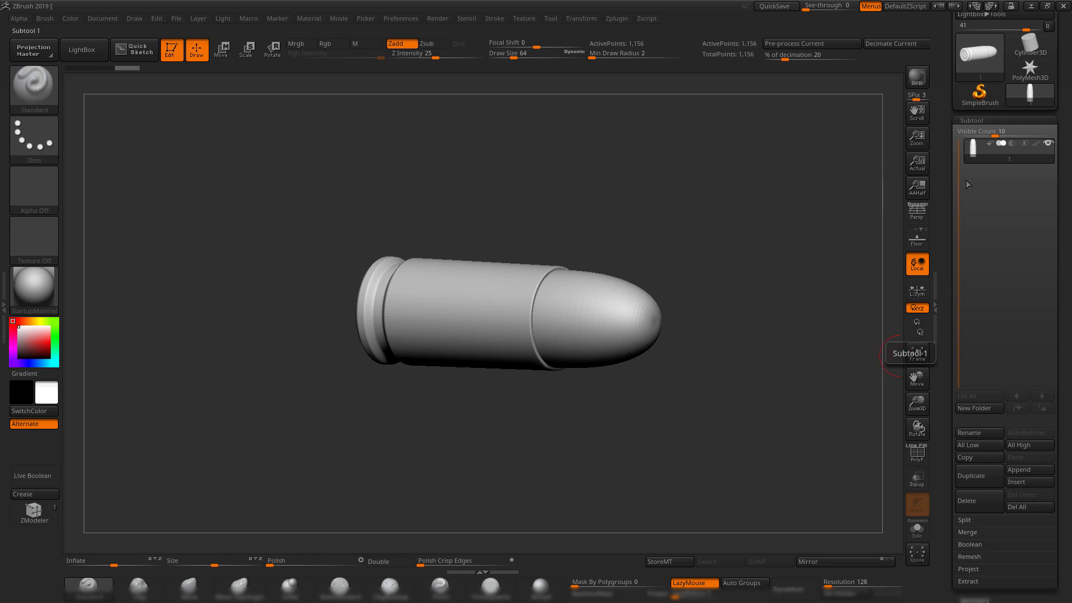
Put the bullet into a new subtool folder named cartridge.
mouse_move(968, 159)
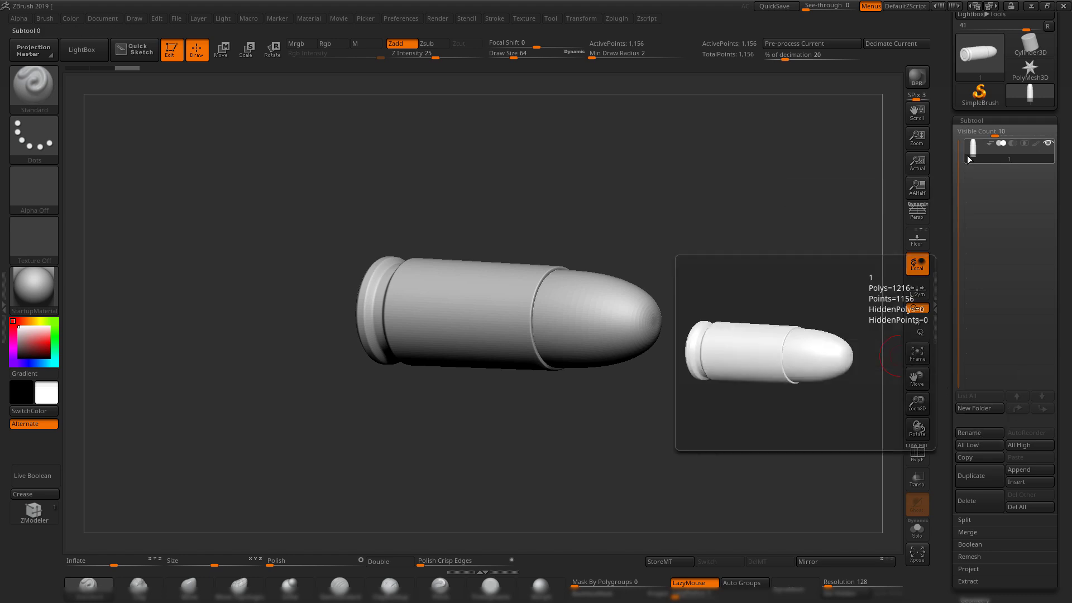
click(984, 410)
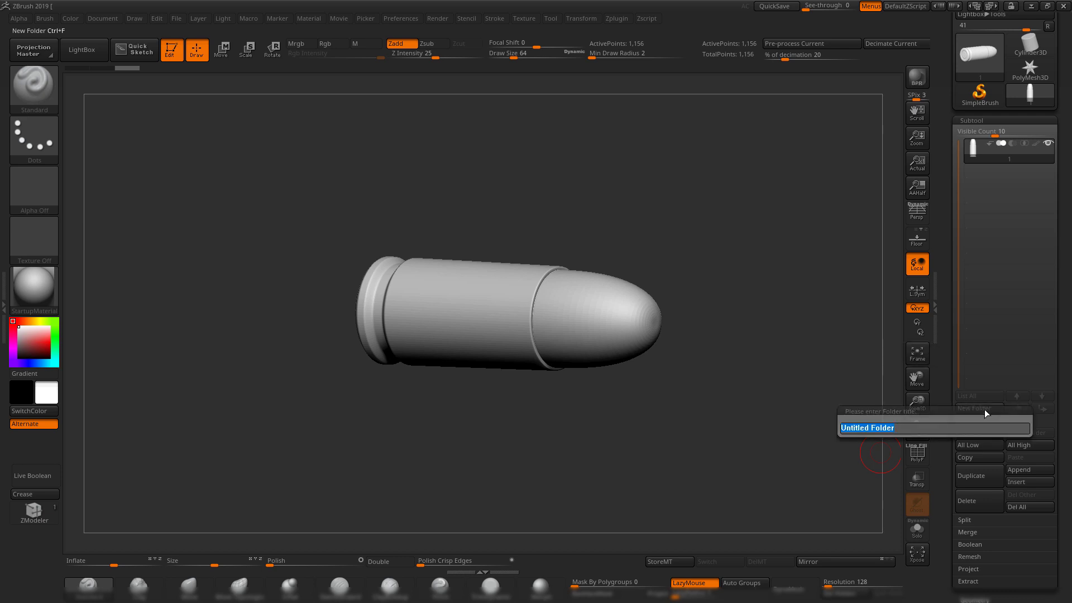
text(cartridge)
key(Return)
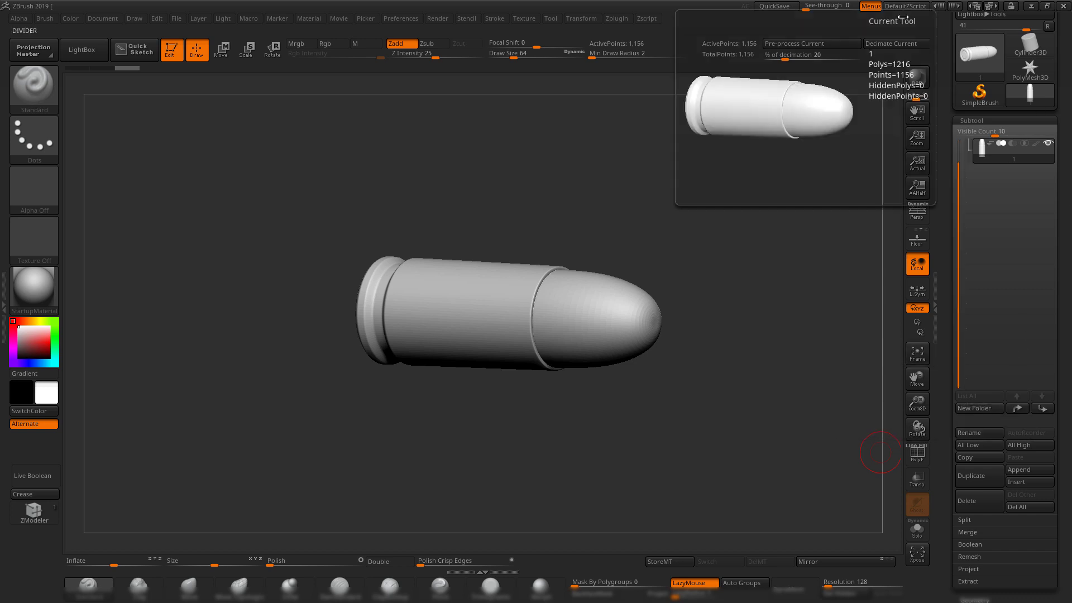
drag(725, 183, 984, 159)
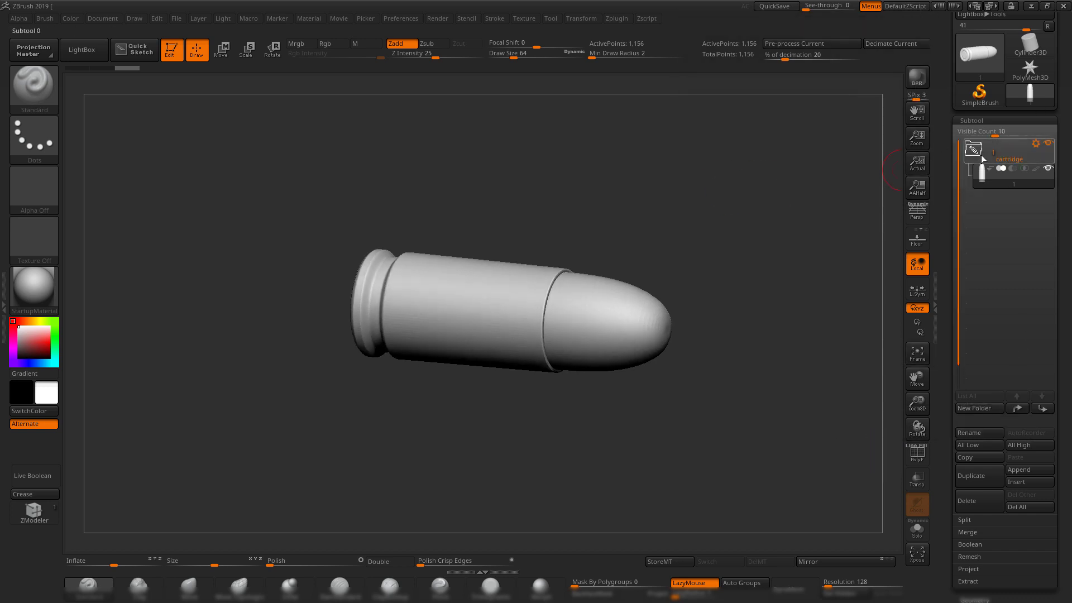
click(974, 150)
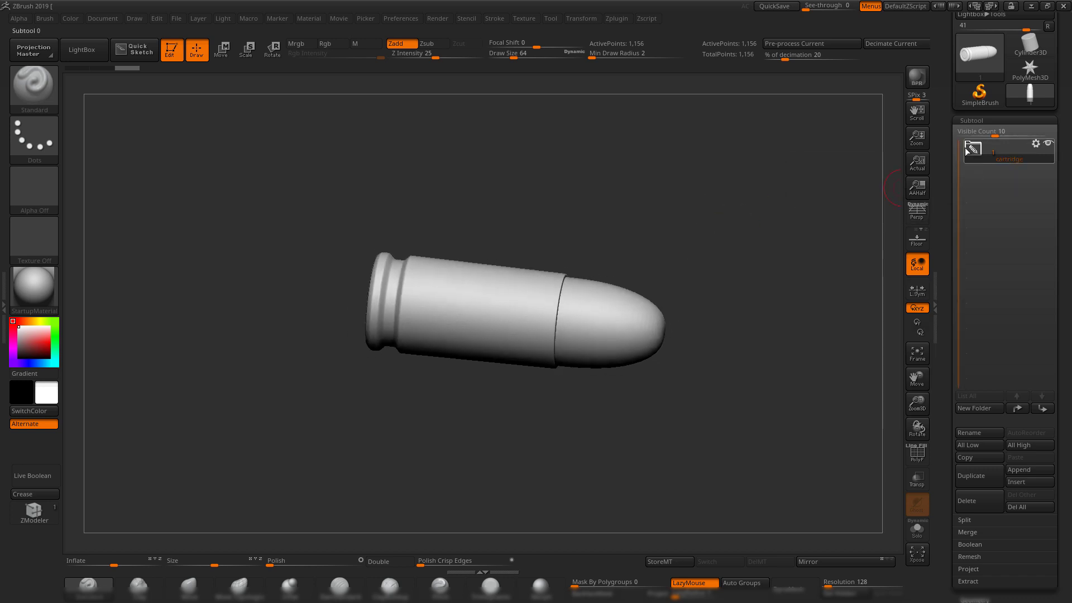
click(974, 150)
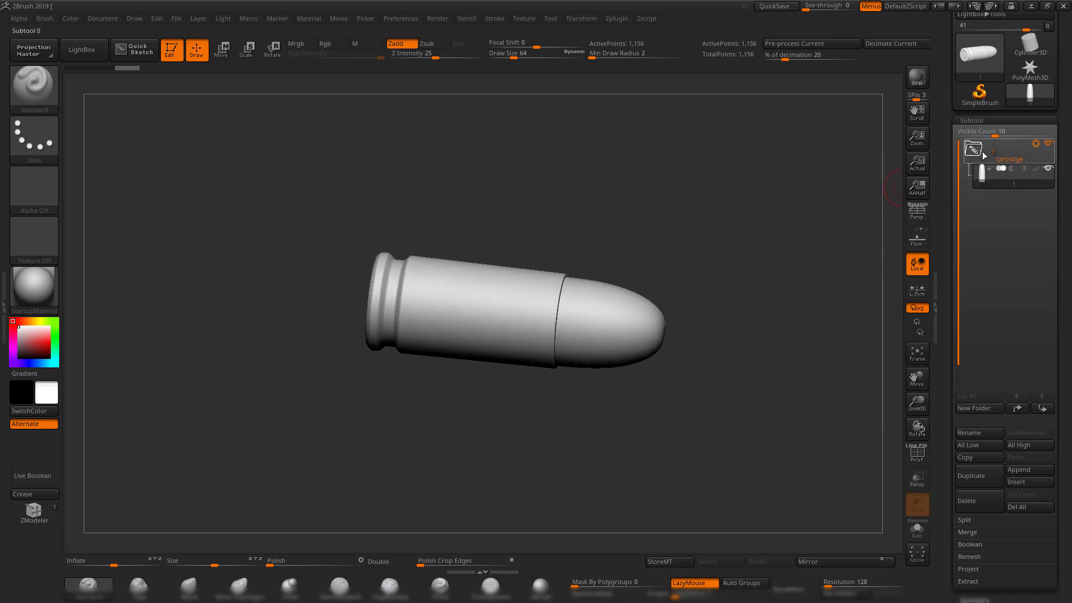
click(975, 150)
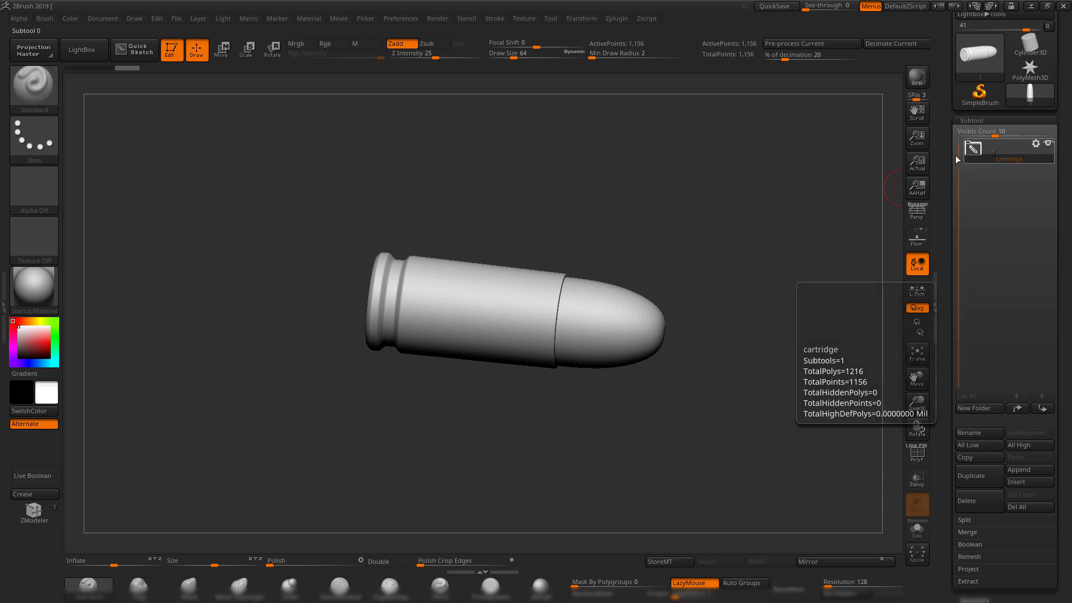
drag(733, 234, 686, 257)
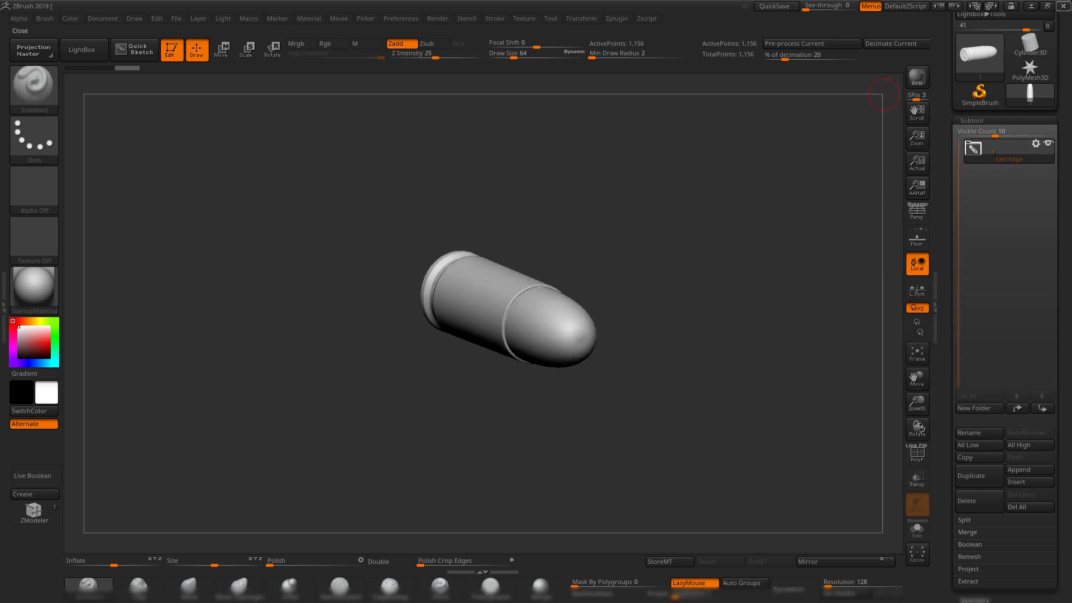
Minimize ZBrush and orbit Maya's isolated bullet.
click(1034, 4)
alt+drag(580, 251, 503, 255)
scroll(504, 256, down, 6)
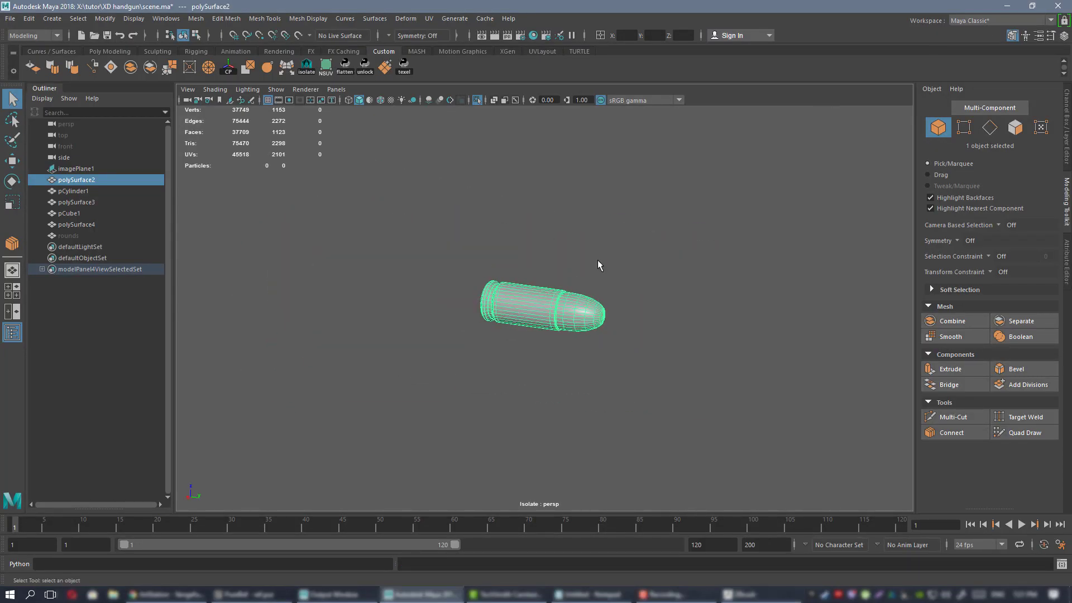
Exit Isolate Select, then select and frame the pCylinder1 barrel.
key(ctrl+1)
click(413, 272)
key(f)
alt+right_drag(606, 306, 284, 173)
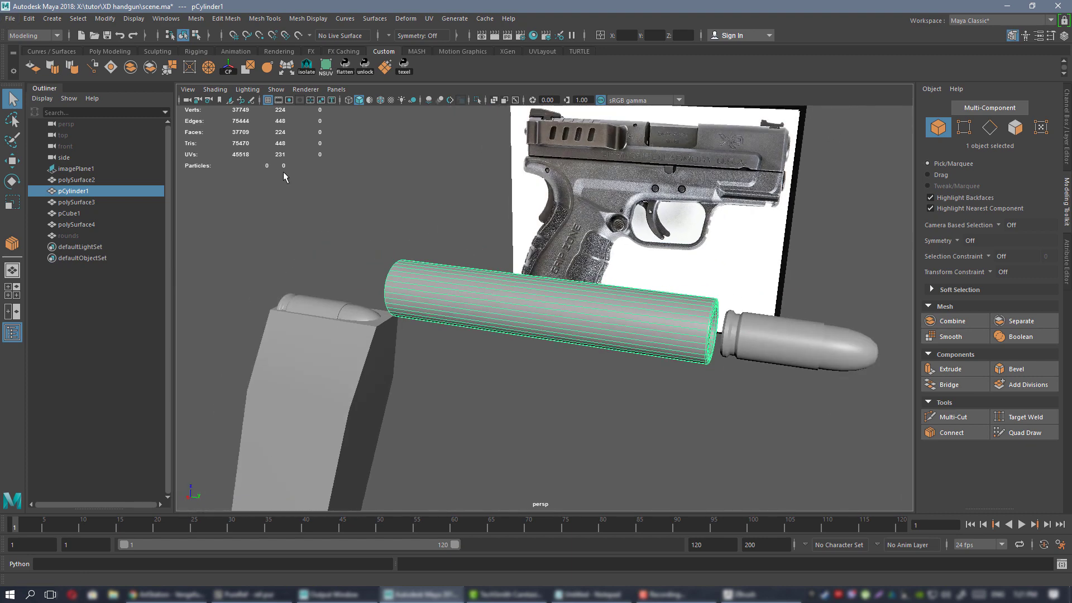
alt+drag(688, 354, 591, 300)
alt+drag(545, 328, 627, 329)
alt+right_drag(626, 329, 536, 279)
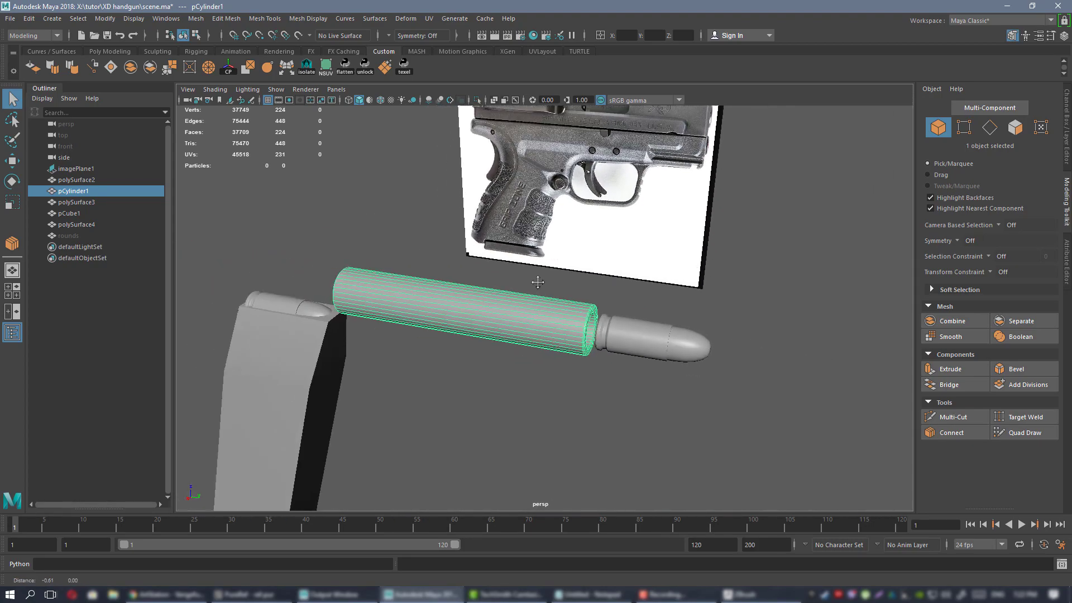
alt+middle_drag(536, 280, 553, 282)
alt+right_drag(553, 283, 573, 295)
alt+drag(573, 295, 508, 309)
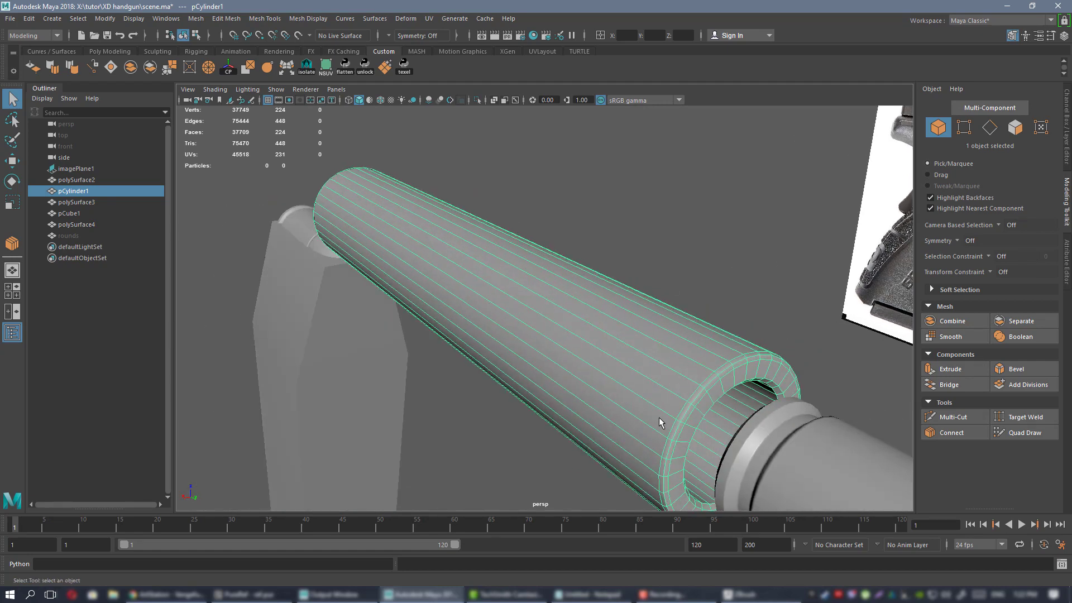
Orbit and zoom around the barrel's hollow open end to inspect it.
alt+drag(595, 313, 483, 291)
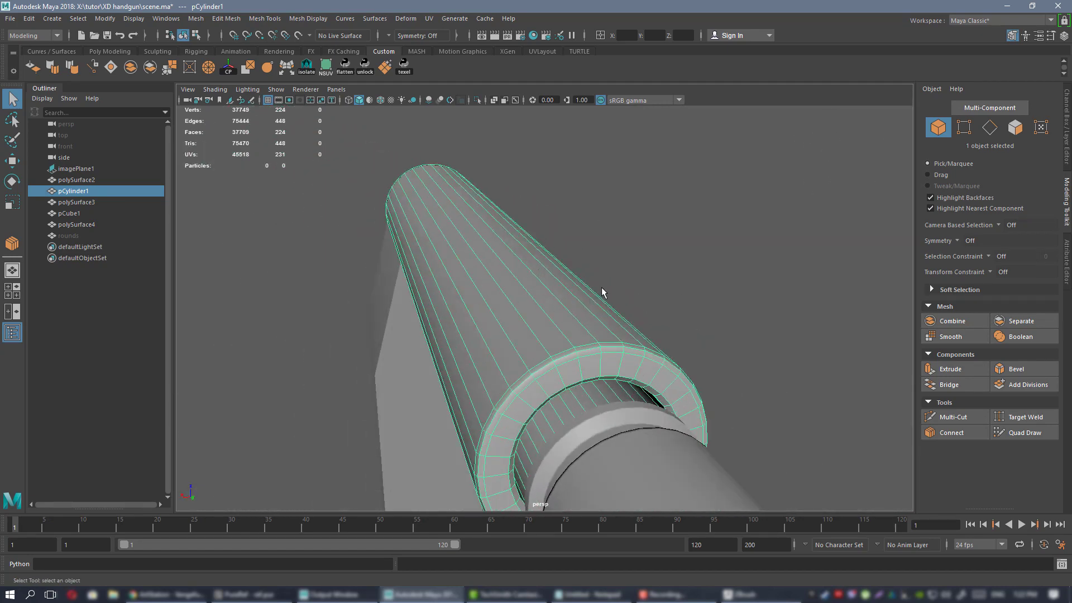
alt+drag(447, 322, 586, 287)
alt+middle_drag(587, 287, 623, 314)
alt+drag(624, 314, 473, 269)
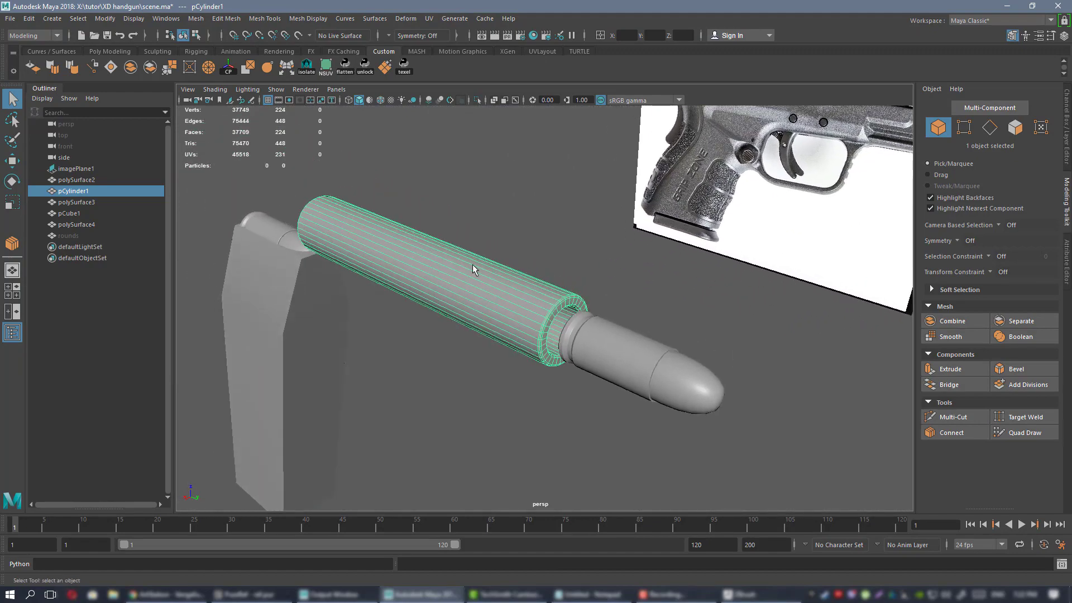
alt+right_drag(494, 283, 627, 341)
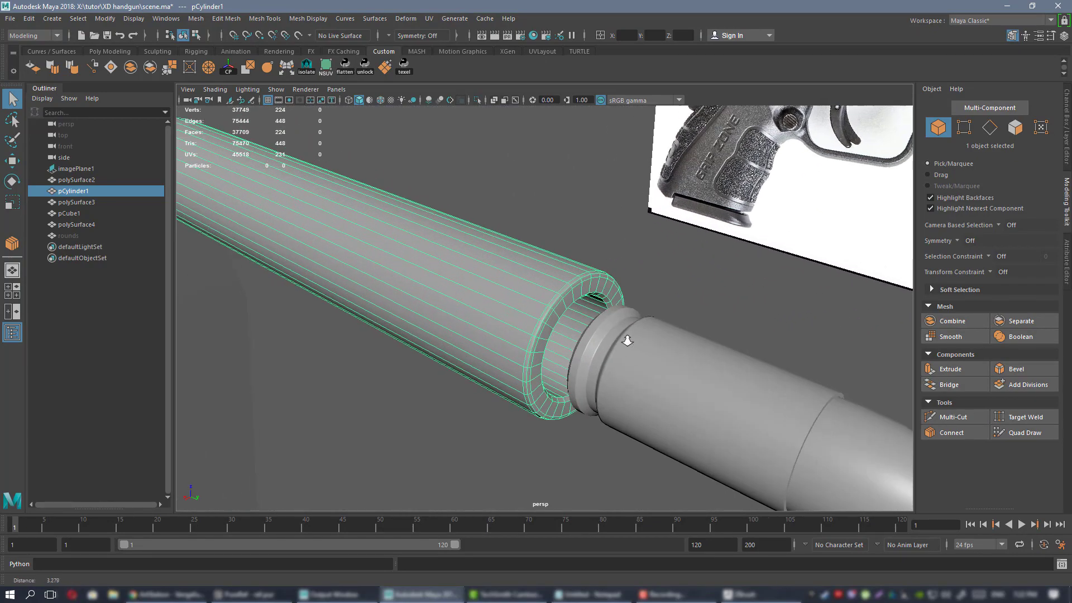
alt+drag(628, 340, 550, 330)
alt+right_drag(550, 329, 486, 304)
alt+drag(486, 304, 607, 317)
alt+middle_drag(512, 306, 584, 329)
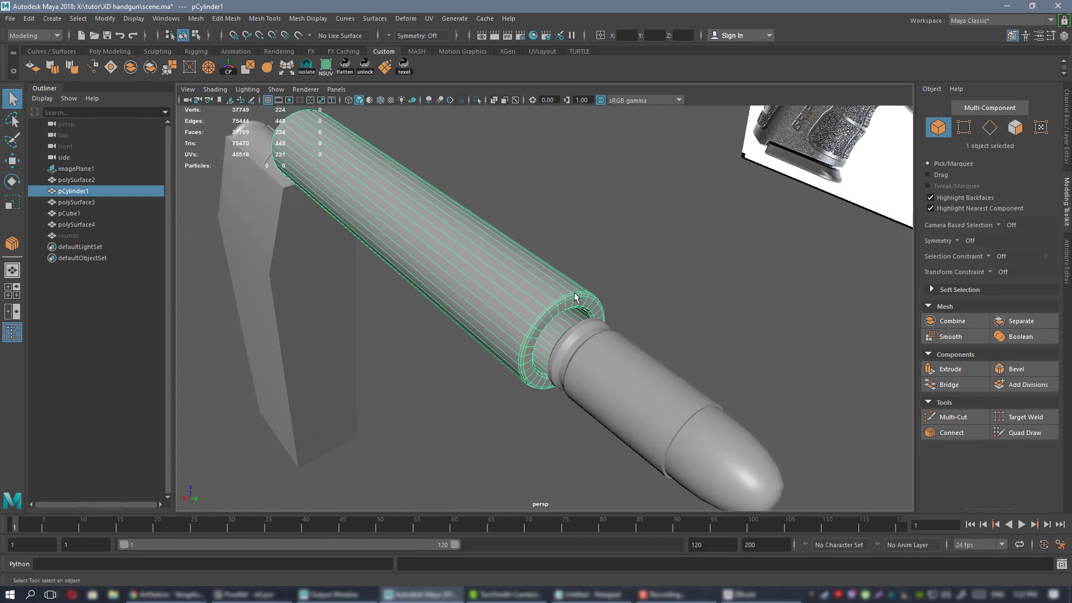
alt+right_drag(482, 288, 544, 316)
alt+drag(544, 315, 444, 284)
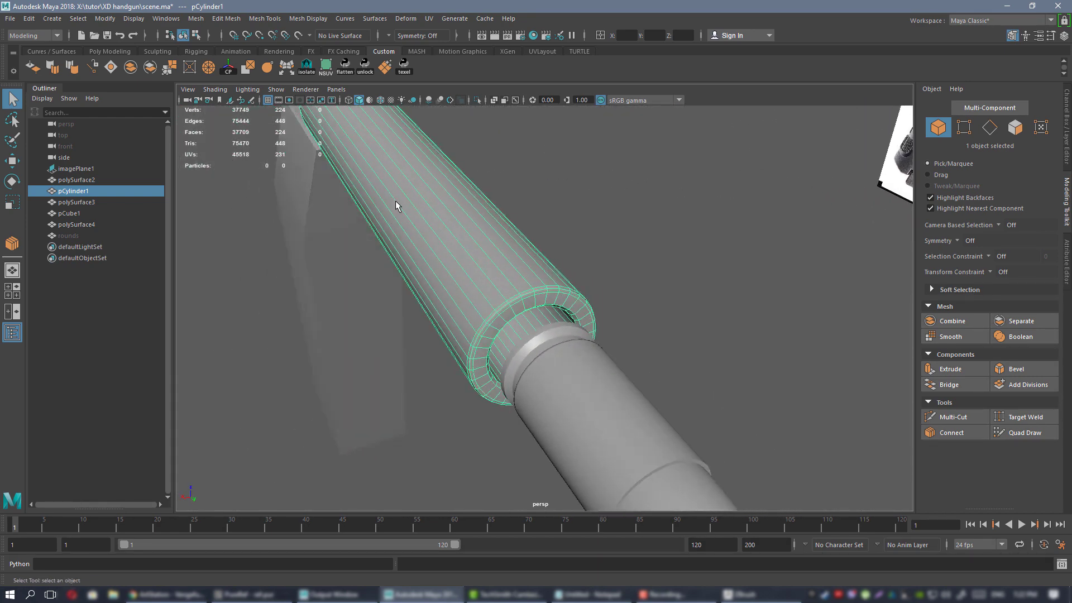
alt+drag(504, 223, 506, 264)
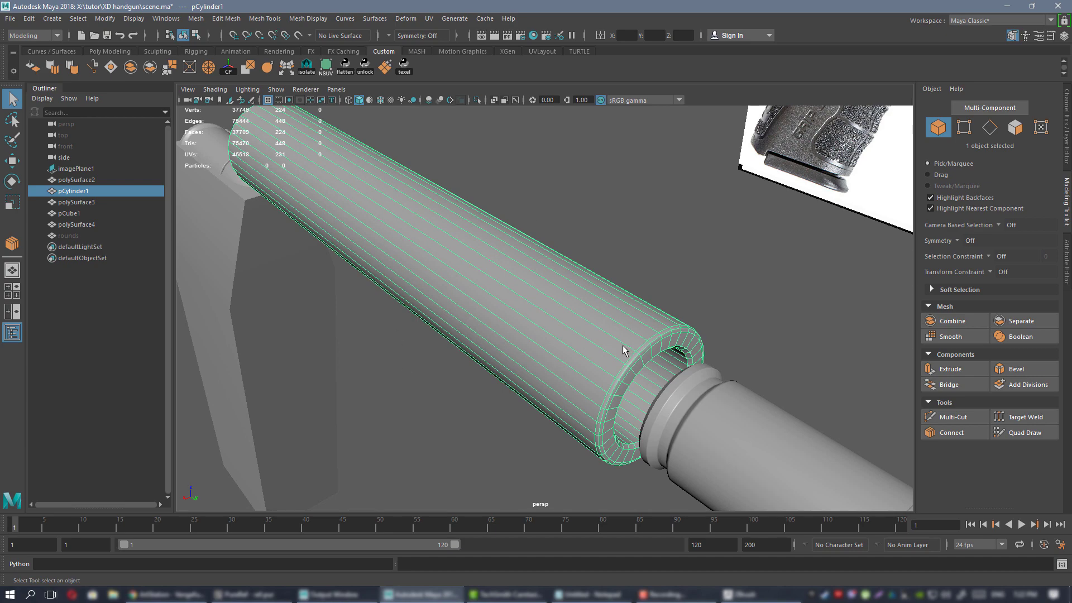
alt+drag(623, 350, 533, 312)
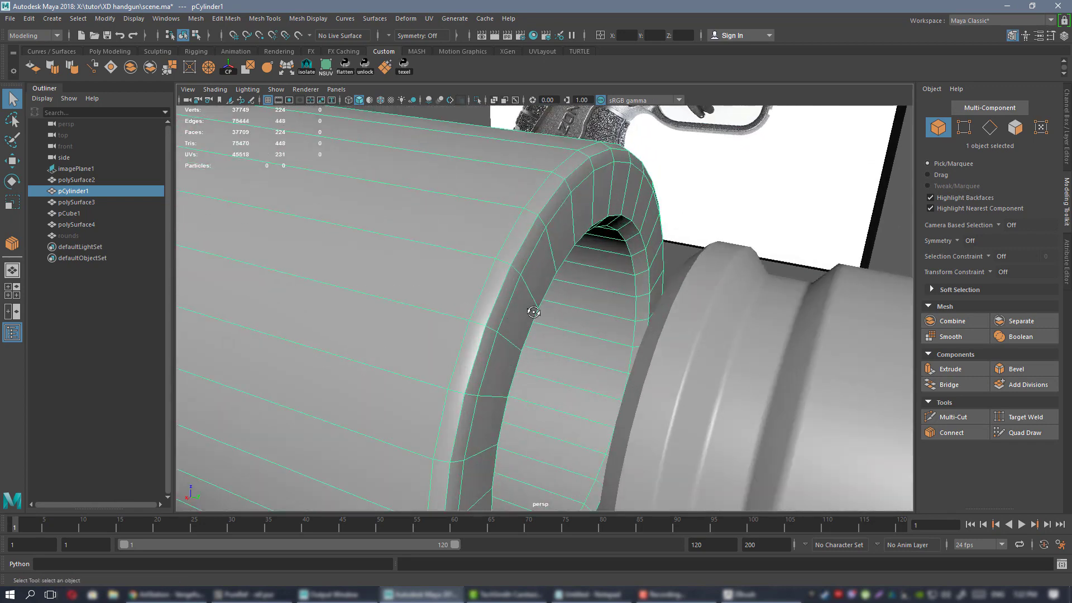
alt+drag(530, 205, 534, 199)
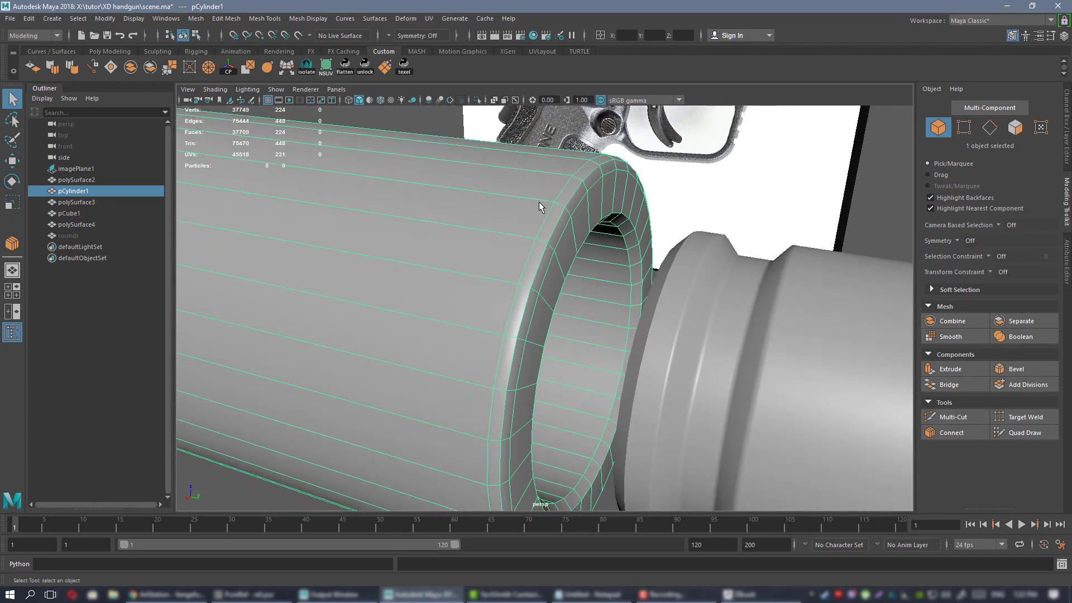
Insert an edge loop near the barrel's open rim with Multi-Cut.
key(ctrl+shift+x)
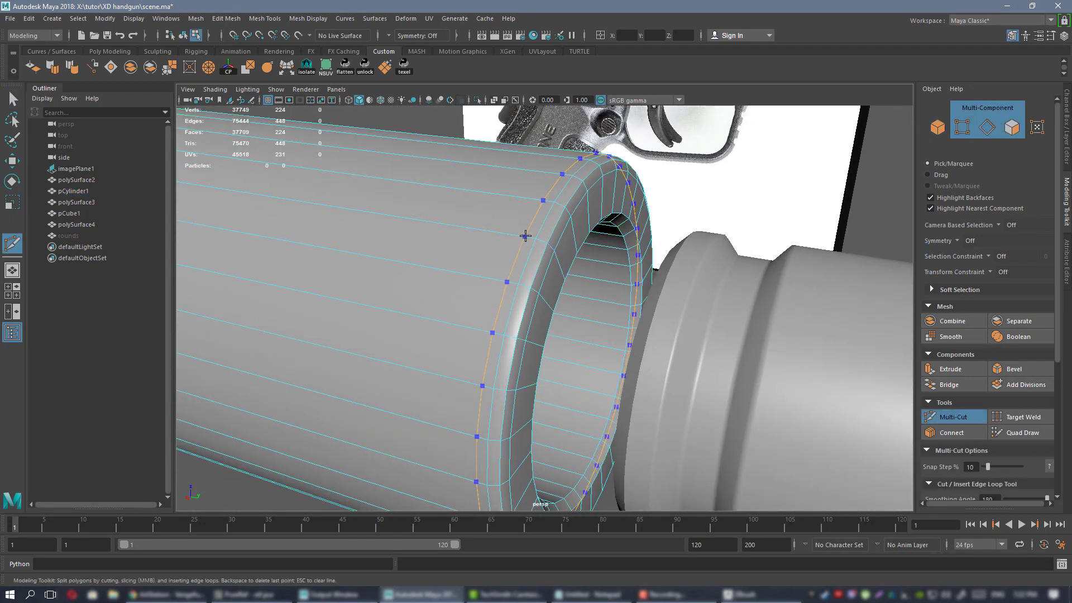
ctrl+click(525, 235)
key(w)
right_drag(463, 223, 506, 207)
alt+right_drag(573, 237, 516, 240)
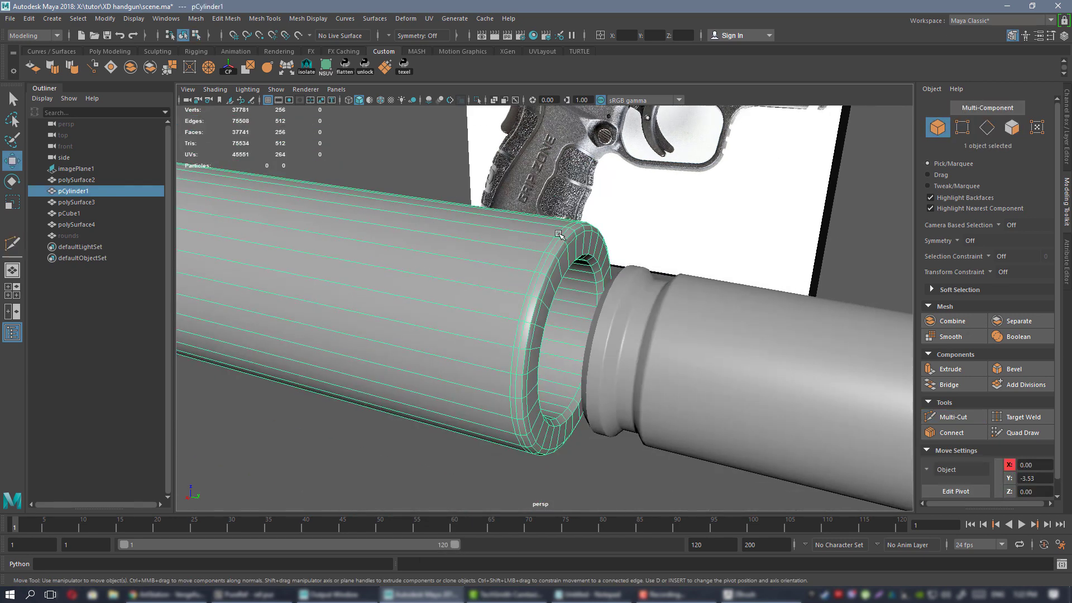
alt+drag(569, 251, 586, 268)
alt+right_drag(586, 268, 463, 416)
Reselect the barrel cylinder and export only it, overwriting 1.OBJ.
click(390, 254)
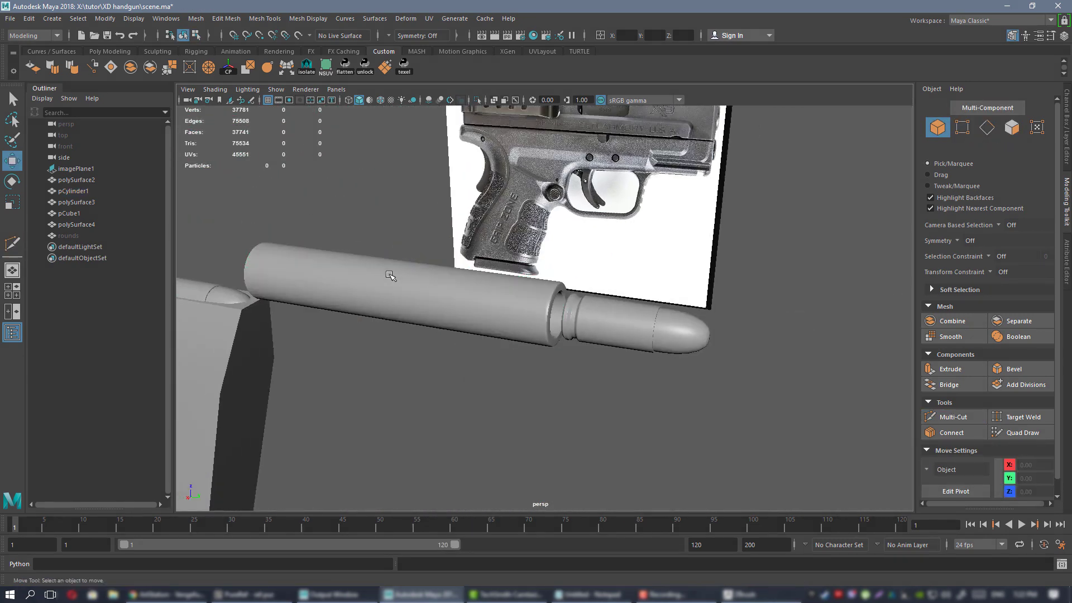
click(392, 274)
click(7, 17)
click(69, 168)
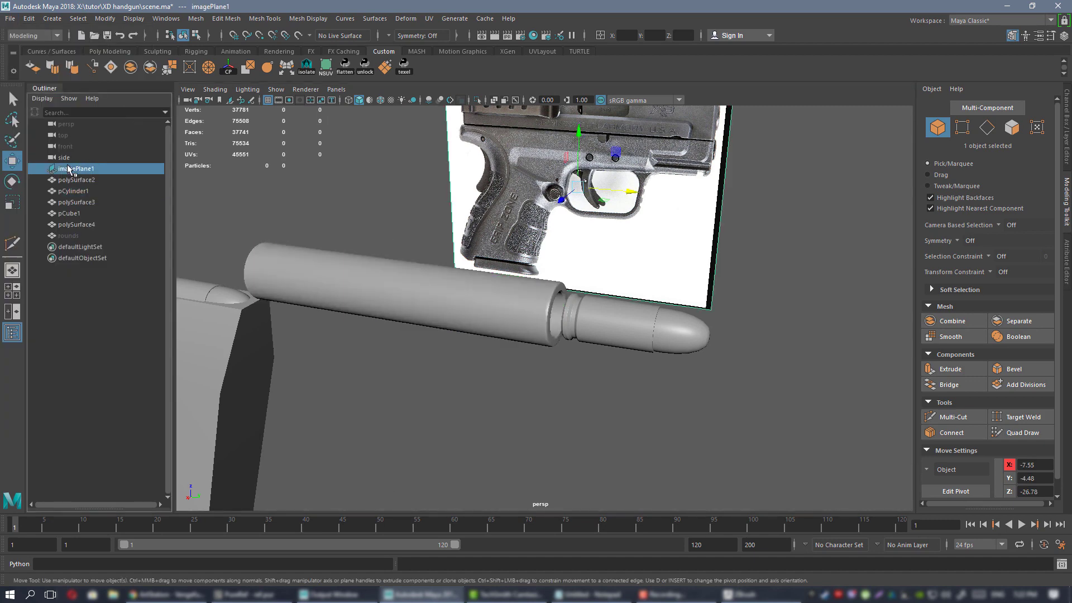
click(345, 288)
click(10, 18)
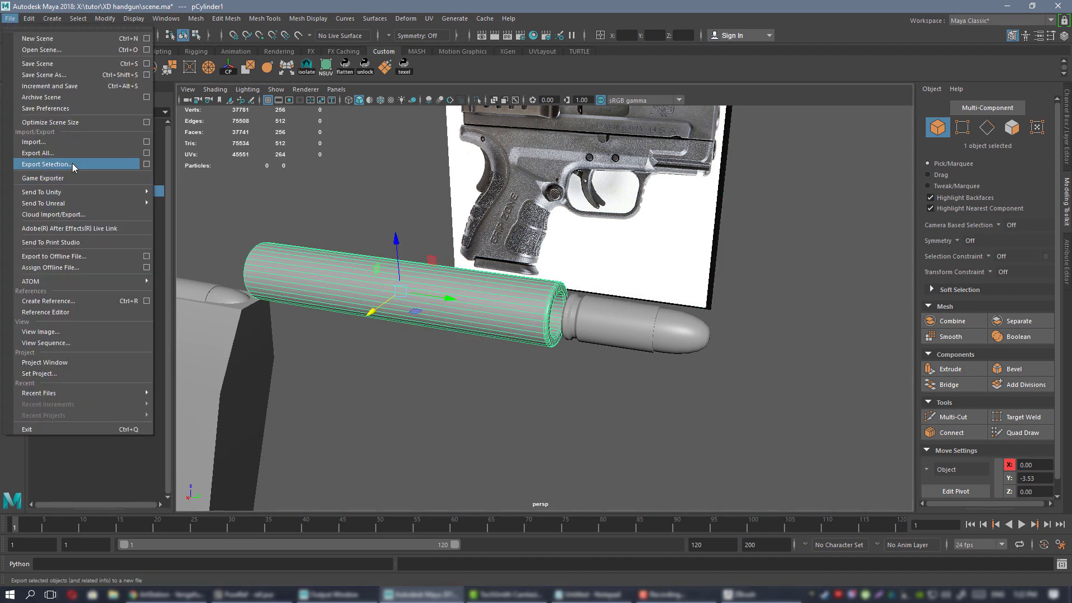
click(72, 163)
double_click(415, 222)
click(593, 350)
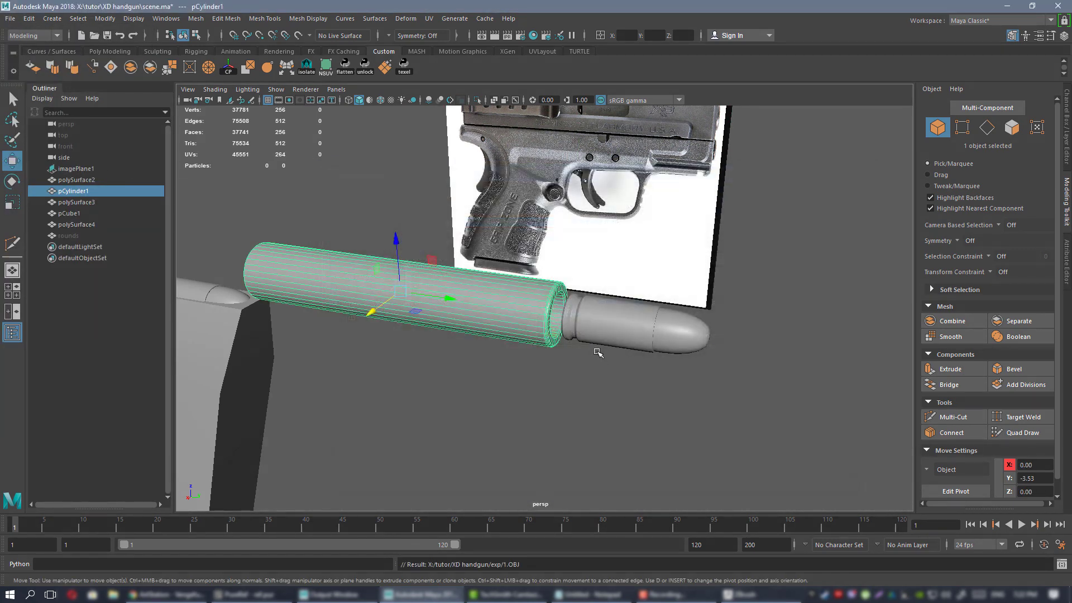
Back in ZBrush, insert a Sphere3D subtool beneath the cartridge folder.
click(740, 594)
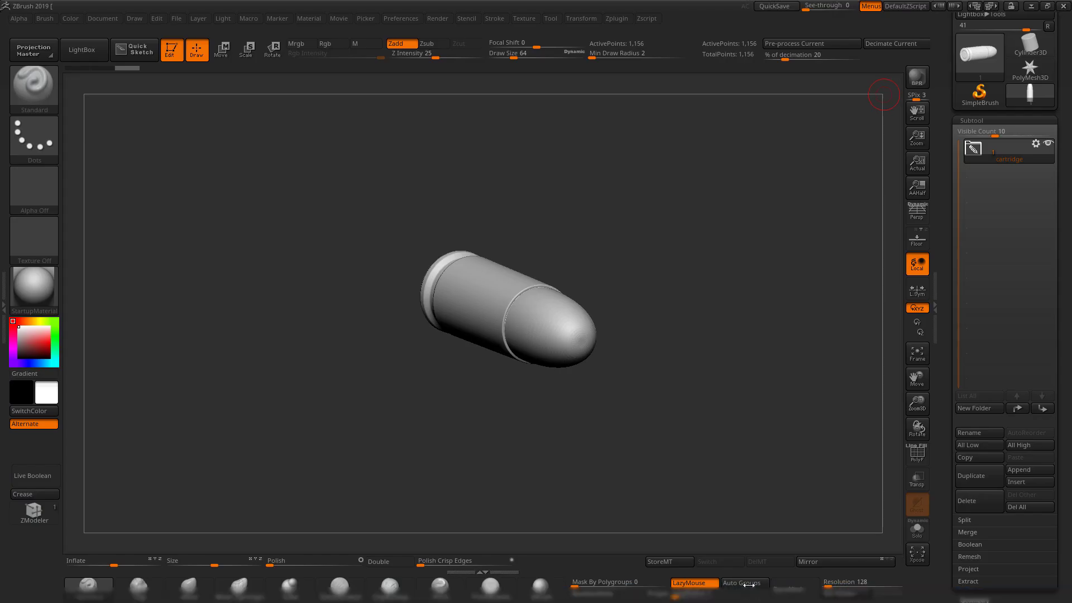
drag(677, 376, 726, 397)
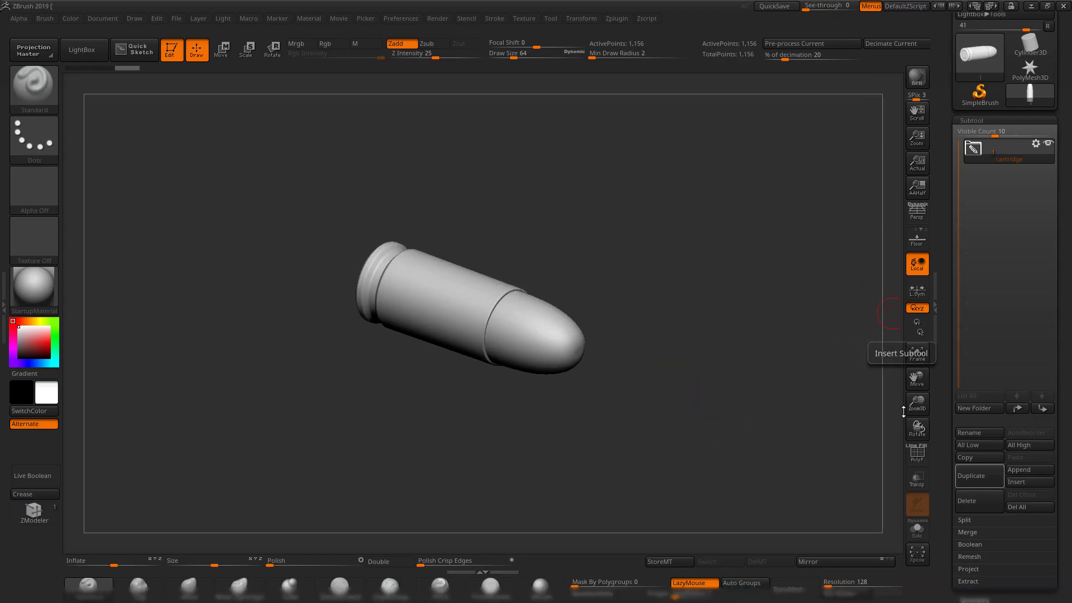
drag(866, 354, 686, 357)
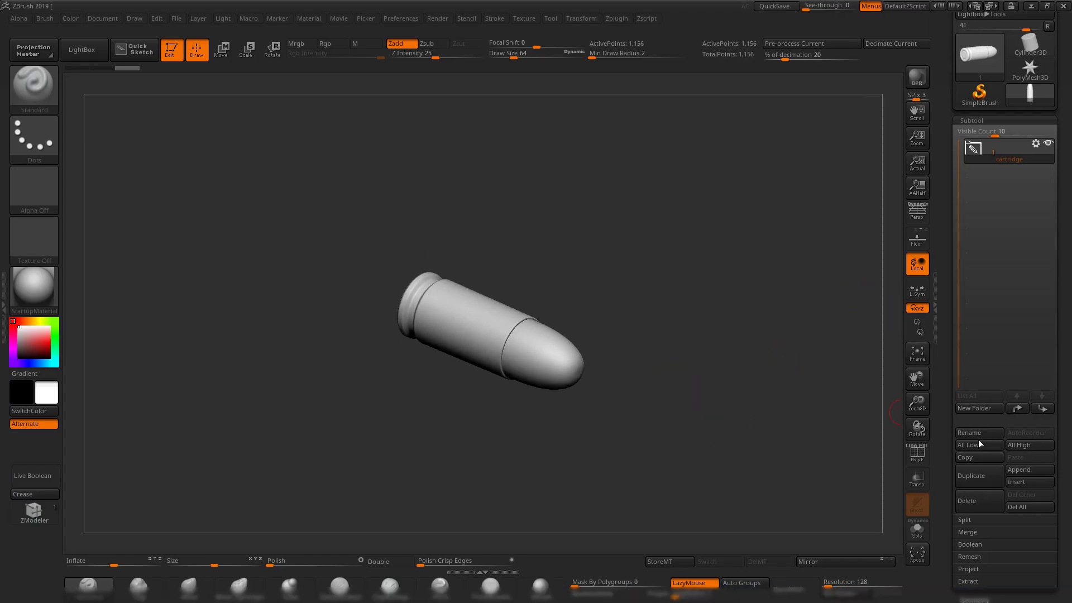
click(1030, 484)
click(667, 376)
Scroll the Tool palette down to expose the Import option while framing the new sphere.
drag(653, 201, 701, 218)
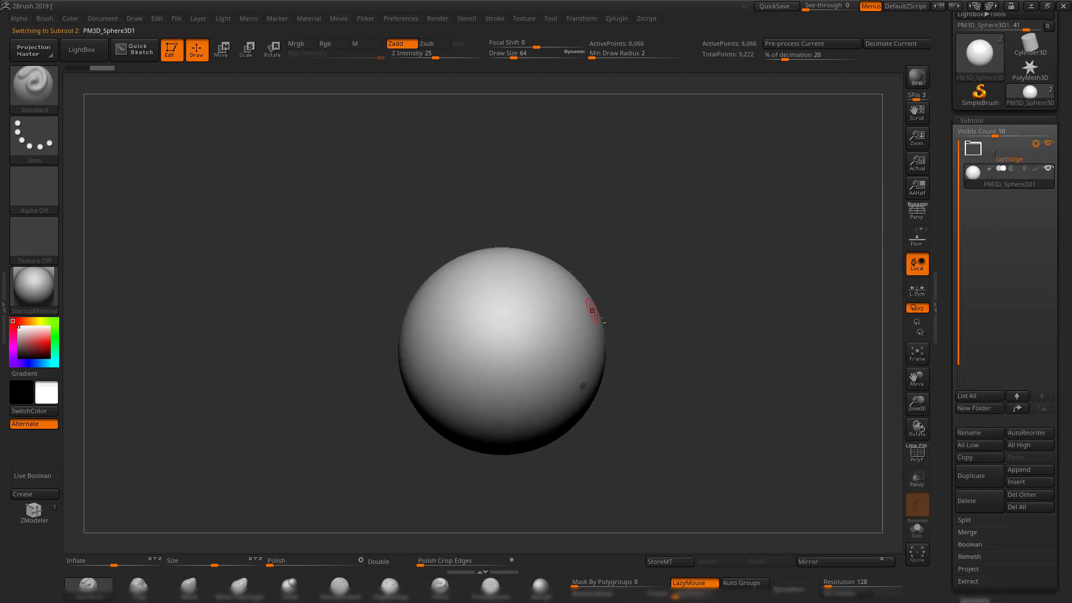
drag(708, 283, 710, 289)
drag(944, 152, 945, 195)
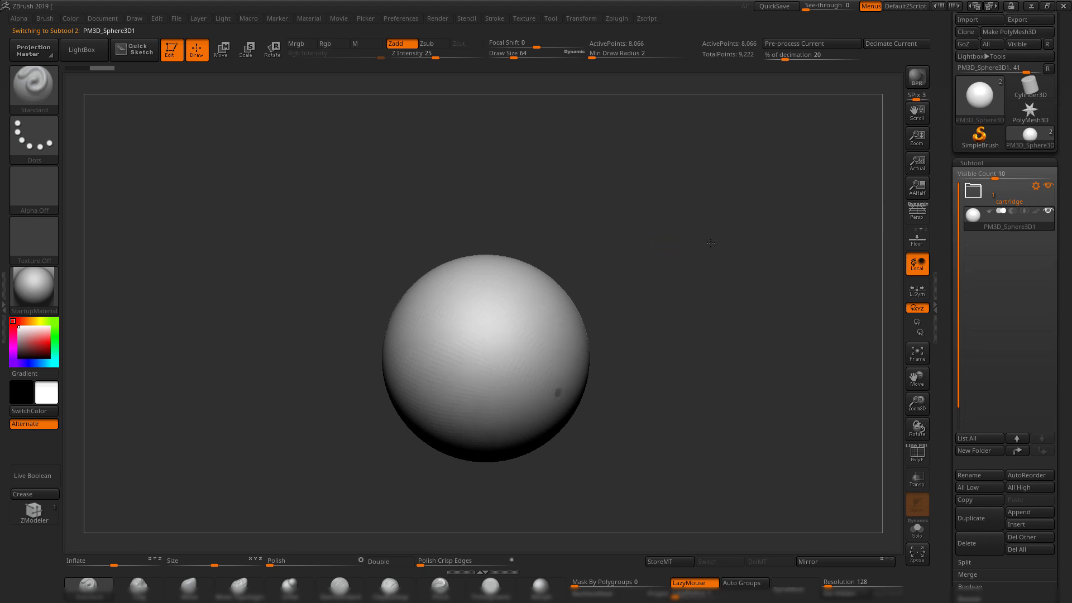
drag(730, 240, 694, 258)
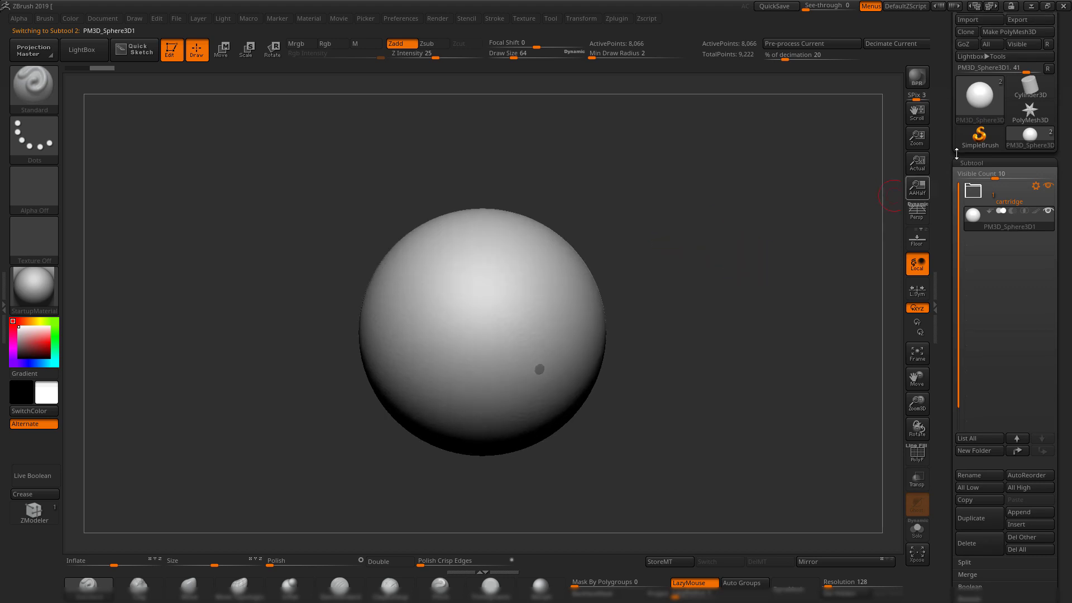
drag(956, 154, 958, 207)
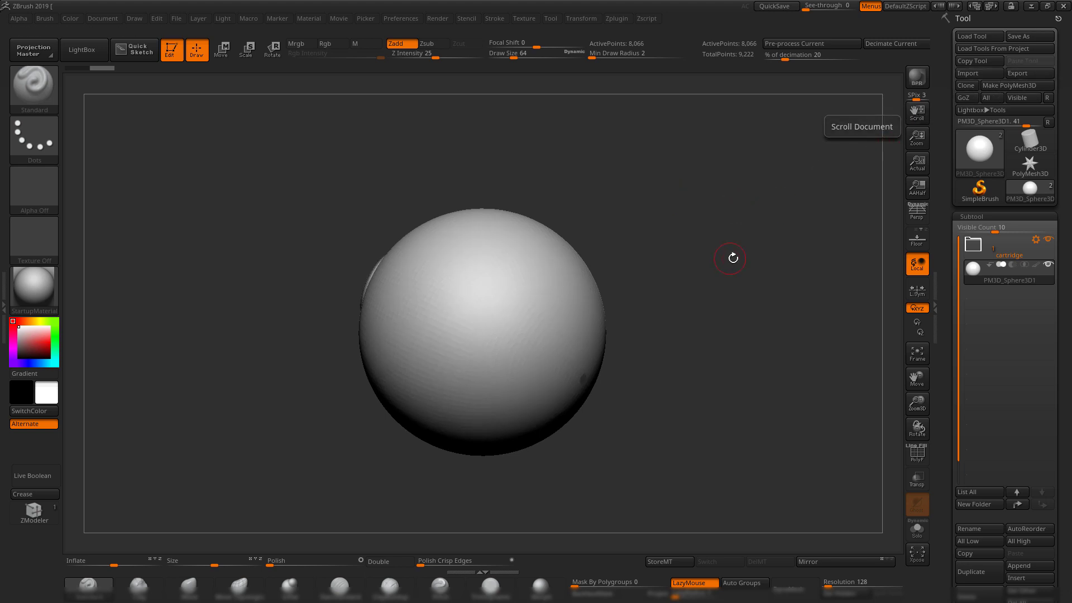
drag(734, 258, 759, 253)
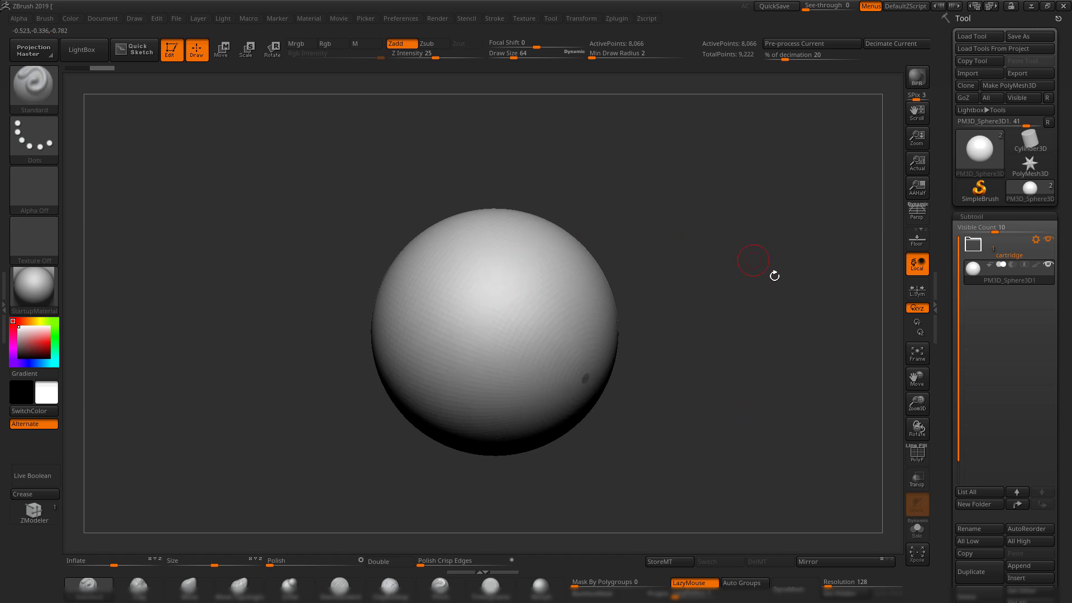
drag(719, 340, 880, 351)
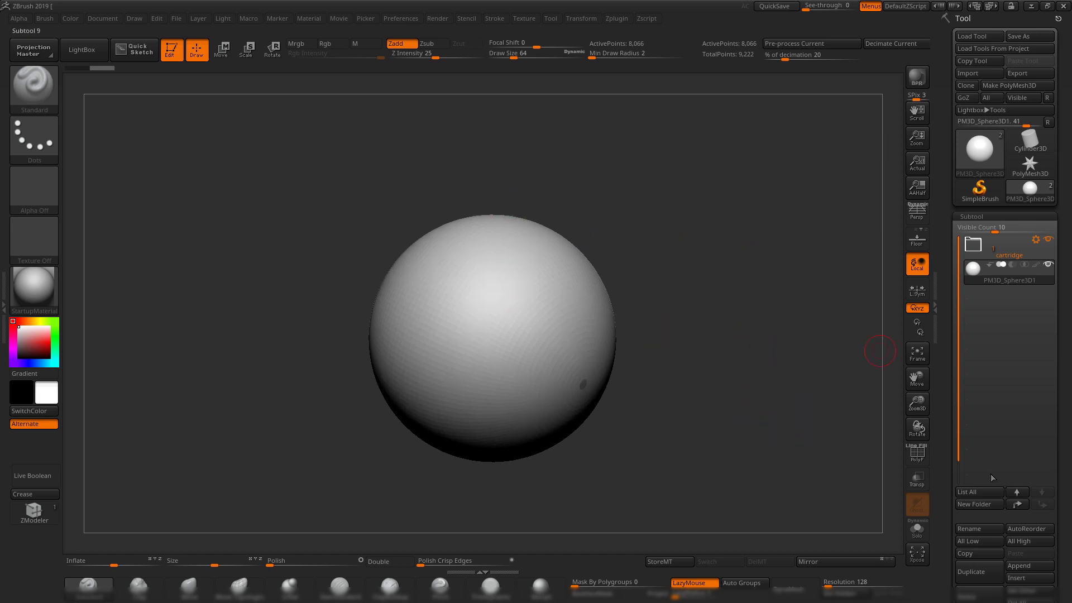
Import 1.OBJ into the sphere subtool, replacing it with the barrel tube.
click(1037, 578)
click(1033, 579)
click(983, 75)
double_click(409, 206)
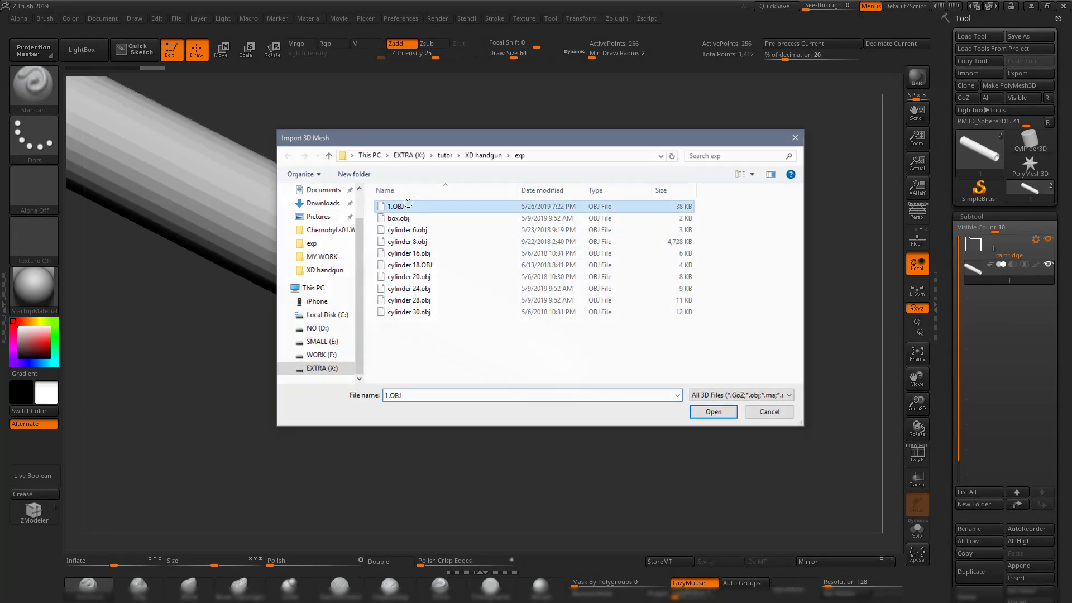
Solo the imported barrel tube and zoom in on its open end.
drag(680, 263, 693, 223)
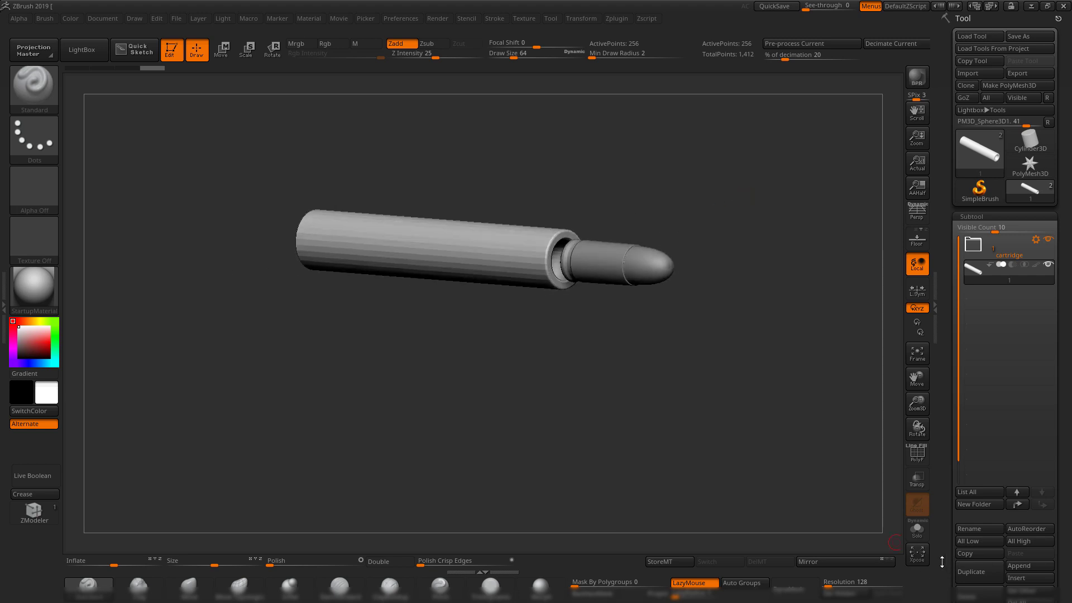
click(911, 529)
drag(664, 319, 777, 360)
drag(777, 361, 804, 410)
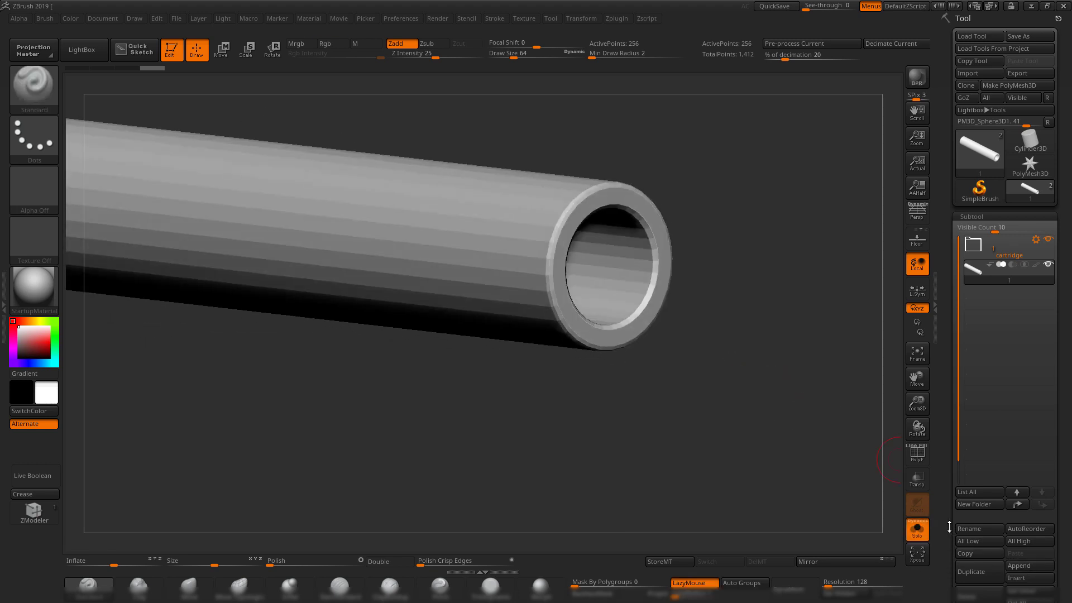
drag(950, 527, 951, 360)
click(978, 527)
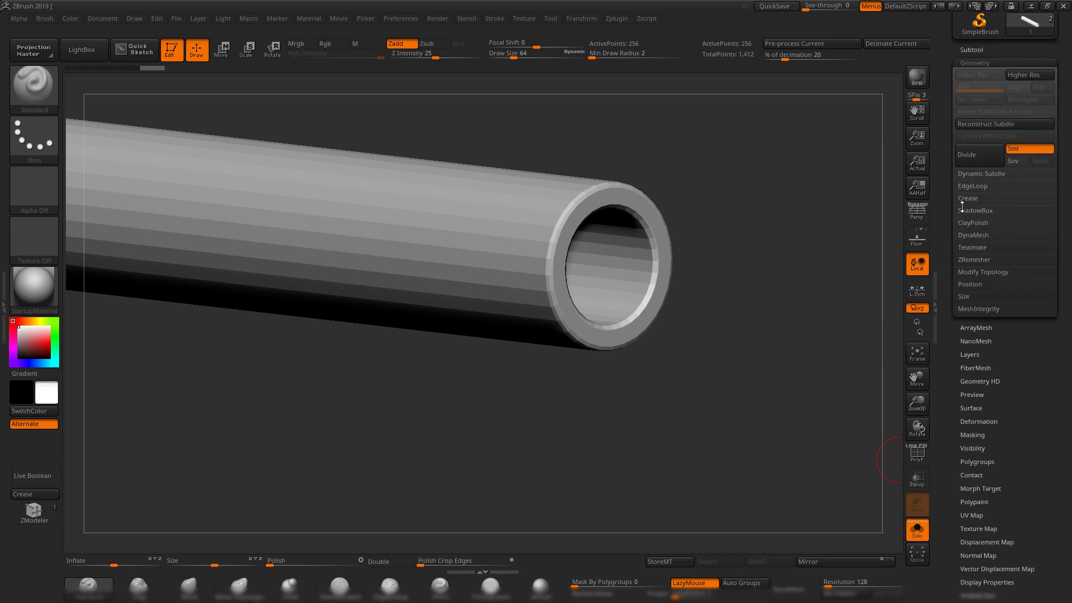
Crease the tube's sharp edges and preview it with Dynamic Subdiv.
click(967, 199)
drag(782, 249, 772, 293)
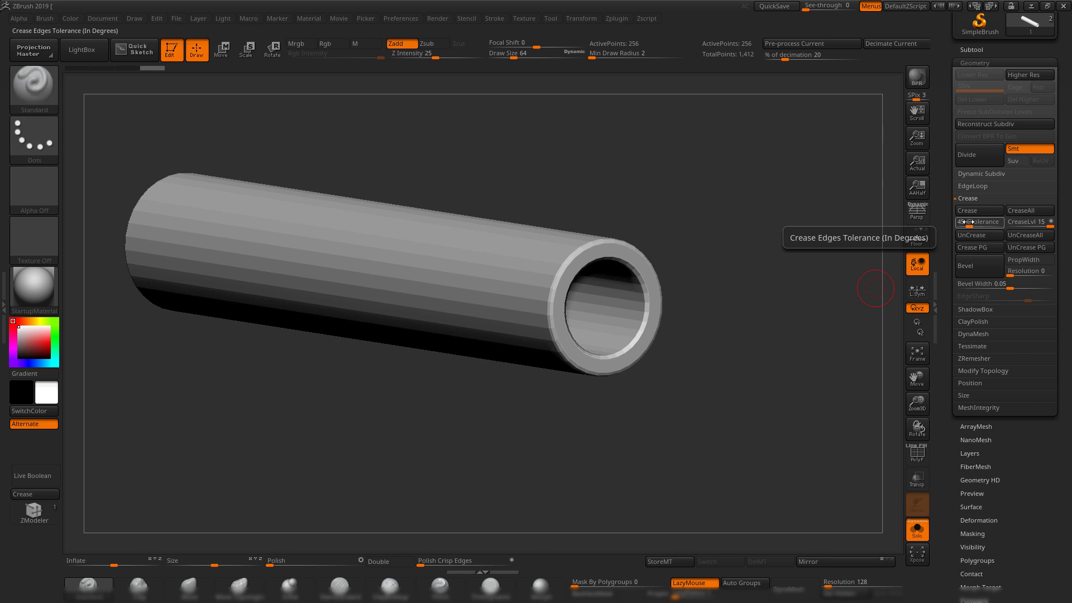
alt+drag(761, 289, 769, 295)
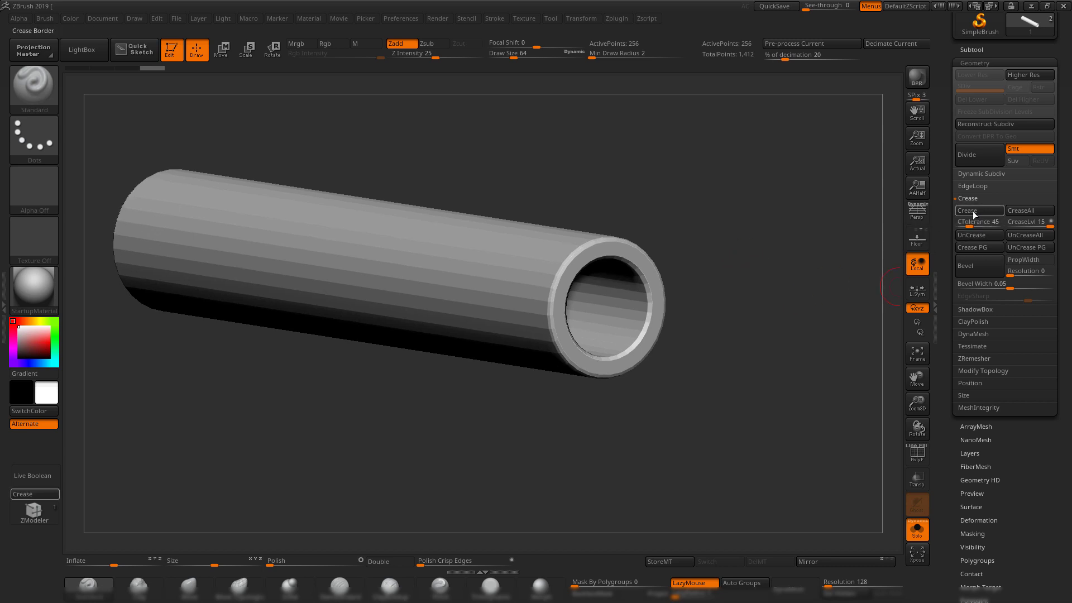
click(974, 215)
key(d)
View the tube's ring end head-on with wireframe shown and Dynamic Subdiv off.
drag(720, 247, 759, 170)
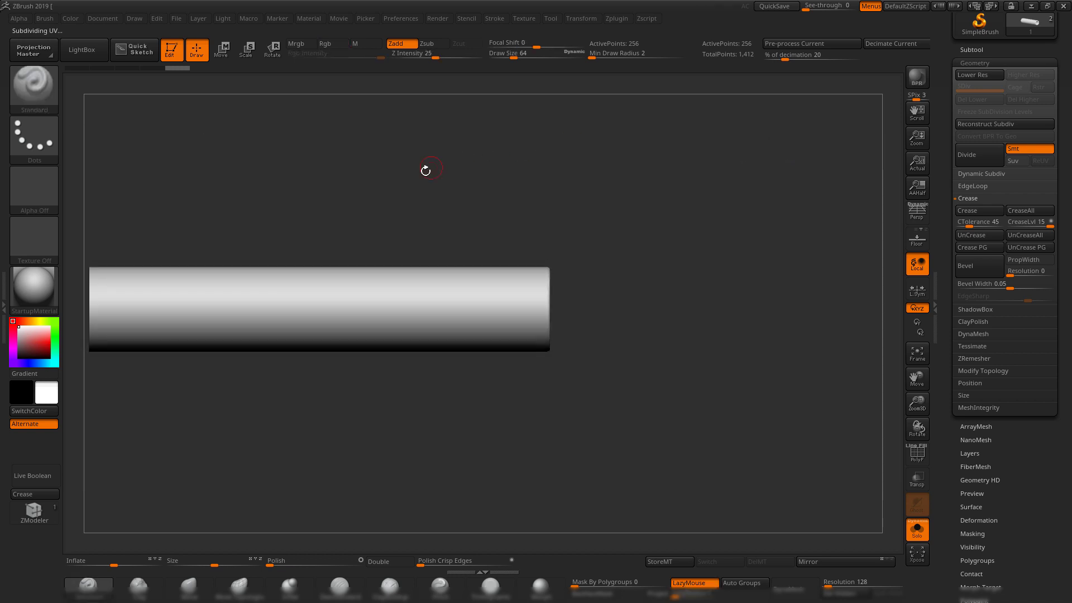
alt+drag(421, 176, 813, 96)
mouse_move(480, 127)
mouse_down()
mouse_move(541, 137)
mouse_move(500, 128)
mouse_up()
alt+drag(799, 136, 358, 195)
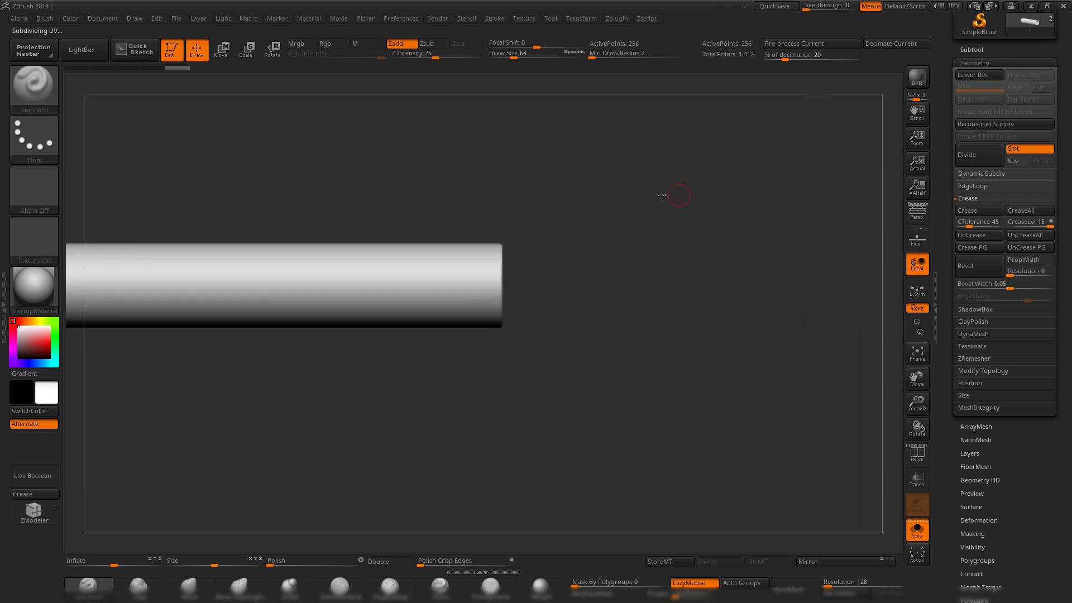
drag(670, 196, 748, 302)
drag(748, 301, 703, 310)
key(shift+f)
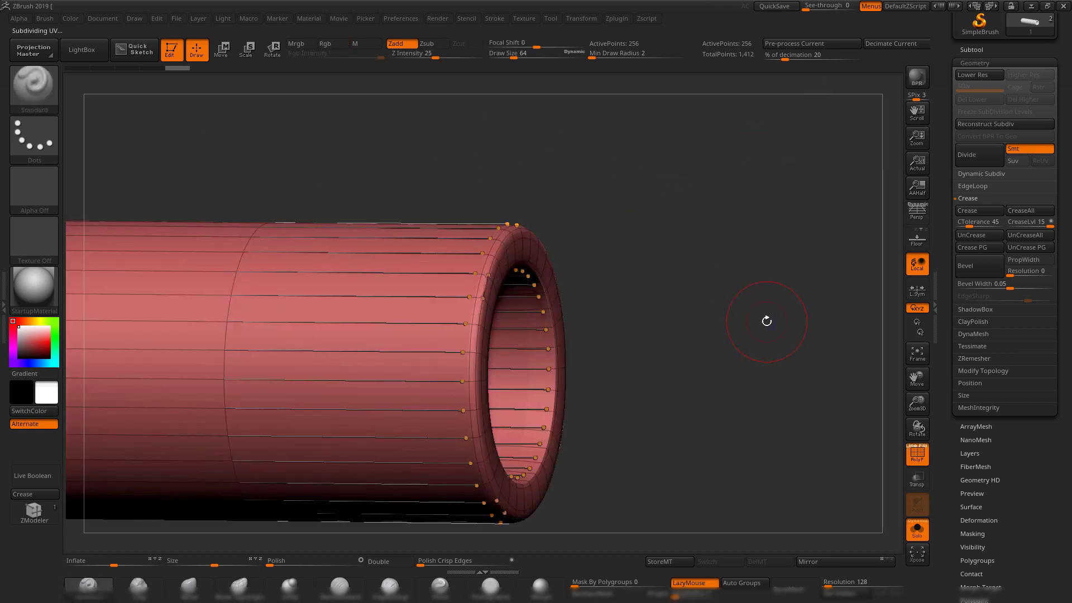
shift+drag(767, 322, 722, 316)
key(shift+d)
alt+drag(786, 293, 704, 237)
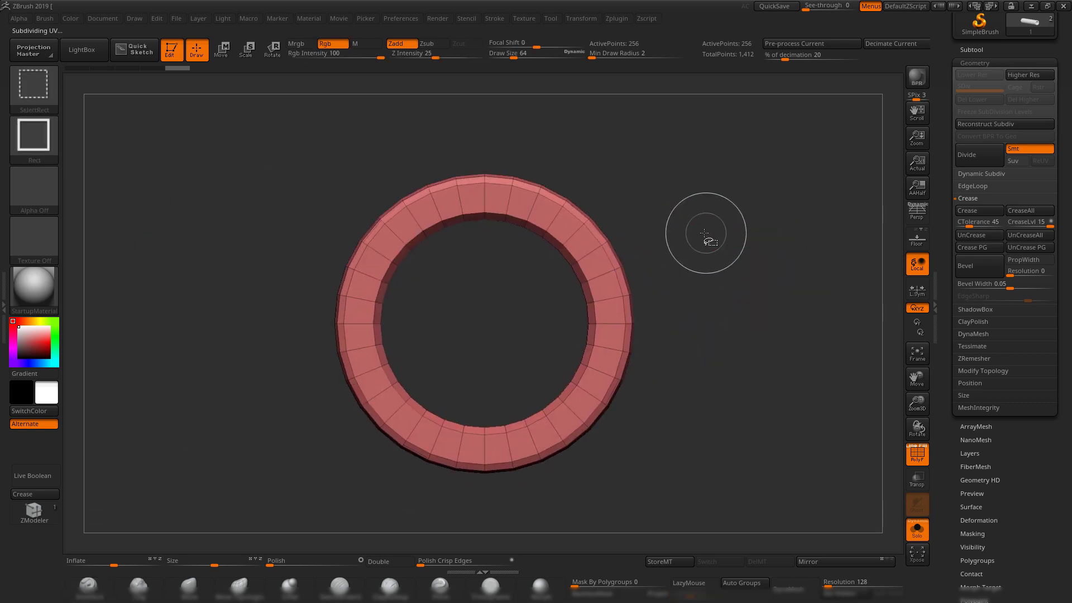
Isolate the ring-end strip with a circle selection, crease it, then unhide everything.
click(34, 137)
click(149, 148)
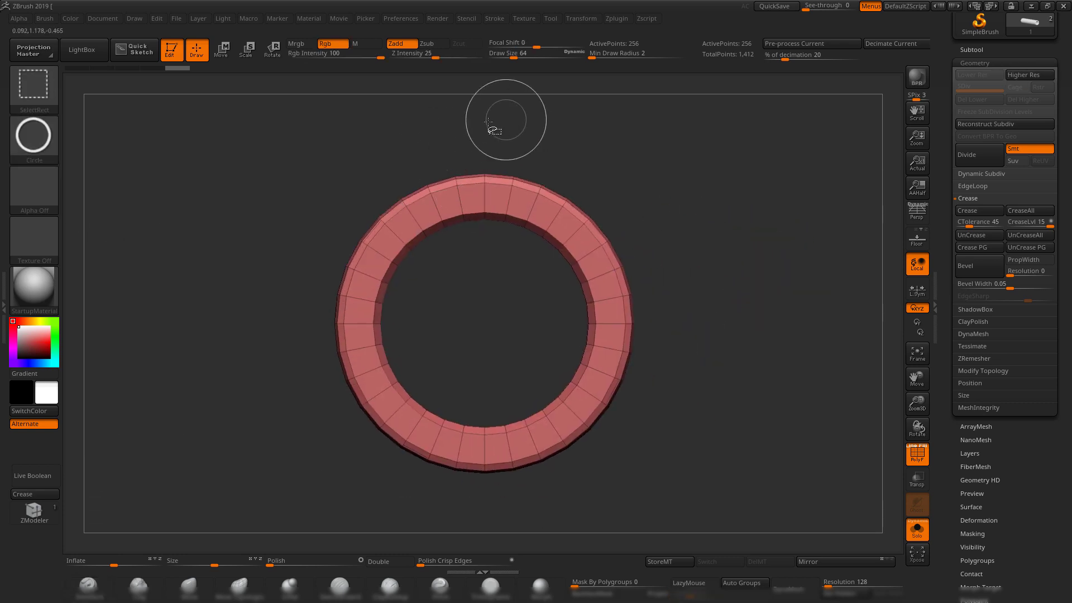
mouse_move(493, 129)
ctrl+shift+mouse_down()
mouse_move(605, 200)
mouse_move(519, 283)
mouse_move(589, 401)
mouse_move(571, 399)
mouse_move(606, 444)
ctrl+shift+mouse_up()
drag(606, 443, 570, 392)
ctrl+alt+shift+drag(171, 140, 485, 397)
mouse_move(614, 363)
mouse_down()
mouse_move(660, 357)
mouse_move(617, 438)
mouse_move(741, 428)
mouse_move(679, 372)
mouse_move(670, 397)
mouse_move(606, 377)
mouse_move(711, 427)
mouse_move(542, 363)
mouse_move(562, 364)
mouse_move(567, 351)
mouse_move(544, 359)
mouse_move(889, 481)
mouse_up()
click(32, 496)
ctrl+shift+click(742, 428)
Subdivide the tube once and turn Solo off to show the other subtools.
key(ctrl+d)
key(shift+f)
click(915, 537)
drag(748, 255, 887, 155)
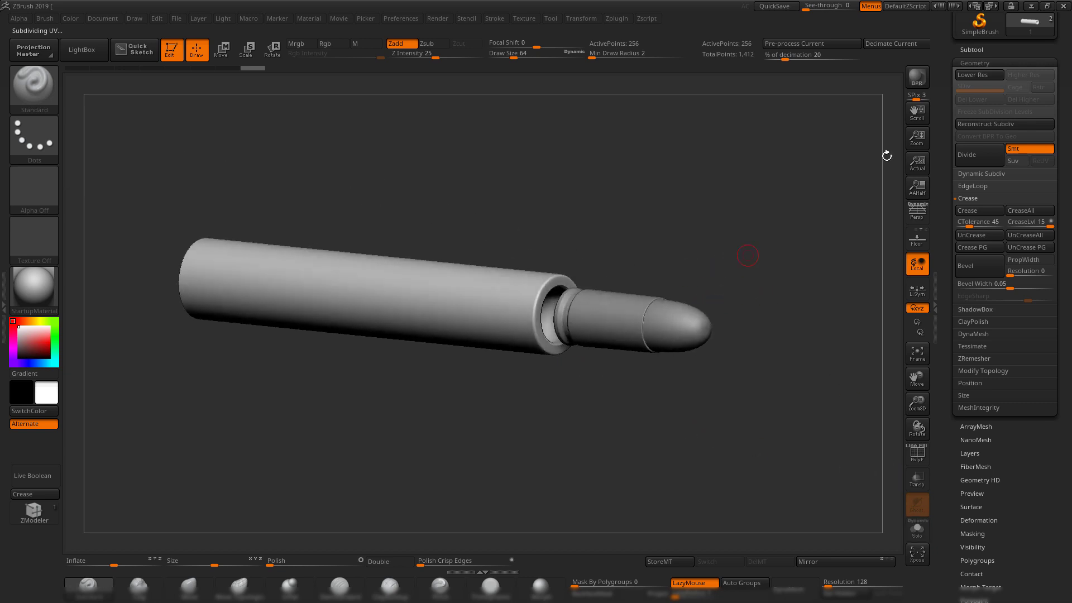
Put the barrel tube into a new subtool folder named 'barrel'.
click(990, 49)
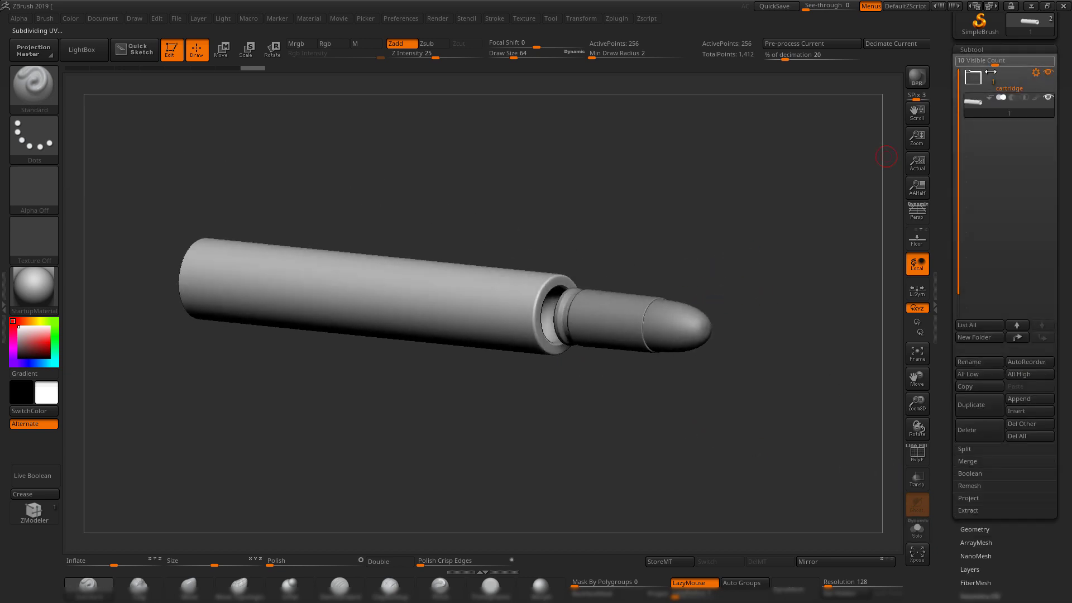
click(980, 339)
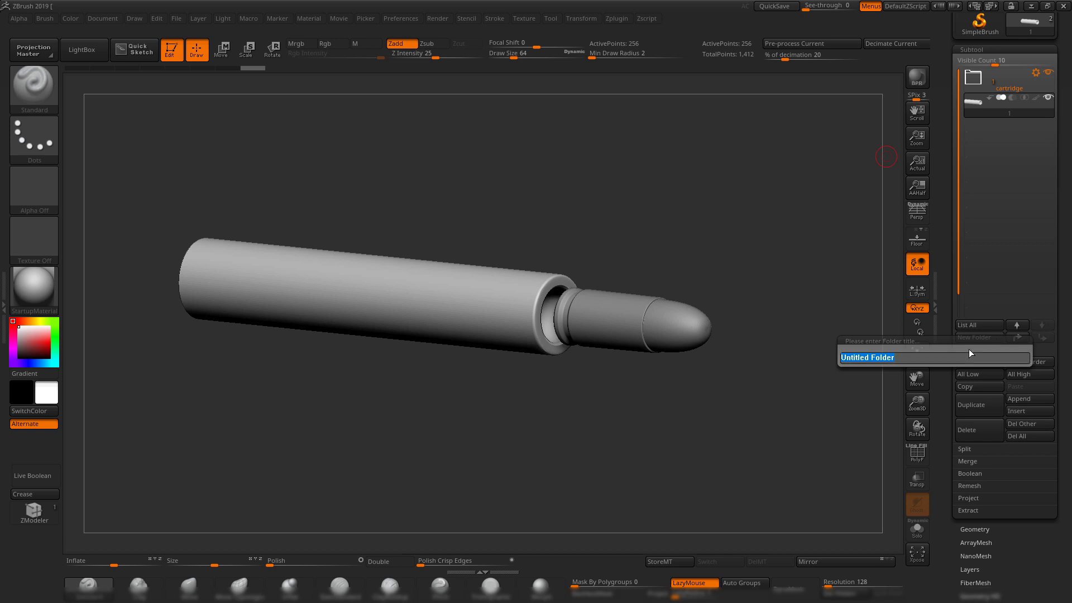
text(barrel)
key(Return)
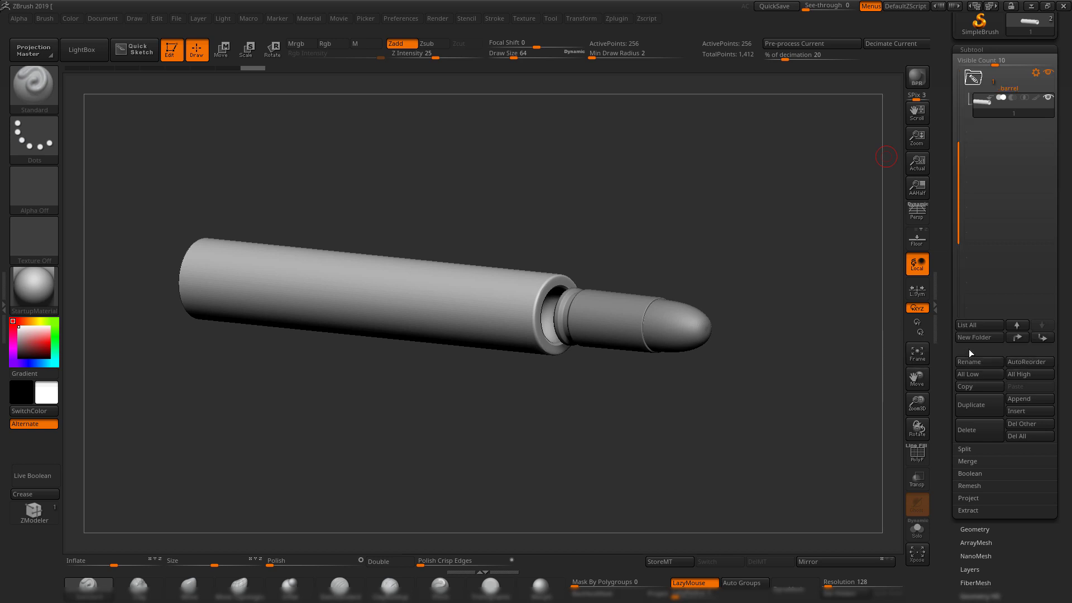
drag(955, 141, 955, 70)
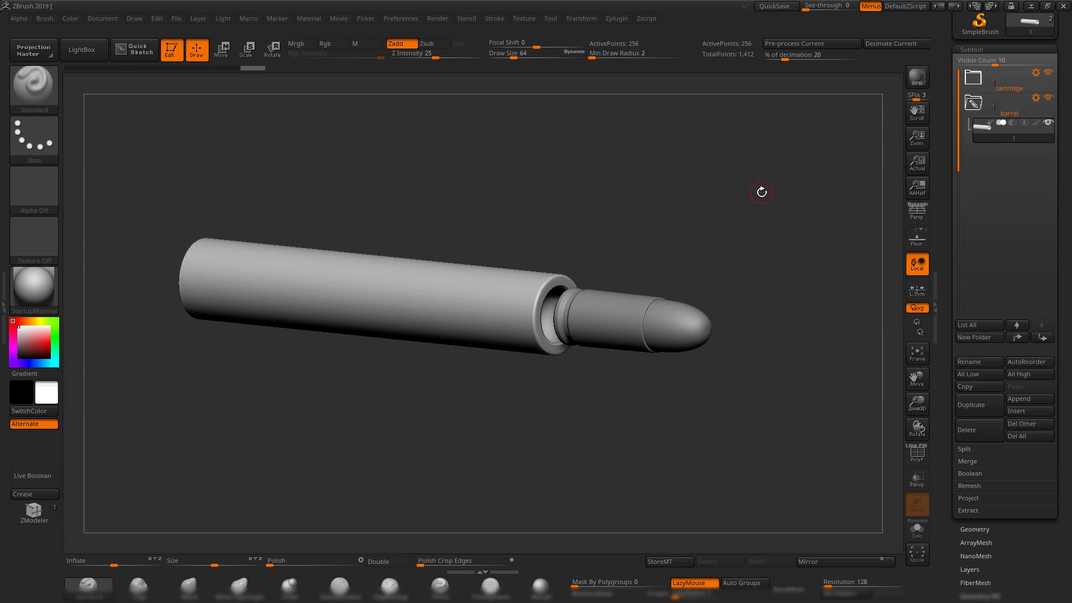
drag(754, 216, 757, 171)
In Maya, select the magazine block pCube1 and export it over 1.OBJ.
click(1031, 6)
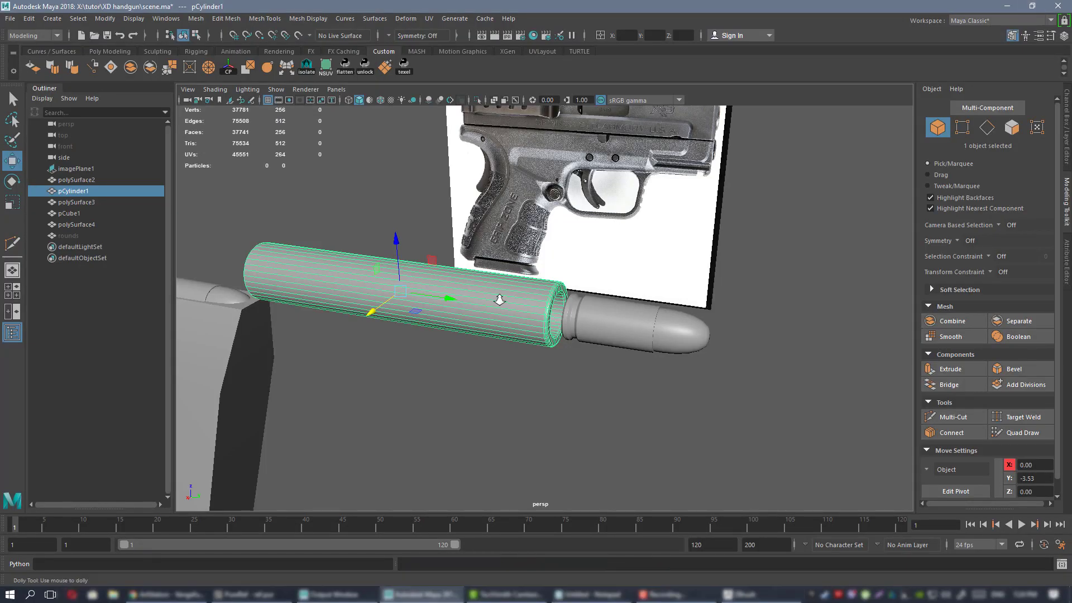
alt+right_drag(498, 299, 394, 260)
alt+middle_drag(393, 259, 474, 194)
alt+drag(474, 194, 517, 224)
click(373, 314)
key(f)
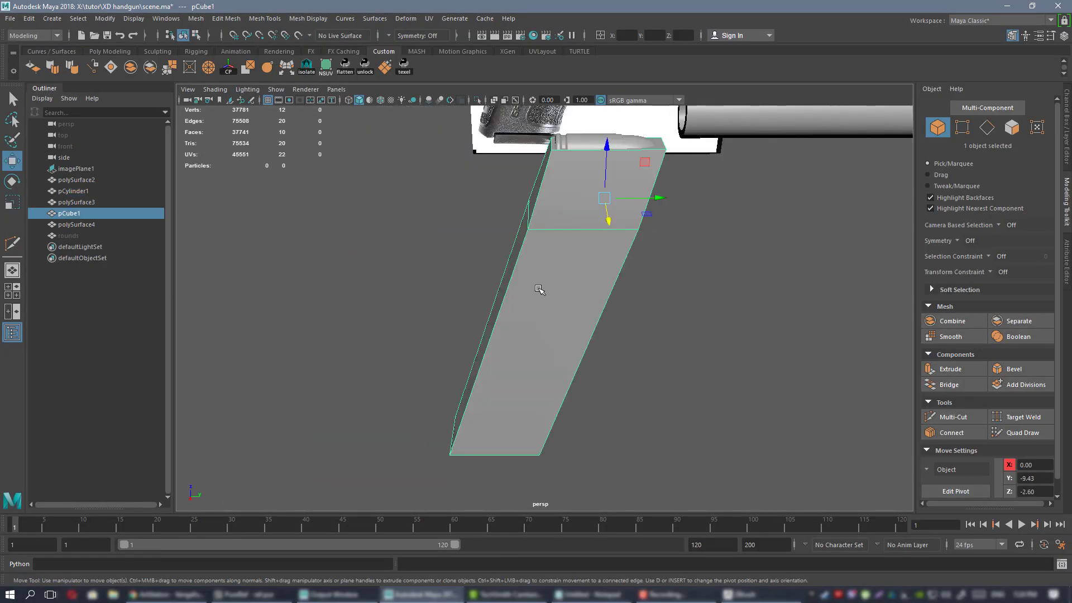
alt+drag(546, 292, 682, 278)
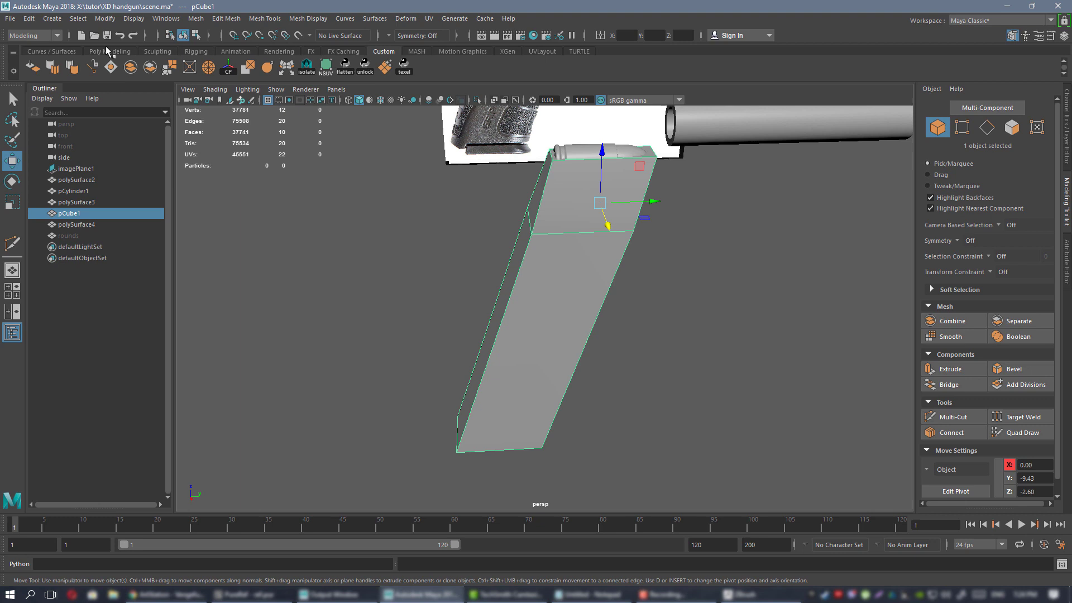
click(10, 19)
click(78, 163)
double_click(427, 223)
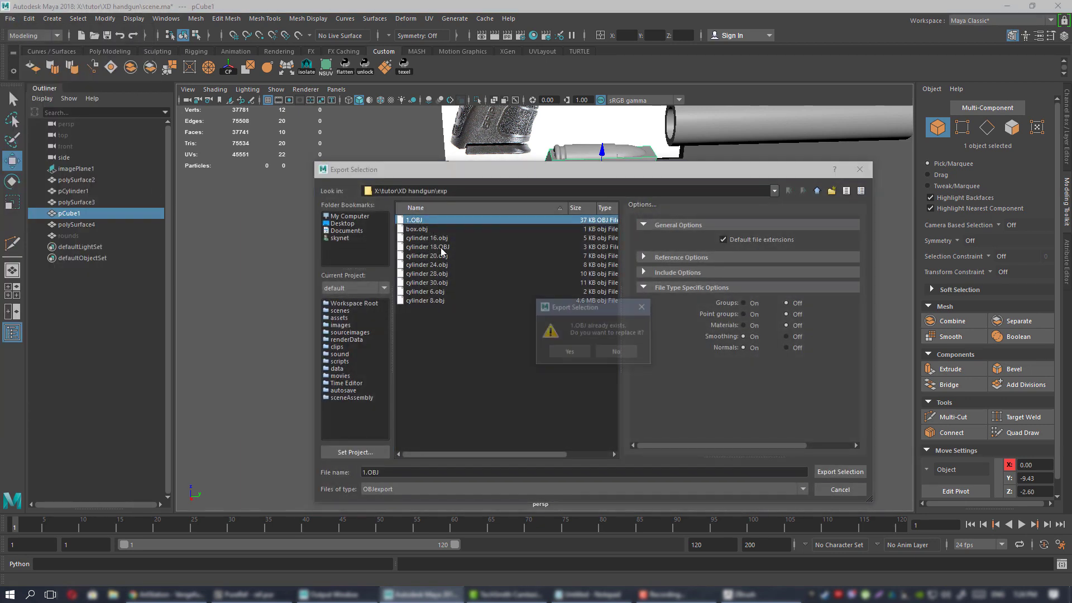
click(561, 352)
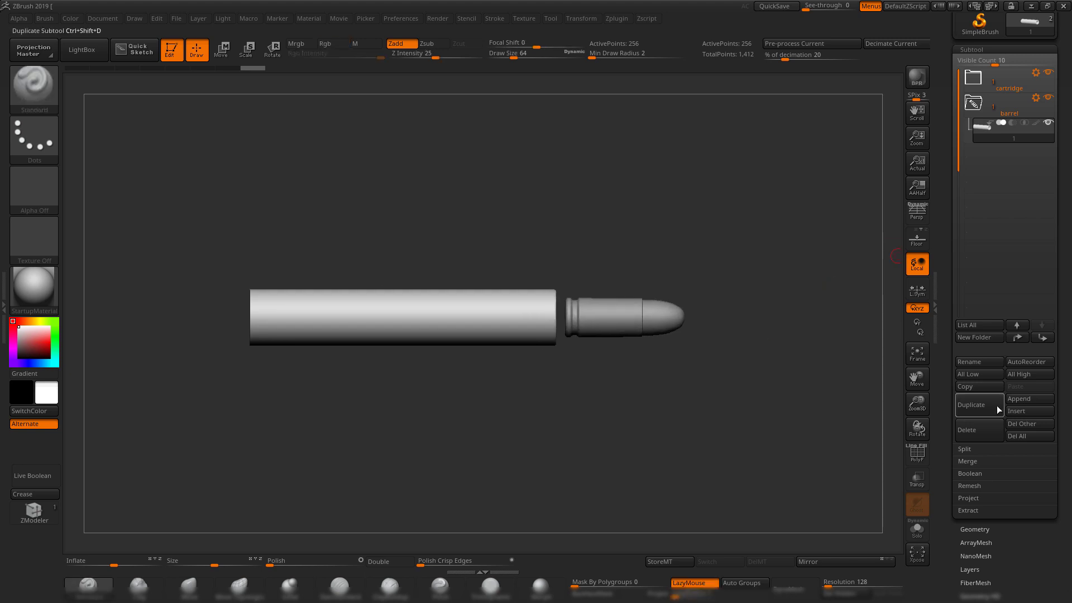
Duplicate the barrel subtool and import the magazine from 1.OBJ into the copy.
click(992, 405)
click(988, 153)
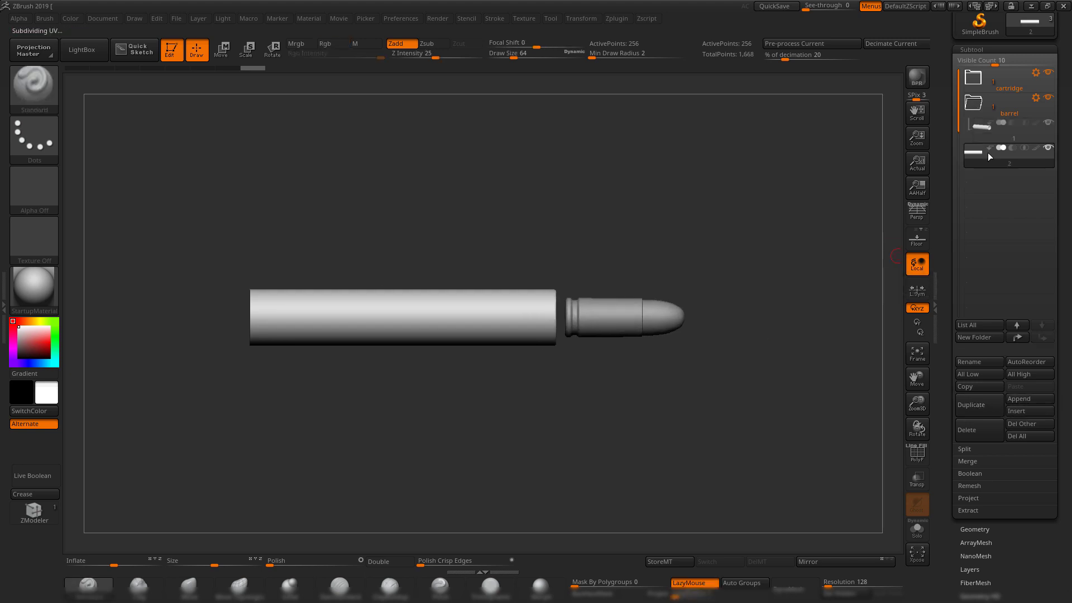
drag(954, 126, 964, 233)
click(968, 73)
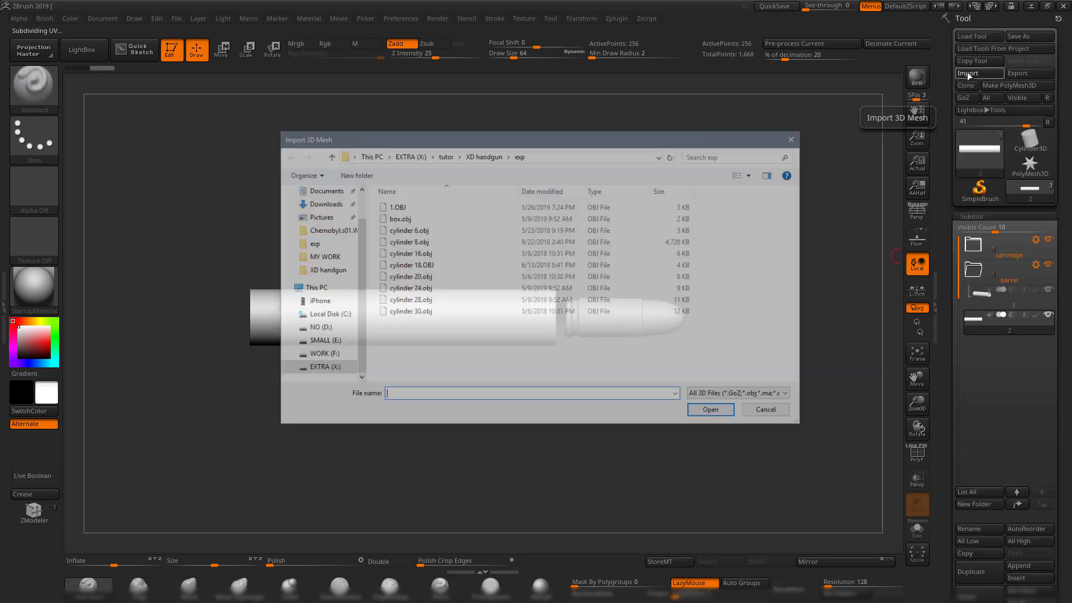
double_click(396, 207)
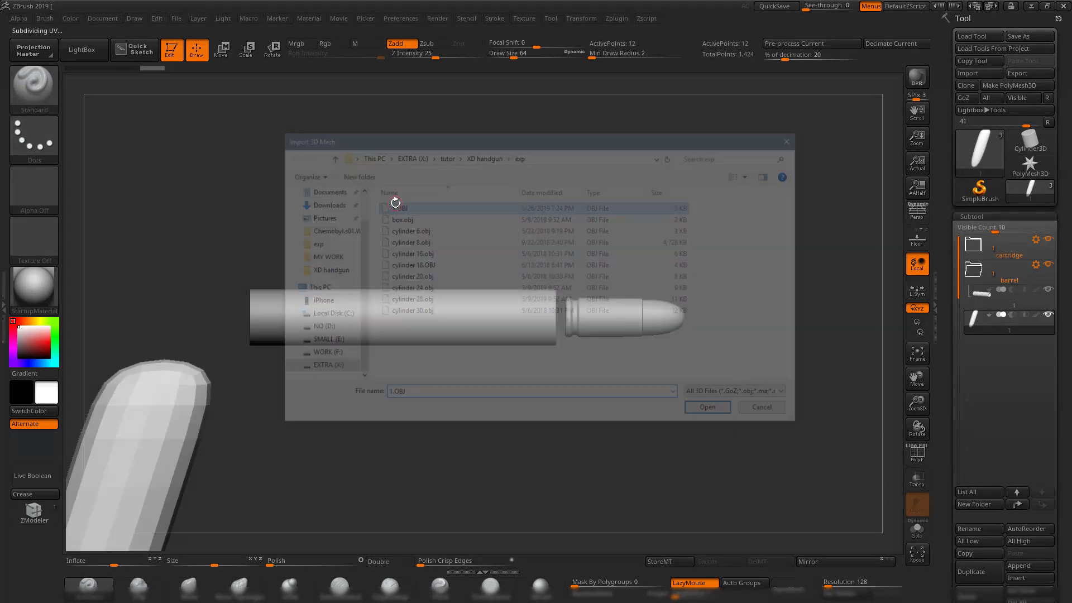
alt+drag(493, 412, 553, 350)
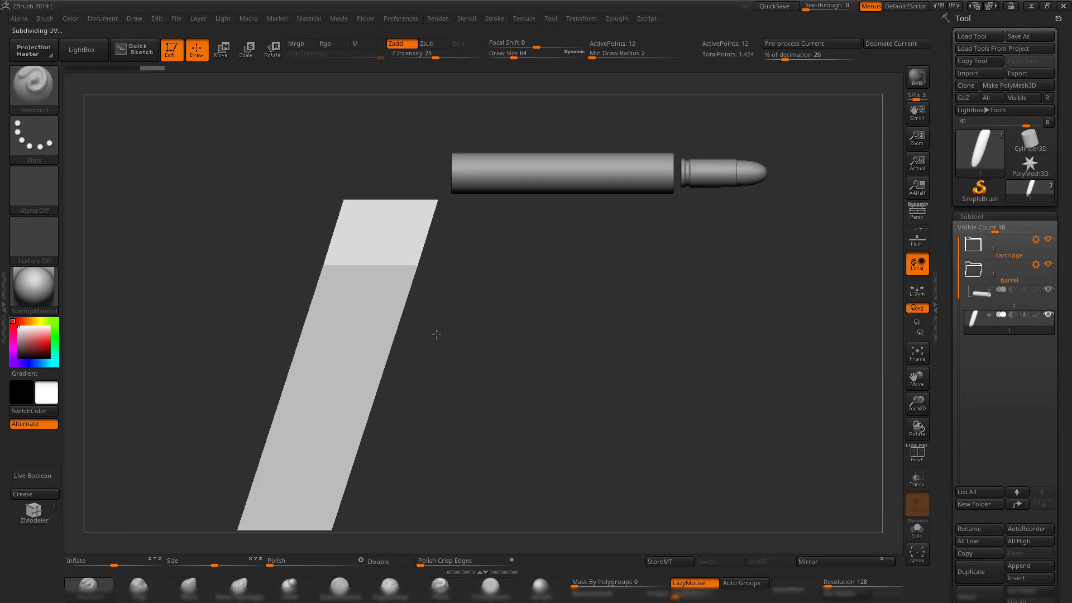
mouse_move(433, 330)
mouse_down()
mouse_move(443, 208)
mouse_move(599, 274)
mouse_move(591, 295)
mouse_move(518, 308)
mouse_up()
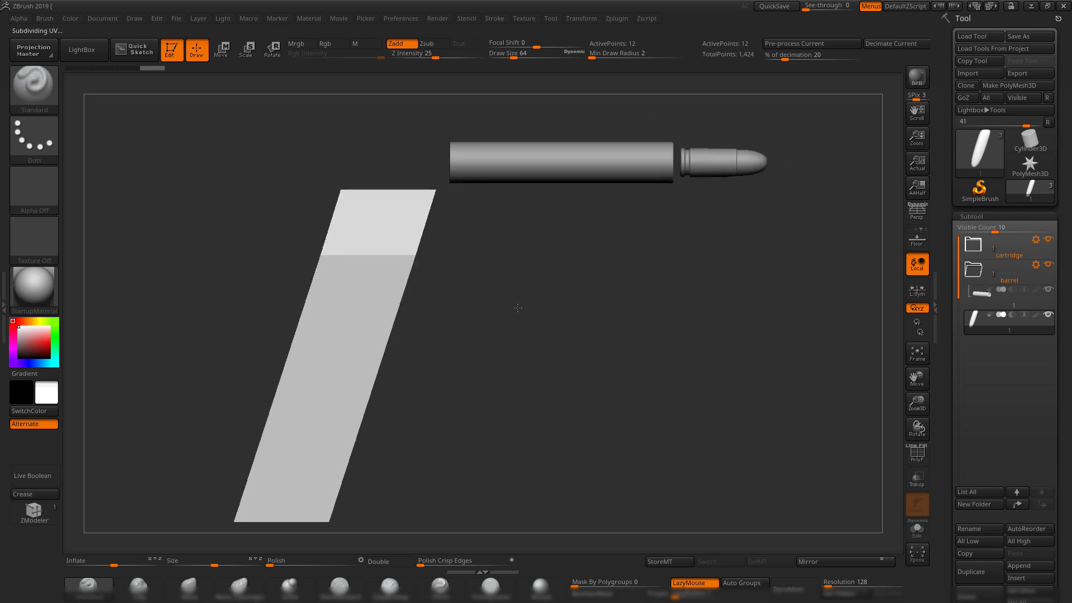
Group the magazine into a new 'mag' folder, collapse folders, and start saving the ZTool in XD handgun.
click(977, 504)
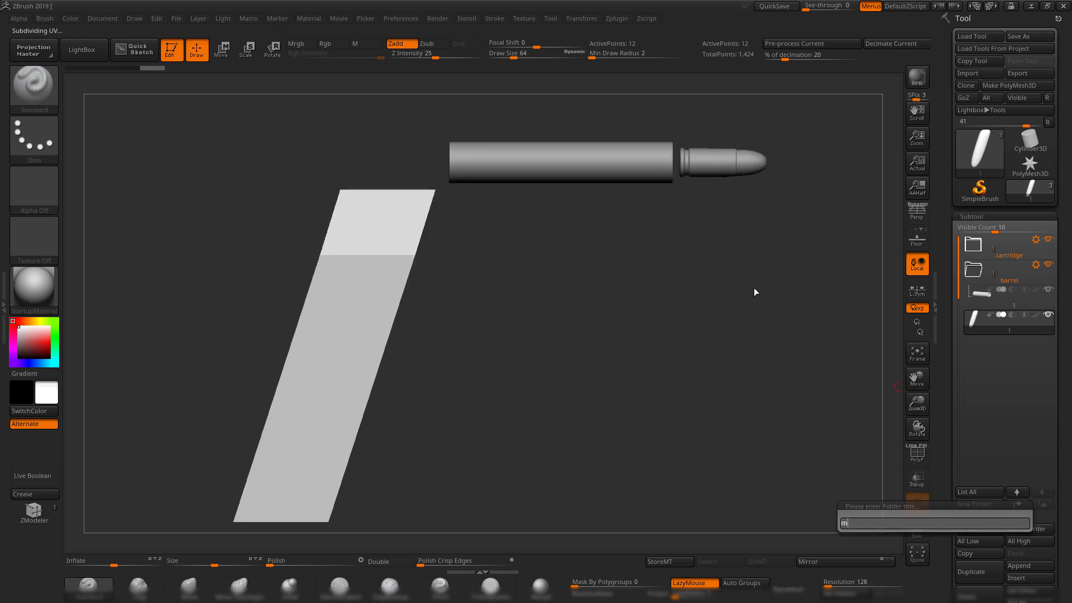
key(Return)
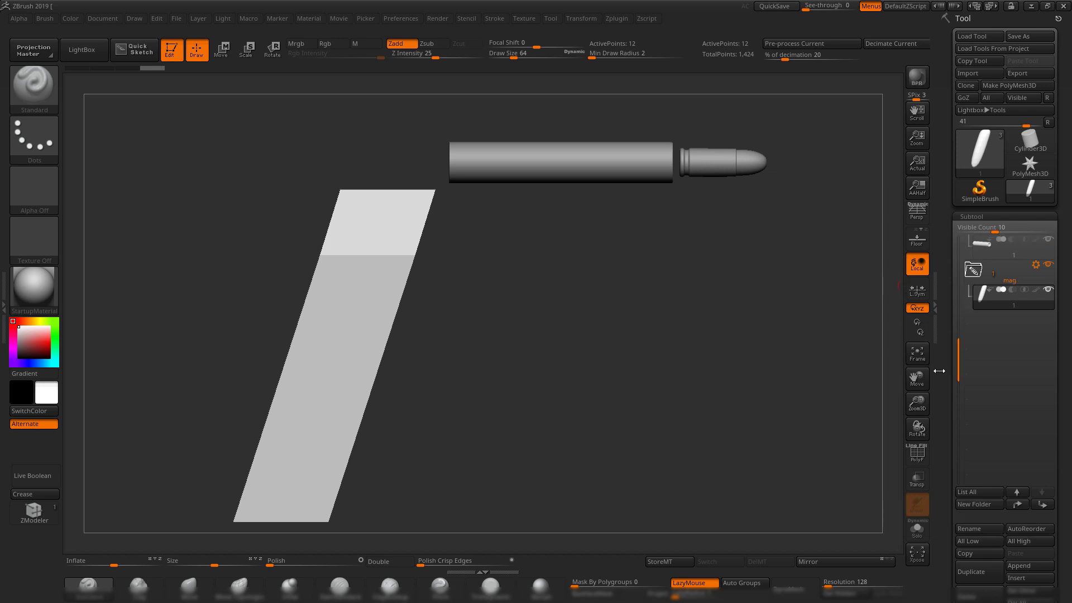
drag(960, 353, 951, 210)
click(975, 322)
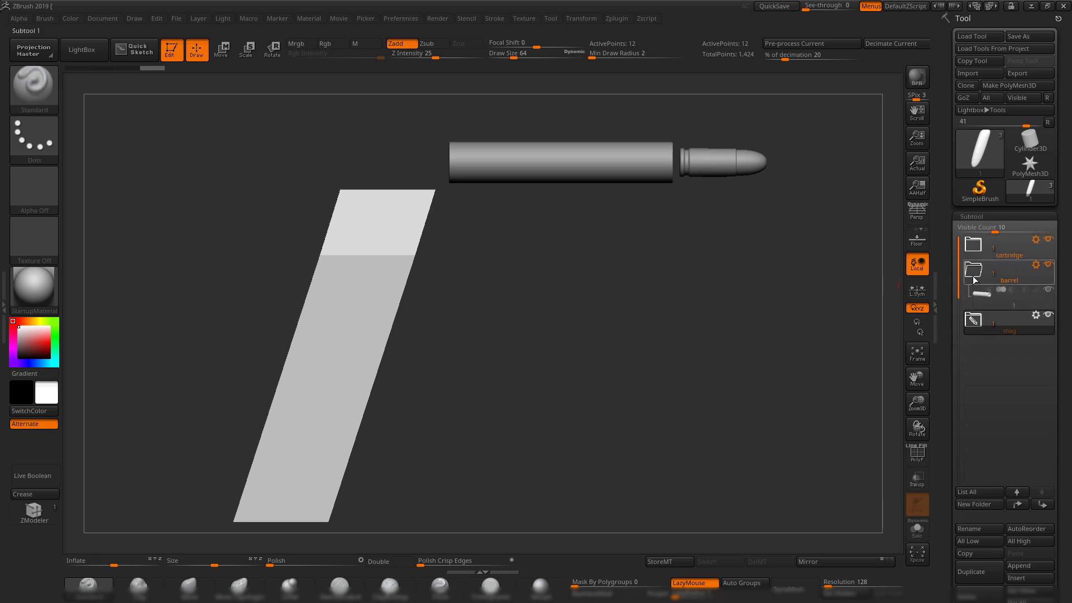
click(973, 275)
drag(687, 401, 712, 346)
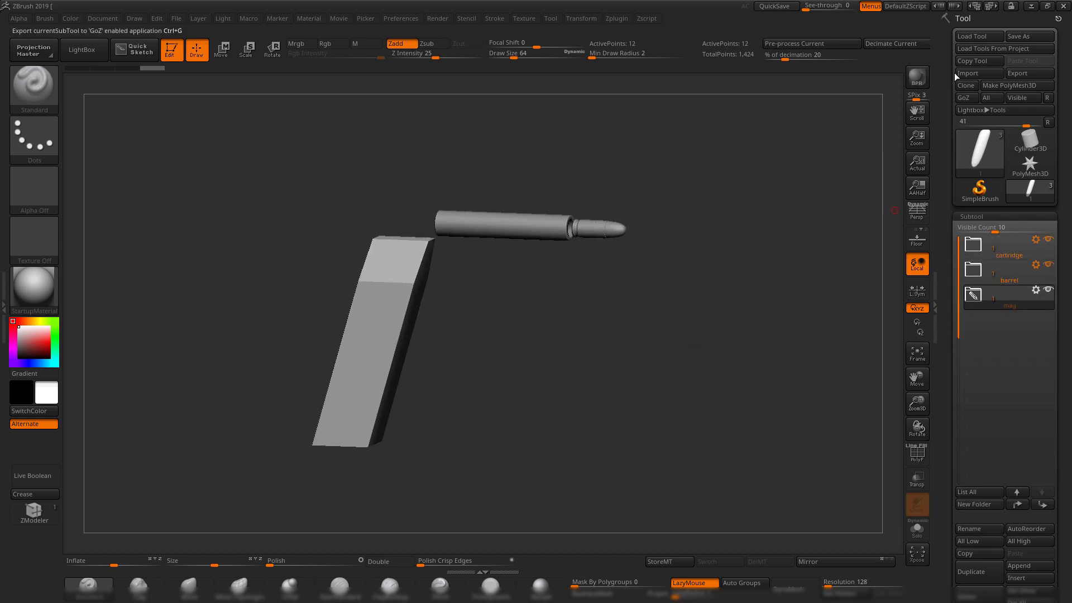
click(1021, 37)
click(483, 155)
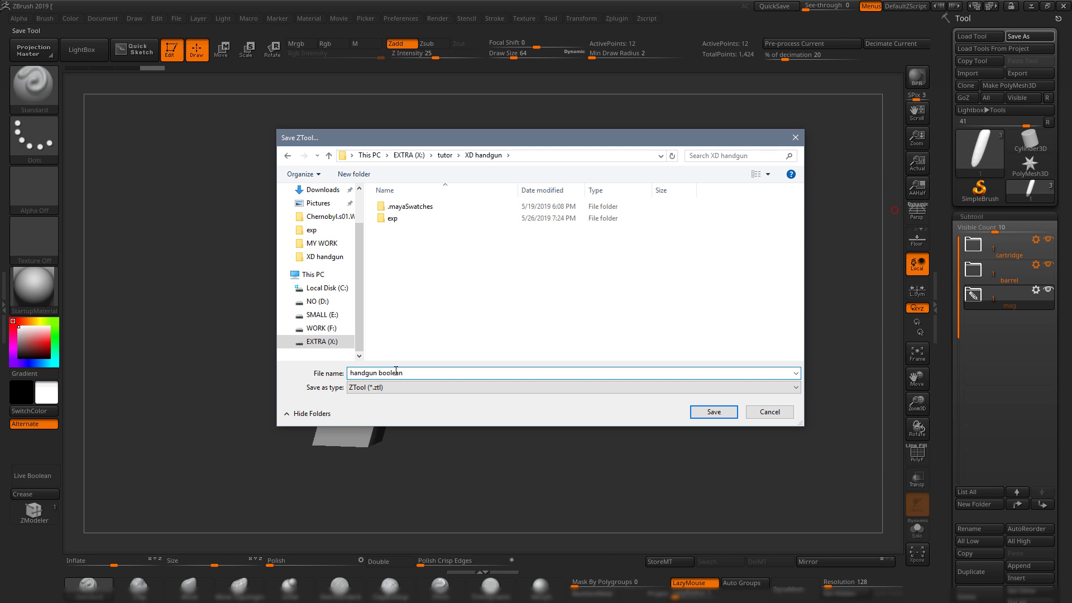
Save the tool as 'handgun boolean' in XD handgun and rotate the gun parts to check them.
key(Return)
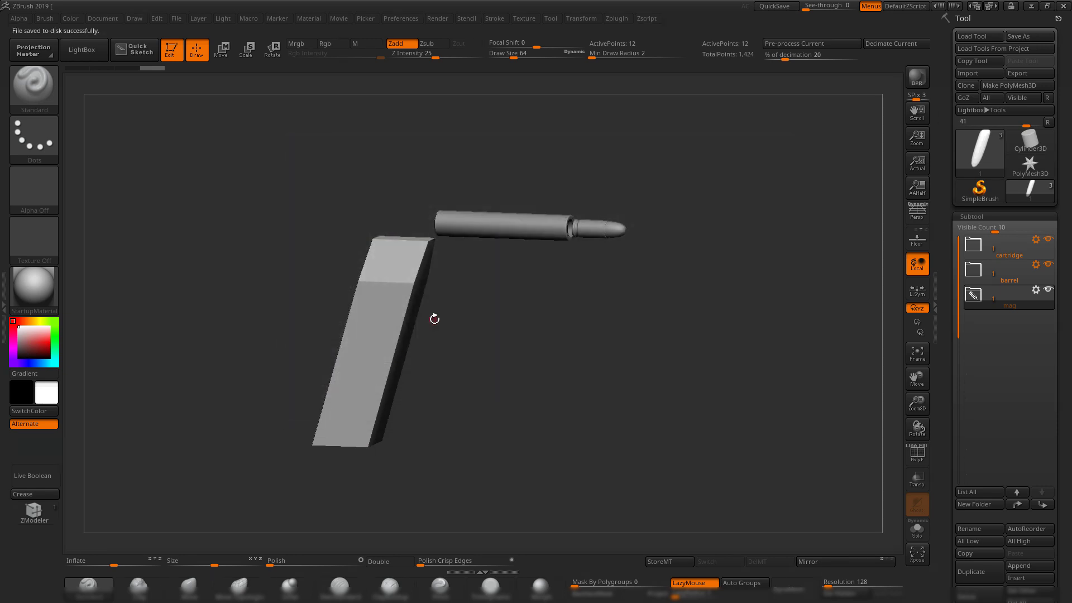
drag(601, 385, 631, 356)
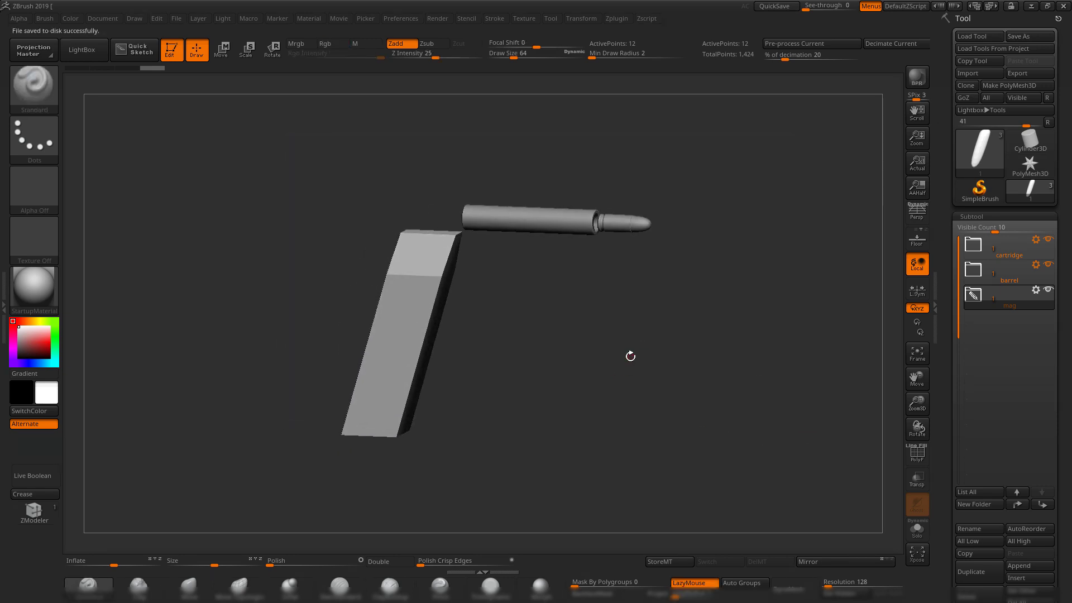
Return to Maya and orbit around the scene to inspect the magazine block.
click(1031, 6)
scroll(559, 302, down, 5)
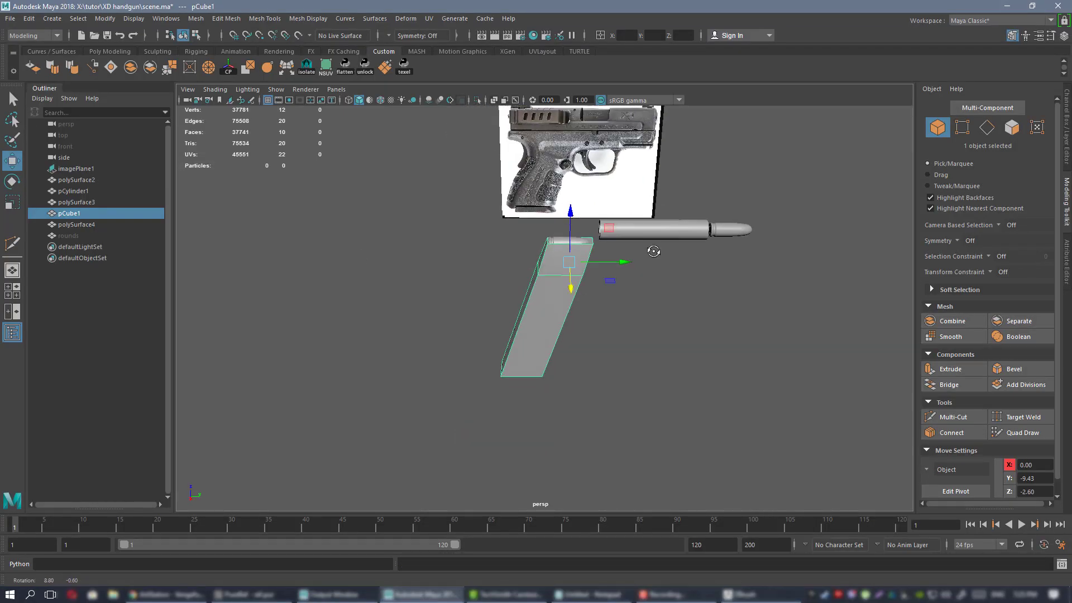
mouse_move(654, 251)
alt+mouse_down()
mouse_move(597, 239)
mouse_move(665, 250)
alt+mouse_up()
alt+middle_drag(664, 250, 639, 275)
alt+right_drag(639, 275, 810, 254)
mouse_move(810, 254)
alt+mouse_down()
mouse_move(840, 249)
mouse_move(823, 251)
alt+mouse_up()
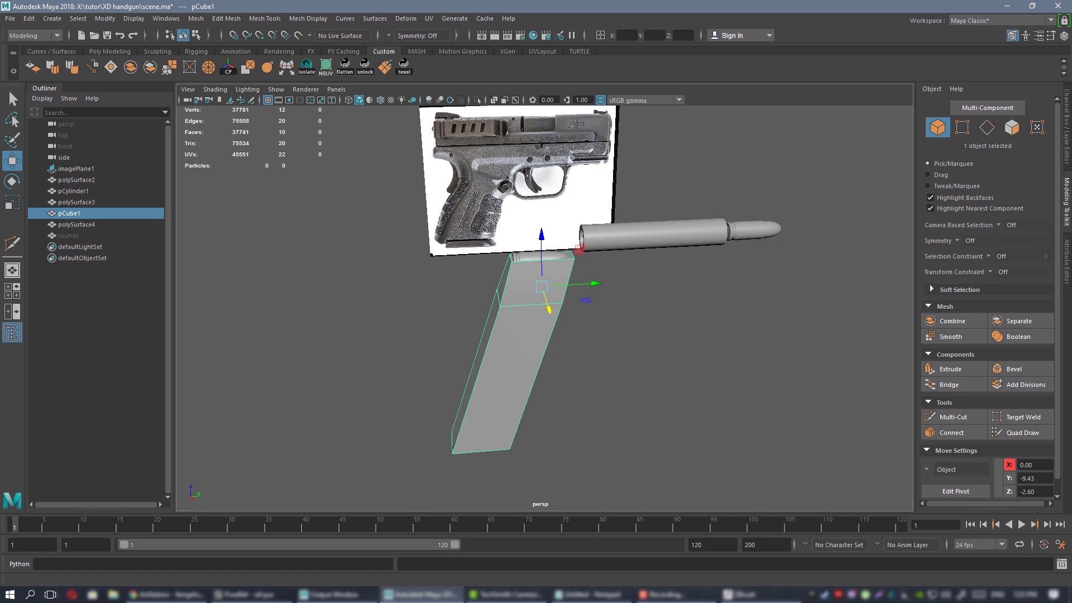
alt+drag(434, 154, 427, 146)
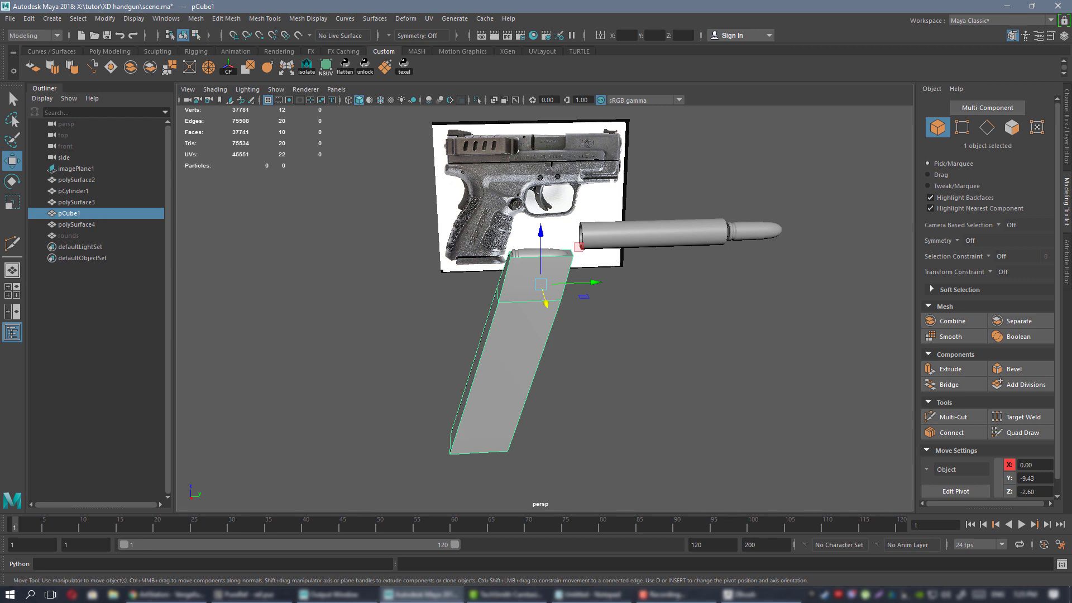
Close Notepad and read the 1.19" SPECS grip width on the PureRef reference board.
key(alt+Tab)
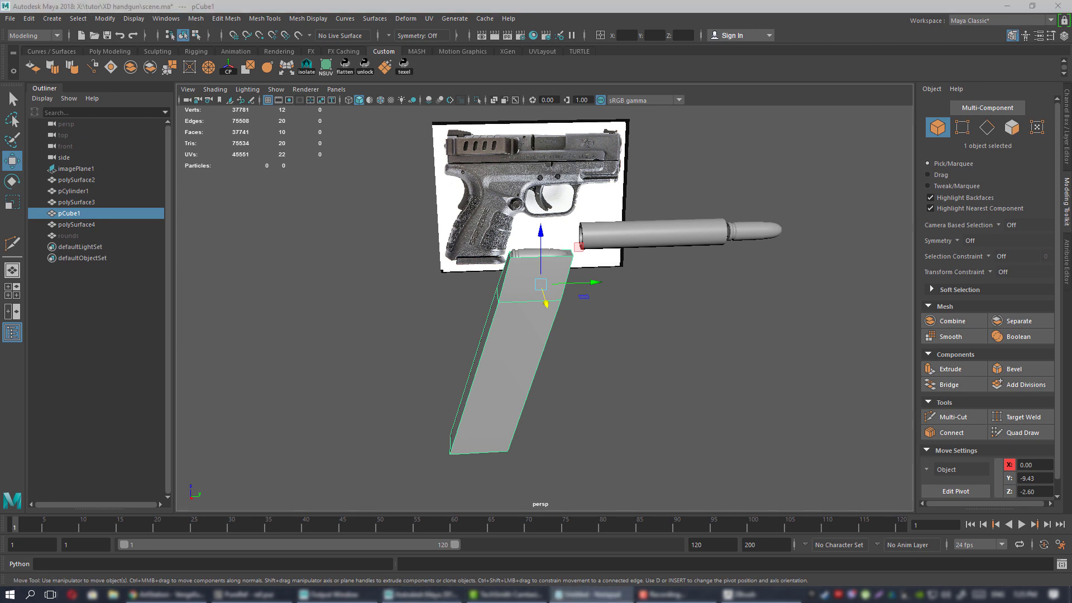
key(alt+F4)
key(alt+Tab)
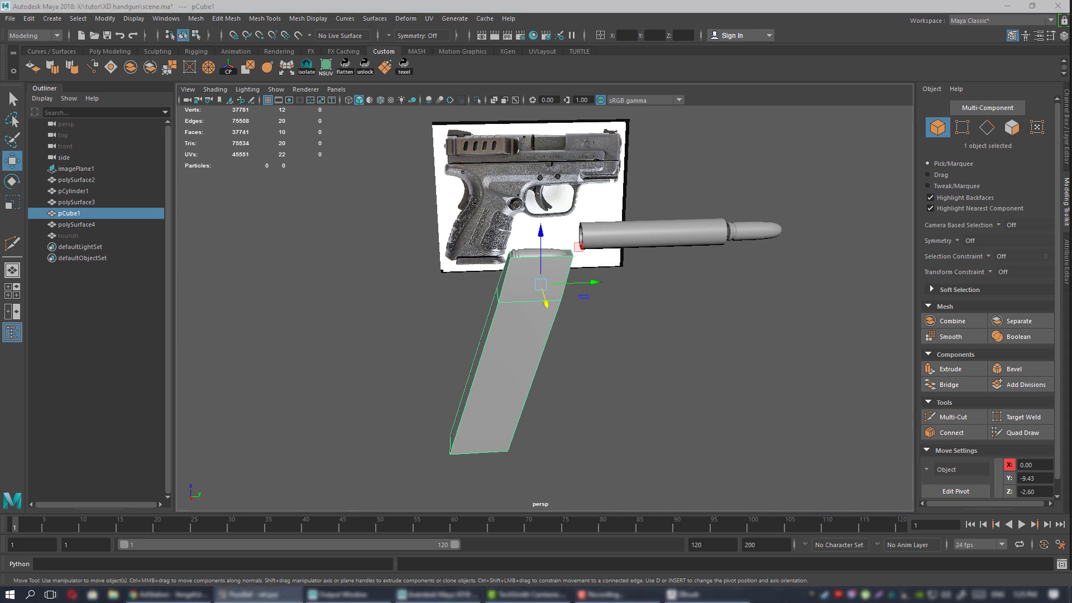
right_drag(1071, 246, 752, 235)
scroll(782, 298, down, 8)
middle_drag(766, 391, 523, 382)
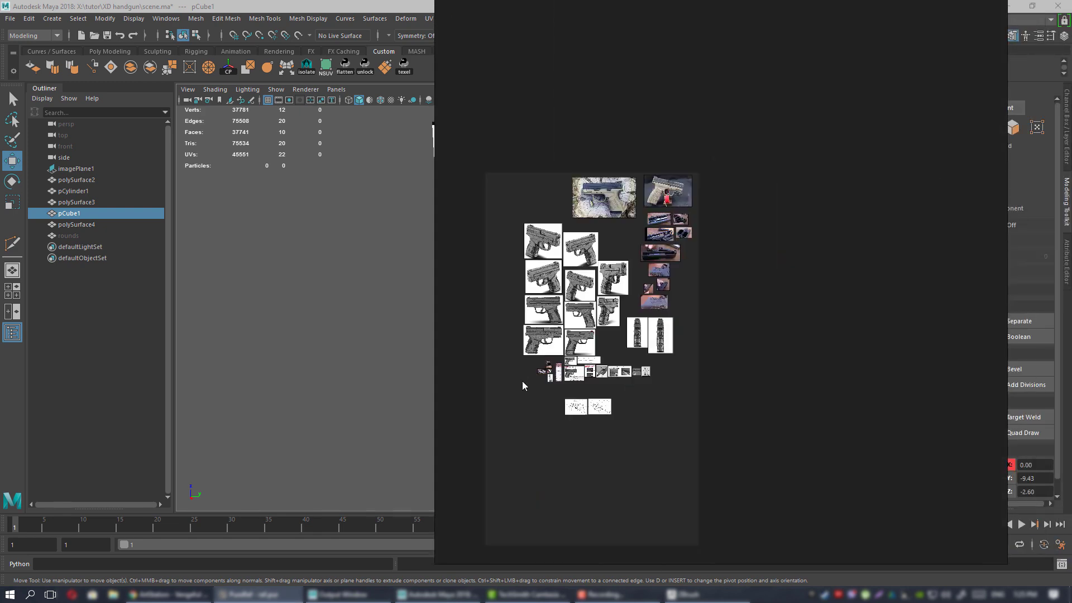
scroll(570, 384, up, 10)
scroll(664, 201, up, 5)
middle_drag(679, 260, 756, 303)
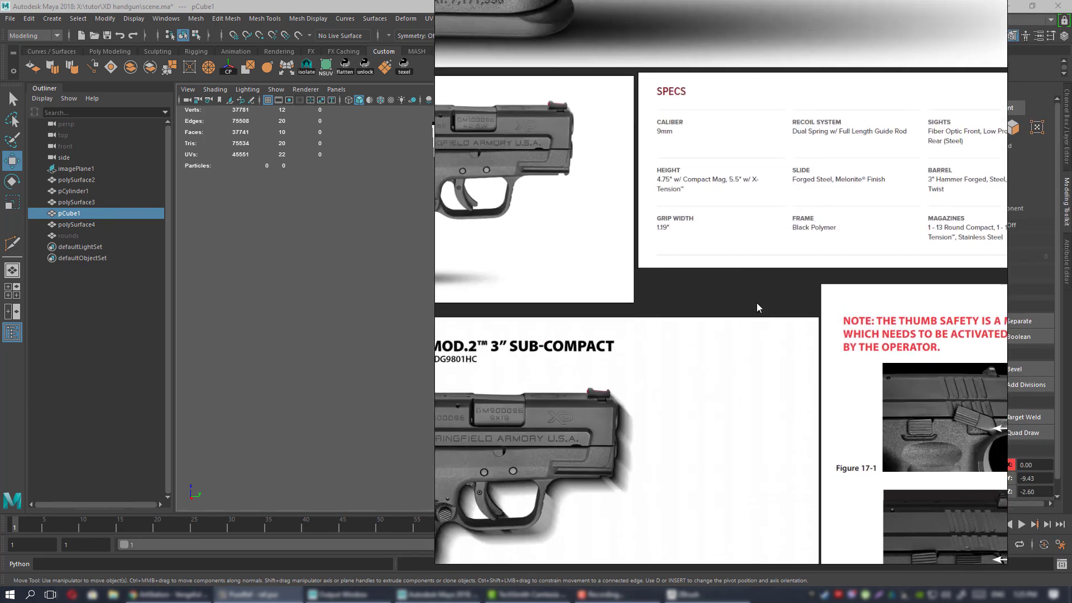
scroll(655, 226, up, 6)
right_drag(695, 300, 1071, 335)
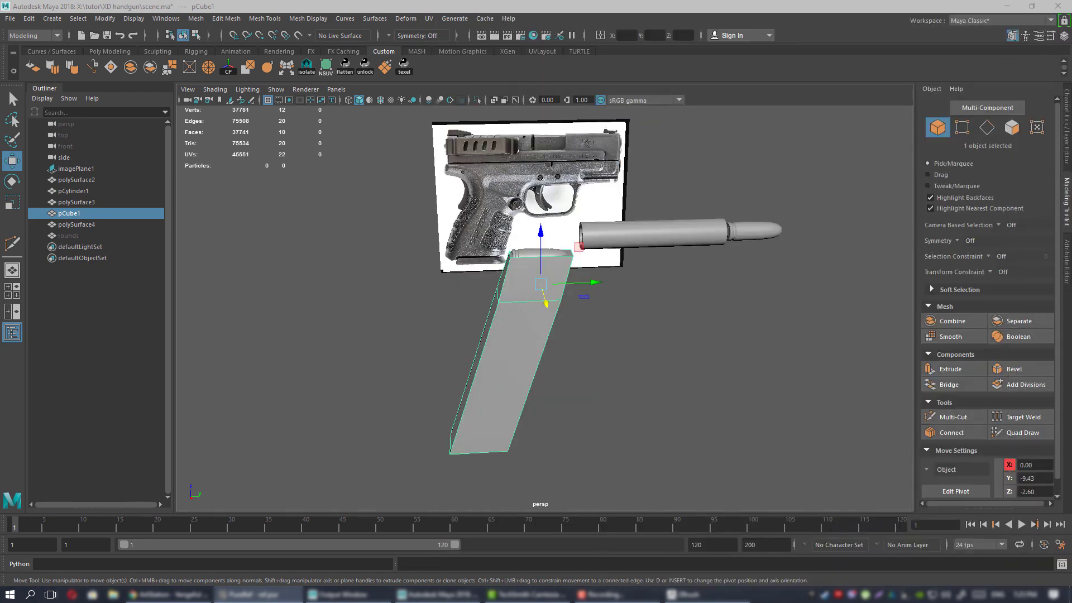
click(107, 51)
Create a polygon cube and set polyCube2 Width to 1.19 in the Channel Box.
click(53, 69)
alt+drag(663, 333, 707, 345)
click(1068, 121)
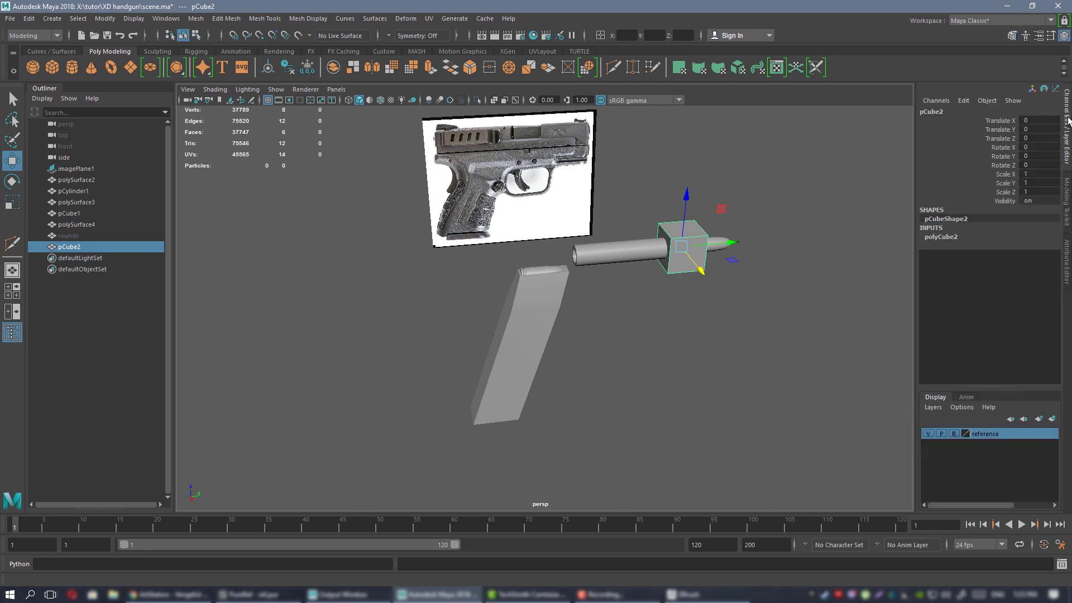
click(952, 236)
click(1007, 246)
middle_drag(738, 254, 852, 262)
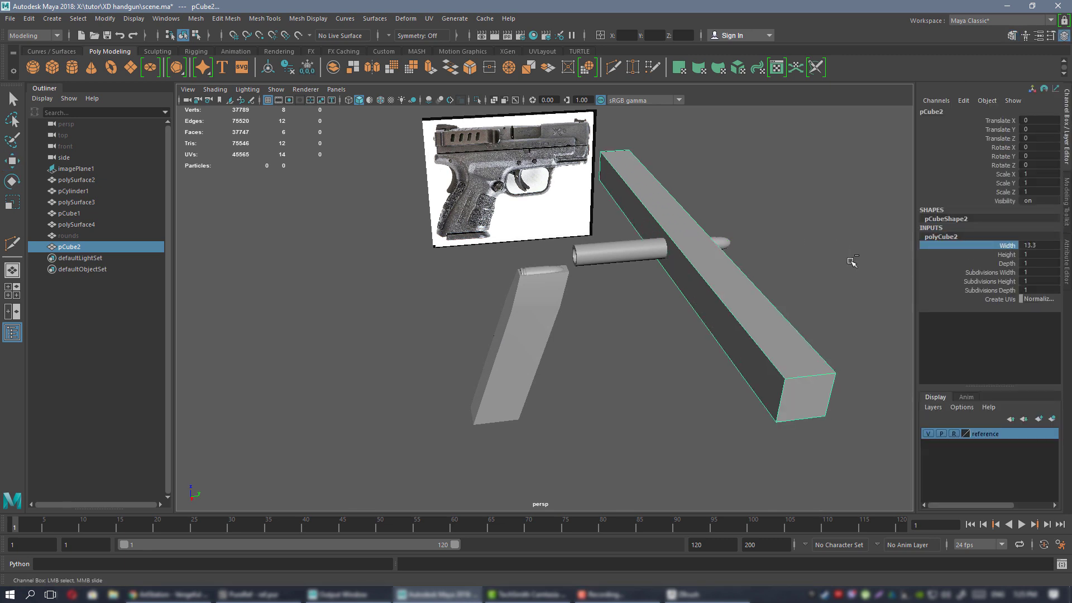
key(ctrl+z)
click(1036, 246)
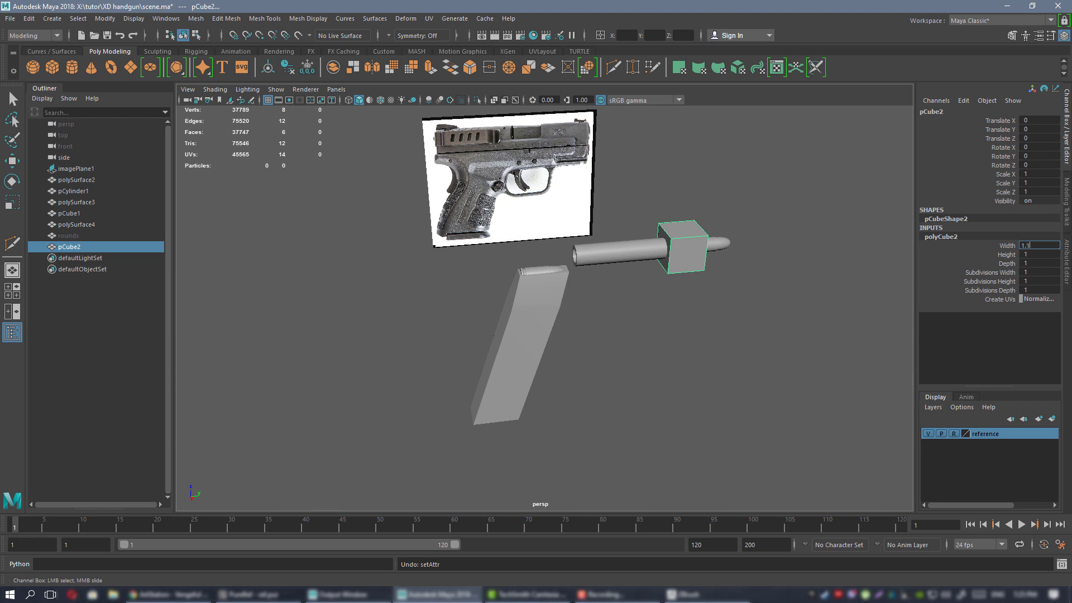
key(Return)
Move the new 1.19-wide cube off to the left of the scene.
key(w)
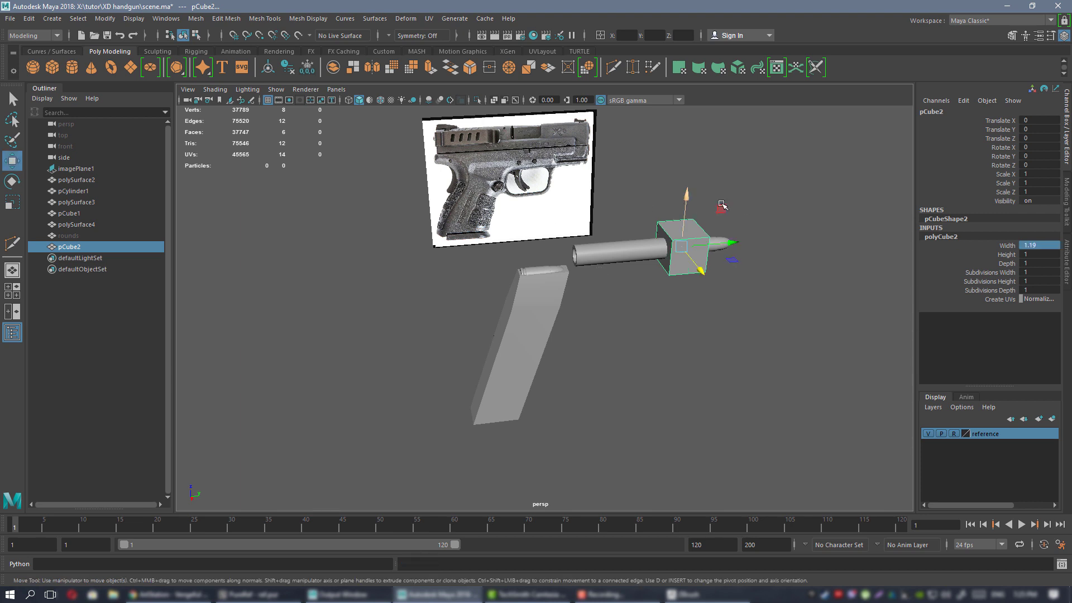
alt+drag(686, 214, 648, 209)
drag(729, 218, 423, 256)
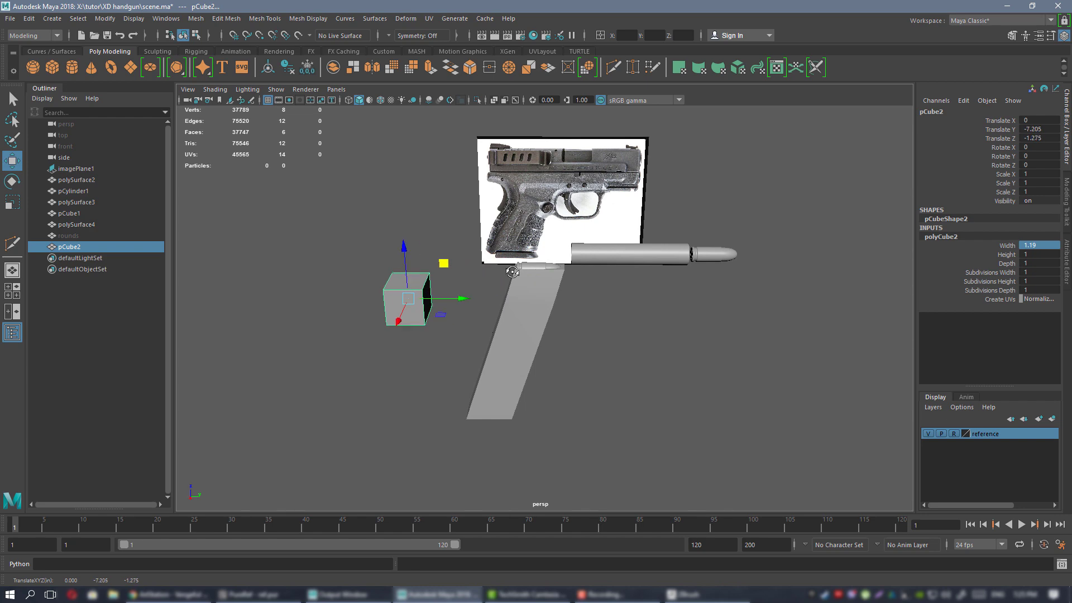
key(f)
drag(599, 317, 447, 295)
alt+right_drag(446, 294, 391, 279)
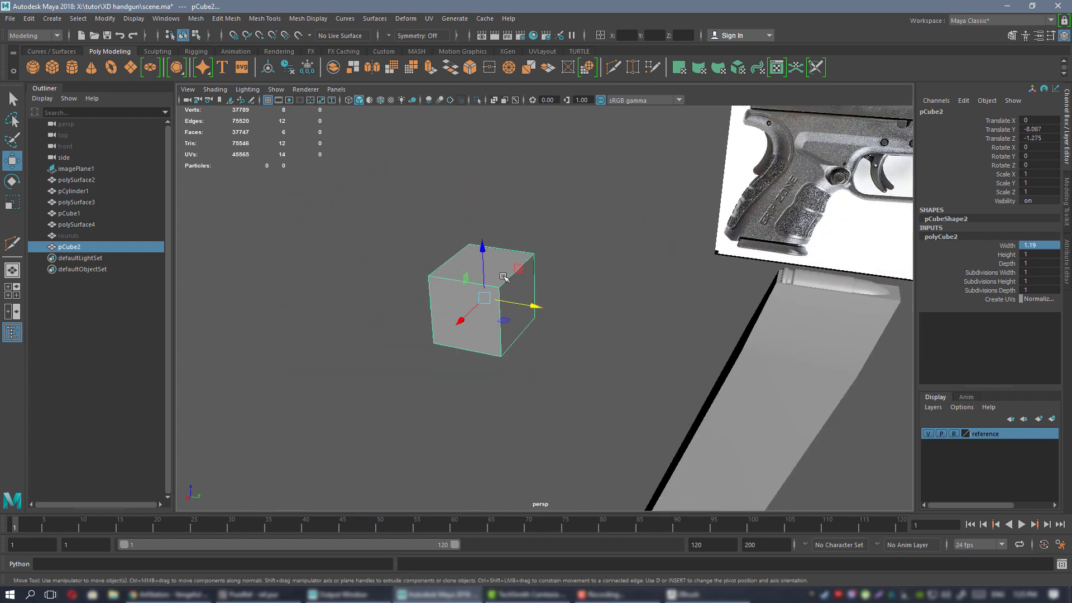
mouse_move(664, 291)
alt+mouse_down()
mouse_move(553, 287)
mouse_move(659, 282)
alt+mouse_up()
alt+right_drag(553, 278, 499, 275)
alt+drag(498, 275, 536, 281)
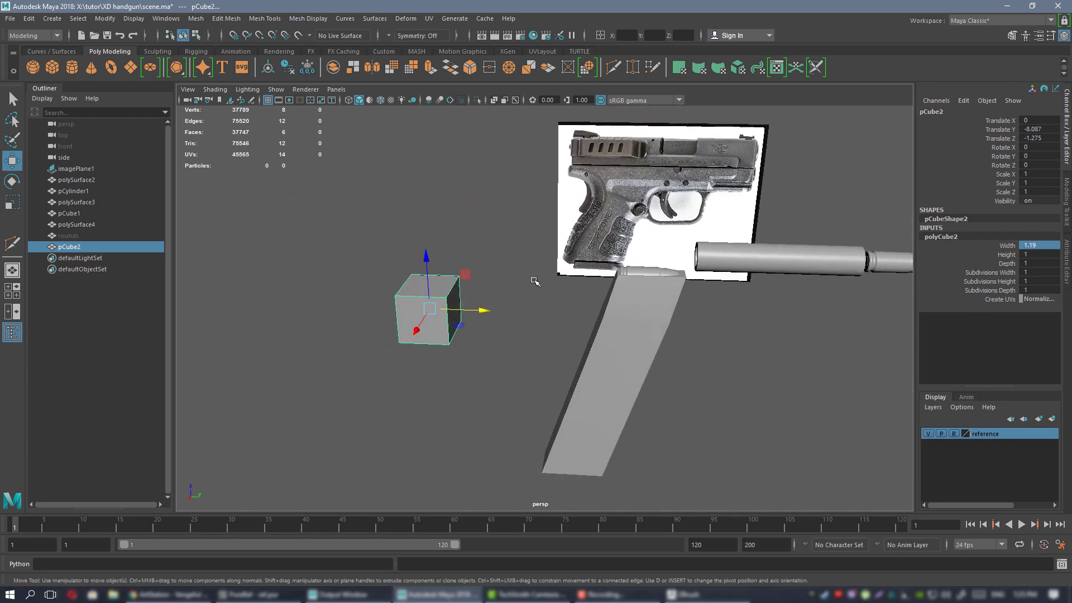
mouse_move(612, 296)
alt+mouse_down()
mouse_move(603, 288)
mouse_move(625, 285)
alt+mouse_up()
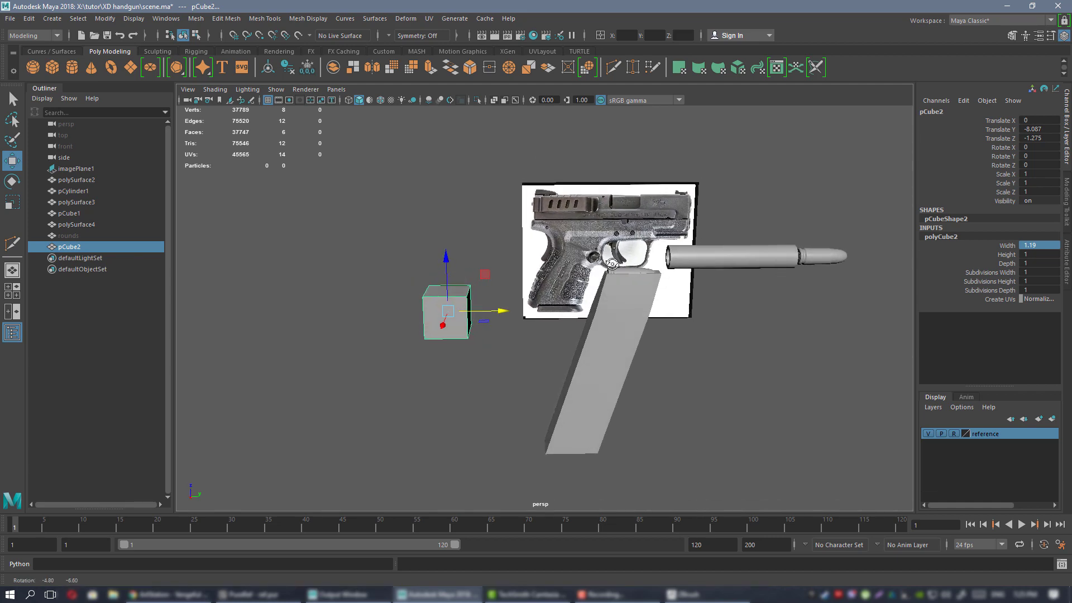
In the side view, duplicate the cube and place the copy over the grip reference.
key(space)
key(space)
alt+right_drag(736, 386, 357, 179)
alt+middle_drag(587, 278, 395, 153)
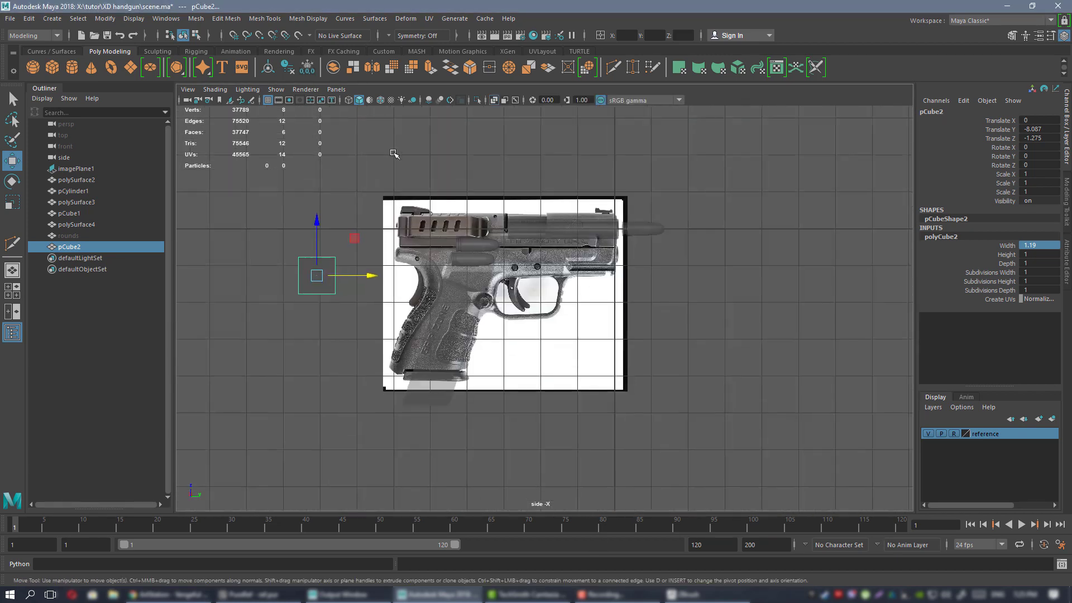
alt+right_drag(394, 153, 503, 212)
alt+middle_drag(320, 224, 515, 186)
alt+right_drag(515, 186, 539, 193)
alt+middle_drag(539, 193, 491, 230)
alt+right_drag(490, 231, 582, 231)
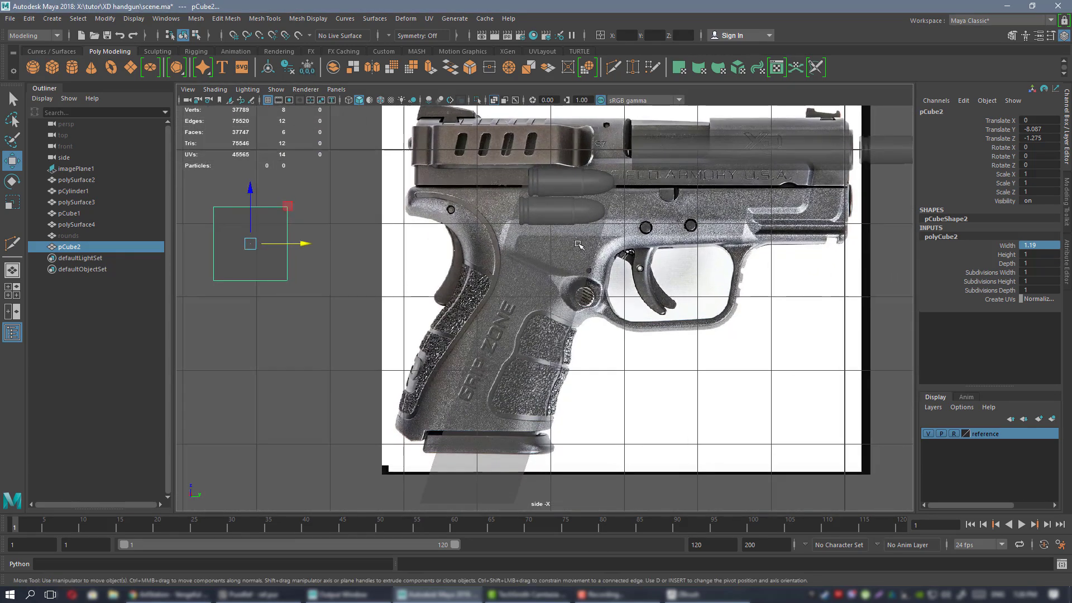
alt+middle_drag(583, 231, 491, 254)
alt+right_drag(498, 265, 502, 256)
alt+middle_drag(503, 256, 501, 247)
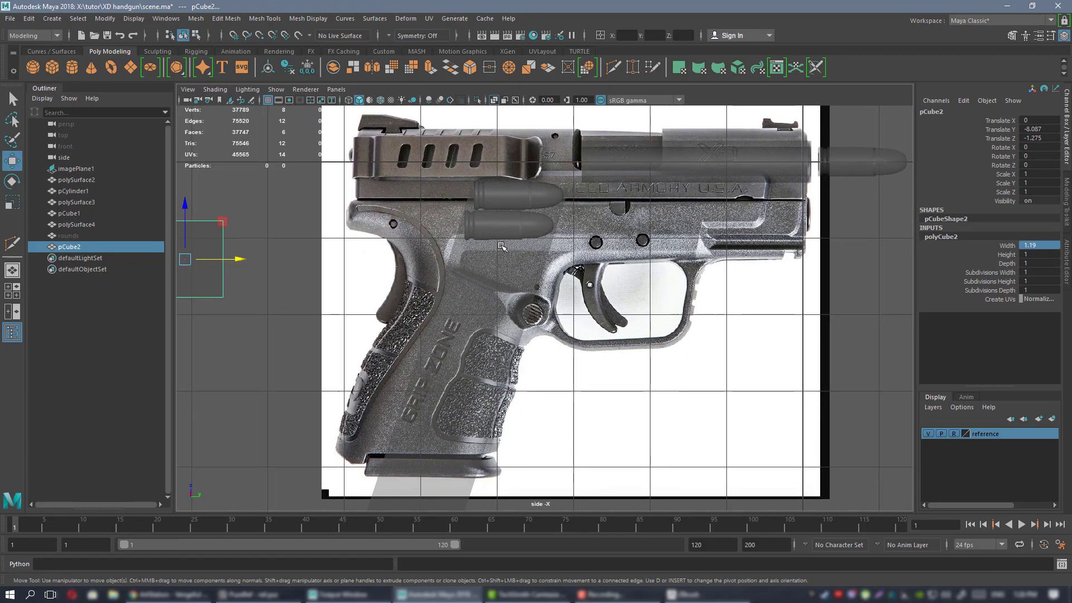
alt+right_drag(539, 265, 500, 262)
alt+middle_drag(501, 262, 510, 251)
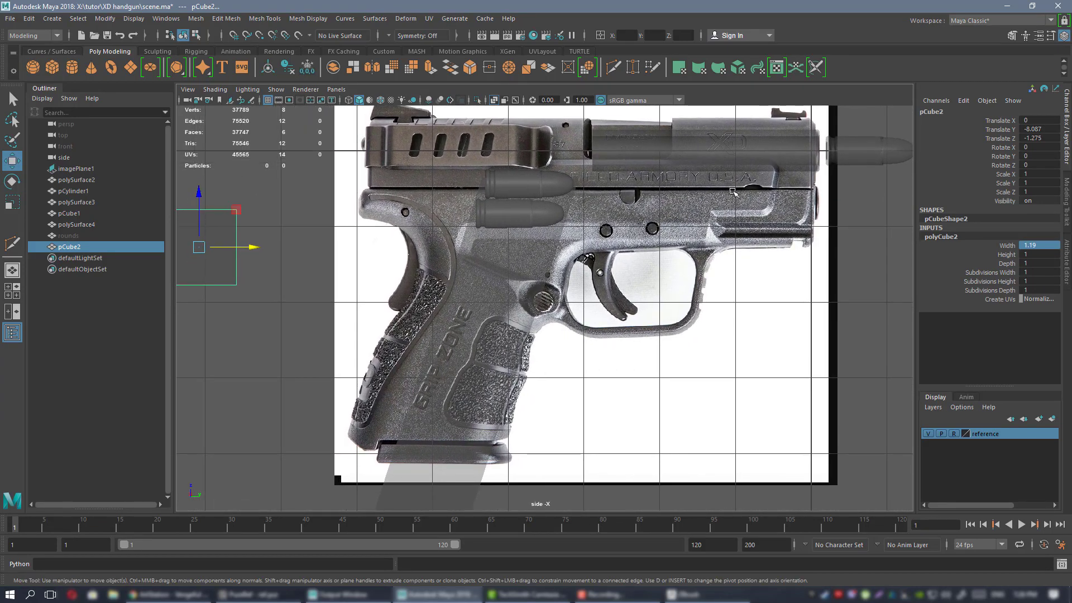
alt+middle_drag(668, 287, 672, 287)
alt+middle_drag(291, 203, 390, 218)
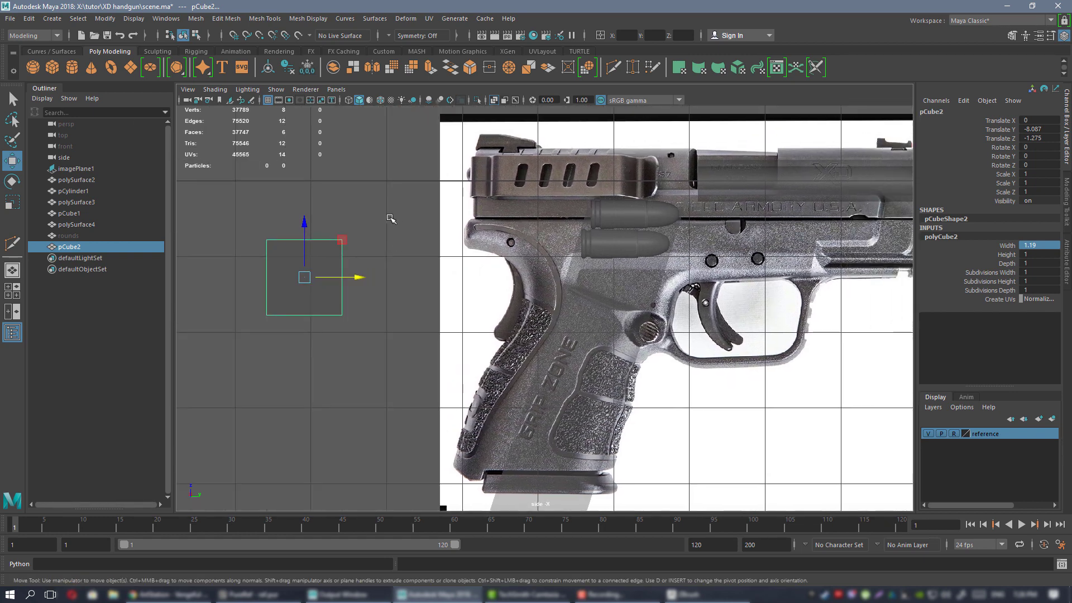
key(ctrl+d)
drag(342, 237, 565, 239)
Select five of the copy's faces in the perspective view, leaving only its side face.
key(space)
key(space)
alt+drag(611, 184, 700, 191)
right_drag(700, 191, 702, 217)
alt+drag(701, 219, 658, 240)
drag(432, 235, 559, 342)
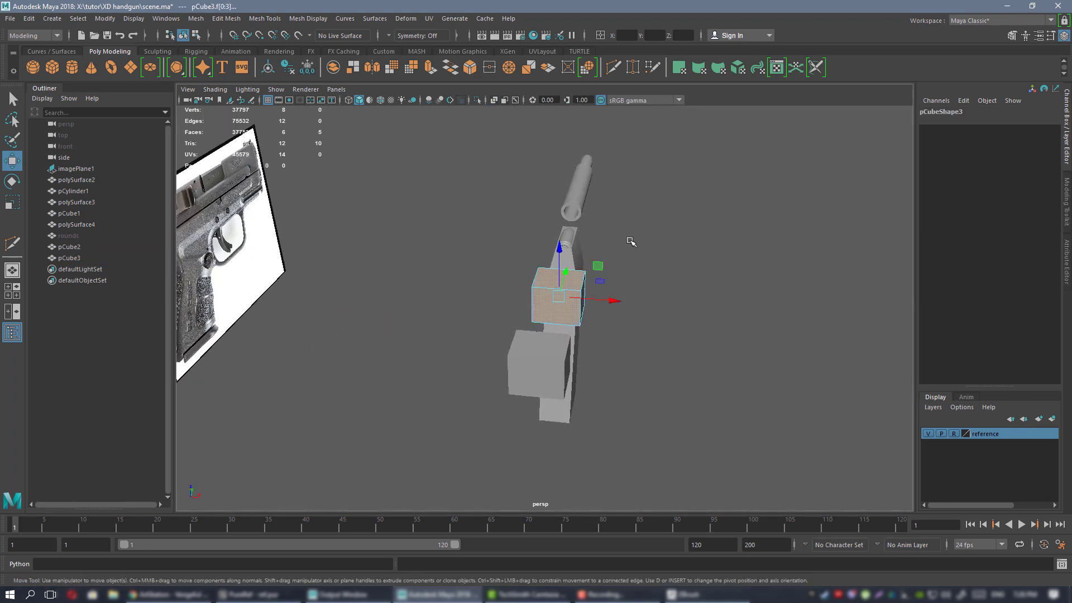
Delete the five faces so pCube3 becomes a single plane, then return to the side view.
key(Delete)
key(F8)
alt+drag(654, 232, 692, 351)
key(space)
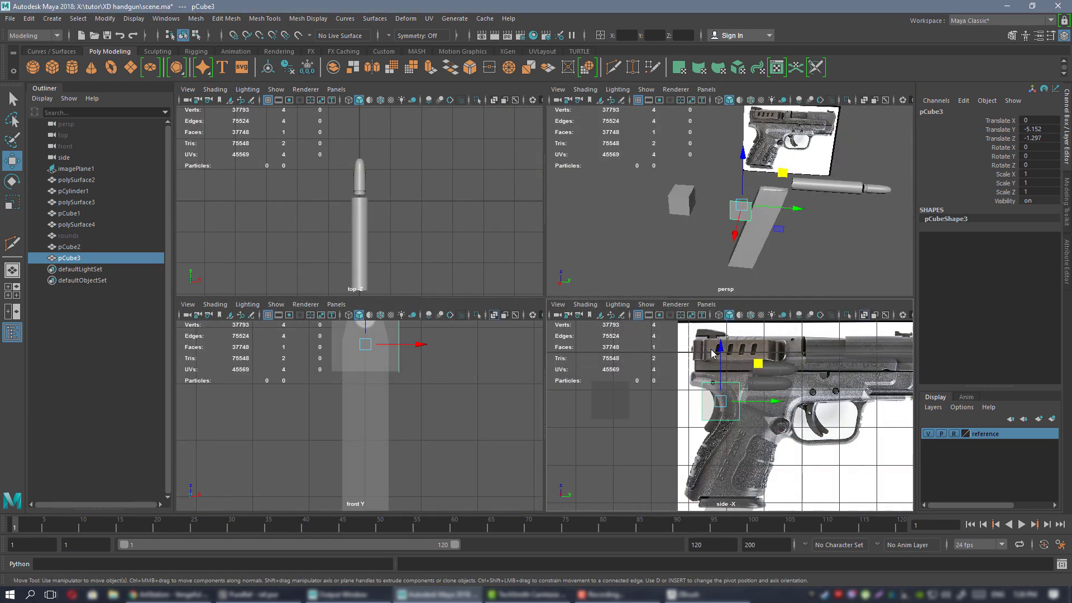
key(space)
scroll(670, 223, up, 5)
Pull the plane's two bottom vertices down to the grip's lower corner.
right_drag(289, 189, 289, 168)
right_drag(479, 271, 426, 277)
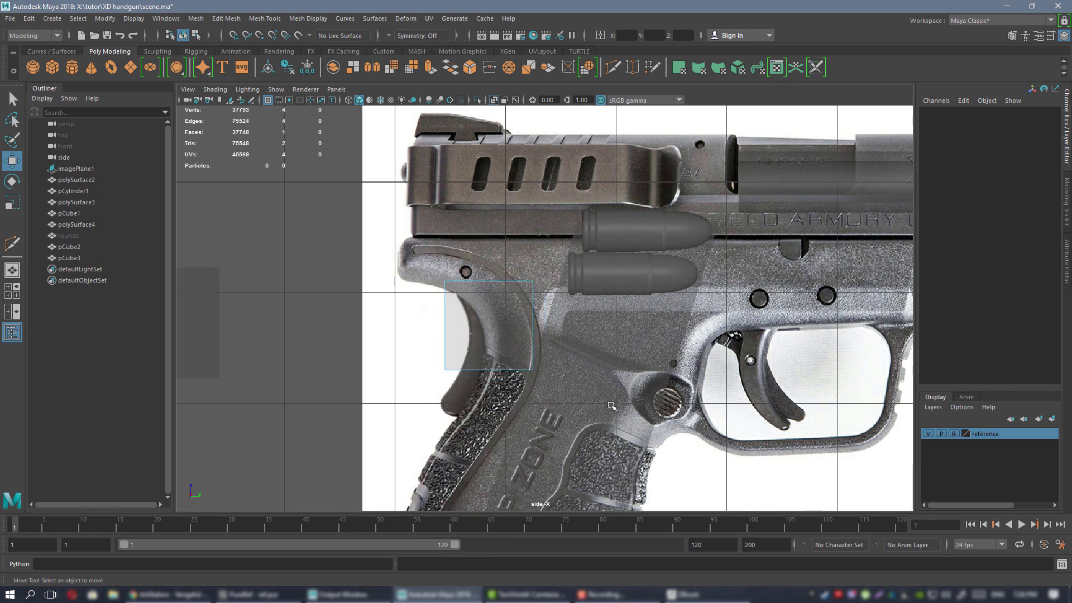
drag(426, 339, 610, 405)
alt+middle_drag(564, 389, 573, 255)
click(429, 210)
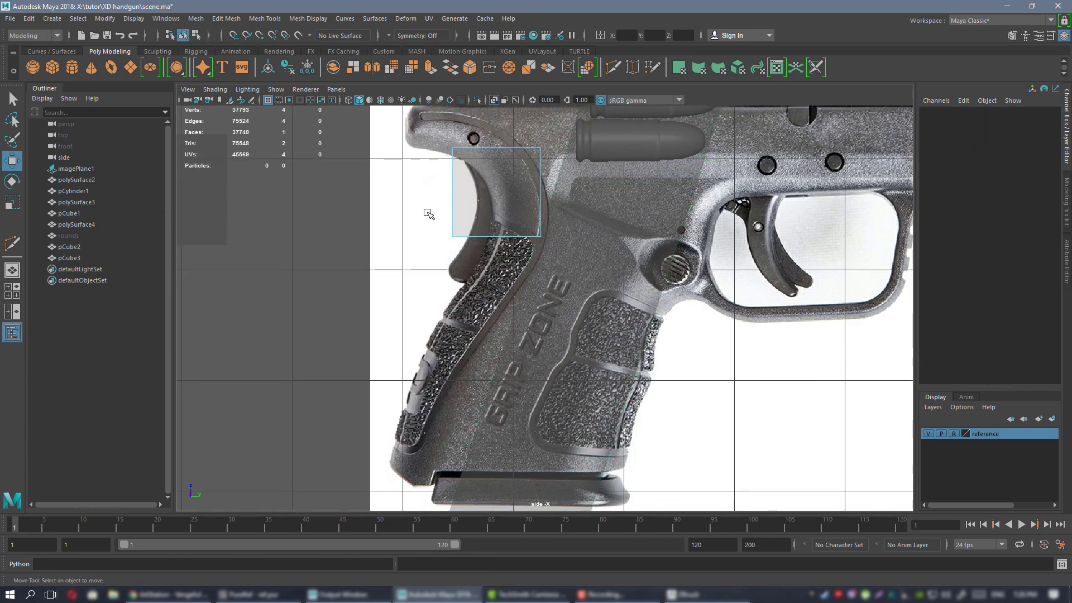
drag(337, 204, 601, 246)
right_drag(497, 177, 466, 178)
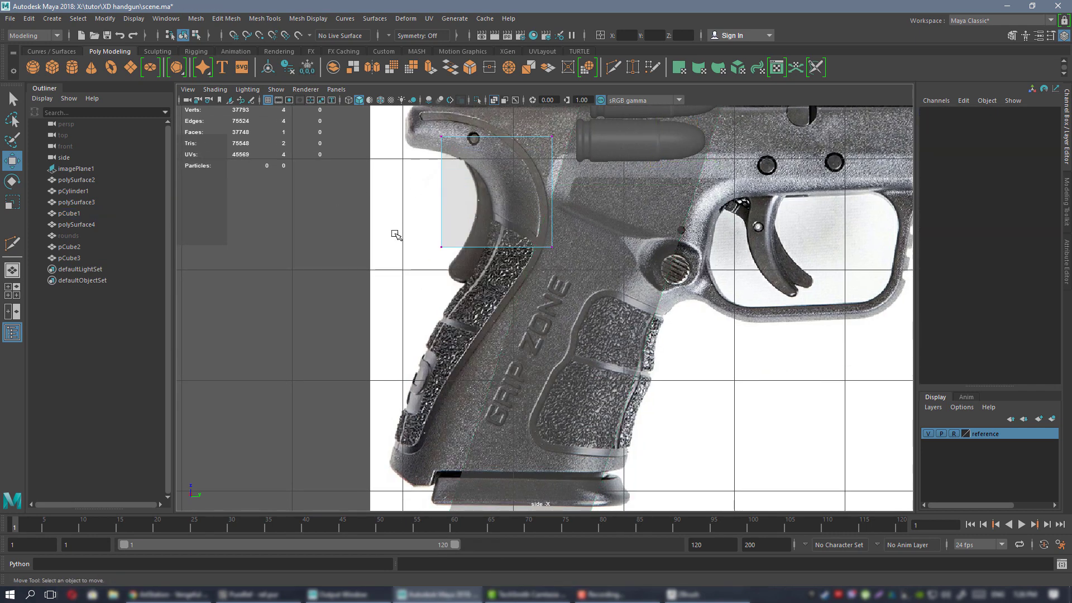
drag(395, 233, 670, 269)
middle_drag(538, 209, 542, 270)
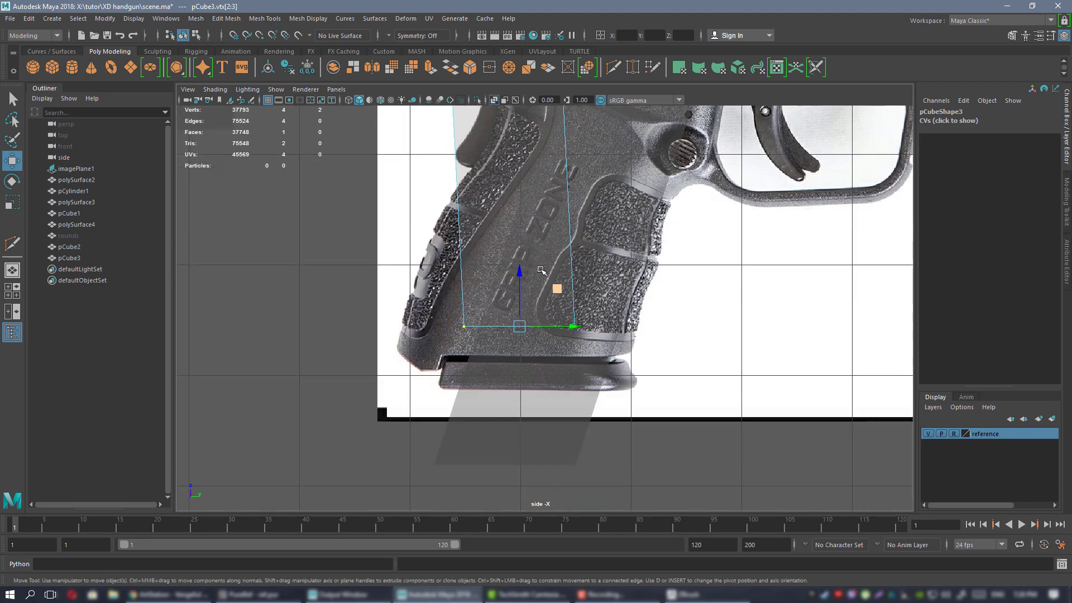
drag(557, 288, 517, 331)
alt+middle_drag(452, 116, 479, 338)
Lower the top vertices and shift the right-hand vertices right to fit the grip outline.
drag(443, 227, 606, 261)
drag(568, 205, 626, 339)
alt+middle_drag(625, 339, 597, 196)
drag(626, 176, 625, 197)
alt+middle_drag(625, 231, 555, 236)
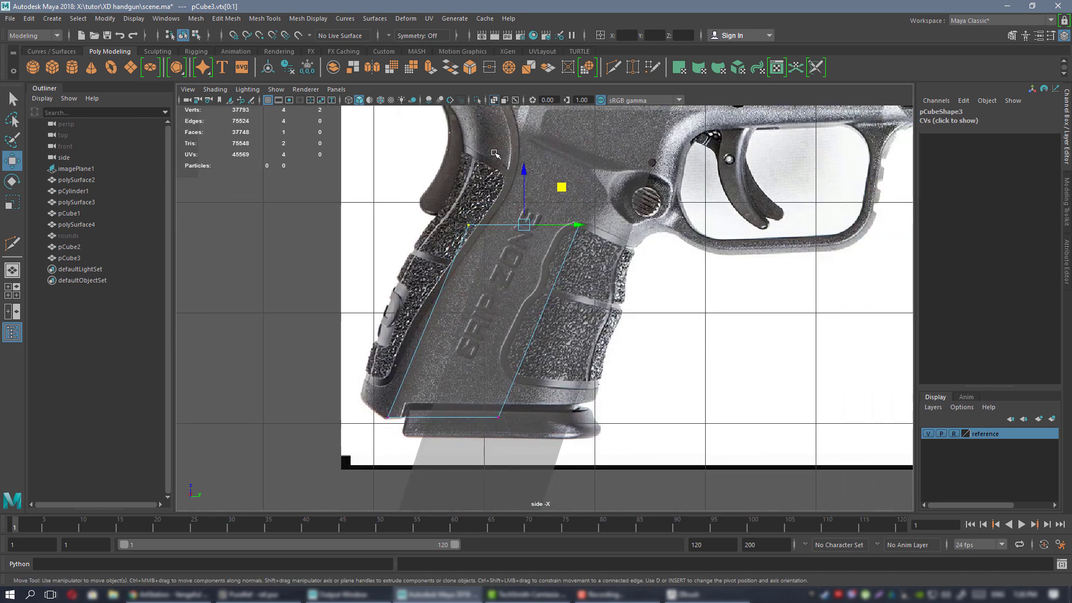
drag(494, 185, 675, 466)
drag(575, 315, 663, 313)
Drop the grip's top-right corner vertex to line up with the reference outline.
alt+middle_drag(656, 256, 626, 309)
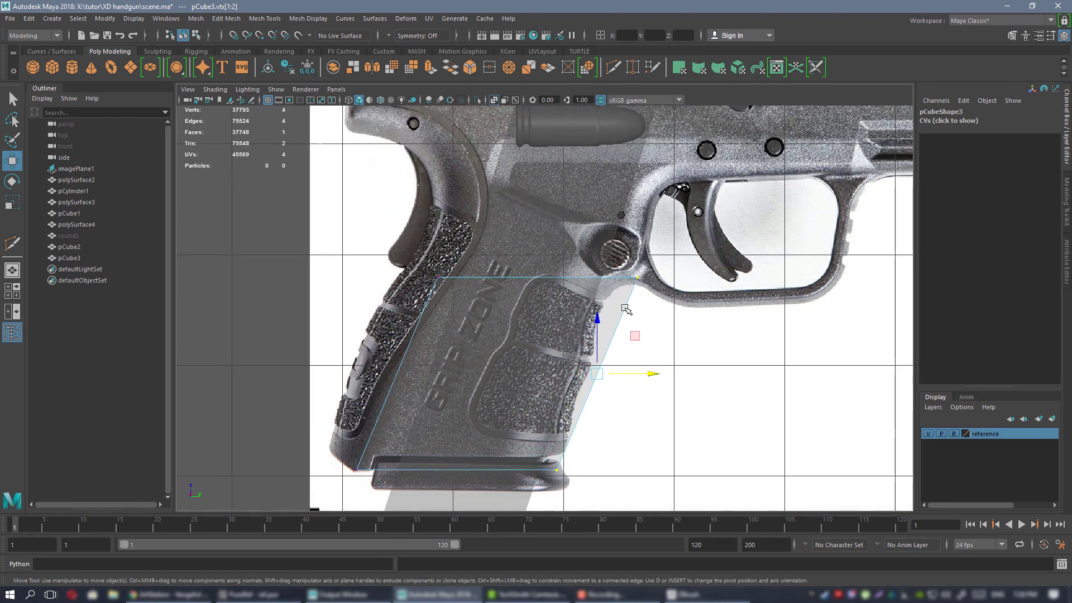
drag(625, 282, 644, 263)
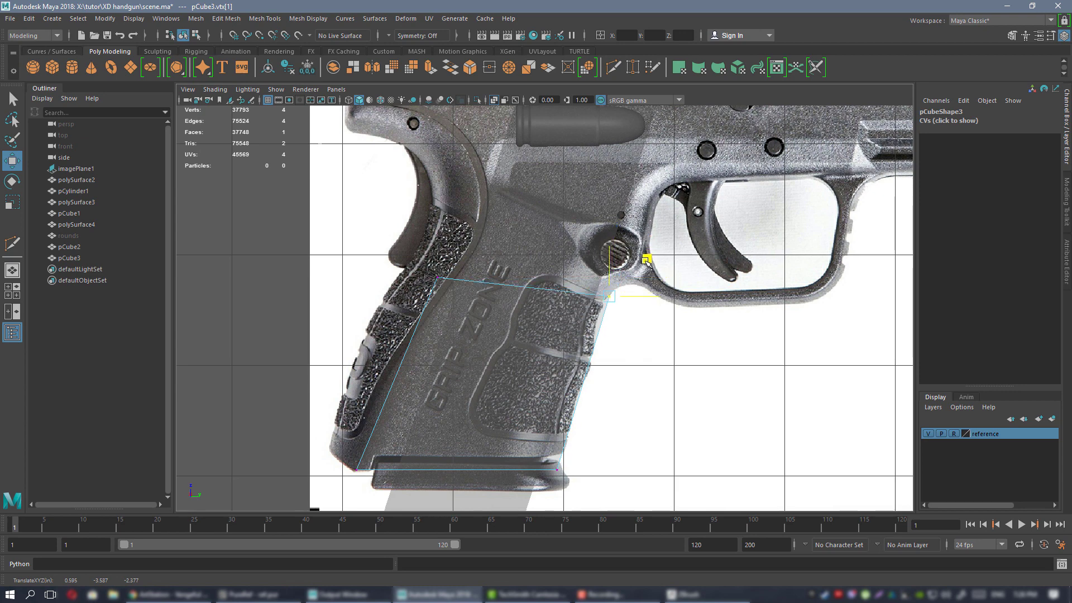
alt+middle_drag(363, 260, 516, 177)
alt+middle_drag(443, 241, 381, 294)
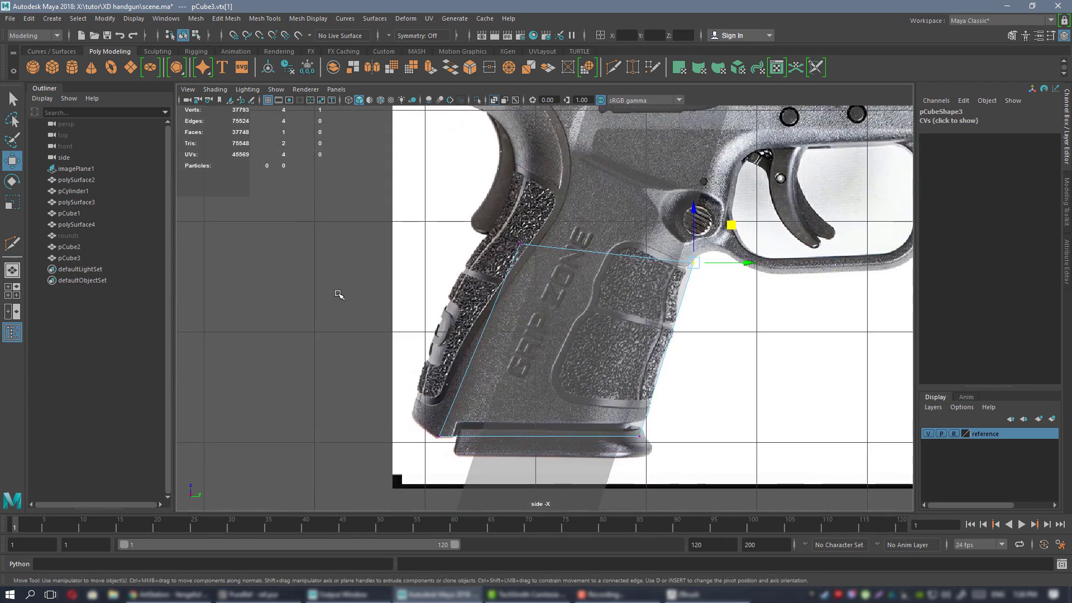
right_drag(335, 295, 335, 242)
Extrude a new edge off the grip's left side and place it slightly lower-left.
click(491, 313)
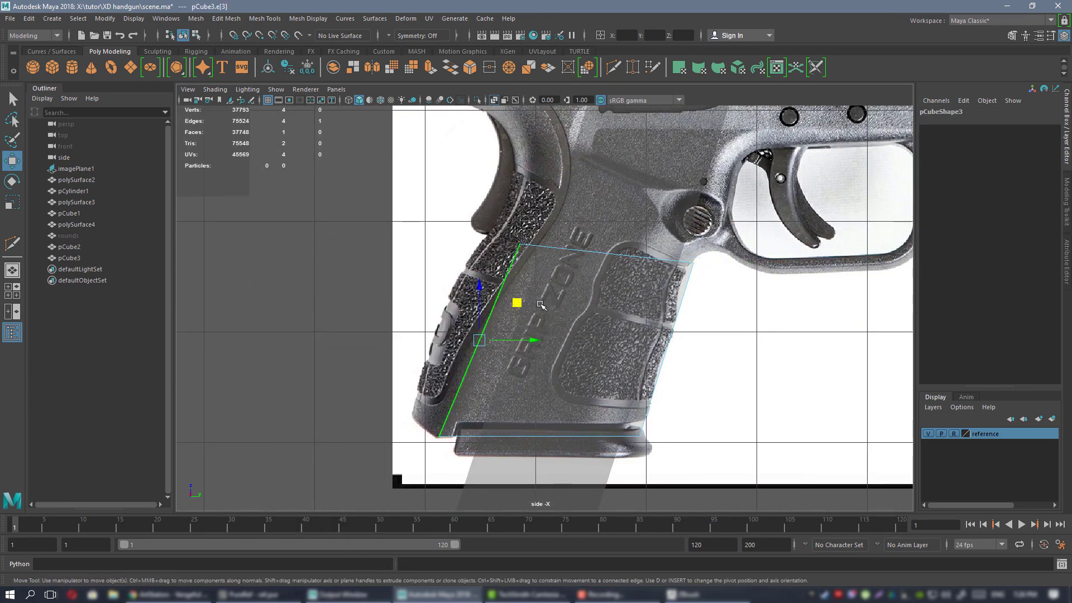
alt+middle_drag(508, 290, 530, 272)
alt+right_drag(531, 272, 564, 293)
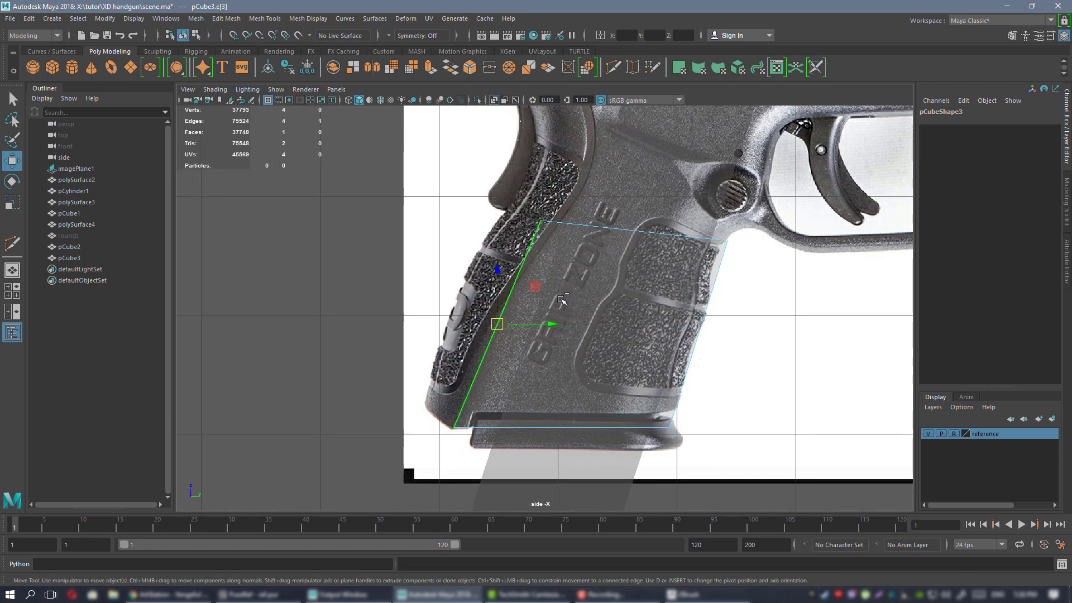
shift+middle_drag(535, 287, 498, 282)
shift+drag(499, 282, 492, 287)
alt+middle_drag(491, 287, 499, 312)
alt+middle_drag(447, 263, 464, 301)
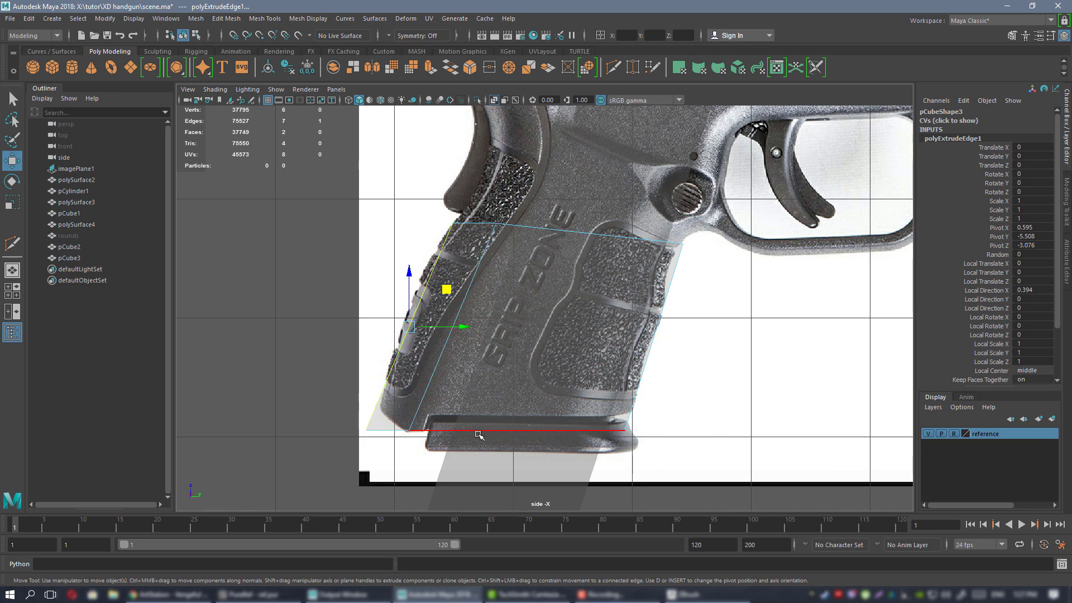
Select the grip's corner and top-left vertices and check the whole grip against the reference.
alt+middle_drag(396, 340, 406, 364)
right_drag(277, 239, 228, 241)
alt+middle_drag(458, 222, 458, 248)
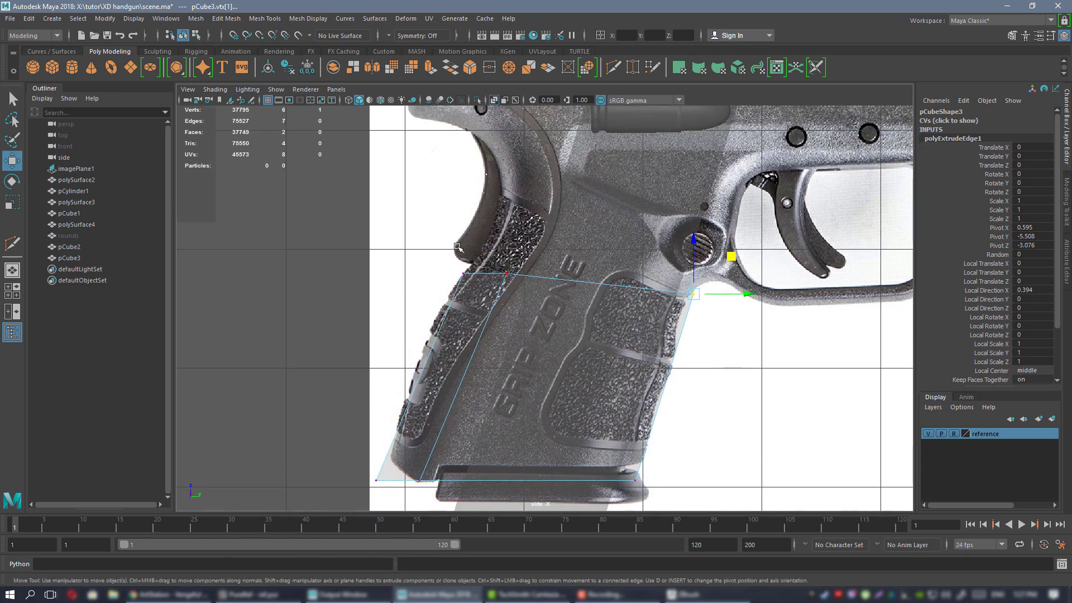
drag(486, 286, 488, 288)
alt+right_drag(545, 306, 454, 330)
mouse_move(454, 330)
alt+middle_down()
mouse_move(463, 379)
mouse_move(469, 317)
alt+middle_up()
alt+middle_drag(505, 199, 528, 342)
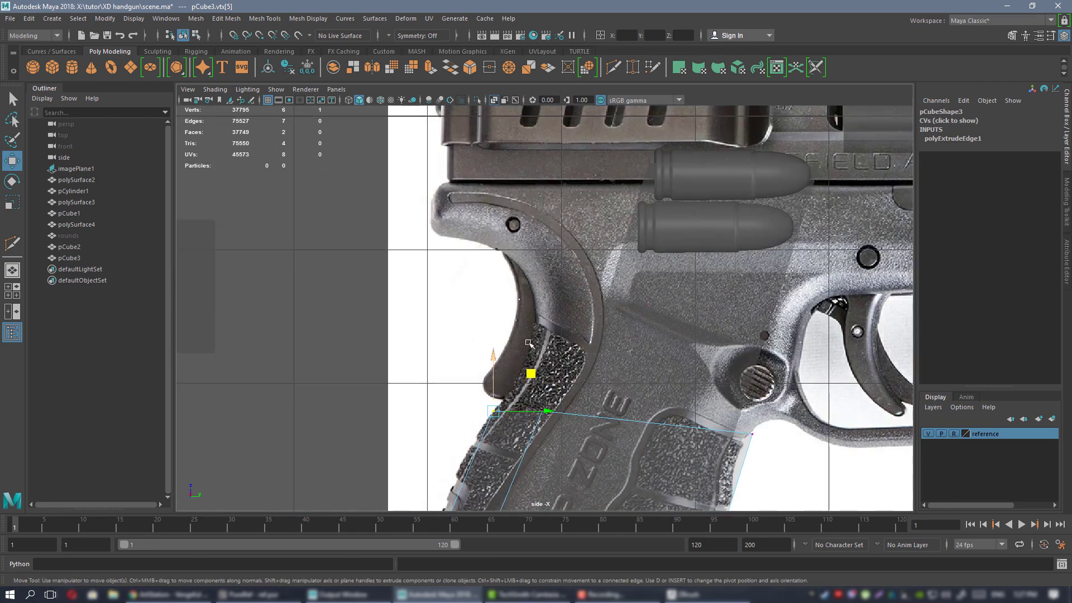
alt+middle_drag(569, 244, 416, 273)
alt+middle_drag(370, 321, 471, 272)
alt+right_drag(471, 271, 471, 359)
alt+middle_drag(471, 359, 450, 351)
Nudge the grip's top-left vertex to match the reference.
alt+middle_drag(611, 329, 541, 331)
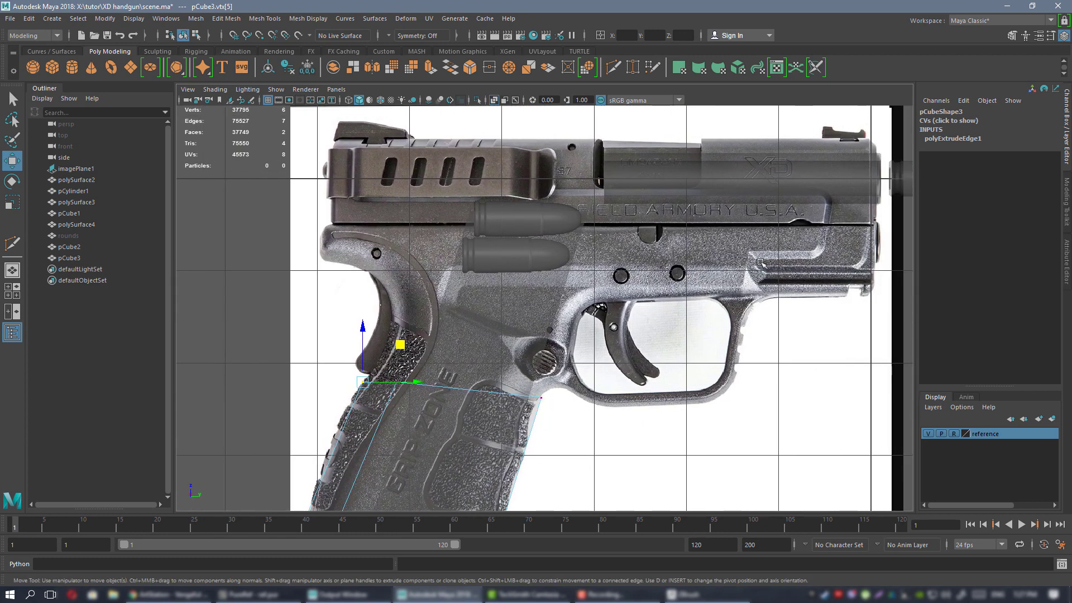
alt+middle_drag(761, 263, 713, 265)
alt+middle_drag(324, 298, 529, 208)
scroll(529, 208, up, 1)
alt+middle_drag(529, 276, 509, 282)
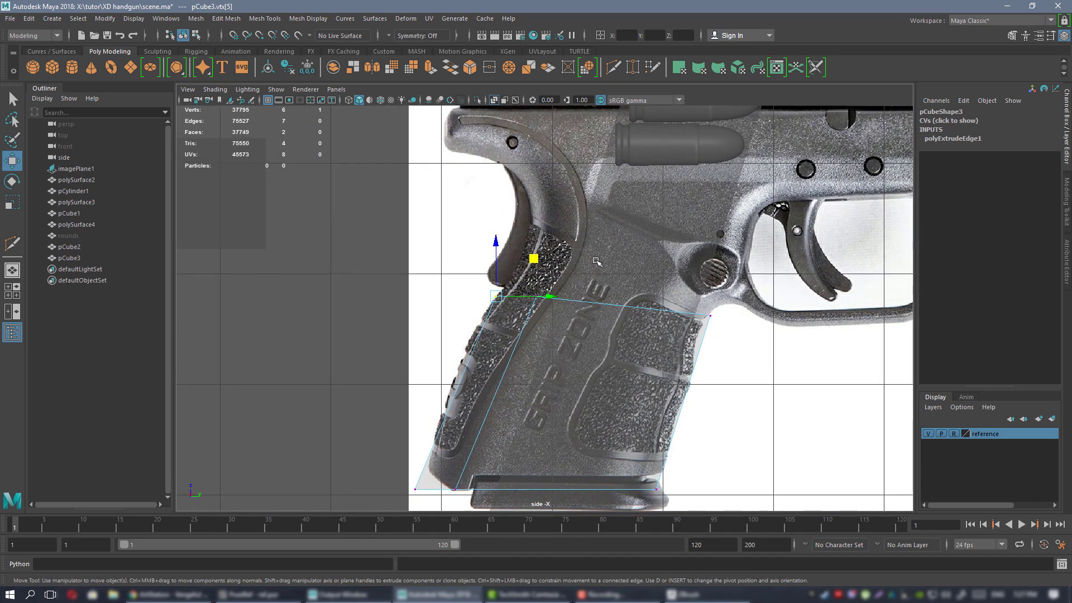
drag(556, 278, 528, 316)
scroll(553, 248, up, 1)
drag(574, 257, 571, 259)
Extrude the grip's two top edges upward into the frame.
right_drag(338, 255, 339, 222)
click(517, 297)
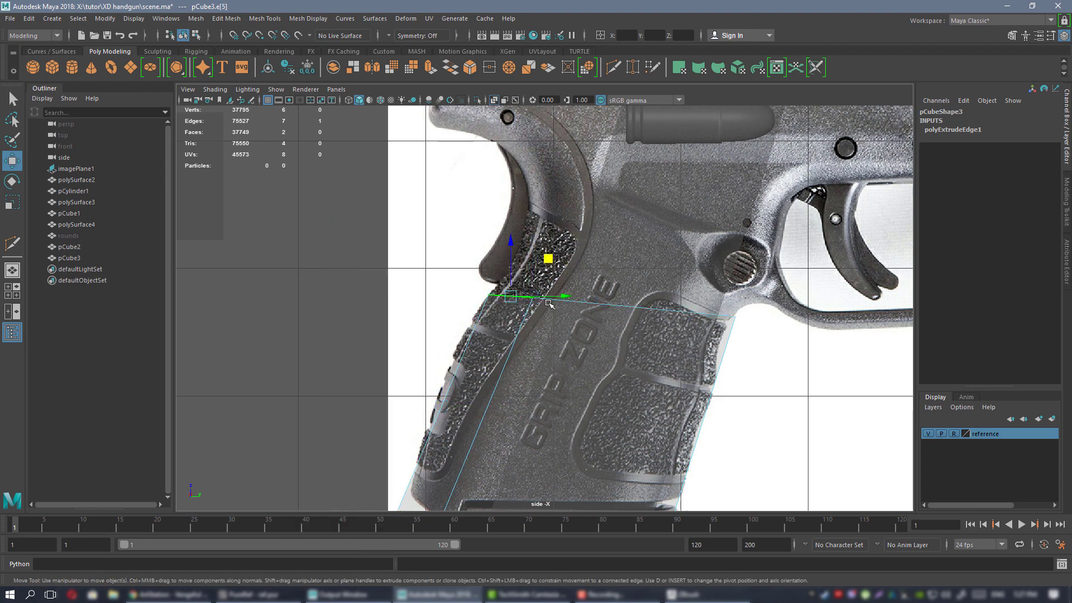
shift+click(606, 305)
alt+middle_drag(646, 278, 542, 346)
shift+drag(548, 338, 590, 248)
alt+middle_drag(585, 271, 575, 246)
Lower a new frame-row vertex, then extrude edges up the frame's back and toward its top-left.
right_drag(233, 190, 178, 187)
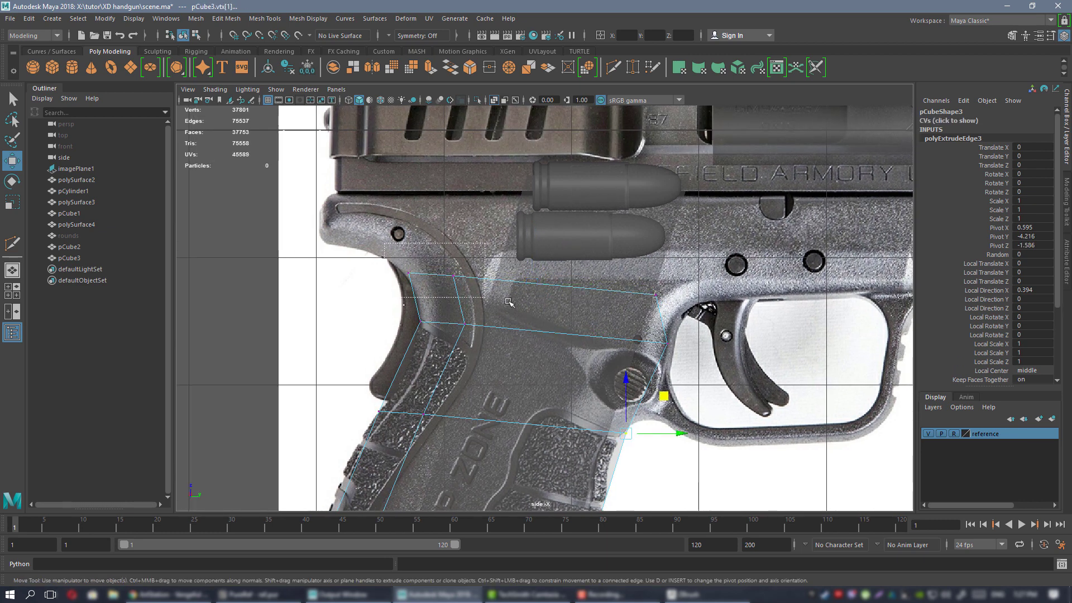
click(434, 285)
drag(474, 245, 474, 247)
right_drag(233, 233, 232, 205)
shift+middle_drag(430, 287, 434, 208)
shift+drag(433, 208, 383, 205)
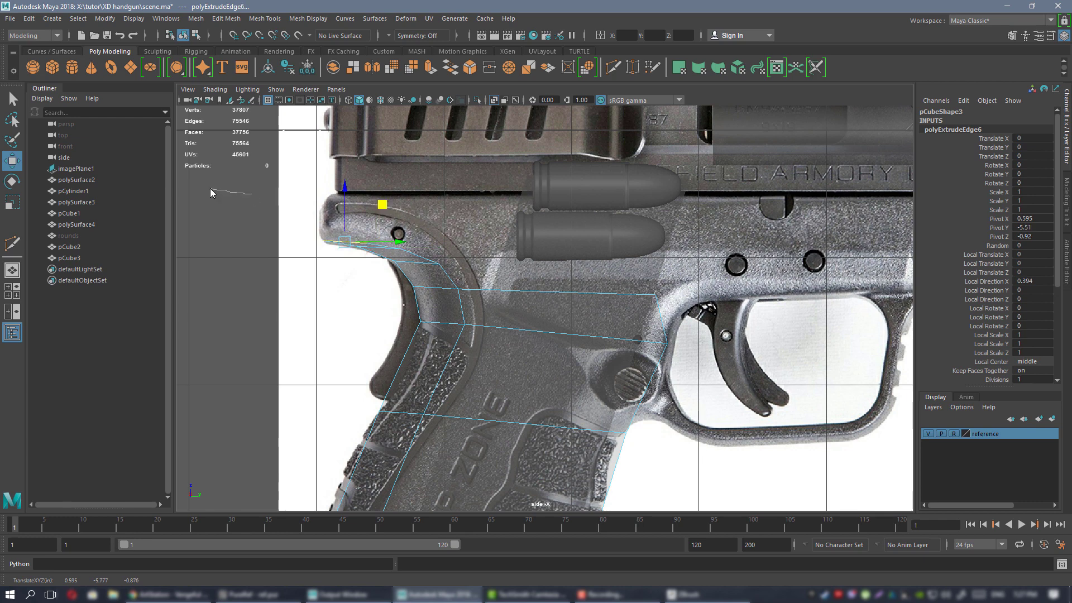
Move the newest top vertex up-left onto the frame outline.
right_drag(210, 189, 208, 190)
drag(382, 238, 383, 245)
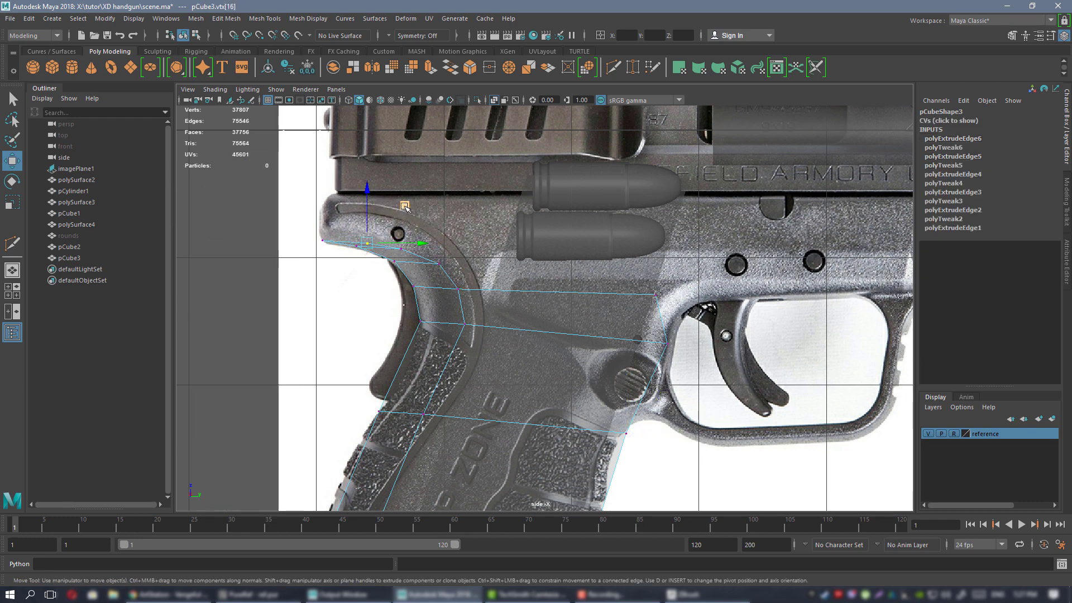
drag(404, 207, 362, 157)
drag(411, 209, 391, 269)
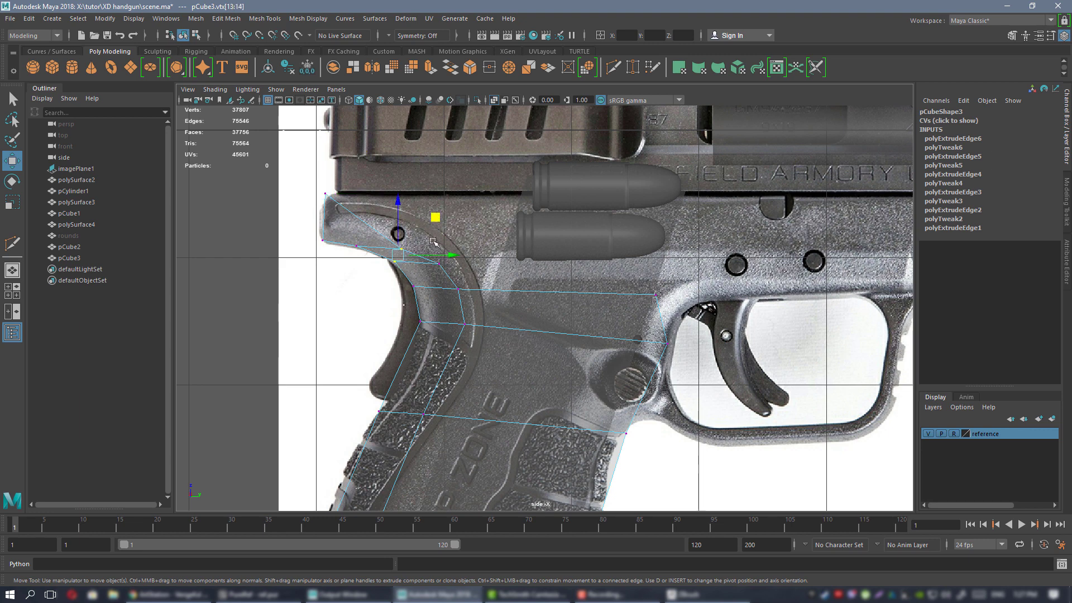
click(361, 309)
Raise the upper-row vertices to the frame's top edge under the slide.
alt+middle_drag(384, 217, 438, 241)
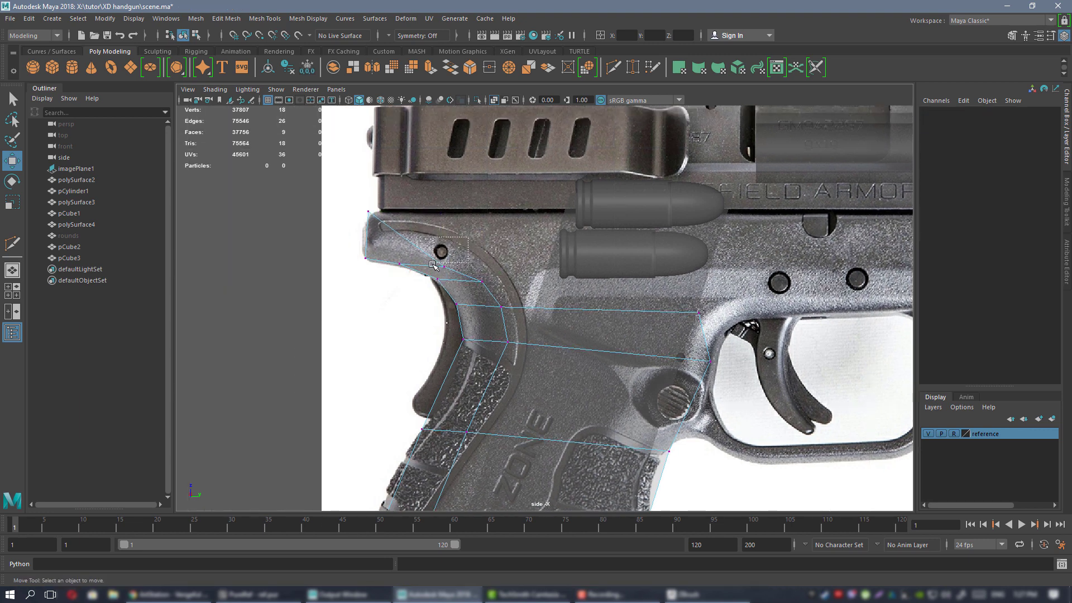
drag(433, 265, 433, 268)
middle_drag(479, 230, 452, 174)
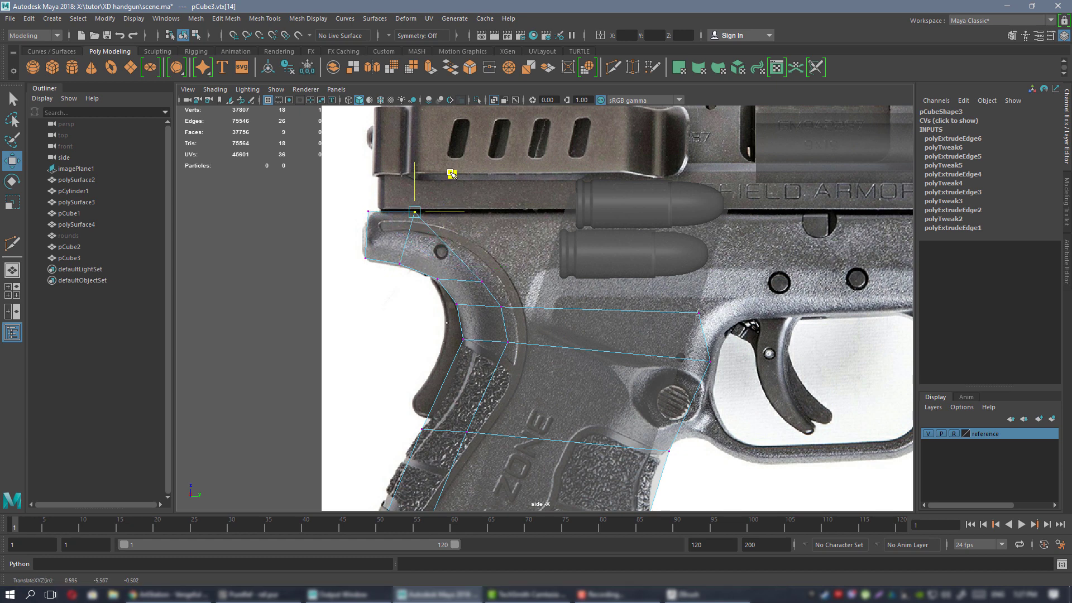
click(481, 281)
middle_drag(522, 246, 519, 205)
click(501, 306)
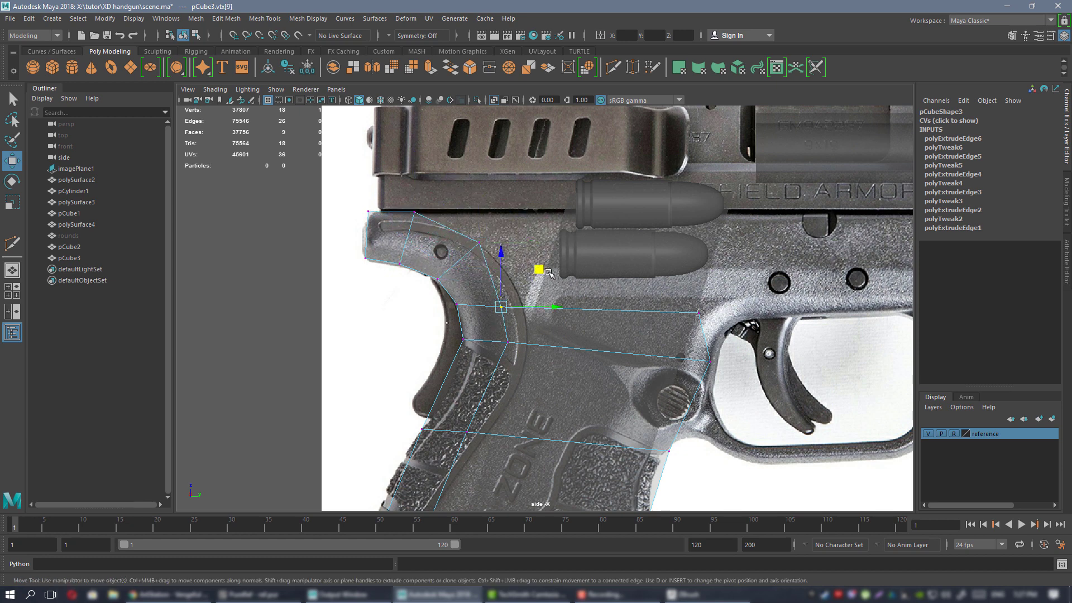
middle_drag(543, 268, 503, 238)
Fine-tune the front frame vertices and the corner above the grip's front to the reference.
alt+middle_drag(690, 296, 582, 307)
click(551, 290)
drag(586, 251, 606, 237)
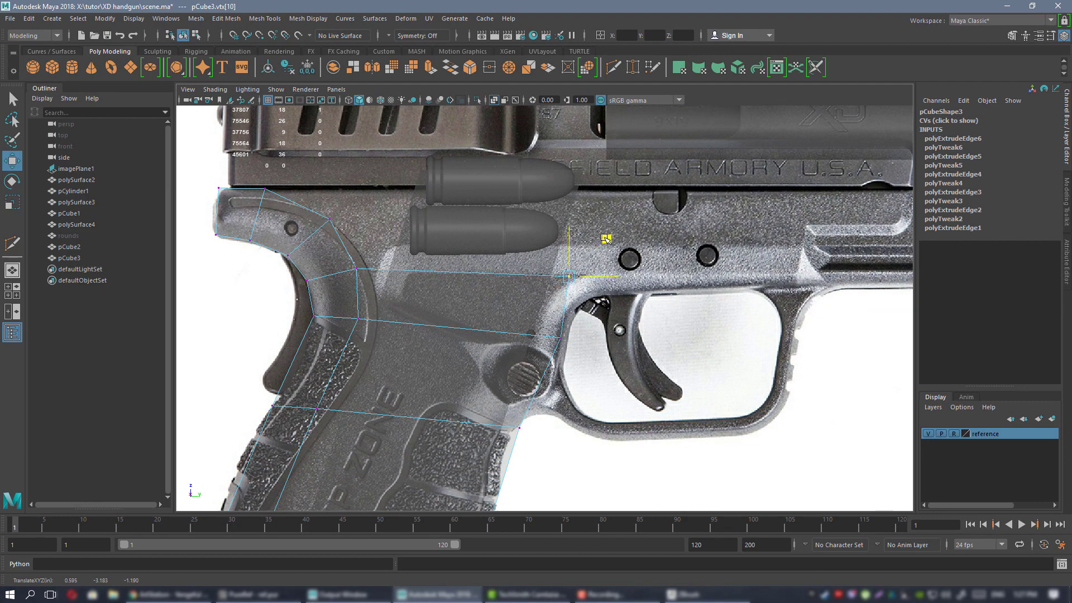
alt+middle_drag(561, 361, 562, 231)
click(522, 288)
drag(558, 262, 554, 266)
alt+right_drag(551, 267, 499, 277)
alt+middle_drag(447, 244, 481, 359)
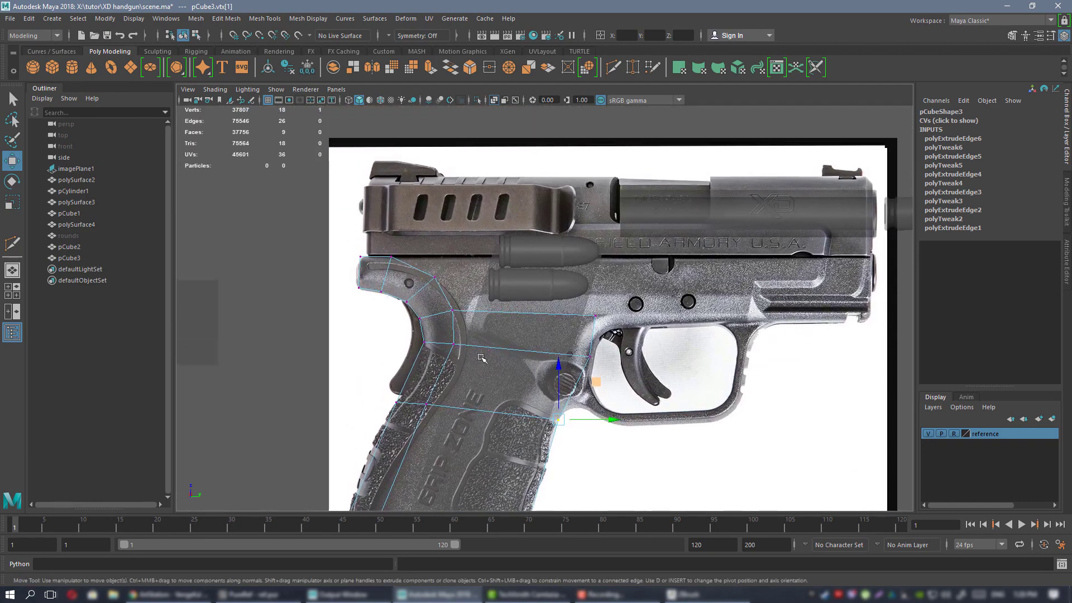
alt+right_drag(563, 343, 595, 343)
Extrude the upper frame's front edge forward along the frame.
right_drag(476, 330, 480, 240)
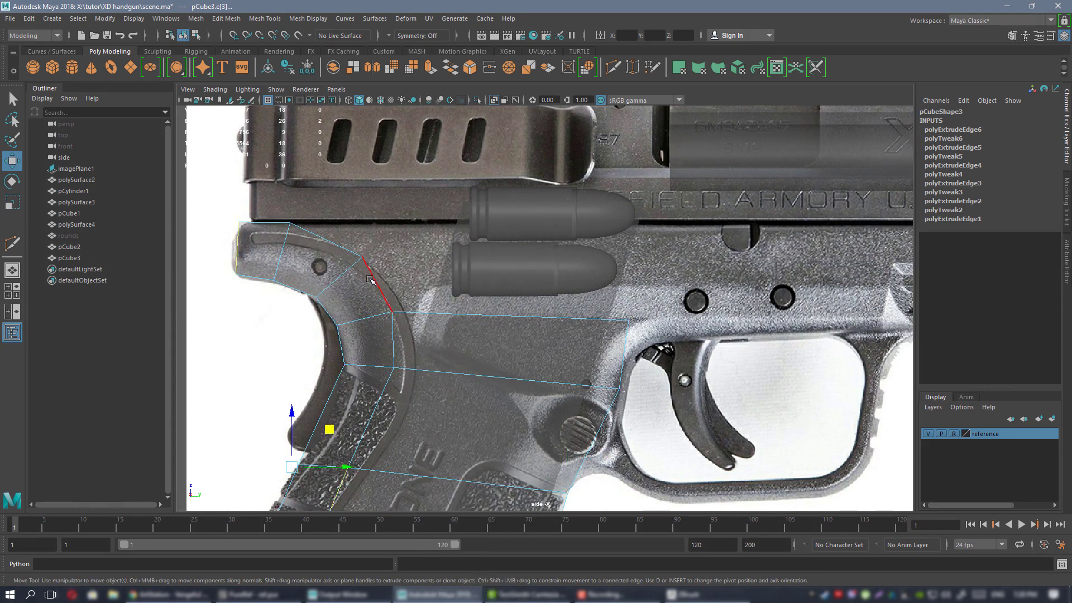
click(375, 282)
shift+drag(399, 267, 536, 252)
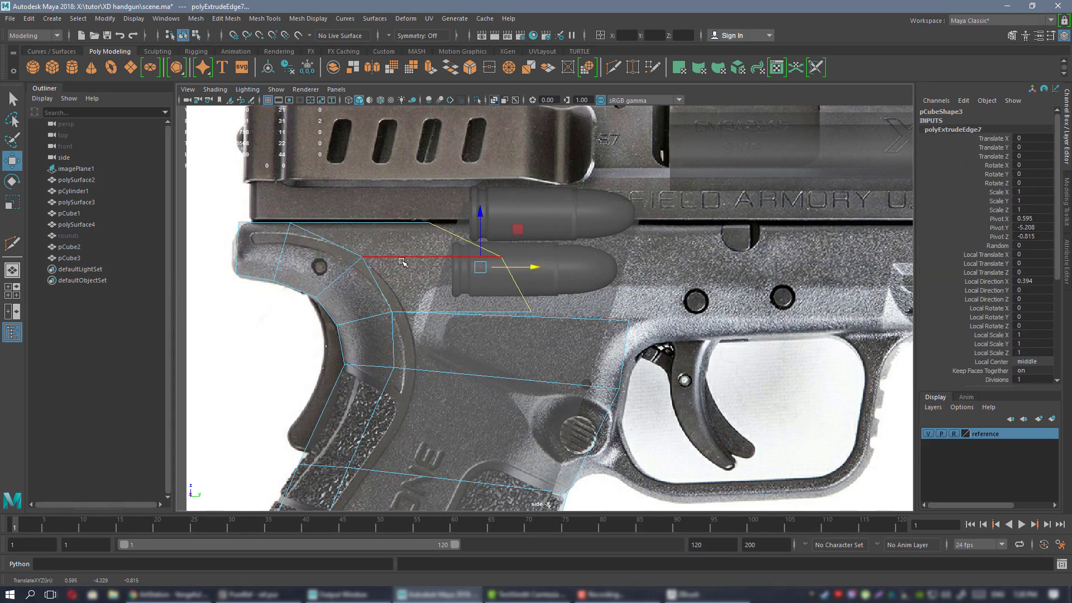
right_drag(402, 248, 368, 249)
alt+right_drag(496, 287, 505, 289)
alt+middle_drag(505, 289, 460, 288)
Try merging the new vertex onto a neighbour, move it up-right instead, and show the Modeling Toolkit.
key(g)
drag(483, 312, 511, 323)
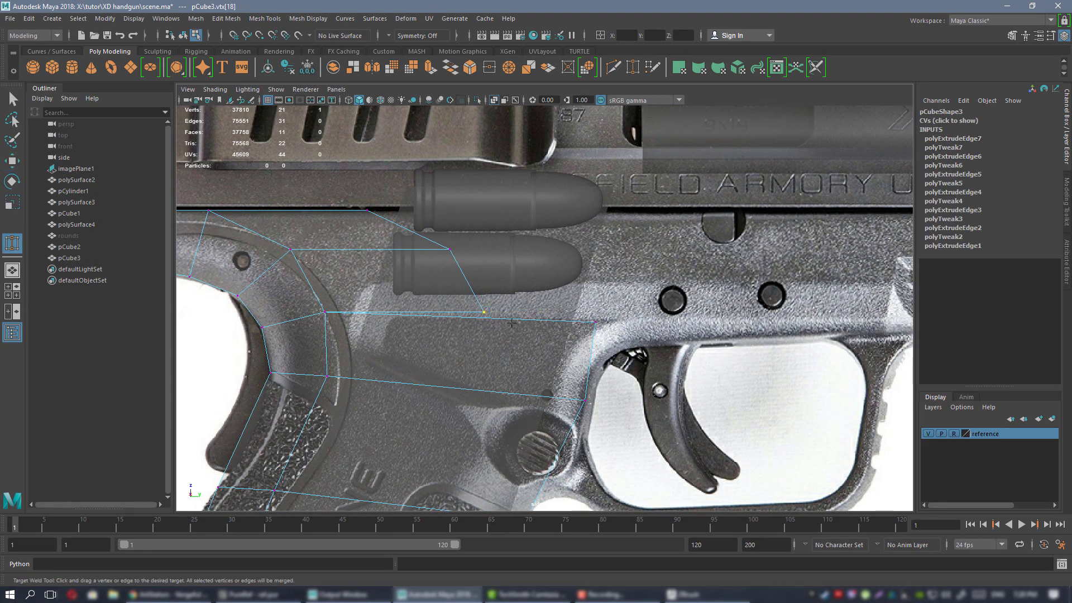
key(w)
alt+middle_drag(515, 313, 498, 320)
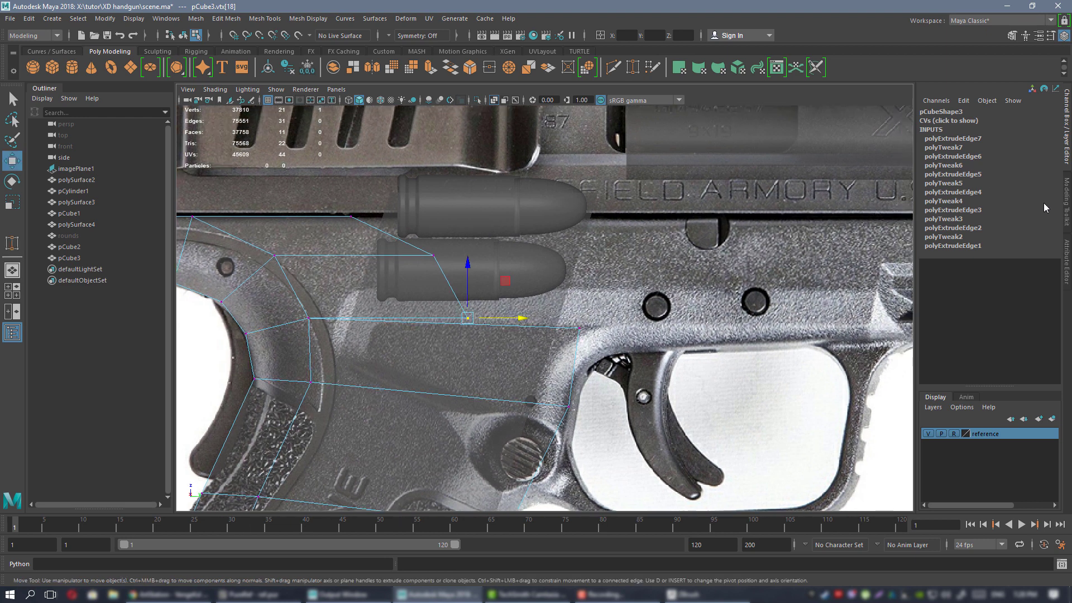
alt+middle_drag(408, 254, 443, 232)
middle_drag(540, 262, 592, 239)
alt+middle_drag(592, 239, 581, 258)
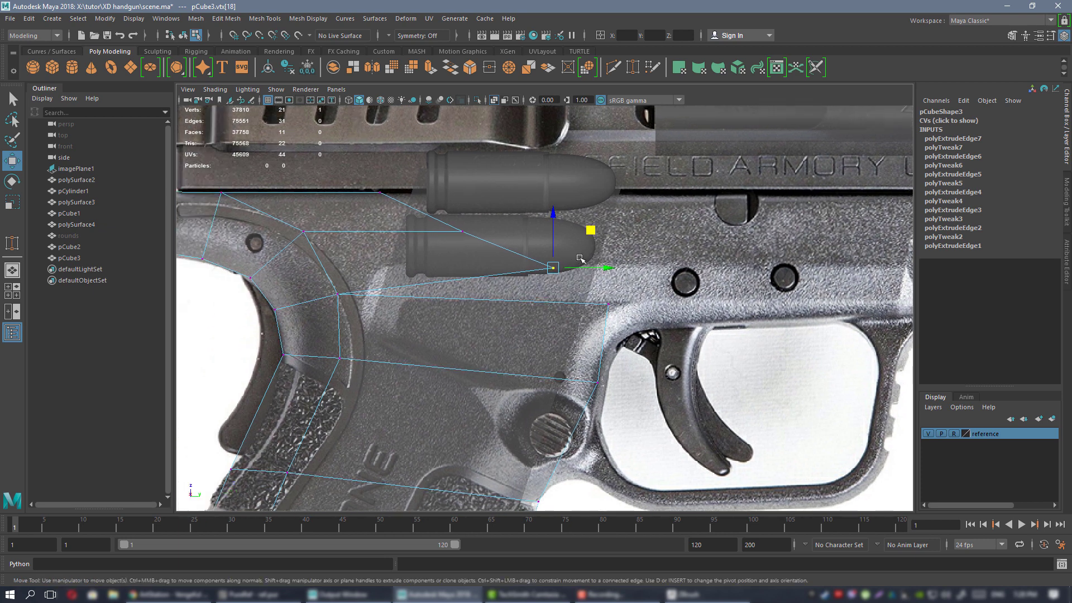
click(1067, 194)
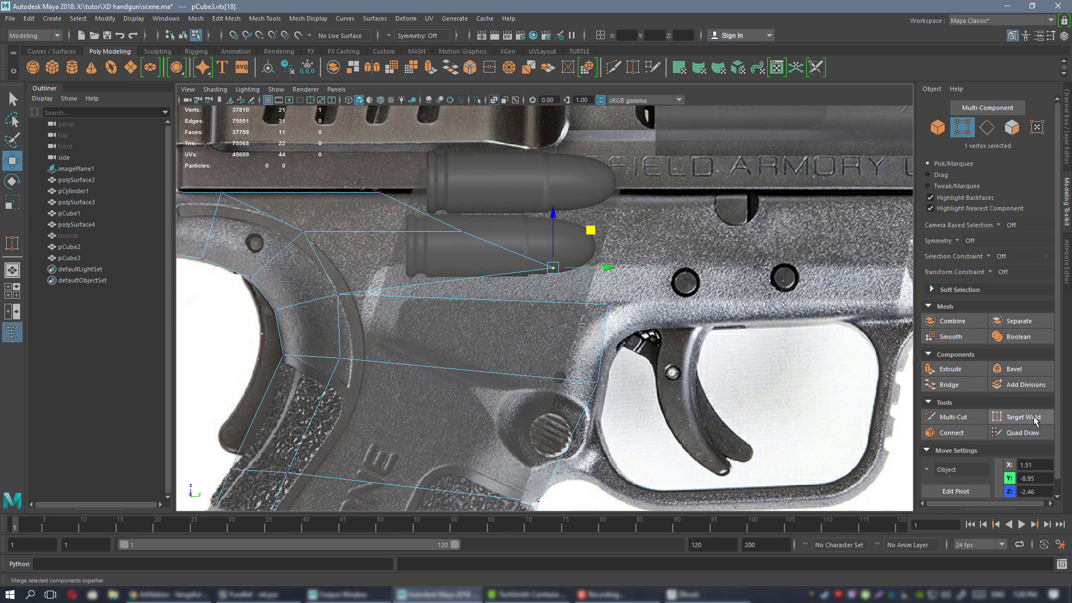
Weld the new vertex onto the frame corner with target merge.
alt+middle_drag(635, 329, 605, 340)
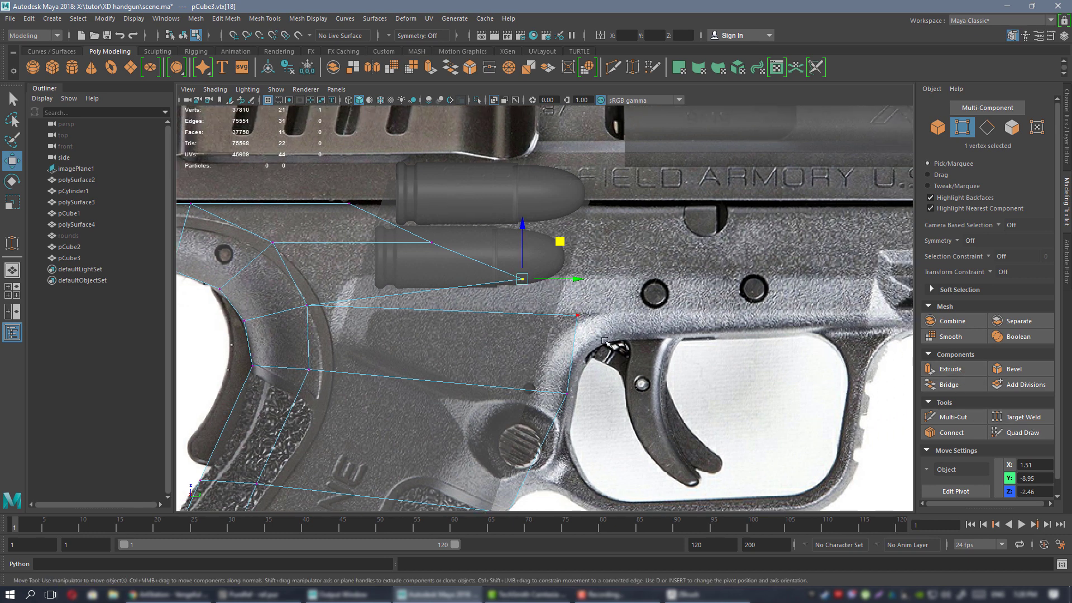
click(1021, 417)
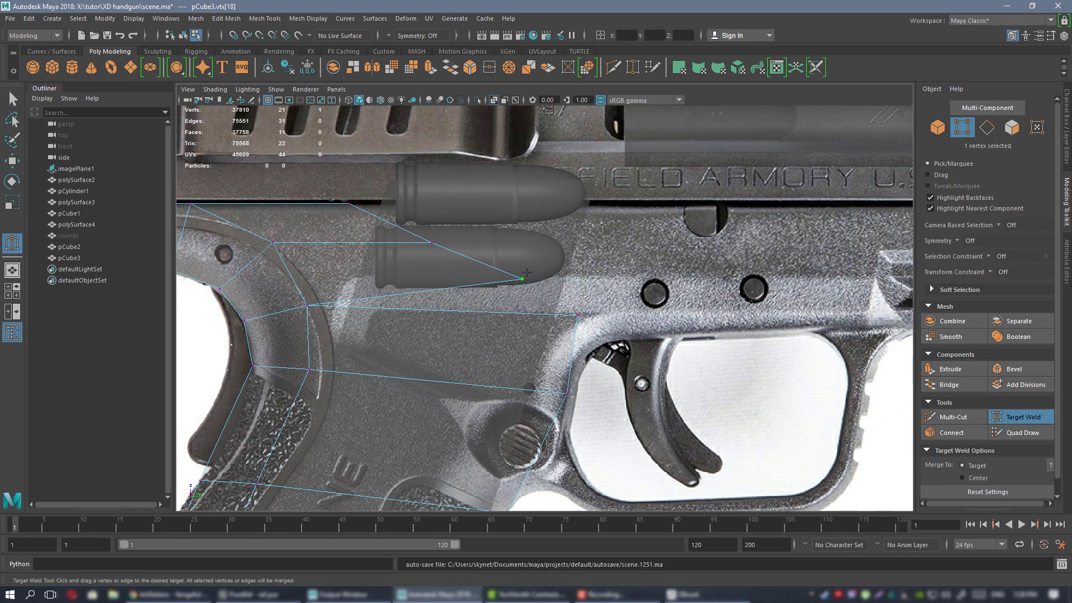
drag(522, 278, 582, 327)
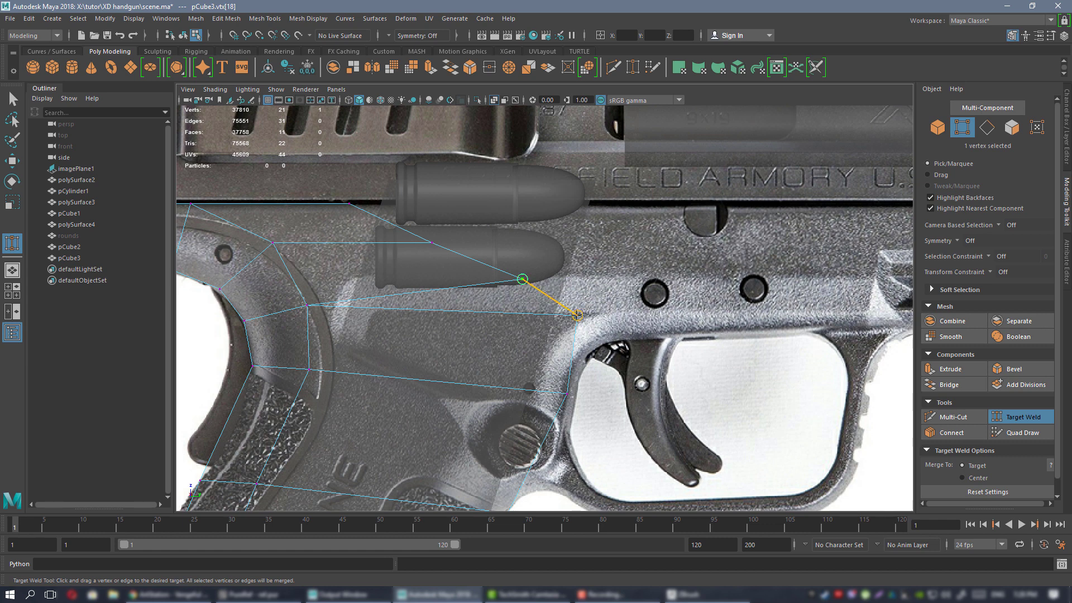
drag(577, 316, 578, 315)
Slide two more frame vertices onto the frame's top edge to match the reference.
alt+middle_drag(450, 229, 553, 246)
key(w)
drag(555, 243, 510, 268)
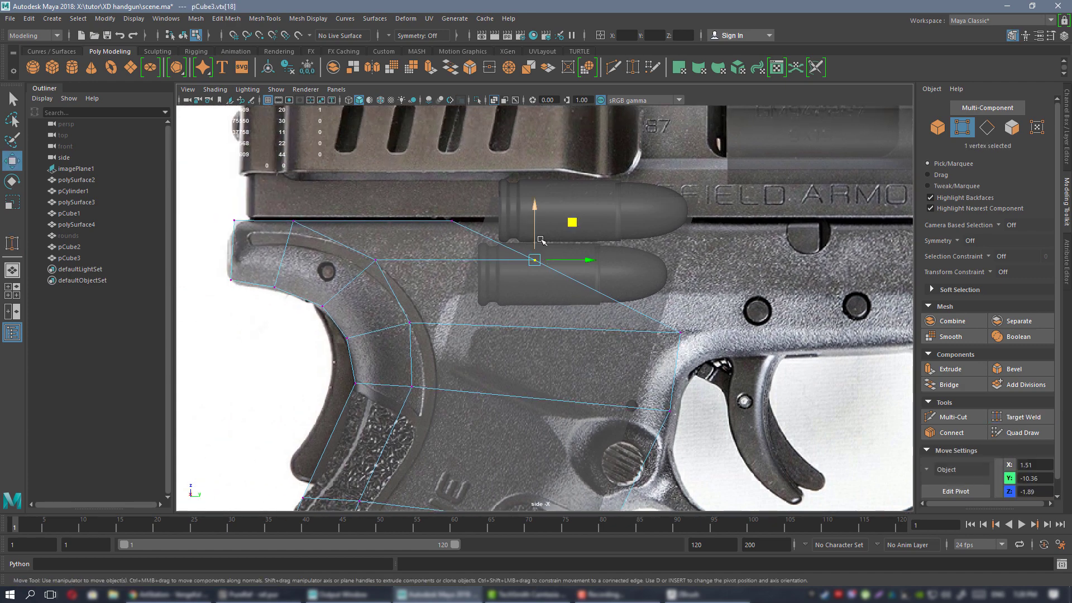
drag(574, 221, 699, 225)
drag(499, 165, 400, 237)
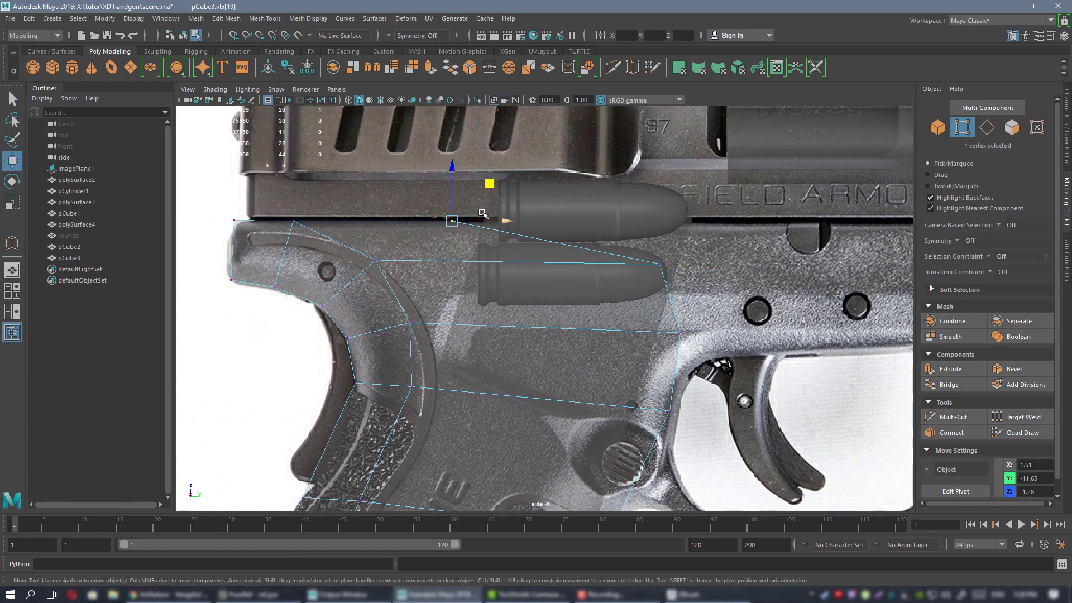
drag(485, 221, 687, 223)
Move the upper front vertex right, then scale the four front vertices into one vertical line.
alt+middle_drag(703, 270, 596, 263)
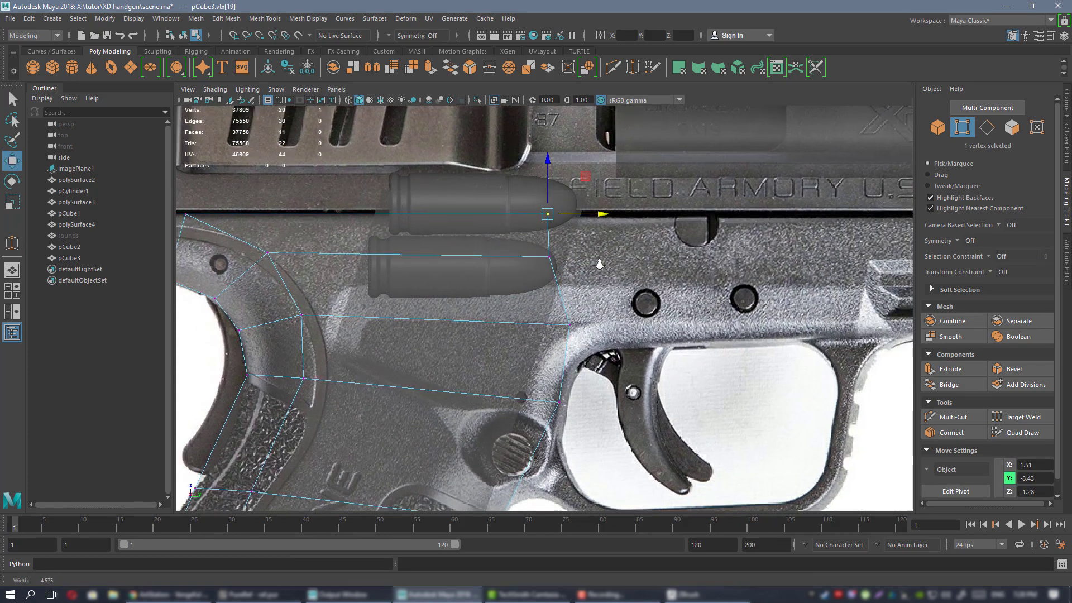
alt+right_drag(598, 263, 559, 261)
drag(541, 262, 596, 268)
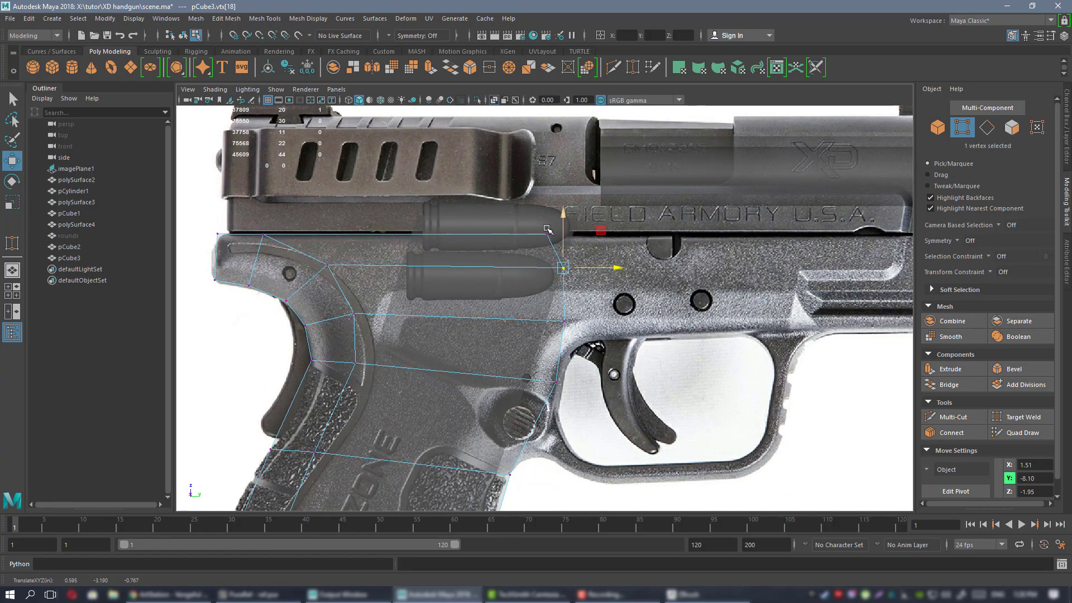
drag(498, 194, 714, 400)
key(r)
drag(609, 312, 564, 310)
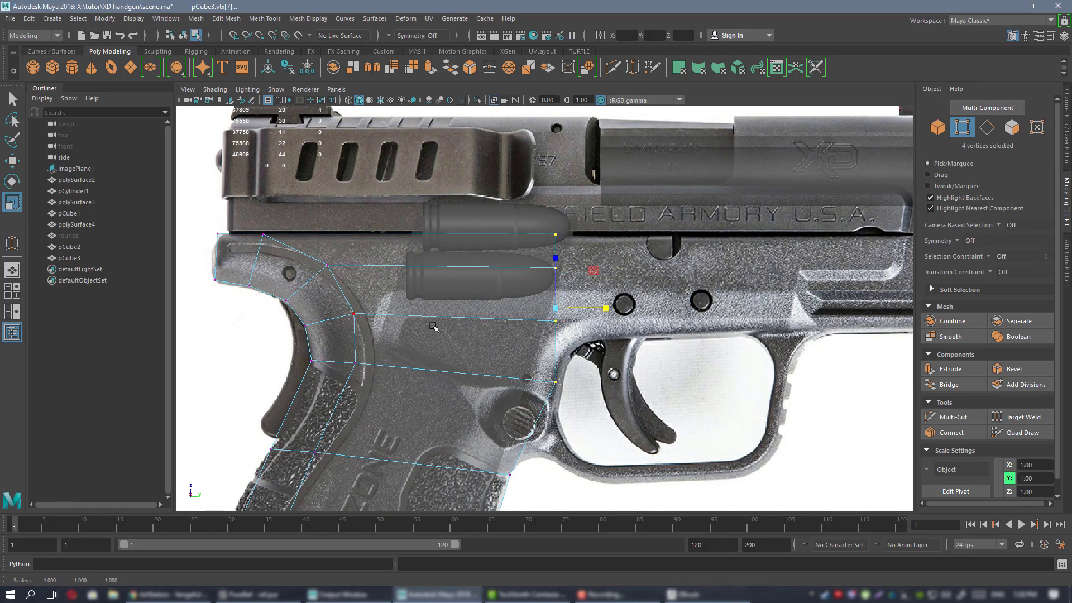
key(w)
Select the grip block's lower front edge in Edge mode.
alt+middle_drag(557, 366, 543, 288)
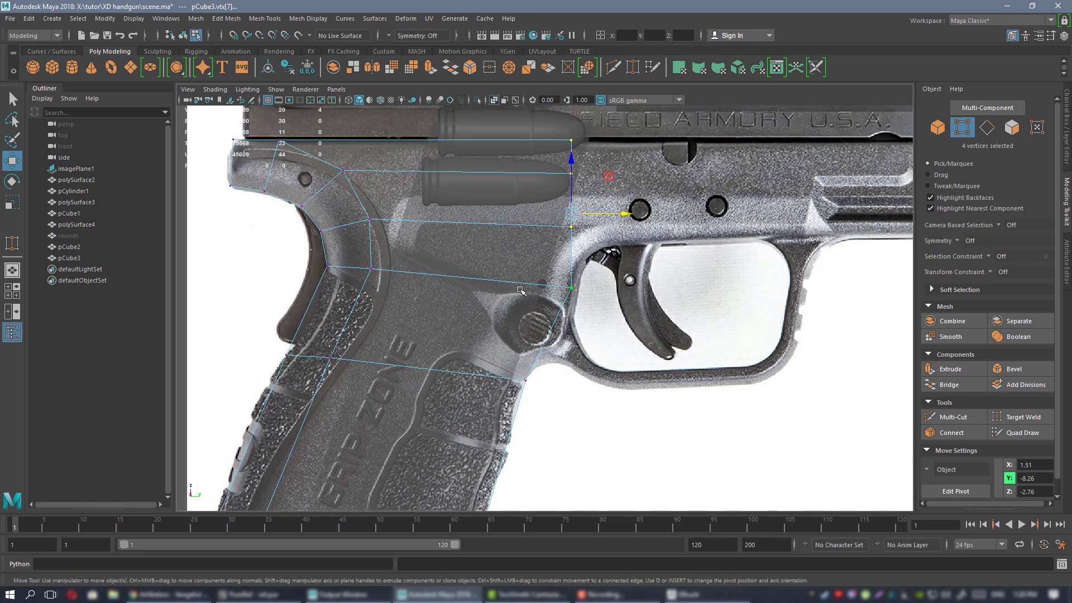
right_drag(517, 271, 516, 242)
click(558, 321)
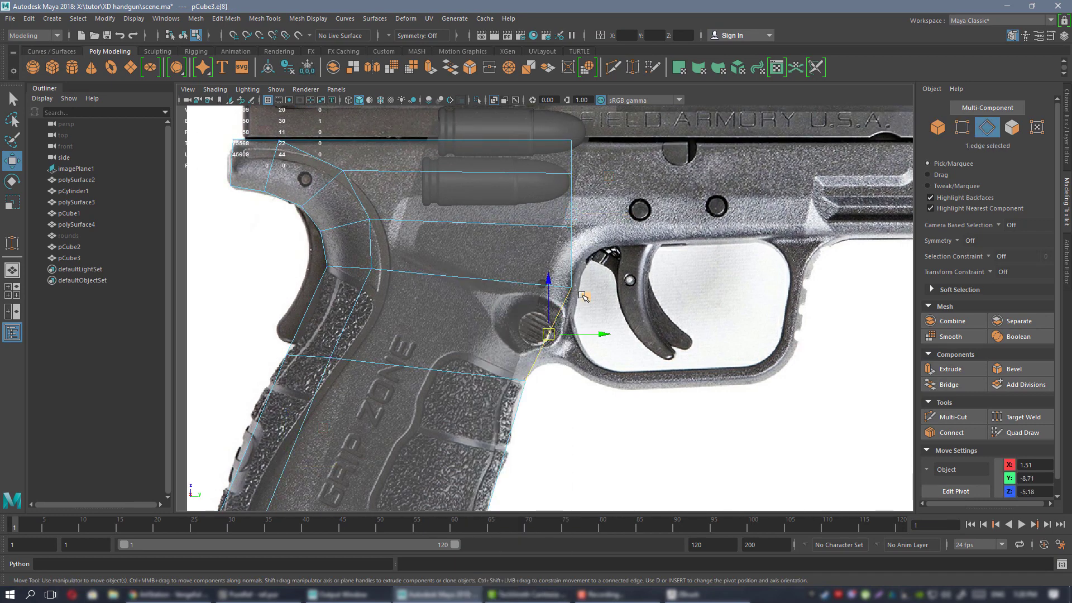
Extrude the frame edge forward toward the trigger and out under the trigger guard.
shift+middle_drag(583, 296, 640, 289)
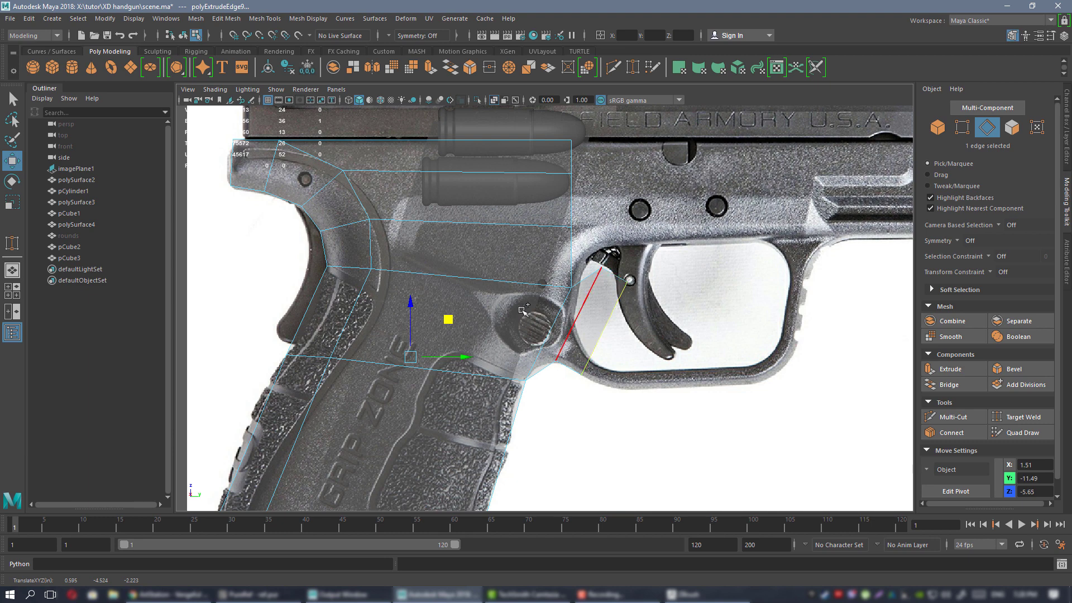
shift+middle_drag(523, 311, 487, 335)
alt+middle_drag(600, 305, 484, 304)
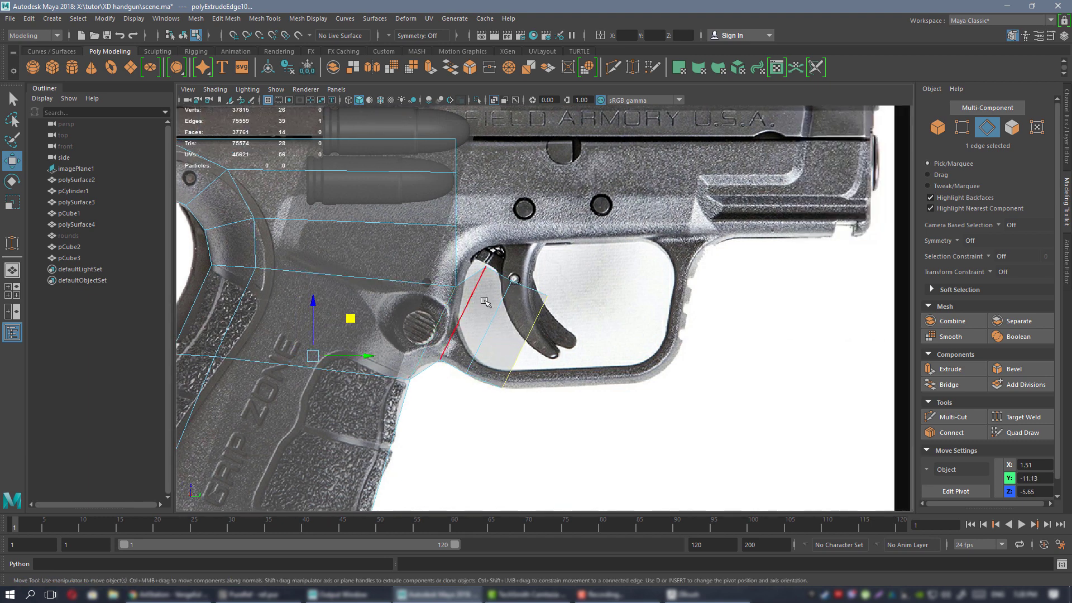
drag(513, 328, 536, 364)
scroll(537, 321, up, 1)
shift+middle_drag(537, 321, 707, 300)
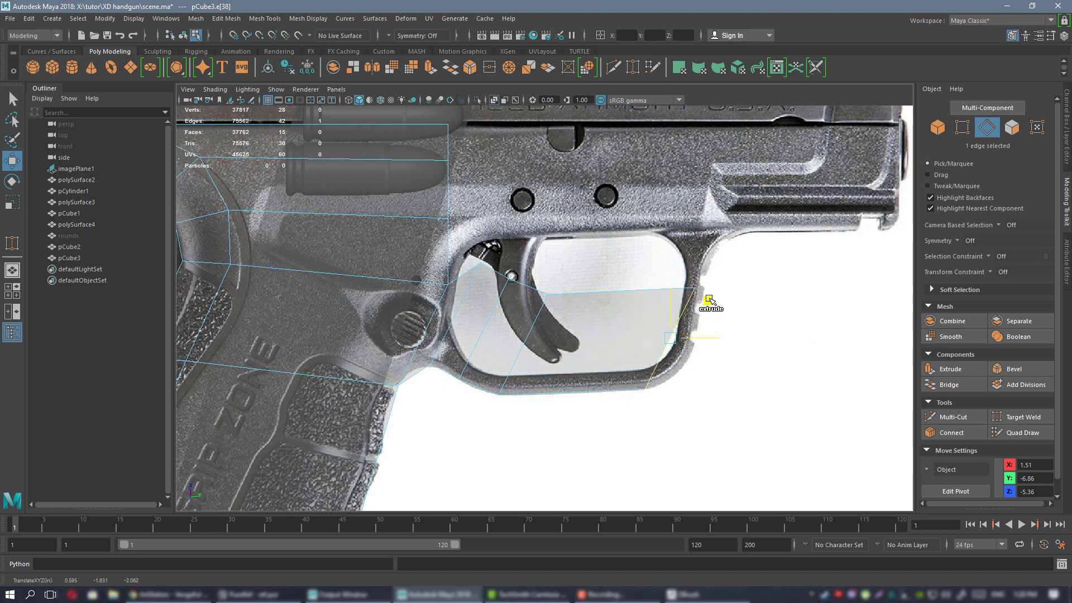
Move the vertices at the guard's rear bottom onto the trigger guard outline.
alt+middle_drag(505, 283, 594, 266)
right_drag(600, 267, 550, 268)
scroll(561, 338, up, 3)
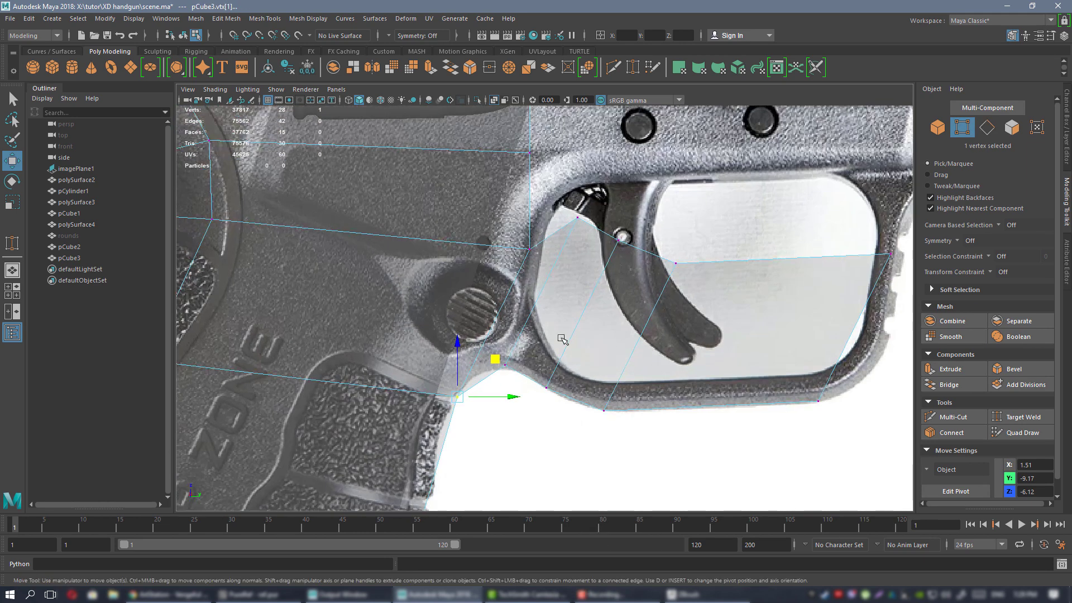
drag(491, 371, 491, 373)
alt+middle_drag(490, 372, 484, 376)
drag(533, 337, 523, 342)
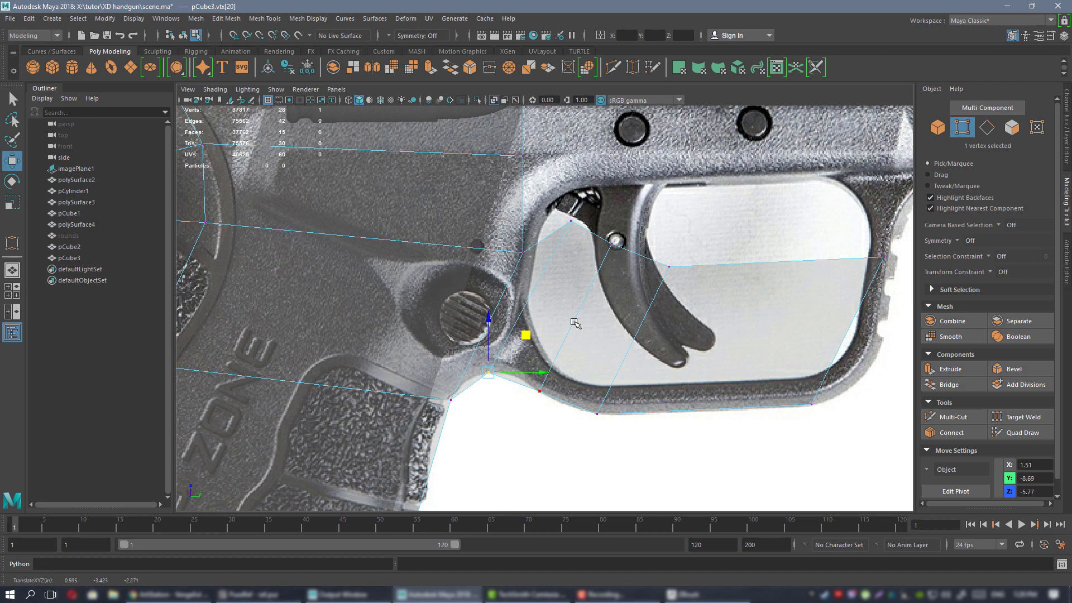
alt+middle_drag(652, 311, 543, 361)
scroll(570, 323, down, 3)
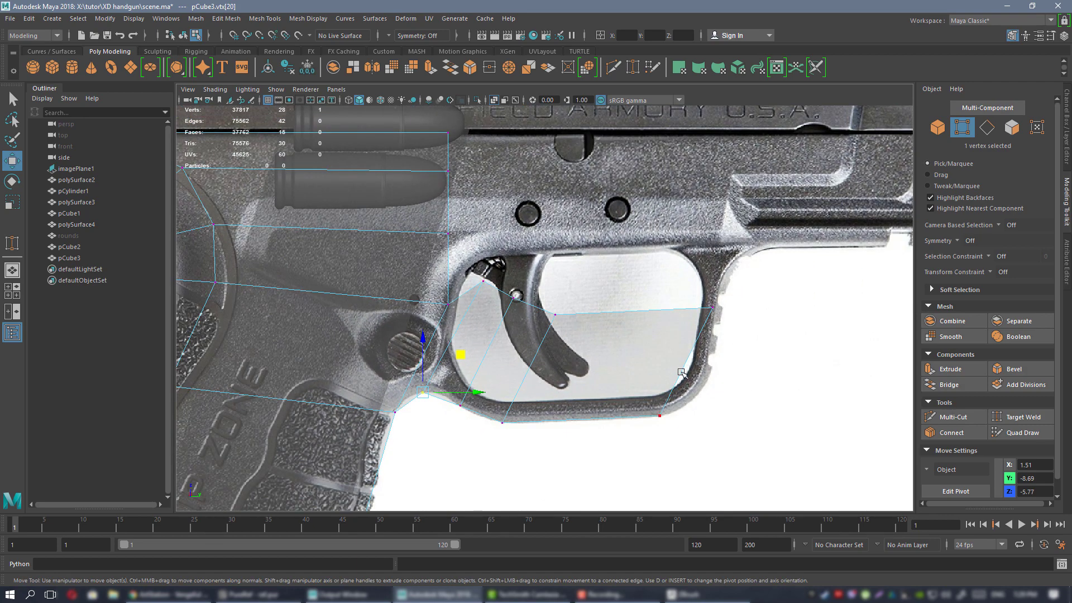
Align the vertex behind the trigger and the guard's front vertex with the reference.
alt+middle_drag(451, 289, 609, 279)
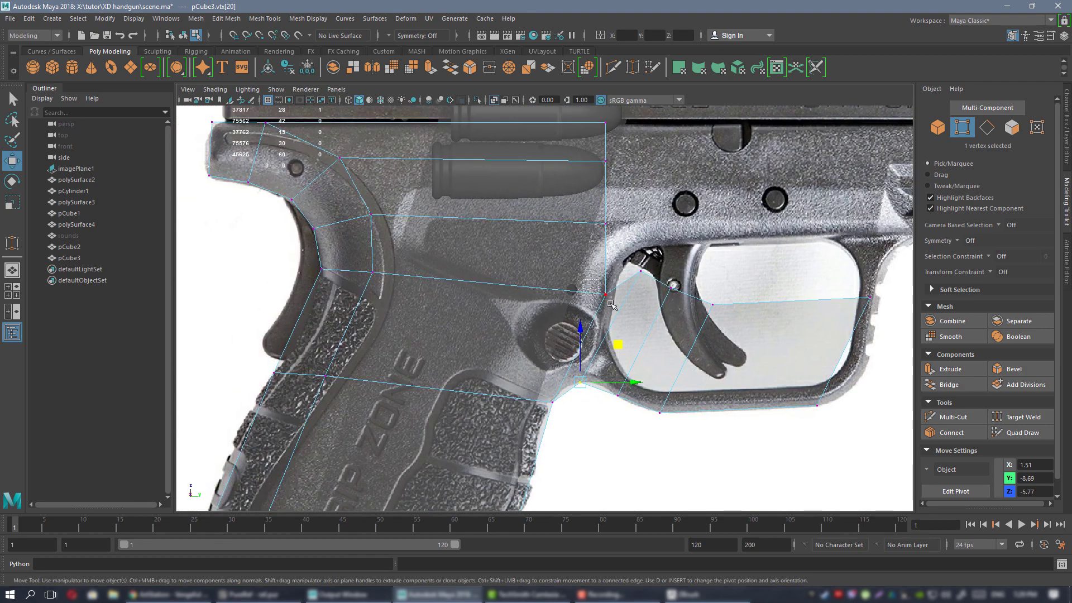
click(606, 294)
drag(634, 254, 606, 241)
alt+middle_drag(641, 319, 544, 318)
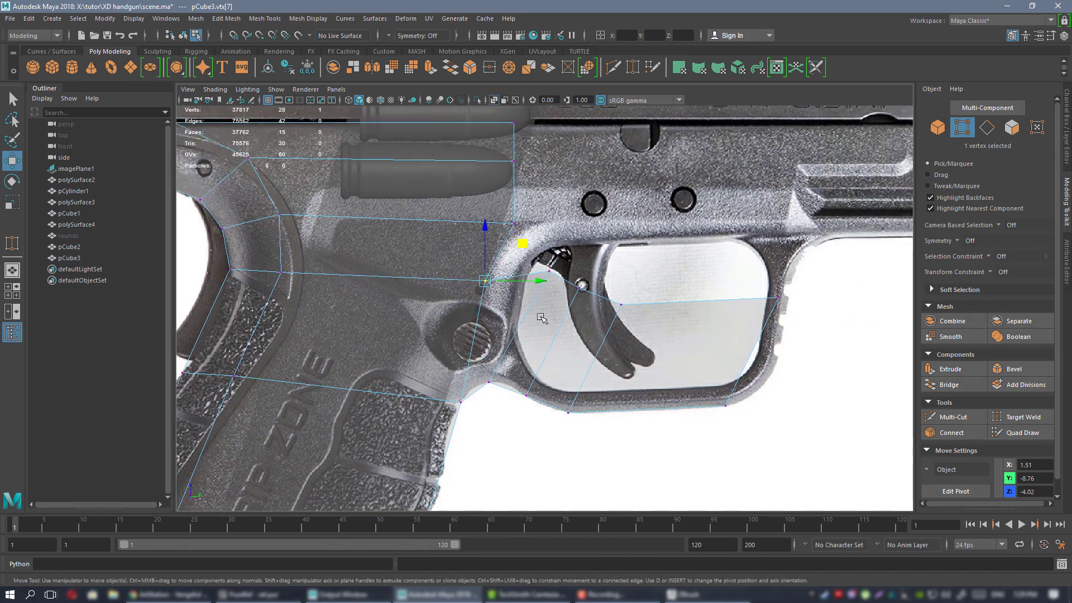
alt+middle_drag(697, 259, 543, 340)
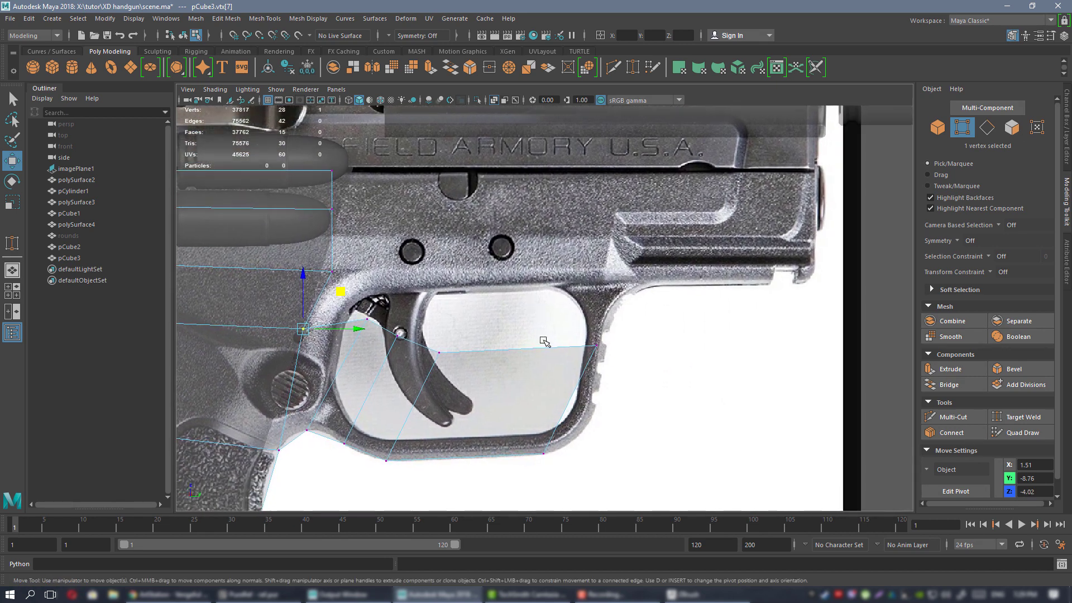
click(639, 342)
drag(639, 341, 545, 365)
Bevel the trigger guard's corner edge with a Fraction of 0.3.
alt+right_drag(545, 365, 468, 338)
alt+middle_drag(468, 338, 623, 281)
alt+right_drag(623, 281, 663, 345)
alt+middle_drag(477, 297, 495, 256)
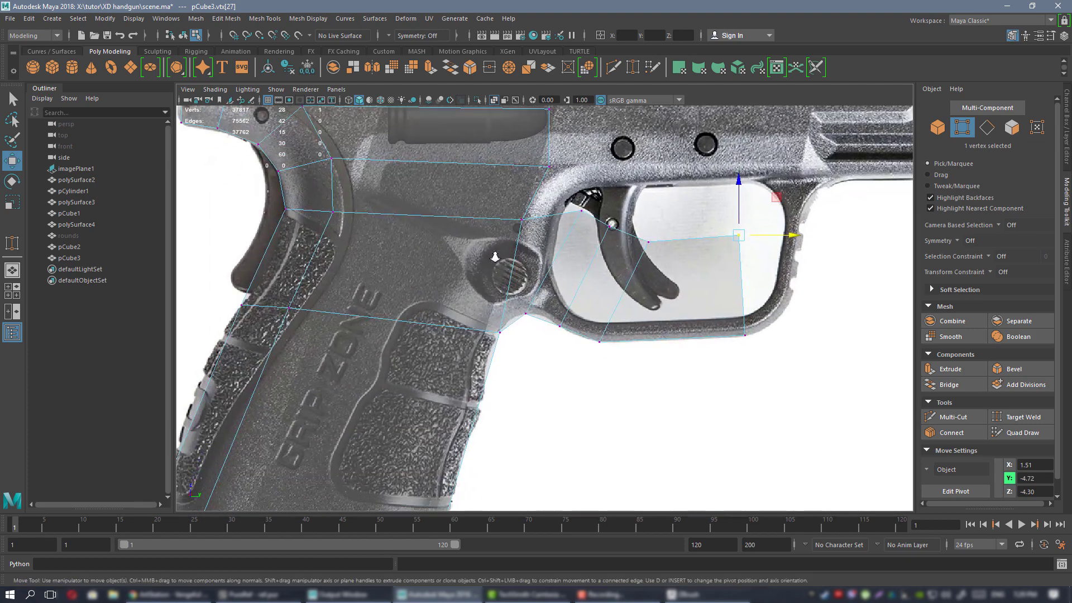
alt+right_drag(496, 256, 611, 317)
alt+middle_drag(526, 290, 522, 306)
right_drag(561, 272, 560, 243)
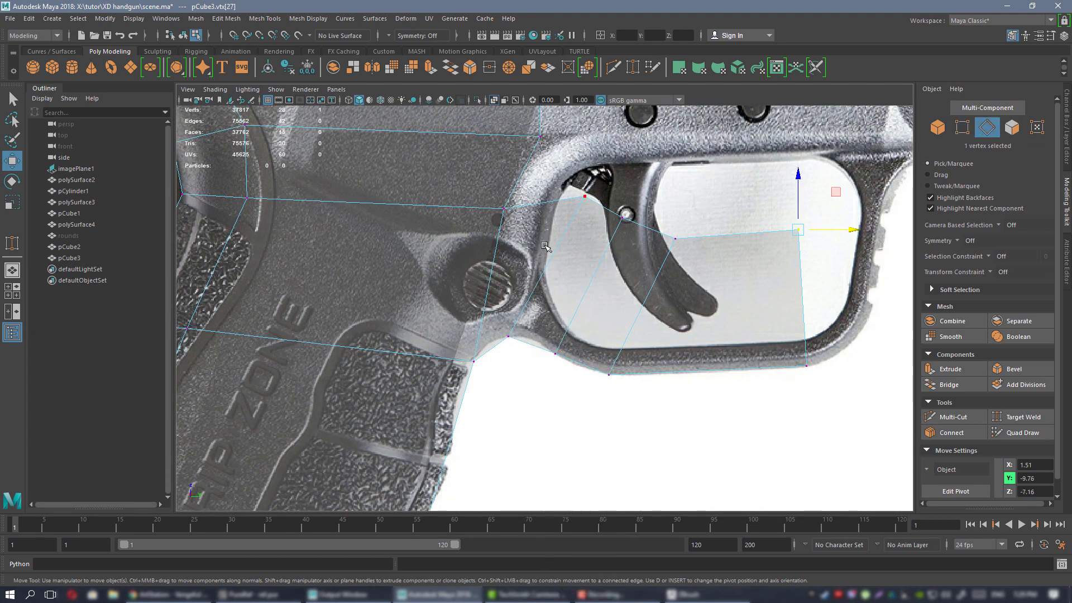
click(551, 257)
click(1024, 370)
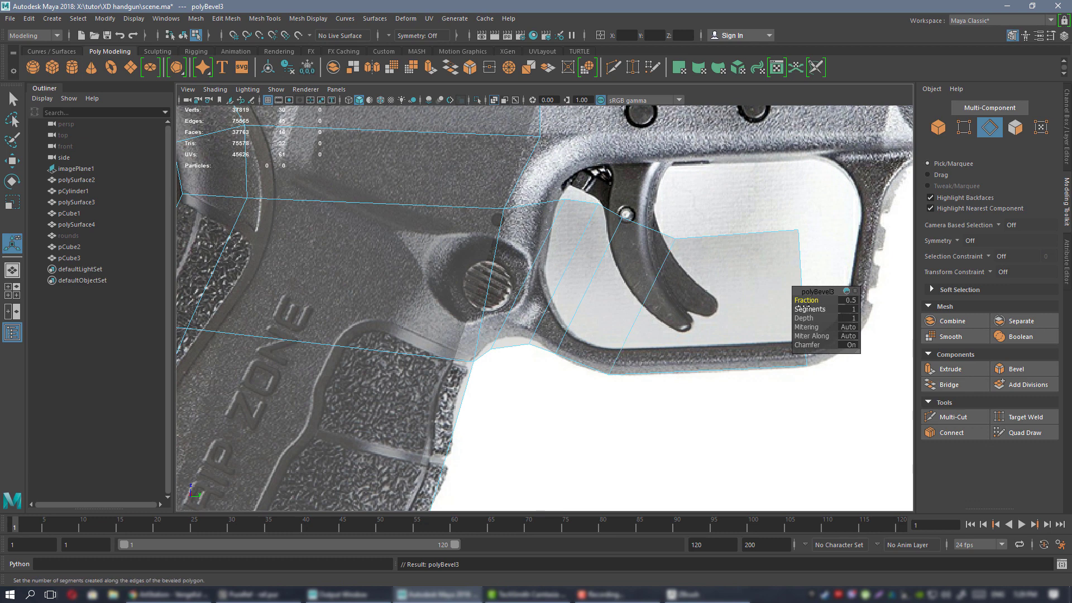
drag(814, 301, 803, 301)
Nudge a vertex at the guard's base slightly into position.
right_drag(541, 254, 500, 255)
click(474, 362)
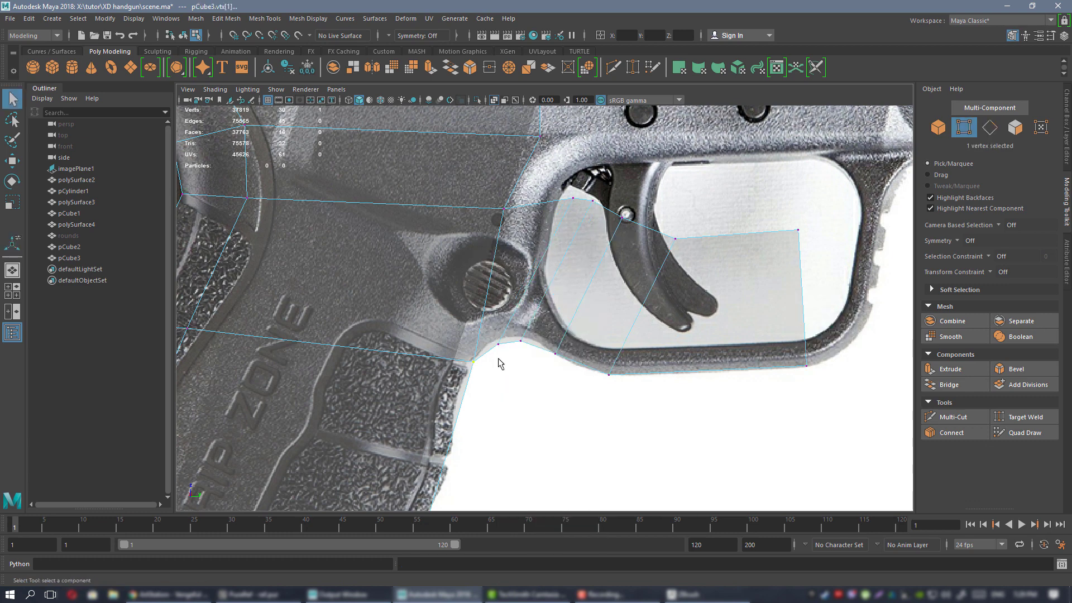
key(w)
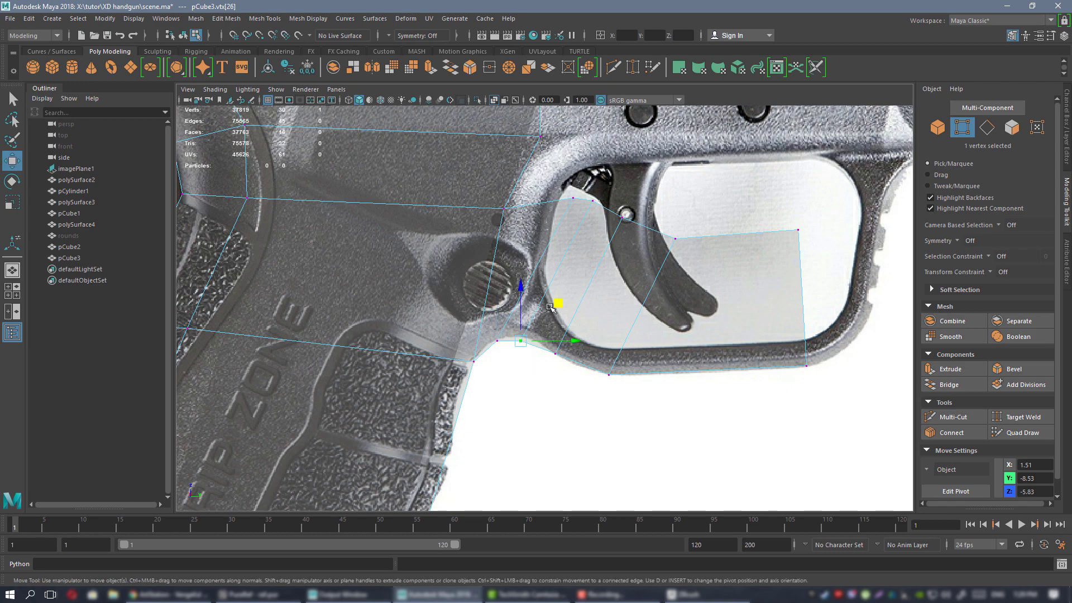
drag(550, 306, 554, 304)
scroll(505, 297, up, 2)
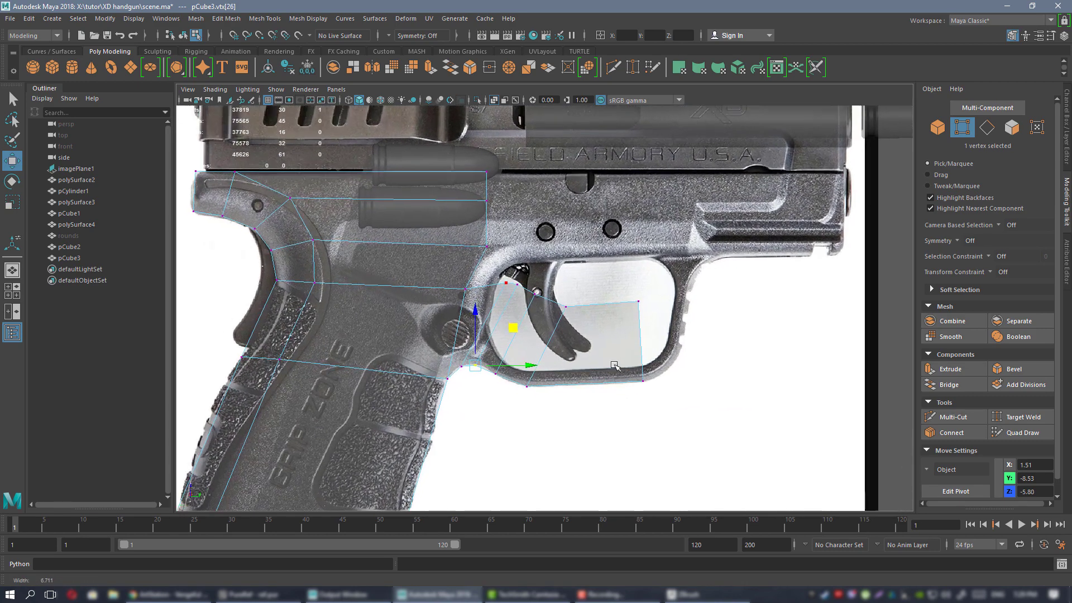
Extrude the guard's front end edge further along the trigger guard.
right_drag(589, 271, 589, 243)
scroll(625, 318, up, 1)
alt+middle_drag(640, 337, 525, 332)
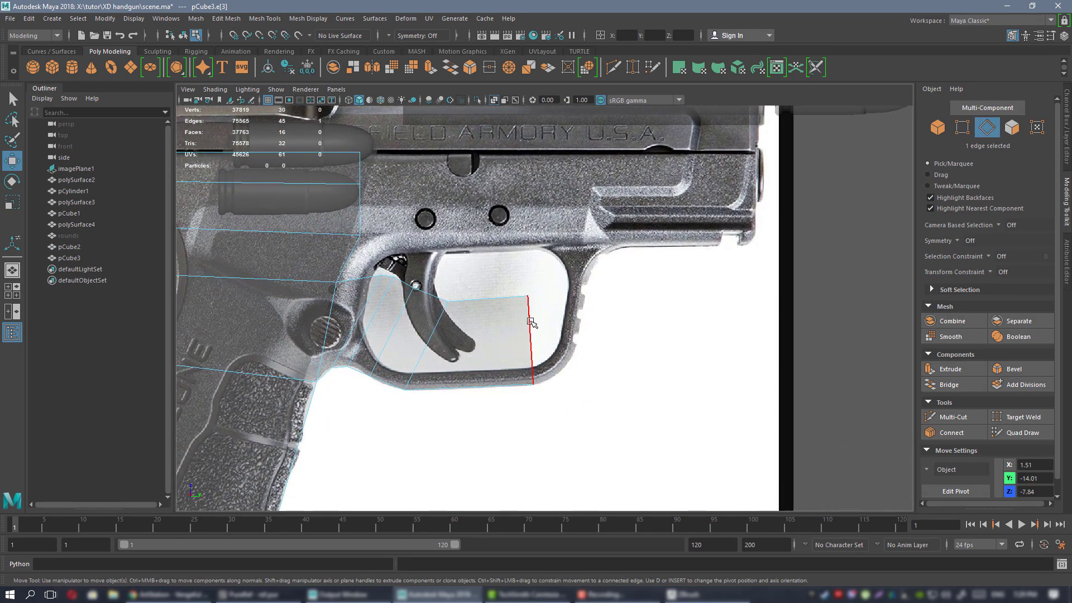
shift+drag(580, 308, 595, 294)
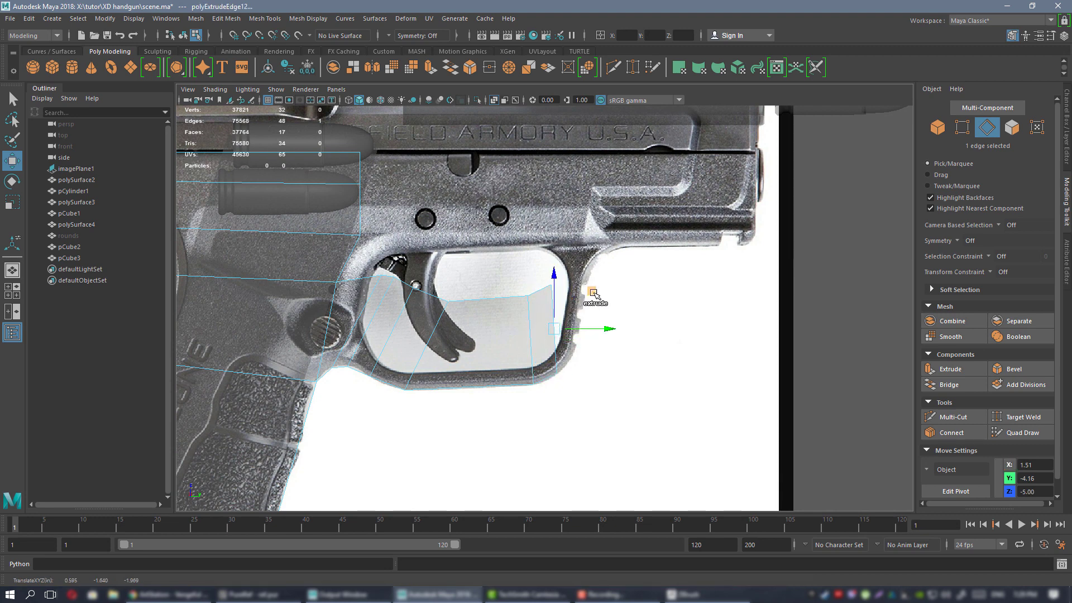
Move the guard's front vertices down and left onto the reference outline.
right_drag(558, 216, 530, 216)
scroll(639, 292, up, 2)
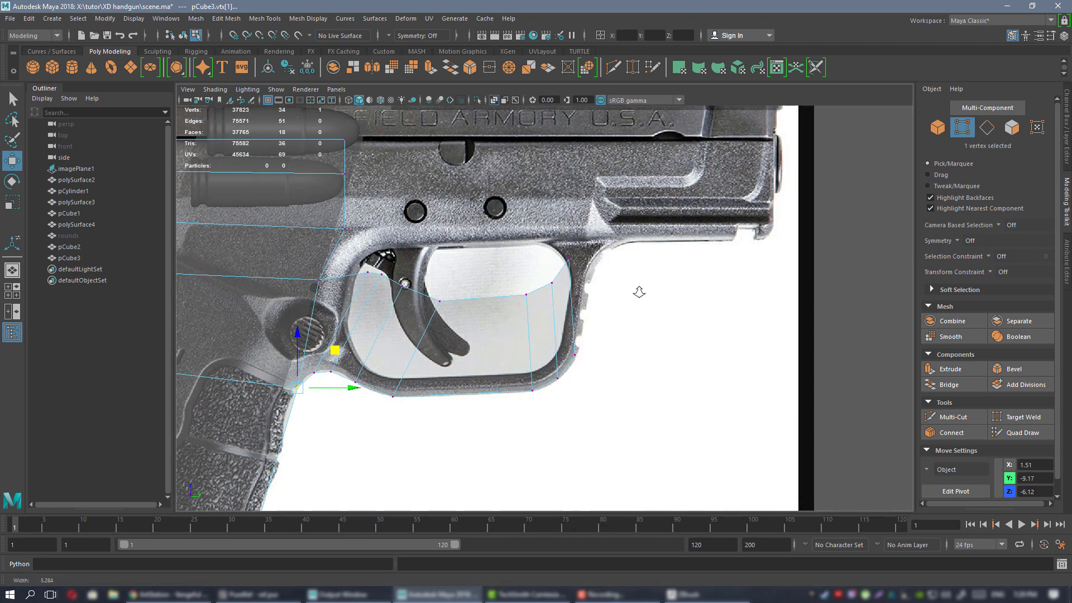
drag(559, 226, 554, 279)
drag(491, 236, 554, 303)
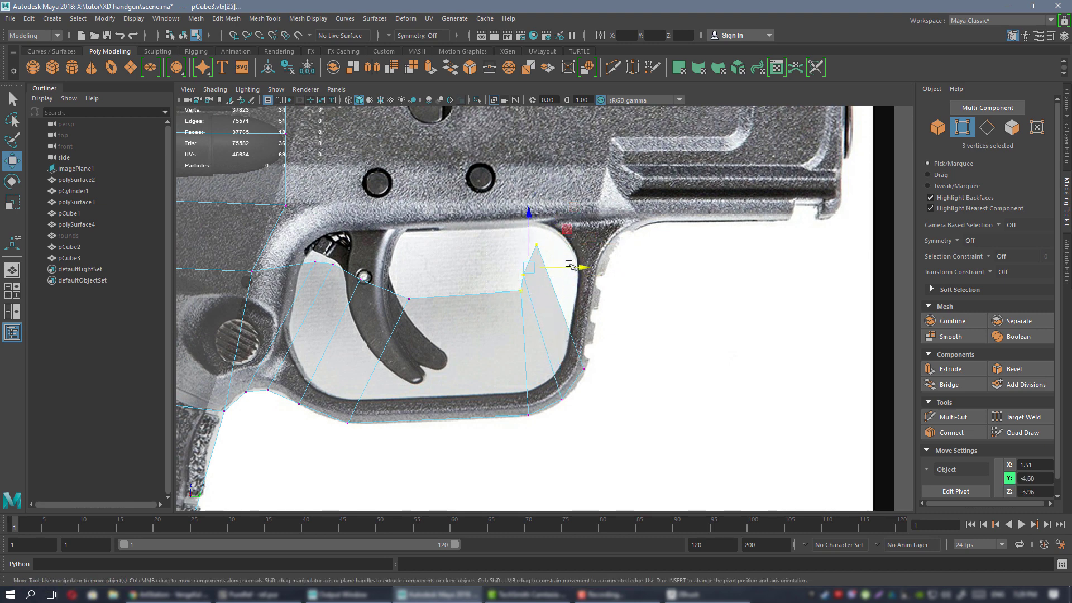
drag(566, 230, 515, 292)
click(492, 336)
right_drag(535, 332, 543, 246)
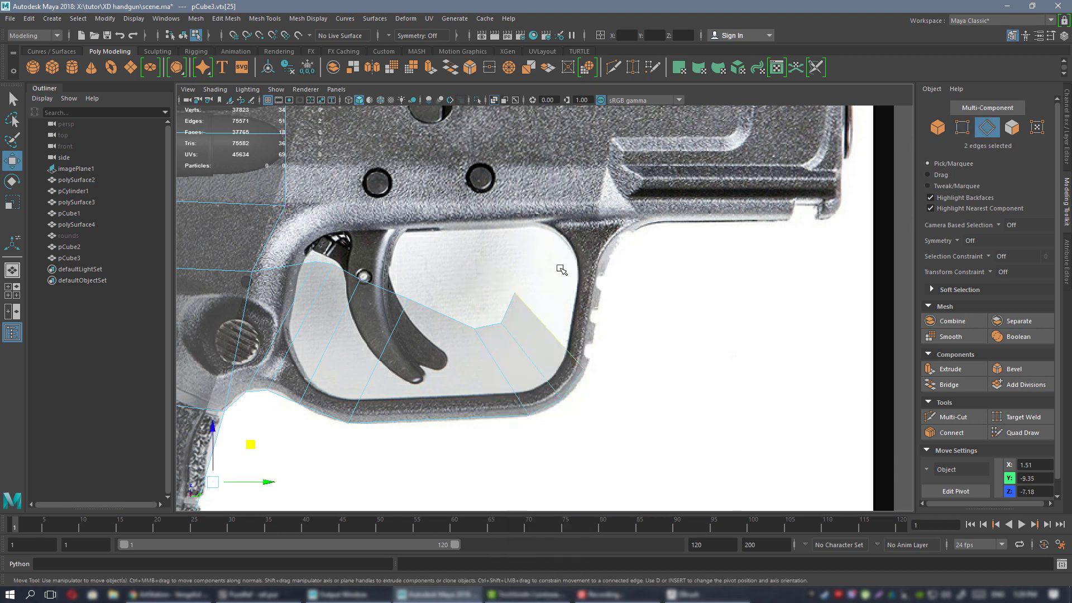
Extrude the guard's upper front edge up toward the frame and lower its top vertex onto the outline.
click(553, 334)
shift+drag(586, 294, 608, 197)
alt+middle_drag(559, 192, 561, 274)
right_drag(535, 270, 476, 271)
click(543, 277)
middle_drag(567, 242, 558, 294)
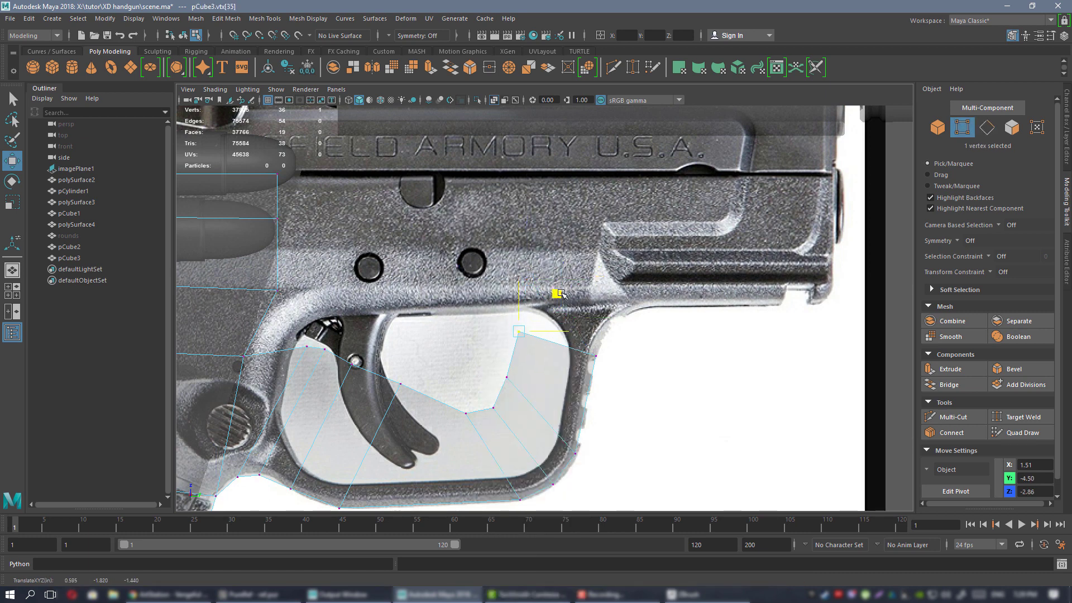
Extrude the guard's top edge up and right, fitting the frame-front vertices, including vertex 37, to the reference.
right_drag(560, 369, 560, 240)
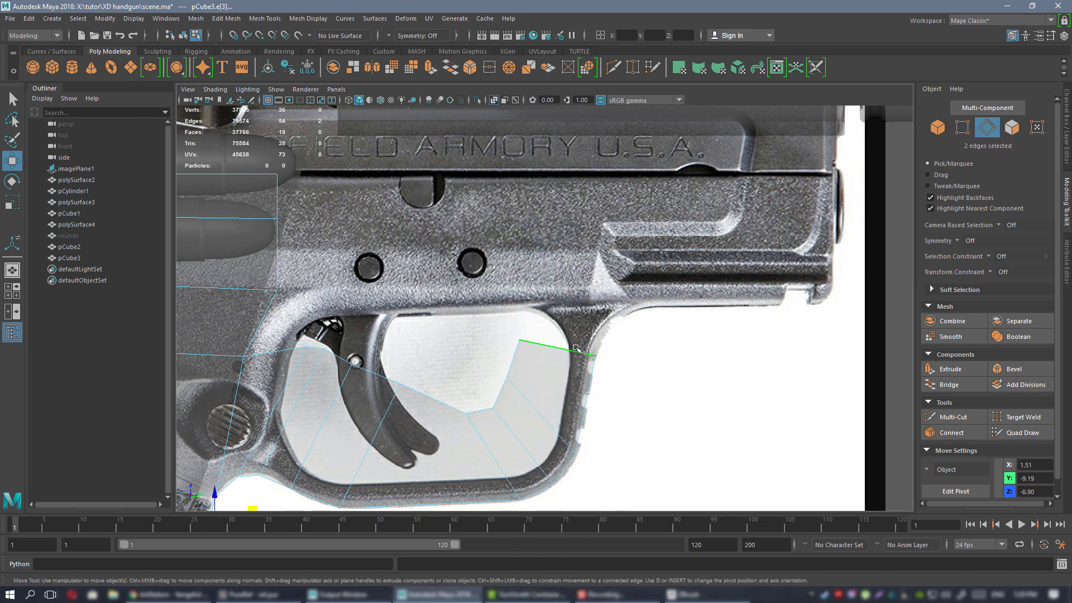
click(574, 350)
shift+drag(598, 310, 667, 266)
alt+middle_drag(668, 266, 596, 287)
right_drag(519, 270, 465, 270)
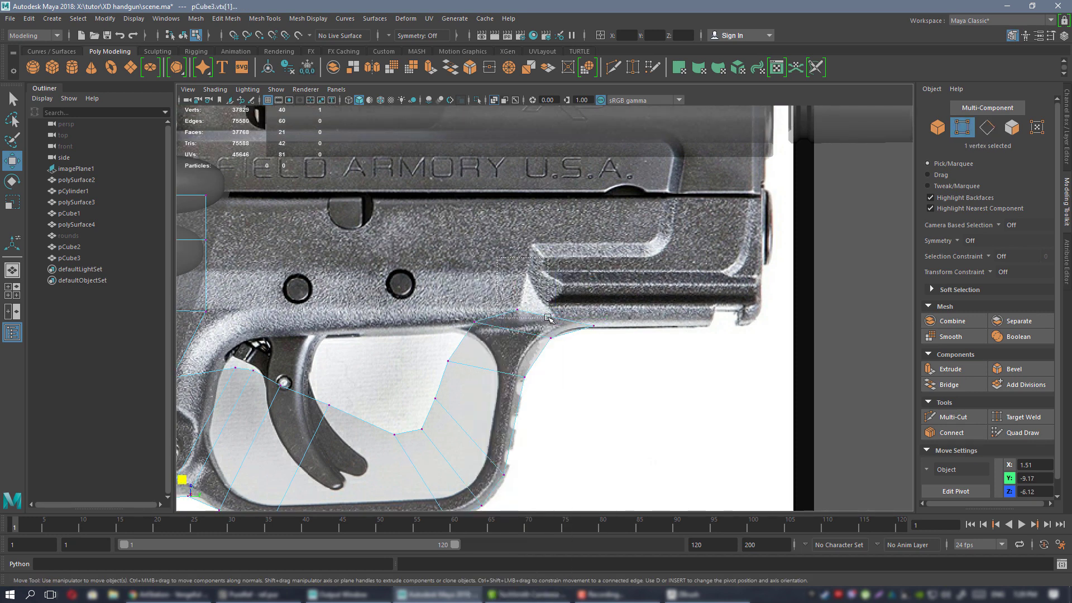
drag(548, 317, 549, 319)
drag(555, 272, 626, 245)
drag(459, 287, 492, 336)
drag(512, 285, 536, 255)
Extrude the frame edge right along the dust cover.
right_drag(569, 270, 569, 244)
shift+drag(635, 304, 796, 302)
alt+middle_drag(729, 285, 558, 329)
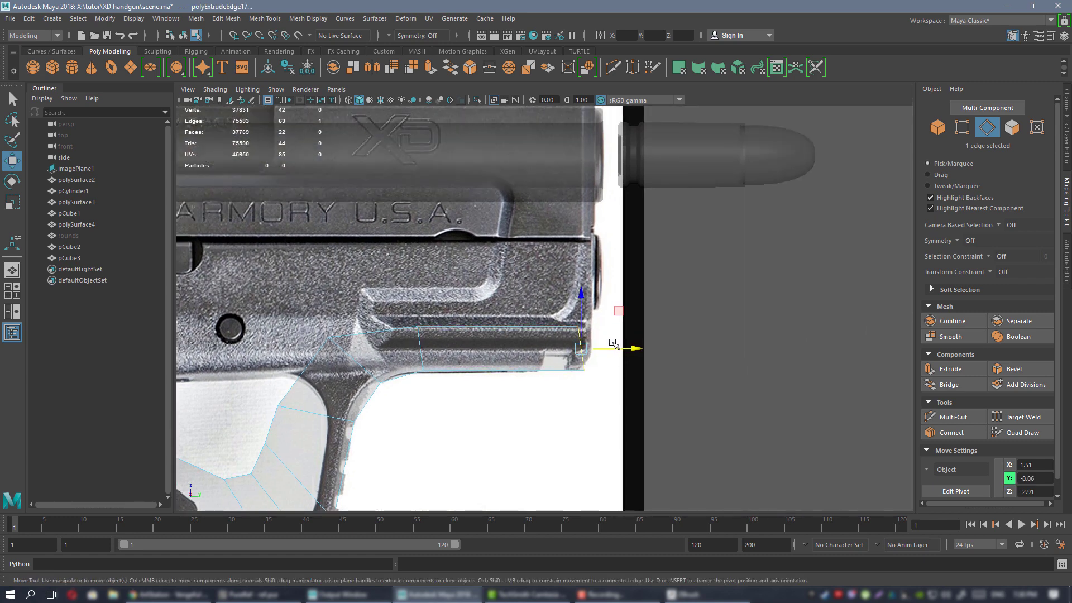
Push the dust-cover edge slightly right and extrude the frame's top edge upward.
drag(615, 347, 623, 349)
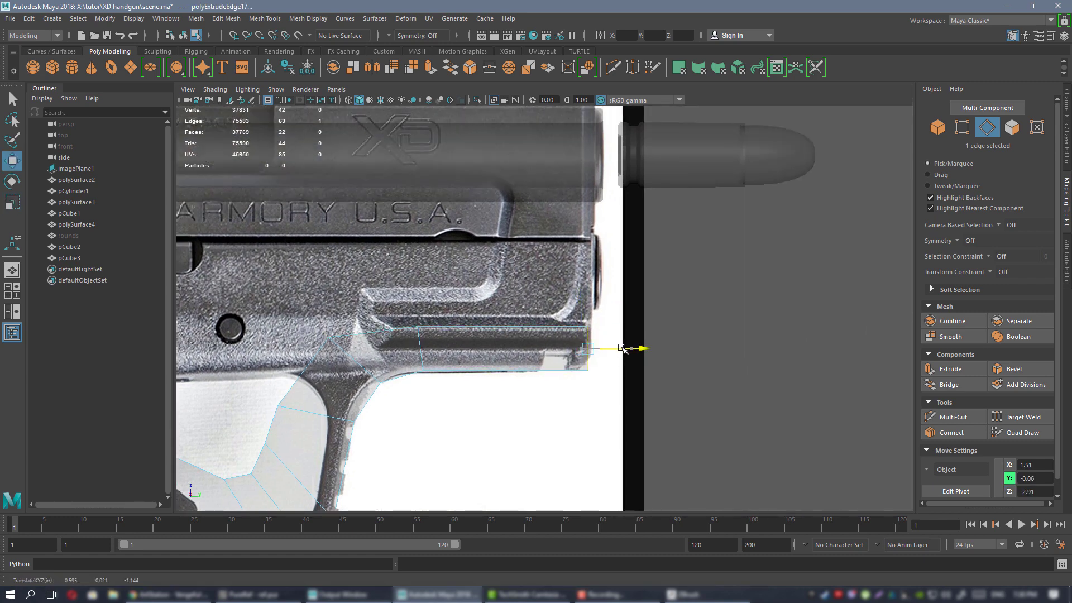
key(ctrl+shift+x)
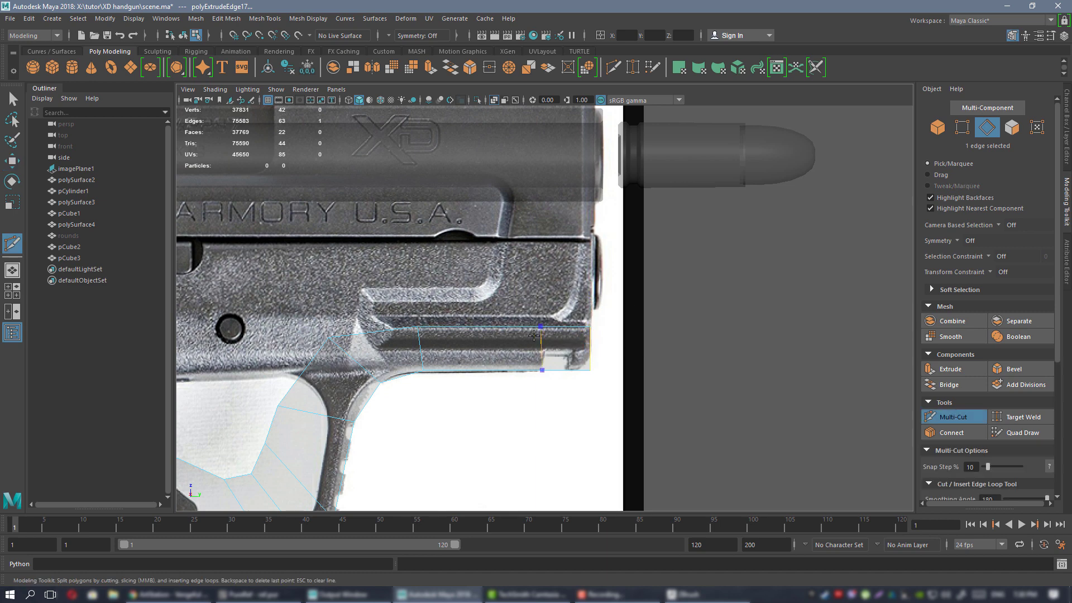
key(w)
right_drag(509, 336, 509, 293)
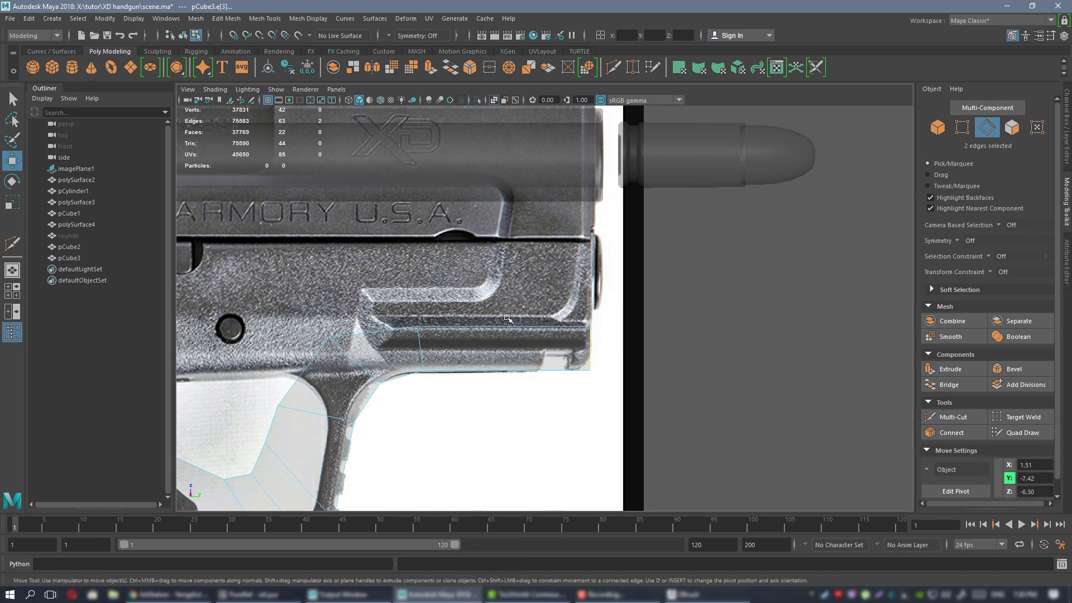
click(509, 325)
shift+drag(510, 294, 510, 222)
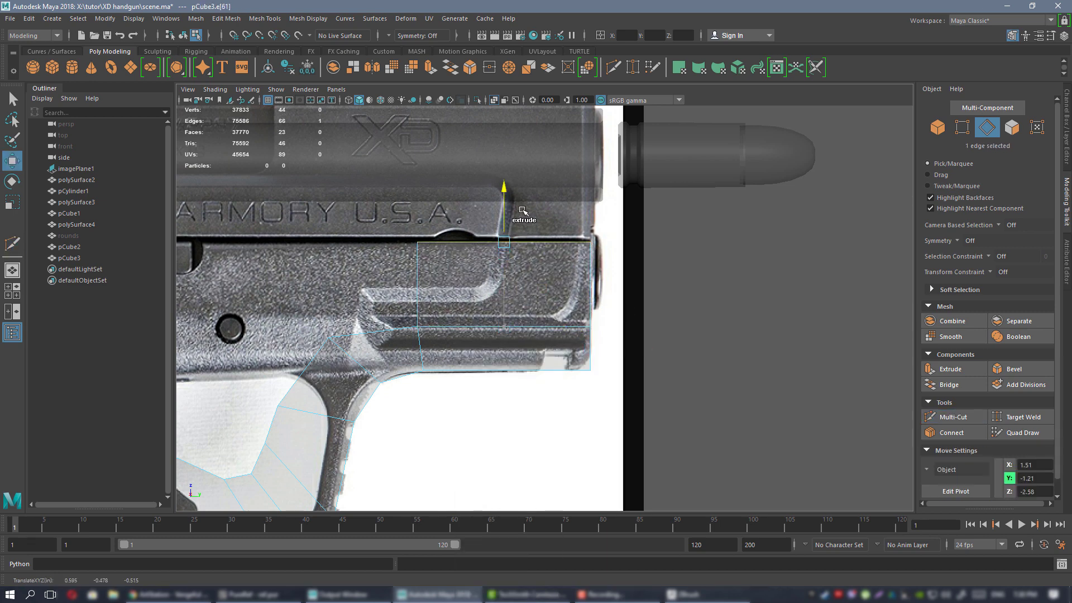
scroll(690, 342, down, 5)
scroll(642, 330, up, 3)
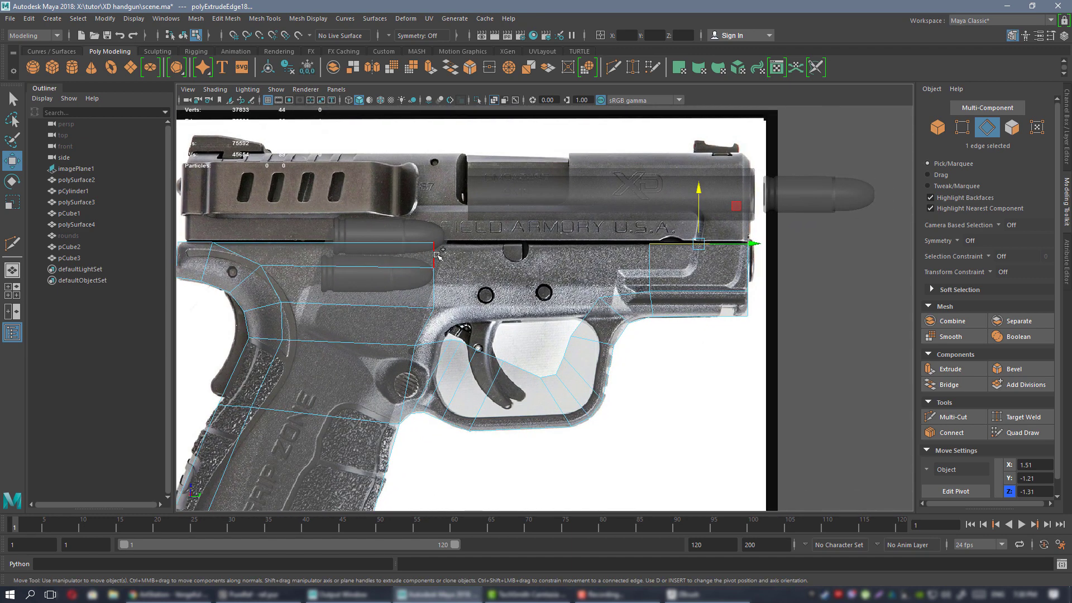
Bridge the two edges on either side of the gap to fill it.
click(647, 263)
shift+click(434, 257)
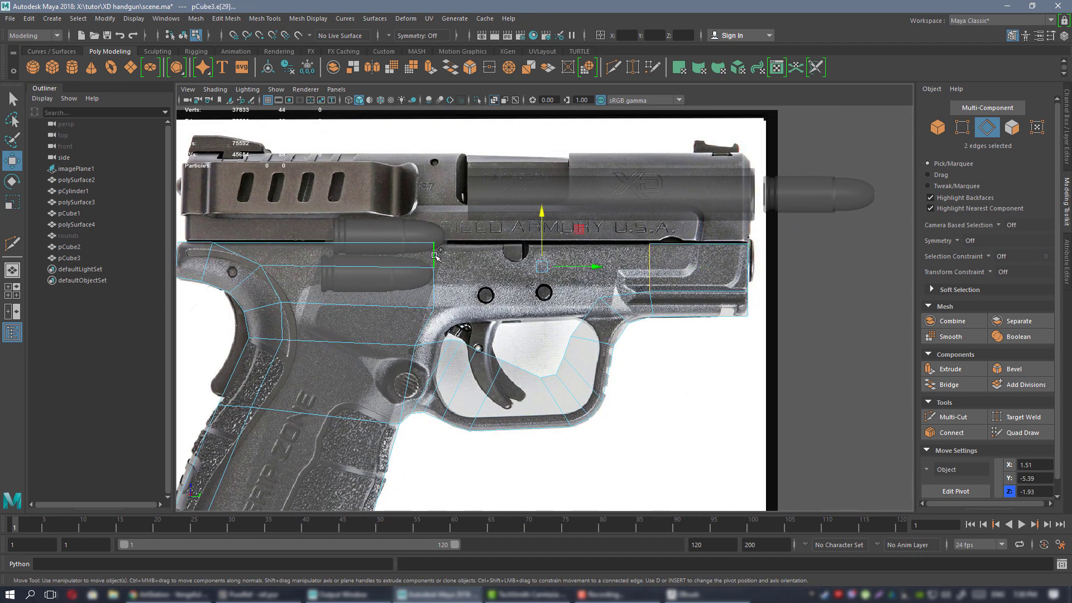
click(946, 388)
alt+middle_drag(416, 276, 481, 273)
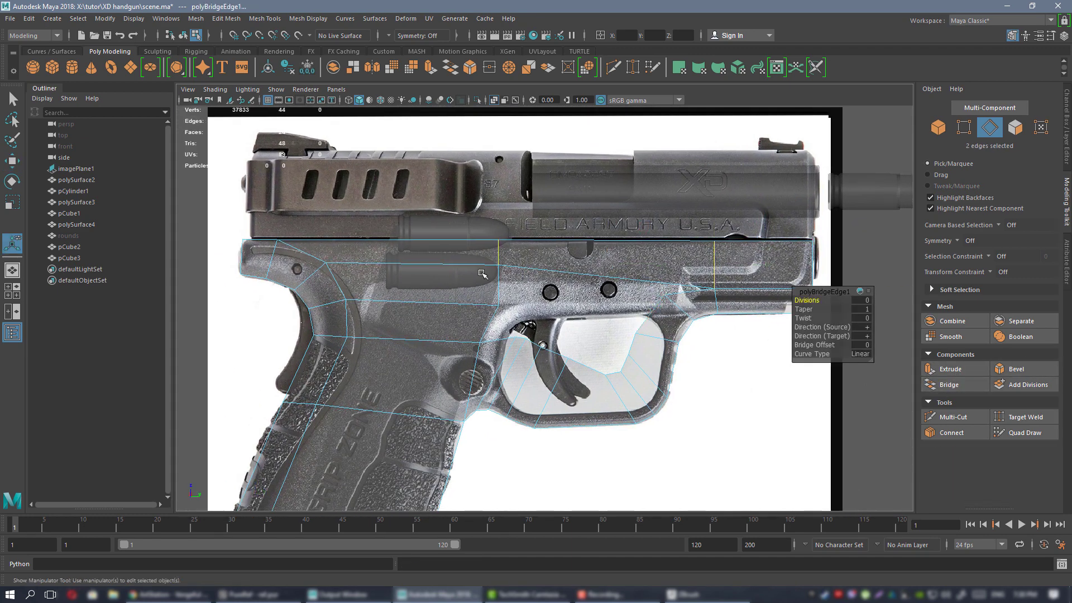
Select the frame's border loop and top edges, then the edge loop across the frame.
double_click(463, 239)
click(263, 243)
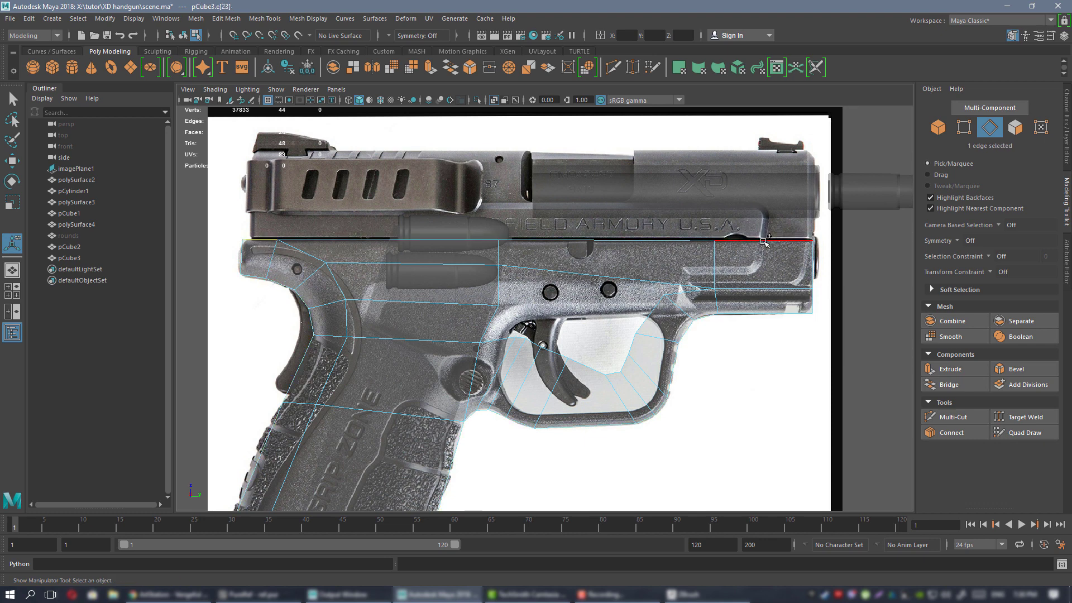
shift+double_click(763, 240)
key(r)
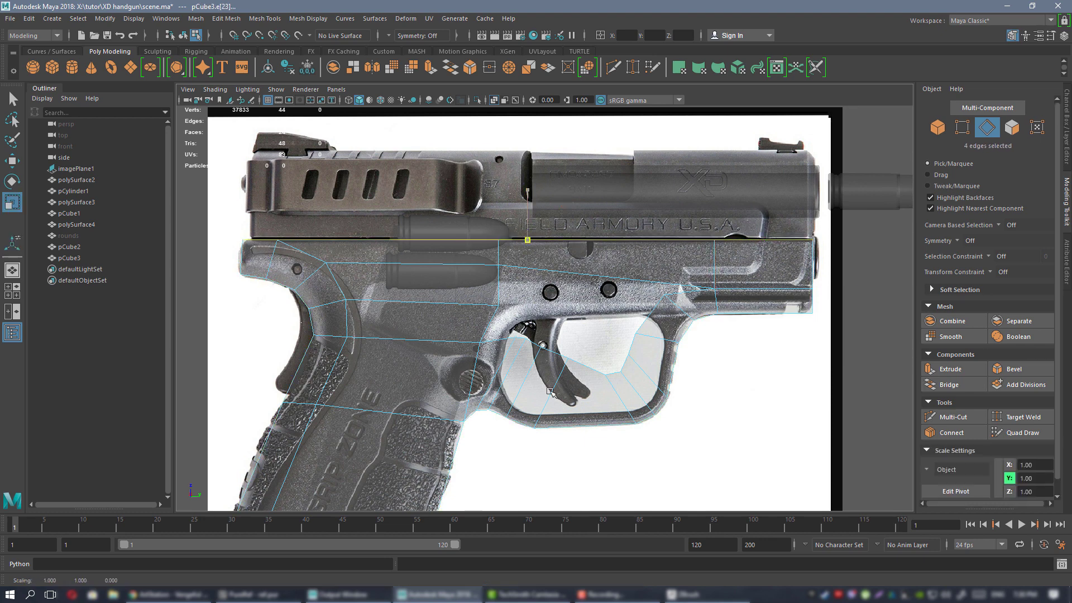
key(w)
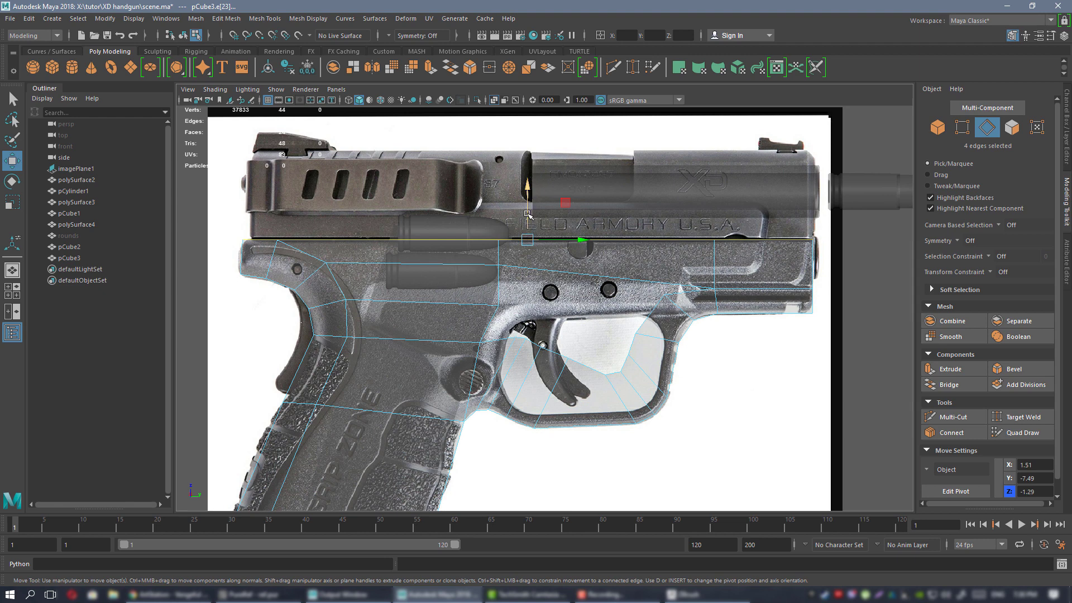
alt+middle_drag(619, 282, 548, 282)
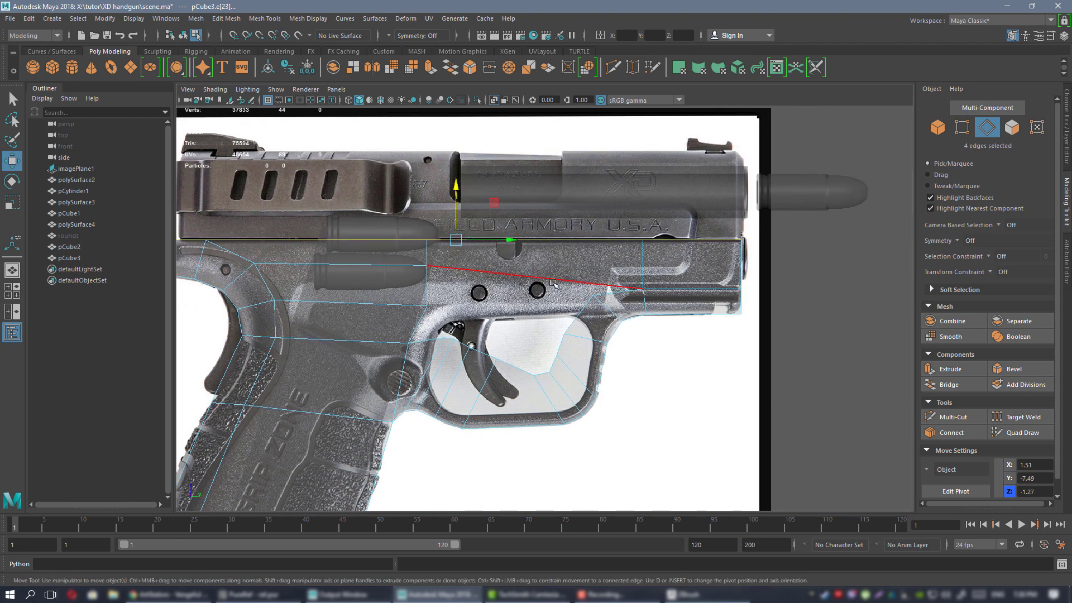
double_click(553, 284)
Show the custom tool set and switch to vertex editing.
click(384, 51)
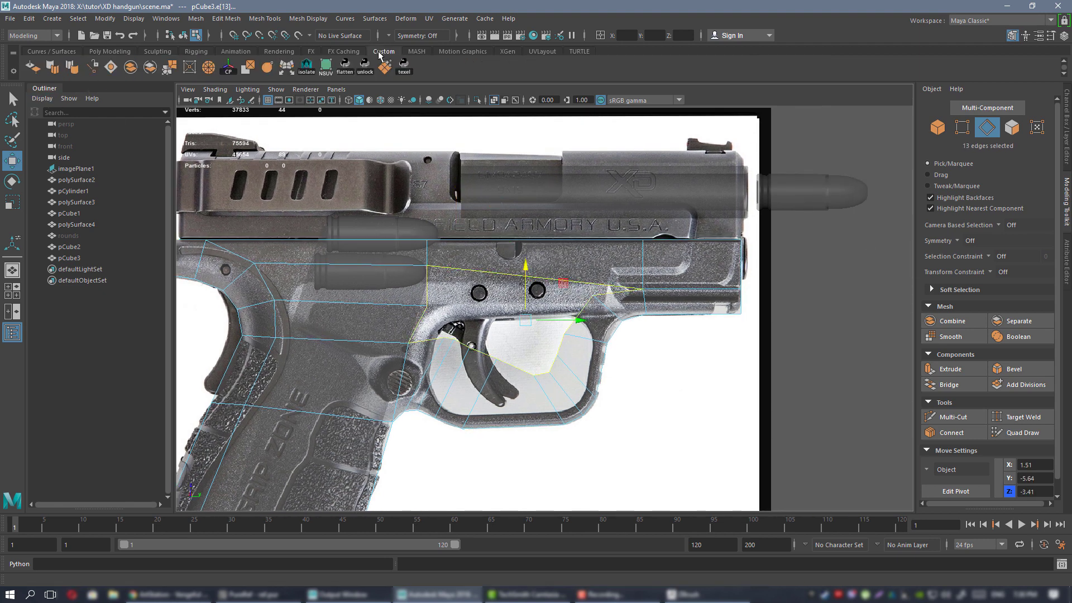
alt+middle_drag(472, 279, 498, 235)
scroll(497, 235, up, 1)
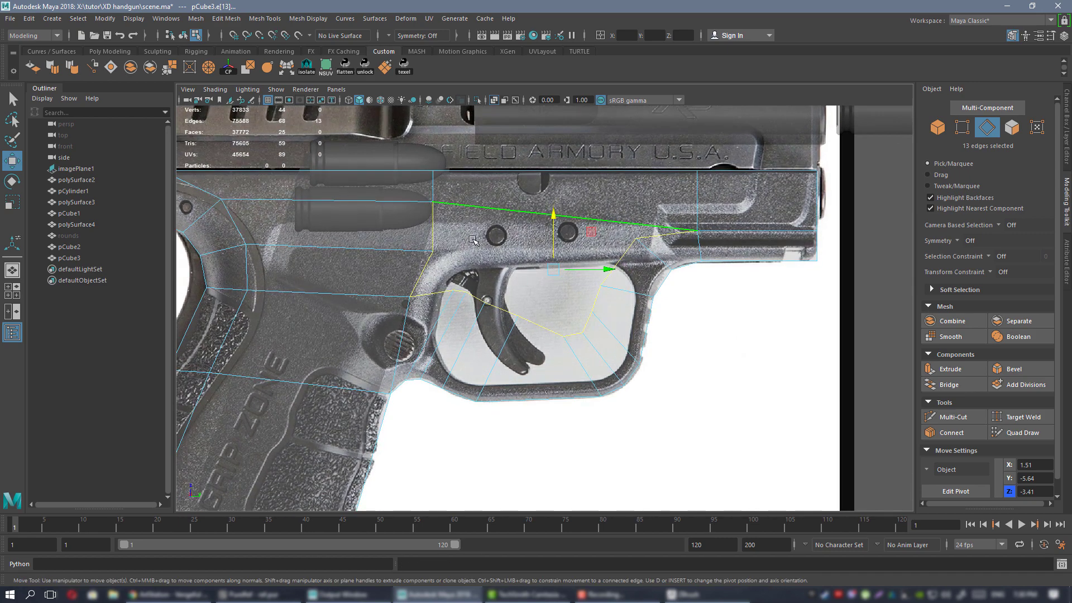
right_drag(473, 240, 441, 239)
scroll(502, 266, up, 1)
Tumble the perspective view to check the frame's thickness and outline from oblique angles.
key(space)
key(space)
key(f)
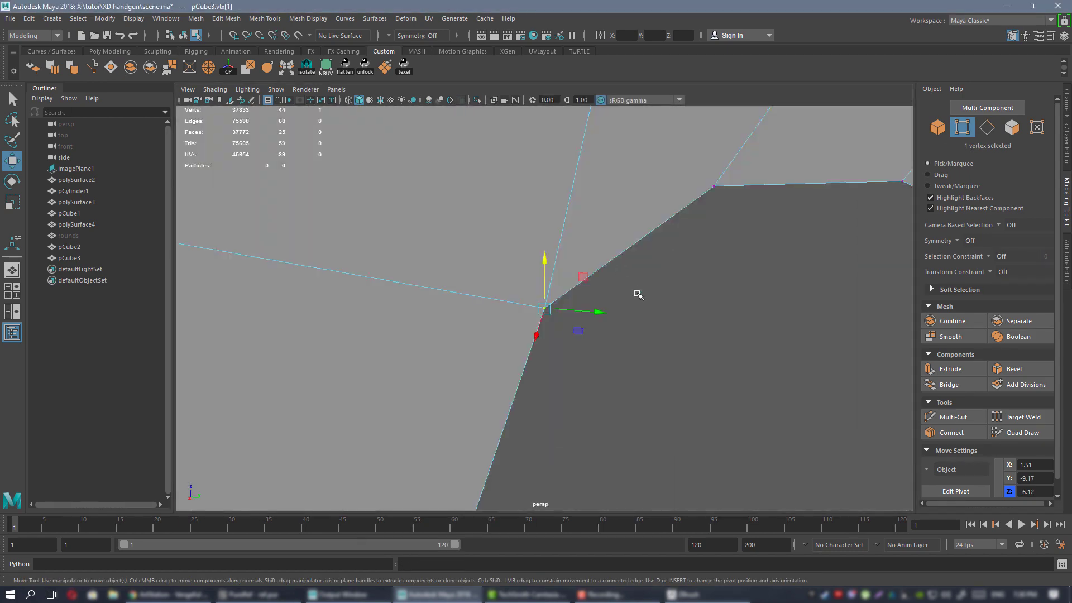
alt+drag(639, 295, 570, 279)
alt+right_drag(569, 279, 201, 190)
alt+drag(529, 236, 590, 253)
right_drag(603, 245, 644, 227)
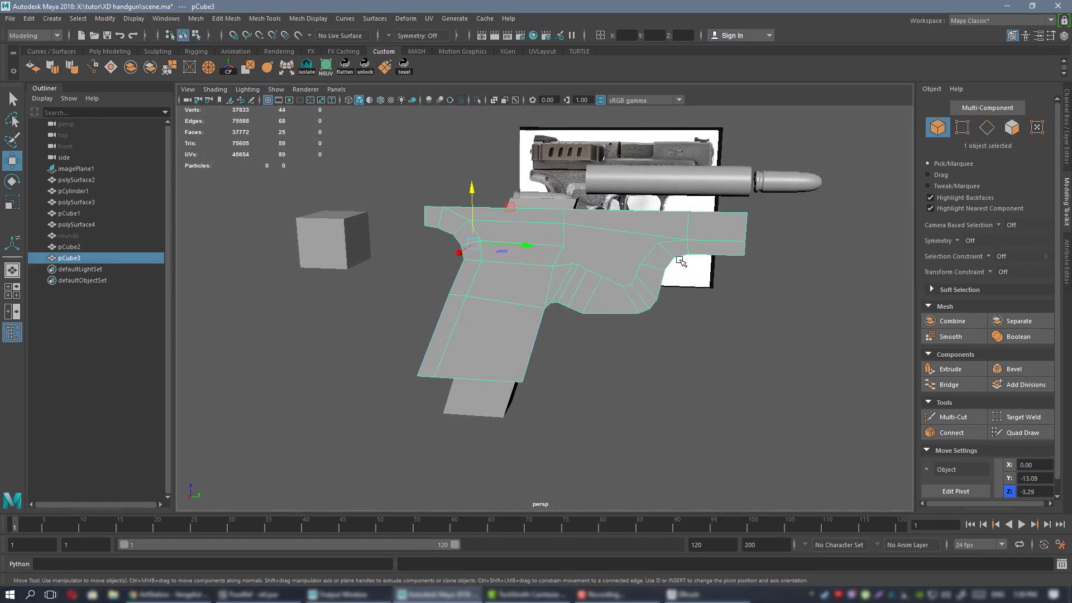
alt+drag(680, 261, 627, 261)
alt+right_drag(627, 261, 692, 305)
alt+drag(690, 316, 659, 288)
alt+middle_drag(602, 258, 583, 302)
alt+drag(582, 302, 603, 270)
key(space)
key(space)
key(space)
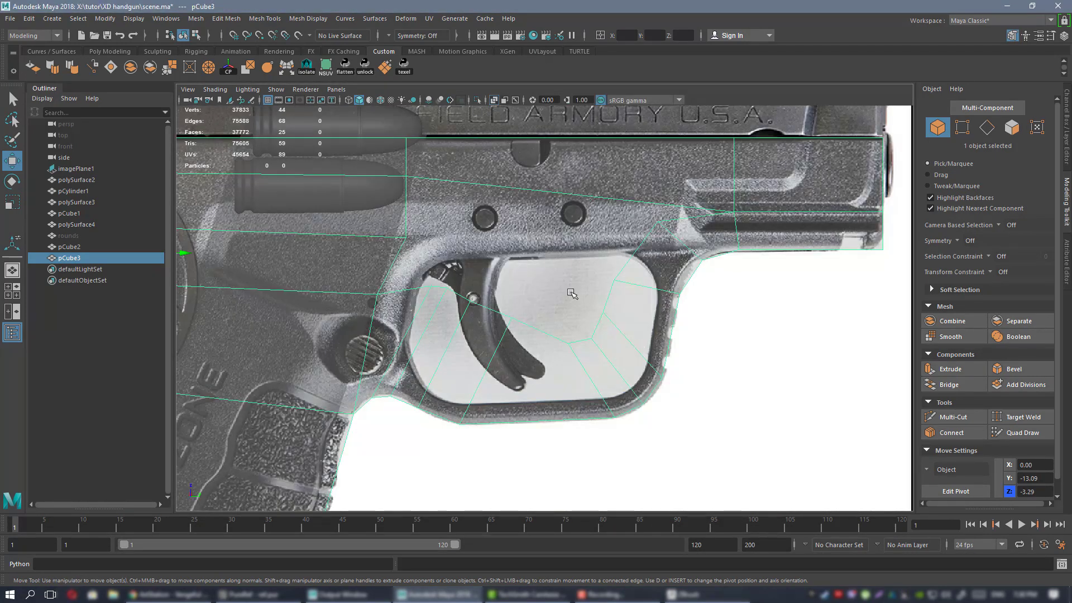
Turn off see-through shading and move the two vertices above the trigger guard down-left.
click(493, 101)
alt+middle_drag(456, 239, 486, 249)
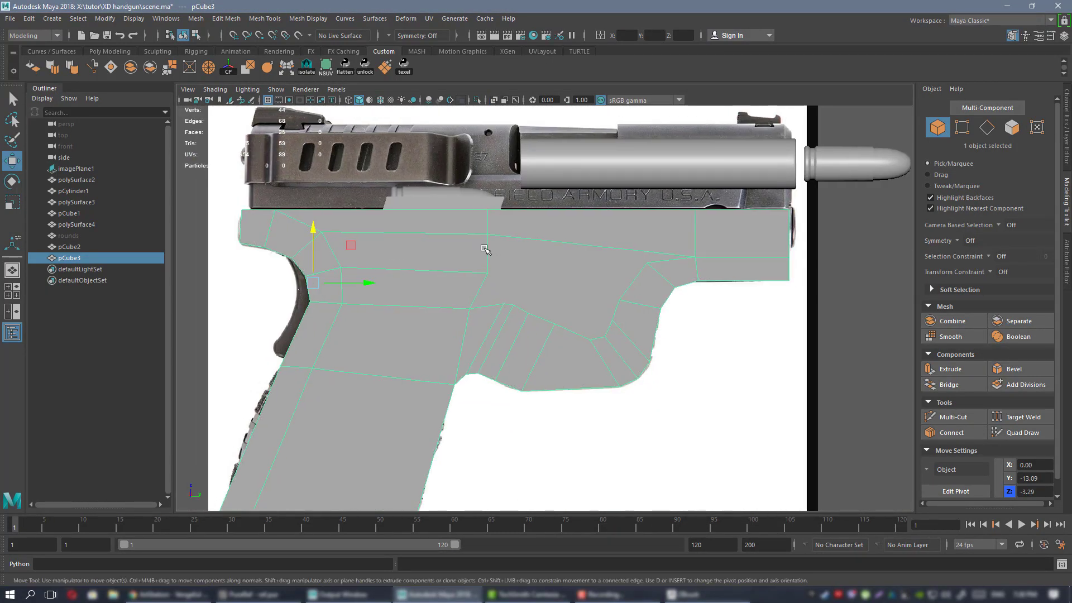
mouse_move(486, 250)
alt+right_down()
mouse_move(555, 259)
mouse_move(518, 270)
alt+right_up()
drag(446, 283, 487, 317)
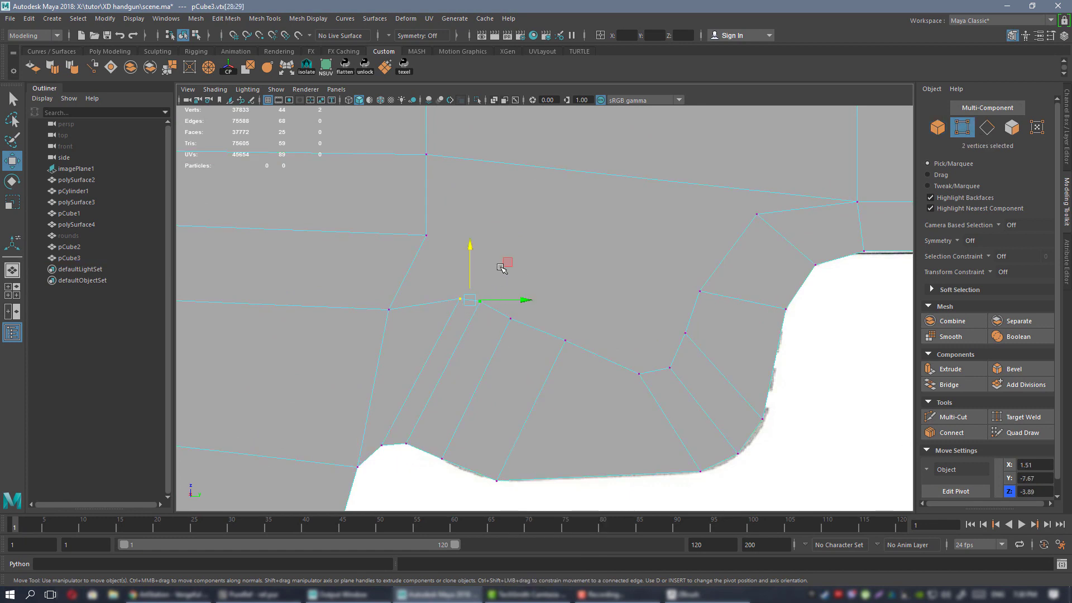
drag(508, 263, 461, 322)
Reposition the inner-curve vertices near the trigger guard to follow the reference.
click(509, 318)
drag(548, 281, 528, 318)
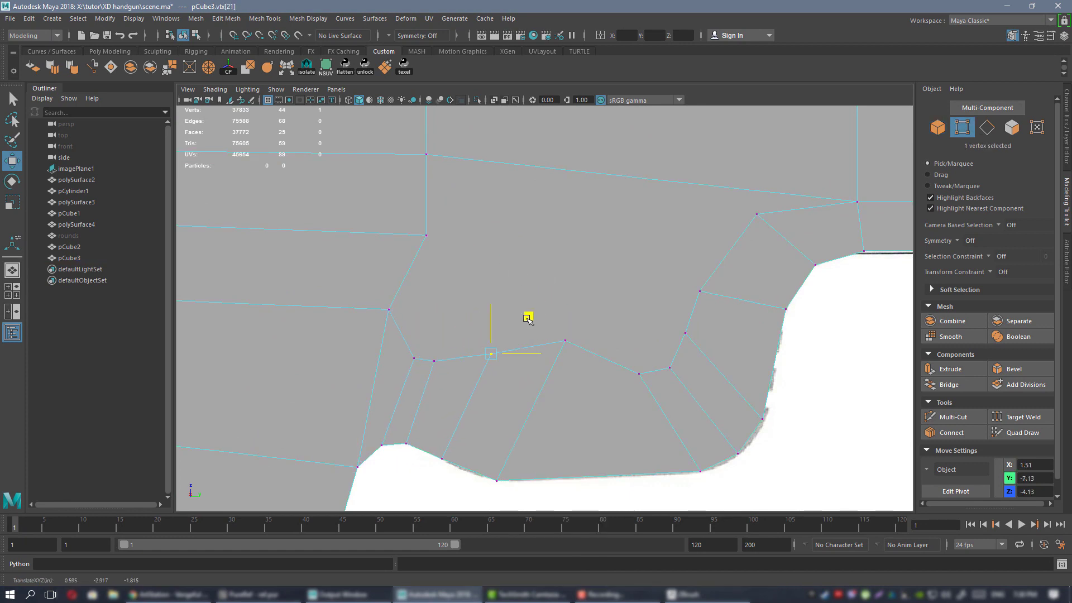
click(589, 323)
drag(605, 304, 574, 350)
click(476, 363)
drag(513, 323, 516, 335)
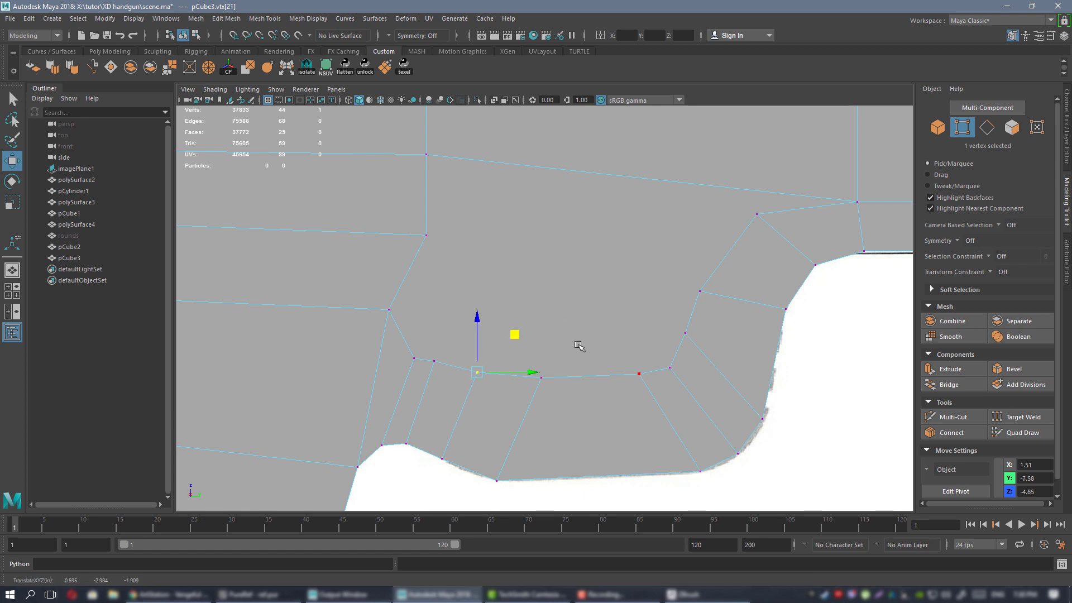
alt+middle_drag(496, 278, 552, 307)
click(445, 329)
click(482, 264)
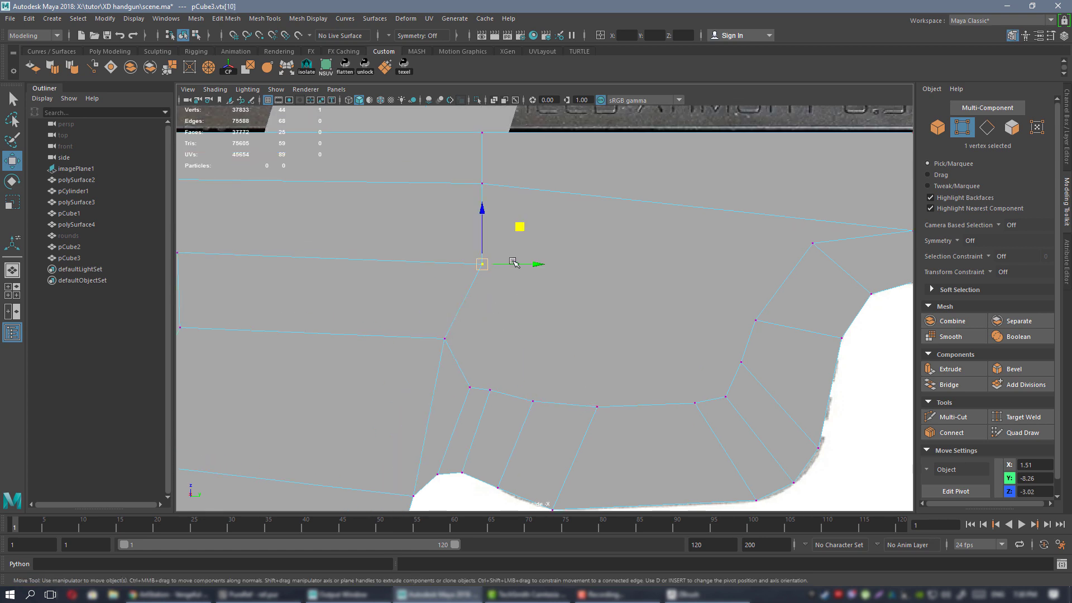
drag(513, 263, 499, 268)
Join several vertex pairs on the frame with new connecting edges.
alt+middle_drag(708, 325, 644, 338)
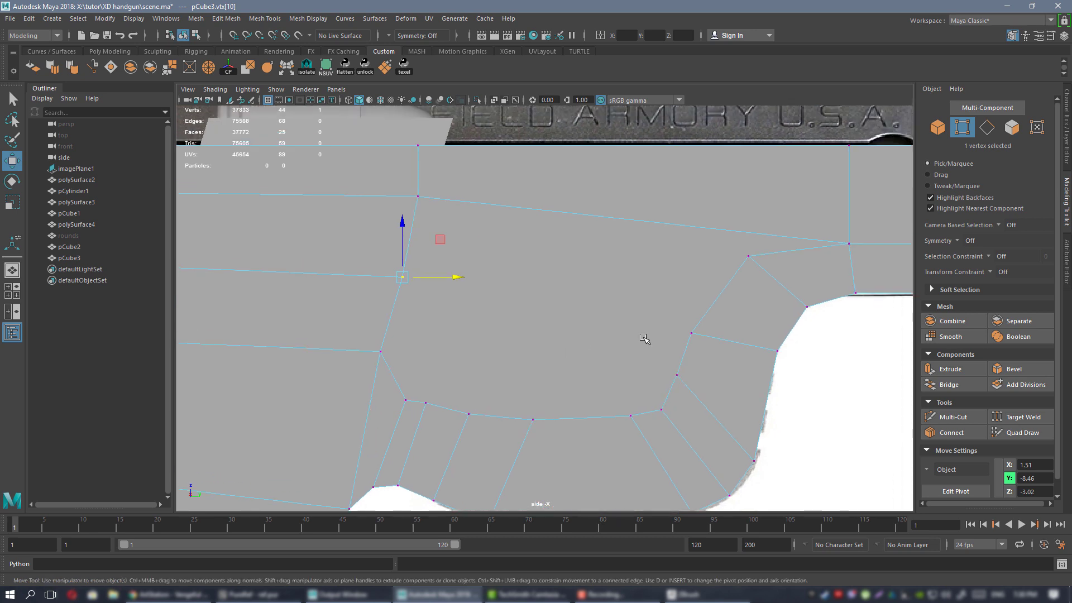
click(734, 254)
shift+click(436, 211)
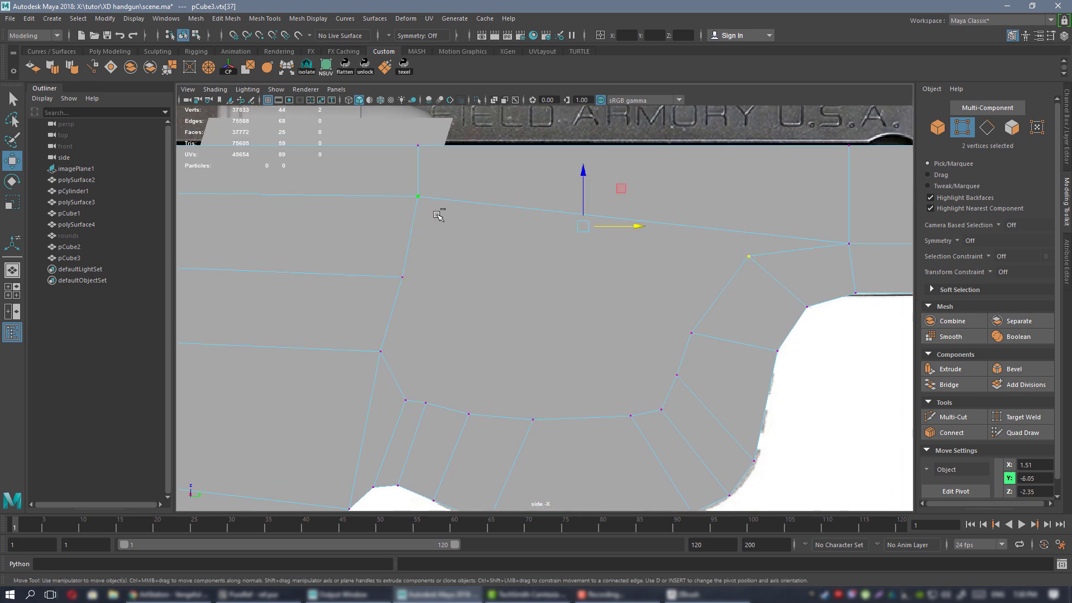
click(953, 431)
click(691, 334)
click(952, 433)
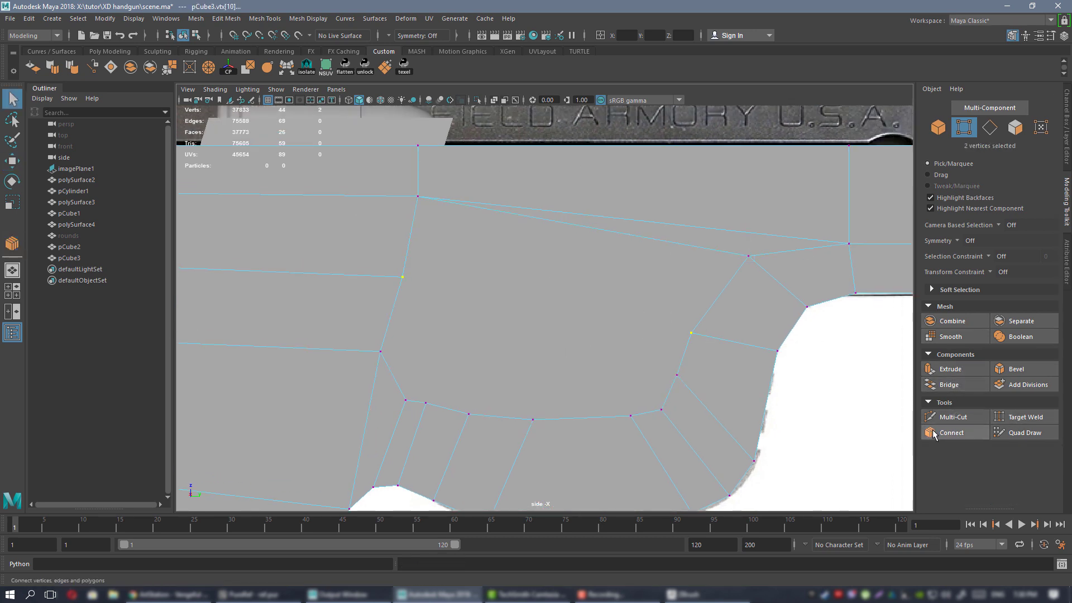
click(676, 375)
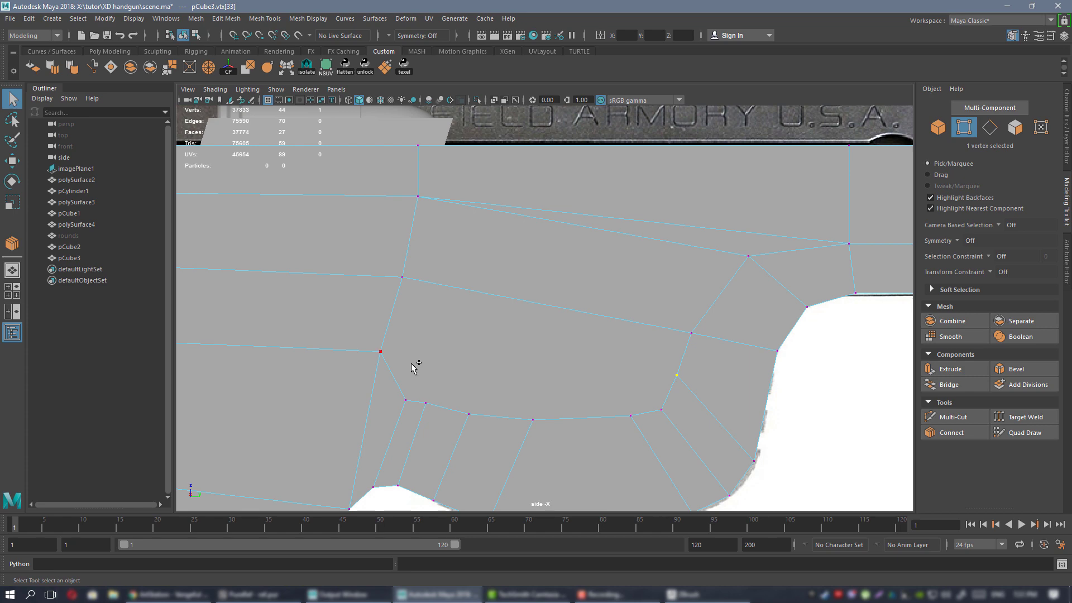
click(953, 434)
Pan and zoom around the grip bottom, trigger guard and slide to inspect the frame.
scroll(566, 405, down, 6)
scroll(564, 385, up, 6)
alt+middle_drag(561, 358, 564, 290)
scroll(546, 289, down, 4)
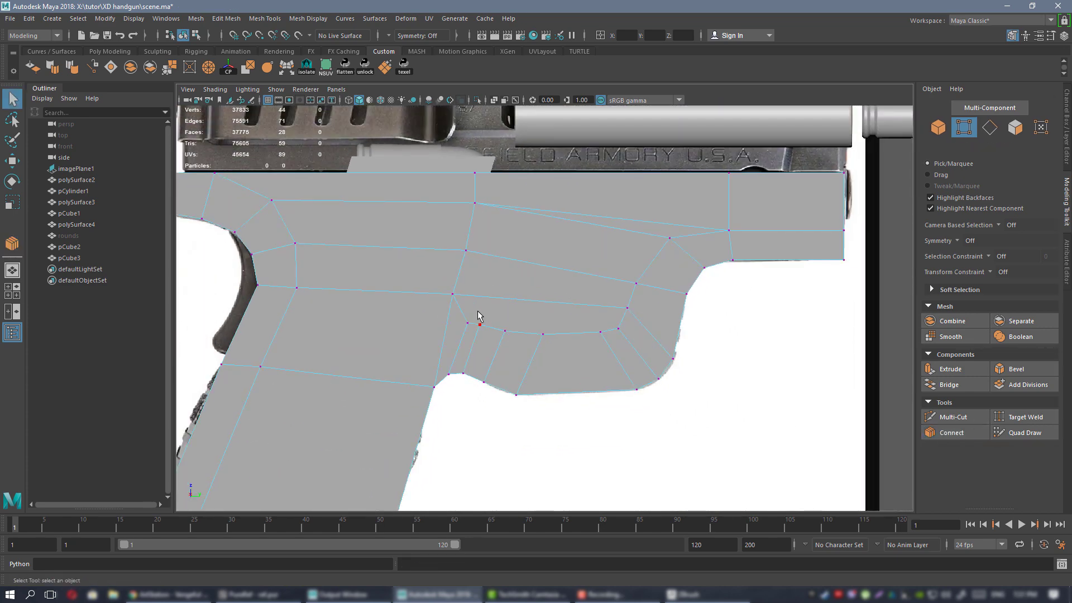
alt+middle_drag(484, 309, 718, 192)
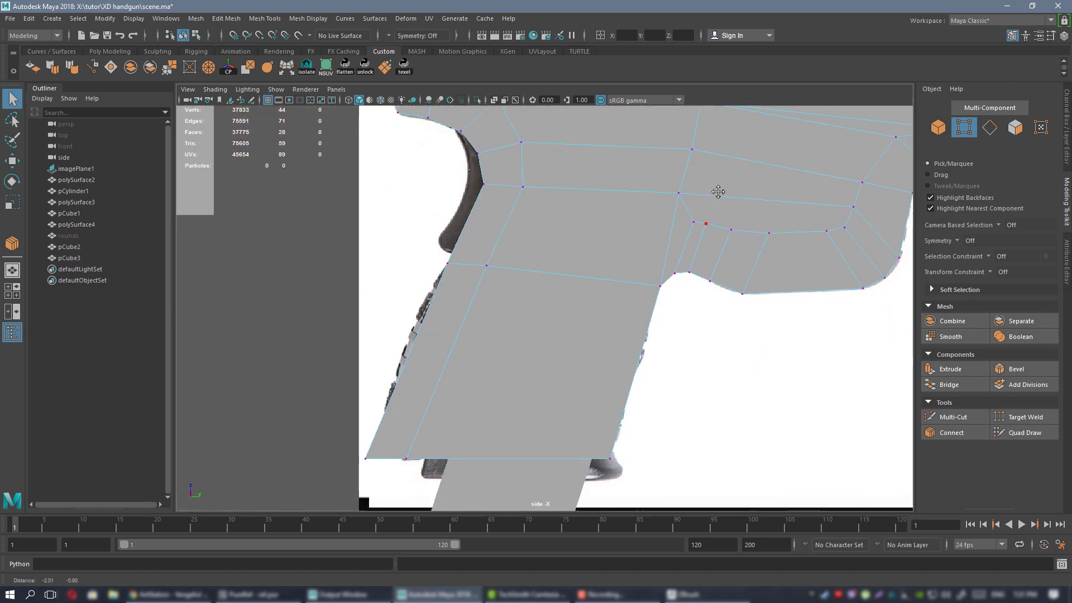
alt+middle_drag(592, 286, 663, 180)
alt+middle_drag(807, 122, 639, 280)
scroll(511, 326, up, 2)
scroll(620, 306, up, 2)
alt+right_drag(639, 280, 549, 233)
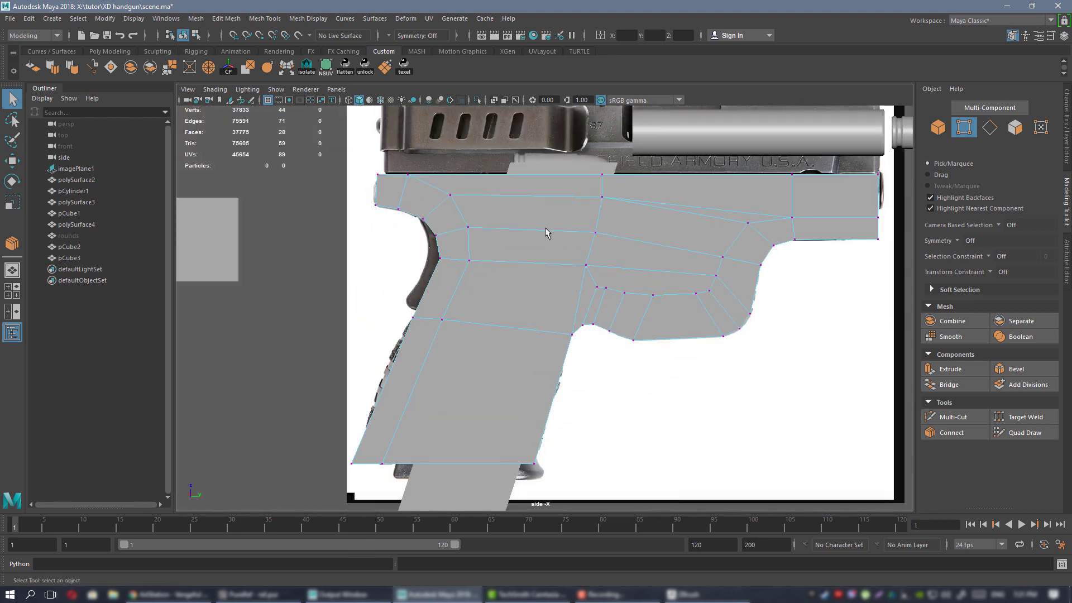
alt+middle_drag(546, 233, 496, 216)
alt+right_drag(525, 268, 657, 365)
alt+middle_drag(550, 283, 599, 269)
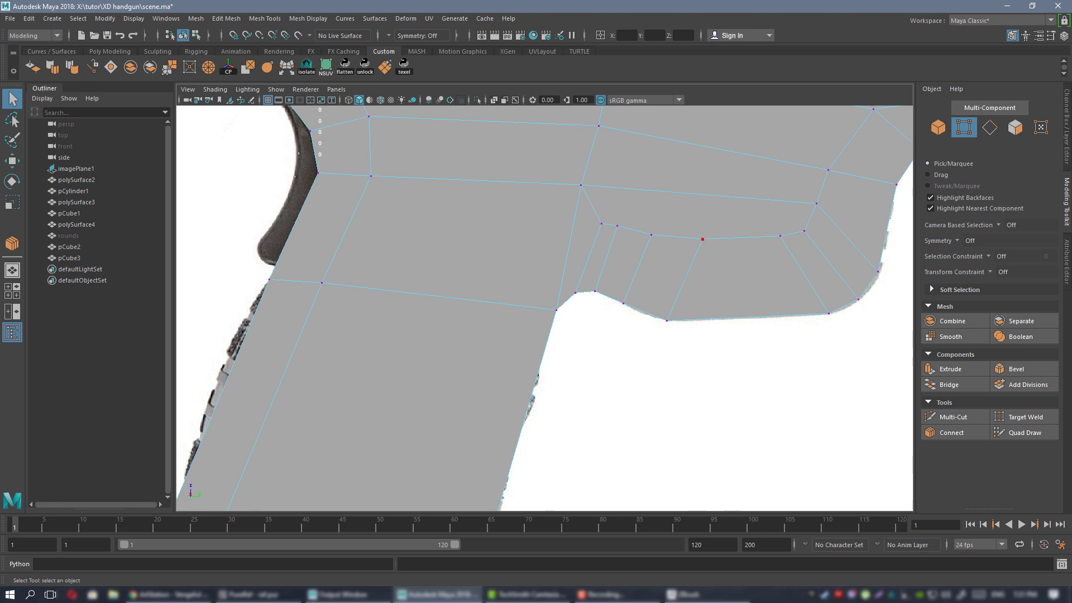
Check the reference image and reframe the side view on the trigger-guard area.
key(alt+Tab)
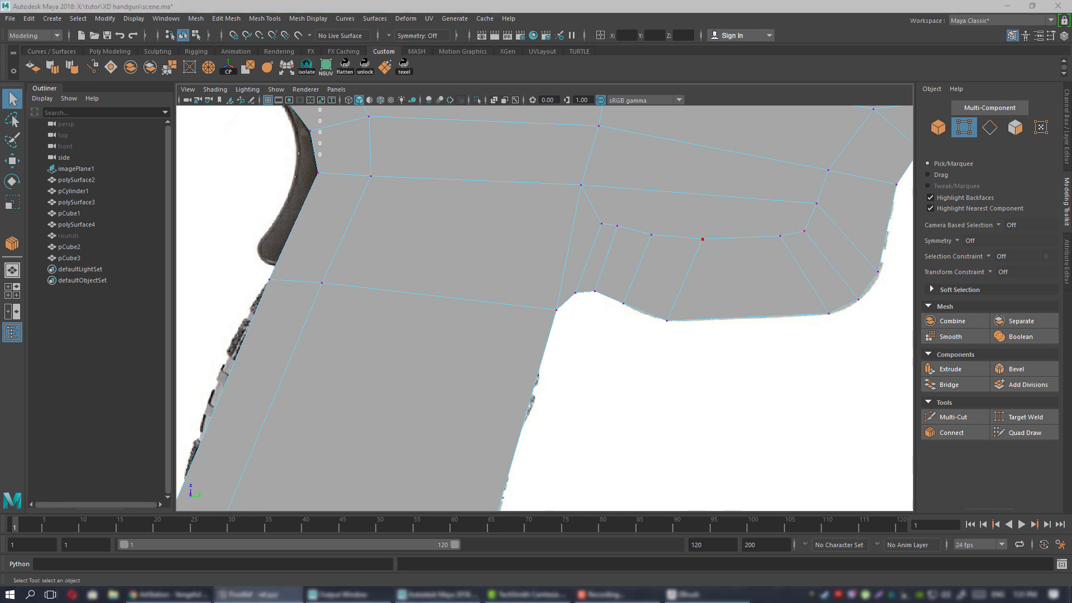
alt+middle_drag(438, 318, 285, 387)
alt+right_drag(286, 387, 435, 298)
alt+middle_drag(413, 302, 607, 245)
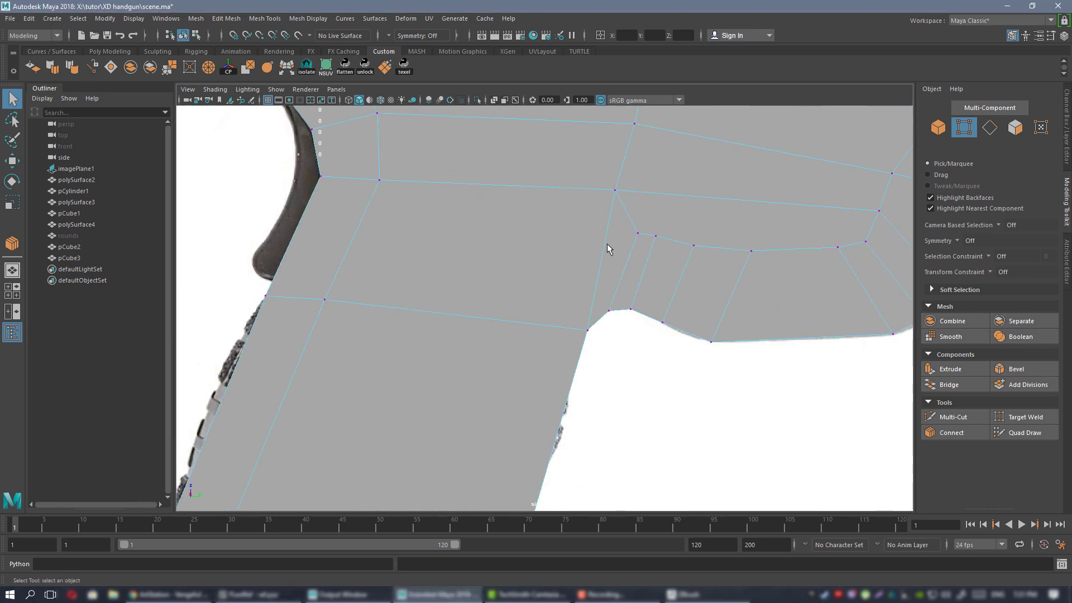
alt+right_drag(640, 280, 524, 224)
alt+middle_drag(523, 224, 457, 221)
alt+right_drag(530, 295, 637, 330)
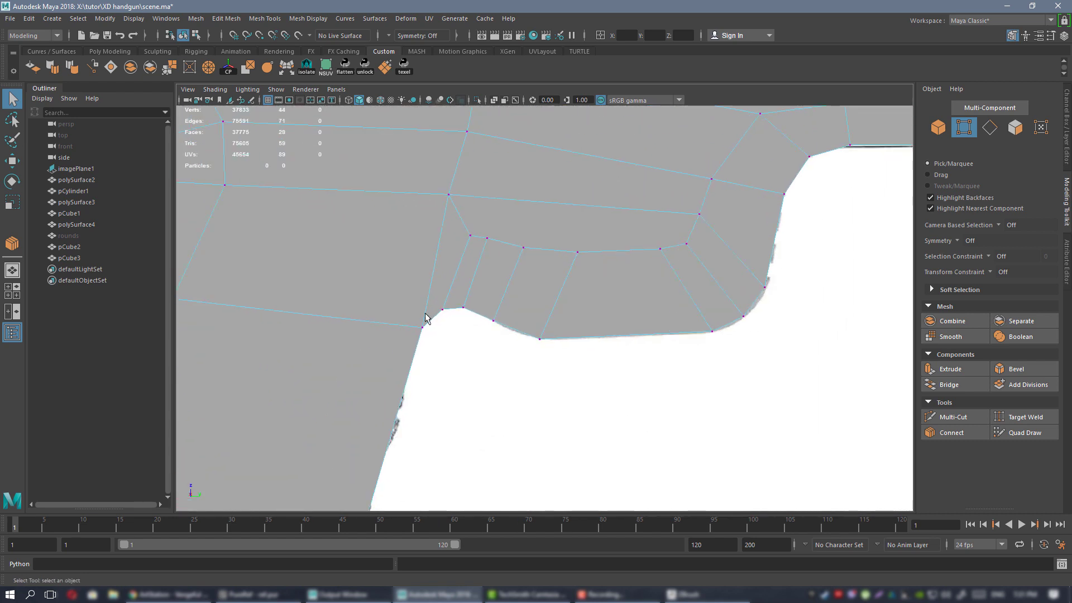
alt+middle_drag(429, 318, 566, 157)
alt+right_drag(540, 285, 502, 304)
alt+middle_drag(502, 304, 500, 375)
alt+middle_drag(566, 191, 520, 232)
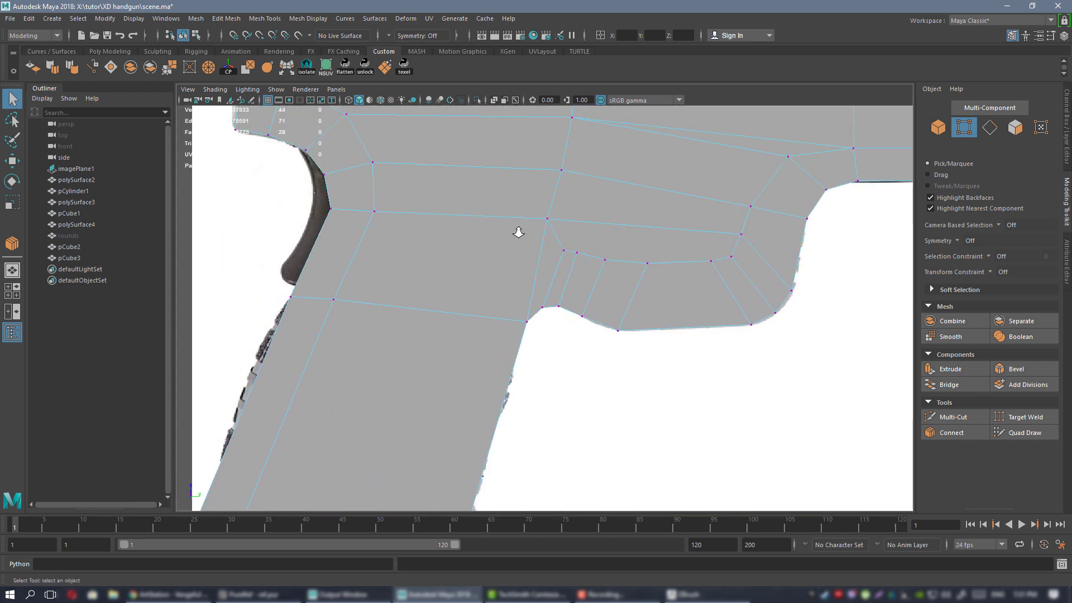
alt+right_drag(519, 232, 620, 332)
scroll(558, 338, down, 3)
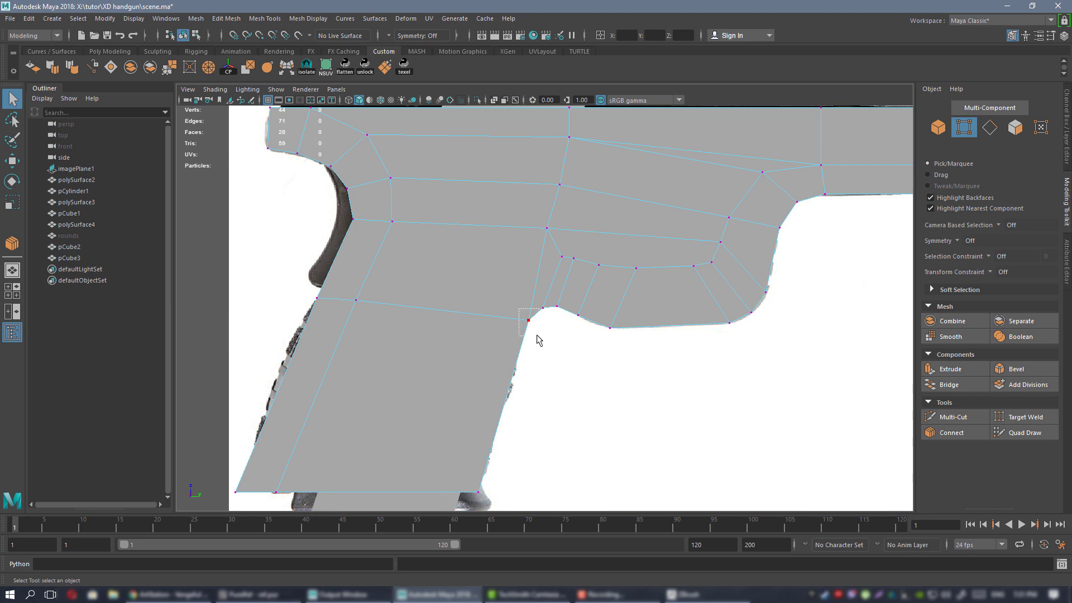
alt+right_drag(492, 262, 570, 311)
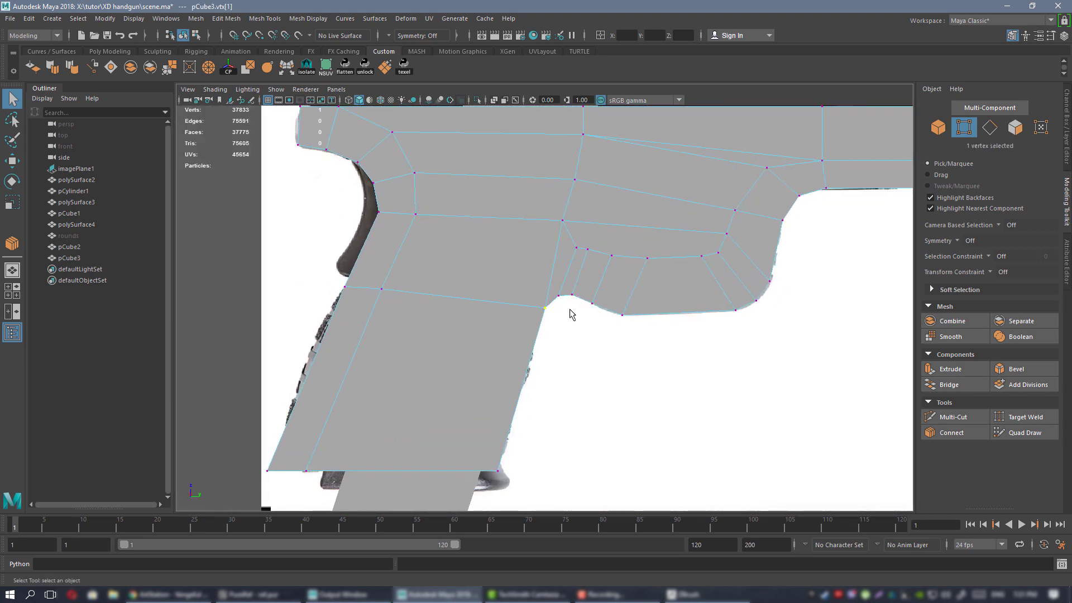
Multi-Cut a new edge from the upper frame vertex through the face to the lower edge.
key(ctrl+shift+x)
click(545, 308)
click(562, 221)
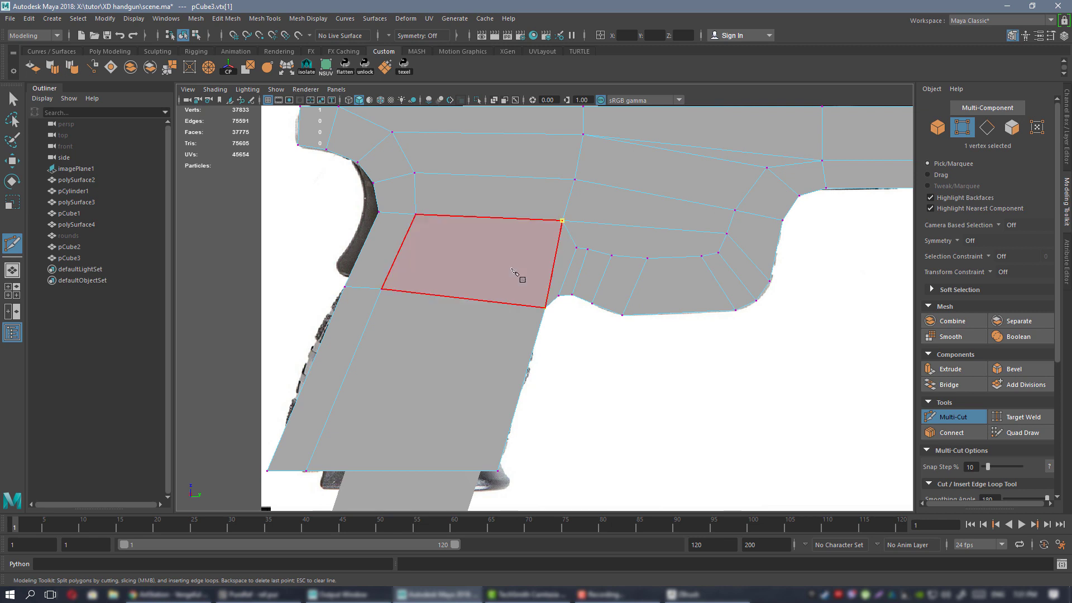
click(517, 265)
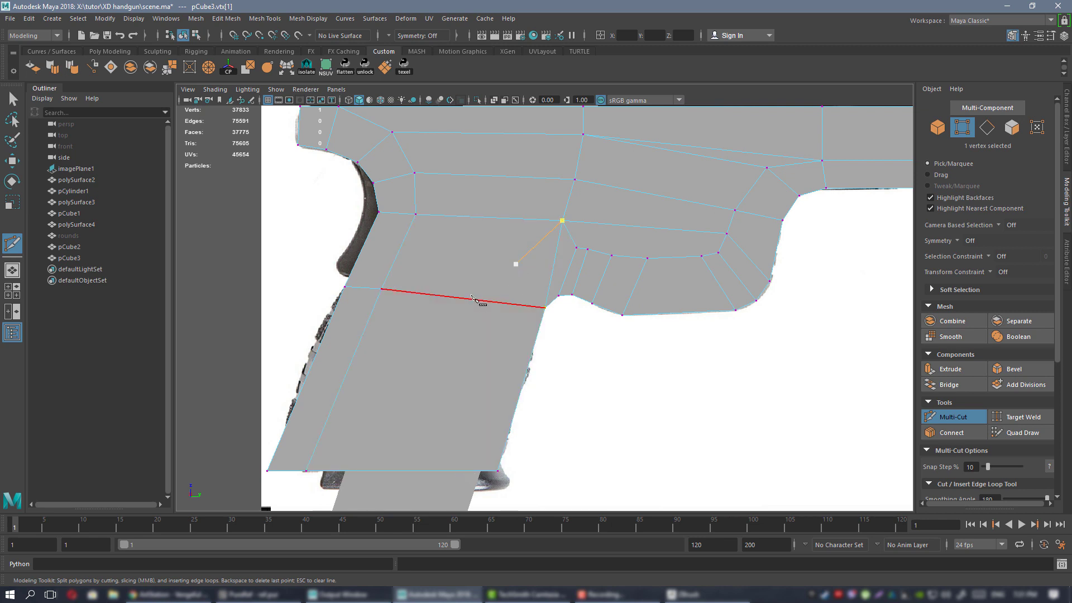
click(382, 289)
key(q)
scroll(554, 188, up, 2)
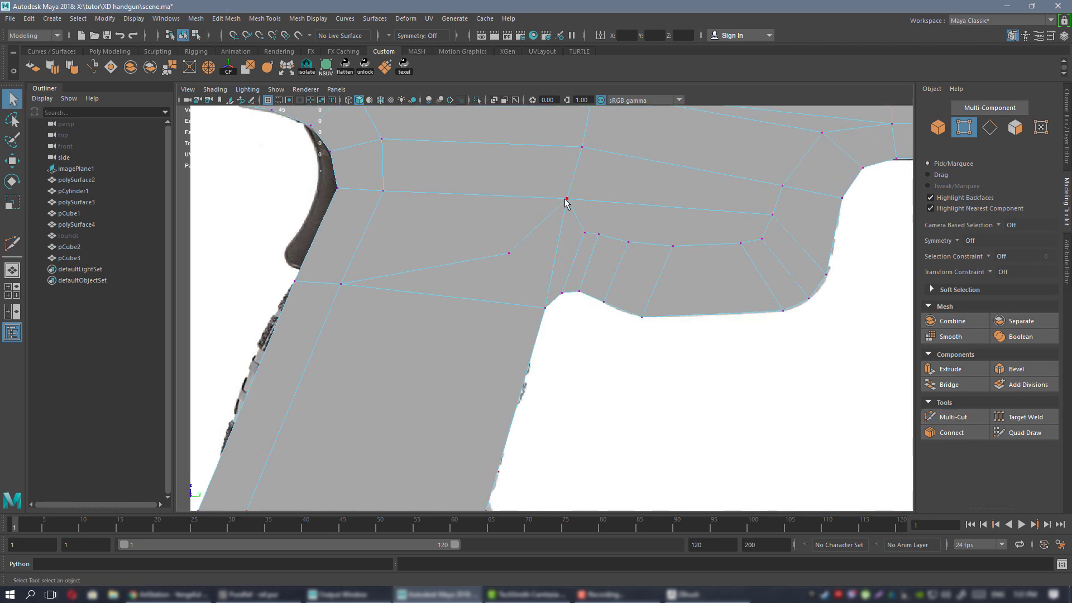
Target Weld the loose vertex onto its neighbour and shift the vertex above the guard down-left.
key(g)
drag(569, 199, 510, 250)
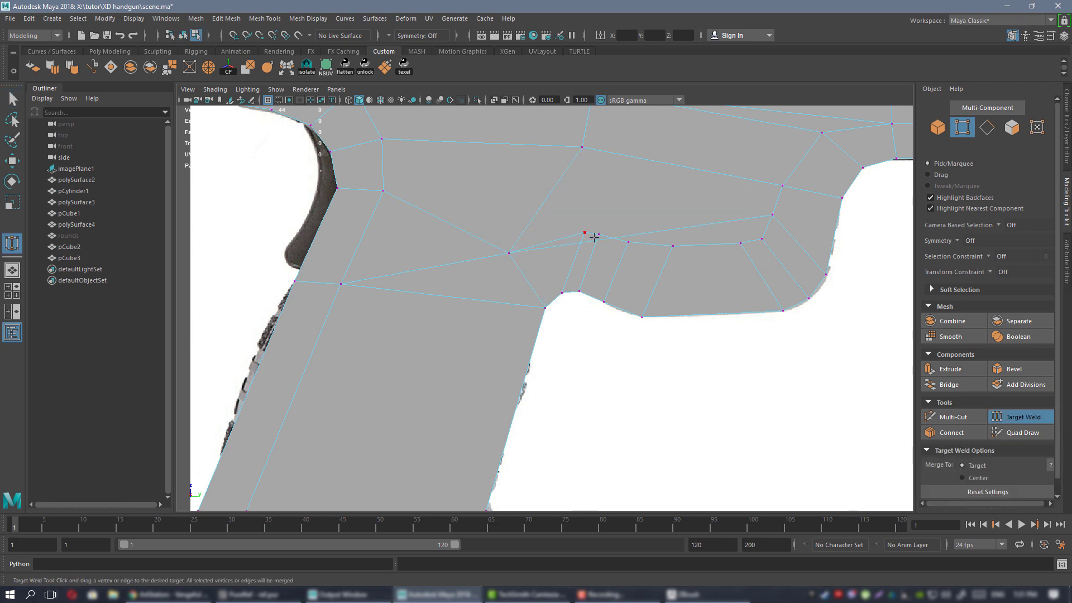
key(w)
click(585, 231)
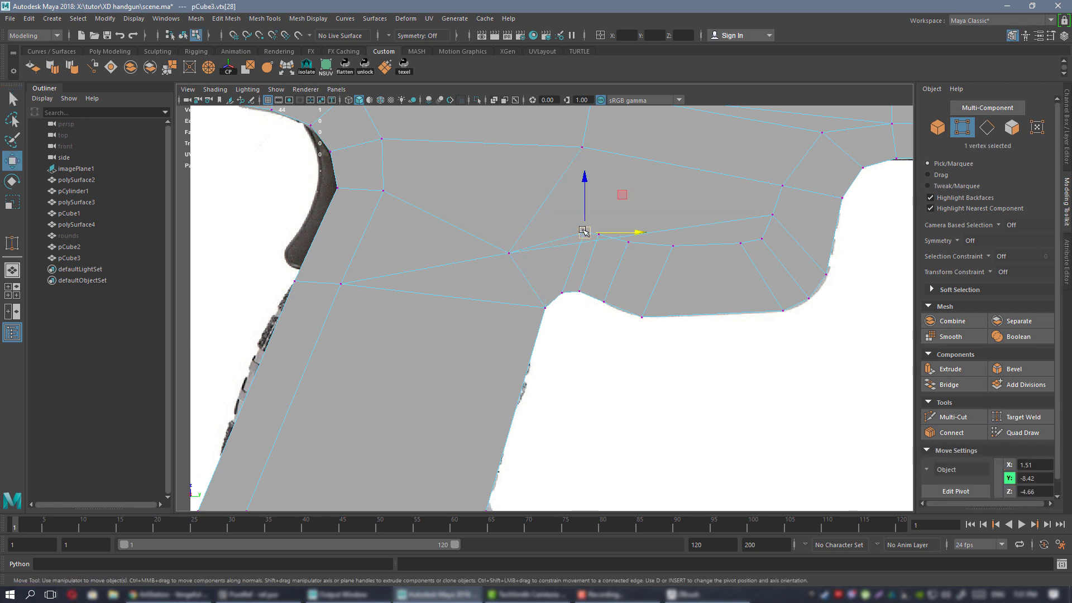
drag(584, 231, 577, 246)
Cut a new edge down to the grip's bottom vertex and nudge the new vertex up-left.
alt+middle_drag(449, 288, 544, 228)
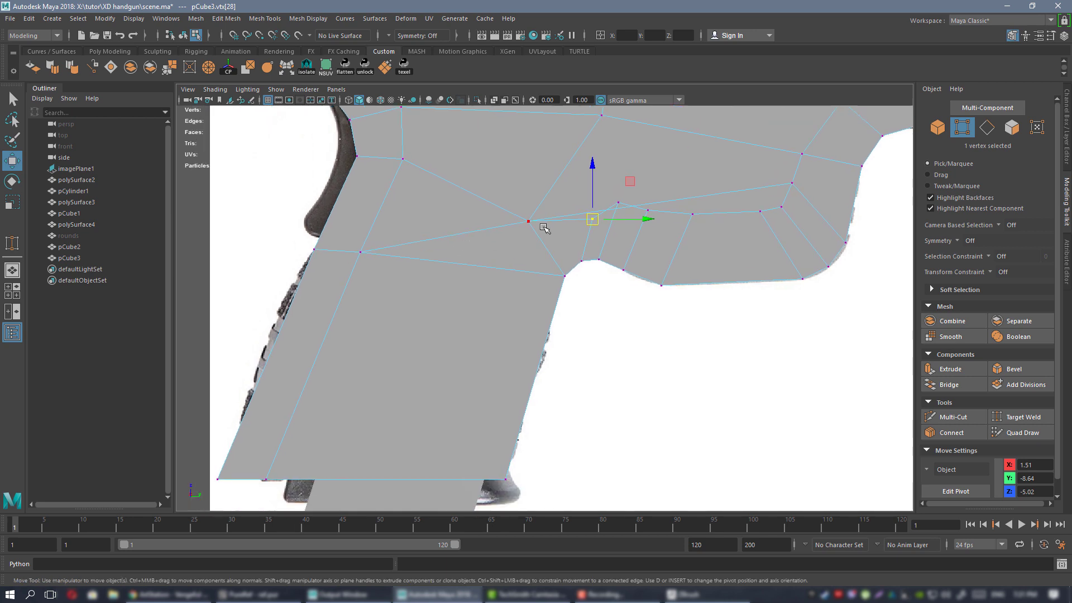
key(ctrl+shift+x)
alt+middle_drag(460, 319, 507, 374)
click(458, 370)
key(q)
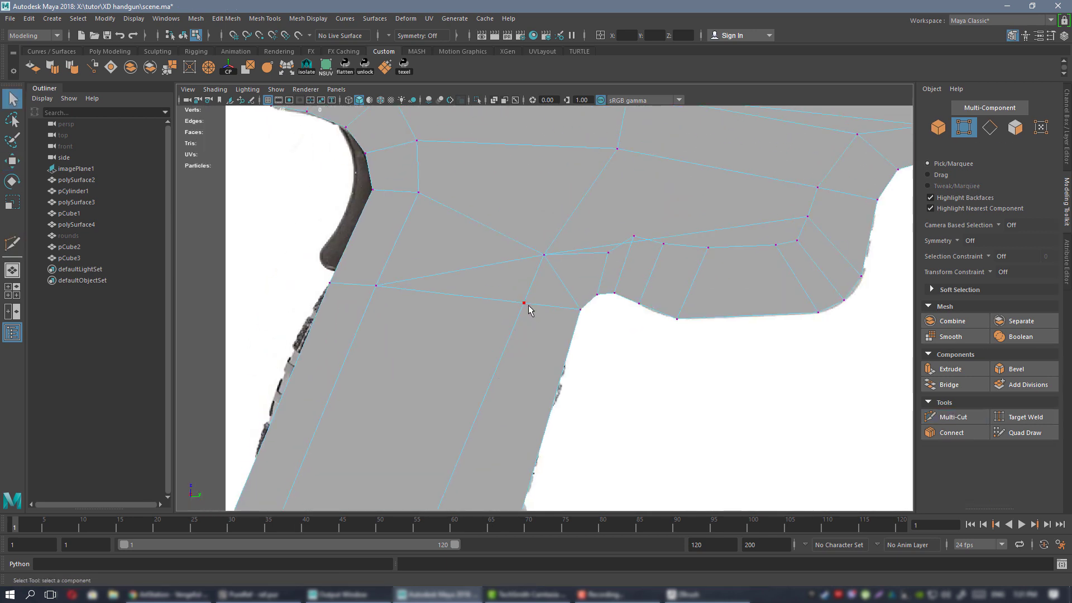
click(525, 304)
key(w)
drag(562, 267, 559, 263)
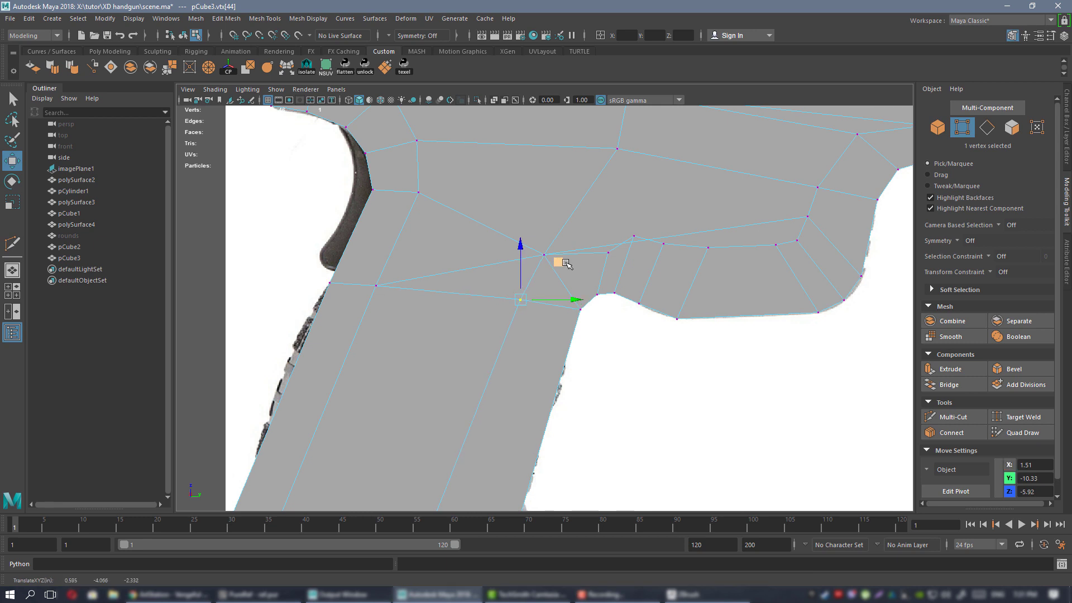
Move the vertex along the trigger-guard edge down into line at the grip-guard junction.
alt+right_drag(560, 263, 596, 241)
alt+middle_drag(596, 242, 563, 264)
click(594, 246)
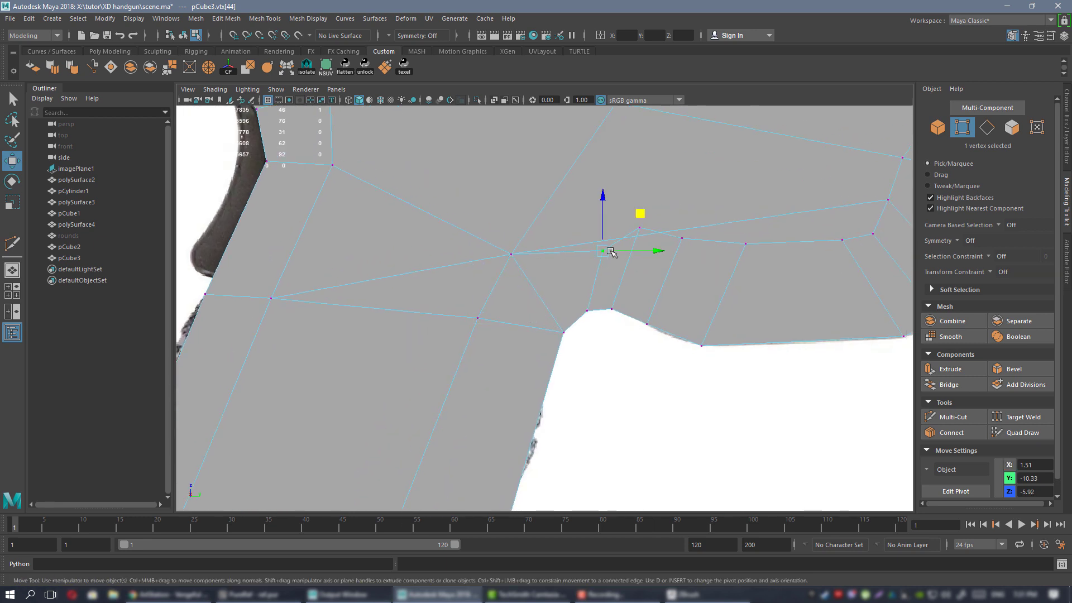
click(647, 225)
middle_drag(677, 191, 678, 207)
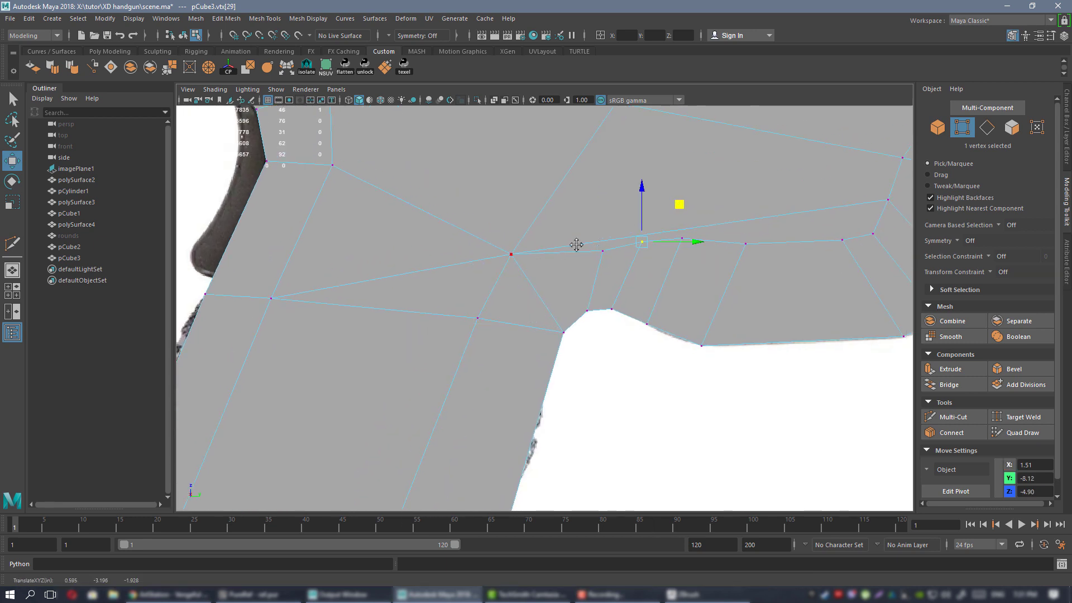
alt+middle_drag(576, 245, 557, 257)
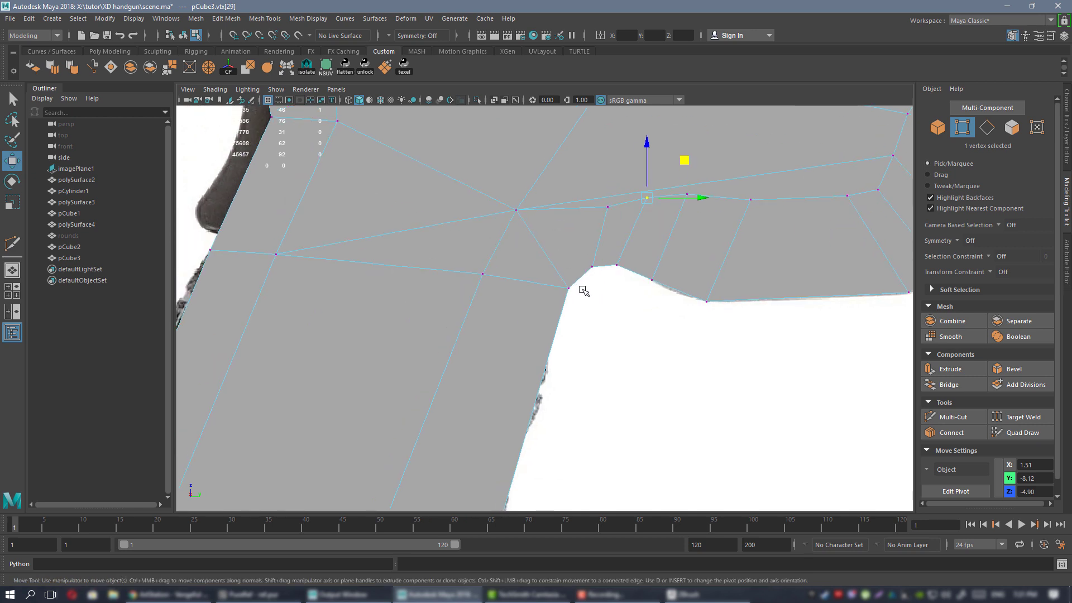
Delete the short stray edge near the trigger guard and start another cut.
right_drag(560, 234, 524, 237)
click(529, 230)
key(Delete)
click(568, 287)
key(ctrl+shift+x)
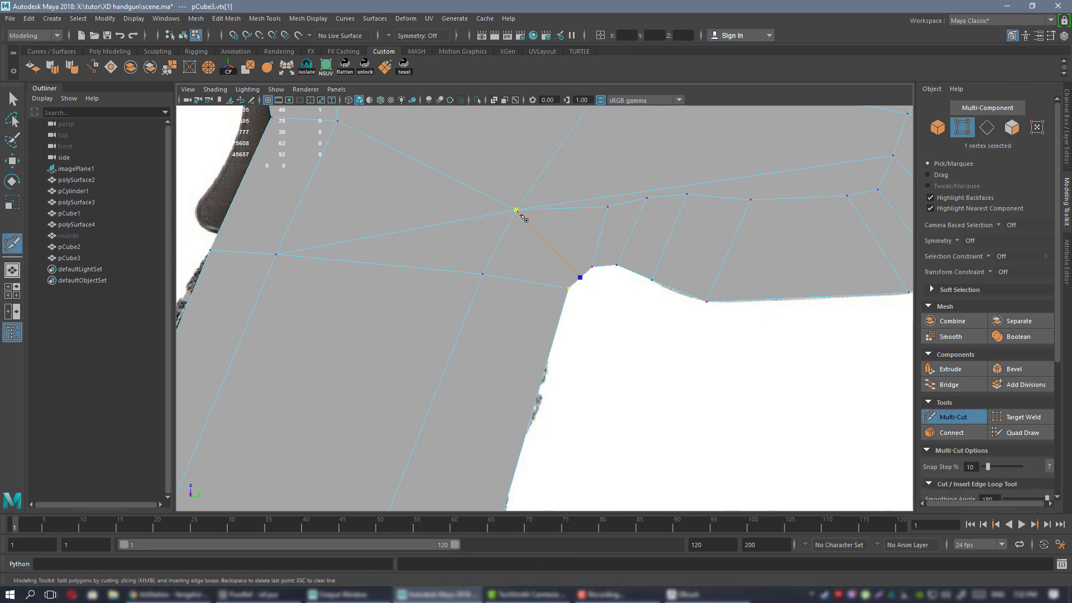
Finish the new edge to the guard corner and nudge its new vertex up-left.
key(q)
key(w)
click(579, 275)
drag(617, 238, 614, 235)
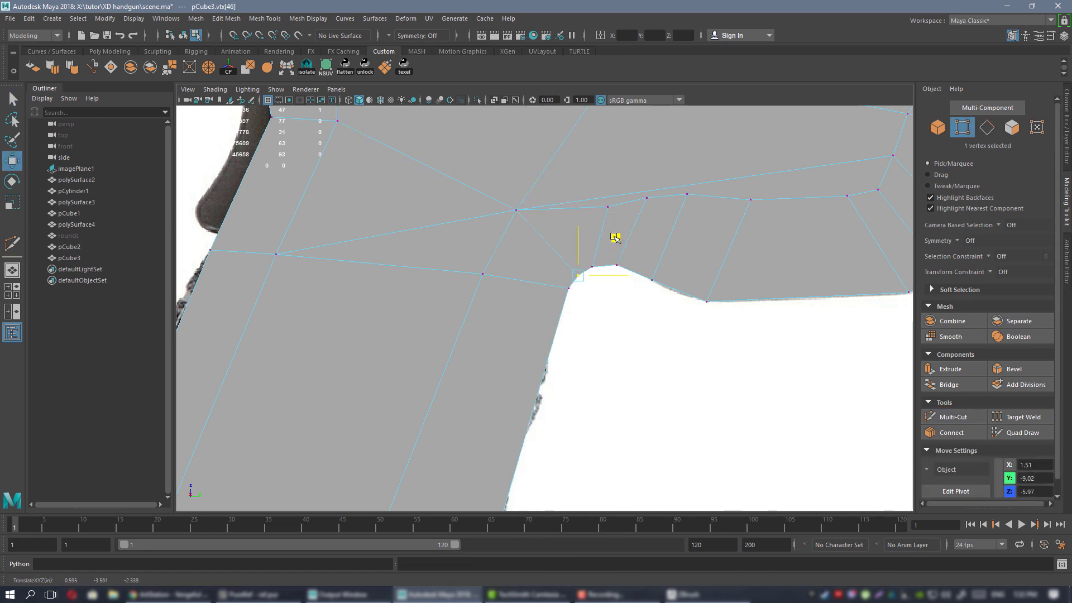
Nudge the vertex on the frame's long edge up-left to match the reference.
scroll(594, 222, down, 4)
alt+middle_drag(593, 223, 561, 226)
scroll(548, 280, up, 2)
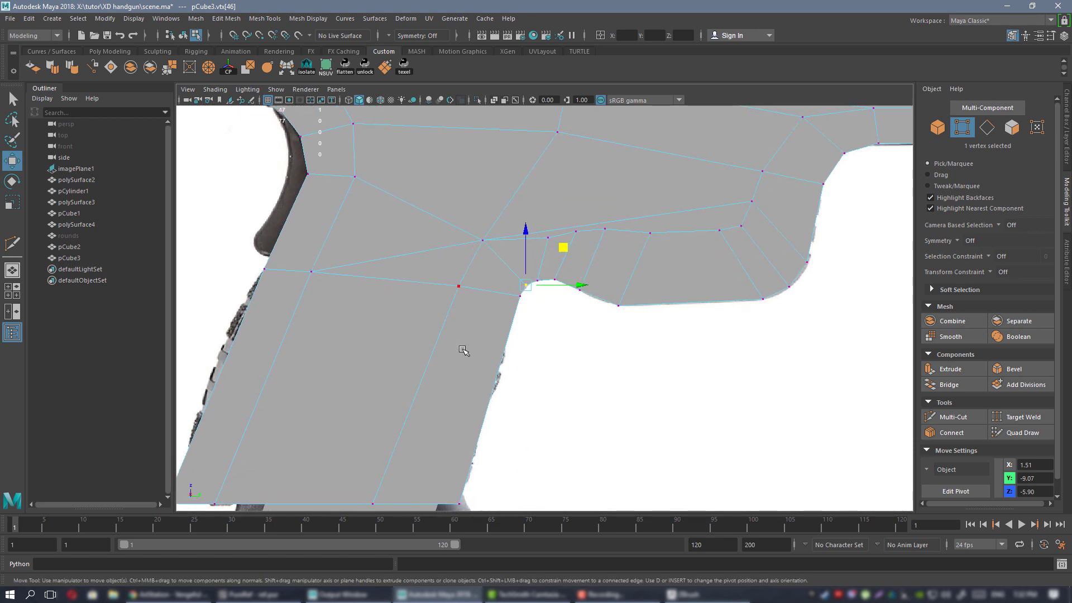
alt+middle_drag(464, 351, 503, 249)
alt+middle_drag(497, 286, 487, 372)
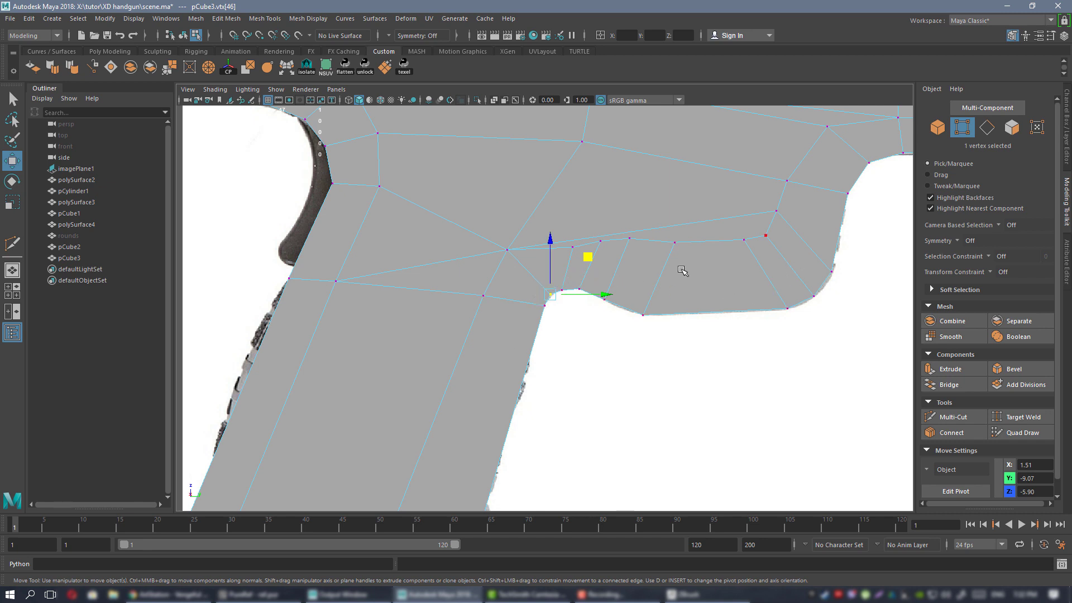
alt+middle_drag(604, 289, 561, 334)
scroll(511, 278, up, 2)
click(429, 283)
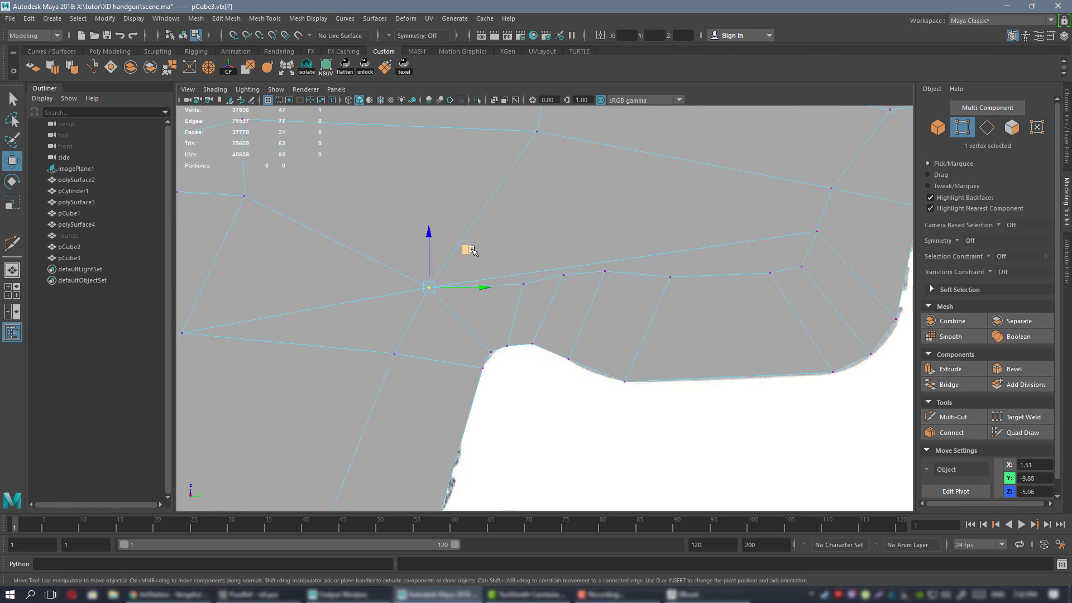
drag(466, 246, 463, 239)
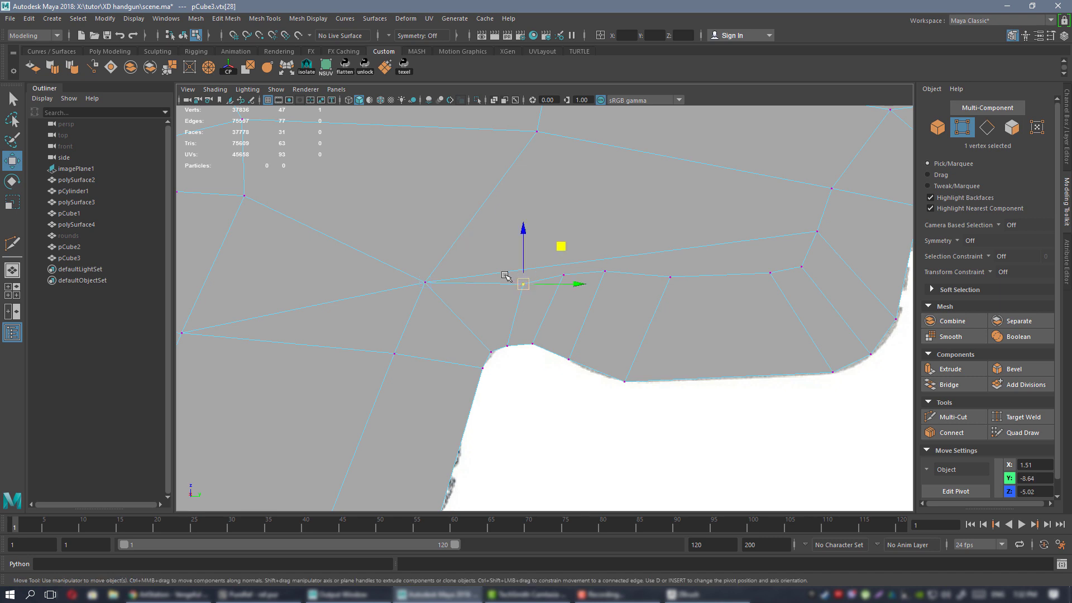
Delete the steep edge above the guard and the long edge across the frame.
alt+middle_drag(540, 272, 608, 285)
right_drag(630, 187, 630, 161)
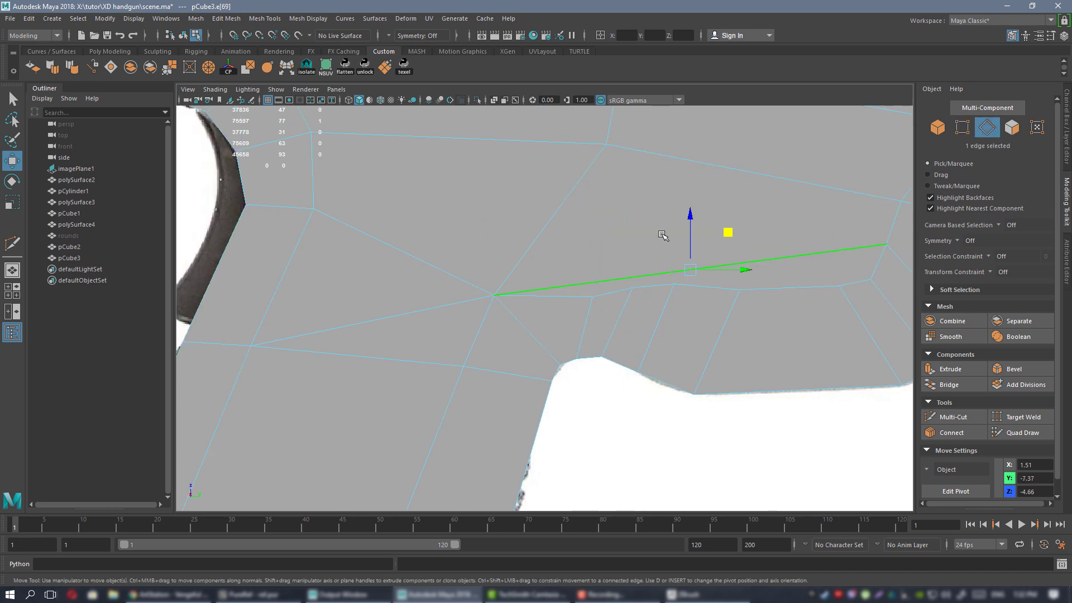
click(550, 233)
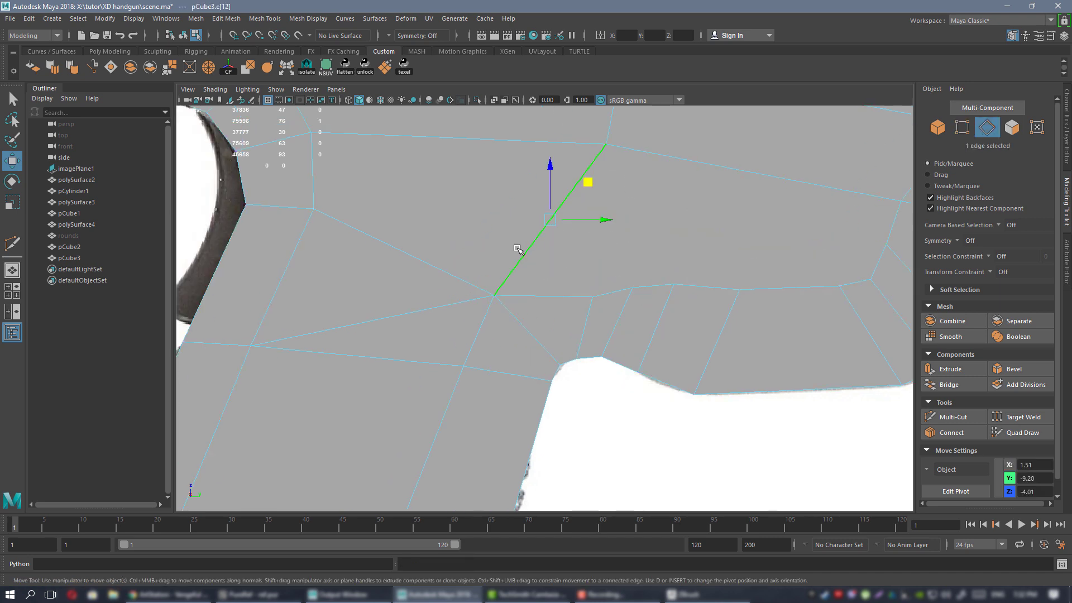
click(416, 314)
key(ctrl+Delete)
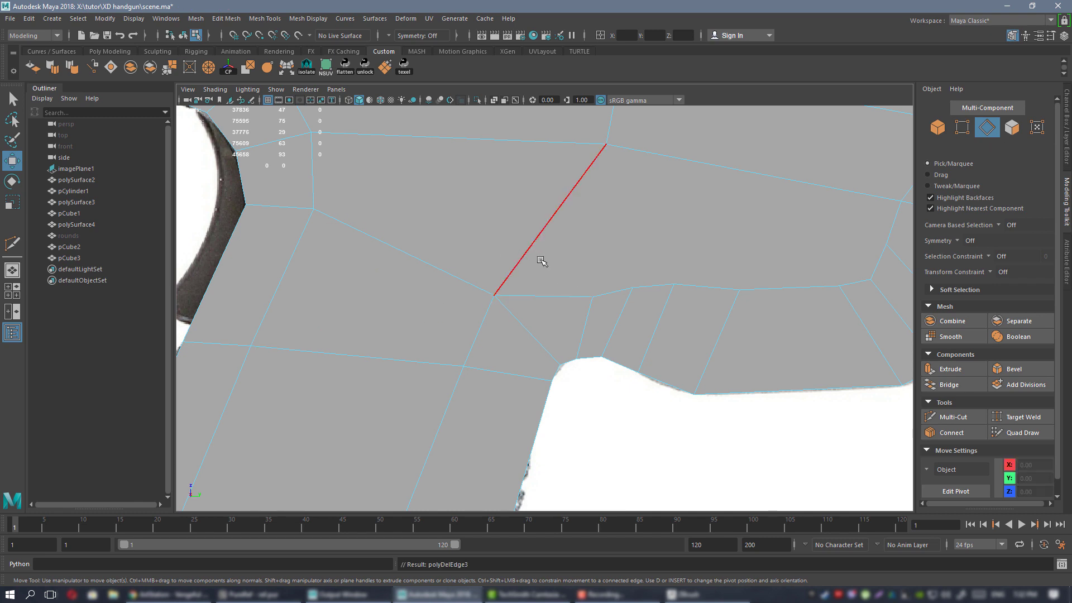
mouse_move(555, 260)
alt+right_down()
mouse_move(531, 246)
mouse_move(537, 264)
alt+right_up()
alt+middle_drag(537, 265, 467, 292)
alt+right_drag(467, 292, 514, 259)
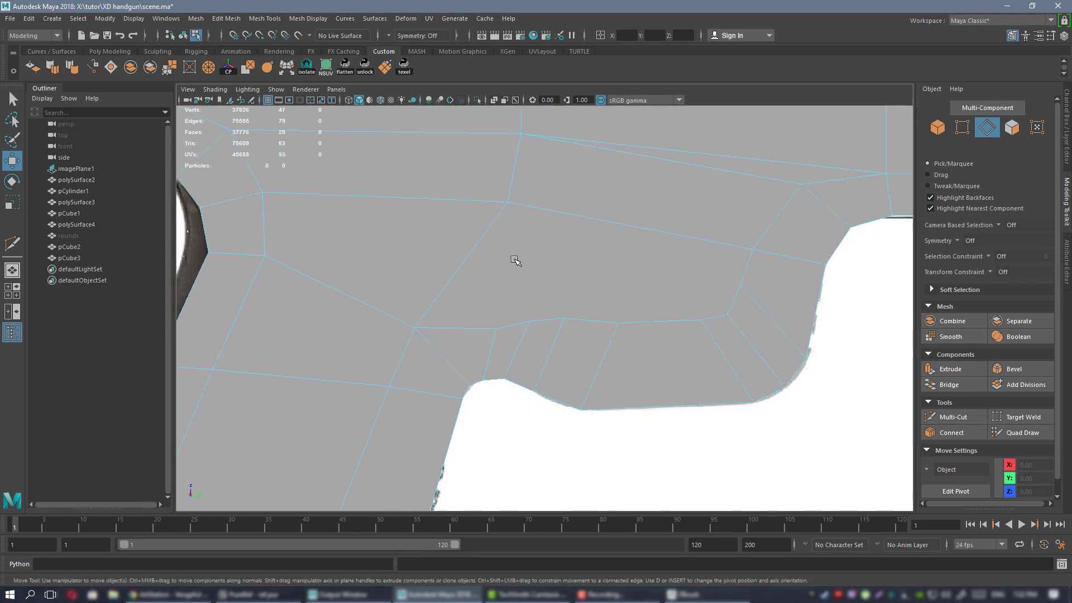
right_drag(512, 203, 459, 205)
alt+middle_drag(494, 218, 525, 313)
click(523, 287)
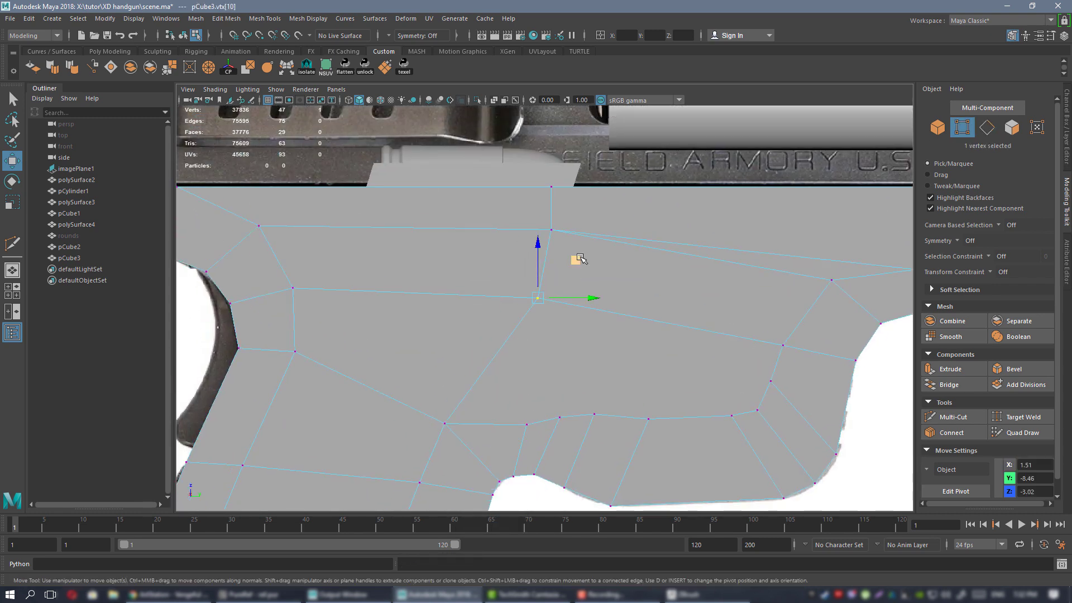
Slide frame vertices left and move the vertex above the trigger guard up-left.
drag(579, 259, 551, 259)
click(552, 231)
drag(604, 231, 575, 231)
alt+middle_drag(588, 347, 535, 220)
click(477, 295)
drag(511, 261, 542, 243)
click(503, 246)
click(566, 282)
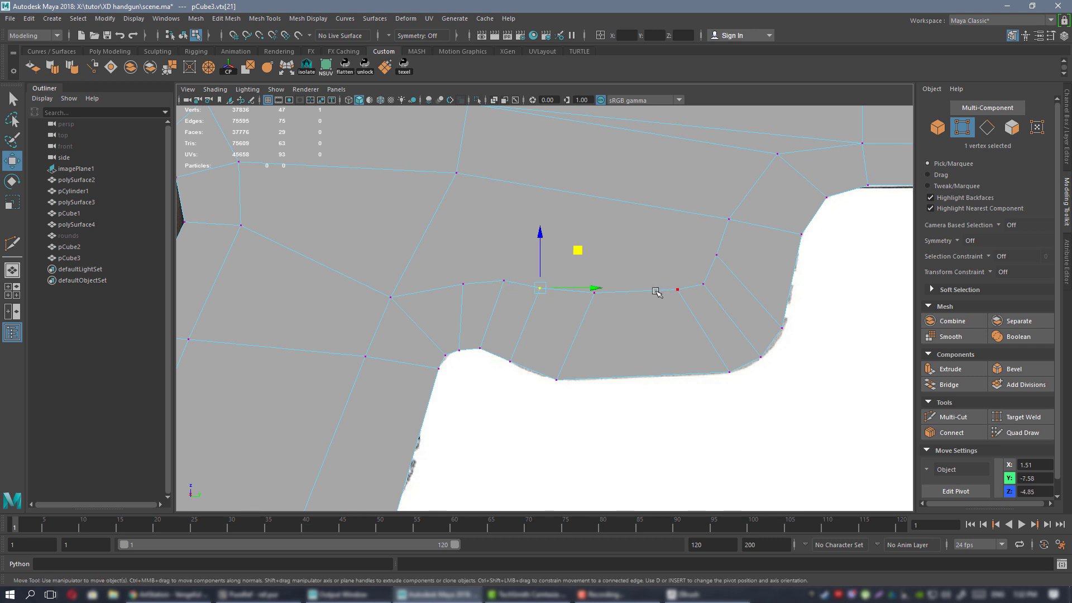
Raise the top front vertex and front corner vertex to the reference outline.
alt+middle_drag(659, 292, 546, 381)
click(598, 296)
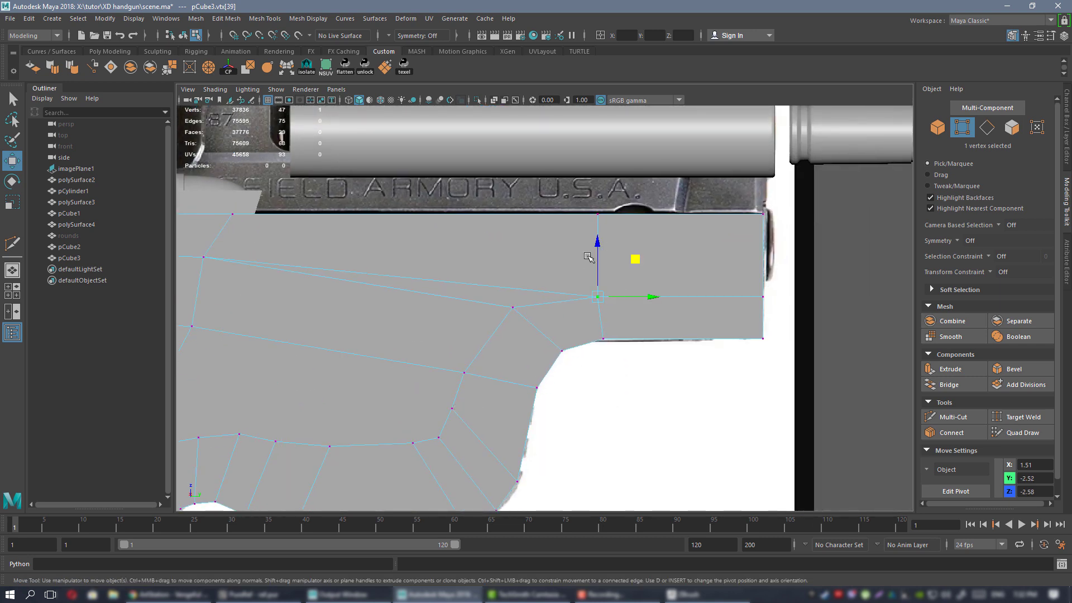
drag(602, 254, 601, 248)
click(764, 297)
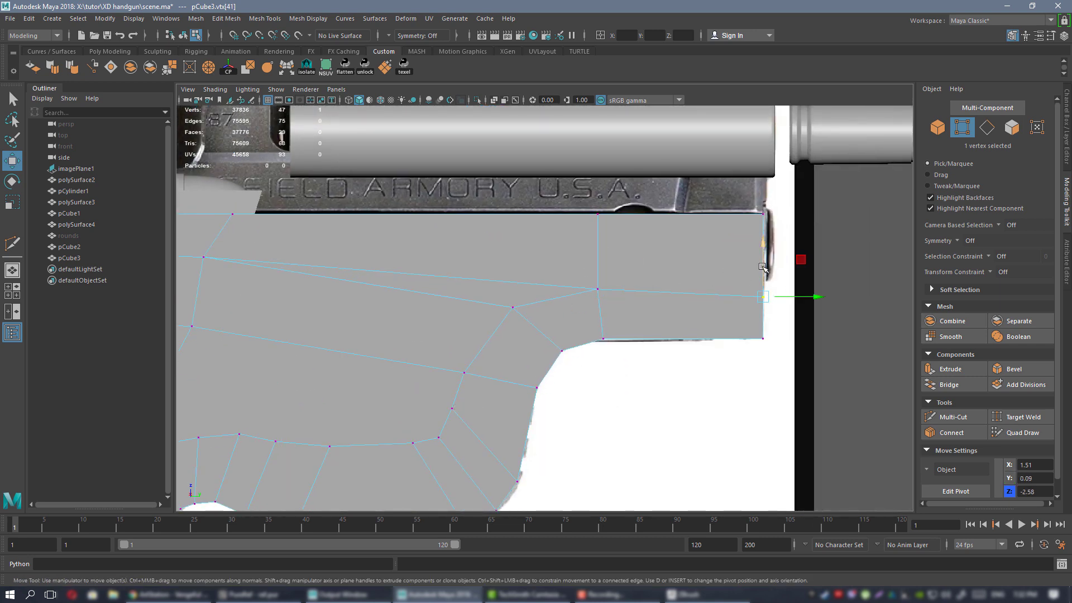
drag(764, 264, 763, 254)
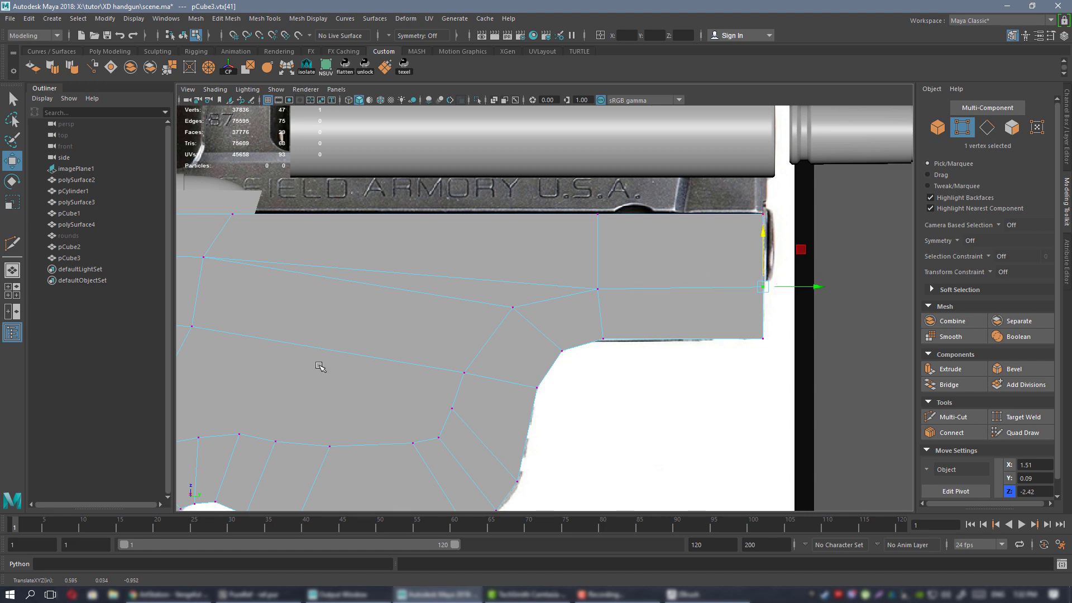
Frame the whole grip in the side view and start Multi-Cut for the new edge loop.
alt+middle_drag(319, 367, 701, 323)
alt+middle_drag(541, 202, 544, 218)
scroll(547, 296, down, 5)
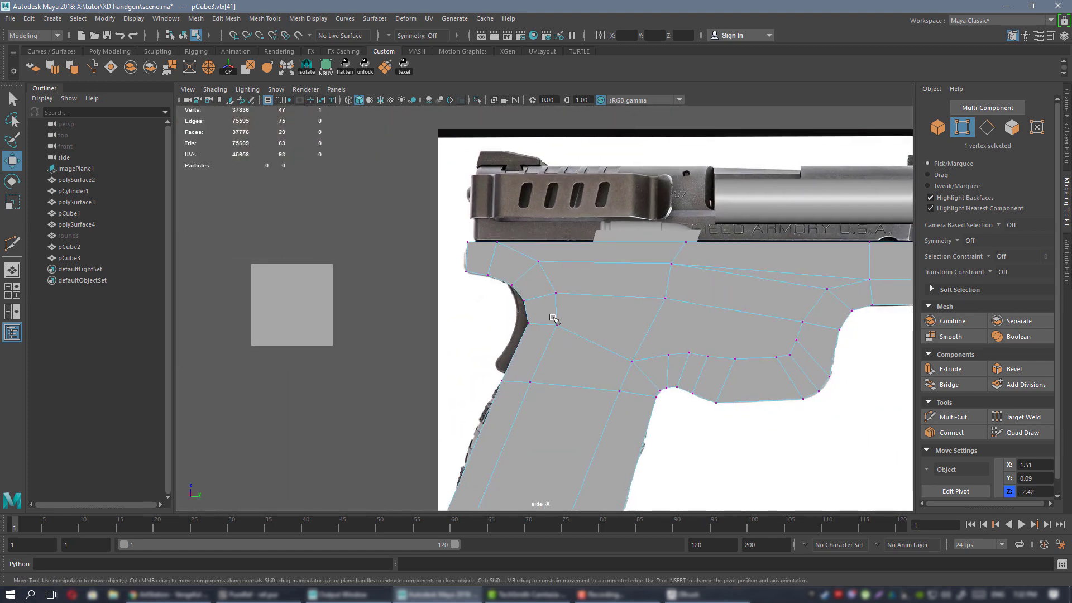
alt+middle_drag(553, 319, 553, 291)
alt+right_drag(553, 292, 685, 337)
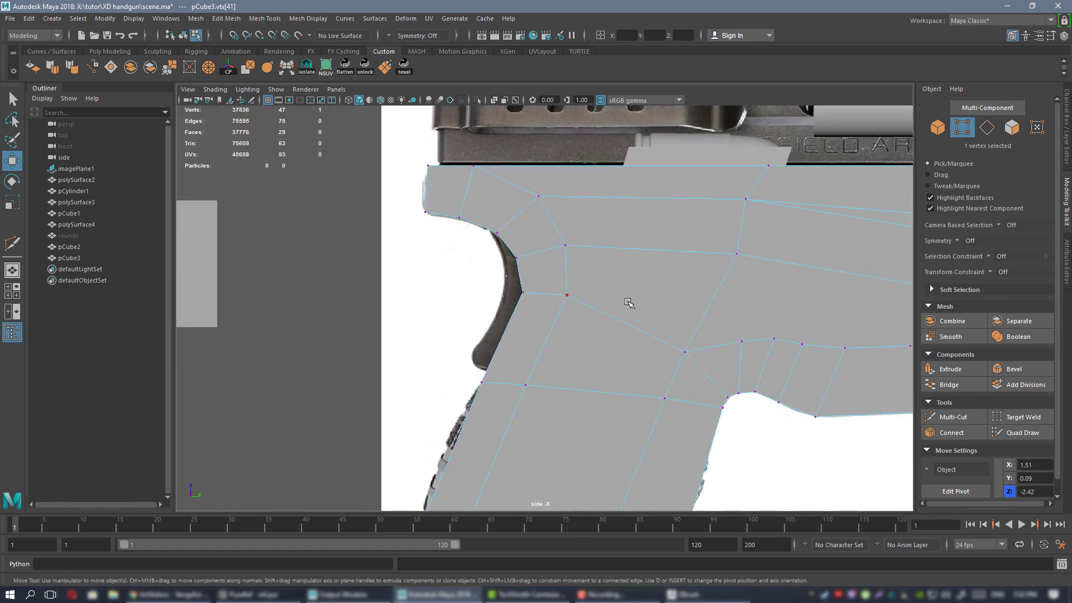
alt+right_drag(629, 303, 577, 283)
alt+middle_drag(577, 282, 587, 198)
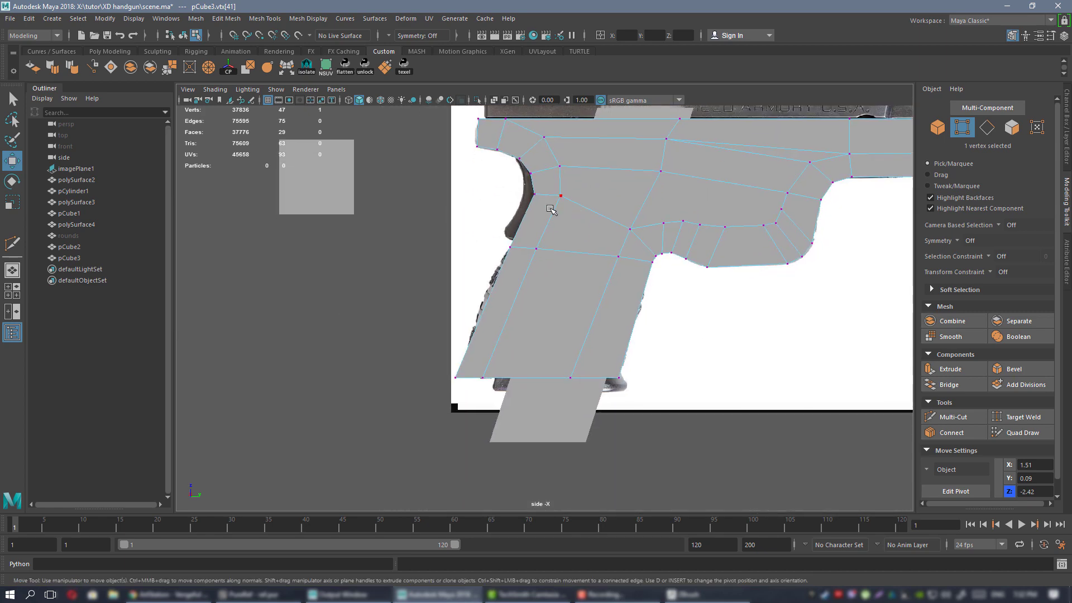
alt+right_drag(552, 209, 567, 339)
alt+middle_drag(569, 319, 536, 323)
alt+middle_drag(576, 276, 524, 341)
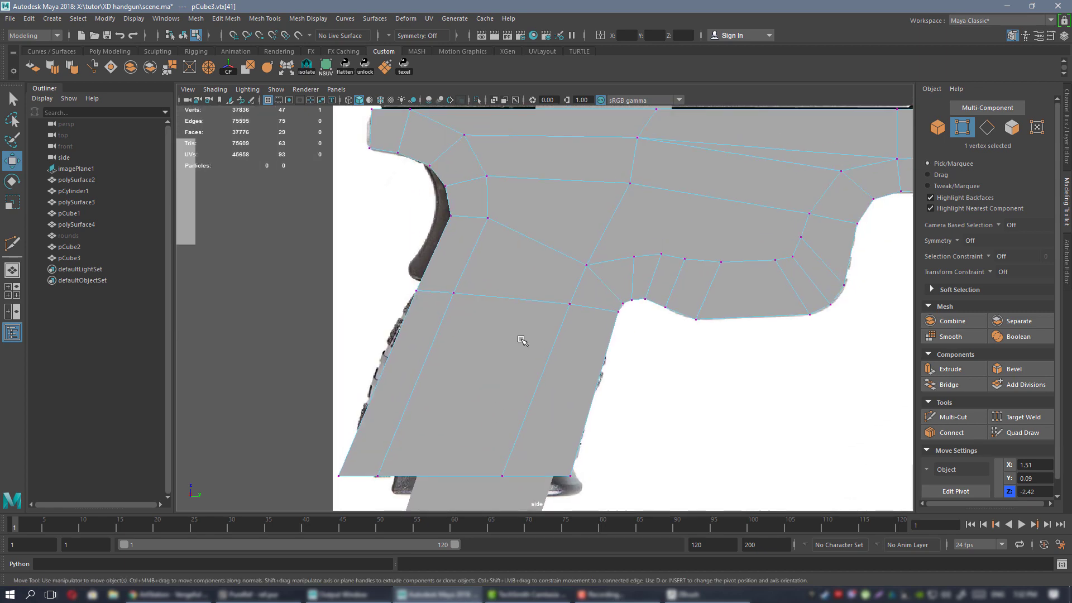
alt+middle_drag(438, 335, 490, 280)
key(ctrl+shift+x)
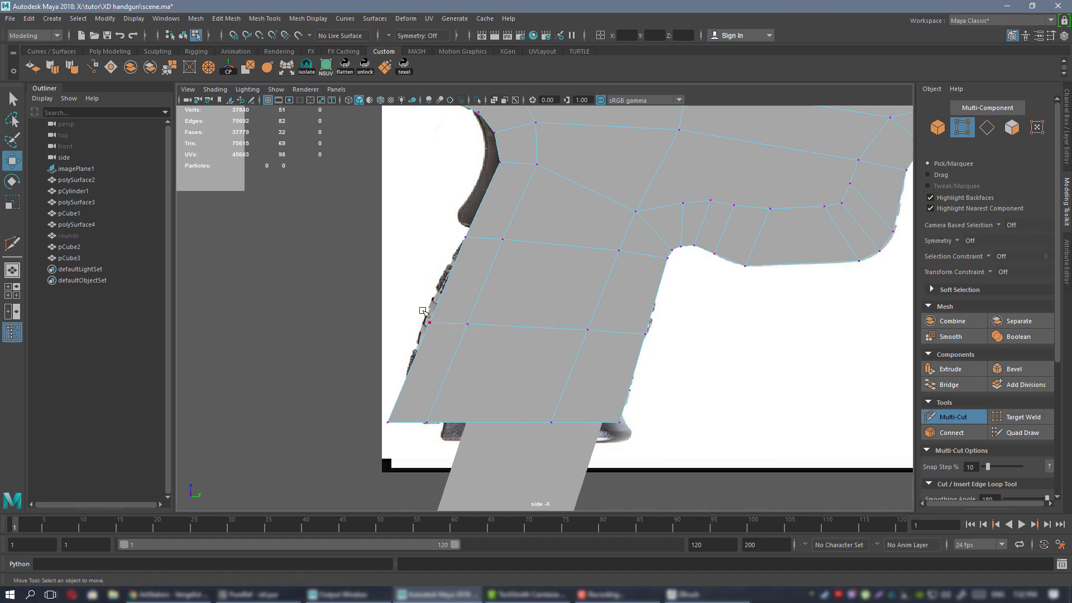
Turn on X-Ray and nudge the new loop's two end vertices onto the grip outline.
key(w)
drag(423, 311, 475, 325)
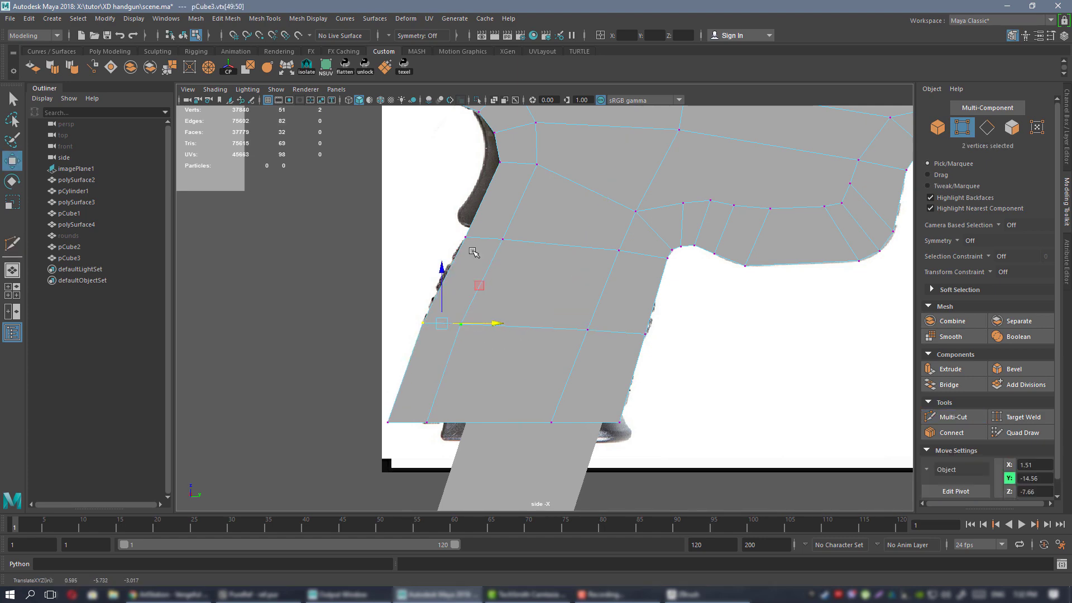
click(494, 101)
scroll(512, 294, up, 3)
alt+middle_drag(512, 294, 542, 282)
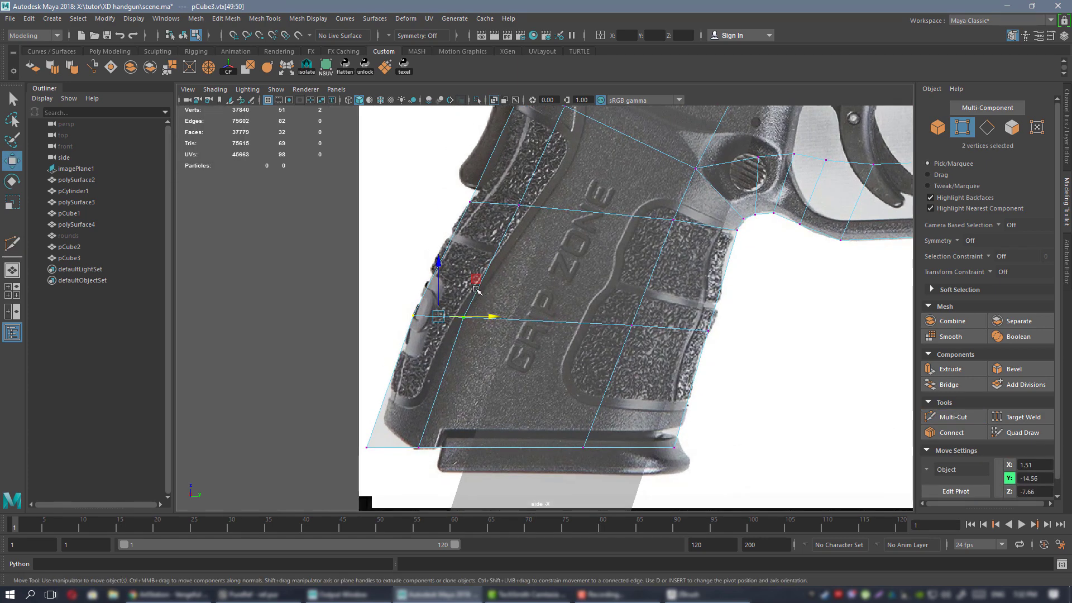
alt+middle_drag(554, 228, 560, 302)
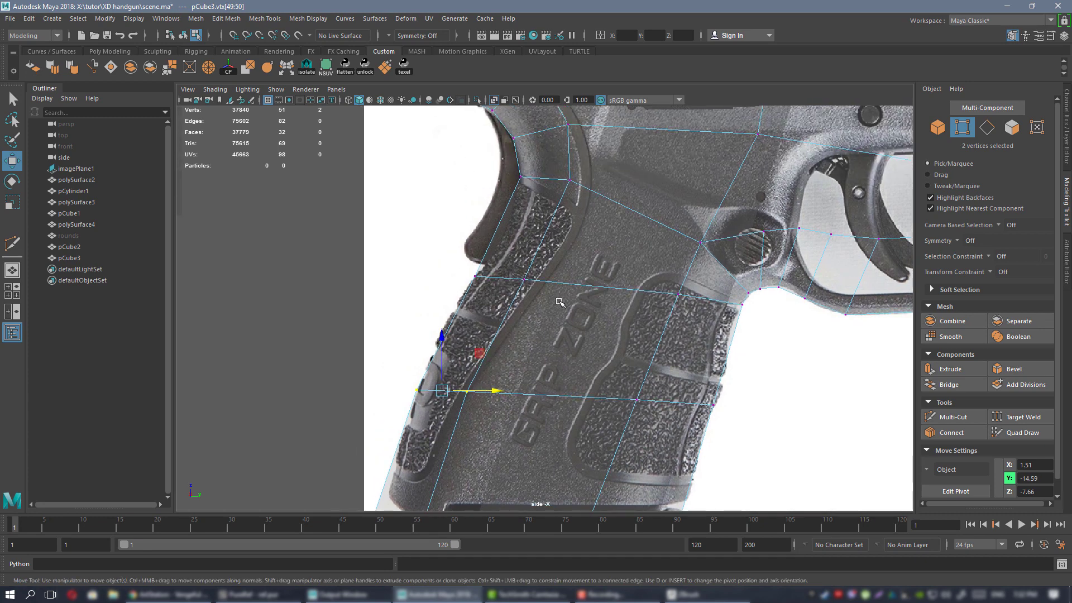
drag(540, 279, 542, 279)
Cut another edge loop across the grip and select its two front vertices.
alt+middle_drag(531, 220, 516, 280)
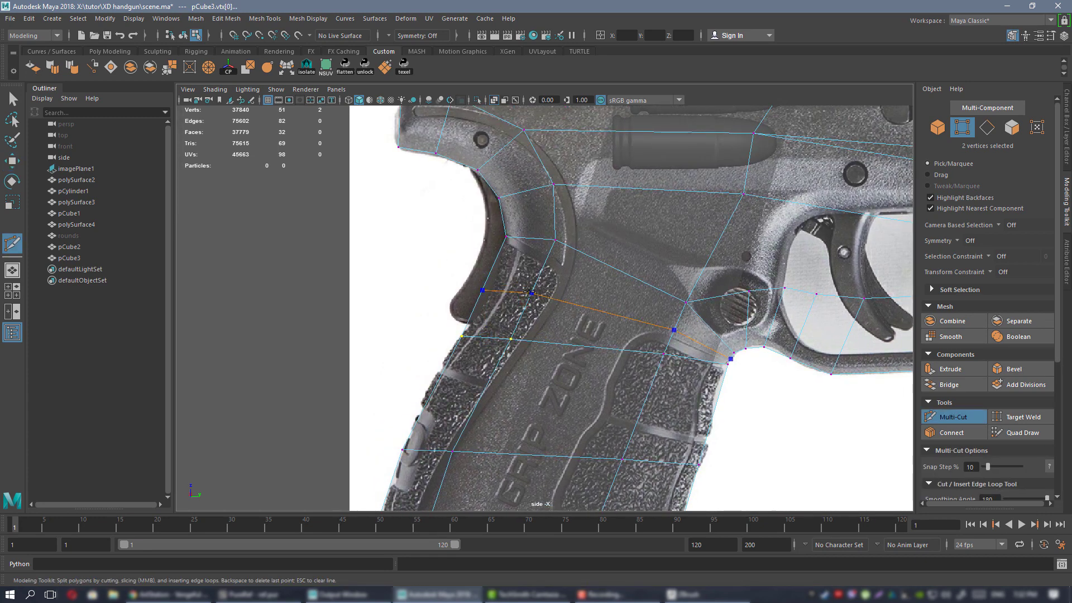
key(w)
drag(458, 276, 547, 292)
scroll(561, 293, down, 3)
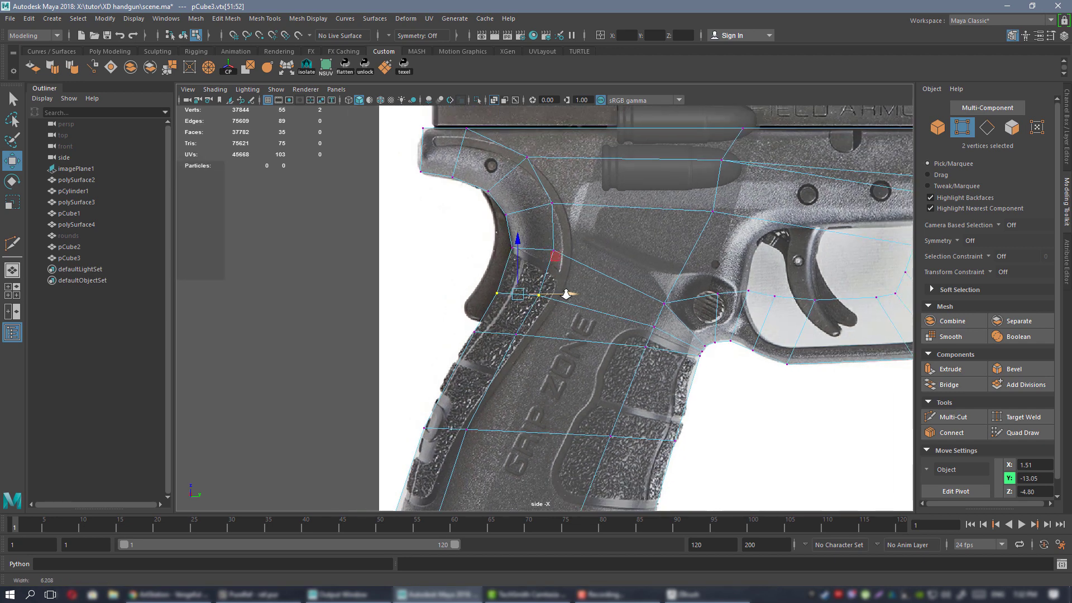
alt+middle_drag(509, 379, 510, 299)
scroll(510, 300, up, 2)
Add one more edge loop and shift its front vertices onto the grip outline.
key(ctrl+shift+x)
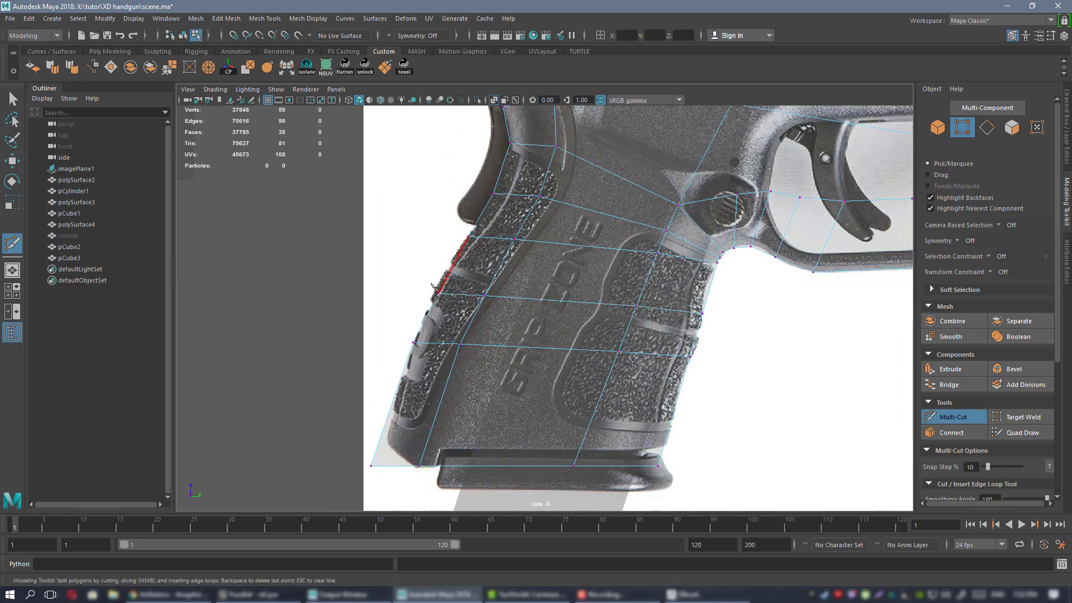
key(w)
drag(431, 282, 505, 308)
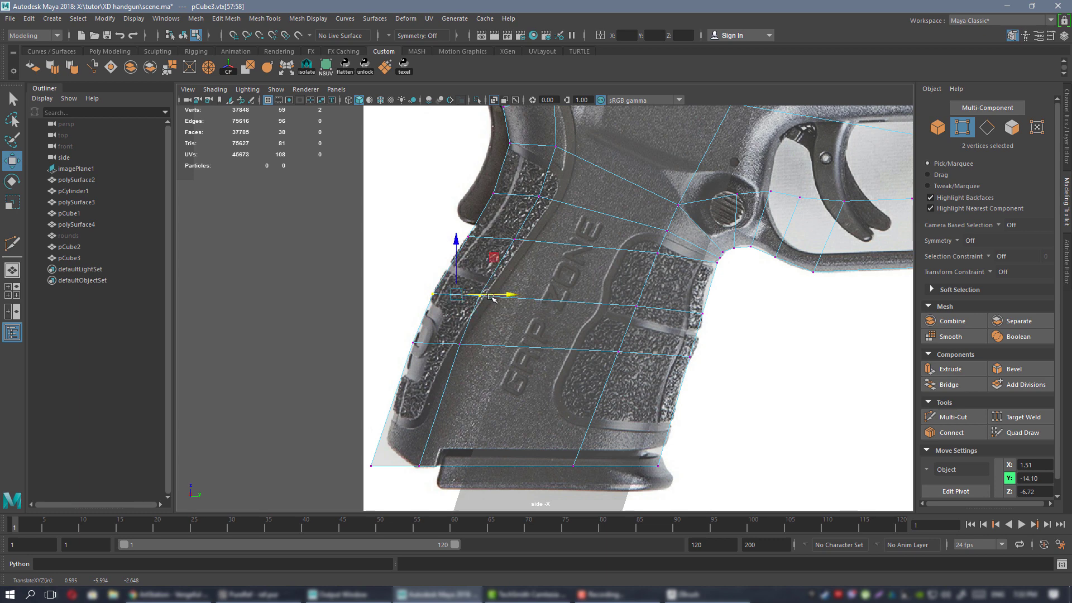
alt+middle_drag(491, 298, 534, 268)
drag(518, 277, 521, 283)
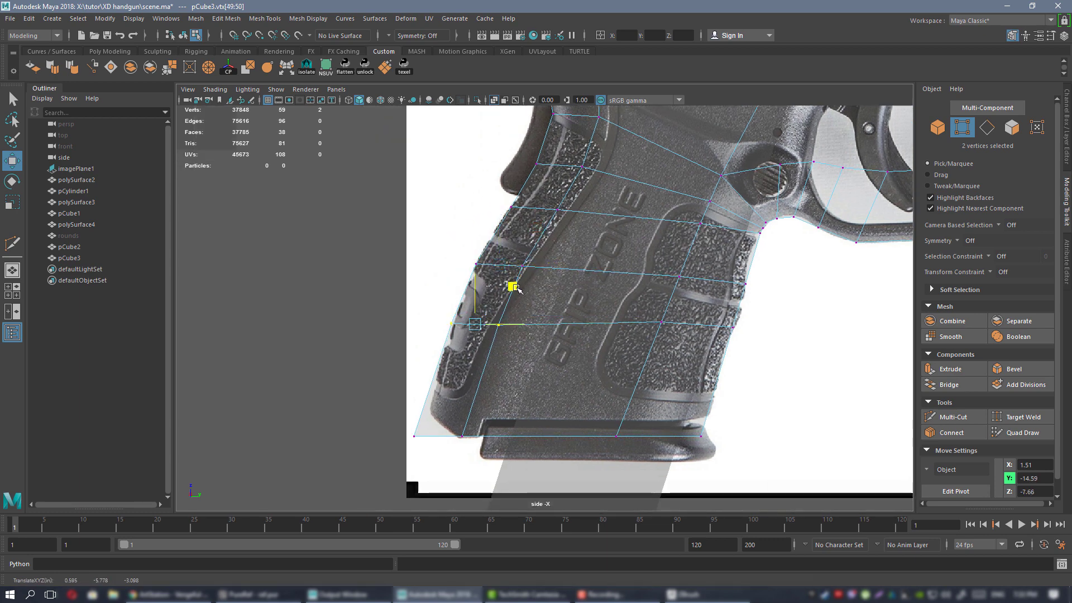
Move the grip's rear-edge vertices onto the reference outline.
alt+middle_drag(867, 128, 727, 156)
alt+right_drag(684, 357, 654, 364)
alt+middle_drag(653, 364, 622, 366)
alt+right_drag(685, 379, 776, 419)
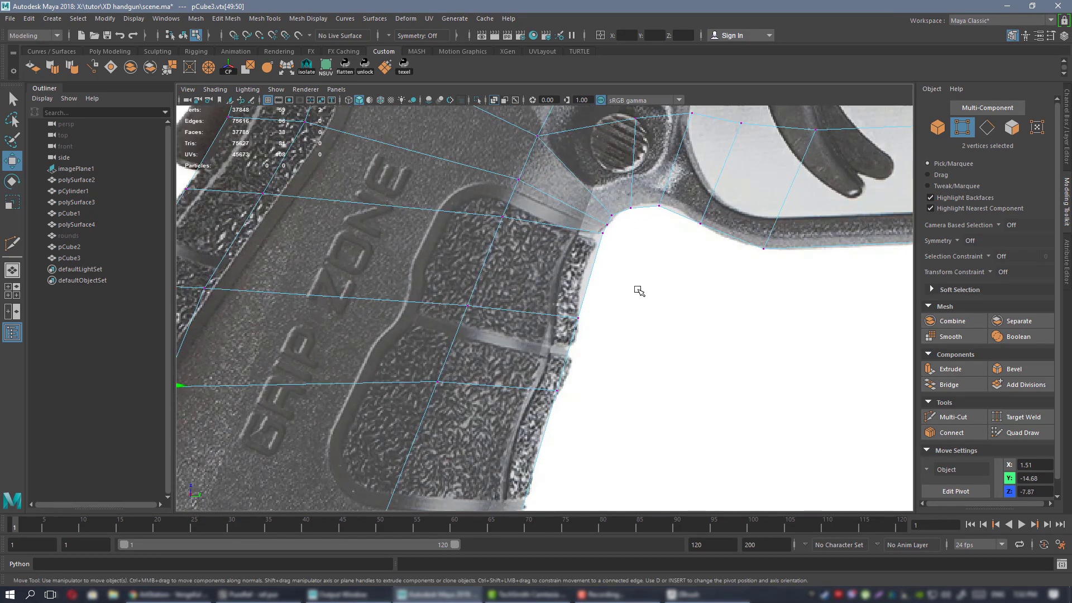
drag(637, 199, 636, 232)
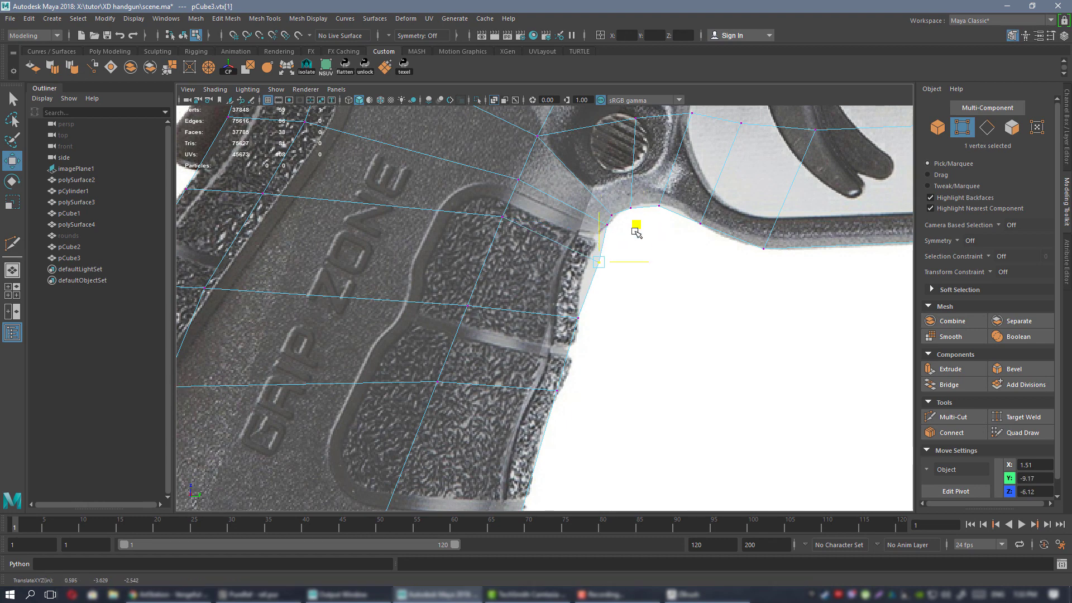
click(515, 211)
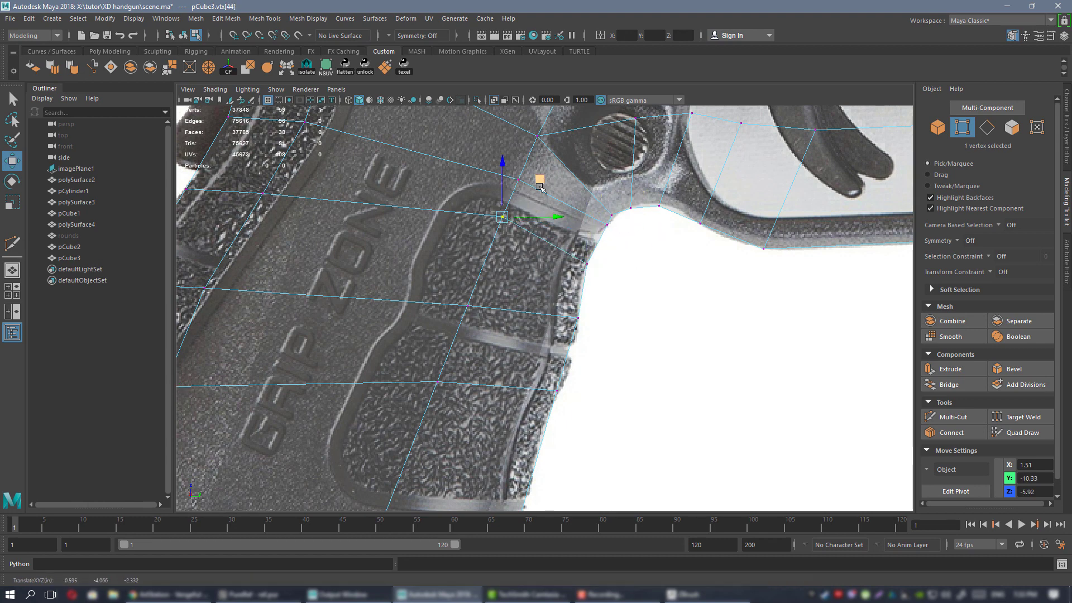
alt+middle_drag(555, 283, 574, 249)
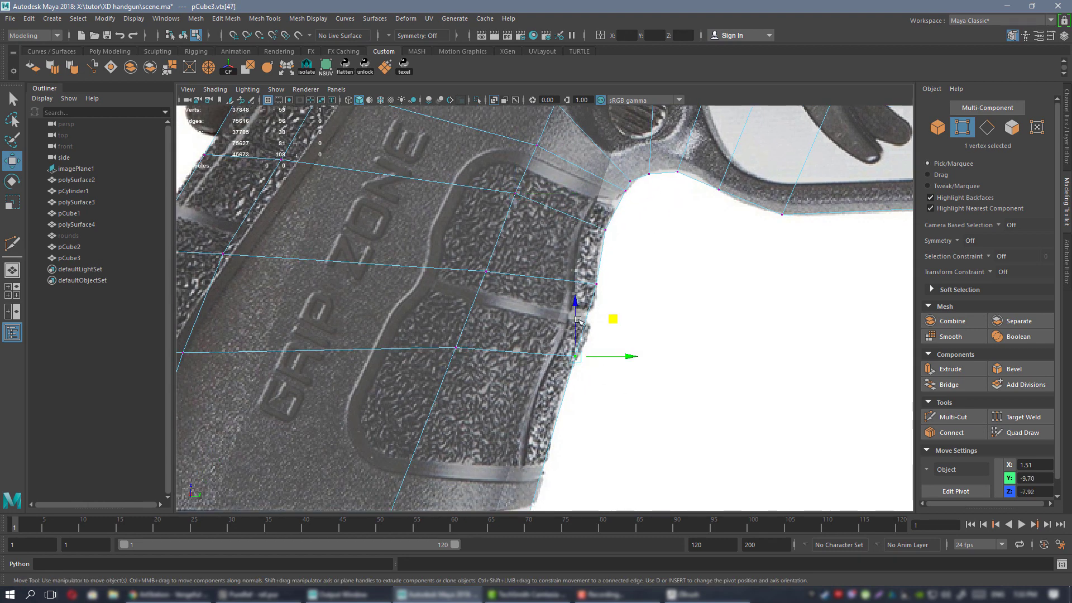
drag(615, 318, 623, 307)
Cut a final edge loop near the grip bottom, then return to object mode in four-view layout.
alt+middle_drag(533, 393, 637, 269)
alt+right_drag(637, 268, 553, 301)
key(y)
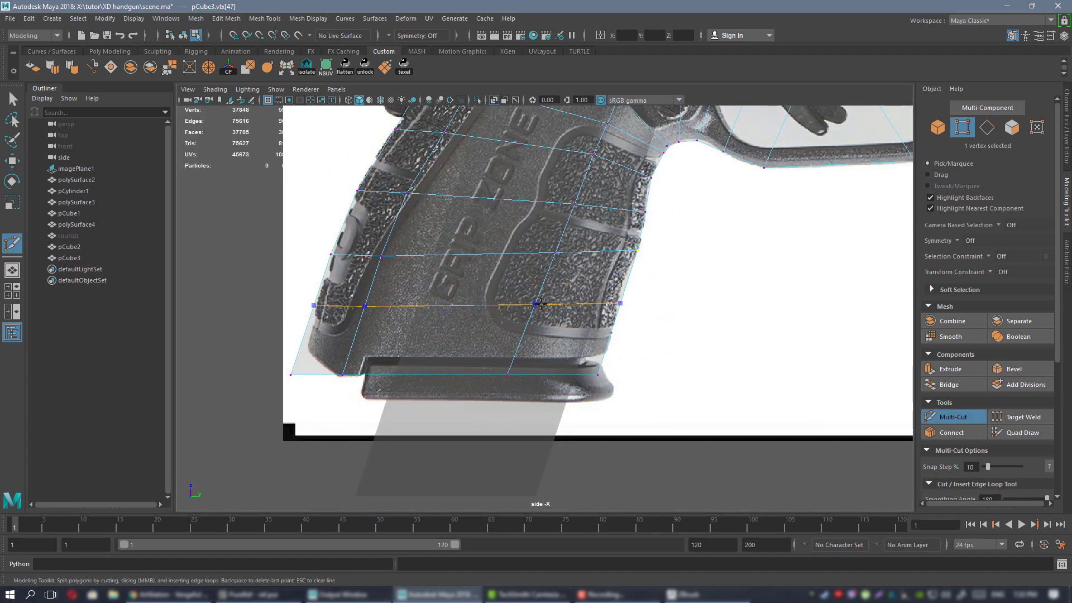
key(w)
click(620, 301)
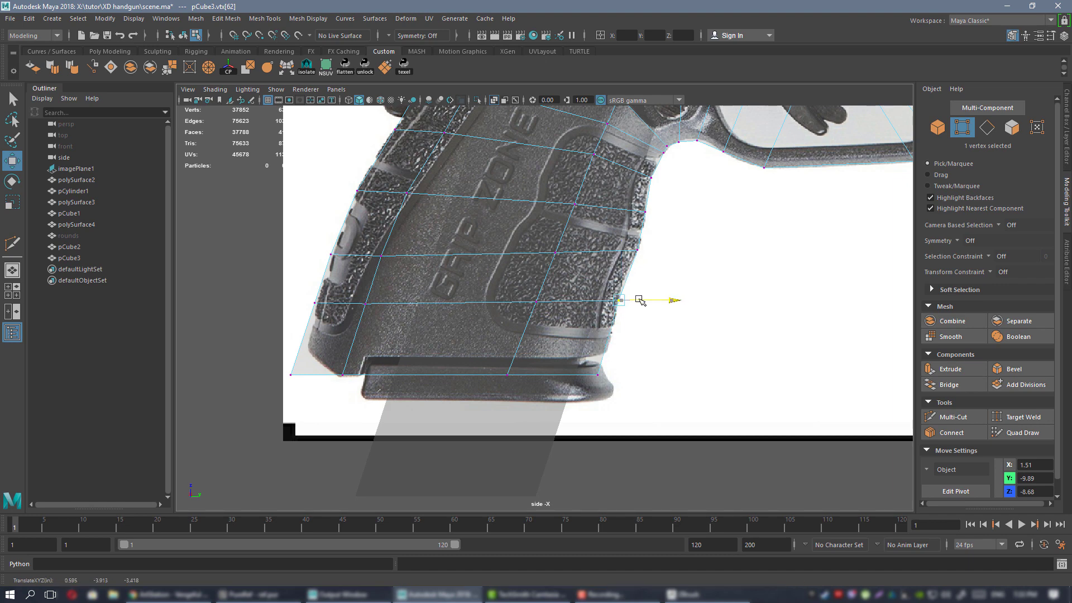
click(621, 377)
alt+right_drag(625, 376, 550, 252)
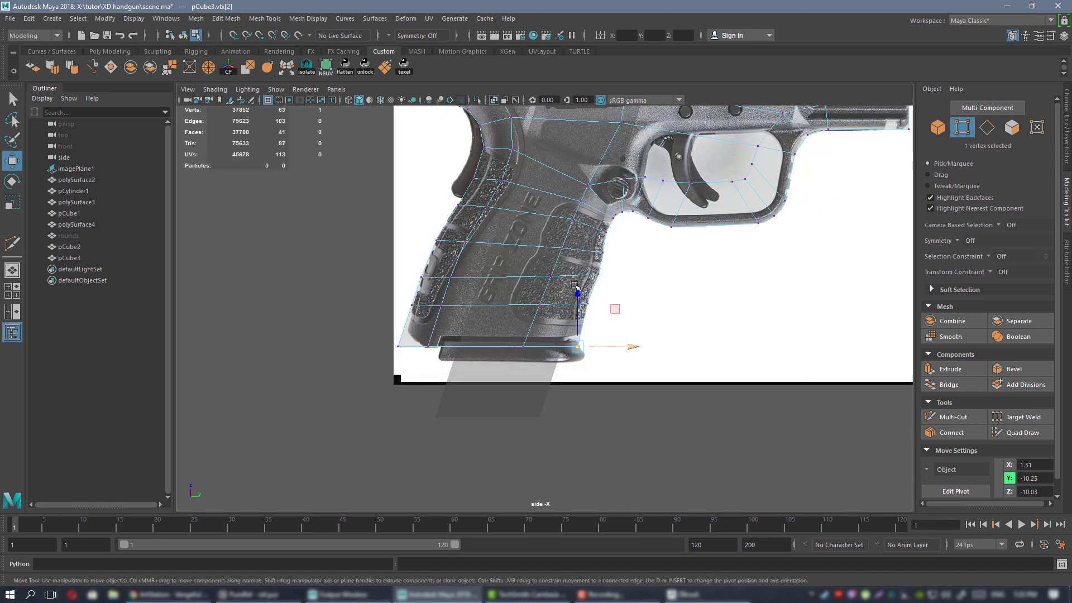
alt+middle_drag(550, 252, 519, 364)
right_drag(520, 357, 553, 330)
key(space)
key(space)
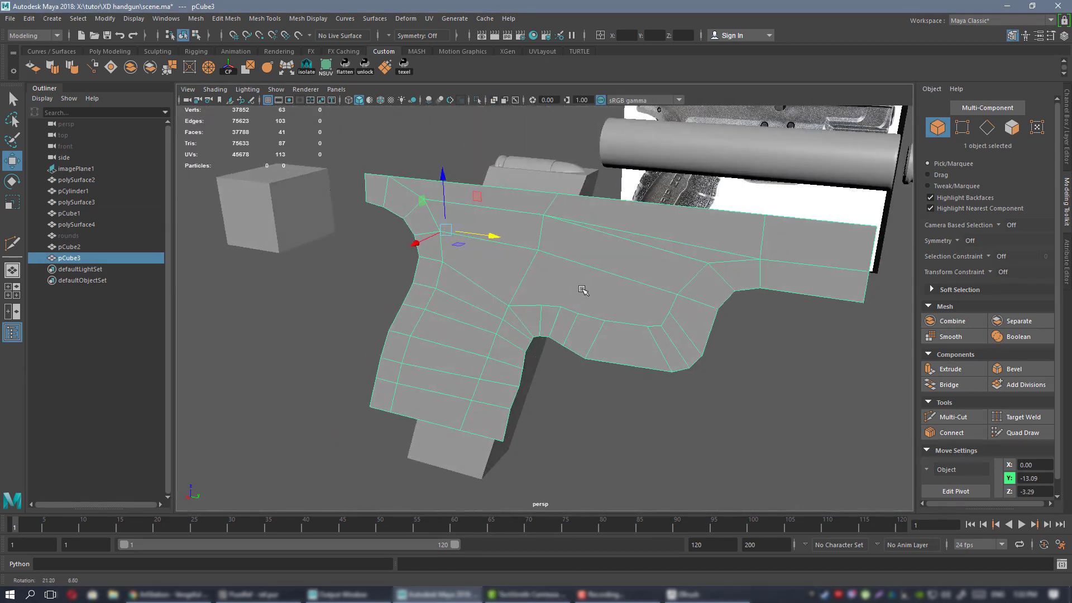
Select the frame's border edges and extrude them.
mouse_move(580, 290)
alt+mouse_down()
mouse_move(573, 185)
mouse_move(575, 307)
mouse_move(652, 237)
mouse_move(550, 251)
mouse_move(585, 305)
alt+mouse_up()
right_drag(585, 305, 589, 279)
alt+drag(589, 280, 589, 326)
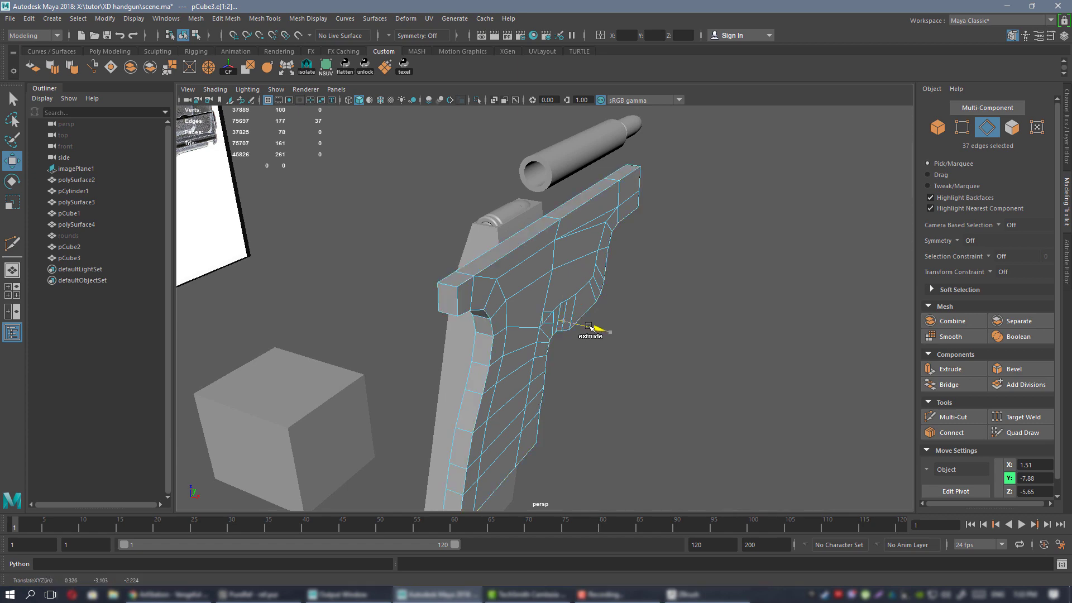
alt+drag(596, 263, 481, 240)
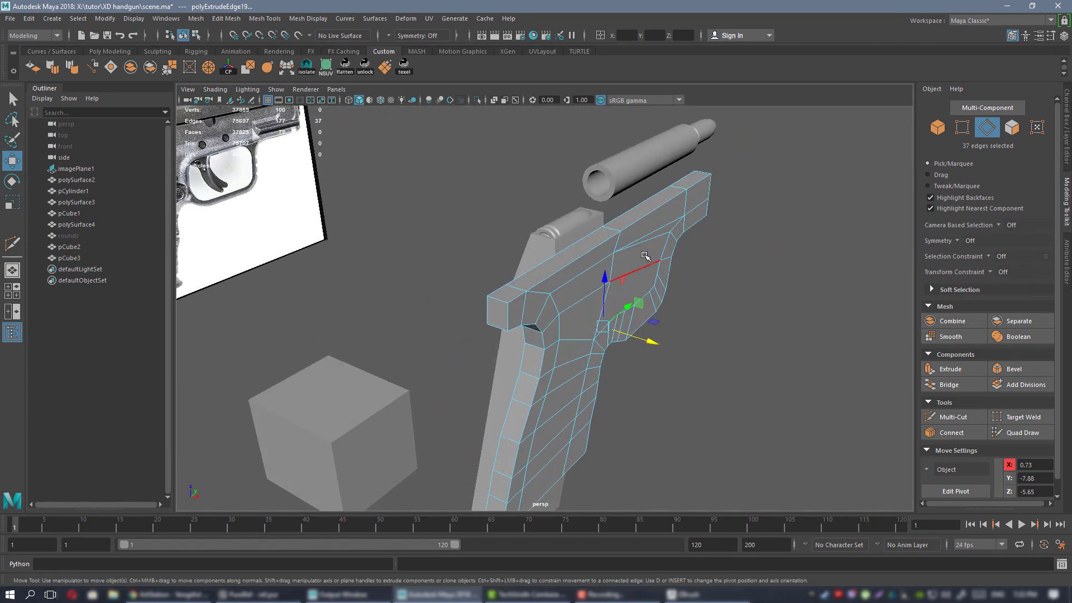
In the top view with grid snapping, move the extruded edges to X = 0.
key(space)
key(space)
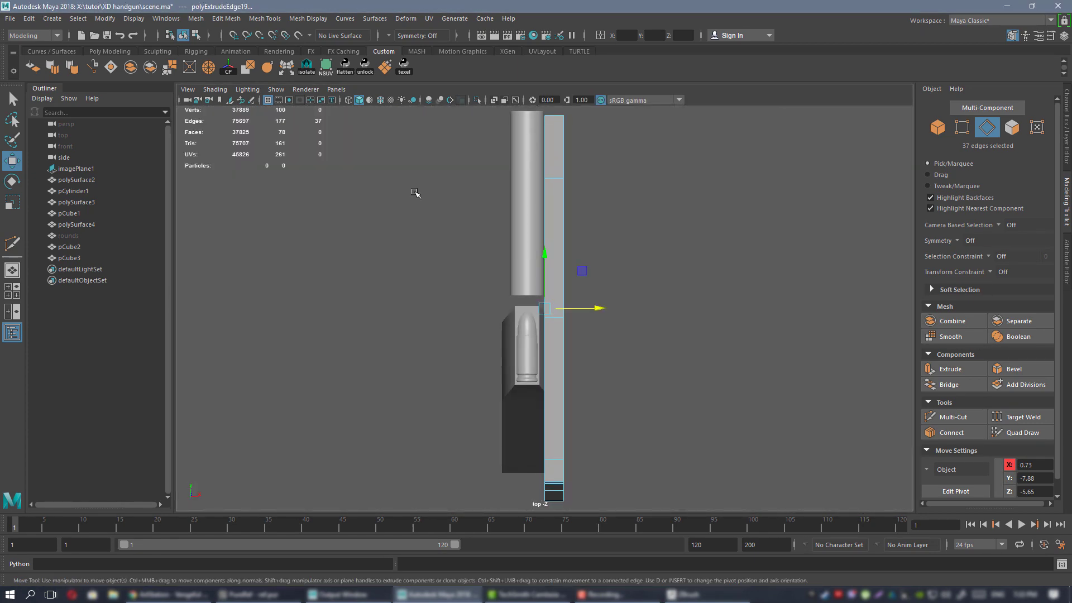
key(x)
scroll(609, 261, up, 2)
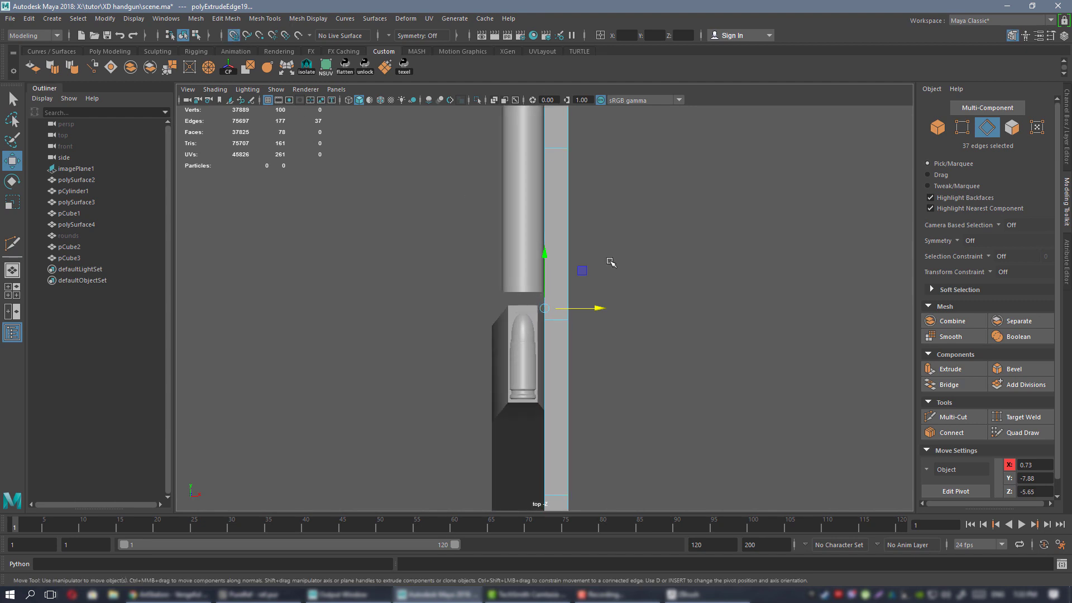
scroll(609, 265, up, 4)
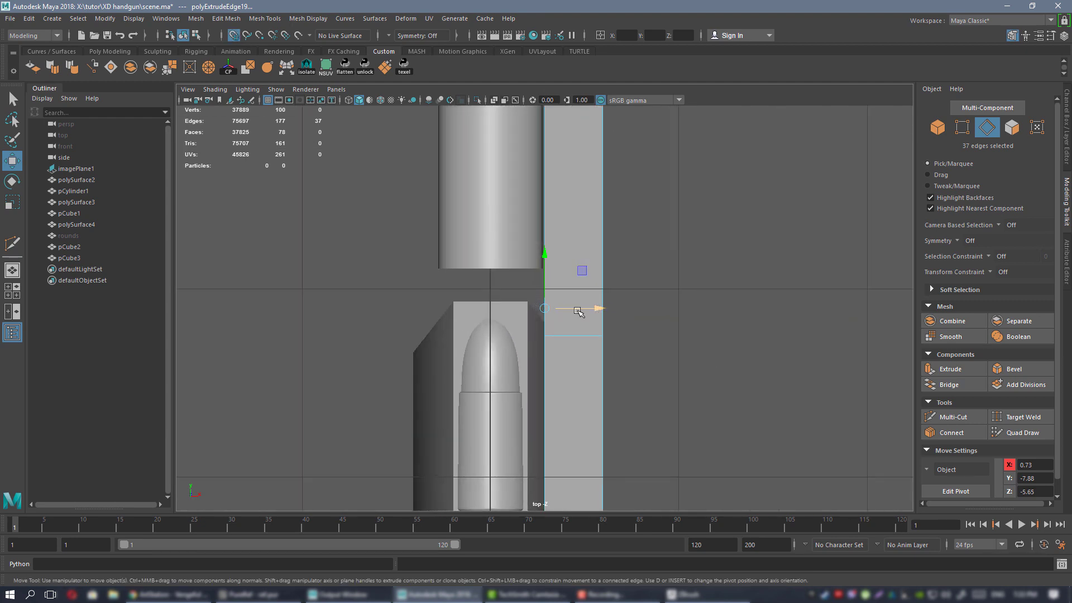
drag(577, 310, 559, 309)
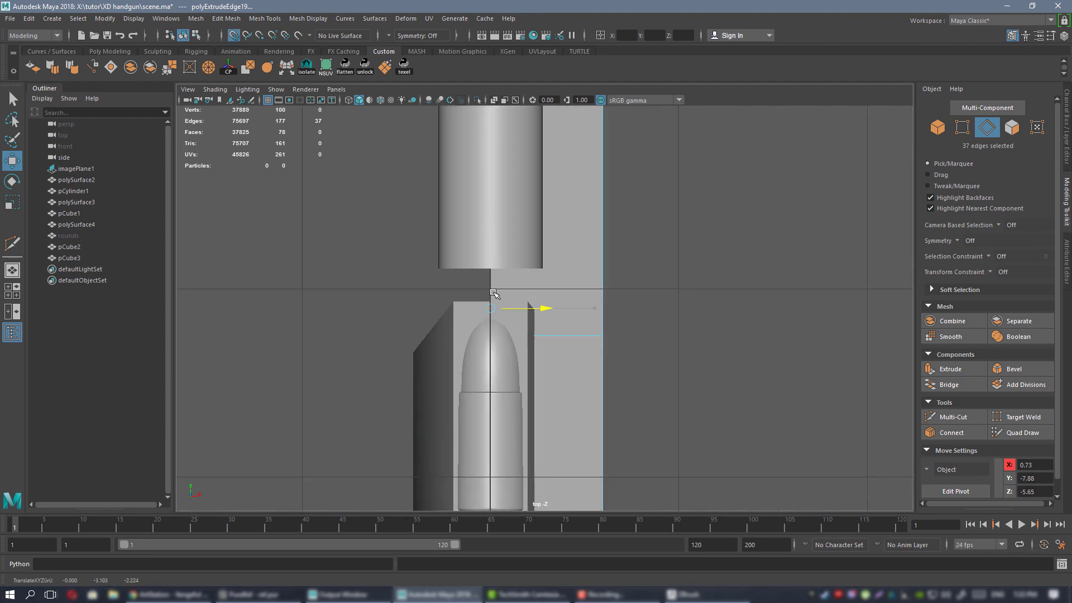
drag(495, 295, 495, 297)
key(space)
key(space)
alt+drag(689, 256, 726, 254)
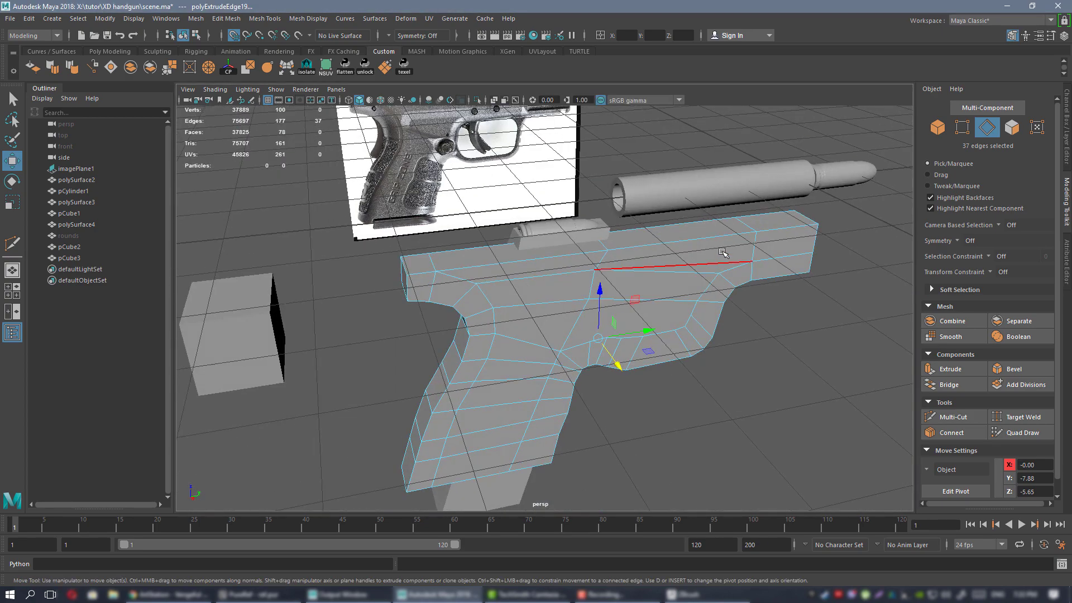
right_drag(724, 267, 779, 258)
alt+drag(779, 258, 641, 311)
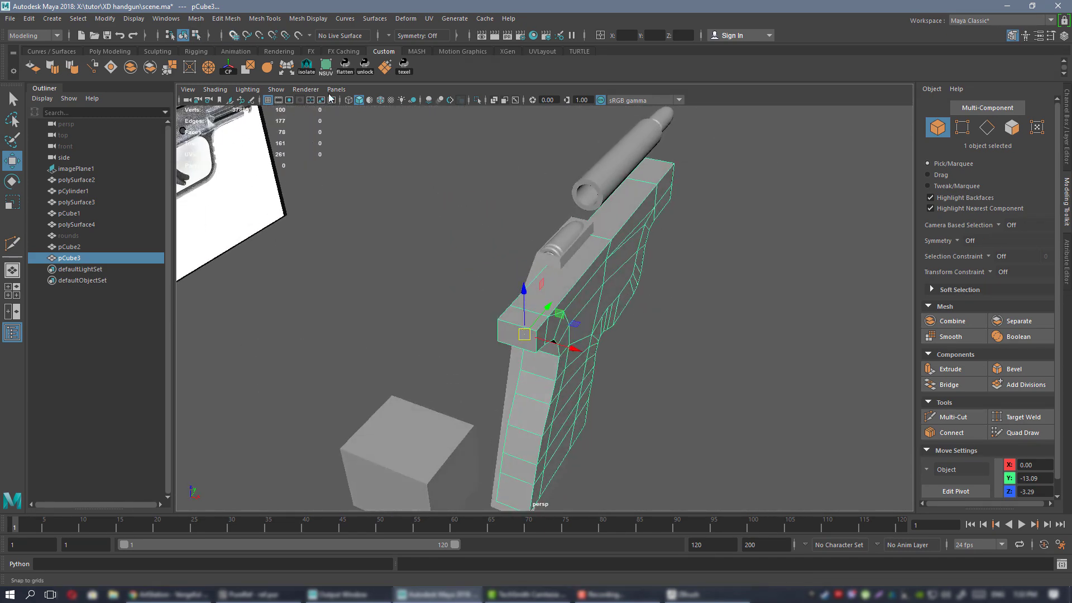
Duplicate the frame half and mirror it by setting Scale X to -1.
alt+drag(615, 268, 636, 280)
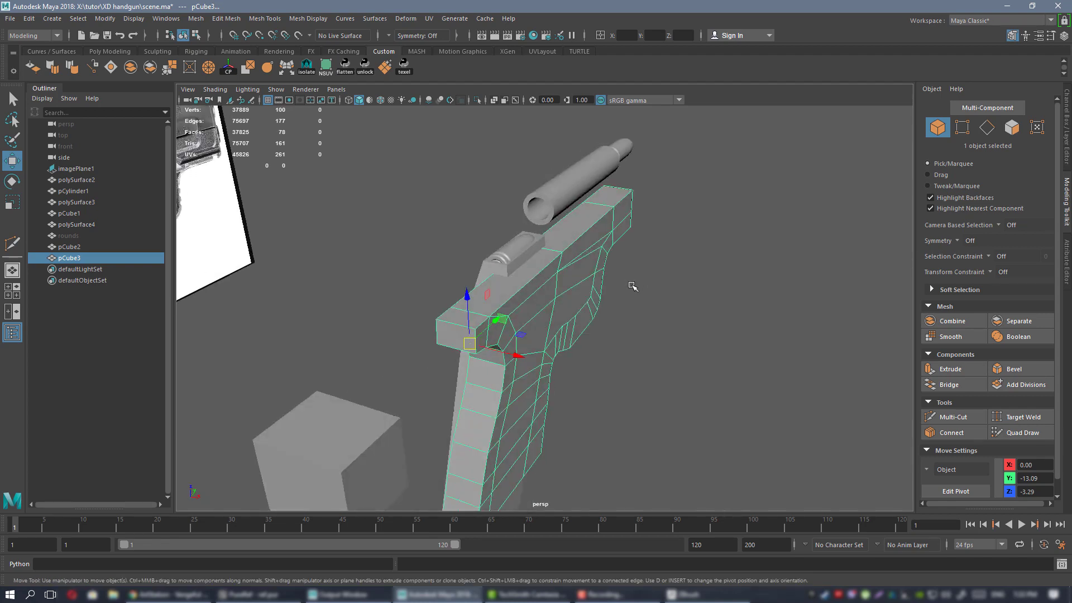
key(ctrl+d)
click(1068, 123)
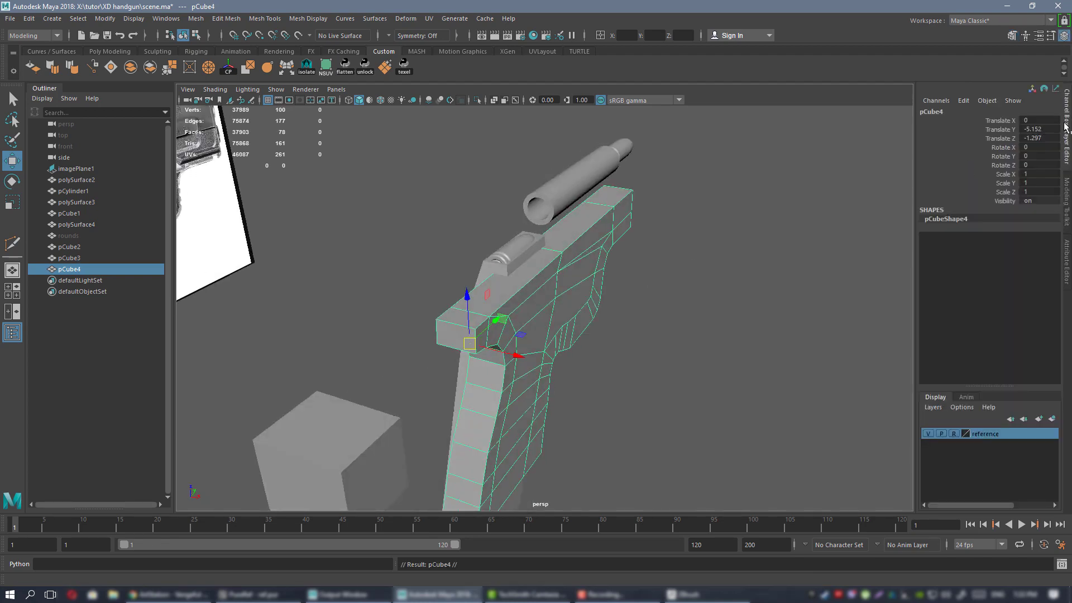
click(1036, 174)
text(-1)
key(Return)
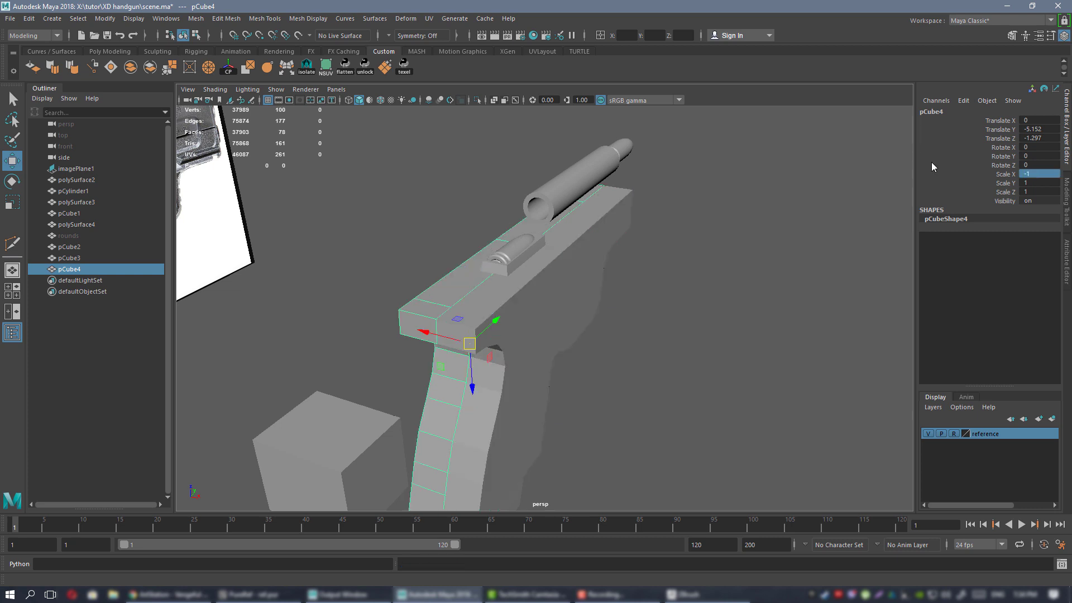
Combine the original and mirrored frame halves into one mesh.
mouse_move(520, 335)
alt+mouse_down()
mouse_move(492, 338)
mouse_move(518, 338)
alt+mouse_up()
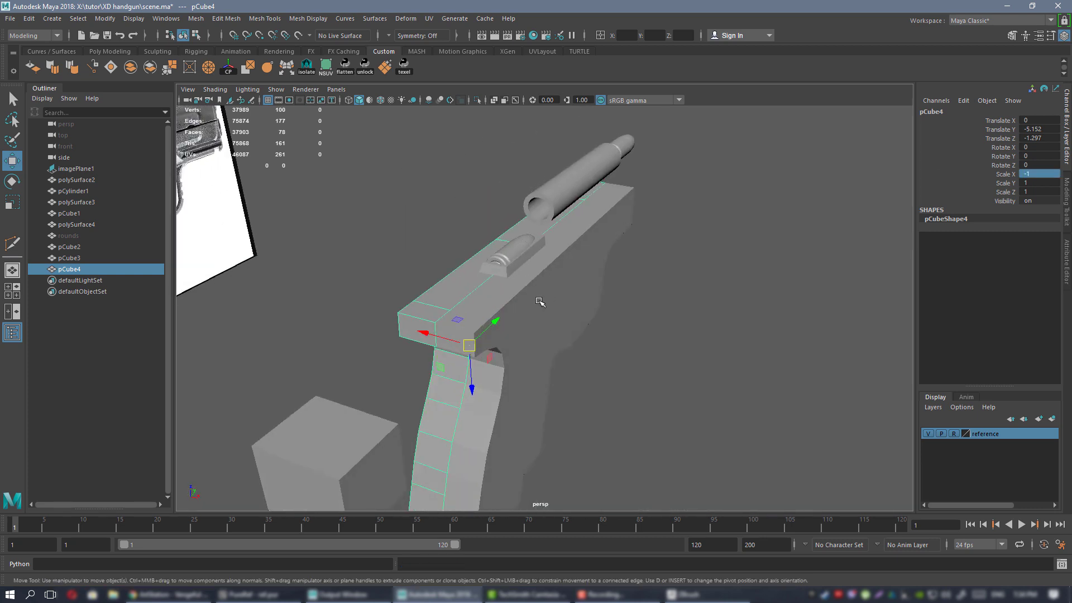
click(476, 297)
alt+drag(514, 296, 457, 286)
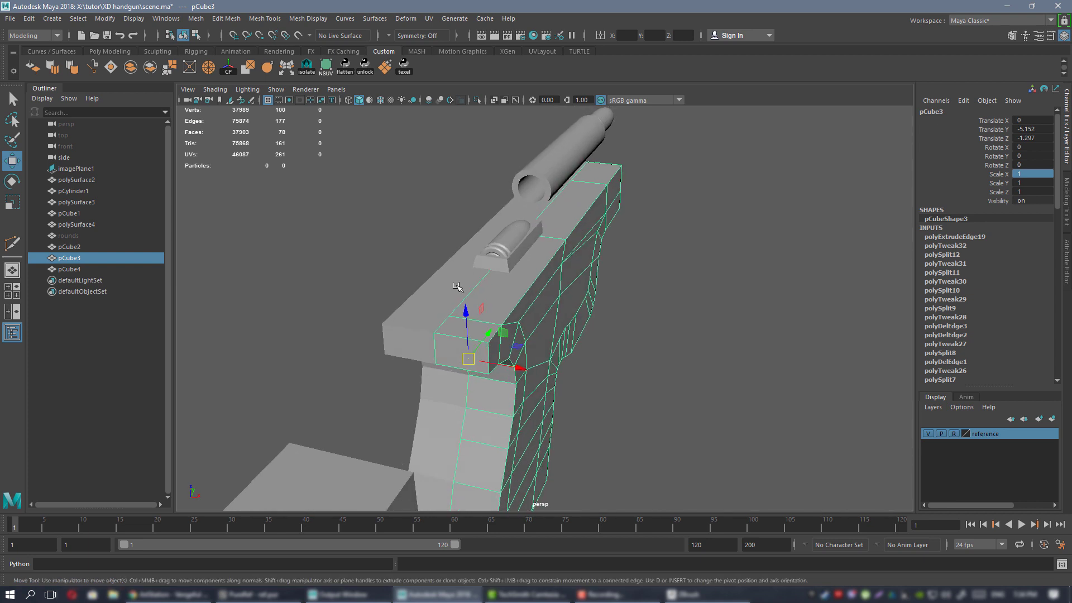
alt+drag(570, 304, 468, 274)
click(130, 68)
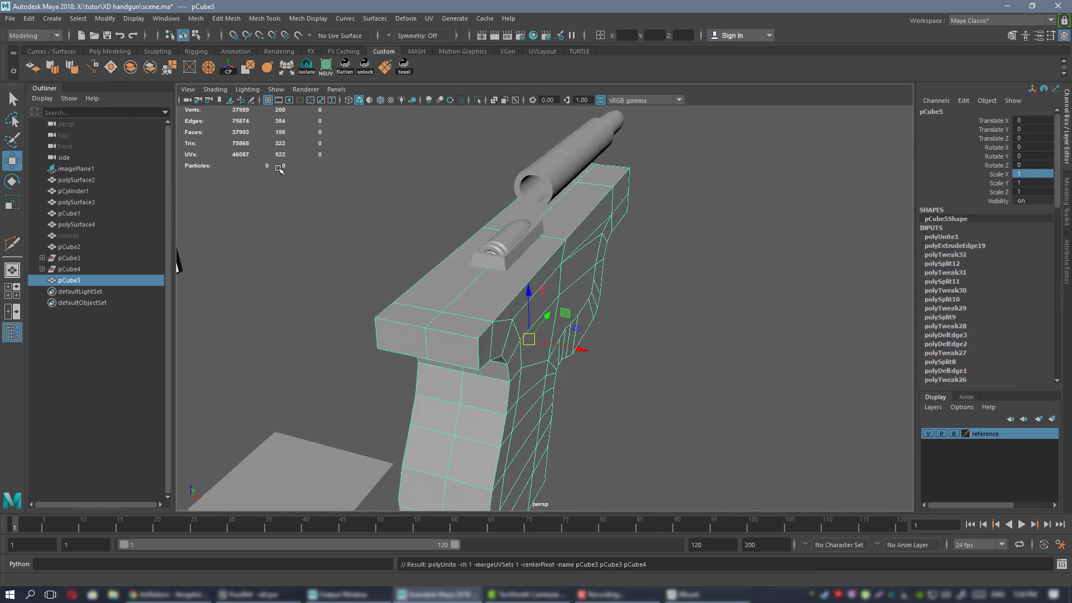
Select the overlapping seam vertices and merge them.
alt+drag(478, 324, 570, 276)
right_drag(556, 271, 512, 271)
alt+drag(578, 311, 502, 275)
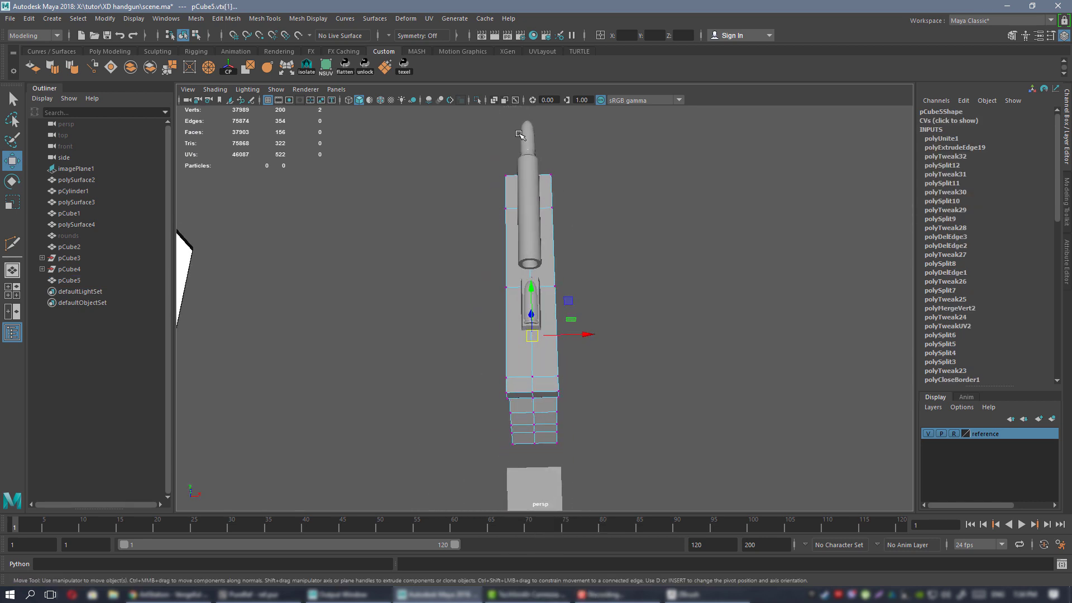
drag(543, 464, 543, 465)
alt+drag(586, 402, 706, 294)
alt+middle_drag(705, 294, 566, 394)
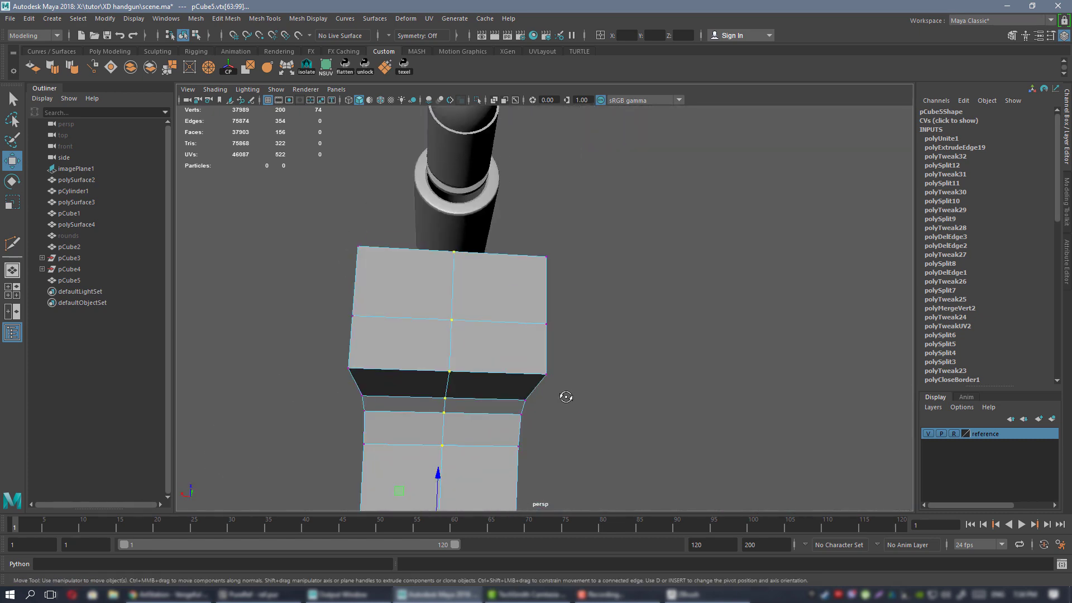
alt+drag(565, 395, 612, 328)
alt+middle_drag(612, 328, 599, 459)
alt+drag(568, 410, 558, 404)
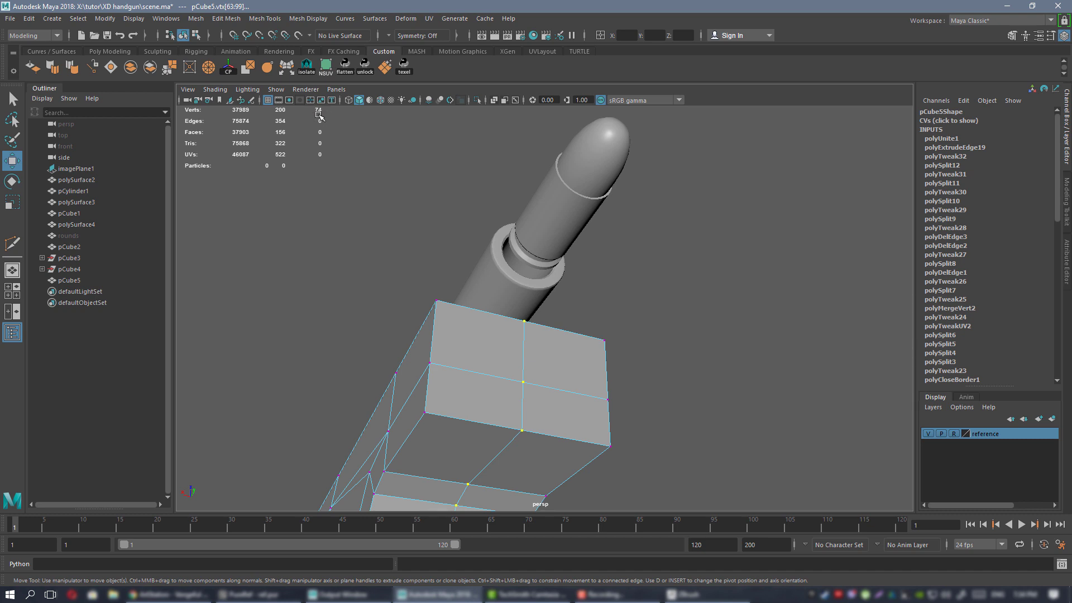
click(169, 67)
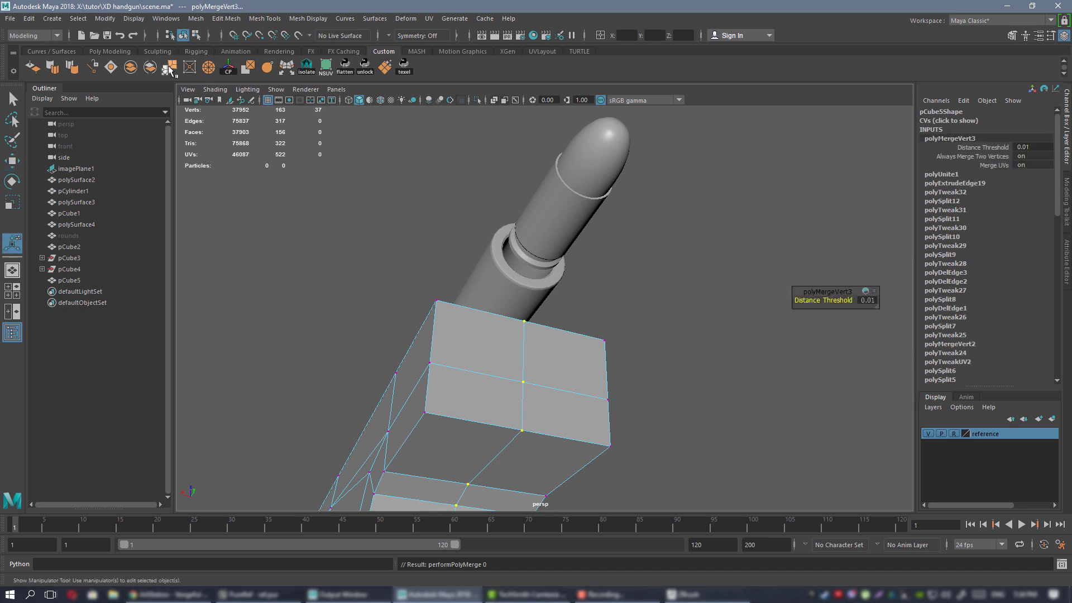
Return to object mode and frame the combined pCube5 mesh in view.
alt+right_drag(614, 356, 497, 335)
alt+middle_drag(497, 335, 493, 170)
alt+drag(493, 169, 527, 218)
right_drag(525, 216, 547, 200)
click(479, 239)
alt+drag(494, 266, 589, 311)
click(564, 280)
key(f)
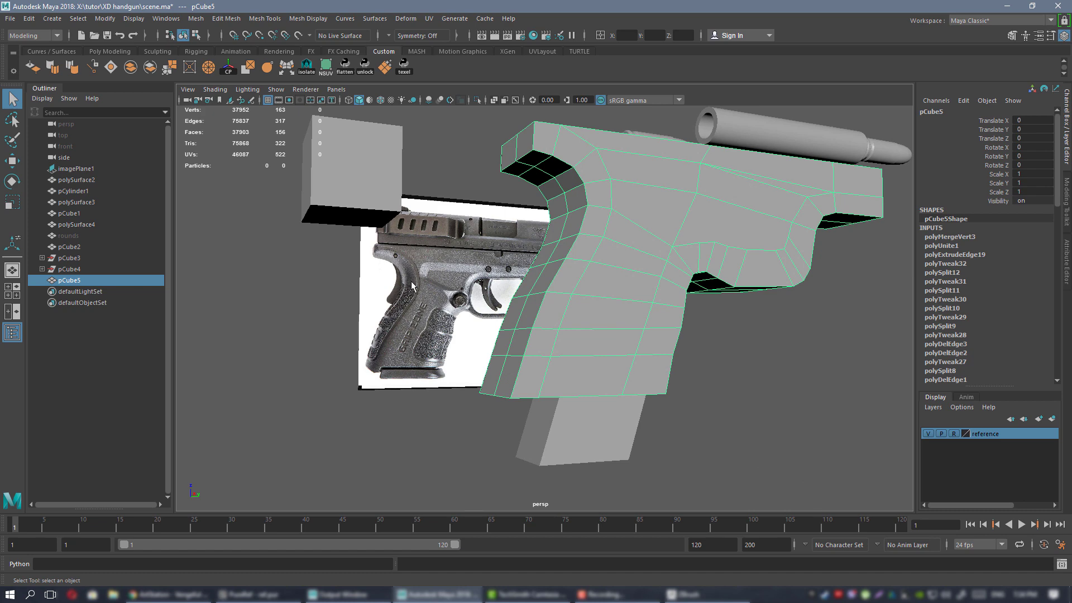
Preview the frame as a smoothed mesh and inspect it from several angles.
alt+drag(479, 319, 604, 323)
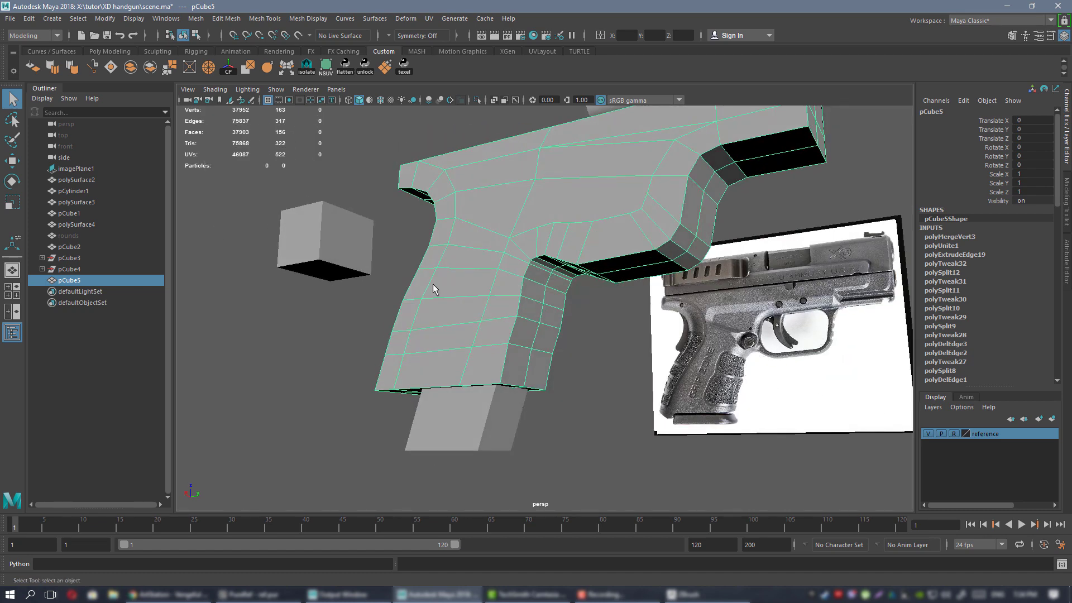
alt+drag(434, 289, 563, 229)
key(3)
click(803, 368)
alt+drag(607, 341, 587, 285)
click(558, 240)
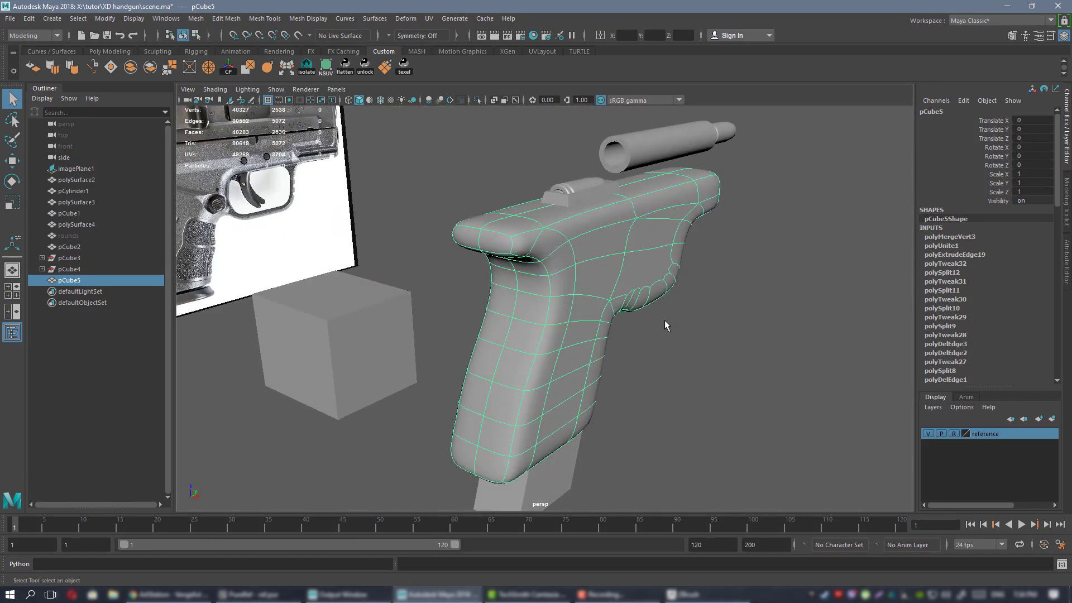
alt+drag(665, 326, 575, 245)
Assign the existing blinn1 material to pCube5 and turn off smooth preview.
right_click(574, 230)
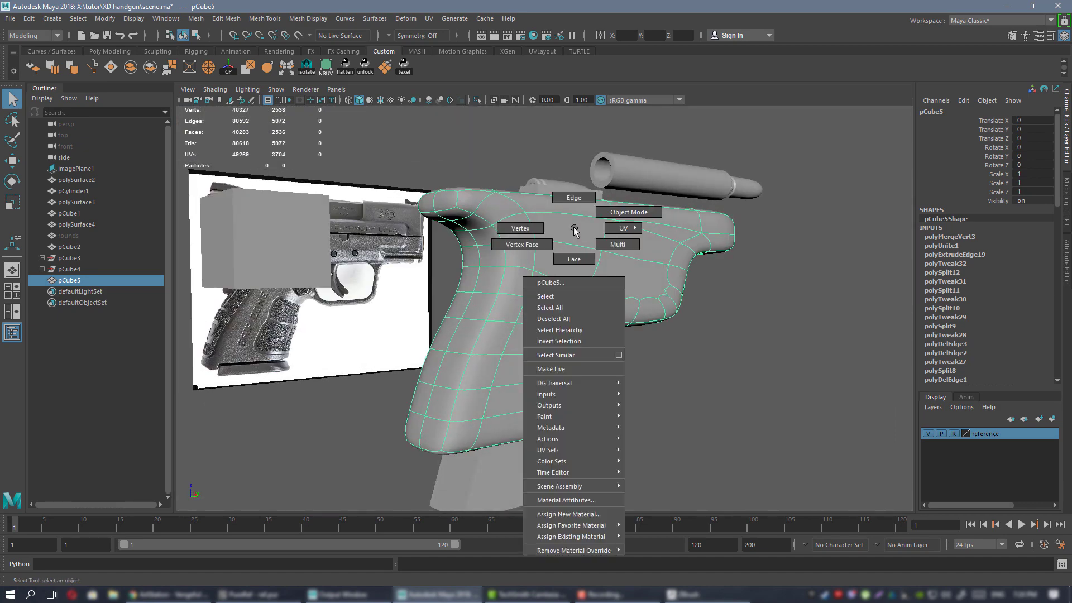
mouse_move(611, 539)
click(652, 535)
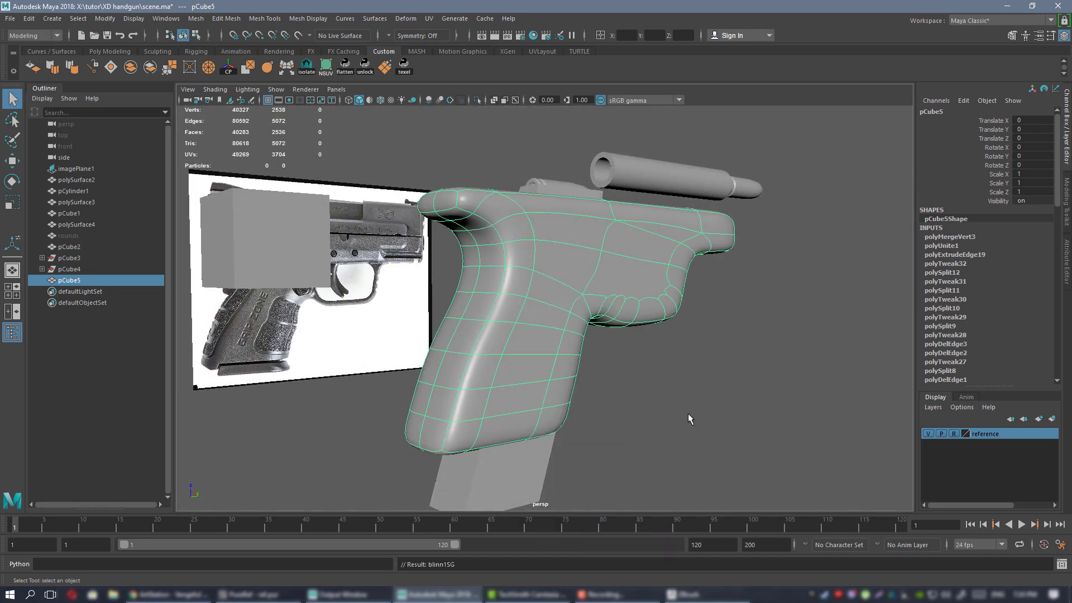
click(608, 400)
alt+drag(605, 400, 592, 352)
click(585, 291)
key(1)
Toggle the smoothed preview on and off to compare it with the low-poly cage.
alt+drag(584, 290, 546, 212)
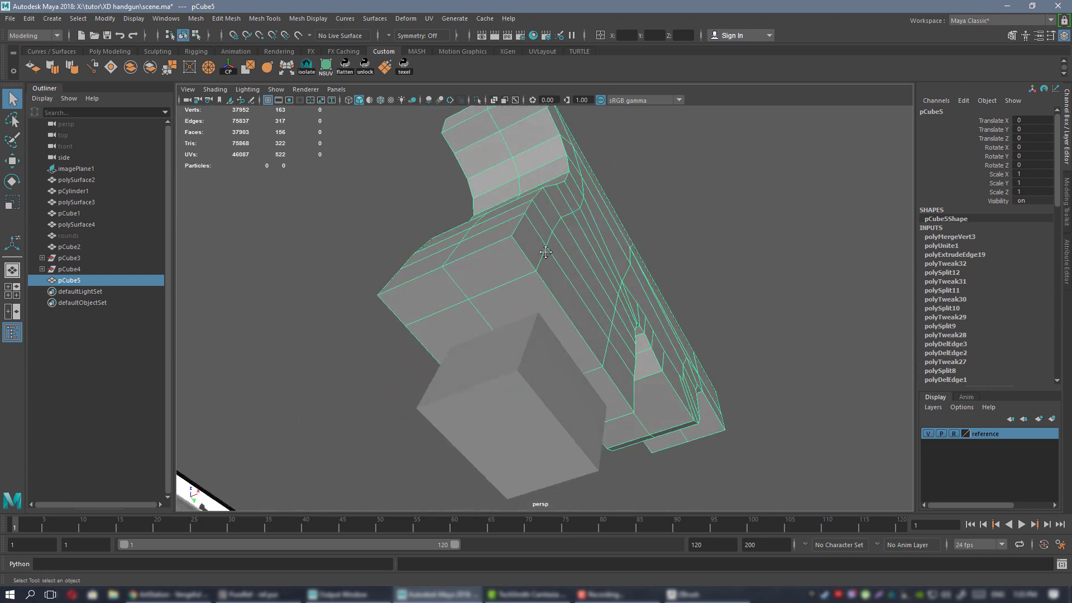
alt+drag(546, 252, 548, 263)
key(3)
click(679, 380)
alt+drag(679, 379, 675, 299)
click(617, 332)
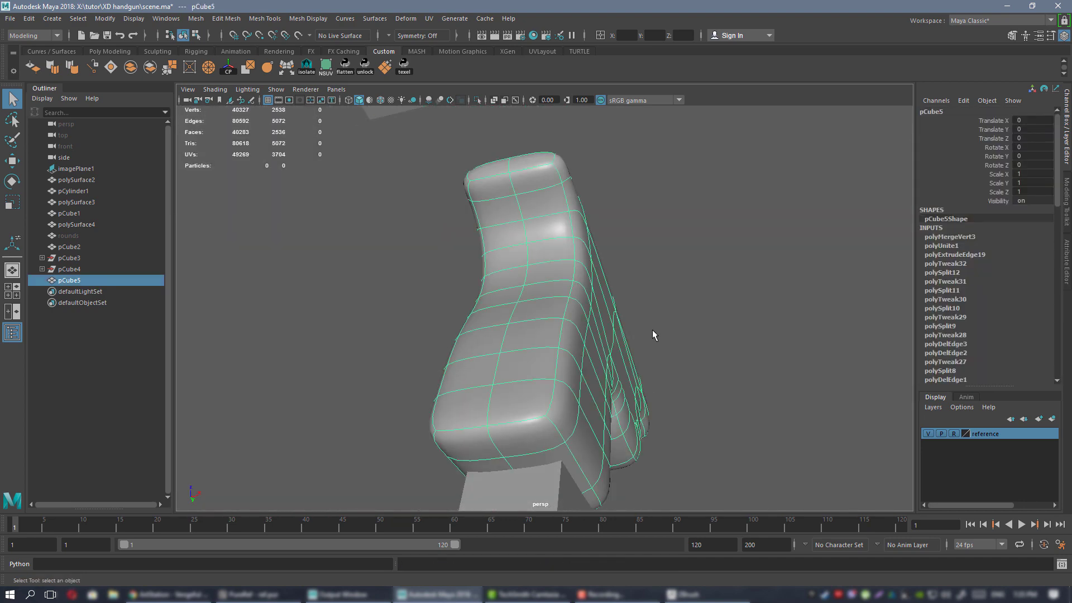
key(1)
Inspect the grip from side and underside, then select an edge on its side.
alt+drag(654, 335, 560, 298)
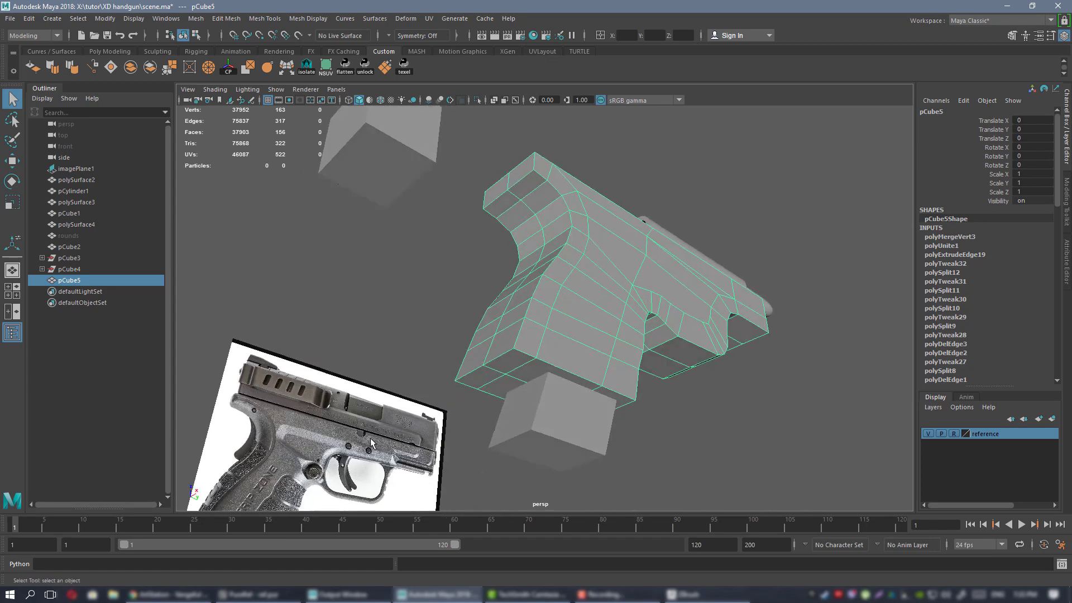
mouse_move(551, 256)
alt+mouse_down()
mouse_move(581, 259)
mouse_move(562, 275)
mouse_move(610, 292)
mouse_move(535, 246)
alt+mouse_up()
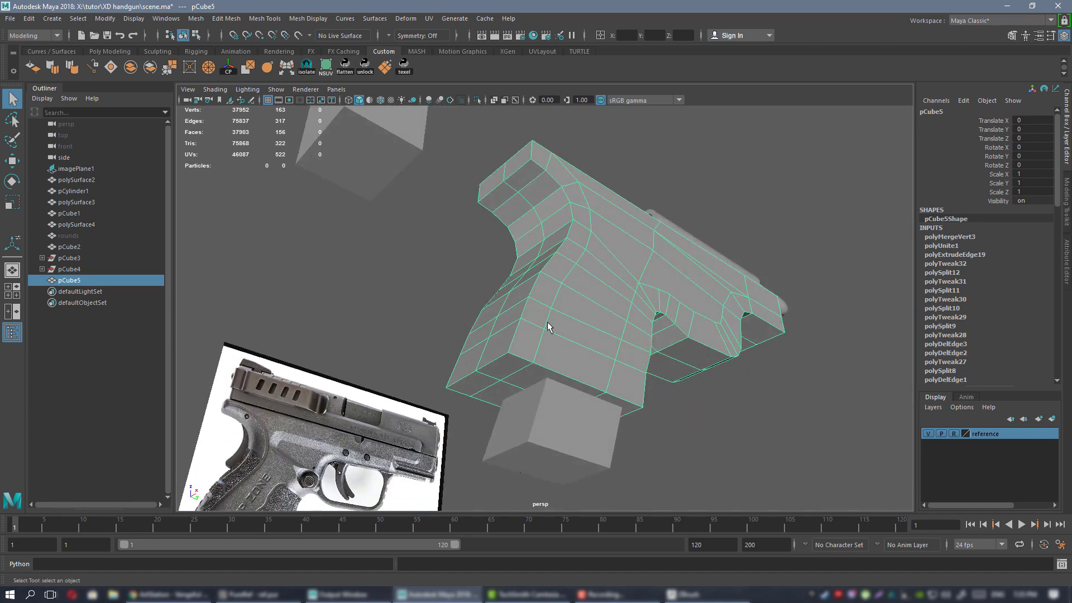
alt+drag(504, 304, 500, 367)
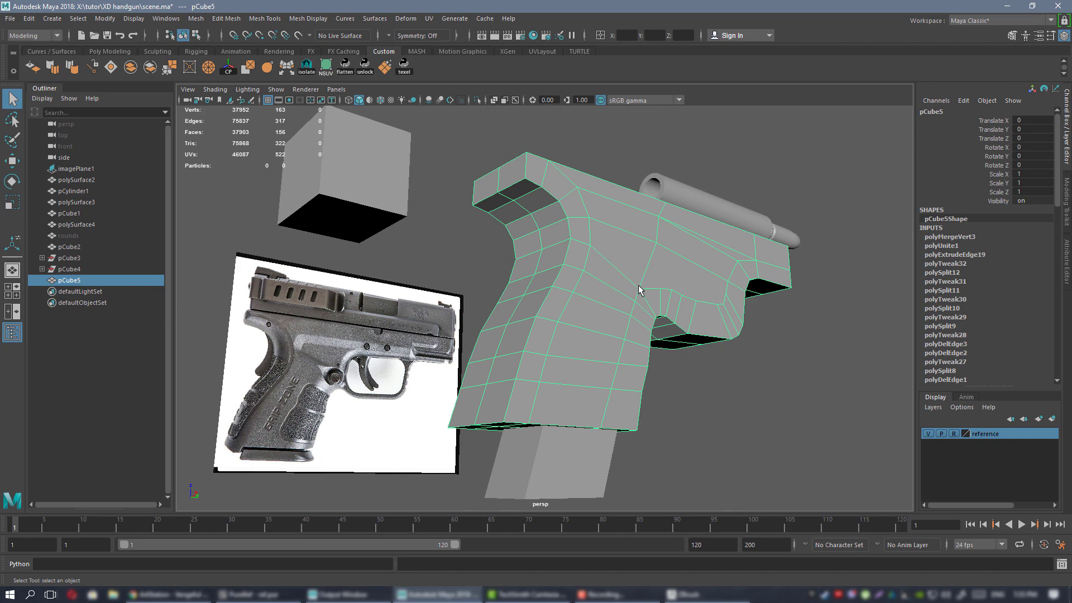
alt+drag(594, 291, 608, 263)
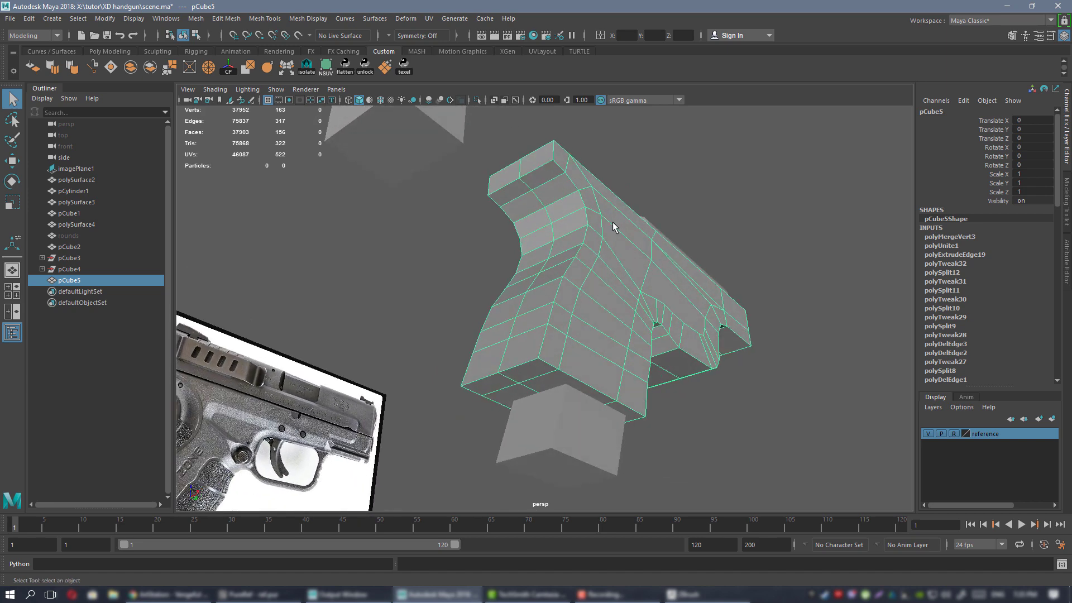
alt+drag(592, 302, 567, 178)
mouse_move(518, 367)
alt+mouse_down()
mouse_move(522, 346)
mouse_move(515, 383)
alt+mouse_up()
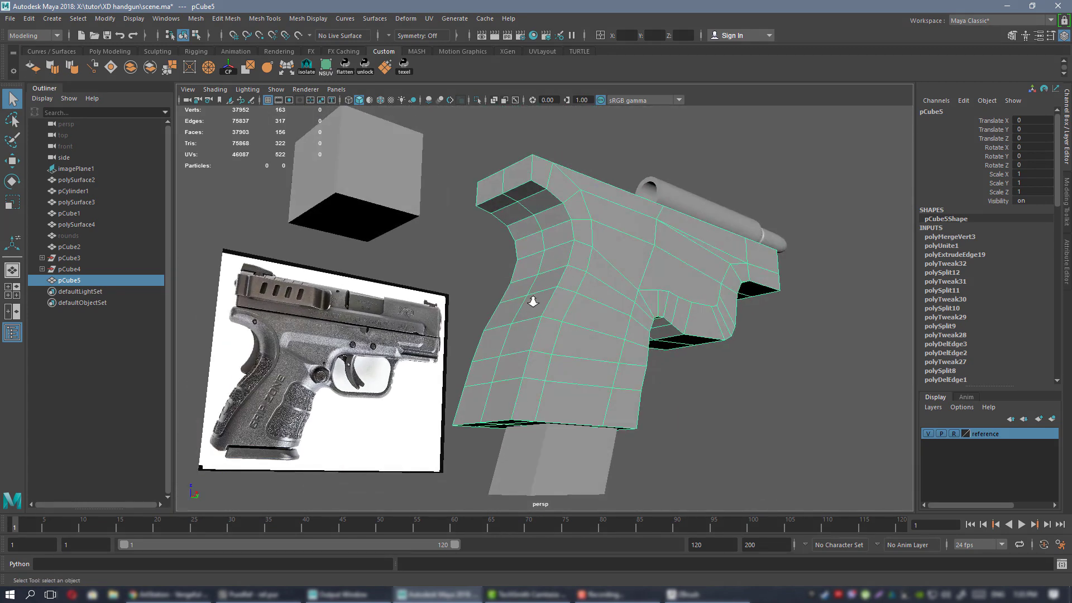
alt+right_drag(533, 301, 618, 321)
right_drag(577, 271, 578, 238)
alt+drag(578, 410, 601, 317)
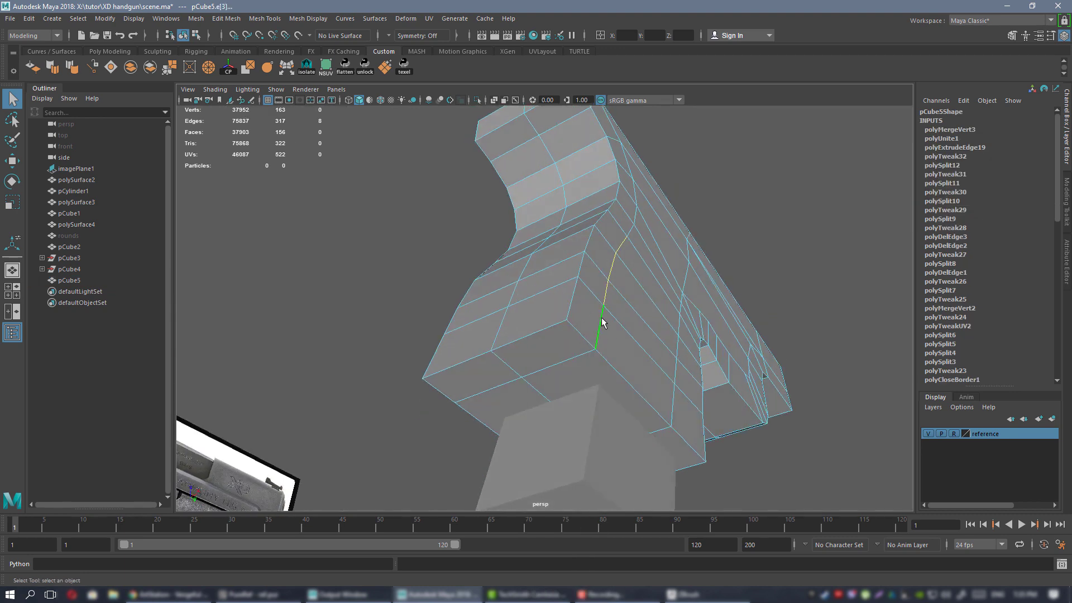
Select the edge loop around the grip, testing a delete and undoing it.
alt+drag(579, 277, 664, 318)
double_click(557, 308)
alt+drag(575, 307, 605, 267)
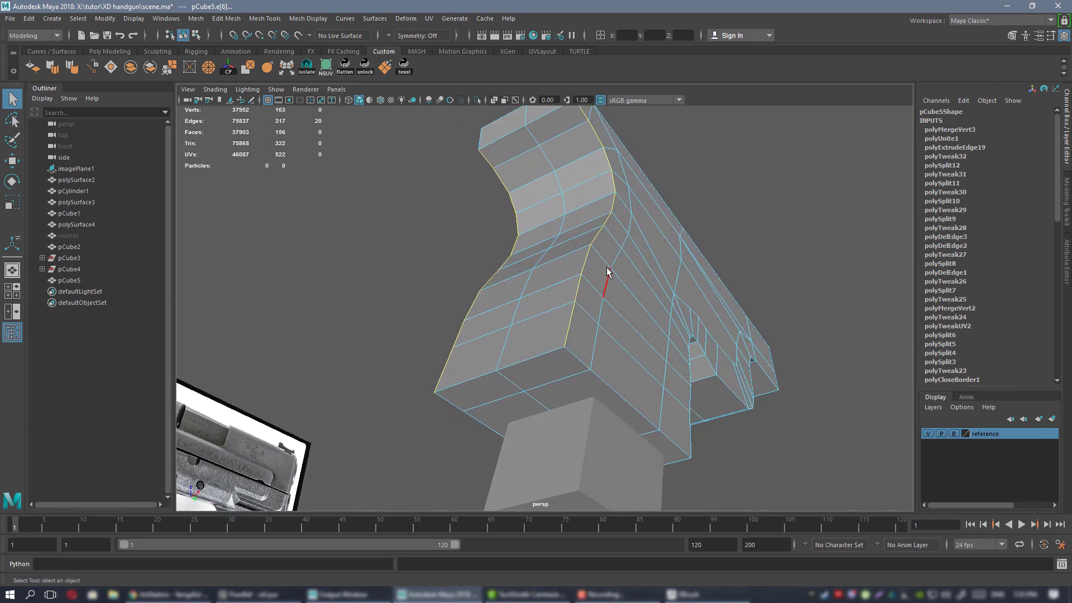
key(ctrl+Delete)
key(ctrl+z)
Bevel the selected grip edge loop from the Modeling Toolkit.
click(1068, 187)
click(1024, 371)
alt+drag(687, 268, 813, 300)
alt+drag(737, 269, 553, 229)
Turn on Object X symmetry, then slide the selected frame vertices along X and Y.
right_drag(568, 244, 517, 244)
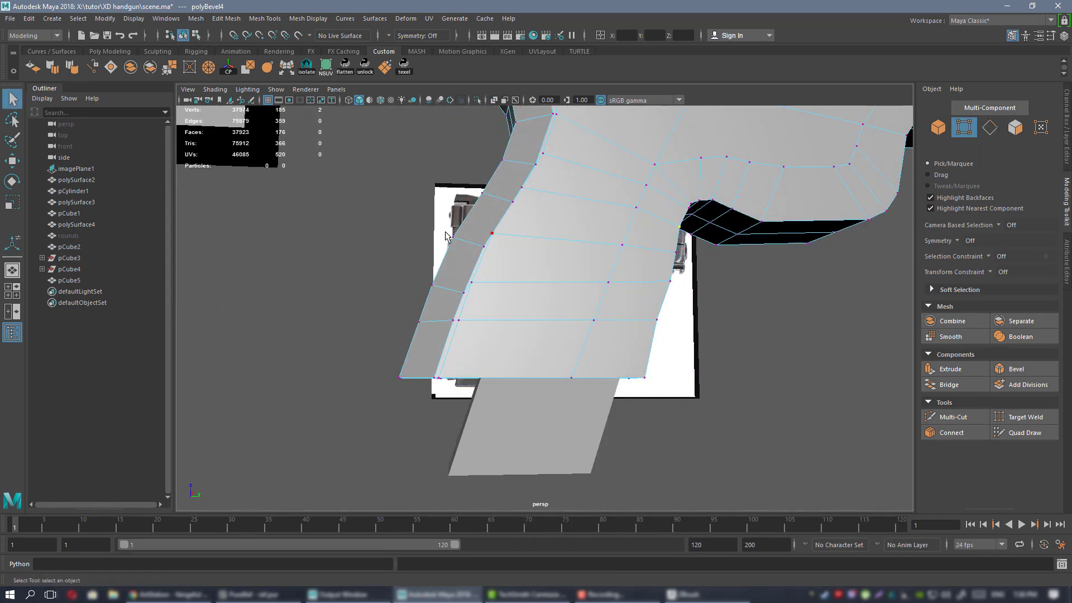
drag(666, 216, 693, 240)
alt+drag(466, 361, 561, 320)
click(630, 248)
alt+drag(630, 247, 609, 267)
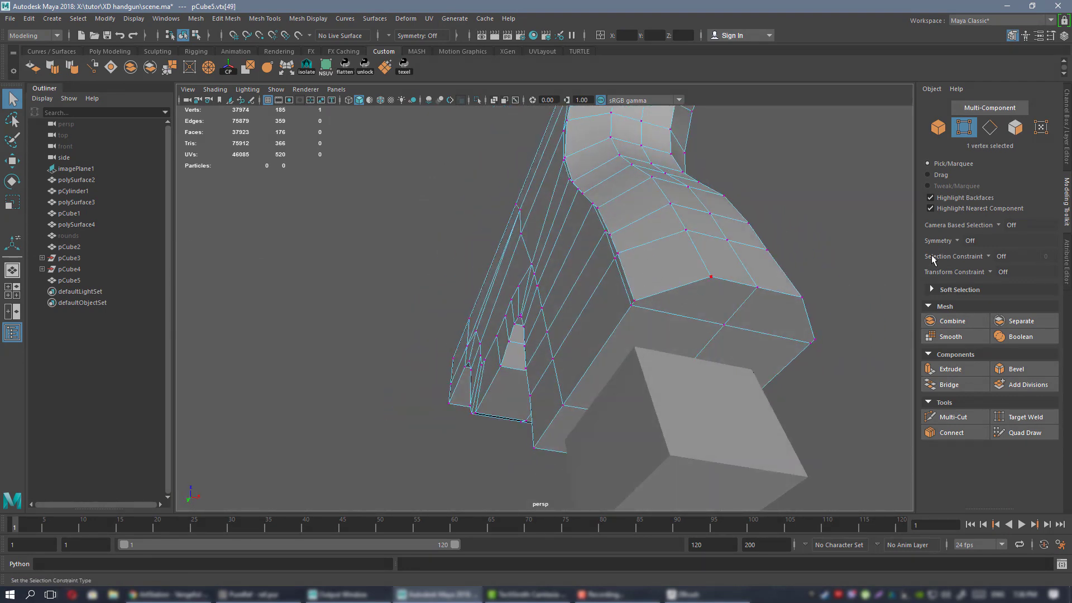
click(970, 241)
click(999, 259)
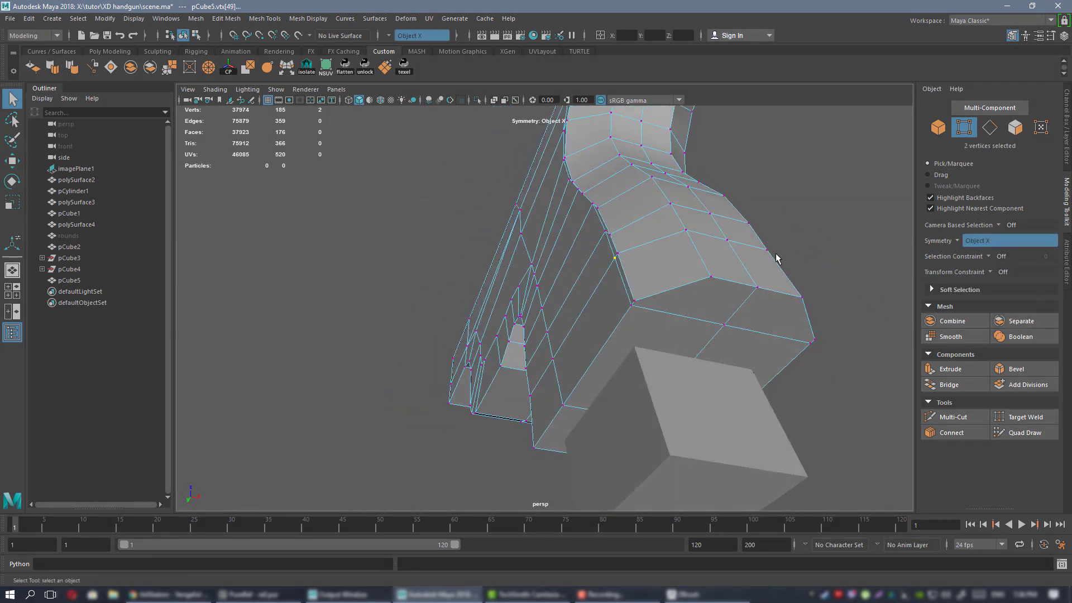
key(w)
scroll(583, 313, up, 6)
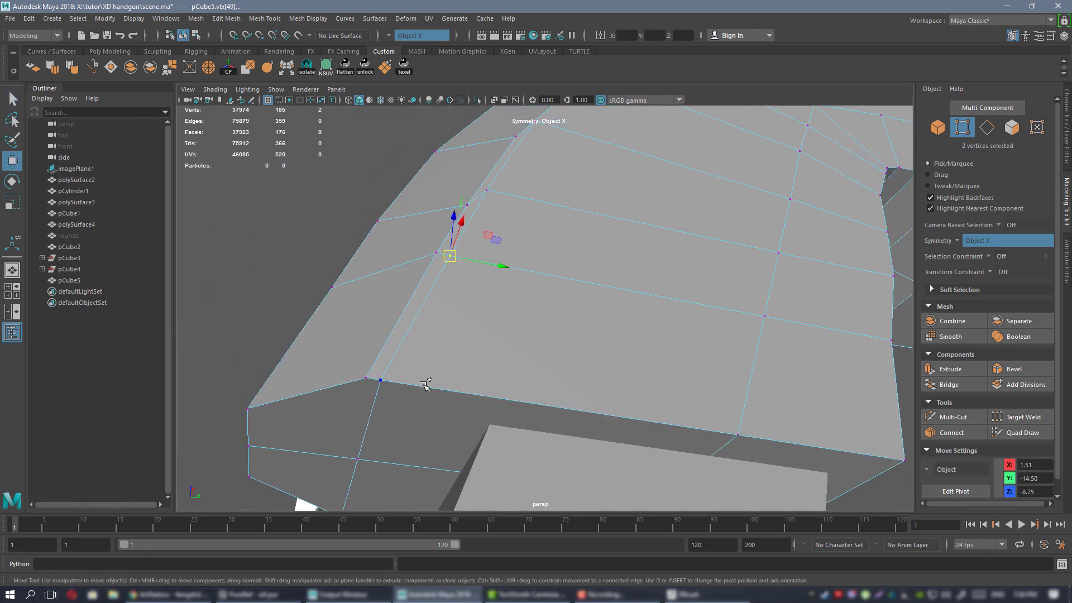
drag(464, 325, 489, 327)
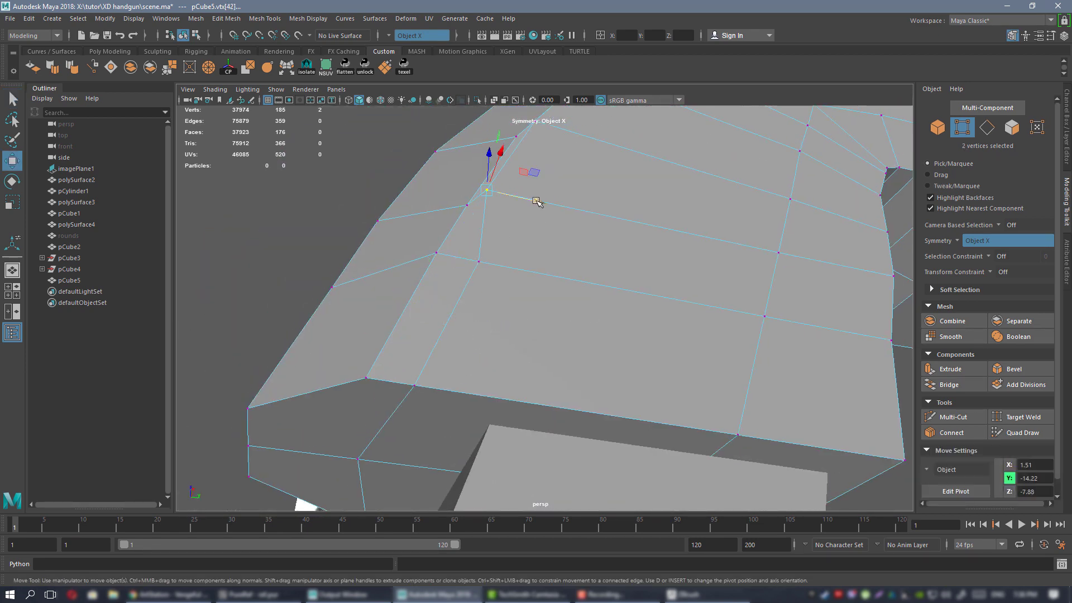
drag(536, 201, 535, 265)
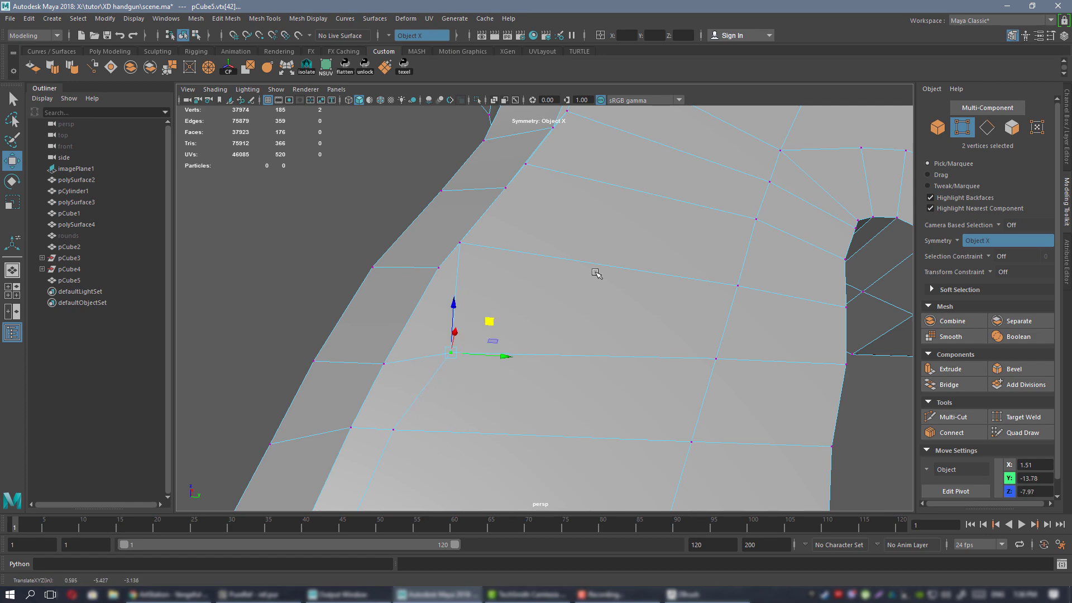
In the side view, move the grip vertices onto the reference outline.
key(space)
key(space)
scroll(590, 317, up, 5)
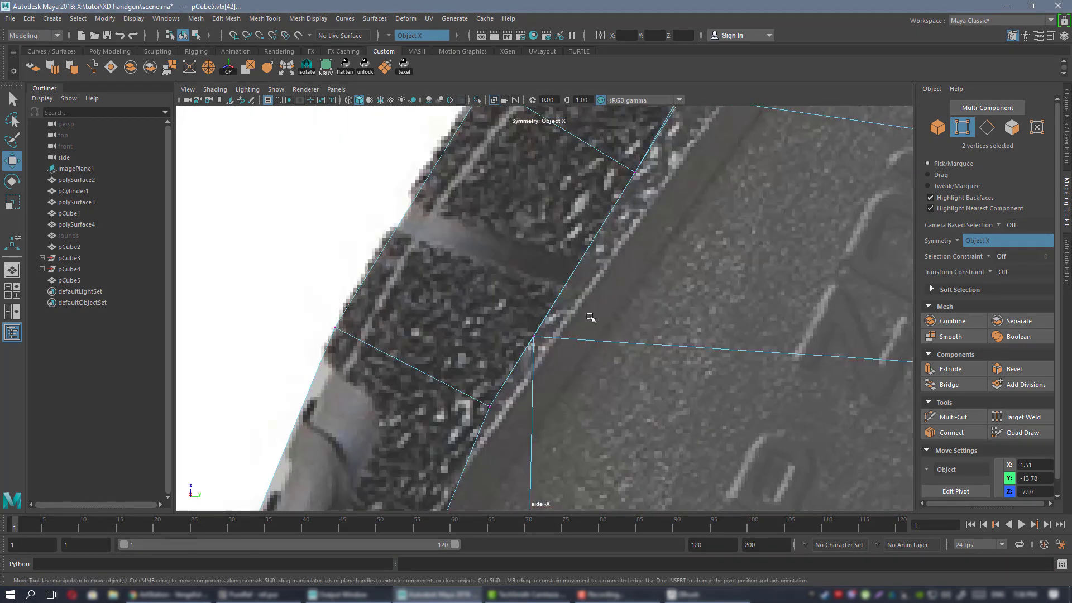
scroll(612, 319, down, 5)
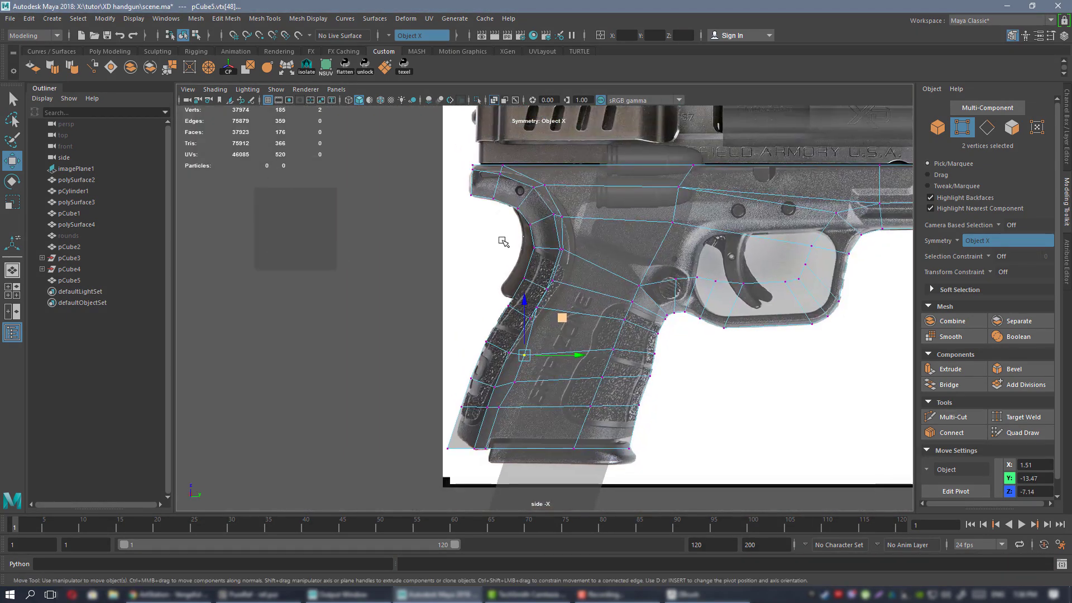
scroll(566, 329, up, 3)
drag(569, 269, 581, 308)
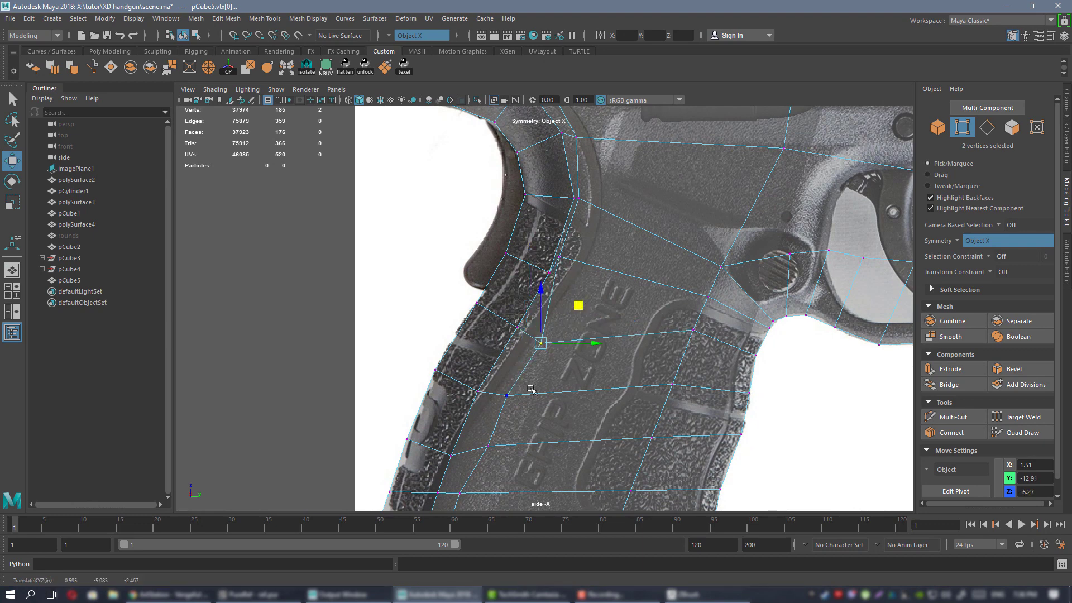
alt+middle_drag(526, 399, 604, 230)
scroll(576, 324, up, 2)
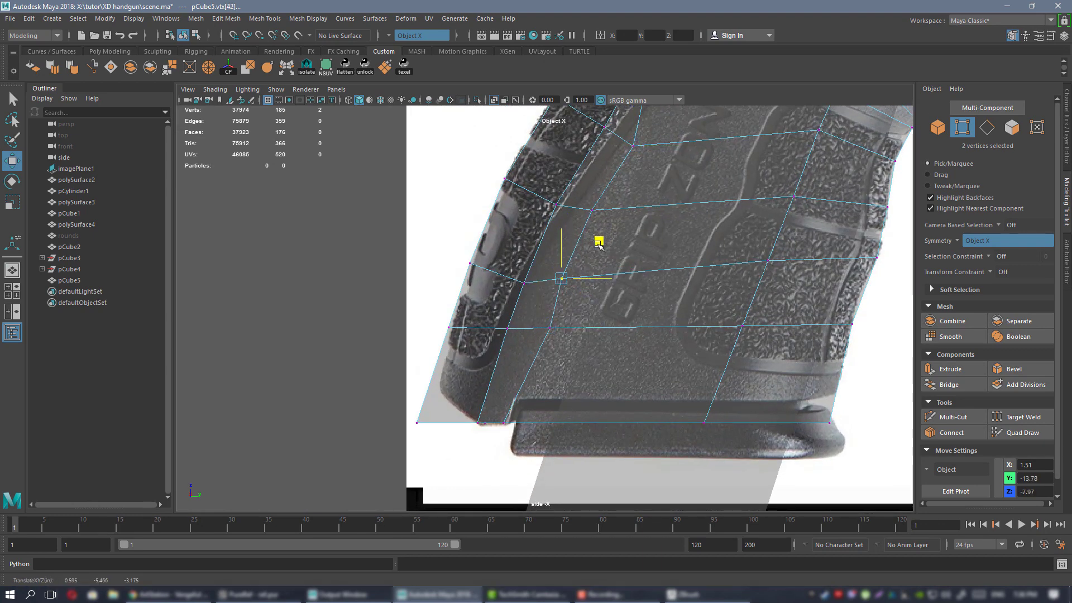
alt+middle_drag(598, 244, 538, 399)
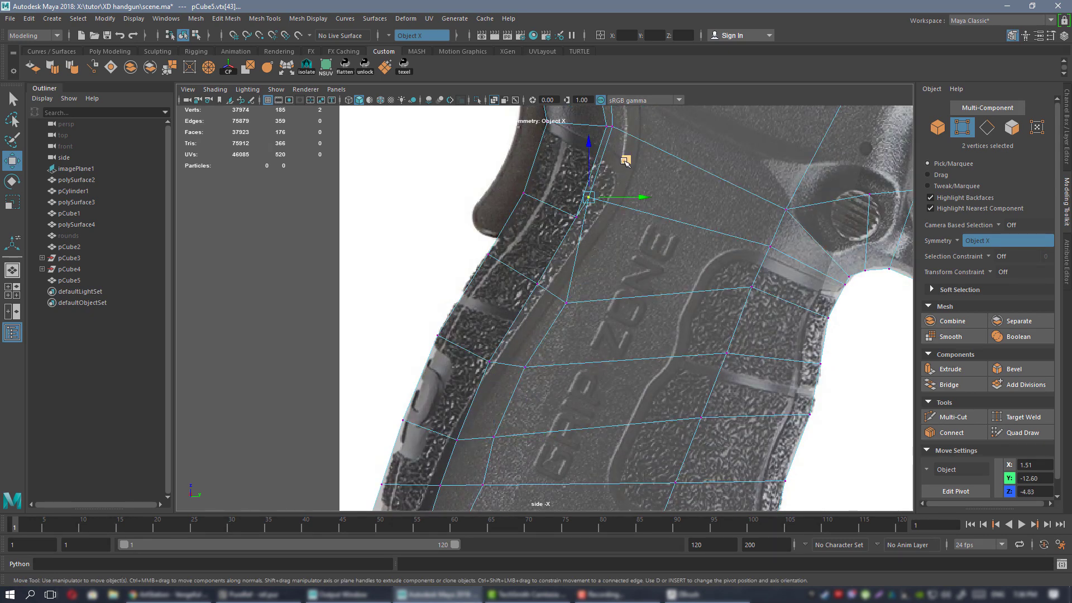
middle_drag(624, 161, 609, 247)
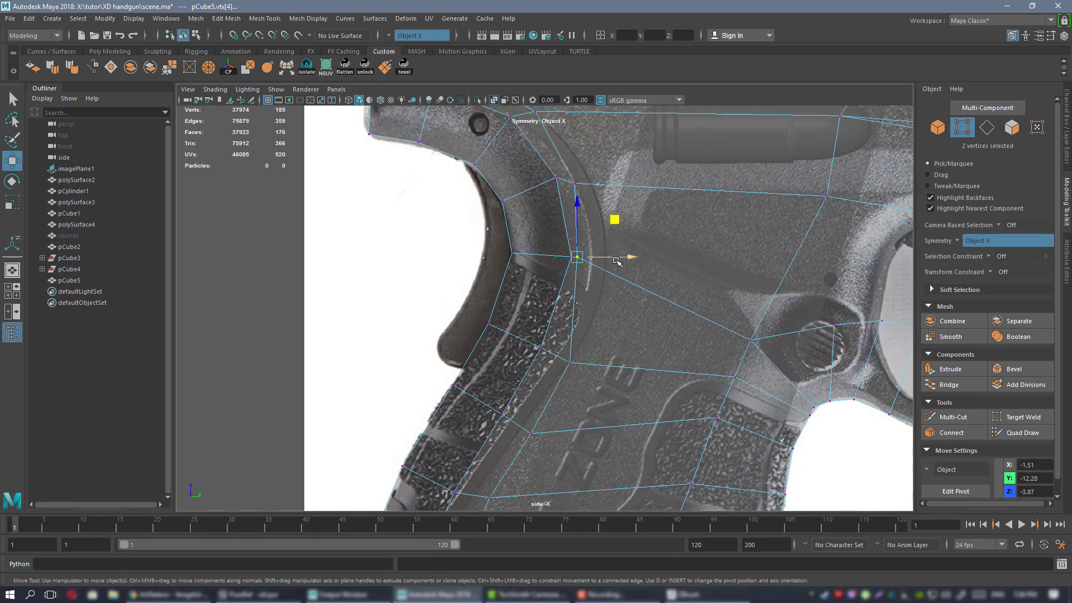
Pull the frame's upper rear vertex up onto the reference edge.
alt+middle_drag(592, 170, 594, 248)
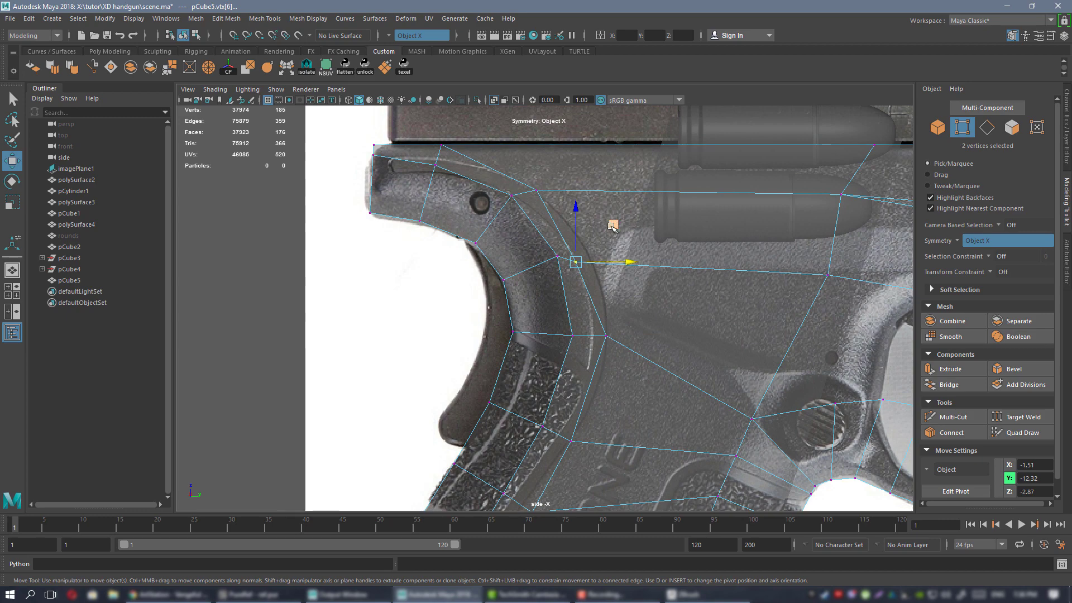
drag(574, 155, 580, 144)
alt+middle_drag(546, 215, 682, 310)
alt+right_drag(682, 309, 623, 302)
alt+middle_drag(623, 303, 527, 277)
Inspect the reshaped frame from several angles in the maximized perspective view.
key(space)
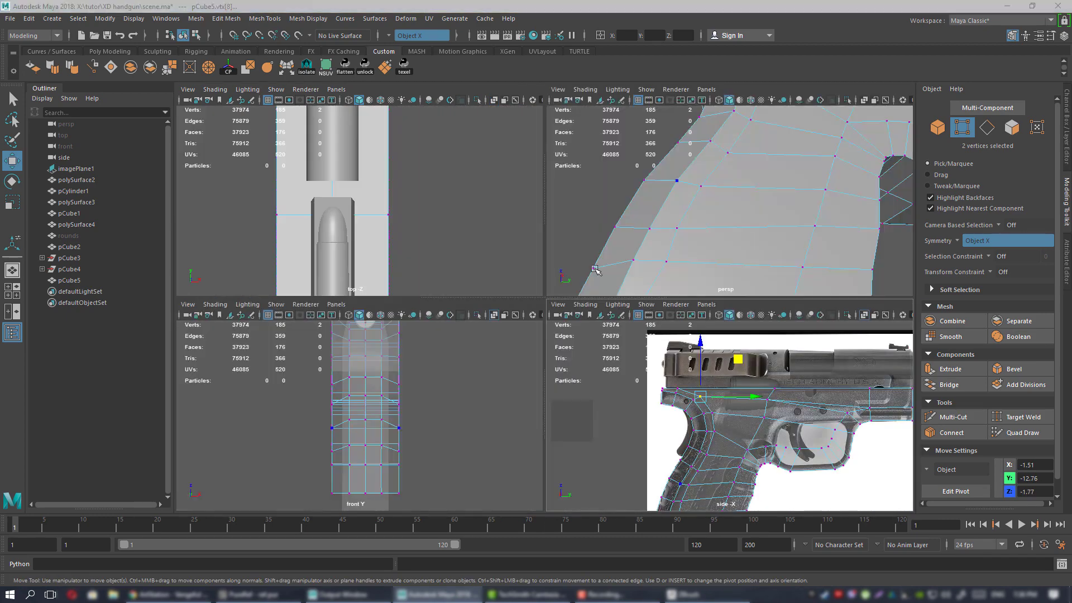
key(space)
alt+drag(659, 234, 604, 306)
alt+right_drag(603, 306, 550, 268)
alt+middle_drag(550, 268, 522, 305)
alt+drag(522, 305, 533, 239)
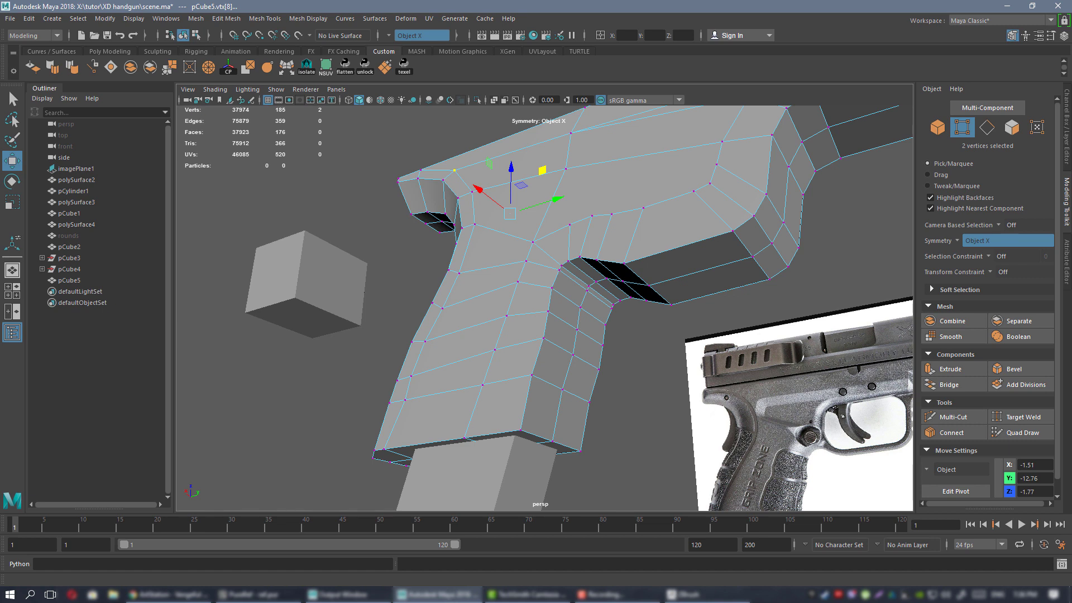
key(alt+Tab)
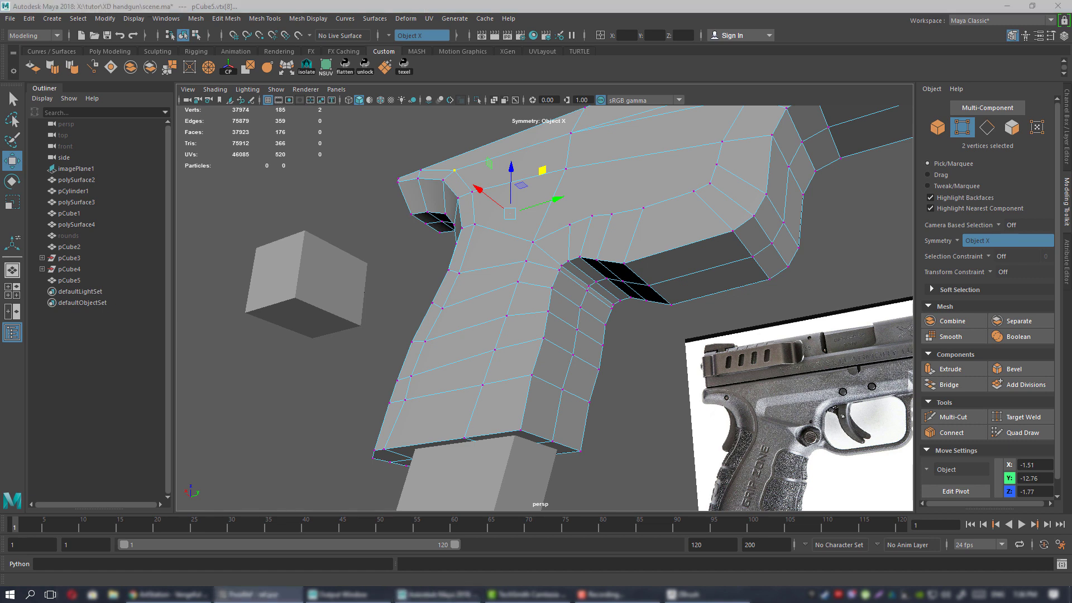
alt+drag(540, 299, 628, 351)
alt+right_drag(629, 352, 692, 352)
alt+drag(693, 352, 650, 317)
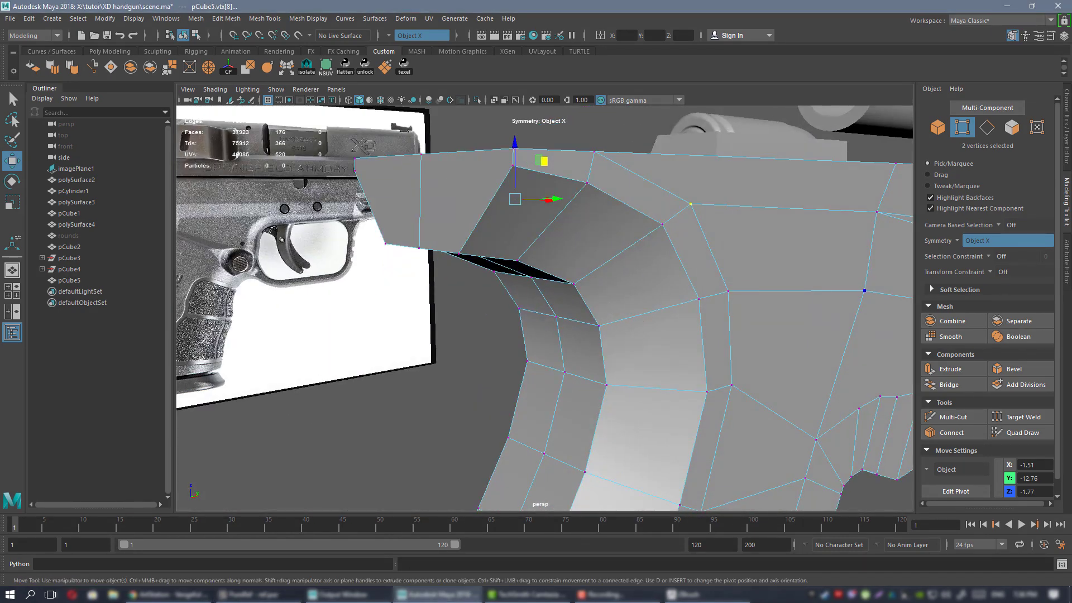
key(alt+Tab)
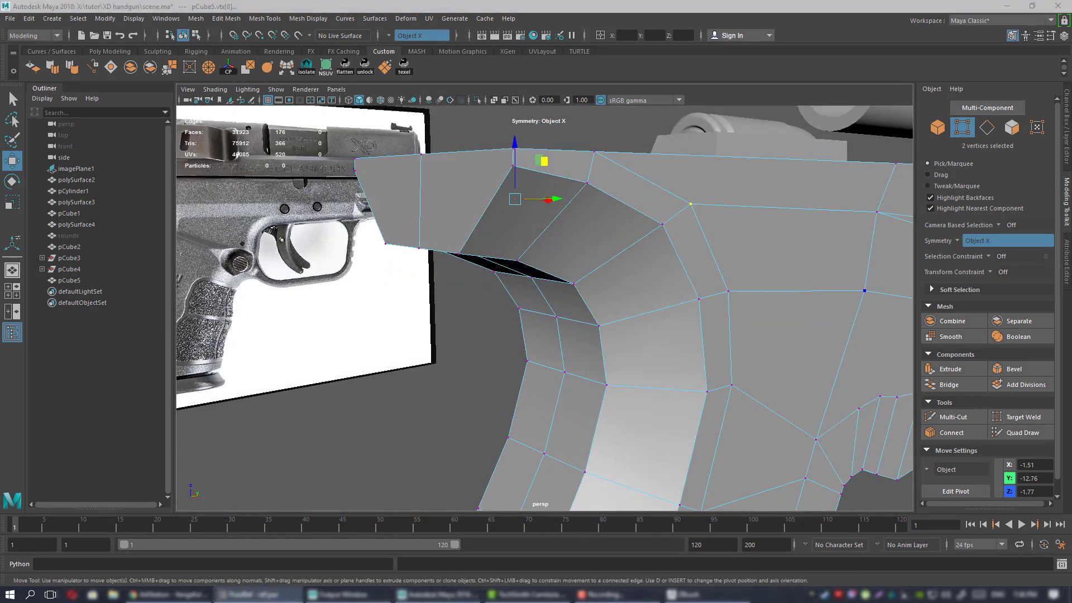
alt+drag(583, 289, 614, 223)
right_drag(614, 222, 653, 207)
alt+drag(659, 256, 533, 188)
click(702, 191)
click(606, 217)
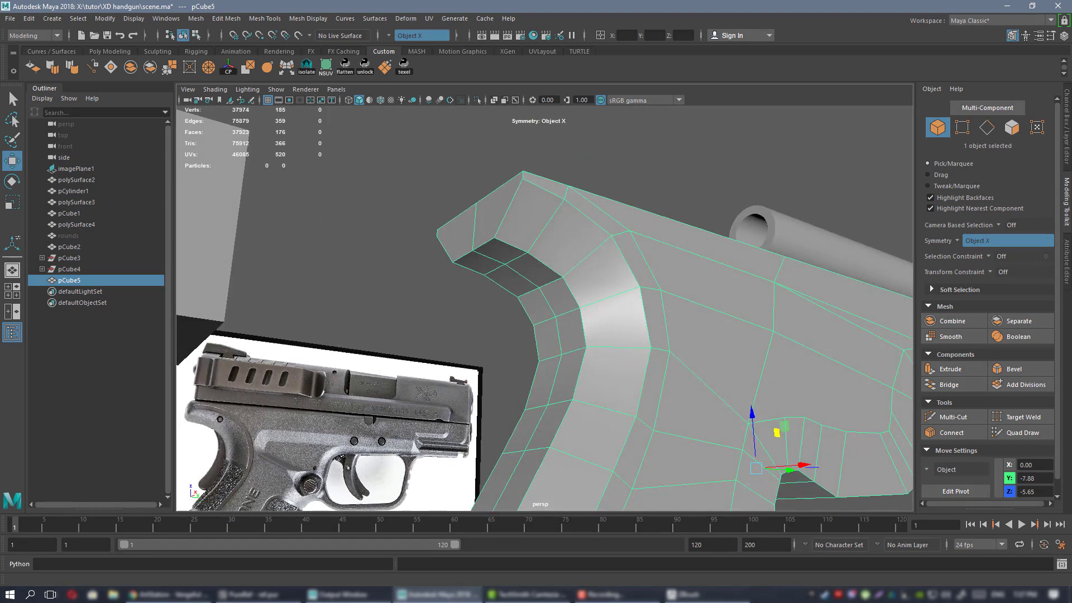
key(alt+Tab)
right_drag(840, 274, 807, 276)
scroll(807, 276, down, 5)
middle_drag(805, 276, 635, 299)
scroll(635, 299, up, 6)
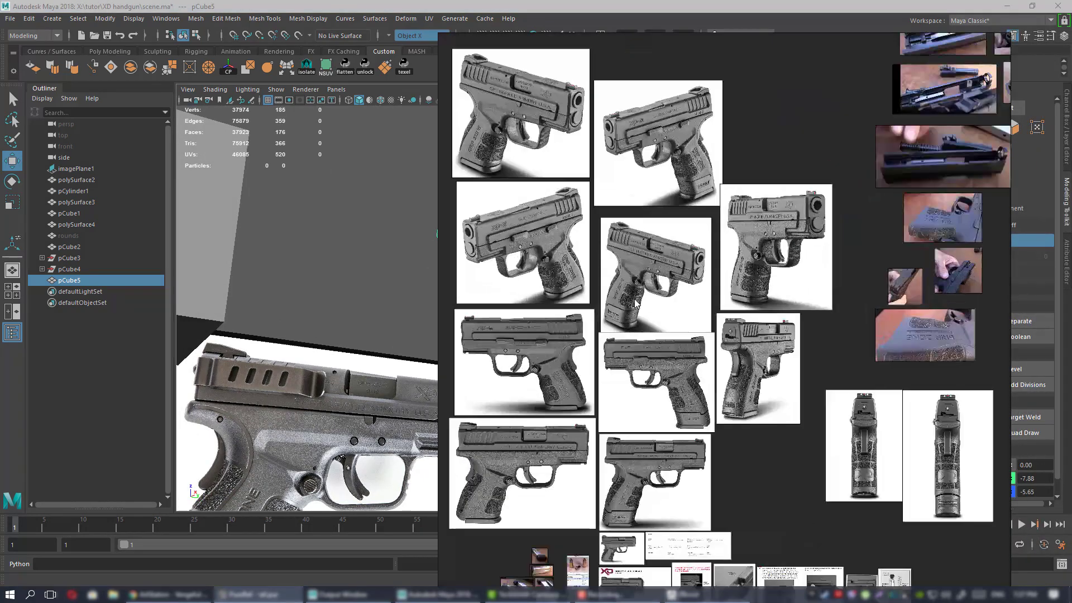
scroll(731, 358, up, 8)
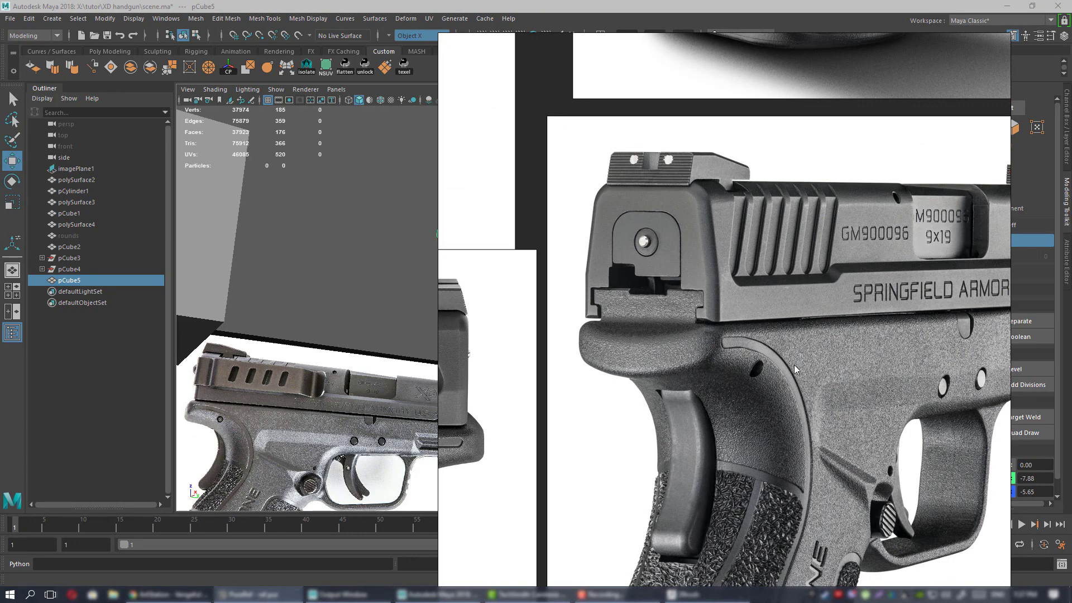
key(alt+Tab)
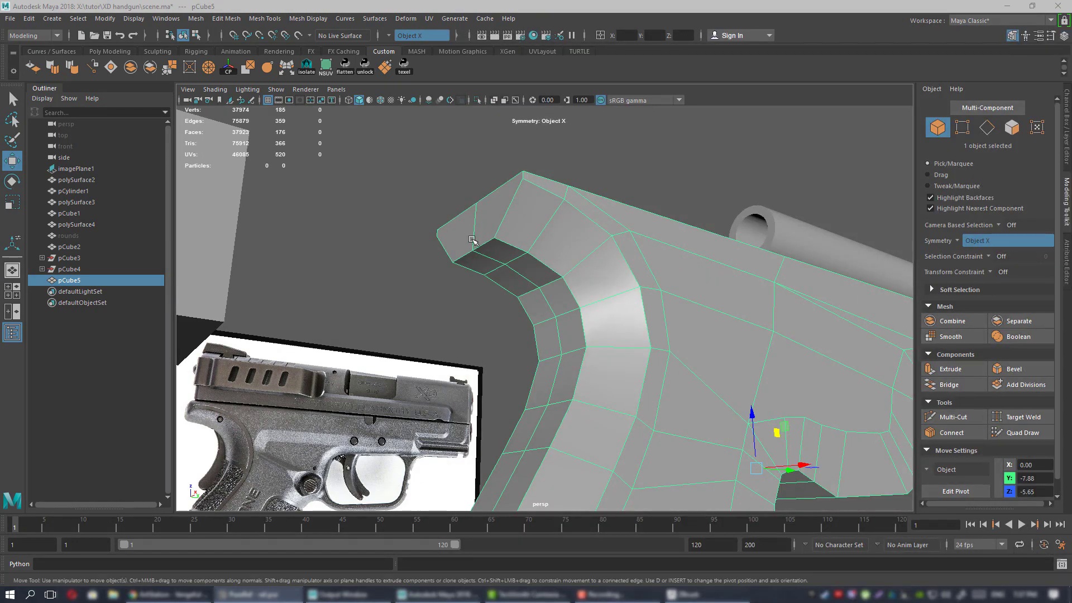
alt+drag(471, 240, 505, 227)
right_drag(462, 193, 438, 198)
alt+drag(438, 198, 486, 212)
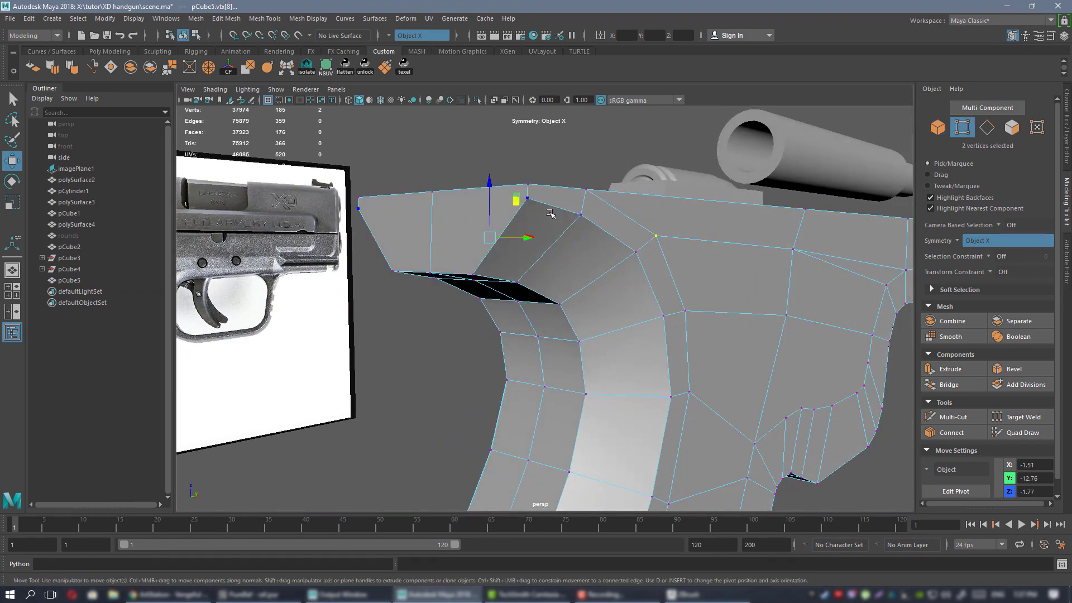
alt+drag(523, 177, 490, 268)
key(space)
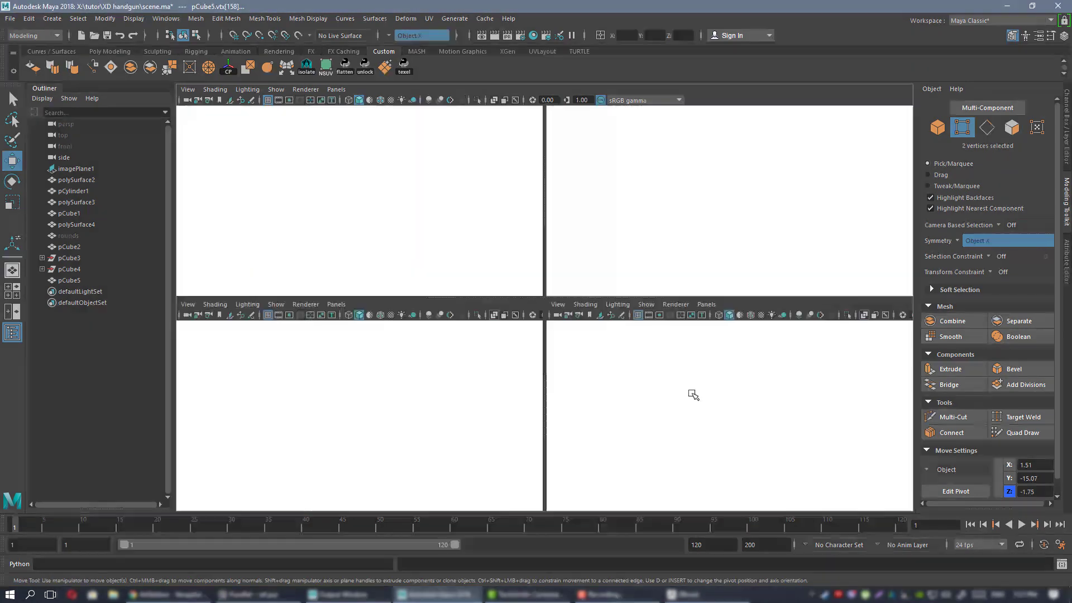
In the side view, lower the frame's rear corner vertices onto the reference edge.
key(space)
scroll(445, 245, up, 4)
alt+middle_drag(396, 208, 626, 282)
scroll(659, 280, up, 7)
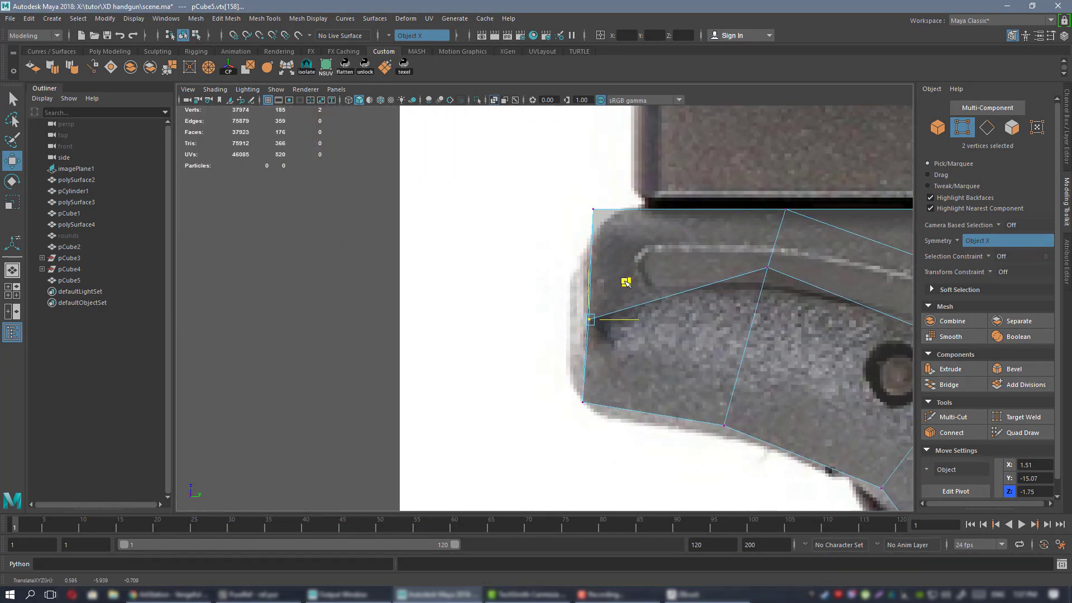
drag(624, 282, 626, 282)
alt+middle_drag(740, 282, 607, 293)
middle_drag(664, 255, 670, 299)
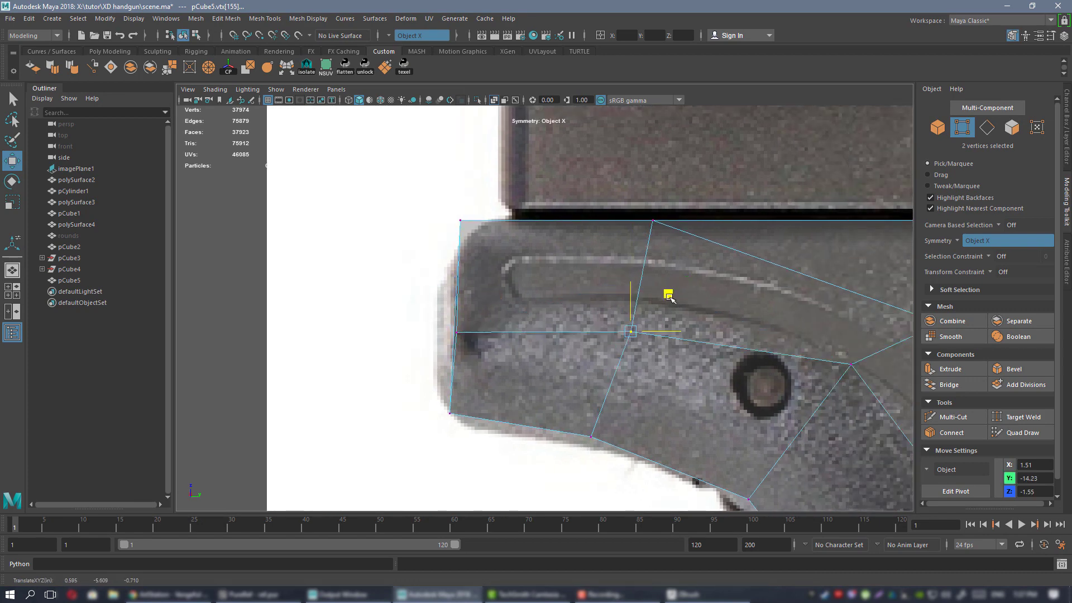
alt+right_drag(782, 311, 706, 314)
alt+middle_drag(706, 313, 664, 310)
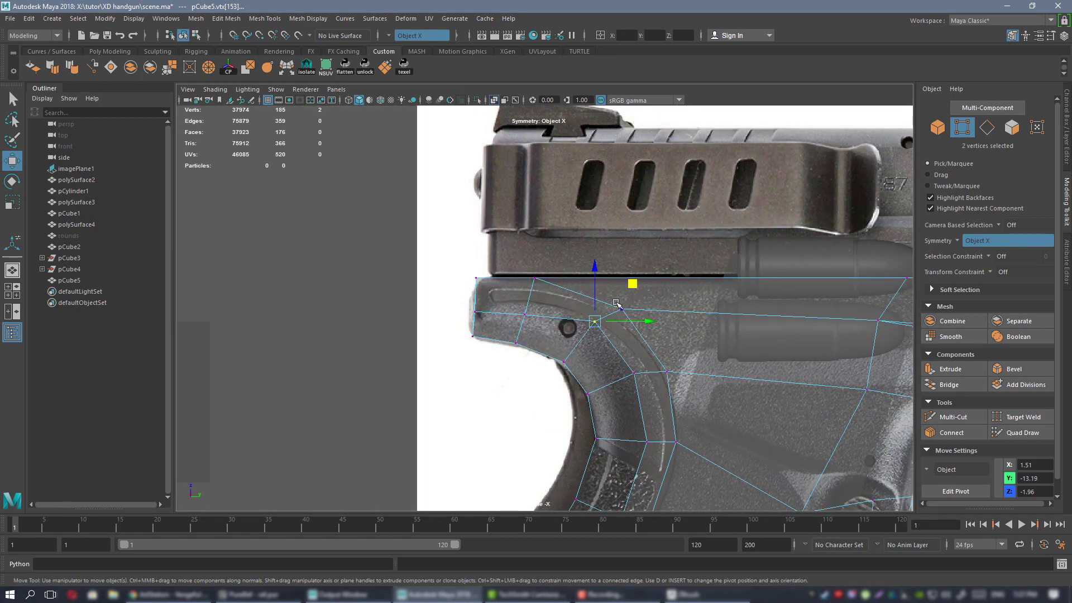
drag(630, 293, 628, 296)
In perspective, push the mirrored corner vertex pair outward along X from 0.73 to 0.93.
key(space)
drag(622, 304, 641, 257)
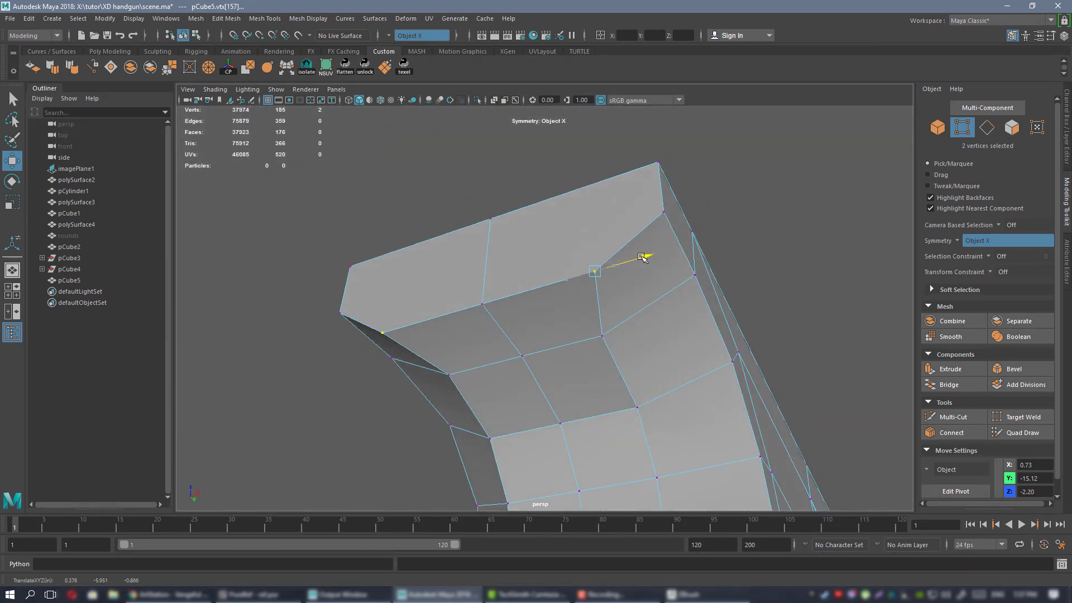
drag(653, 326, 677, 316)
alt+drag(677, 316, 623, 258)
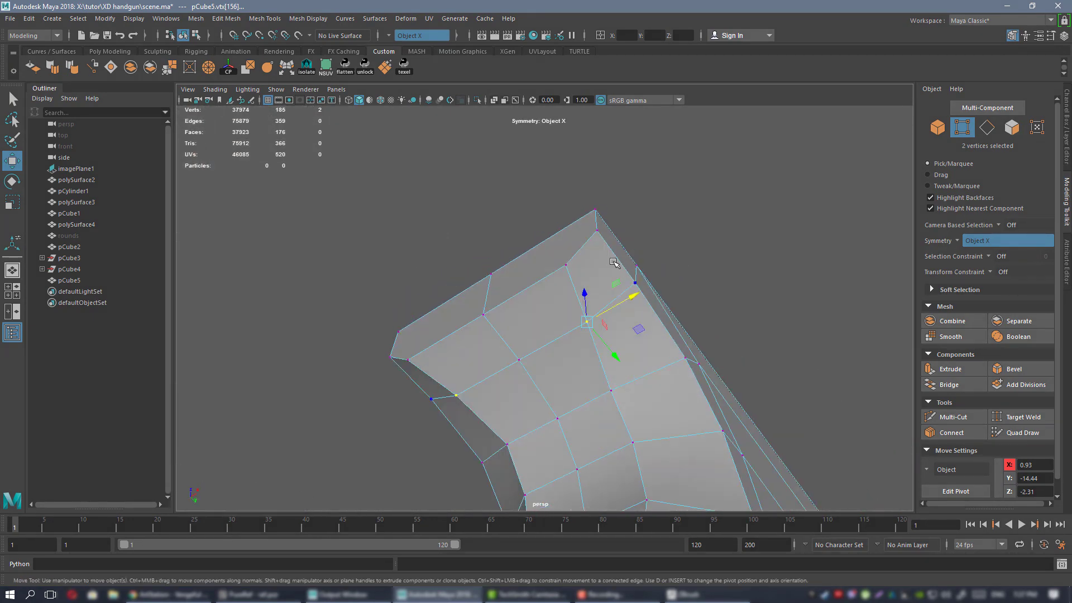
right_drag(610, 259, 611, 221)
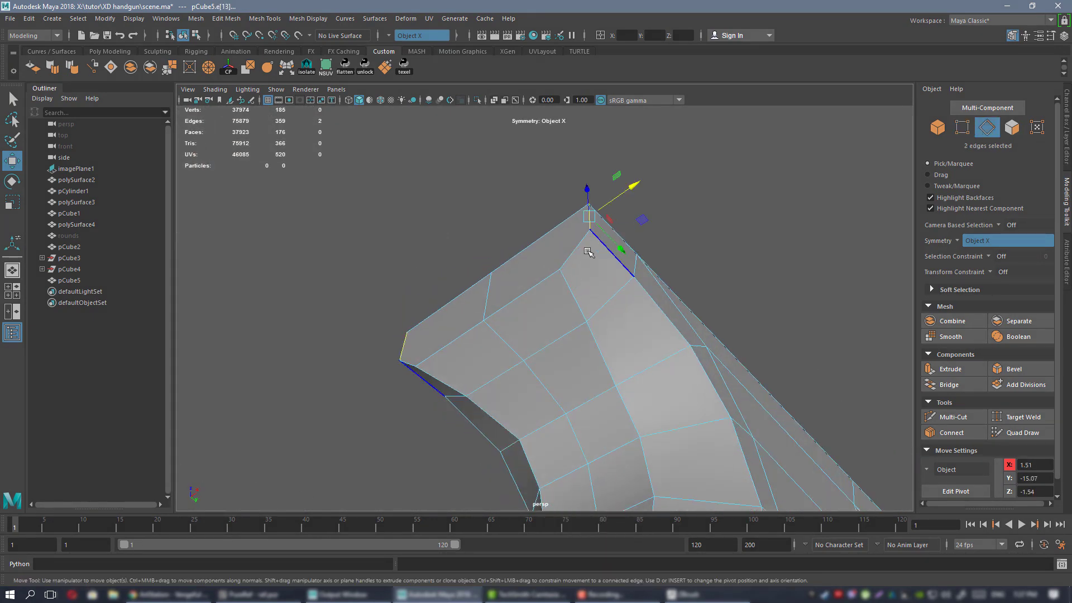
Bevel the frame's rear top corner edges with a fraction of 0.2.
alt+drag(639, 266, 675, 309)
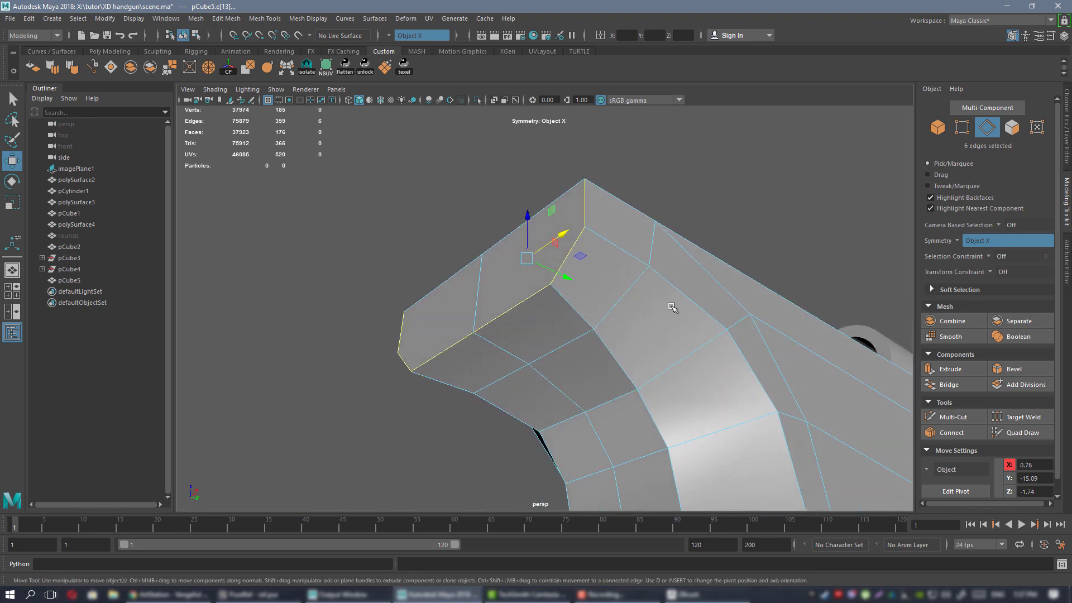
click(1023, 370)
alt+drag(594, 231, 823, 336)
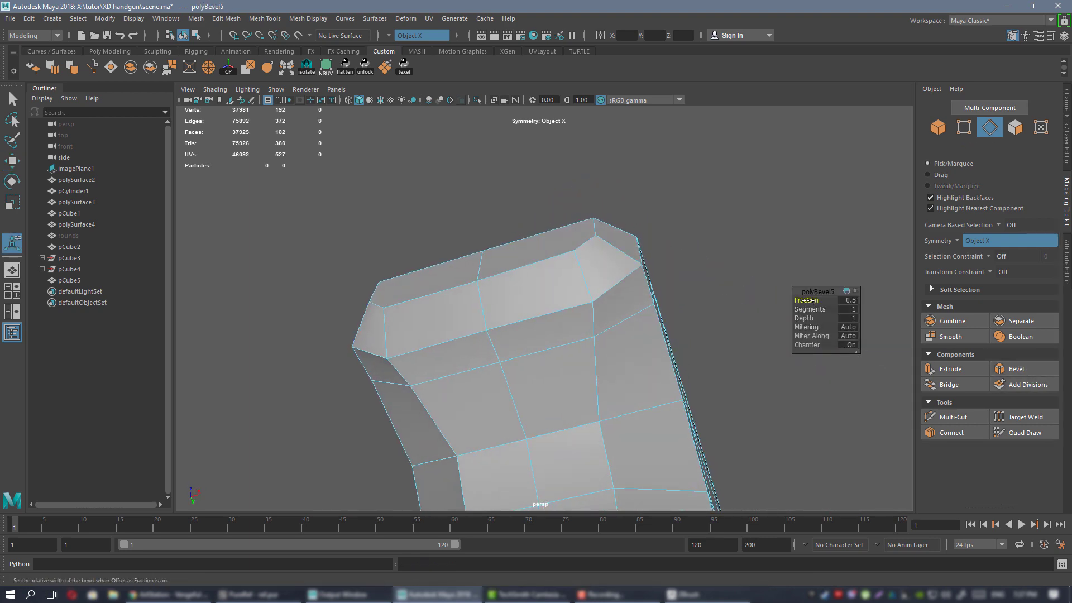
drag(807, 300, 531, 273)
Select two vertices on the bevelled corner and lift them upward.
right_drag(533, 270, 479, 272)
alt+drag(479, 272, 489, 264)
scroll(530, 304, up, 3)
alt+drag(530, 304, 550, 296)
click(435, 293)
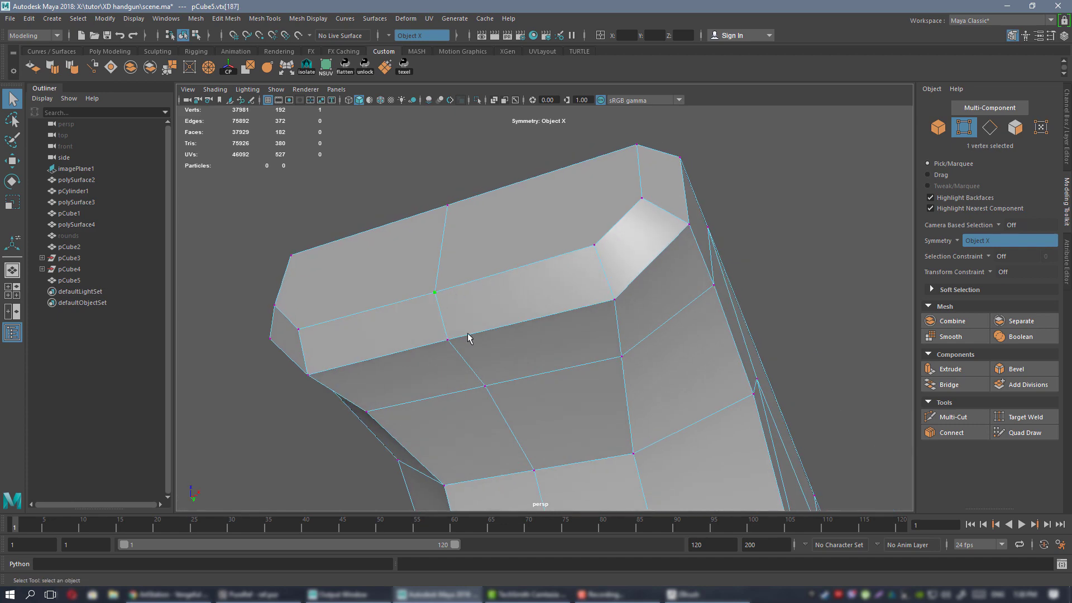
shift+click(485, 386)
key(w)
alt+drag(527, 339, 651, 331)
alt+middle_drag(651, 331, 564, 275)
alt+drag(564, 275, 534, 276)
alt+right_drag(511, 270, 579, 333)
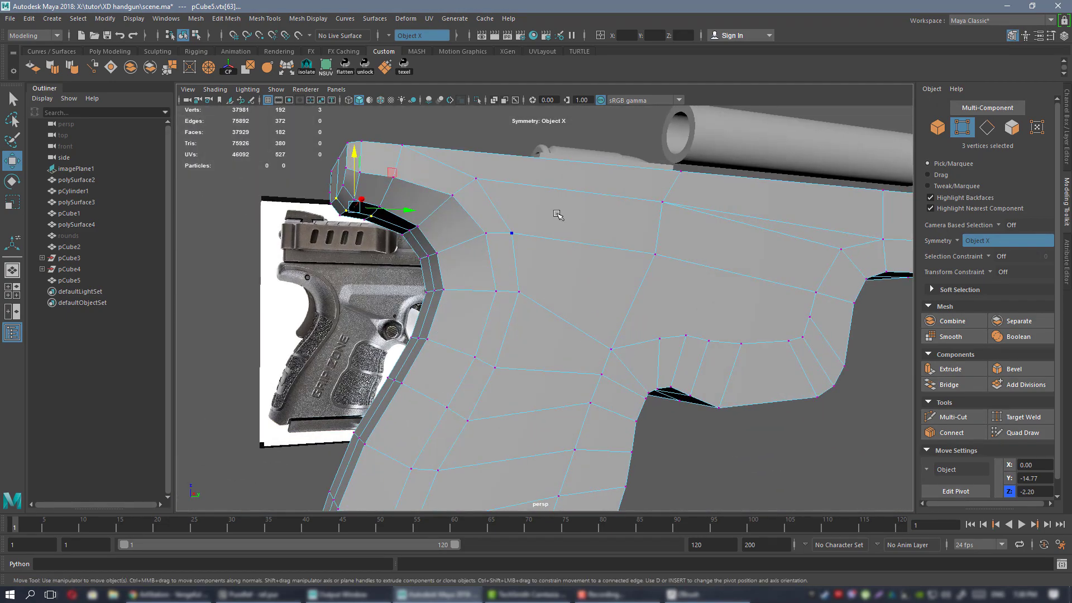
In object mode, preview the frame smoothed (key 3) and inspect the grip from several angles.
right_drag(557, 213, 568, 272)
click(708, 414)
mouse_move(548, 287)
alt+mouse_down()
mouse_move(456, 271)
mouse_move(546, 266)
mouse_move(596, 227)
mouse_move(546, 273)
alt+mouse_up()
click(545, 274)
key(3)
click(623, 196)
alt+drag(603, 229, 592, 251)
alt+right_drag(503, 262, 550, 285)
alt+middle_drag(535, 285, 533, 315)
alt+drag(533, 316, 579, 335)
alt+right_drag(579, 335, 575, 305)
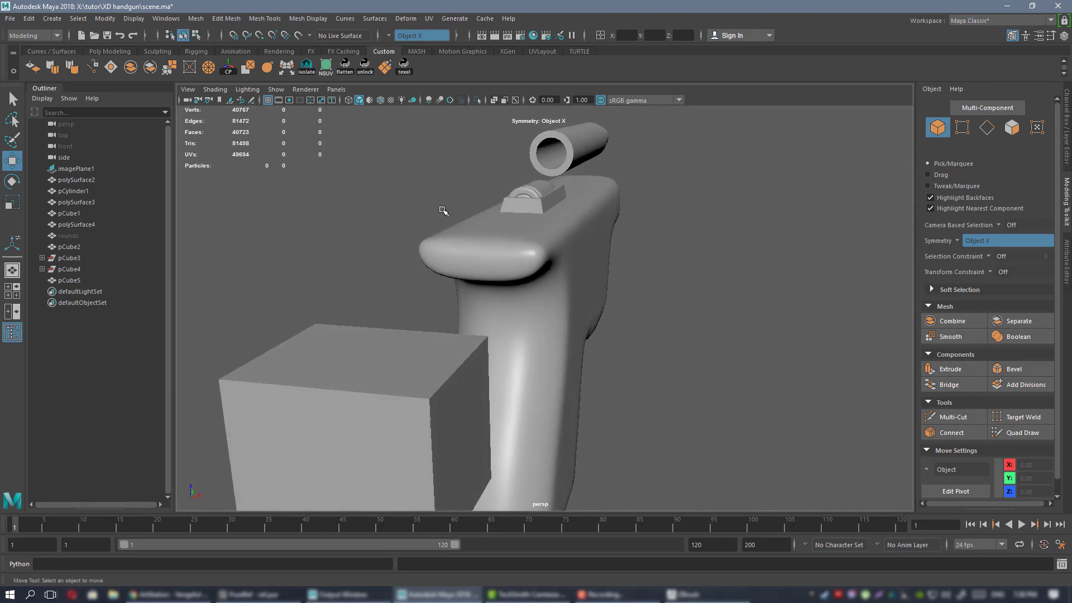
alt+right_drag(491, 265, 539, 291)
alt+drag(539, 292, 562, 263)
Reselect the frame and turn the smooth preview off with key 1.
click(519, 284)
click(335, 299)
alt+drag(560, 313, 552, 236)
click(549, 234)
key(1)
Push a symmetric vertex pair on the back of the grip outward to about Y -15.03, Z -7.85.
alt+drag(612, 296, 558, 291)
right_drag(559, 241, 509, 240)
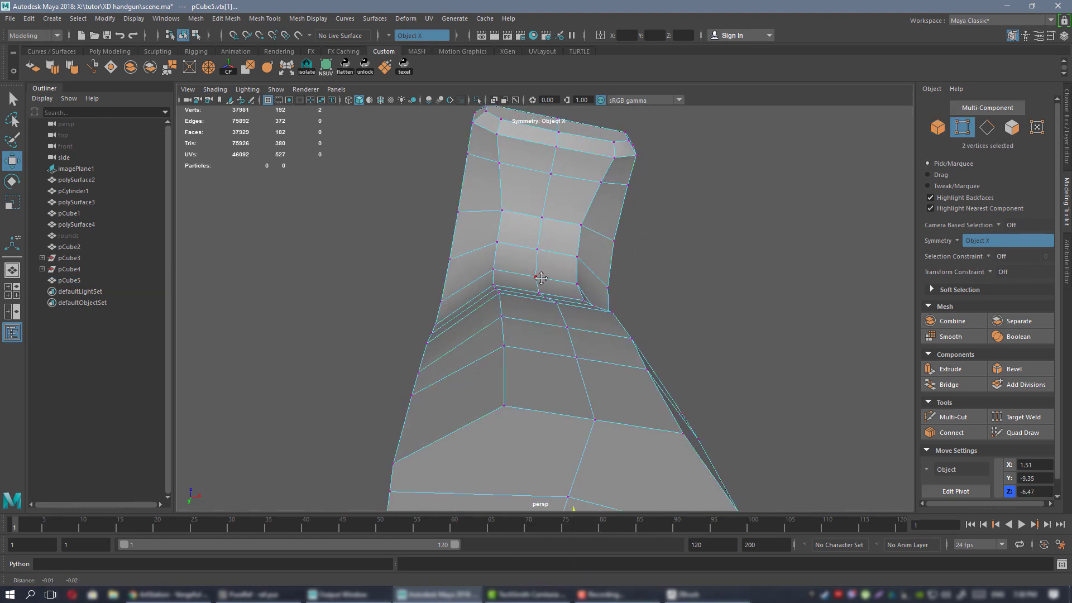
alt+drag(541, 280, 534, 351)
click(548, 263)
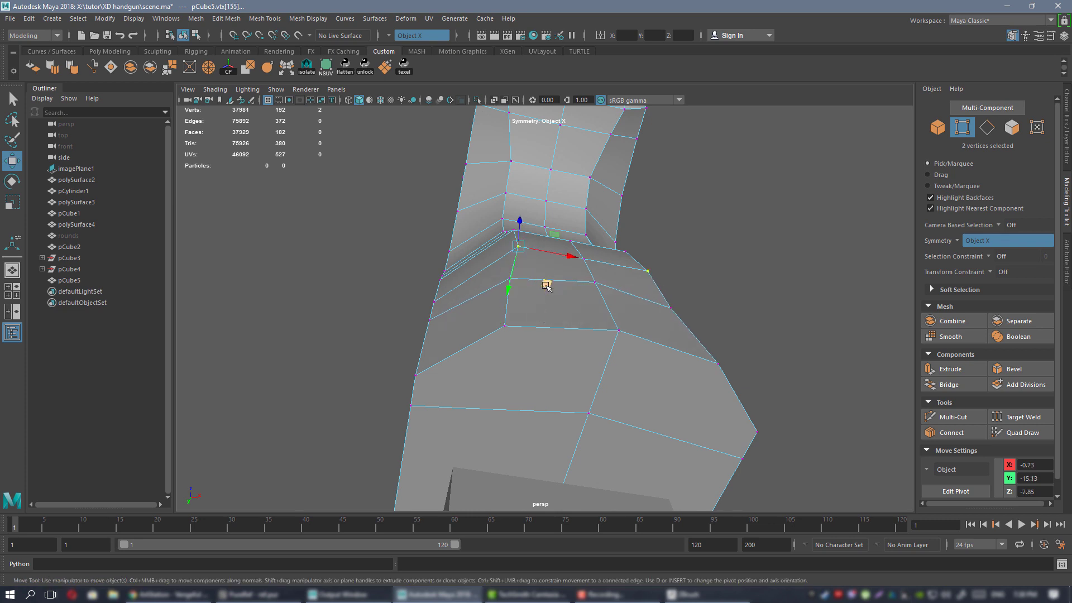
alt+drag(541, 292, 543, 314)
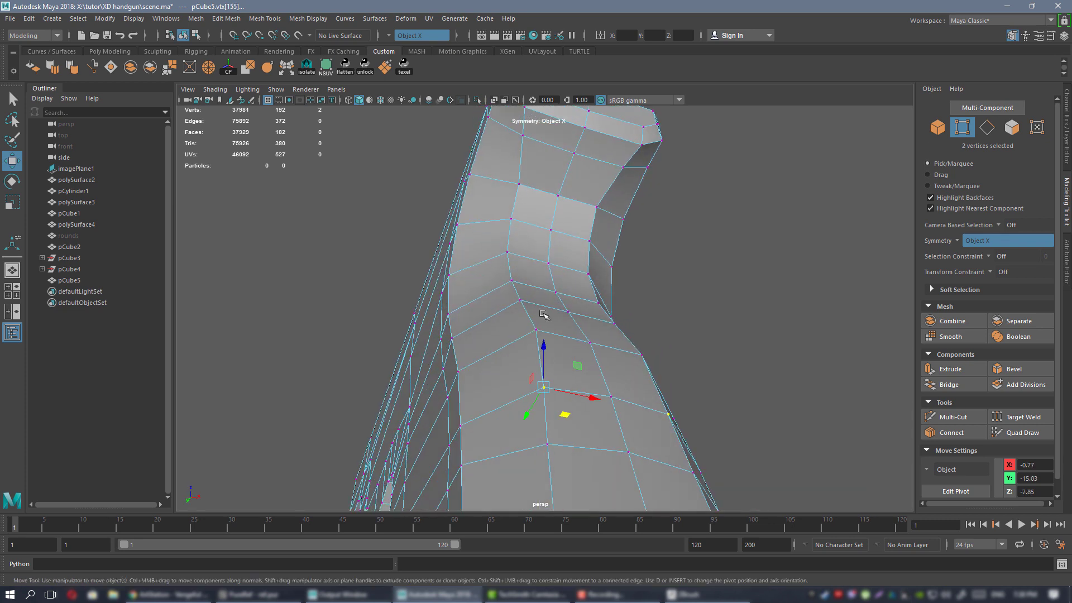
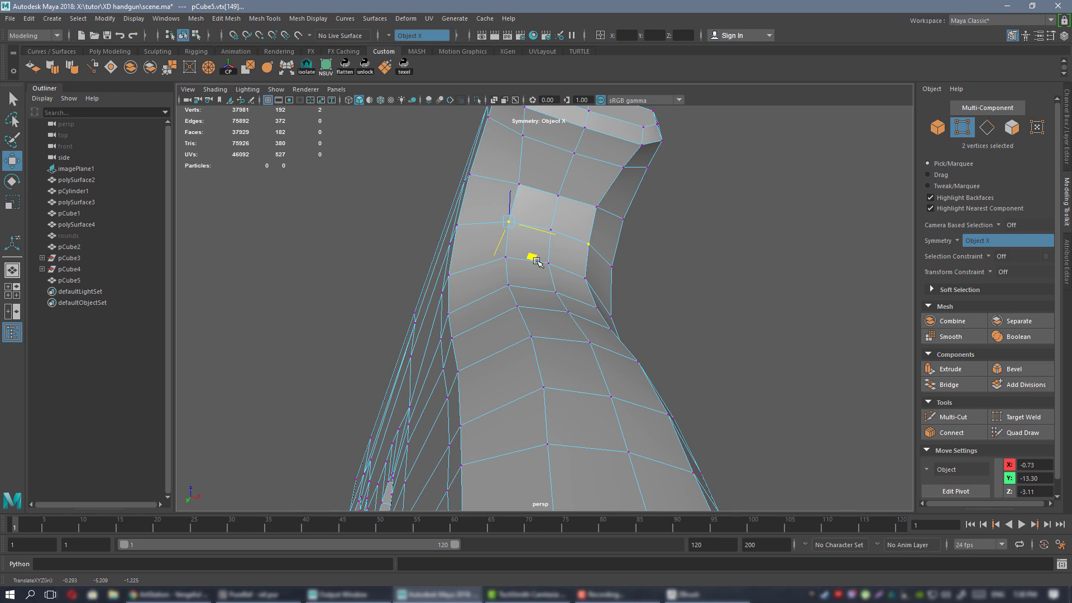
Inspect a grip vertex from side and front angles, then reselect the grip mesh pCube5.
alt+drag(537, 261, 599, 233)
alt+middle_drag(541, 139, 522, 256)
alt+drag(522, 256, 579, 260)
click(552, 290)
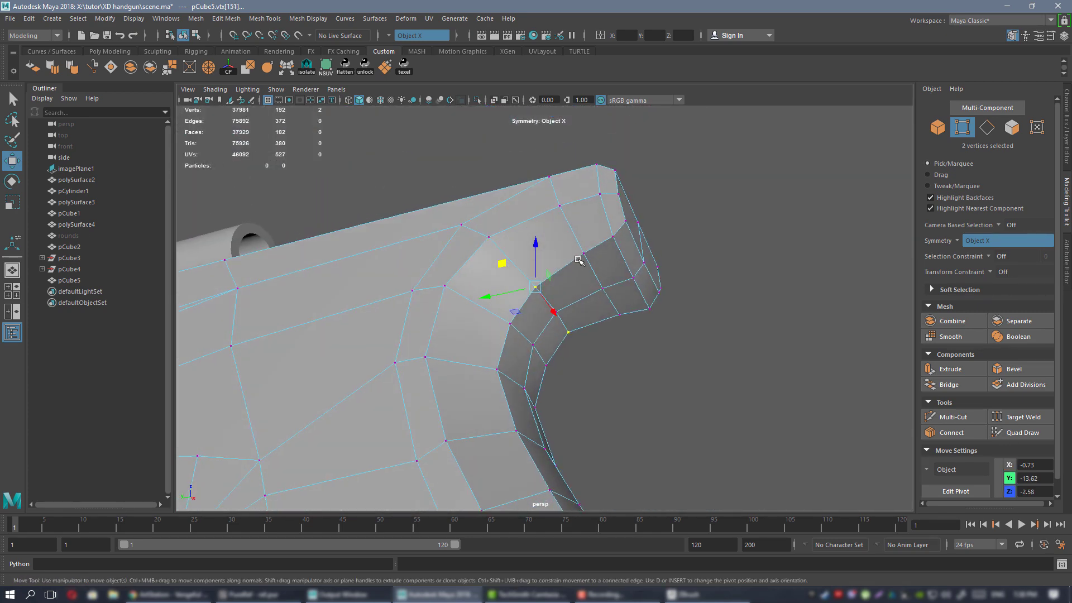
alt+drag(648, 315, 471, 235)
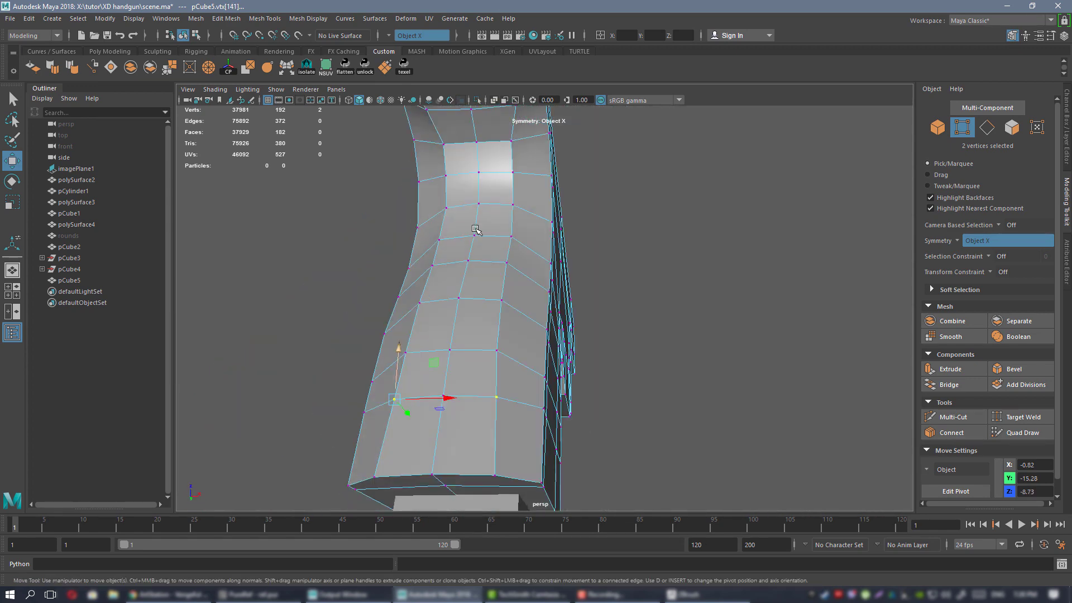
right_drag(462, 211, 481, 201)
alt+drag(486, 212, 504, 266)
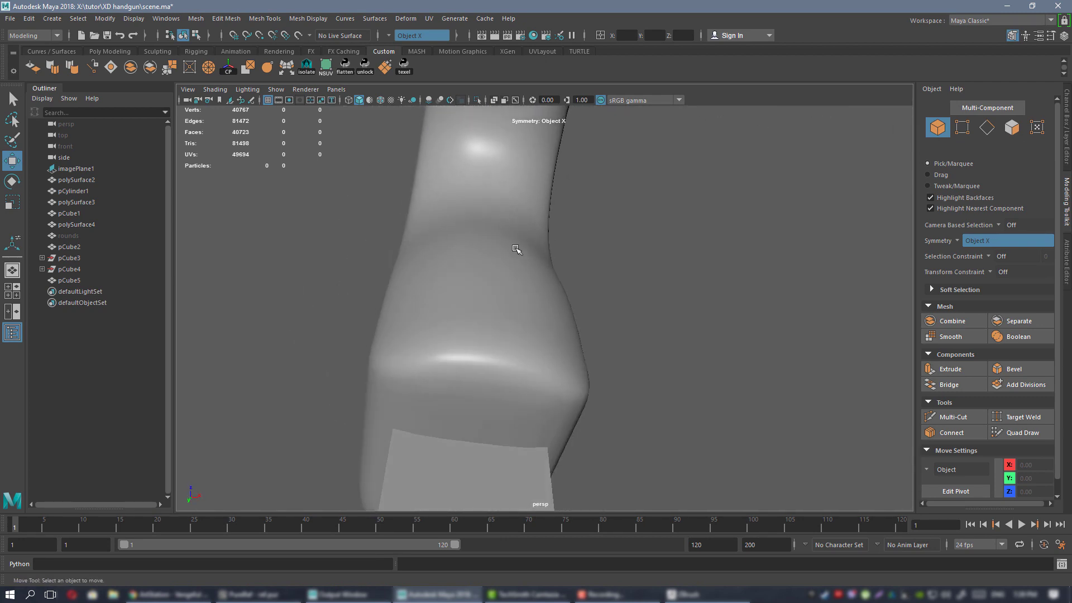
alt+drag(414, 255, 493, 238)
click(493, 238)
alt+middle_drag(494, 240, 510, 327)
alt+drag(528, 318, 600, 329)
Compare the grip with the reference photos and switch back to the low-poly cage.
key(alt+Tab)
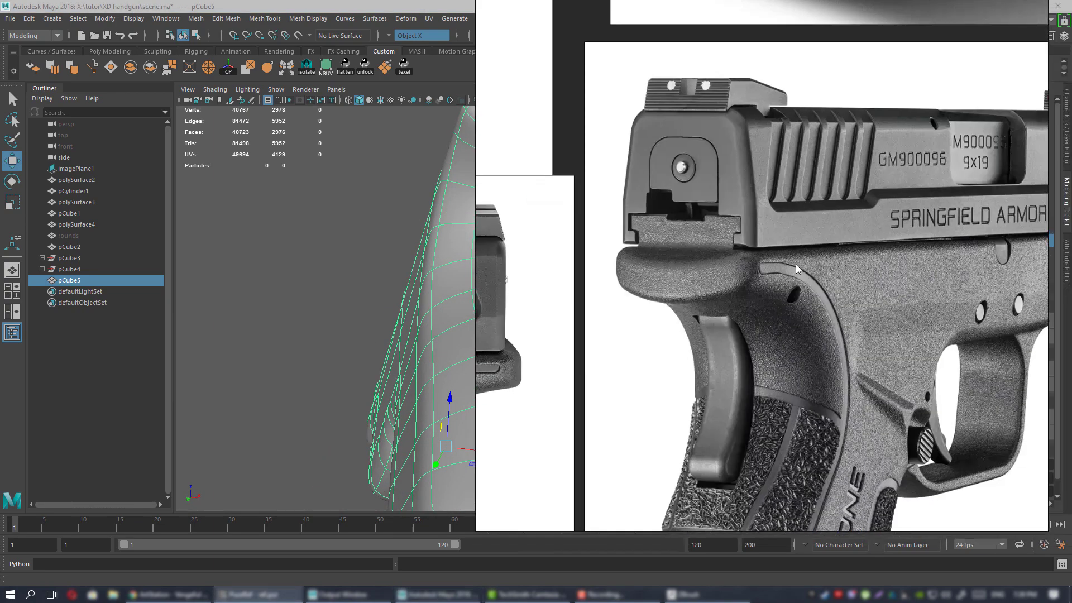
scroll(810, 168, down, 5)
scroll(820, 327, up, 4)
key(alt+Tab)
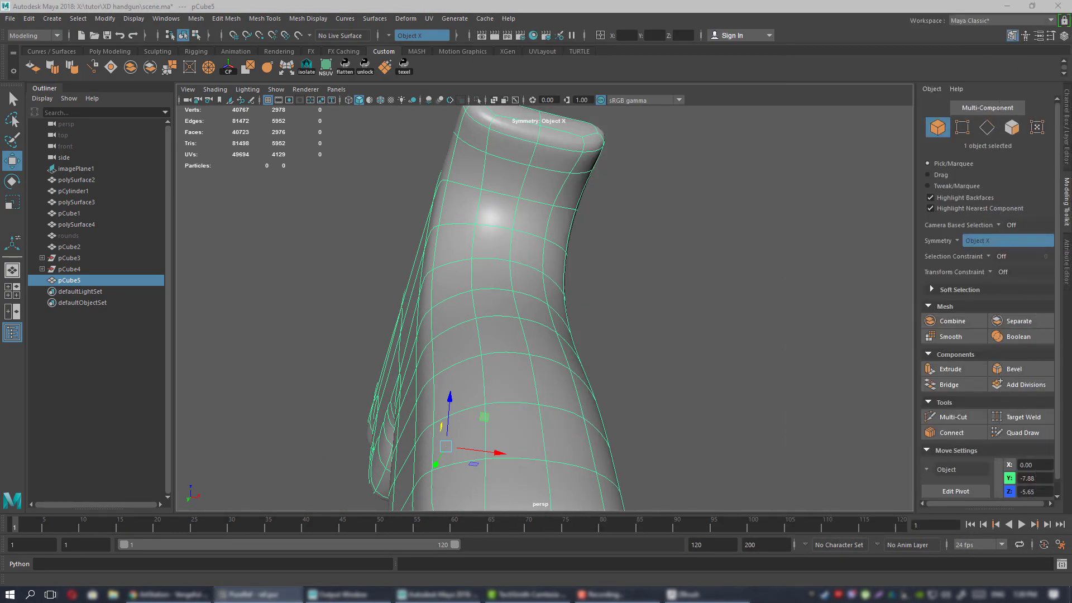
scroll(639, 304, down, 3)
key(1)
scroll(651, 312, up, 6)
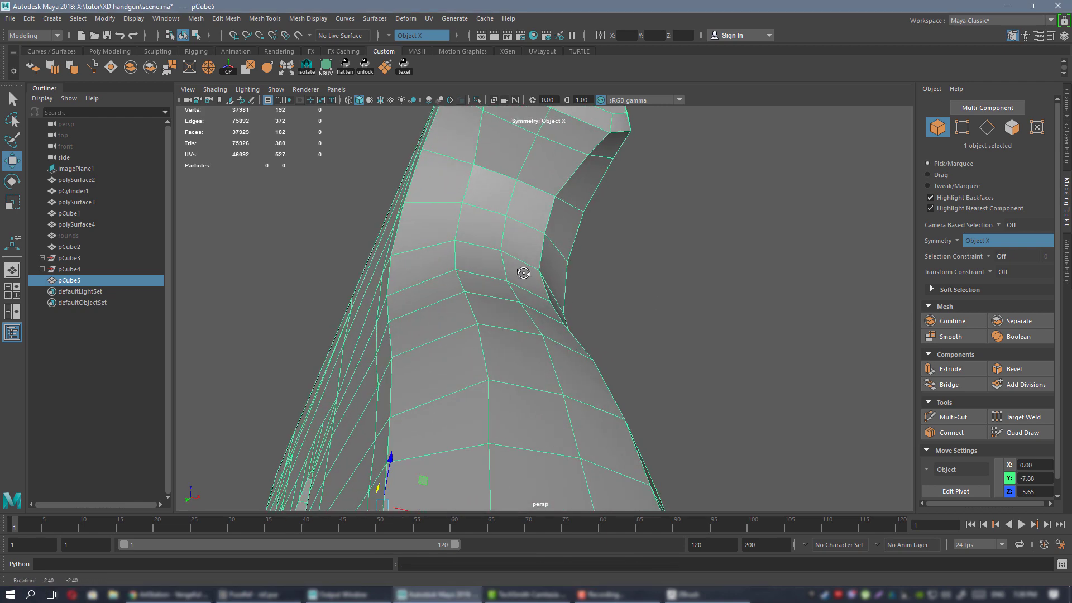
In vertex mode, select a symmetric vertex pair on the grip.
alt+drag(564, 284, 555, 287)
right_drag(555, 287, 525, 305)
alt+drag(547, 317, 550, 261)
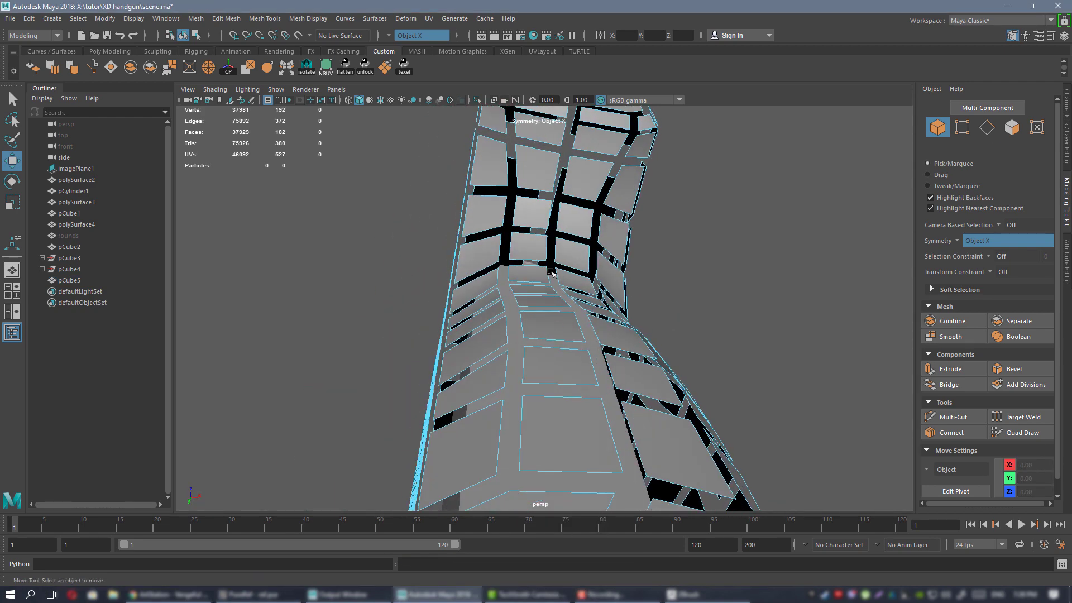
right_drag(549, 258, 509, 258)
click(517, 278)
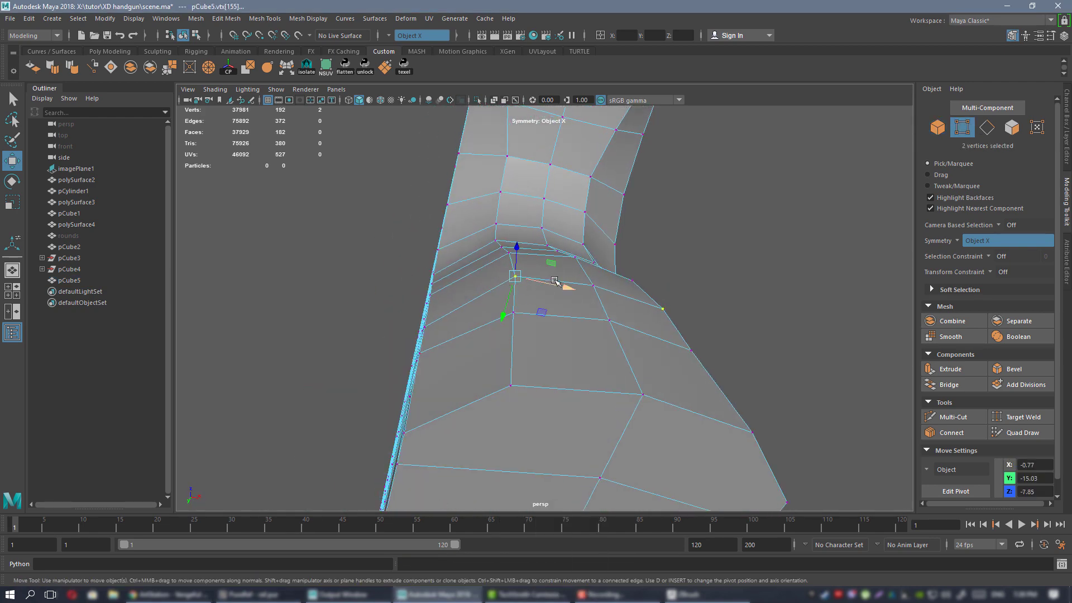
alt+drag(538, 316, 509, 300)
Move the grip's top vertex pairs sideways to match the reference outline.
alt+right_drag(485, 218, 553, 299)
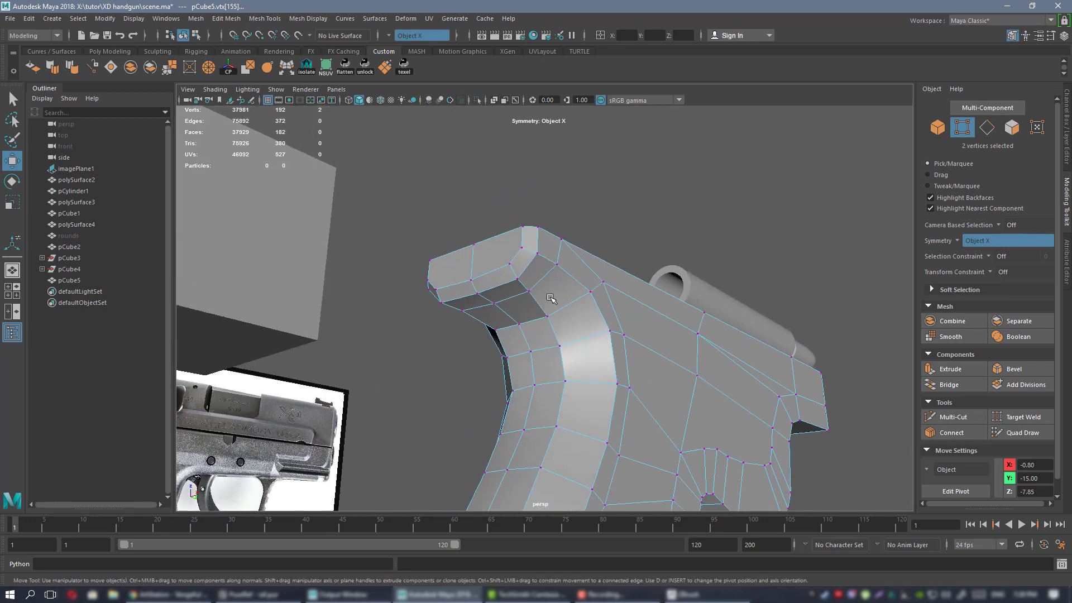
alt+drag(553, 299, 493, 201)
right_drag(492, 201, 462, 205)
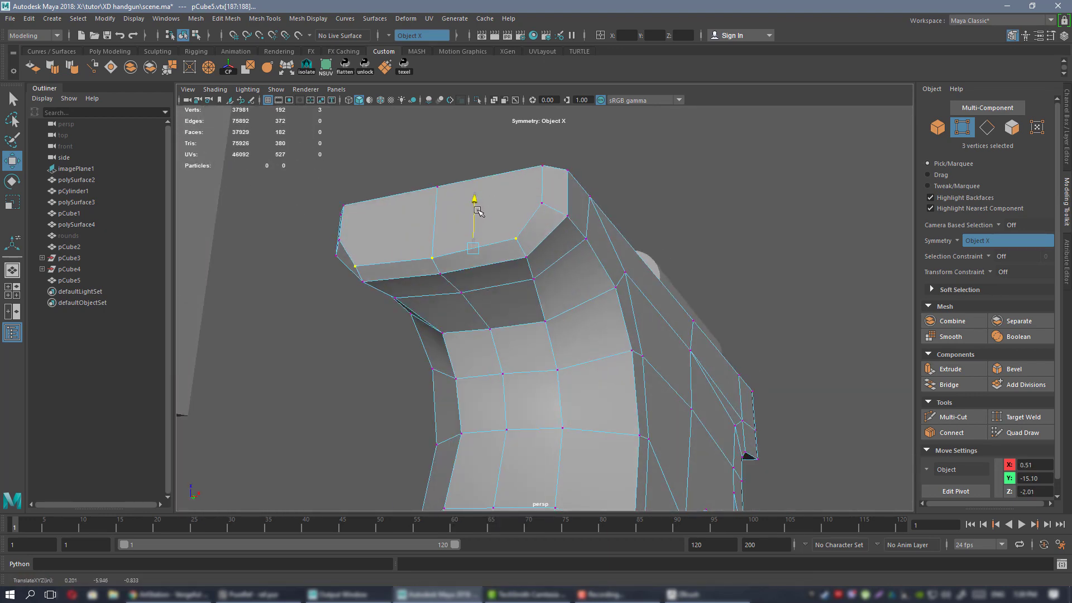
alt+drag(479, 211, 537, 258)
click(526, 215)
alt+drag(526, 214, 606, 198)
alt+drag(591, 207, 592, 270)
click(596, 213)
Check the reshaped grip in smooth preview against the reference, then return to the cage.
right_drag(495, 257, 525, 239)
key(3)
click(379, 335)
alt+drag(428, 263, 582, 223)
key(alt+Tab)
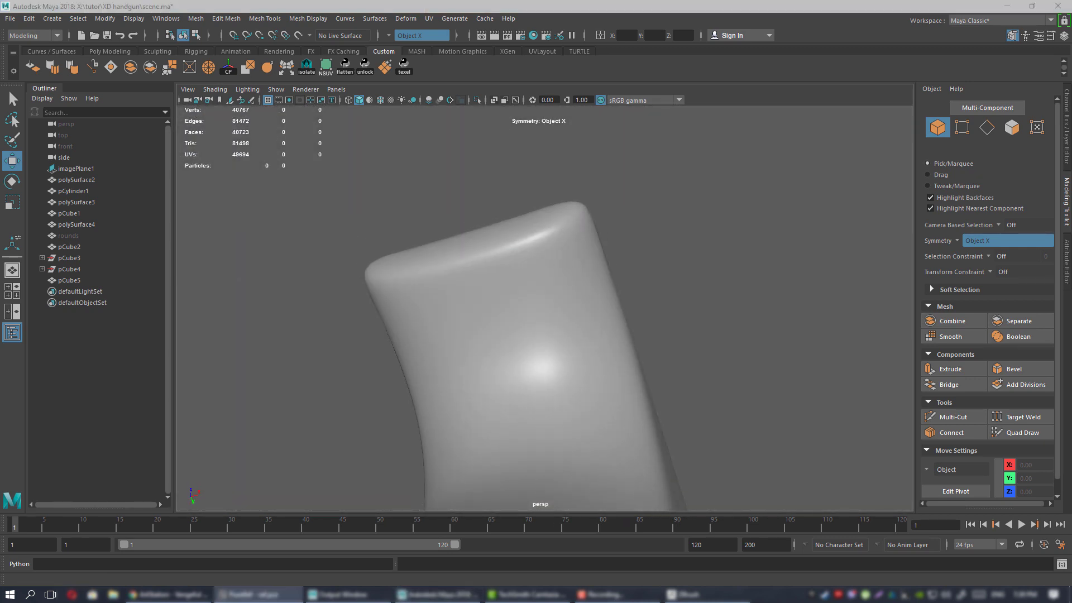
alt+drag(491, 238, 564, 260)
click(581, 242)
key(1)
Add a Multi-Cut edge across the top corner of the grip.
key(ctrl+shift+x)
click(547, 354)
key(Return)
Select the top-corner vertices above the grip and scale them together.
key(q)
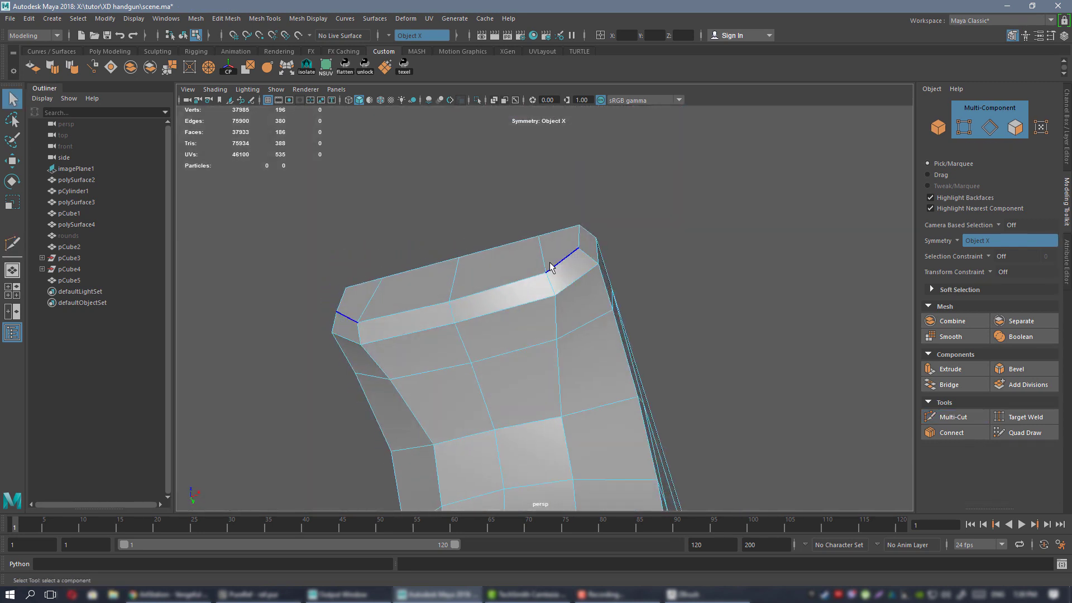
right_drag(550, 267, 498, 261)
drag(559, 201, 573, 283)
key(w)
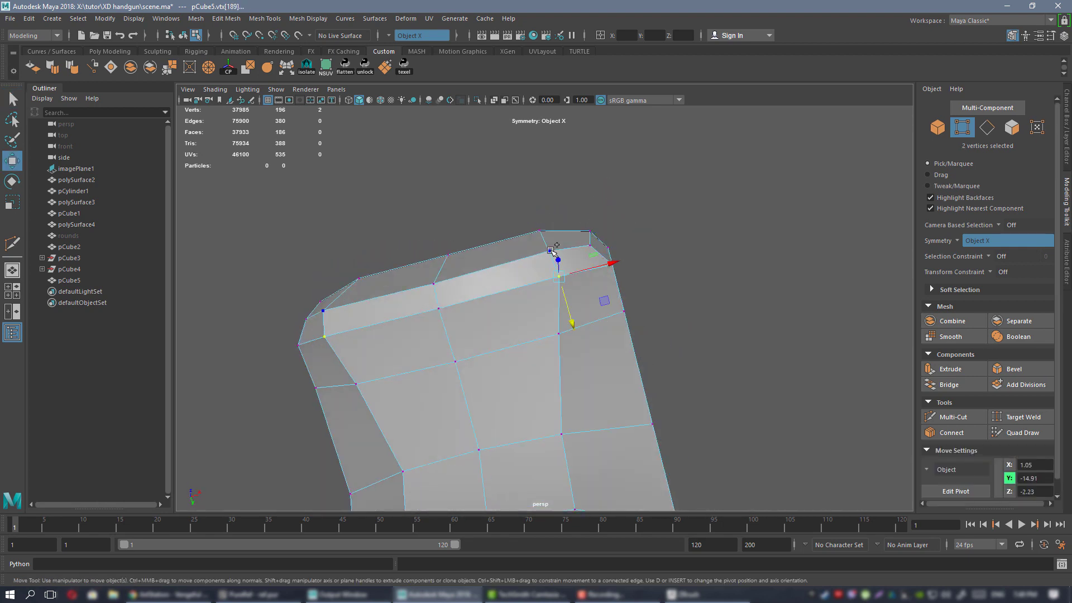
shift+click(539, 231)
key(r)
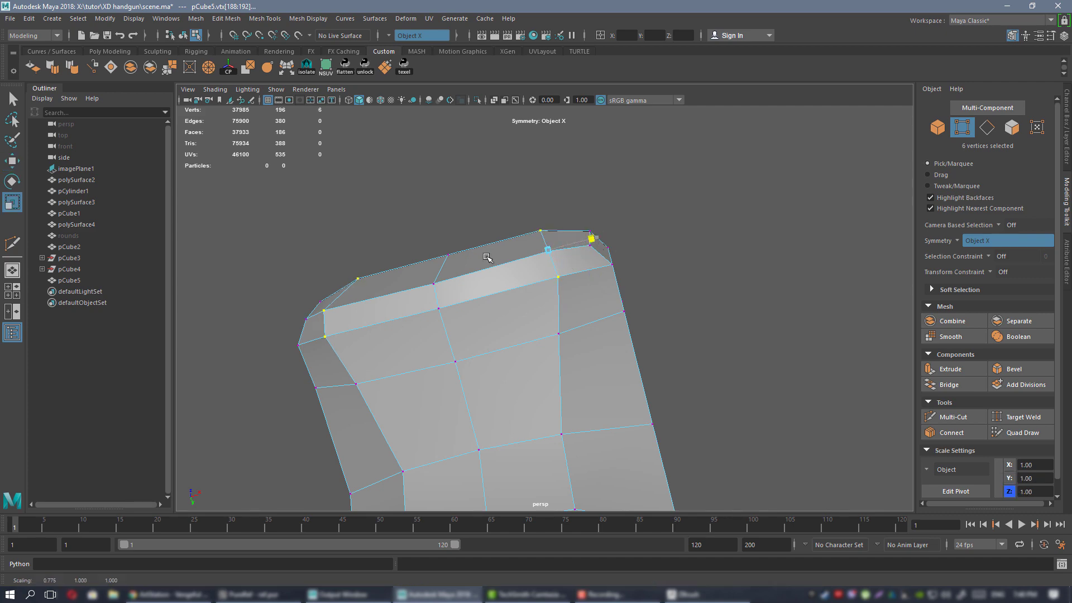
alt+drag(615, 237, 565, 326)
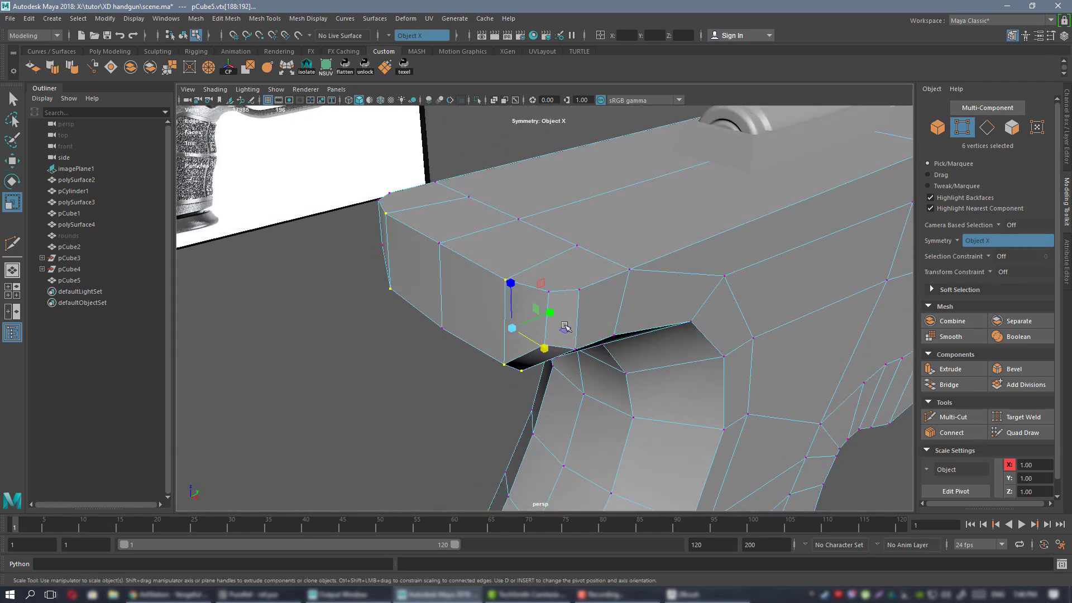
Nudge the corner vertices inward along X and slightly downward.
key(w)
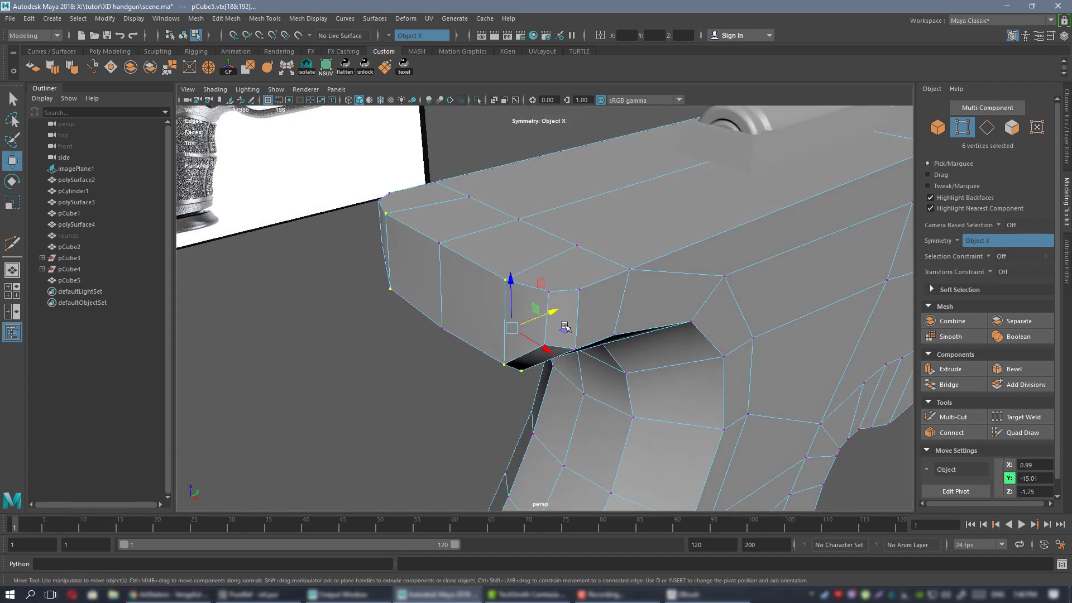
alt+drag(553, 269, 581, 324)
alt+drag(581, 323, 595, 368)
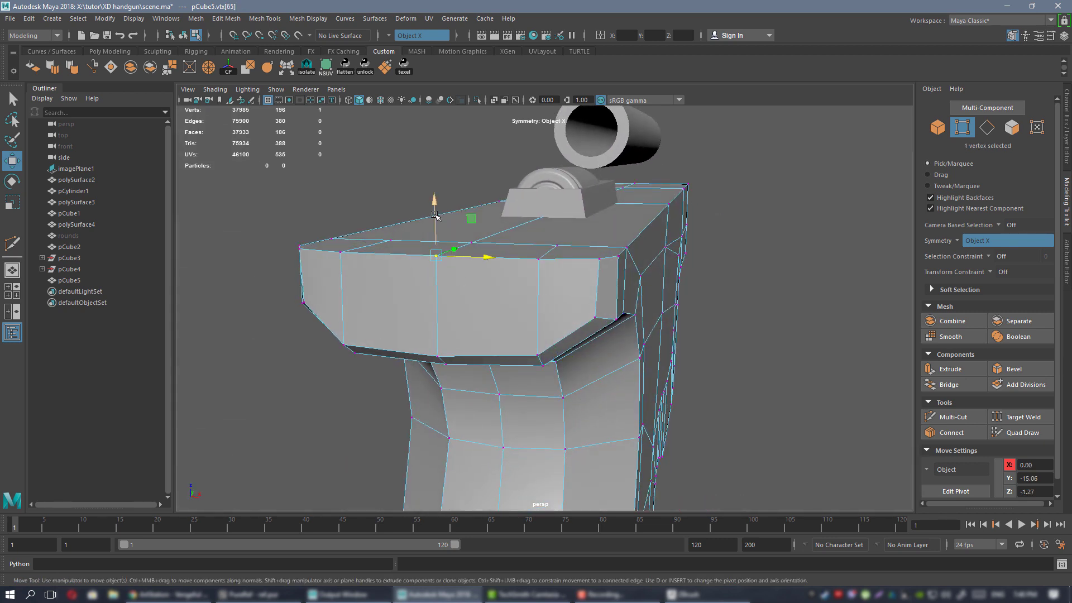
drag(435, 215, 437, 228)
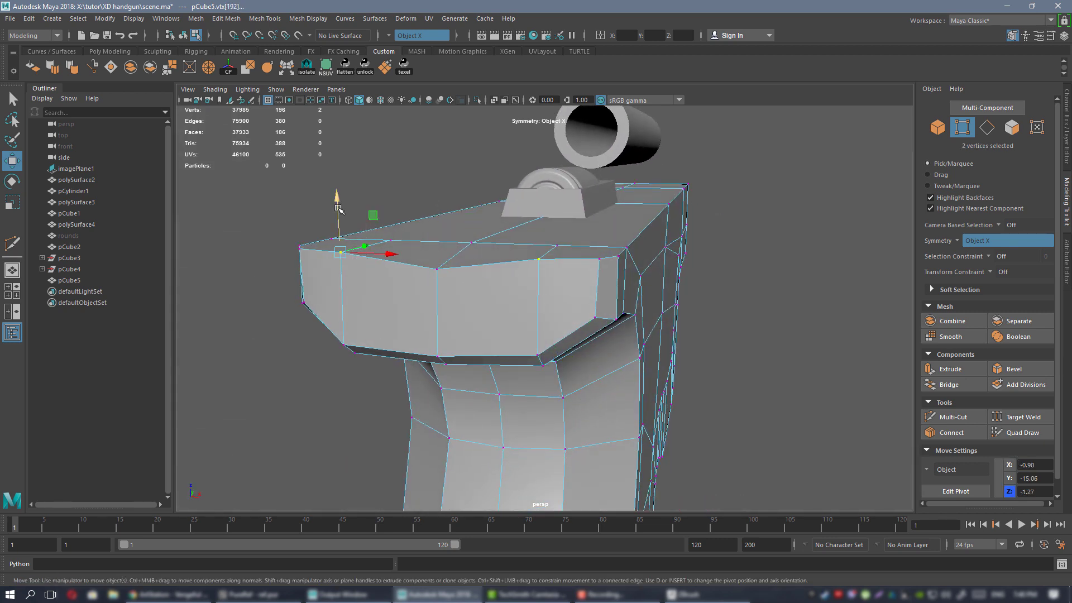
drag(338, 208, 338, 216)
alt+drag(568, 296, 571, 268)
Check the tightened corner in smooth preview, then return to the low-poly cage.
right_drag(582, 238, 636, 222)
key(3)
click(854, 321)
alt+drag(764, 373, 626, 277)
click(536, 255)
key(1)
Add another Multi-Cut edge across the frame overhang.
alt+right_drag(510, 233, 618, 321)
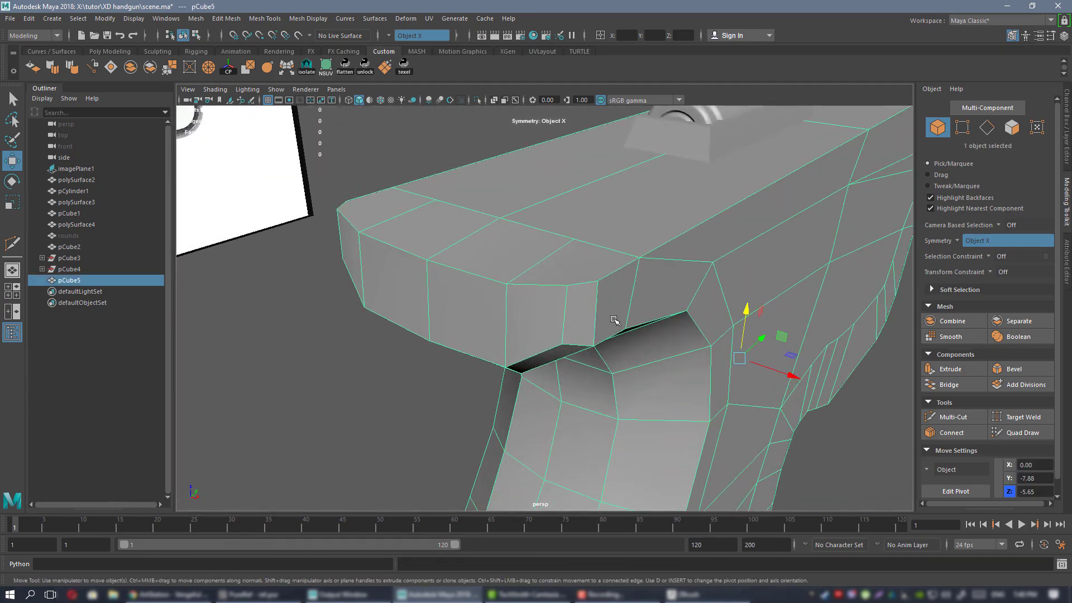
mouse_move(617, 321)
alt+mouse_down()
mouse_move(676, 313)
mouse_move(613, 316)
alt+mouse_up()
alt+drag(540, 245, 560, 305)
key(ctrl+shift+x)
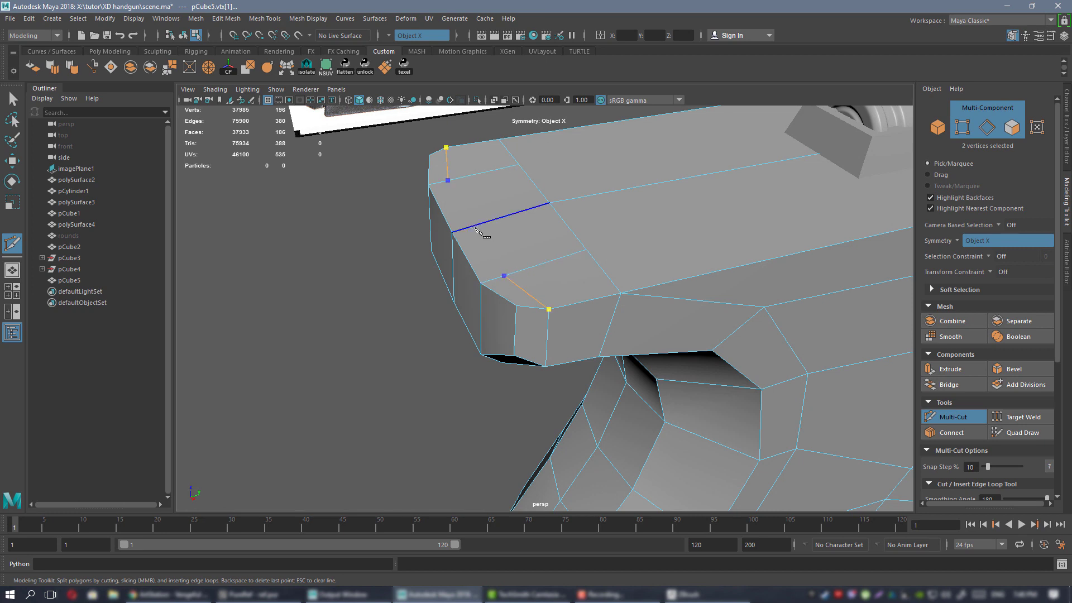
key(q)
alt+drag(514, 269, 540, 204)
right_drag(540, 205, 569, 187)
Preview the frame smoothed from the barrel side, then show the cage again.
key(3)
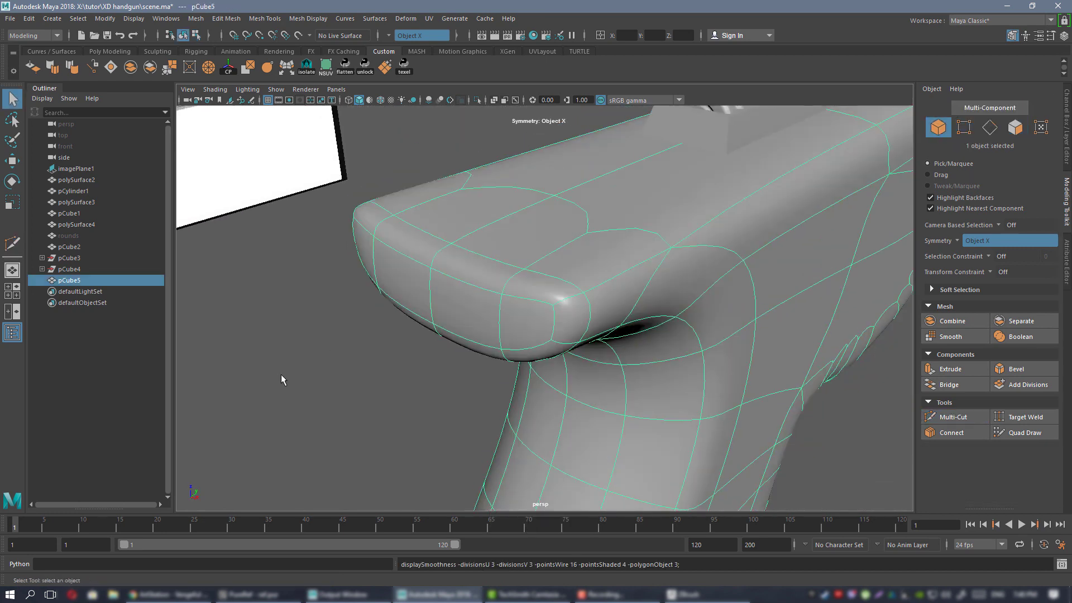
click(281, 374)
scroll(510, 266, down, 3)
alt+drag(511, 265, 533, 262)
click(485, 244)
key(1)
Select the overhang's top edge vertices and move them to follow the reference.
right_drag(533, 263, 484, 258)
alt+drag(483, 258, 461, 224)
drag(535, 272, 535, 273)
alt+drag(534, 273, 555, 278)
key(w)
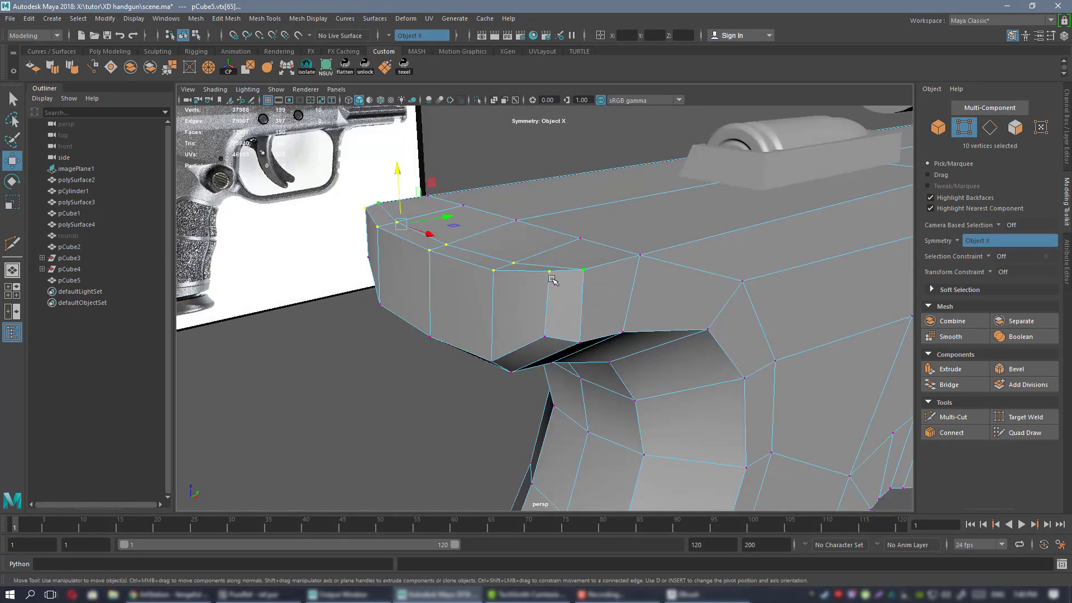
mouse_move(462, 221)
alt+mouse_down()
mouse_move(463, 240)
mouse_move(463, 203)
alt+mouse_up()
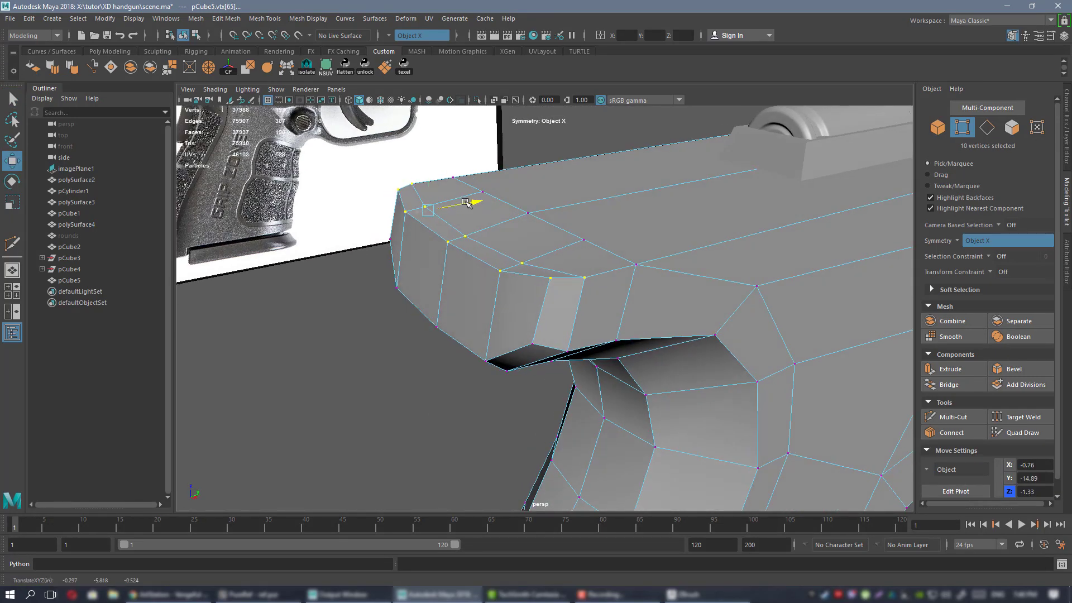
Check the reshaped overhang from behind in smooth preview.
right_drag(527, 239, 570, 222)
key(3)
click(440, 347)
alt+drag(470, 335, 627, 316)
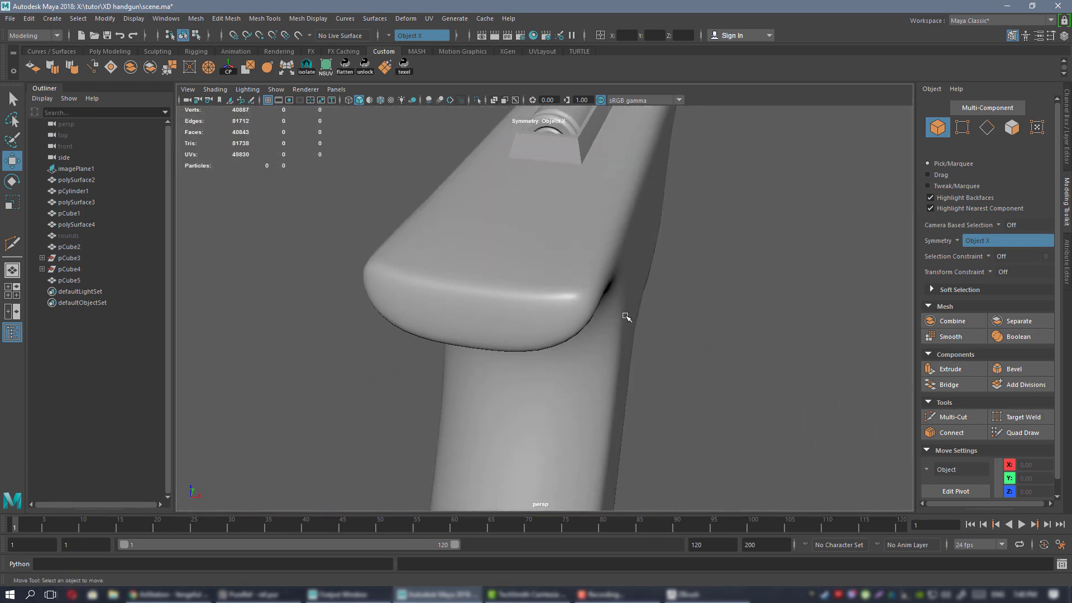
alt+drag(561, 314, 550, 292)
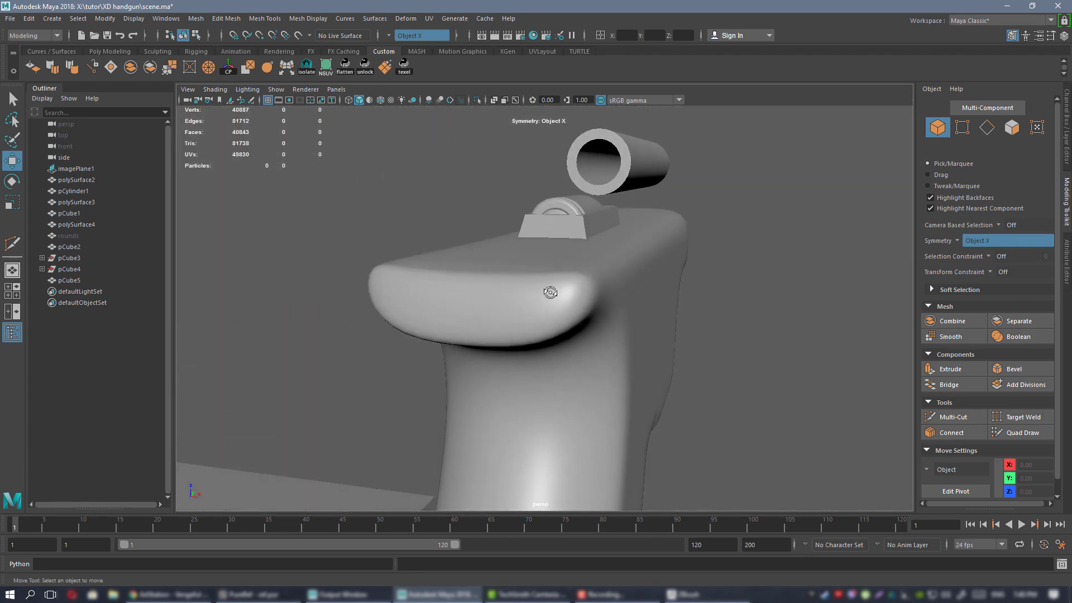
click(635, 295)
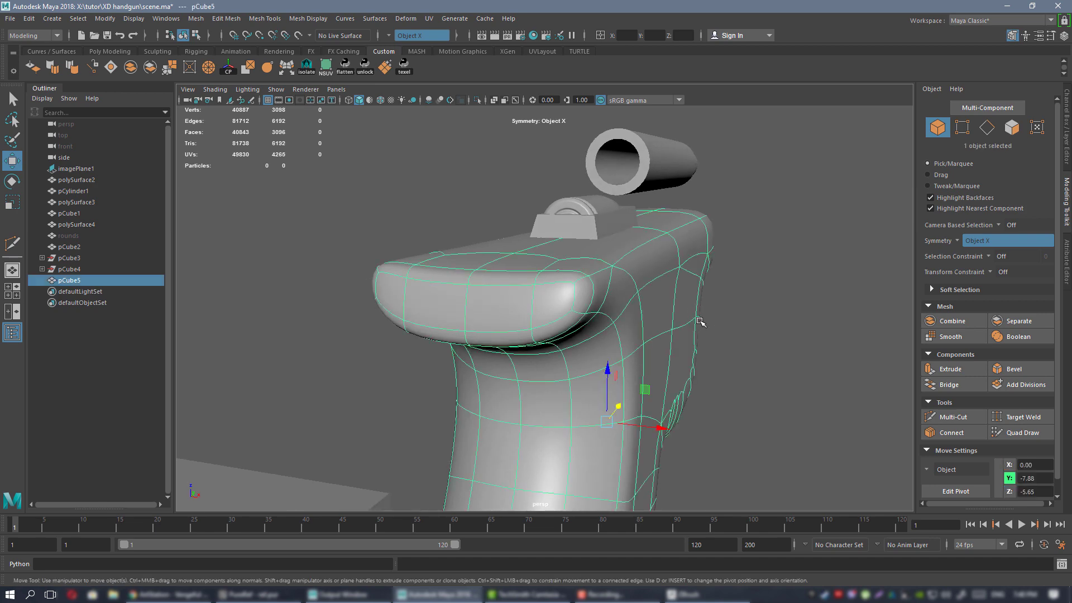
alt+drag(635, 294, 483, 291)
Compare the frame with the grip reference photos, then return to the low-poly cage.
key(alt+Tab)
right_drag(882, 268, 758, 274)
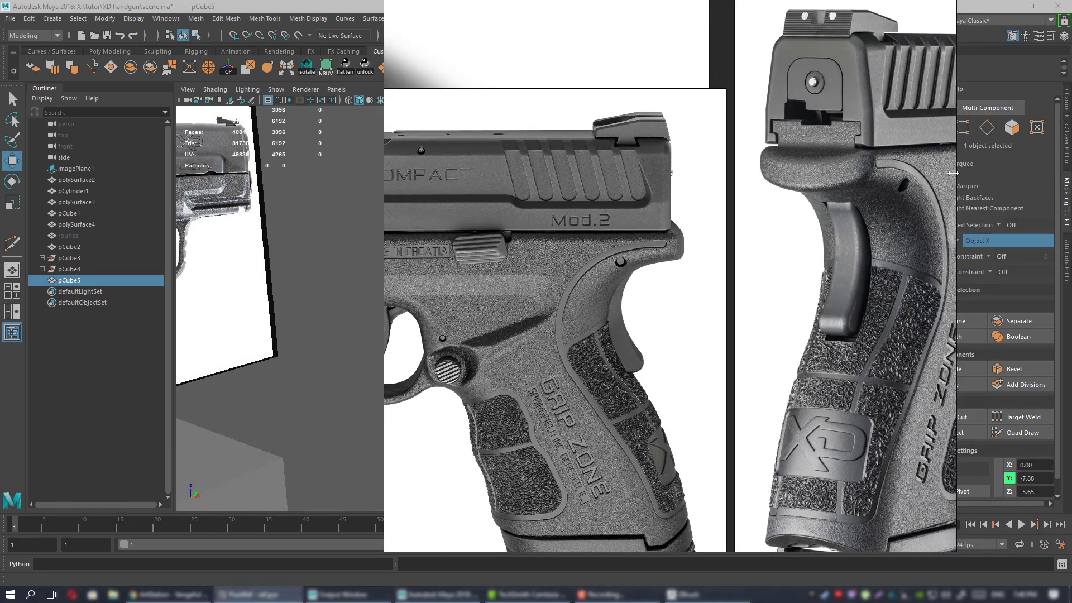
scroll(909, 172, down, 4)
middle_drag(840, 184, 723, 204)
scroll(723, 204, up, 7)
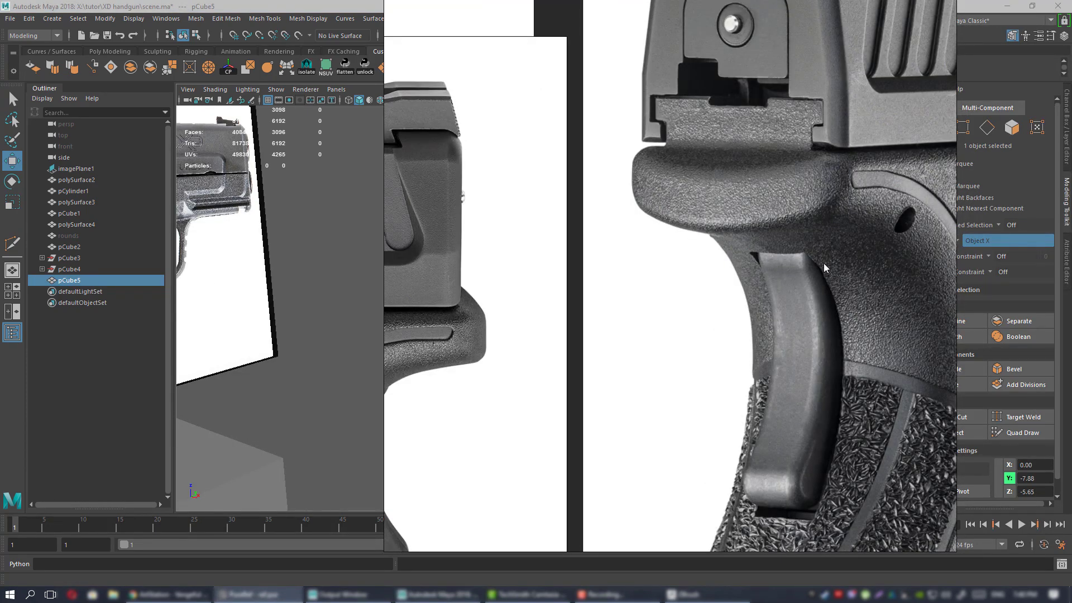
key(alt+Tab)
key(1)
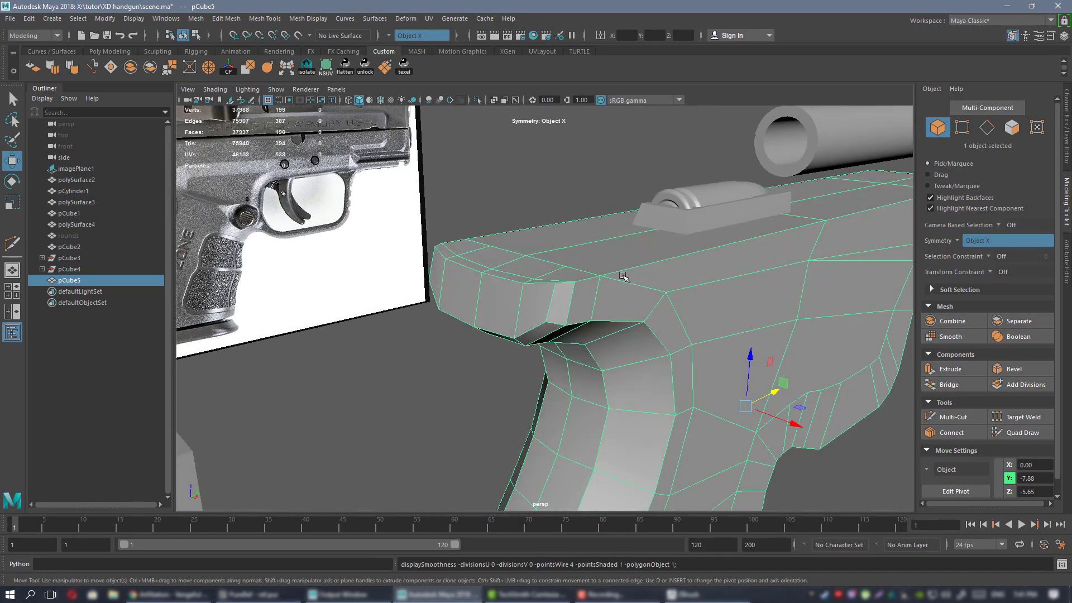
Lower the frame's front vertex pairs and nudge them along depth.
alt+drag(506, 254, 550, 230)
right_drag(566, 228, 516, 234)
alt+drag(593, 248, 576, 295)
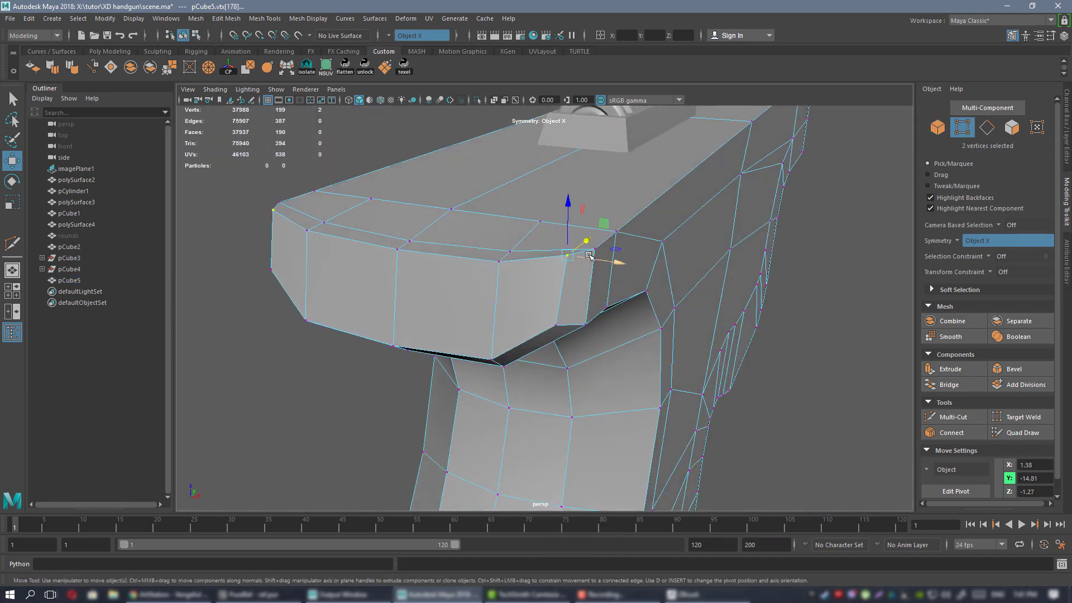
drag(569, 216, 568, 223)
drag(568, 224, 581, 305)
alt+drag(581, 305, 510, 236)
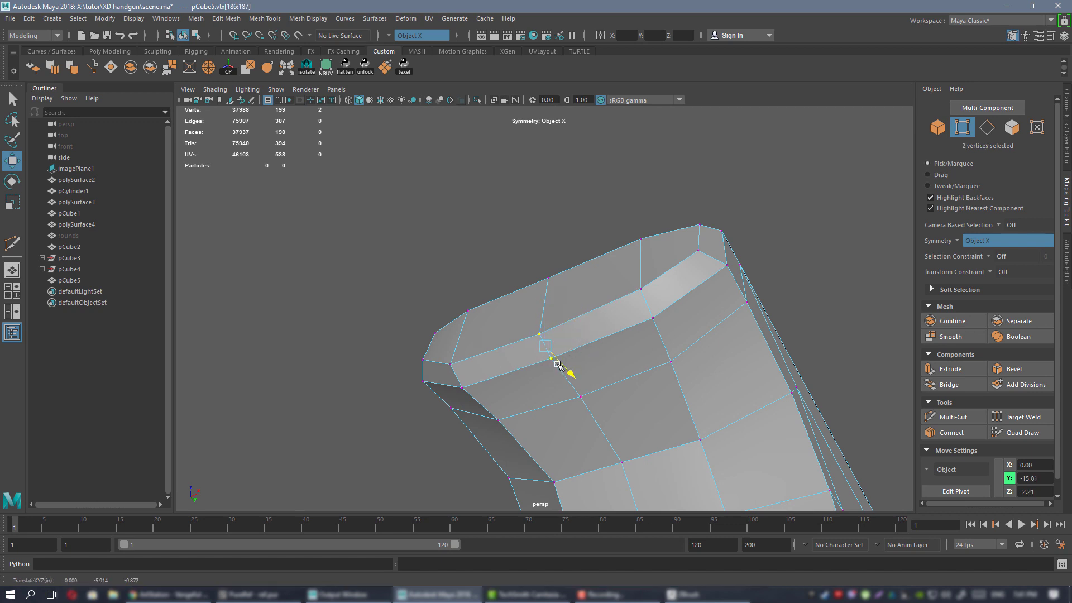
drag(558, 364, 558, 364)
Slide the front vertices sideways from below, then reselect the frame mesh.
alt+drag(558, 365, 594, 333)
alt+drag(475, 344, 501, 337)
alt+middle_drag(501, 336, 558, 293)
alt+drag(558, 294, 491, 274)
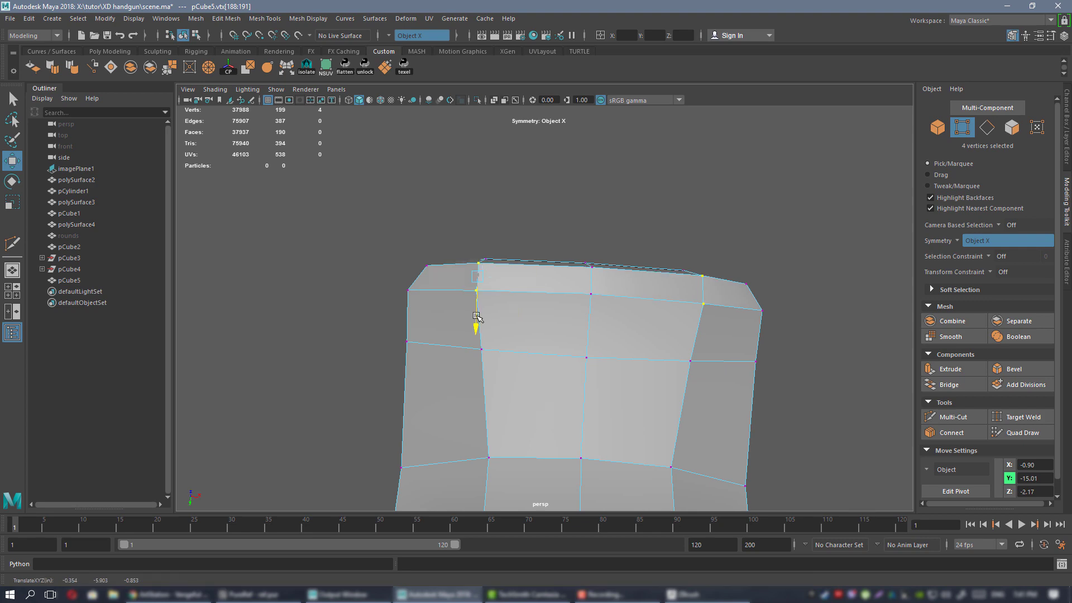
drag(517, 280, 518, 279)
alt+drag(570, 299, 613, 250)
right_drag(614, 249, 685, 237)
alt+drag(684, 236, 559, 192)
click(526, 199)
click(583, 288)
Raise a vertex pair on the frame's underside and check the grip's outline.
right_drag(567, 186, 525, 184)
alt+drag(539, 274, 612, 265)
click(513, 214)
scroll(523, 183, up, 4)
alt+drag(554, 163, 601, 261)
click(570, 282)
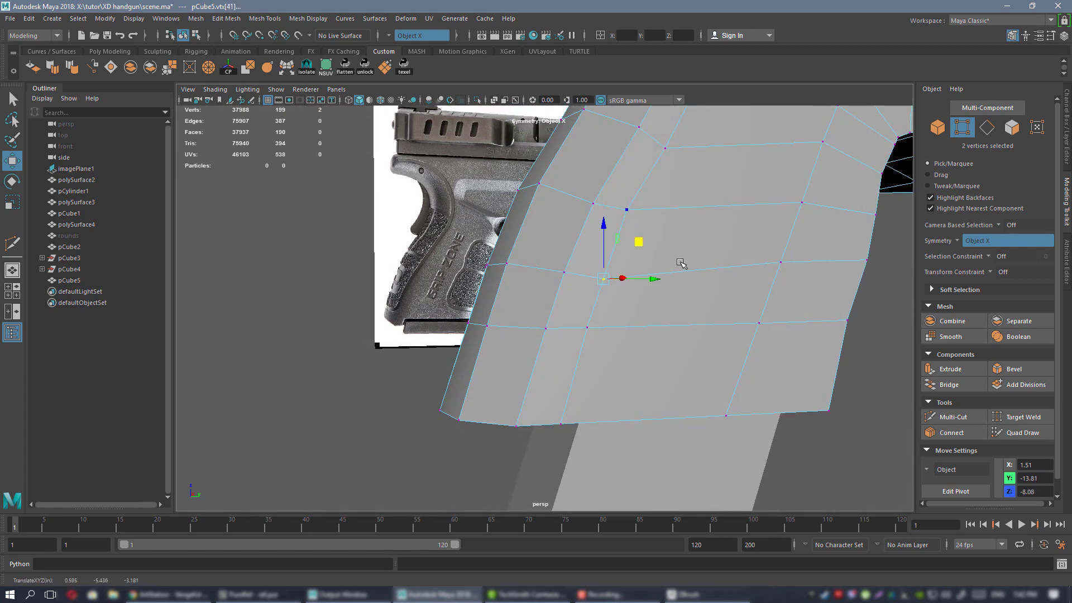
alt+drag(681, 263, 564, 324)
alt+drag(646, 306, 688, 294)
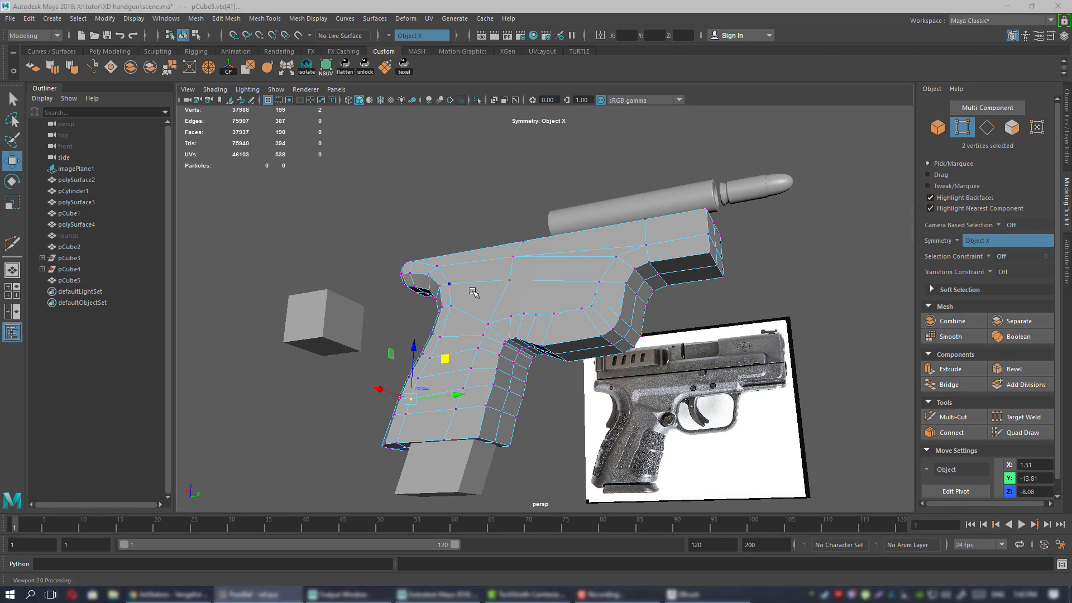
Bevel the frame's long edge loop, keeping the fraction at 0.5.
alt+right_drag(473, 293, 532, 307)
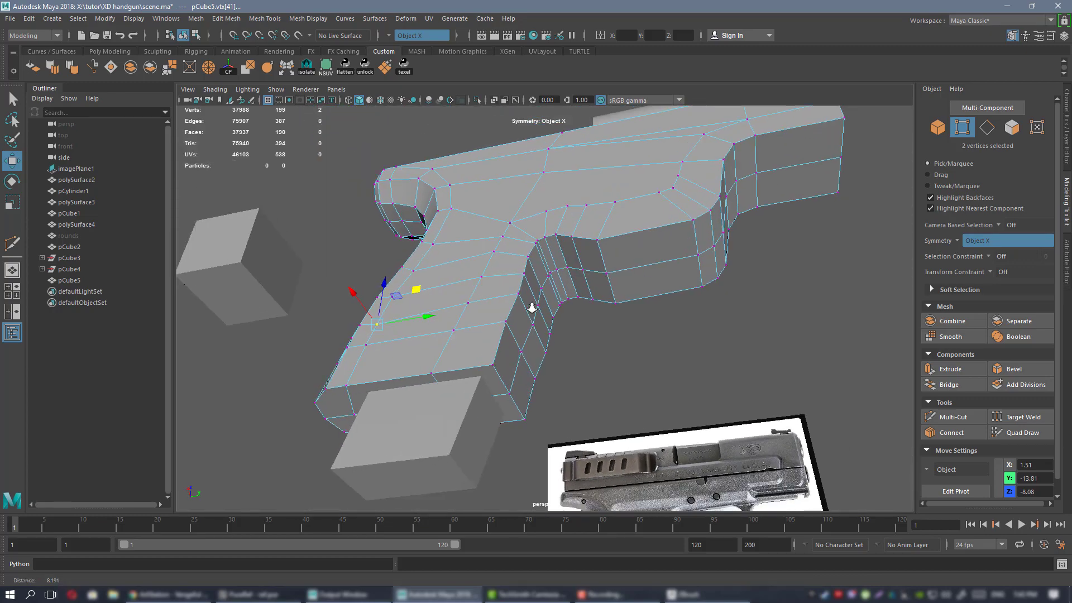
mouse_move(533, 307)
alt+mouse_down()
mouse_move(561, 288)
mouse_move(523, 299)
alt+mouse_up()
key(F10)
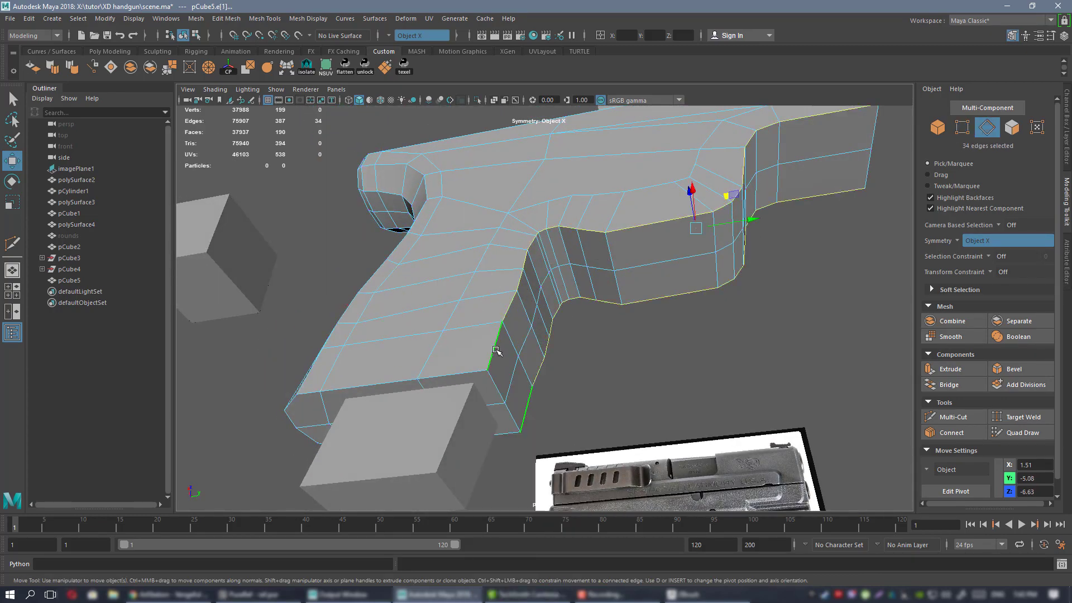
alt+drag(497, 350, 652, 275)
click(1012, 369)
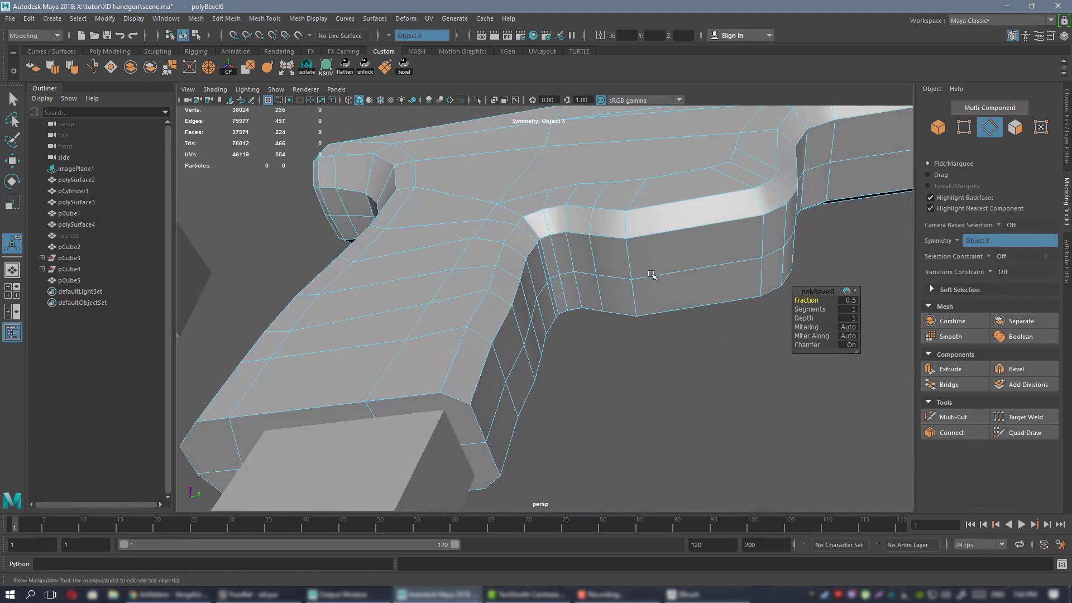
scroll(652, 275, down, 3)
mouse_move(804, 300)
mouse_down()
mouse_move(817, 300)
mouse_move(806, 300)
mouse_up()
Shift the vertices where the grip meets the trigger guard to the left.
alt+drag(648, 298, 550, 249)
click(534, 256)
right_drag(550, 250, 507, 245)
scroll(522, 243, up, 4)
click(538, 226)
alt+drag(539, 229, 571, 278)
key(w)
scroll(410, 206, down, 5)
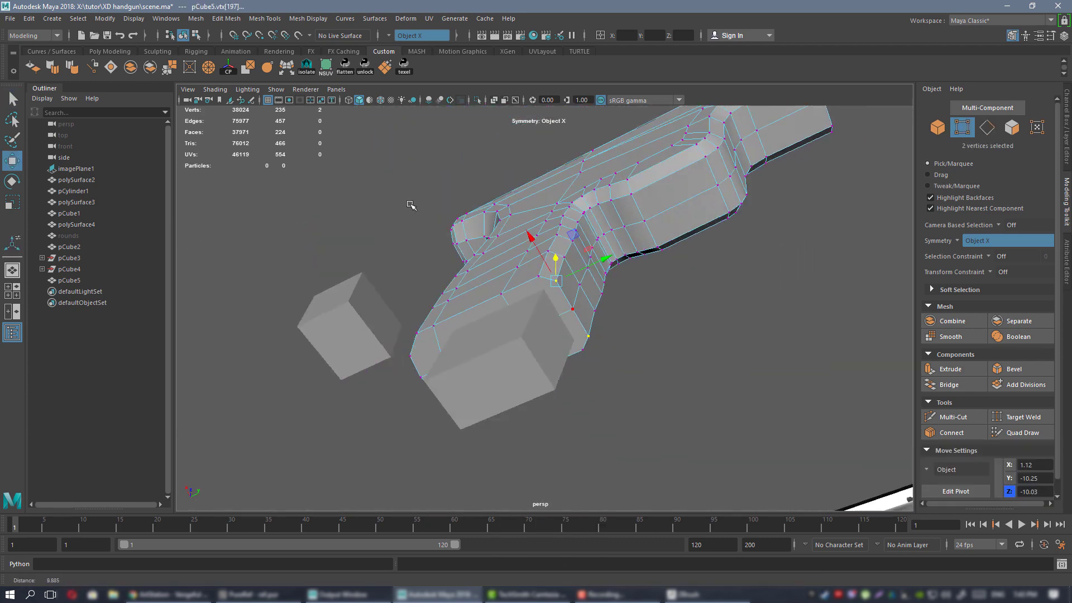
alt+drag(409, 206, 559, 222)
scroll(564, 221, up, 4)
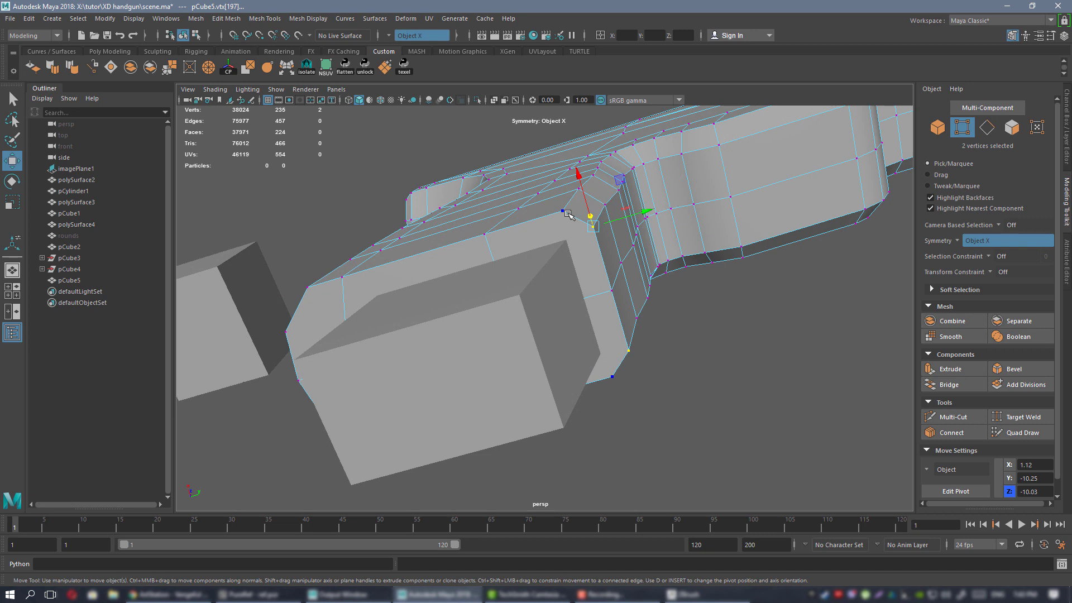
alt+drag(670, 194, 641, 171)
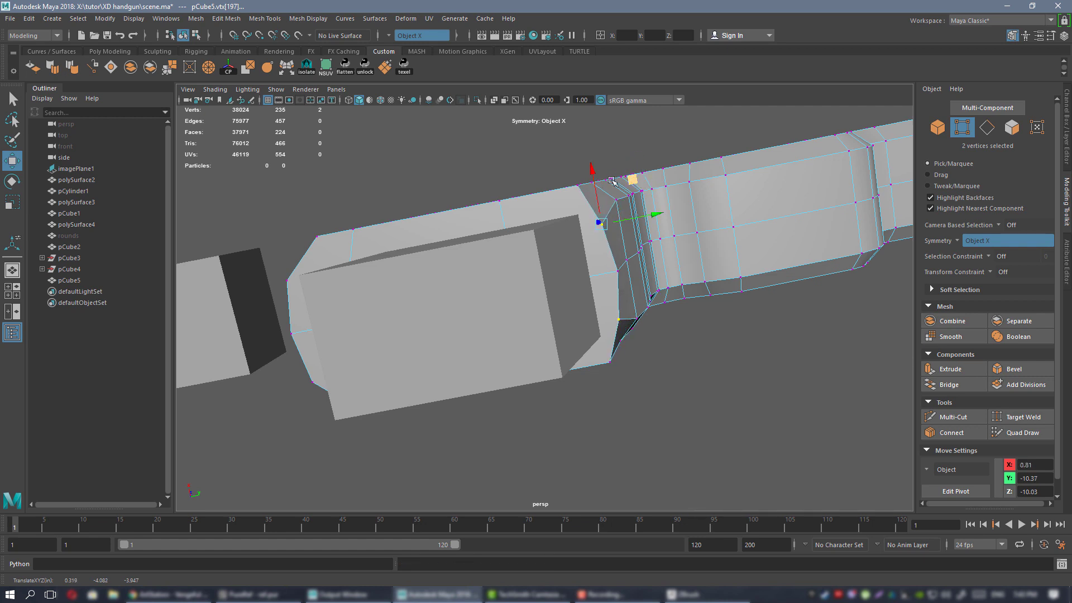
alt+drag(612, 181, 578, 234)
middle_drag(627, 209, 607, 214)
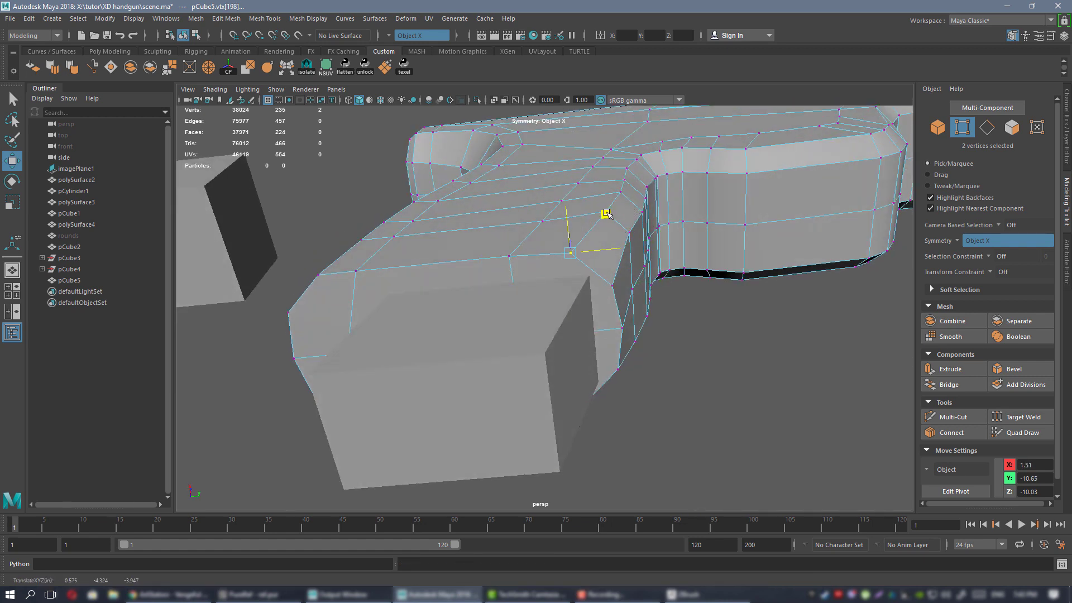
mouse_move(607, 191)
alt+mouse_down()
mouse_move(595, 199)
mouse_move(603, 256)
mouse_move(602, 195)
alt+mouse_up()
Nudge neighbouring junction vertices down and sideways, then move six vertices together.
click(603, 256)
middle_drag(637, 160, 659, 192)
click(636, 226)
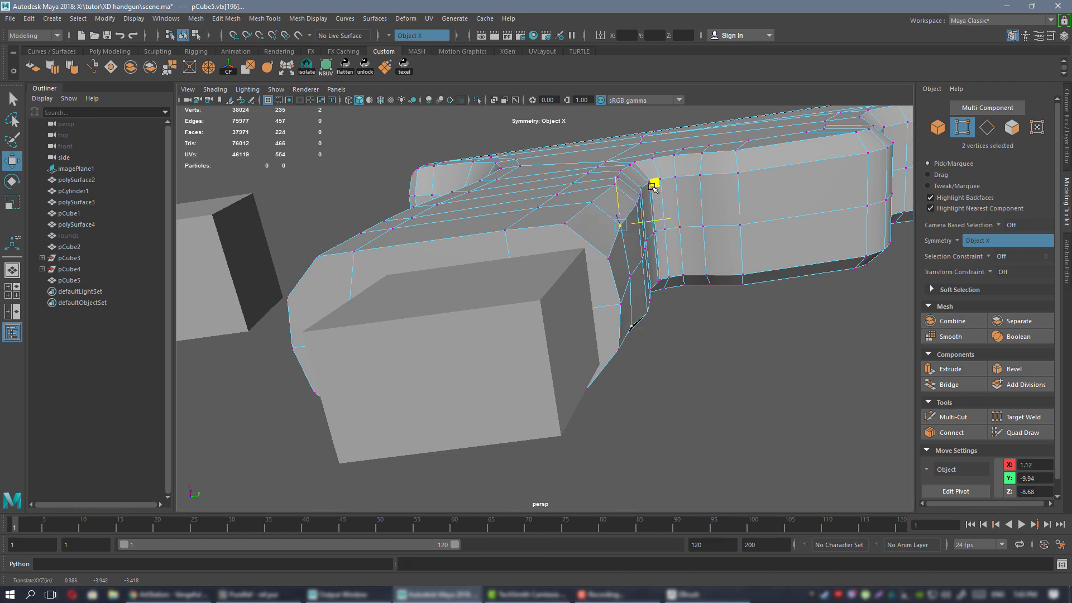
alt+drag(679, 196, 636, 241)
alt+middle_drag(636, 241, 565, 263)
alt+drag(564, 263, 630, 230)
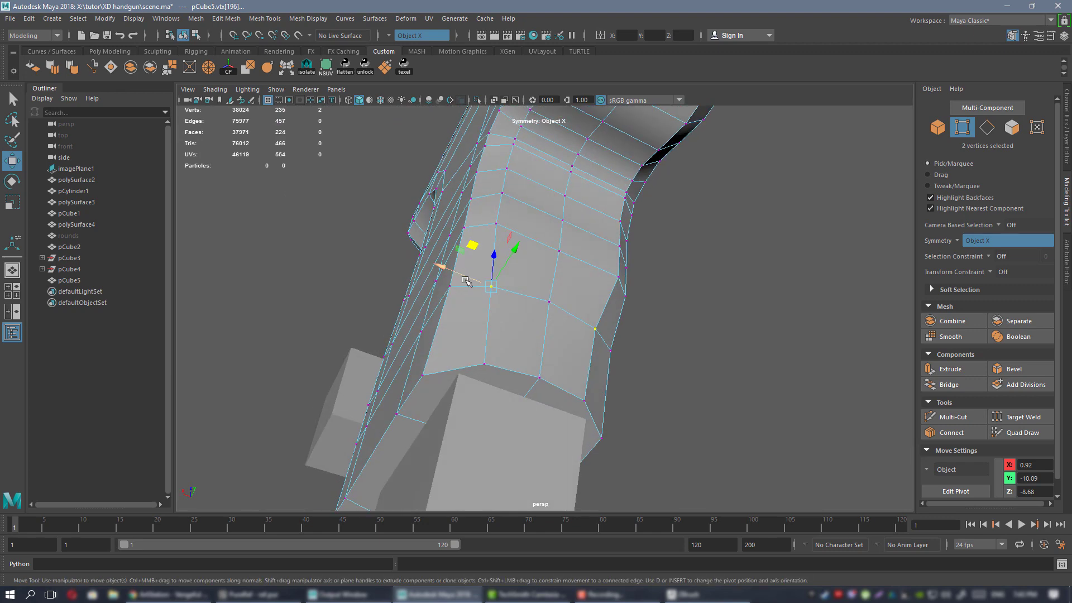
drag(465, 276, 490, 206)
shift+click(533, 139)
drag(477, 248, 524, 265)
right_drag(524, 258, 547, 246)
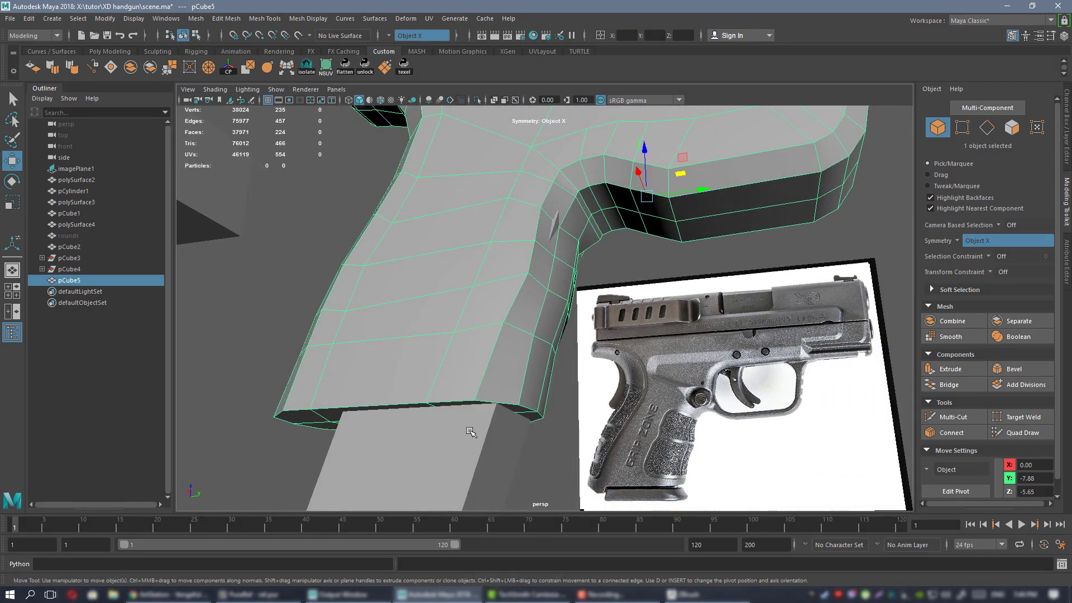
Hide pCube1 and reselect the handgun frame in vertex mode.
click(472, 433)
key(h)
click(447, 230)
alt+drag(470, 240, 517, 210)
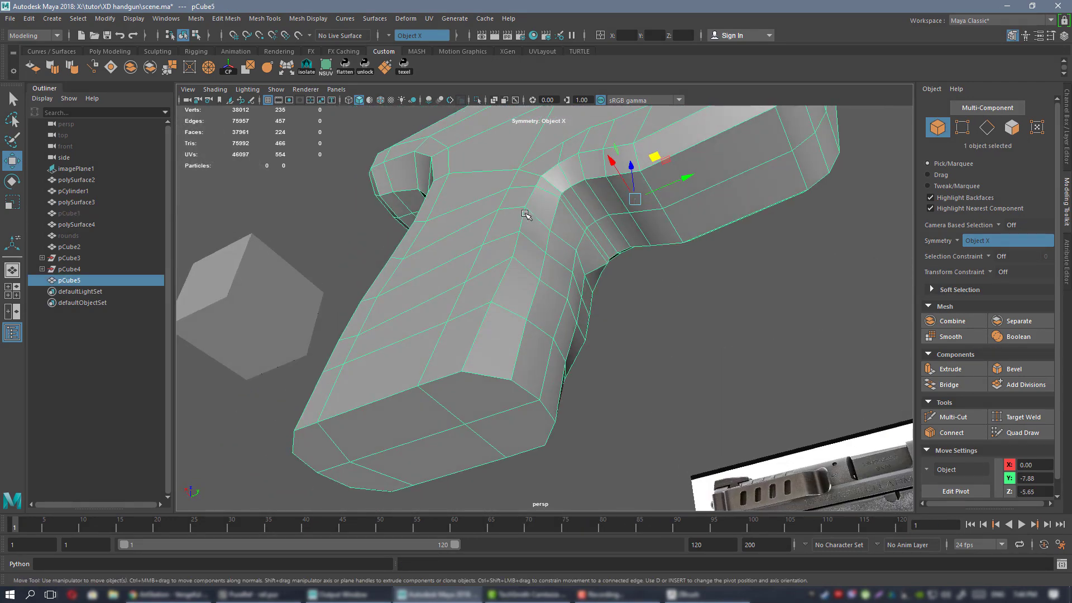
right_drag(525, 217, 497, 211)
scroll(519, 215, up, 3)
alt+drag(539, 220, 573, 223)
scroll(574, 224, down, 4)
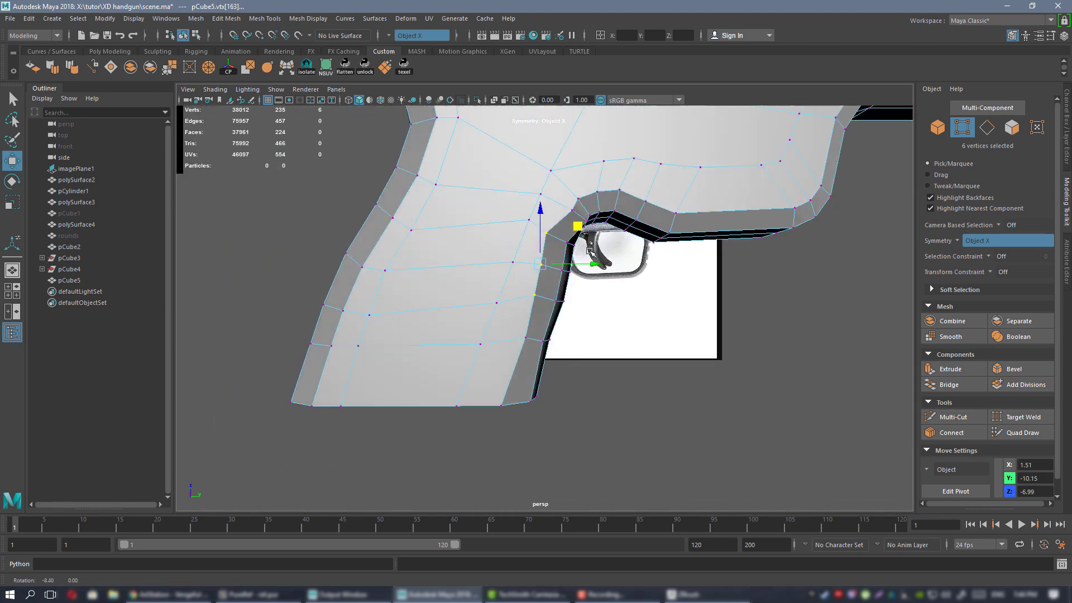
Maximize the side view on the lower grip and turn off X-Ray.
key(space)
key(space)
alt+middle_drag(703, 389, 626, 163)
scroll(603, 337, up, 4)
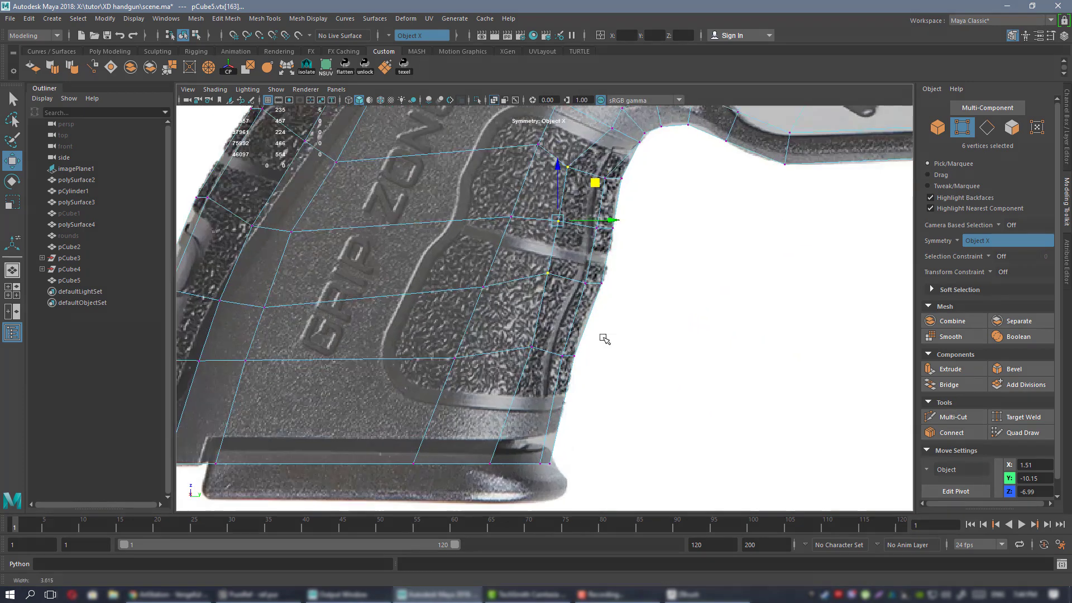
alt+middle_drag(603, 337, 608, 294)
click(493, 101)
scroll(668, 316, down, 3)
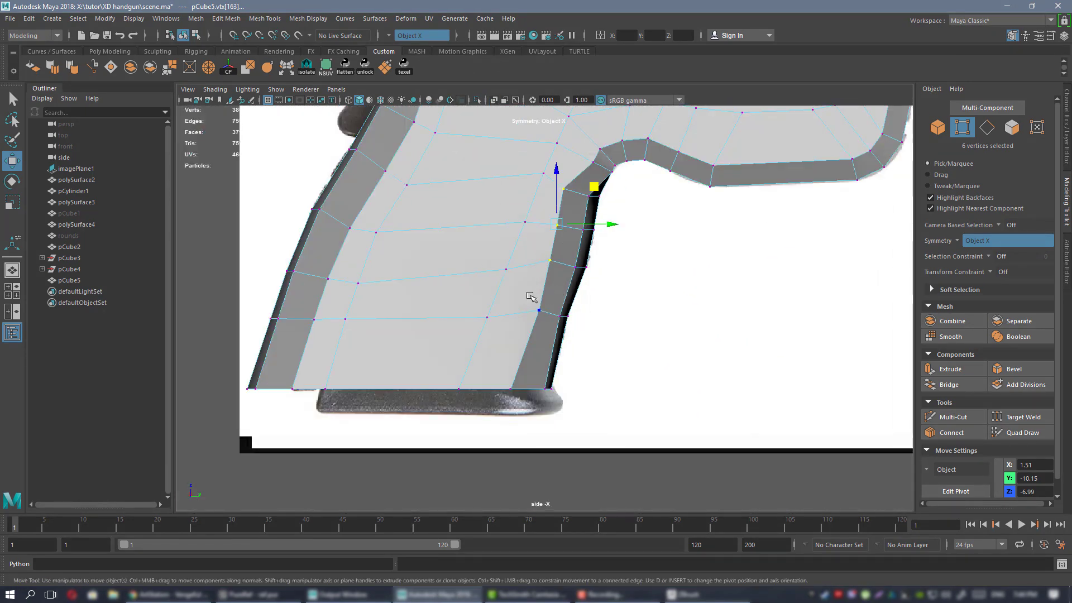
Scale five vertices across the grip row flat onto one horizontal line.
click(549, 262)
click(540, 310)
scroll(559, 313, up, 2)
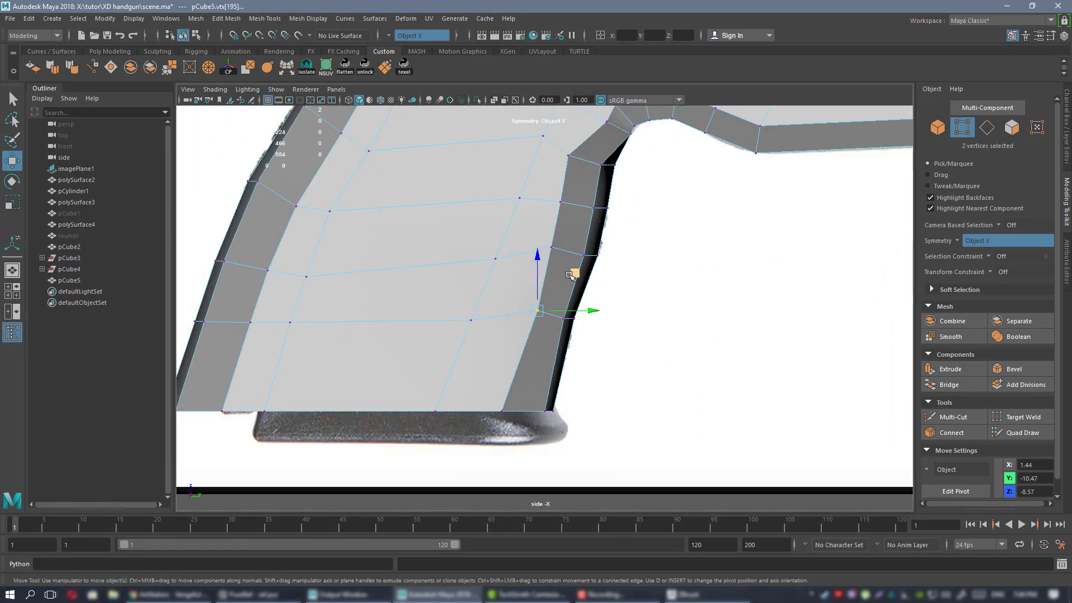
drag(600, 298, 503, 354)
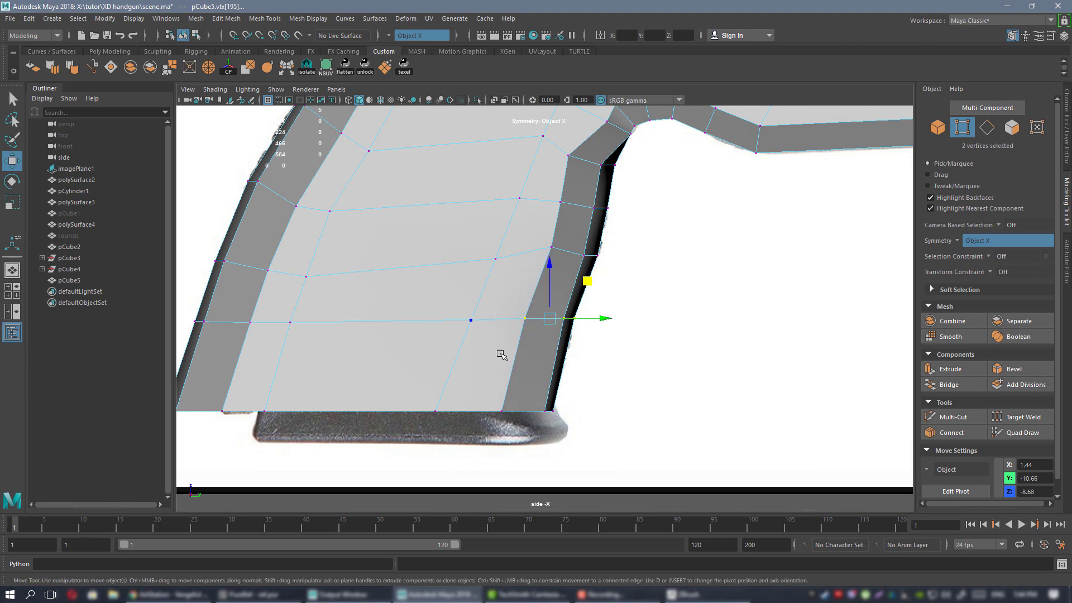
key(r)
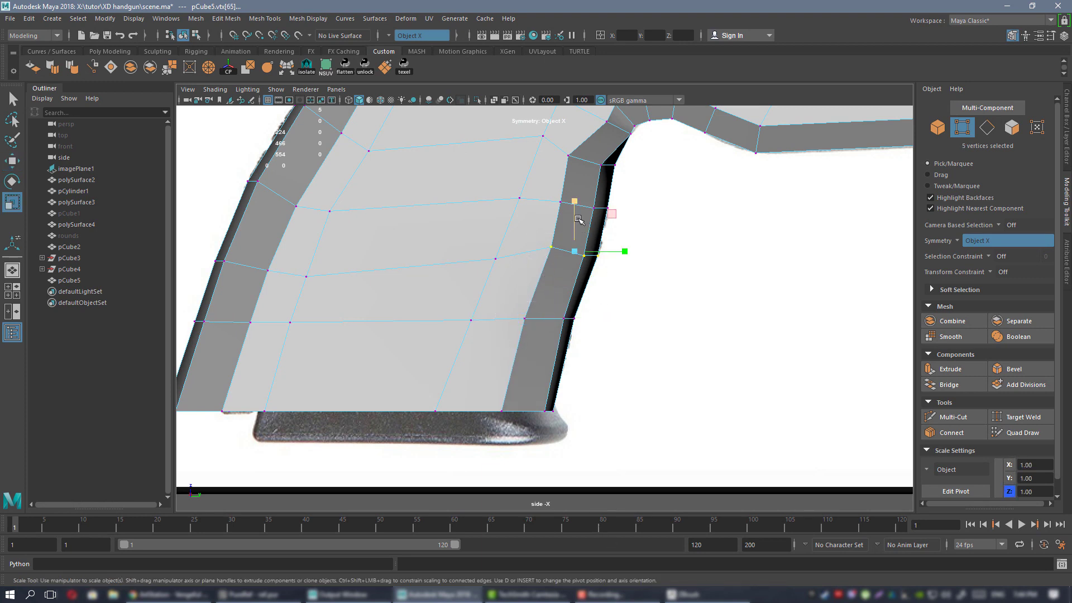
drag(578, 219, 610, 445)
Shift the grip's lower vertex row left and back.
scroll(576, 236, up, 3)
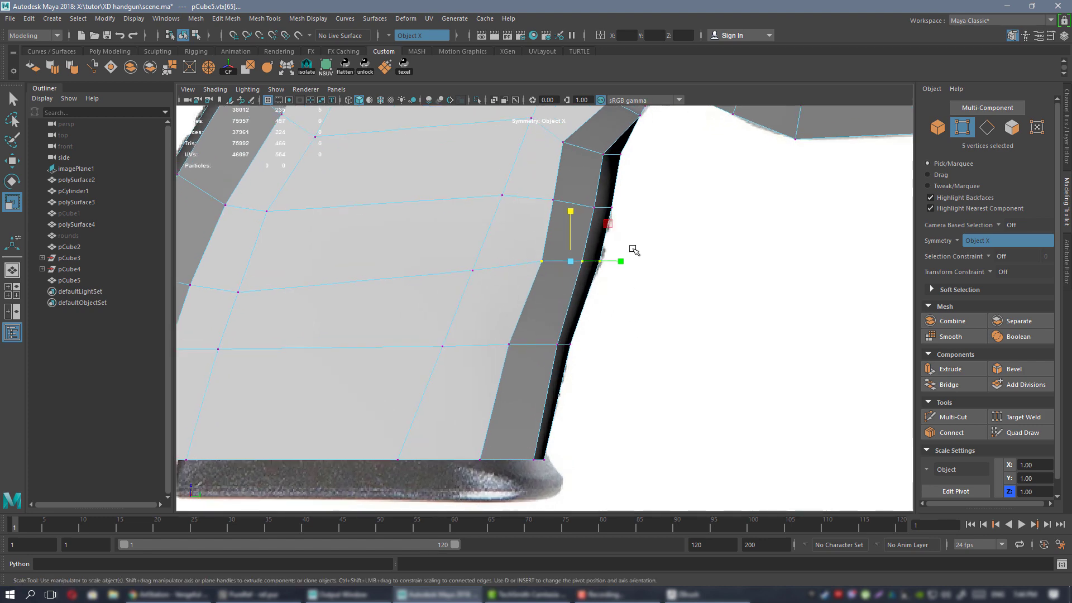
drag(555, 289, 583, 303)
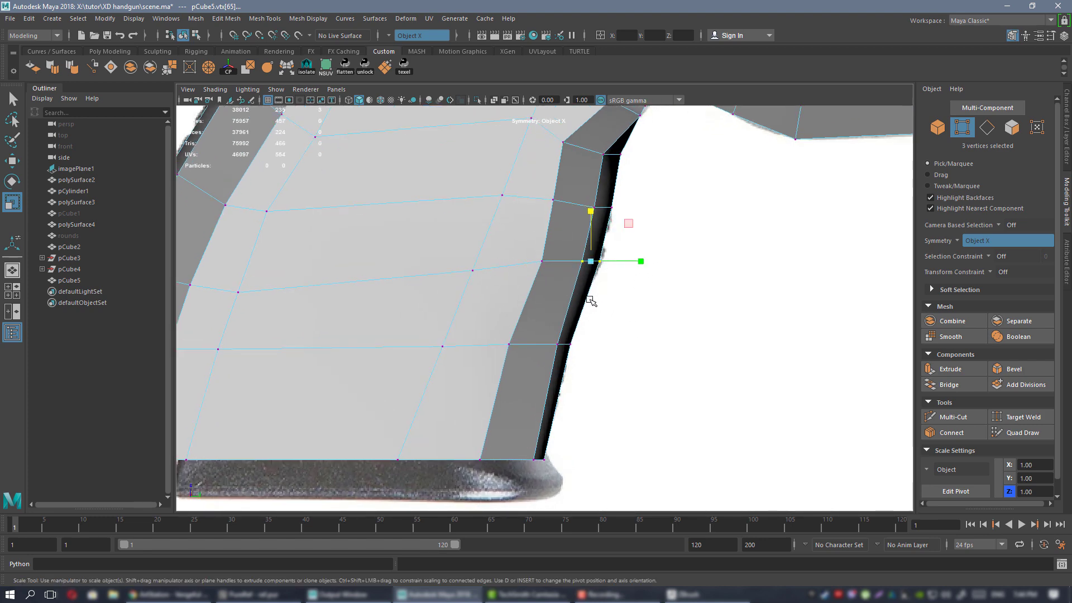
right_drag(548, 200, 602, 192)
scroll(606, 273, down, 3)
scroll(675, 324, up, 1)
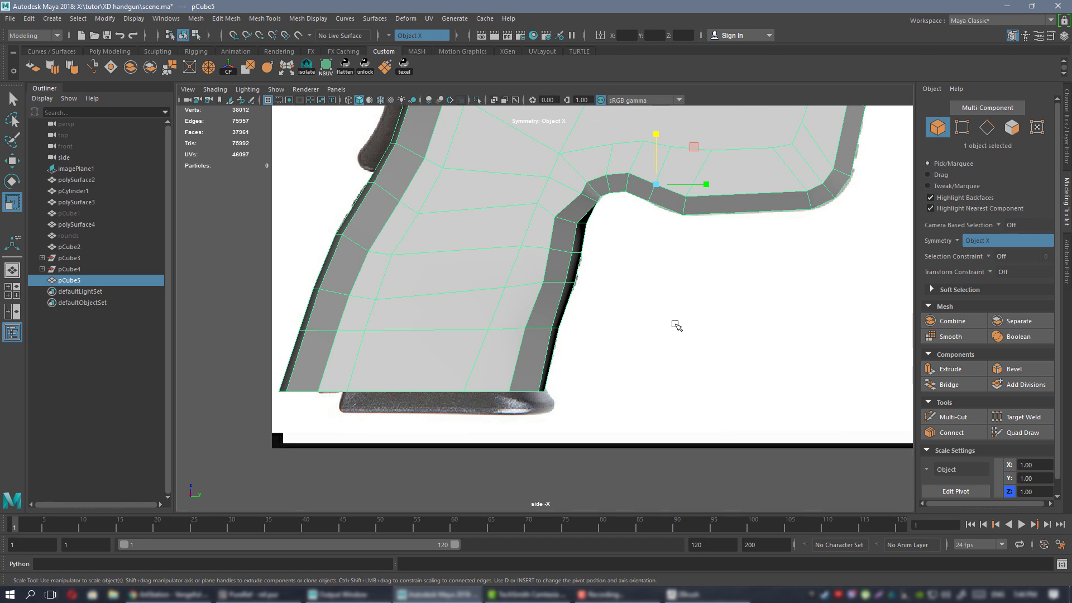
scroll(694, 356, up, 2)
right_drag(510, 240, 454, 240)
scroll(627, 371, up, 2)
drag(622, 394, 623, 395)
key(w)
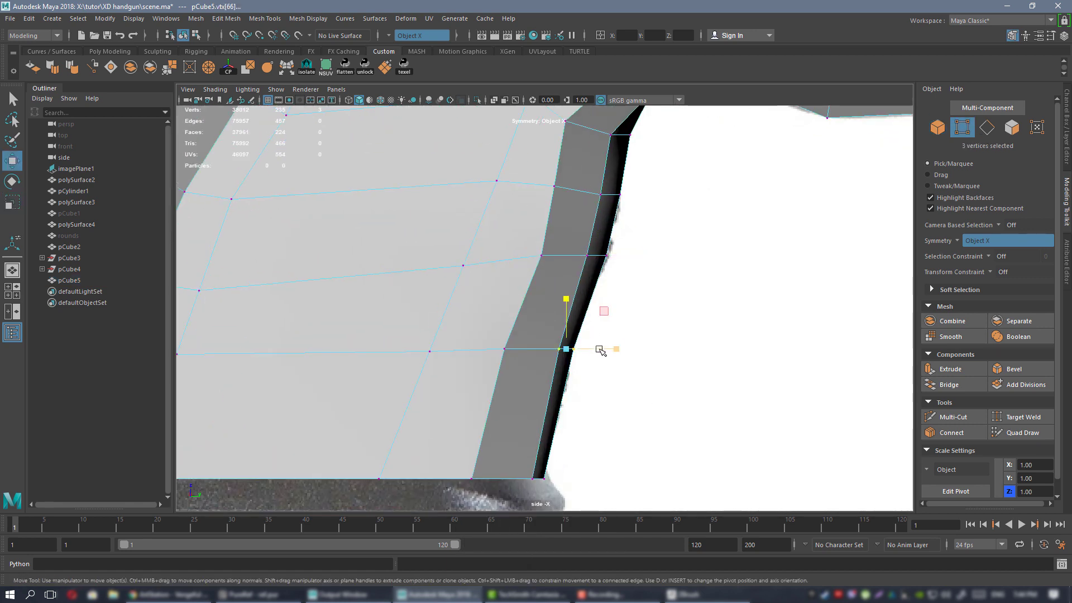
mouse_move(599, 350)
mouse_down()
mouse_move(564, 350)
mouse_move(600, 349)
mouse_up()
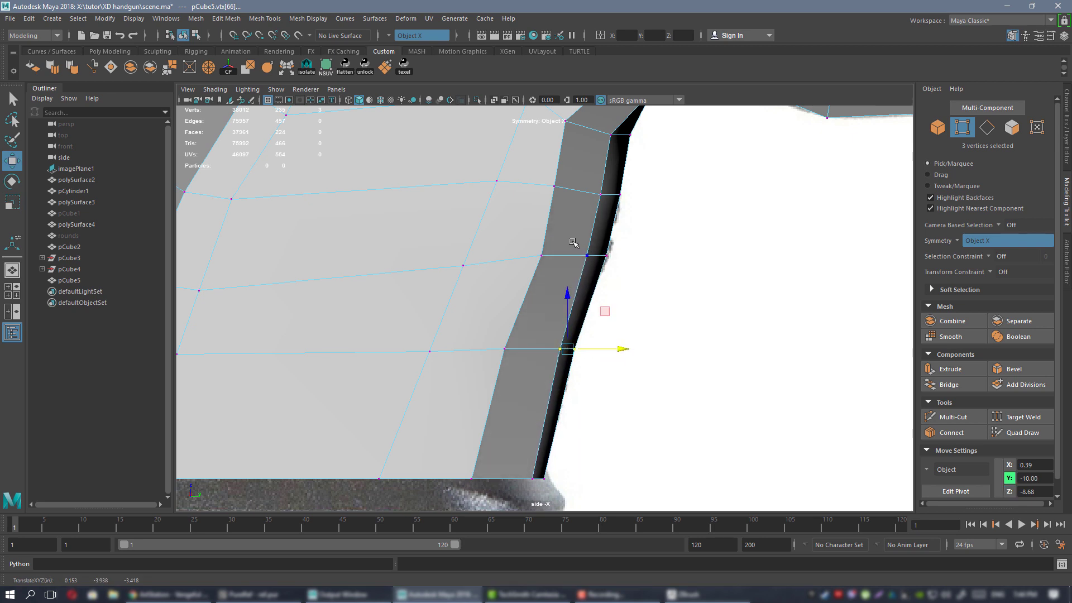
Move the grip's front-edge vertex pairs and the trigger-guard corner vertices onto the reference outline.
drag(572, 242, 603, 271)
drag(621, 220, 626, 218)
alt+middle_drag(605, 227, 599, 308)
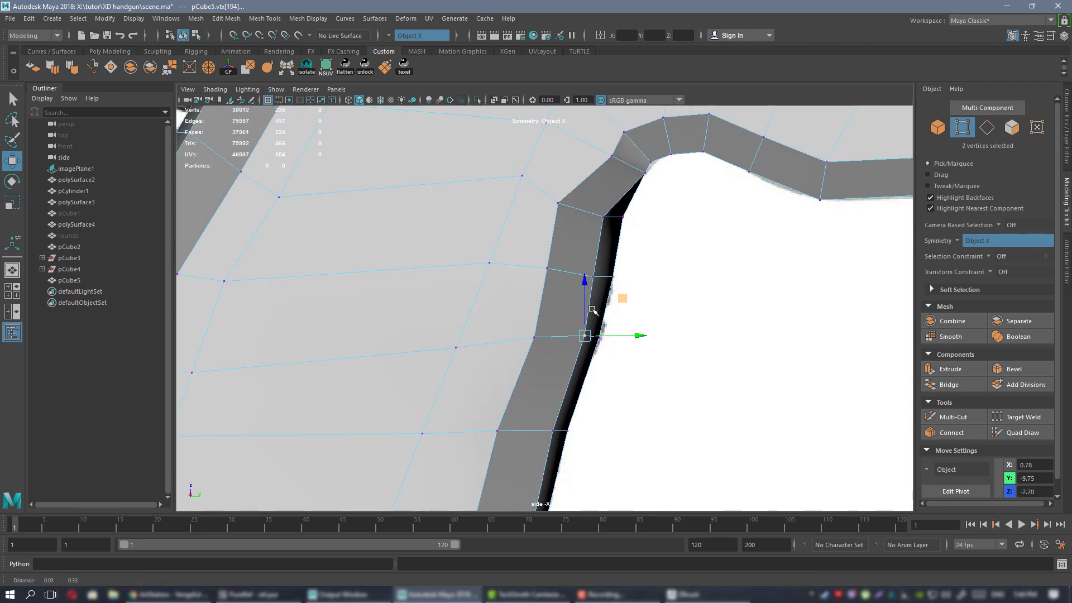
drag(585, 259, 608, 298)
drag(628, 238, 632, 237)
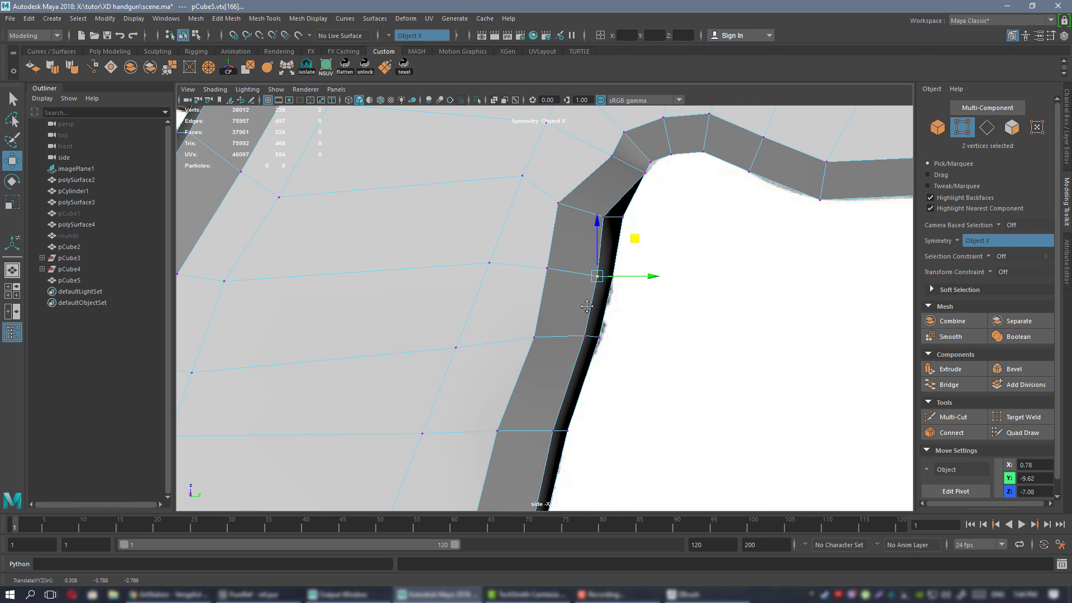
alt+middle_drag(587, 306, 547, 405)
scroll(547, 405, up, 1)
click(612, 268)
mouse_move(652, 231)
mouse_down()
mouse_move(645, 224)
mouse_move(658, 212)
mouse_up()
click(622, 253)
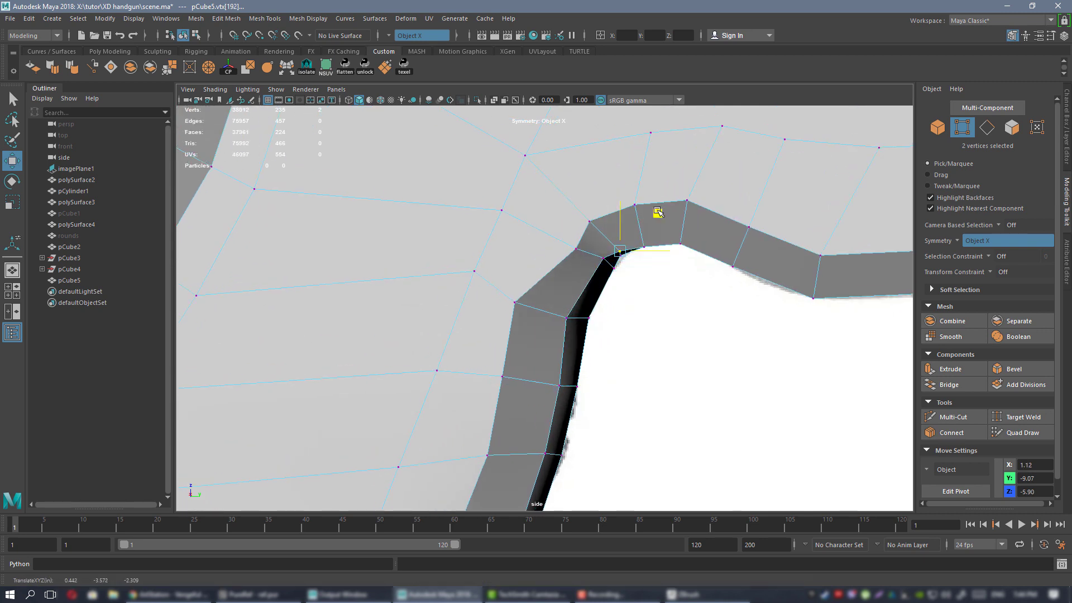
Pull the trigger guard's upper-curve vertices up and left onto the reference.
click(578, 246)
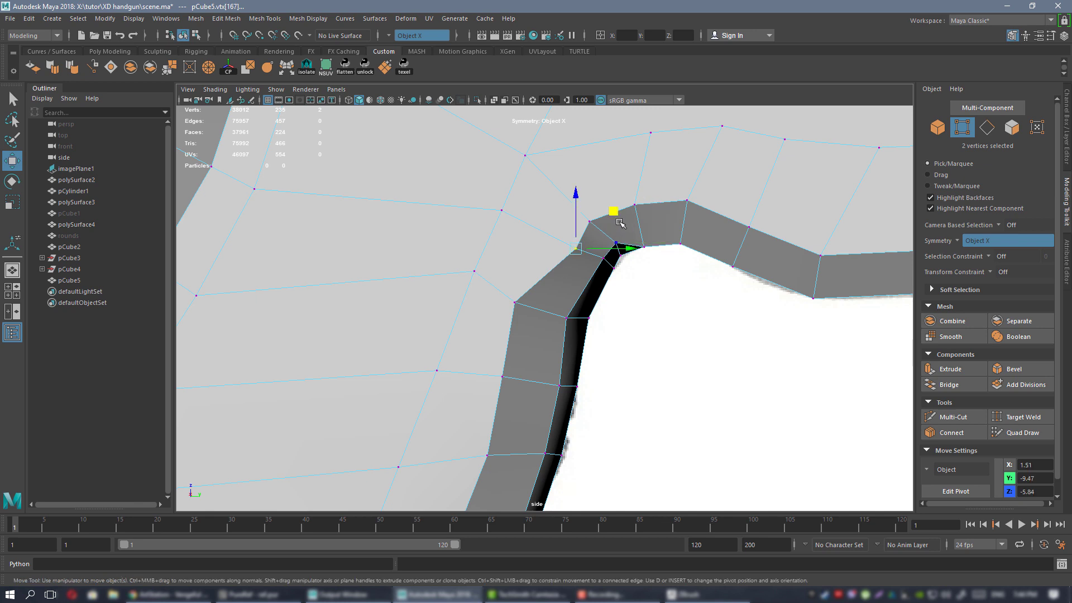
drag(615, 211, 596, 203)
alt+right_drag(571, 304, 625, 337)
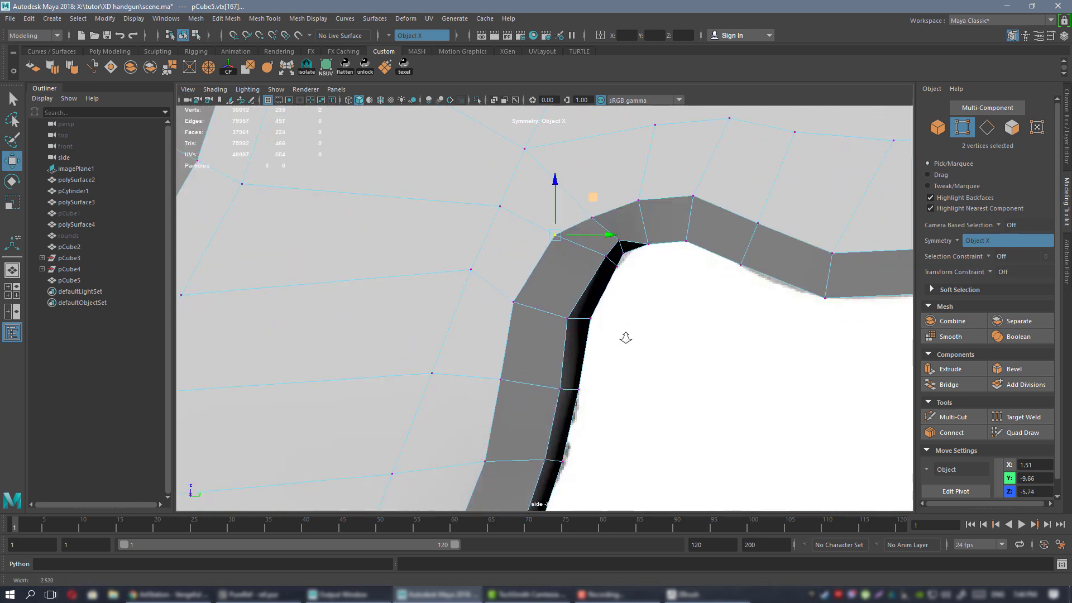
click(591, 218)
alt+middle_drag(593, 285, 585, 349)
drag(621, 246, 670, 219)
click(649, 260)
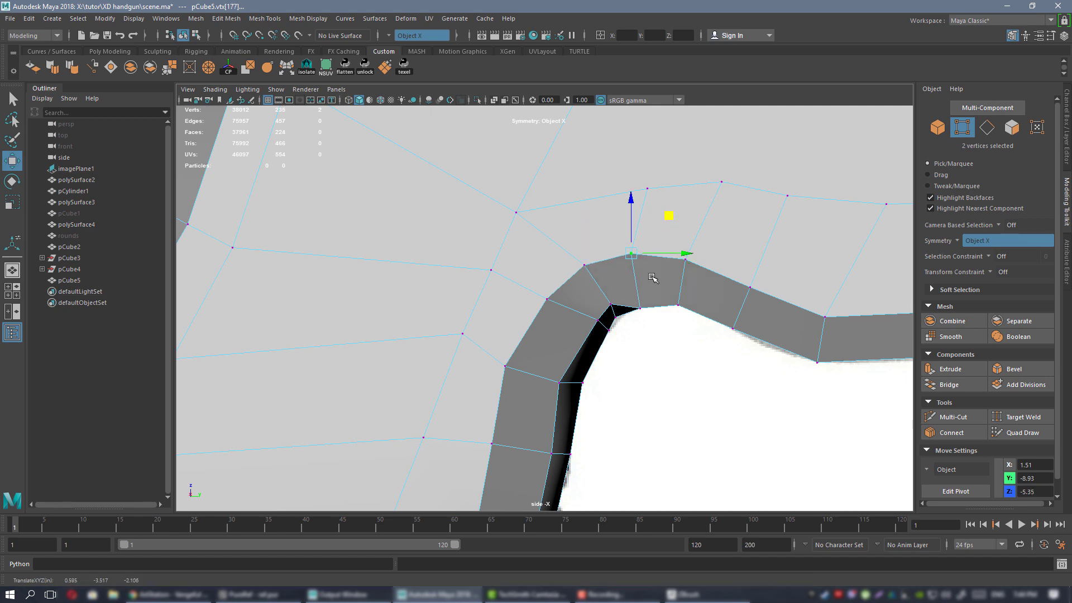
Lift the frame's lower-edge vertices onto the reference line.
click(650, 297)
drag(678, 270, 675, 260)
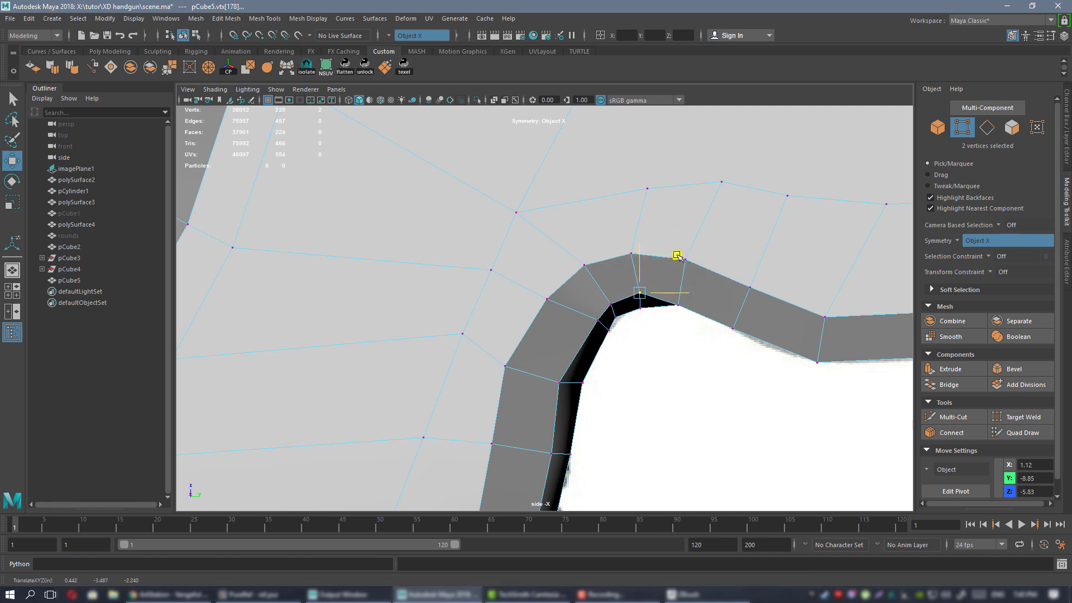
click(684, 258)
drag(724, 224, 729, 221)
click(680, 305)
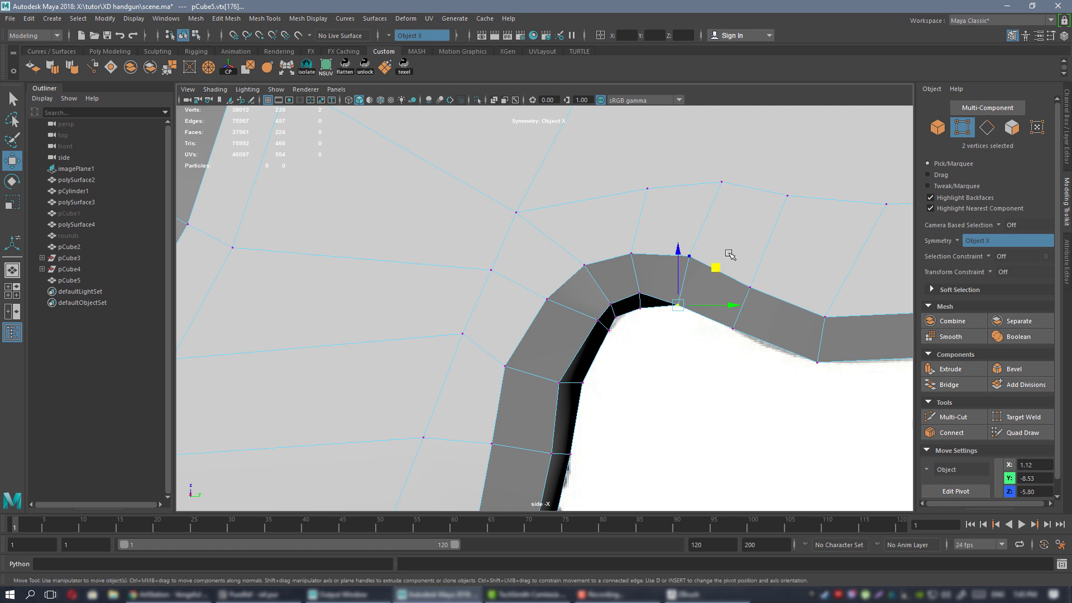
drag(714, 273, 716, 257)
alt+middle_drag(788, 294, 602, 285)
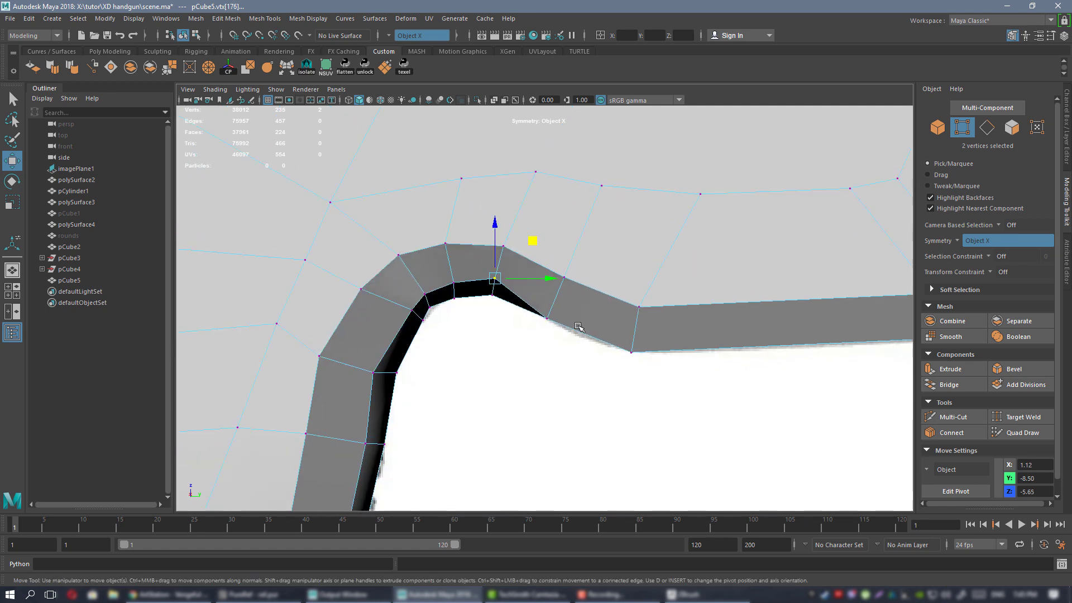
click(546, 318)
shift+click(639, 306)
ctrl+click(642, 295)
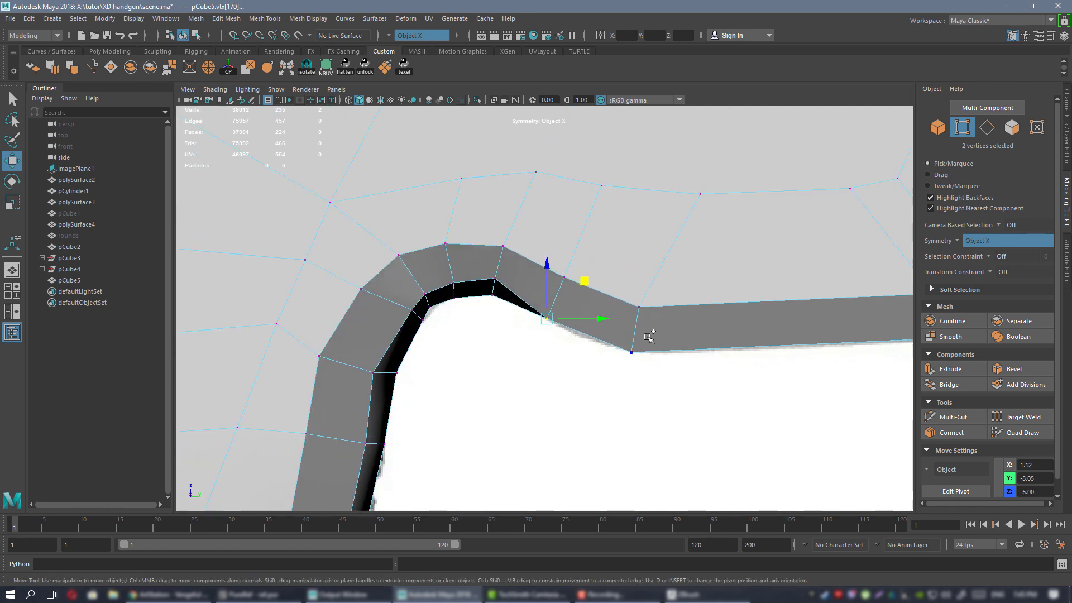
alt+middle_drag(629, 336, 458, 349)
middle_drag(431, 299, 463, 291)
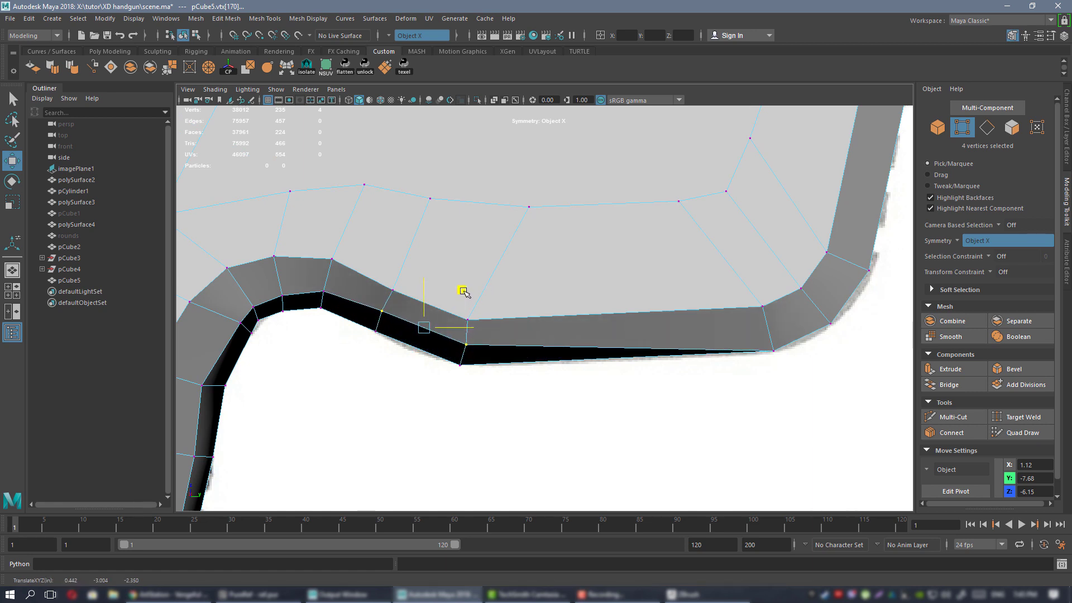
Select rim vertices along the frame edge and line up the front bottom-edge vertex pairs.
click(771, 348)
shift+click(829, 321)
shift+click(867, 270)
alt+middle_drag(800, 254, 542, 460)
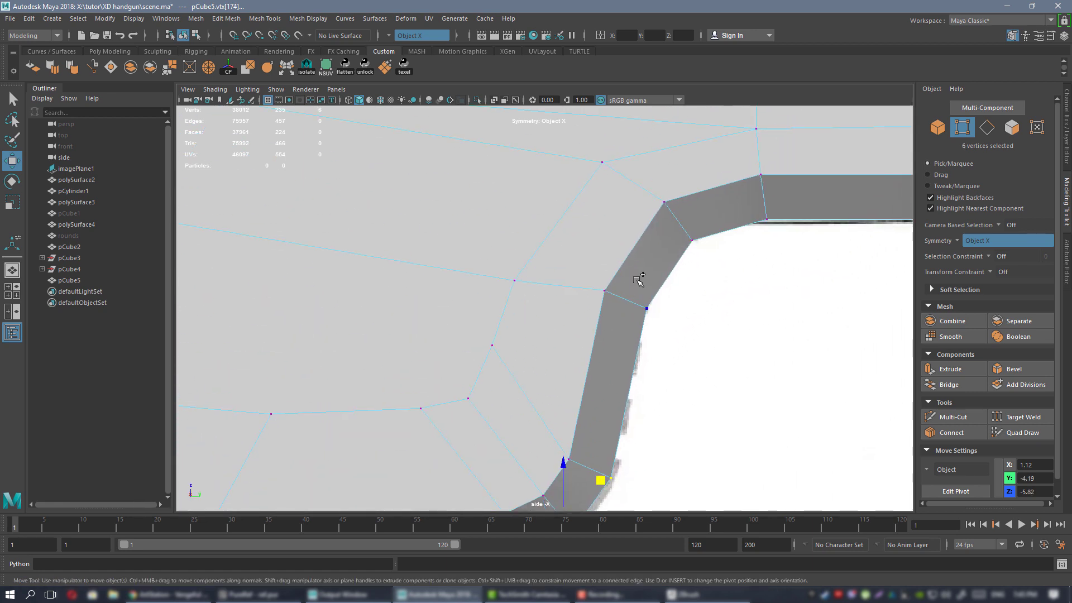
shift+click(688, 241)
alt+right_drag(685, 298, 595, 328)
alt+middle_drag(595, 329, 639, 259)
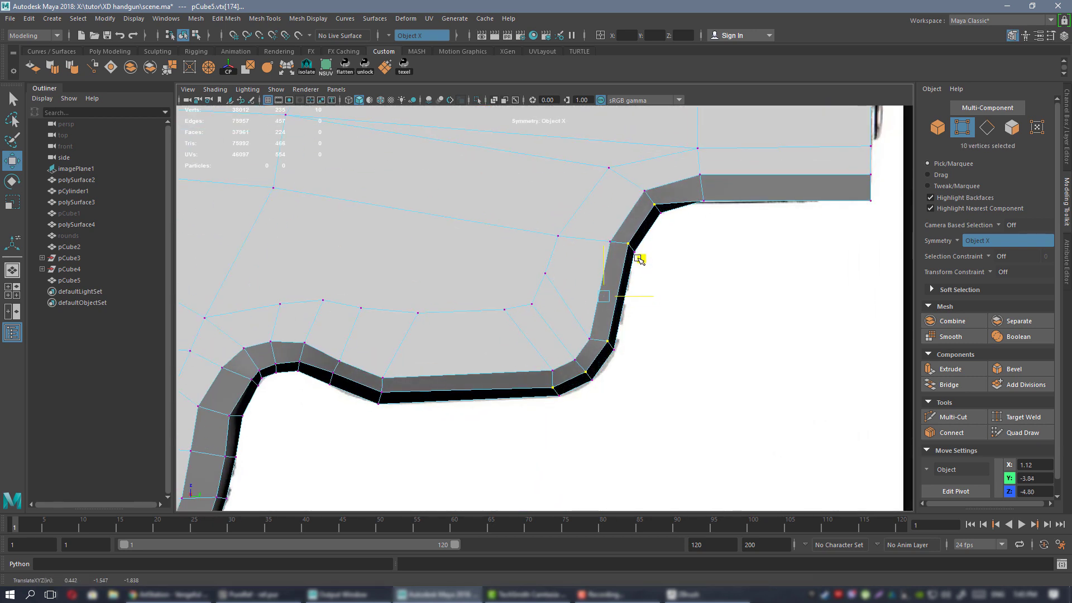
alt+middle_drag(546, 329, 423, 410)
click(580, 280)
shift+click(747, 280)
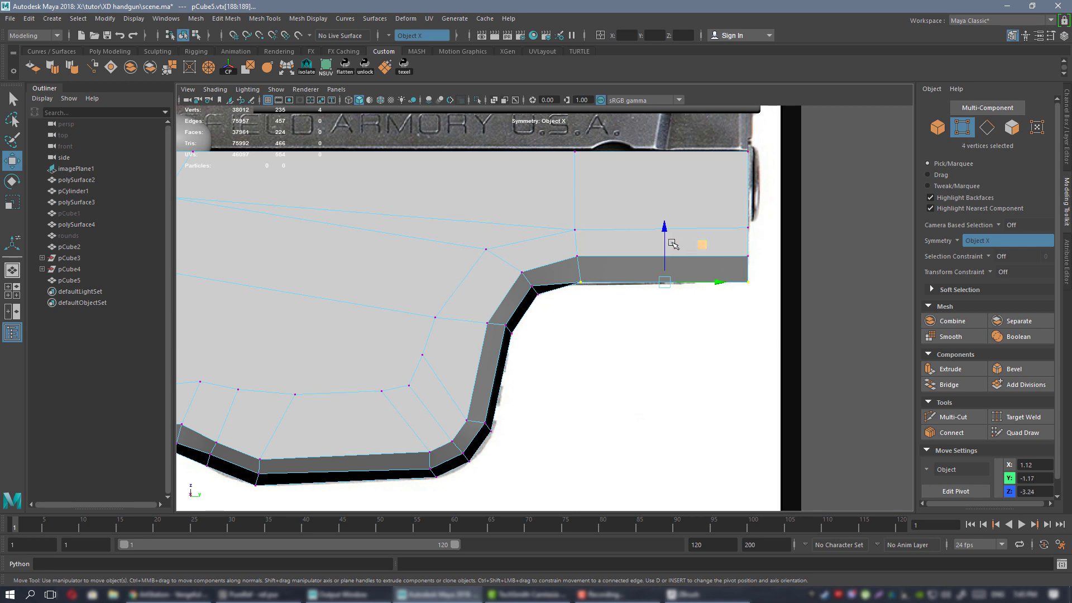
drag(663, 242, 662, 234)
Pan and zoom the side view back to the pistol grip.
scroll(638, 337, down, 6)
alt+middle_drag(476, 254, 777, 121)
scroll(705, 340, up, 3)
alt+middle_drag(610, 316, 526, 299)
scroll(525, 301, up, 2)
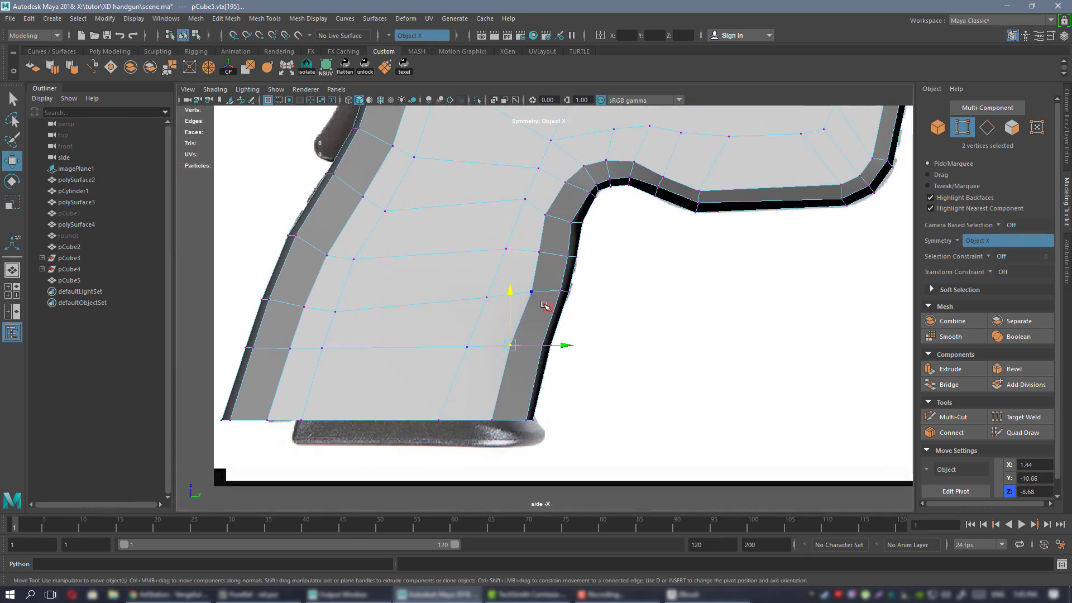
Nudge the grip's front-edge vertices in the side view to match the reference outline.
drag(545, 307, 546, 336)
shift+click(491, 419)
shift+click(534, 291)
shift+click(539, 251)
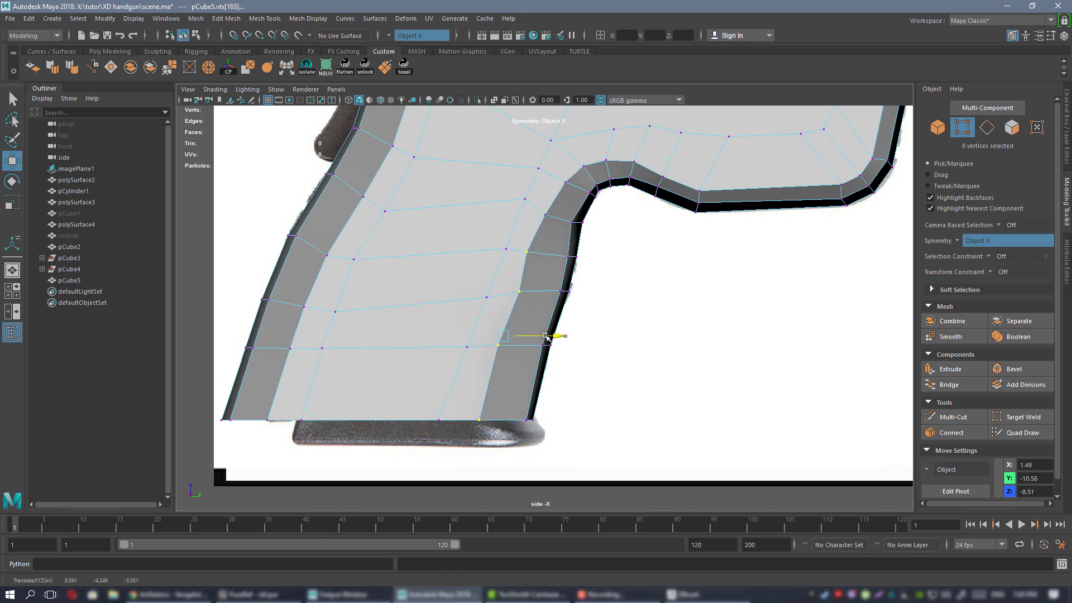
click(560, 246)
drag(565, 295, 560, 292)
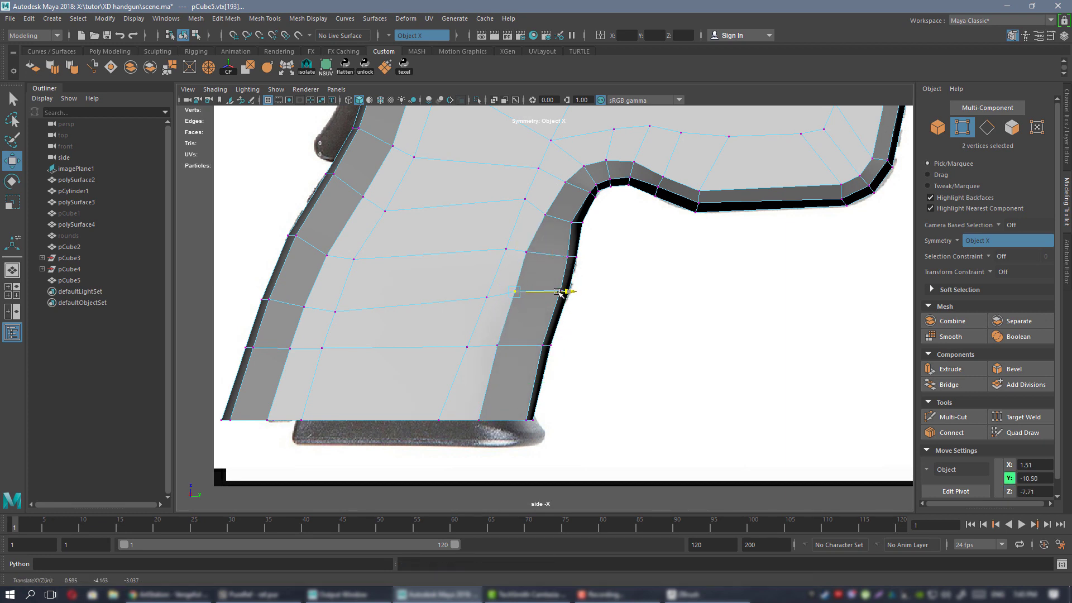
scroll(538, 265, up, 3)
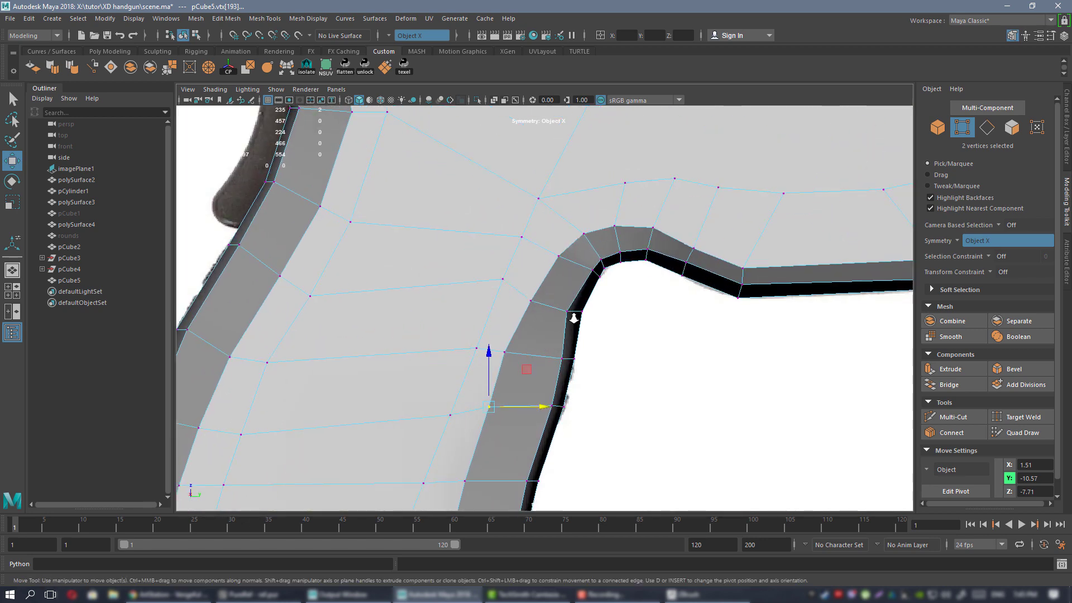
scroll(574, 319, down, 5)
scroll(531, 203, up, 5)
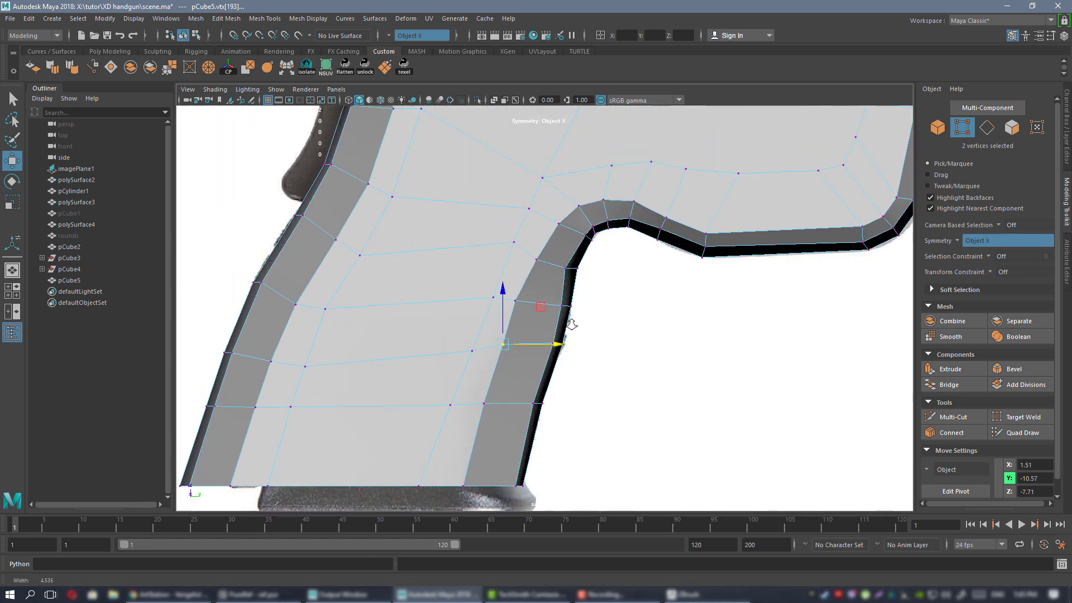
scroll(571, 324, up, 1)
alt+middle_drag(497, 301, 506, 288)
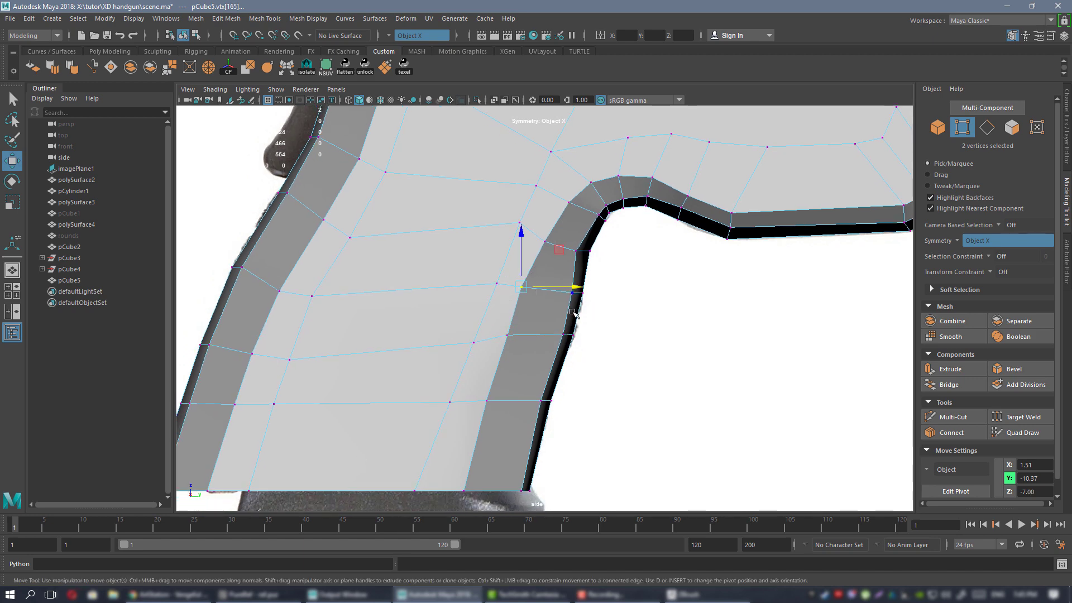
Check the adjusted grip in the perspective view, then return to the full-size side view.
key(space)
key(space)
alt+drag(514, 268, 537, 271)
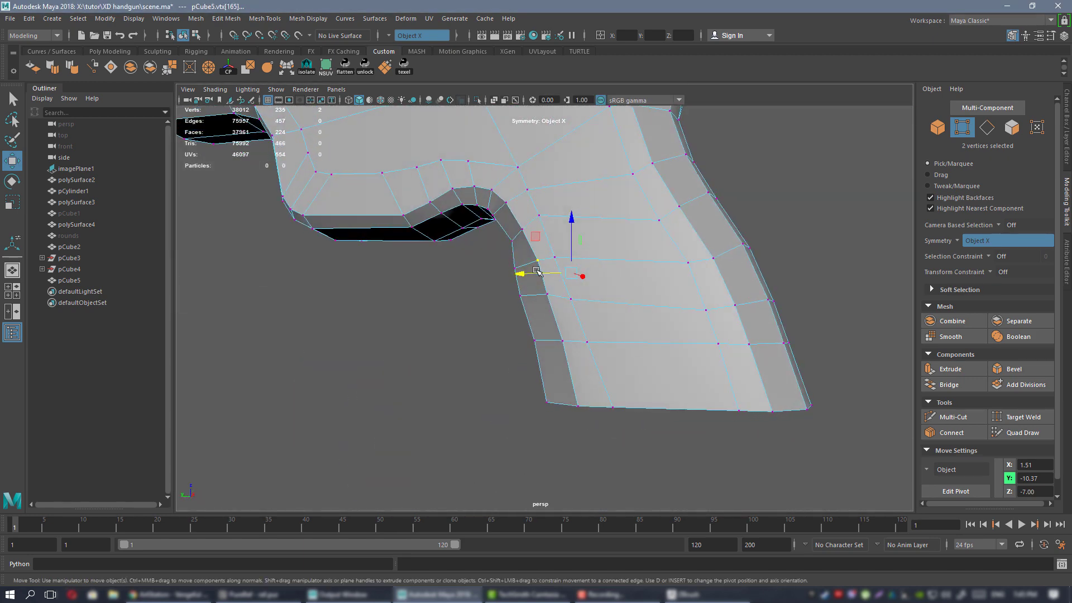
alt+drag(661, 265, 682, 371)
key(space)
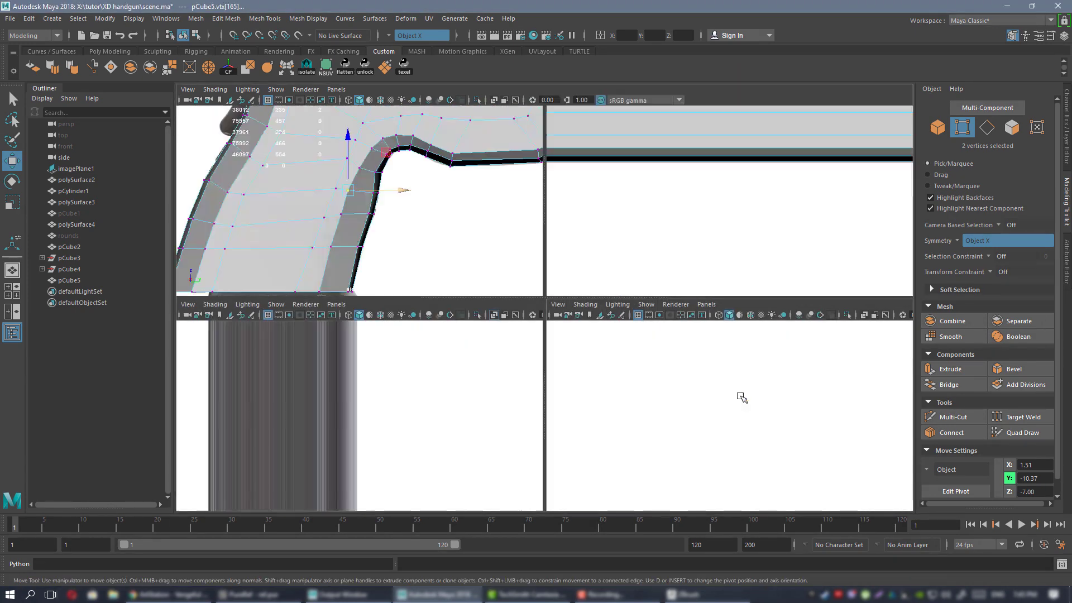
key(space)
Move the trigger guard's curve vertices onto the reference outline.
alt+middle_drag(520, 177, 519, 273)
scroll(519, 273, up, 2)
click(545, 338)
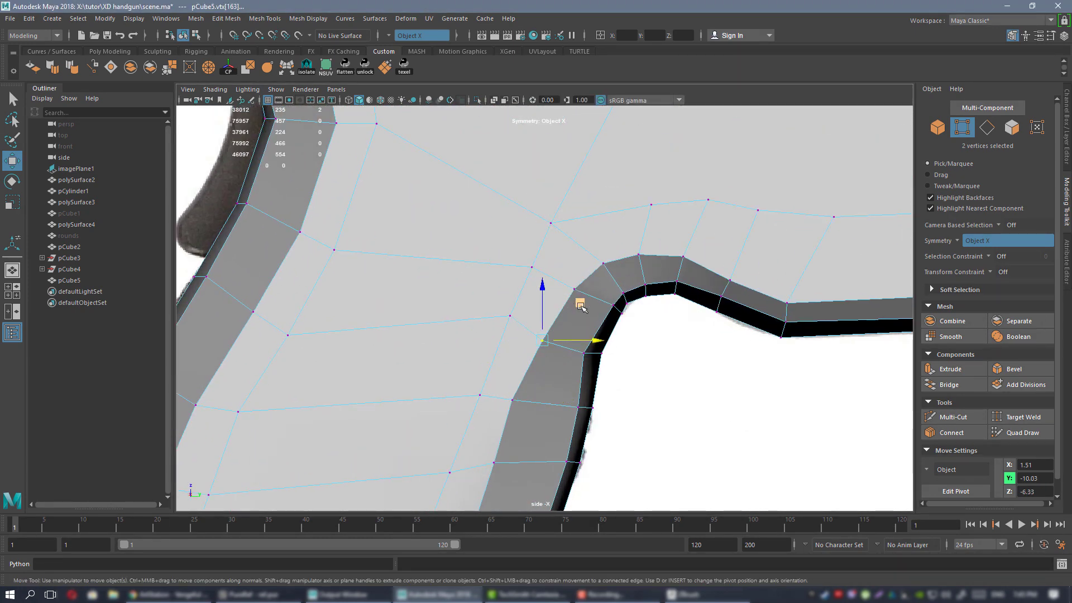
drag(581, 305, 572, 294)
click(578, 264)
click(574, 286)
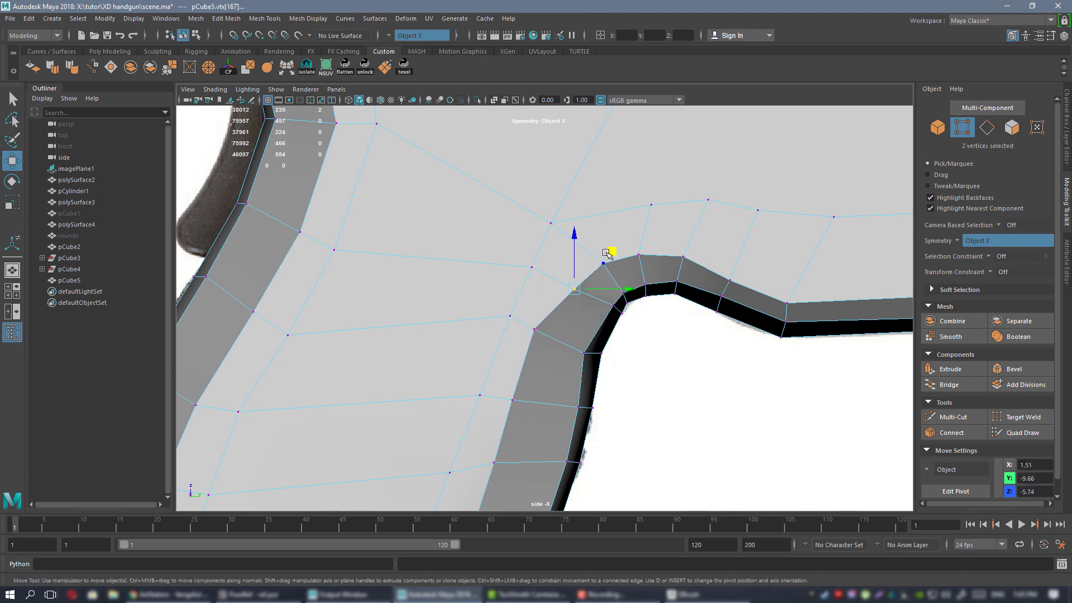
drag(608, 251, 725, 209)
click(630, 245)
click(686, 256)
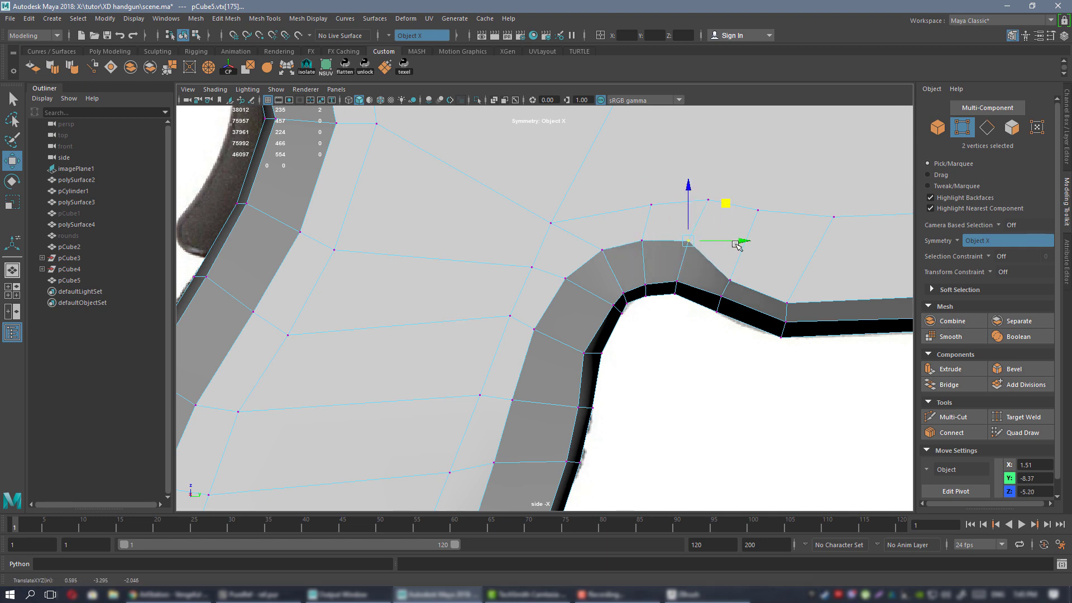
click(736, 266)
drag(766, 244, 773, 226)
Raise the frame's lower edge vertices up to the reference line.
alt+right_drag(772, 226, 617, 266)
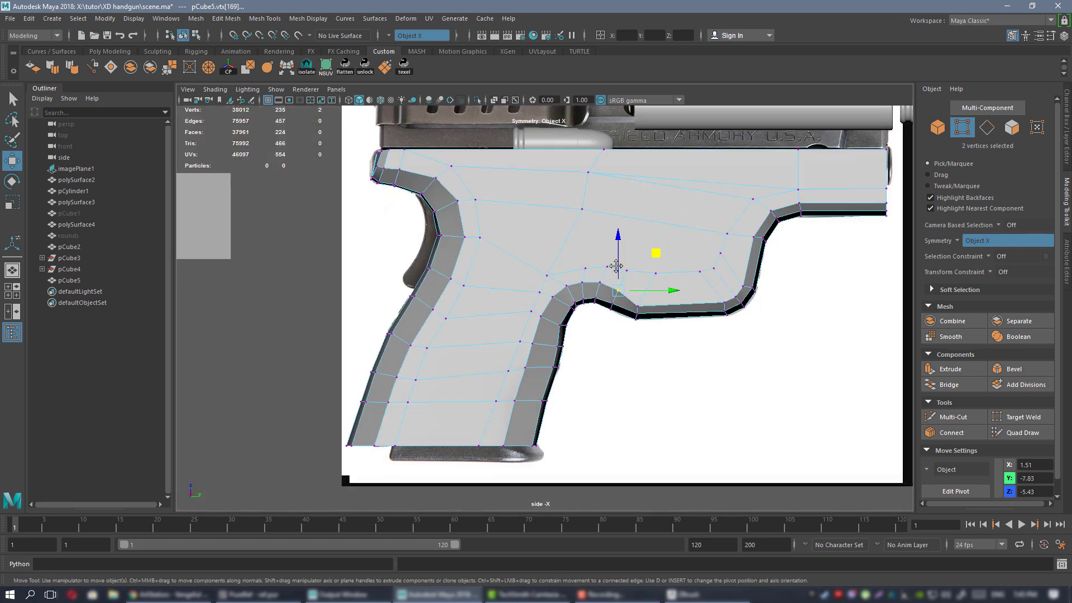
alt+middle_drag(617, 266, 498, 271)
alt+right_drag(499, 270, 555, 350)
click(507, 314)
shift+click(629, 301)
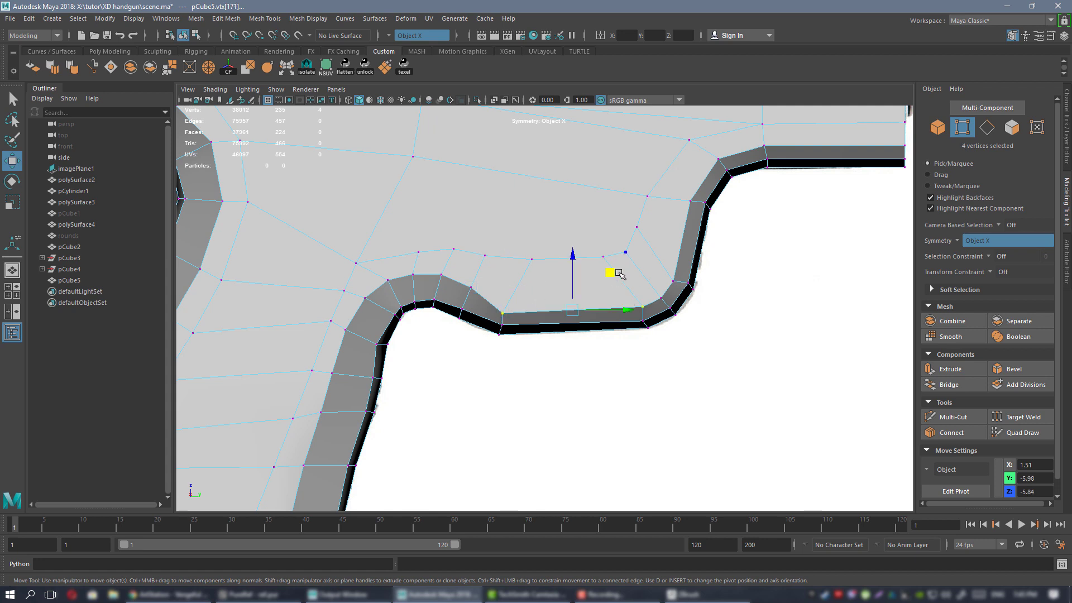
drag(611, 272, 613, 256)
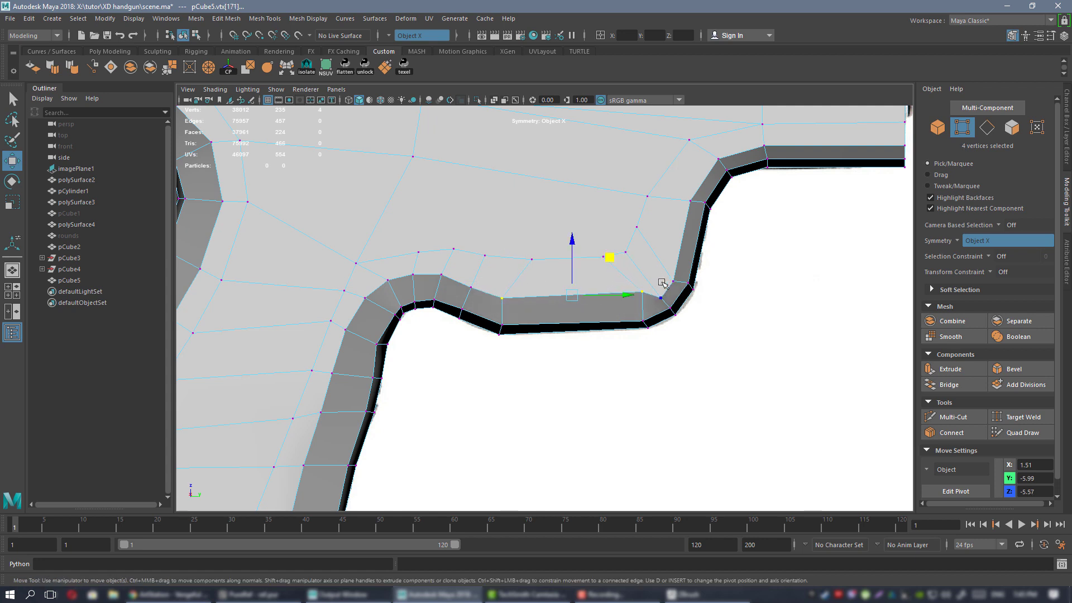
shift+click(672, 263)
middle_drag(701, 249, 697, 243)
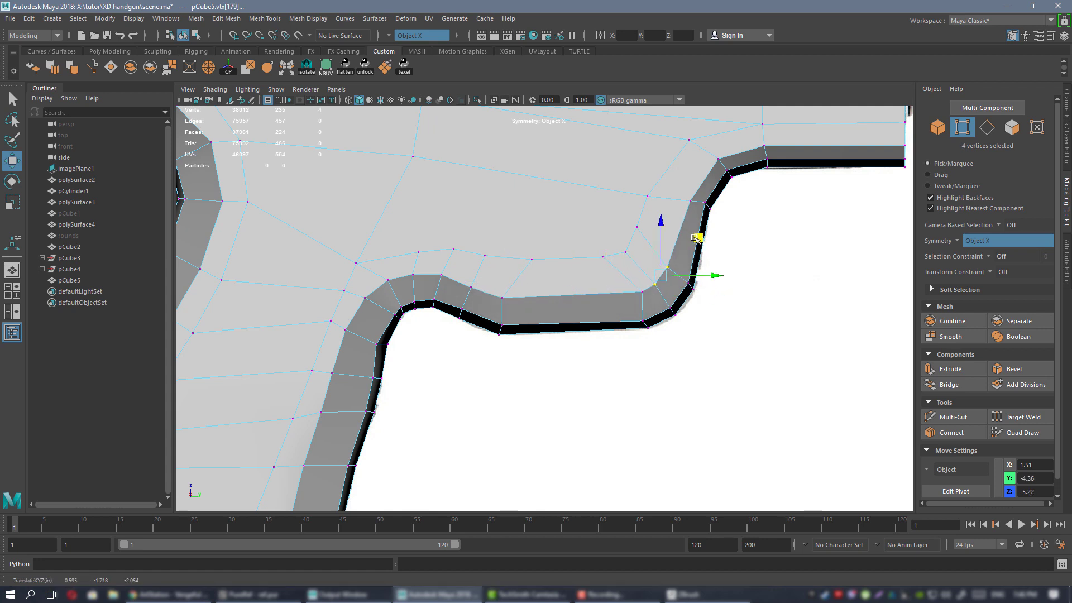
Align the front corner vertices and raise the front bottom edge slightly.
alt+middle_drag(577, 304, 488, 418)
click(602, 313)
drag(638, 278, 633, 274)
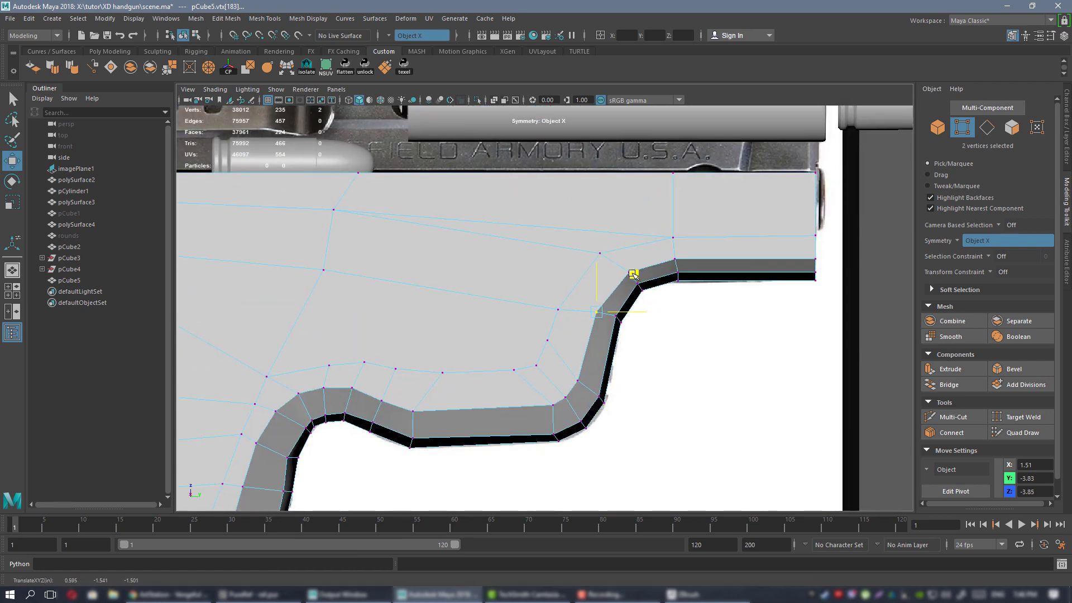
click(629, 269)
middle_drag(666, 233, 663, 229)
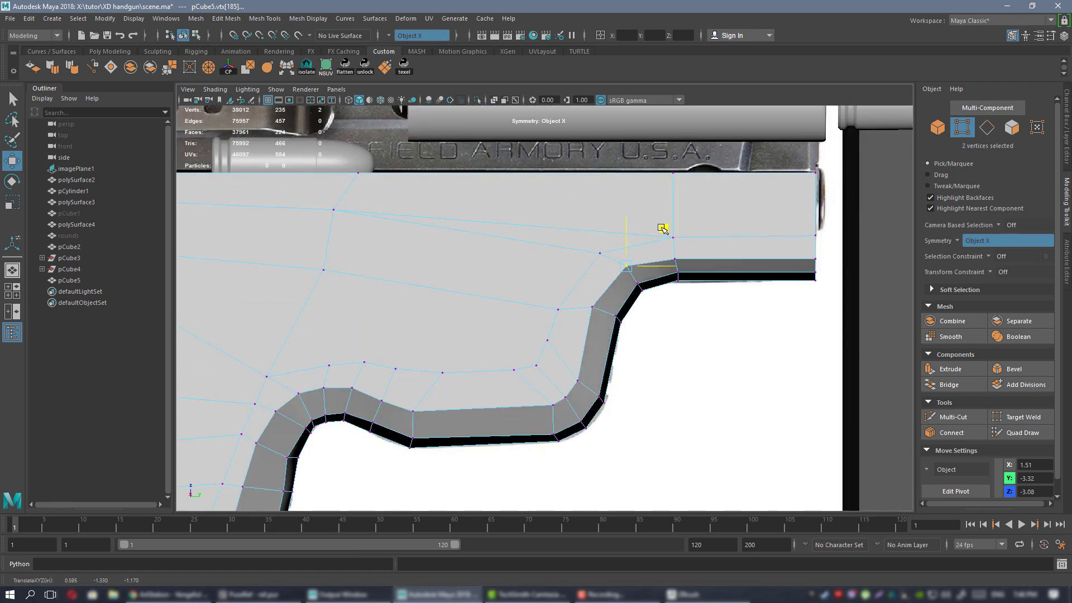
click(694, 254)
shift+click(798, 254)
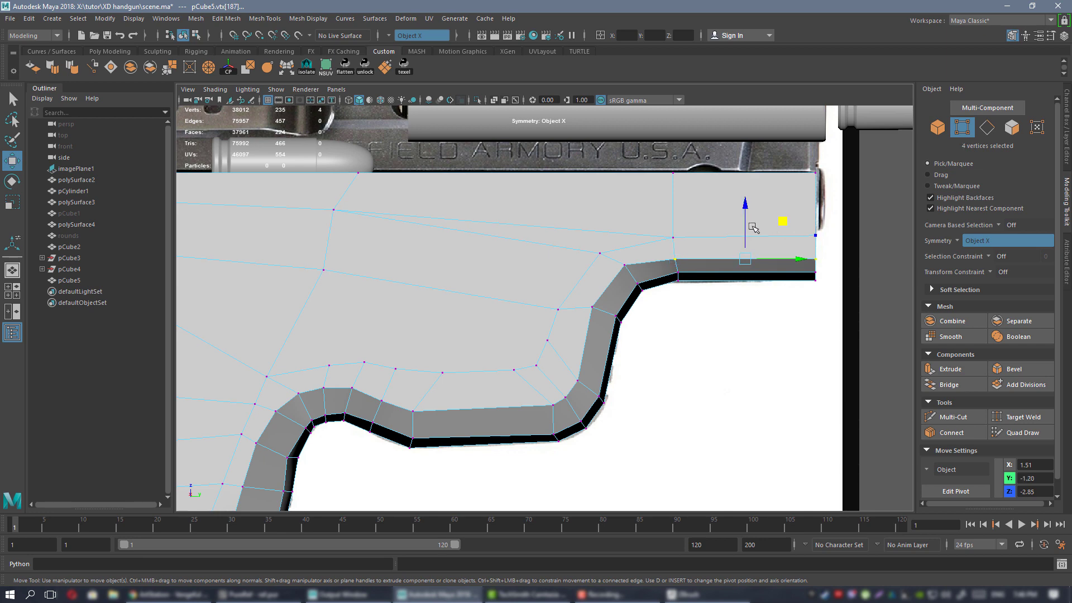
drag(745, 228, 745, 221)
Review the whole frame in perspective and leave vertex editing with all viewports shown.
alt+right_drag(740, 249, 526, 266)
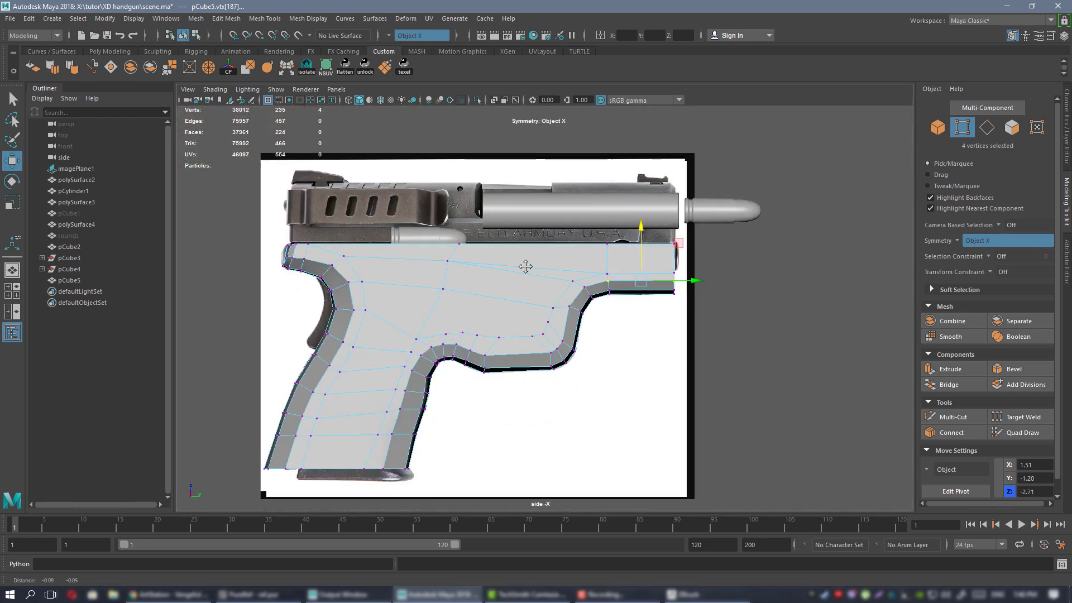
alt+middle_drag(525, 267, 569, 234)
right_drag(565, 228, 617, 212)
key(space)
key(space)
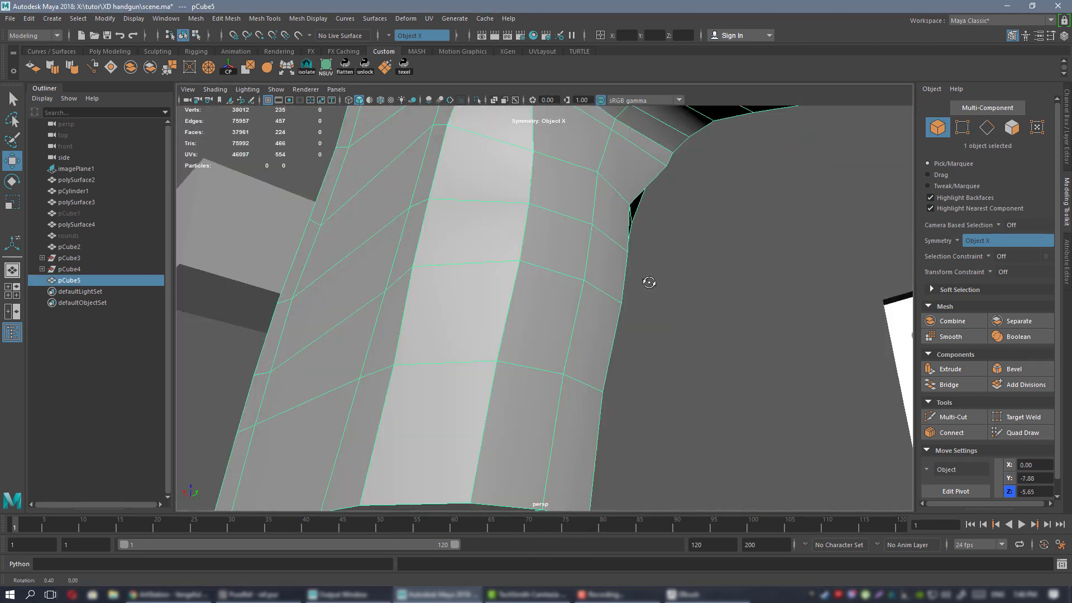
Scale two inner grip edge pairs along X to straighten them.
alt+right_drag(646, 279, 581, 258)
alt+drag(577, 265, 447, 268)
alt+right_drag(525, 301, 601, 324)
alt+drag(601, 325, 546, 270)
right_drag(546, 270, 546, 242)
click(502, 347)
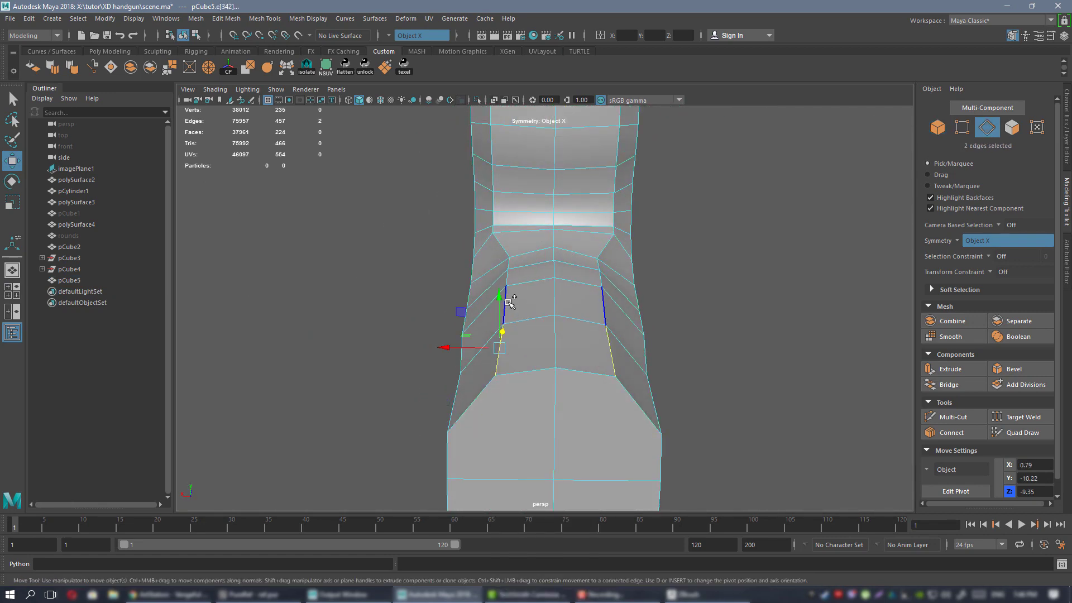
shift+click(506, 300)
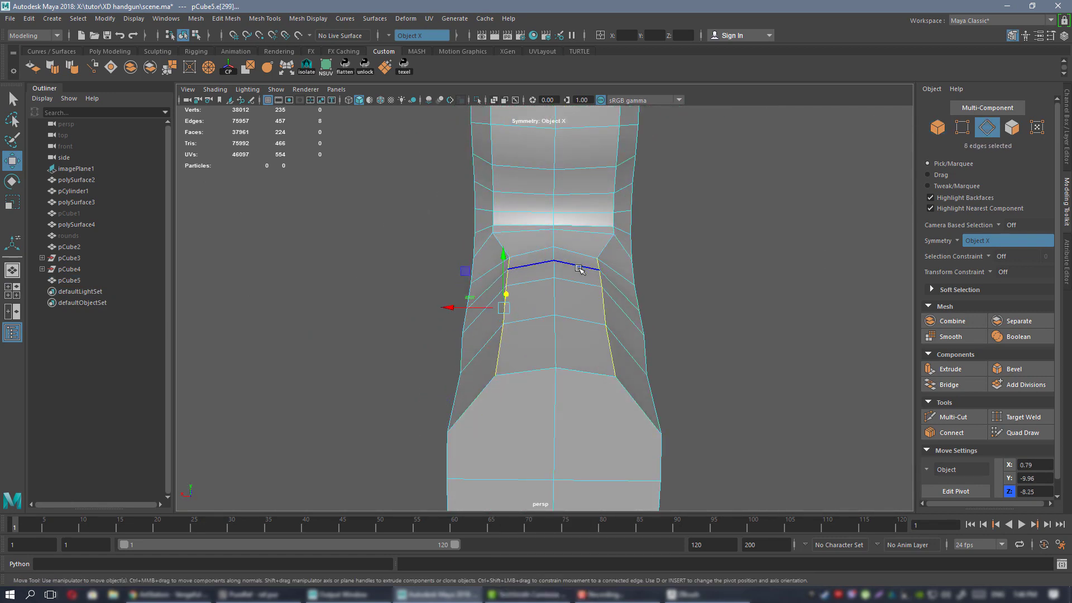
key(r)
drag(463, 308, 478, 308)
Inspect the frame in smooth preview (3) against the reference, then return to the unsmoothed view (1).
alt+drag(502, 273, 579, 358)
alt+drag(493, 326, 520, 289)
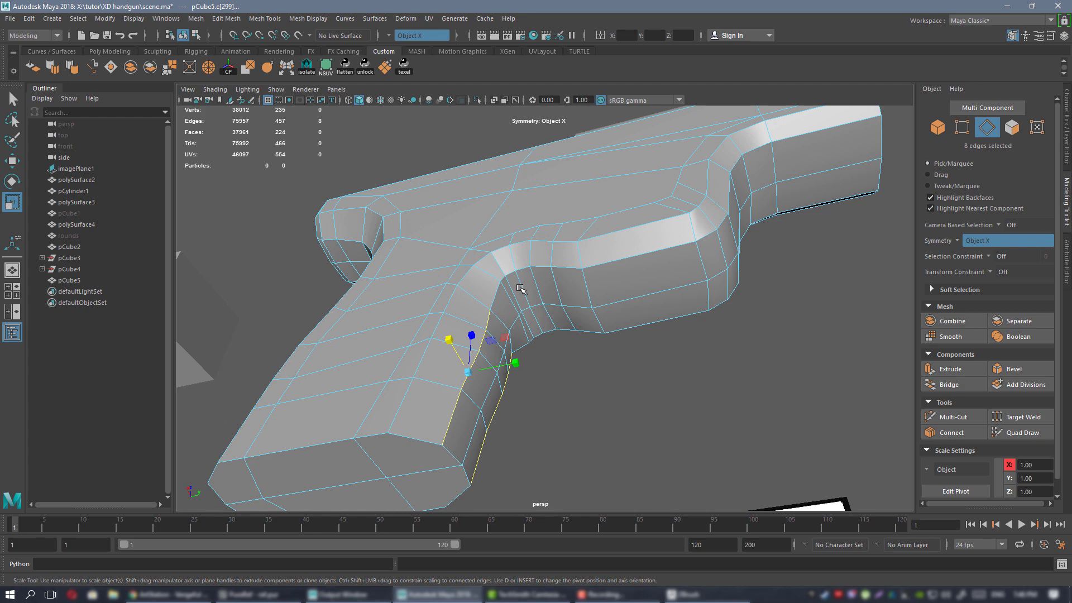
right_drag(560, 180, 539, 167)
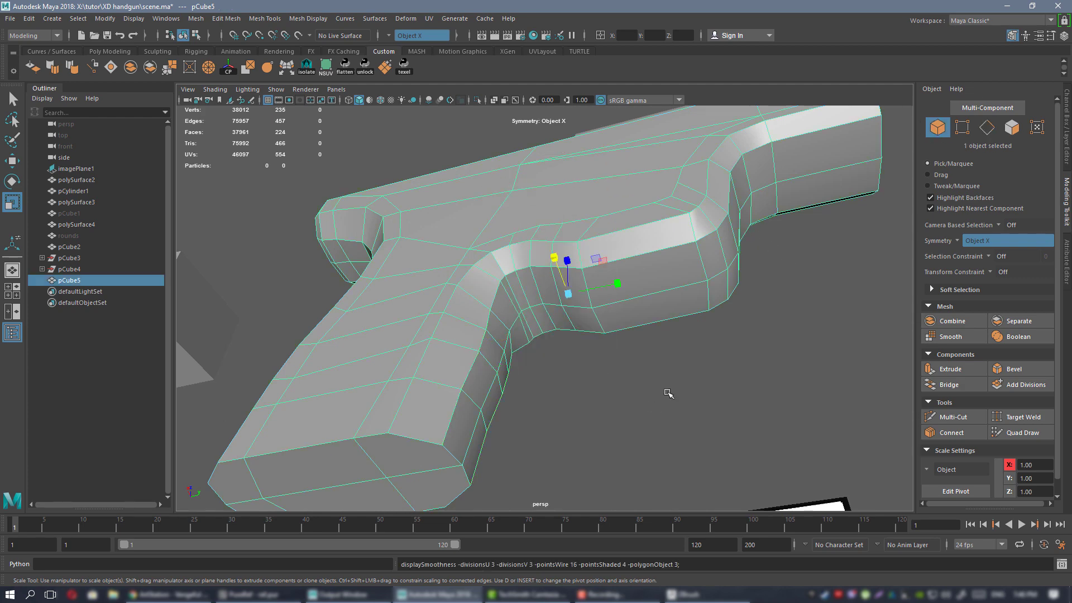
key(3)
alt+drag(598, 343, 474, 309)
alt+middle_drag(475, 309, 575, 297)
alt+right_drag(575, 297, 615, 327)
click(539, 300)
key(1)
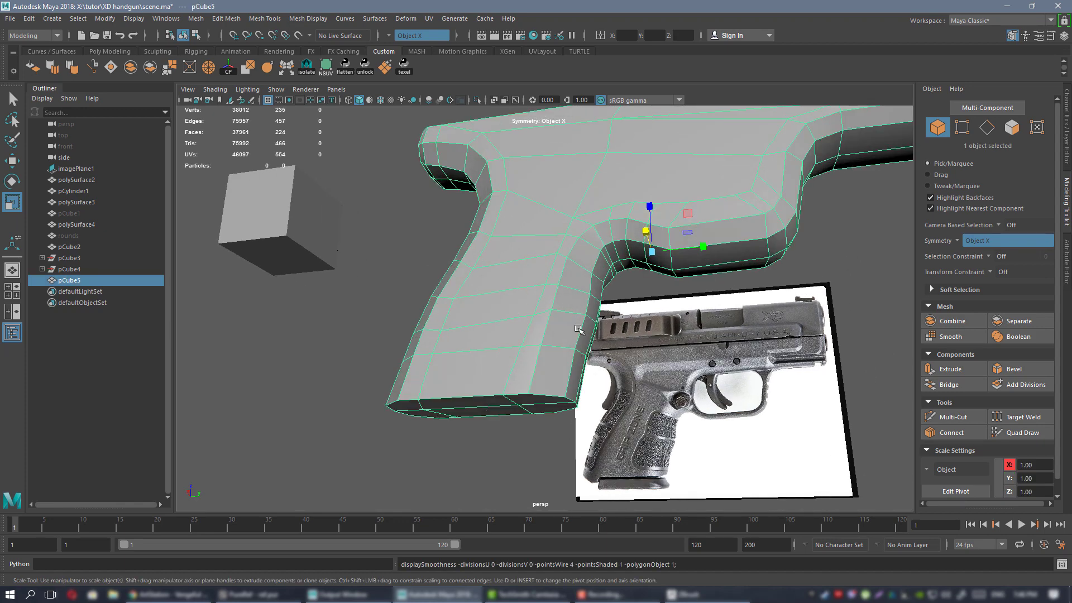
Slide twelve grip vertices and a mirrored pair inward along X, centring the lower grip vertex.
alt+drag(540, 300, 559, 271)
right_drag(560, 270, 515, 272)
alt+drag(539, 329, 527, 285)
click(517, 334)
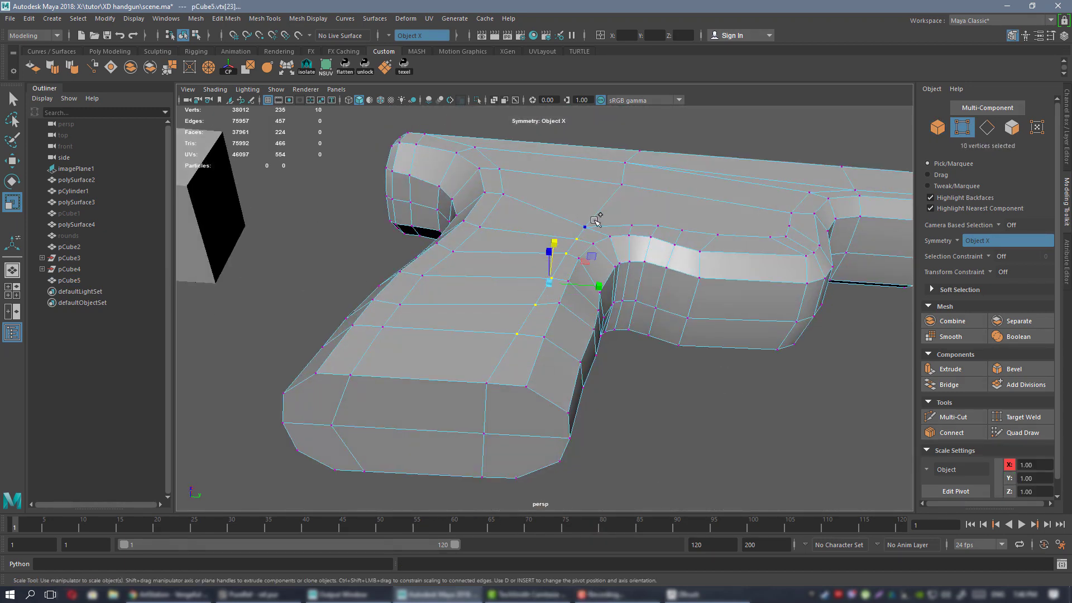
key(w)
drag(588, 273, 545, 270)
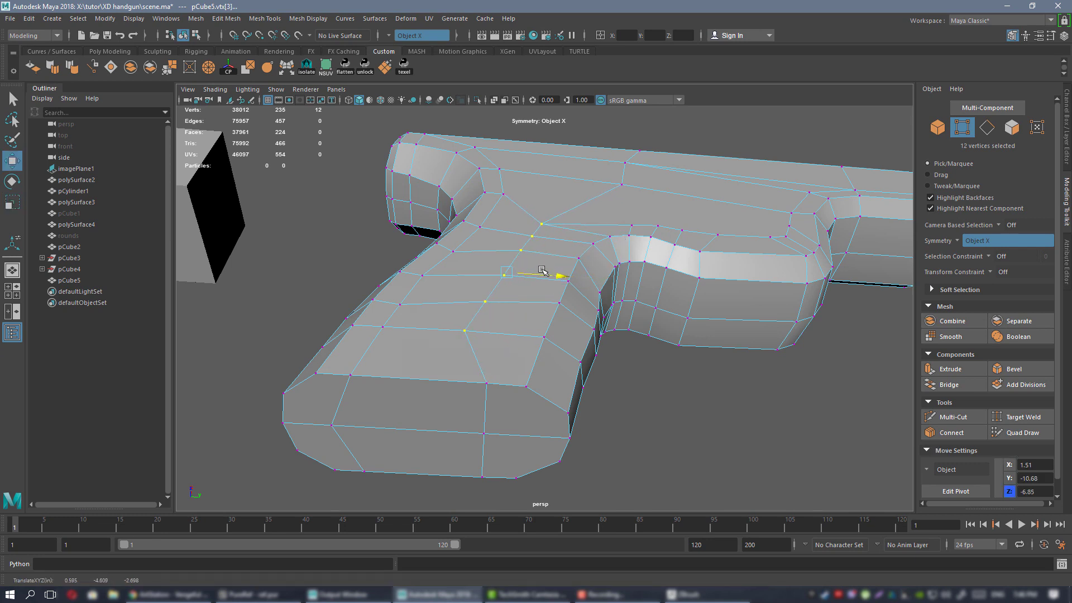
click(484, 377)
drag(508, 383, 478, 372)
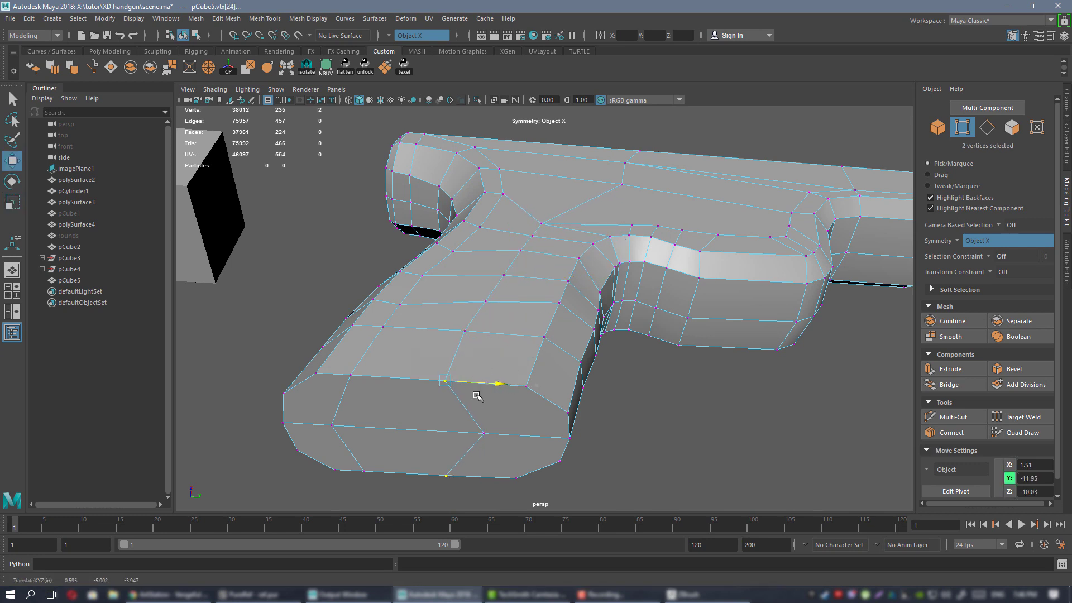
click(484, 433)
drag(514, 436, 498, 435)
Reposition the upper grip vertex pairs and nudge a vertex near the trigger guard.
alt+drag(513, 312, 539, 223)
click(541, 218)
drag(580, 186, 561, 137)
scroll(536, 195, up, 3)
click(519, 235)
drag(555, 199, 547, 207)
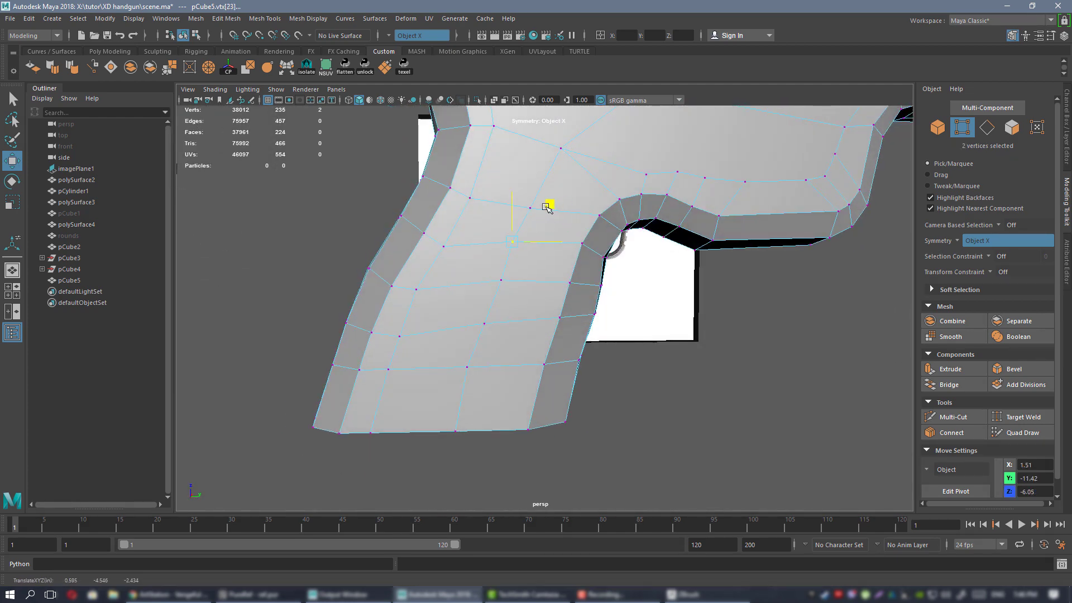
click(536, 296)
click(504, 280)
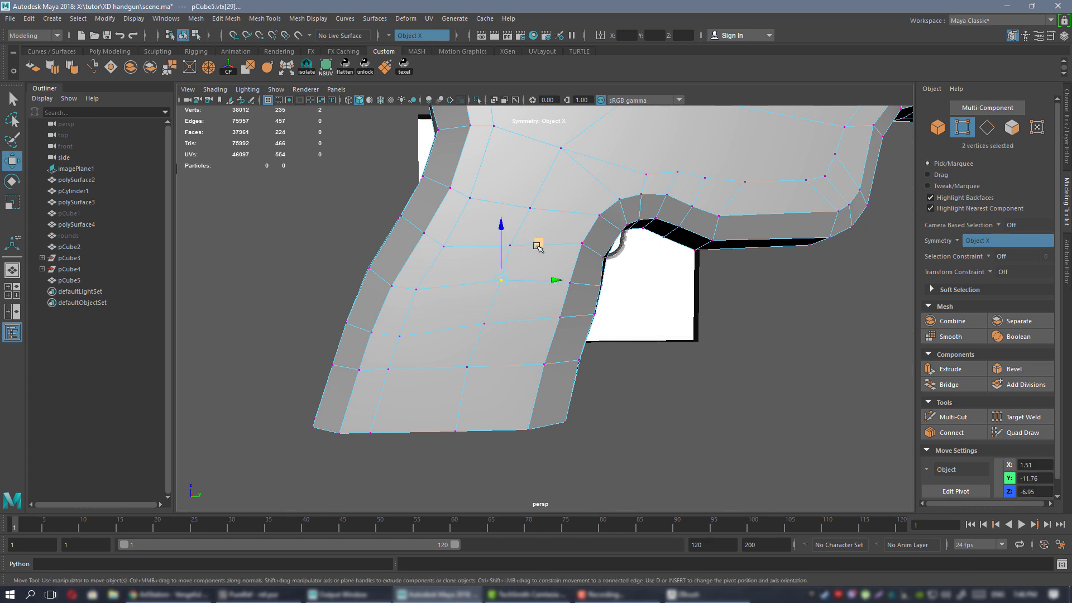
drag(537, 246, 535, 249)
Recheck the gun's shape in smooth preview, then switch the frame back to unsmoothed.
right_drag(550, 223, 603, 205)
key(3)
click(682, 345)
alt+right_drag(683, 346, 637, 279)
mouse_move(637, 279)
alt+mouse_down()
mouse_move(634, 256)
mouse_move(625, 282)
alt+mouse_up()
alt+right_drag(625, 282, 564, 248)
alt+drag(564, 248, 545, 253)
click(544, 252)
key(1)
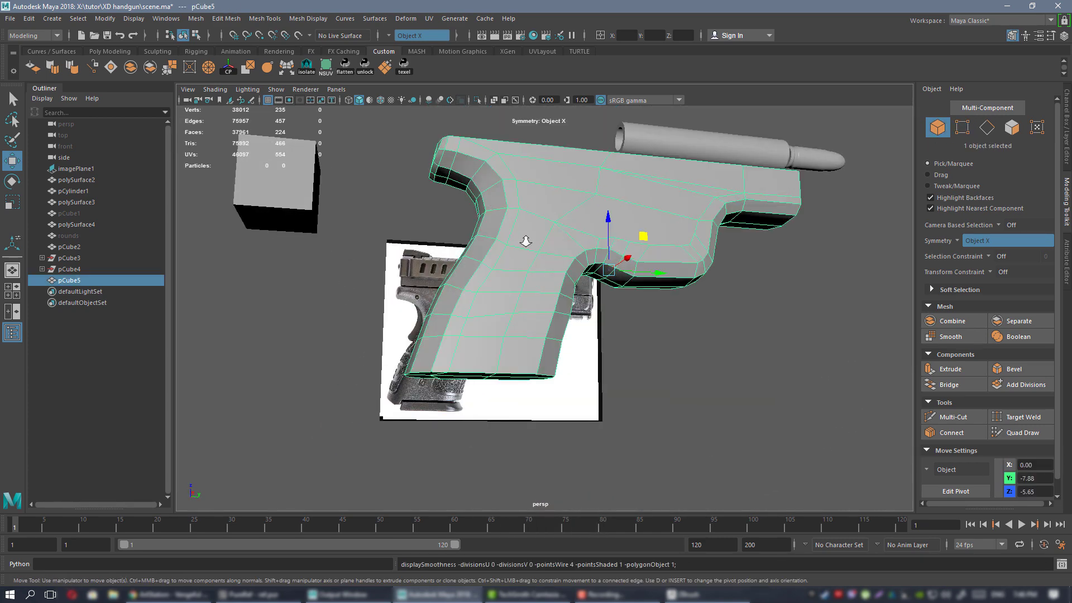
Select the column of grip side vertices and slide the twelve vertices along X.
alt+right_drag(524, 240, 589, 309)
alt+drag(588, 309, 603, 326)
right_drag(550, 193, 502, 194)
alt+drag(605, 254, 566, 273)
click(542, 271)
shift+click(565, 227)
shift+click(514, 312)
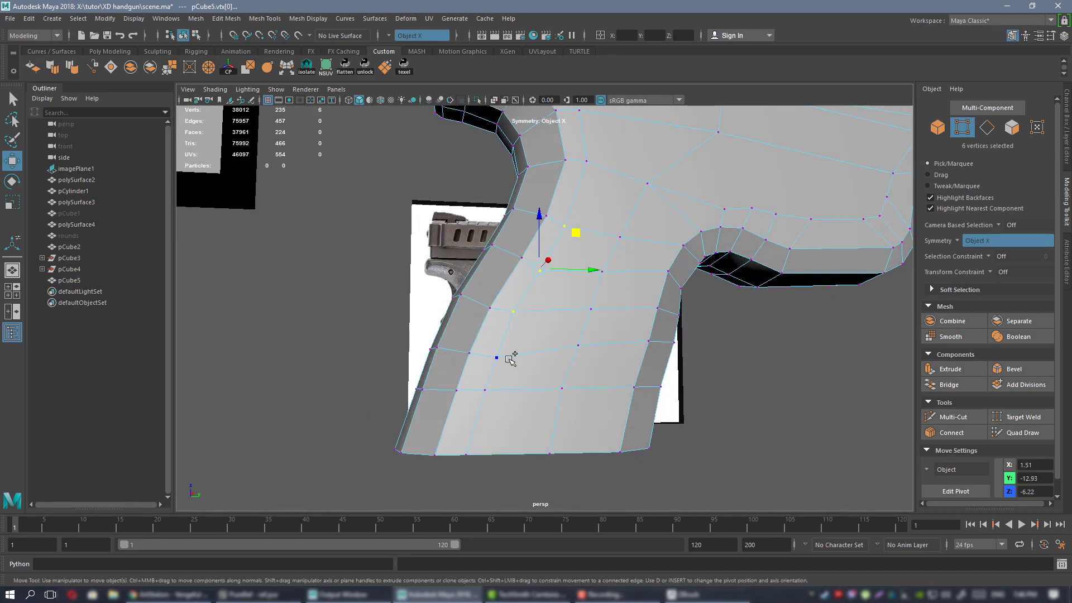
shift+click(497, 357)
shift+click(485, 391)
shift+click(467, 454)
alt+drag(525, 437, 571, 289)
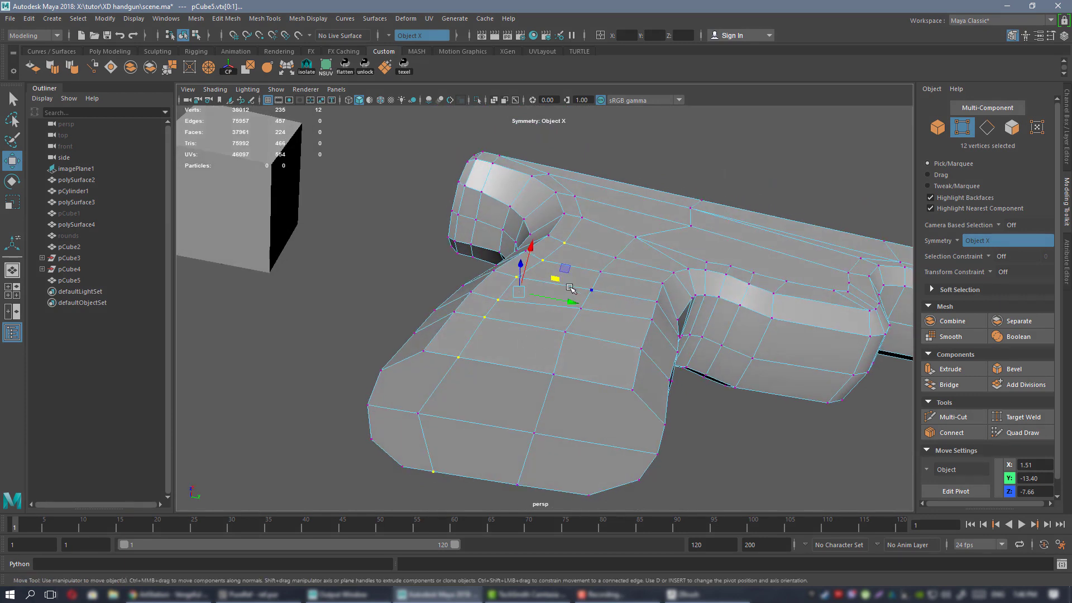
click(569, 305)
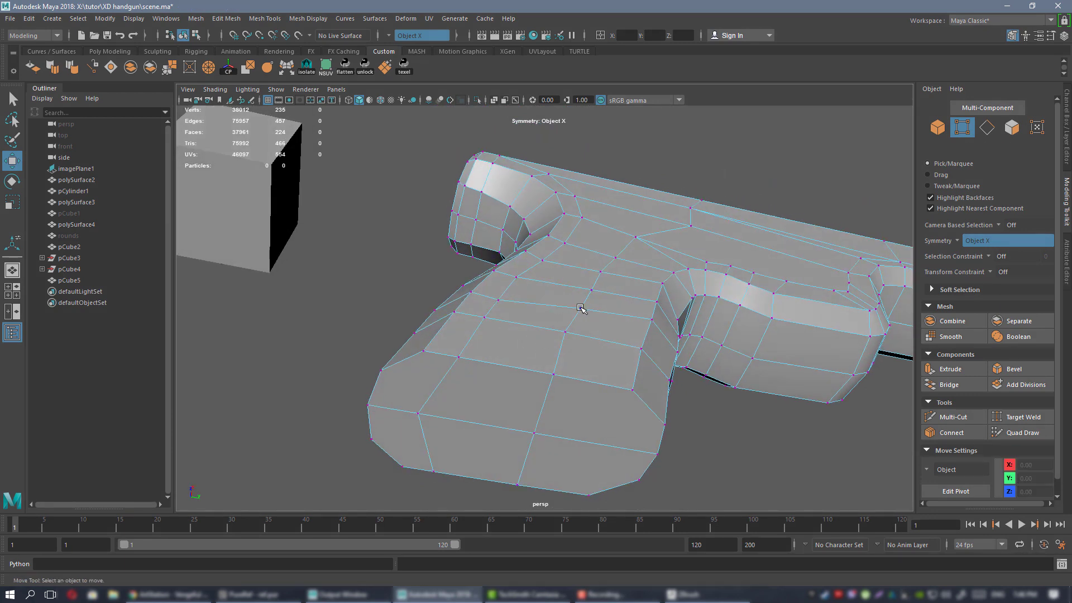
key(ctrl+z)
drag(553, 300, 578, 302)
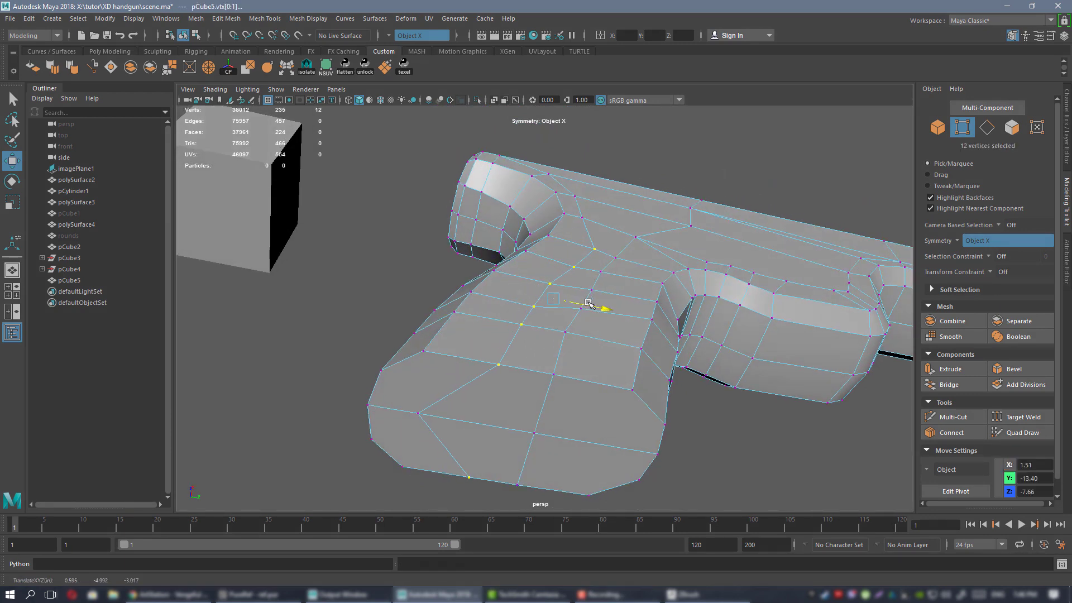
Adjust the bottom grip vertex, then slide eight grip vertices and a vertex pair along X.
click(416, 413)
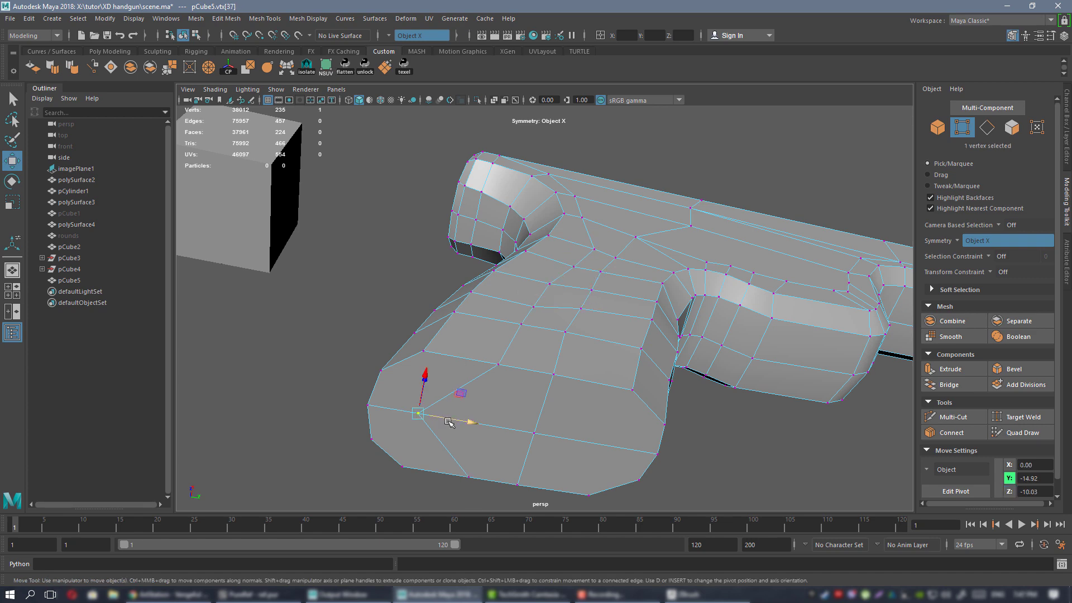
drag(453, 422, 507, 430)
alt+drag(536, 345, 531, 402)
shift+click(517, 415)
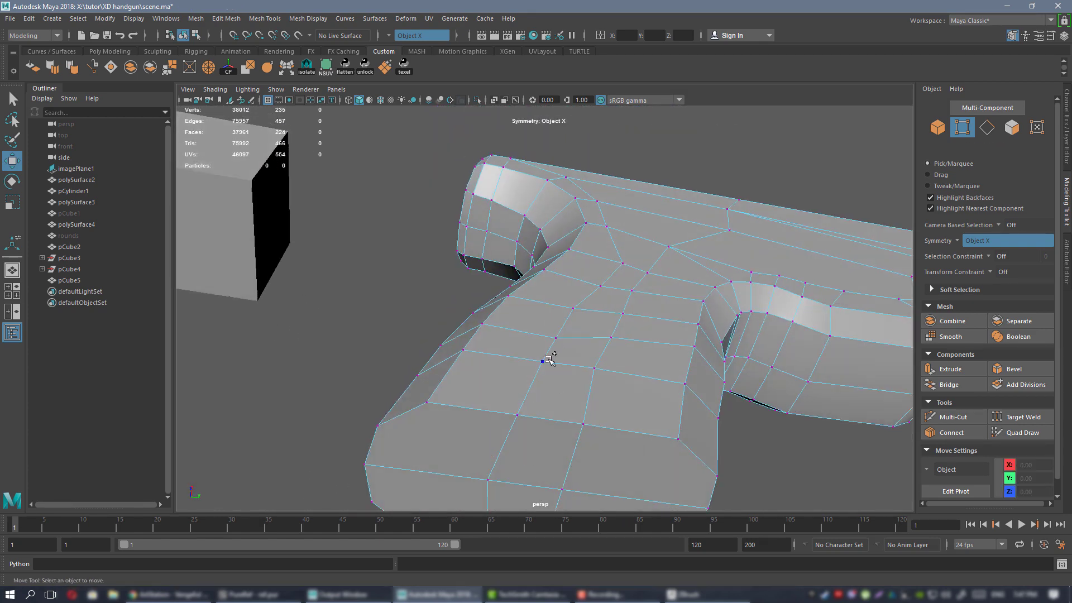
shift+click(542, 362)
shift+click(555, 338)
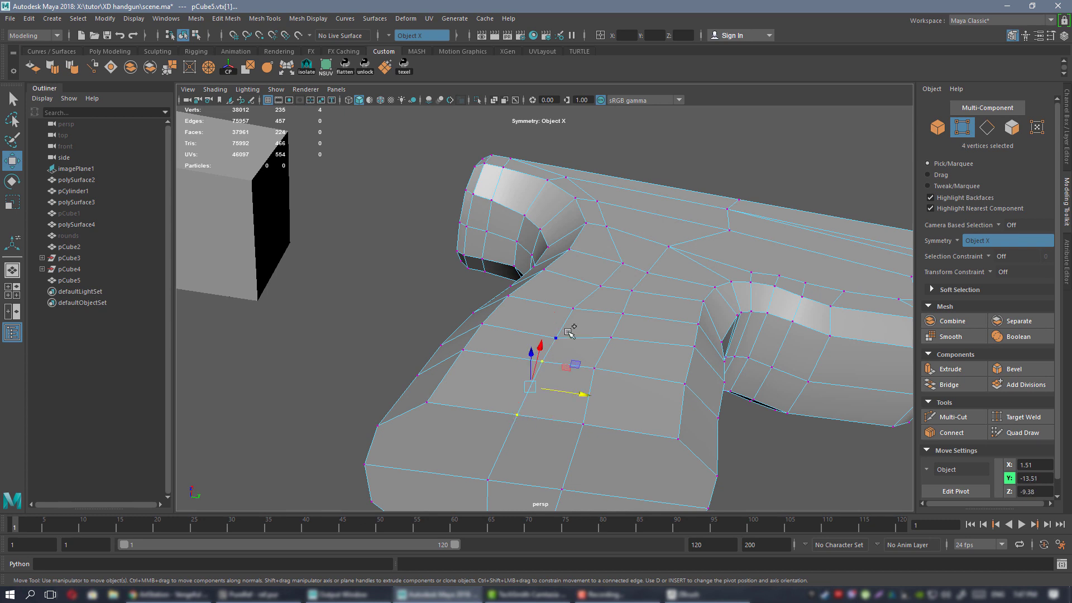
shift+click(573, 309)
shift+click(611, 338)
drag(584, 364, 575, 364)
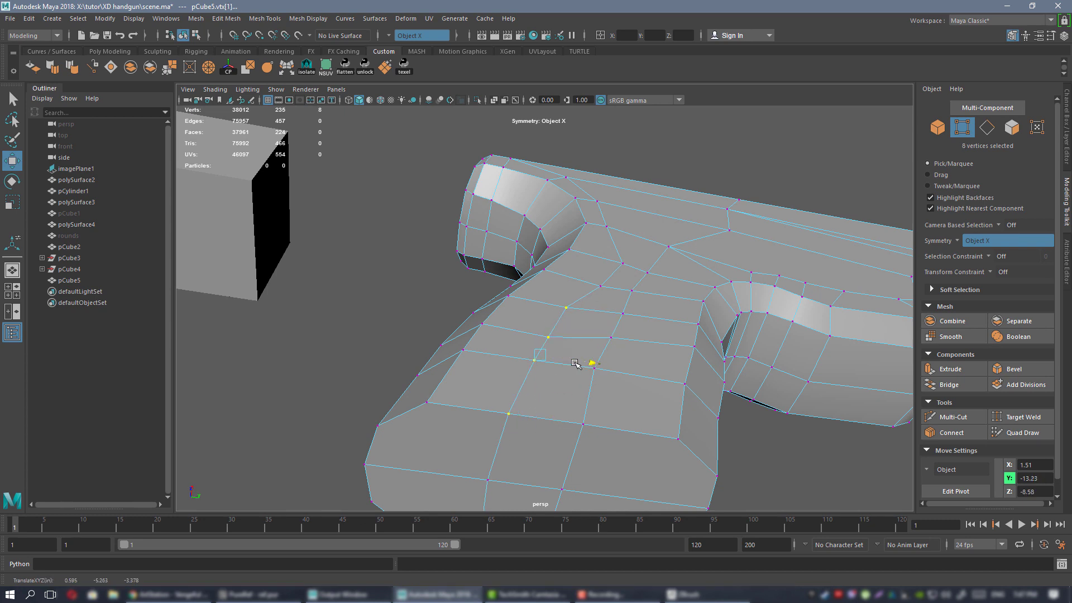
click(600, 287)
alt+drag(609, 283, 630, 285)
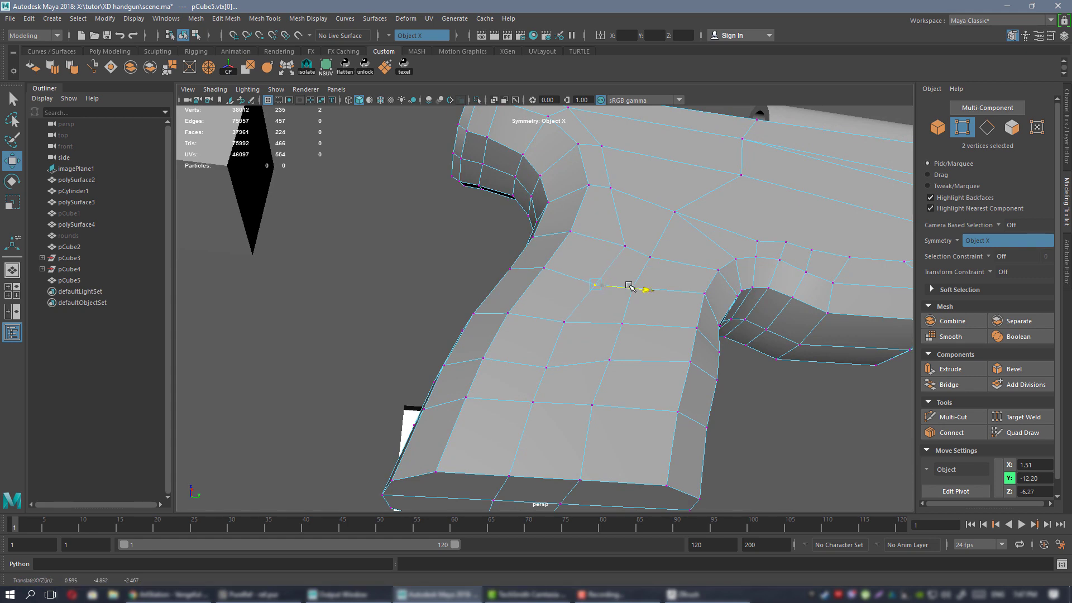
Respace the vertices near the trigger-guard junction in the side plane.
click(546, 368)
drag(545, 328, 544, 320)
alt+middle_drag(591, 302, 550, 345)
alt+drag(577, 279, 584, 294)
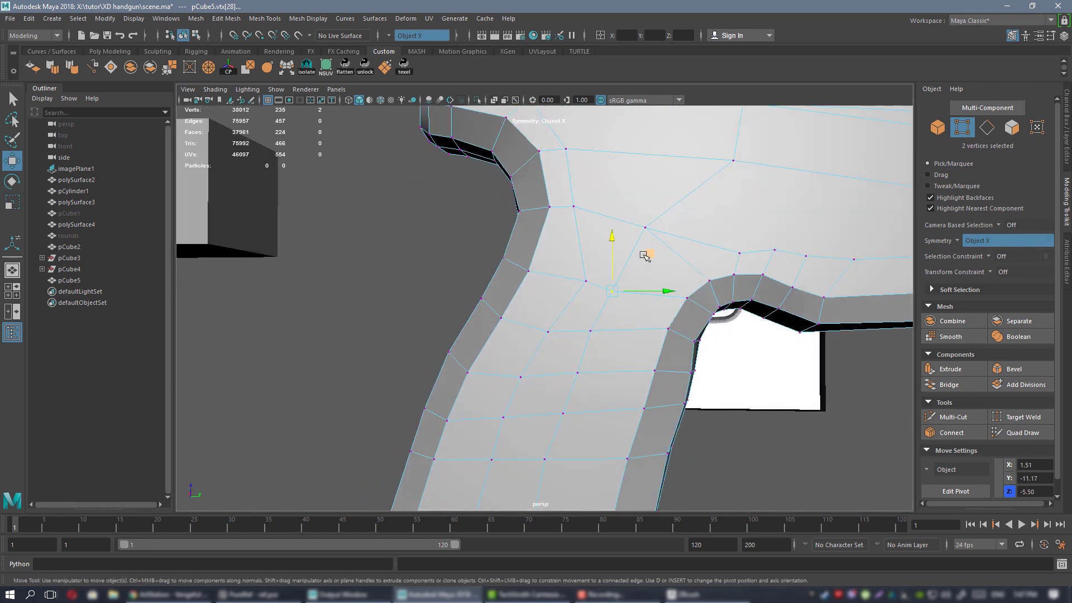
drag(647, 255, 662, 247)
middle_drag(622, 245, 614, 239)
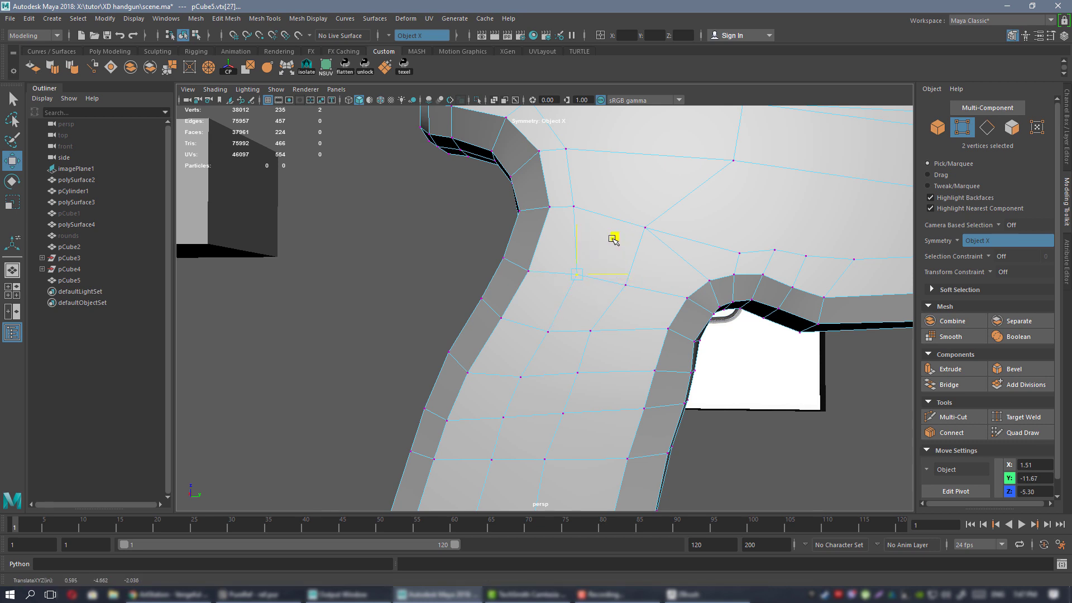
click(622, 339)
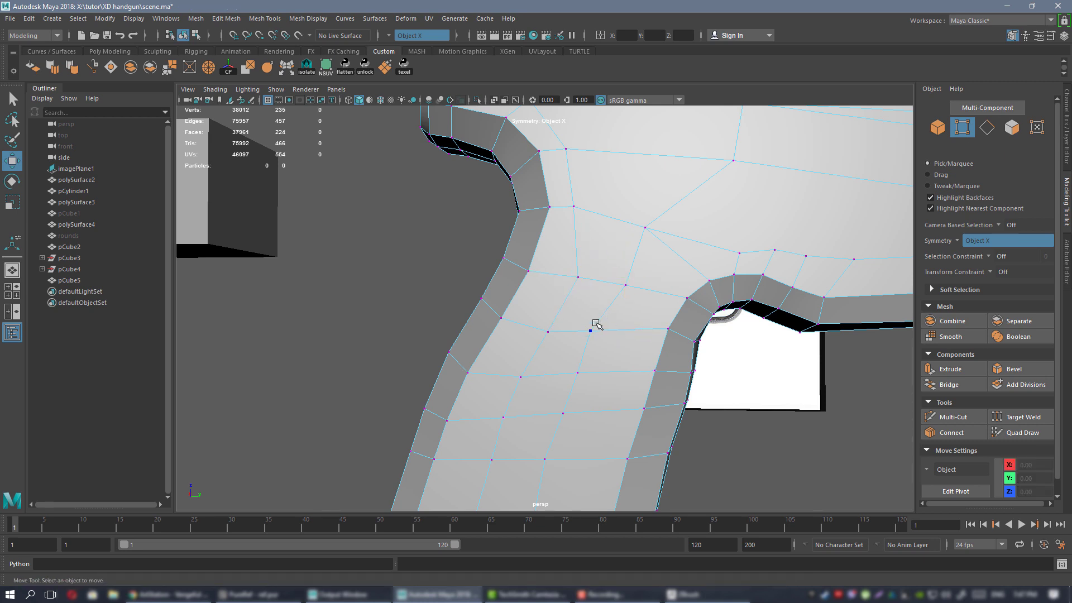
drag(635, 331, 637, 332)
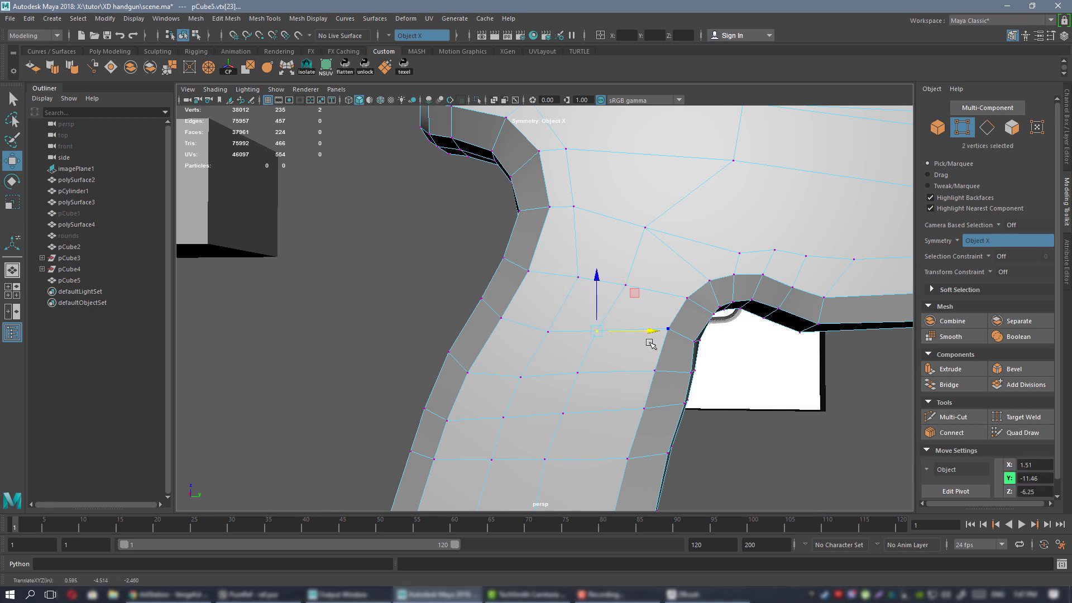
Return to object mode and show the frame with smooth preview on.
alt+right_drag(652, 344, 652, 274)
alt+drag(653, 274, 658, 162)
right_drag(658, 273, 701, 259)
key(3)
click(545, 166)
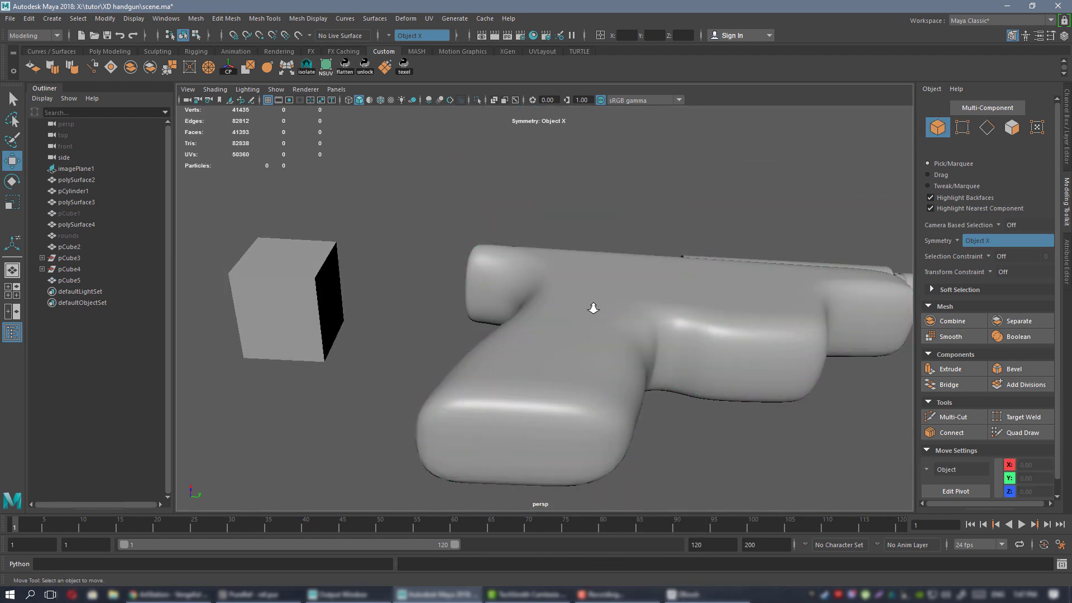
Drop the frame to its cage, Multi-Cut near the grip, then restore smooth preview.
alt+drag(593, 309, 532, 361)
click(532, 362)
alt+middle_drag(532, 361, 575, 246)
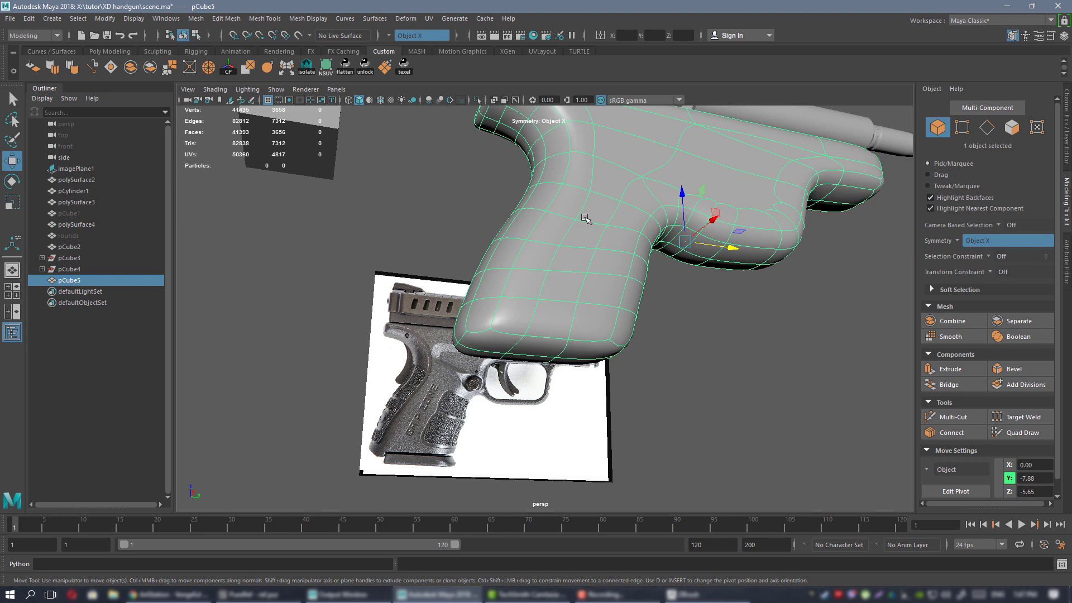
key(1)
alt+right_drag(578, 218, 620, 352)
alt+drag(619, 352, 522, 347)
key(ctrl+shift+x)
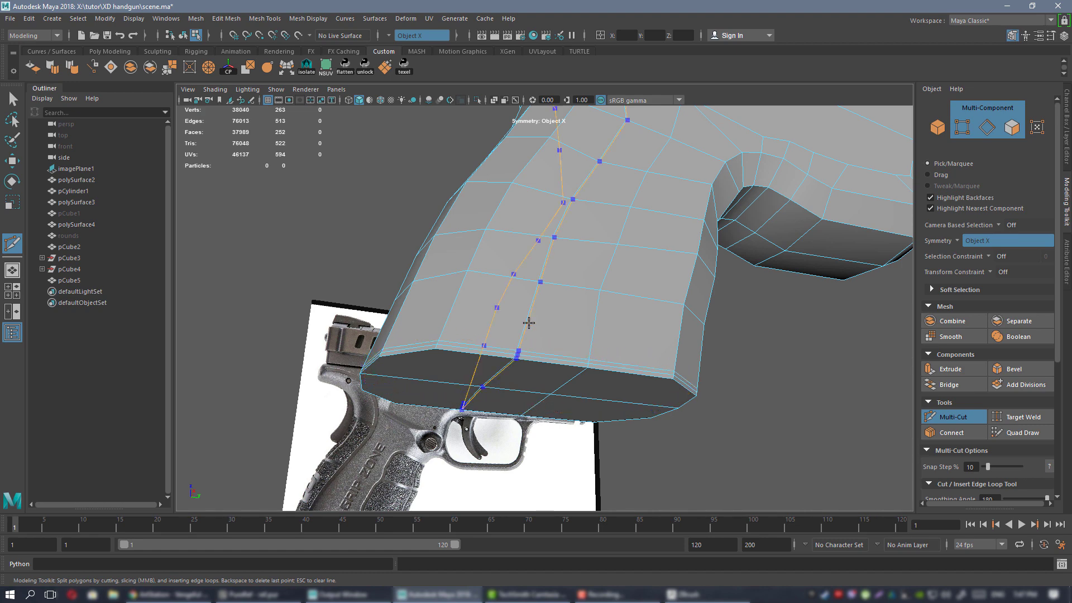
key(w)
right_drag(536, 270, 572, 254)
key(3)
Clear the selection and orbit around the smoothed gun to inspect it.
click(801, 383)
alt+right_drag(643, 330, 536, 245)
alt+drag(536, 246, 551, 292)
alt+right_drag(551, 292, 503, 268)
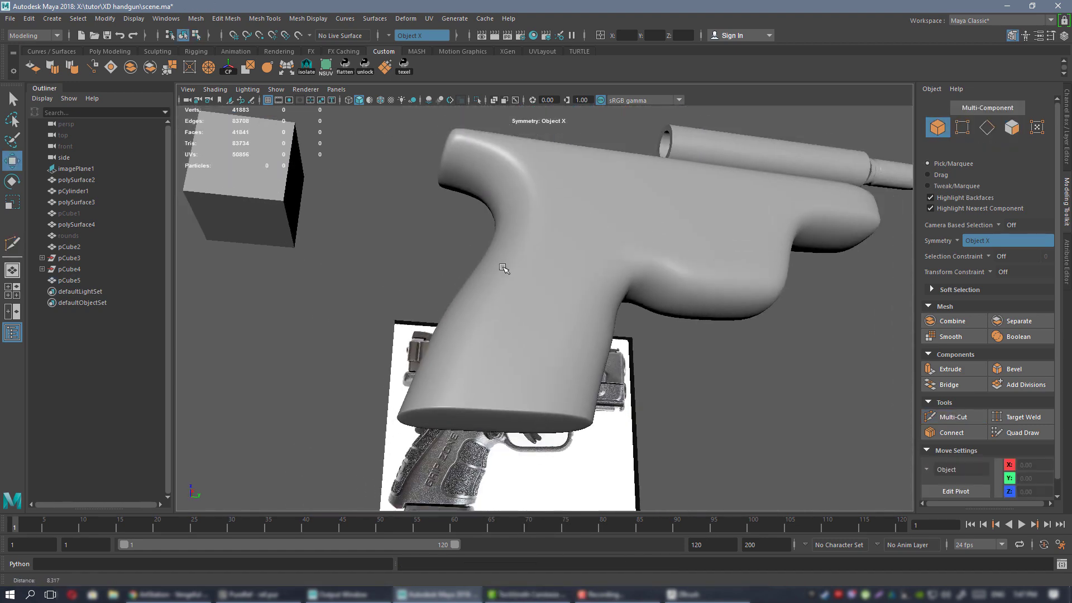
alt+drag(540, 309, 620, 261)
Show the frame's cage, Multi-Cut at the slide's end, then return to smooth preview.
click(623, 261)
key(1)
alt+middle_drag(603, 194, 471, 251)
alt+right_drag(471, 251, 579, 354)
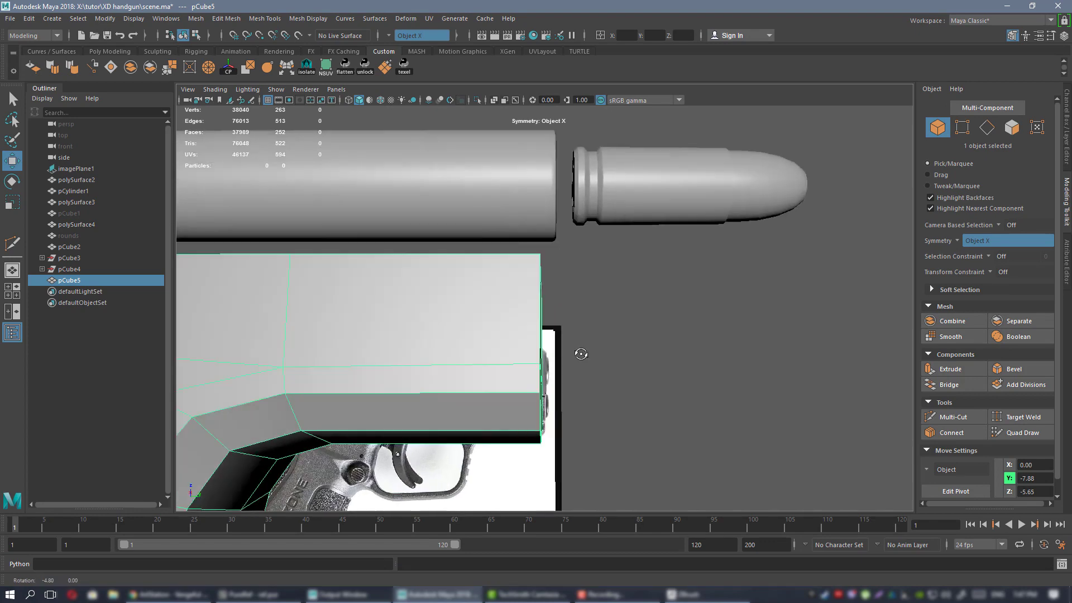
alt+drag(579, 354, 553, 326)
key(ctrl+shift+x)
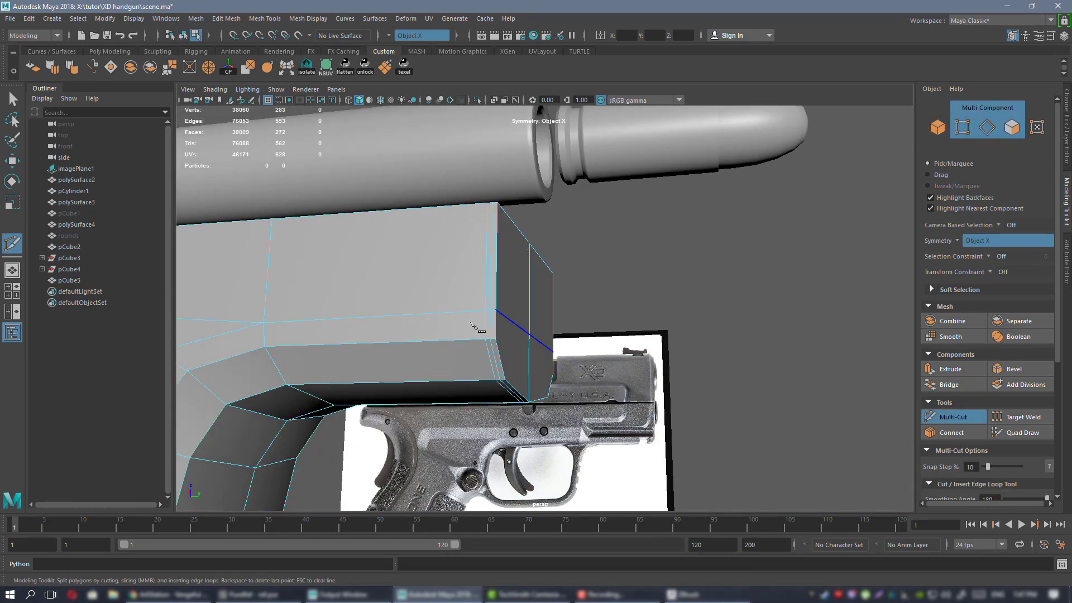
key(w)
right_drag(420, 286, 475, 251)
key(3)
key(F9)
alt+right_drag(731, 378, 648, 266)
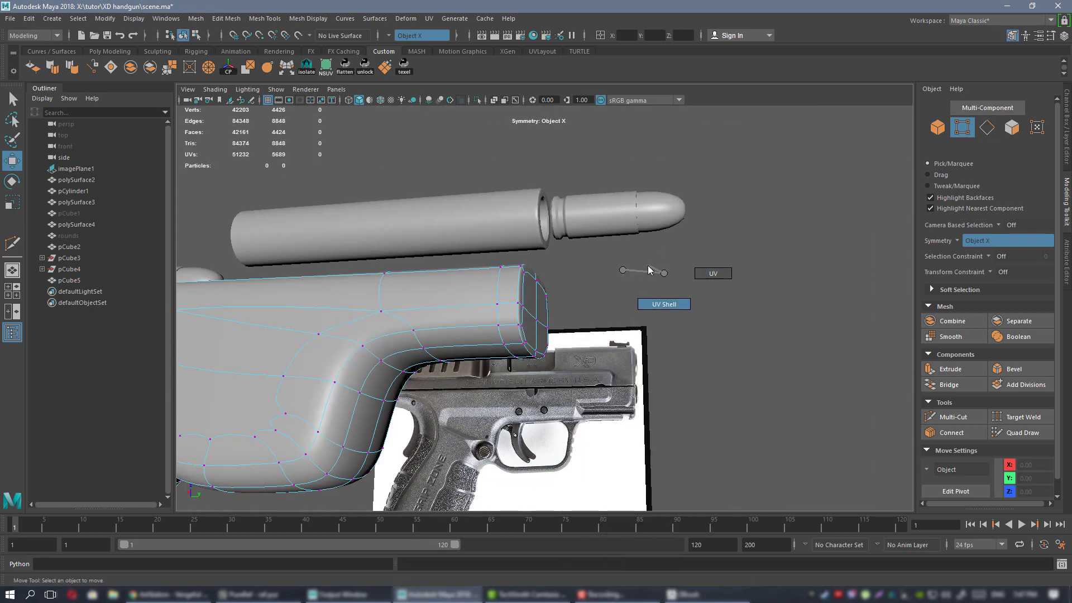
Return to Object Mode, select and frame pCube5, then switch to the reference image.
click(521, 297)
right_click(525, 298)
right_drag(520, 270, 570, 256)
click(612, 288)
alt+right_drag(612, 288, 359, 304)
alt+drag(359, 303, 570, 293)
click(573, 294)
key(f)
alt+middle_drag(527, 283, 727, 367)
alt+drag(558, 263, 700, 288)
key(alt+Tab)
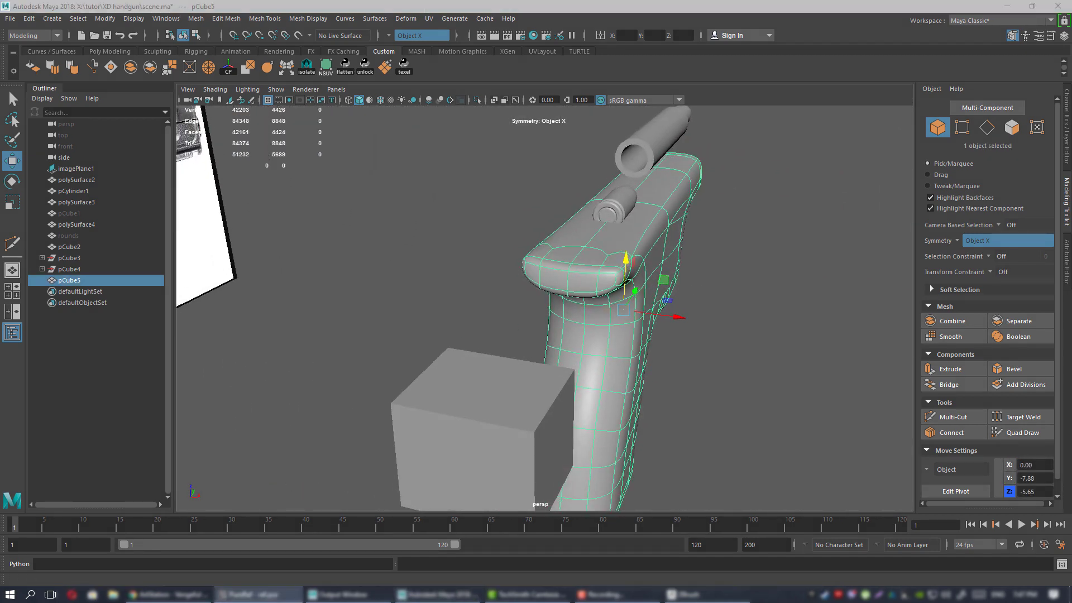
In vertex mode, push the frame top's vertex pair along the Z axis.
alt+drag(882, 313, 698, 270)
alt+middle_drag(698, 271, 491, 279)
alt+drag(679, 352, 624, 305)
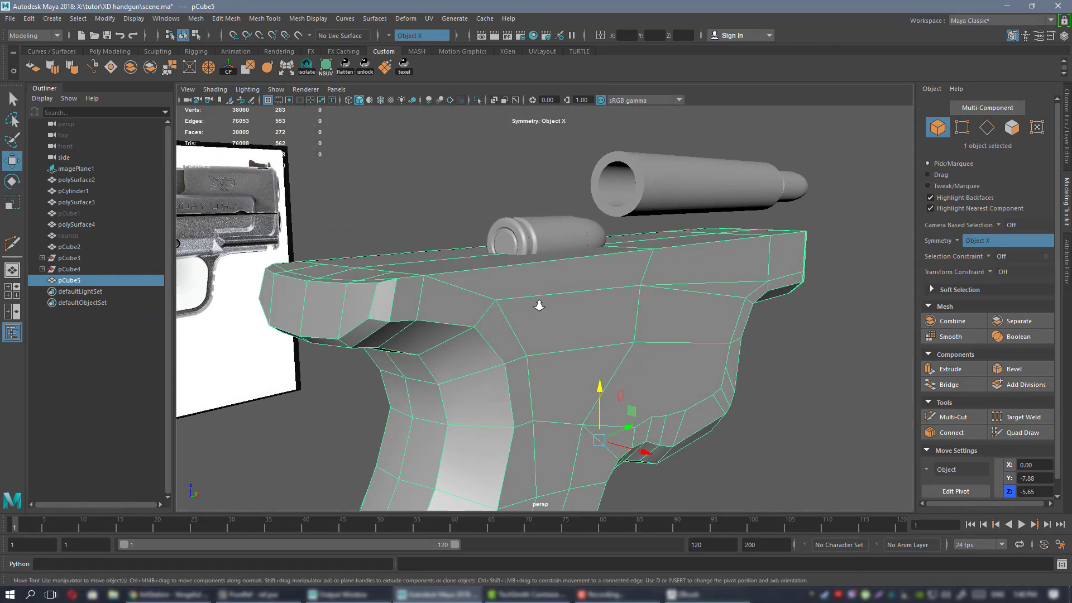
alt+drag(538, 305, 520, 290)
right_drag(500, 270, 463, 272)
alt+drag(508, 283, 434, 286)
click(396, 259)
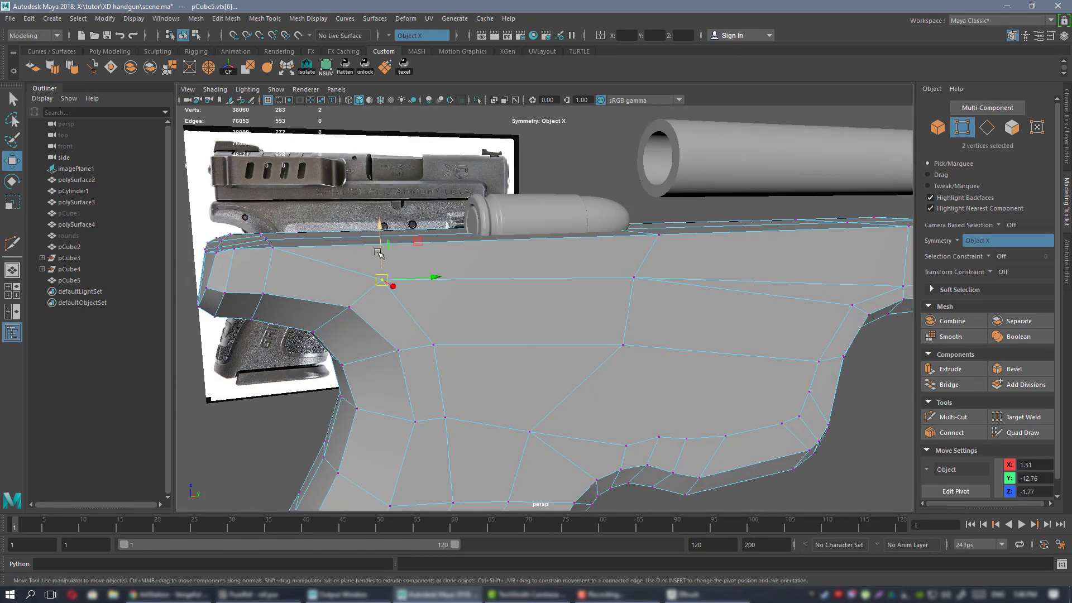
drag(378, 223, 378, 222)
Push the same vertex pair further along Z, checking the grip front.
mouse_move(451, 282)
alt+mouse_down()
mouse_move(511, 289)
mouse_move(430, 287)
mouse_move(444, 289)
alt+mouse_up()
alt+middle_drag(444, 289, 535, 308)
alt+drag(535, 307, 505, 302)
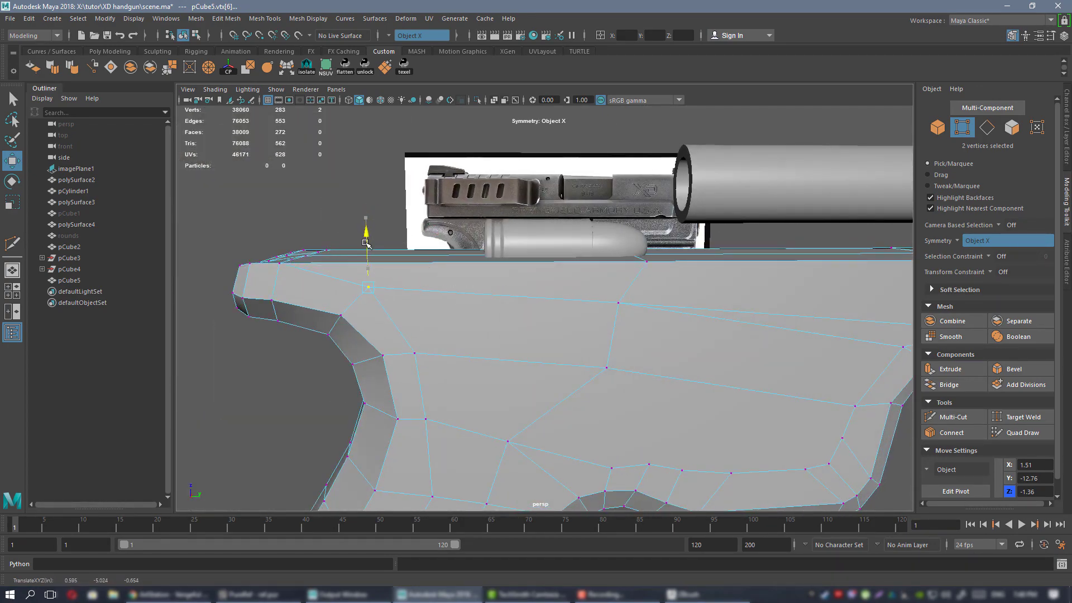
drag(366, 242, 365, 243)
alt+middle_drag(368, 246, 491, 282)
alt+right_drag(492, 282, 454, 251)
alt+drag(455, 251, 487, 242)
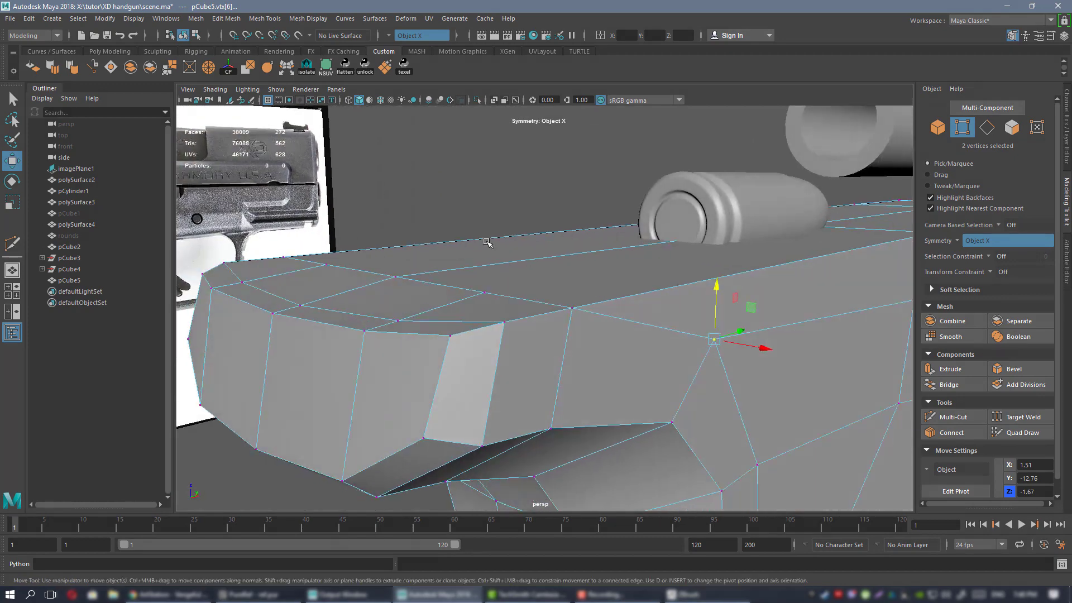
Nudge the frame's top-corner vertex slightly along the depth axis.
click(505, 319)
alt+drag(504, 318, 562, 306)
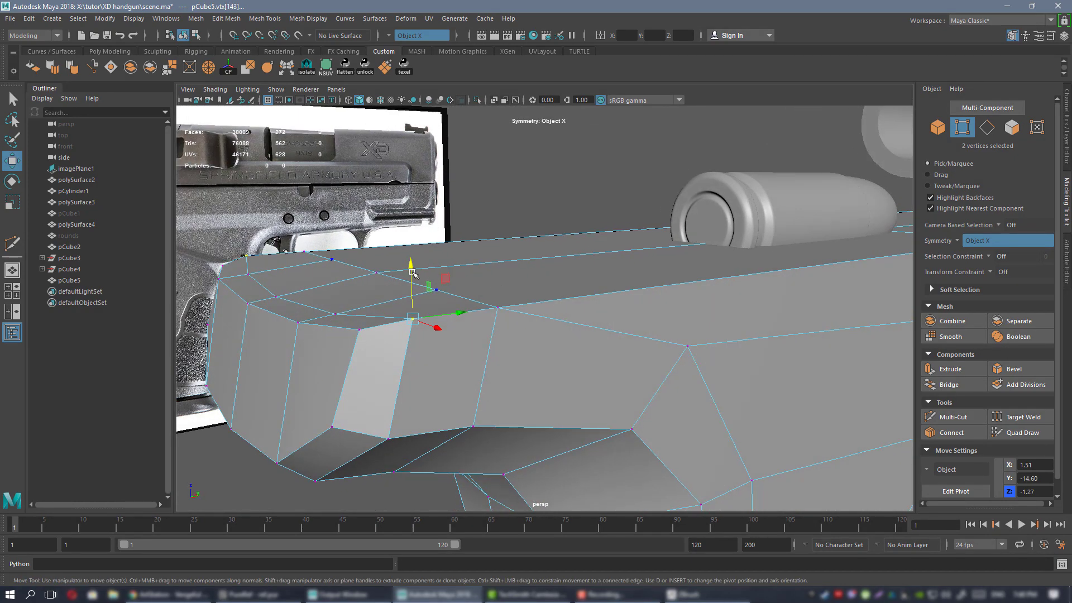
alt+drag(412, 270, 564, 168)
alt+drag(564, 168, 553, 285)
alt+right_drag(553, 285, 505, 299)
Select the top face strip, pivot it on its short edge, and scale it narrower along X.
click(448, 277)
shift+click(450, 314)
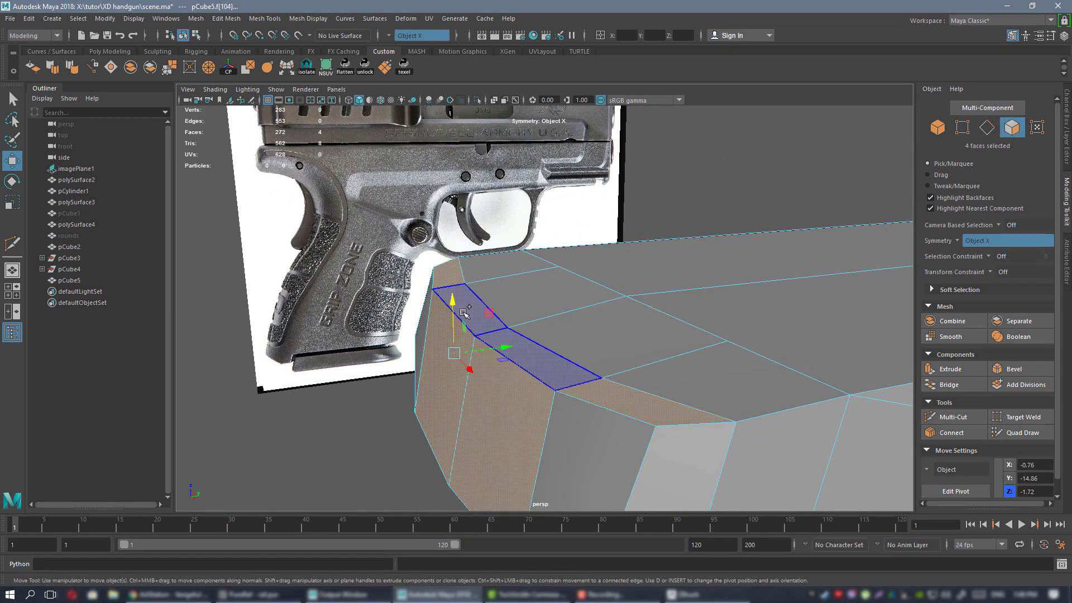
click(465, 296)
shift+click(453, 276)
alt+drag(550, 334, 554, 312)
key(d)
click(479, 303)
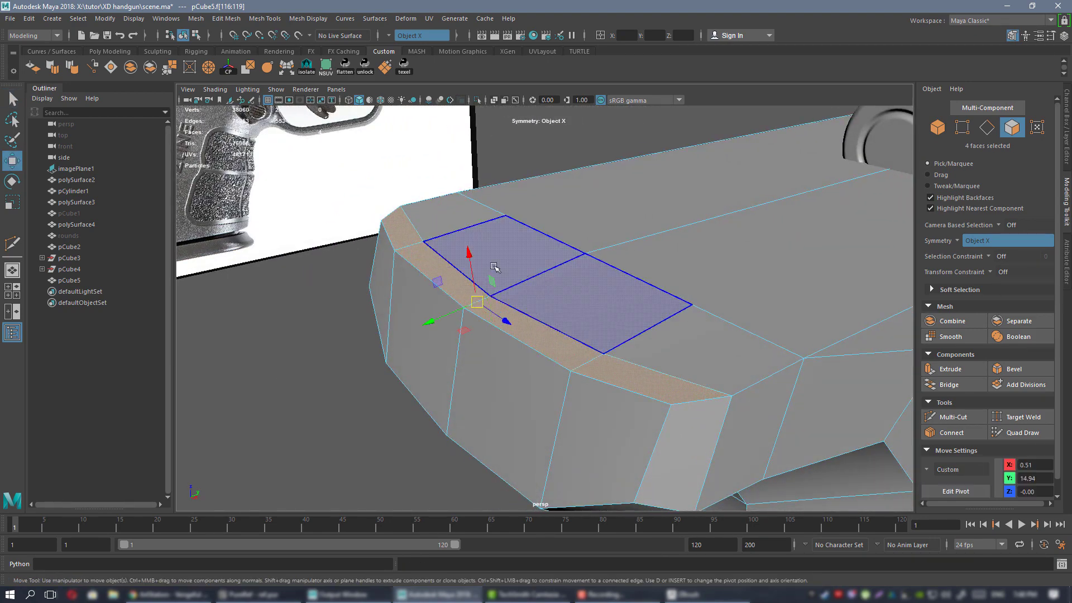
drag(470, 257, 557, 429)
alt+drag(555, 422, 529, 397)
alt+drag(540, 298, 506, 270)
Select the outer and two middle top faces and set a custom pivot with D.
scroll(536, 287, up, 3)
scroll(571, 288, down, 3)
click(504, 266)
shift+click(619, 326)
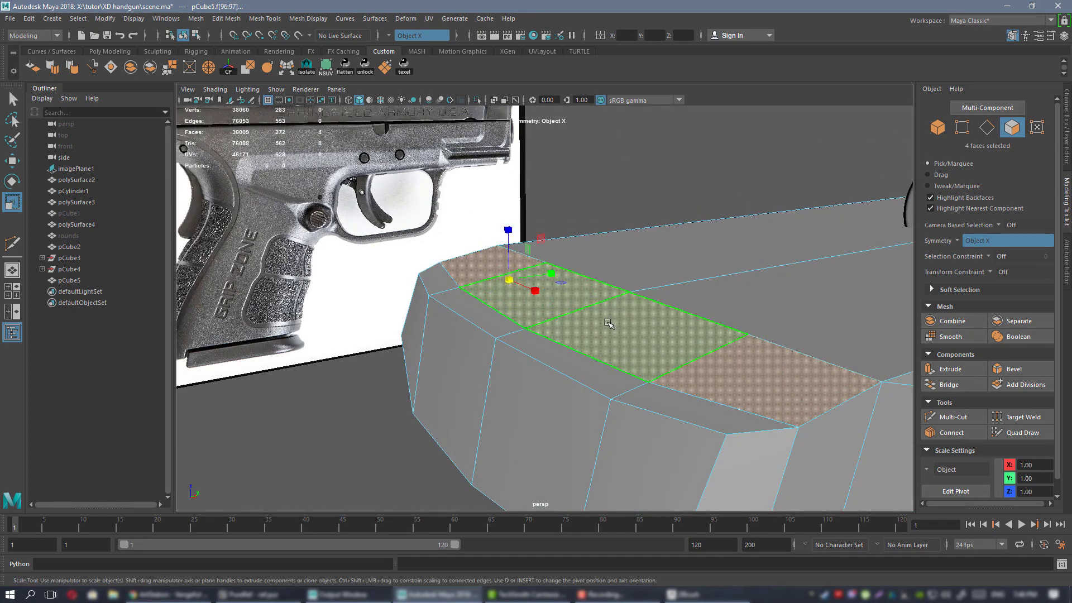
alt+drag(612, 309, 582, 311)
key(d)
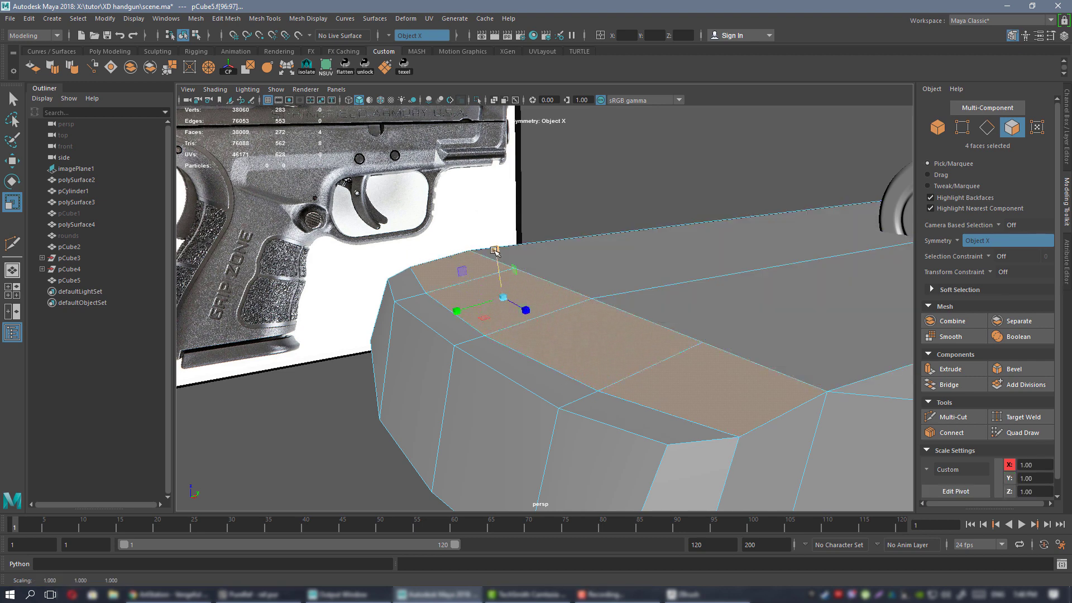
alt+drag(464, 263, 540, 275)
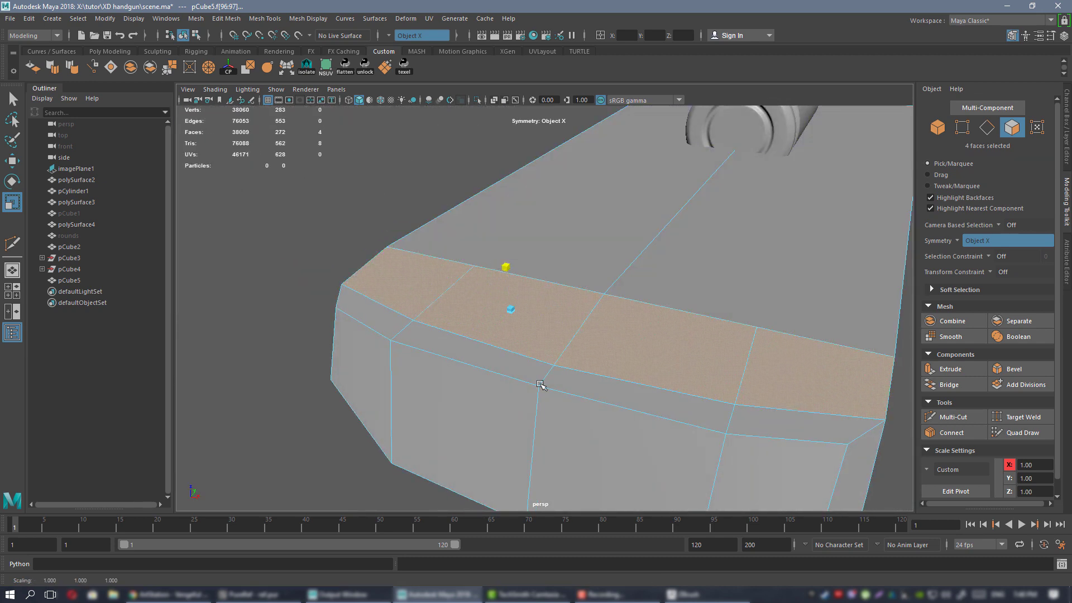
alt+drag(540, 385, 591, 256)
alt+right_drag(567, 338, 545, 258)
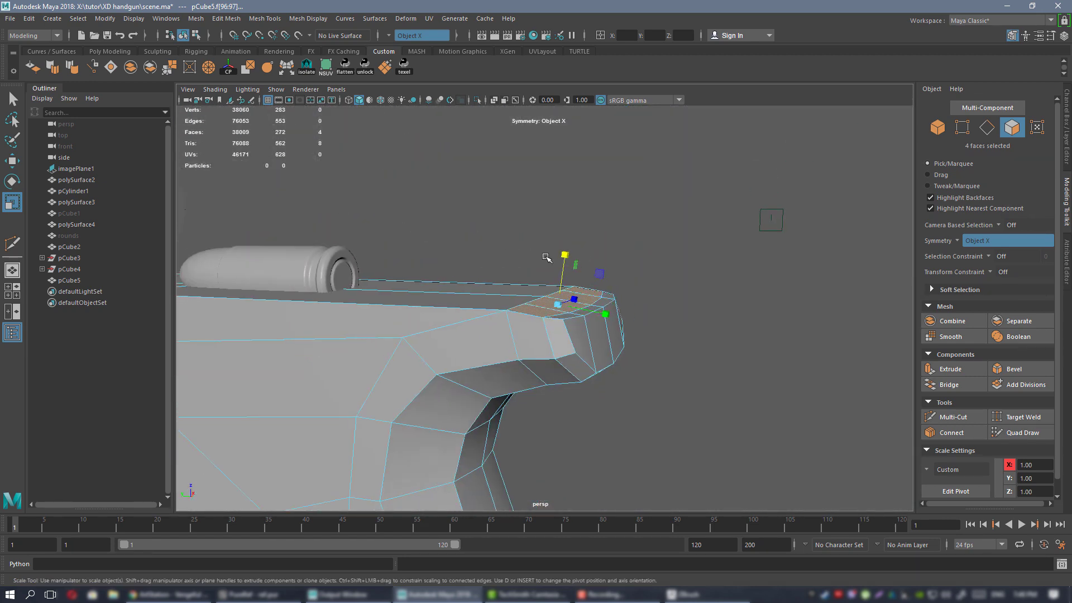
alt+drag(546, 259, 446, 290)
right_drag(632, 271, 679, 264)
Return pCube5 to its cage and Multi-Cut a new edge loop across the frame front.
key(3)
click(786, 342)
alt+drag(786, 343, 565, 261)
click(566, 260)
key(1)
alt+right_drag(566, 260, 620, 290)
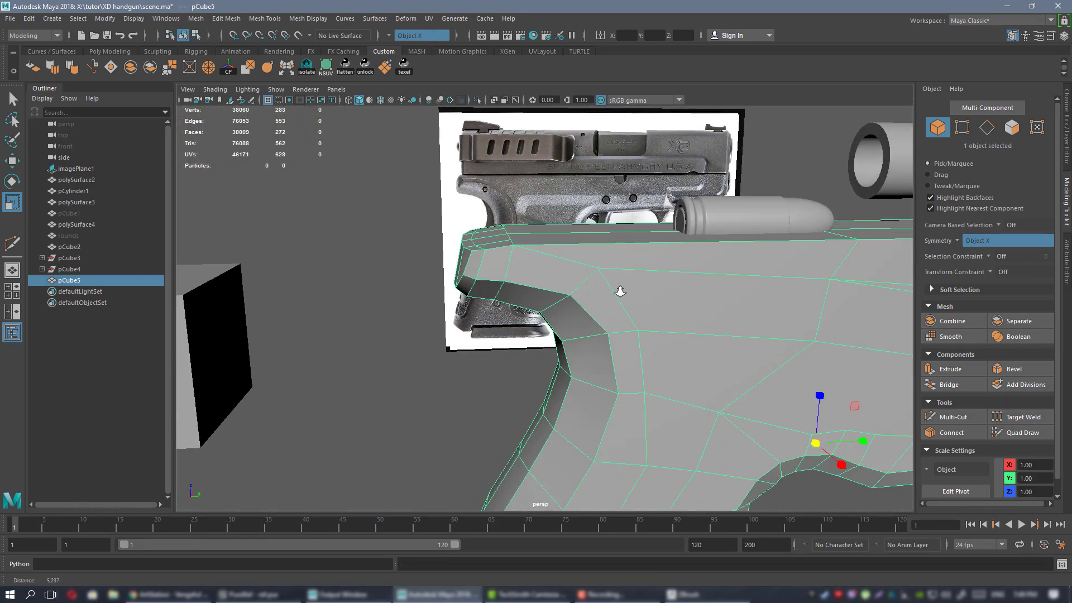
alt+drag(620, 290, 575, 286)
key(ctrl+shift+x)
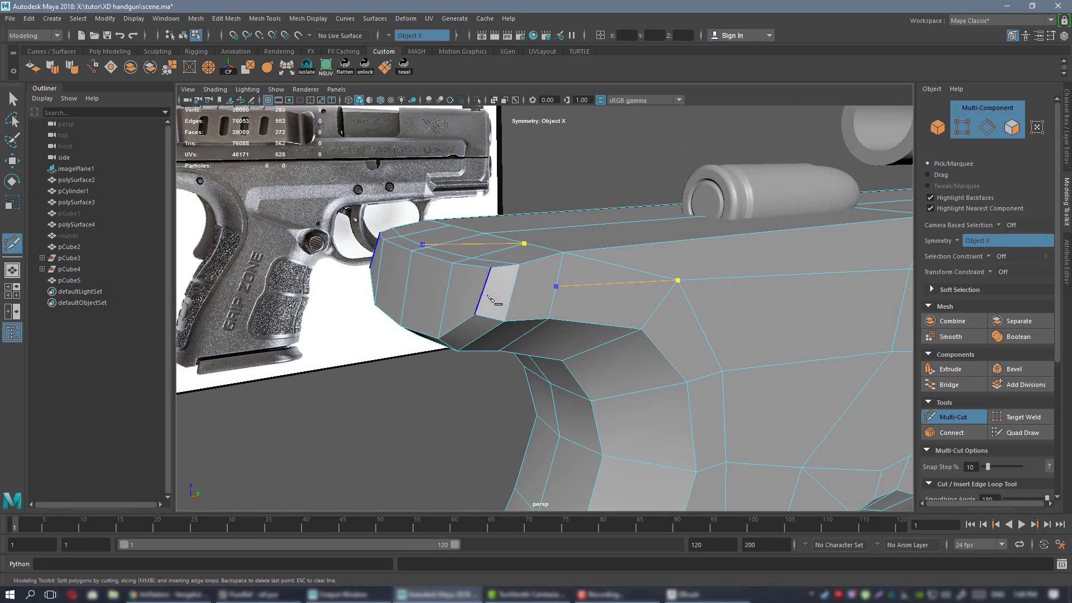
mouse_move(485, 293)
alt+mouse_down()
mouse_move(520, 297)
mouse_move(470, 302)
alt+mouse_up()
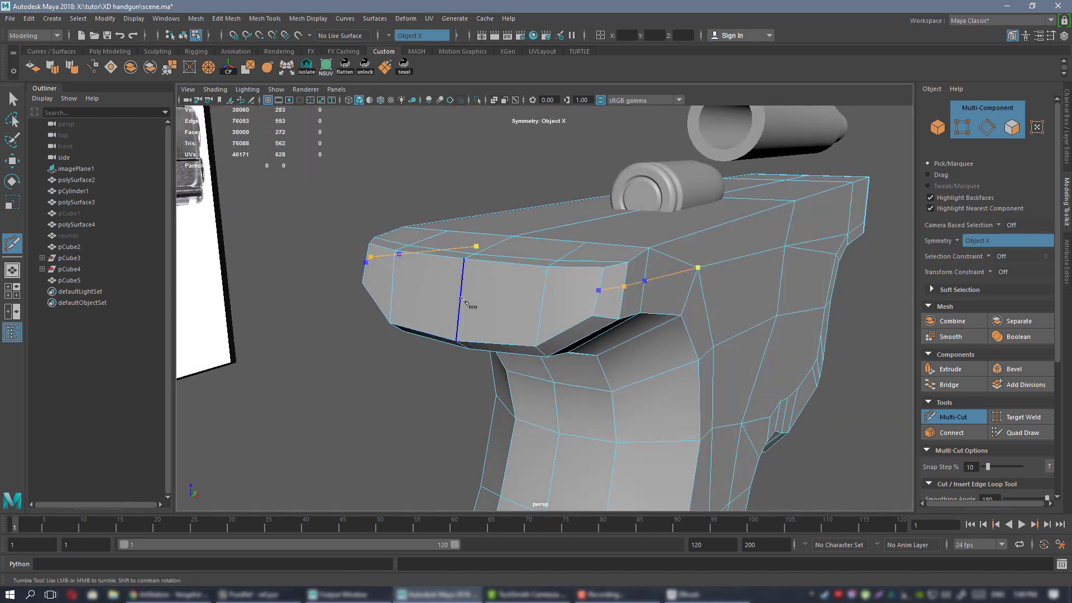
ctrl+click(481, 288)
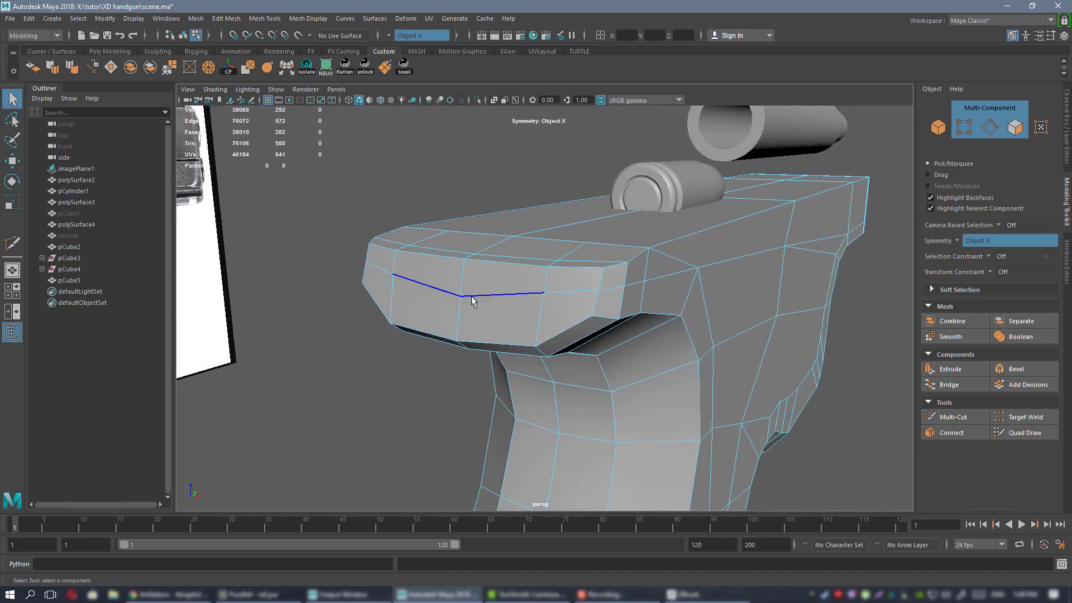
key(w)
With Transform Constraint set to Edge Slide, slide the new loop's vertex up its edge.
right_drag(455, 269, 467, 297)
click(464, 294)
alt+drag(464, 295, 422, 283)
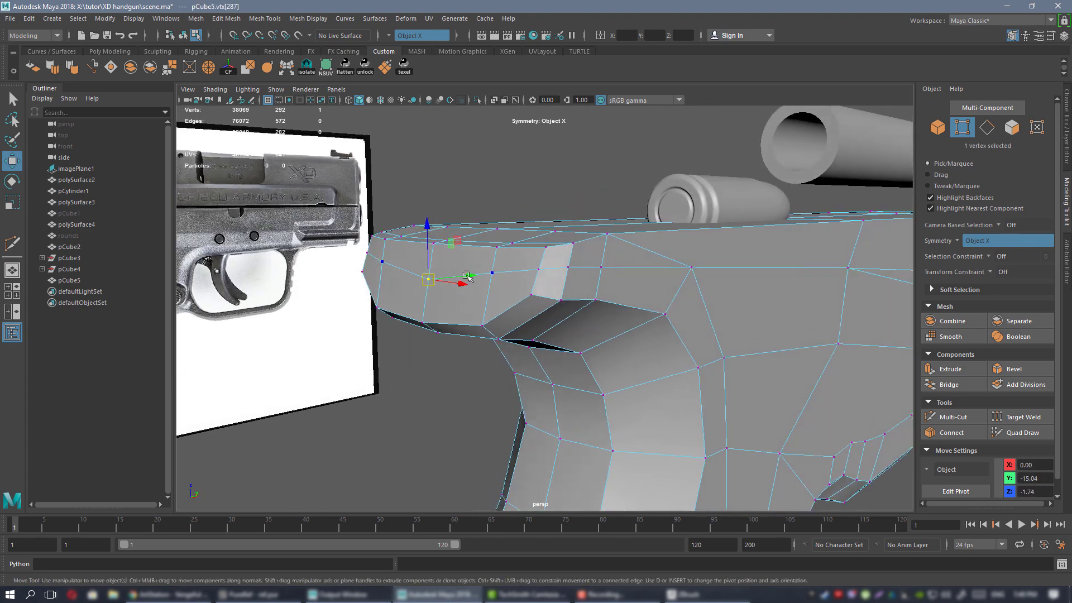
click(987, 274)
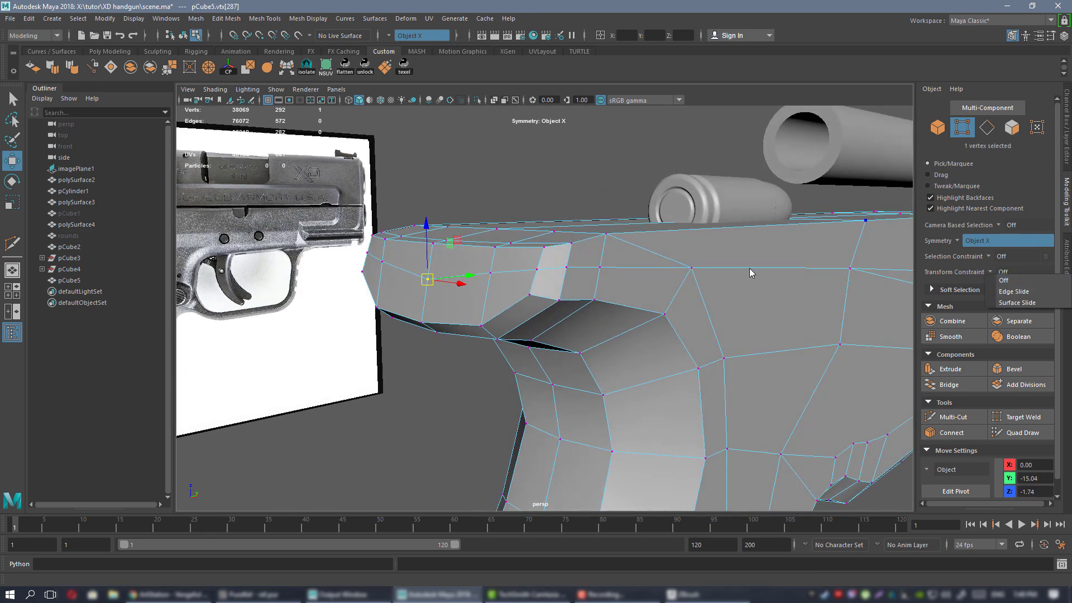
alt+drag(752, 272, 731, 290)
click(992, 274)
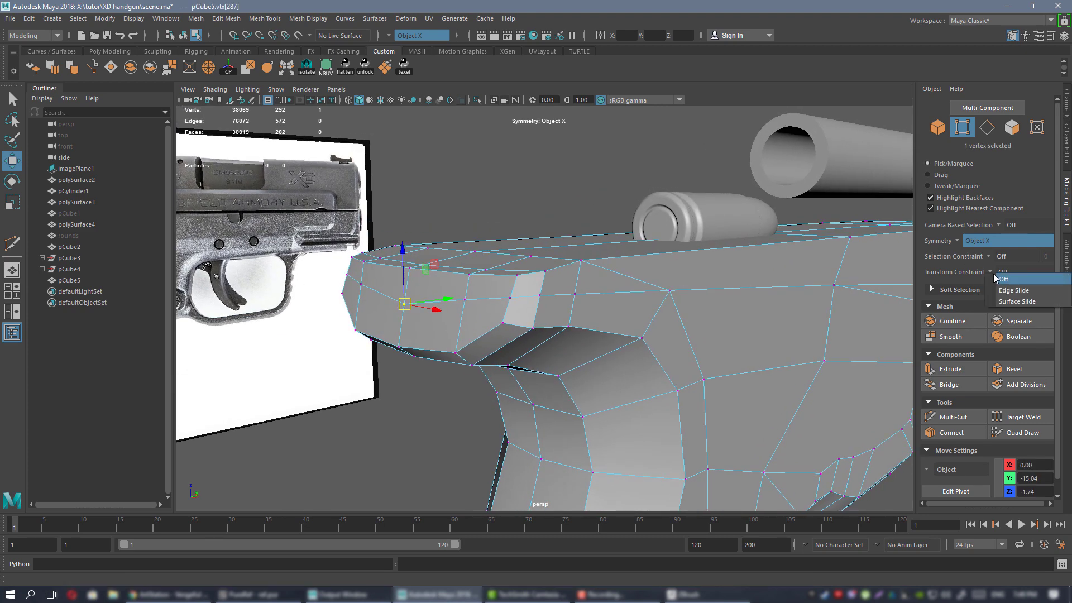
click(1037, 289)
alt+drag(592, 290, 459, 248)
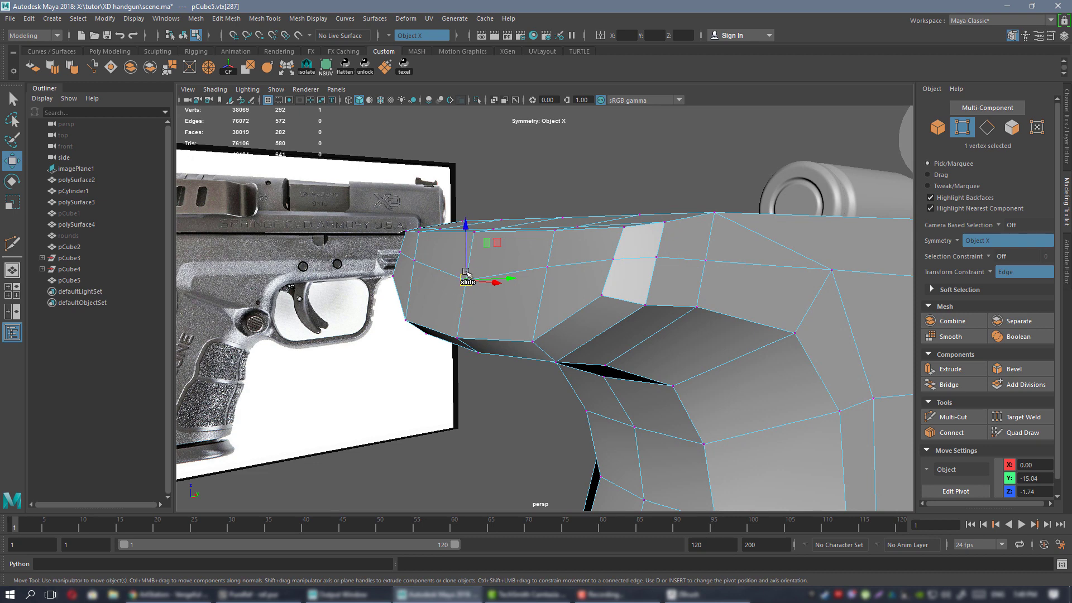
drag(466, 252, 545, 259)
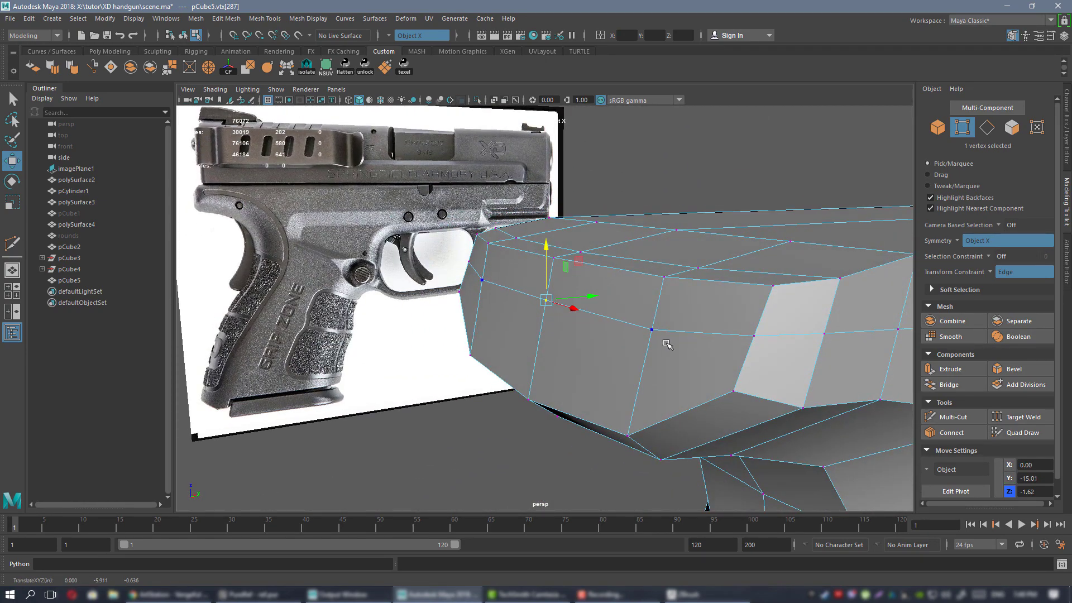
ctrl+shift+drag(653, 292, 654, 291)
Multi-Cut a diagonal edge from the frame's side to its top edge and select it.
alt+right_drag(698, 309, 667, 306)
alt+drag(667, 306, 611, 306)
alt+drag(697, 326, 653, 300)
alt+middle_drag(652, 299, 574, 315)
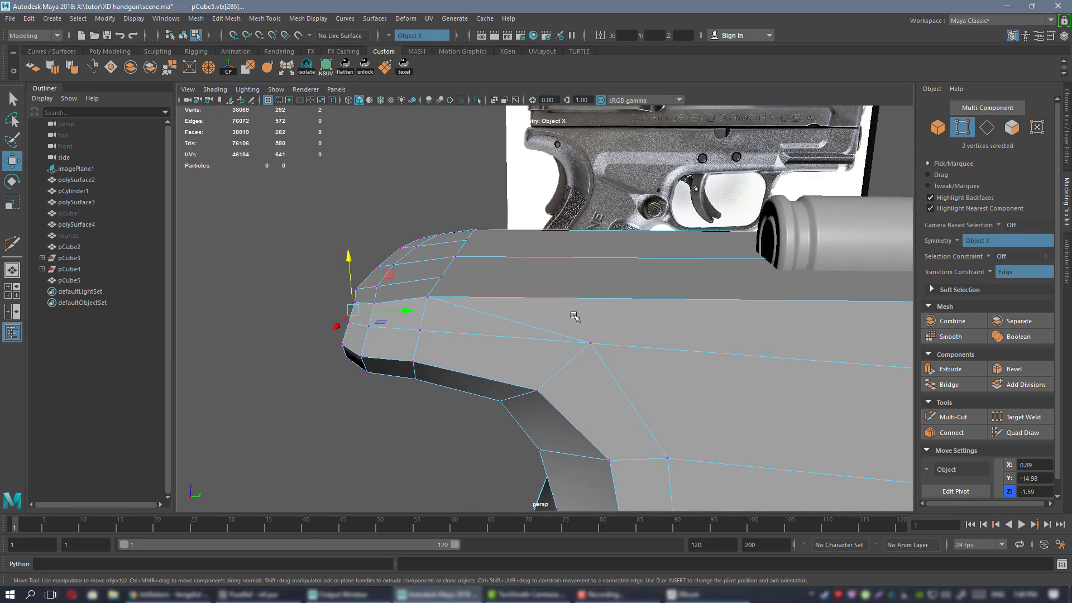
key(ctrl+shift+x)
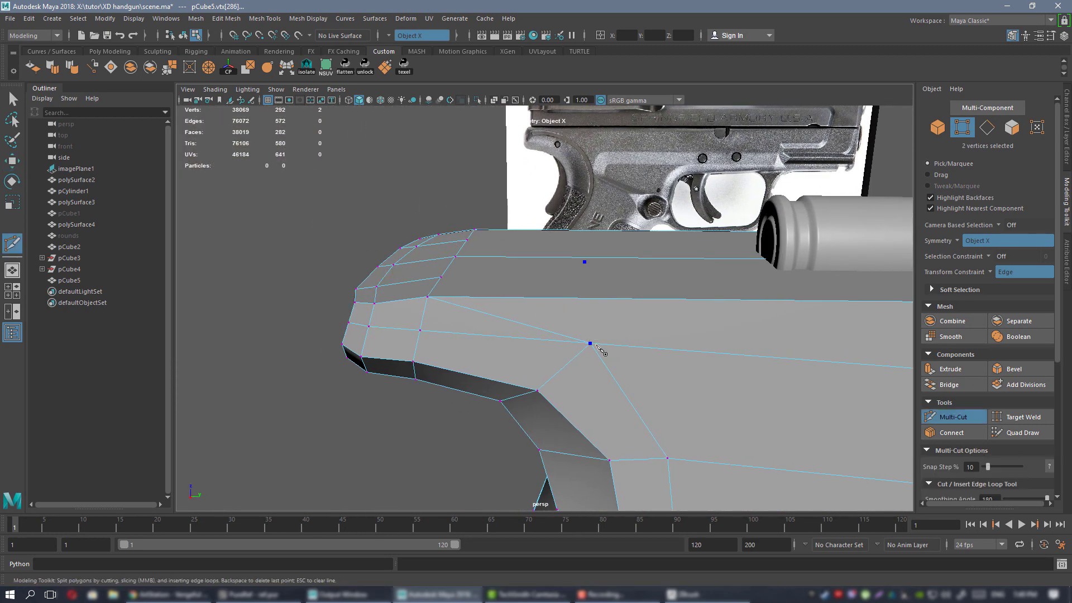
click(591, 258)
click(585, 230)
key(q)
alt+drag(558, 292, 535, 305)
right_drag(536, 271, 587, 263)
click(532, 313)
scroll(598, 276, down, 3)
alt+drag(601, 283, 479, 291)
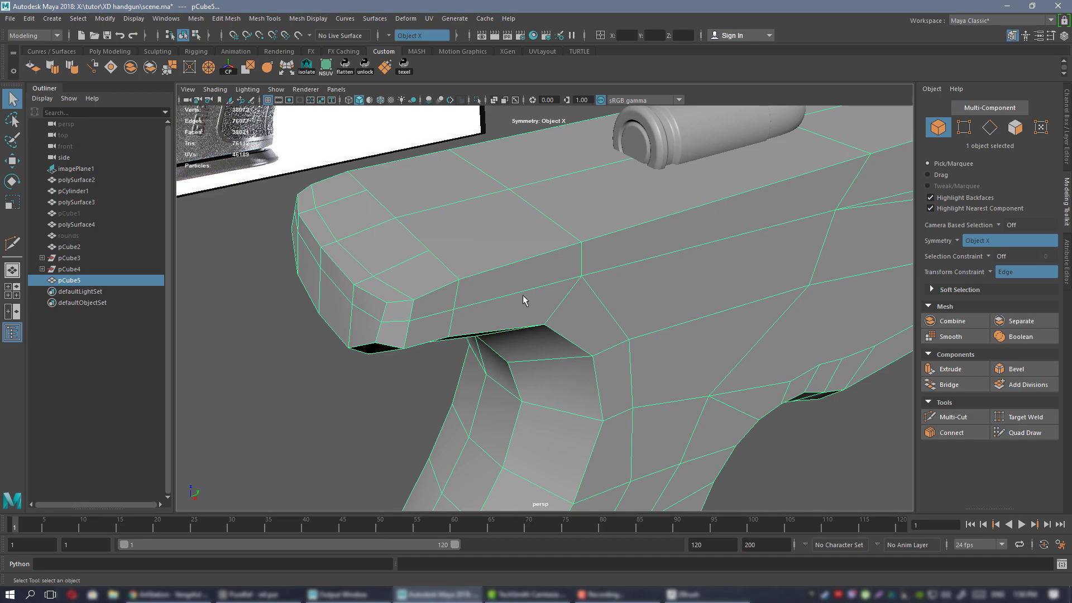
alt+drag(586, 260, 552, 252)
right_drag(553, 249, 582, 230)
key(3)
click(769, 404)
alt+drag(673, 339, 646, 320)
click(534, 280)
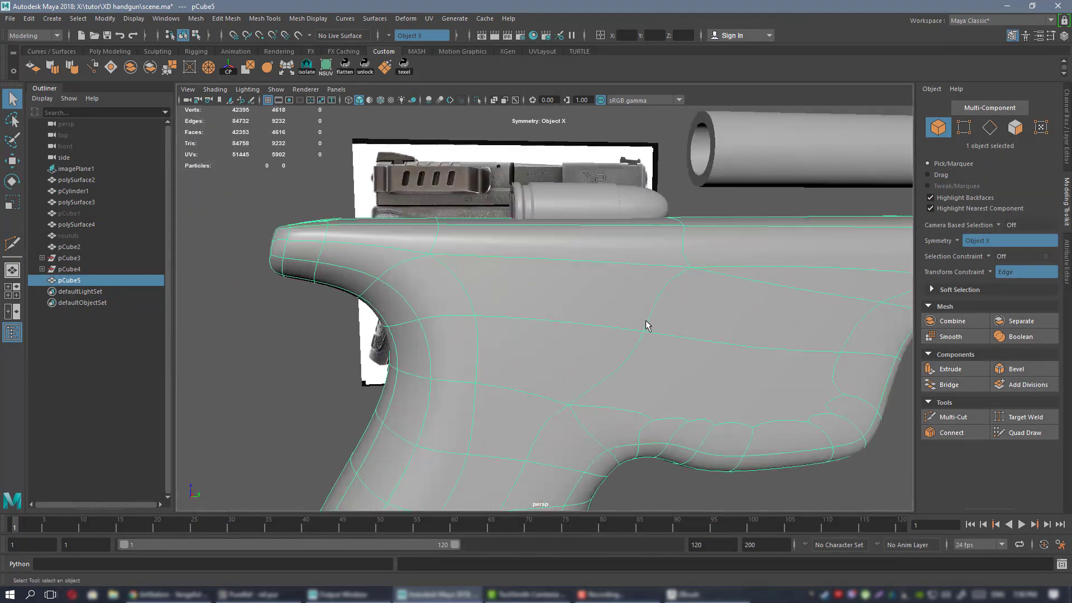
scroll(530, 281, up, 2)
alt+drag(531, 286, 586, 293)
scroll(505, 286, down, 3)
alt+drag(505, 287, 540, 316)
mouse_move(574, 380)
alt+mouse_down()
mouse_move(595, 360)
mouse_move(573, 368)
alt+mouse_up()
alt+right_drag(530, 270, 641, 348)
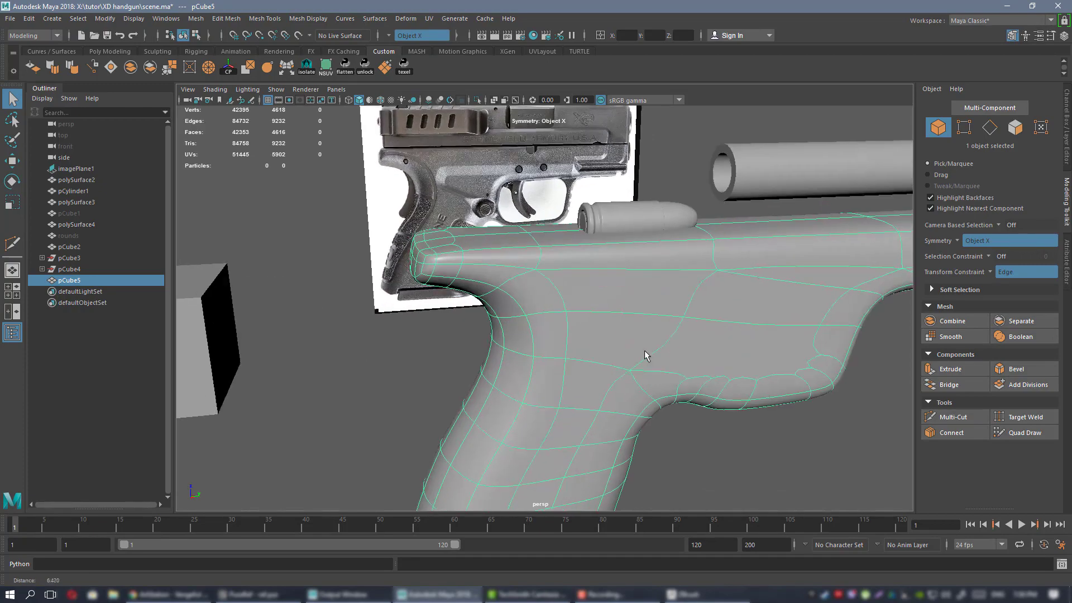
alt+drag(534, 258, 600, 302)
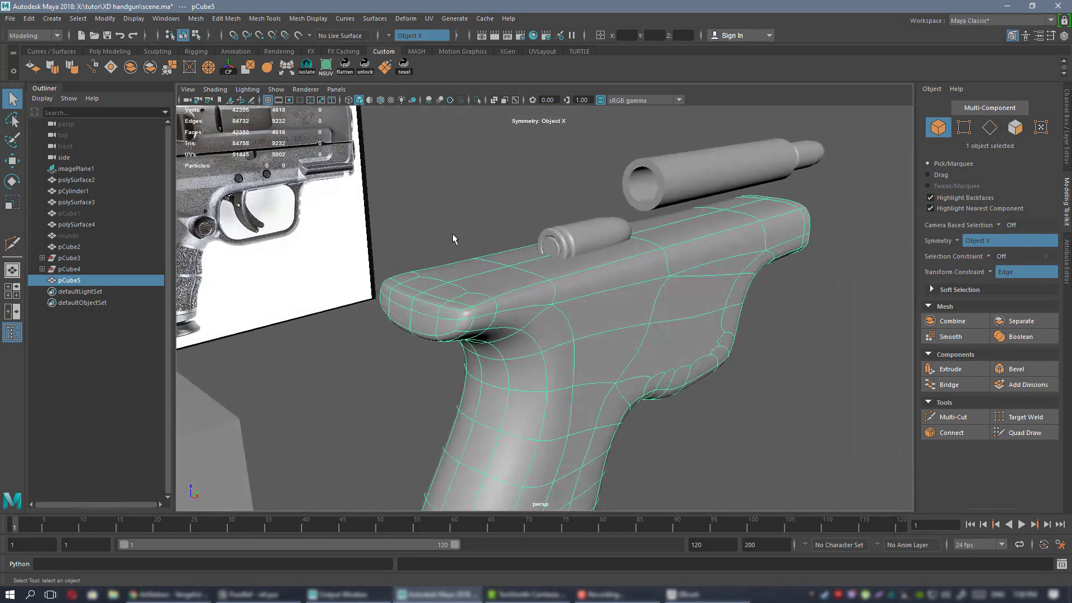
alt+right_drag(452, 234, 536, 311)
key(1)
alt+middle_drag(535, 287, 560, 291)
alt+drag(560, 291, 528, 293)
key(ctrl+shift+x)
Return the frame to object mode and check it in smooth preview from the side.
key(w)
right_click(506, 247)
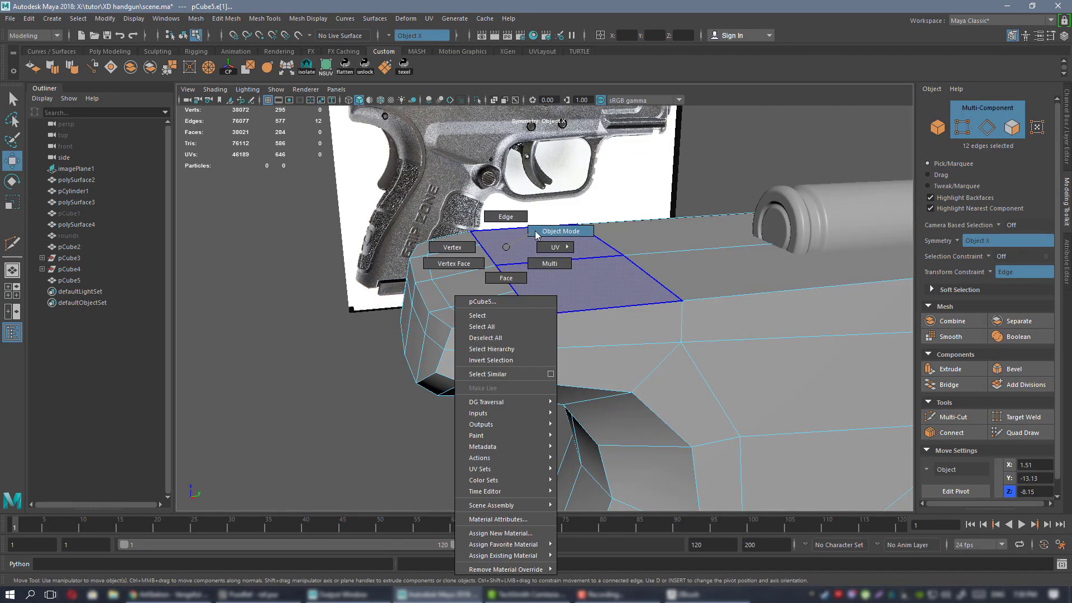
right_drag(536, 235, 543, 232)
key(3)
click(316, 373)
scroll(659, 352, down, 4)
alt+drag(669, 360, 447, 335)
click(682, 354)
Select the top frame edges and add a supporting edge loop with Connect.
scroll(515, 308, up, 2)
right_drag(447, 335, 442, 243)
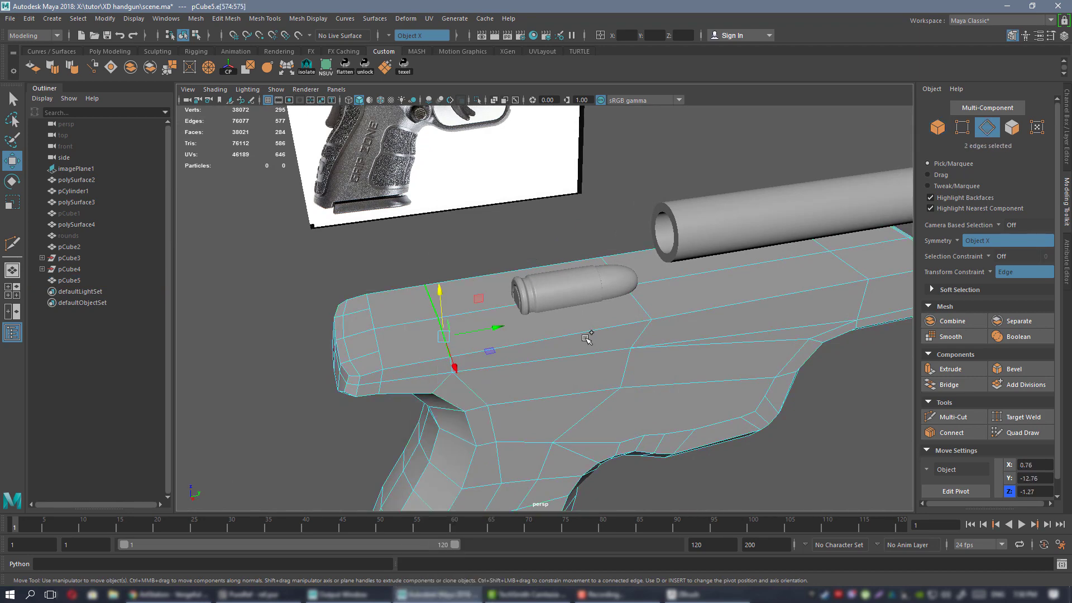
alt+drag(804, 290, 741, 311)
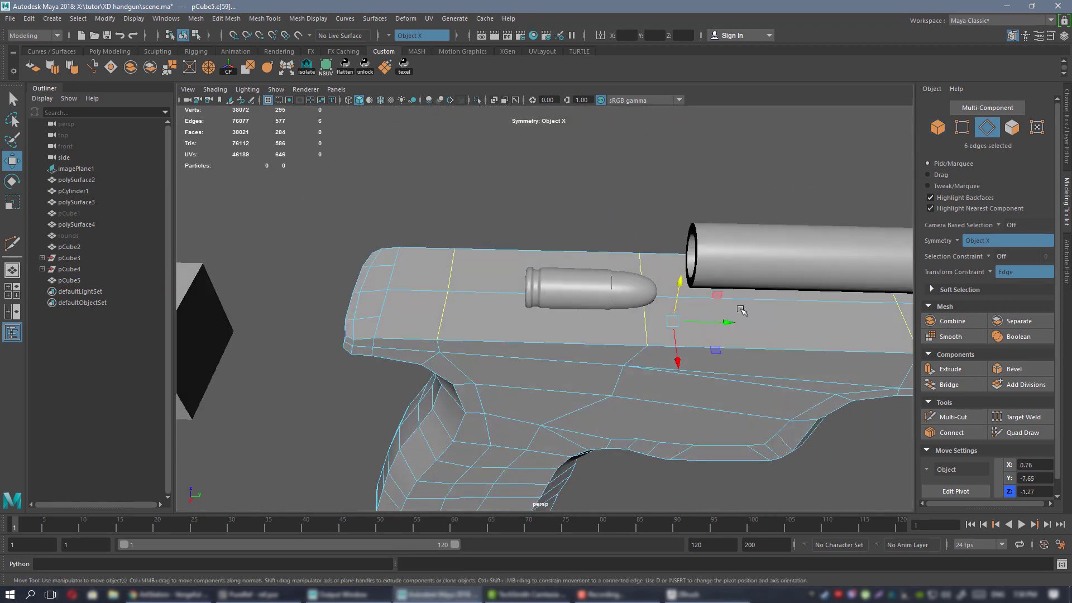
alt+drag(419, 318, 559, 313)
shift+click(661, 400)
click(955, 432)
key(q)
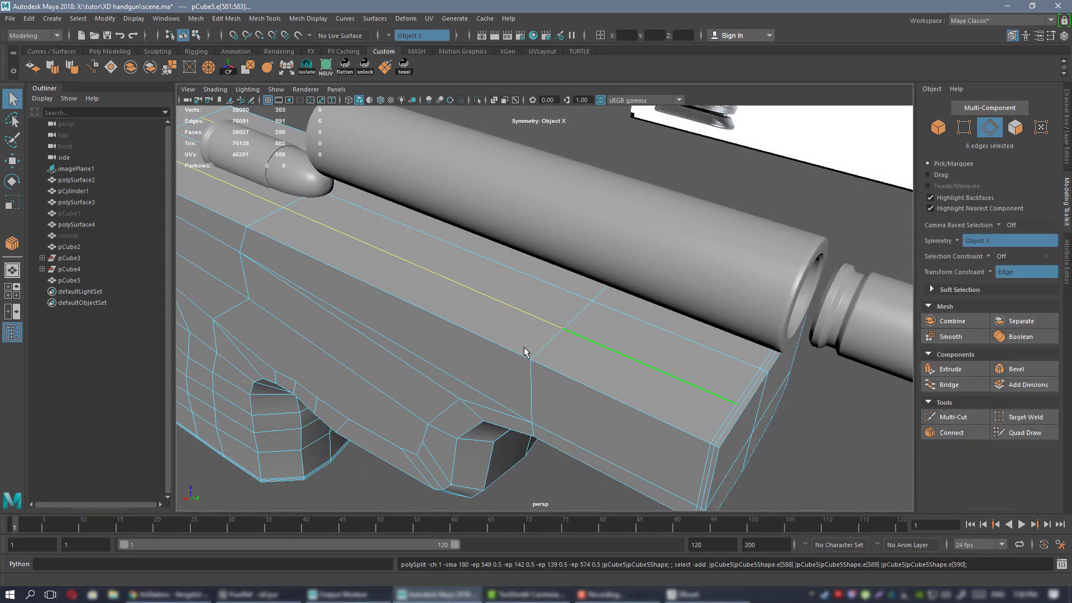
Connect the four selected top-frame vertices with new edges, then return to object mode.
alt+drag(527, 354, 655, 193)
alt+middle_drag(654, 188, 719, 146)
right_drag(603, 253, 558, 255)
scroll(646, 315, up, 4)
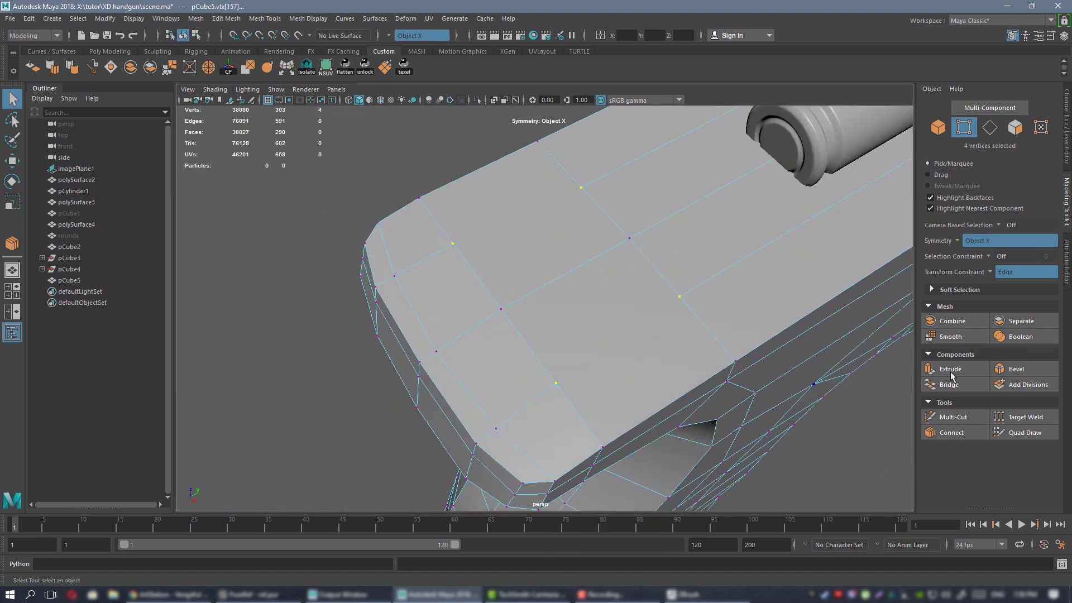
click(951, 433)
key(q)
right_drag(615, 198, 665, 185)
Inspect the smoothed pCube5 from top, side, underside and rear against the reference image.
key(3)
click(300, 276)
scroll(634, 210, down, 5)
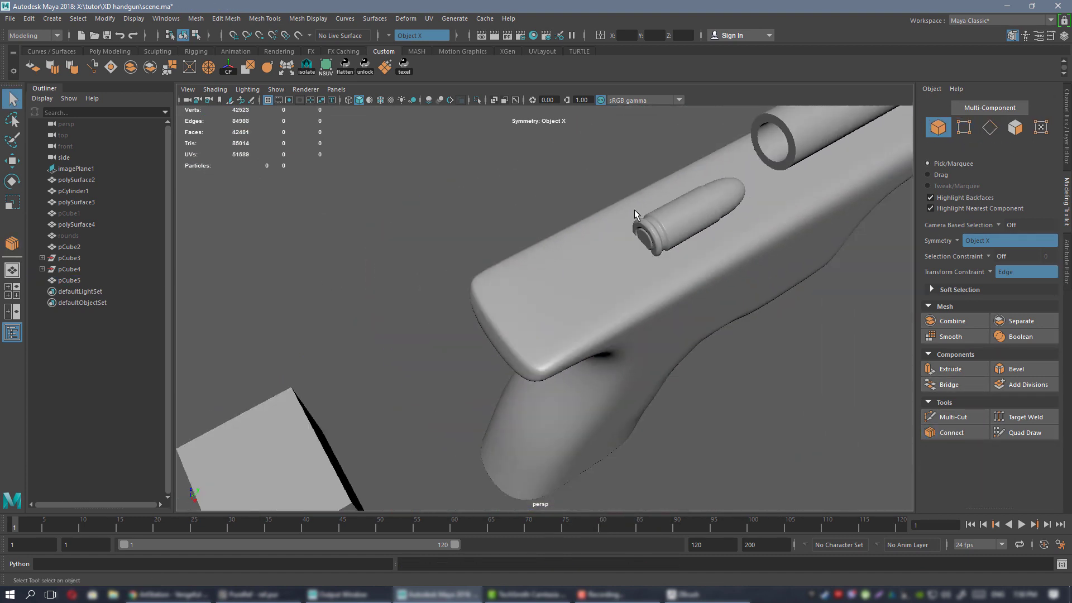
alt+drag(634, 209, 618, 320)
alt+drag(650, 358, 622, 306)
scroll(631, 278, down, 5)
key(alt+Tab)
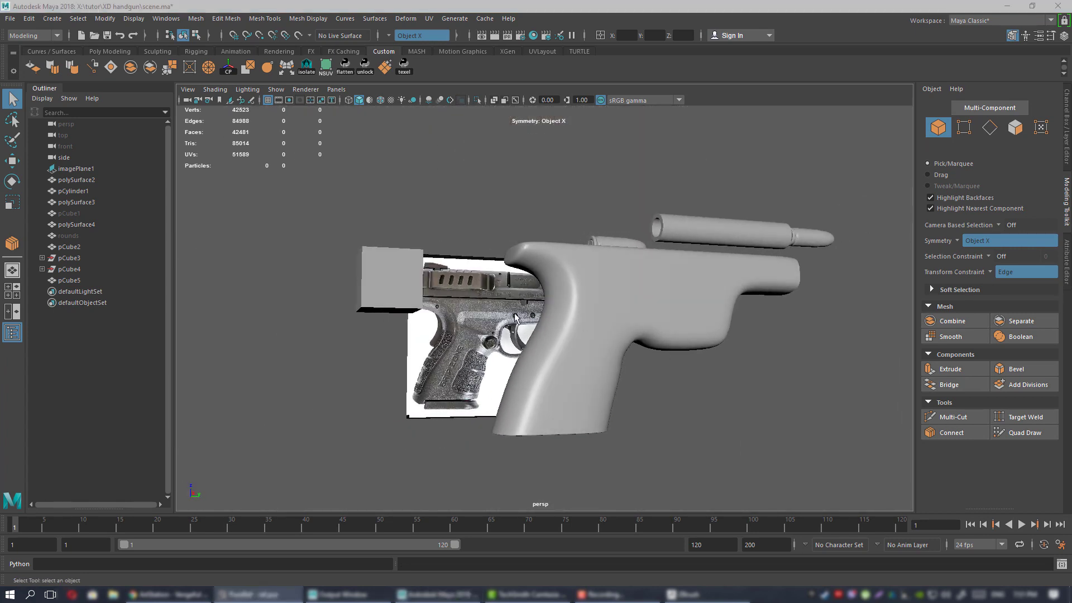
alt+drag(514, 318, 592, 319)
Zoom in on the grip, turn off smooth preview and enter vertex mode.
click(571, 241)
alt+right_drag(570, 241, 545, 354)
alt+middle_drag(546, 354, 536, 430)
key(1)
right_drag(616, 260, 584, 258)
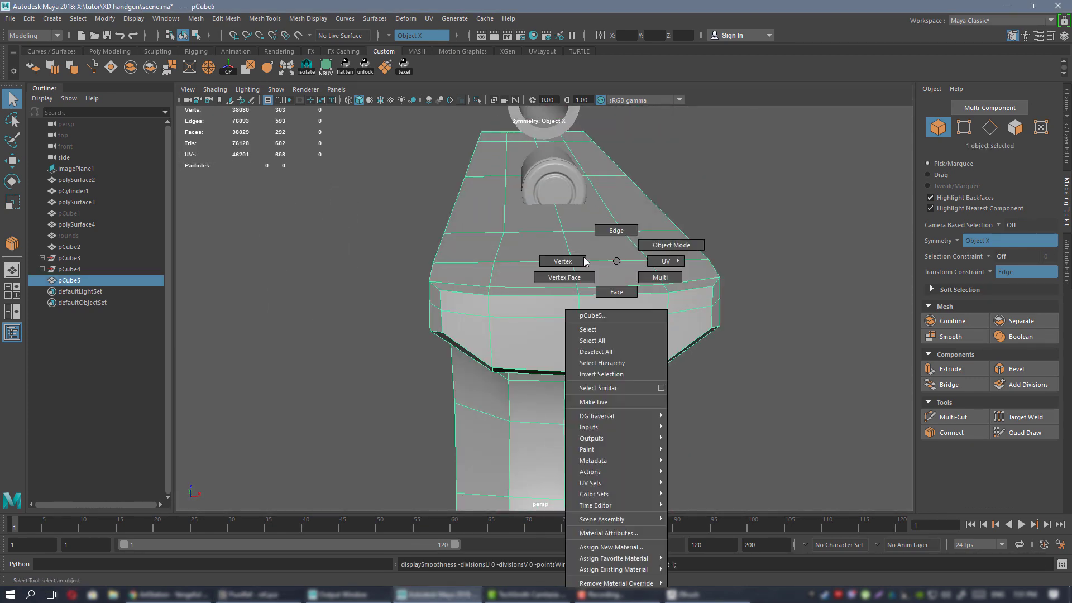
scroll(581, 293, up, 3)
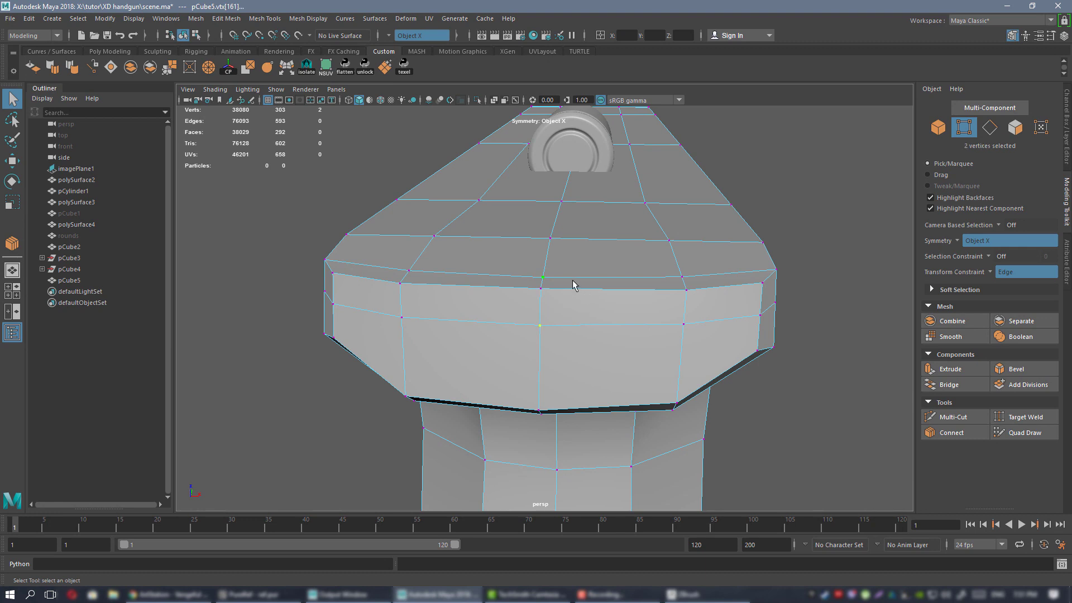
Set Transform Constraint to Off and lower the three grip-top vertices slightly.
shift+click(573, 288)
key(w)
click(571, 294)
drag(541, 263, 328, 230)
click(987, 272)
click(1002, 262)
alt+middle_drag(327, 230, 517, 258)
alt+drag(517, 259, 475, 239)
Check the lowered grip in smooth preview from the rear, then return to the cage view.
right_drag(668, 271, 715, 255)
key(3)
click(527, 182)
scroll(564, 251, down, 4)
alt+drag(583, 277, 476, 278)
click(585, 278)
key(1)
Raise the grip-top centre vertex slightly and select vertices at the frame's rear corner.
right_drag(474, 272, 431, 270)
scroll(429, 307, up, 3)
click(414, 329)
key(f)
scroll(598, 304, down, 5)
alt+drag(601, 299, 706, 287)
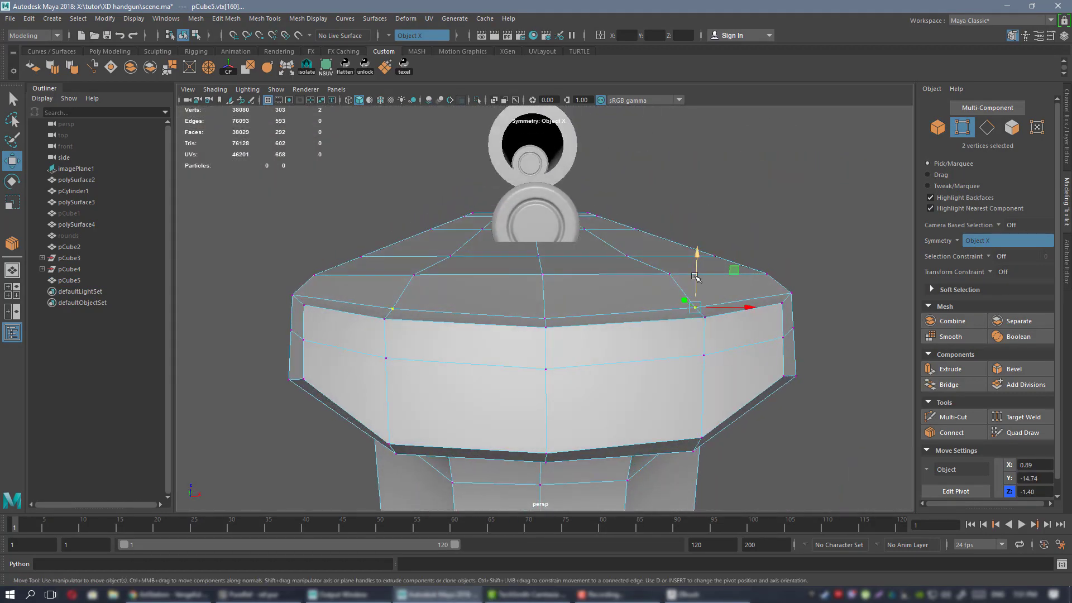
click(544, 319)
drag(545, 273, 570, 320)
click(487, 297)
click(504, 367)
Insert an edge loop near the frame's rear corner and check it in smooth preview.
key(ctrl+shift+x)
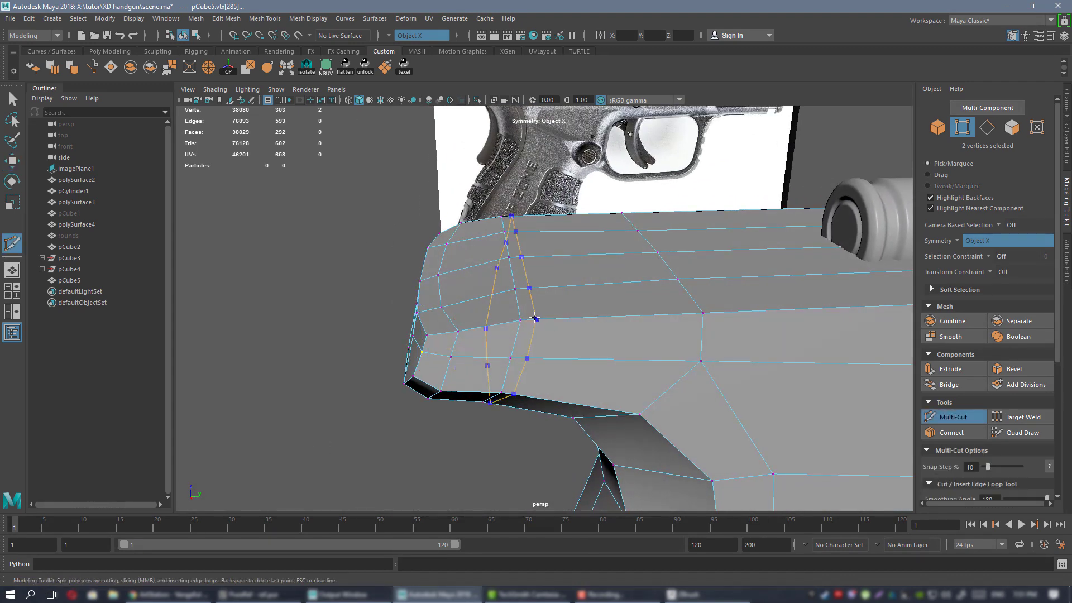
ctrl+click(534, 318)
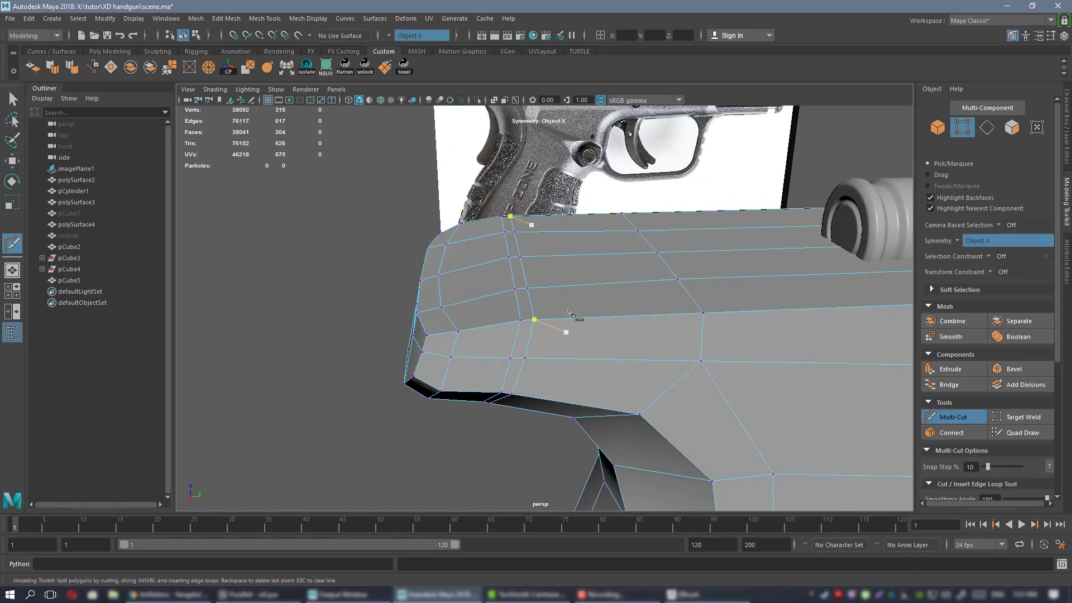
alt+drag(583, 304, 583, 258)
key(w)
right_drag(582, 258, 610, 244)
alt+drag(610, 244, 646, 337)
key(3)
click(511, 439)
click(546, 316)
Turn off smooth preview and edit vertices with moves constrained to slide along edges.
alt+drag(533, 296, 483, 273)
alt+drag(582, 255, 441, 233)
alt+drag(678, 246, 613, 281)
click(614, 280)
key(1)
alt+drag(534, 220, 570, 291)
right_drag(565, 252, 518, 249)
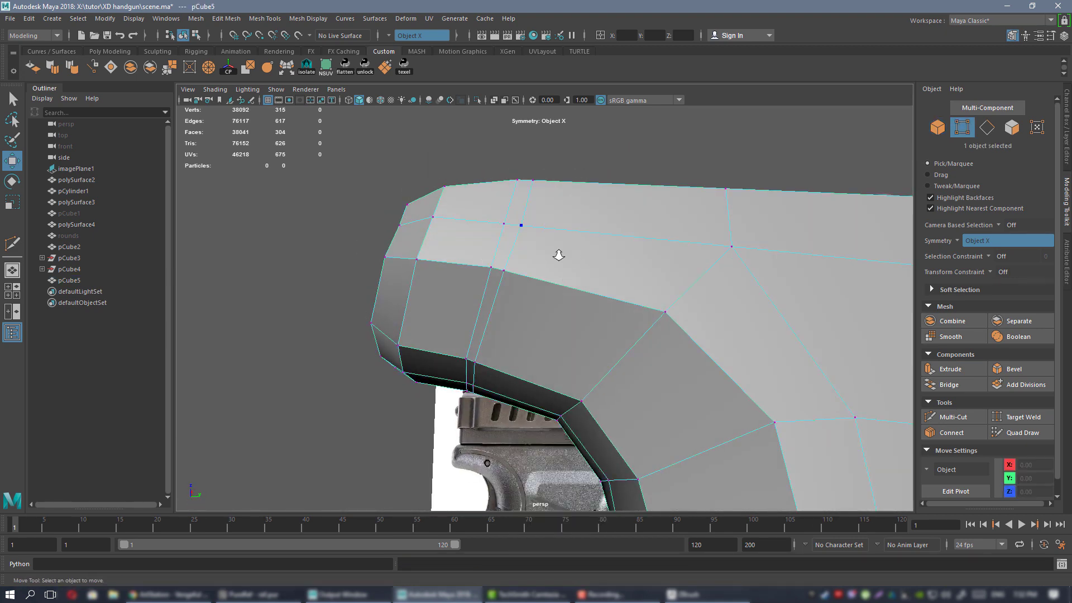
alt+drag(560, 254, 551, 278)
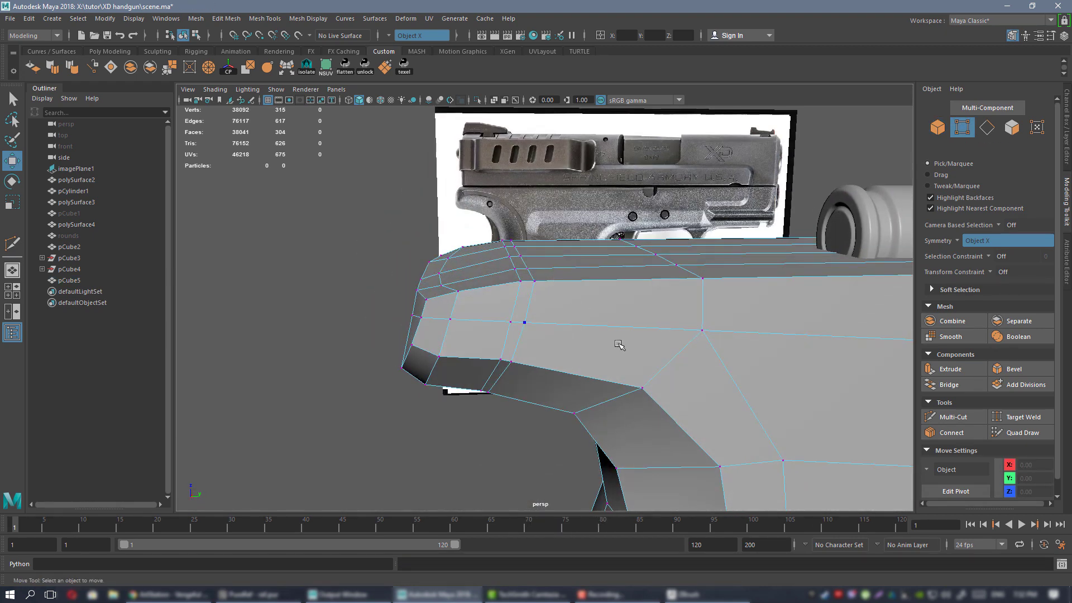
click(1003, 272)
click(1003, 284)
Slide the frame's rear-top vertex forward along its edge toward the reference grip.
click(554, 354)
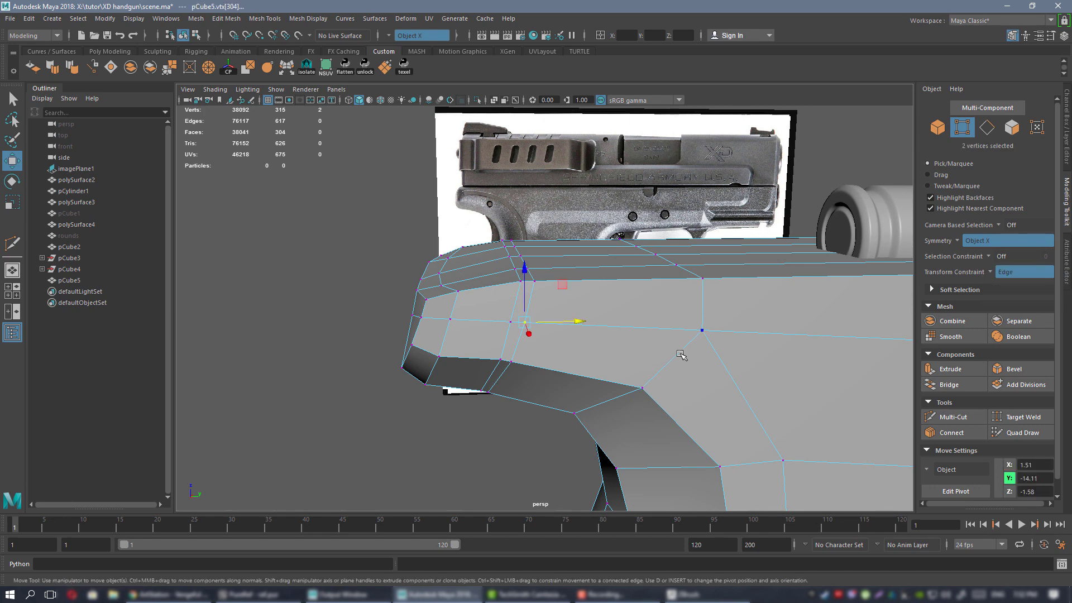
alt+drag(531, 294, 567, 335)
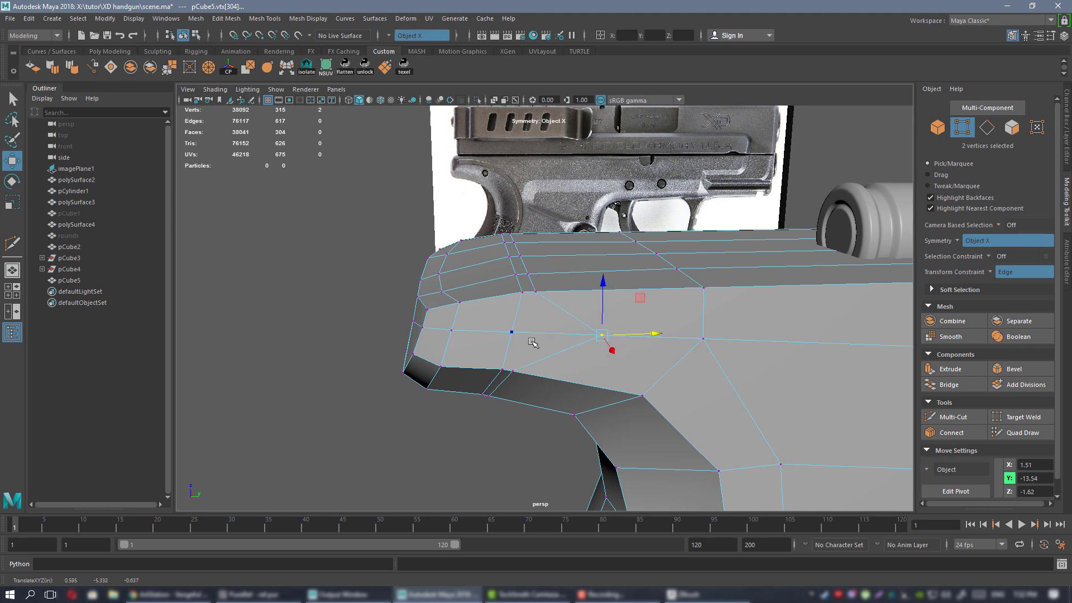
alt+drag(533, 344, 527, 237)
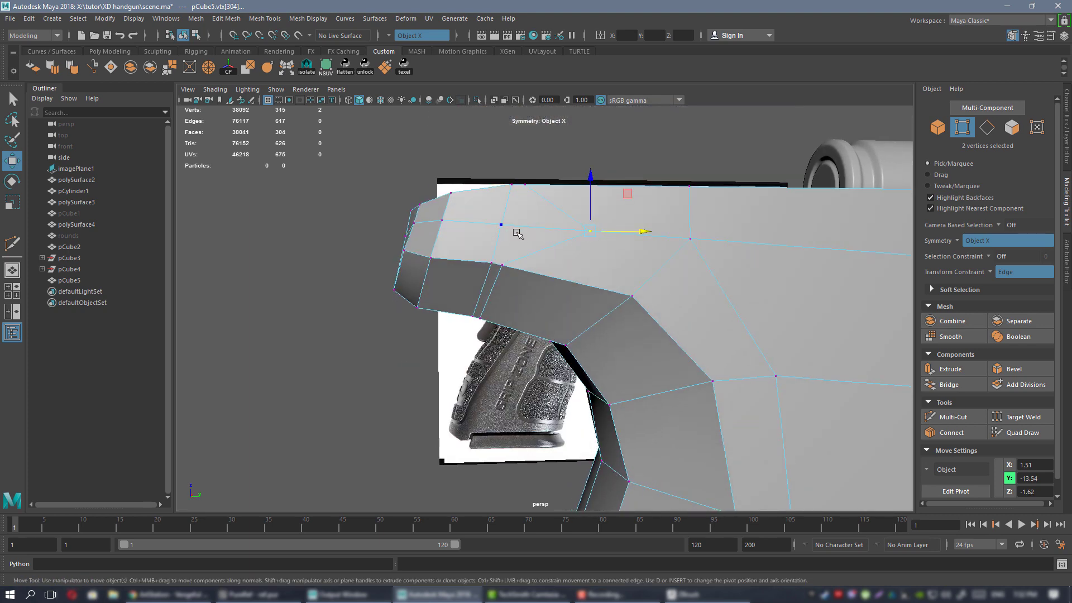
drag(534, 266, 588, 279)
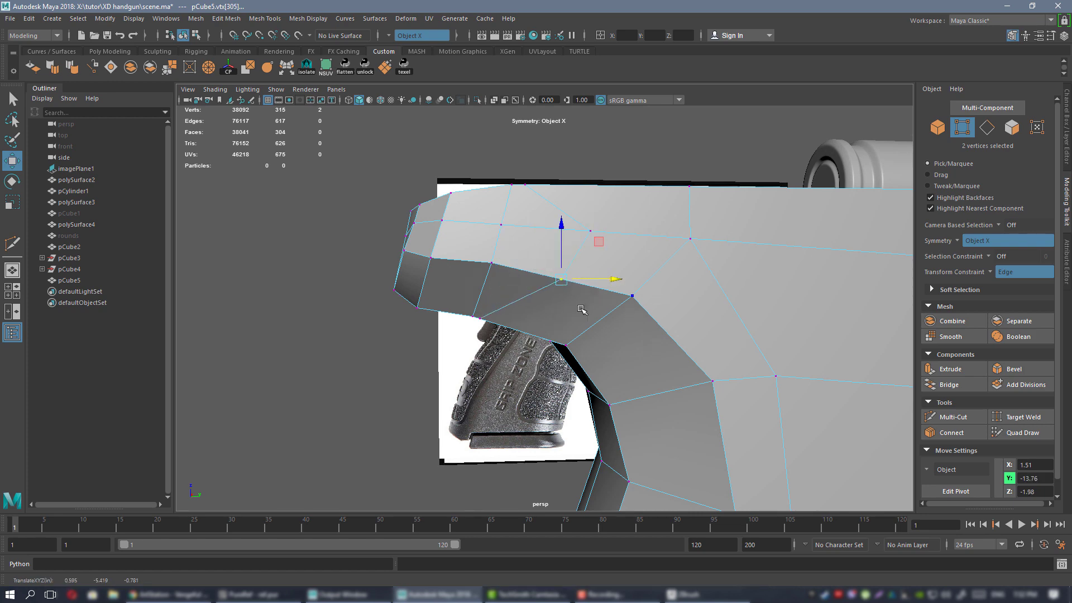
Slide several vertices on the frame's underside curve along their edges to even the curve.
alt+drag(544, 306, 586, 274)
click(540, 281)
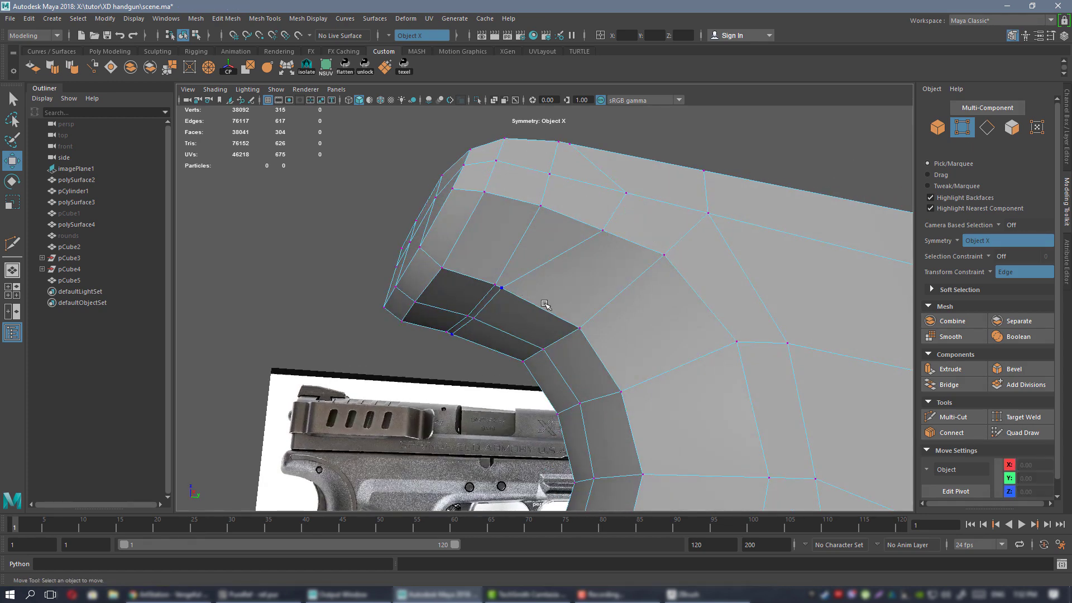
alt+drag(545, 305, 559, 282)
click(524, 270)
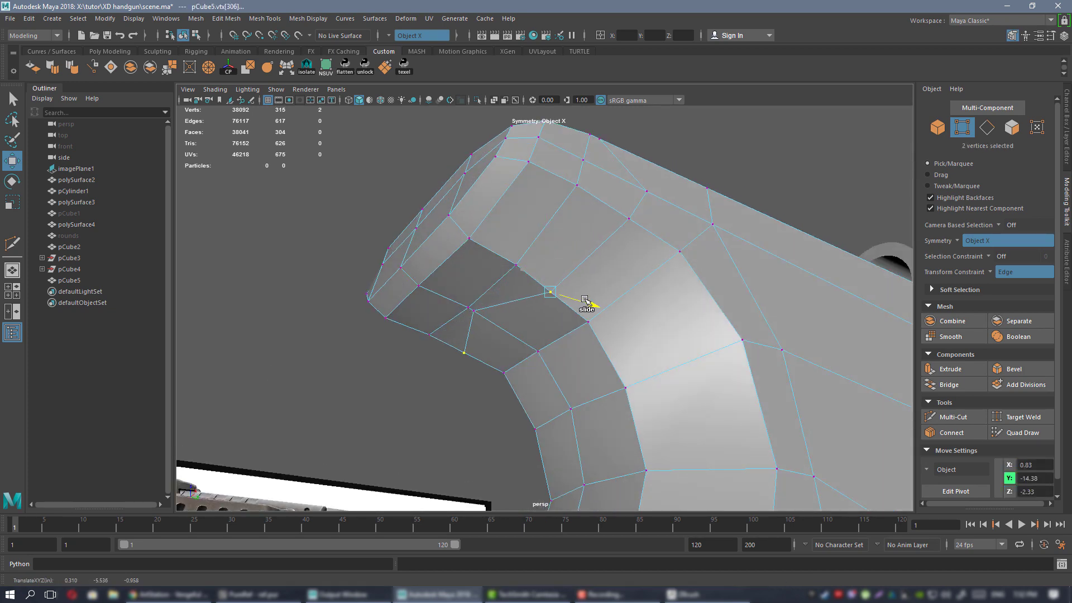
click(498, 317)
drag(498, 317, 527, 325)
alt+drag(581, 328, 625, 334)
click(590, 318)
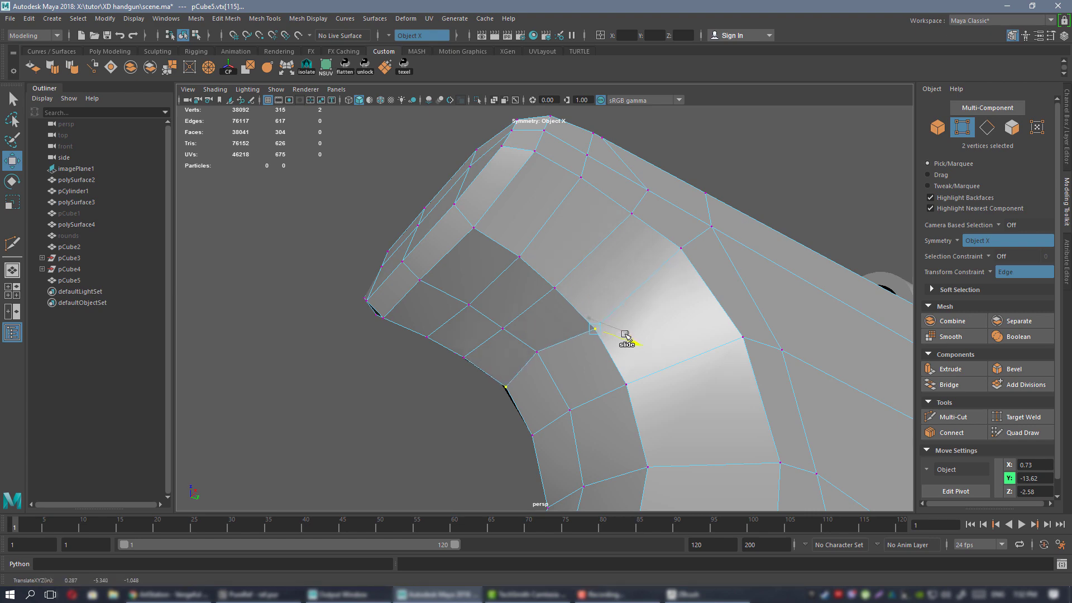
click(560, 352)
drag(560, 353, 512, 350)
click(533, 335)
ctrl+shift+drag(504, 311, 475, 268)
Preview the smoothed frame, then frame the grip and reference pistol in a full-size side view.
right_drag(597, 269, 475, 249)
key(3)
click(660, 194)
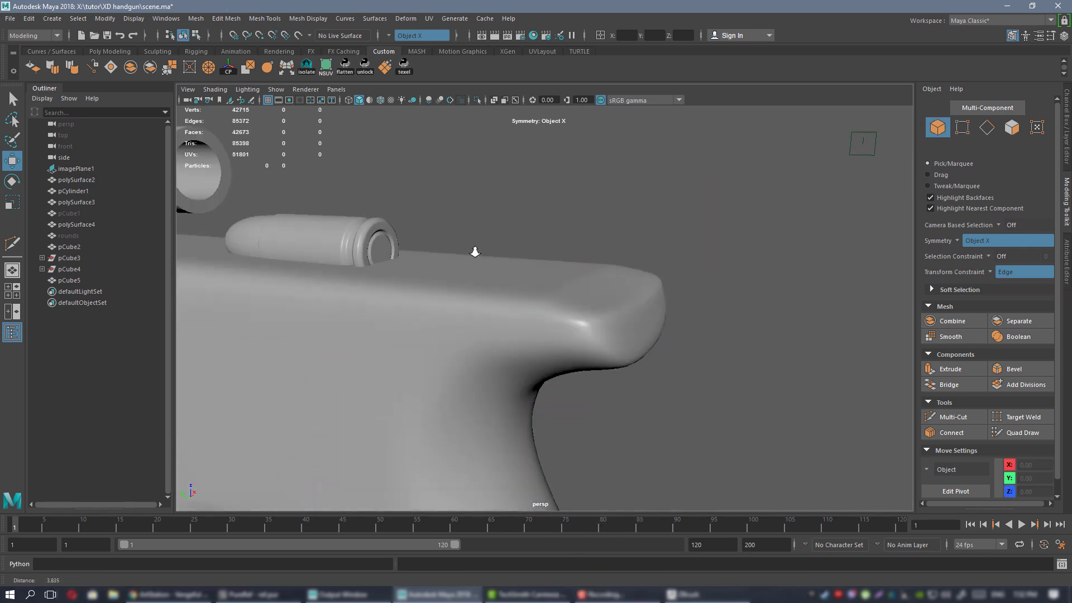
alt+drag(485, 249, 577, 268)
key(space)
key(space)
alt+middle_drag(533, 271, 580, 384)
alt+right_drag(580, 384, 672, 333)
alt+middle_drag(462, 254, 507, 292)
alt+right_drag(560, 297, 512, 282)
alt+middle_drag(596, 328, 570, 163)
alt+middle_drag(600, 307, 593, 184)
alt+middle_drag(550, 254, 544, 385)
mouse_move(578, 300)
alt+middle_down()
mouse_move(574, 366)
mouse_move(625, 507)
alt+middle_up()
alt+right_drag(519, 259, 546, 368)
Back in unsmoothed vertex mode, lower two rear-corner vertices slightly.
click(545, 368)
alt+middle_drag(584, 378, 612, 280)
key(1)
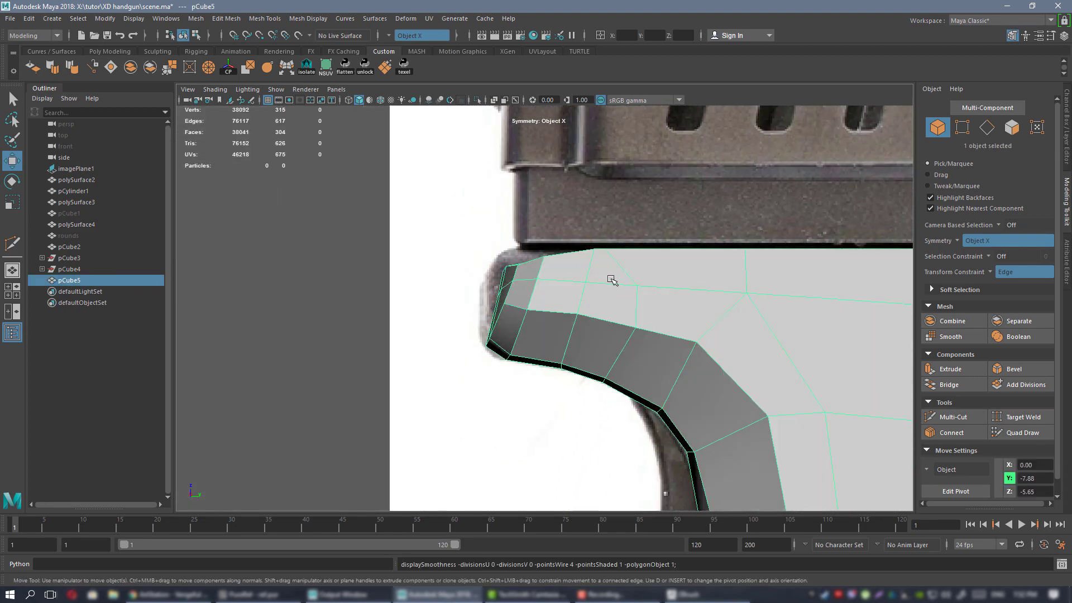
right_drag(611, 270, 560, 272)
alt+right_drag(519, 229, 541, 235)
alt+middle_drag(515, 243, 522, 290)
alt+right_drag(522, 290, 556, 297)
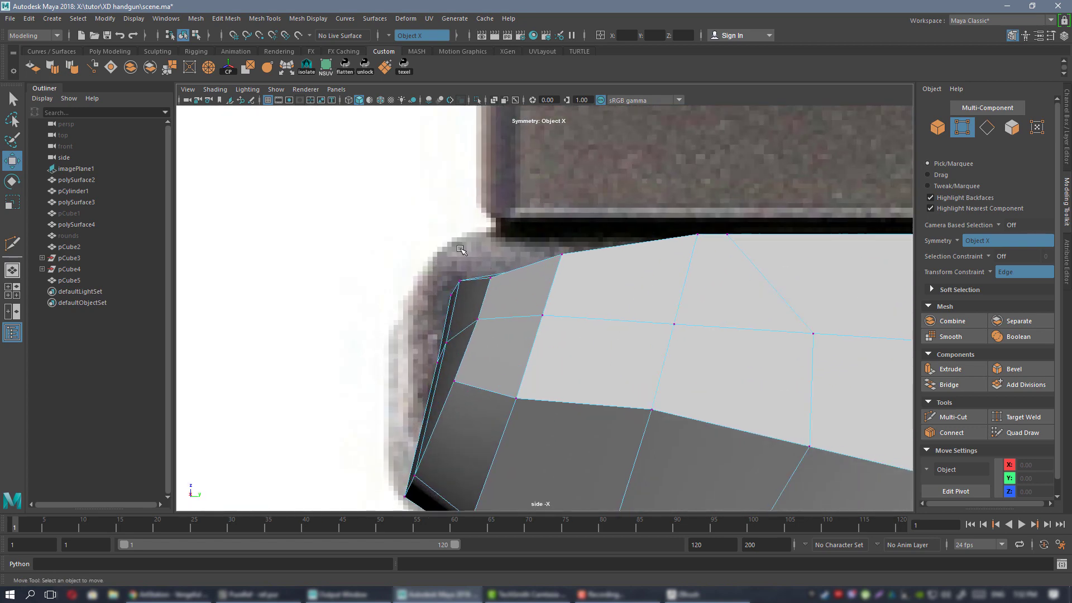
drag(445, 254, 473, 302)
click(405, 216)
drag(474, 276, 479, 294)
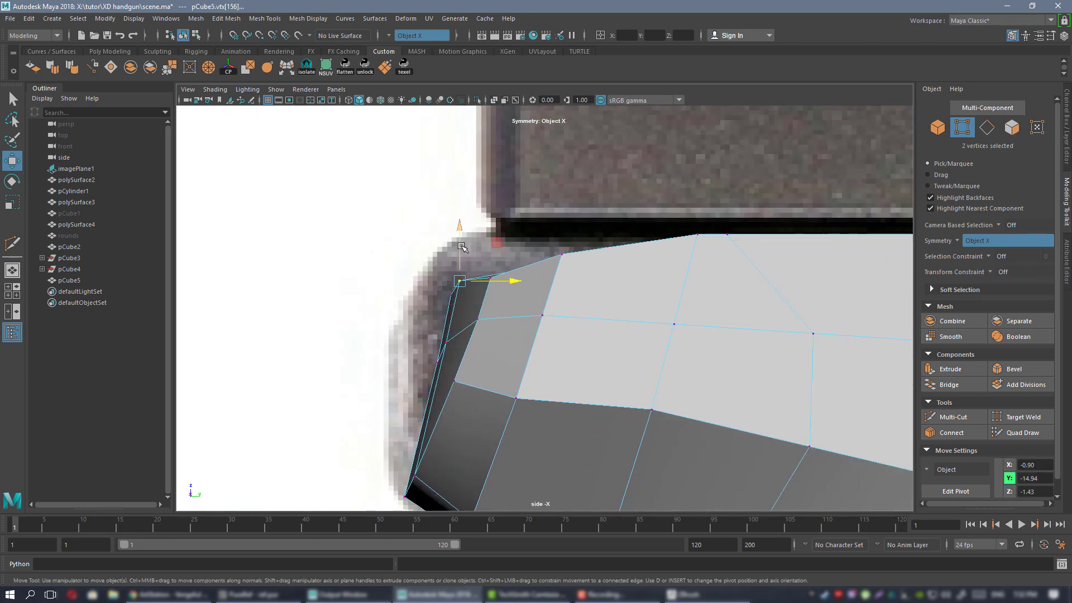
drag(463, 246, 463, 252)
Nudge the rear-edge vertices one by one onto the reference outline.
alt+middle_drag(463, 254, 517, 255)
scroll(487, 260, up, 2)
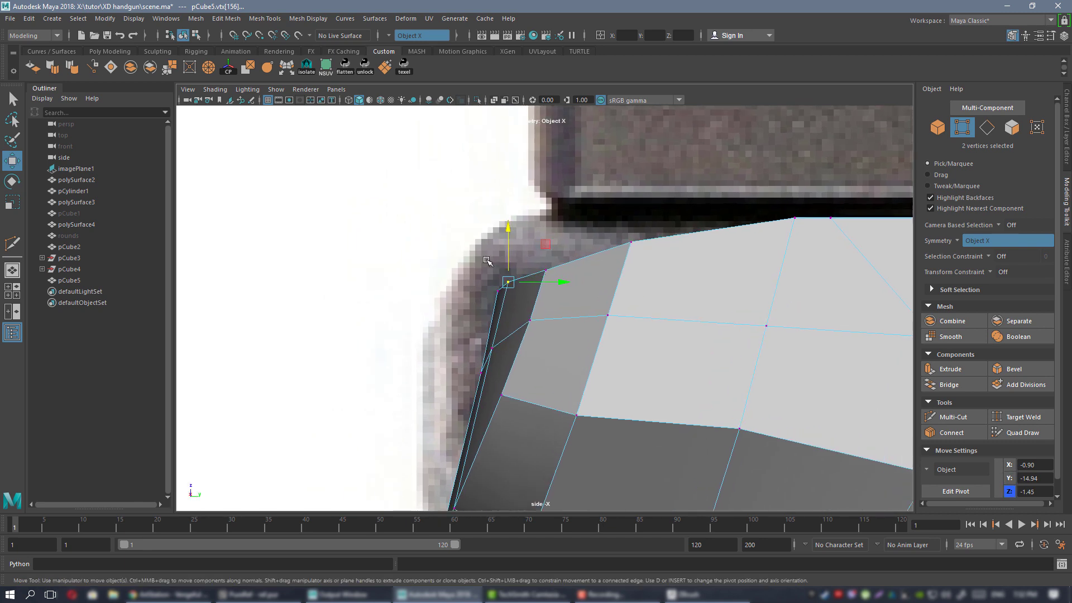
shift+drag(562, 274, 562, 277)
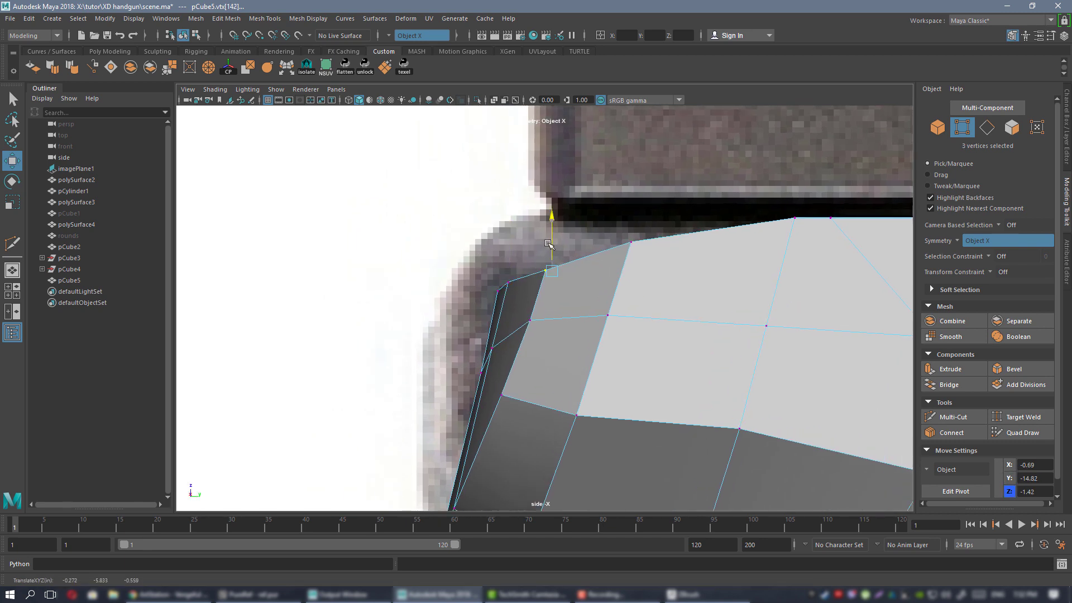
alt+middle_drag(549, 241, 571, 307)
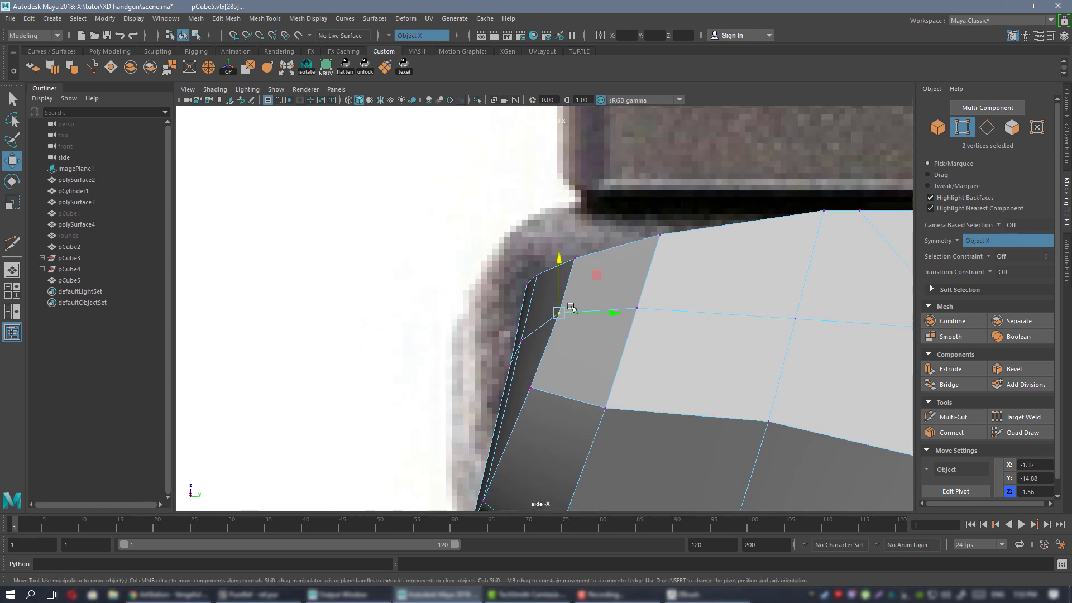
click(529, 385)
middle_drag(567, 350, 569, 351)
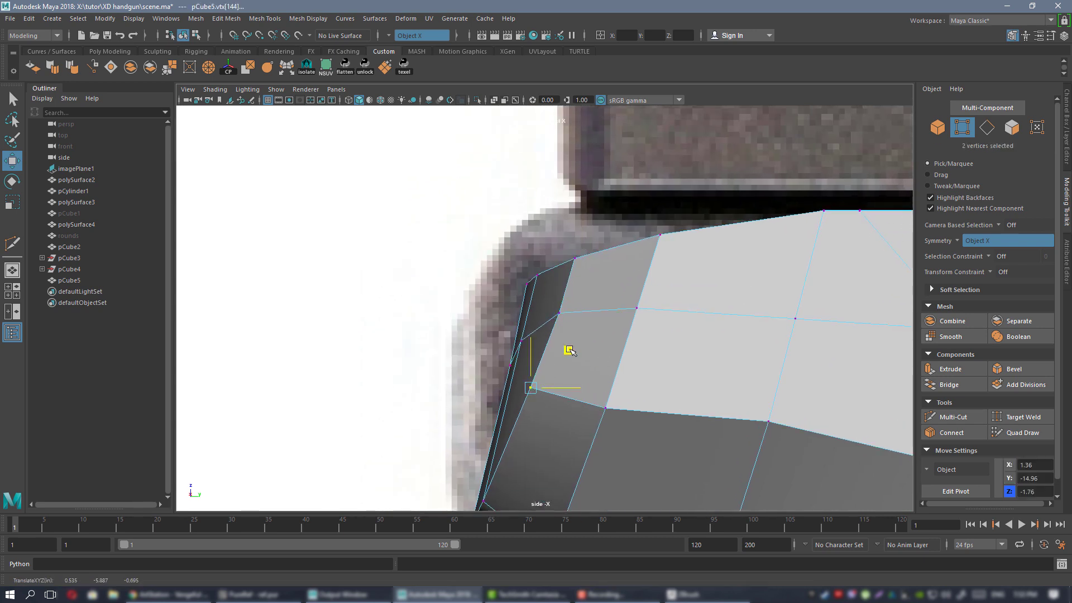
drag(577, 355, 577, 355)
alt+middle_drag(594, 308, 605, 297)
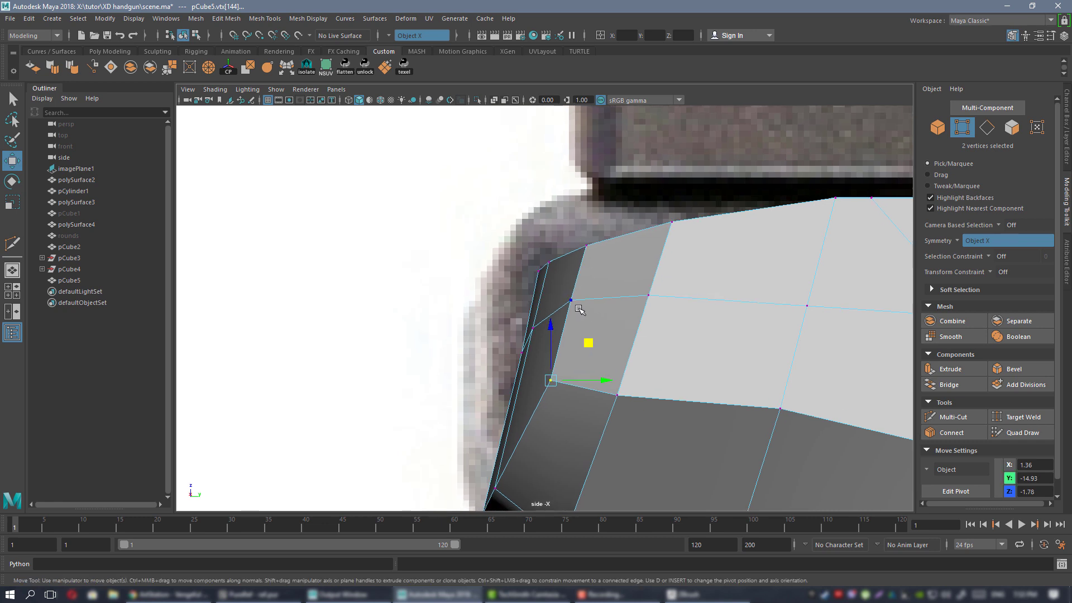
drag(607, 261, 610, 261)
alt+middle_drag(610, 262, 658, 225)
click(581, 293)
middle_drag(619, 256, 621, 259)
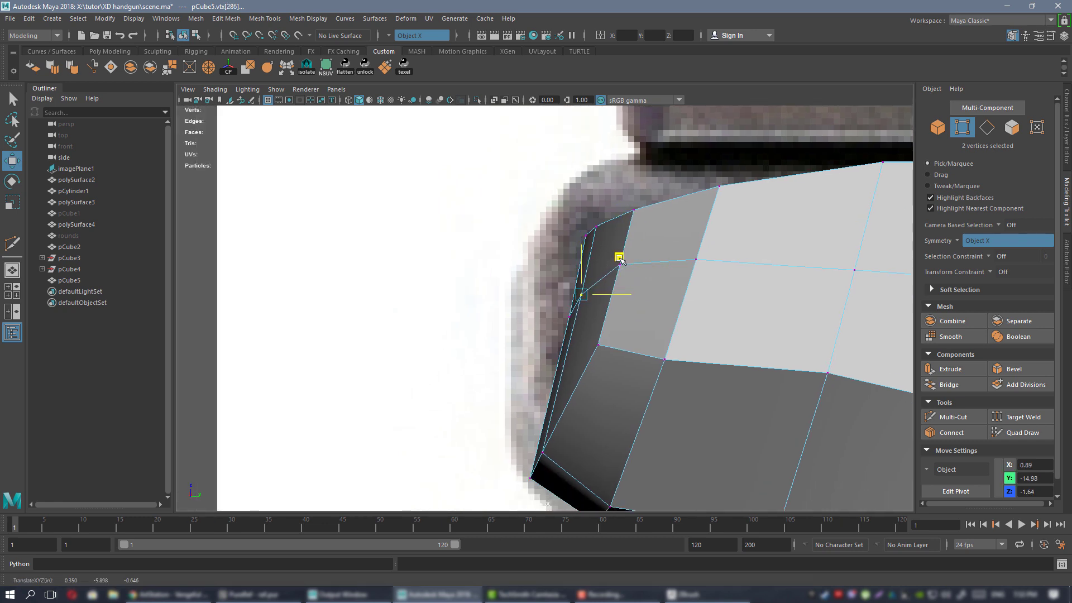
Select the grip's top-corner vertices and move them up-left, then down to match the reference.
alt+right_drag(621, 260, 463, 284)
alt+middle_drag(464, 284, 396, 283)
alt+right_drag(396, 283, 535, 306)
alt+middle_drag(535, 307, 533, 357)
alt+middle_drag(543, 258, 688, 296)
alt+middle_drag(562, 290, 519, 241)
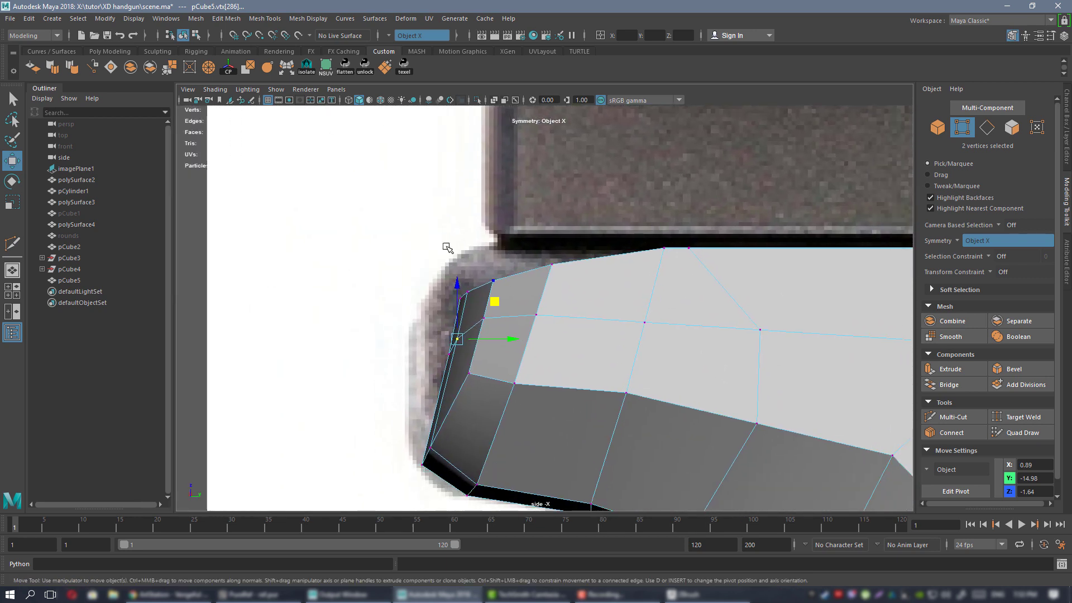
drag(613, 290, 614, 290)
alt+right_drag(614, 294, 506, 229)
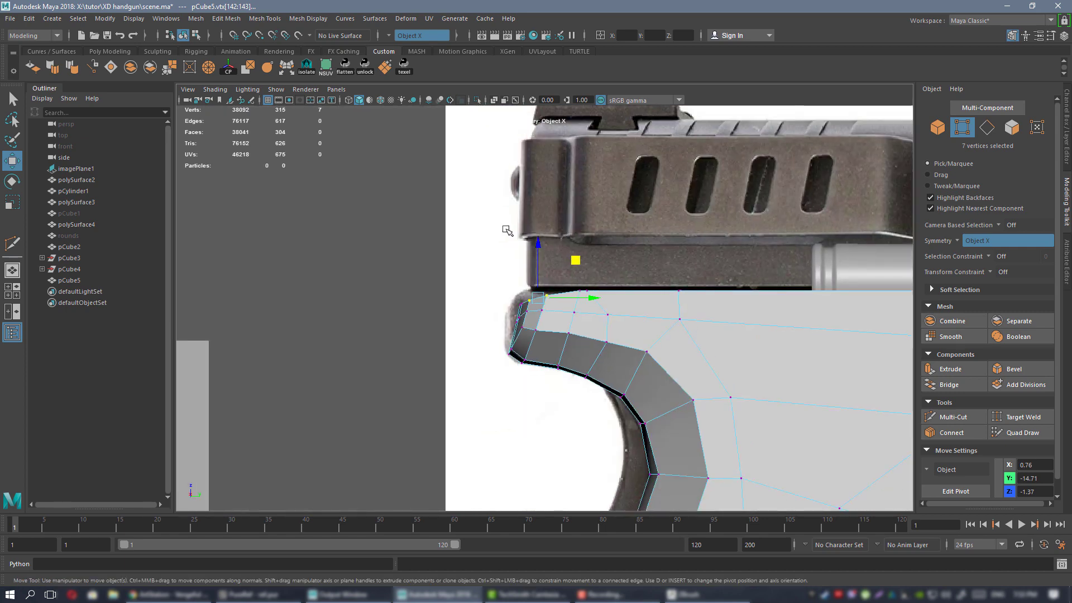
alt+right_drag(424, 194, 631, 314)
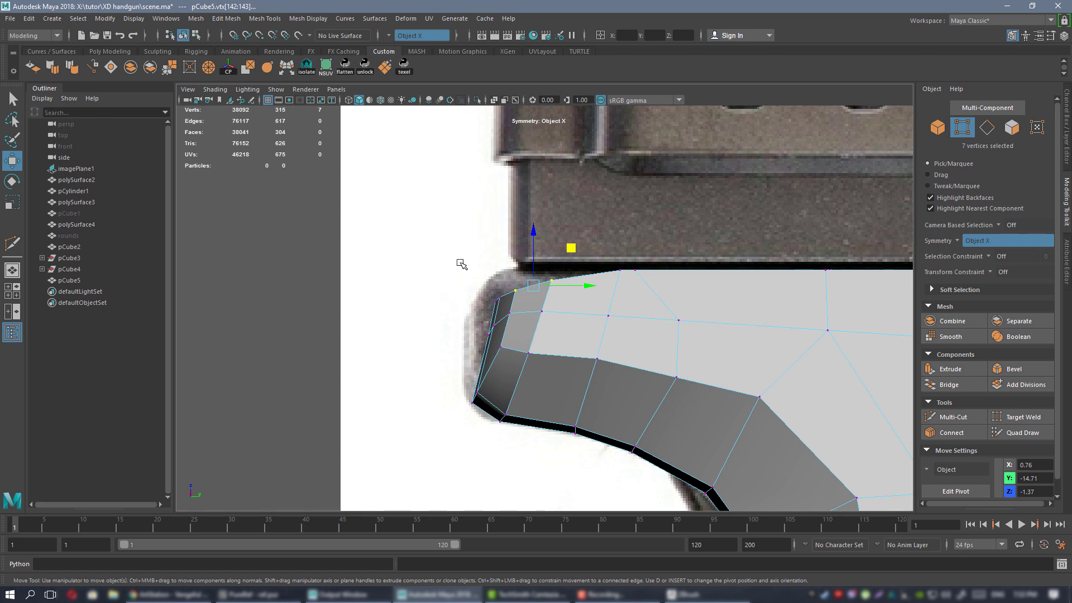
drag(441, 244, 585, 337)
middle_drag(555, 269, 545, 254)
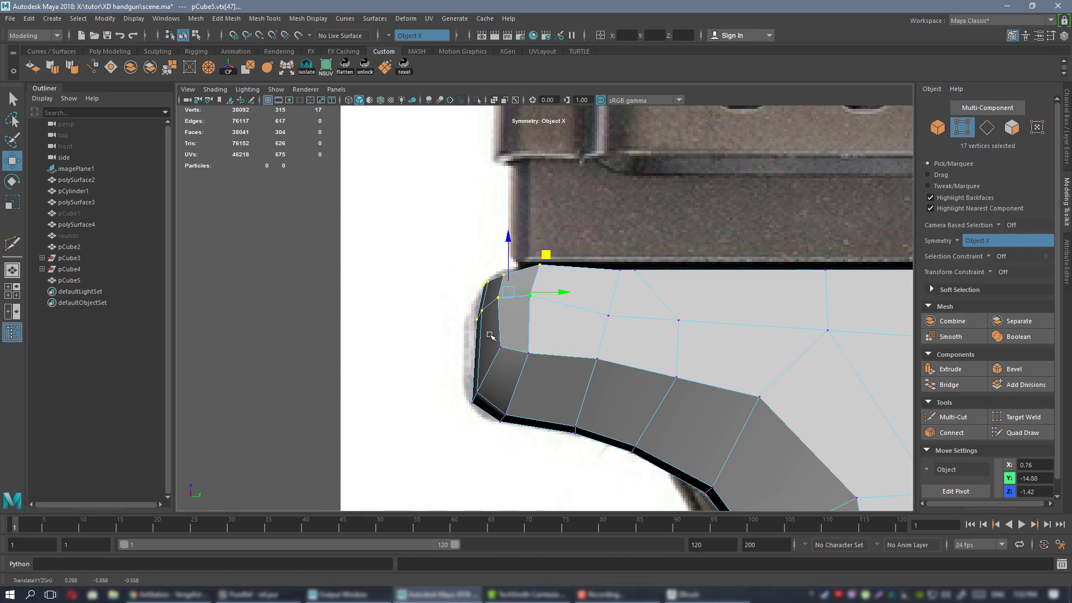
alt+middle_drag(478, 336, 459, 346)
middle_drag(578, 307, 532, 316)
Fine-tune the lower grip-corner vertex groups and a vertex pair against the reference outline.
drag(452, 357, 523, 397)
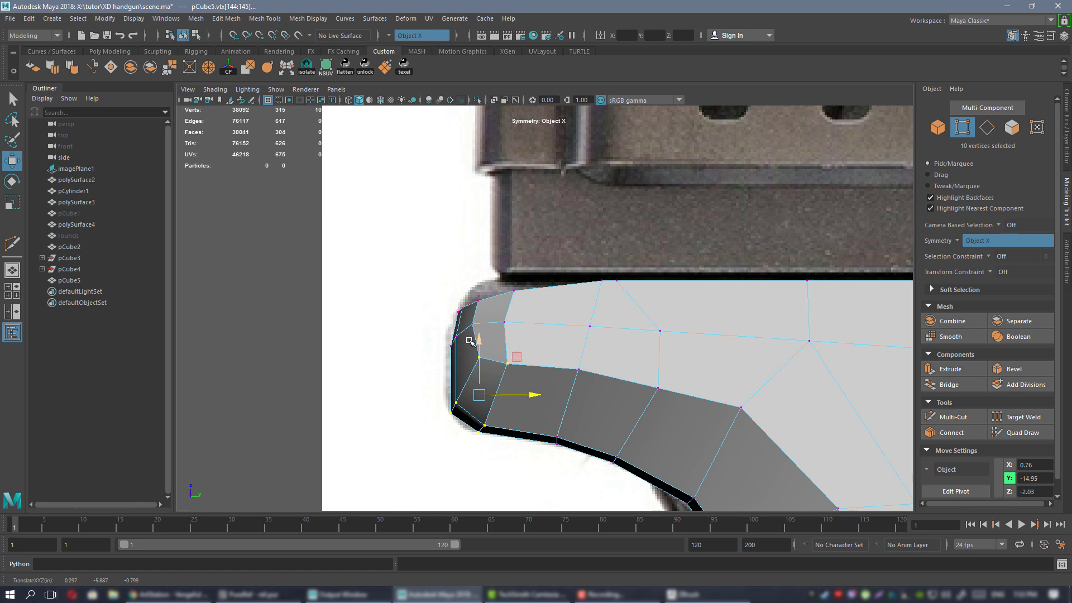
alt+middle_drag(428, 282, 460, 294)
scroll(460, 294, up, 3)
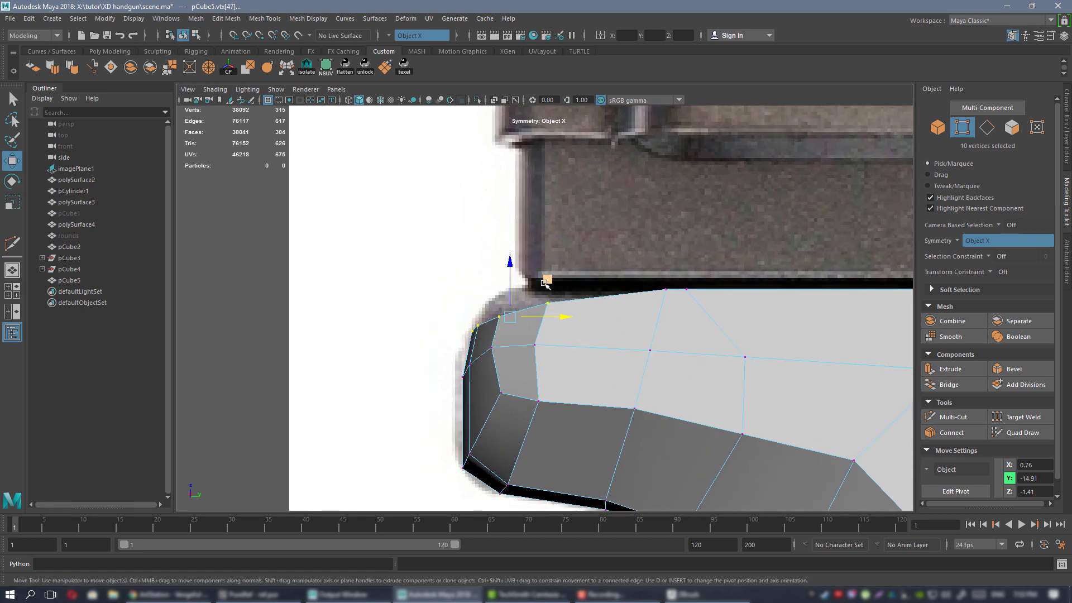
middle_drag(546, 284, 552, 272)
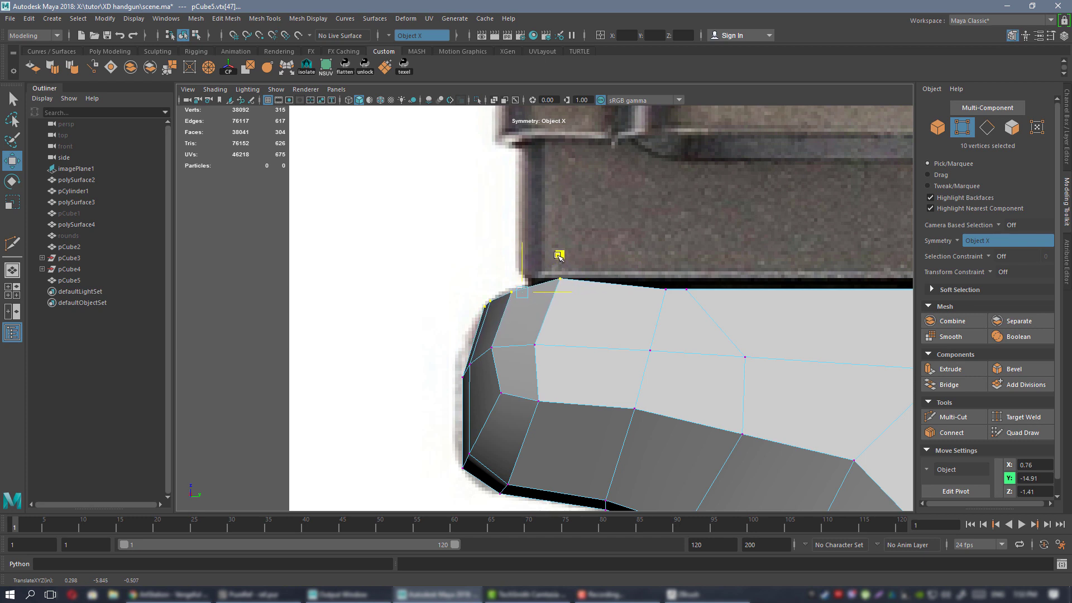
drag(547, 224, 591, 290)
drag(562, 242, 565, 260)
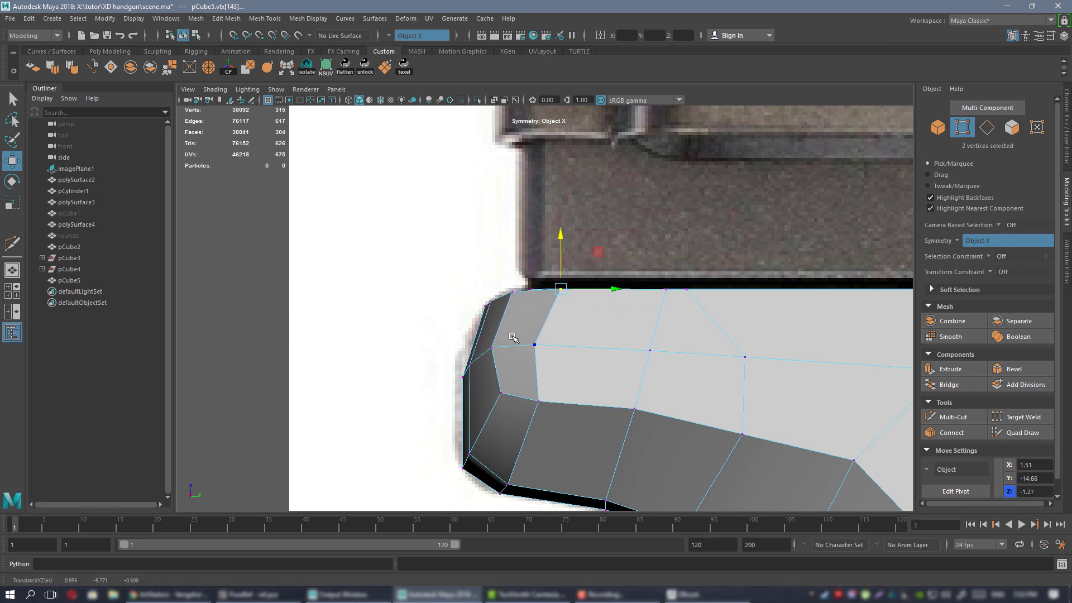
drag(512, 337, 513, 279)
Inspect the reshaped grip corner in smoothed perspective preview.
key(space)
key(space)
right_drag(504, 270, 567, 256)
key(3)
click(336, 272)
alt+drag(564, 369, 586, 313)
scroll(551, 304, up, 3)
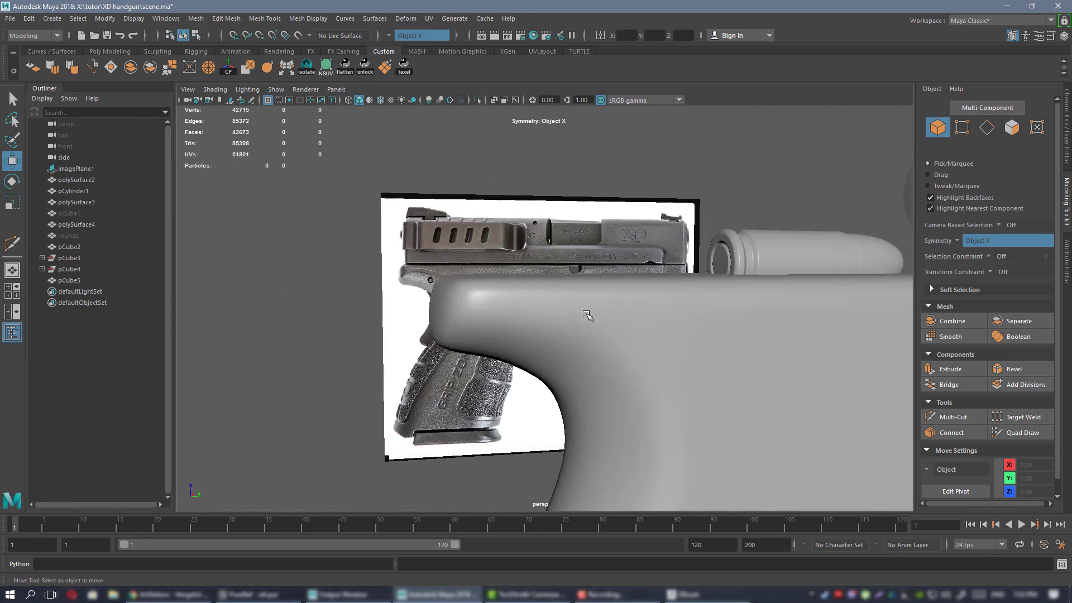
click(586, 314)
scroll(651, 344, down, 5)
alt+drag(651, 344, 617, 330)
alt+middle_drag(642, 365, 565, 289)
scroll(565, 289, down, 3)
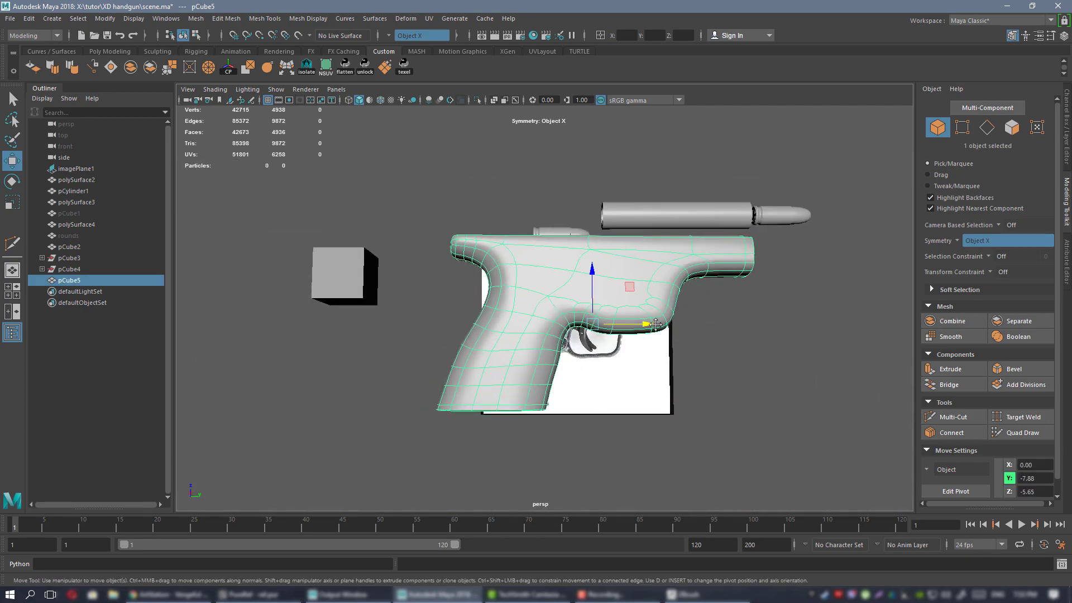
alt+drag(636, 320, 663, 327)
alt+middle_drag(477, 313, 510, 262)
scroll(510, 262, up, 4)
alt+drag(515, 358, 529, 299)
alt+middle_drag(529, 299, 603, 314)
key(1)
alt+drag(603, 313, 535, 236)
alt+drag(542, 242, 627, 259)
key(space)
key(space)
alt+right_drag(761, 402, 632, 339)
alt+middle_drag(632, 339, 453, 161)
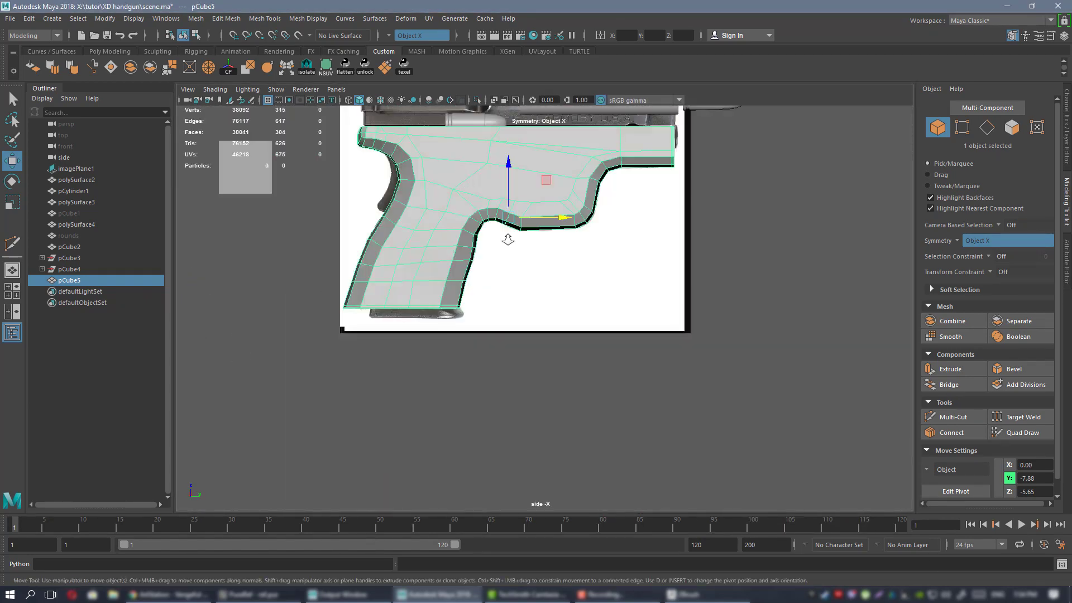
alt+right_drag(507, 236, 506, 276)
key(3)
alt+middle_drag(505, 276, 656, 380)
alt+right_drag(485, 246, 628, 333)
key(h)
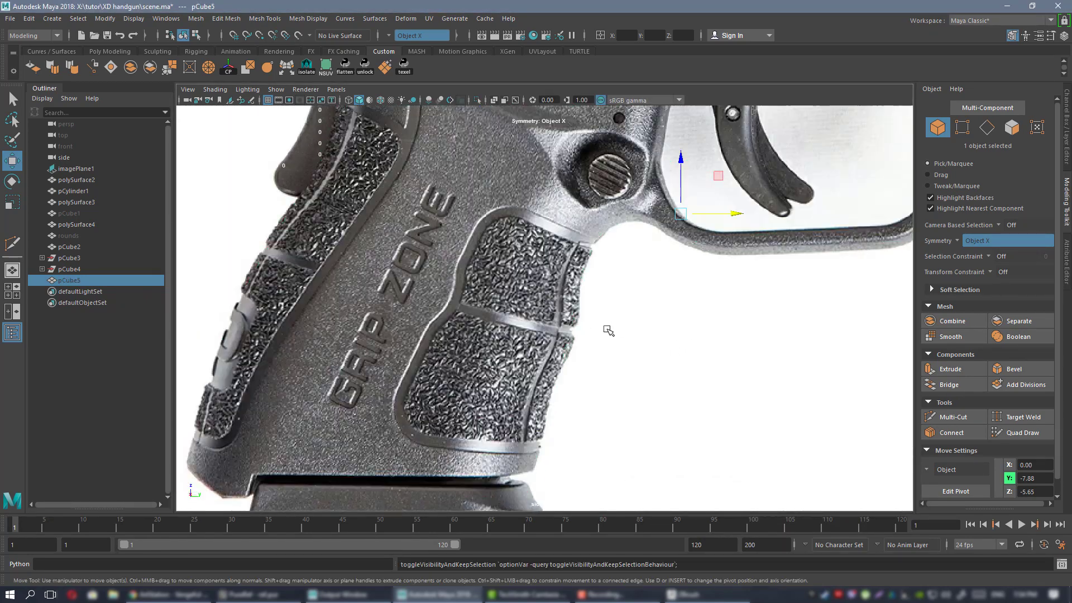
key(h)
key(1)
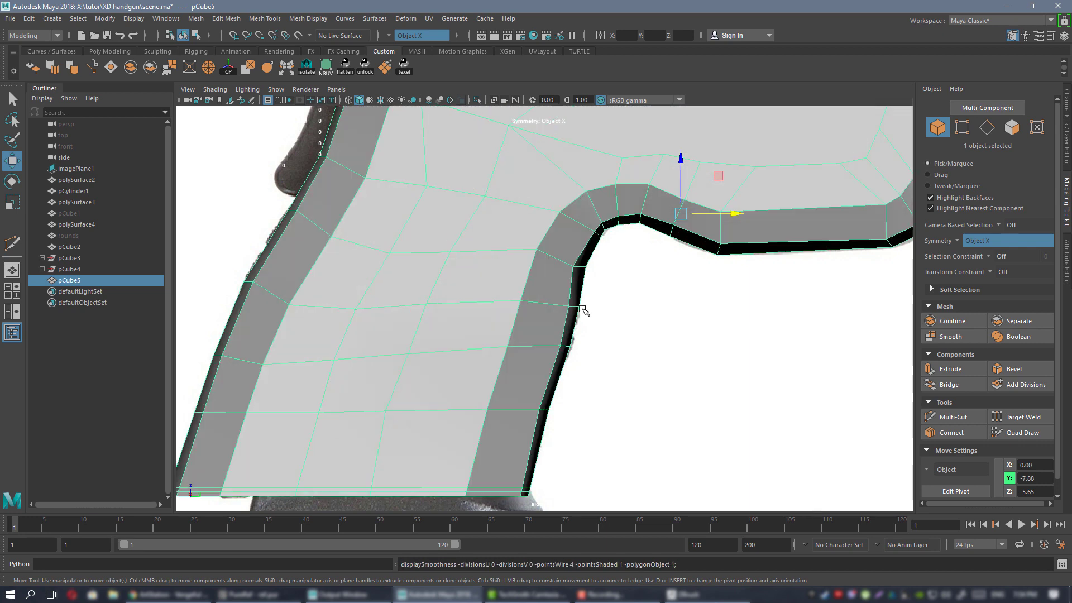
alt+right_drag(508, 273, 573, 314)
alt+click(574, 313)
alt+middle_drag(574, 313, 568, 265)
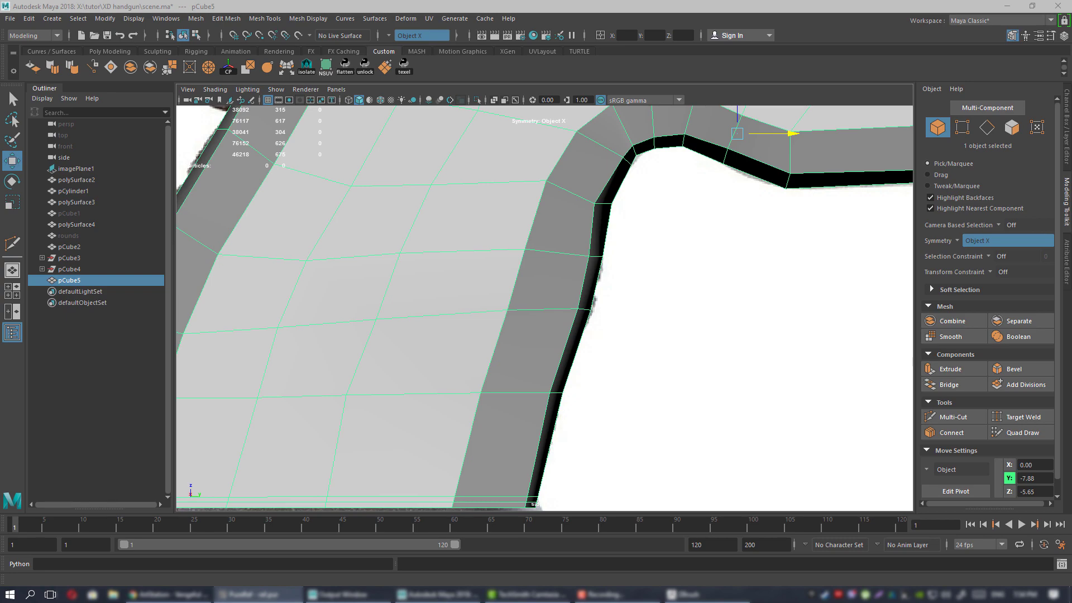
right_drag(1071, 368, 660, 386)
scroll(660, 385, down, 2)
scroll(634, 424, up, 8)
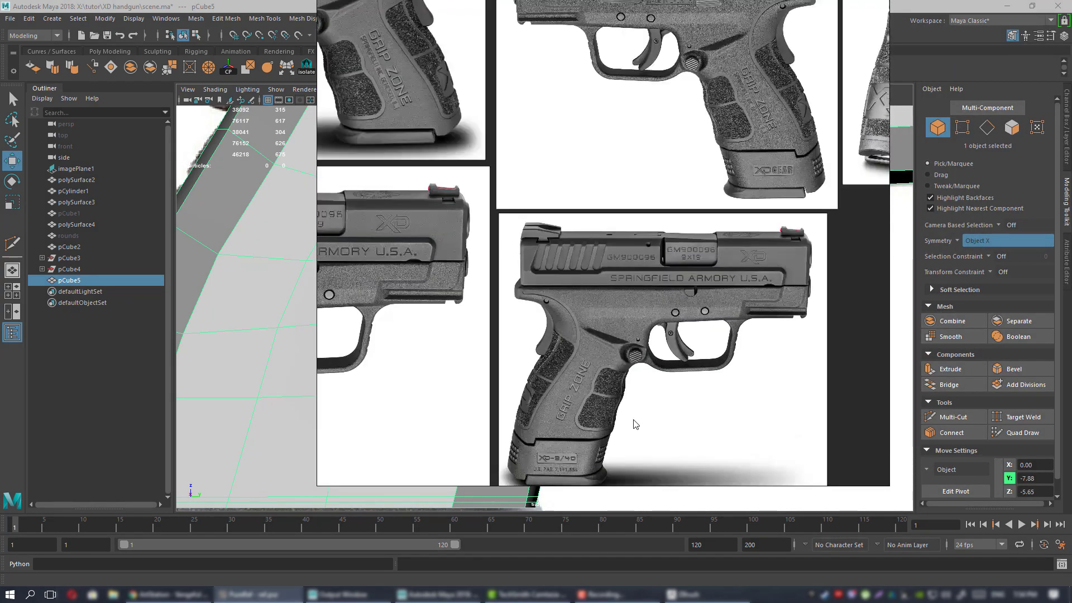
middle_drag(635, 424, 678, 219)
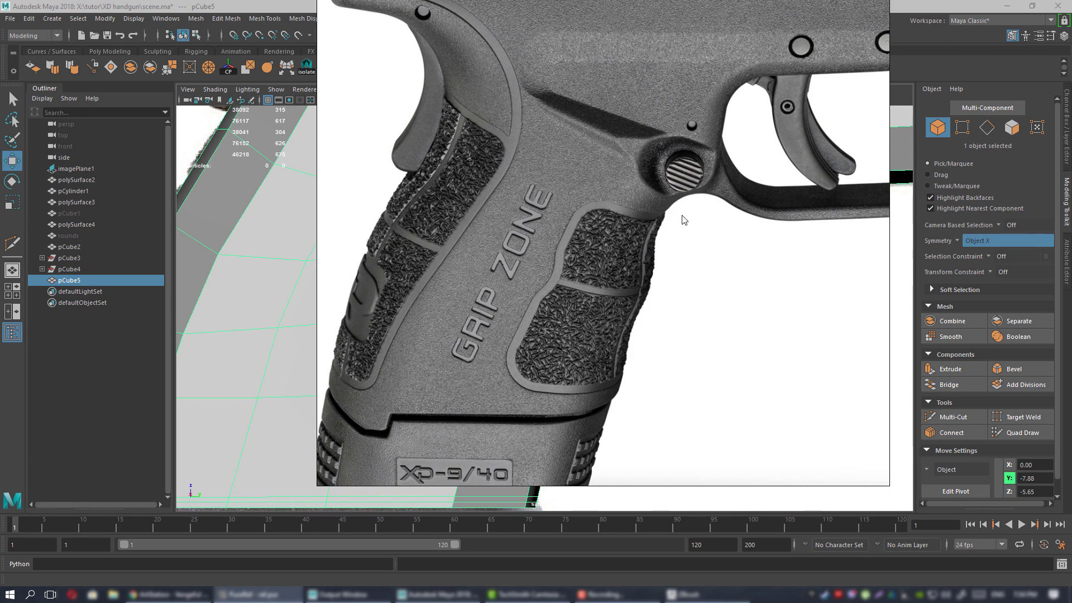
right_drag(556, 324, 1071, 336)
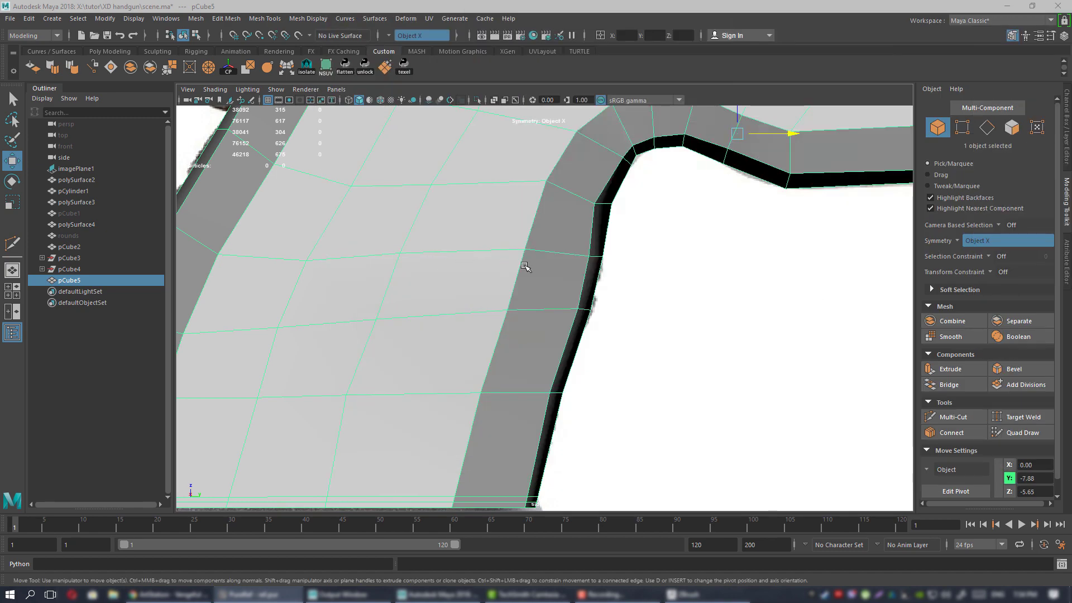
Select the grip's front-edge vertices and move them down, then slightly up and right.
alt+middle_drag(544, 274, 584, 302)
key(3)
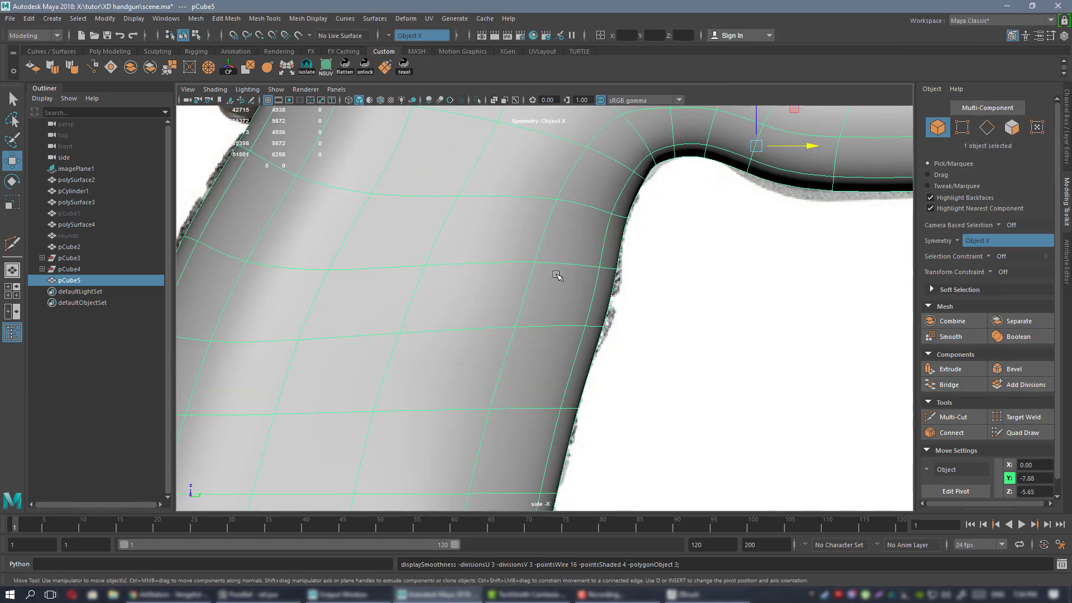
key(1)
alt+middle_drag(584, 277, 559, 282)
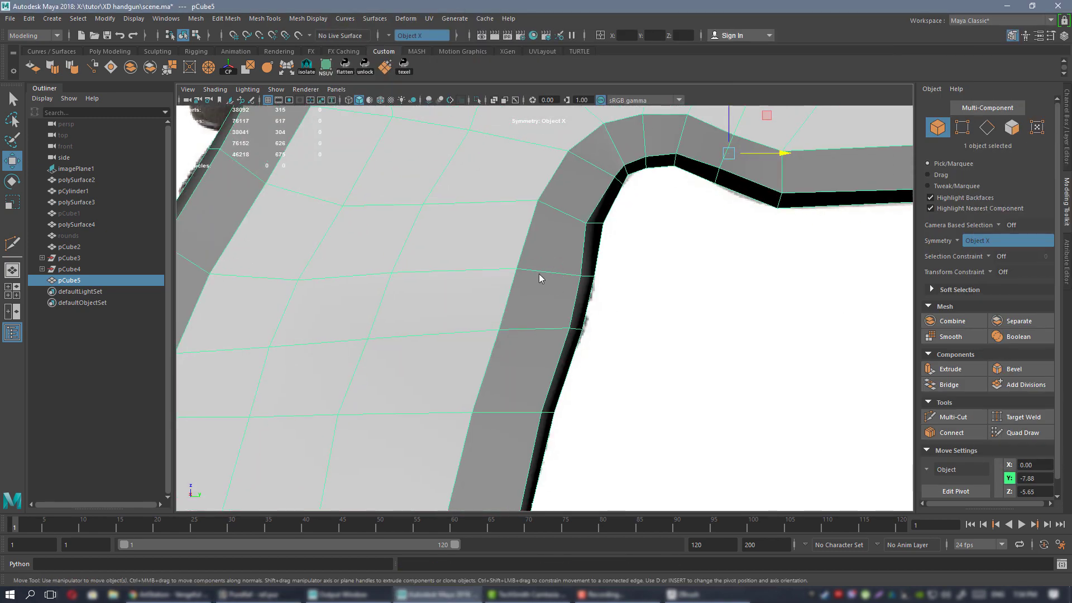
right_drag(540, 277, 476, 254)
drag(606, 275, 610, 286)
drag(594, 237, 496, 352)
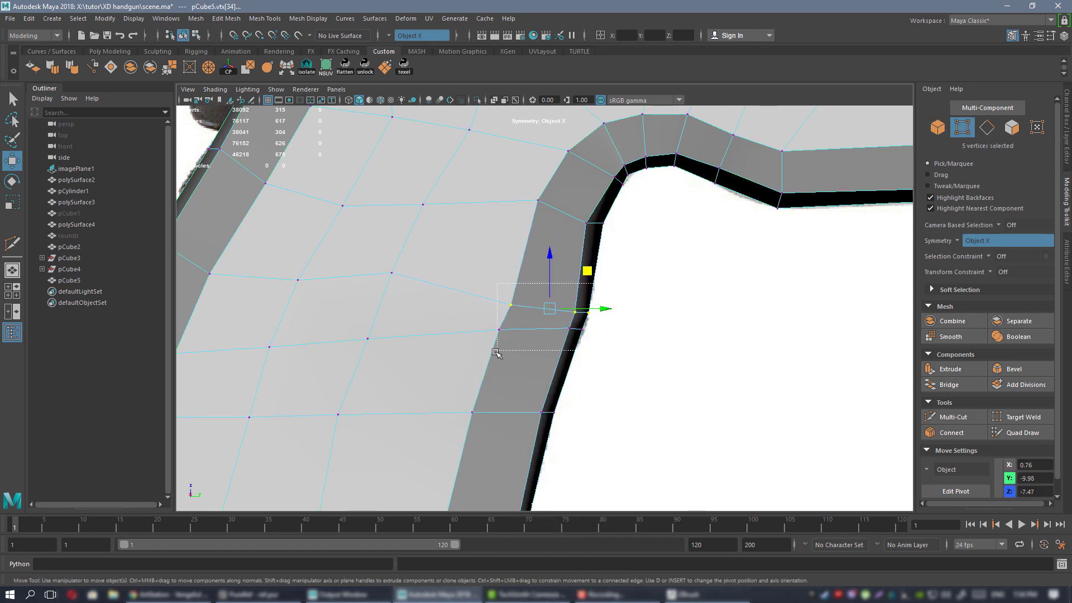
drag(591, 287, 592, 279)
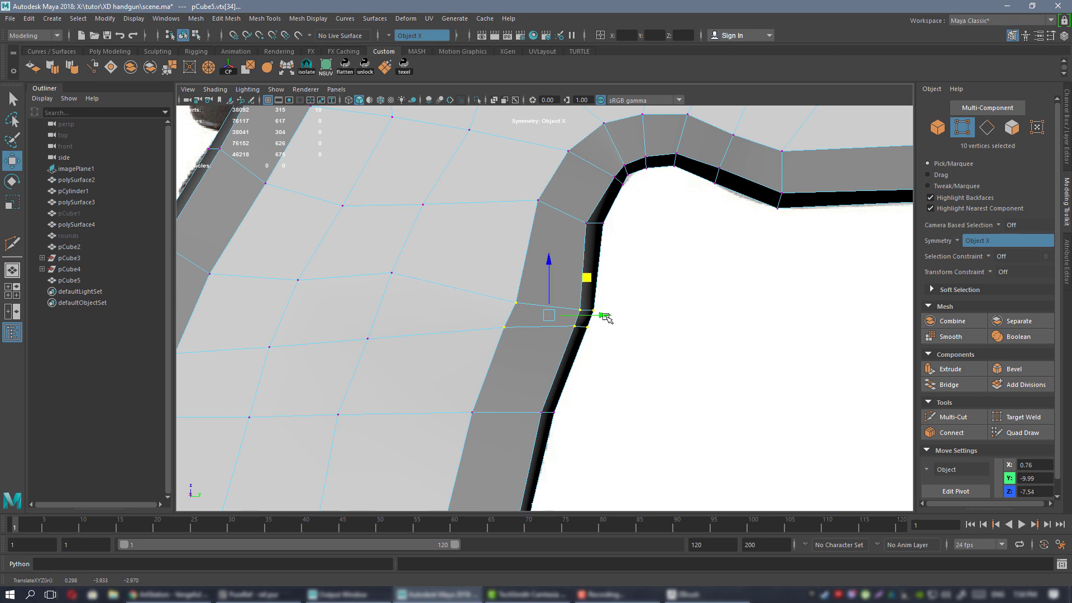
Hide and reshow the frame mesh to compare the grip's front edge with the reference image.
alt+right_drag(606, 317, 565, 364)
alt+middle_drag(565, 364, 593, 325)
alt+right_drag(593, 325, 601, 323)
alt+middle_drag(600, 323, 611, 296)
alt+right_drag(610, 296, 617, 281)
alt+middle_drag(617, 281, 612, 305)
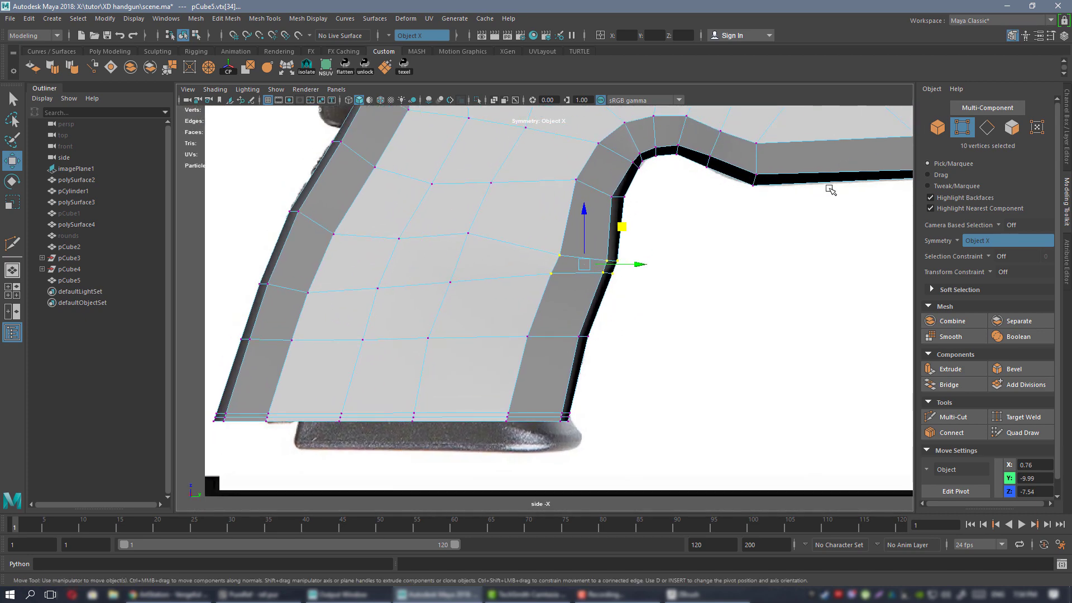
key(F8)
key(ctrl+h)
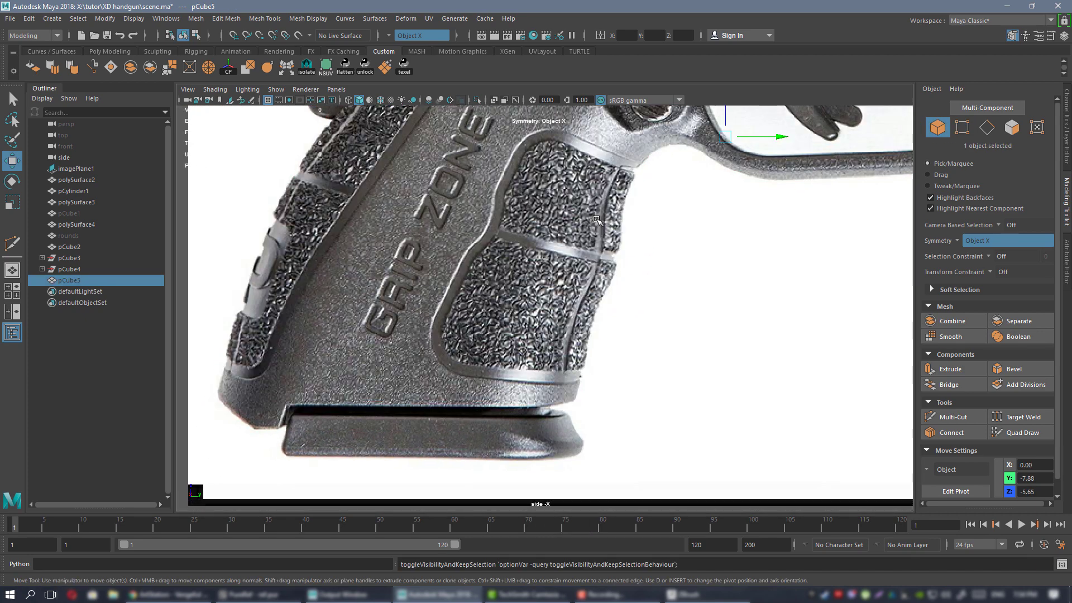
key(ctrl+h)
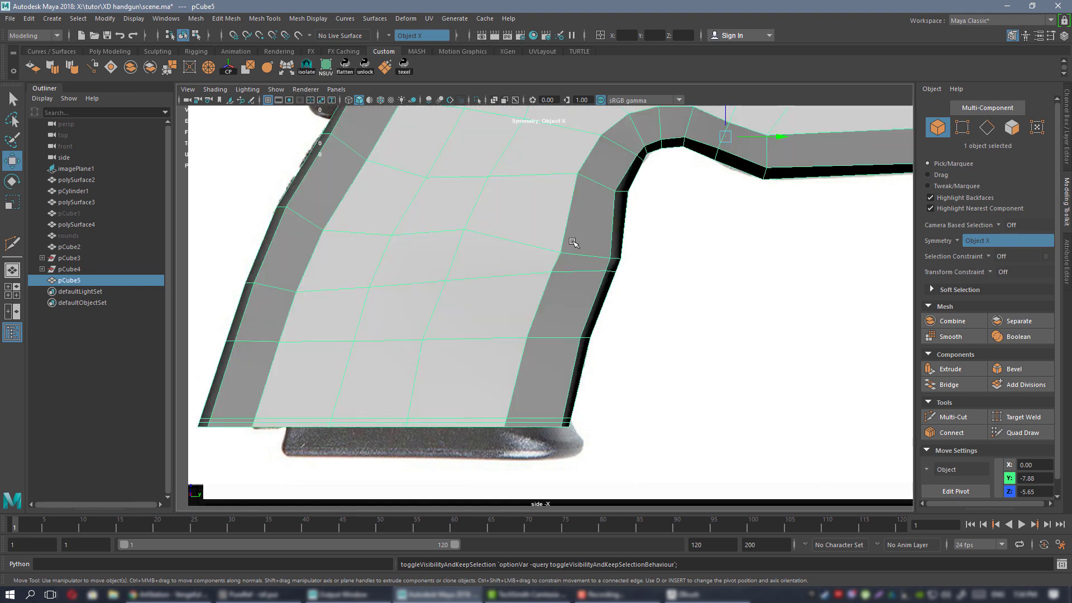
Slide the front-edge grip vertices slightly left.
alt+middle_drag(619, 327, 626, 291)
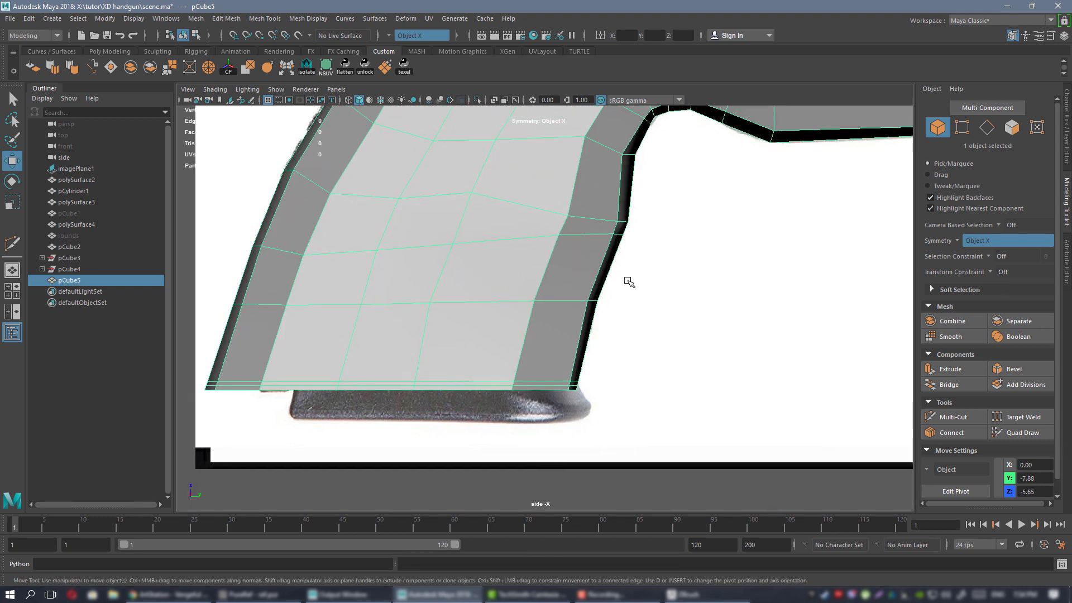
key(F8)
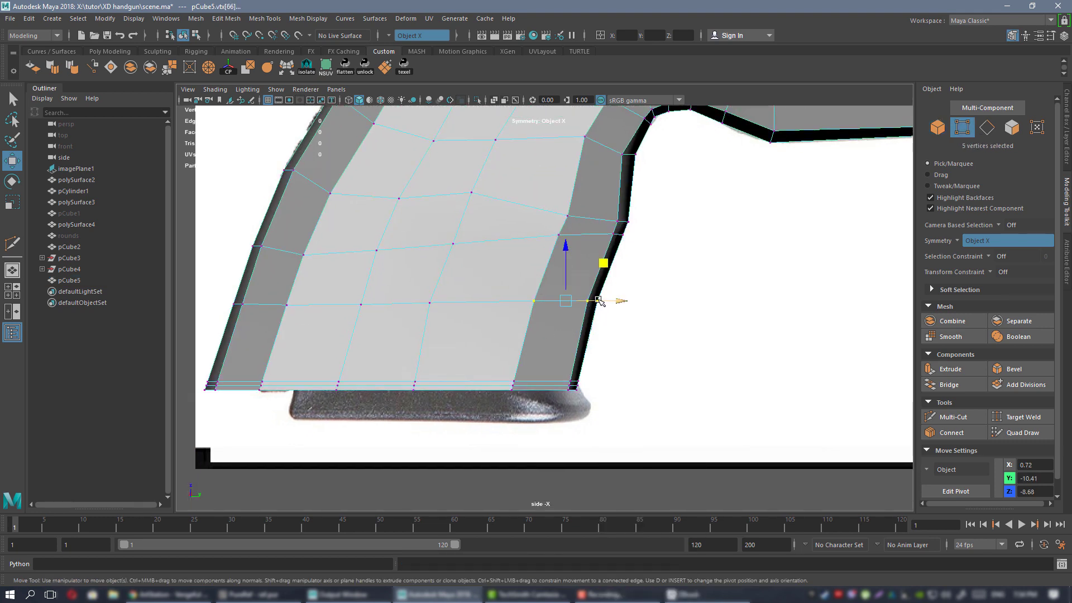
drag(599, 301, 593, 300)
alt+middle_drag(587, 287, 565, 372)
Check the smoothed grip in perspective, closing in on the grip and trigger-guard junction.
right_drag(561, 271, 606, 253)
key(3)
click(718, 325)
alt+right_drag(718, 326, 658, 316)
alt+middle_drag(623, 317, 598, 342)
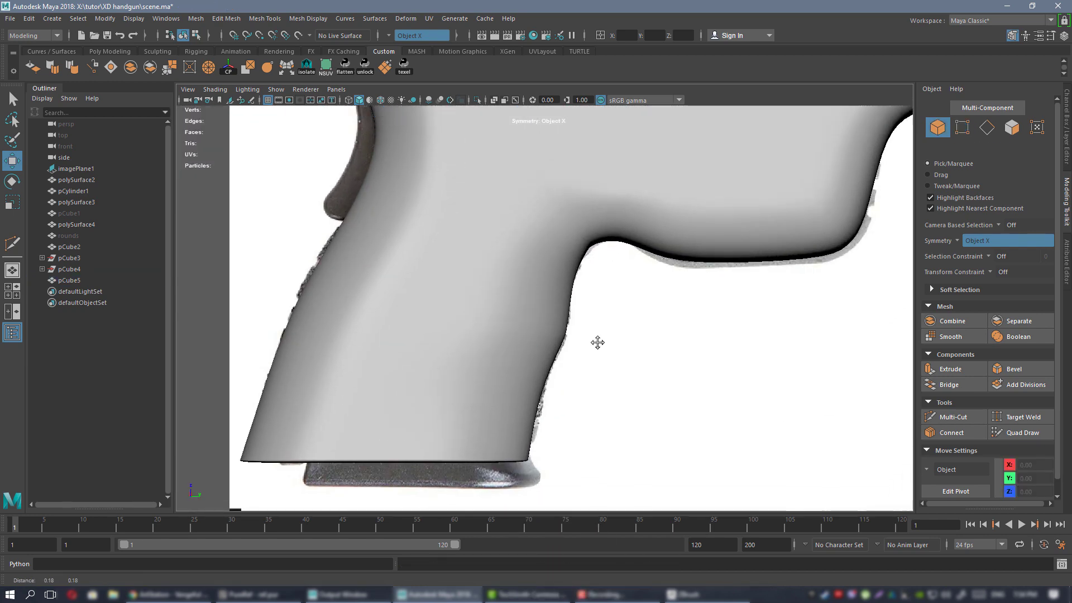
alt+right_drag(517, 237, 537, 260)
key(space)
key(space)
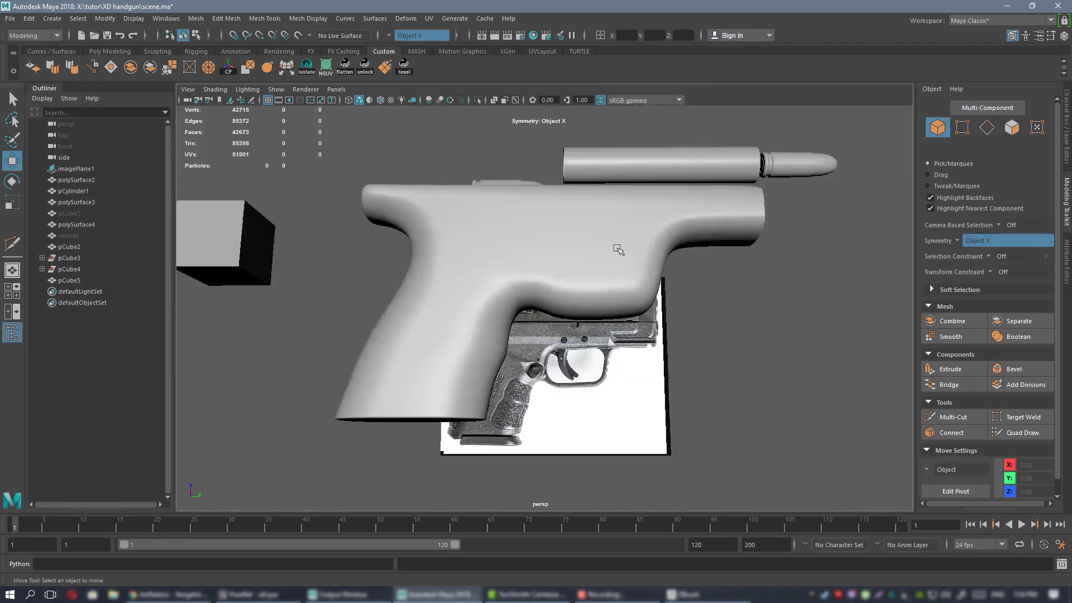
alt+drag(617, 249, 523, 285)
alt+right_drag(523, 285, 548, 364)
alt+drag(548, 364, 525, 333)
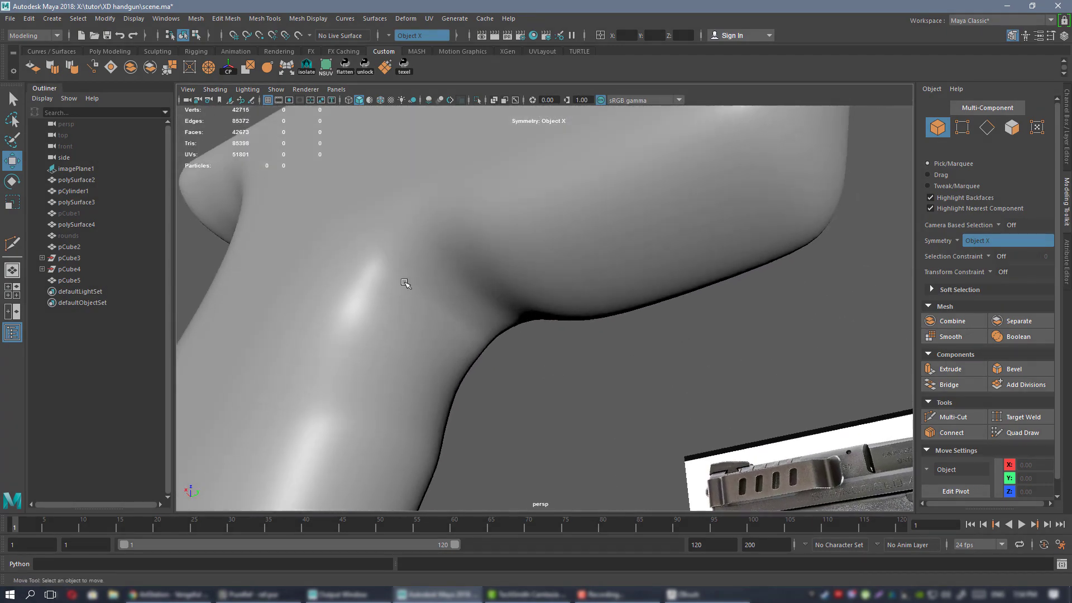
Select the vertex pair on the inner curve where the grip meets the trigger guard.
click(442, 311)
alt+drag(467, 297, 458, 270)
key(1)
right_drag(456, 270, 410, 269)
alt+drag(412, 270, 567, 273)
click(415, 294)
In the side view, shift the trigger guard's inner vertices left and down.
key(space)
key(space)
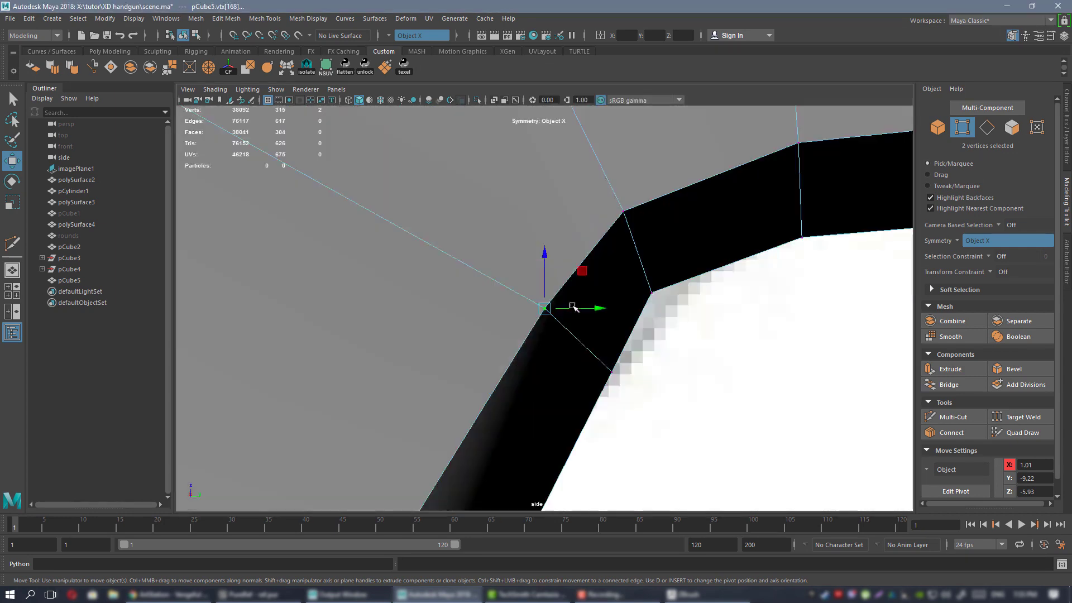
scroll(624, 334, down, 4)
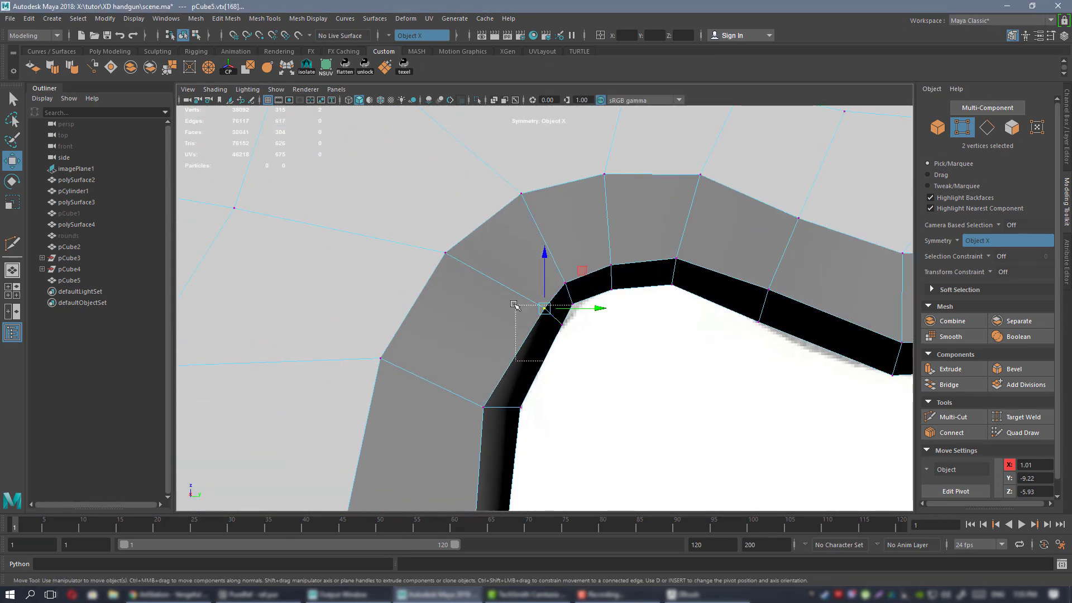
drag(560, 268, 583, 300)
key(ctrl+z)
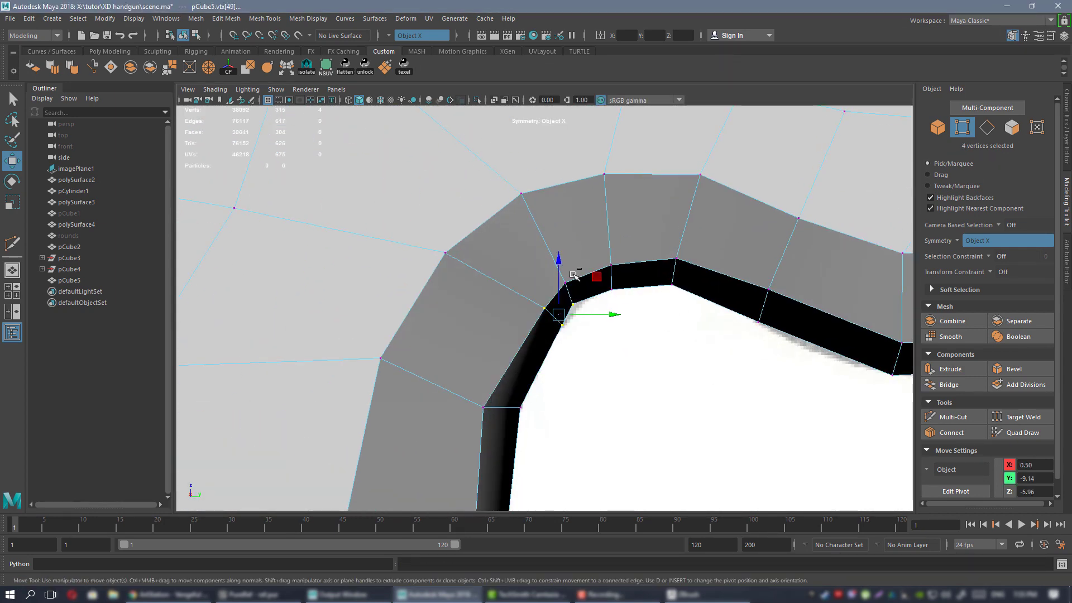
middle_drag(589, 277, 570, 294)
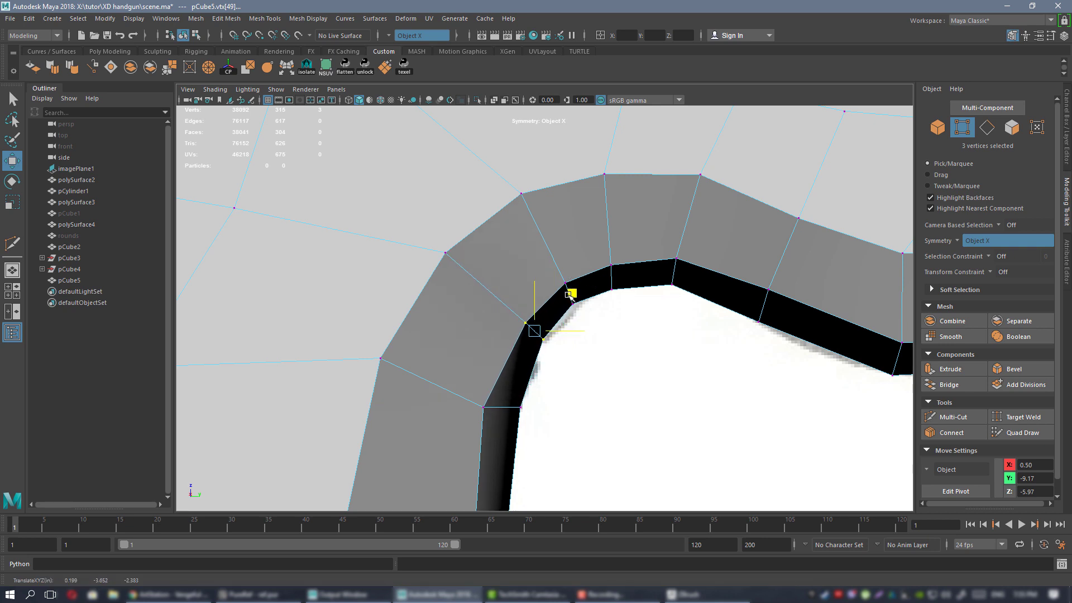
drag(566, 297, 562, 297)
alt+middle_drag(542, 301, 541, 328)
drag(564, 322, 561, 322)
alt+middle_drag(511, 319, 530, 346)
alt+right_drag(596, 317, 545, 295)
alt+middle_drag(621, 303, 545, 295)
alt+right_drag(493, 271, 627, 402)
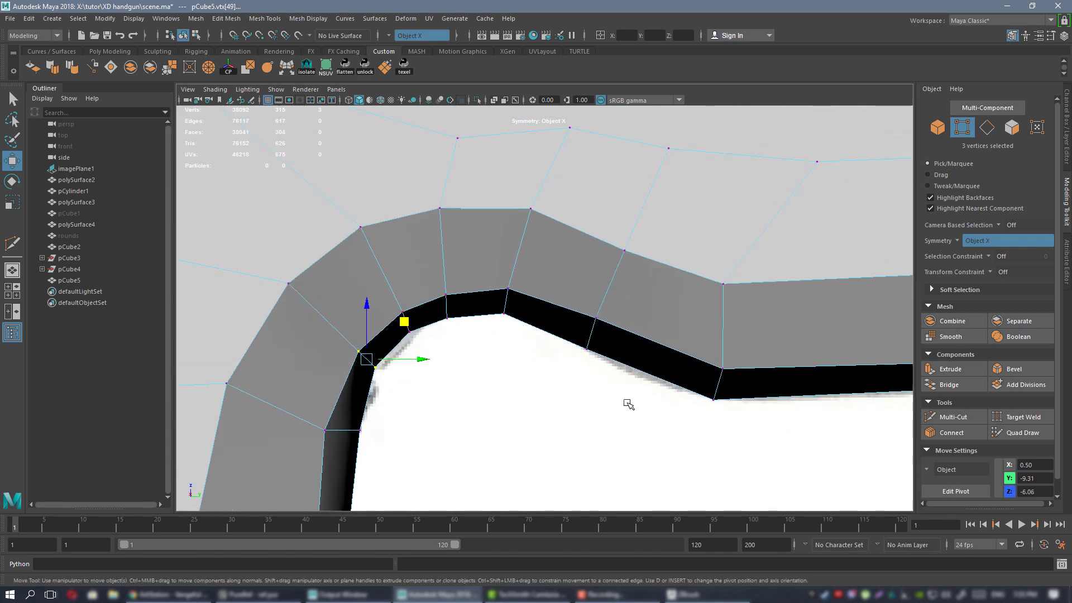
alt+middle_drag(627, 402, 747, 417)
Pull the guard's top and inner-corner vertices up and to the right.
middle_drag(599, 296, 606, 279)
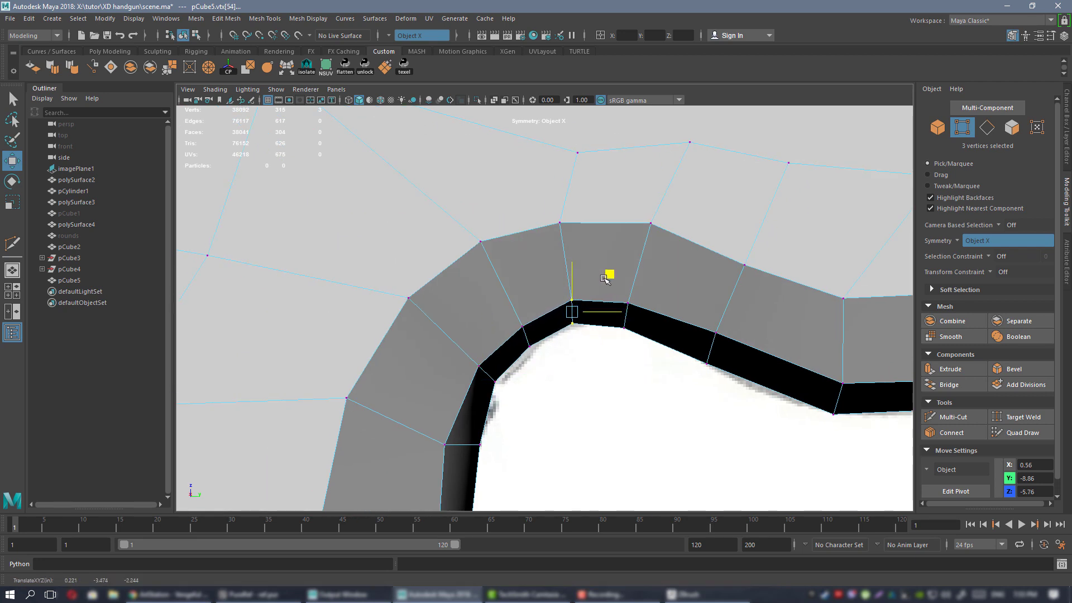
alt+middle_drag(541, 354, 572, 349)
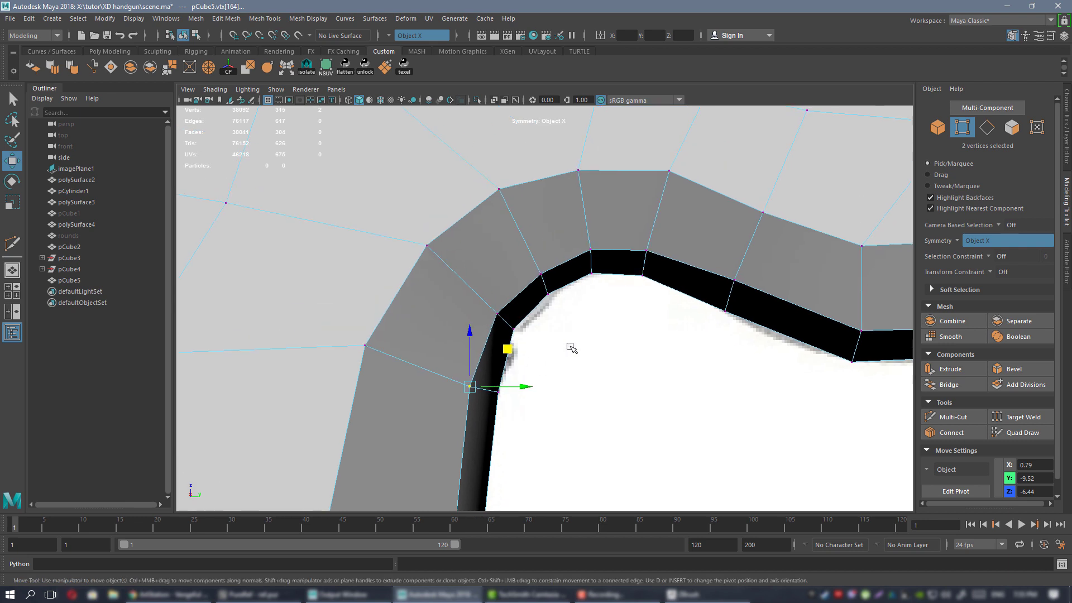
mouse_move(681, 236)
middle_down()
mouse_move(696, 220)
mouse_move(690, 201)
mouse_move(690, 225)
middle_up()
drag(578, 228, 617, 297)
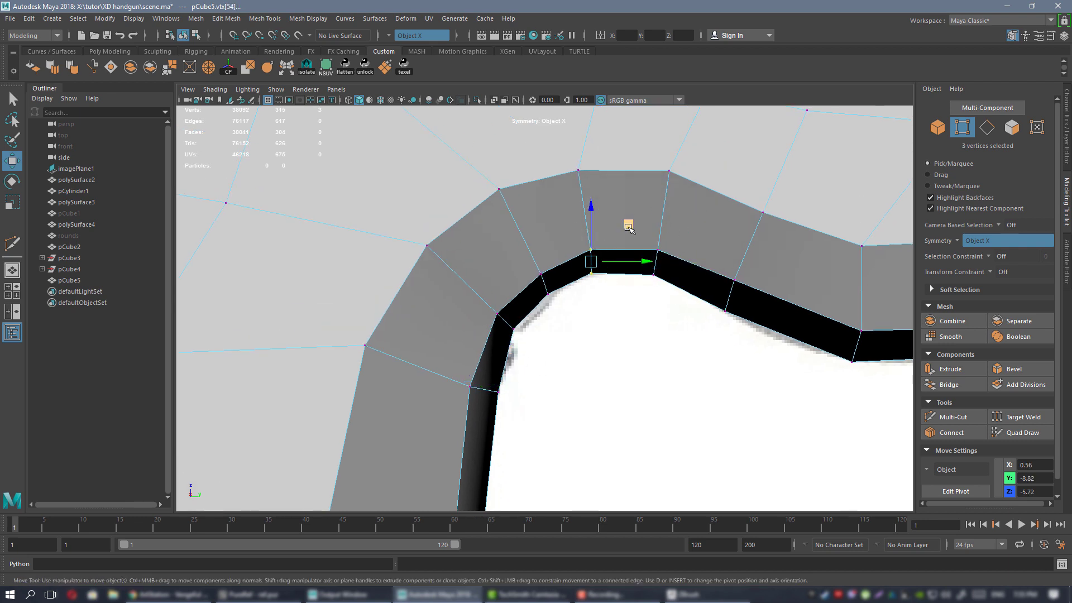
middle_drag(629, 226, 638, 222)
In Object Mode, toggle wireframe and shaded with 4/5, then smooth-preview the gun frame with 3.
right_drag(639, 199, 690, 182)
key(space)
key(space)
alt+drag(627, 292, 584, 287)
key(4)
click(716, 410)
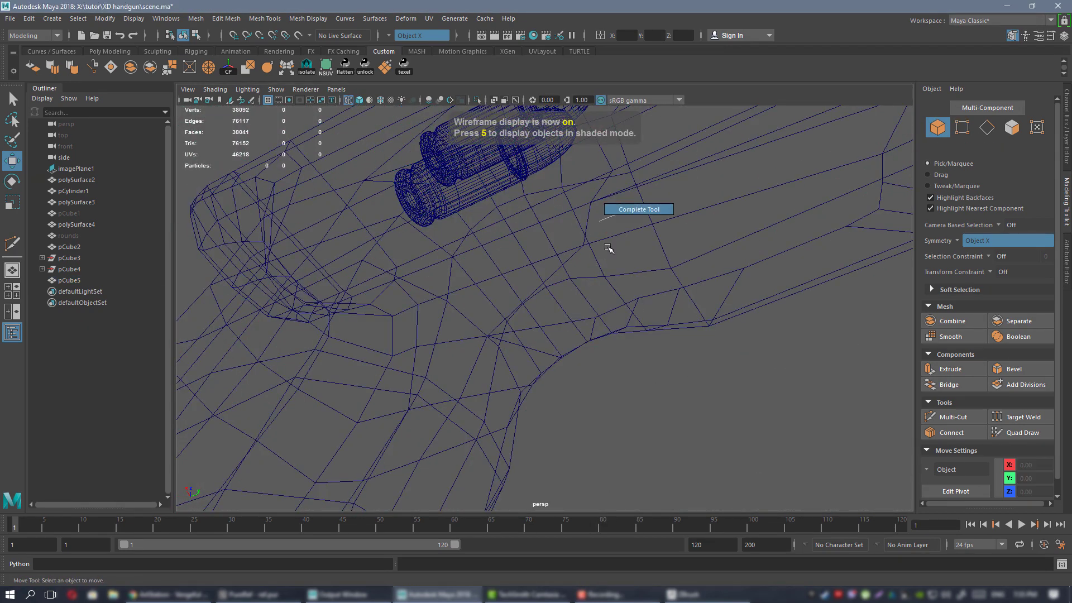
mouse_move(581, 231)
right_down()
mouse_move(591, 212)
mouse_move(582, 233)
right_up()
key(5)
click(575, 227)
key(3)
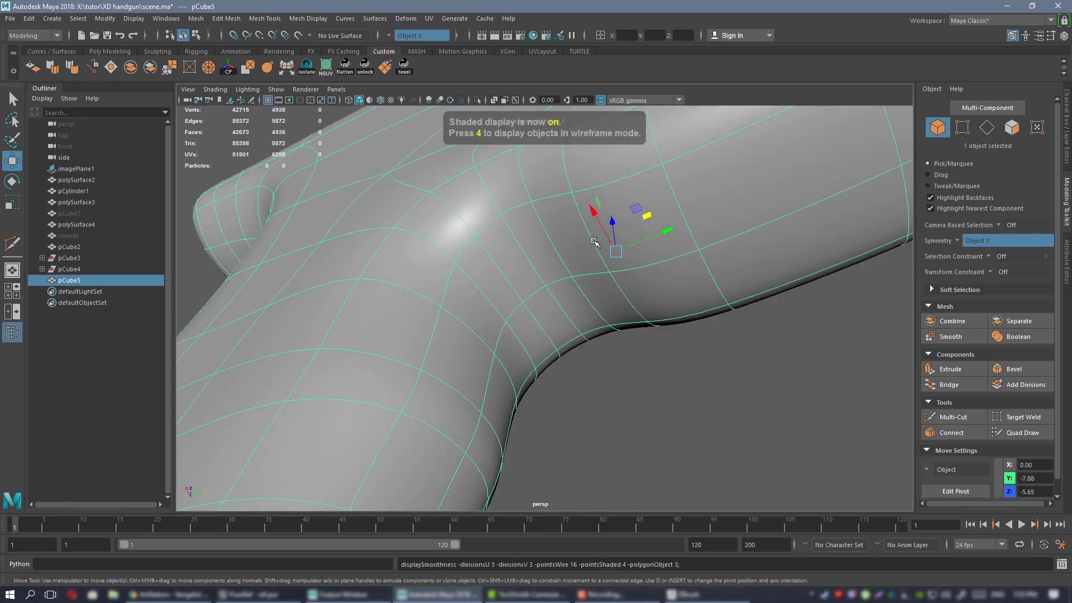
Deselect the frame and orbit to the gun's side beside the reference image.
click(735, 492)
alt+right_drag(735, 492, 557, 254)
alt+drag(557, 254, 566, 329)
alt+drag(543, 225, 571, 251)
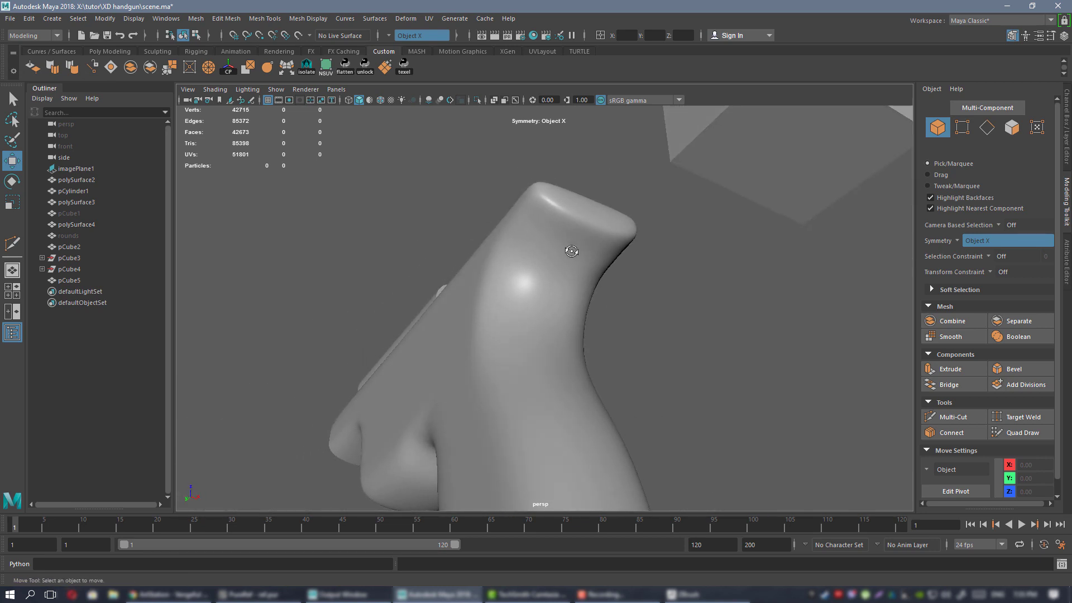
Open blinn1 in Hypershade and narrow the editor so the grip stays visible.
click(534, 35)
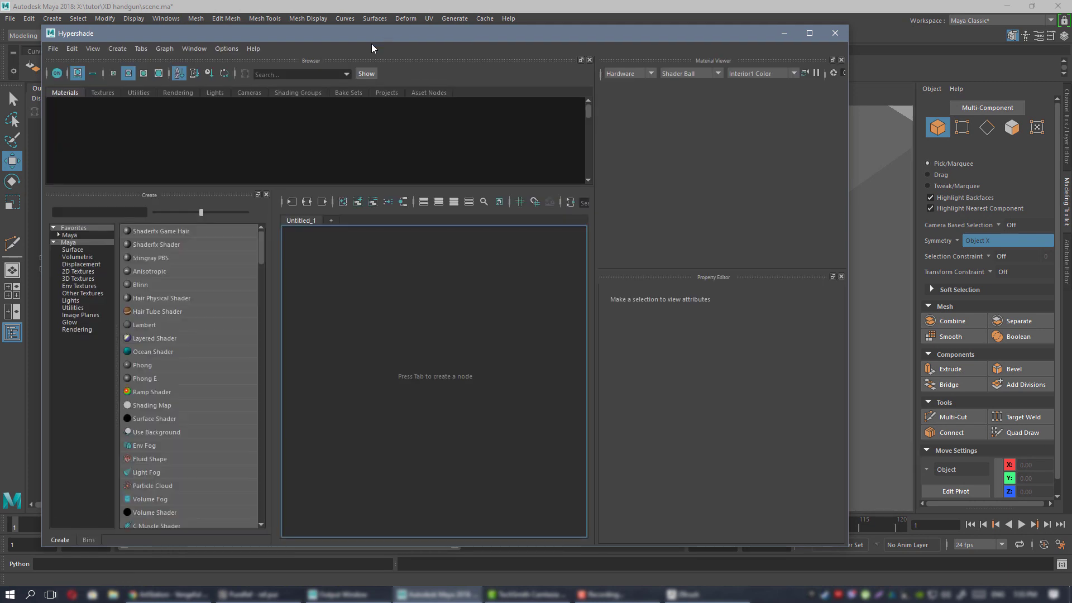
click(147, 120)
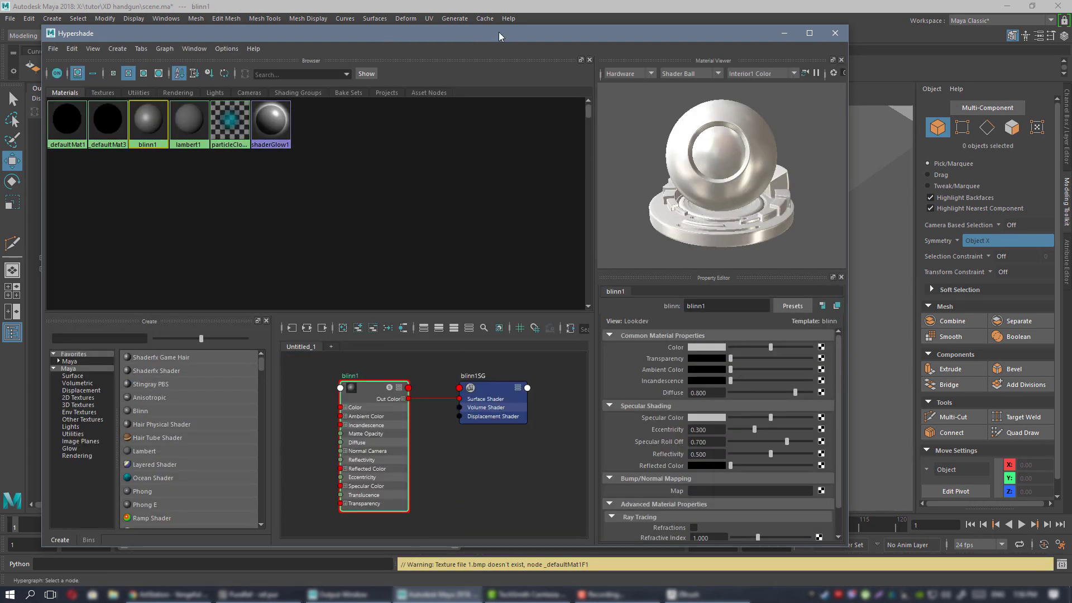
drag(498, 32, 682, 40)
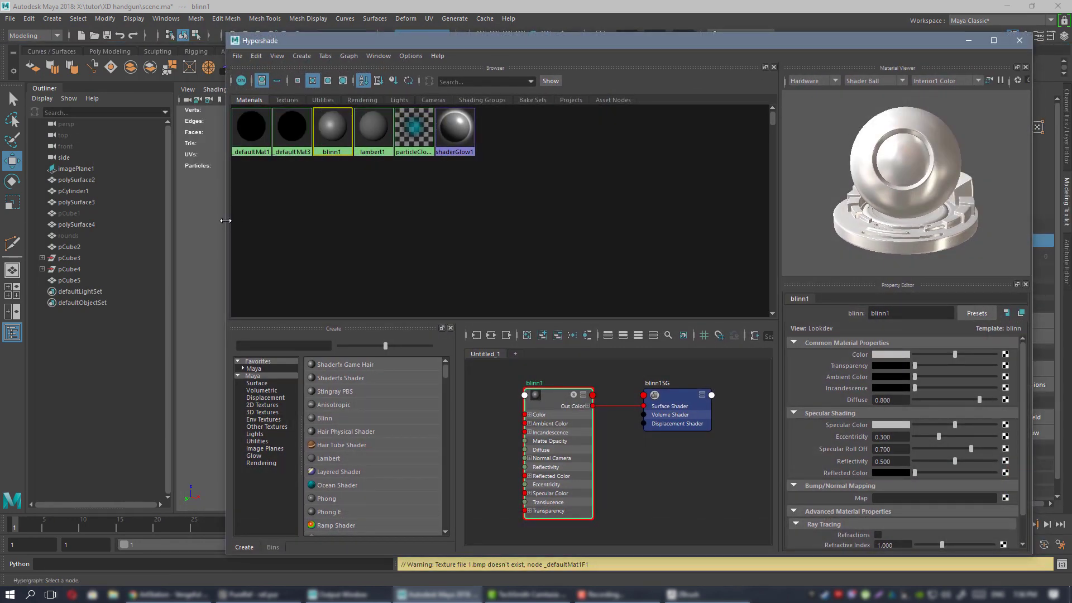
drag(225, 220, 589, 222)
alt+drag(516, 241, 337, 233)
alt+right_drag(337, 232, 320, 234)
alt+drag(321, 234, 424, 264)
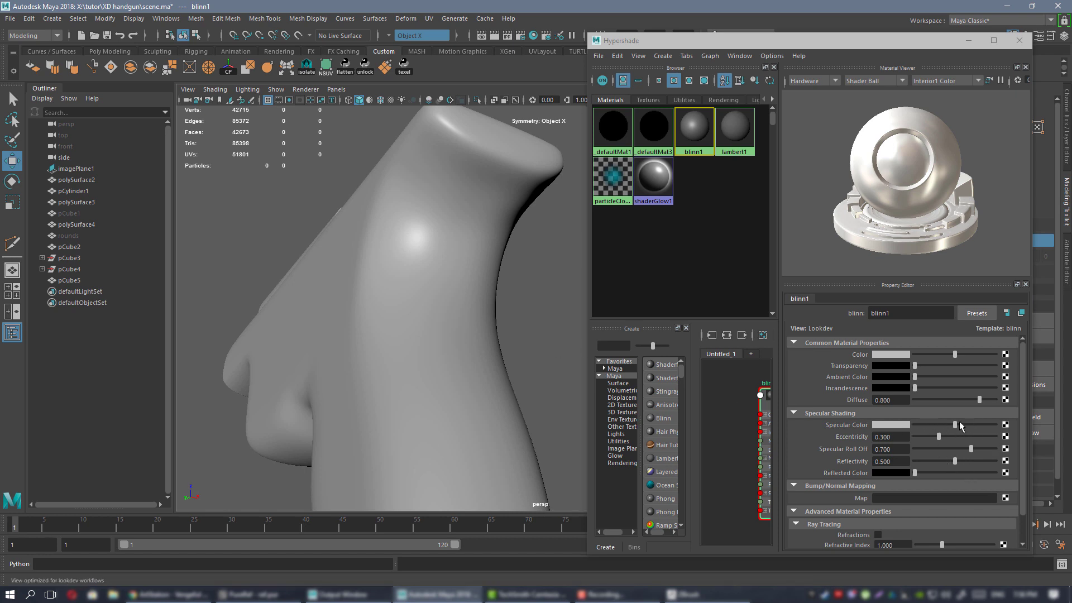
Set blinn1's specular colour to white, eccentricity 0.636, roll off 0.545 and reflectivity 0.692.
drag(955, 424, 982, 427)
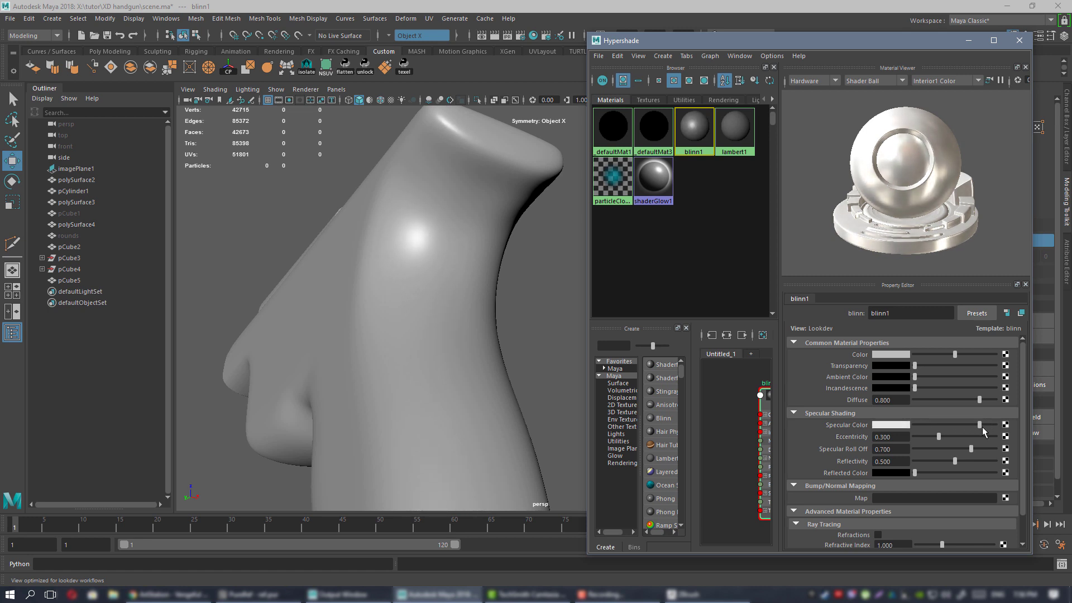
alt+drag(481, 313, 445, 260)
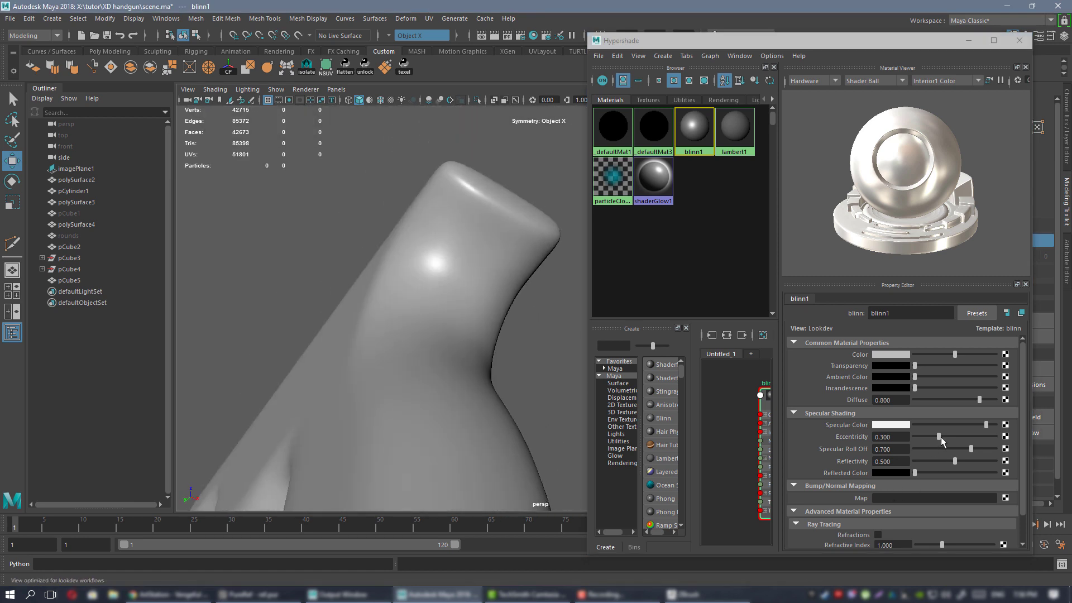
drag(941, 436, 964, 431)
mouse_move(496, 313)
alt+mouse_down()
mouse_move(502, 306)
mouse_move(503, 318)
alt+mouse_up()
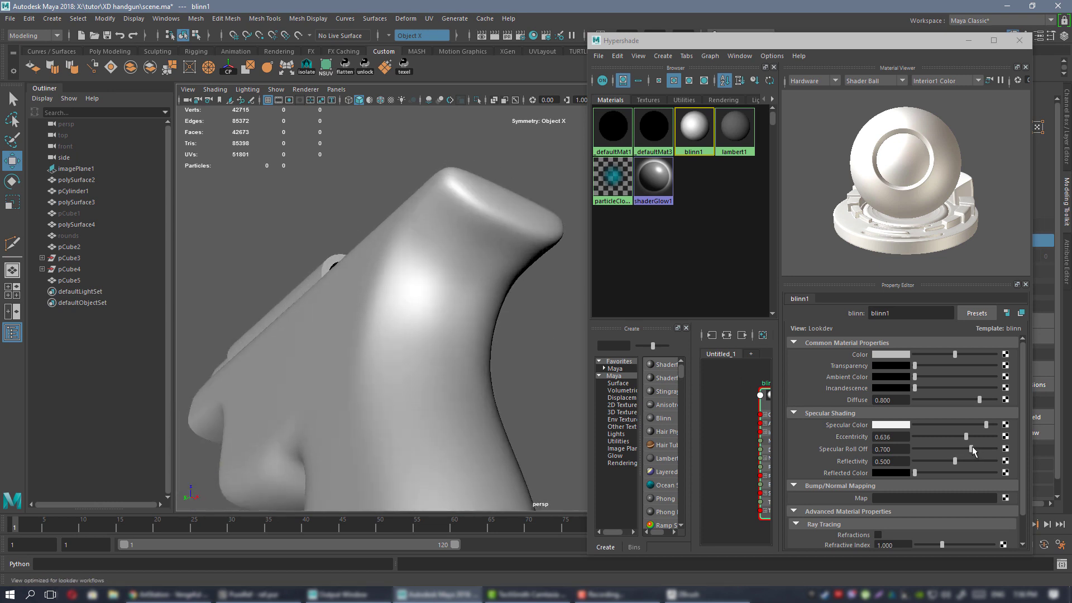
drag(971, 450, 958, 450)
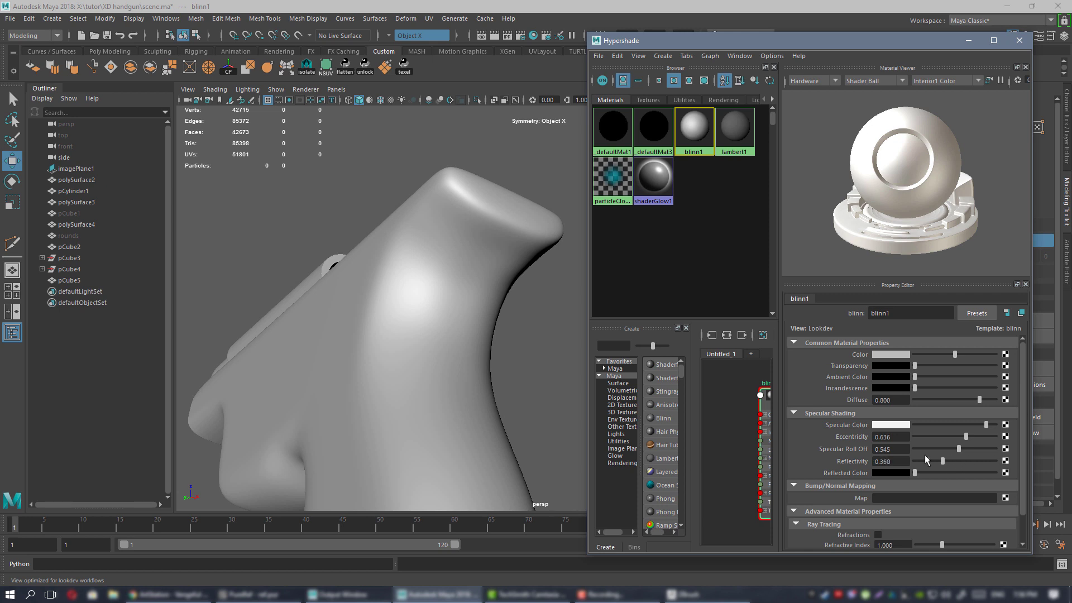
drag(916, 474, 887, 474)
alt+drag(428, 290, 477, 242)
Close Hypershade, frame the gun frame and turn off smooth preview with 1.
click(1018, 42)
click(546, 311)
key(f)
alt+right_drag(476, 242, 527, 224)
alt+middle_drag(527, 224, 602, 374)
alt+drag(602, 374, 643, 346)
alt+right_drag(500, 316, 458, 313)
alt+drag(589, 321, 562, 368)
key(1)
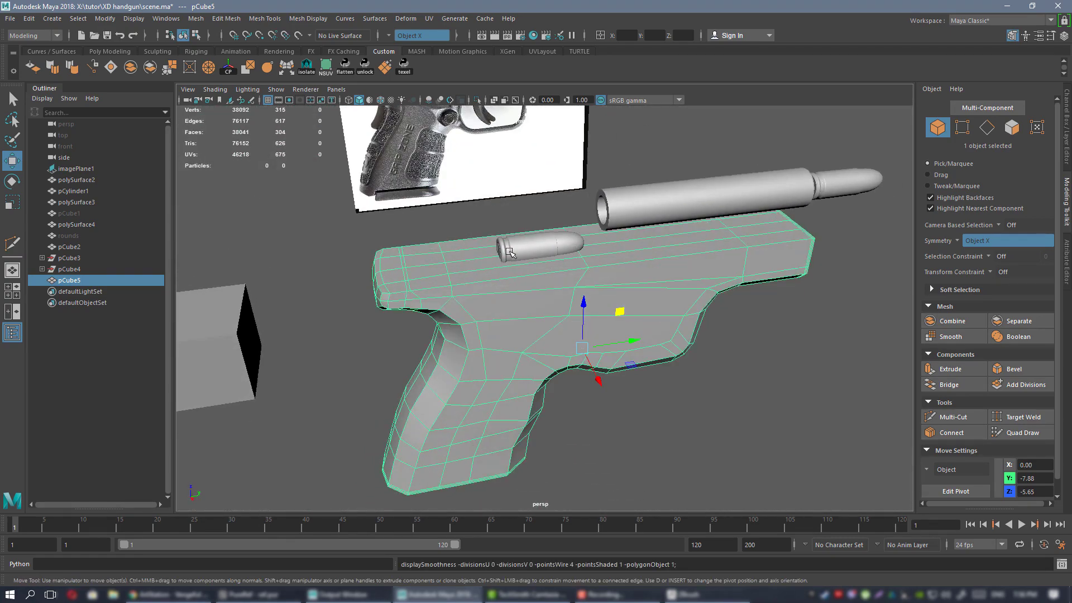
alt+right_drag(528, 353, 567, 357)
alt+drag(586, 360, 561, 290)
Insert a new edge loop along the frame's top with Multi-Cut and select it.
key(ctrl+shift+x)
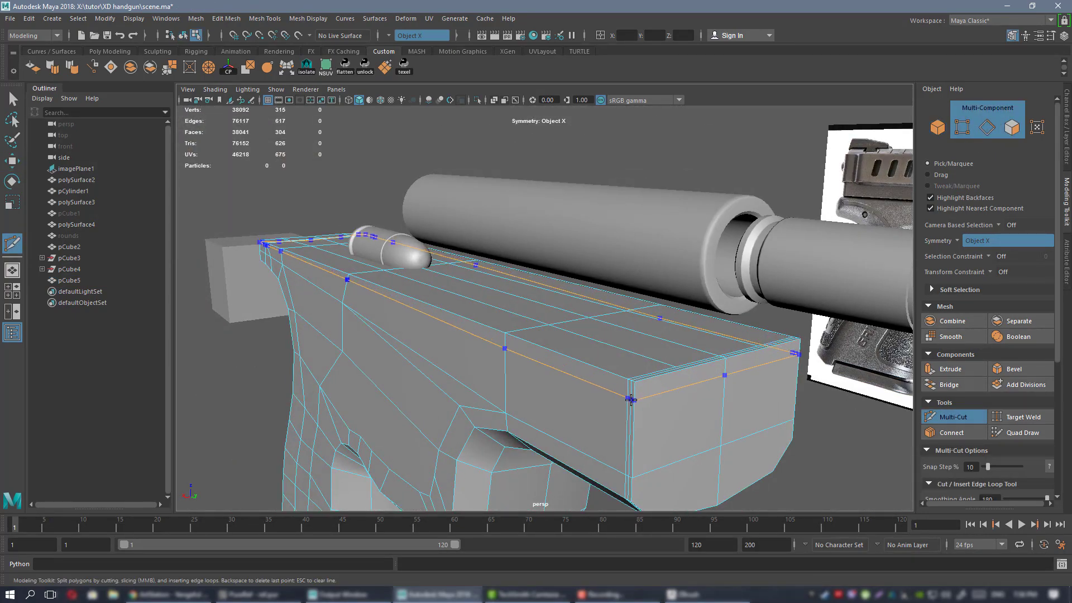
ctrl+click(630, 400)
key(w)
right_drag(543, 269, 545, 372)
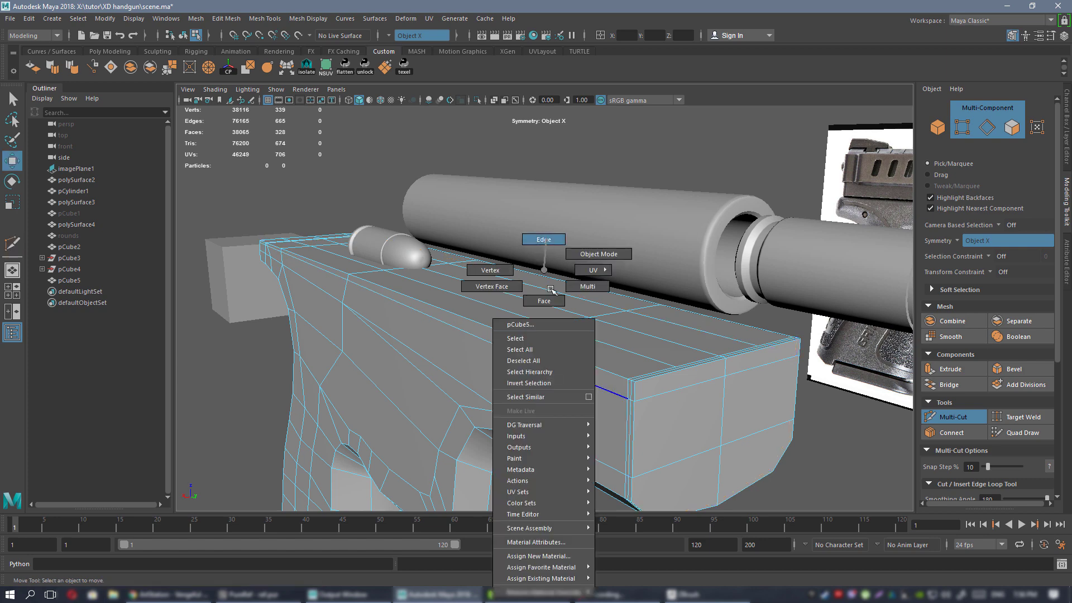
right_drag(550, 289, 544, 239)
double_click(569, 373)
Slide the new loop lower on the frame using Scale with Transform Constraint set to Edge.
key(r)
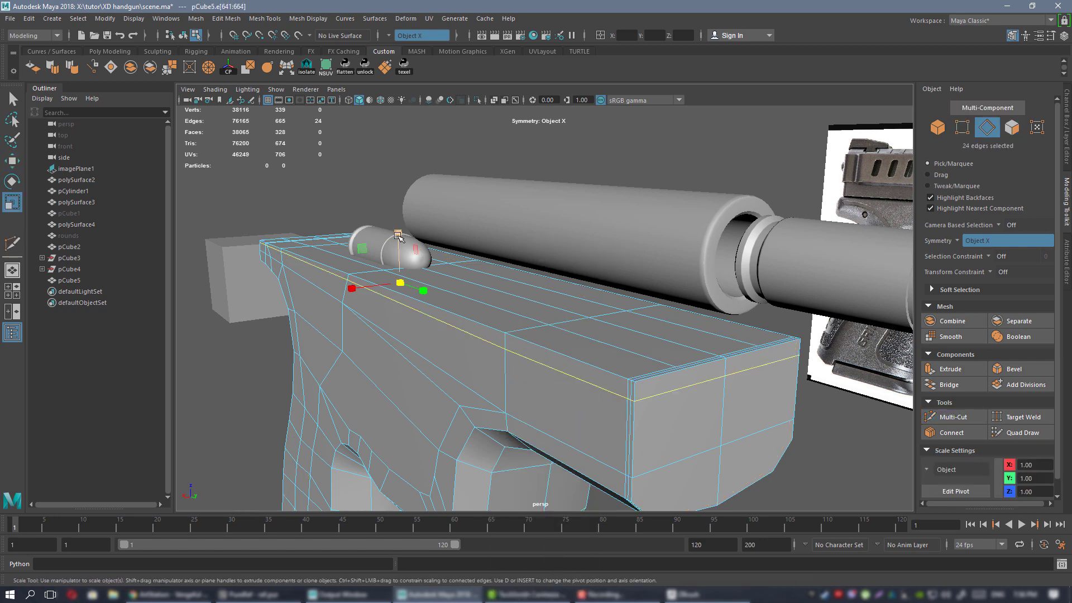
drag(398, 234, 432, 394)
alt+drag(422, 318, 595, 249)
key(ctrl+z)
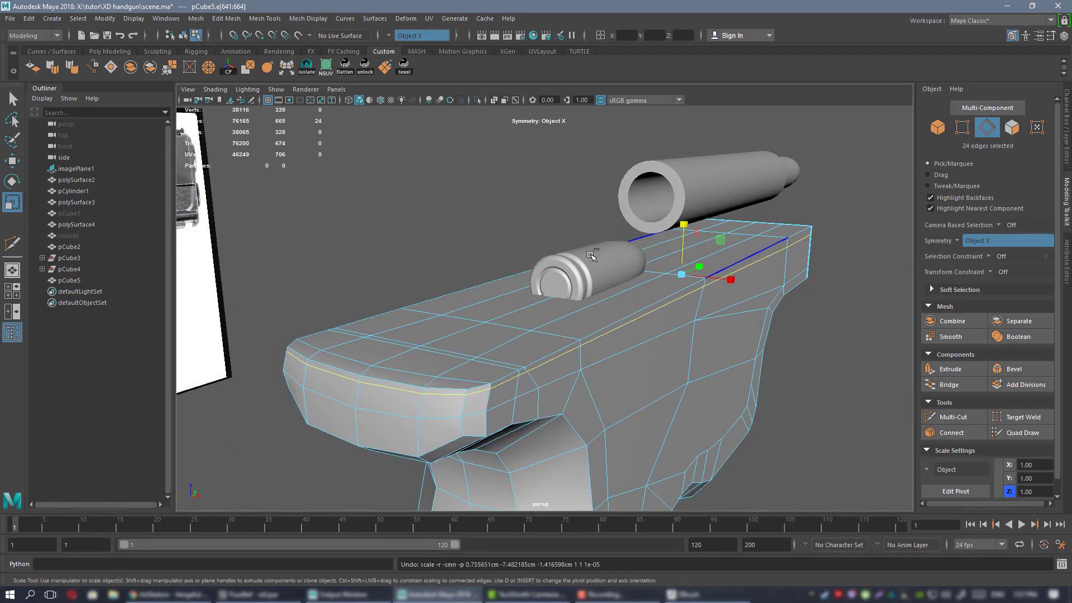
alt+middle_drag(578, 298, 612, 266)
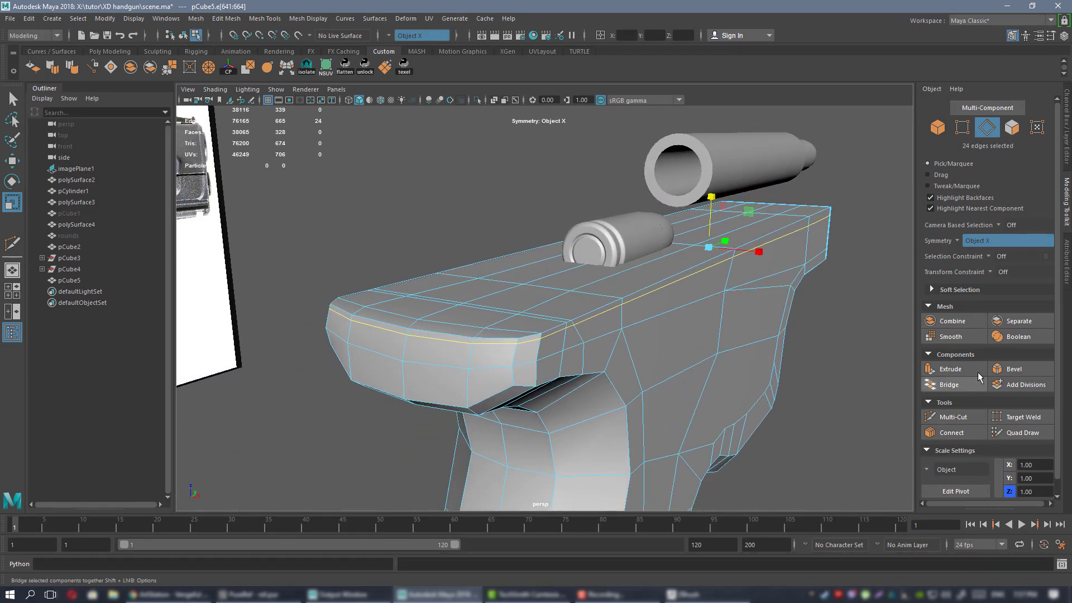
click(991, 272)
click(1005, 282)
drag(712, 200, 702, 330)
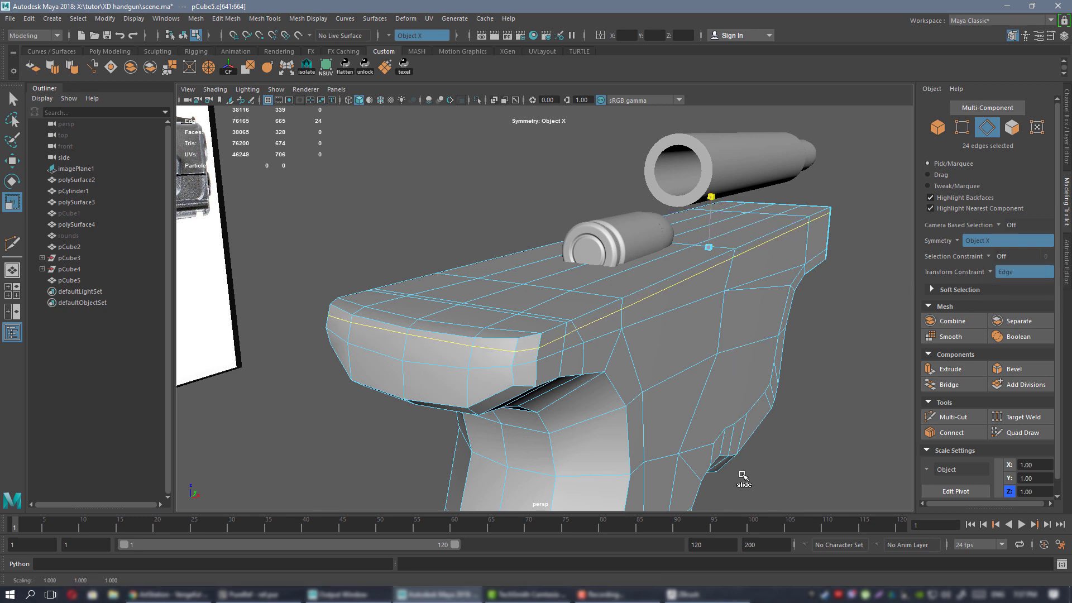
alt+drag(733, 384, 571, 288)
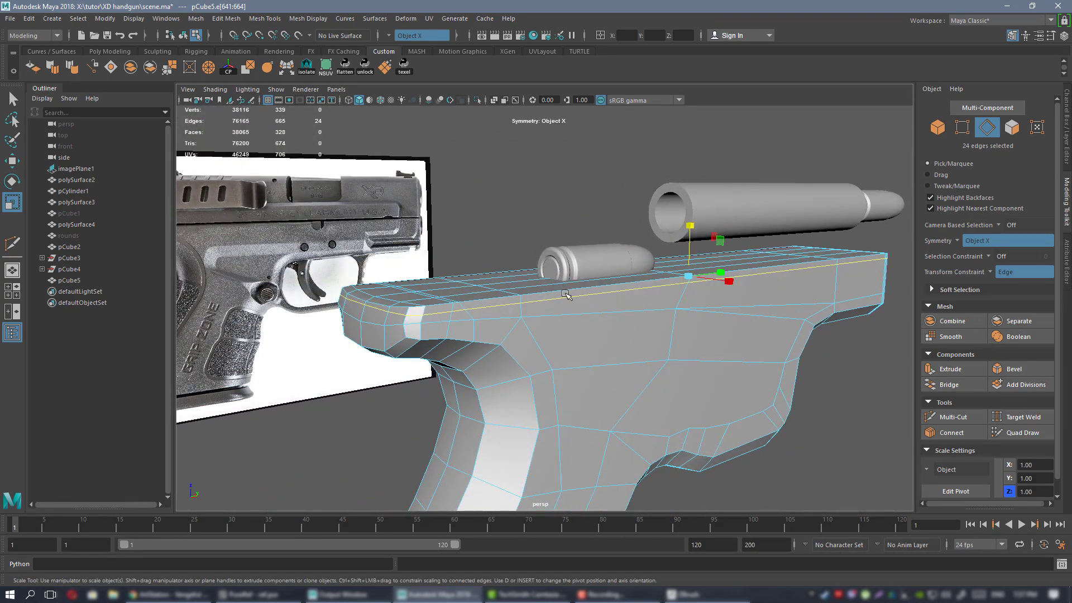
alt+right_drag(566, 294, 623, 333)
alt+drag(565, 331, 590, 339)
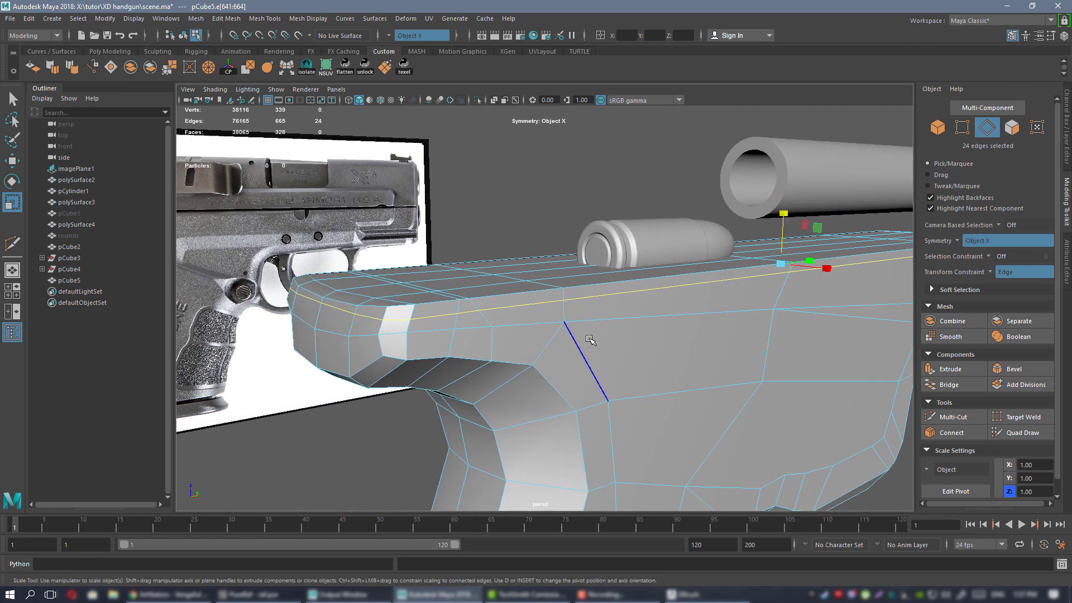
Turn the edge constraint off and smooth-preview the frame again with 3.
click(1025, 272)
click(1006, 276)
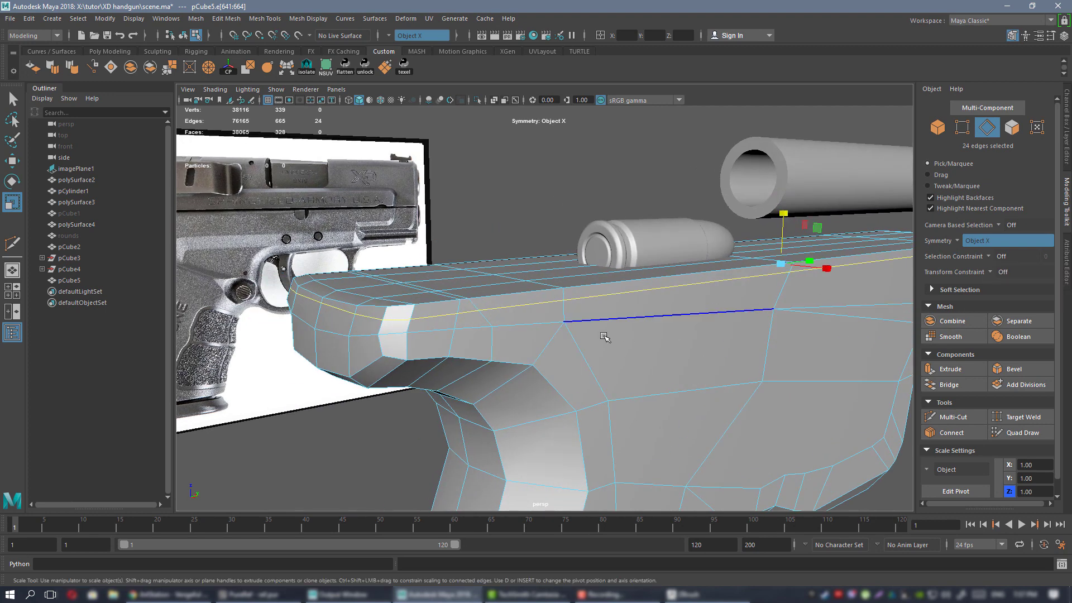
right_drag(604, 270, 660, 255)
key(3)
click(575, 225)
alt+drag(691, 336, 617, 318)
scroll(601, 326, down, 5)
alt+drag(505, 304, 610, 328)
scroll(603, 341, up, 3)
alt+drag(593, 371, 626, 346)
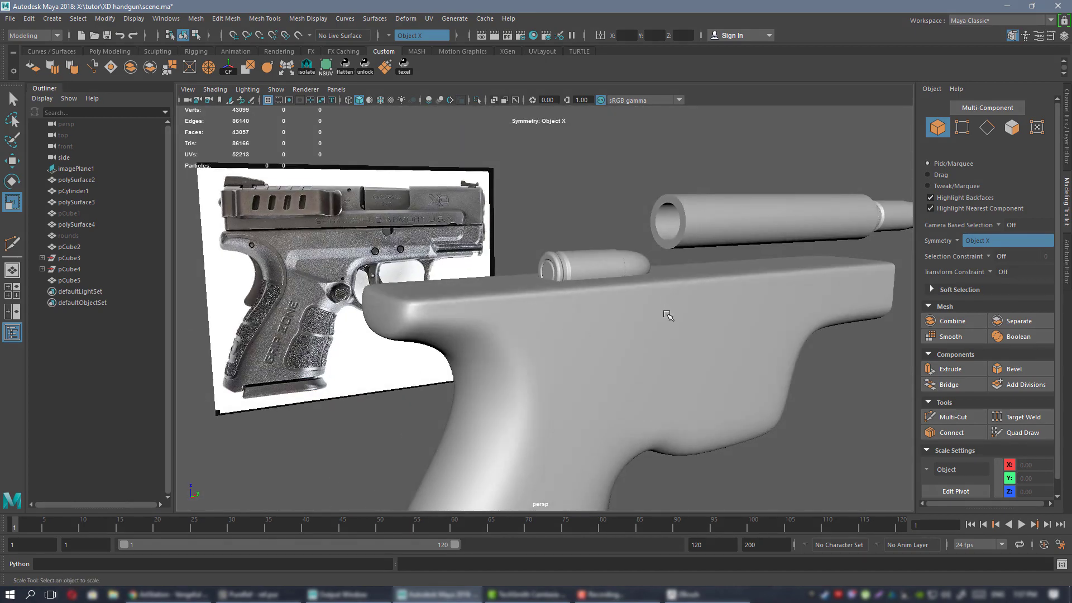
alt+drag(668, 314, 578, 313)
scroll(578, 314, down, 3)
click(553, 285)
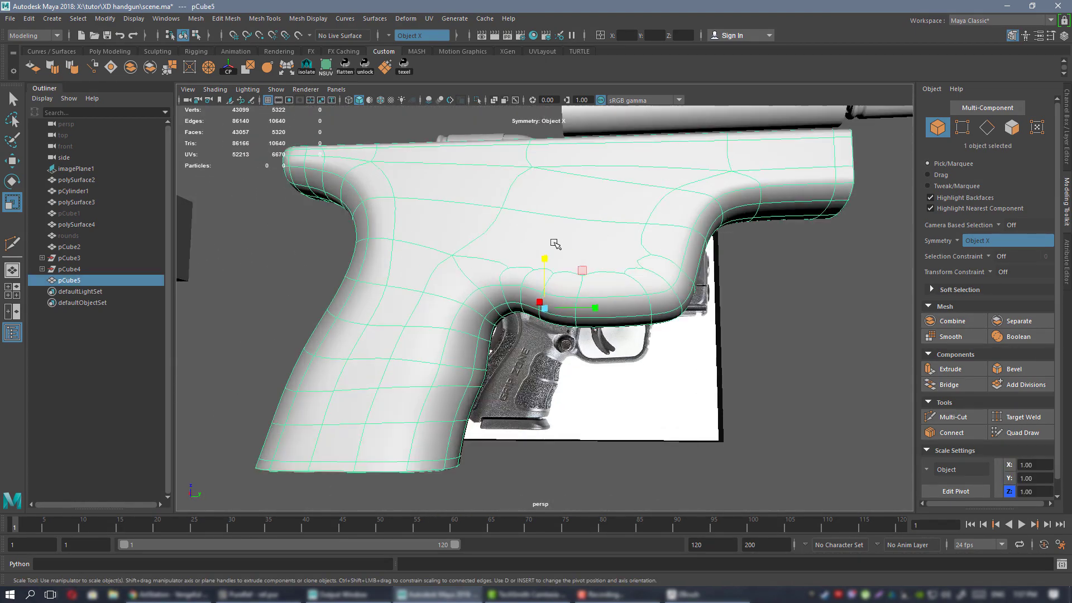
alt+drag(553, 286, 580, 240)
click(780, 332)
click(557, 320)
Select ten vertices along pCube5's trigger-guard edge, with smooth preview on and Move active.
click(708, 377)
scroll(708, 377, down, 5)
alt+drag(642, 318, 606, 363)
key(space)
key(space)
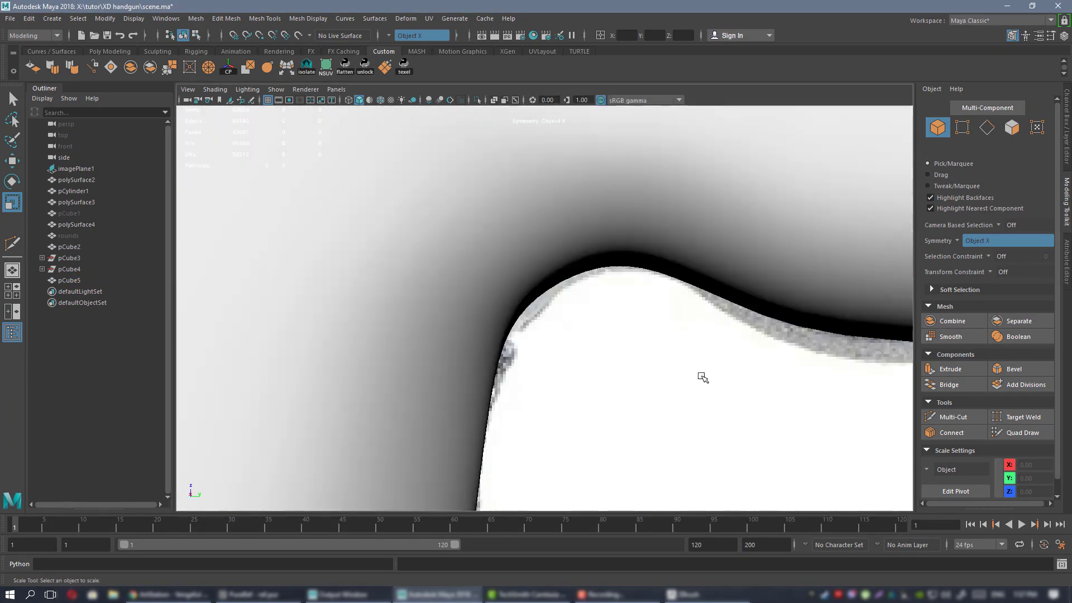
scroll(546, 256, down, 5)
scroll(719, 342, up, 6)
scroll(533, 333, down, 1)
click(551, 292)
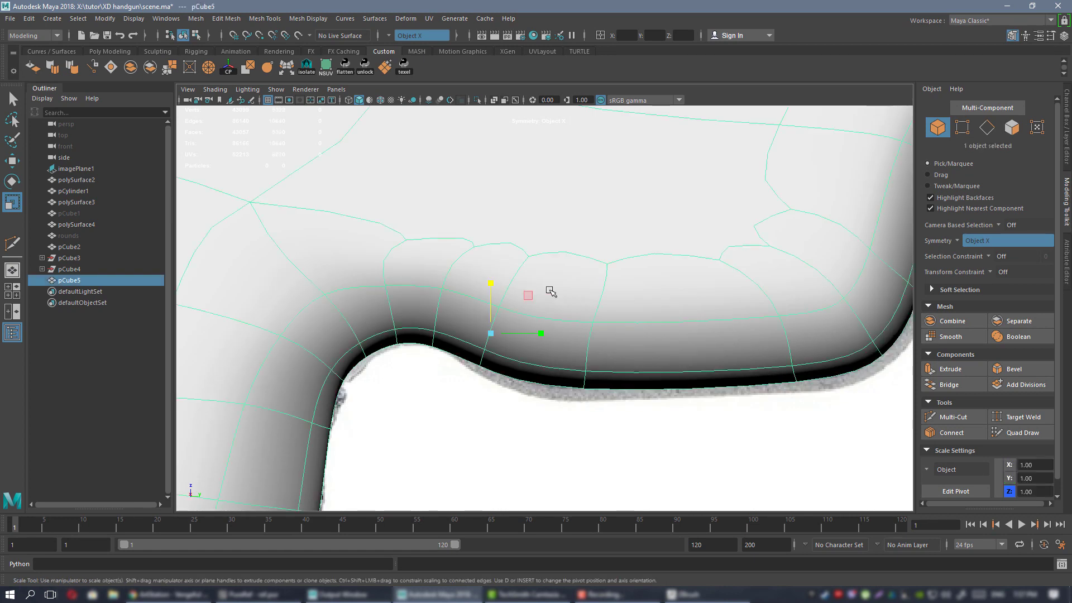
key(F9)
key(1)
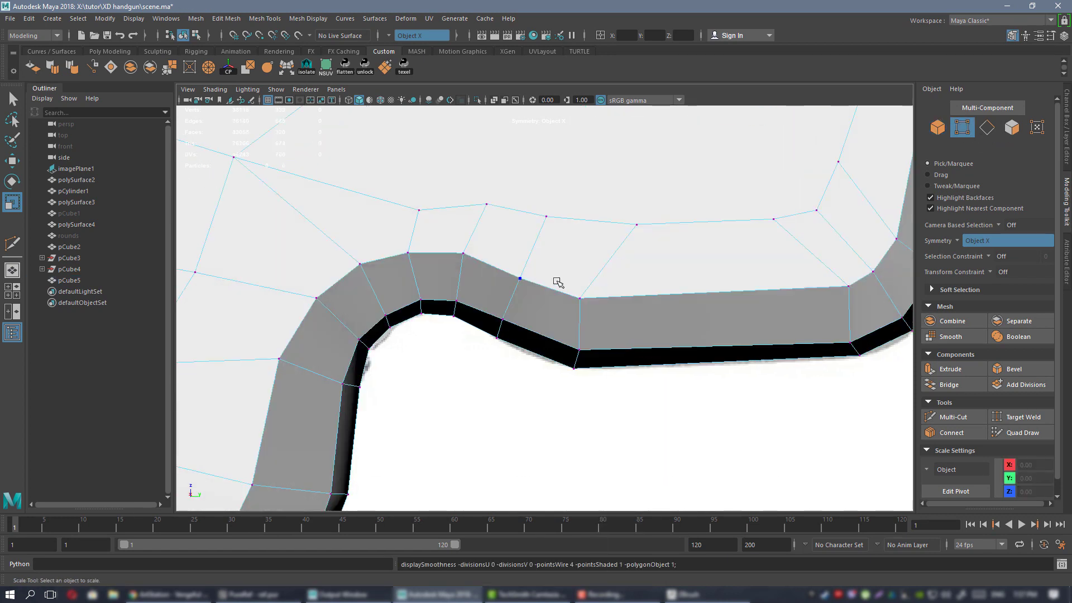
drag(651, 429, 651, 430)
key(3)
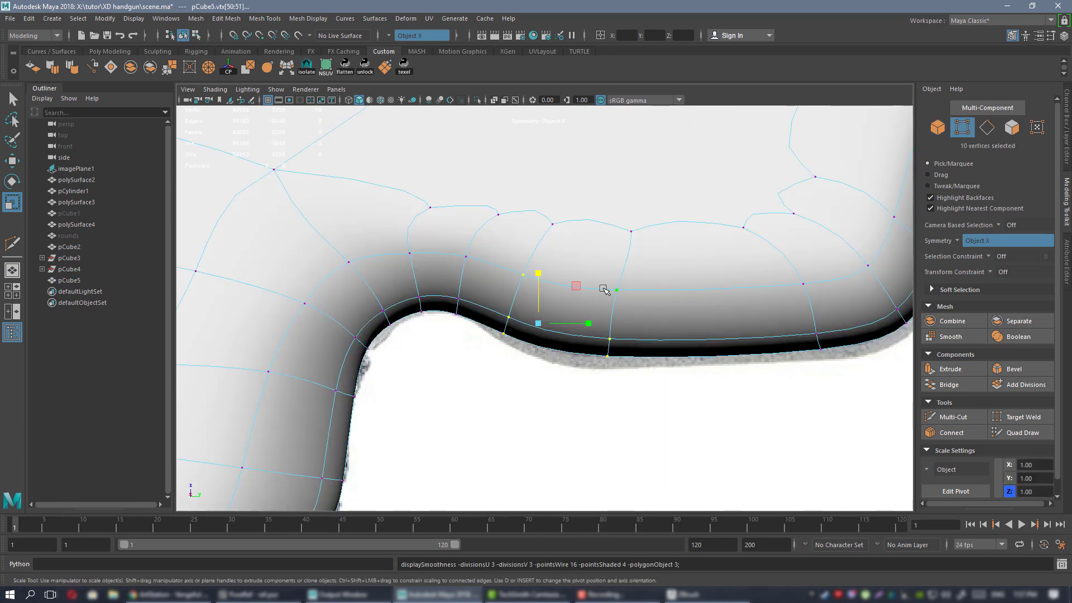
key(w)
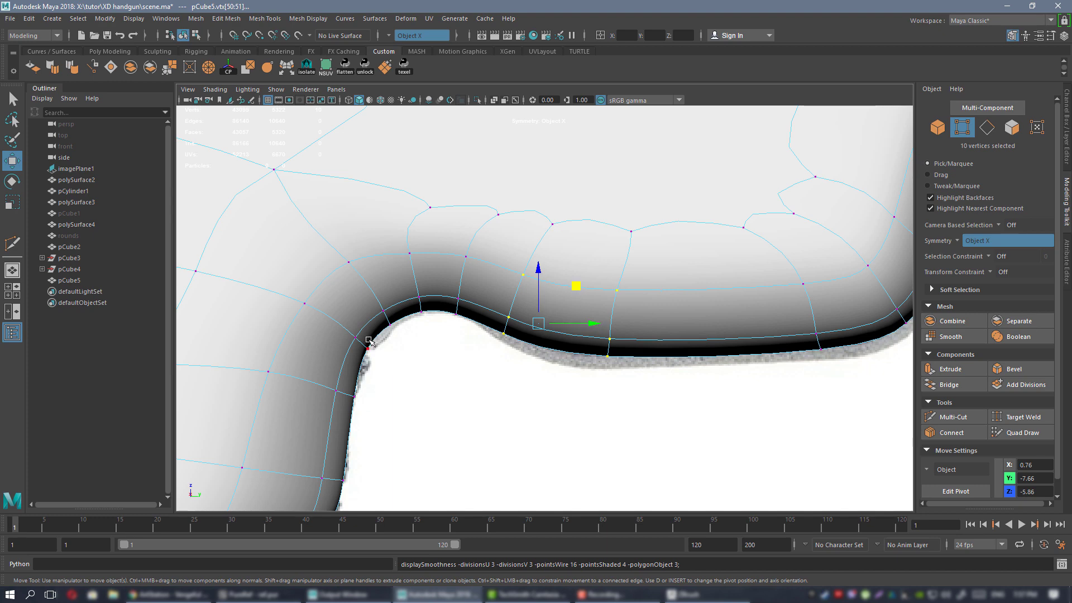
Drag the selected guard vertices onto the reference outline.
alt+middle_drag(714, 357, 518, 364)
alt+middle_drag(357, 305, 554, 299)
alt+middle_drag(774, 302, 601, 336)
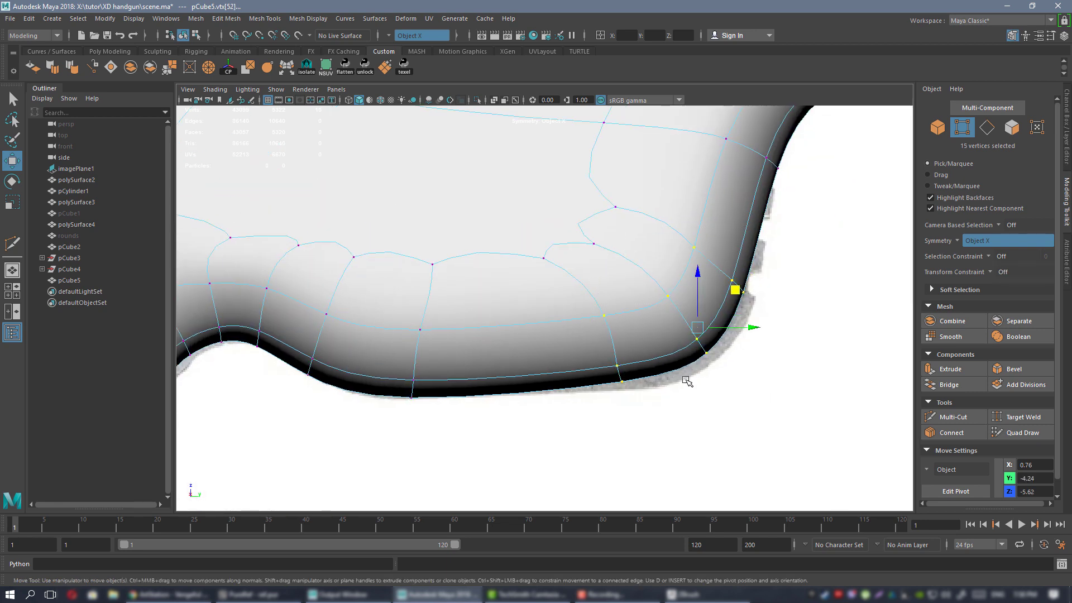
middle_drag(735, 290, 745, 300)
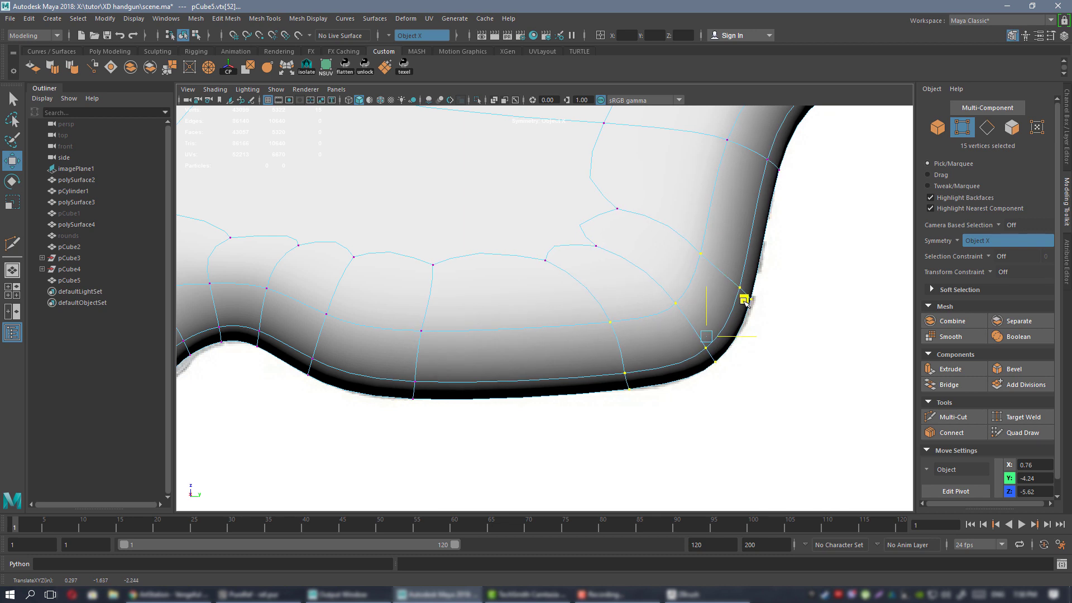
drag(745, 299, 745, 301)
Nudge vertices at the upper corner and along the top rim onto the reference line.
alt+middle_drag(746, 242, 597, 426)
alt+middle_drag(628, 375, 542, 310)
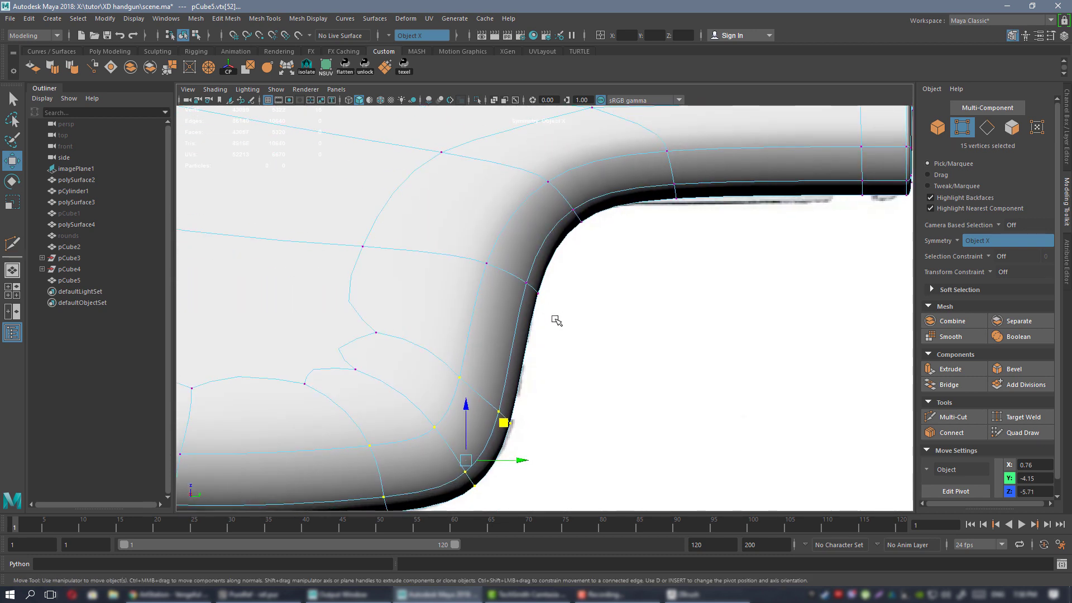
alt+middle_drag(508, 276, 499, 308)
drag(554, 301, 546, 294)
alt+middle_drag(454, 405, 591, 321)
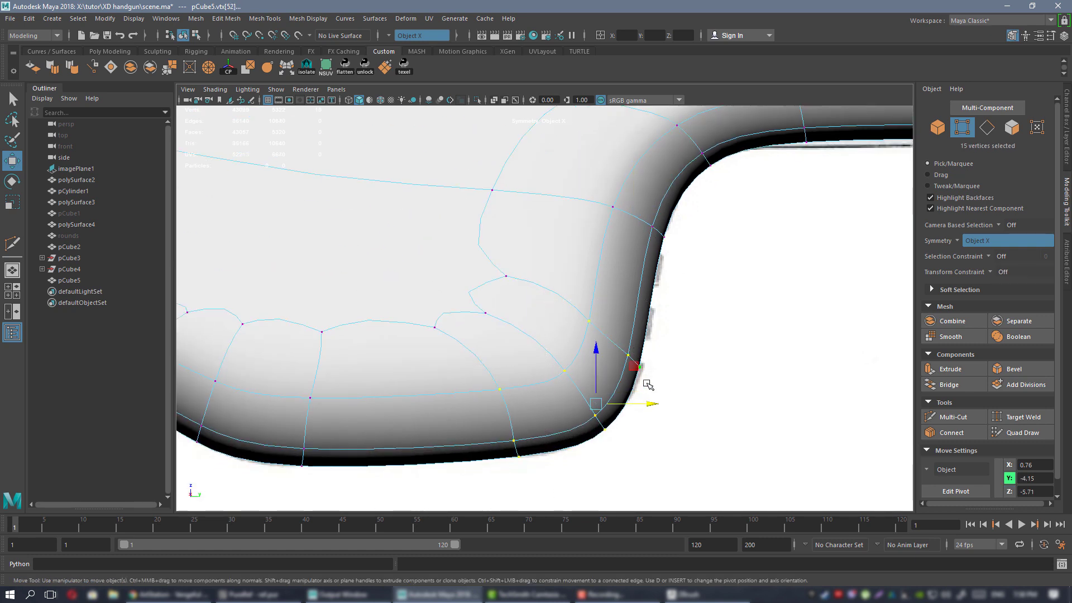
drag(645, 407, 650, 405)
alt+middle_drag(639, 239, 556, 346)
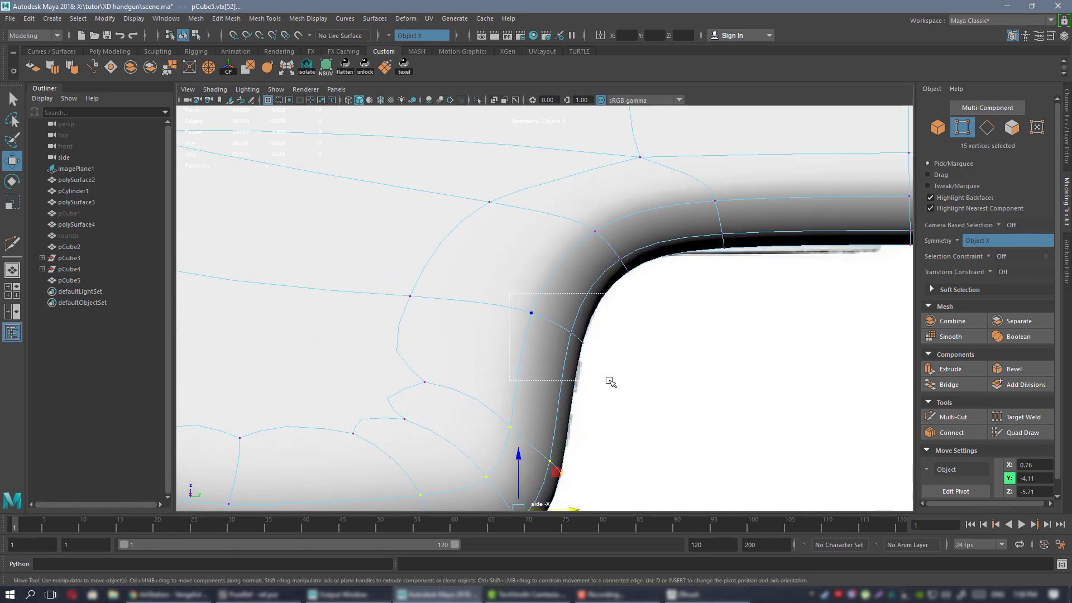
drag(602, 322, 604, 322)
alt+middle_drag(604, 322, 512, 348)
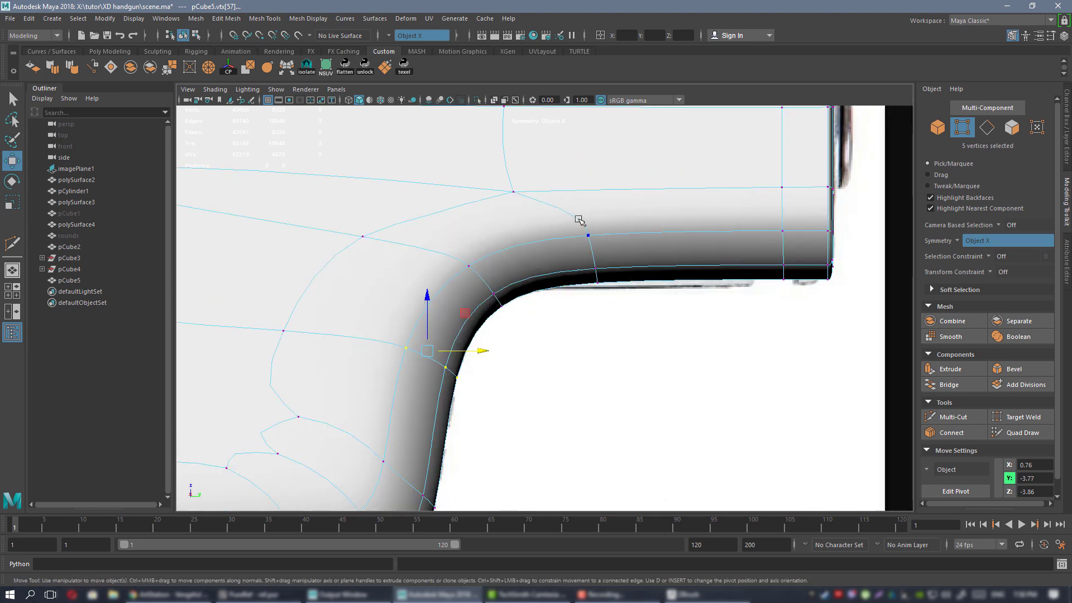
mouse_move(700, 230)
mouse_down()
mouse_move(701, 191)
mouse_move(710, 241)
mouse_up()
Shift the grip's lower vertex rows left and right to follow the reference outline.
alt+right_drag(710, 241, 567, 313)
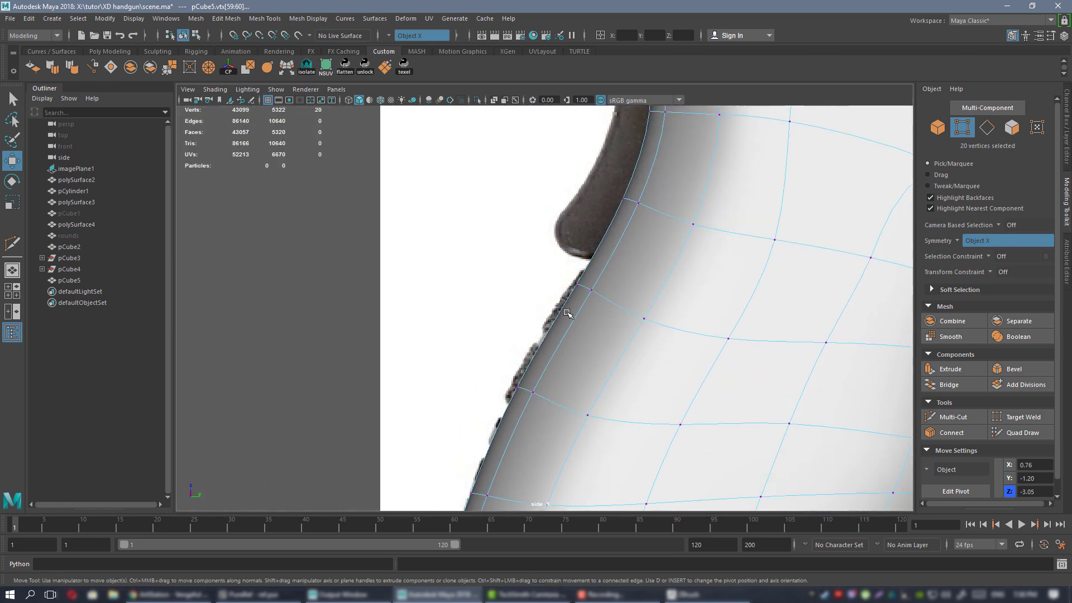
drag(581, 365, 575, 362)
drag(645, 262, 643, 263)
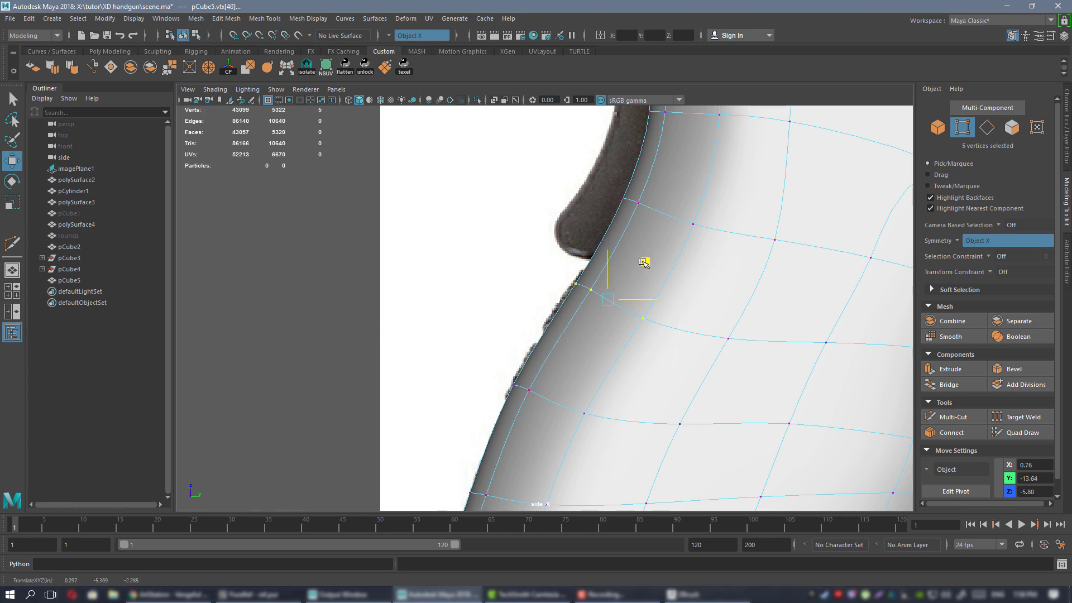
alt+right_drag(646, 344, 561, 374)
alt+middle_drag(561, 374, 579, 263)
alt+right_drag(579, 263, 634, 273)
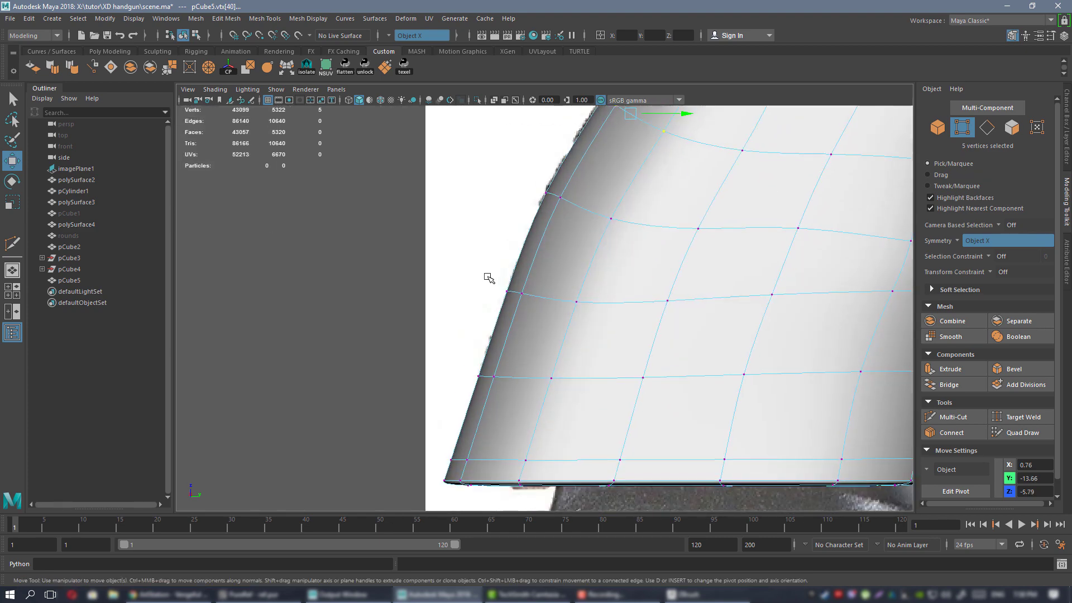
drag(578, 301, 577, 301)
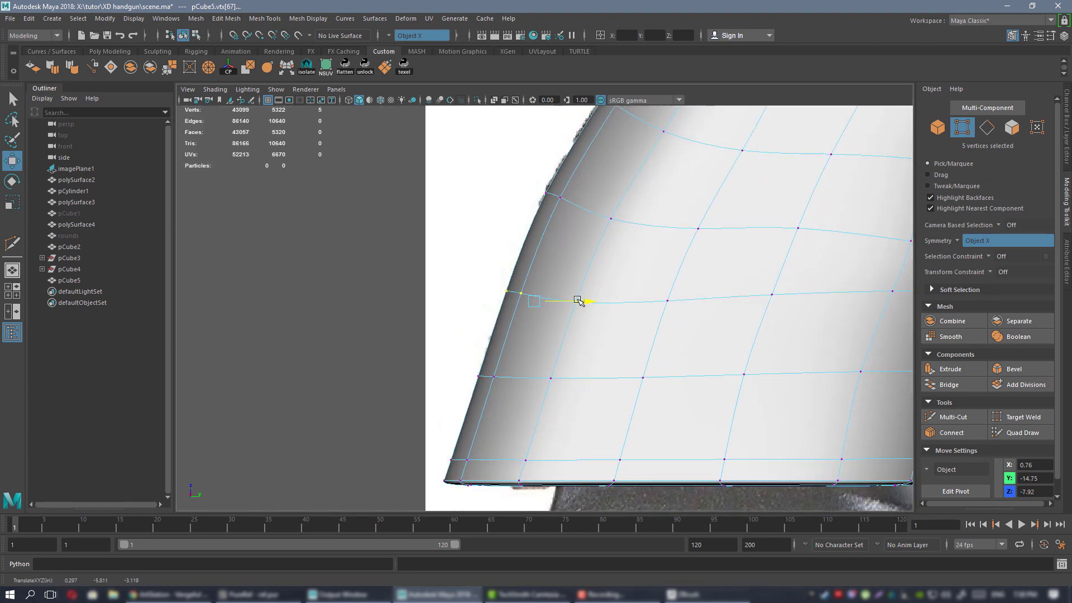
drag(473, 351, 572, 373)
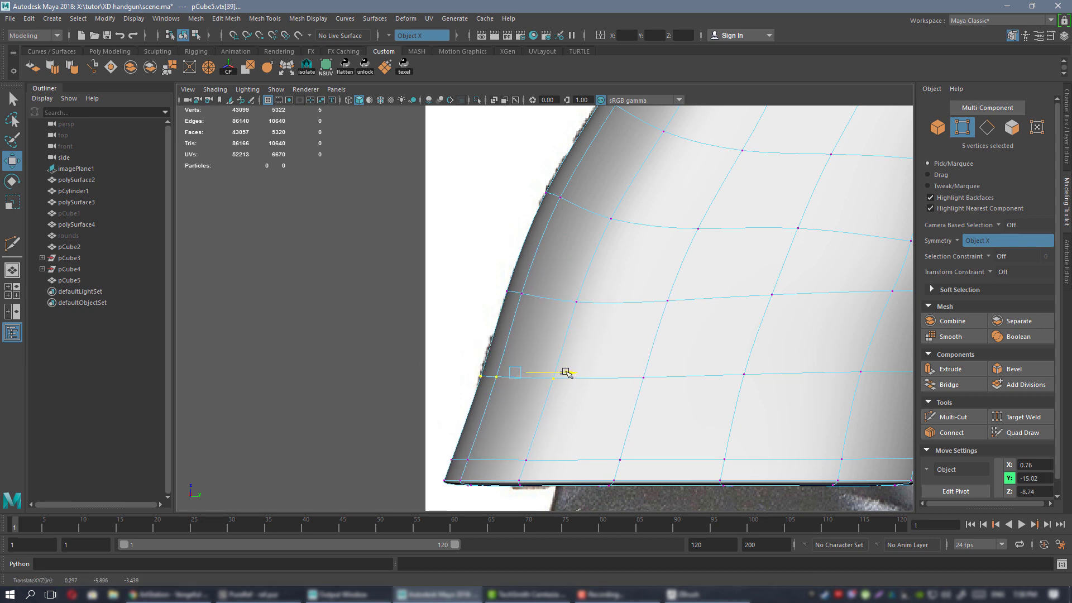
alt+middle_drag(563, 373, 558, 319)
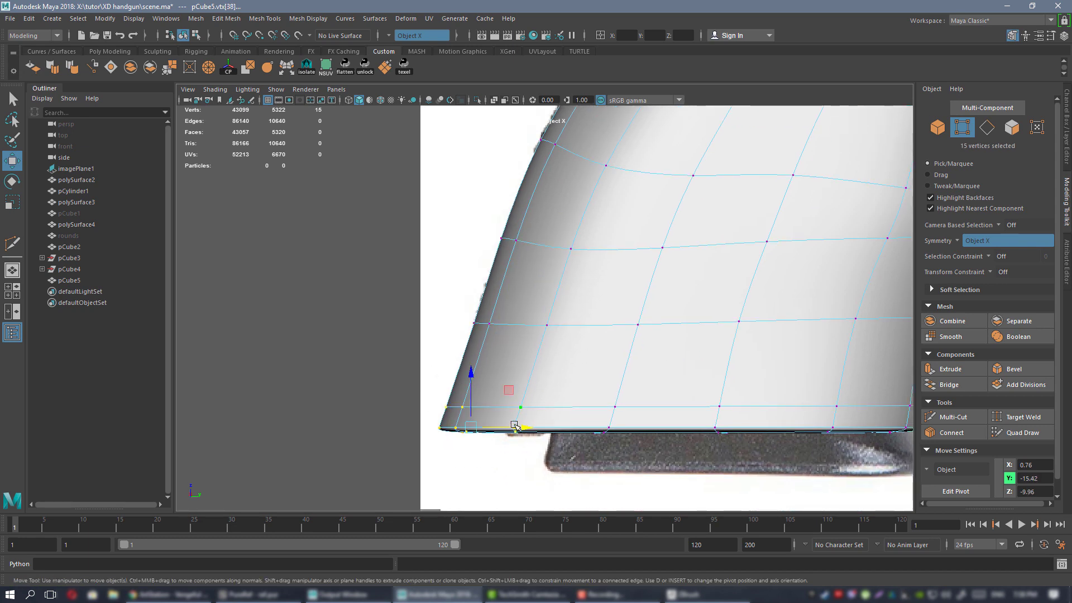
mouse_move(515, 426)
mouse_down()
mouse_move(550, 428)
mouse_move(530, 427)
mouse_up()
Push the grip's front-edge vertex rows right onto the reference outline.
scroll(570, 400, down, 4)
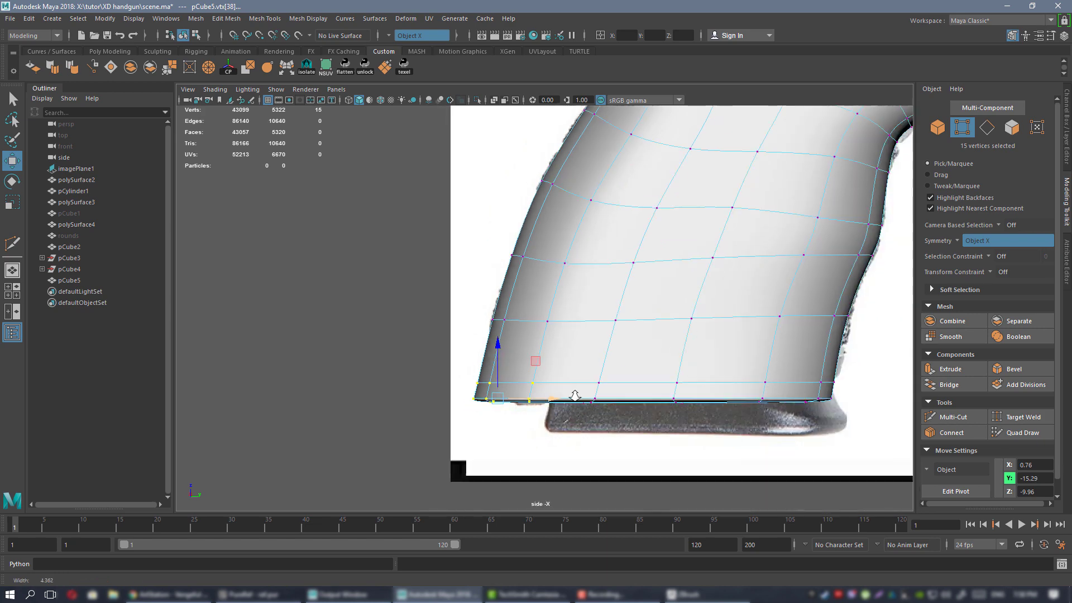
alt+middle_drag(698, 373, 501, 430)
alt+middle_drag(572, 369, 493, 347)
alt+right_drag(493, 347, 608, 430)
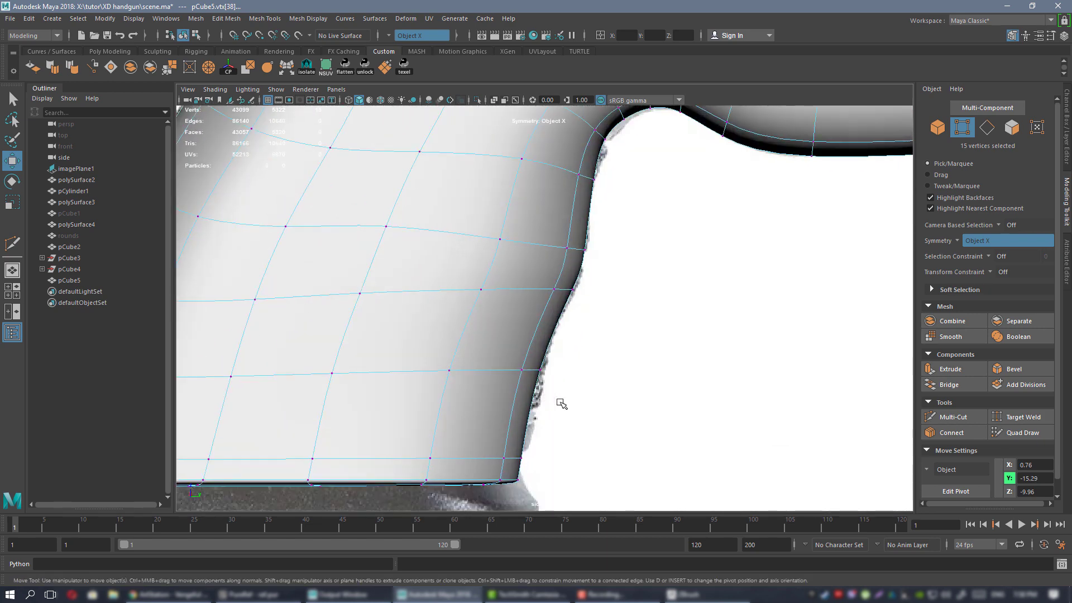
alt+middle_drag(442, 439, 514, 398)
drag(593, 439, 598, 441)
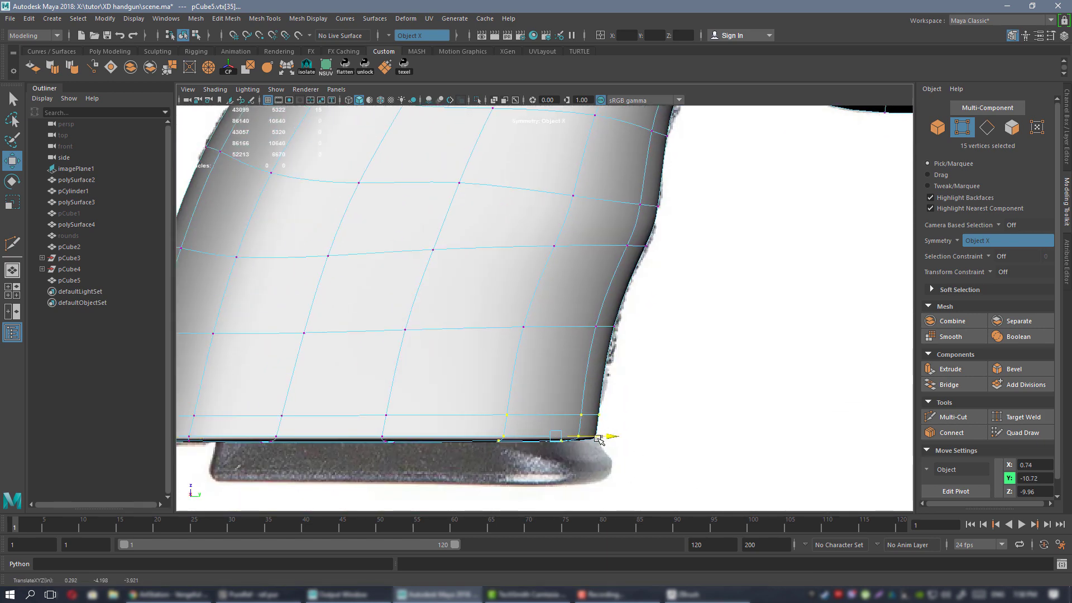
drag(500, 306, 621, 326)
Move the trigger-guard curve and crest vertices down and right toward the outline.
alt+middle_drag(626, 283, 559, 391)
alt+right_drag(574, 320, 720, 411)
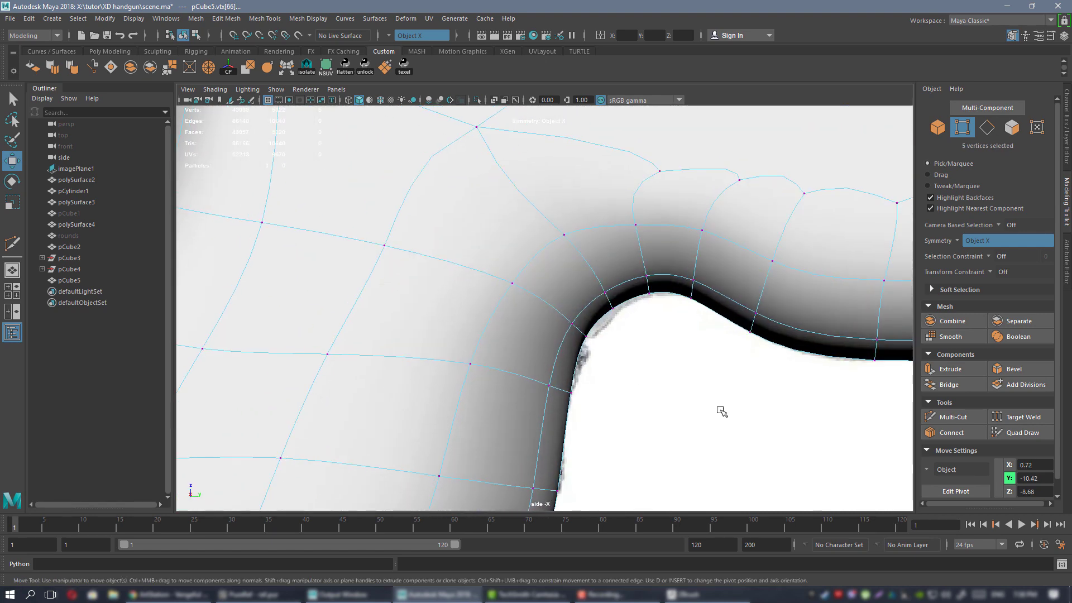
alt+right_drag(636, 352, 636, 351)
scroll(562, 287, up, 2)
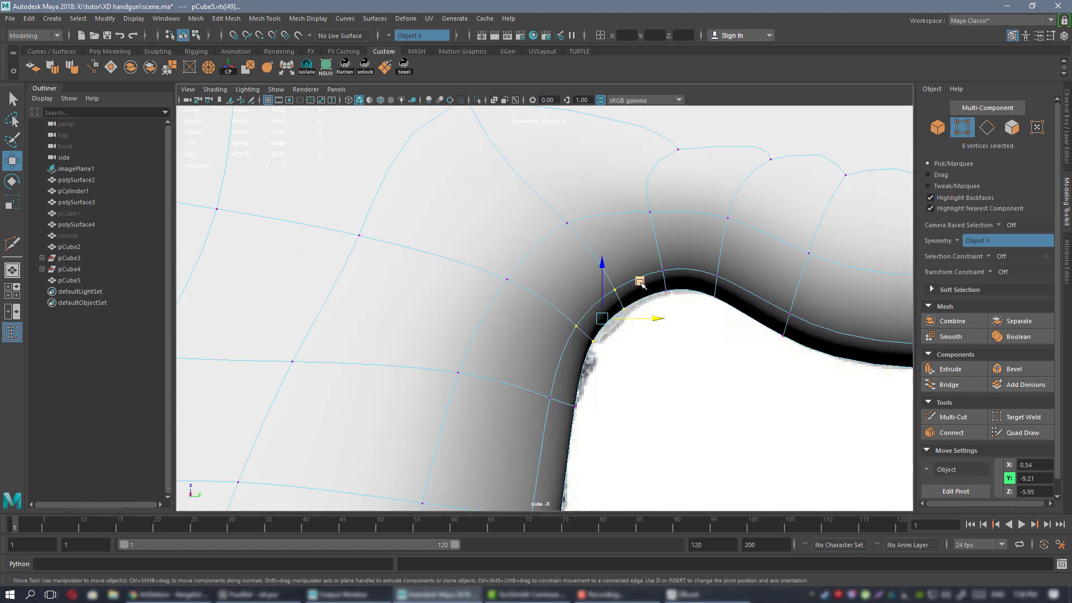
middle_drag(640, 283, 644, 285)
drag(657, 253, 729, 302)
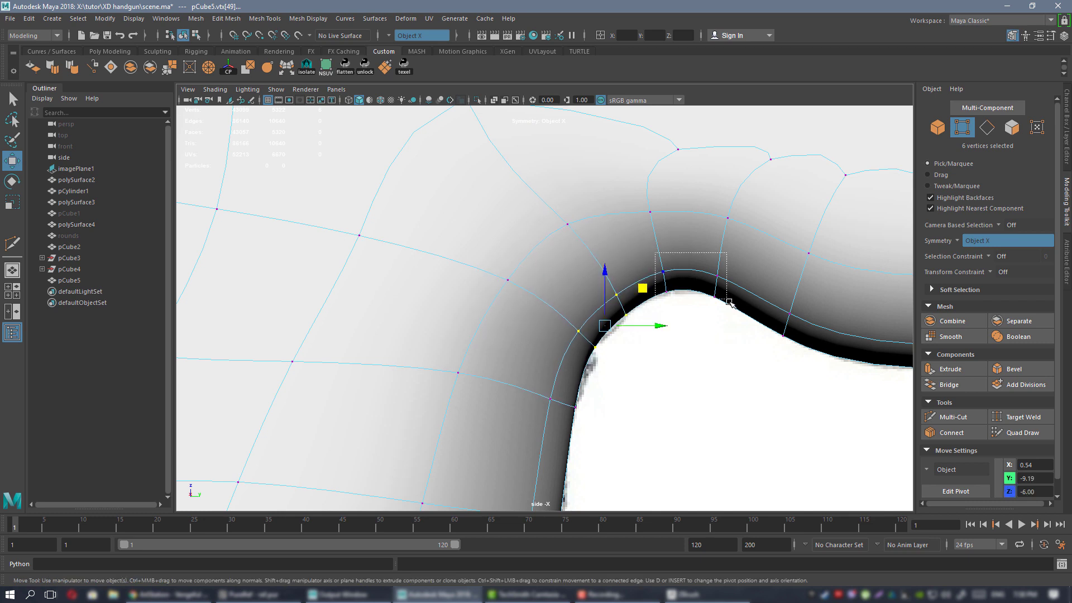
middle_drag(713, 248, 724, 251)
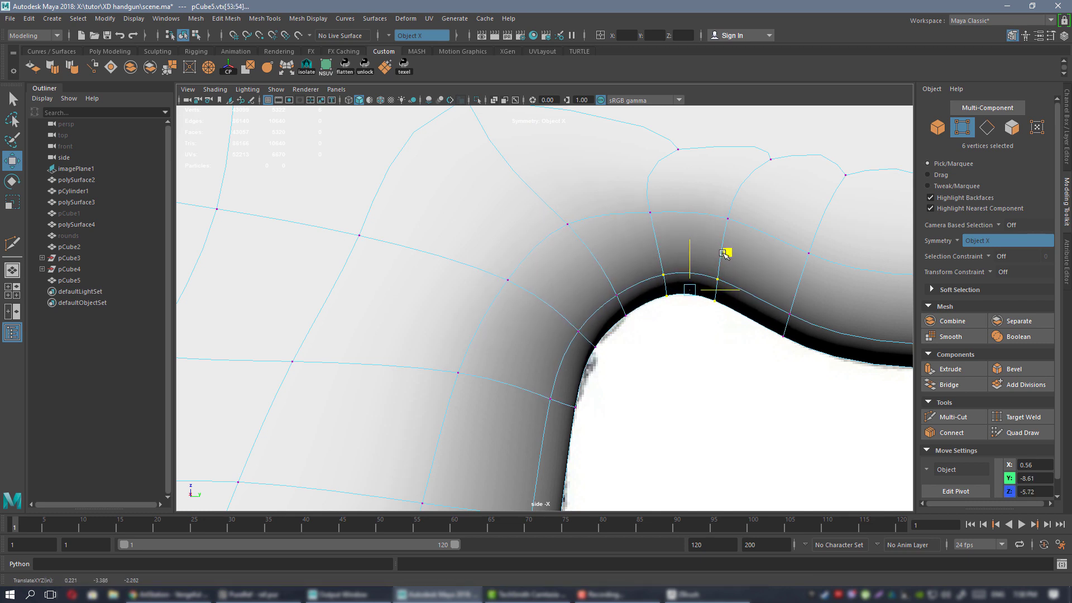
Raise three crest vertices and pull the neighbouring vertex up-left onto the outline.
drag(723, 253, 723, 253)
drag(742, 344, 699, 271)
drag(759, 251, 686, 253)
click(670, 260)
middle_drag(659, 274, 655, 268)
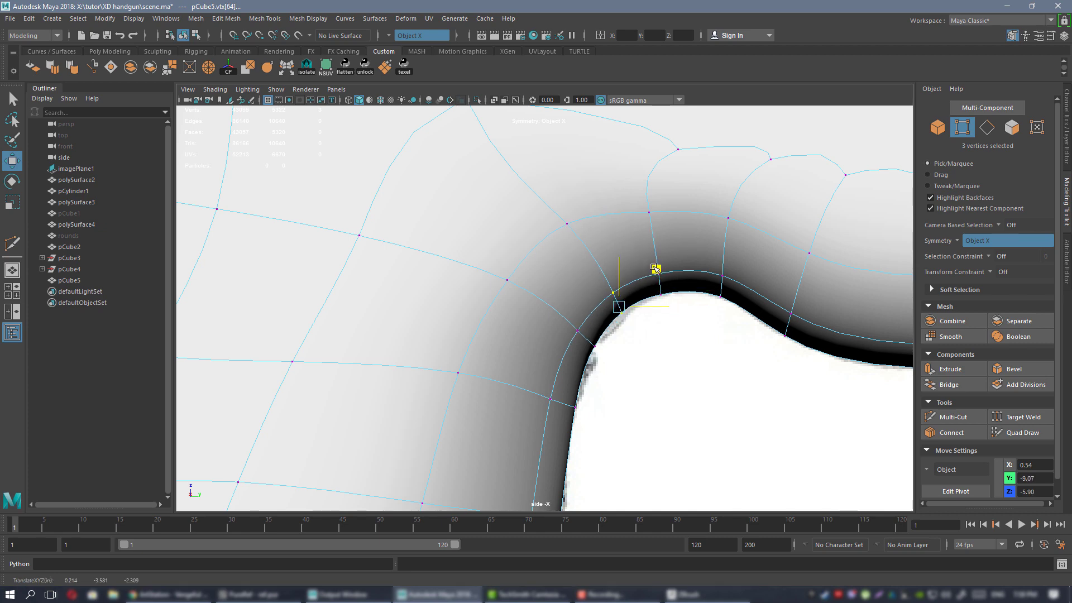
scroll(655, 275, down, 6)
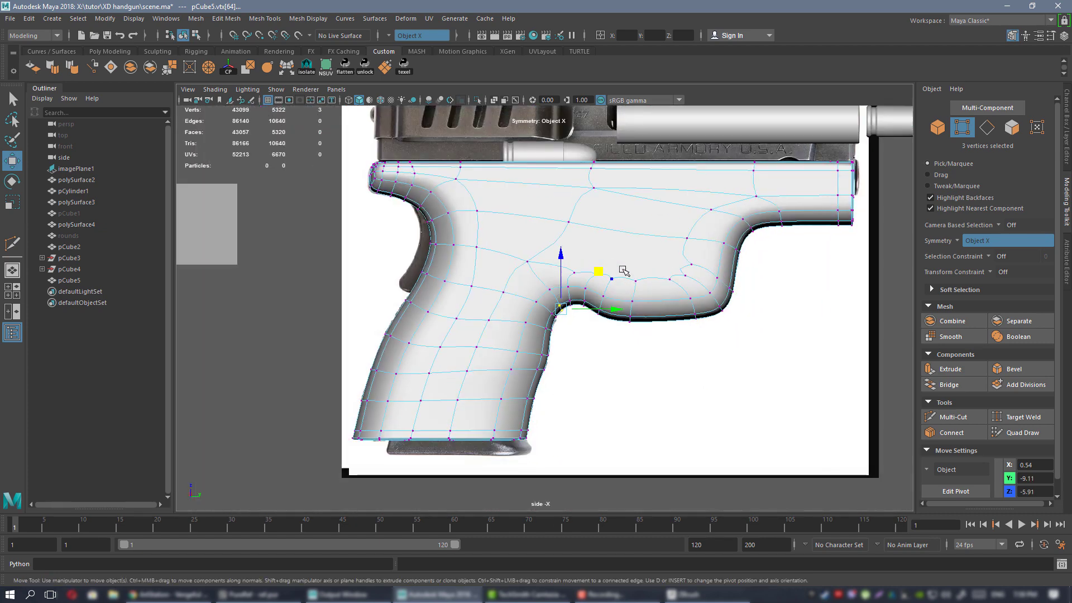
right_drag(615, 282, 679, 251)
key(space)
key(space)
alt+drag(704, 251, 673, 254)
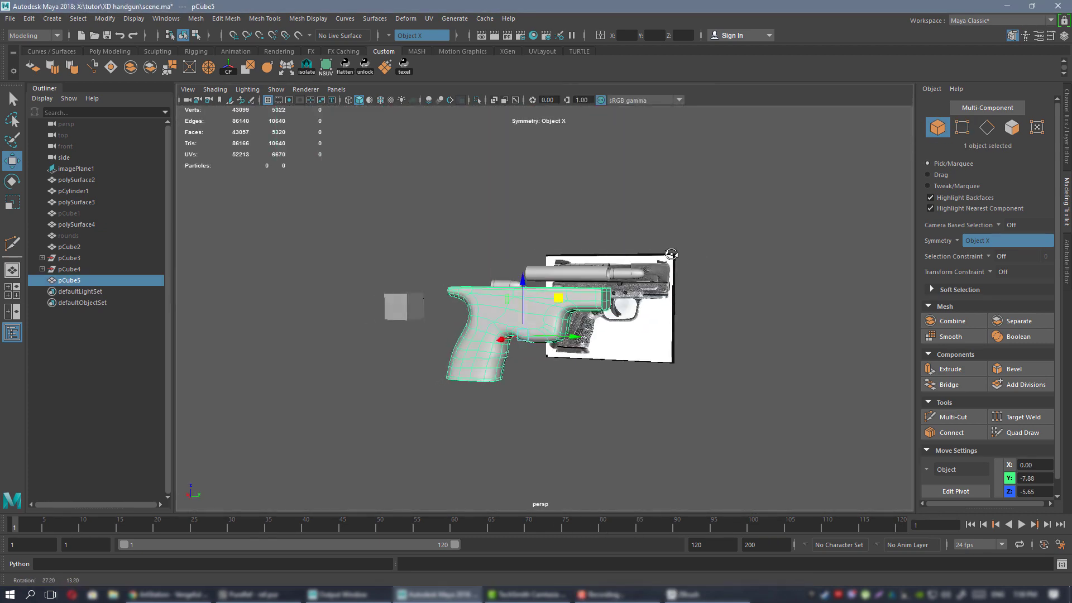
key(f)
alt+drag(684, 411, 698, 357)
click(619, 374)
alt+right_drag(699, 357, 548, 297)
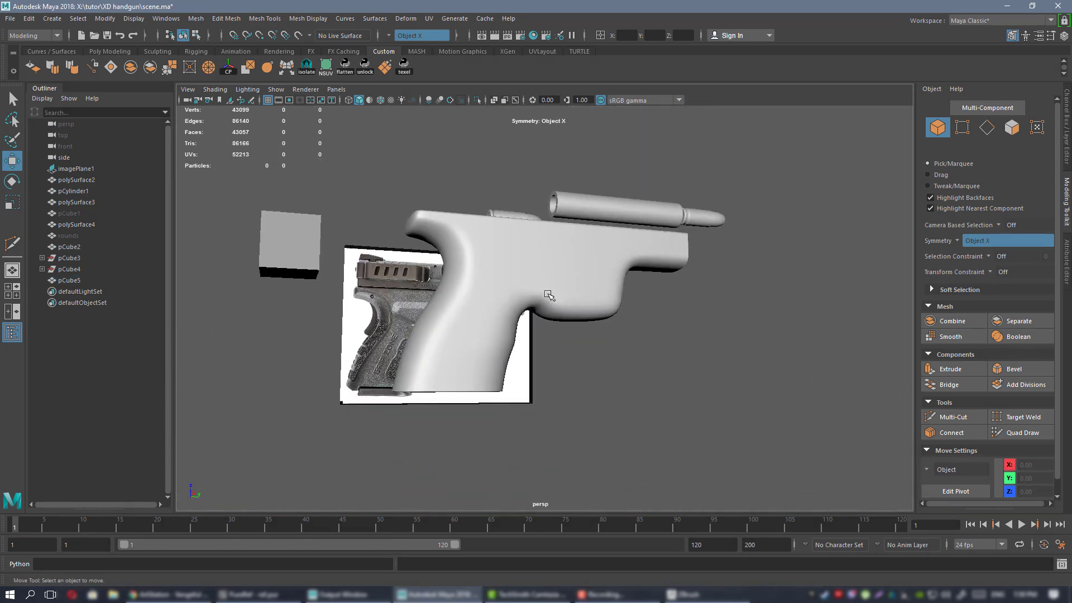
alt+drag(548, 297, 491, 264)
alt+right_drag(492, 263, 533, 278)
alt+middle_drag(533, 278, 606, 321)
mouse_move(606, 321)
alt+mouse_down()
mouse_move(608, 333)
mouse_move(656, 340)
mouse_move(596, 339)
alt+mouse_up()
alt+middle_drag(596, 338, 569, 297)
mouse_move(571, 297)
alt+mouse_down()
mouse_move(569, 307)
mouse_move(567, 297)
alt+mouse_up()
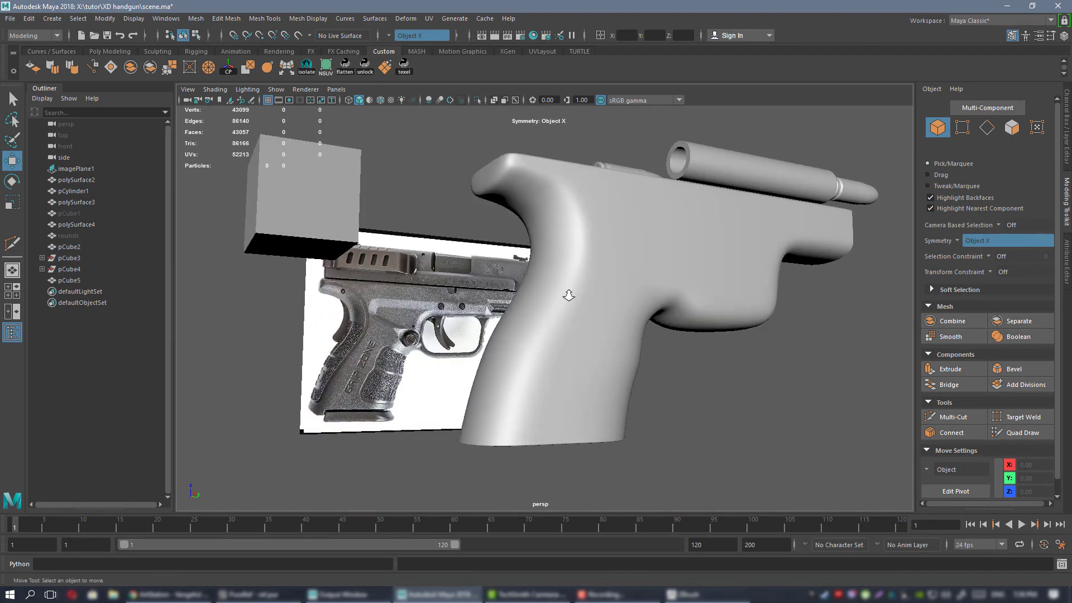
mouse_move(567, 297)
alt+right_down()
mouse_move(595, 323)
mouse_move(584, 290)
alt+right_up()
click(575, 273)
alt+drag(584, 290, 553, 310)
alt+right_drag(553, 310, 568, 330)
alt+drag(568, 330, 604, 329)
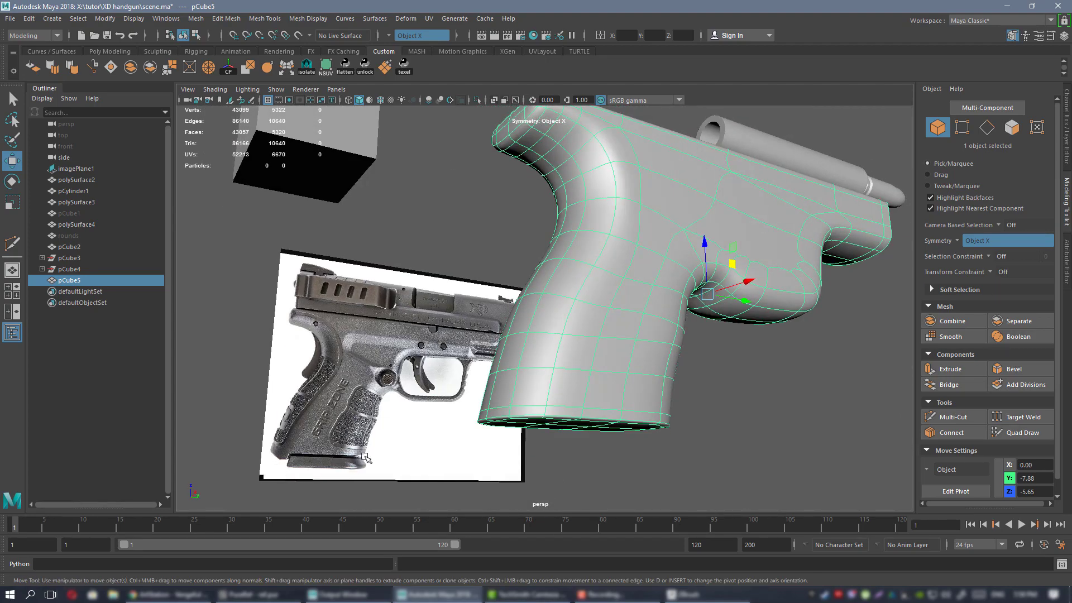
alt+drag(645, 296, 404, 312)
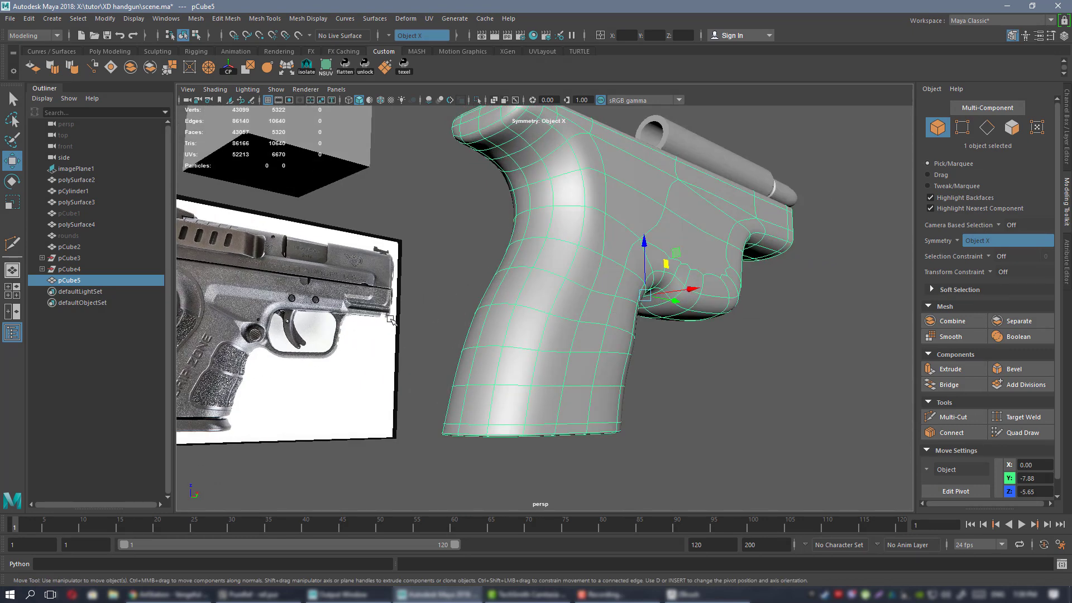
alt+drag(781, 256, 665, 328)
click(714, 385)
alt+drag(715, 384, 617, 251)
click(569, 219)
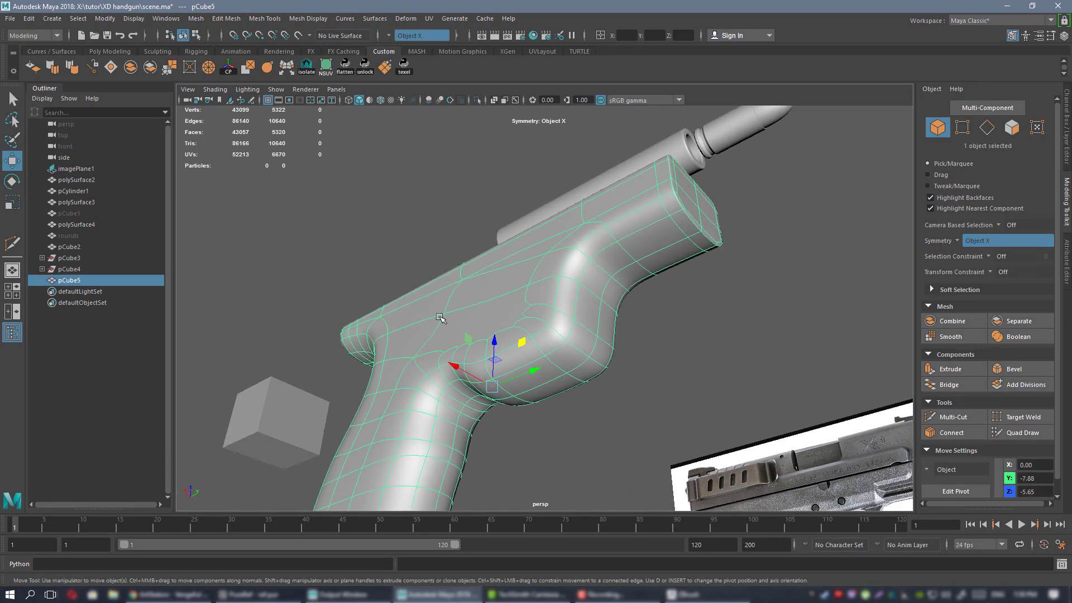
alt+drag(440, 317, 513, 377)
alt+middle_drag(395, 258, 527, 264)
alt+drag(526, 264, 581, 247)
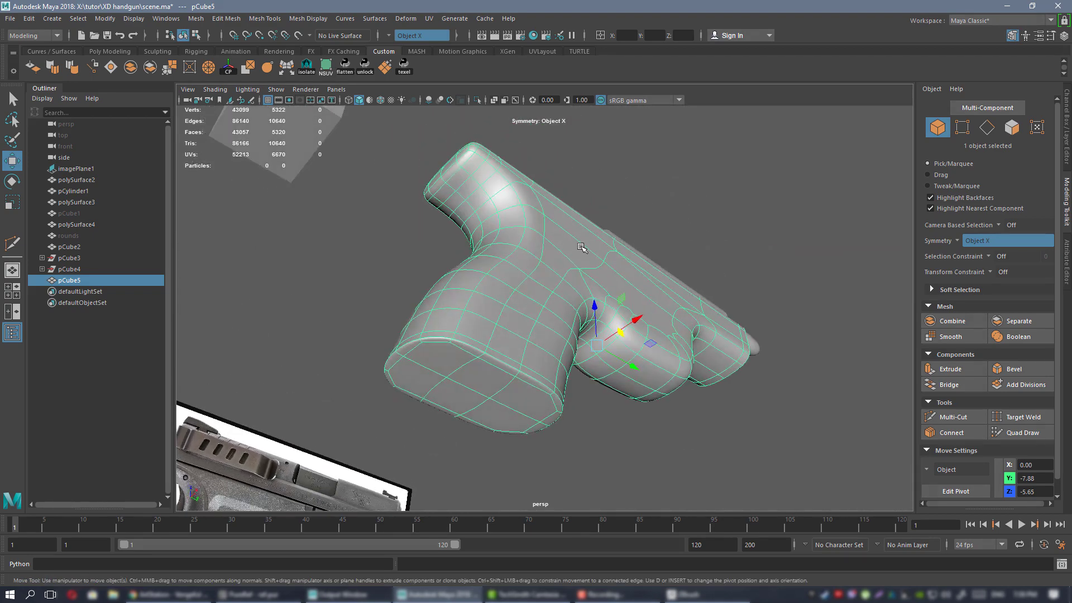
alt+middle_drag(501, 268, 614, 217)
alt+drag(613, 217, 601, 268)
key(1)
key(3)
click(558, 194)
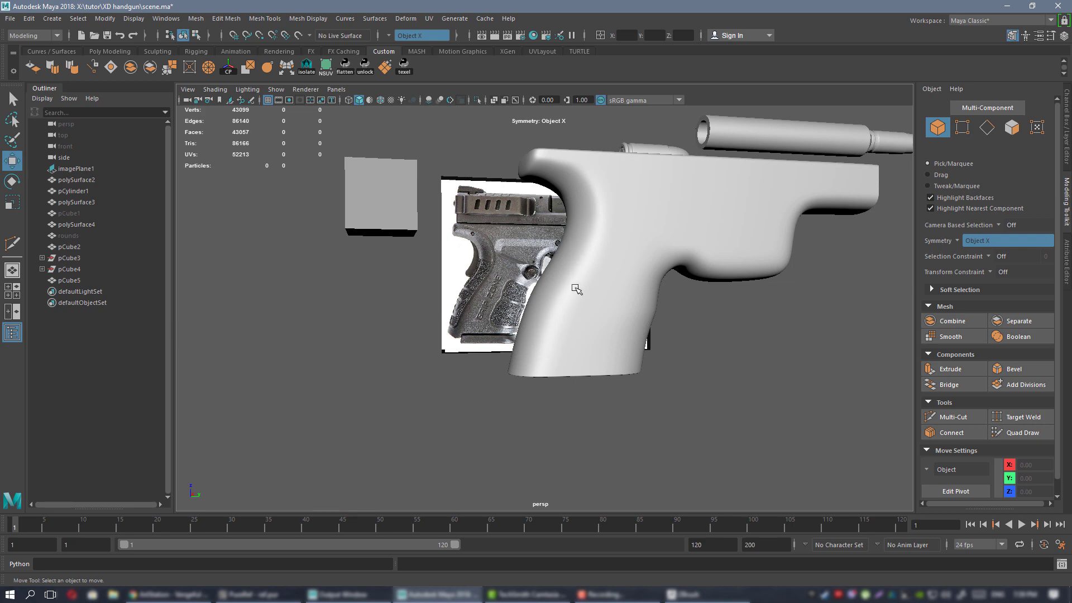
alt+right_drag(564, 320, 613, 351)
Show pCube5's unsmoothed cage and select the edge loop around the grip.
alt+drag(612, 352, 613, 279)
click(613, 280)
key(1)
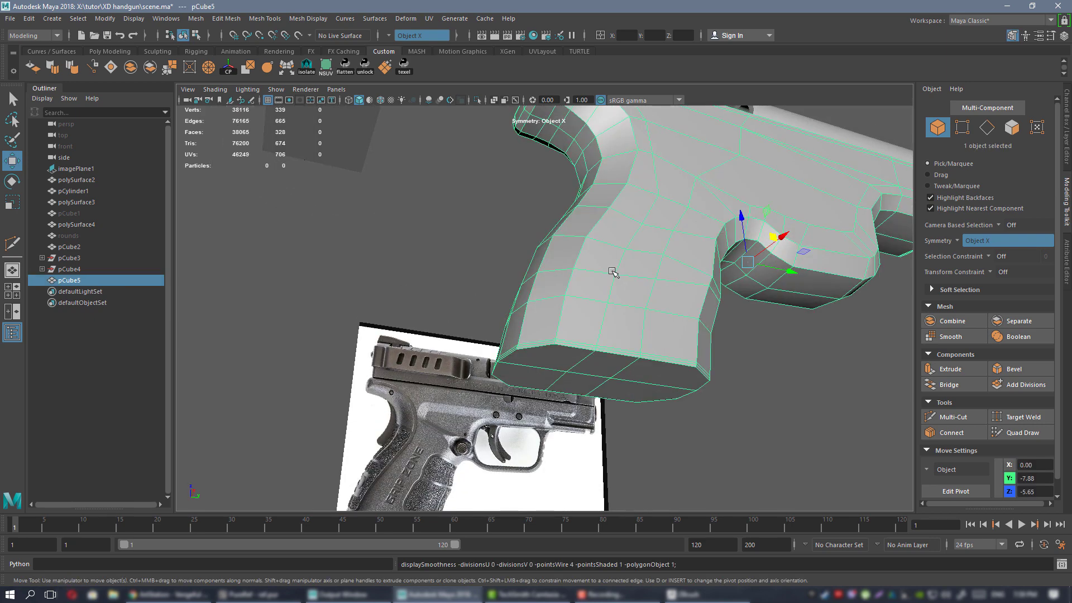
alt+drag(622, 363, 646, 301)
right_drag(645, 270, 645, 240)
alt+right_drag(647, 296, 678, 364)
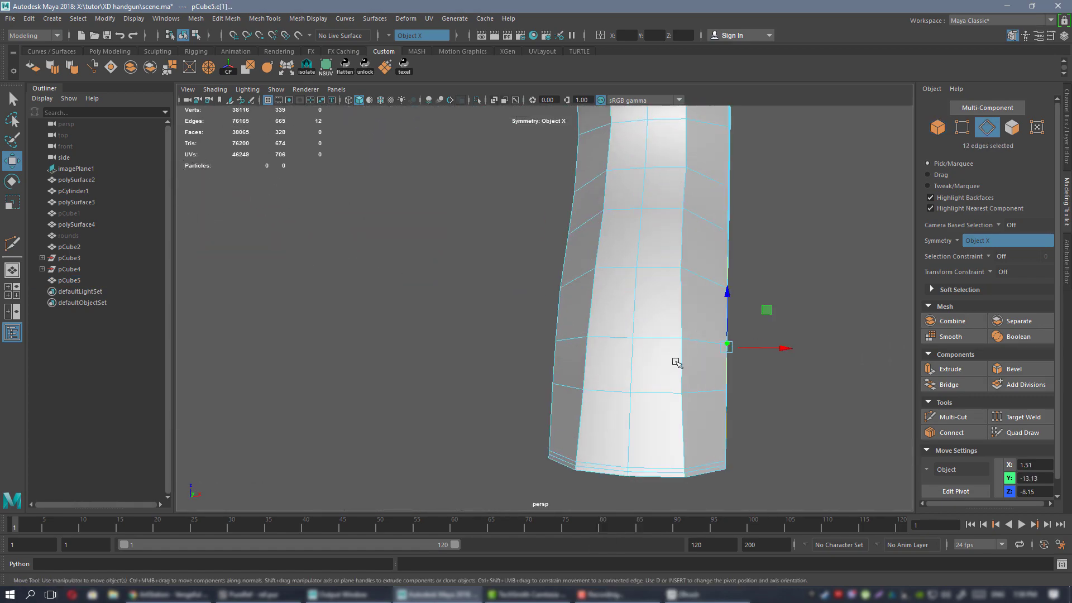
double_click(677, 363)
alt+drag(678, 363, 648, 301)
Scale the grip edge loop inward in X with Transform Constraint set to Edge.
key(r)
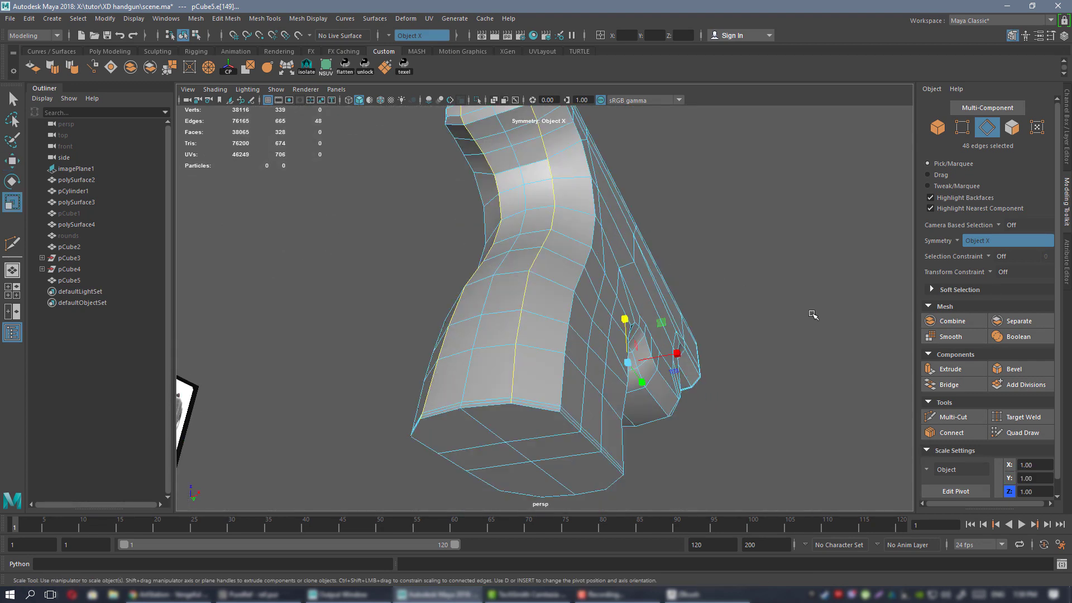
click(1002, 272)
click(1016, 290)
drag(670, 353, 622, 360)
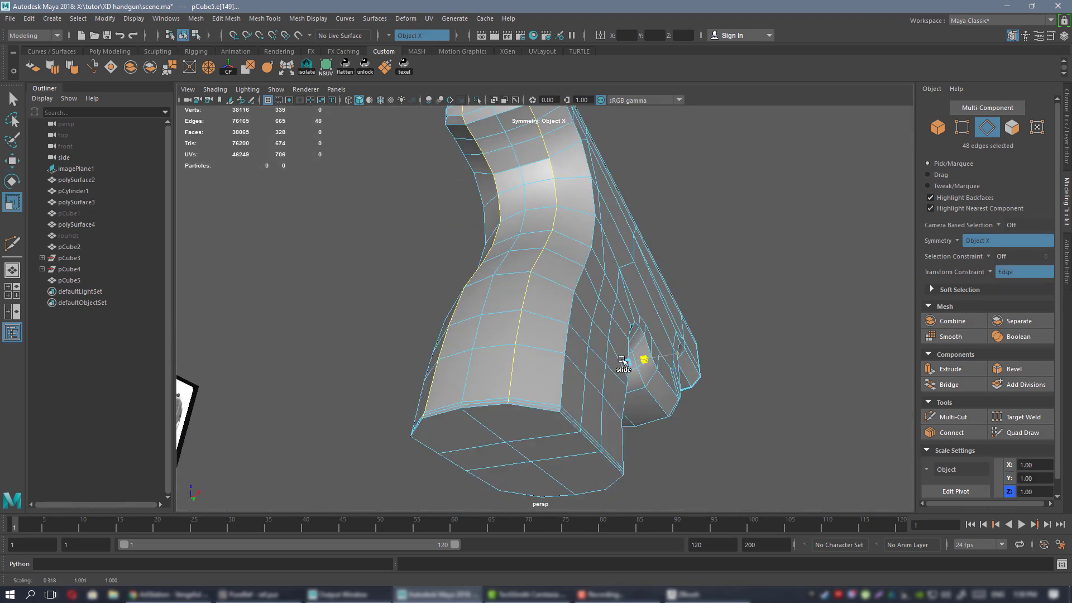
drag(301, 363, 301, 363)
mouse_move(468, 375)
alt+mouse_down()
mouse_move(466, 291)
mouse_move(481, 380)
alt+mouse_up()
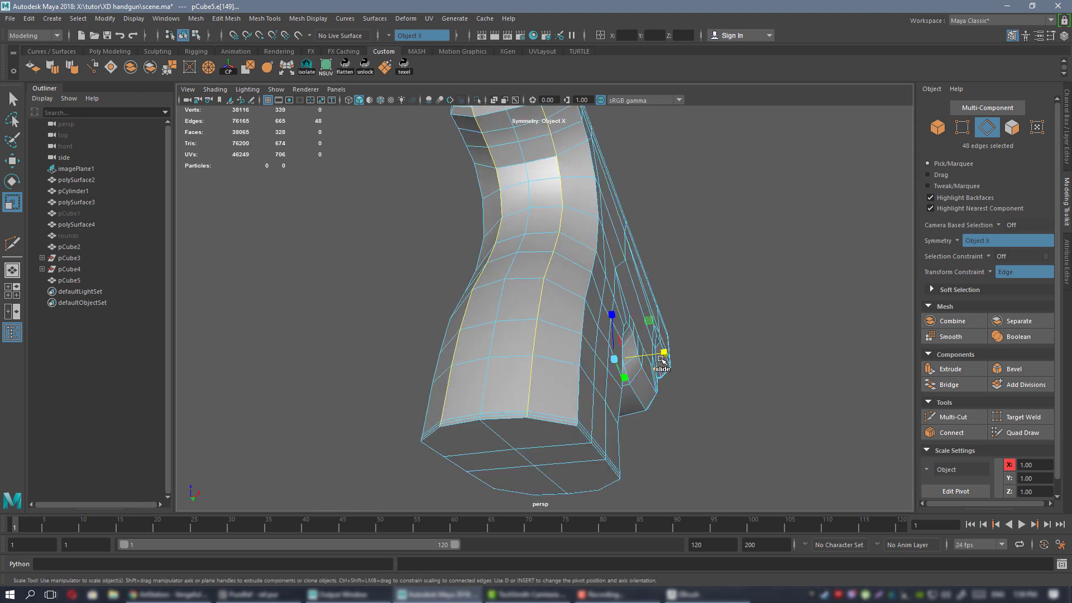
drag(665, 353, 729, 304)
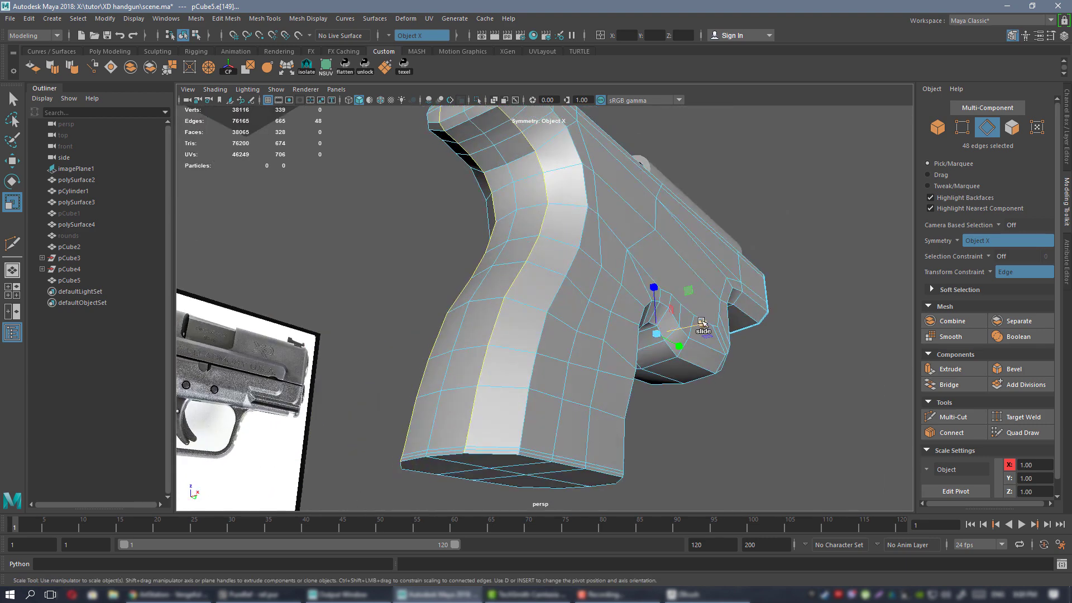
Orbit around the grip and switch pCube5 to vertex selection.
alt+drag(718, 361, 646, 258)
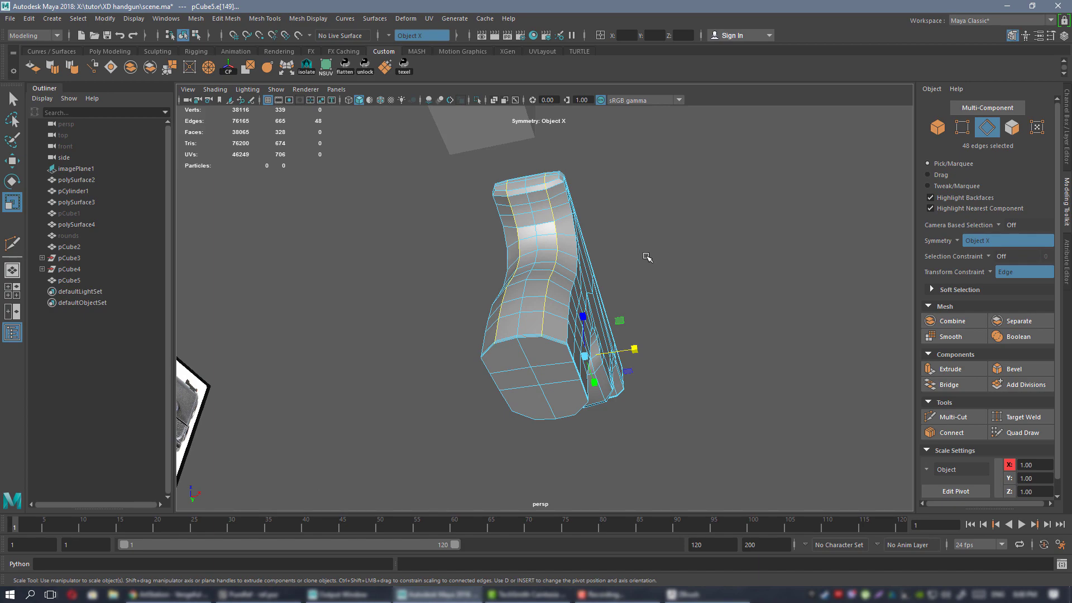
alt+drag(716, 275, 553, 296)
right_drag(550, 239, 606, 235)
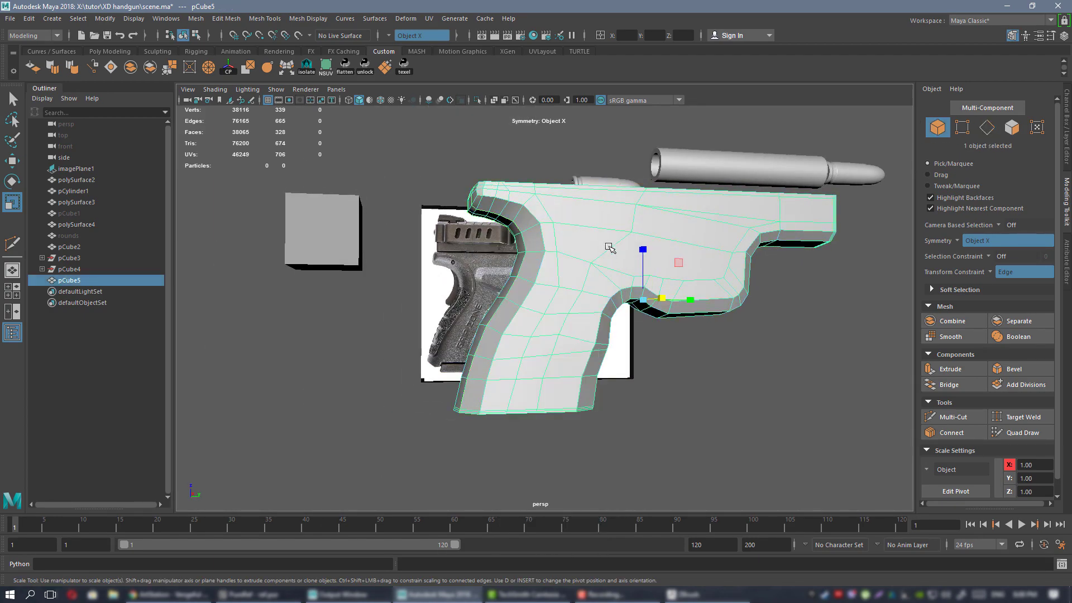
alt+drag(611, 248, 608, 274)
alt+middle_drag(608, 273, 628, 290)
alt+drag(629, 290, 610, 304)
right_drag(608, 268, 557, 270)
alt+drag(572, 295, 562, 324)
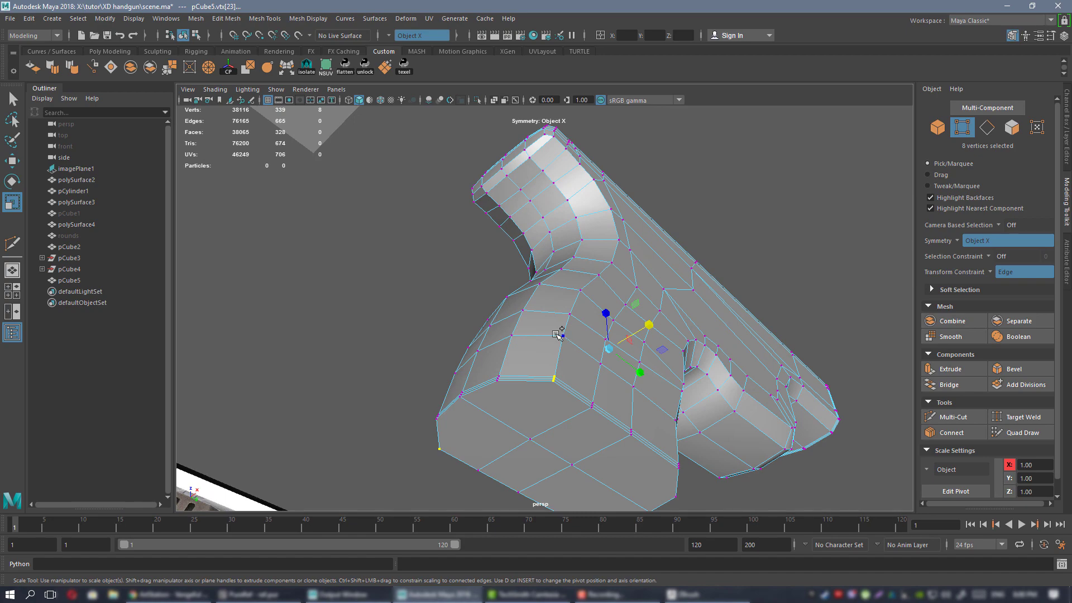
Turn off the edge constraint and nudge the selected grip vertices slightly along X.
alt+drag(596, 273, 439, 284)
alt+drag(595, 362, 659, 245)
key(w)
click(991, 272)
click(1006, 278)
alt+drag(660, 246, 646, 227)
Return to object mode, restore the smooth preview and deselect the frame.
right_drag(642, 213, 672, 200)
key(3)
click(742, 134)
scroll(537, 230, down, 5)
alt+drag(536, 232, 575, 246)
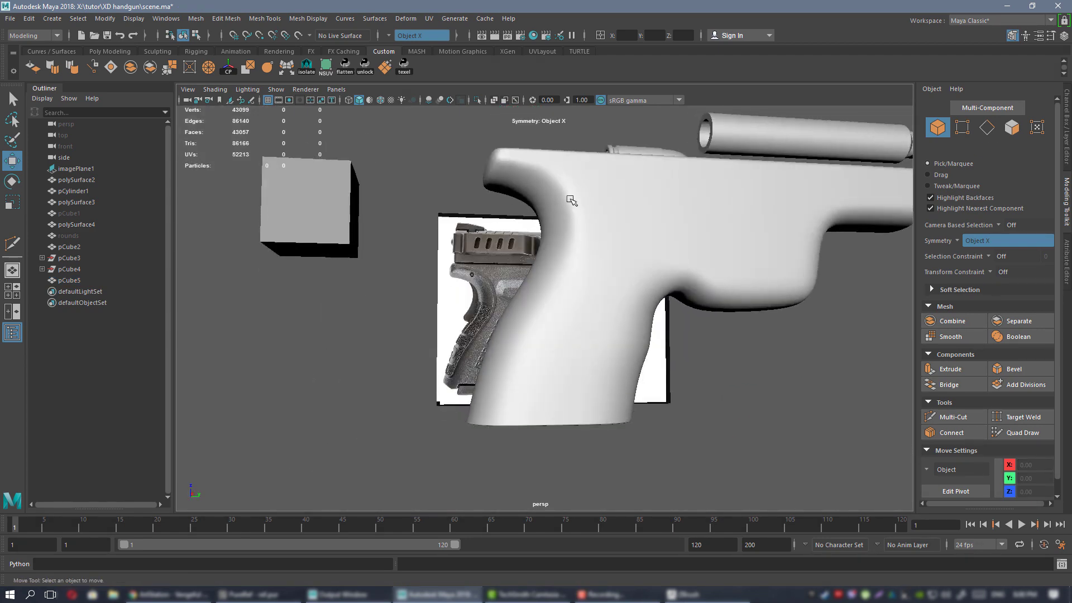
Orbit the gun to compare it with the reference and select pCube5.
mouse_move(567, 197)
alt+mouse_down()
mouse_move(550, 169)
mouse_move(562, 185)
alt+mouse_up()
alt+drag(577, 233, 591, 235)
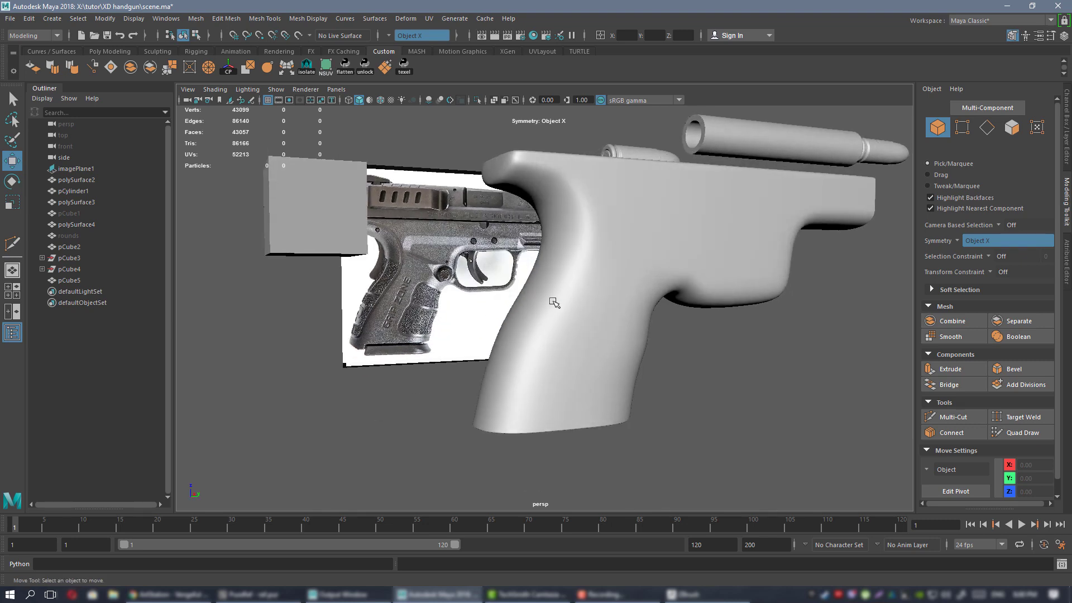
alt+drag(524, 397, 521, 363)
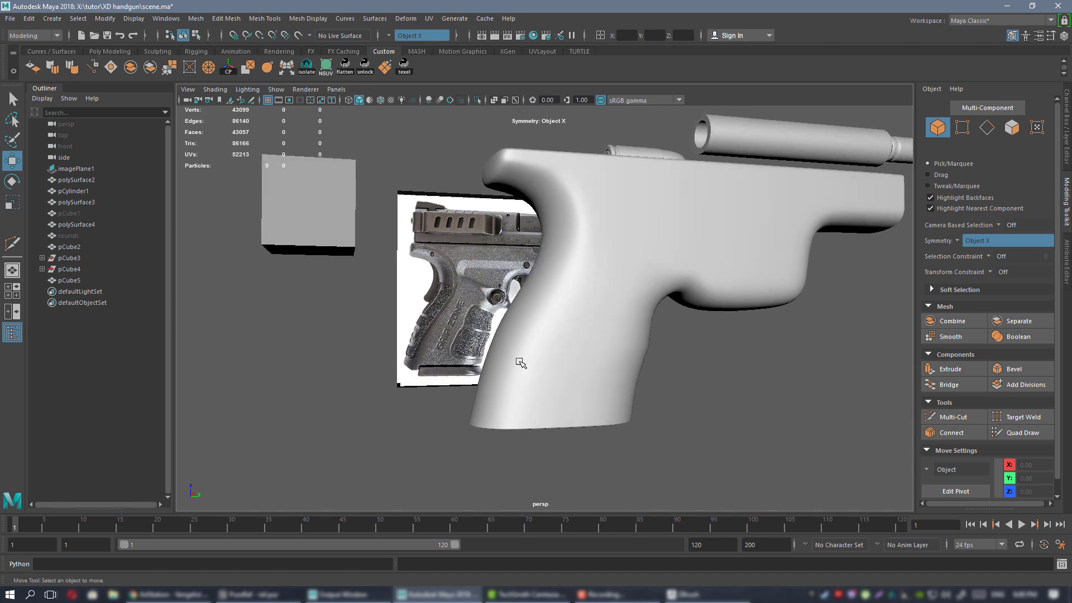
alt+drag(555, 293, 680, 383)
click(565, 311)
alt+drag(657, 349, 593, 281)
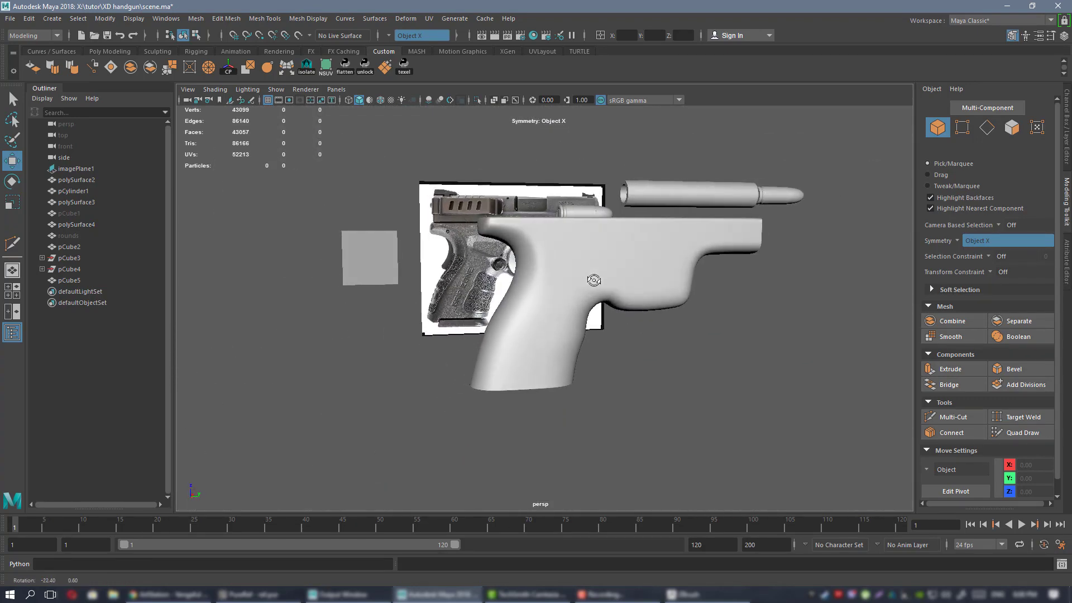
alt+right_drag(521, 194, 548, 285)
alt+drag(548, 285, 533, 237)
alt+right_drag(534, 237, 590, 279)
Turn off smooth preview, switch to vertex mode and pick a vertex on the frame's side.
key(1)
alt+middle_drag(589, 237, 582, 283)
alt+right_drag(581, 283, 593, 284)
alt+drag(587, 279, 580, 307)
right_drag(580, 270, 528, 272)
alt+drag(586, 314, 594, 338)
click(589, 377)
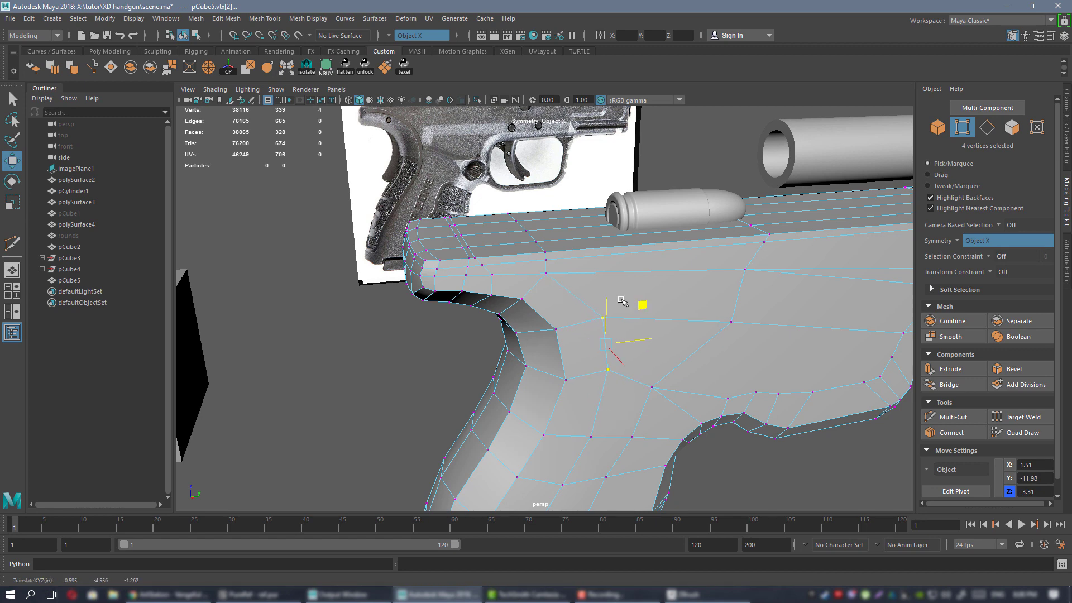
Switch pCube5 back to object mode and deselect it.
right_drag(578, 271, 628, 252)
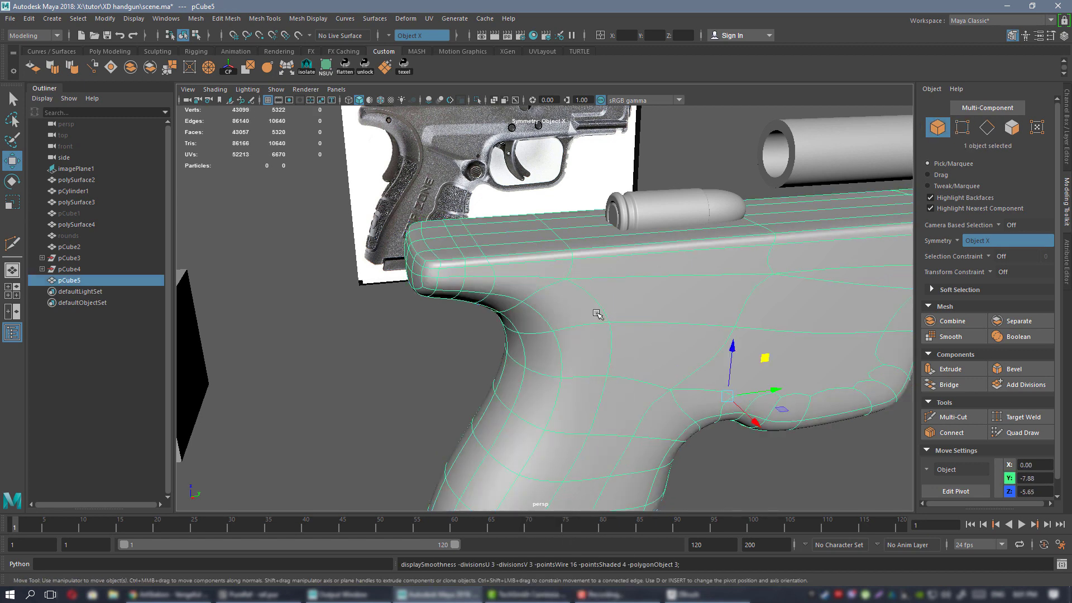
alt+drag(591, 363, 562, 333)
alt+right_drag(562, 333, 562, 318)
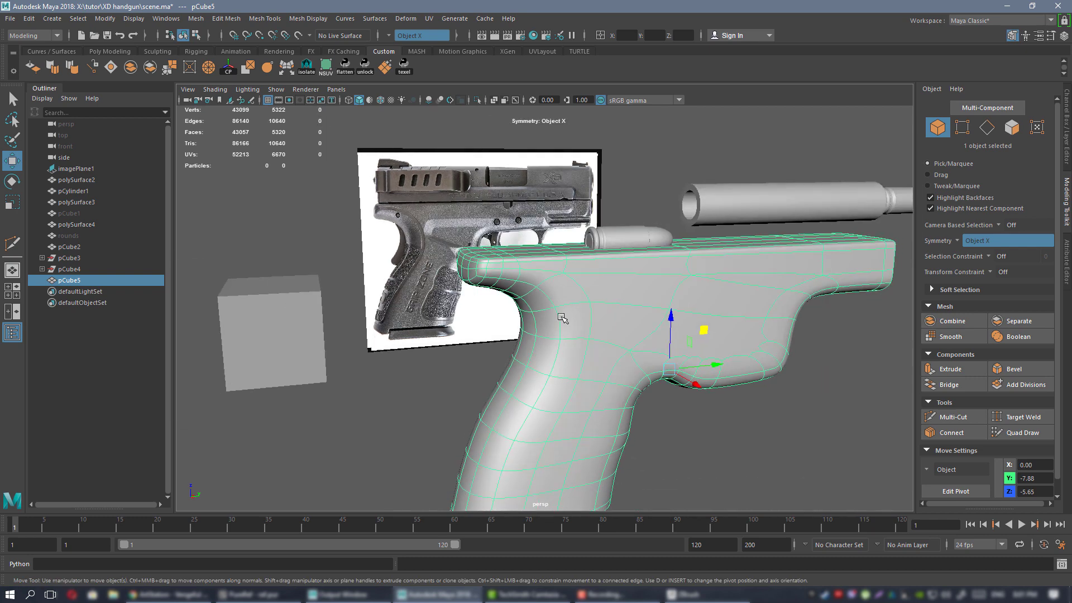
alt+drag(563, 318, 599, 307)
click(607, 171)
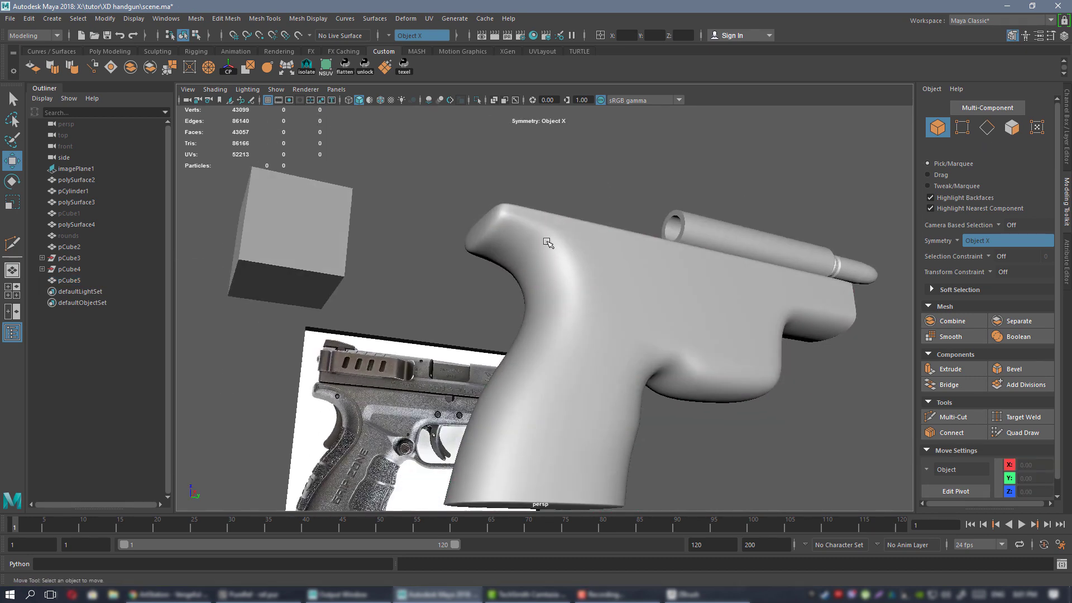
Orbit through front, side and angled grip views to compare with the reference.
alt+drag(547, 242, 612, 295)
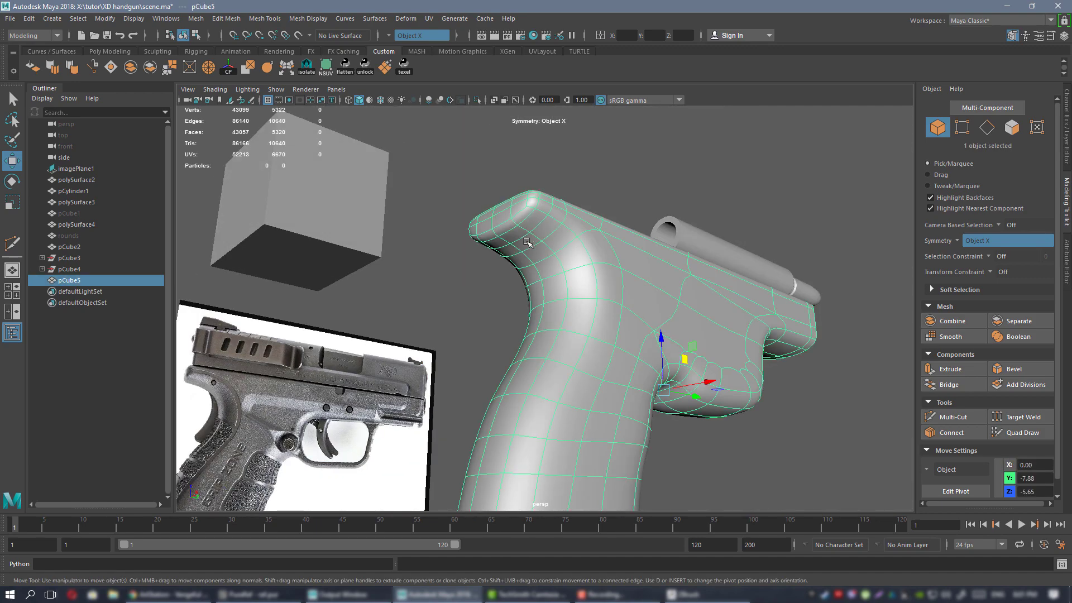
alt+drag(527, 241, 694, 333)
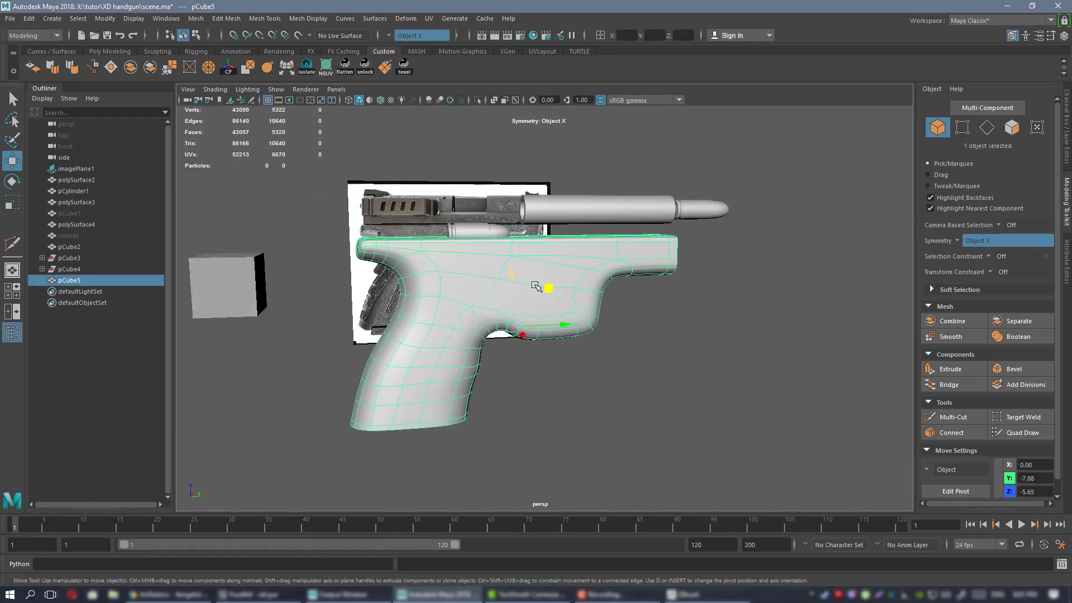
alt+drag(536, 286, 572, 247)
alt+drag(512, 262, 628, 309)
alt+middle_drag(627, 309, 711, 309)
alt+drag(711, 309, 603, 287)
alt+right_drag(560, 248, 595, 276)
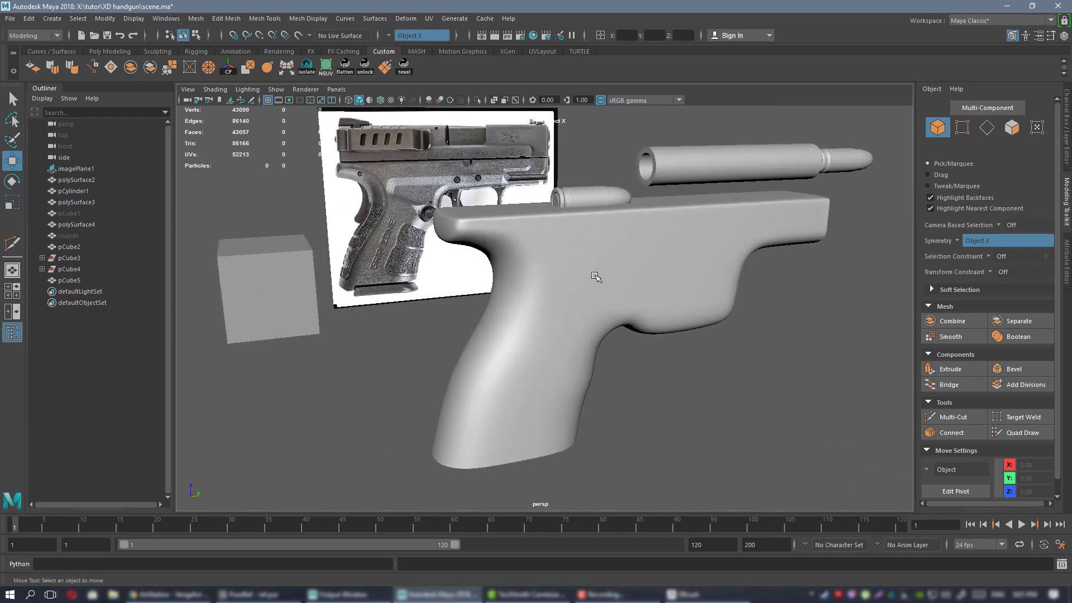
alt+drag(595, 275, 584, 268)
Select pCube5, frame it with F and inspect the grip's underside and level side view.
click(584, 268)
key(f)
alt+right_drag(678, 319, 616, 286)
mouse_move(616, 286)
alt+mouse_down()
mouse_move(570, 211)
mouse_move(586, 279)
mouse_move(560, 308)
mouse_move(626, 300)
alt+mouse_up()
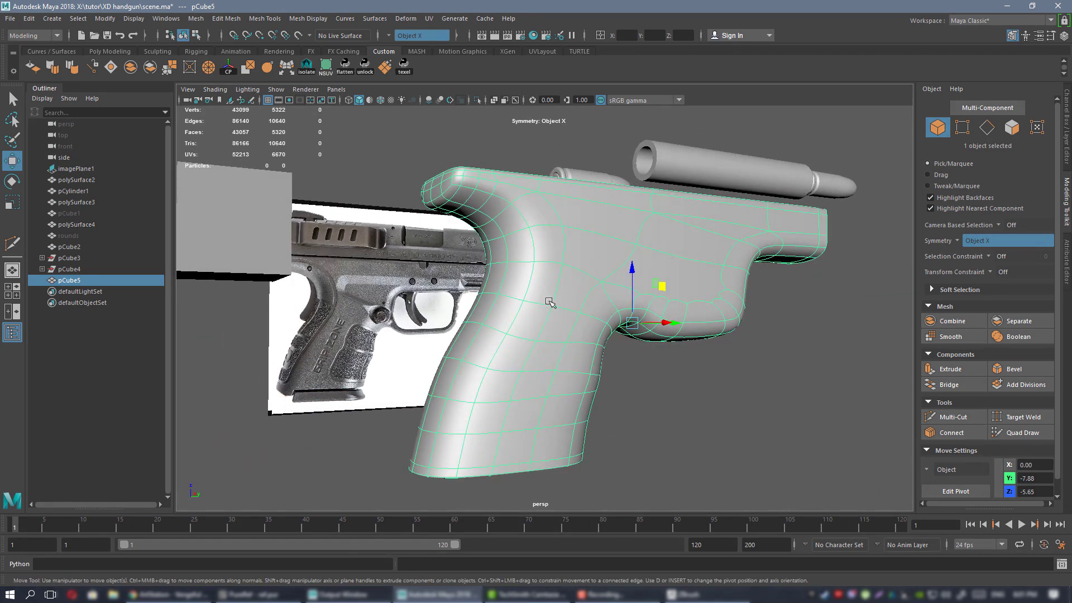
alt+drag(550, 302, 634, 369)
alt+middle_drag(739, 417, 700, 450)
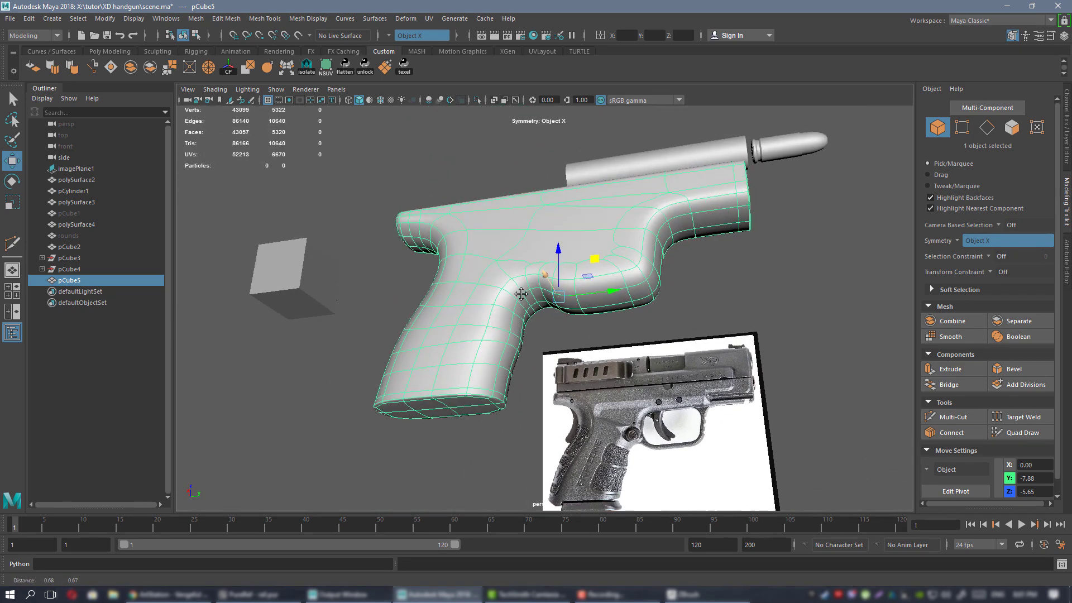